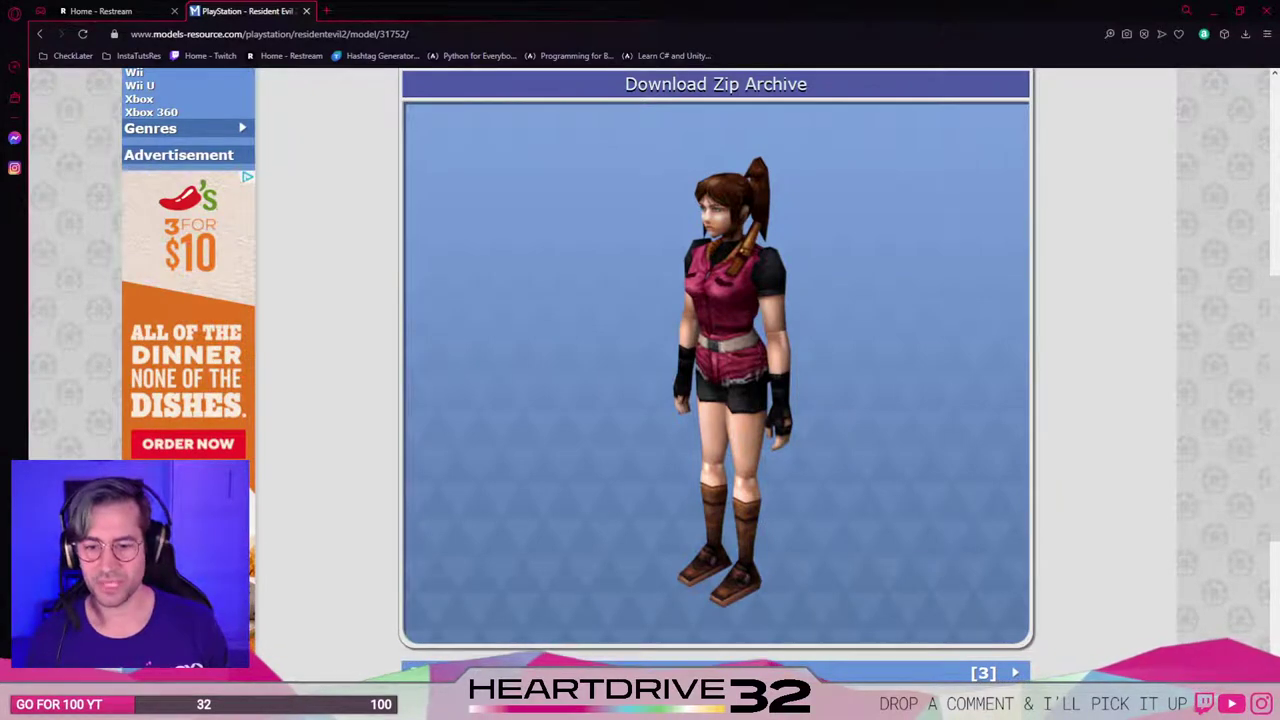
# Switch to Photoshop to view the open EMD49.png texture.
pyautogui.moveTo(344, 704)
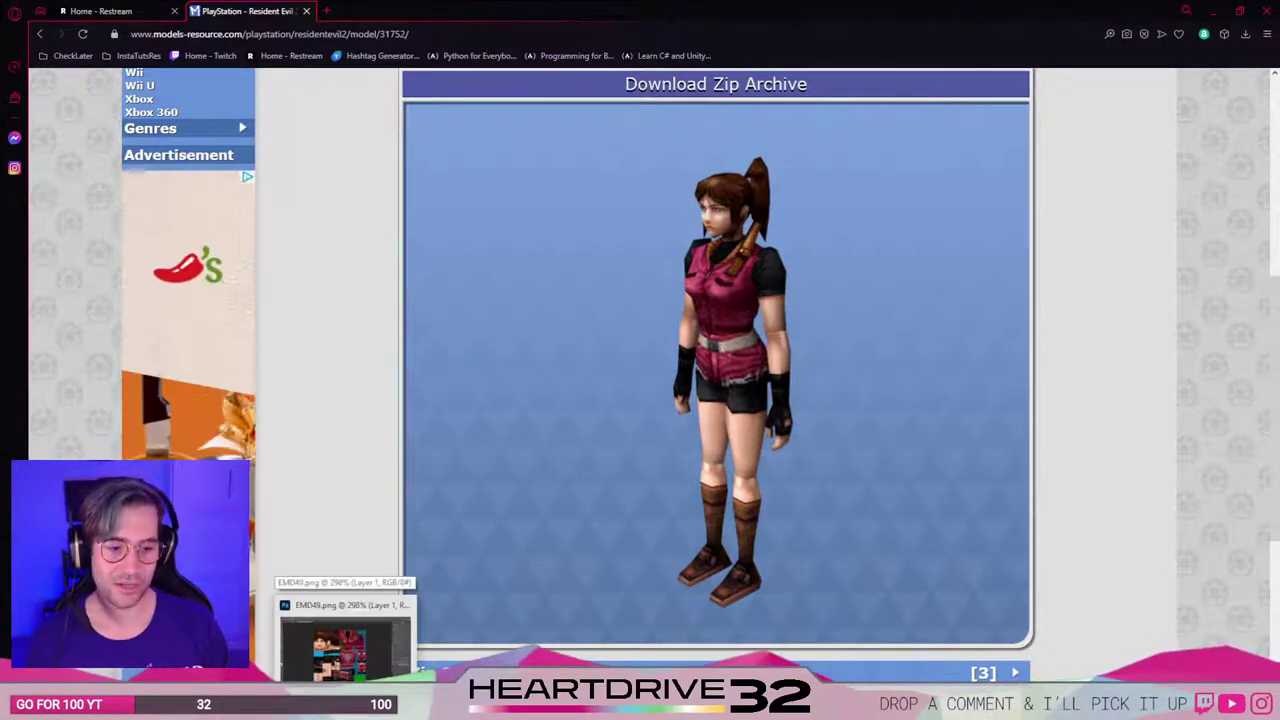
pyautogui.click(344, 644)
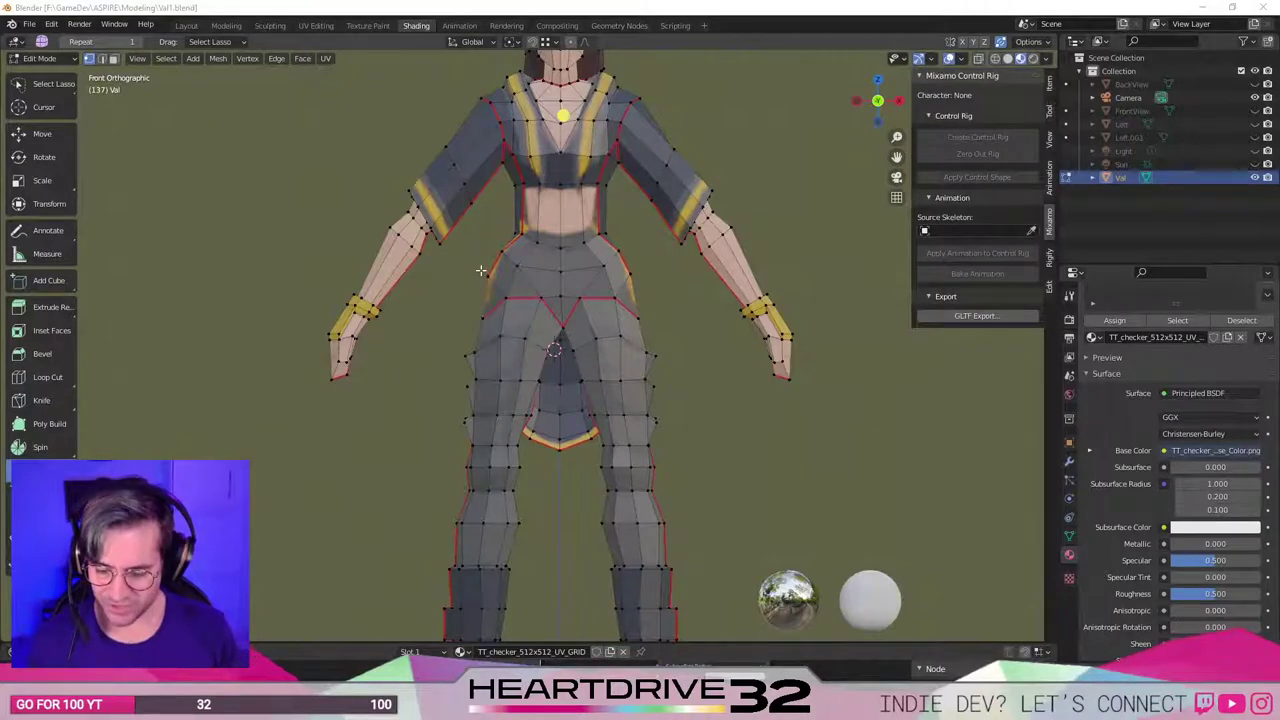
# In Blender, examine the Val character's full-body proportions from an angle and straight from the front.
pyautogui.moveTo(480, 300); pyautogui.dragTo(450, 309, button='middle')
pyautogui.press('KP_1')
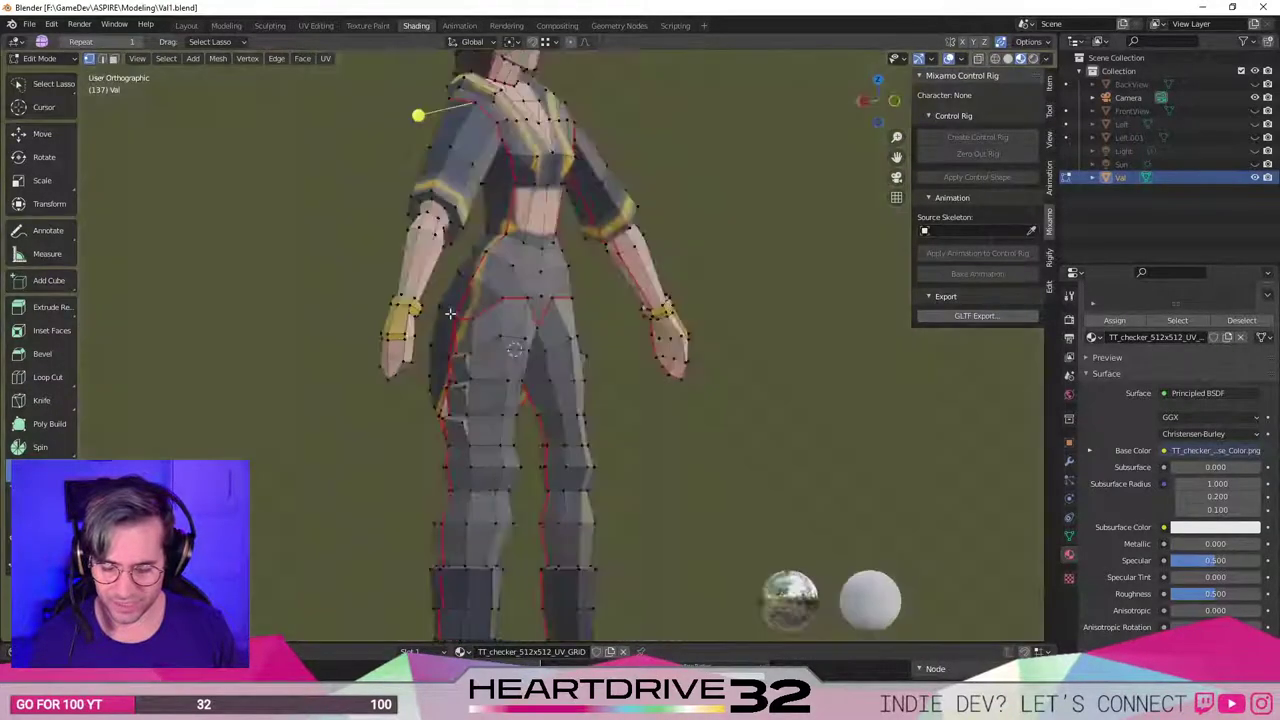
pyautogui.keyDown('shift'); pyautogui.moveTo(534, 240); pyautogui.dragTo(437, 398, button='middle'); pyautogui.keyUp('shift')
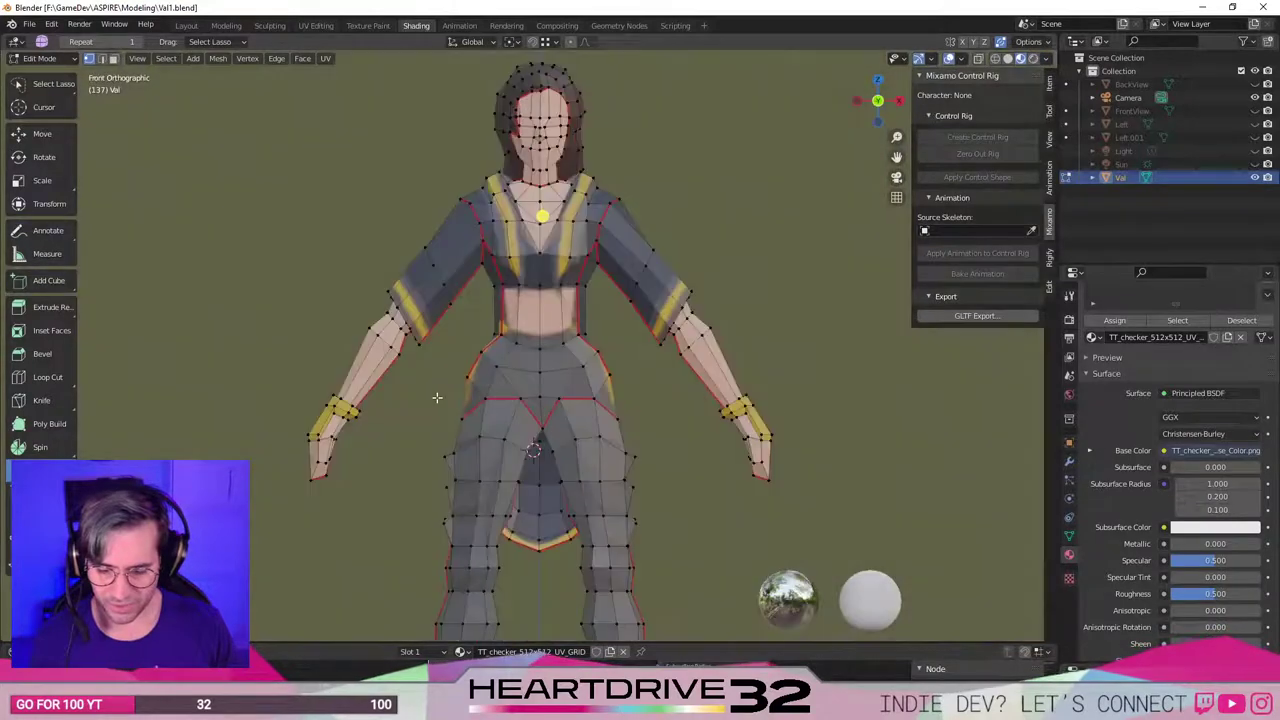
pyautogui.keyDown('shift'); pyautogui.moveTo(720, 472); pyautogui.dragTo(715, 250, button='middle'); pyautogui.keyUp('shift')
pyautogui.scroll(-5, 717, 253)
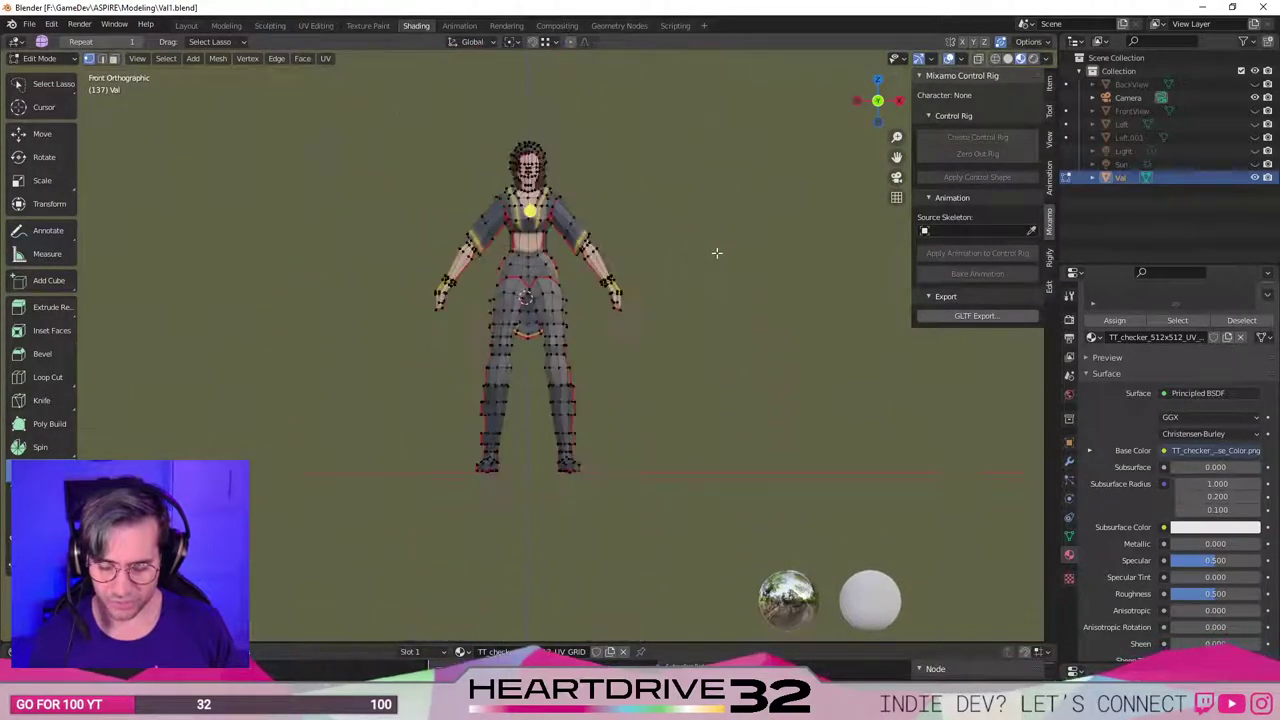
pyautogui.scroll(4, 603, 290)
pyautogui.keyDown('shift'); pyautogui.moveTo(630, 252); pyautogui.dragTo(667, 272, button='middle'); pyautogui.keyUp('shift')
pyautogui.scroll(-3, 654, 215)
pyautogui.scroll(3, 733, 289)
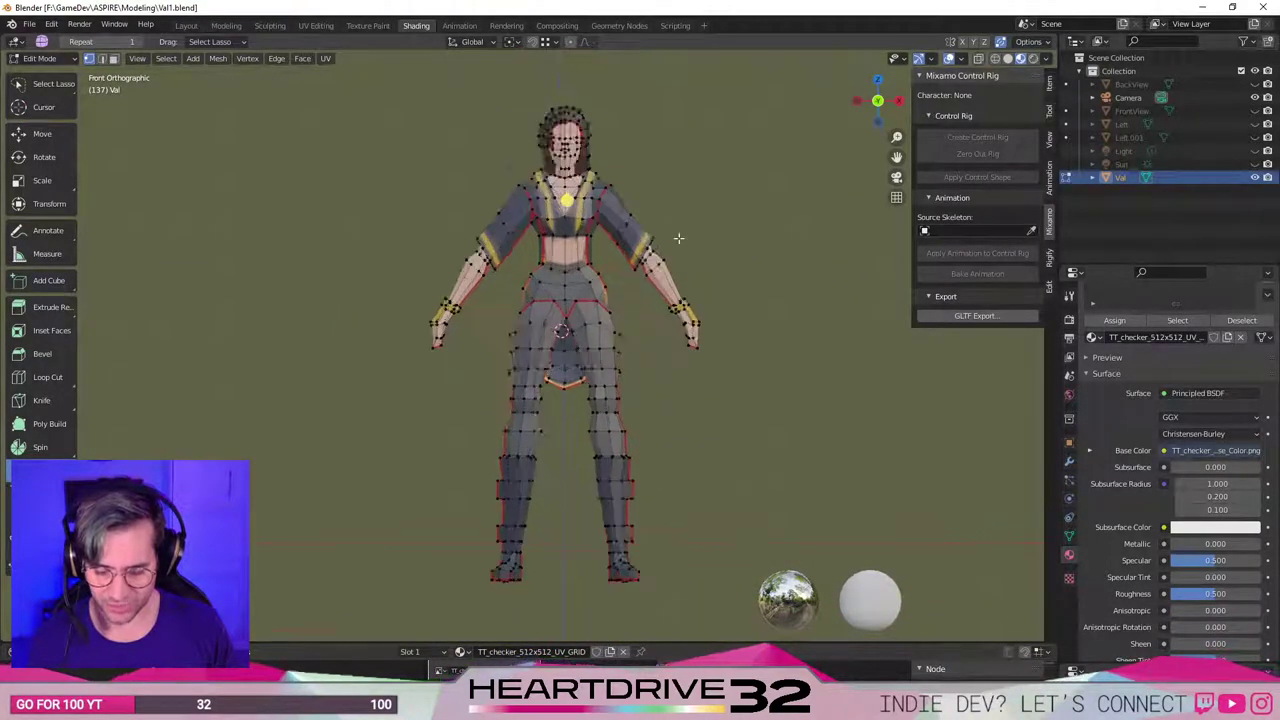
# In wireframe shading, select the whole upper body above the hips and lower it about 0.02 m along Z.
pyautogui.press('z')
pyautogui.click(614, 271)
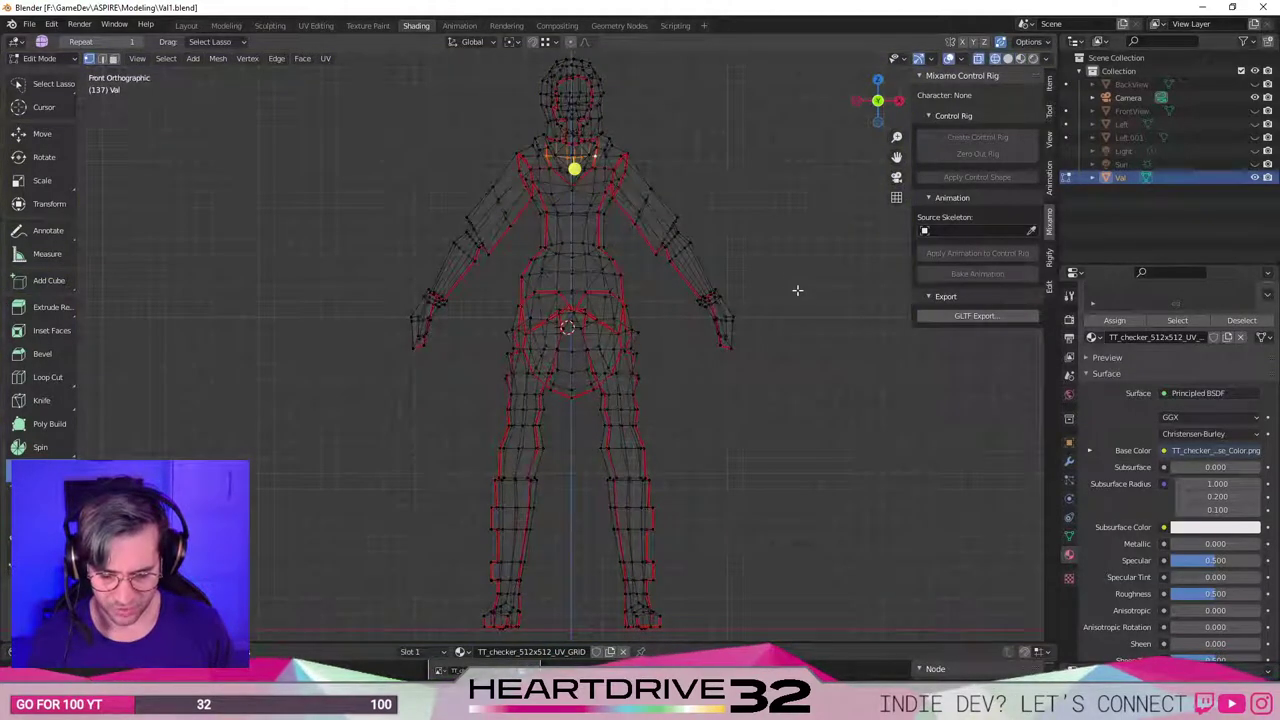
pyautogui.moveTo(800, 285)
pyautogui.mouseDown()
pyautogui.moveTo(714, 382)
pyautogui.moveTo(658, 300)
pyautogui.moveTo(540, 285)
pyautogui.moveTo(366, 383)
pyautogui.moveTo(472, 78)
pyautogui.moveTo(785, 140)
pyautogui.moveTo(805, 282)
pyautogui.mouseUp()
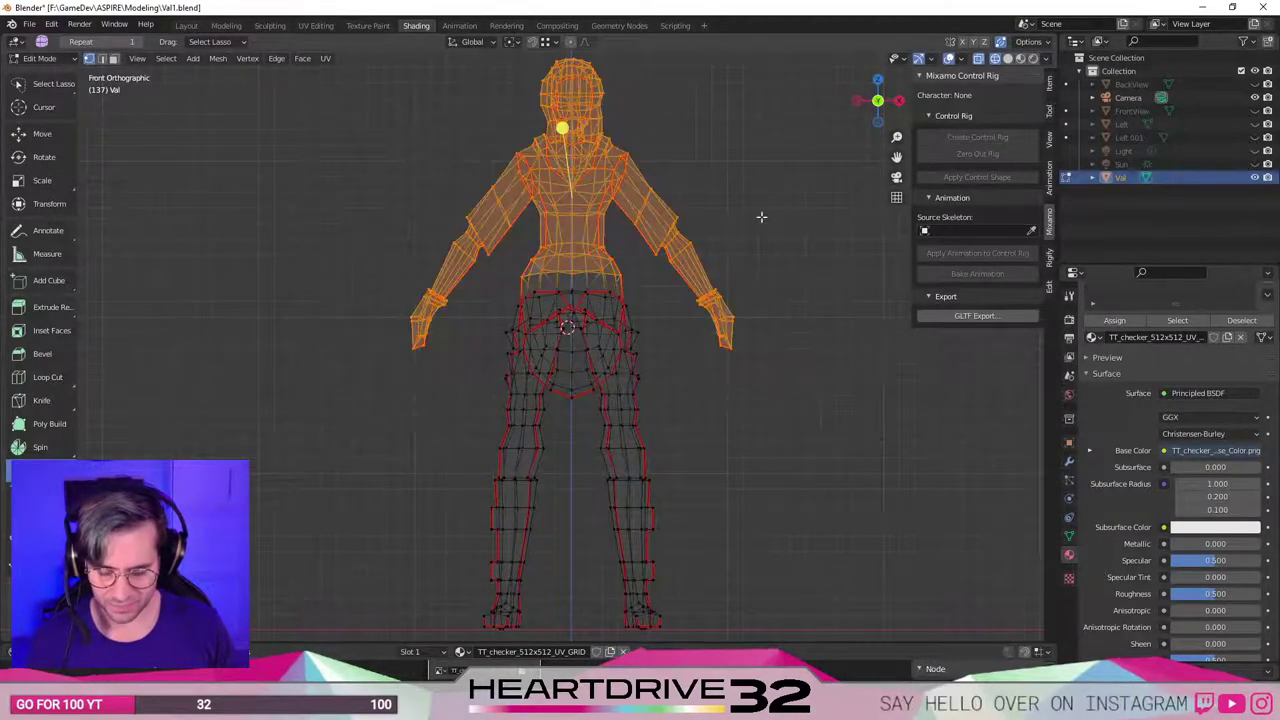
pyautogui.press('g')
pyautogui.press('z')
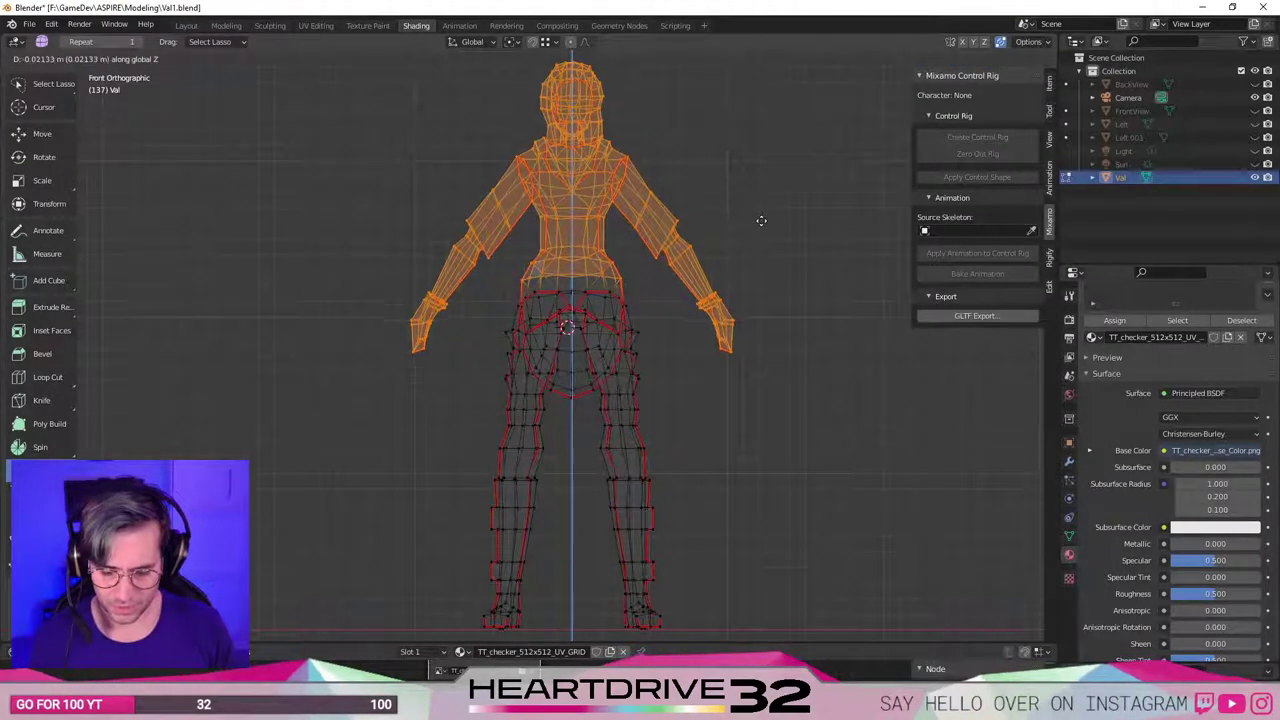
pyautogui.click(762, 221)
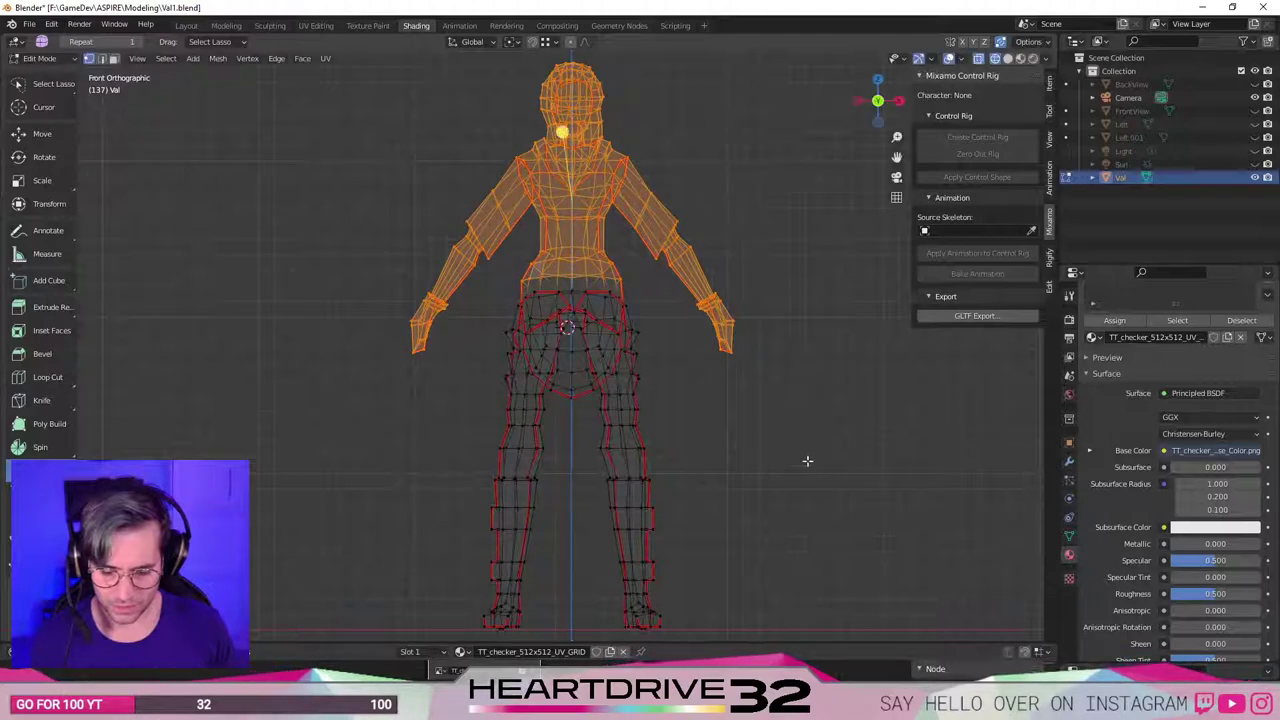
pyautogui.click(808, 460)
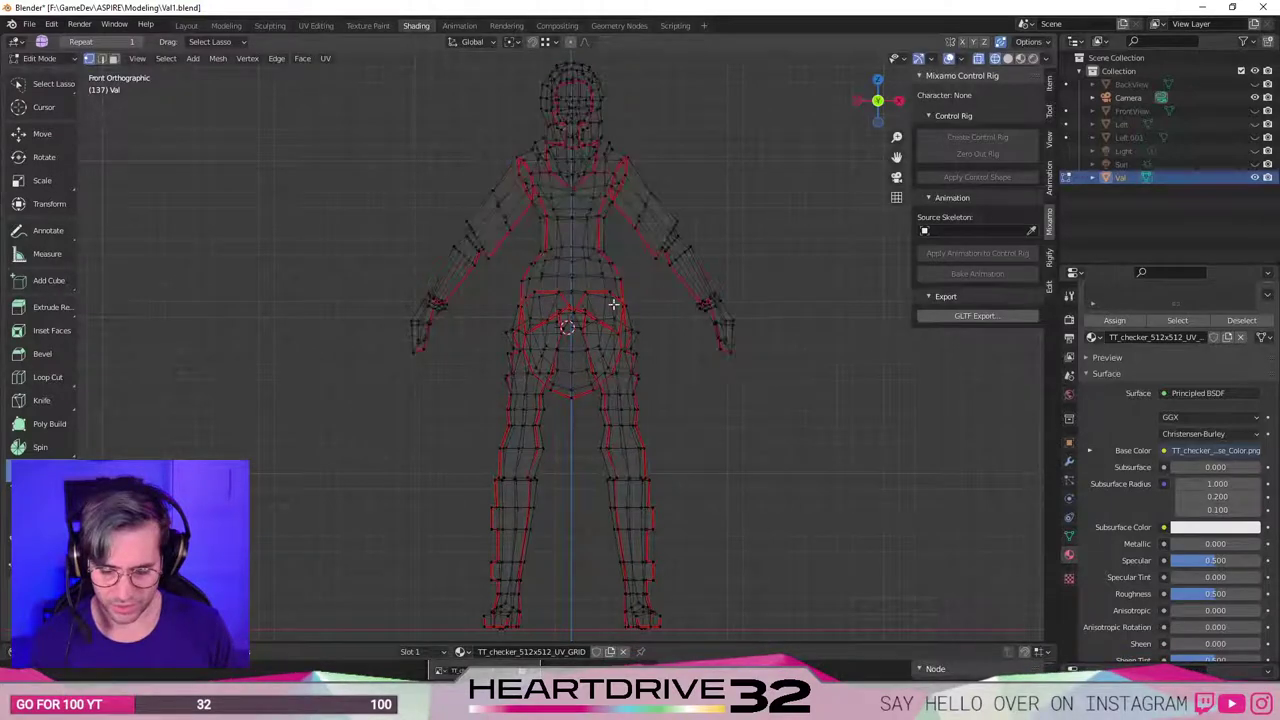
# Narrow the waist by scaling its two side vertices to about 0.97, then view the model in Material Preview.
pyautogui.click(604, 248)
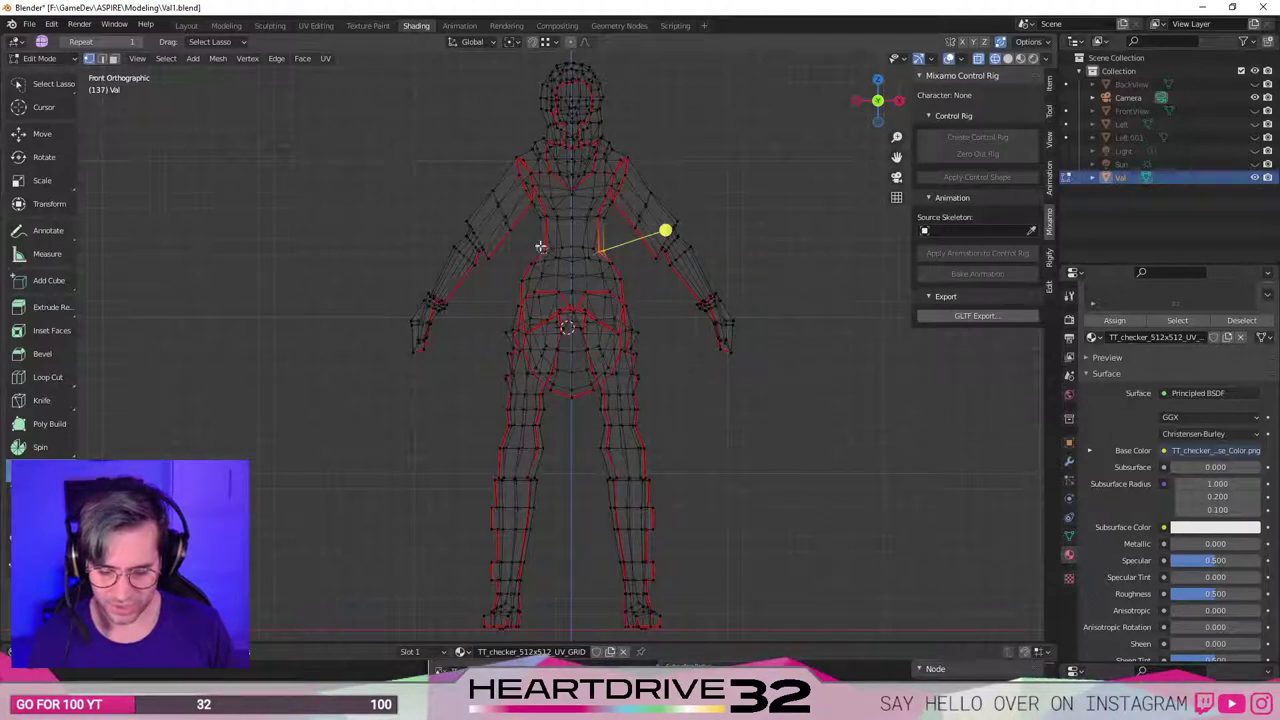
pyautogui.keyDown('shift'); pyautogui.click(540, 246); pyautogui.keyUp('shift')
pyautogui.press('s')
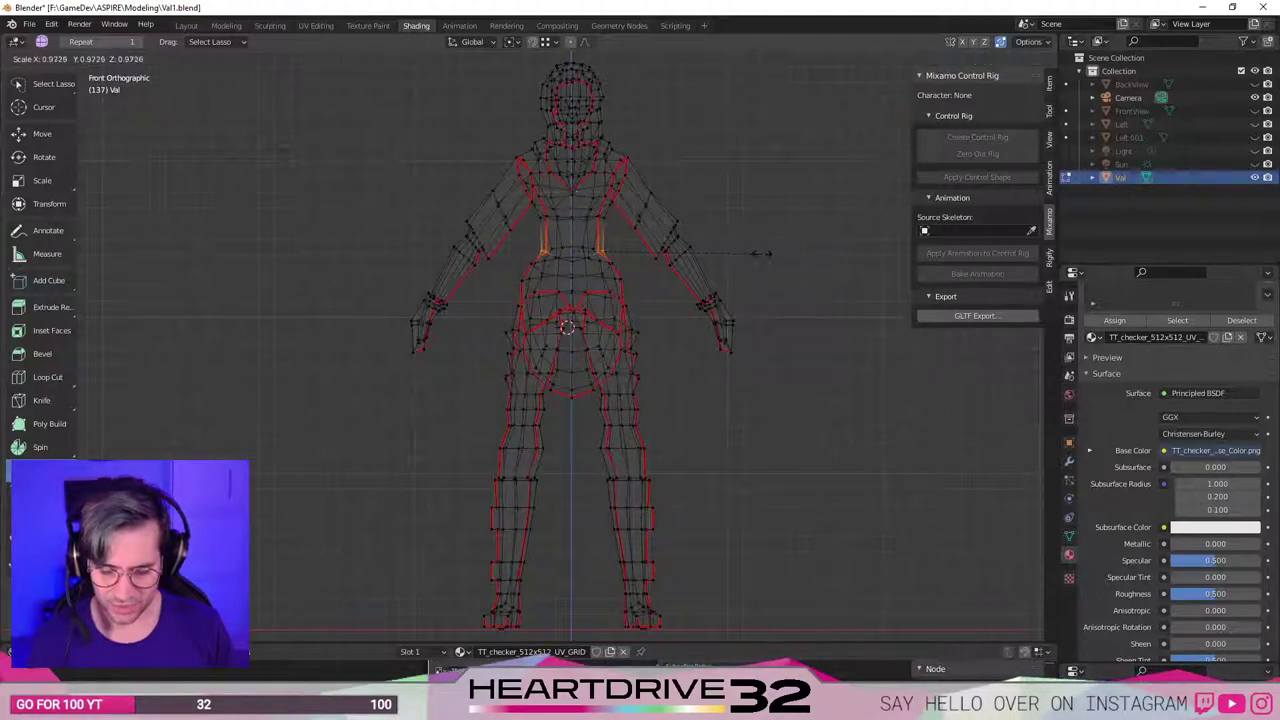
pyautogui.click(758, 253)
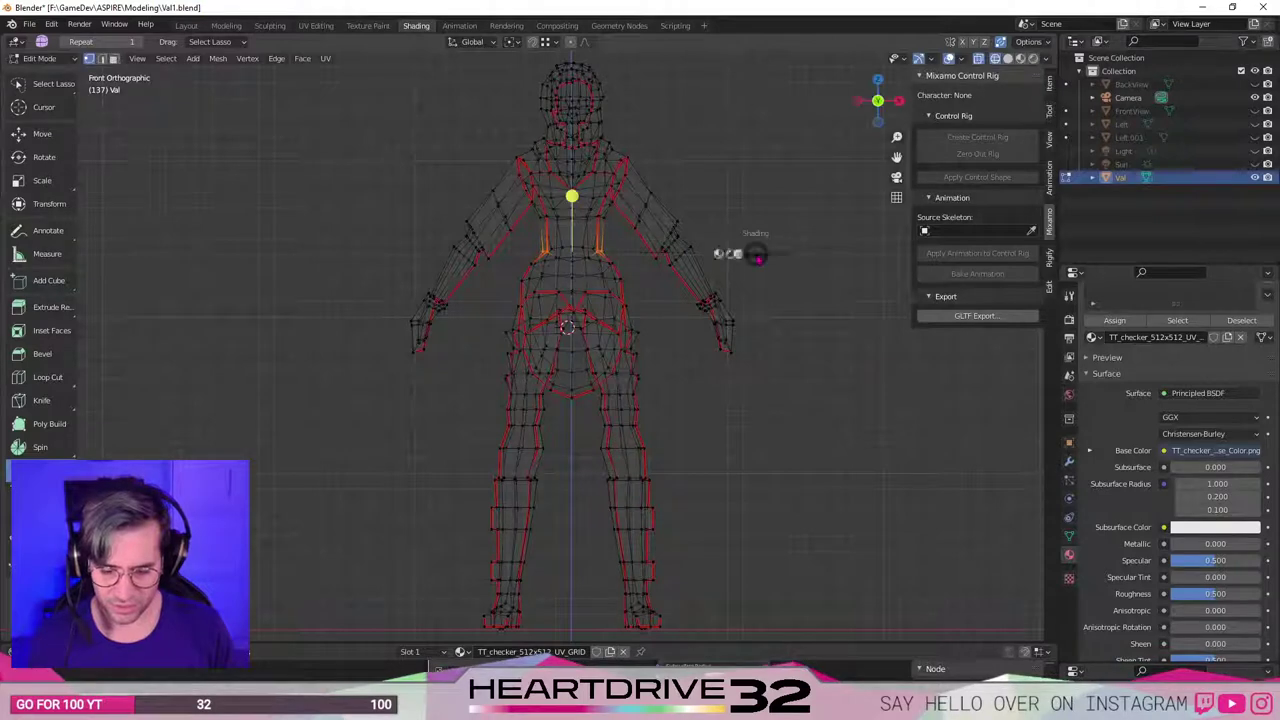
pyautogui.press('z')
pyautogui.click(751, 330)
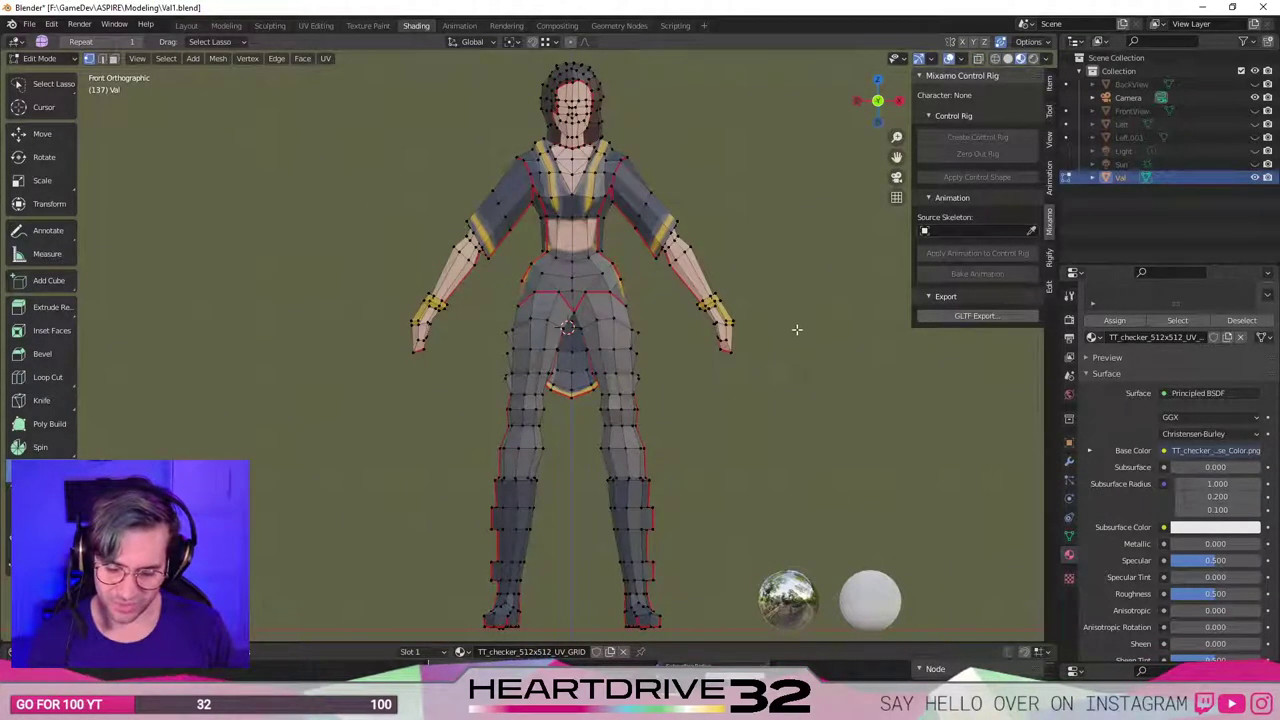
# Return to wireframe shading, reselect the whole upper body and lower it slightly further along Z.
pyautogui.press('z')
pyautogui.click(700, 337)
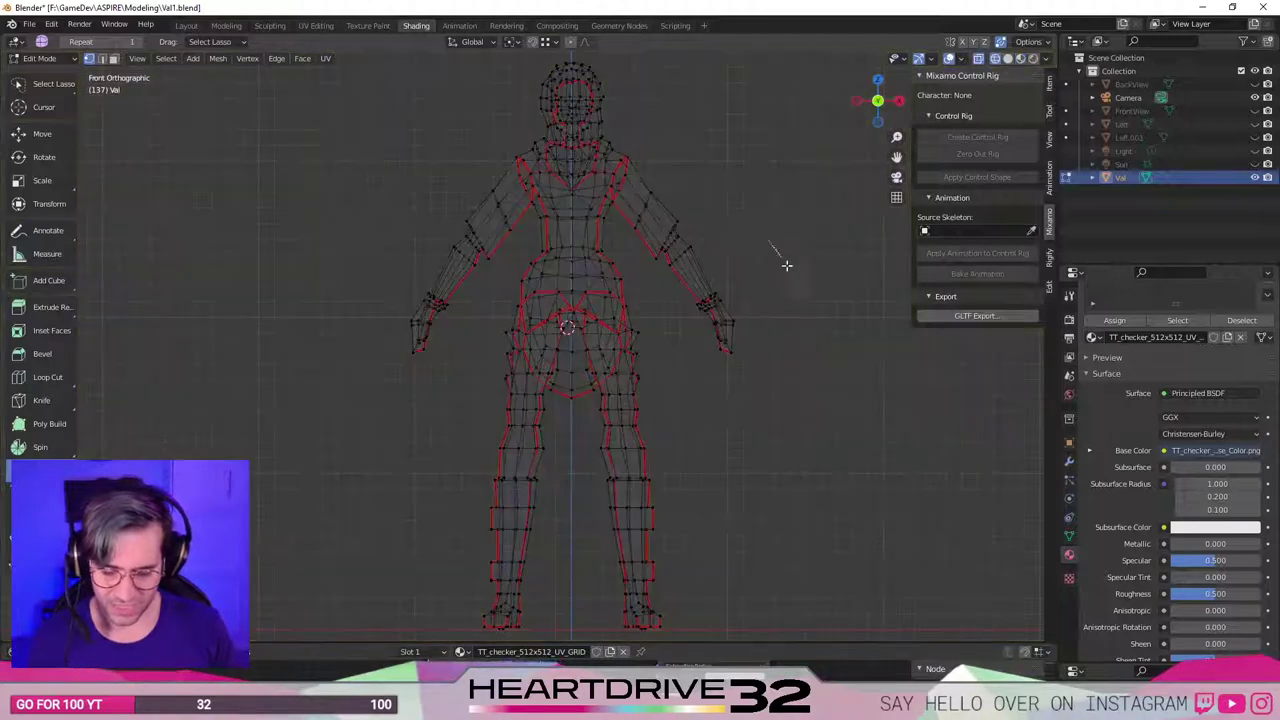
pyautogui.moveTo(770, 244)
pyautogui.mouseDown()
pyautogui.moveTo(640, 288)
pyautogui.moveTo(528, 294)
pyautogui.moveTo(471, 346)
pyautogui.moveTo(450, 90)
pyautogui.moveTo(800, 200)
pyautogui.moveTo(837, 334)
pyautogui.mouseUp()
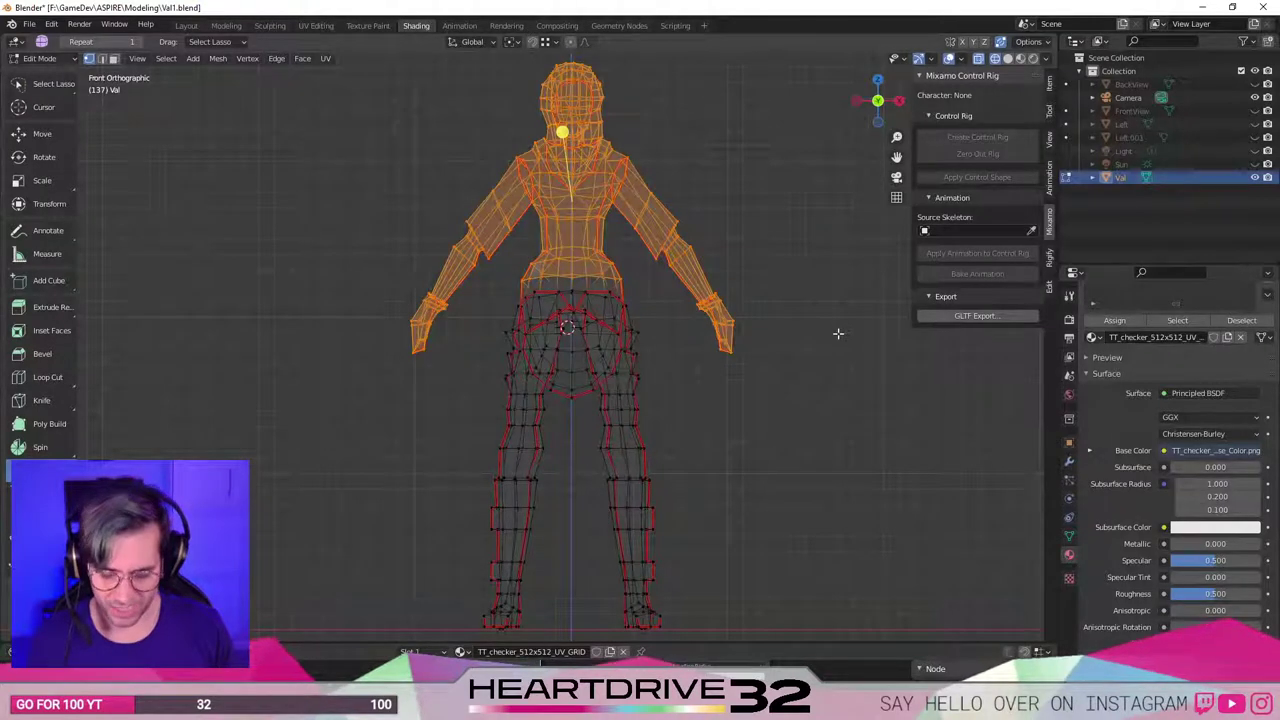
pyautogui.press('g')
pyautogui.press('z')
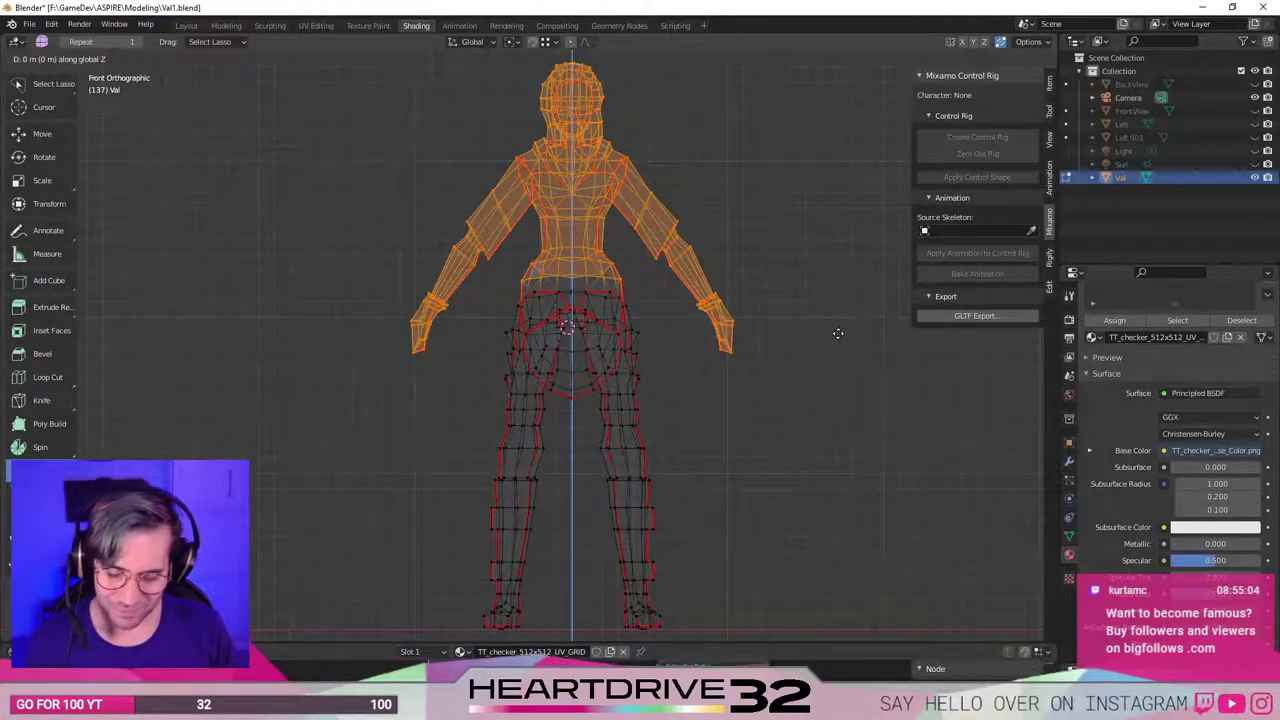
pyautogui.click(834, 337)
pyautogui.click(794, 447)
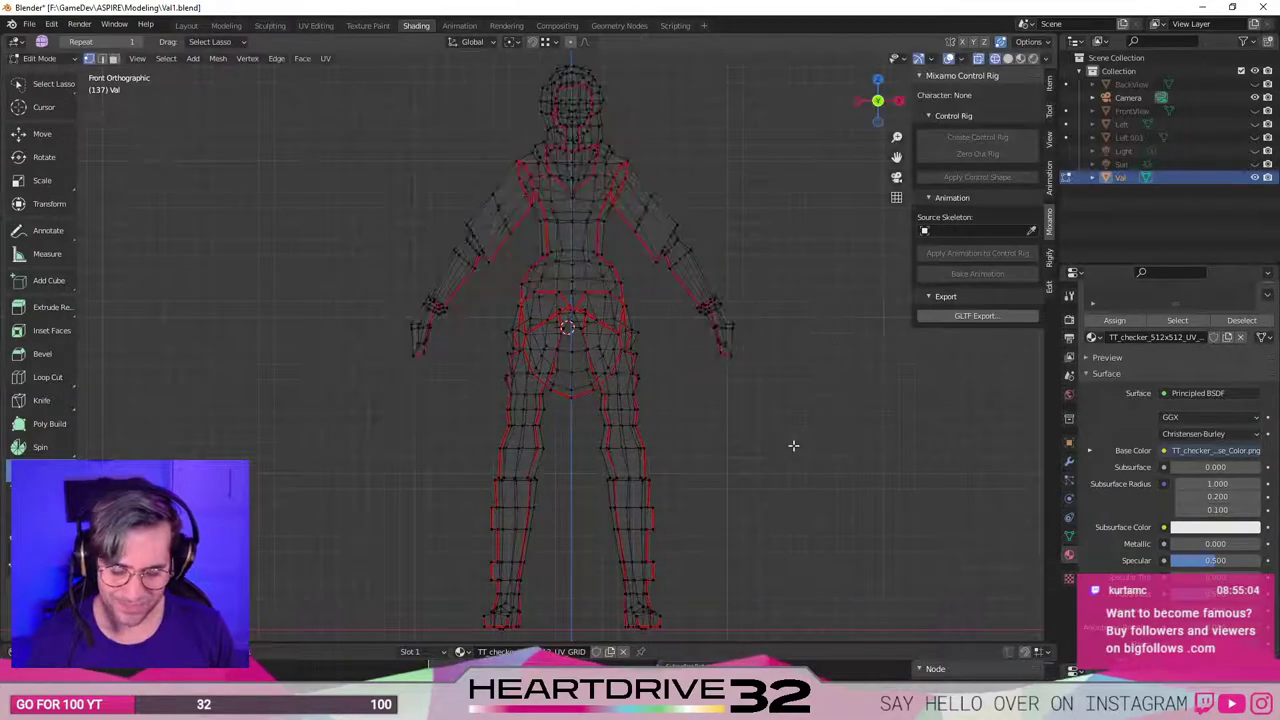
# Save the Blender file and display the model in Material Preview shading.
pyautogui.hotkey('ctrl', 's')
pyautogui.press('z')
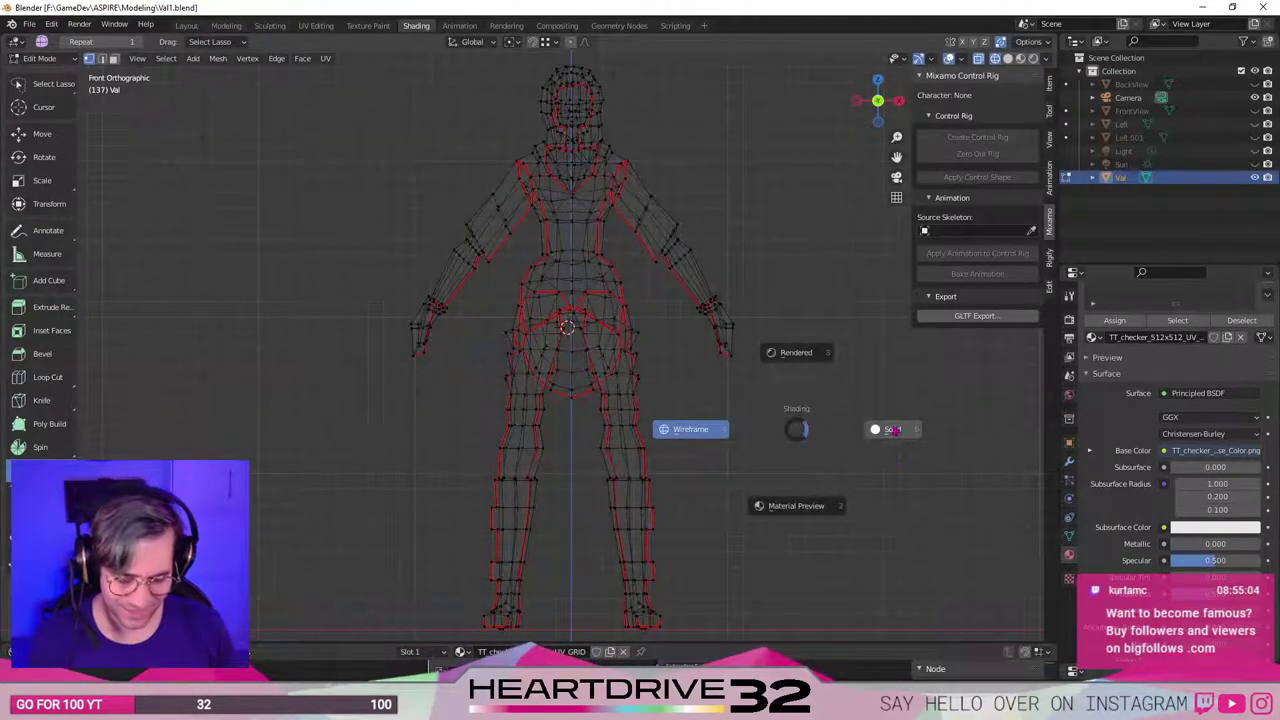
pyautogui.click(886, 429)
pyautogui.press('z')
pyautogui.click(766, 478)
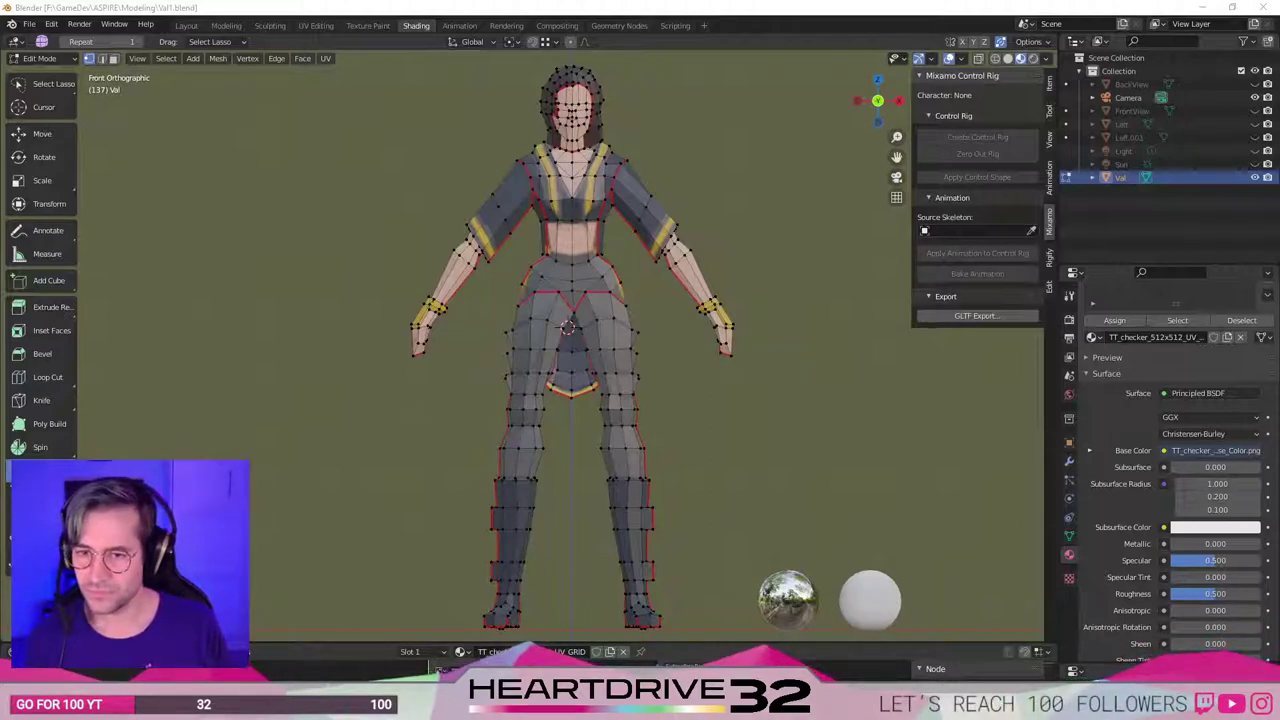
# Switch to the browser, search Google Images for "Chris Redfield Re6" and open the shirtless full-body character render.
pyautogui.hotkey('alt', 'Tab')
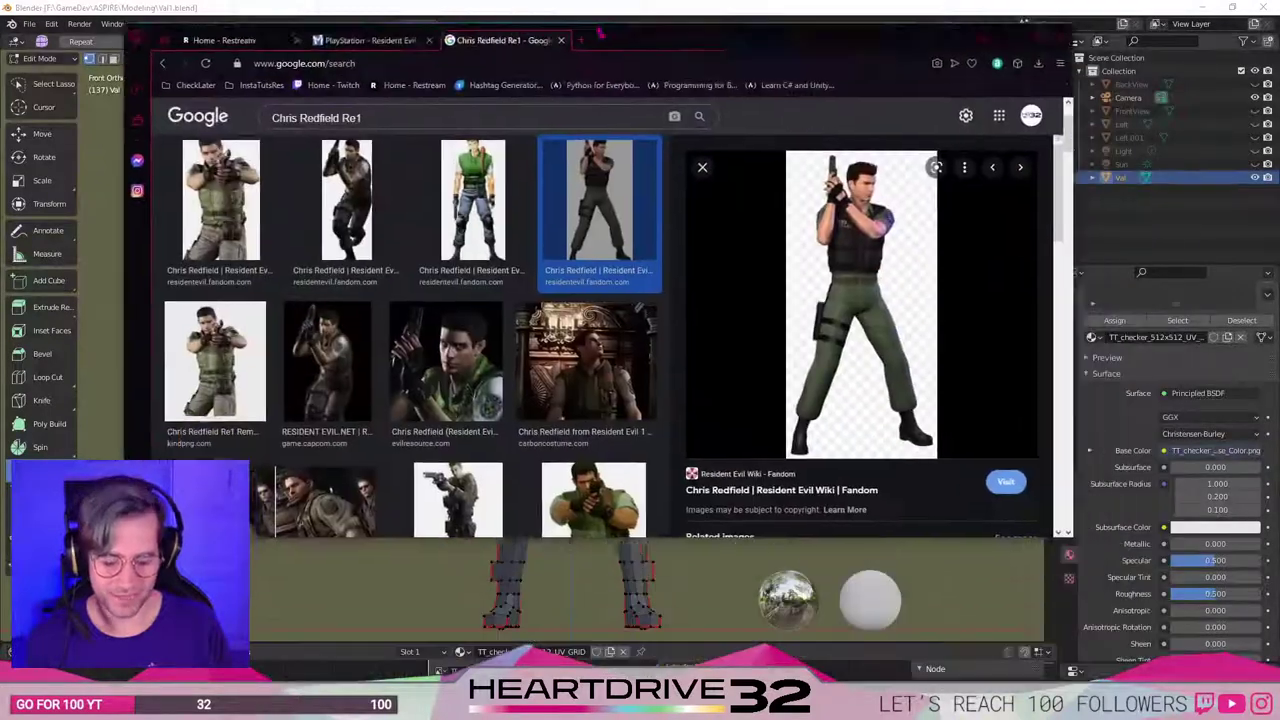
pyautogui.doubleClick(840, 27)
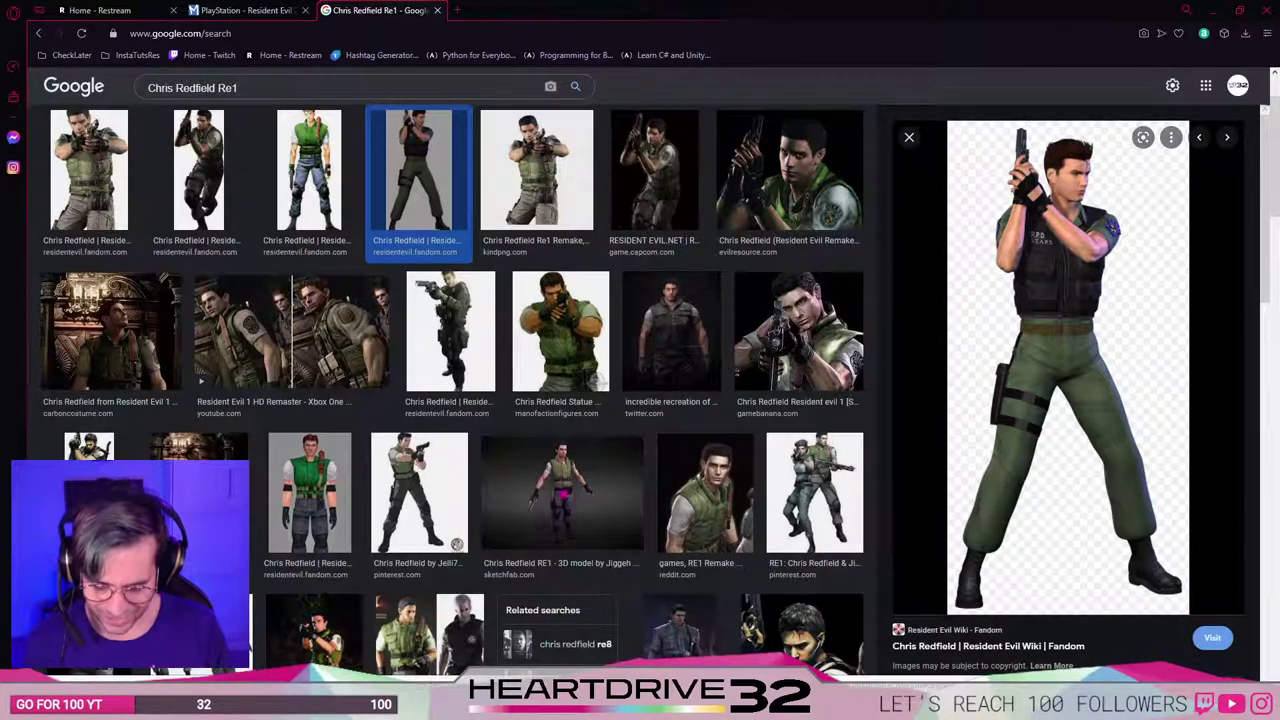
pyautogui.scroll(1, 572, 476)
pyautogui.click(234, 95)
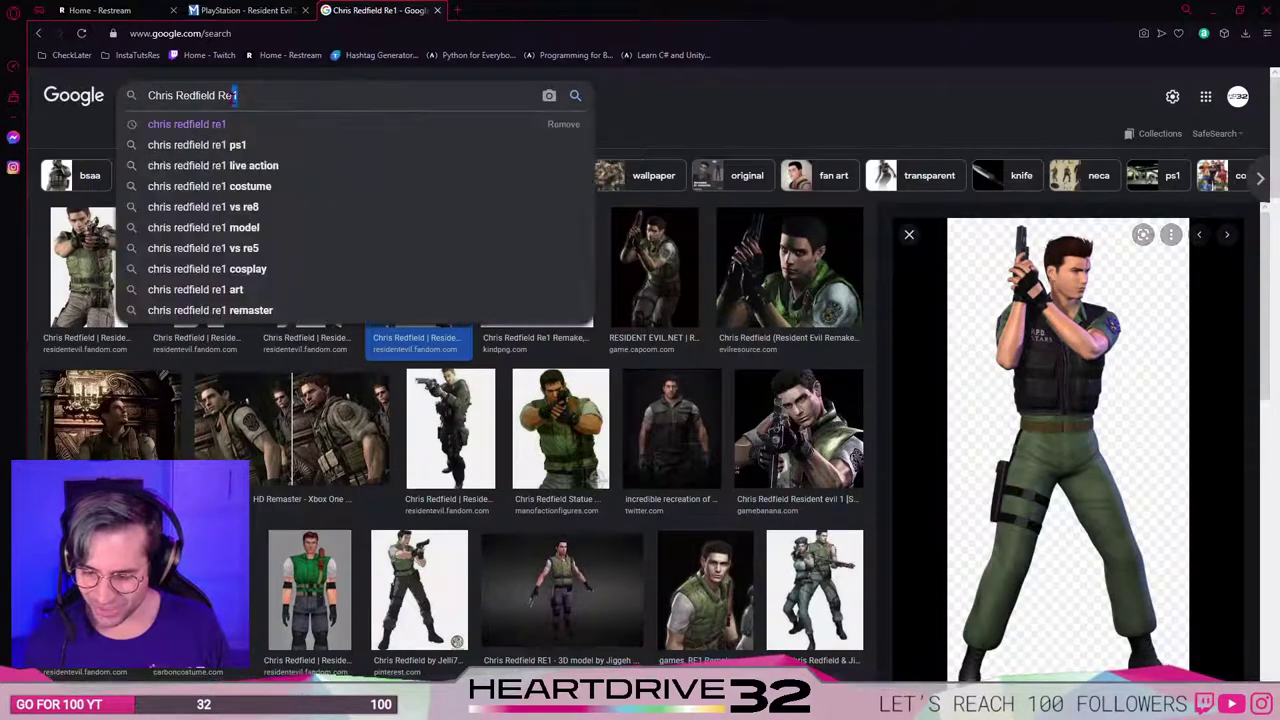
pyautogui.write('6')
pyautogui.press('Return')
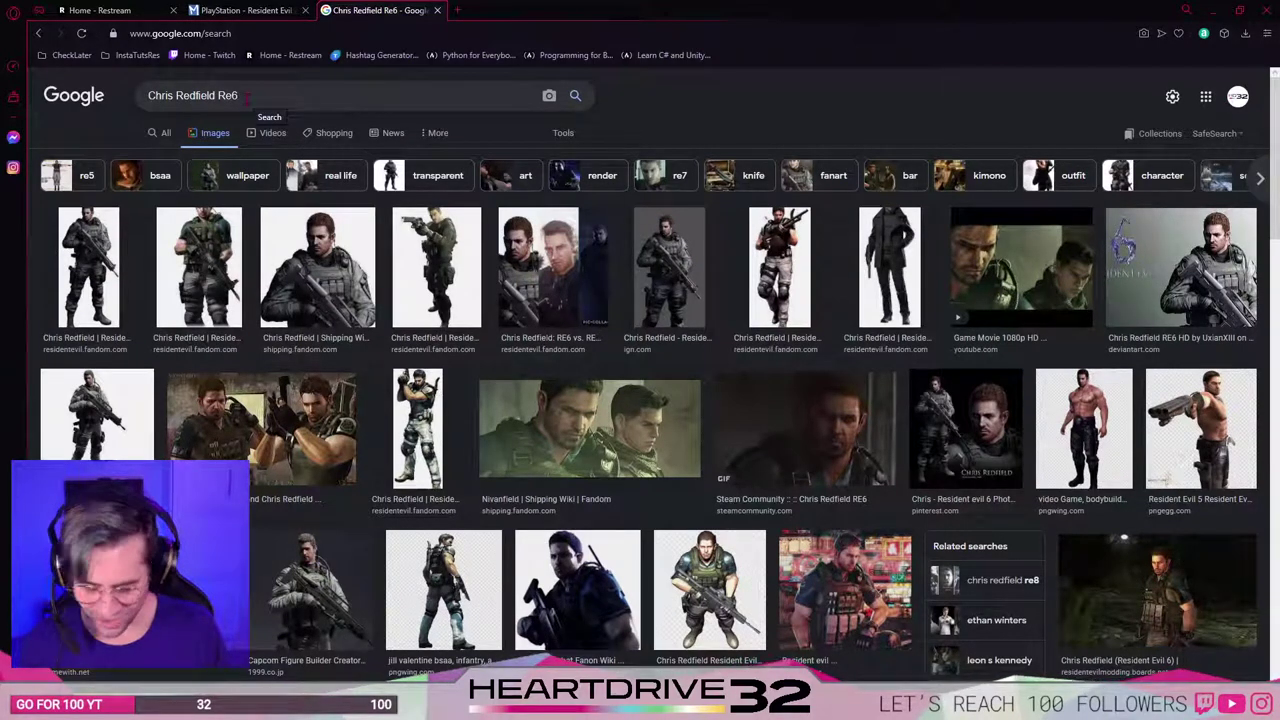
pyautogui.click(1084, 460)
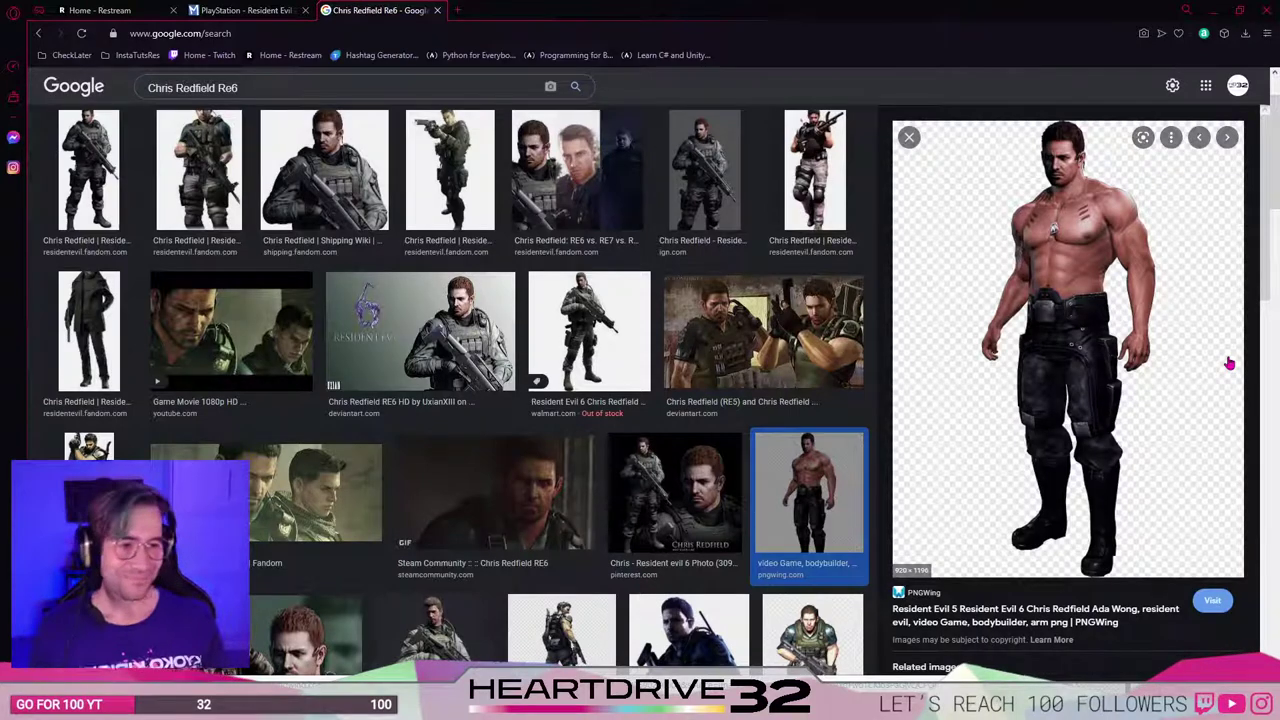
# Close the Chris Redfield image search and switch back to Blender.
pyautogui.click(276, 16)
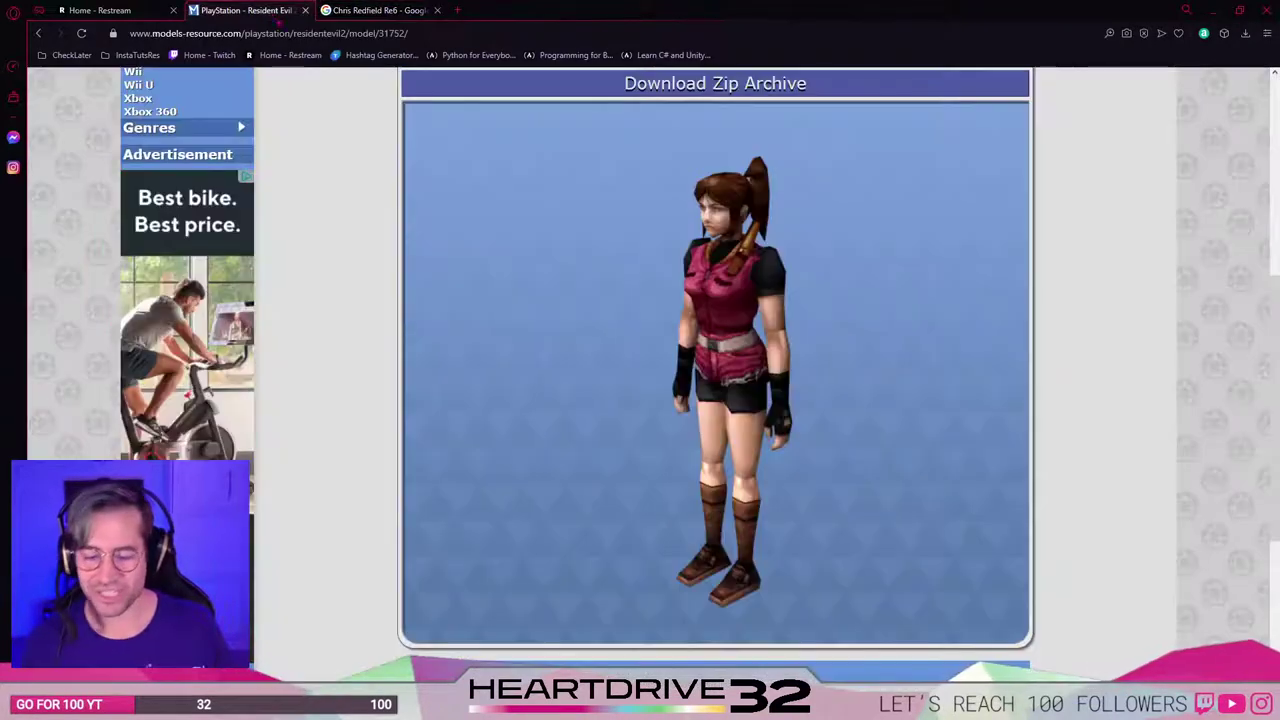
pyautogui.click(437, 10)
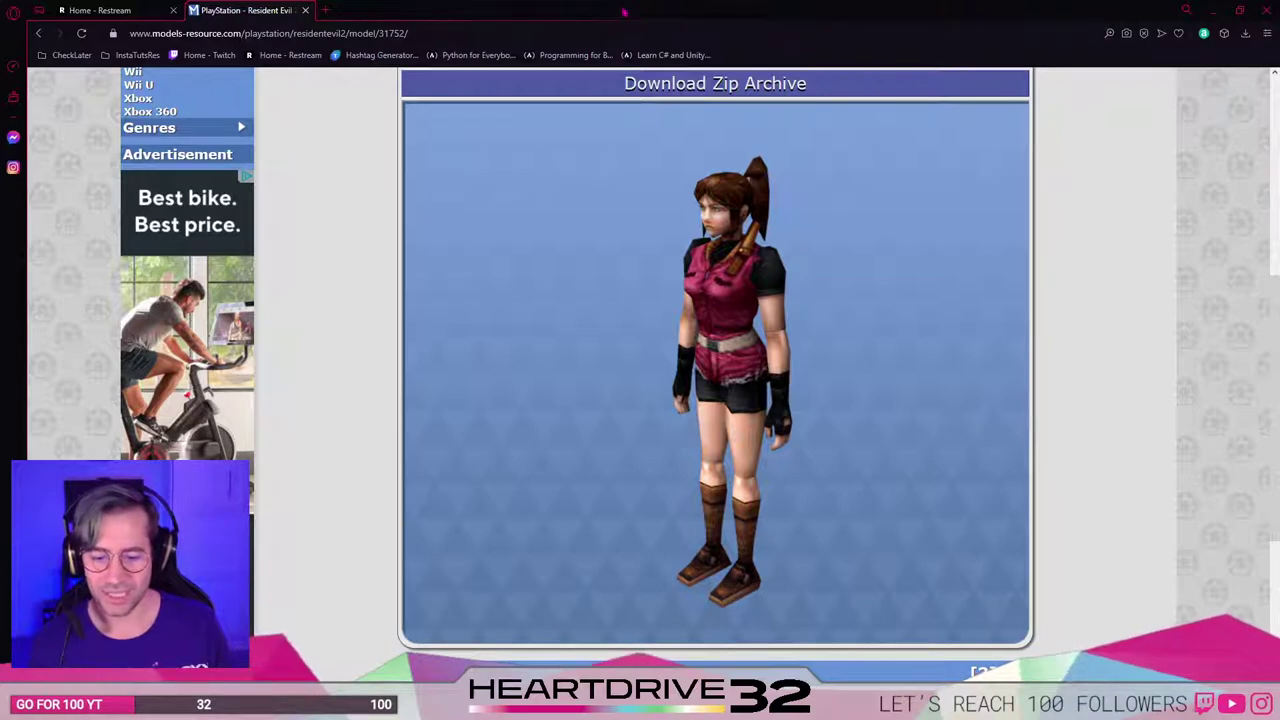
pyautogui.hotkey('alt', 'Tab')
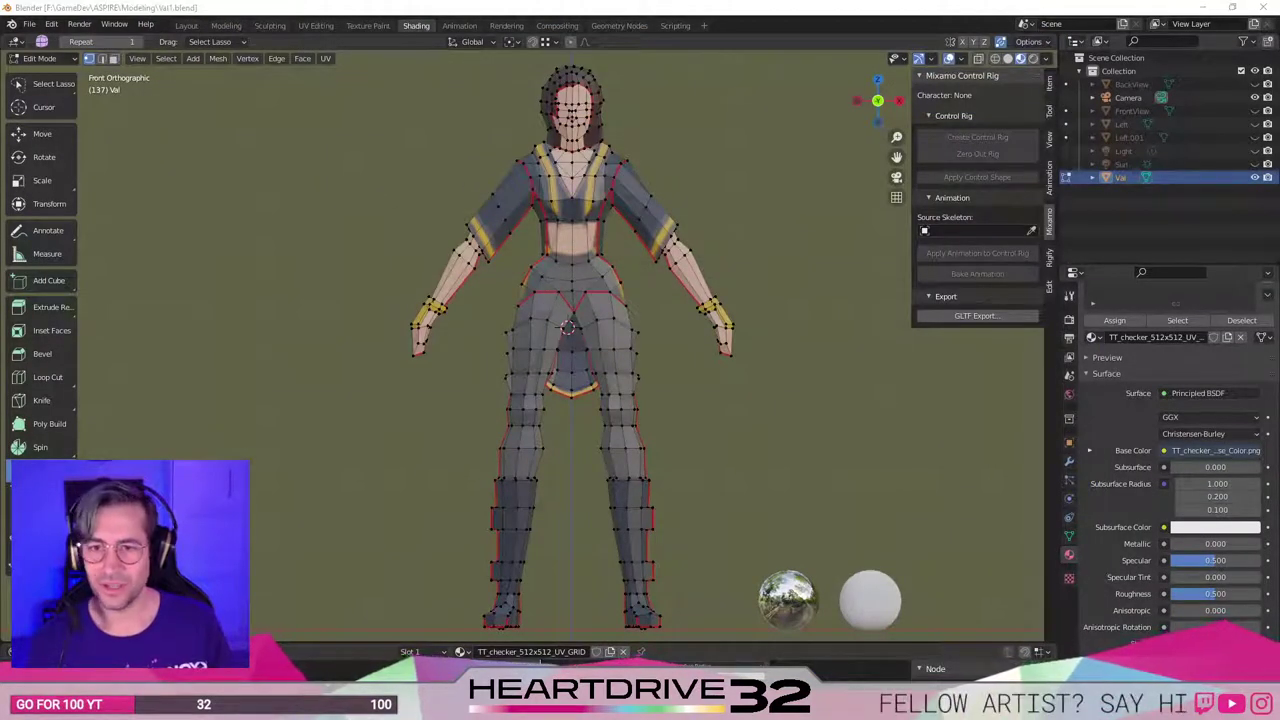
# Switch to Photoshop and maximize its window showing the front and back character reference in Val8 copy.jpg.
pyautogui.moveTo(722, 0); pyautogui.dragTo(651, 138)
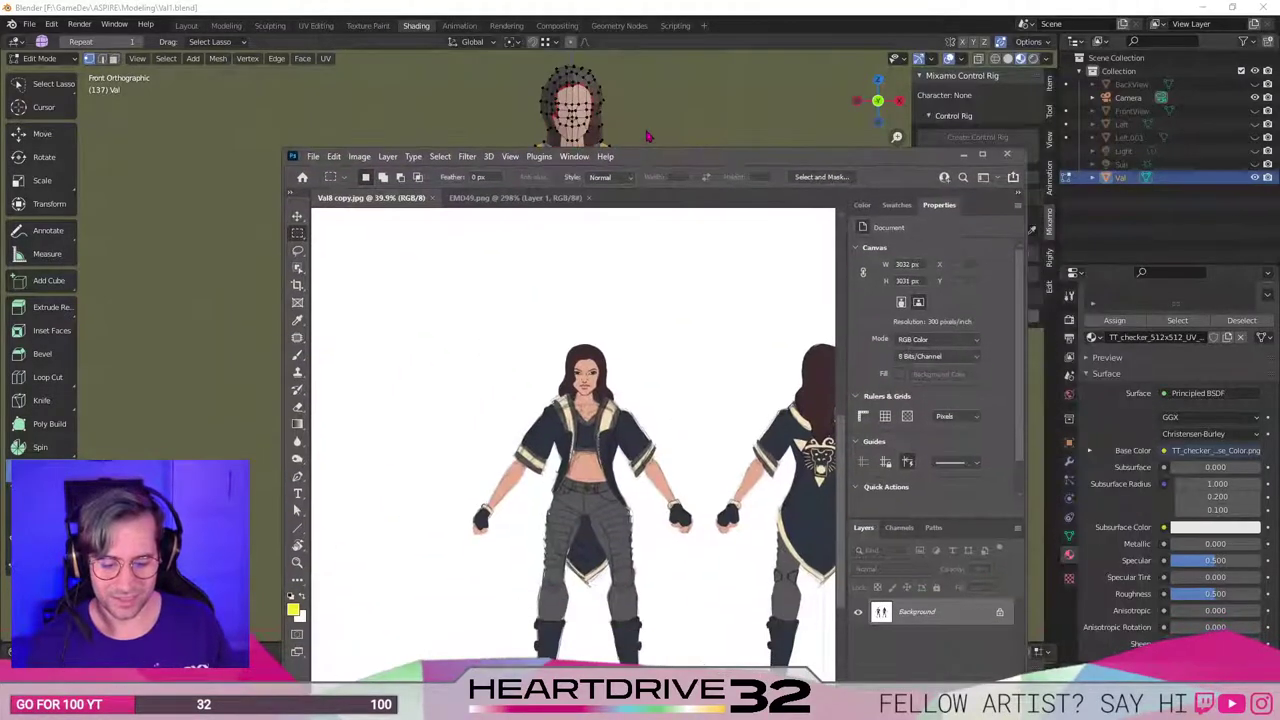
pyautogui.doubleClick(668, 163)
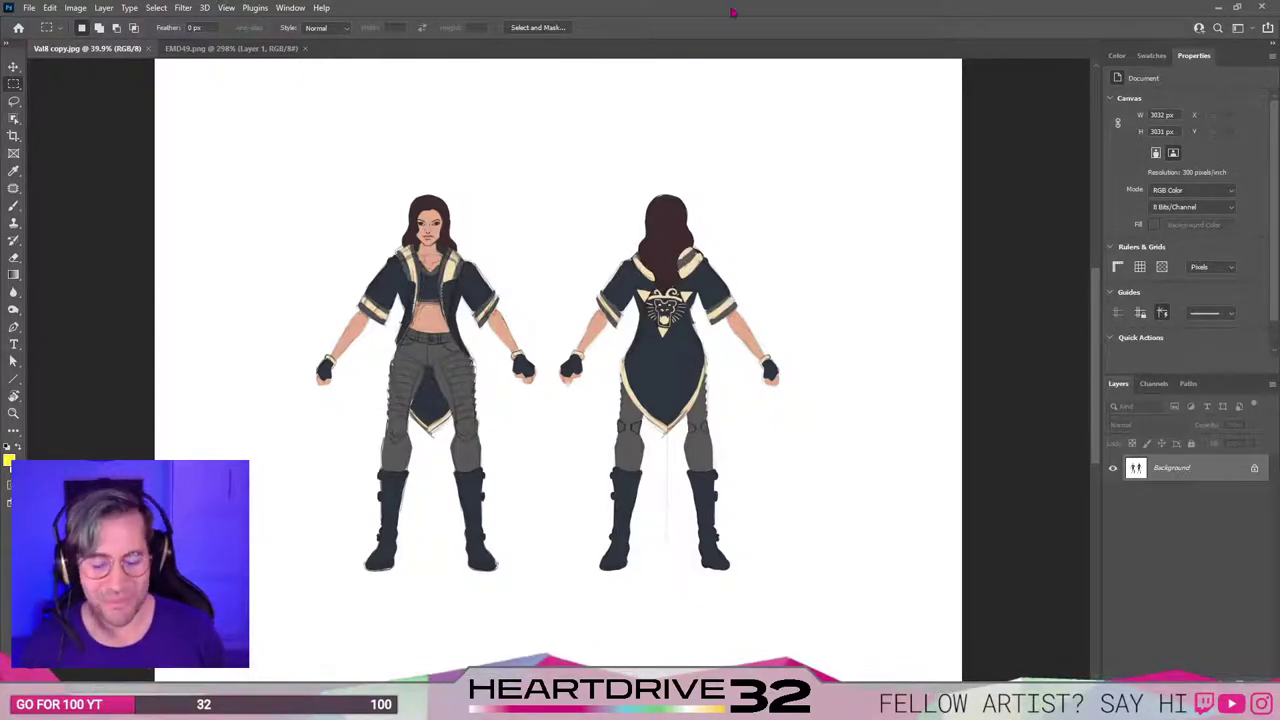
pyautogui.moveTo(735, 14); pyautogui.dragTo(693, 81)
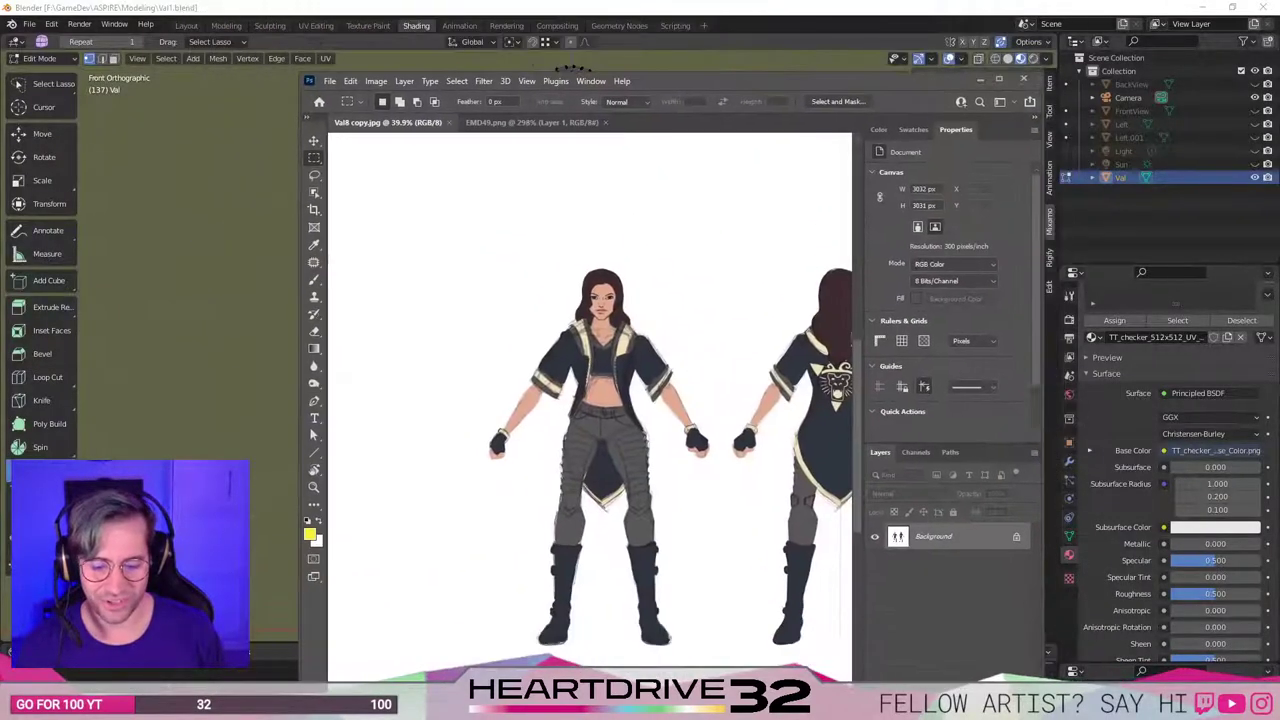
pyautogui.press('super+Up')
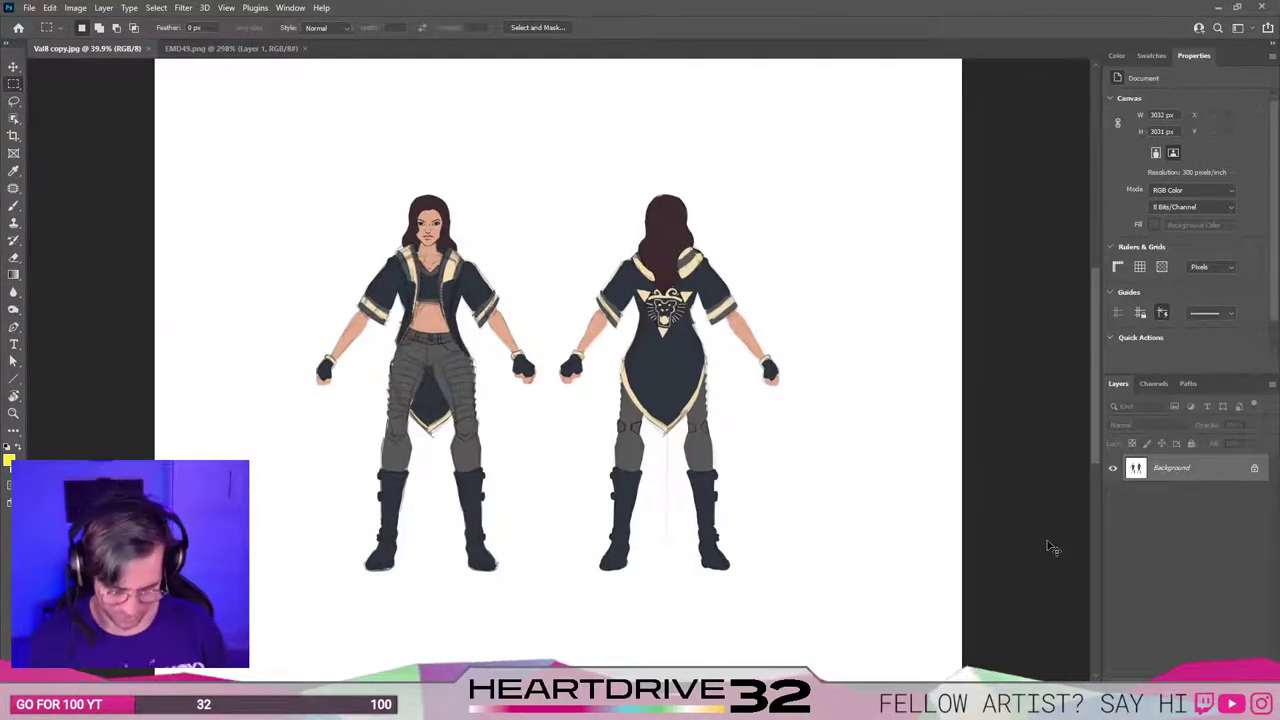
# Duplicate the Background layer of the character sheet onto a new layer.
pyautogui.hotkey('ctrl', 'j')
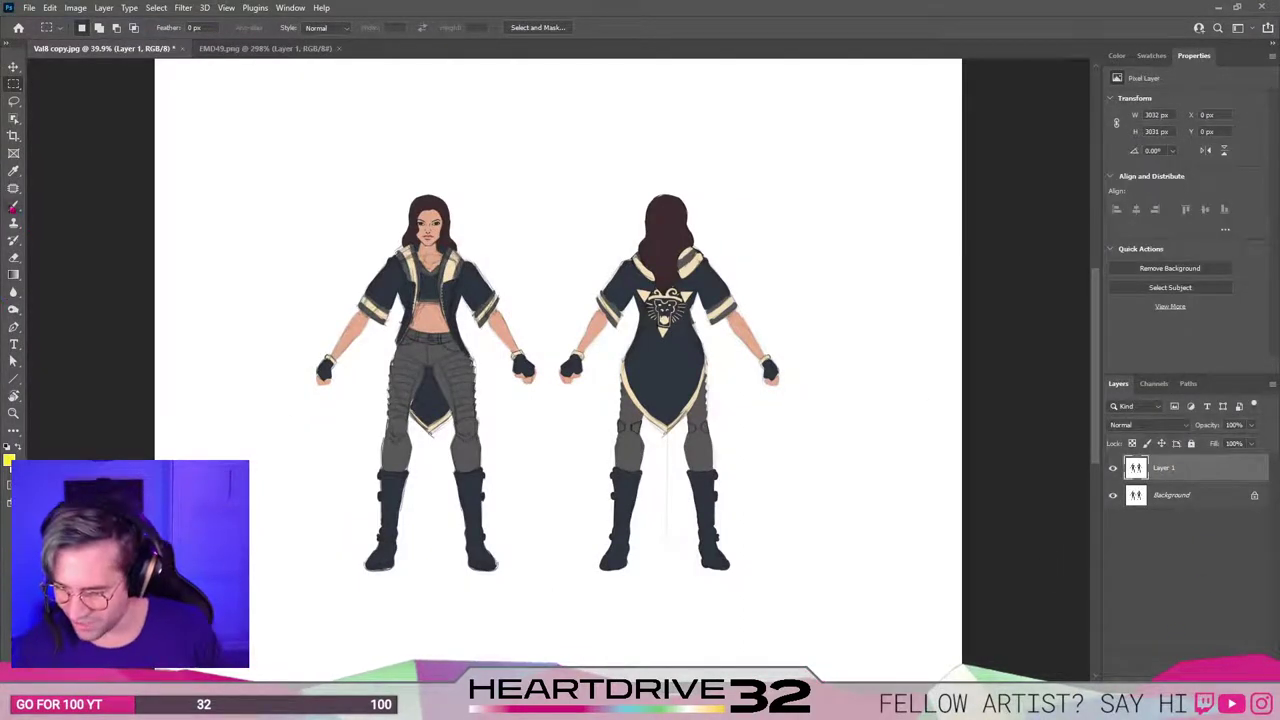
# Try the Blur tool on the duplicated layer with its brush enlarged to 400 px.
pyautogui.click(17, 210)
pyautogui.click(16, 227)
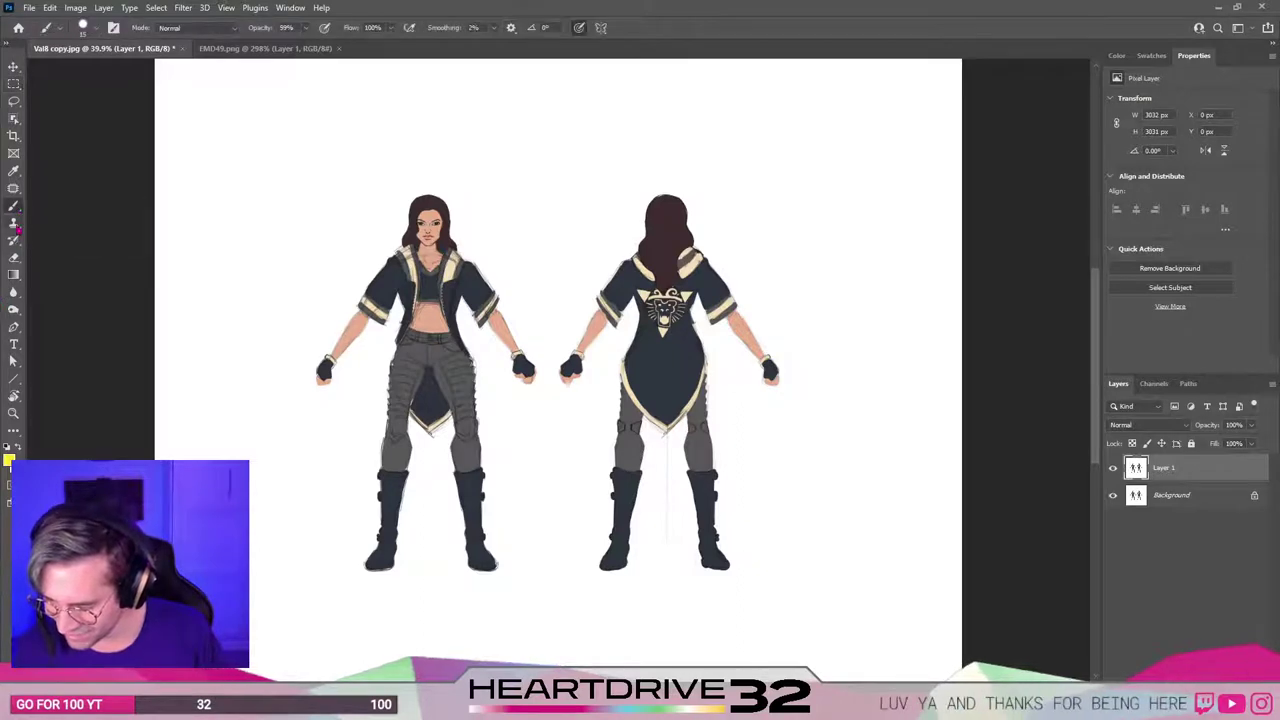
pyautogui.click(17, 243)
pyautogui.click(17, 260)
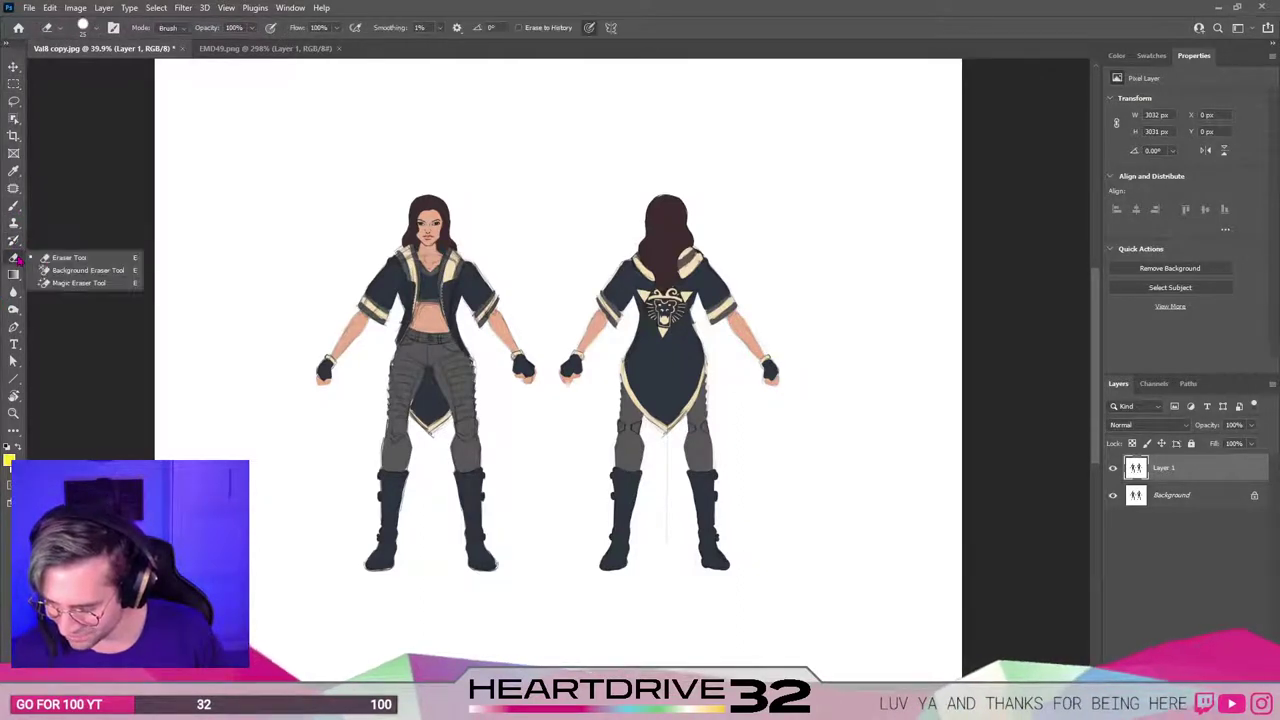
pyautogui.click(18, 276)
pyautogui.click(16, 293)
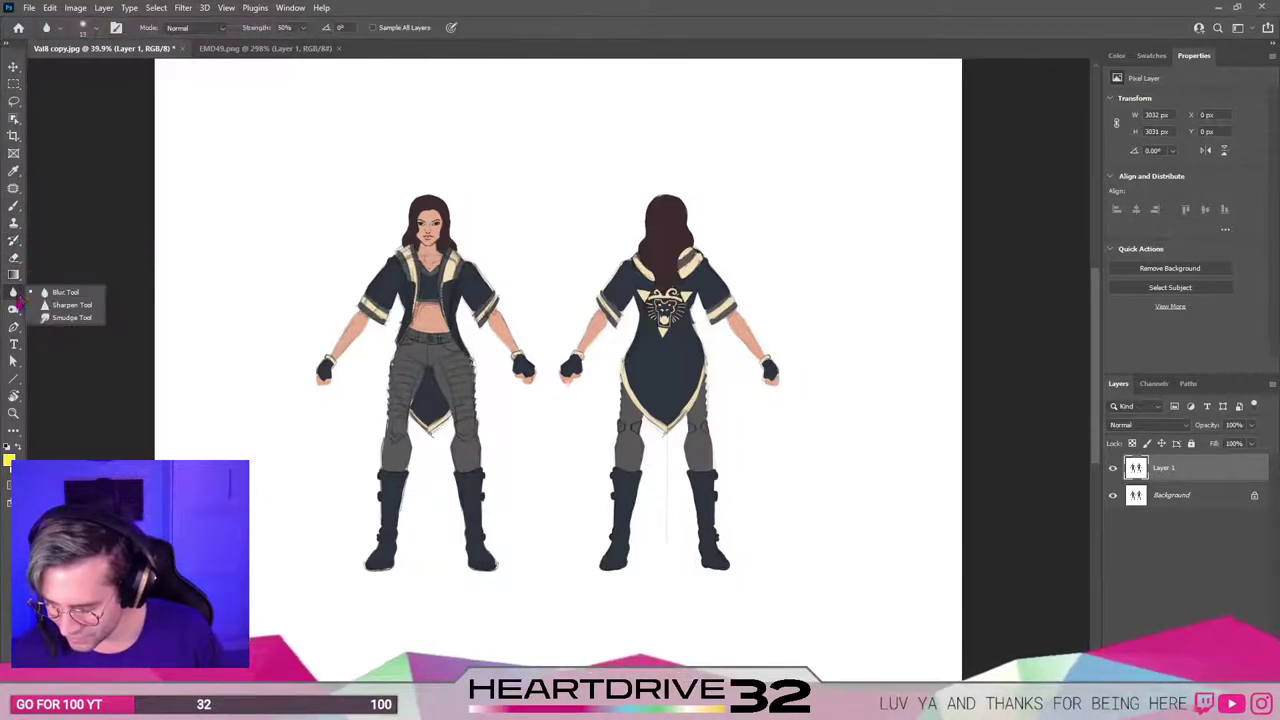
pyautogui.click(14, 310)
pyautogui.click(13, 292)
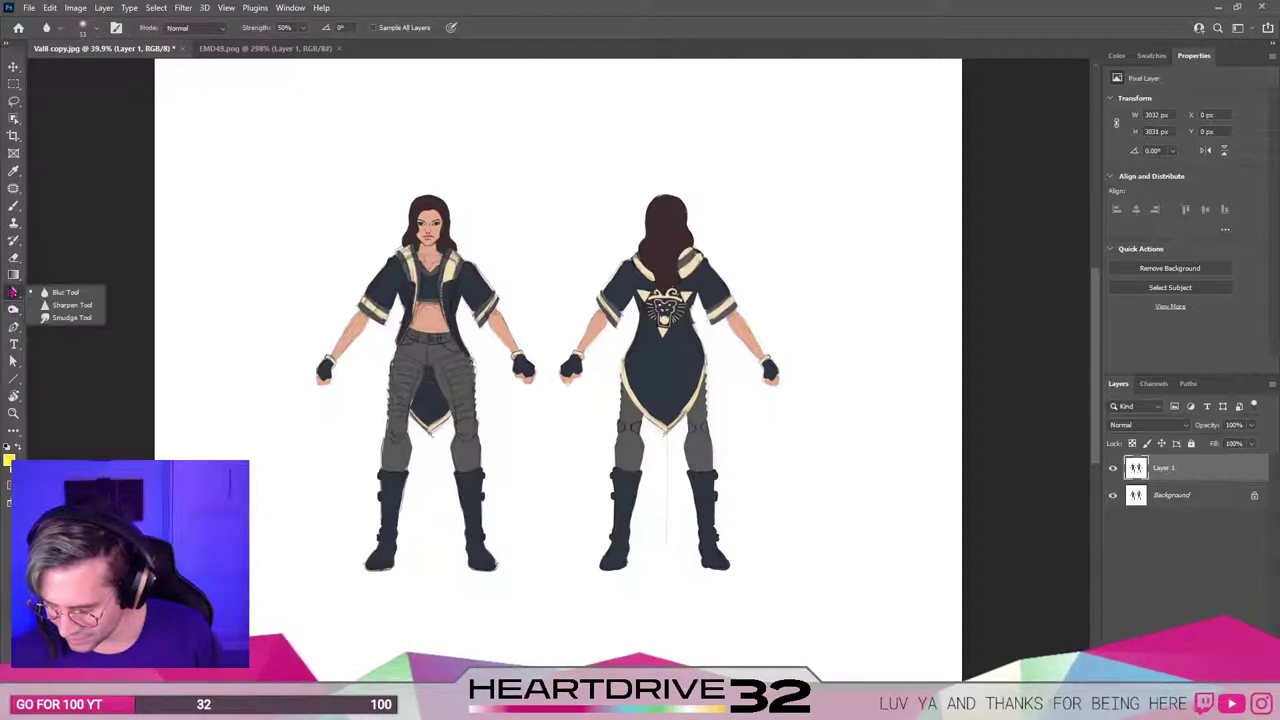
pyautogui.click(12, 291)
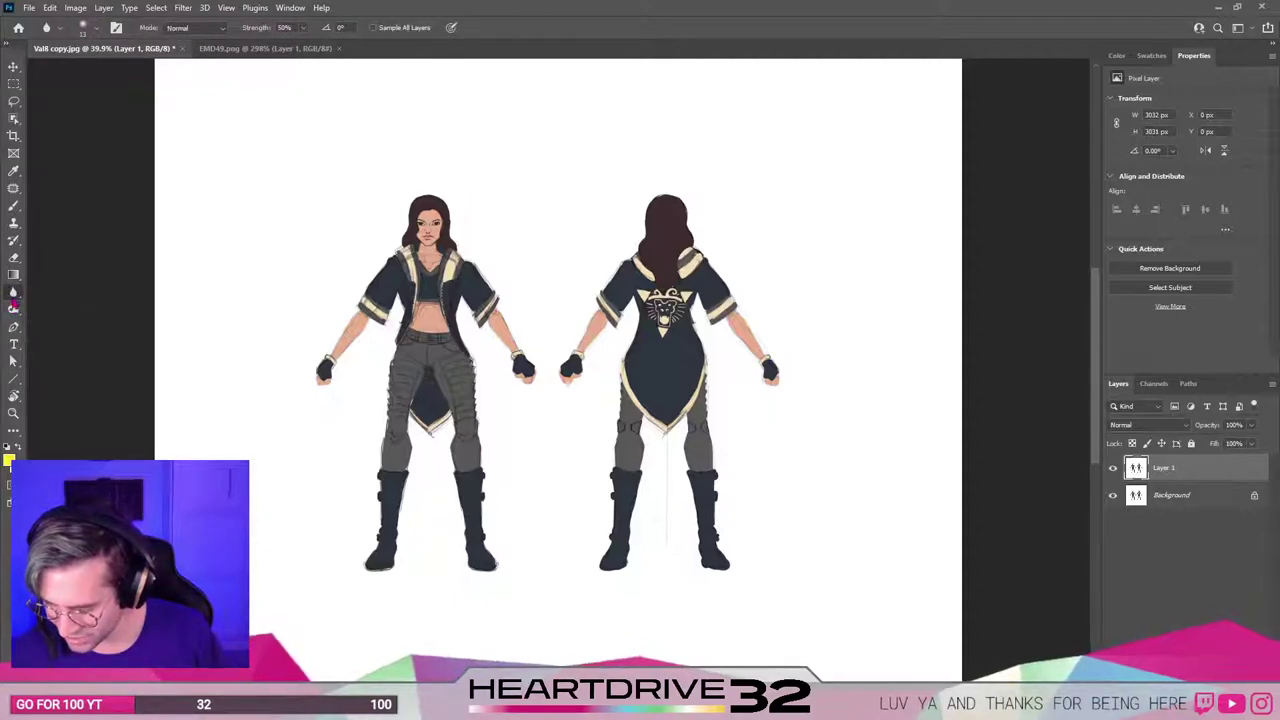
pyautogui.click(14, 293)
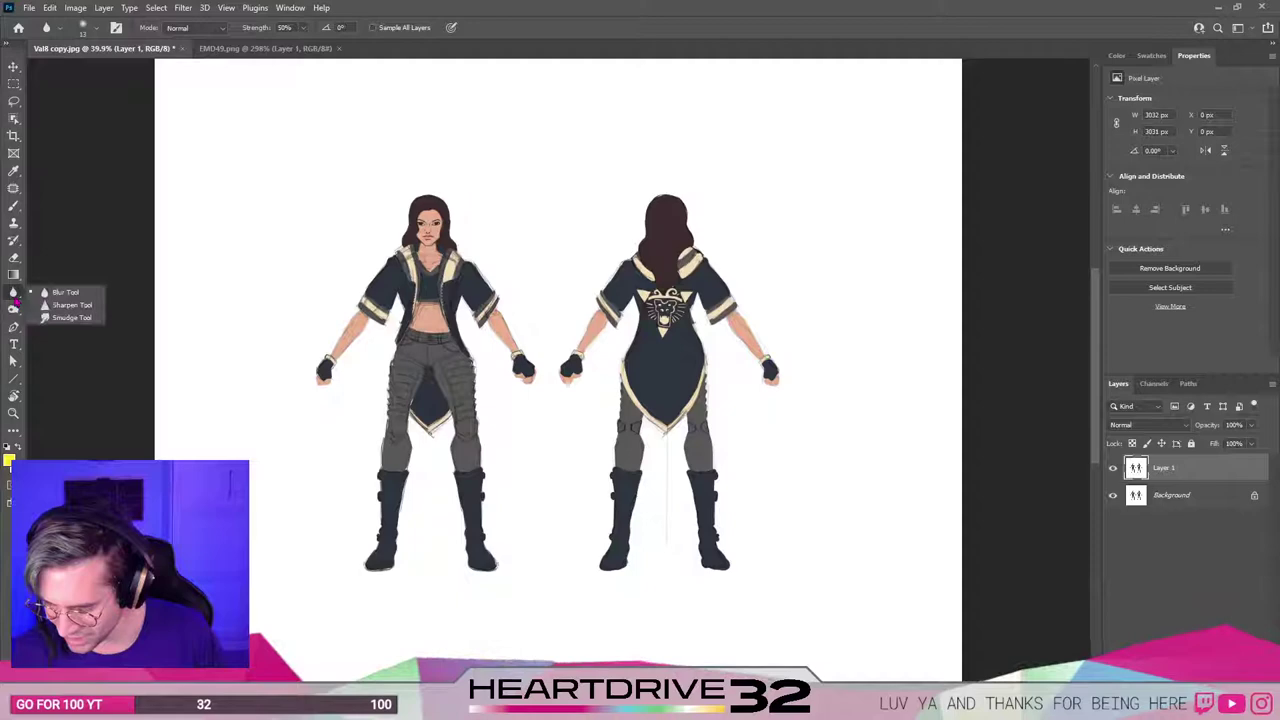
pyautogui.click(72, 292)
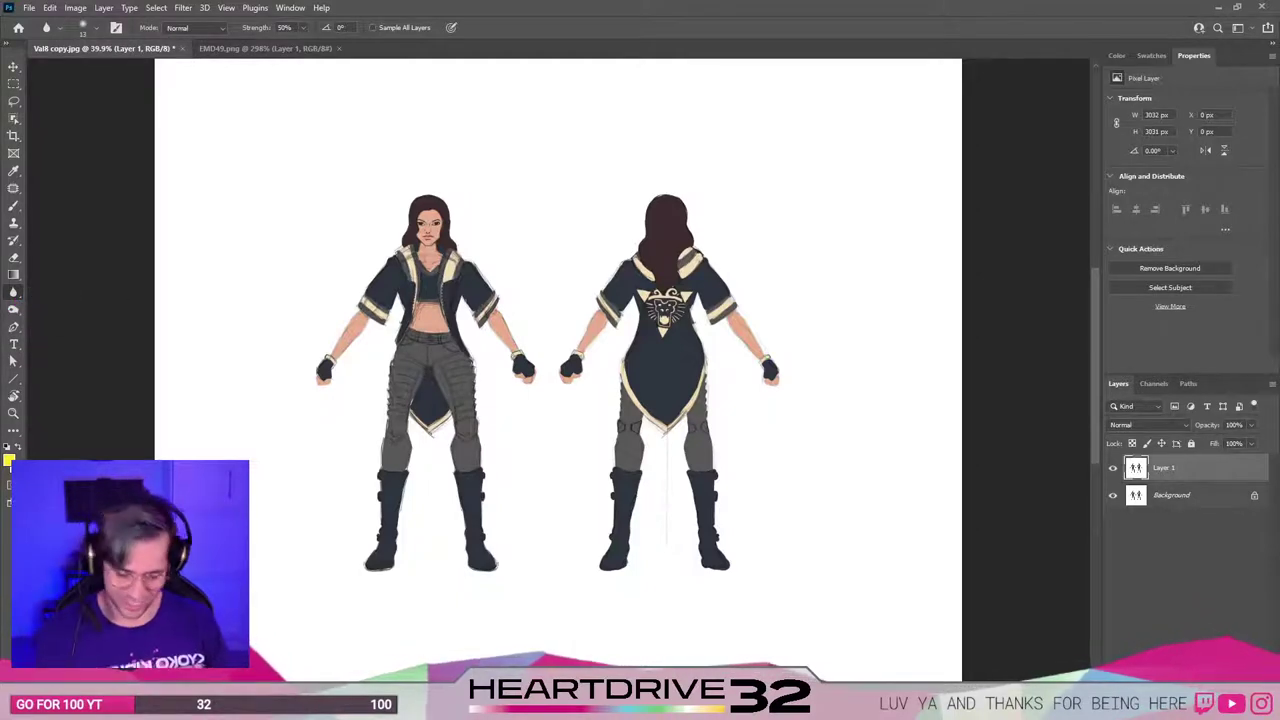
pyautogui.press(']')
pyautogui.press(']')
pyautogui.press(']')
pyautogui.press(']')
pyautogui.press(']')
pyautogui.press(']')
pyautogui.press(']')
pyautogui.press(']')
pyautogui.press(']')
pyautogui.press(']')
pyautogui.press(']')
pyautogui.press(']')
pyautogui.press(']')
pyautogui.press(']')
pyautogui.press(']')
pyautogui.press(']')
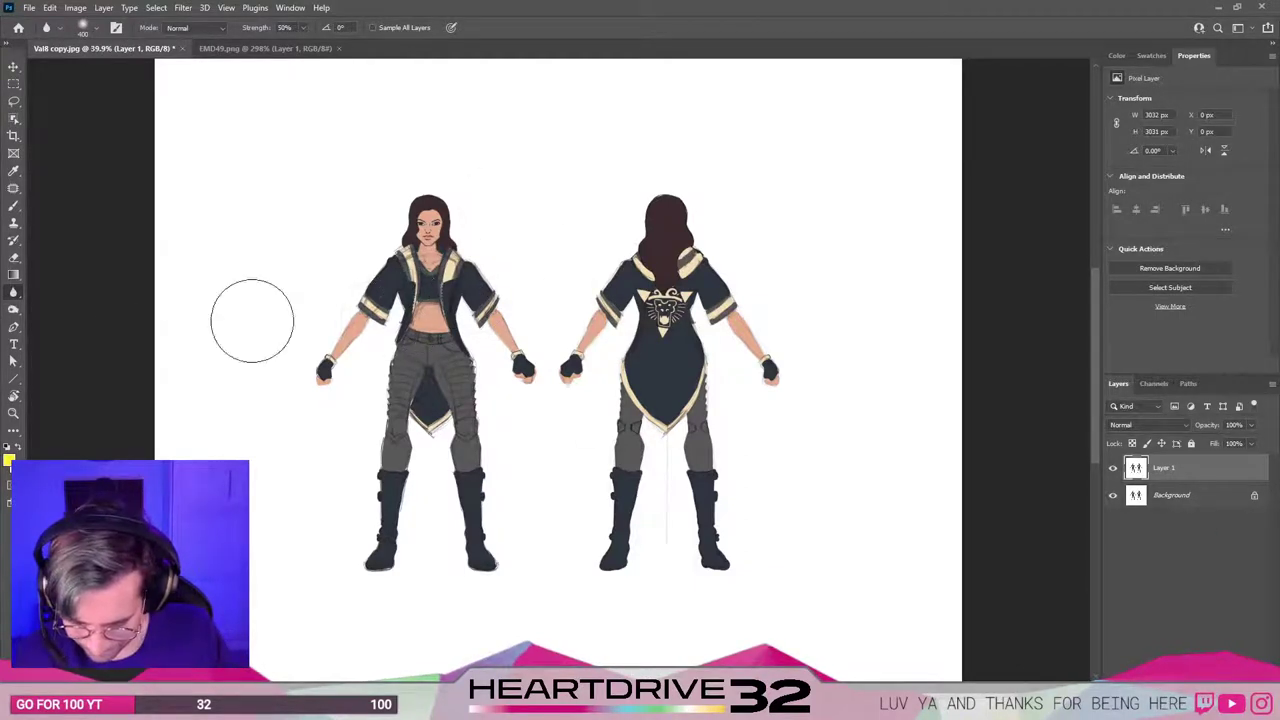
pyautogui.click(20, 300)
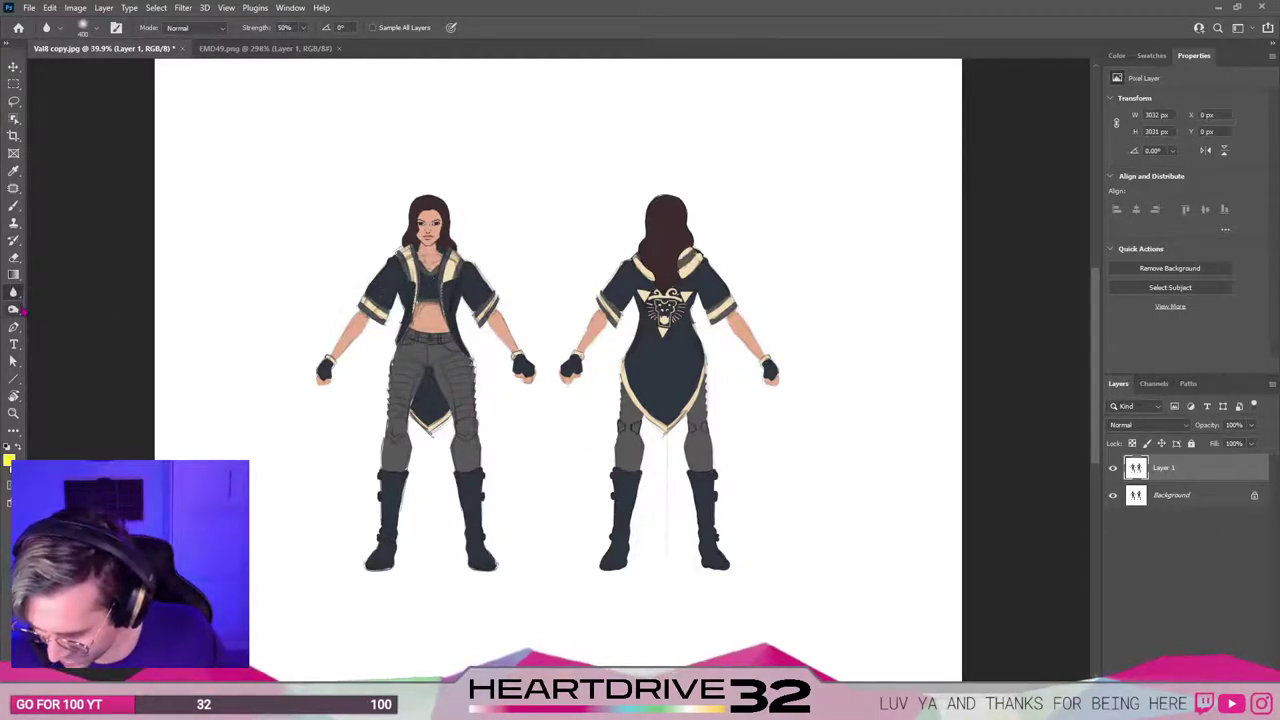
pyautogui.click(21, 310)
pyautogui.click(14, 327)
pyautogui.click(14, 327)
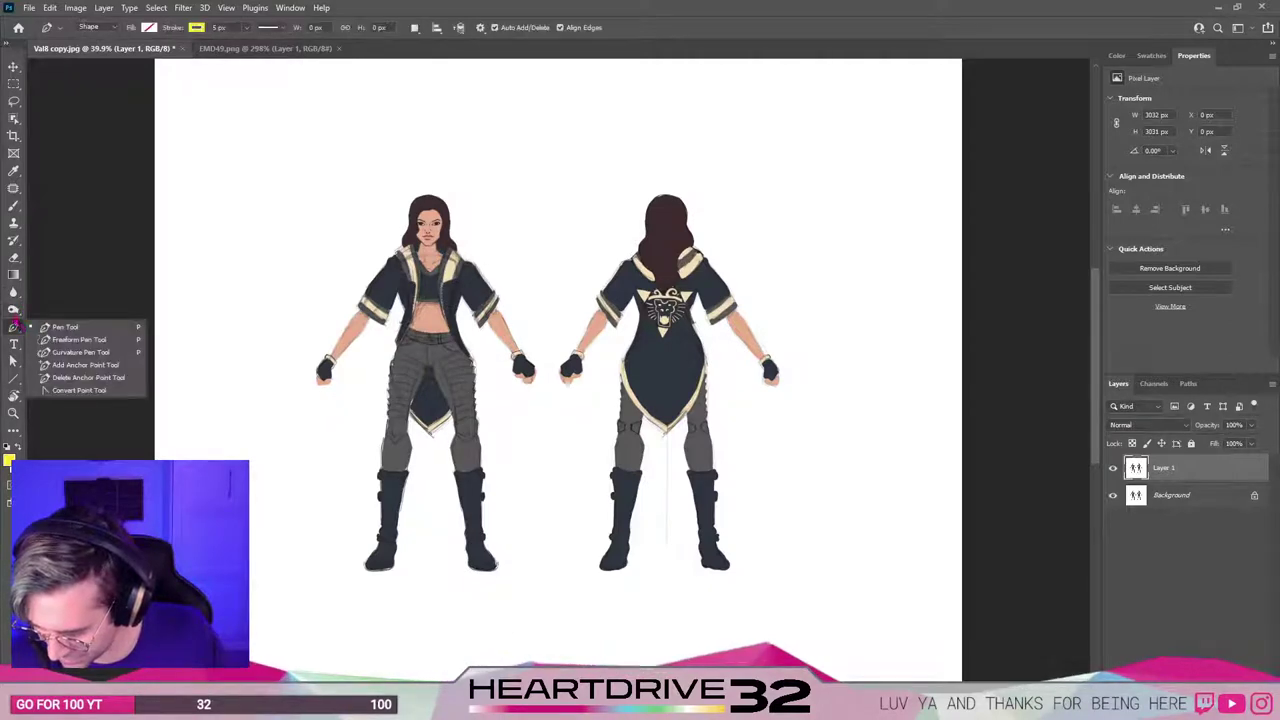
pyautogui.click(14, 225)
pyautogui.click(13, 210)
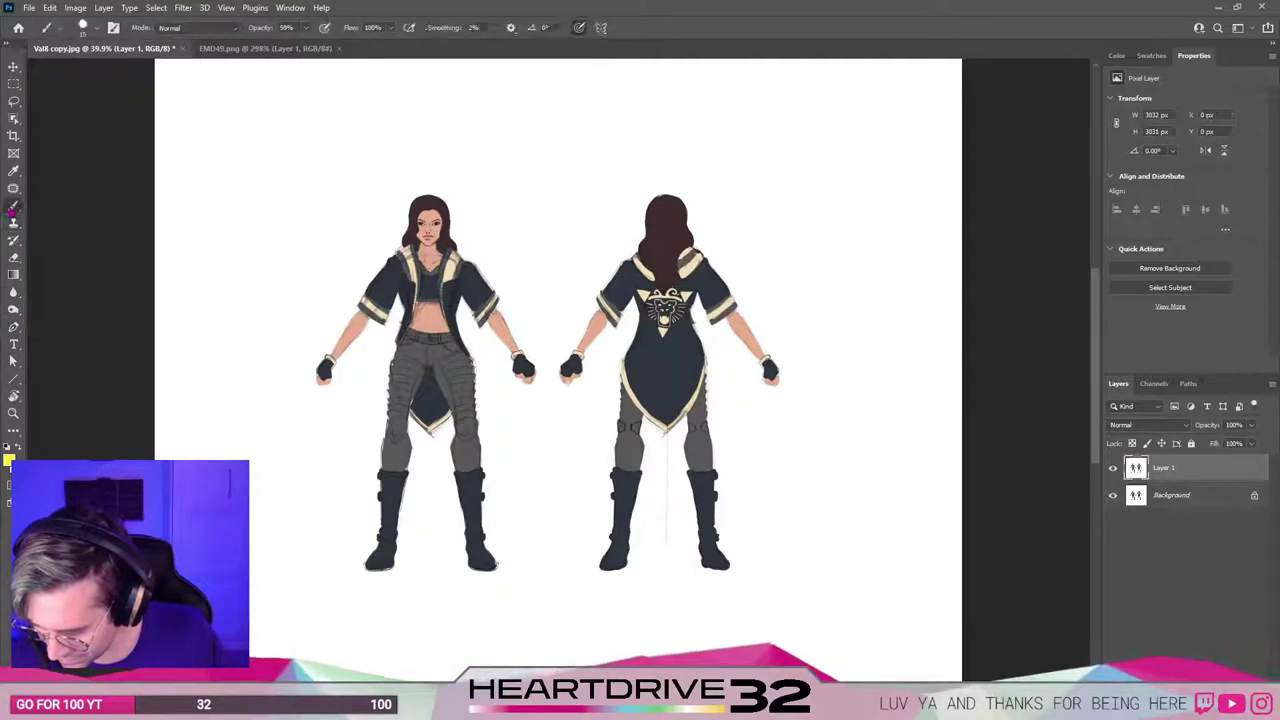
pyautogui.click(14, 190)
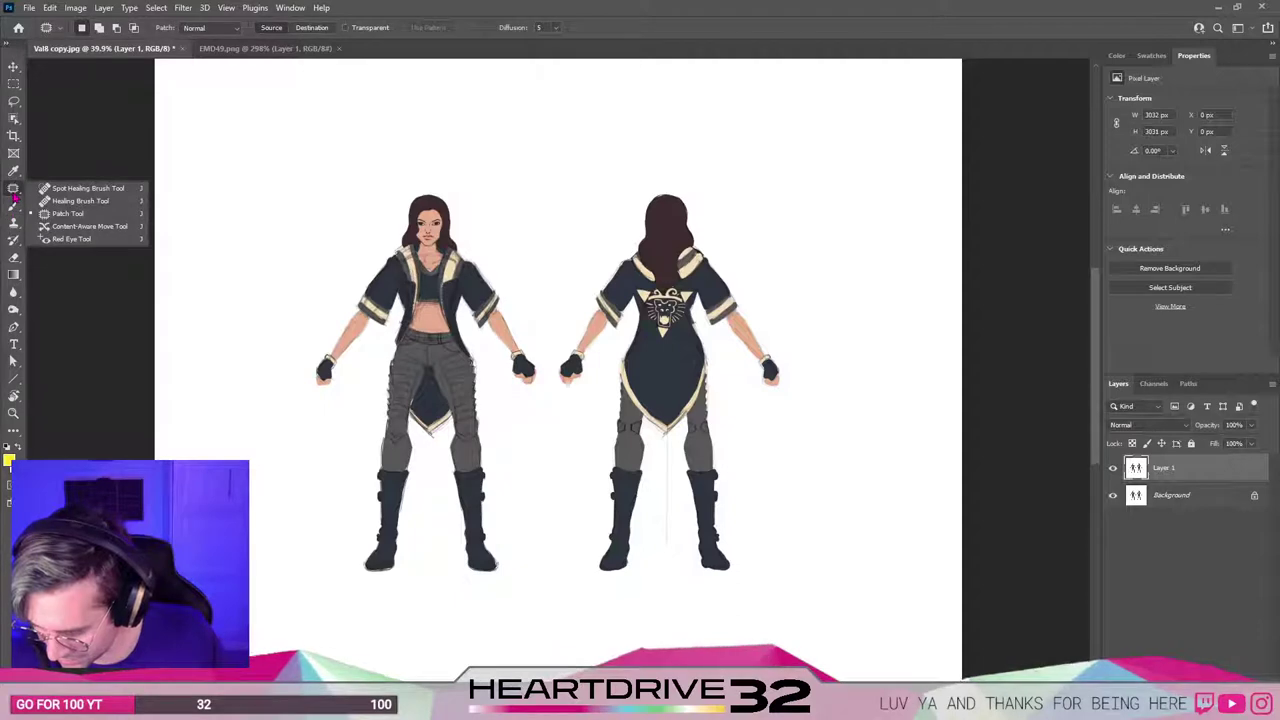
pyautogui.click(14, 171)
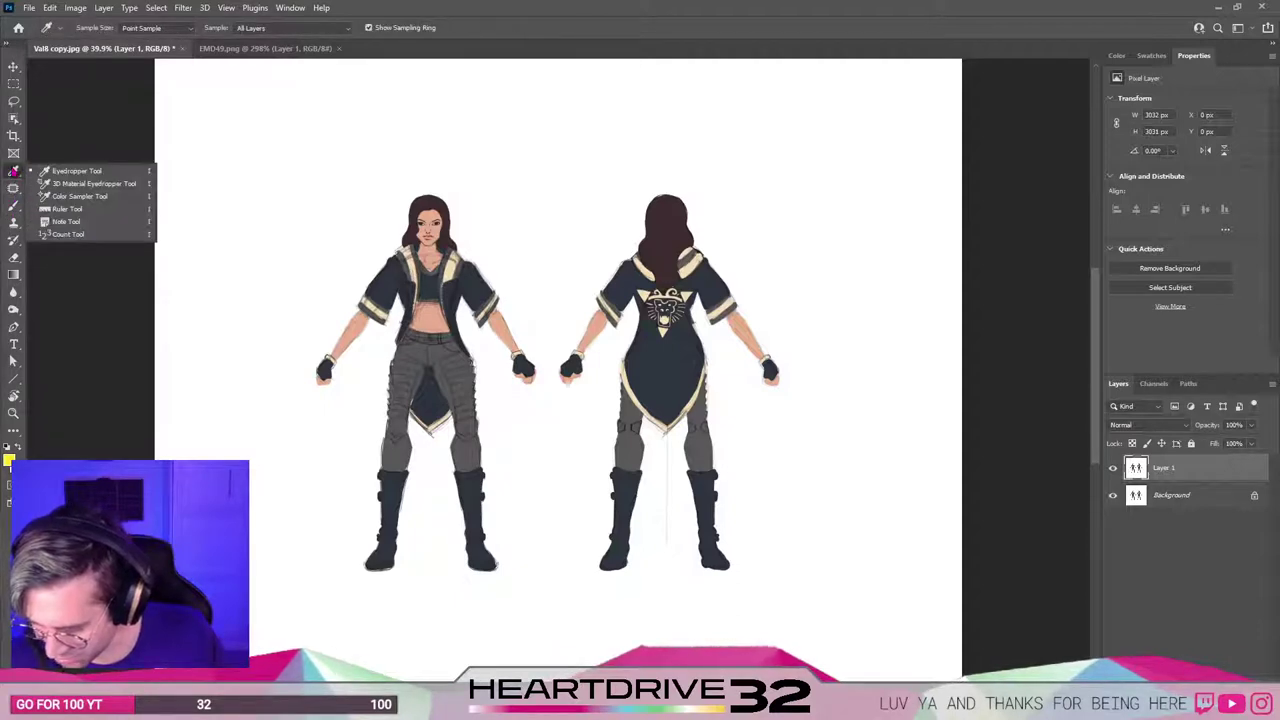
pyautogui.click(14, 153)
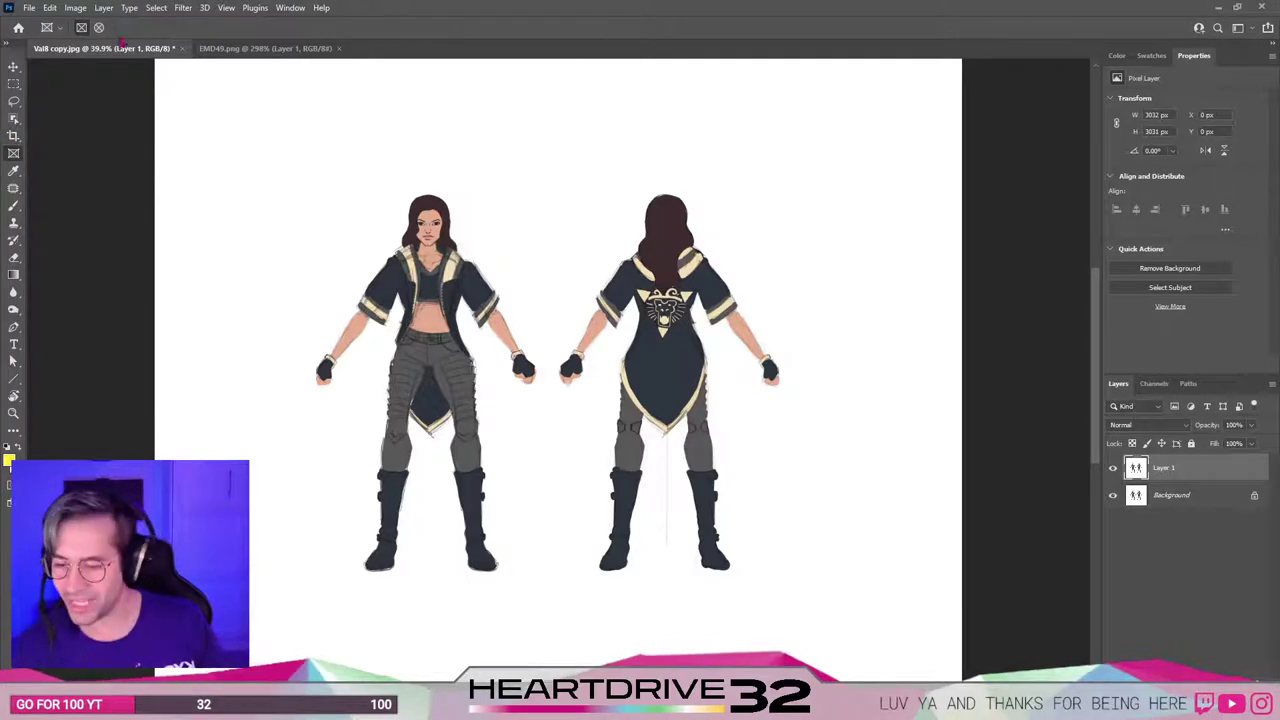
pyautogui.click(49, 7)
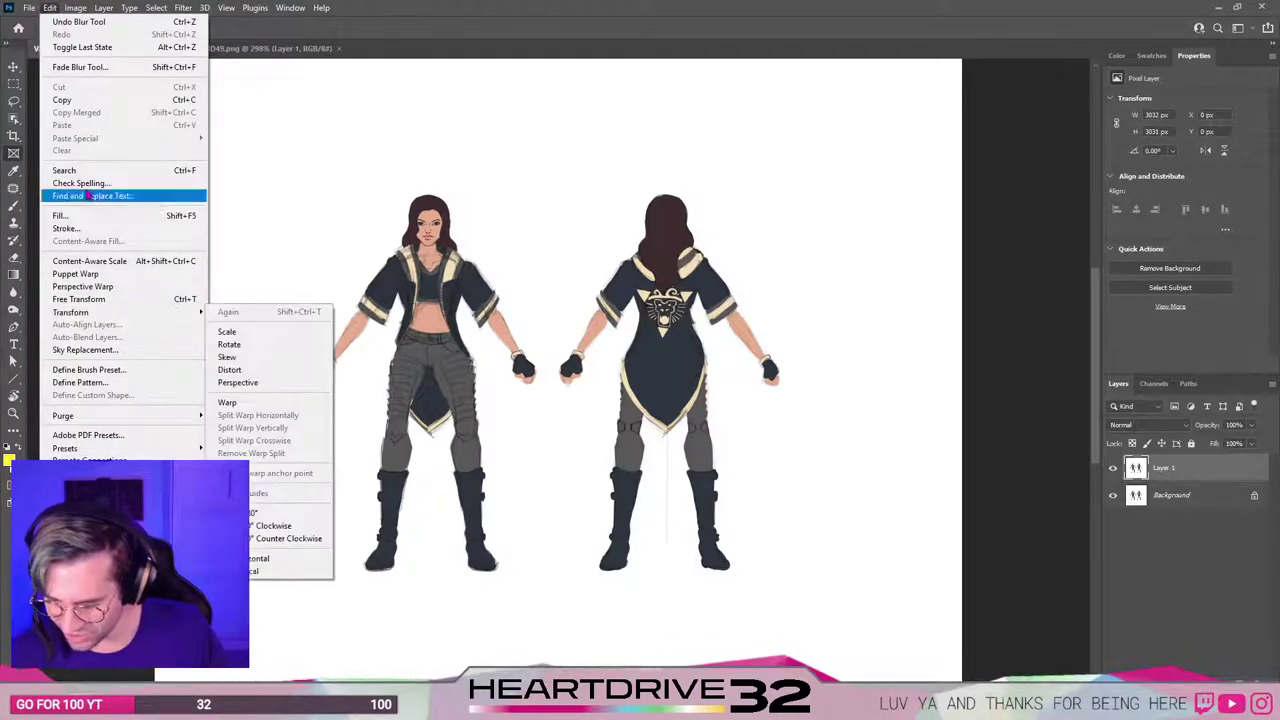
pyautogui.click(16, 85)
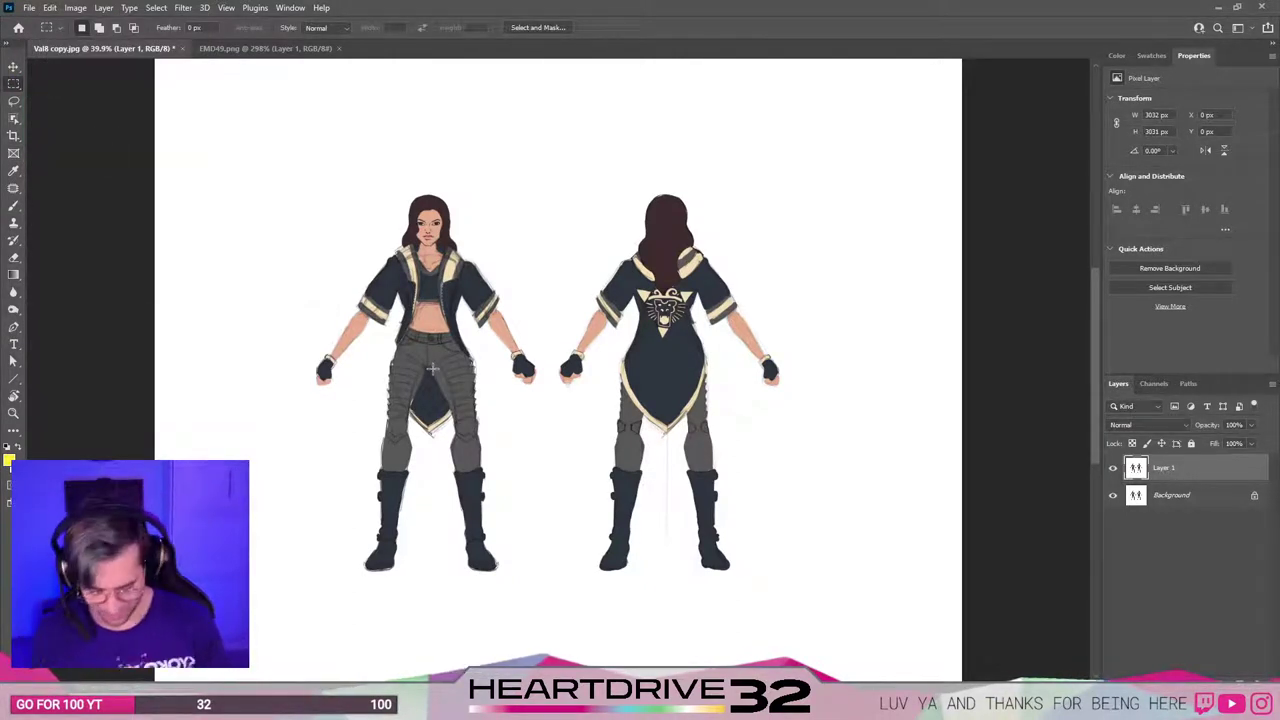
# Lasso the front figure's shoulders and jacket sleeves on Layer 1, warp them outward to broaden the upper body, and deselect.
pyautogui.press('l')
pyautogui.moveTo(460, 256)
pyautogui.mouseDown()
pyautogui.moveTo(518, 291)
pyautogui.moveTo(470, 328)
pyautogui.moveTo(355, 285)
pyautogui.moveTo(440, 248)
pyautogui.mouseUp()
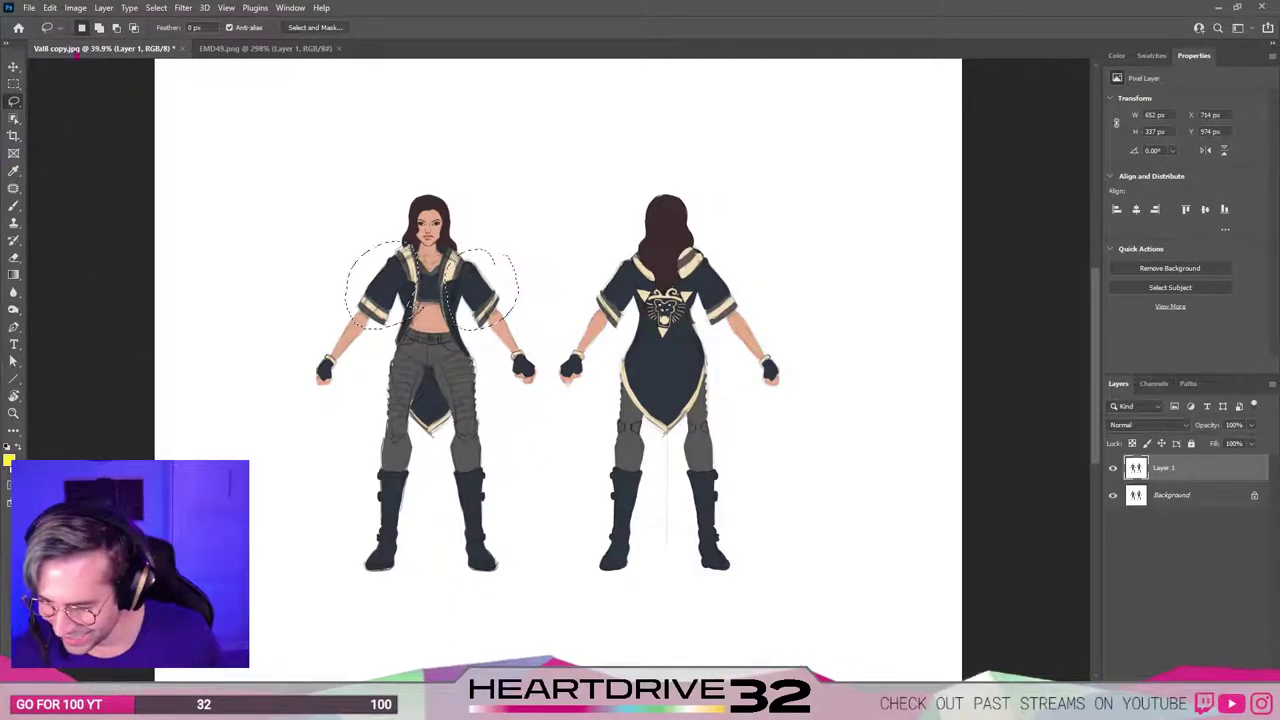
pyautogui.click(49, 7)
pyautogui.moveTo(104, 317)
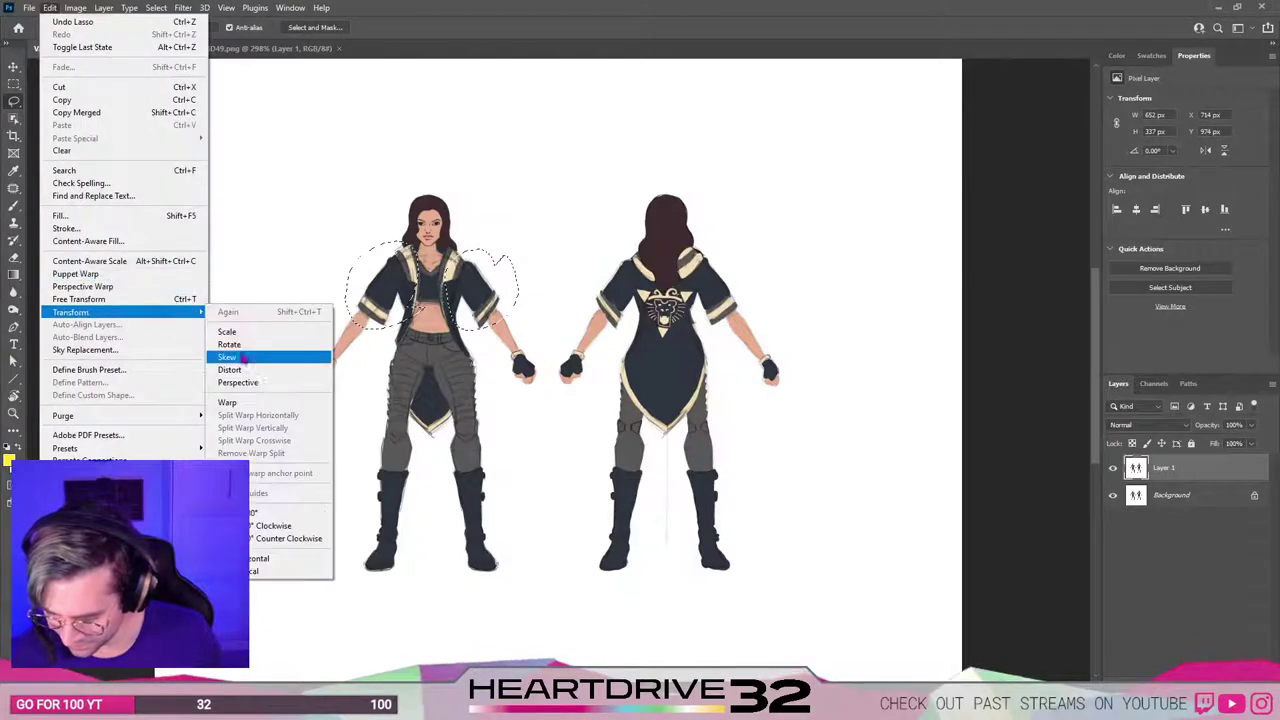
pyautogui.click(271, 404)
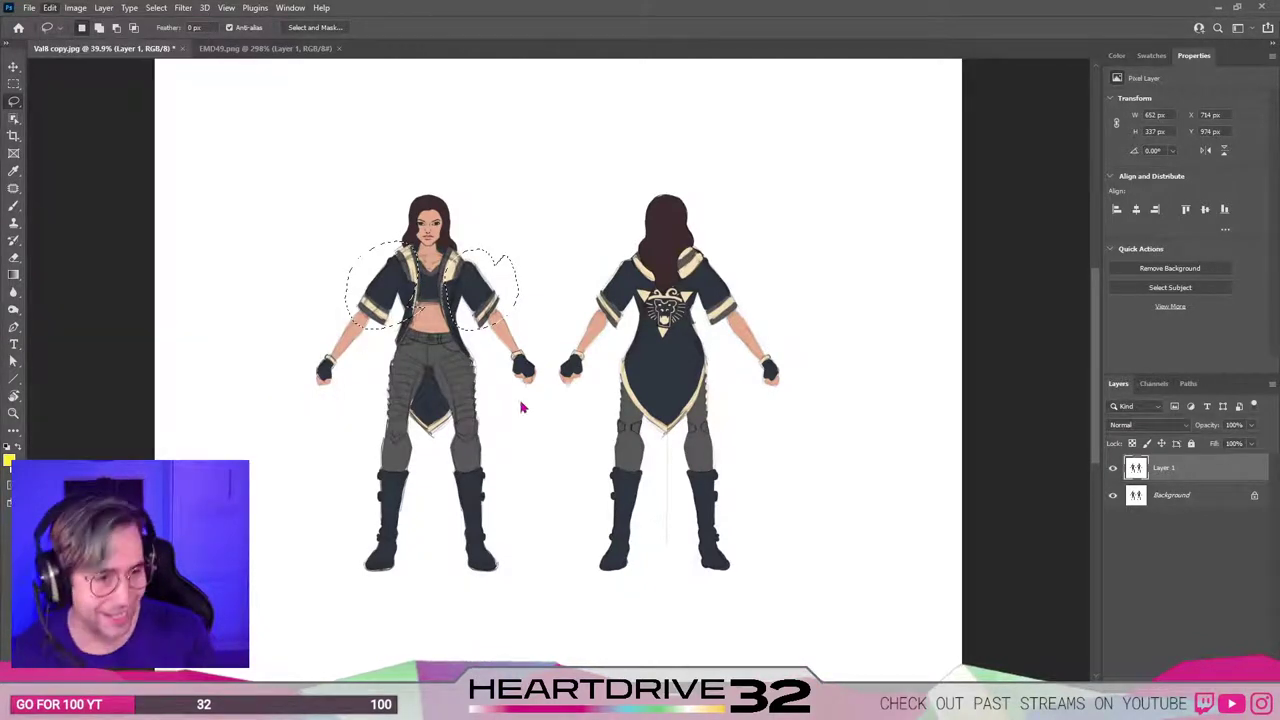
pyautogui.moveTo(490, 305); pyautogui.dragTo(509, 271)
pyautogui.moveTo(424, 286)
pyautogui.mouseDown()
pyautogui.moveTo(404, 286)
pyautogui.moveTo(504, 342)
pyautogui.mouseUp()
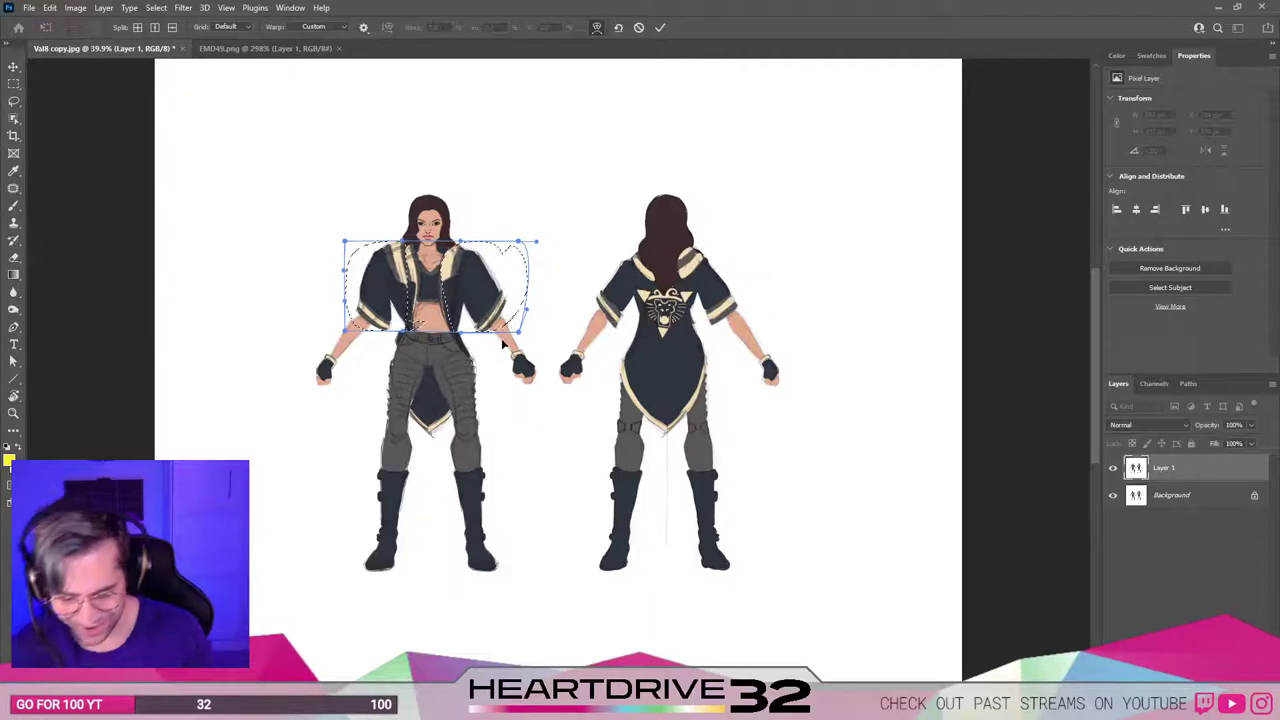
pyautogui.press('Return')
pyautogui.hotkey('ctrl', 'd')
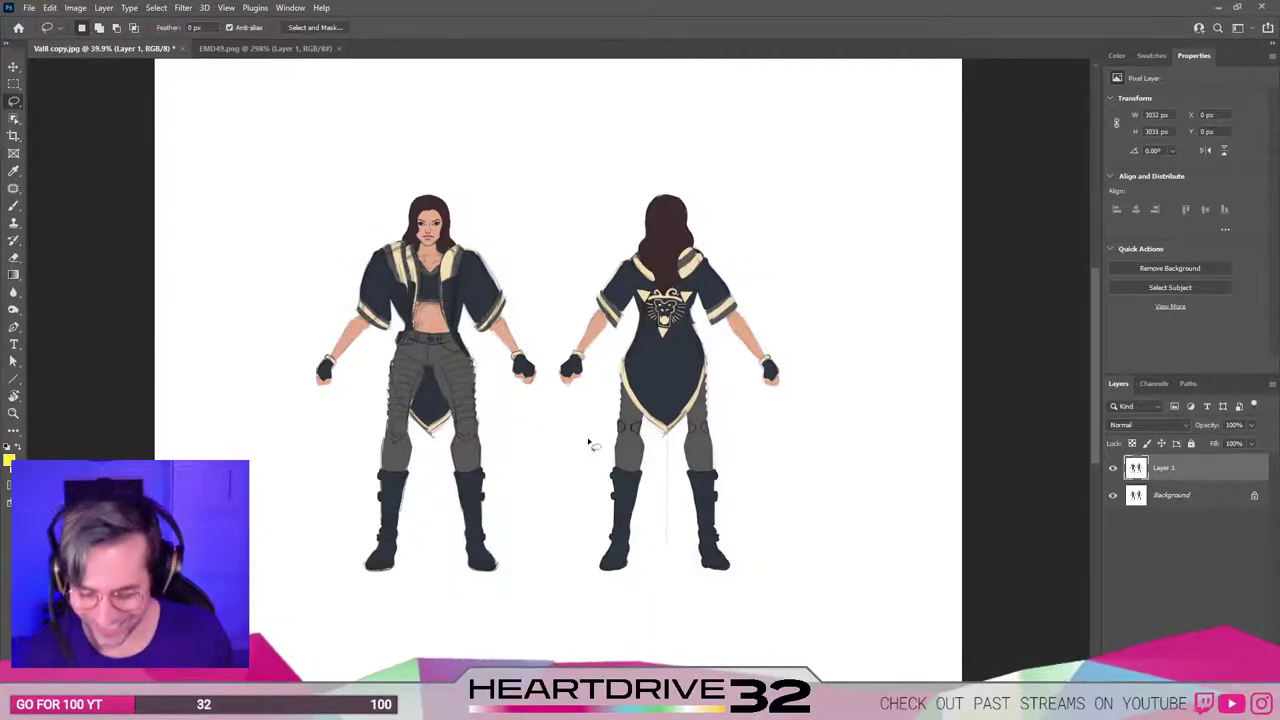
# Compare the warped figure with the original, keep the document open, and leave Layer 1 hidden.
pyautogui.click(1110, 470)
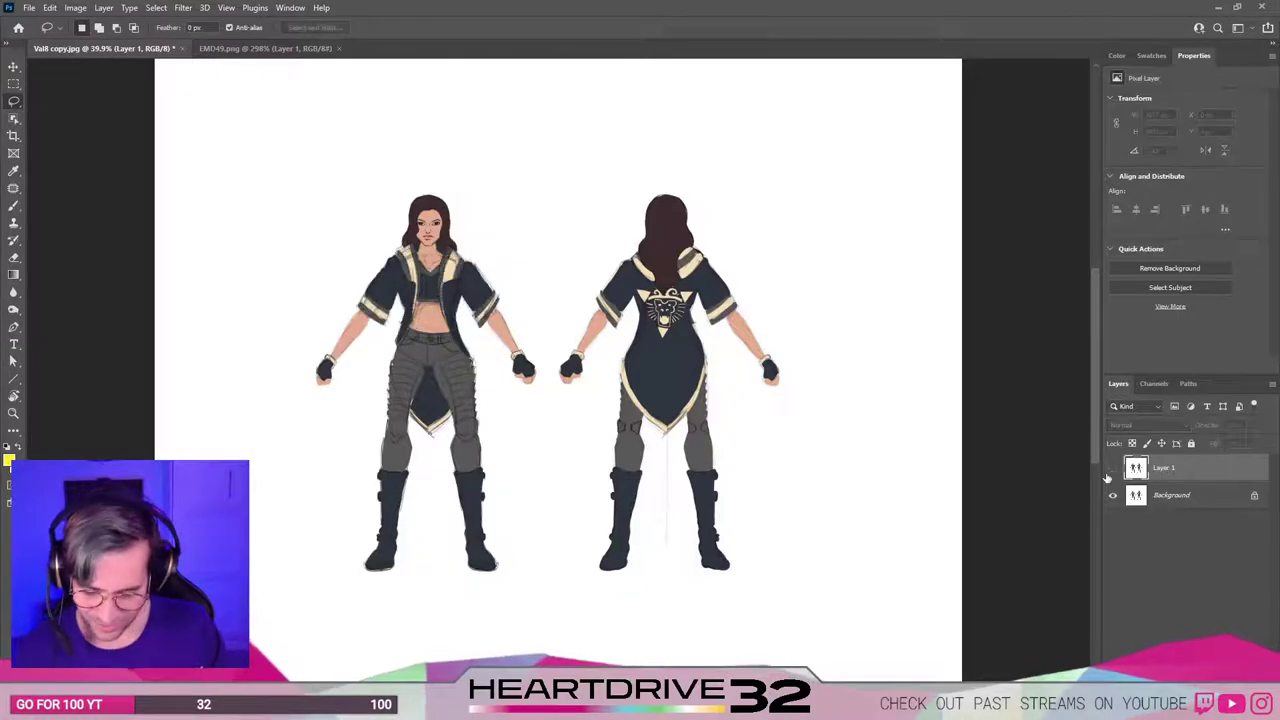
pyautogui.click(1107, 477)
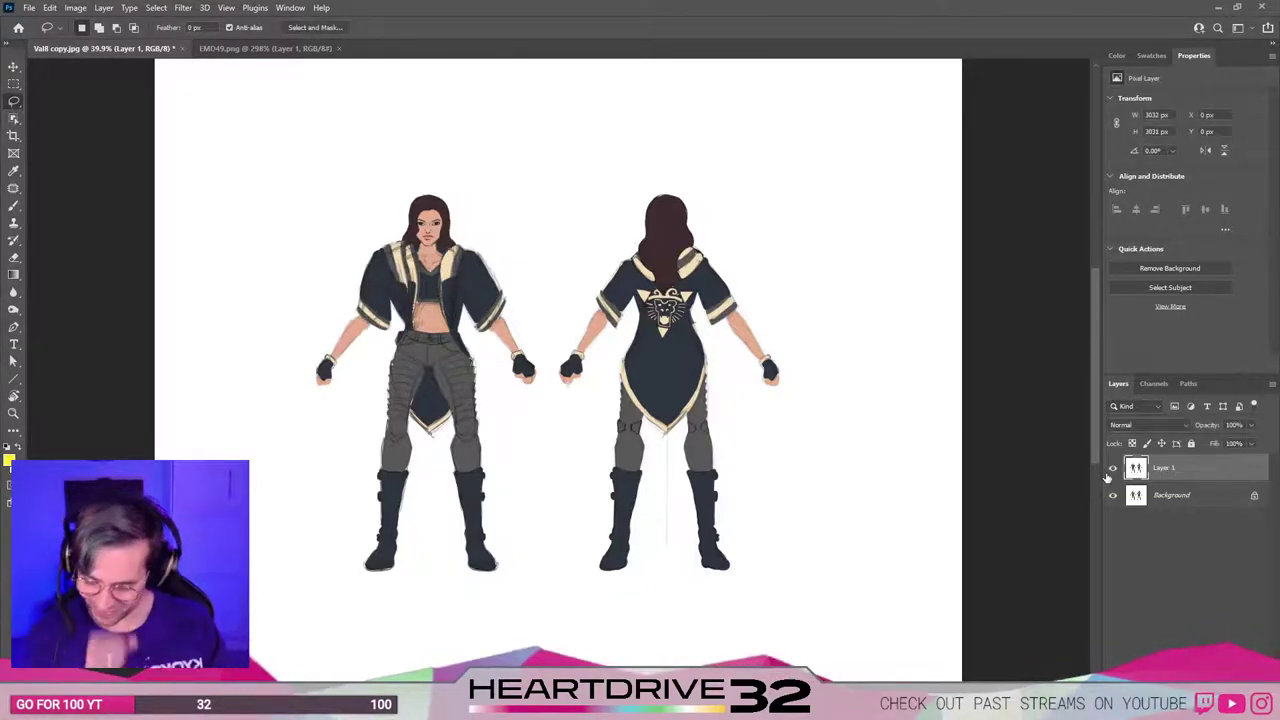
pyautogui.click(186, 48)
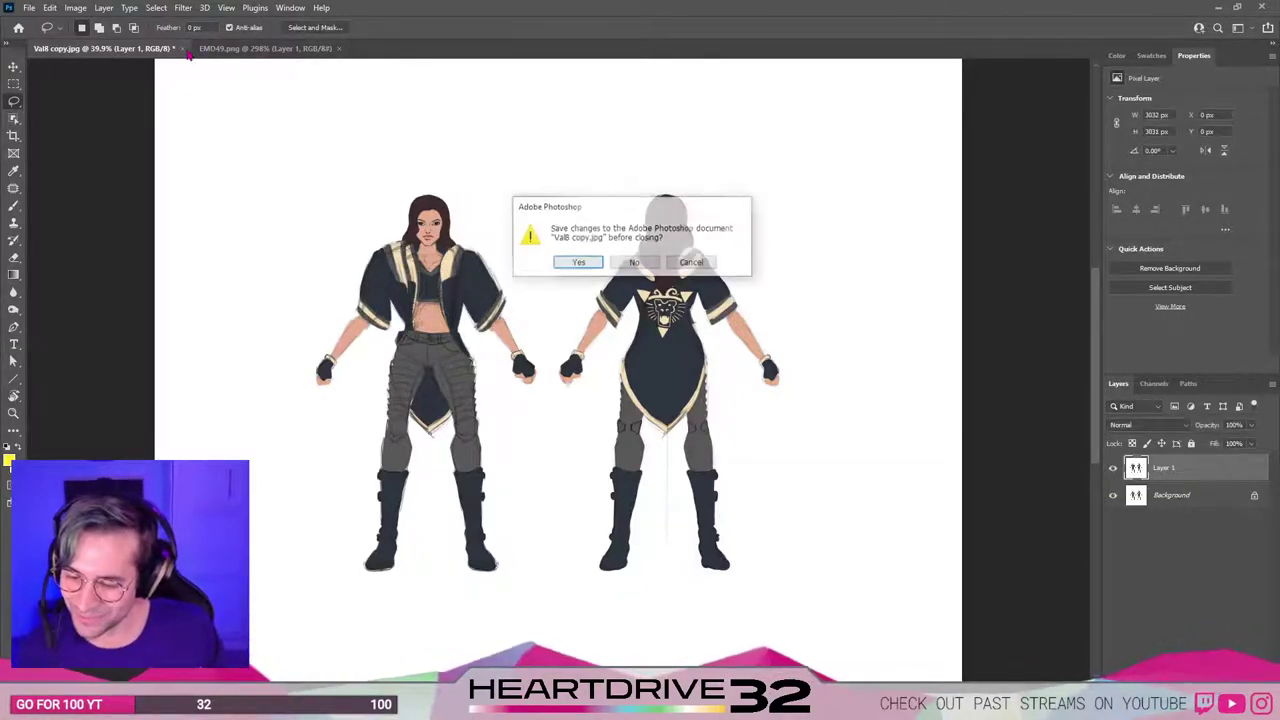
pyautogui.click(691, 262)
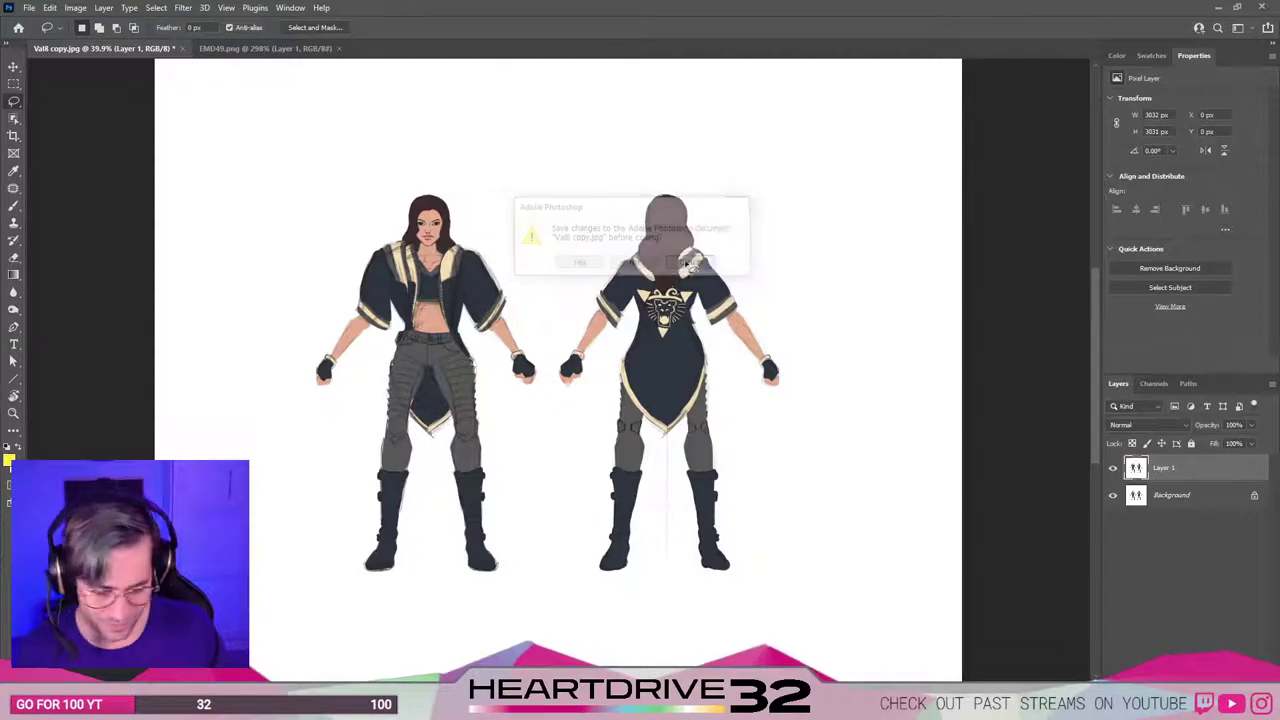
pyautogui.click(1114, 468)
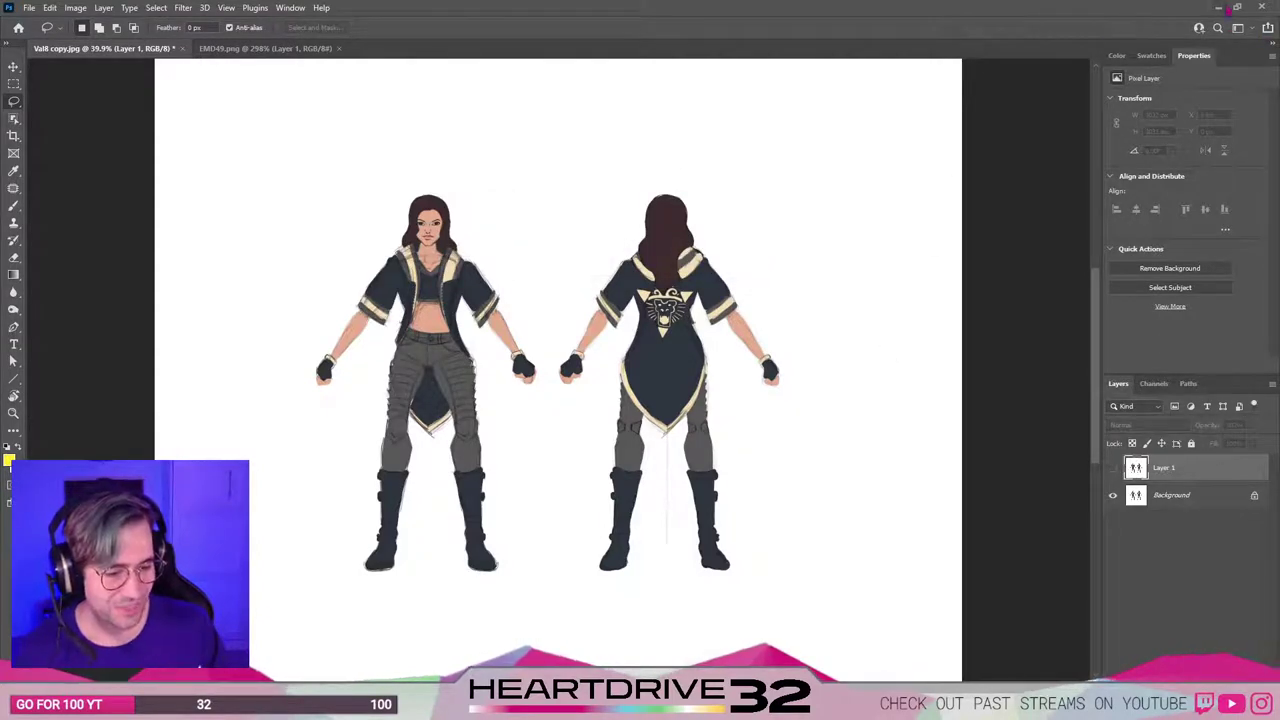
# Switch back to Blender and adjust the centre front vertex of Val's hips in the front view.
pyautogui.hotkey('alt', 'Tab')
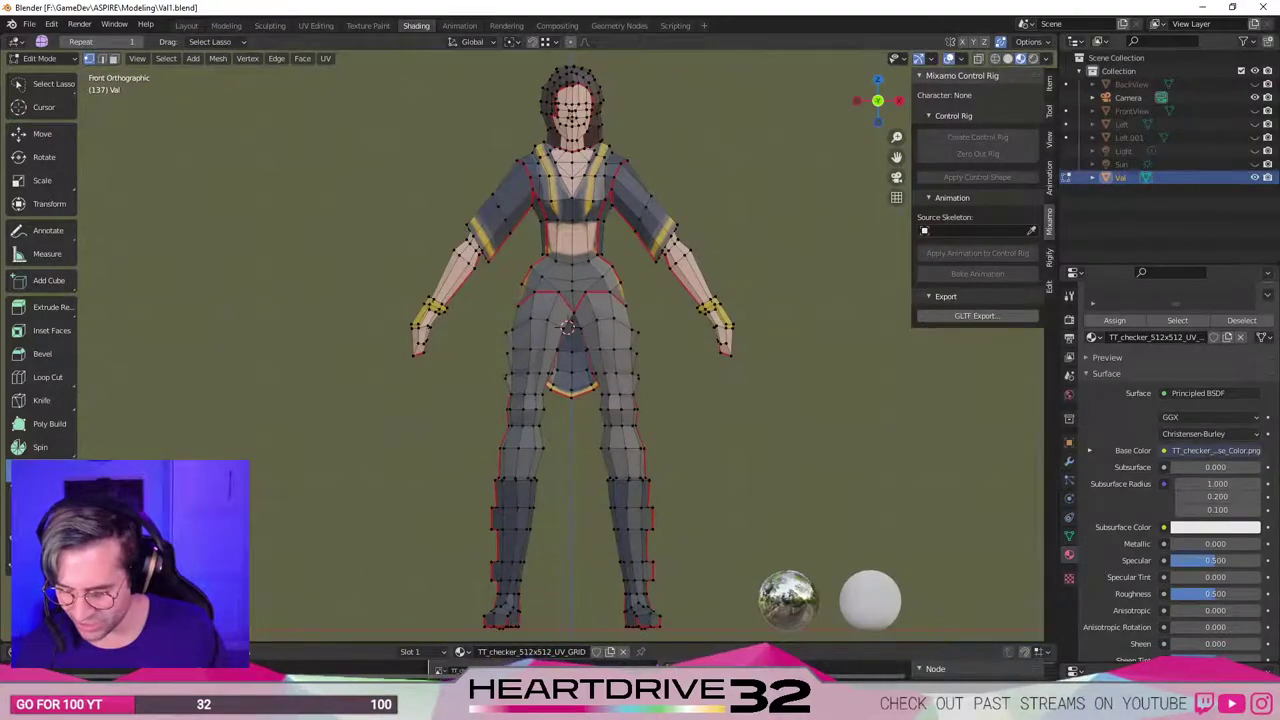
pyautogui.hotkey('alt', 'Tab')
pyautogui.hotkey('alt', 'Tab')
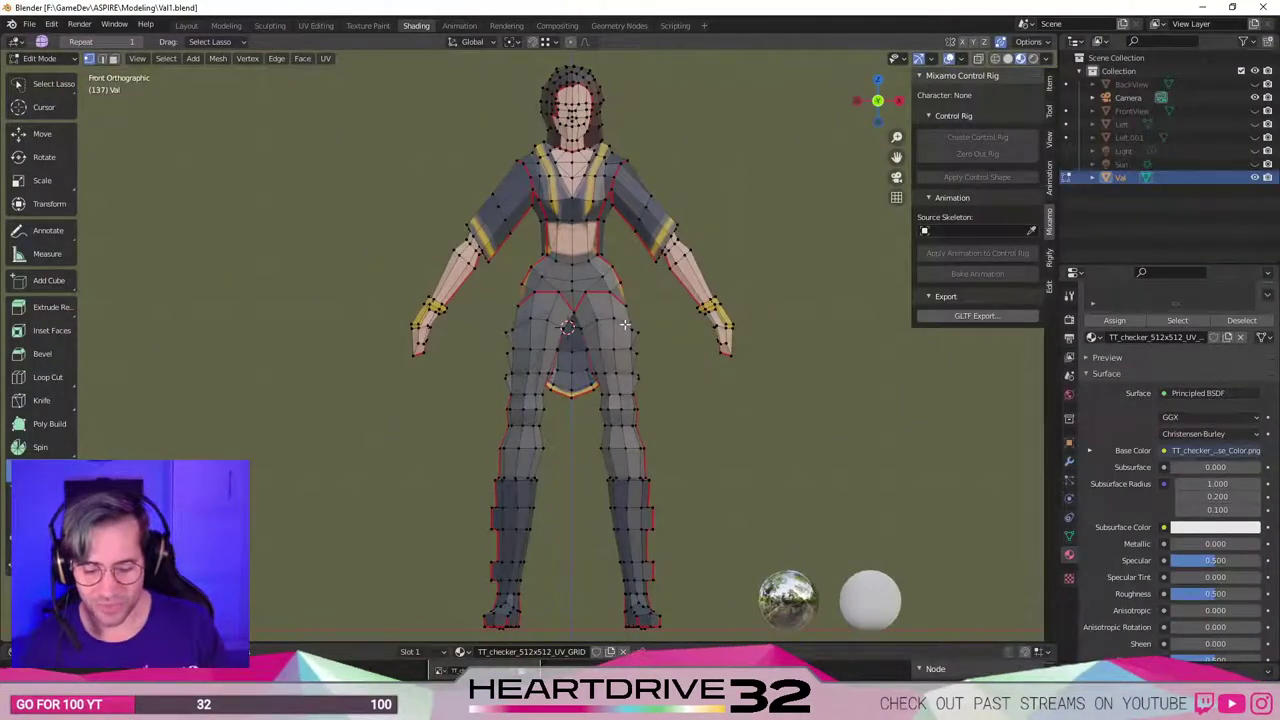
pyautogui.scroll(3, 624, 325)
pyautogui.click(604, 234)
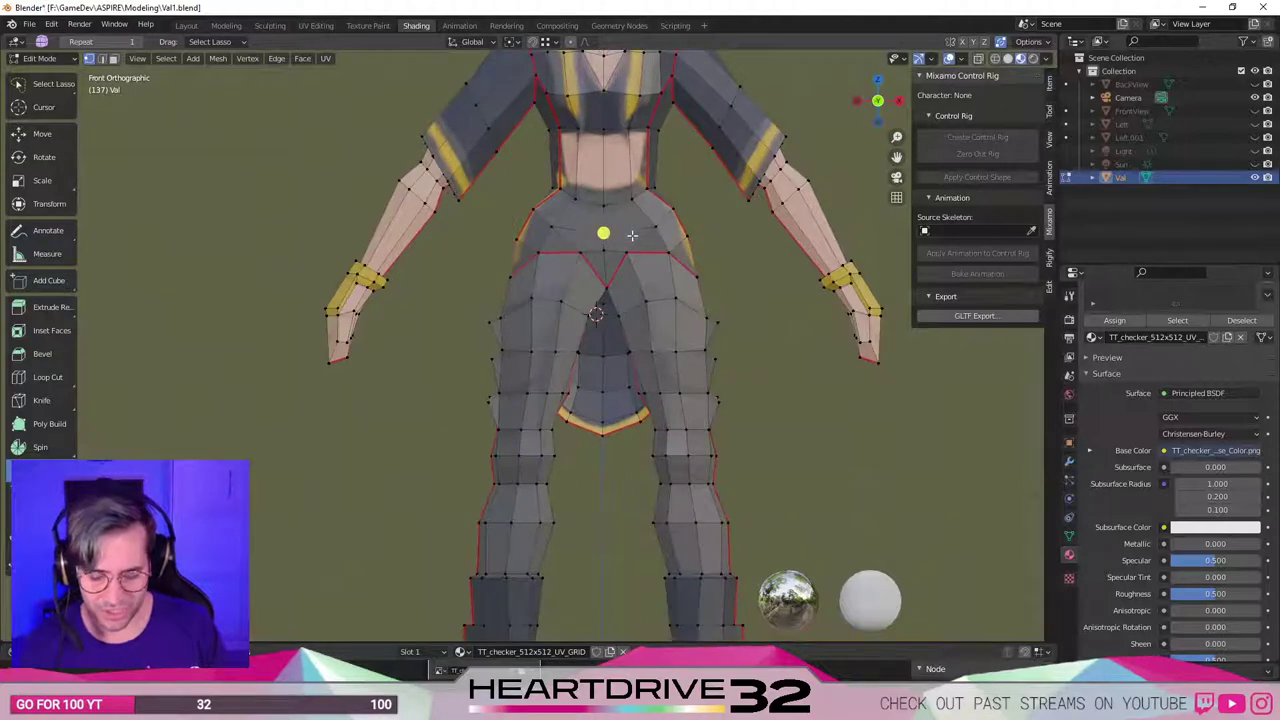
pyautogui.press('g')
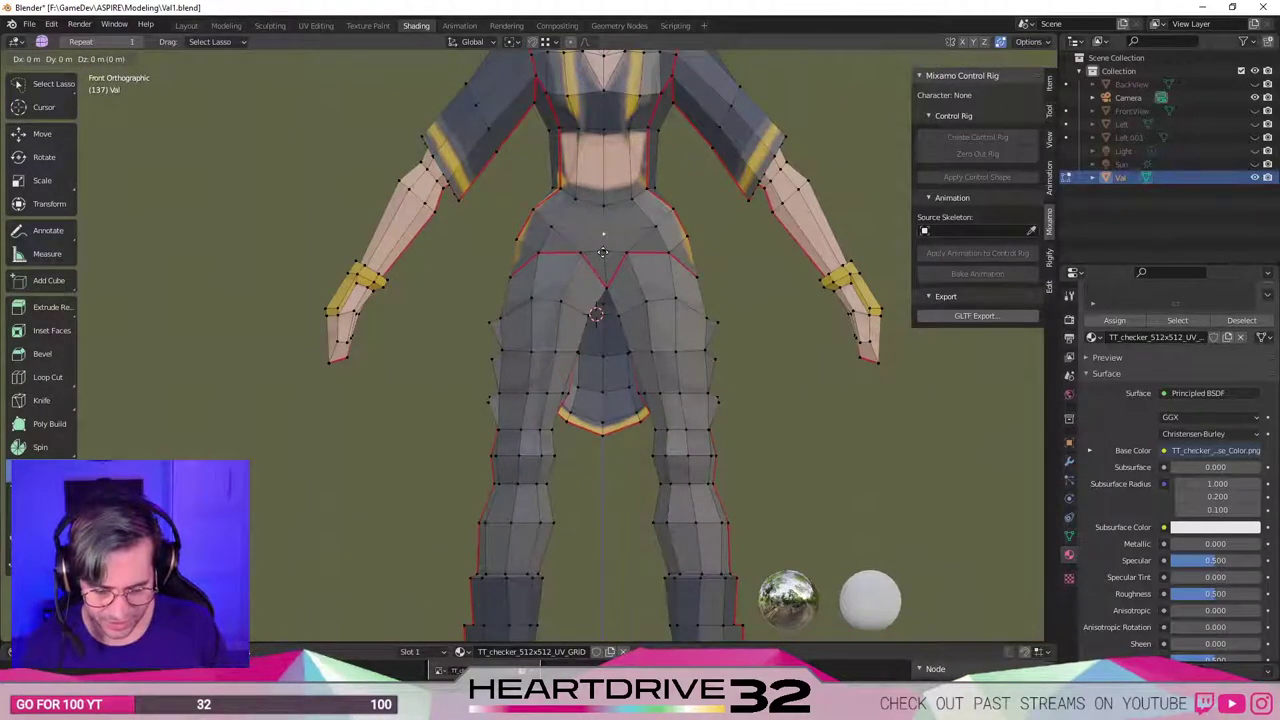
pyautogui.click(605, 236)
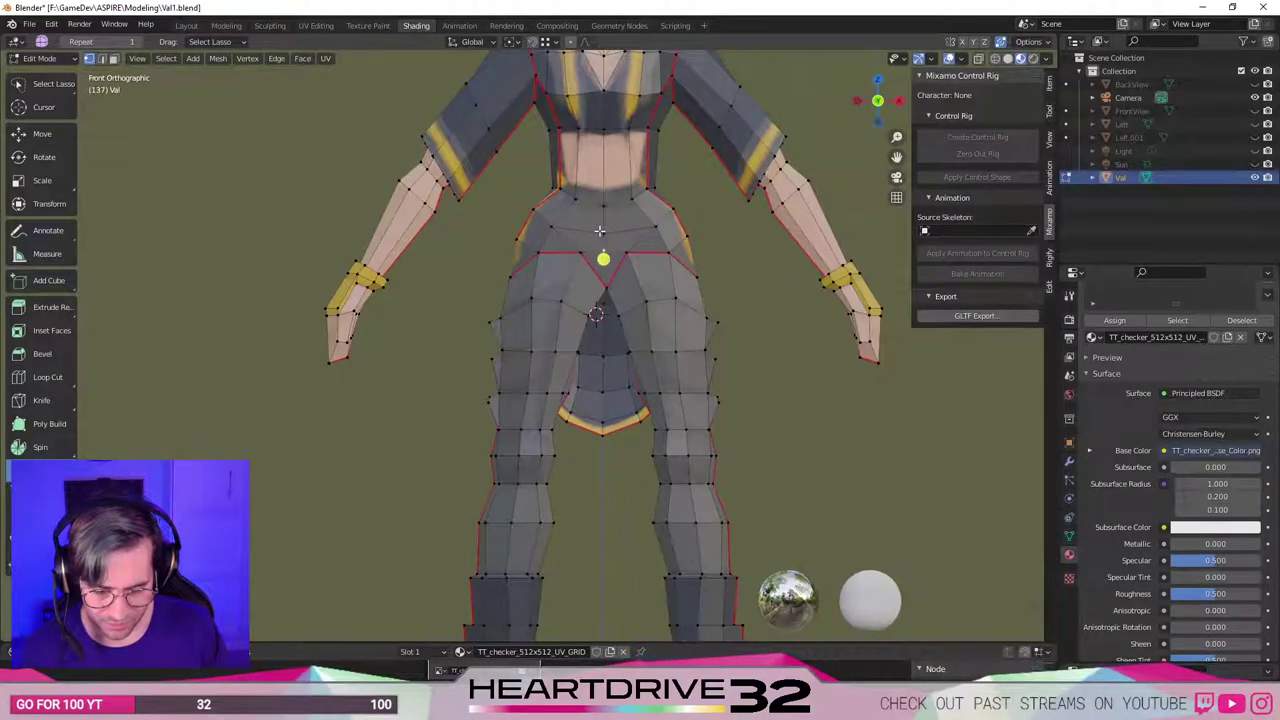
# Move the centre front hip vertex above the crotch along the X axis.
pyautogui.click(600, 231)
pyautogui.press('g')
pyautogui.press('x')
pyautogui.click(603, 250)
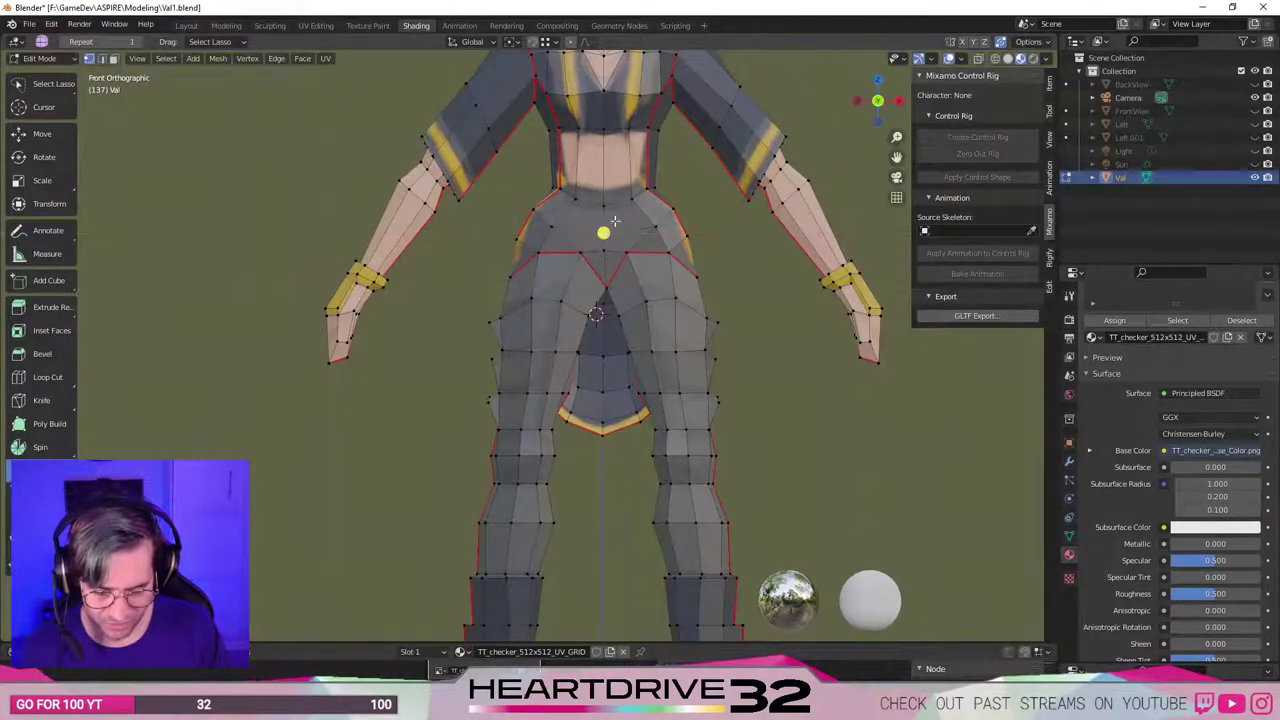
pyautogui.scroll(4, 614, 221)
pyautogui.scroll(-3, 614, 206)
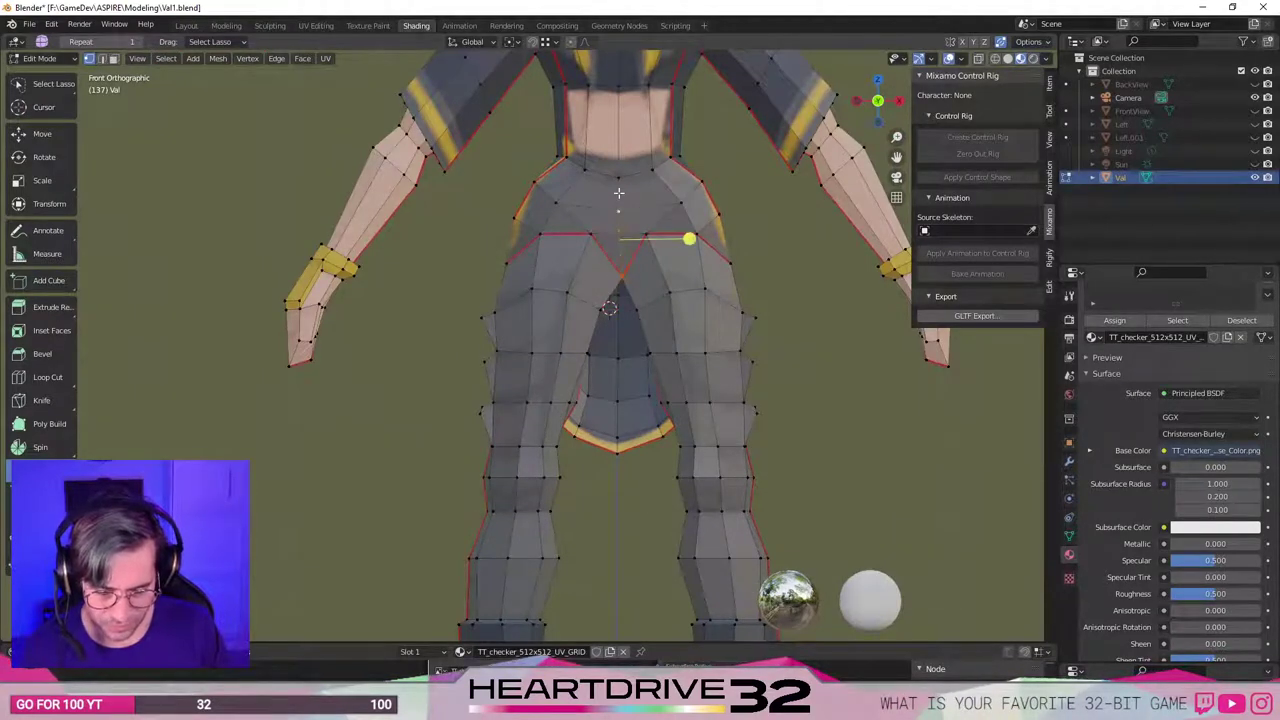
pyautogui.scroll(-3, 620, 208)
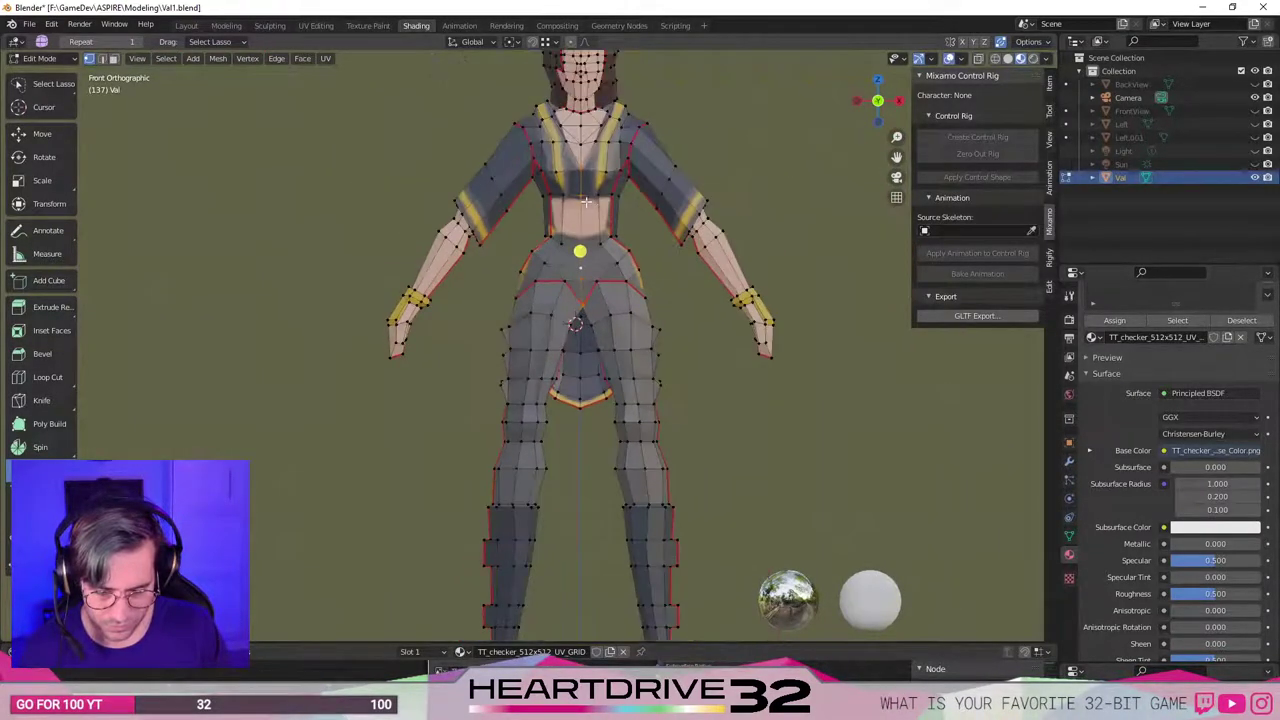
# Align the selected centre front hip vertices by scaling them to 0 along the global X axis.
pyautogui.press('s')
pyautogui.press('x')
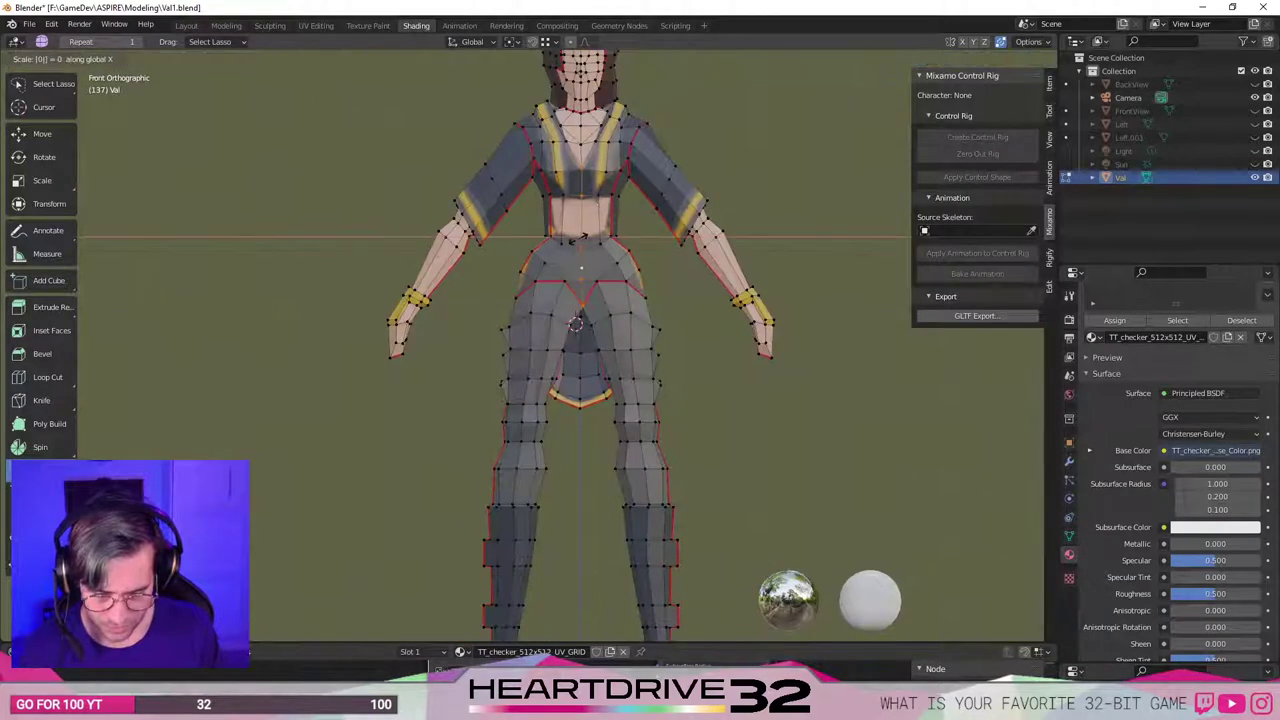
pyautogui.press('Return')
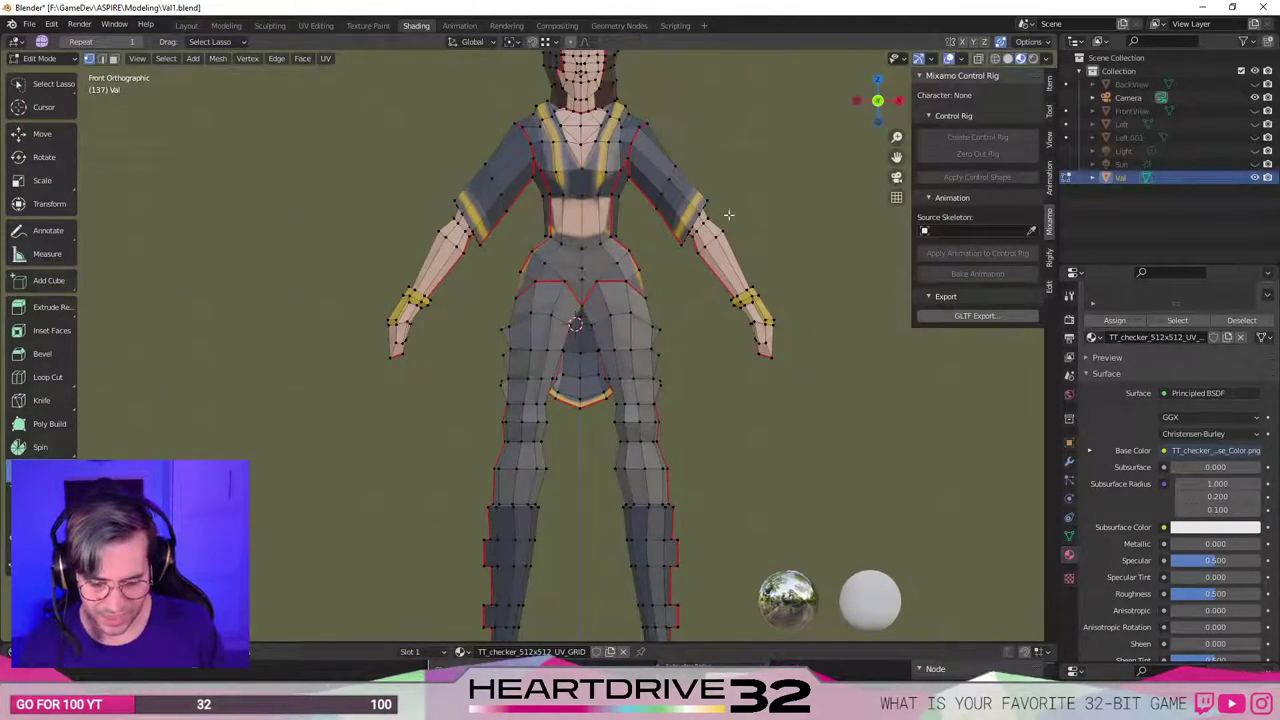
pyautogui.scroll(3, 628, 216)
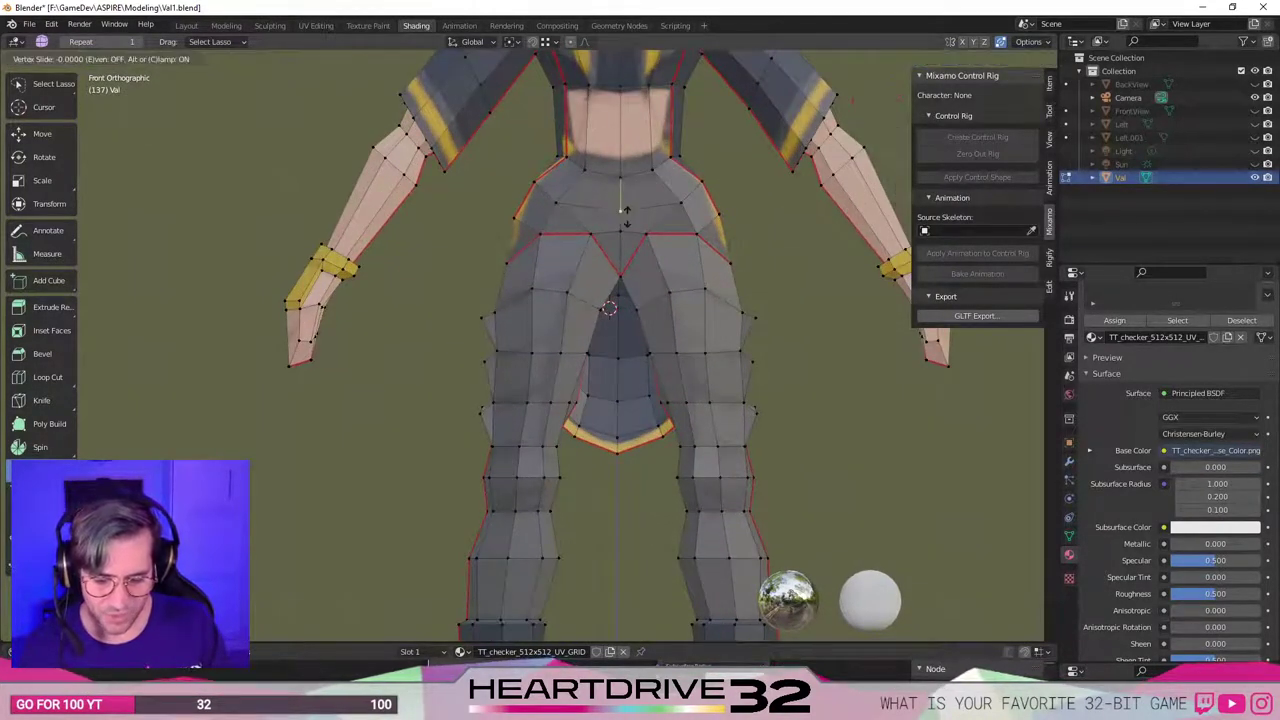
pyautogui.scroll(-3, 618, 210)
pyautogui.scroll(-2, 496, 399)
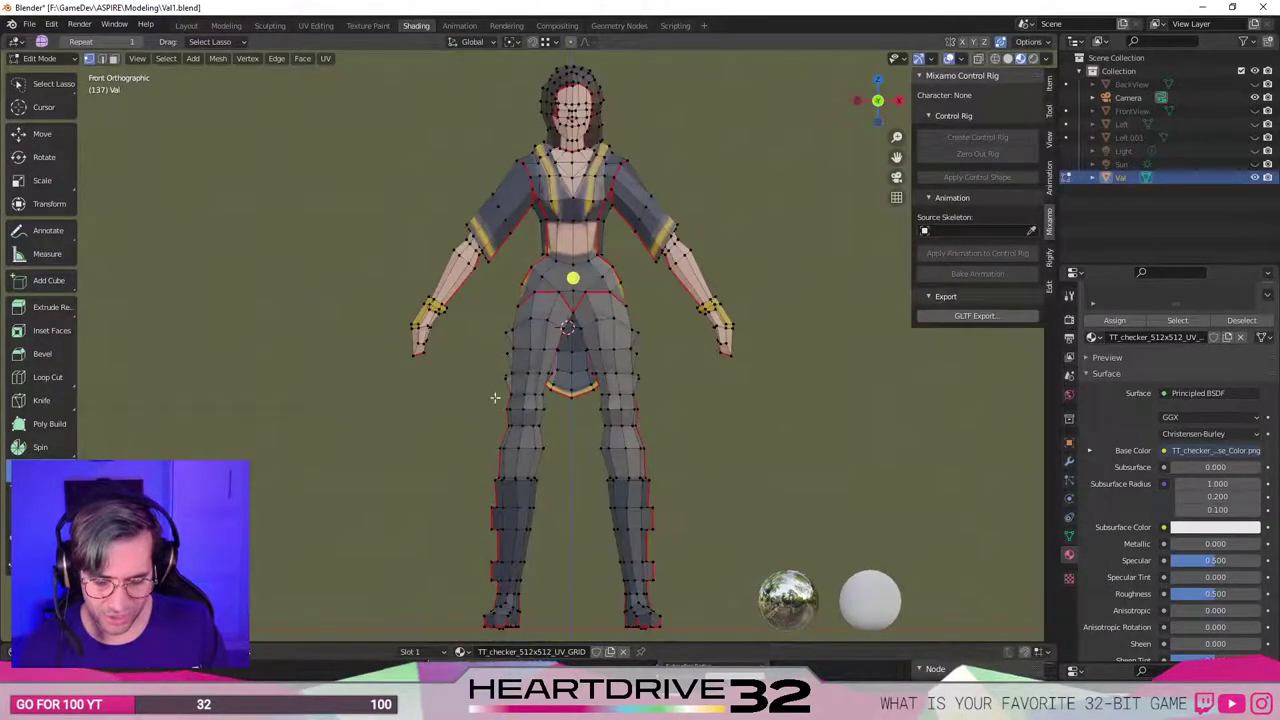
# Switch Val to Object Mode and examine the body proportions from the front, in perspective and from the side.
pyautogui.scroll(-2, 442, 398)
pyautogui.hotkey('ctrl', 'Tab')
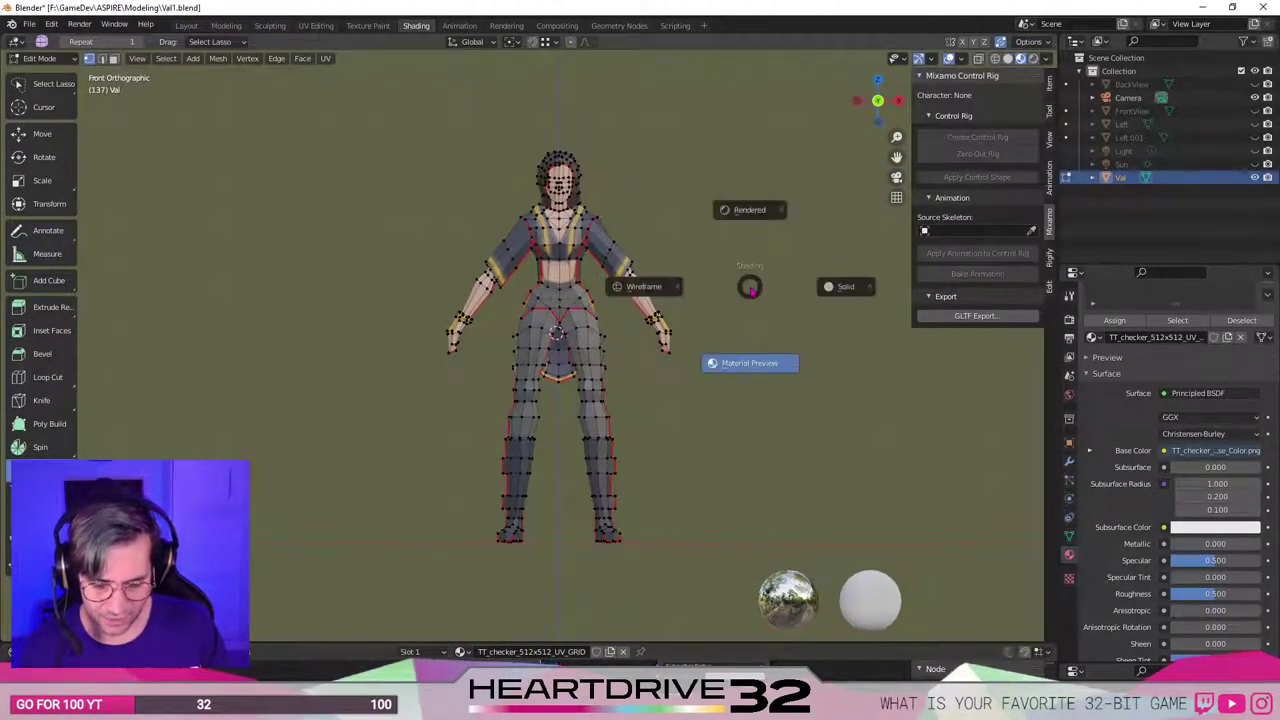
pyautogui.click(777, 329)
pyautogui.click(737, 336)
pyautogui.scroll(3, 737, 336)
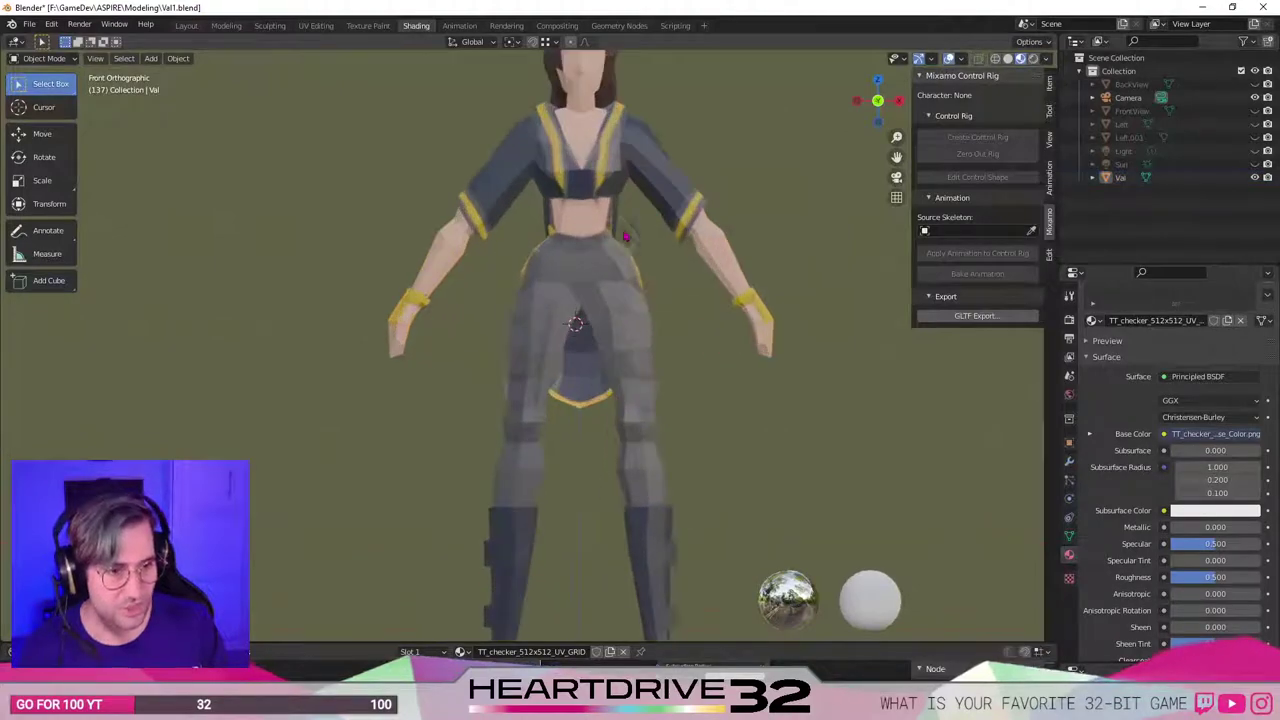
pyautogui.scroll(-1, 600, 320)
pyautogui.moveTo(477, 310); pyautogui.dragTo(627, 372, button='middle')
pyautogui.keyDown('shift'); pyautogui.moveTo(673, 464); pyautogui.dragTo(634, 371, button='middle'); pyautogui.keyUp('shift')
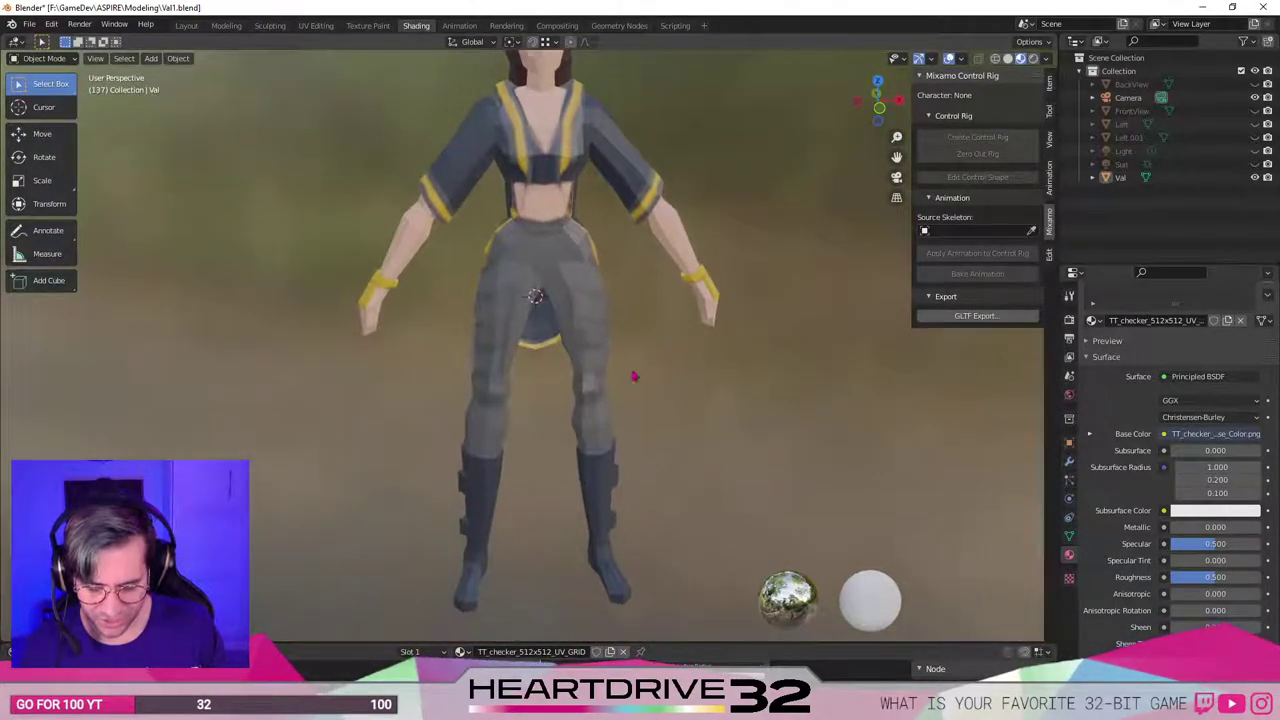
pyautogui.press('KP_3')
pyautogui.press('KP_1')
# Return to Edit Mode, switch to the UV Editing workspace and select the whole mesh to show its UV layout.
pyautogui.press('Tab')
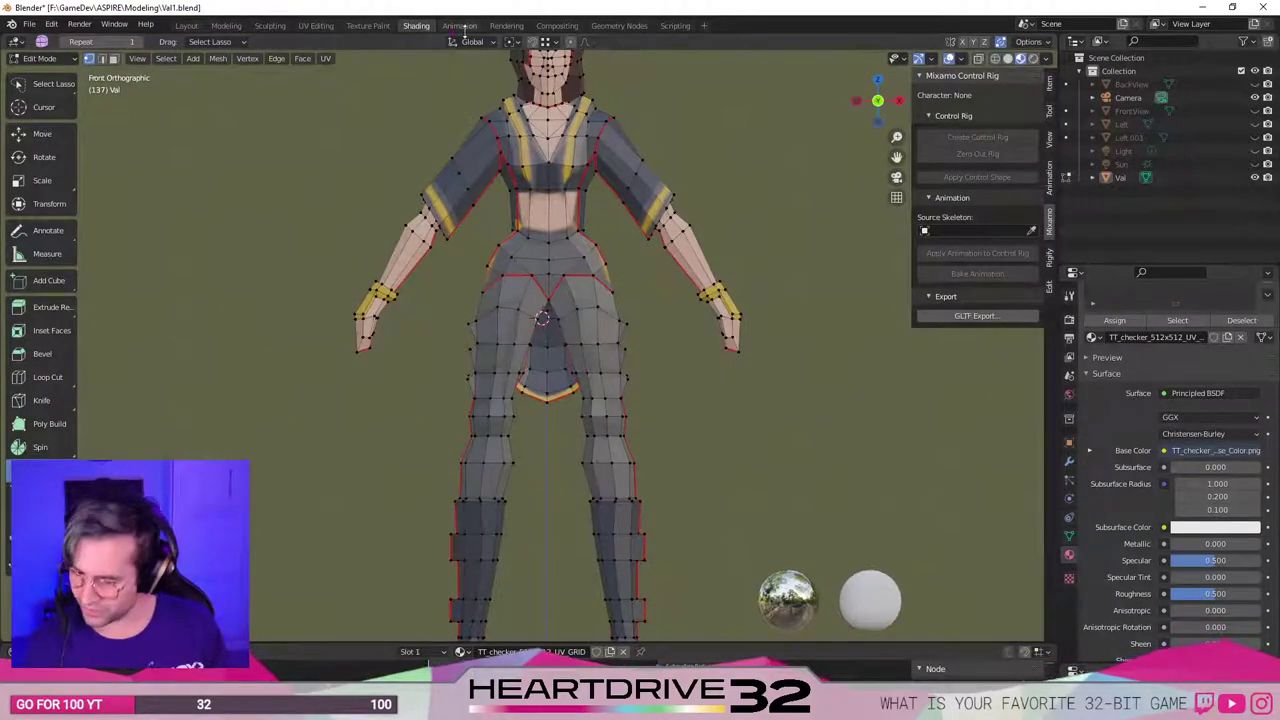
pyautogui.click(318, 26)
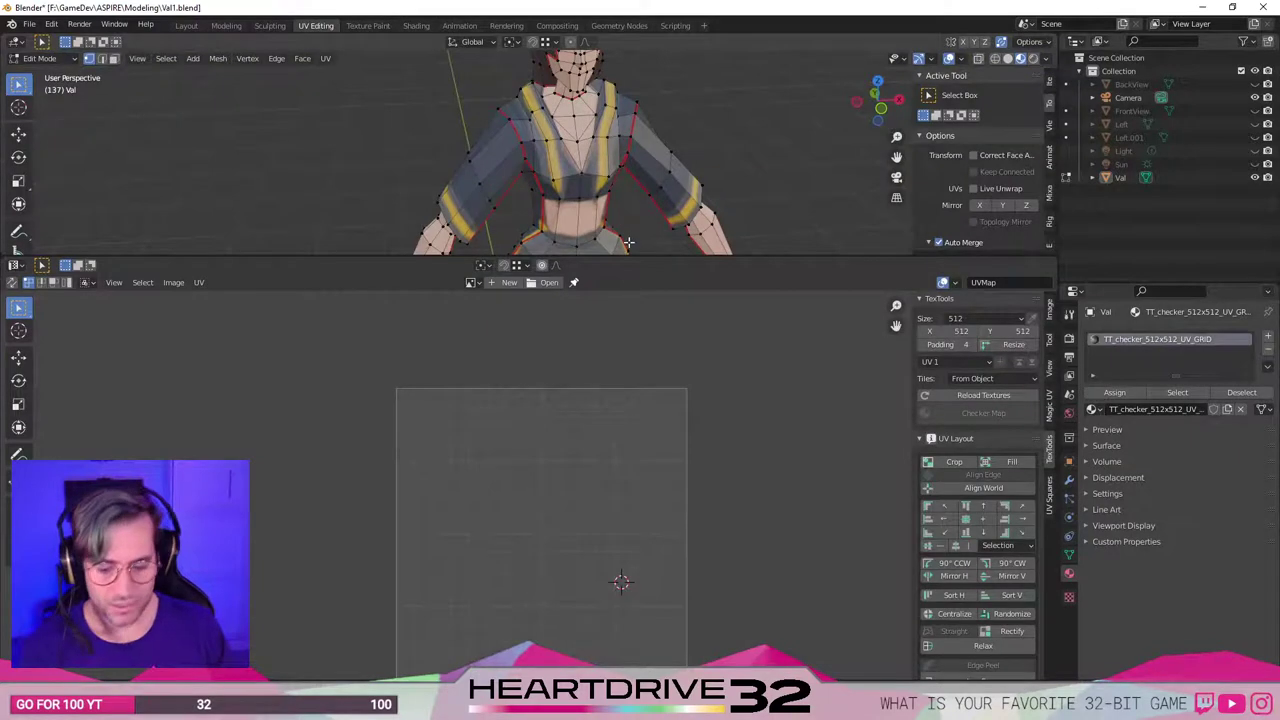
pyautogui.moveTo(628, 250); pyautogui.dragTo(645, 388)
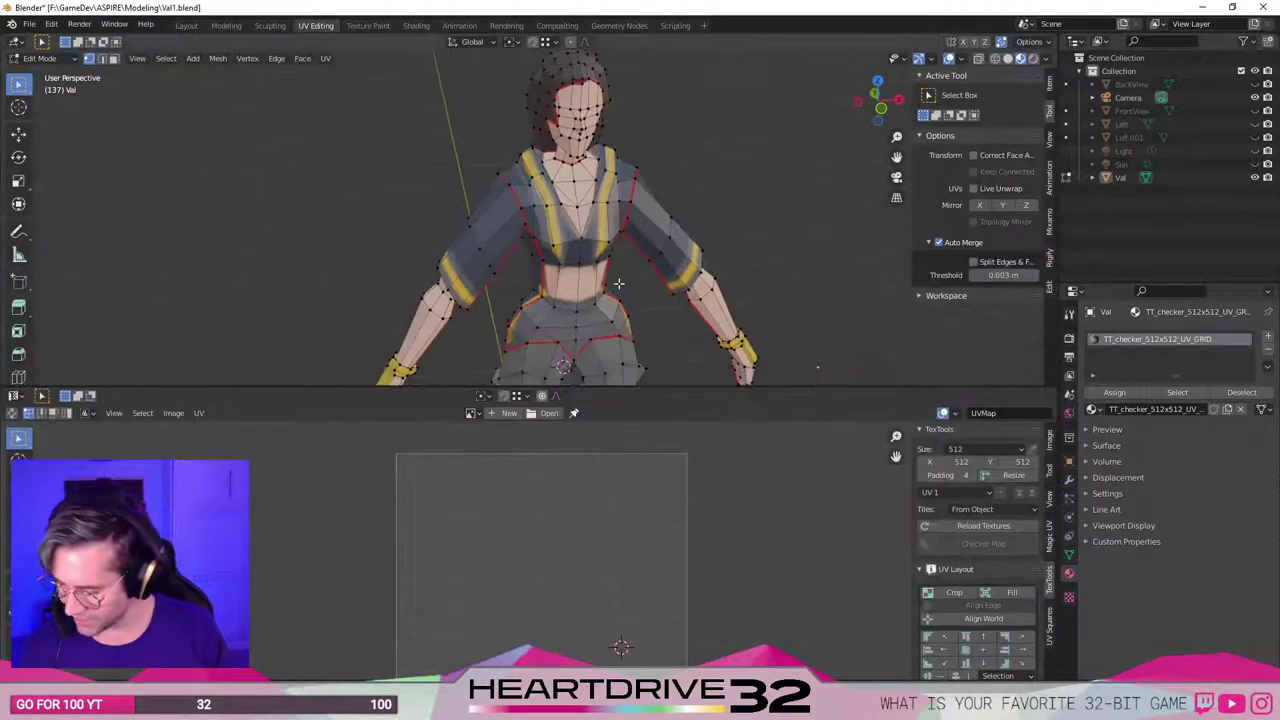
pyautogui.press('a')
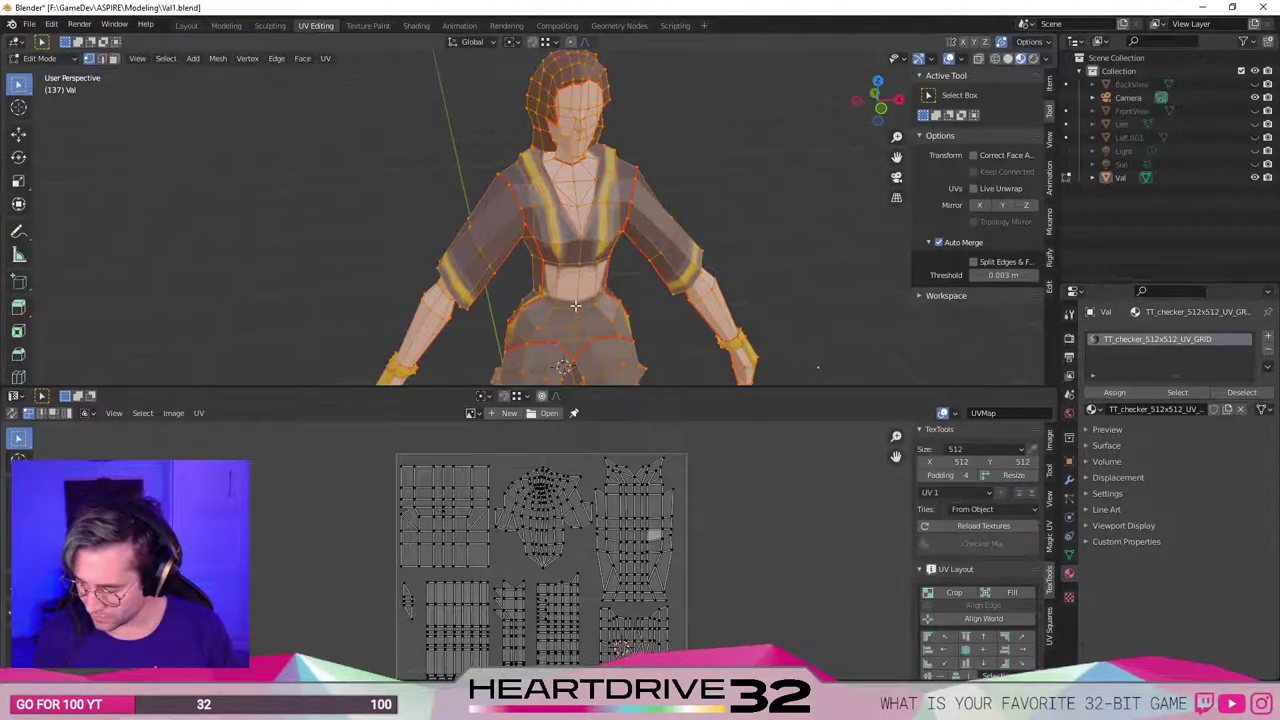
pyautogui.moveTo(641, 387); pyautogui.dragTo(655, 338)
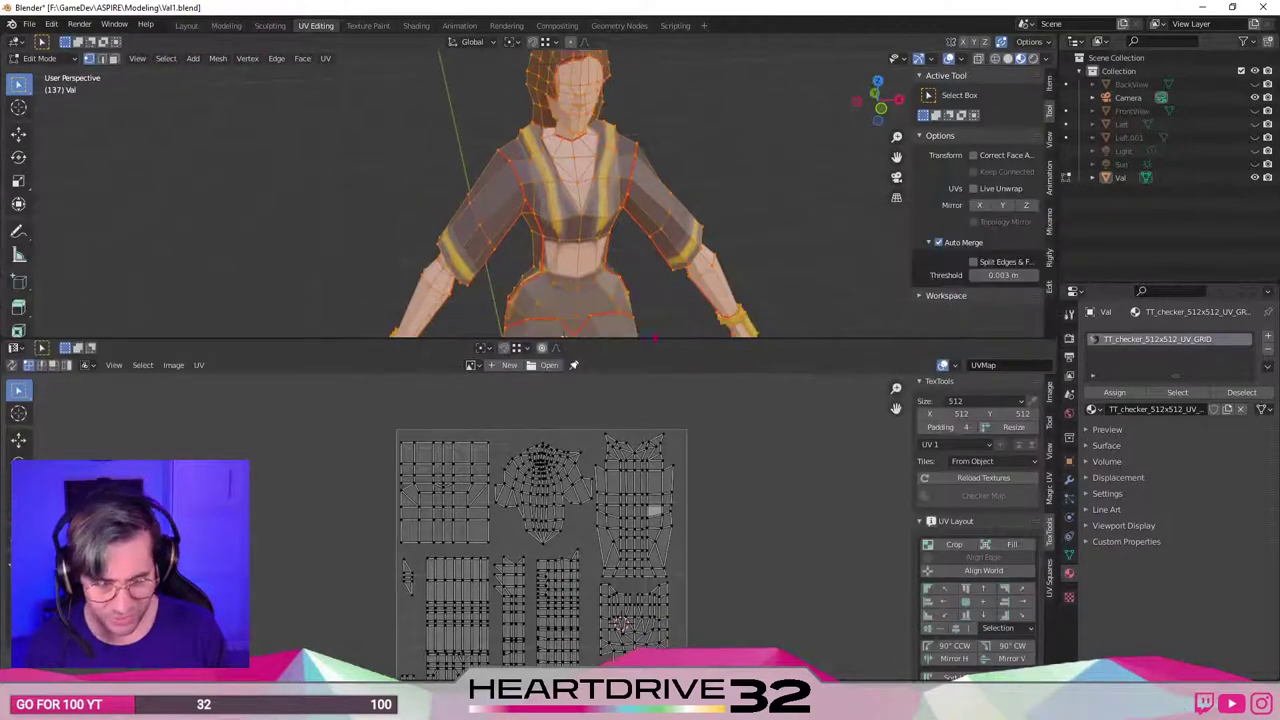
pyautogui.keyDown('shift'); pyautogui.moveTo(690, 262); pyautogui.dragTo(680, 172, button='middle'); pyautogui.keyUp('shift')
# Select only the front torso's linked faces, delimited by seam, and enlarge the UV view around that island.
pyautogui.click(766, 160)
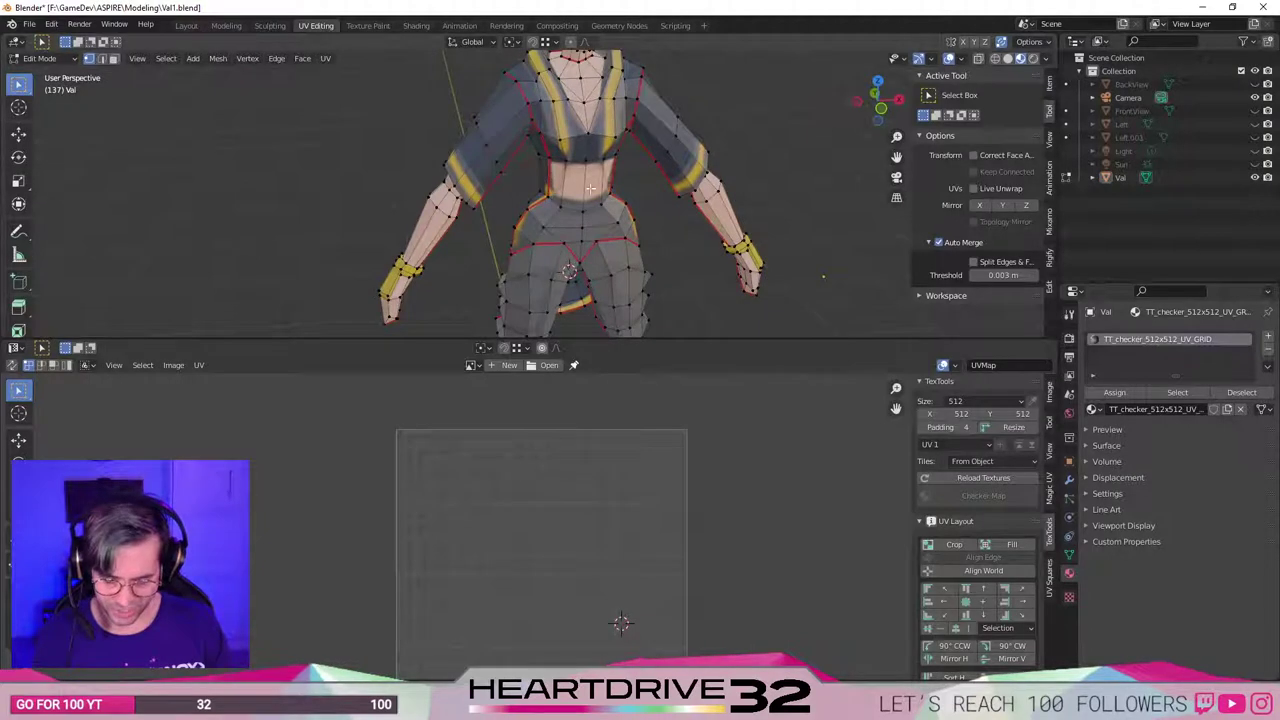
pyautogui.press('l')
pyautogui.click(583, 196)
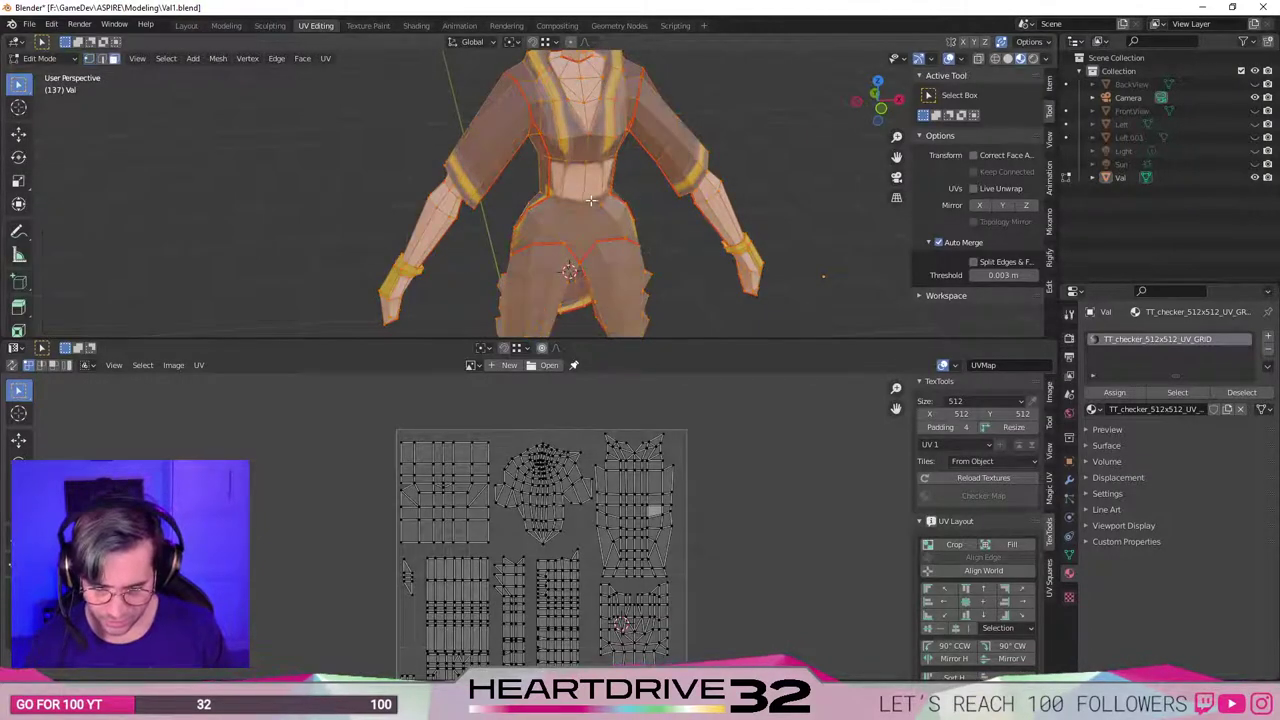
pyautogui.press('l')
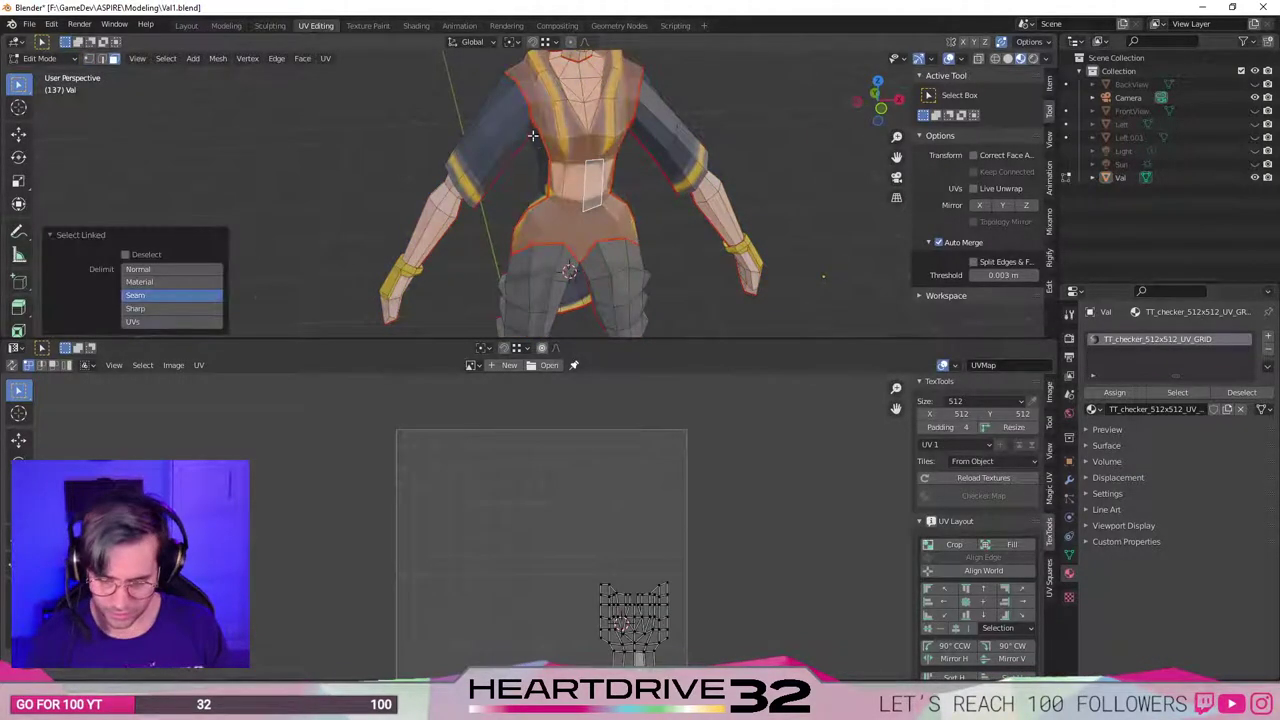
pyautogui.scroll(5, 533, 134)
pyautogui.scroll(-4, 572, 112)
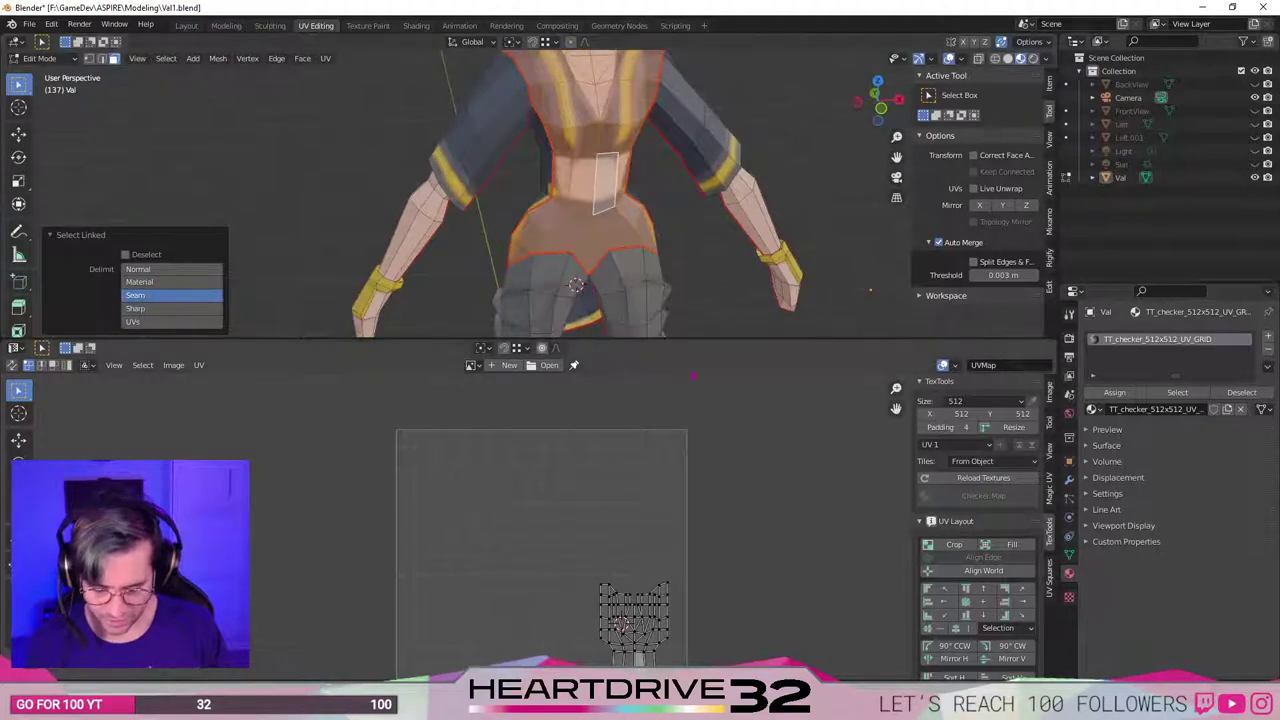
pyautogui.moveTo(709, 337); pyautogui.dragTo(709, 200)
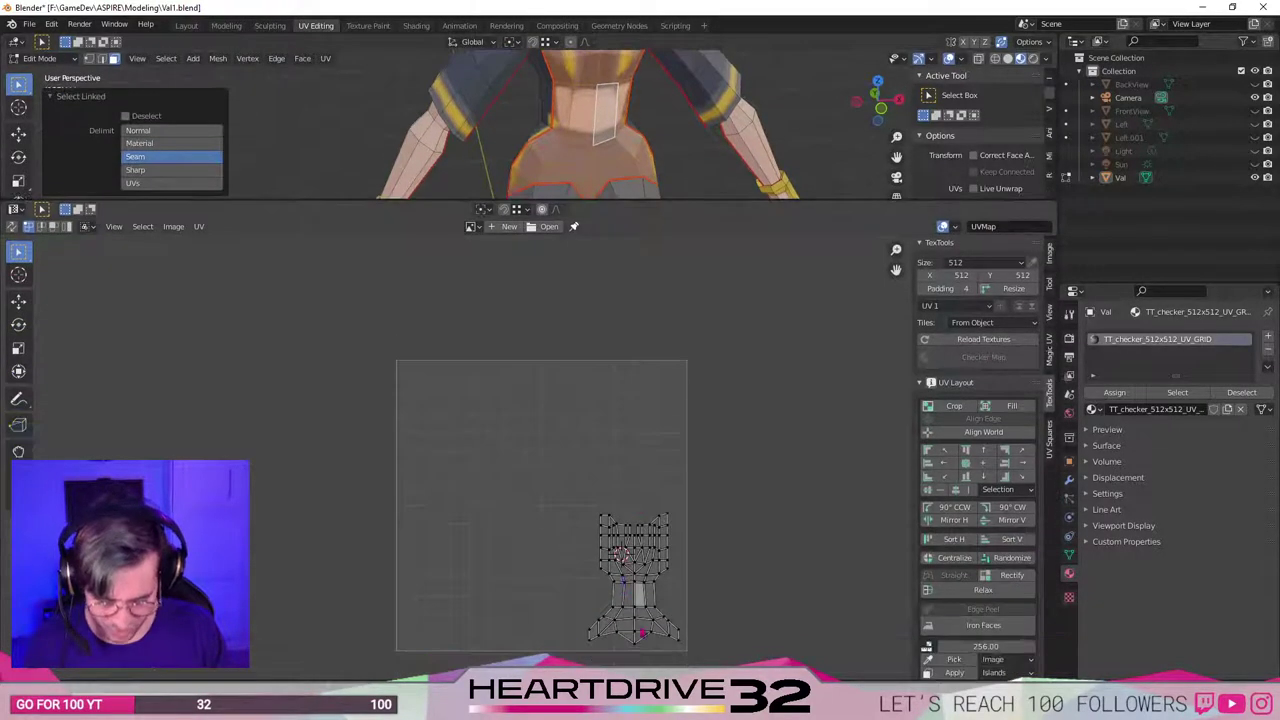
pyautogui.scroll(5, 611, 486)
pyautogui.moveTo(705, 486); pyautogui.dragTo(615, 458, button='middle')
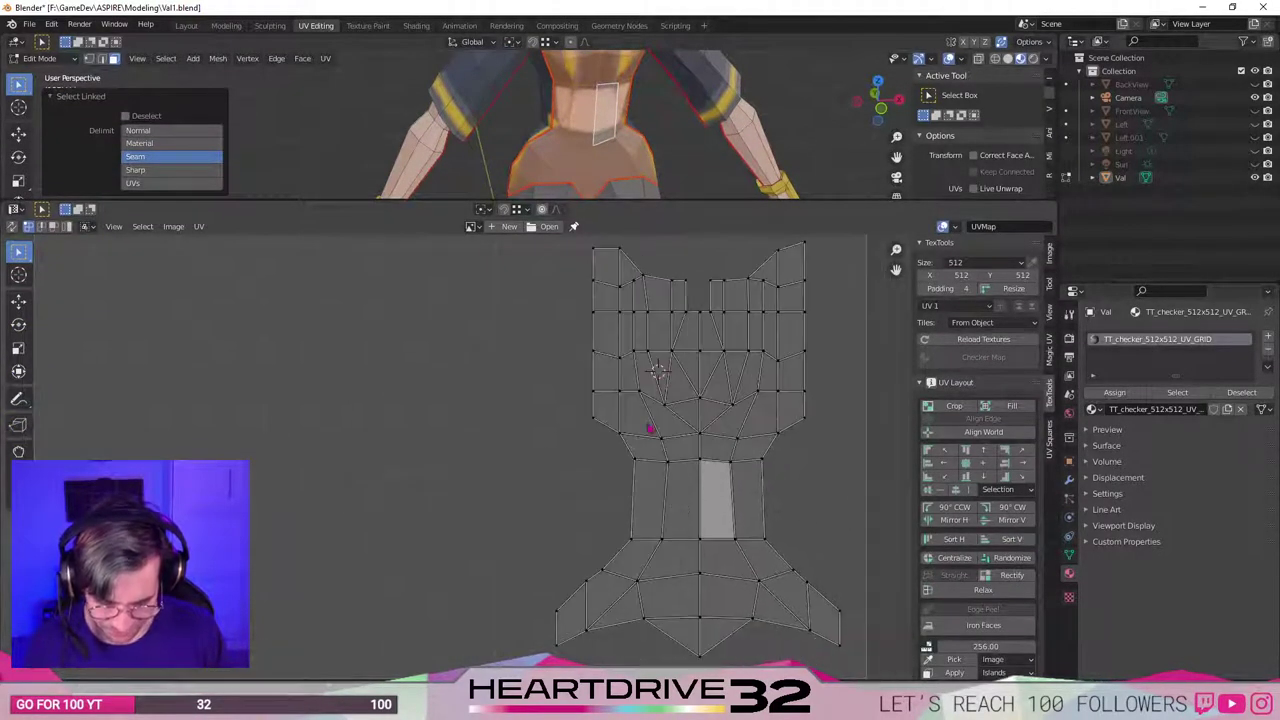
# Check individual waist and chest faces on the front torso against their UV positions, and clear the selection.
pyautogui.moveTo(560, 104); pyautogui.dragTo(550, 120, button='middle')
pyautogui.click(551, 119)
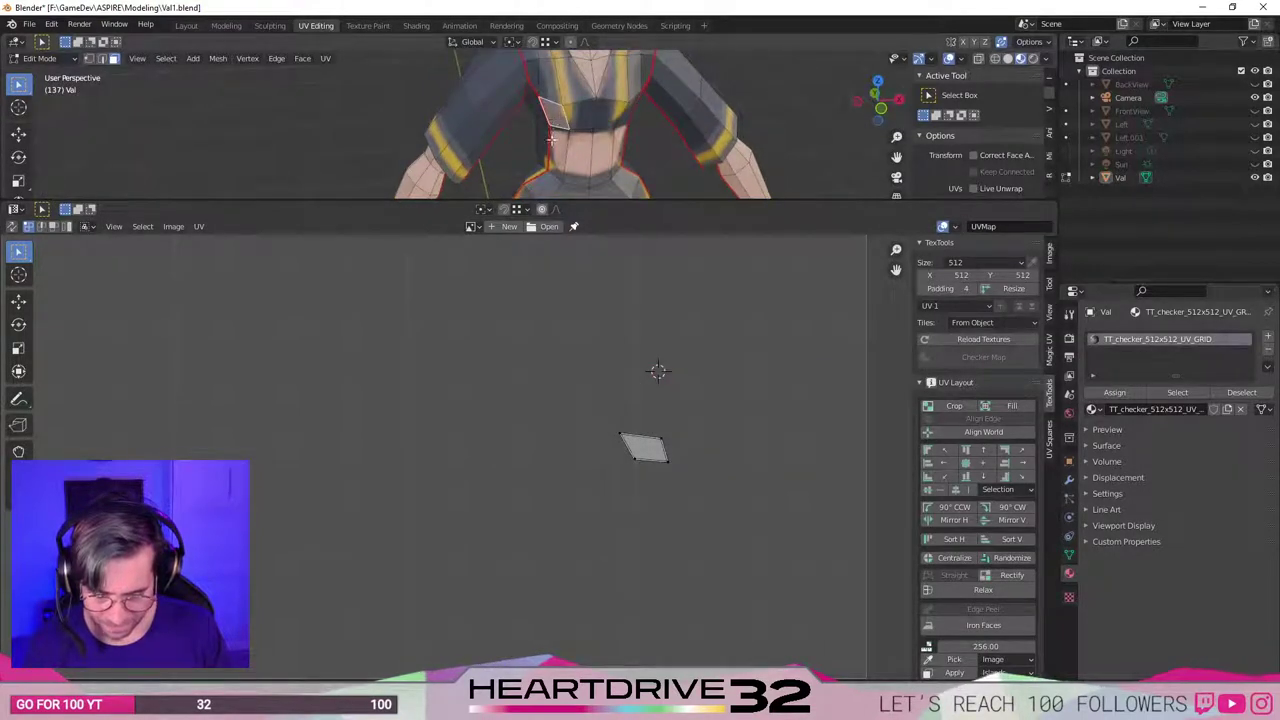
pyautogui.click(564, 143)
pyautogui.click(579, 157)
pyautogui.keyDown('shift'); pyautogui.click(577, 119); pyautogui.keyUp('shift')
pyautogui.keyDown('shift'); pyautogui.click(573, 89); pyautogui.keyUp('shift')
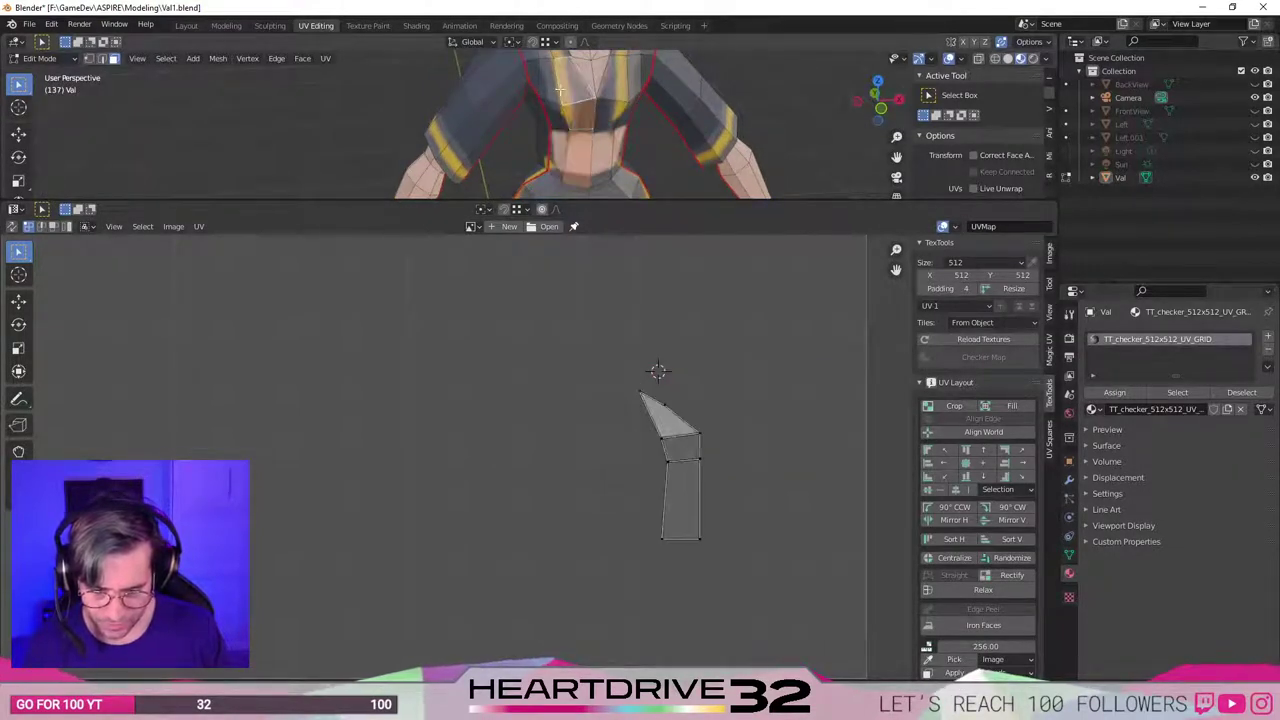
pyautogui.keyDown('shift'); pyautogui.click(556, 91); pyautogui.keyUp('shift')
pyautogui.keyDown('shift'); pyautogui.click(555, 113); pyautogui.keyUp('shift')
pyautogui.hotkey('alt', 'a')
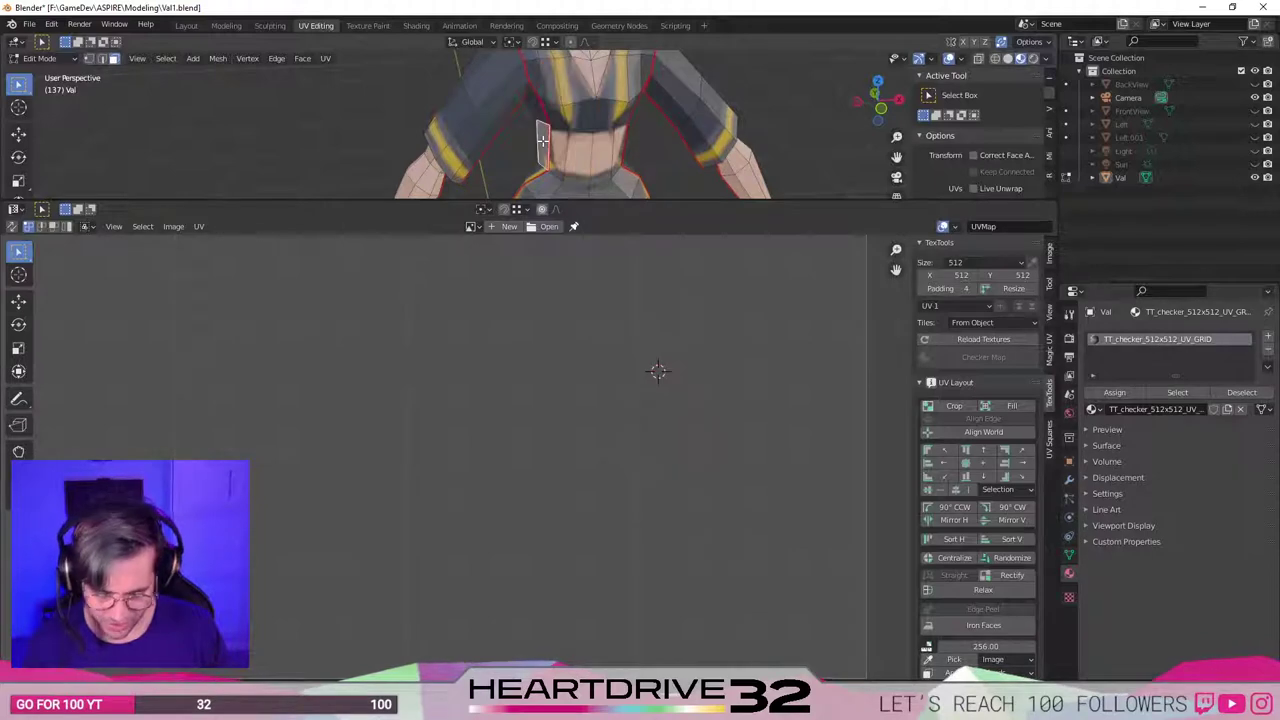
# Select the back torso's linked faces, delimited by seam, and examine the island together with its two detached underarm UV pieces.
pyautogui.press('l')
pyautogui.moveTo(474, 154); pyautogui.dragTo(770, 133, button='middle')
pyautogui.scroll(-2, 770, 133)
pyautogui.scroll(-6, 703, 484)
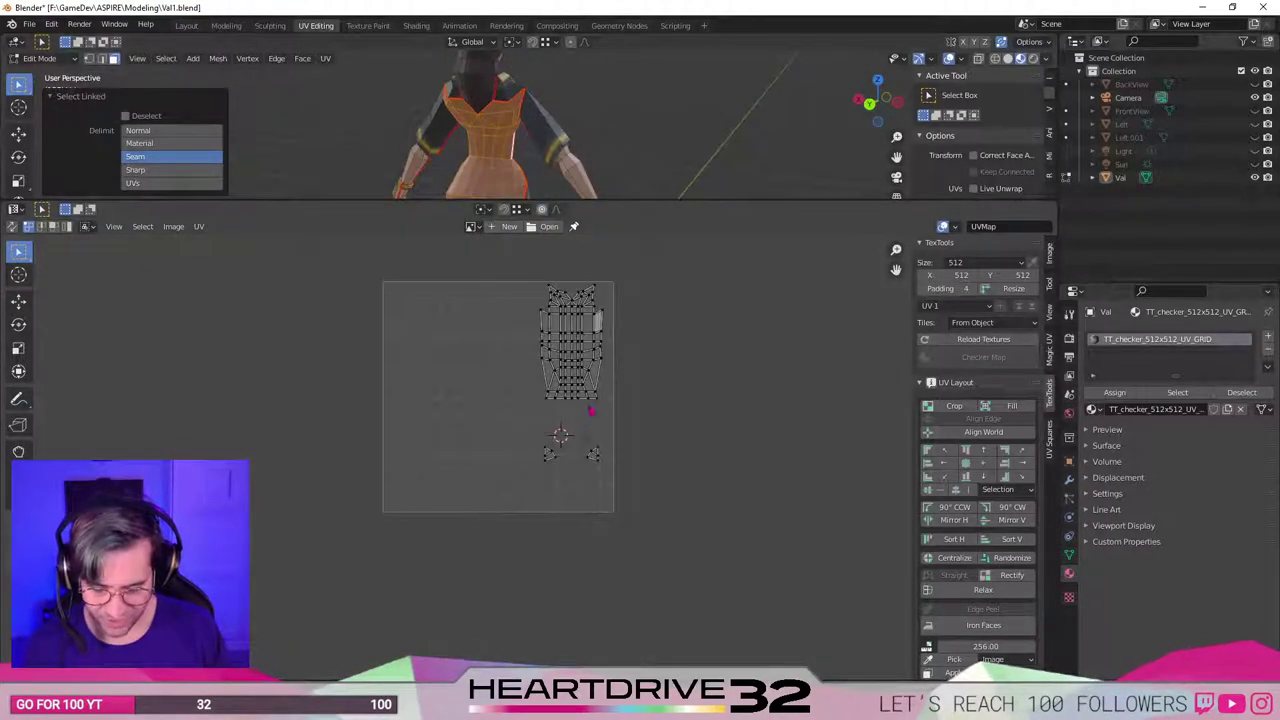
pyautogui.scroll(1, 540, 440)
pyautogui.scroll(2, 568, 108)
pyautogui.moveTo(568, 108); pyautogui.dragTo(520, 110, button='middle')
pyautogui.scroll(5, 665, 335)
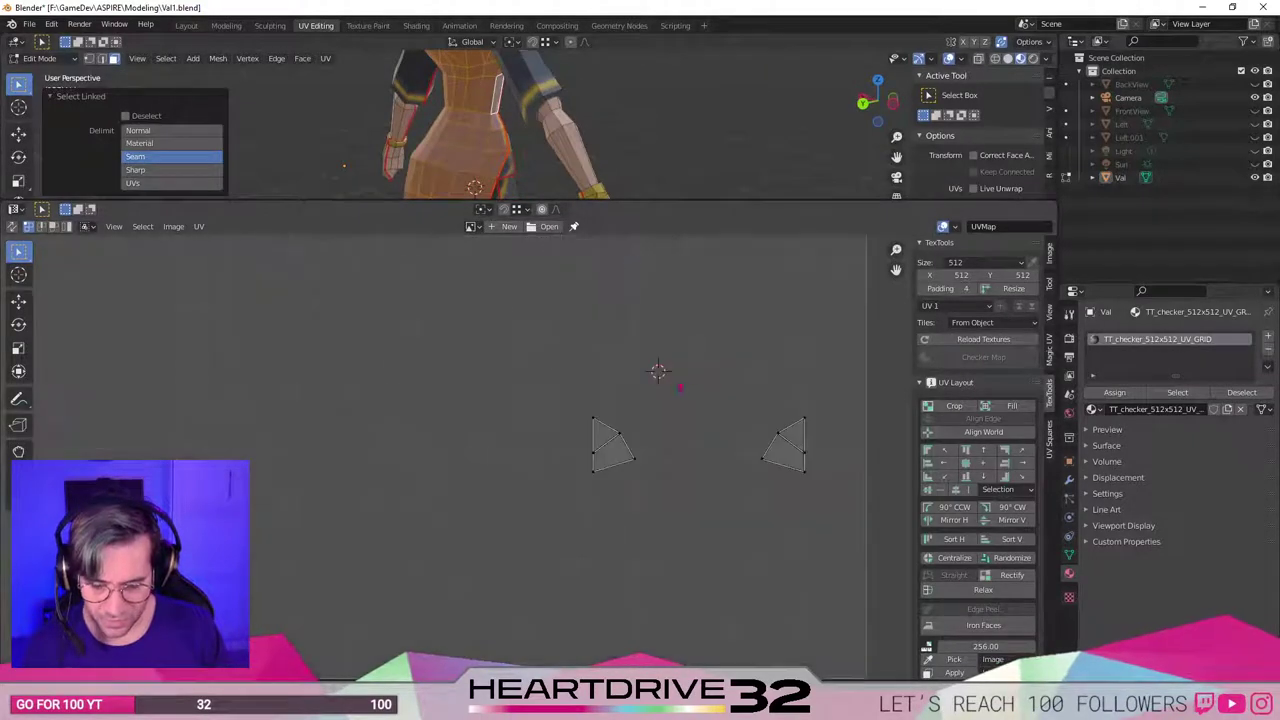
pyautogui.moveTo(680, 386); pyautogui.dragTo(609, 575, button='middle')
pyautogui.moveTo(677, 420); pyautogui.dragTo(611, 596, button='middle')
pyautogui.scroll(1, 640, 360)
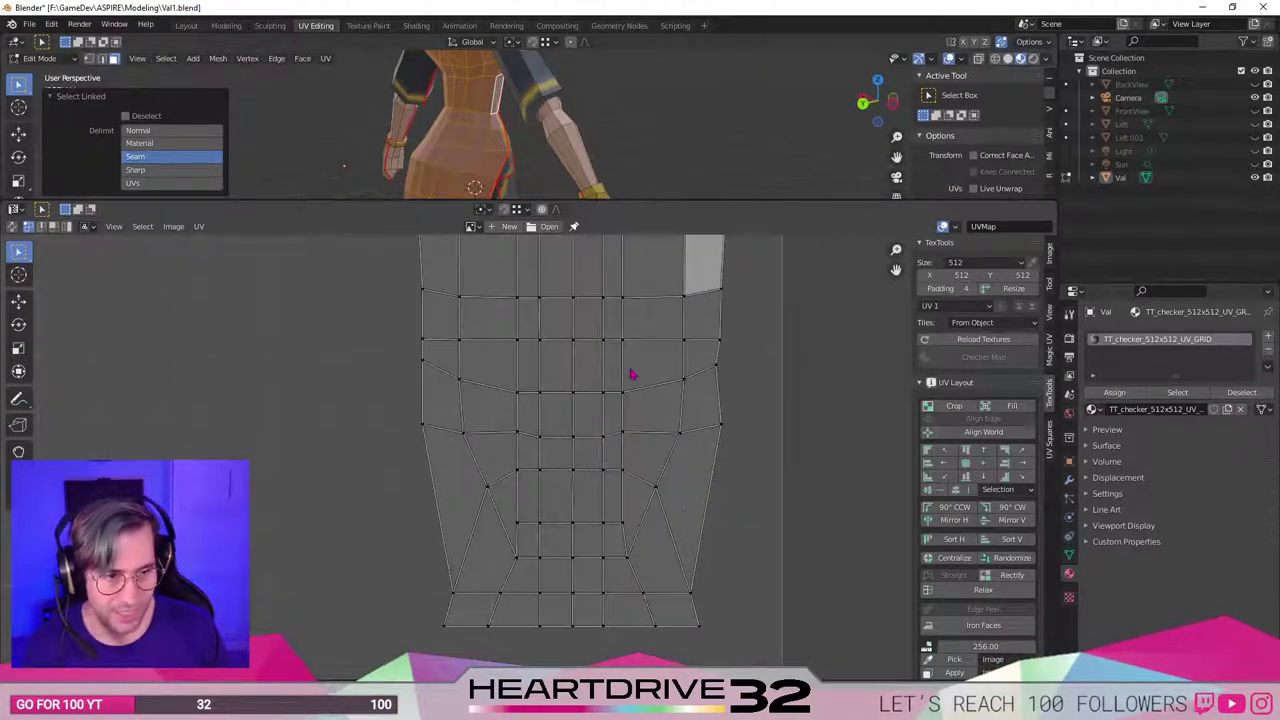
pyautogui.scroll(-2, 623, 400)
pyautogui.moveTo(618, 342); pyautogui.dragTo(607, 276, button='middle')
pyautogui.scroll(-2, 632, 600)
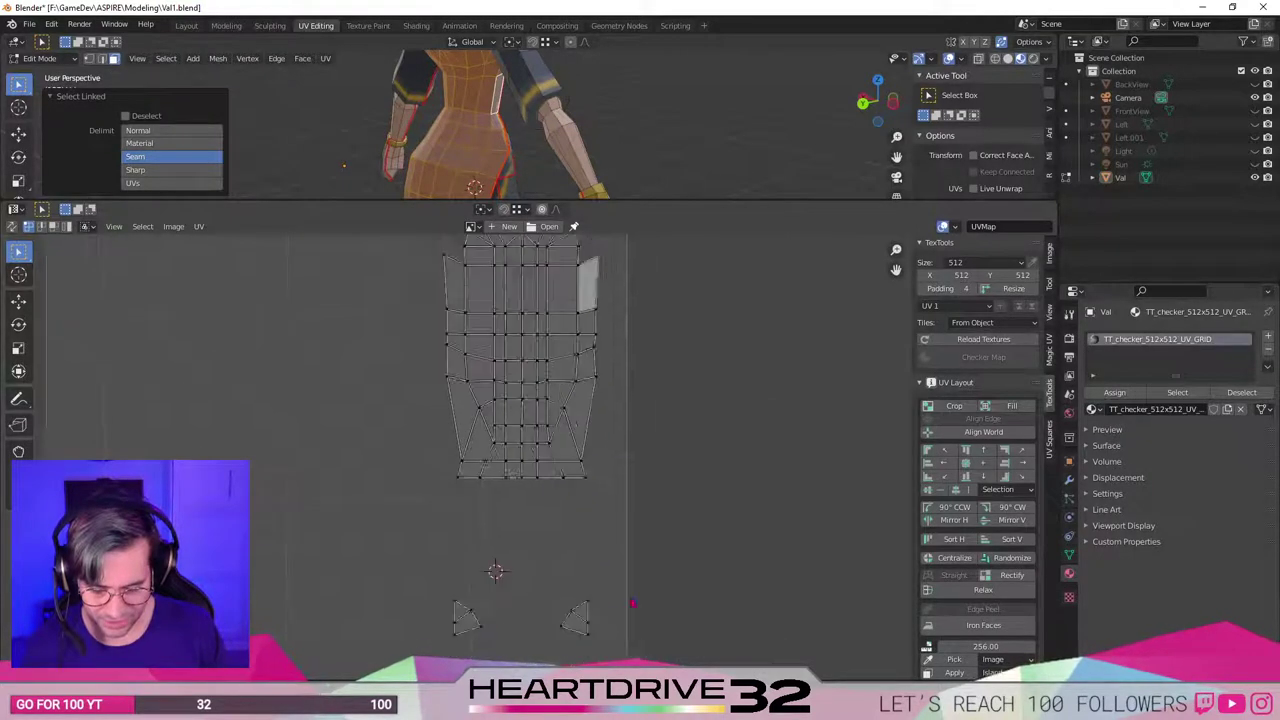
# Move the two detached underarm UV pieces up beside the top of the back torso island, one on each side.
pyautogui.moveTo(594, 544); pyautogui.dragTo(534, 640)
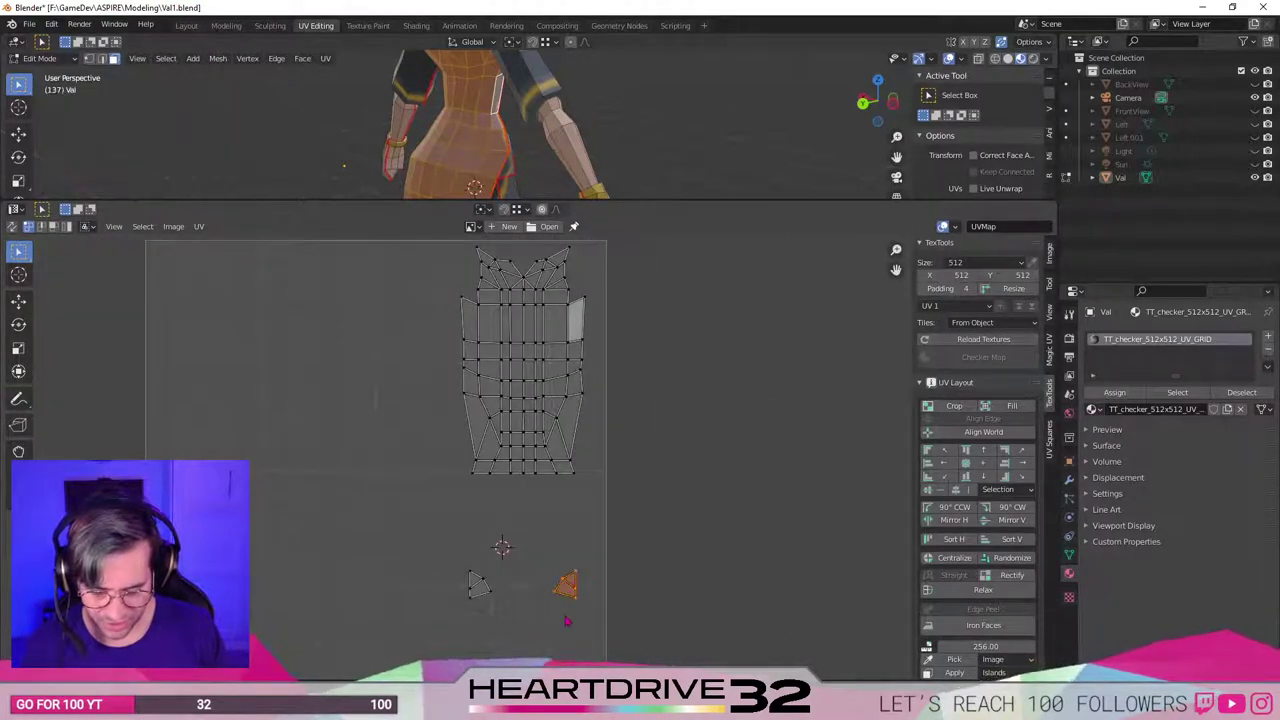
pyautogui.press('g')
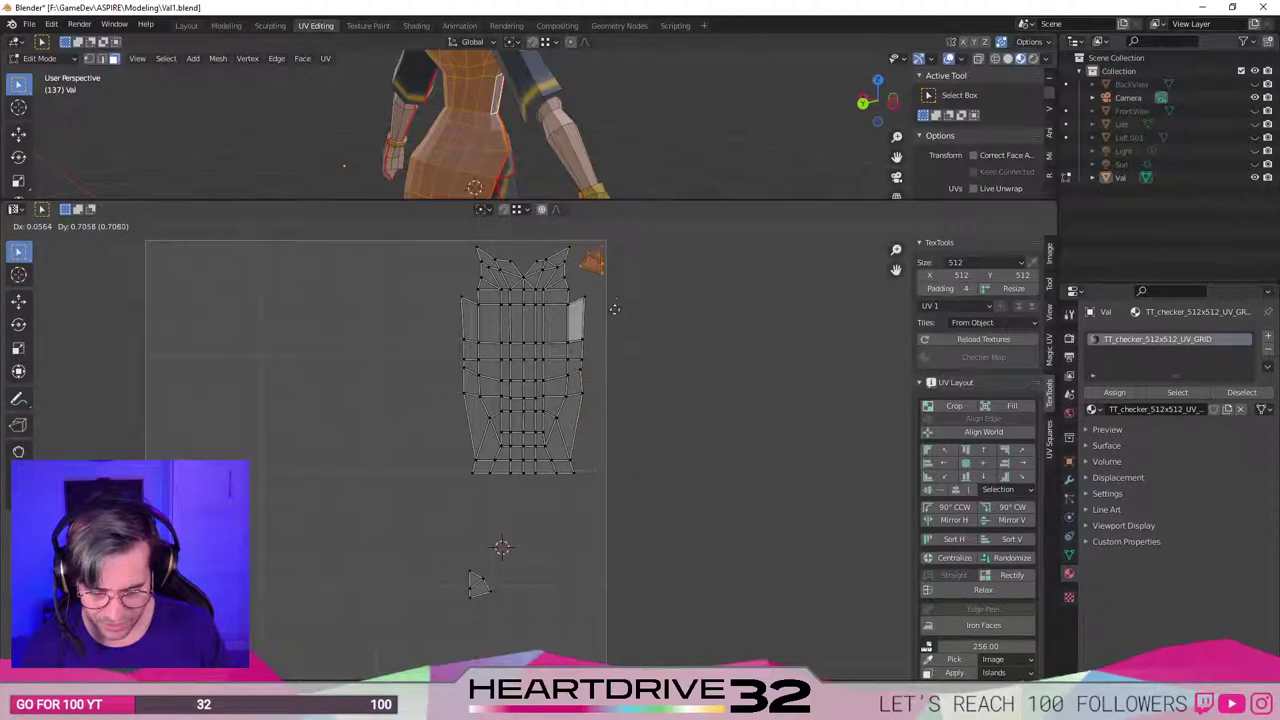
pyautogui.click(613, 280)
pyautogui.moveTo(427, 549); pyautogui.dragTo(504, 606)
pyautogui.press('g')
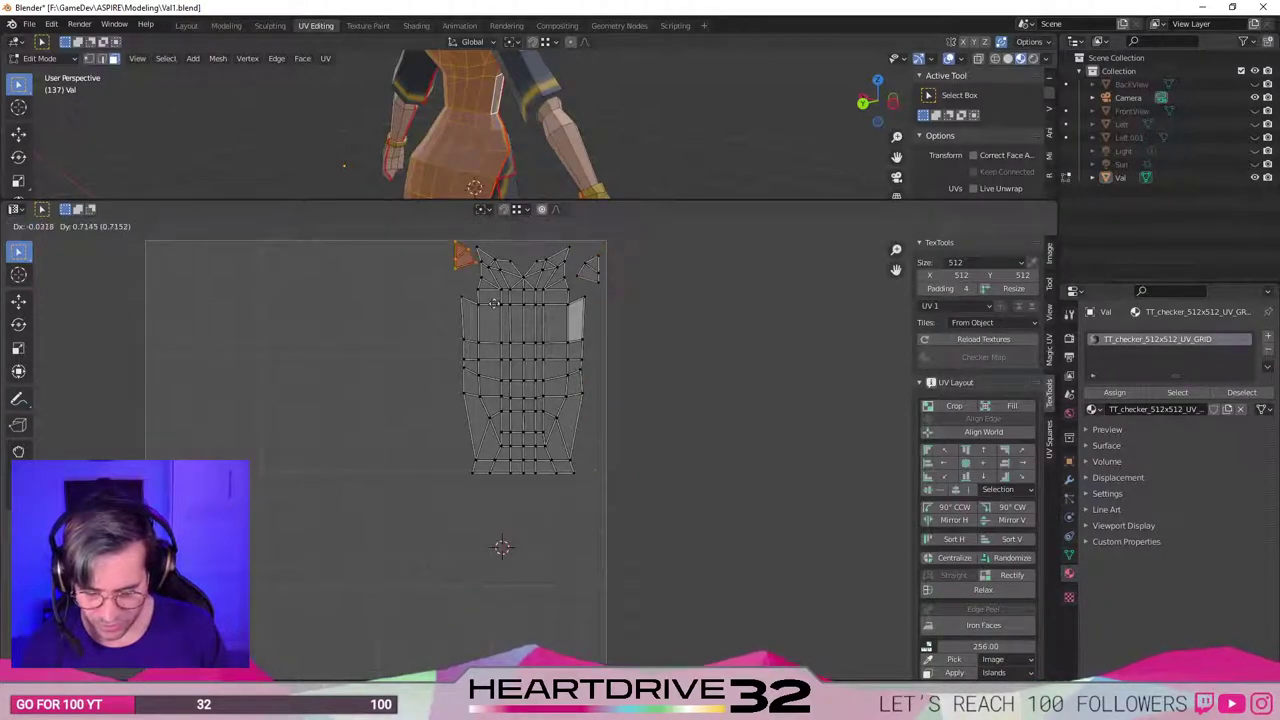
pyautogui.click(481, 212)
pyautogui.moveTo(490, 52); pyautogui.dragTo(484, 78, button='middle')
pyautogui.scroll(4, 540, 420)
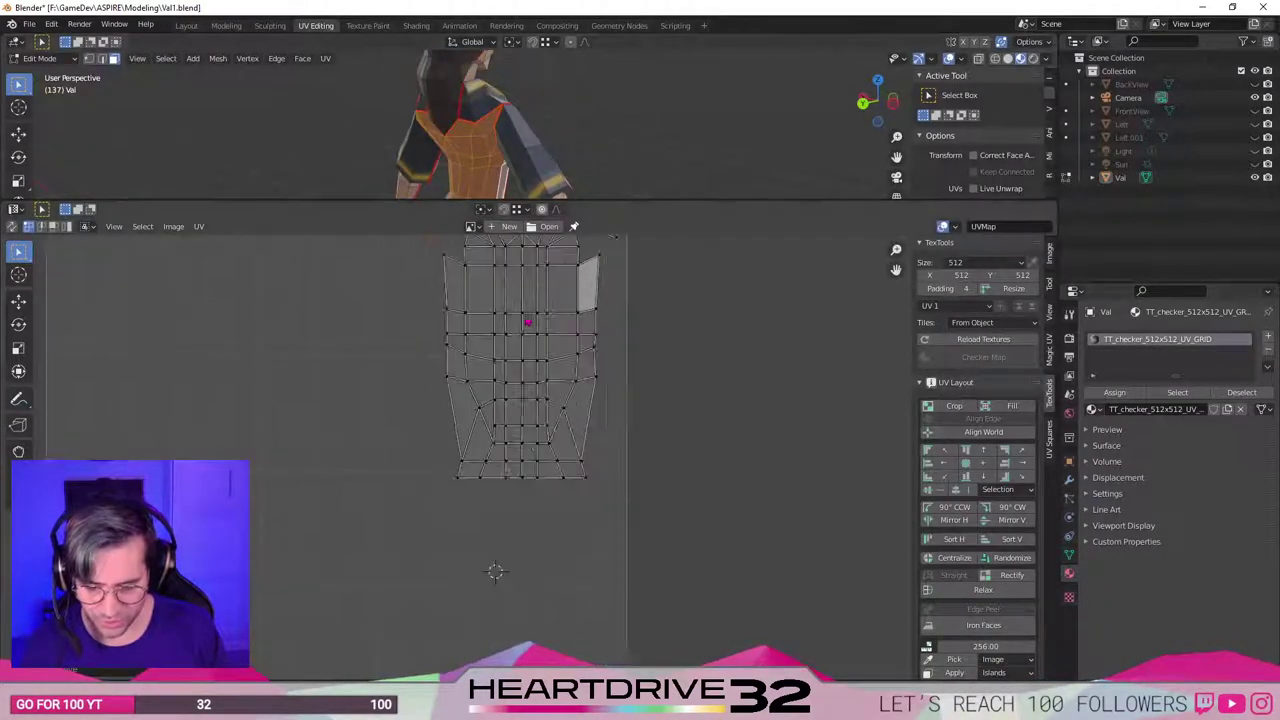
pyautogui.scroll(-2, 567, 480)
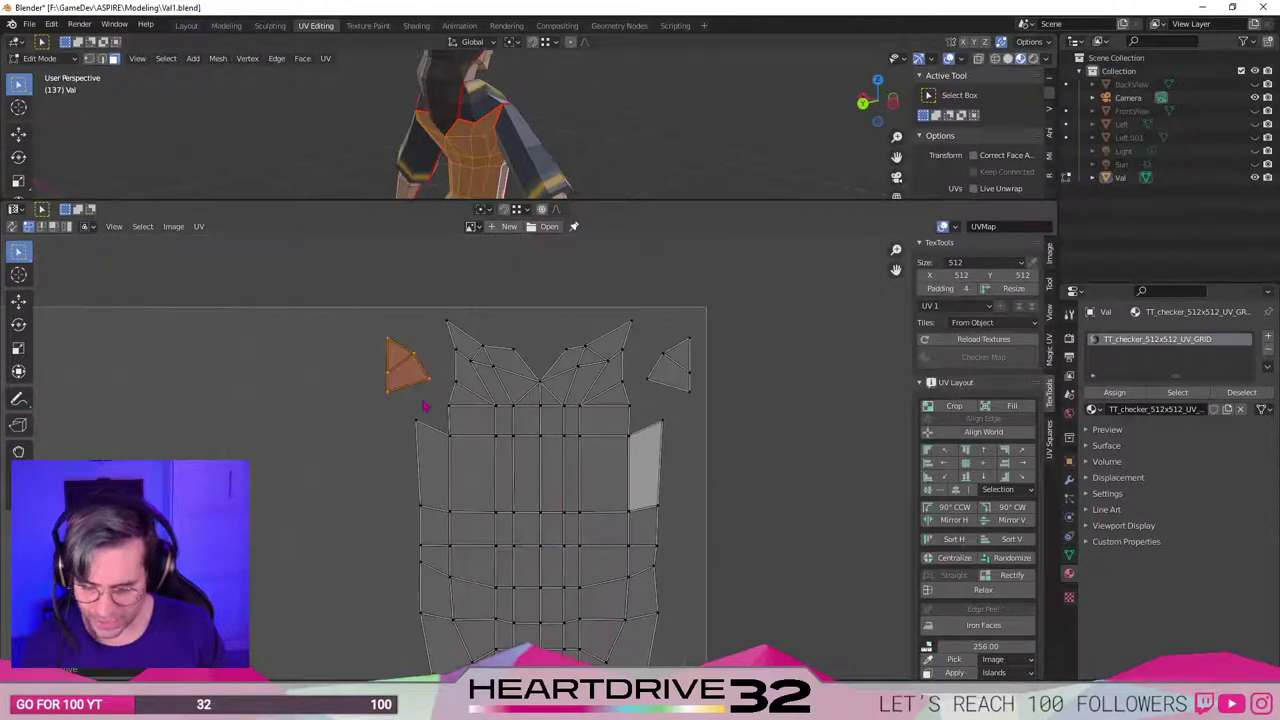
# Pick faces on the upper back and under the arm to examine where the relocated UV pieces sit on the model.
pyautogui.click(510, 183)
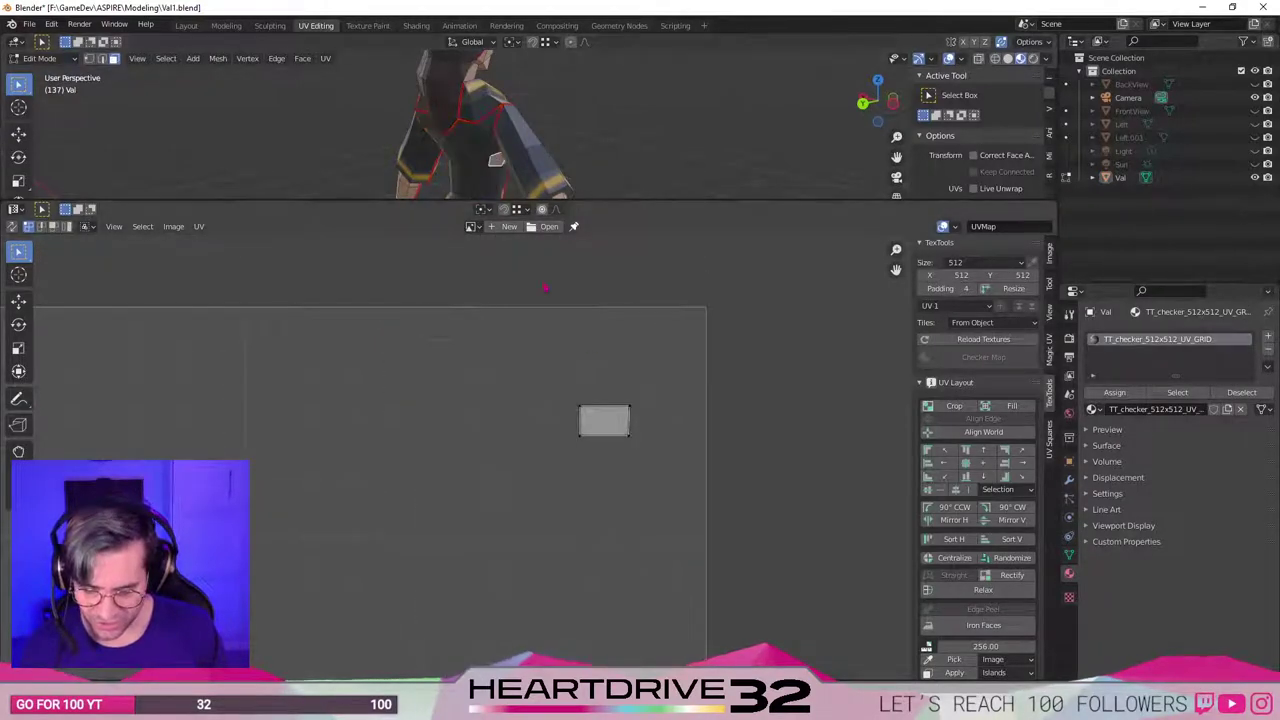
pyautogui.click(497, 136)
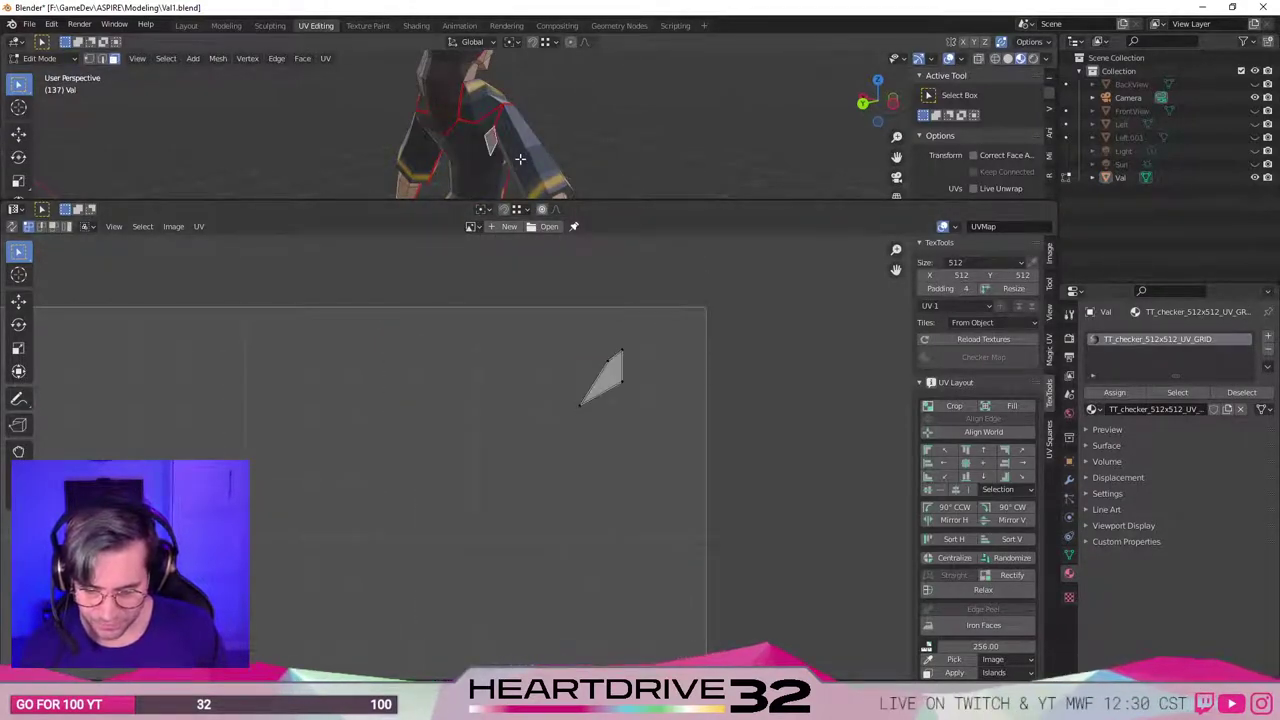
pyautogui.scroll(-3, 497, 134)
pyautogui.moveTo(497, 132); pyautogui.dragTo(387, 100, button='middle')
pyautogui.click(511, 149)
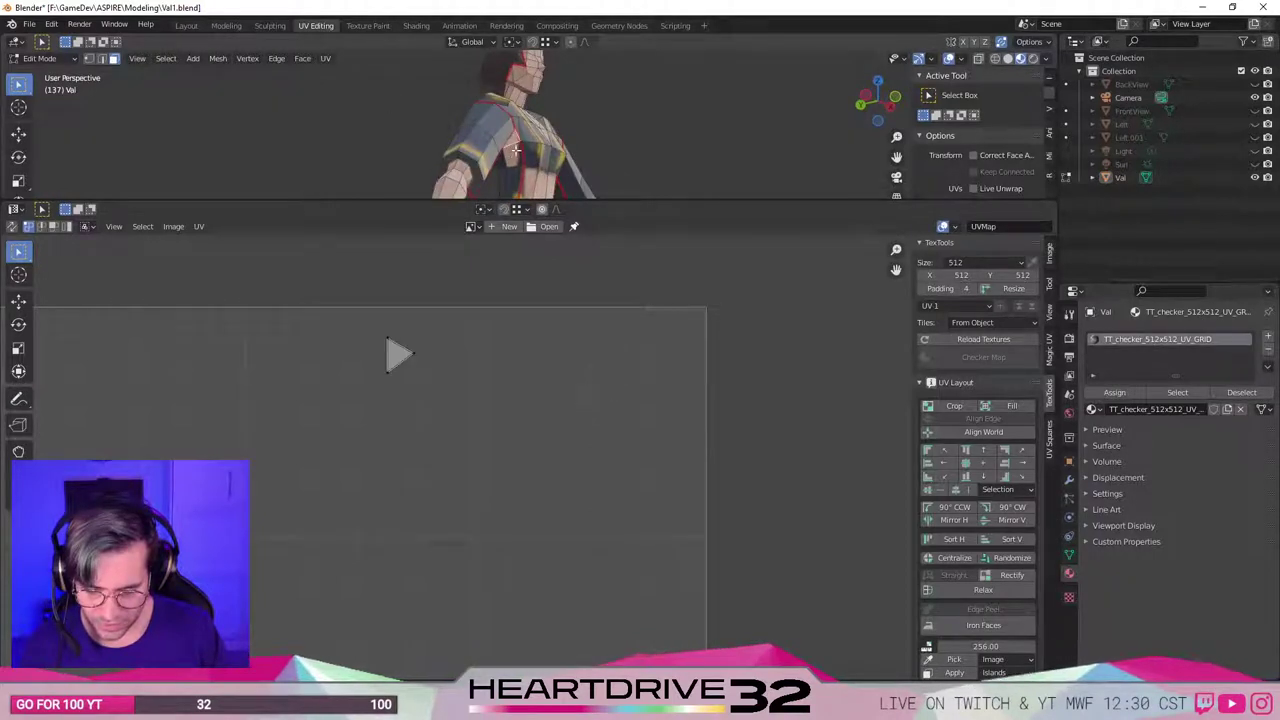
pyautogui.click(509, 155)
pyautogui.keyDown('shift'); pyautogui.click(514, 137); pyautogui.keyUp('shift')
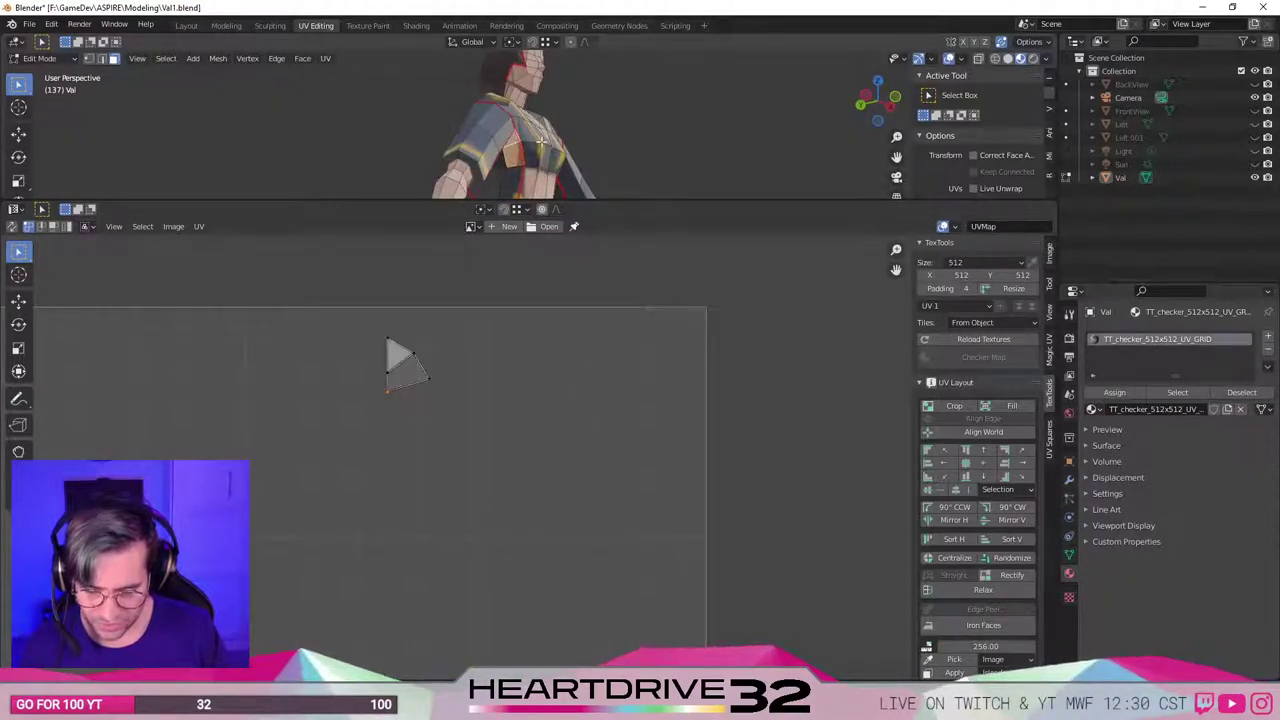
pyautogui.moveTo(514, 137); pyautogui.dragTo(490, 155, button='middle')
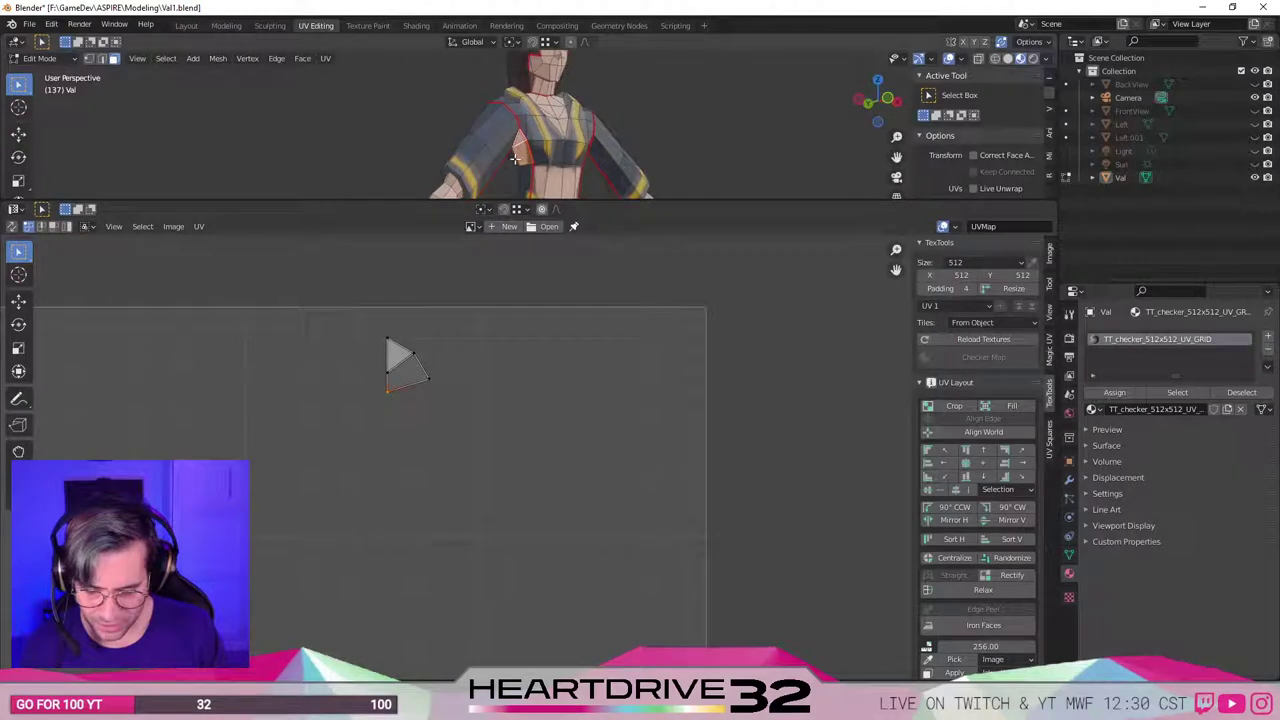
# Select the back torso's linked faces and swap the two detached underarm UV pieces to opposite sides of the back island.
pyautogui.click(514, 158)
pyautogui.moveTo(514, 157)
pyautogui.mouseDown(button='middle')
pyautogui.moveTo(649, 163)
pyautogui.moveTo(512, 137)
pyautogui.moveTo(560, 150)
pyautogui.moveTo(515, 167)
pyautogui.mouseUp(button='middle')
pyautogui.click(512, 137)
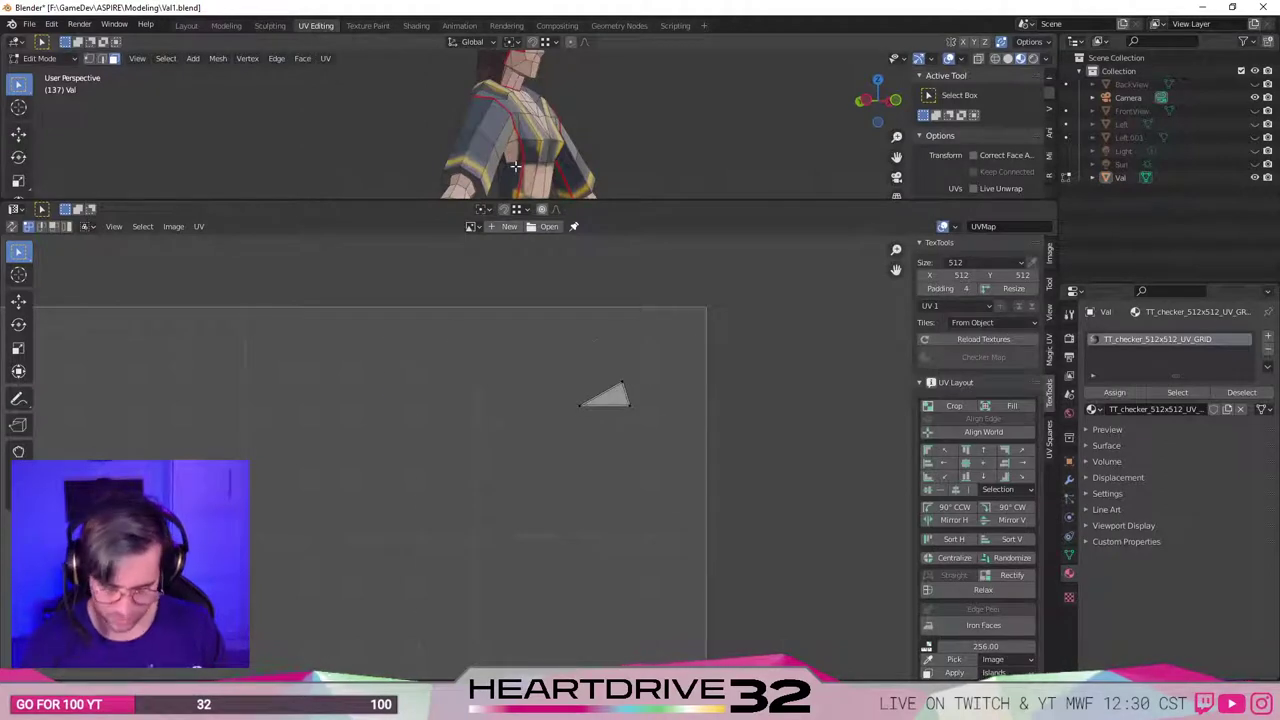
pyautogui.press('l')
pyautogui.moveTo(710, 331); pyautogui.dragTo(646, 408)
pyautogui.press('g')
pyautogui.click(330, 396)
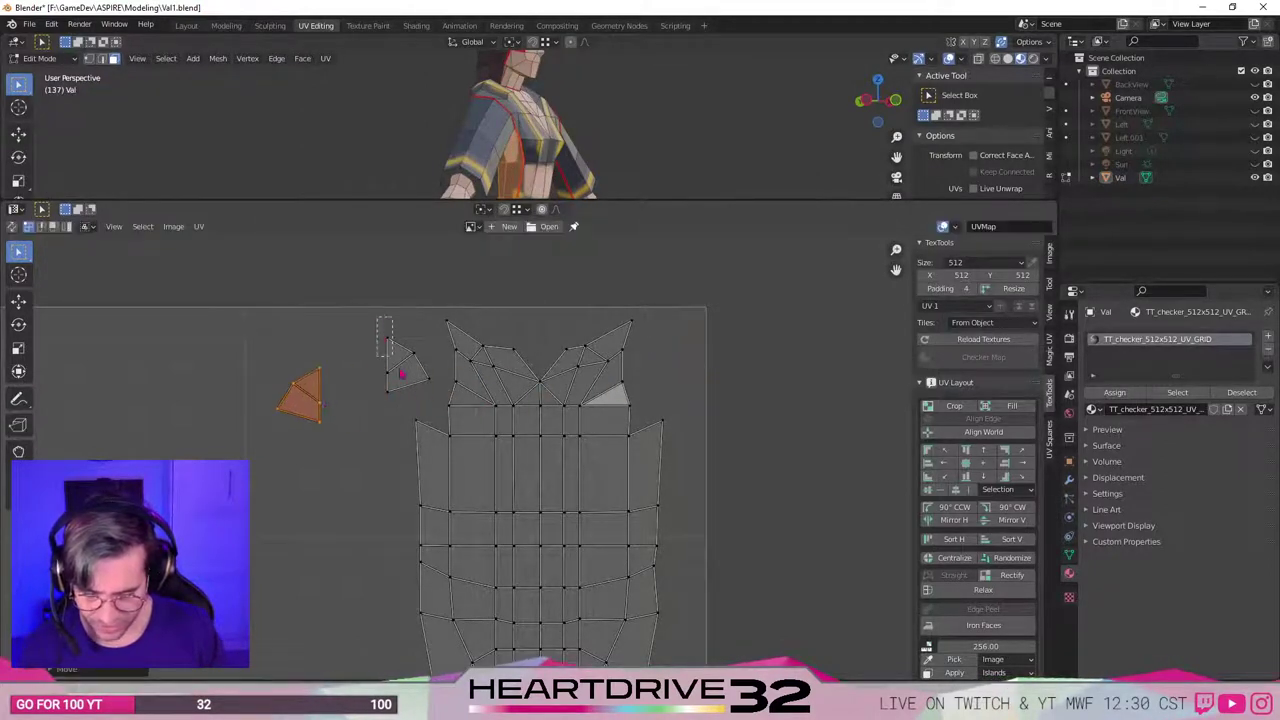
pyautogui.moveTo(376, 318); pyautogui.dragTo(432, 394)
pyautogui.press('g')
pyautogui.click(706, 396)
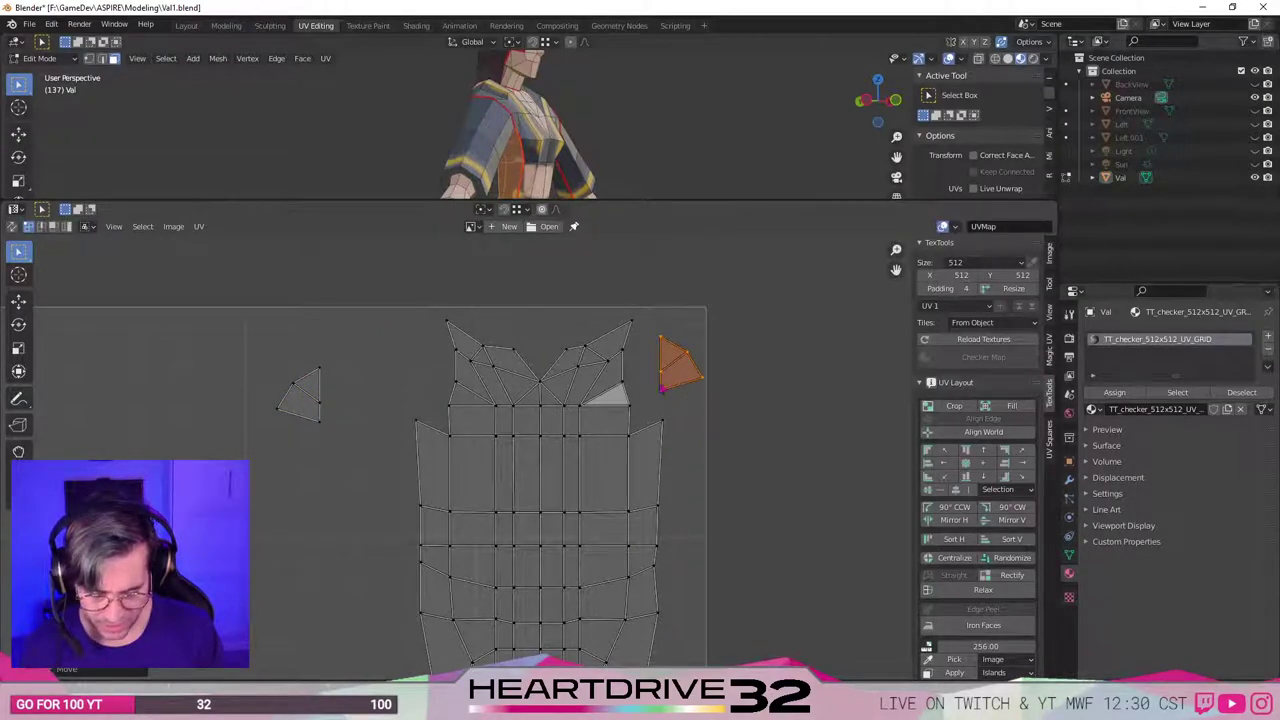
# Snap the right underarm piece's UV vertices onto the back island's right armhole vertices, and place its outer top corner above the side edge.
pyautogui.click(663, 394)
pyautogui.press('g')
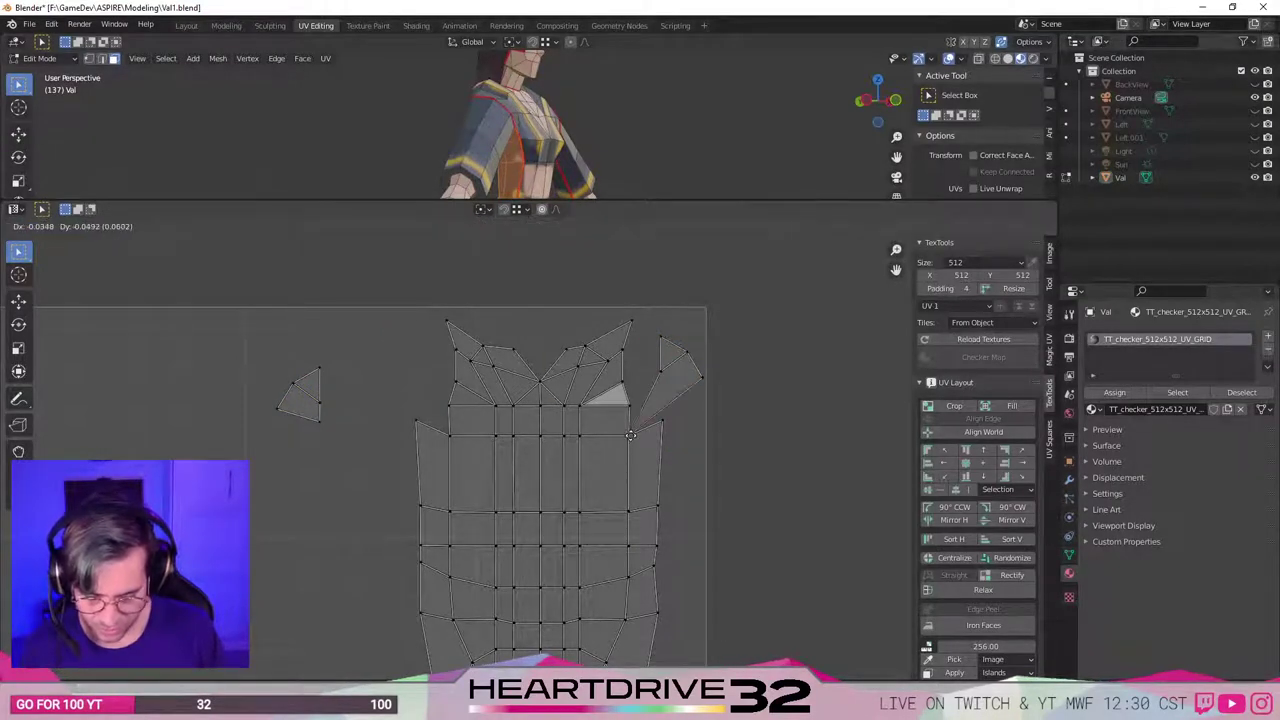
pyautogui.click(631, 438)
pyautogui.press('g')
pyautogui.click(664, 425)
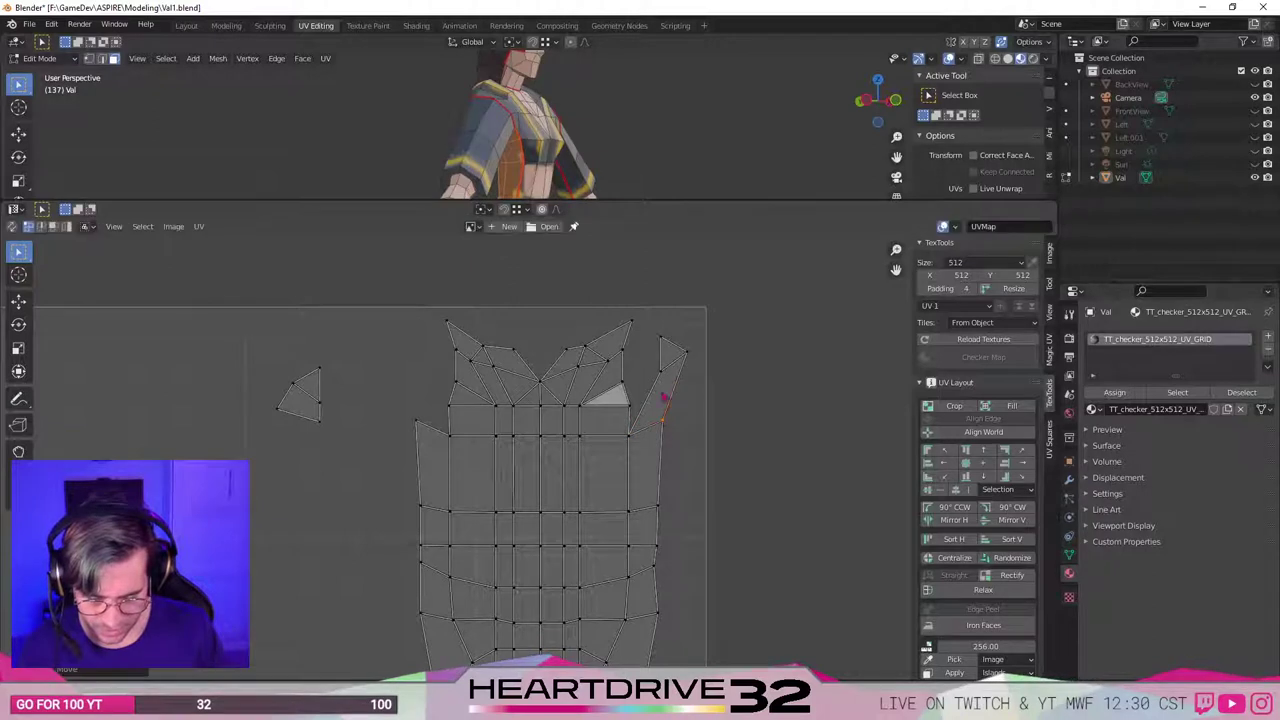
pyautogui.press('g')
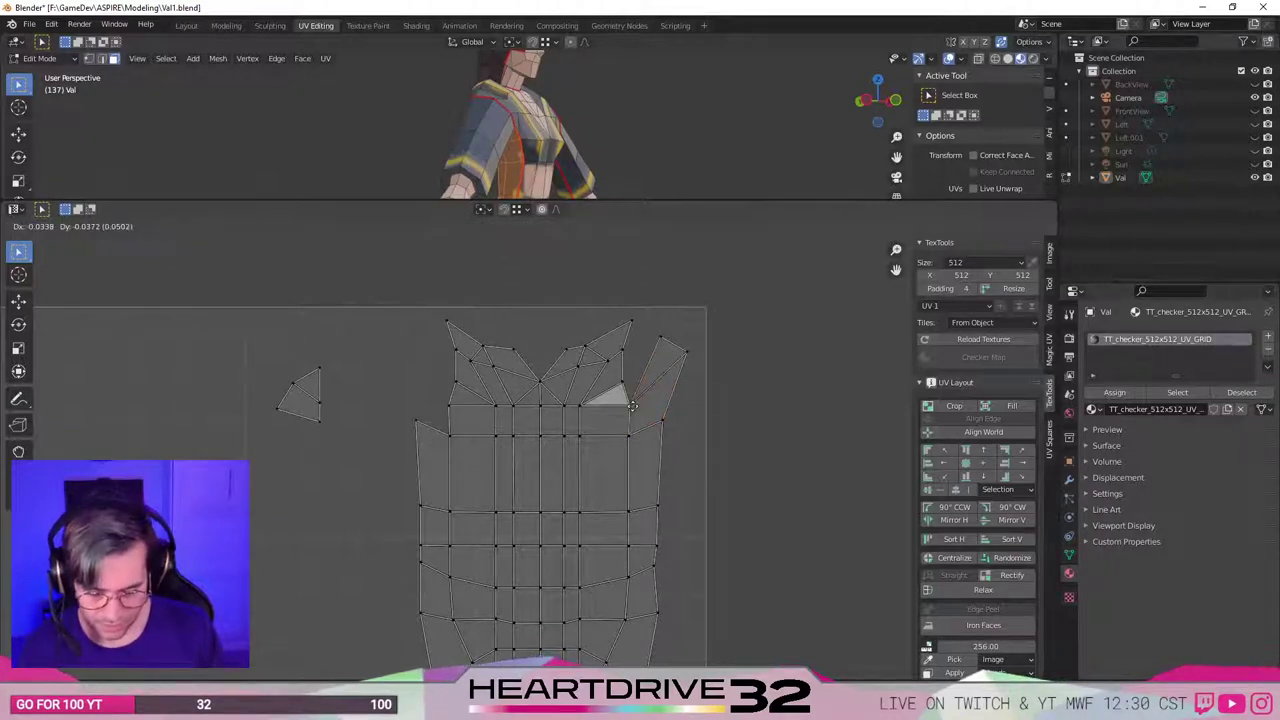
pyautogui.click(672, 346)
pyautogui.press('g')
pyautogui.click(688, 366)
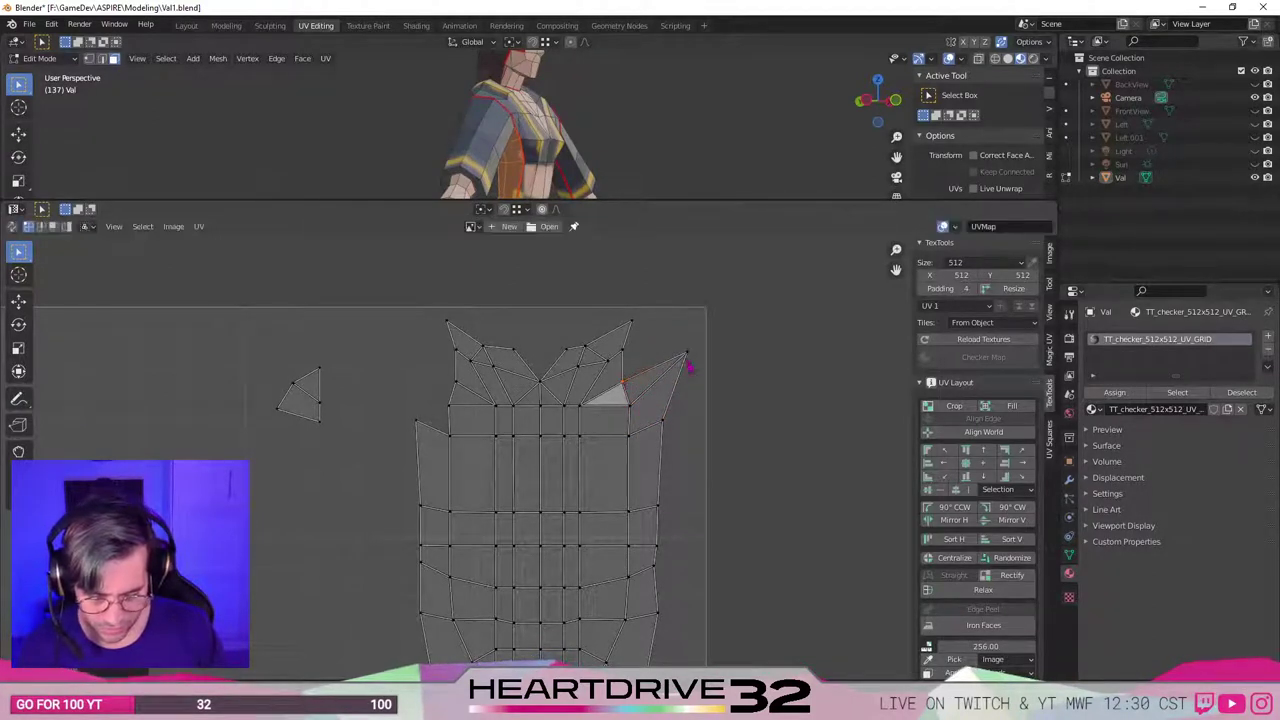
pyautogui.press('g')
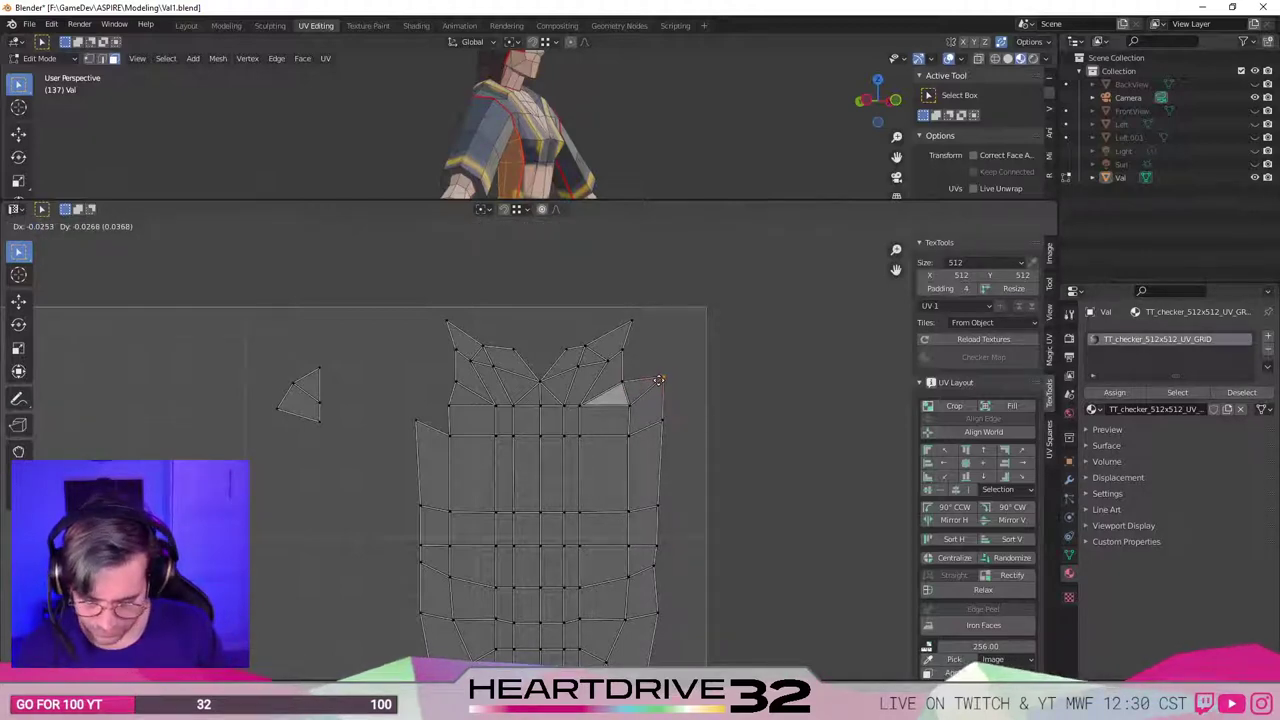
pyautogui.click(662, 380)
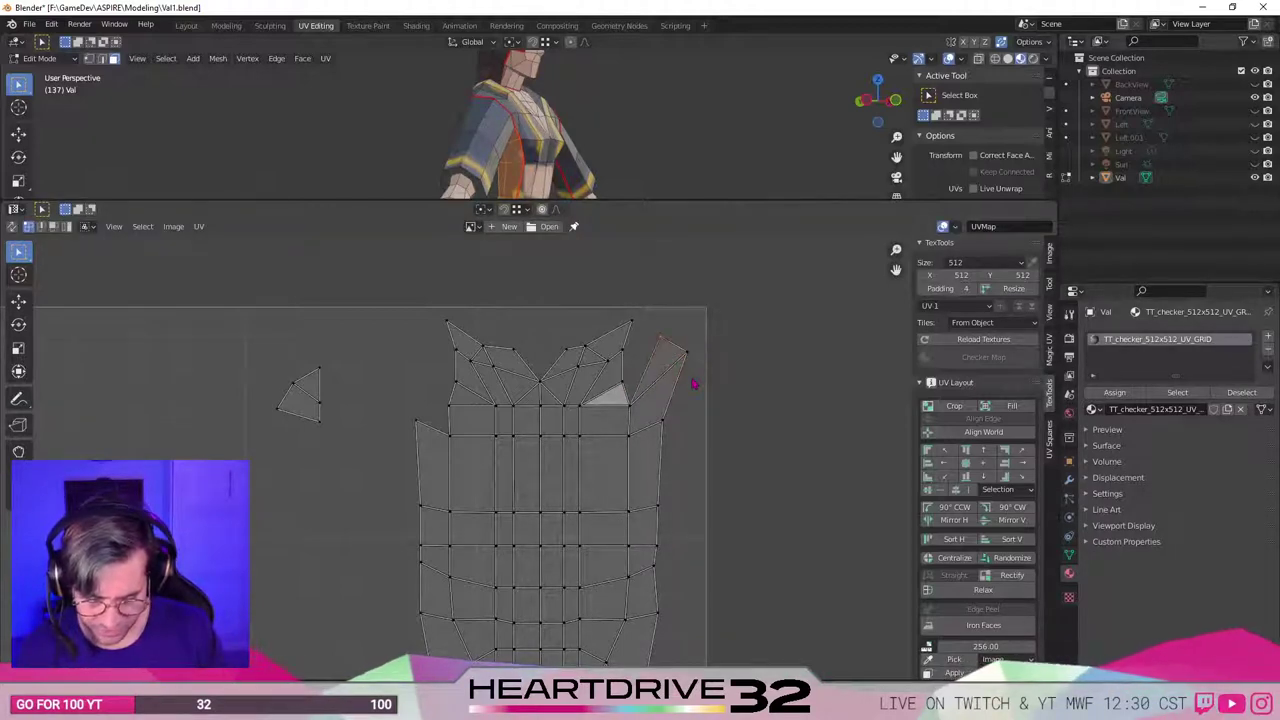
# Align the right underarm piece's outer top corner along X with the side-edge vertex directly below it.
pyautogui.hotkey('ctrl', 'z')
pyautogui.hotkey('ctrl', 'shift', 'z')
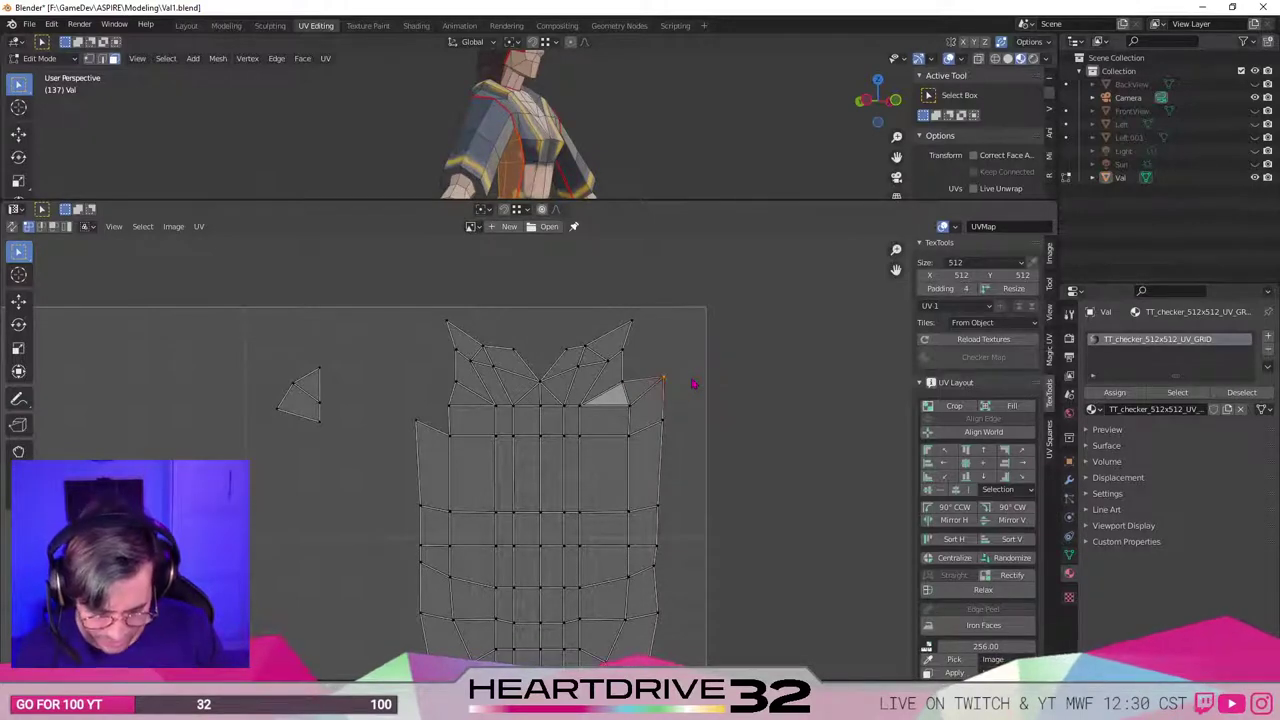
pyautogui.press('g')
pyautogui.press('x')
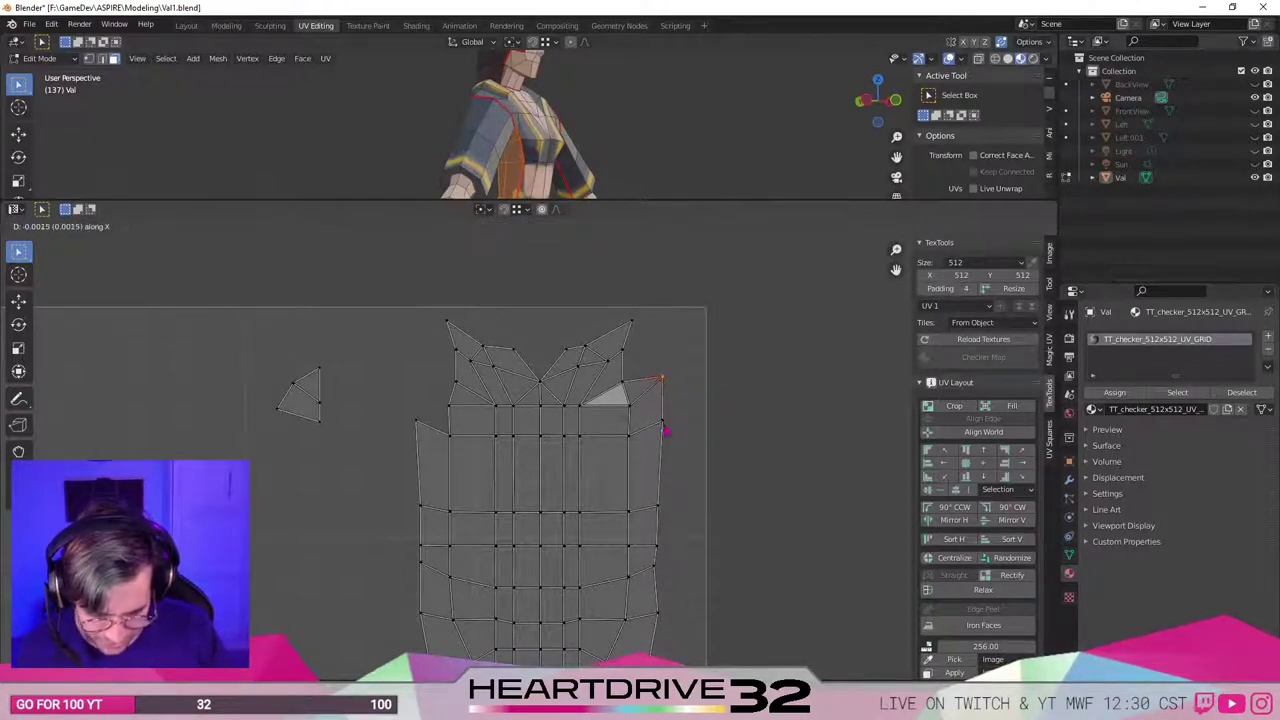
pyautogui.click(666, 430)
pyautogui.press('g')
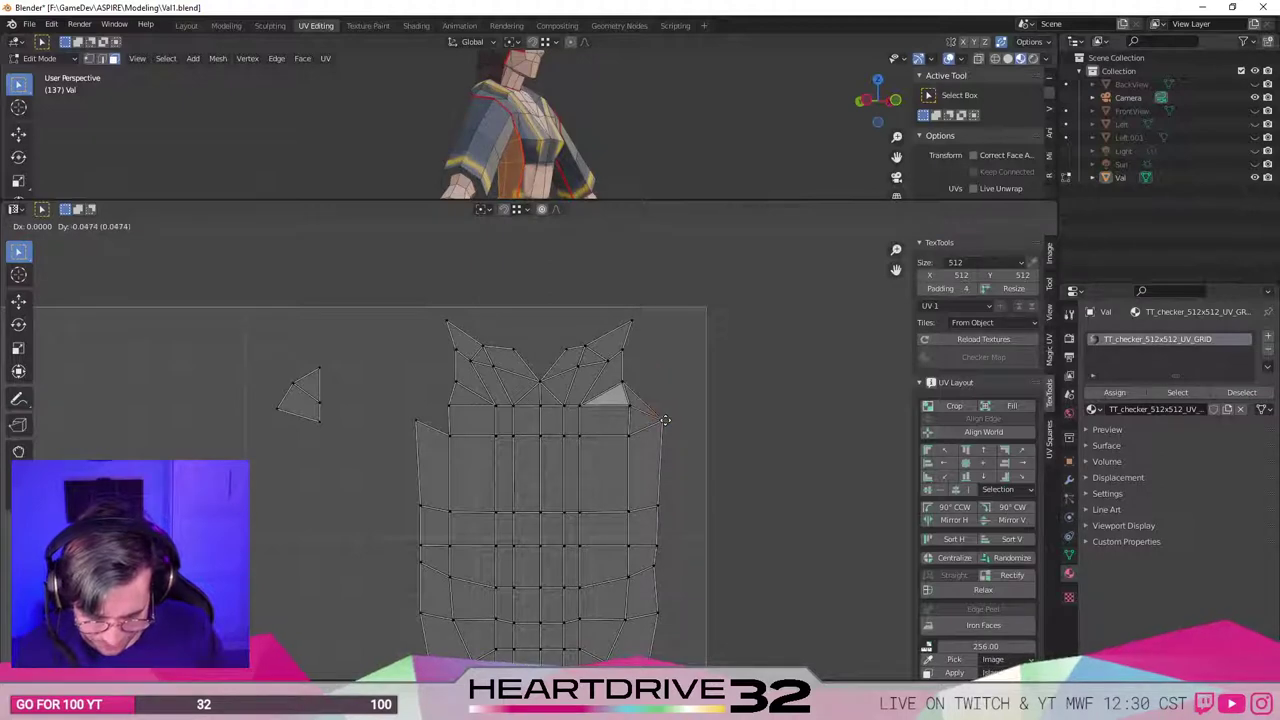
pyautogui.rightClick(666, 426)
pyautogui.press('g')
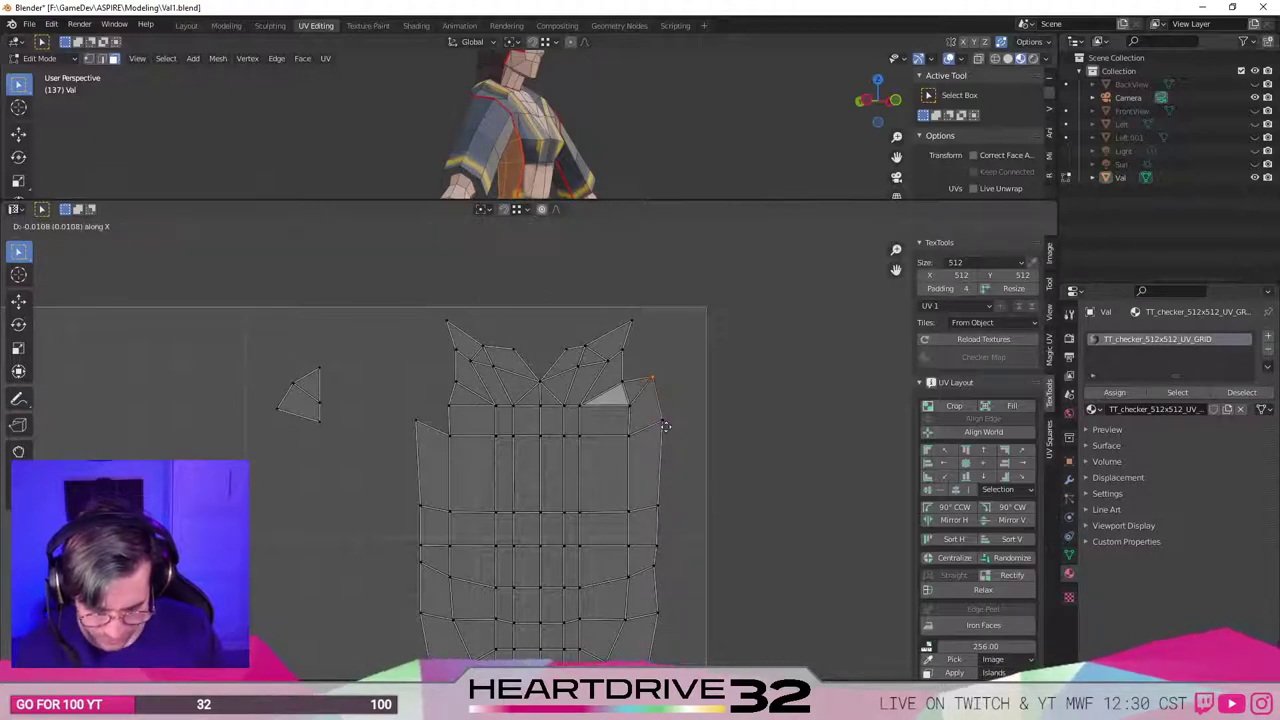
pyautogui.click(662, 426)
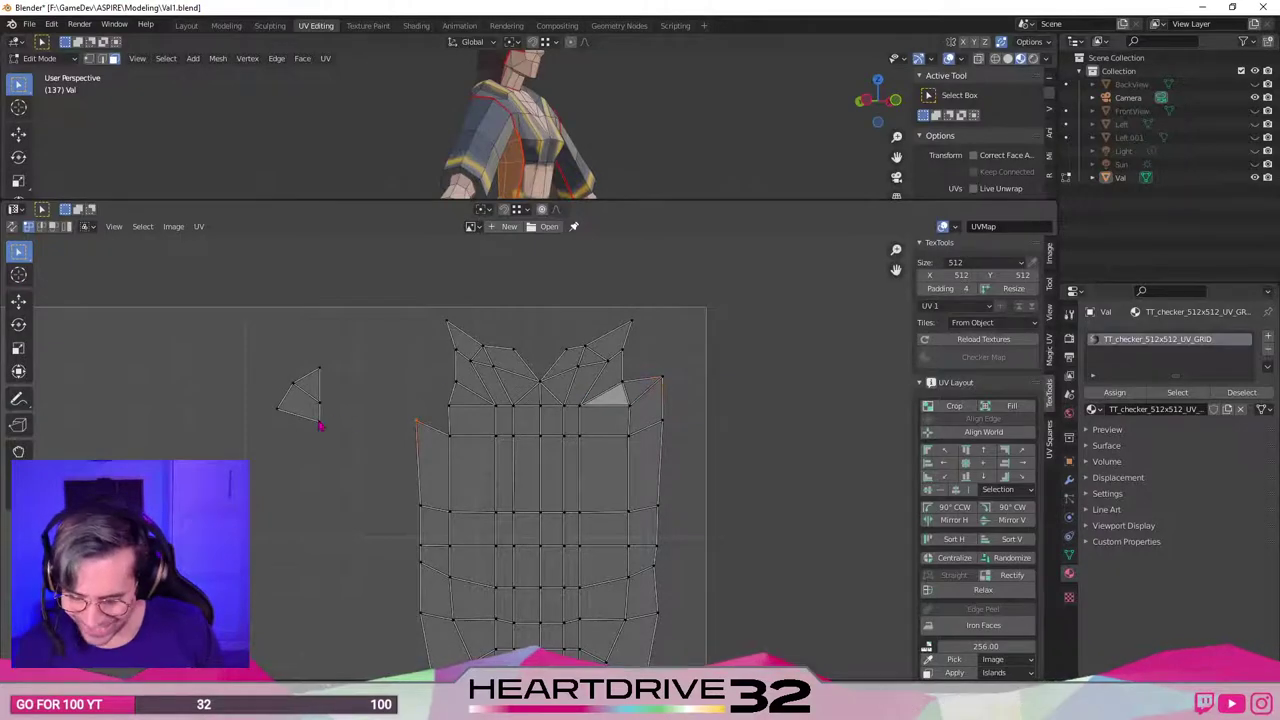
# Snap the left underarm piece's lower inner vertices onto the matching vertices of the back island's left edge.
pyautogui.click(319, 425)
pyautogui.press('g')
pyautogui.click(453, 449)
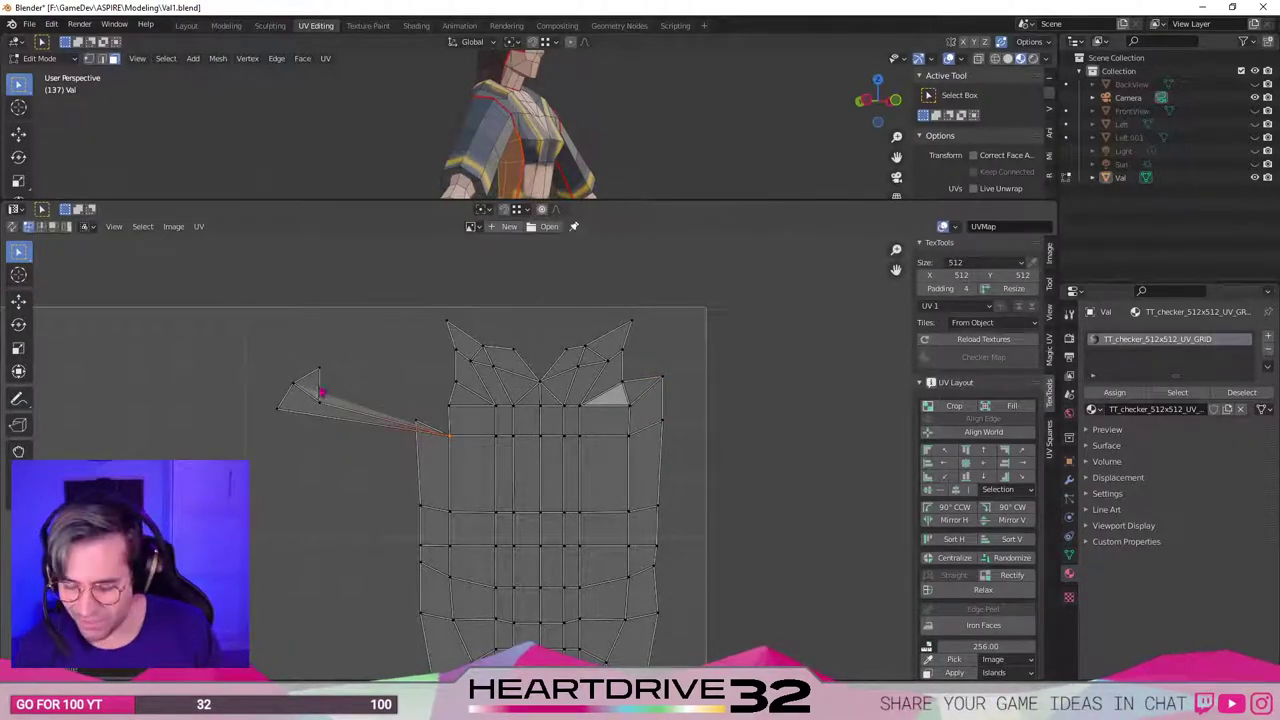
pyautogui.press('g')
pyautogui.click(320, 374)
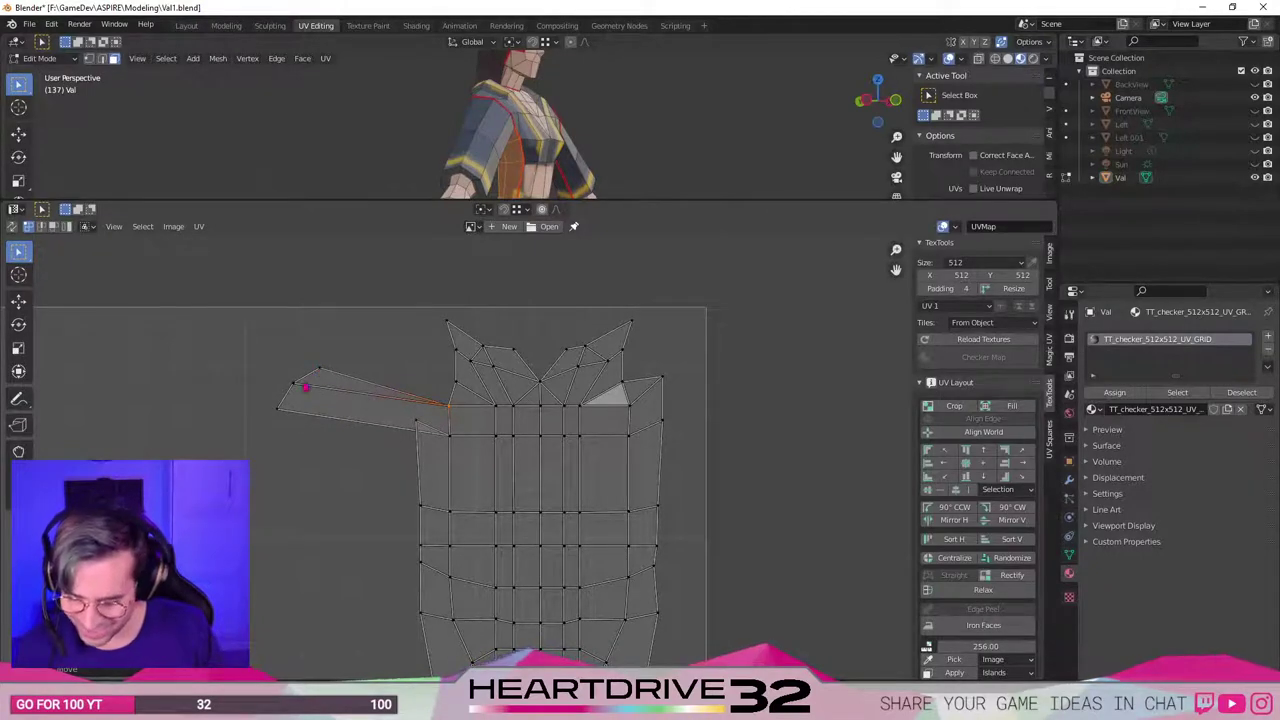
# Attach the left underarm piece's outer corner to the back island's side edge and bring its remaining top vertices in beside the armhole.
pyautogui.click(280, 409)
pyautogui.press('g')
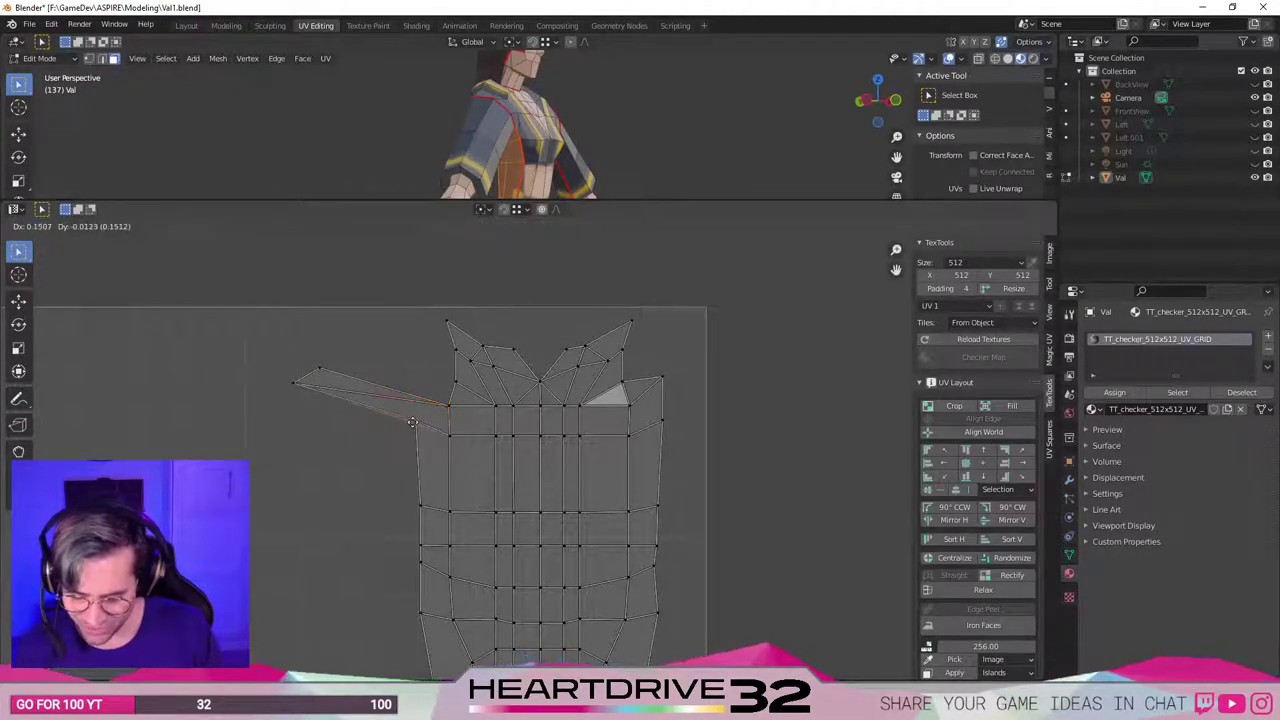
pyautogui.click(432, 435)
pyautogui.press('g')
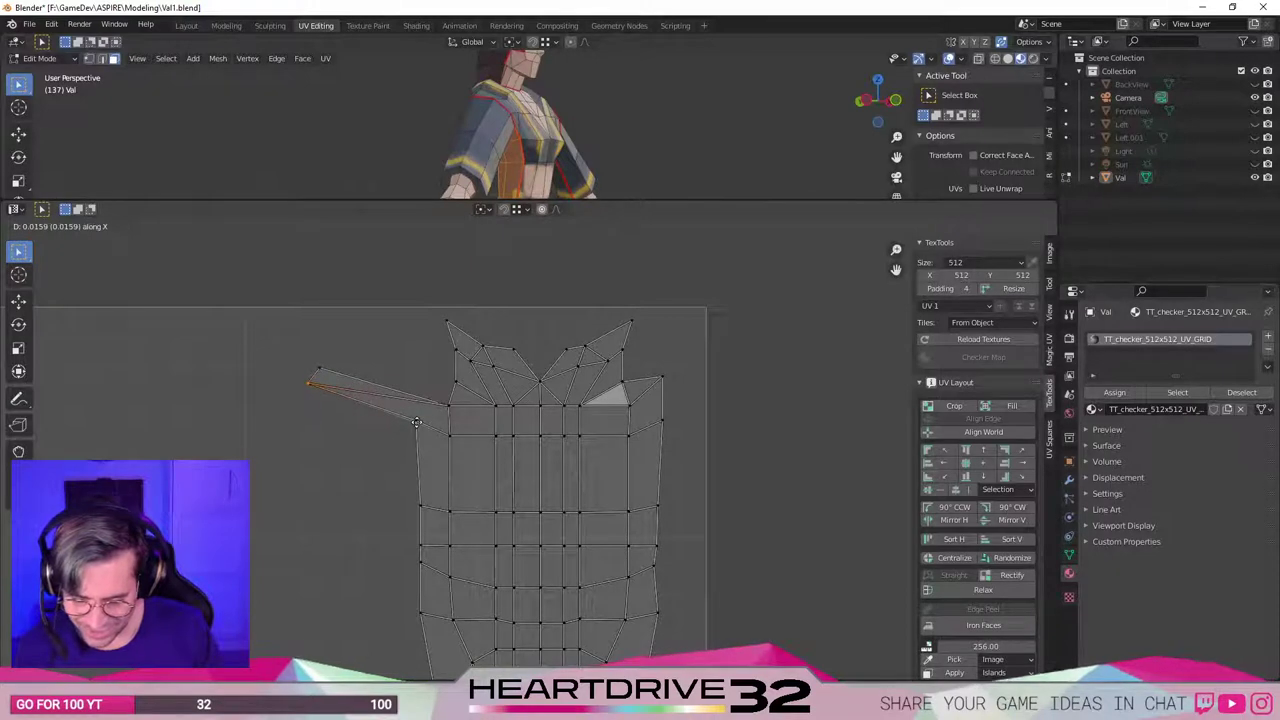
pyautogui.click(328, 372)
pyautogui.press('g')
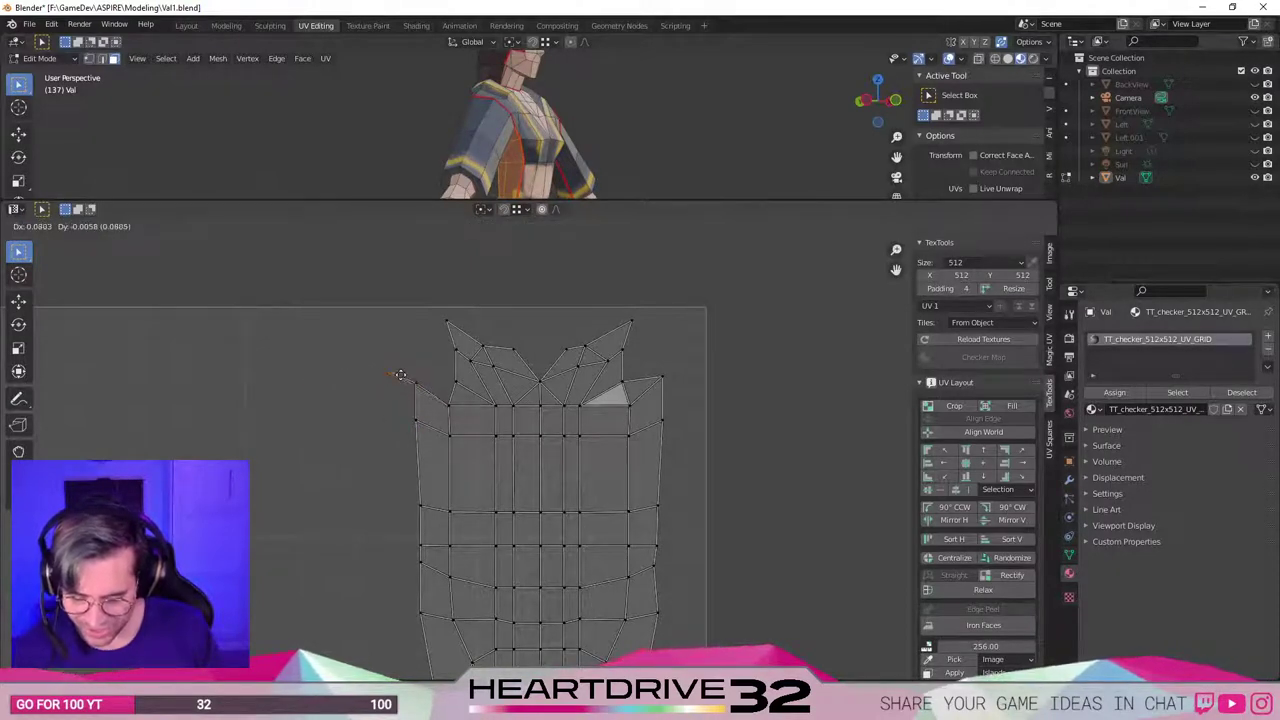
pyautogui.click(418, 378)
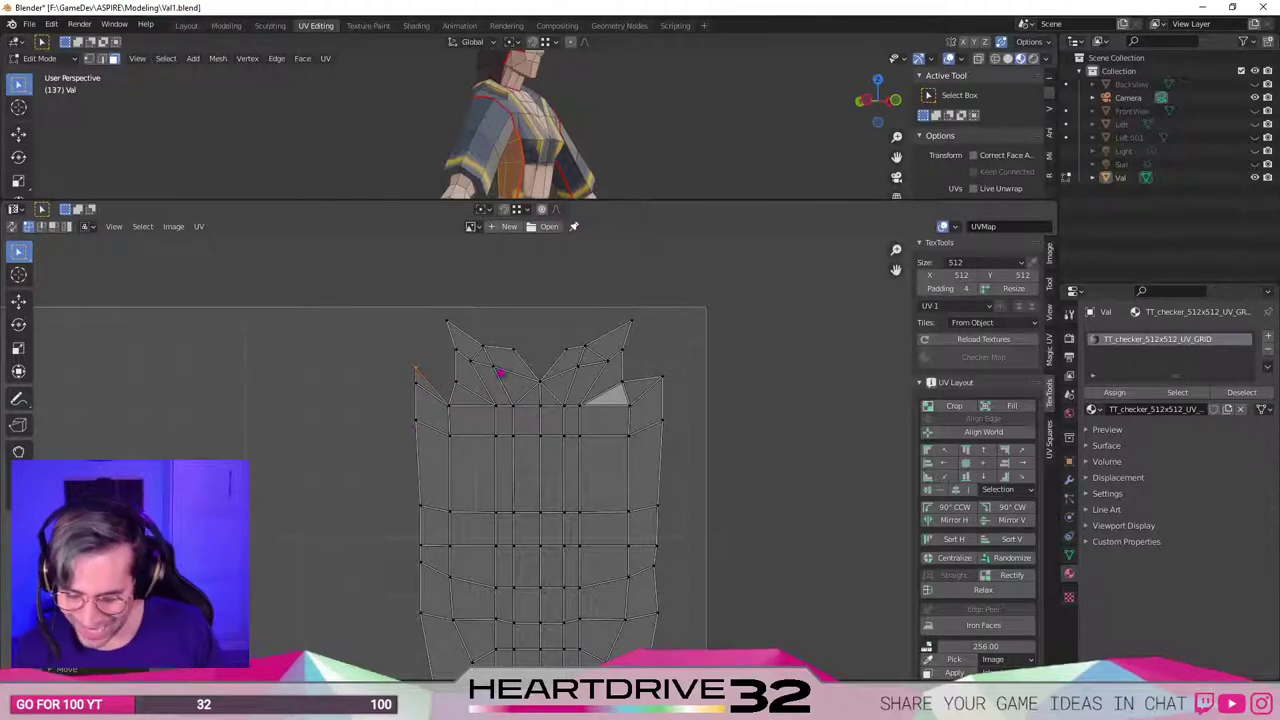
# Join the left piece's top edge to the armhole vertex, and level both pieces' outer top corners along Y with the armhole vertices.
pyautogui.press('g')
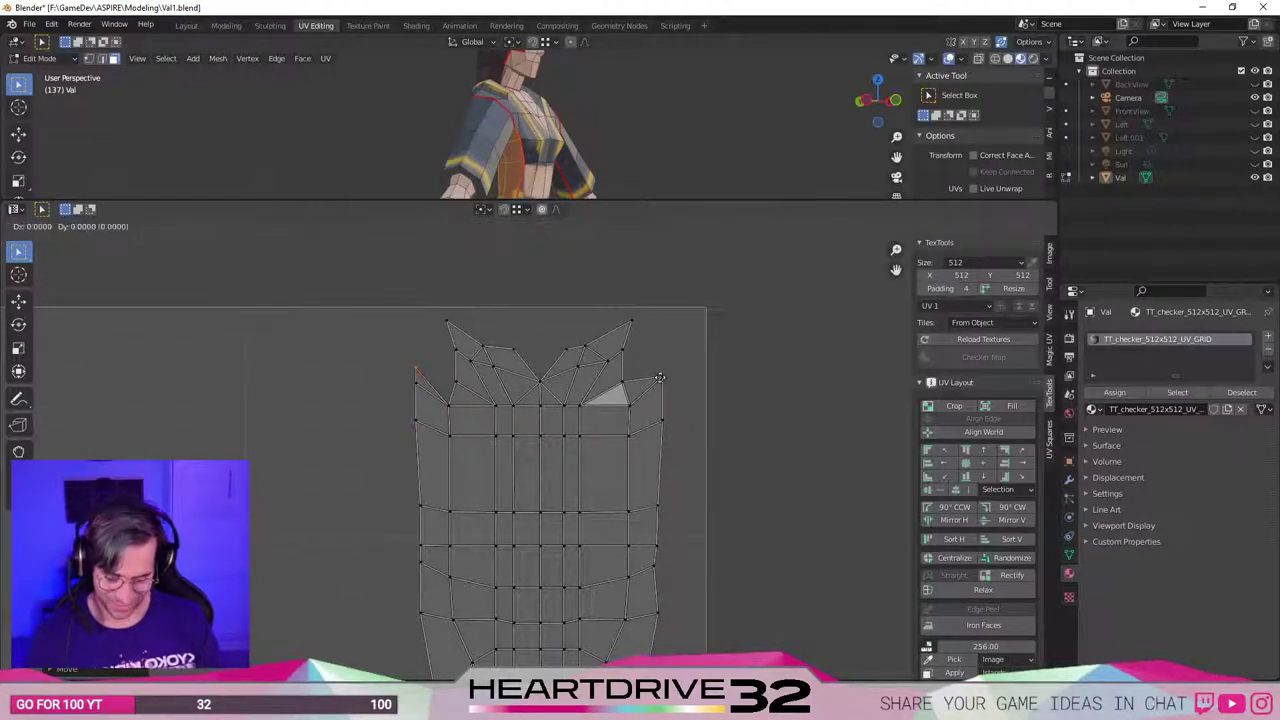
pyautogui.press('y')
pyautogui.click(608, 391)
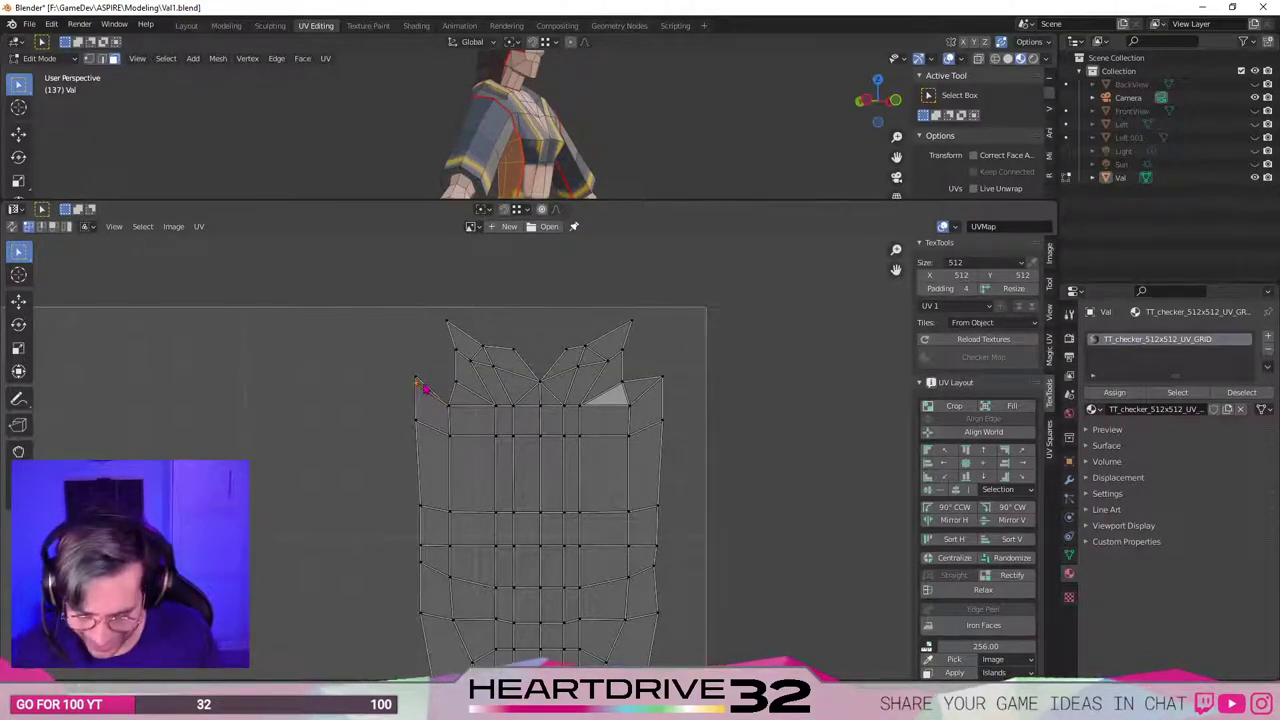
pyautogui.press('g')
pyautogui.click(459, 389)
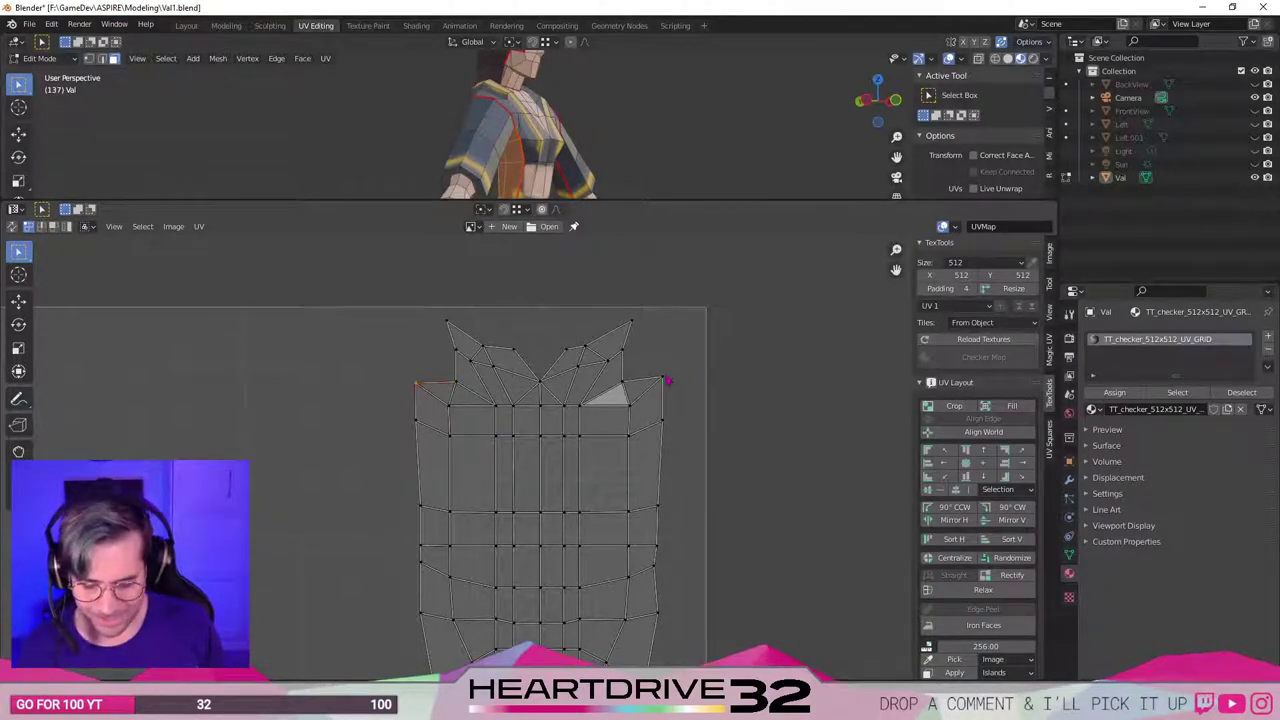
pyautogui.press('g')
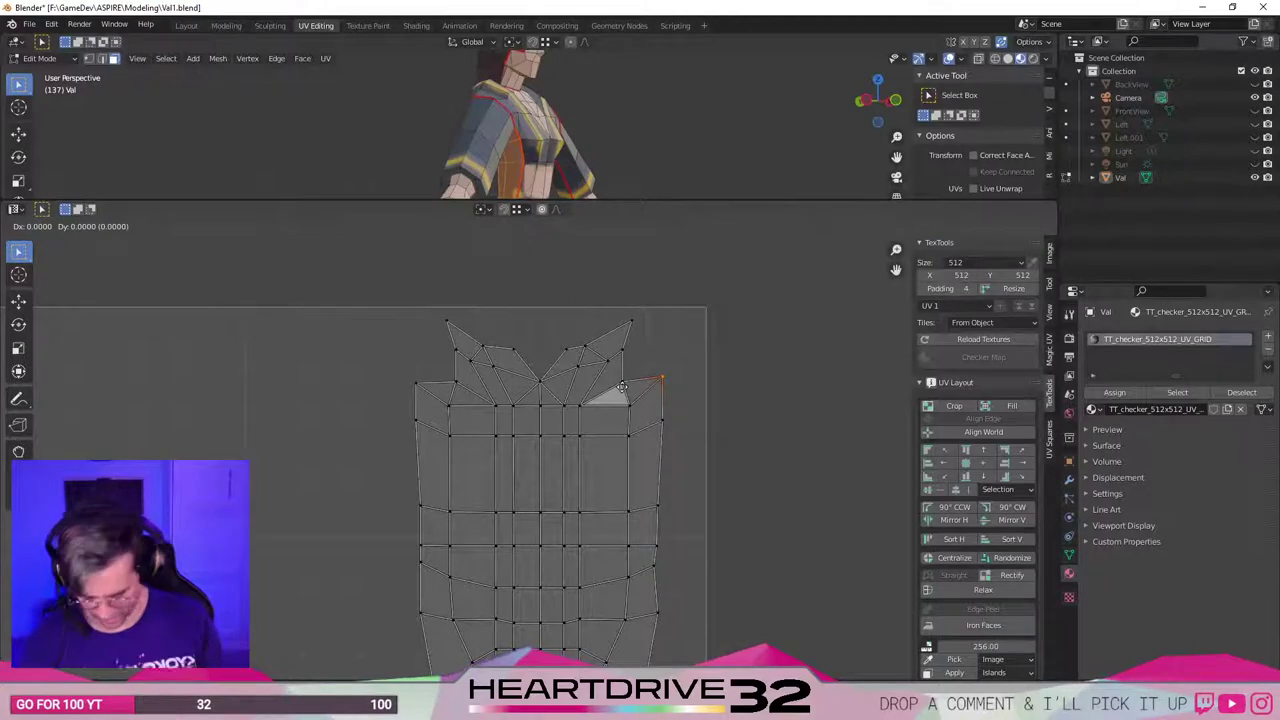
pyautogui.click(624, 393)
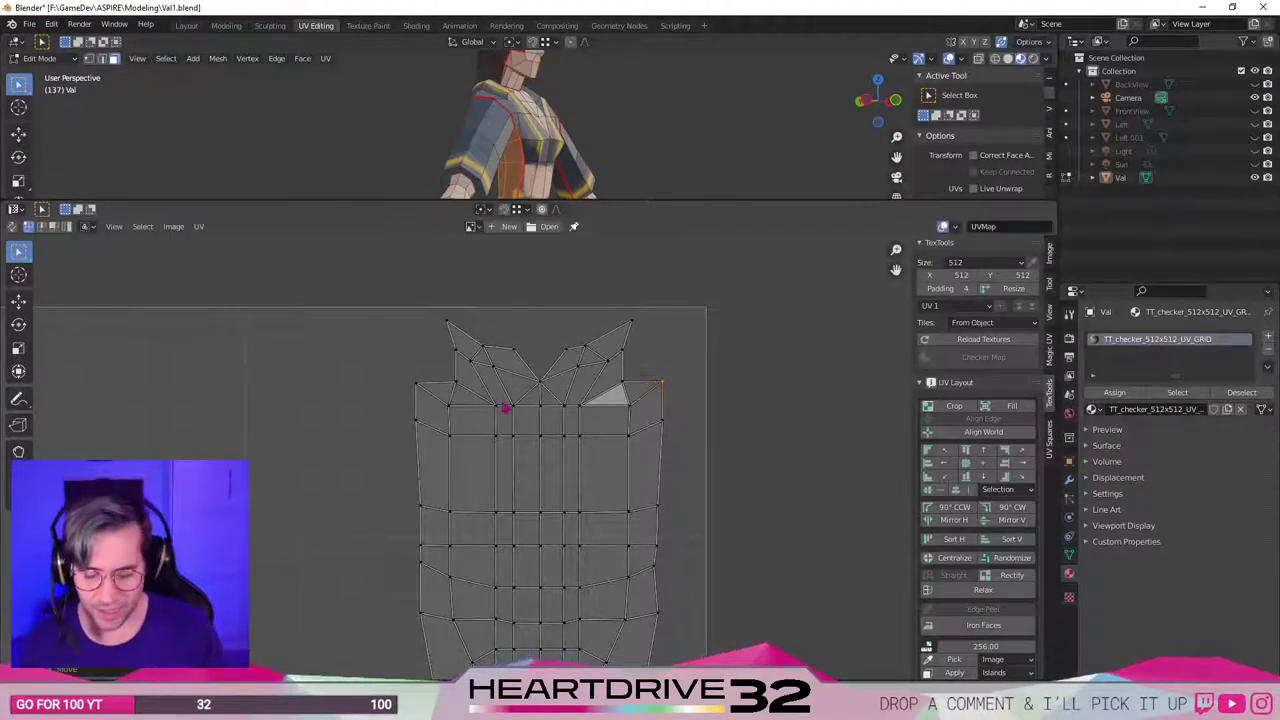
# Enlarge the 3D viewport and inspect the trousers, hips and full figure from the side and front.
pyautogui.scroll(-3, 517, 405)
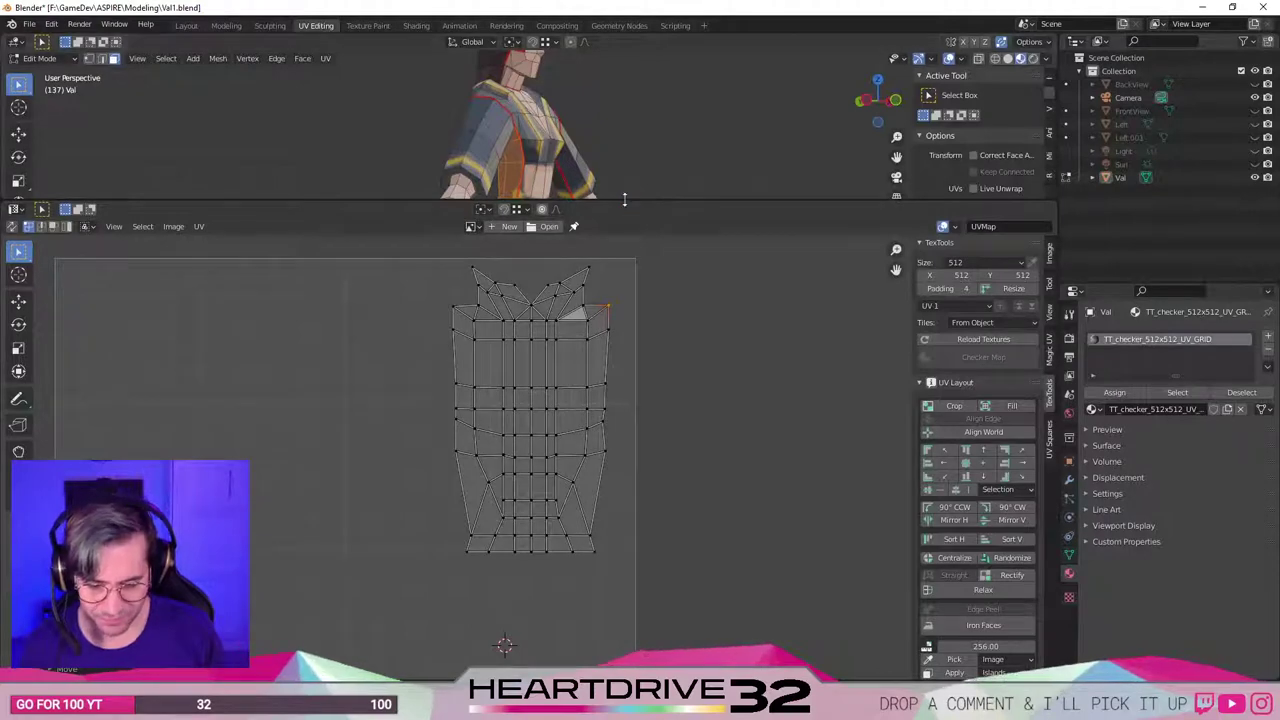
pyautogui.moveTo(625, 200); pyautogui.dragTo(636, 598)
pyautogui.keyDown('shift'); pyautogui.moveTo(600, 523); pyautogui.dragTo(610, 203, button='middle'); pyautogui.keyUp('shift')
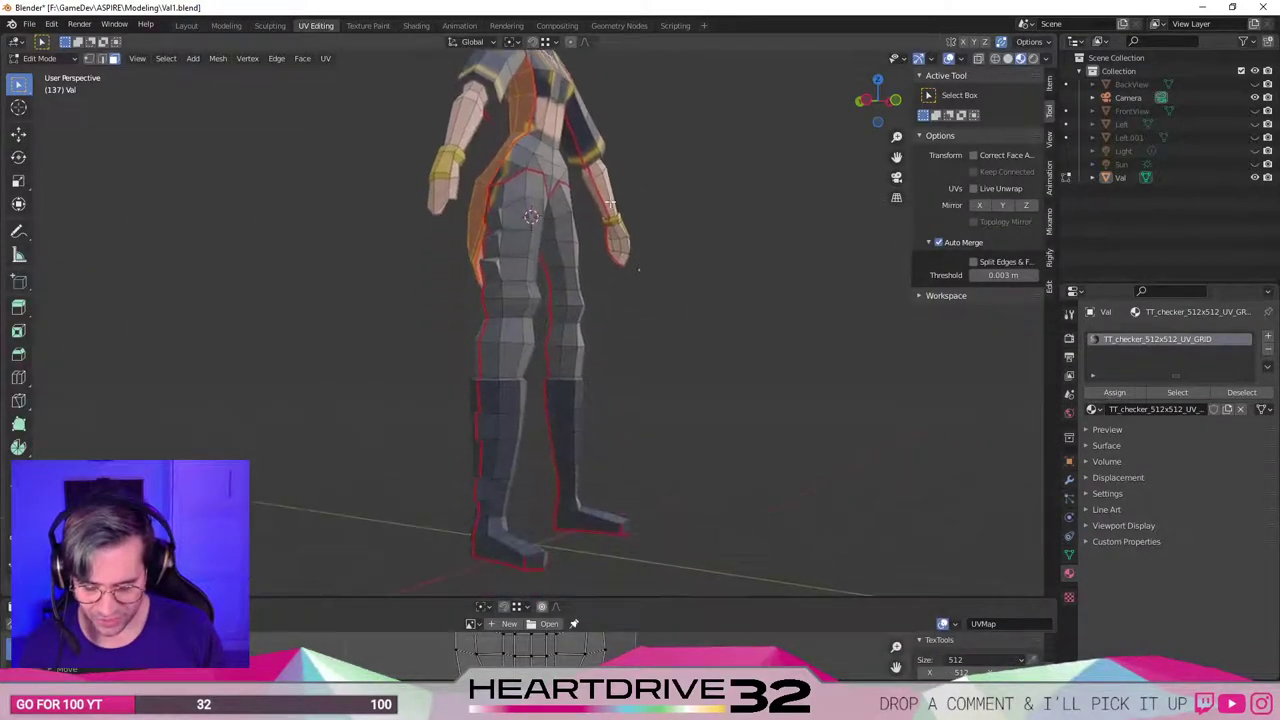
pyautogui.moveTo(249, 306); pyautogui.dragTo(437, 194, button='middle')
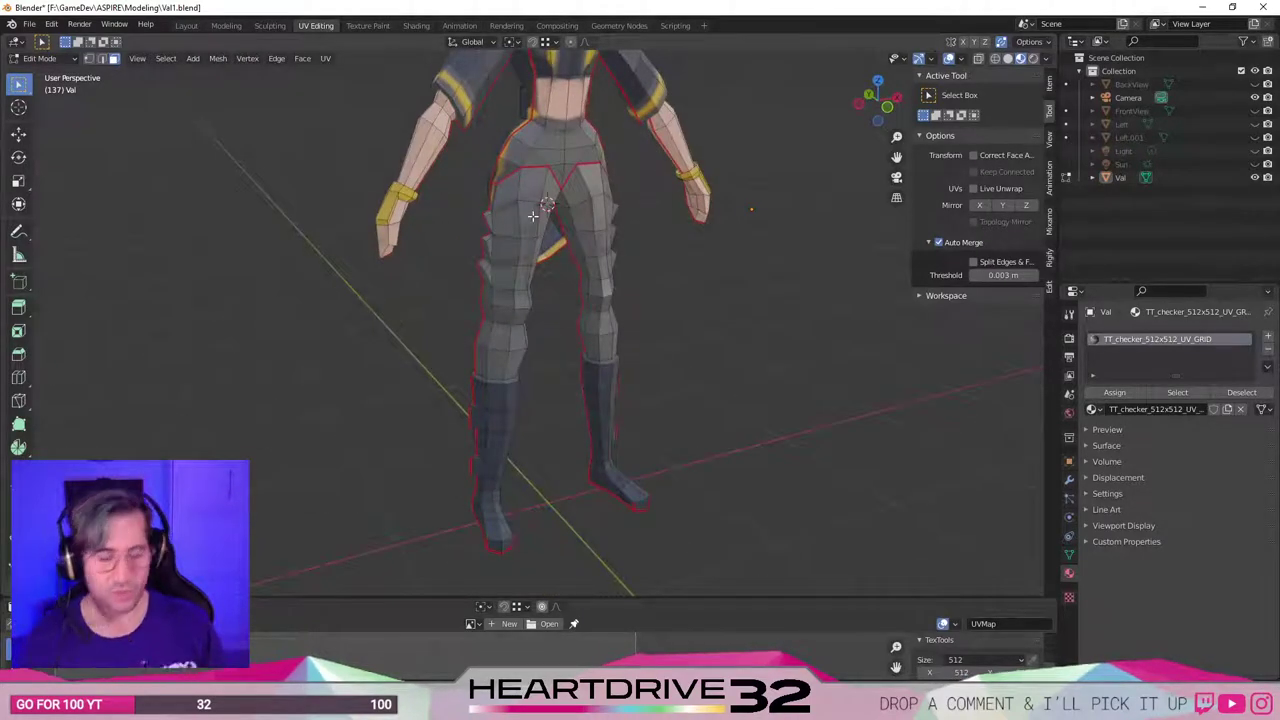
pyautogui.moveTo(533, 215); pyautogui.dragTo(523, 257, button='middle')
pyautogui.scroll(3, 492, 265)
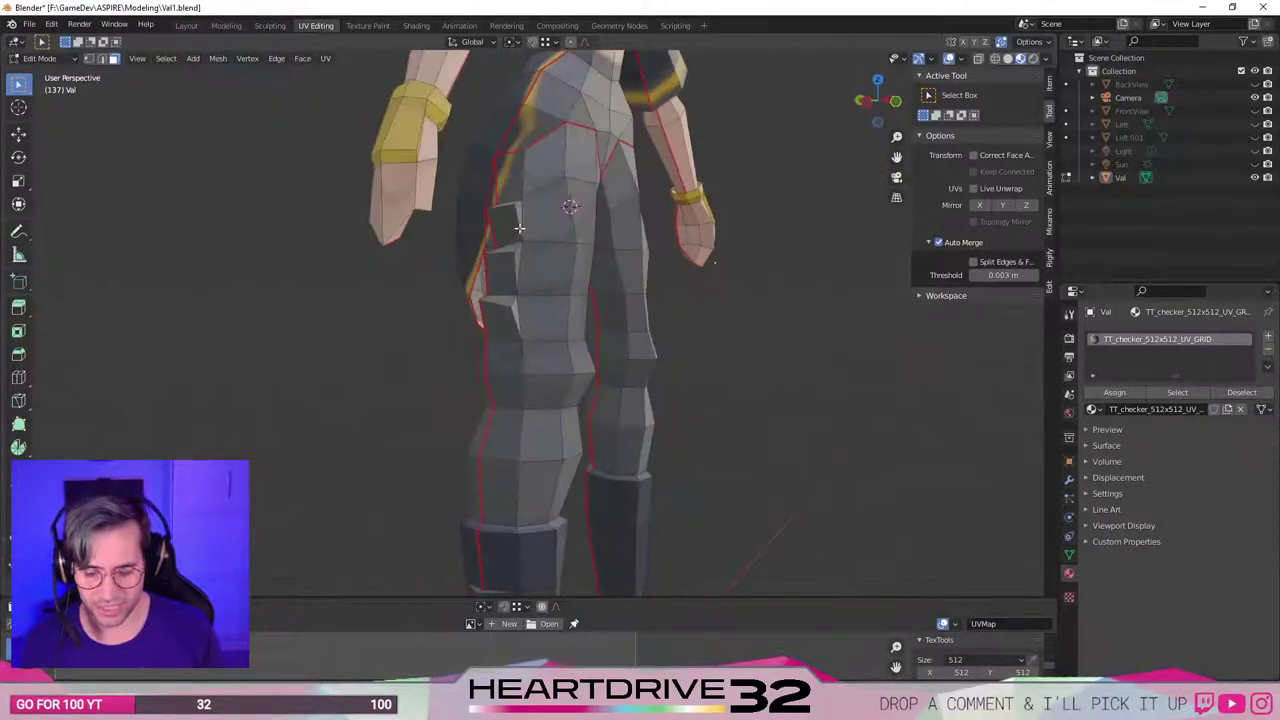
pyautogui.scroll(-3, 576, 290)
pyautogui.moveTo(735, 272); pyautogui.dragTo(640, 275, button='middle')
pyautogui.keyDown('shift'); pyautogui.moveTo(655, 268); pyautogui.dragTo(651, 383, button='middle'); pyautogui.keyUp('shift')
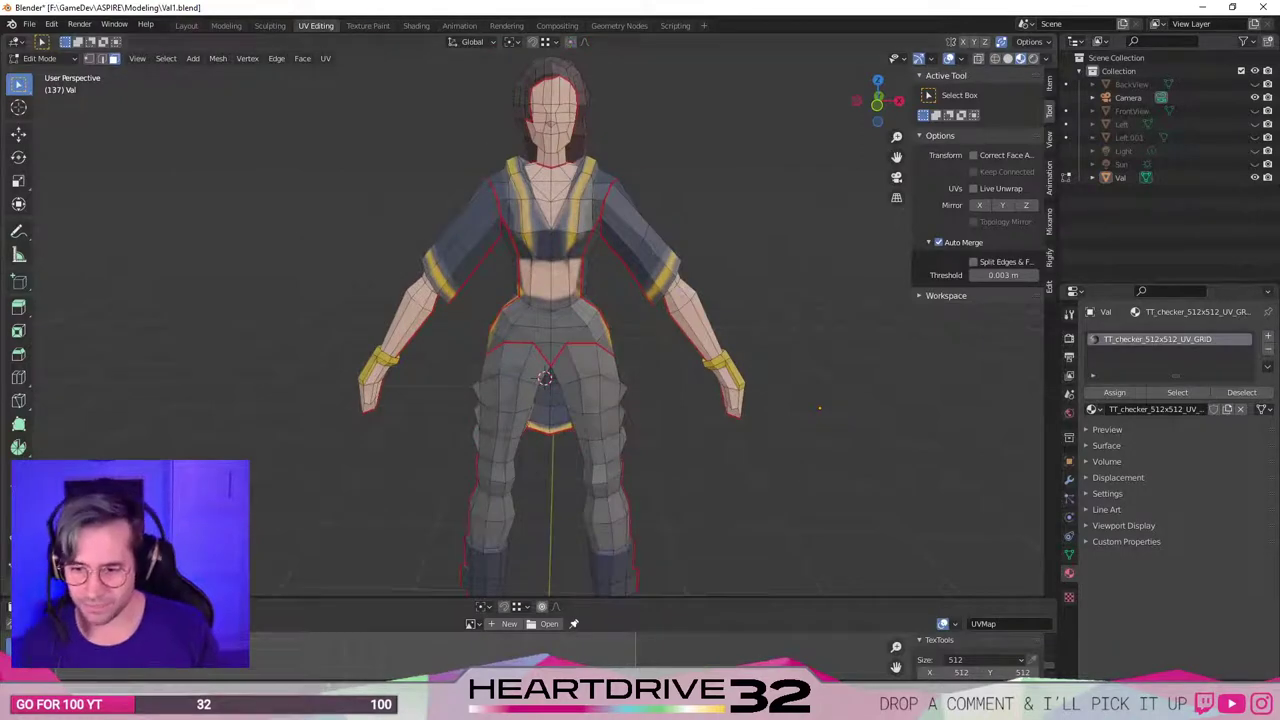
# Switch to the browser to view the Resident Evil 2 model, and return to Blender to examine the trousers' outer folds and rear seams.
pyautogui.hotkey('alt', 'Tab')
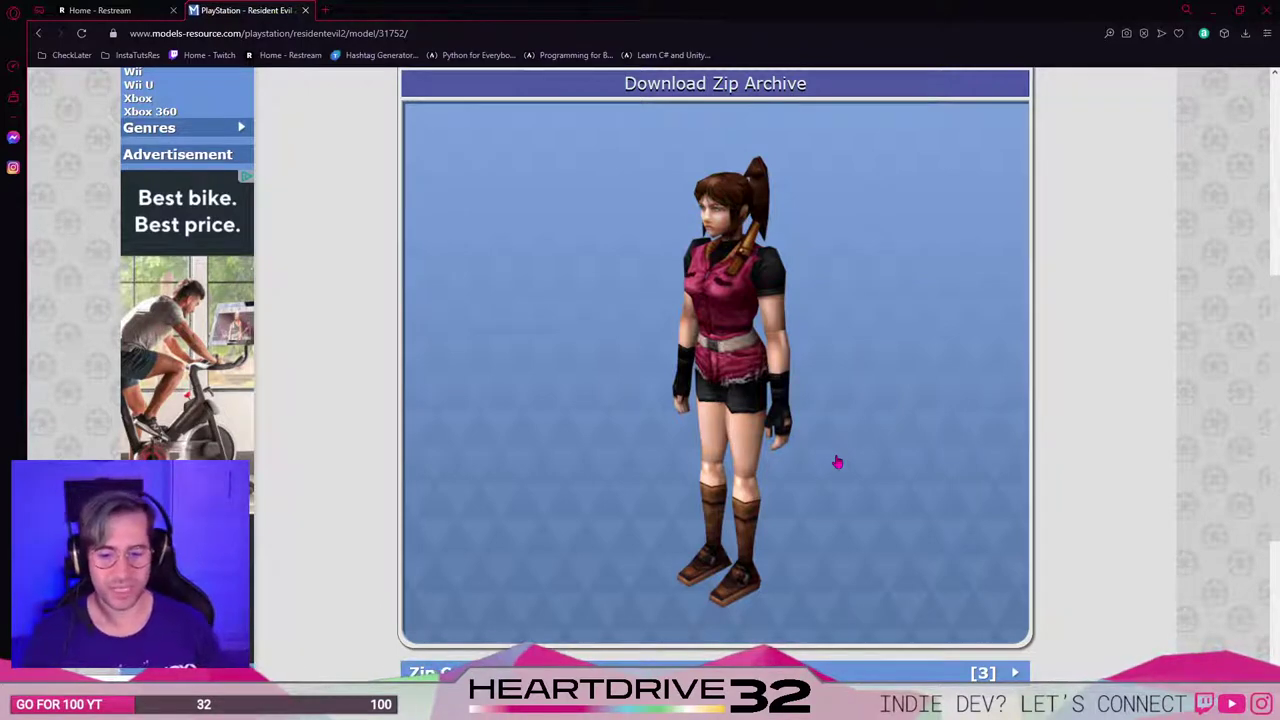
pyautogui.moveTo(762, 10); pyautogui.dragTo(776, 0)
pyautogui.moveTo(386, 314); pyautogui.dragTo(516, 221, button='middle')
pyautogui.keyDown('shift'); pyautogui.moveTo(508, 190); pyautogui.dragTo(572, 328, button='middle'); pyautogui.keyUp('shift')
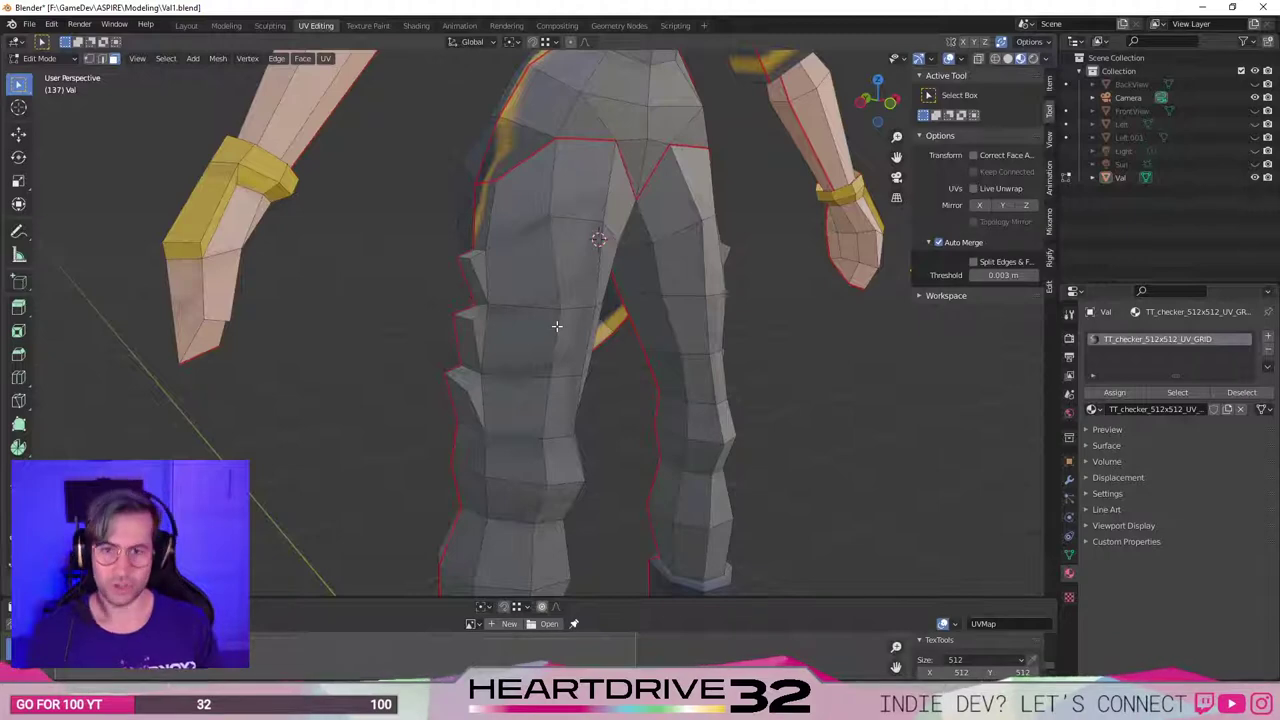
pyautogui.moveTo(600, 310); pyautogui.dragTo(640, 313, button='middle')
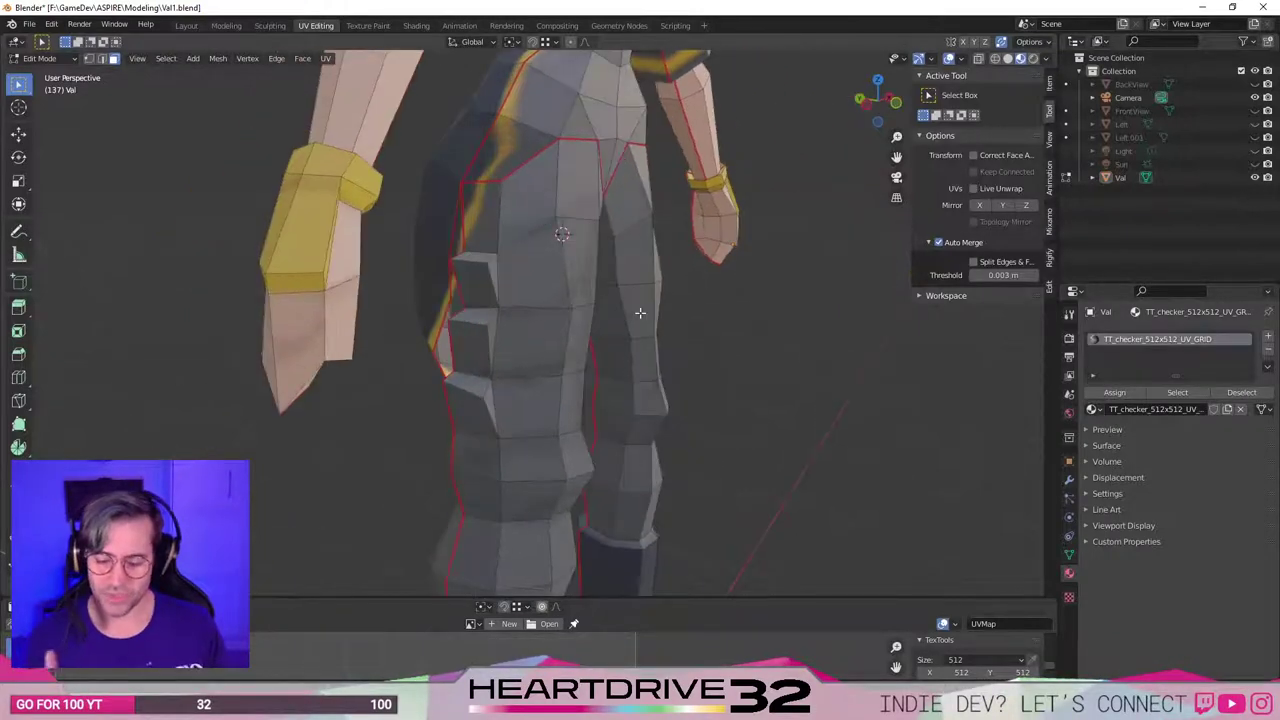
pyautogui.moveTo(547, 259); pyautogui.dragTo(510, 304, button='middle')
pyautogui.moveTo(511, 391); pyautogui.dragTo(532, 348, button='middle')
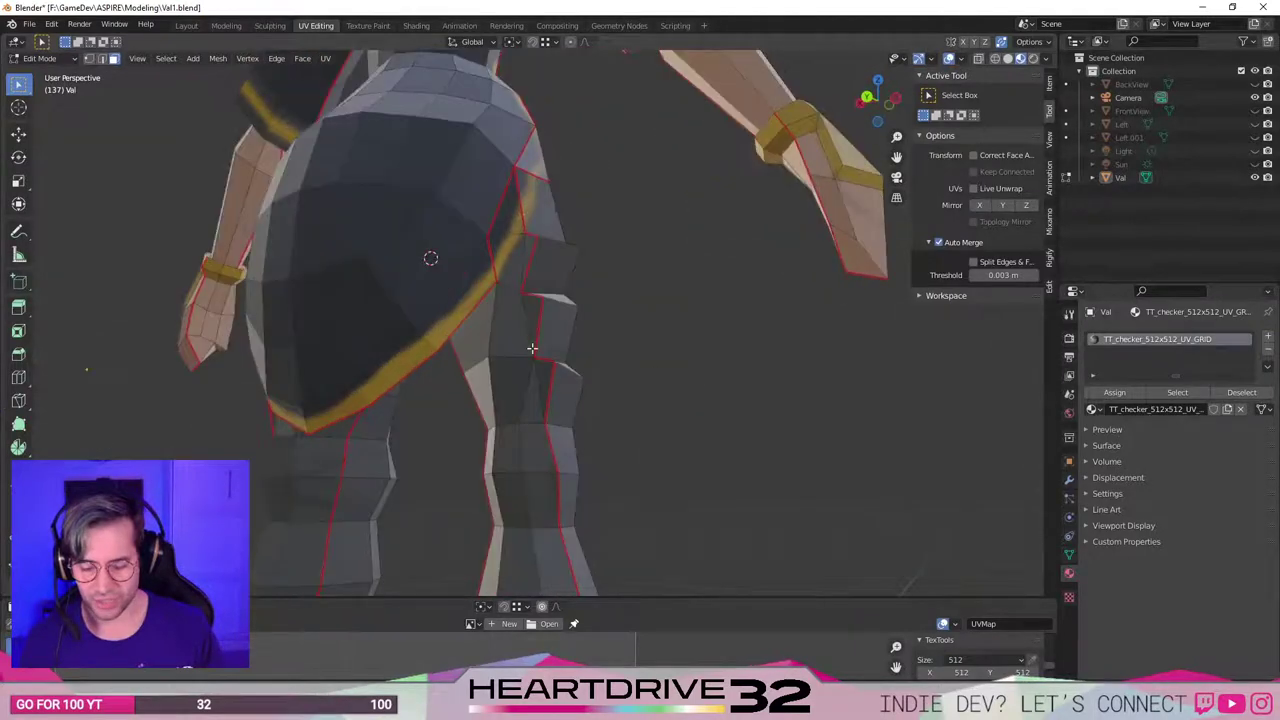
pyautogui.moveTo(608, 355); pyautogui.dragTo(680, 355, button='middle')
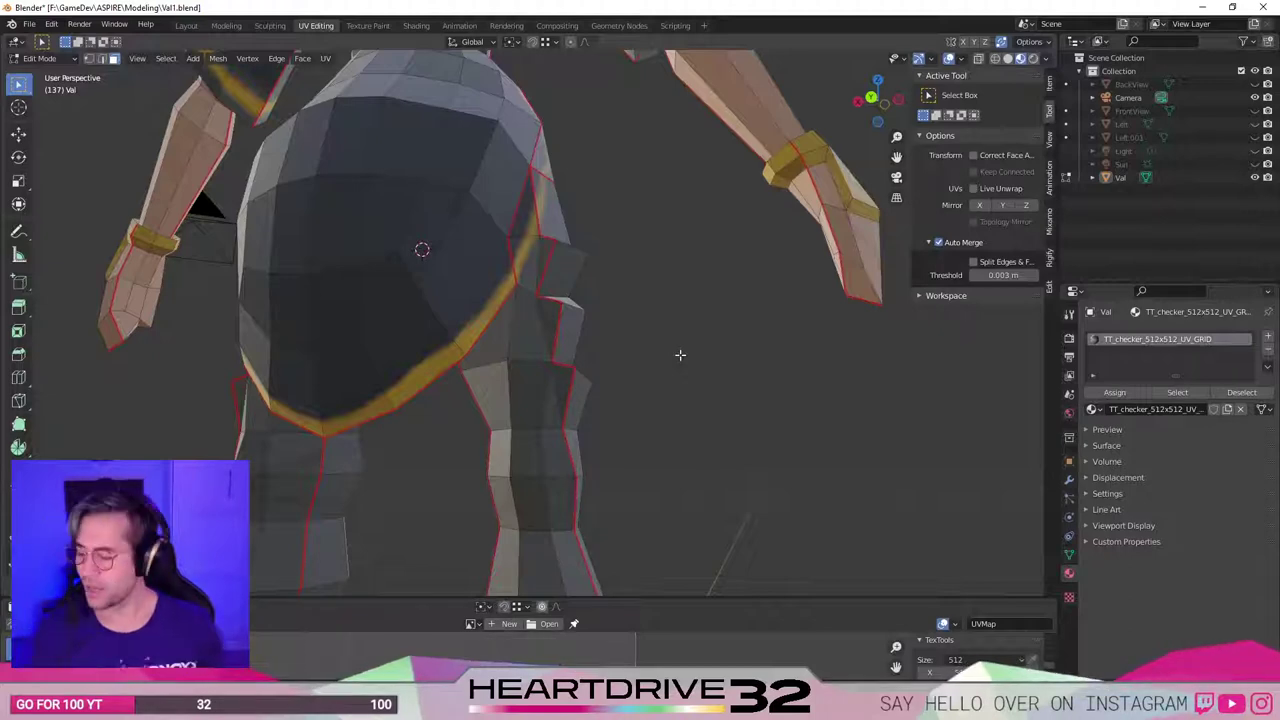
# Try to close the top outer fold of the right trouser leg by moving the thigh's front vertex onto the fold's protruding corner.
pyautogui.moveTo(720, 360); pyautogui.dragTo(531, 293, button='middle')
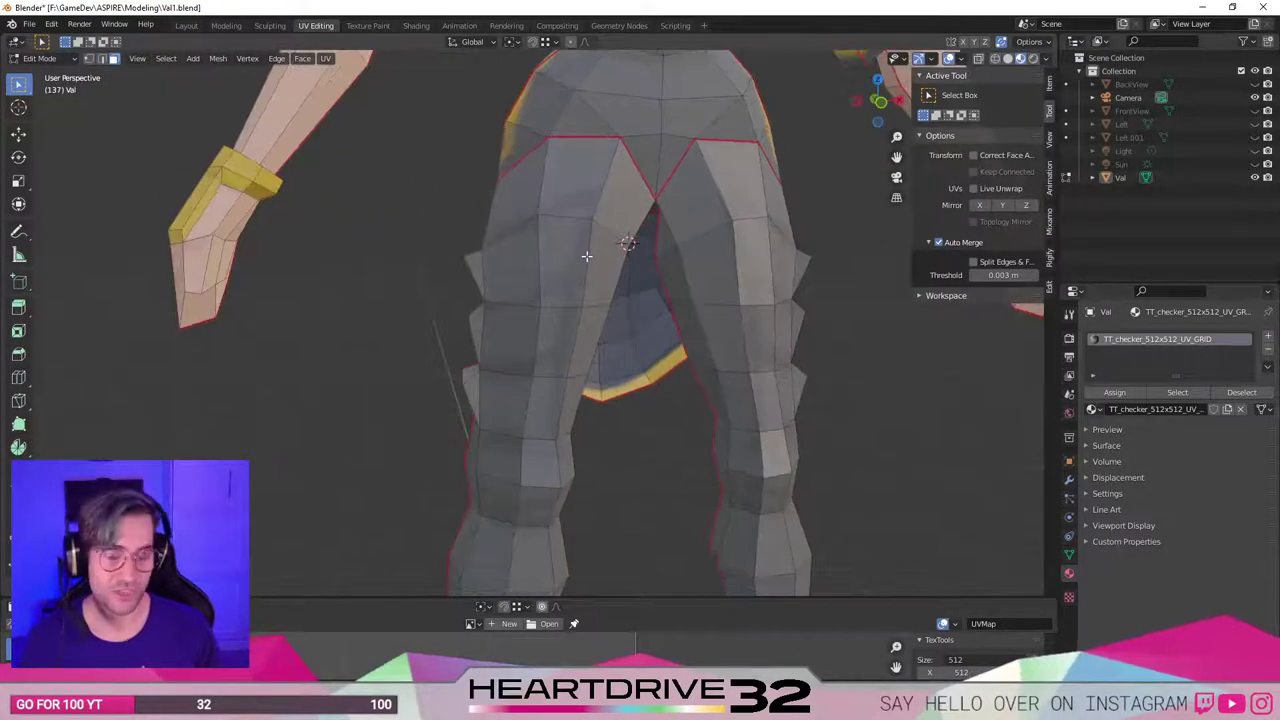
pyautogui.moveTo(586, 256); pyautogui.dragTo(512, 270, button='middle')
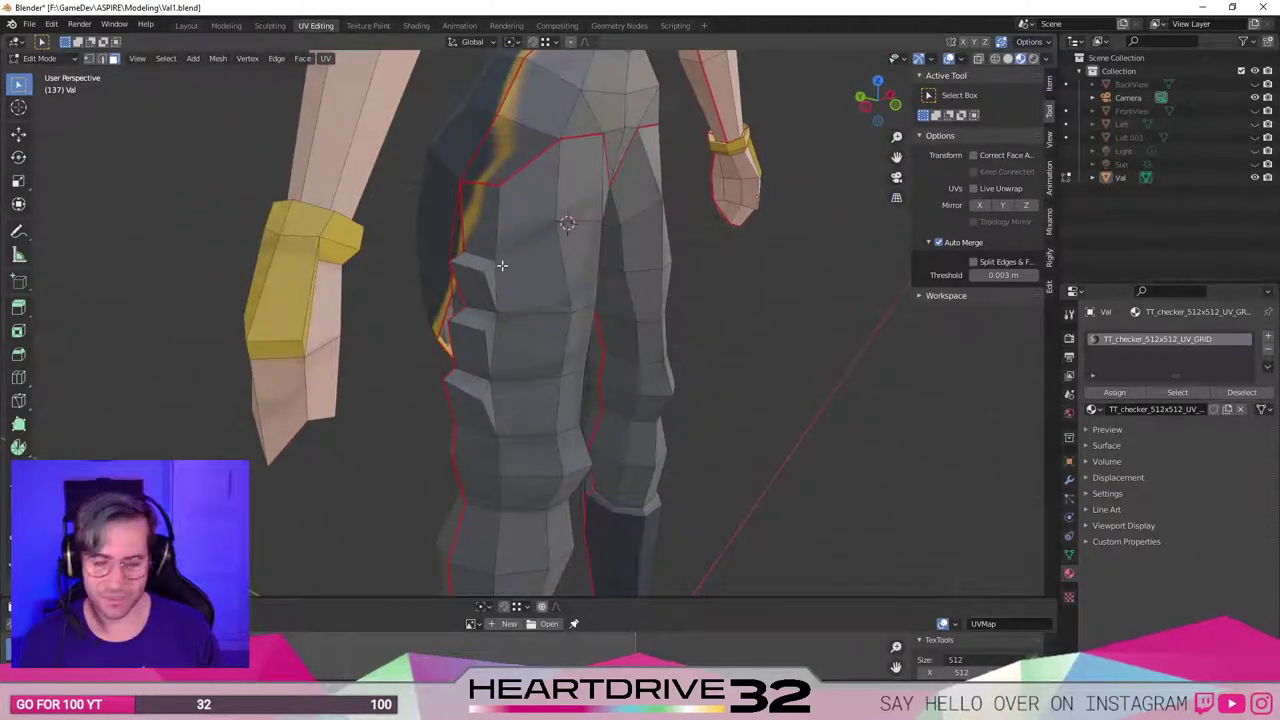
pyautogui.click(488, 275)
pyautogui.press('1')
pyautogui.moveTo(560, 269); pyautogui.dragTo(511, 274, button='middle')
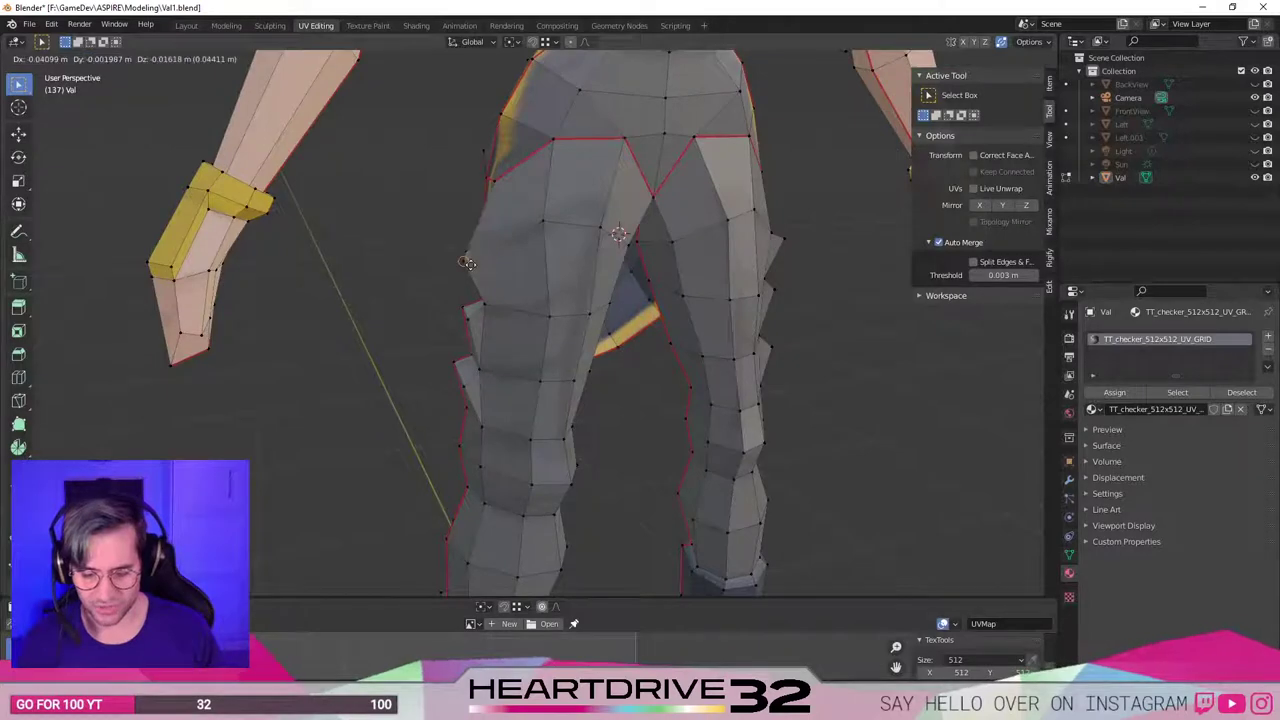
pyautogui.moveTo(470, 264); pyautogui.dragTo(457, 220, button='middle')
pyautogui.scroll(3, 481, 293)
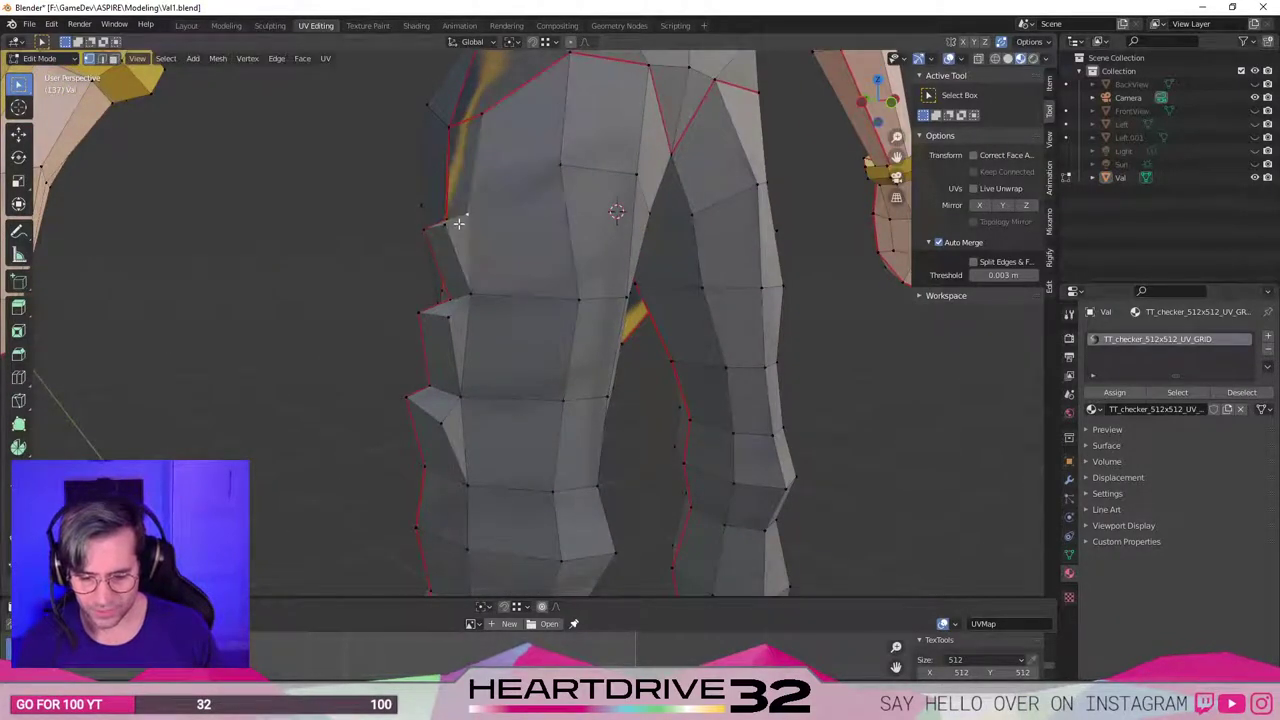
pyautogui.press('g')
pyautogui.click(445, 226)
pyautogui.moveTo(445, 226); pyautogui.dragTo(324, 255, button='middle')
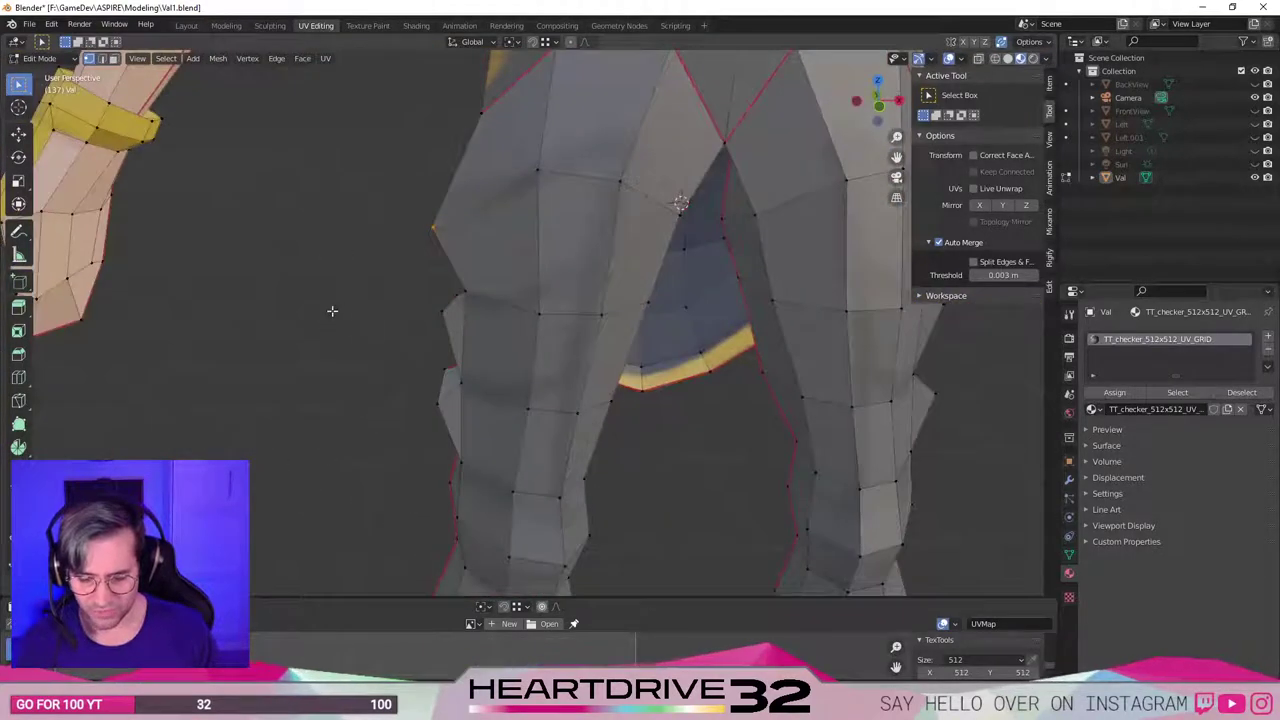
# Try to close the rear end of the top trouser fold by merging its seam vertices.
pyautogui.moveTo(331, 309); pyautogui.dragTo(578, 316, button='middle')
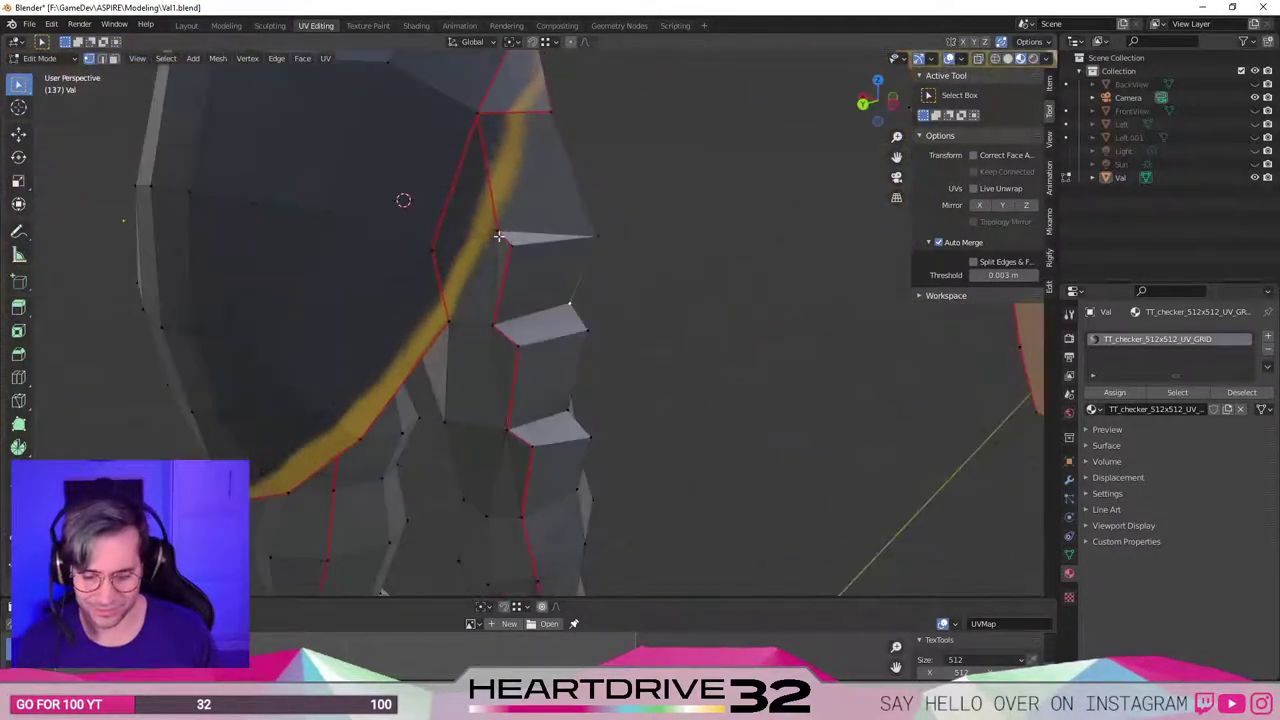
pyautogui.moveTo(517, 243); pyautogui.dragTo(574, 237, button='middle')
pyautogui.click(574, 237)
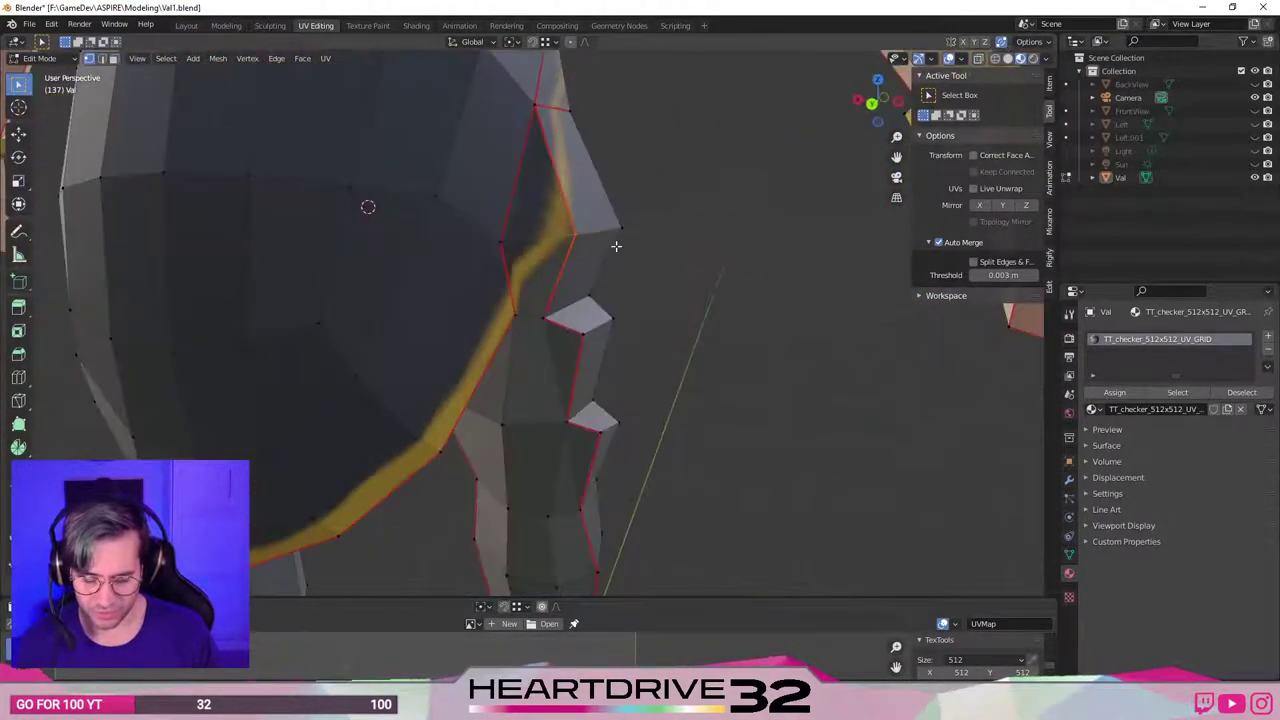
pyautogui.moveTo(703, 225); pyautogui.dragTo(420, 237, button='middle')
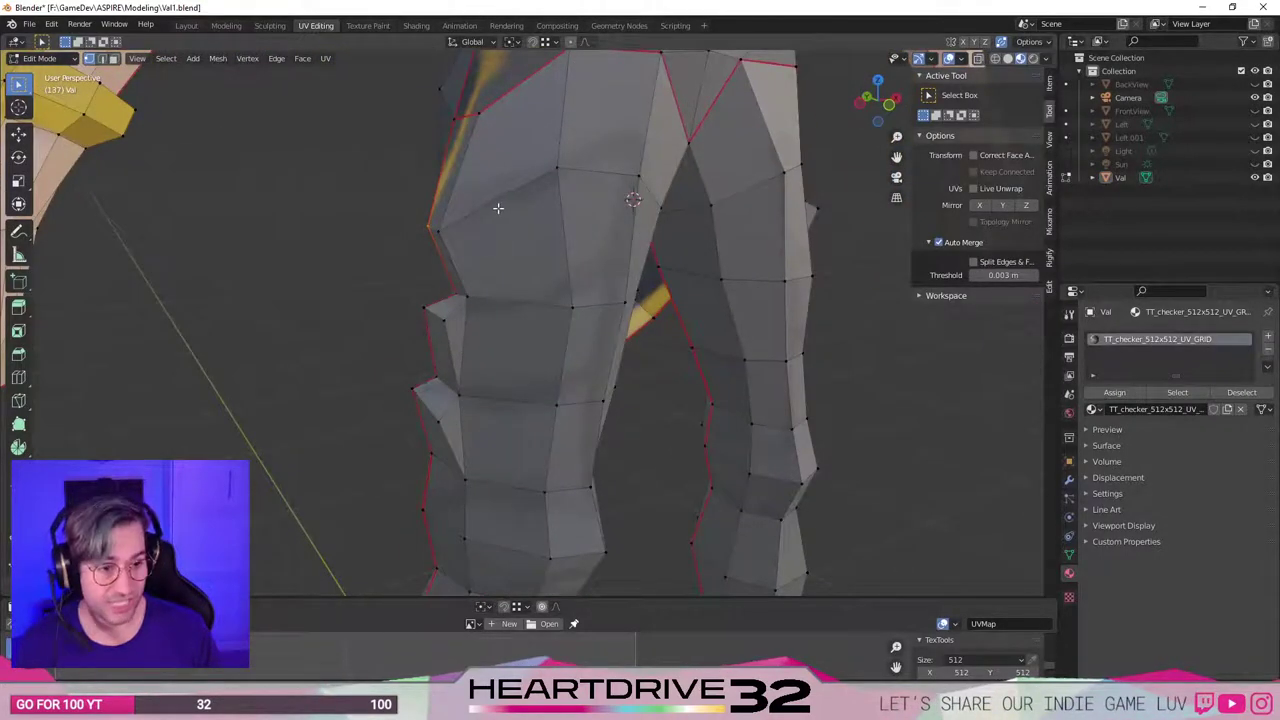
pyautogui.moveTo(498, 207); pyautogui.dragTo(486, 318, button='middle')
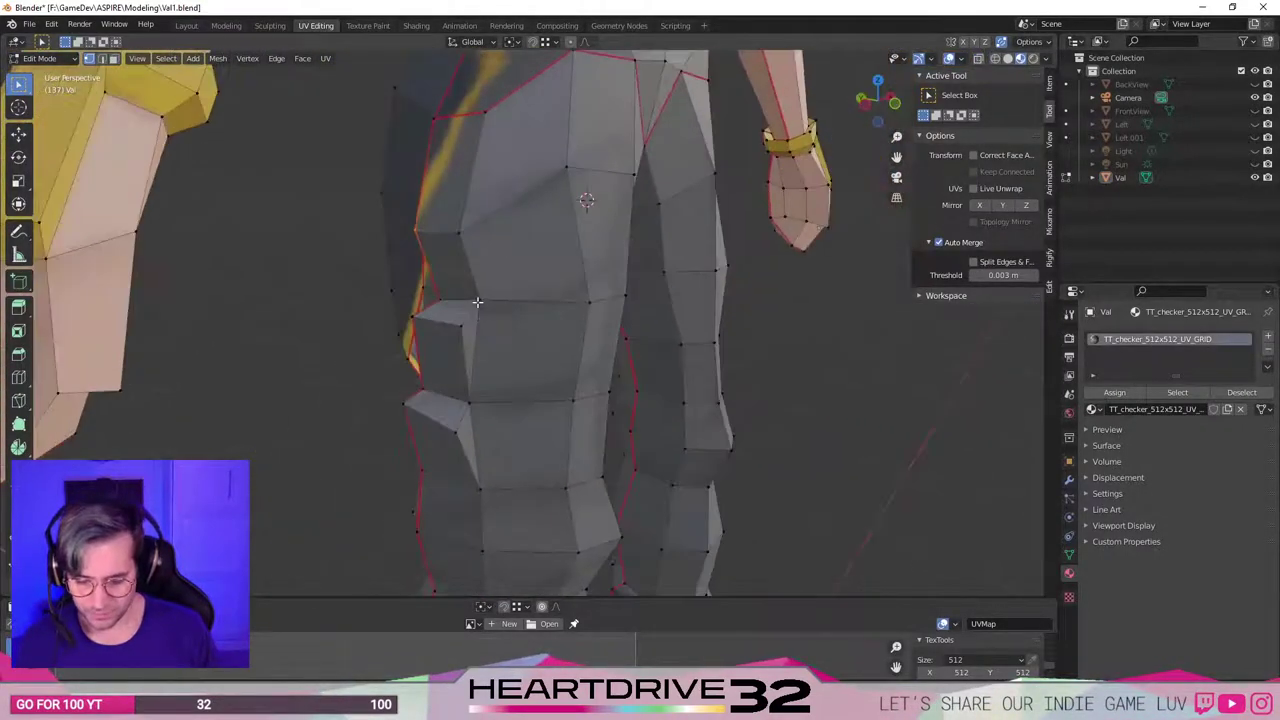
# Try to adjust the vertices along the second outer fold's upper edge to smooth the thigh outline.
pyautogui.click(478, 302)
pyautogui.press('g')
pyautogui.press('g')
pyautogui.click(346, 386)
pyautogui.moveTo(346, 386); pyautogui.dragTo(491, 357, button='middle')
pyautogui.moveTo(603, 323); pyautogui.dragTo(419, 318, button='middle')
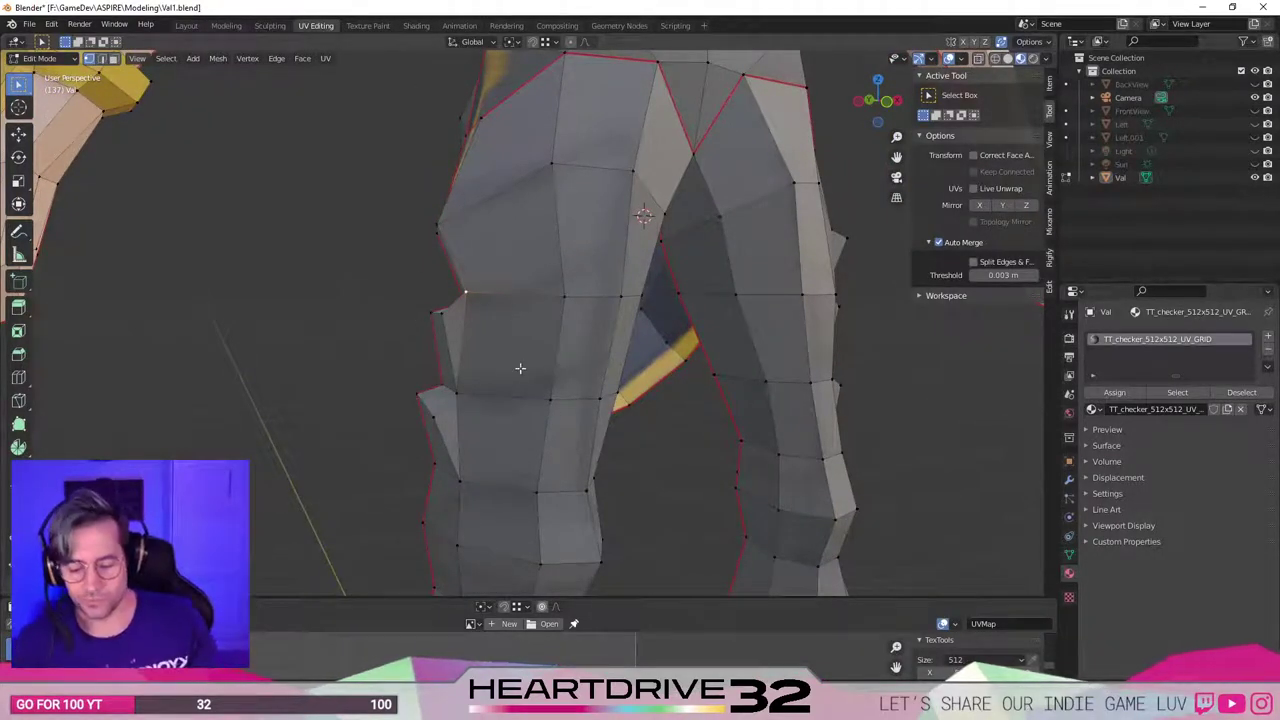
pyautogui.moveTo(520, 368); pyautogui.dragTo(486, 349, button='middle')
pyautogui.press('g')
pyautogui.click(486, 316)
pyautogui.press('g')
pyautogui.click(517, 348)
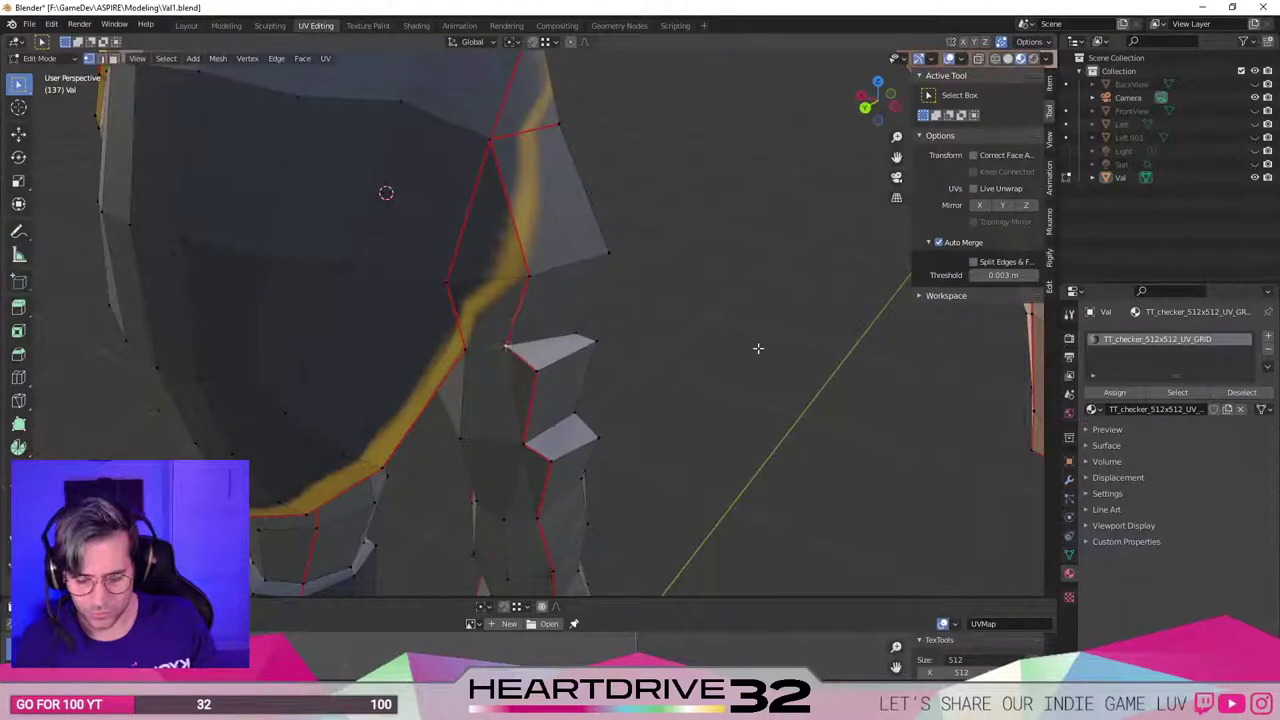
# Try to dissolve the vertical edges along the front of the right leg's outer folds.
pyautogui.moveTo(721, 354); pyautogui.dragTo(435, 326, button='middle')
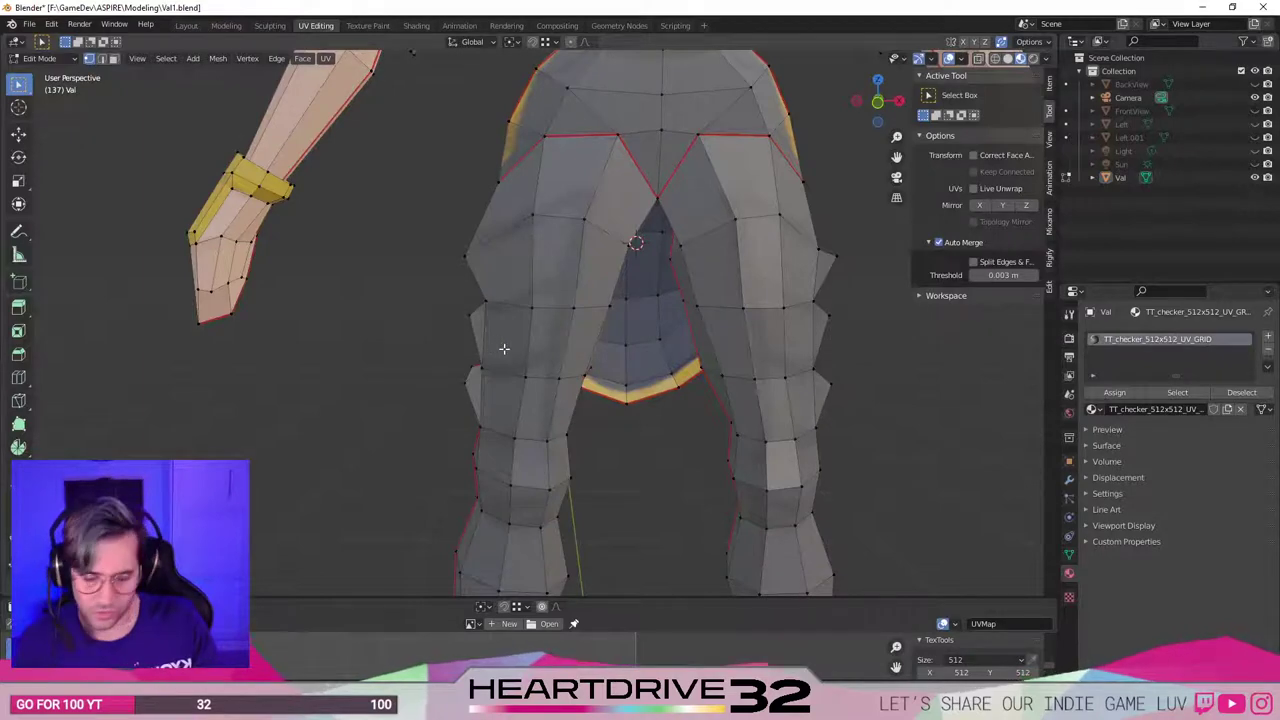
pyautogui.press('2')
pyautogui.moveTo(476, 357); pyautogui.dragTo(512, 361, button='middle')
pyautogui.press('x')
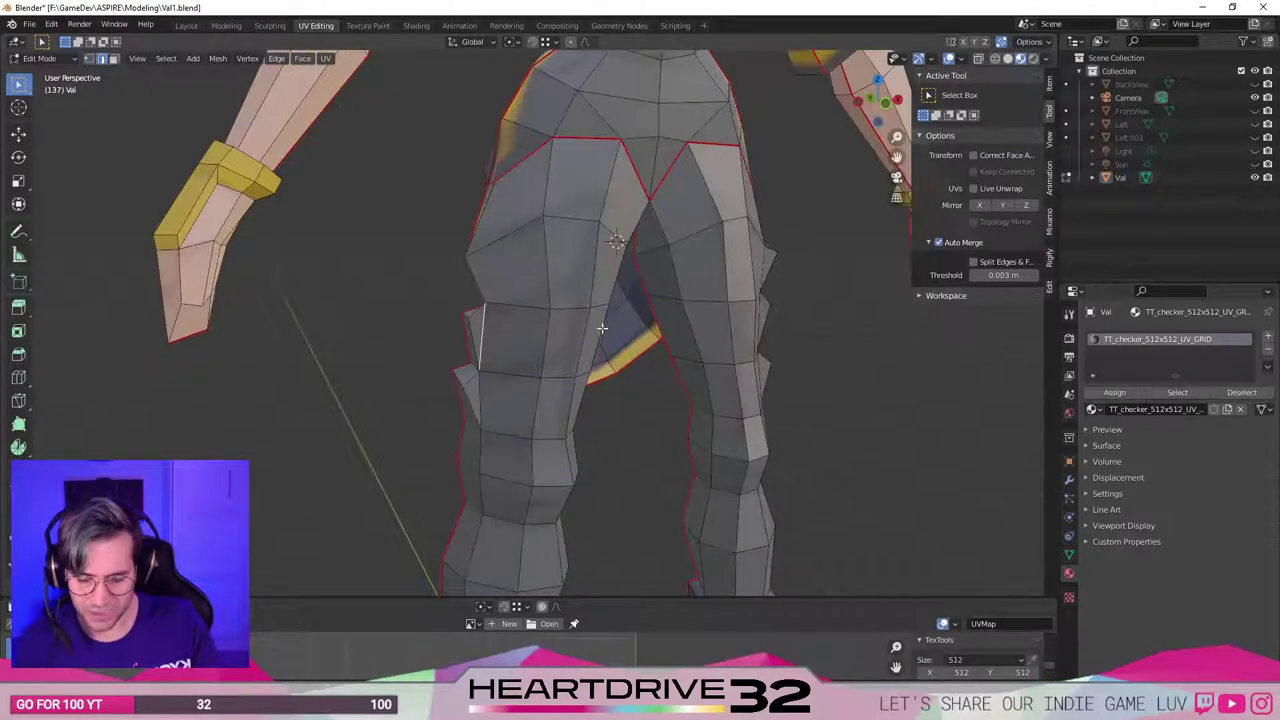
pyautogui.press('1')
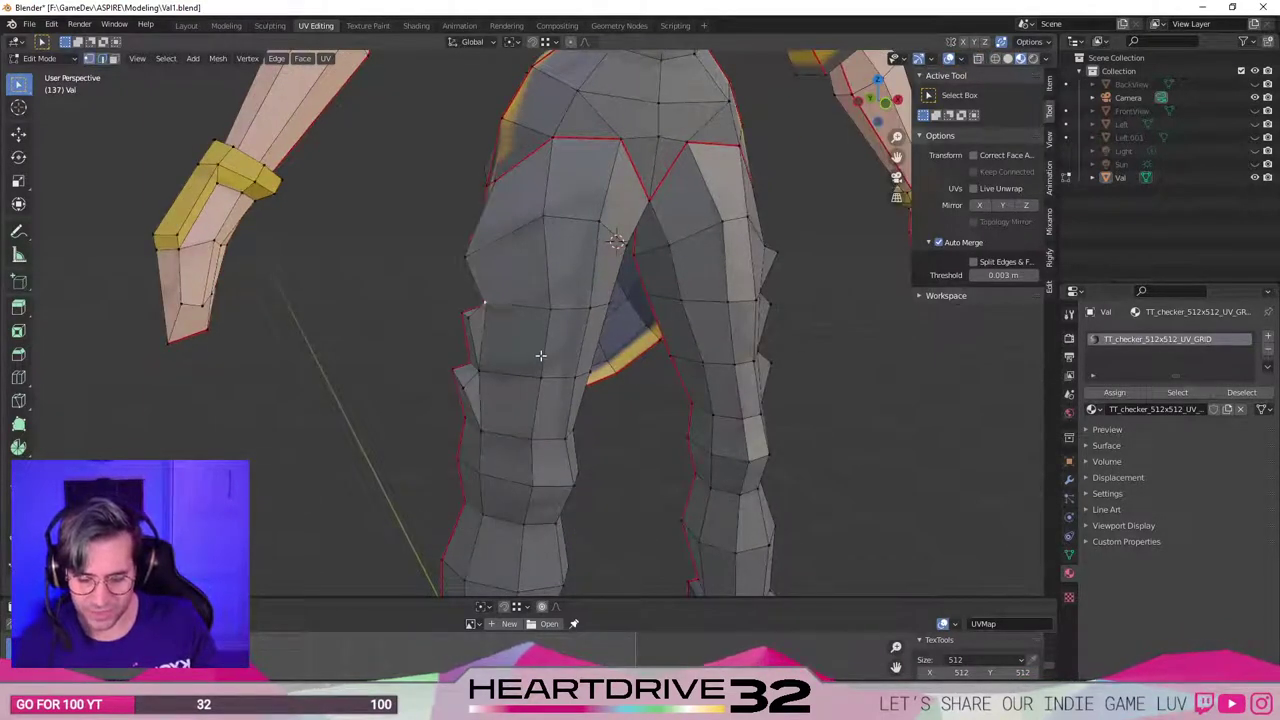
pyautogui.moveTo(543, 348); pyautogui.dragTo(498, 284, button='middle')
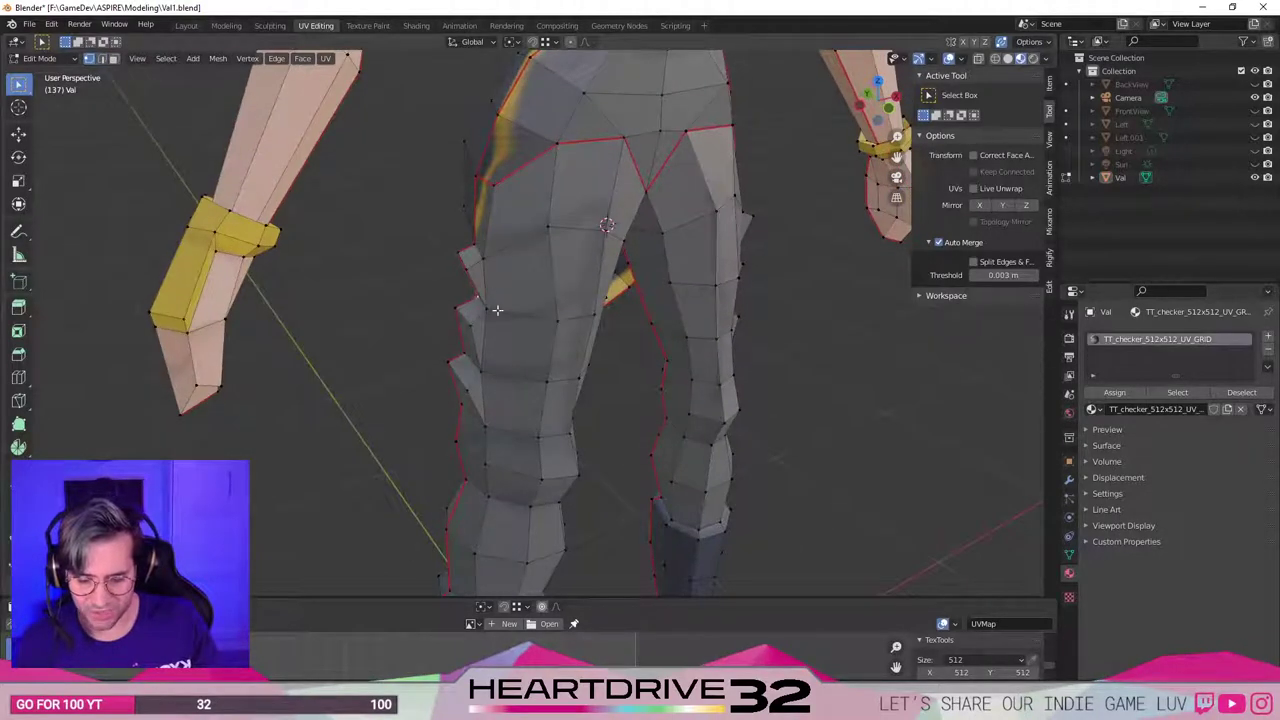
pyautogui.moveTo(485, 341)
pyautogui.mouseDown(button='middle')
pyautogui.moveTo(514, 337)
pyautogui.moveTo(500, 331)
pyautogui.mouseUp(button='middle')
pyautogui.press('x')
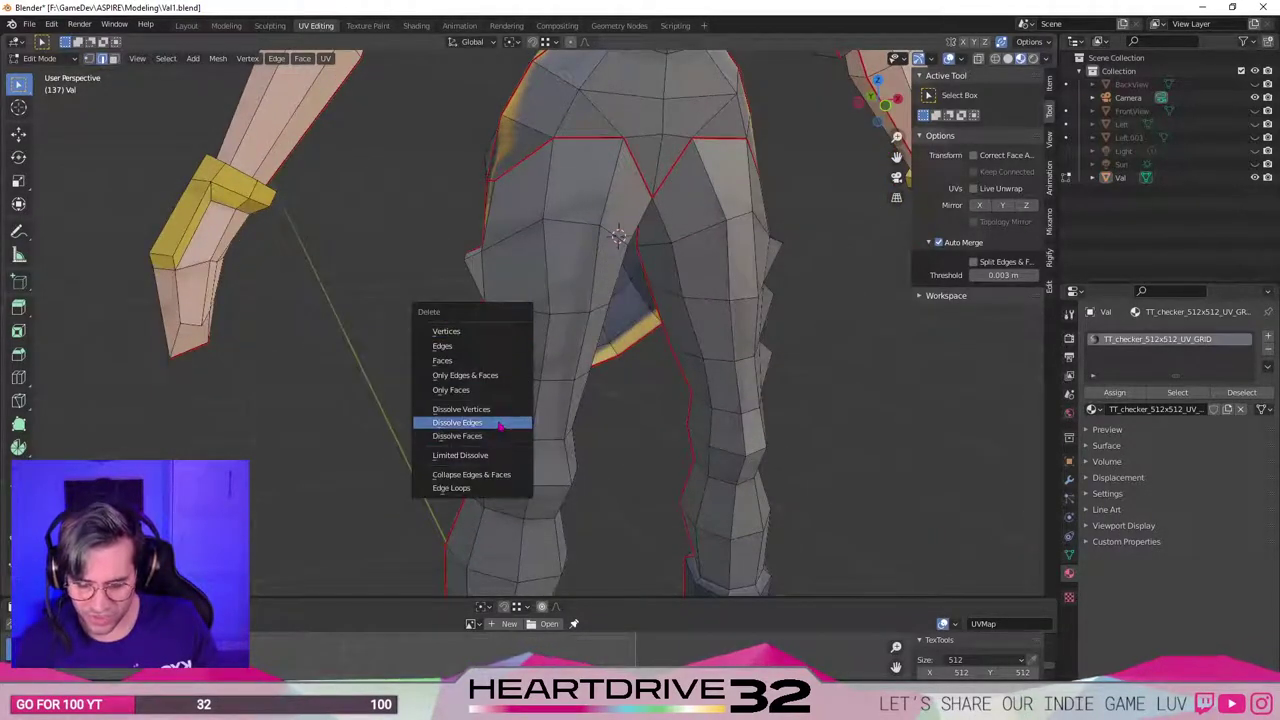
pyautogui.click(500, 423)
pyautogui.moveTo(476, 399); pyautogui.dragTo(529, 363, button='middle')
pyautogui.press('x')
pyautogui.click(529, 363)
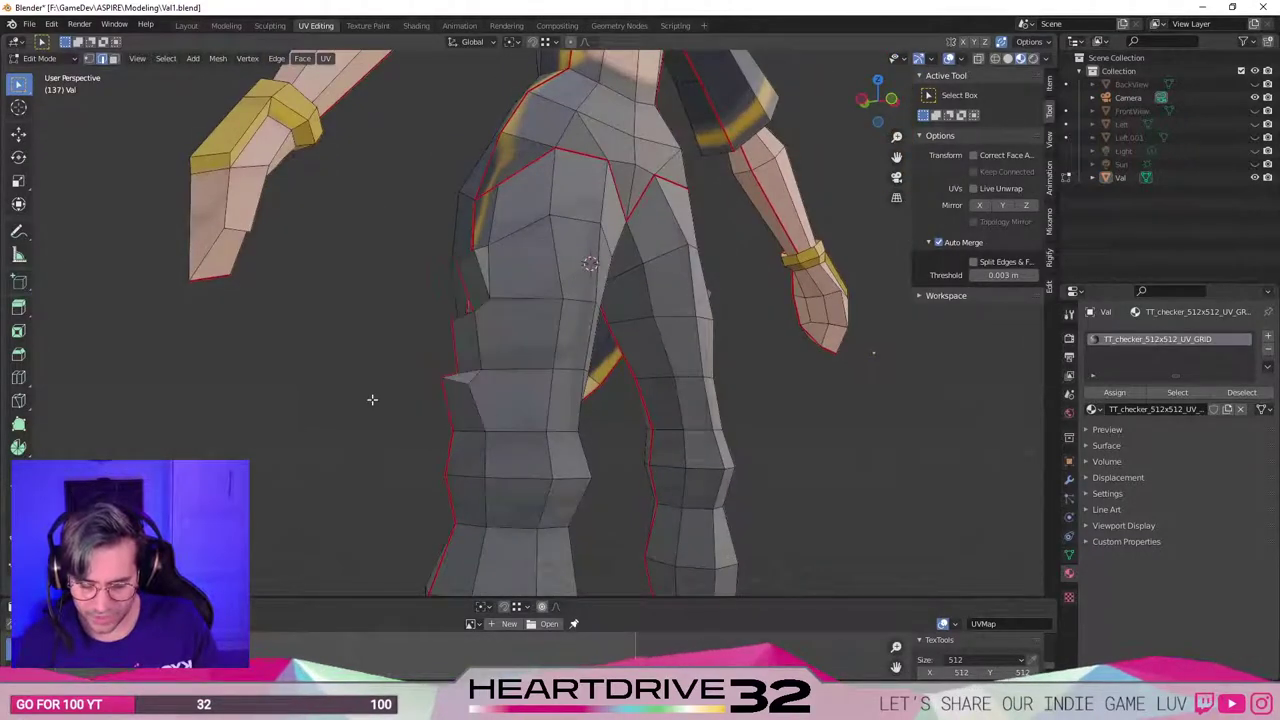
# Examine the right leg's outer folds and their rear seam from the side and back.
pyautogui.moveTo(372, 399); pyautogui.dragTo(416, 409, button='middle')
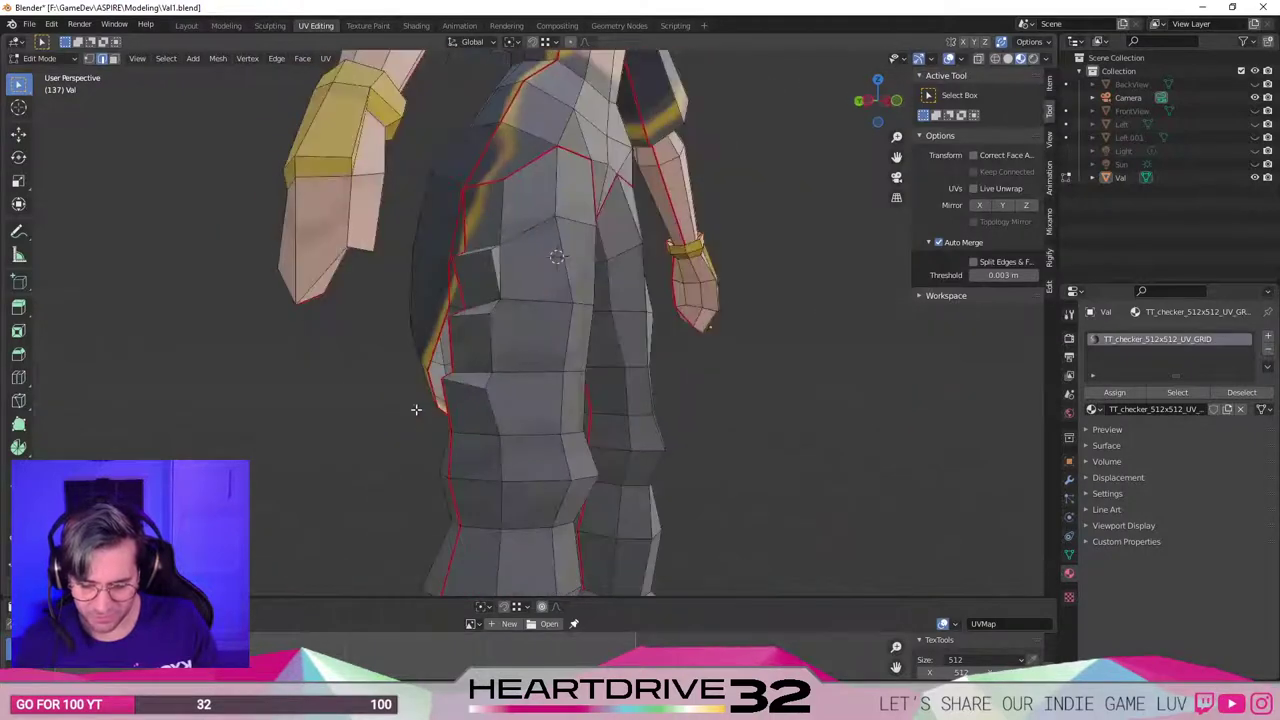
pyautogui.moveTo(484, 387); pyautogui.dragTo(526, 400, button='middle')
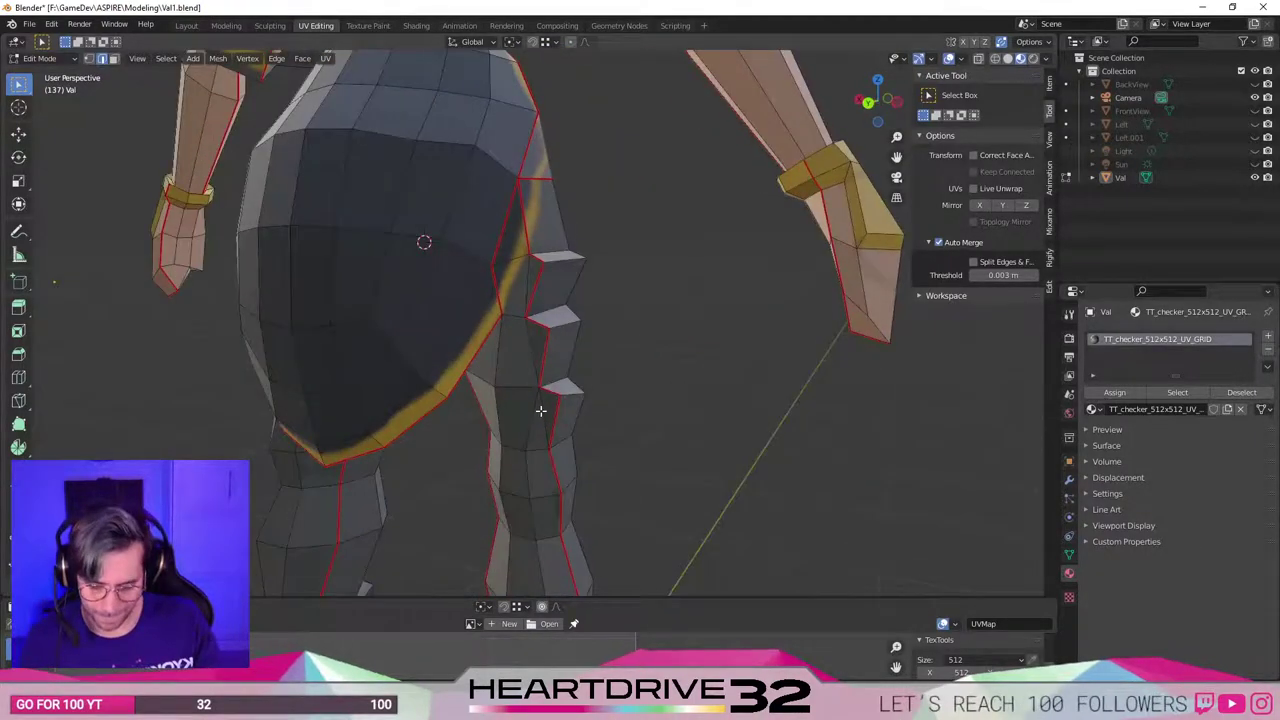
pyautogui.rightClick(541, 425)
pyautogui.click(517, 415)
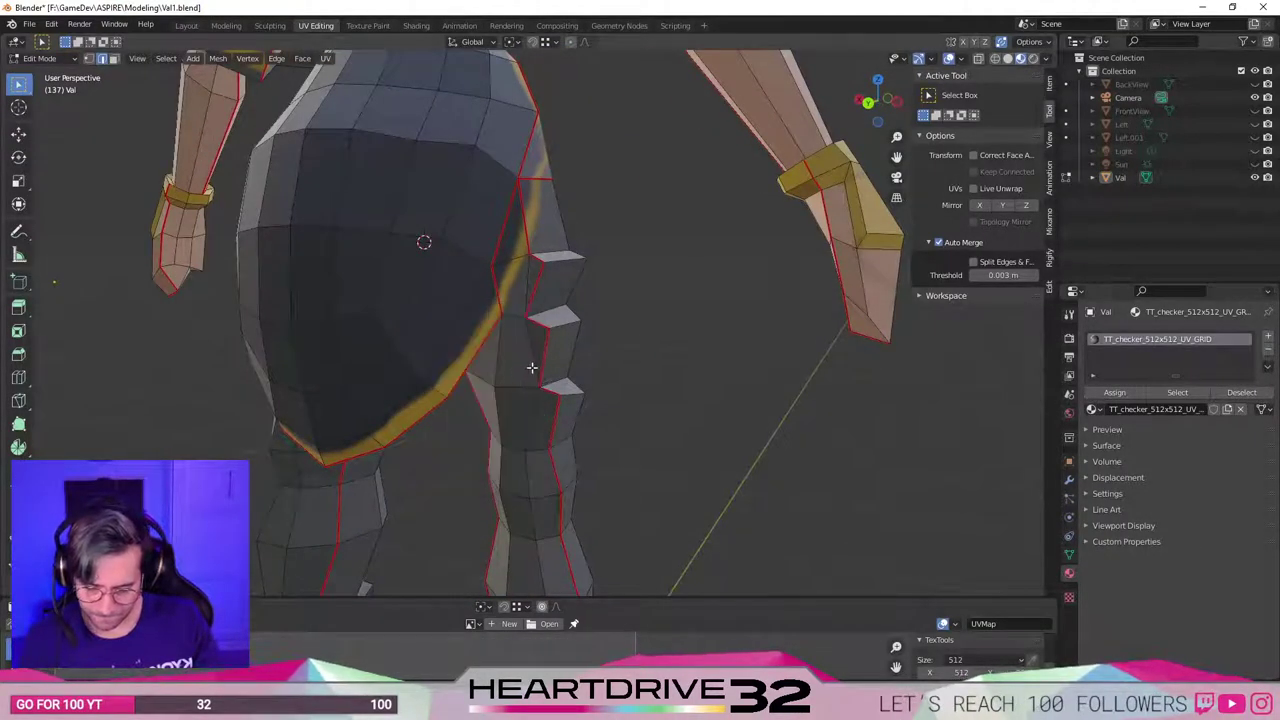
pyautogui.rightClick(532, 368)
pyautogui.click(520, 321)
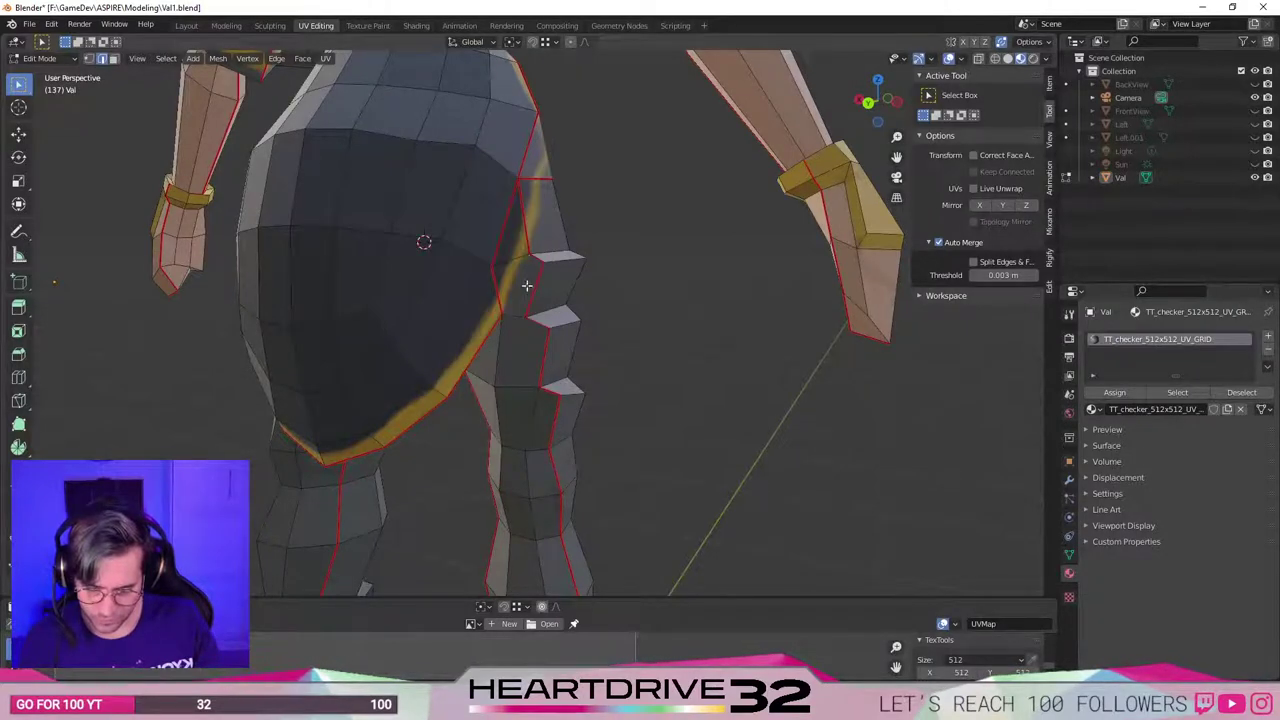
pyautogui.moveTo(526, 285); pyautogui.dragTo(649, 409, button='middle')
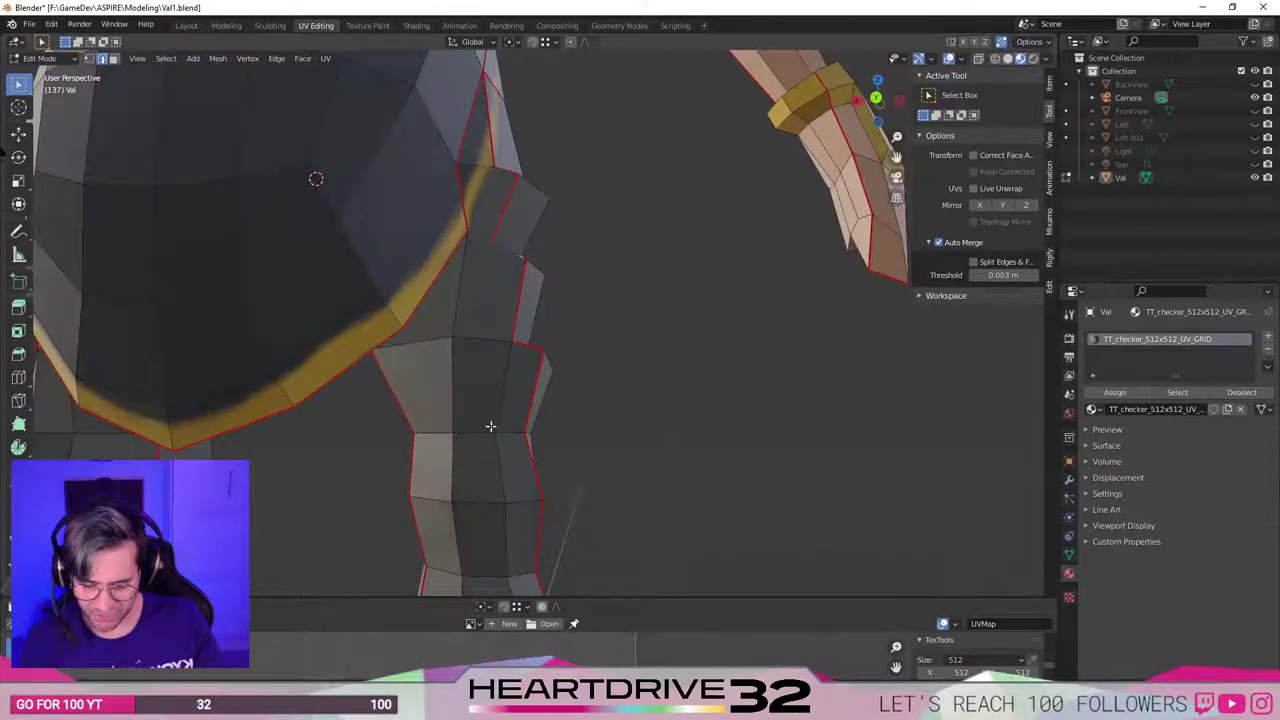
# Try to merge the second fold's rear seam vertex into the edge of the dark coat tail.
pyautogui.moveTo(519, 378); pyautogui.dragTo(433, 320, button='middle')
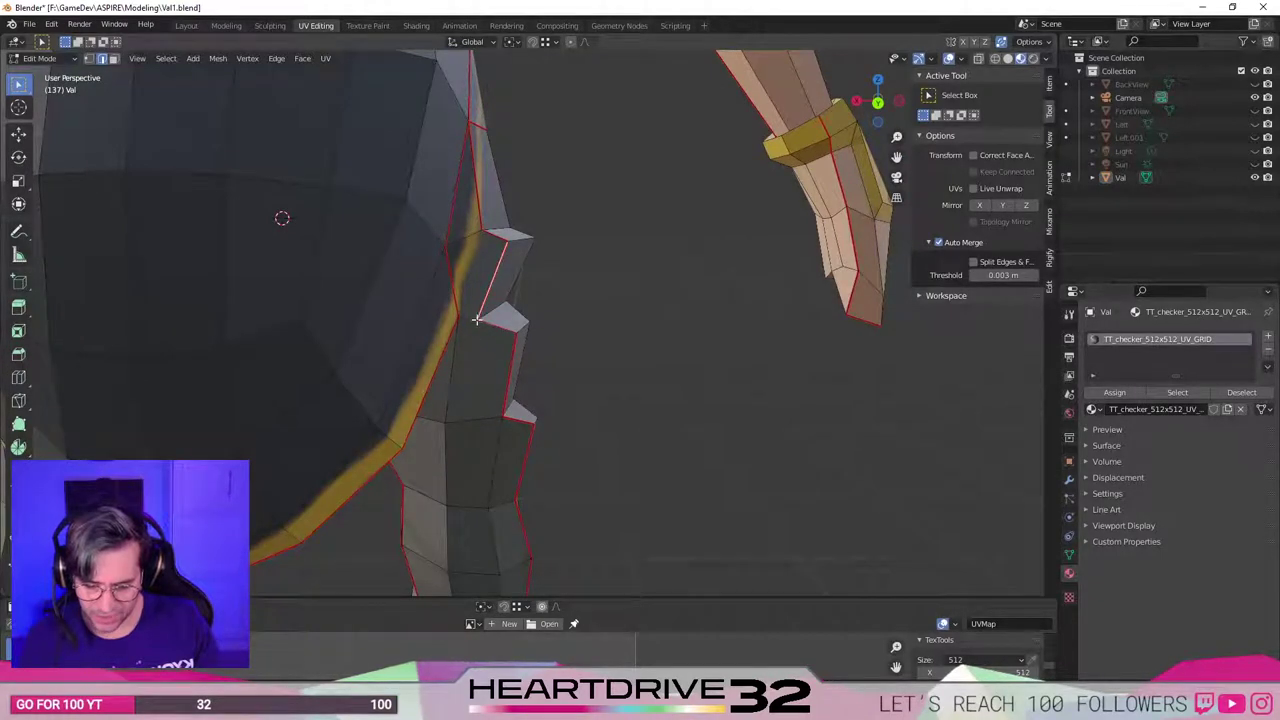
pyautogui.press('1')
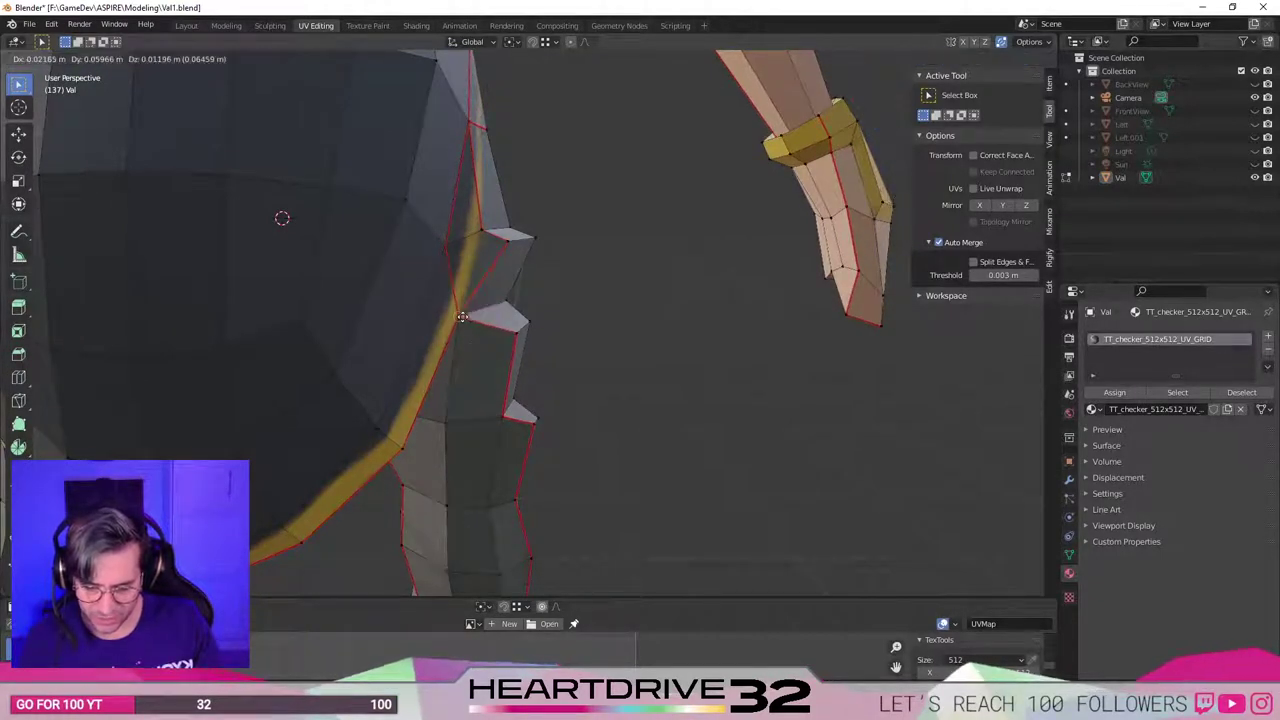
pyautogui.moveTo(471, 466); pyautogui.dragTo(363, 262, button='middle')
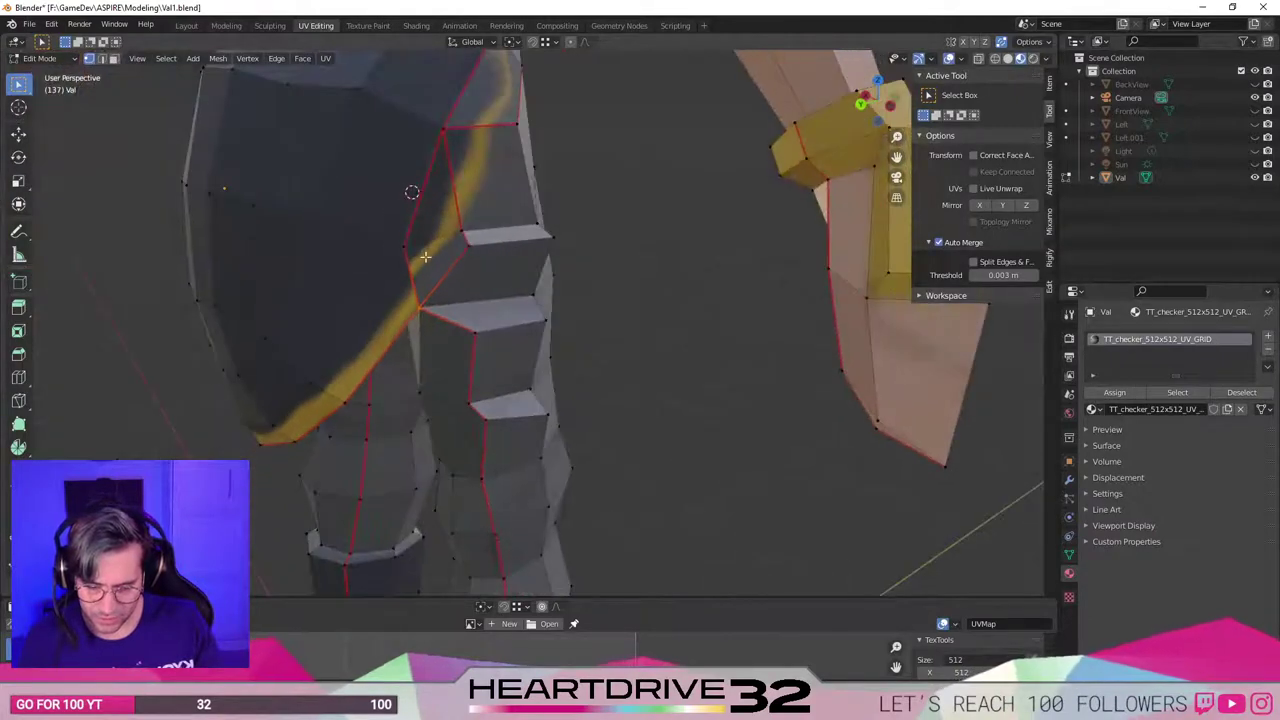
# Try to snap the coat tail's side vertex onto the top fold's rear corner so the two outlines meet.
pyautogui.click(406, 246)
pyautogui.press('g')
pyautogui.click(460, 233)
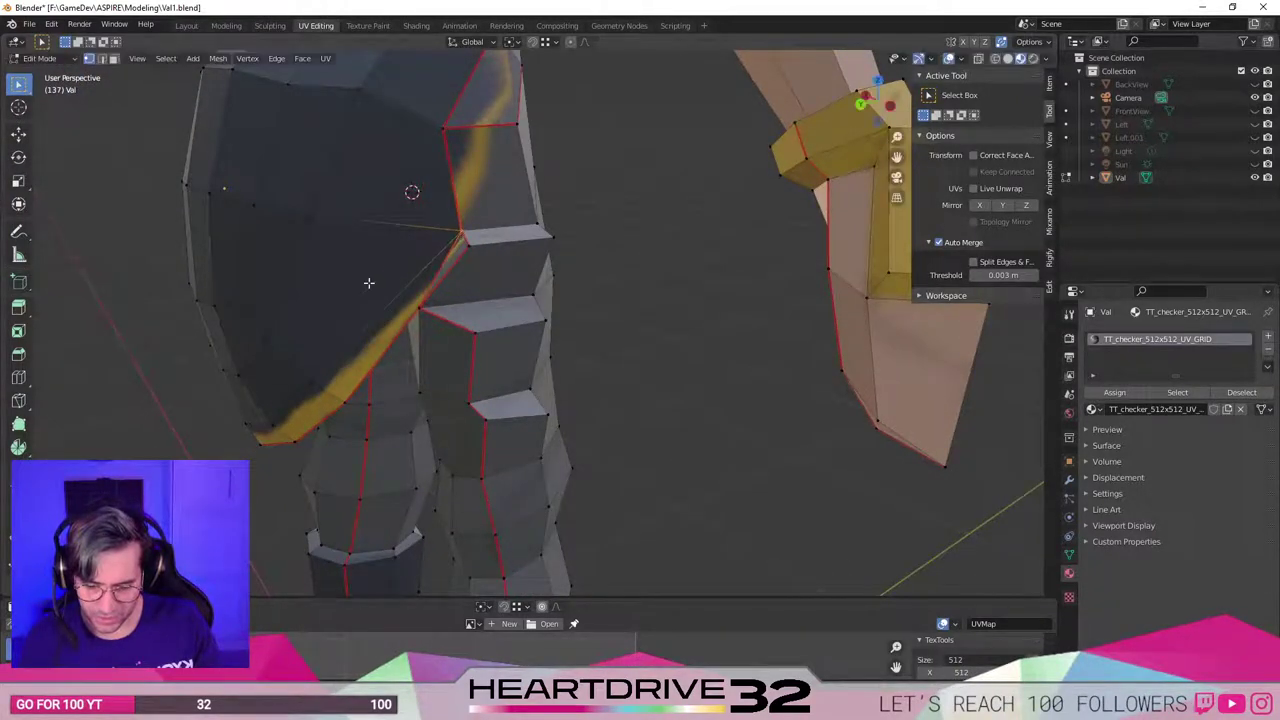
pyautogui.moveTo(366, 280); pyautogui.dragTo(478, 270, button='middle')
pyautogui.click(485, 260)
pyautogui.press('g')
pyautogui.click(467, 244)
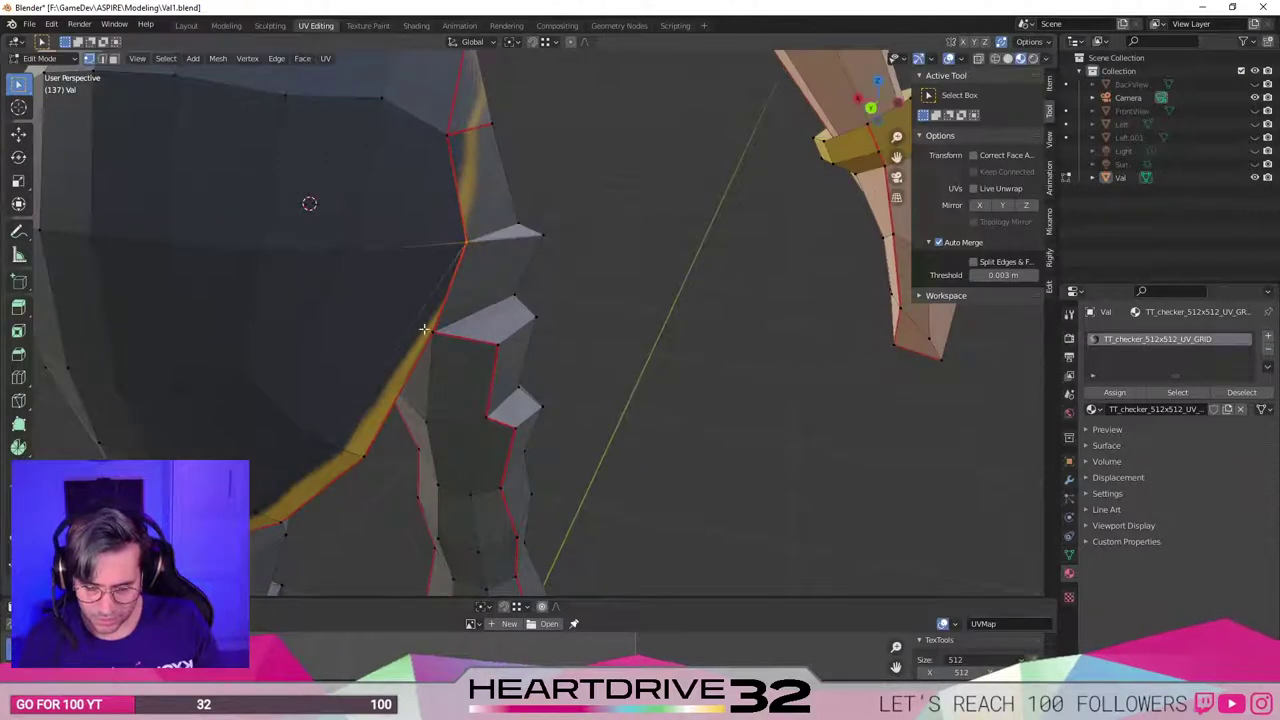
# Undo the vertex moves that joined the coat tail to the trouser folds, and save the file.
pyautogui.moveTo(423, 329); pyautogui.dragTo(390, 310, button='middle')
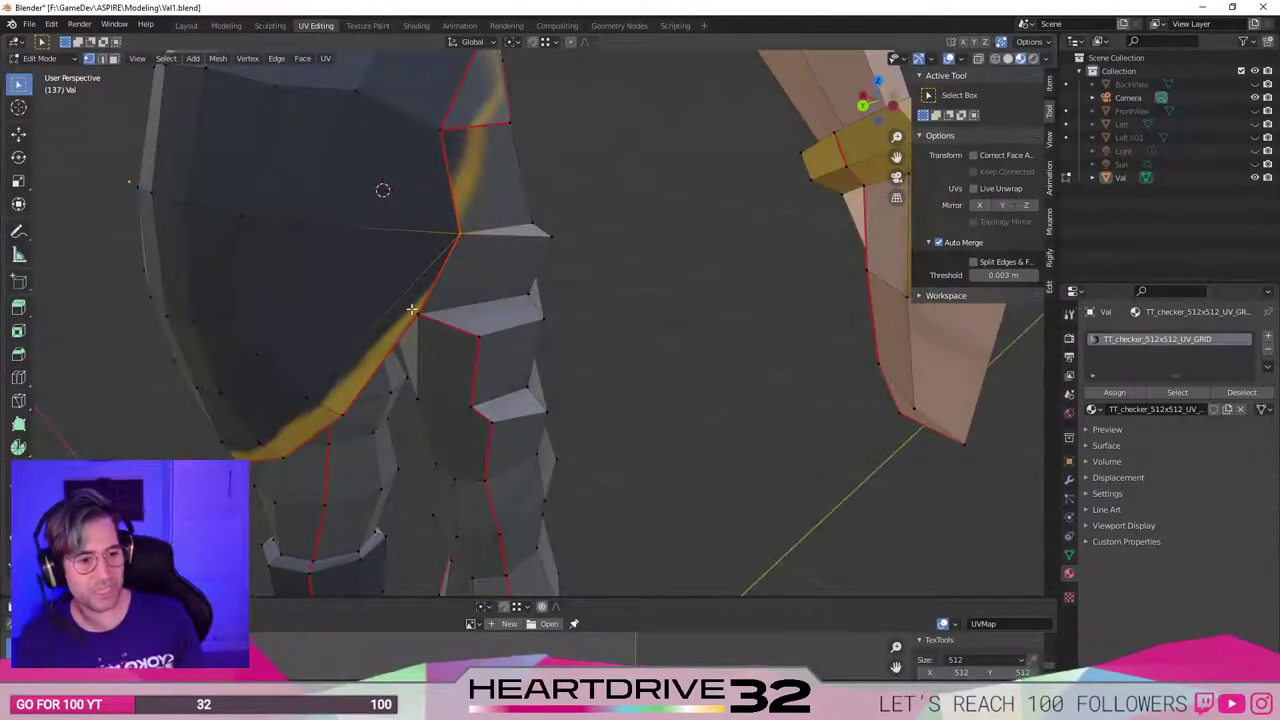
pyautogui.moveTo(529, 301); pyautogui.dragTo(568, 234, button='middle')
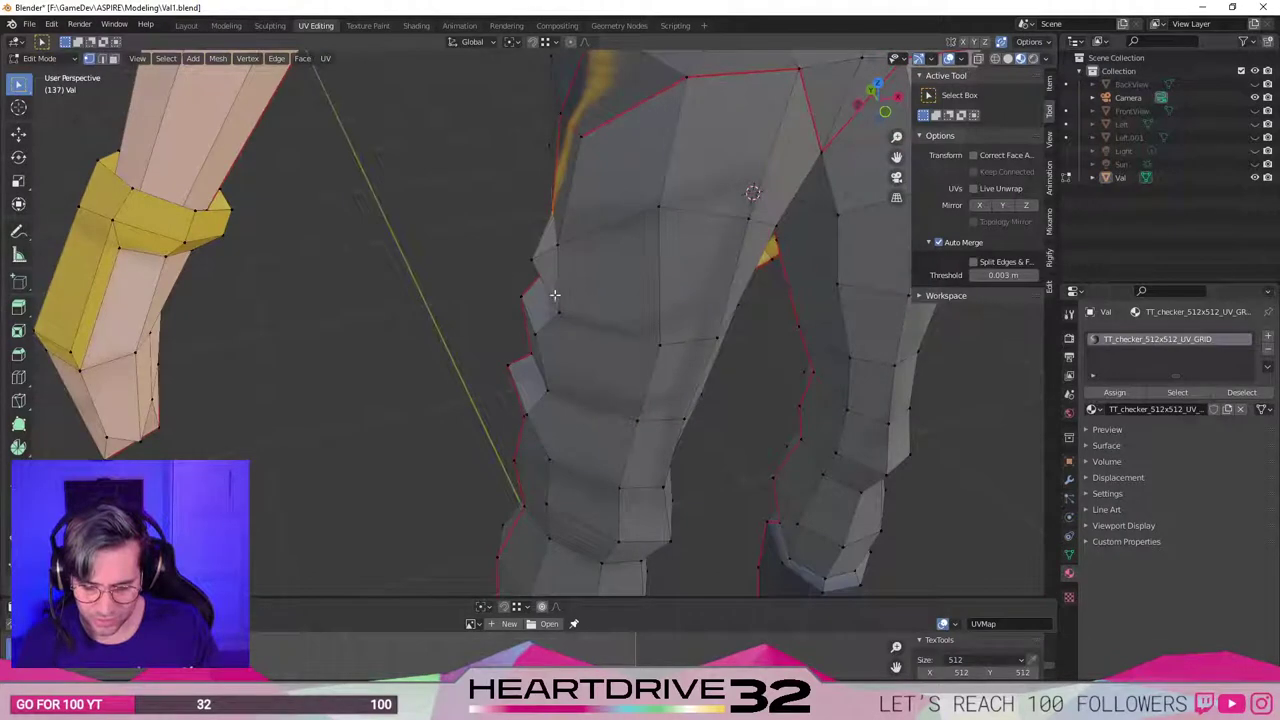
pyautogui.moveTo(398, 318); pyautogui.dragTo(431, 386, button='middle')
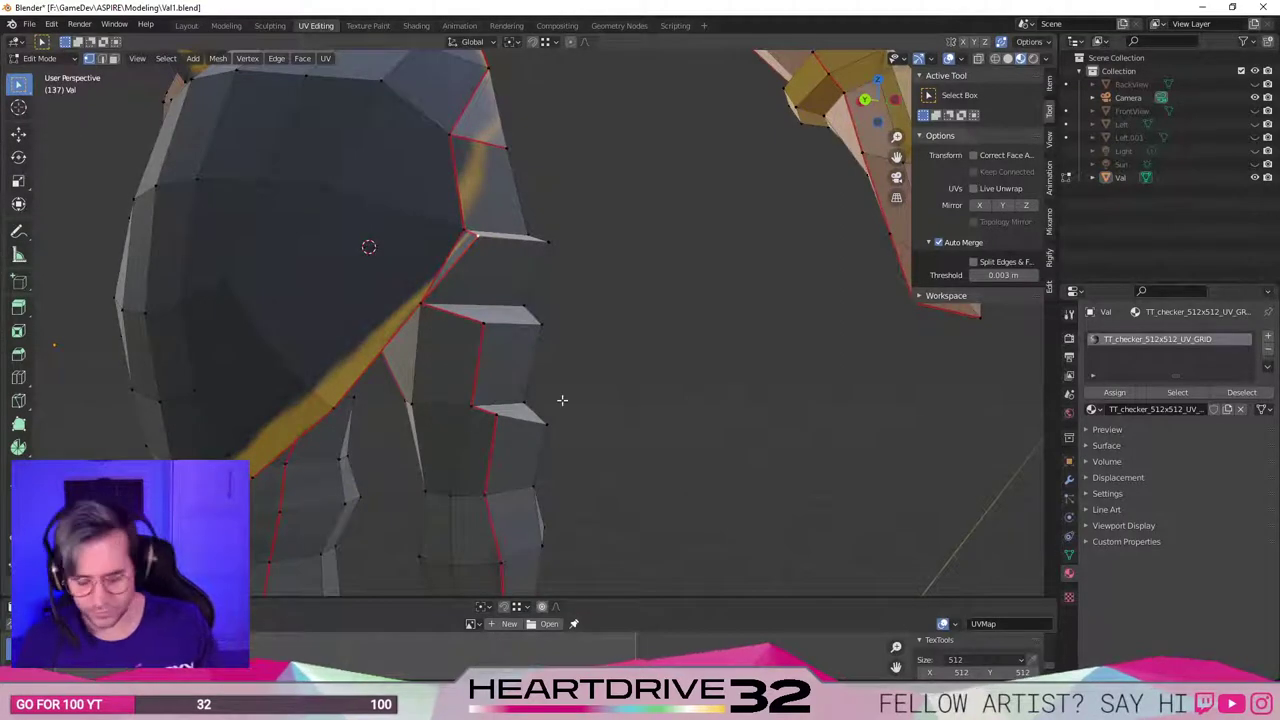
pyautogui.moveTo(562, 400); pyautogui.dragTo(496, 446, button='middle')
pyautogui.scroll(-3, 469, 373)
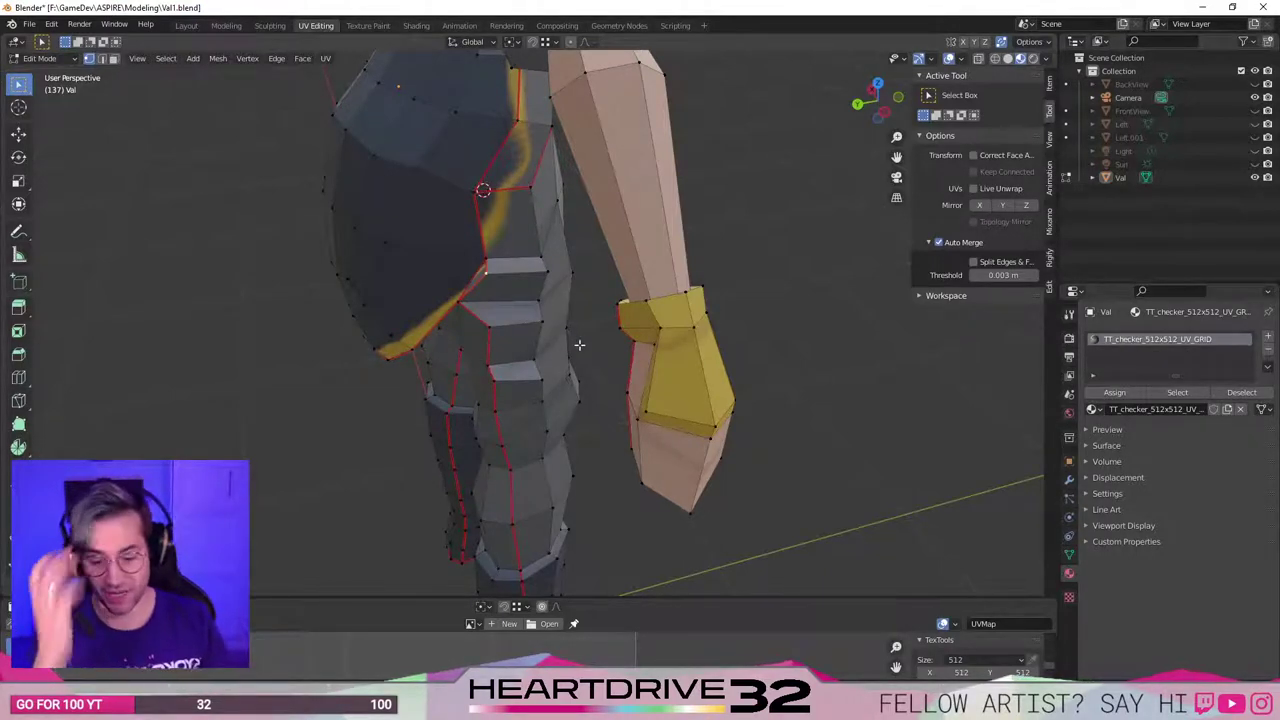
pyautogui.moveTo(444, 339); pyautogui.dragTo(481, 409, button='middle')
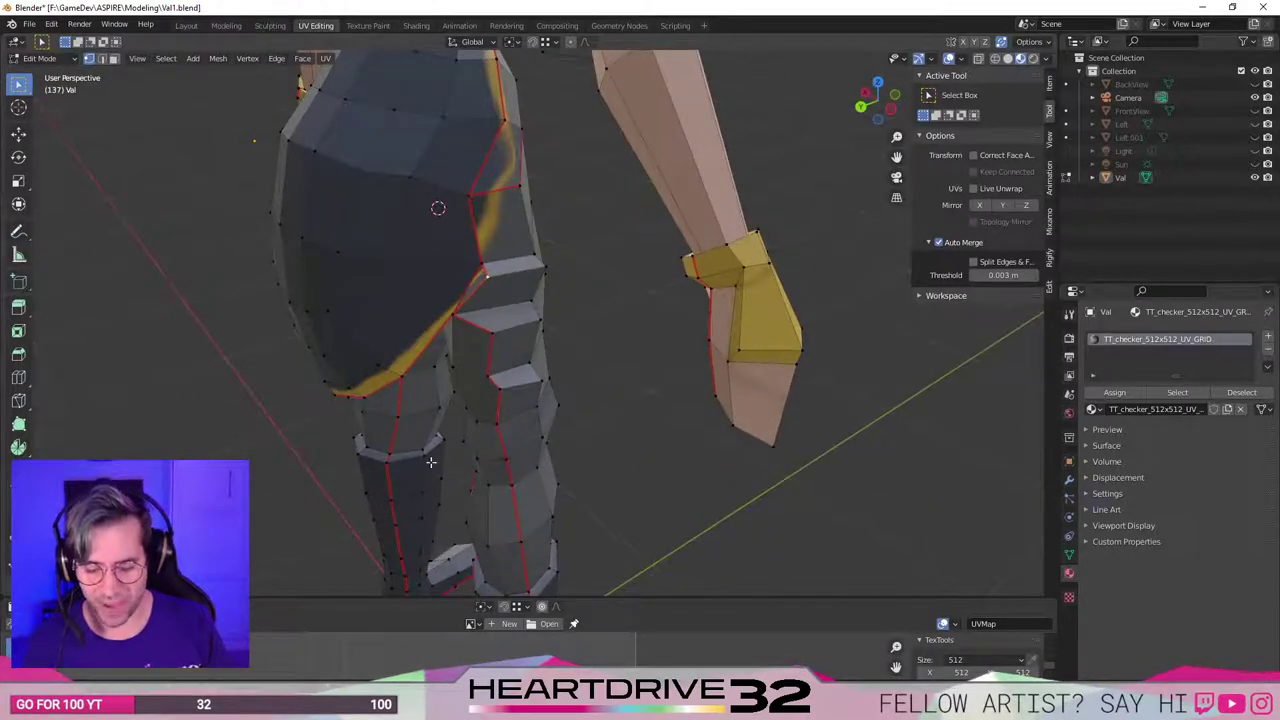
pyautogui.moveTo(430, 461); pyautogui.dragTo(486, 410, button='middle')
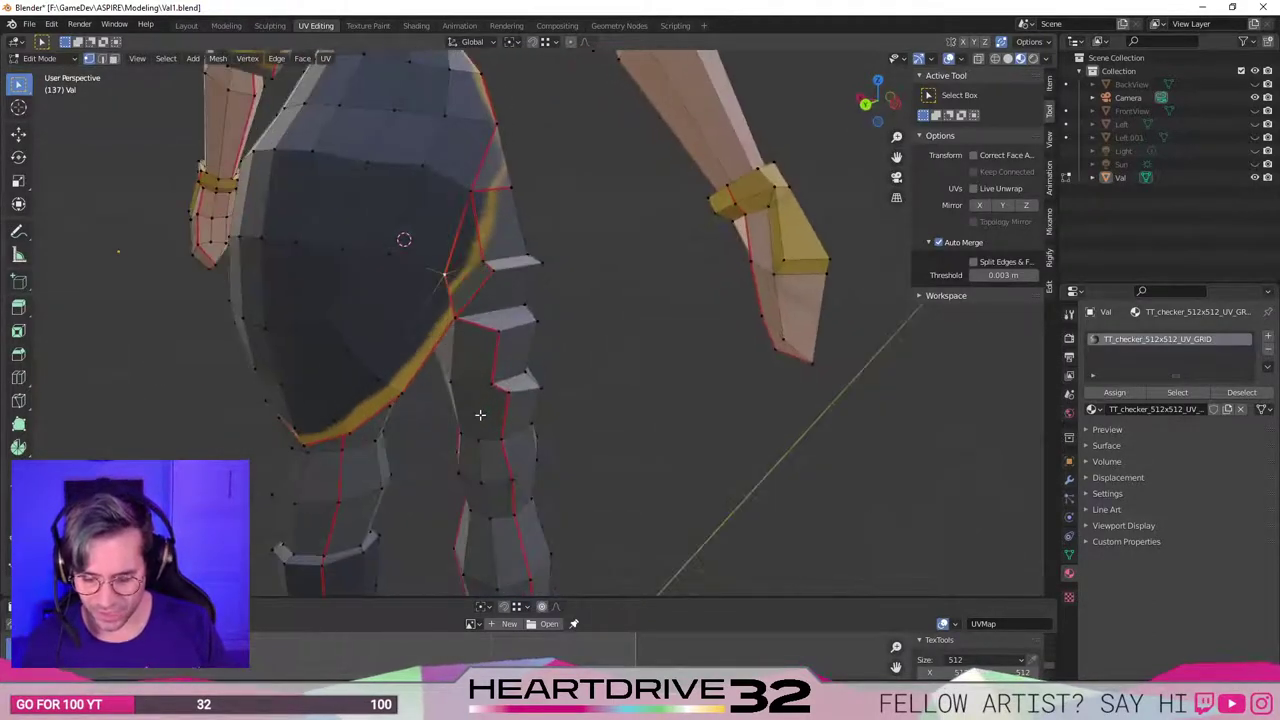
pyautogui.hotkey('ctrl', 'z')
pyautogui.hotkey('ctrl', 's')
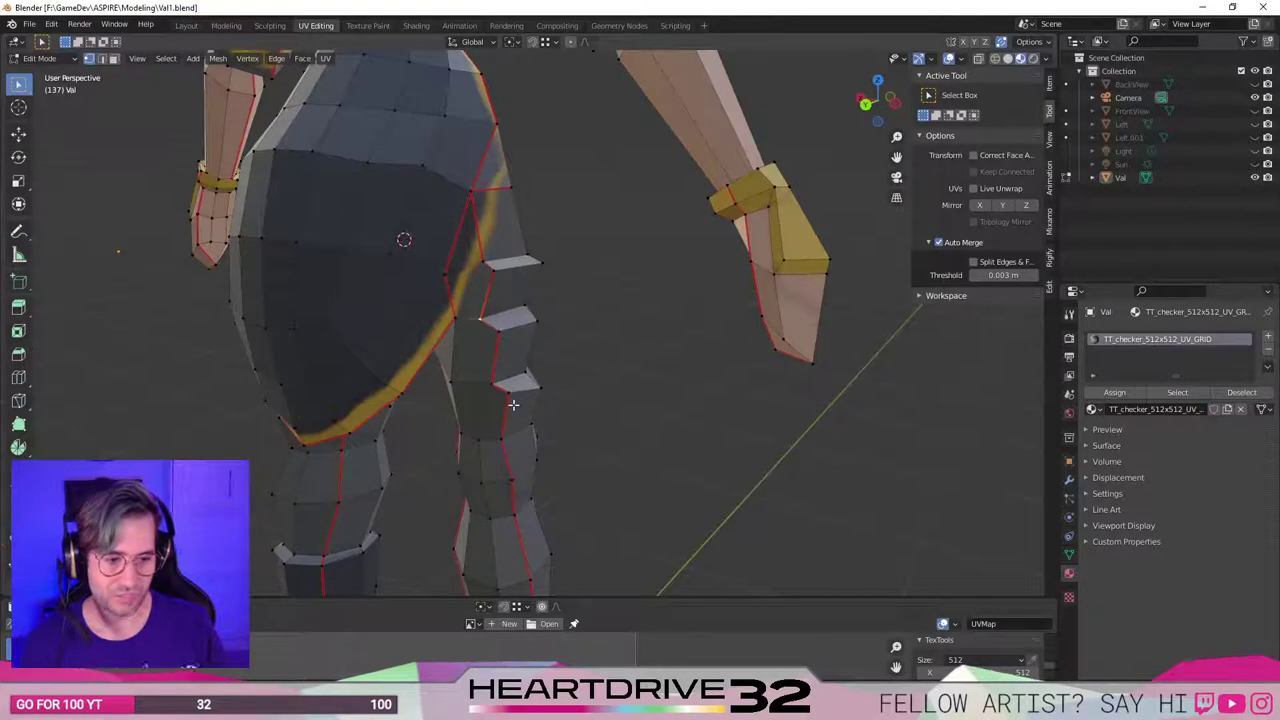
# Try to dissolve the vertical edge on the top outer fold of the right trouser leg.
pyautogui.moveTo(608, 427); pyautogui.dragTo(477, 283, button='middle')
pyautogui.scroll(3, 518, 411)
pyautogui.moveTo(562, 316); pyautogui.dragTo(594, 273, button='middle')
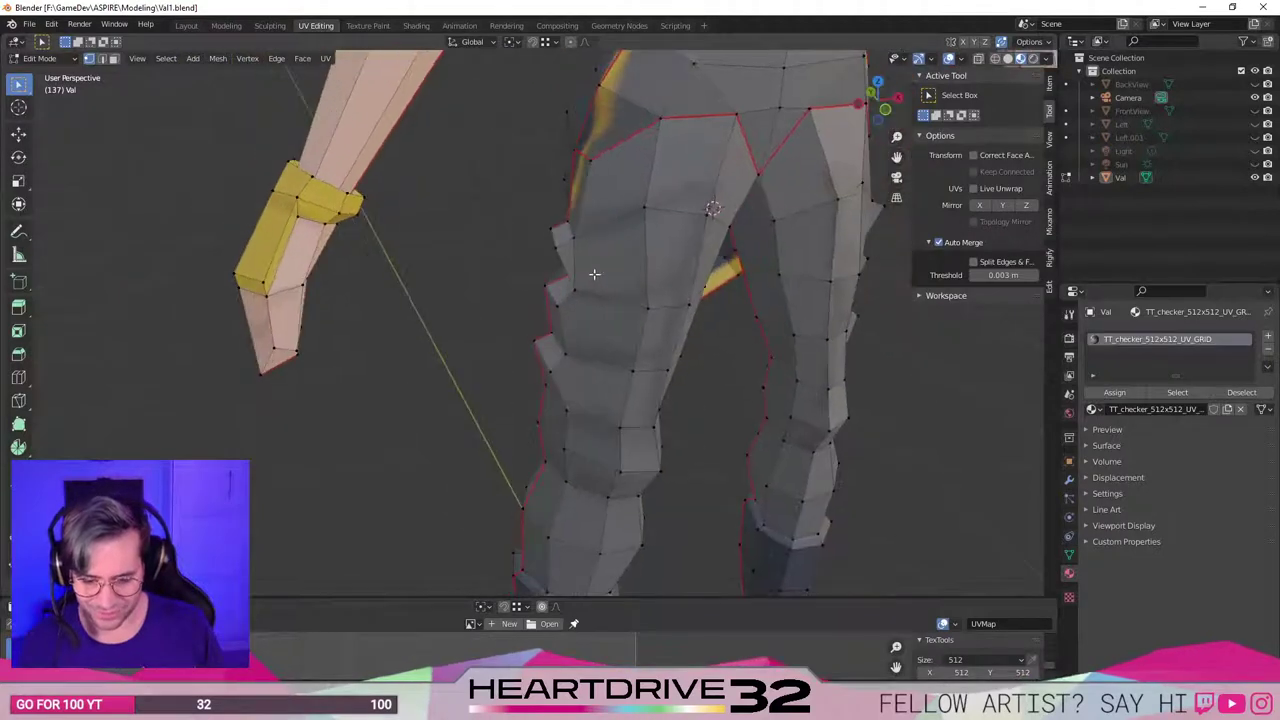
pyautogui.click(573, 243)
pyautogui.scroll(3, 560, 266)
pyautogui.keyDown('shift'); pyautogui.moveTo(620, 203); pyautogui.dragTo(652, 308, button='middle'); pyautogui.keyUp('shift')
pyautogui.scroll(-3, 641, 330)
pyautogui.press('2')
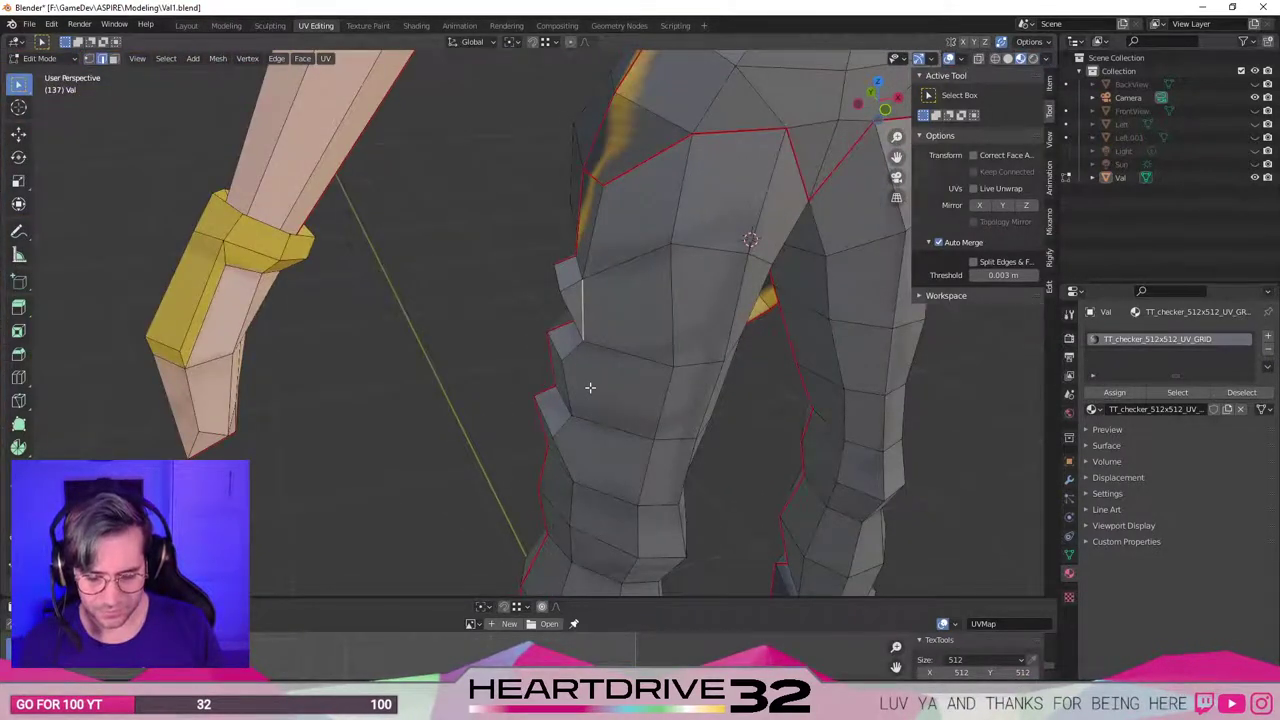
pyautogui.moveTo(590, 387); pyautogui.dragTo(616, 376, button='middle')
pyautogui.press('x')
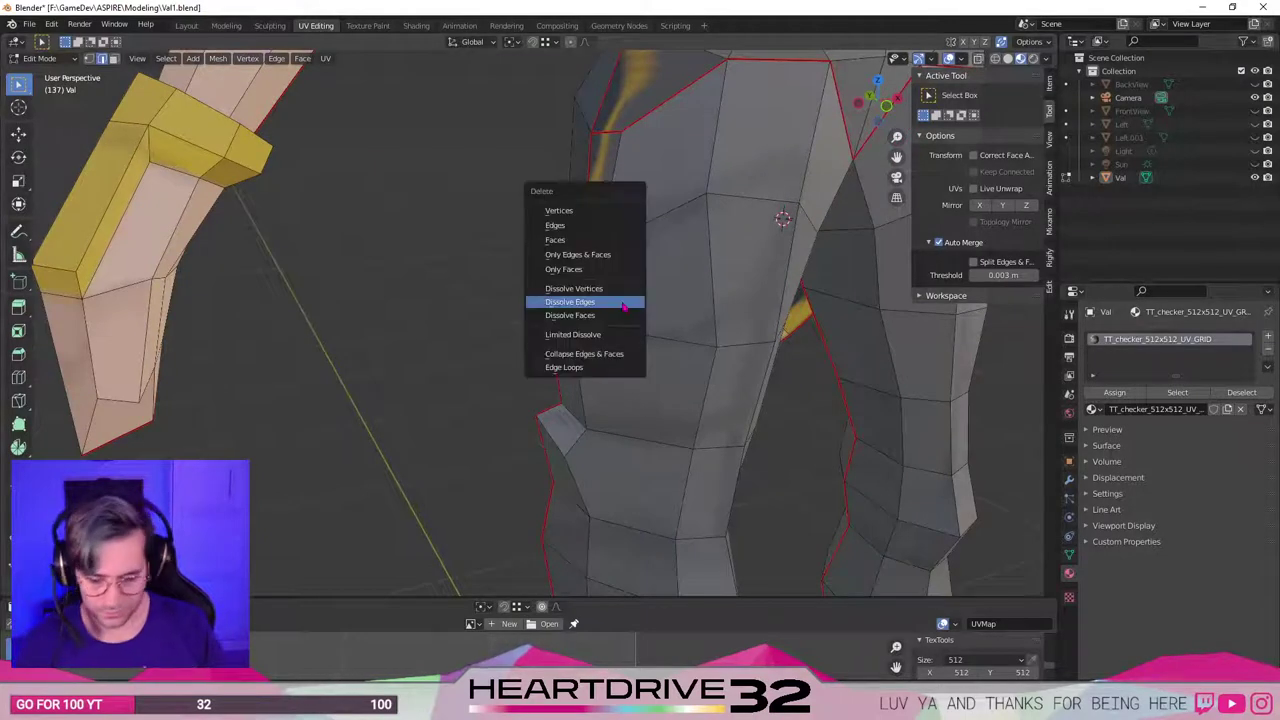
pyautogui.click(623, 303)
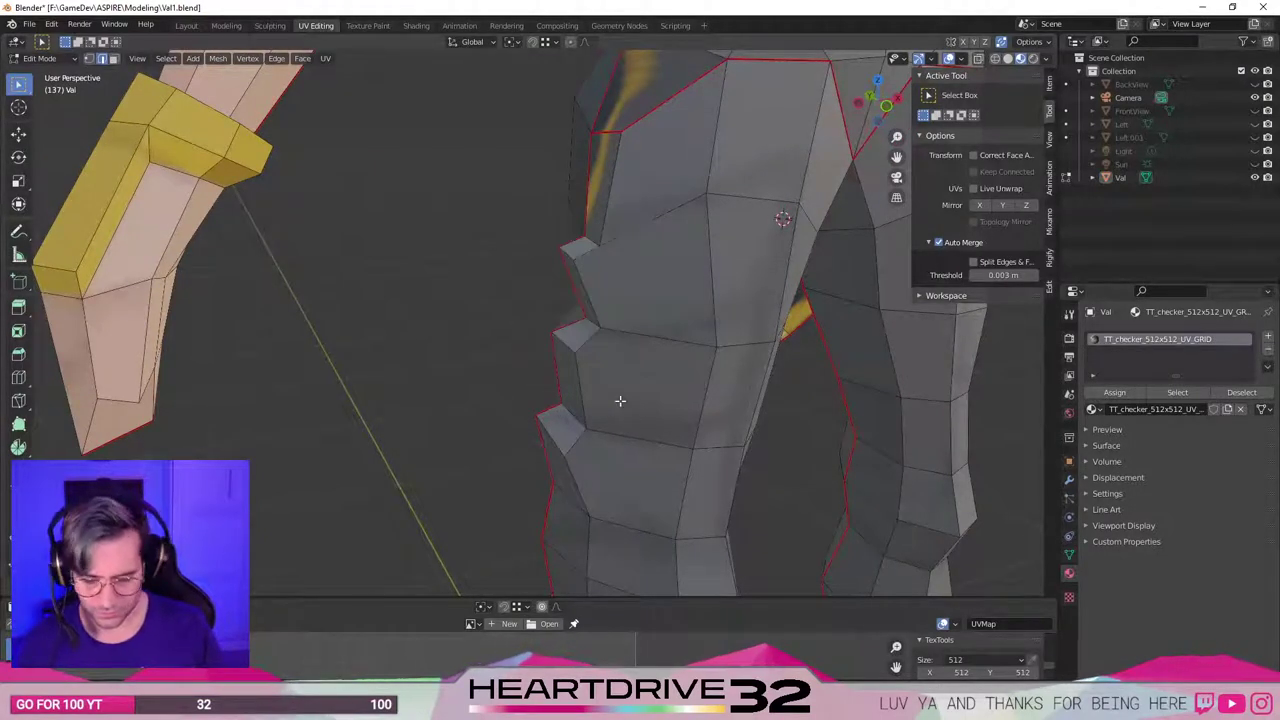
# Scale the selected outer fold edges of both trouser legs slightly inward.
pyautogui.moveTo(620, 401); pyautogui.dragTo(559, 417, button='middle')
pyautogui.scroll(-2, 617, 424)
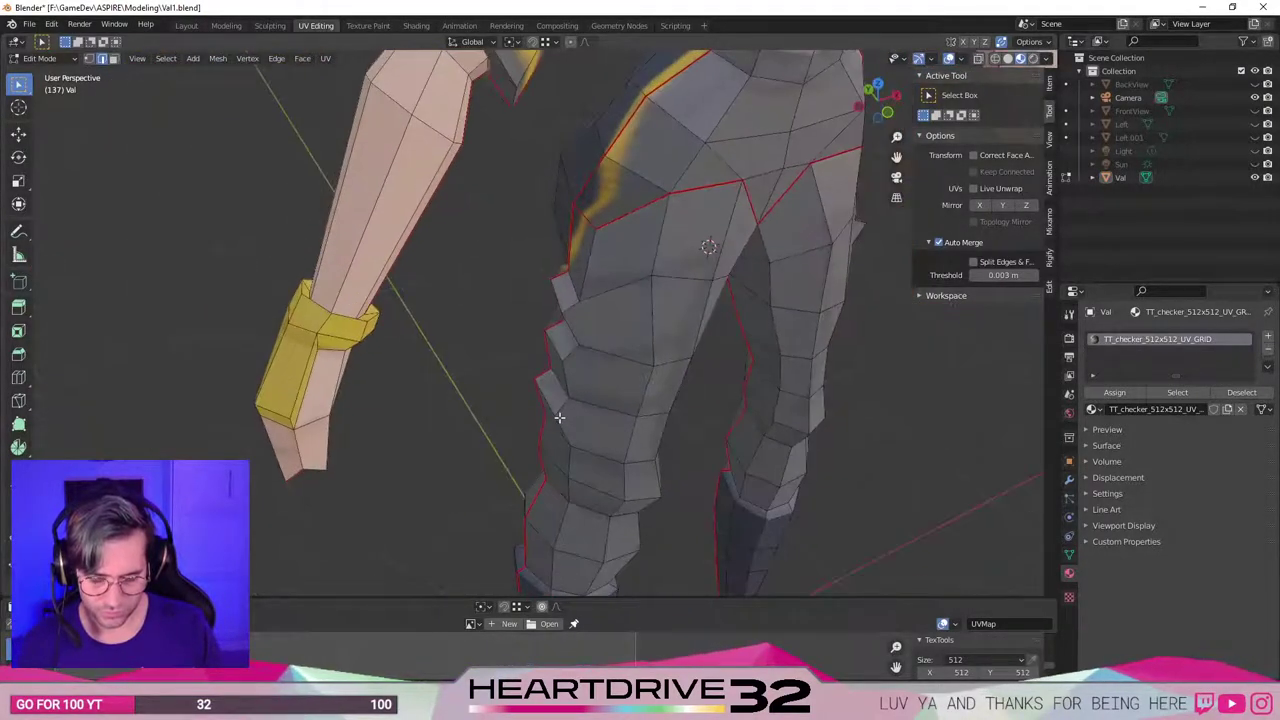
pyautogui.press('1')
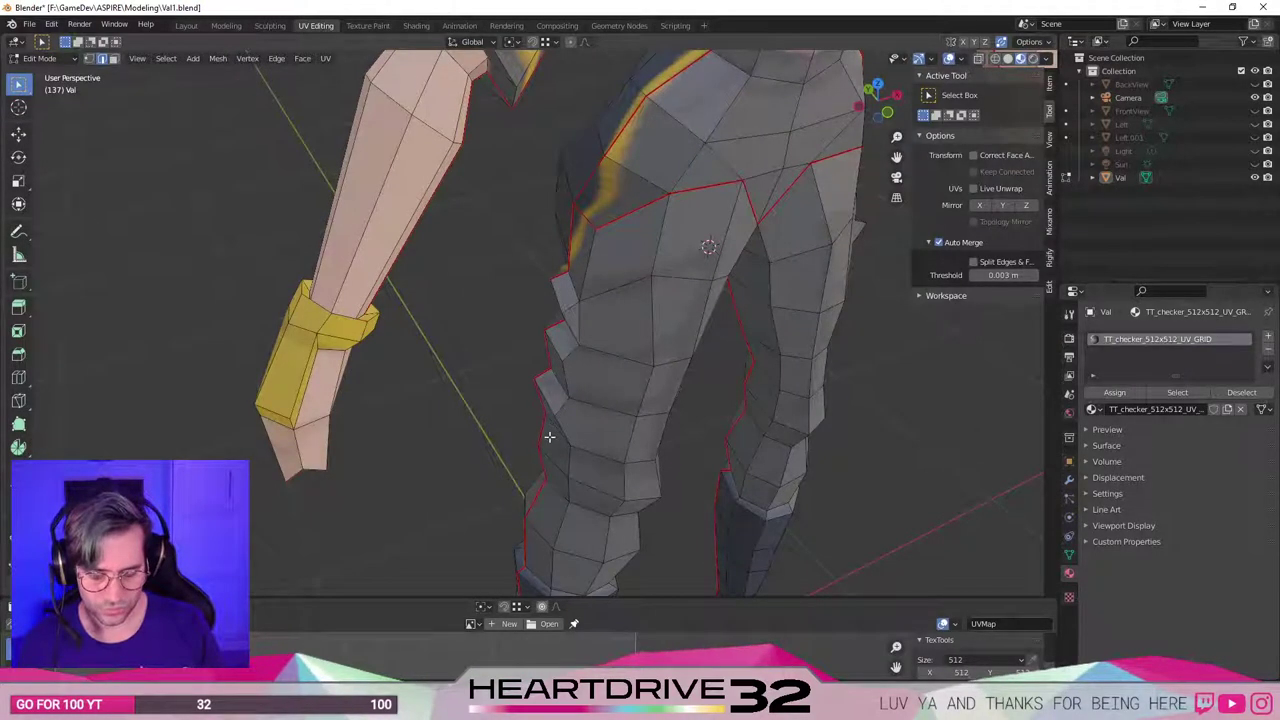
pyautogui.moveTo(537, 449); pyautogui.dragTo(557, 345, button='middle')
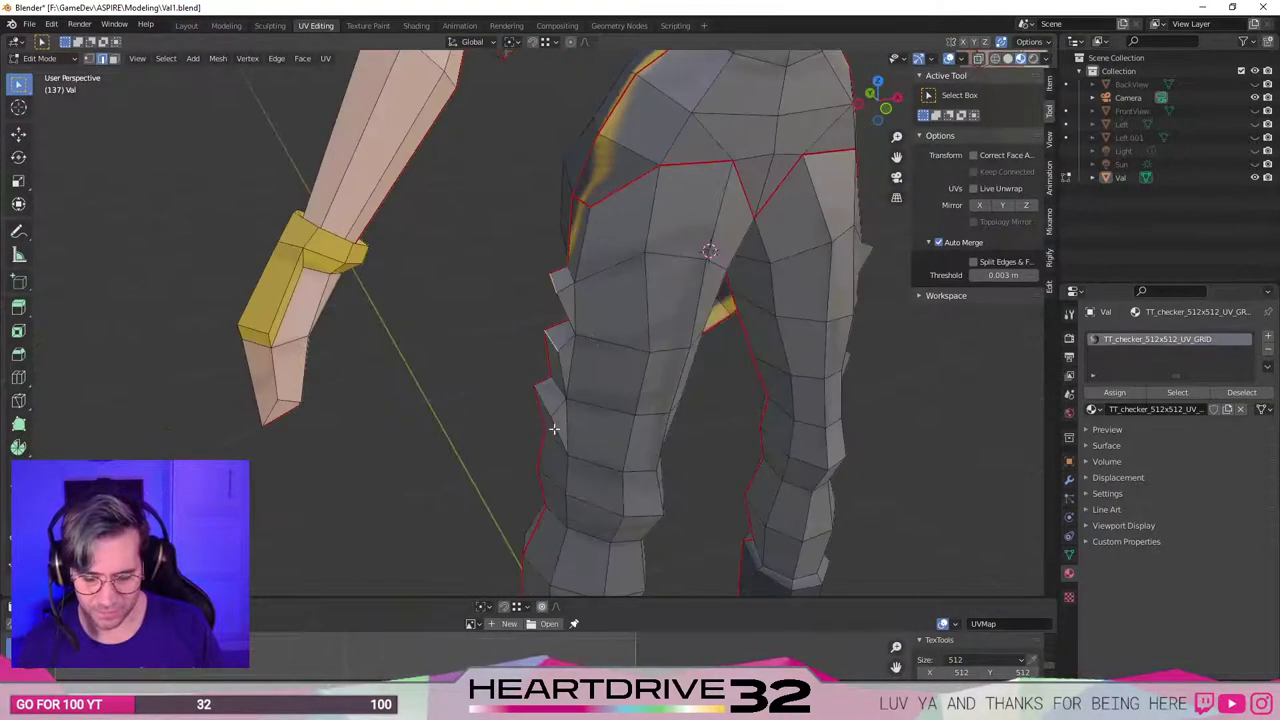
pyautogui.moveTo(595, 440); pyautogui.dragTo(757, 438, button='middle')
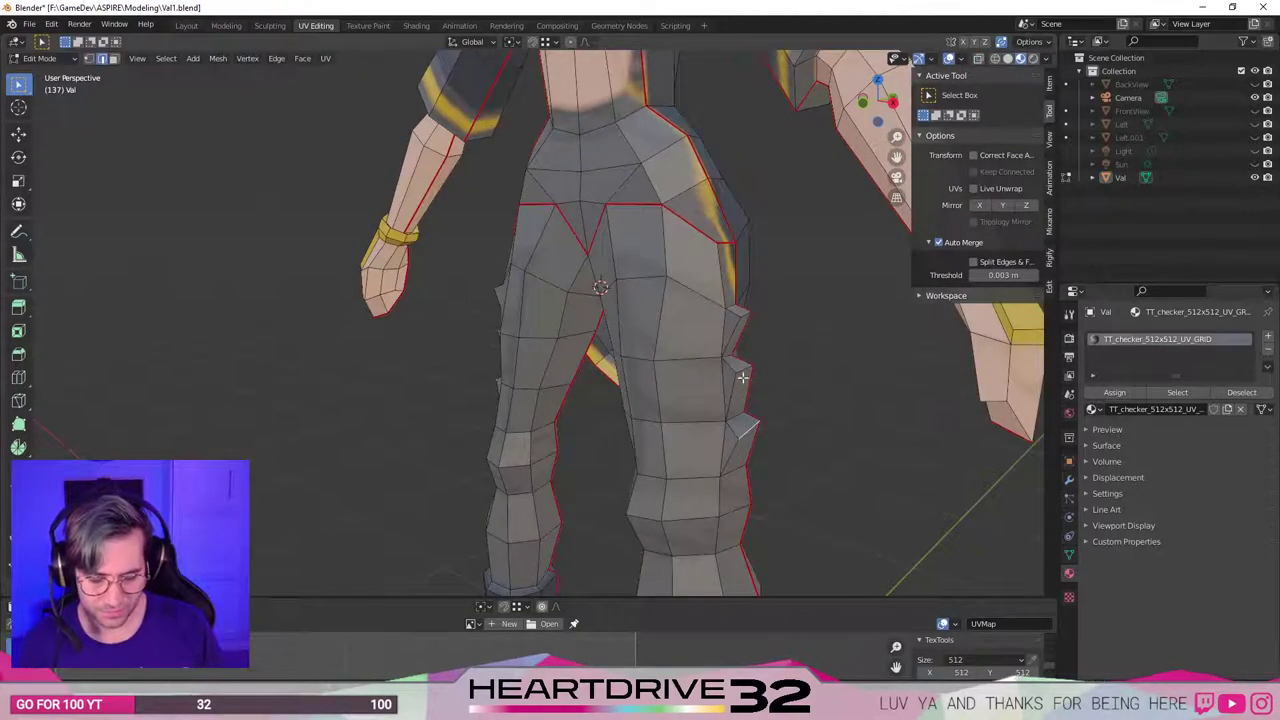
pyautogui.moveTo(743, 314); pyautogui.dragTo(822, 459, button='middle')
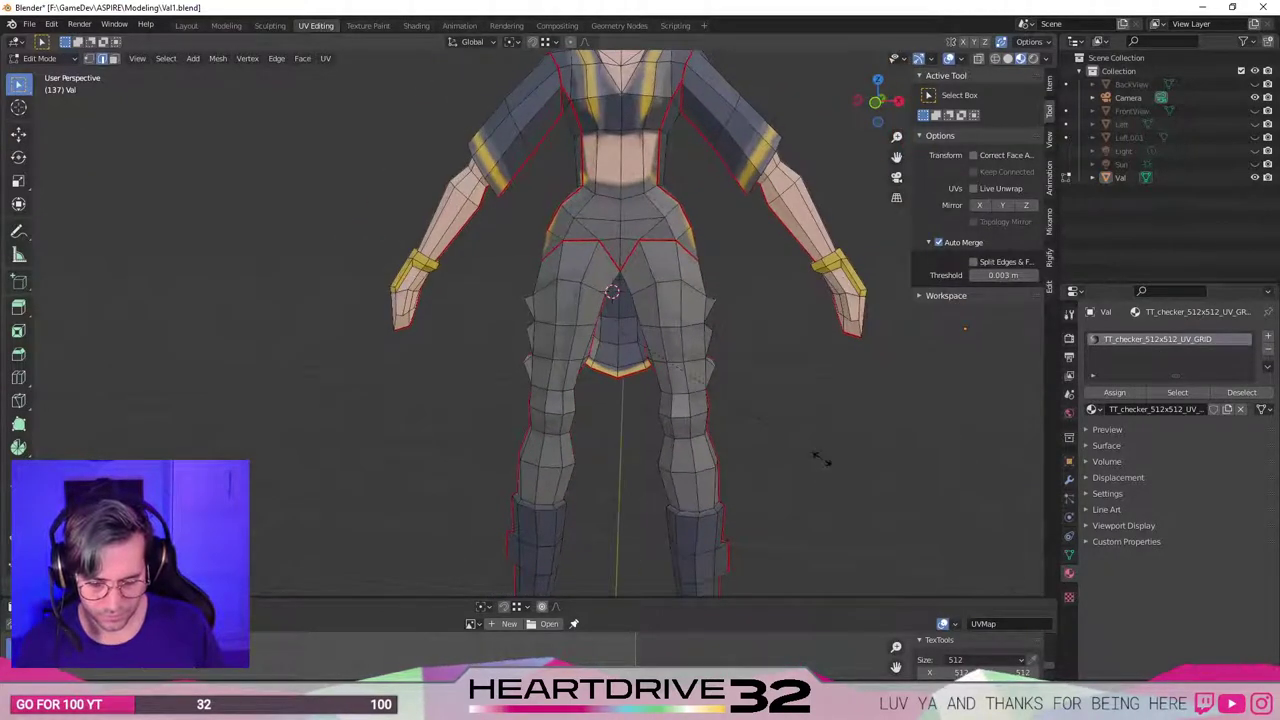
pyautogui.press('s')
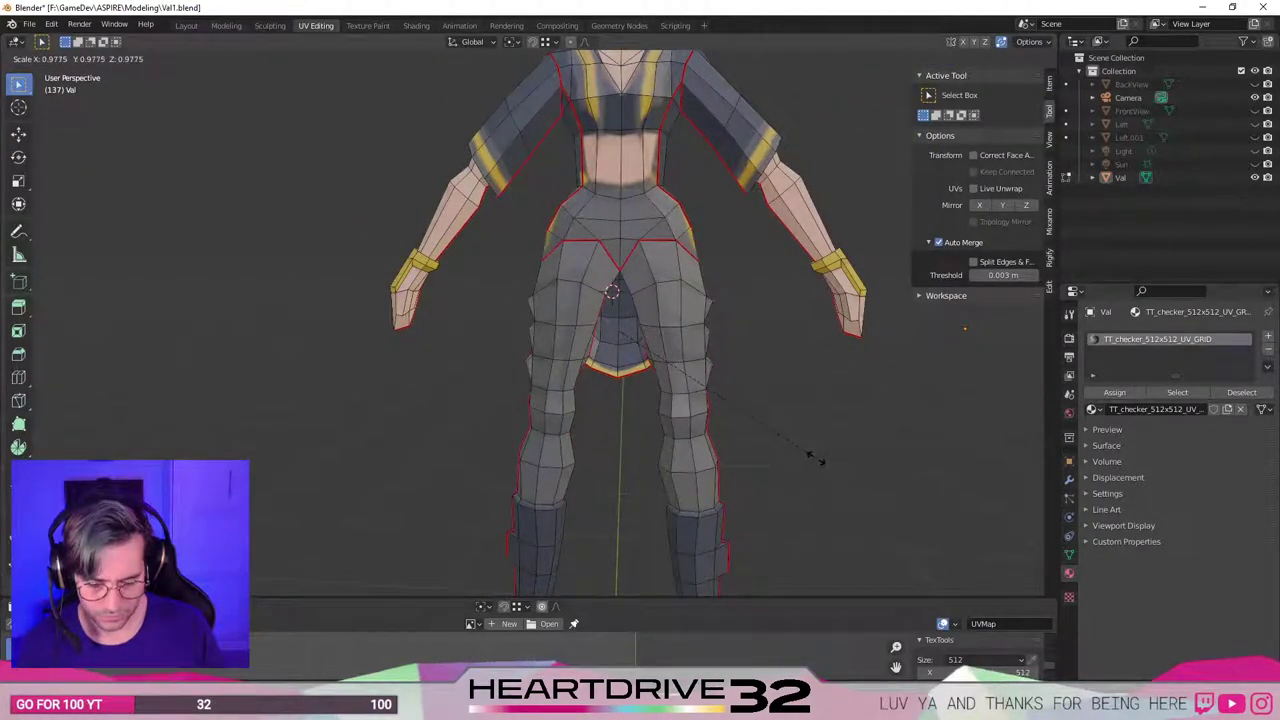
pyautogui.click(802, 458)
# Knife-cut slanted edges from the second and third outer folds to the neighbouring vertices on the front of the thigh.
pyautogui.moveTo(602, 440); pyautogui.dragTo(653, 437, button='middle')
pyautogui.scroll(2, 603, 380)
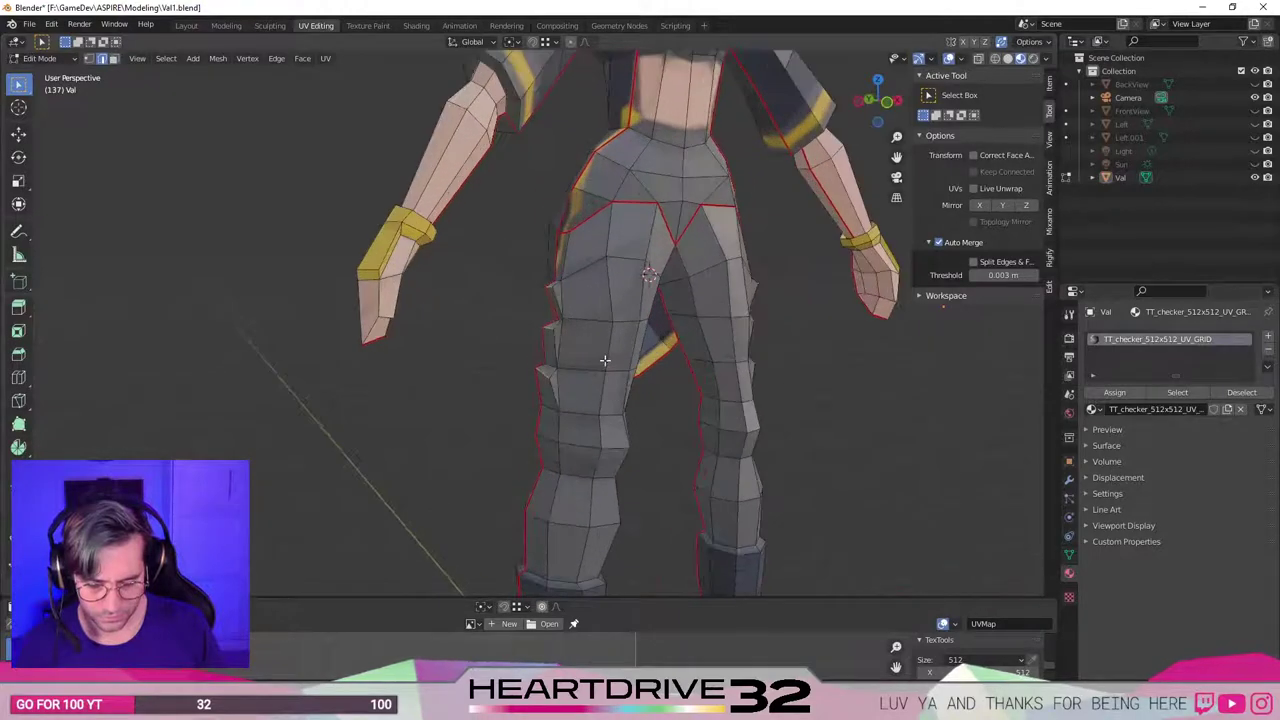
pyautogui.moveTo(598, 355); pyautogui.dragTo(557, 334, button='middle')
pyautogui.scroll(3, 555, 335)
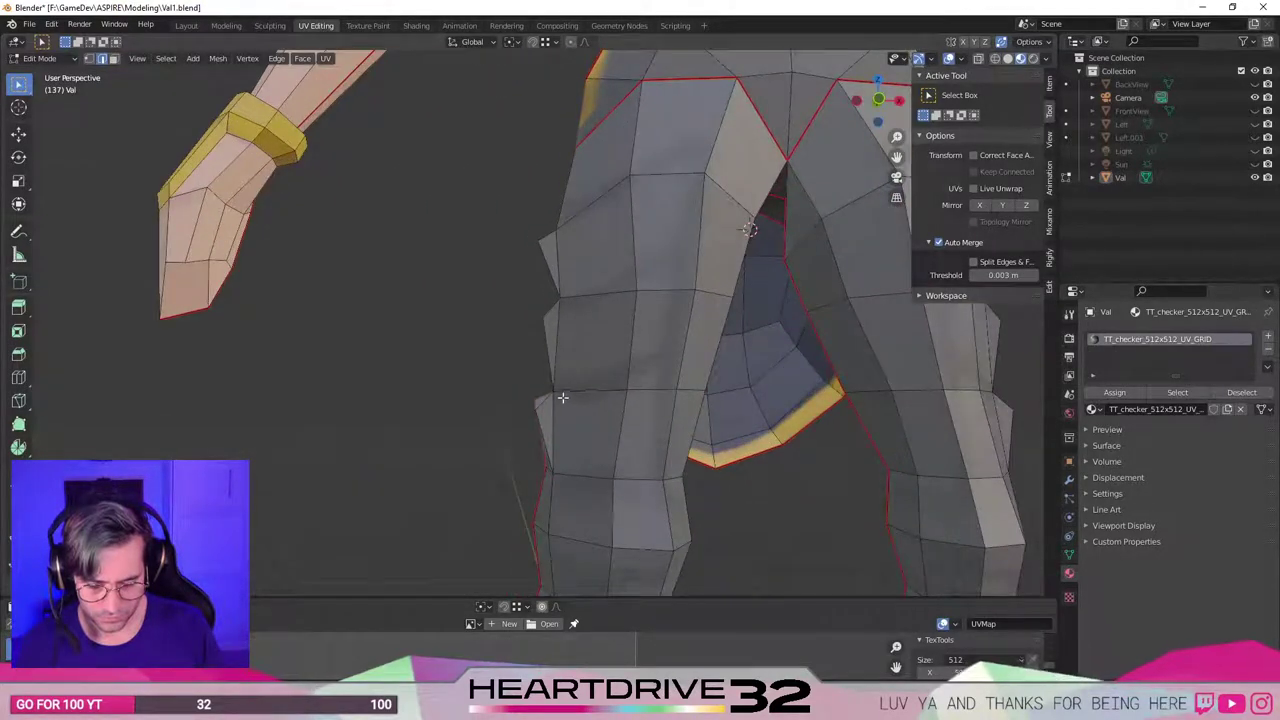
pyautogui.keyDown('shift'); pyautogui.click(548, 330); pyautogui.keyUp('shift')
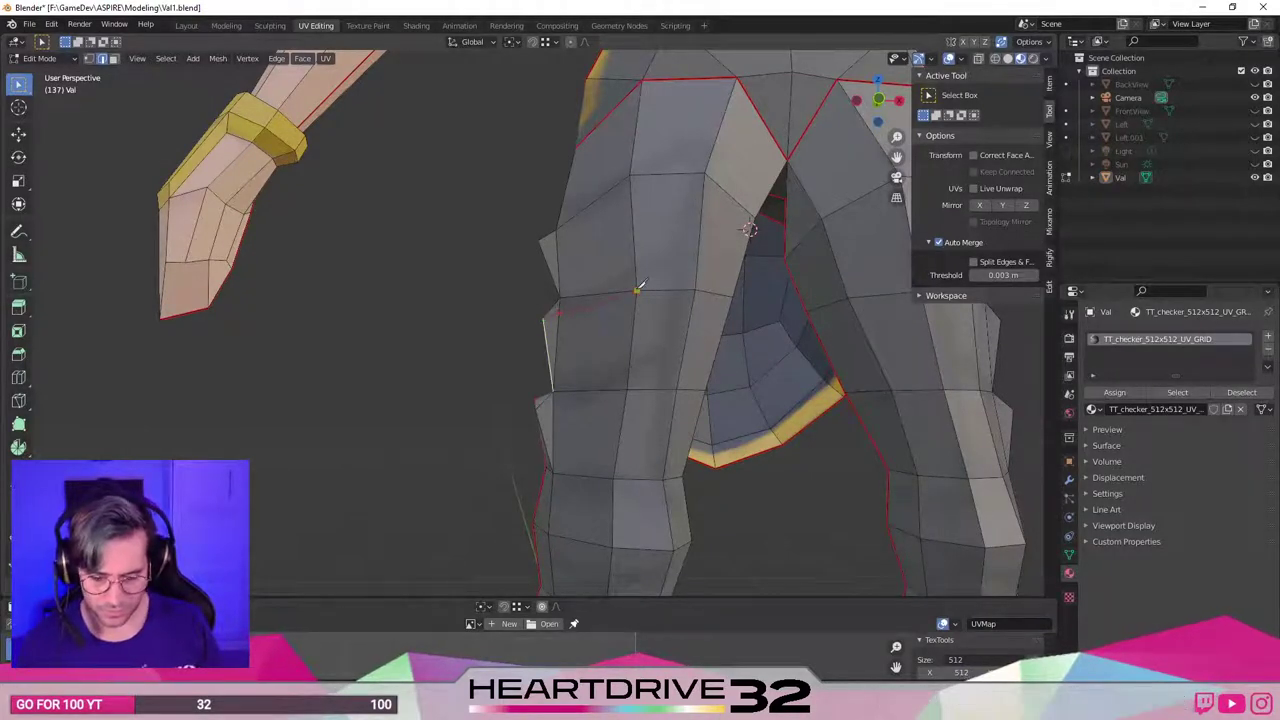
pyautogui.moveTo(526, 371); pyautogui.dragTo(514, 355, button='middle')
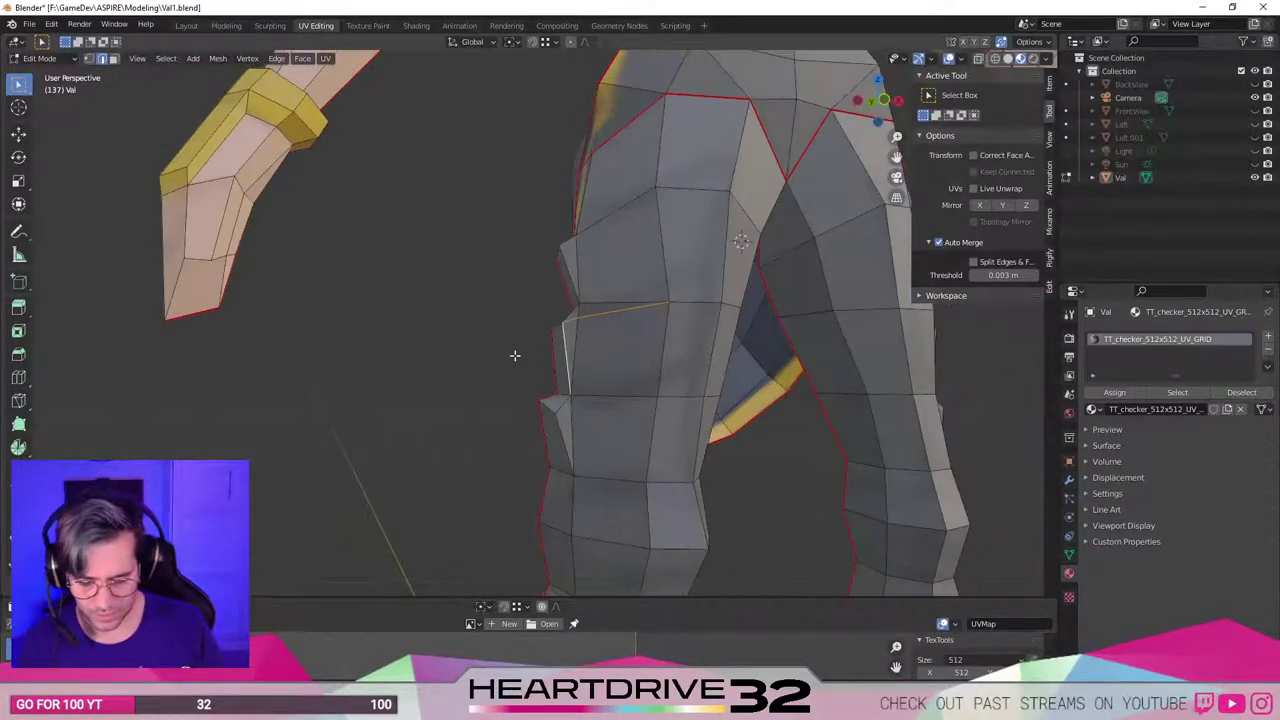
pyautogui.press('k')
pyautogui.click(555, 410)
pyautogui.click(650, 396)
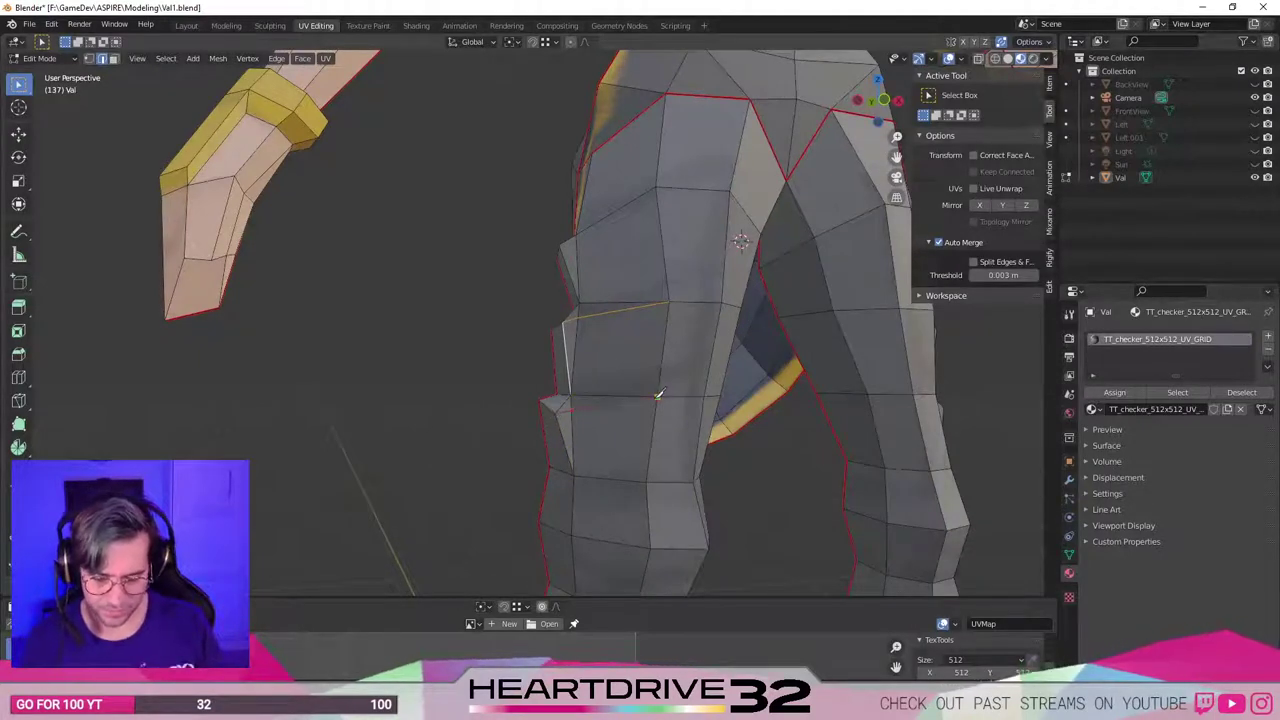
pyautogui.moveTo(614, 477); pyautogui.dragTo(596, 440, button='middle')
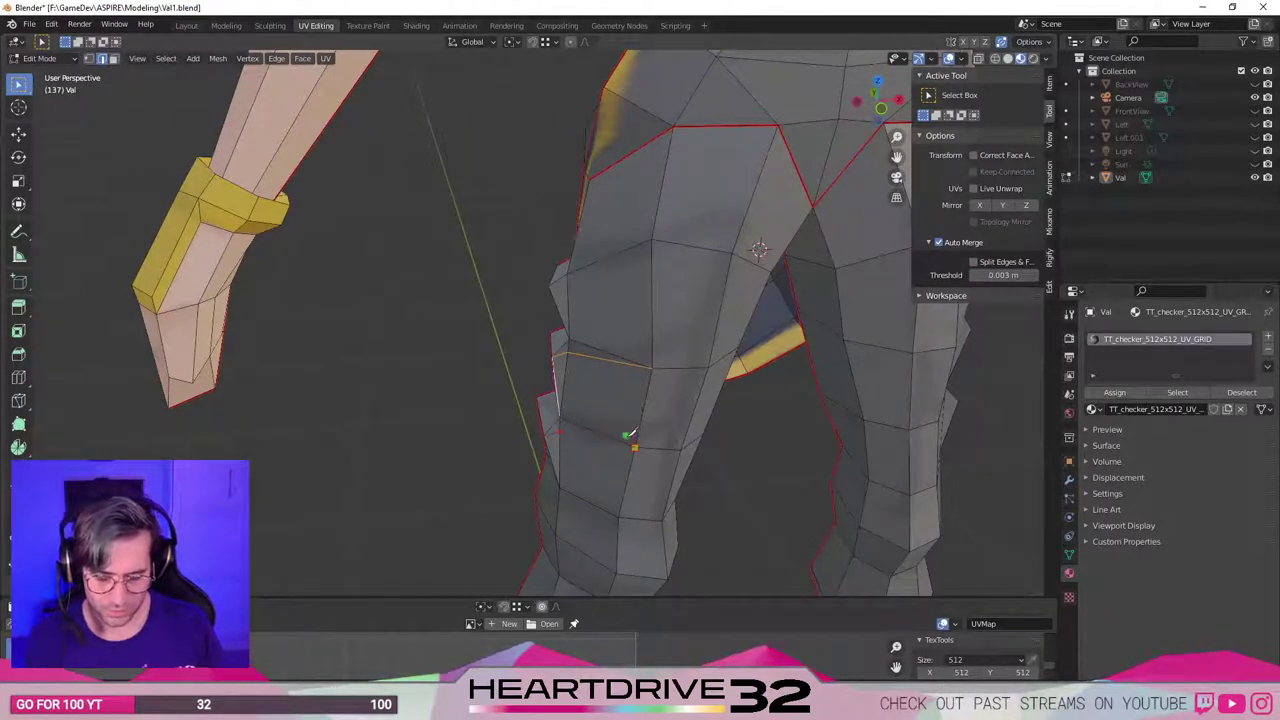
pyautogui.moveTo(608, 413); pyautogui.dragTo(582, 415, button='middle')
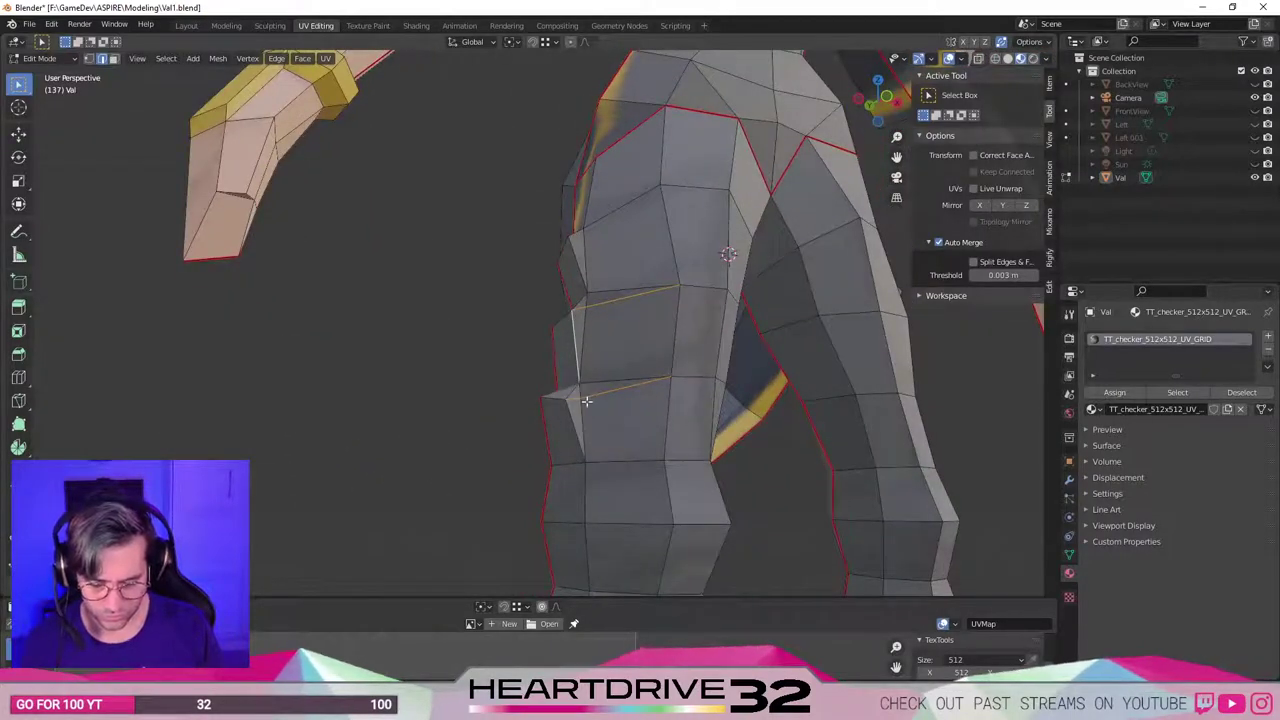
pyautogui.press('Return')
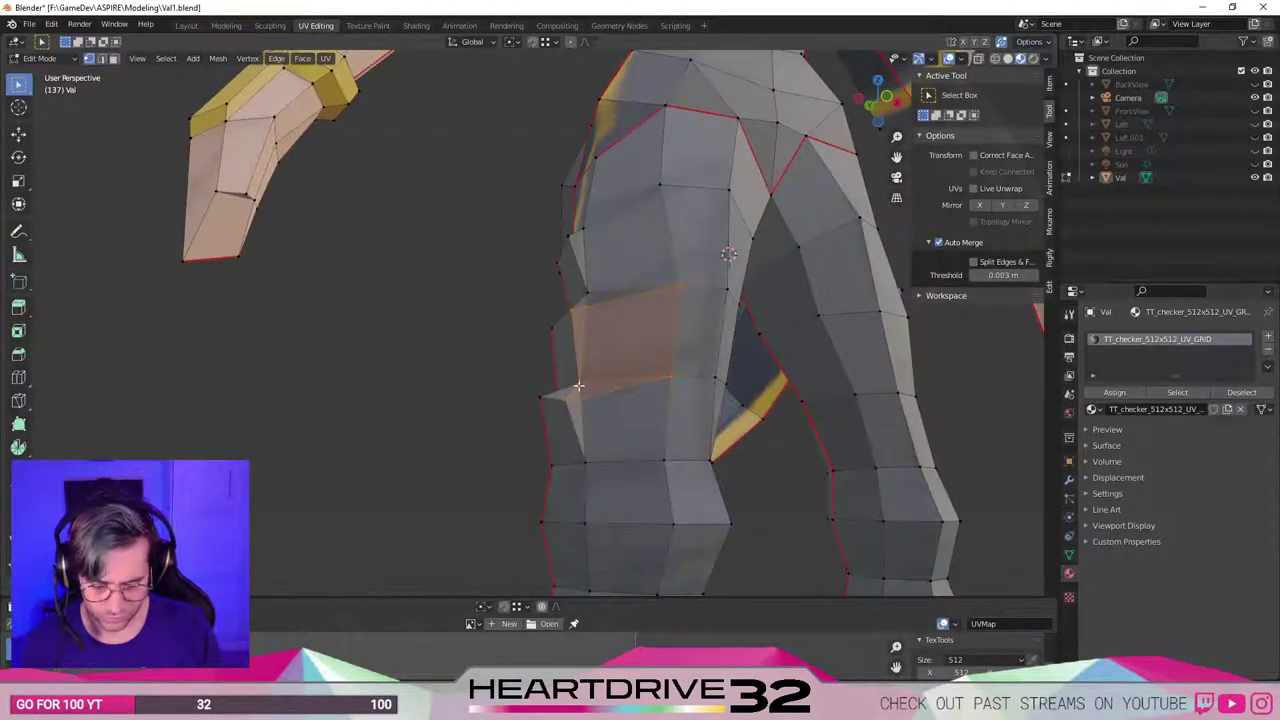
# Dissolve the leftover vertical edges around the new cut on the third outer fold.
pyautogui.click(579, 386)
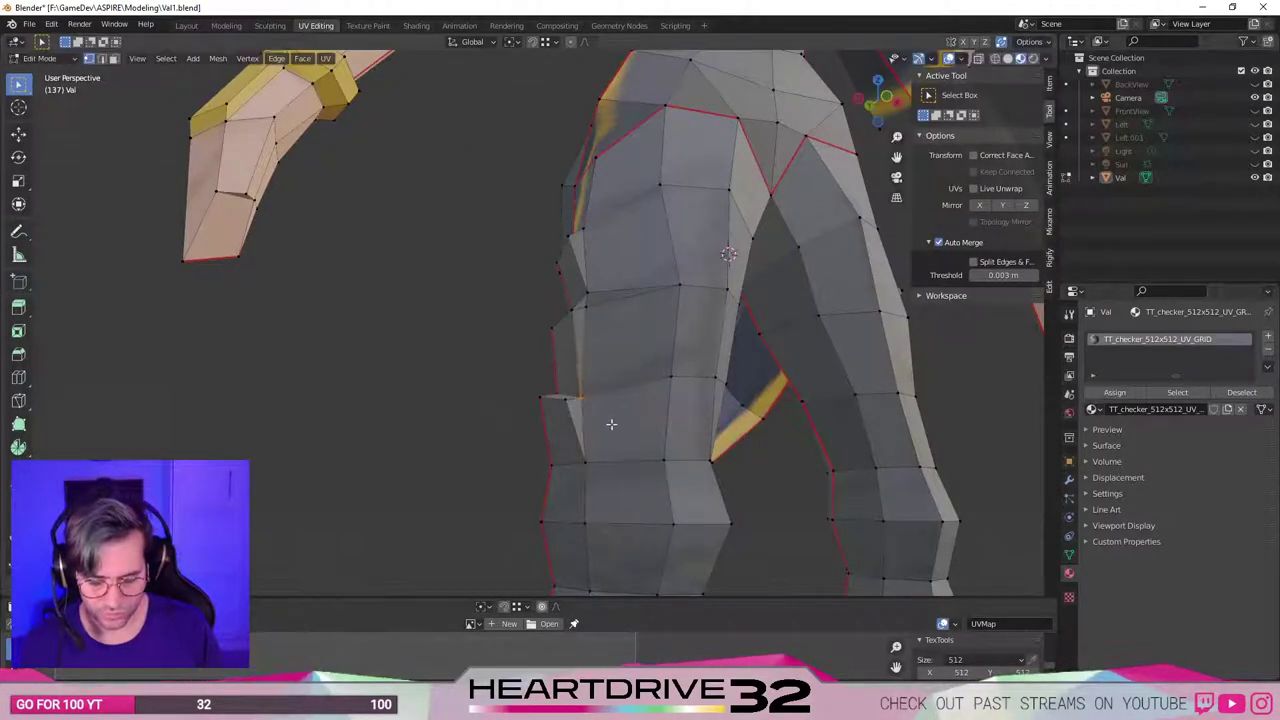
pyautogui.moveTo(608, 423); pyautogui.dragTo(572, 433, button='middle')
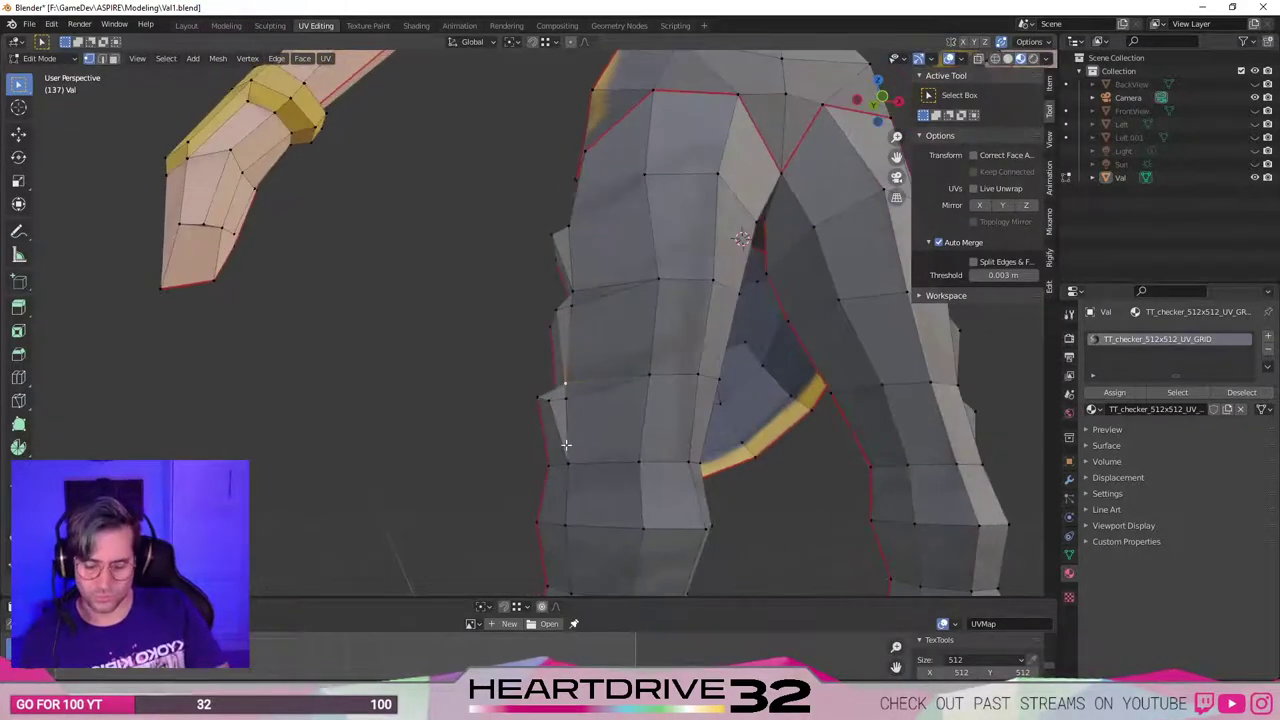
pyautogui.press('x')
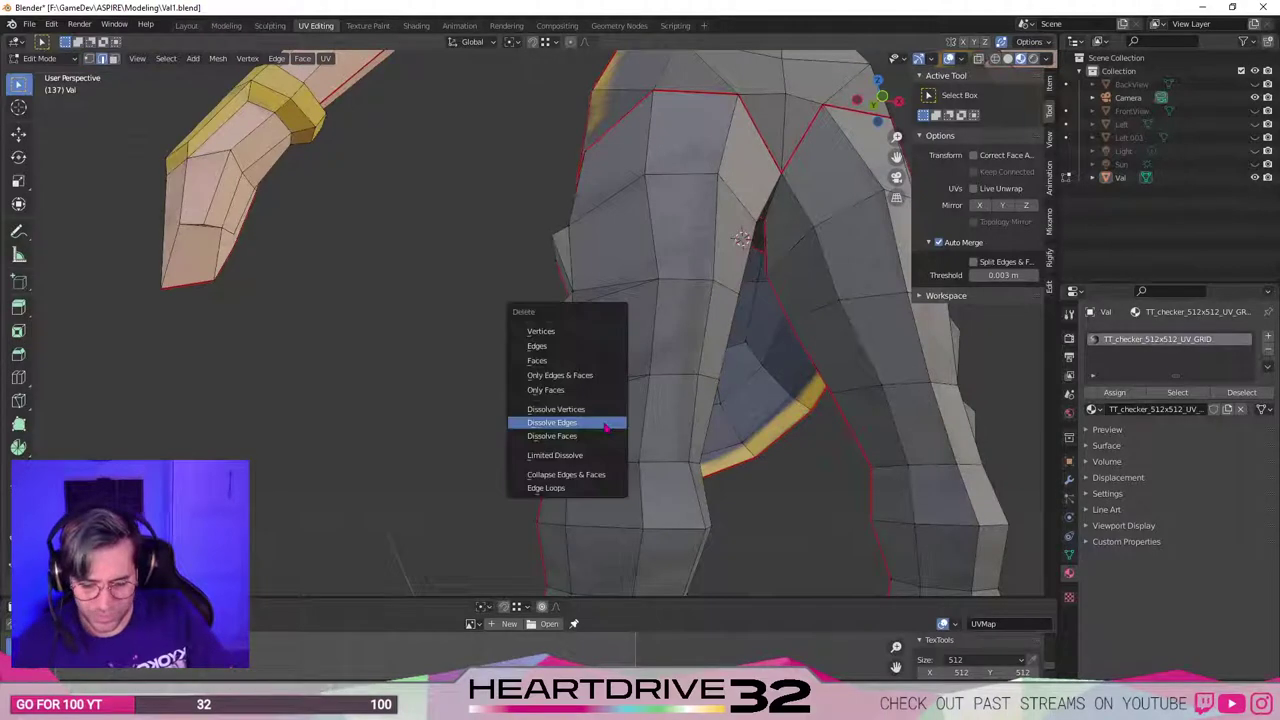
pyautogui.click(605, 423)
pyautogui.moveTo(606, 420); pyautogui.dragTo(591, 340, button='middle')
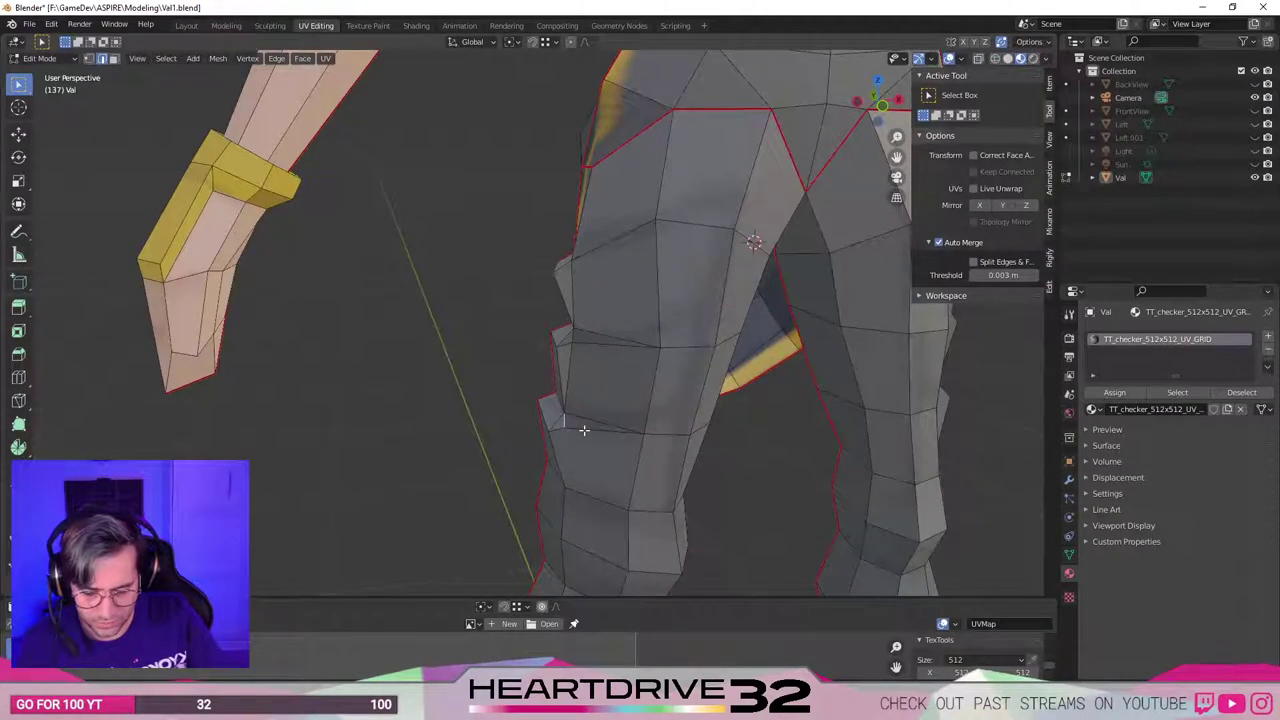
pyautogui.press('x')
pyautogui.click(584, 428)
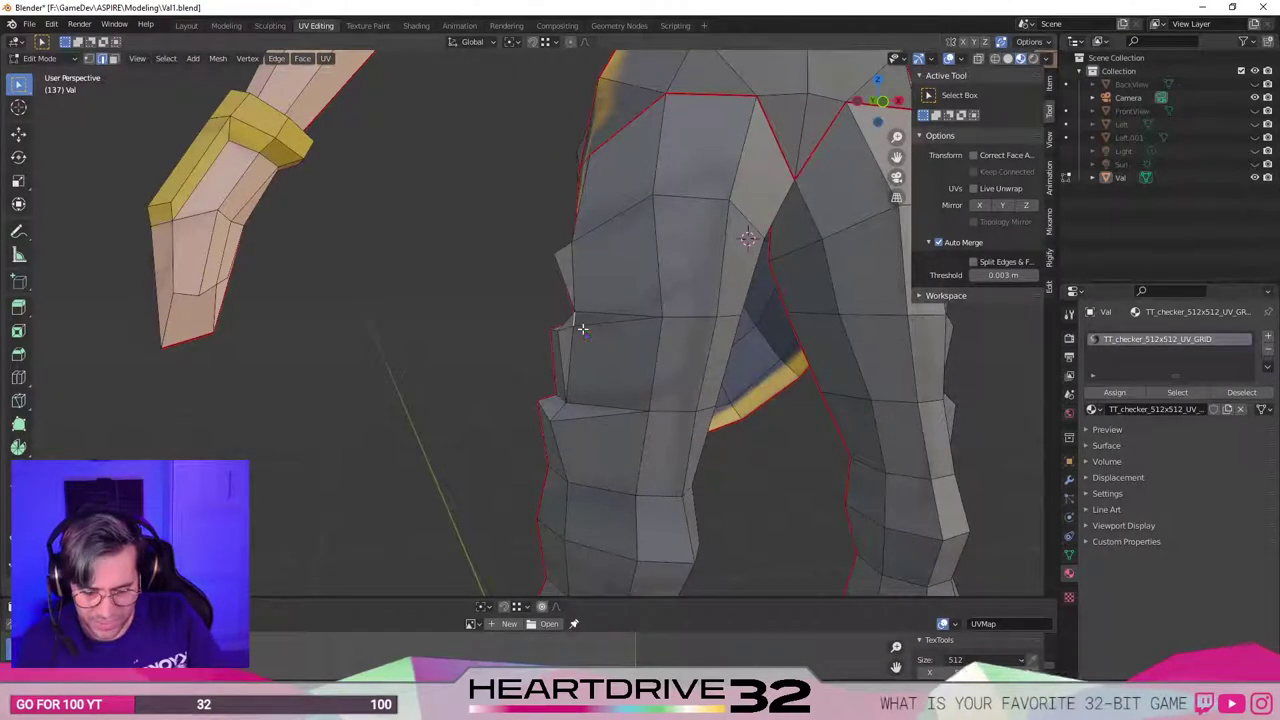
# Dissolve the short leftover edge beside the new cut on the second outer fold.
pyautogui.press('x')
pyautogui.click(586, 335)
pyautogui.press('x')
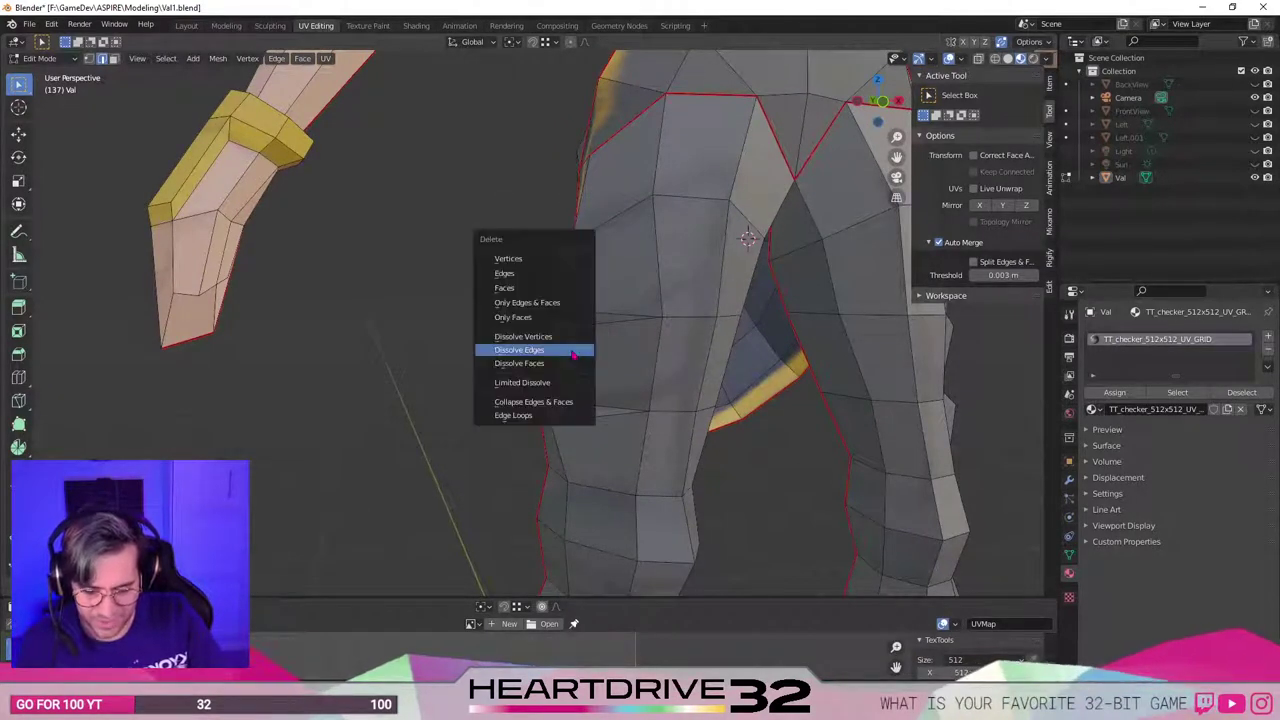
pyautogui.click(578, 347)
pyautogui.moveTo(581, 356)
pyautogui.mouseDown(button='middle')
pyautogui.moveTo(608, 380)
pyautogui.moveTo(643, 380)
pyautogui.moveTo(634, 371)
pyautogui.moveTo(605, 389)
pyautogui.moveTo(584, 376)
pyautogui.mouseUp(button='middle')
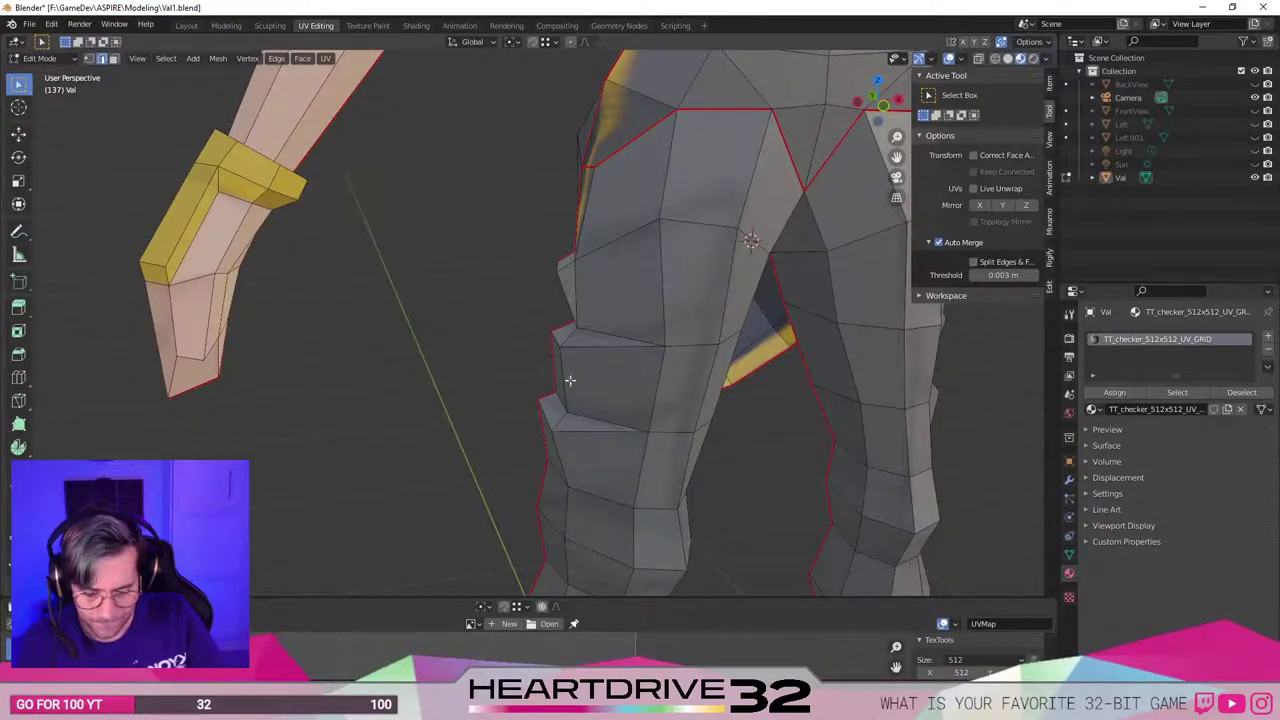
# Try dissolving the top fold's full vertical edge without a slanted cut, and undo it.
pyautogui.moveTo(573, 405); pyautogui.dragTo(608, 337, button='middle')
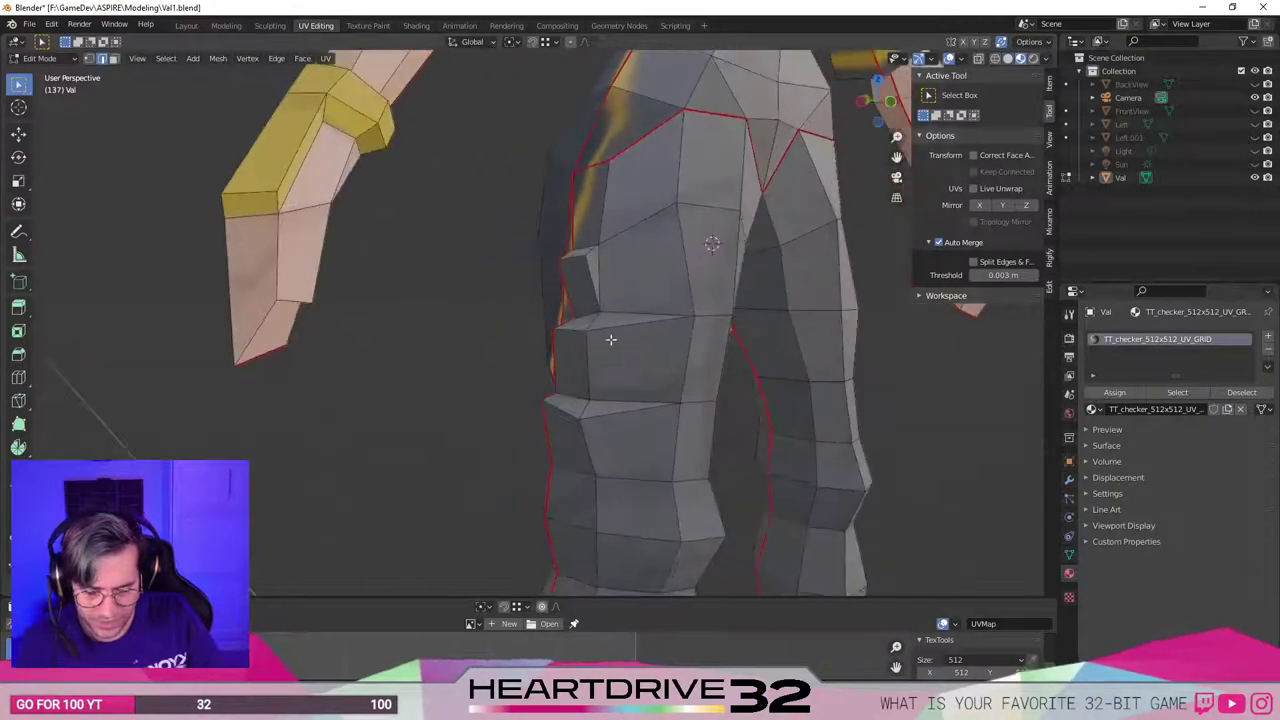
pyautogui.moveTo(657, 287); pyautogui.dragTo(570, 363, button='middle')
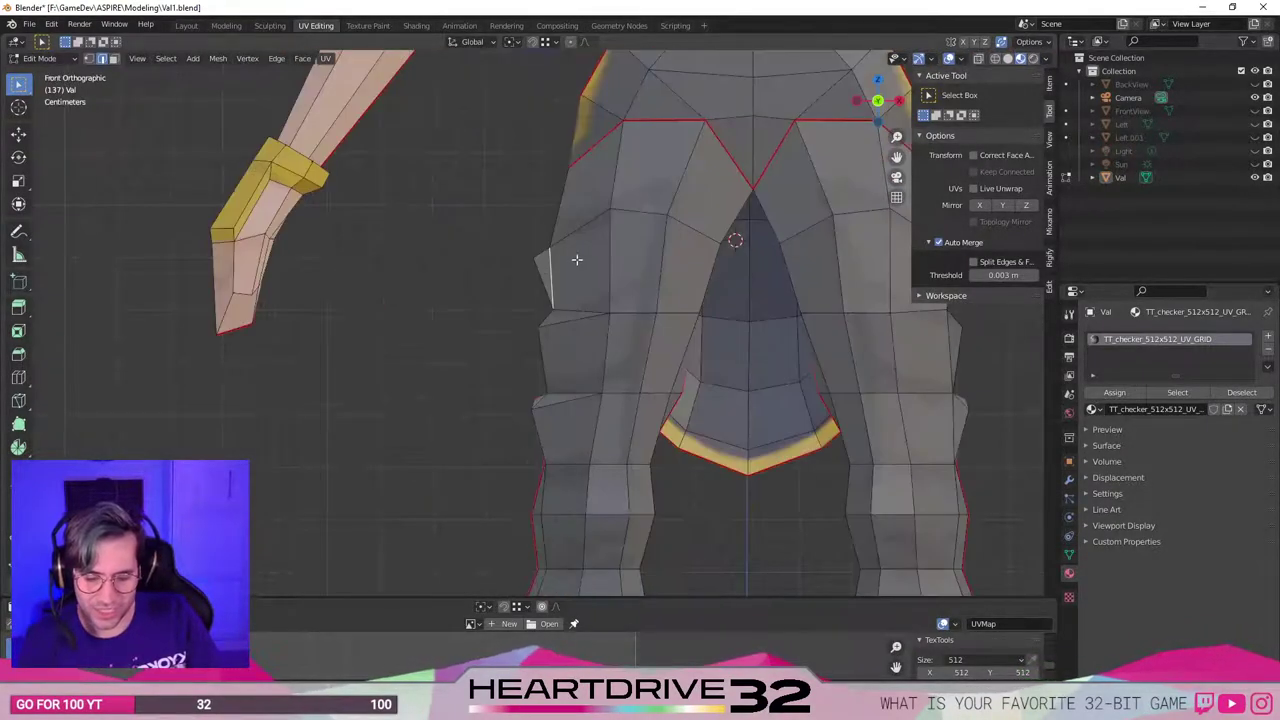
pyautogui.moveTo(576, 259); pyautogui.dragTo(609, 300, button='middle')
pyautogui.press('x')
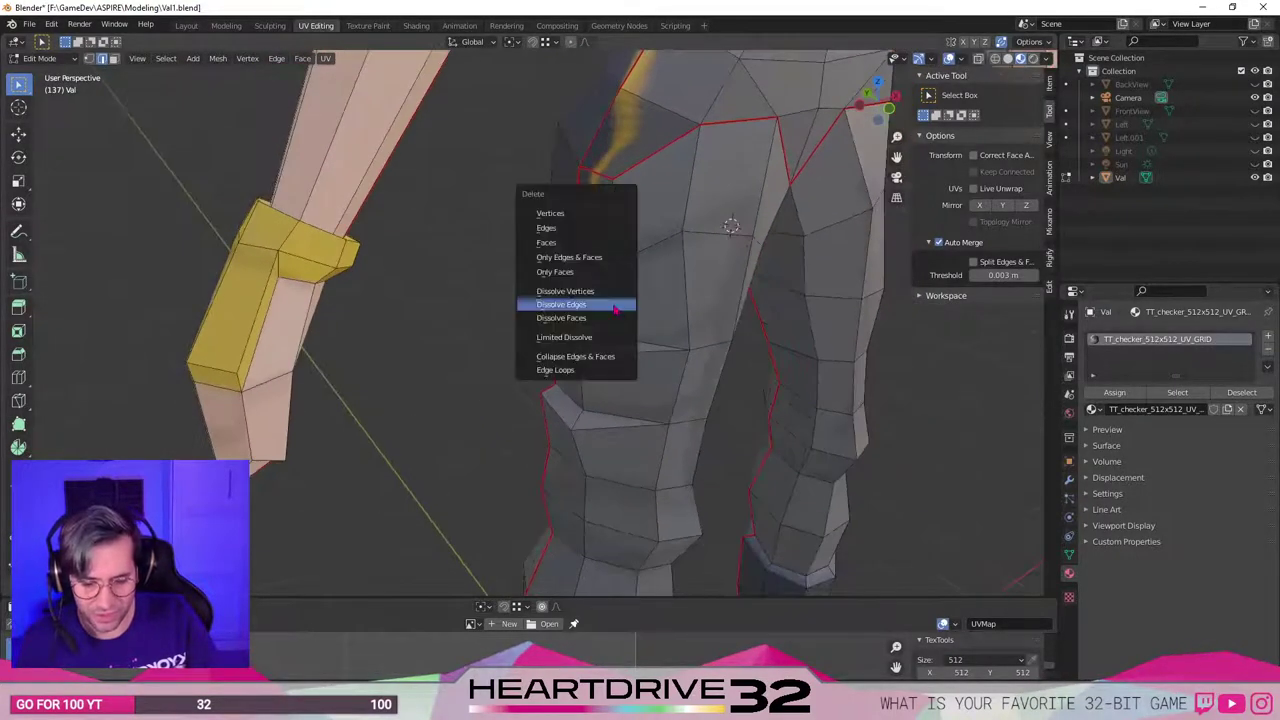
pyautogui.click(616, 308)
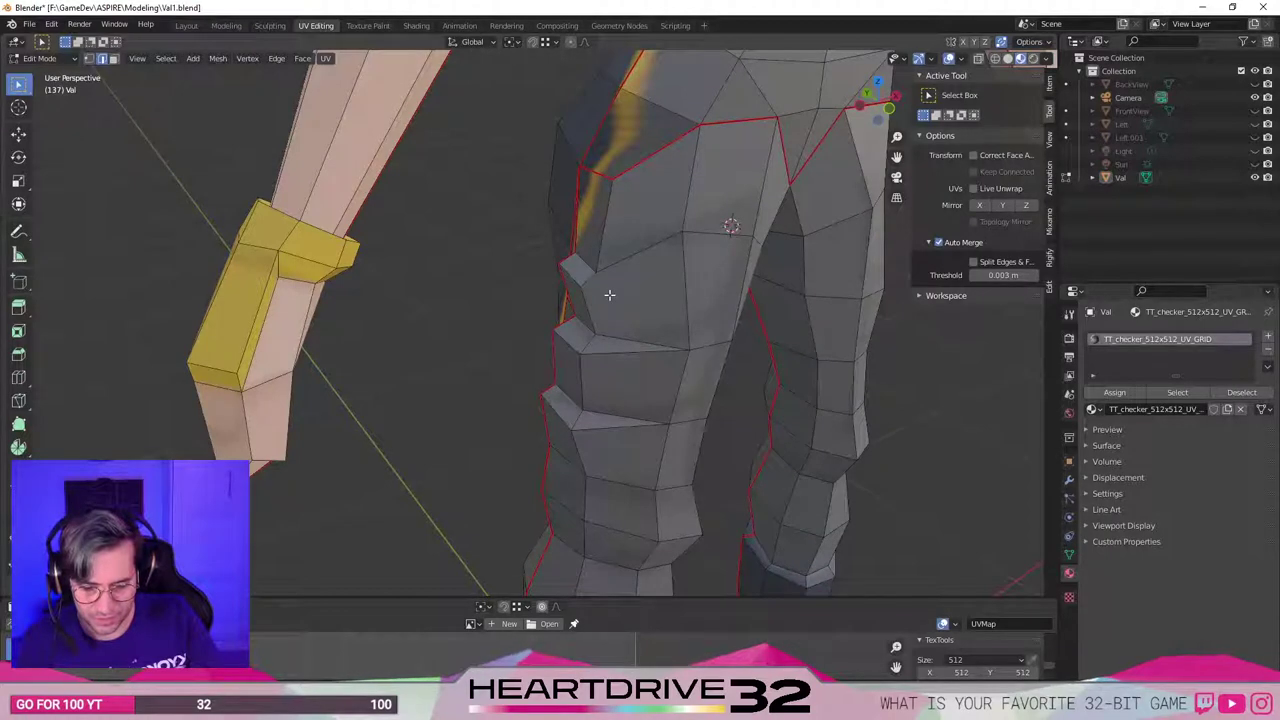
pyautogui.hotkey('ctrl', 'z')
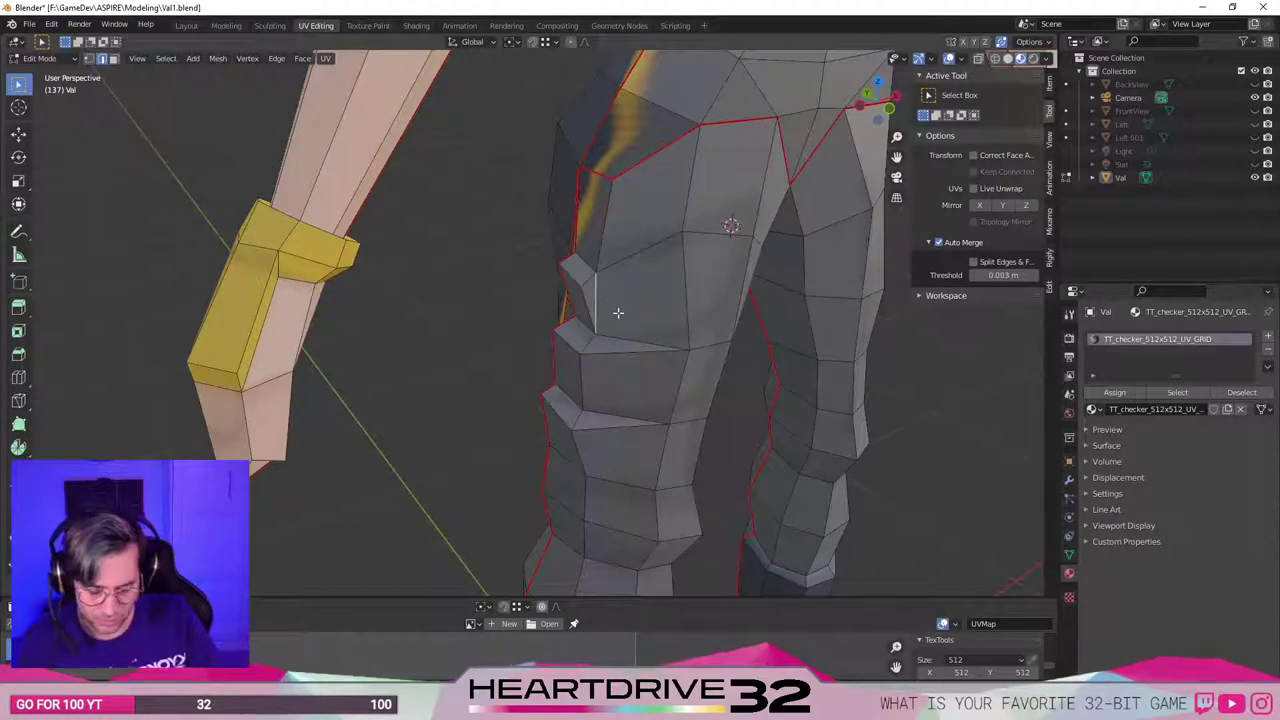
# Knife-cut a slanted edge from the top fold to the front thigh vertex and dissolve the leftover vertical edges beside it.
pyautogui.click(683, 231)
pyautogui.press('Return')
pyautogui.click(603, 308)
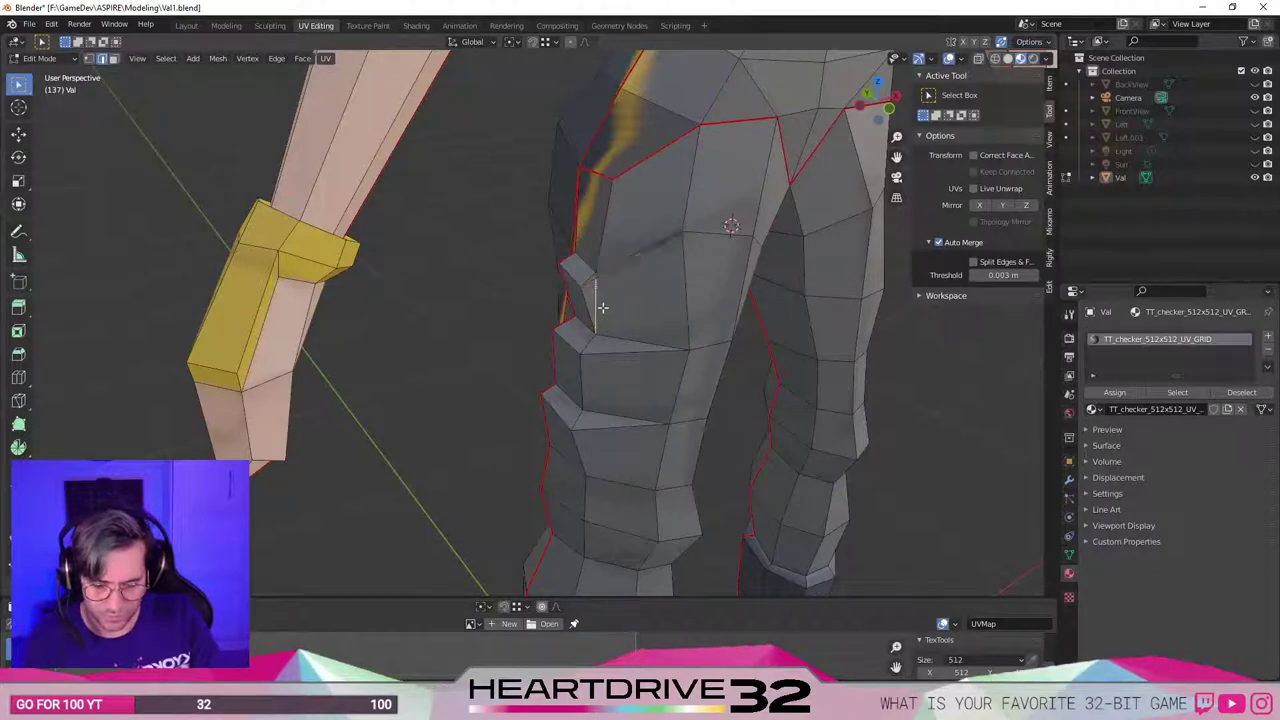
pyautogui.press('x')
pyautogui.click(601, 279)
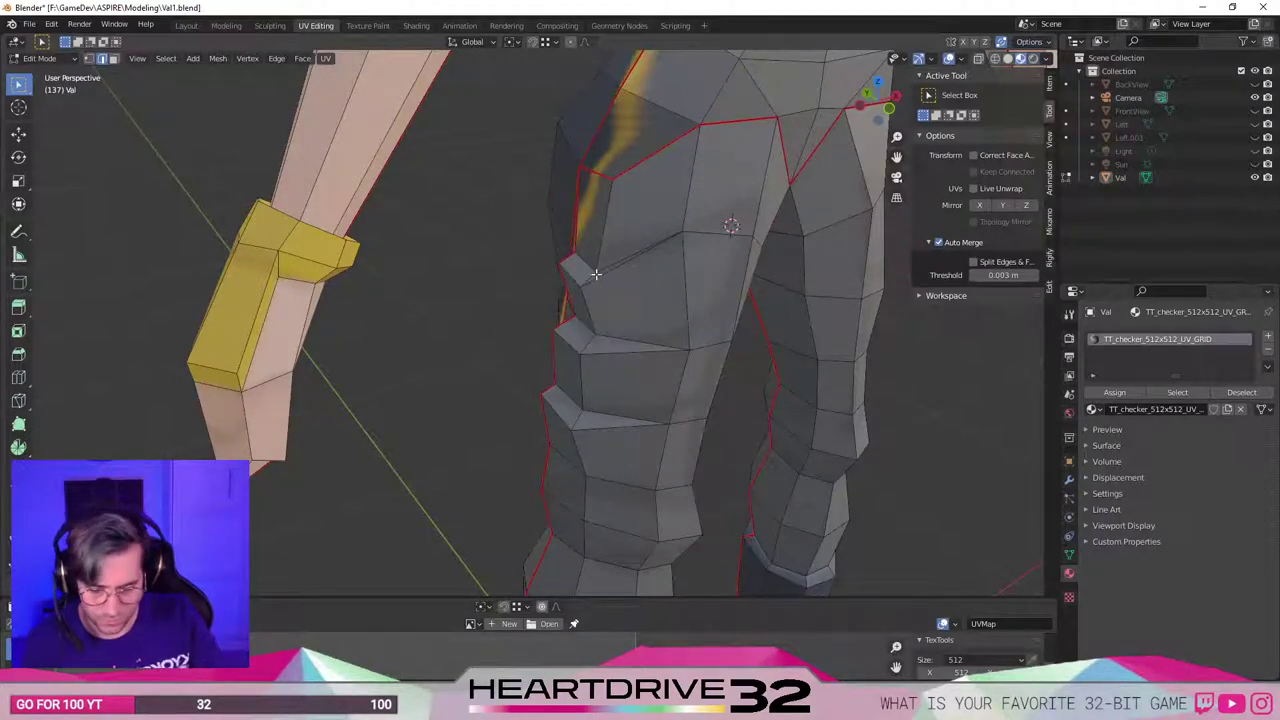
pyautogui.press('x')
pyautogui.press('Escape')
pyautogui.scroll(2, 640, 286)
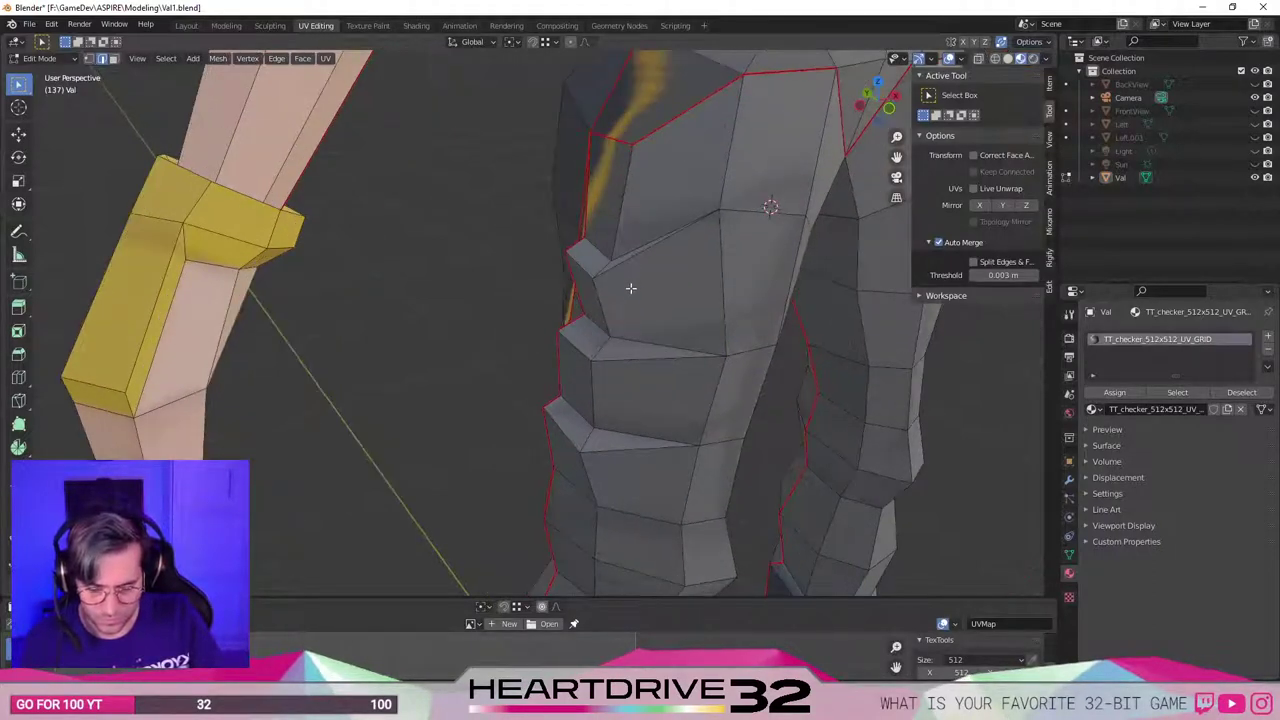
# Reposition the third fold's rear seam vertex at the back of the right leg.
pyautogui.moveTo(671, 354); pyautogui.dragTo(497, 340, button='middle')
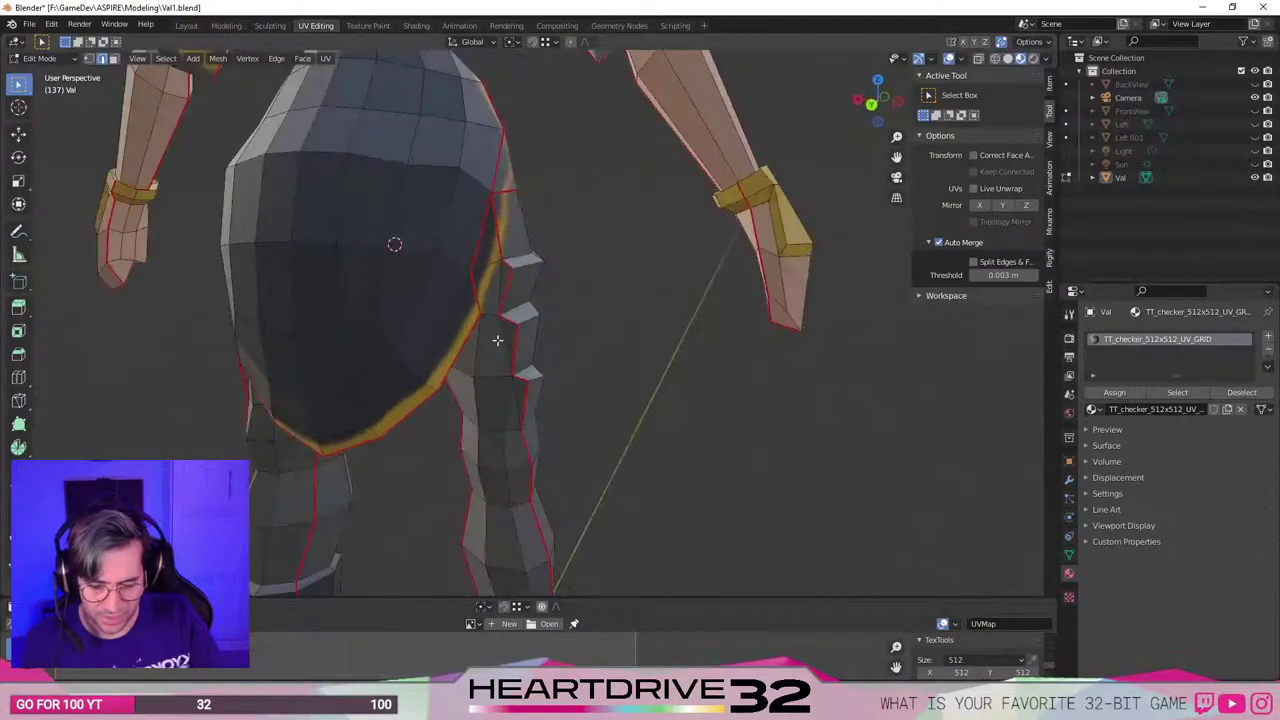
pyautogui.press('1')
pyautogui.moveTo(525, 403); pyautogui.dragTo(519, 384, button='middle')
pyautogui.press('g')
pyautogui.click(518, 384)
pyautogui.moveTo(493, 438); pyautogui.dragTo(502, 431, button='middle')
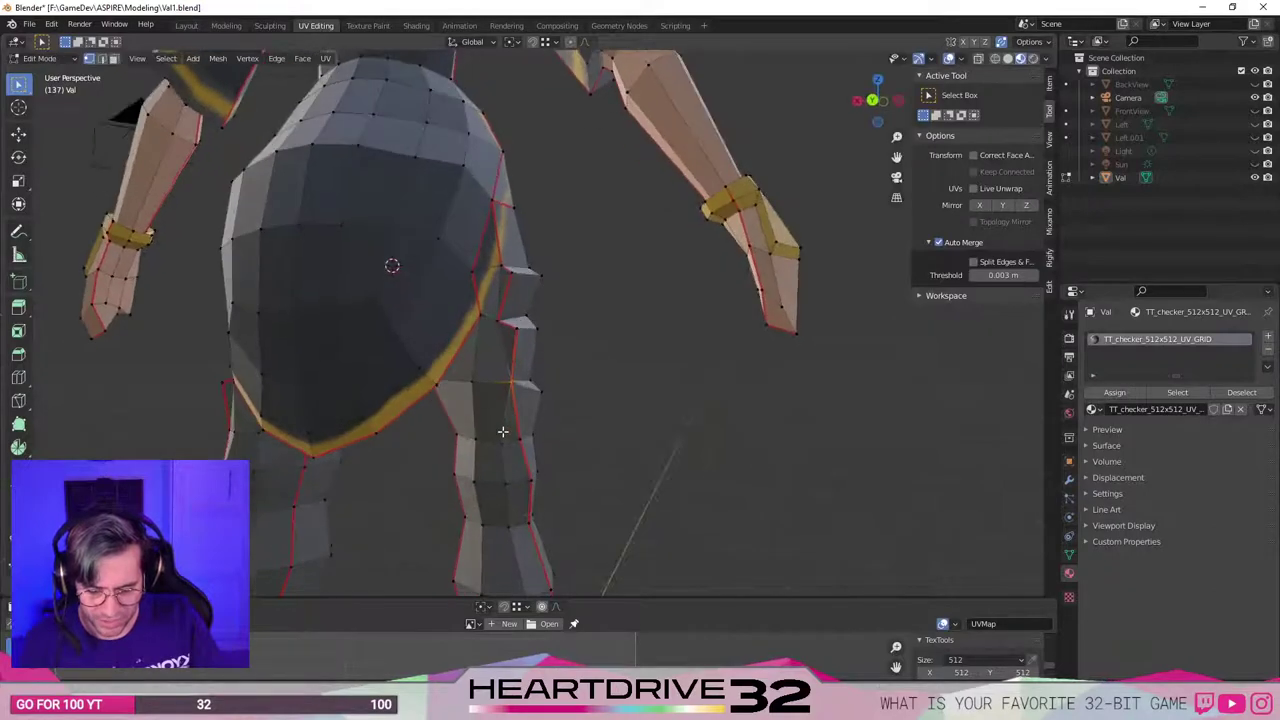
# Move the rear seam vertices of the second and top outer folds inward at the back of the right leg.
pyautogui.press('g')
pyautogui.click(501, 321)
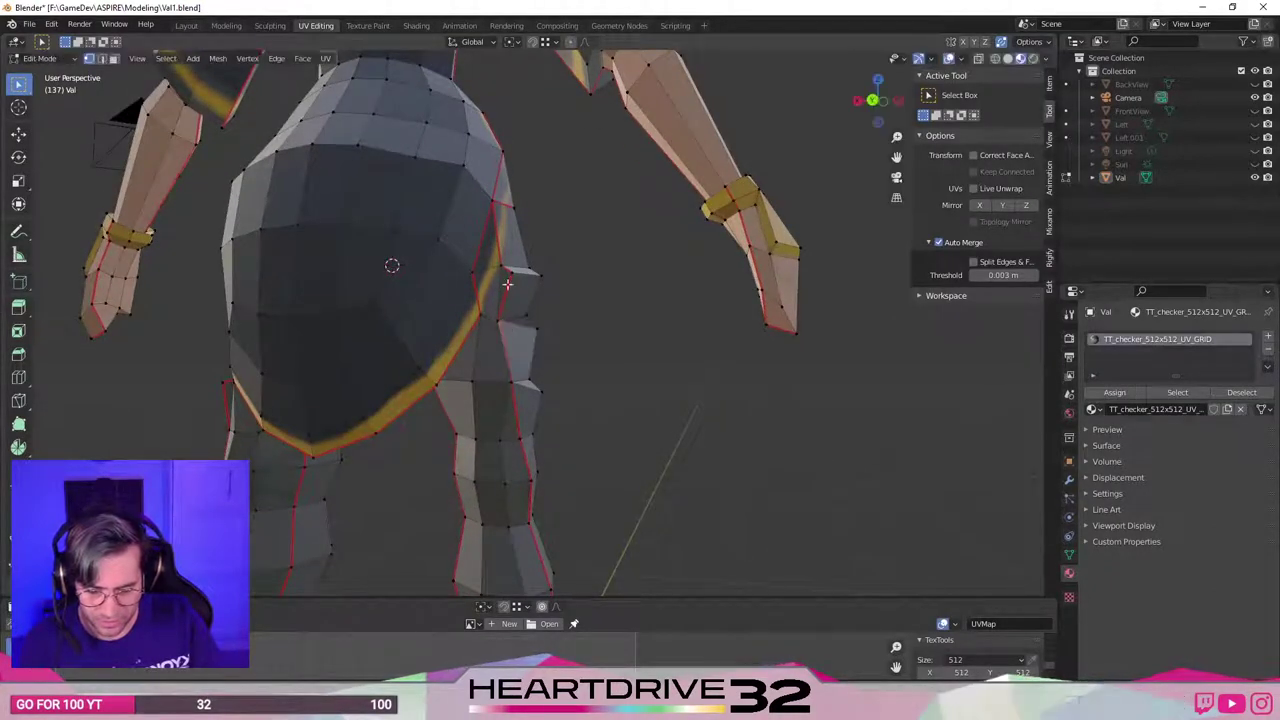
pyautogui.hotkey('ctrl', 'z')
pyautogui.press('Tab')
pyautogui.press('Tab')
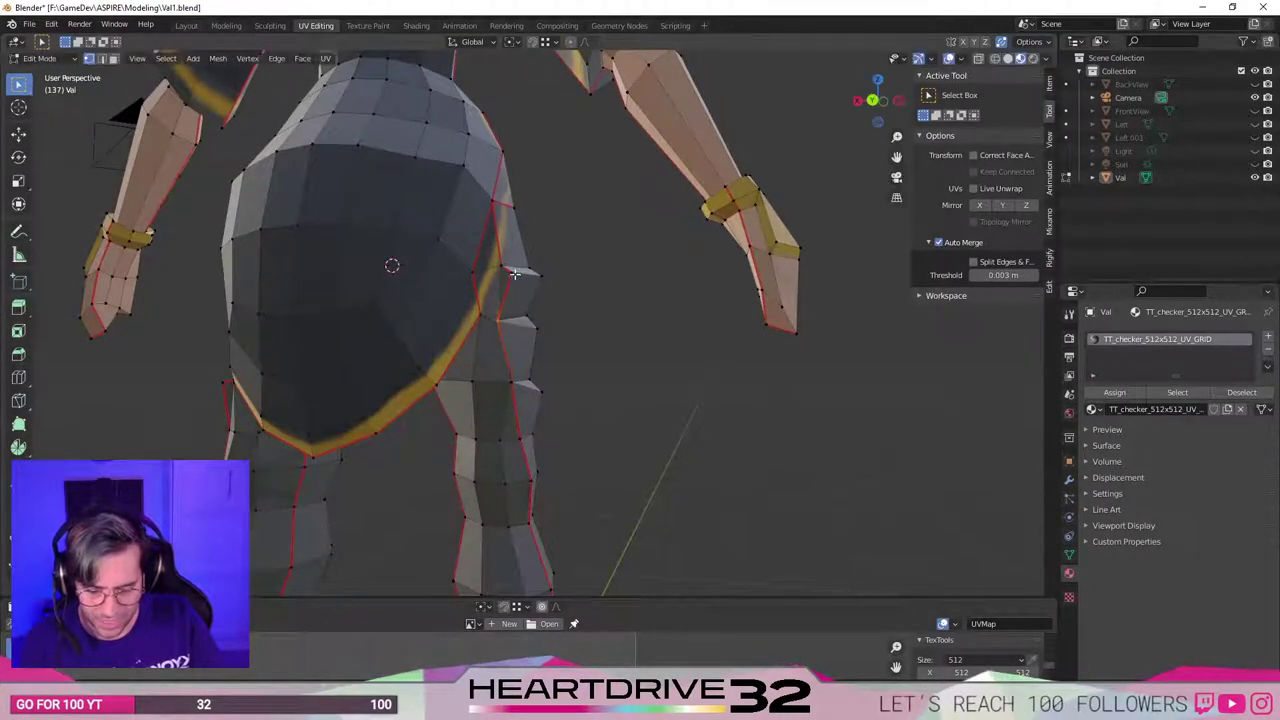
pyautogui.press('Tab')
pyautogui.press('Tab')
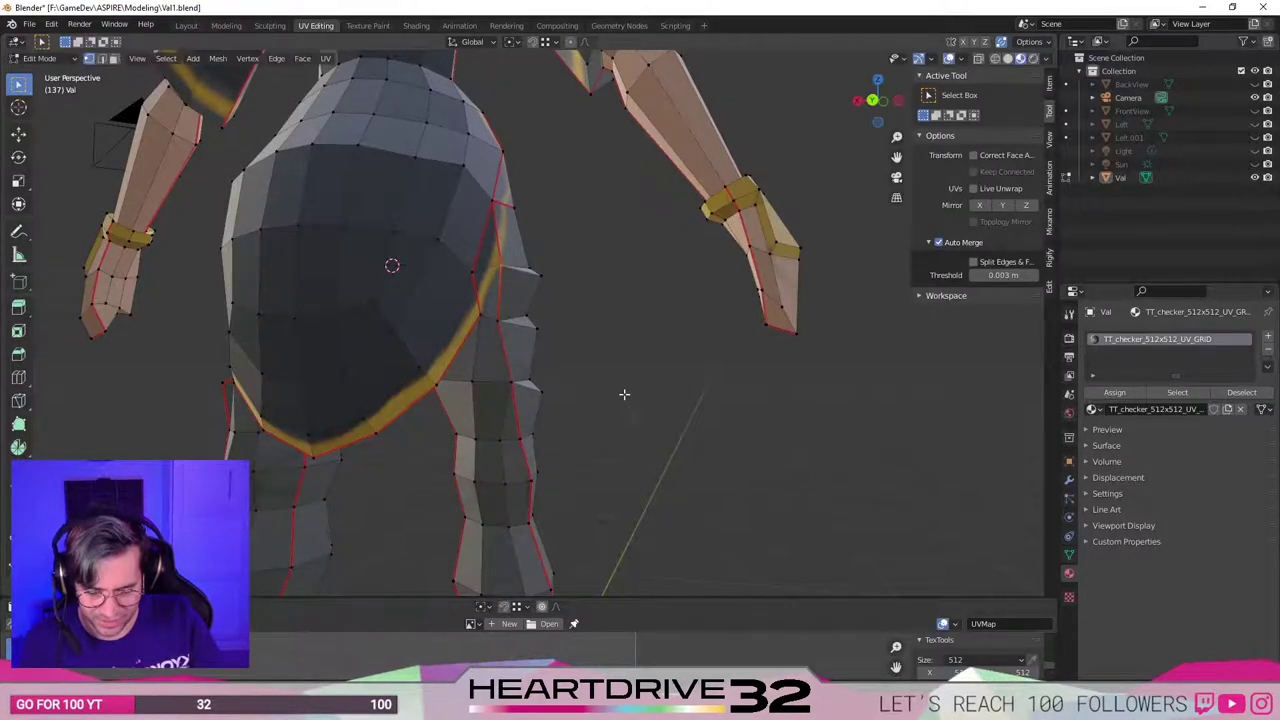
# Knife-cut slanted edges from the tips of the three upper outer folds to the front thigh vertices beside them.
pyautogui.moveTo(623, 391); pyautogui.dragTo(662, 201, button='middle')
pyautogui.moveTo(626, 431); pyautogui.dragTo(648, 346, button='middle')
pyautogui.moveTo(814, 349); pyautogui.dragTo(636, 352, button='middle')
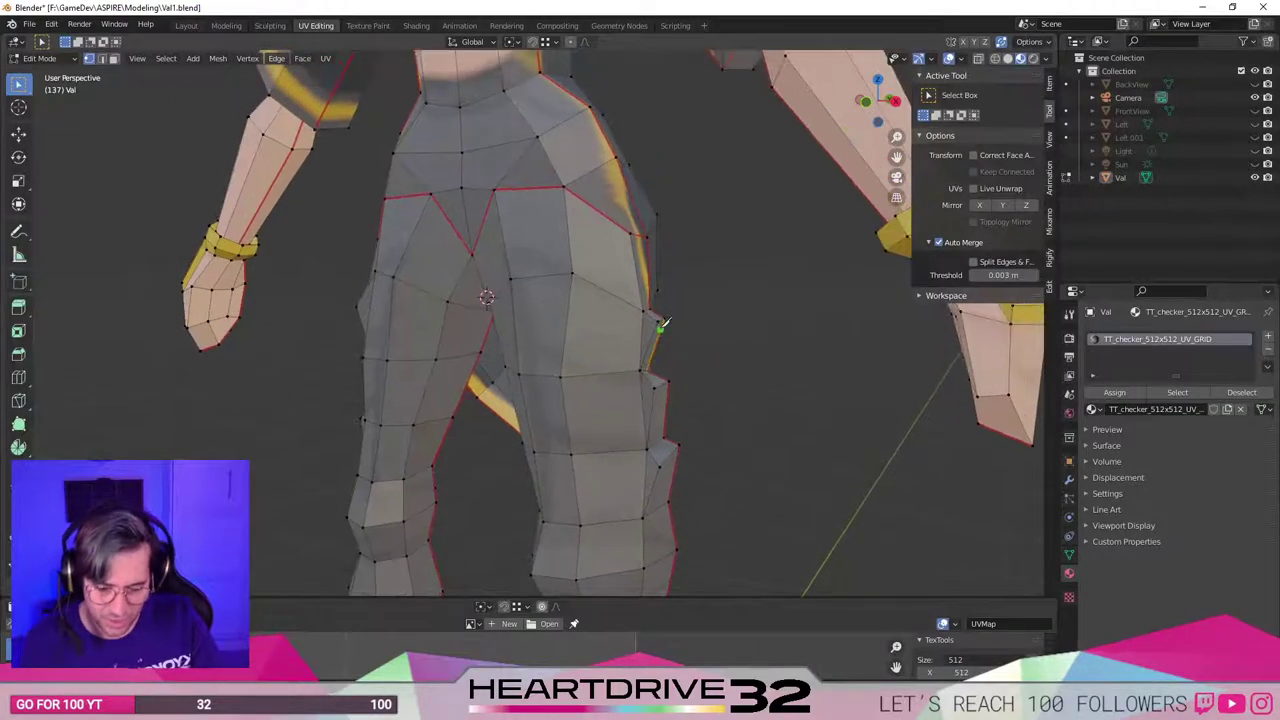
pyautogui.click(658, 320)
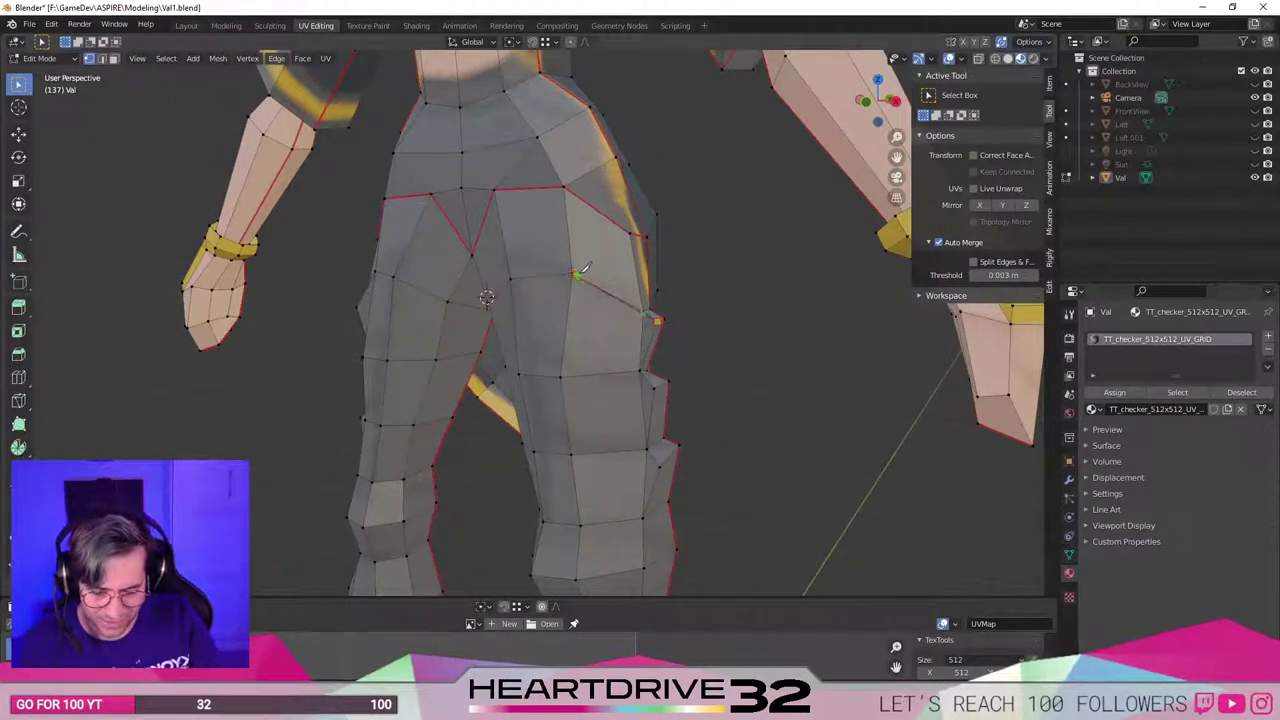
pyautogui.press('Escape')
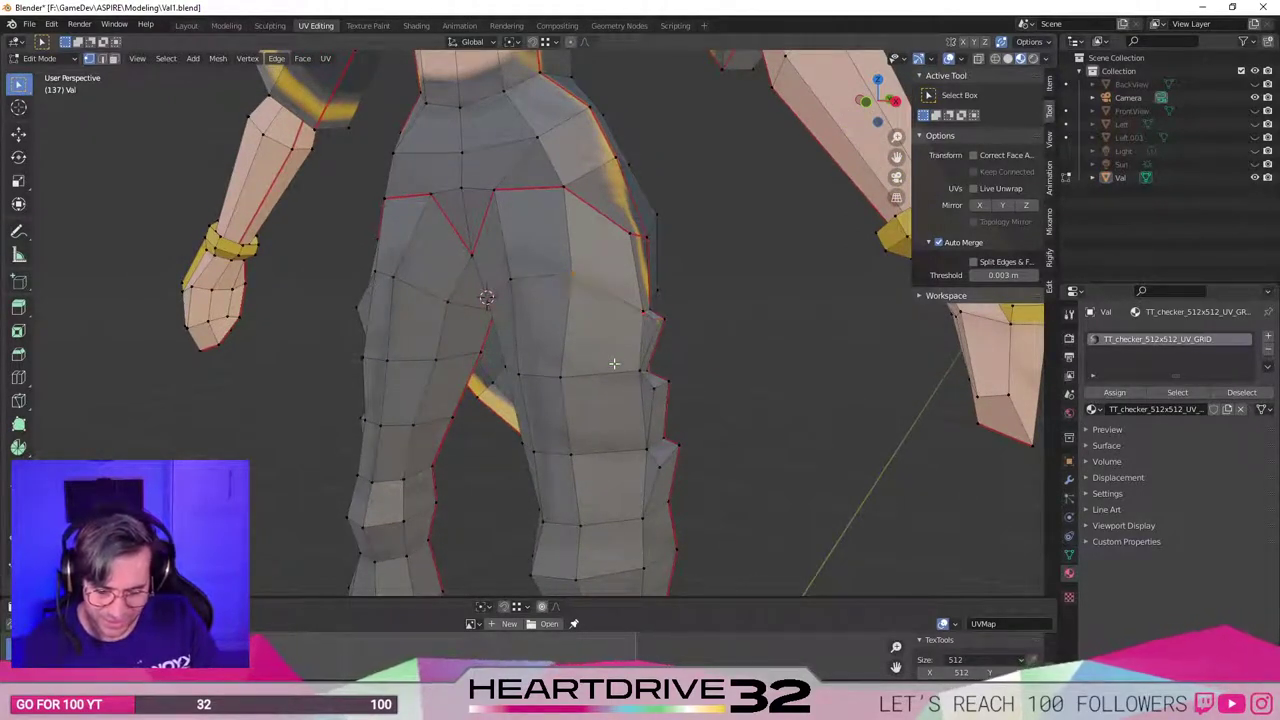
pyautogui.click(655, 388)
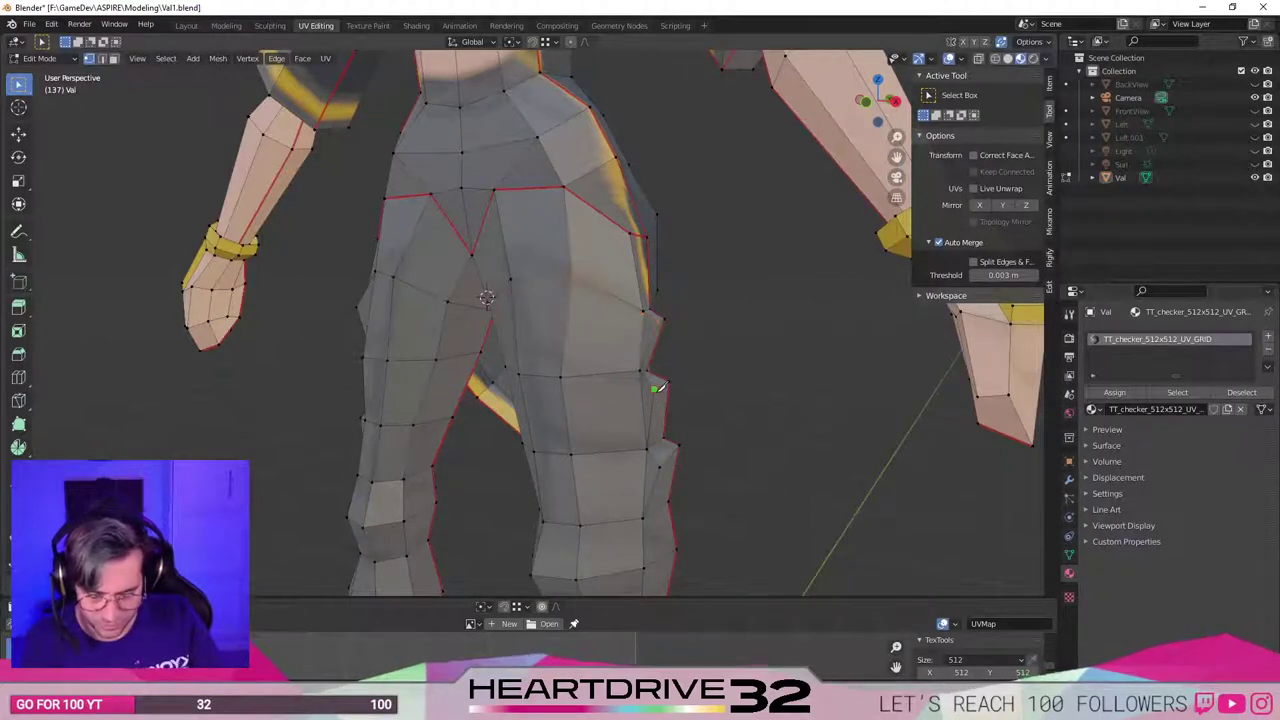
pyautogui.click(562, 377)
pyautogui.press('Return')
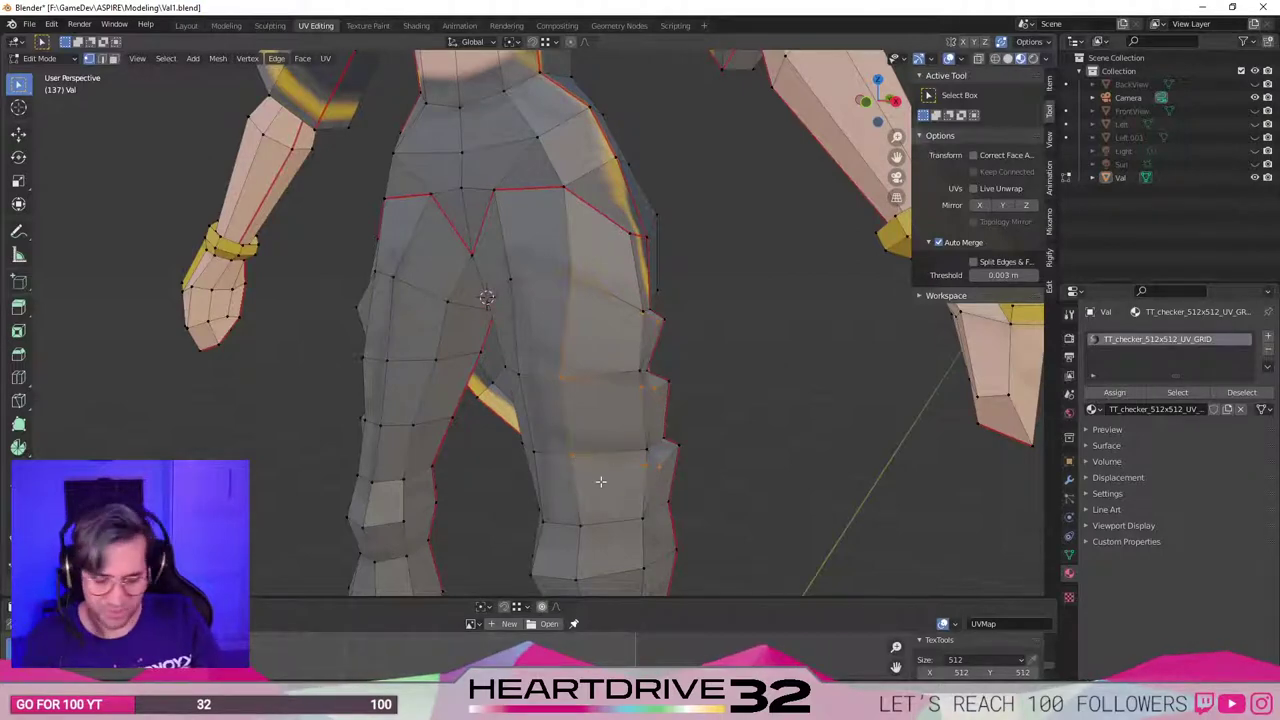
pyautogui.press('Return')
# Dissolve the short leftover edges beside the new slanted cuts on the outer folds.
pyautogui.moveTo(645, 461); pyautogui.dragTo(681, 400, button='middle')
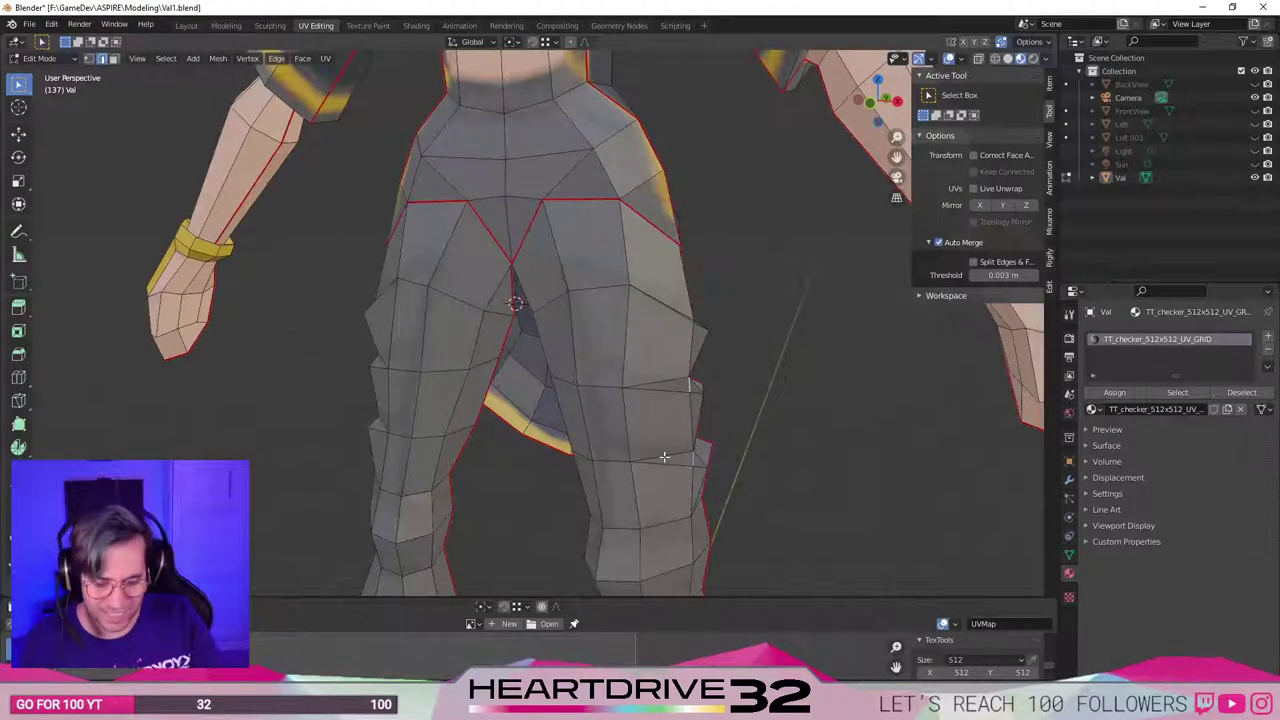
pyautogui.moveTo(661, 463); pyautogui.dragTo(631, 437, button='middle')
pyautogui.scroll(6, 669, 369)
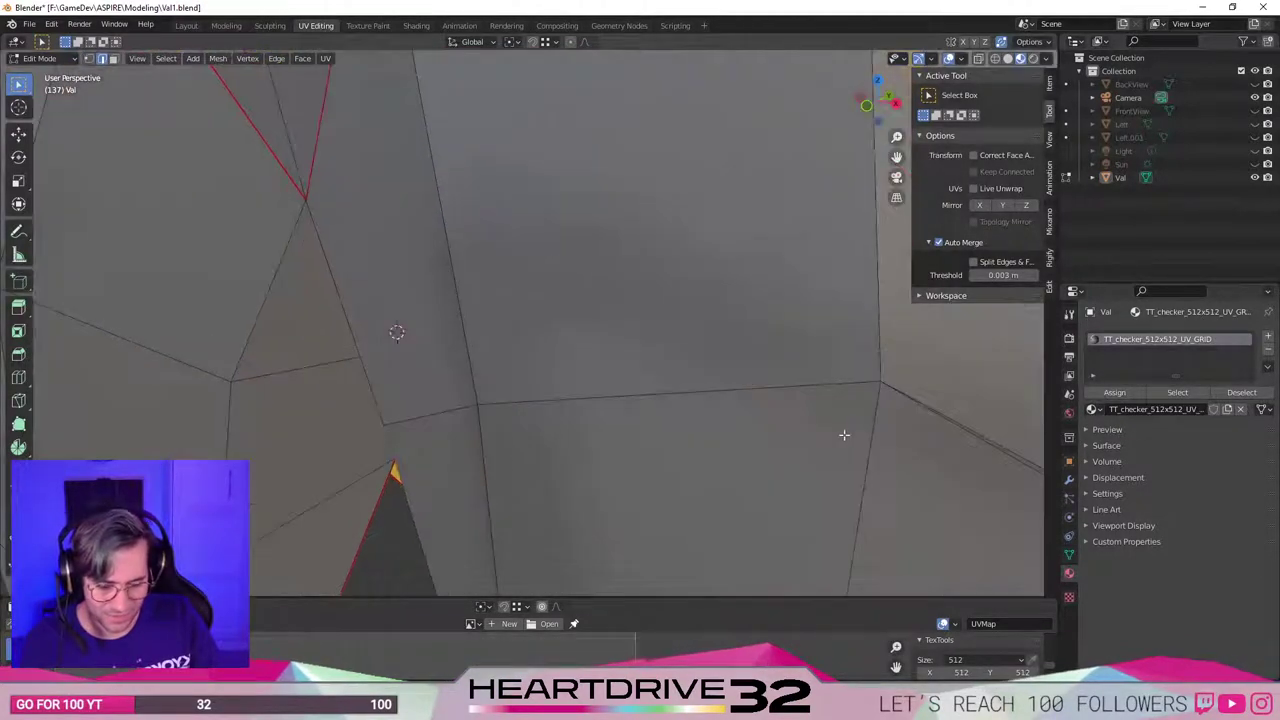
pyautogui.keyDown('shift'); pyautogui.moveTo(843, 434); pyautogui.dragTo(645, 342, button='middle'); pyautogui.keyUp('shift')
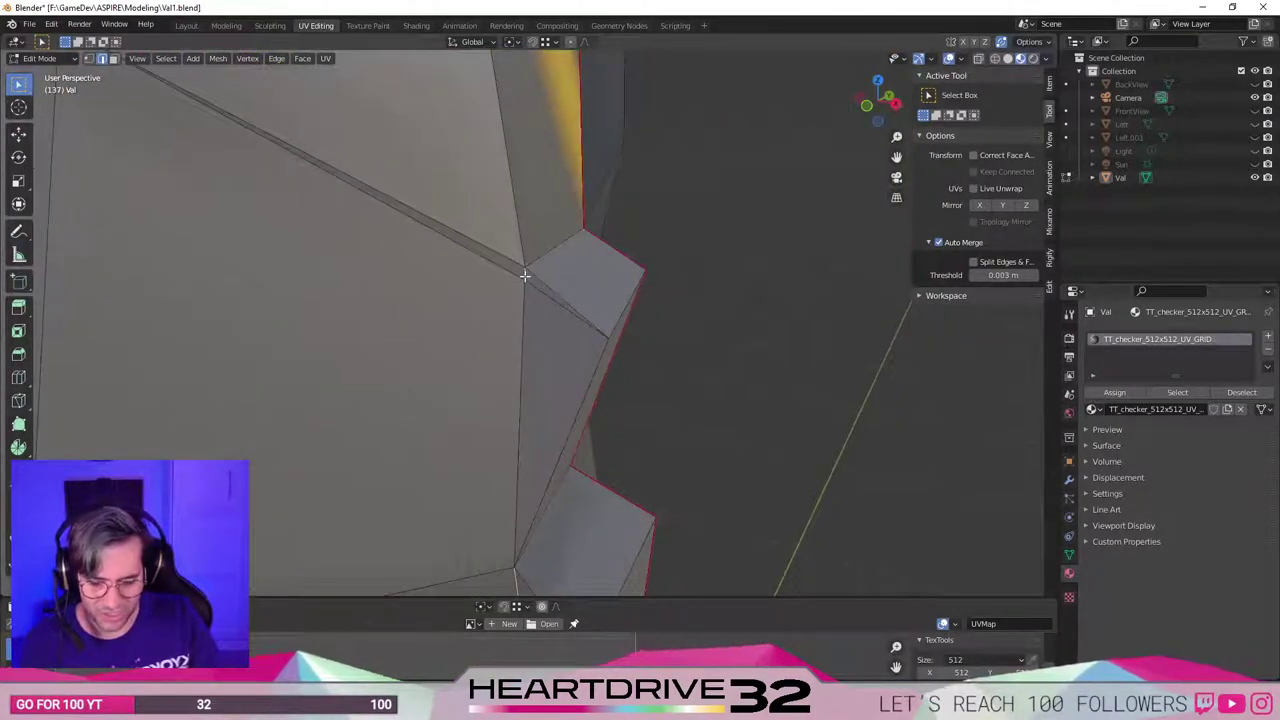
pyautogui.press('x')
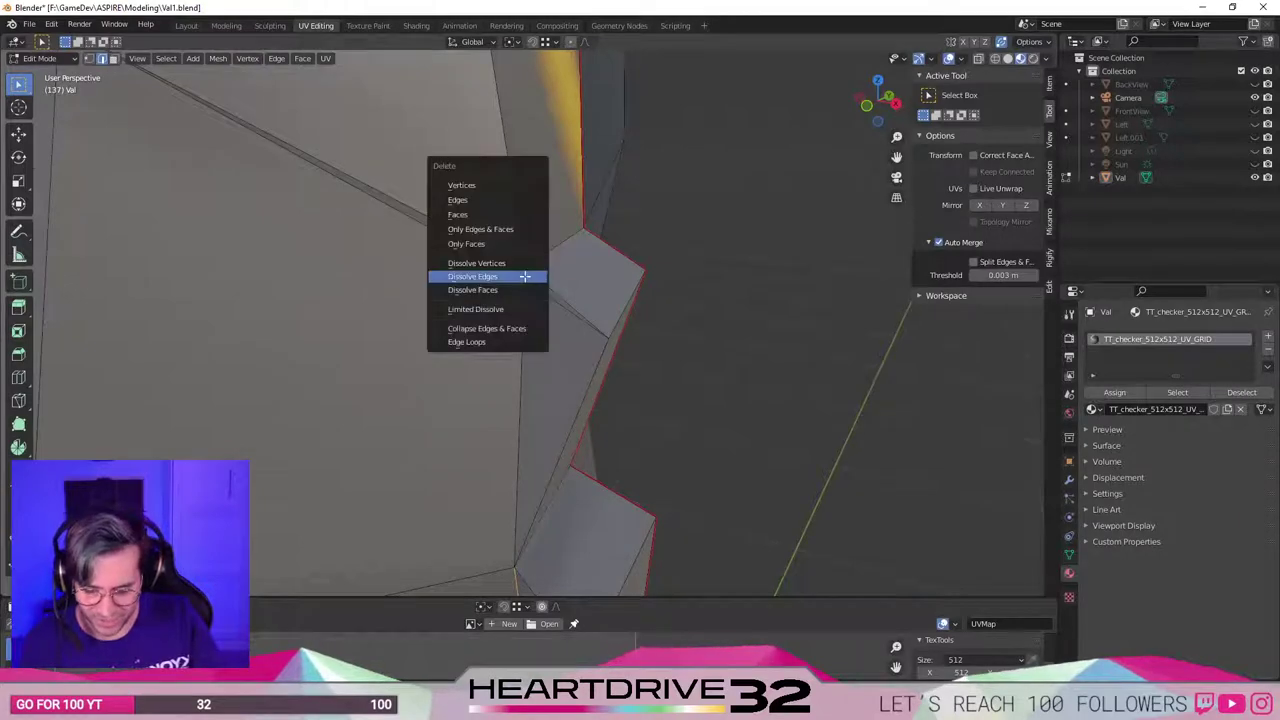
pyautogui.click(525, 276)
pyautogui.scroll(-5, 575, 376)
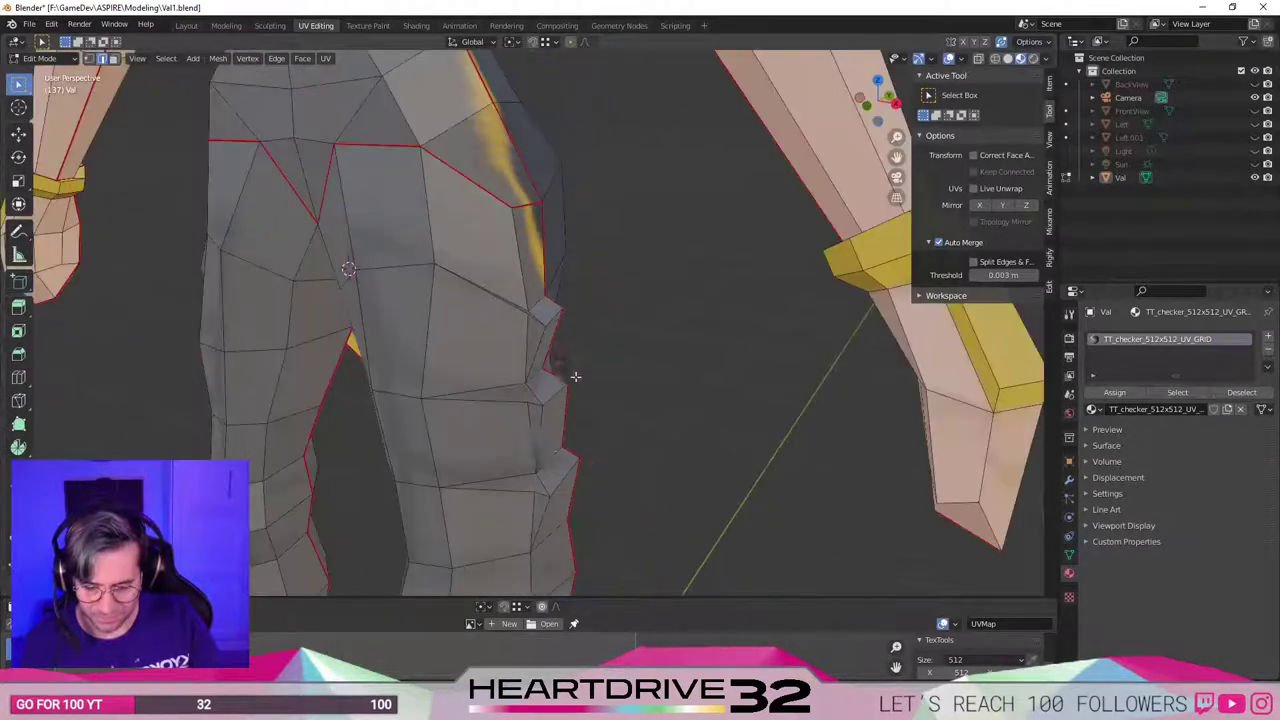
# Dissolve the remaining long vertical edges below the slanted cuts on the second and third outer folds.
pyautogui.moveTo(552, 459); pyautogui.dragTo(580, 457, button='middle')
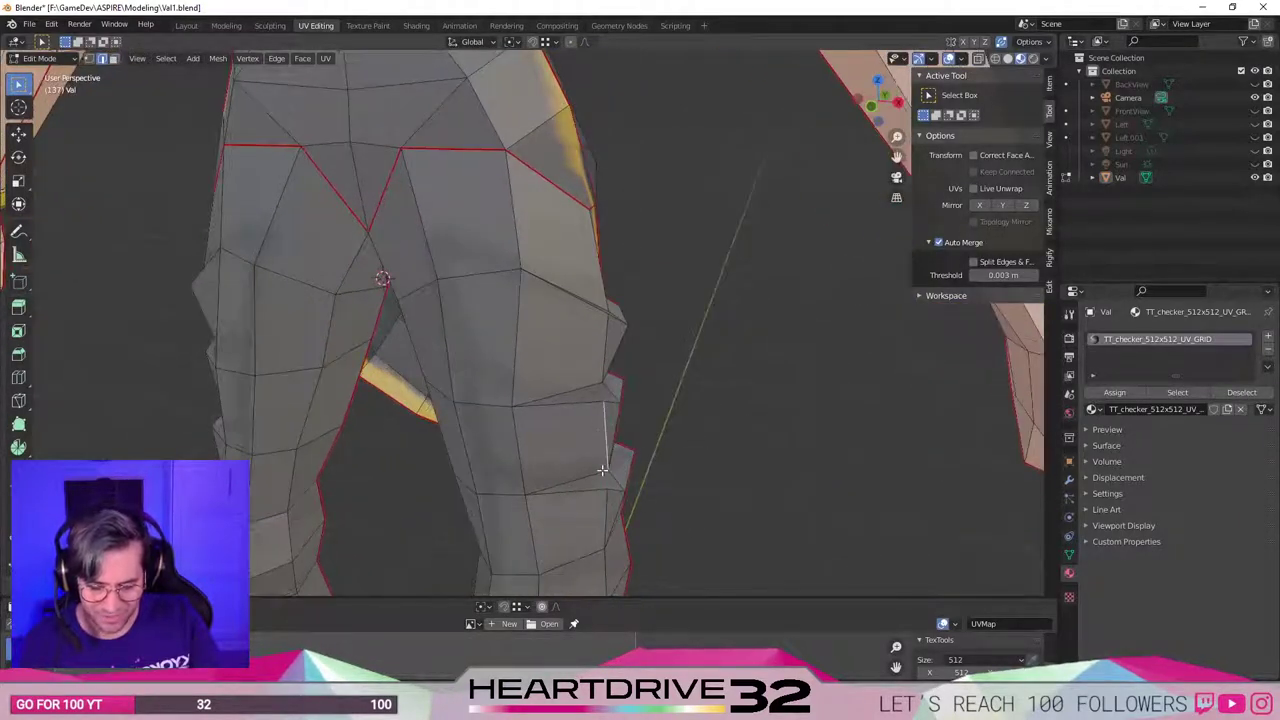
pyautogui.keyDown('shift'); pyautogui.click(601, 518); pyautogui.keyUp('shift')
pyautogui.press('x')
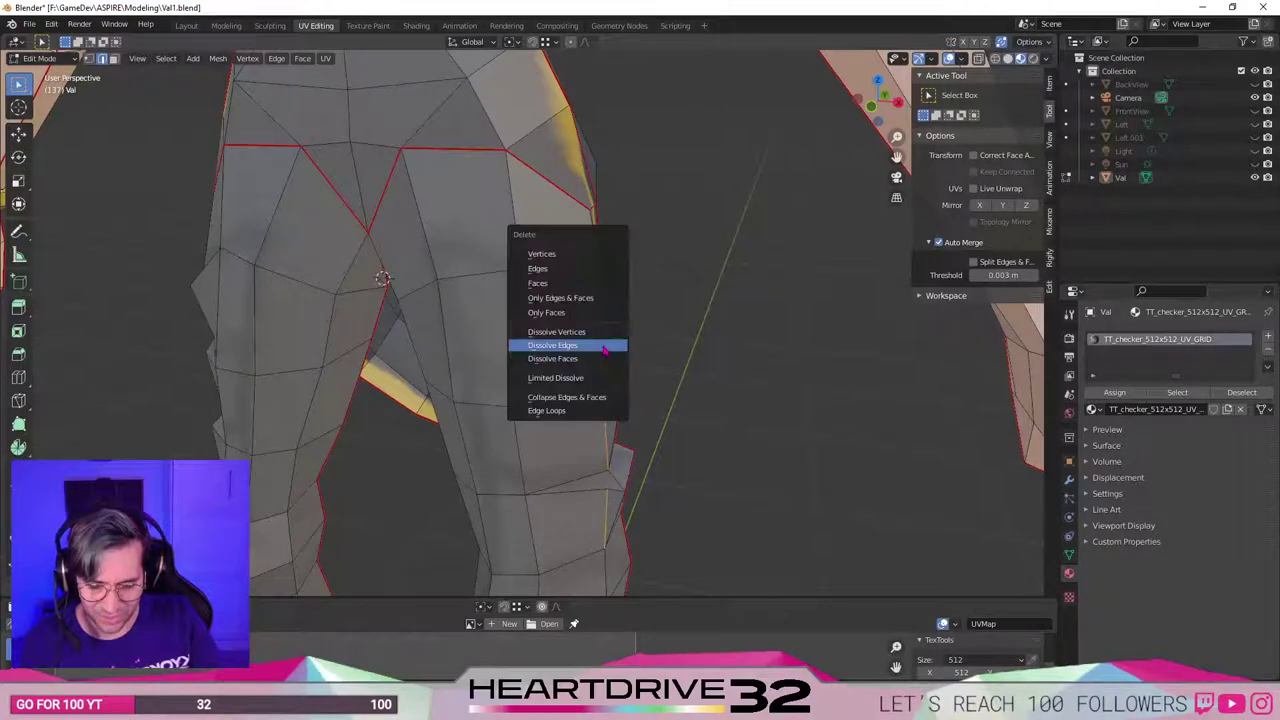
pyautogui.click(600, 338)
pyautogui.moveTo(649, 443); pyautogui.dragTo(571, 373, button='middle')
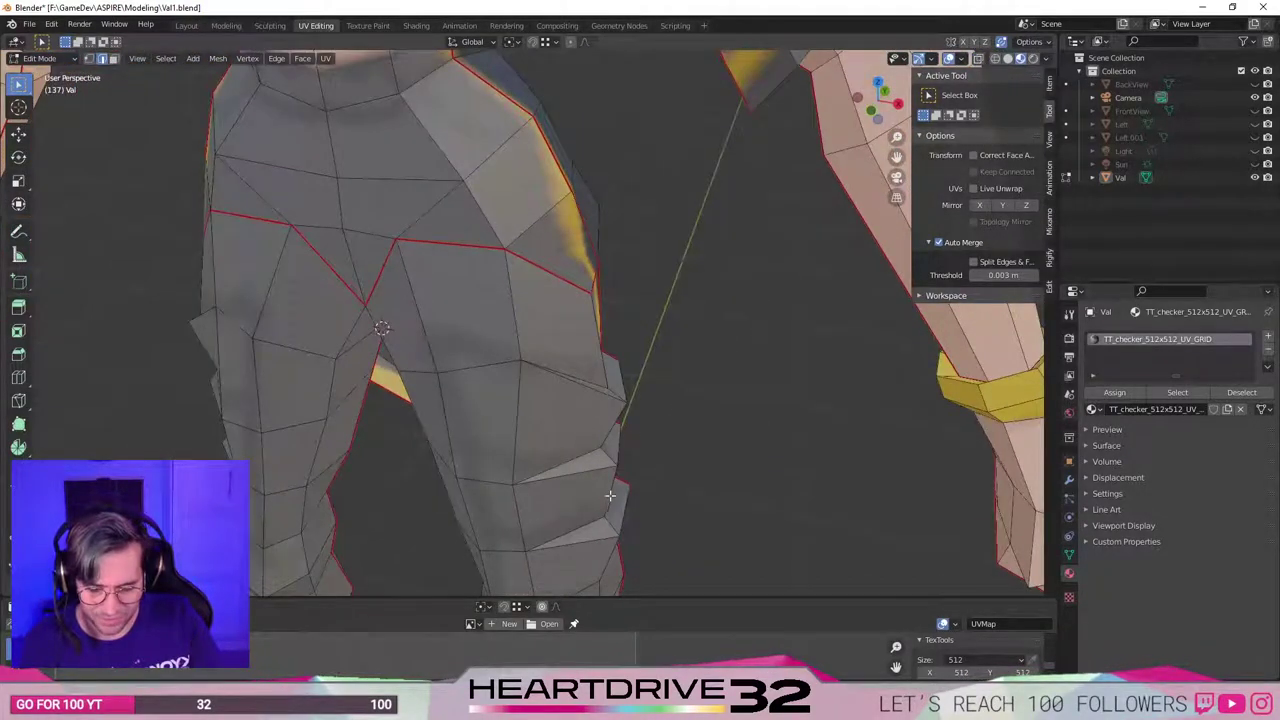
pyautogui.moveTo(629, 480); pyautogui.dragTo(643, 444, button='middle')
# Merge the rear lip vertices of the upper outer folds into the seam vertices just above them.
pyautogui.moveTo(502, 438); pyautogui.dragTo(340, 400, button='middle')
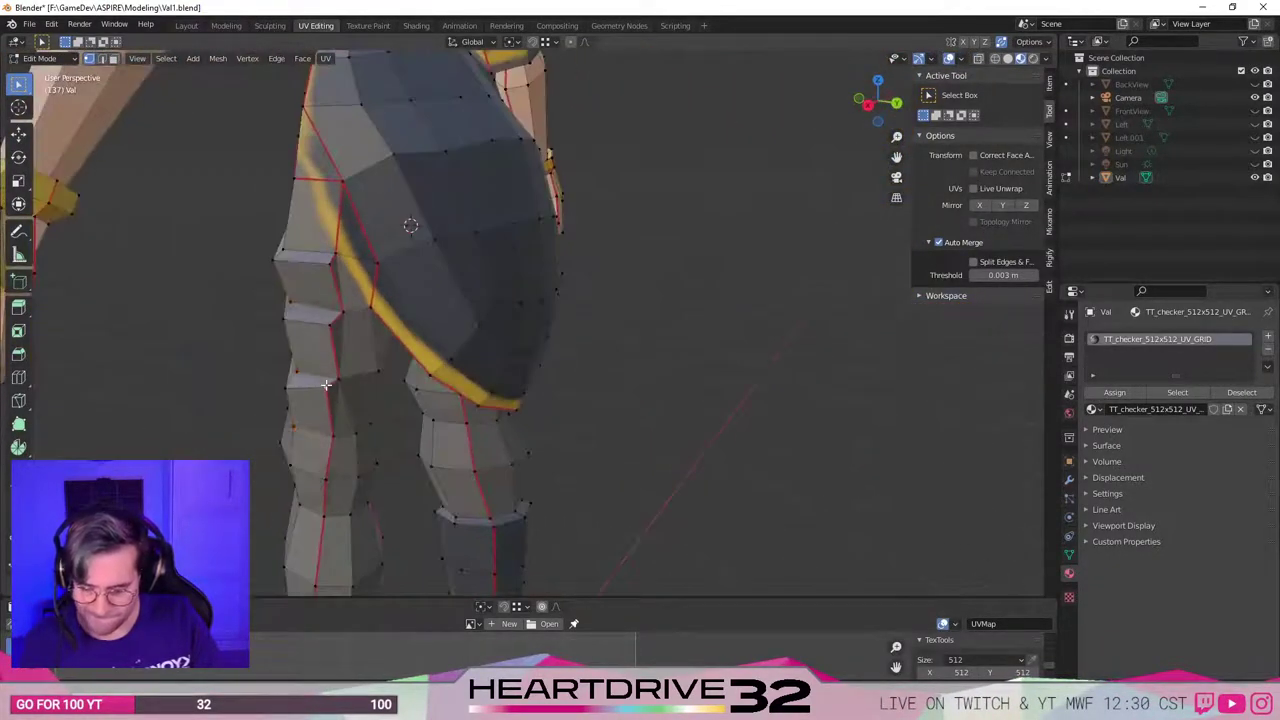
pyautogui.click(333, 324)
pyautogui.press('g')
pyautogui.press('g')
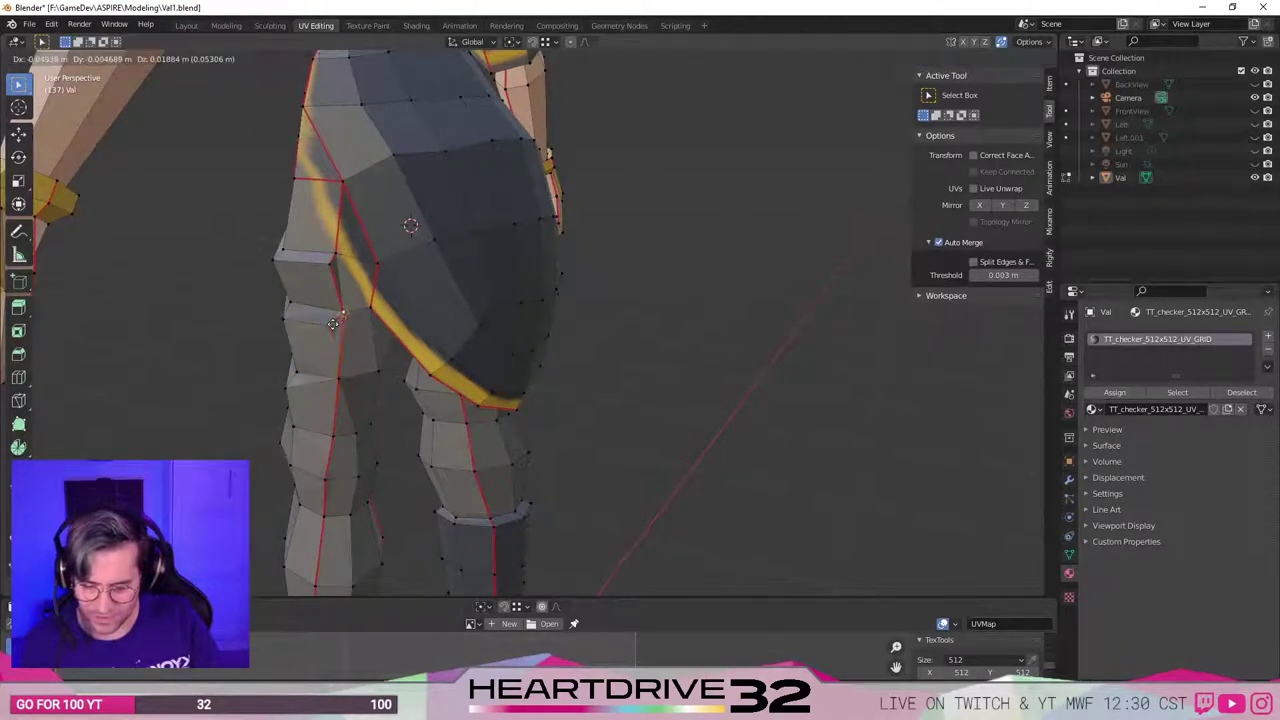
pyautogui.click(335, 283)
pyautogui.click(331, 260)
pyautogui.press('g')
pyautogui.press('g')
pyautogui.click(333, 258)
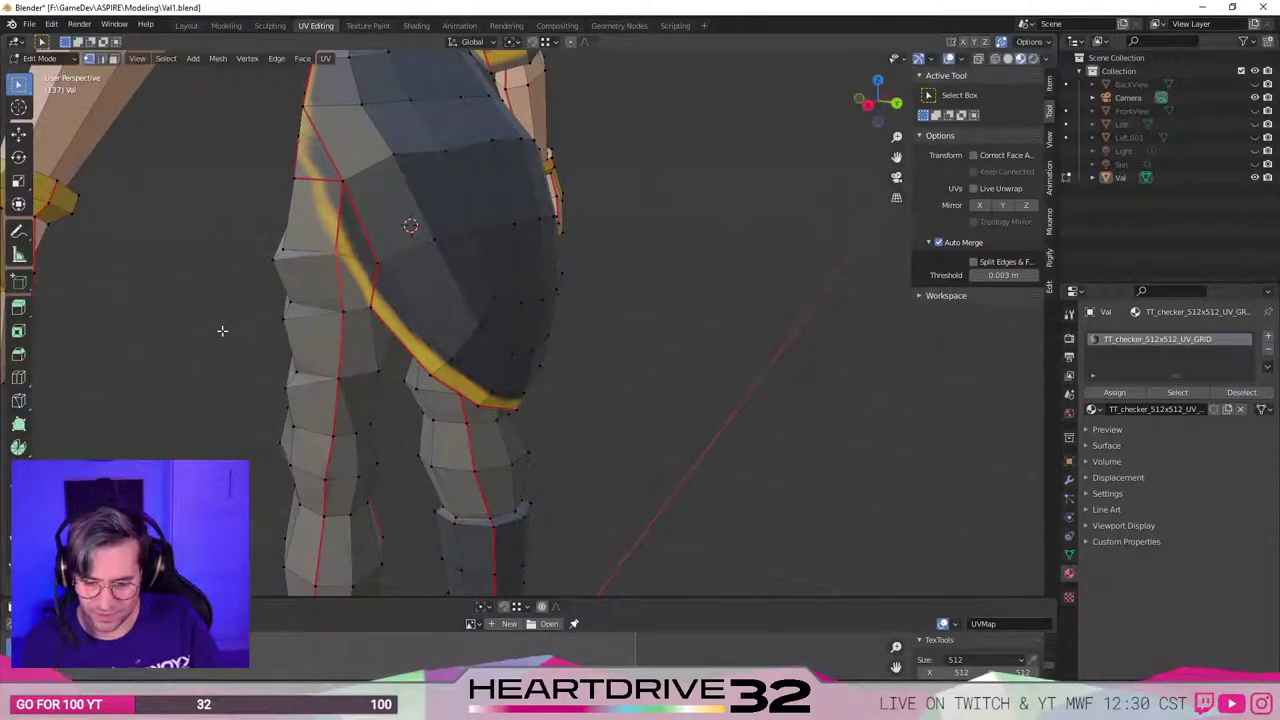
# Adjust the height of the outermost vertices of the top and third folds along global Z in front view.
pyautogui.moveTo(223, 329); pyautogui.dragTo(385, 319, button='middle')
pyautogui.moveTo(335, 352); pyautogui.dragTo(420, 349, button='middle')
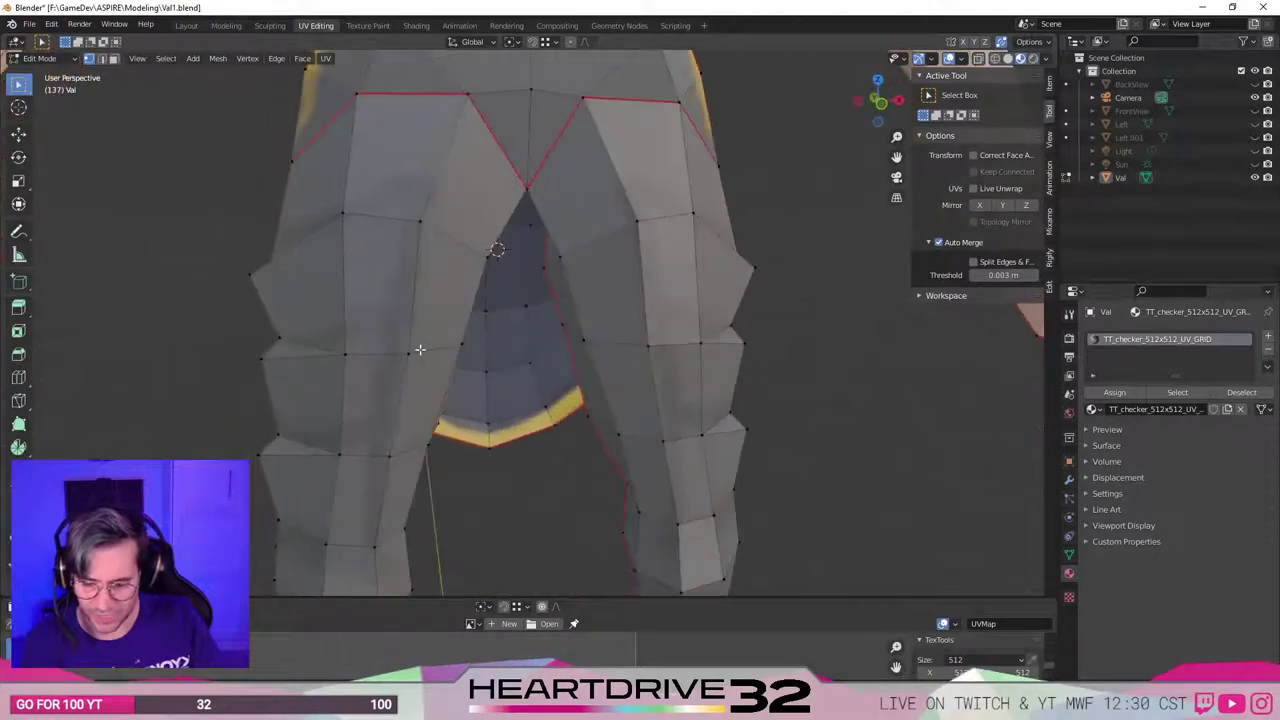
pyautogui.scroll(-4, 453, 347)
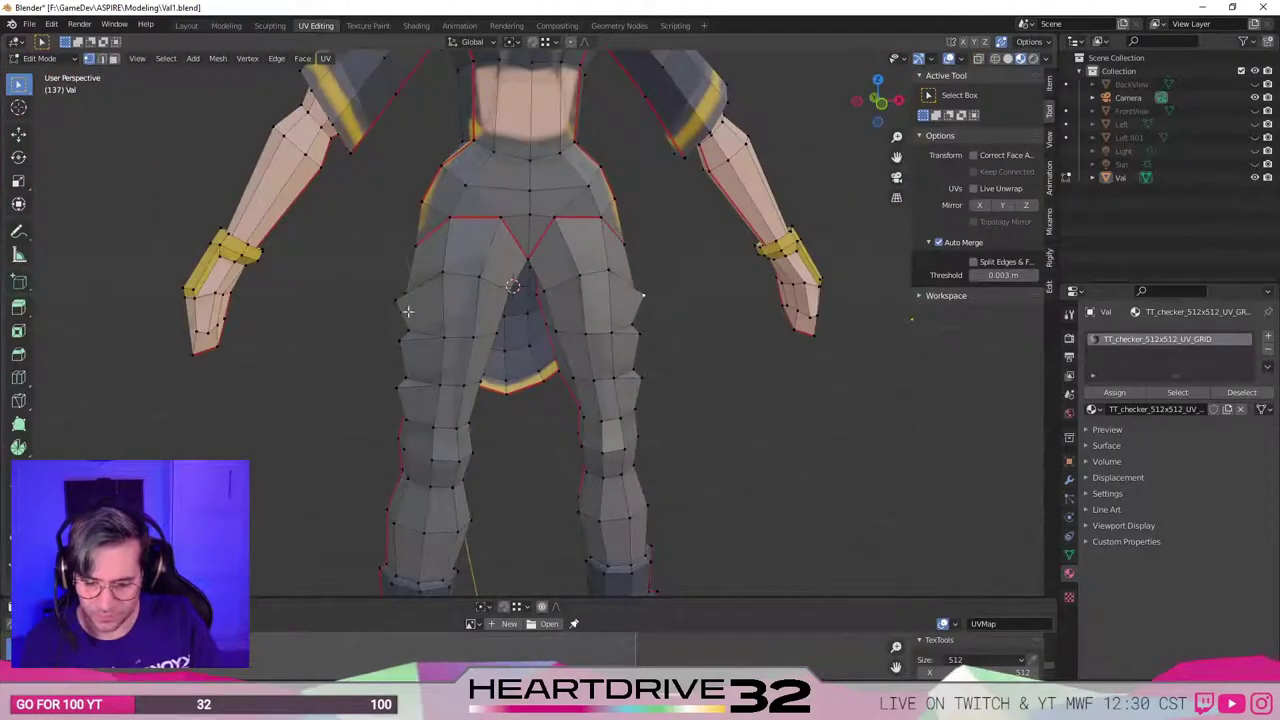
pyautogui.moveTo(638, 332); pyautogui.dragTo(662, 348, button='middle')
pyautogui.press('ctrl+KP_3')
pyautogui.press('KP_1')
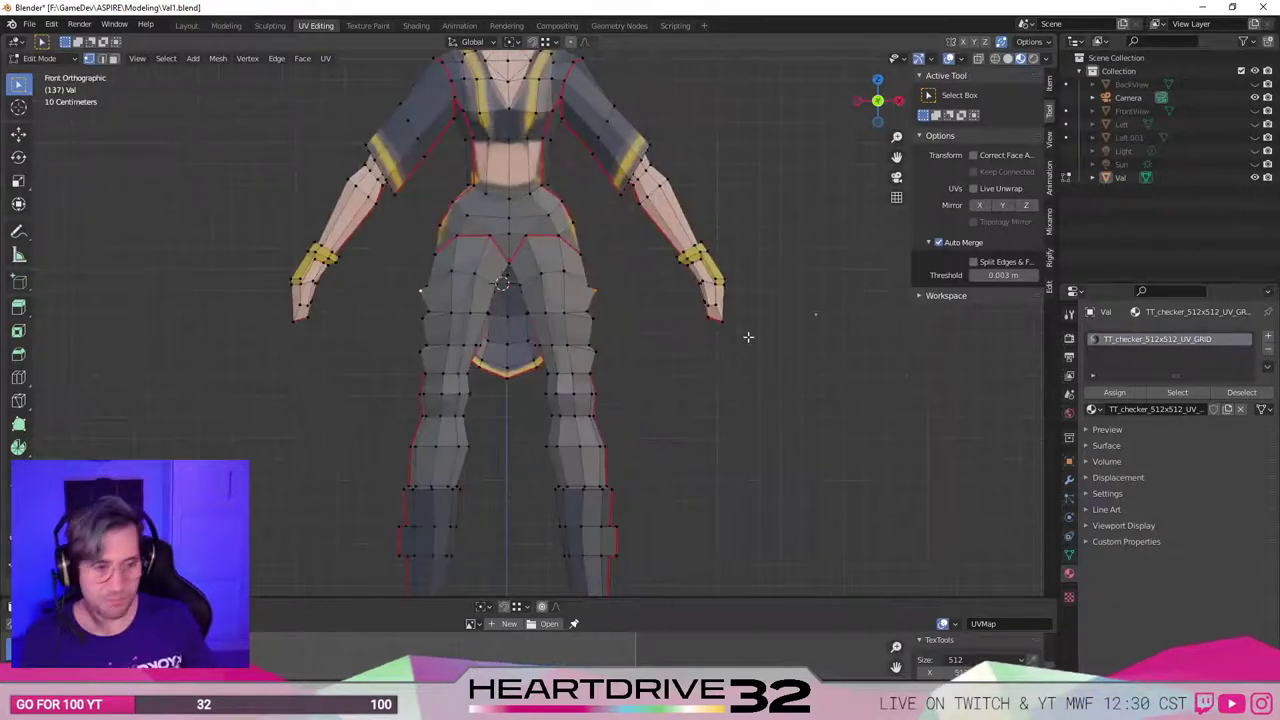
pyautogui.press('g')
pyautogui.press('z')
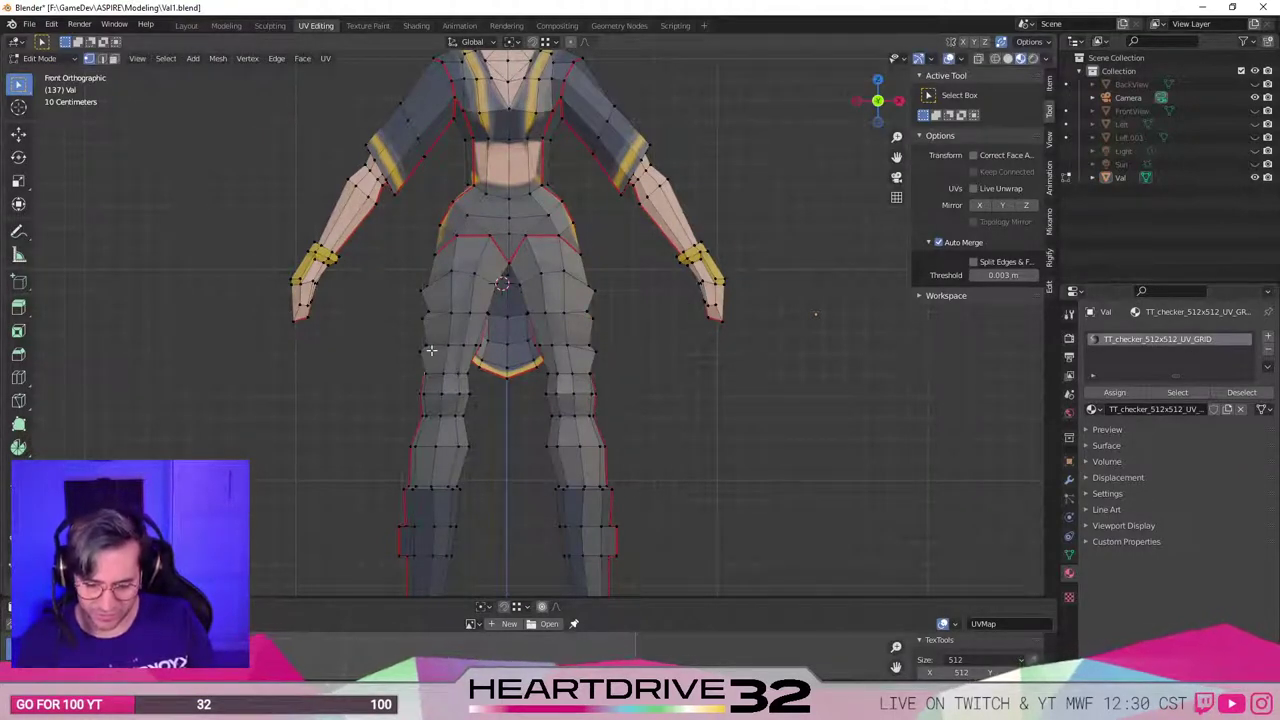
pyautogui.click(592, 354)
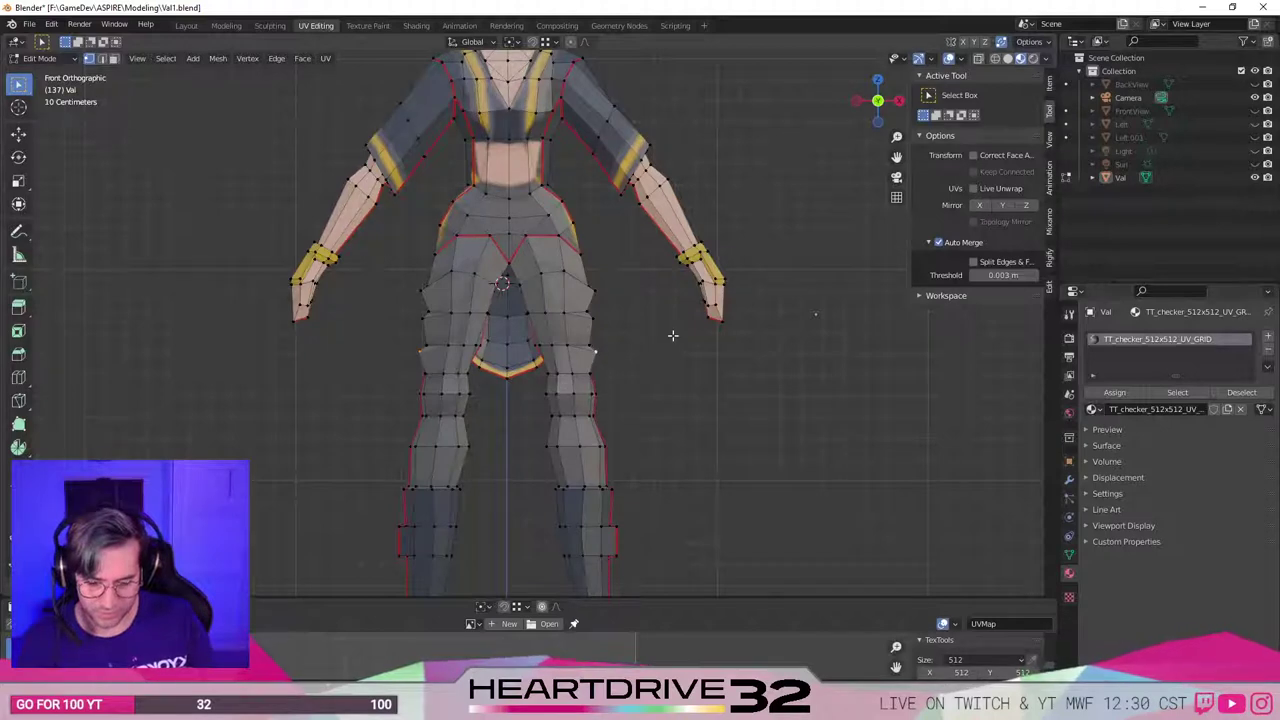
pyautogui.press('g')
pyautogui.press('z')
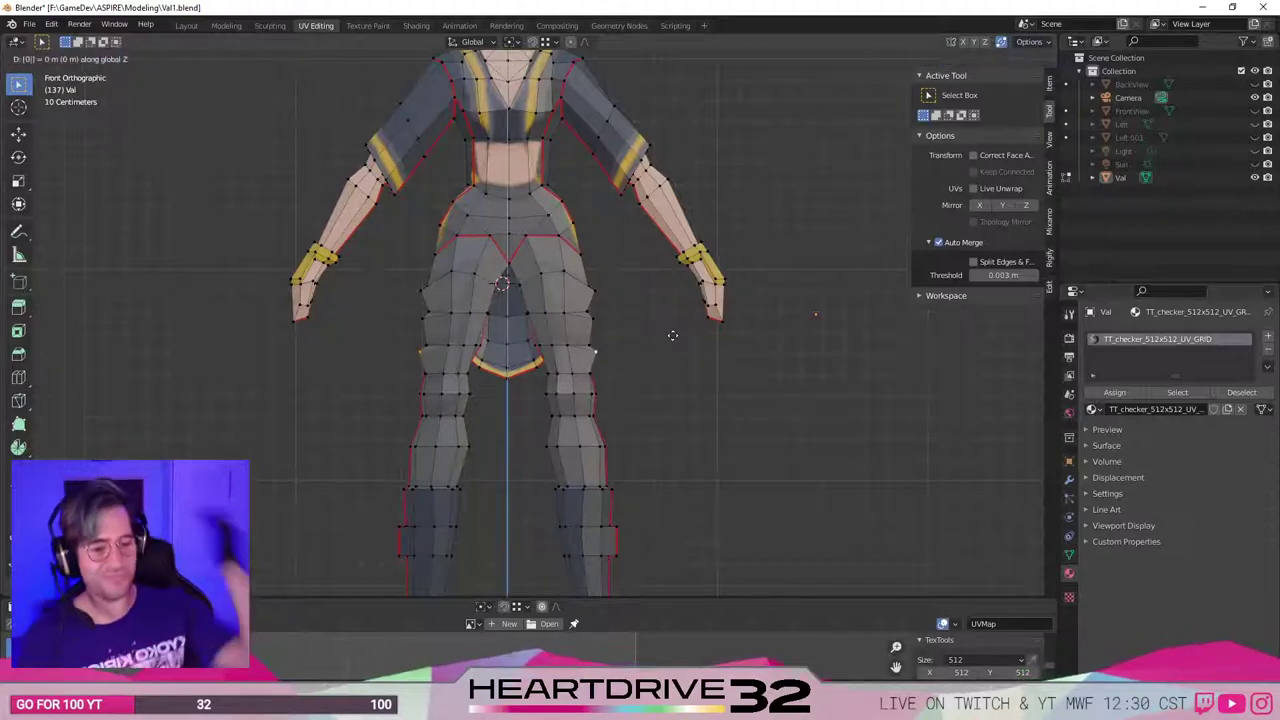
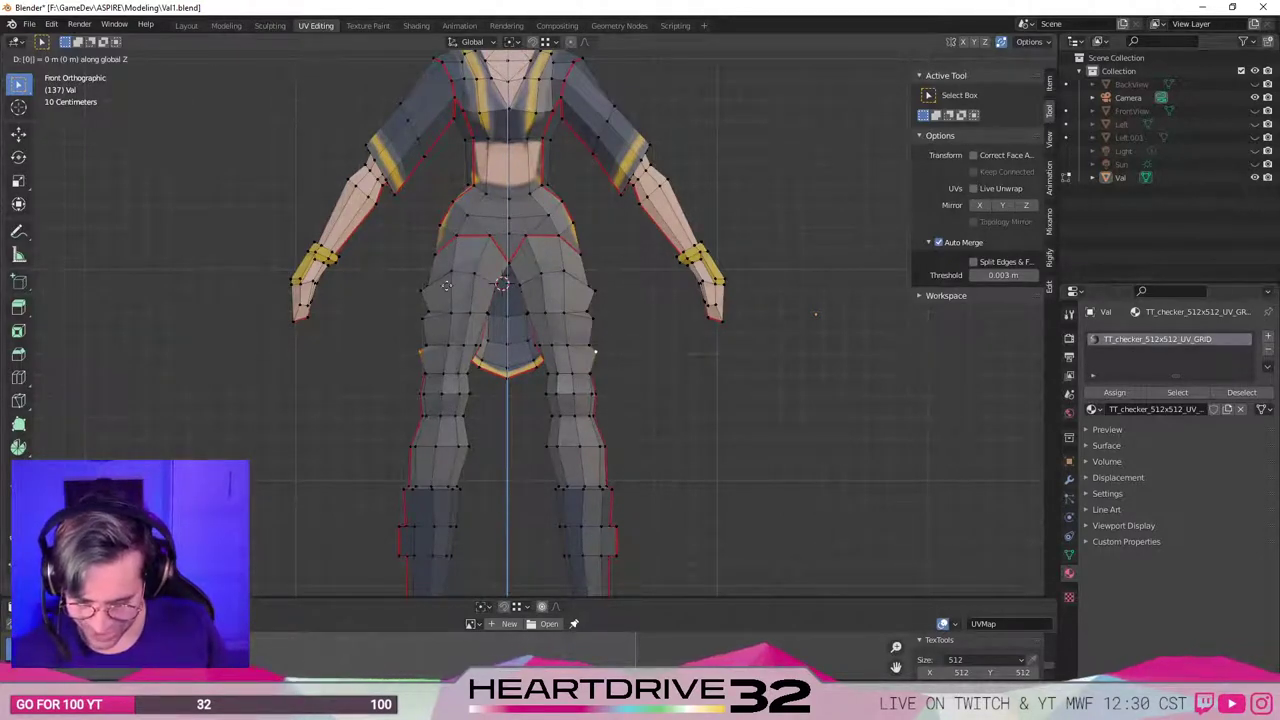
pyautogui.press('Return')
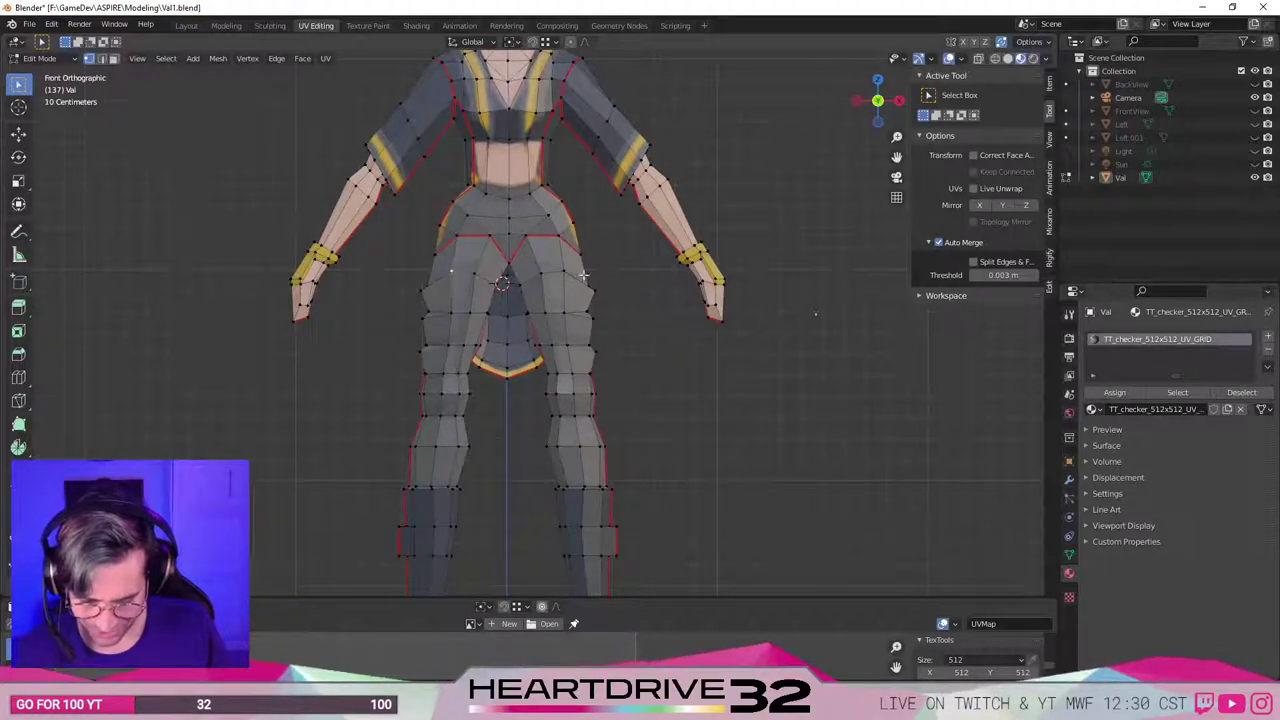
# Slide the outer front thigh vertices down along their edges on both legs, and fine-tune the inner front thigh vertices.
pyautogui.hotkey('shift', 'v')
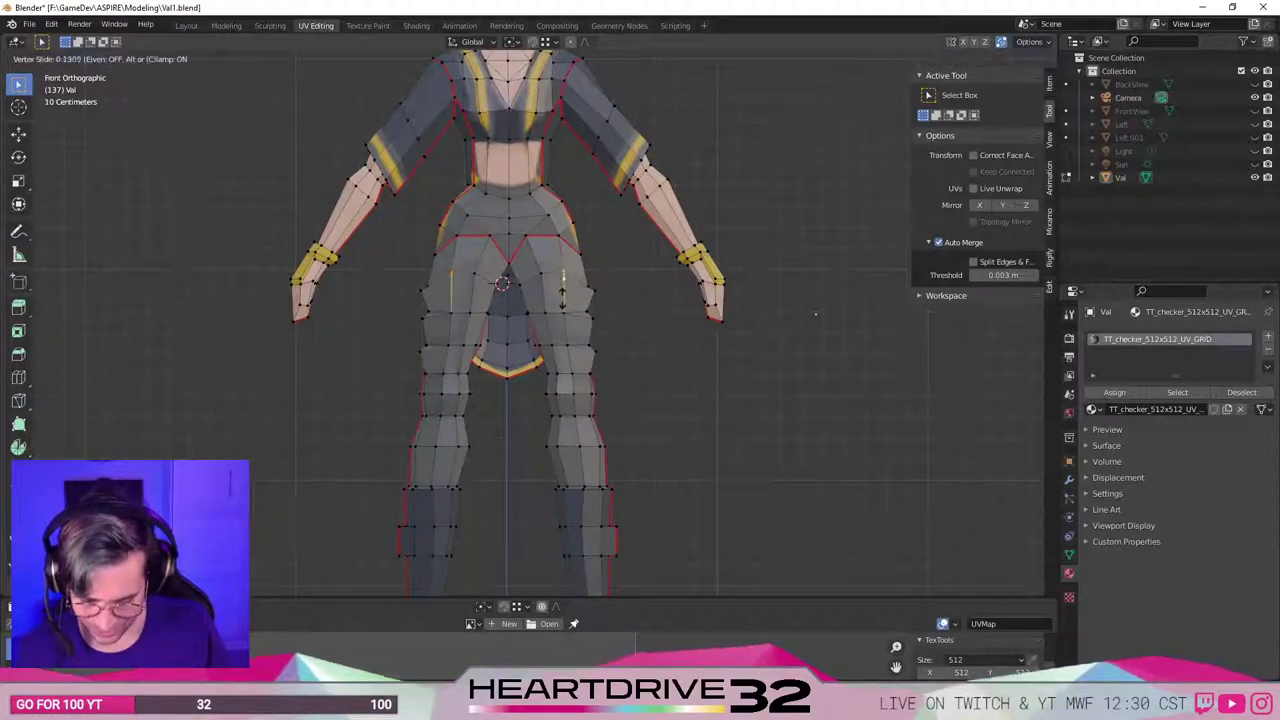
pyautogui.click(562, 295)
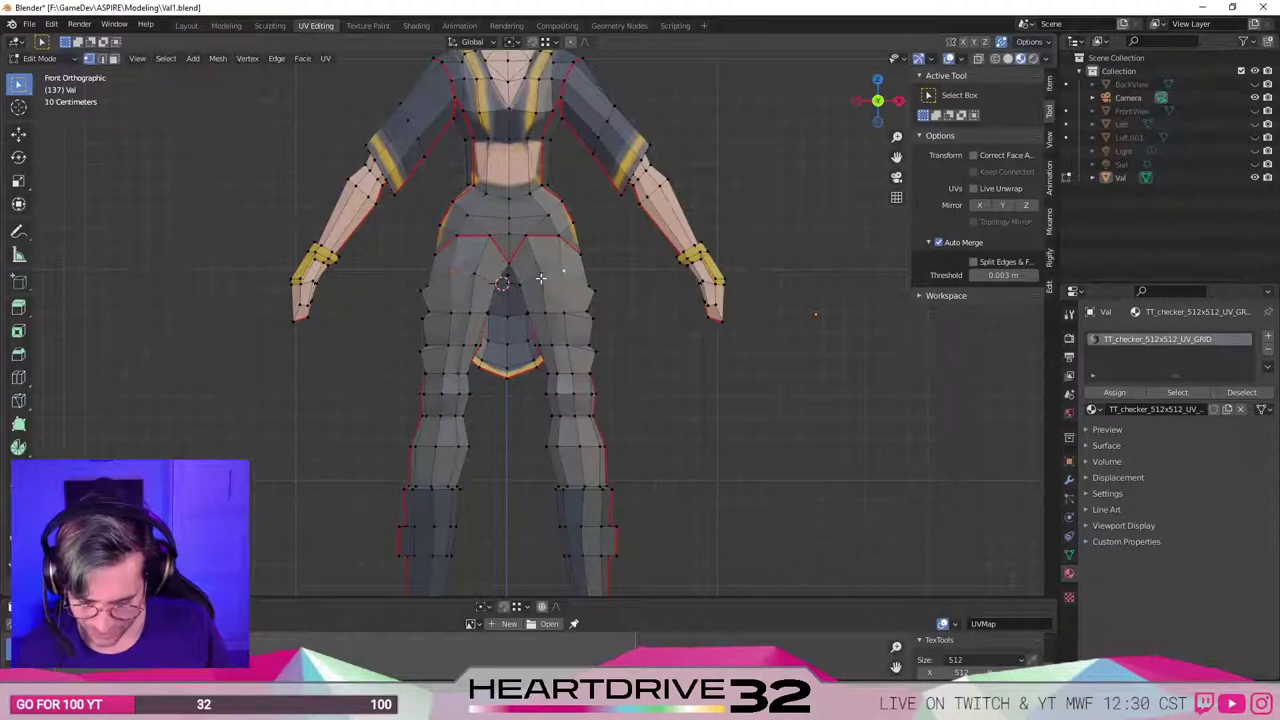
pyautogui.hotkey('shift', 'v')
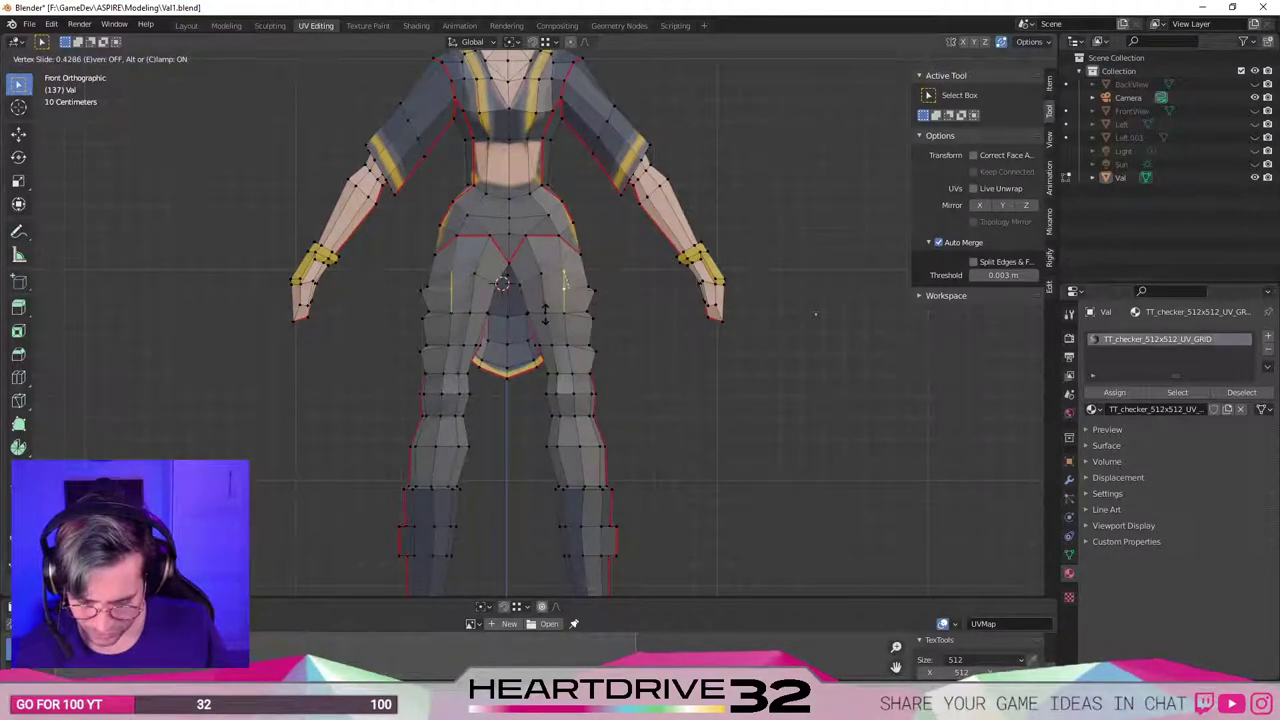
pyautogui.click(545, 308)
pyautogui.hotkey('shift', 'v')
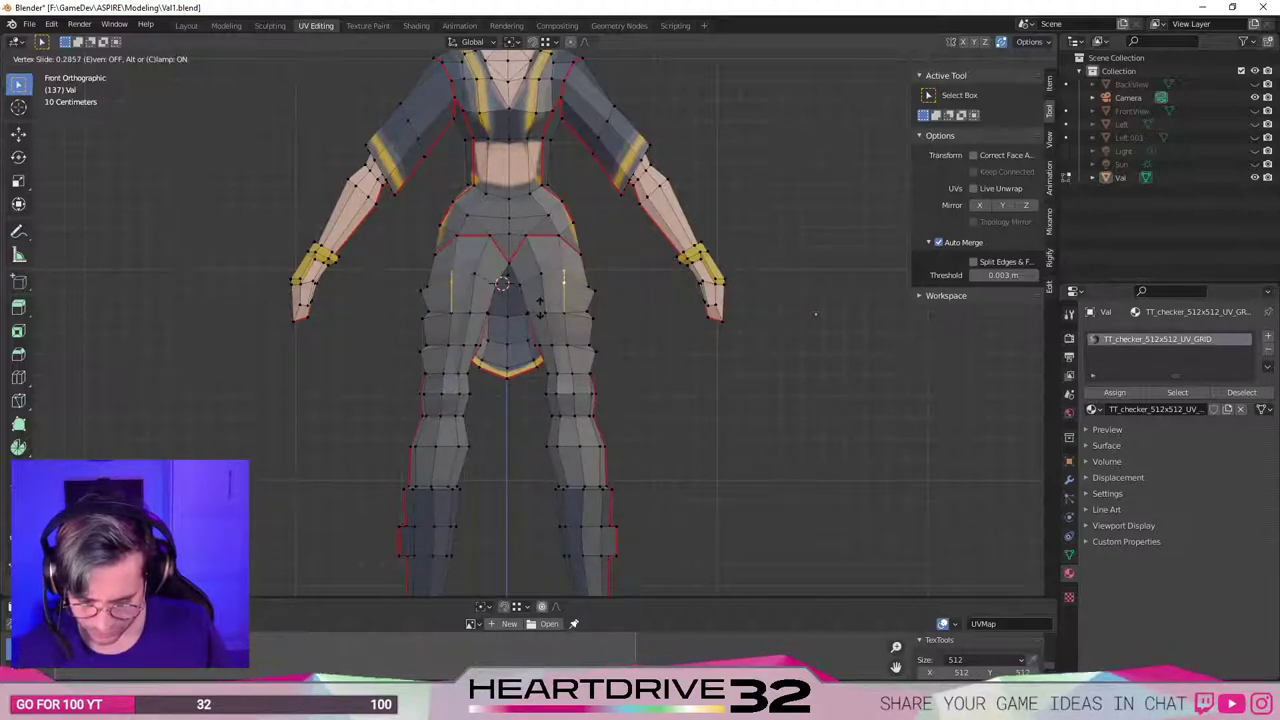
pyautogui.click(545, 283)
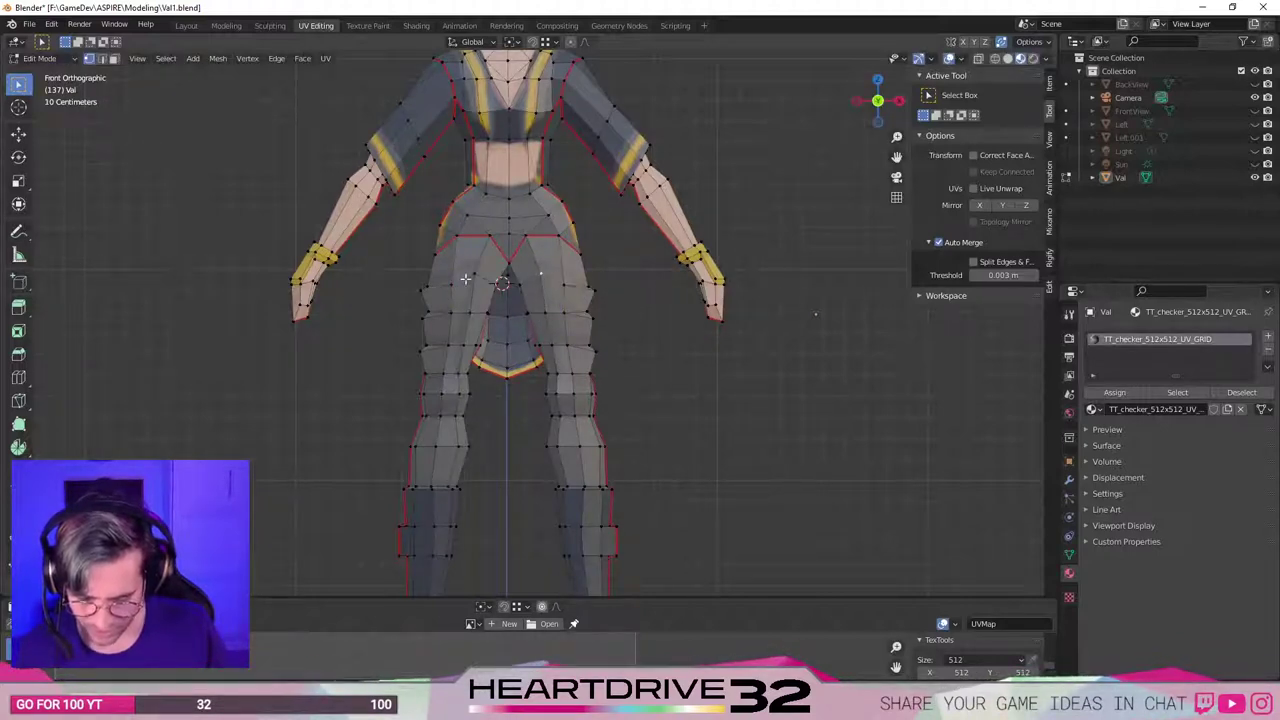
pyautogui.hotkey('shift', 'v')
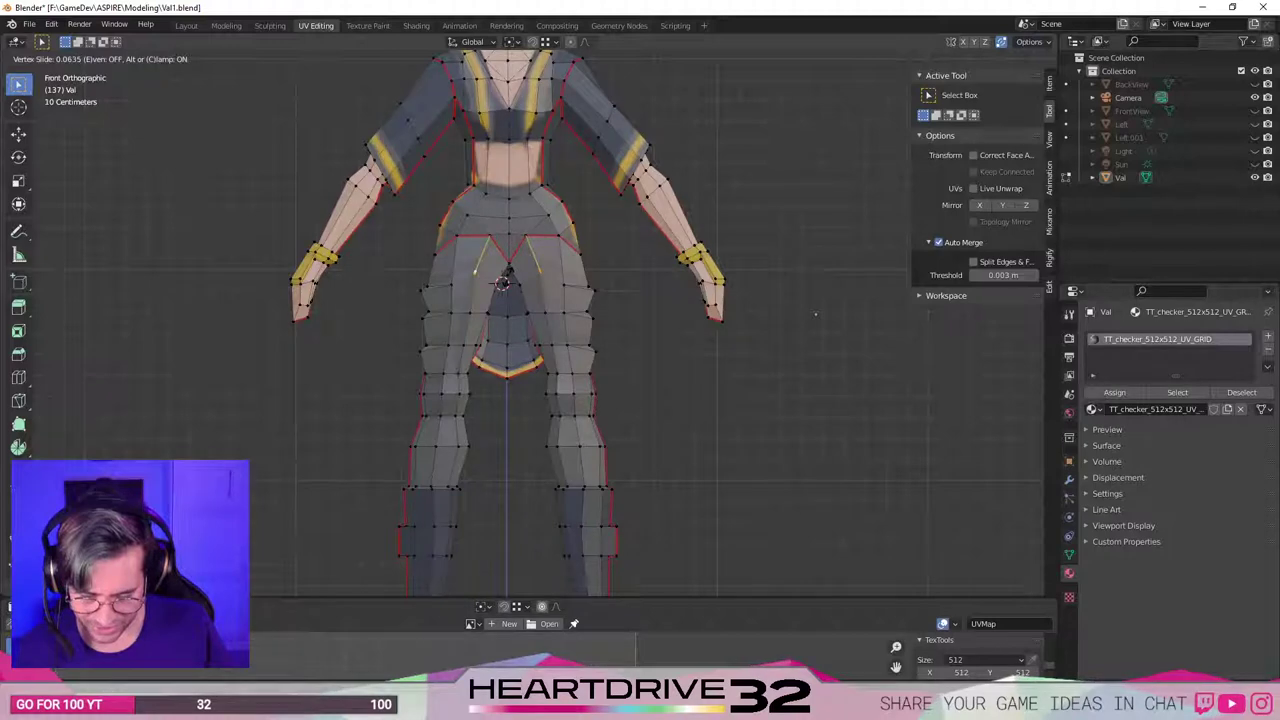
pyautogui.click(524, 281)
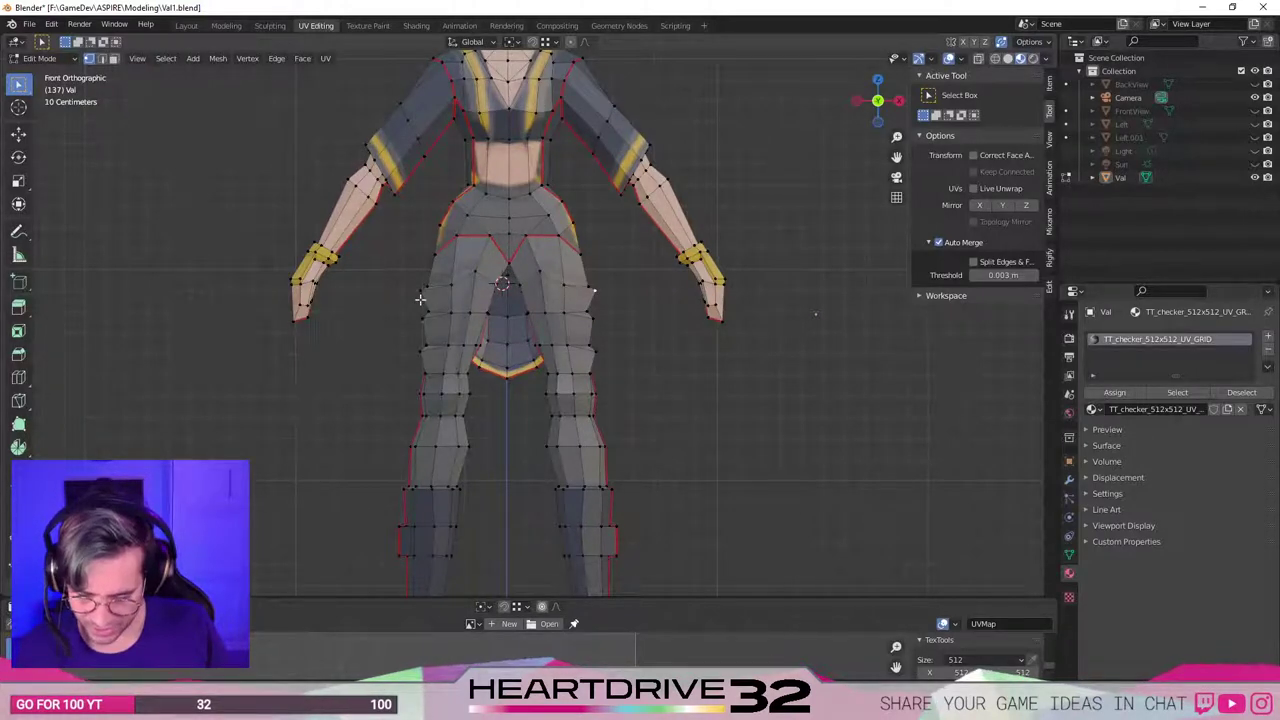
pyautogui.scroll(4, 591, 288)
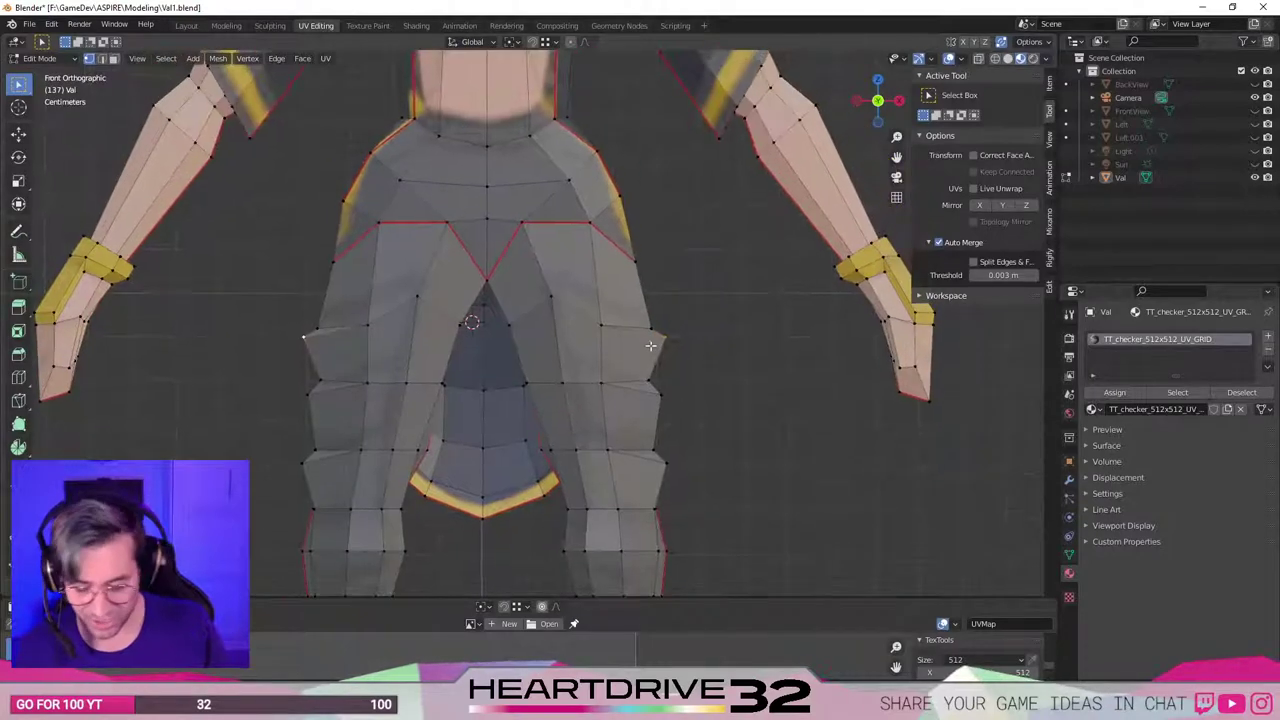
pyautogui.press('g')
pyautogui.press('z')
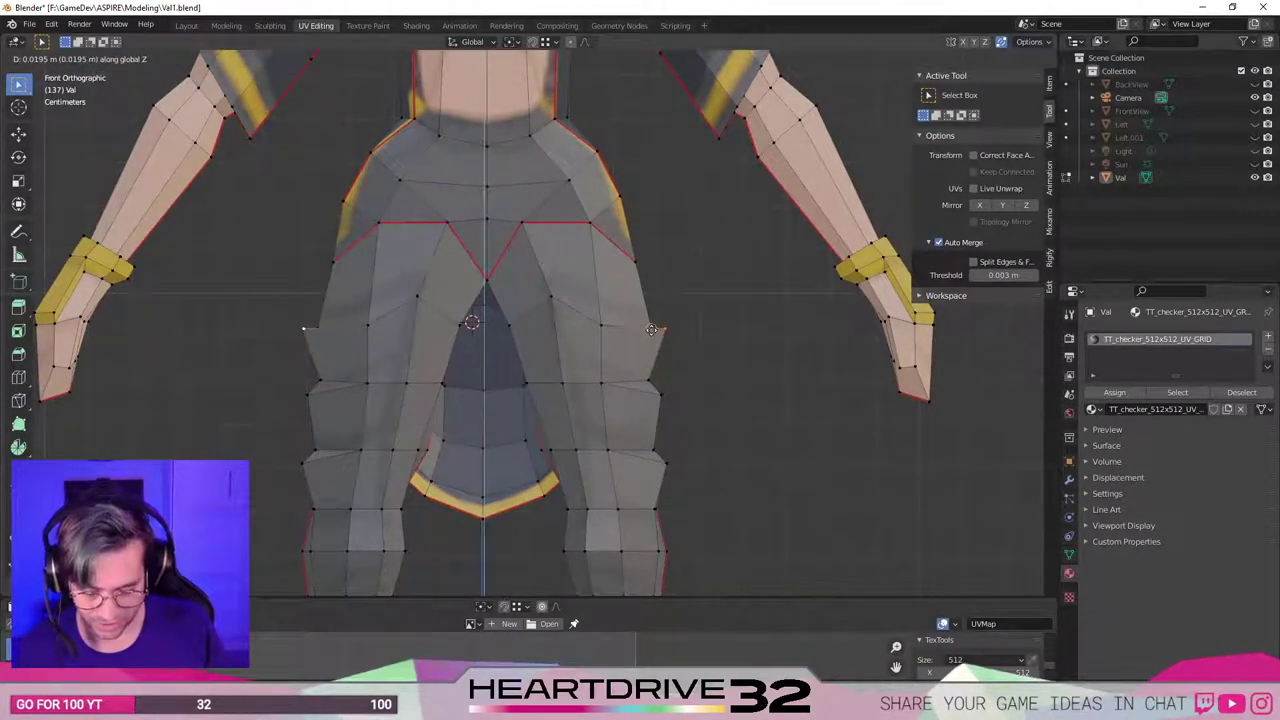
pyautogui.press('Escape')
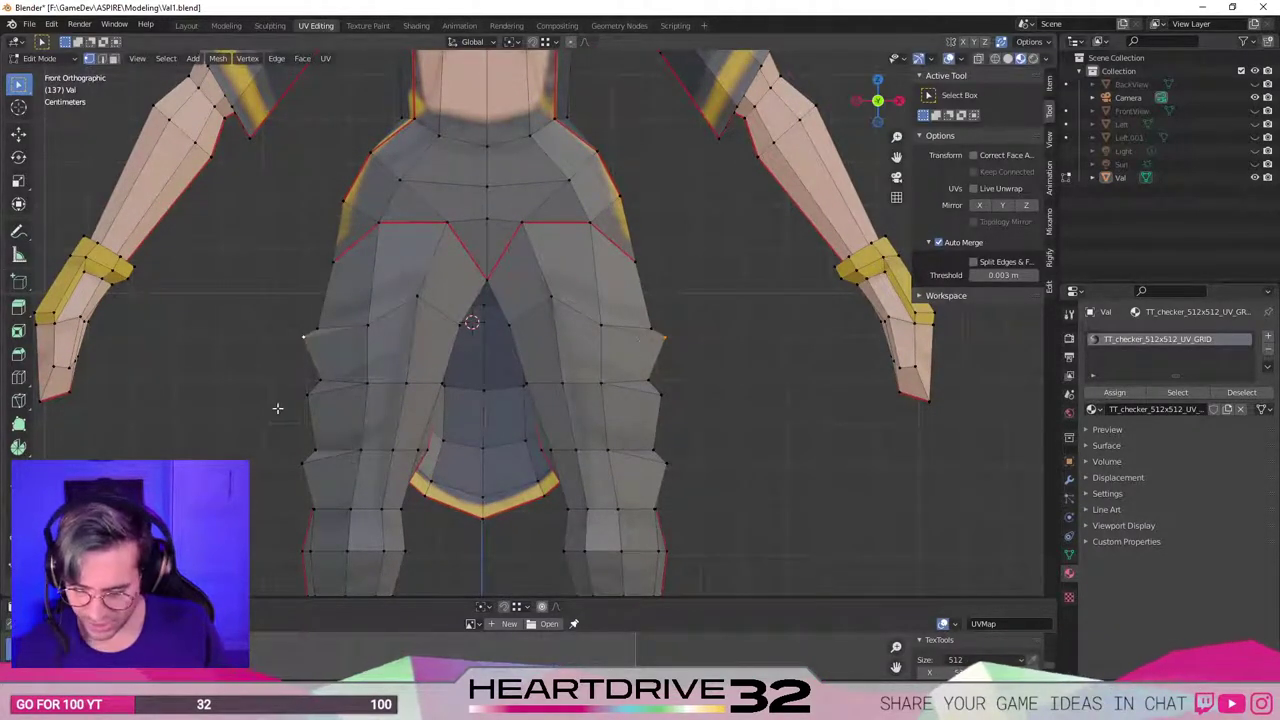
# Scale the outermost vertices of the second folds on both legs slightly outward and raise them along global Z.
pyautogui.keyDown('shift'); pyautogui.scroll(-4, 289, 320); pyautogui.keyUp('shift')
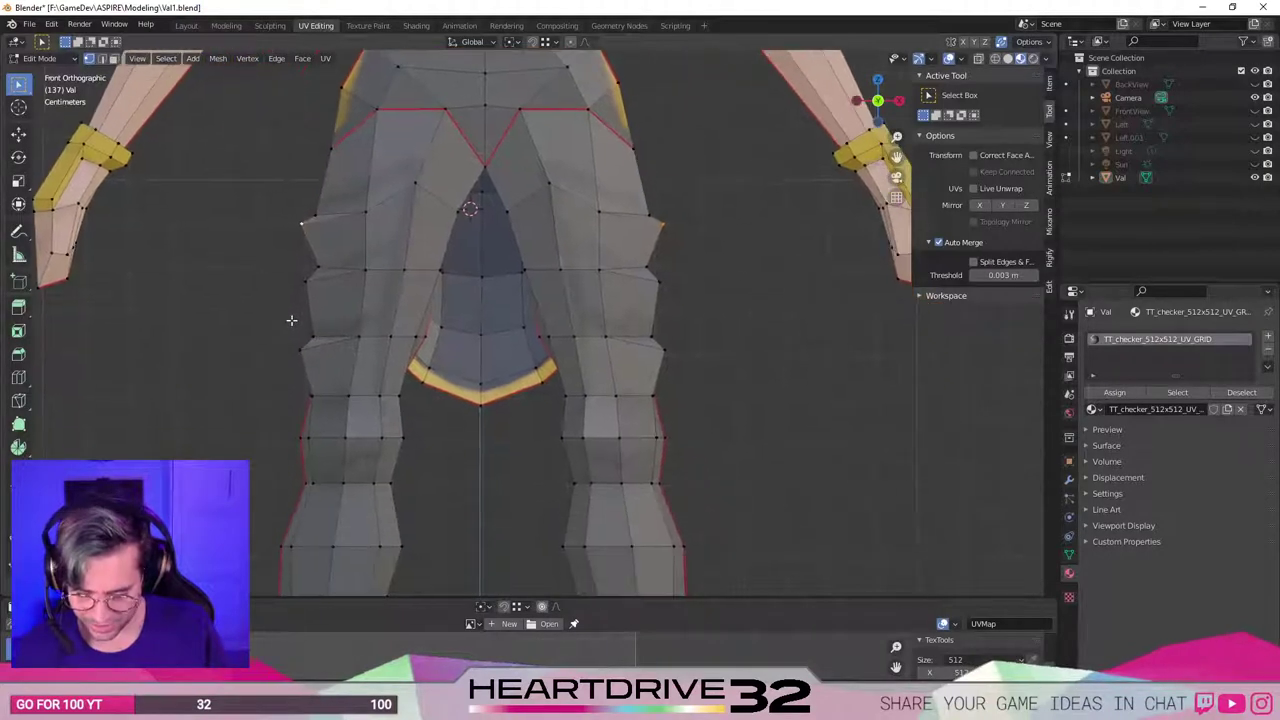
pyautogui.click(660, 284)
pyautogui.keyDown('shift'); pyautogui.click(312, 282); pyautogui.keyUp('shift')
pyautogui.press('s')
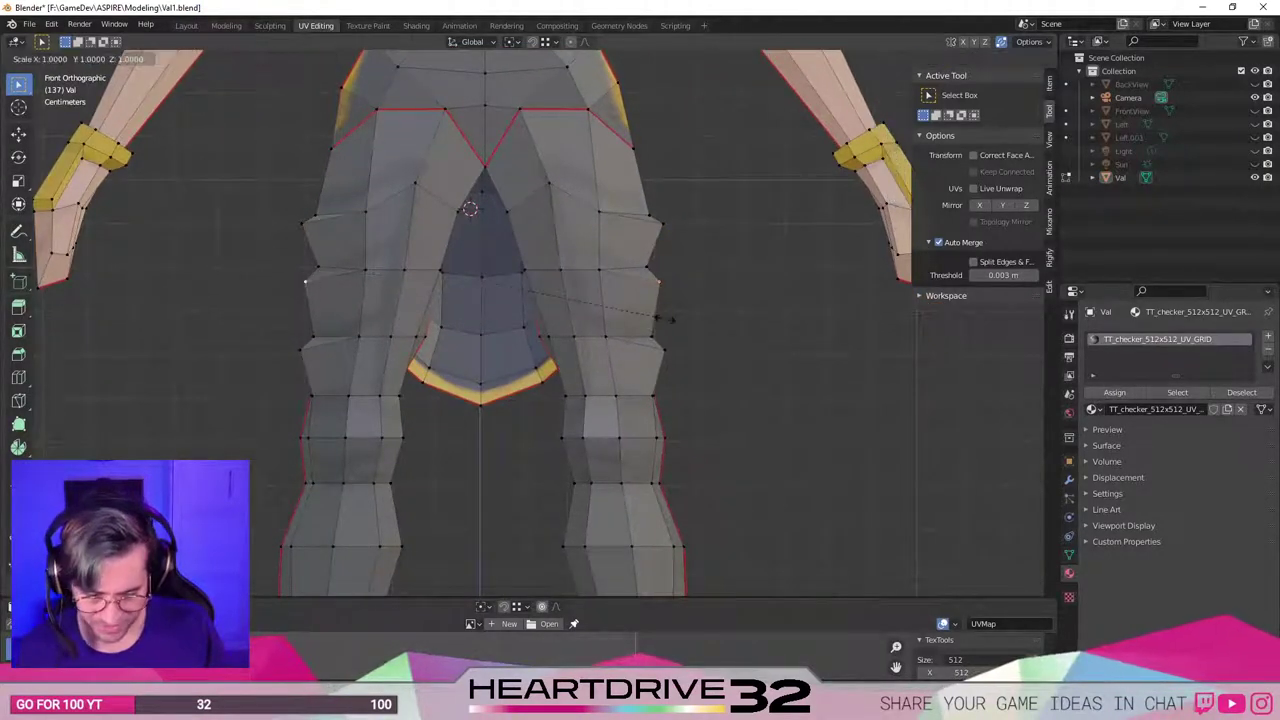
pyautogui.press('g')
pyautogui.press('z')
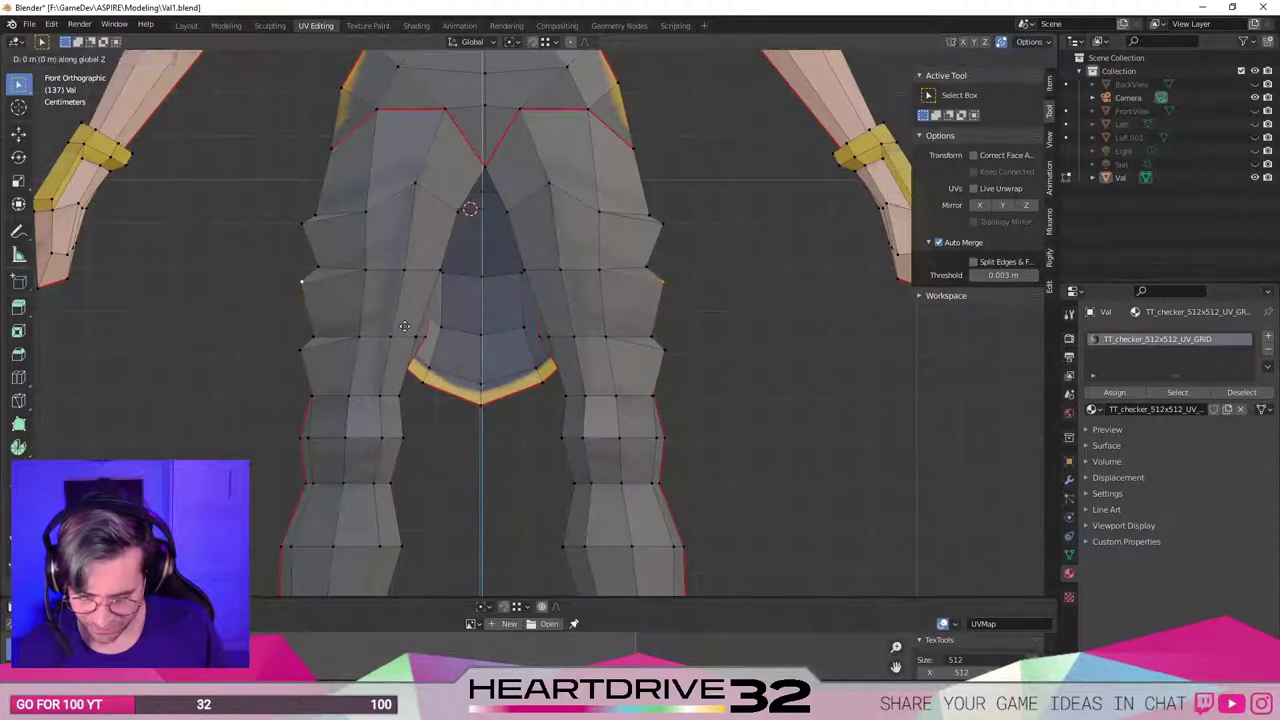
pyautogui.click(405, 322)
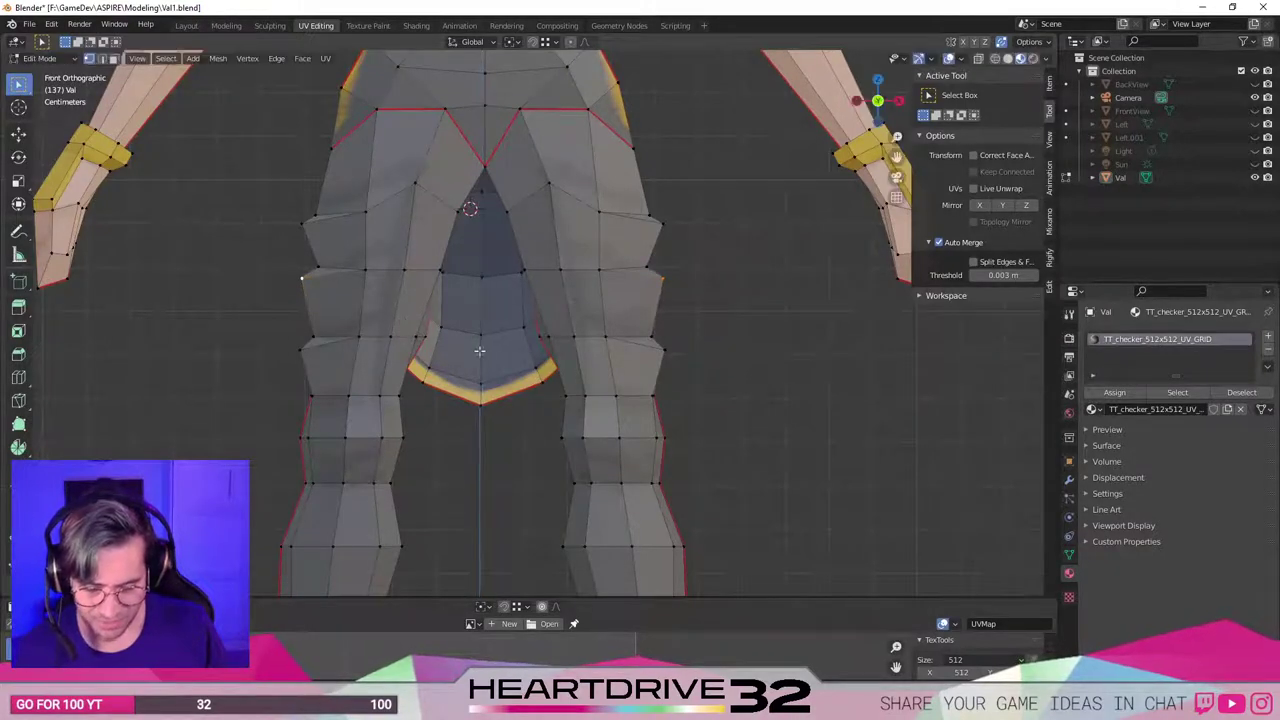
# Raise the outermost vertices of the third folds on both legs slightly along global Z.
pyautogui.click(662, 350)
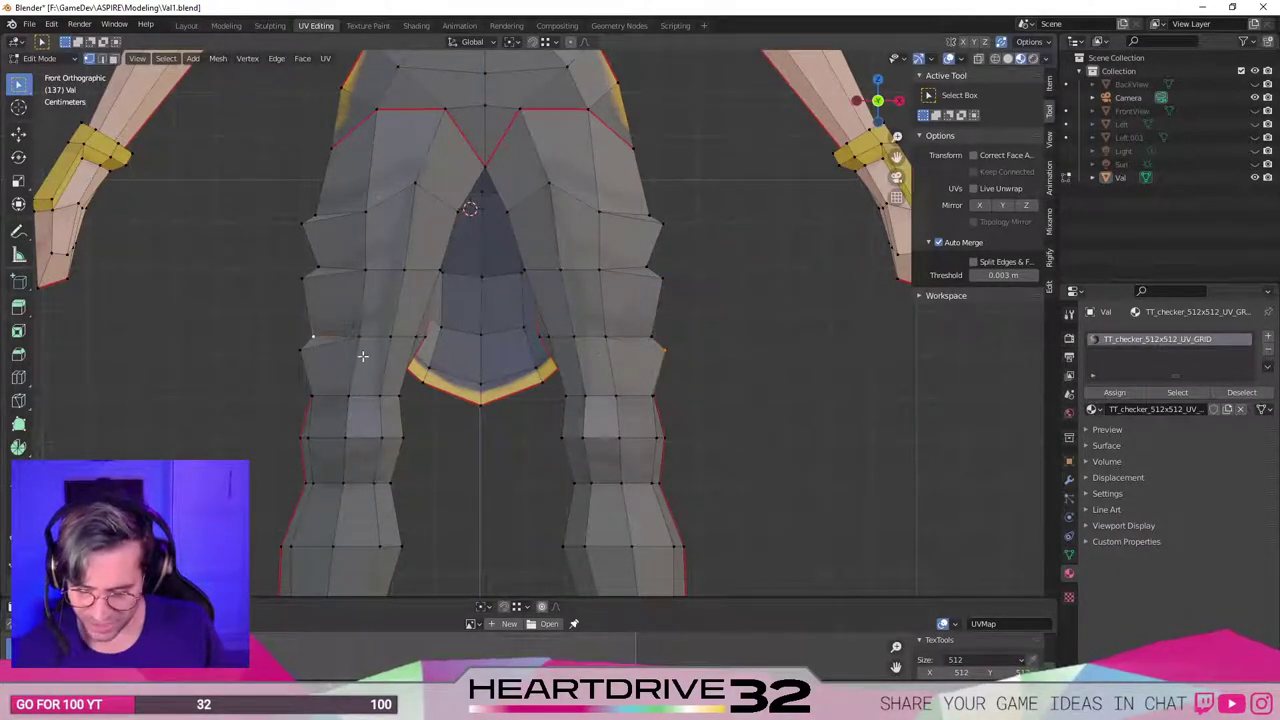
pyautogui.click(300, 350)
pyautogui.keyDown('shift'); pyautogui.click(680, 351); pyautogui.keyUp('shift')
pyautogui.press('g')
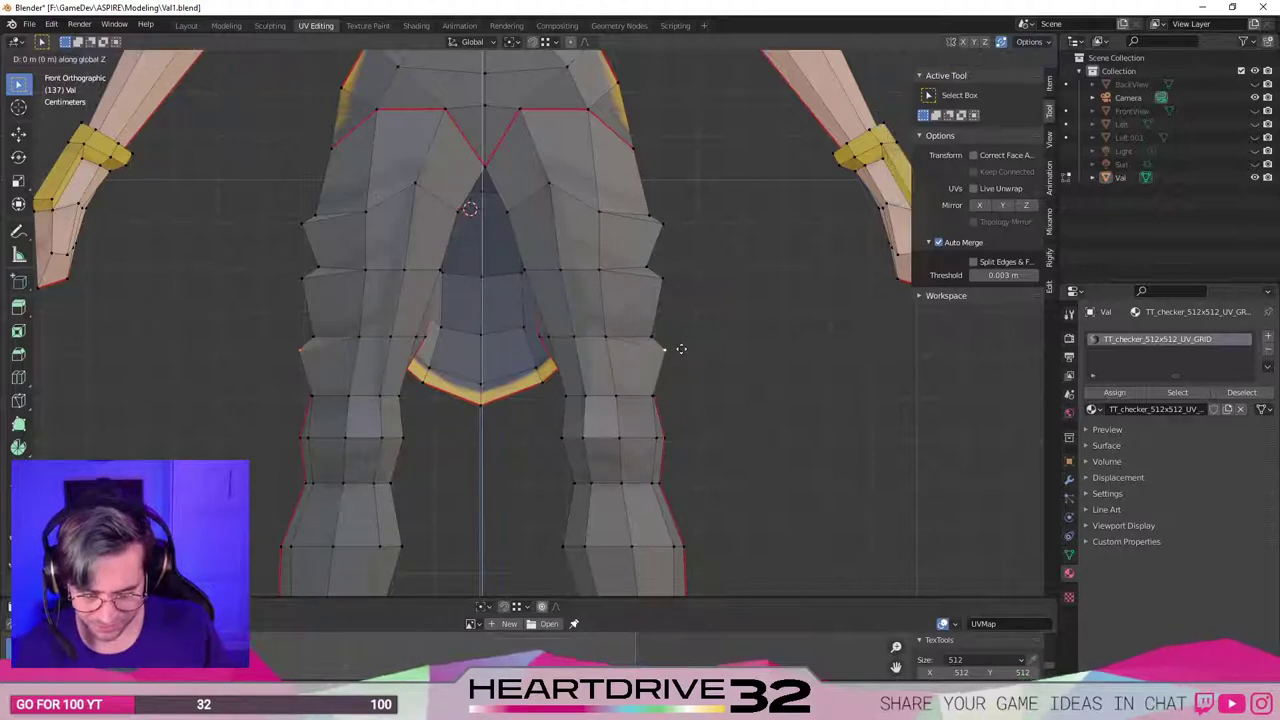
pyautogui.press('z')
pyautogui.click(681, 347)
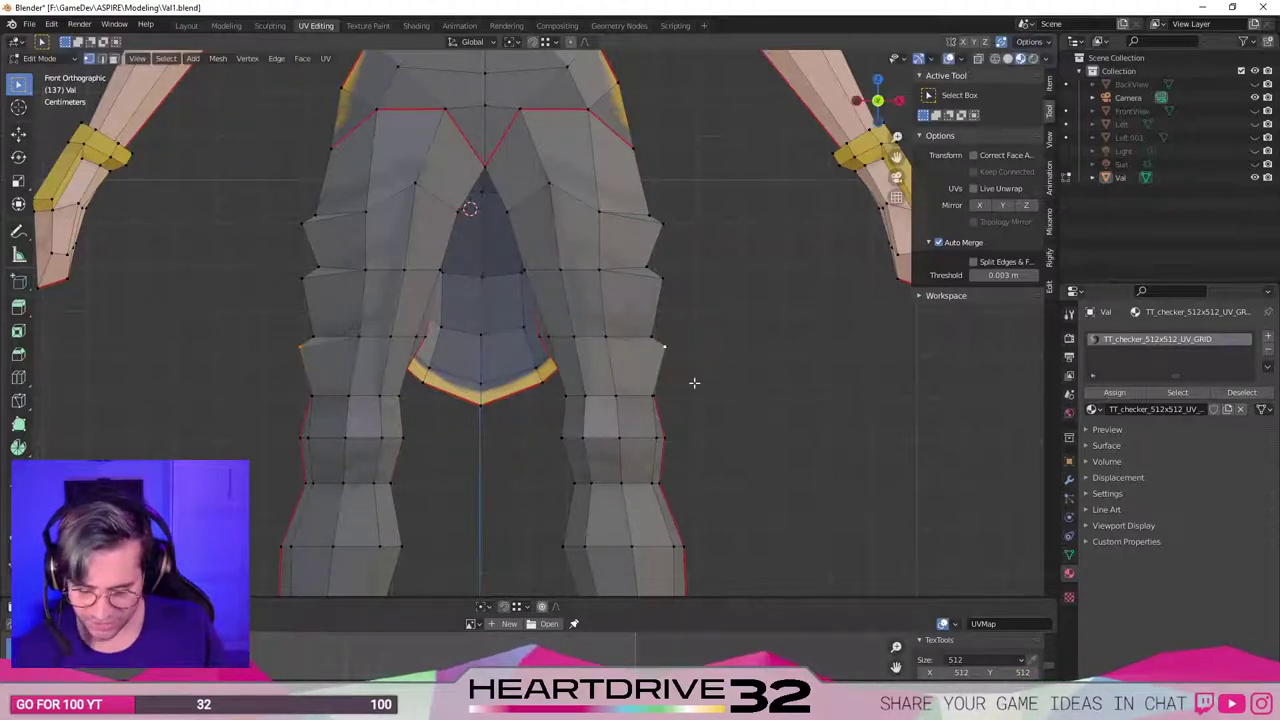
# Examine the back skirt flap and the outer trouser folds from the side and rear.
pyautogui.scroll(-3, 690, 375)
pyautogui.scroll(-1, 677, 368)
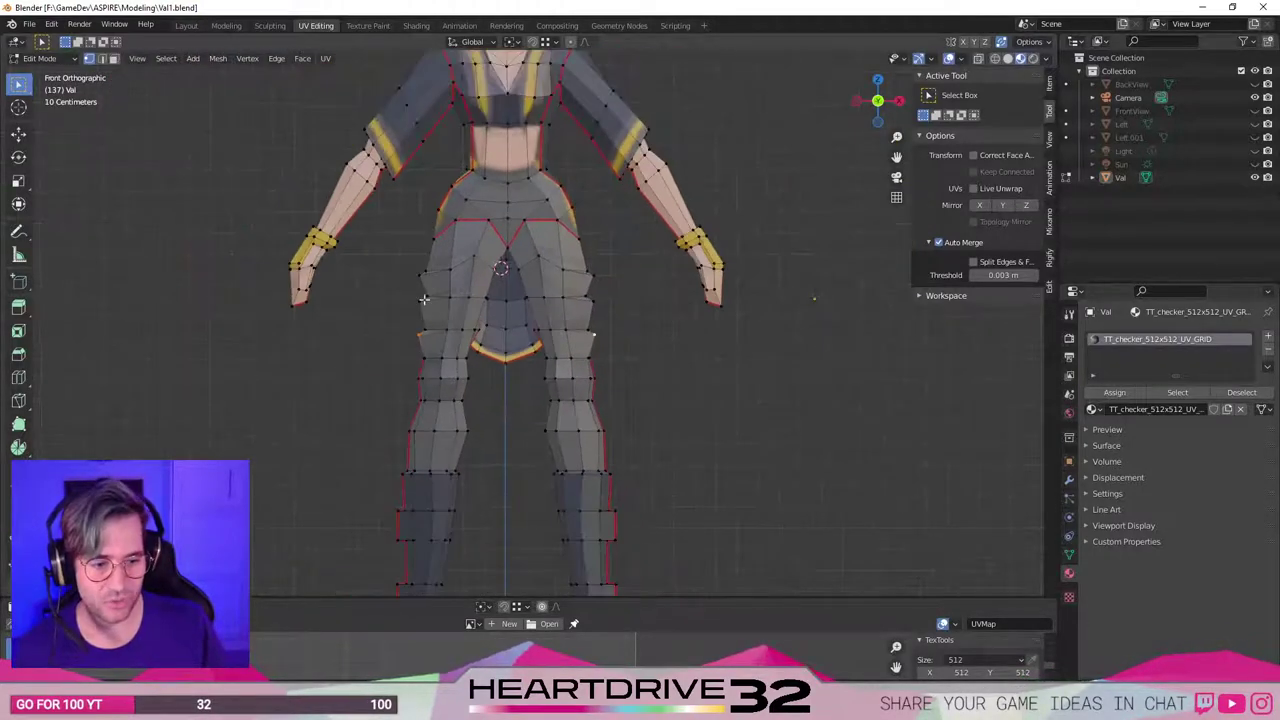
pyautogui.moveTo(424, 300); pyautogui.dragTo(589, 329, button='middle')
pyautogui.scroll(4, 678, 317)
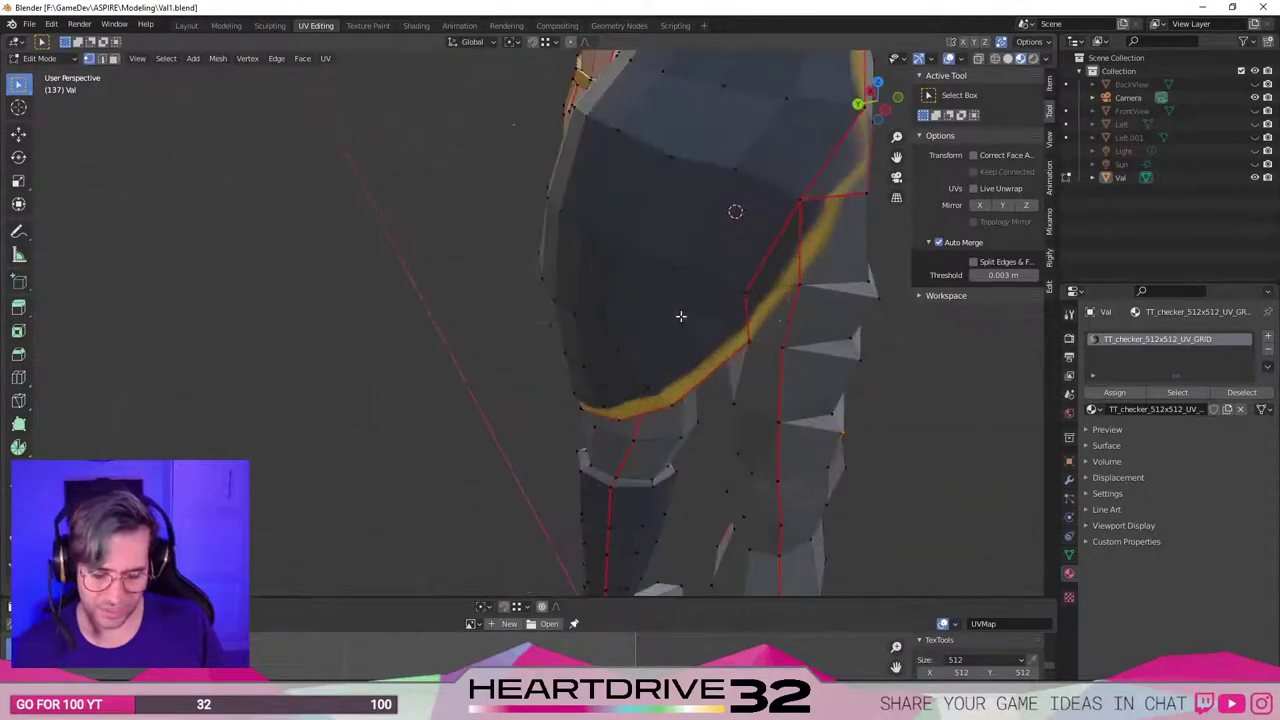
pyautogui.moveTo(798, 353)
pyautogui.mouseDown(button='middle')
pyautogui.moveTo(846, 406)
pyautogui.moveTo(777, 486)
pyautogui.moveTo(802, 441)
pyautogui.moveTo(786, 291)
pyautogui.moveTo(771, 343)
pyautogui.moveTo(763, 323)
pyautogui.moveTo(786, 306)
pyautogui.moveTo(796, 336)
pyautogui.mouseUp(button='middle')
pyautogui.scroll(-4, 610, 372)
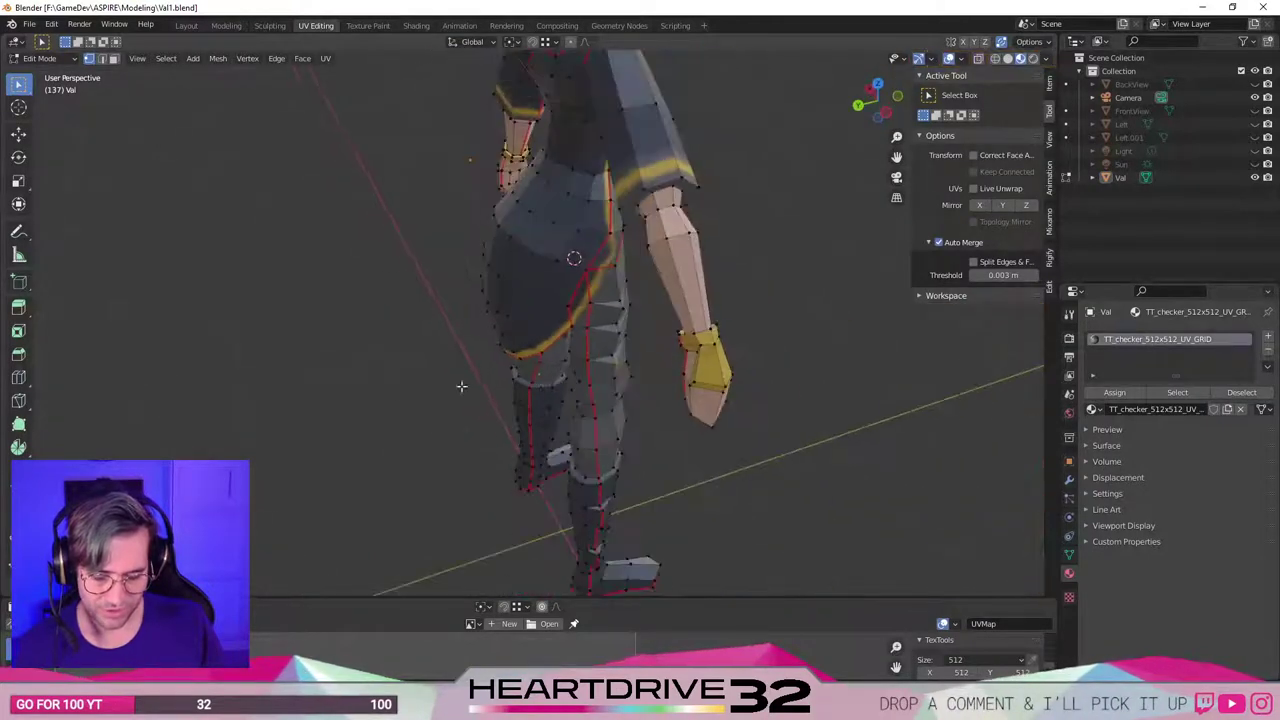
pyautogui.moveTo(320, 394); pyautogui.dragTo(475, 383, button='middle')
pyautogui.scroll(-2, 445, 387)
pyautogui.moveTo(499, 467); pyautogui.dragTo(314, 394, button='middle')
pyautogui.scroll(5, 511, 365)
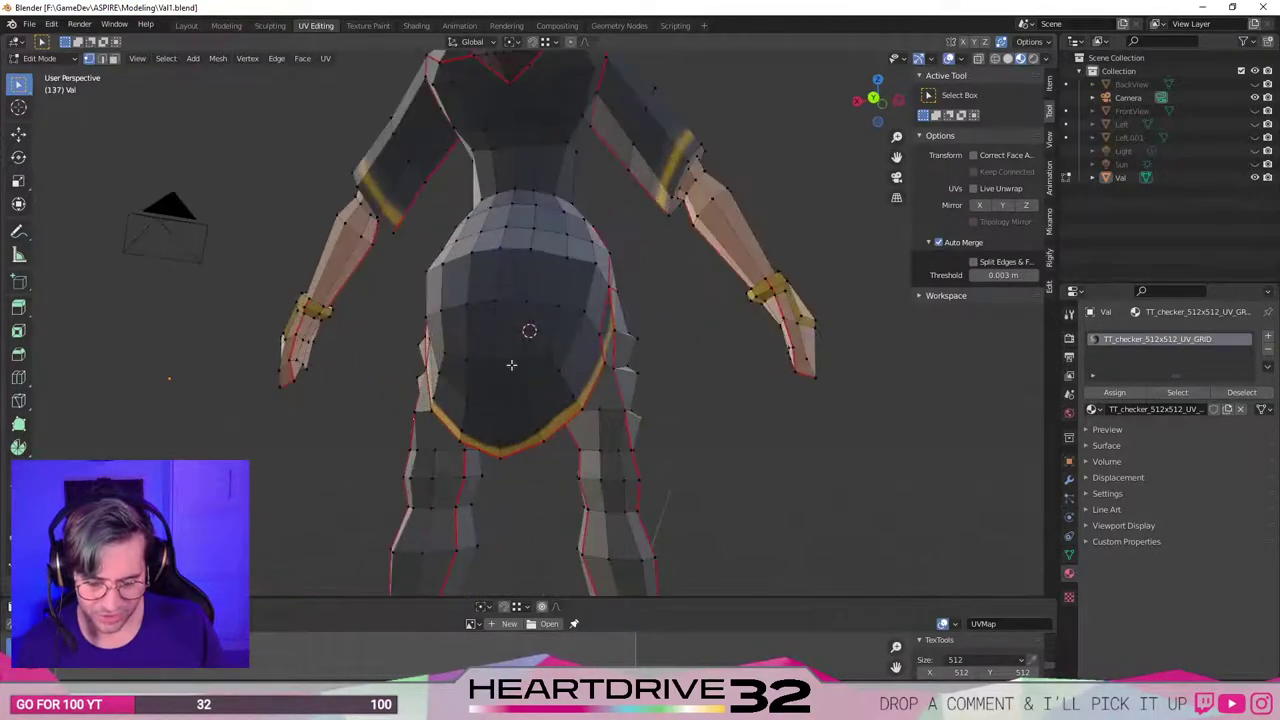
pyautogui.moveTo(615, 340); pyautogui.dragTo(606, 389, button='middle')
pyautogui.moveTo(625, 483); pyautogui.dragTo(597, 472, button='middle')
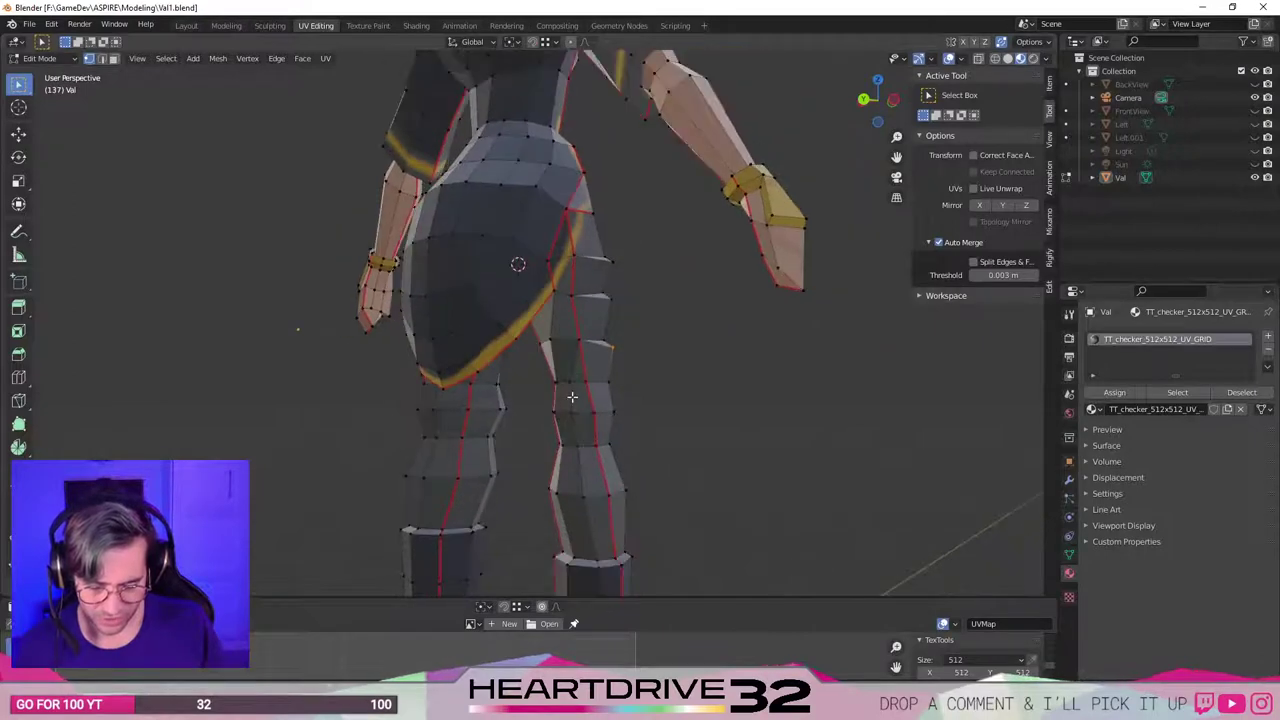
pyautogui.moveTo(572, 397); pyautogui.dragTo(581, 404, button='middle')
pyautogui.moveTo(632, 477); pyautogui.dragTo(598, 186, button='middle')
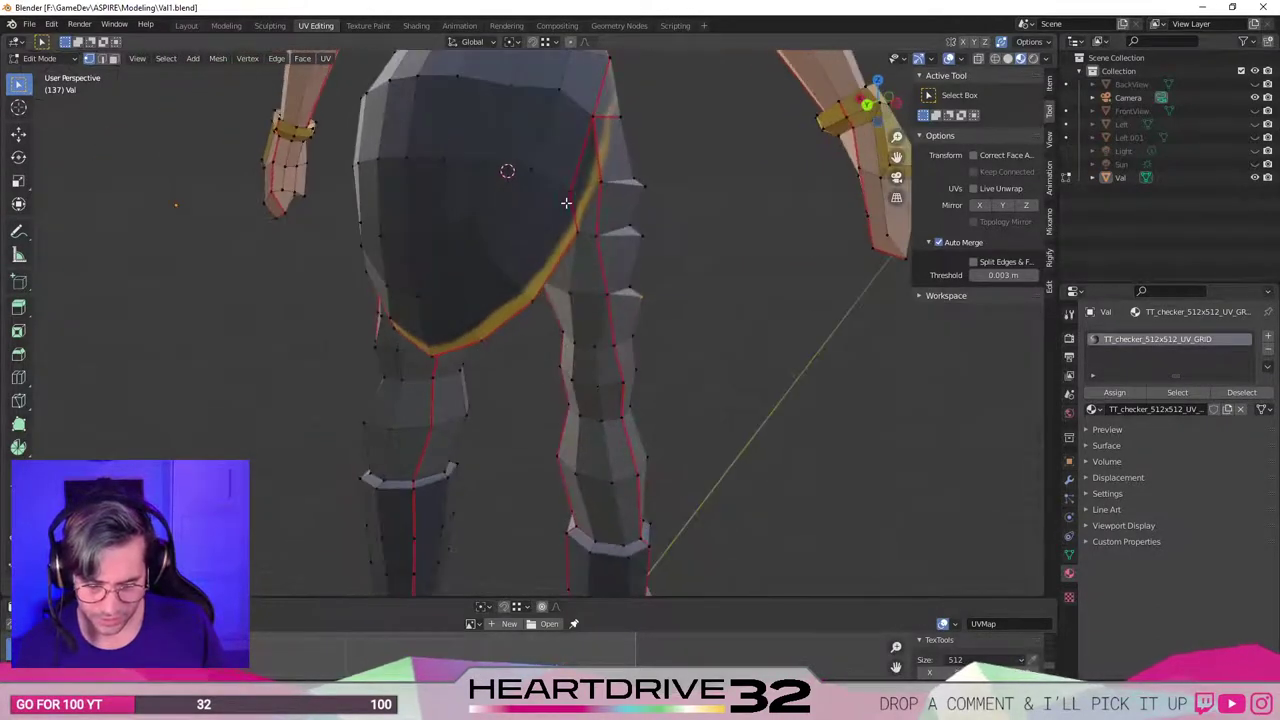
# Merge the back skirt's side hem vertices into the neighbouring trouser side seam vertices on both sides.
pyautogui.press('g')
pyautogui.press('Escape')
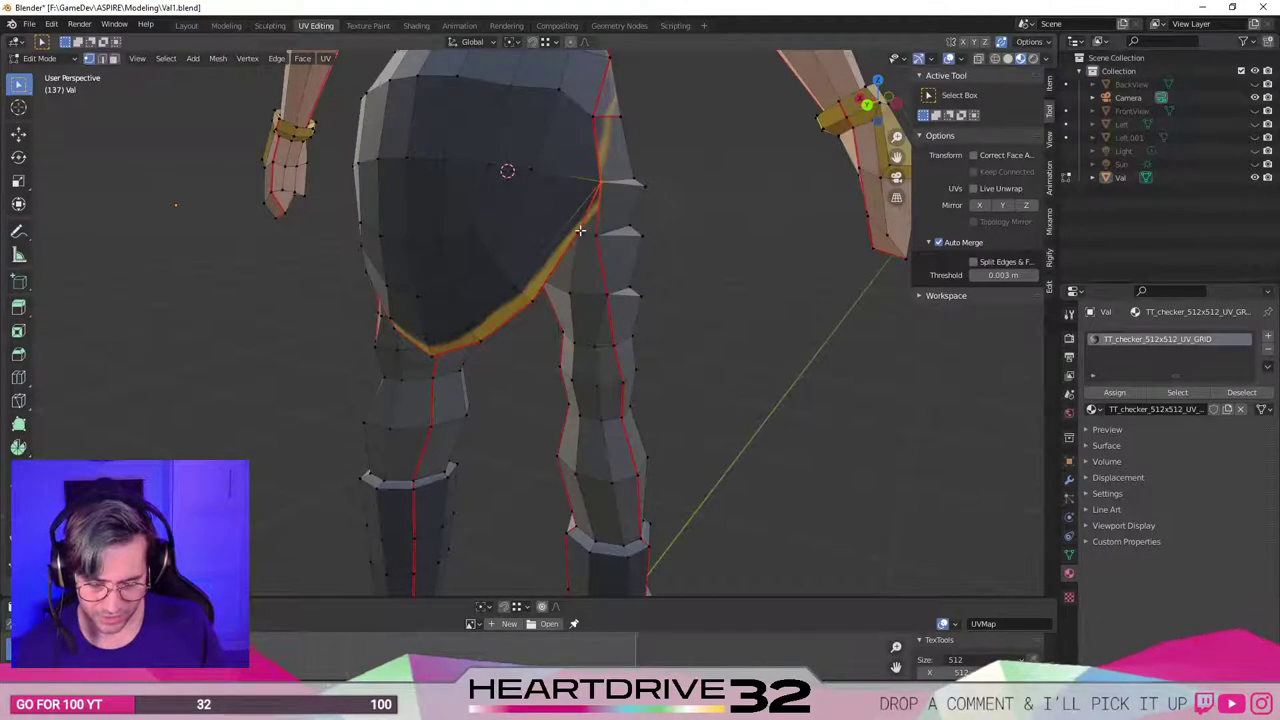
pyautogui.moveTo(598, 186); pyautogui.dragTo(564, 238, button='middle')
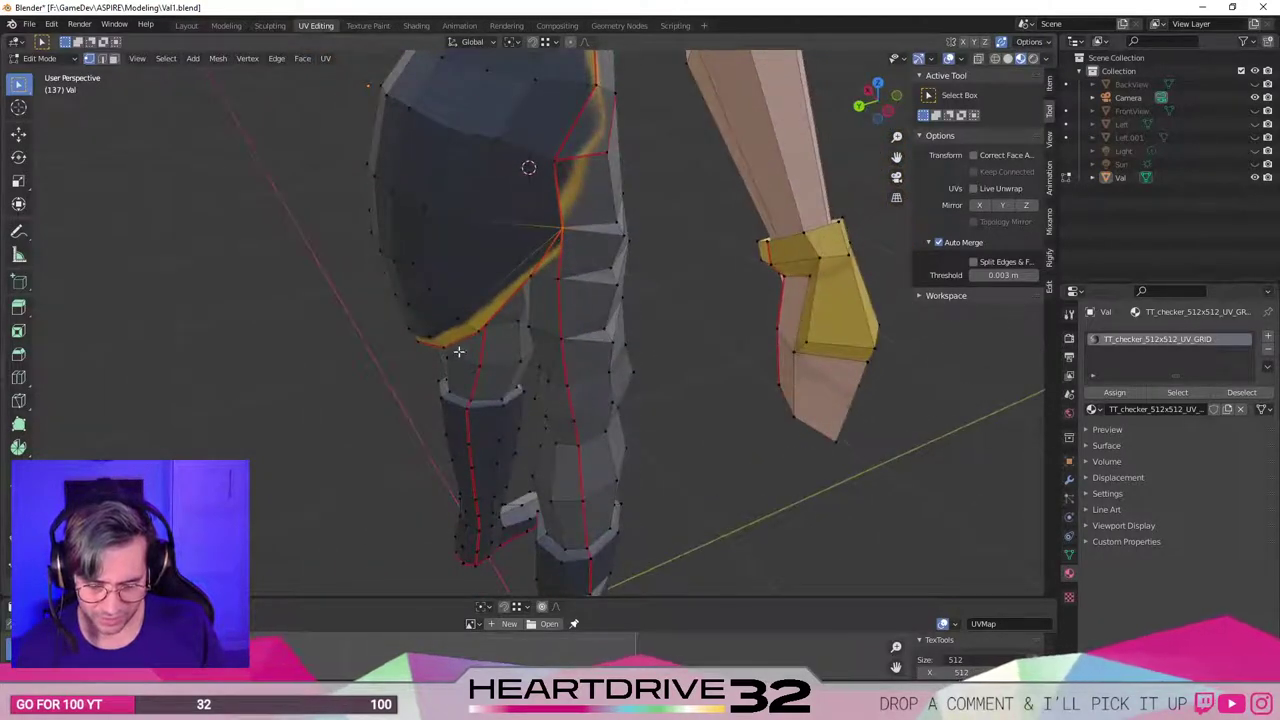
pyautogui.moveTo(449, 349); pyautogui.dragTo(436, 320, button='middle')
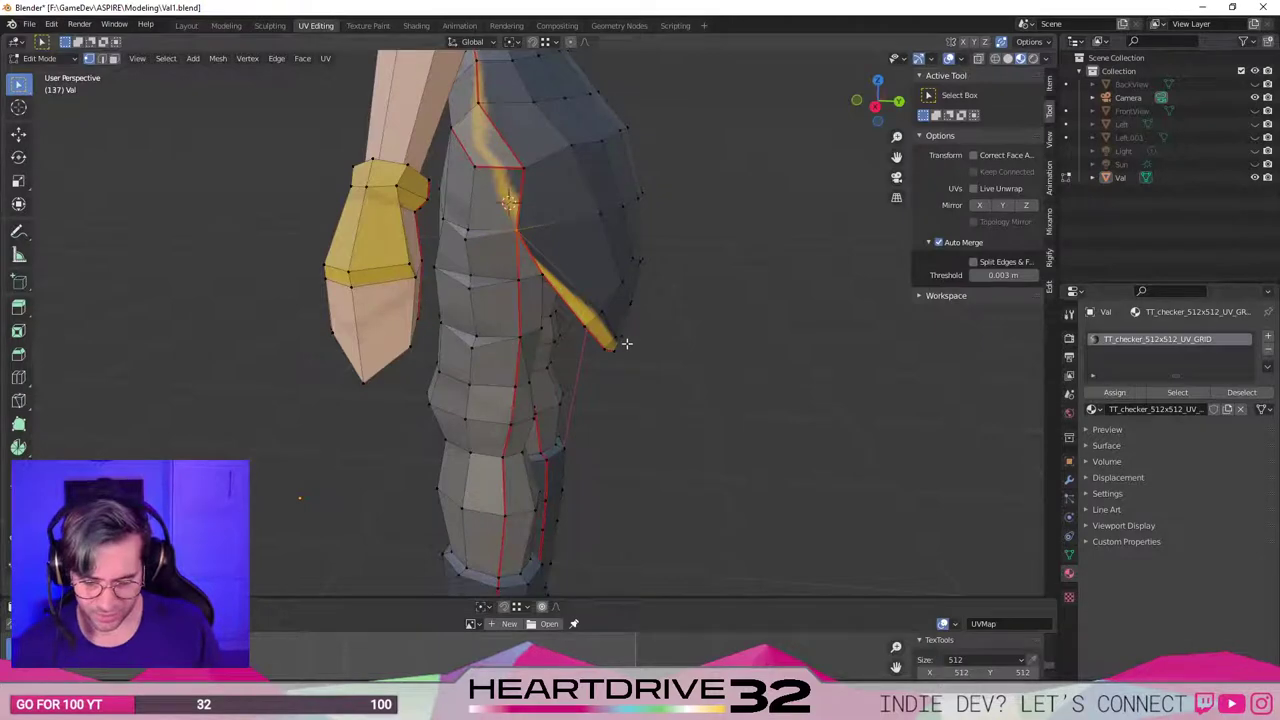
pyautogui.moveTo(626, 343); pyautogui.dragTo(627, 304, button='middle')
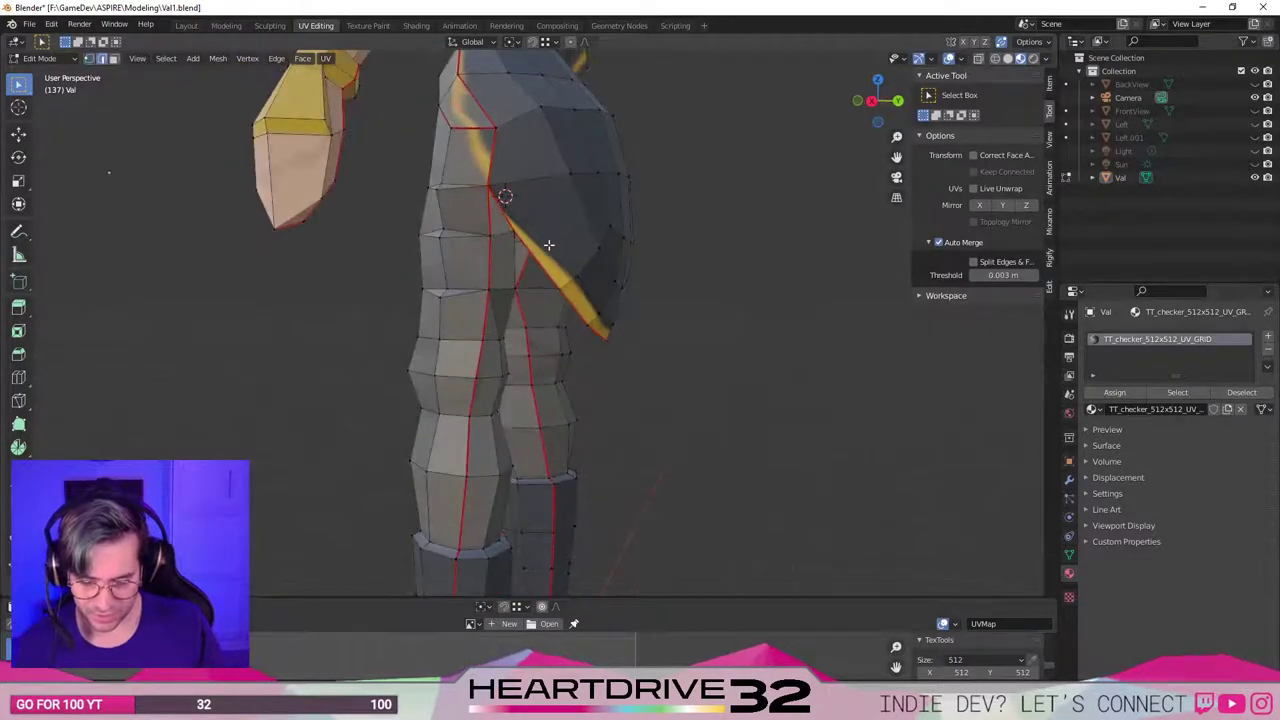
# Knife-cut a new edge across each side of the back skirt, from near the lower hem up to the side seam corner.
pyautogui.press('u')
pyautogui.moveTo(675, 301); pyautogui.dragTo(467, 269, button='middle')
pyautogui.press('u')
pyautogui.click(510, 232)
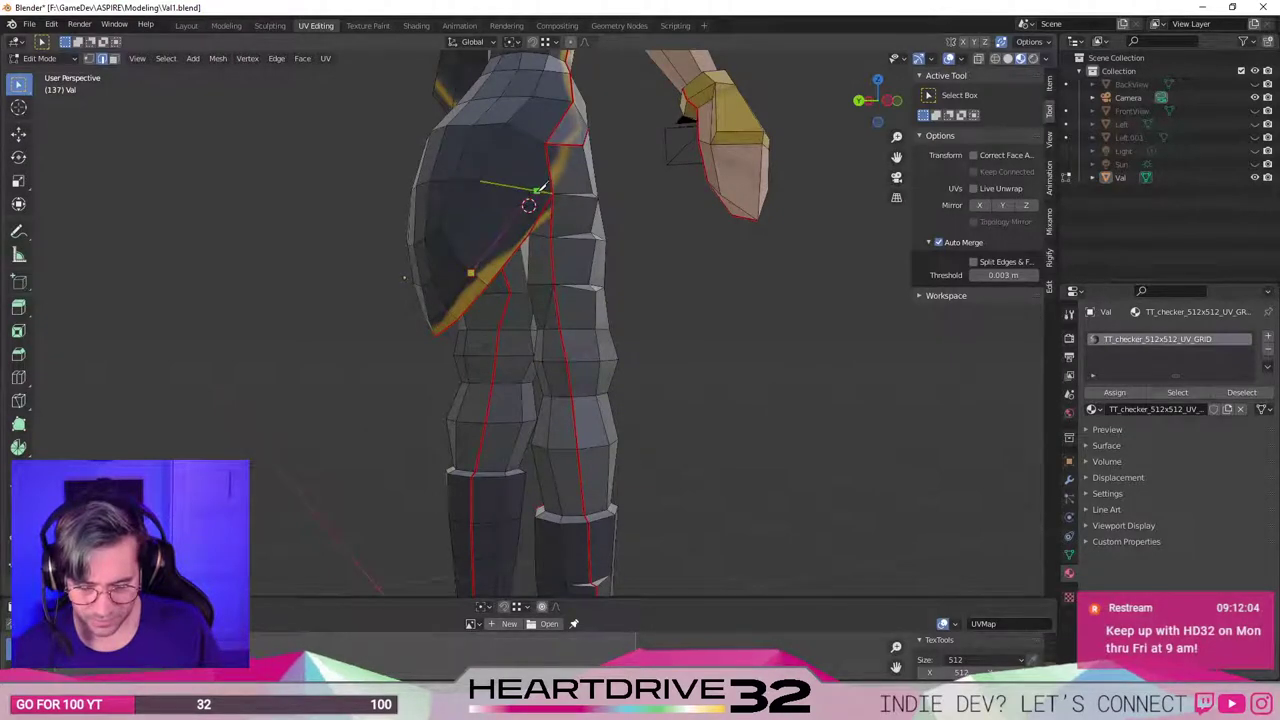
pyautogui.click(547, 143)
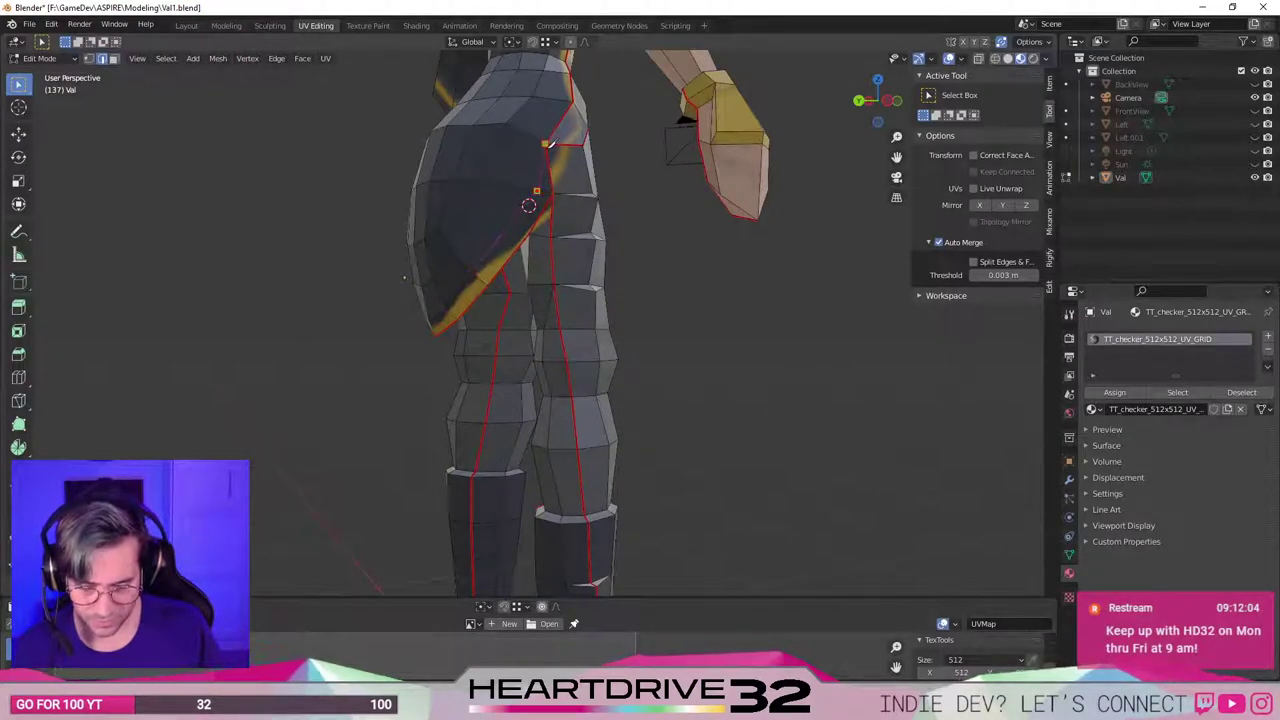
pyautogui.moveTo(634, 420); pyautogui.dragTo(543, 365, button='middle')
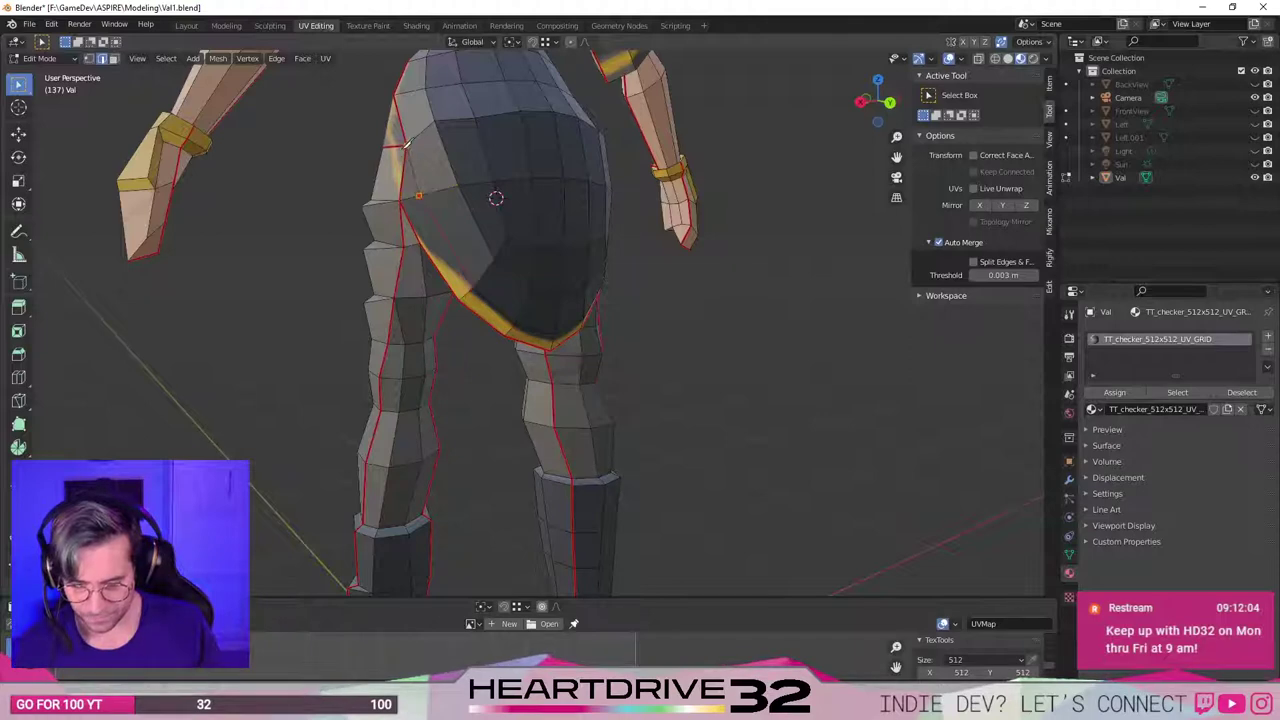
pyautogui.moveTo(440, 274); pyautogui.dragTo(494, 243, button='middle')
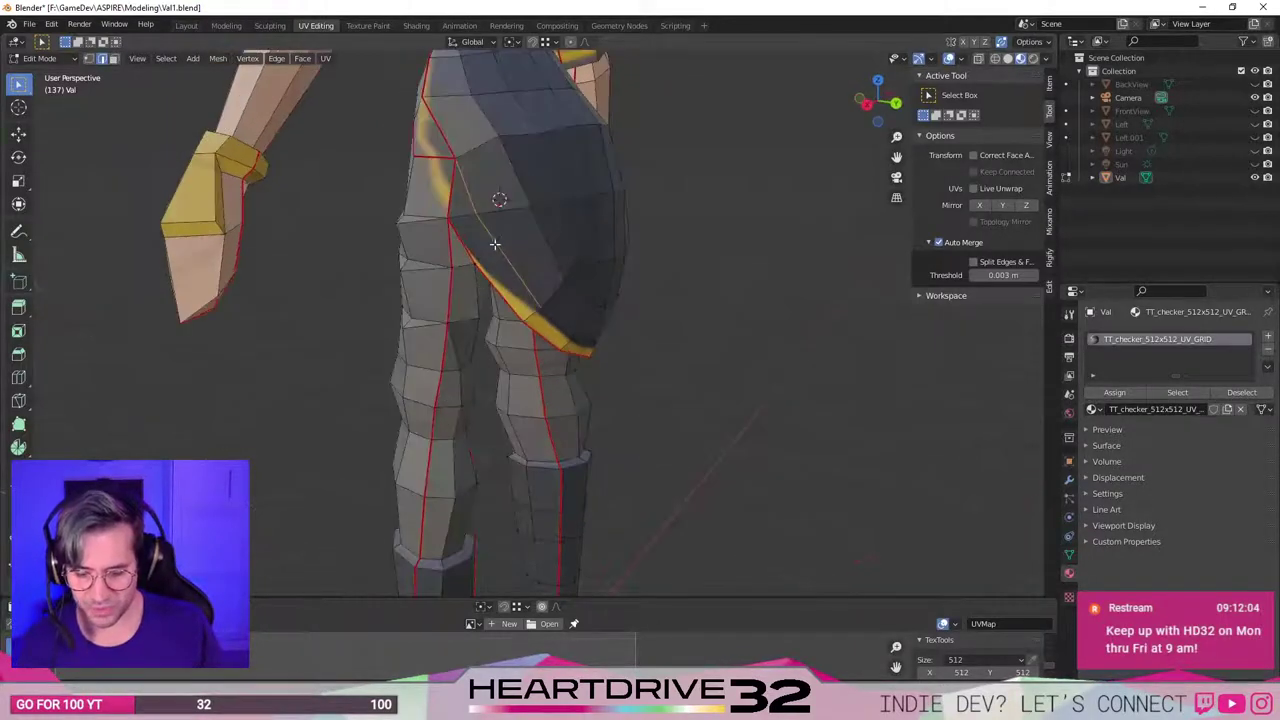
# Slide the new cut's middle vertices beside the skirt's side seams along their edges.
pyautogui.press('1')
pyautogui.click(476, 216)
pyautogui.moveTo(736, 262); pyautogui.dragTo(472, 297, button='middle')
pyautogui.press('g')
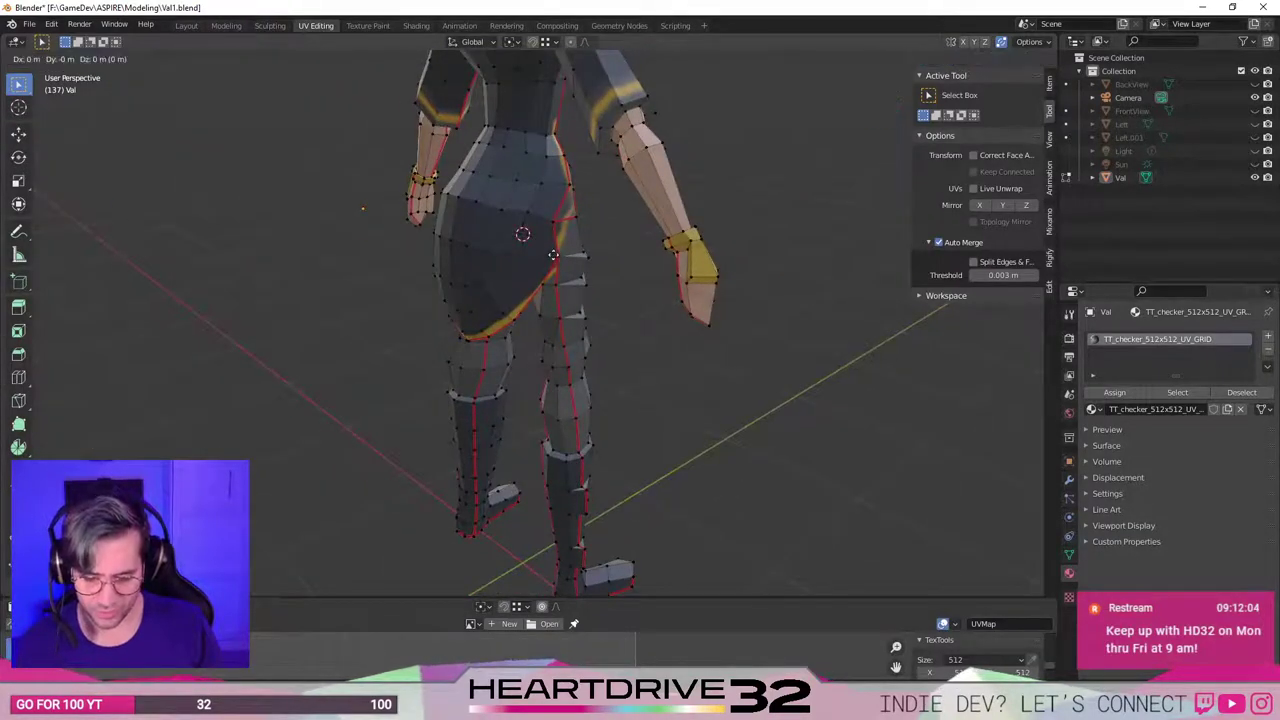
pyautogui.rightClick(548, 255)
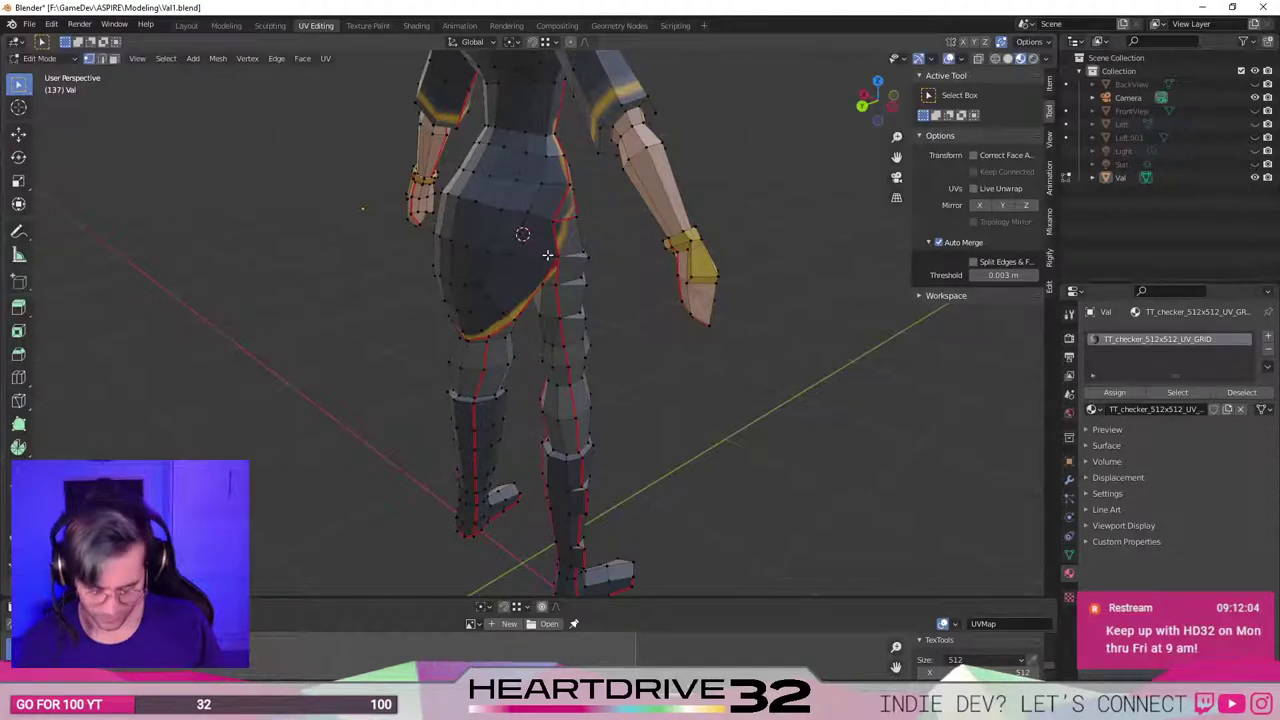
pyautogui.moveTo(498, 310); pyautogui.dragTo(437, 345, button='middle')
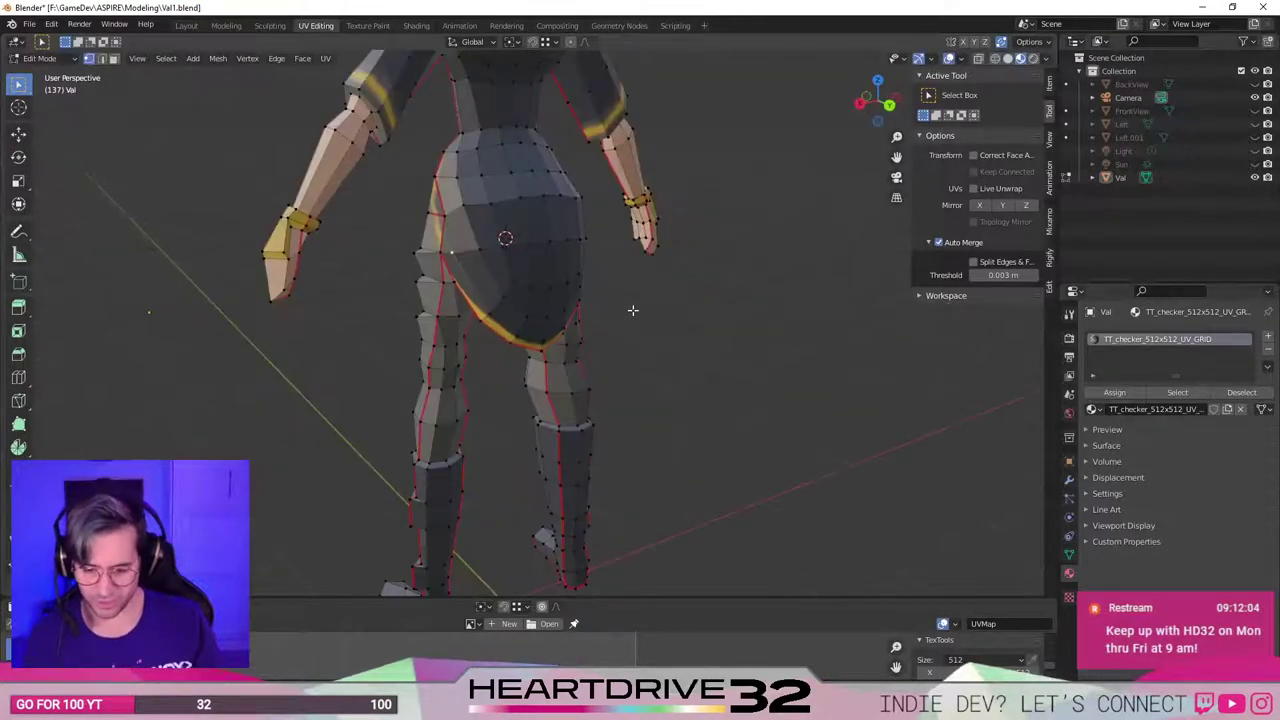
pyautogui.moveTo(632, 310); pyautogui.dragTo(498, 317, button='middle')
pyautogui.hotkey('shift', 'v')
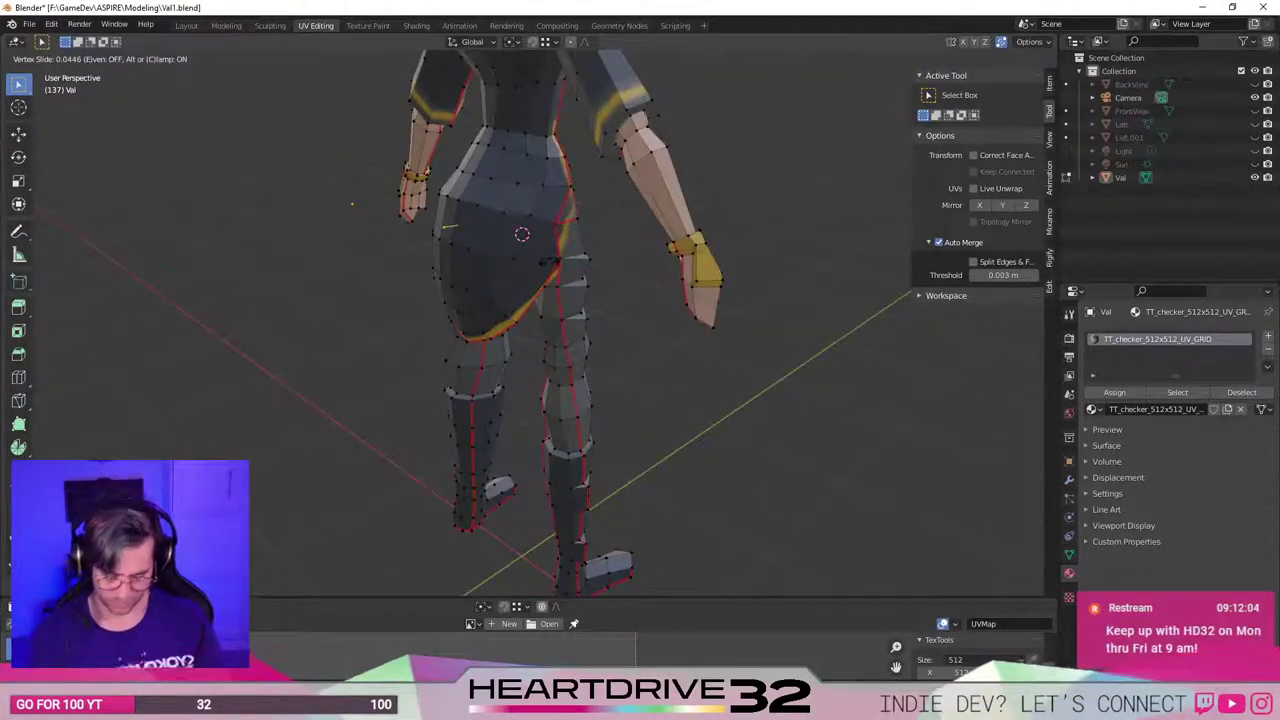
pyautogui.click(551, 259)
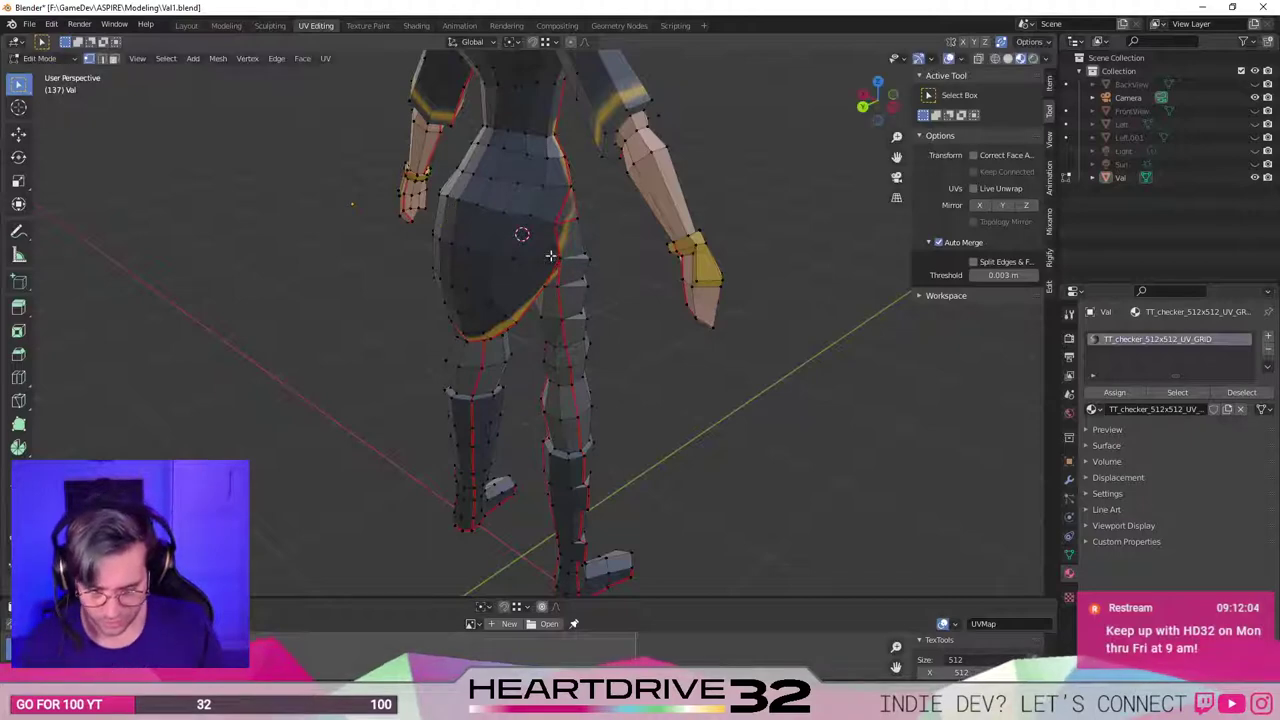
pyautogui.moveTo(375, 298); pyautogui.dragTo(356, 276, button='middle')
pyautogui.hotkey('shift', 'v')
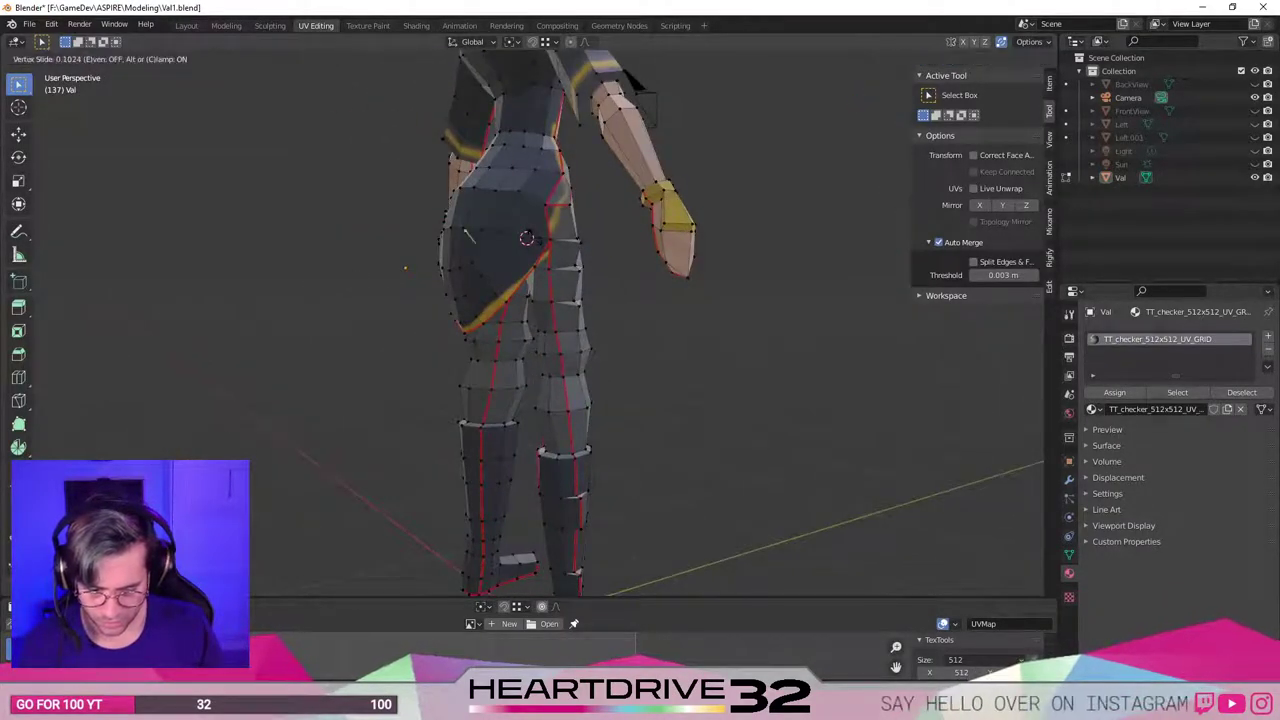
pyautogui.press('Escape')
pyautogui.moveTo(535, 240); pyautogui.dragTo(493, 312, button='middle')
pyautogui.moveTo(646, 266); pyautogui.dragTo(480, 263, button='middle')
pyautogui.press('g')
pyautogui.press('z')
pyautogui.press('Escape')
pyautogui.press('g')
pyautogui.press('Escape')
# Reposition the middle cut vertices on the back skirt's sides with movement along global Y locked out.
pyautogui.press('g')
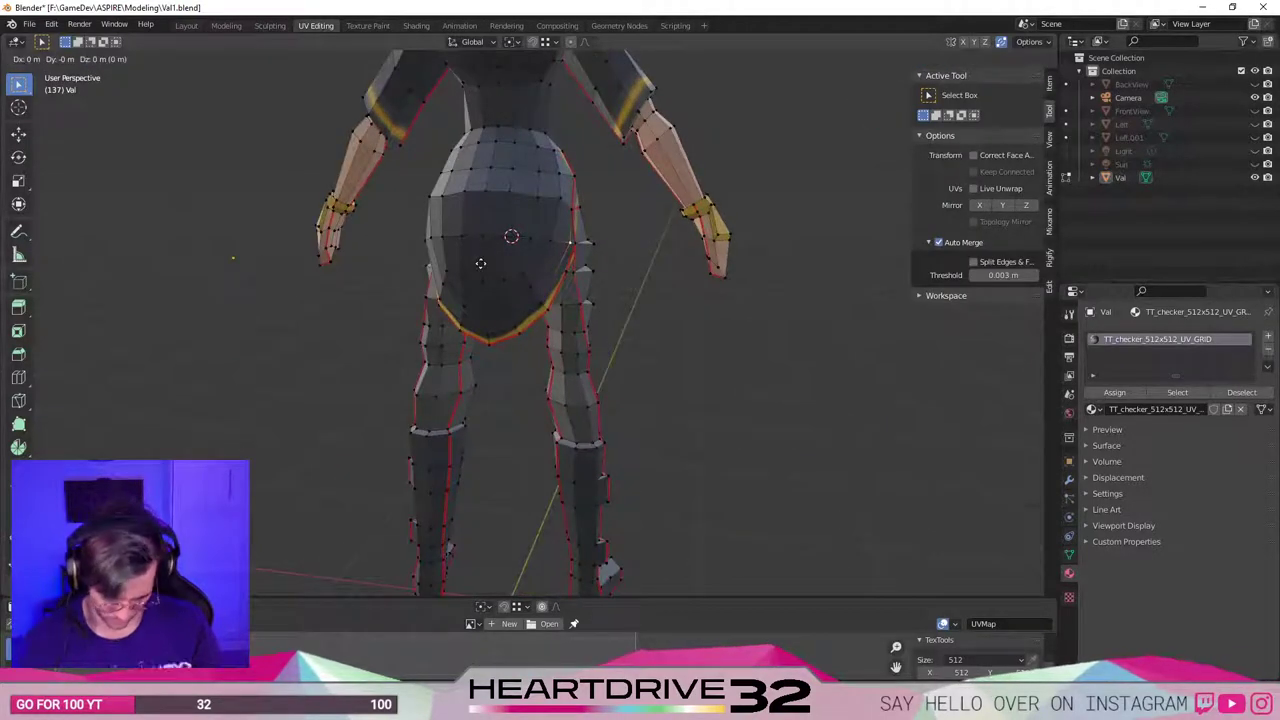
pyautogui.press('y')
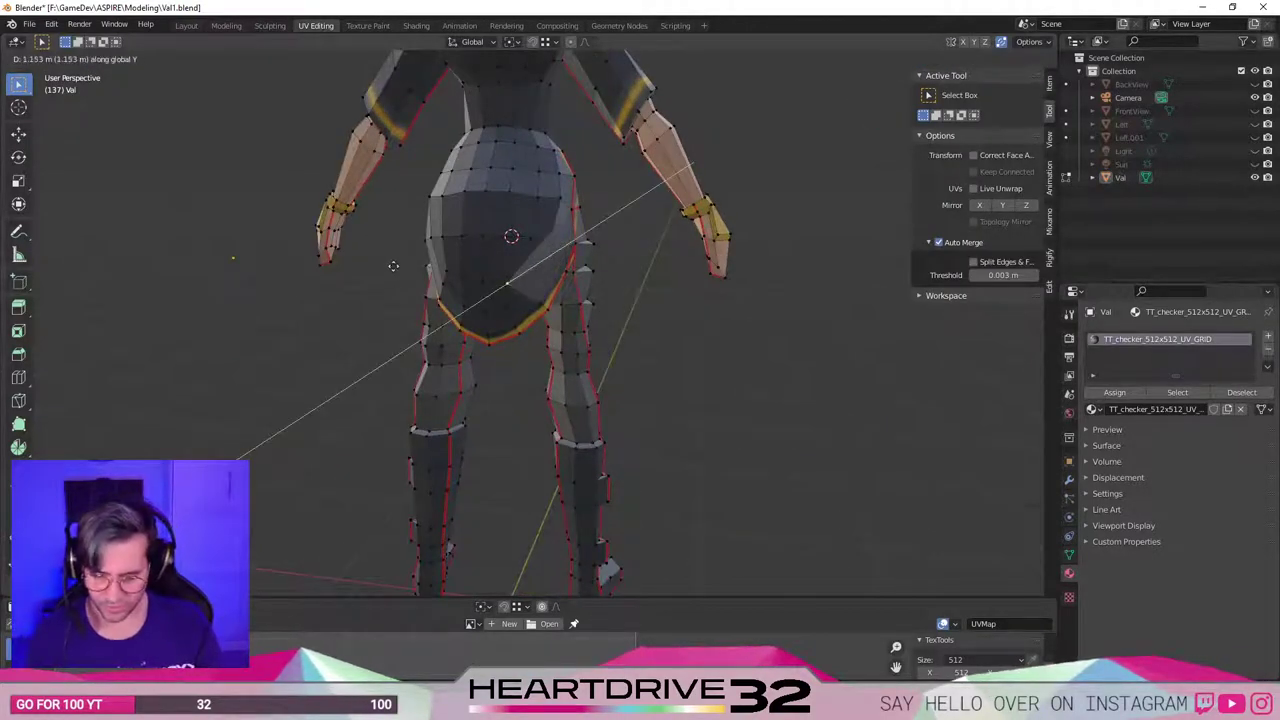
pyautogui.hotkey('shift', 'y')
pyautogui.click(480, 283)
pyautogui.moveTo(357, 297); pyautogui.dragTo(464, 273, button='middle')
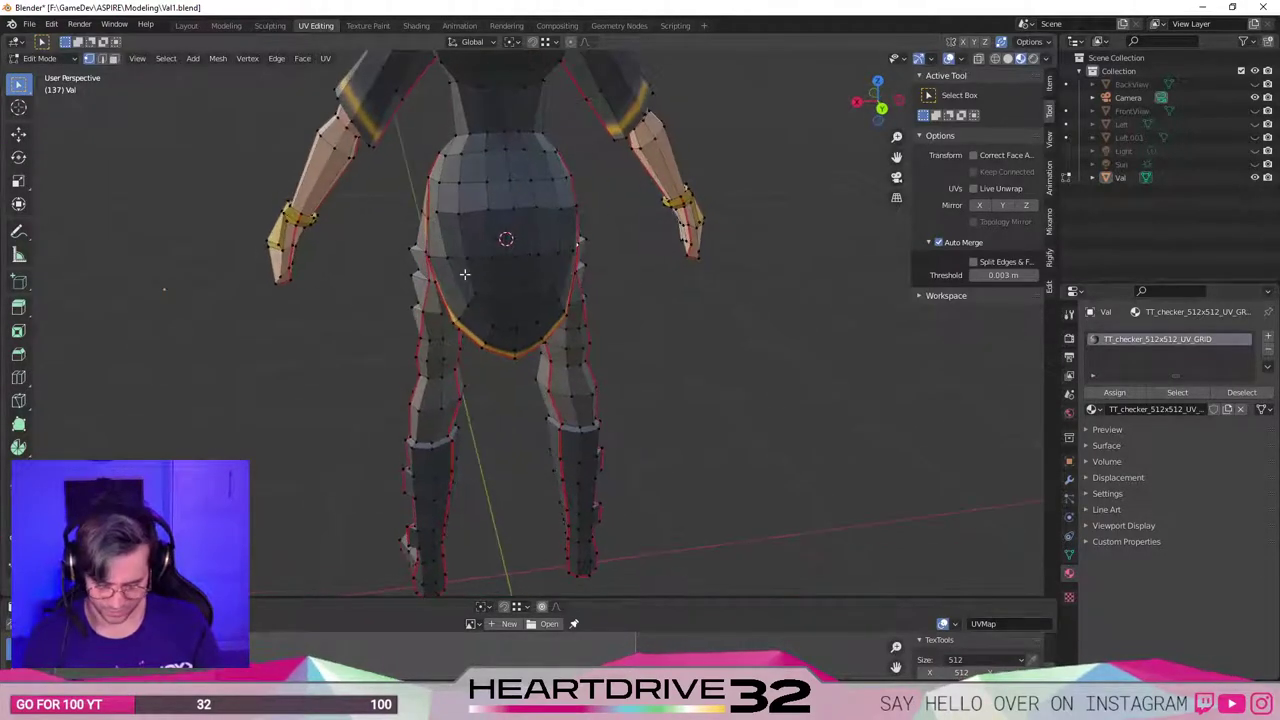
# Move the same skirt side vertices about 0.05 m along global Y to smooth the flap's side contour.
pyautogui.press('g')
pyautogui.press('y')
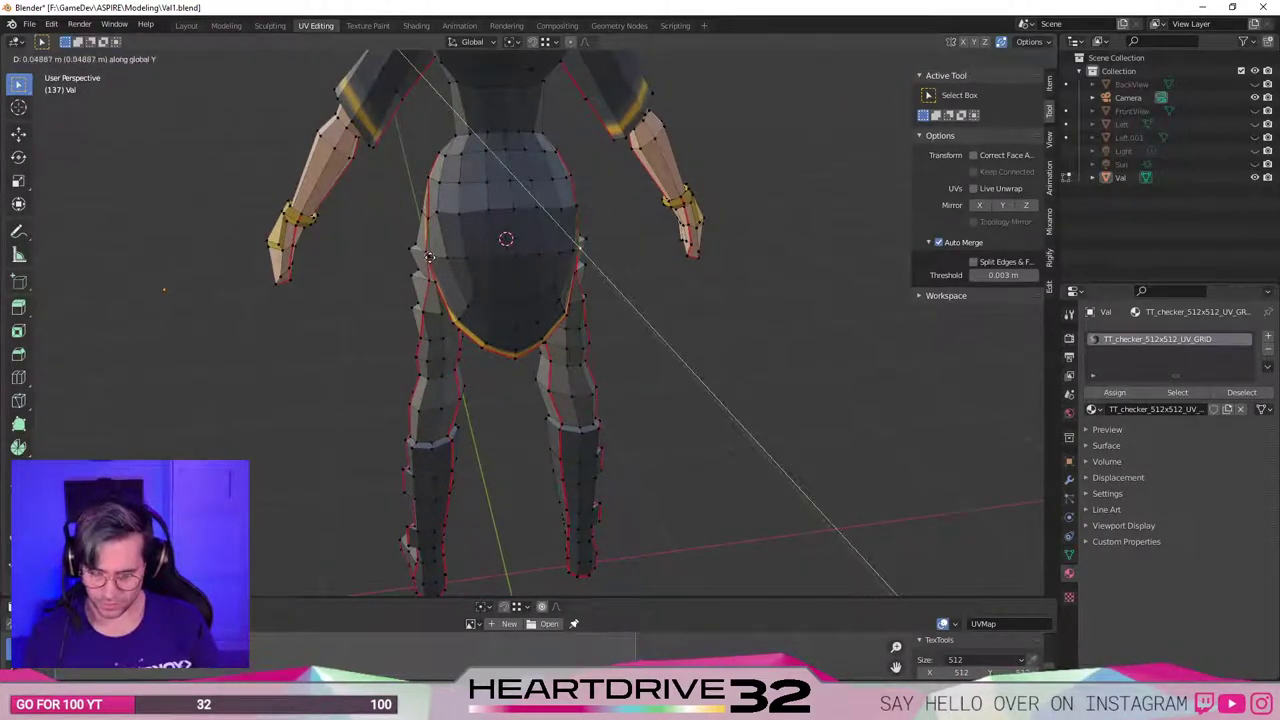
pyautogui.click(428, 257)
pyautogui.moveTo(430, 257); pyautogui.dragTo(600, 303, button='middle')
pyautogui.scroll(2, 440, 271)
pyautogui.moveTo(440, 271); pyautogui.dragTo(453, 362, button='middle')
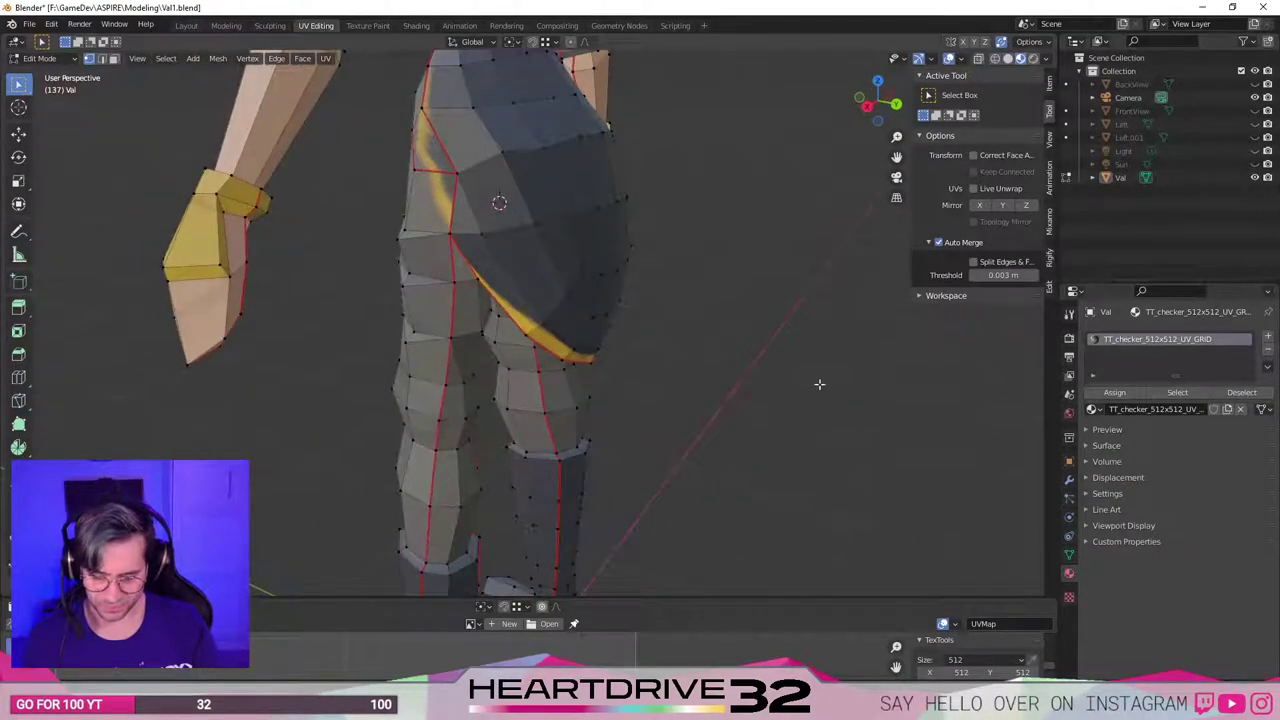
pyautogui.scroll(-3, 617, 484)
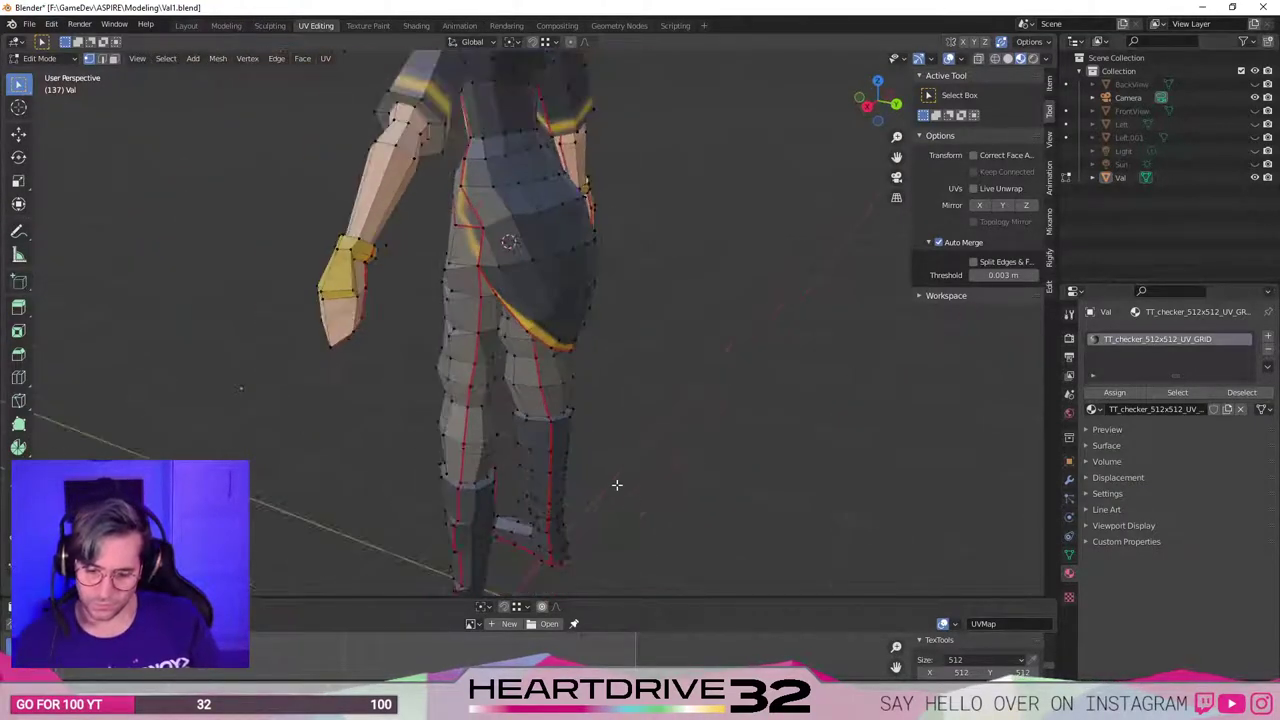
# Move the back skirt's corner vertex on the character's left hip forward to smooth the side seam.
pyautogui.moveTo(644, 514); pyautogui.dragTo(709, 486, button='middle')
pyautogui.moveTo(674, 497); pyautogui.dragTo(468, 287, button='middle')
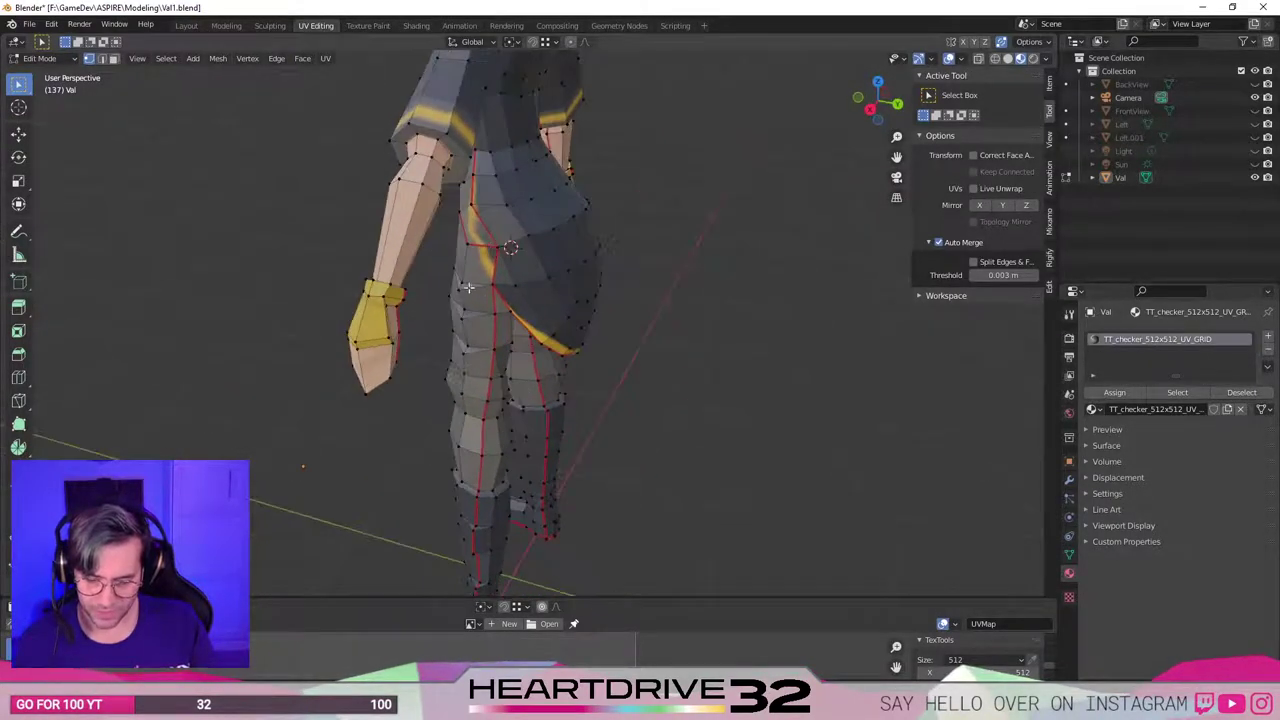
pyautogui.moveTo(420, 500); pyautogui.dragTo(503, 460, button='middle')
pyautogui.scroll(-4, 708, 426)
pyautogui.scroll(4, 503, 458)
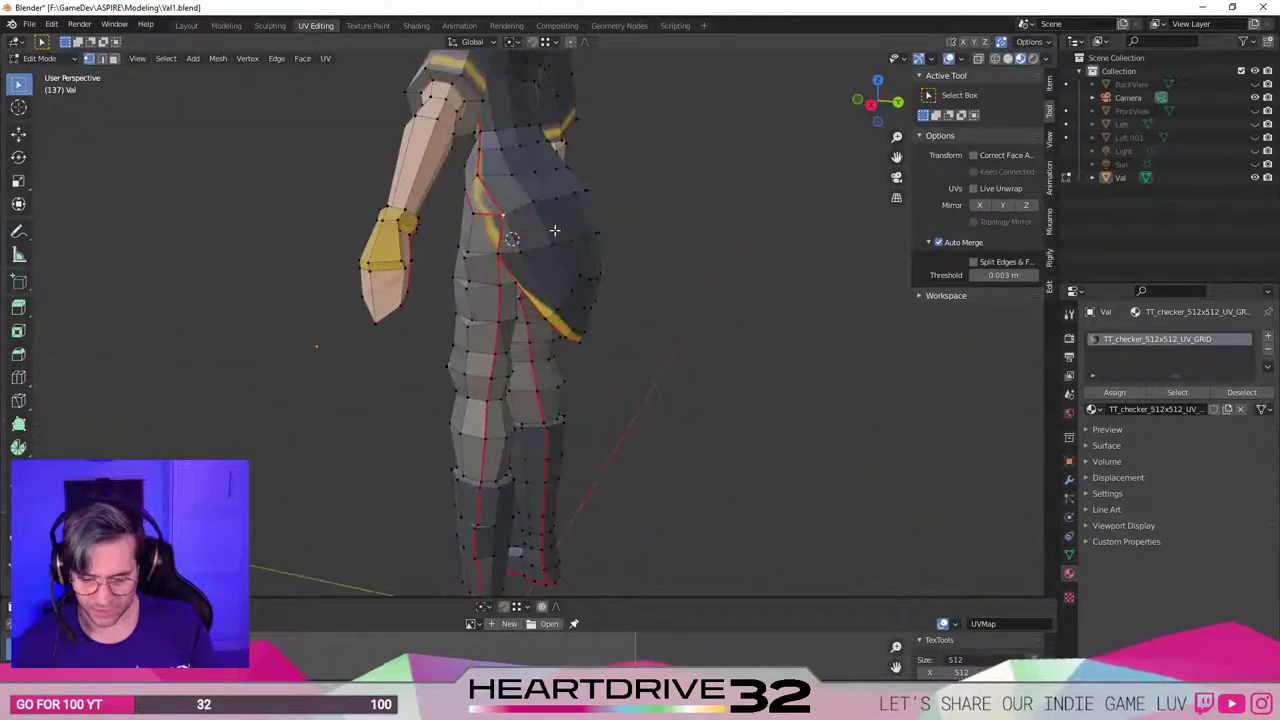
pyautogui.moveTo(540, 215); pyautogui.dragTo(587, 231, button='middle')
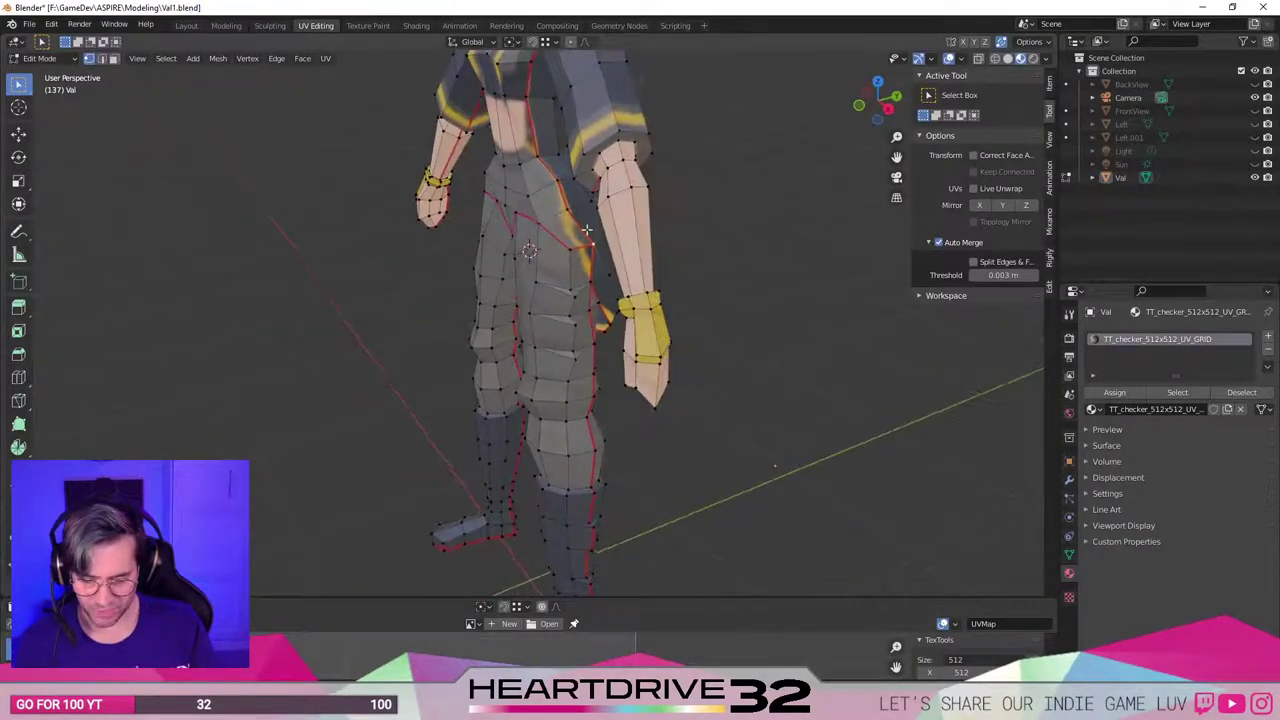
pyautogui.press('g')
pyautogui.click(592, 279)
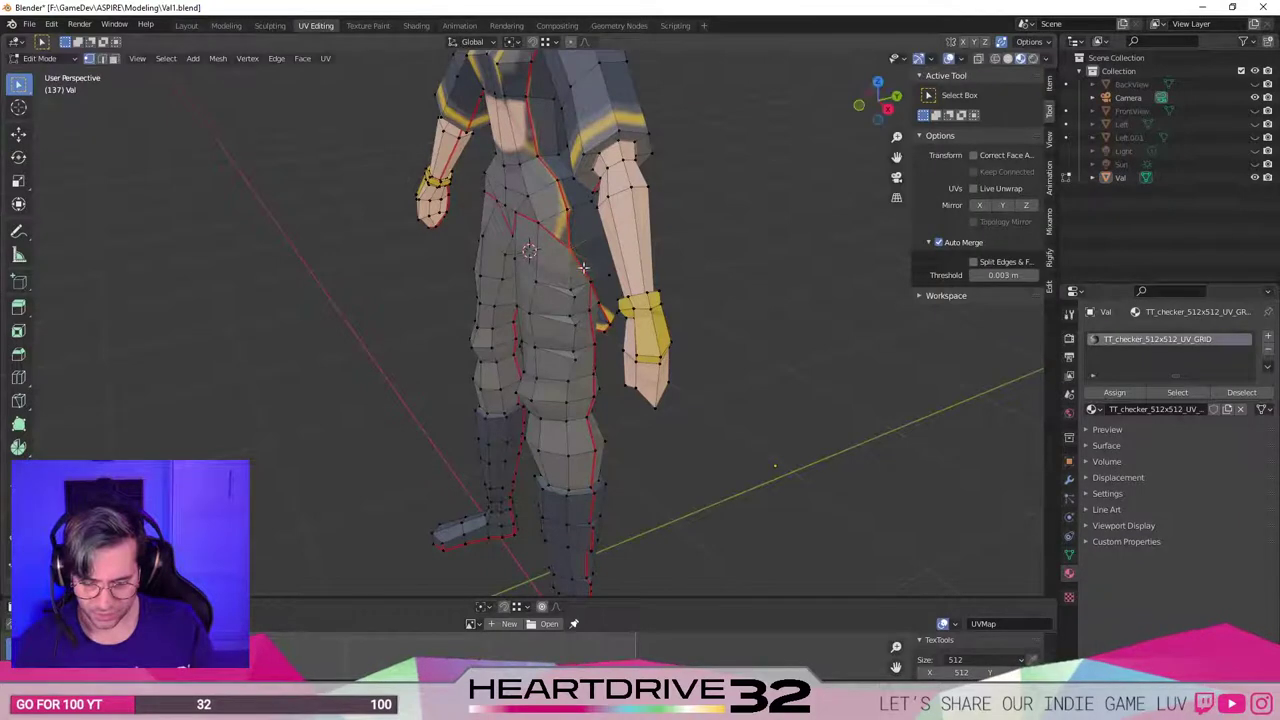
# Slide the matching seam corner vertex on the character's right hip forward along its edge.
pyautogui.moveTo(592, 278); pyautogui.dragTo(545, 230, button='middle')
pyautogui.press('g')
pyautogui.press('g')
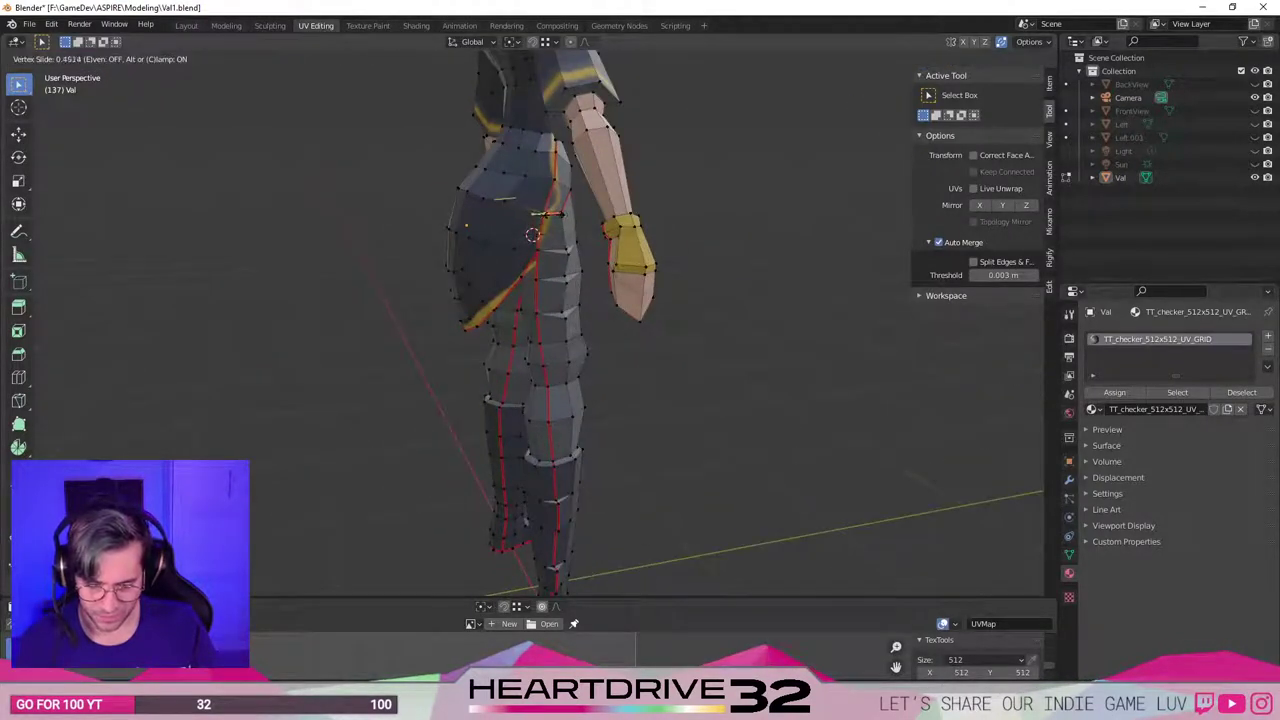
pyautogui.click(558, 214)
# Examine the adjusted skirt seams and the whole character from the back and front.
pyautogui.scroll(3, 471, 206)
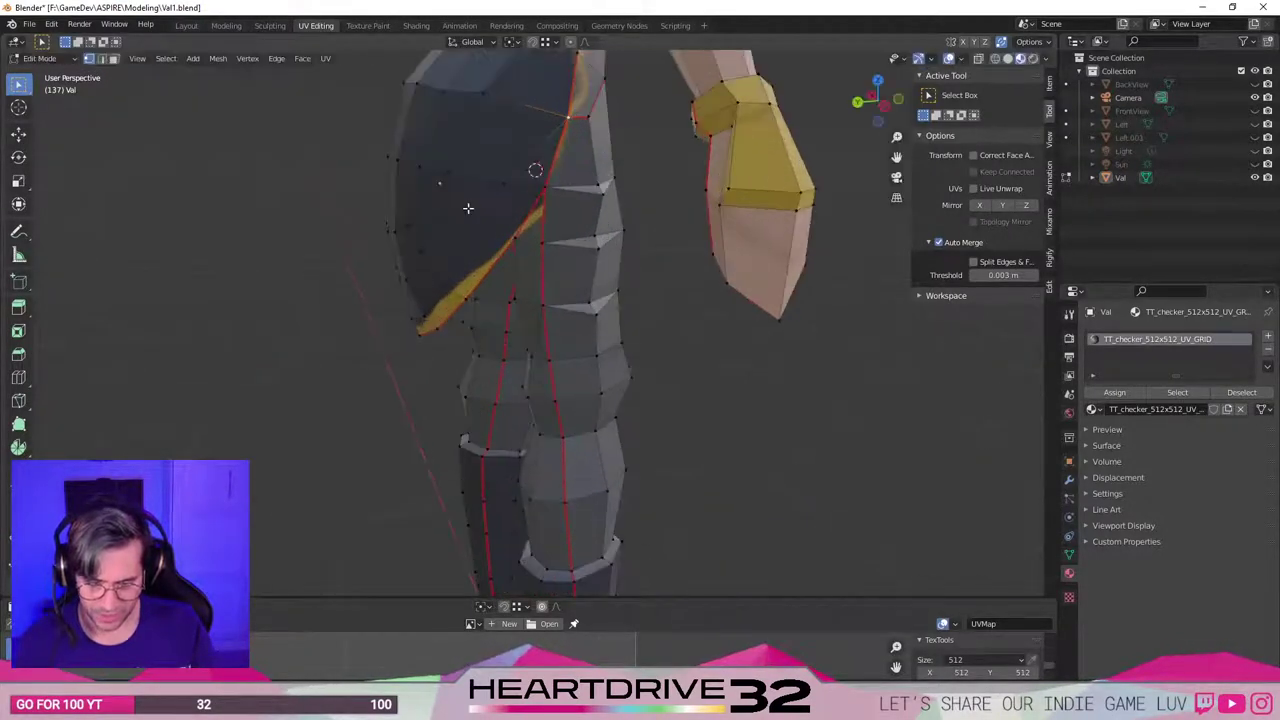
pyautogui.moveTo(471, 206); pyautogui.dragTo(535, 235, button='middle')
pyautogui.scroll(-2, 437, 232)
pyautogui.moveTo(437, 232); pyautogui.dragTo(343, 243, button='middle')
pyautogui.scroll(-3, 330, 243)
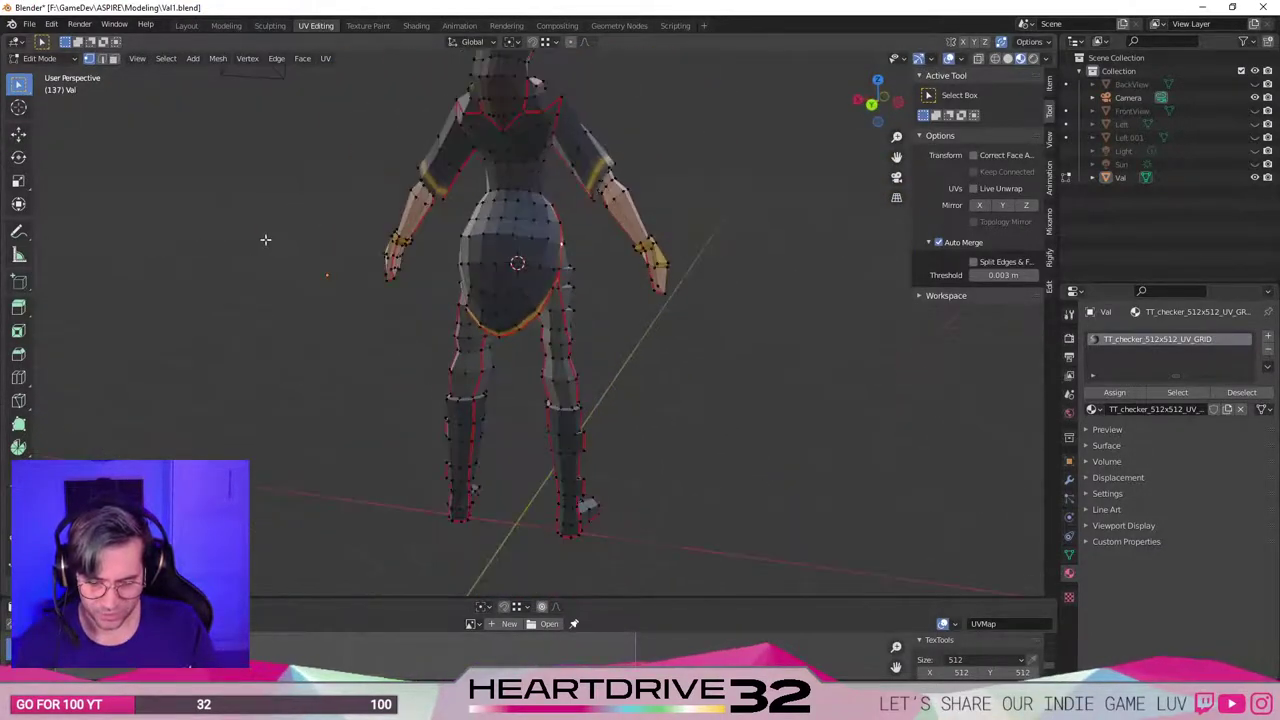
pyautogui.moveTo(266, 240); pyautogui.dragTo(612, 275, button='middle')
pyautogui.scroll(3, 673, 262)
pyautogui.scroll(-3, 343, 266)
pyautogui.scroll(-2, 612, 275)
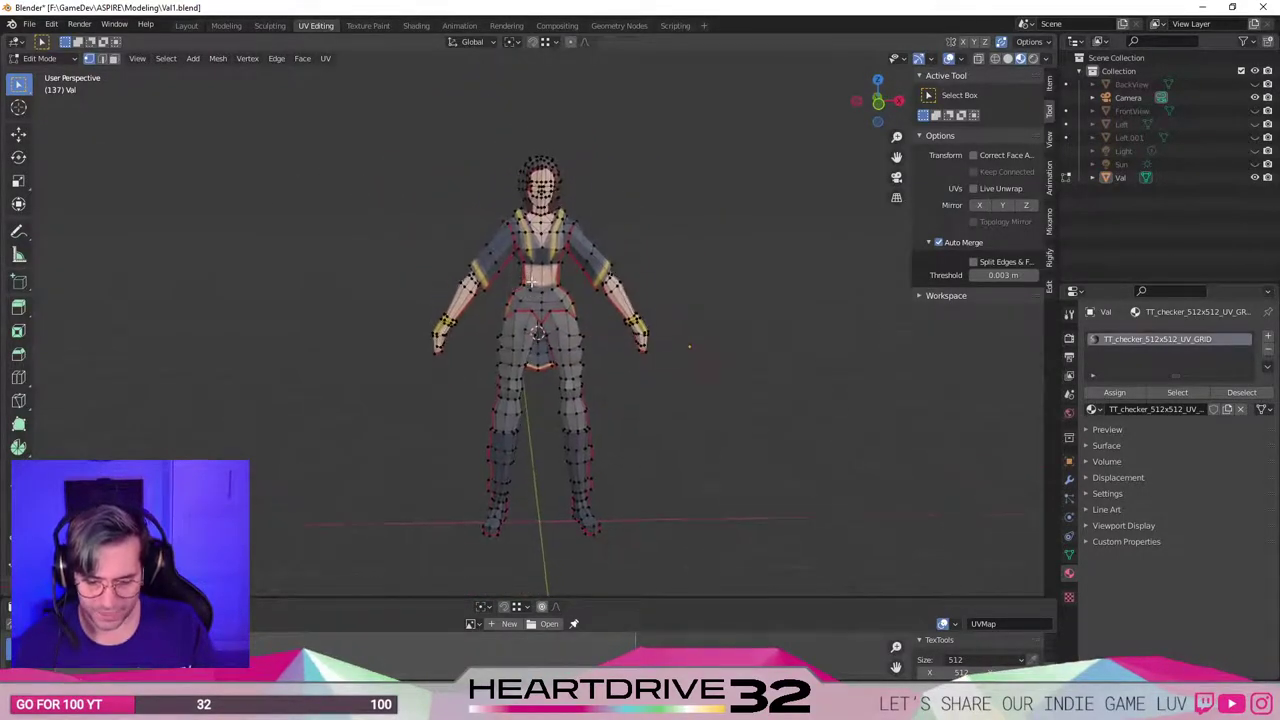
pyautogui.scroll(4, 545, 277)
pyautogui.scroll(-1, 545, 277)
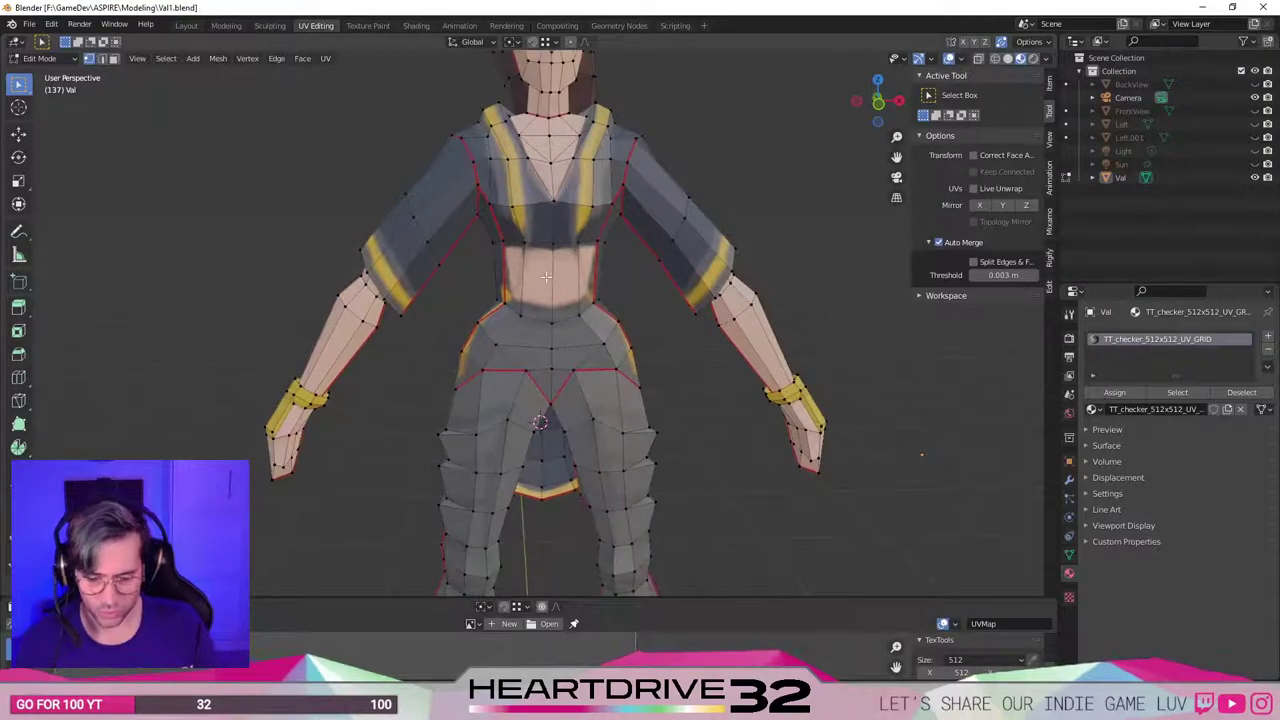
pyautogui.scroll(-1, 527, 289)
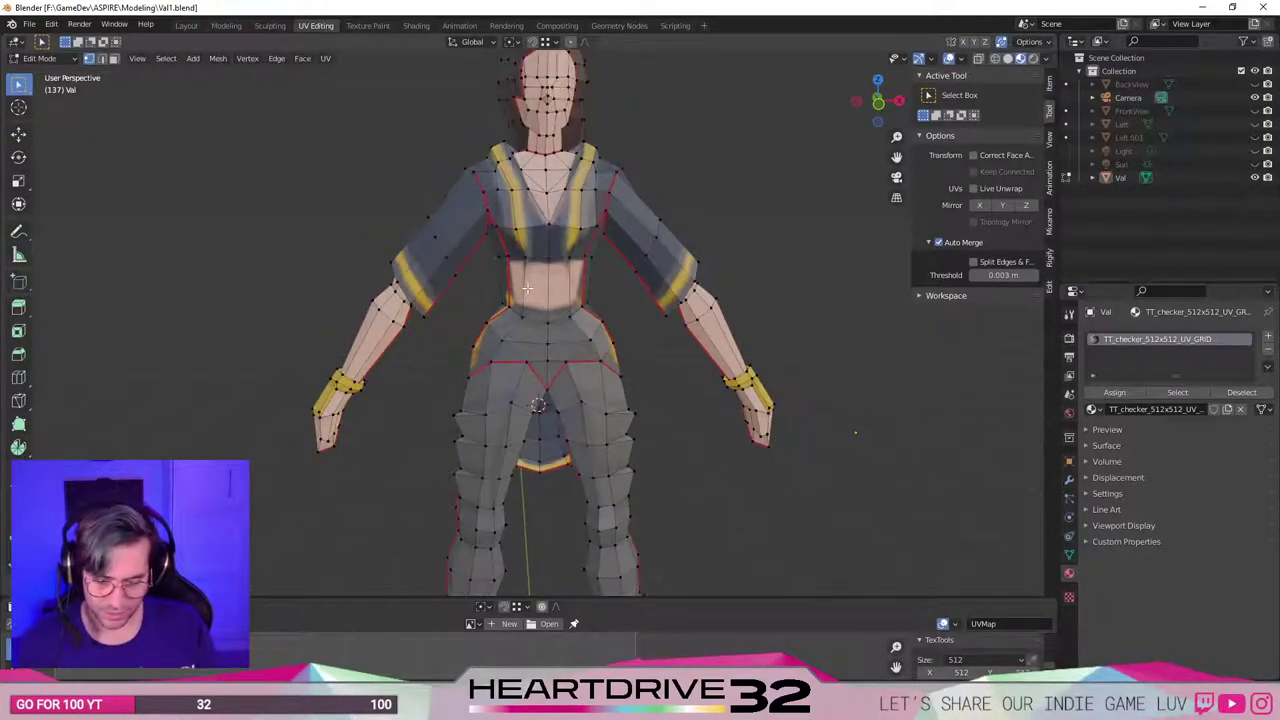
pyautogui.keyDown('shift'); pyautogui.moveTo(619, 154); pyautogui.dragTo(615, 213, button='middle'); pyautogui.keyUp('shift')
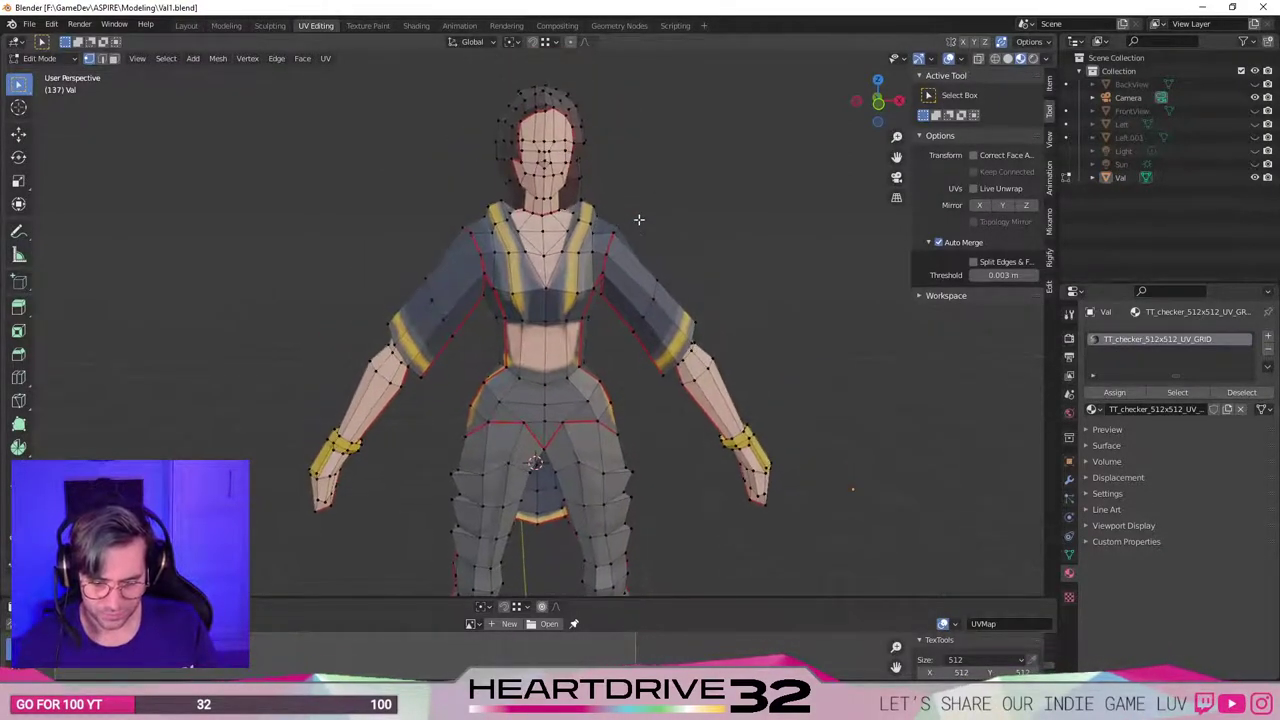
# In wireframe shading, try rotating the outer vertices of the character's left shoulder 180° about global X.
pyautogui.press('z')
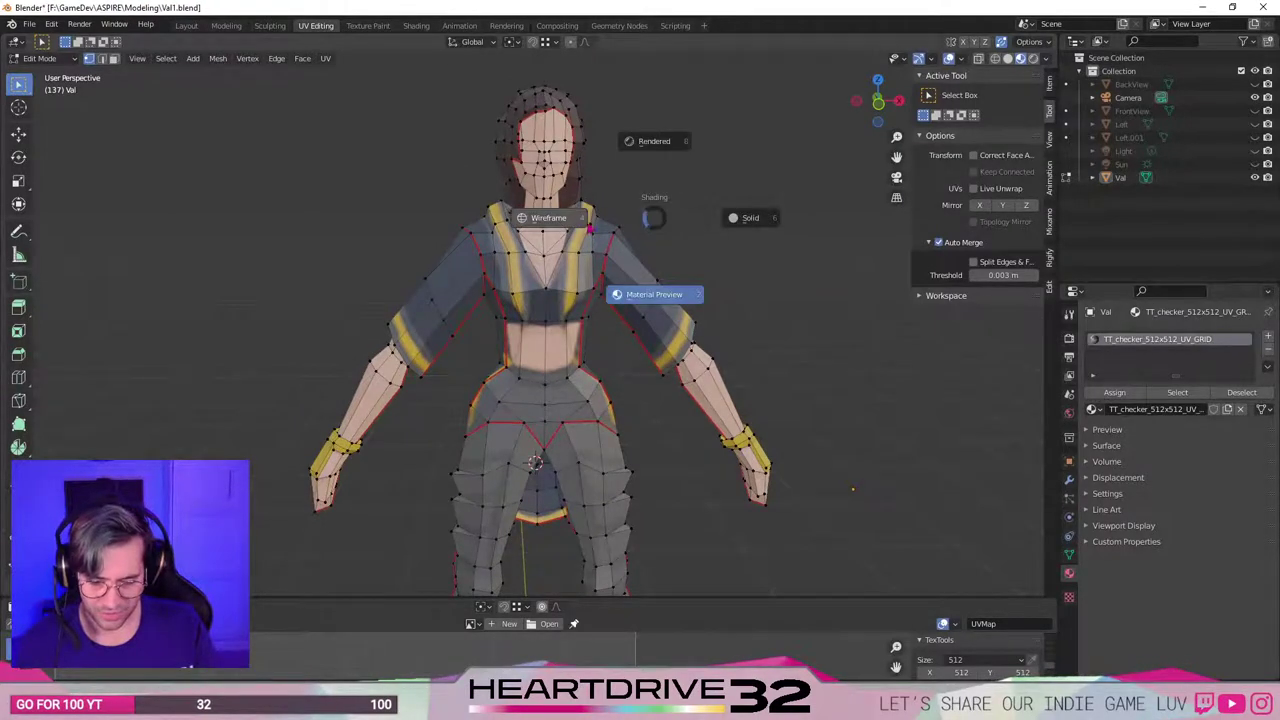
pyautogui.click(583, 226)
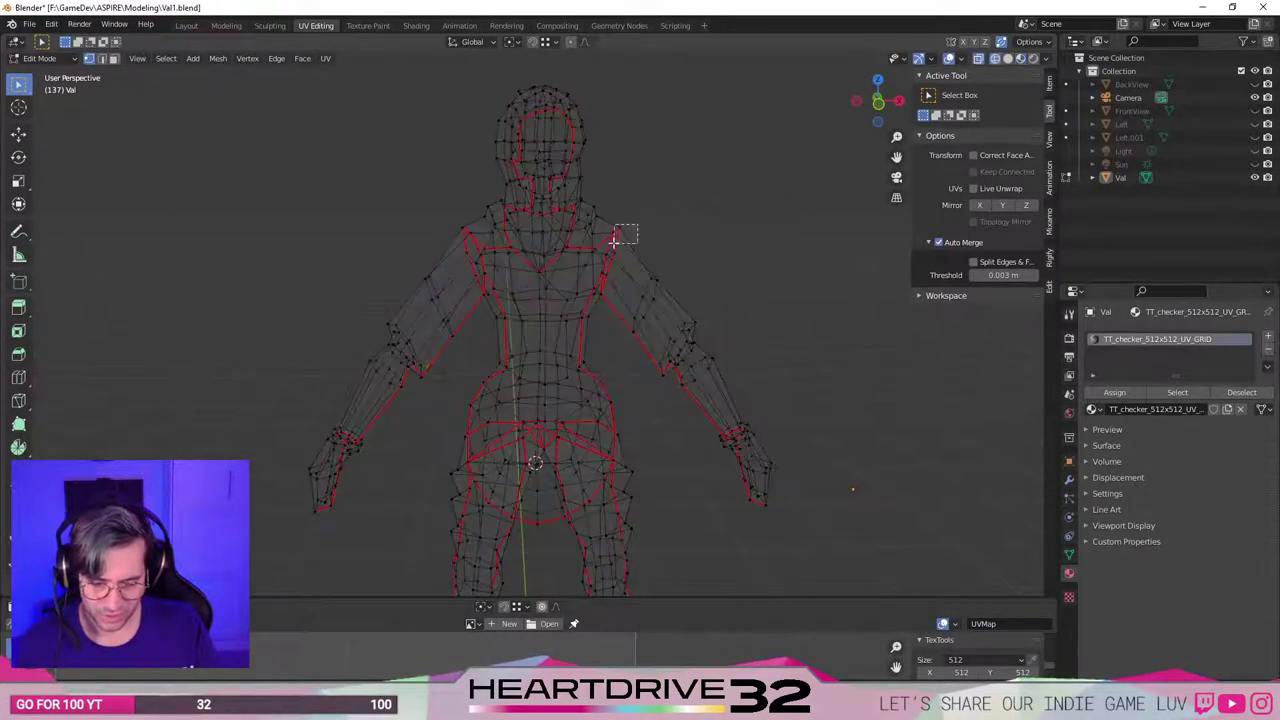
pyautogui.moveTo(607, 237); pyautogui.dragTo(606, 239)
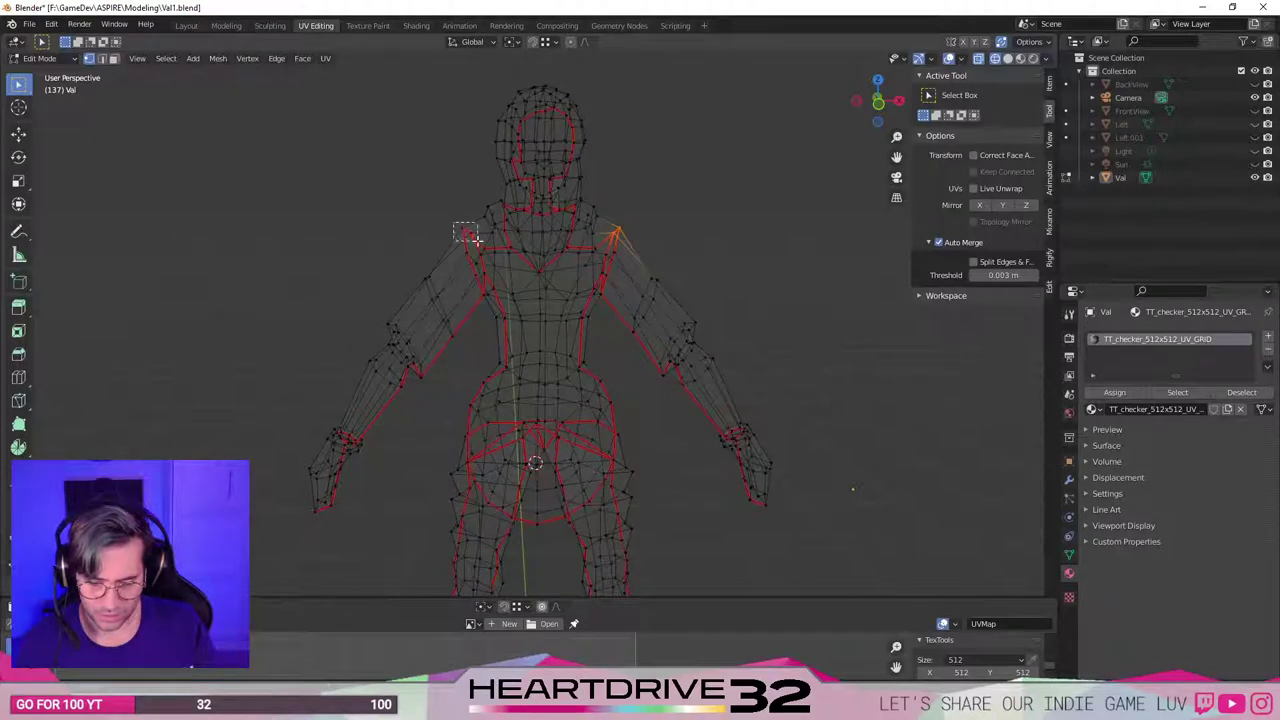
pyautogui.hotkey('shift', 'z')
pyautogui.hotkey('shift', 'z')
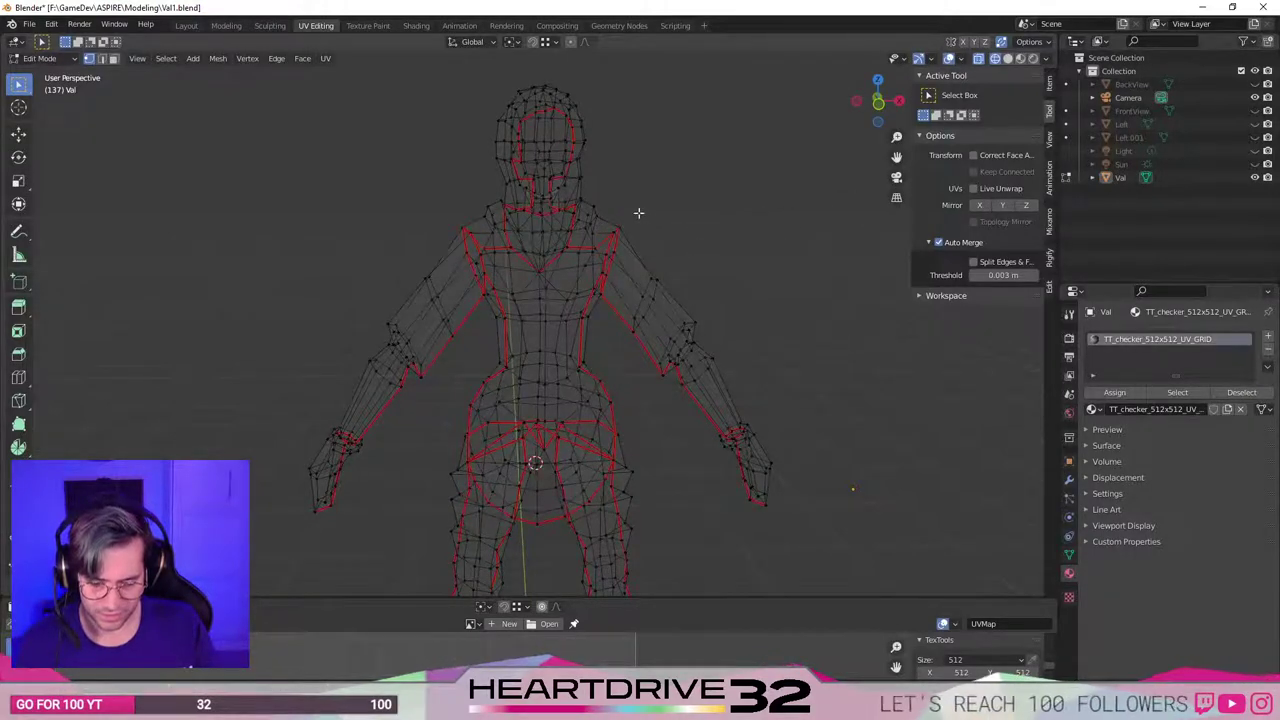
pyautogui.moveTo(634, 209); pyautogui.dragTo(603, 244)
pyautogui.press('r')
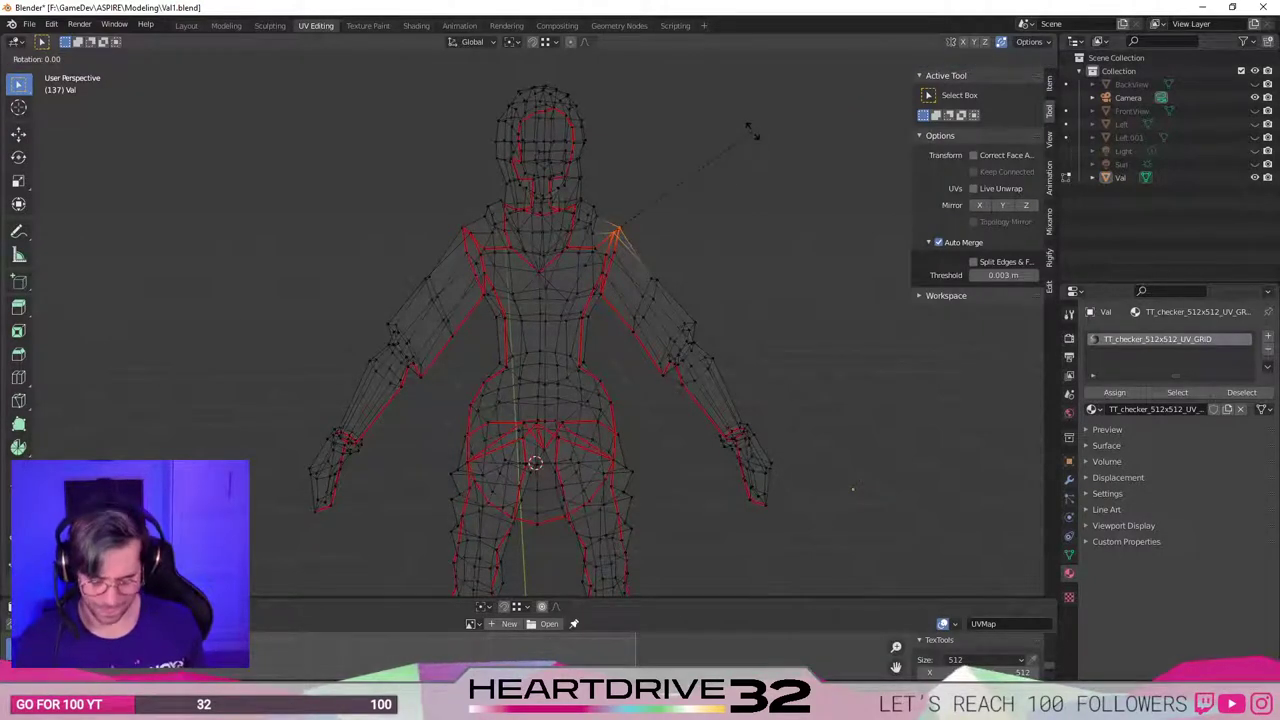
pyautogui.press('y')
pyautogui.press('Return')
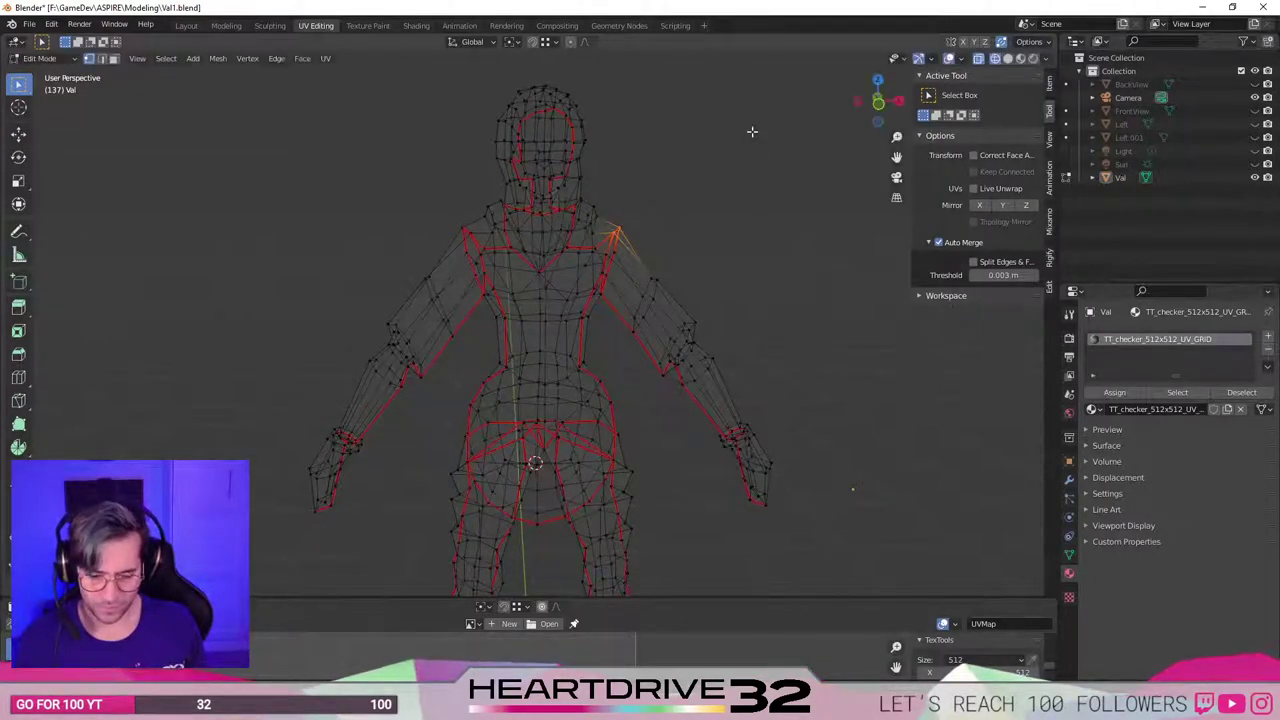
pyautogui.press('r')
pyautogui.write('x')
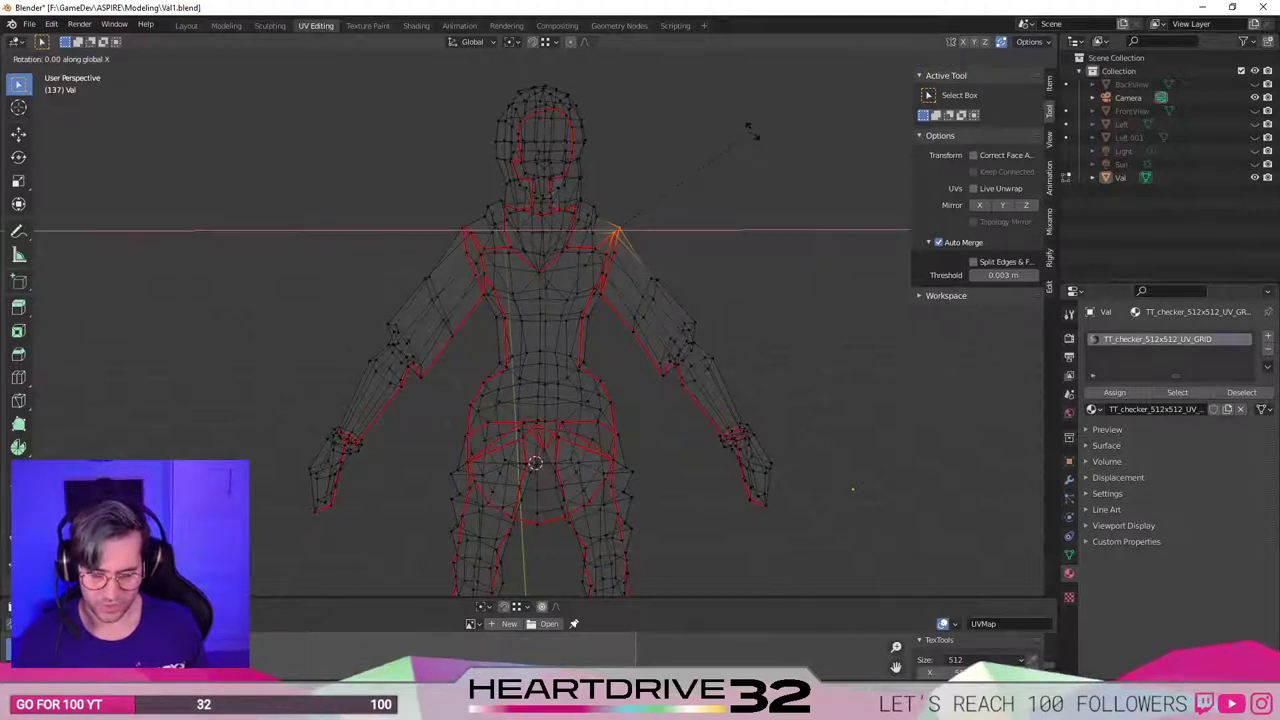
pyautogui.write('180')
pyautogui.press('Return')
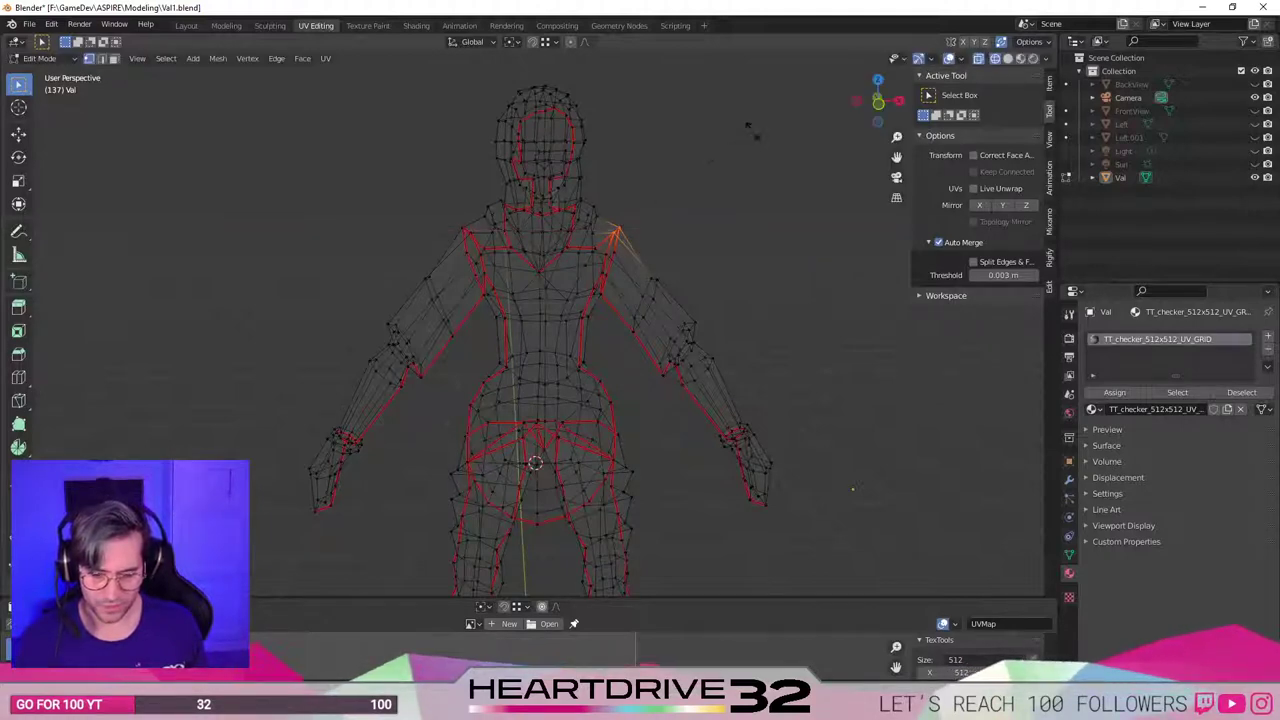
# Try tilting the same left shoulder vertices freehand about global X and global Y.
pyautogui.press('r')
pyautogui.press('x')
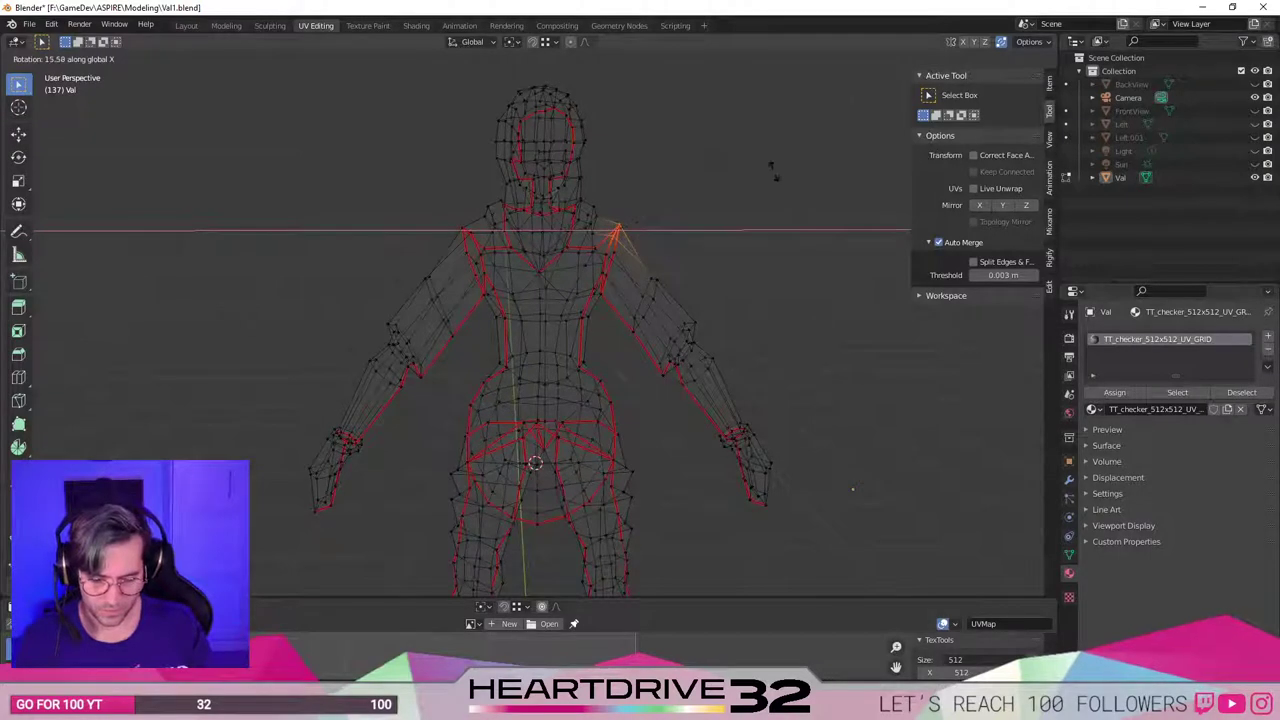
pyautogui.click(770, 171)
pyautogui.press('r')
pyautogui.press('y')
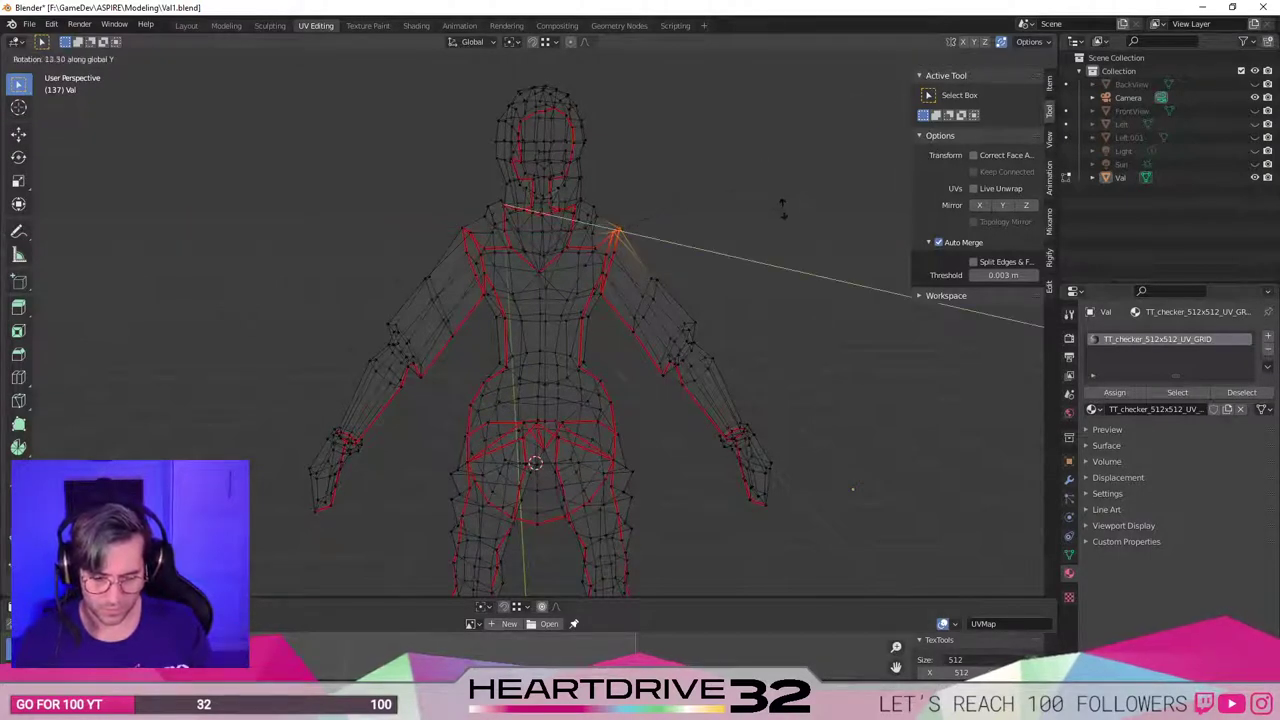
pyautogui.click(783, 210)
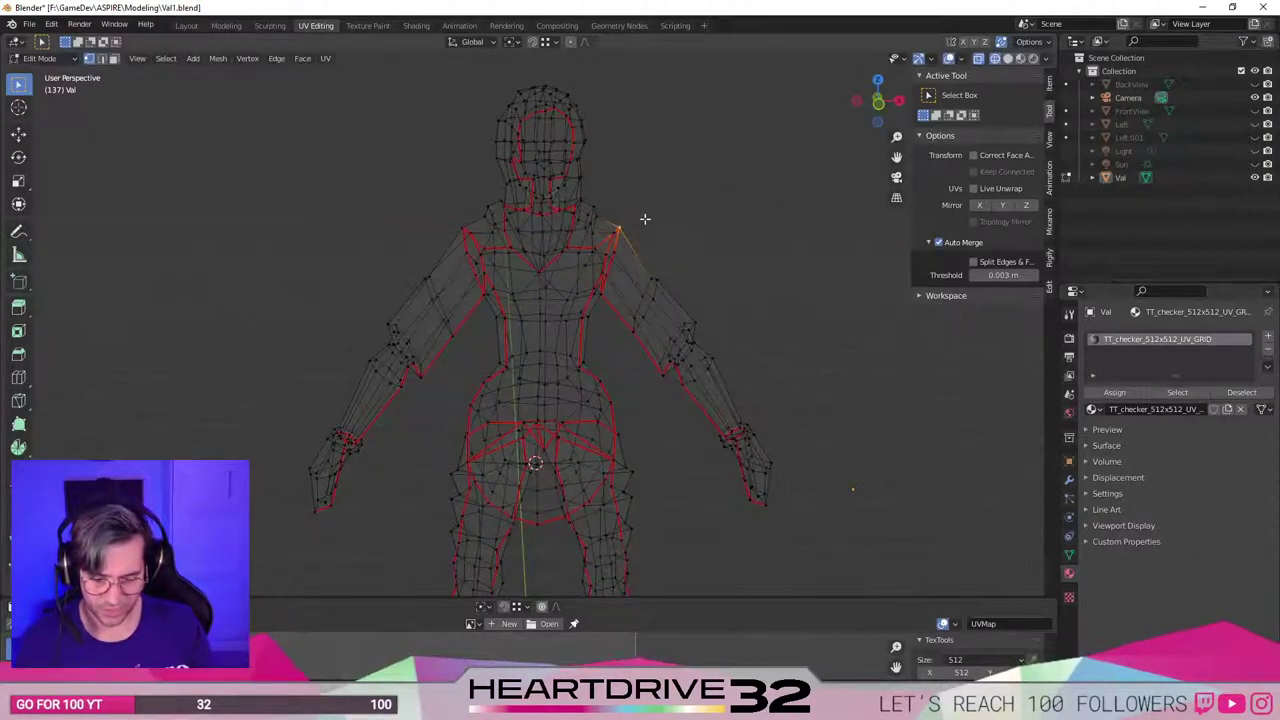
# Switch to edge selection with material preview shading and select the upper seam edge on the character's left shoulder.
pyautogui.press('3')
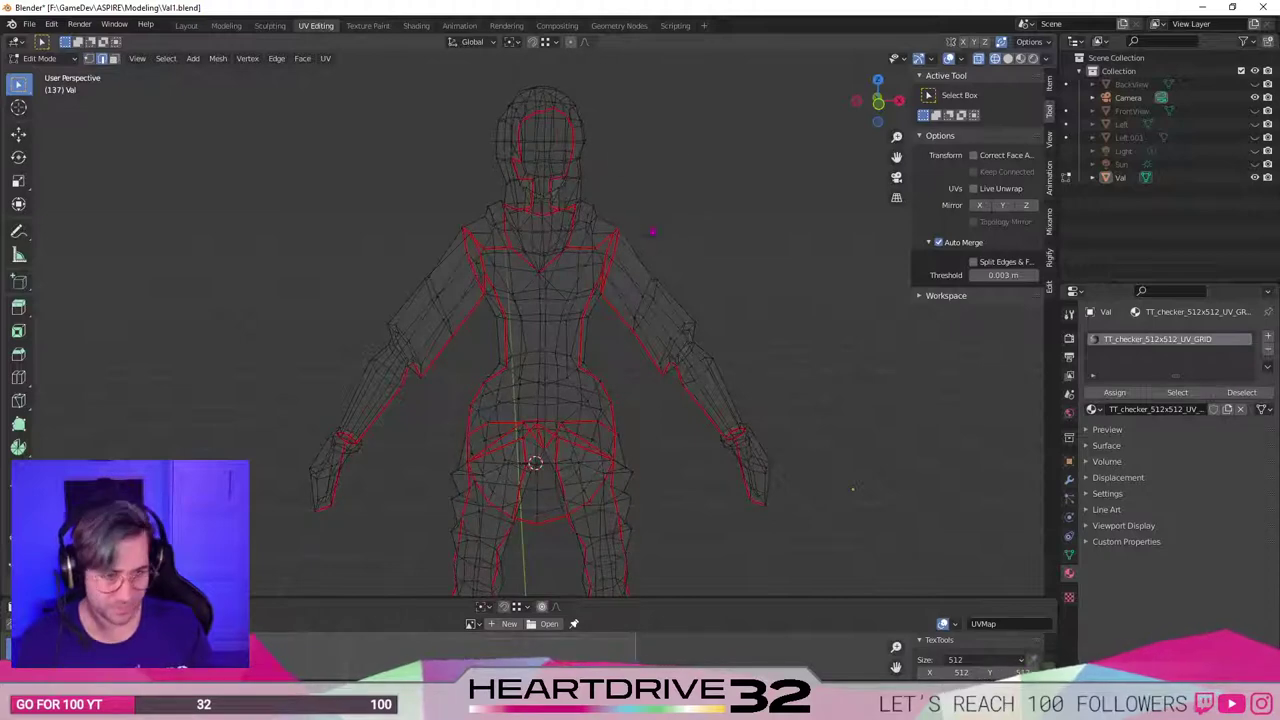
pyautogui.press('z')
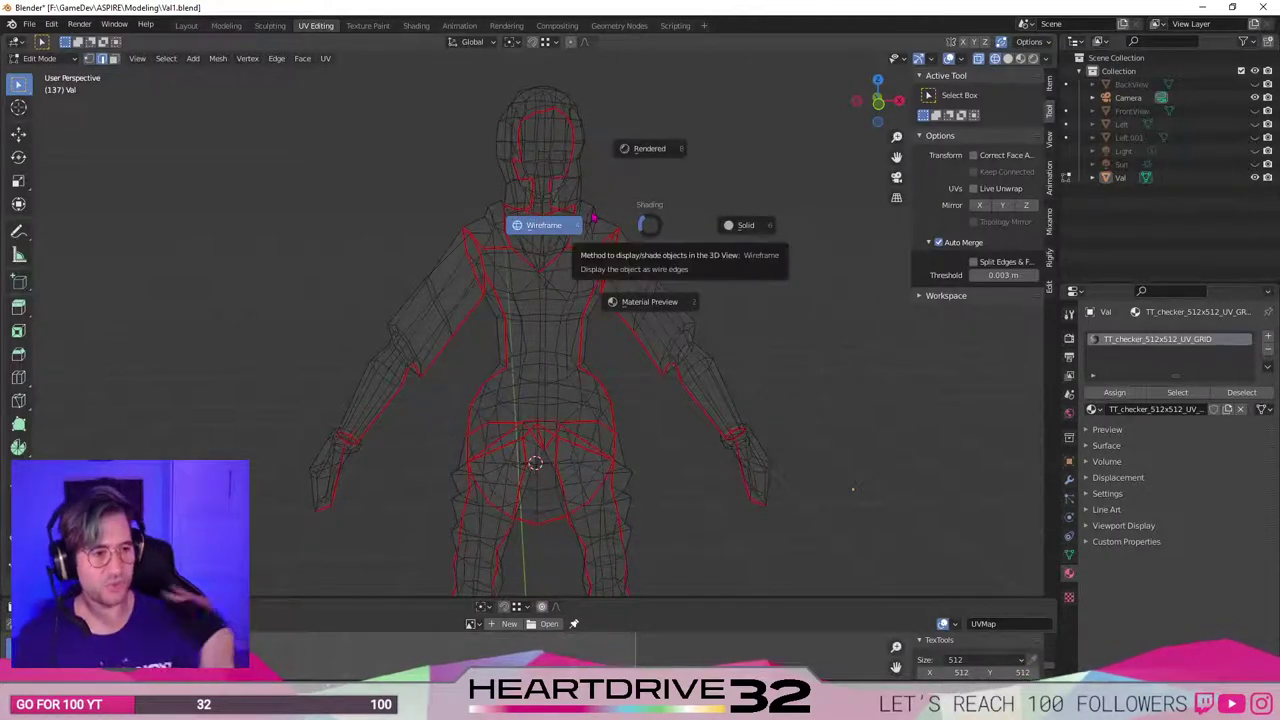
pyautogui.click(600, 218)
pyautogui.moveTo(624, 217); pyautogui.dragTo(569, 261, button='middle')
pyautogui.press('z')
pyautogui.click(571, 392)
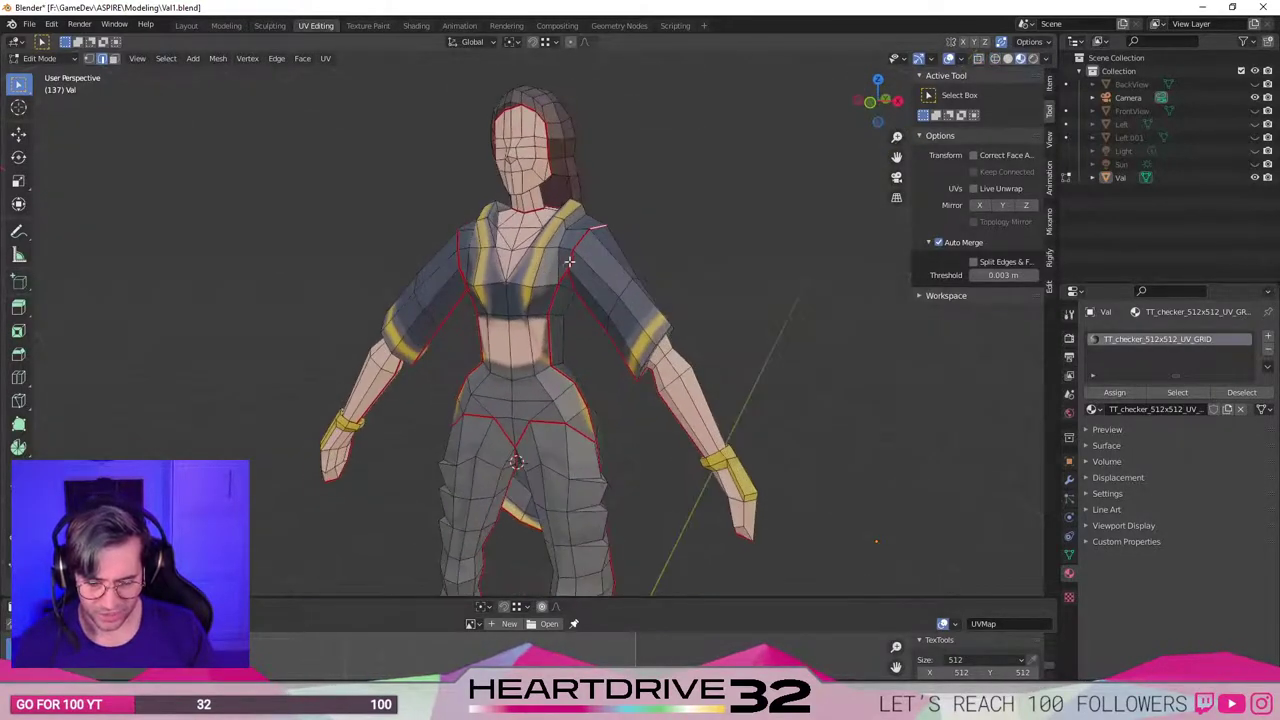
pyautogui.moveTo(655, 214); pyautogui.dragTo(708, 234, button='middle')
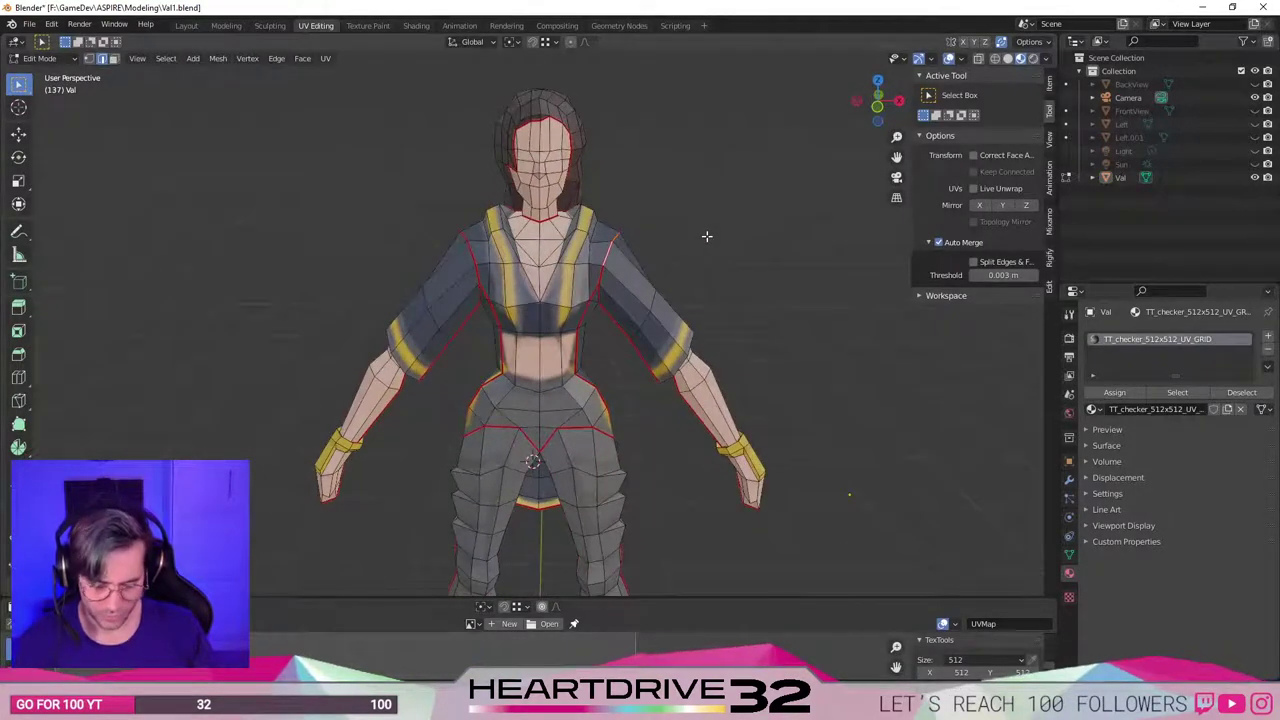
pyautogui.press('r')
pyautogui.press('y')
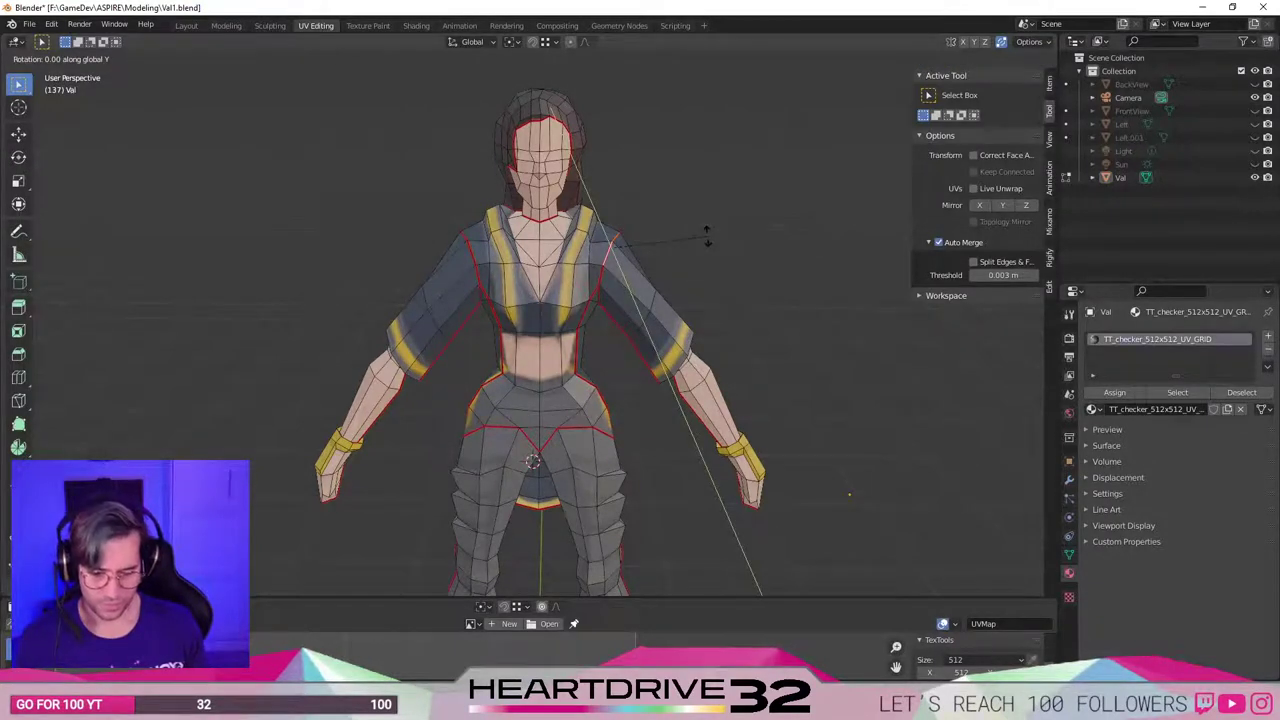
pyautogui.write('.')
pyautogui.press('BackSpace')
pyautogui.press('BackSpace')
pyautogui.press('BackSpace')
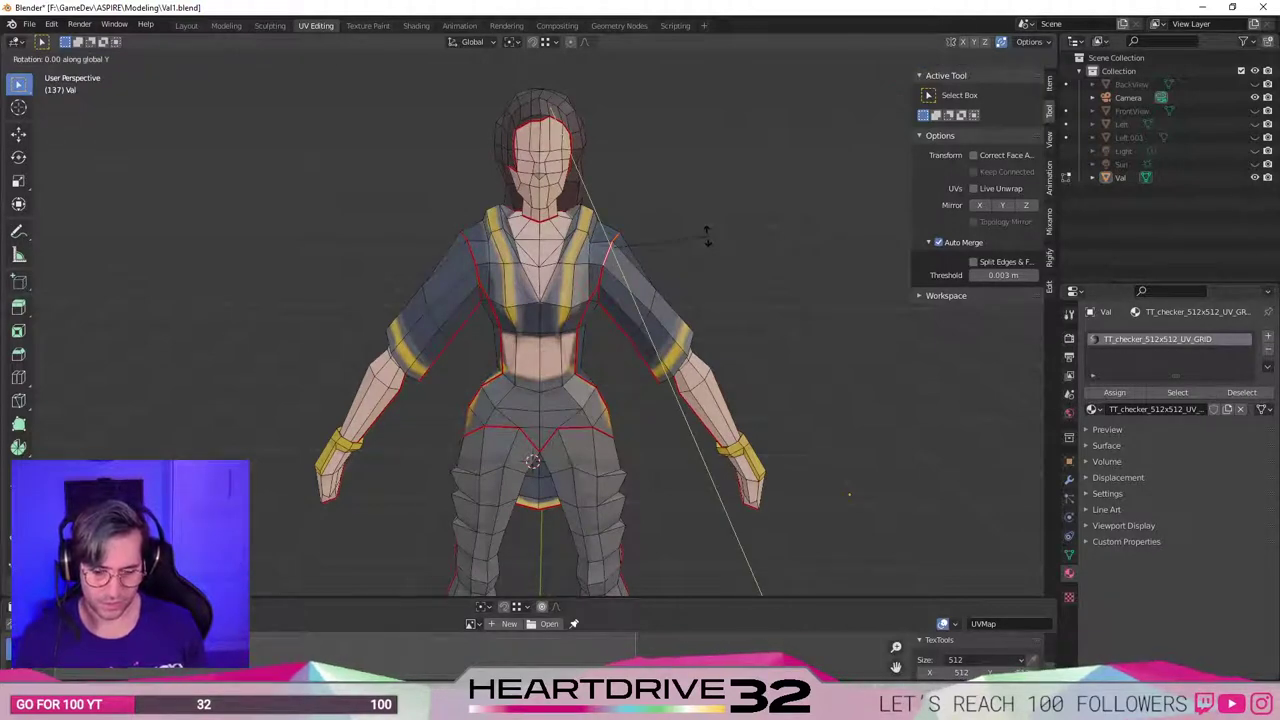
pyautogui.press('Escape')
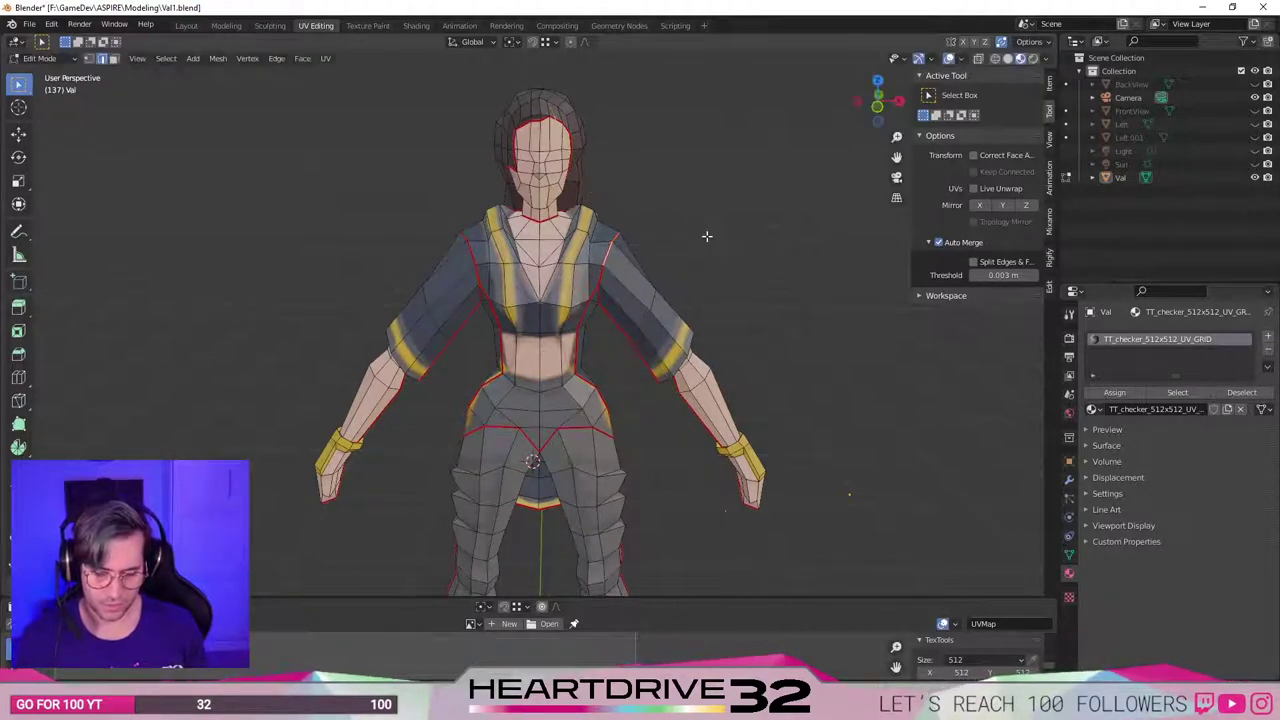
# Rotate the left shoulder's upper seam edge about global Y by 5° and again by 6°.
pyautogui.press('r')
pyautogui.press('y')
pyautogui.press('5')
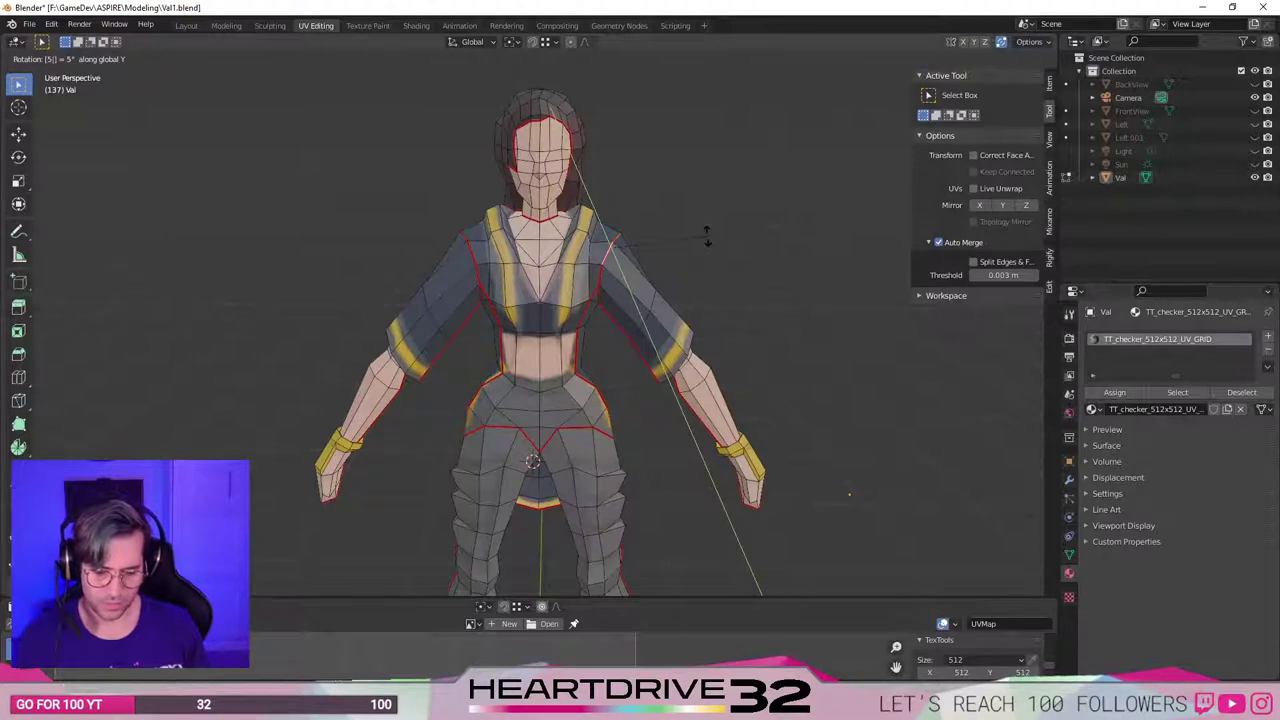
pyautogui.press('Return')
pyautogui.press('r')
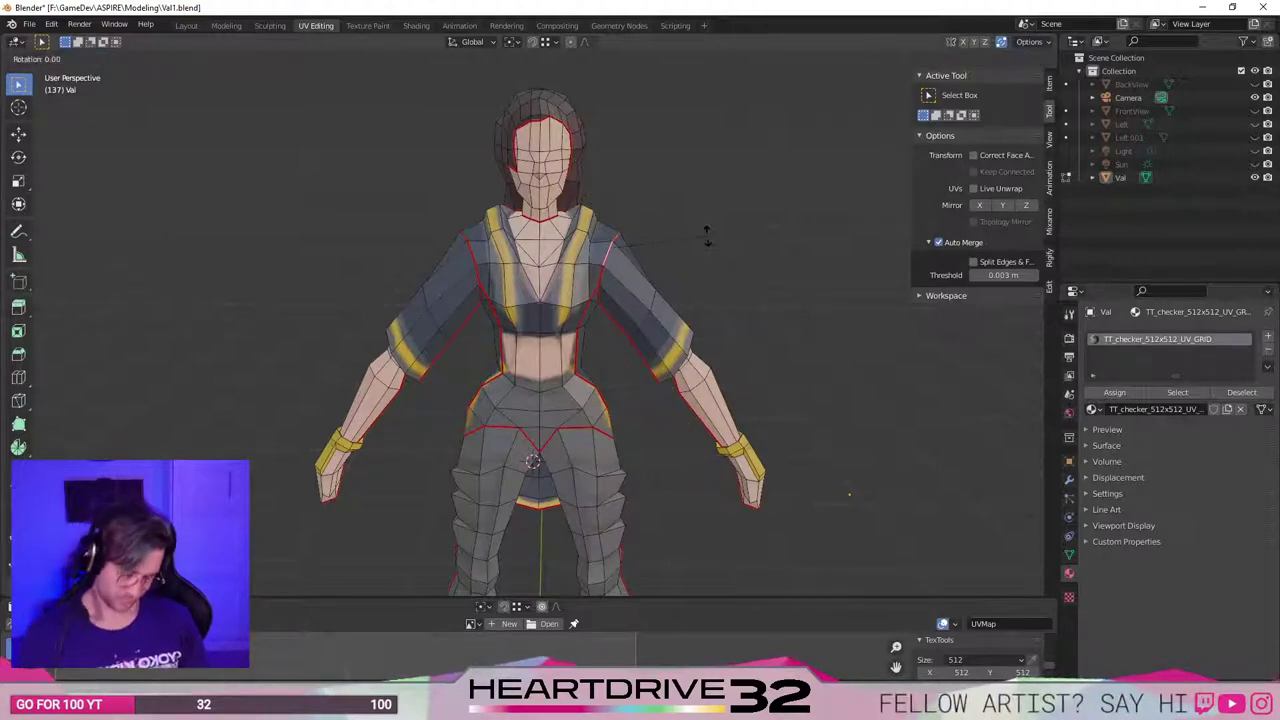
pyautogui.write('y')
pyautogui.write('6')
pyautogui.press('Return')
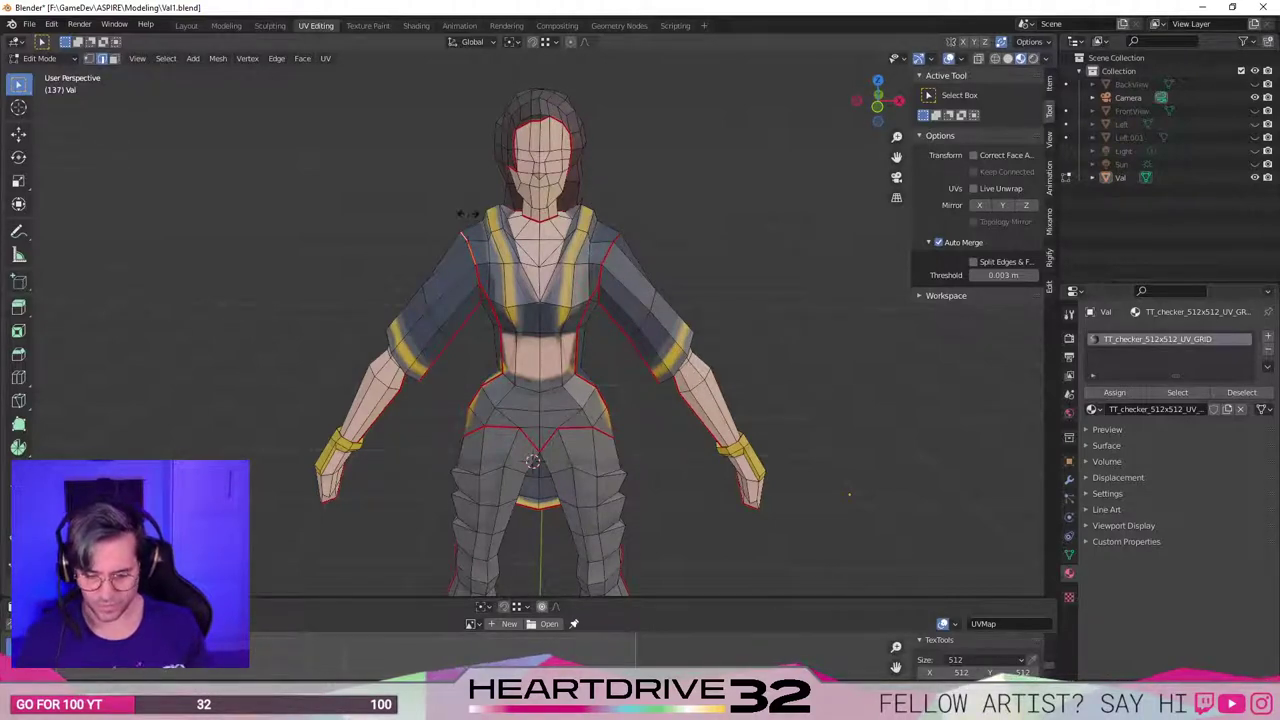
# Rotate the matching seam edge on the character's right shoulder about global Y and view it from the side.
pyautogui.press('r')
pyautogui.press('y')
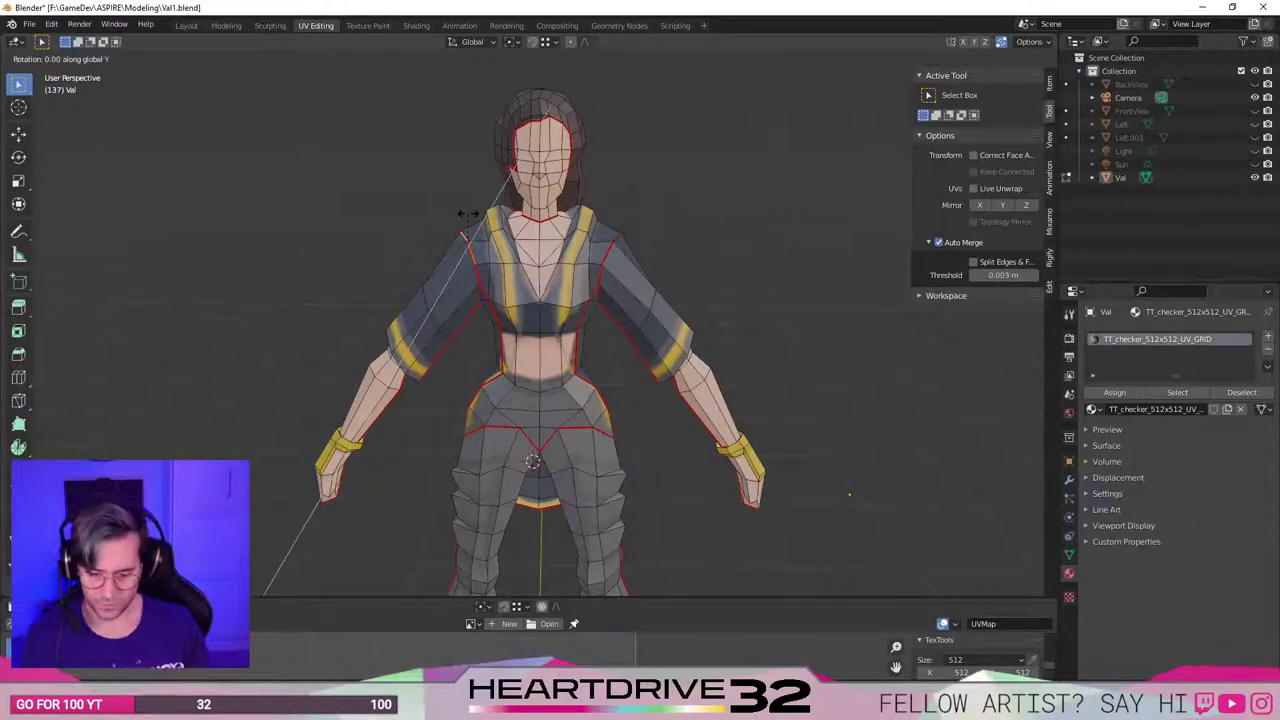
pyautogui.press('Return')
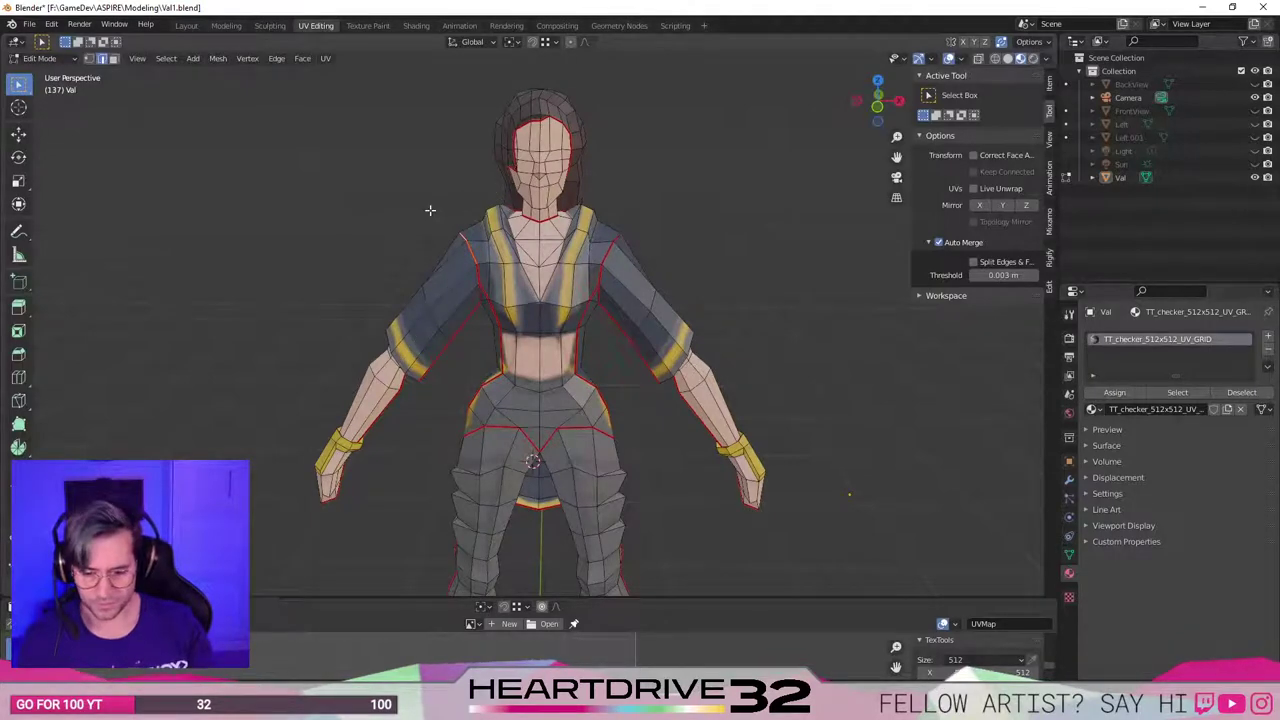
pyautogui.moveTo(336, 234); pyautogui.dragTo(580, 342, button='middle')
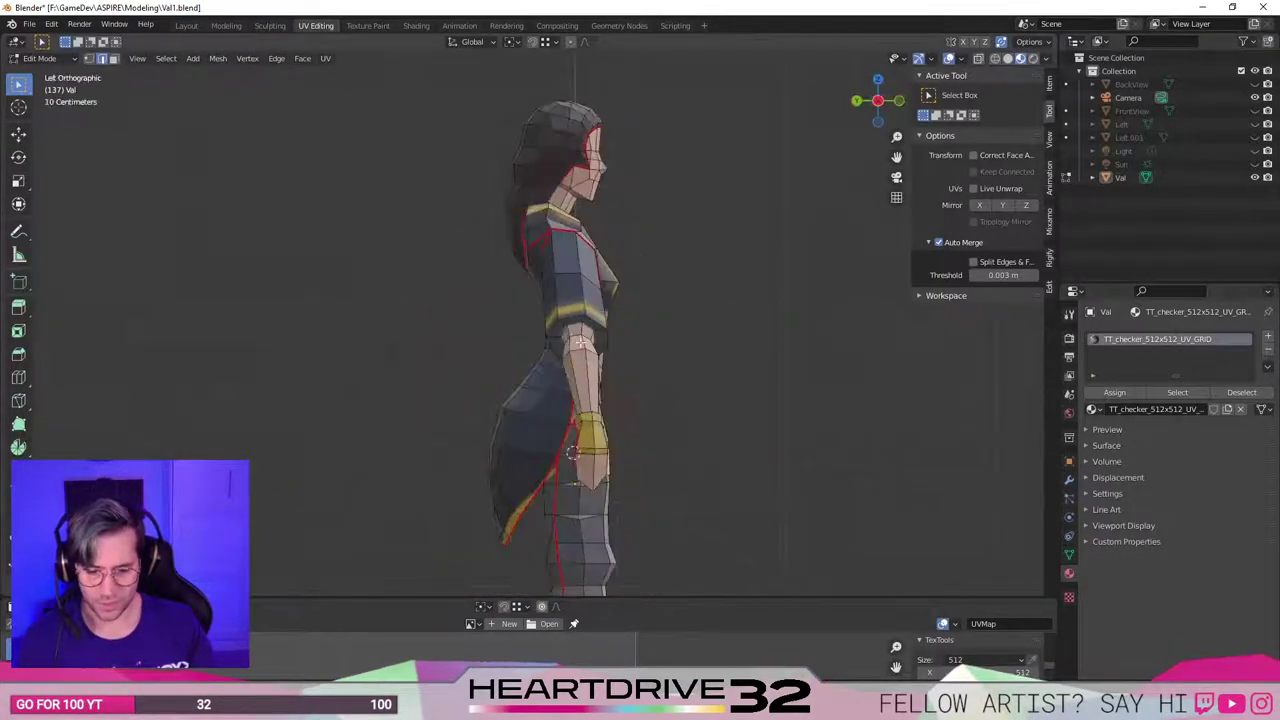
# View the character from the front, select the entire mesh and enlarge the UV editor to show the UV islands.
pyautogui.press('KP_1')
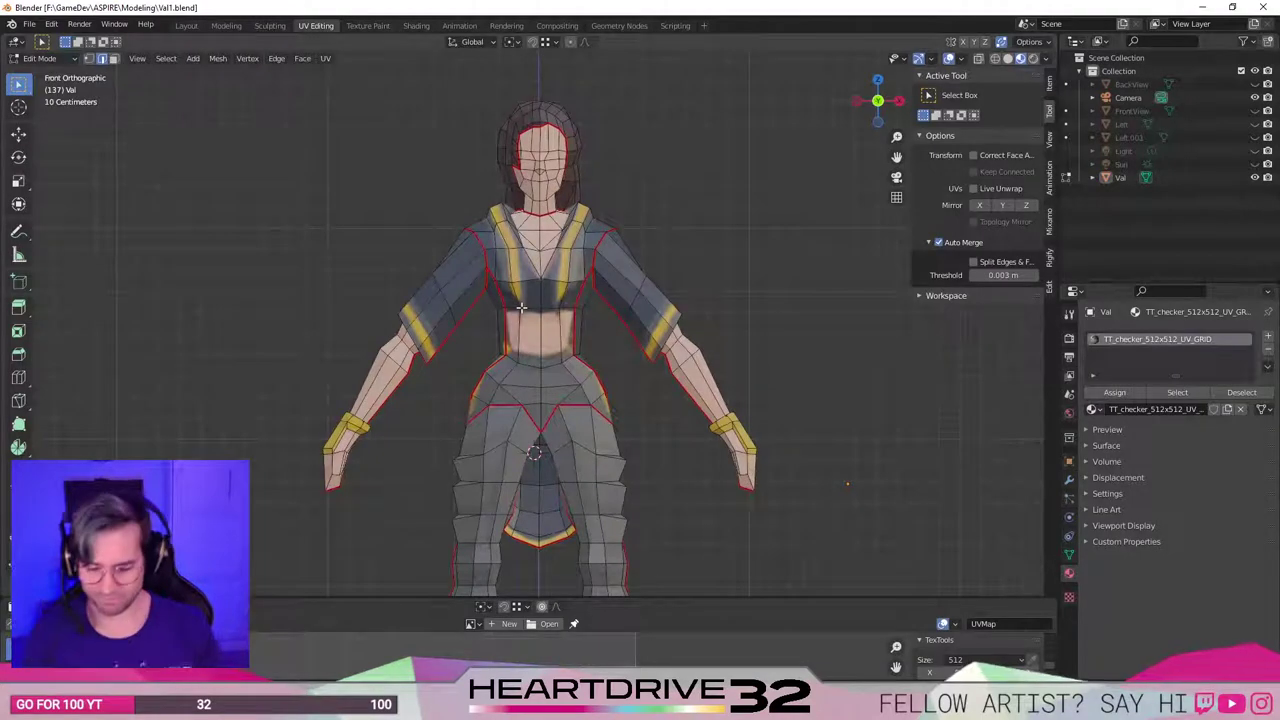
pyautogui.scroll(-3, 521, 308)
pyautogui.keyDown('shift'); pyautogui.moveTo(633, 438); pyautogui.dragTo(629, 358, button='middle'); pyautogui.keyUp('shift')
pyautogui.press('a')
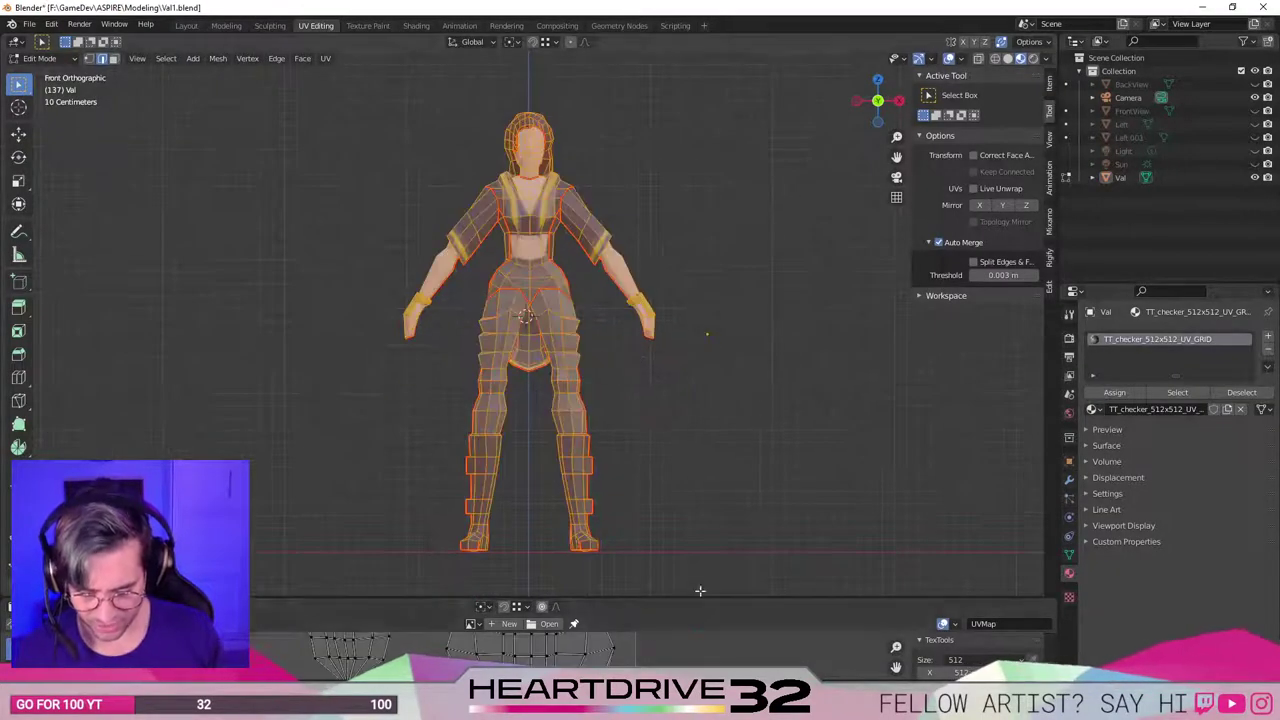
pyautogui.moveTo(717, 596); pyautogui.dragTo(786, 138)
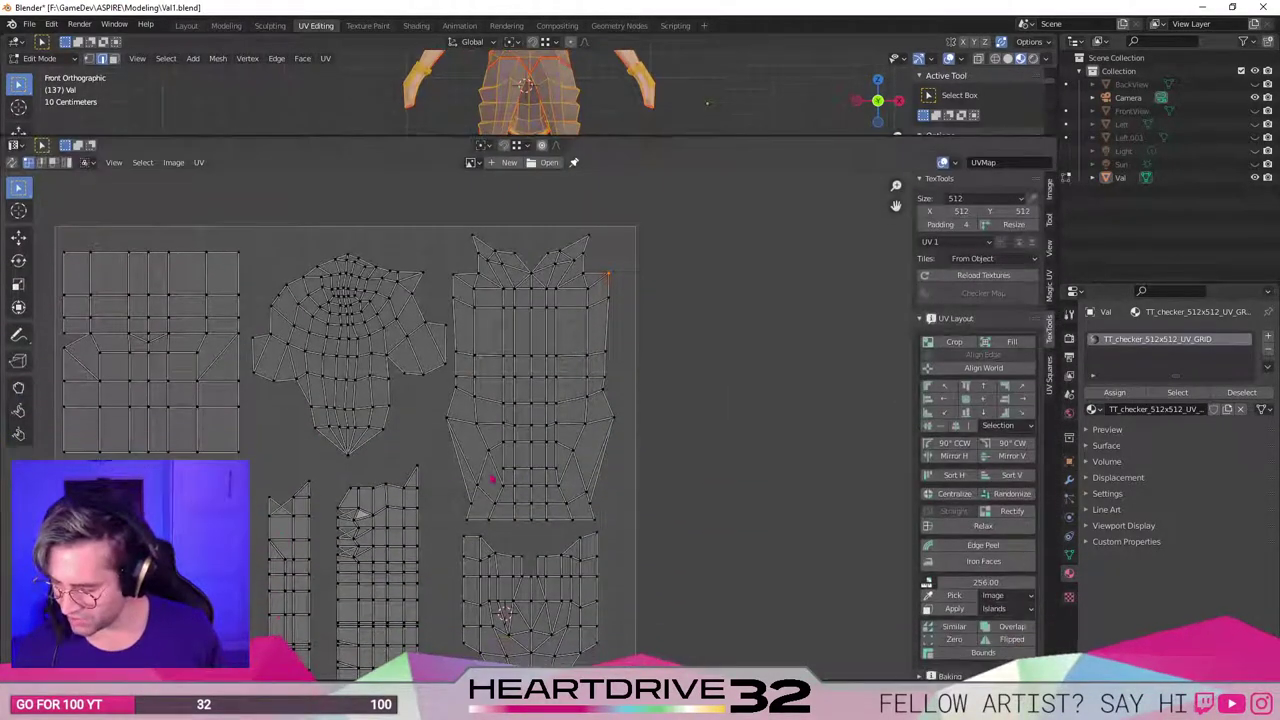
# Examine the overlapping UV faces on the jagged edge of the long grid island and at the top of the narrow strip island.
pyautogui.moveTo(492, 479); pyautogui.dragTo(618, 363, button='middle')
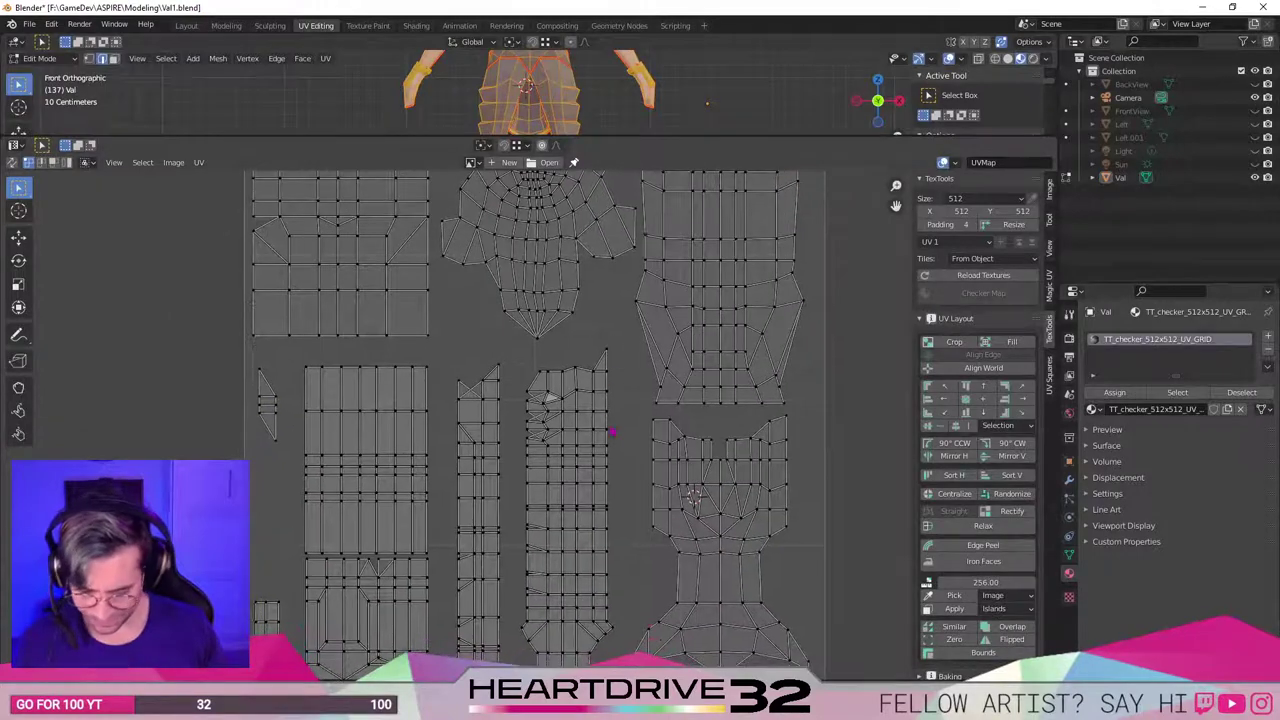
pyautogui.scroll(-1, 612, 432)
pyautogui.scroll(4, 600, 410)
pyautogui.scroll(4, 548, 384)
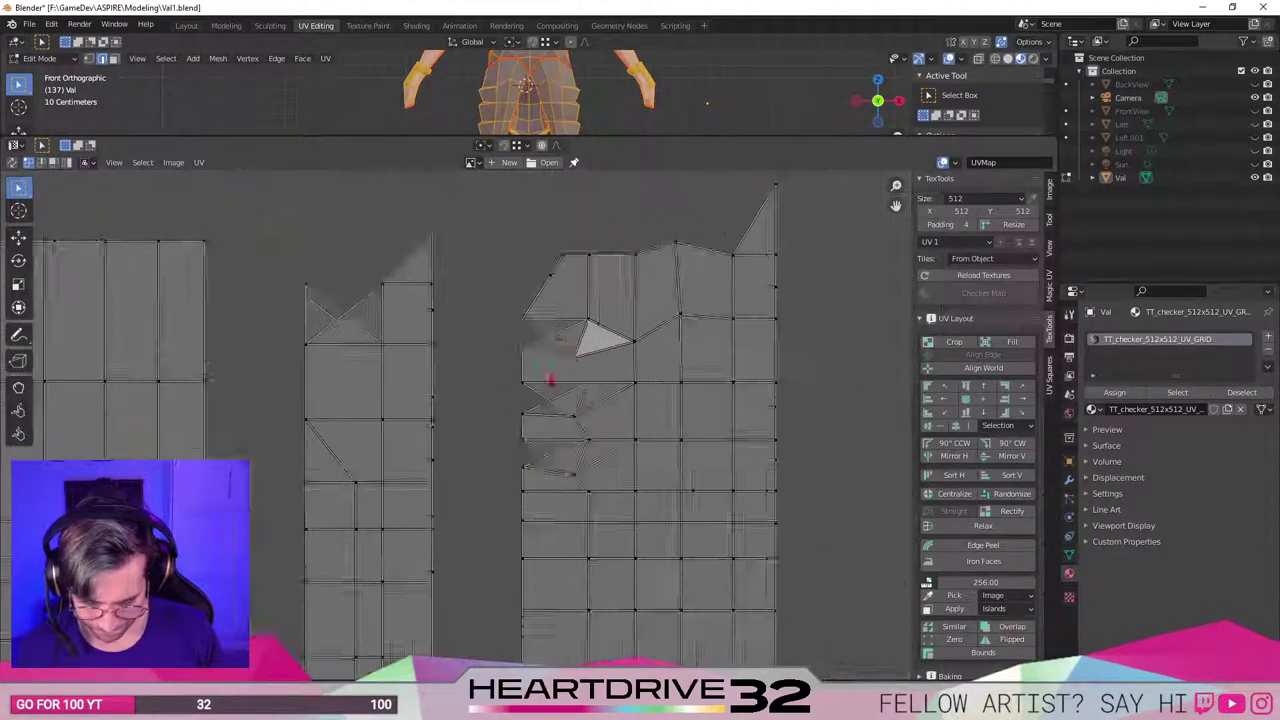
pyautogui.click(551, 292)
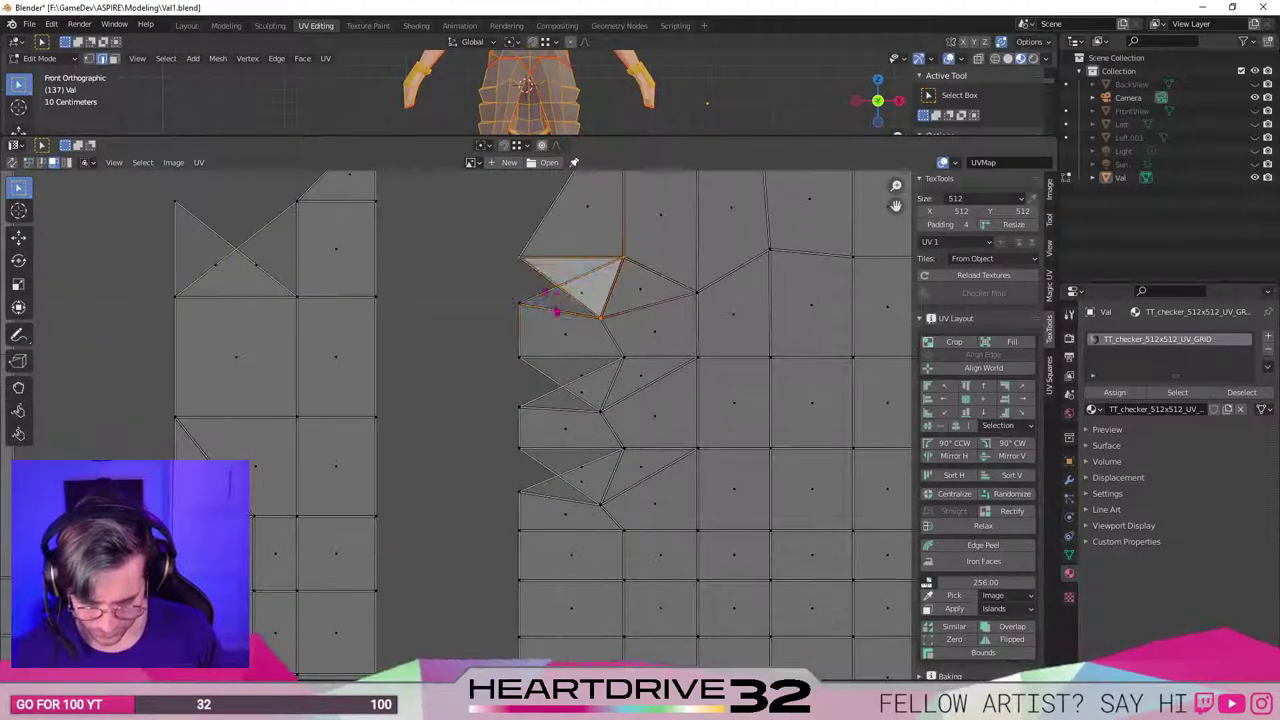
pyautogui.click(566, 352)
pyautogui.scroll(-5, 552, 376)
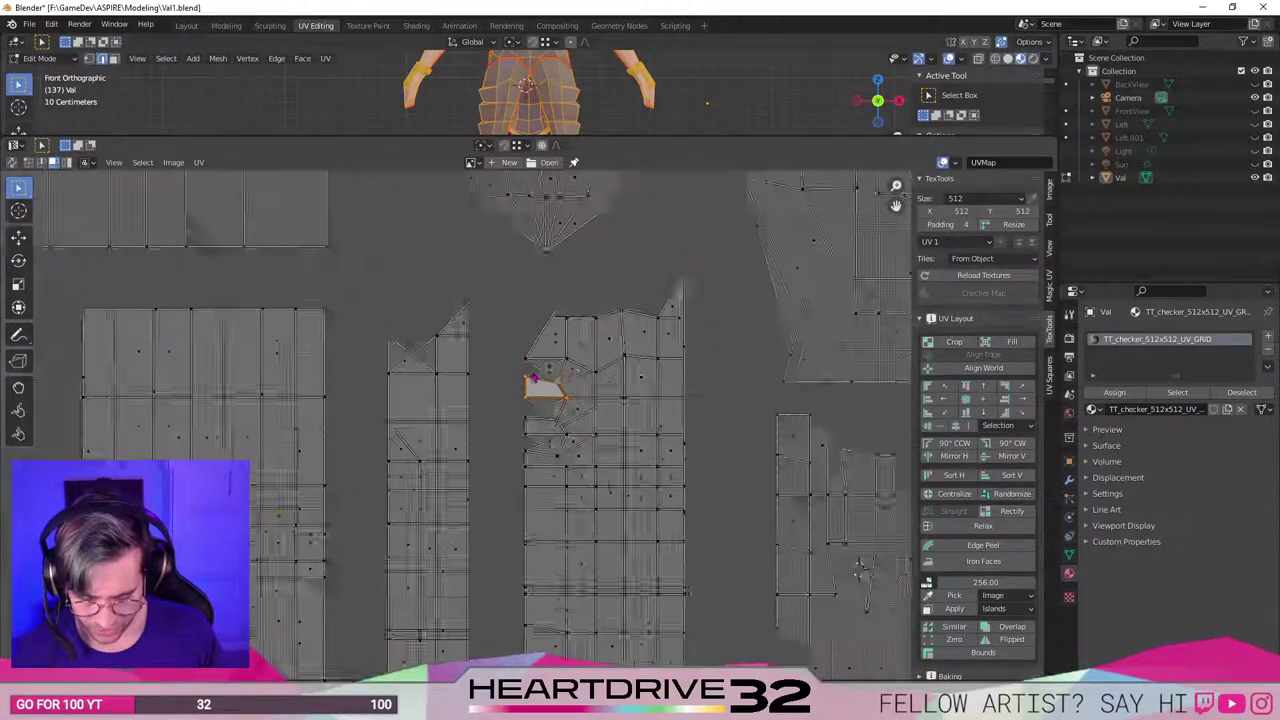
pyautogui.click(541, 452)
pyautogui.scroll(4, 535, 449)
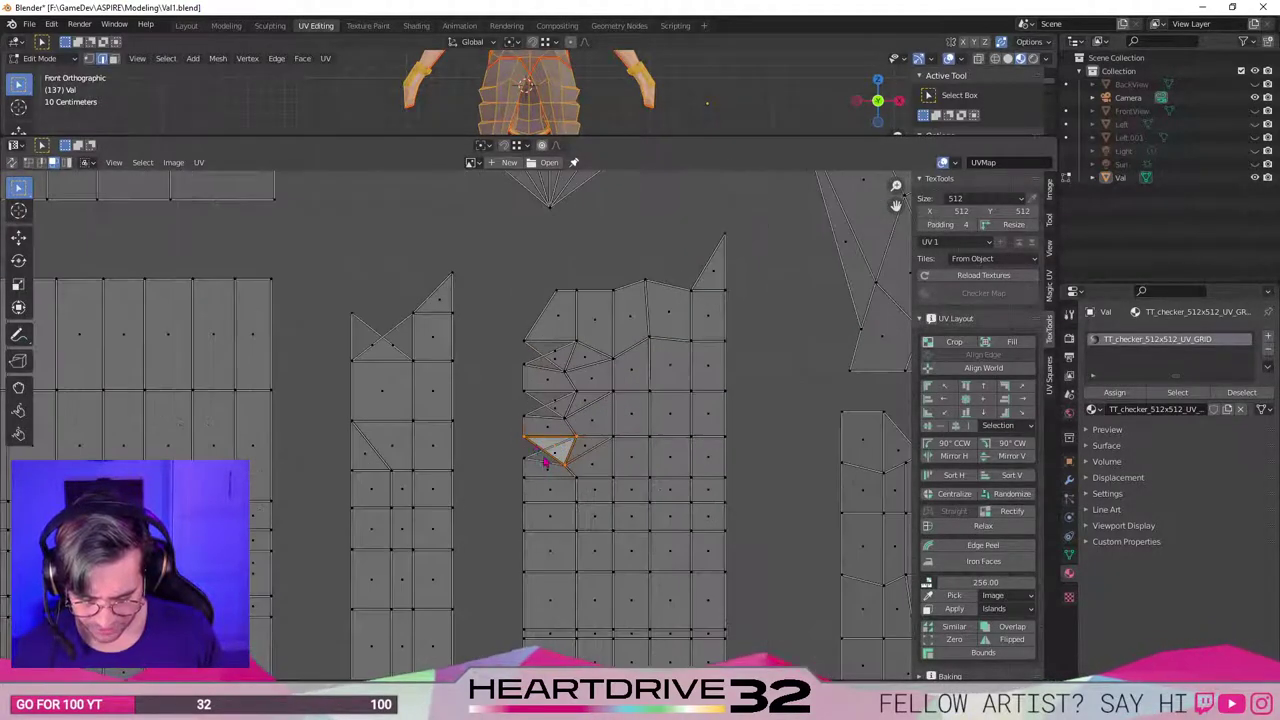
pyautogui.click(569, 450)
pyautogui.moveTo(597, 594); pyautogui.dragTo(640, 567, button='middle')
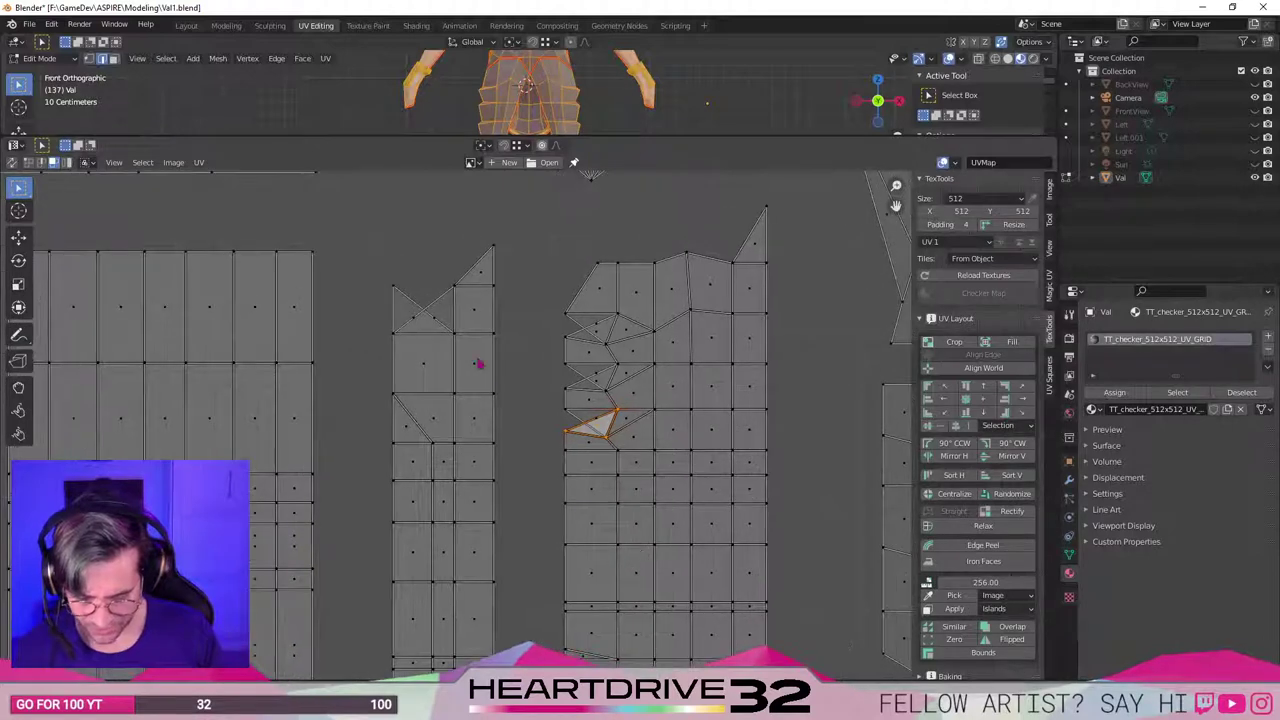
pyautogui.click(449, 328)
pyautogui.click(405, 325)
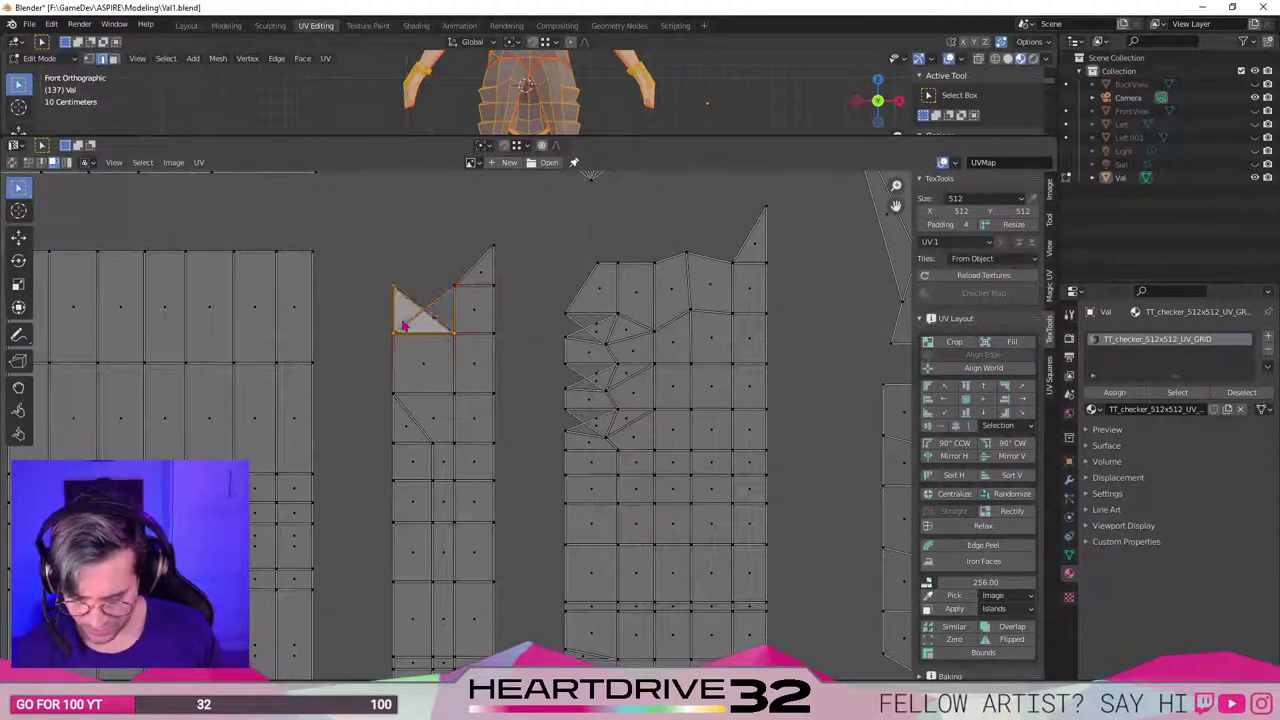
pyautogui.scroll(-4, 456, 387)
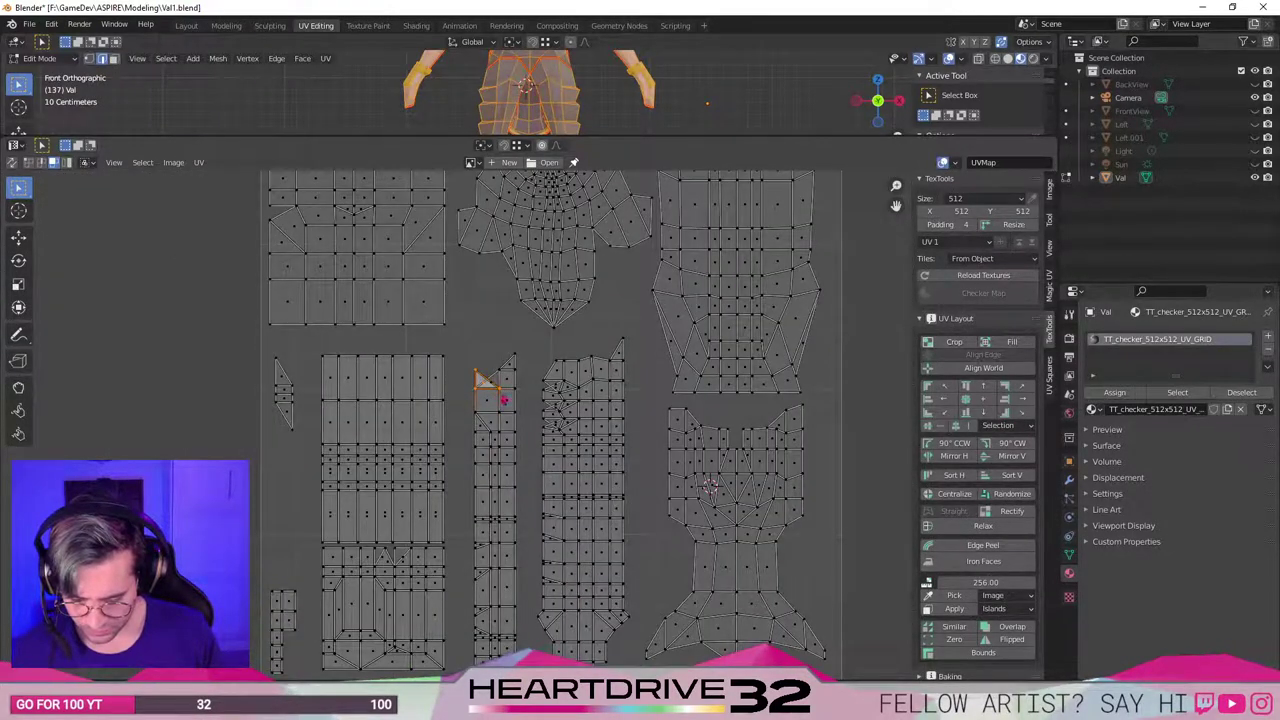
pyautogui.click(524, 419)
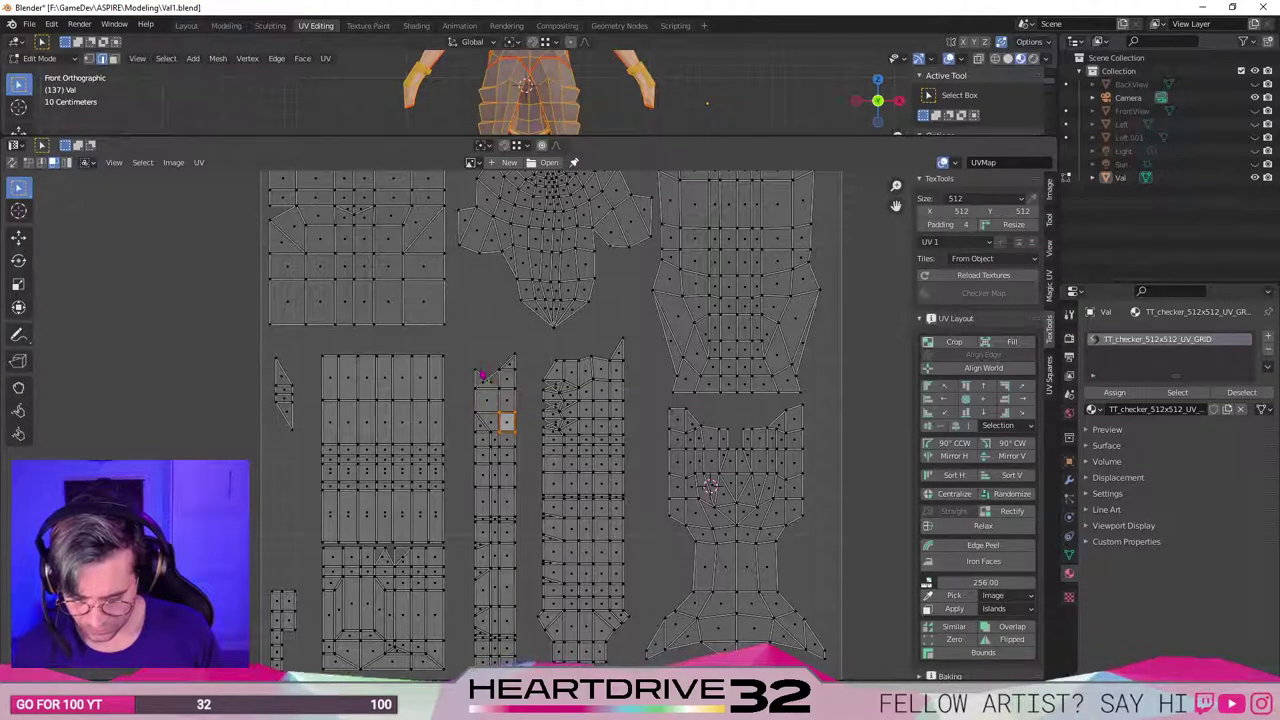
# Switch to UV vertex selection and move the narrow strip island's stray upper-left vertex onto the neighbouring top-edge vertex.
pyautogui.press('1')
pyautogui.scroll(3, 480, 378)
pyautogui.click(428, 323)
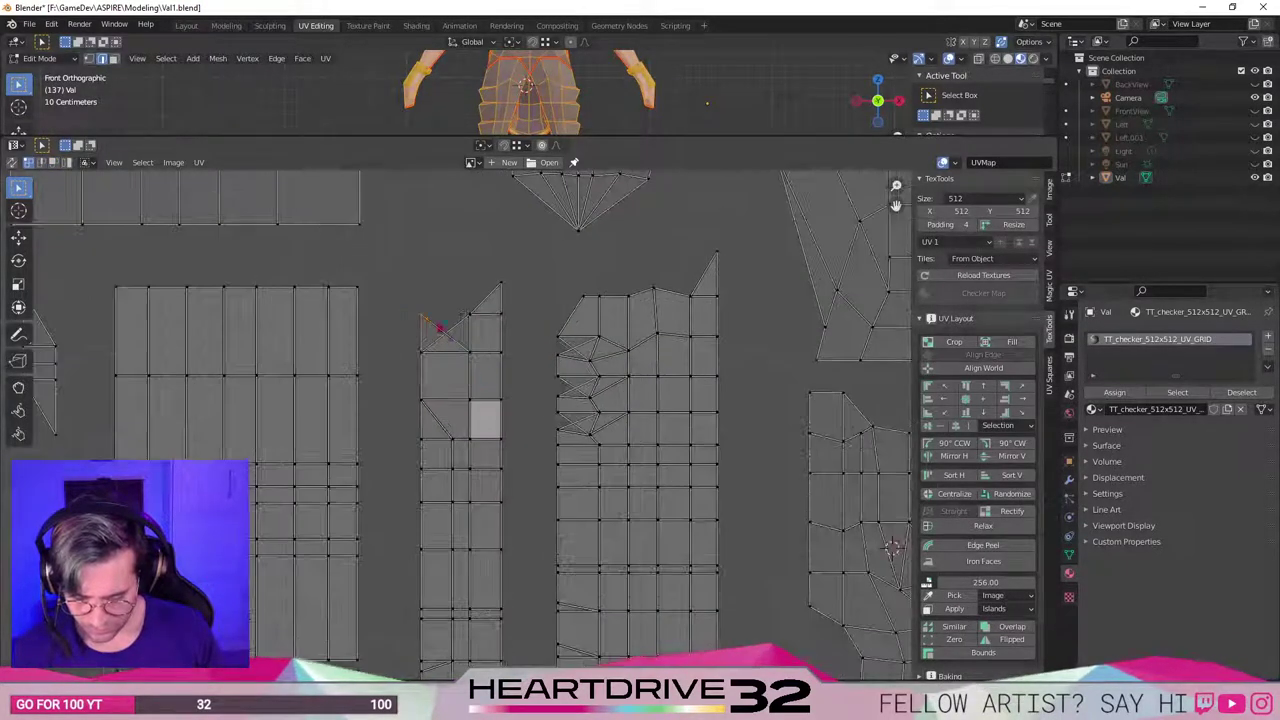
pyautogui.press('g')
pyautogui.click(497, 315)
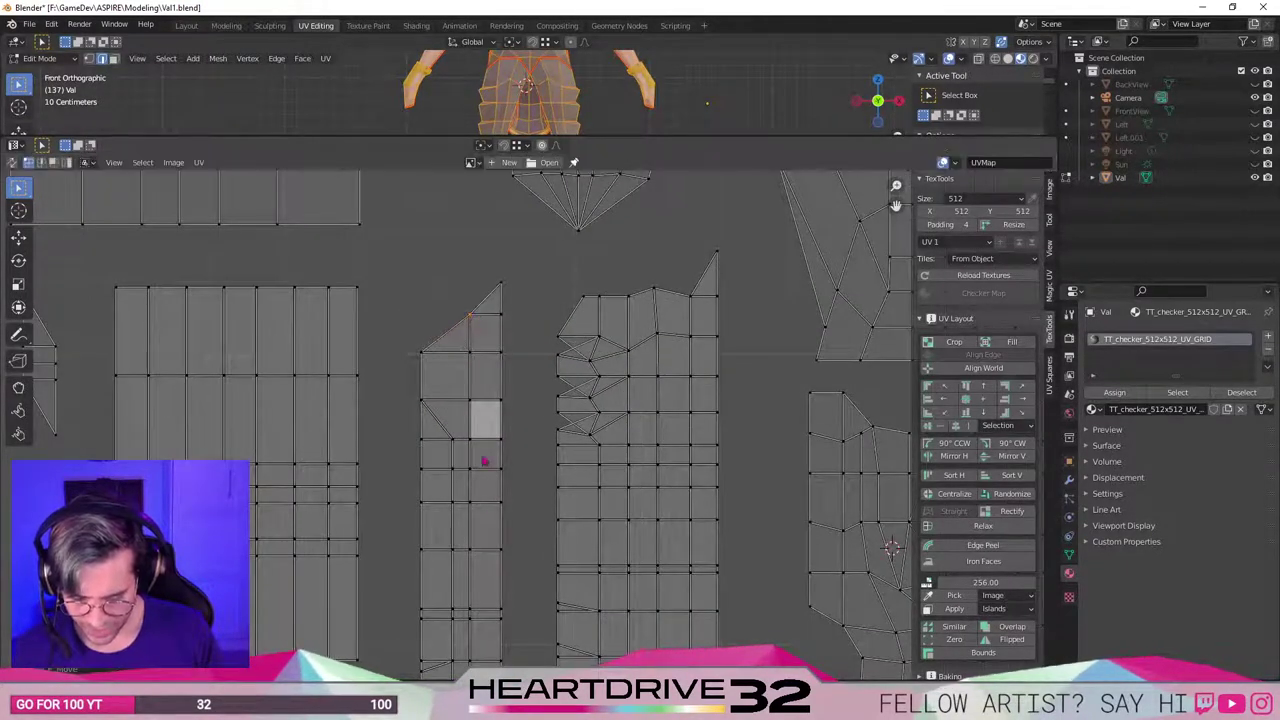
# Lower the left vertex of the V-shaped notch in the wide rectangular island and select the vertex on the notch's other side.
pyautogui.moveTo(480, 499); pyautogui.dragTo(485, 271, button='middle')
pyautogui.scroll(-3, 391, 470)
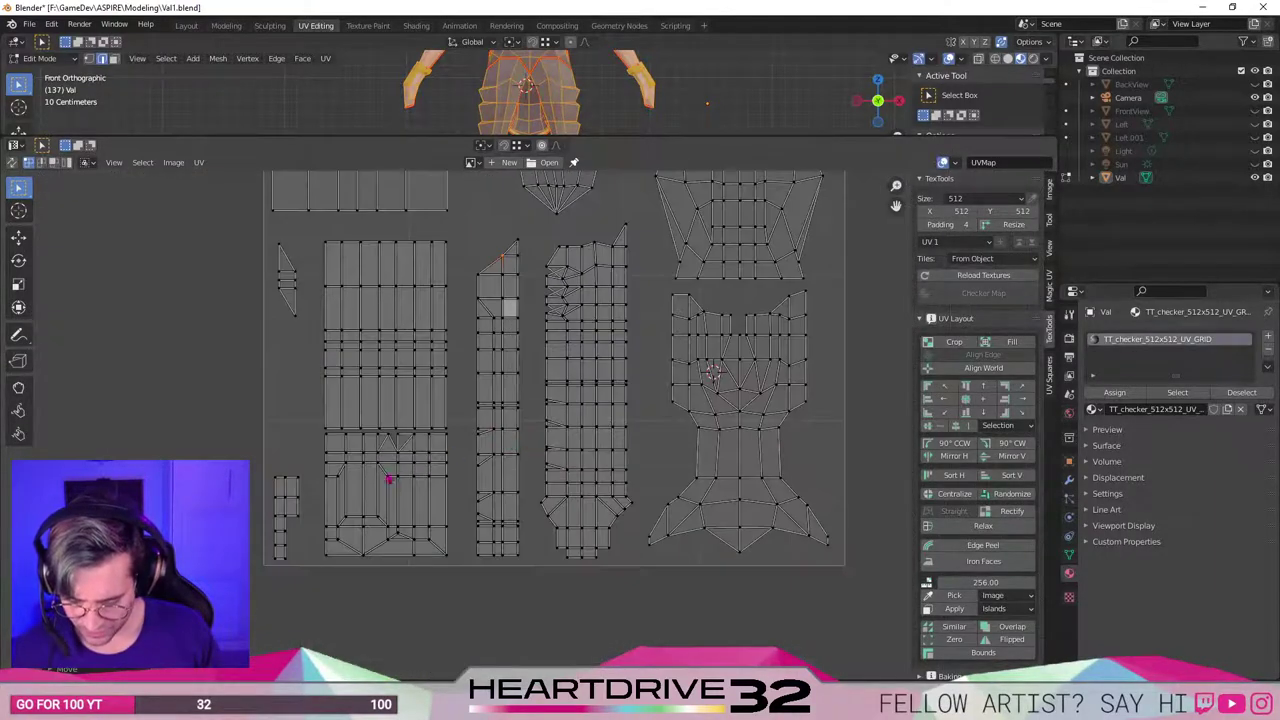
pyautogui.scroll(4, 391, 449)
pyautogui.moveTo(251, 458); pyautogui.dragTo(343, 439, button='middle')
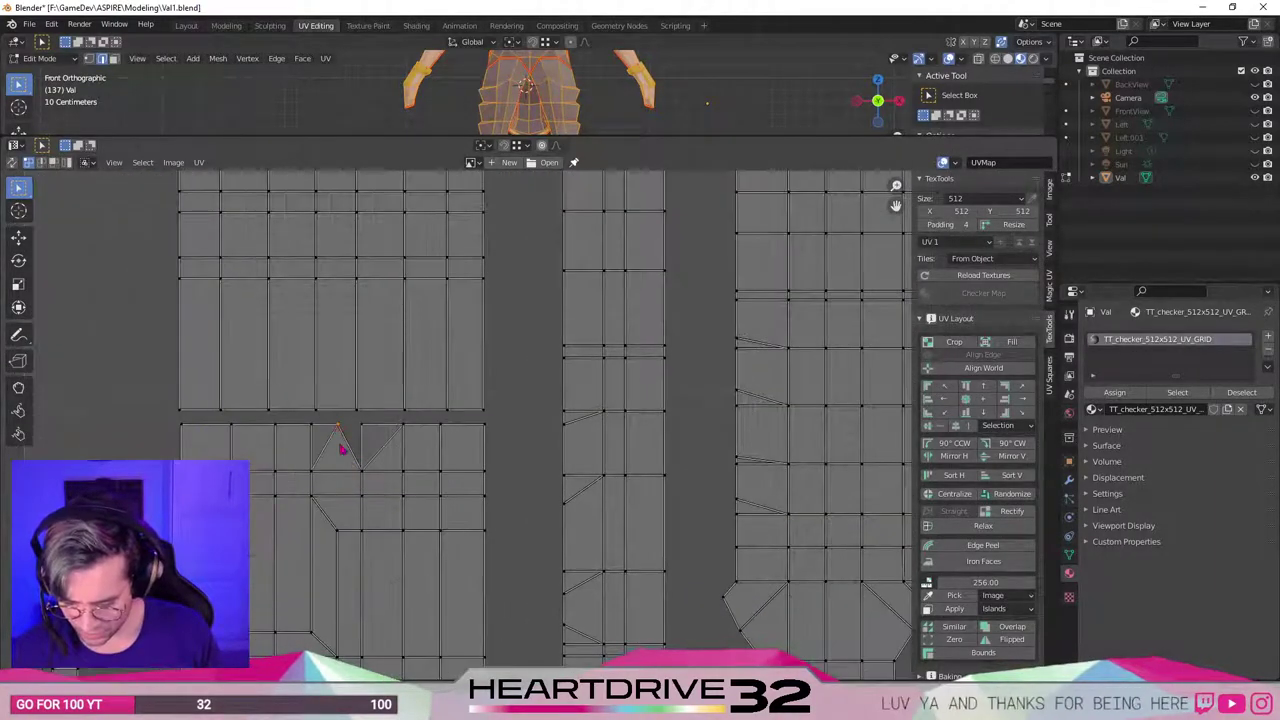
pyautogui.click(342, 445)
pyautogui.press('g')
pyautogui.click(342, 454)
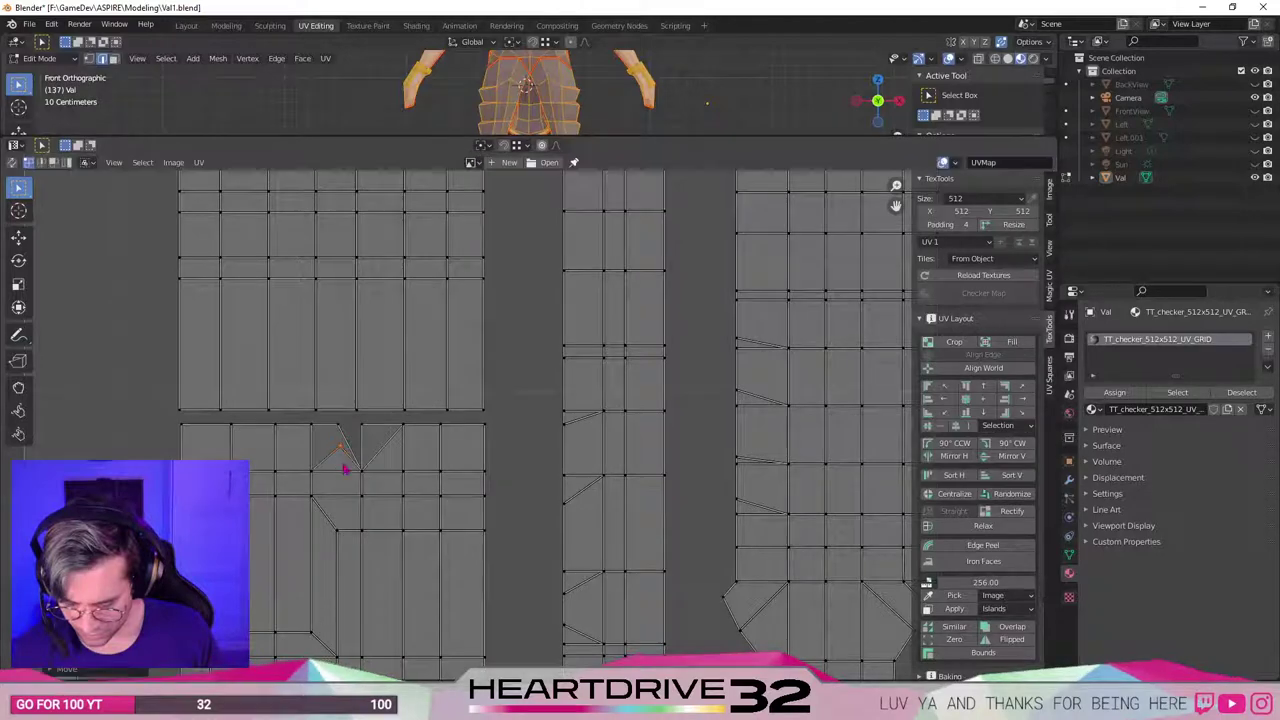
pyautogui.click(397, 440)
pyautogui.scroll(-5, 464, 468)
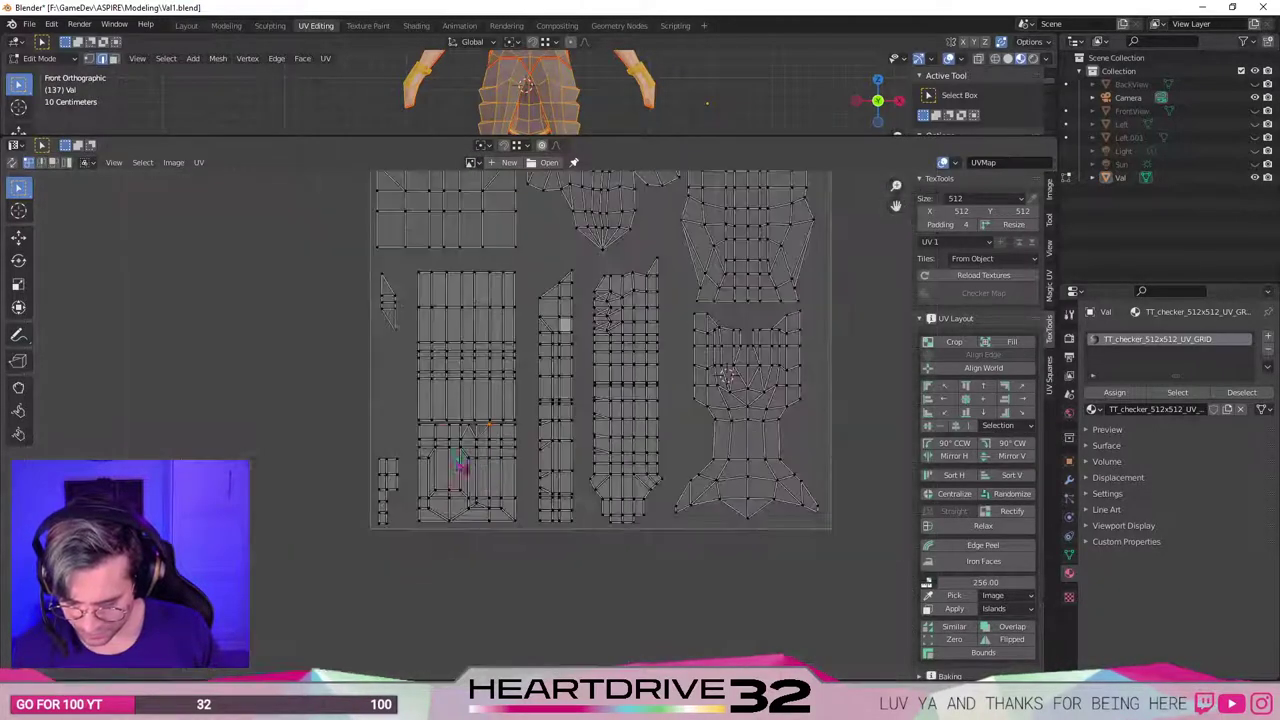
# Try moving the upper left-edge vertices of the long grid island freehand to untangle its jagged faces, undoing each move.
pyautogui.moveTo(501, 430); pyautogui.dragTo(378, 549, button='middle')
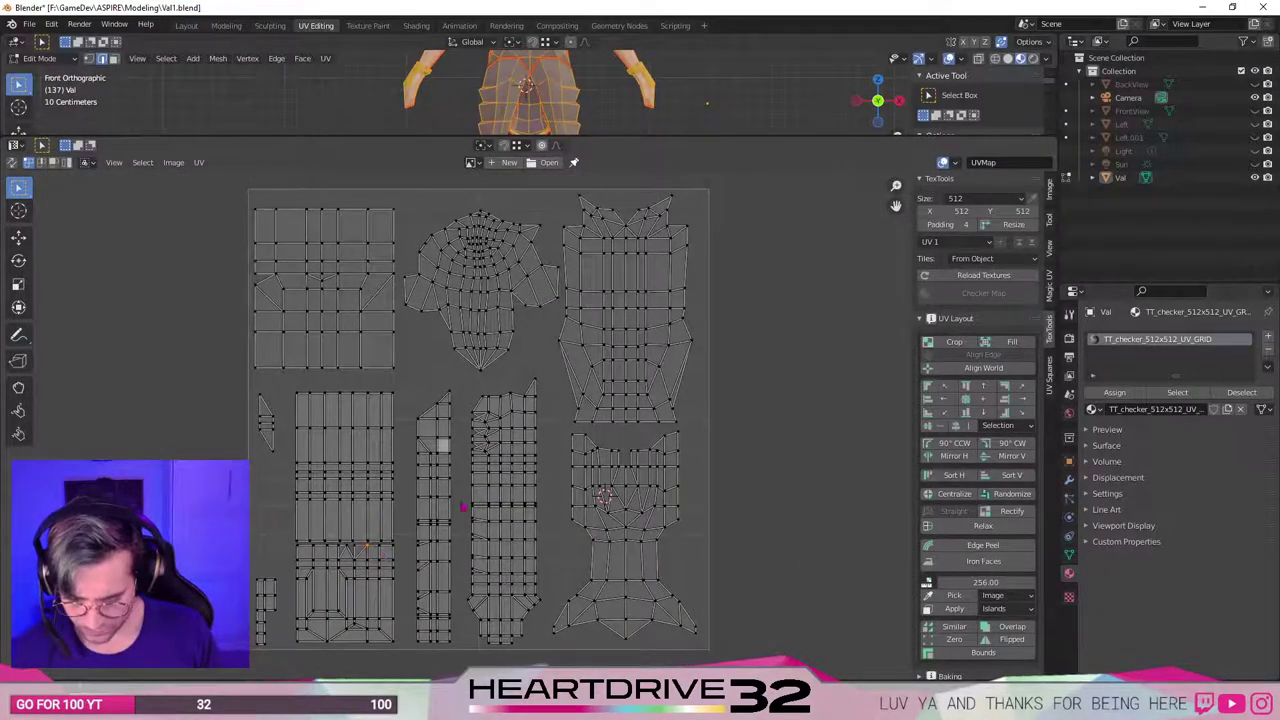
pyautogui.scroll(6, 465, 505)
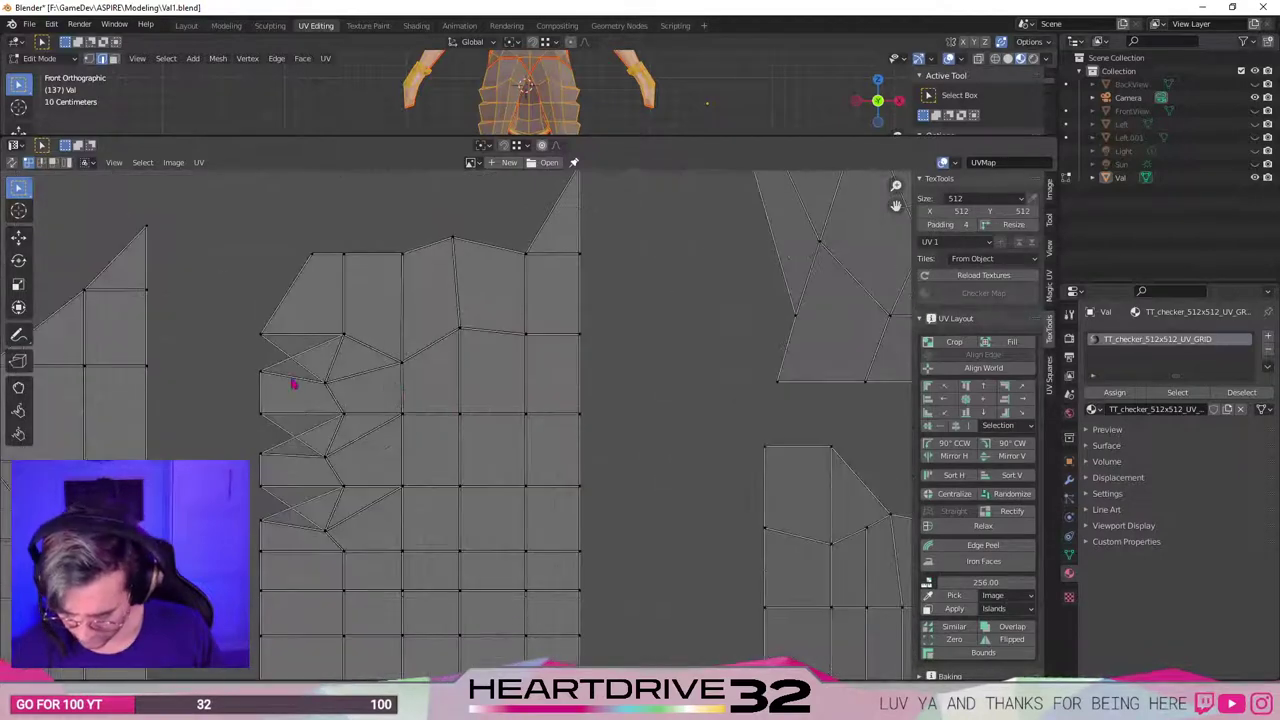
pyautogui.press('g')
pyautogui.click(285, 424)
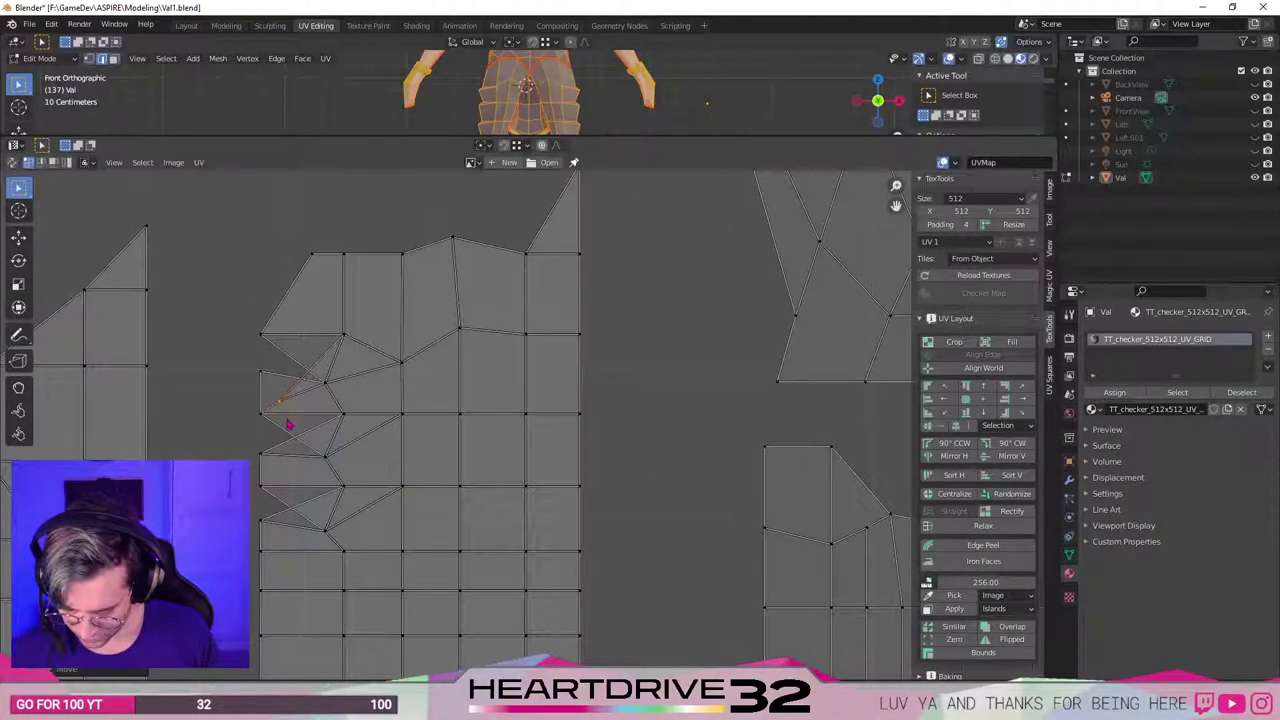
pyautogui.hotkey('ctrl', 'z')
pyautogui.moveTo(275, 387); pyautogui.dragTo(275, 388)
pyautogui.press('g')
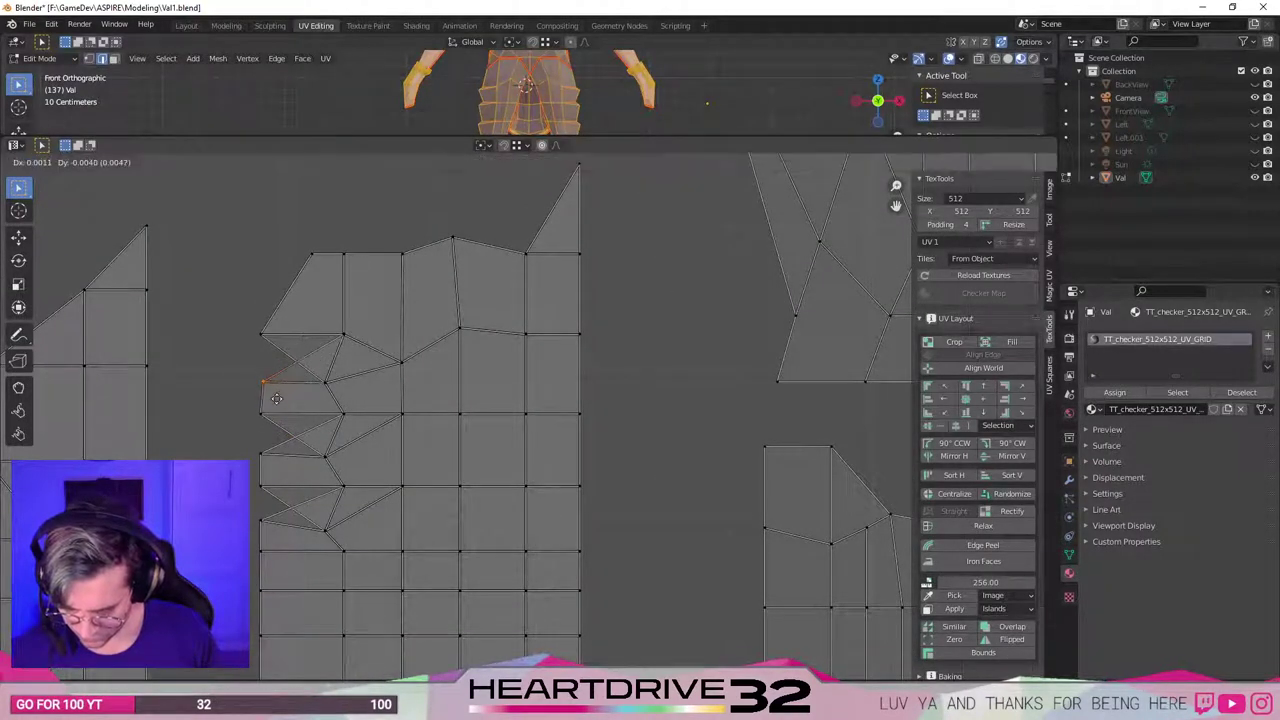
pyautogui.click(275, 401)
pyautogui.hotkey('ctrl', 'z')
pyautogui.moveTo(250, 328); pyautogui.dragTo(280, 347)
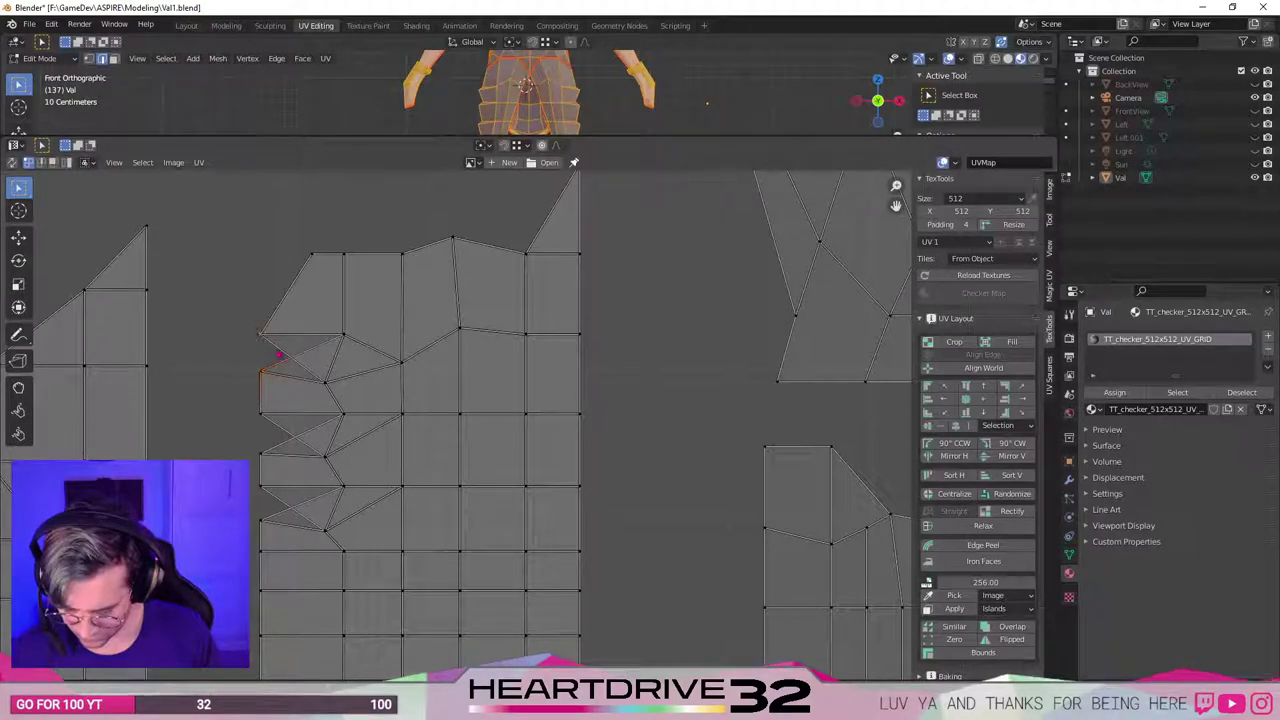
pyautogui.press('g')
pyautogui.click(286, 362)
pyautogui.hotkey('ctrl', 'z')
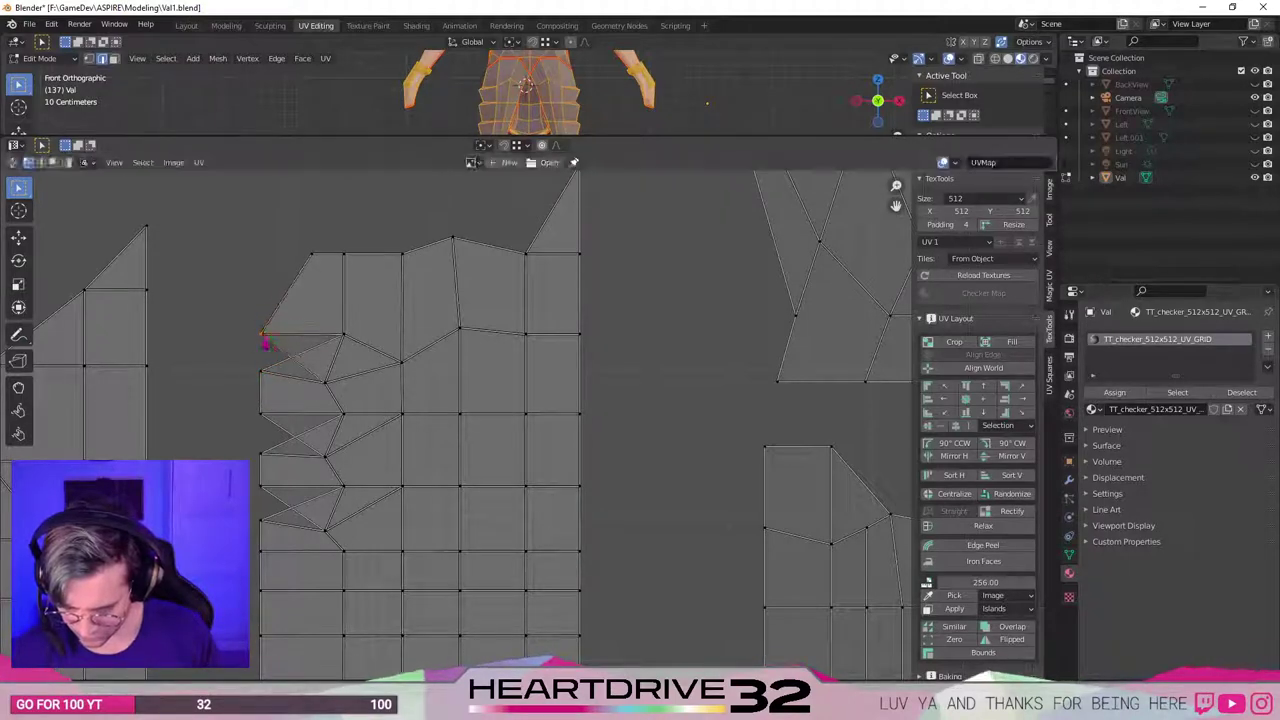
# Move the long grid island's top-left corner vertex along X until it lines up with the island's left edge.
pyautogui.scroll(-1, 283, 421)
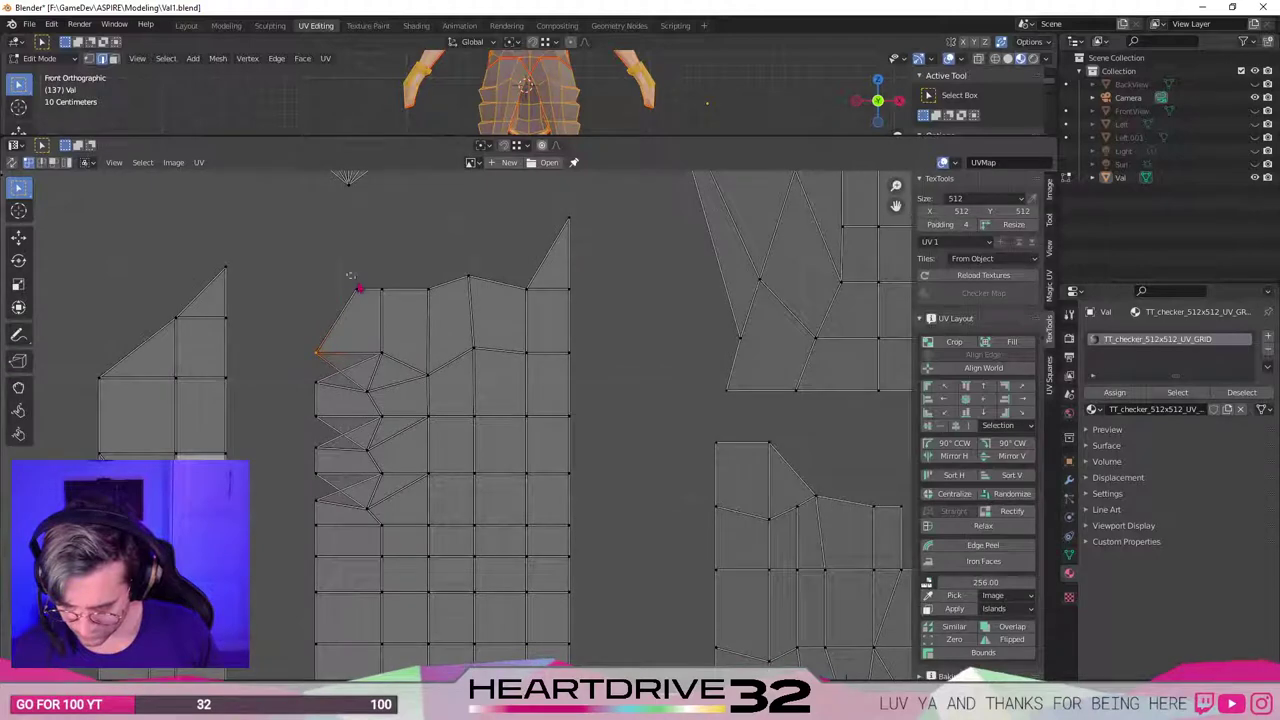
pyautogui.press('g')
pyautogui.press('x')
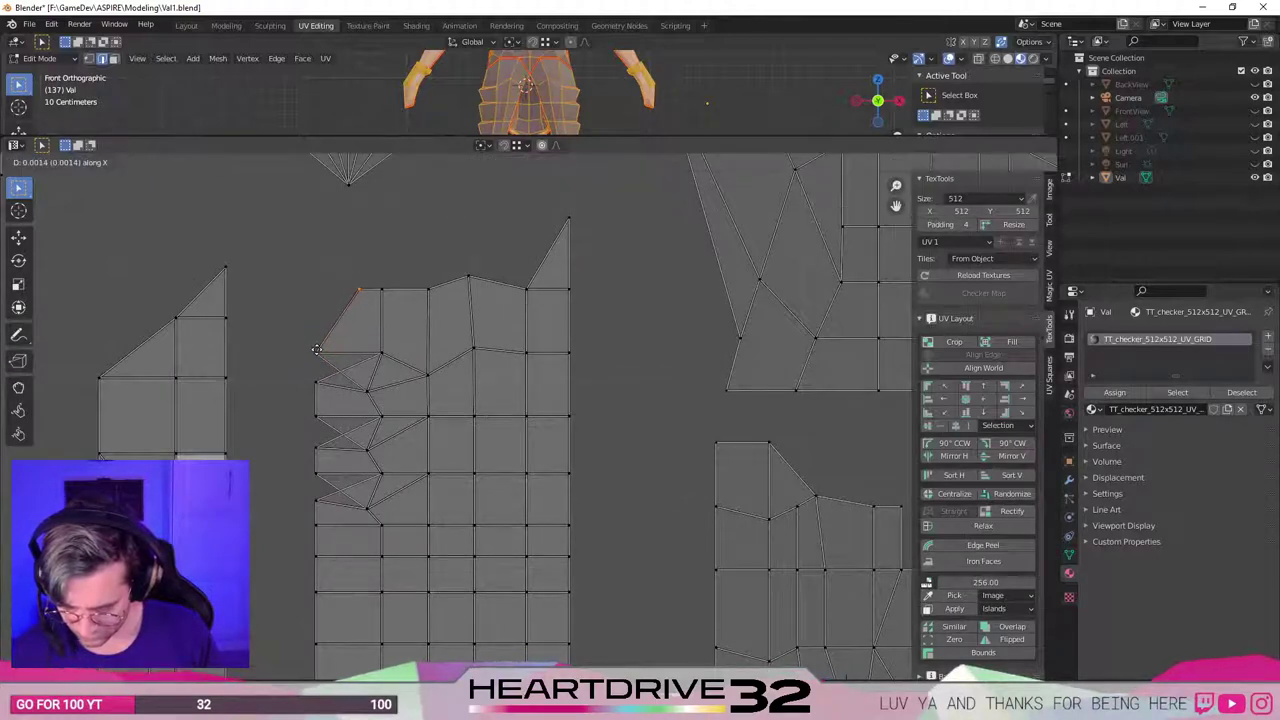
pyautogui.click(317, 352)
# Move the lowest inner vertex of the long grid island's jagged faces along Y, level with its left-edge neighbour.
pyautogui.moveTo(295, 464); pyautogui.dragTo(321, 432, button='middle')
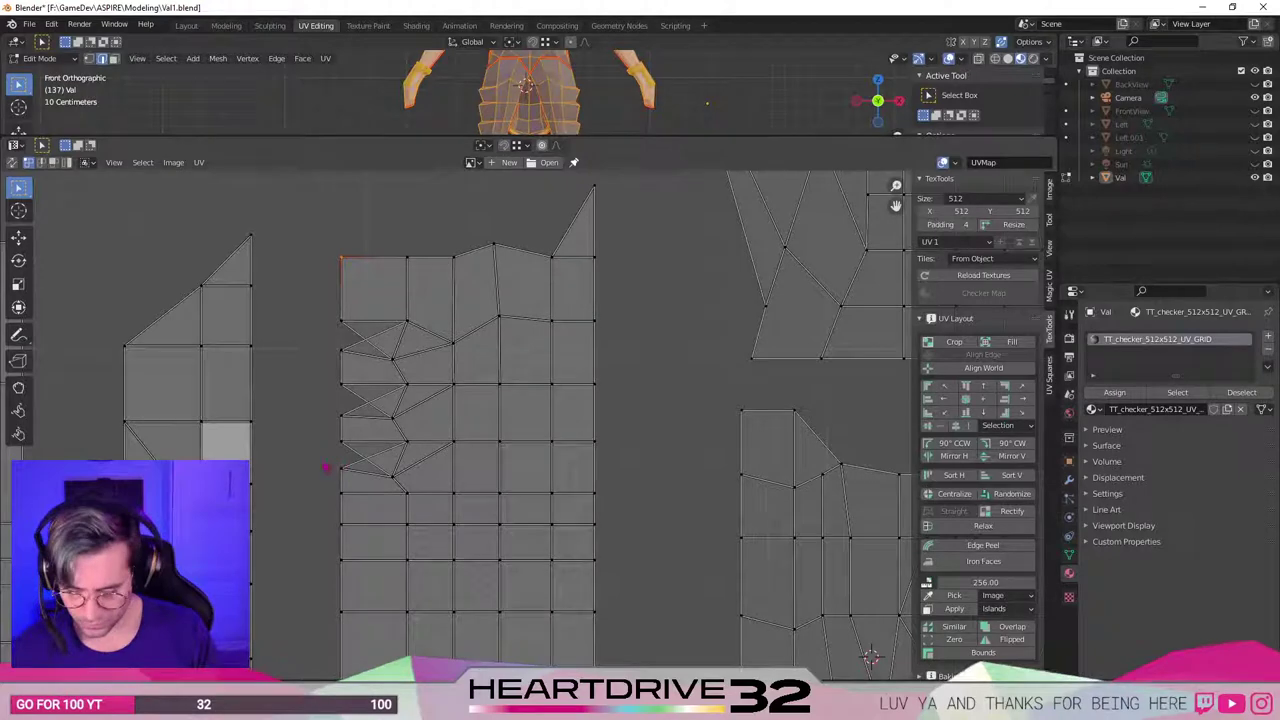
pyautogui.click(393, 474)
pyautogui.press('g')
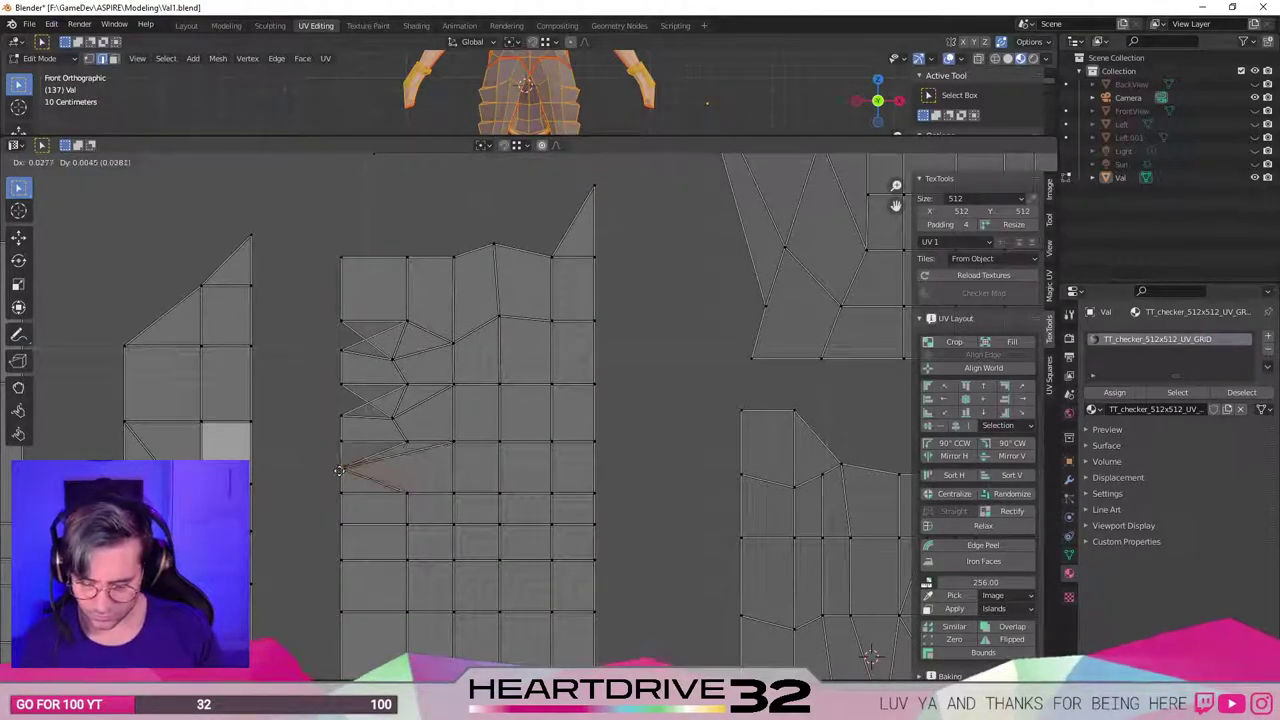
pyautogui.click(340, 475)
pyautogui.press('g')
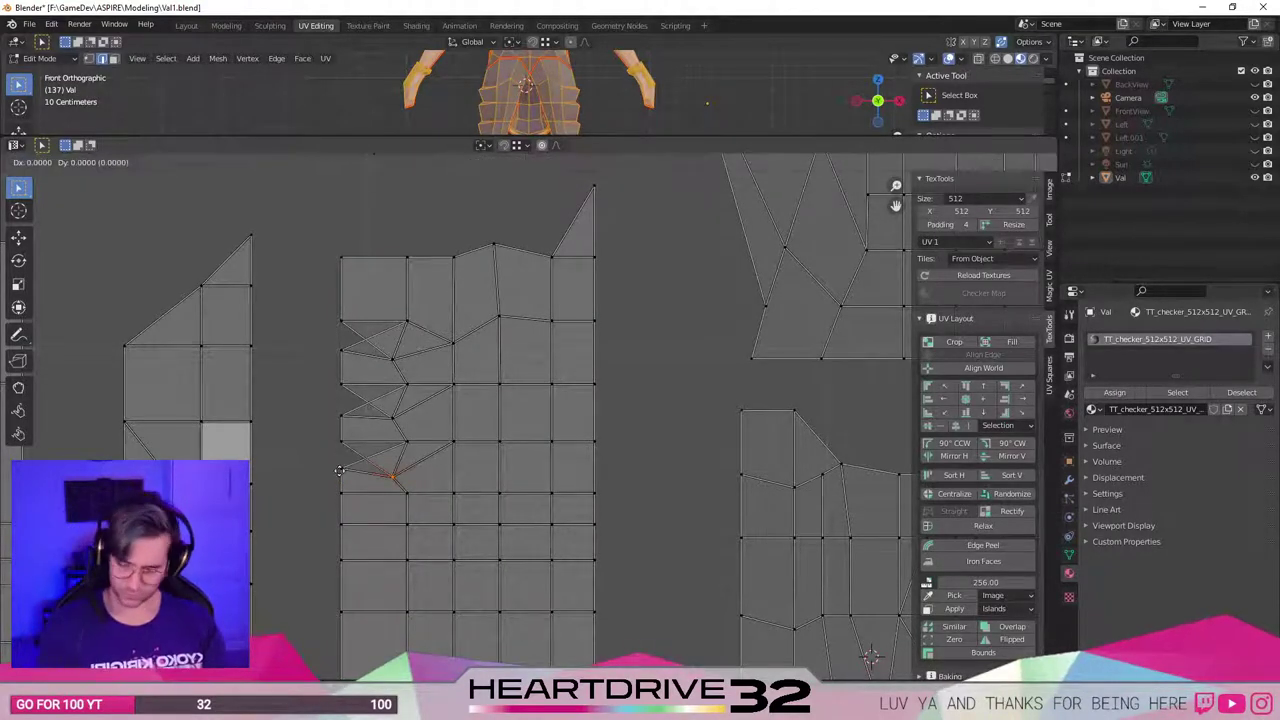
pyautogui.press('y')
pyautogui.click(341, 474)
pyautogui.click(394, 457)
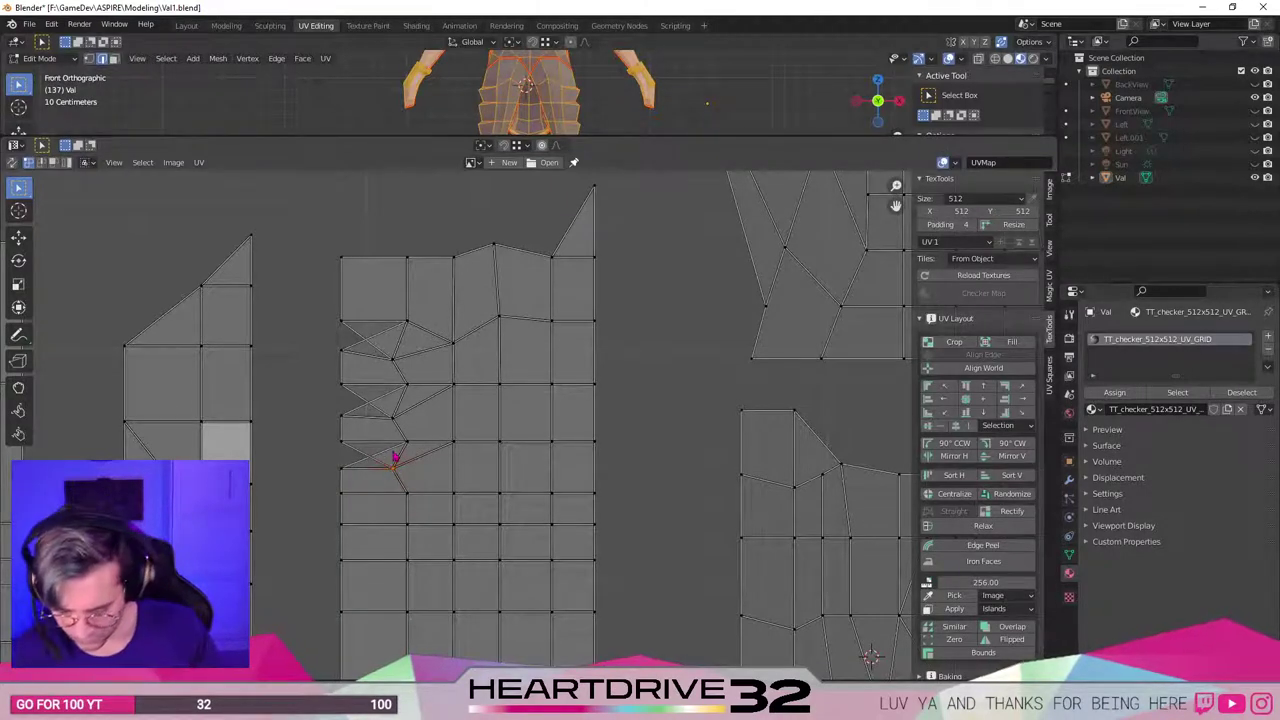
# Flatten the zigzag vertices in the strip island's second vertical line to 0 on X and align them with that line.
pyautogui.moveTo(420, 435); pyautogui.dragTo(421, 435)
pyautogui.click(420, 484)
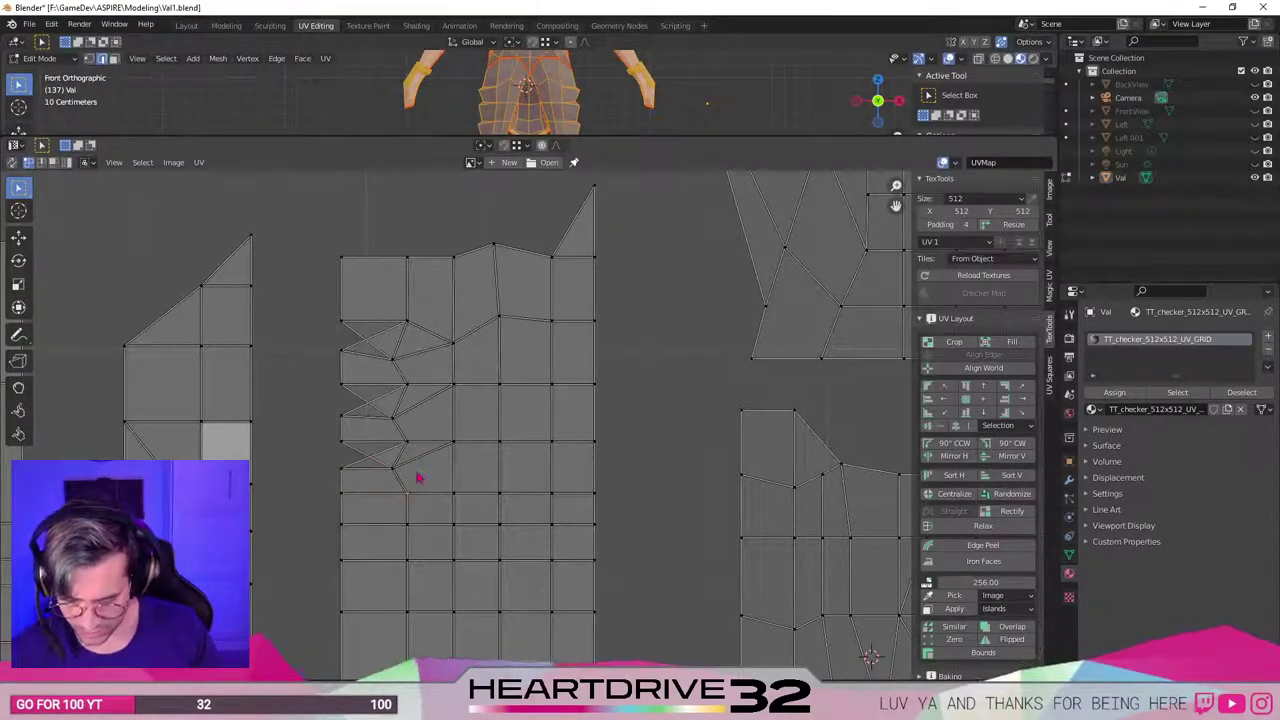
pyautogui.moveTo(392, 480); pyautogui.dragTo(430, 310)
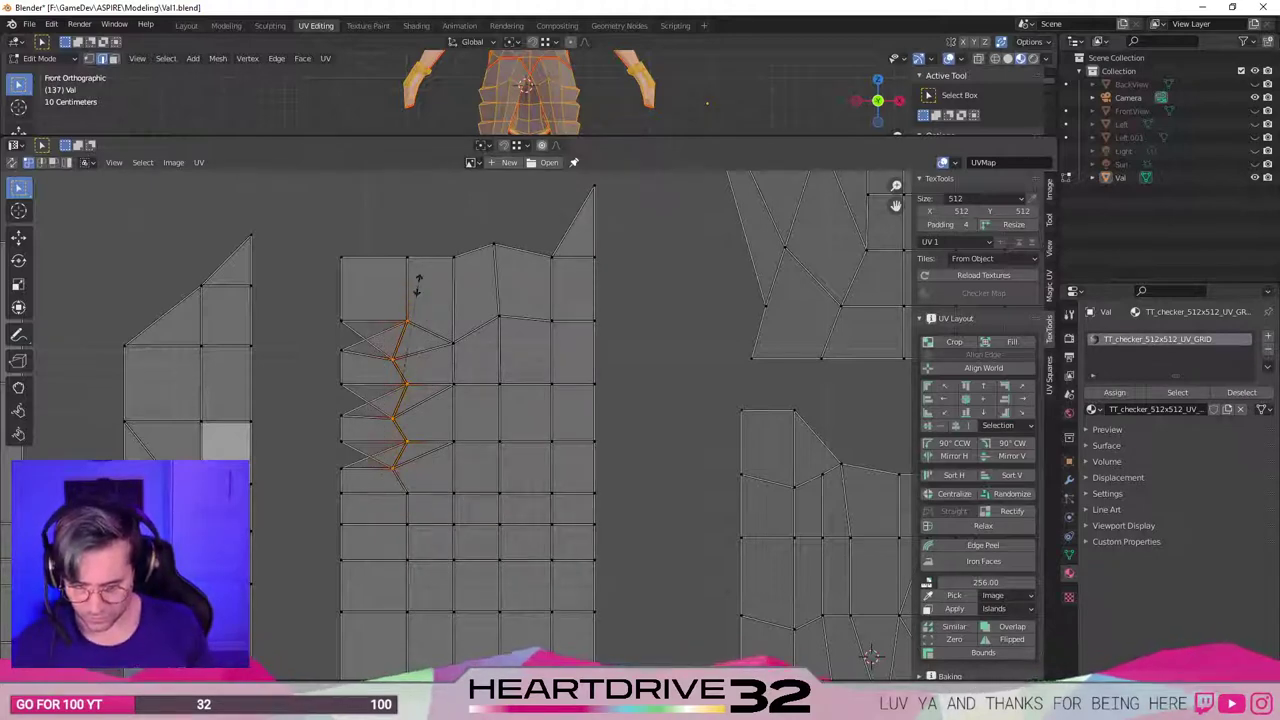
pyautogui.press('s')
pyautogui.press('x')
pyautogui.press('0')
pyautogui.press('Return')
pyautogui.press('g')
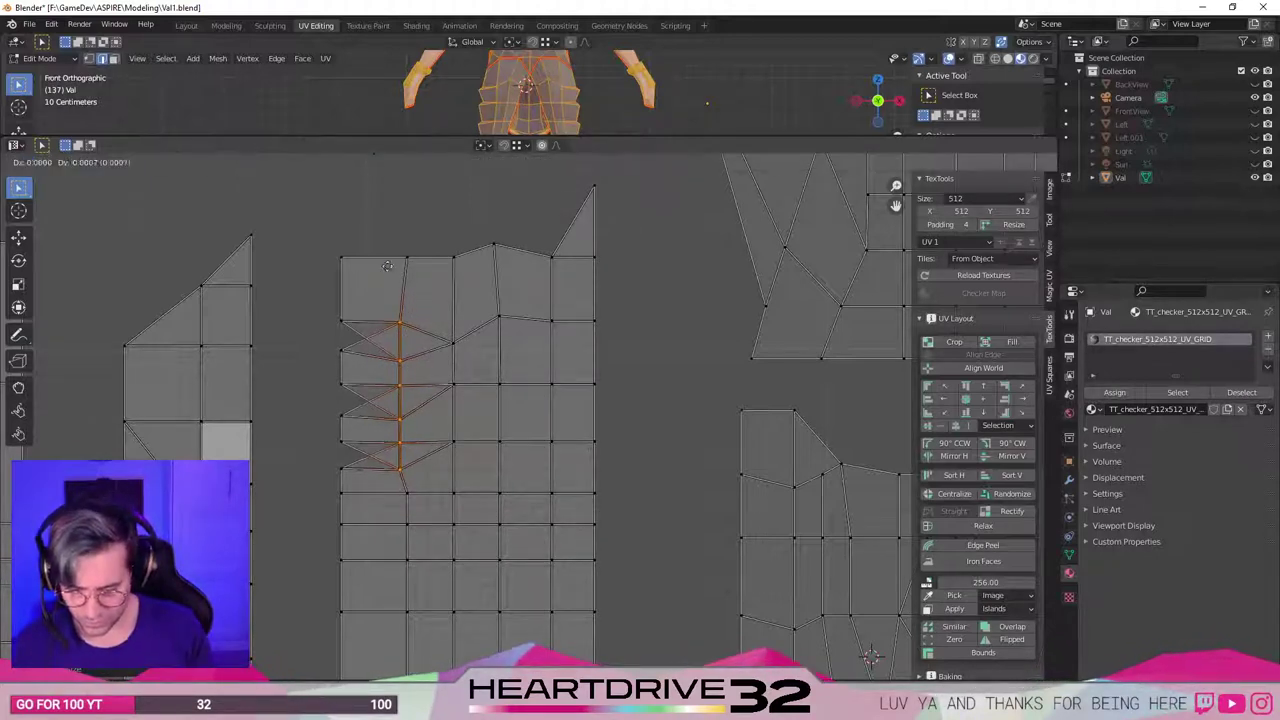
pyautogui.press('x')
pyautogui.click(404, 263)
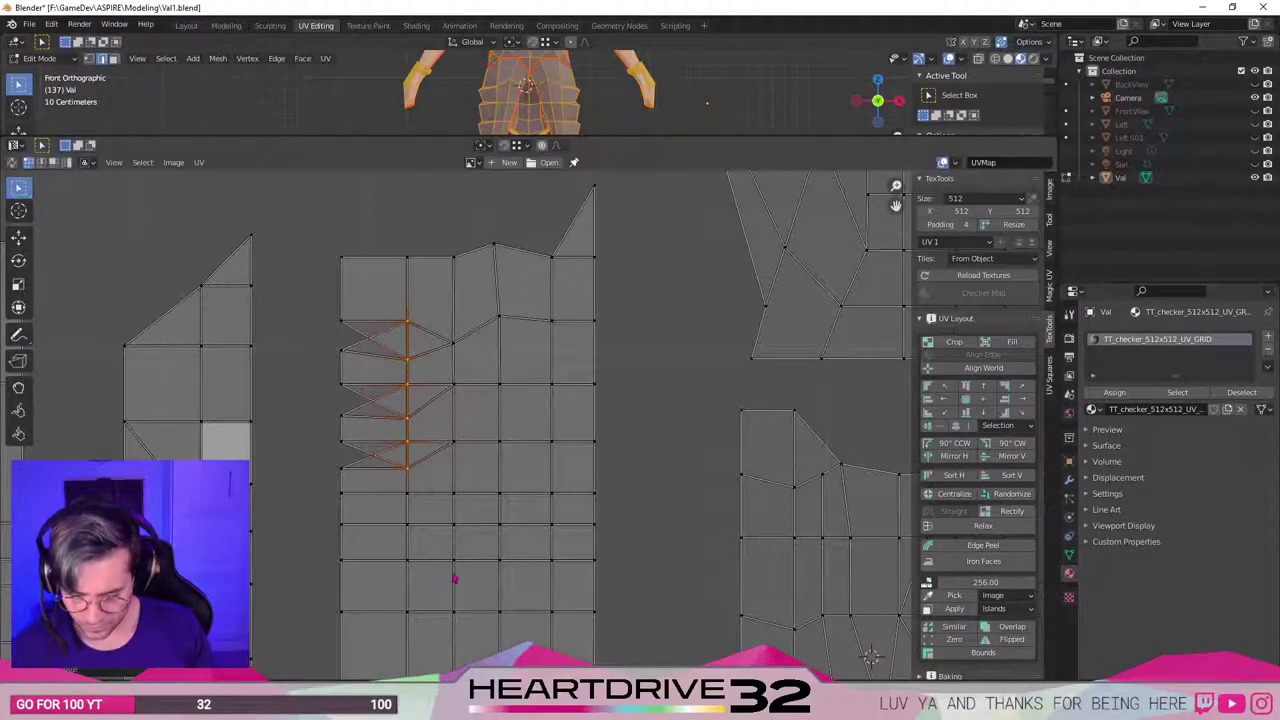
pyautogui.moveTo(454, 579); pyautogui.dragTo(482, 583, button='middle')
pyautogui.click(391, 465)
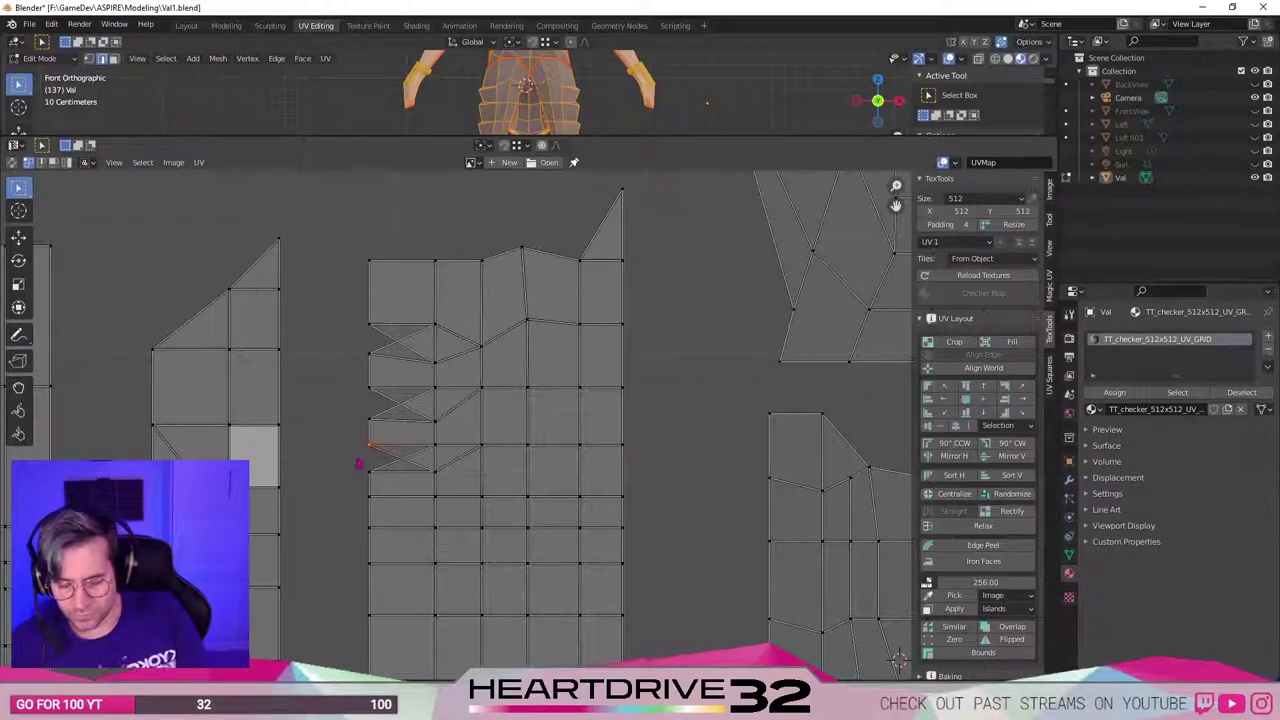
pyautogui.press('g')
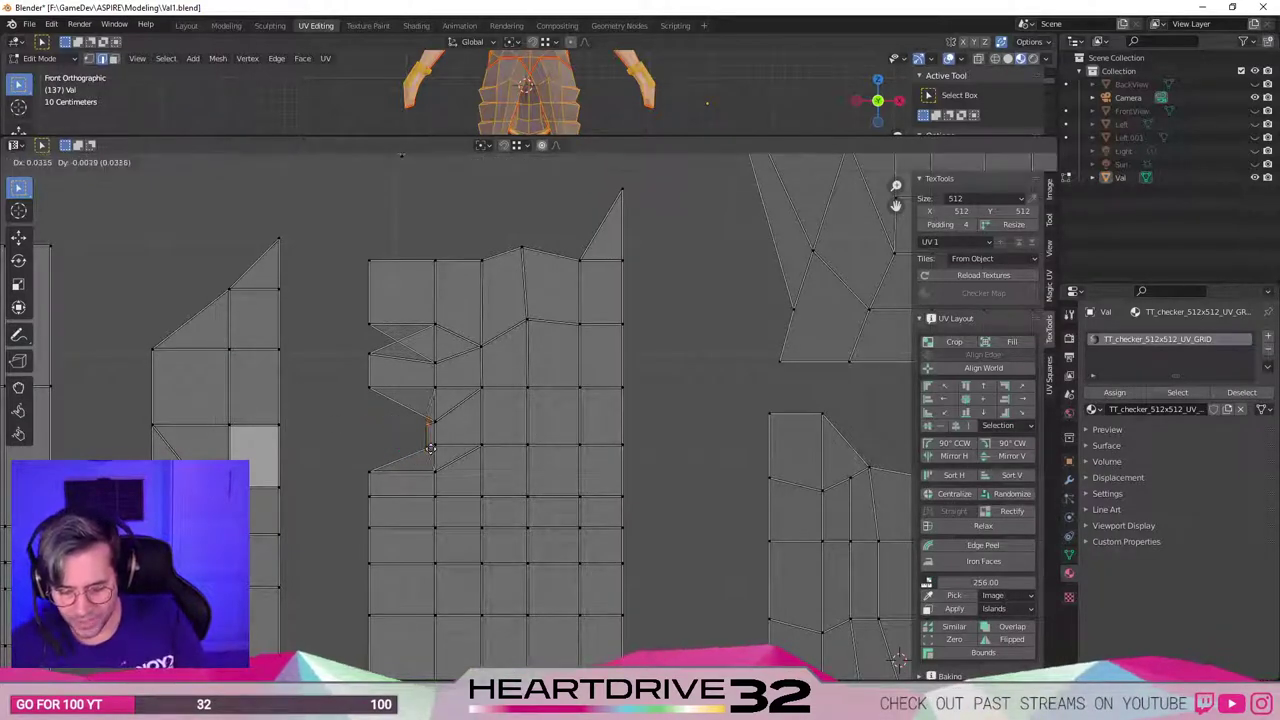
pyautogui.rightClick(394, 447)
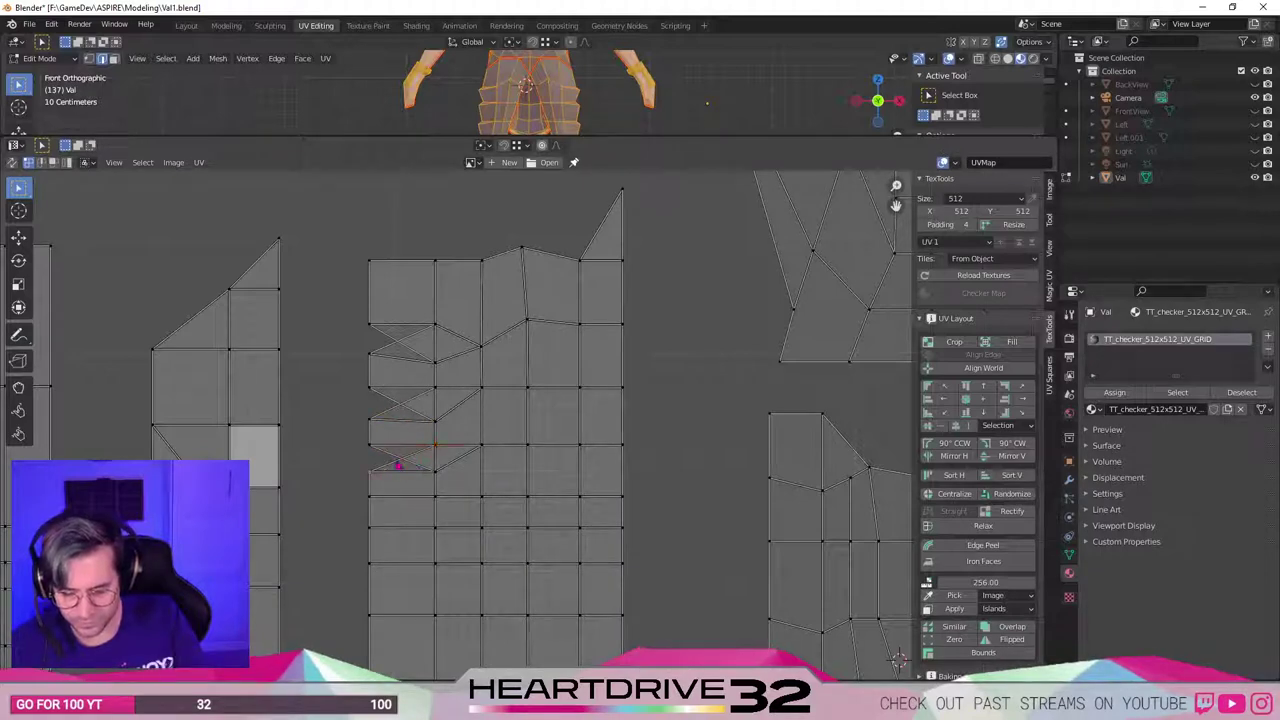
# Try to move the folded triangular face at the island's notched side in face selection mode, and undo the moves.
pyautogui.click(373, 471)
pyautogui.press('3')
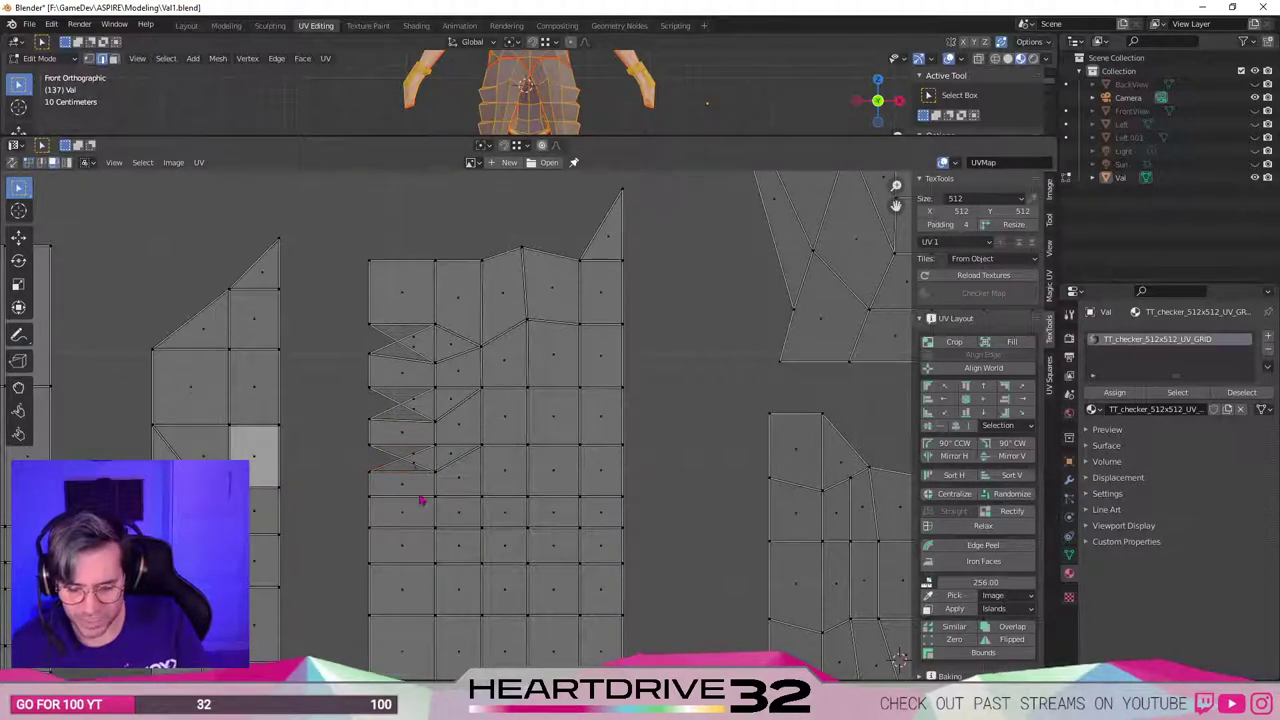
pyautogui.click(410, 469)
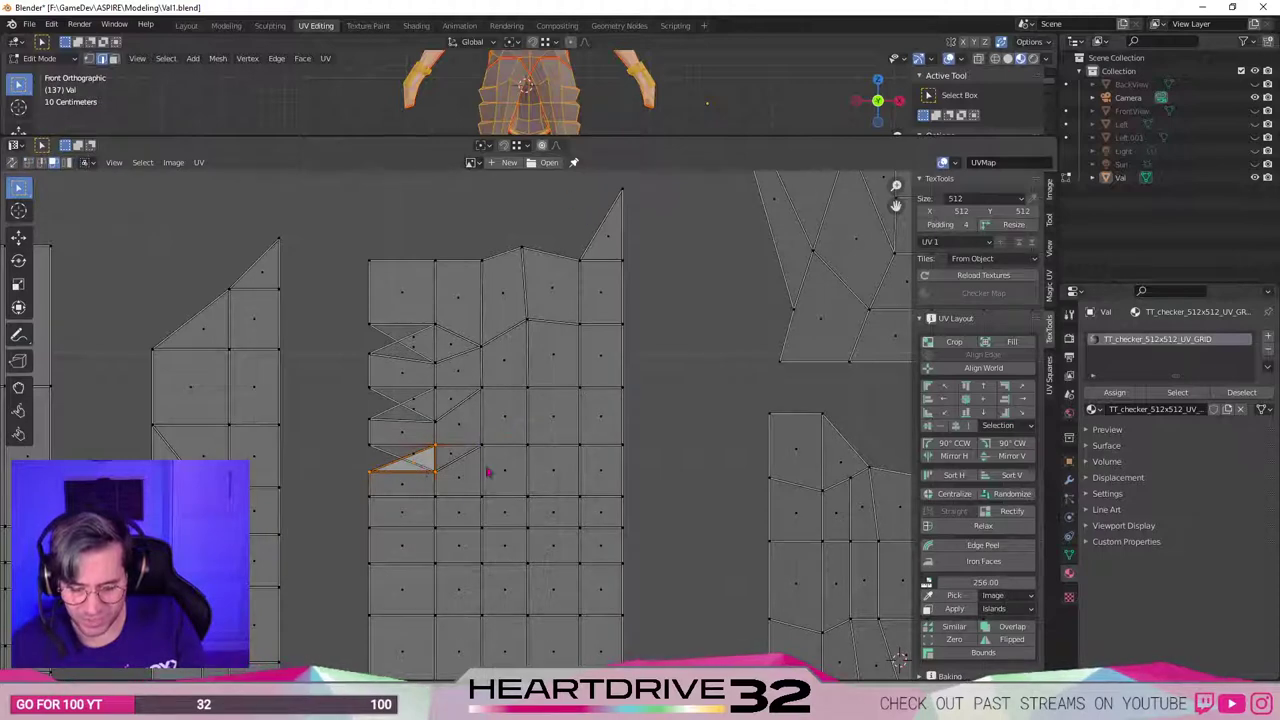
pyautogui.keyDown('shift'); pyautogui.click(451, 458); pyautogui.keyUp('shift')
pyautogui.press('g')
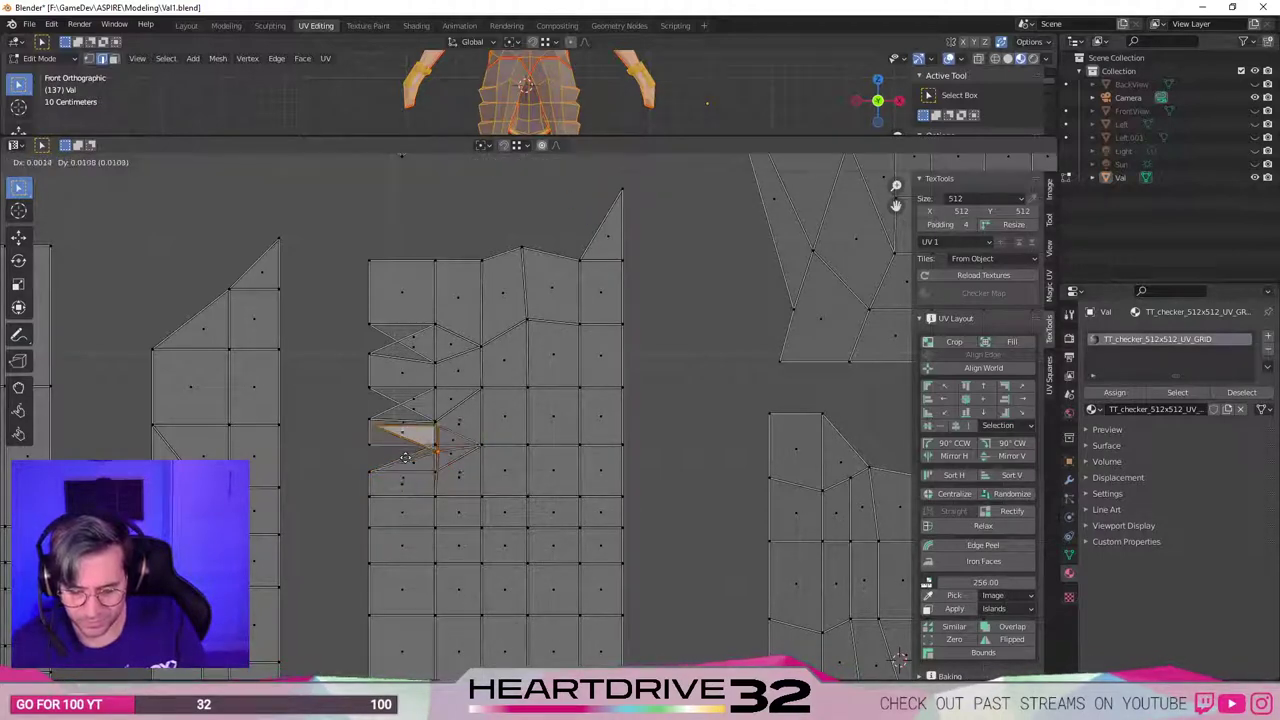
pyautogui.click(408, 456)
pyautogui.hotkey('ctrl', 'z')
pyautogui.press('g')
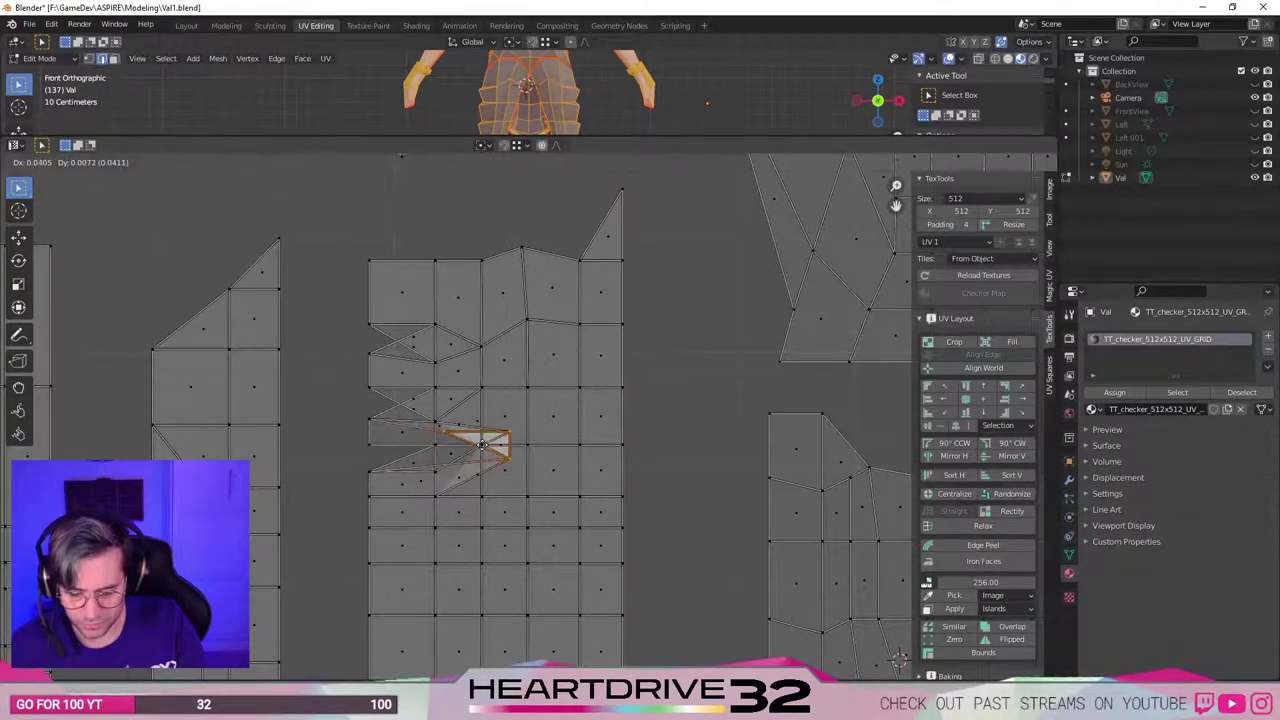
pyautogui.click(483, 447)
pyautogui.hotkey('ctrl', 'z')
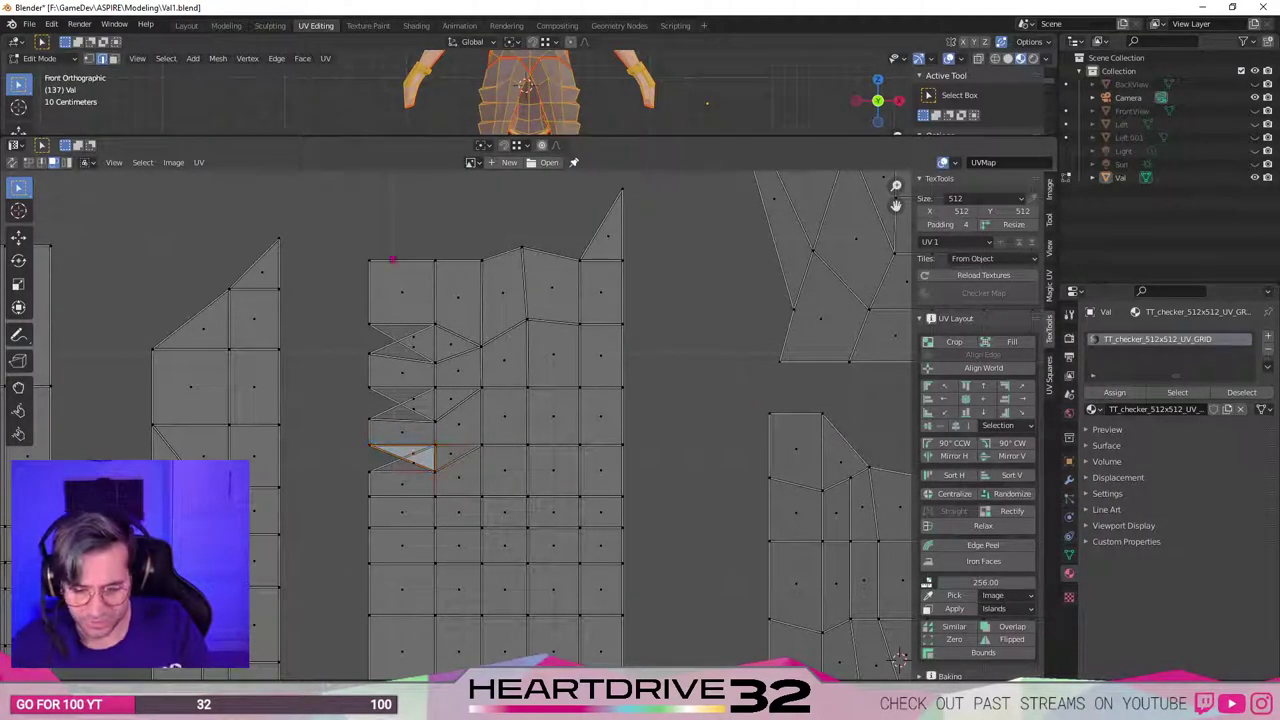
pyautogui.press('a')
pyautogui.hotkey('alt', 'a')
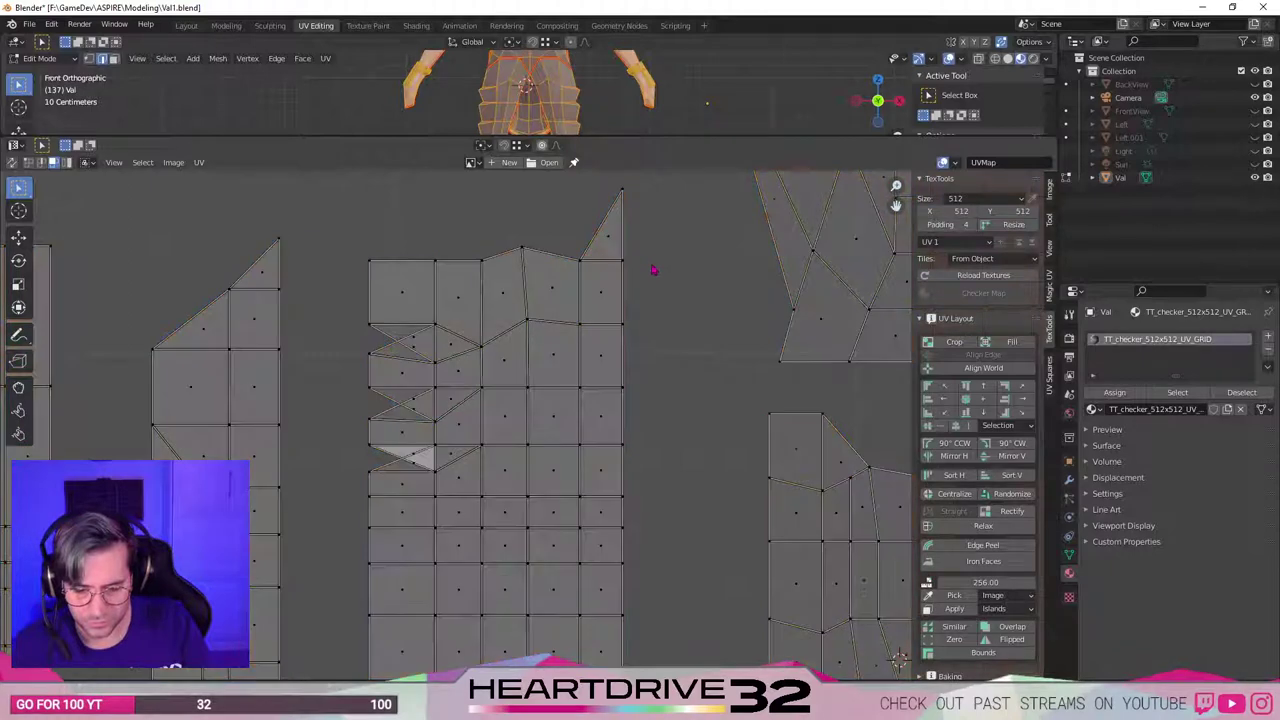
# Flatten the strip island's upper horizontal edge row by scaling it to 0 along Y, leaving out the pointed tip.
pyautogui.moveTo(662, 243); pyautogui.dragTo(326, 293)
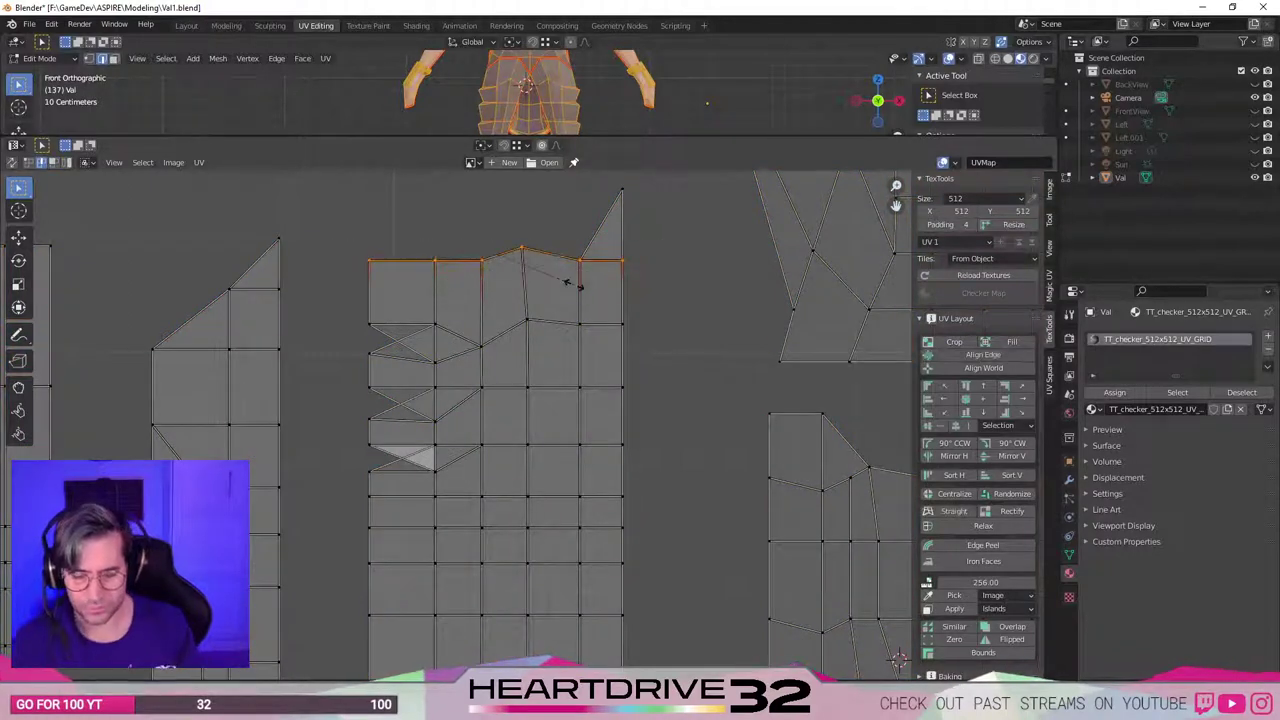
pyautogui.press('s')
pyautogui.press('0')
pyautogui.press('Return')
pyautogui.hotkey('ctrl', 'z')
pyautogui.press('s')
pyautogui.press('y')
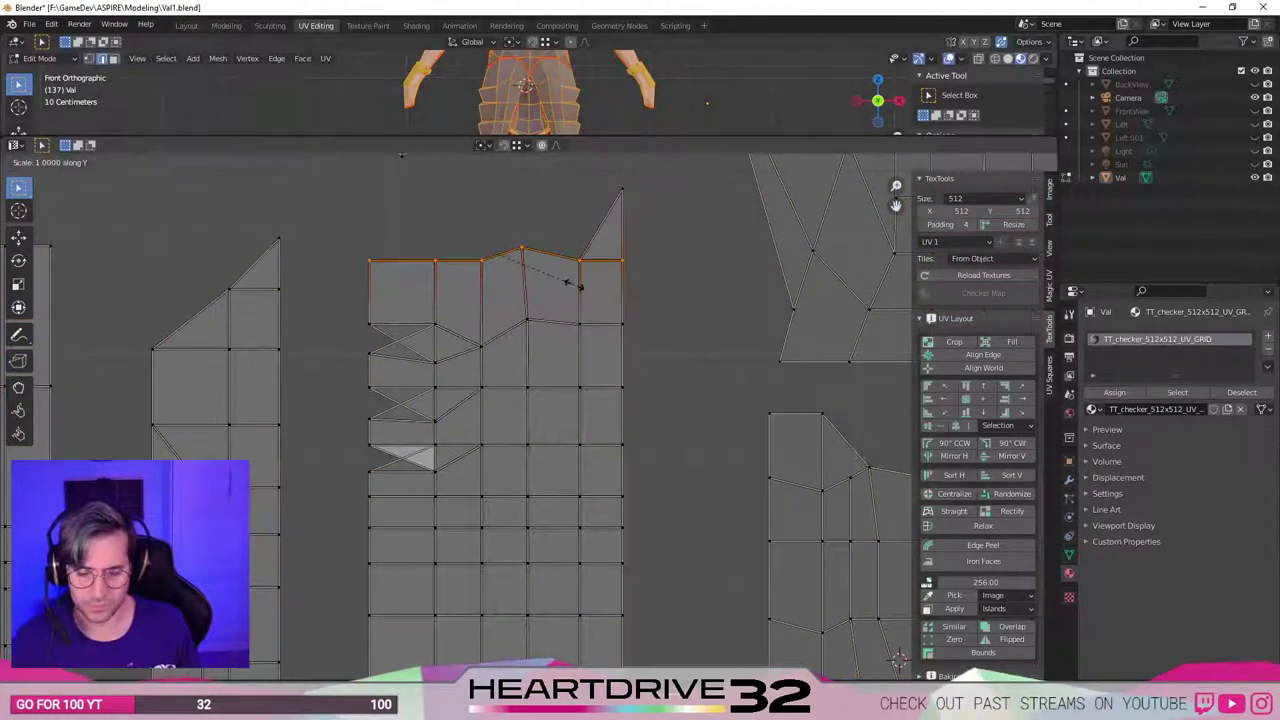
pyautogui.press('0')
pyautogui.press('Return')
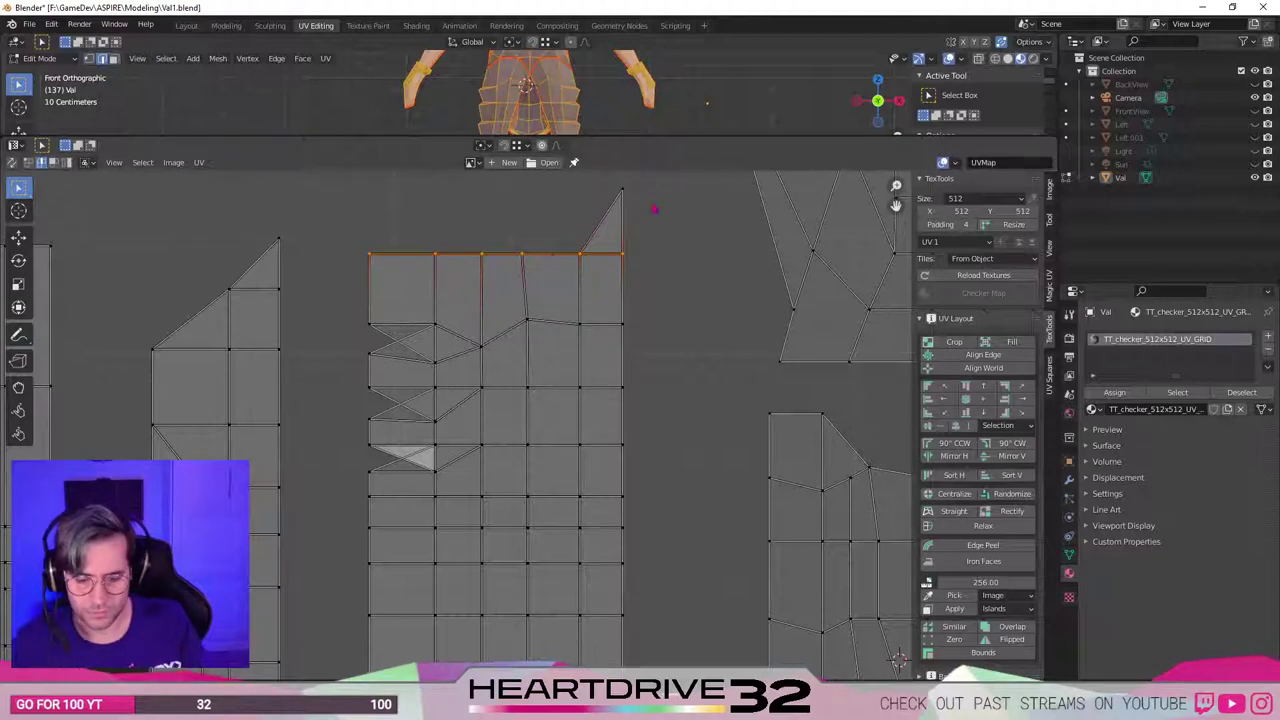
pyautogui.hotkey('alt', 'a')
# Move the slanted edge's upper vertex along X until it lines up with the vertex below it, and save the file.
pyautogui.scroll(-3, 554, 337)
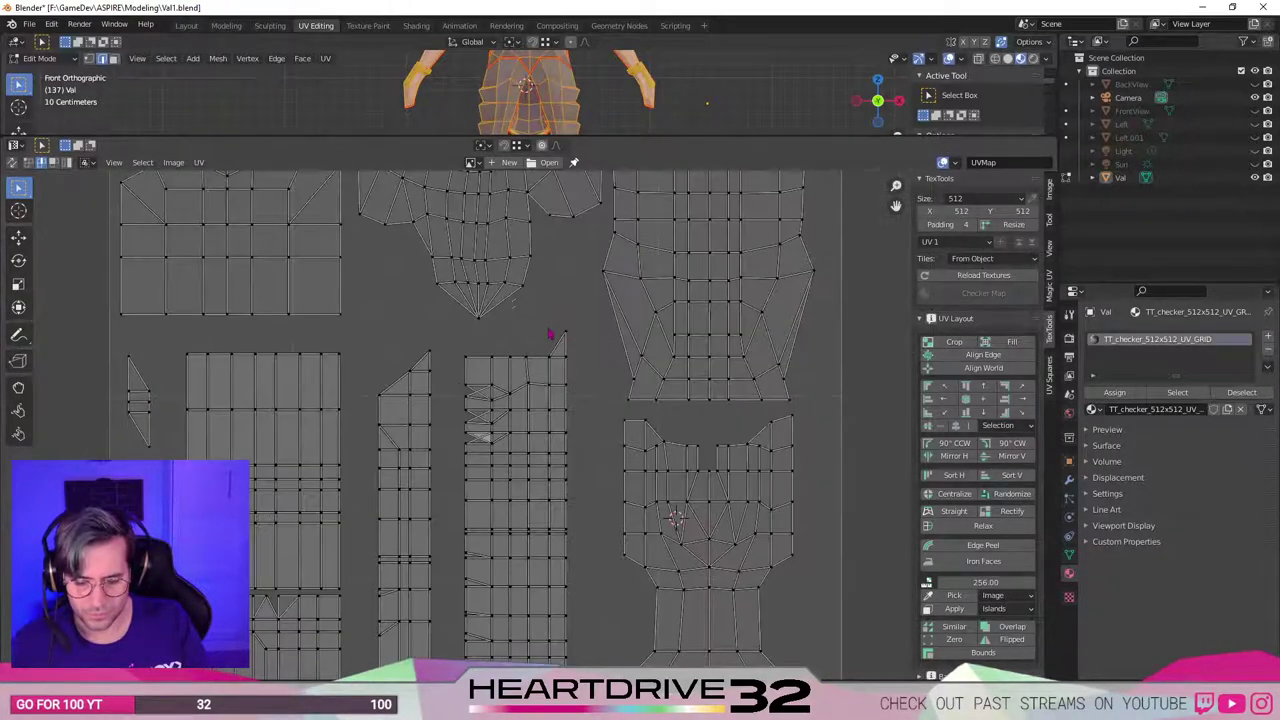
pyautogui.scroll(-2, 543, 360)
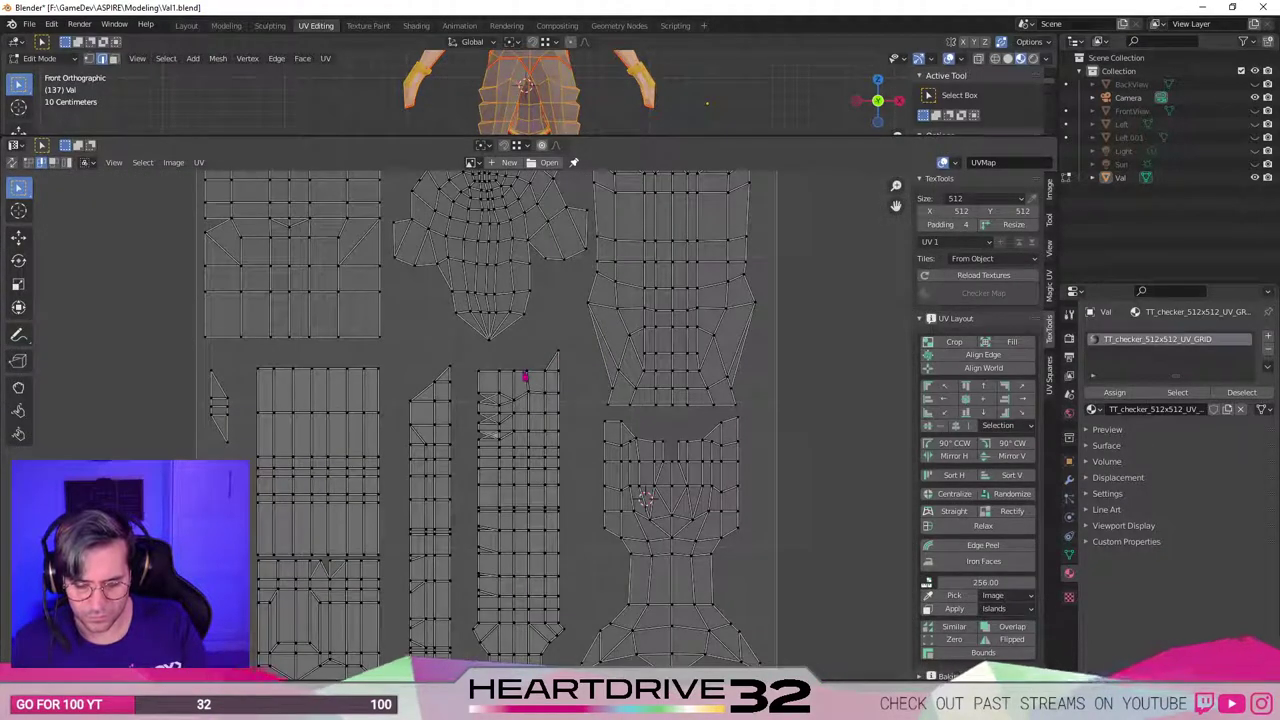
pyautogui.scroll(5, 526, 374)
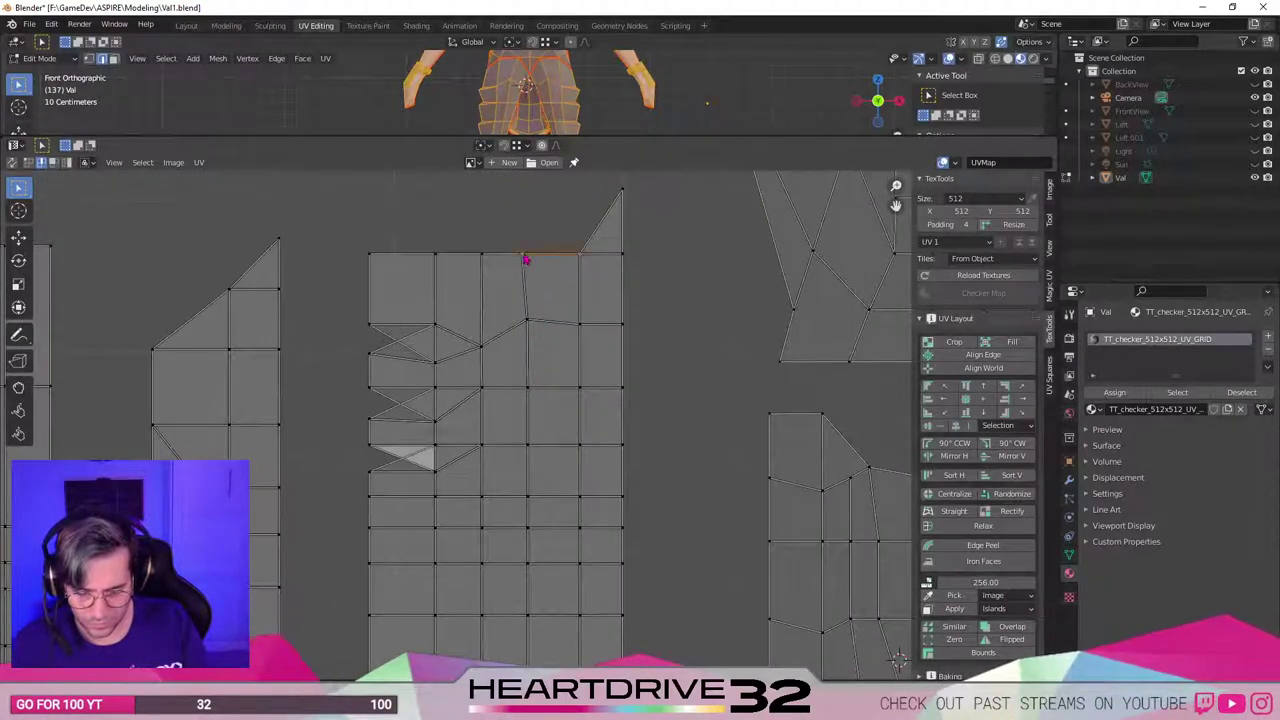
pyautogui.moveTo(536, 234)
pyautogui.mouseDown()
pyautogui.moveTo(504, 285)
pyautogui.moveTo(541, 272)
pyautogui.mouseUp()
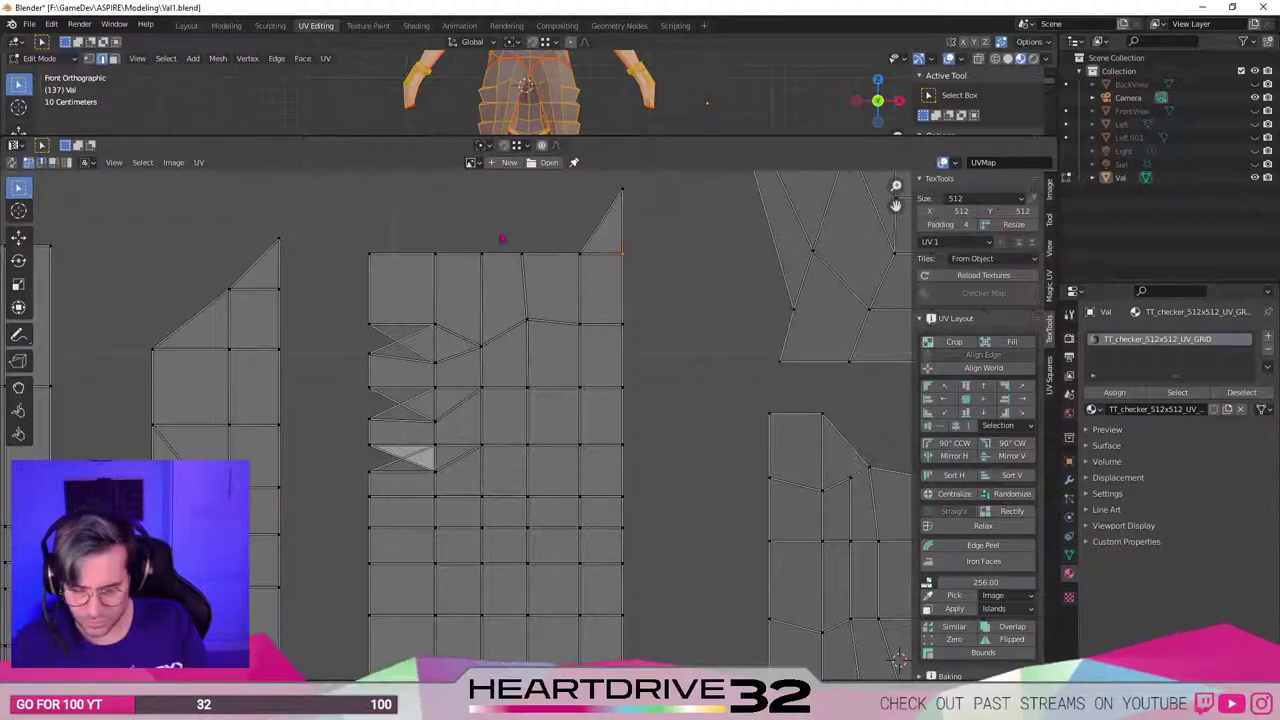
pyautogui.moveTo(507, 228); pyautogui.dragTo(553, 302)
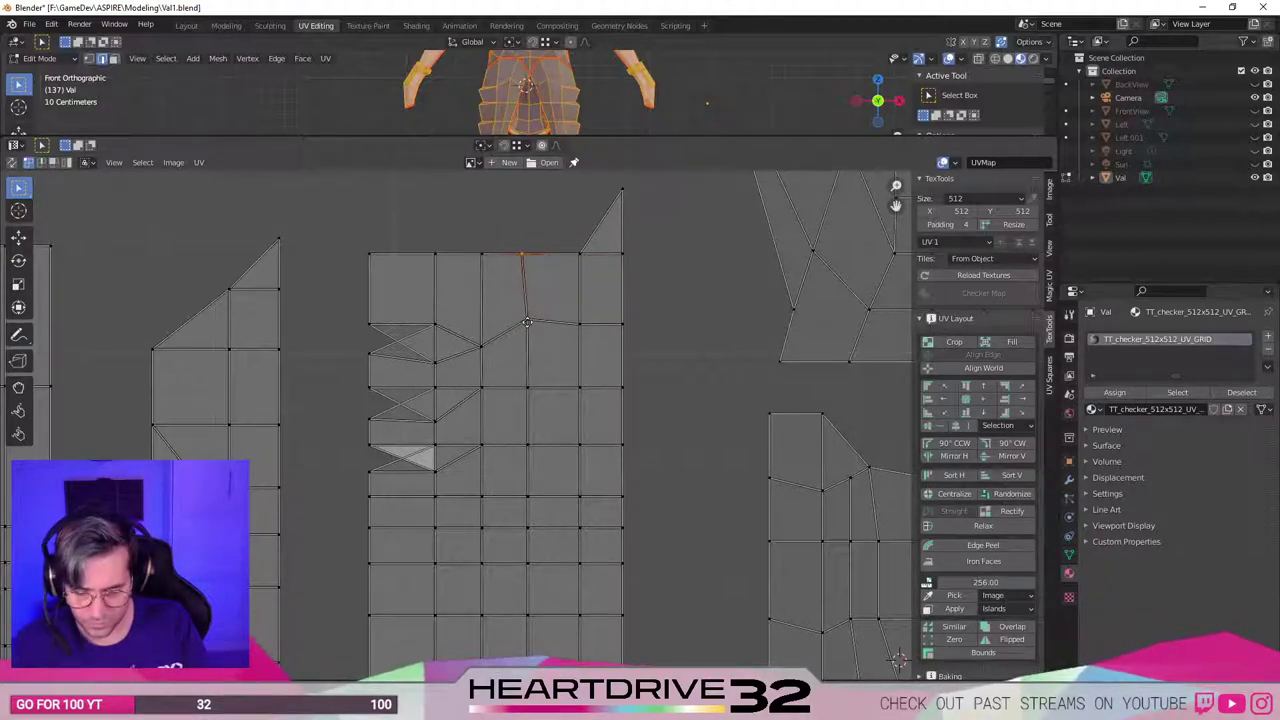
pyautogui.press('g')
pyautogui.press('x')
pyautogui.click(528, 322)
pyautogui.scroll(-2, 659, 440)
pyautogui.hotkey('ctrl', 's')
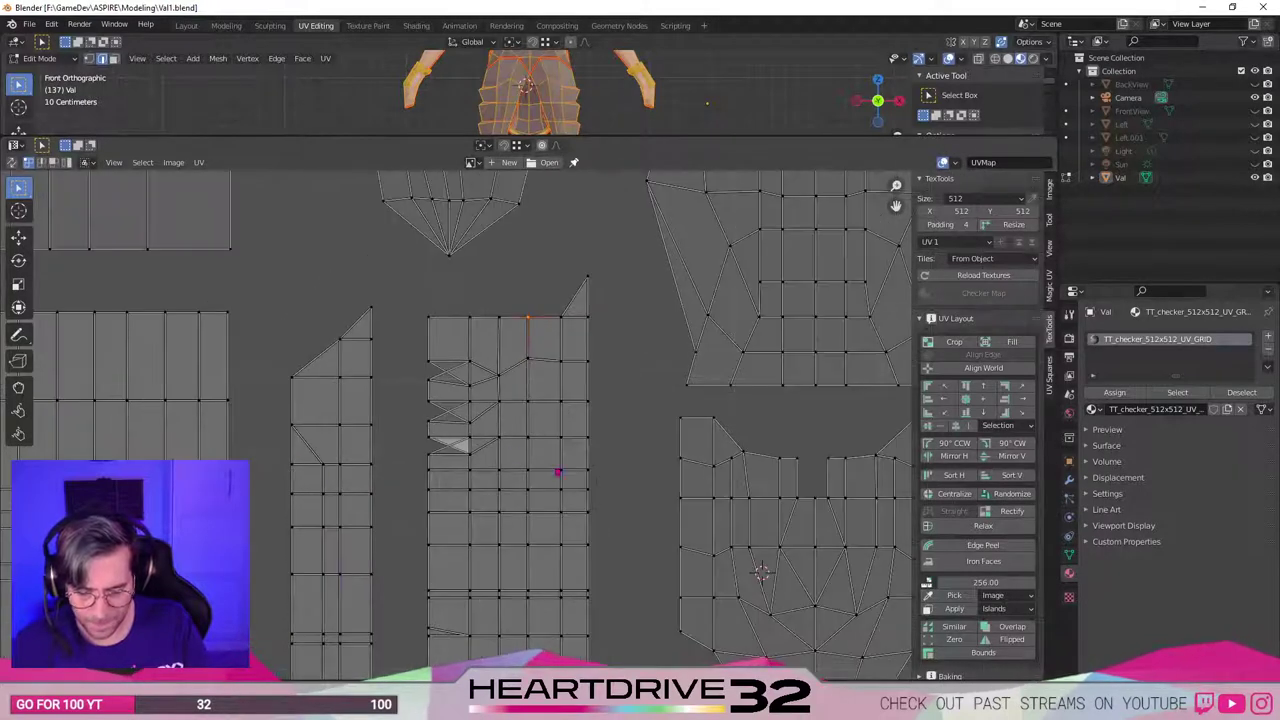
# Flatten the four uneven vertices of the island's second horizontal row by scaling them to 0 along Y.
pyautogui.scroll(3, 540, 430)
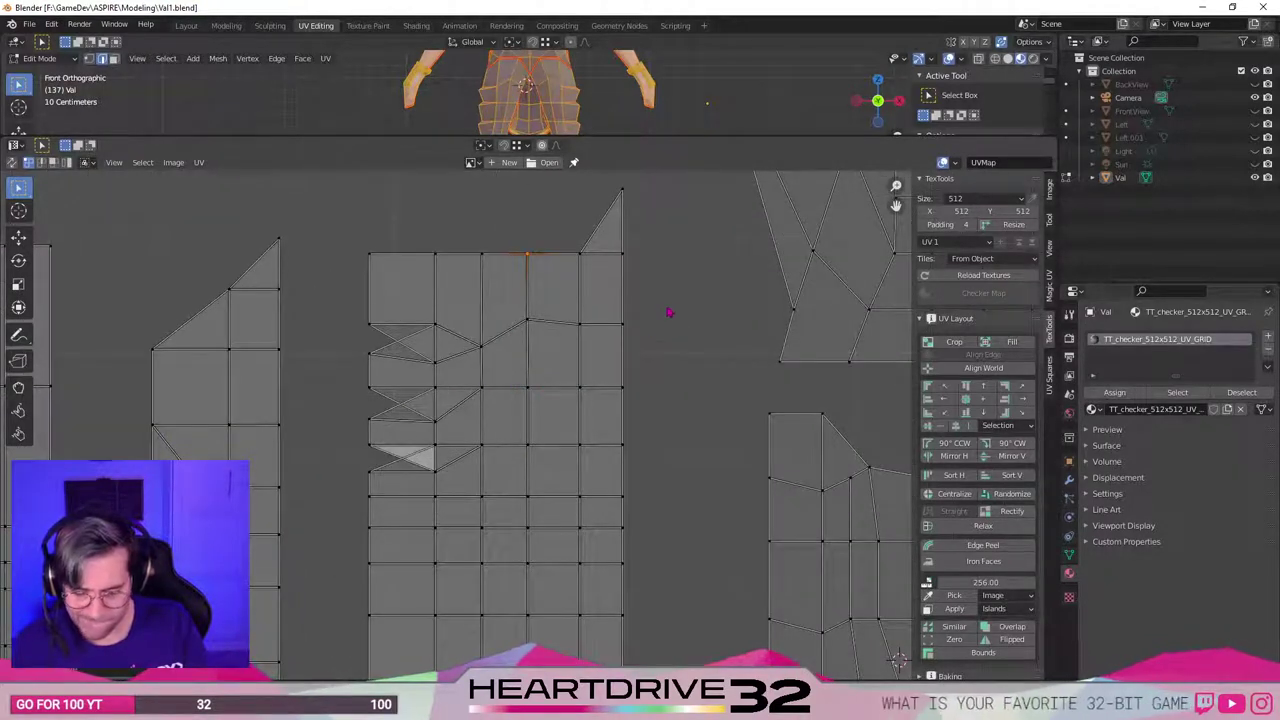
pyautogui.moveTo(669, 312); pyautogui.dragTo(465, 358)
pyautogui.press('g')
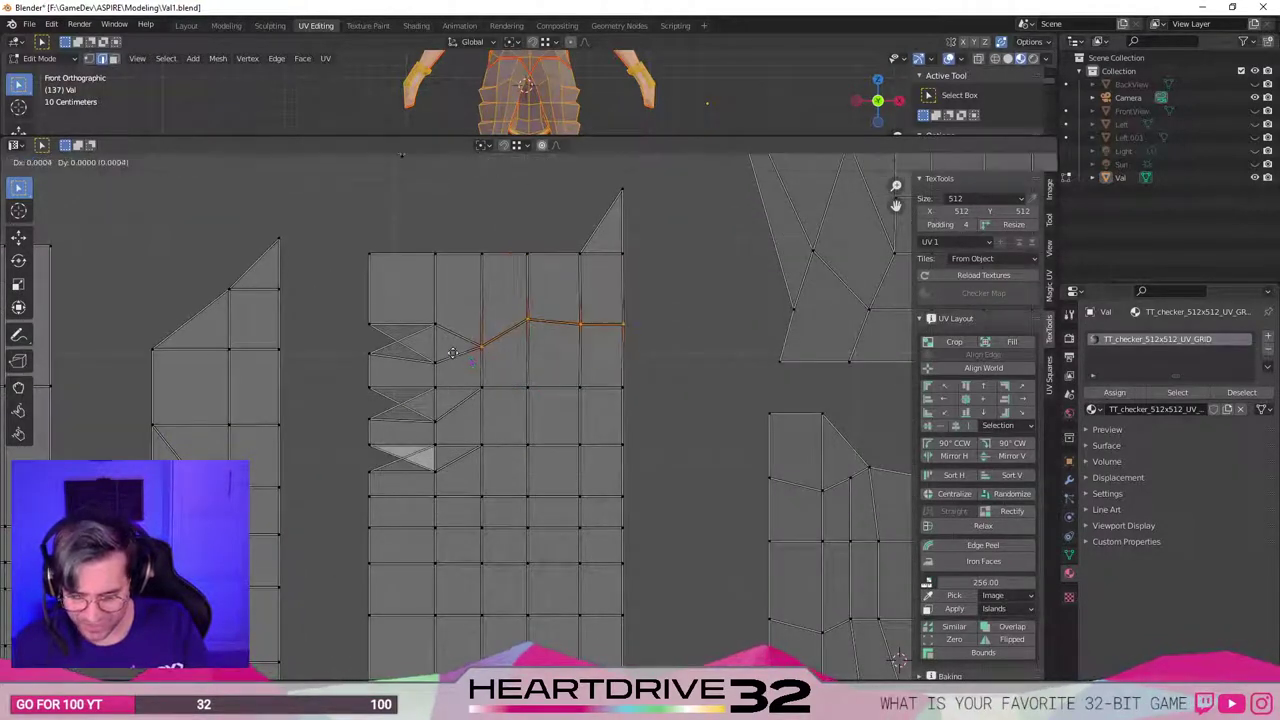
pyautogui.press('s')
pyautogui.press('x')
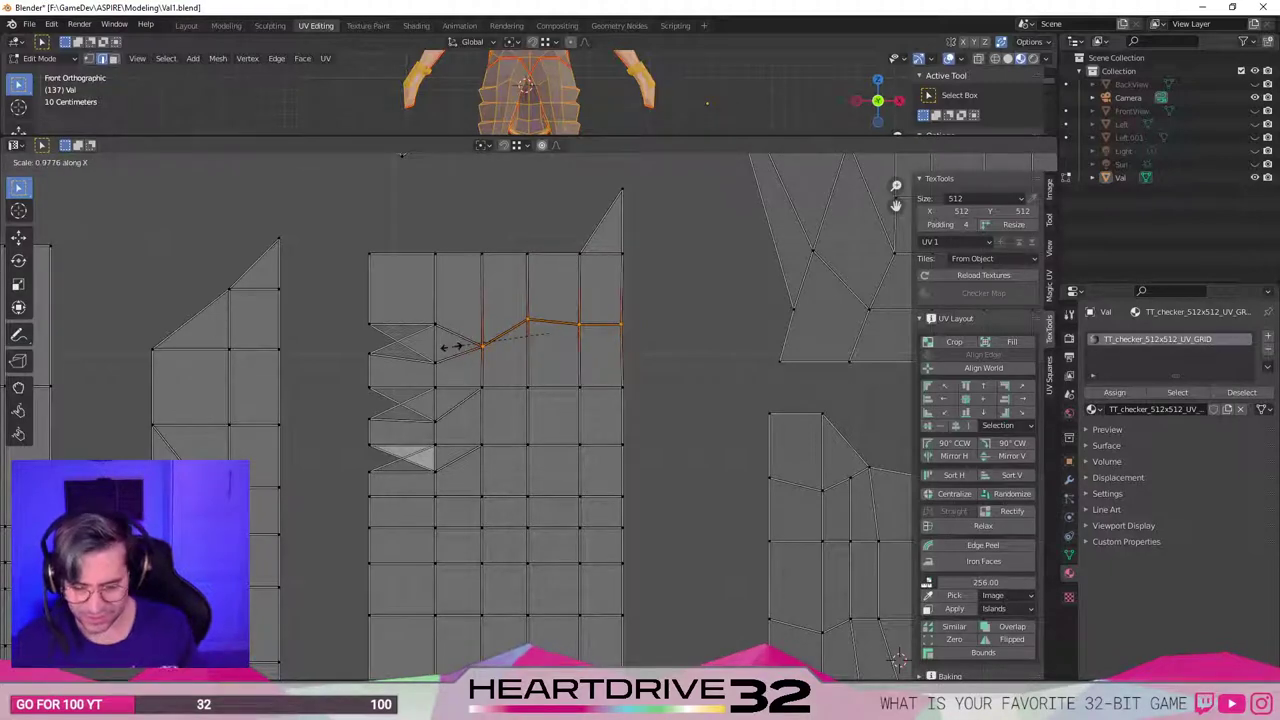
pyautogui.press('y')
pyautogui.press('0')
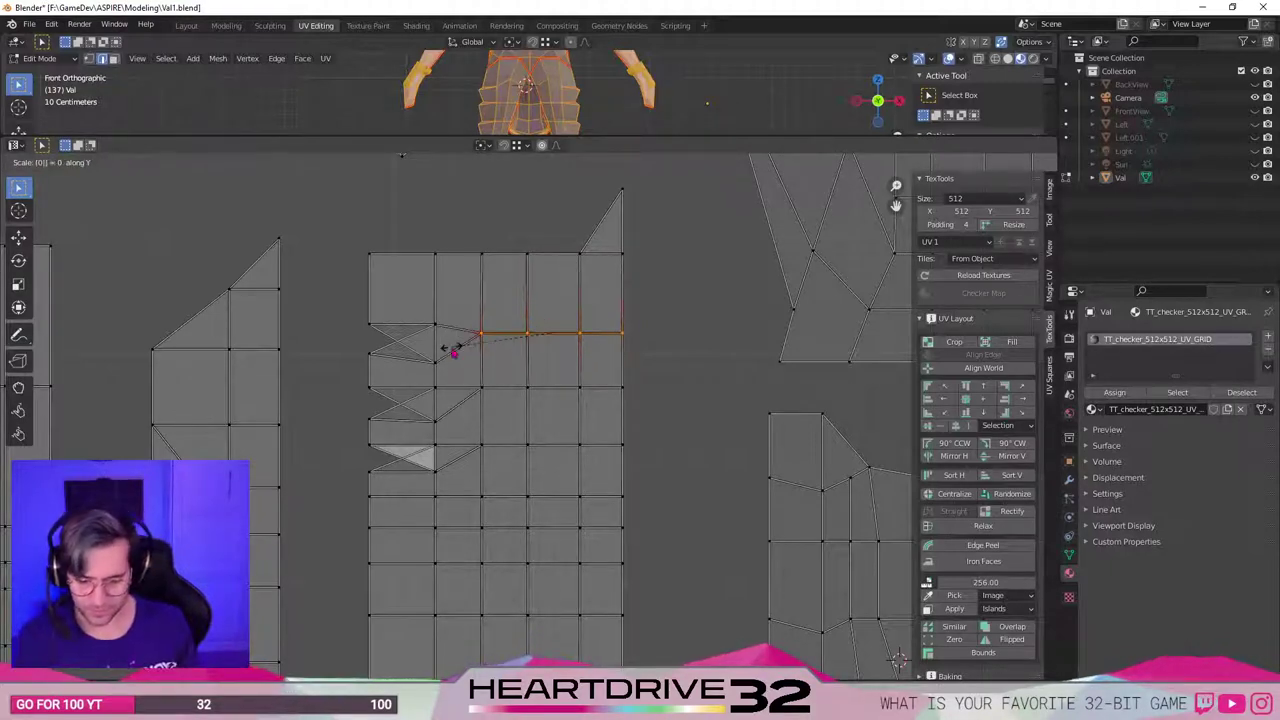
pyautogui.press('Return')
# Move the flattened row along Y until it is level with the neighbouring row vertex, and save the file.
pyautogui.press('g')
pyautogui.press('y')
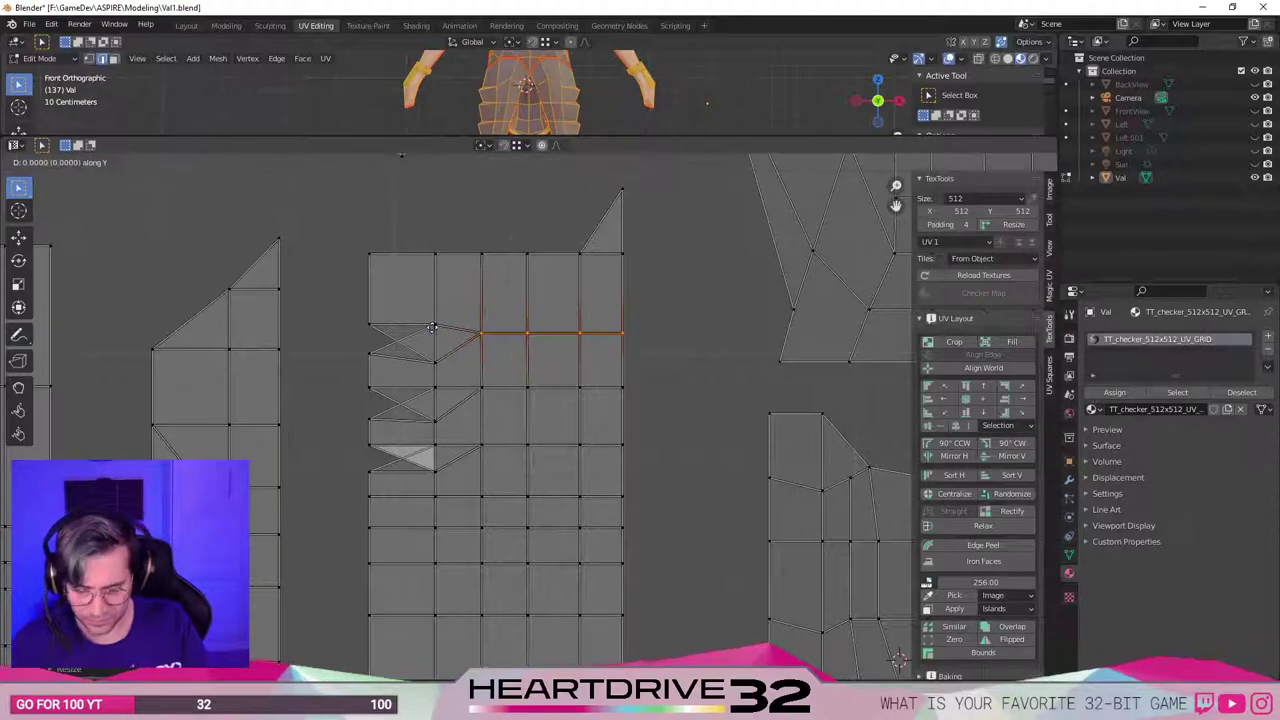
pyautogui.click(431, 325)
pyautogui.click(692, 449)
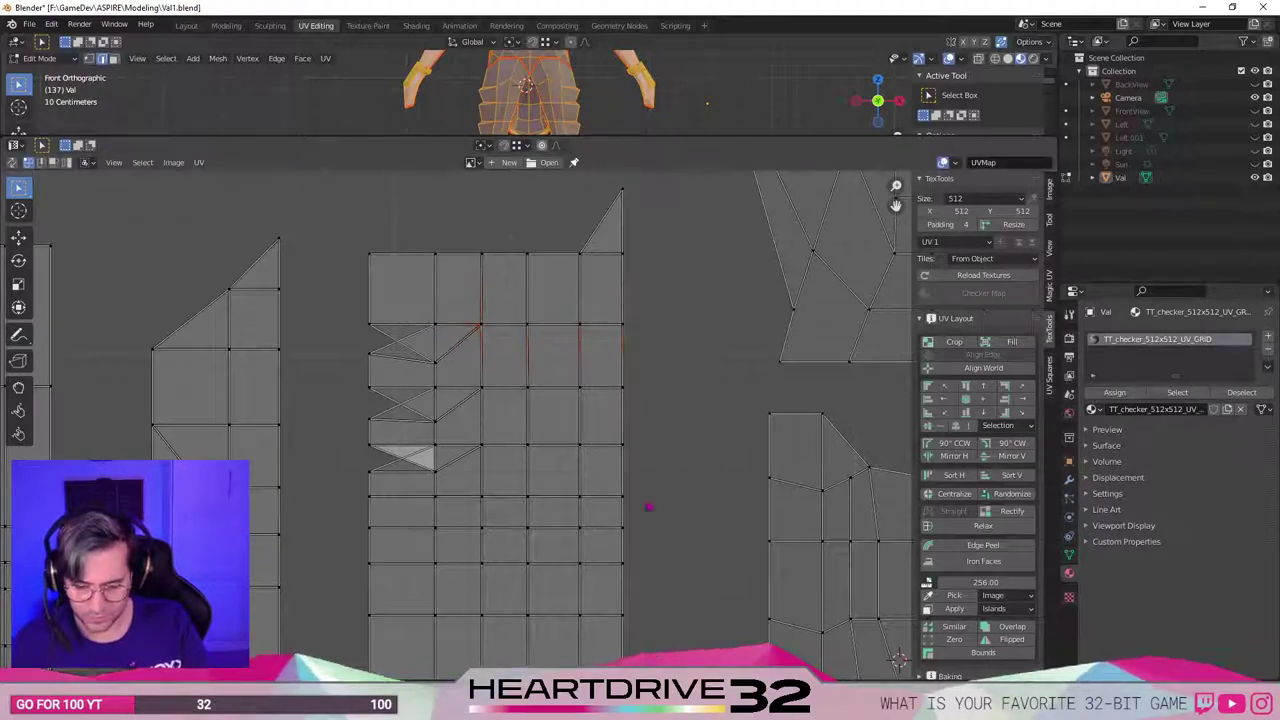
pyautogui.scroll(-1, 651, 501)
pyautogui.hotkey('ctrl', 's')
pyautogui.scroll(-1, 655, 491)
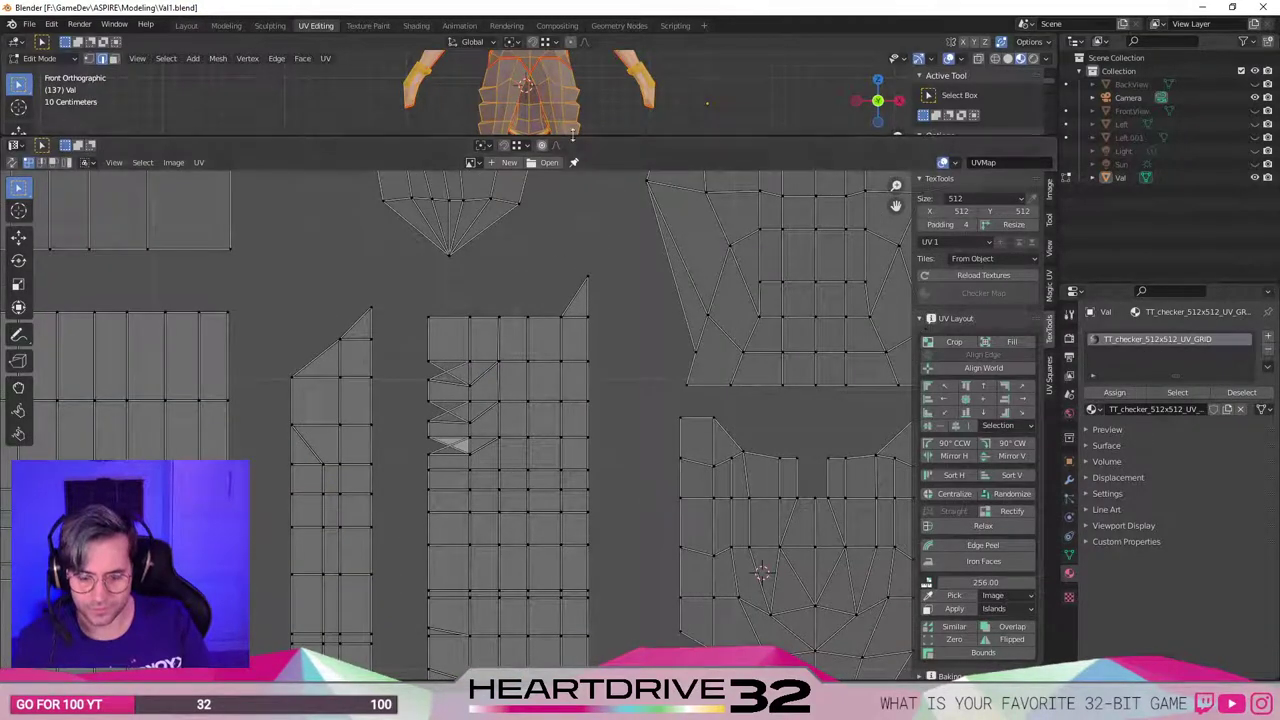
# Try to pull the stacked vertices of the strip island's third folded row apart one by one, and undo the moves.
pyautogui.moveTo(588, 498); pyautogui.dragTo(608, 419, button='middle')
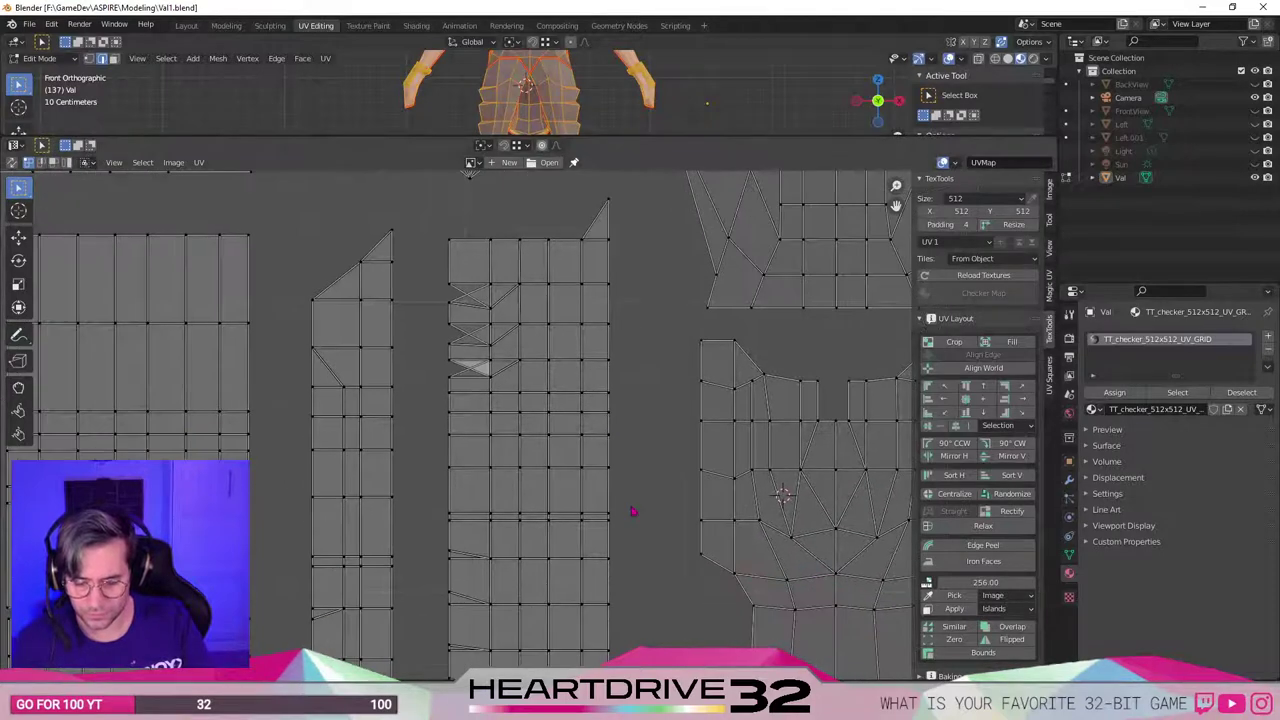
pyautogui.scroll(-1, 636, 506)
pyautogui.moveTo(629, 584); pyautogui.dragTo(627, 519, button='middle')
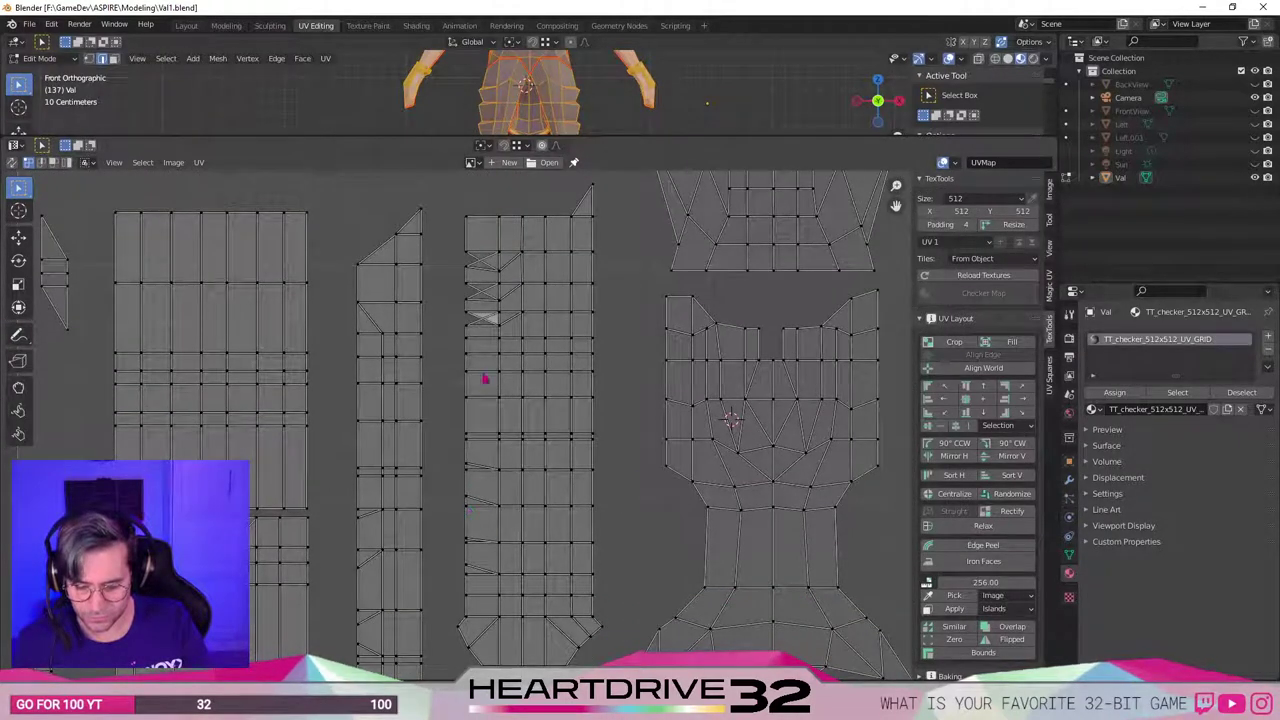
pyautogui.scroll(3, 441, 299)
pyautogui.moveTo(454, 263); pyautogui.dragTo(486, 403, button='middle')
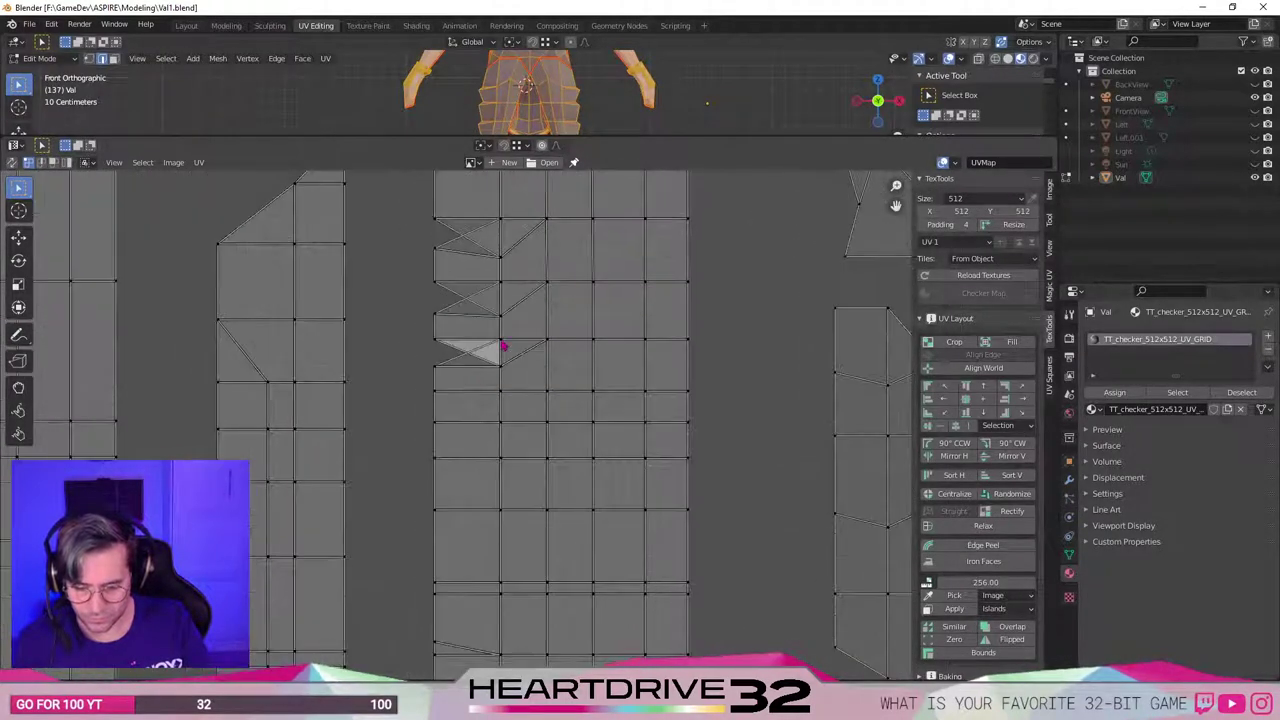
pyautogui.click(503, 344)
pyautogui.press('g')
pyautogui.click(514, 361)
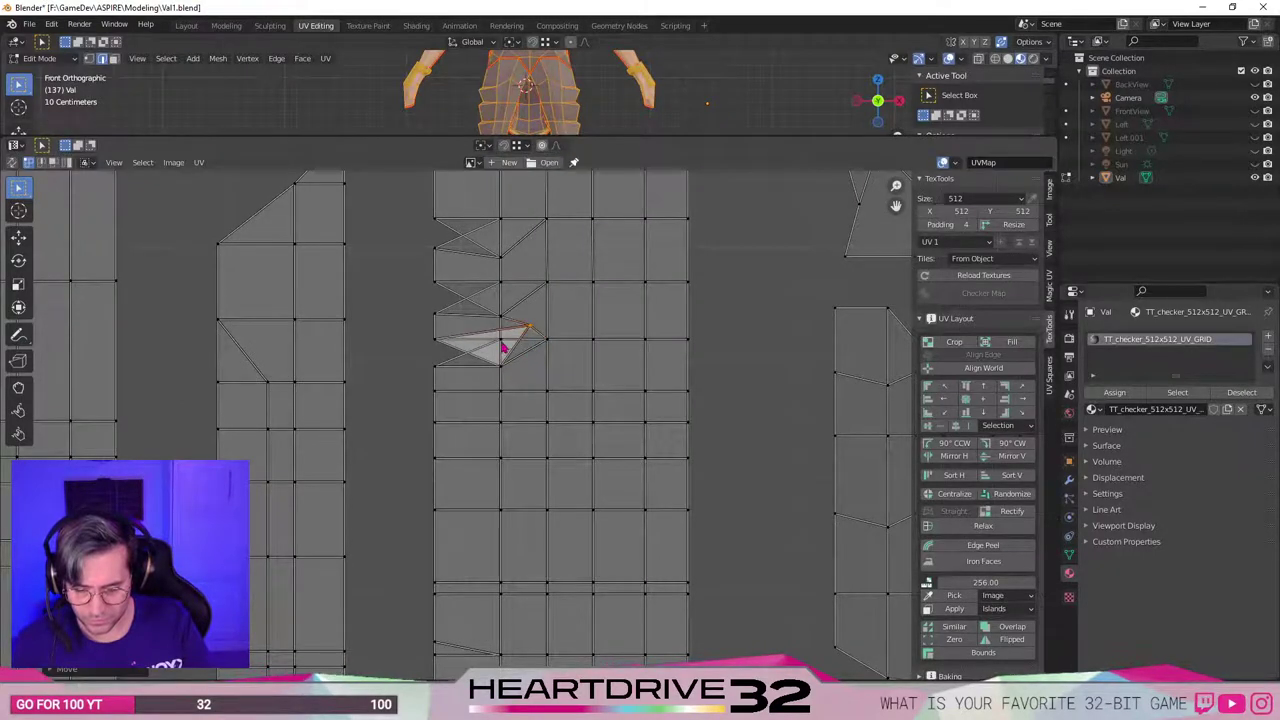
pyautogui.click(503, 346)
pyautogui.press('g')
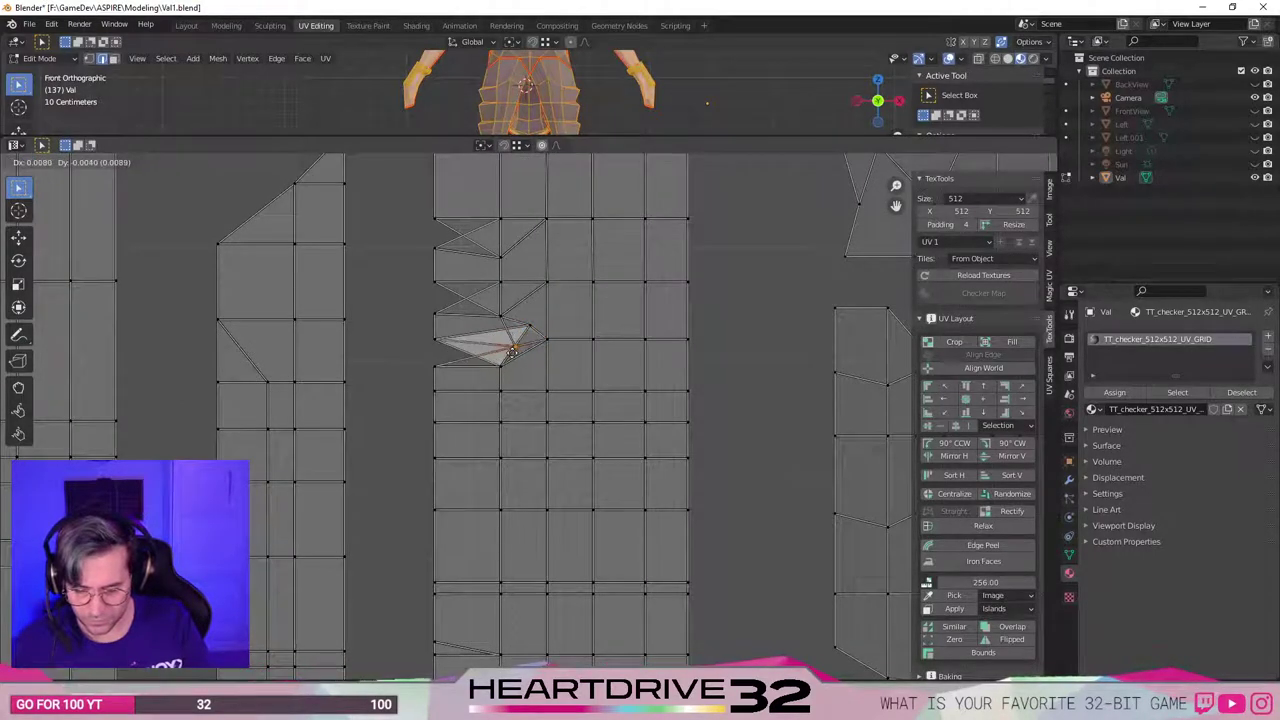
pyautogui.click(512, 344)
pyautogui.press('g')
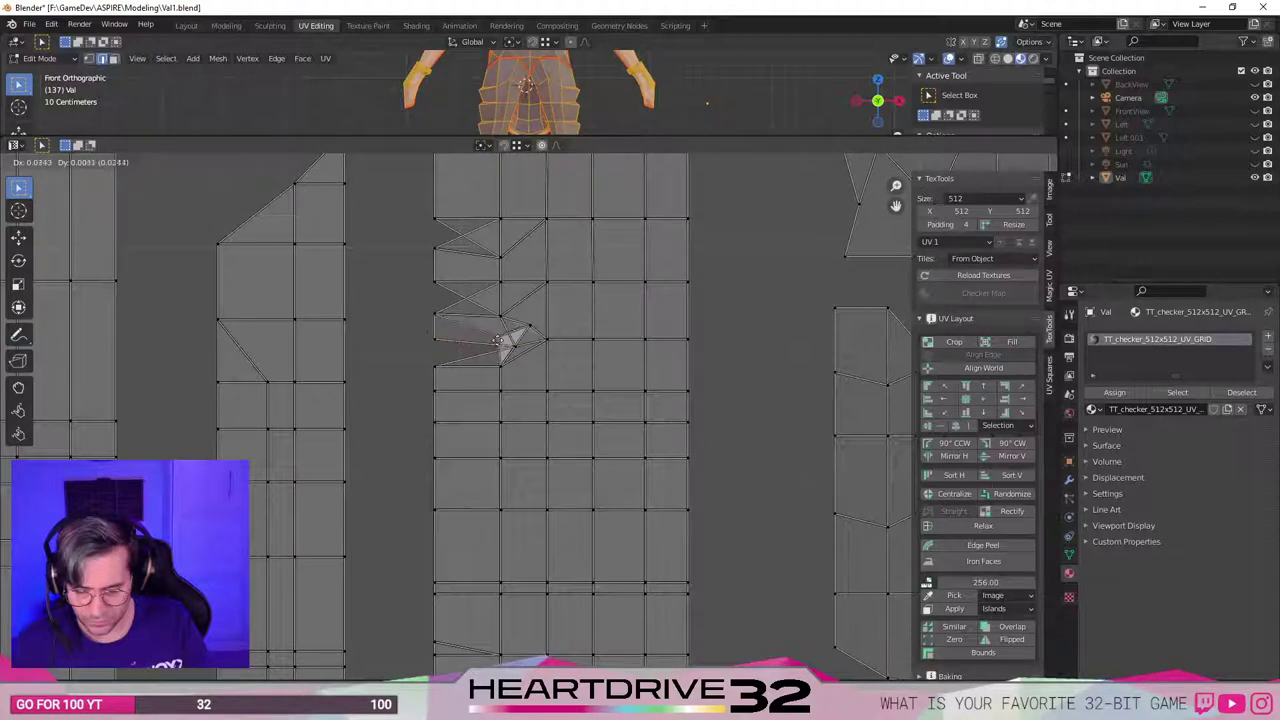
pyautogui.click(493, 337)
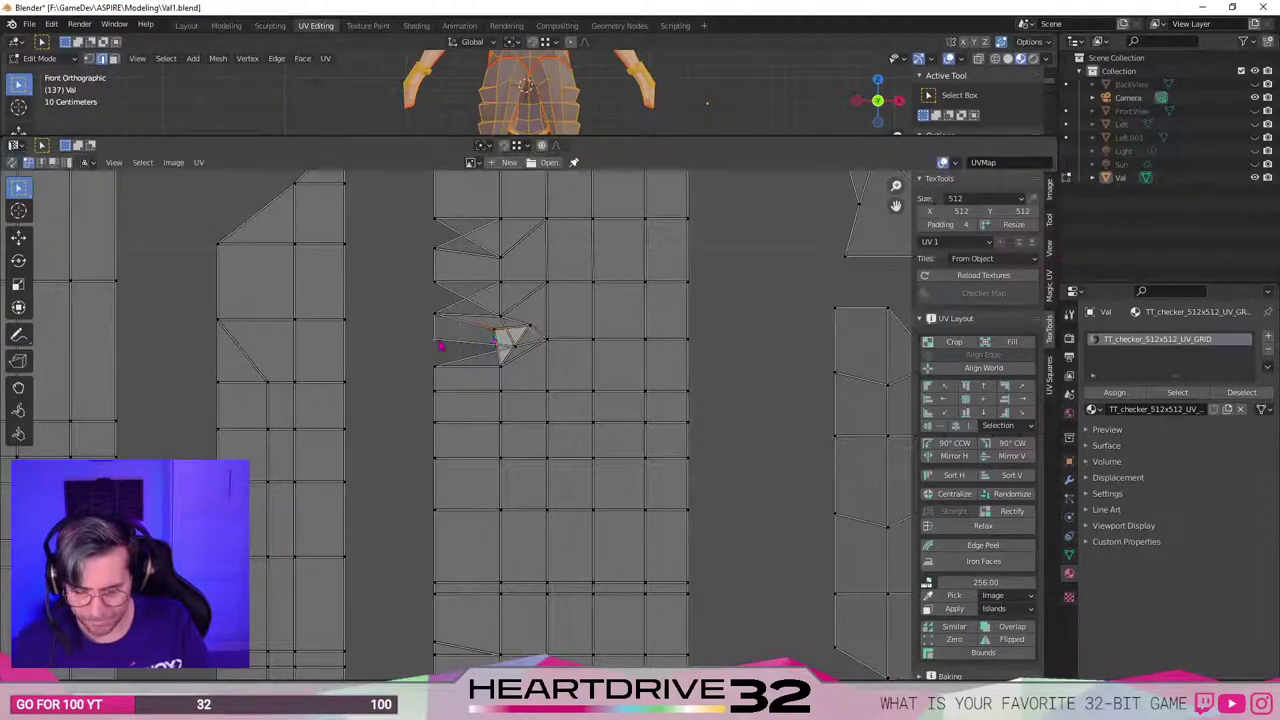
pyautogui.hotkey('ctrl', 'z')
pyautogui.hotkey('ctrl', 'z')
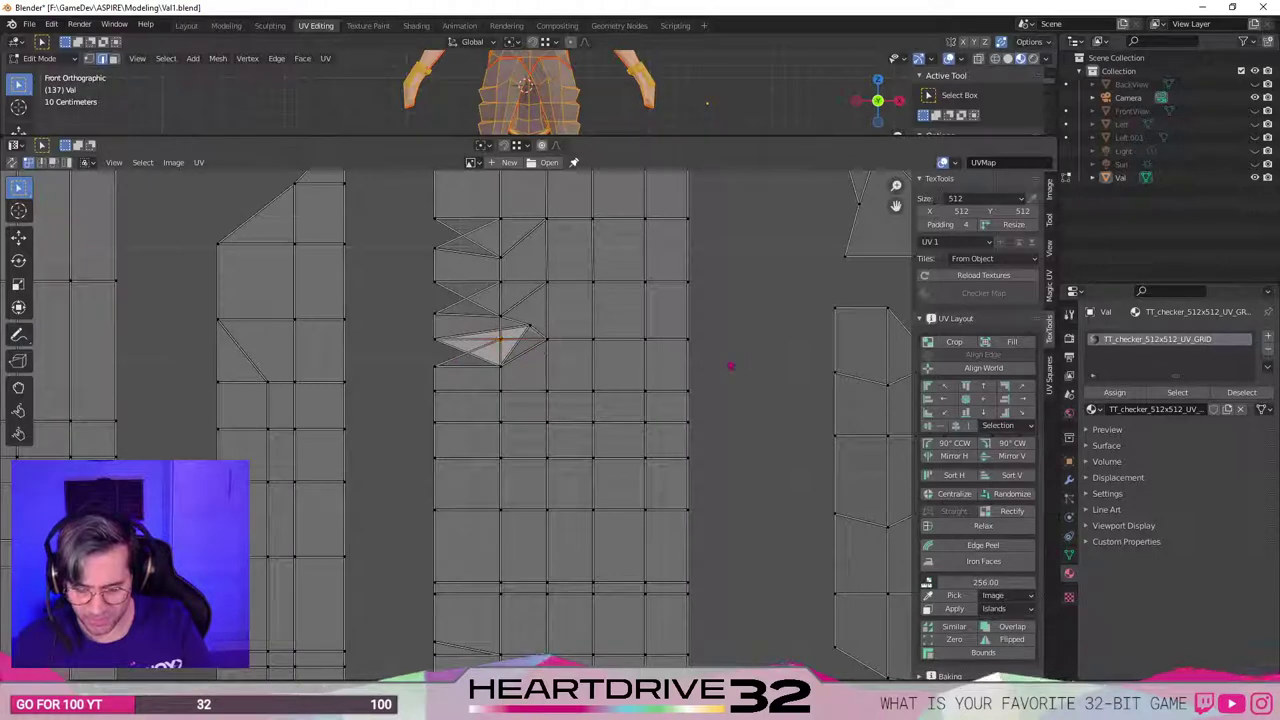
# Try to move the whole linked strip island away from its place to check for stacked geometry, and cancel the move.
pyautogui.scroll(-3, 714, 354)
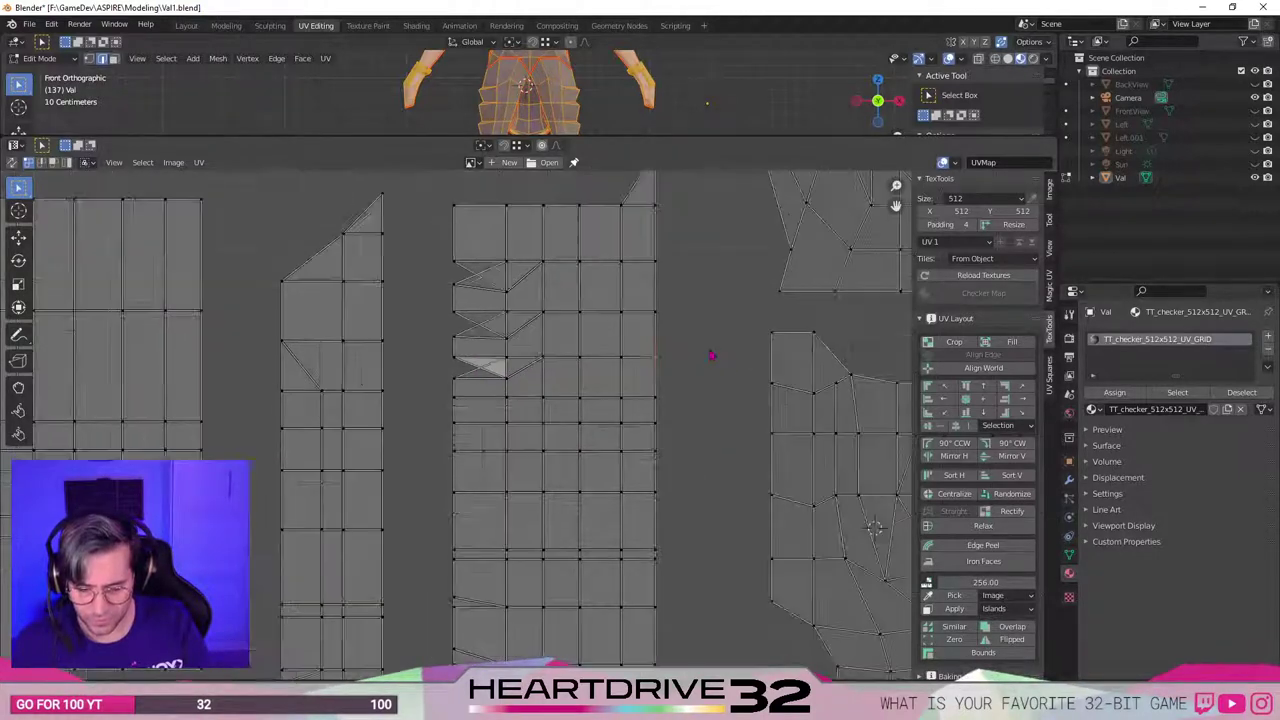
pyautogui.press('l')
pyautogui.scroll(-4, 540, 450)
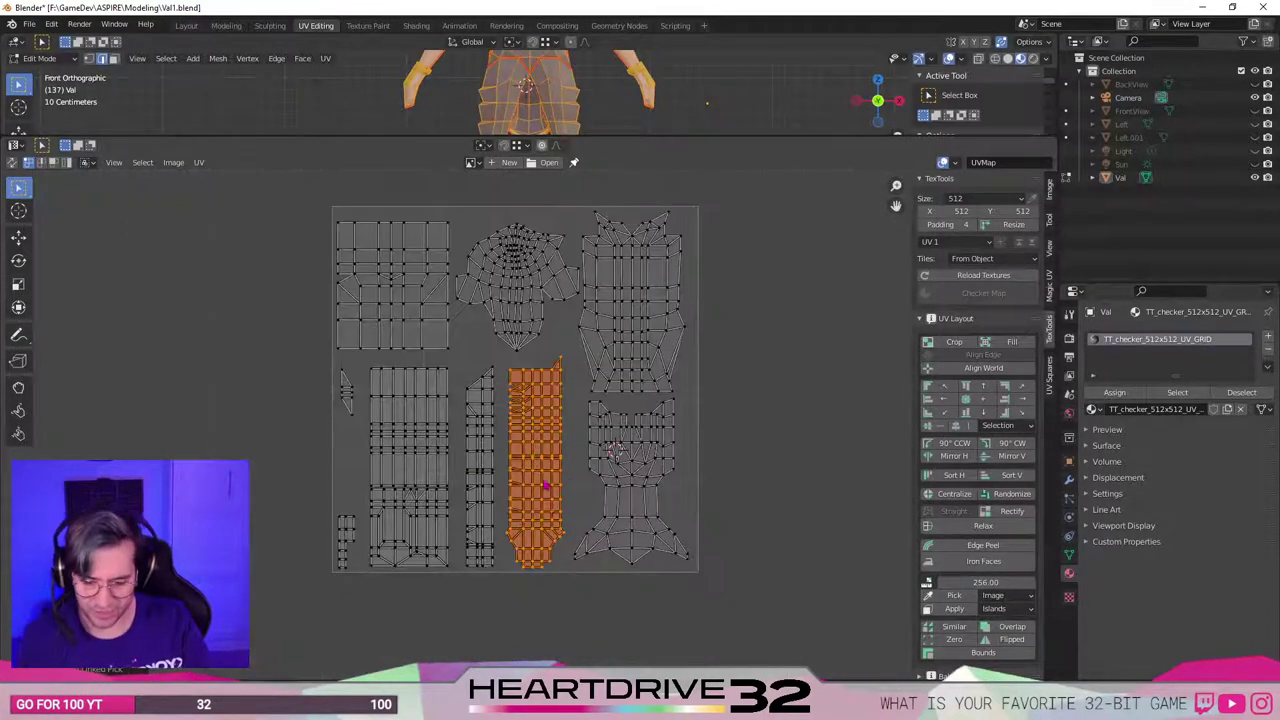
pyautogui.press('g')
pyautogui.click(291, 483)
pyautogui.click(600, 480)
pyautogui.click(585, 494)
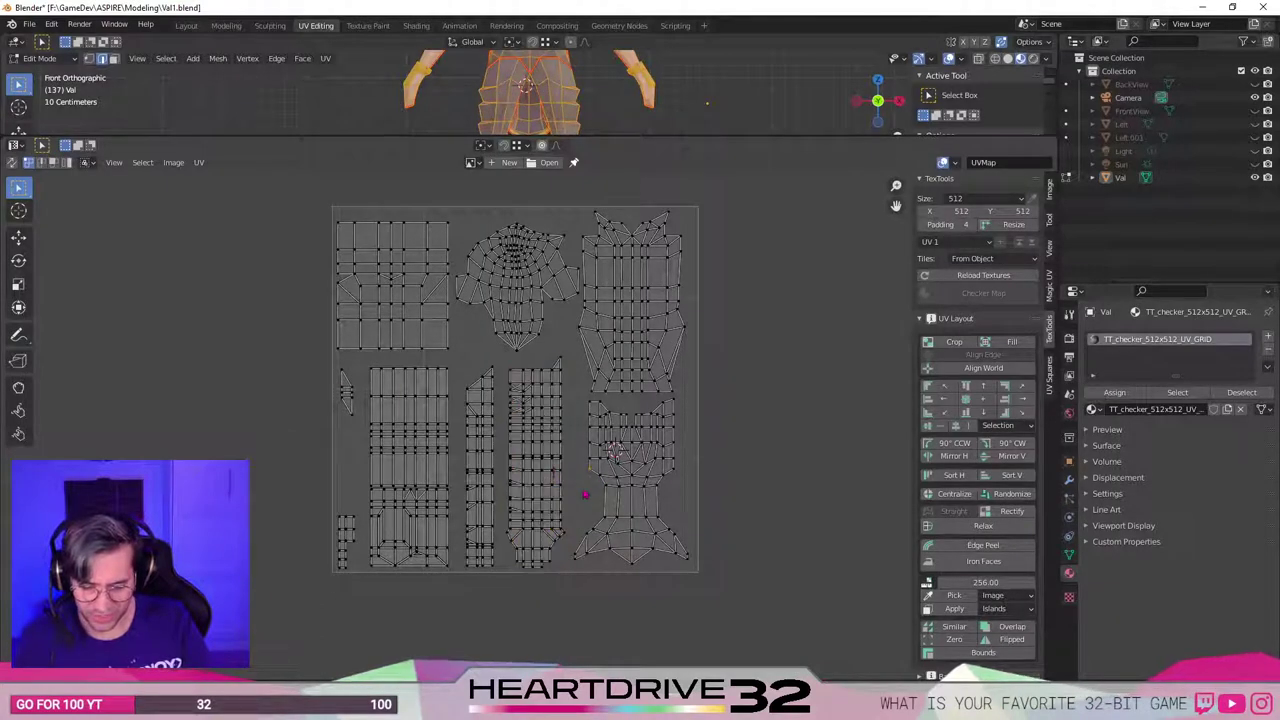
pyautogui.press('l')
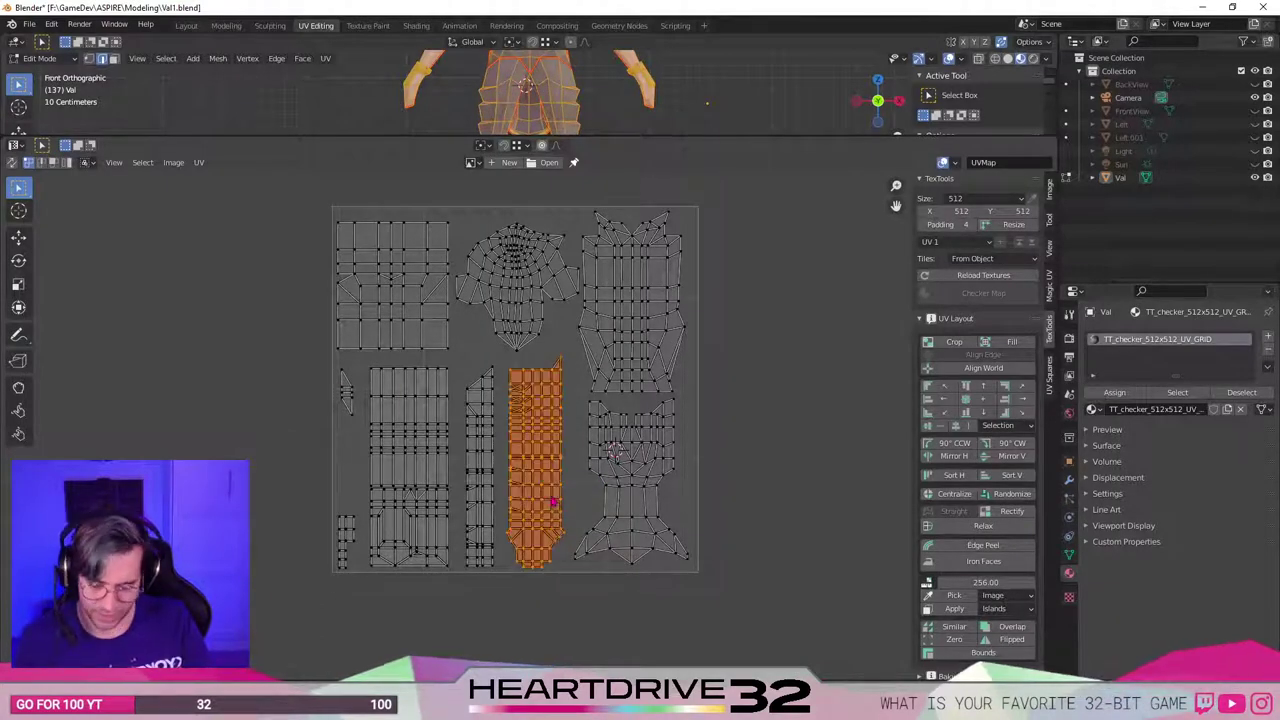
pyautogui.press('g')
pyautogui.press('Escape')
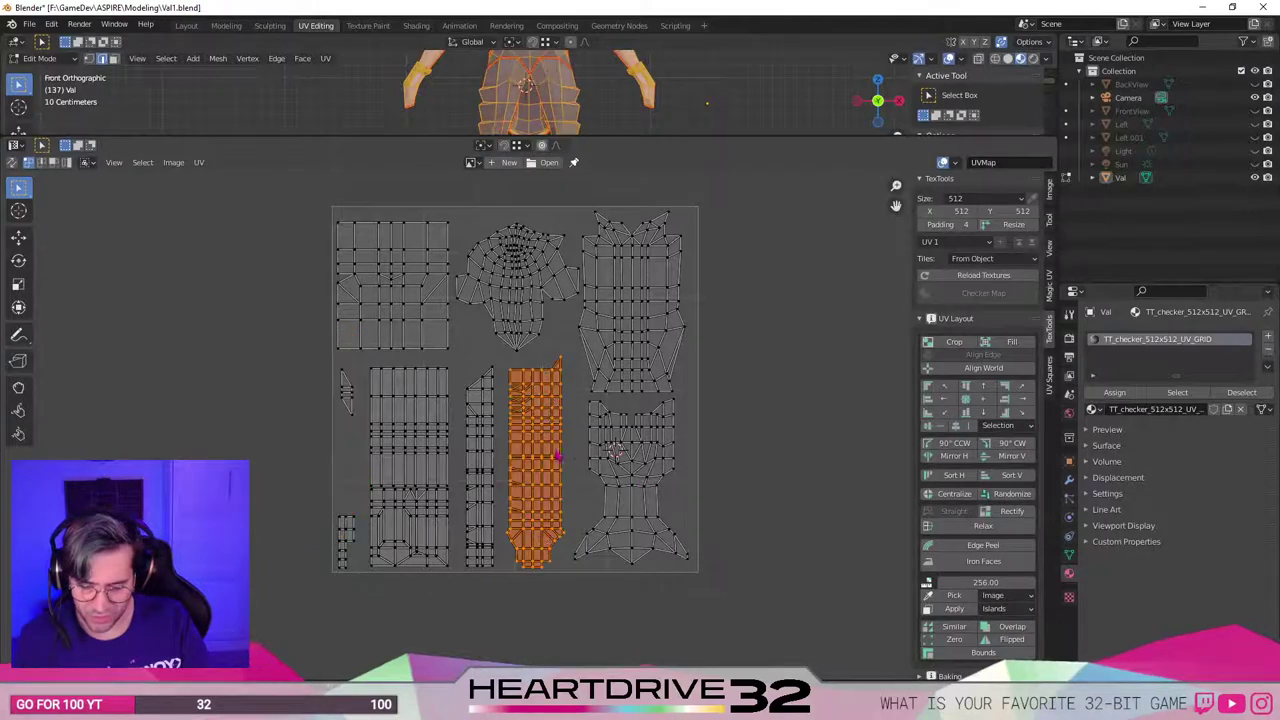
# Isolate one side's strip through its linked faces on the model, move its UV island outside the UV bounds, and redisplay all islands.
pyautogui.scroll(3, 600, 583)
pyautogui.moveTo(599, 583); pyautogui.dragTo(614, 503, button='middle')
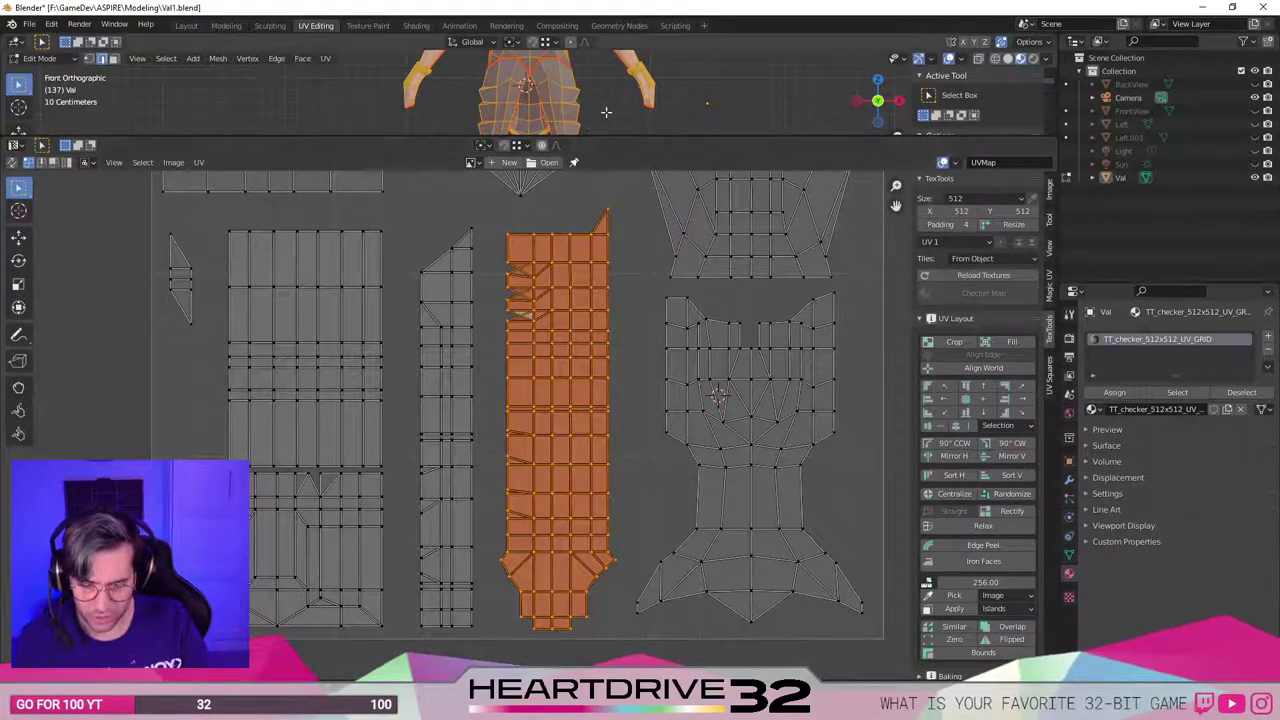
pyautogui.hotkey('alt', 'a')
pyautogui.press('a')
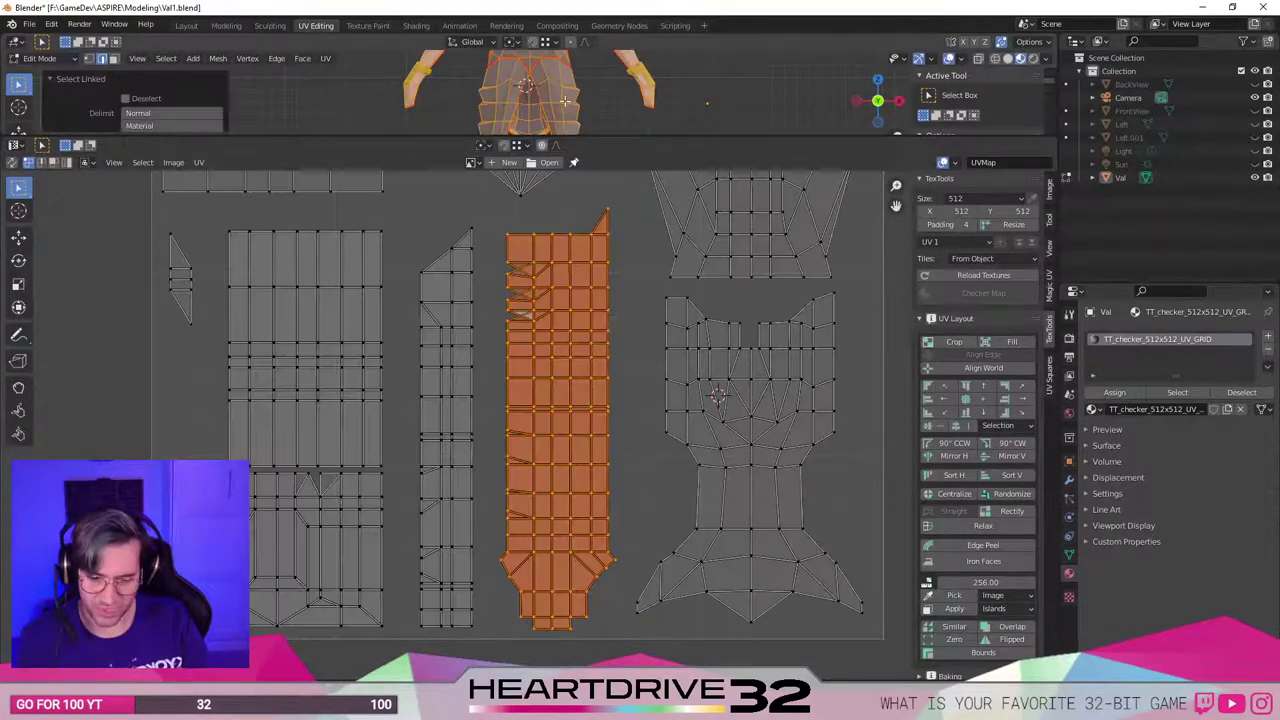
pyautogui.click(557, 98)
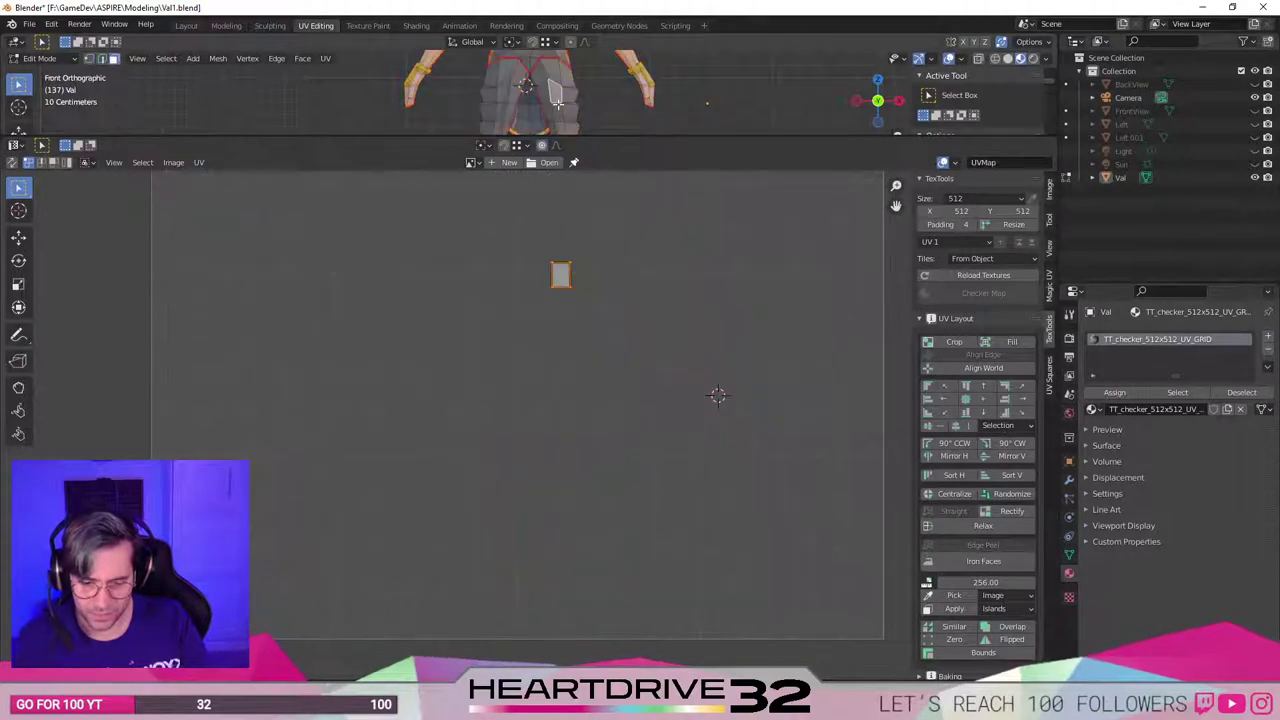
pyautogui.press('l')
pyautogui.press('g')
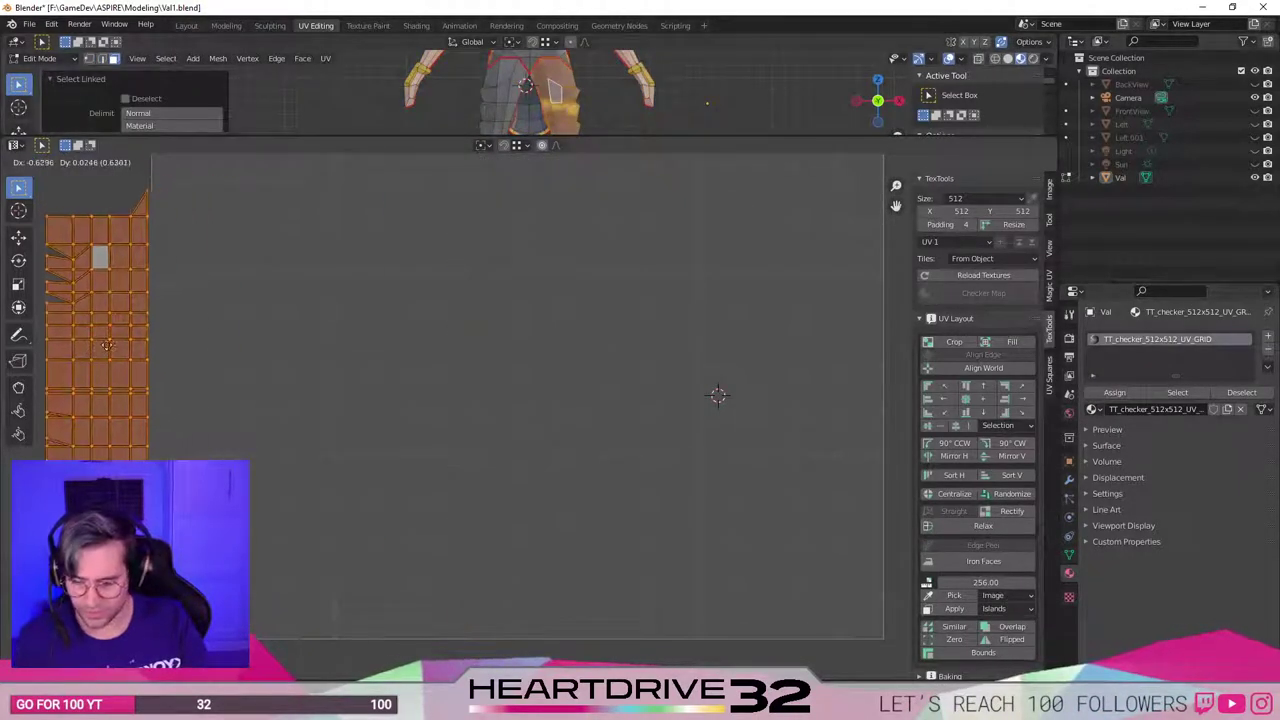
pyautogui.click(88, 360)
pyautogui.hotkey('alt', 'a')
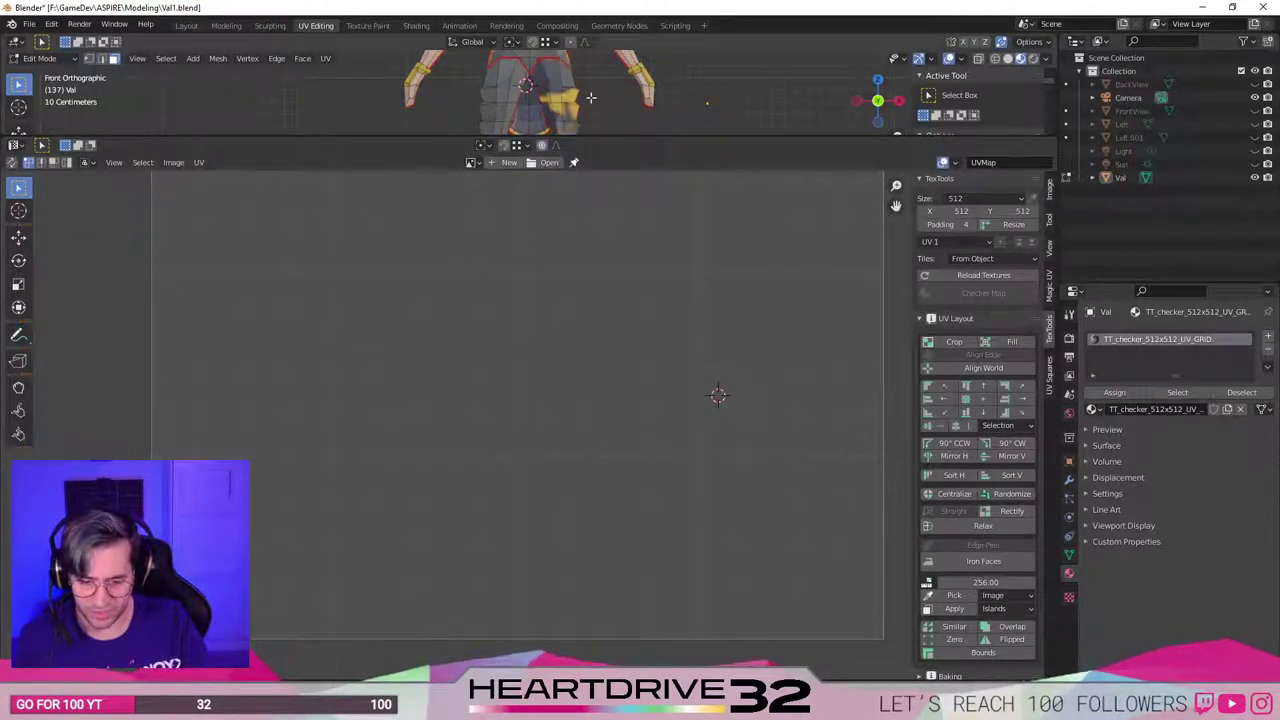
pyautogui.press('a')
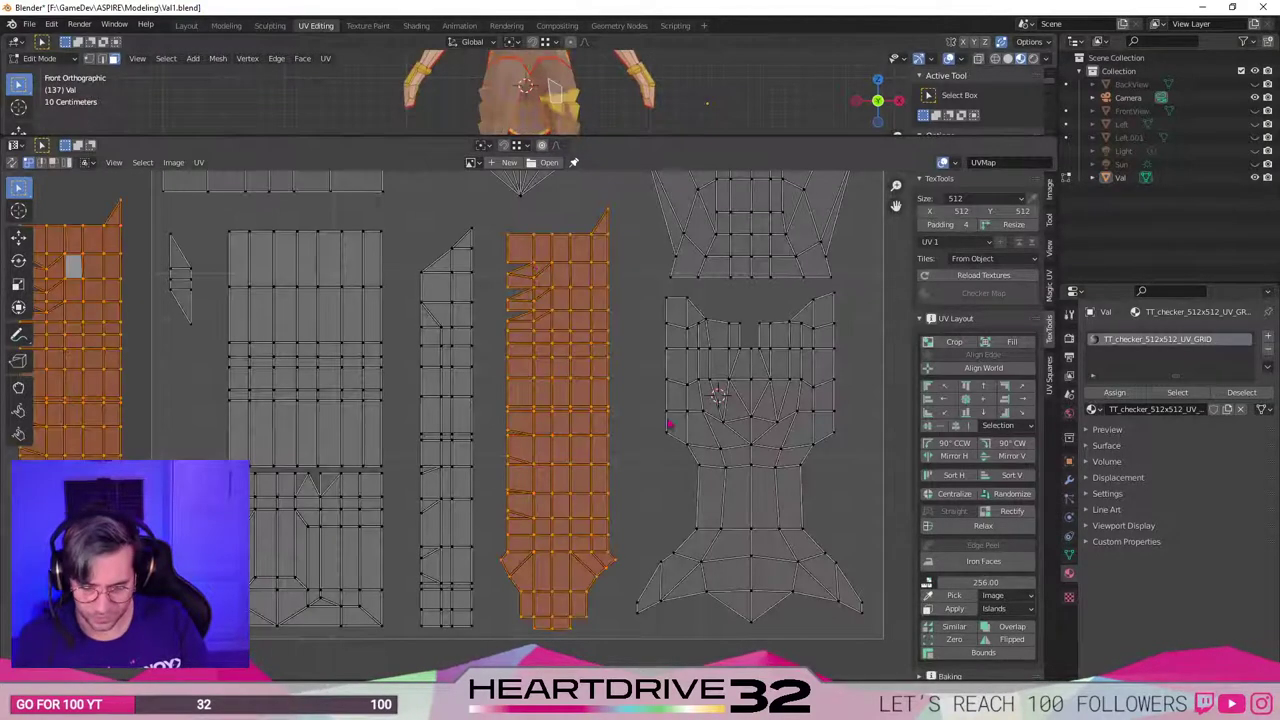
# On the strip island inside the UV bounds, level the inner vertices of the two upper folded rows with their edge vertices along Y.
pyautogui.hotkey('alt', 'a')
pyautogui.scroll(3, 517, 274)
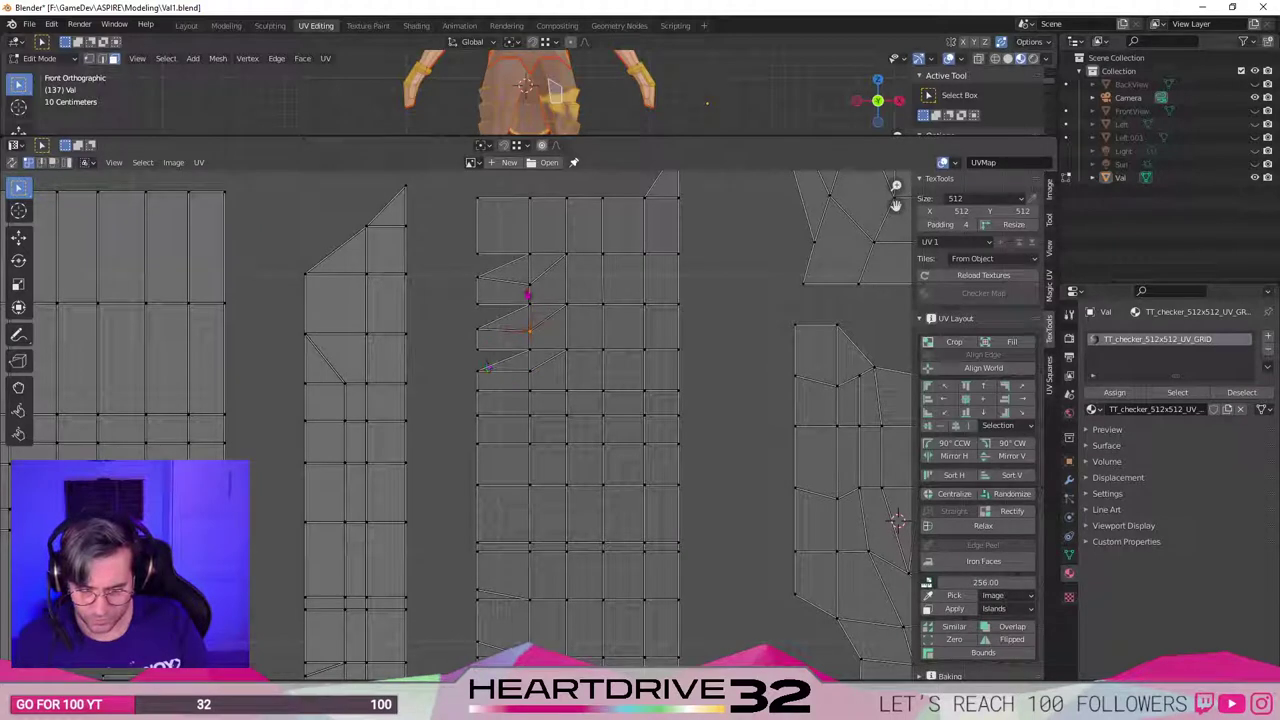
pyautogui.click(484, 293)
pyautogui.press('g')
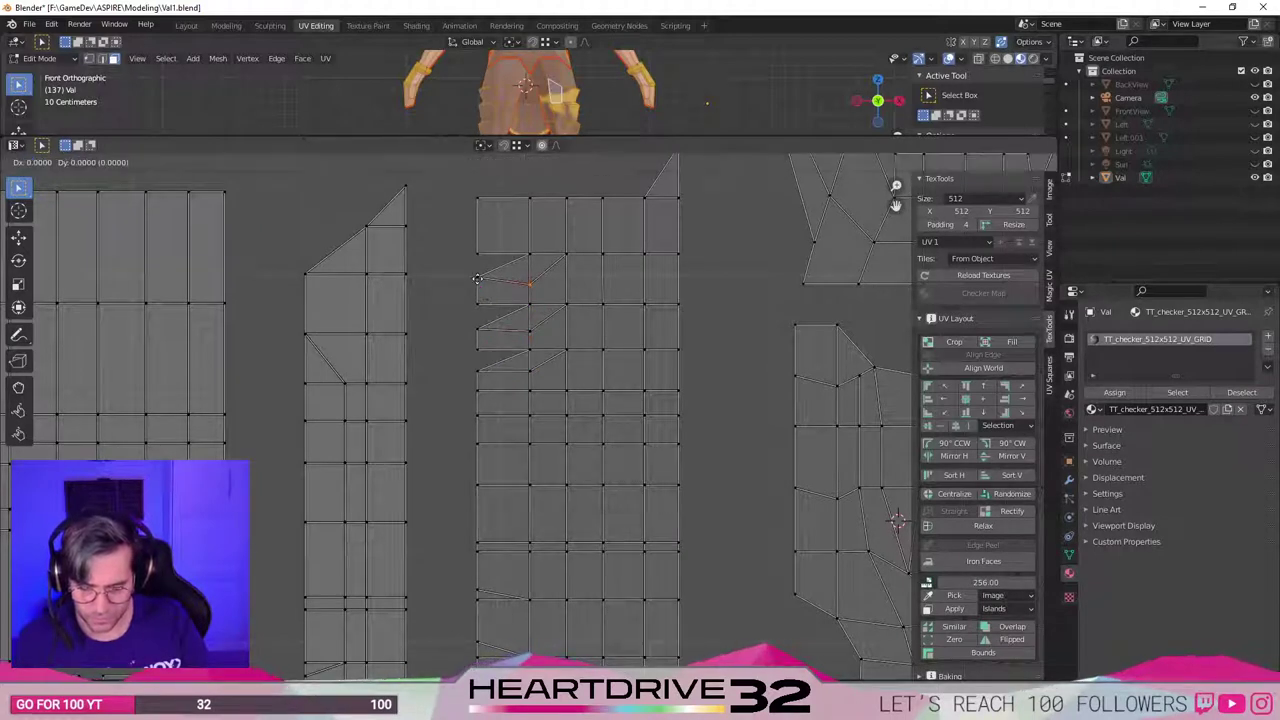
pyautogui.click(480, 287)
pyautogui.click(531, 332)
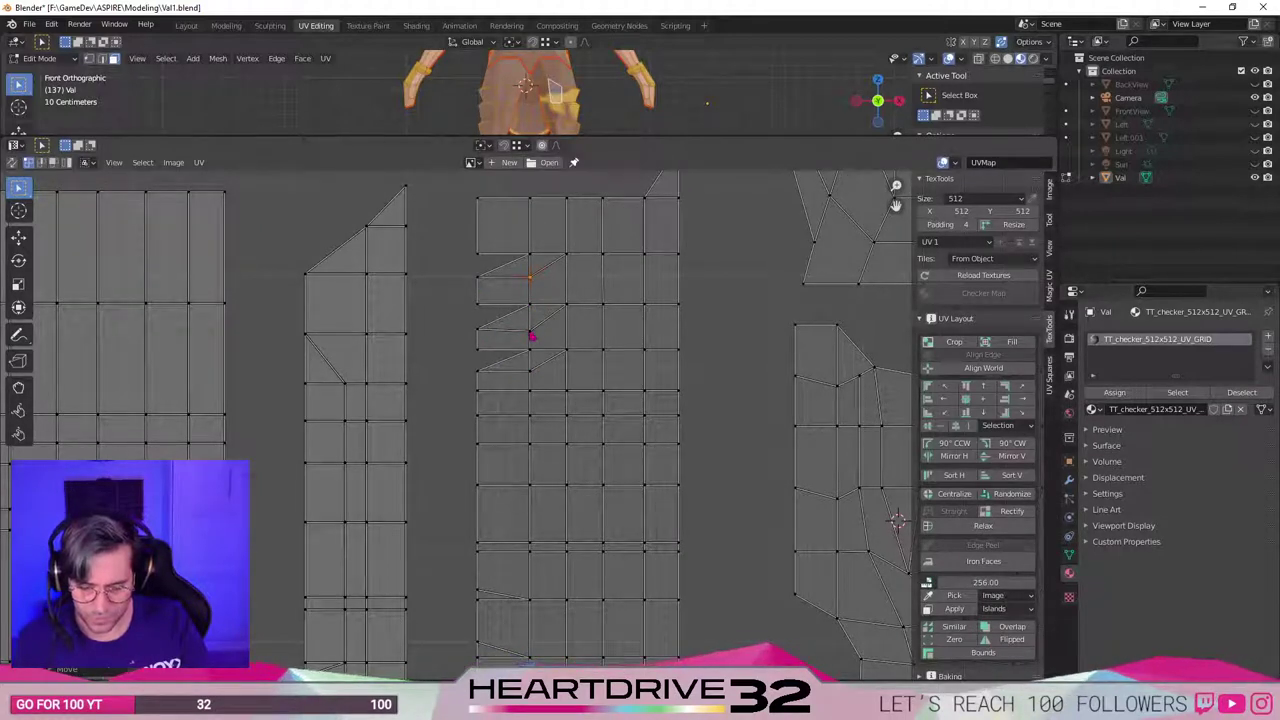
pyautogui.press('g')
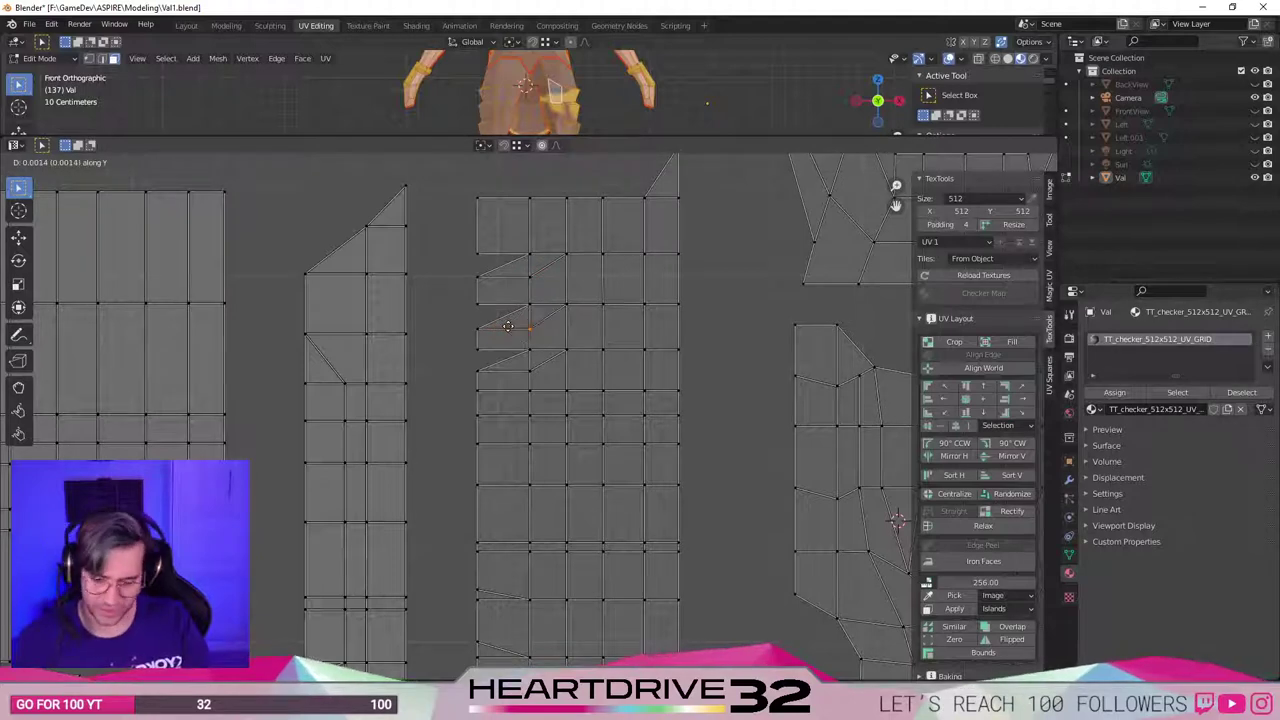
pyautogui.press('Escape')
# On the separated strip island, move the inner vertices of the second and first folded rows along Y, level with their edge vertices.
pyautogui.scroll(-5, 385, 462)
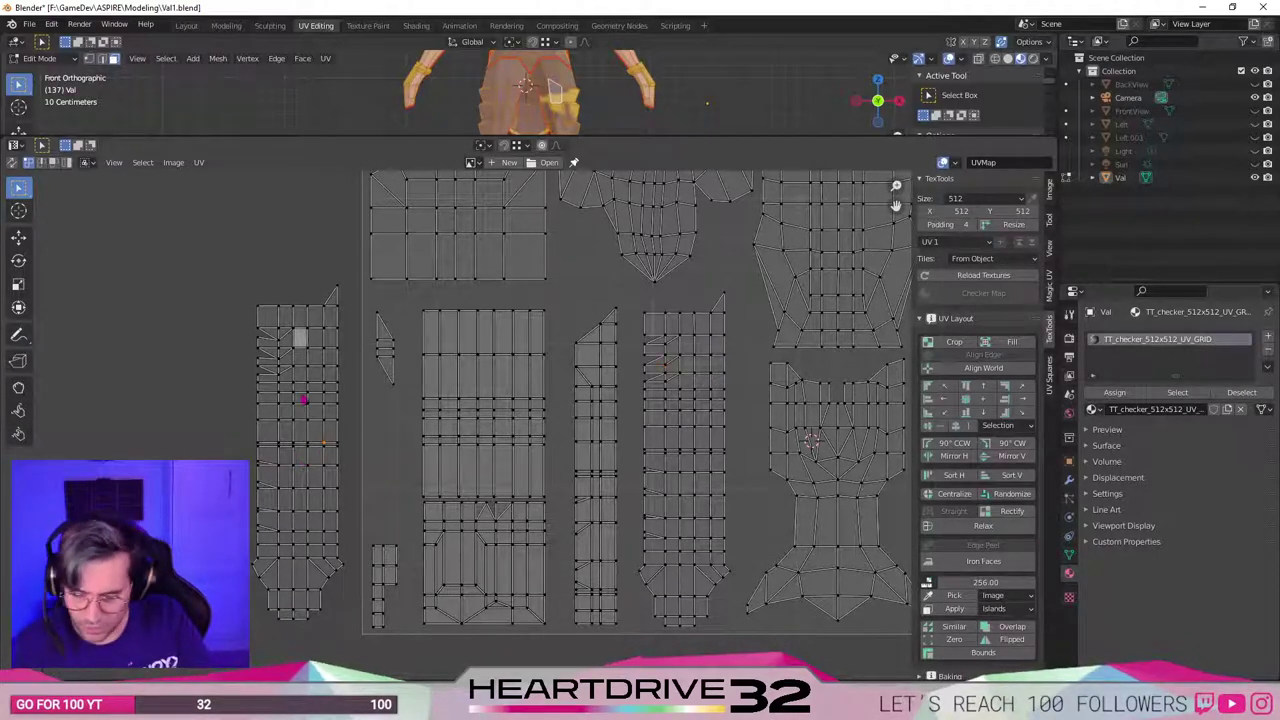
pyautogui.scroll(2, 309, 382)
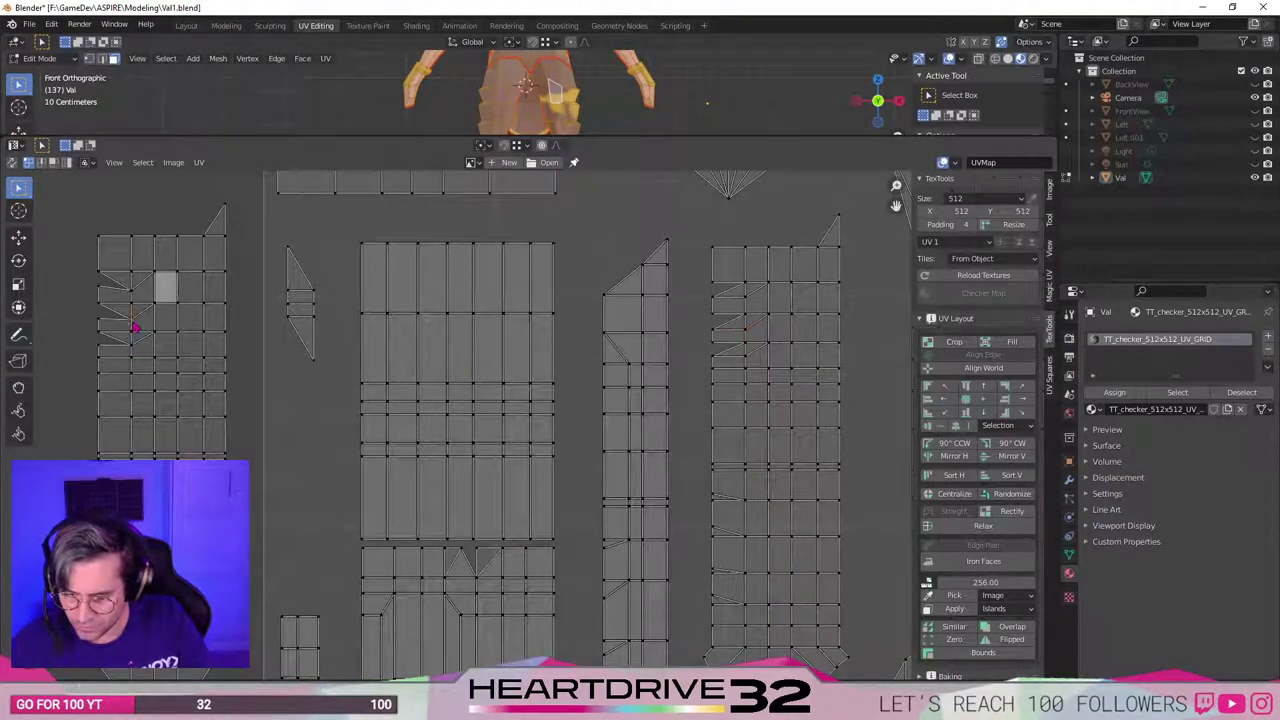
pyautogui.press('g')
pyautogui.press('y')
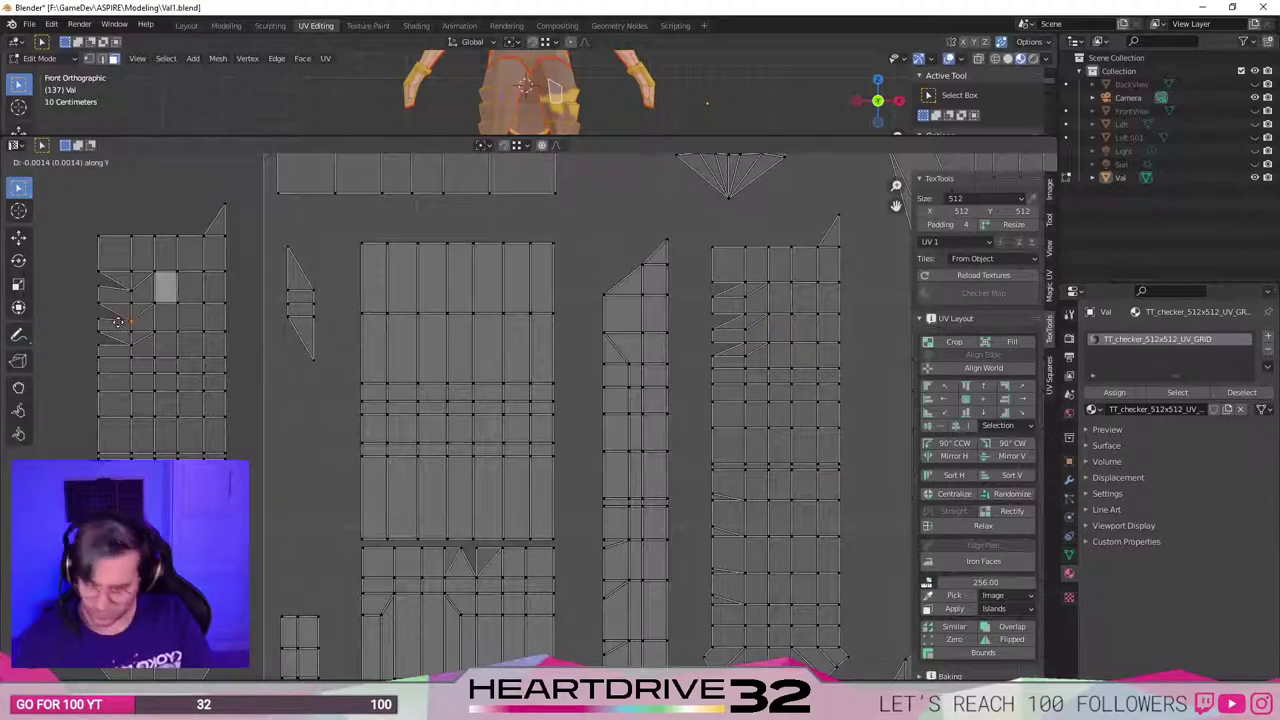
pyautogui.click(99, 320)
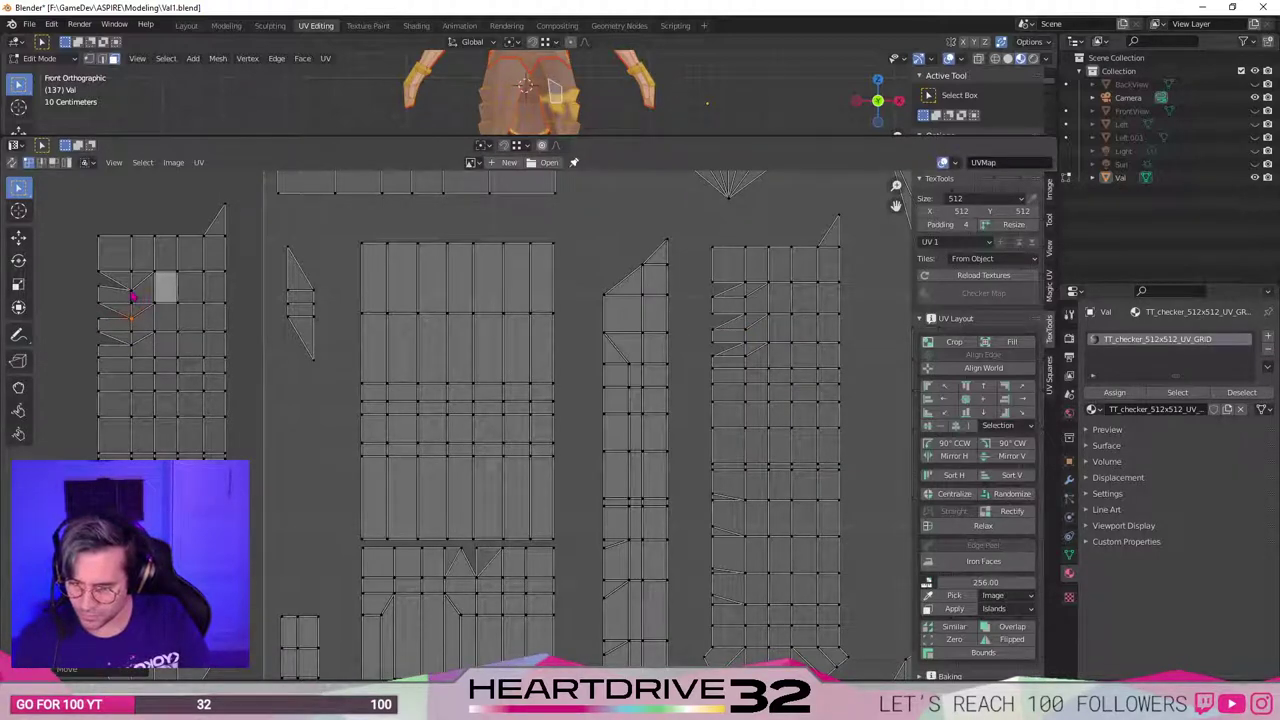
pyautogui.press('g')
pyautogui.press('y')
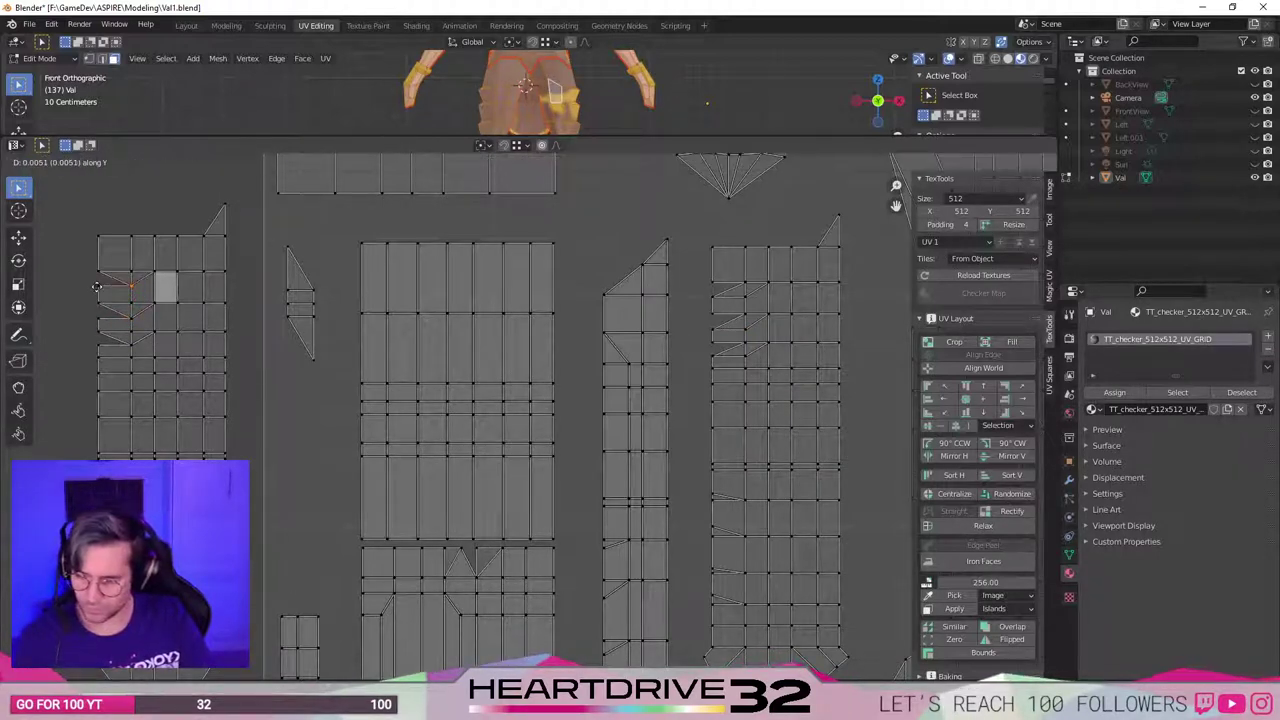
pyautogui.click(96, 287)
# Try placing the separated strip island over the matching island inside the UV bounds, and undo the move.
pyautogui.scroll(-1, 105, 376)
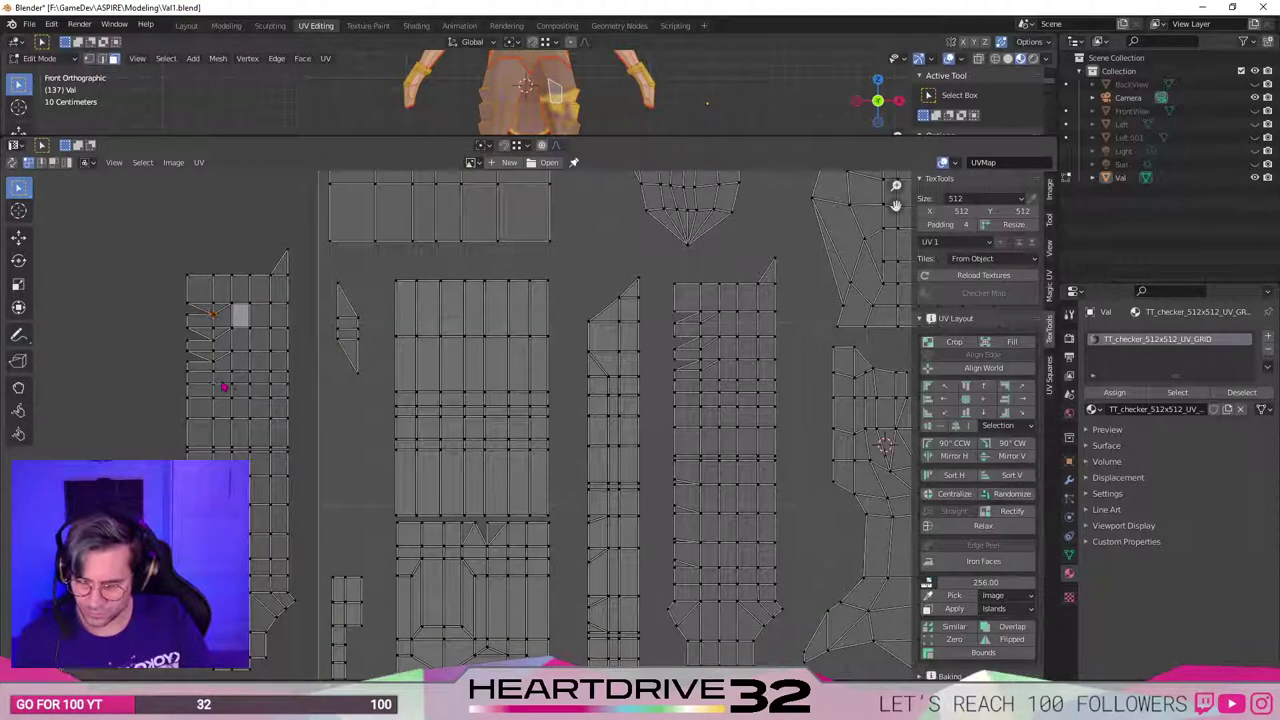
pyautogui.scroll(-1, 243, 436)
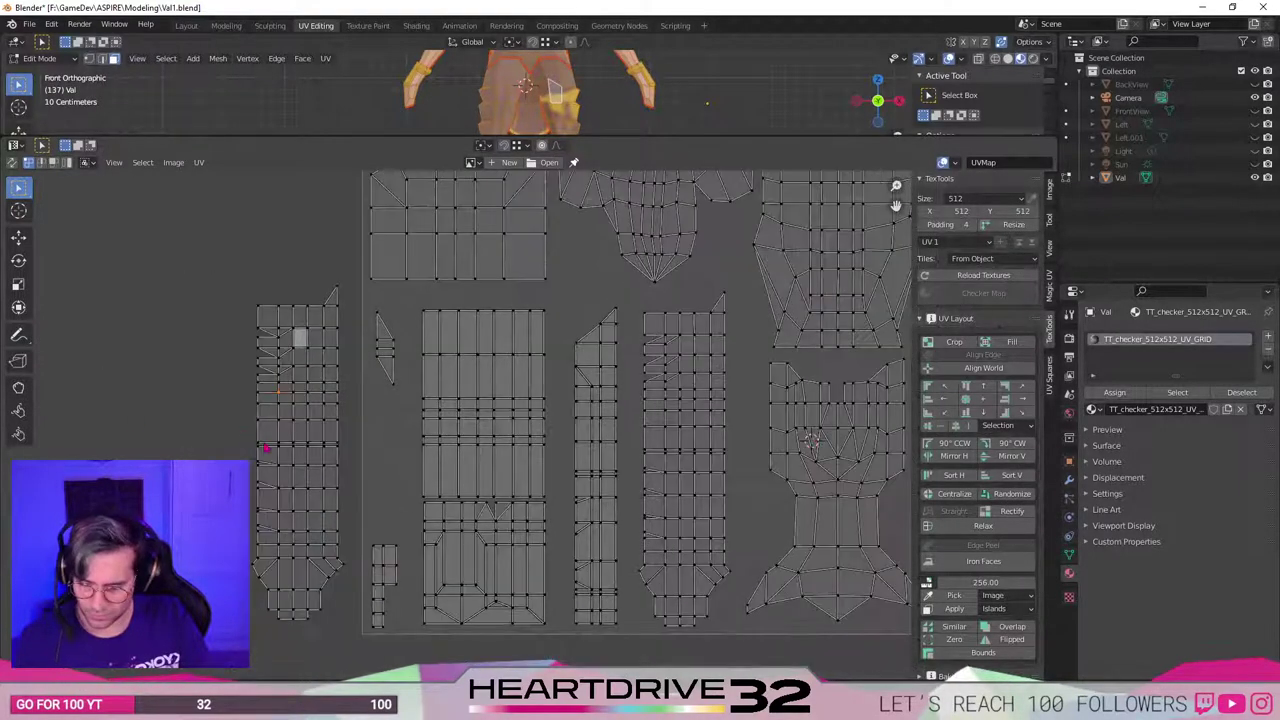
pyautogui.scroll(3, 275, 535)
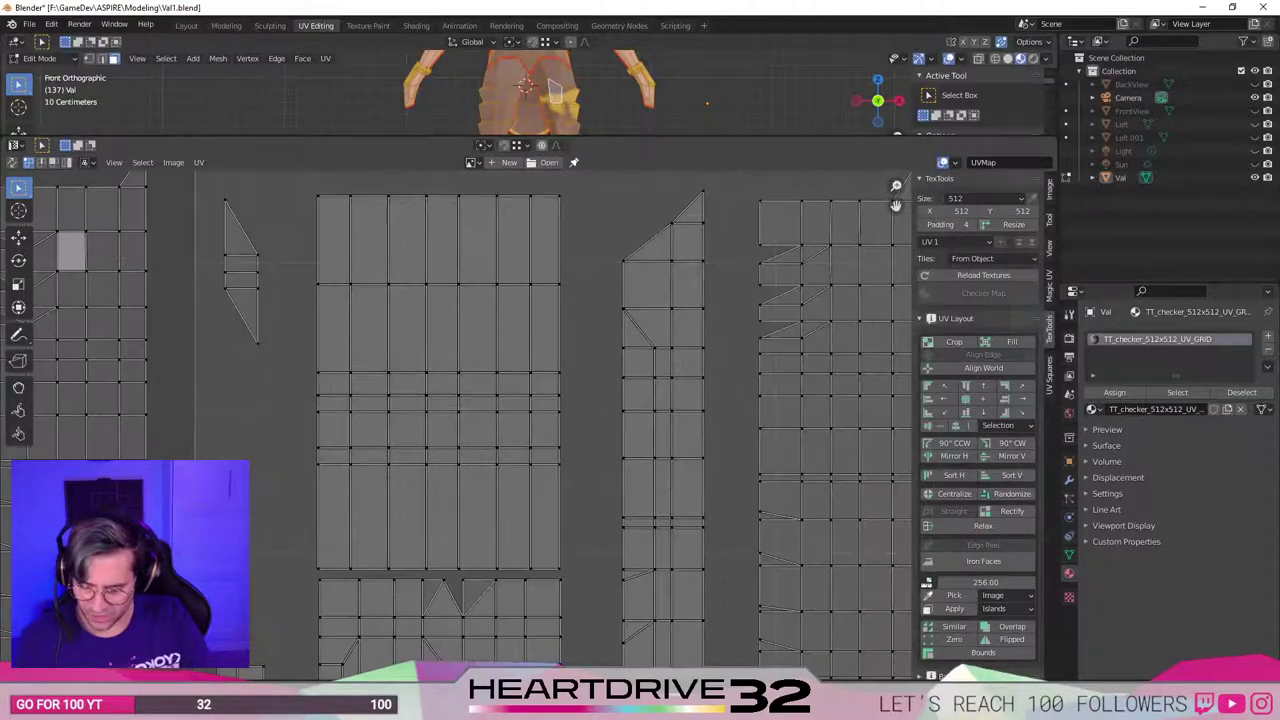
pyautogui.moveTo(133, 534); pyautogui.dragTo(275, 439, button='middle')
pyautogui.scroll(-2, 528, 421)
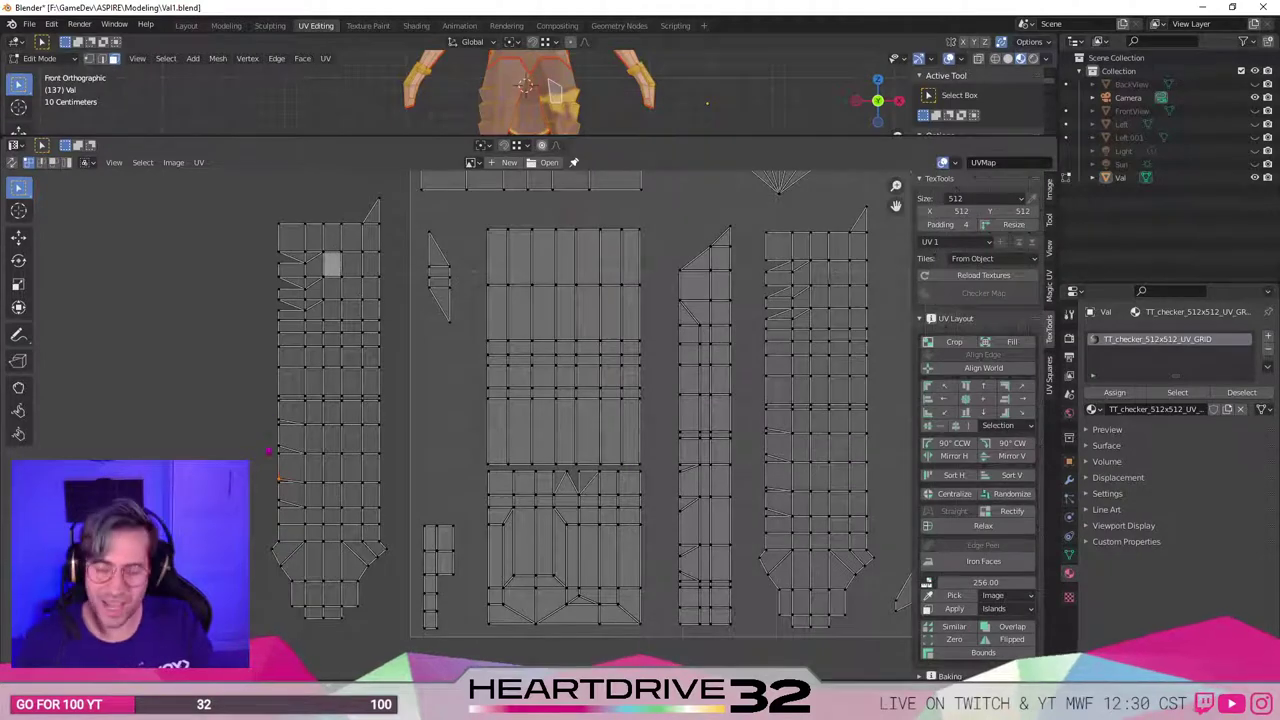
pyautogui.scroll(-1, 496, 479)
pyautogui.moveTo(496, 479); pyautogui.dragTo(430, 509, button='middle')
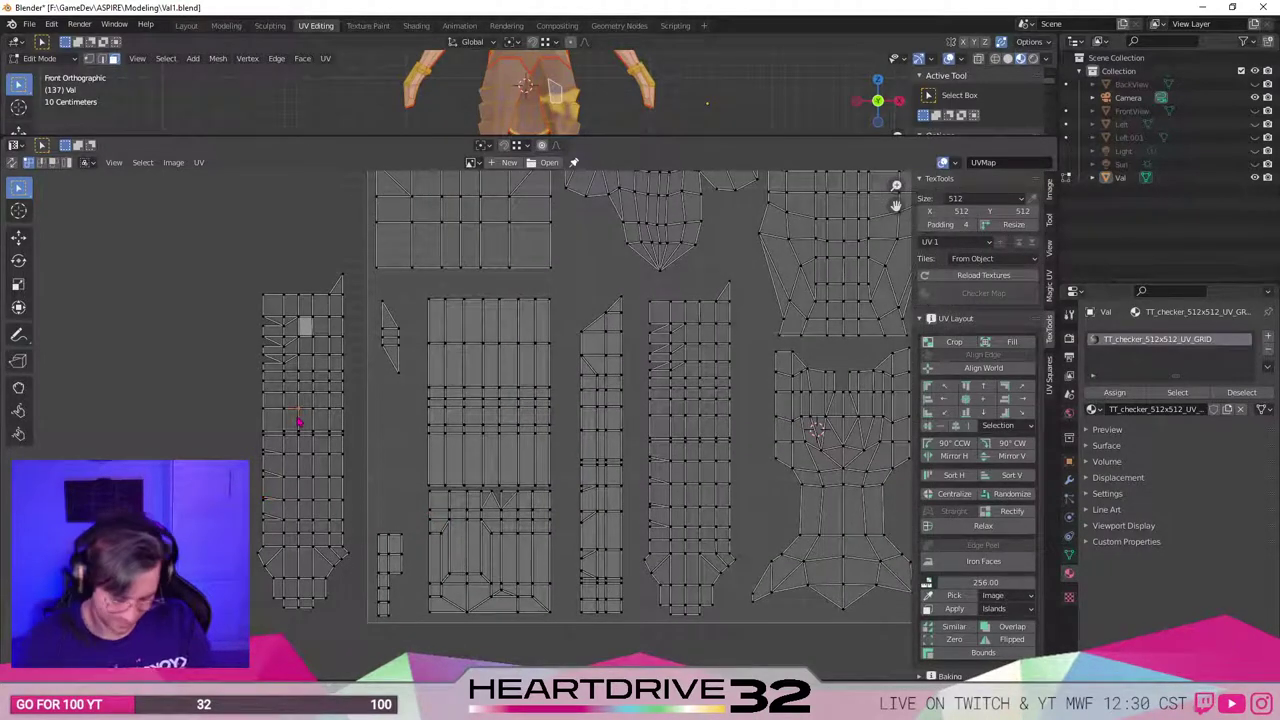
pyautogui.press('l')
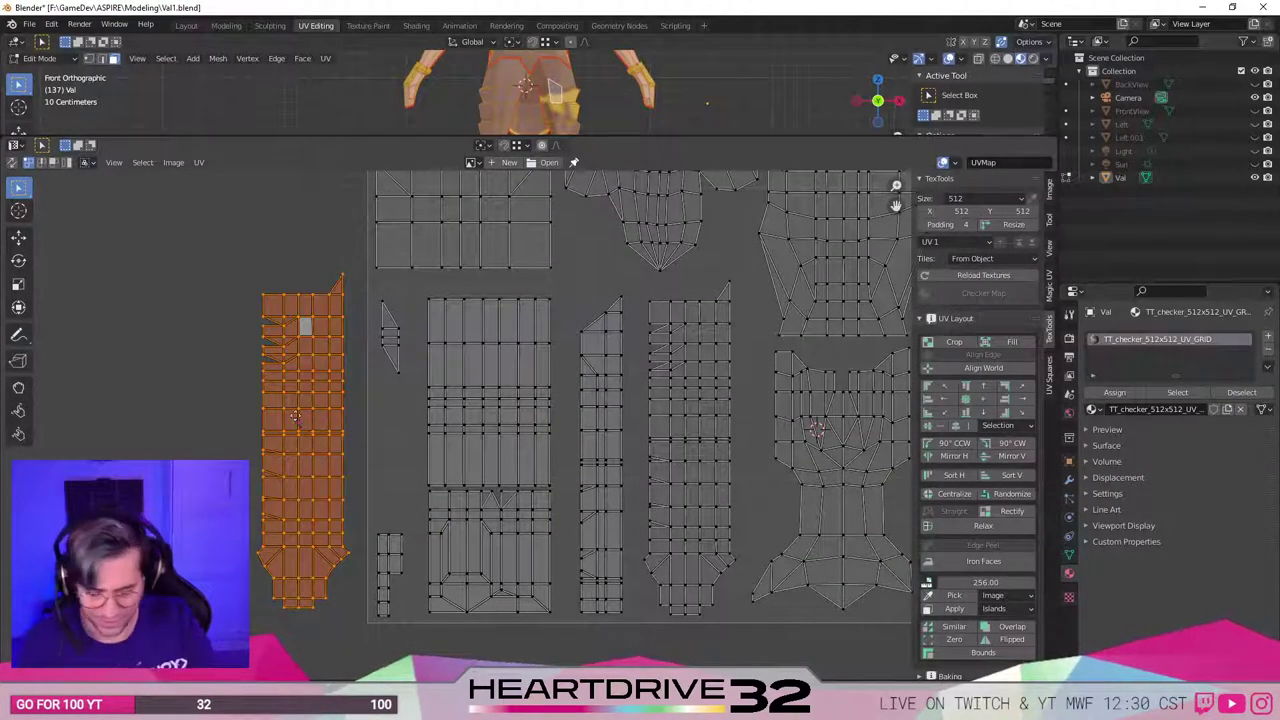
pyautogui.press('g')
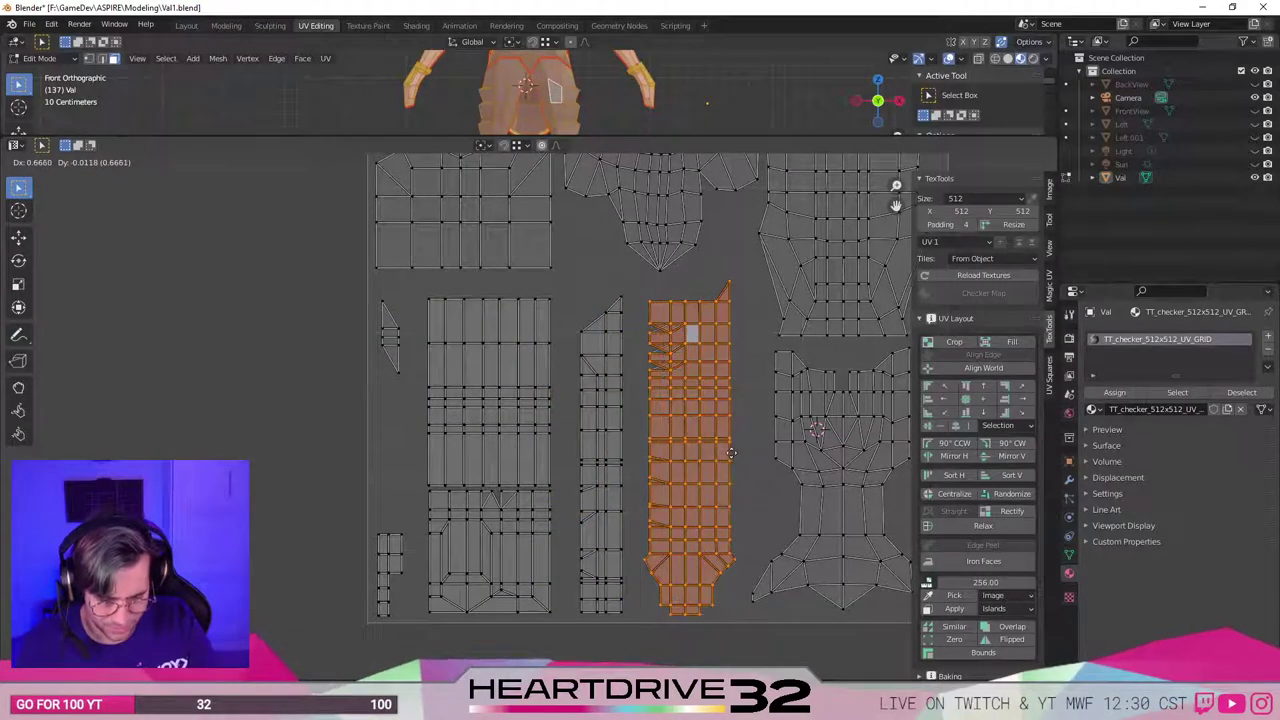
pyautogui.click(731, 453)
pyautogui.scroll(2, 745, 372)
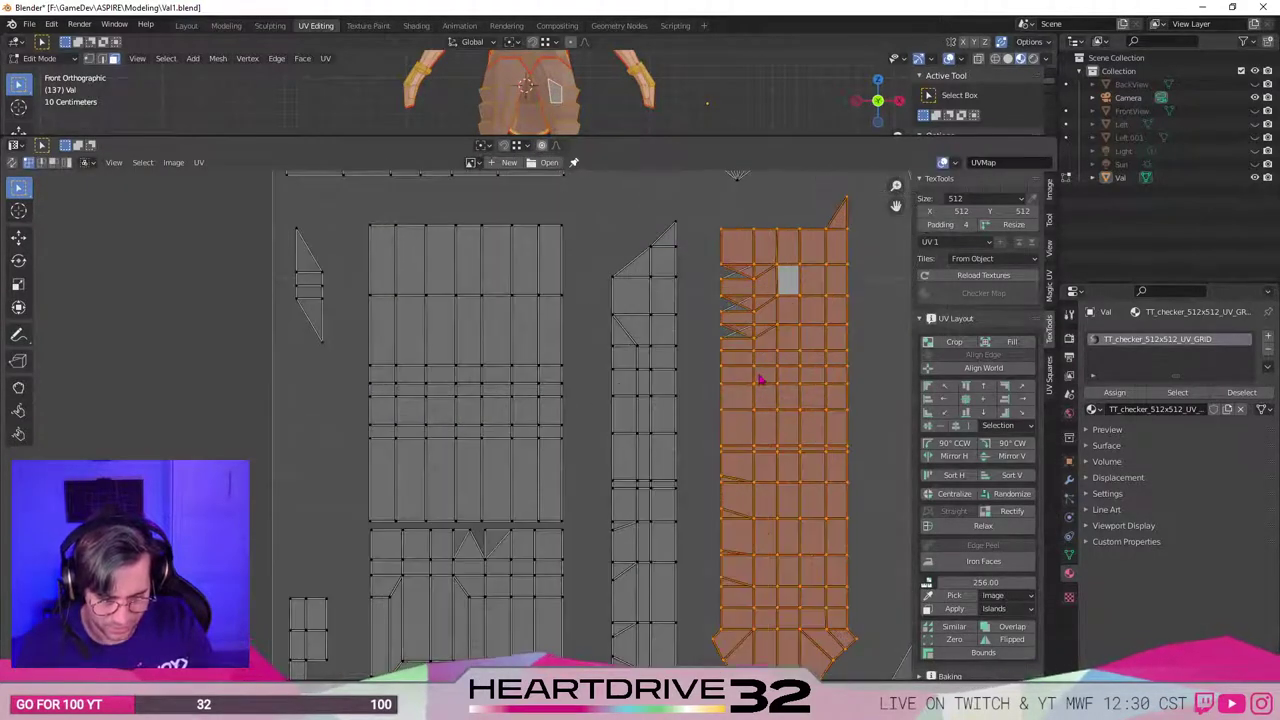
pyautogui.hotkey('ctrl', 'z')
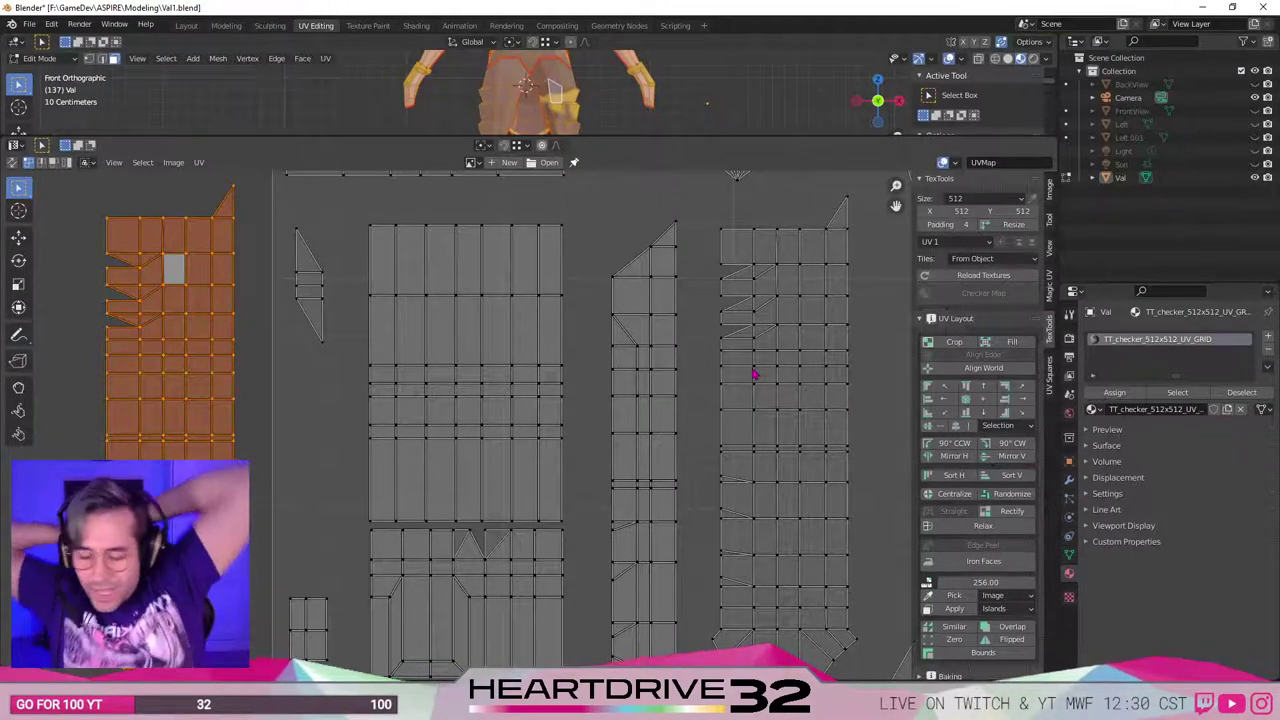
# Overlay the separated strip island on the matching island inside the UV bounds, leaving a slight offset to compare their folded rows.
pyautogui.hotkey('alt', 'a')
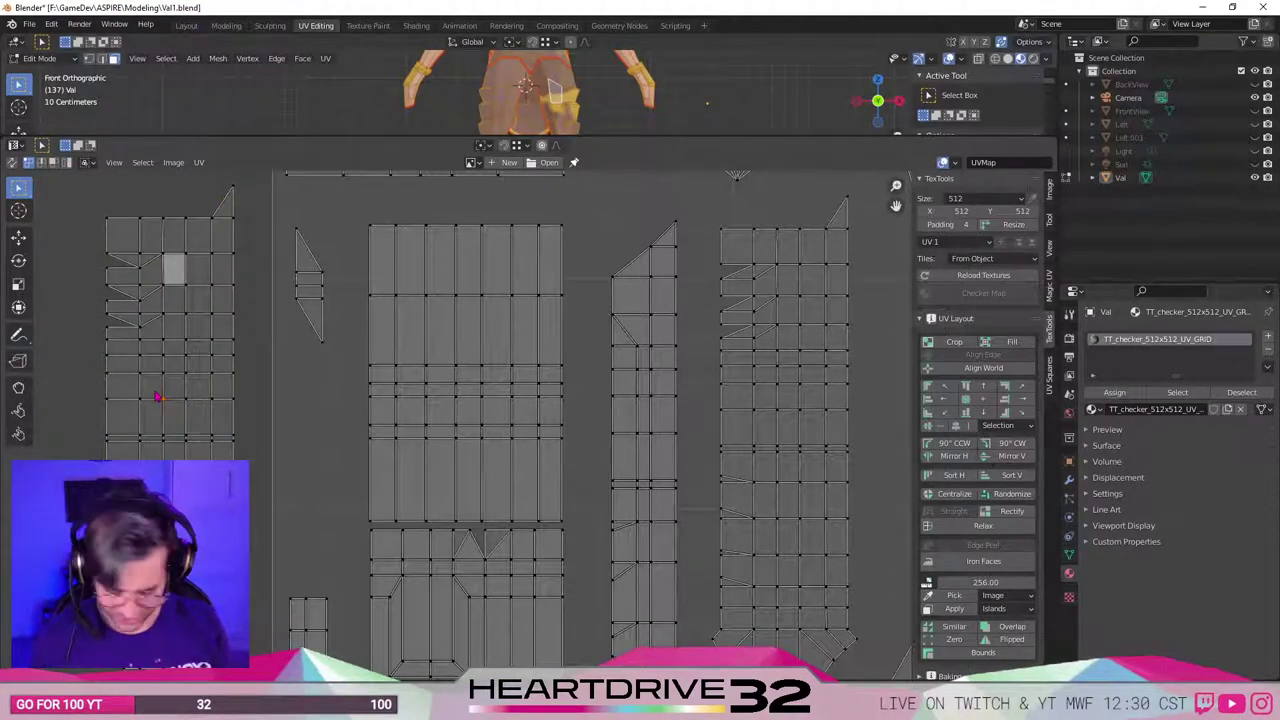
pyautogui.press('l')
pyautogui.press('g')
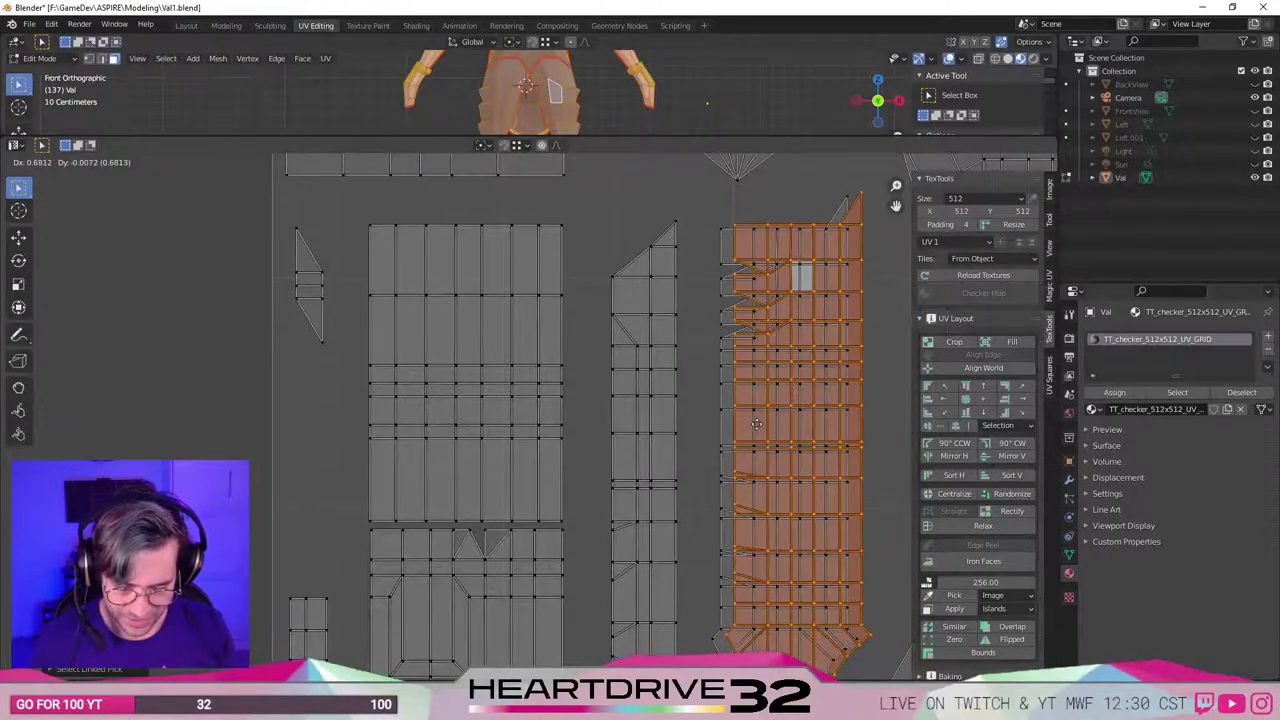
pyautogui.click(800, 280)
pyautogui.scroll(3, 822, 313)
pyautogui.moveTo(822, 313); pyautogui.dragTo(620, 323, button='middle')
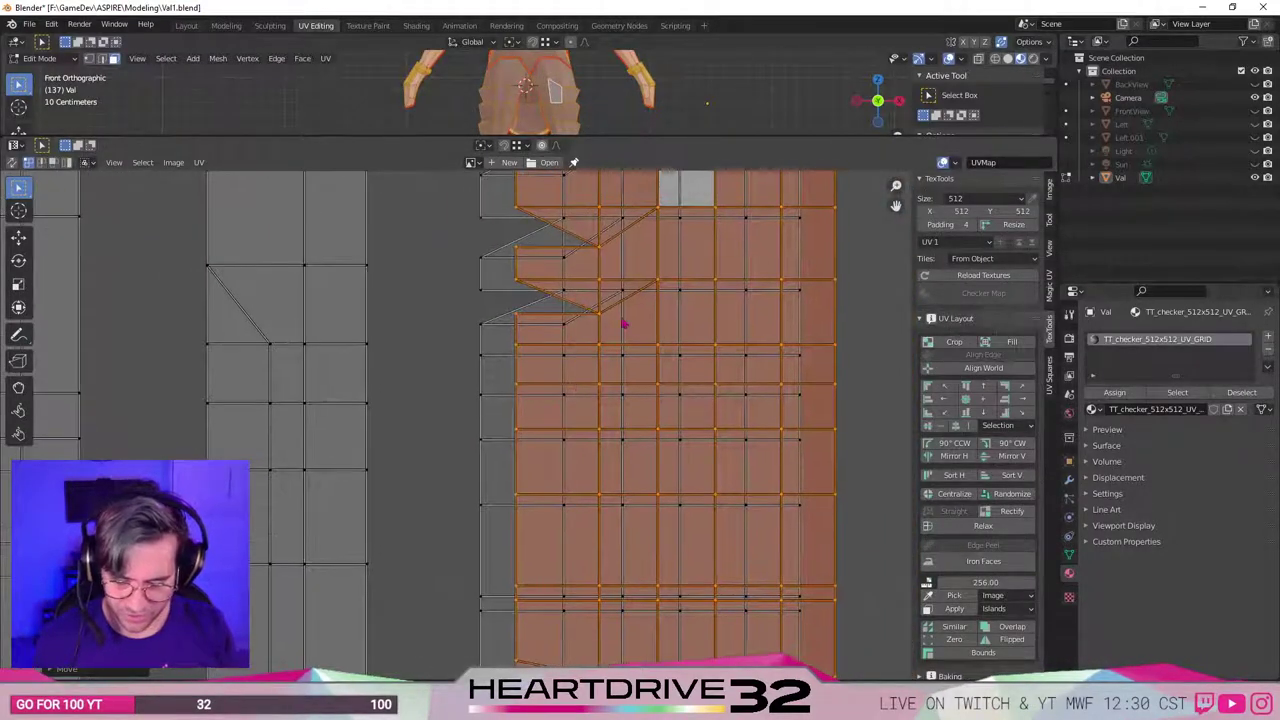
pyautogui.press('g')
pyautogui.click(632, 330)
pyautogui.scroll(2, 517, 335)
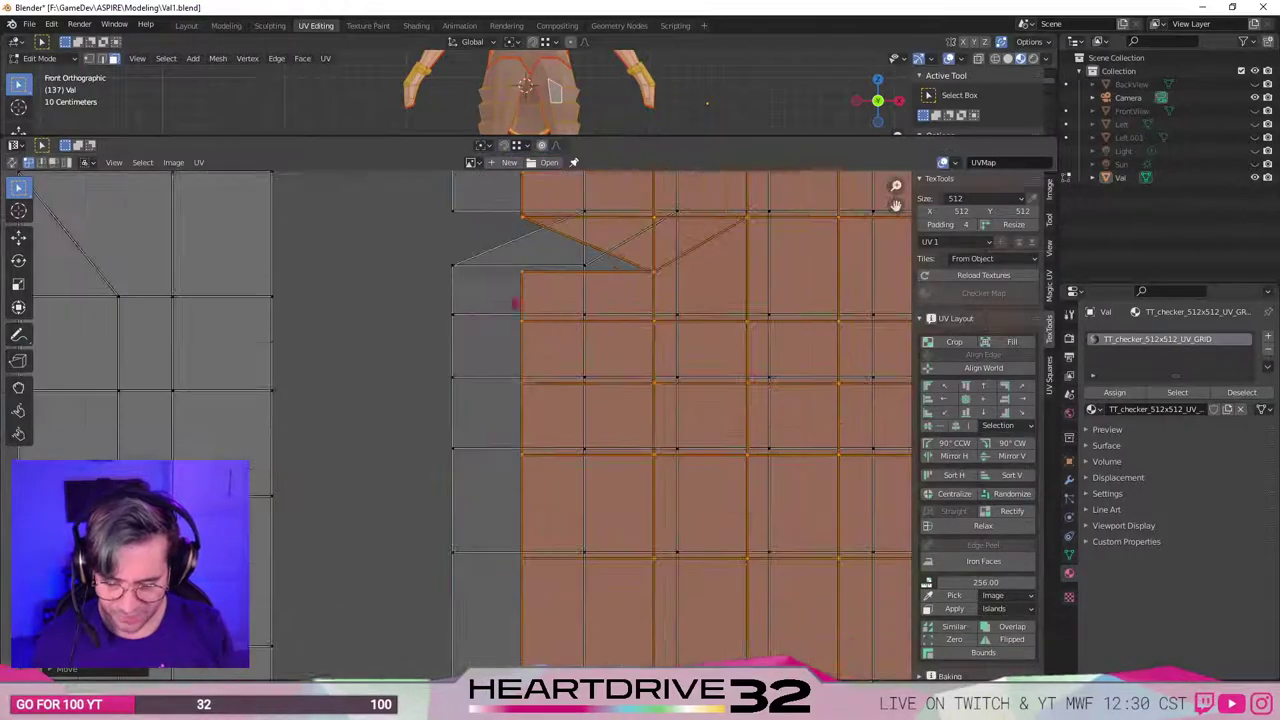
pyautogui.moveTo(475, 245); pyautogui.dragTo(447, 404, button='middle')
# Select individual faces of the lowest upper folded row on both overlaid strip islands to compare their shapes.
pyautogui.press('3')
pyautogui.click(500, 421)
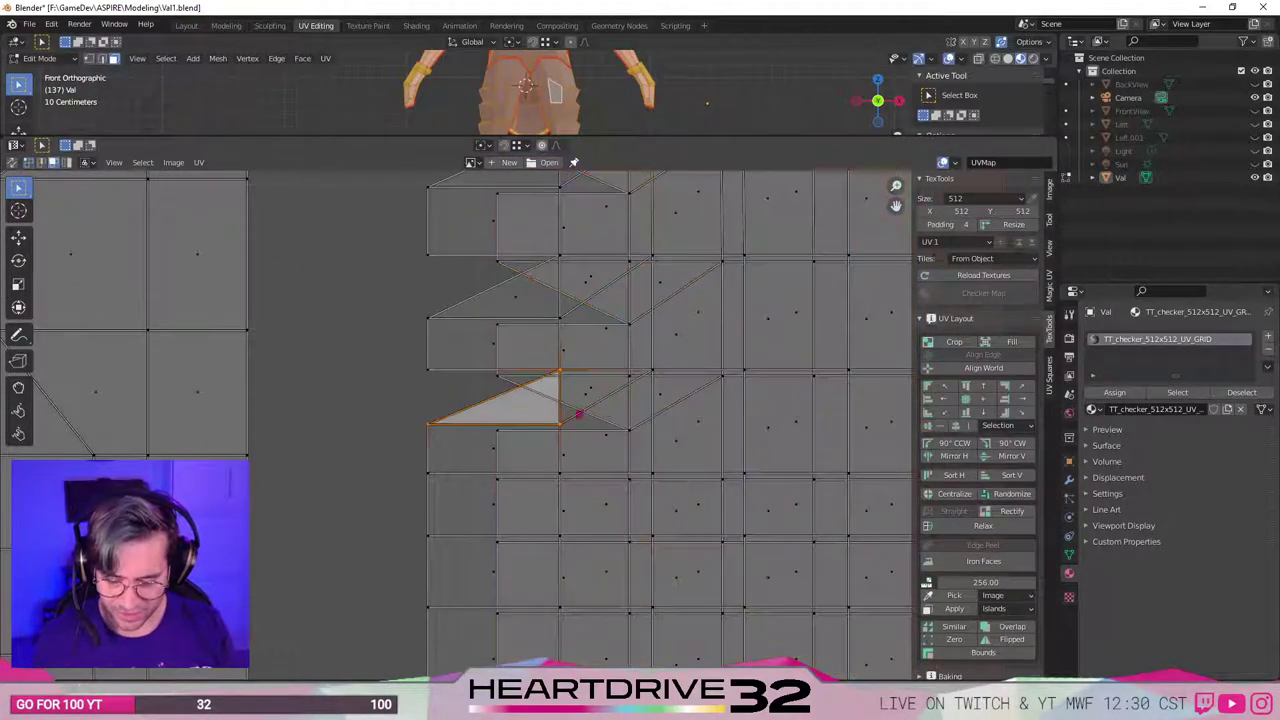
pyautogui.click(622, 412)
pyautogui.click(600, 395)
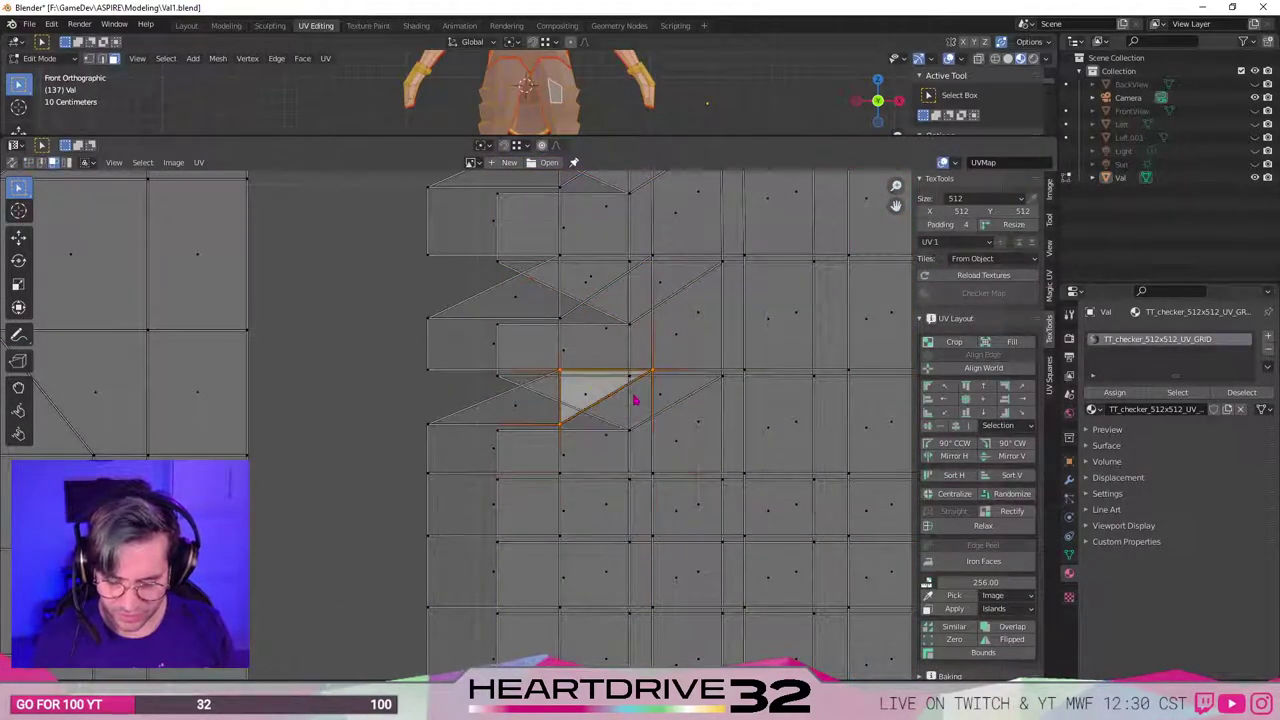
pyautogui.click(664, 400)
pyautogui.click(528, 384)
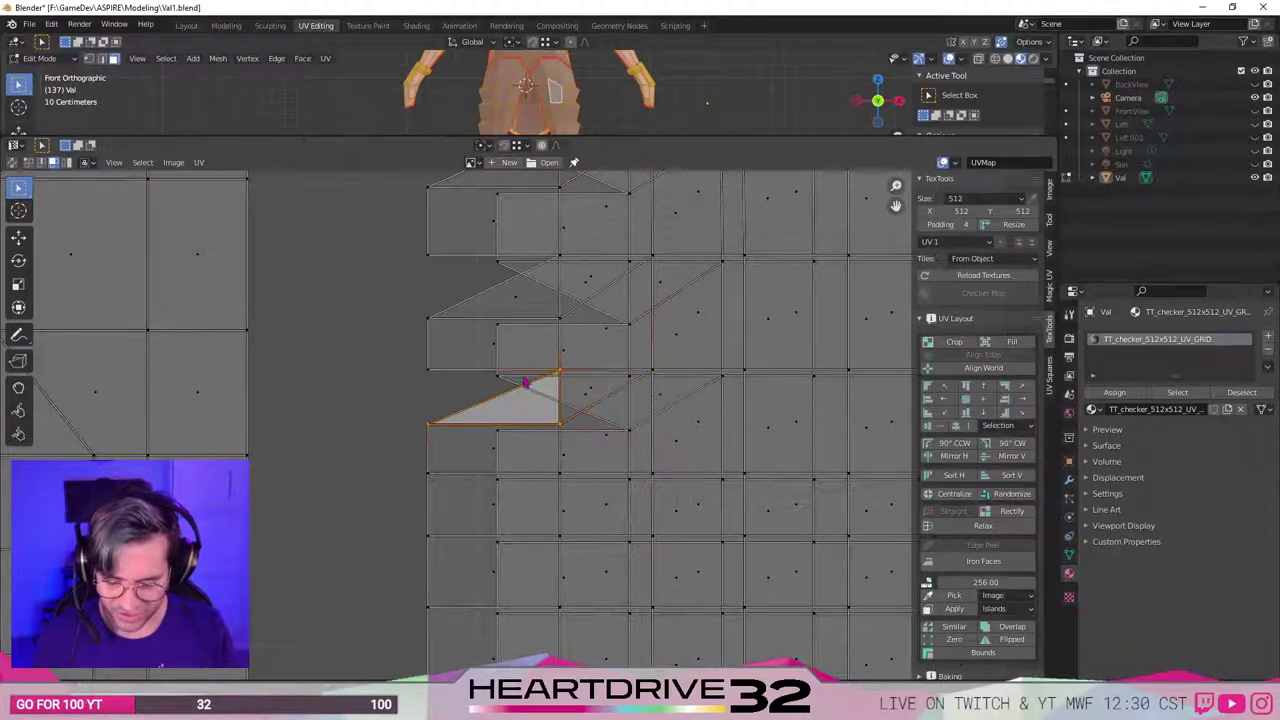
pyautogui.click(587, 397)
pyautogui.scroll(-5, 560, 430)
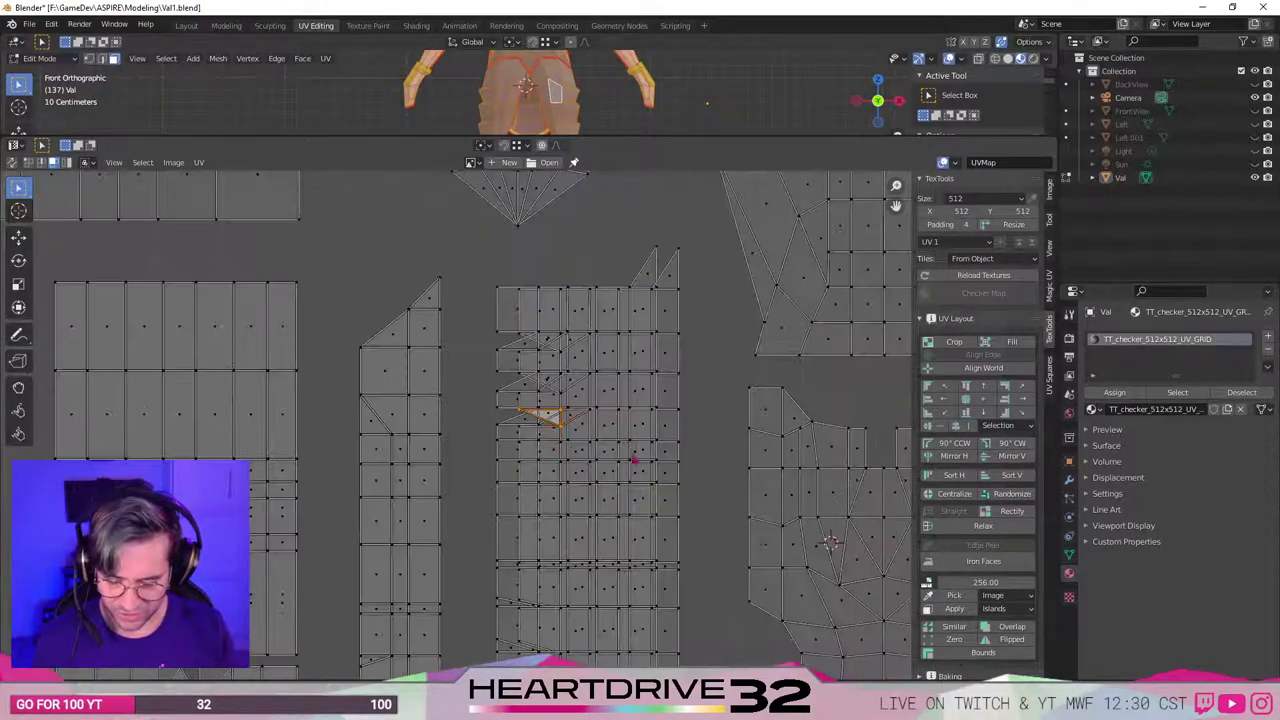
pyautogui.scroll(2, 707, 442)
pyautogui.moveTo(707, 448); pyautogui.dragTo(674, 388, button='middle')
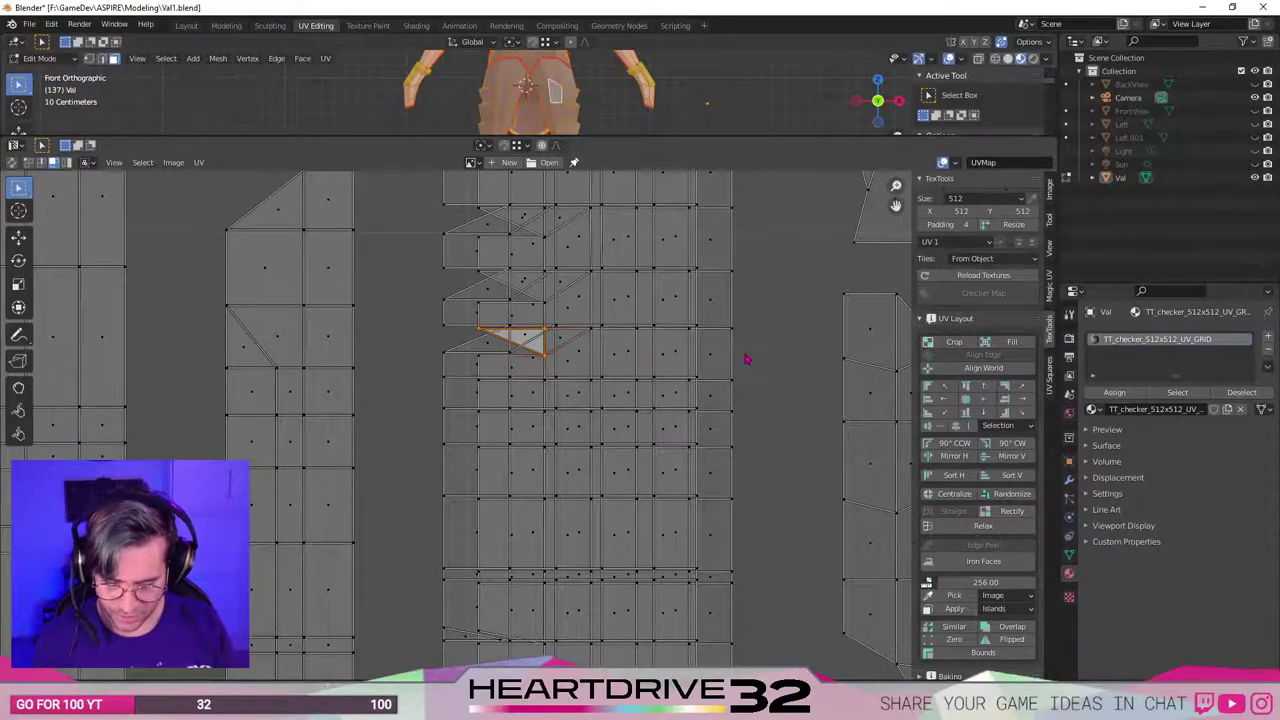
# Select the whole offset strip island through its linked faces and move it back outside the UV bounds.
pyautogui.scroll(-2, 666, 419)
pyautogui.click(619, 426)
pyautogui.press('l')
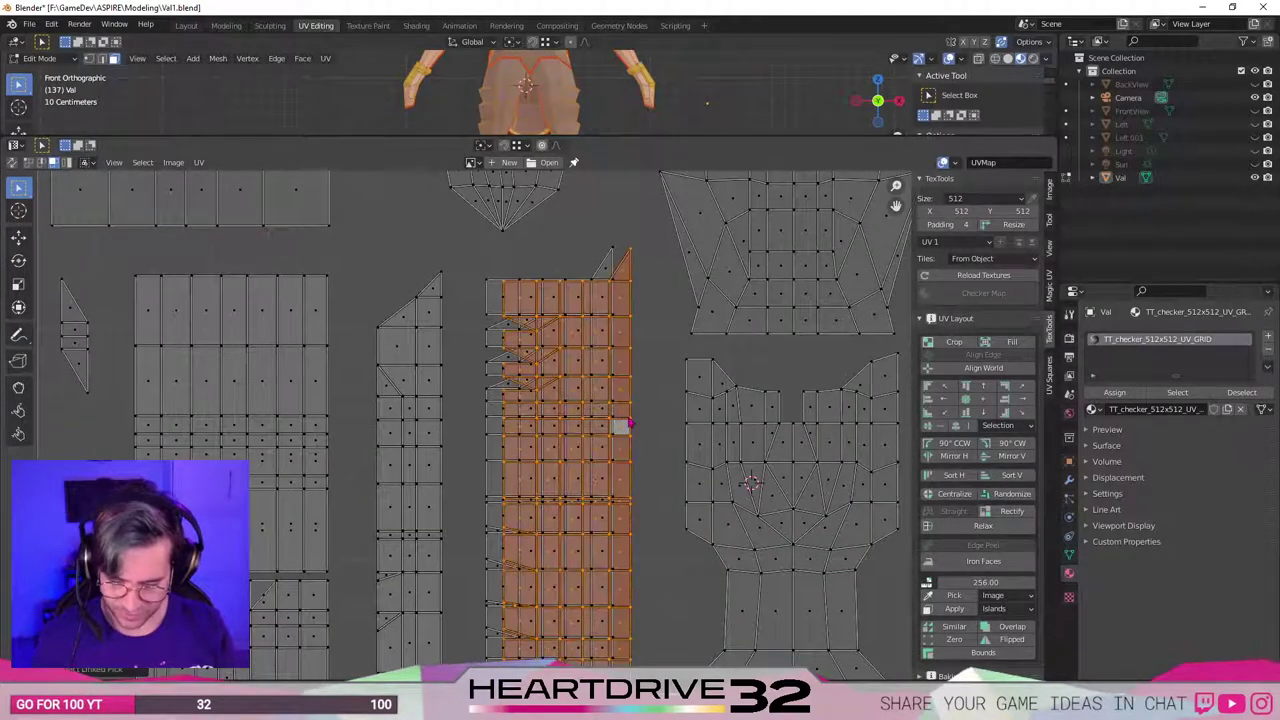
pyautogui.scroll(-3, 531, 464)
pyautogui.press('g')
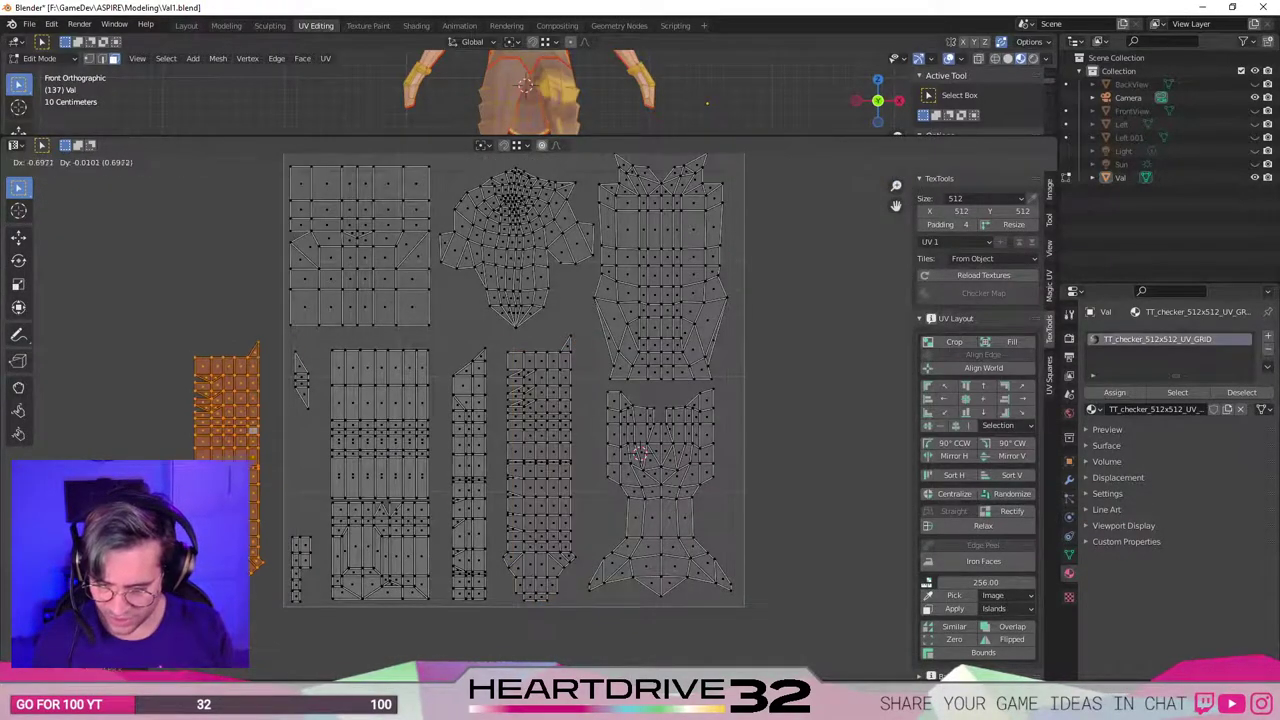
pyautogui.click(226, 502)
# On the separated strip island, try splitting the outer corner vertex of the lowest upper folded row's triangular face, and cancel moving it.
pyautogui.scroll(3, 226, 502)
pyautogui.scroll(1, 267, 463)
pyautogui.moveTo(267, 463); pyautogui.dragTo(898, 459, button='middle')
pyautogui.click(384, 352)
pyautogui.scroll(4, 367, 368)
pyautogui.moveTo(367, 368); pyautogui.dragTo(534, 401, button='middle')
pyautogui.click(316, 298)
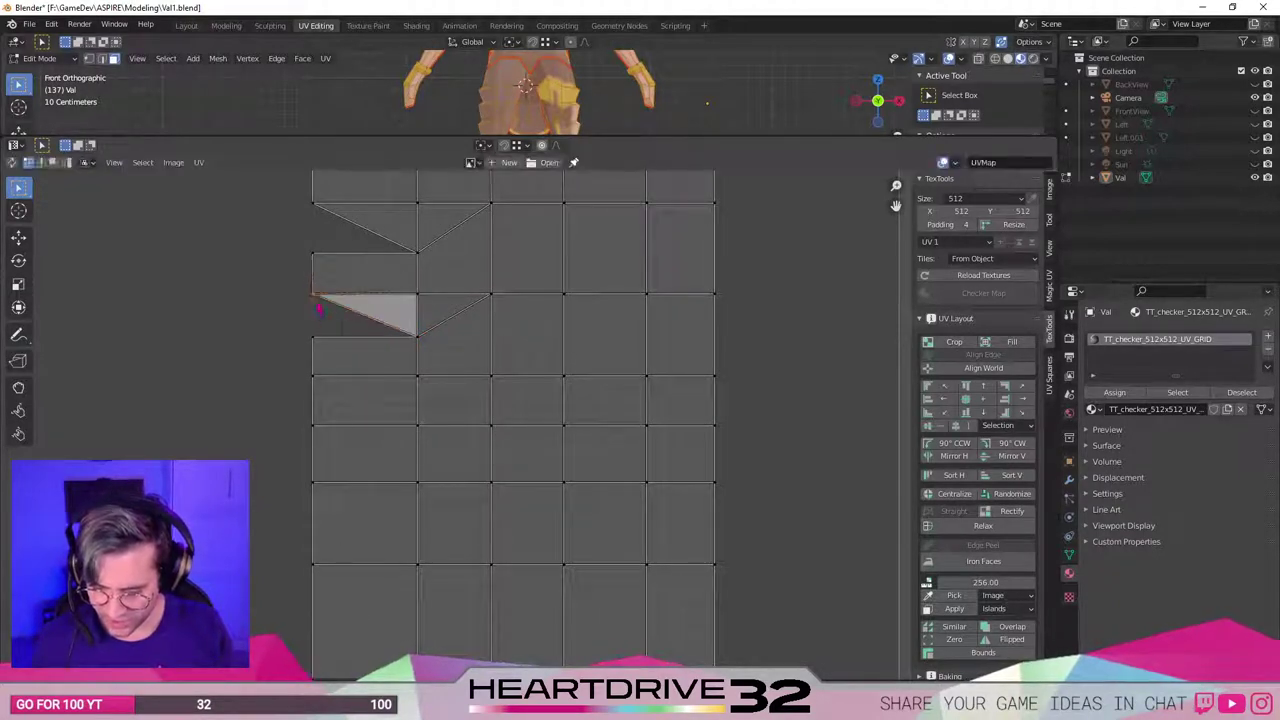
pyautogui.rightClick(317, 303)
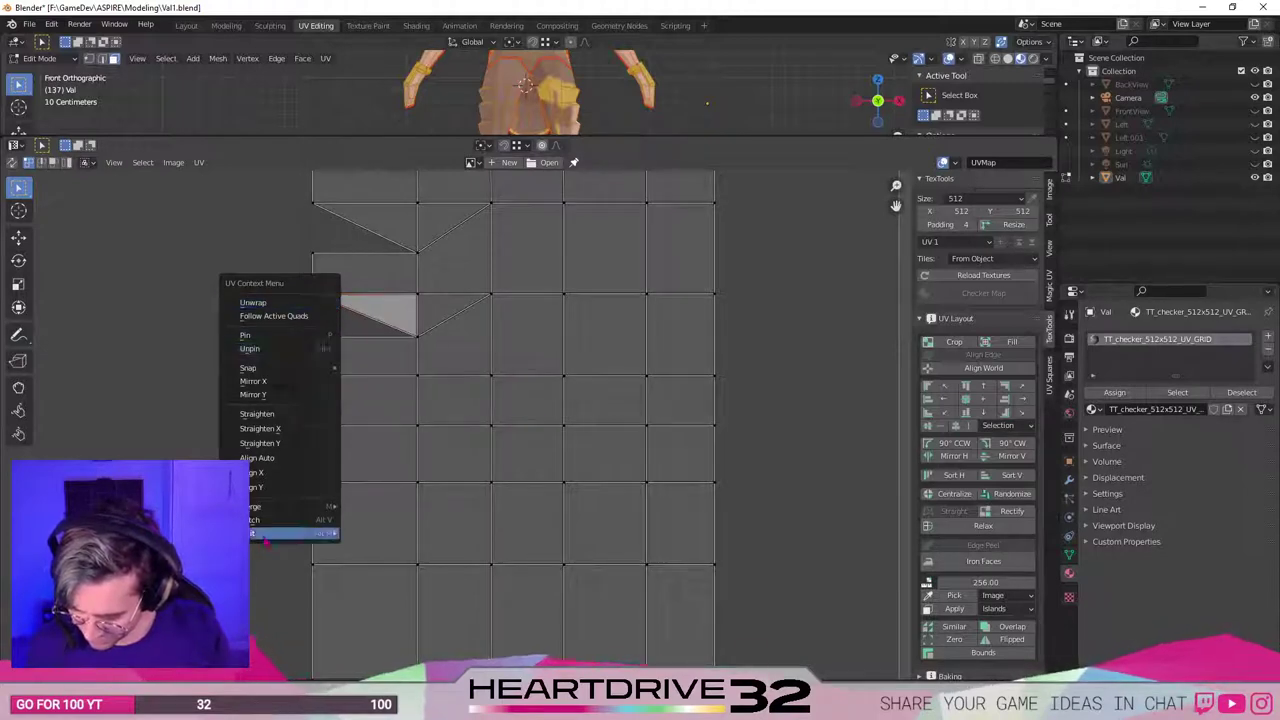
pyautogui.moveTo(320, 532)
pyautogui.click(436, 537)
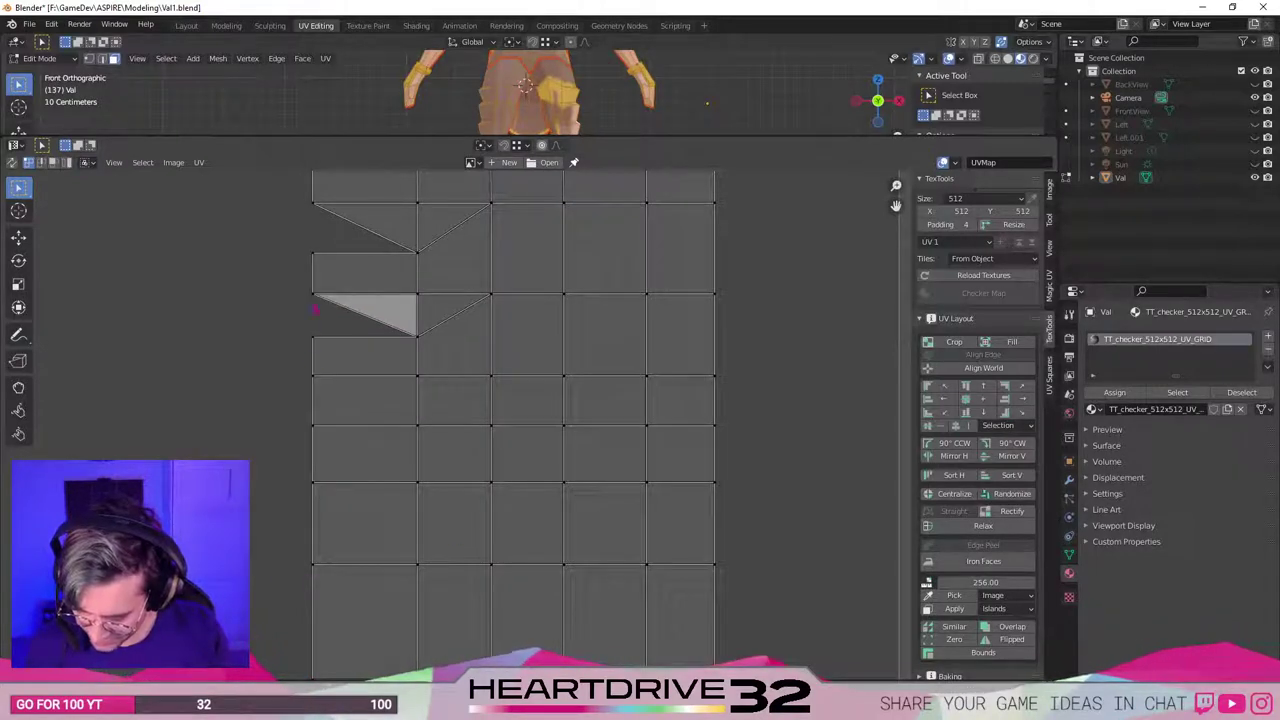
pyautogui.click(316, 298)
pyautogui.press('g')
pyautogui.rightClick(332, 311)
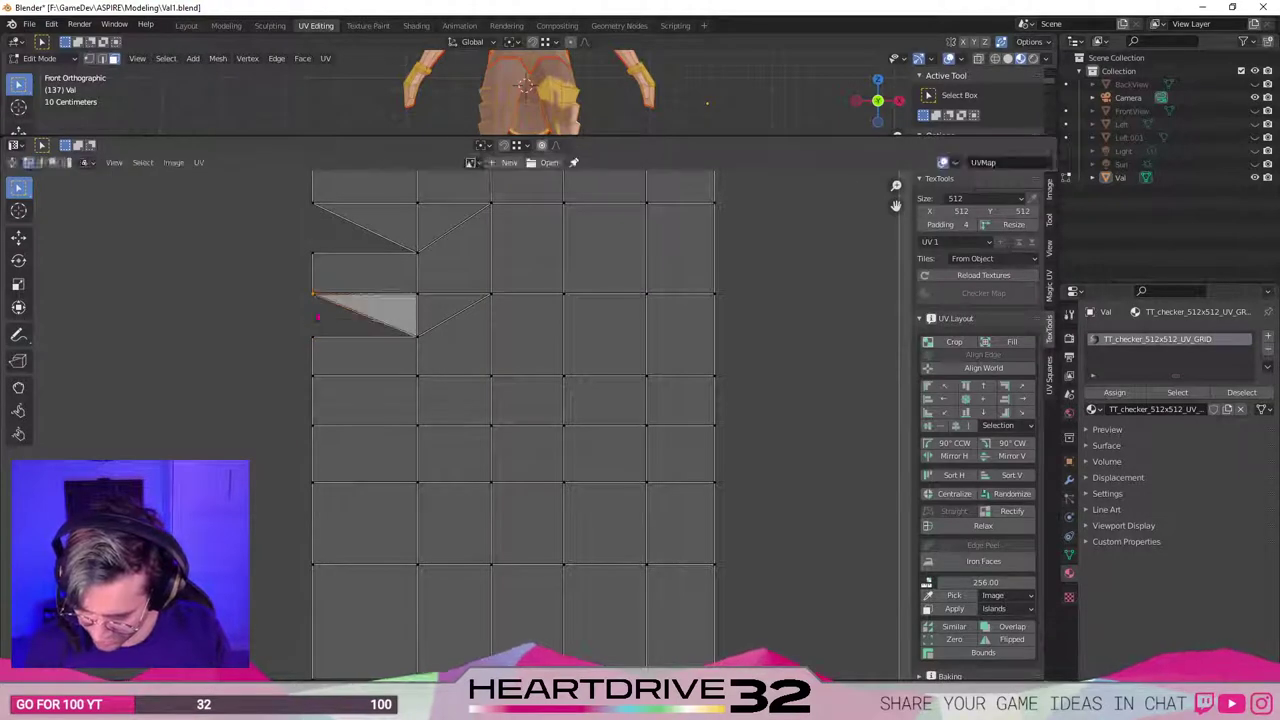
# Try moving the slanted edge of the triangular face, and undo the move.
pyautogui.click(336, 313)
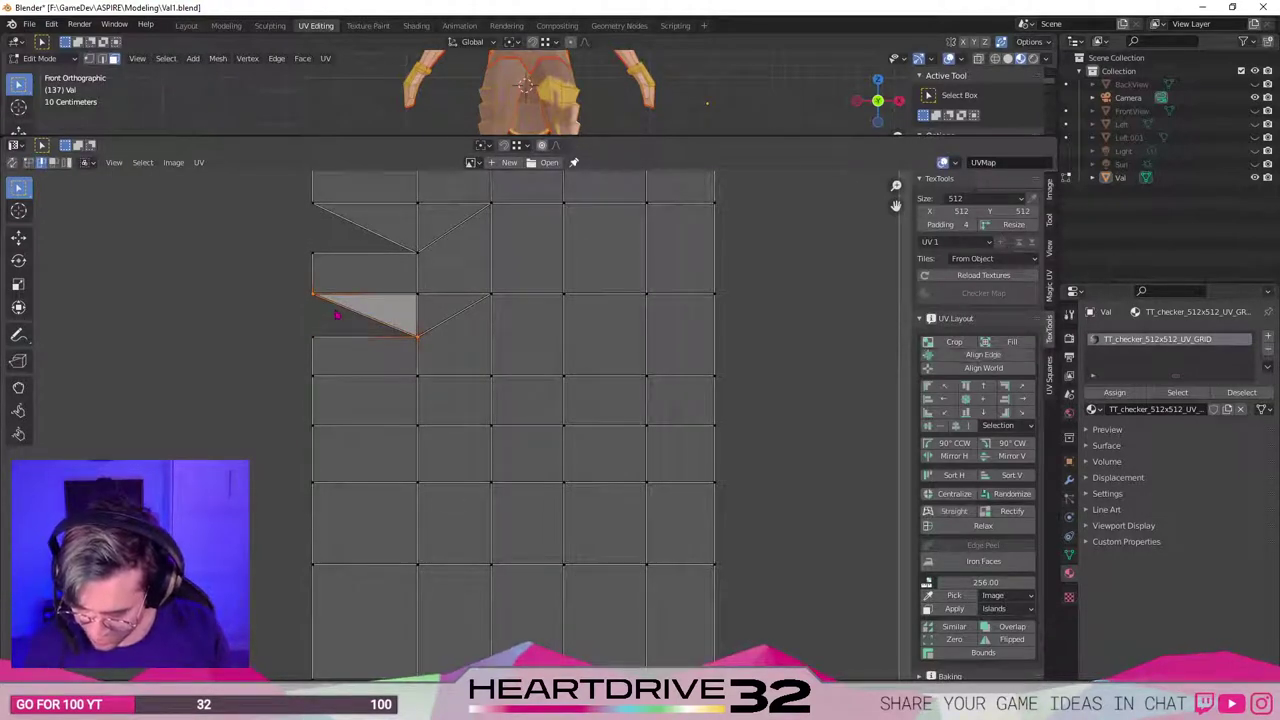
pyautogui.press('g')
pyautogui.click(310, 312)
pyautogui.hotkey('ctrl', 'z')
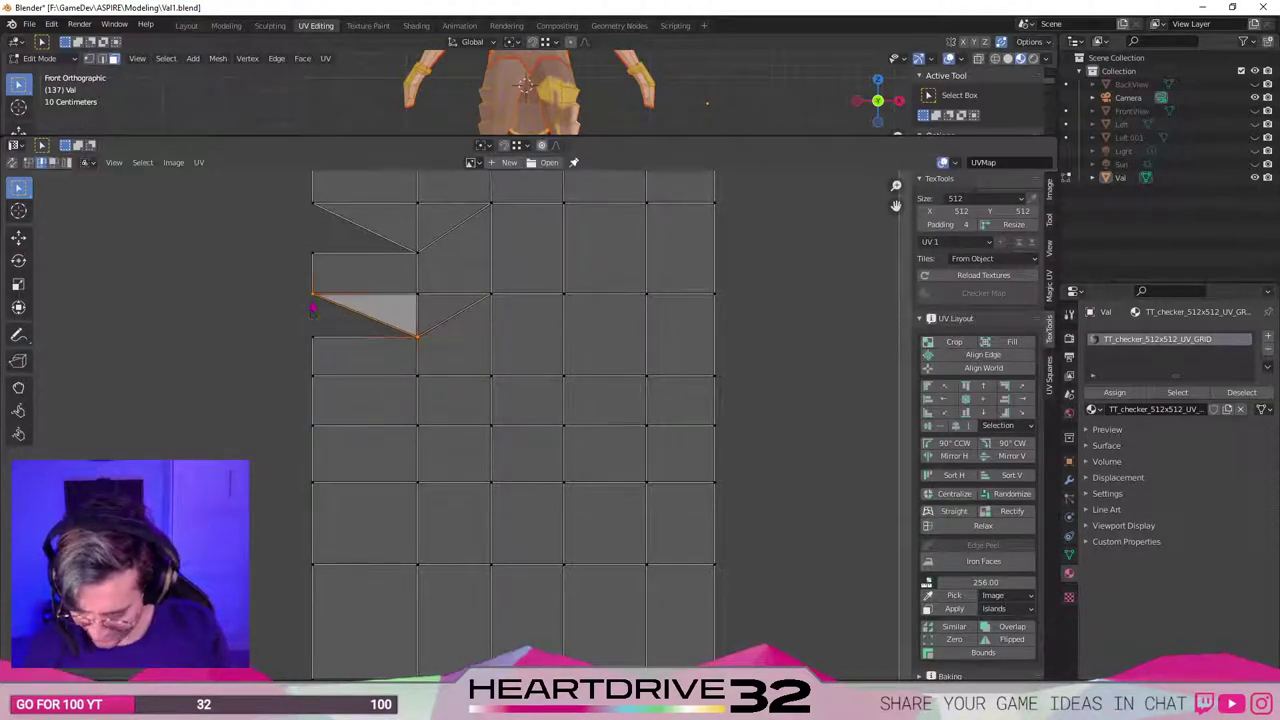
# Switch back to vertex selection and split the triangular face's outer corner vertex.
pyautogui.press('1')
pyautogui.rightClick(315, 298)
pyautogui.moveTo(315, 293)
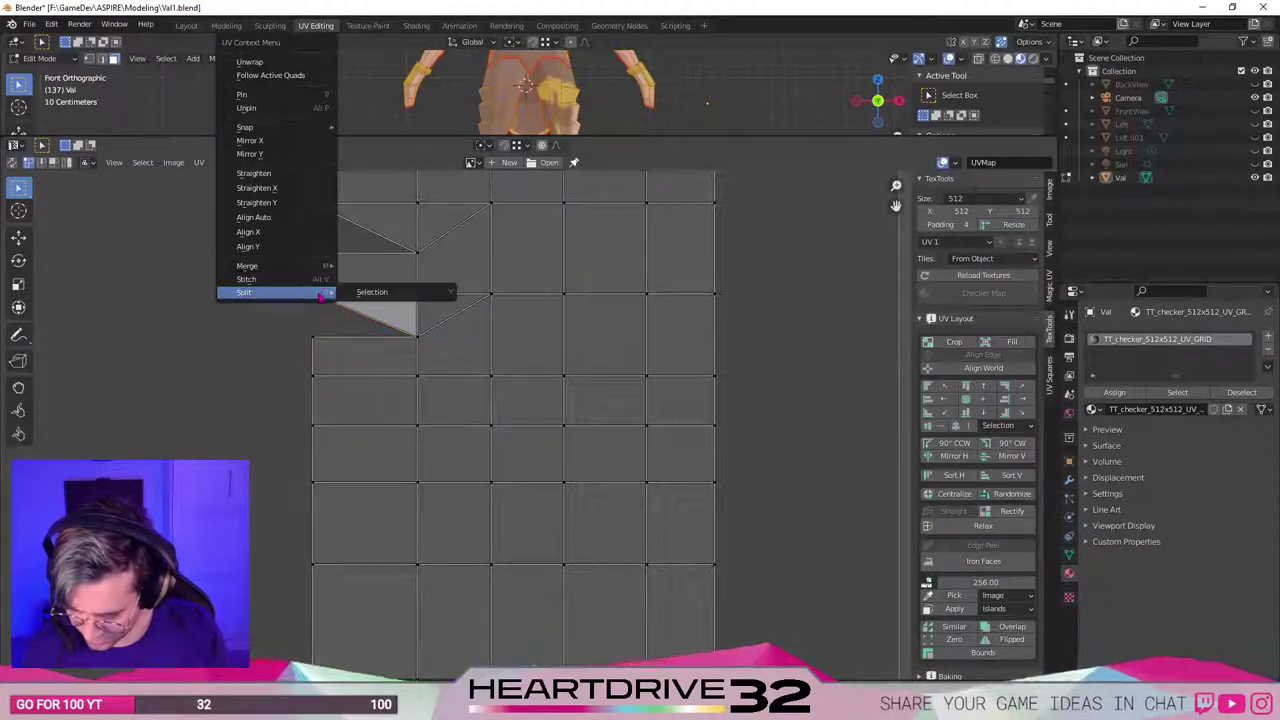
pyautogui.click(375, 292)
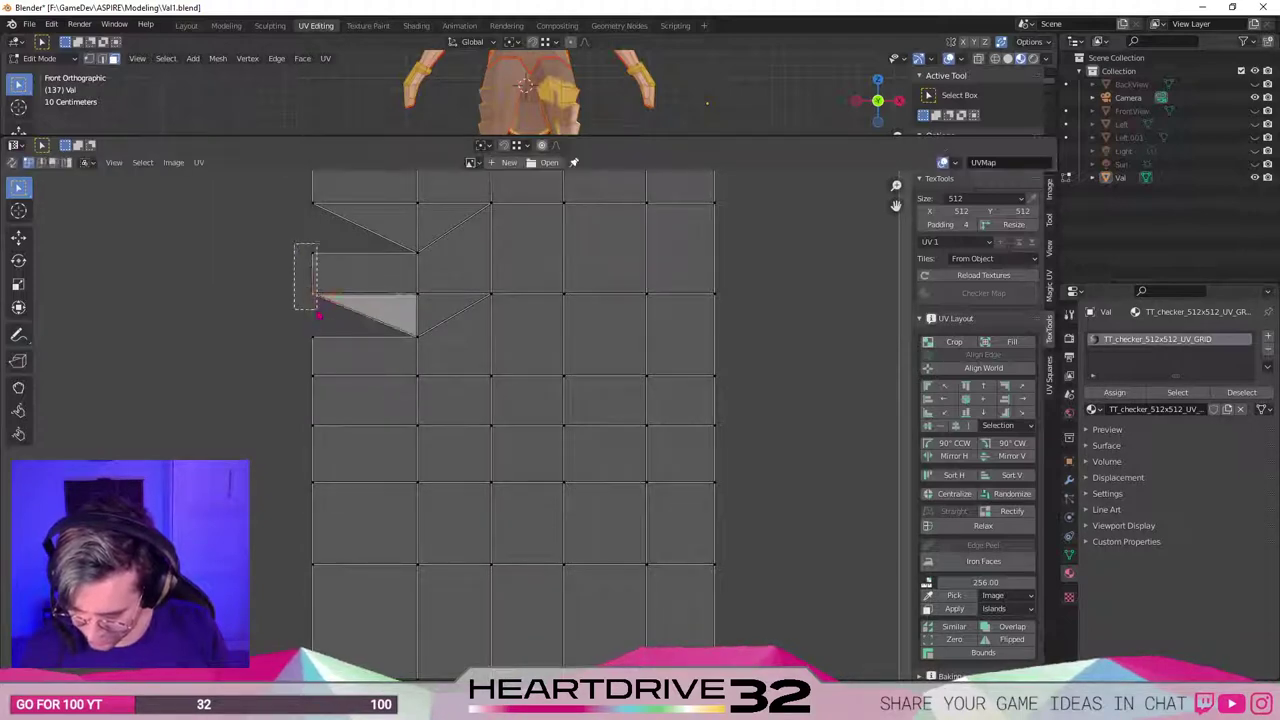
# Try splitting the two outer vertices of the narrow face above the triangle, then move the shared corner vertex and undo the move.
pyautogui.moveTo(318, 314); pyautogui.dragTo(316, 310)
pyautogui.press('g')
pyautogui.rightClick(317, 311)
pyautogui.rightClick(317, 311)
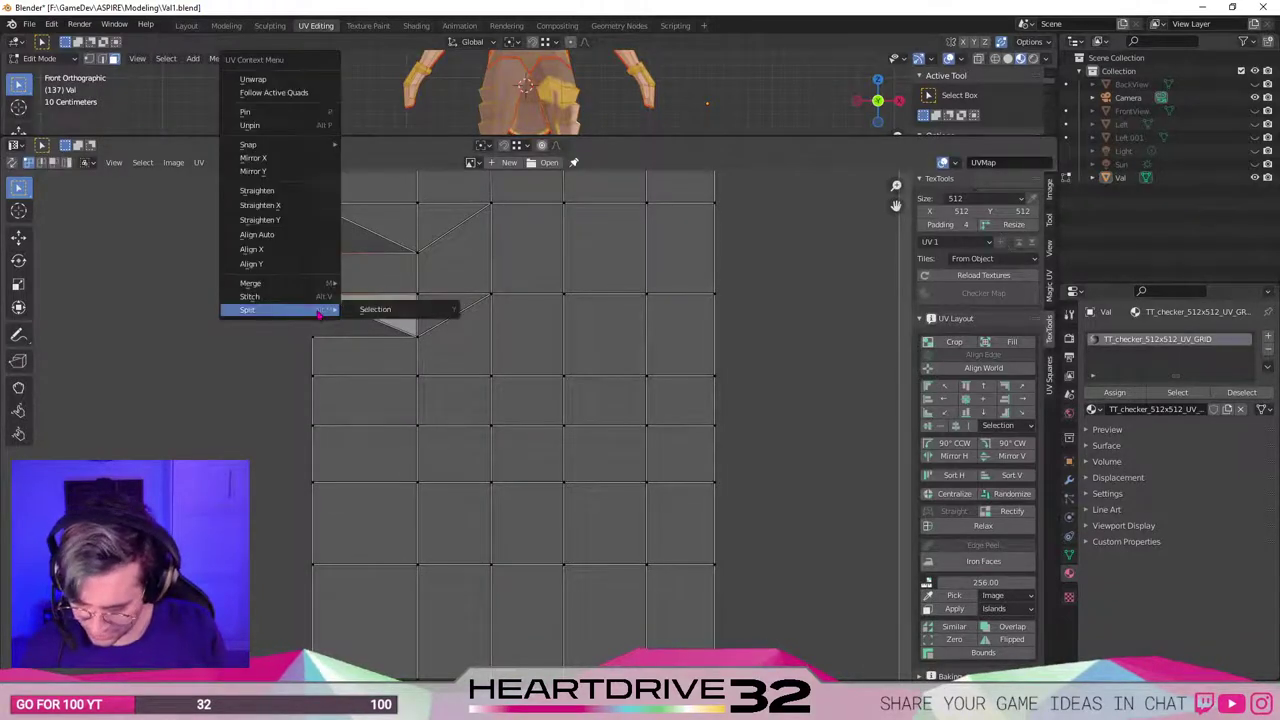
pyautogui.click(345, 311)
pyautogui.click(315, 301)
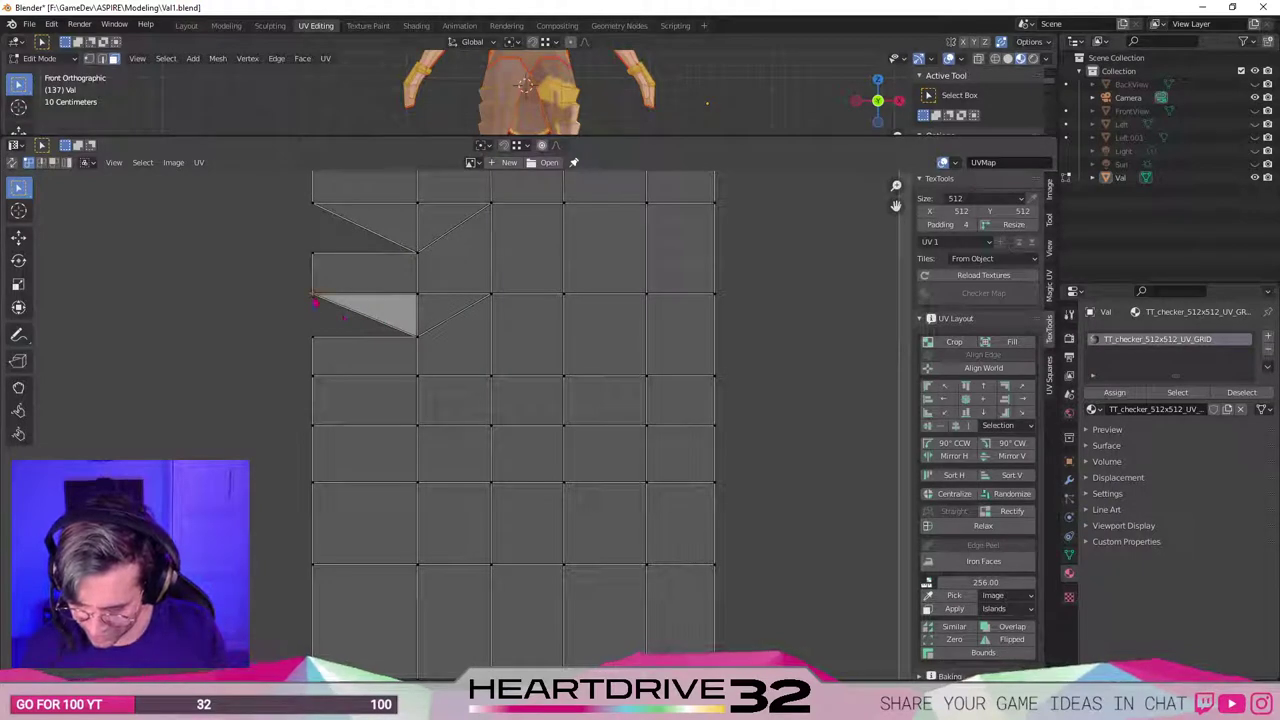
pyautogui.press('g')
pyautogui.click(311, 322)
pyautogui.hotkey('ctrl', 'z')
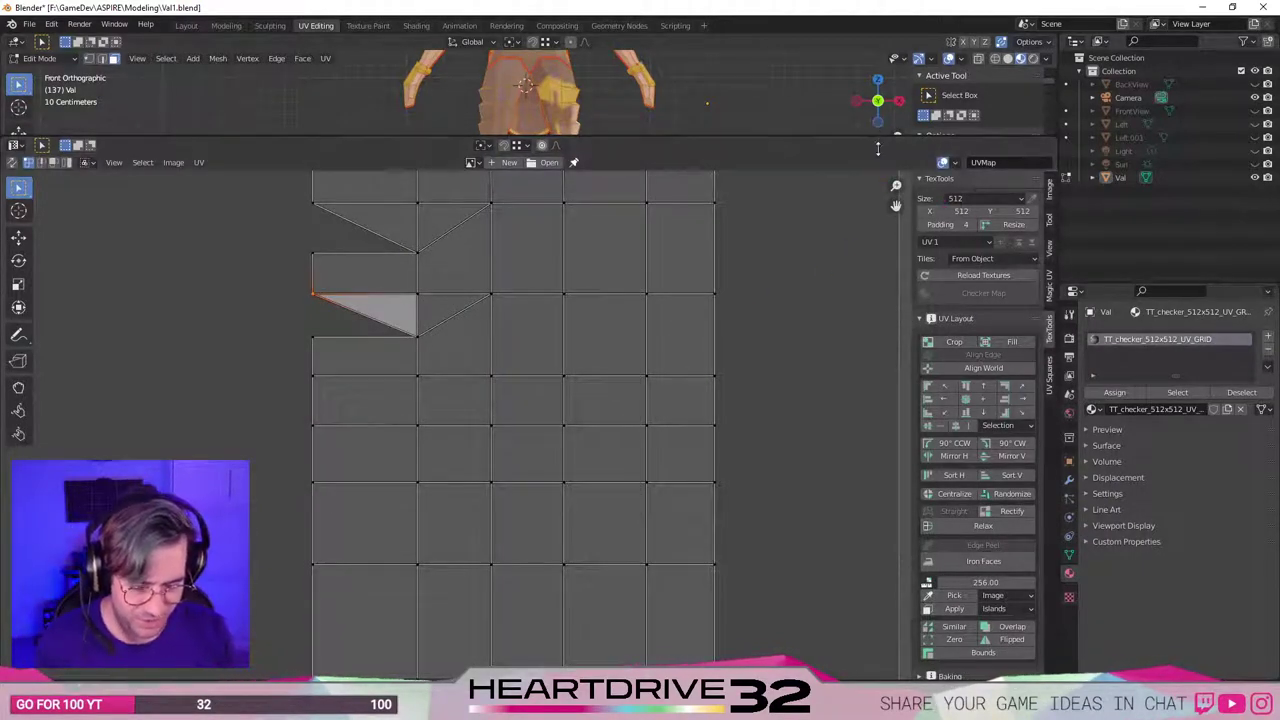
# Apply Split Selection to the triangle's outer corner vertex and move it down toward the outer edge vertex of the row below.
pyautogui.moveTo(876, 137); pyautogui.dragTo(869, 388)
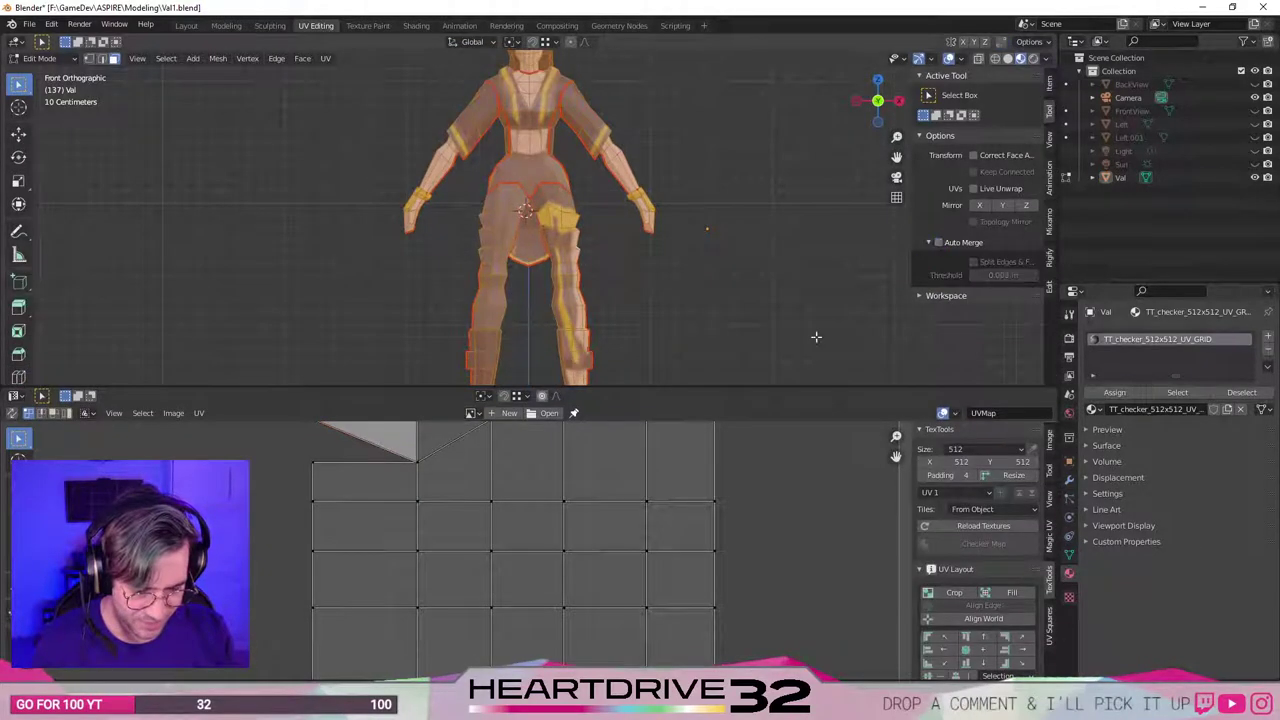
pyautogui.moveTo(778, 390); pyautogui.dragTo(760, 122)
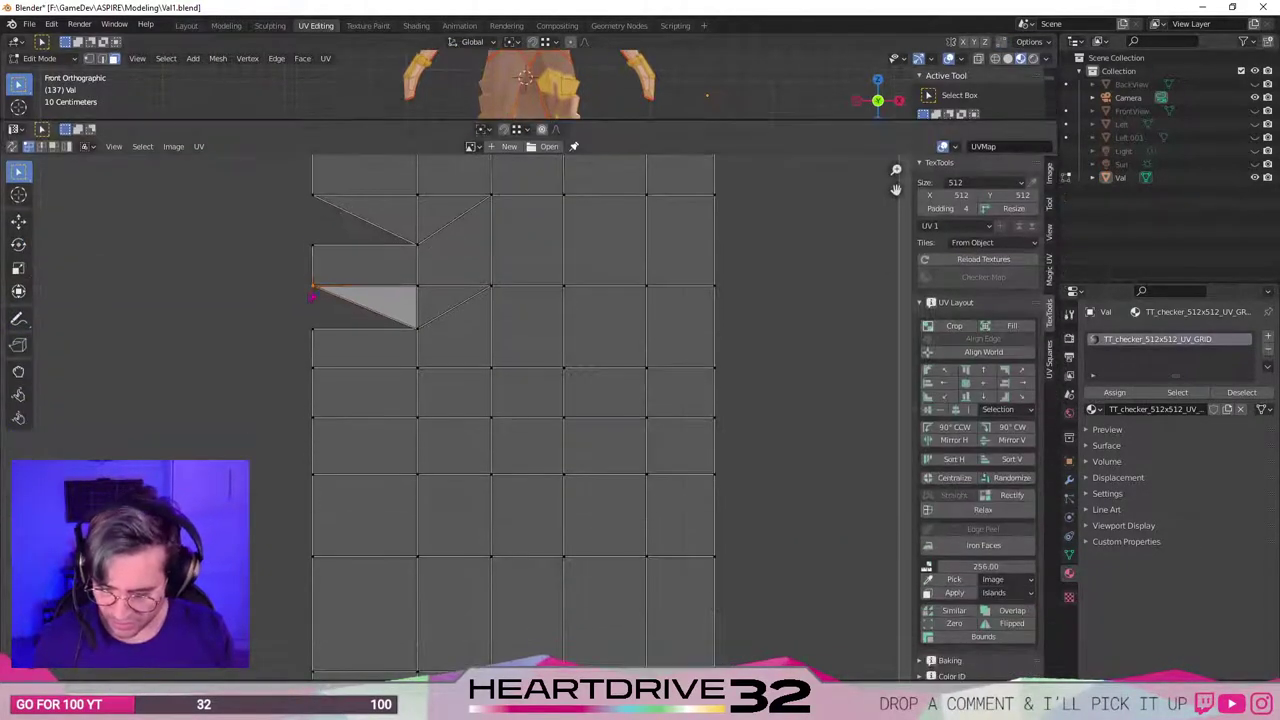
pyautogui.rightClick(315, 291)
pyautogui.moveTo(318, 286)
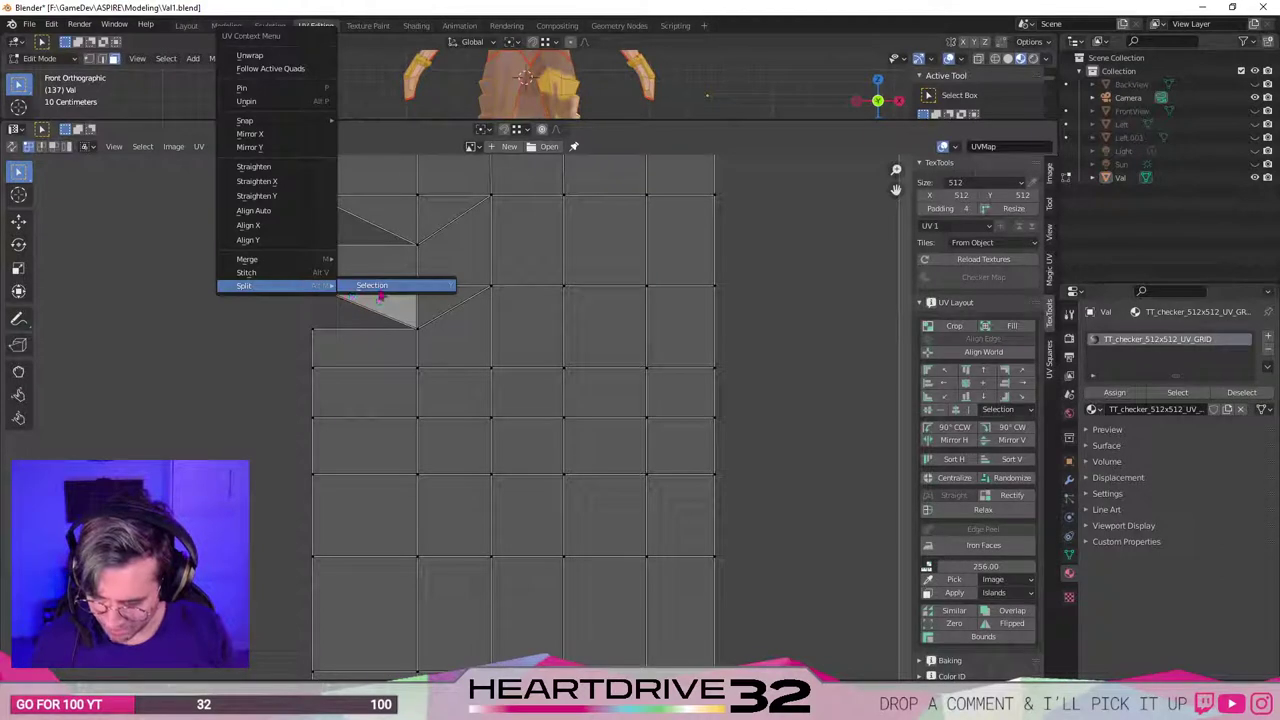
pyautogui.click(374, 288)
pyautogui.press('g')
pyautogui.click(302, 317)
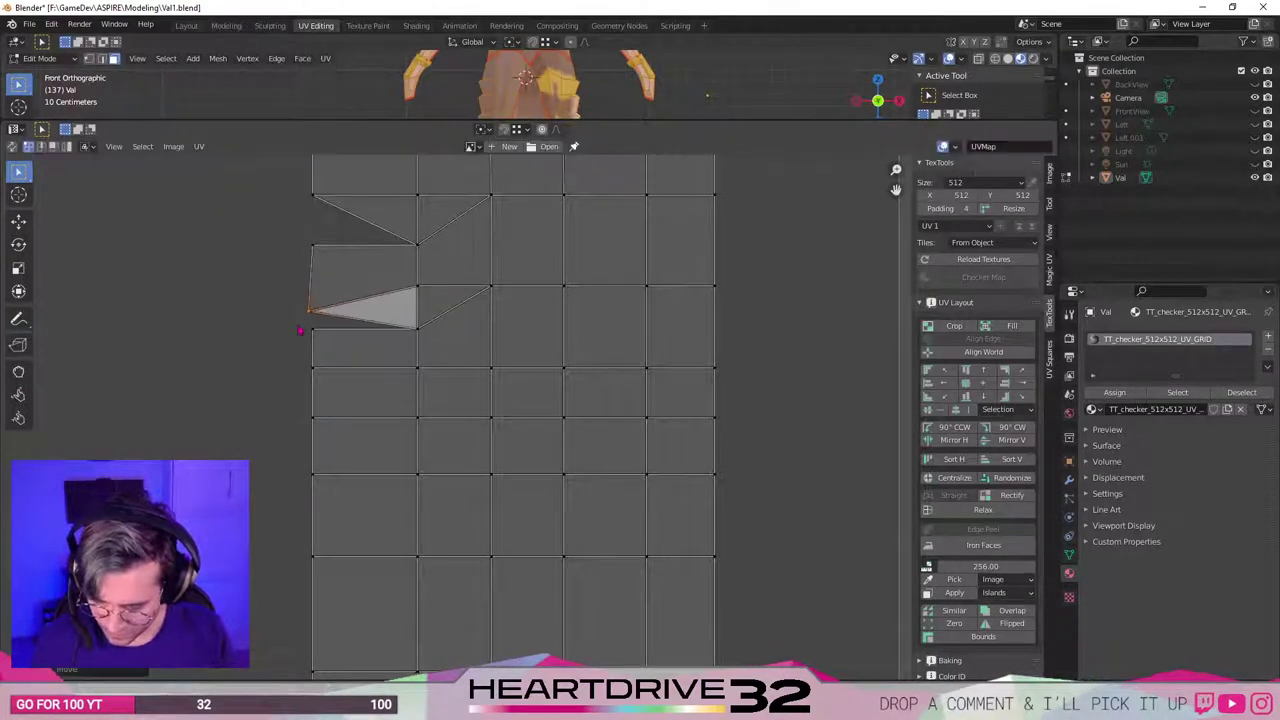
# Undo the last move of the triangular face's outer corner vertex.
pyautogui.hotkey('ctrl', 'z')
pyautogui.scroll(4, 295, 295)
pyautogui.moveTo(305, 300); pyautogui.dragTo(596, 486, button='middle')
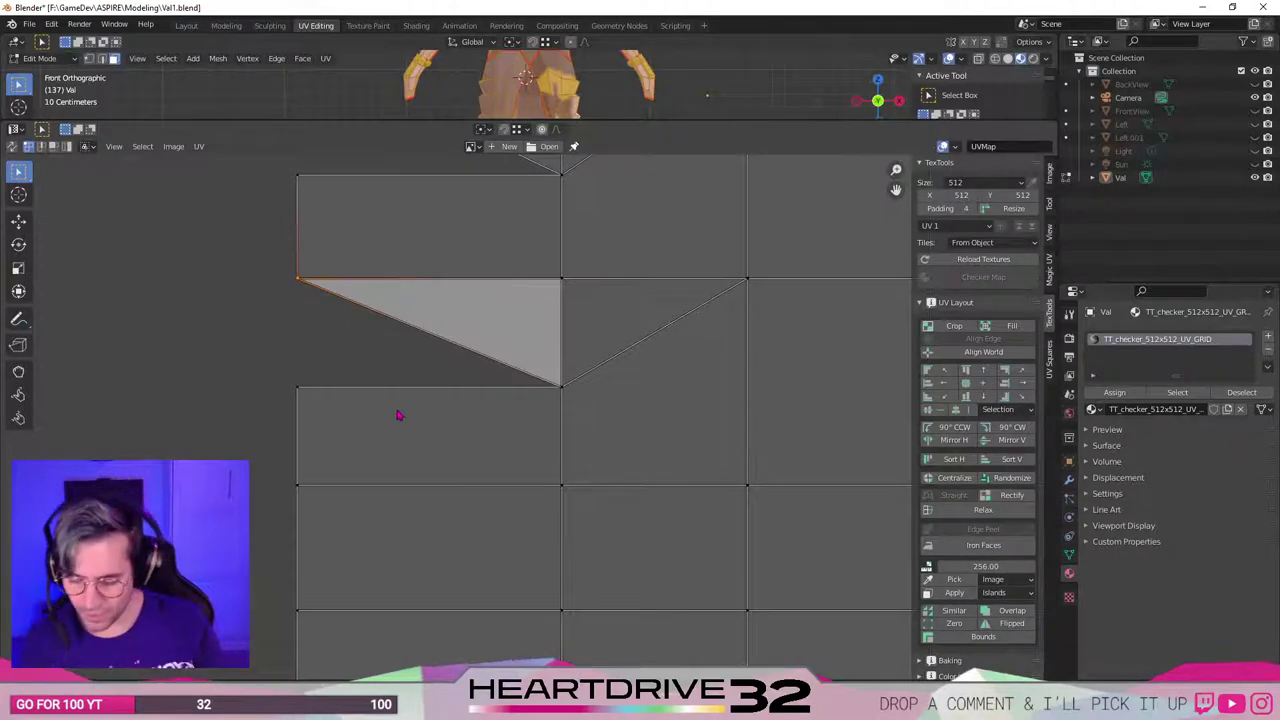
pyautogui.scroll(-5, 290, 328)
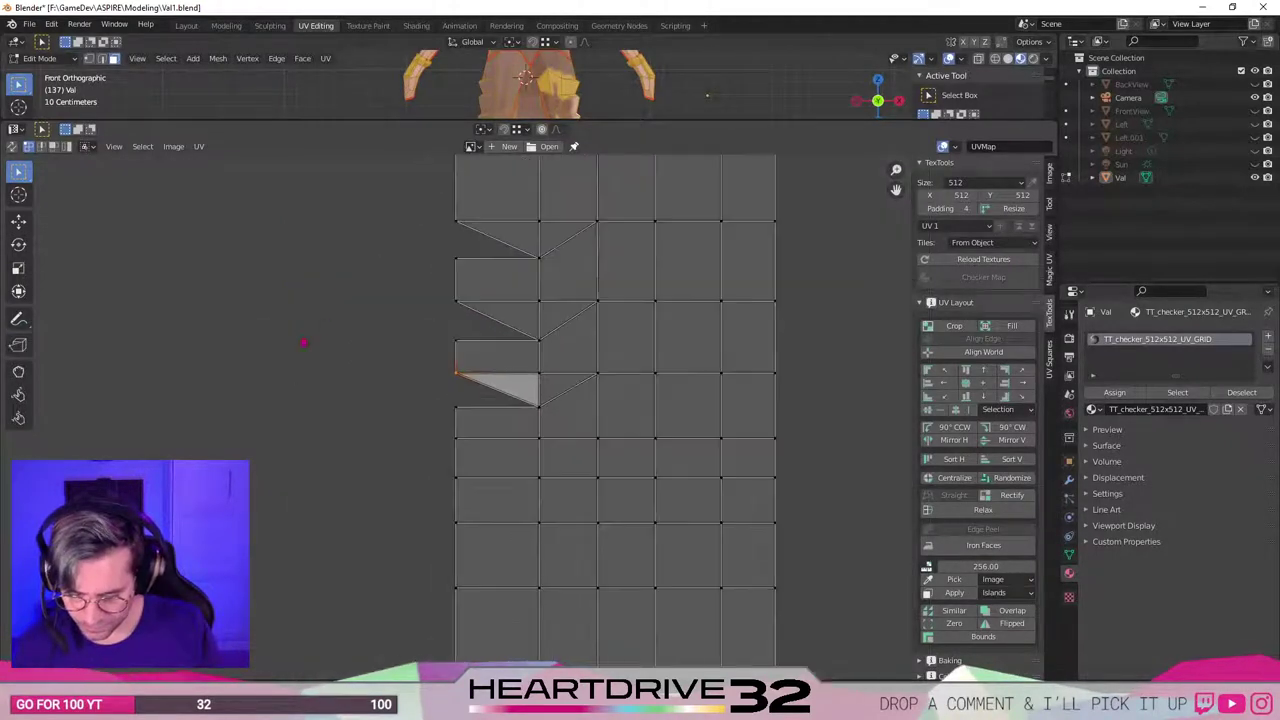
pyautogui.moveTo(693, 466); pyautogui.dragTo(590, 375, button='middle')
pyautogui.scroll(3, 352, 308)
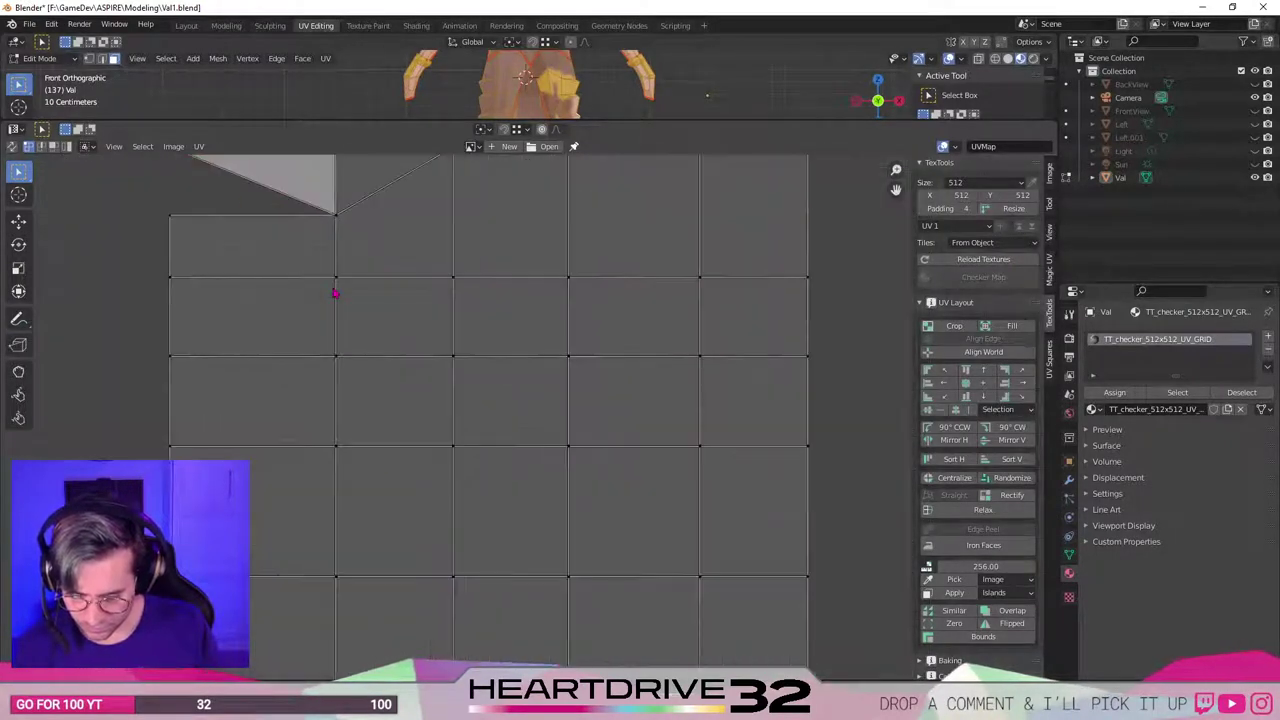
pyautogui.moveTo(334, 289); pyautogui.dragTo(489, 521, button='middle')
# Try selecting the triangle's slanted edge and splitting it, then move the outer corner vertex and undo the move.
pyautogui.click(464, 383)
pyautogui.click(440, 391)
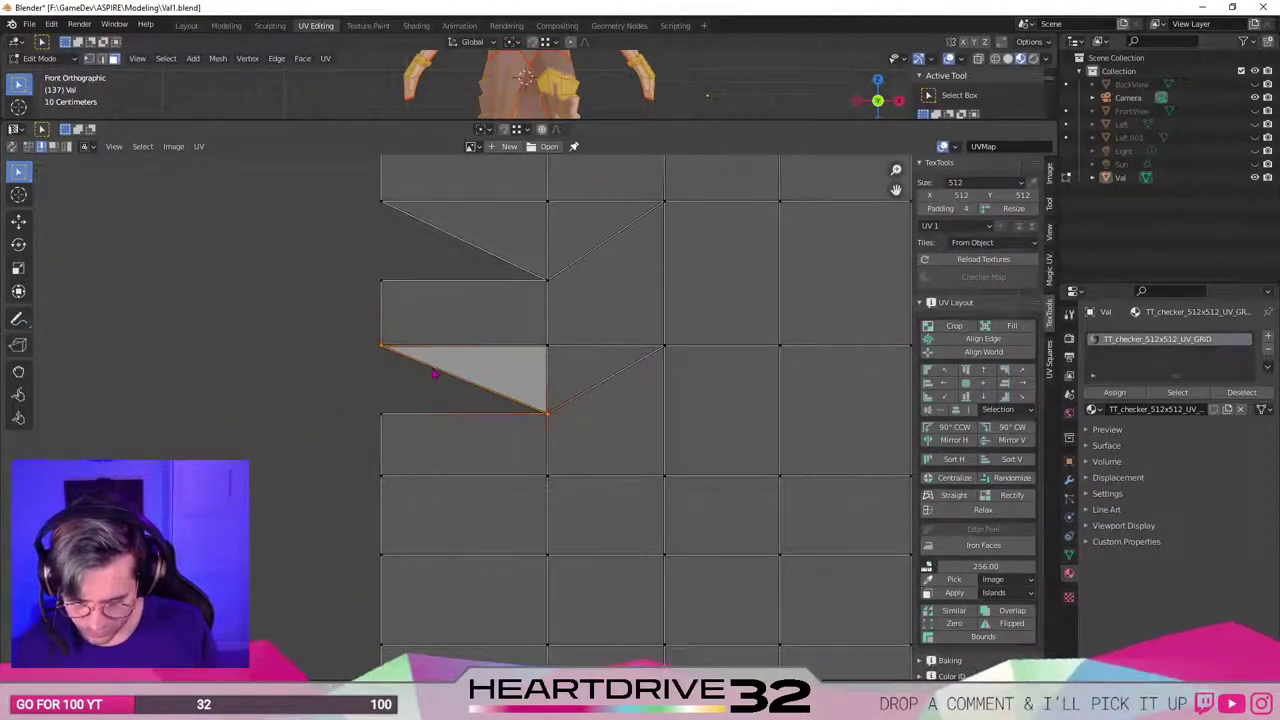
pyautogui.rightClick(432, 367)
pyautogui.click(490, 368)
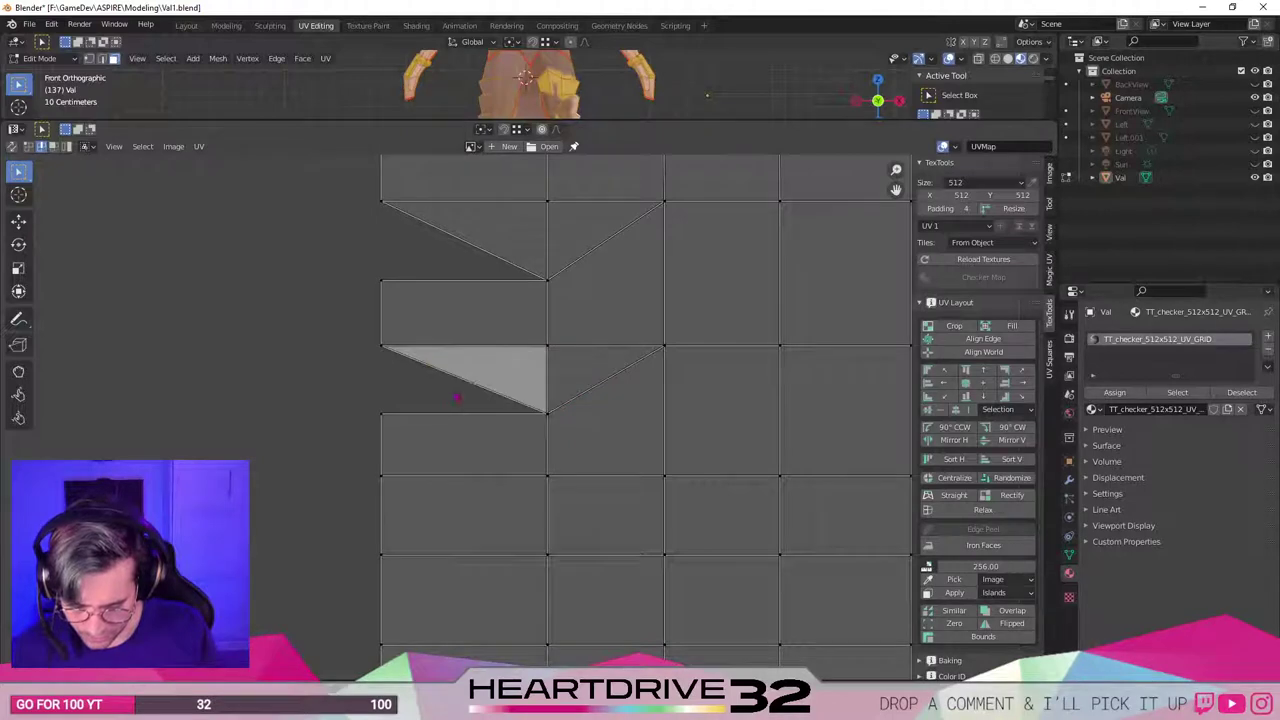
pyautogui.press('1')
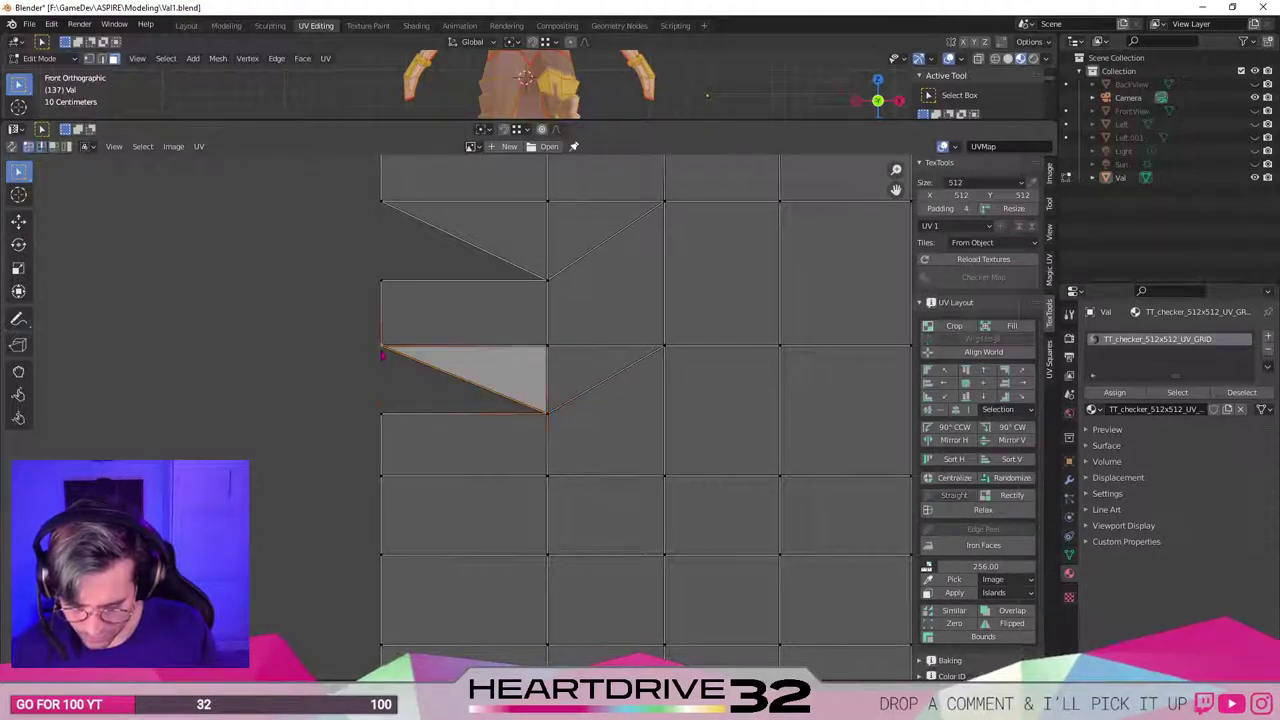
pyautogui.press('g')
pyautogui.click(438, 405)
pyautogui.hotkey('ctrl', 'z')
# Try splitting the triangle's outer corner vertex, move it downward twice, and undo both moves.
pyautogui.press('1')
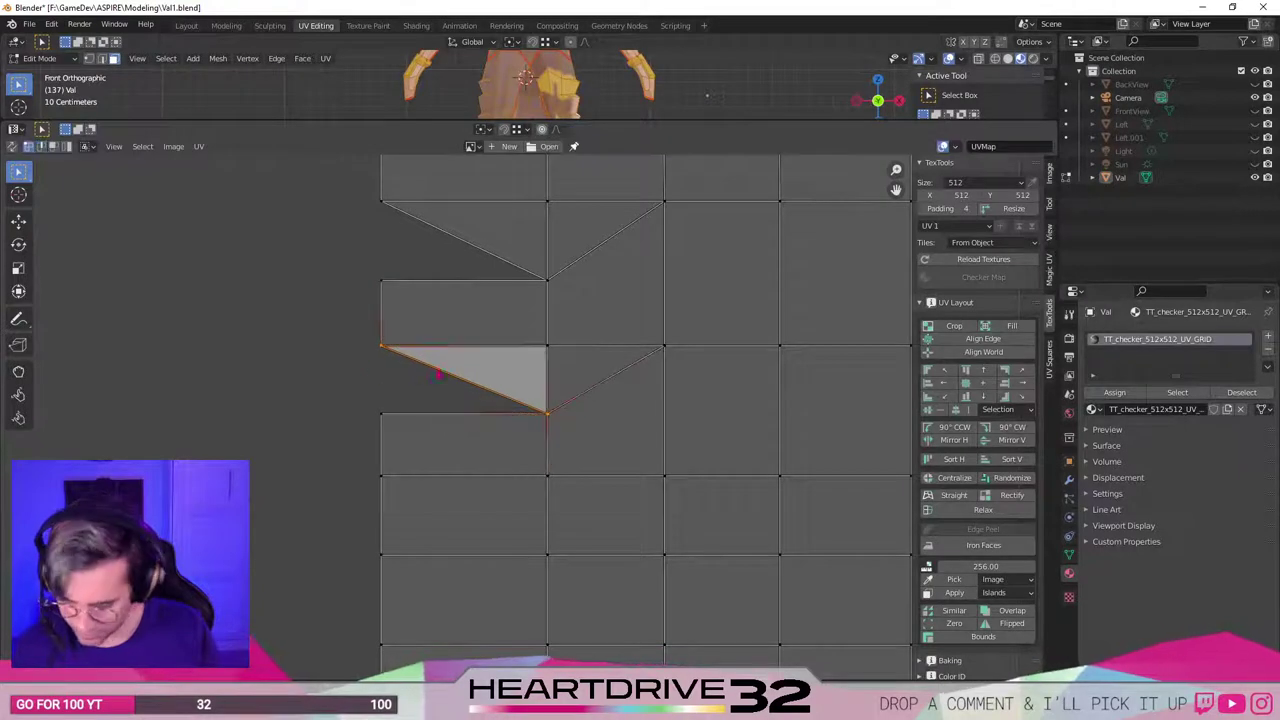
pyautogui.click(440, 376)
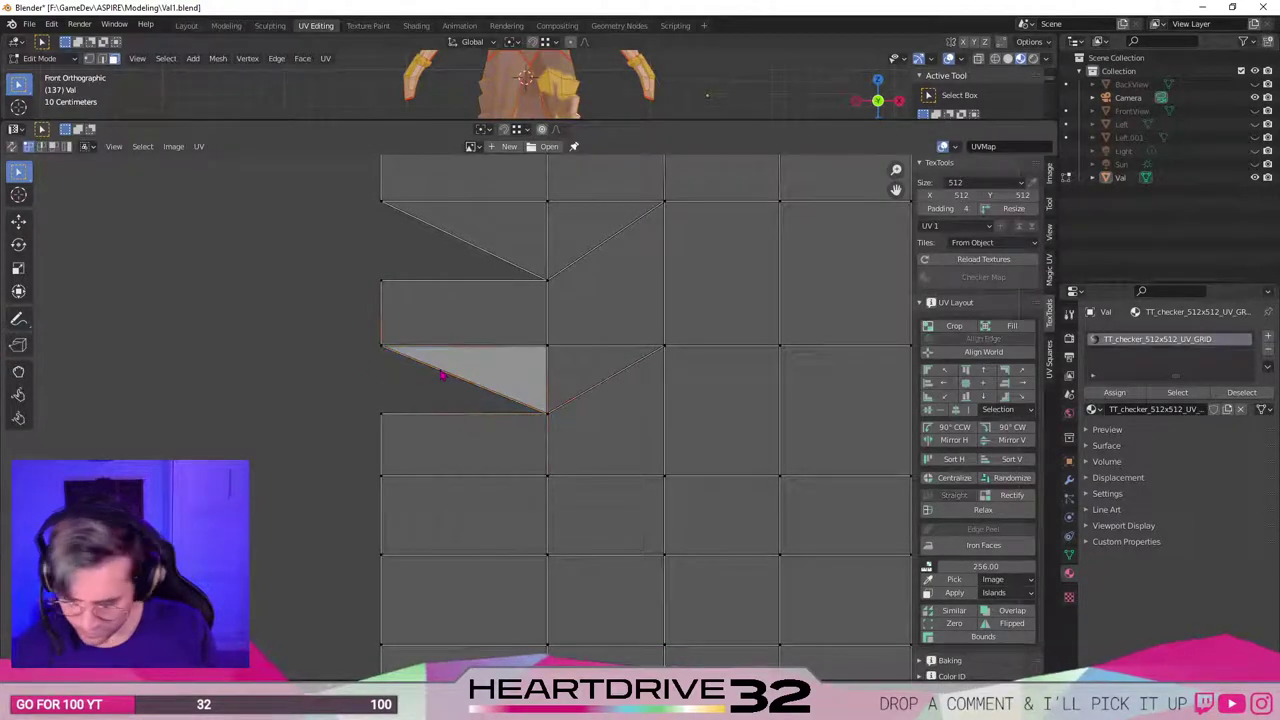
pyautogui.rightClick(384, 351)
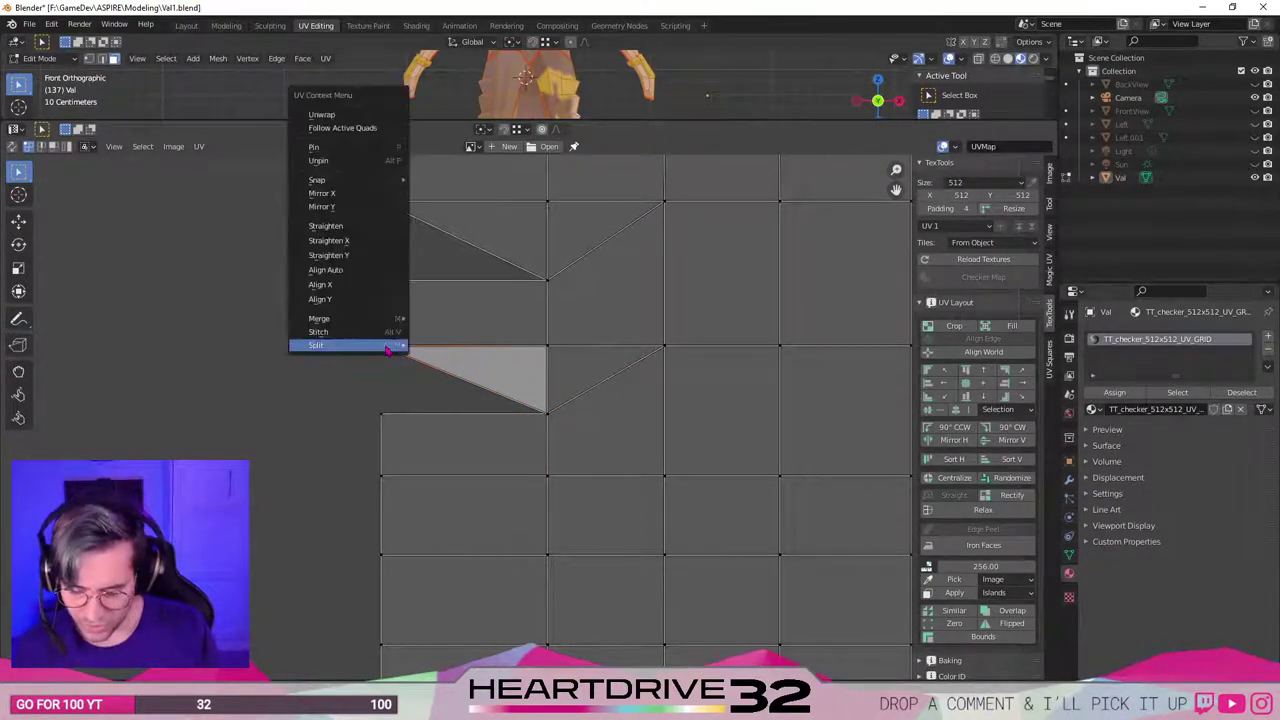
pyautogui.moveTo(388, 349)
pyautogui.moveTo(367, 319)
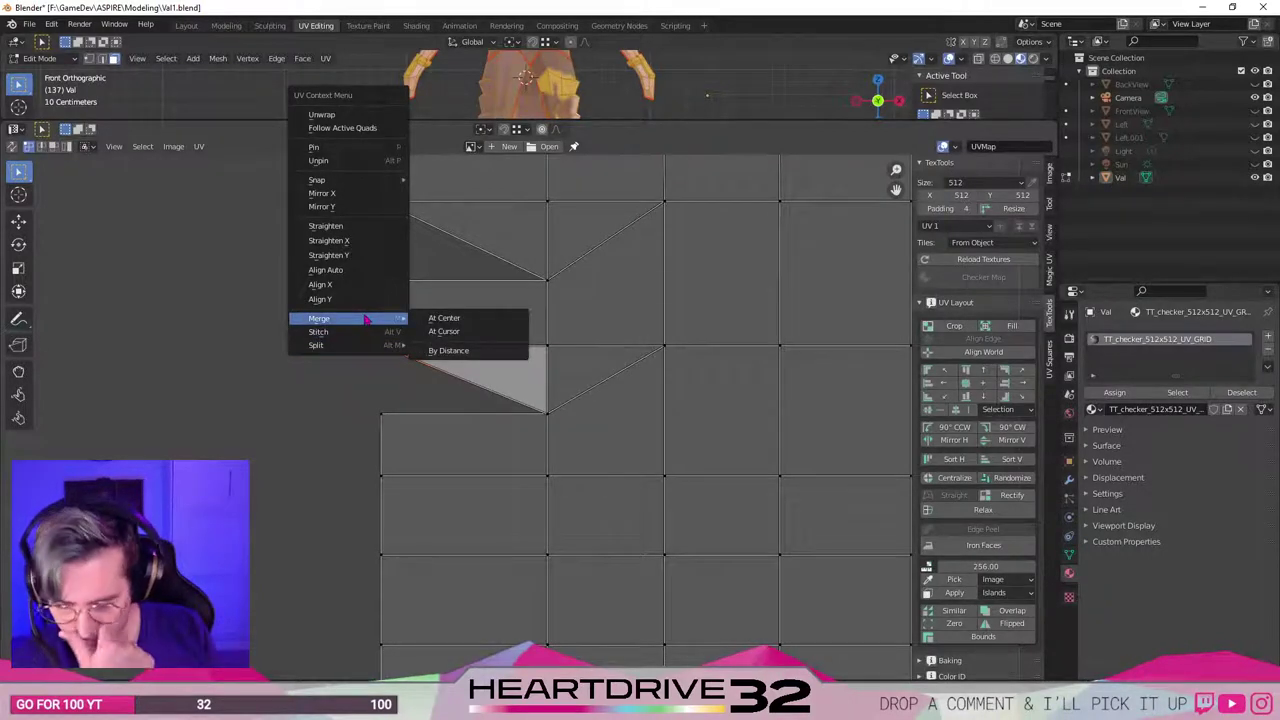
pyautogui.click(371, 170)
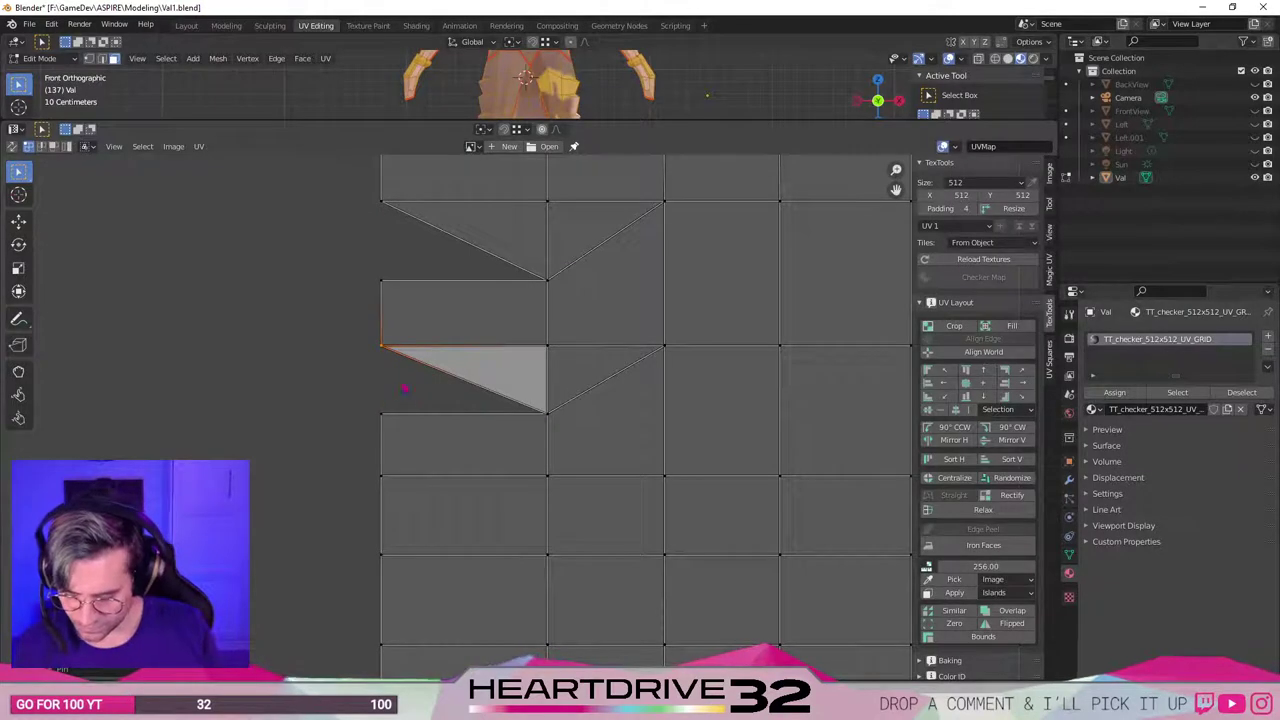
pyautogui.press('g')
pyautogui.click(388, 398)
pyautogui.hotkey('ctrl', 'z')
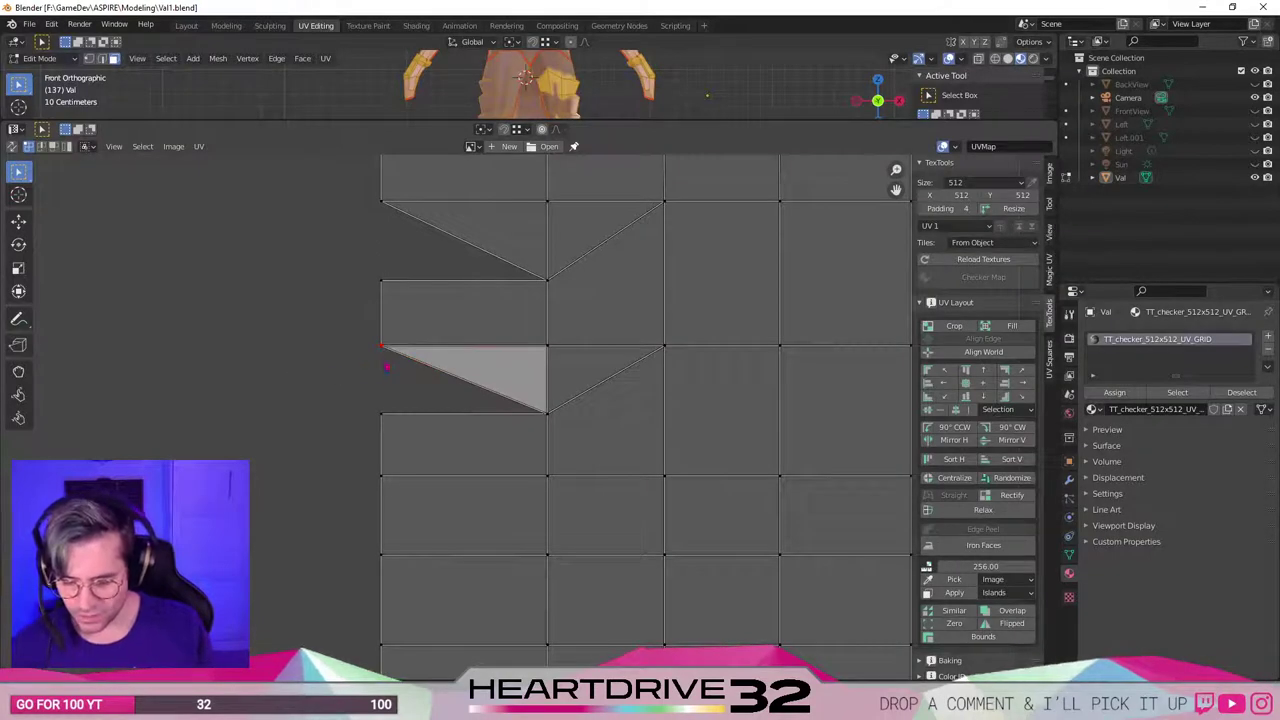
pyautogui.press('g')
pyautogui.click(385, 372)
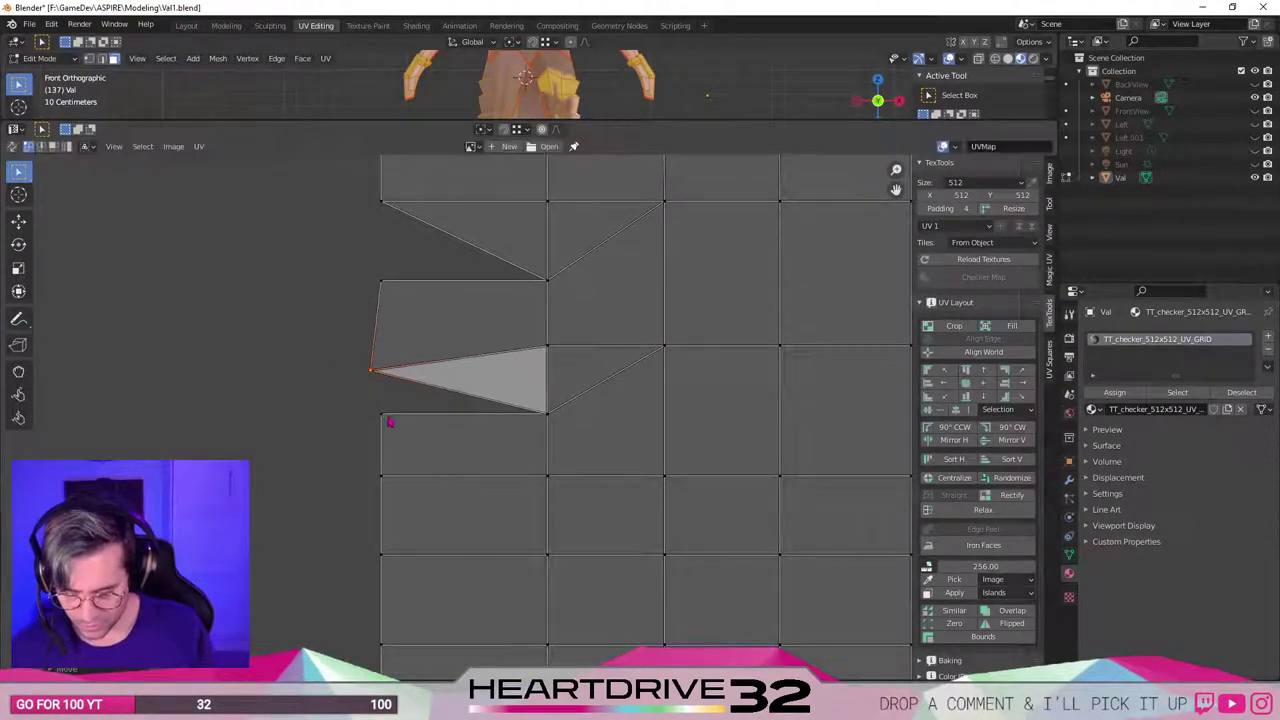
pyautogui.hotkey('ctrl', 'z')
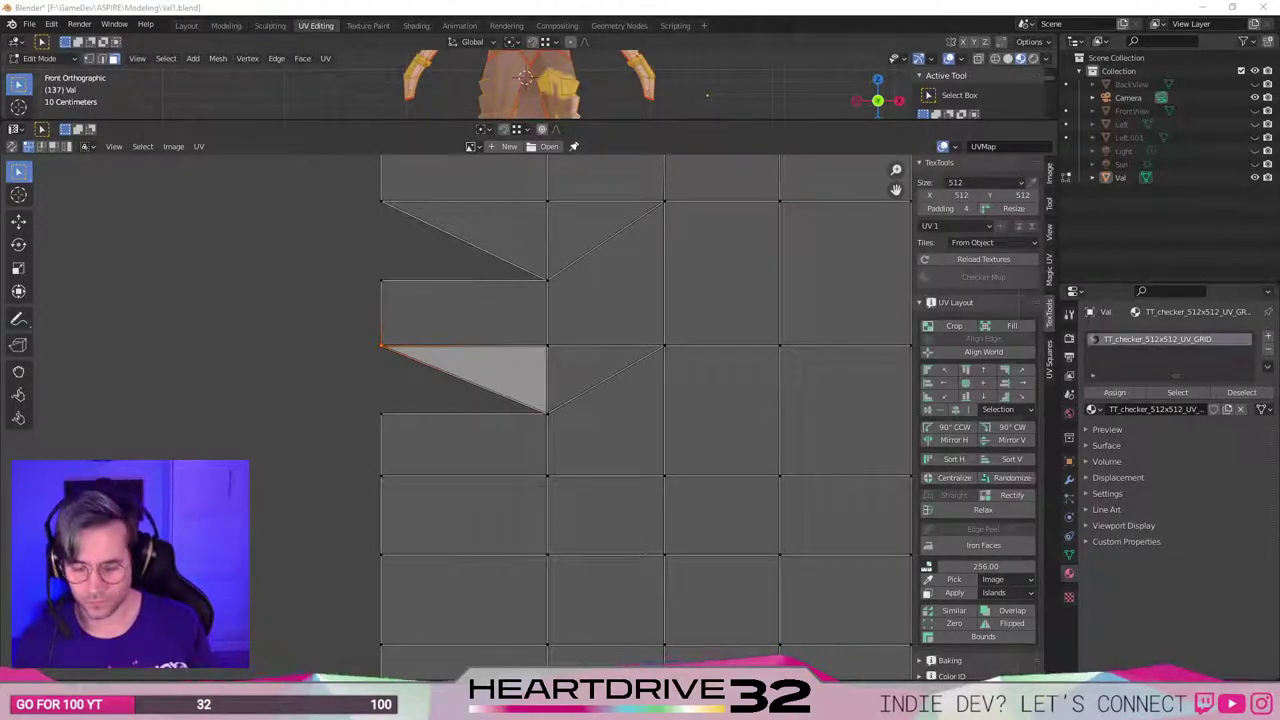
# Detach the whole lowest triangular face with Split Selection and nudge it slightly down from the row above.
pyautogui.rightClick(486, 374)
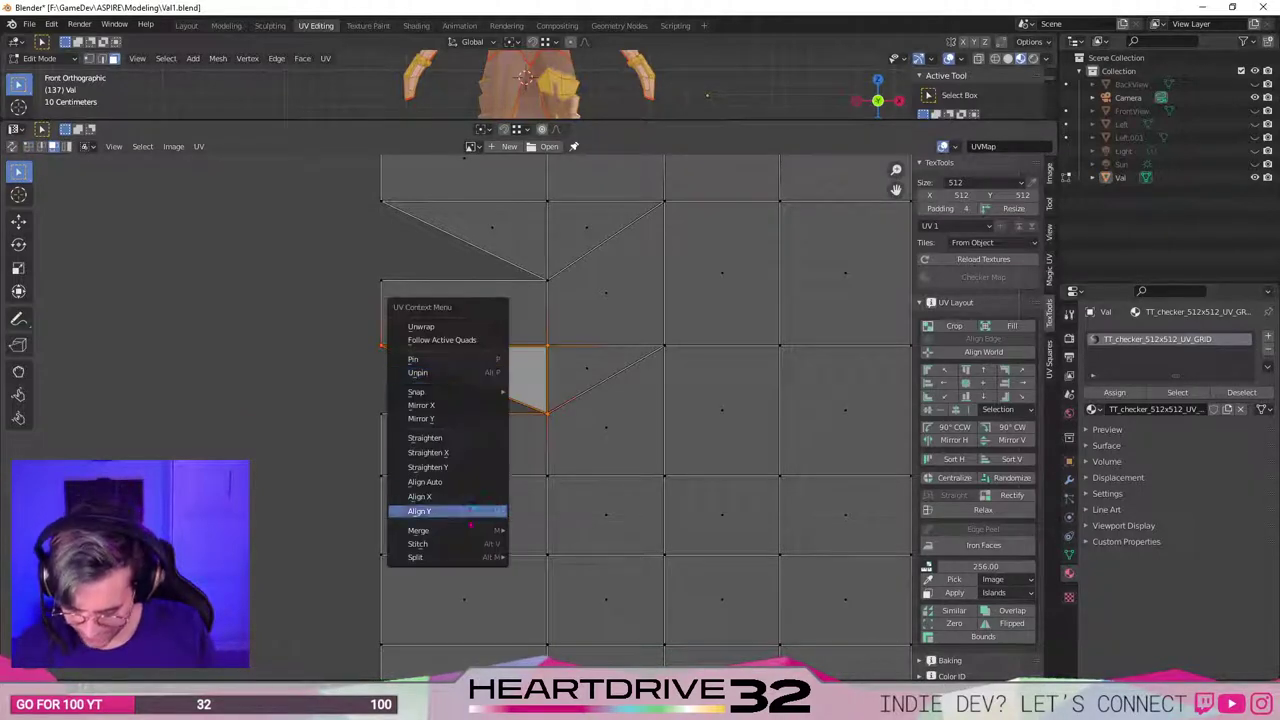
pyautogui.moveTo(472, 558)
pyautogui.click(543, 557)
pyautogui.press('g')
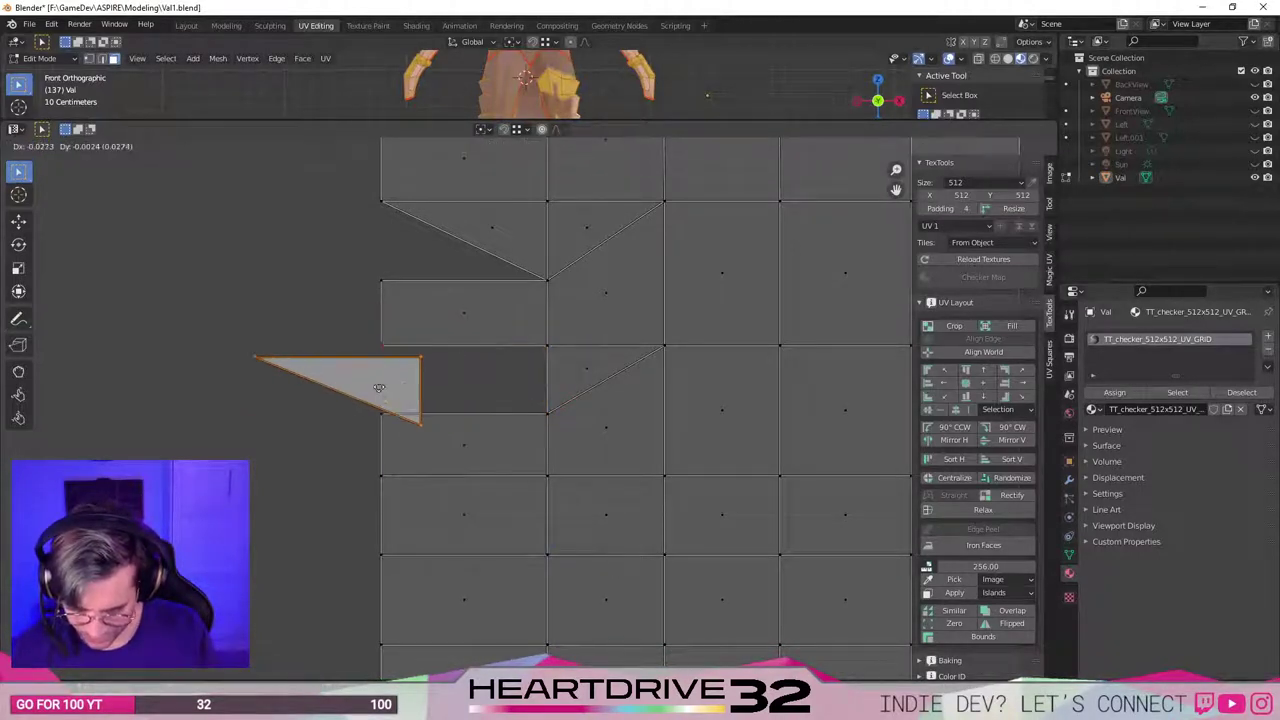
pyautogui.click(322, 364)
pyautogui.hotkey('ctrl', 'z')
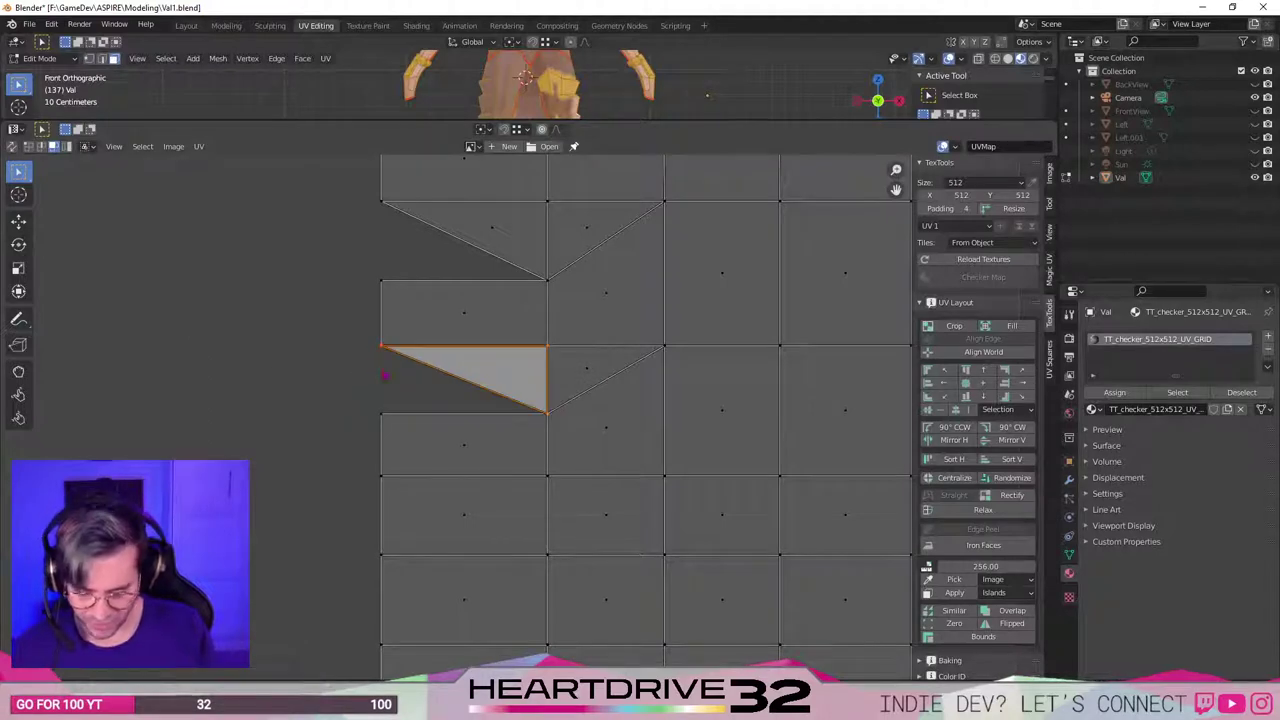
pyautogui.press('g')
pyautogui.click(403, 374)
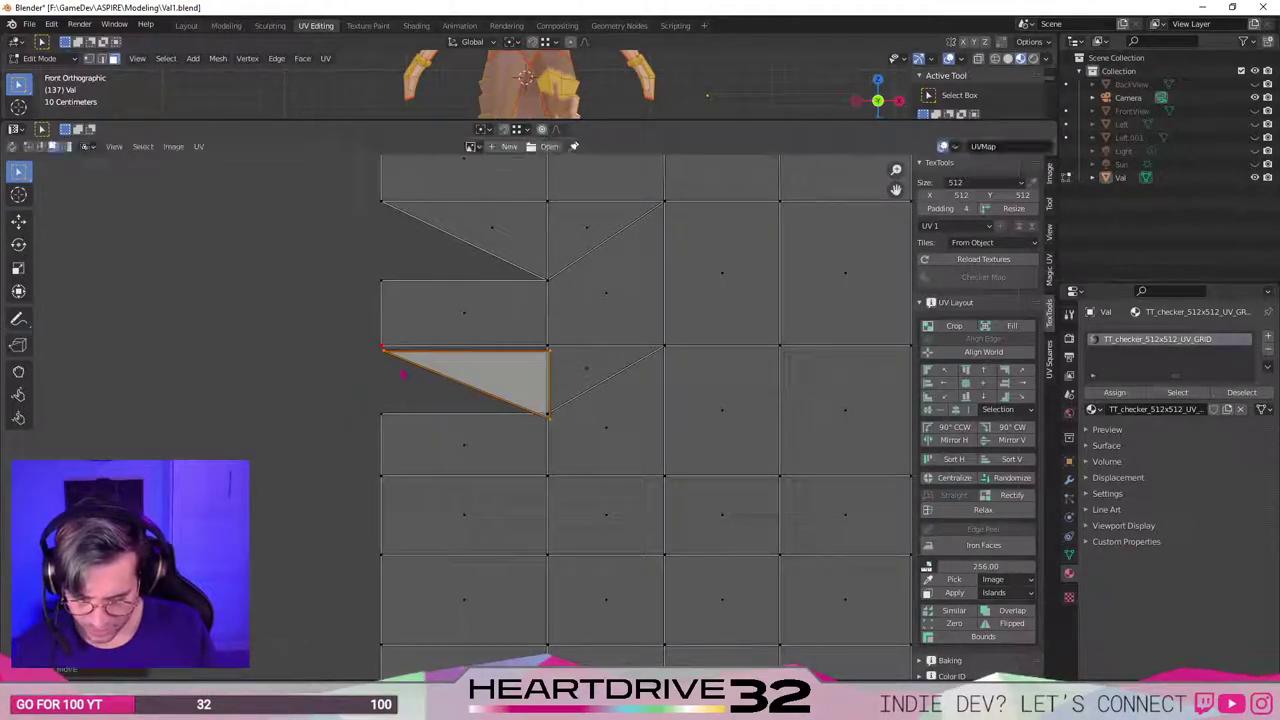
# In vertex selection, move the detached triangle's outer corner down onto the outer edge vertex of the row below.
pyautogui.press('1')
pyautogui.click(388, 360)
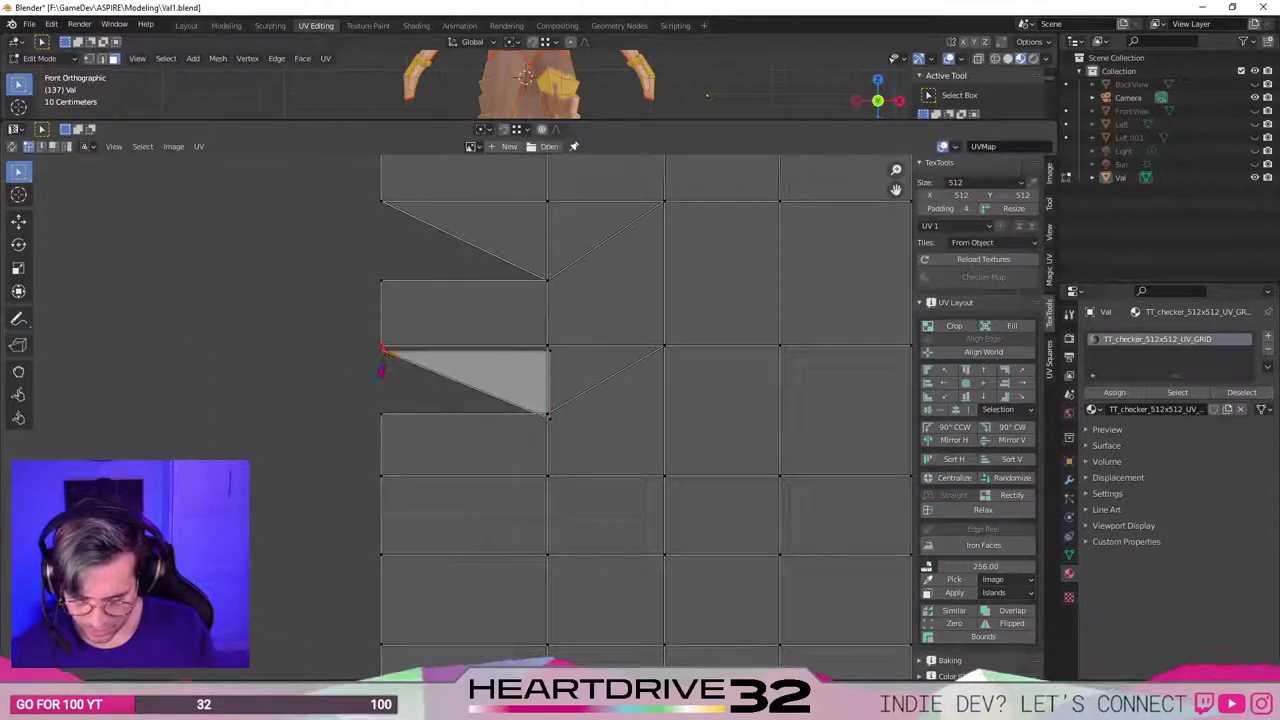
pyautogui.rightClick(385, 348)
pyautogui.moveTo(390, 320)
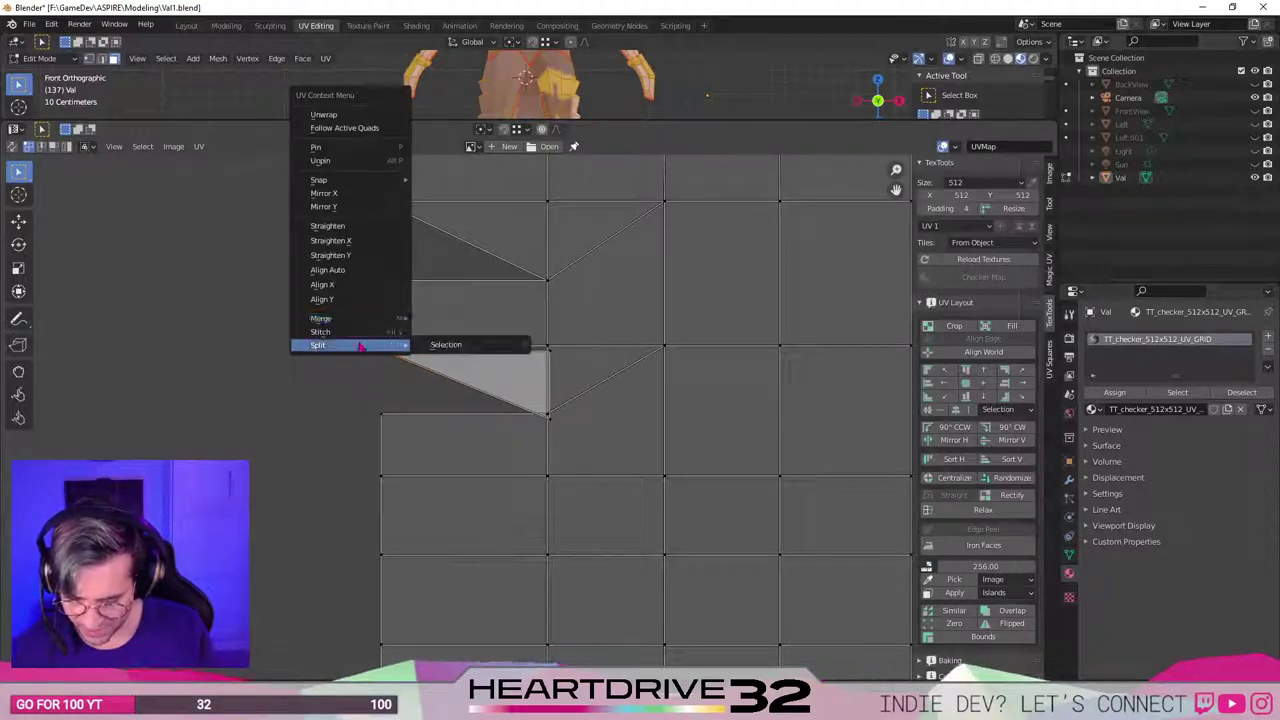
pyautogui.click(369, 161)
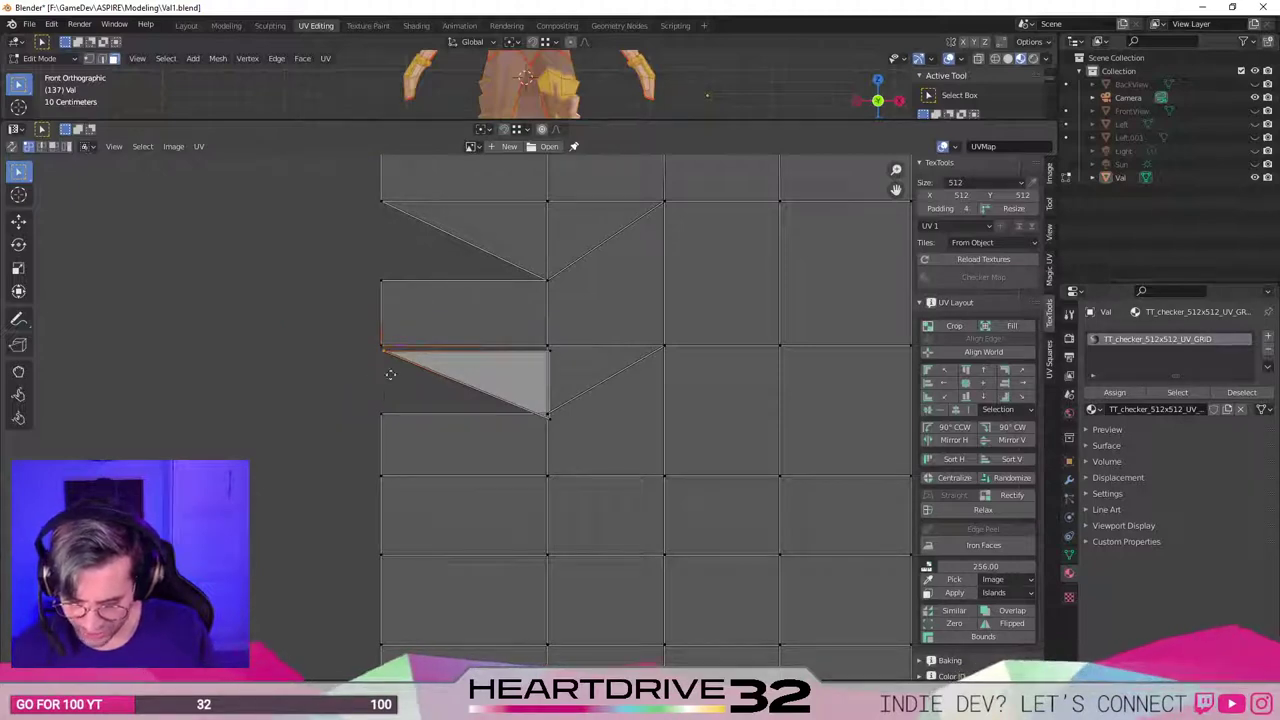
pyautogui.press('g')
pyautogui.click(380, 422)
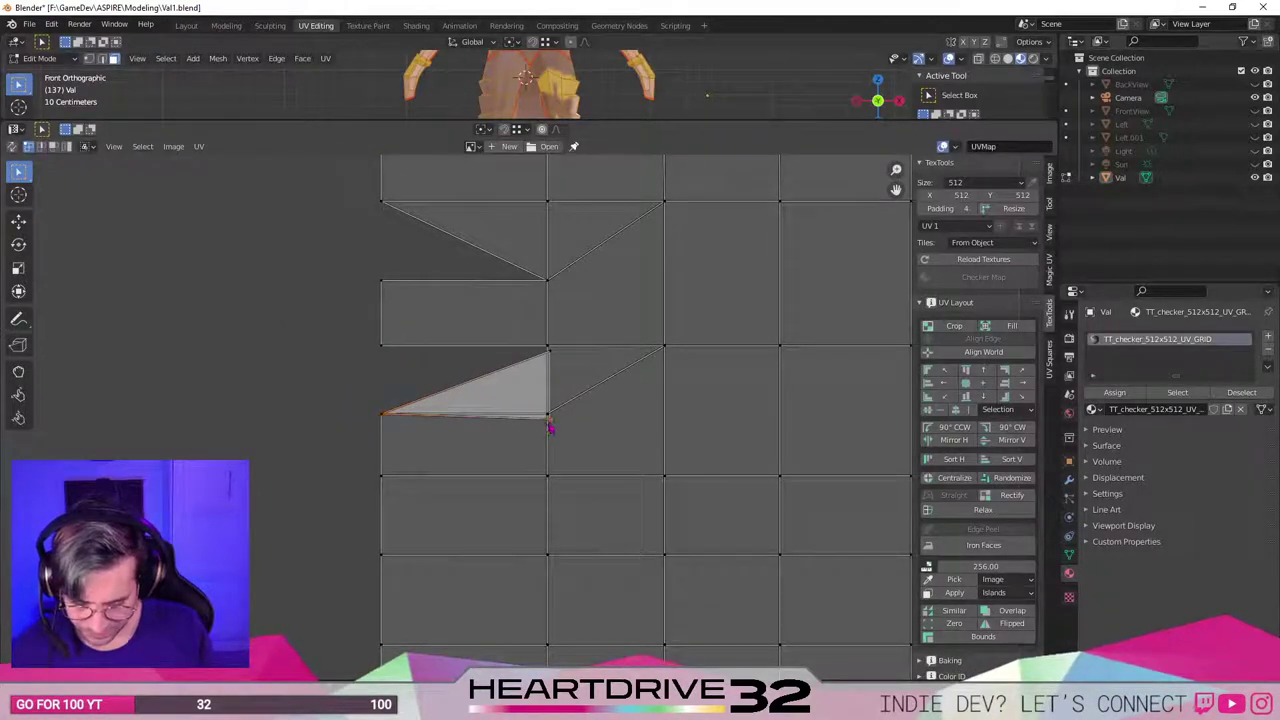
# Move the detached triangle's lower and upper inner corner vertices back onto the matching grid vertices.
pyautogui.click(549, 423)
pyautogui.press('g')
pyautogui.click(548, 418)
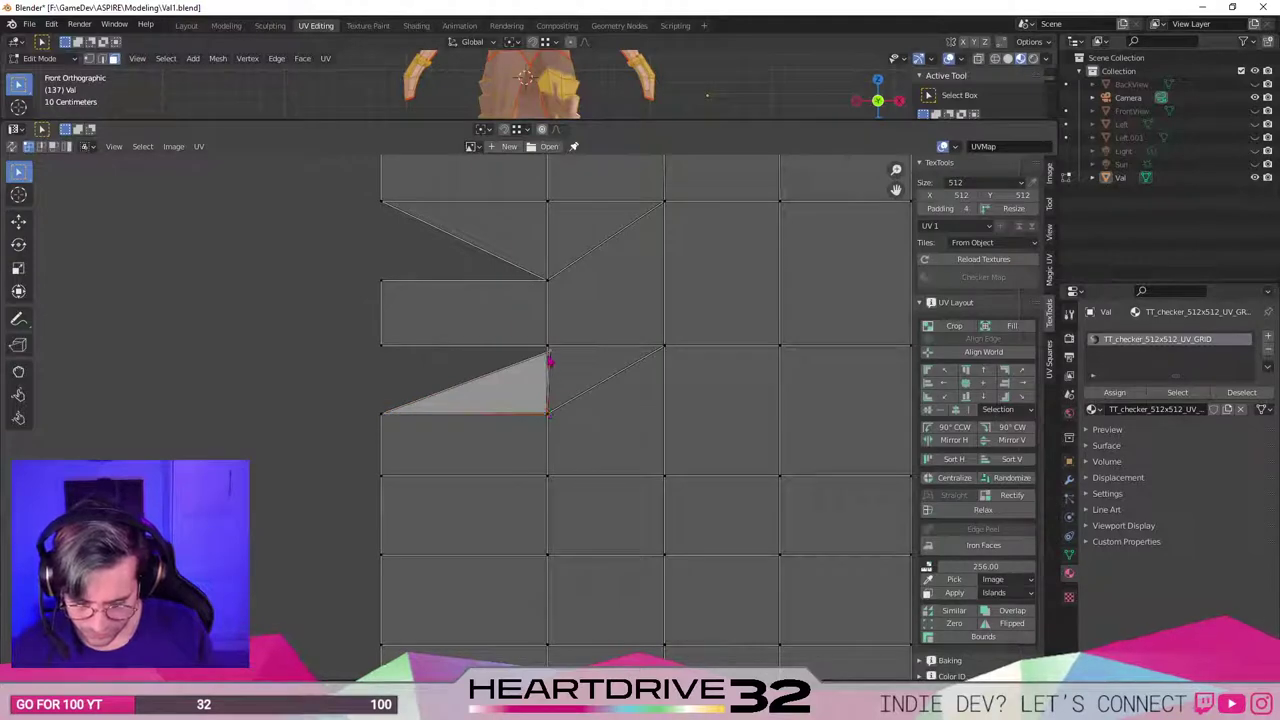
pyautogui.click(549, 358)
pyautogui.press('g')
pyautogui.click(550, 353)
# Switch to face selection, select the two remaining triangular faces on the outer edge and apply Split Selection.
pyautogui.scroll(-2, 380, 362)
pyautogui.moveTo(376, 352); pyautogui.dragTo(402, 430, button='middle')
pyautogui.press('3')
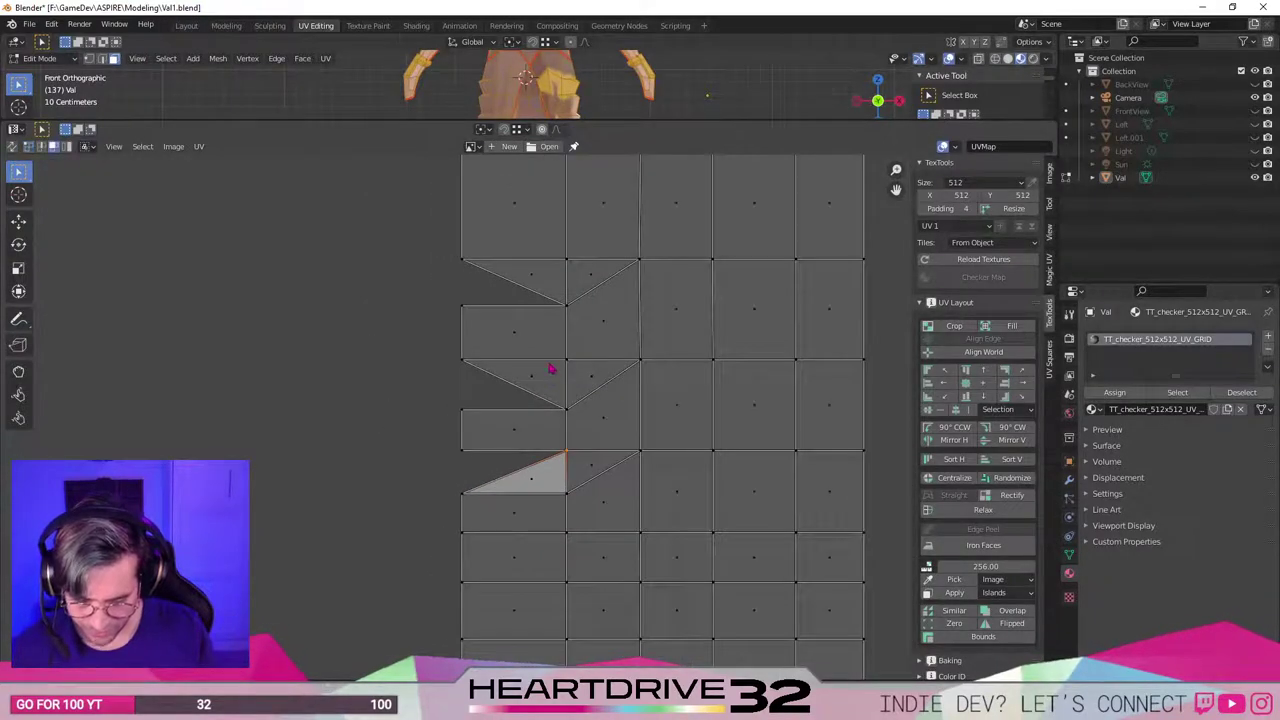
pyautogui.click(550, 370)
pyautogui.keyDown('shift'); pyautogui.click(520, 274); pyautogui.keyUp('shift')
pyautogui.rightClick(520, 274)
pyautogui.click(522, 272)
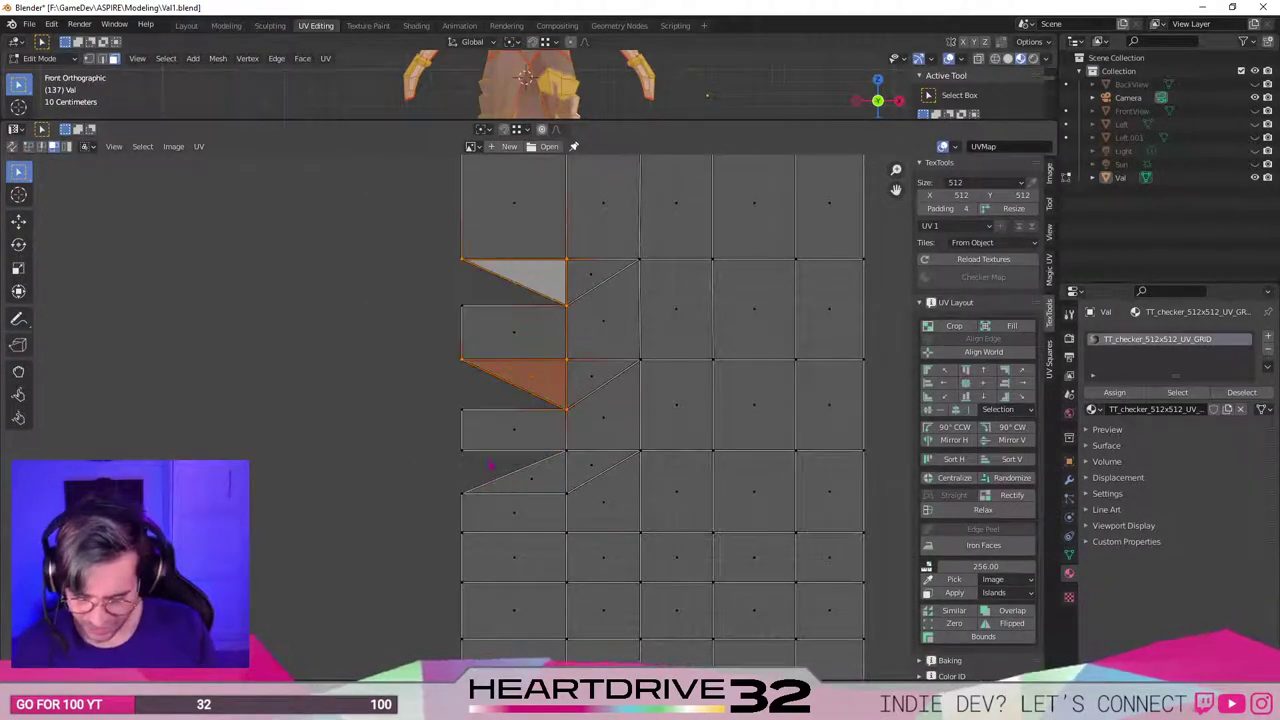
pyautogui.rightClick(528, 284)
pyautogui.moveTo(500, 465)
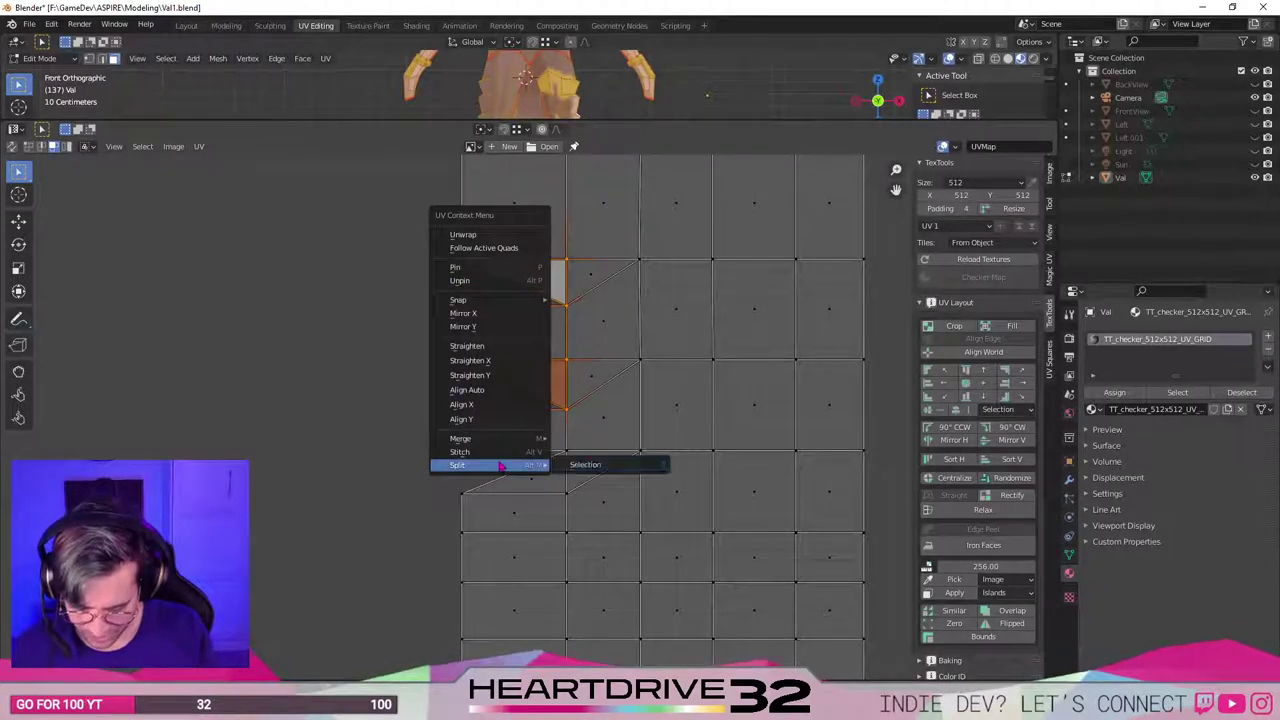
pyautogui.click(590, 464)
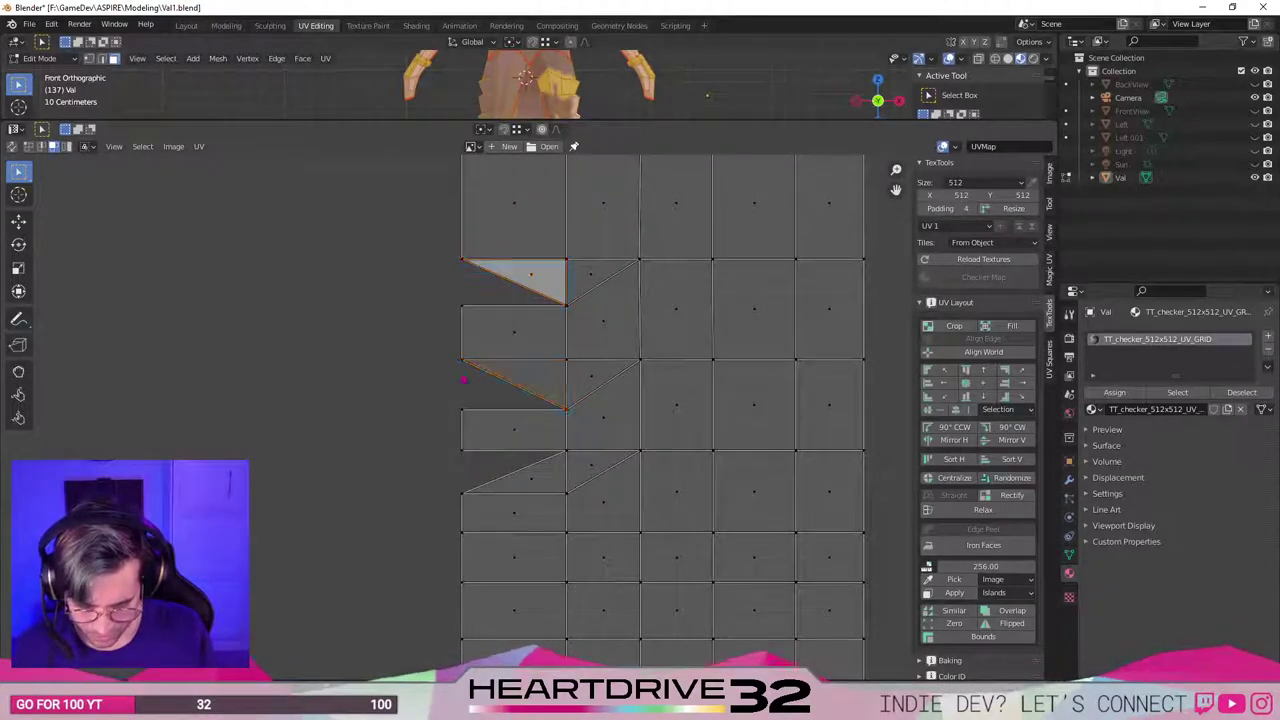
# Select only the middle triangular face, apply Split Selection, and move it outside the island's outer edge.
pyautogui.click(468, 367)
pyautogui.press('a')
pyautogui.click(537, 390)
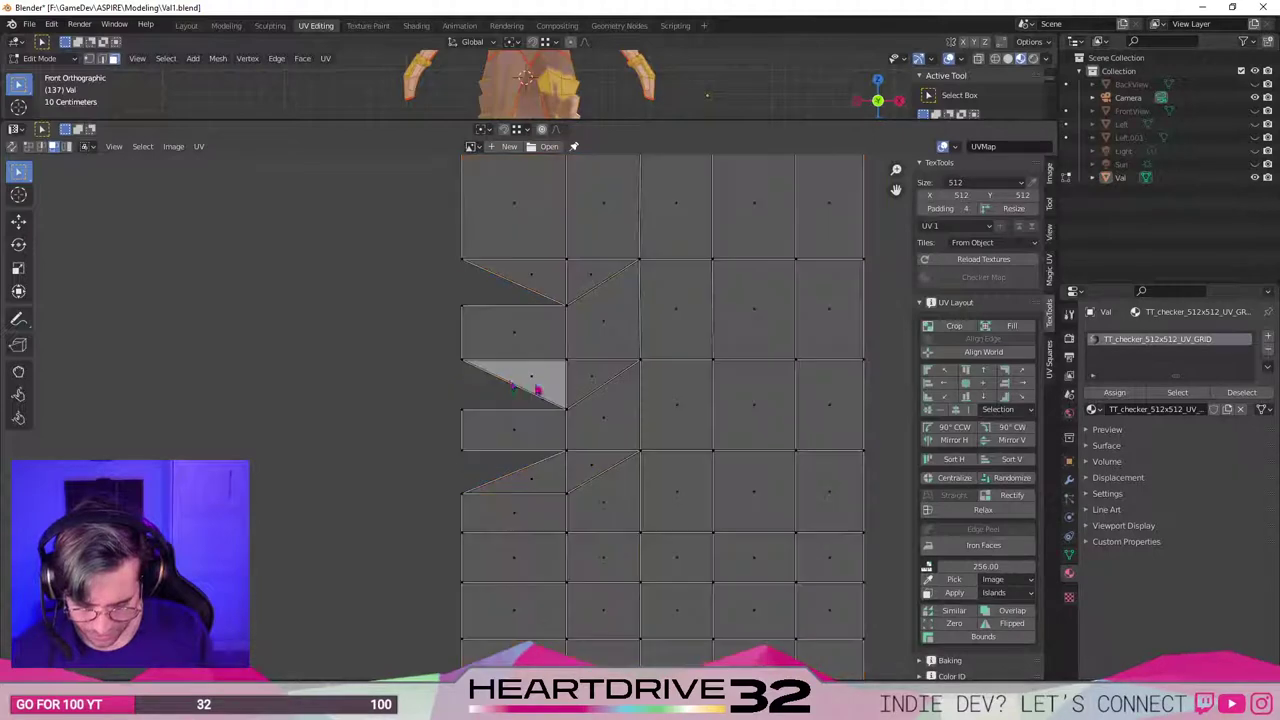
pyautogui.click(516, 386)
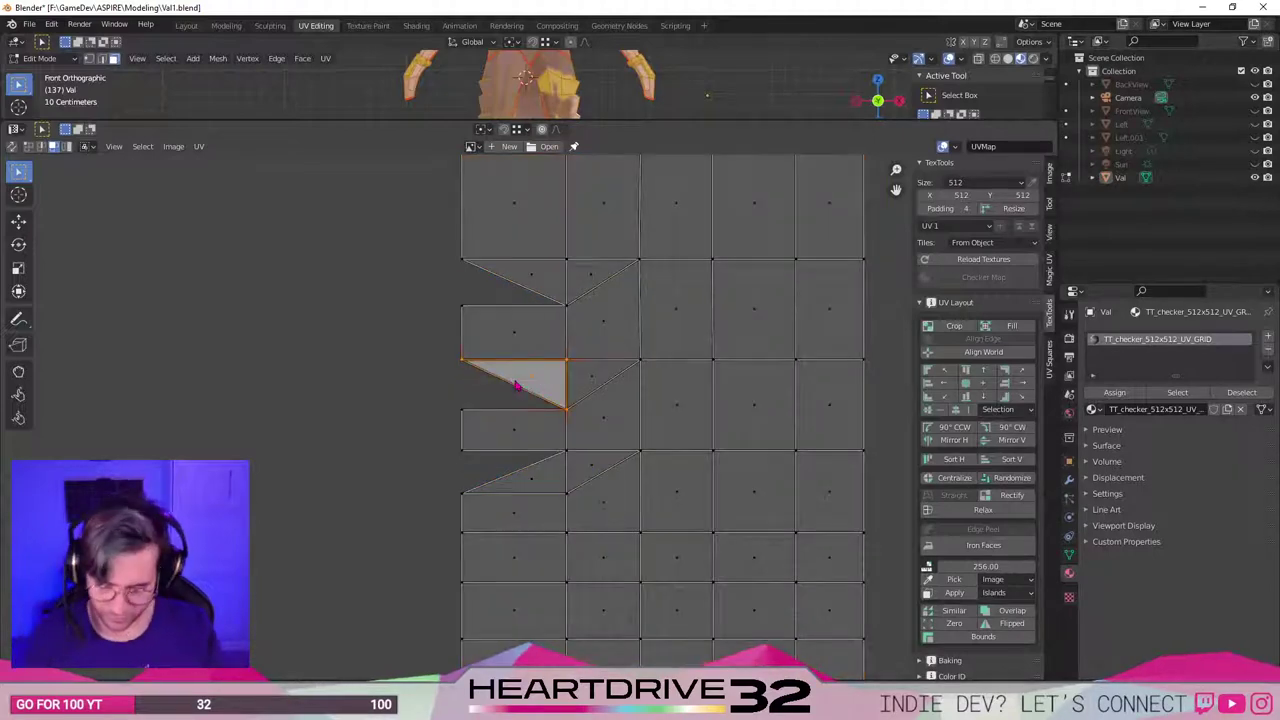
pyautogui.rightClick(523, 388)
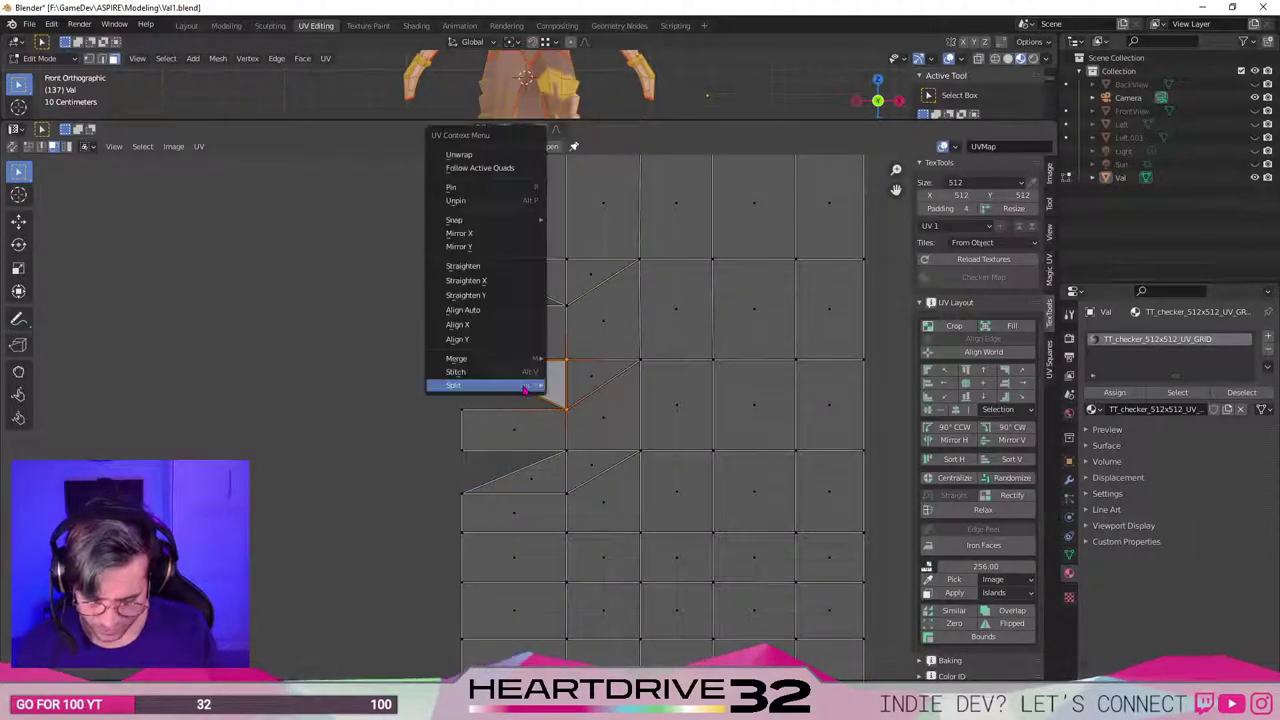
pyautogui.moveTo(523, 388)
pyautogui.click(590, 386)
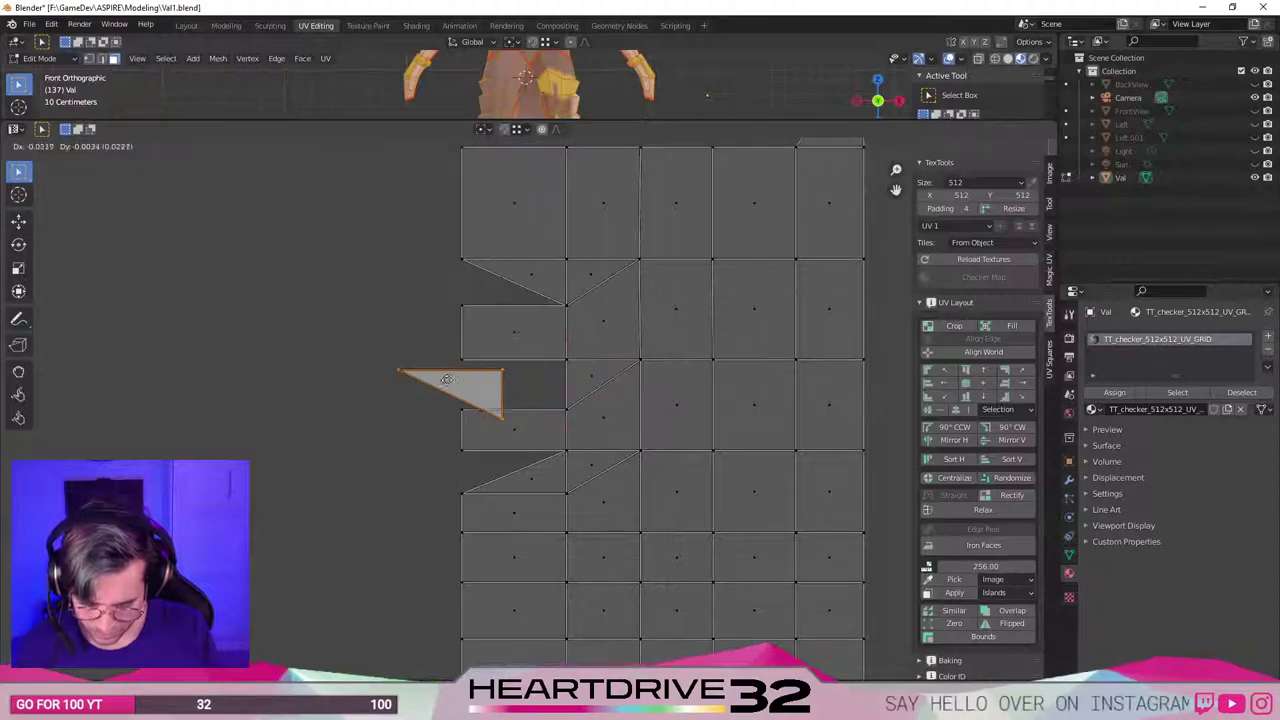
pyautogui.click(371, 364)
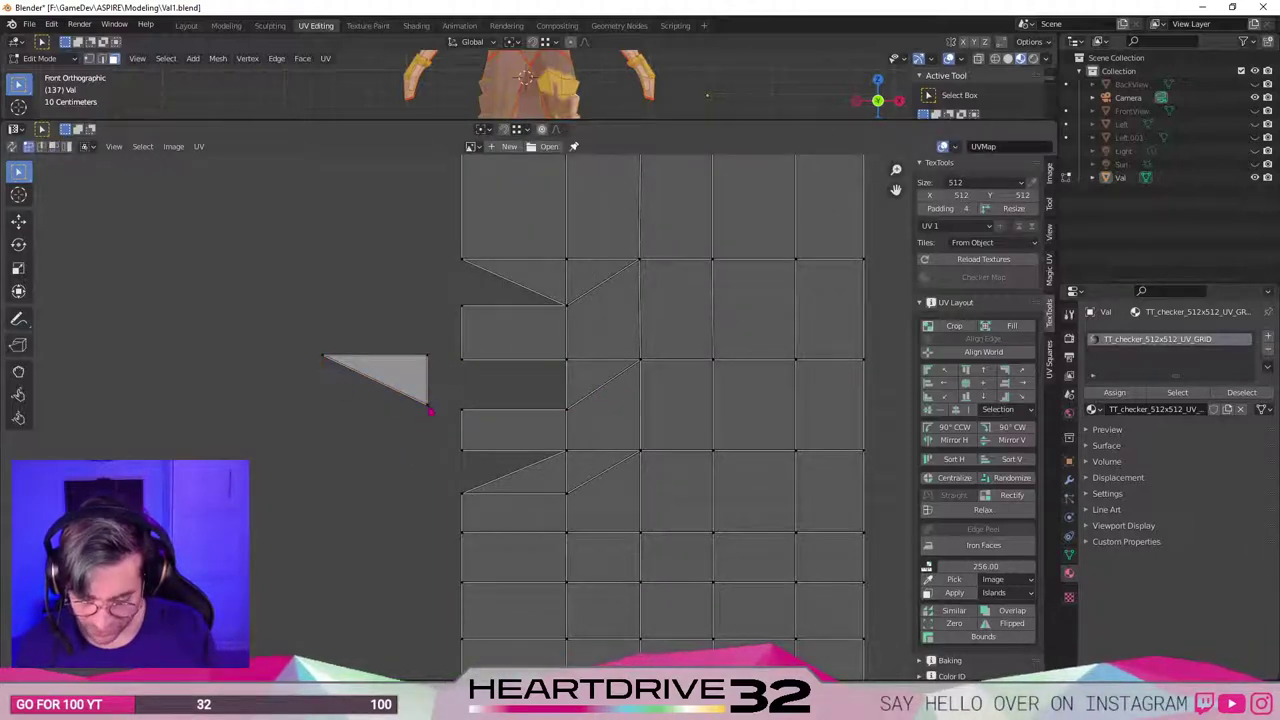
# Move the detached middle triangle's lower and upper inner corner vertices onto the matching grid vertices.
pyautogui.press('g')
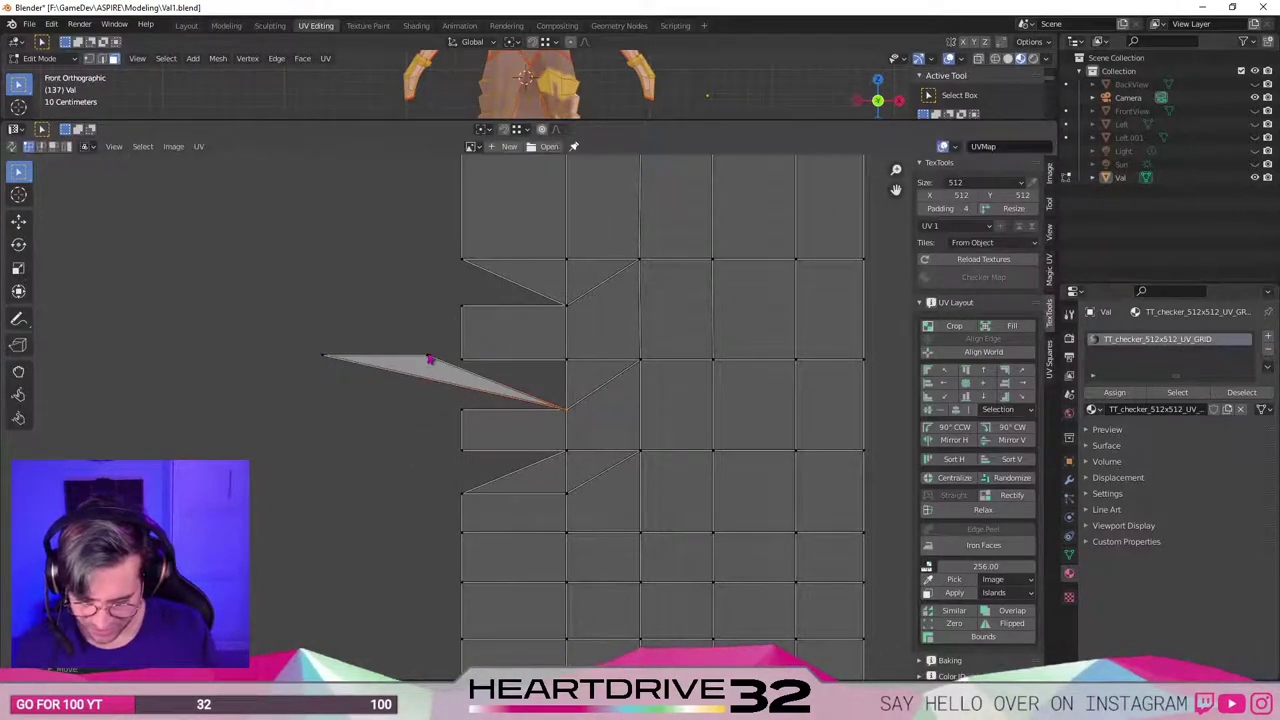
pyautogui.click(545, 416)
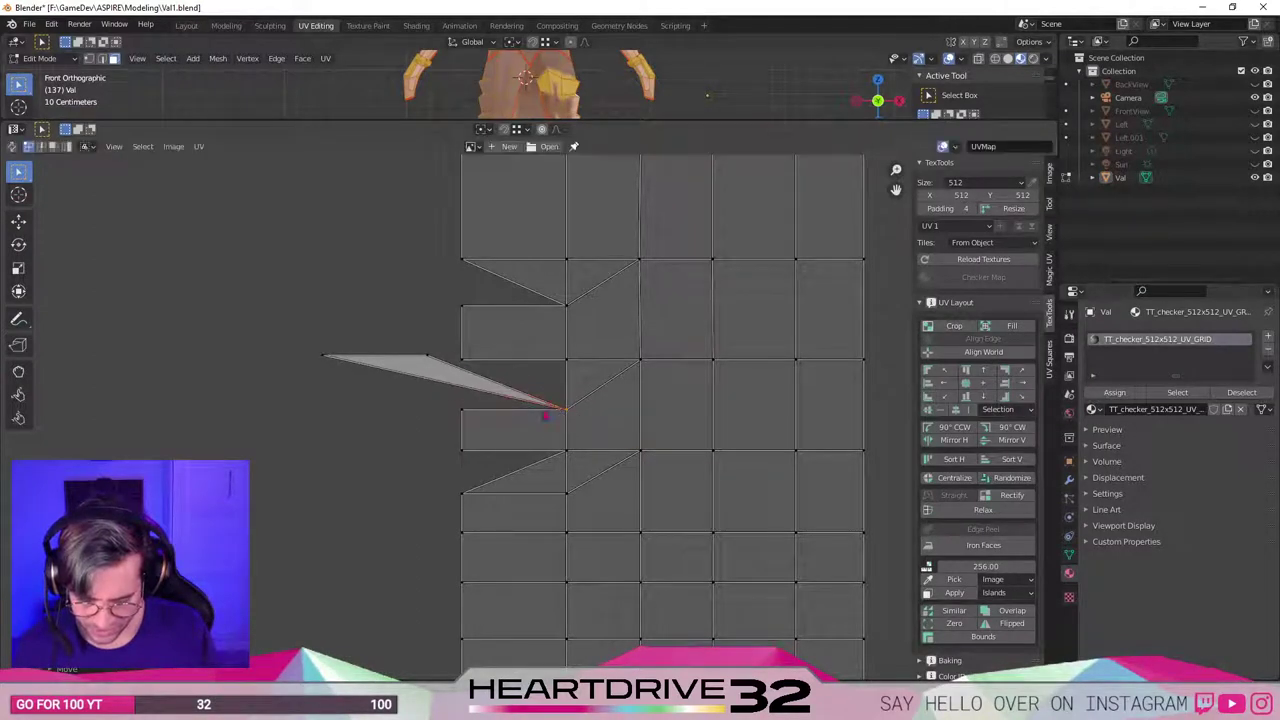
pyautogui.click(434, 357)
pyautogui.press('g')
pyautogui.click(558, 364)
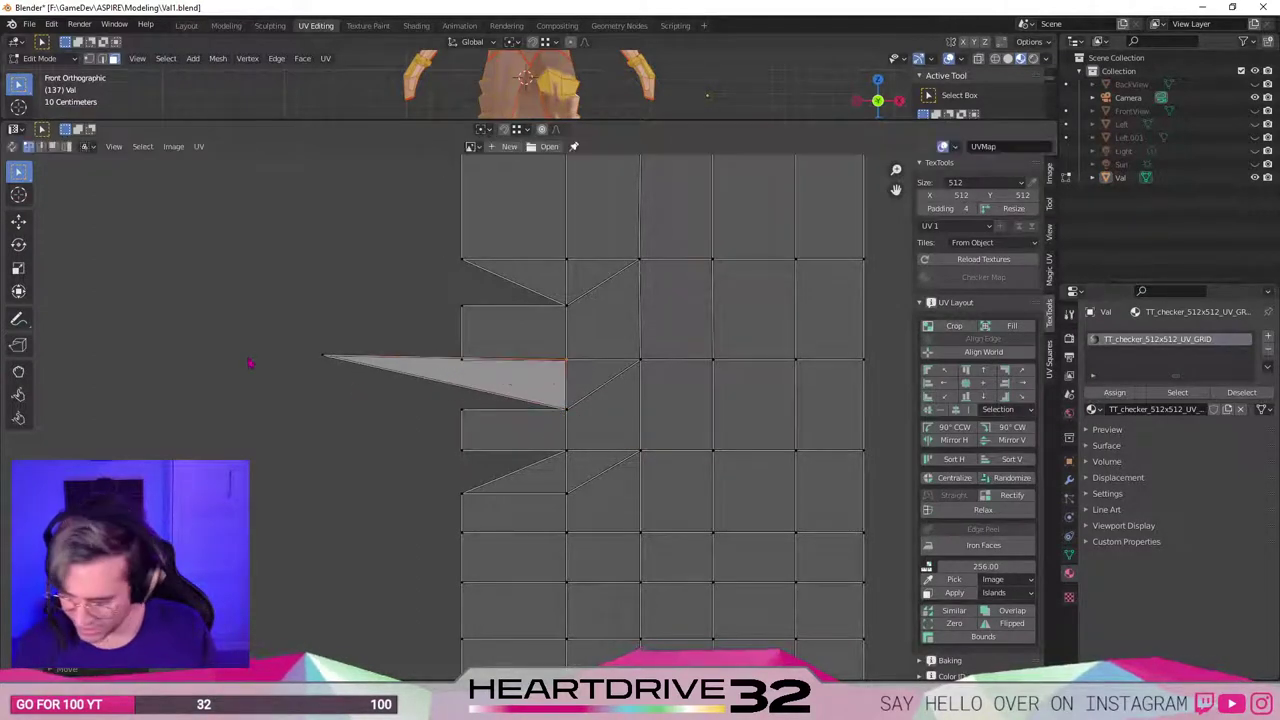
# Move the detached middle triangle's outer tip vertex onto the lower outer grid corner.
pyautogui.click(325, 359)
pyautogui.press('g')
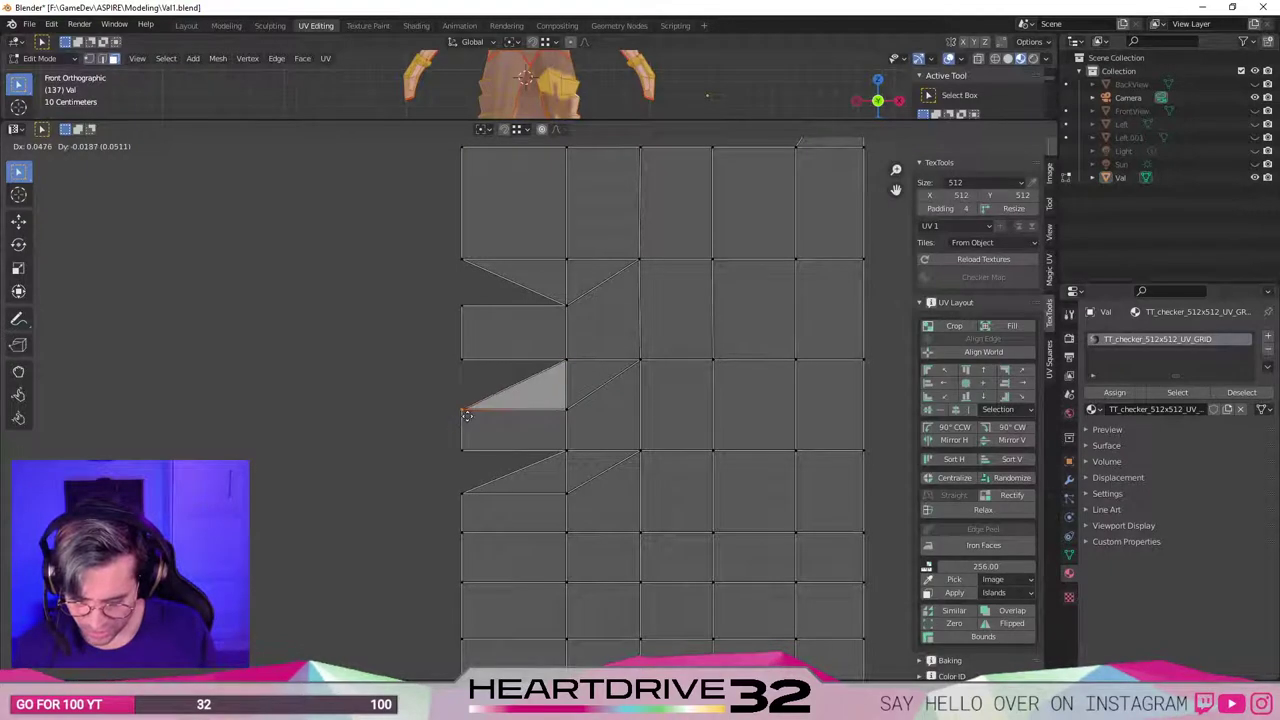
pyautogui.click(391, 397)
# In face selection, apply Split Selection to the uppermost triangular face on the outer edge and move it outside the island.
pyautogui.moveTo(411, 341); pyautogui.dragTo(408, 405, button='middle')
pyautogui.press('3')
pyautogui.click(542, 352)
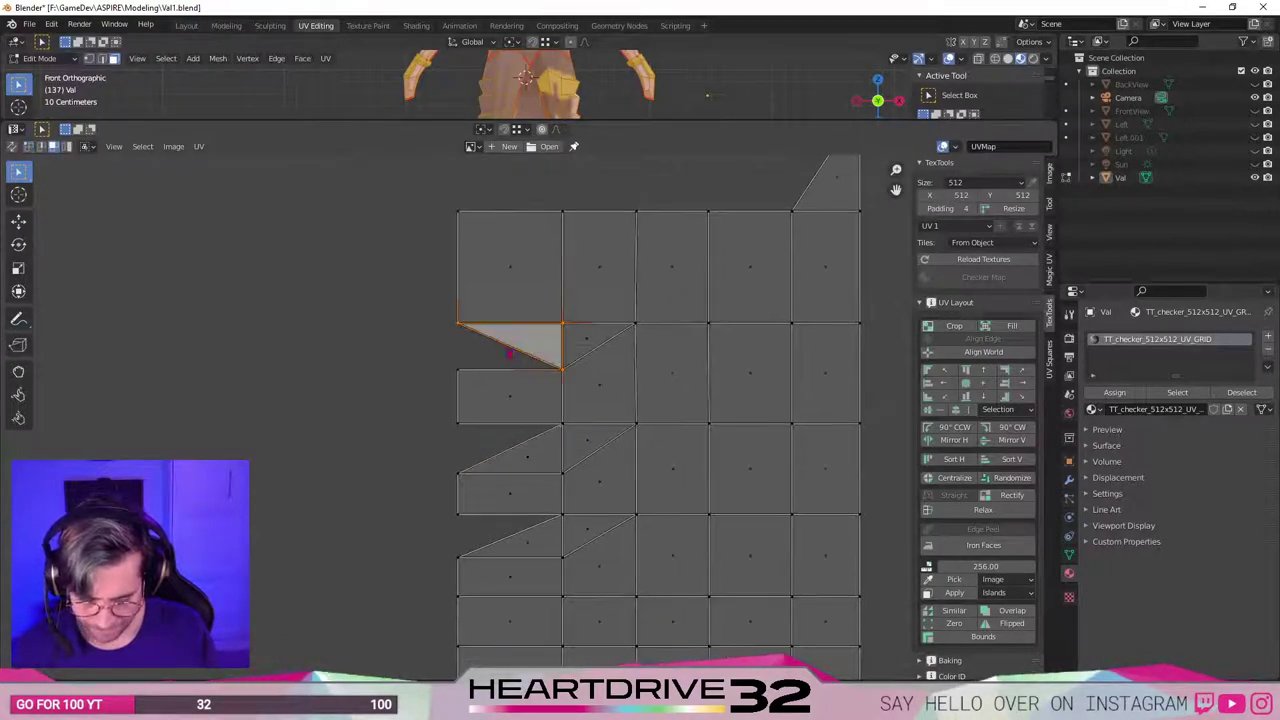
pyautogui.rightClick(517, 347)
pyautogui.moveTo(520, 342)
pyautogui.click(592, 342)
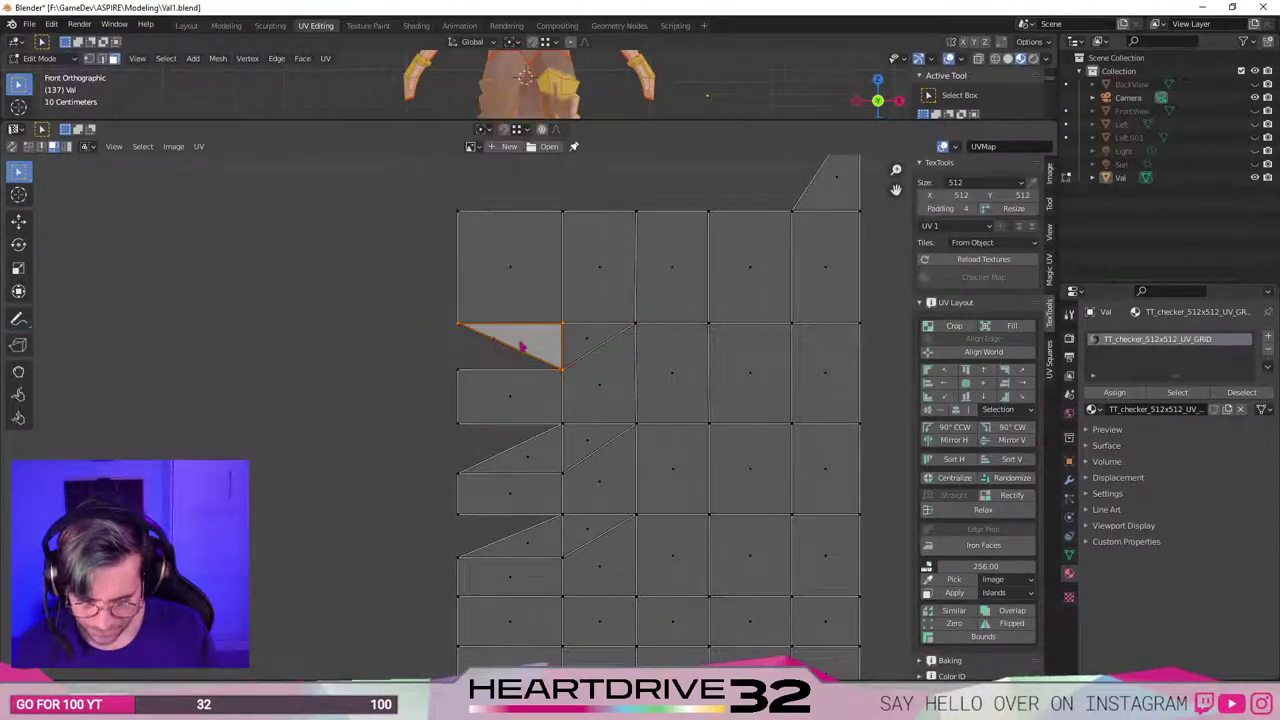
pyautogui.press('g')
pyautogui.click(374, 343)
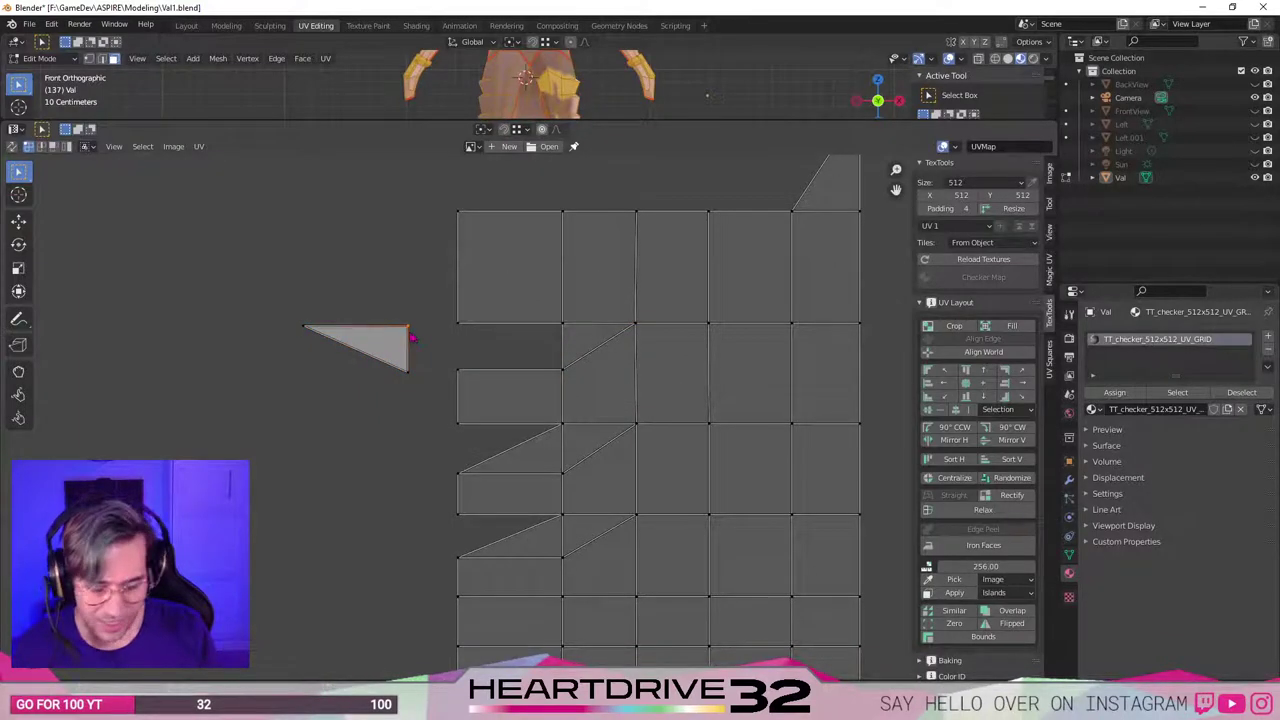
# Move the detached upper triangle's two inner vertices onto the matching grid vertices and its outer tip onto the lower outer corner.
pyautogui.press('g')
pyautogui.click(564, 327)
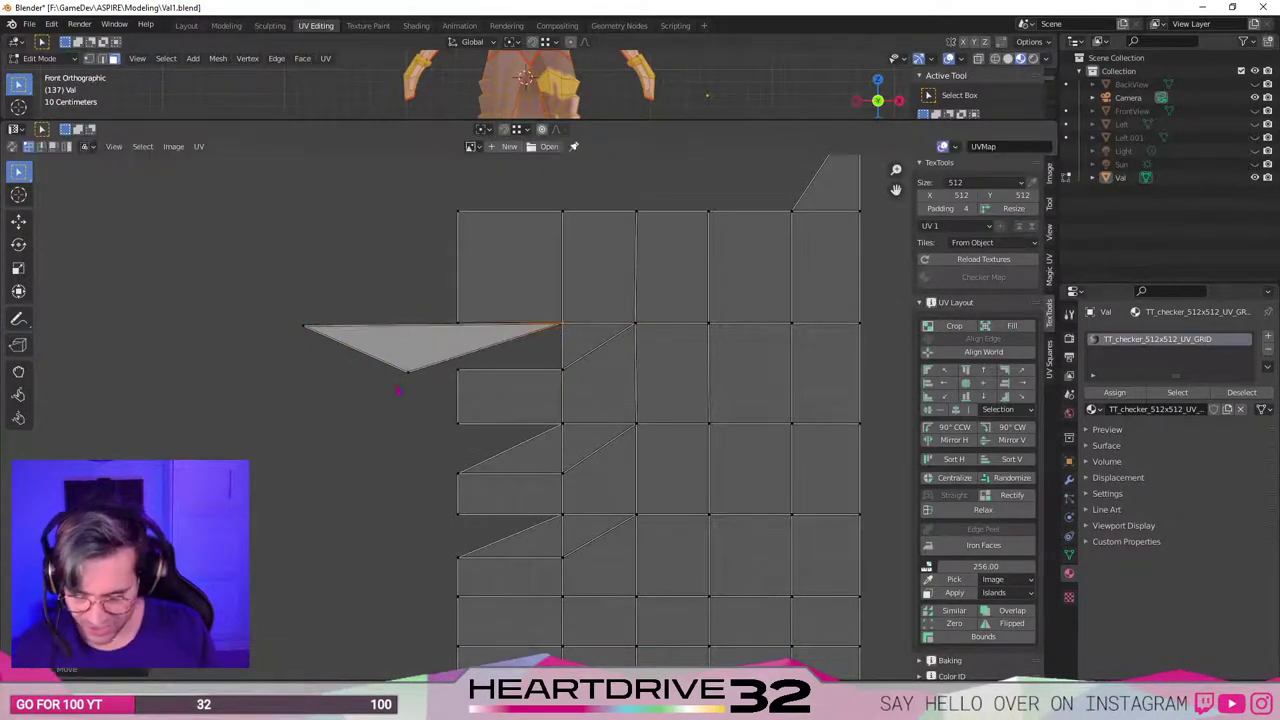
pyautogui.moveTo(410, 377); pyautogui.dragTo(509, 377)
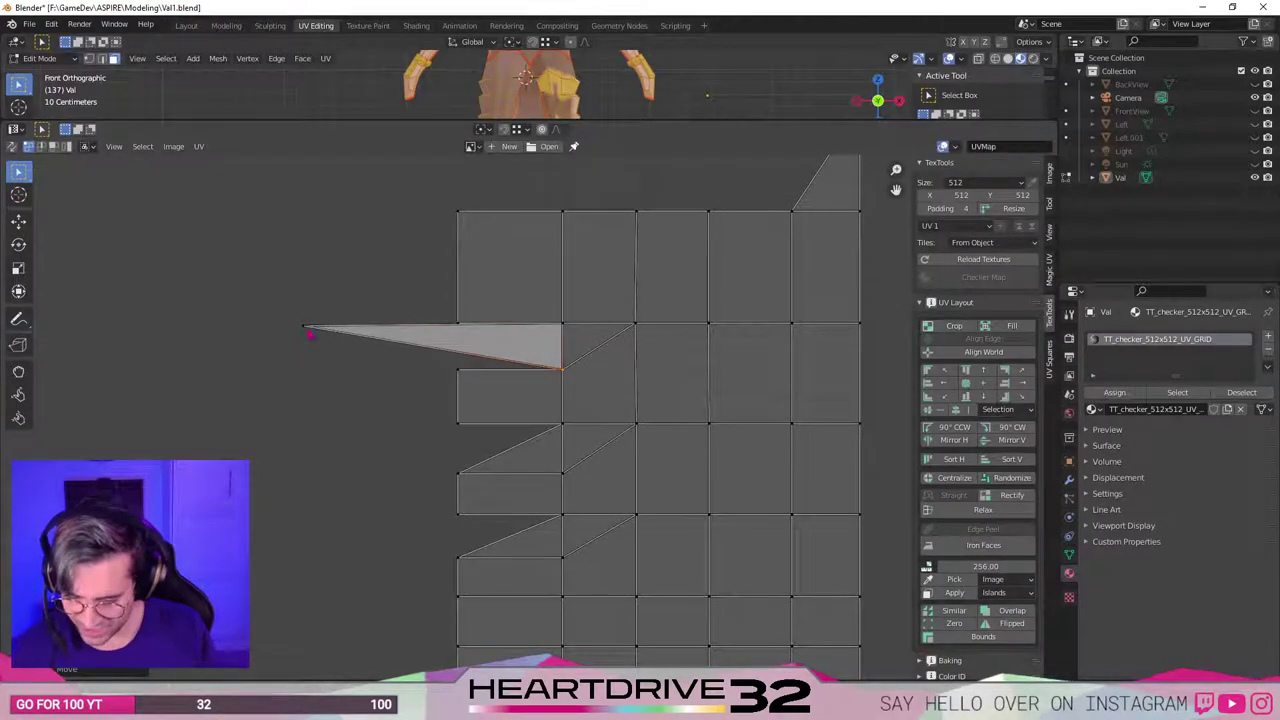
pyautogui.moveTo(308, 333); pyautogui.dragTo(458, 369)
# Select the whole strip-shaped island outside the UV tile and move it onto its matching island inside the tile.
pyautogui.scroll(-4, 376, 407)
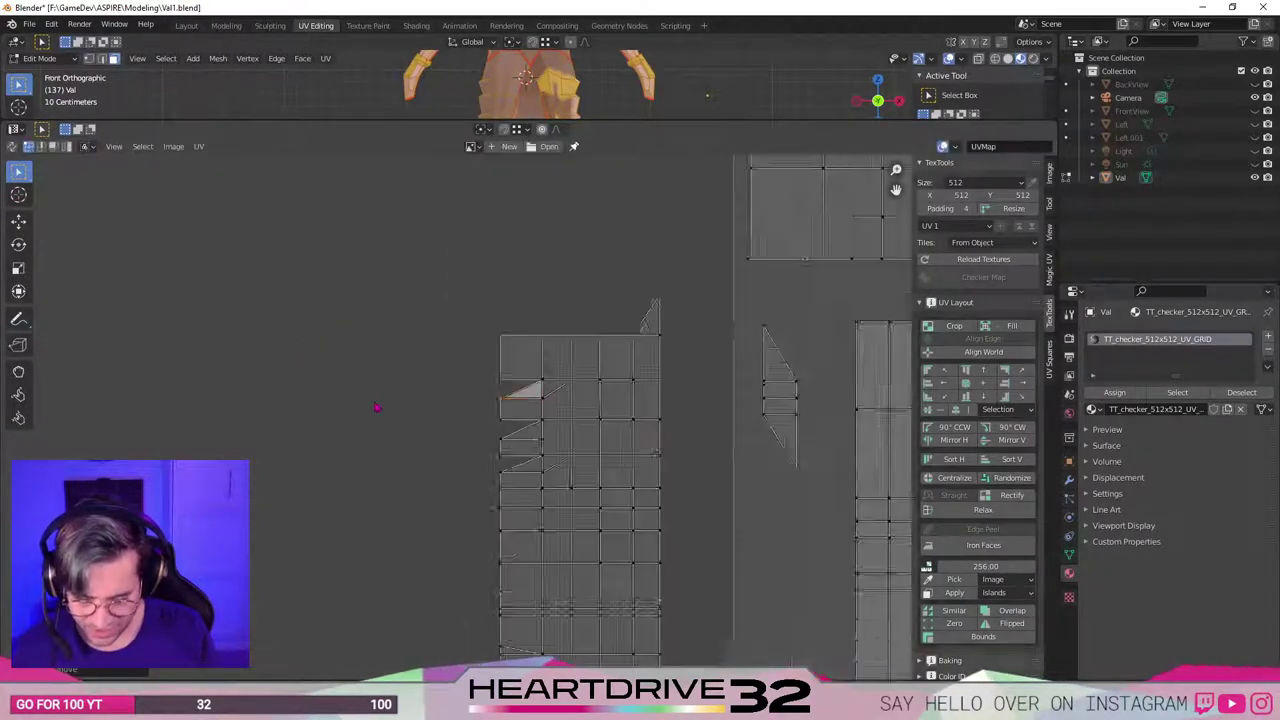
pyautogui.scroll(-5, 376, 407)
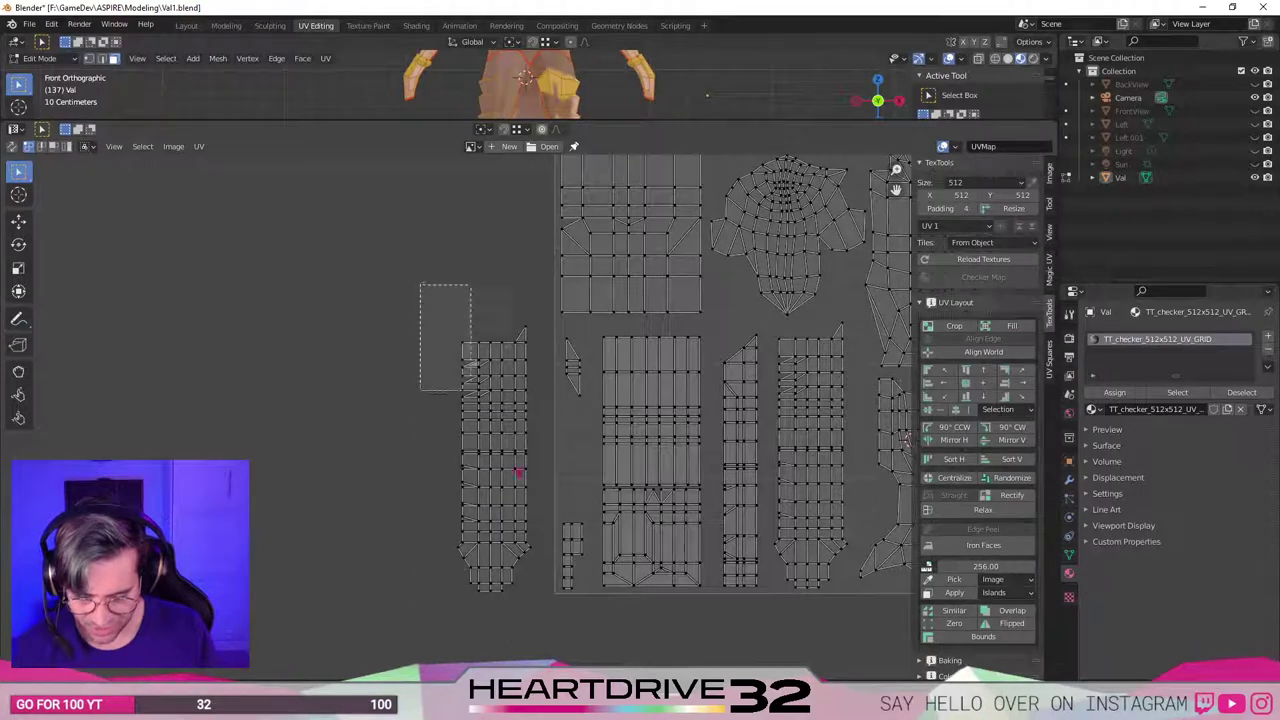
pyautogui.moveTo(519, 471); pyautogui.dragTo(543, 629)
pyautogui.scroll(2, 510, 580)
pyautogui.moveTo(494, 558); pyautogui.dragTo(294, 465, button='middle')
pyautogui.scroll(-1, 294, 465)
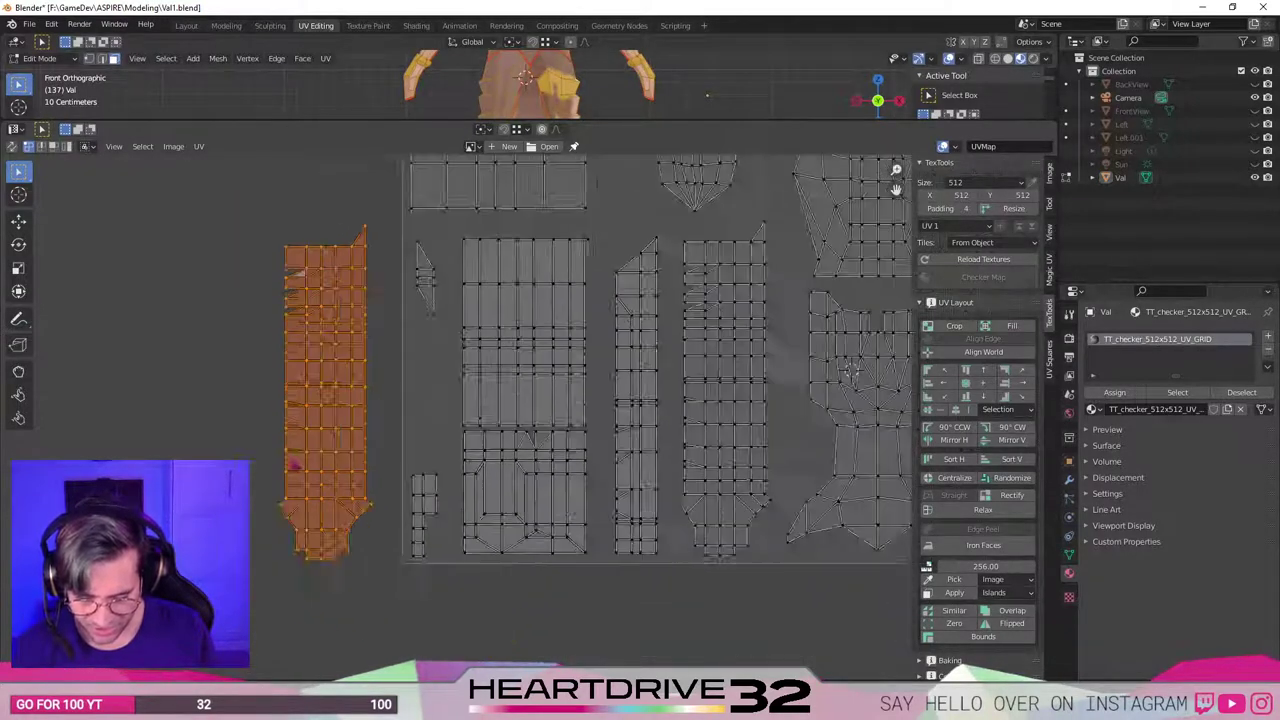
pyautogui.scroll(-1, 300, 467)
pyautogui.scroll(2, 308, 470)
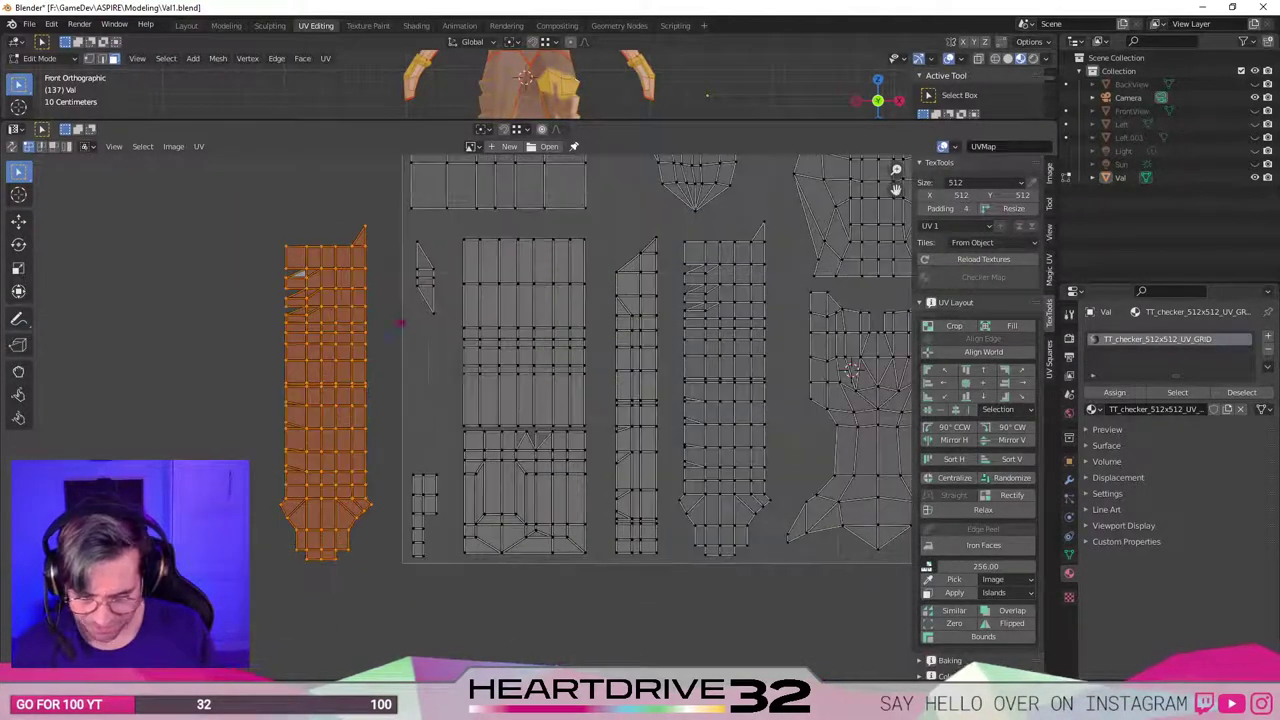
pyautogui.press('g')
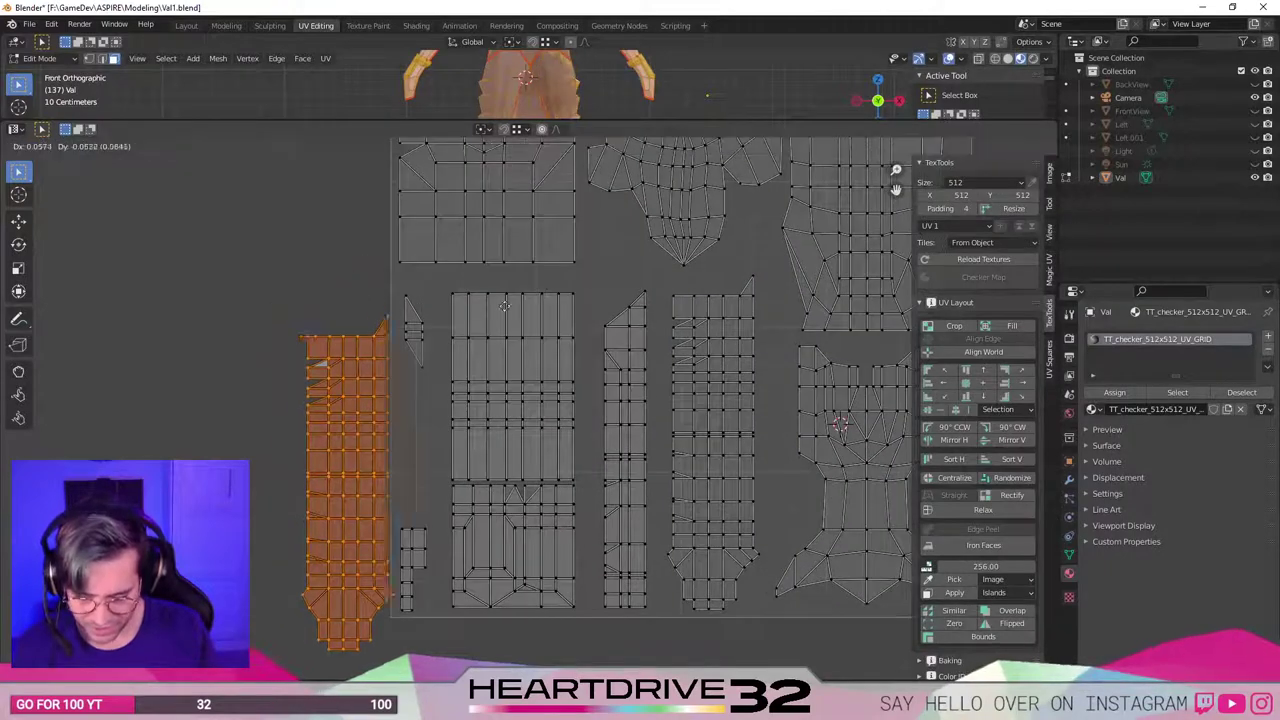
pyautogui.click(757, 283)
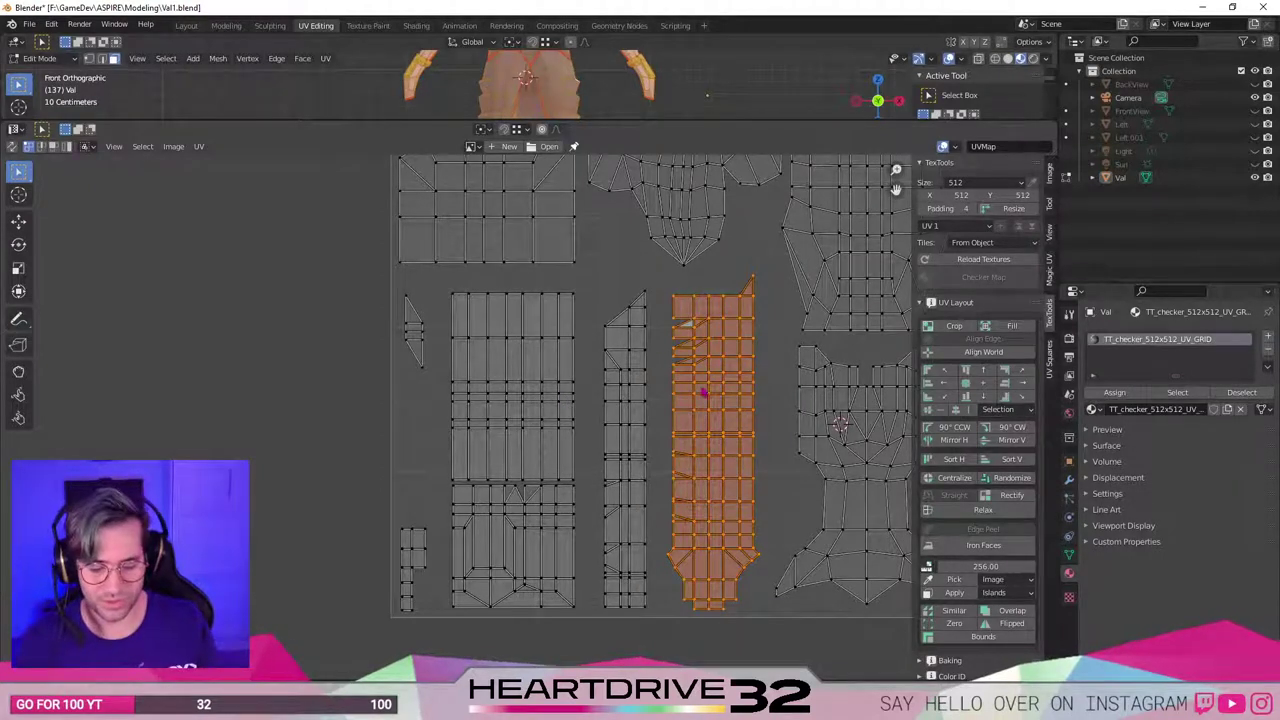
# Enlarge the 3D viewport and examine the UV layout alongside the character's legs and trousers from several angles, keeping all faces selected.
pyautogui.scroll(3, 700, 391)
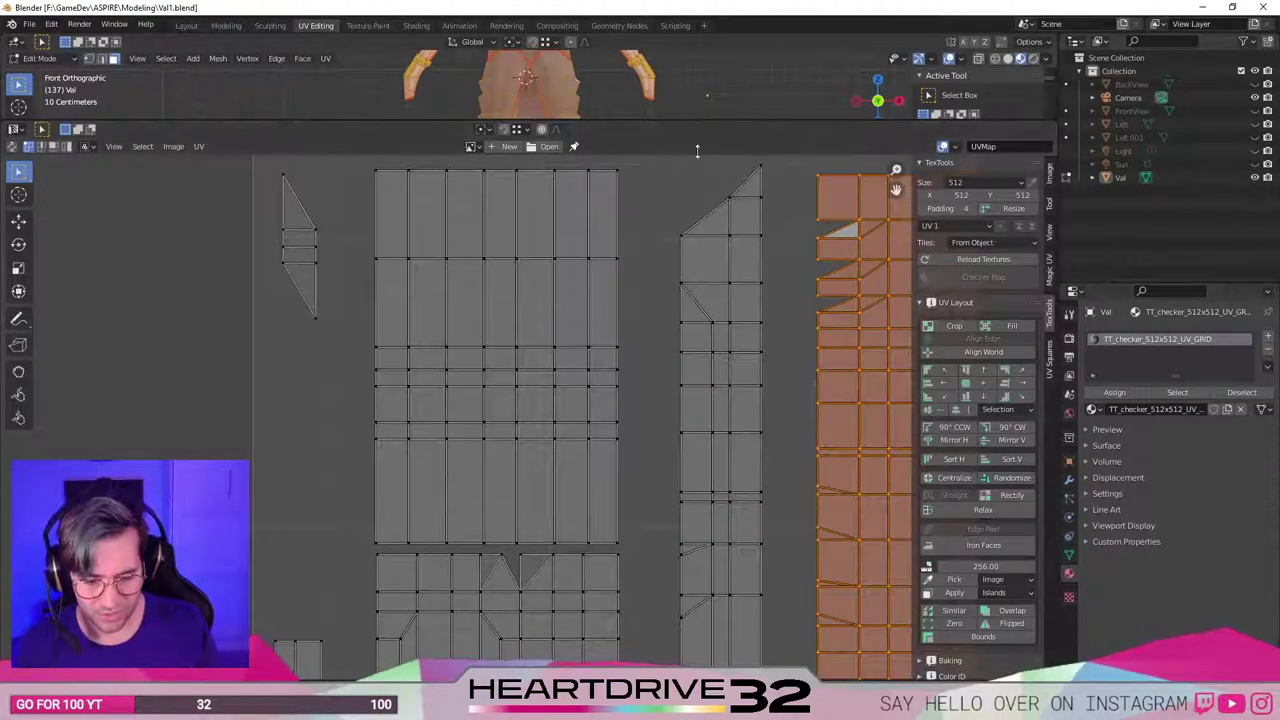
pyautogui.moveTo(699, 120); pyautogui.dragTo(664, 507)
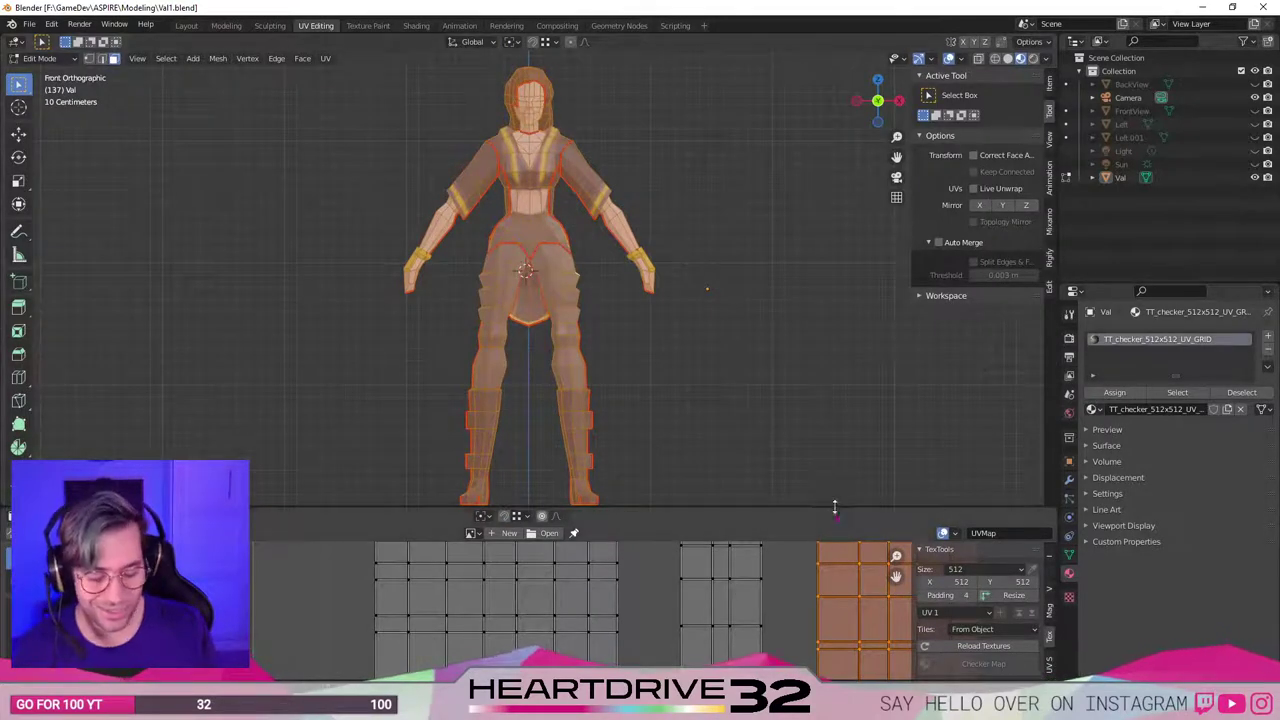
pyautogui.moveTo(834, 506); pyautogui.dragTo(834, 290)
pyautogui.scroll(2, 746, 537)
pyautogui.scroll(-5, 441, 522)
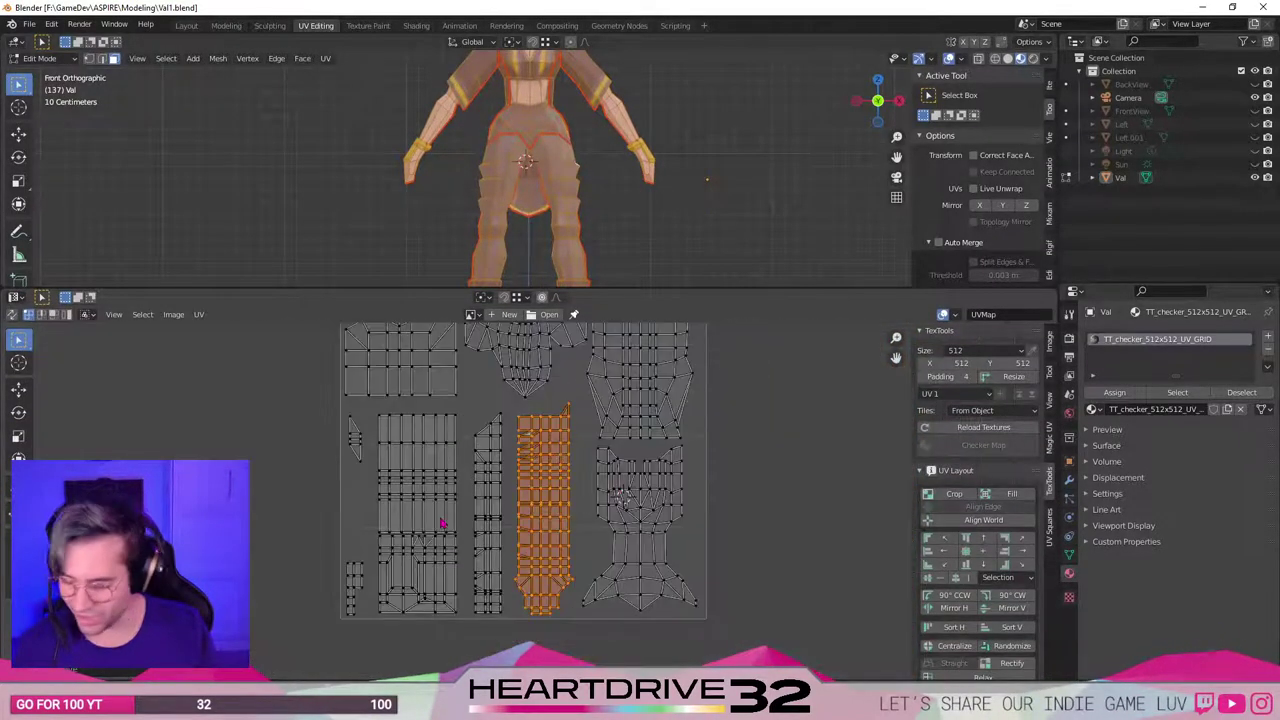
pyautogui.scroll(-1, 500, 484)
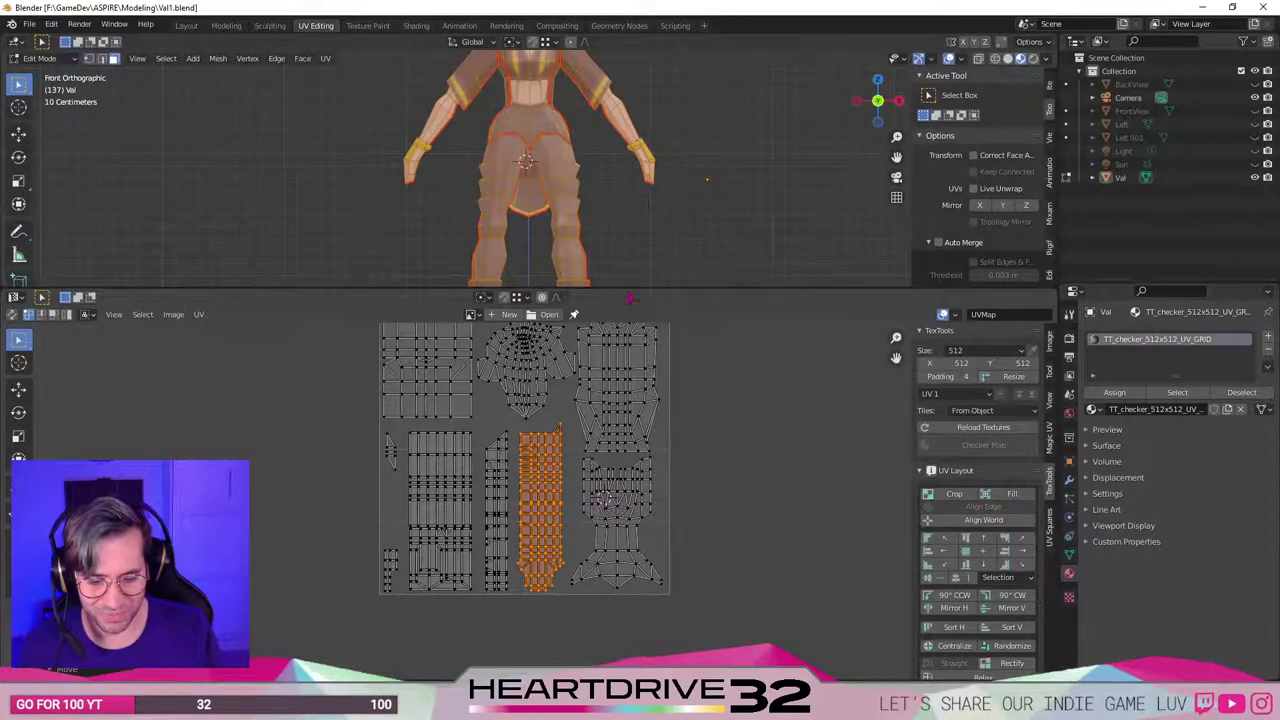
pyautogui.moveTo(641, 288); pyautogui.dragTo(642, 373)
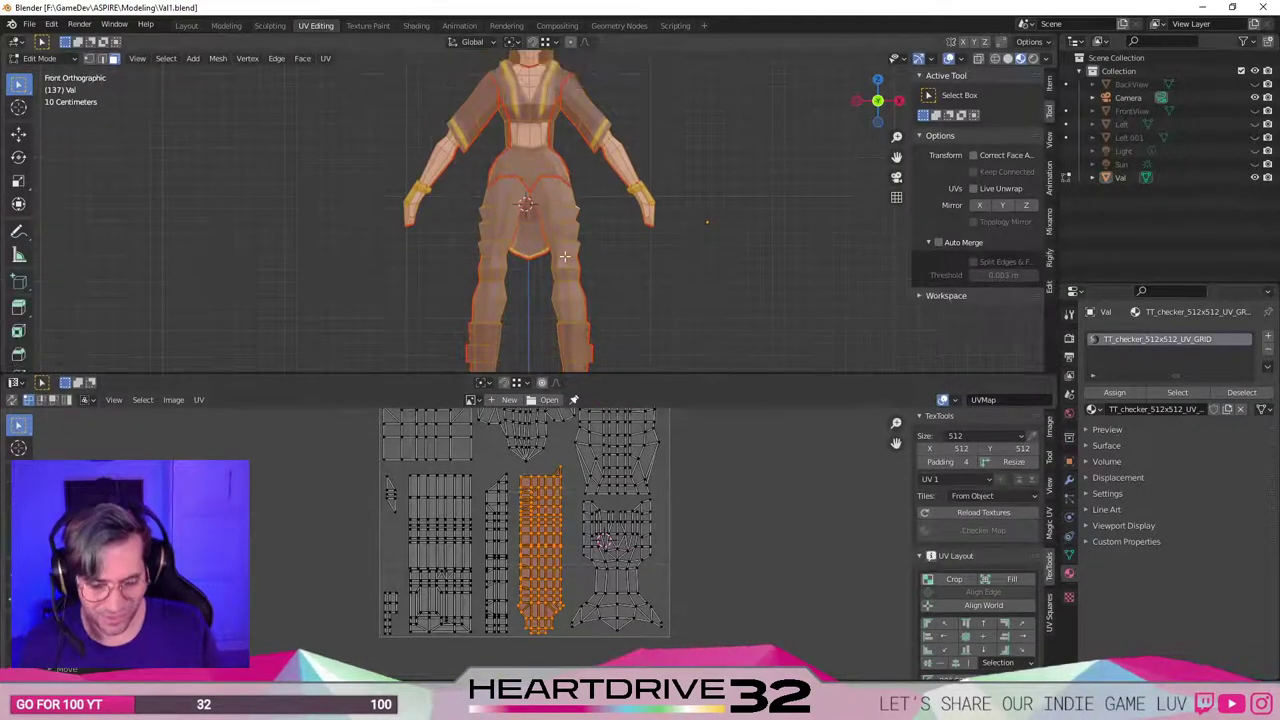
pyautogui.keyDown('shift'); pyautogui.moveTo(559, 254); pyautogui.dragTo(581, 233, button='middle'); pyautogui.keyUp('shift')
pyautogui.scroll(3, 526, 238)
pyautogui.moveTo(677, 206); pyautogui.dragTo(599, 251, button='middle')
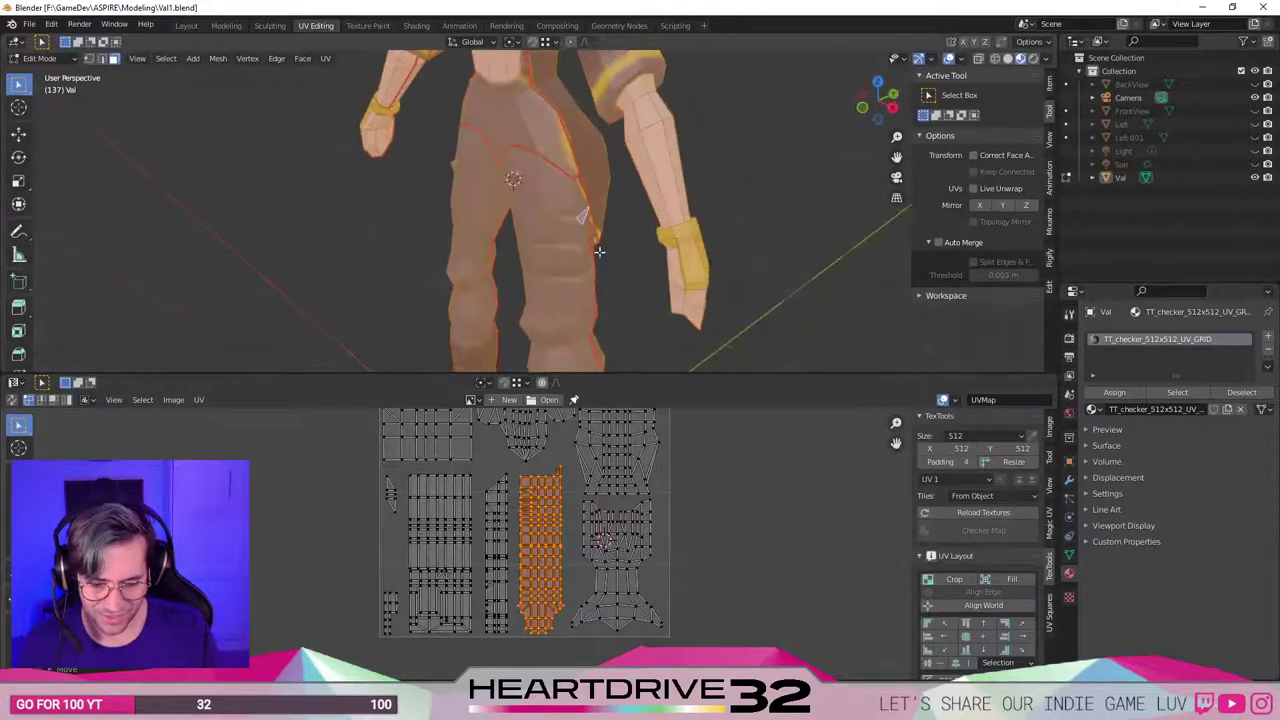
pyautogui.click(790, 225)
pyautogui.moveTo(511, 331); pyautogui.dragTo(592, 333, button='middle')
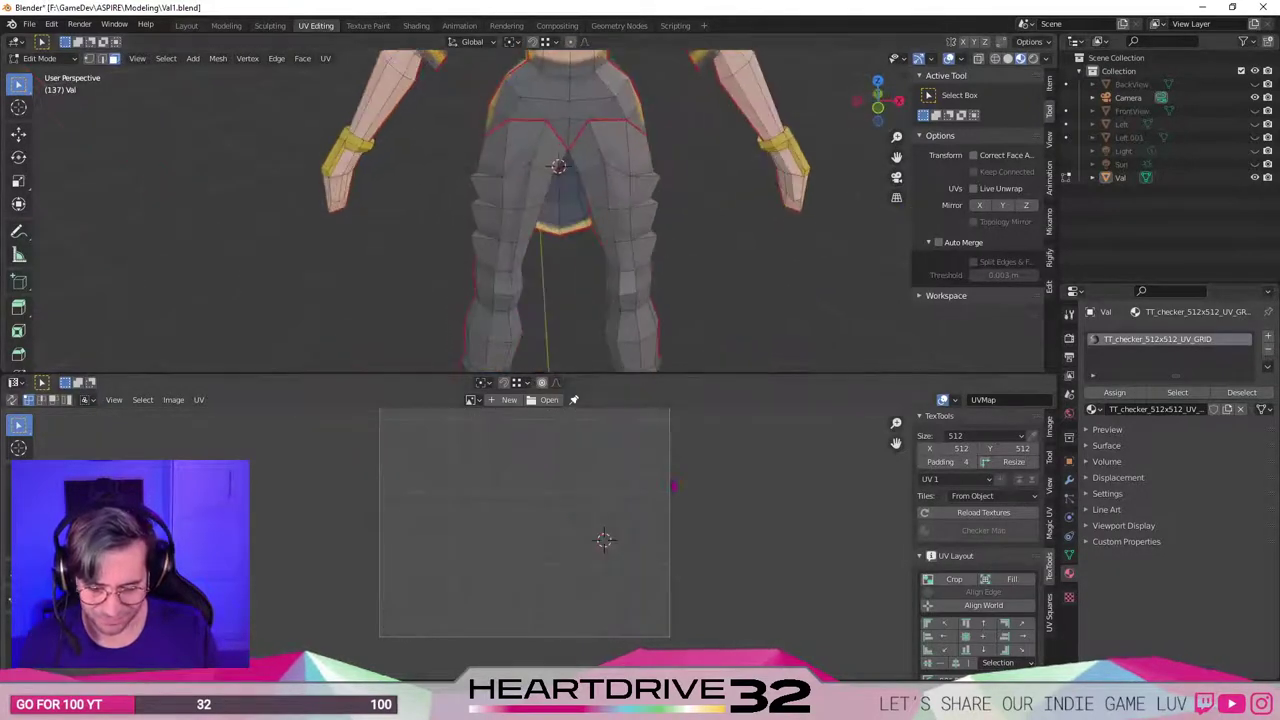
pyautogui.press('a')
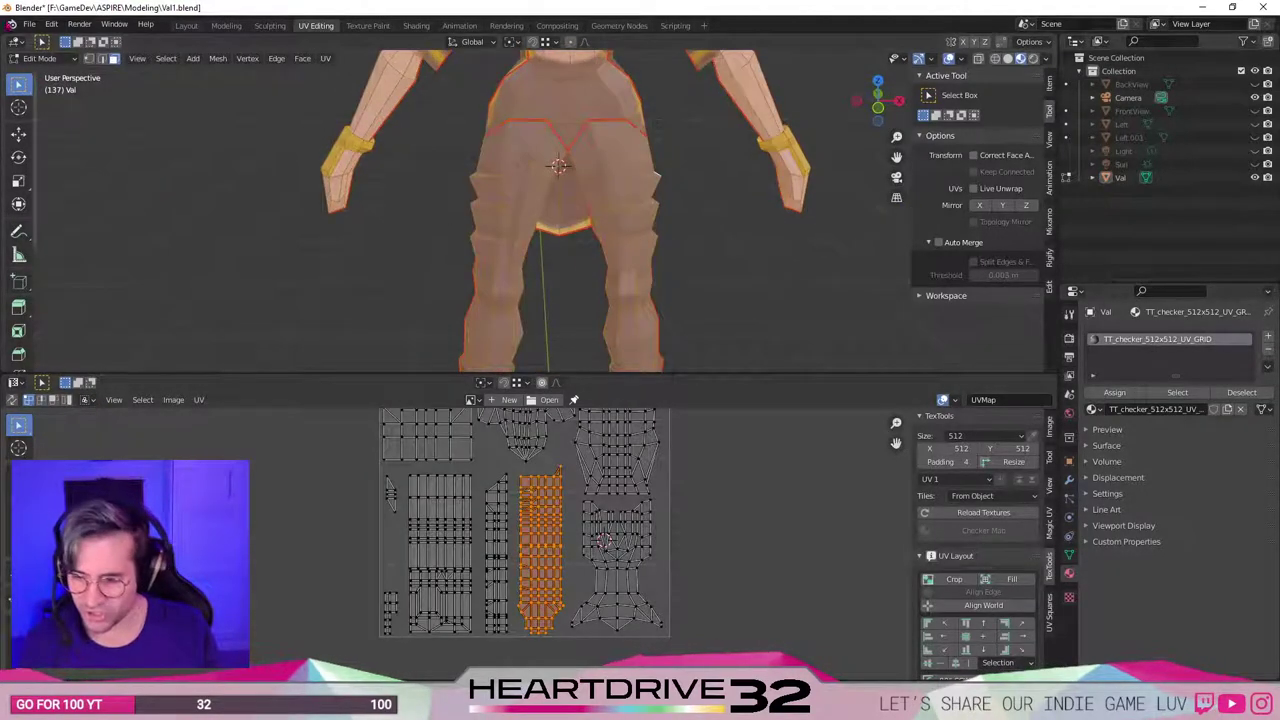
# Export the Val model as an FBX file named Val6.fbx in F:\GameDev\ASPIRE\Modeling.
pyautogui.click(1066, 177)
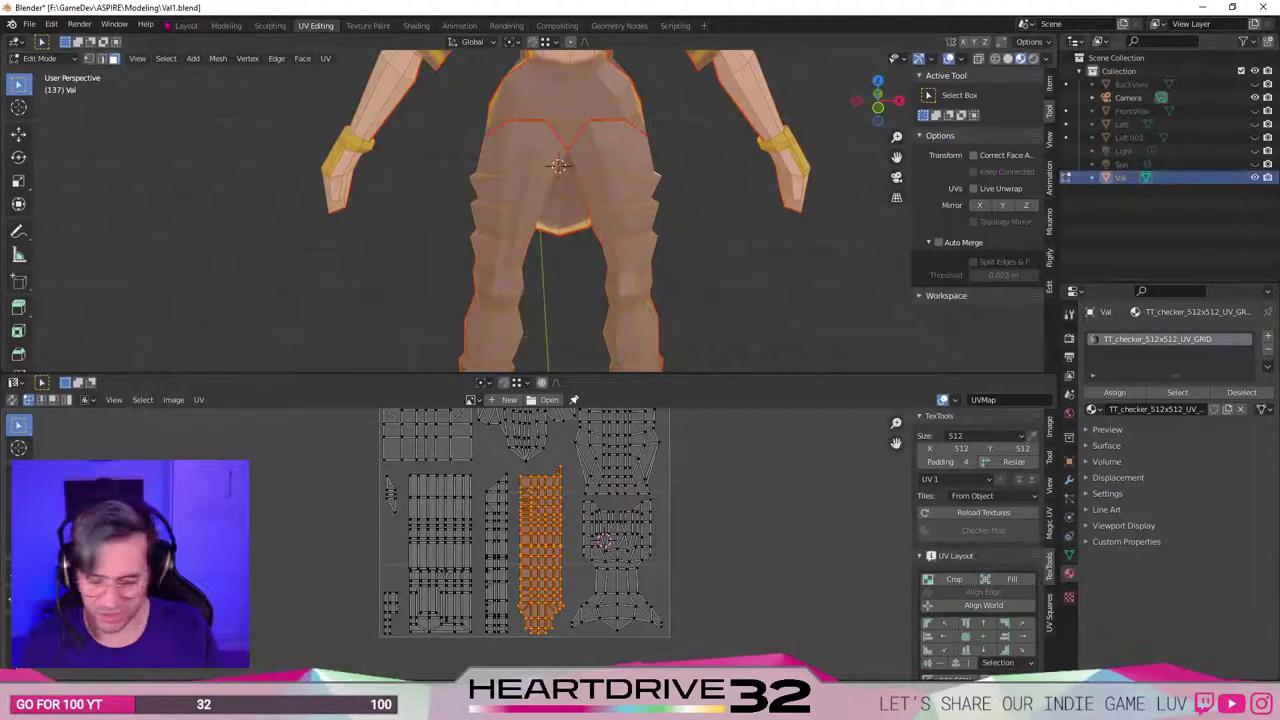
pyautogui.click(29, 24)
pyautogui.moveTo(110, 217)
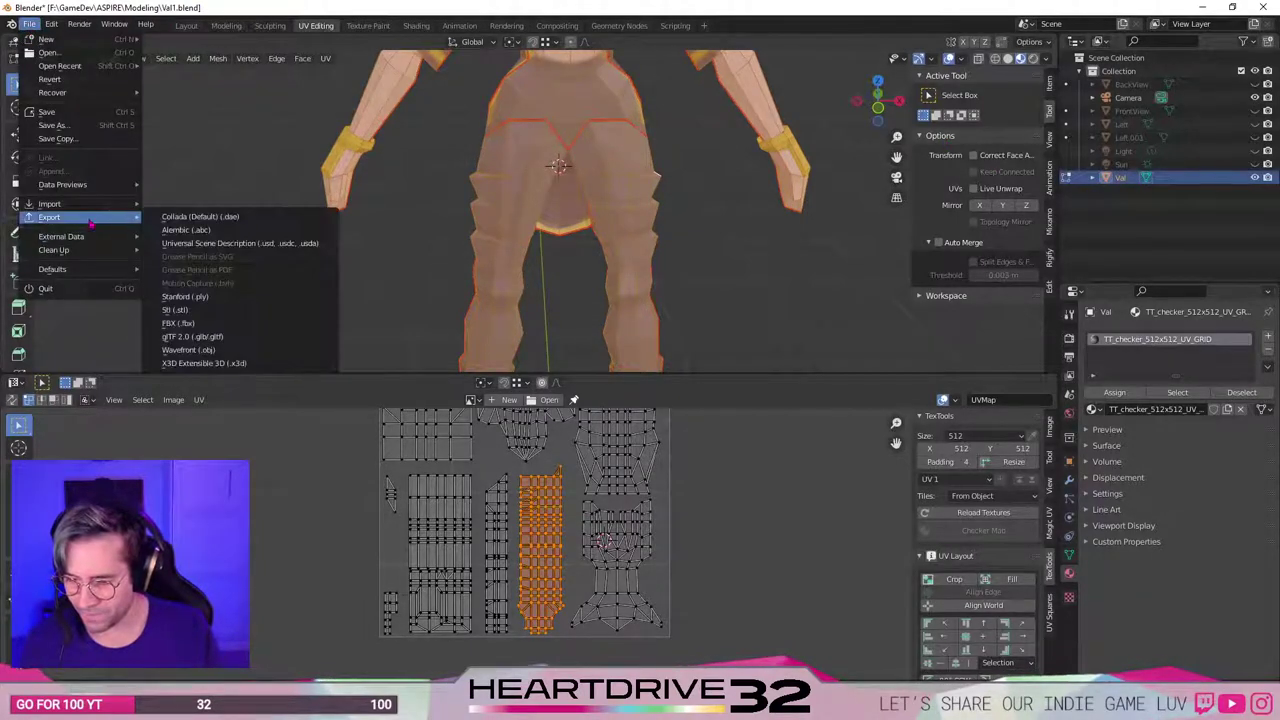
pyautogui.click(251, 323)
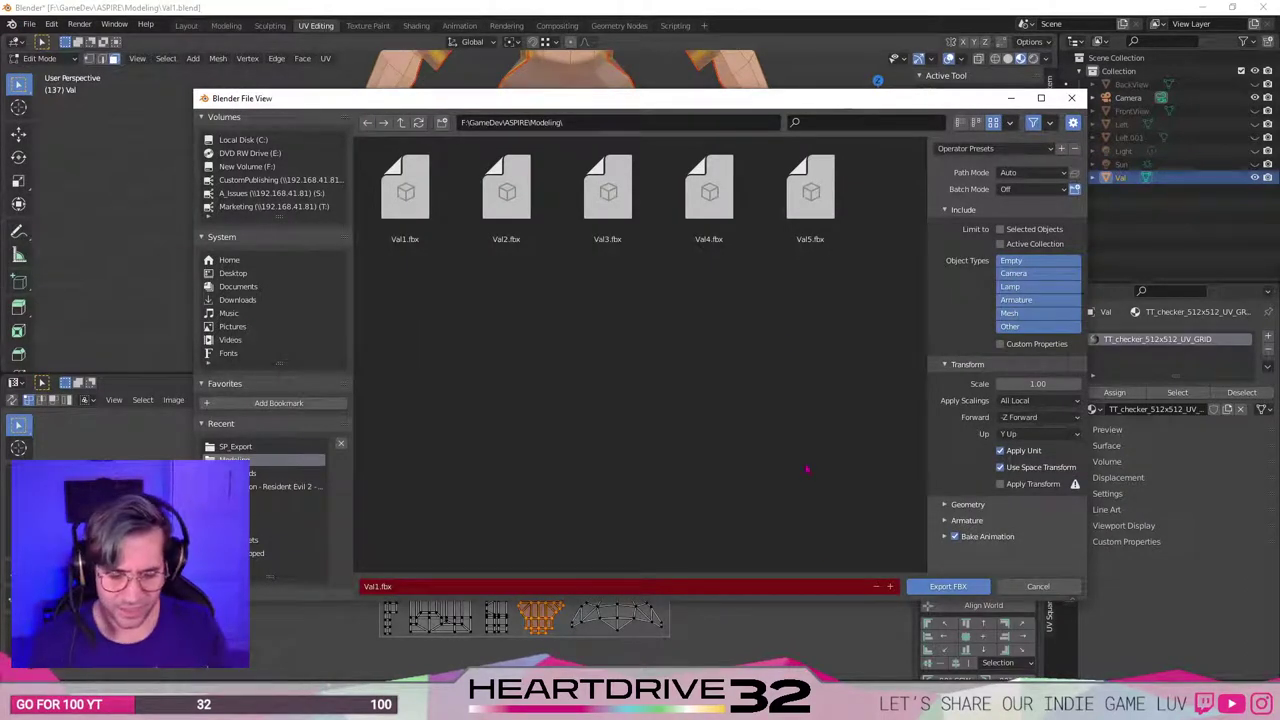
pyautogui.click(818, 228)
pyautogui.click(385, 586)
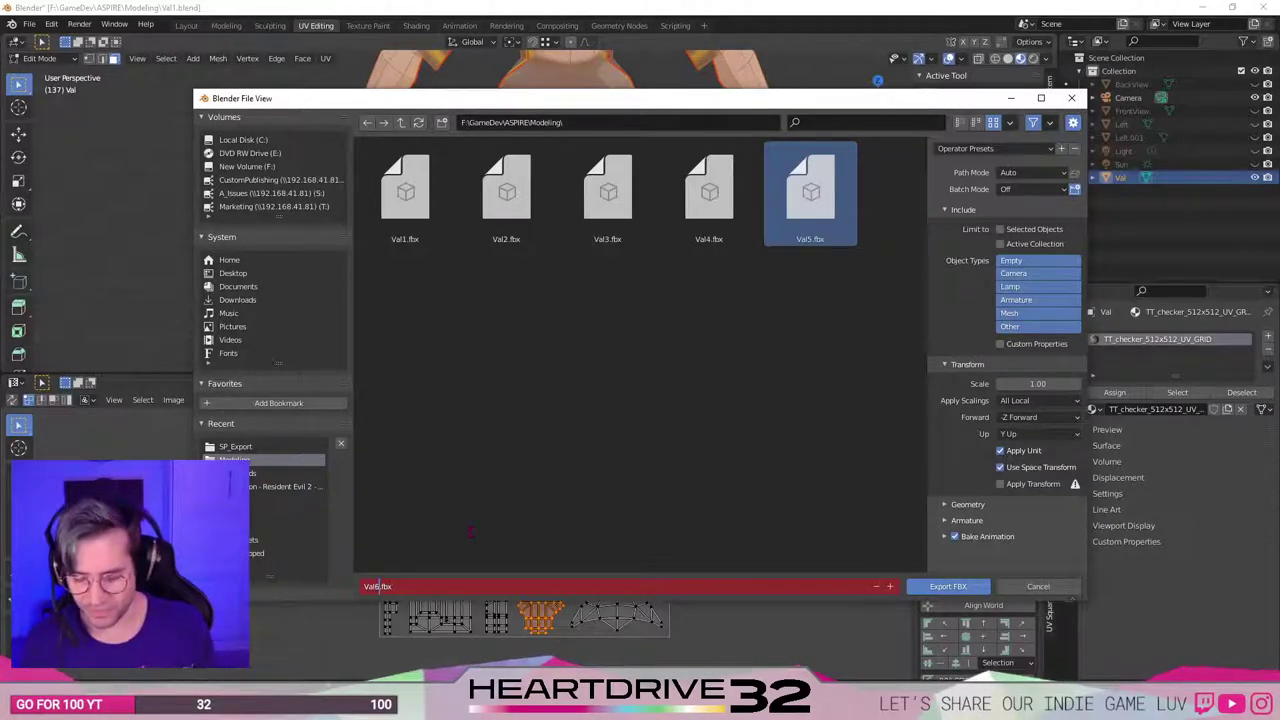
pyautogui.press('Return')
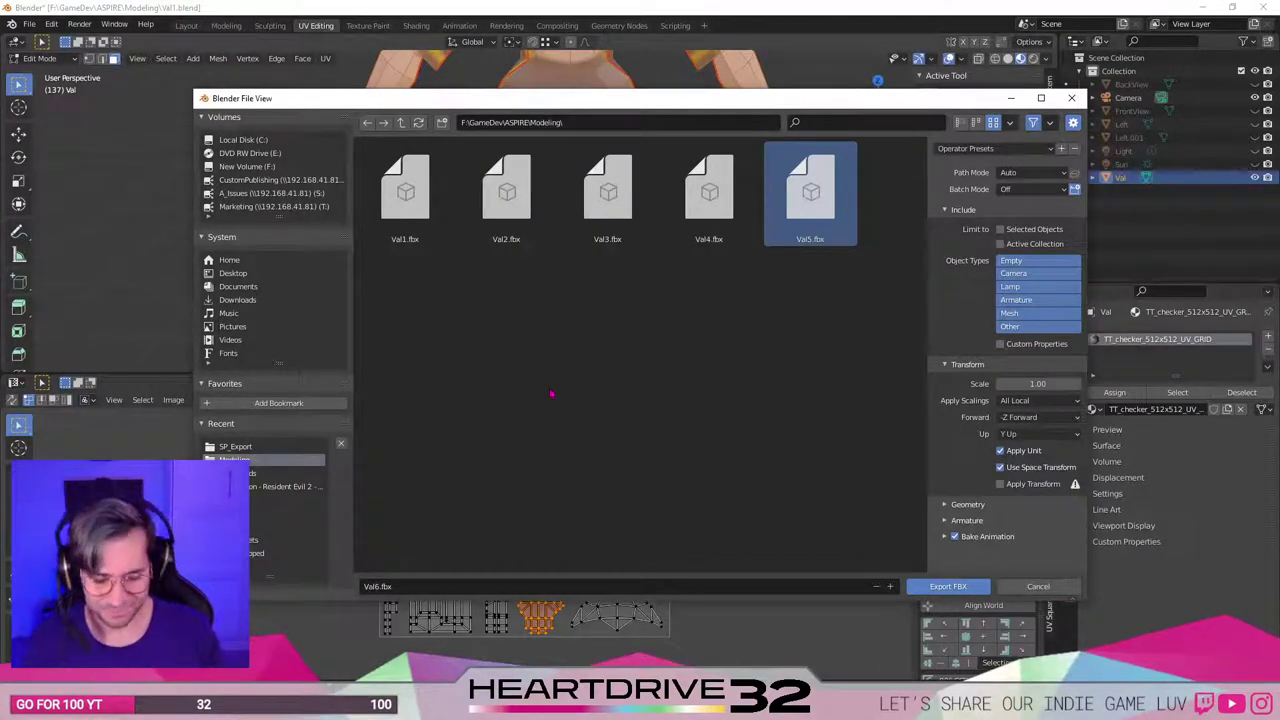
pyautogui.click(550, 393)
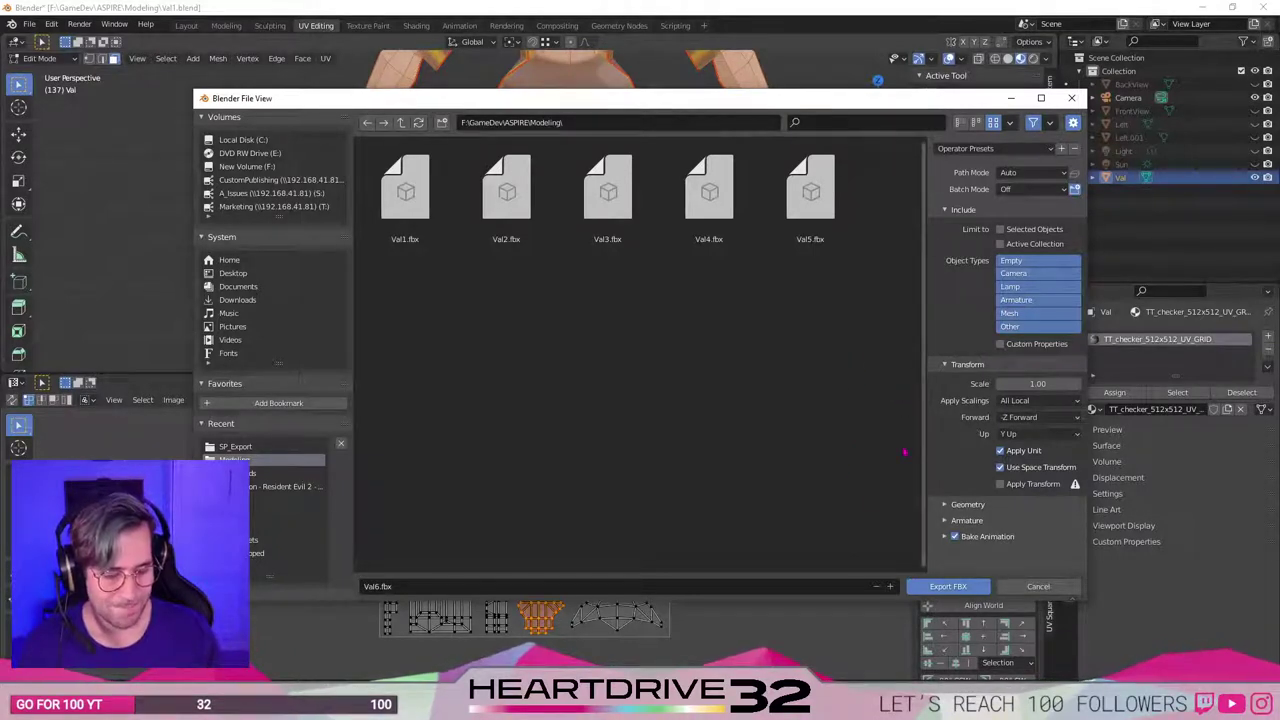
pyautogui.click(960, 590)
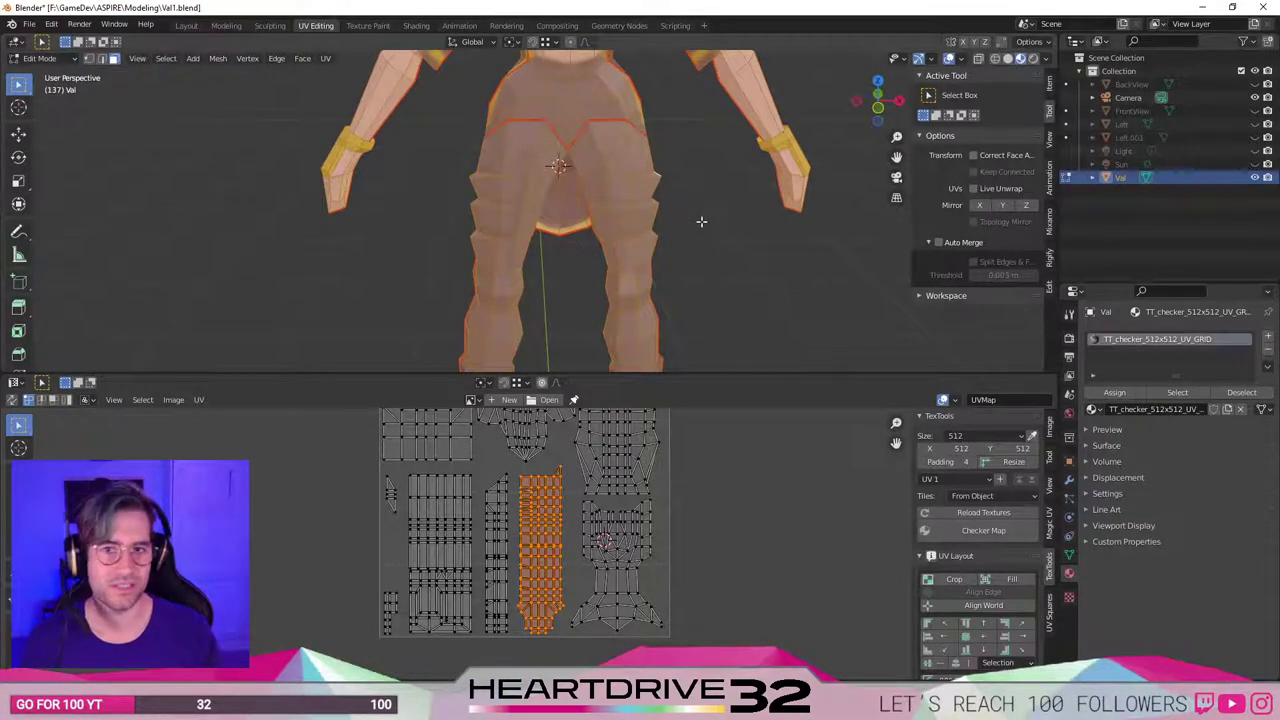
pyautogui.scroll(-4, 615, 292)
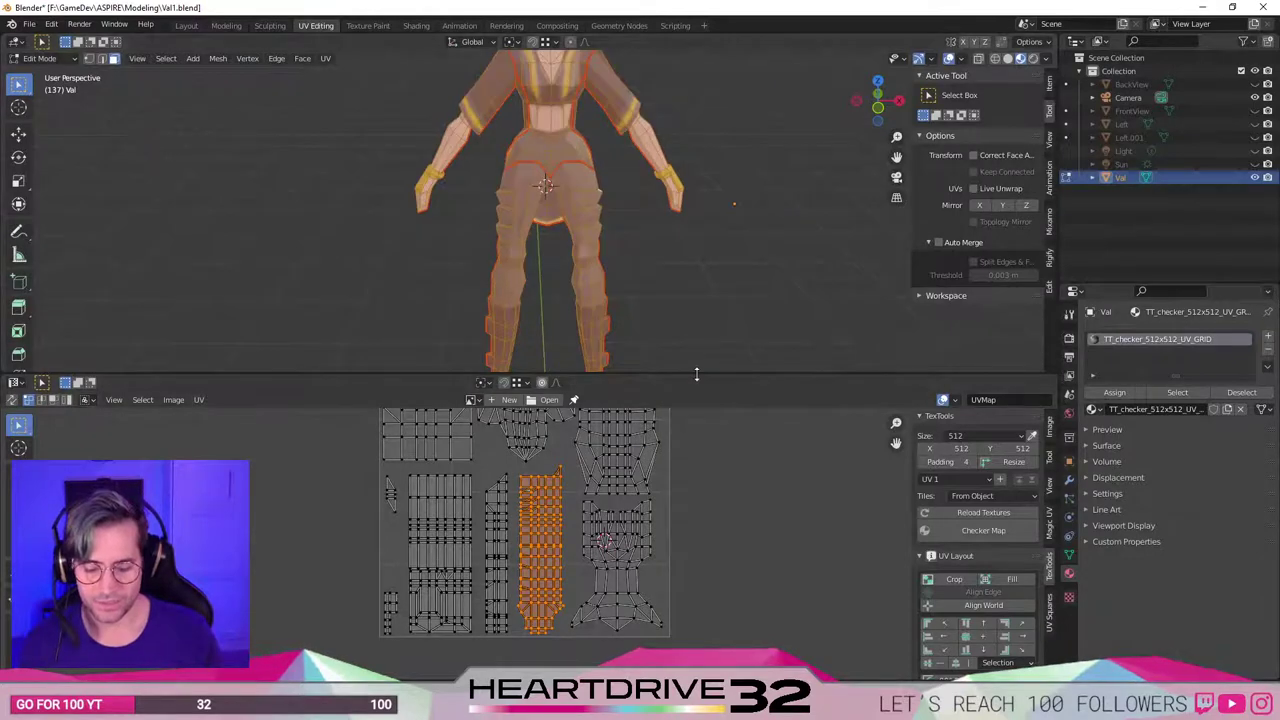
pyautogui.moveTo(700, 375); pyautogui.dragTo(706, 456)
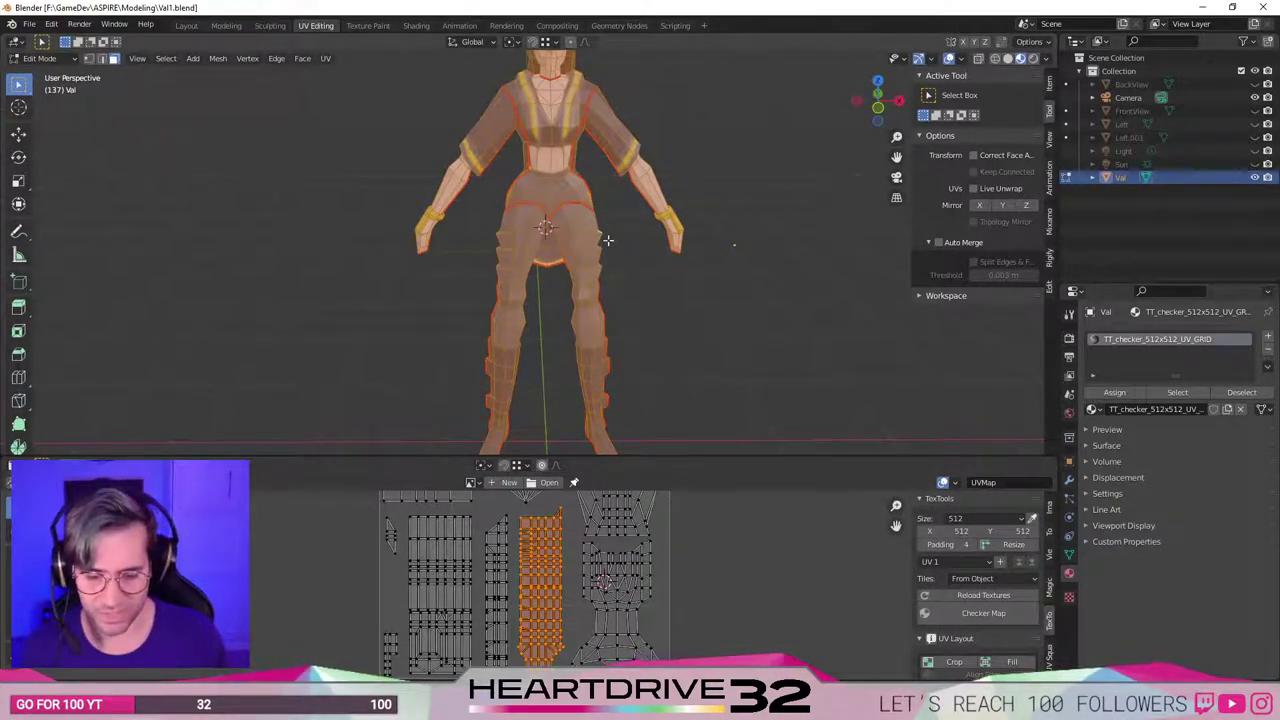
pyautogui.moveTo(600, 237); pyautogui.dragTo(647, 285, button='middle')
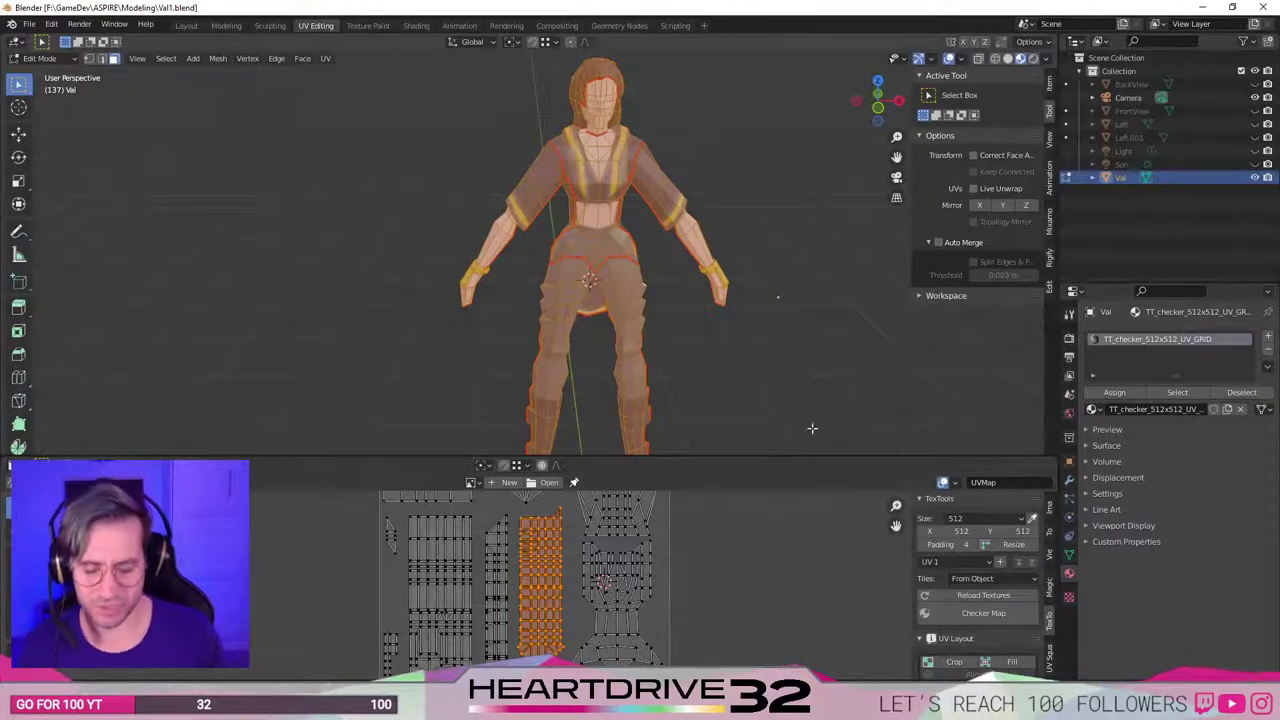
pyautogui.moveTo(820, 346); pyautogui.dragTo(791, 320, button='middle')
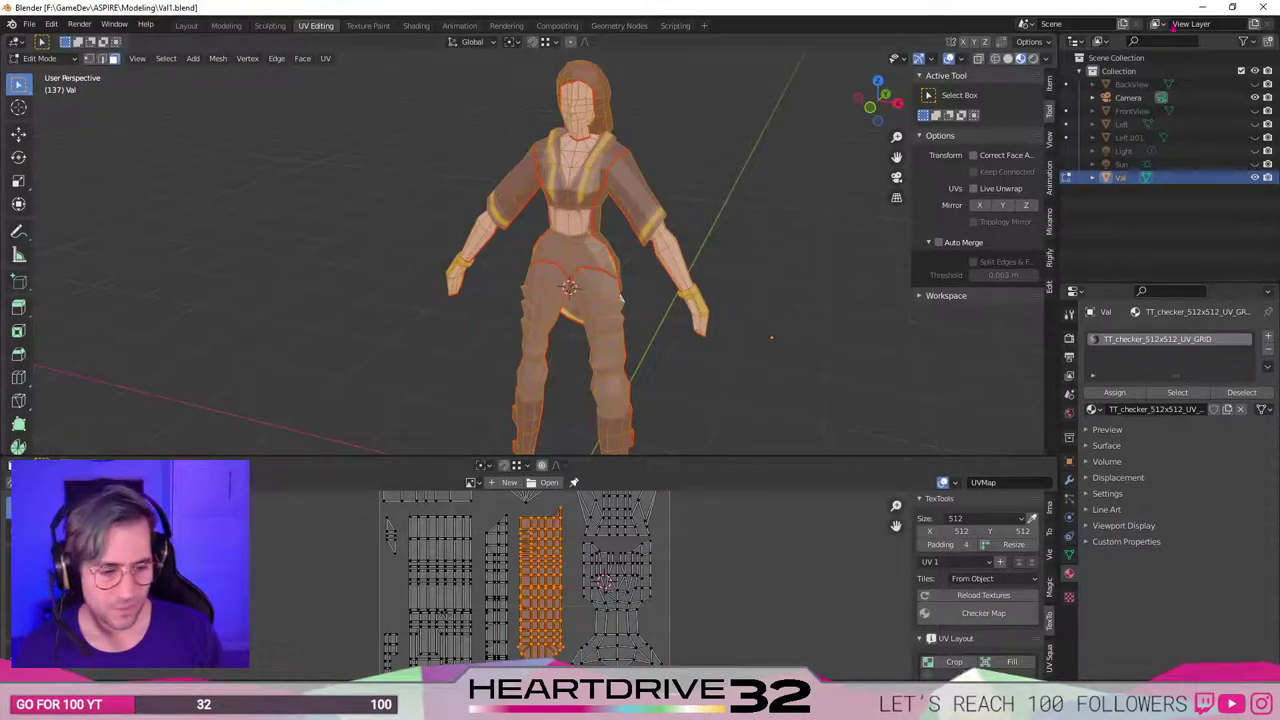
# Close Blender and the B3Alpha folder window behind it.
pyautogui.click(1252, 22)
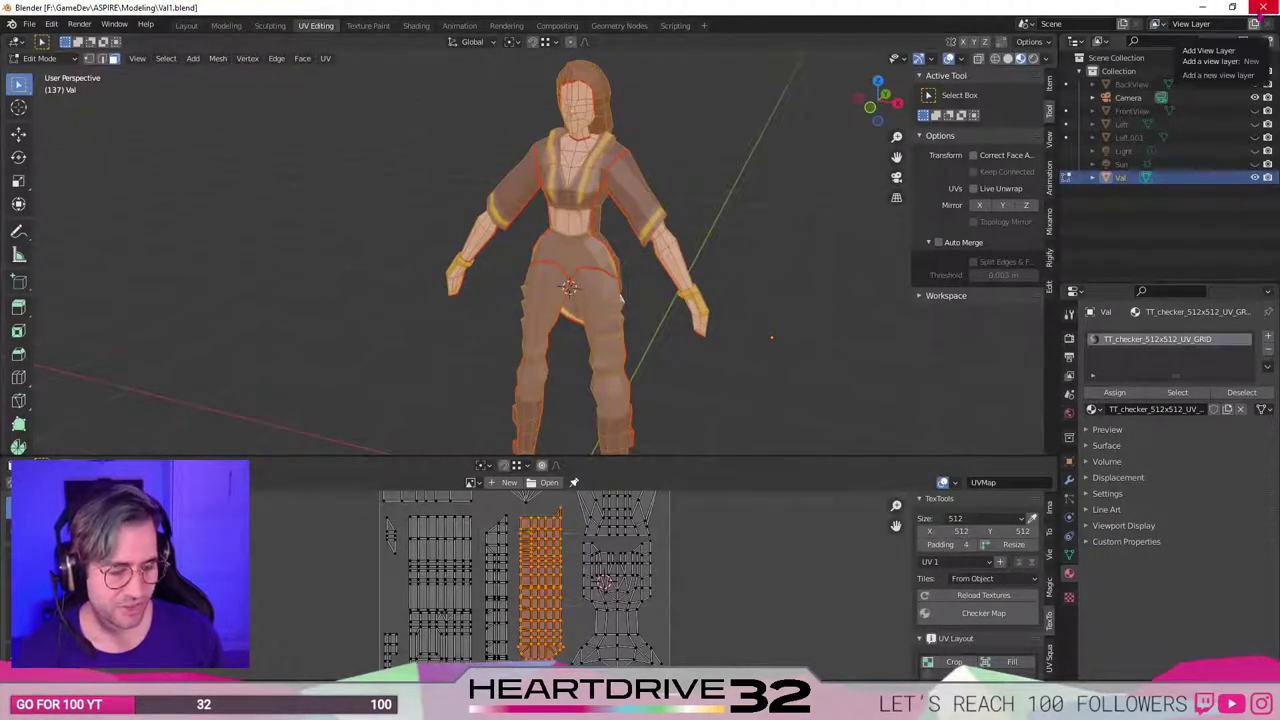
pyautogui.click(1264, 7)
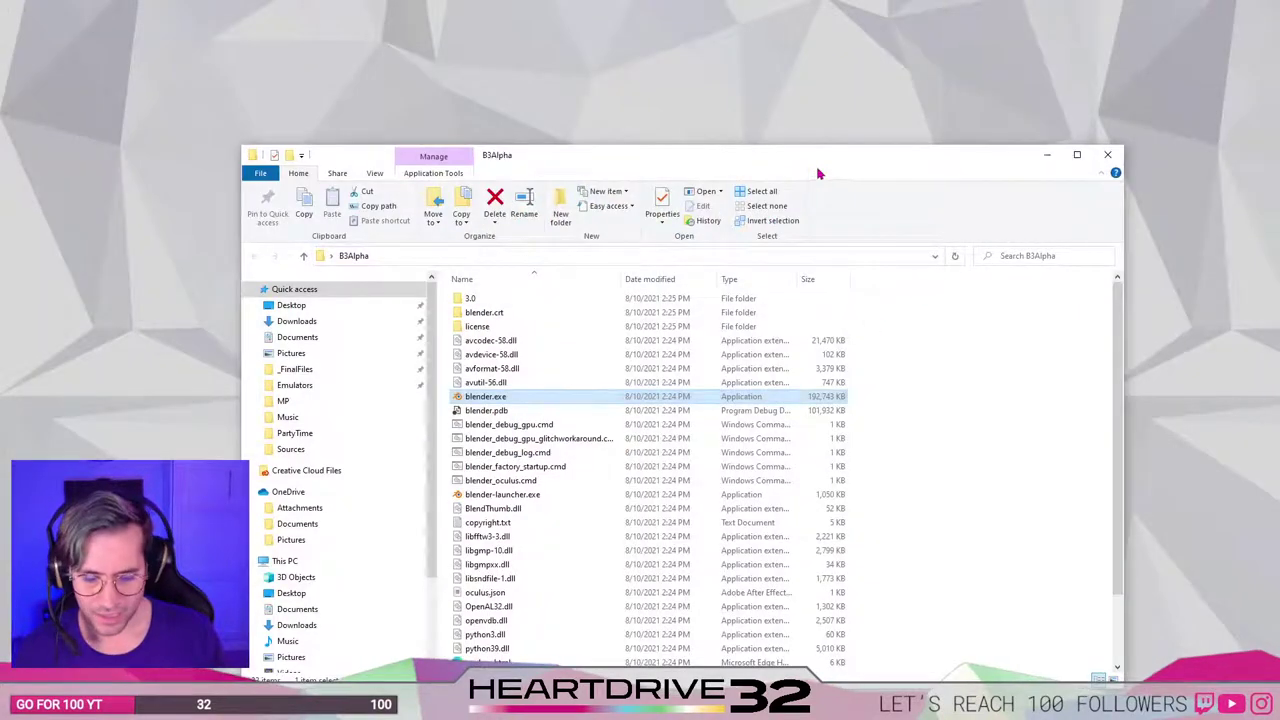
pyautogui.moveTo(791, 163); pyautogui.dragTo(777, 109)
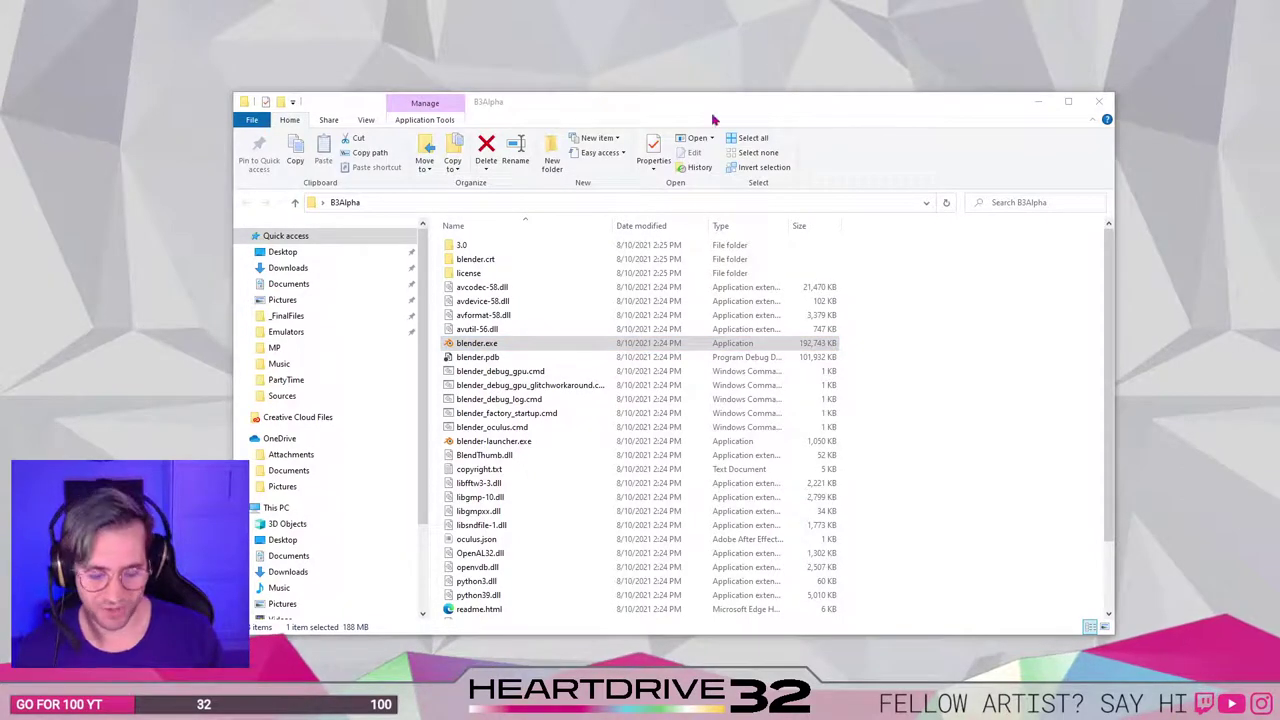
pyautogui.click(1066, 311)
pyautogui.click(1099, 101)
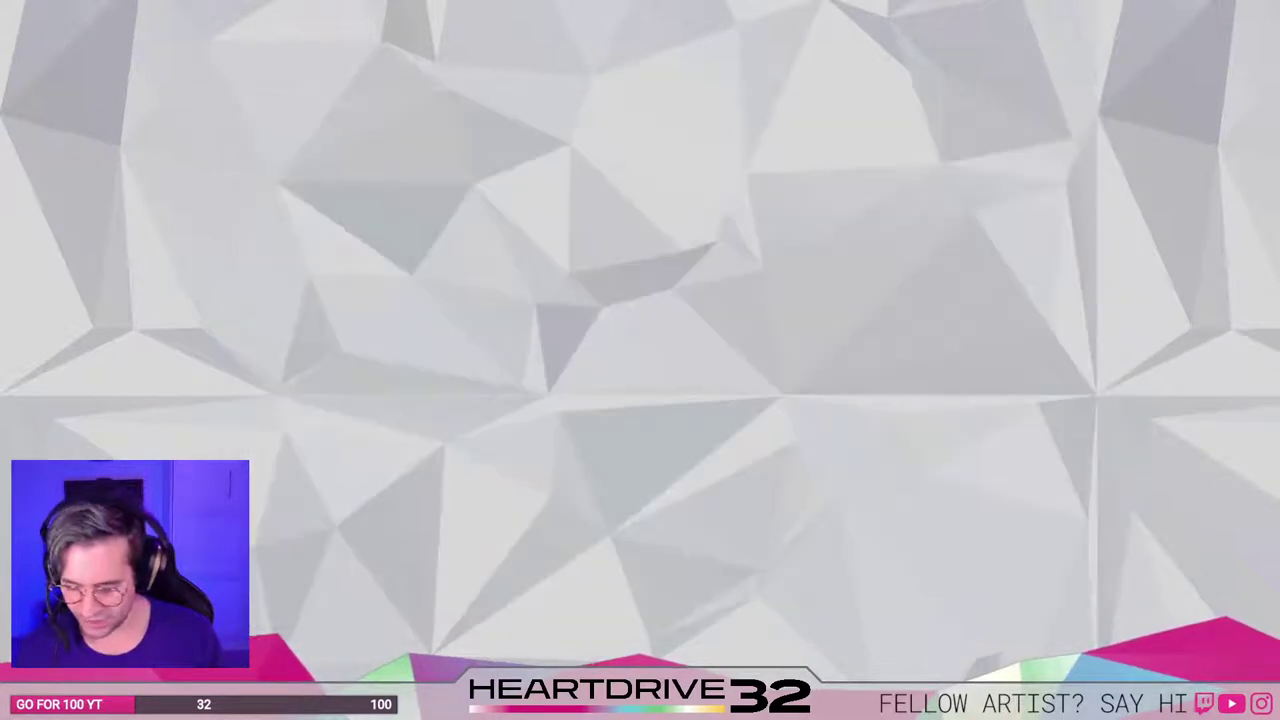
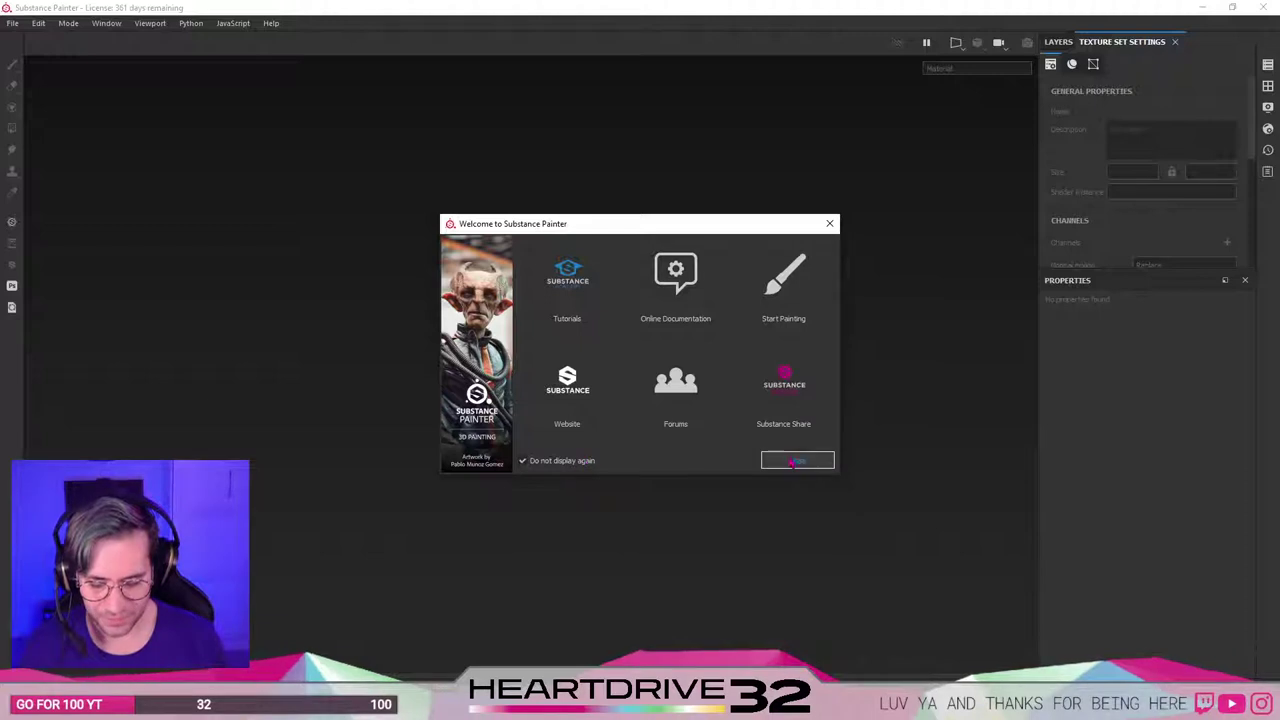
# Dismiss the Substance Painter welcome window and open the recent Val1 project.
pyautogui.click(797, 459)
pyautogui.click(12, 23)
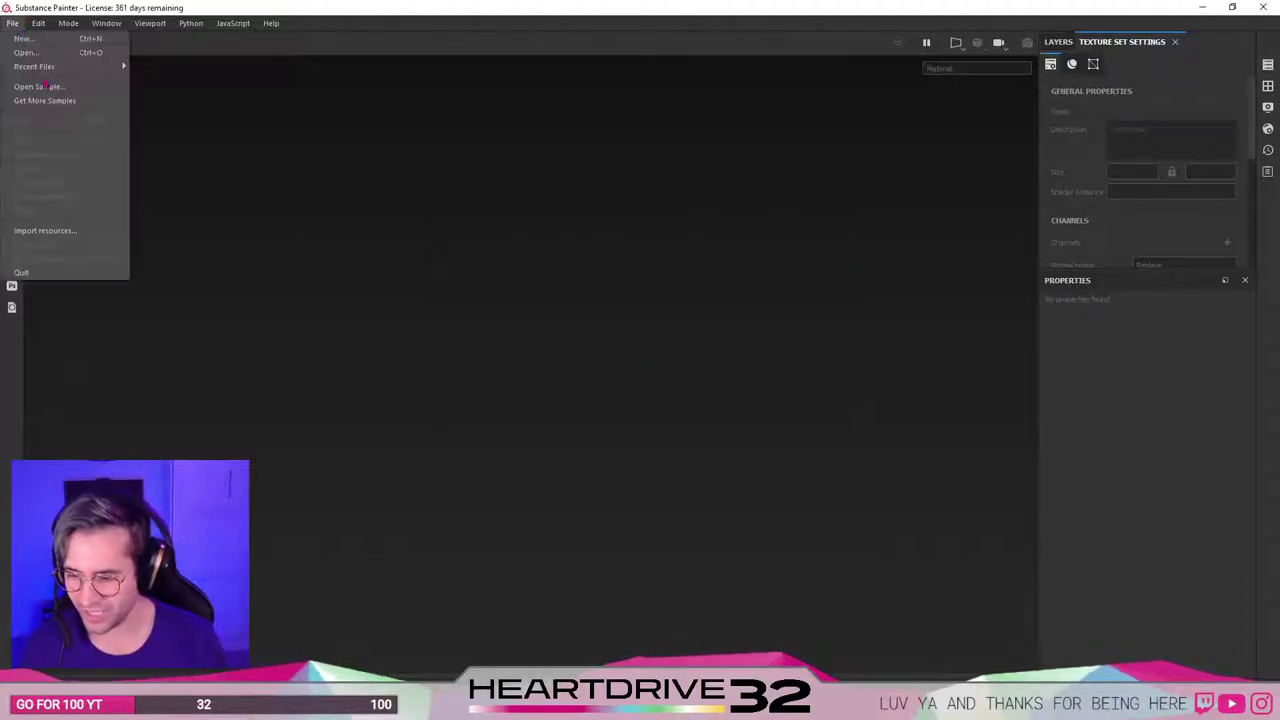
pyautogui.moveTo(60, 70)
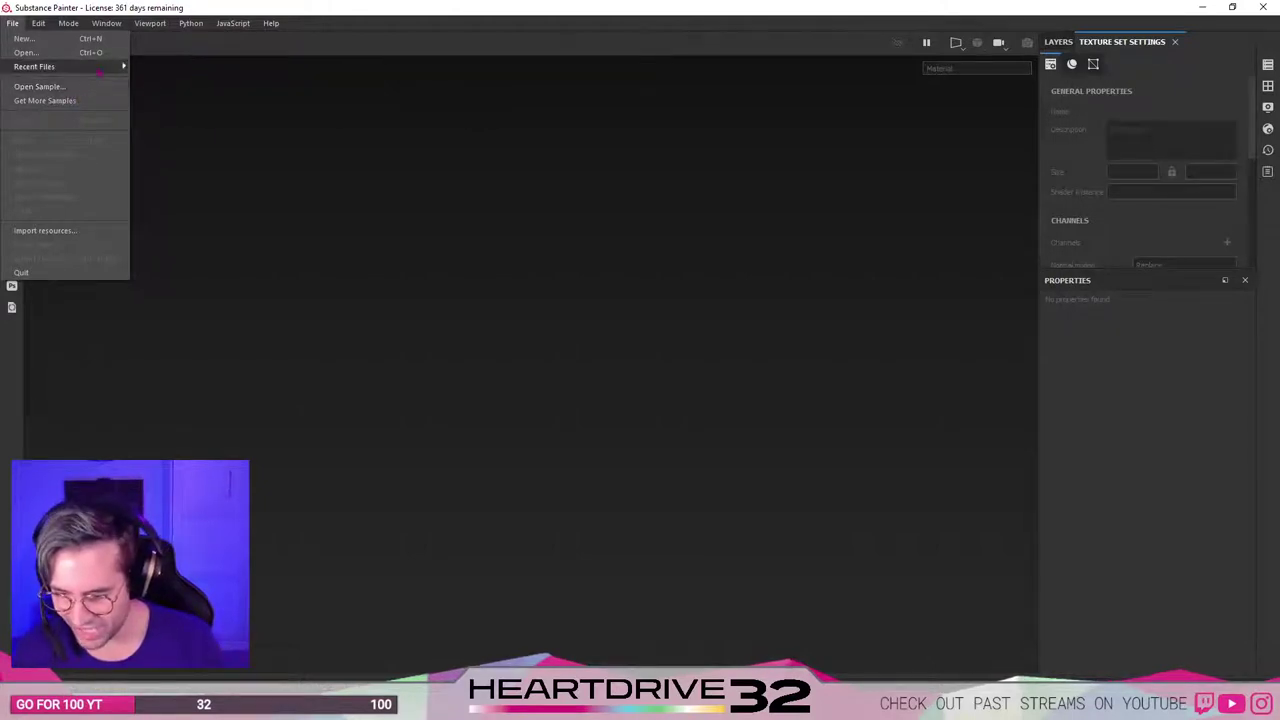
pyautogui.moveTo(100, 66)
pyautogui.click(194, 66)
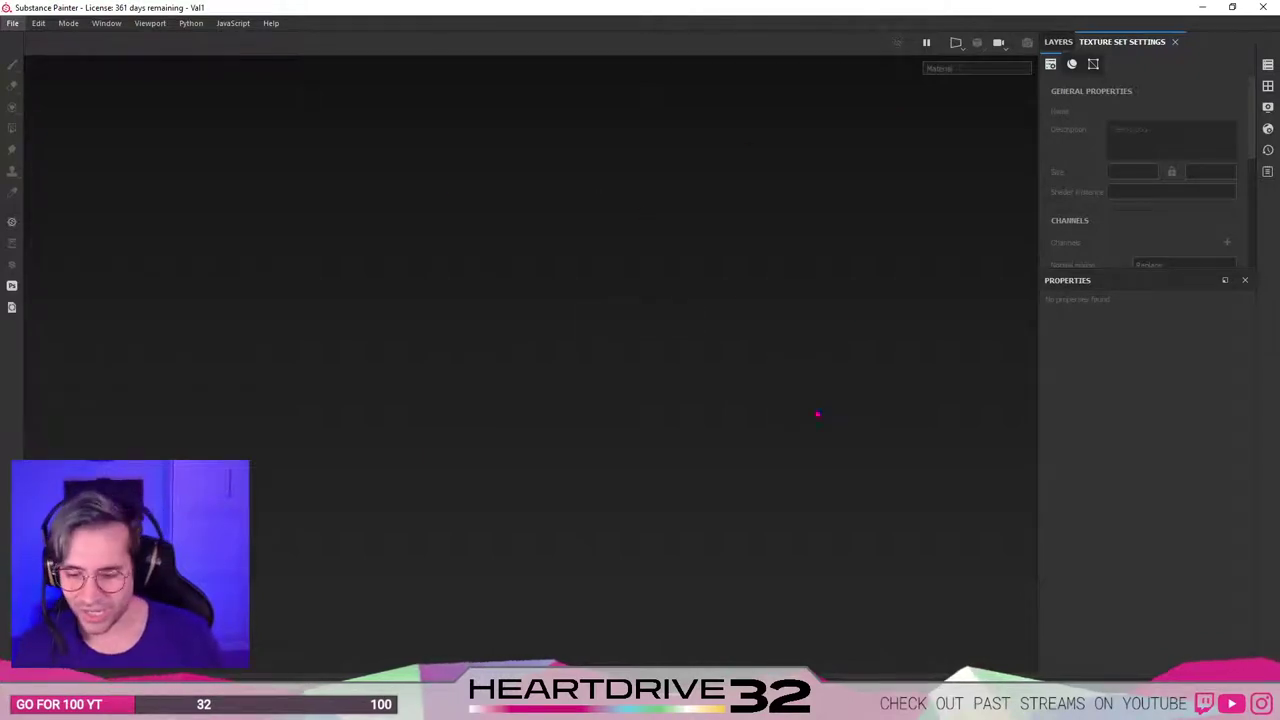
pyautogui.keyDown('alt'); pyautogui.moveTo(556, 404); pyautogui.dragTo(528, 372, button='middle'); pyautogui.keyUp('alt')
pyautogui.keyDown('alt'); pyautogui.moveTo(436, 380); pyautogui.dragTo(369, 386); pyautogui.keyUp('alt')
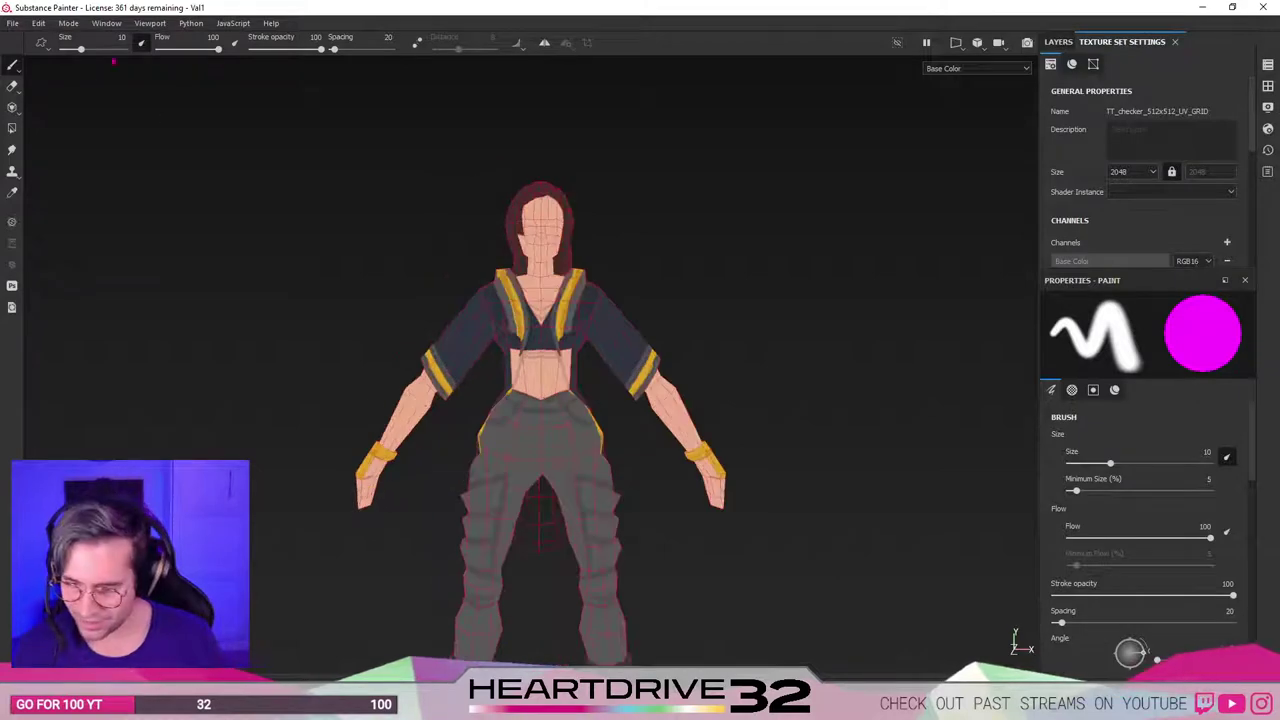
# Replace the project's mesh with Val6.fbx from F:\GameDev\ASPIRE\Modeling through the project configuration.
pyautogui.click(39, 24)
pyautogui.moveTo(108, 25)
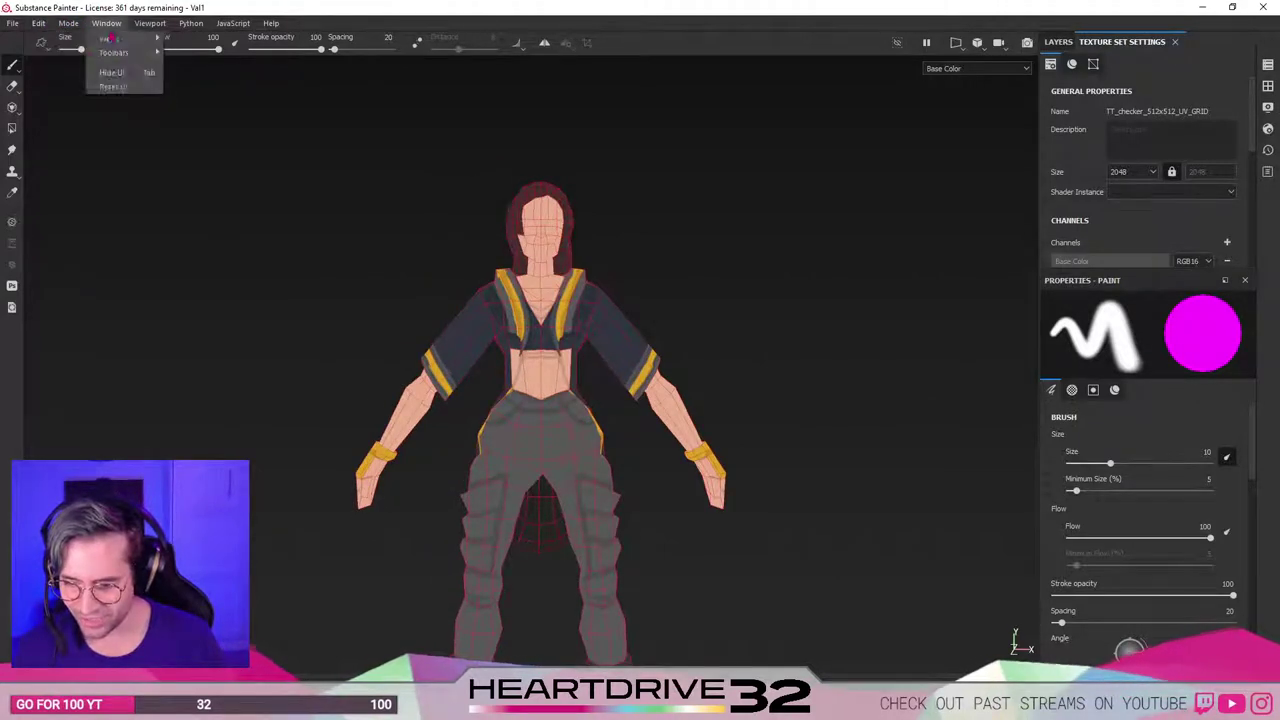
pyautogui.click(38, 23)
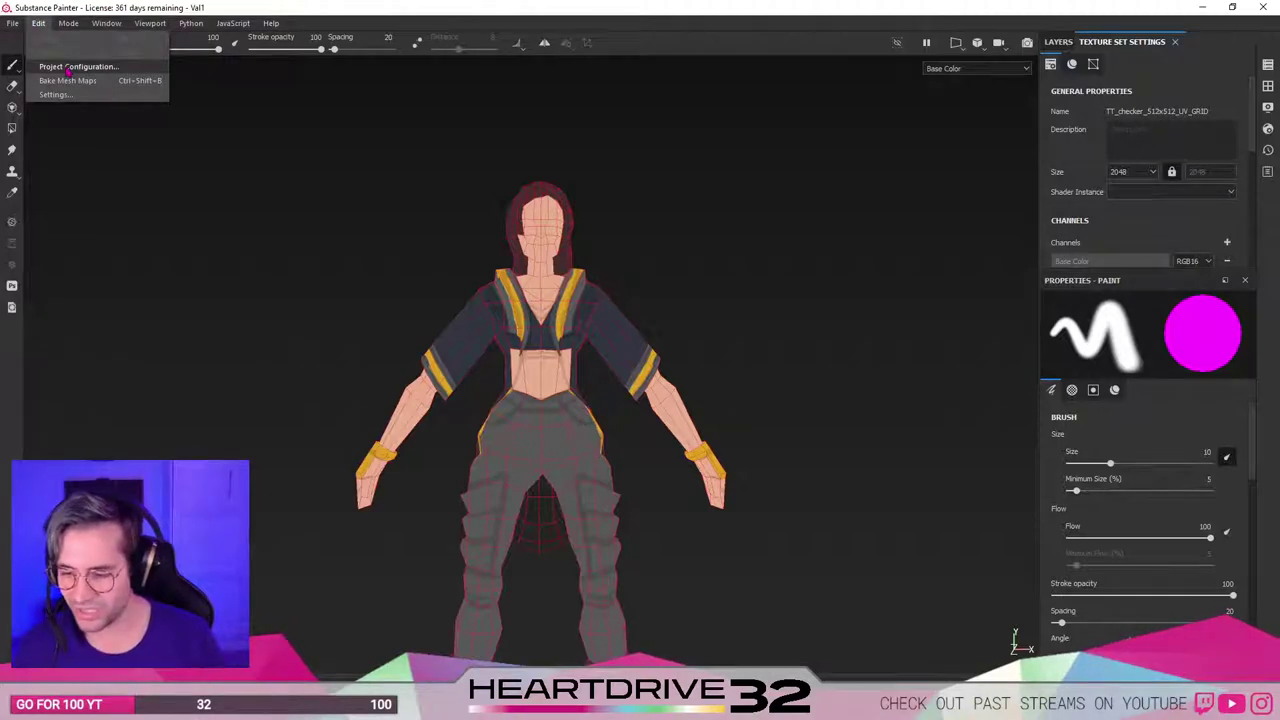
pyautogui.click(68, 67)
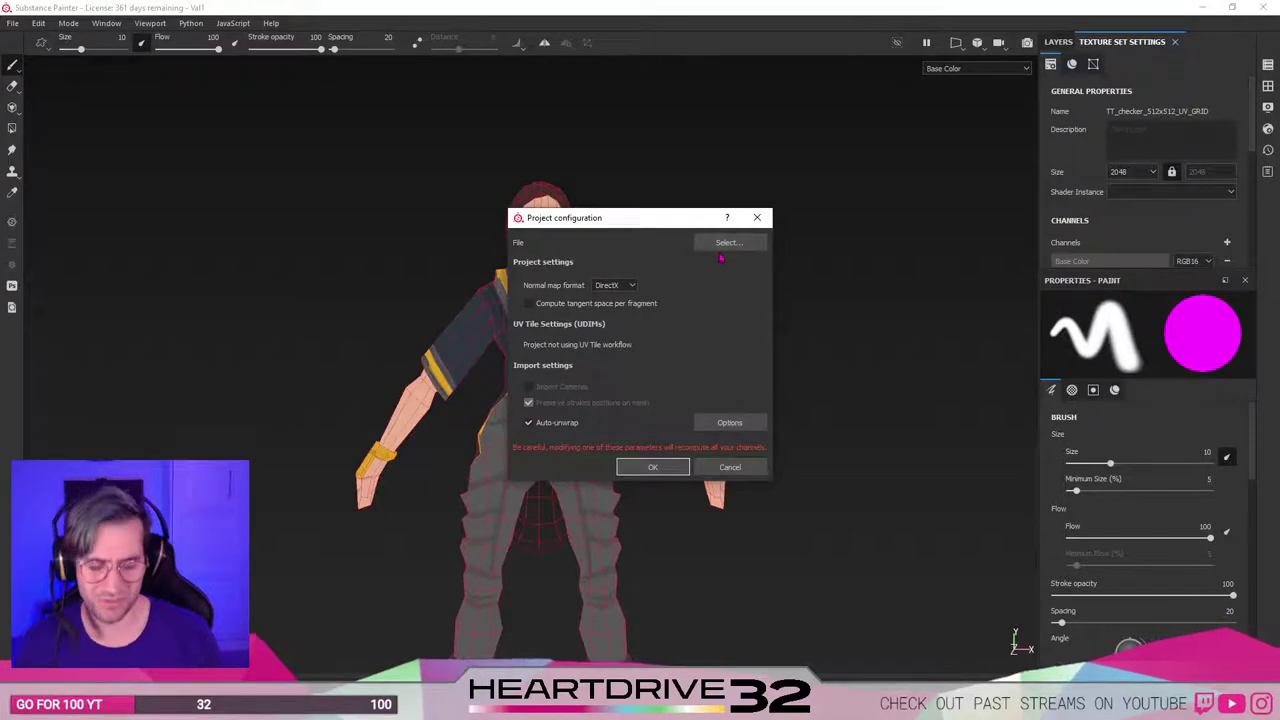
pyautogui.click(727, 244)
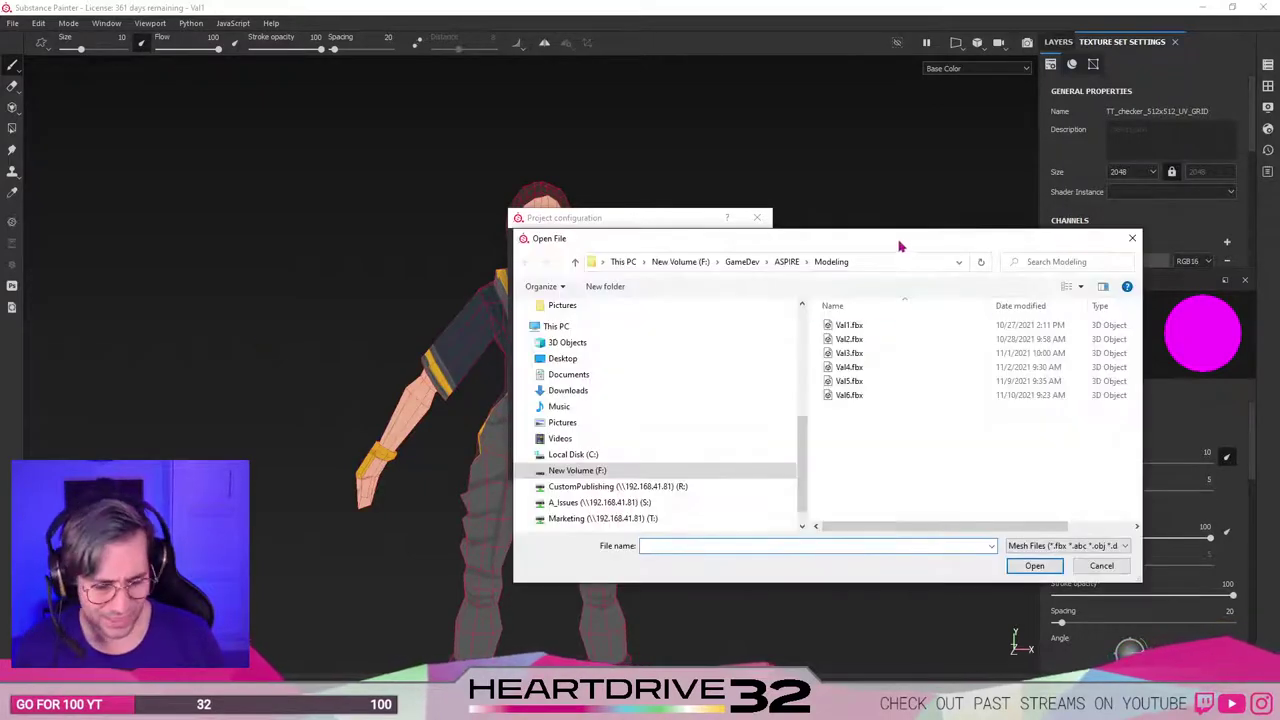
pyautogui.moveTo(899, 246); pyautogui.dragTo(675, 240)
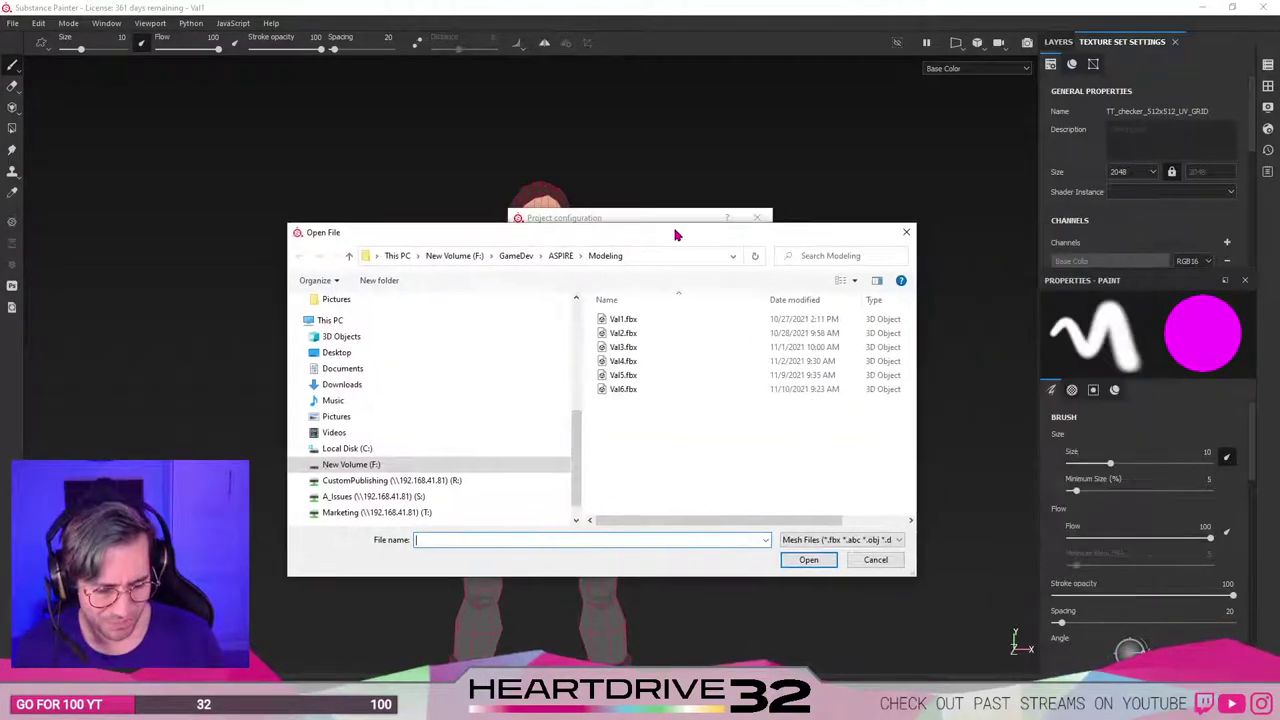
pyautogui.click(628, 390)
pyautogui.click(808, 561)
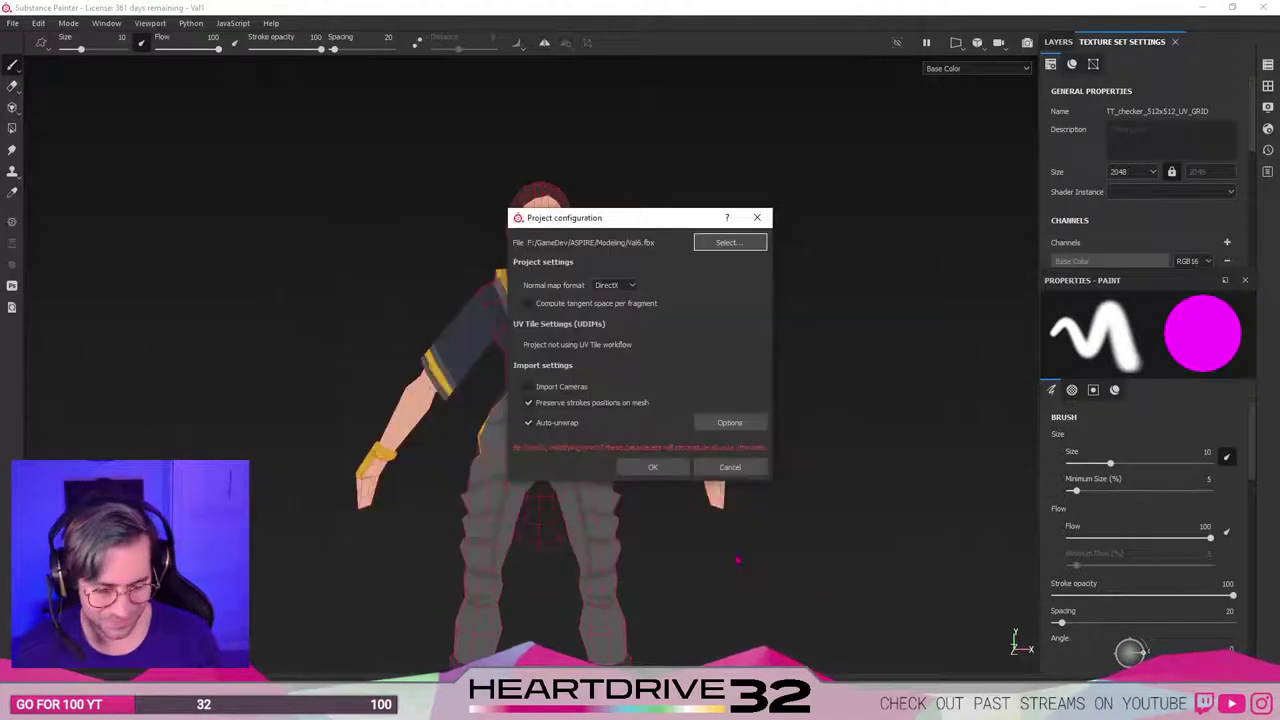
pyautogui.click(680, 467)
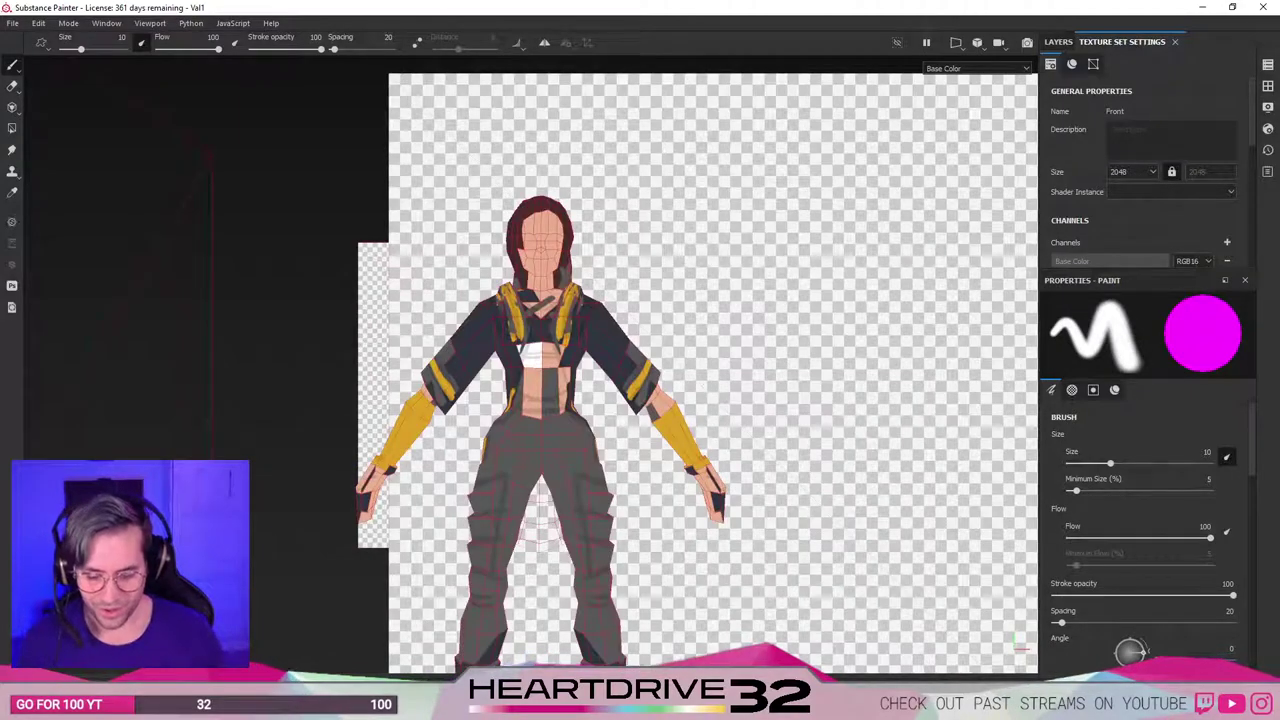
# Examine the reloaded character's textures and the large planes surrounding it, both up close and from a distance.
pyautogui.keyDown('alt'); pyautogui.moveTo(414, 375); pyautogui.dragTo(710, 516); pyautogui.keyUp('alt')
pyautogui.scroll(-4, 600, 565)
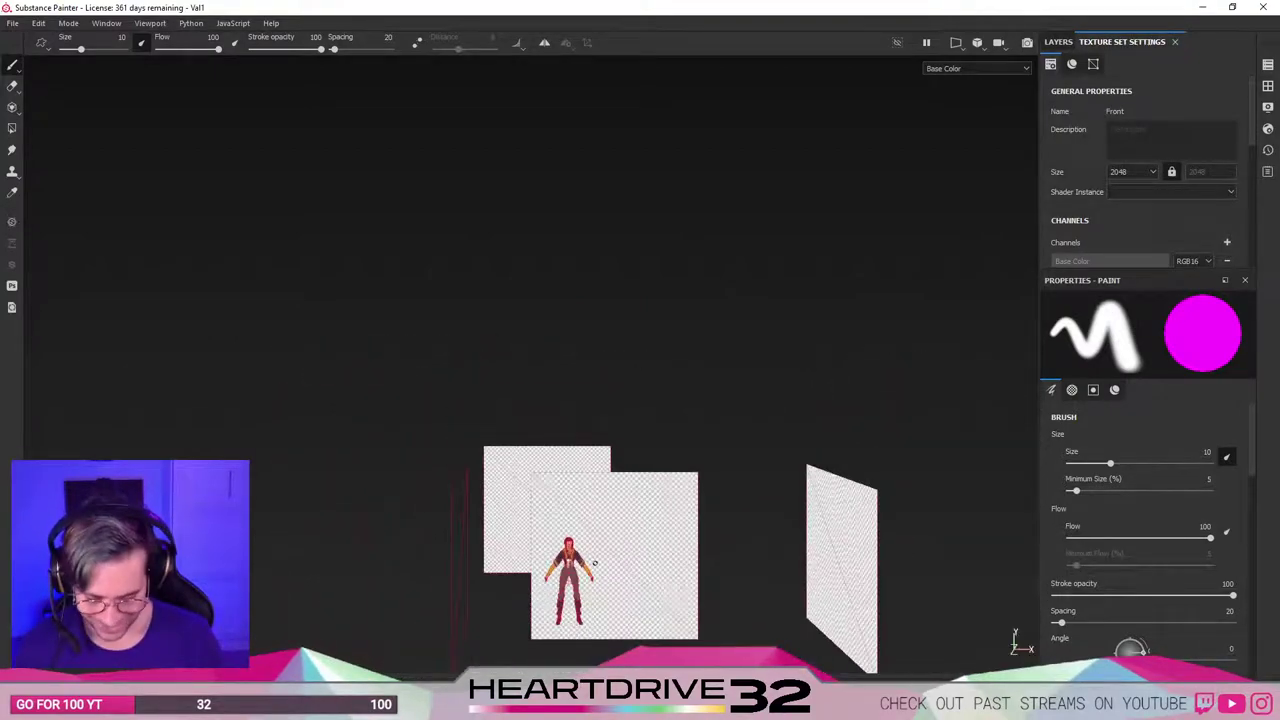
pyautogui.scroll(10, 600, 563)
pyautogui.keyDown('alt'); pyautogui.moveTo(620, 529); pyautogui.dragTo(663, 402, button='middle'); pyautogui.keyUp('alt')
pyautogui.keyDown('alt'); pyautogui.moveTo(694, 343); pyautogui.dragTo(705, 400, button='middle'); pyautogui.keyUp('alt')
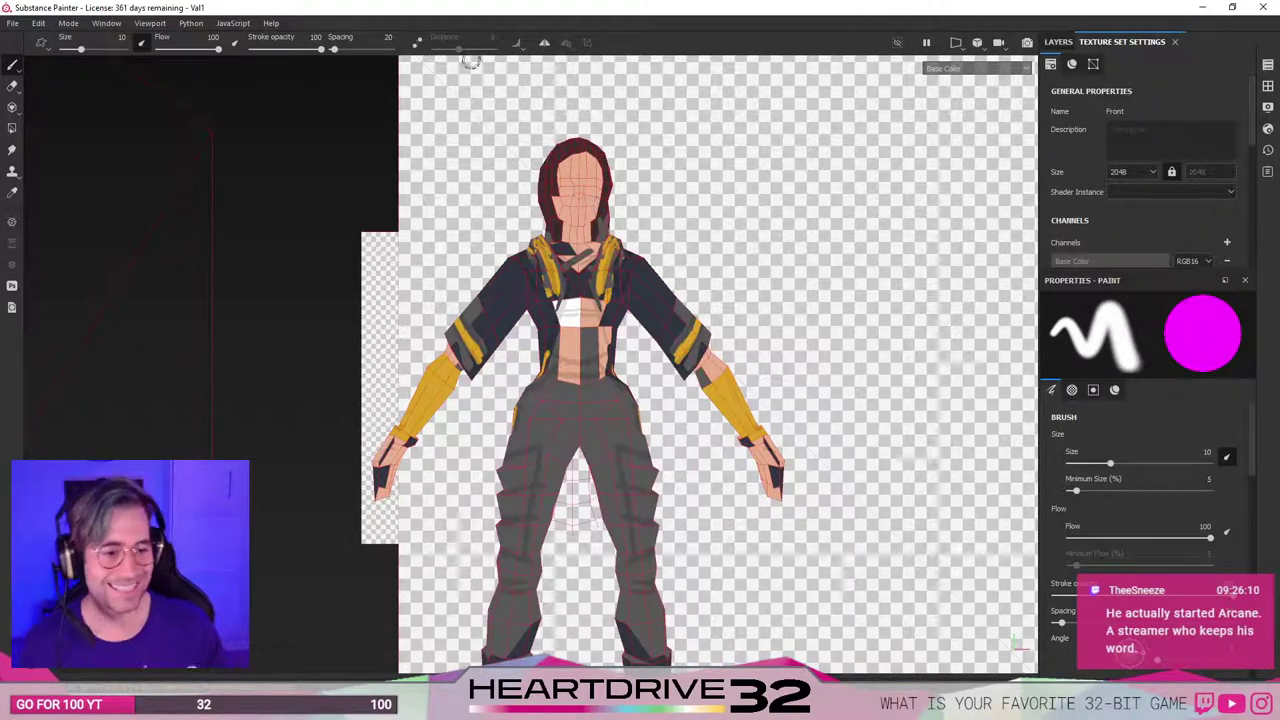
pyautogui.keyDown('alt'); pyautogui.moveTo(538, 201); pyautogui.dragTo(580, 280, button='middle'); pyautogui.keyUp('alt')
pyautogui.keyDown('alt'); pyautogui.moveTo(706, 420); pyautogui.dragTo(583, 285, button='middle'); pyautogui.keyUp('alt')
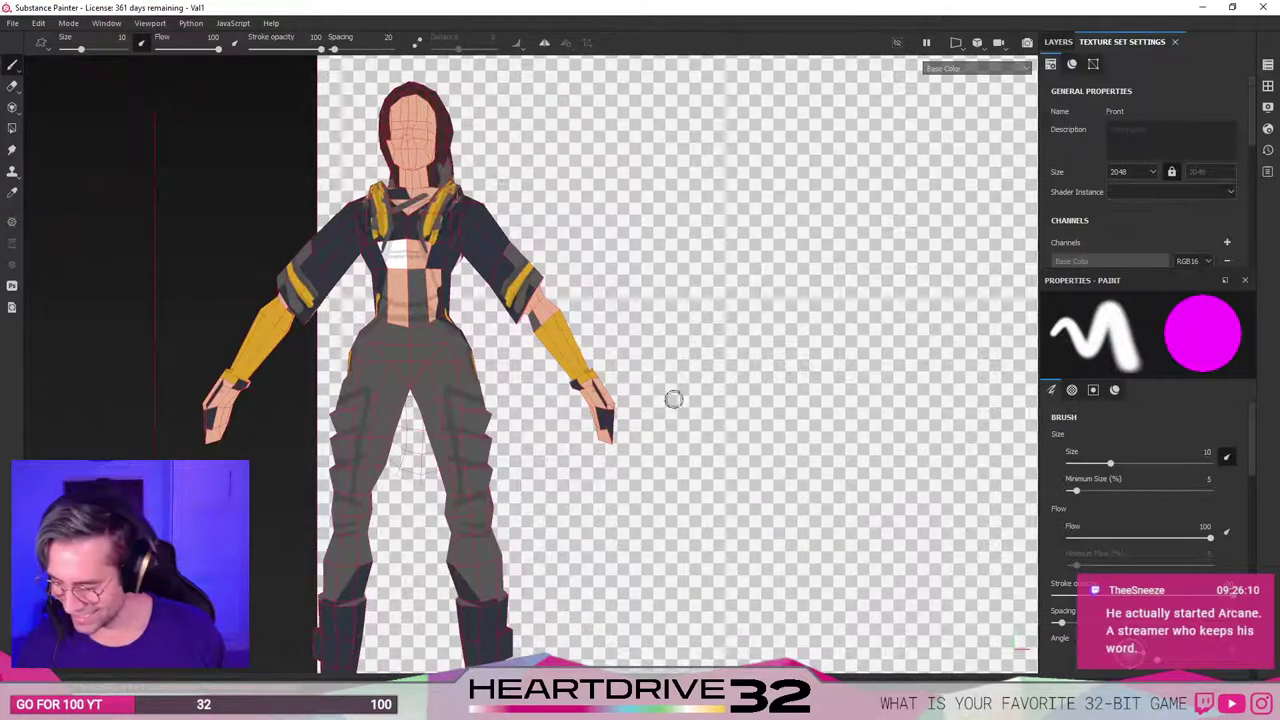
pyautogui.keyDown('alt'); pyautogui.moveTo(537, 363); pyautogui.dragTo(600, 388, button='middle'); pyautogui.keyUp('alt')
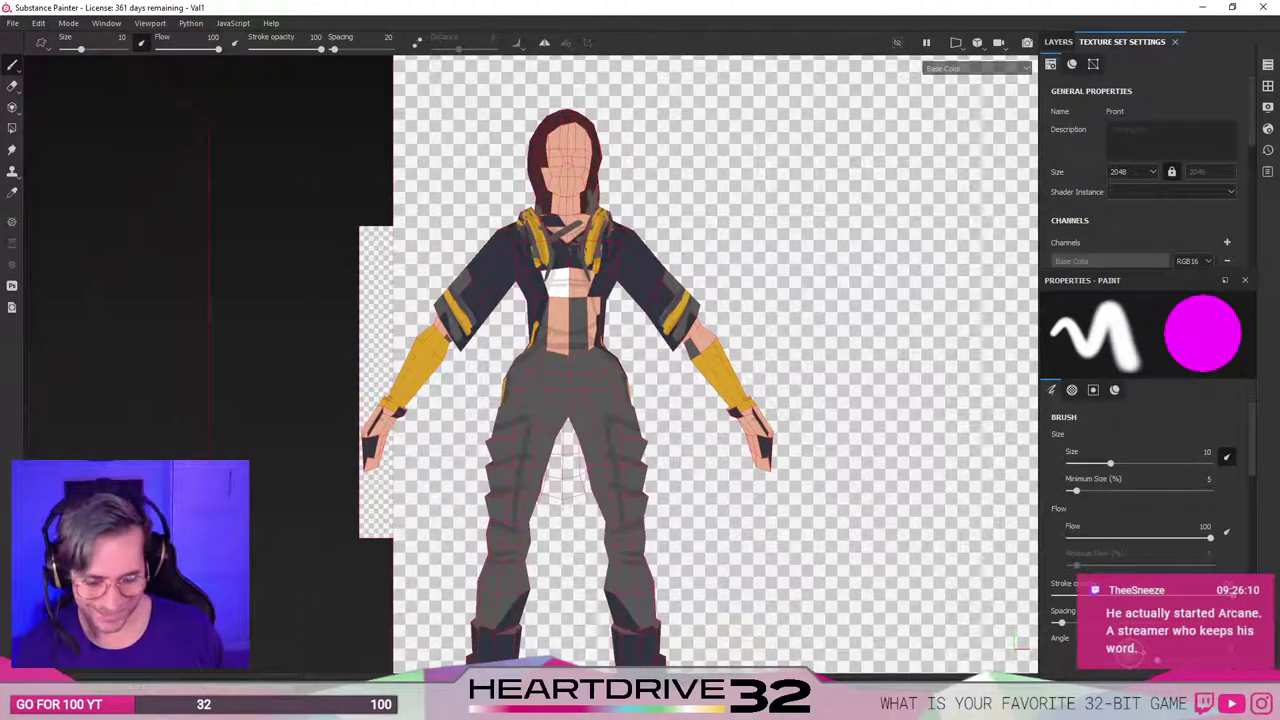
pyautogui.scroll(2, 572, 300)
pyautogui.scroll(-10, 567, 322)
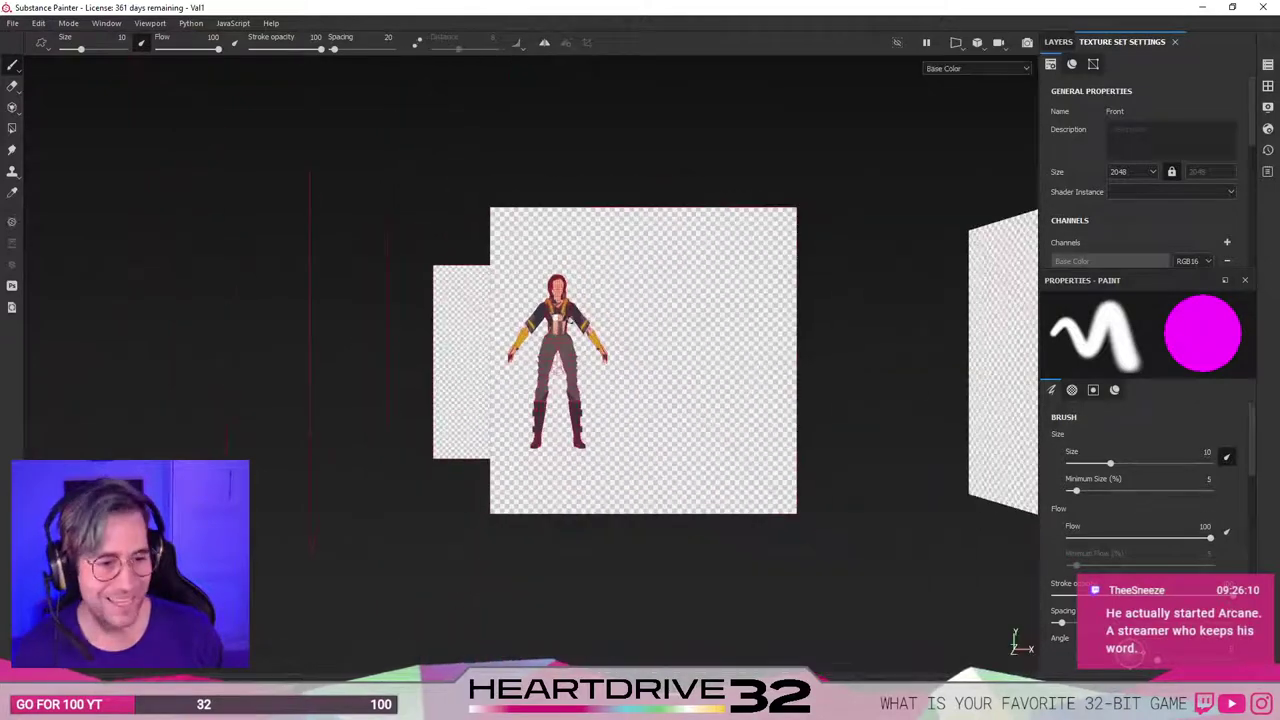
pyautogui.scroll(-2, 587, 365)
pyautogui.scroll(6, 600, 320)
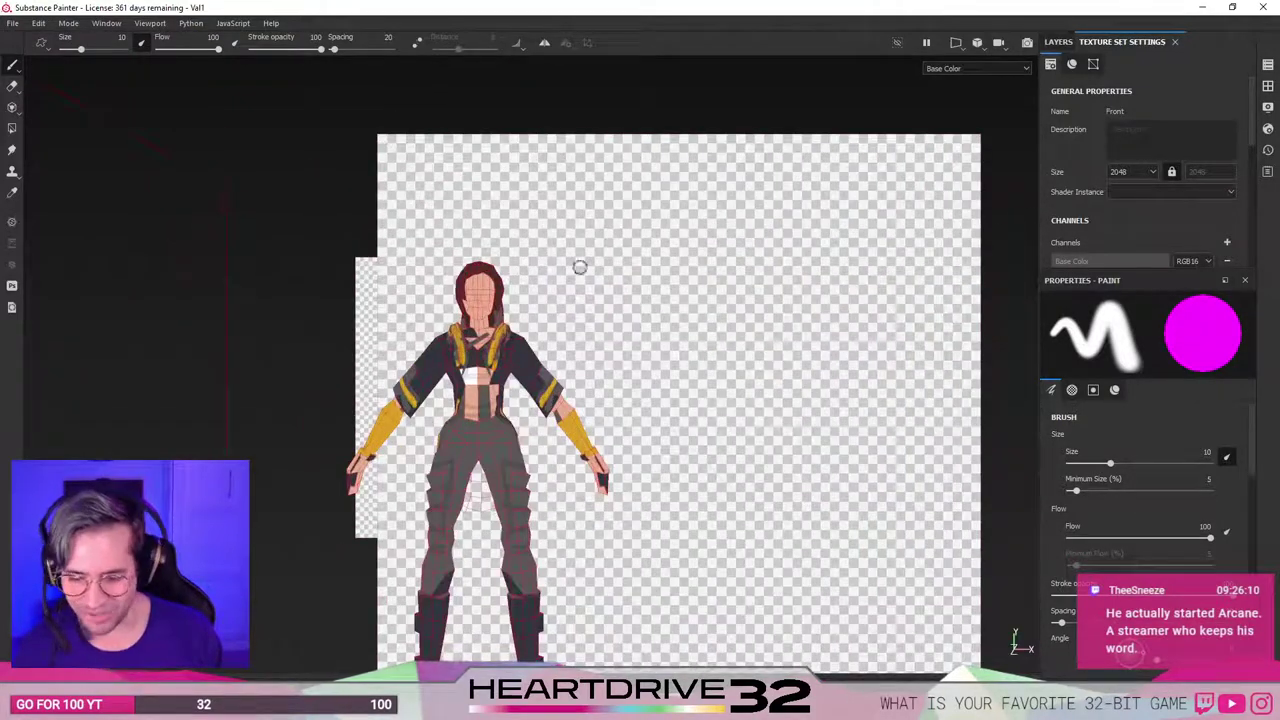
# Minimize Substance Painter, launch Blender from the B3Alpha folder, open the recent Val1.blend and view the character from the front.
pyautogui.click(1202, 7)
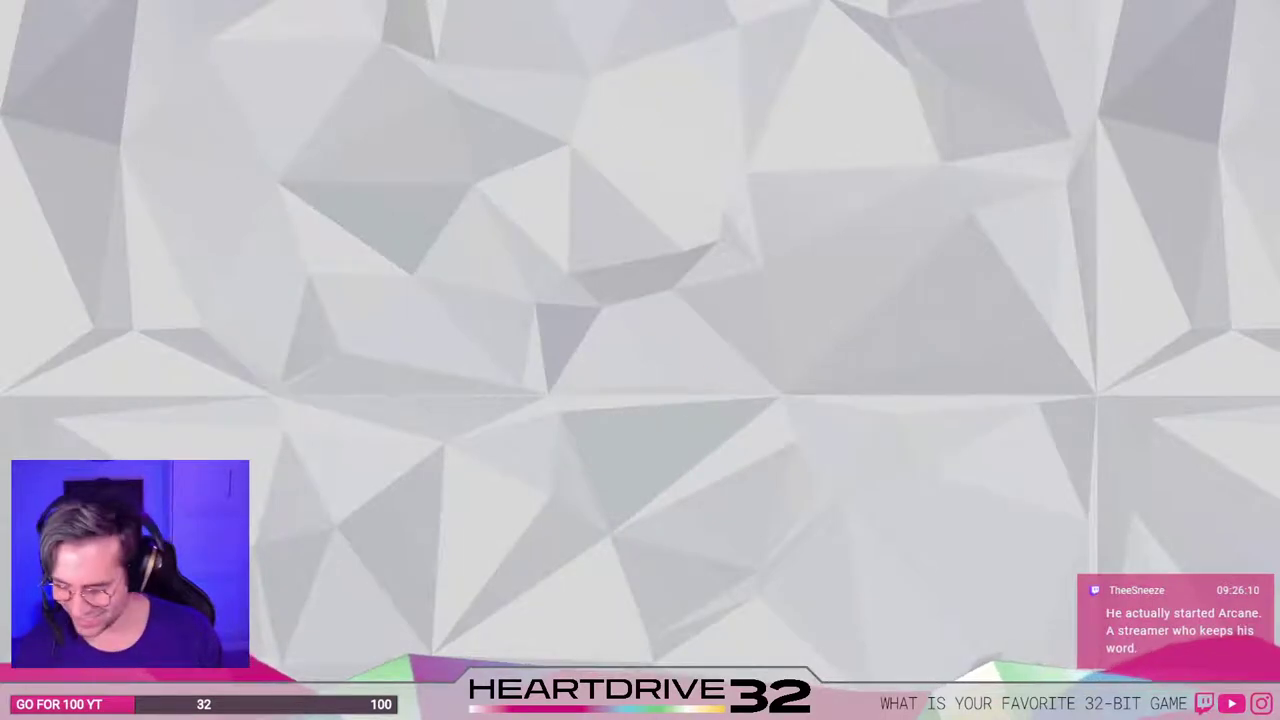
pyautogui.press('super')
pyautogui.write('blende')
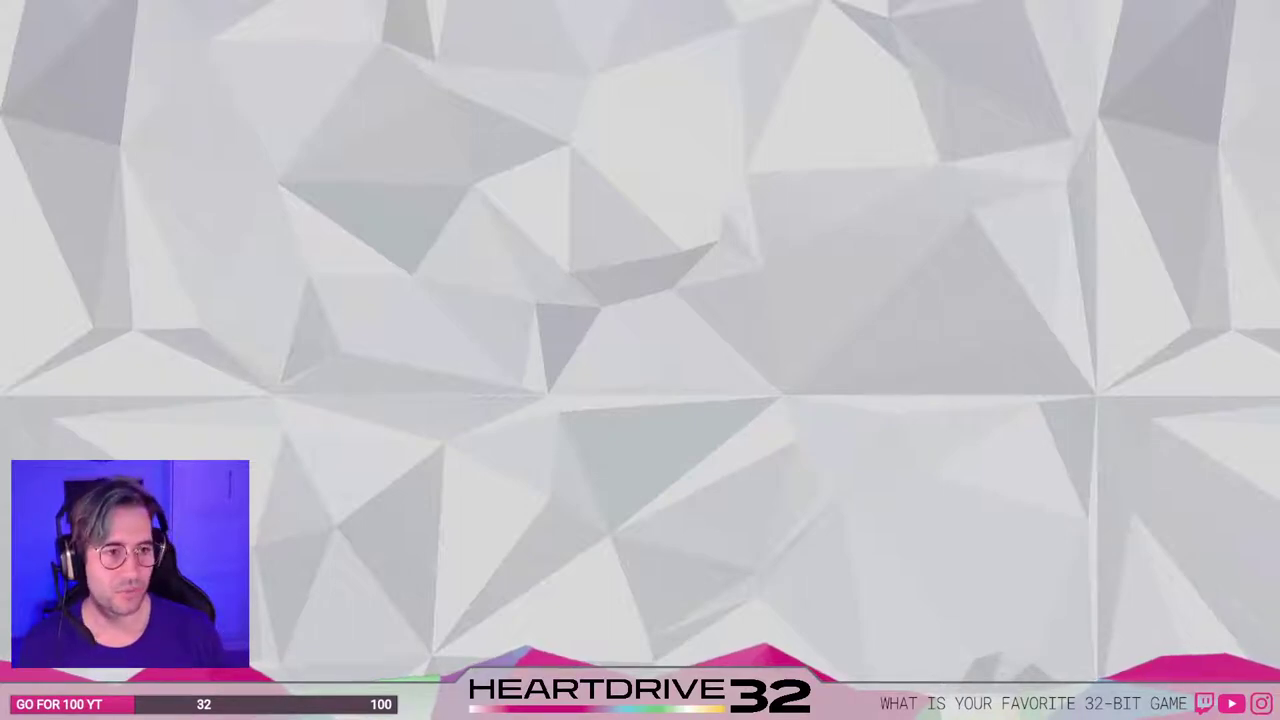
pyautogui.press('super+e')
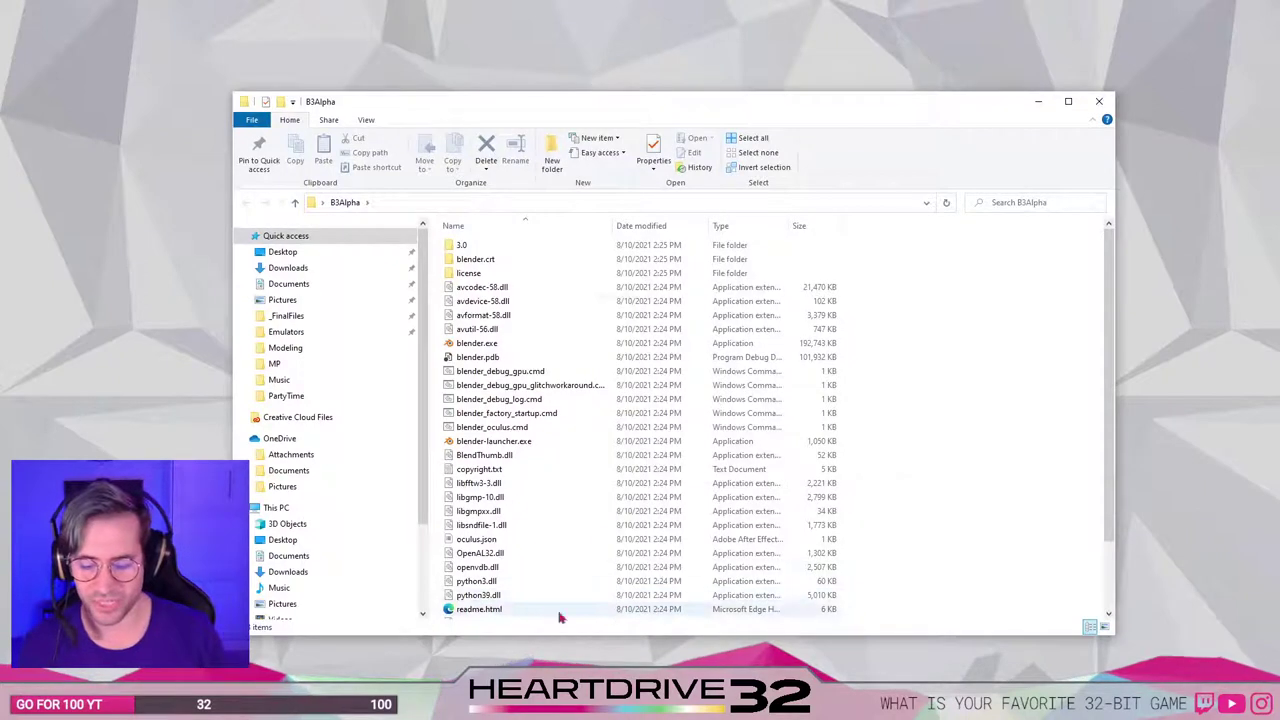
pyautogui.doubleClick(560, 343)
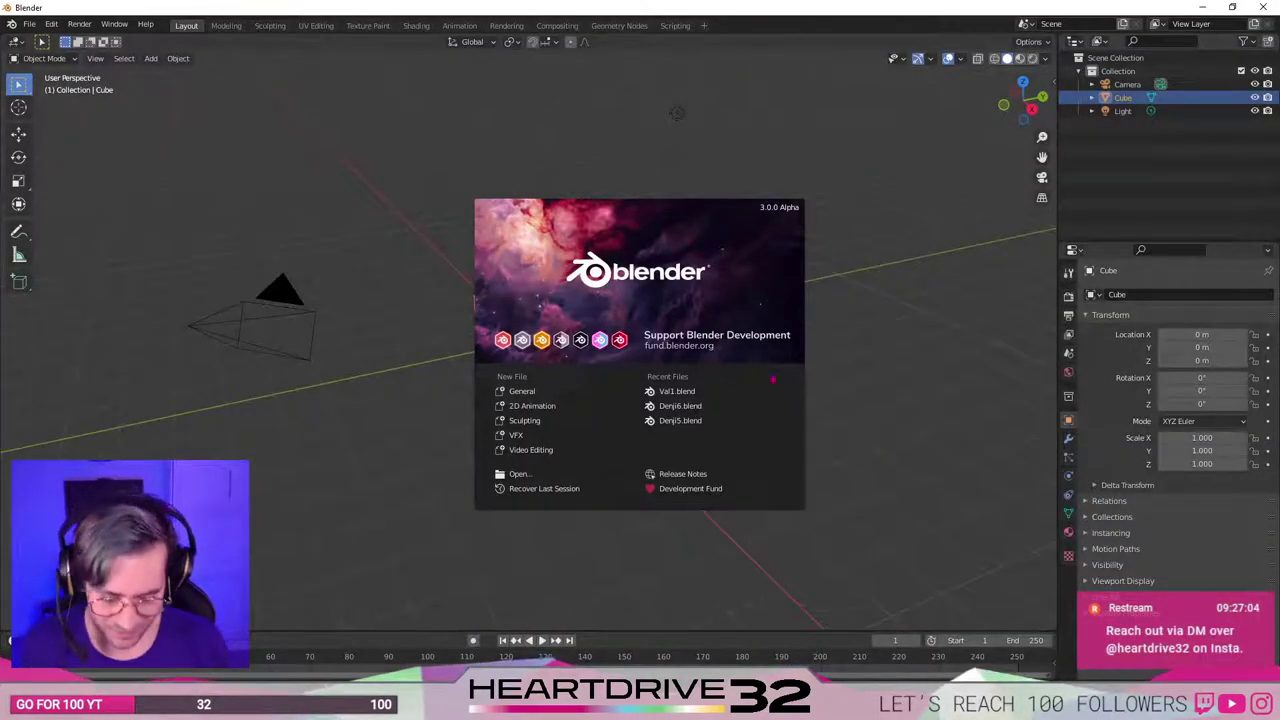
pyautogui.click(735, 391)
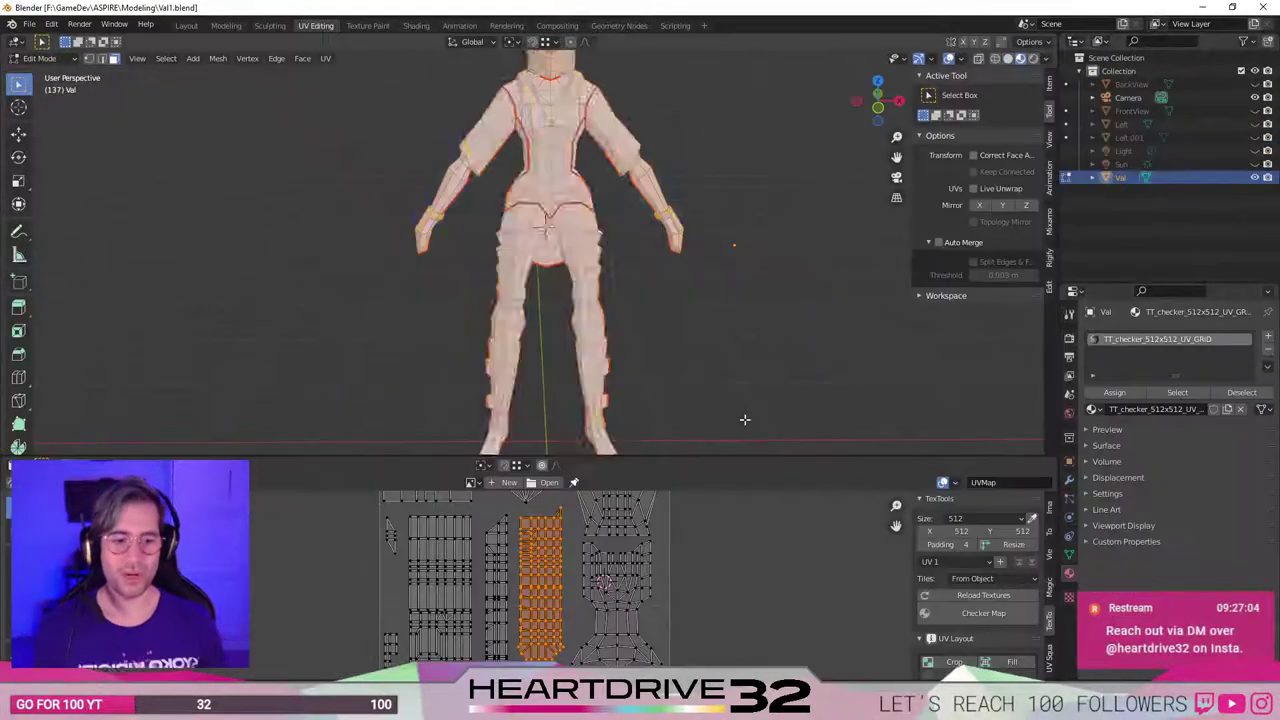
pyautogui.press('KP_1')
pyautogui.press('KP_7')
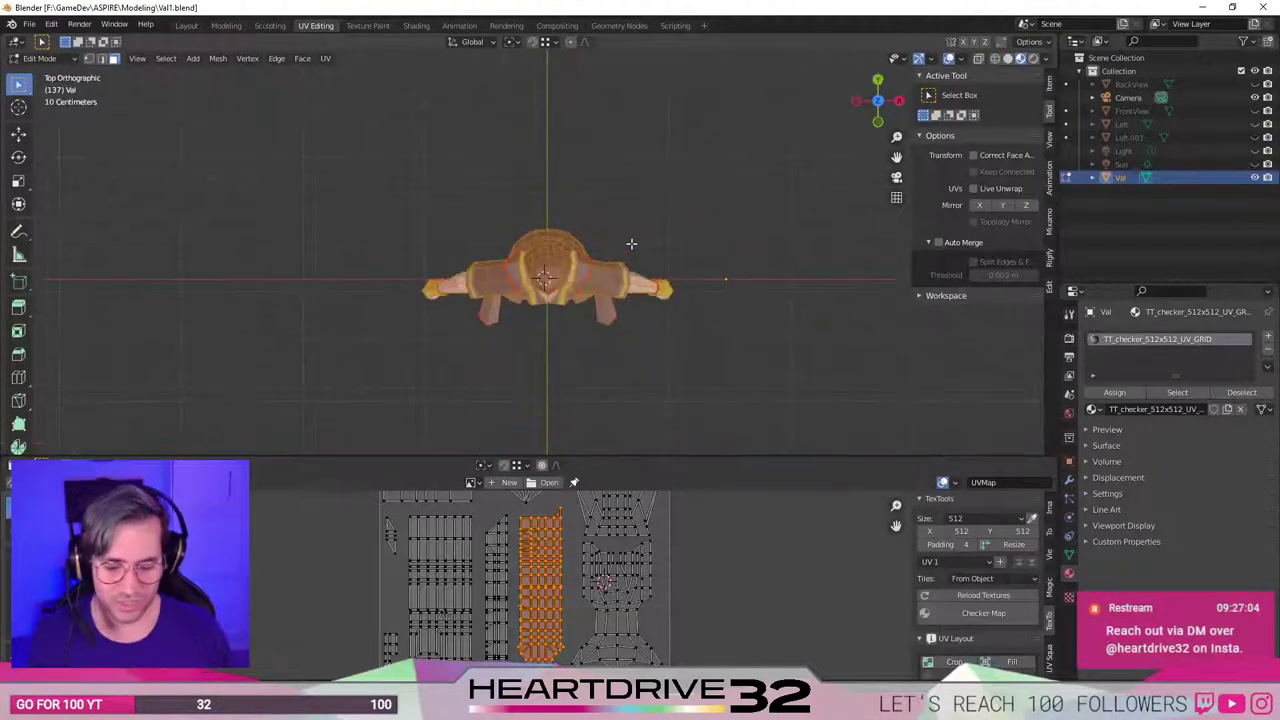
pyautogui.press('KP_1')
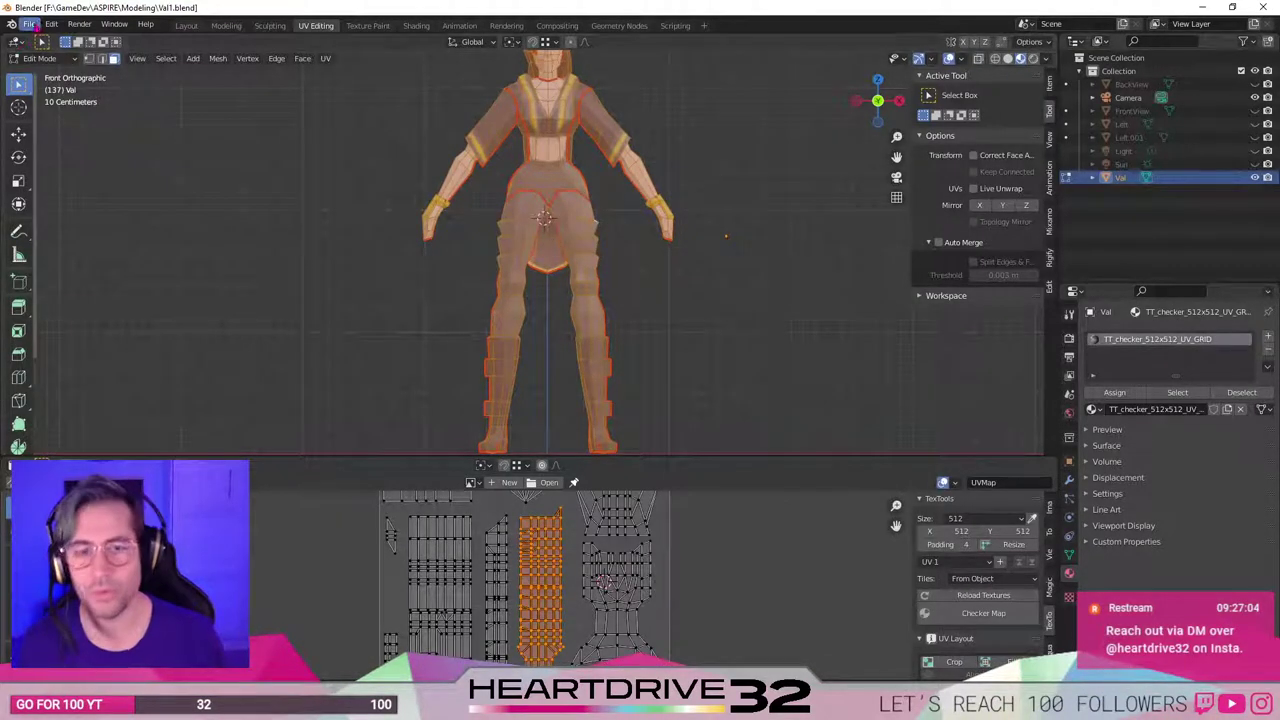
# Export the Val model as FBX over the existing Val6.fbx, limiting the export to selected objects.
pyautogui.click(32, 24)
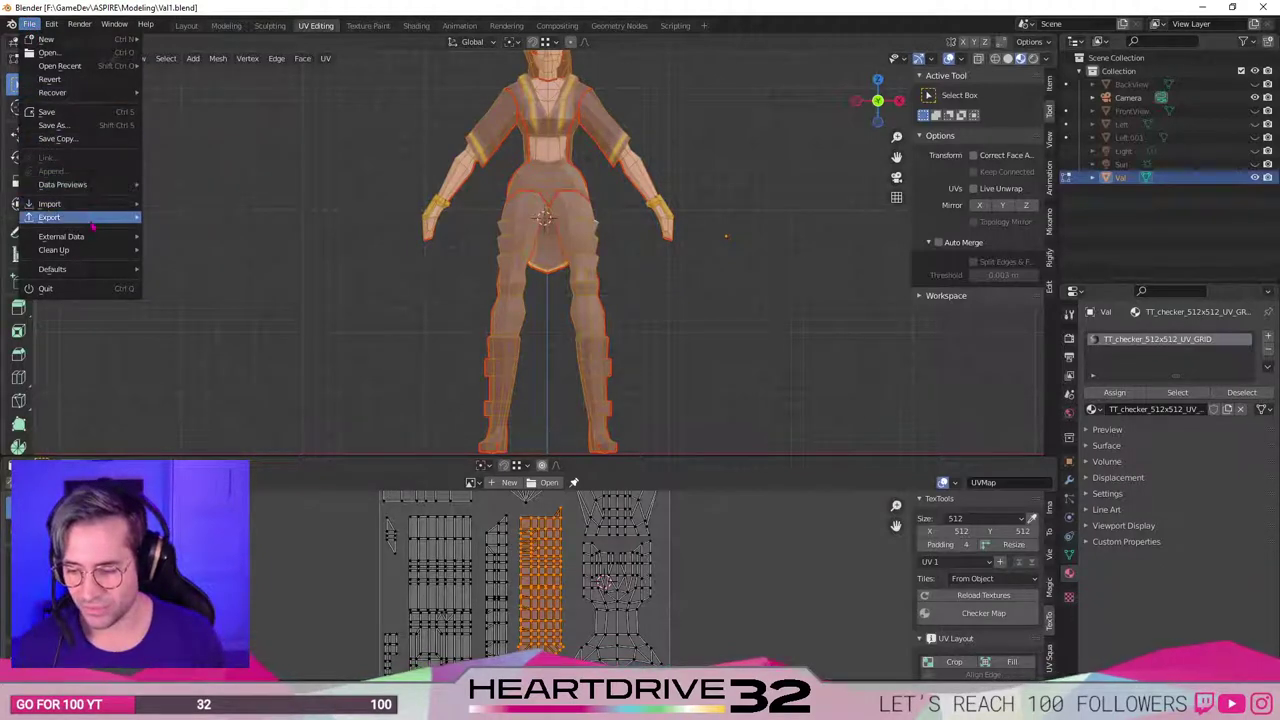
pyautogui.click(171, 320)
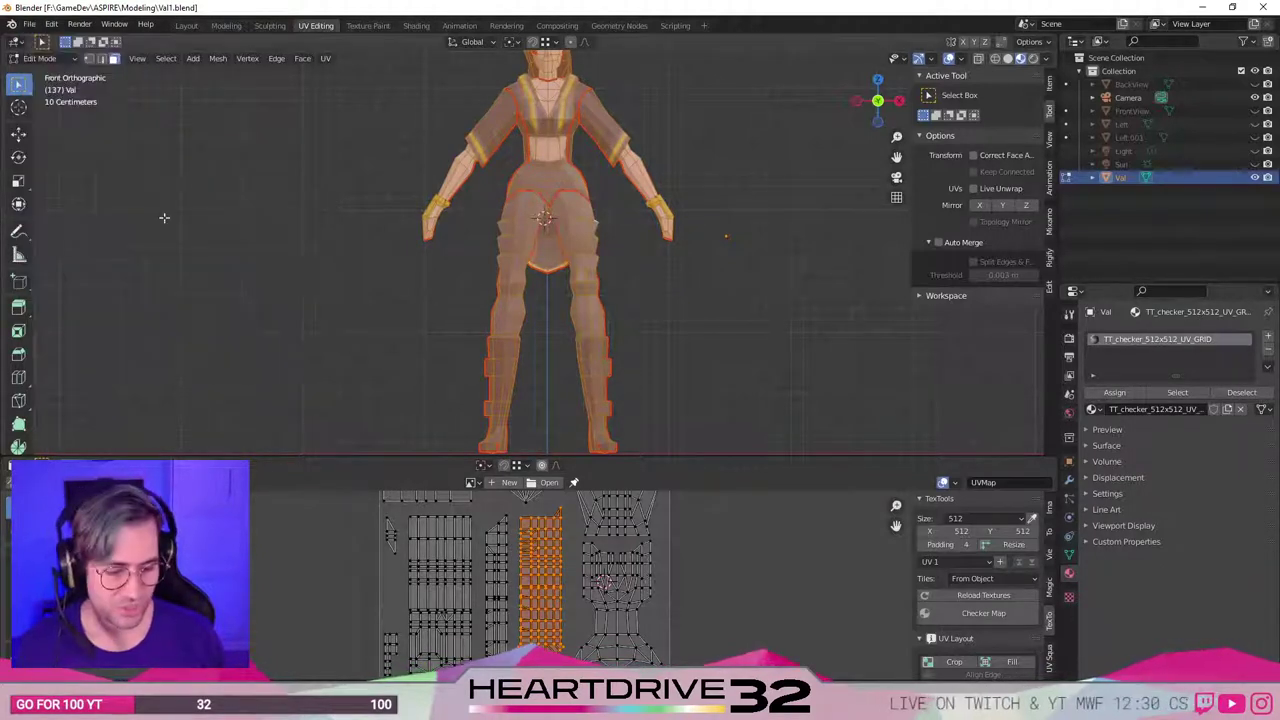
pyautogui.click(29, 24)
pyautogui.moveTo(93, 235)
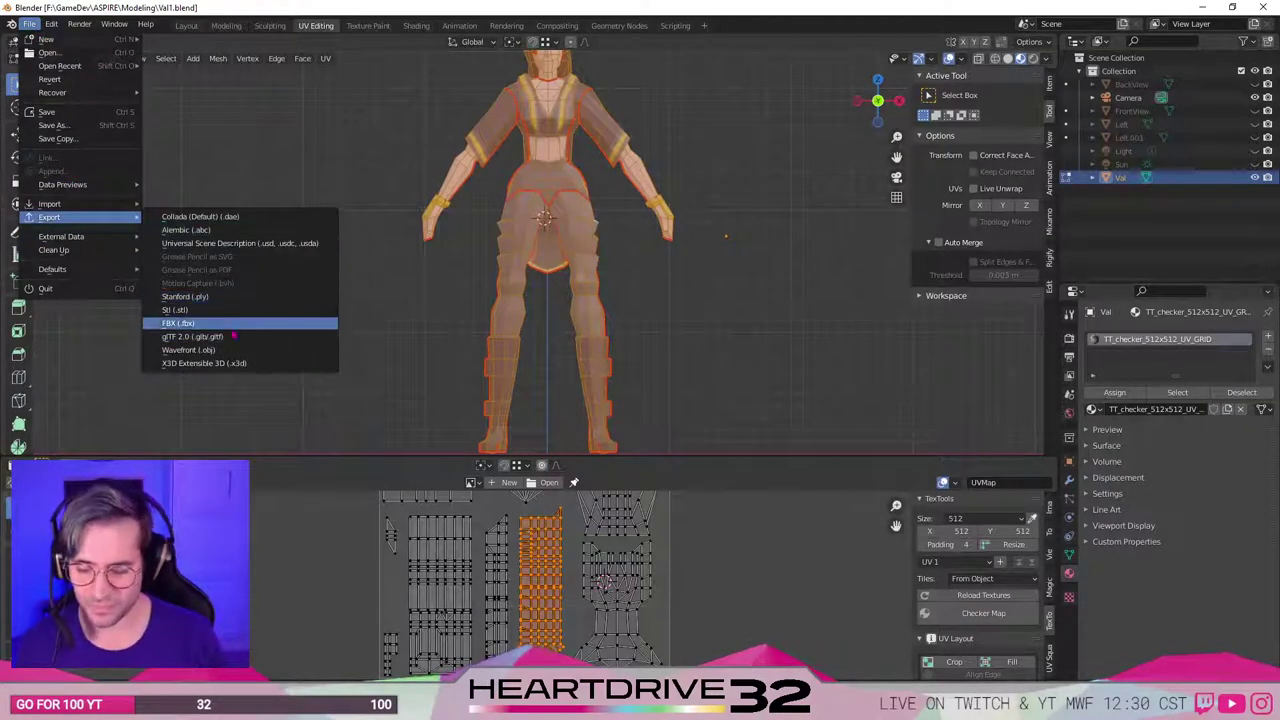
pyautogui.click(238, 325)
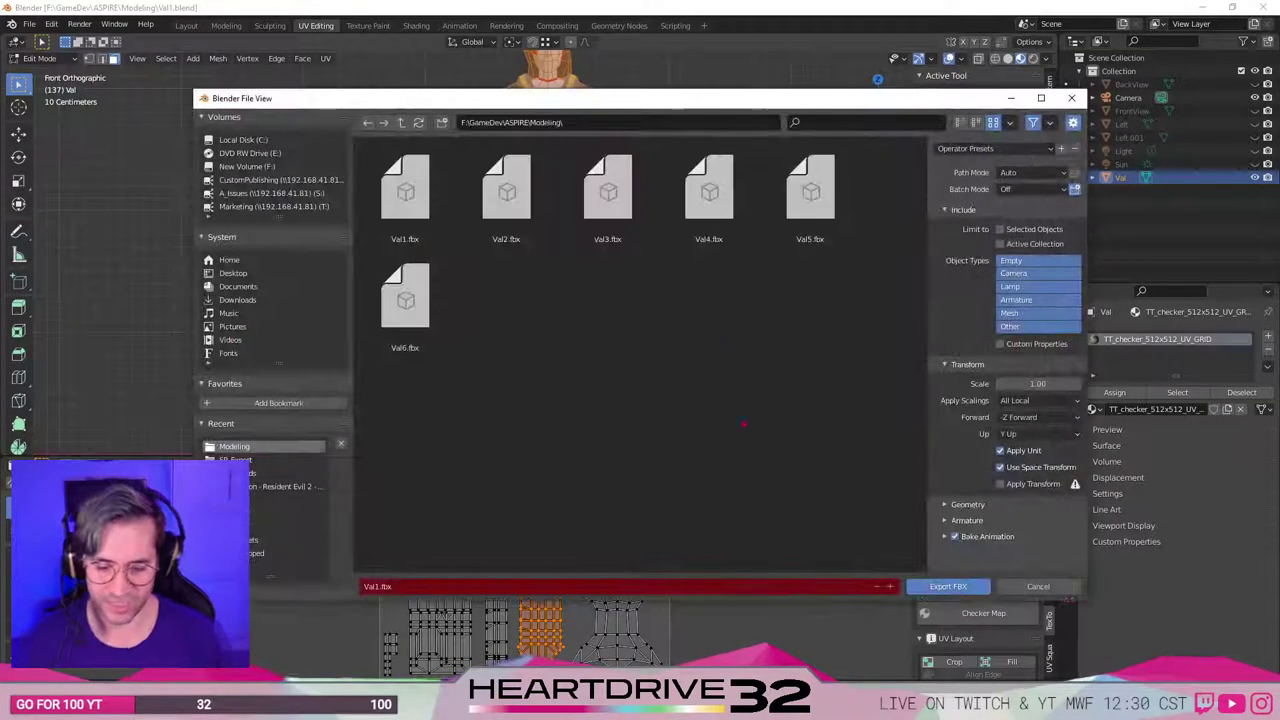
pyautogui.click(405, 300)
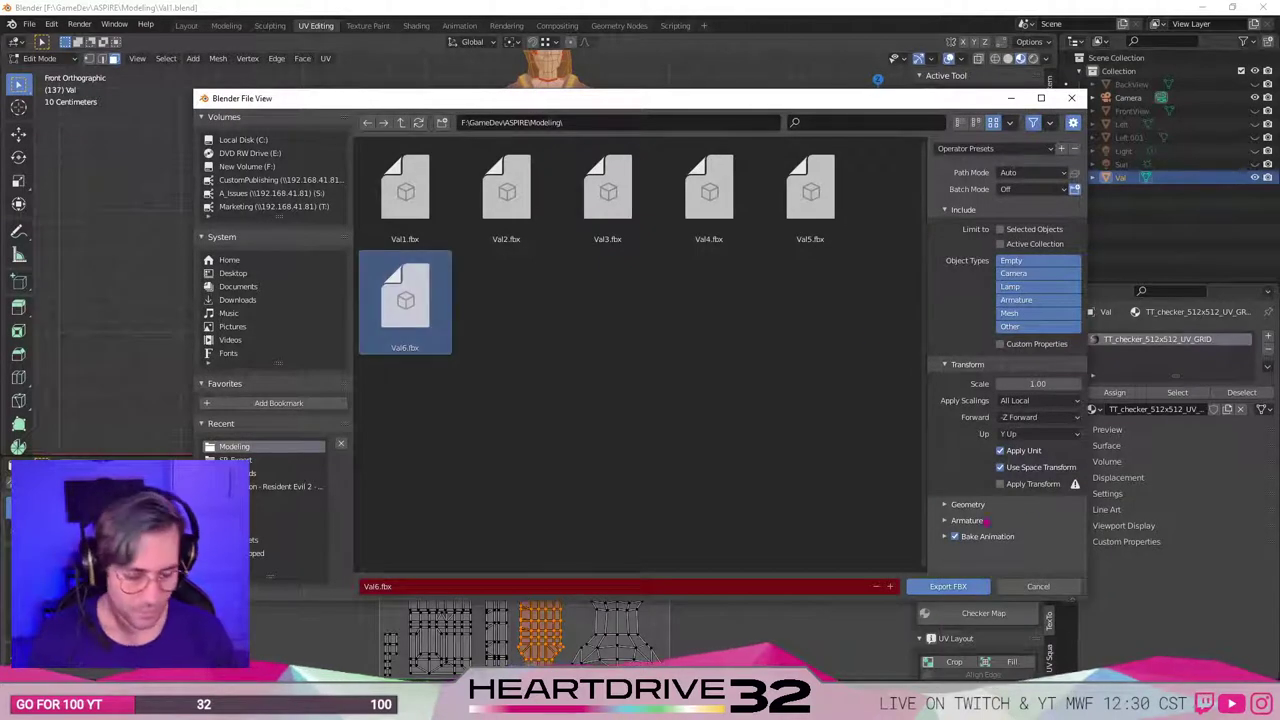
pyautogui.click(985, 537)
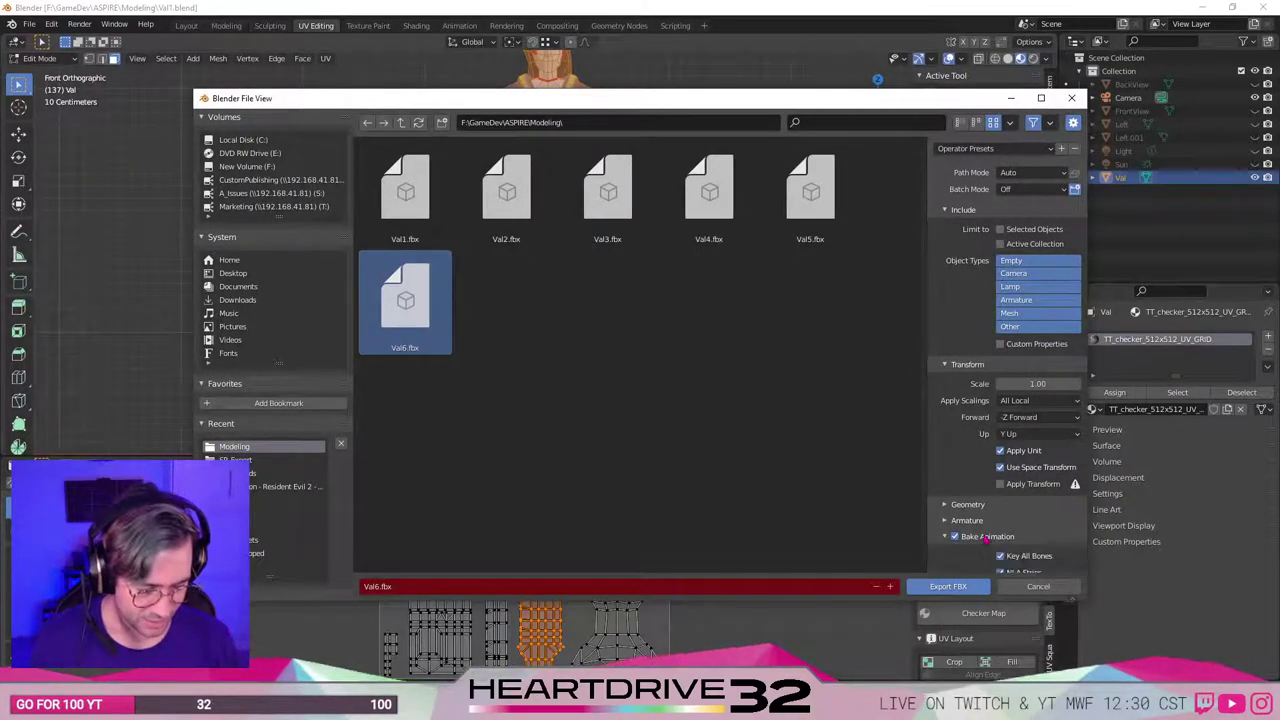
pyautogui.click(1000, 229)
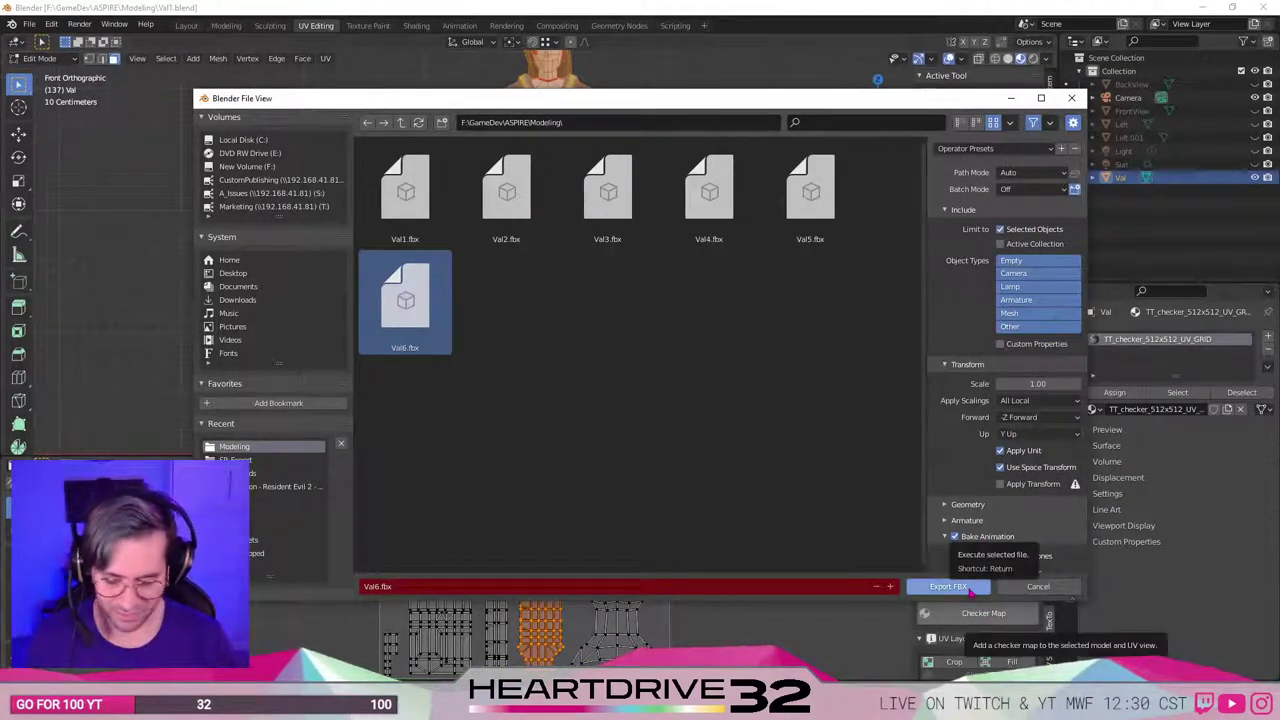
pyautogui.click(948, 587)
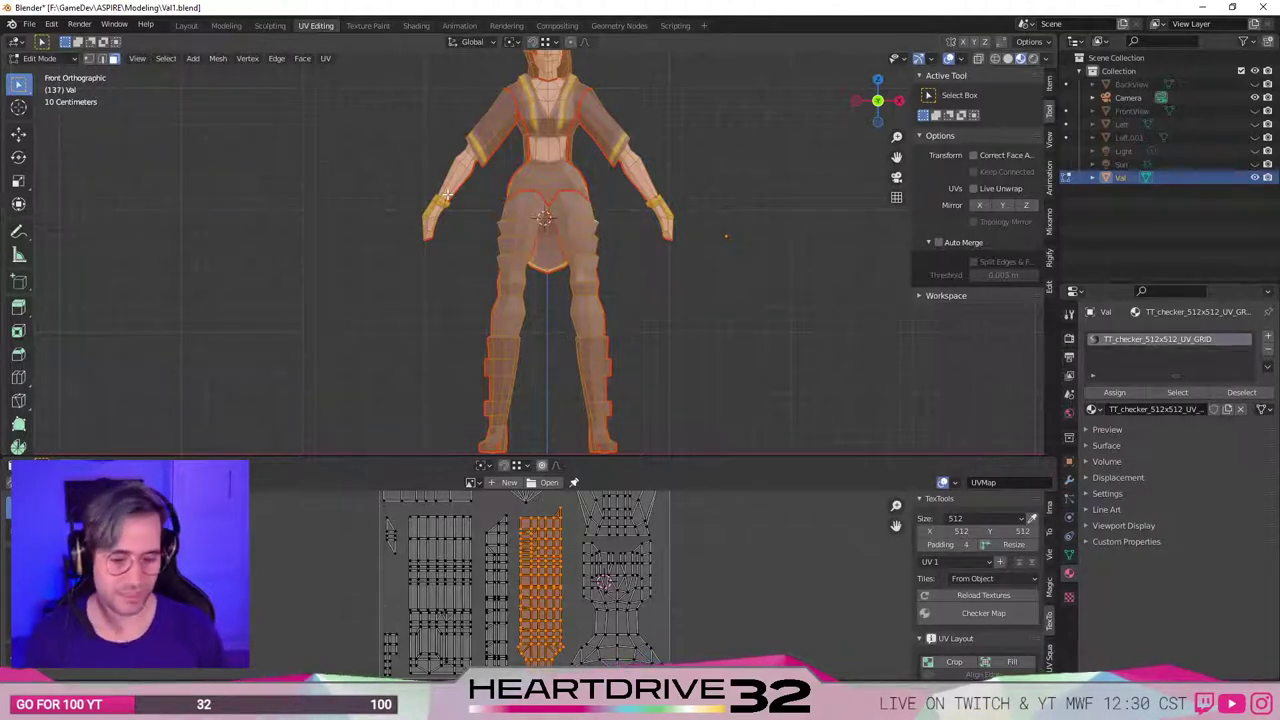
# Close Blender, saving the changes to Val1.blend, and close the B3Alpha folder window.
pyautogui.keyDown('shift'); pyautogui.moveTo(662, 286); pyautogui.dragTo(659, 355, button='middle'); pyautogui.keyUp('shift')
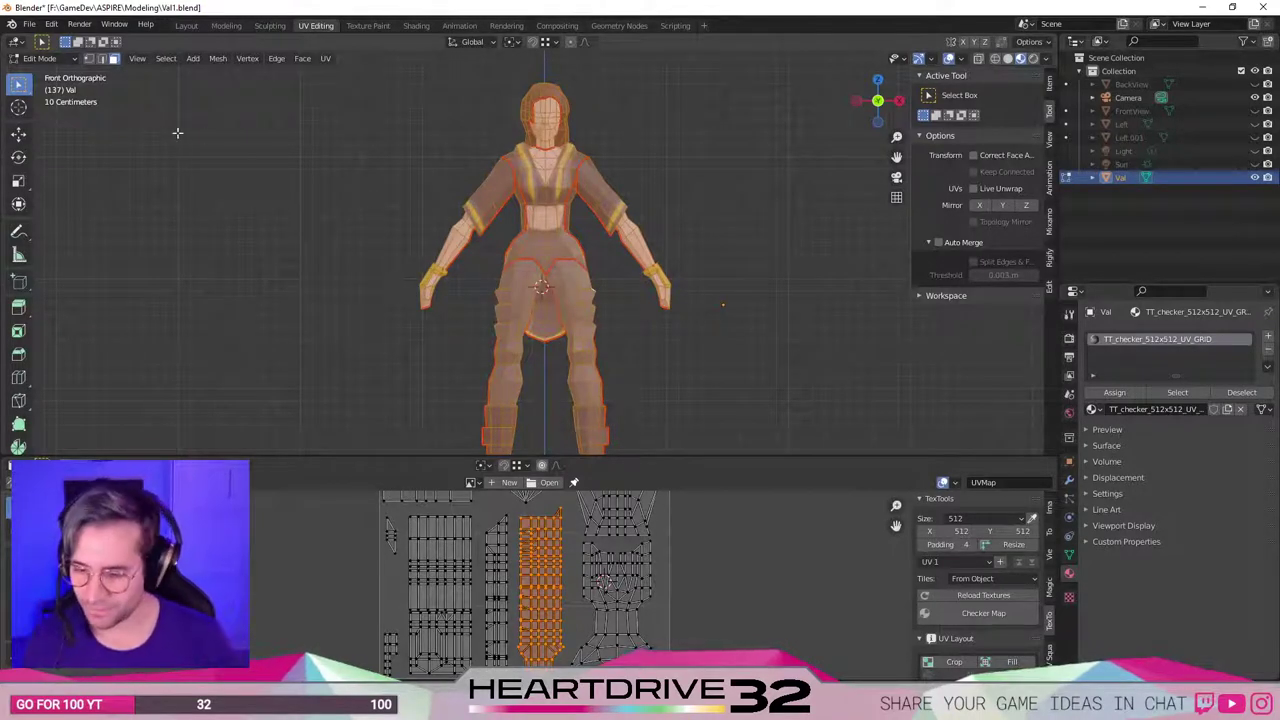
pyautogui.click(1262, 7)
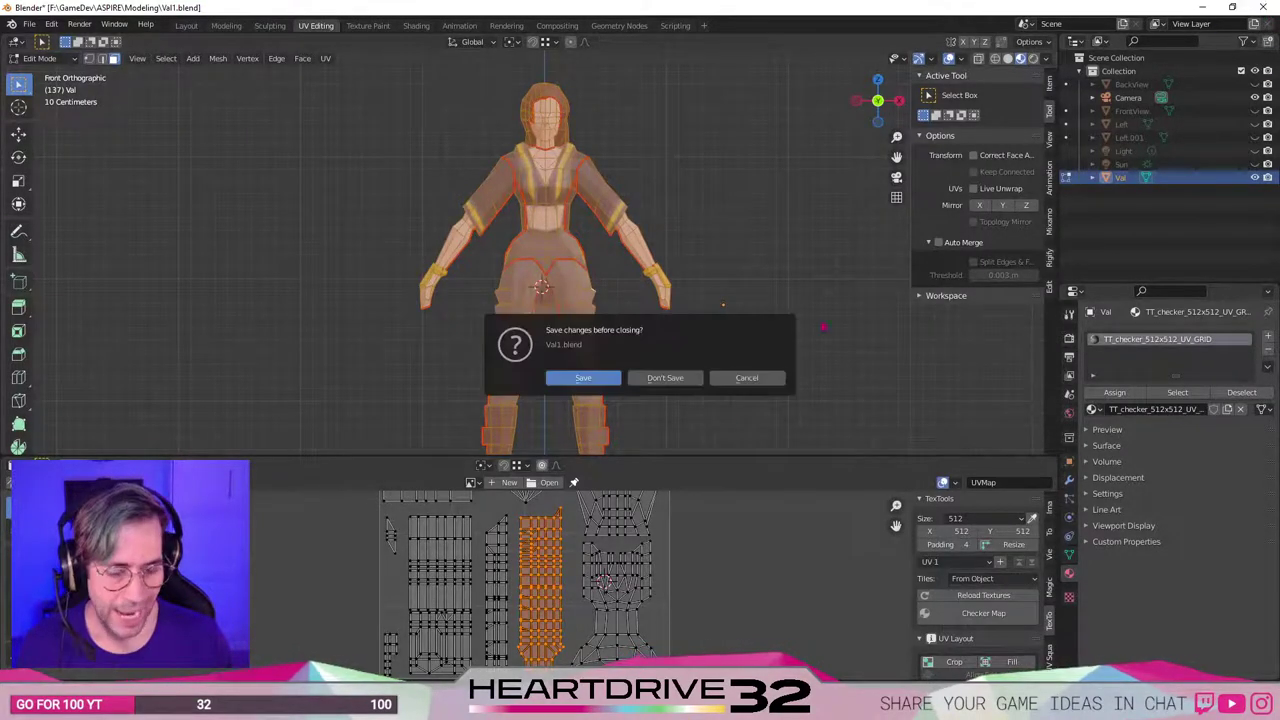
pyautogui.click(583, 378)
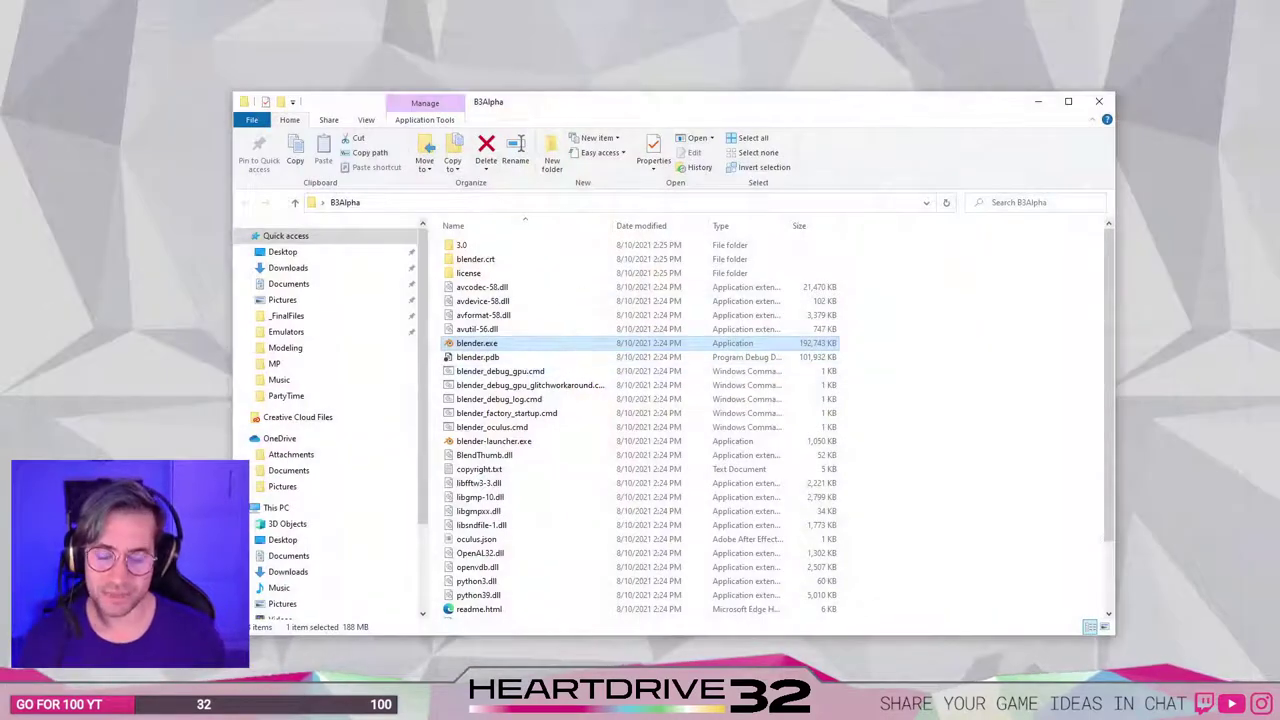
pyautogui.click(989, 299)
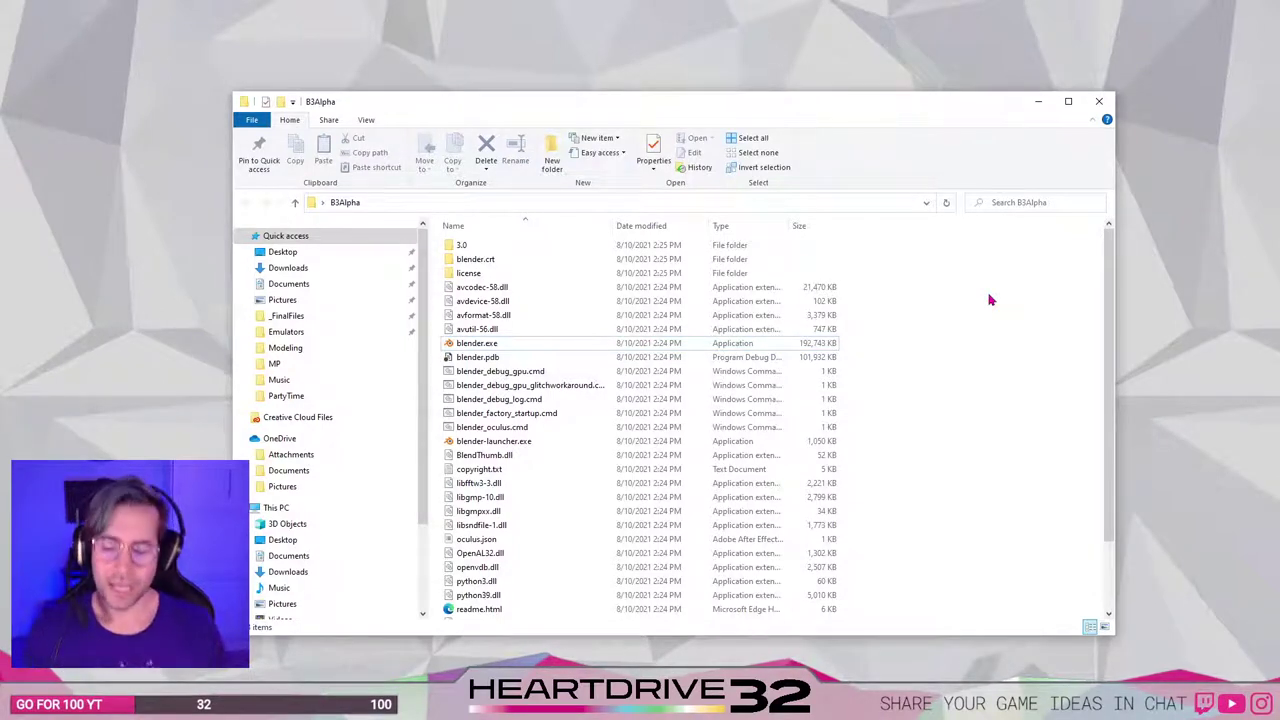
pyautogui.click(1099, 101)
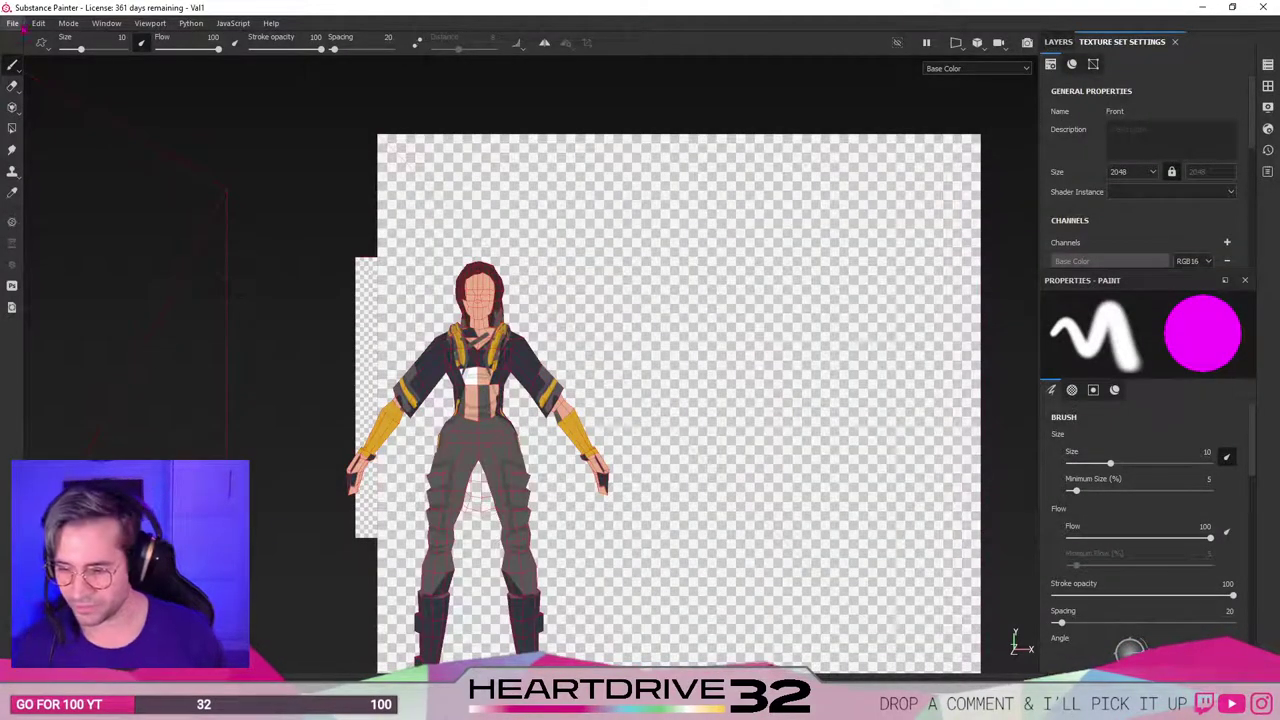
pyautogui.click(15, 23)
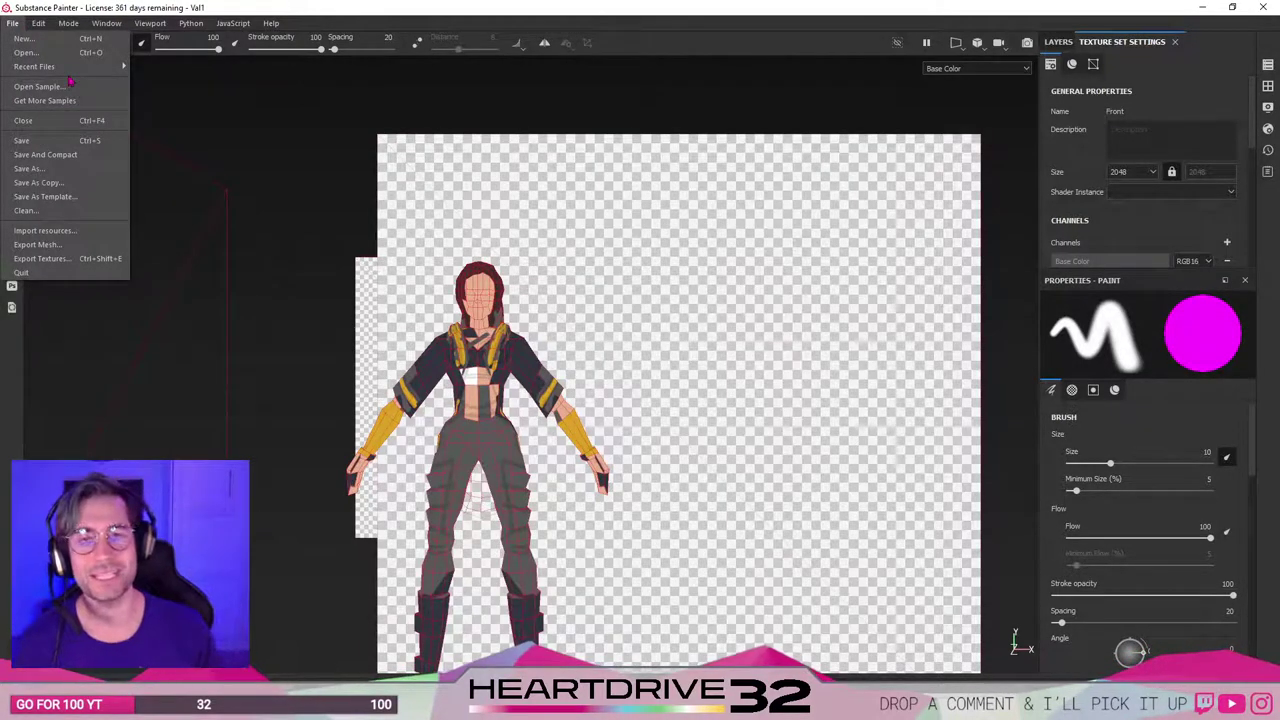
pyautogui.moveTo(73, 66)
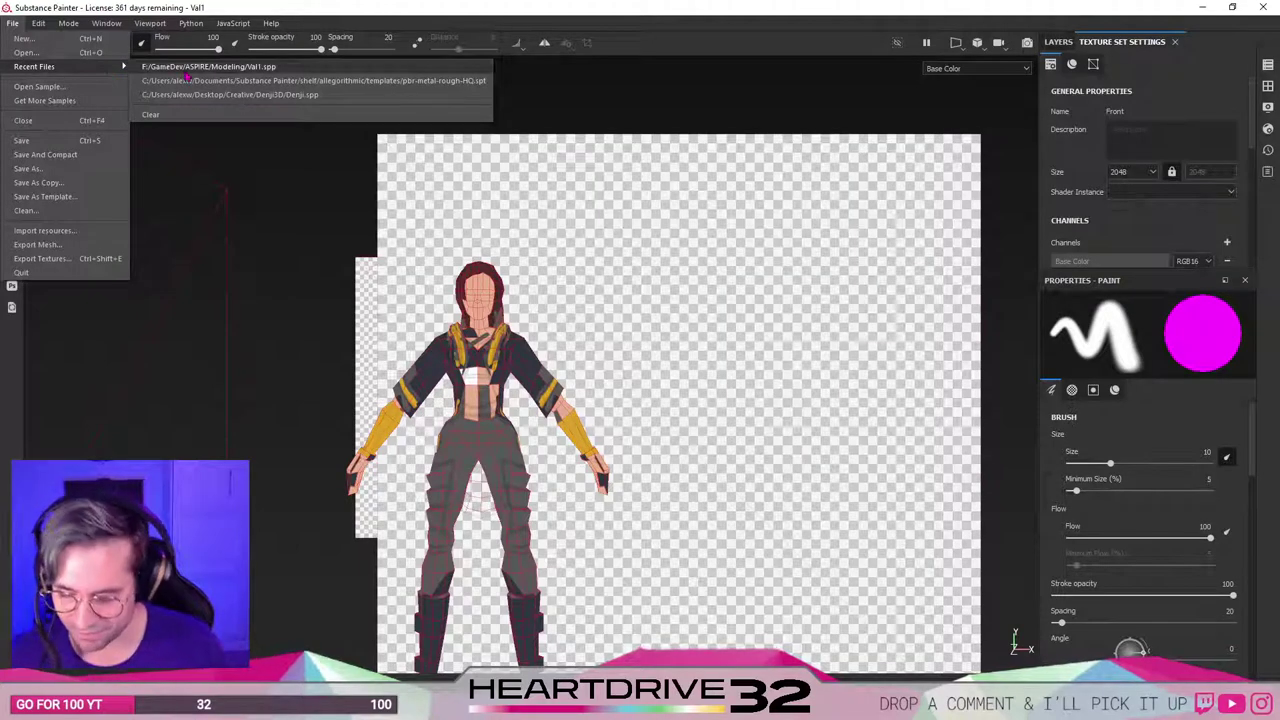
pyautogui.click(149, 67)
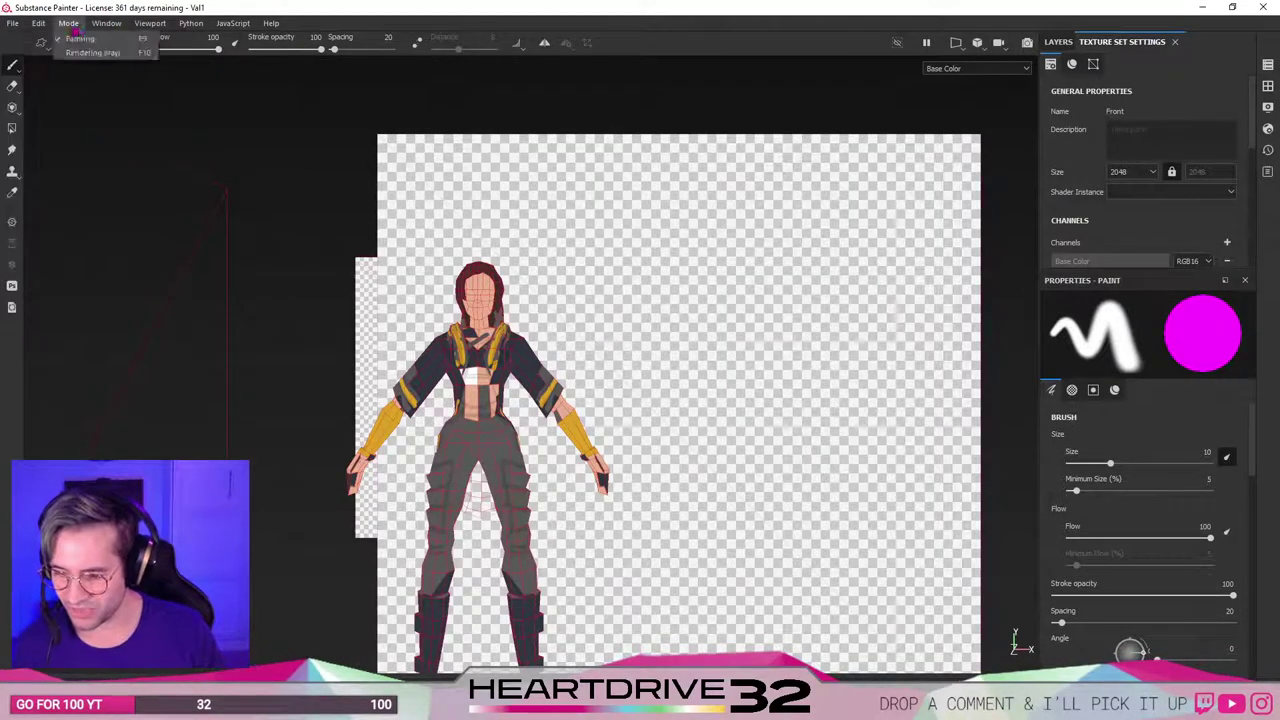
# Reload the Substance Painter project's mesh from Val6.fbx with Auto-unwrap enabled and inspect the character's textures up close.
pyautogui.click(38, 23)
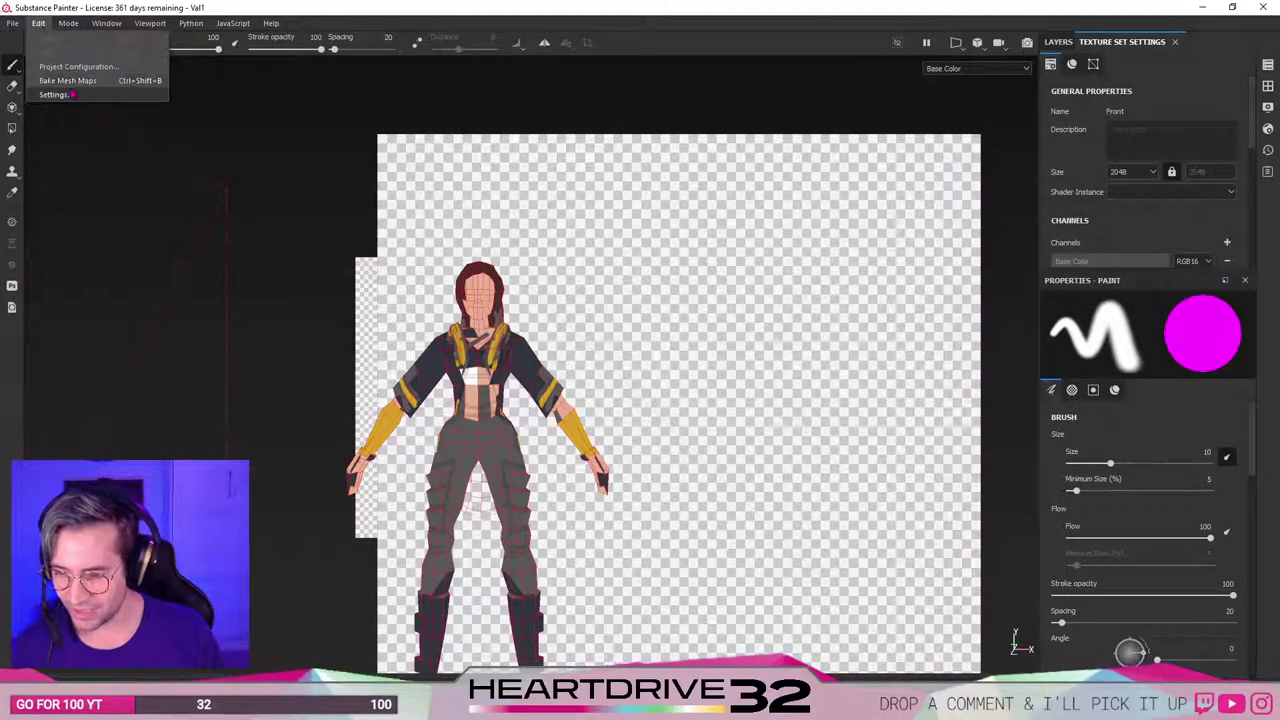
pyautogui.click(78, 66)
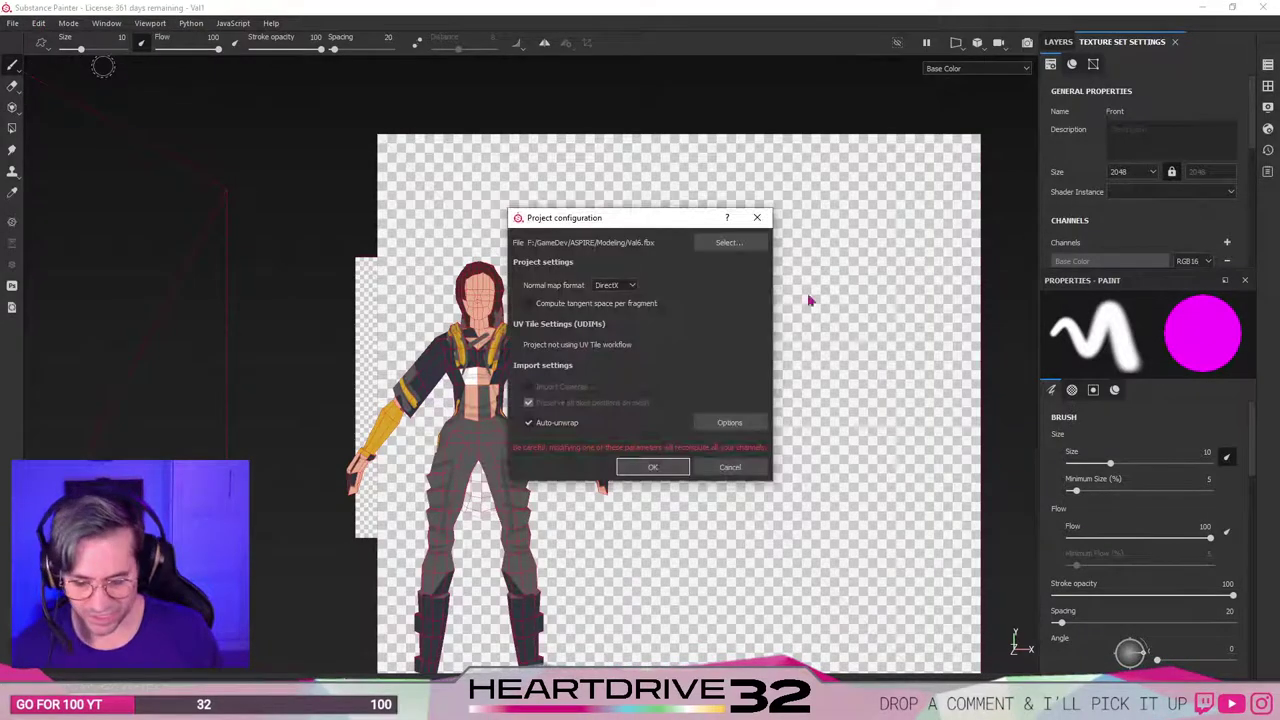
pyautogui.click(729, 240)
pyautogui.doubleClick(623, 389)
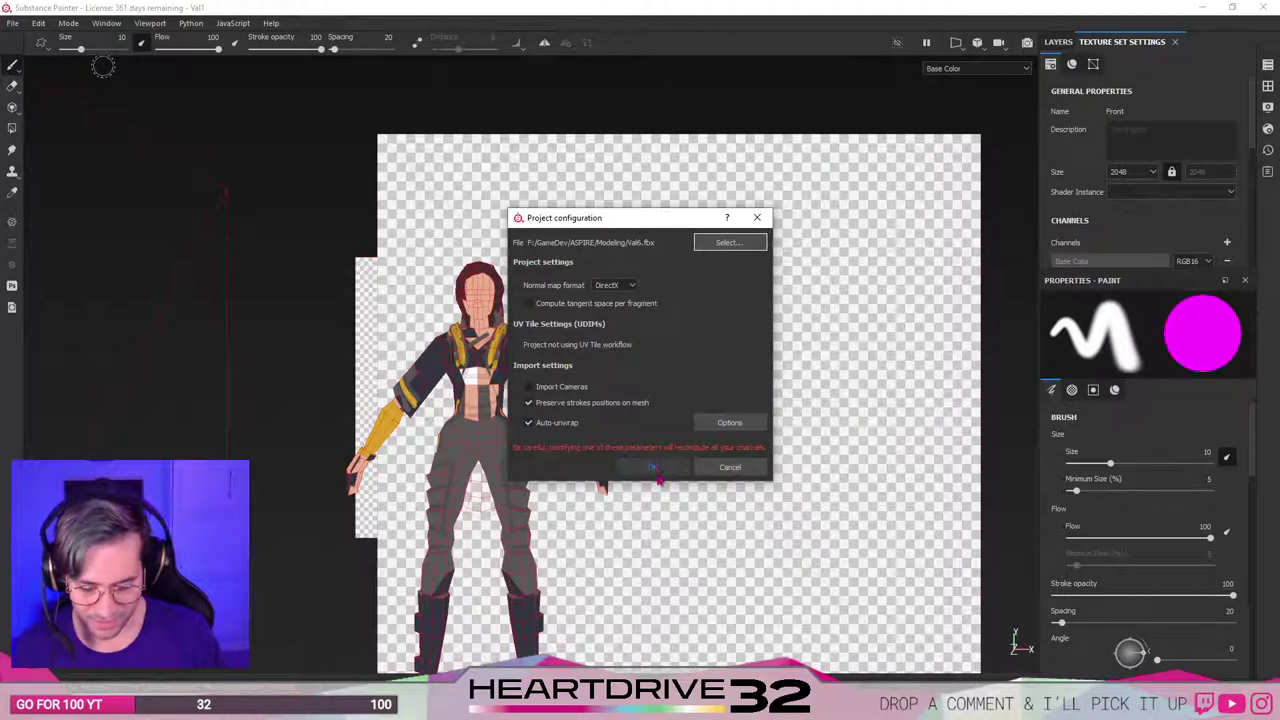
pyautogui.click(651, 467)
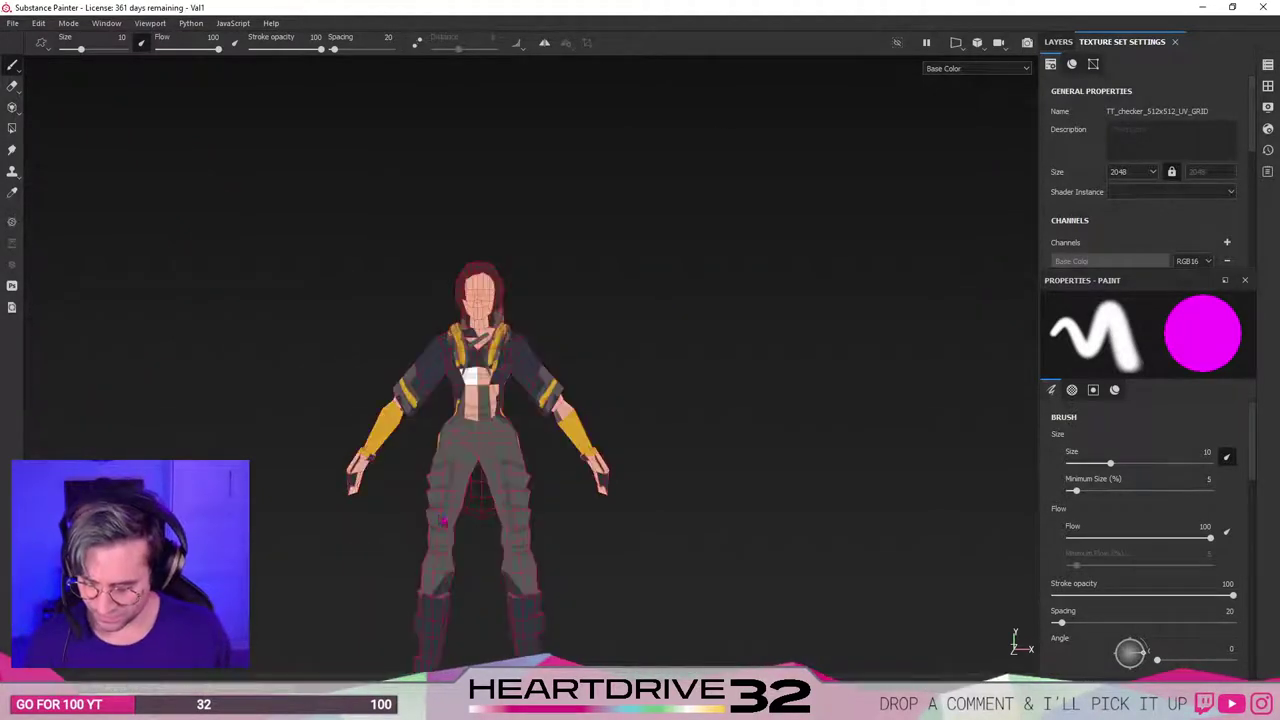
pyautogui.keyDown('alt'); pyautogui.moveTo(443, 521); pyautogui.dragTo(337, 437); pyautogui.keyUp('alt')
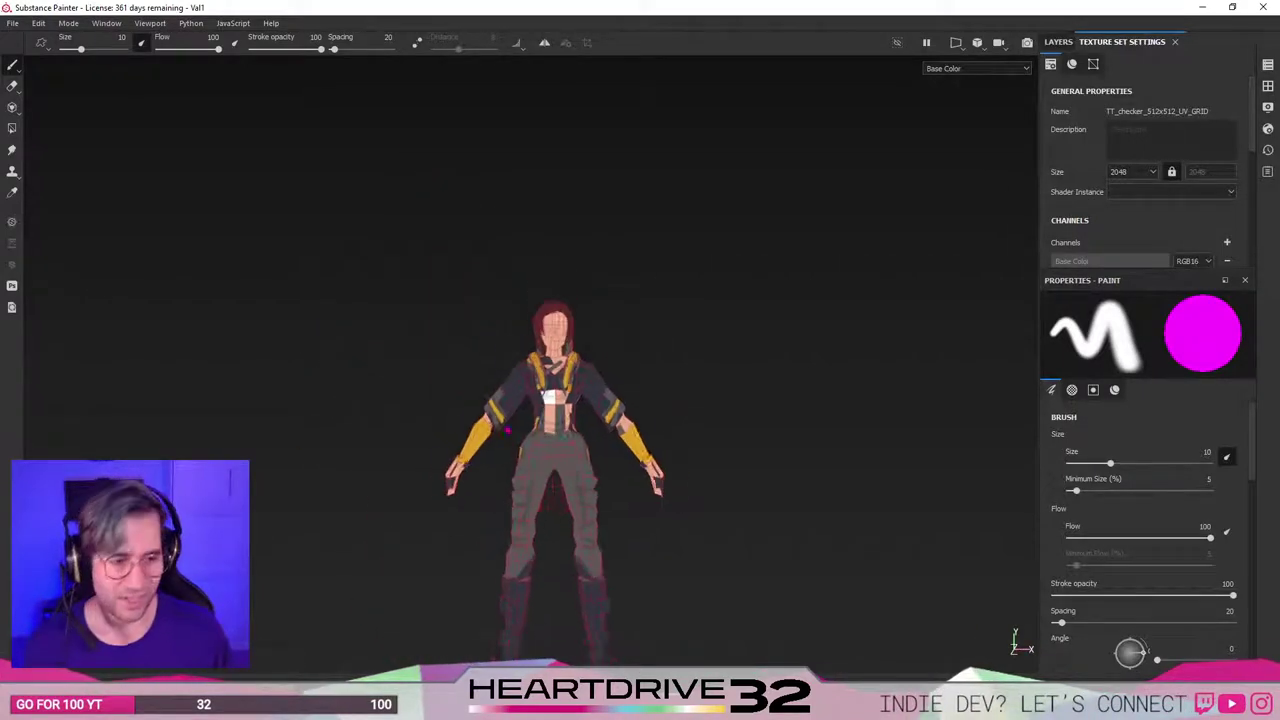
pyautogui.scroll(6, 553, 410)
pyautogui.scroll(-8, 553, 410)
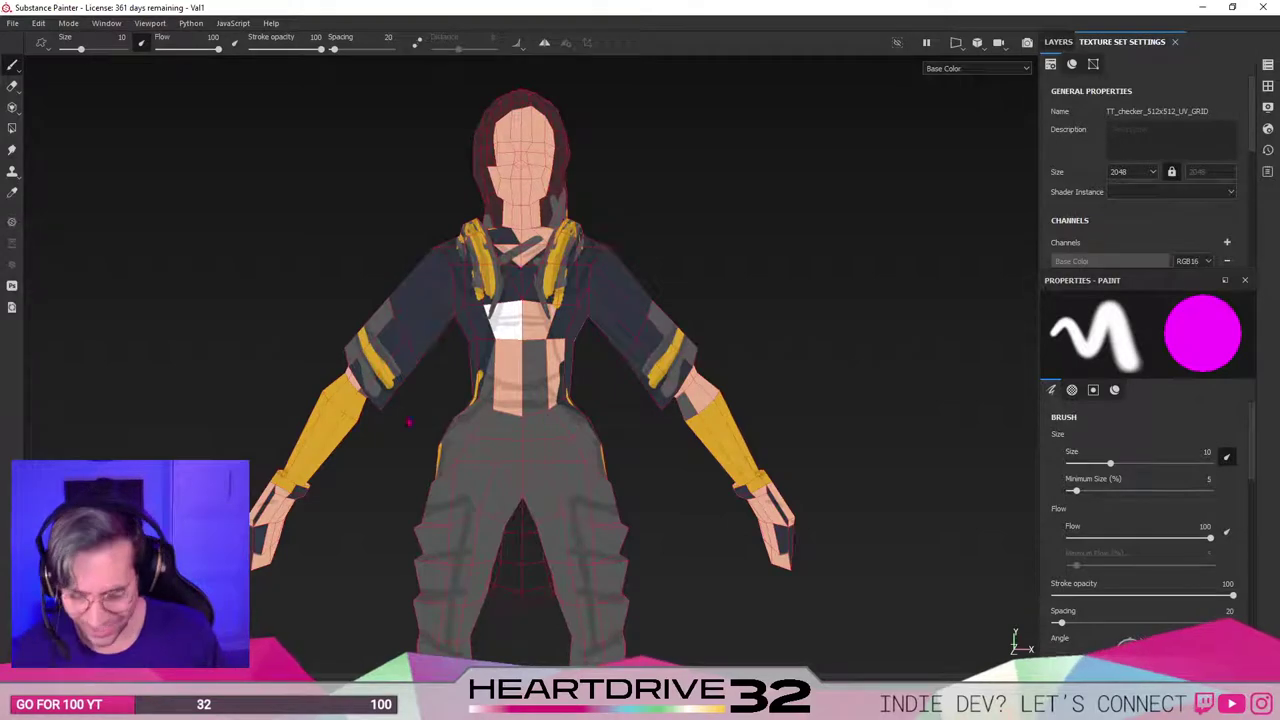
pyautogui.click(42, 24)
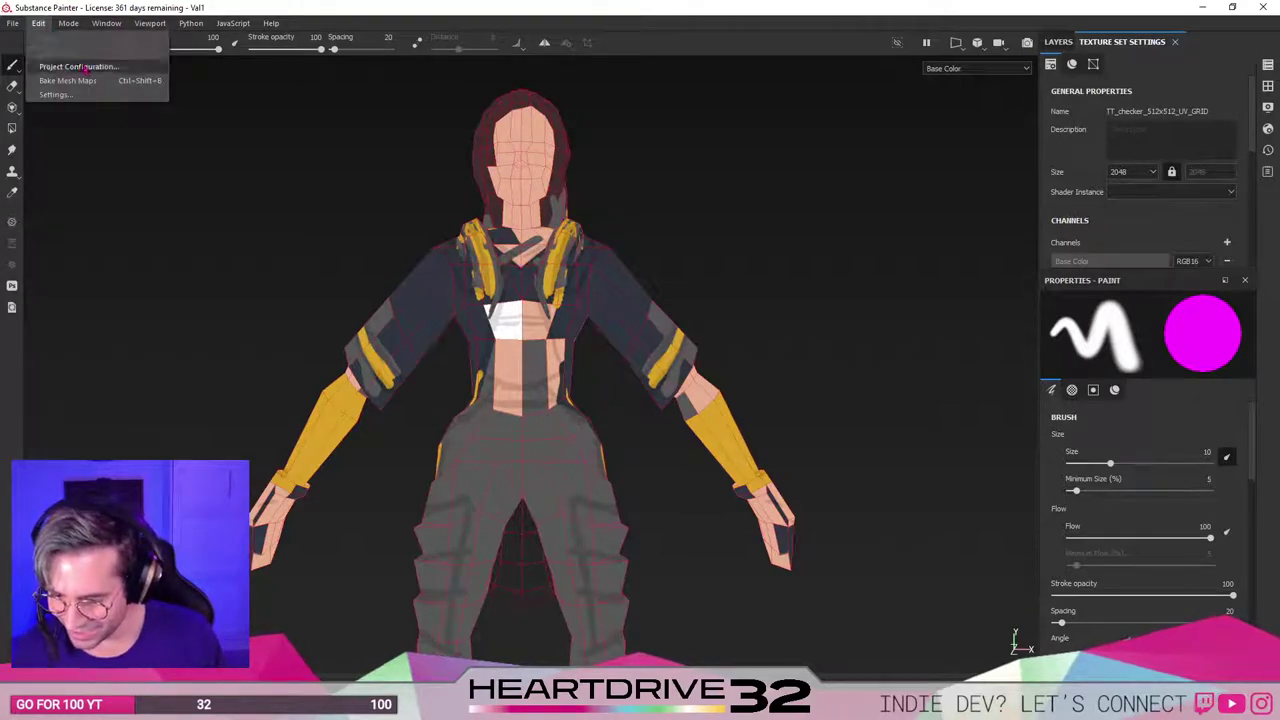
pyautogui.click(76, 66)
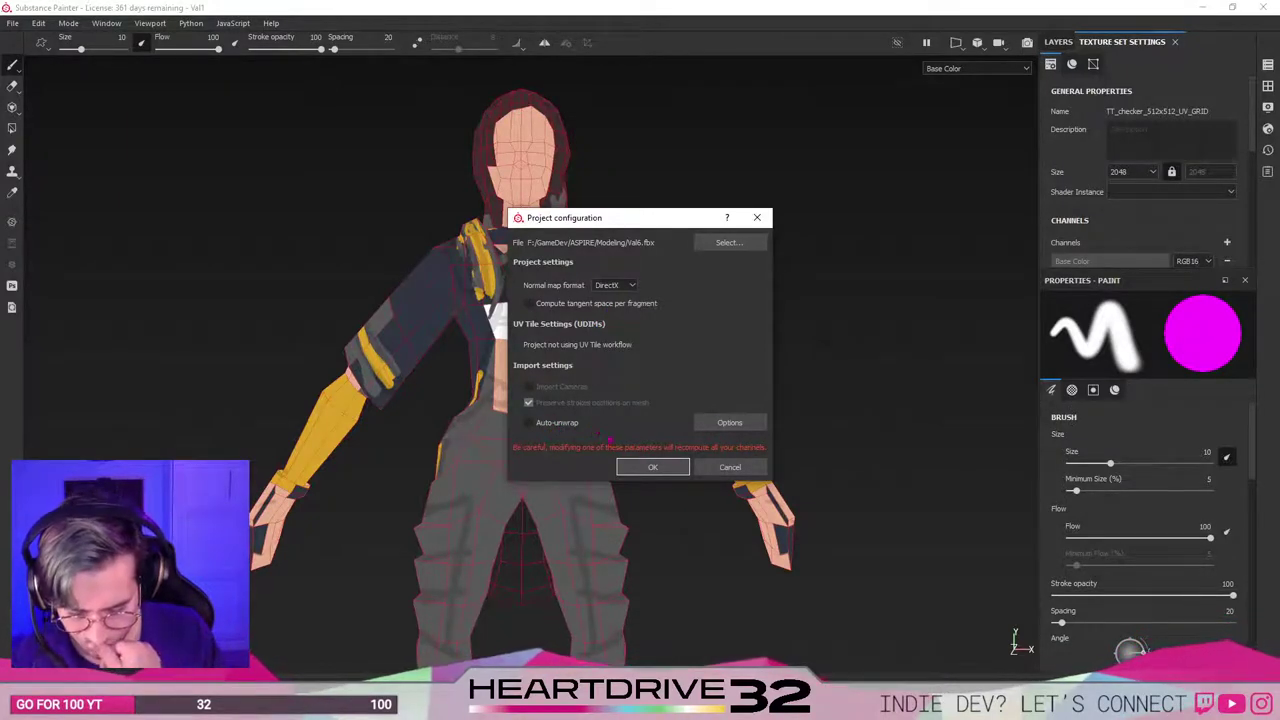
pyautogui.click(730, 467)
# Quit Substance Painter without saving the project changes, then relaunch it and reopen the recent project Val1.spp.
pyautogui.click(13, 22)
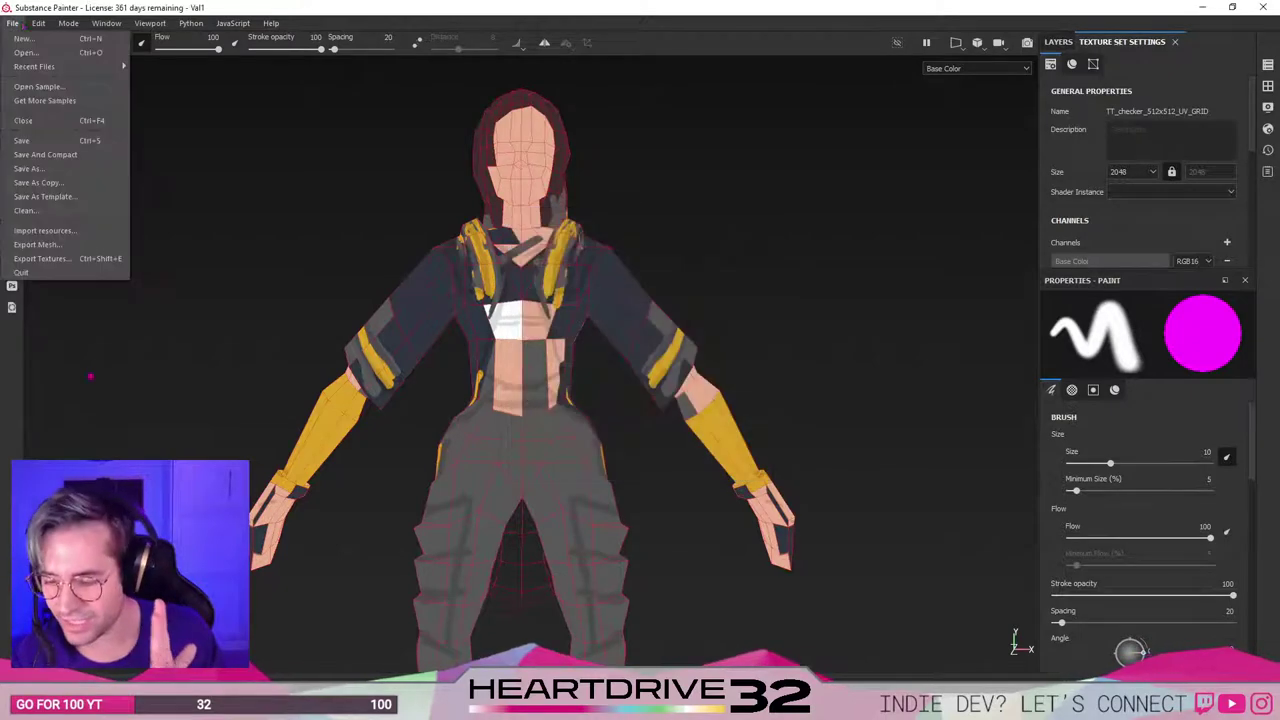
pyautogui.click(66, 274)
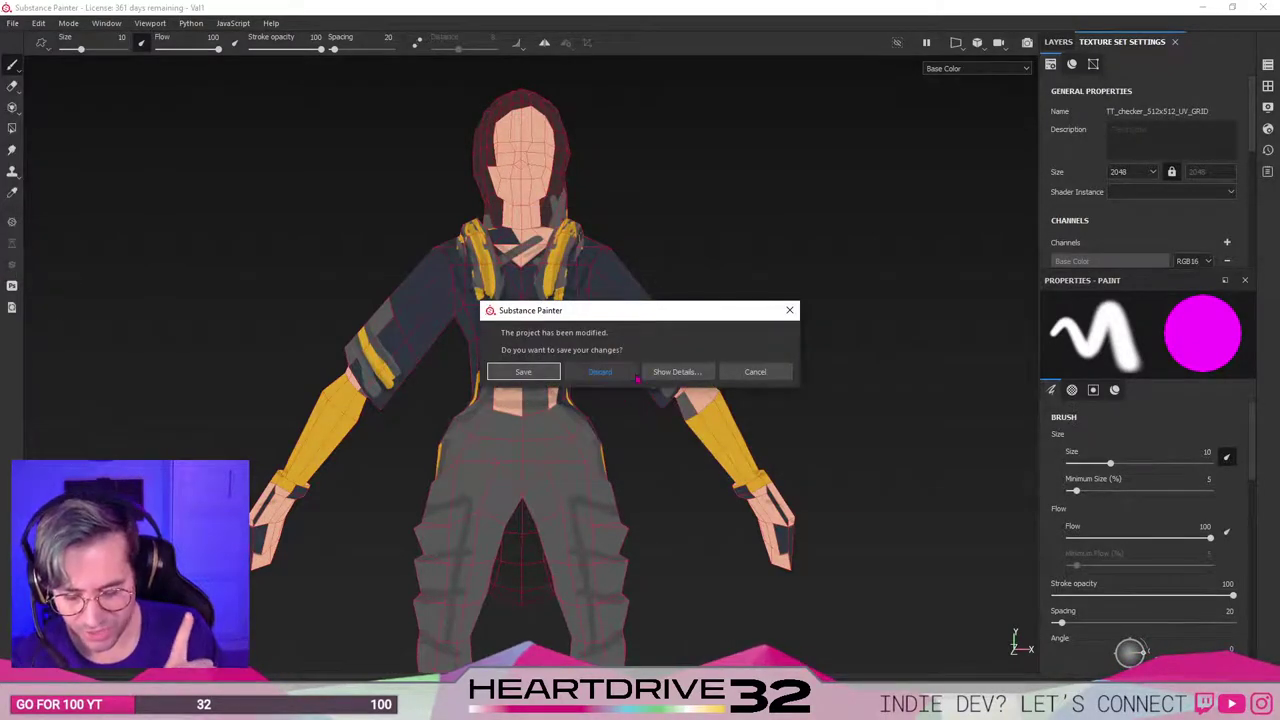
pyautogui.click(610, 372)
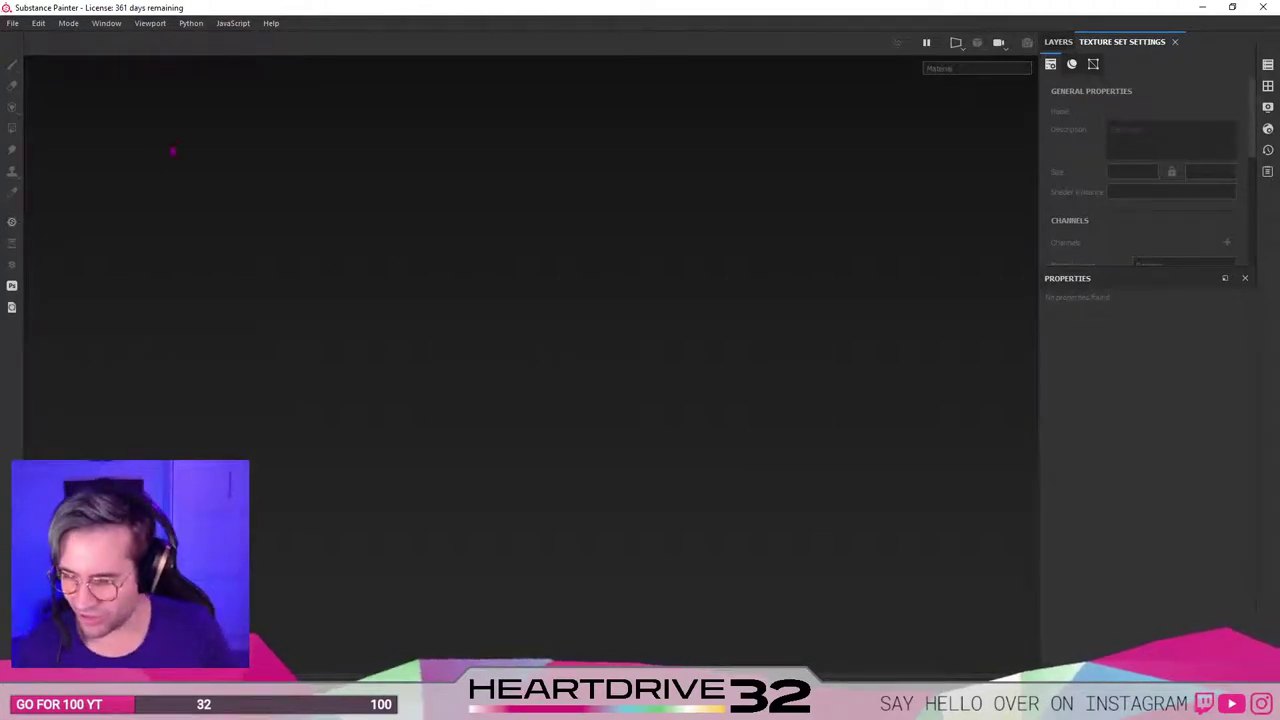
pyautogui.click(12, 23)
pyautogui.moveTo(90, 70)
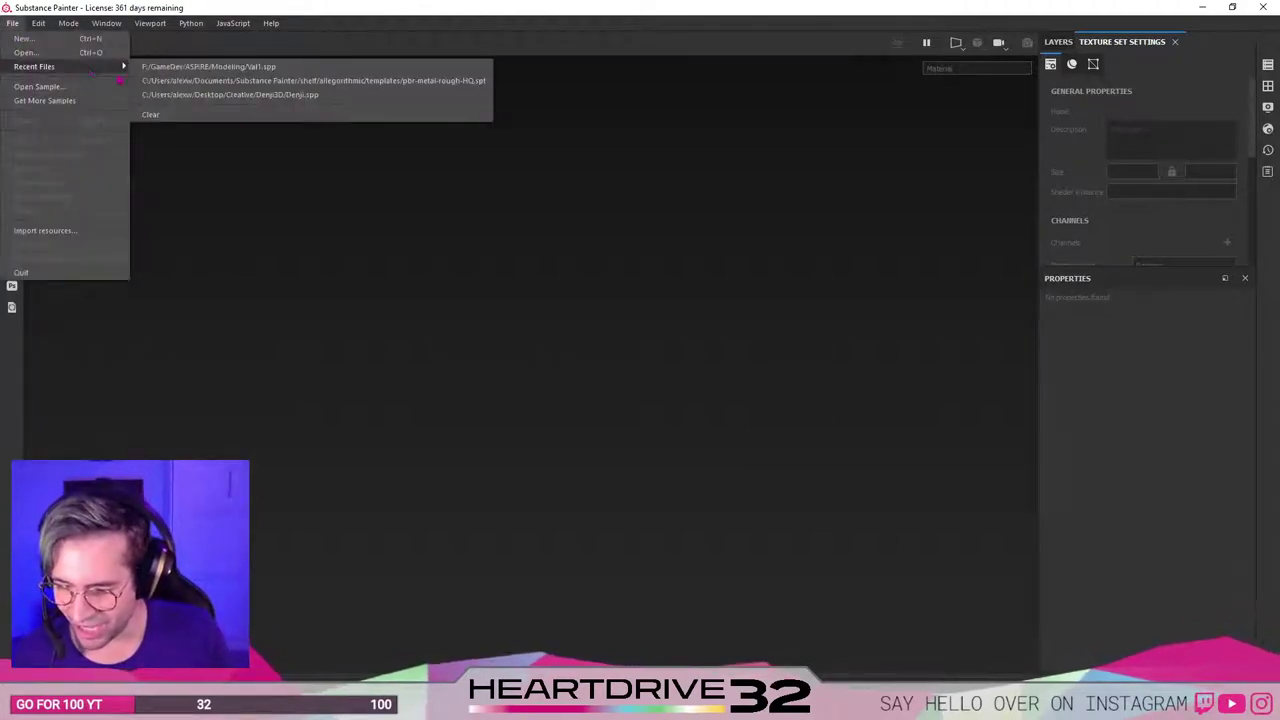
pyautogui.click(357, 77)
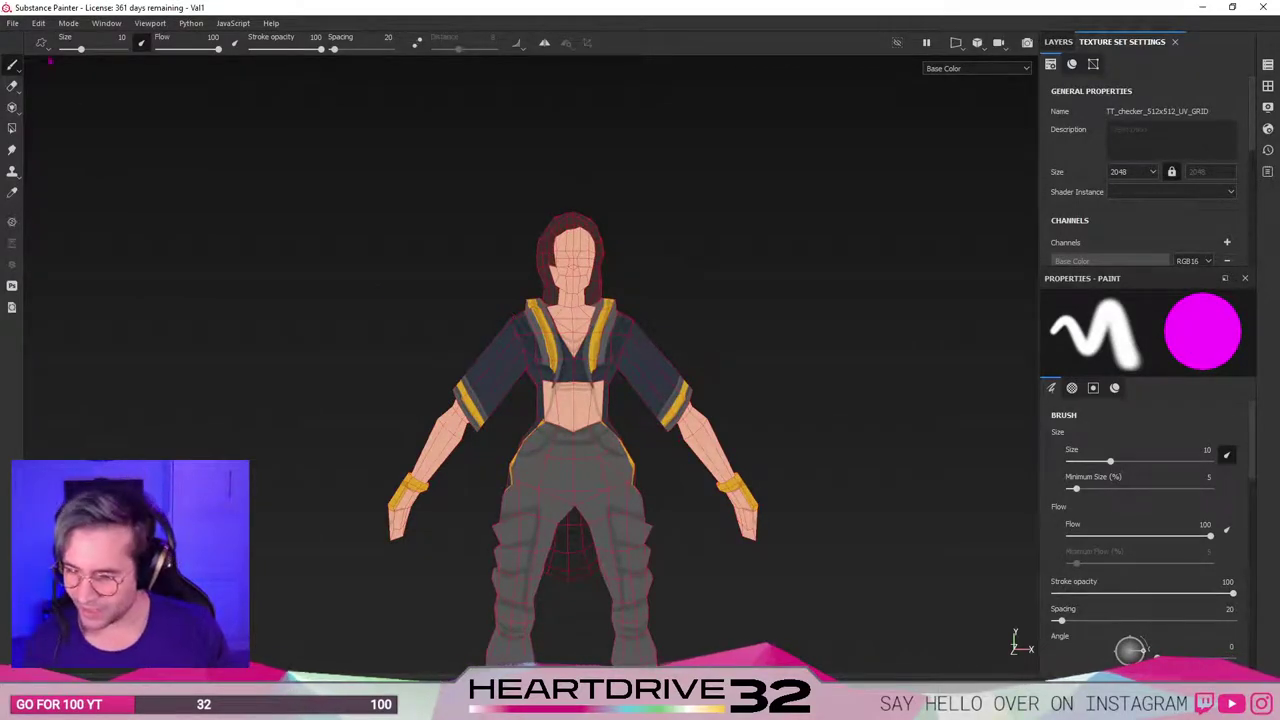
# Replace the project's mesh with Val6.fbx from F:/GameDev/ASPIRE/Modeling, with Auto-unwrap disabled and stroke positions preserved.
pyautogui.click(38, 23)
pyautogui.click(70, 45)
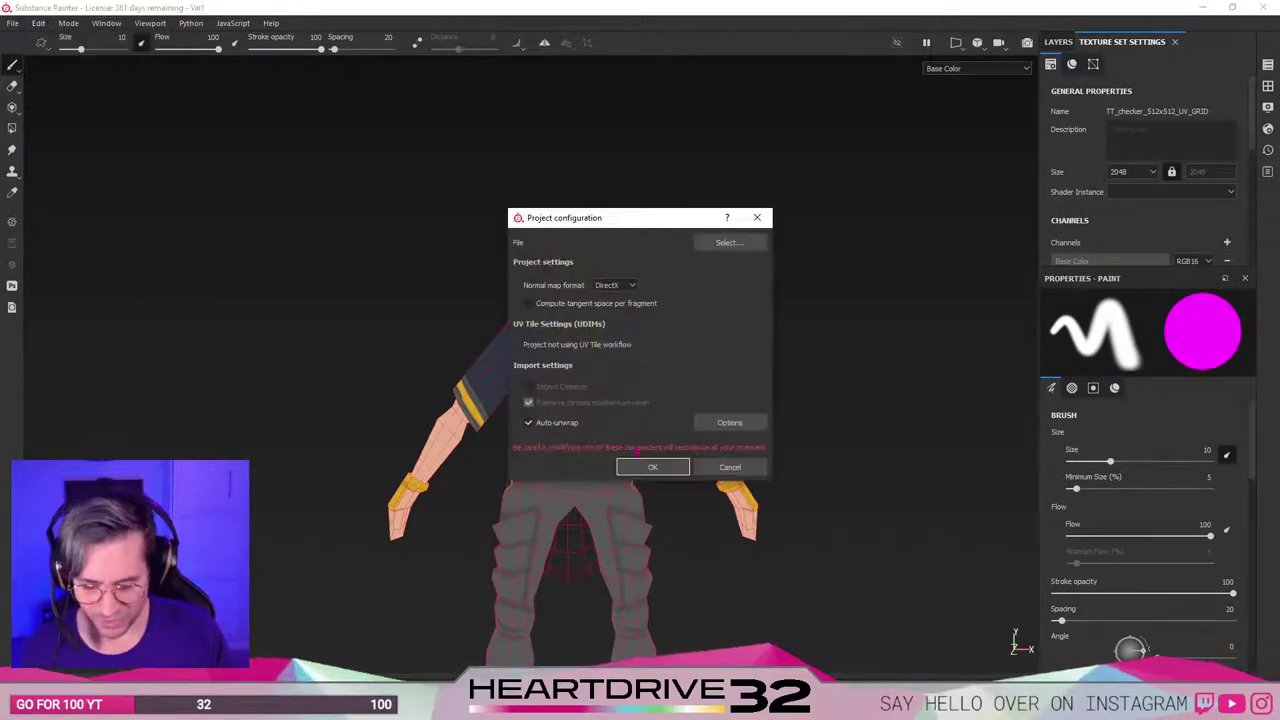
pyautogui.click(528, 422)
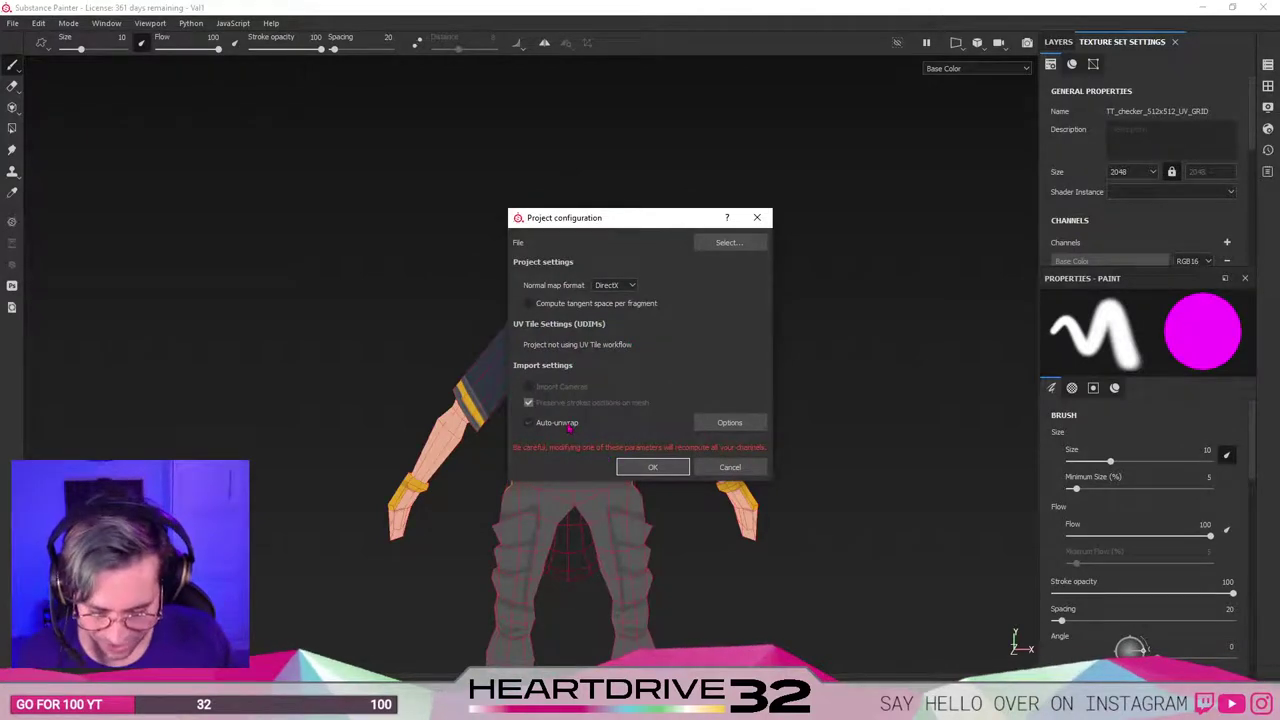
pyautogui.click(729, 242)
pyautogui.doubleClick(636, 390)
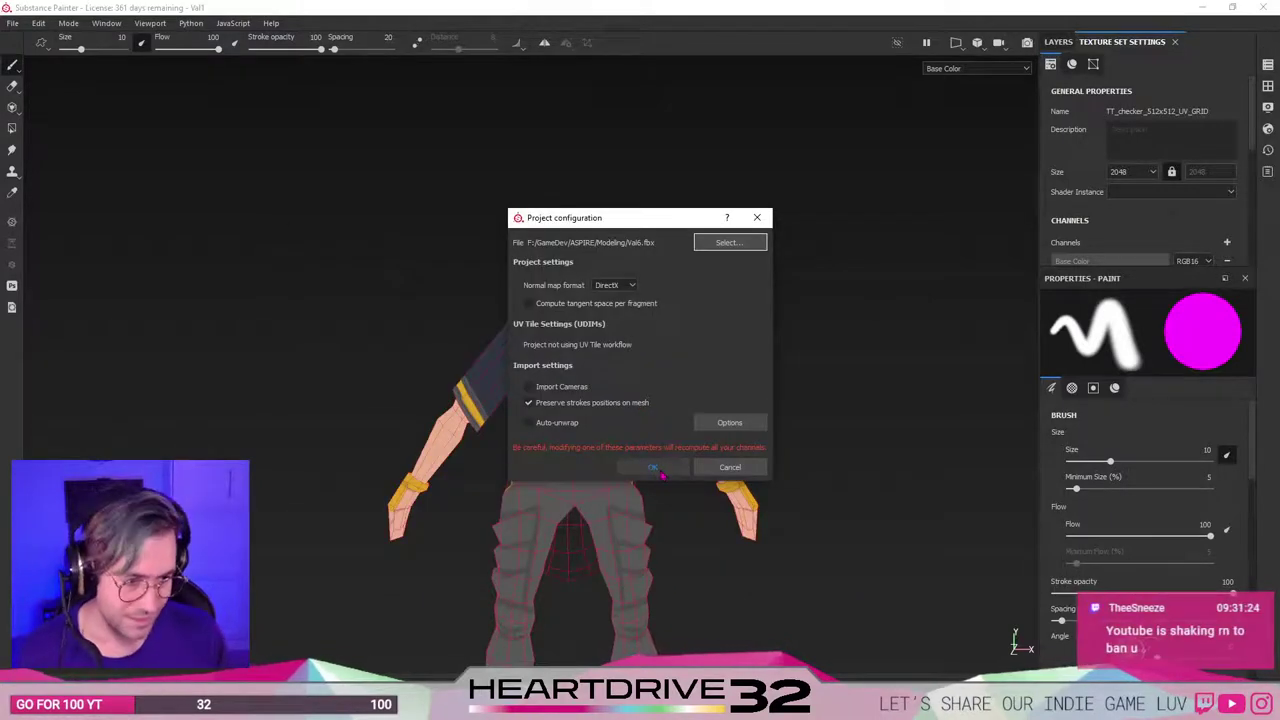
pyautogui.click(660, 470)
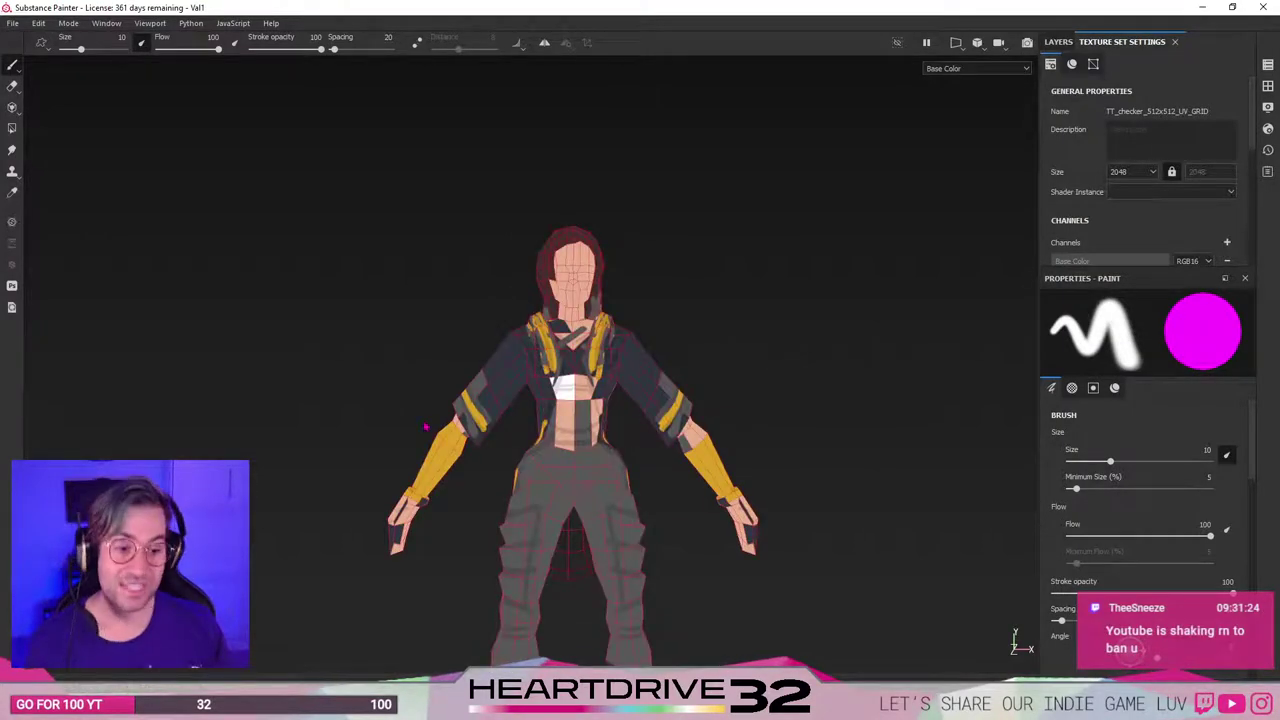
# Examine the textures on the reloaded character's jacket, torso and arms from the front.
pyautogui.keyDown('alt'); pyautogui.moveTo(559, 334); pyautogui.dragTo(543, 263, button='middle'); pyautogui.keyUp('alt')
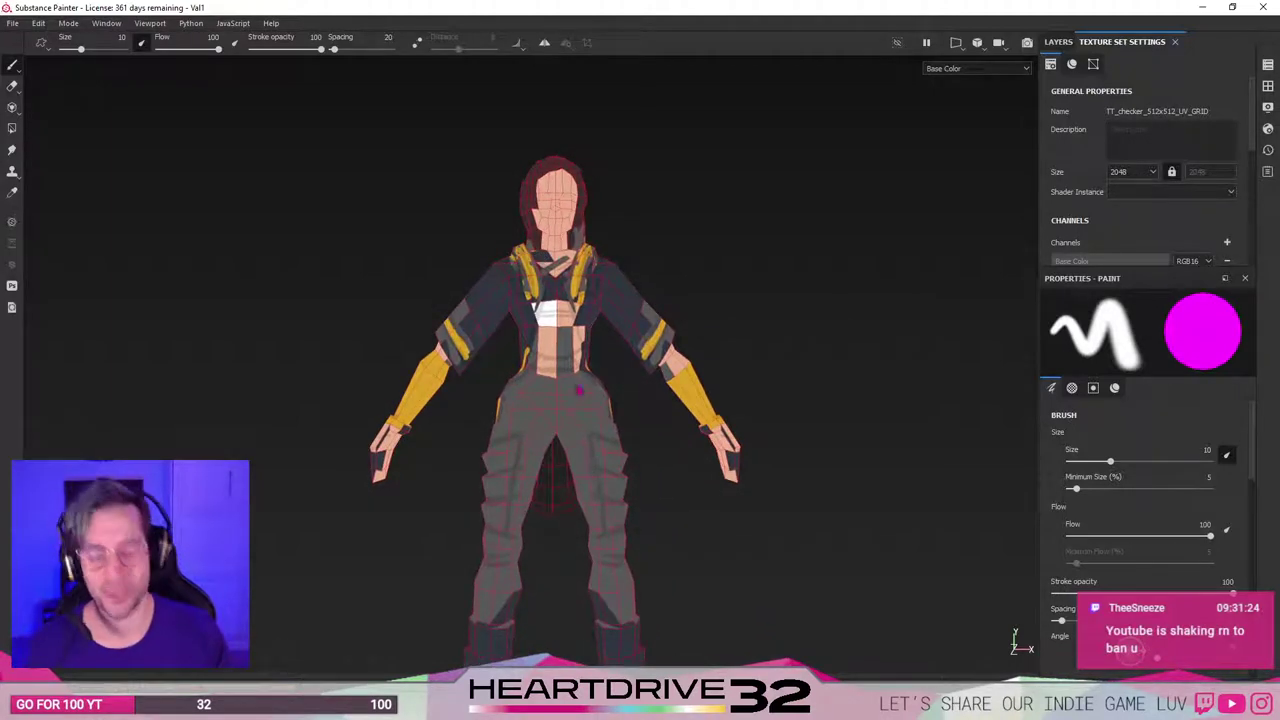
pyautogui.keyDown('alt'); pyautogui.moveTo(578, 268); pyautogui.dragTo(617, 296); pyautogui.keyUp('alt')
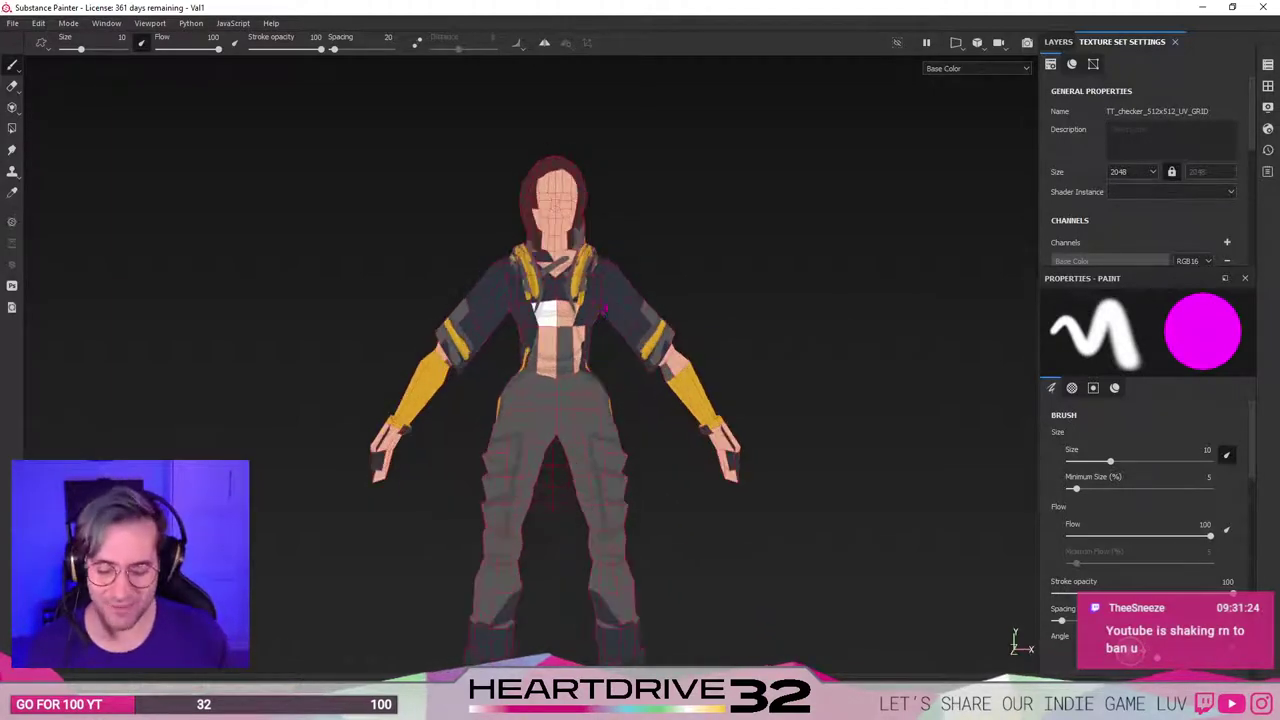
pyautogui.scroll(3, 604, 309)
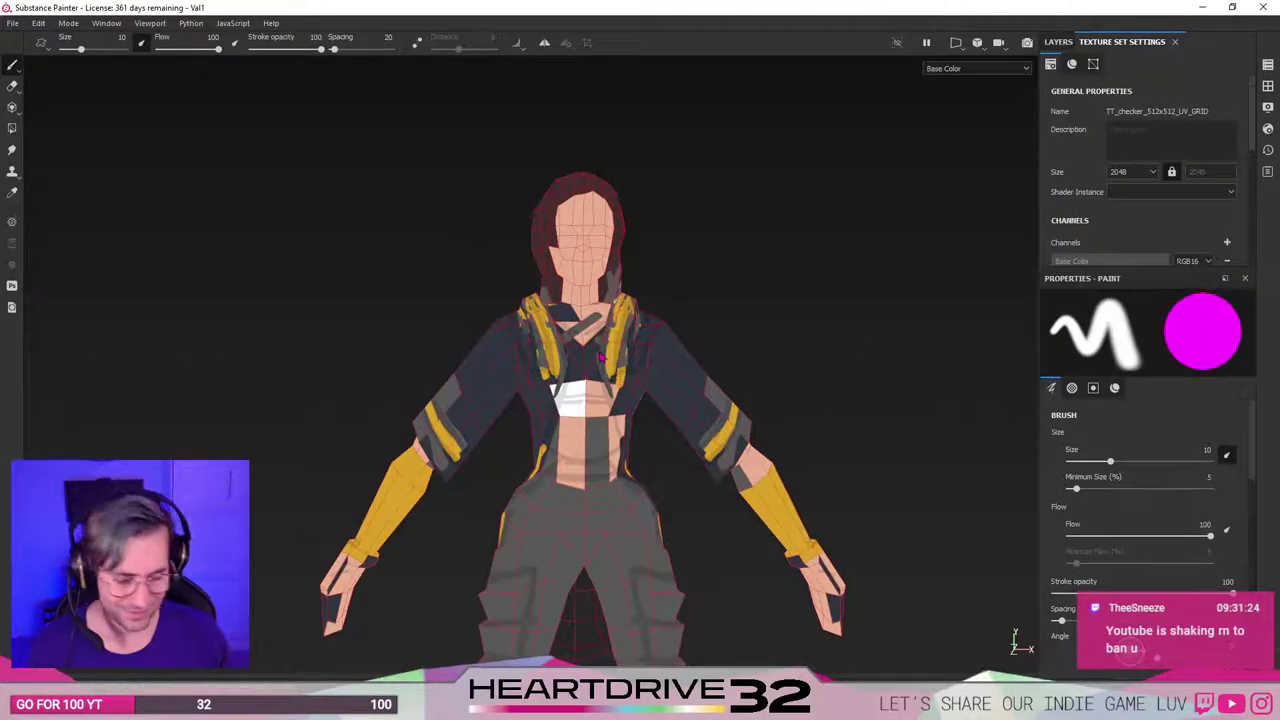
pyautogui.scroll(-3, 636, 298)
pyautogui.scroll(5, 632, 300)
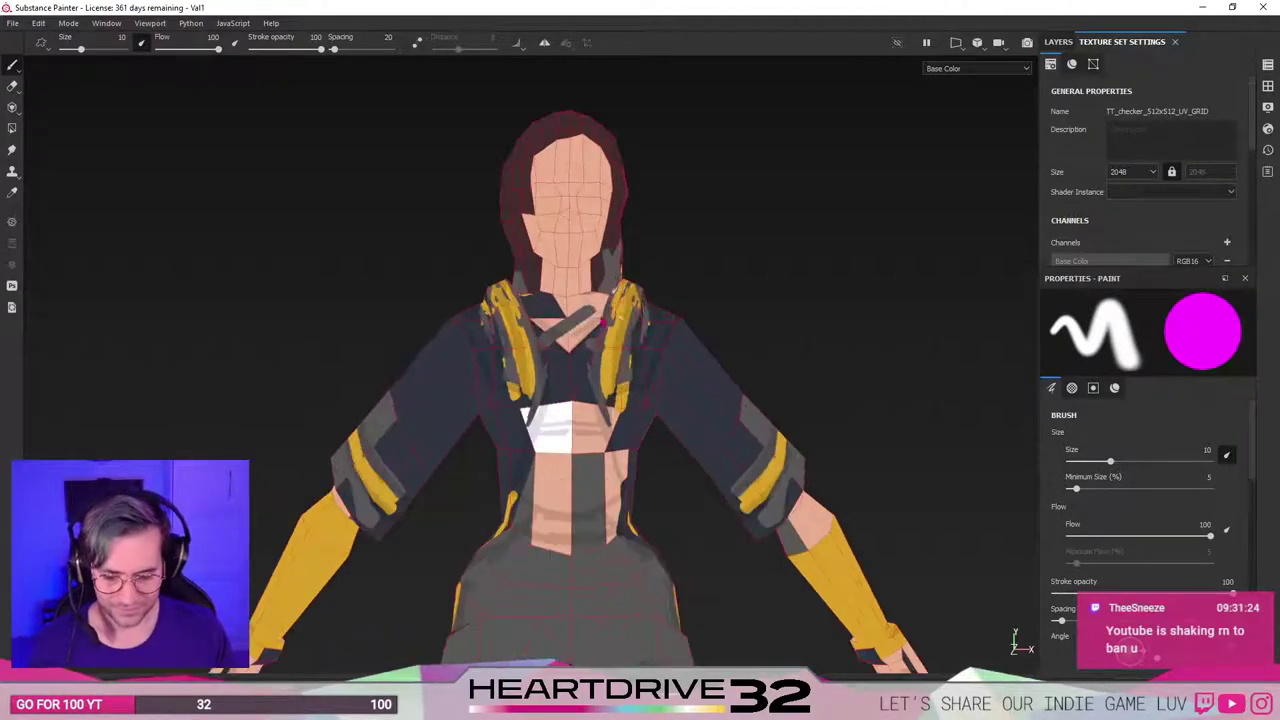
pyautogui.keyDown('alt'); pyautogui.moveTo(612, 288); pyautogui.dragTo(634, 286, button='middle'); pyautogui.keyUp('alt')
# Select Layer 1 in the layer stack and toggle its visibility repeatedly to compare its paint on the character.
pyautogui.click(1058, 42)
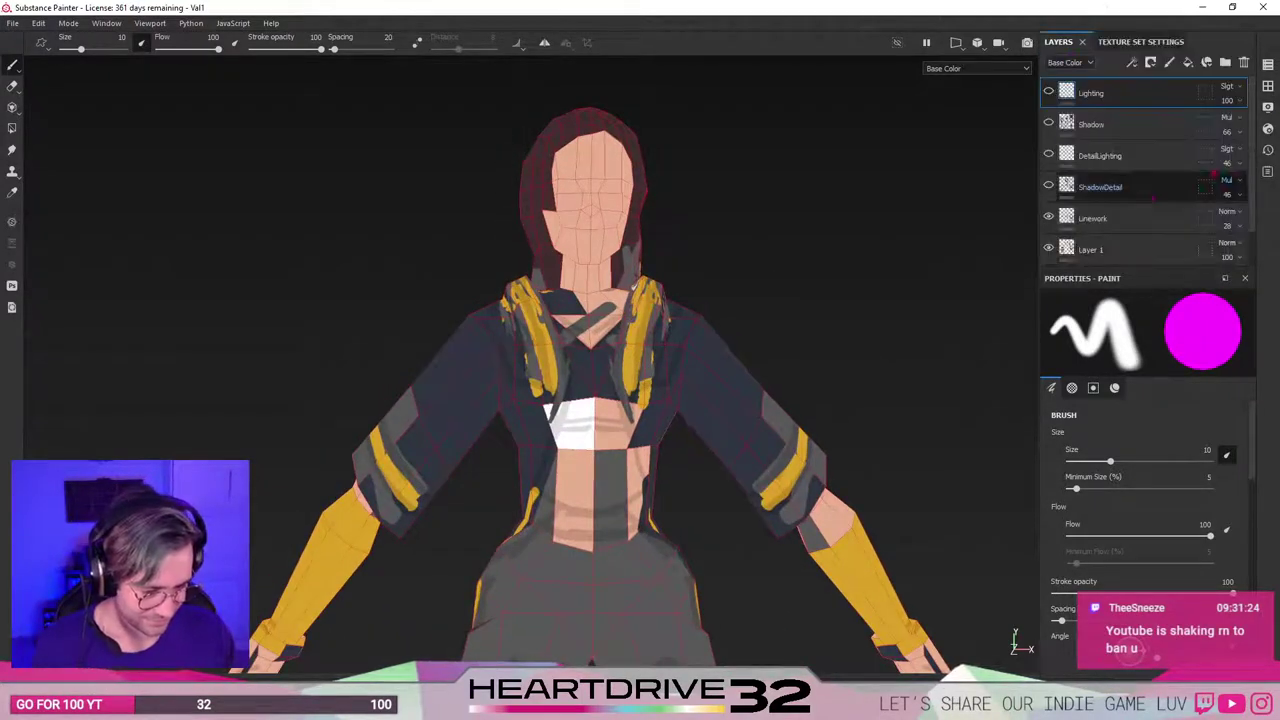
pyautogui.click(1100, 213)
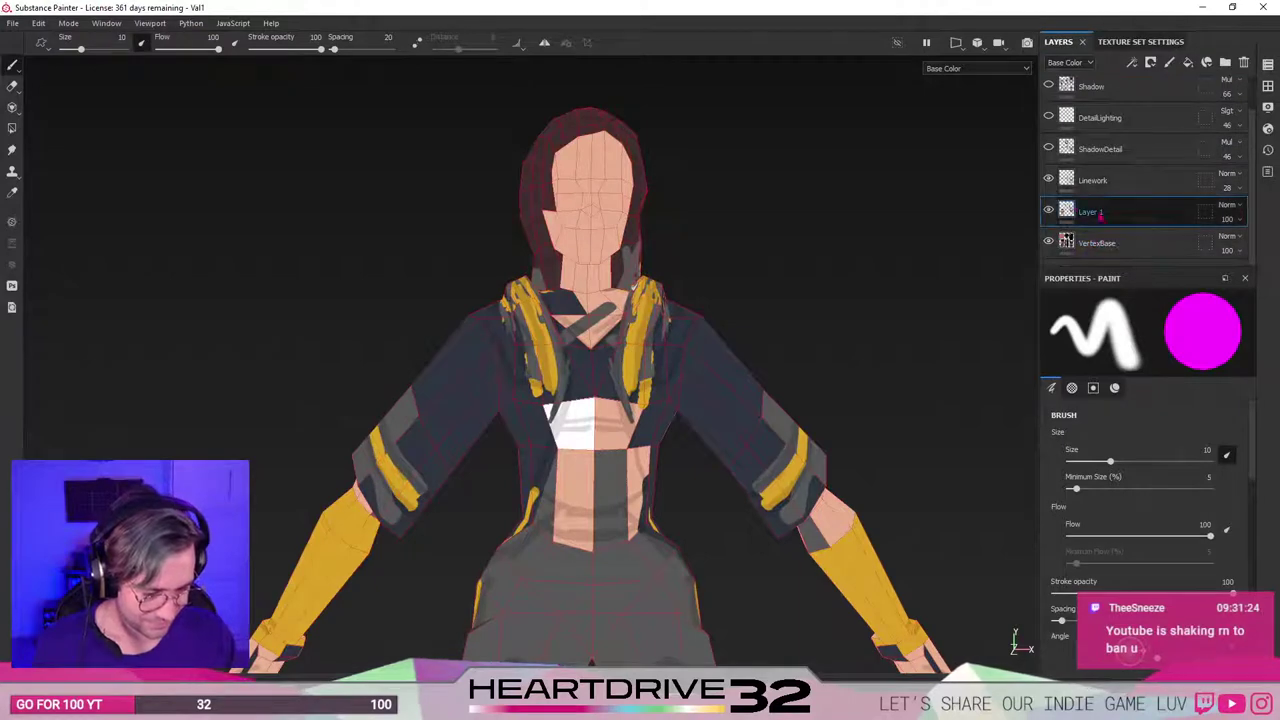
pyautogui.click(1048, 210)
pyautogui.click(1048, 210)
pyautogui.click(1048, 210)
pyautogui.click(1048, 210)
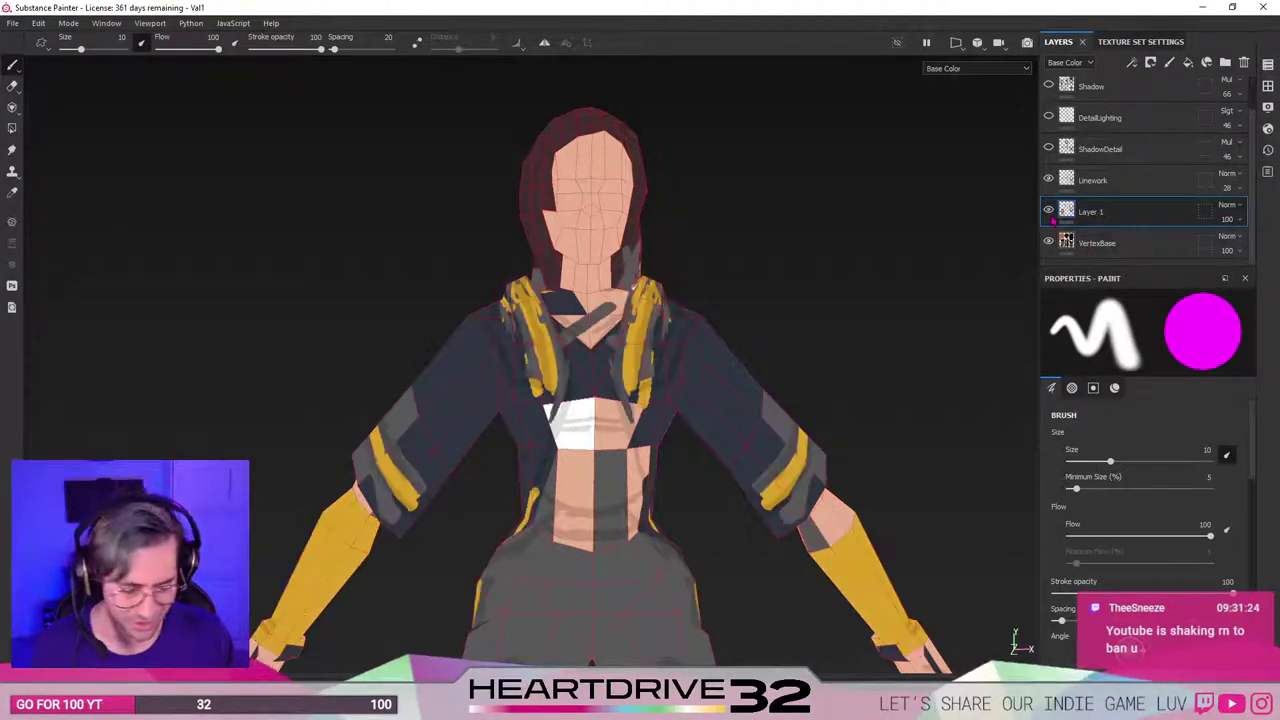
# Frame more of the character and hide Layer 1 and the Linework layer.
pyautogui.scroll(-3, 907, 305)
pyautogui.scroll(-2, 907, 305)
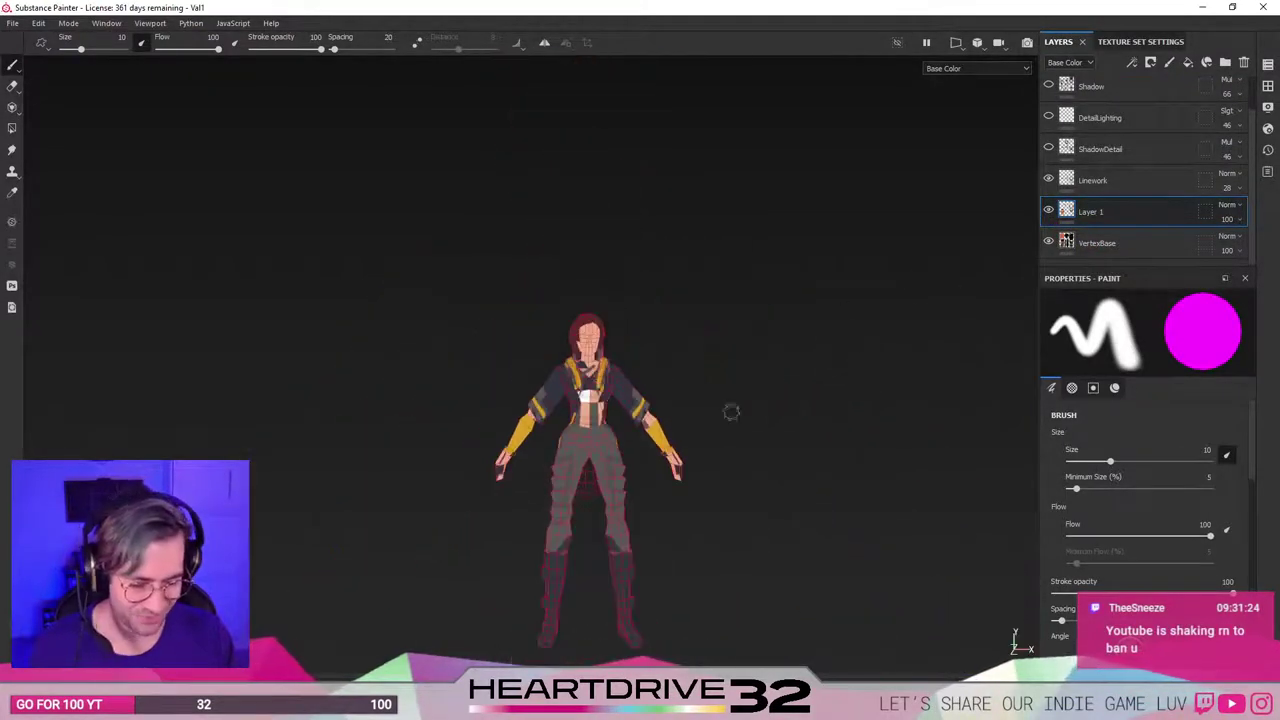
pyautogui.scroll(5, 731, 409)
pyautogui.click(1048, 210)
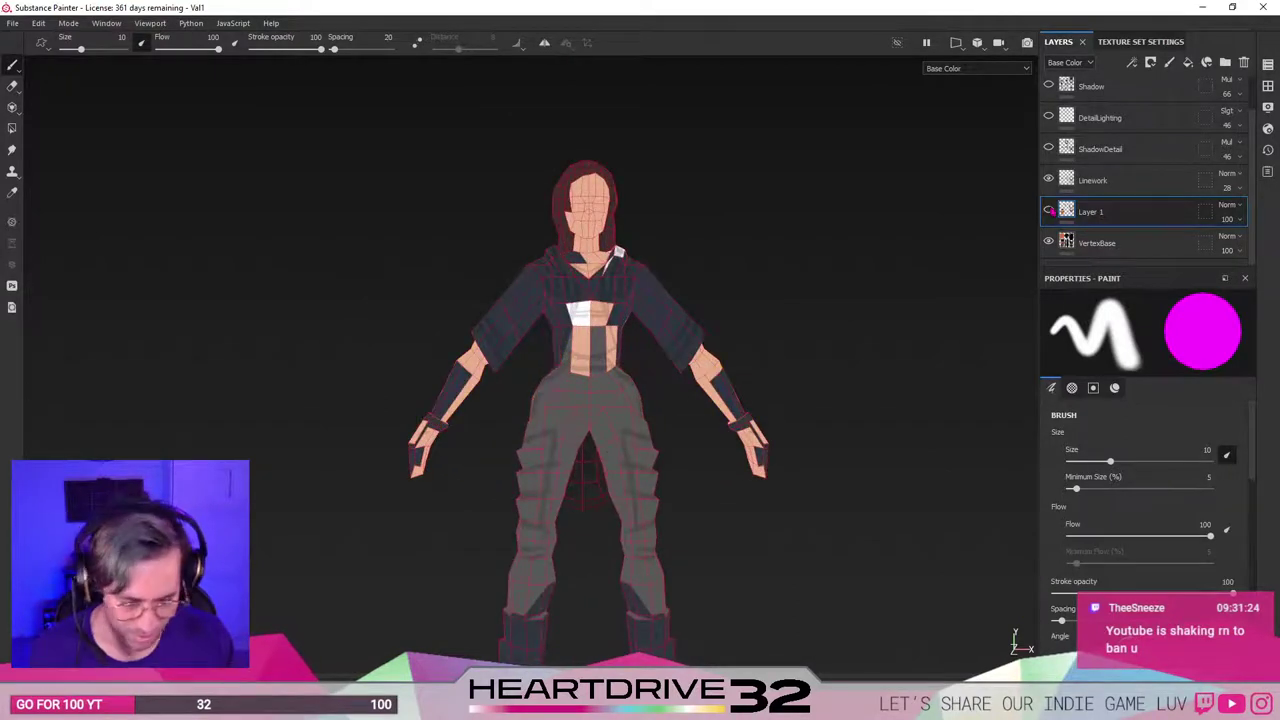
pyautogui.scroll(1, 1094, 210)
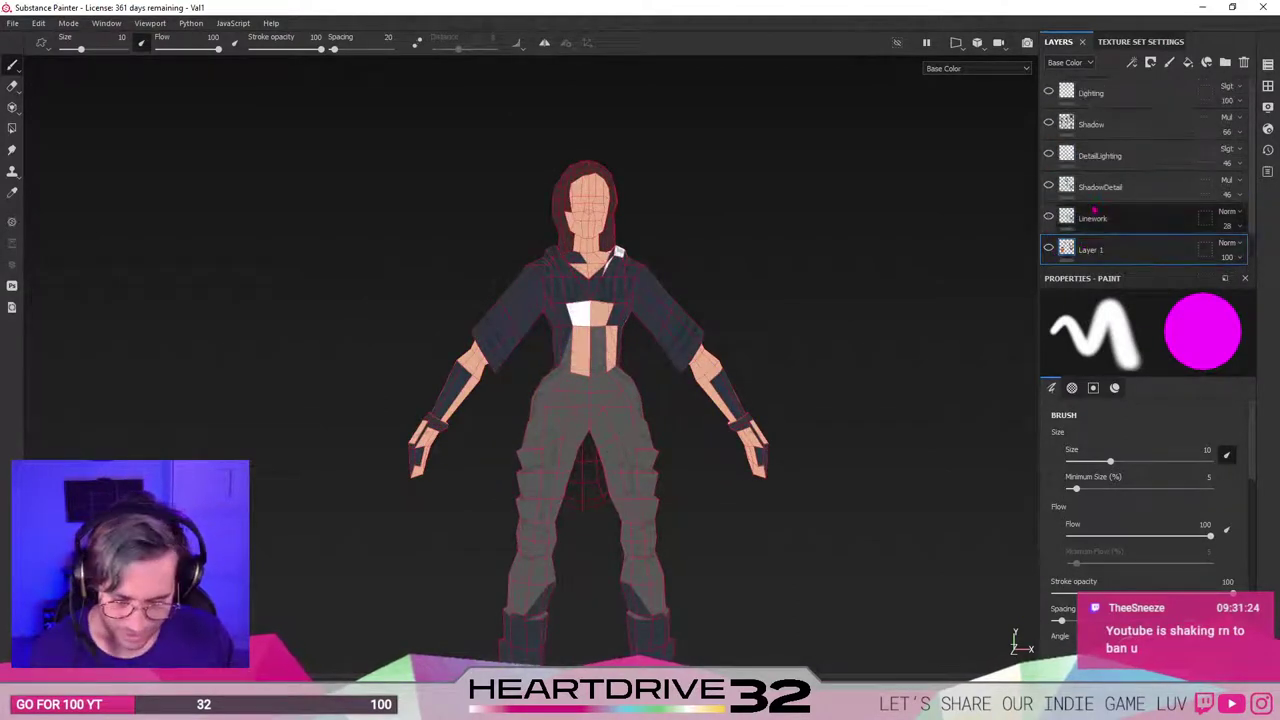
# Select the VertexBase layer in the layer stack.
pyautogui.keyDown('alt'); pyautogui.keyDown('shift'); pyautogui.moveTo(451, 506); pyautogui.dragTo(305, 493); pyautogui.keyUp('shift'); pyautogui.keyUp('alt')
pyautogui.scroll(-2, 676, 490)
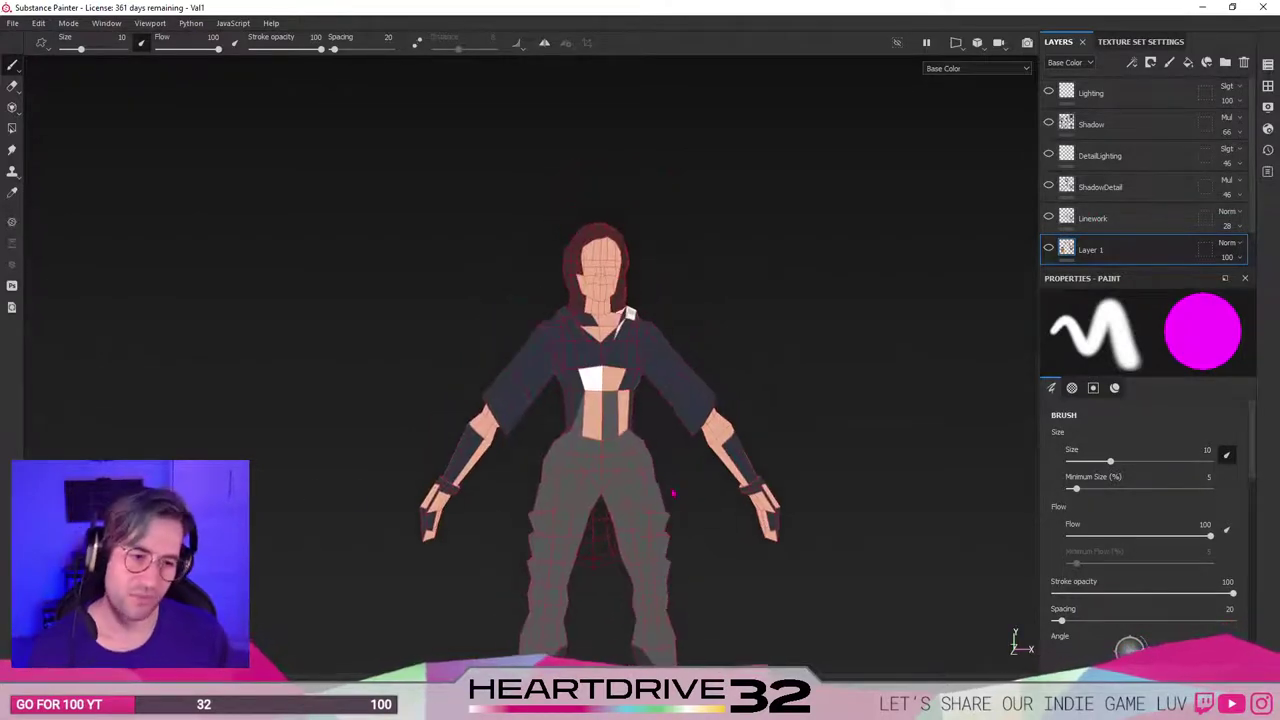
pyautogui.scroll(-2, 676, 490)
pyautogui.scroll(6, 676, 493)
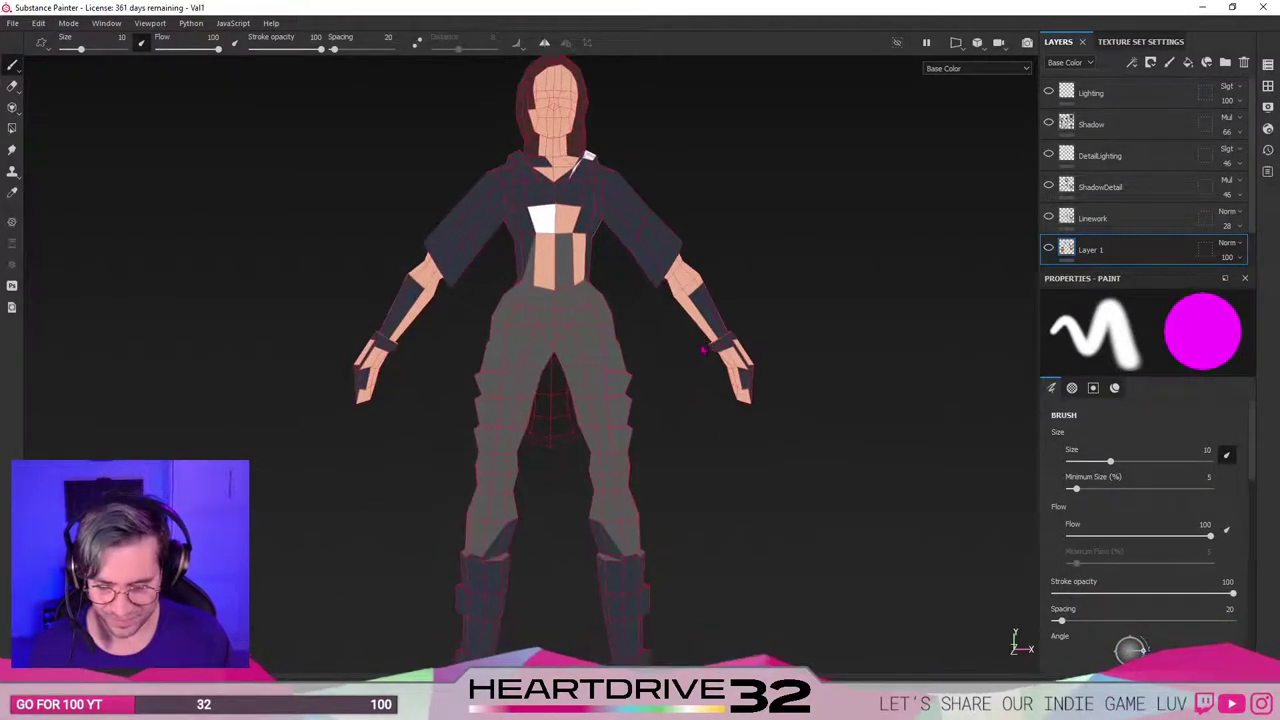
pyautogui.keyDown('alt'); pyautogui.moveTo(561, 257); pyautogui.dragTo(559, 139, button='middle'); pyautogui.keyUp('alt')
pyautogui.scroll(-2, 1152, 253)
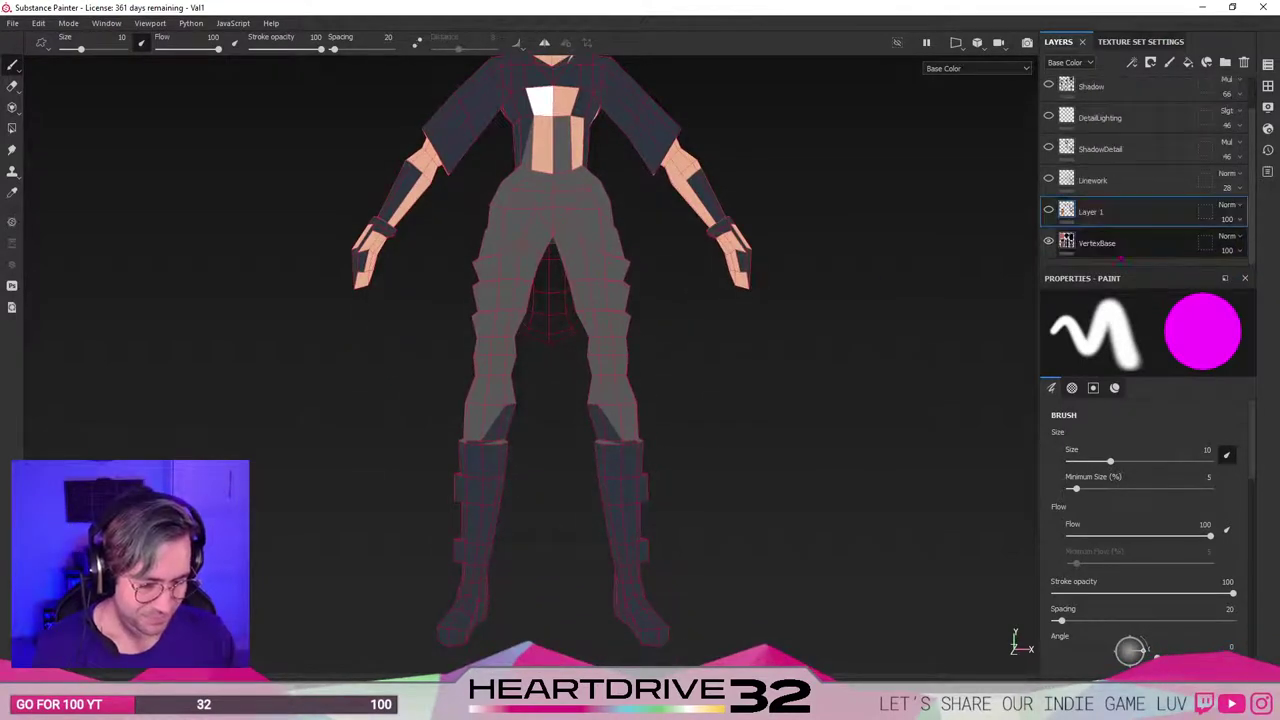
pyautogui.click(1104, 244)
# Sample the trousers' grey as the brush colour and try painting over the dark patch above the boot.
pyautogui.scroll(-6, 1142, 590)
pyautogui.scroll(-3, 1143, 597)
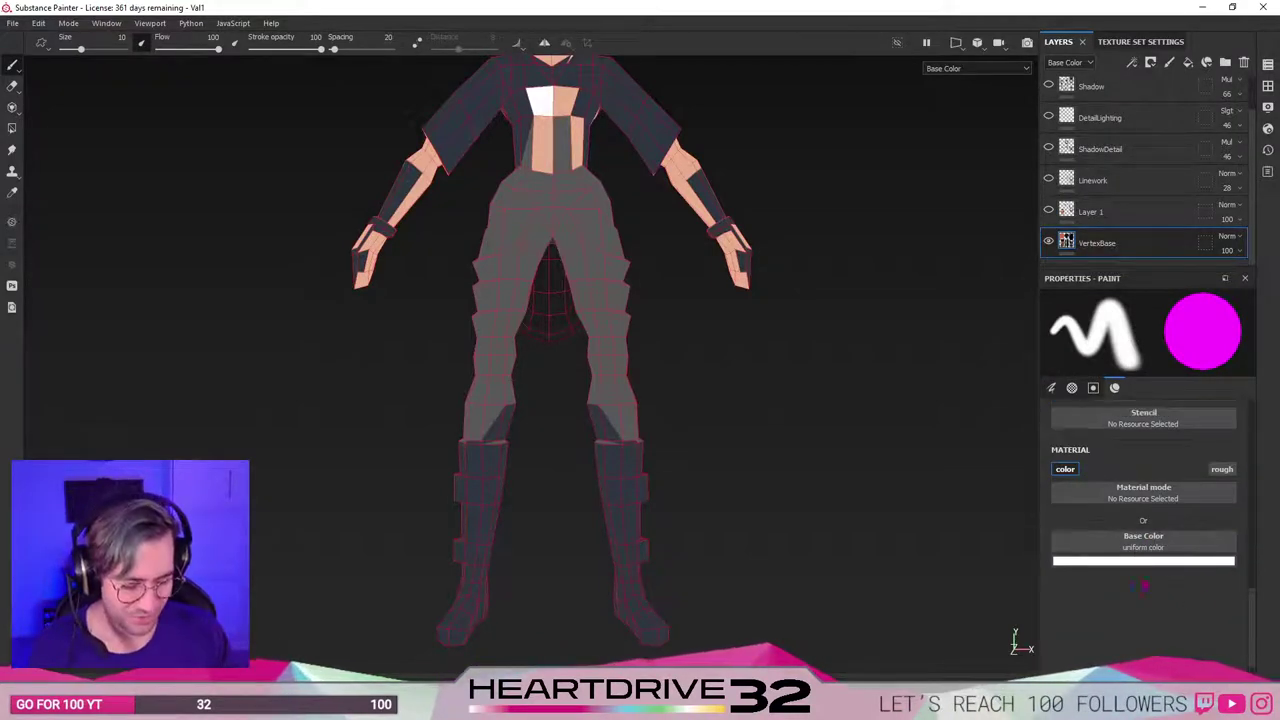
pyautogui.click(1140, 558)
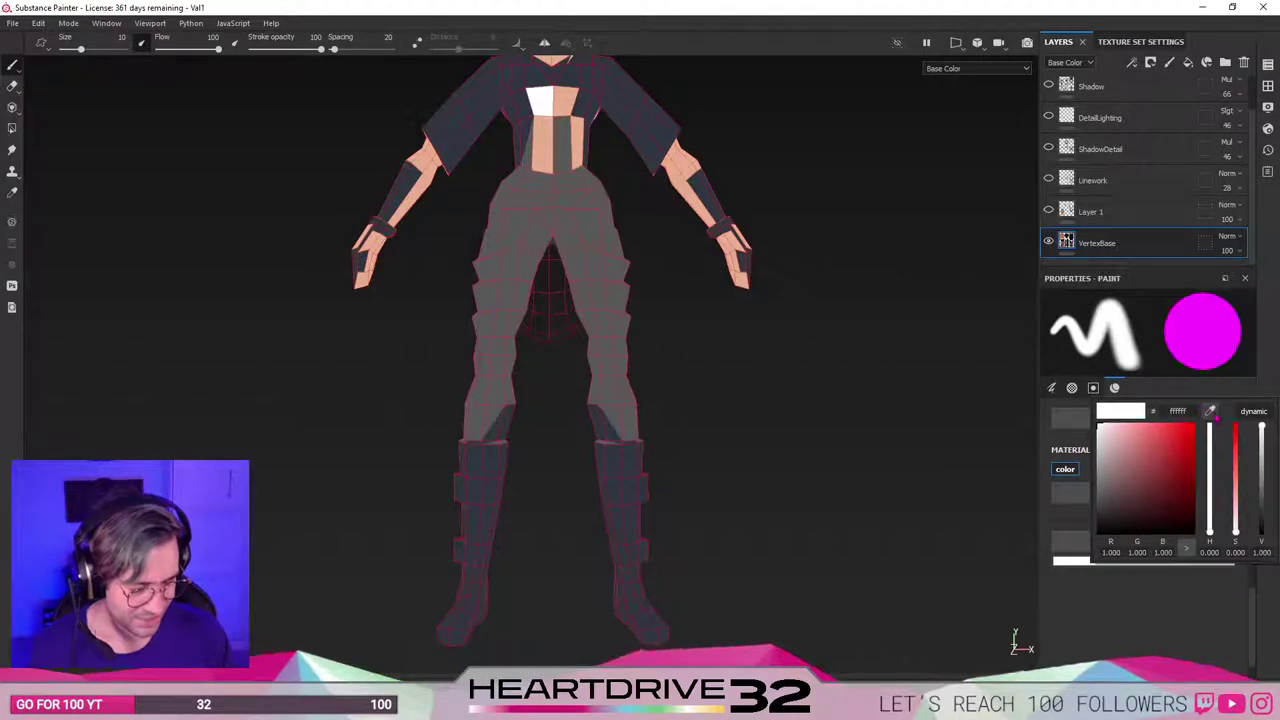
pyautogui.click(1209, 411)
pyautogui.click(609, 328)
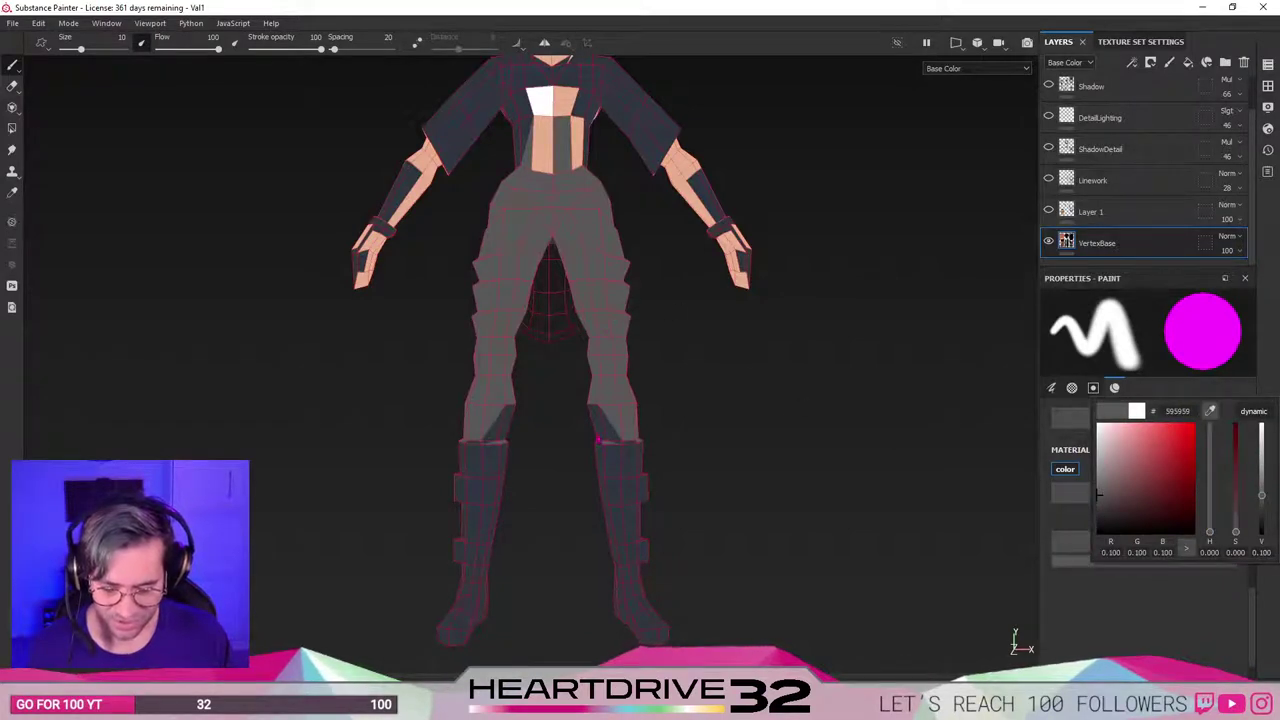
pyautogui.moveTo(598, 440); pyautogui.dragTo(600, 418)
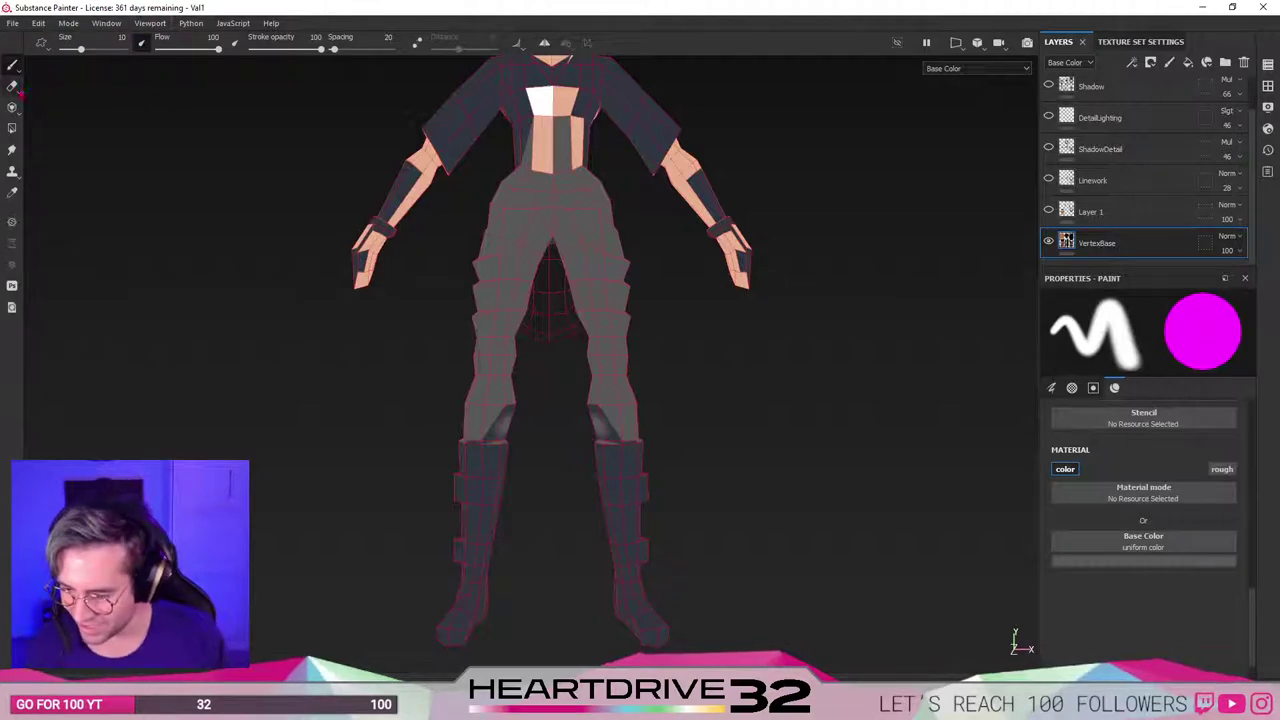
# Use Polygon Fill in quad mode to fill the dark patches above the boots with grey 595959 sampled from the trousers.
pyautogui.click(12, 106)
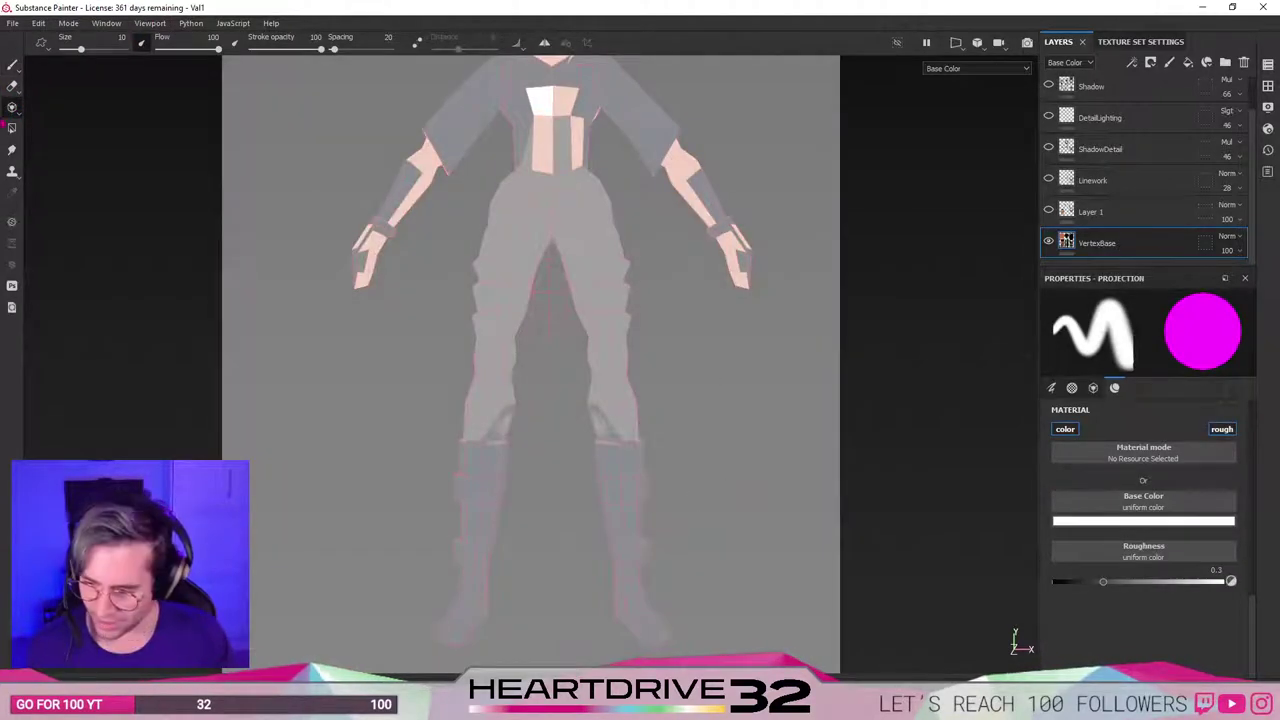
pyautogui.press('4')
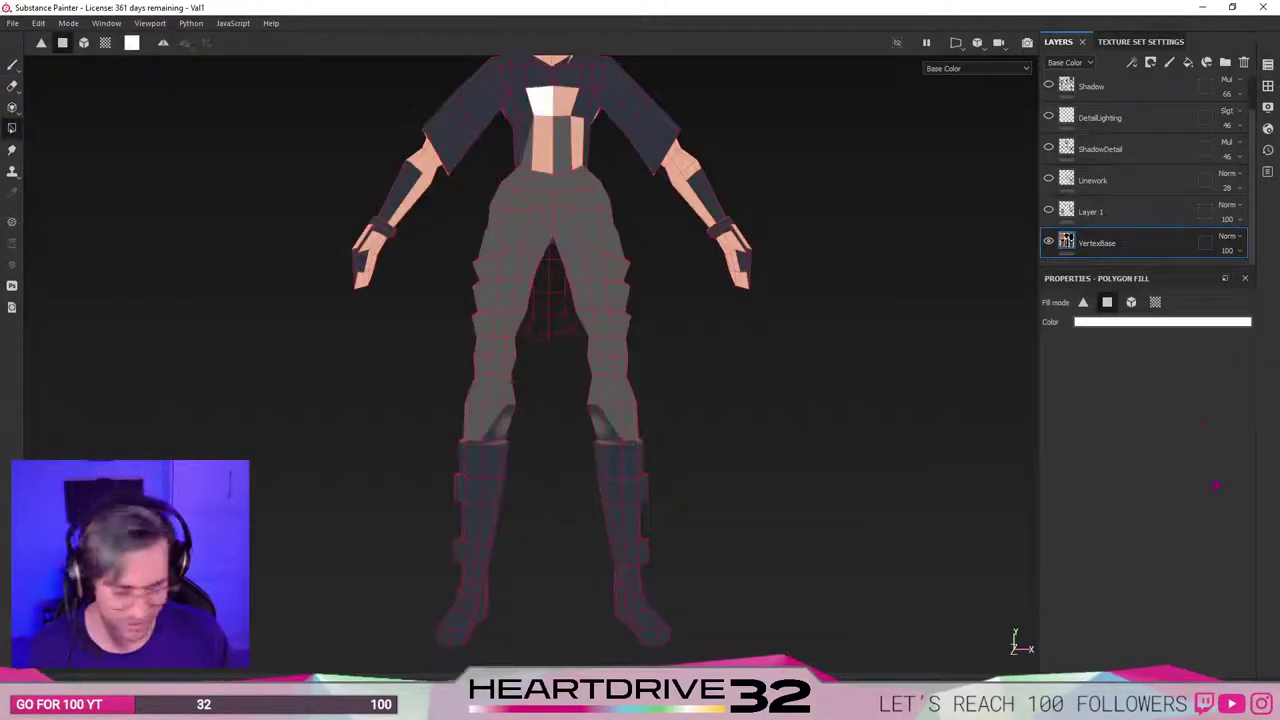
pyautogui.click(1116, 322)
pyautogui.click(1210, 334)
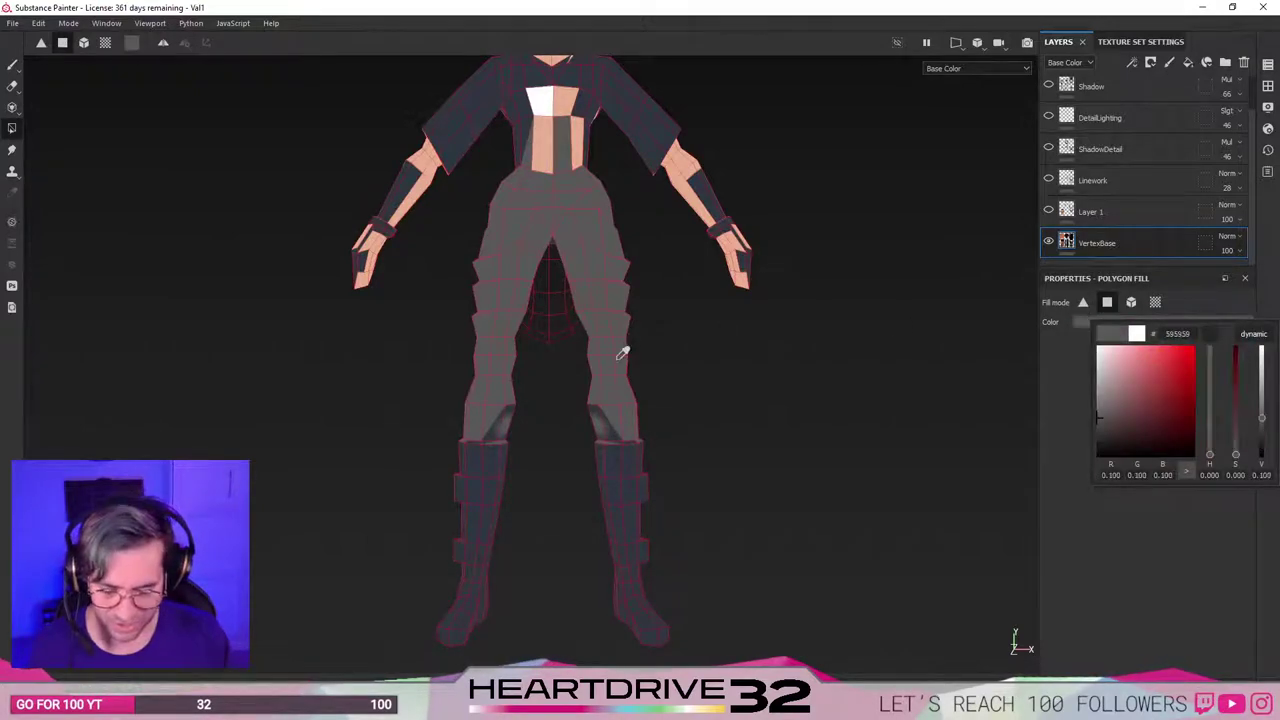
pyautogui.click(573, 420)
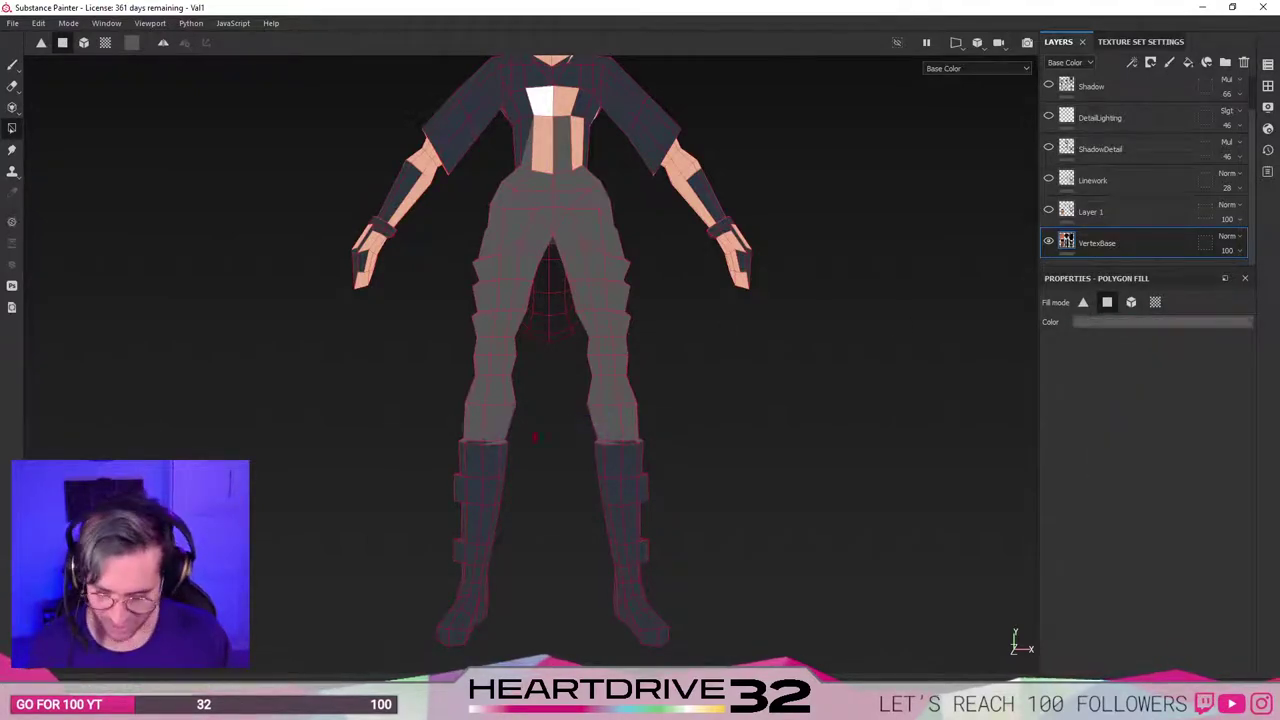
# Fill the stray grey faces on the side of the coat tail with the dark navy sampled from the coat.
pyautogui.keyDown('alt'); pyautogui.moveTo(555, 295); pyautogui.dragTo(557, 414, button='middle'); pyautogui.keyUp('alt')
pyautogui.keyDown('alt'); pyautogui.moveTo(590, 323); pyautogui.dragTo(574, 297, button='middle'); pyautogui.keyUp('alt')
pyautogui.keyDown('alt'); pyautogui.moveTo(443, 538); pyautogui.dragTo(432, 397, button='middle'); pyautogui.keyUp('alt')
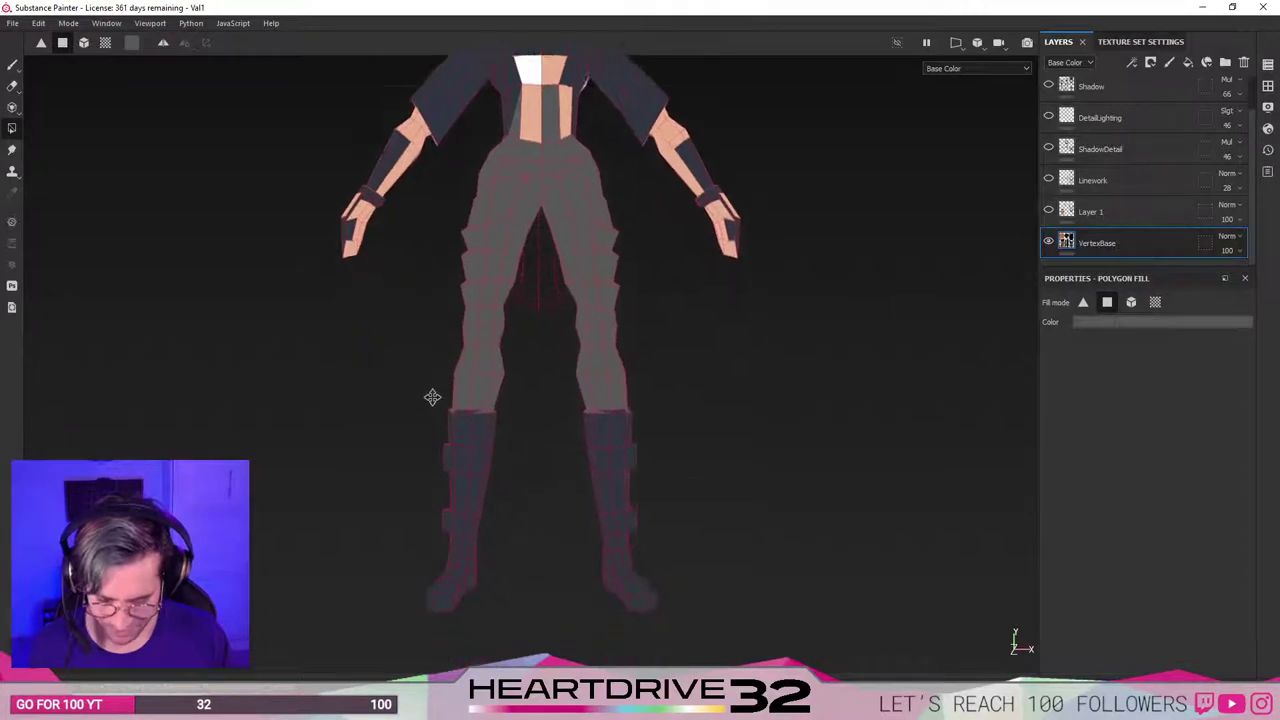
pyautogui.keyDown('alt'); pyautogui.moveTo(360, 423); pyautogui.dragTo(685, 431); pyautogui.keyUp('alt')
pyautogui.keyDown('alt'); pyautogui.moveTo(520, 401); pyautogui.dragTo(572, 511); pyautogui.keyUp('alt')
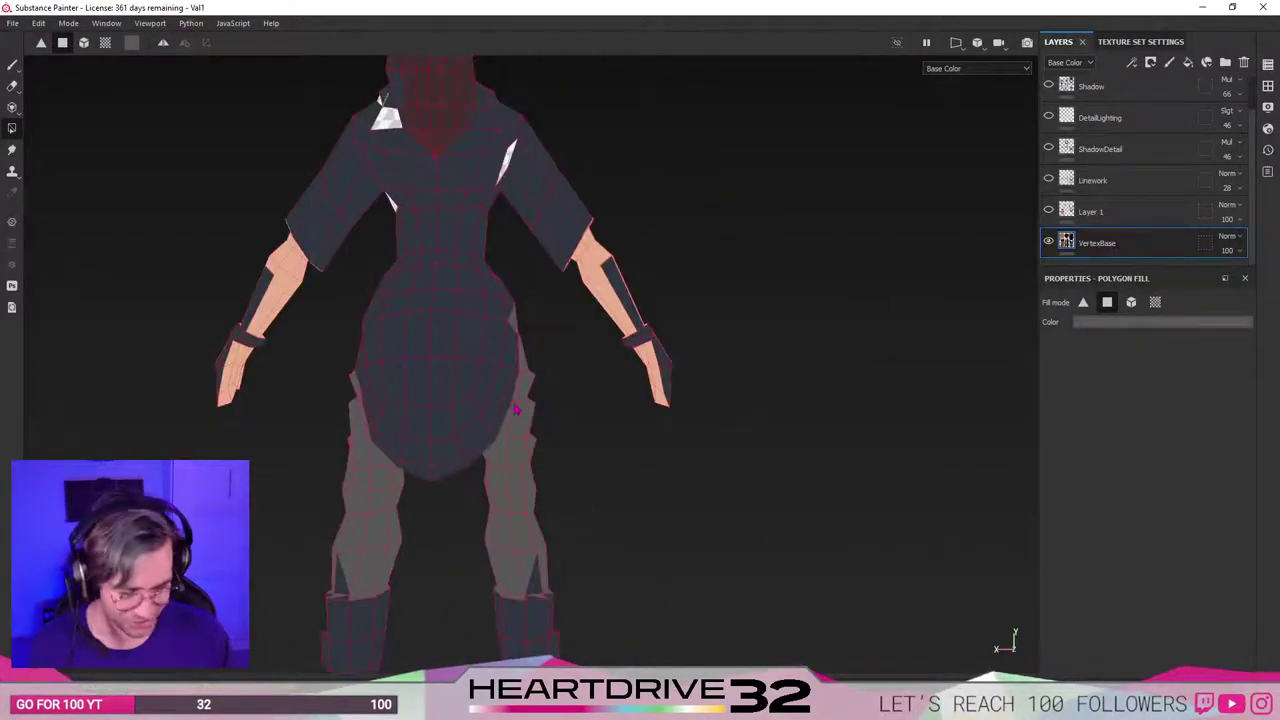
pyautogui.keyDown('alt'); pyautogui.moveTo(567, 404); pyautogui.dragTo(357, 409); pyautogui.keyUp('alt')
pyautogui.keyDown('alt'); pyautogui.moveTo(453, 380); pyautogui.dragTo(469, 456, button='middle'); pyautogui.keyUp('alt')
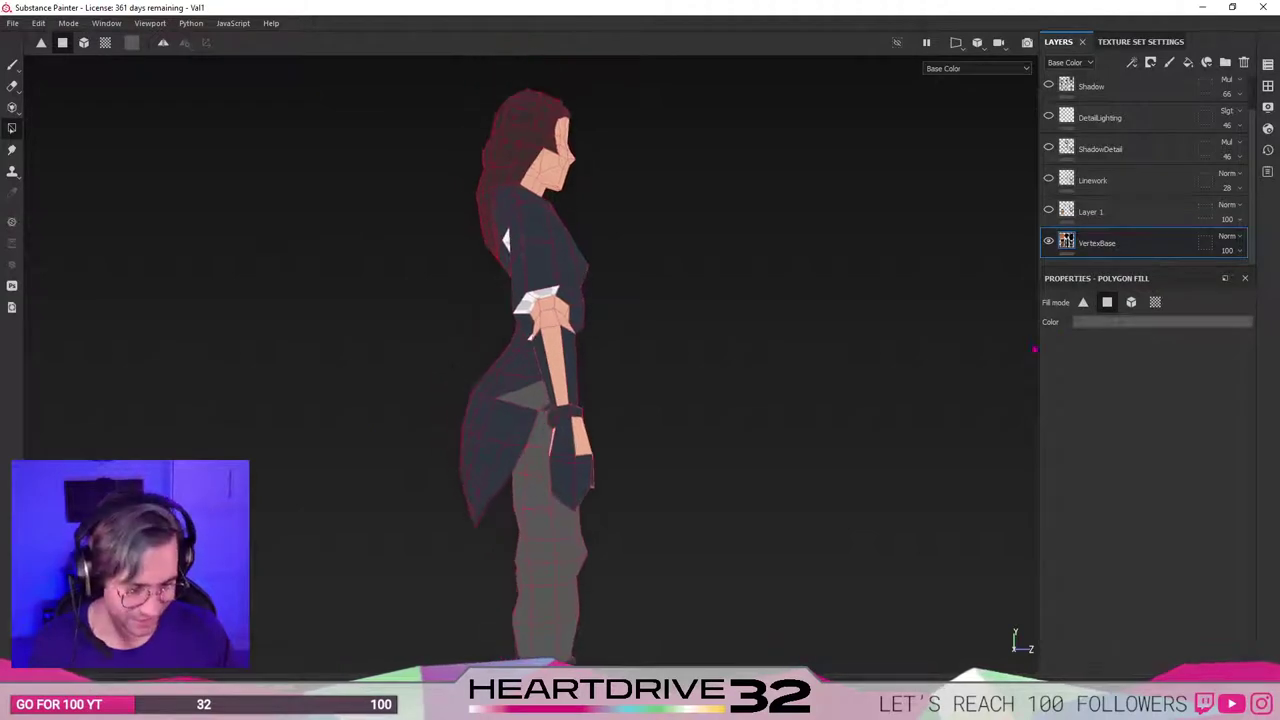
pyautogui.click(1119, 321)
pyautogui.click(1210, 334)
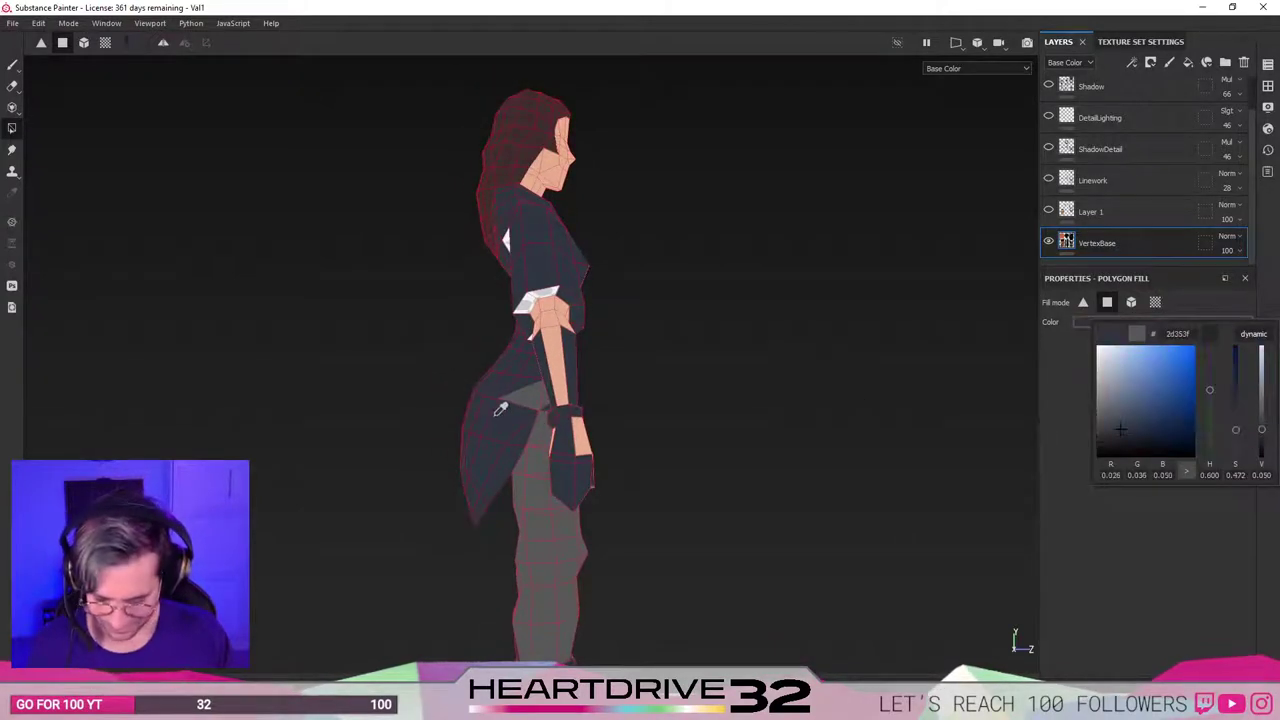
pyautogui.click(533, 400)
pyautogui.click(520, 402)
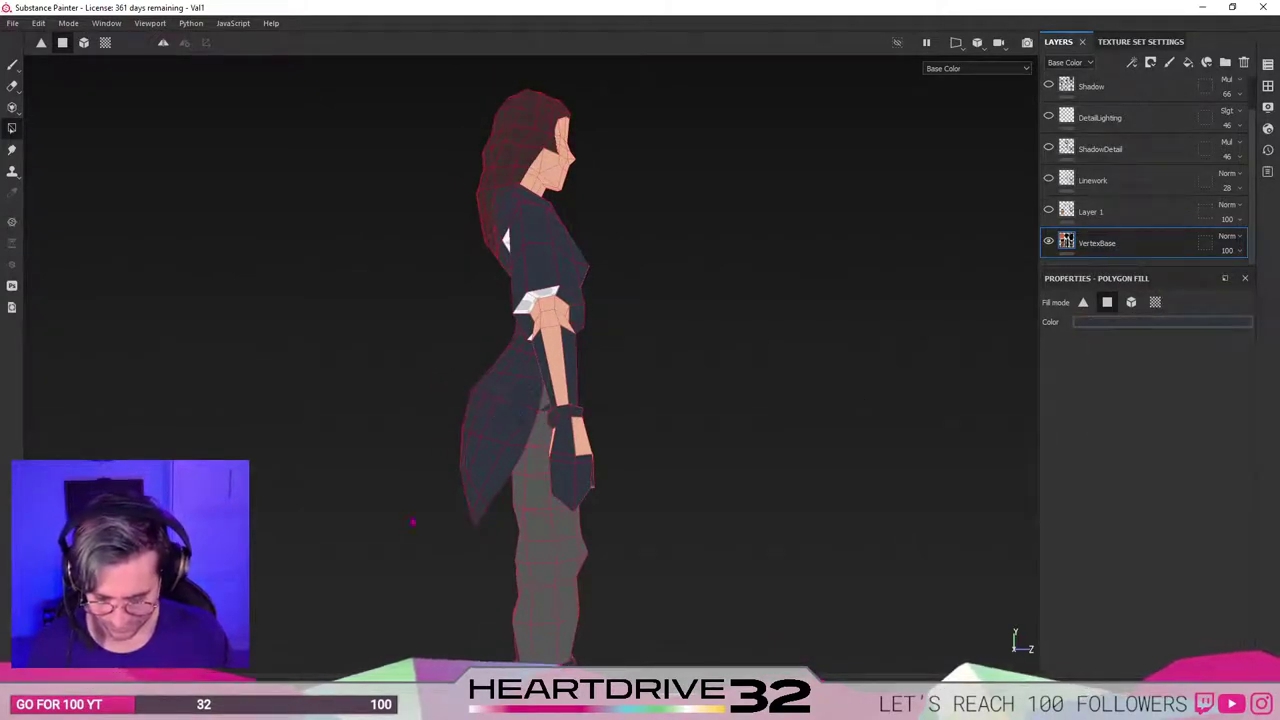
# Fill the stray dark faces on the trousers' hip, on the character's other side, with grey 595959 sampled from the trousers.
pyautogui.keyDown('alt'); pyautogui.moveTo(423, 520); pyautogui.dragTo(454, 459); pyautogui.keyUp('alt')
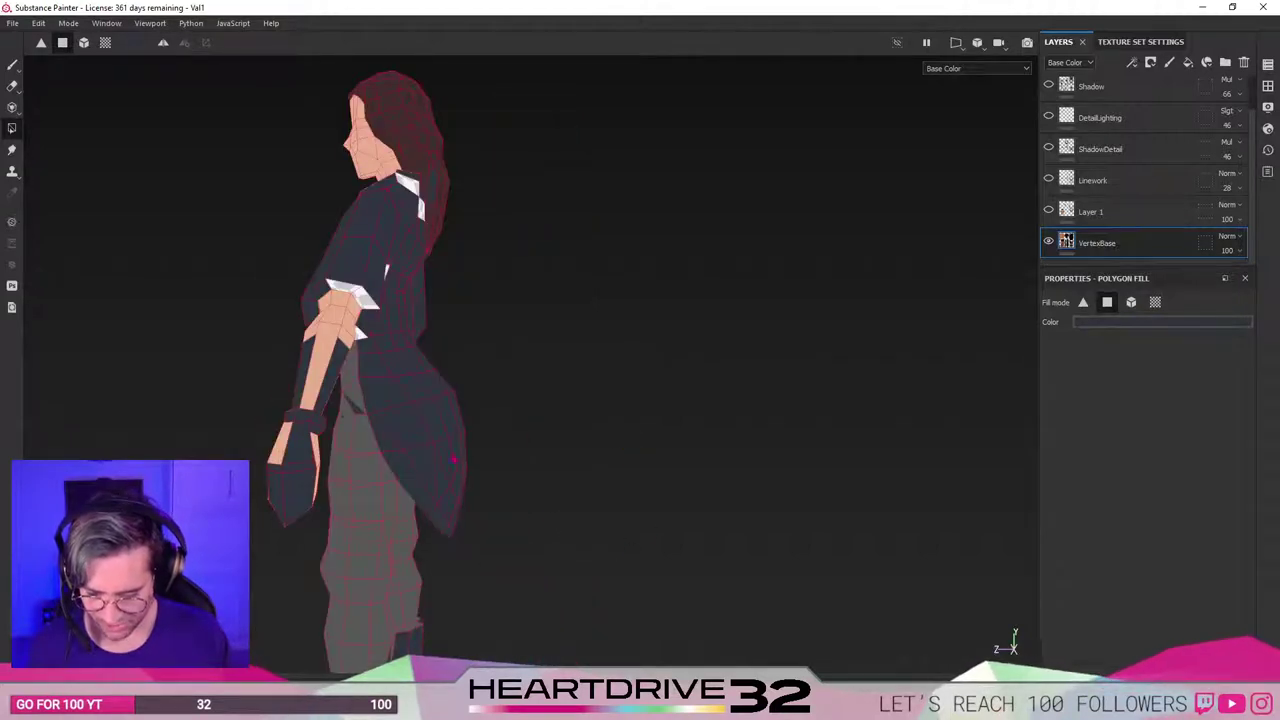
pyautogui.keyDown('alt'); pyautogui.moveTo(465, 491); pyautogui.dragTo(514, 383, button='middle'); pyautogui.keyUp('alt')
pyautogui.keyDown('alt'); pyautogui.moveTo(436, 382); pyautogui.dragTo(457, 460, button='middle'); pyautogui.keyUp('alt')
pyautogui.click(1152, 322)
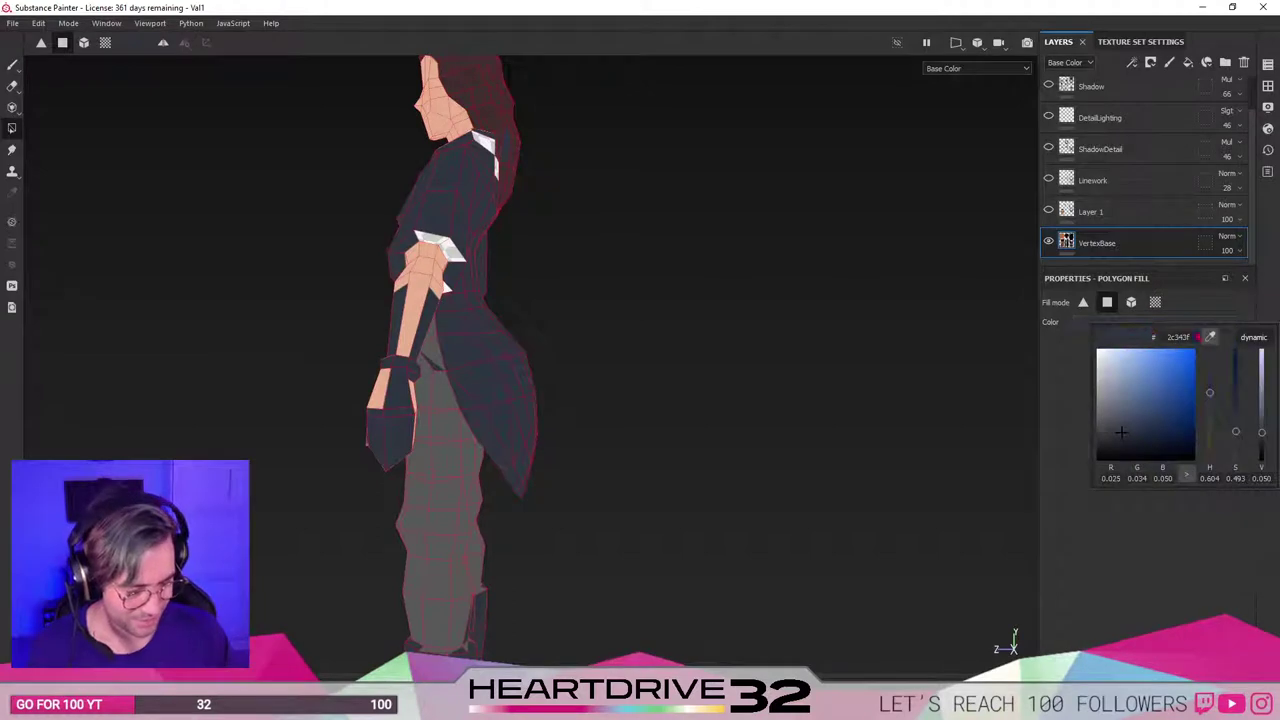
pyautogui.click(1210, 337)
pyautogui.click(456, 457)
pyautogui.click(440, 367)
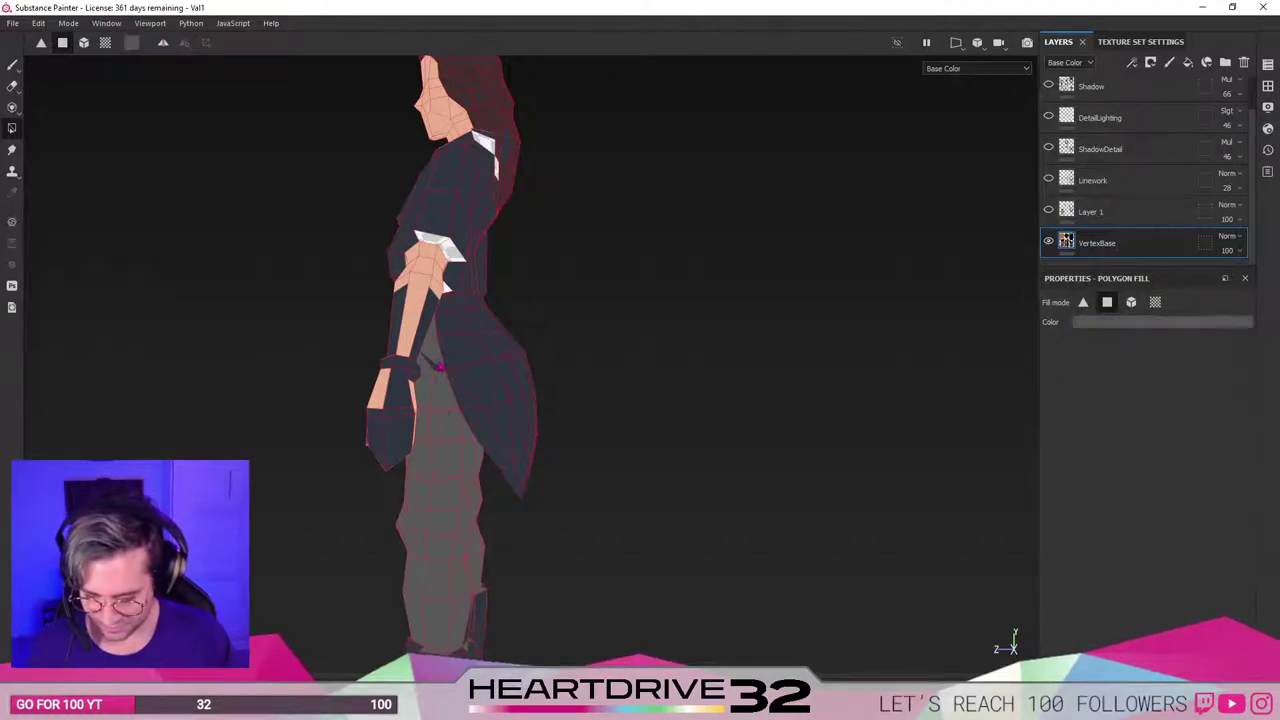
# Fill the white faces inside the sleeve opening with navy 2d353f sampled from the coat.
pyautogui.keyDown('alt'); pyautogui.moveTo(466, 313); pyautogui.dragTo(467, 400, button='middle'); pyautogui.keyUp('alt')
pyautogui.keyDown('alt'); pyautogui.moveTo(467, 400); pyautogui.dragTo(518, 386); pyautogui.keyUp('alt')
pyautogui.click(1165, 321)
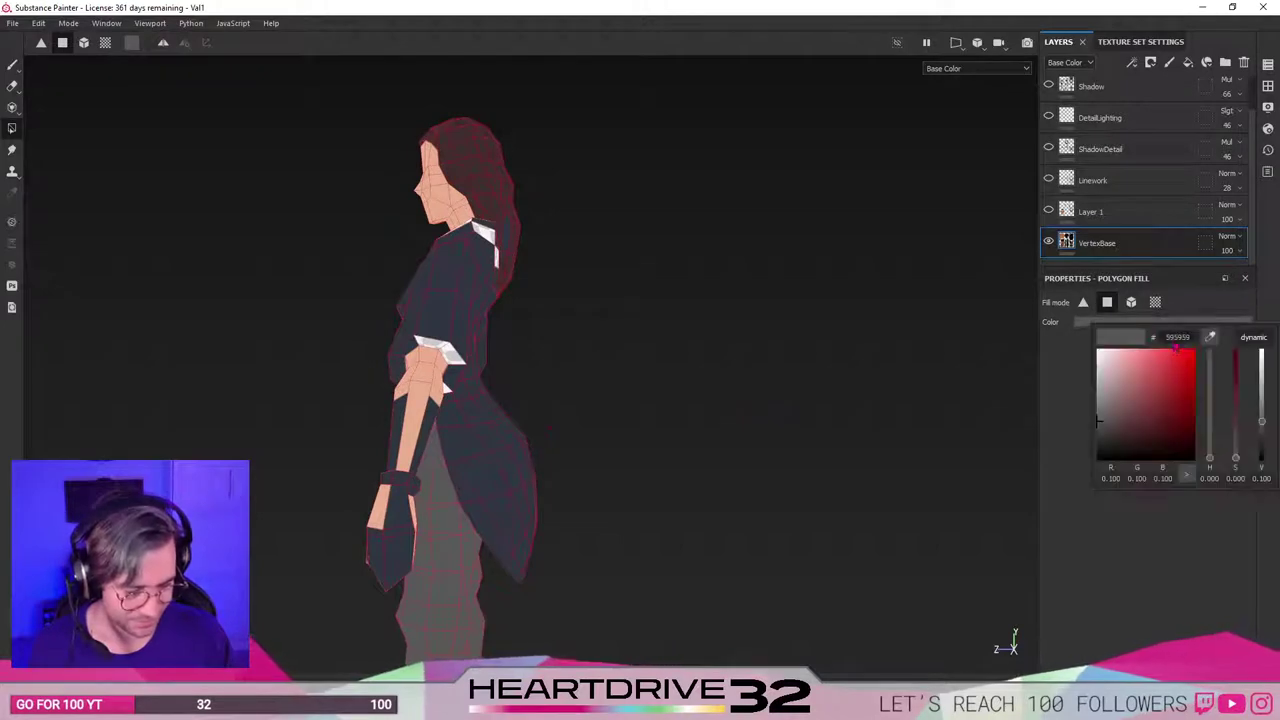
pyautogui.click(1210, 337)
pyautogui.click(489, 431)
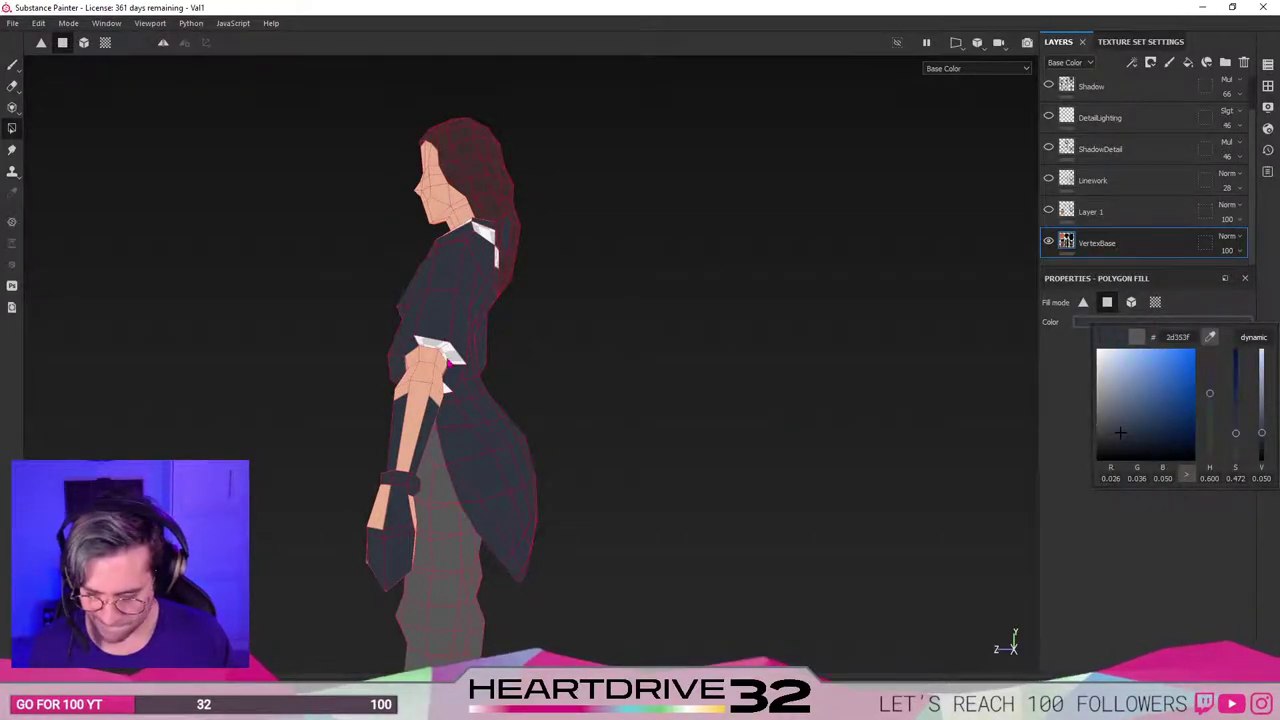
pyautogui.click(463, 368)
pyautogui.click(461, 362)
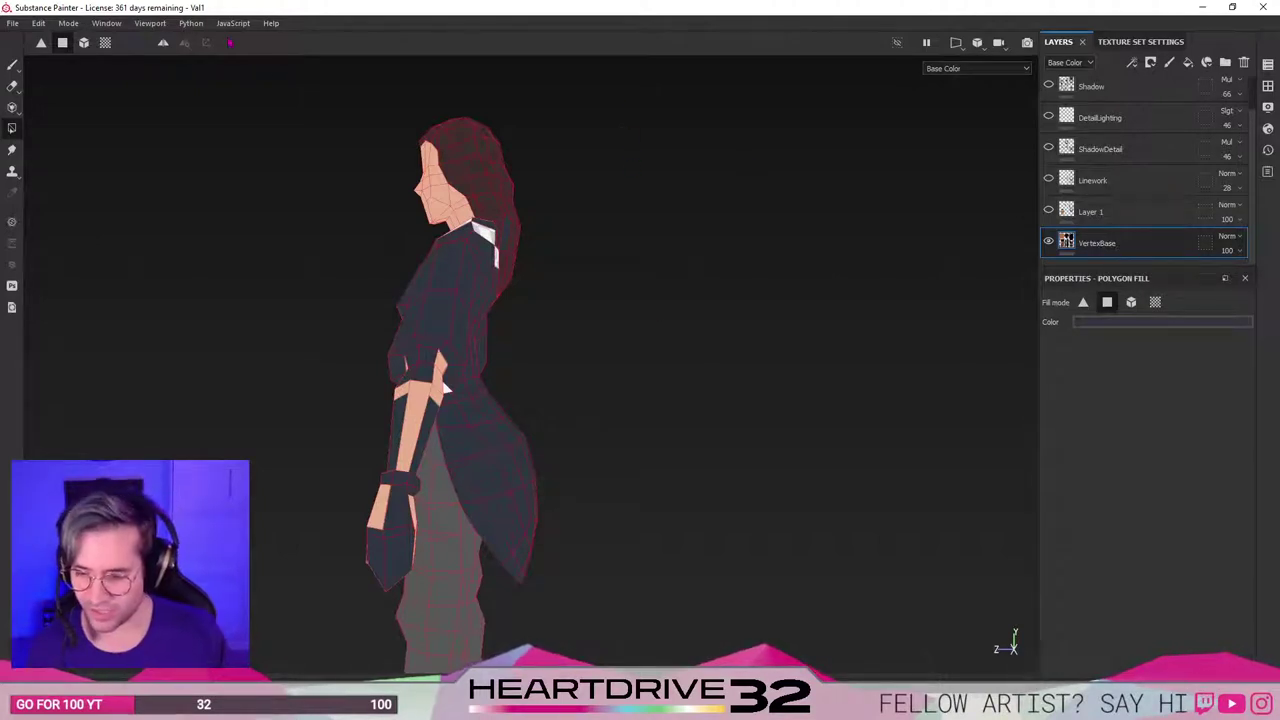
pyautogui.click(191, 23)
pyautogui.moveTo(107, 23)
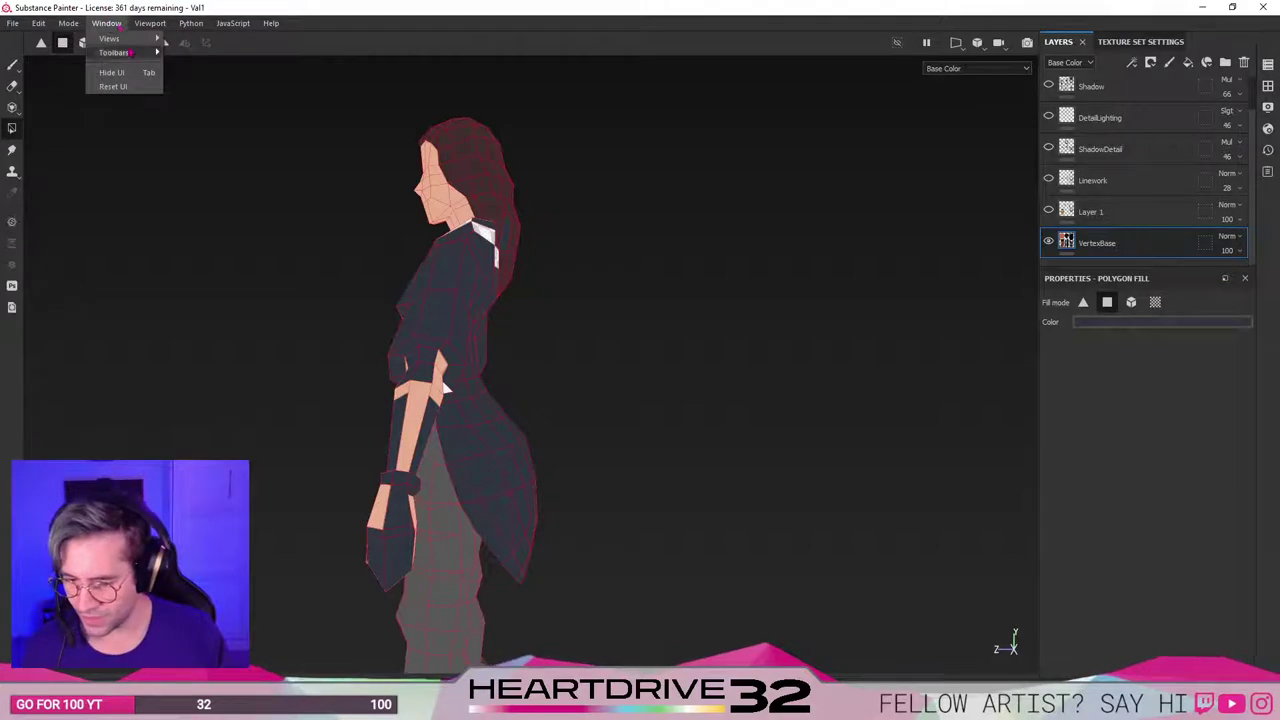
pyautogui.moveTo(130, 50)
pyautogui.click(490, 57)
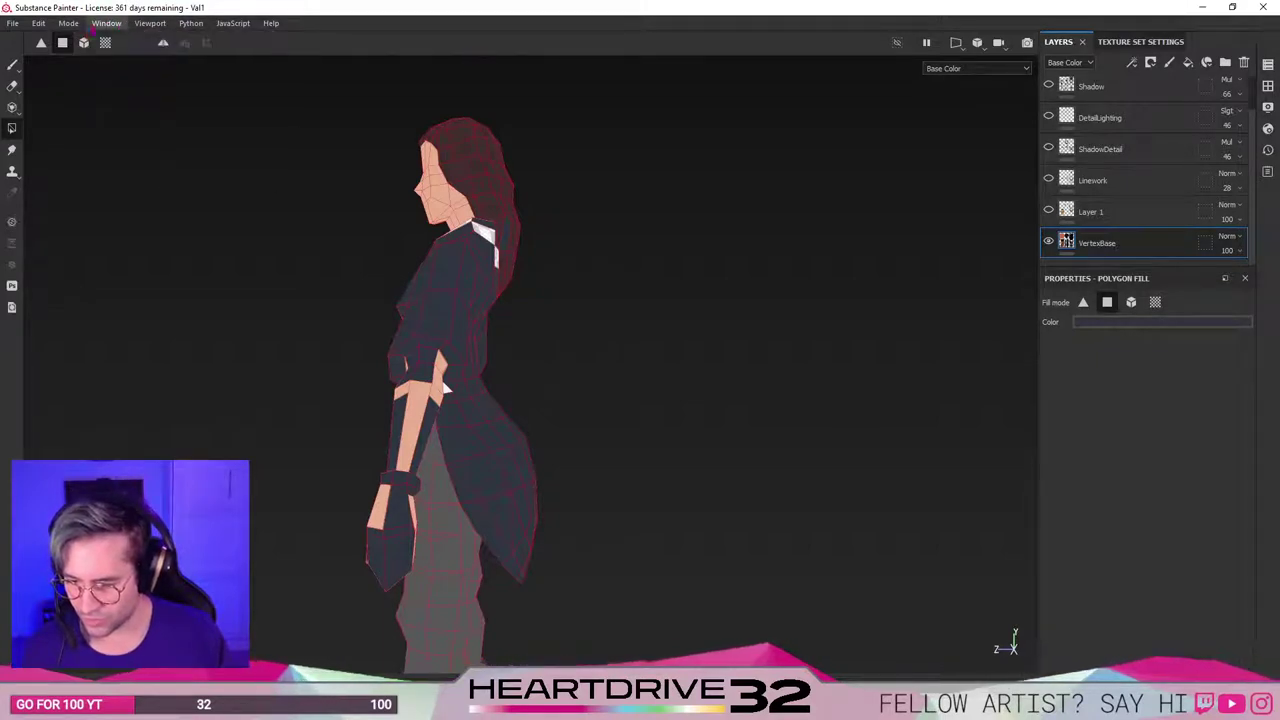
pyautogui.click(110, 45)
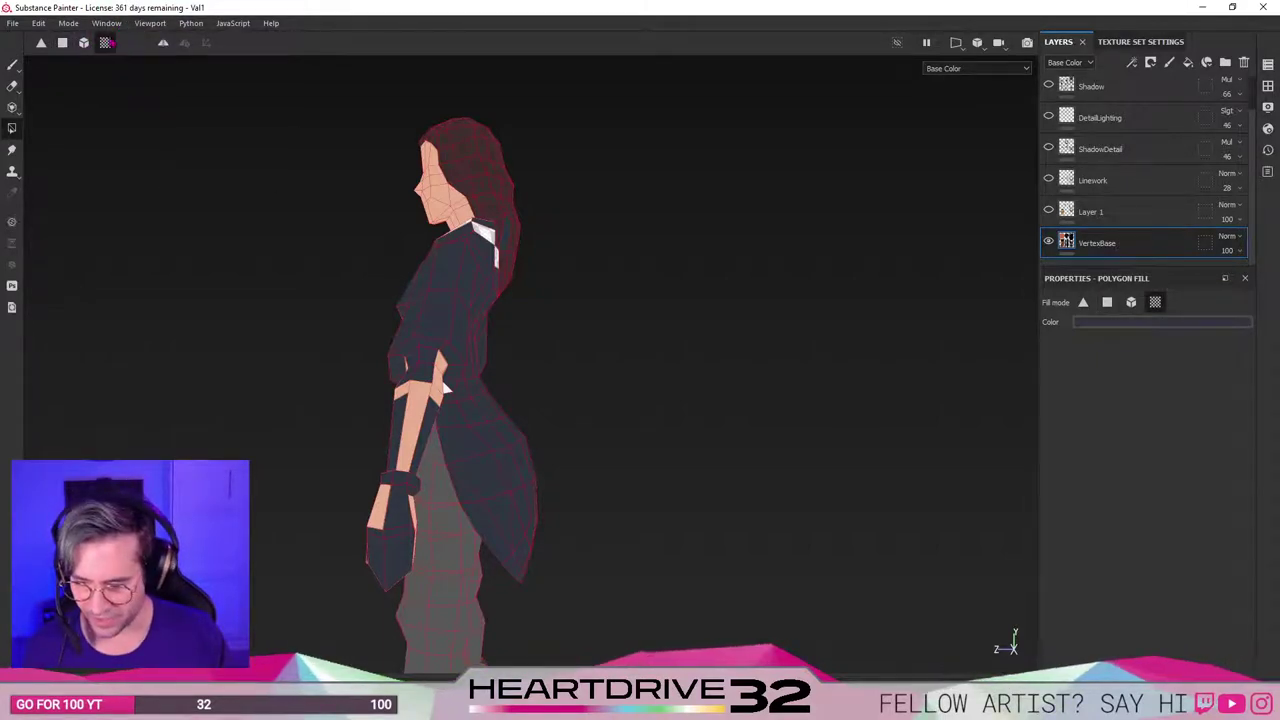
pyautogui.click(62, 42)
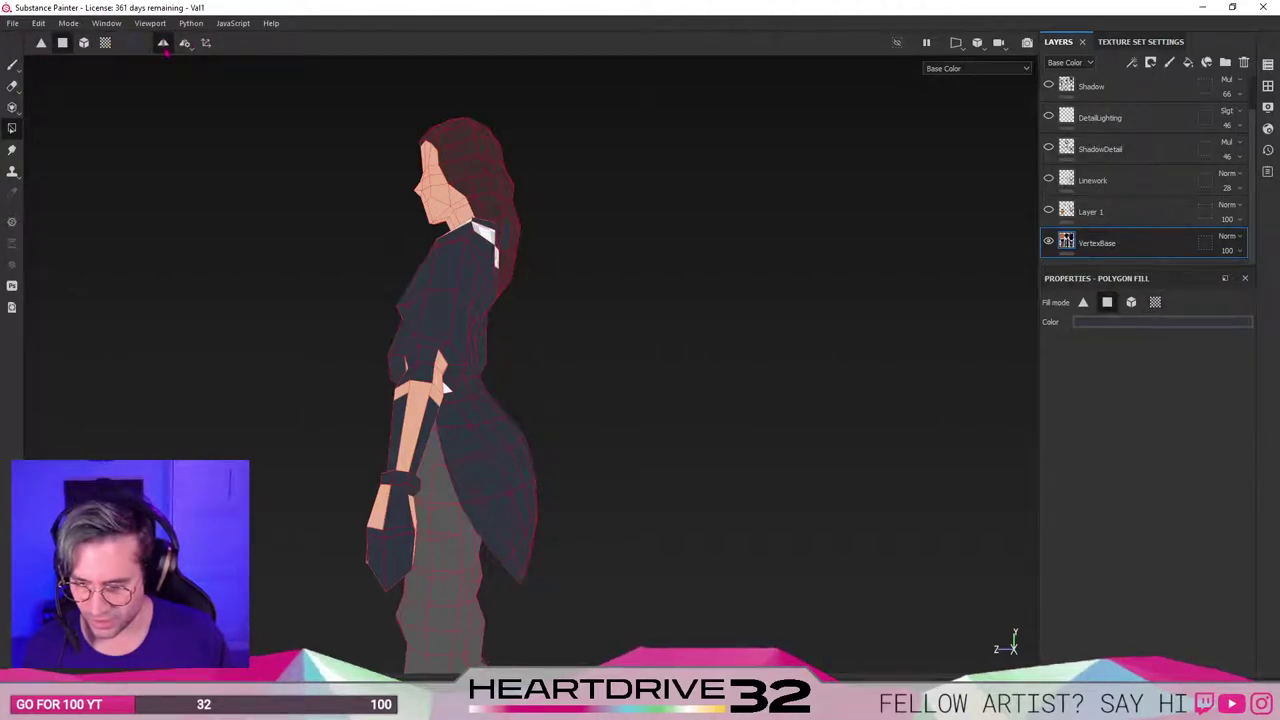
pyautogui.click(41, 43)
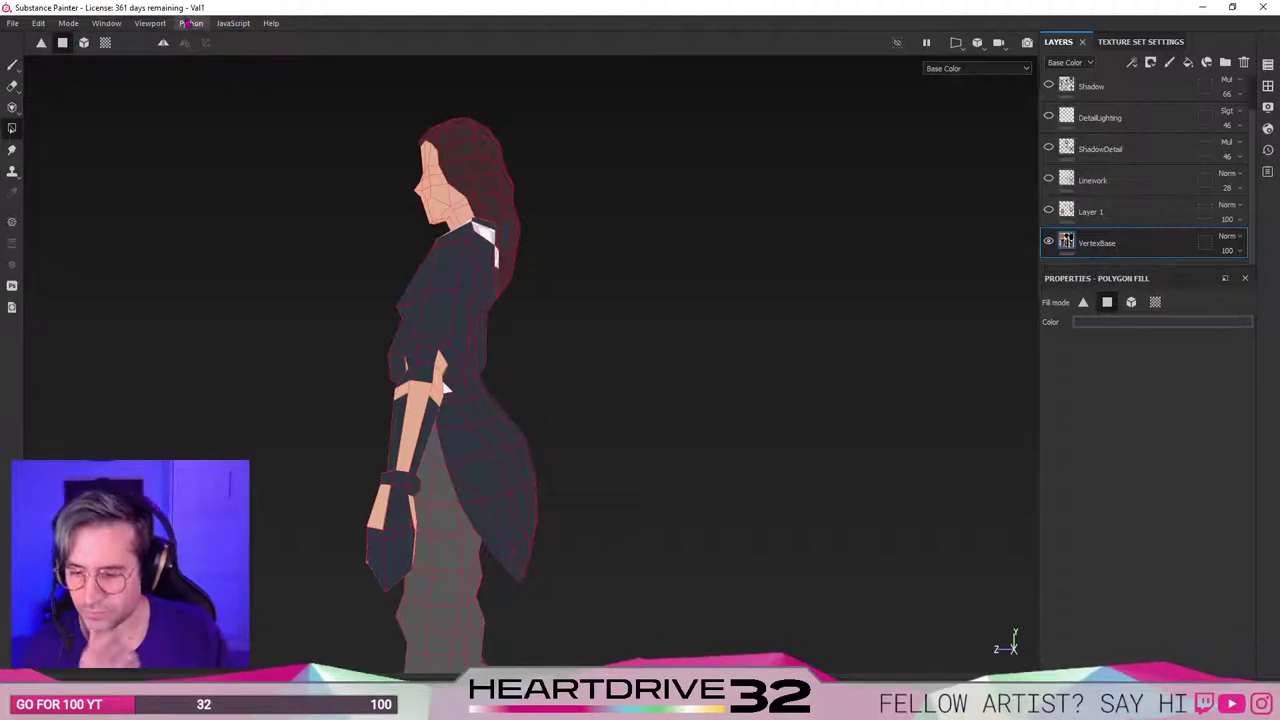
pyautogui.click(150, 23)
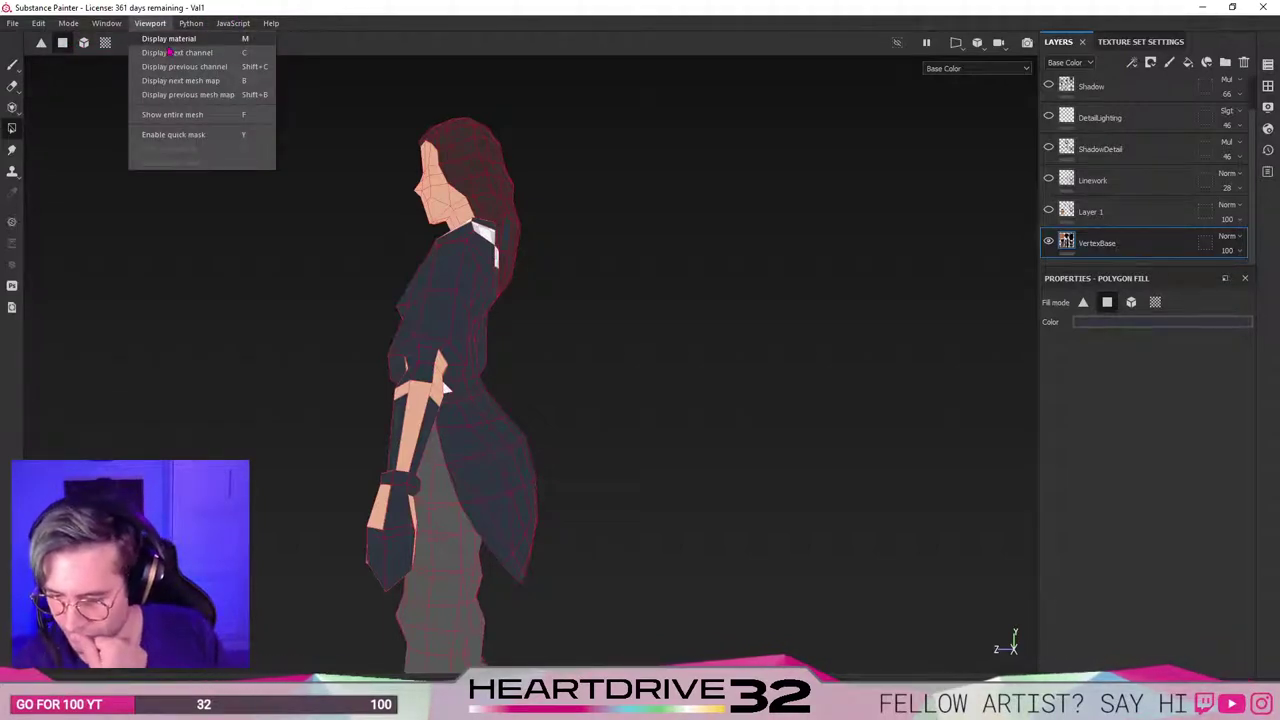
pyautogui.moveTo(110, 27)
pyautogui.moveTo(65, 27)
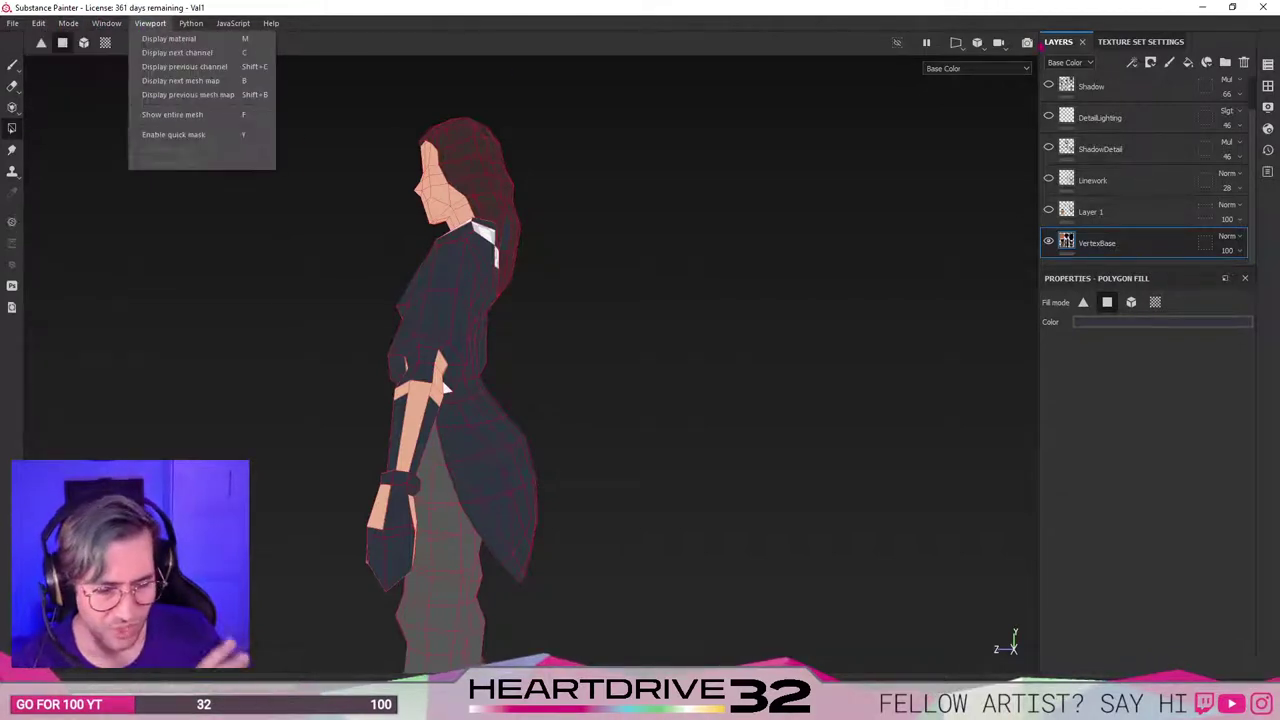
pyautogui.click(150, 25)
# Switch the viewport to the 3D/2D layout, showing the model beside its complete UV layout.
pyautogui.click(965, 53)
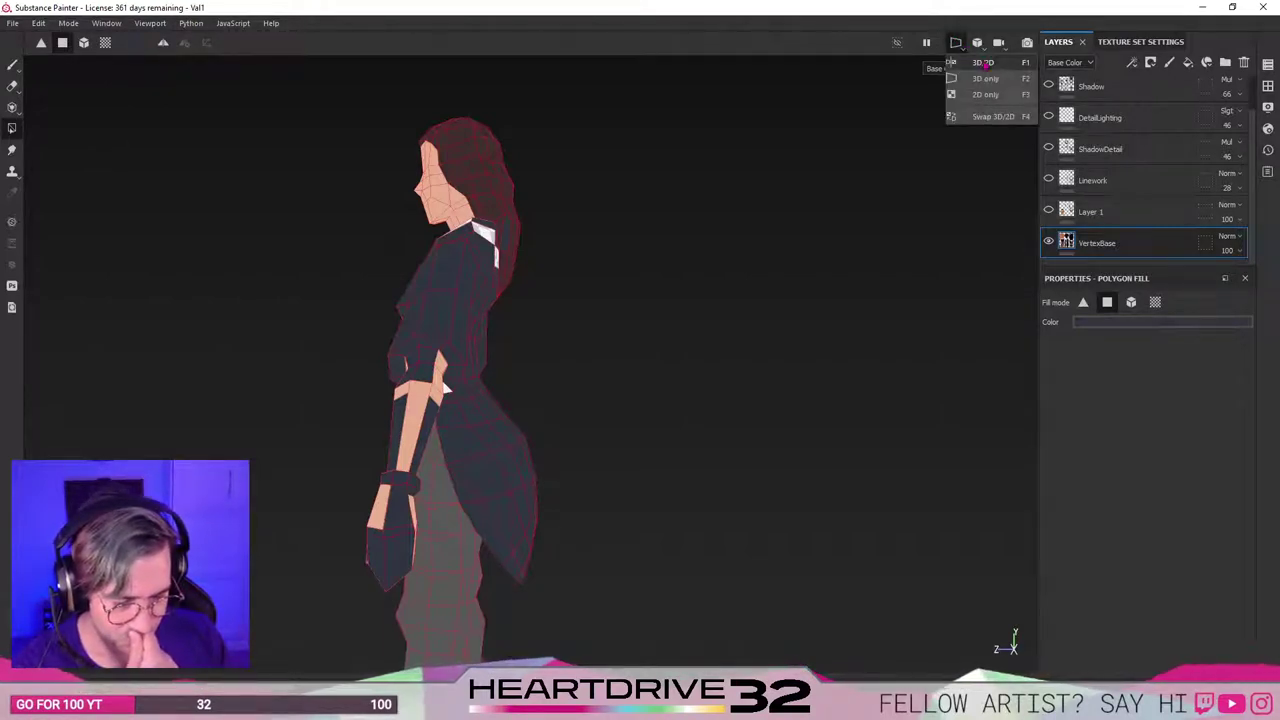
pyautogui.click(984, 63)
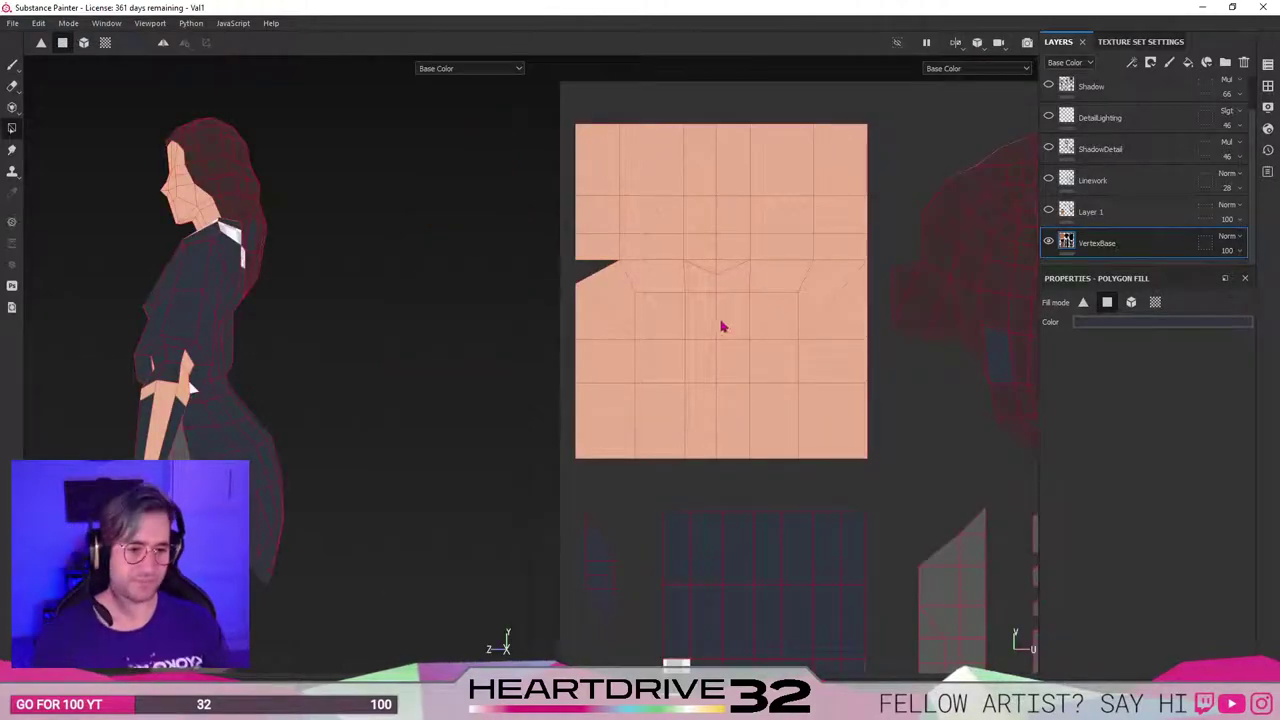
pyautogui.scroll(2, 720, 332)
pyautogui.scroll(-6, 743, 309)
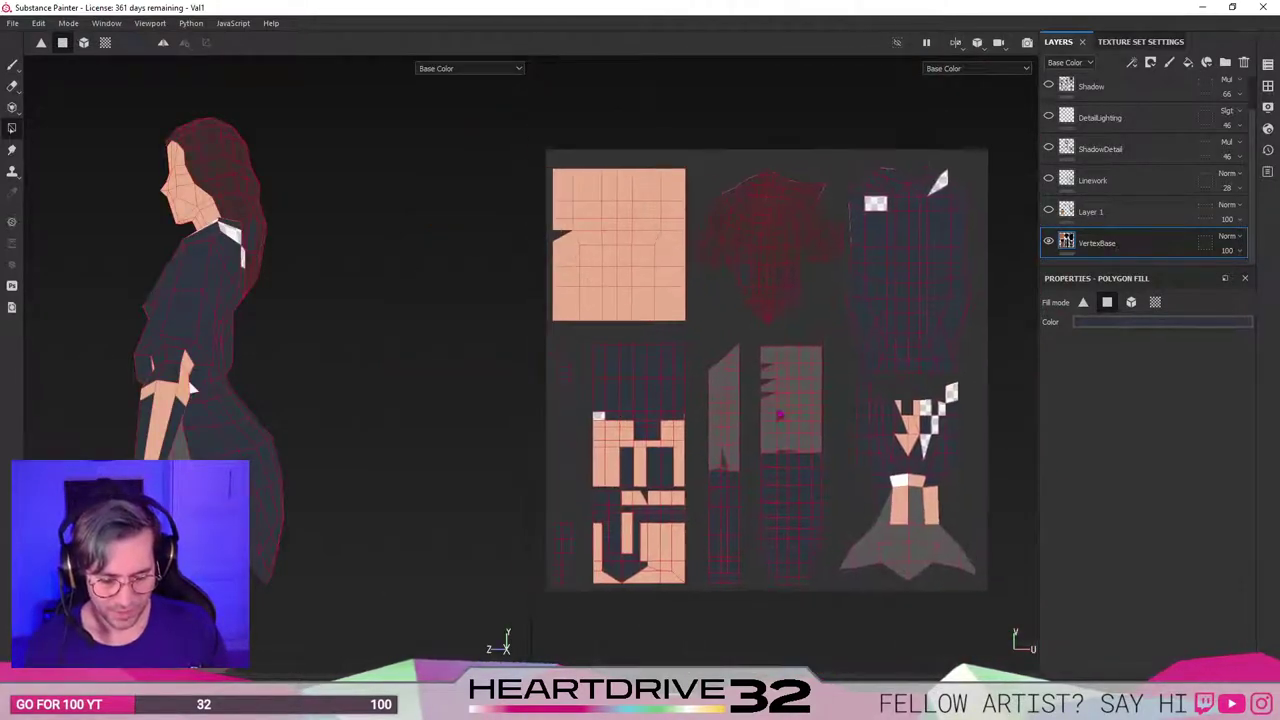
# Fill the unpainted and skin-coloured faces in the upper part of the jacket's UV island with the sampled navy.
pyautogui.scroll(4, 903, 478)
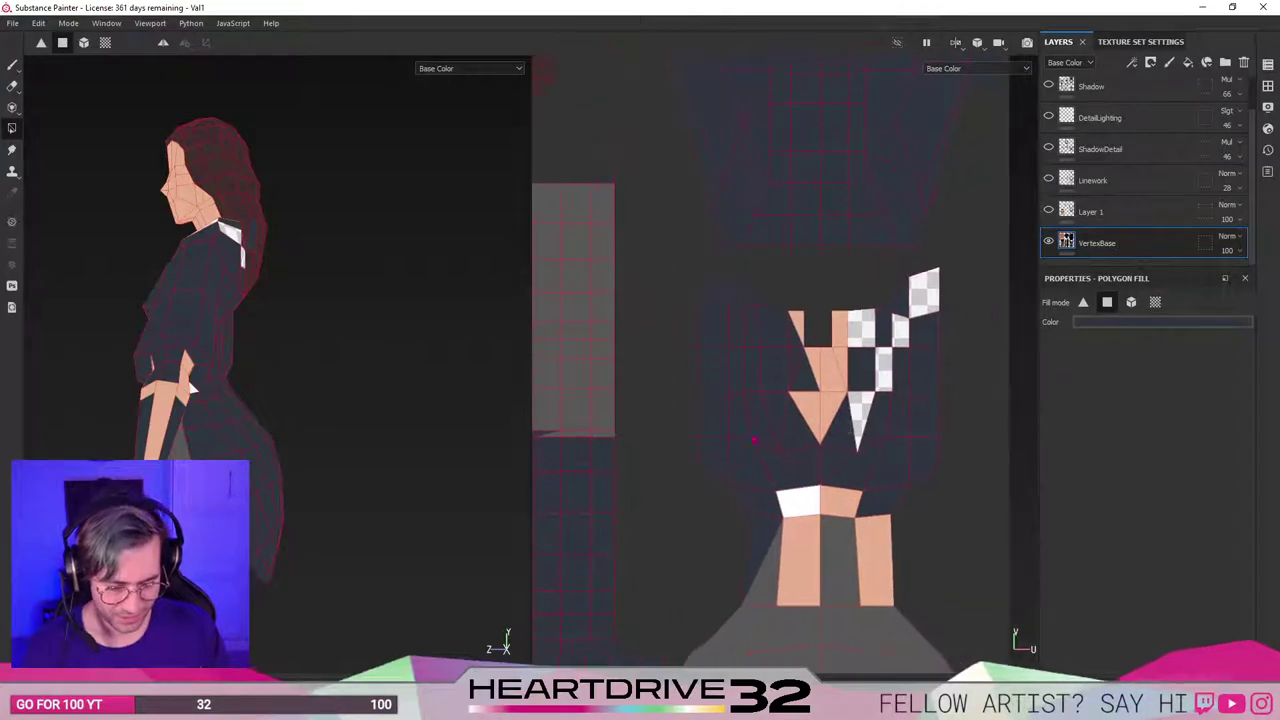
pyautogui.moveTo(888, 401); pyautogui.dragTo(908, 321)
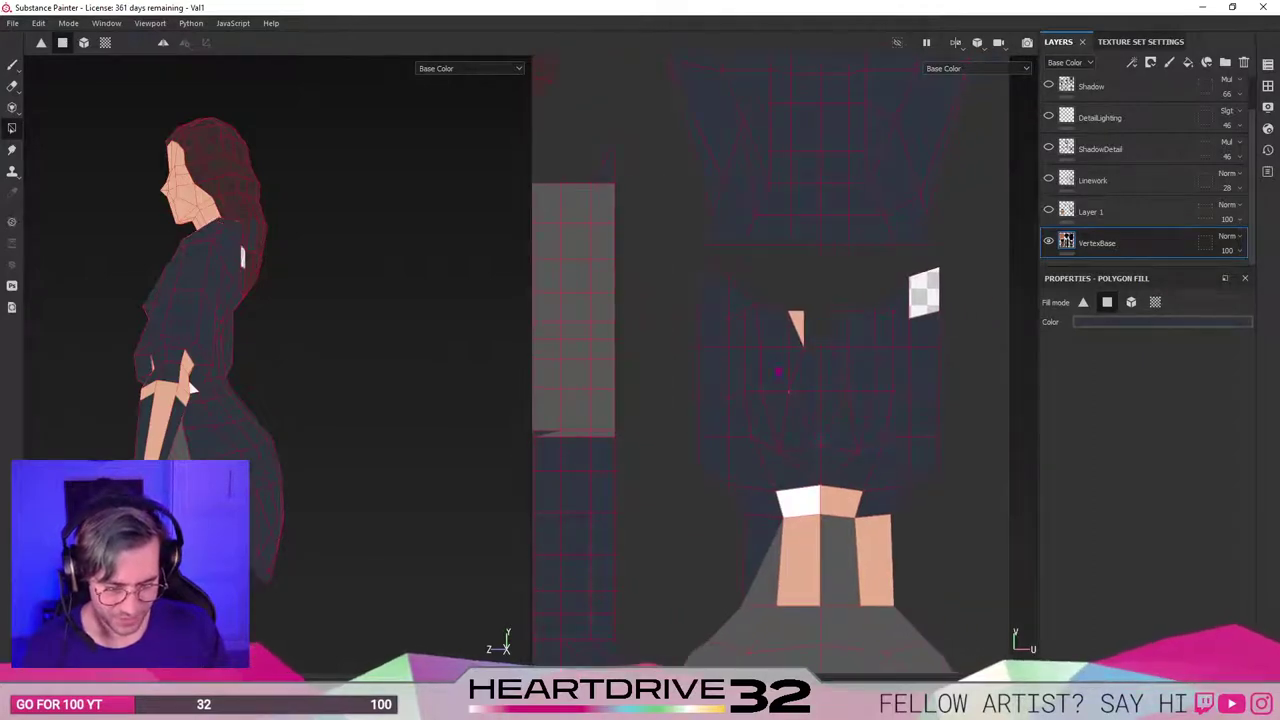
pyautogui.hotkey('ctrl', 'z')
pyautogui.hotkey('ctrl', 'z')
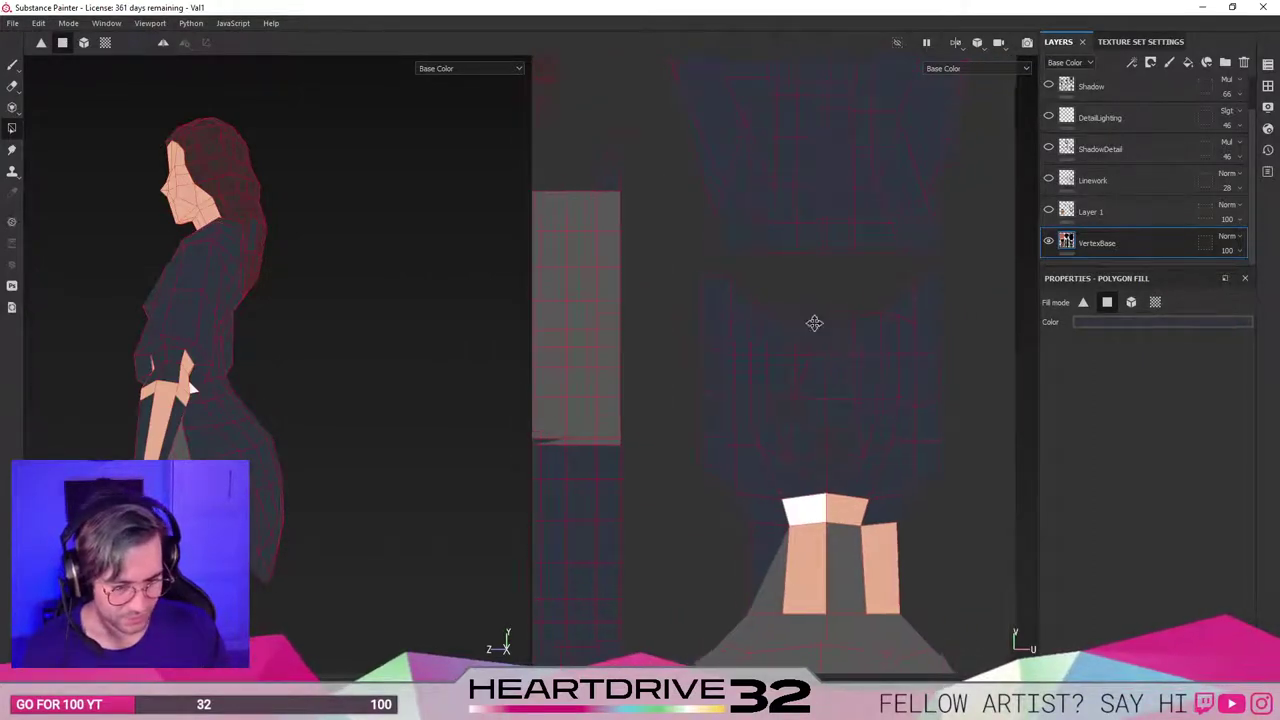
# Fill the white and skin-coloured faces between the jacket and the midriff in the torso's UV island with navy.
pyautogui.moveTo(811, 320); pyautogui.dragTo(822, 398, button='middle')
pyautogui.scroll(-4, 822, 398)
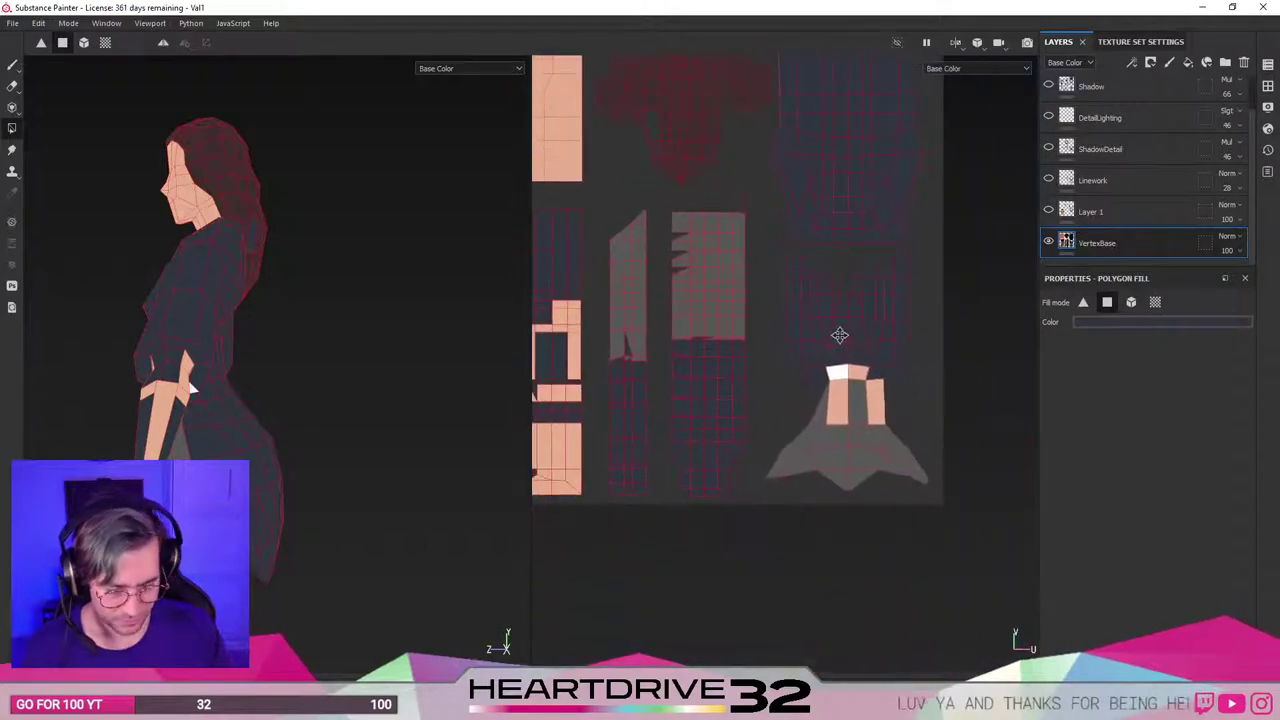
pyautogui.scroll(5, 742, 435)
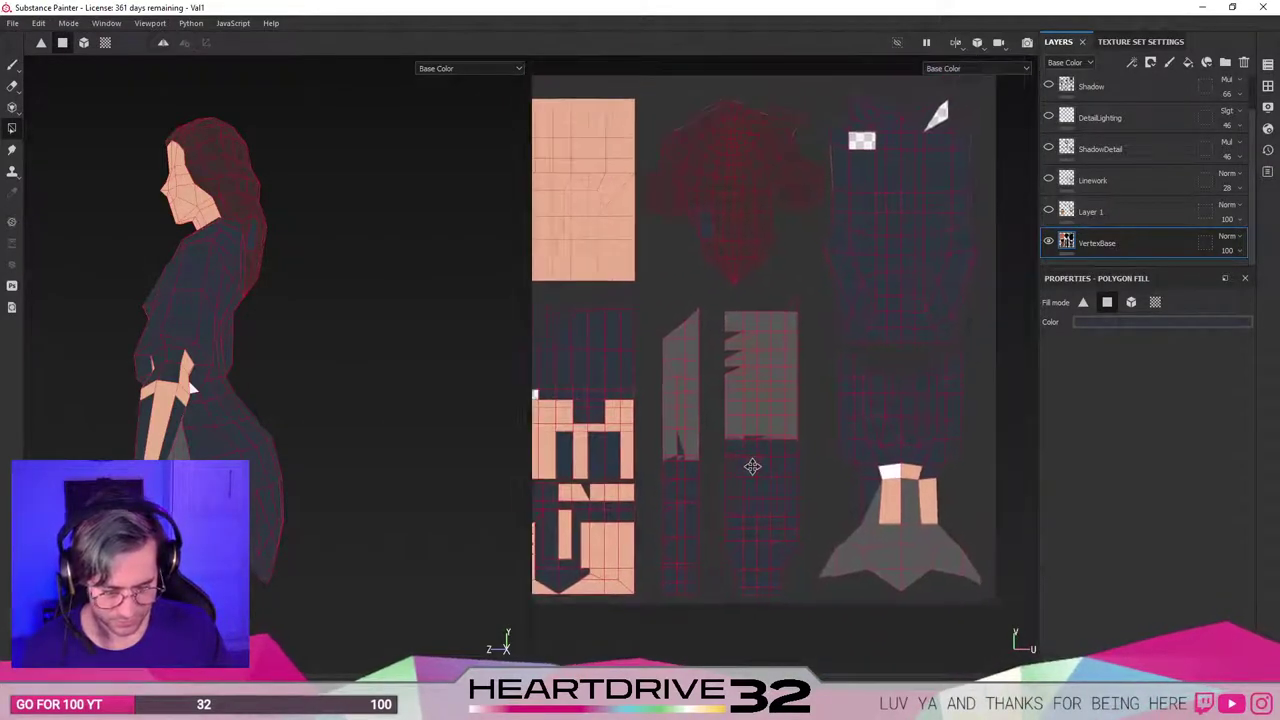
pyautogui.scroll(2, 878, 472)
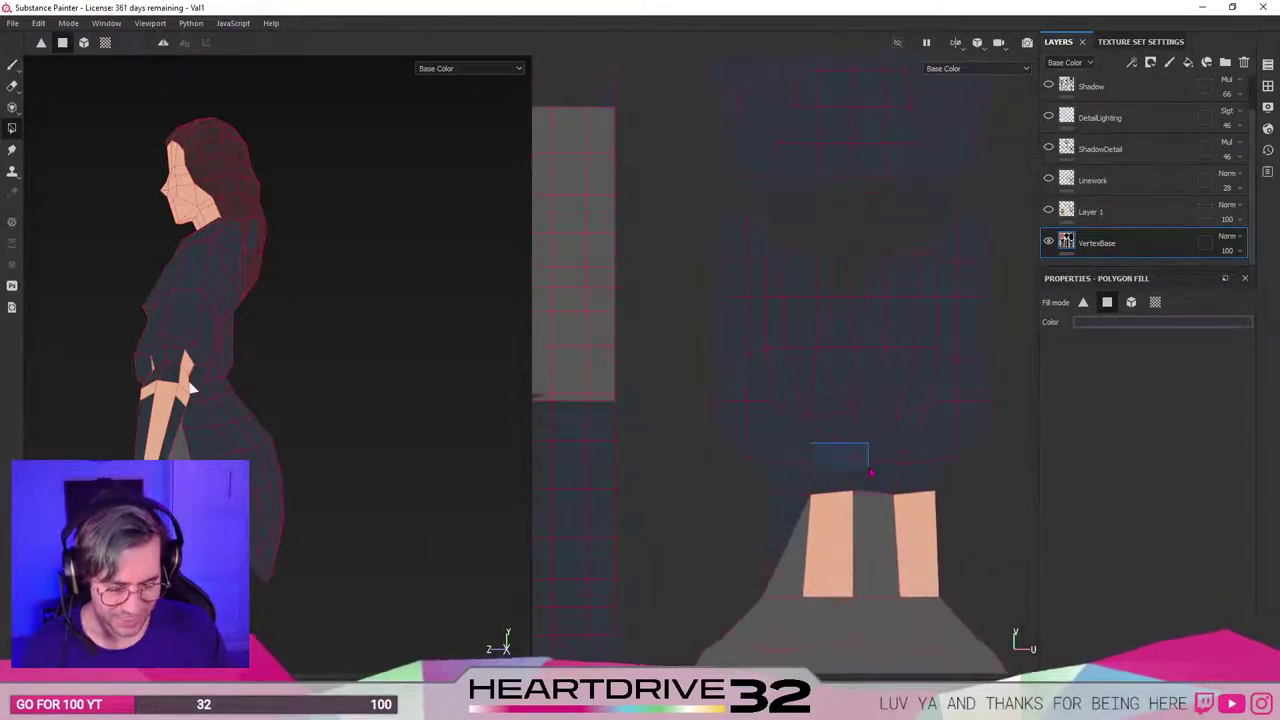
pyautogui.keyDown('alt'); pyautogui.moveTo(808, 440); pyautogui.dragTo(697, 415, button='right'); pyautogui.keyUp('alt')
# Sample grey 595959 from the trousers and fill the stray dark faces in both leg UV islands, including the narrow one's lower part.
pyautogui.keyDown('alt'); pyautogui.moveTo(697, 415); pyautogui.dragTo(895, 446, button='middle'); pyautogui.keyUp('alt')
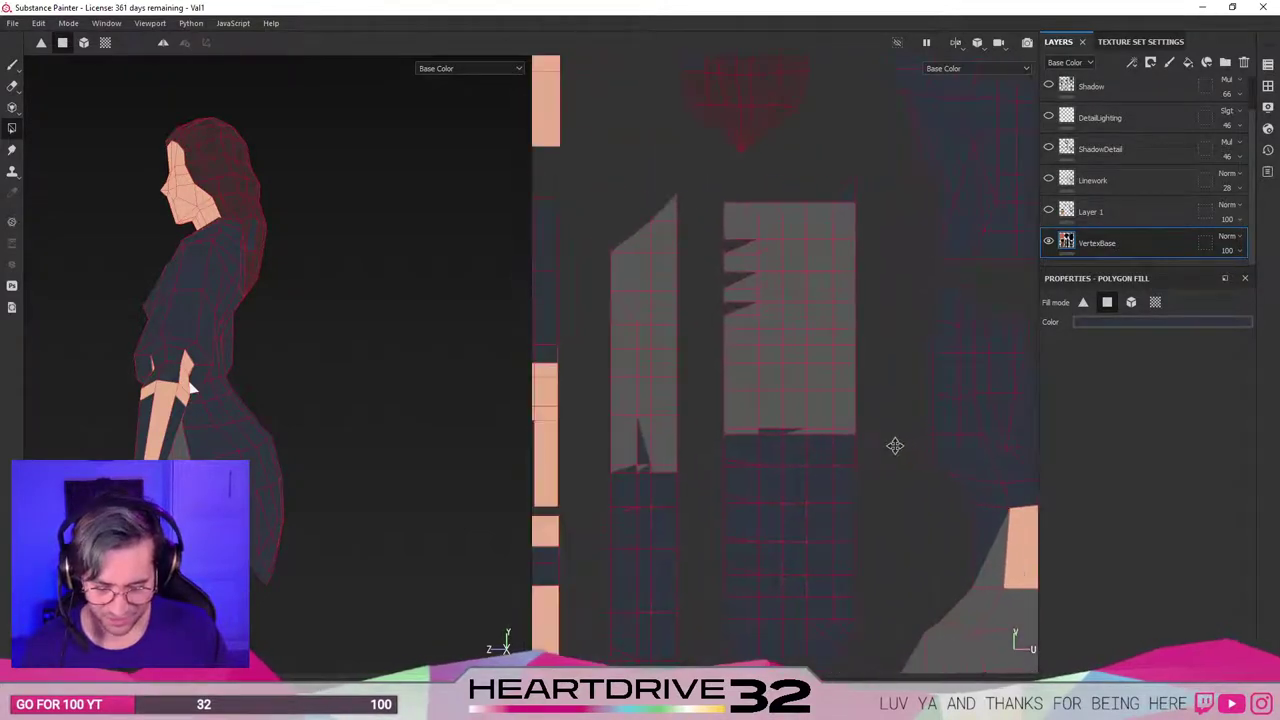
pyautogui.moveTo(753, 604)
pyautogui.keyDown('alt'); pyautogui.mouseDown(button='middle')
pyautogui.moveTo(765, 570)
pyautogui.moveTo(775, 603)
pyautogui.mouseUp(button='middle'); pyautogui.keyUp('alt')
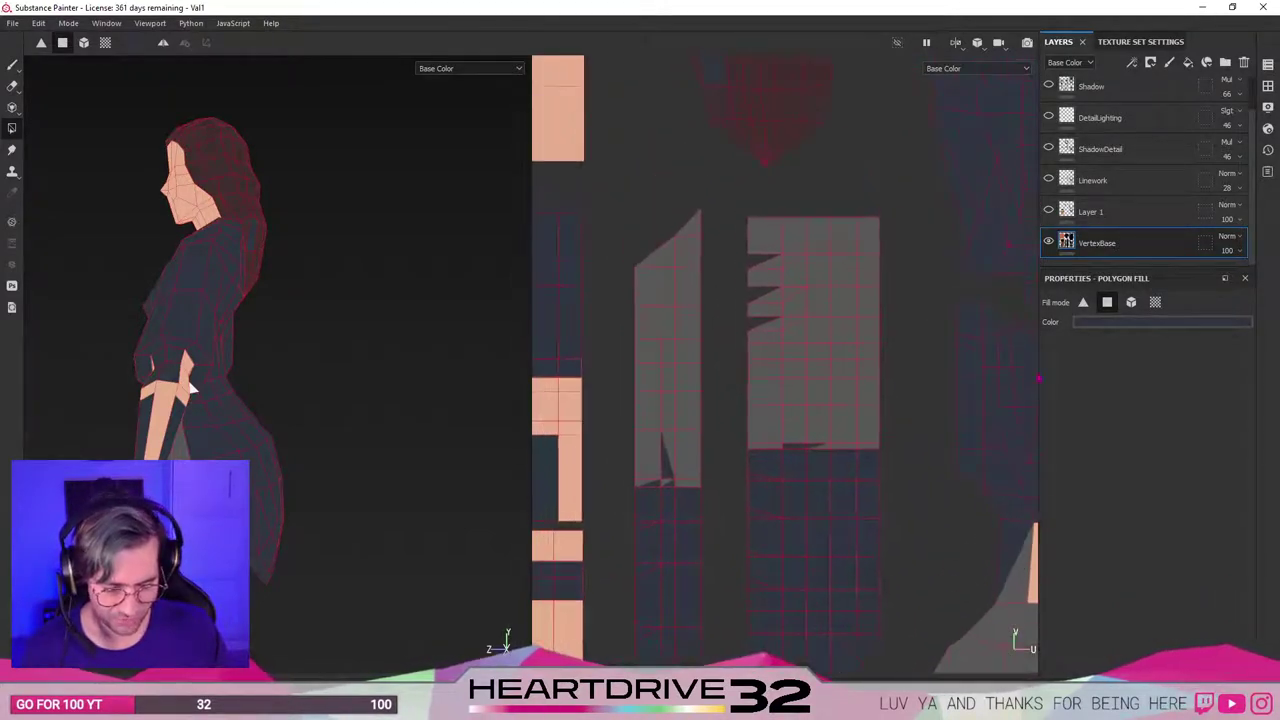
pyautogui.click(1103, 323)
pyautogui.click(1209, 338)
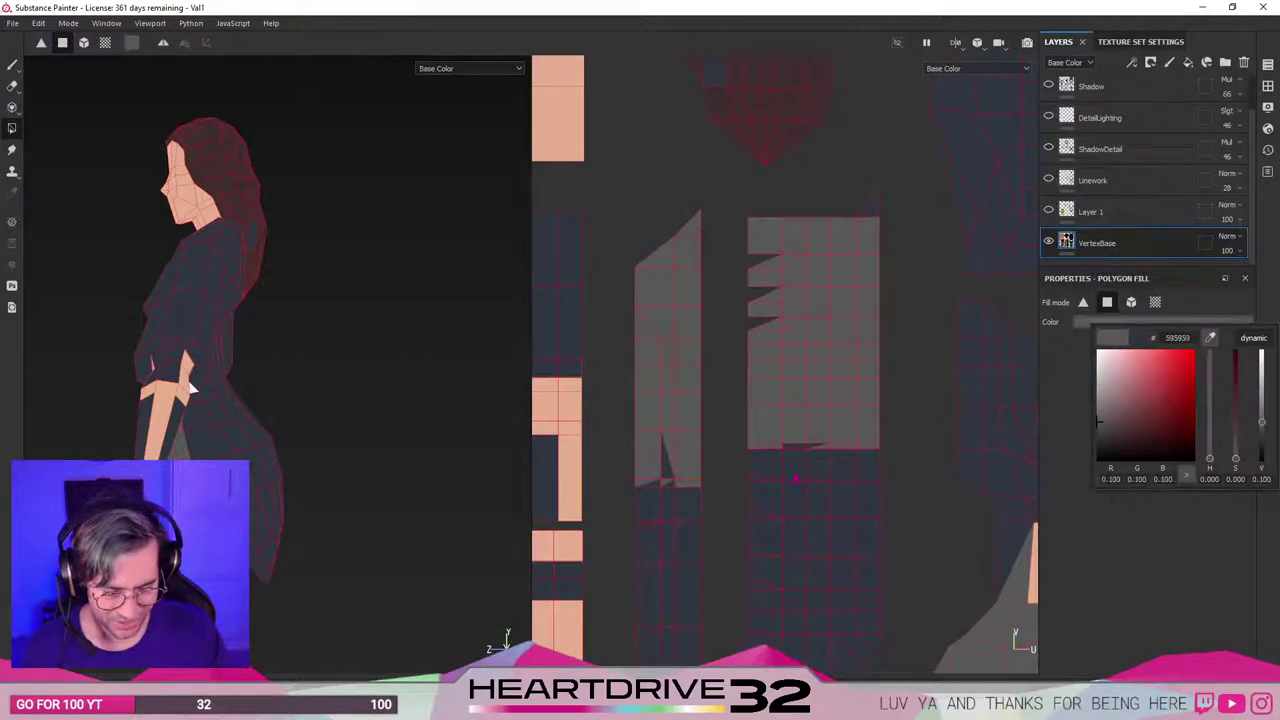
pyautogui.click(802, 450)
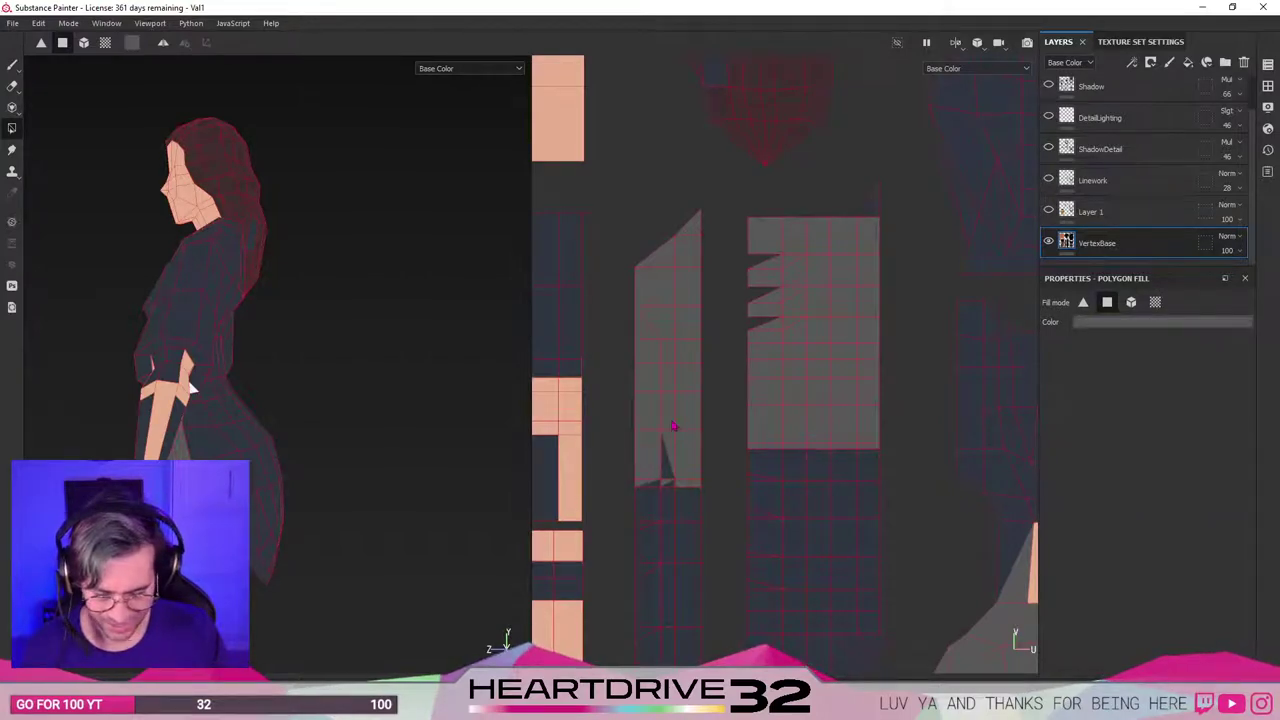
pyautogui.scroll(-3, 648, 453)
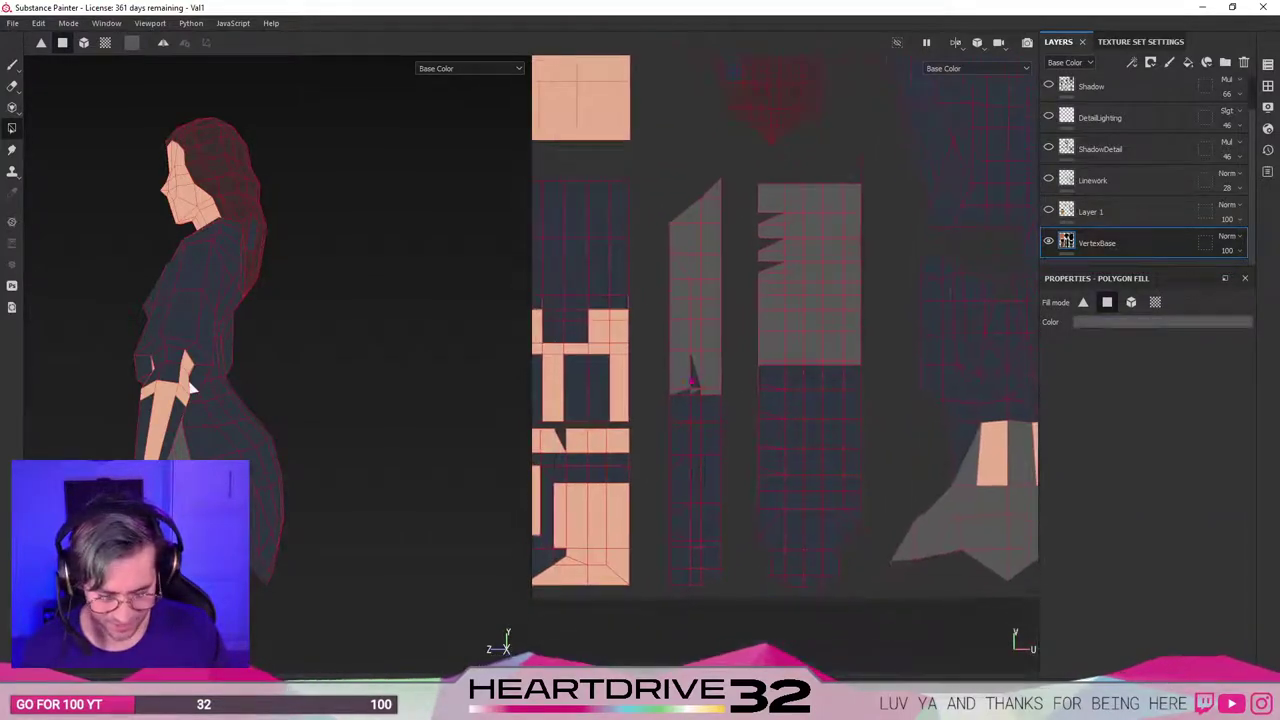
pyautogui.moveTo(699, 562); pyautogui.dragTo(711, 575)
# Sample navy from the lower leg's UV island and fill the white and skin-coloured faces along the sleeve's lower end.
pyautogui.keyDown('alt'); pyautogui.moveTo(653, 408); pyautogui.dragTo(818, 487, button='middle'); pyautogui.keyUp('alt')
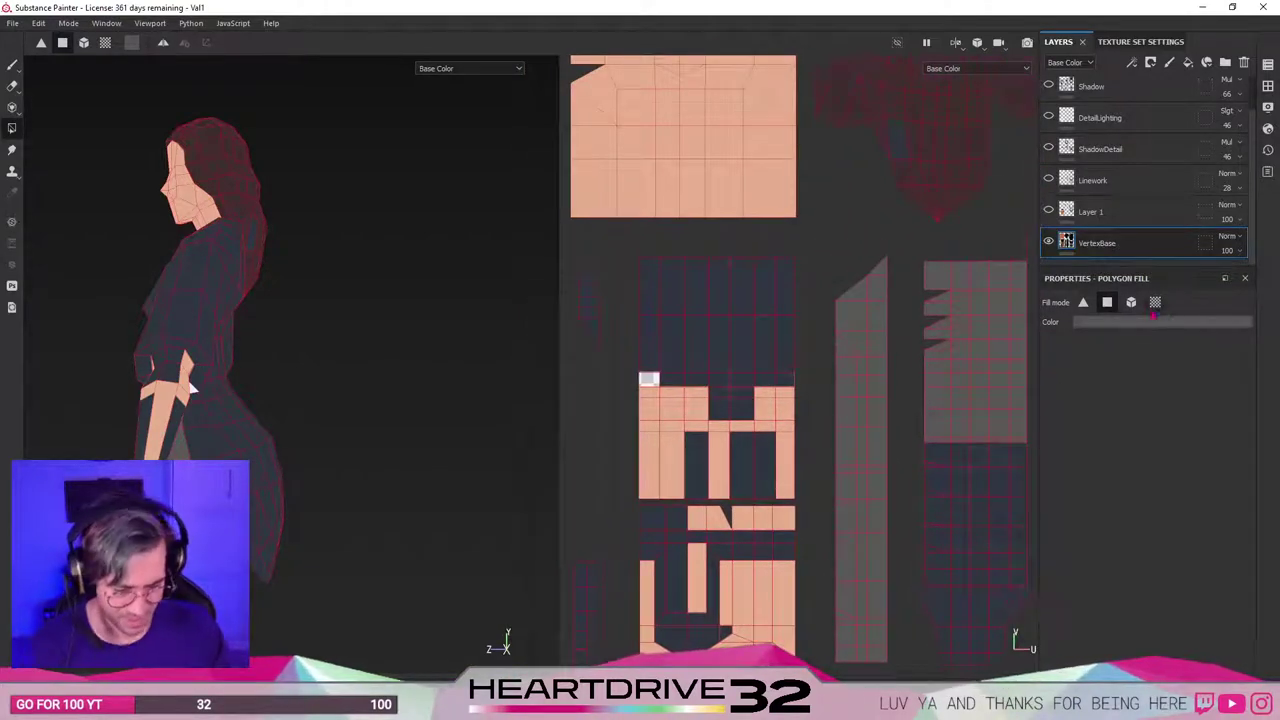
pyautogui.click(1122, 323)
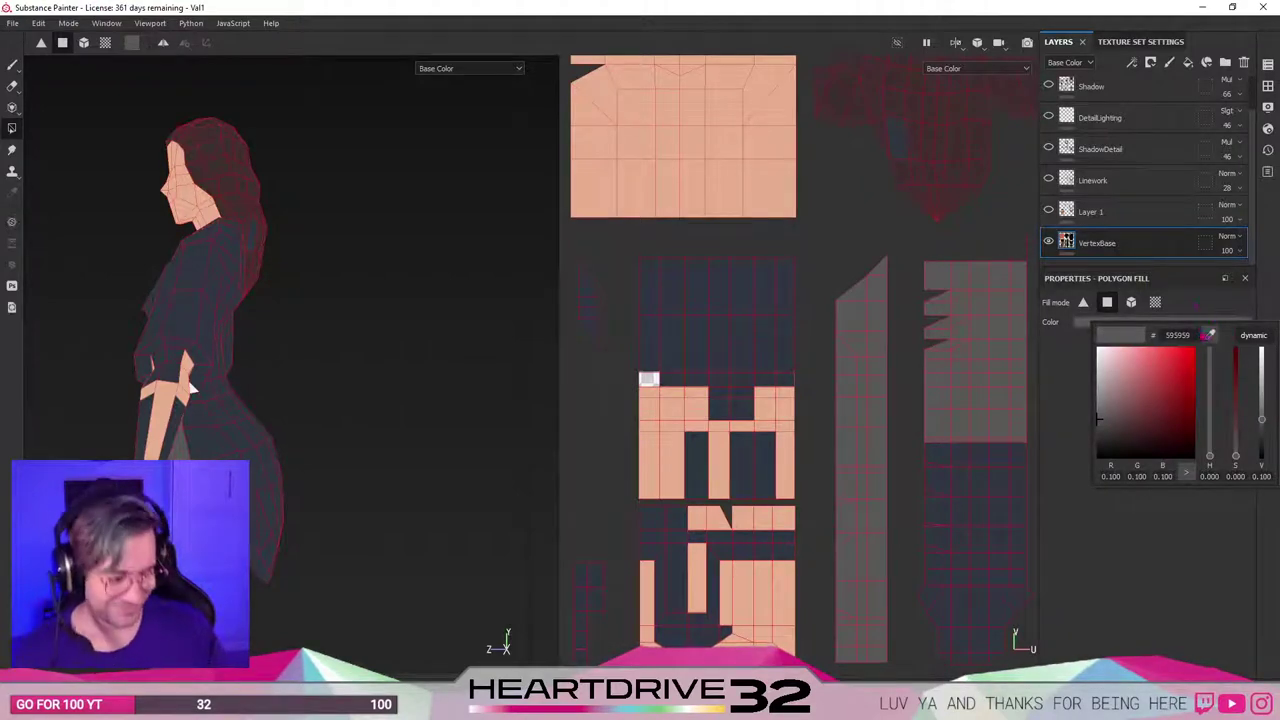
pyautogui.click(1208, 335)
pyautogui.click(964, 474)
pyautogui.click(1110, 602)
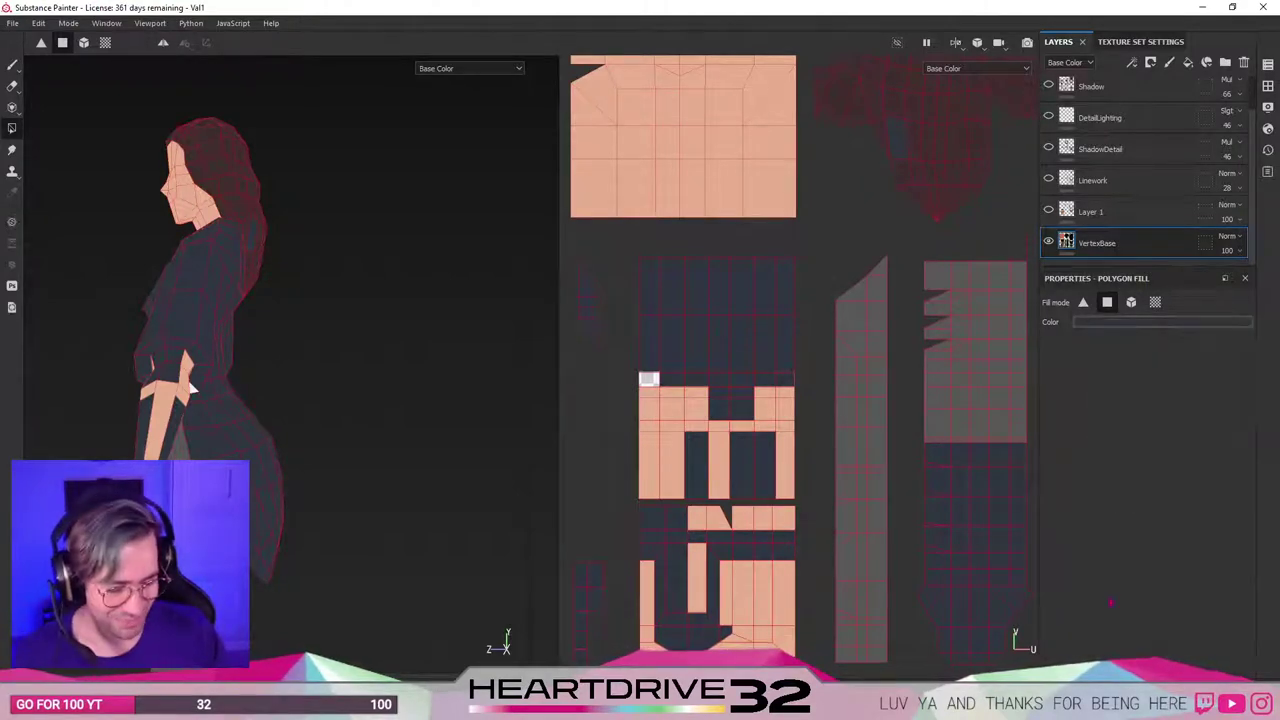
pyautogui.moveTo(641, 349); pyautogui.dragTo(788, 400)
# Sample skin colour e6ae8f from the arm's UV island and fill all the forearm's navy faces with it.
pyautogui.keyDown('alt'); pyautogui.moveTo(240, 452); pyautogui.dragTo(399, 482); pyautogui.keyUp('alt')
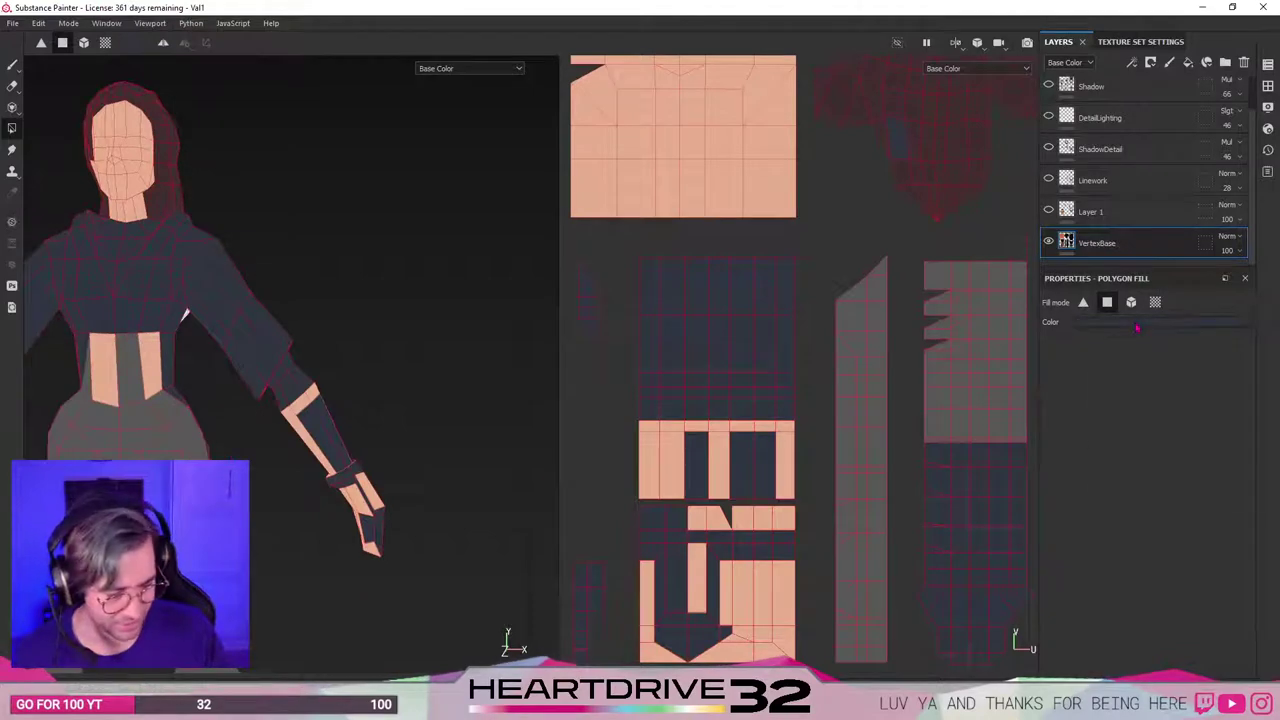
pyautogui.click(1200, 322)
pyautogui.click(655, 459)
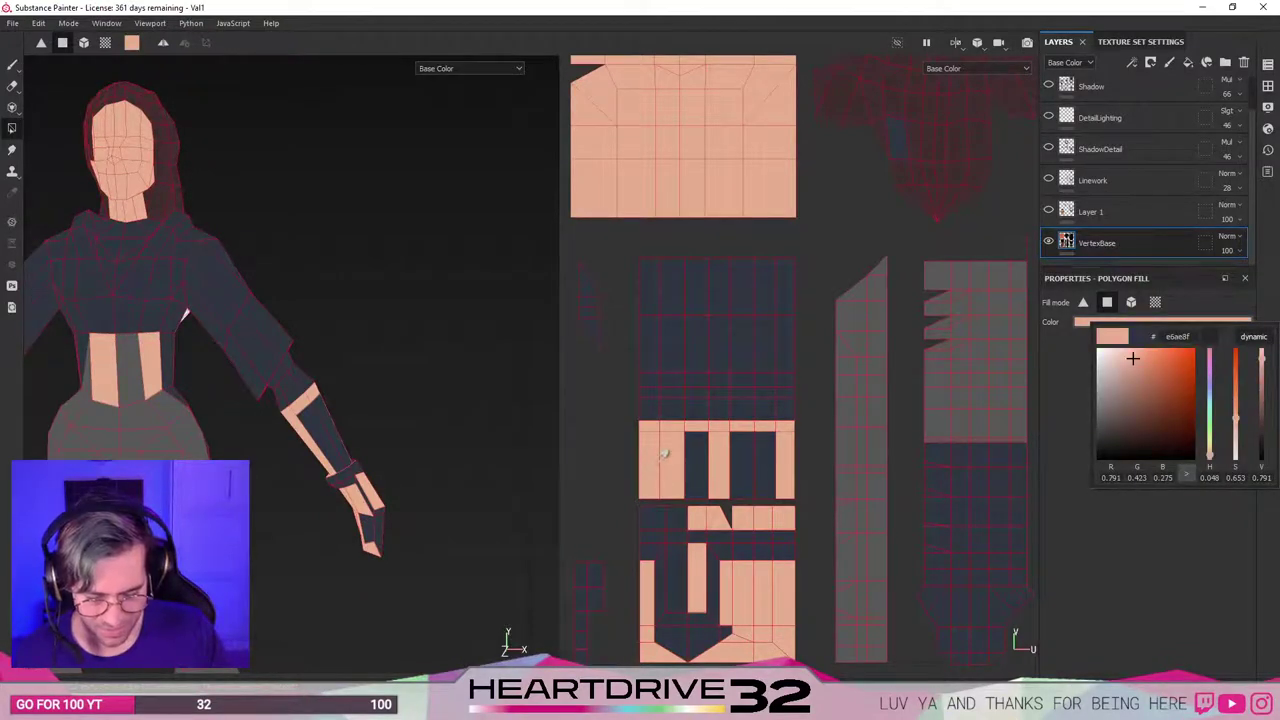
pyautogui.moveTo(653, 433); pyautogui.dragTo(713, 487)
pyautogui.moveTo(724, 435); pyautogui.dragTo(785, 492)
pyautogui.moveTo(655, 432); pyautogui.dragTo(785, 490)
pyautogui.click(658, 412)
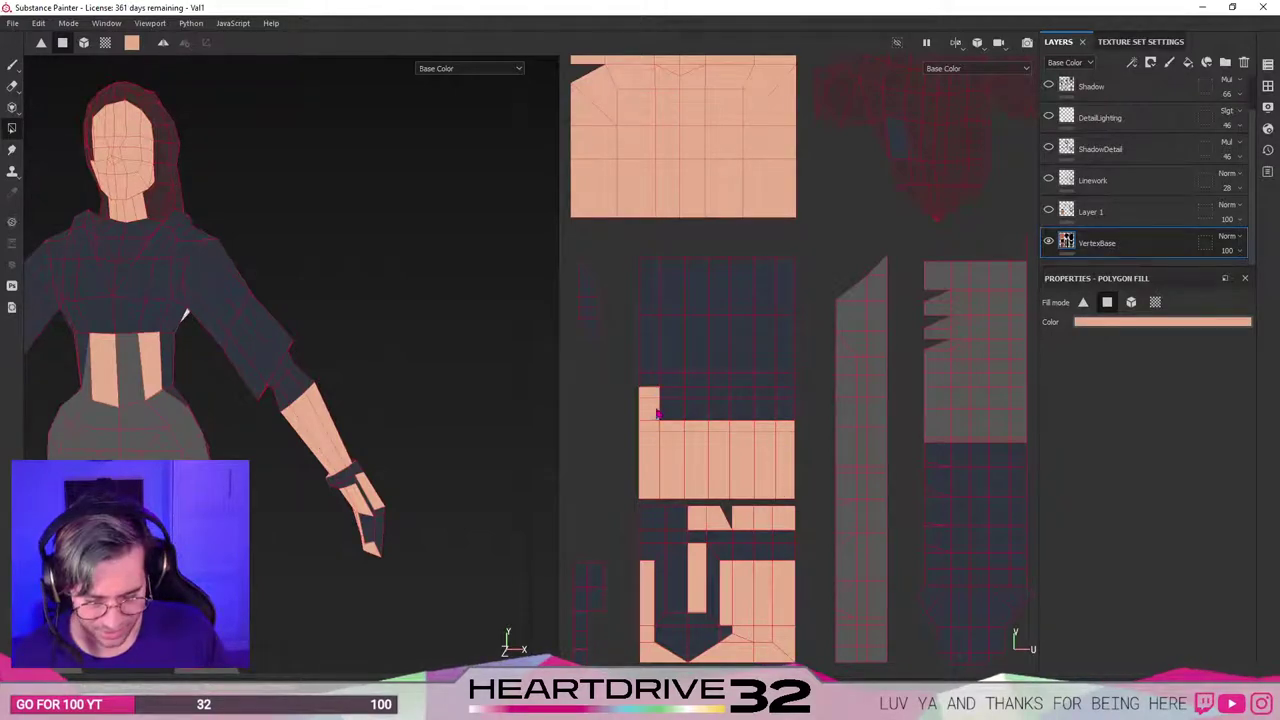
pyautogui.scroll(3, 671, 433)
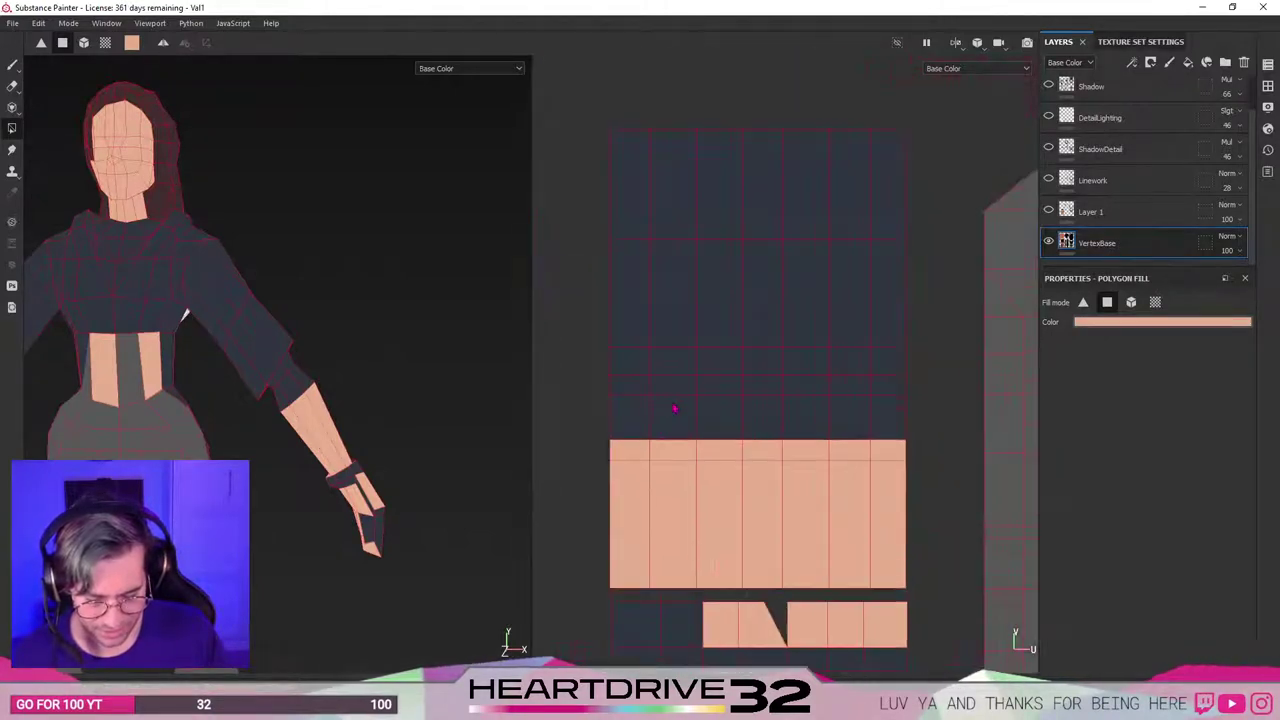
pyautogui.hotkey('ctrl', 'z')
pyautogui.moveTo(755, 424); pyautogui.dragTo(655, 475)
pyautogui.hotkey('ctrl', 'z')
# Switch to triangle fill and fill the rows of navy faces directly above the forearm in the arm's UV island with skin colour.
pyautogui.click(1084, 301)
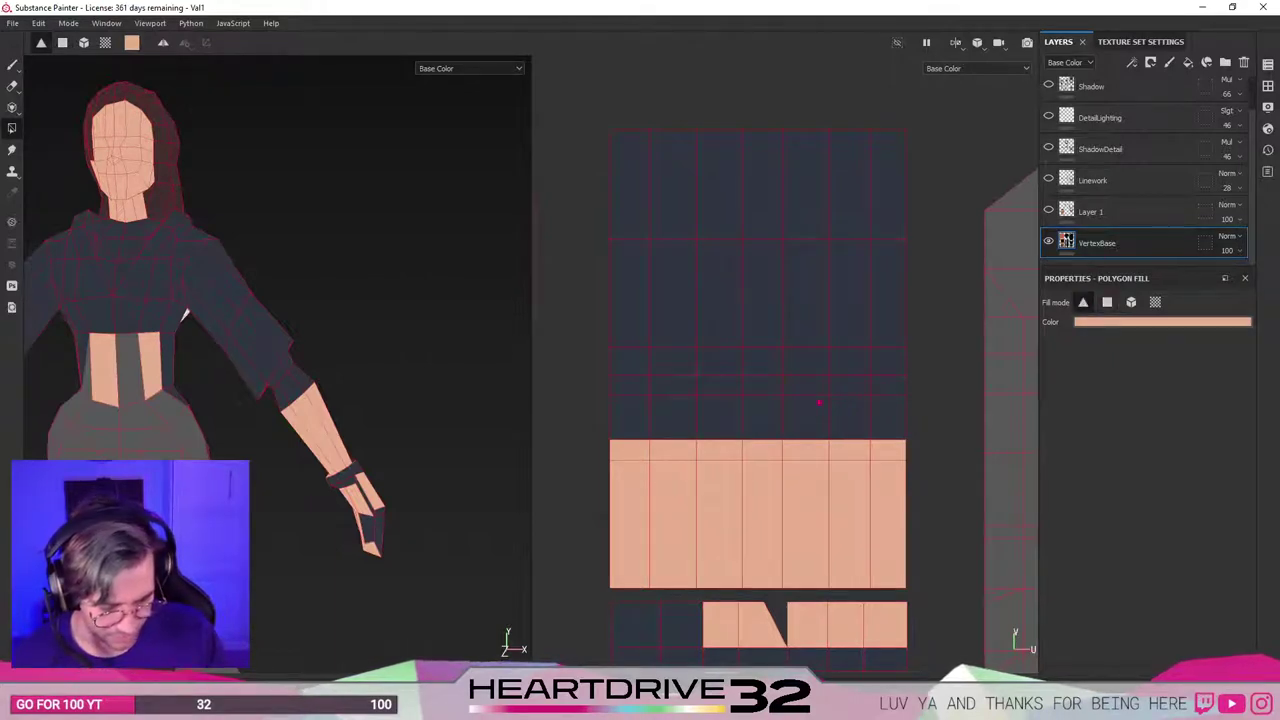
pyautogui.moveTo(754, 414); pyautogui.dragTo(794, 423)
pyautogui.hotkey('ctrl', 'z')
pyautogui.moveTo(184, 316)
pyautogui.keyDown('alt'); pyautogui.mouseDown()
pyautogui.moveTo(300, 300)
pyautogui.moveTo(180, 322)
pyautogui.mouseUp(); pyautogui.keyUp('alt')
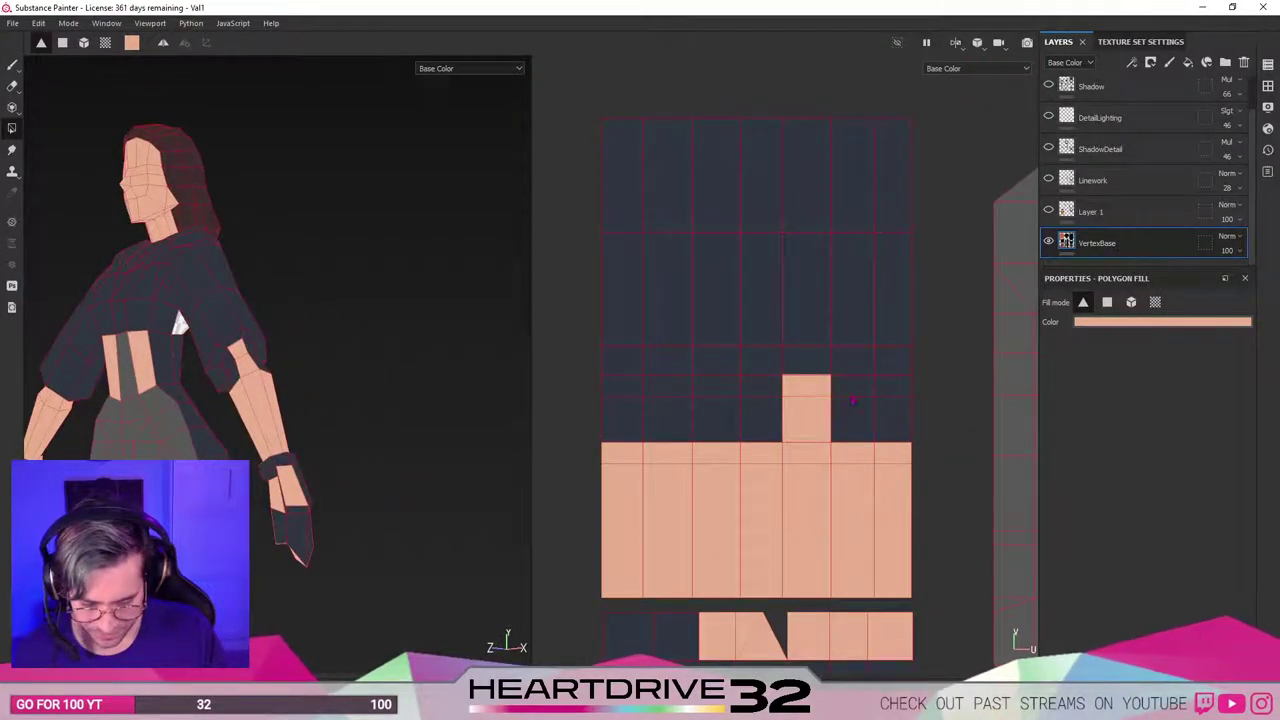
pyautogui.click(850, 430)
pyautogui.click(893, 418)
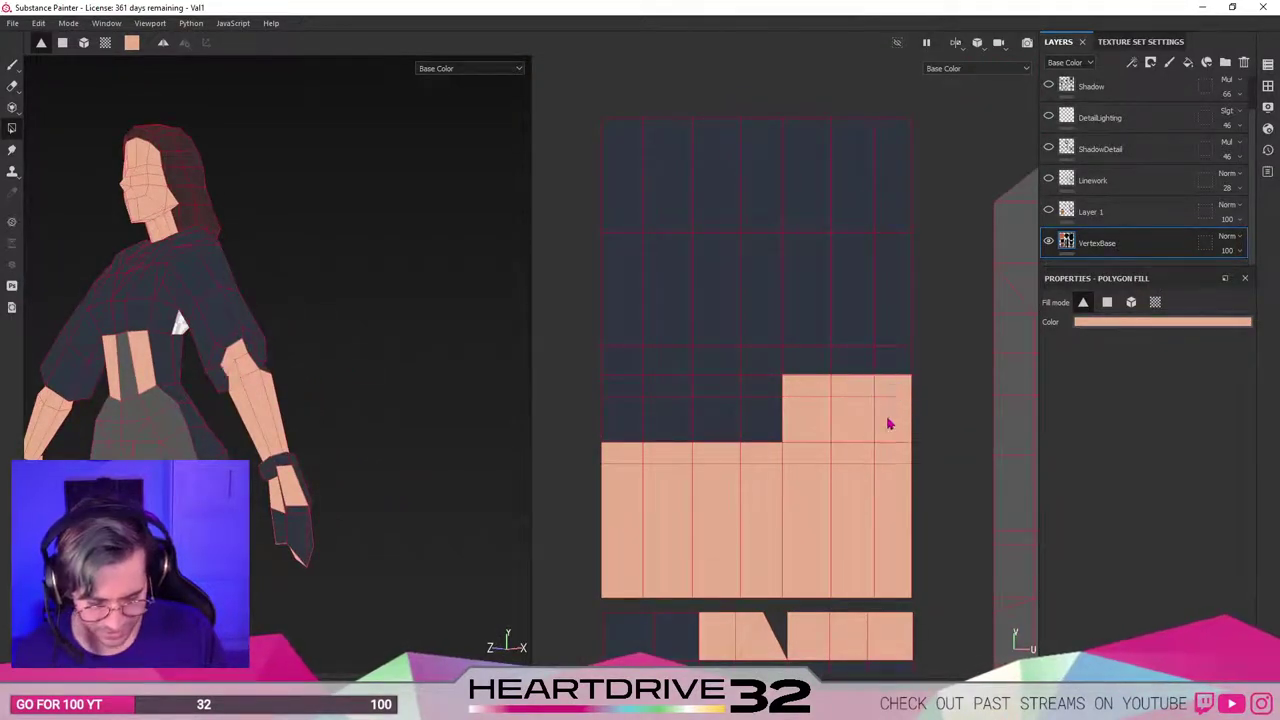
pyautogui.click(761, 430)
pyautogui.click(718, 415)
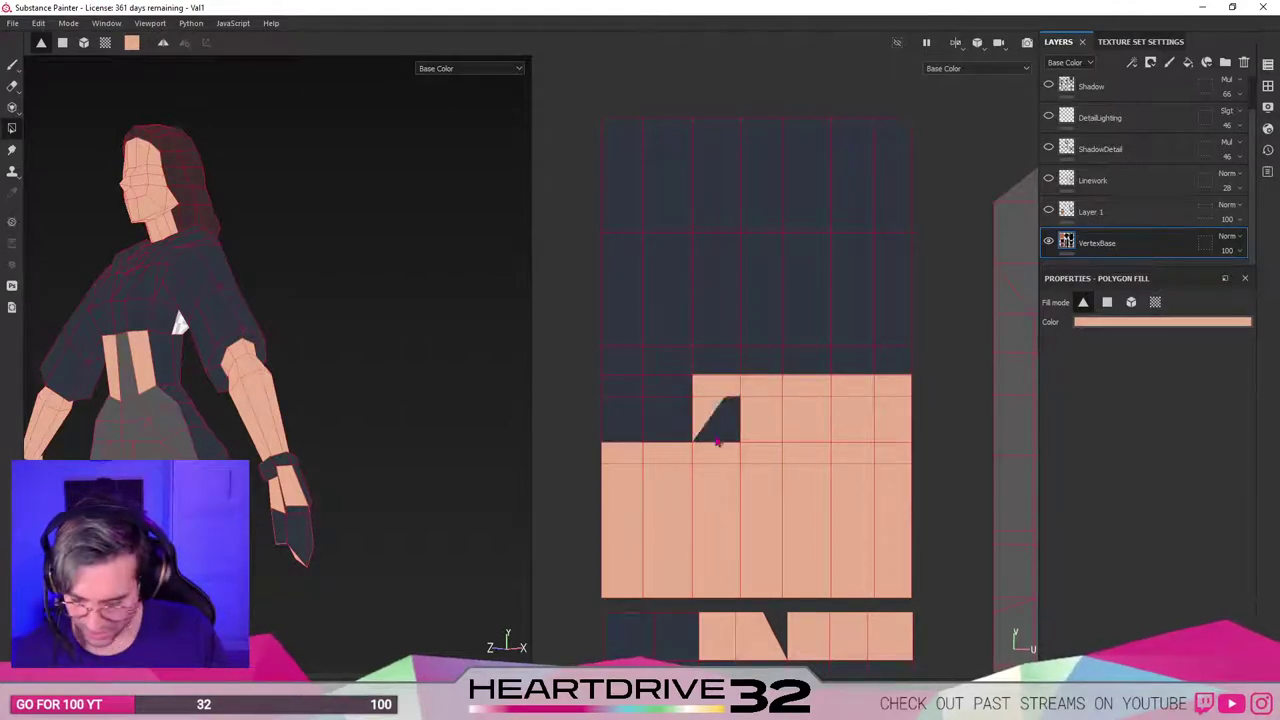
pyautogui.click(660, 425)
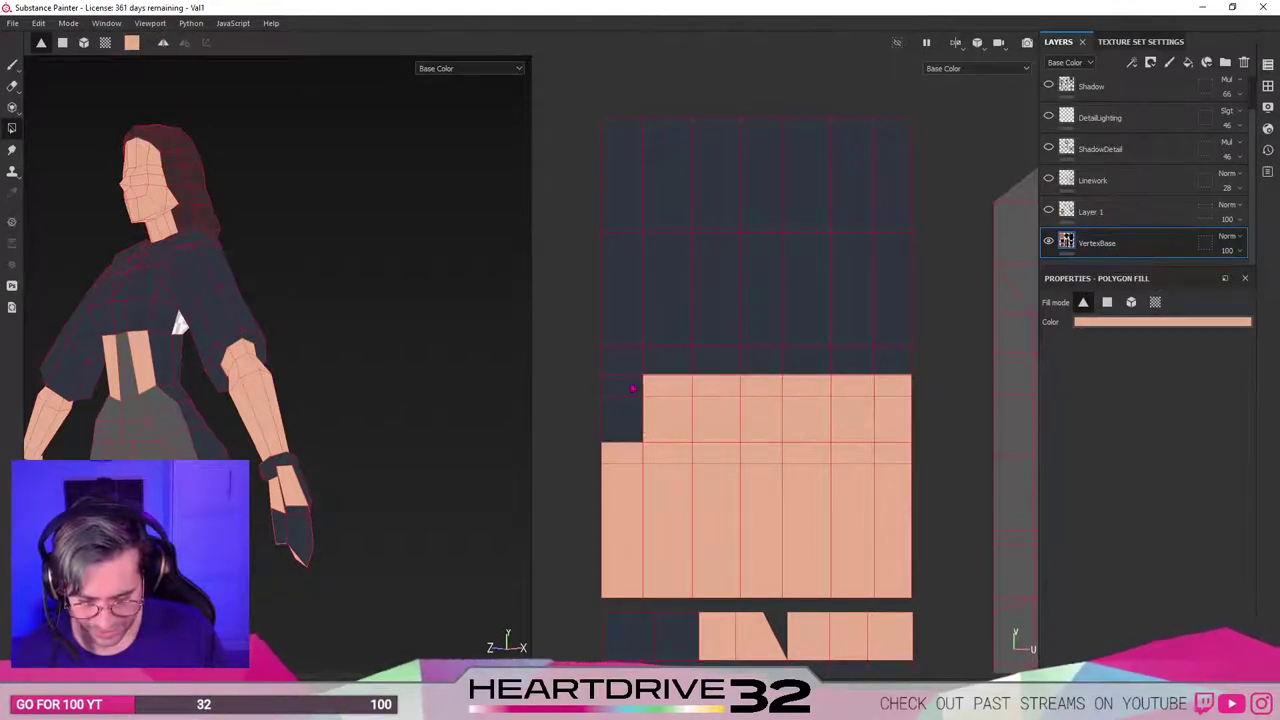
pyautogui.click(620, 430)
# Sample navy from the hand's UV island and fill the skin-coloured faces in its upper row and central section.
pyautogui.keyDown('alt'); pyautogui.moveTo(223, 407); pyautogui.dragTo(291, 424); pyautogui.keyUp('alt')
pyautogui.moveTo(820, 427); pyautogui.dragTo(814, 297, button='middle')
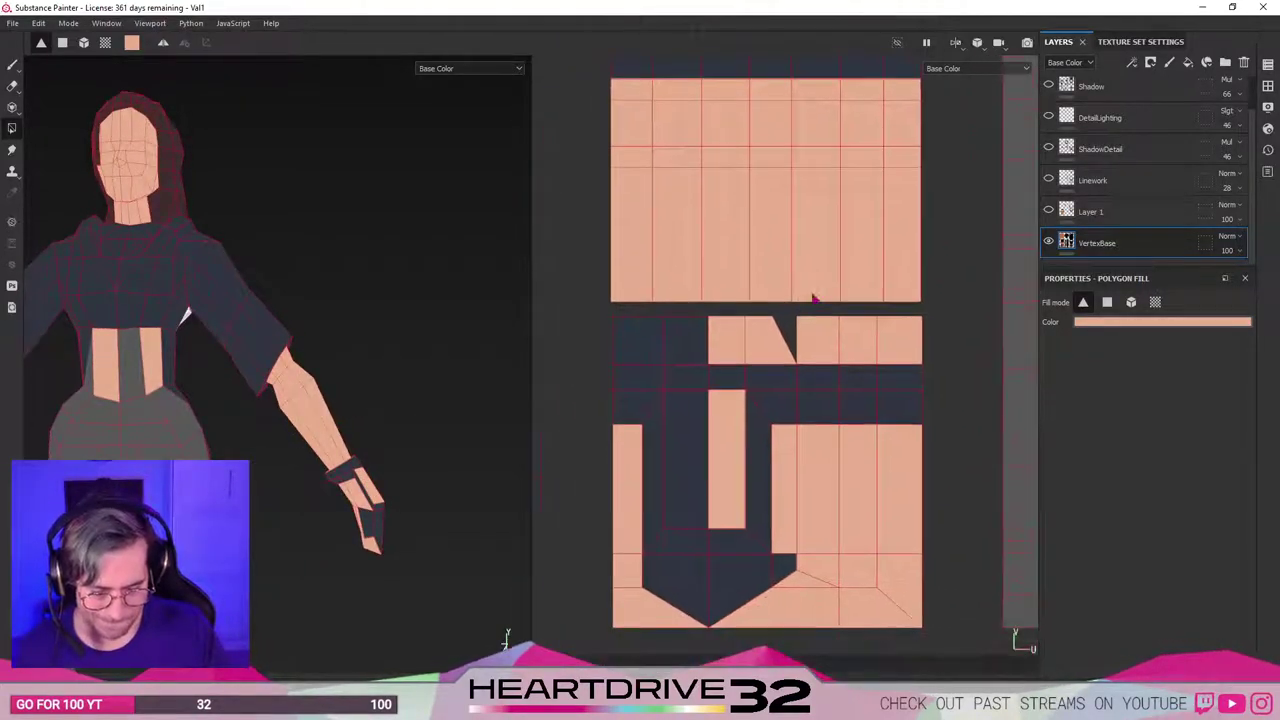
pyautogui.keyDown('alt'); pyautogui.moveTo(185, 318); pyautogui.dragTo(370, 495); pyautogui.keyUp('alt')
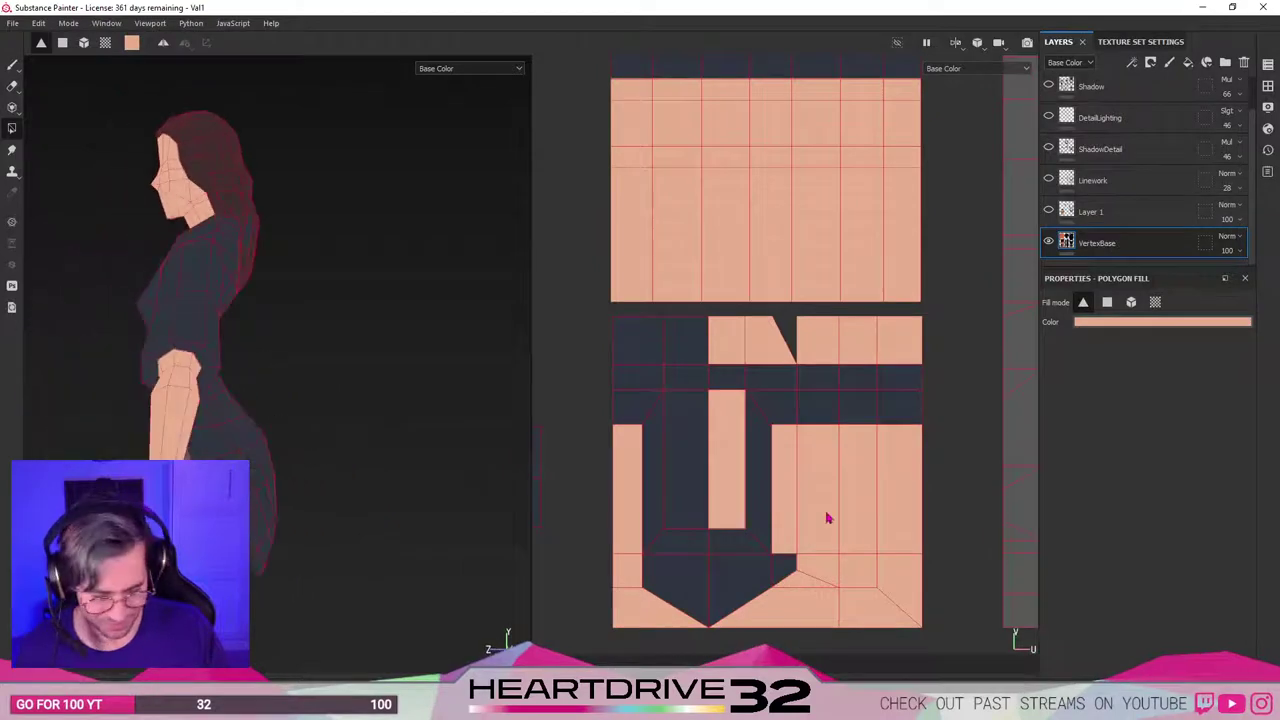
pyautogui.click(1123, 322)
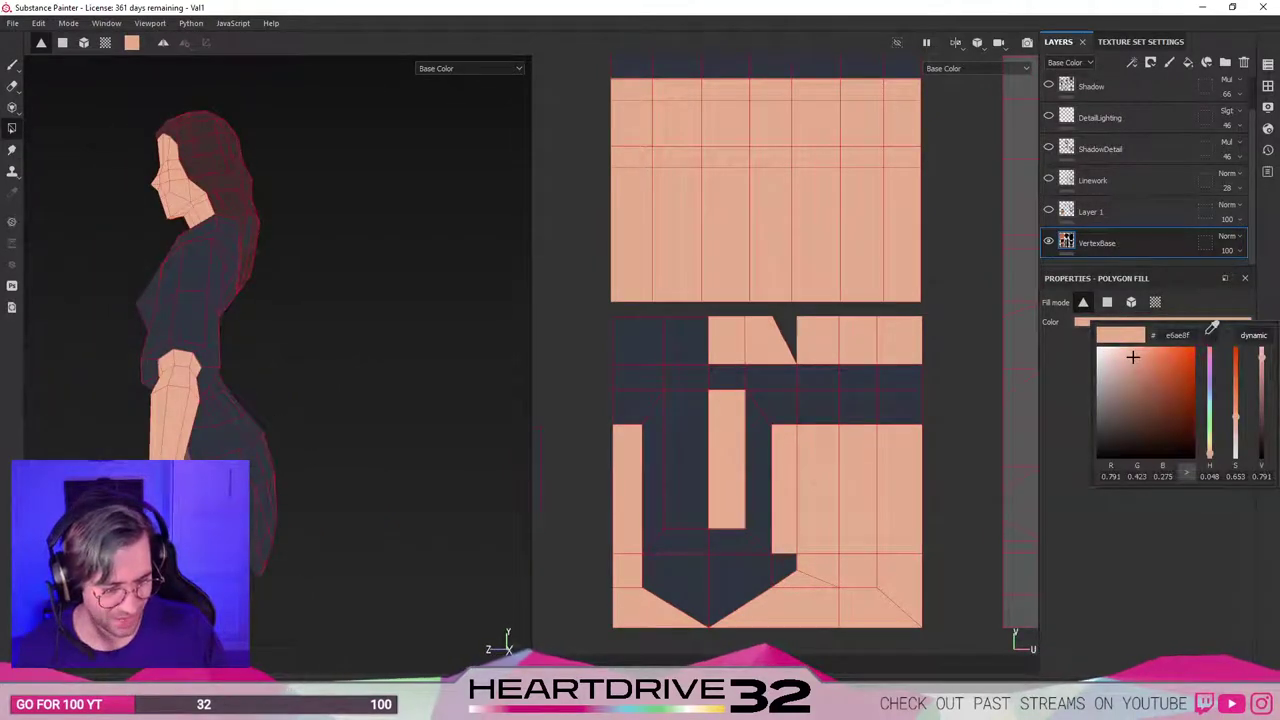
pyautogui.click(1207, 334)
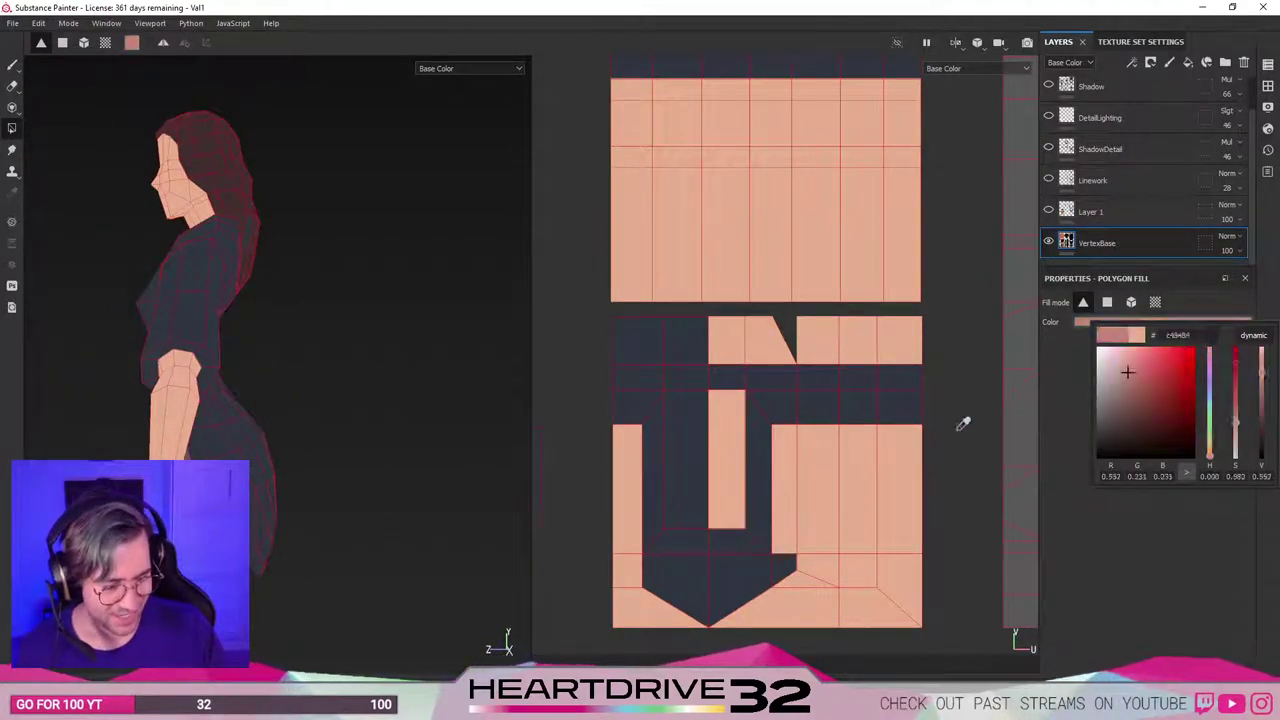
pyautogui.click(700, 508)
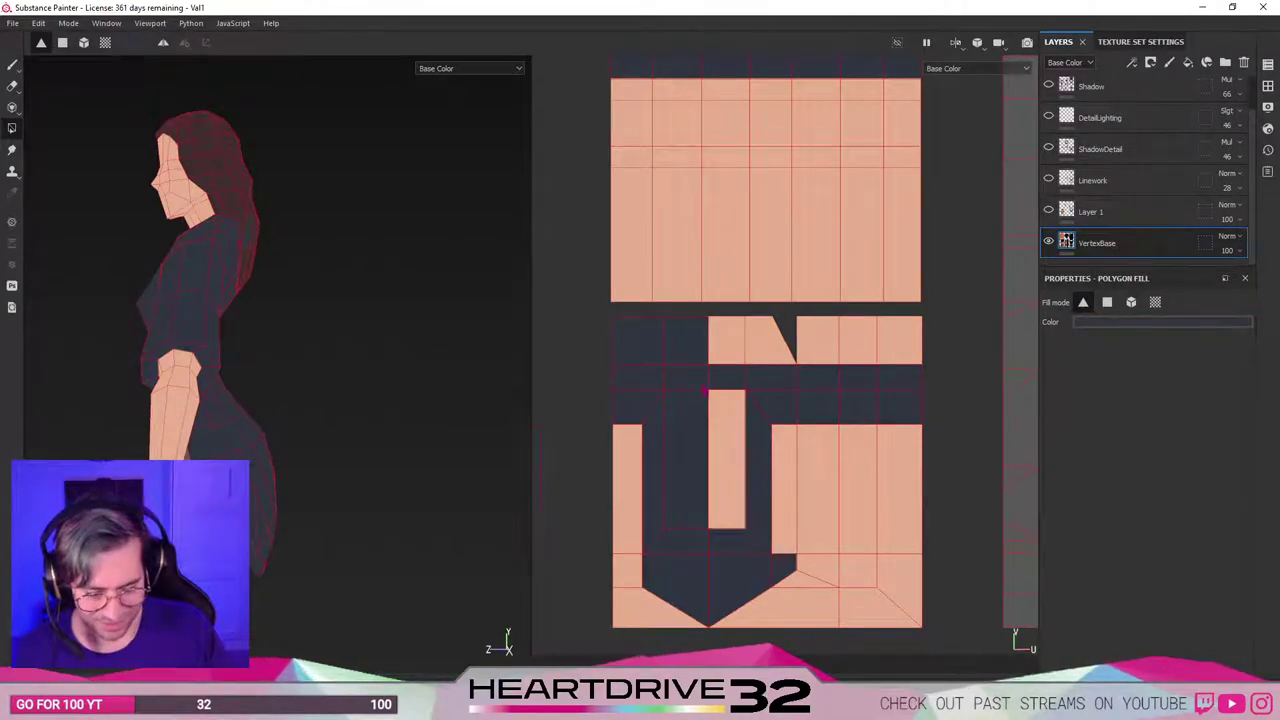
pyautogui.click(735, 515)
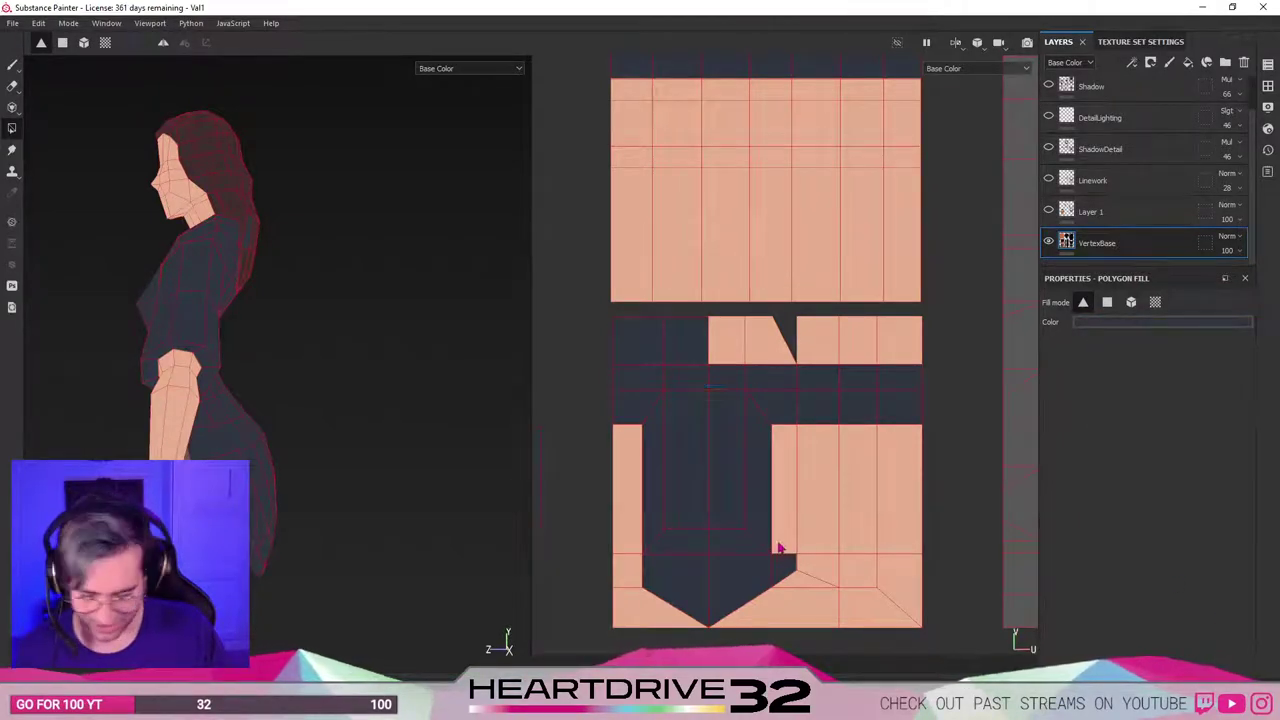
pyautogui.moveTo(755, 563); pyautogui.dragTo(785, 416)
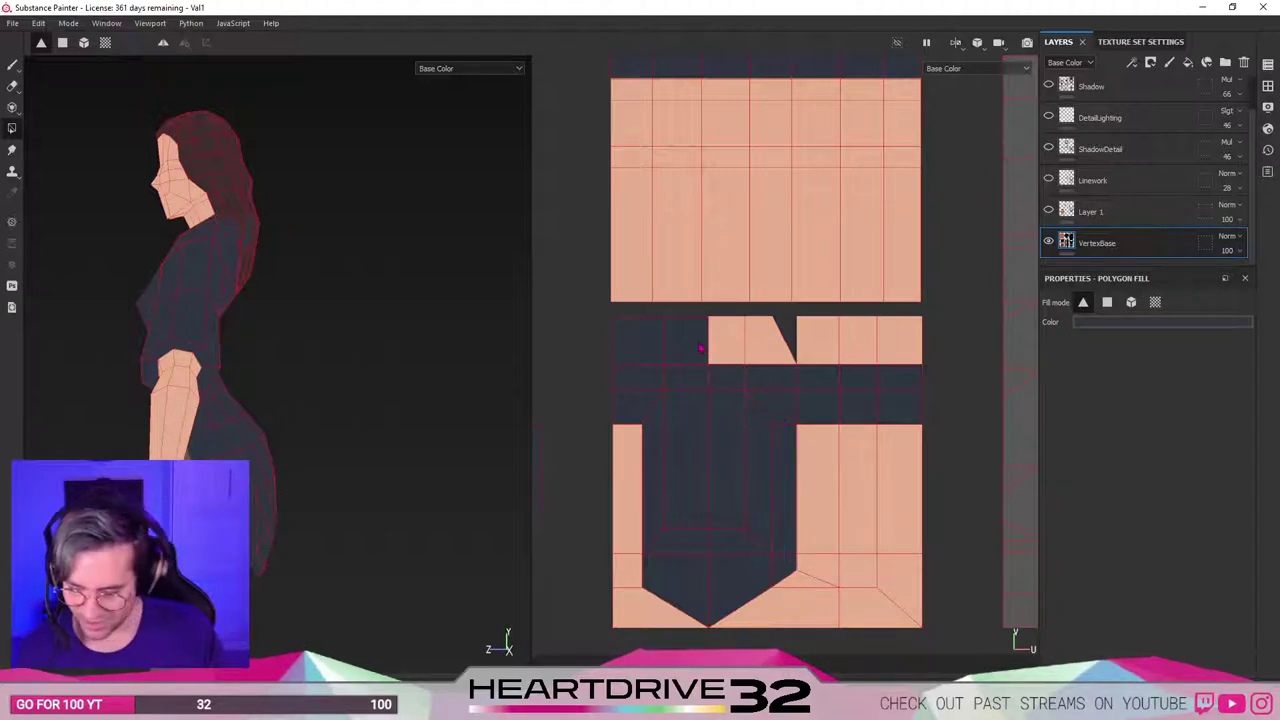
pyautogui.moveTo(700, 348); pyautogui.dragTo(905, 345)
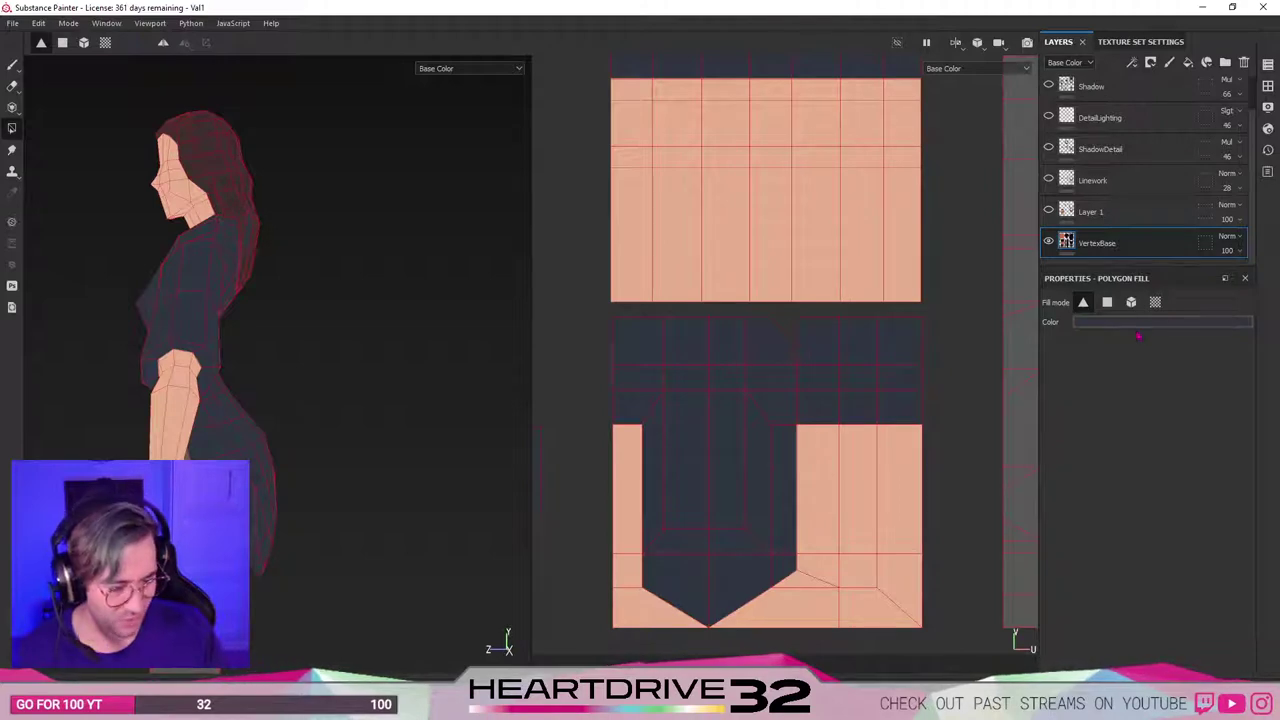
pyautogui.click(1136, 322)
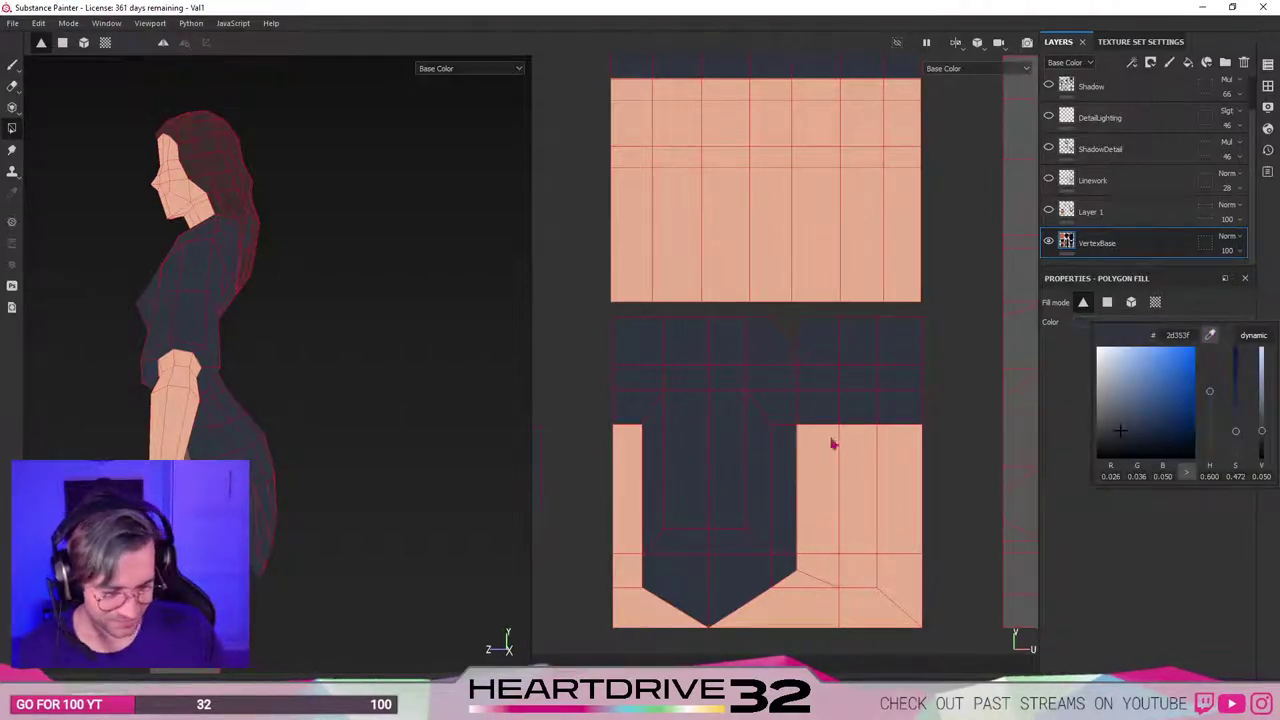
pyautogui.keyDown('alt'); pyautogui.moveTo(407, 512); pyautogui.dragTo(292, 506); pyautogui.keyUp('alt')
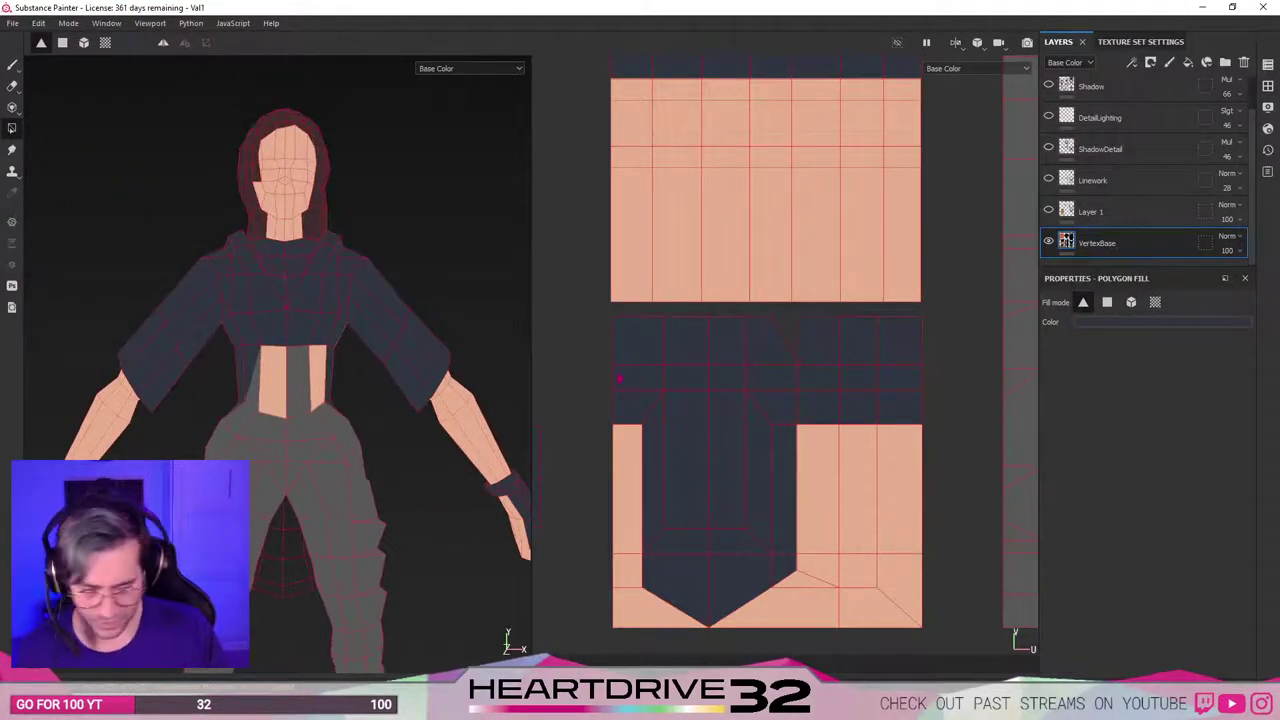
# Sample the skin colour from the midriff and fill its grey and navy faces between jacket and trousers in the torso's UV island.
pyautogui.scroll(3, 711, 342)
pyautogui.scroll(-7, 723, 317)
pyautogui.keyDown('alt'); pyautogui.moveTo(846, 296); pyautogui.dragTo(645, 486, button='middle'); pyautogui.keyUp('alt')
pyautogui.scroll(-3, 941, 516)
pyautogui.scroll(6, 942, 518)
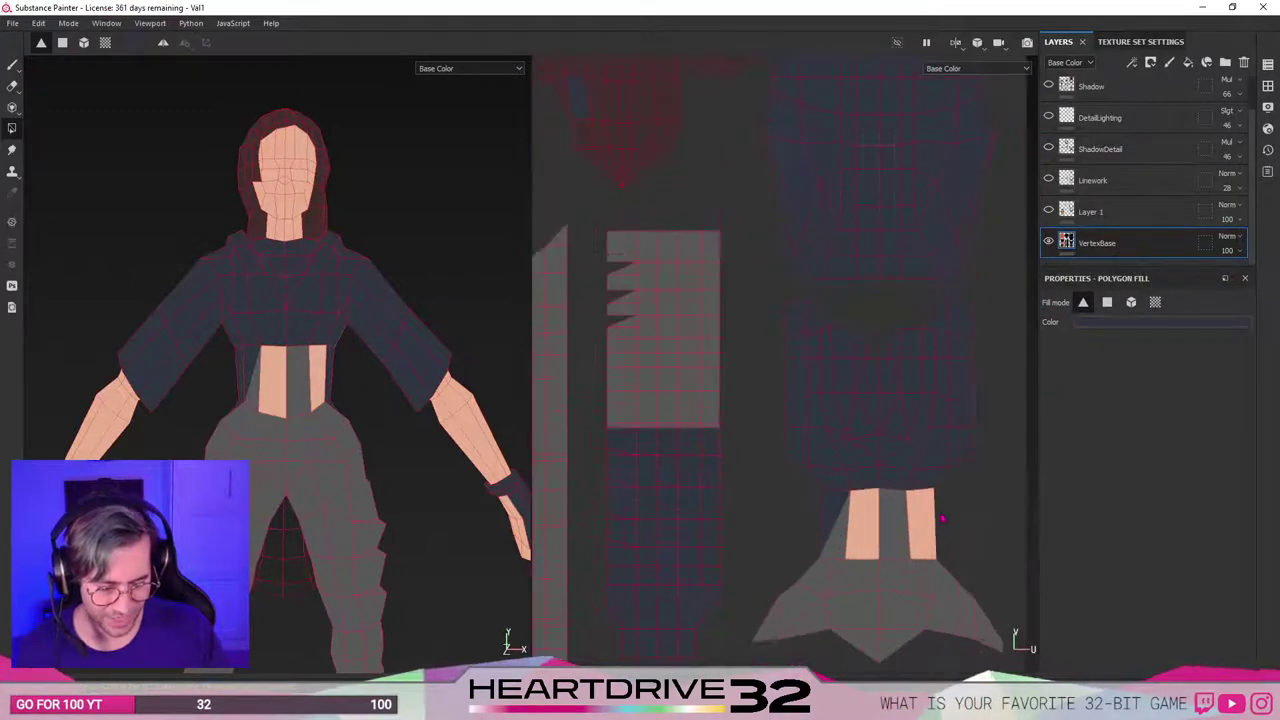
pyautogui.scroll(6, 942, 518)
pyautogui.keyDown('alt'); pyautogui.moveTo(873, 508); pyautogui.dragTo(1032, 157, button='middle'); pyautogui.keyUp('alt')
pyautogui.scroll(1, 869, 409)
pyautogui.scroll(-1, 869, 409)
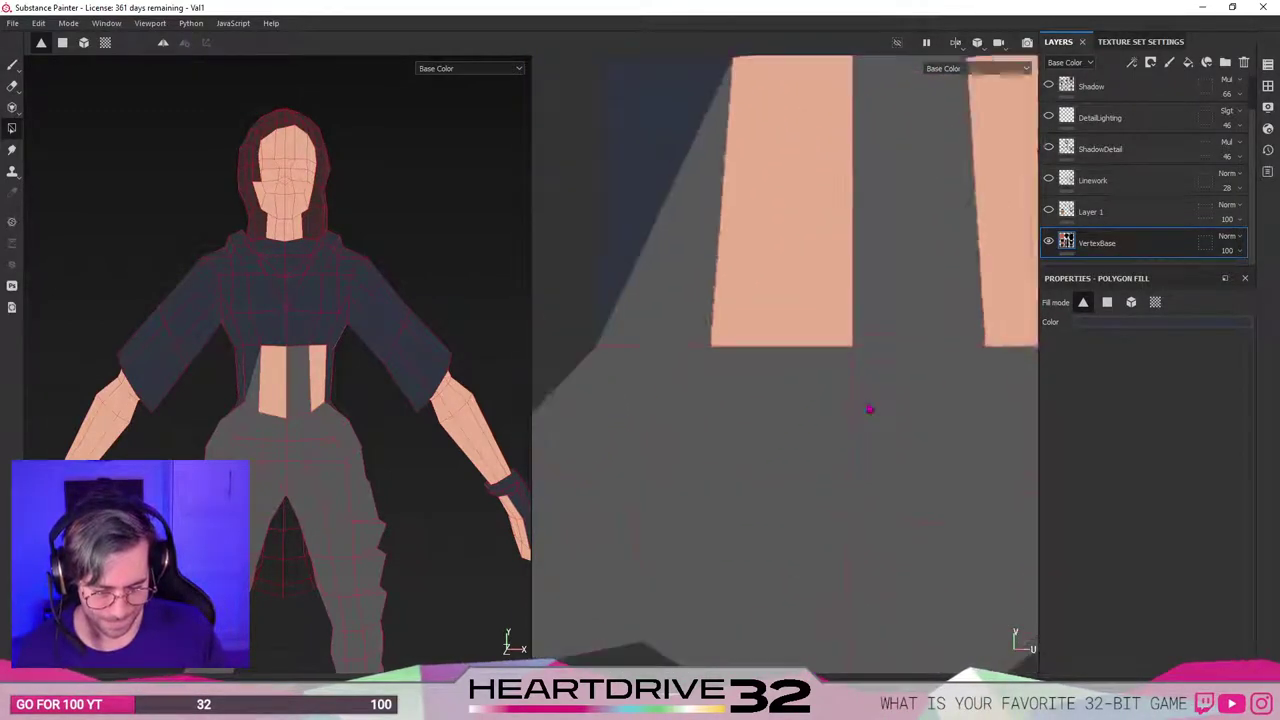
pyautogui.scroll(-3, 867, 405)
pyautogui.click(1100, 324)
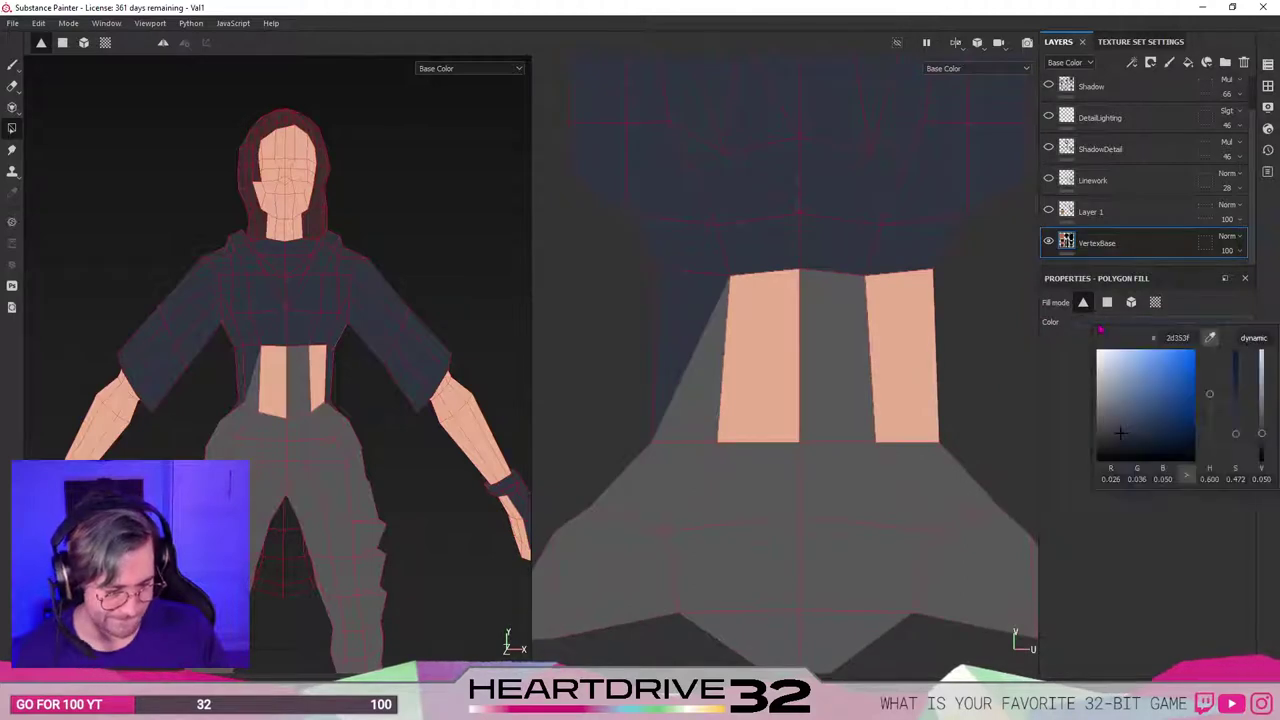
pyautogui.click(1208, 343)
pyautogui.click(884, 420)
pyautogui.moveTo(764, 329); pyautogui.dragTo(888, 397)
pyautogui.click(686, 386)
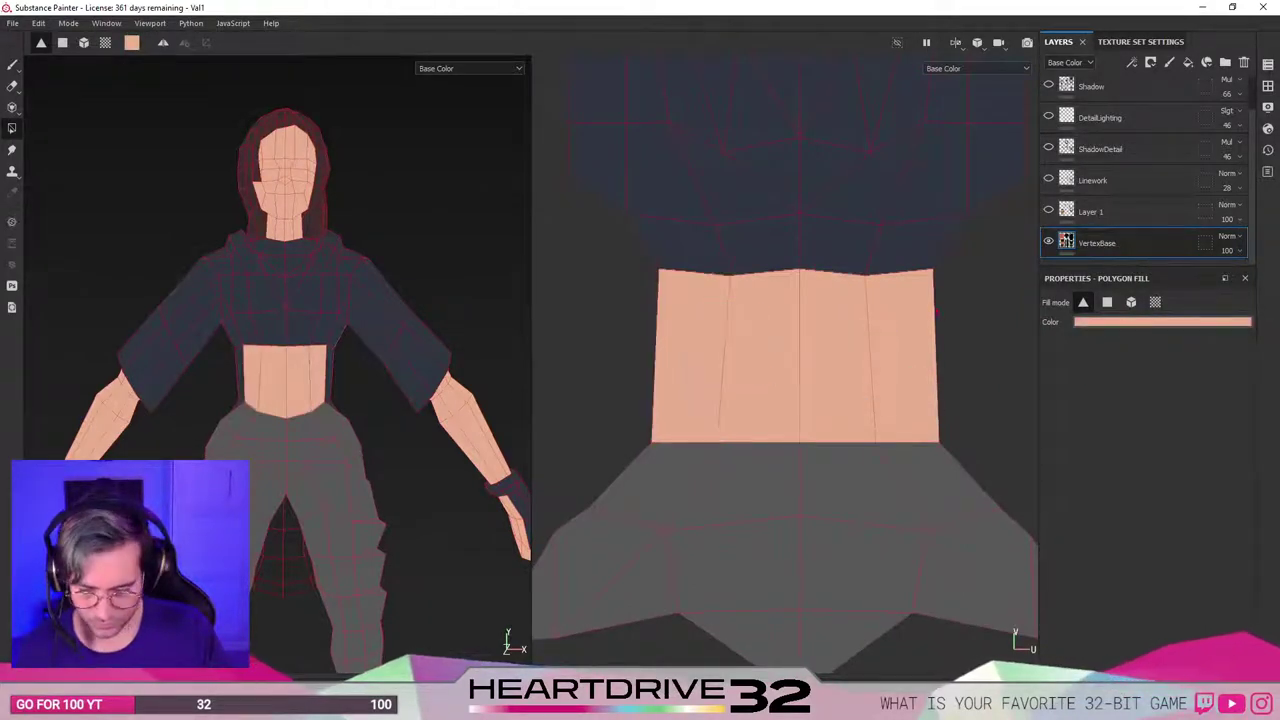
# Darken the fill colour to skin tone cd906a and refill the midriff faces in the torso's UV island with it.
pyautogui.click(1098, 322)
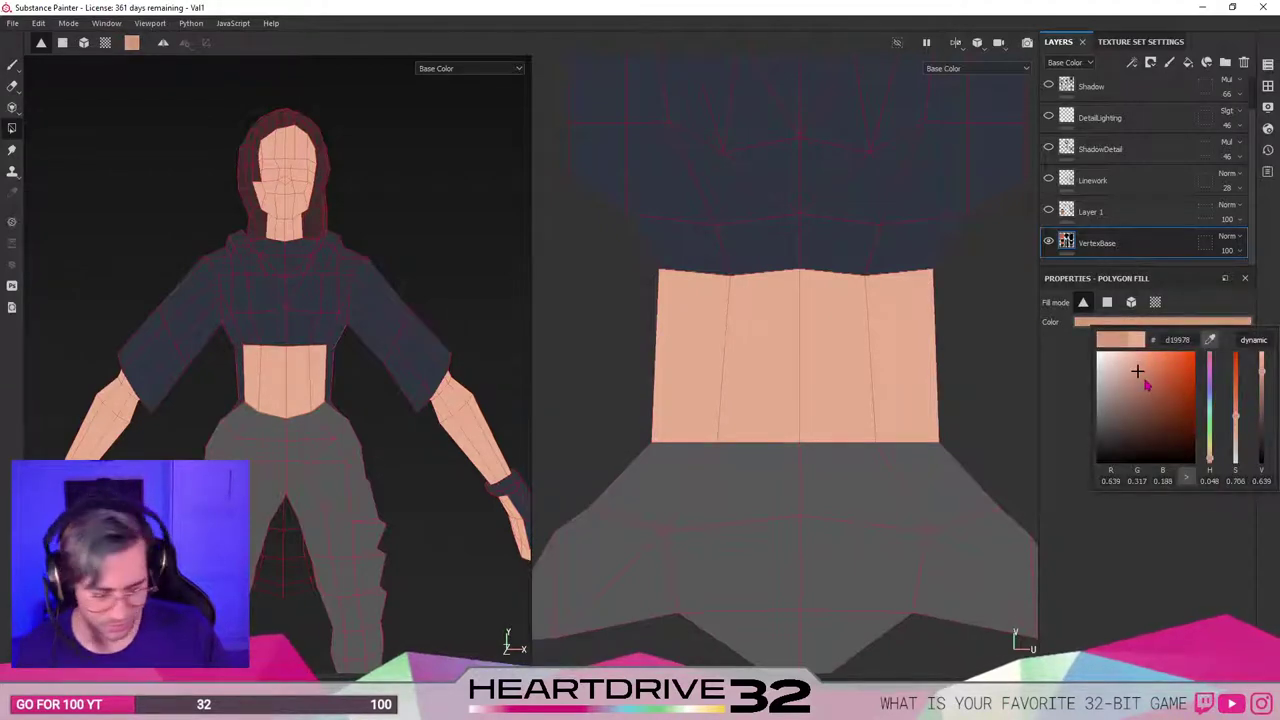
pyautogui.click(1211, 560)
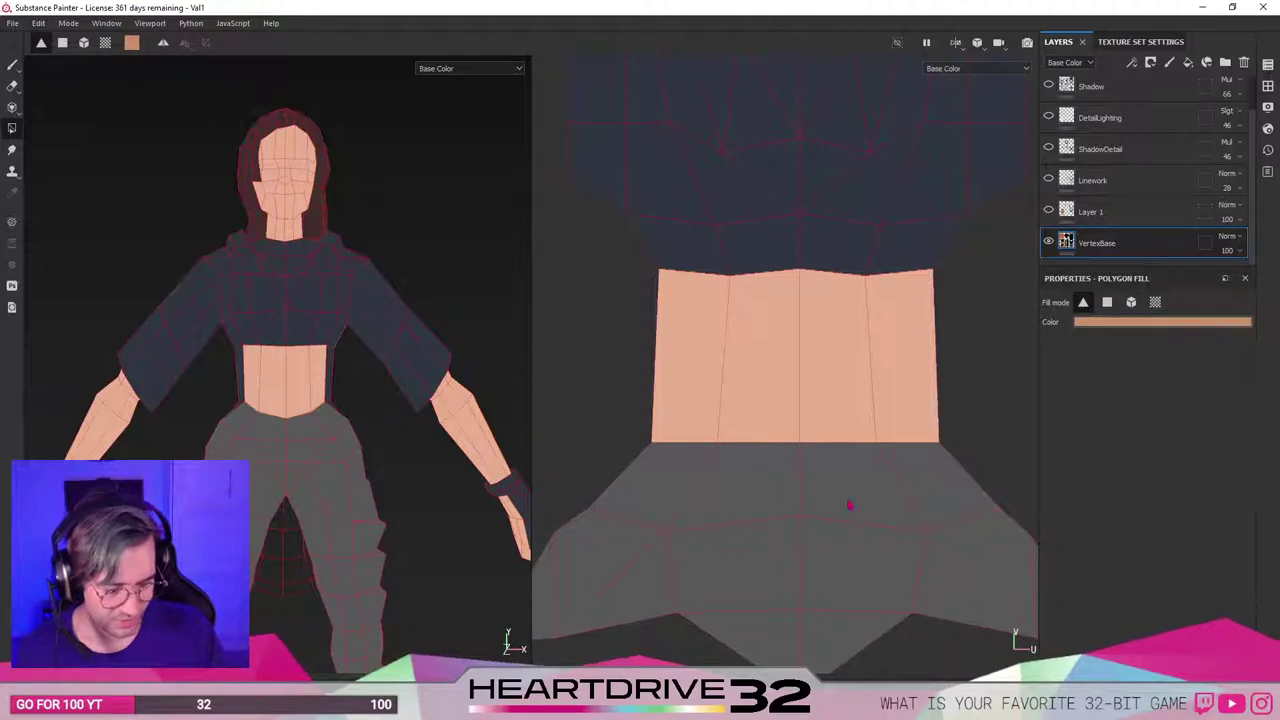
pyautogui.moveTo(679, 305); pyautogui.dragTo(923, 418)
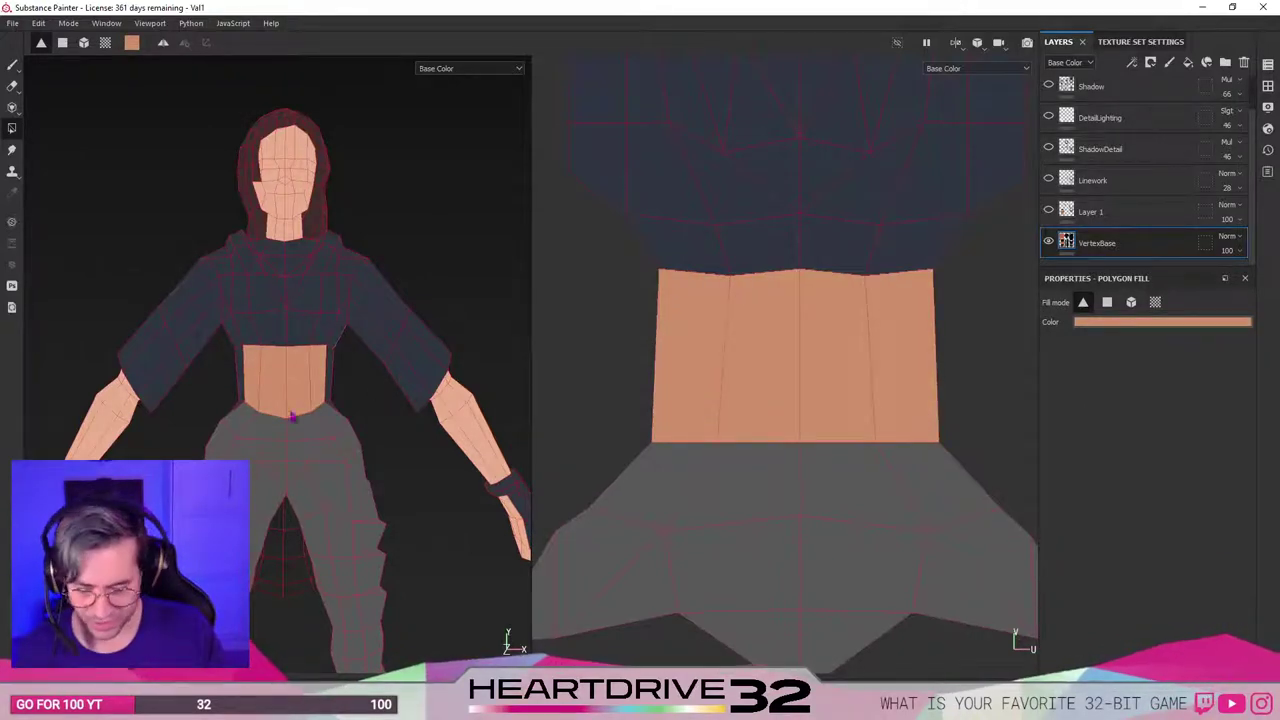
pyautogui.keyDown('alt'); pyautogui.moveTo(511, 441); pyautogui.dragTo(222, 424); pyautogui.keyUp('alt')
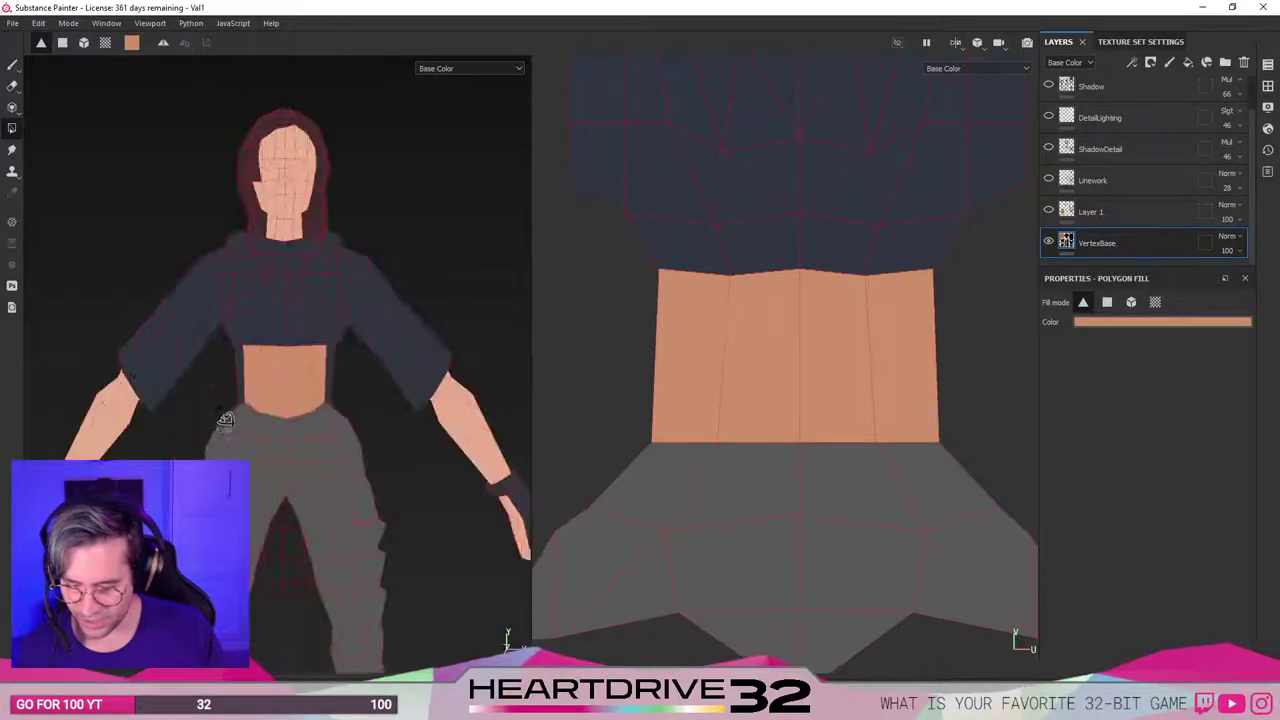
# Fill all the faces of the head's UV island with the darker skin tone.
pyautogui.keyDown('alt'); pyautogui.moveTo(772, 275); pyautogui.dragTo(780, 511, button='middle'); pyautogui.keyUp('alt')
pyautogui.scroll(4, 791, 499)
pyautogui.scroll(-6, 791, 455)
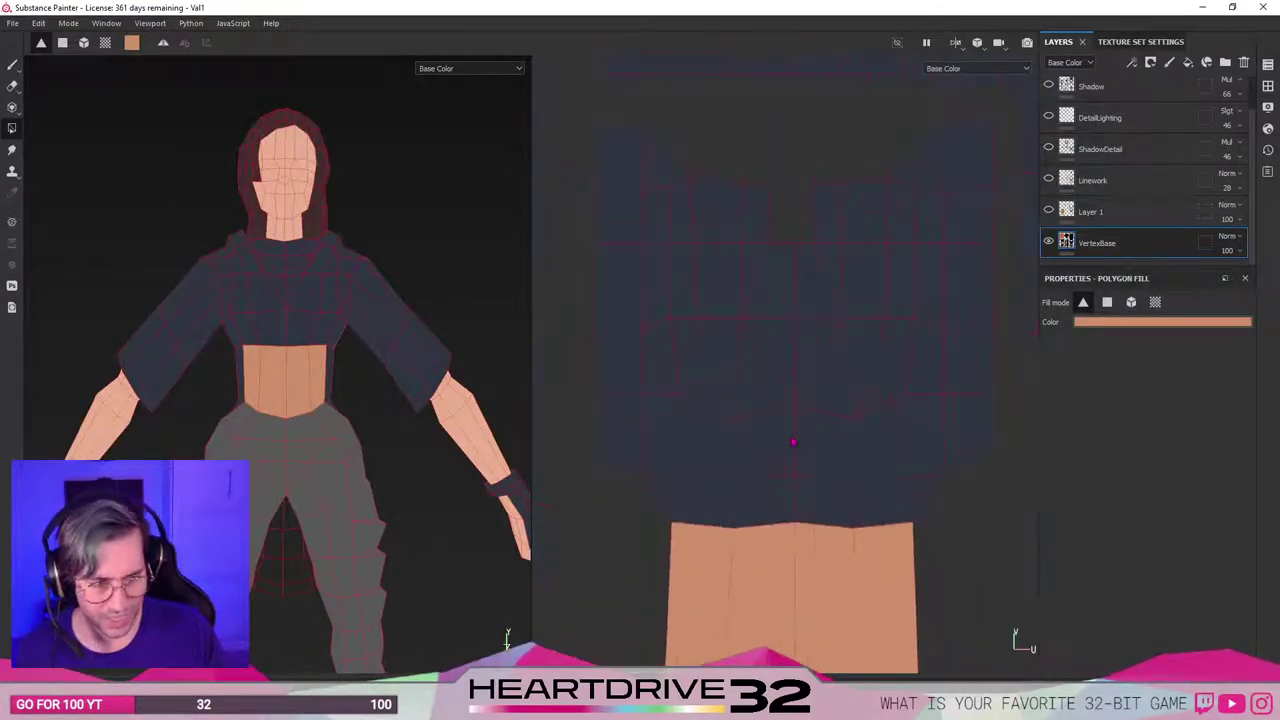
pyautogui.keyDown('alt'); pyautogui.moveTo(746, 406); pyautogui.dragTo(846, 524, button='middle'); pyautogui.keyUp('alt')
pyautogui.keyDown('alt'); pyautogui.moveTo(716, 376); pyautogui.dragTo(770, 604, button='middle'); pyautogui.keyUp('alt')
pyautogui.moveTo(645, 450)
pyautogui.keyDown('alt'); pyautogui.mouseDown(button='middle')
pyautogui.moveTo(820, 434)
pyautogui.moveTo(824, 415)
pyautogui.mouseUp(button='middle'); pyautogui.keyUp('alt')
pyautogui.keyDown('alt'); pyautogui.moveTo(656, 421); pyautogui.dragTo(889, 476, button='middle'); pyautogui.keyUp('alt')
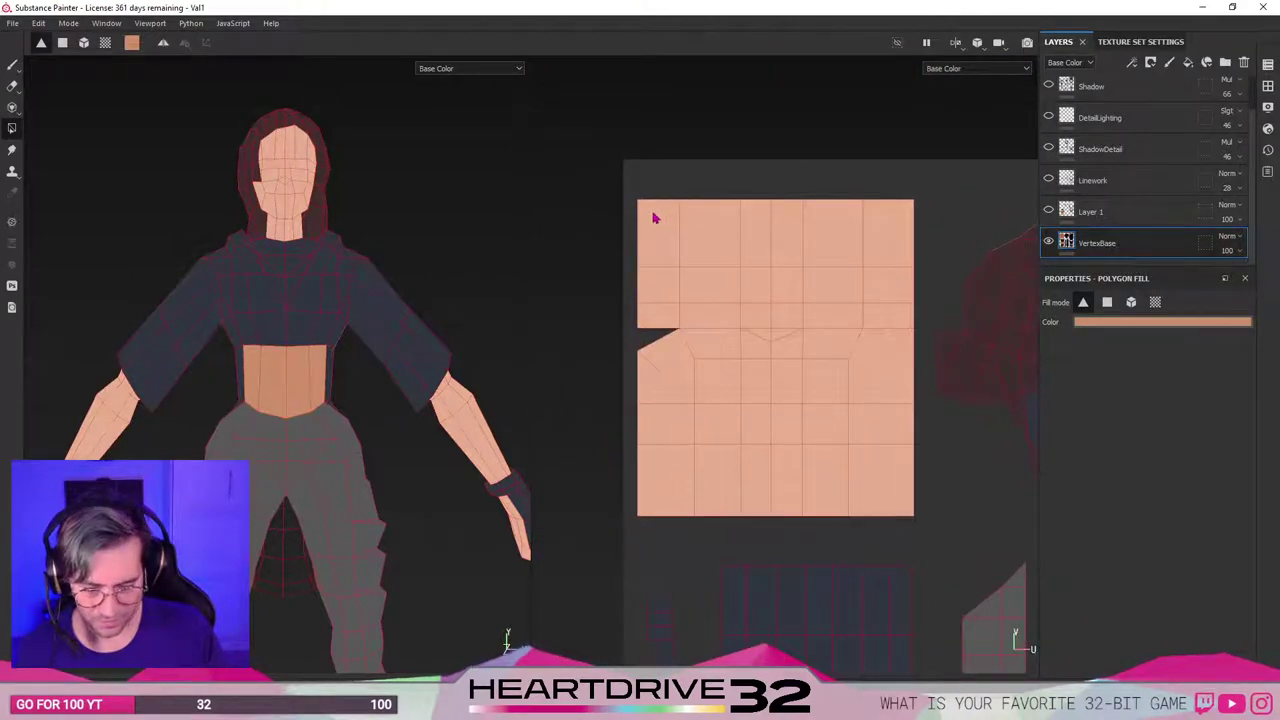
pyautogui.moveTo(653, 218); pyautogui.dragTo(899, 325)
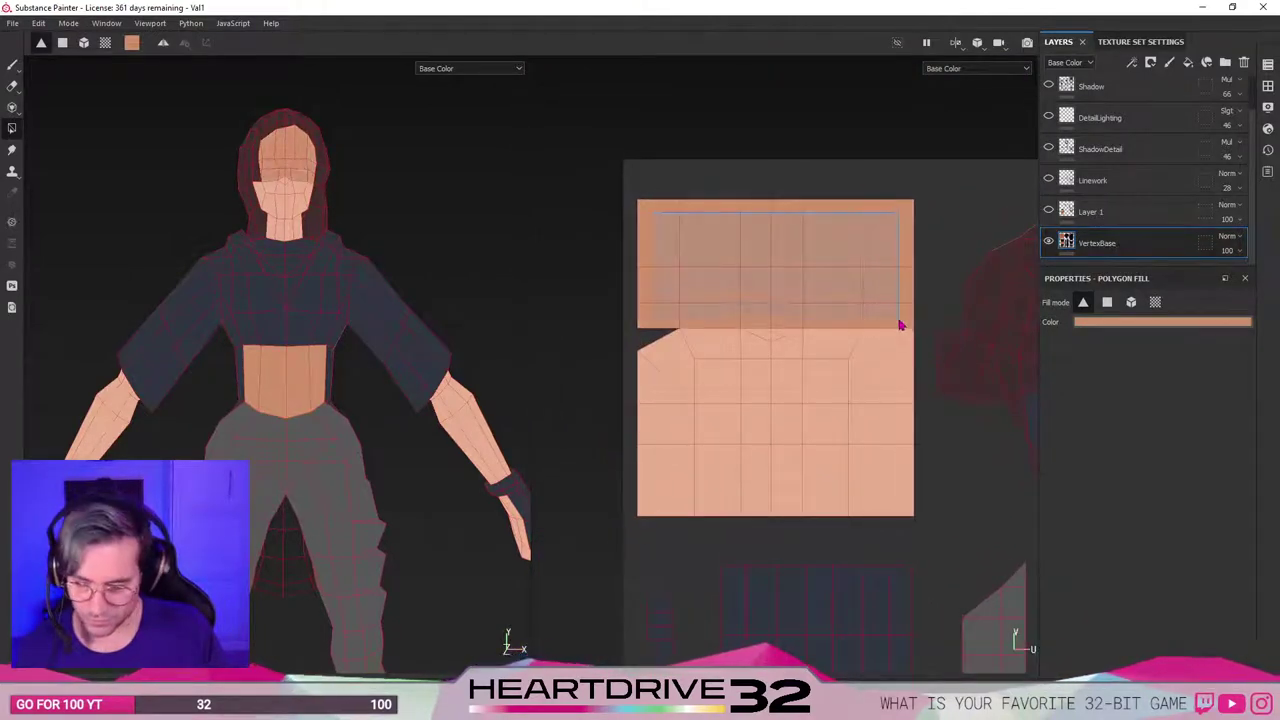
pyautogui.moveTo(747, 337); pyautogui.dragTo(897, 507)
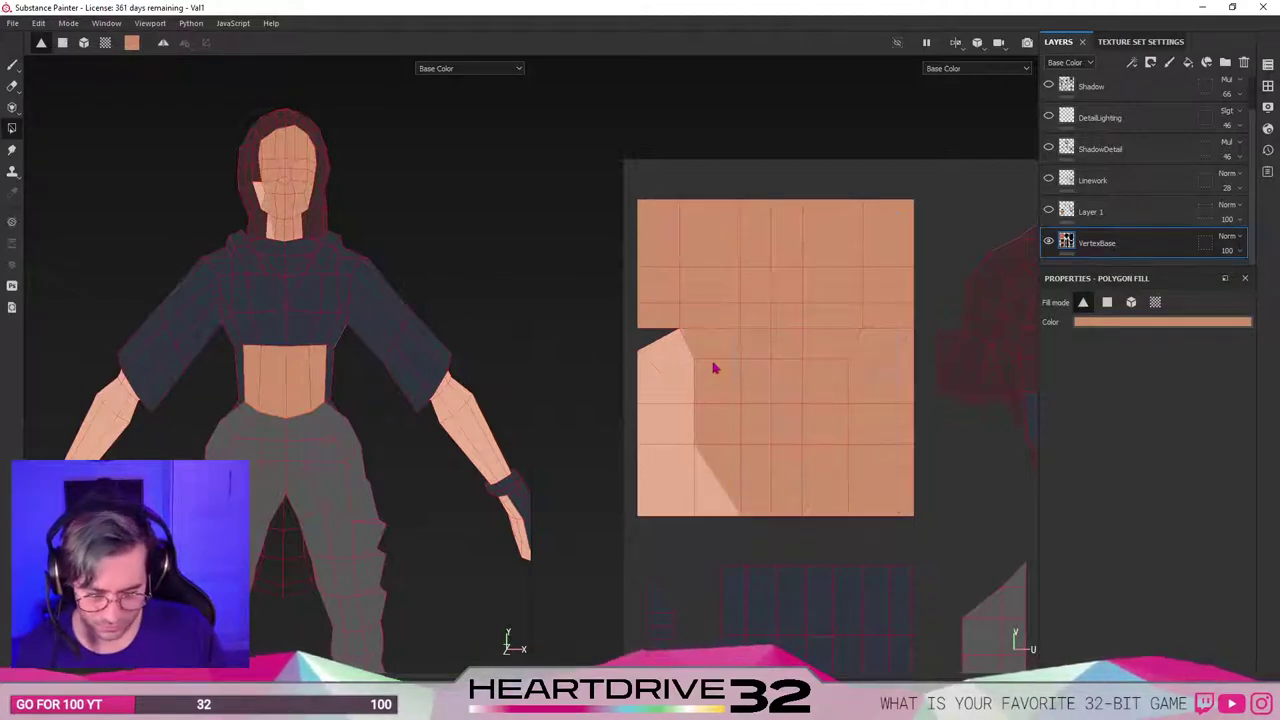
pyautogui.moveTo(682, 463); pyautogui.dragTo(669, 498)
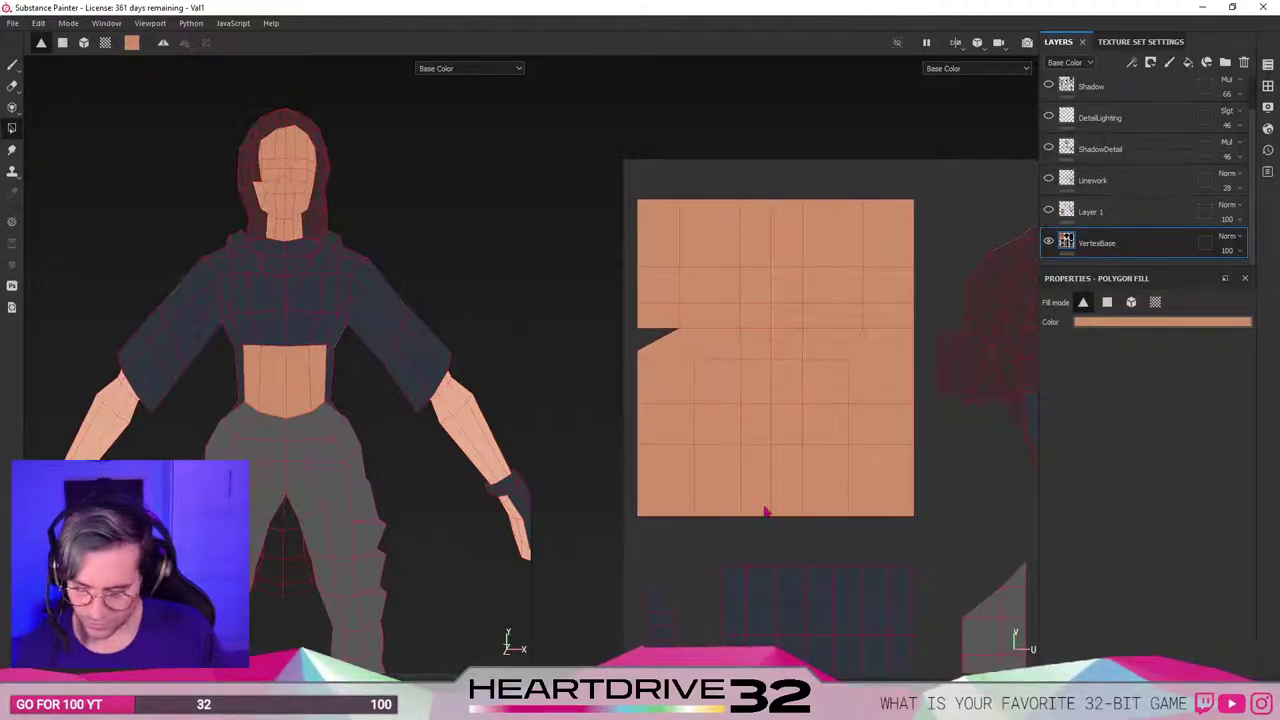
# Fill the skin-coloured faces in the forearm's and hand's UV islands with the darker skin tone.
pyautogui.keyDown('alt'); pyautogui.moveTo(877, 497); pyautogui.dragTo(692, 361, button='middle'); pyautogui.keyUp('alt')
pyautogui.scroll(-3, 830, 404)
pyautogui.keyDown('alt'); pyautogui.moveTo(790, 486); pyautogui.dragTo(780, 346, button='middle'); pyautogui.keyUp('alt')
pyautogui.scroll(-1, 713, 392)
pyautogui.scroll(5, 693, 392)
pyautogui.keyDown('alt'); pyautogui.moveTo(704, 426); pyautogui.dragTo(724, 435, button='middle'); pyautogui.keyUp('alt')
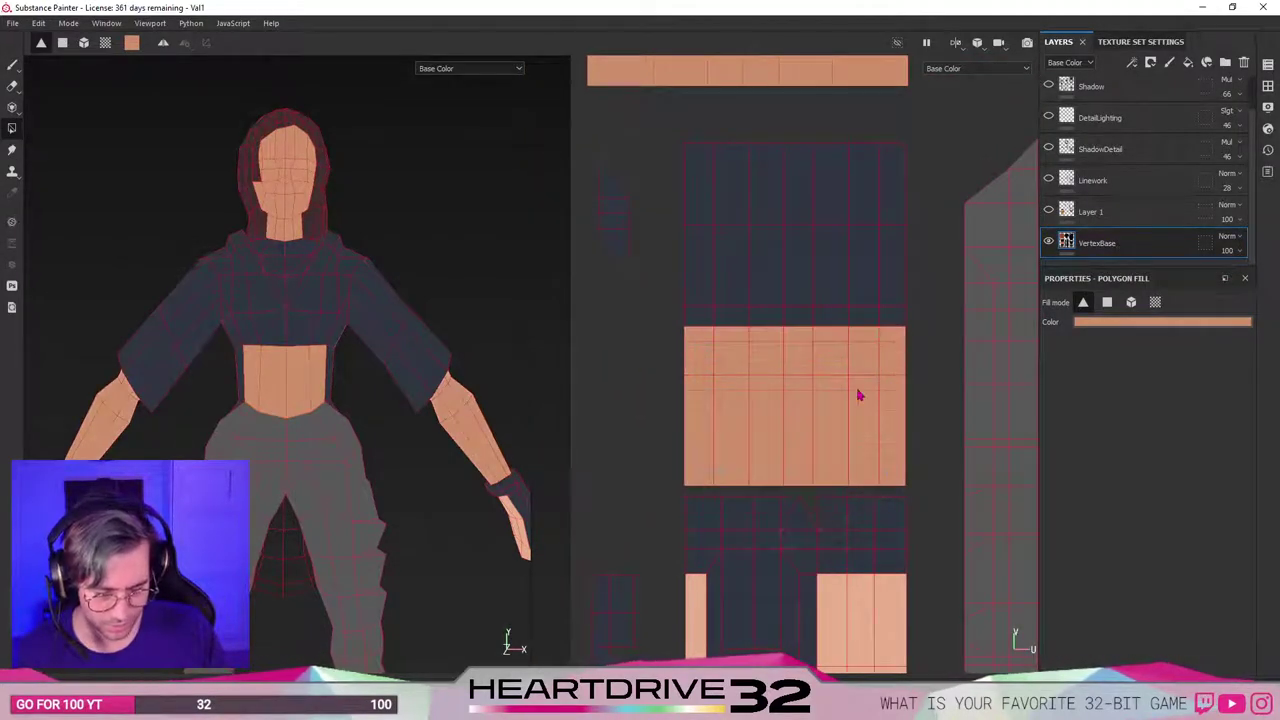
pyautogui.keyDown('alt'); pyautogui.moveTo(824, 515); pyautogui.dragTo(795, 326, button='middle'); pyautogui.keyUp('alt')
pyautogui.moveTo(796, 389); pyautogui.dragTo(856, 517)
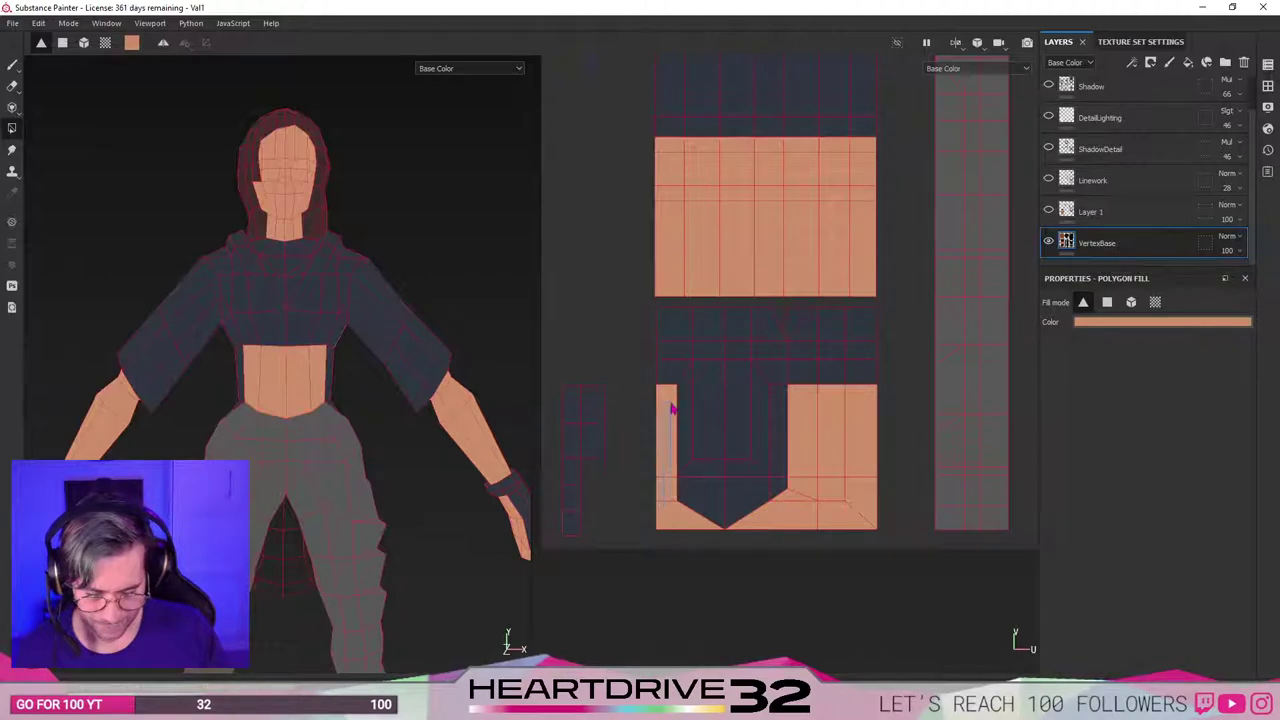
pyautogui.scroll(3, 773, 380)
pyautogui.scroll(-4, 773, 380)
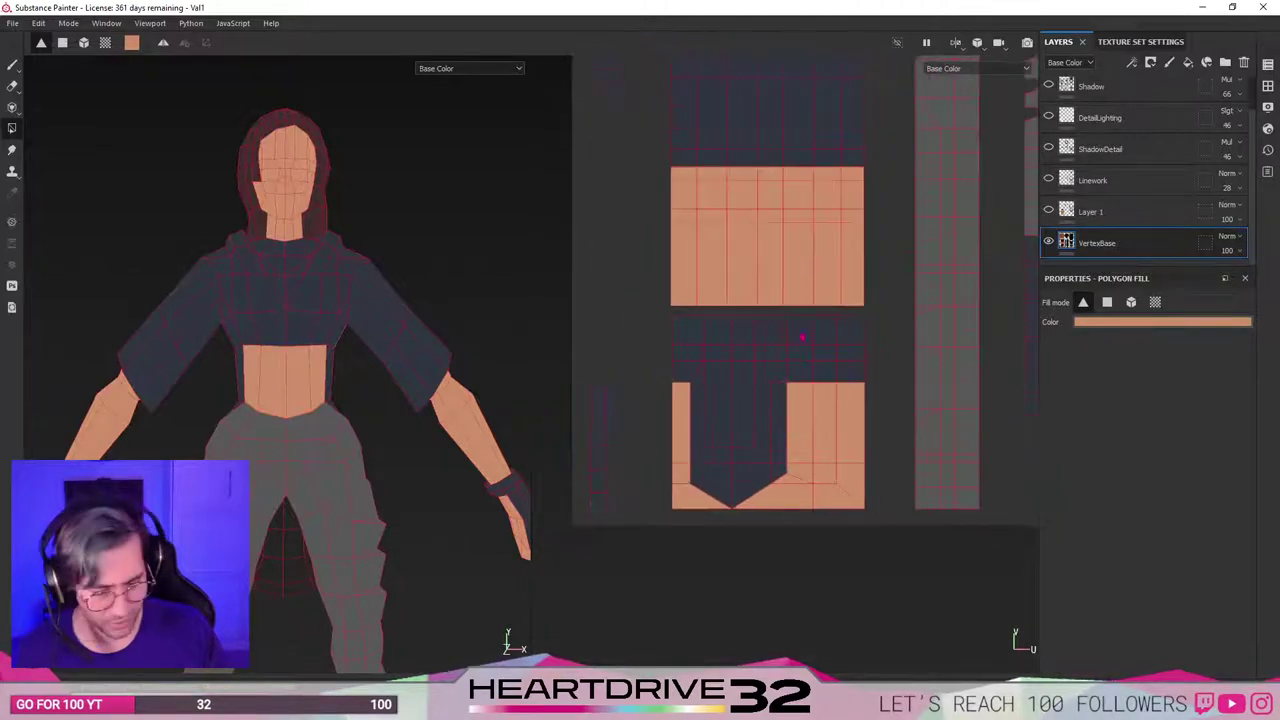
# Sample the dark red from the hair's UV island and fill the stray blue faces in that island with it.
pyautogui.keyDown('alt'); pyautogui.moveTo(792, 236); pyautogui.dragTo(789, 566, button='middle'); pyautogui.keyUp('alt')
pyautogui.keyDown('alt'); pyautogui.moveTo(800, 338); pyautogui.dragTo(635, 481, button='middle'); pyautogui.keyUp('alt')
pyautogui.keyDown('alt'); pyautogui.moveTo(835, 361); pyautogui.dragTo(685, 439, button='middle'); pyautogui.keyUp('alt')
pyautogui.click(1167, 324)
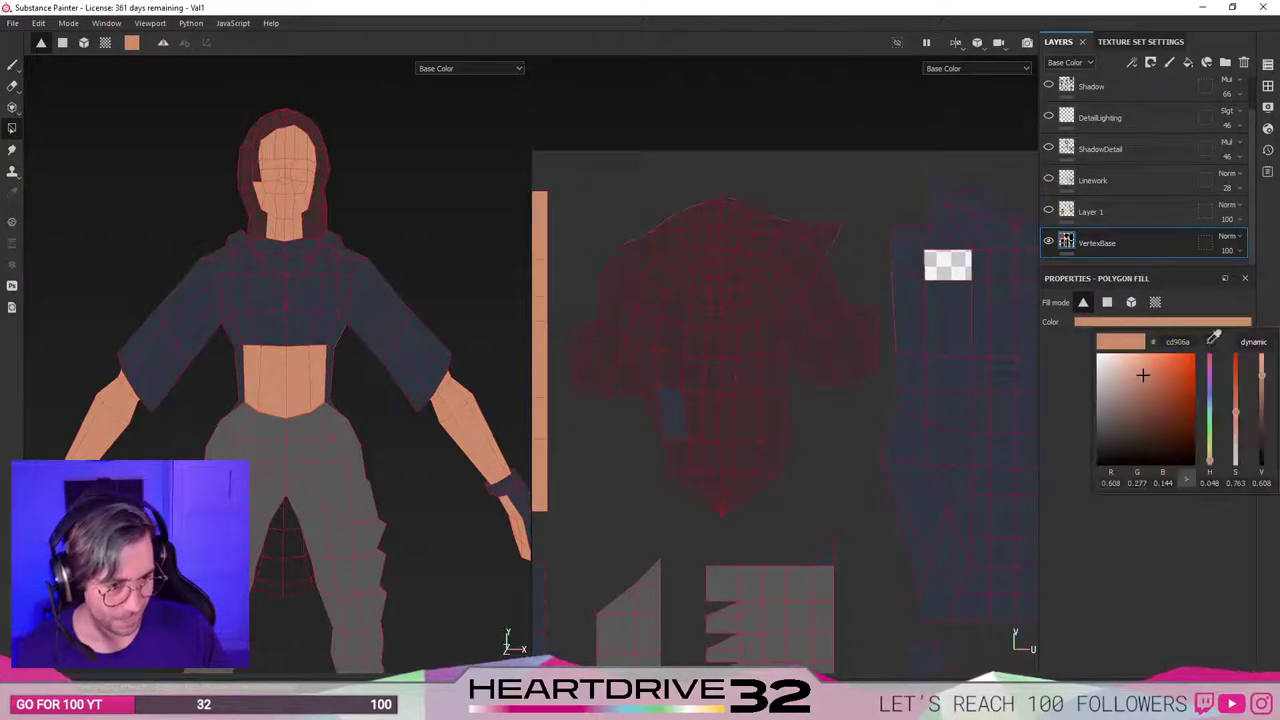
pyautogui.click(1214, 338)
pyautogui.click(765, 347)
pyautogui.click(751, 309)
pyautogui.click(710, 386)
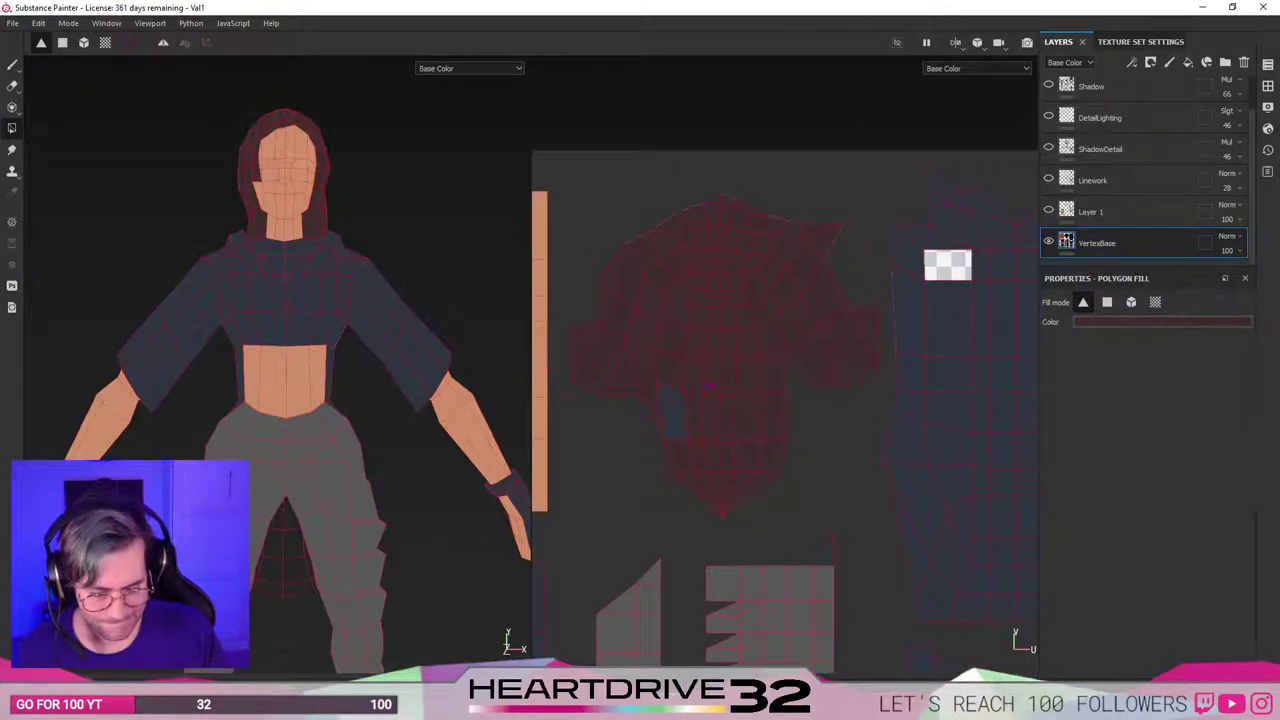
pyautogui.moveTo(672, 437); pyautogui.dragTo(672, 438)
# Sample navy 2d353f from the jacket's back UV island and fill the unpainted checkered faces in its upper part.
pyautogui.keyDown('alt'); pyautogui.moveTo(836, 362); pyautogui.dragTo(655, 397, button='middle'); pyautogui.keyUp('alt')
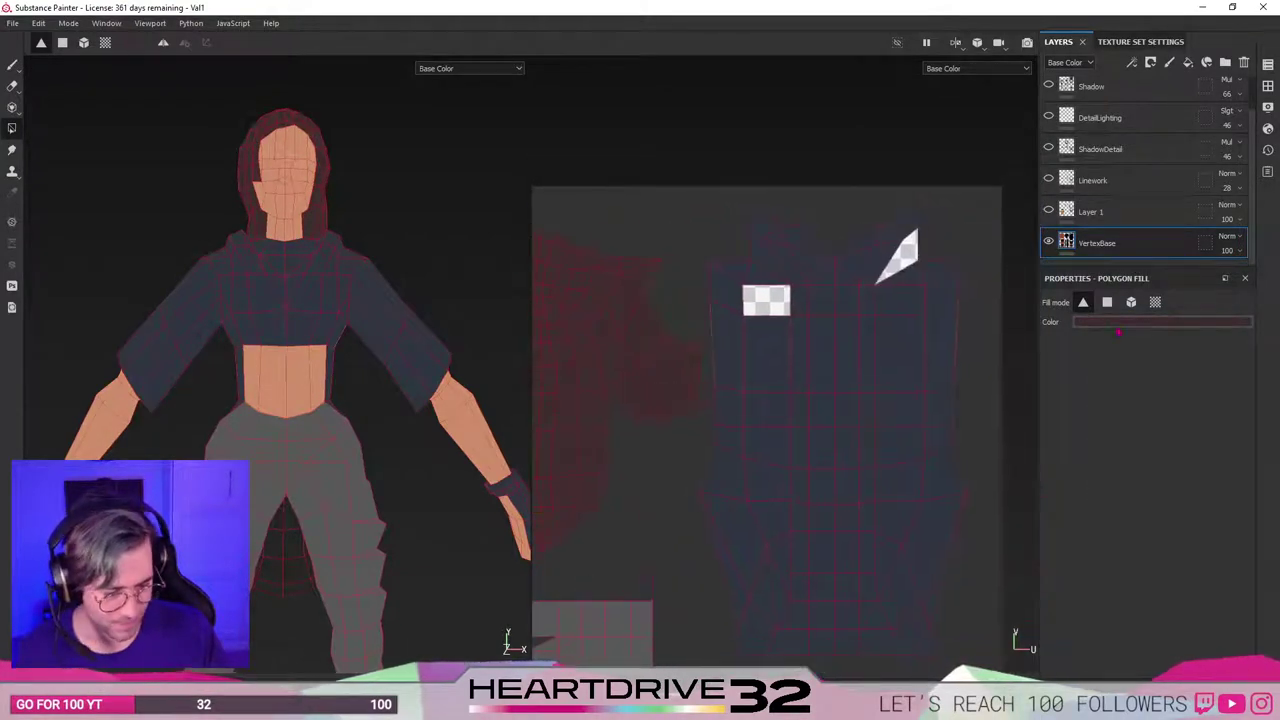
pyautogui.click(1114, 325)
pyautogui.click(1210, 335)
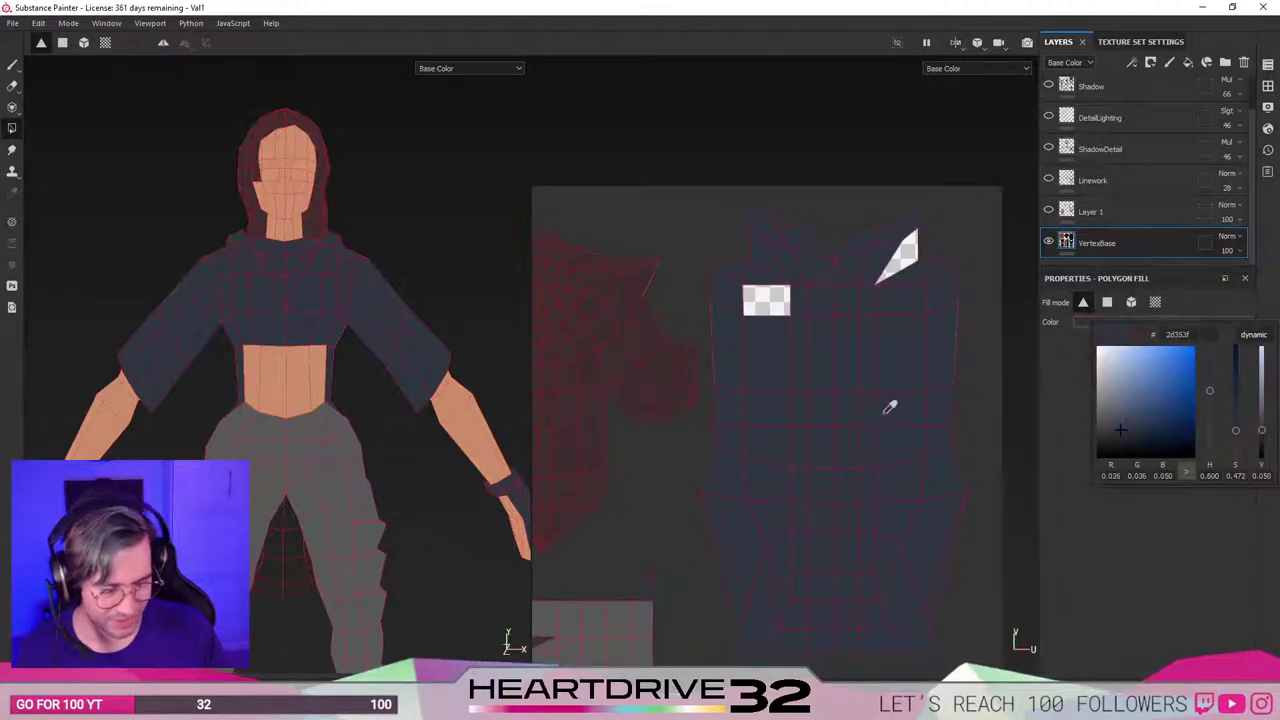
pyautogui.click(886, 406)
pyautogui.moveTo(748, 299); pyautogui.dragTo(816, 351)
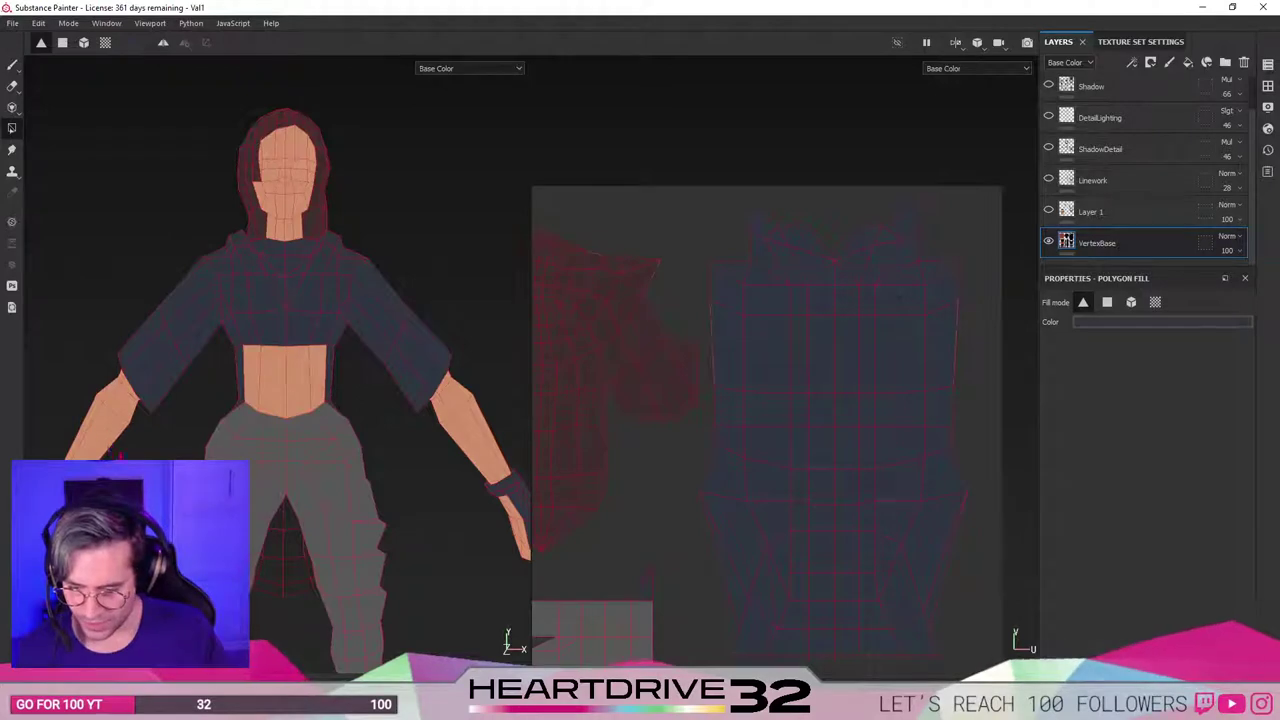
# Sample grey from the trousers' UV island and fill the navy face at its upper corner, beside the hip.
pyautogui.keyDown('alt'); pyautogui.keyDown('shift'); pyautogui.moveTo(120, 457); pyautogui.dragTo(230, 470); pyautogui.keyUp('shift'); pyautogui.keyUp('alt')
pyautogui.keyDown('alt'); pyautogui.keyDown('shift'); pyautogui.moveTo(434, 480); pyautogui.dragTo(307, 495); pyautogui.keyUp('shift'); pyautogui.keyUp('alt')
pyautogui.keyDown('alt'); pyautogui.moveTo(285, 495); pyautogui.dragTo(292, 452, button='middle'); pyautogui.keyUp('alt')
pyautogui.keyDown('alt'); pyautogui.keyDown('shift'); pyautogui.moveTo(236, 436); pyautogui.dragTo(352, 447); pyautogui.keyUp('shift'); pyautogui.keyUp('alt')
pyautogui.keyDown('alt'); pyautogui.keyDown('shift'); pyautogui.moveTo(150, 485); pyautogui.dragTo(261, 501); pyautogui.keyUp('shift'); pyautogui.keyUp('alt')
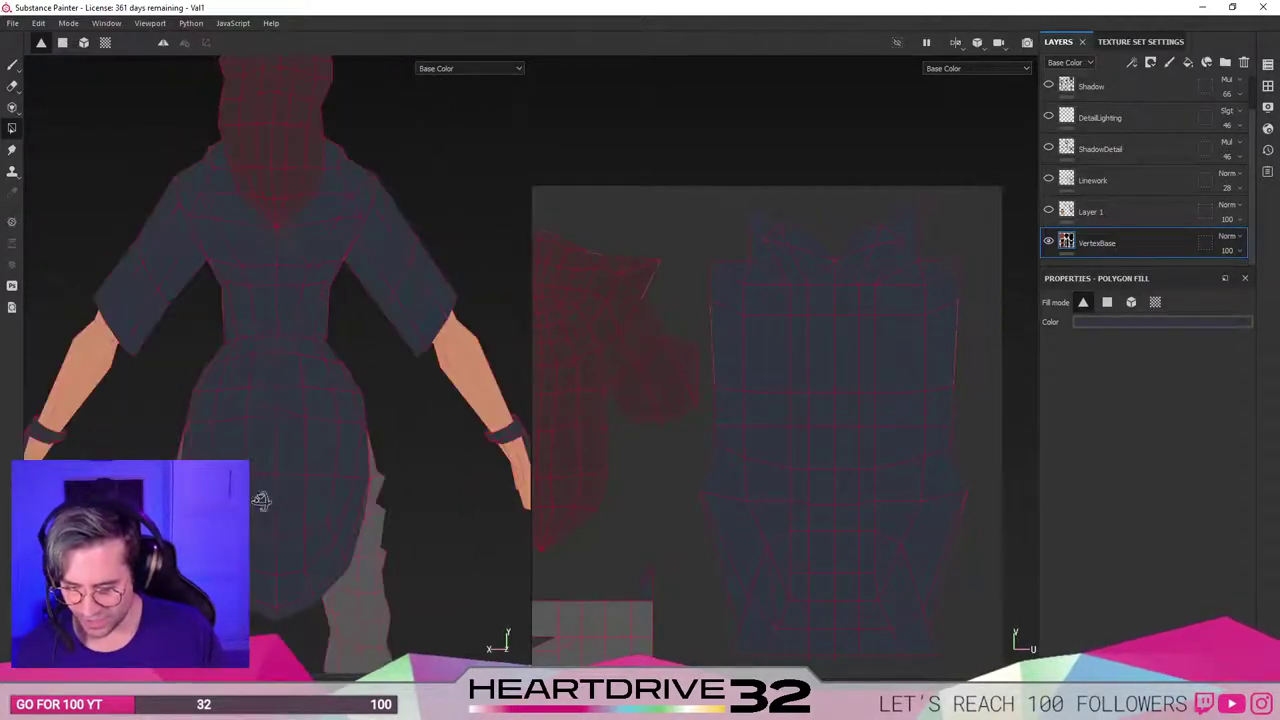
pyautogui.keyDown('alt'); pyautogui.moveTo(415, 473); pyautogui.dragTo(276, 453); pyautogui.keyUp('alt')
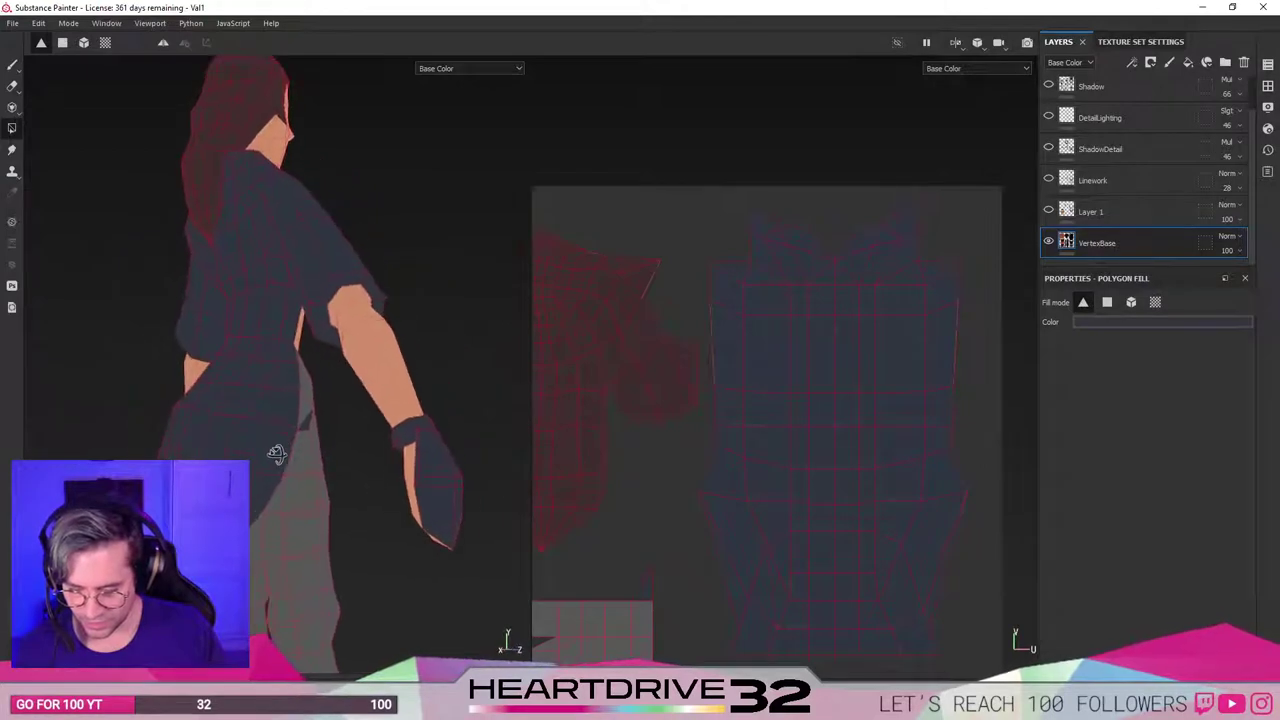
pyautogui.moveTo(670, 591); pyautogui.dragTo(720, 445, button='middle')
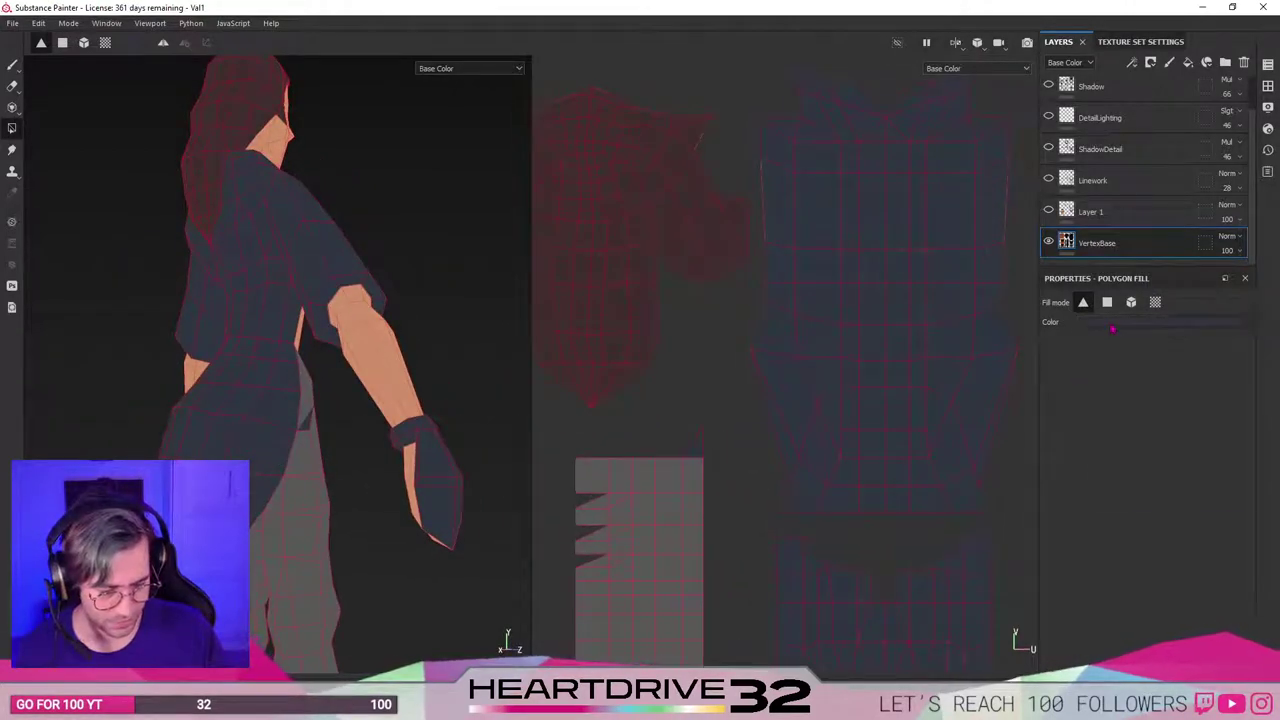
pyautogui.click(1111, 323)
pyautogui.click(694, 478)
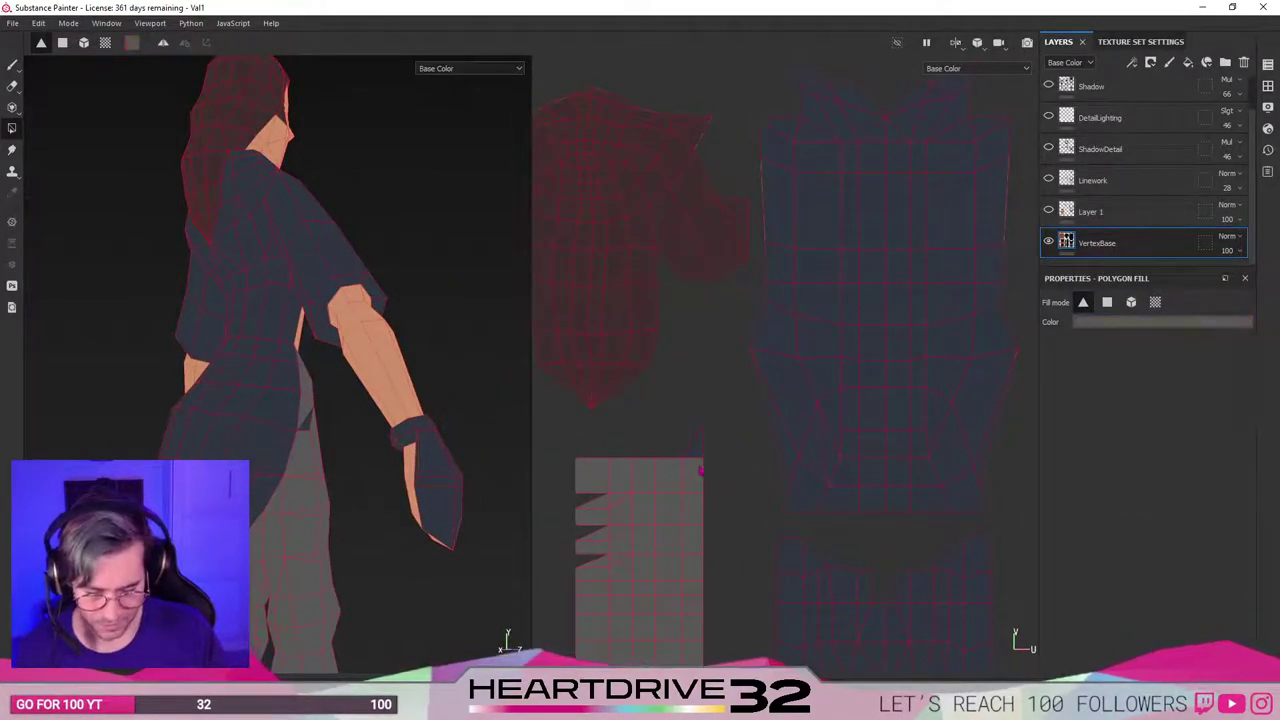
# Try to fill the navy boot faces below the trousers in the wide leg UV island with grey.
pyautogui.moveTo(752, 562)
pyautogui.keyDown('alt'); pyautogui.mouseDown(button='middle')
pyautogui.moveTo(757, 494)
pyautogui.moveTo(820, 369)
pyautogui.mouseUp(button='middle'); pyautogui.keyUp('alt')
pyautogui.moveTo(785, 431)
pyautogui.keyDown('alt'); pyautogui.mouseDown(button='middle')
pyautogui.moveTo(796, 268)
pyautogui.moveTo(820, 275)
pyautogui.mouseUp(button='middle'); pyautogui.keyUp('alt')
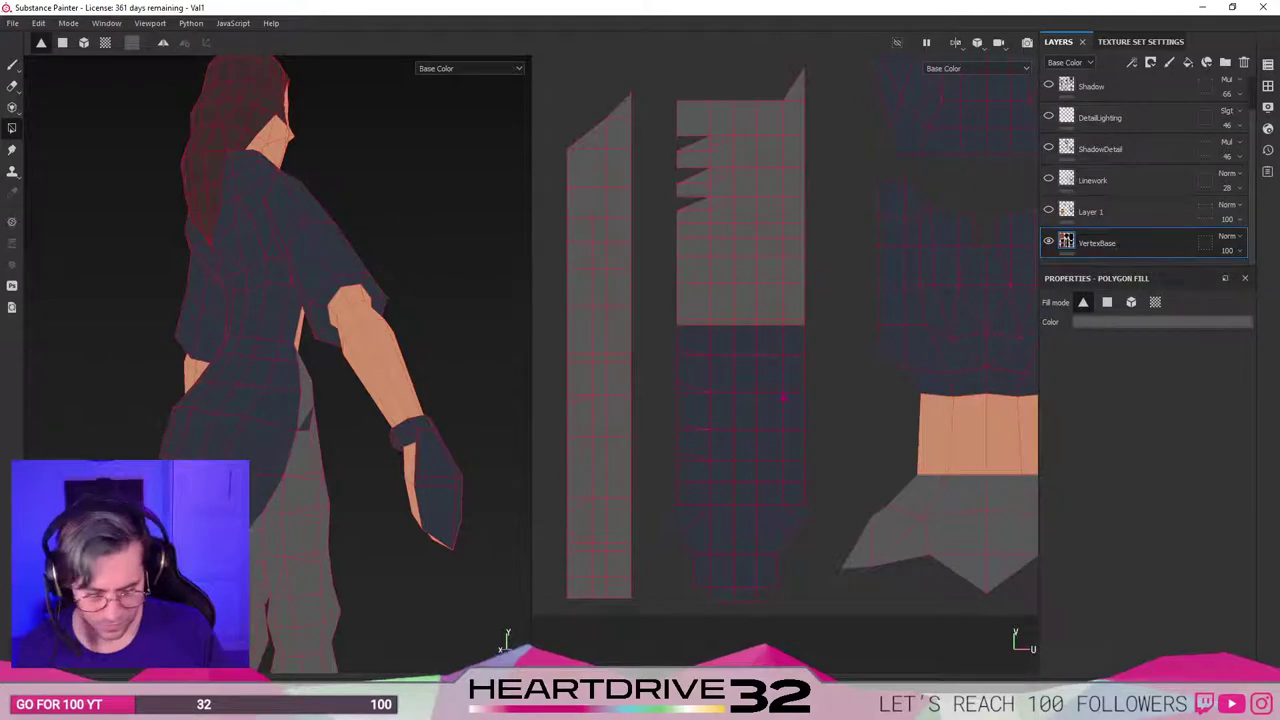
pyautogui.moveTo(698, 320); pyautogui.dragTo(762, 497)
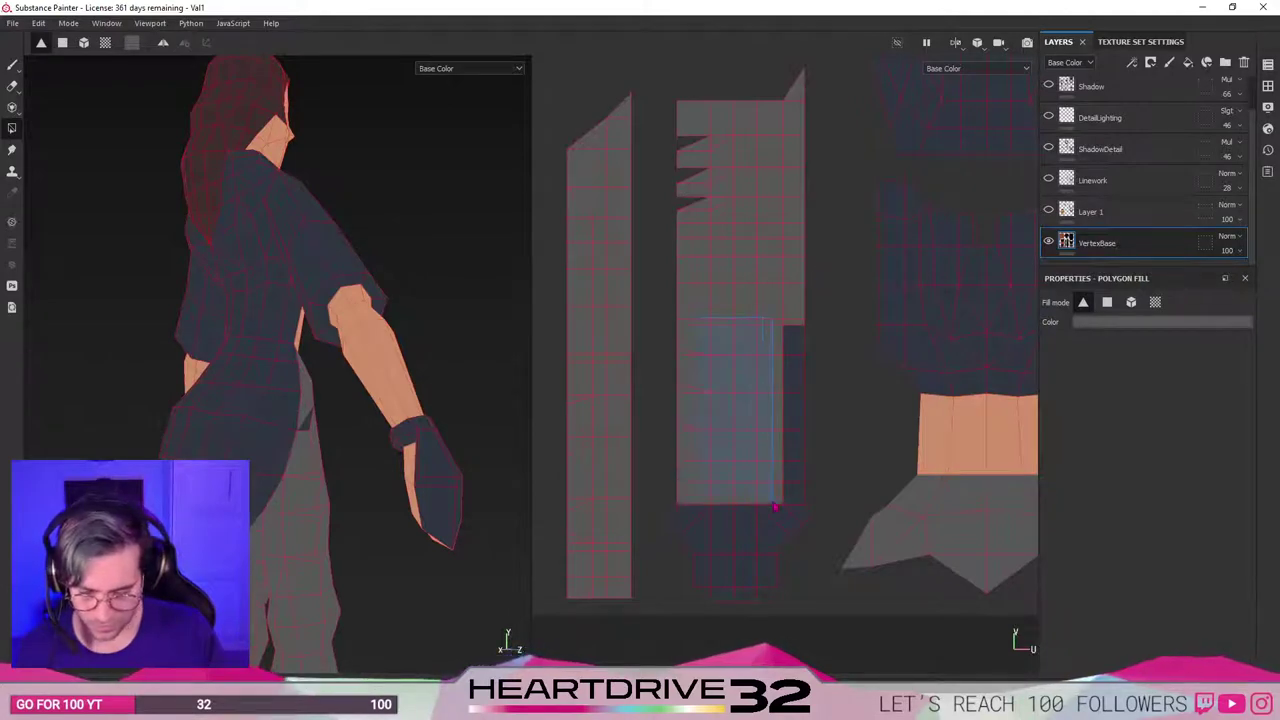
# Sample navy and fill the boot's top edge in the wide leg UV island and the lower half of the narrow leg strip.
pyautogui.keyDown('alt'); pyautogui.moveTo(377, 580); pyautogui.dragTo(305, 263); pyautogui.keyUp('alt')
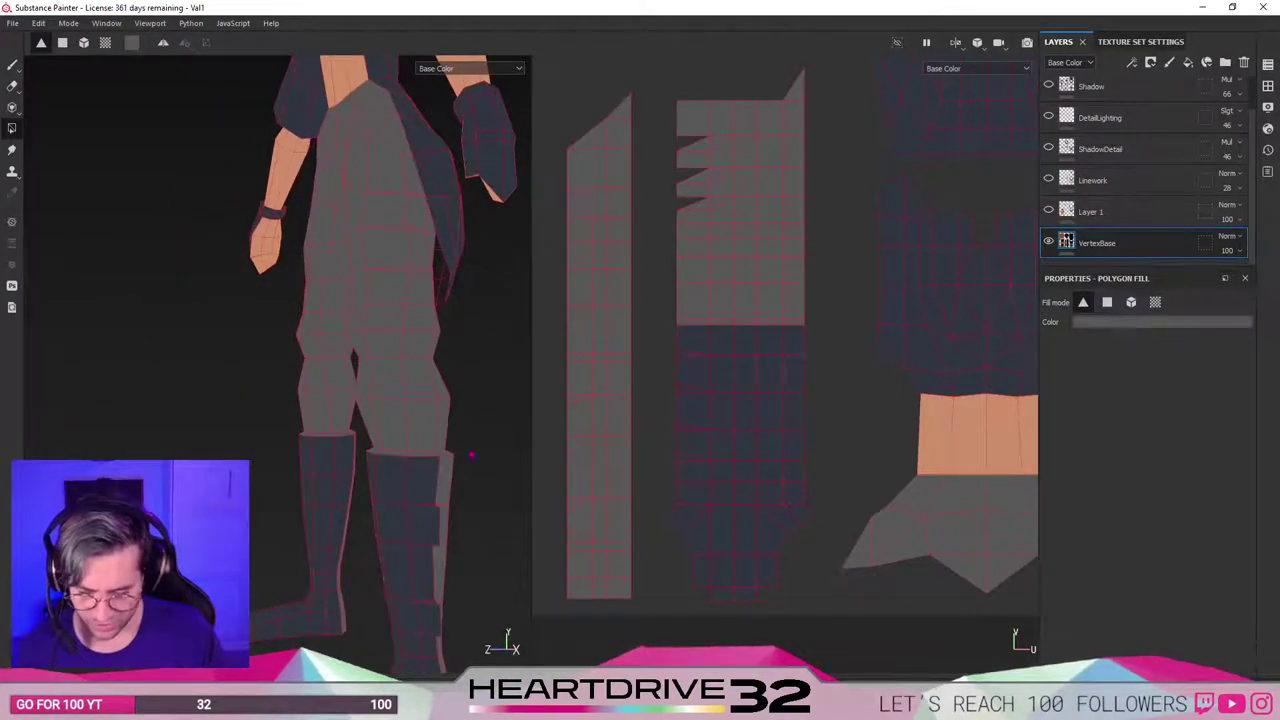
pyautogui.keyDown('alt'); pyautogui.moveTo(460, 488); pyautogui.dragTo(314, 400); pyautogui.keyUp('alt')
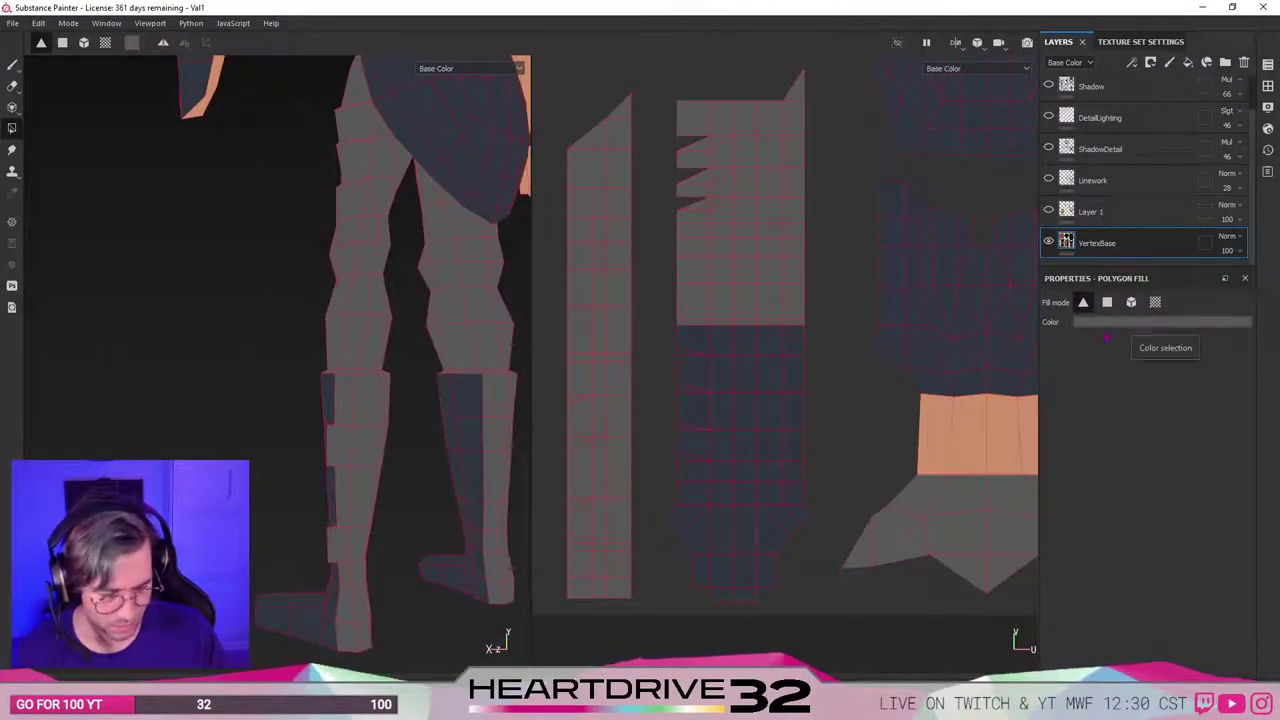
pyautogui.click(1129, 325)
pyautogui.moveTo(1210, 337); pyautogui.dragTo(750, 387)
pyautogui.click(686, 344)
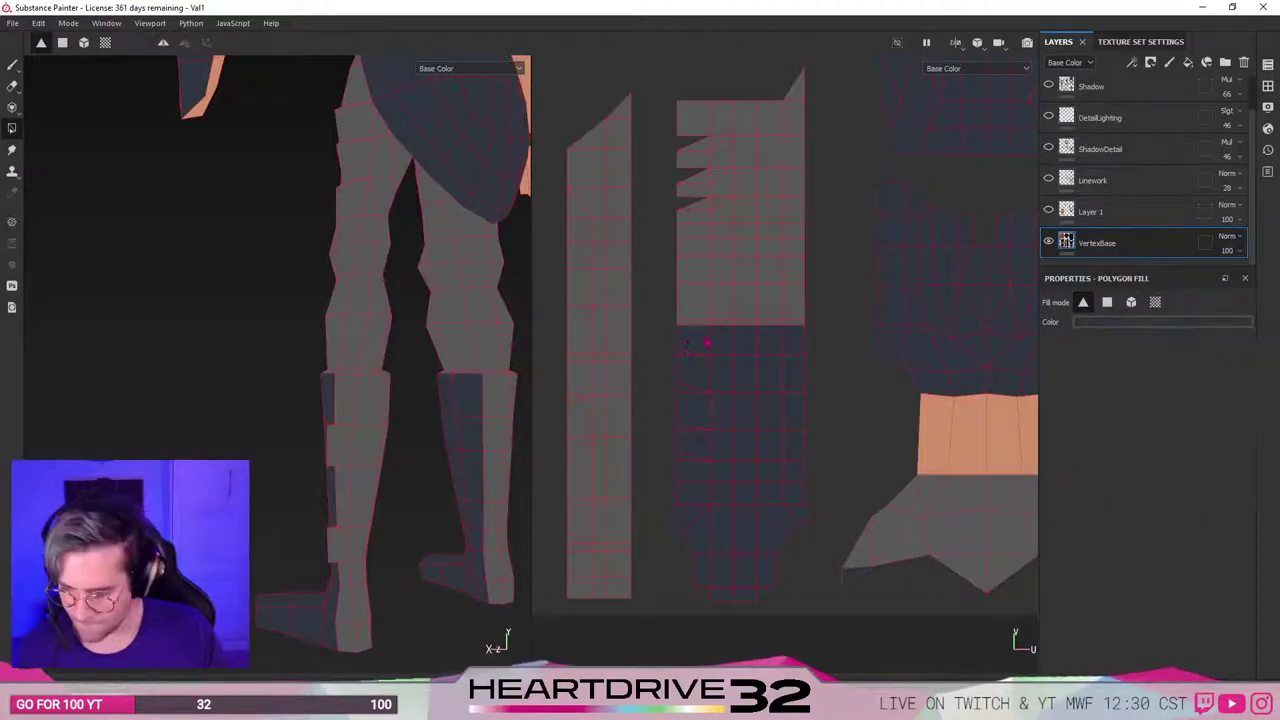
pyautogui.moveTo(778, 346); pyautogui.dragTo(805, 326)
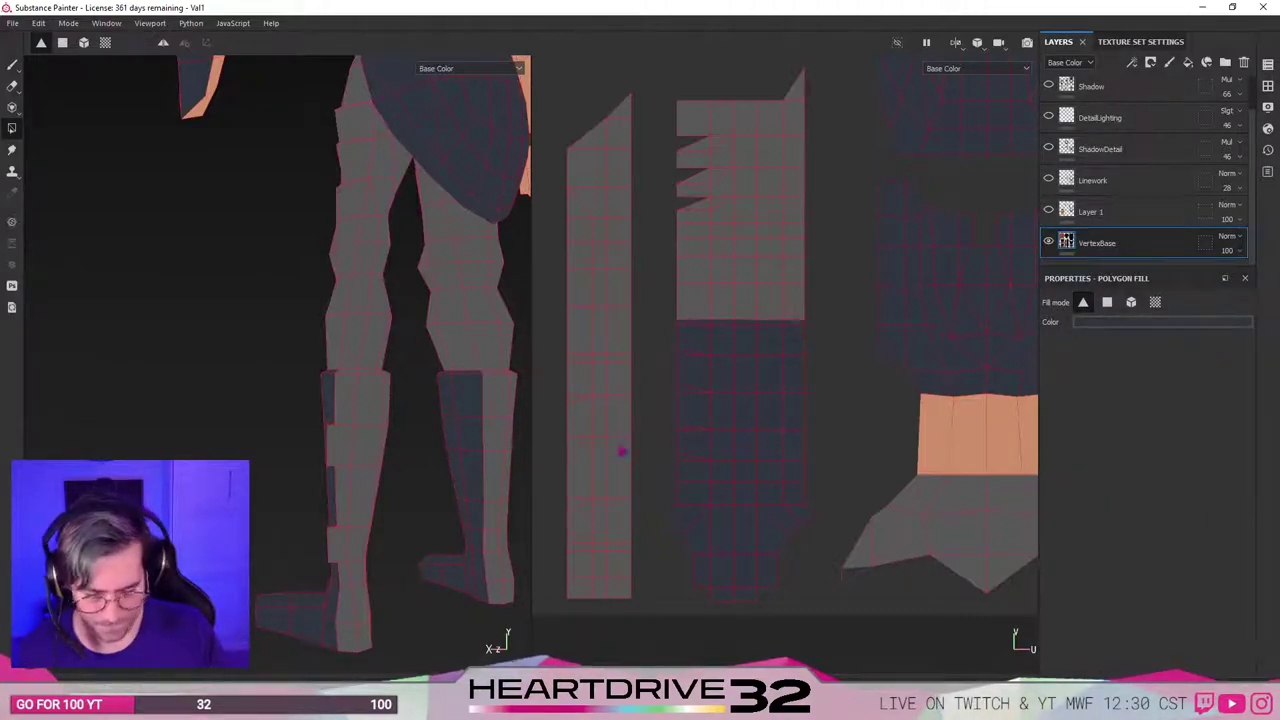
pyautogui.moveTo(591, 399); pyautogui.dragTo(622, 597)
# Sample grey from the trousers and fill the navy face at the outer hip tip of the torso's UV island.
pyautogui.keyDown('alt'); pyautogui.moveTo(445, 340); pyautogui.dragTo(332, 453); pyautogui.keyUp('alt')
pyautogui.scroll(-3, 332, 453)
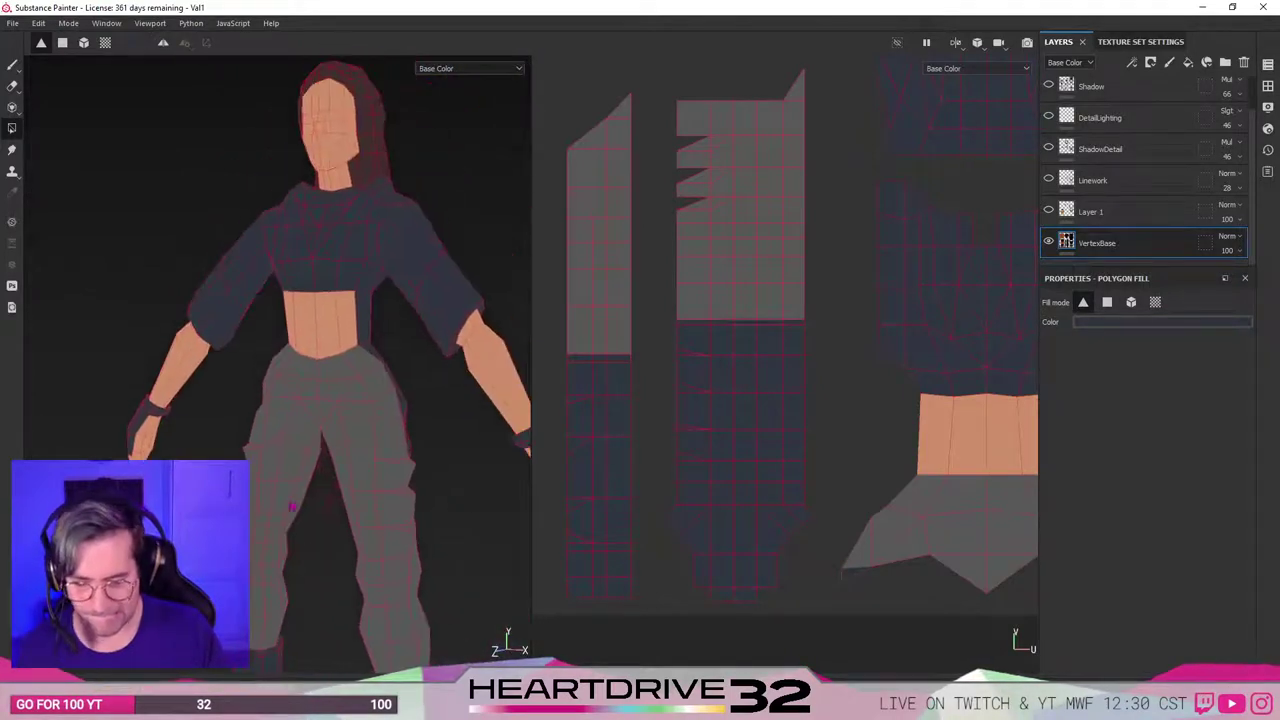
pyautogui.keyDown('alt'); pyautogui.moveTo(300, 540); pyautogui.dragTo(327, 477); pyautogui.keyUp('alt')
pyautogui.scroll(6, 327, 477)
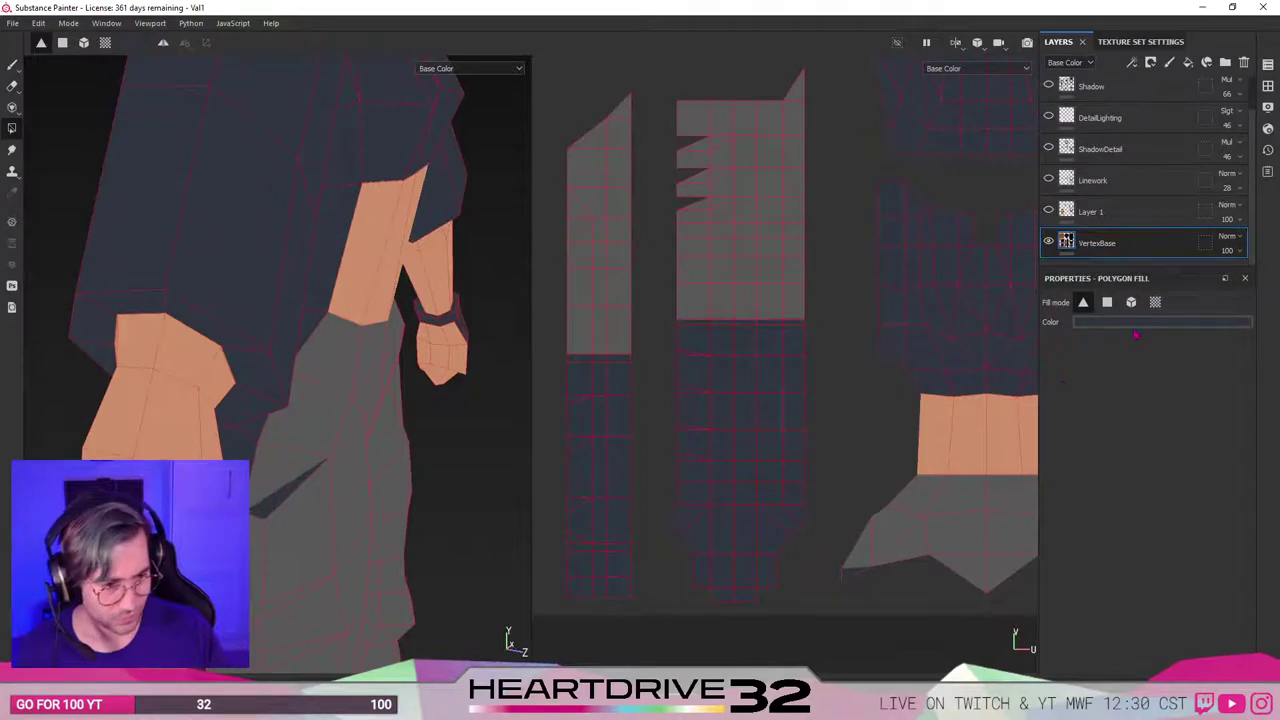
pyautogui.click(1115, 323)
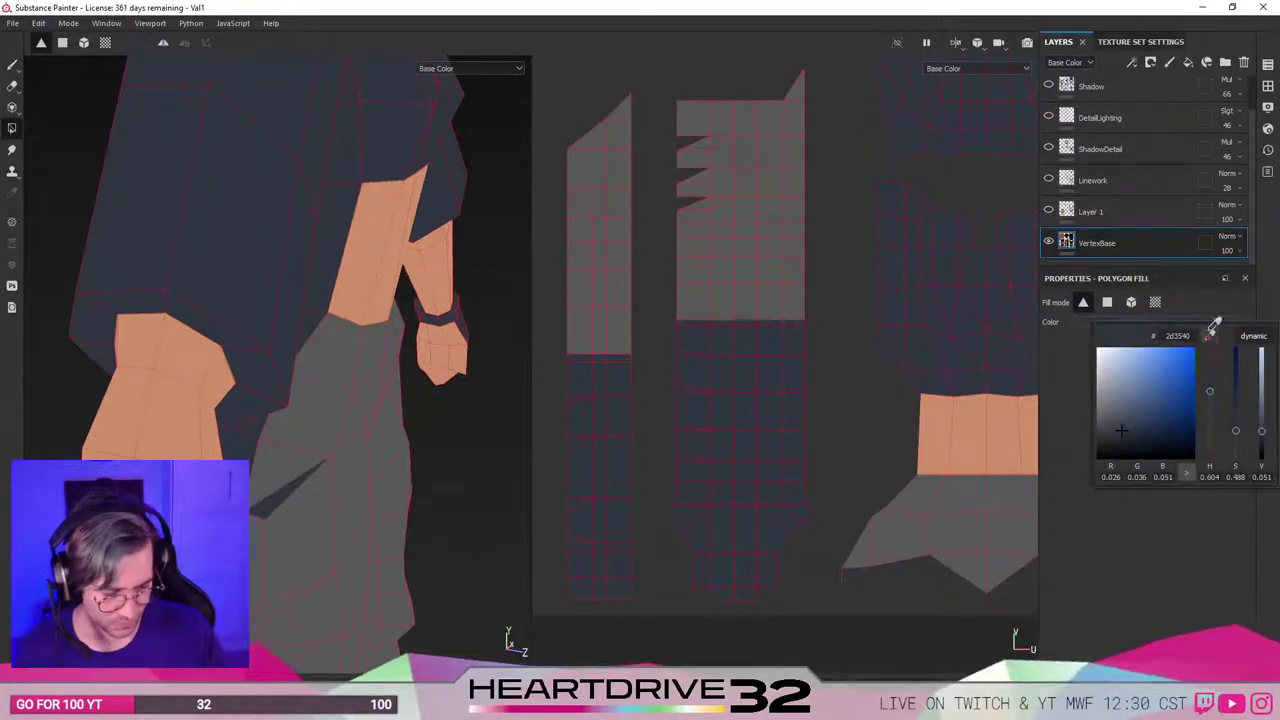
pyautogui.click(962, 544)
pyautogui.click(852, 577)
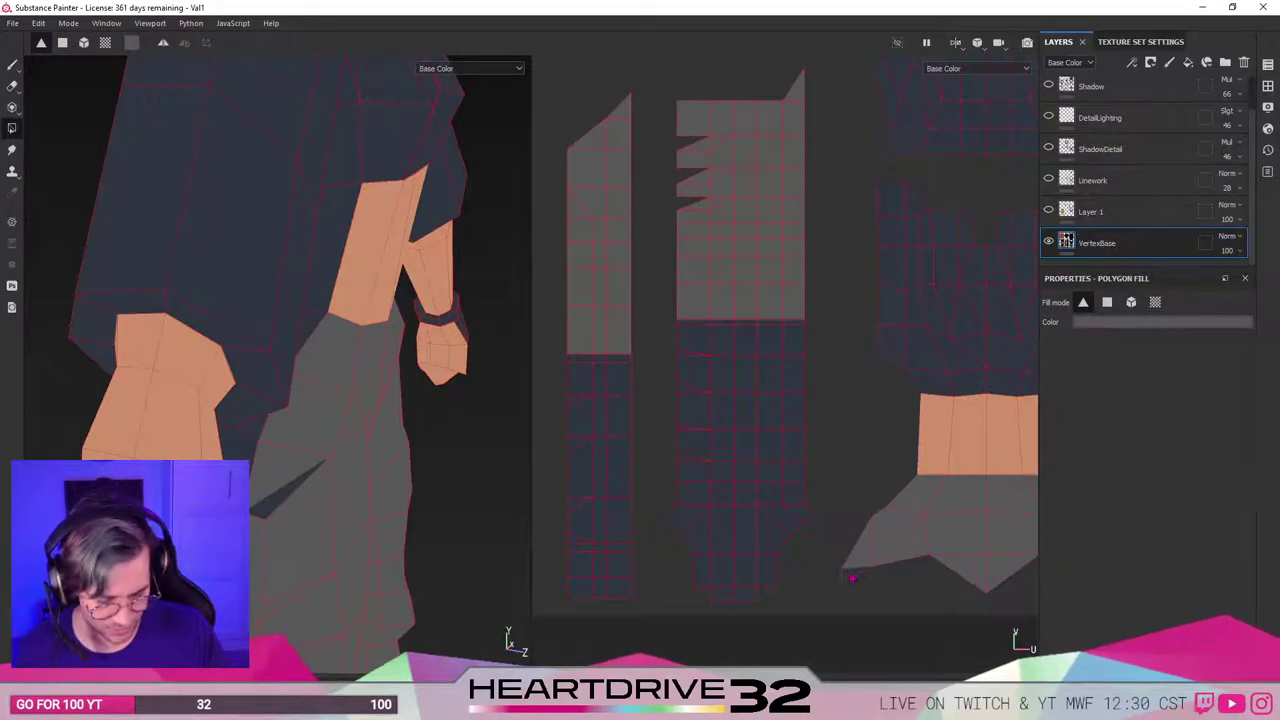
pyautogui.click(854, 574)
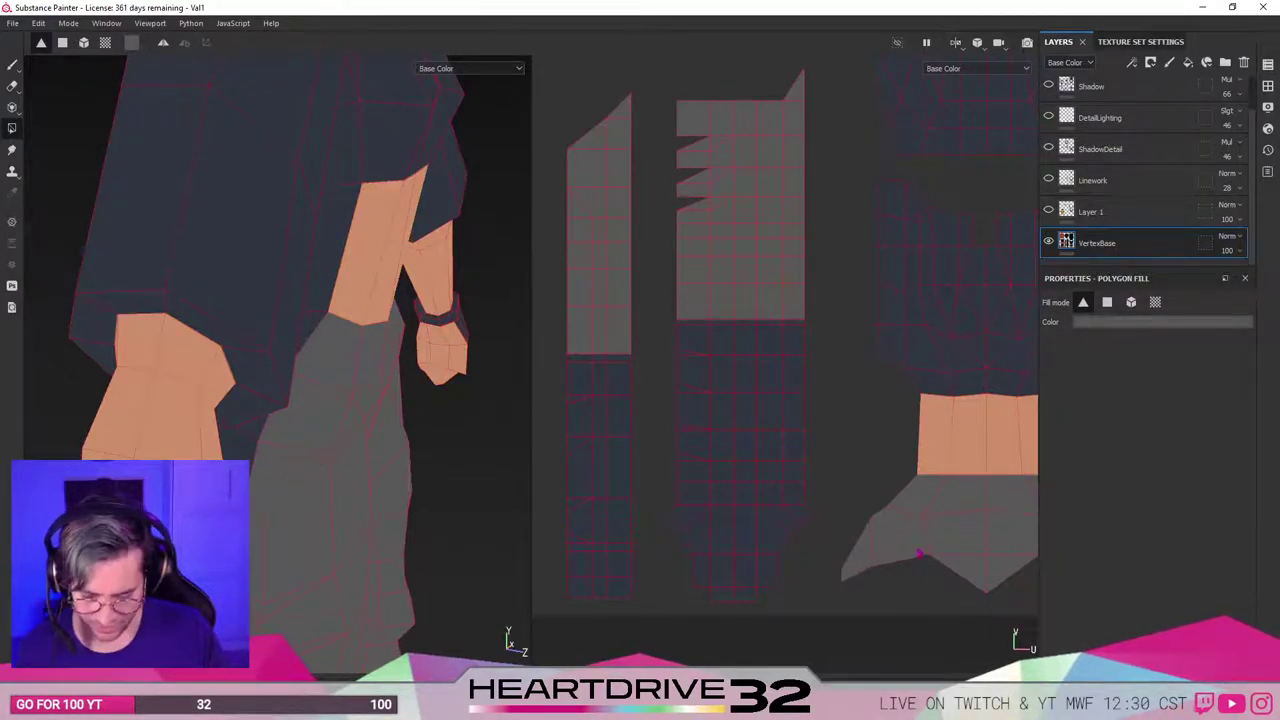
# Widen the 3D viewport and examine the recoloured character from the front and side.
pyautogui.keyDown('alt'); pyautogui.moveTo(977, 532); pyautogui.dragTo(777, 525, button='middle'); pyautogui.keyUp('alt')
pyautogui.keyDown('alt'); pyautogui.moveTo(468, 364); pyautogui.dragTo(366, 358); pyautogui.keyUp('alt')
pyautogui.keyDown('alt'); pyautogui.moveTo(310, 318); pyautogui.dragTo(434, 488, button='middle'); pyautogui.keyUp('alt')
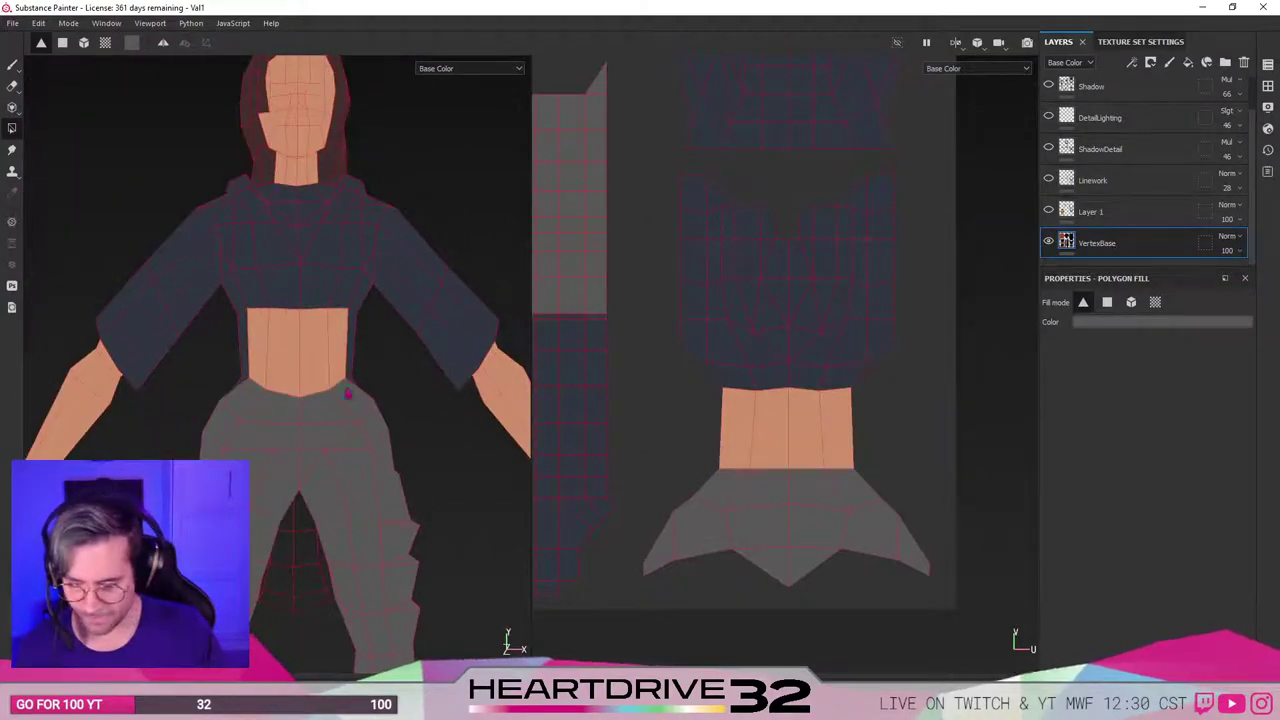
pyautogui.keyDown('alt'); pyautogui.moveTo(352, 497); pyautogui.dragTo(363, 432, button='right'); pyautogui.keyUp('alt')
pyautogui.keyDown('alt'); pyautogui.moveTo(299, 501); pyautogui.dragTo(318, 430, button='middle'); pyautogui.keyUp('alt')
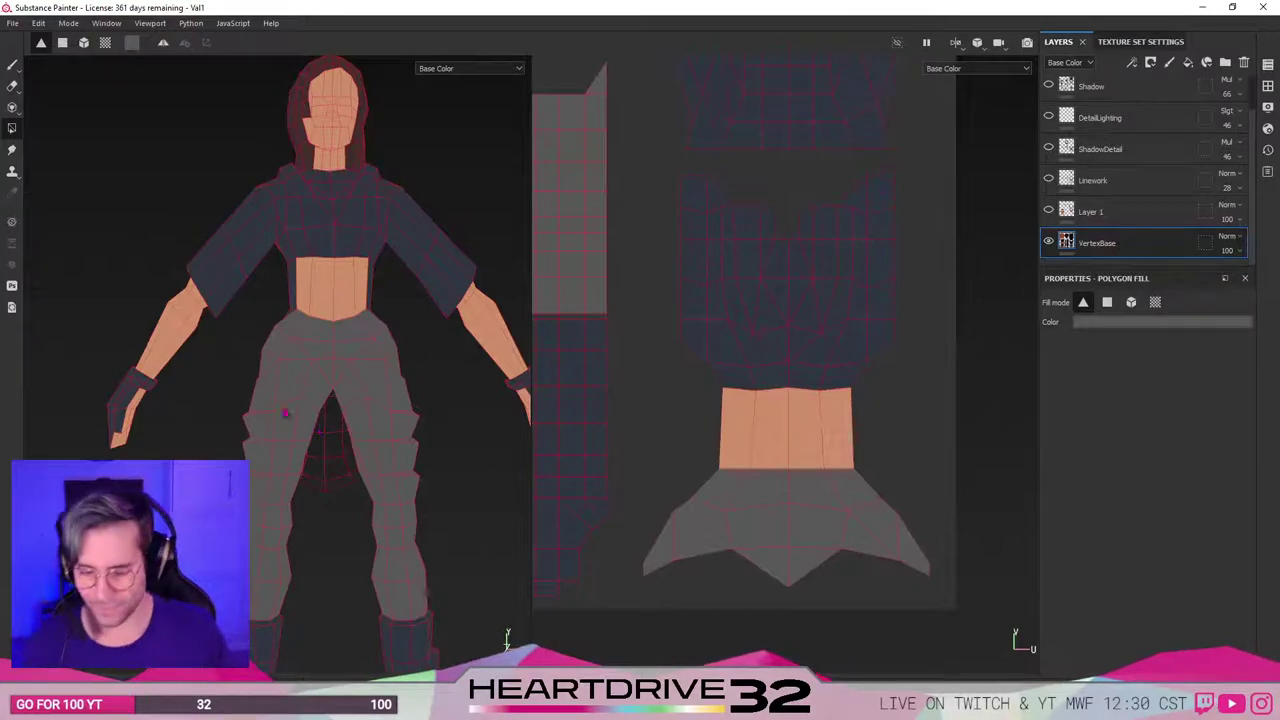
pyautogui.moveTo(530, 180); pyautogui.dragTo(916, 194)
pyautogui.keyDown('alt'); pyautogui.moveTo(553, 460); pyautogui.dragTo(504, 500, button='middle'); pyautogui.keyUp('alt')
pyautogui.scroll(4, 591, 363)
pyautogui.scroll(-8, 585, 362)
pyautogui.keyDown('alt'); pyautogui.keyDown('shift'); pyautogui.moveTo(387, 483); pyautogui.dragTo(706, 489); pyautogui.keyUp('shift'); pyautogui.keyUp('alt')
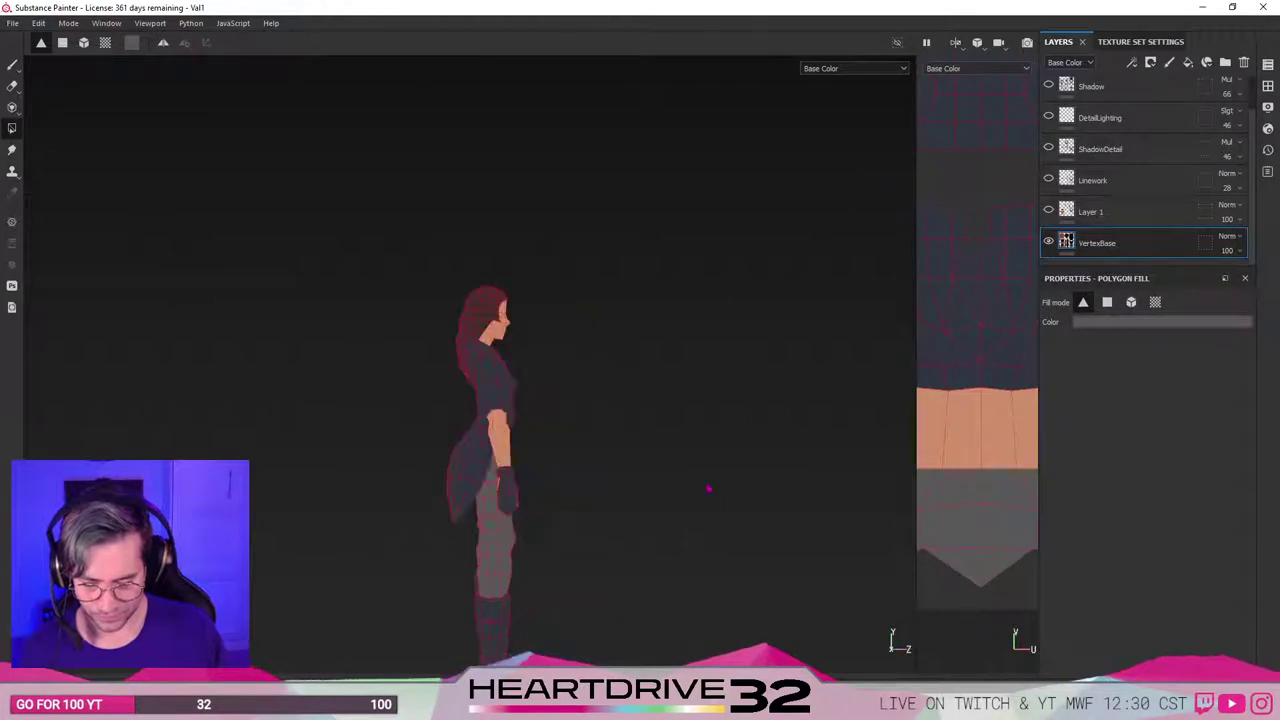
# Sample navy 2d353f from the character's top and fill the grey upper-sleeve faces on both arms with it.
pyautogui.keyDown('alt'); pyautogui.keyDown('shift'); pyautogui.moveTo(296, 551); pyautogui.dragTo(368, 584); pyautogui.keyUp('shift'); pyautogui.keyUp('alt')
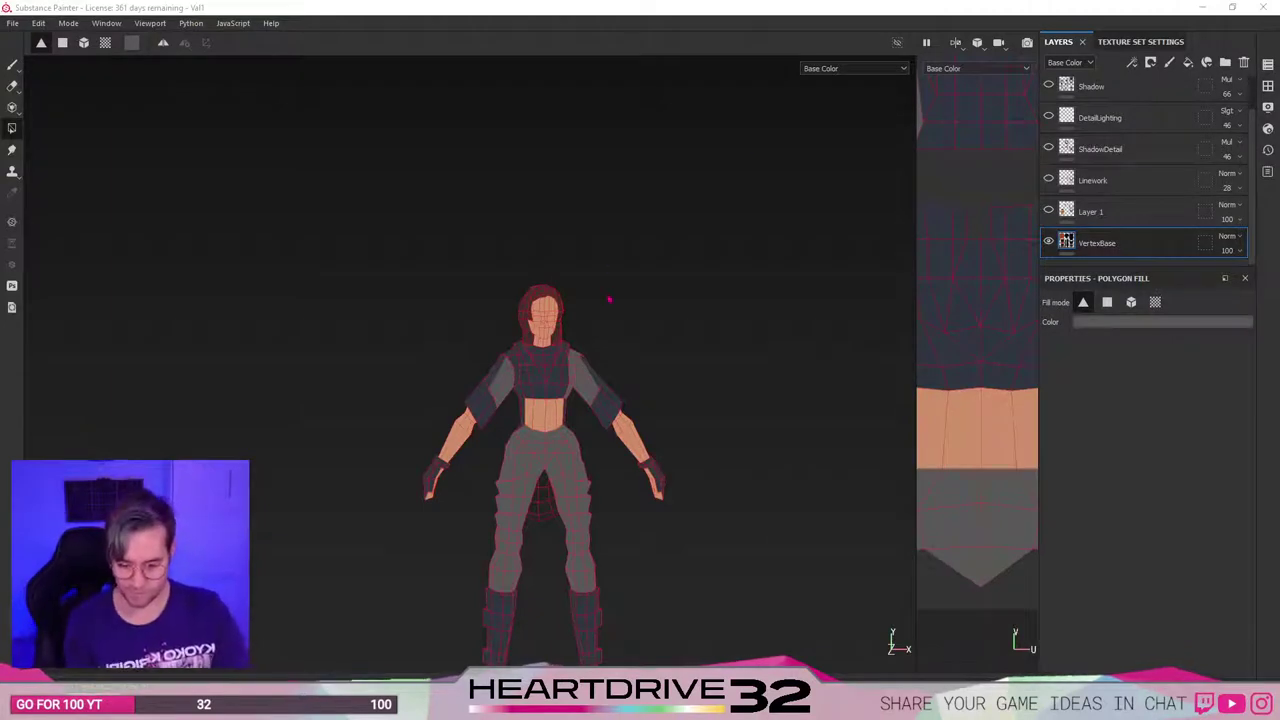
pyautogui.click(629, 340)
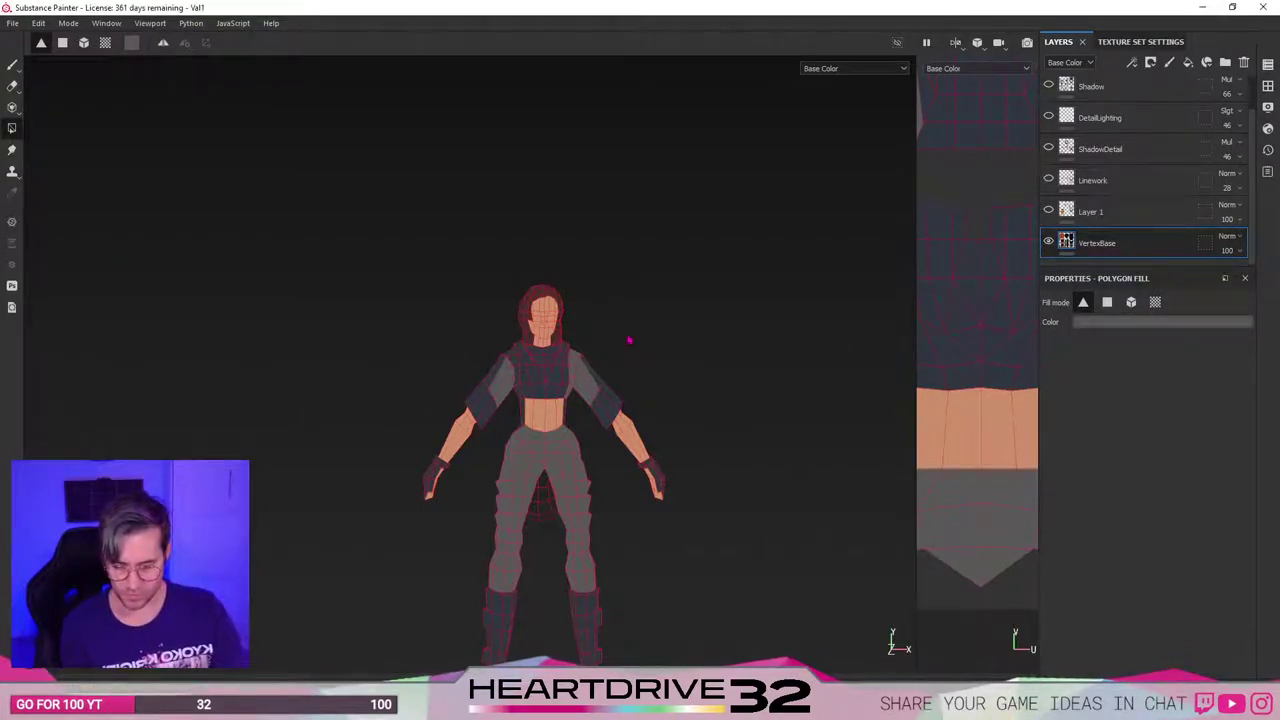
pyautogui.moveTo(445, 555); pyautogui.dragTo(499, 563, button='middle')
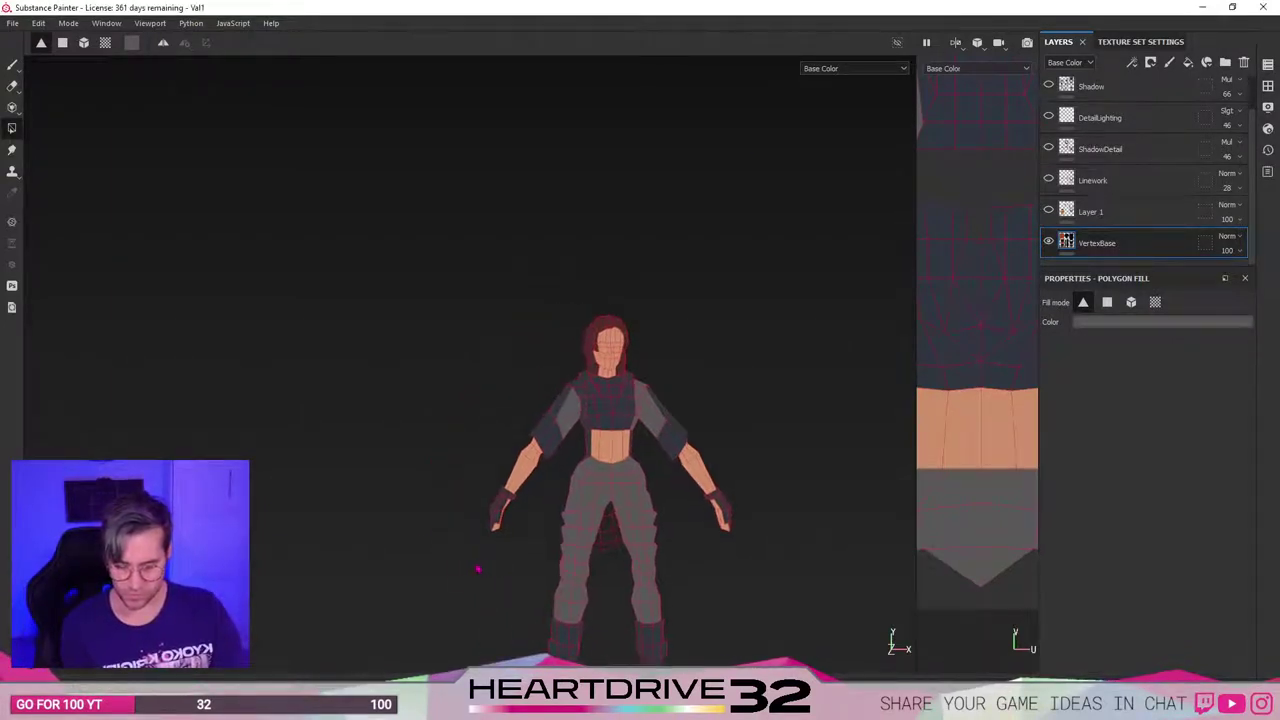
pyautogui.moveTo(474, 478)
pyautogui.keyDown('alt'); pyautogui.mouseDown(button='middle')
pyautogui.moveTo(546, 518)
pyautogui.moveTo(474, 477)
pyautogui.mouseUp(button='middle'); pyautogui.keyUp('alt')
pyautogui.scroll(-3, 631, 432)
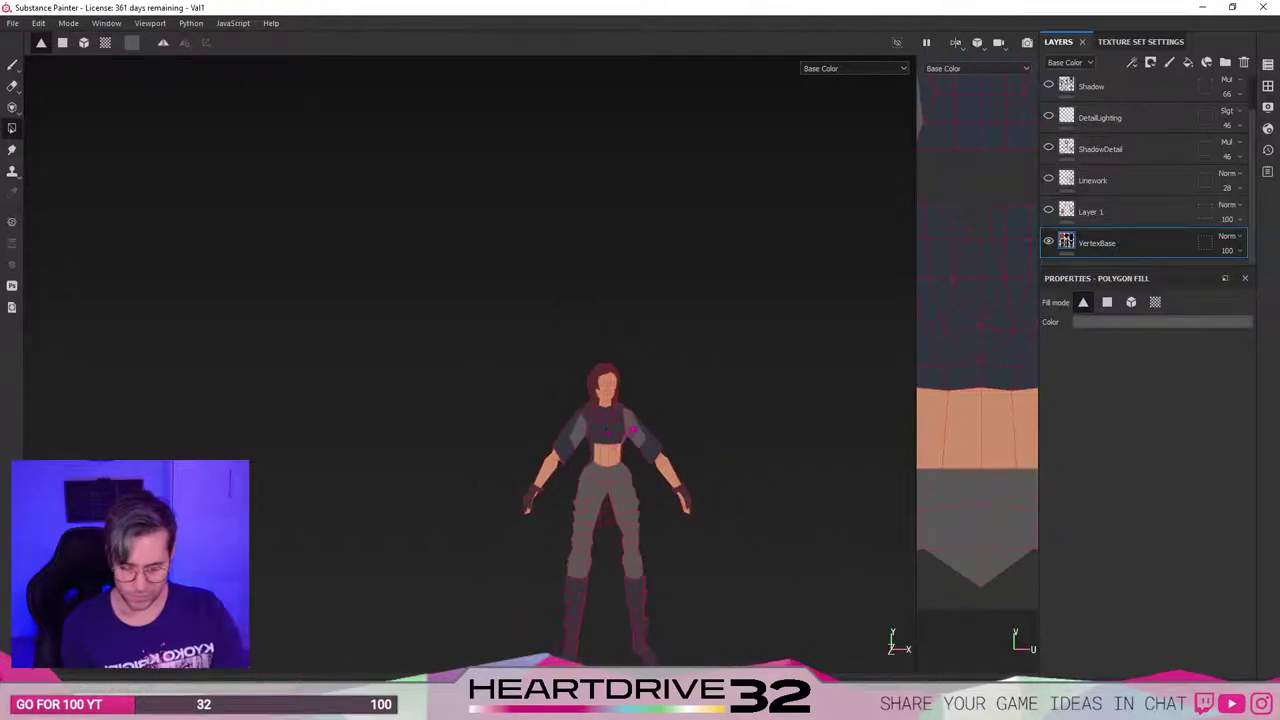
pyautogui.scroll(3, 607, 432)
pyautogui.scroll(3, 607, 432)
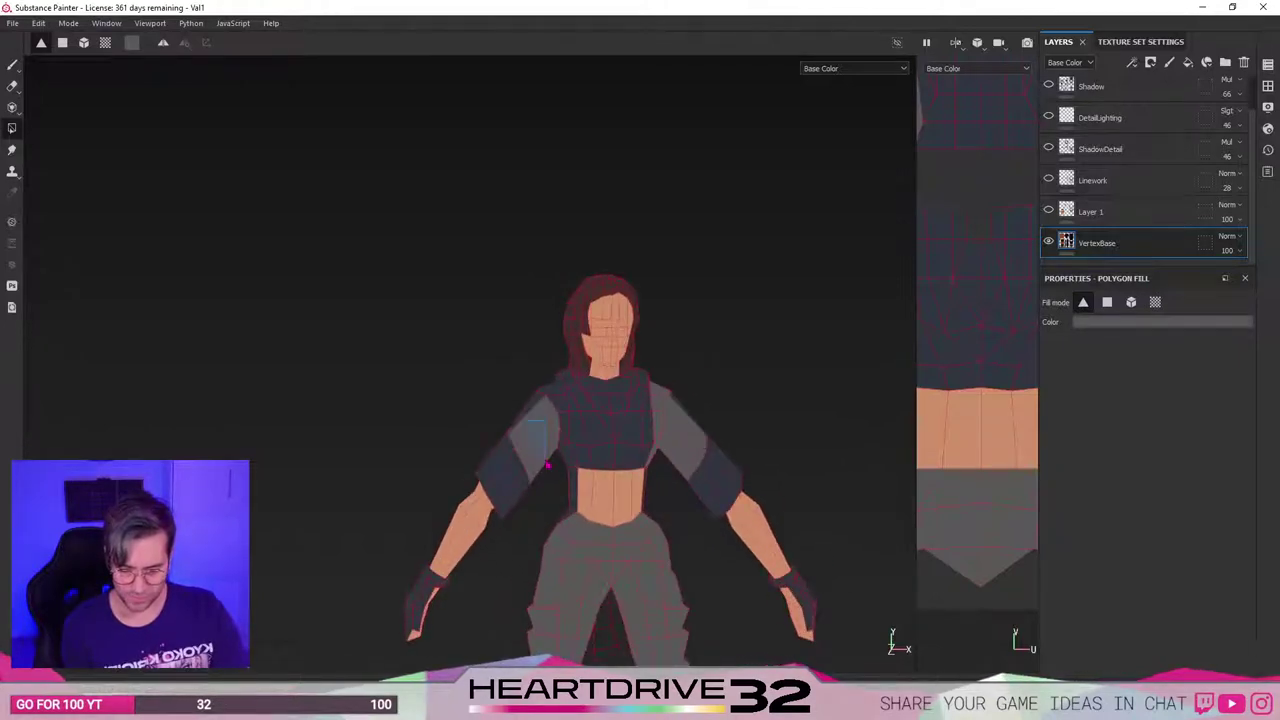
pyautogui.click(1173, 323)
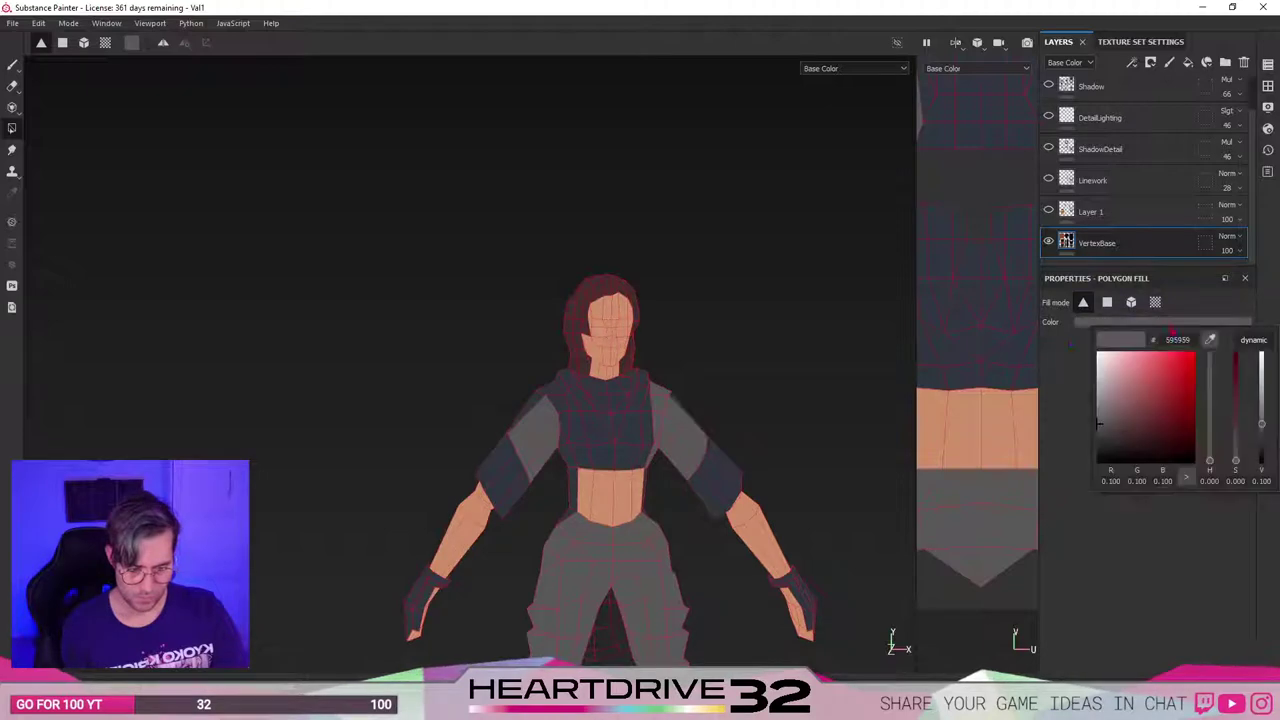
pyautogui.click(600, 428)
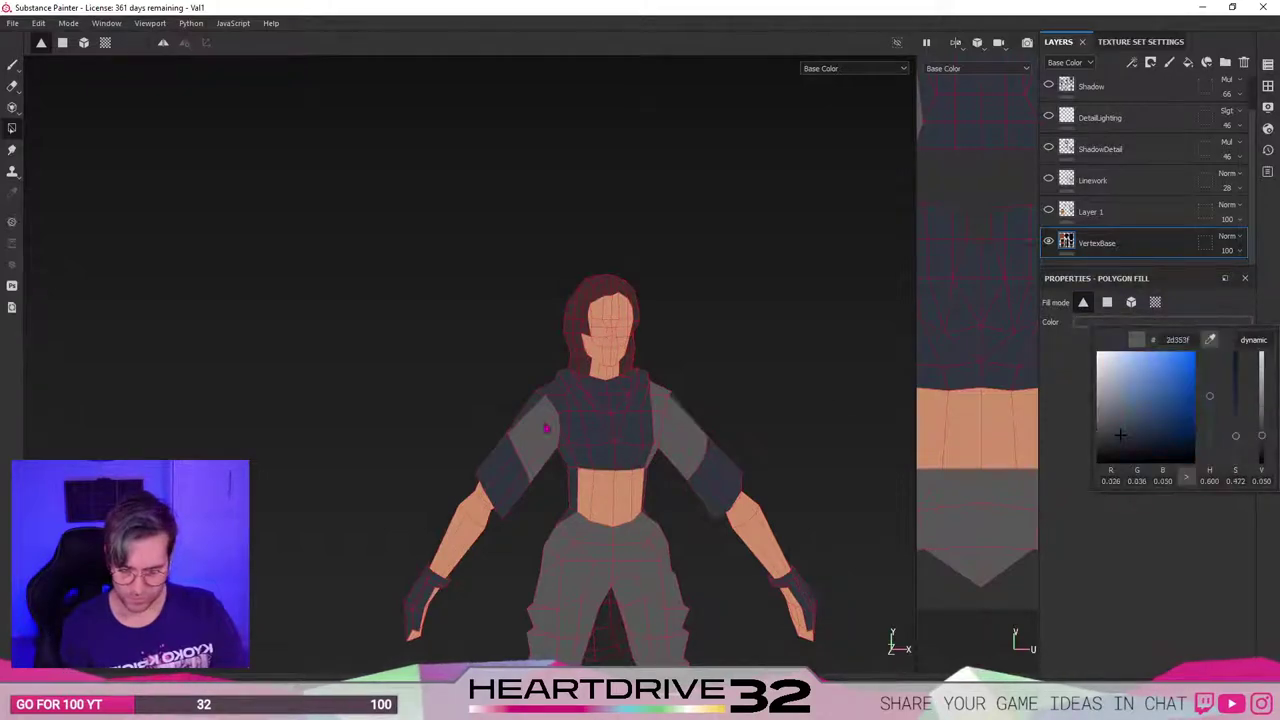
pyautogui.moveTo(536, 403); pyautogui.dragTo(550, 462)
pyautogui.moveTo(670, 440)
pyautogui.keyDown('alt'); pyautogui.mouseDown()
pyautogui.moveTo(692, 428)
pyautogui.moveTo(660, 458)
pyautogui.mouseUp(); pyautogui.keyUp('alt')
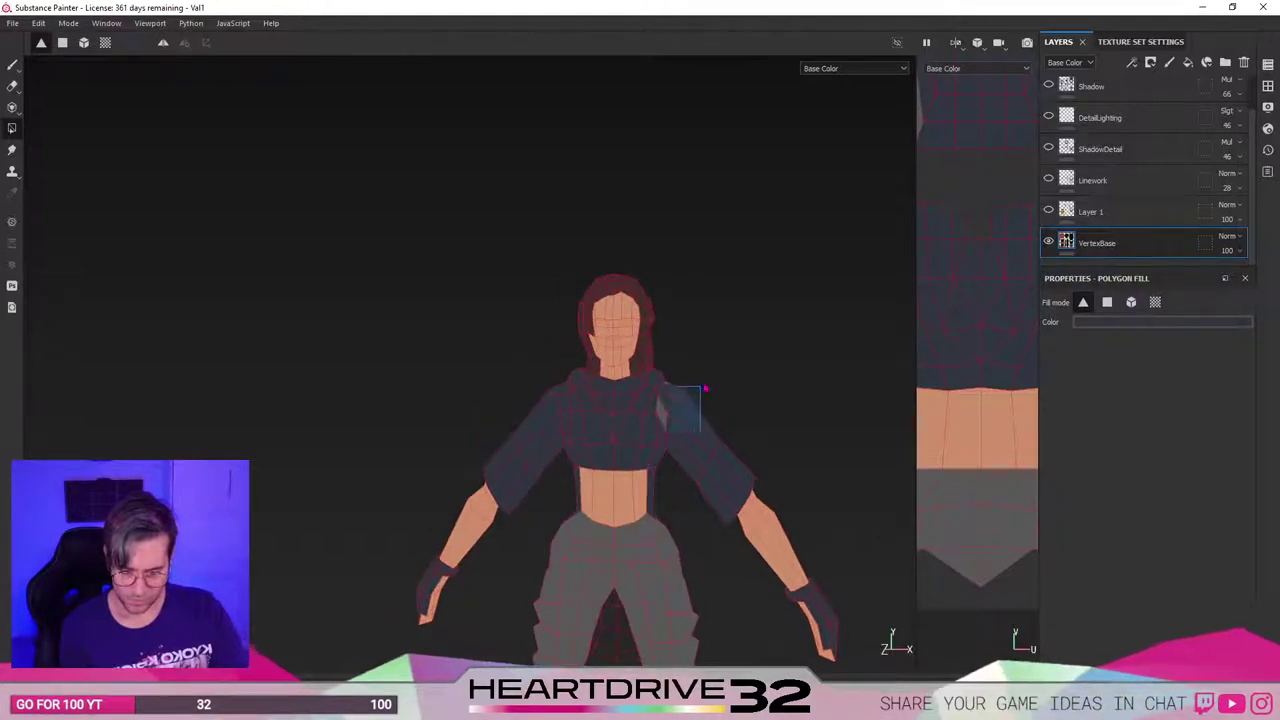
pyautogui.click(672, 410)
pyautogui.keyDown('alt'); pyautogui.moveTo(434, 510); pyautogui.dragTo(596, 597); pyautogui.keyUp('alt')
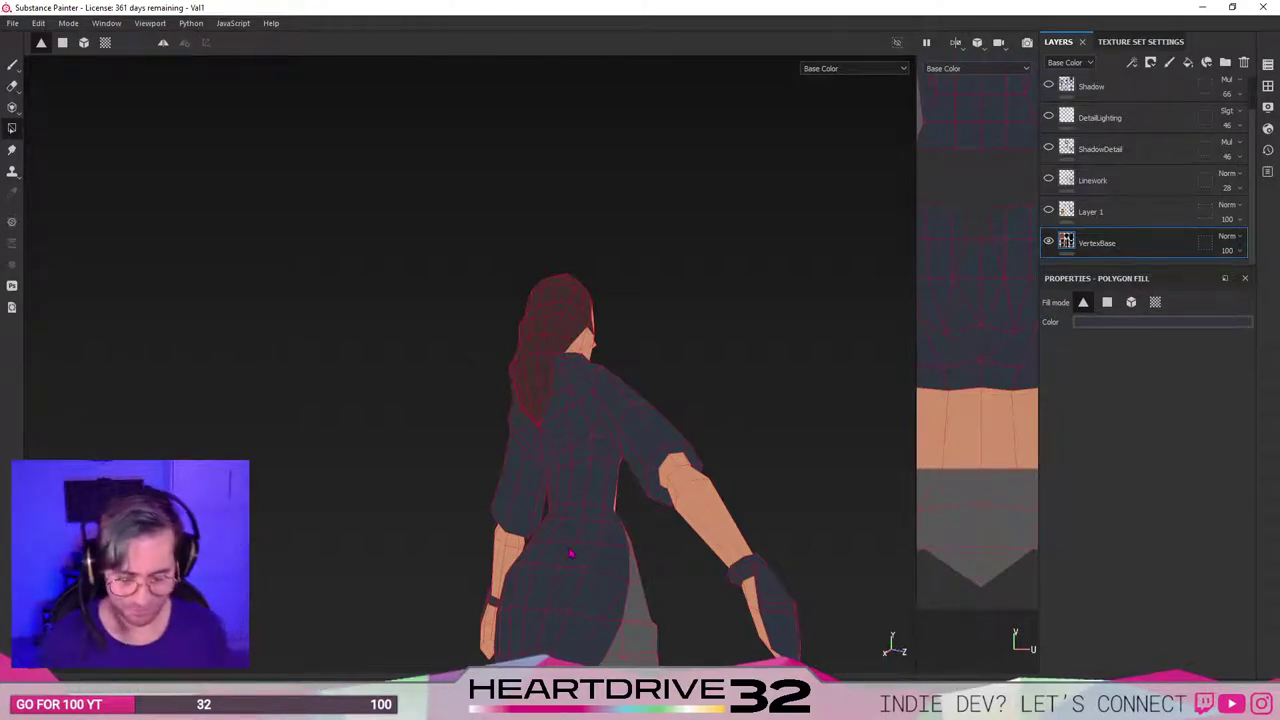
# Preview Layer 1 on the front of the character and delete that layer.
pyautogui.keyDown('alt'); pyautogui.moveTo(781, 484); pyautogui.dragTo(278, 338); pyautogui.keyUp('alt')
pyautogui.keyDown('alt'); pyautogui.moveTo(593, 372); pyautogui.dragTo(638, 424, button='middle'); pyautogui.keyUp('alt')
pyautogui.click(1062, 210)
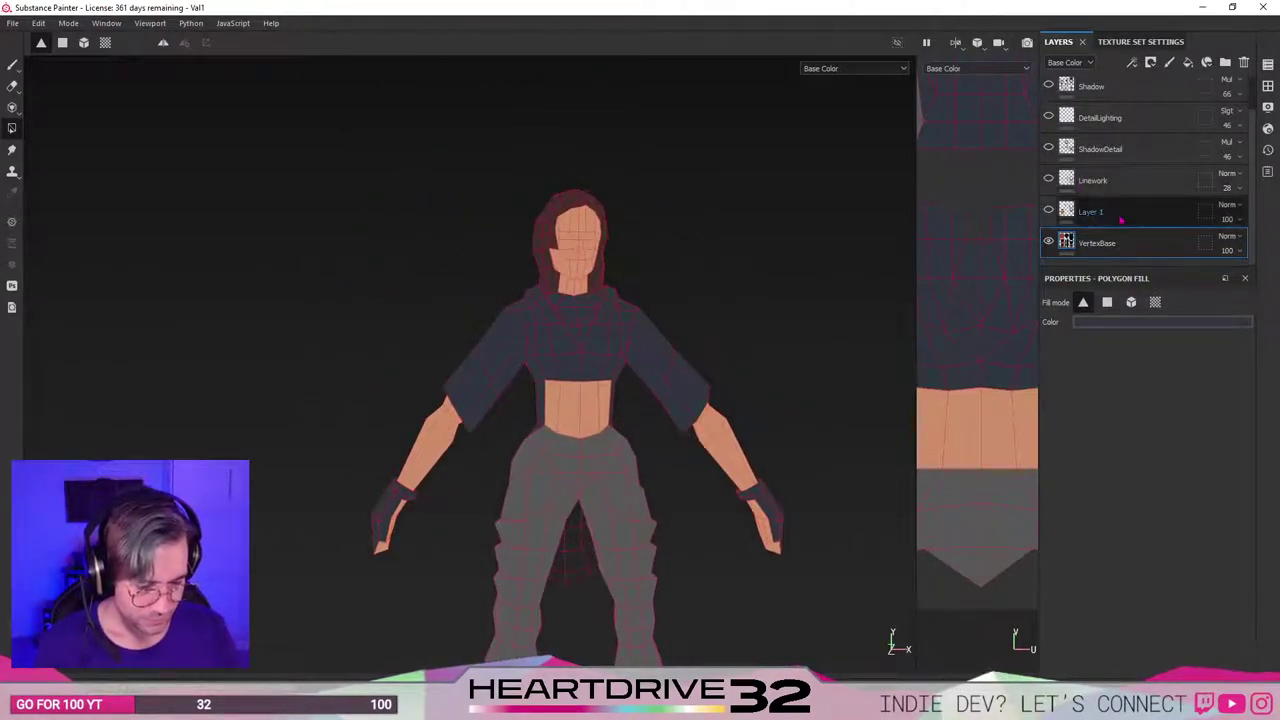
pyautogui.click(1049, 210)
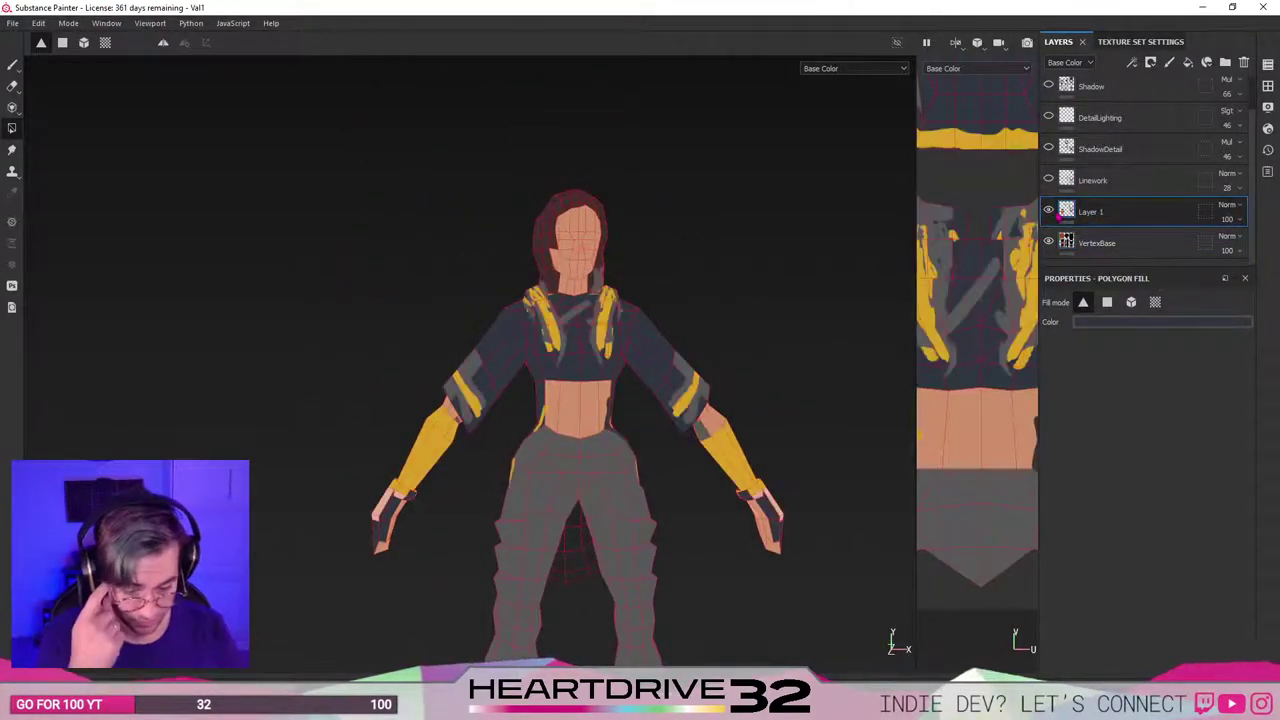
pyautogui.click(1049, 211)
pyautogui.press('Delete')
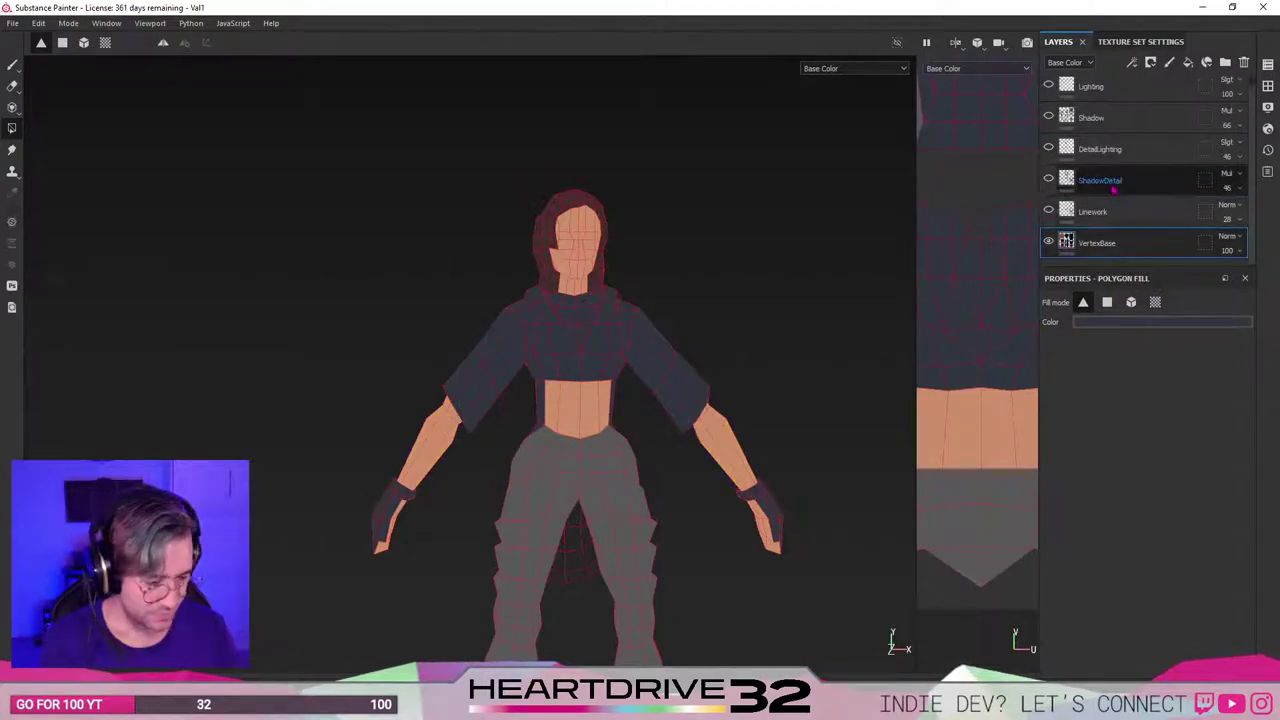
# Delete the Linework, ShadowDetail, DetailLighting, Shadow and Lighting layers, keeping only VertexBase.
pyautogui.click(1113, 209)
pyautogui.press('Delete')
pyautogui.click(1100, 180)
pyautogui.press('Delete')
pyautogui.press('Delete')
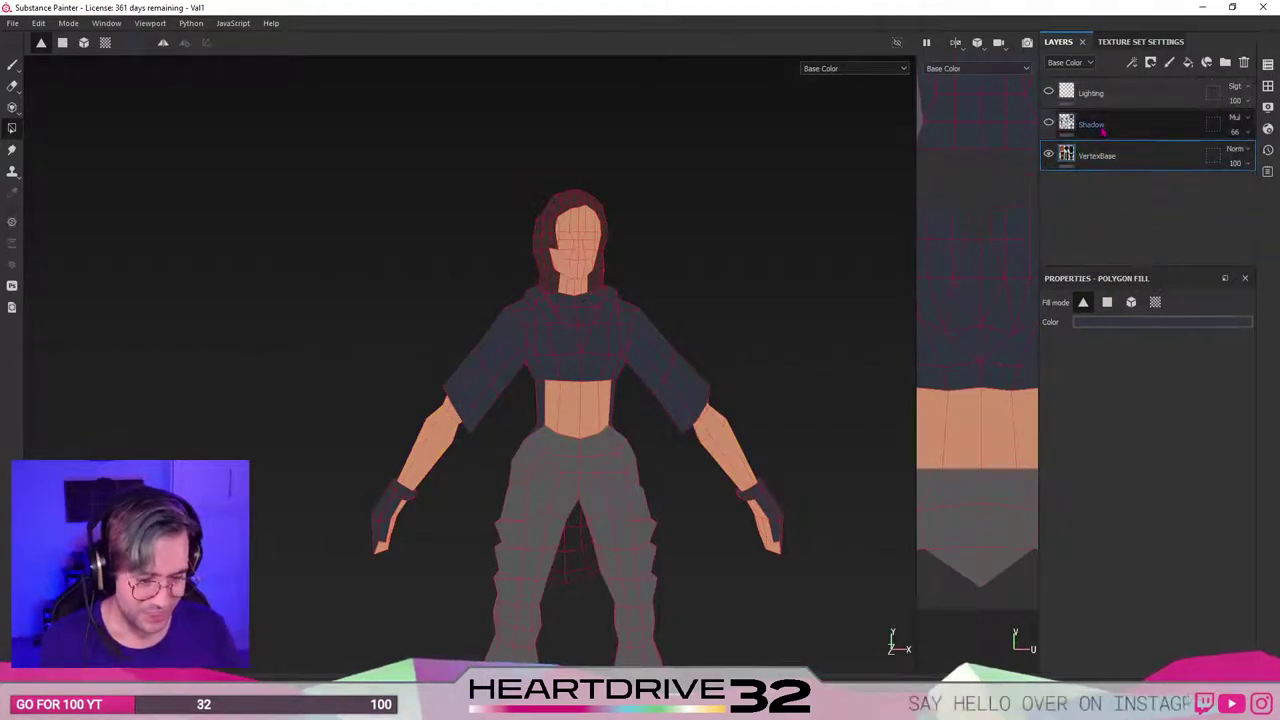
pyautogui.press('Delete')
pyautogui.press('Delete')
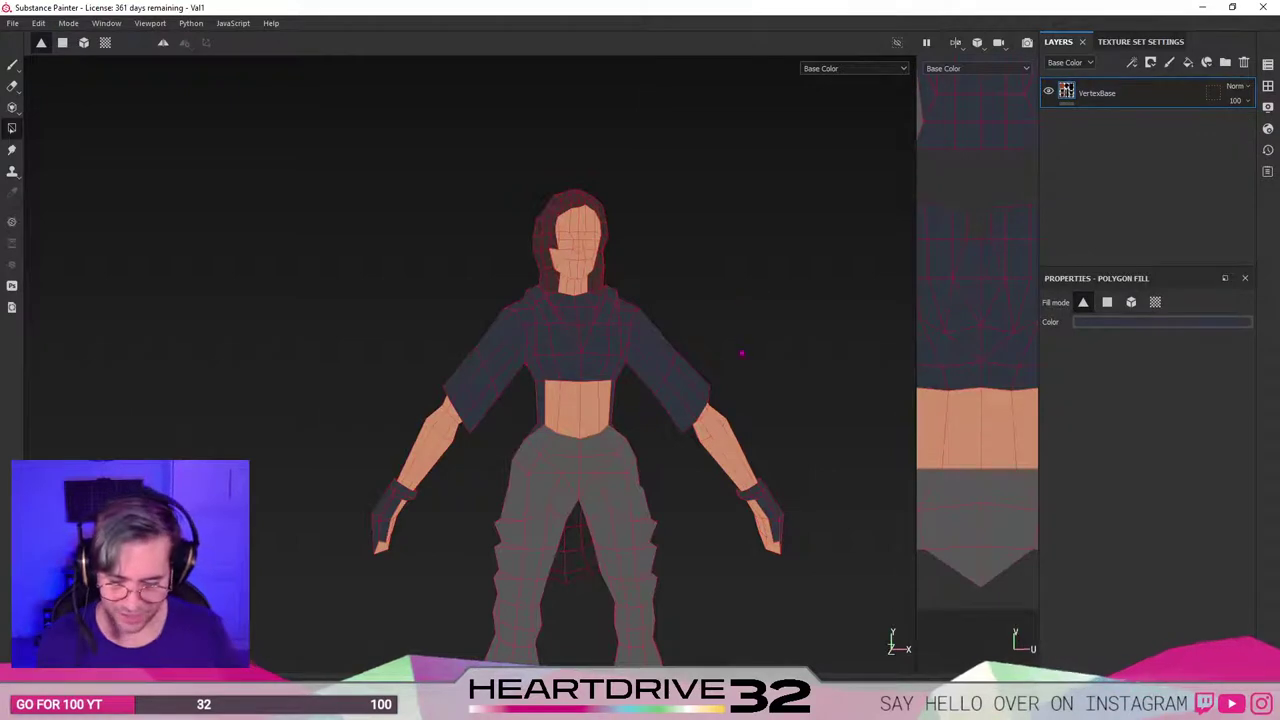
# Add a new paint layer above VertexBase.
pyautogui.moveTo(630, 492); pyautogui.dragTo(666, 251, button='middle')
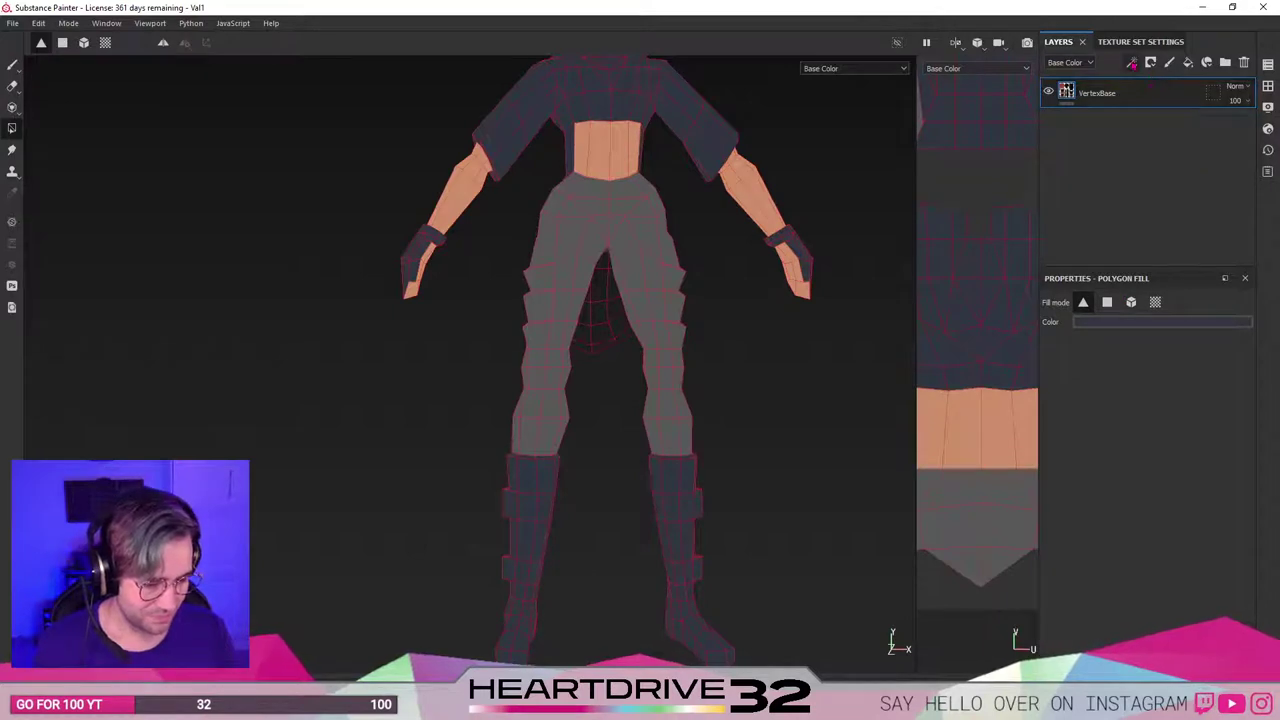
pyautogui.click(1132, 62)
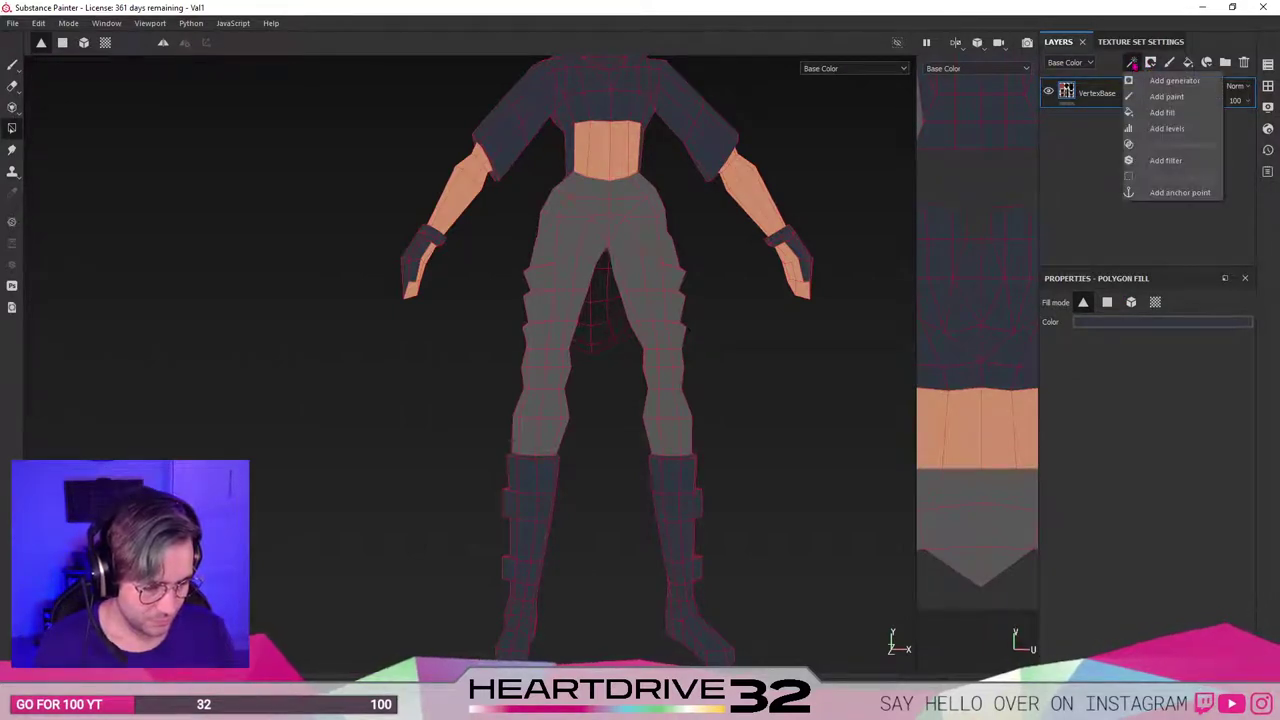
pyautogui.click(1081, 227)
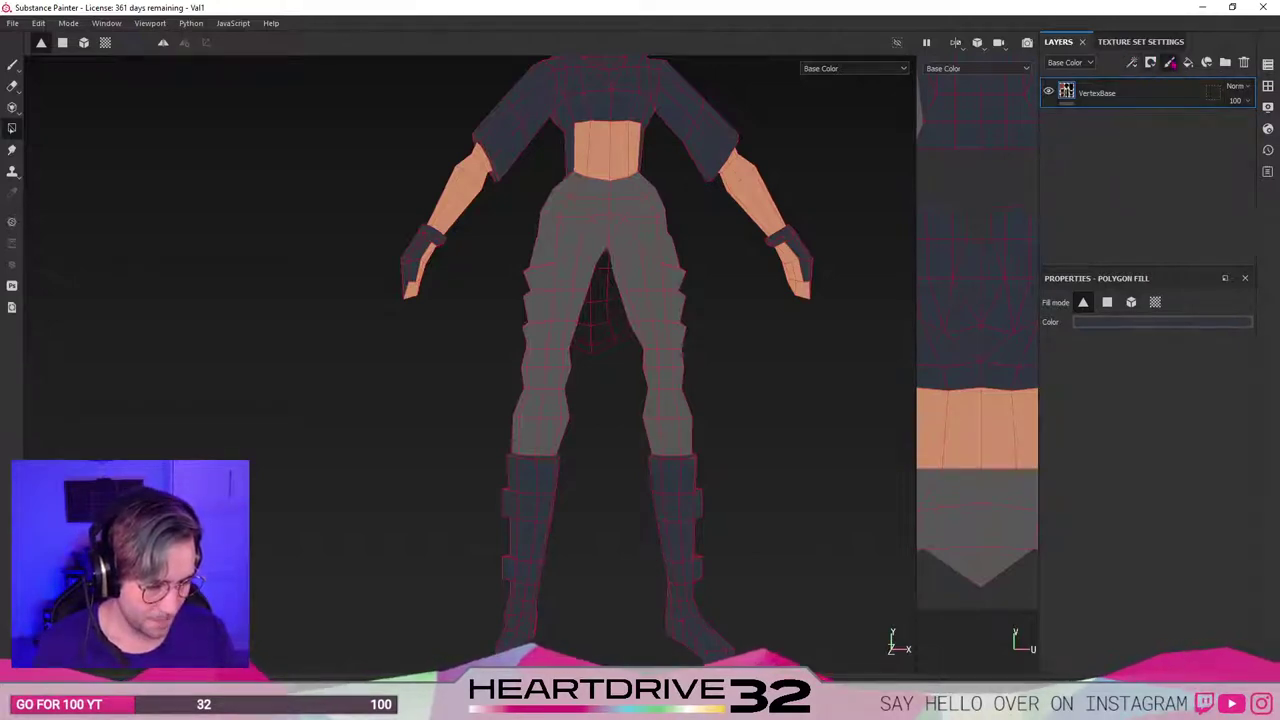
pyautogui.click(1170, 62)
pyautogui.keyDown('alt'); pyautogui.moveTo(588, 377); pyautogui.dragTo(567, 393, button='middle'); pyautogui.keyUp('alt')
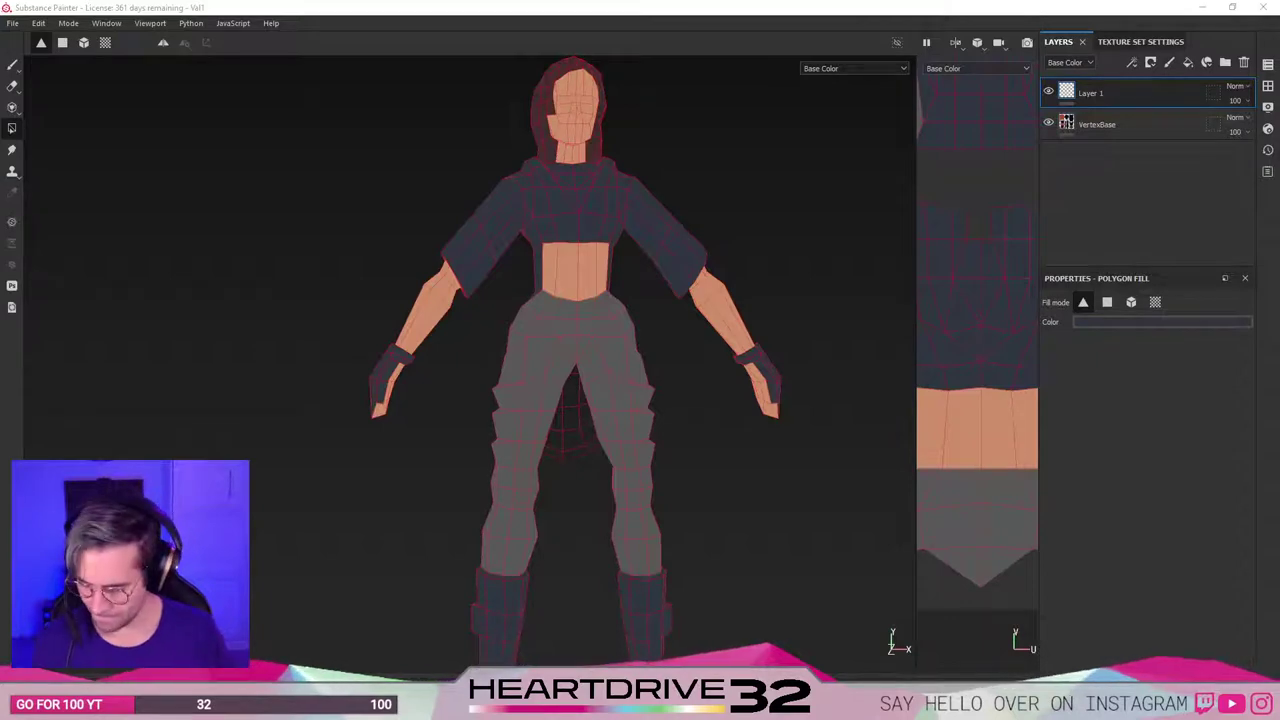
# Switch to Photoshop to check the front and back views of the character reference, and return to Substance Painter.
pyautogui.hotkey('alt', 'Tab')
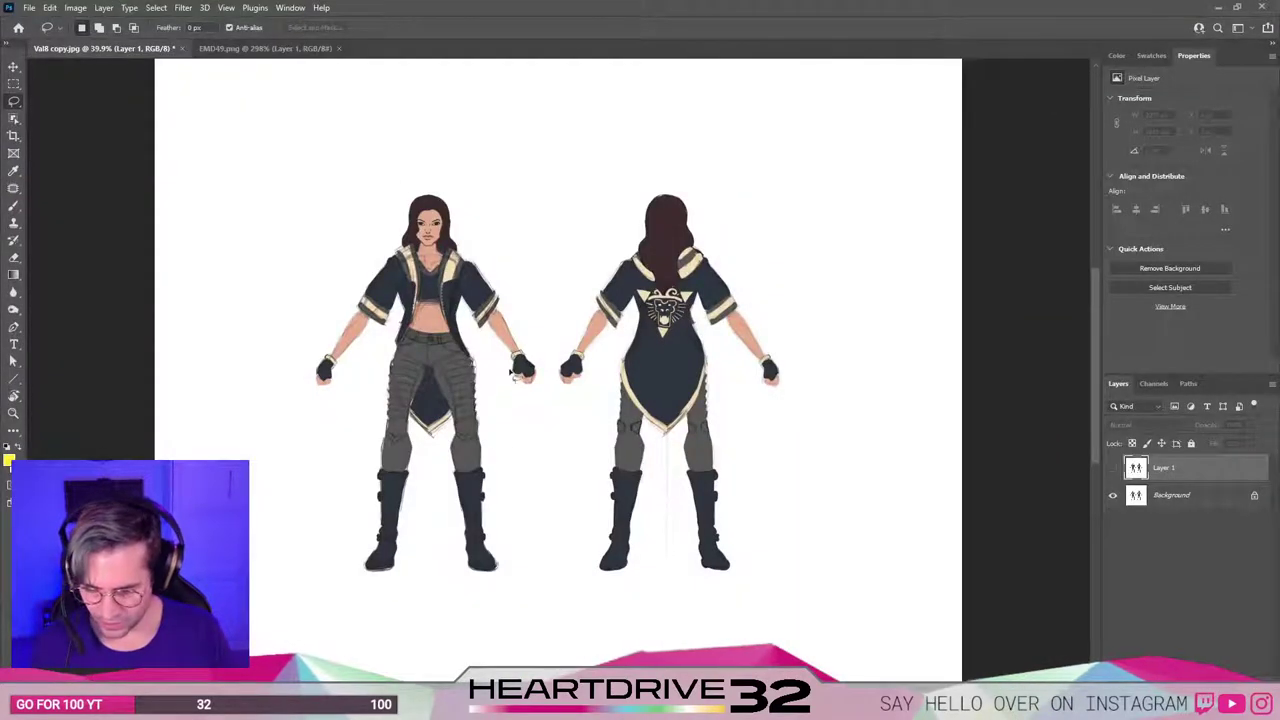
pyautogui.moveTo(729, 20)
pyautogui.mouseDown()
pyautogui.moveTo(661, 63)
pyautogui.moveTo(847, 63)
pyautogui.moveTo(767, 66)
pyautogui.moveTo(668, 0)
pyautogui.mouseUp()
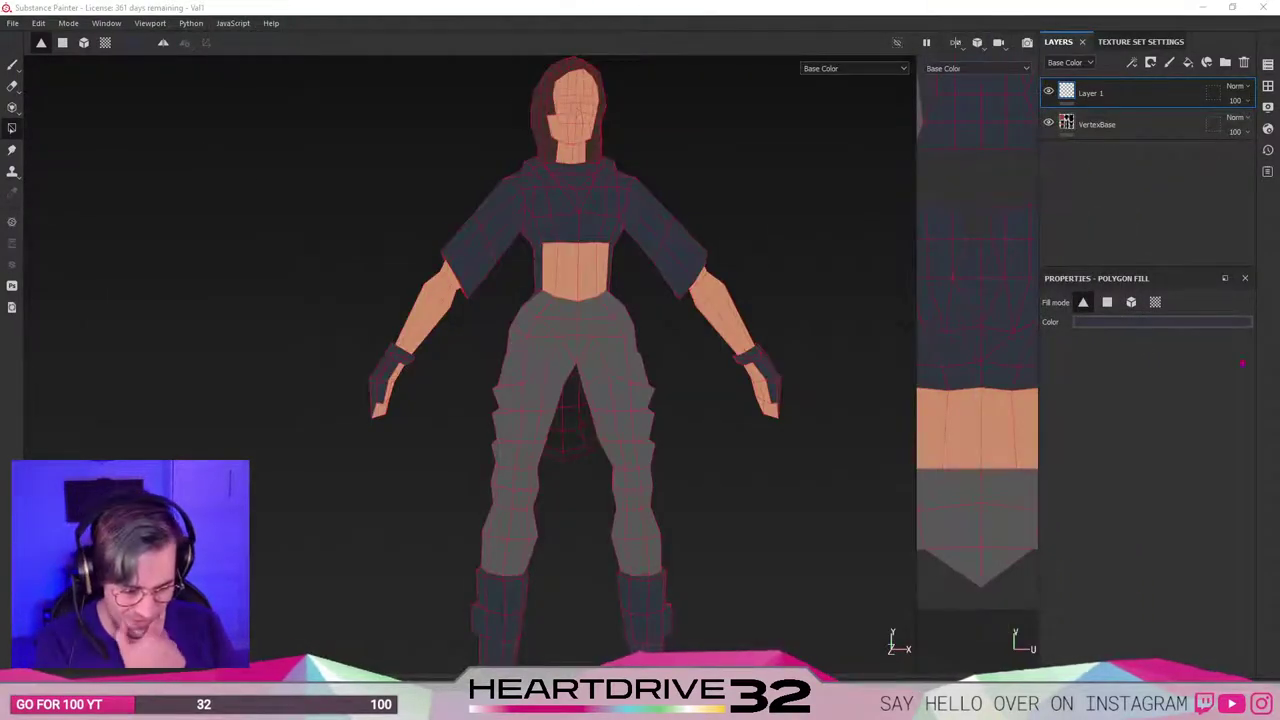
# Widen the 2D texture view beside the 3D view and inspect the character's torso and arms.
pyautogui.moveTo(920, 360); pyautogui.dragTo(726, 366)
pyautogui.scroll(5, 441, 350)
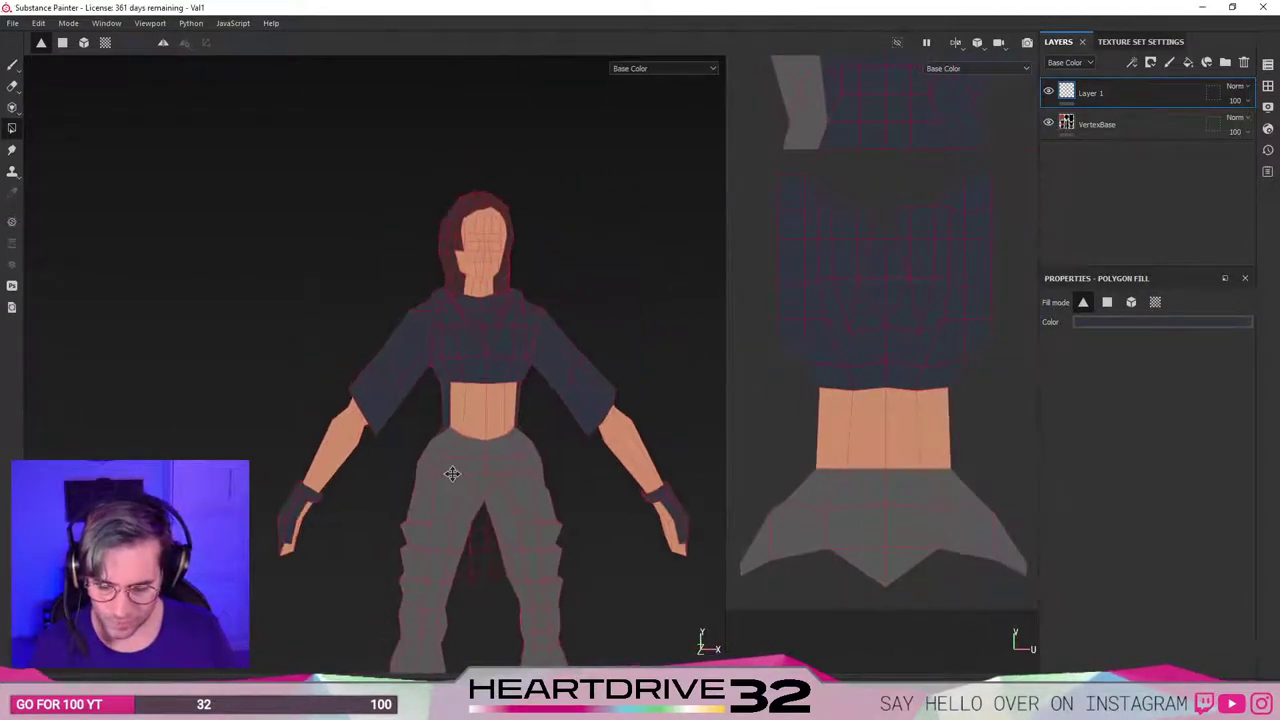
pyautogui.scroll(4, 391, 357)
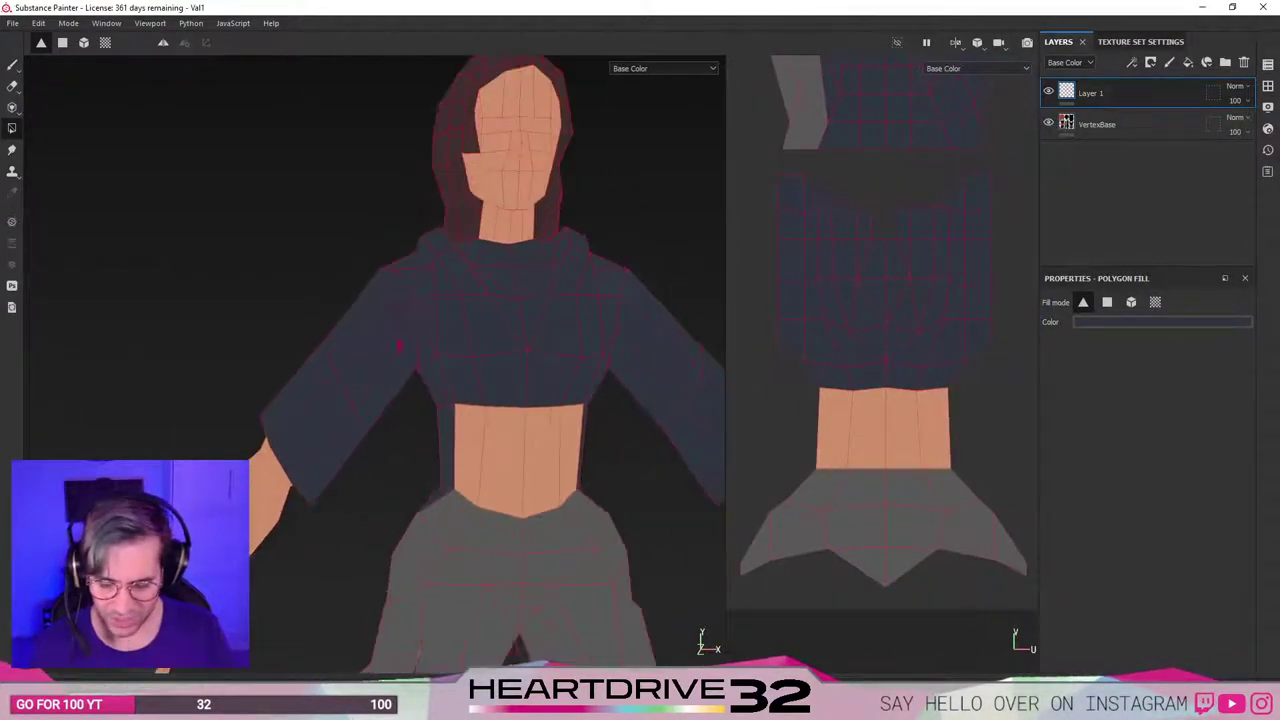
pyautogui.scroll(-3, 384, 410)
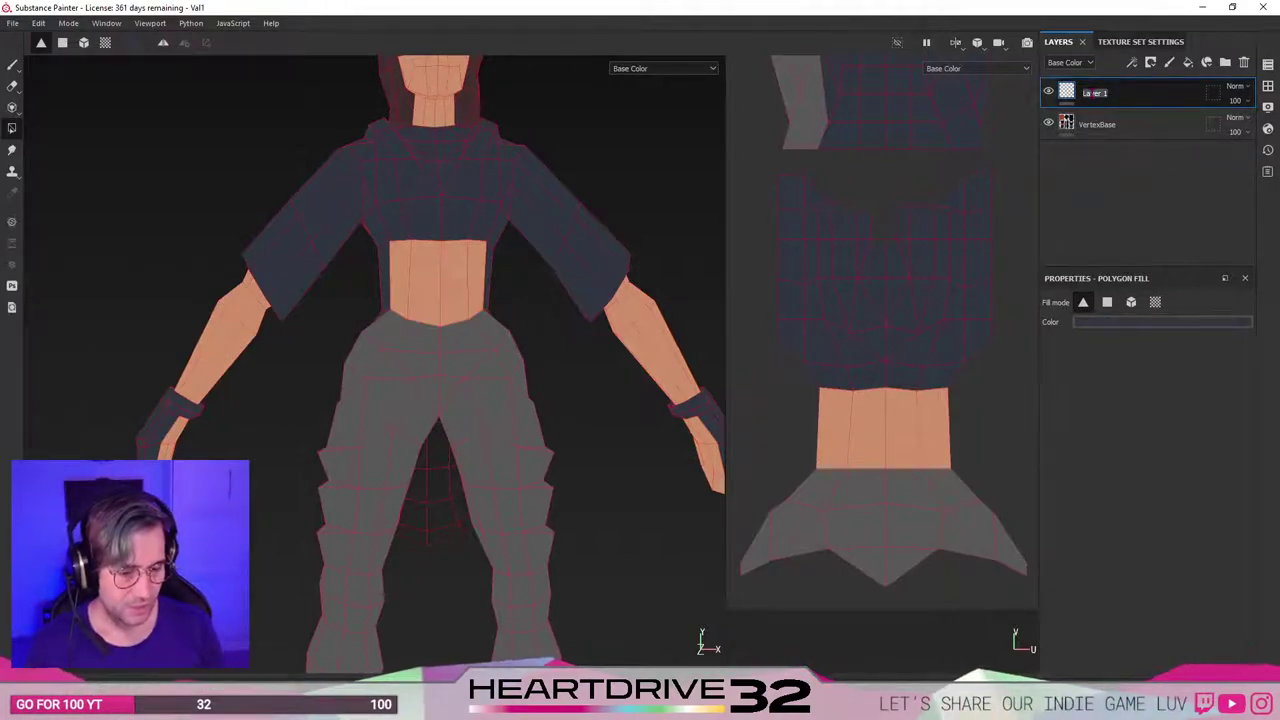
# Rename the new paint layer as SketchLines.
pyautogui.write('L')
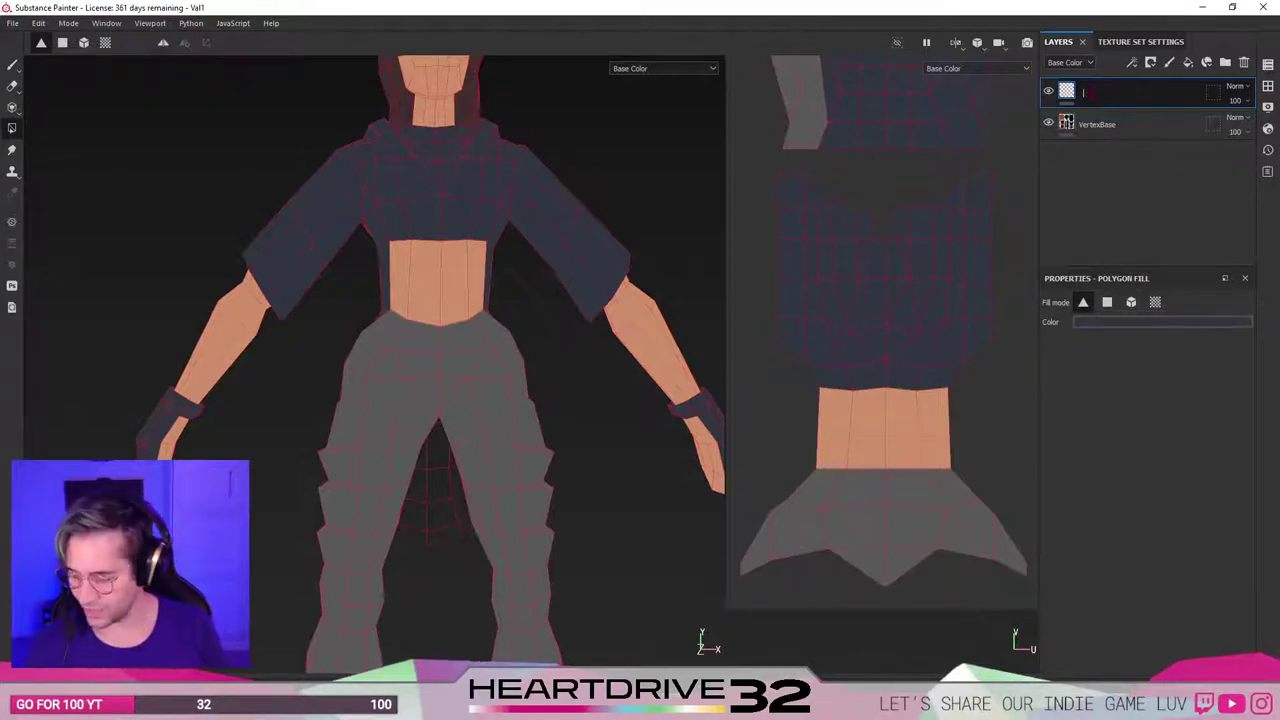
pyautogui.write('Skirt')
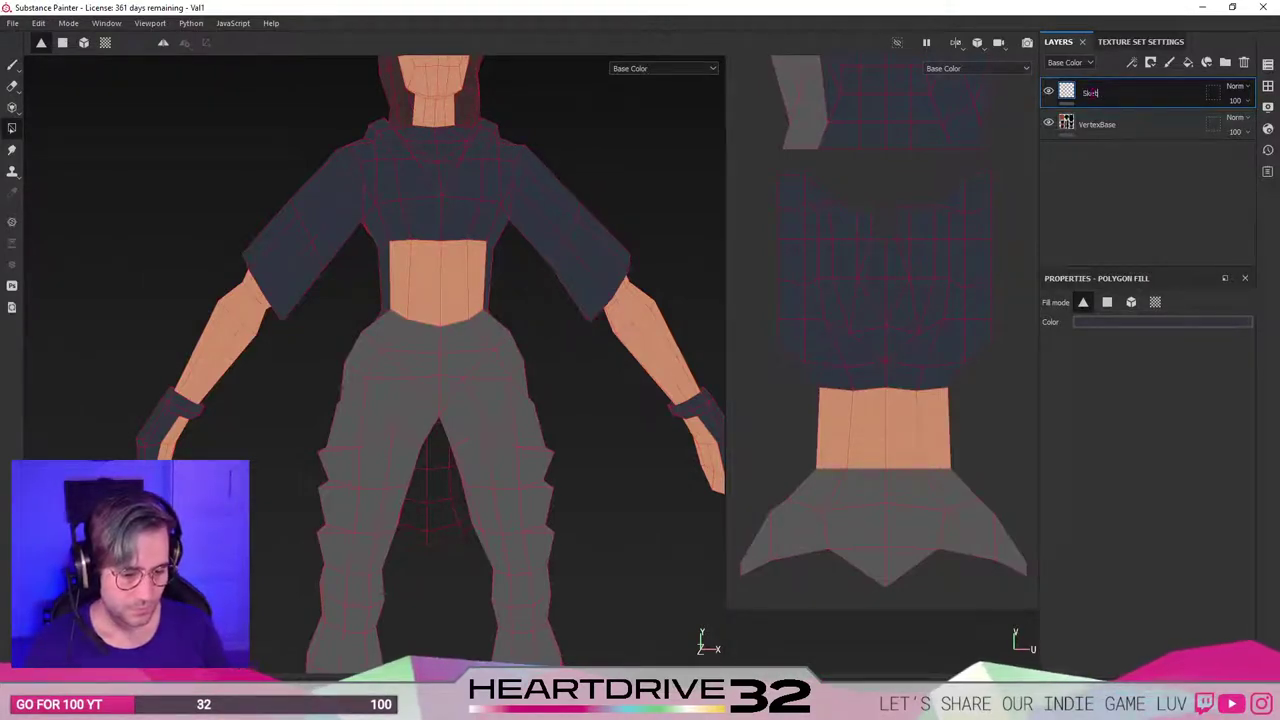
pyautogui.write('hLines')
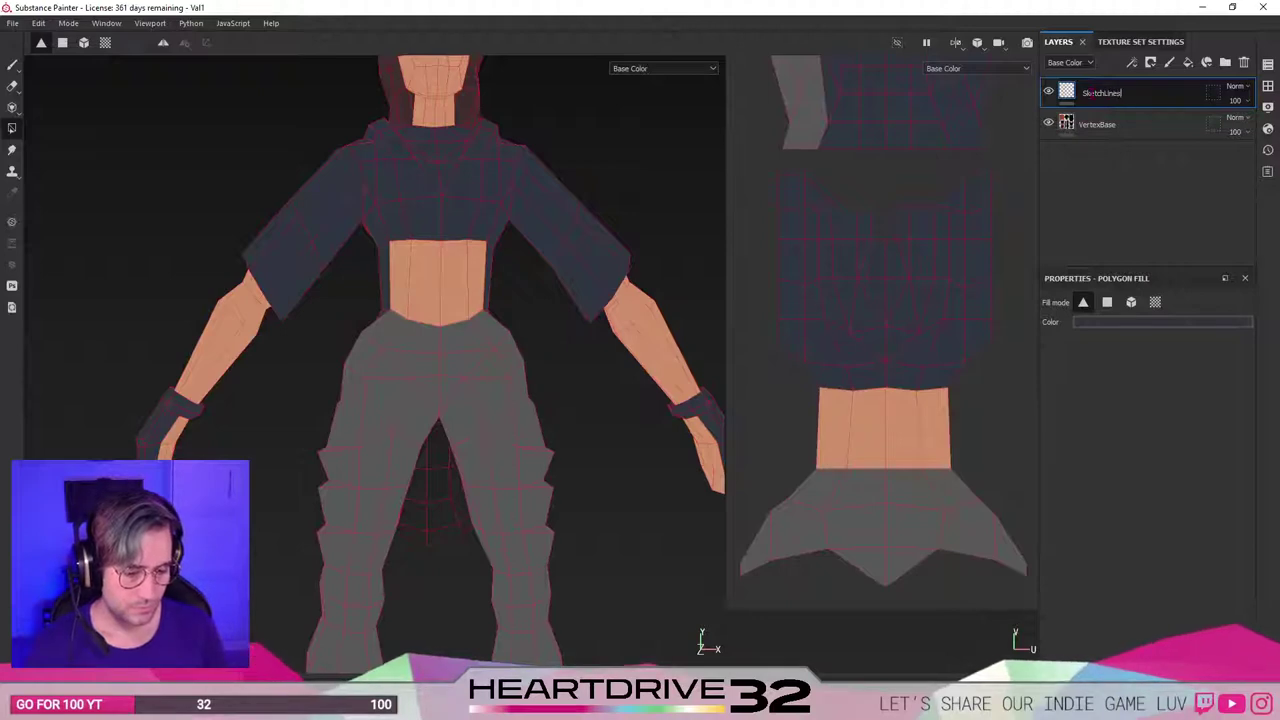
pyautogui.press('Return')
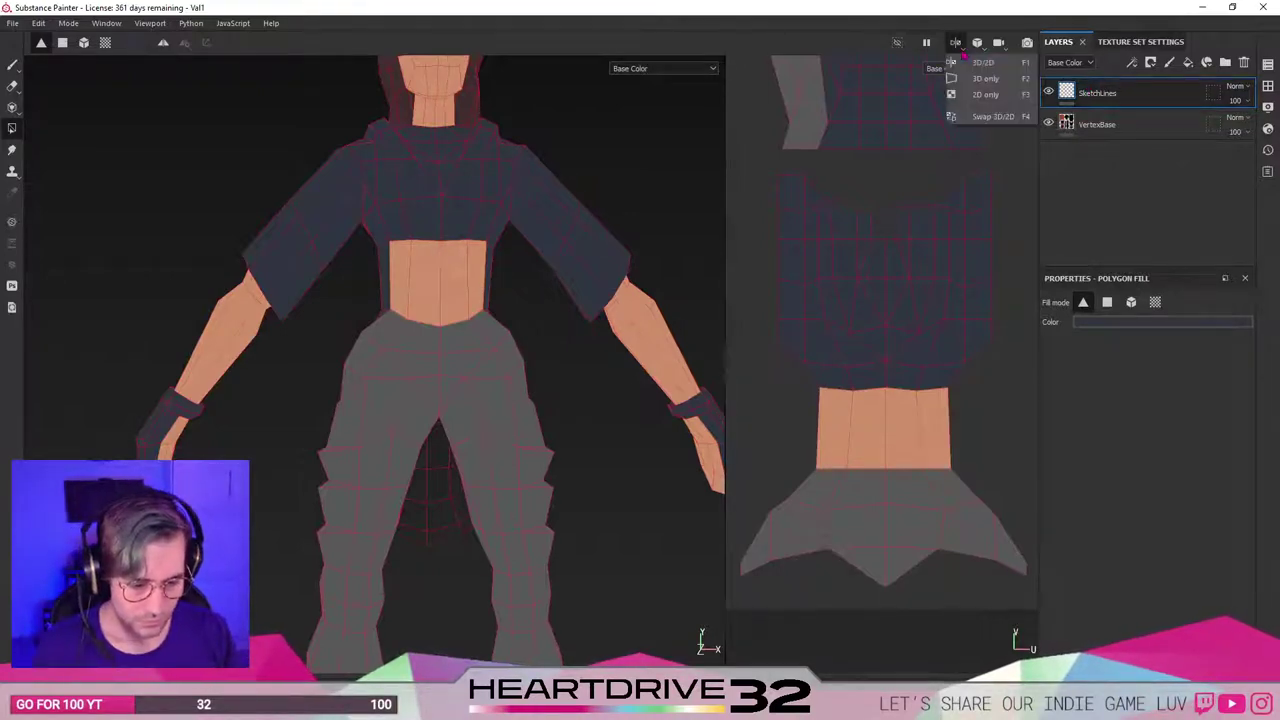
# Display only the 3D view of the character and activate the Paint tool.
pyautogui.press('F2')
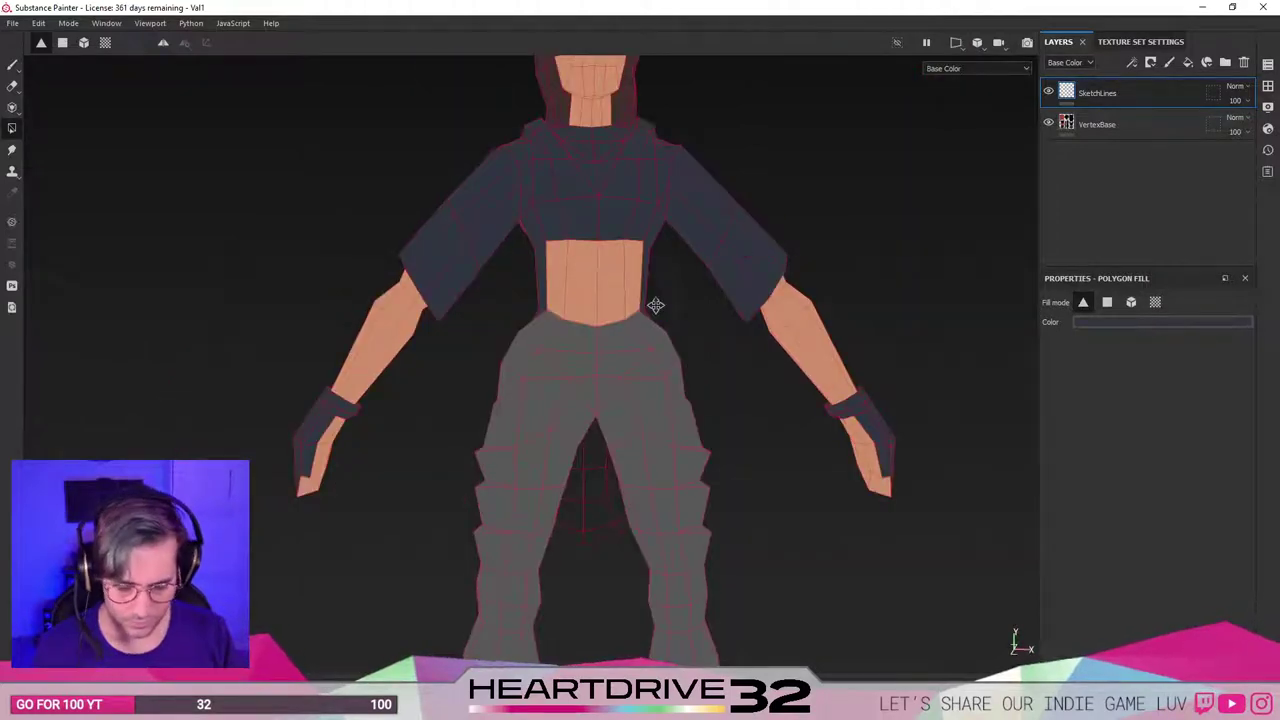
pyautogui.keyDown('alt'); pyautogui.moveTo(655, 306); pyautogui.dragTo(662, 385, button='middle'); pyautogui.keyUp('alt')
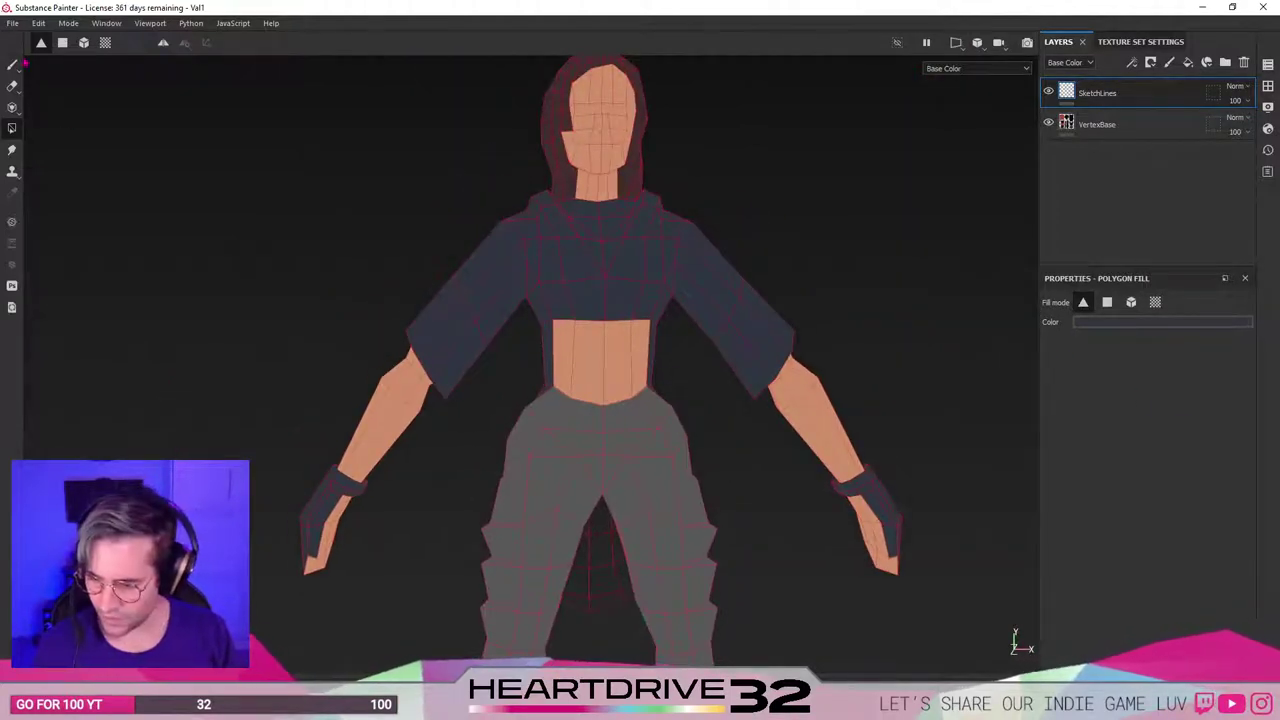
pyautogui.click(14, 63)
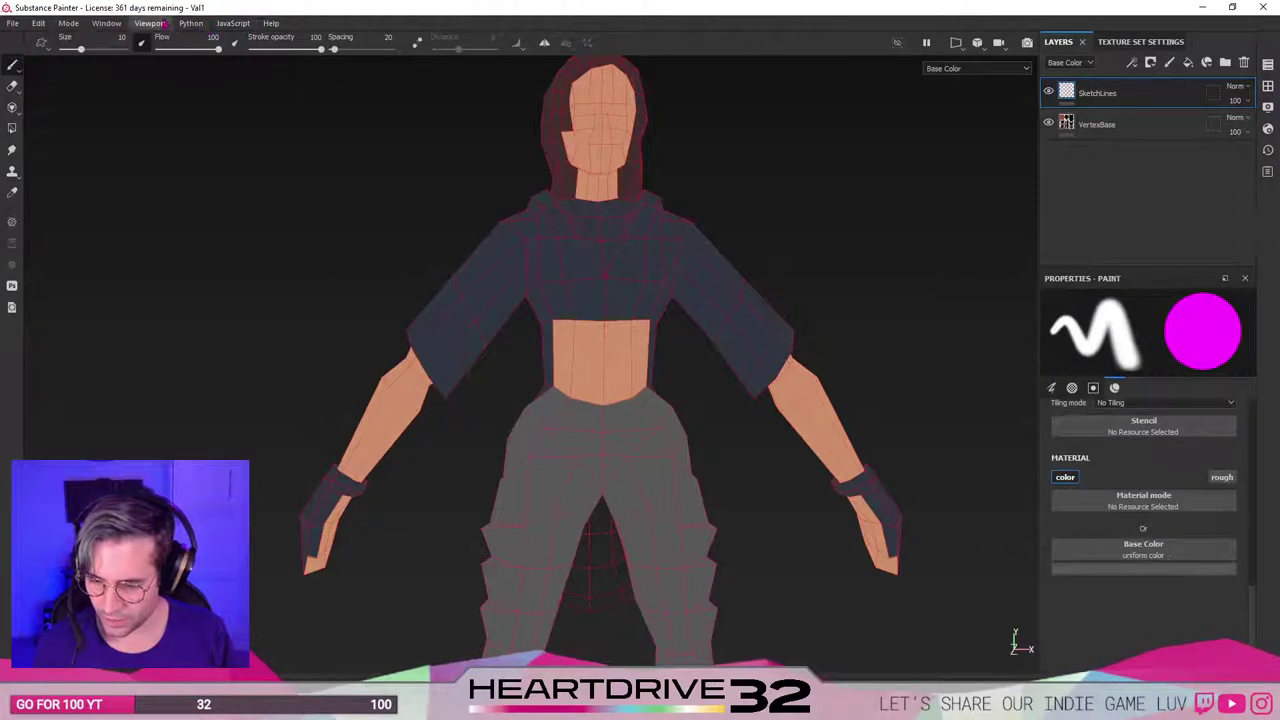
# Show the Shelf and choose the Basic Hard brush for painting.
pyautogui.click(165, 24)
pyautogui.click(117, 24)
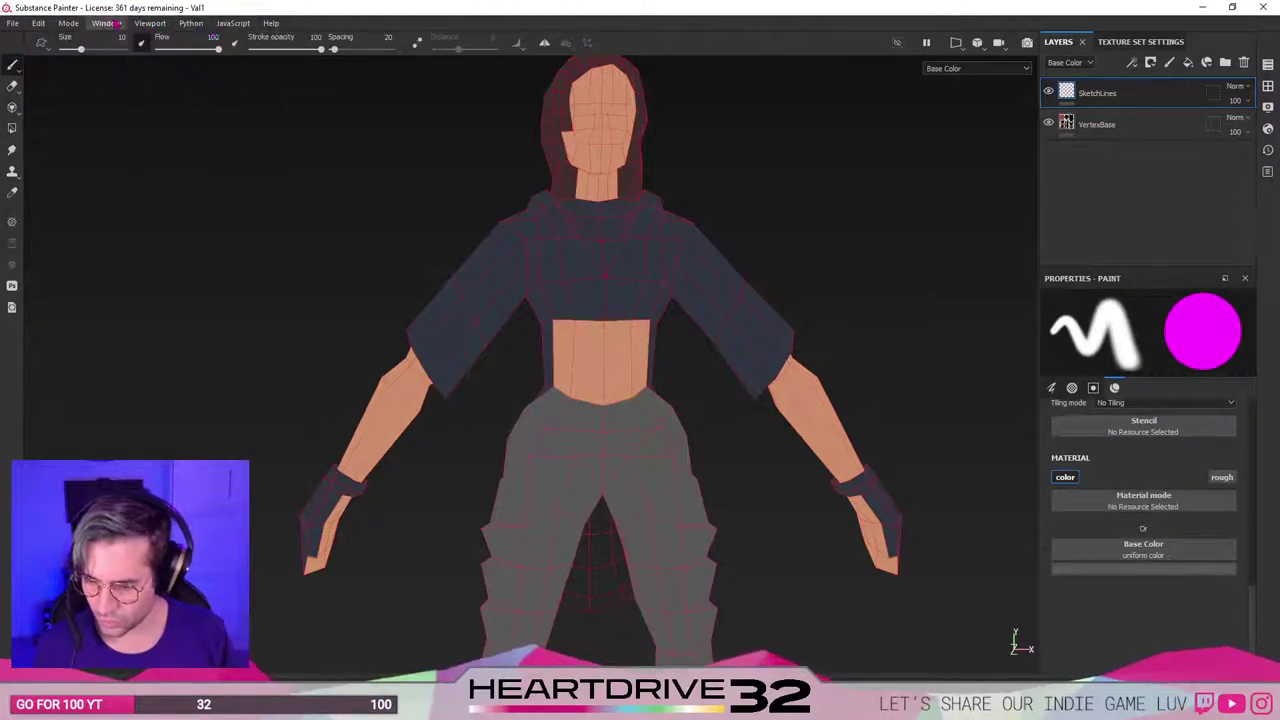
pyautogui.click(117, 23)
pyautogui.moveTo(138, 44)
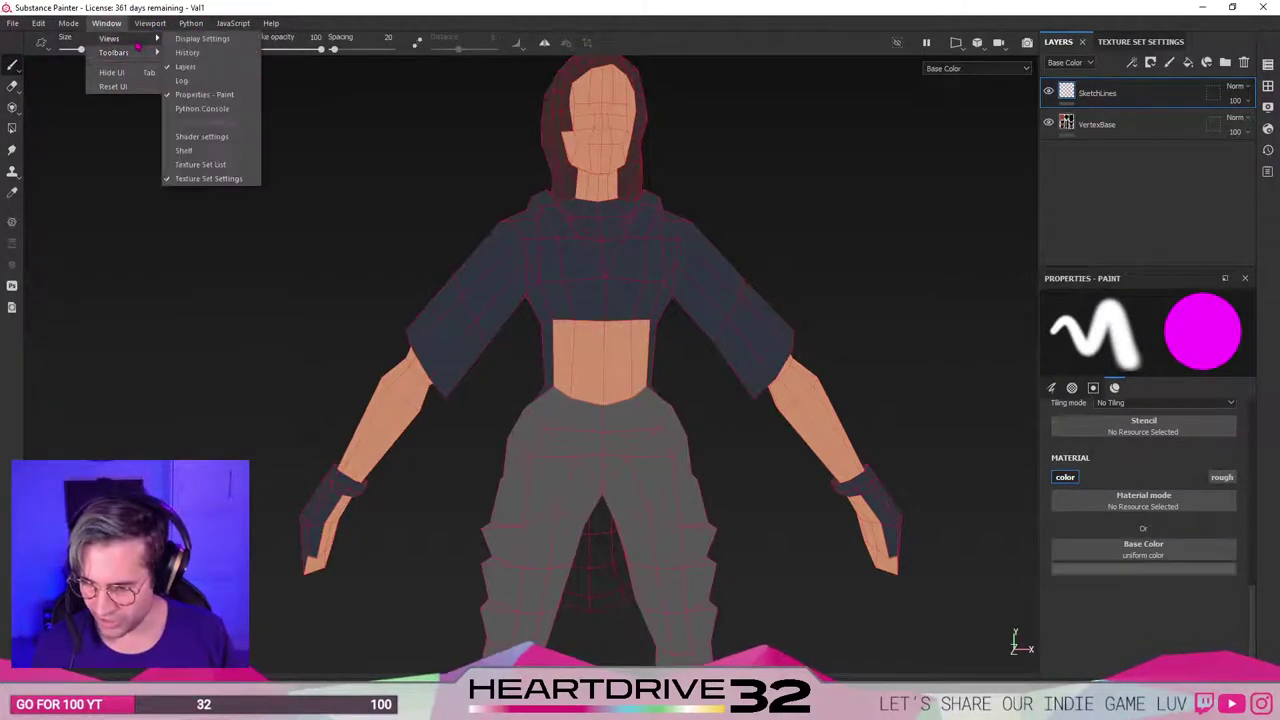
pyautogui.click(184, 150)
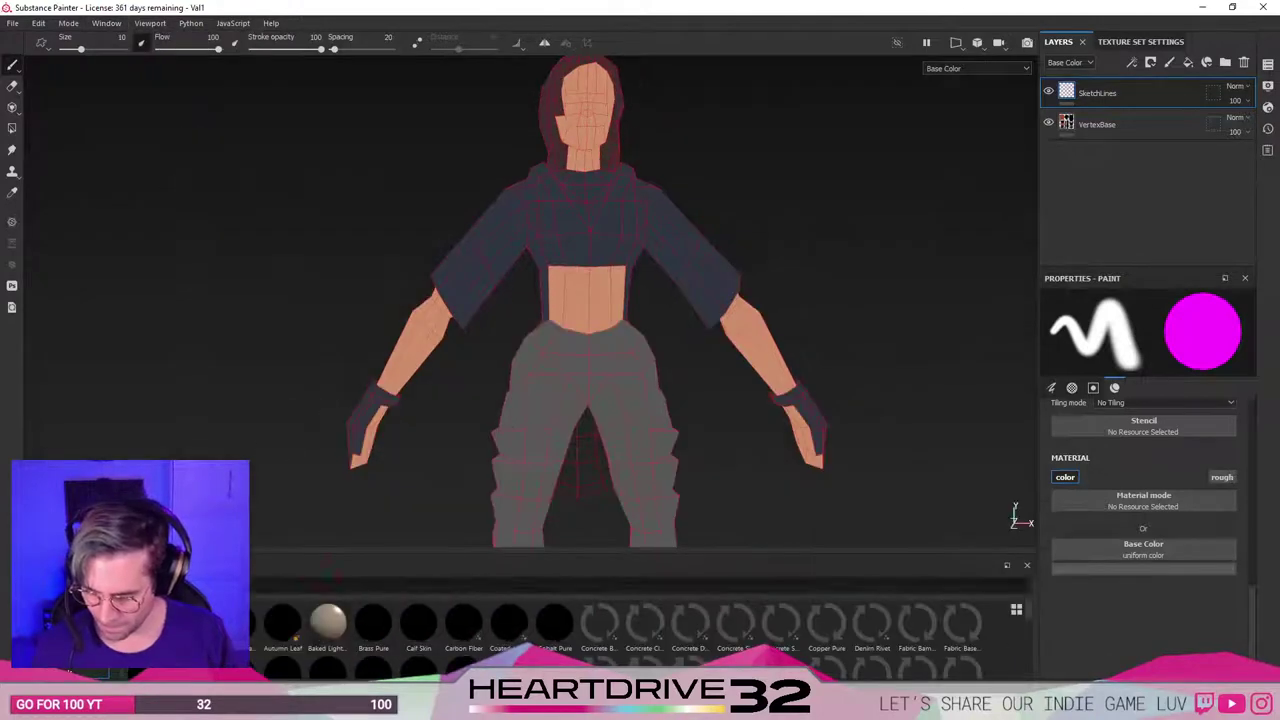
pyautogui.click(62, 636)
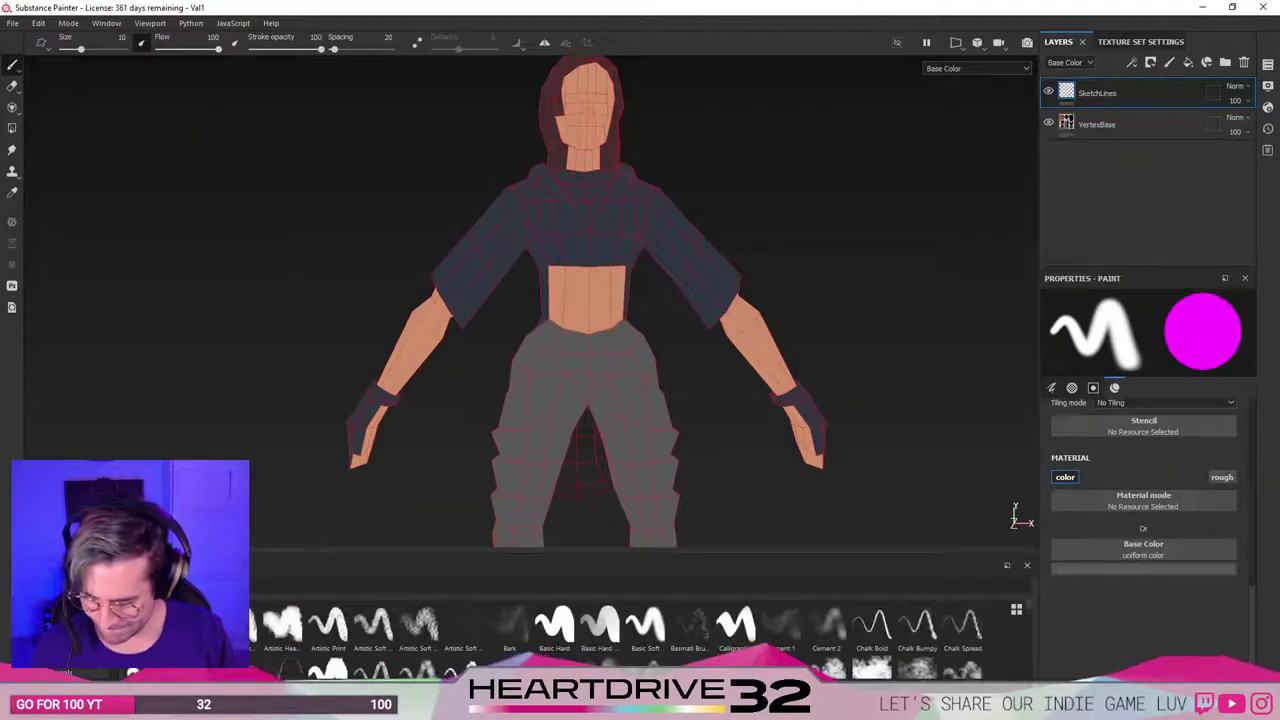
pyautogui.moveTo(141, 625)
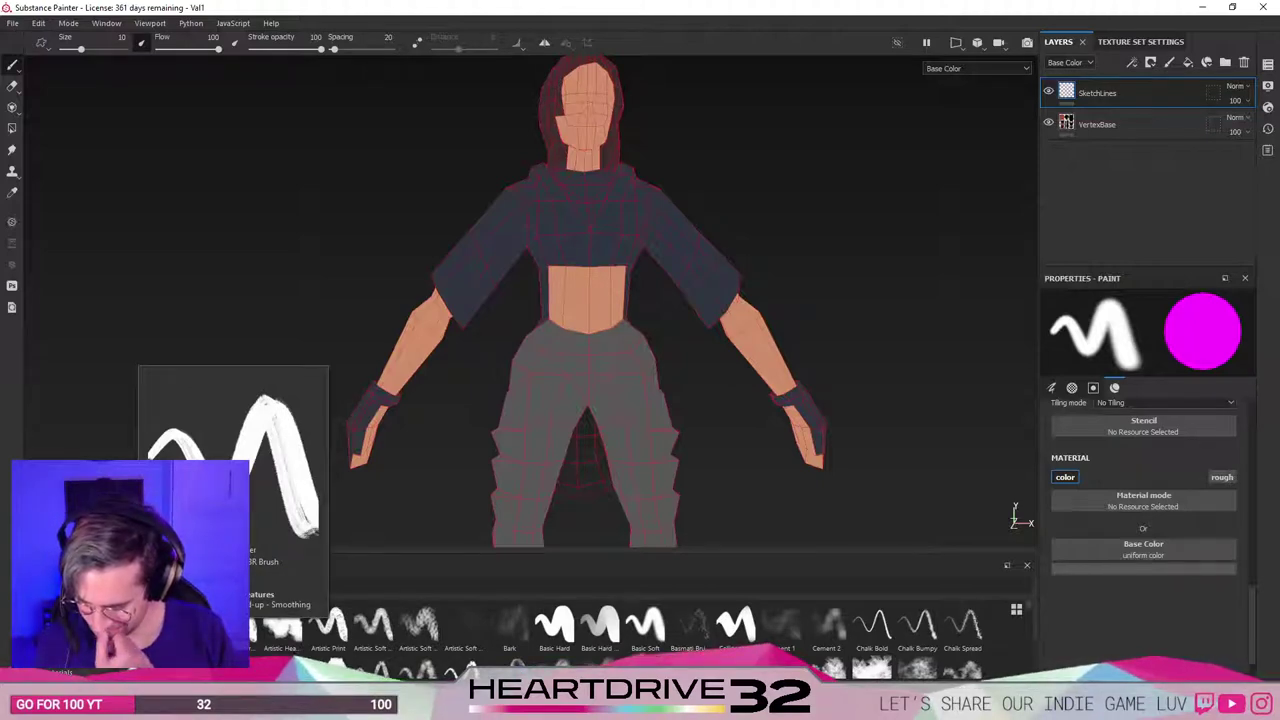
pyautogui.click(550, 636)
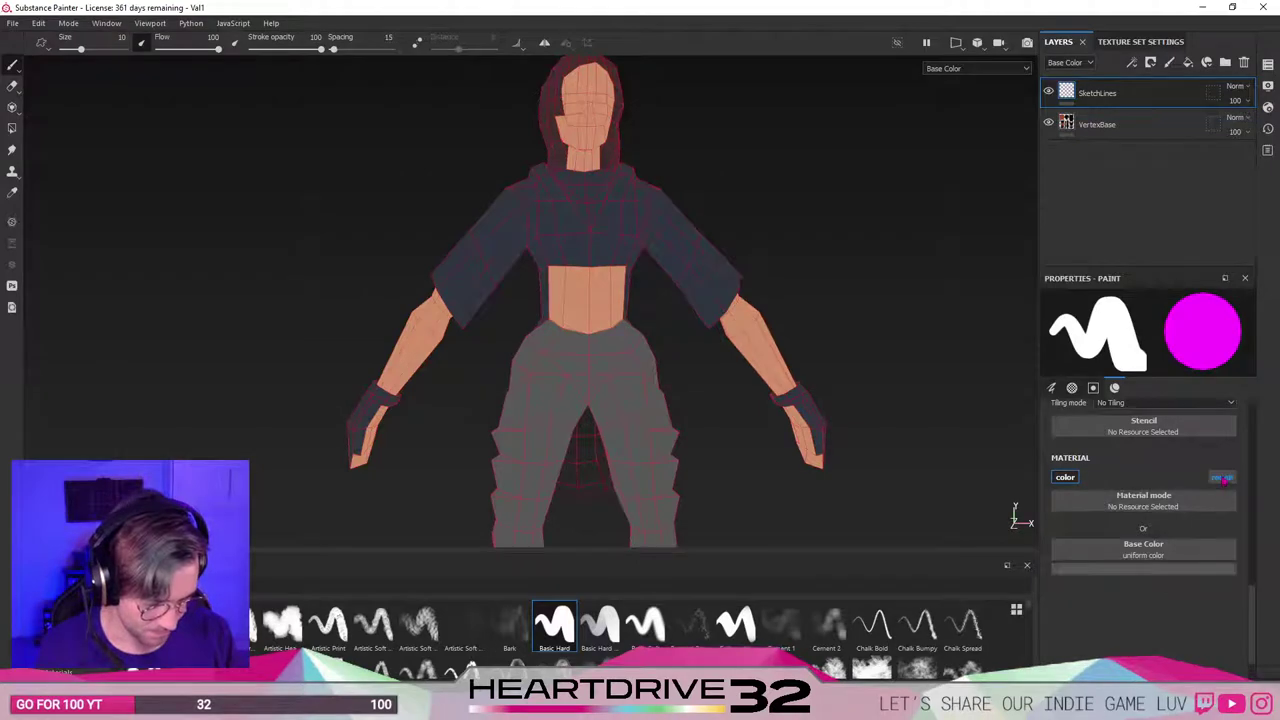
# Set the brush's base color to pure green, 00ff00.
pyautogui.click(1062, 569)
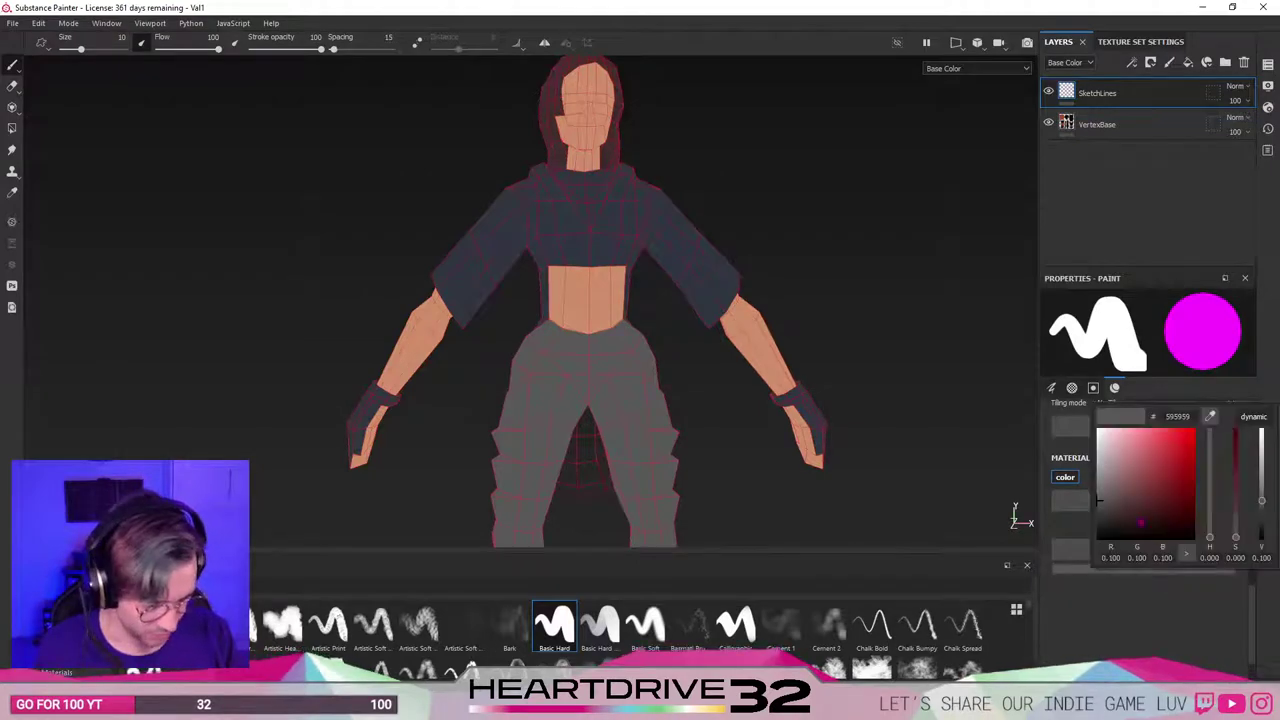
pyautogui.click(1194, 430)
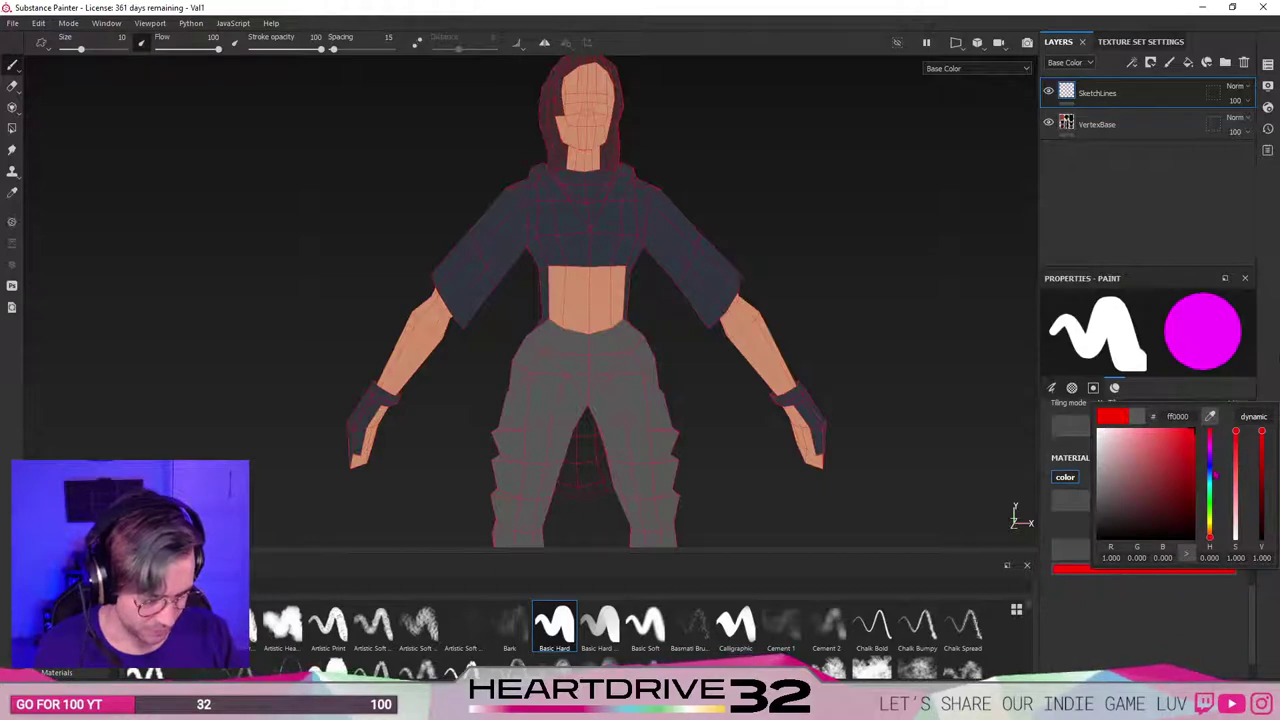
pyautogui.click(1210, 470)
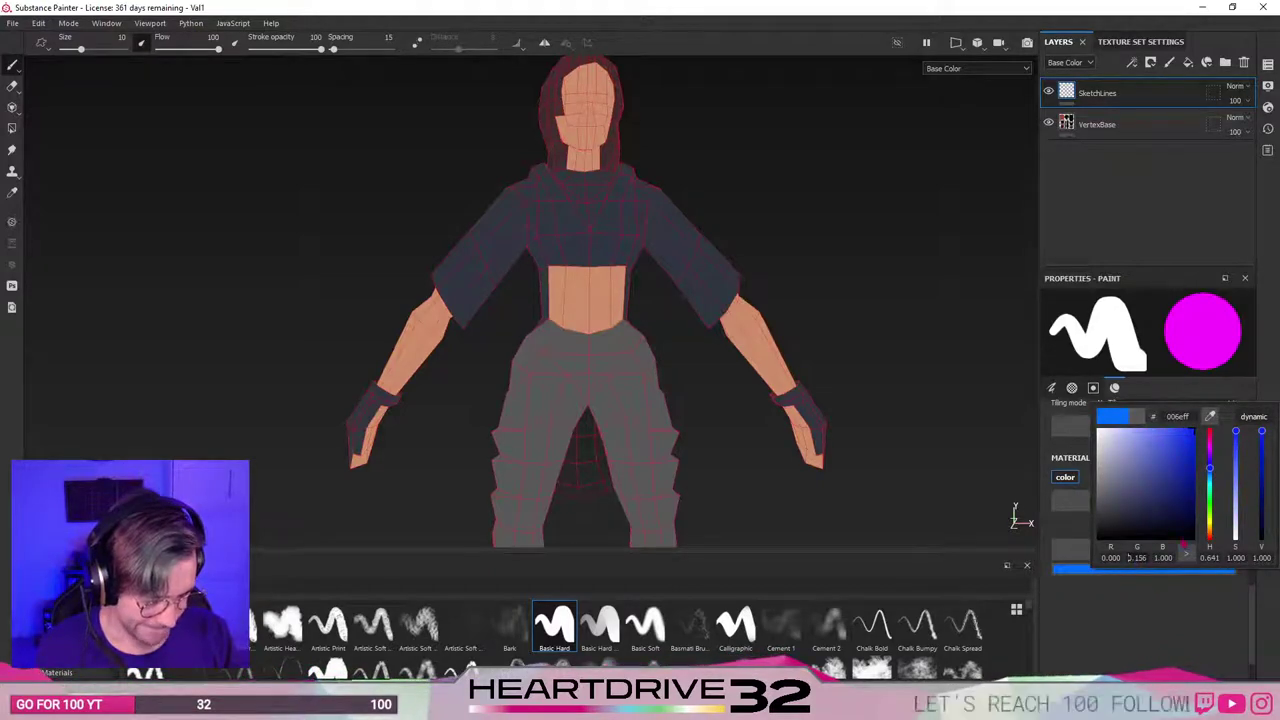
pyautogui.press('Tab')
pyautogui.press('Tab')
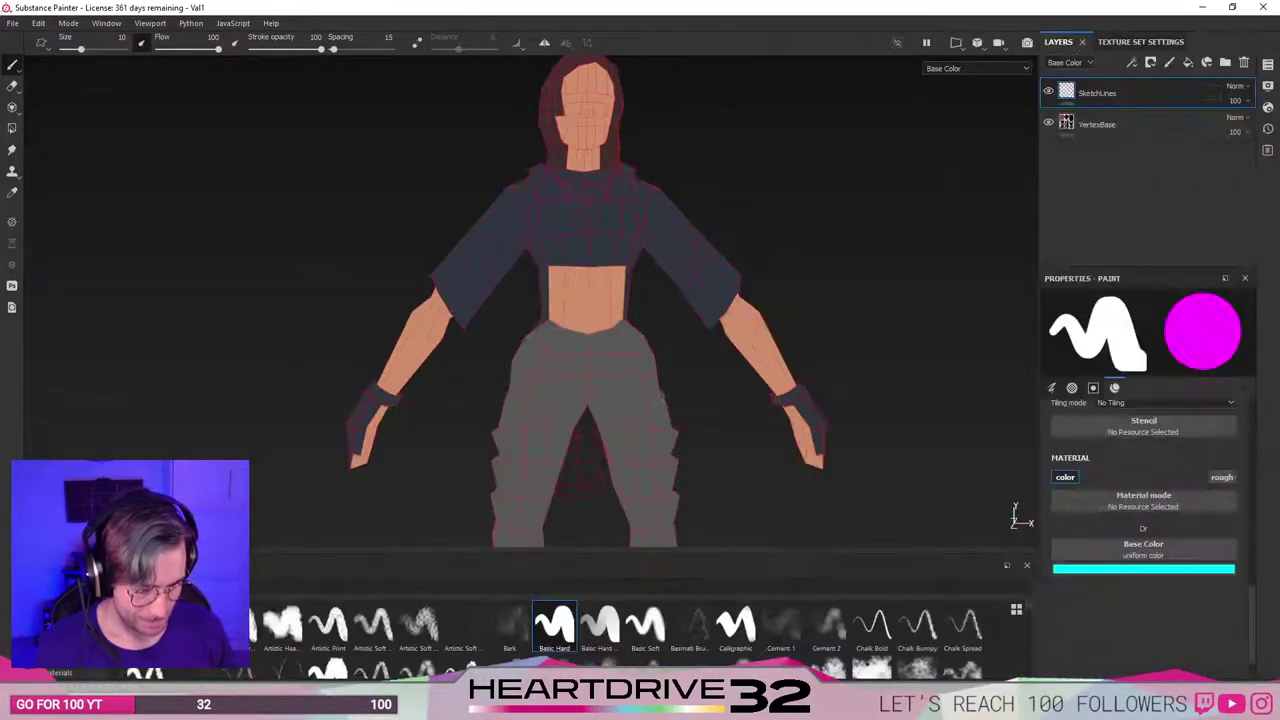
pyautogui.click(1147, 570)
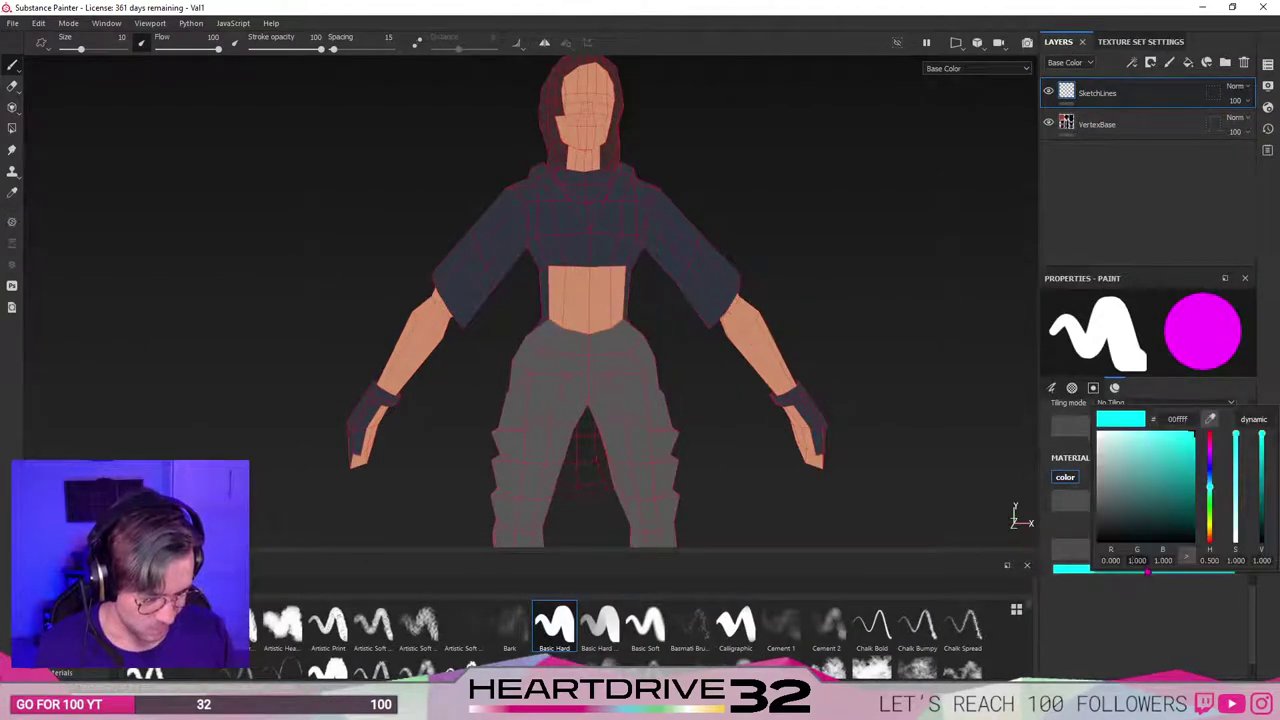
pyautogui.write('00')
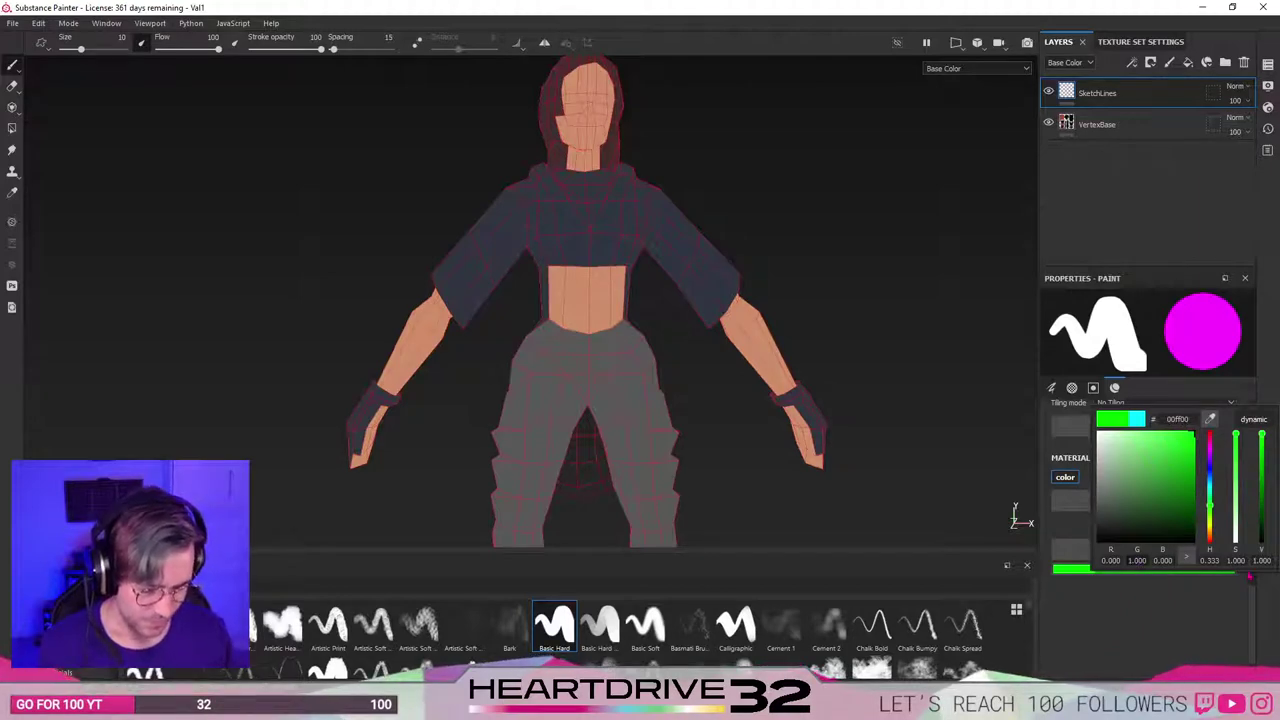
pyautogui.click(1163, 599)
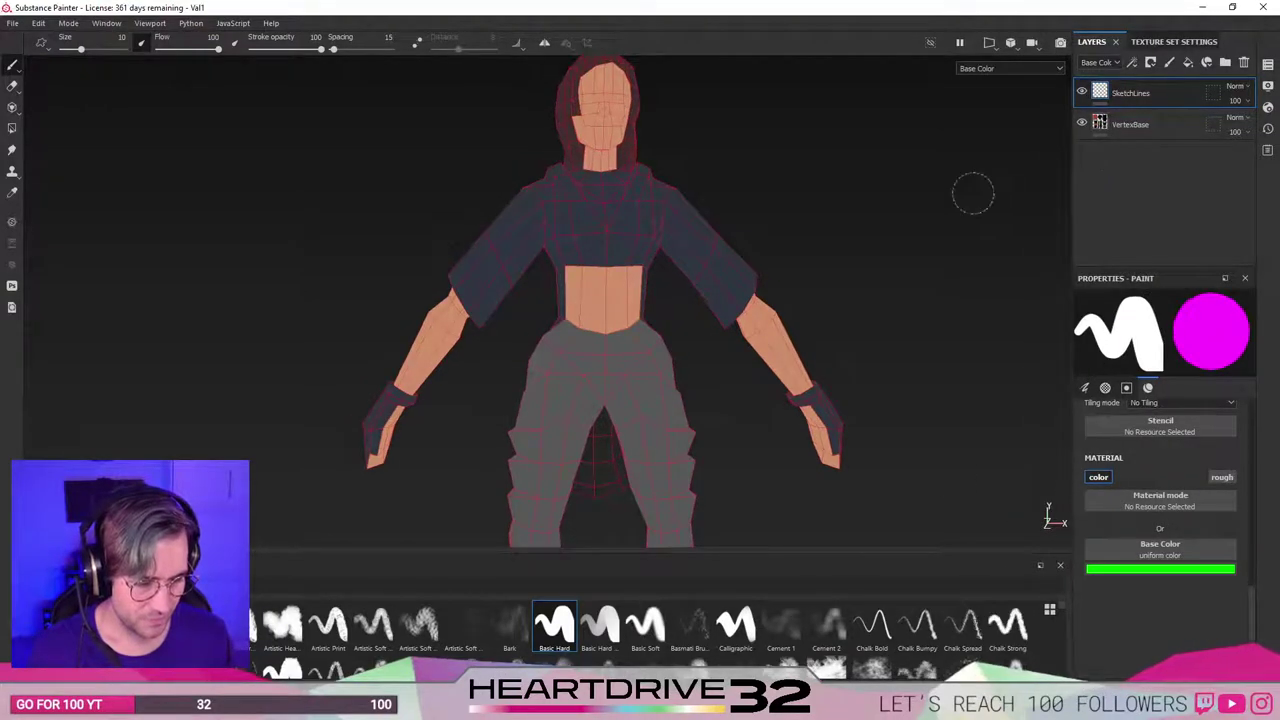
# Hide the interface panels to enlarge the 3D view of the character's upper body.
pyautogui.press('Tab')
pyautogui.keyDown('alt'); pyautogui.moveTo(742, 262); pyautogui.dragTo(717, 349, button='middle'); pyautogui.keyUp('alt')
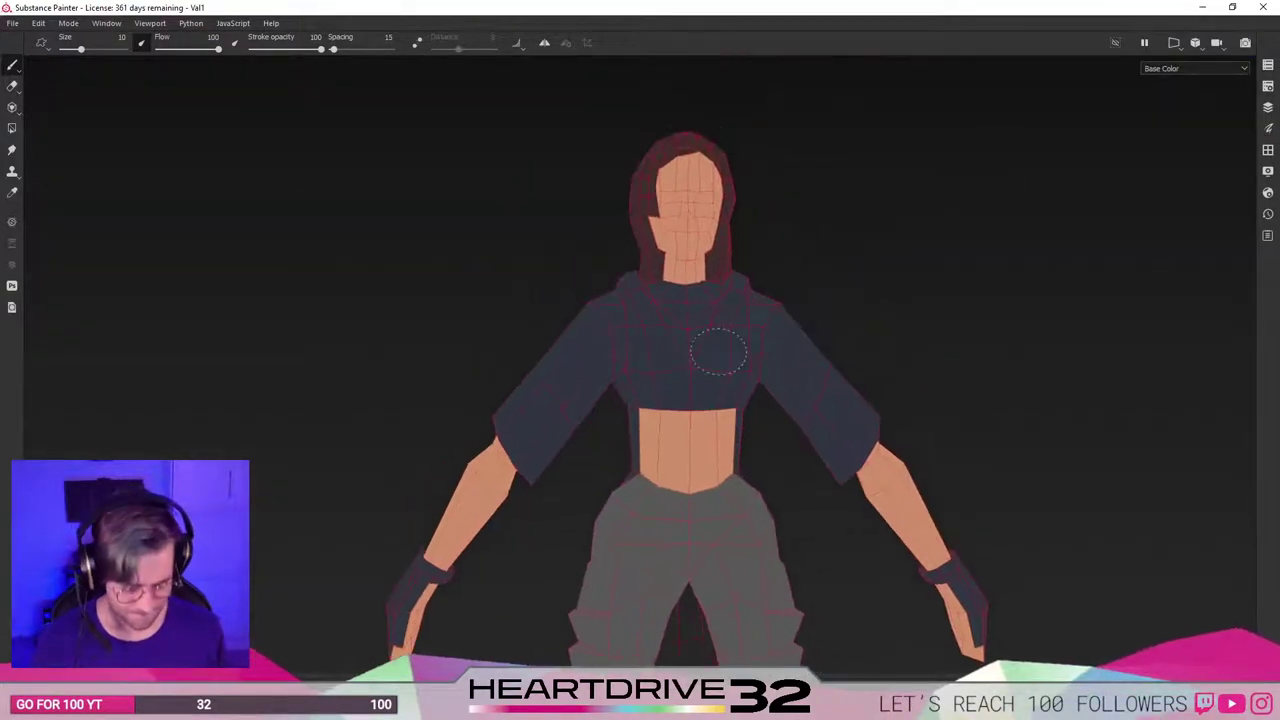
# Reduce the brush size to 0.1 and test it with strokes across the chest and sleeves, undoing them.
pyautogui.keyDown('ctrl'); pyautogui.moveTo(718, 351); pyautogui.dragTo(655, 352, button='right'); pyautogui.keyUp('ctrl')
pyautogui.moveTo(686, 384); pyautogui.dragTo(810, 342)
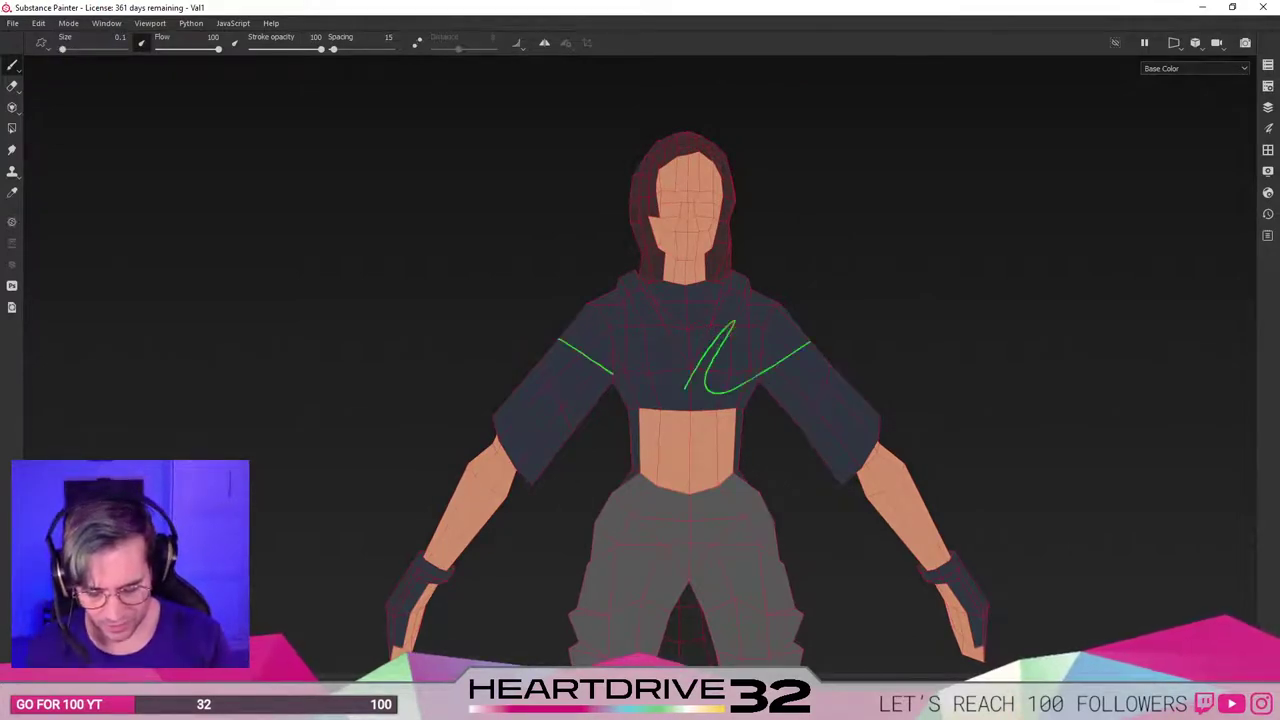
pyautogui.hotkey('ctrl', 'z')
pyautogui.moveTo(614, 403)
pyautogui.mouseDown()
pyautogui.moveTo(636, 338)
pyautogui.moveTo(605, 317)
pyautogui.moveTo(701, 397)
pyautogui.mouseUp()
pyautogui.hotkey('ctrl', 'z')
pyautogui.moveTo(535, 368); pyautogui.dragTo(565, 412)
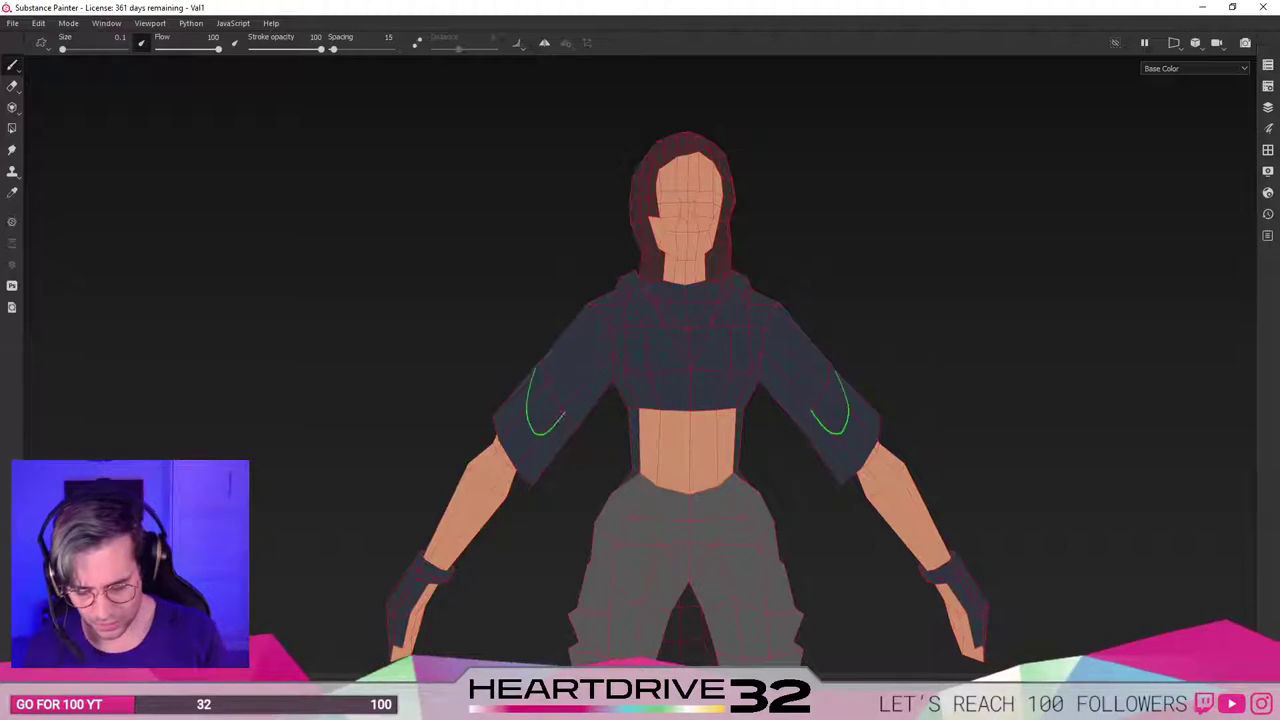
pyautogui.hotkey('ctrl', 'z')
# Try to sketch the hood edge and front opening lines on one side of the chest without symmetry.
pyautogui.moveTo(565, 400)
pyautogui.keyDown('alt'); pyautogui.mouseDown(button='middle')
pyautogui.moveTo(563, 257)
pyautogui.moveTo(569, 369)
pyautogui.mouseUp(button='middle'); pyautogui.keyUp('alt')
pyautogui.keyDown('alt'); pyautogui.moveTo(569, 369); pyautogui.dragTo(654, 428, button='right'); pyautogui.keyUp('alt')
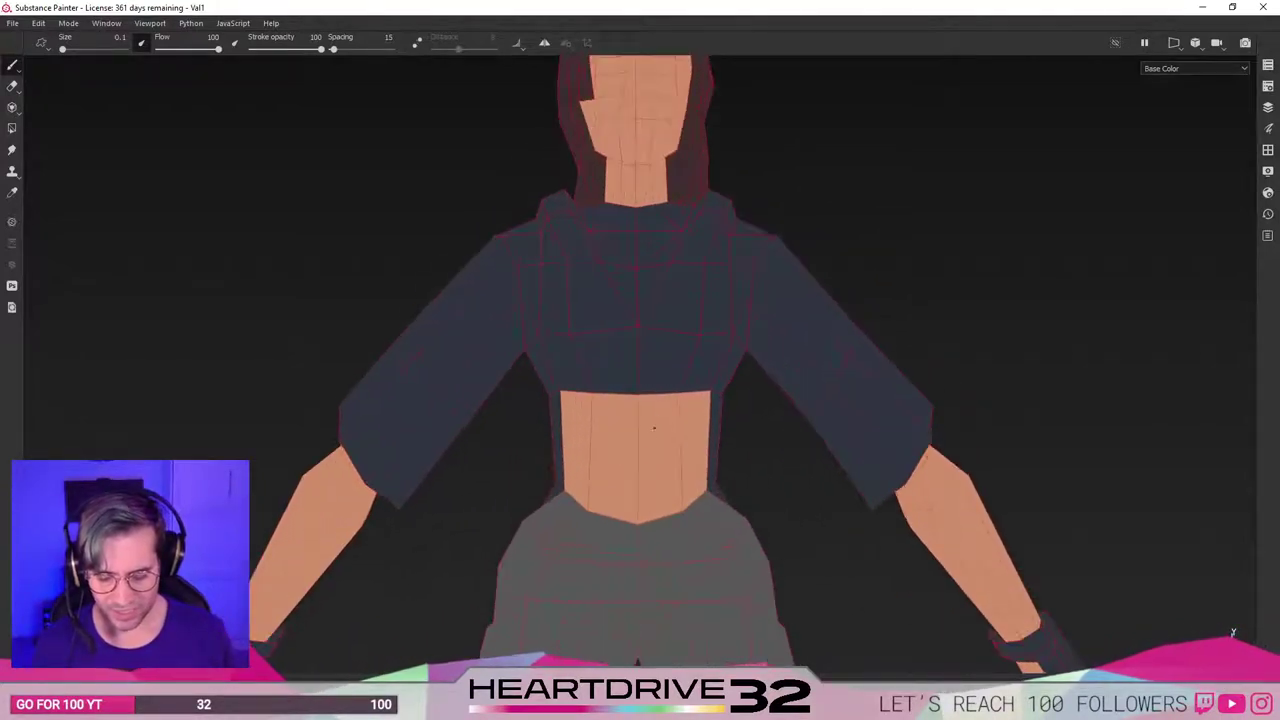
pyautogui.keyDown('alt'); pyautogui.moveTo(654, 428); pyautogui.dragTo(669, 466, button='middle'); pyautogui.keyUp('alt')
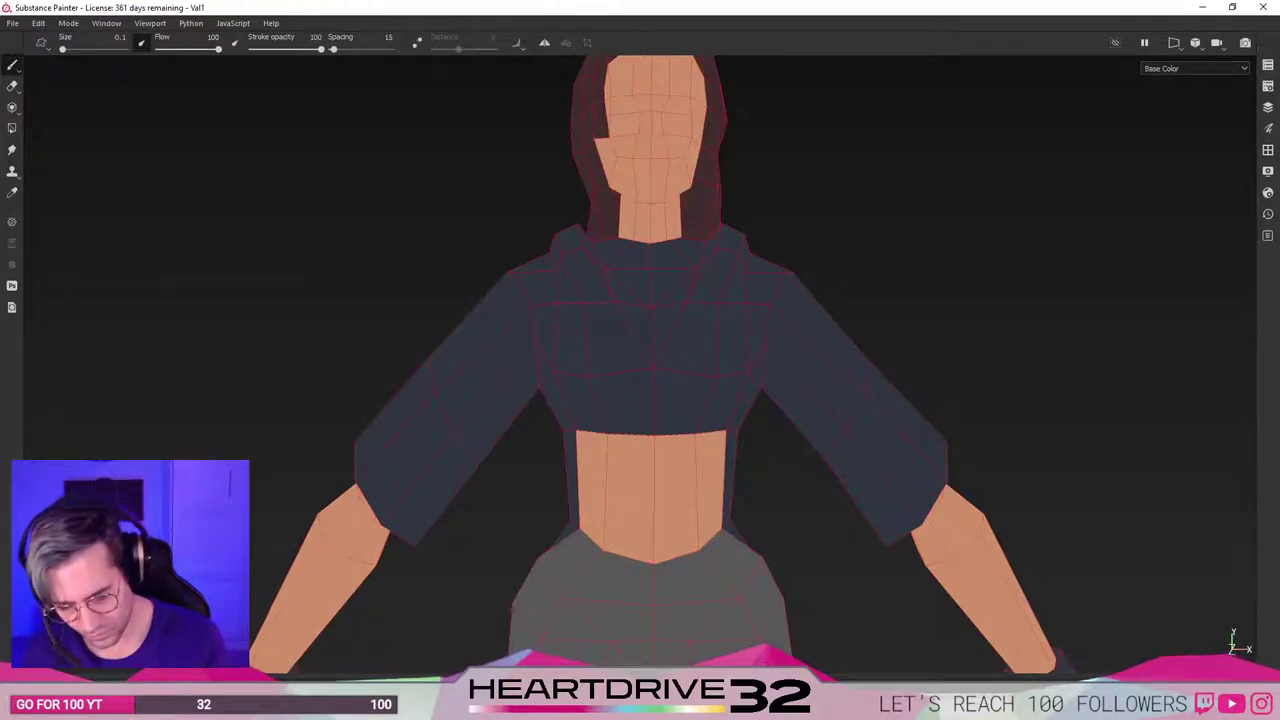
pyautogui.moveTo(561, 277); pyautogui.dragTo(569, 296)
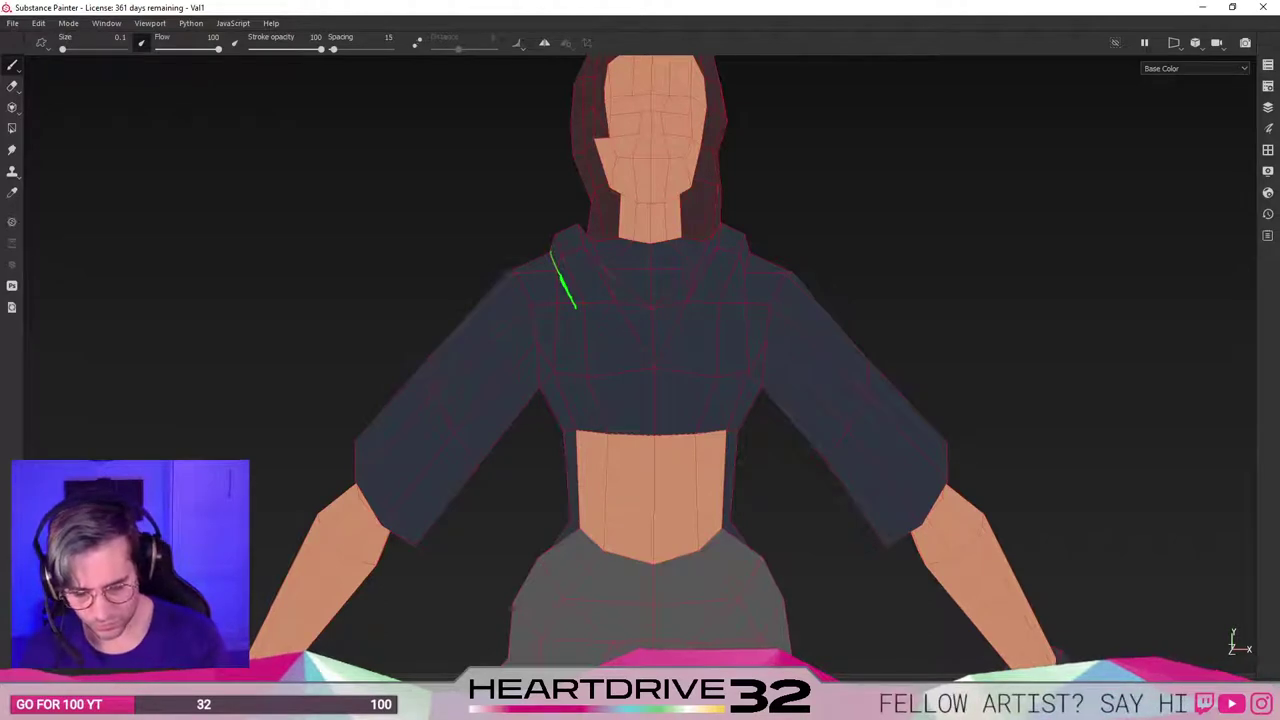
pyautogui.hotkey('ctrl', 'z')
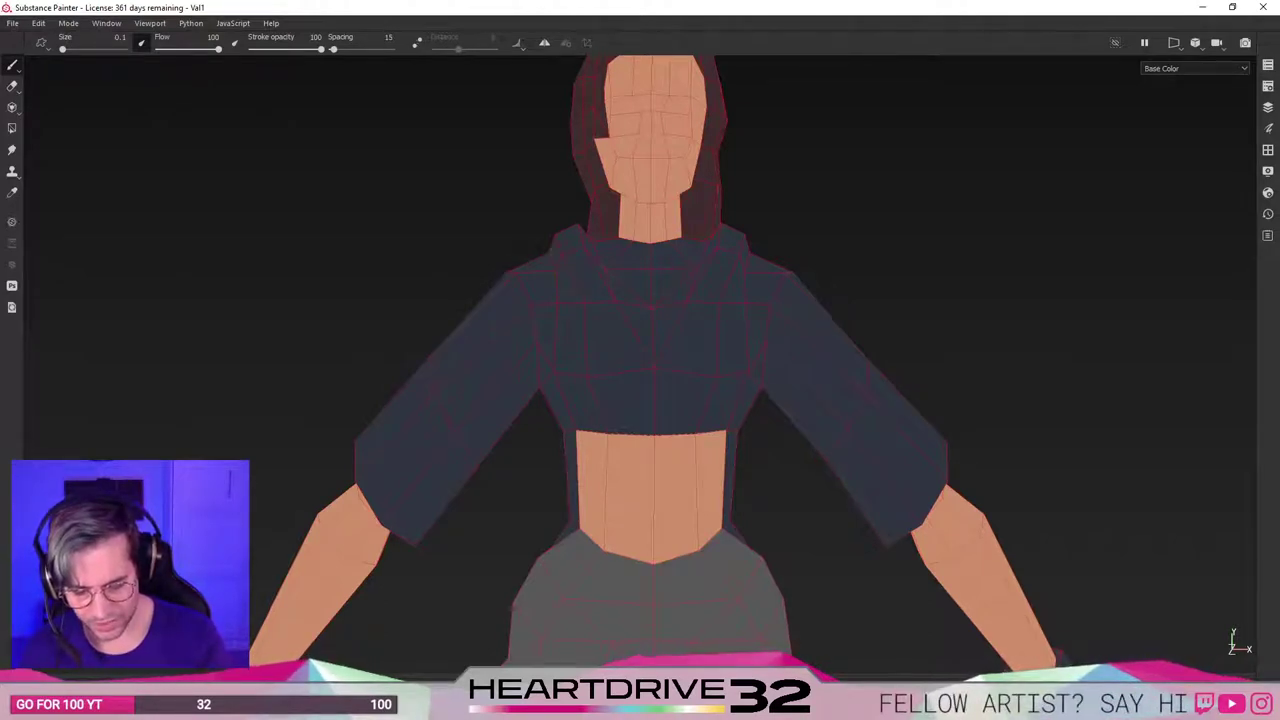
pyautogui.hotkey('ctrl', 'y')
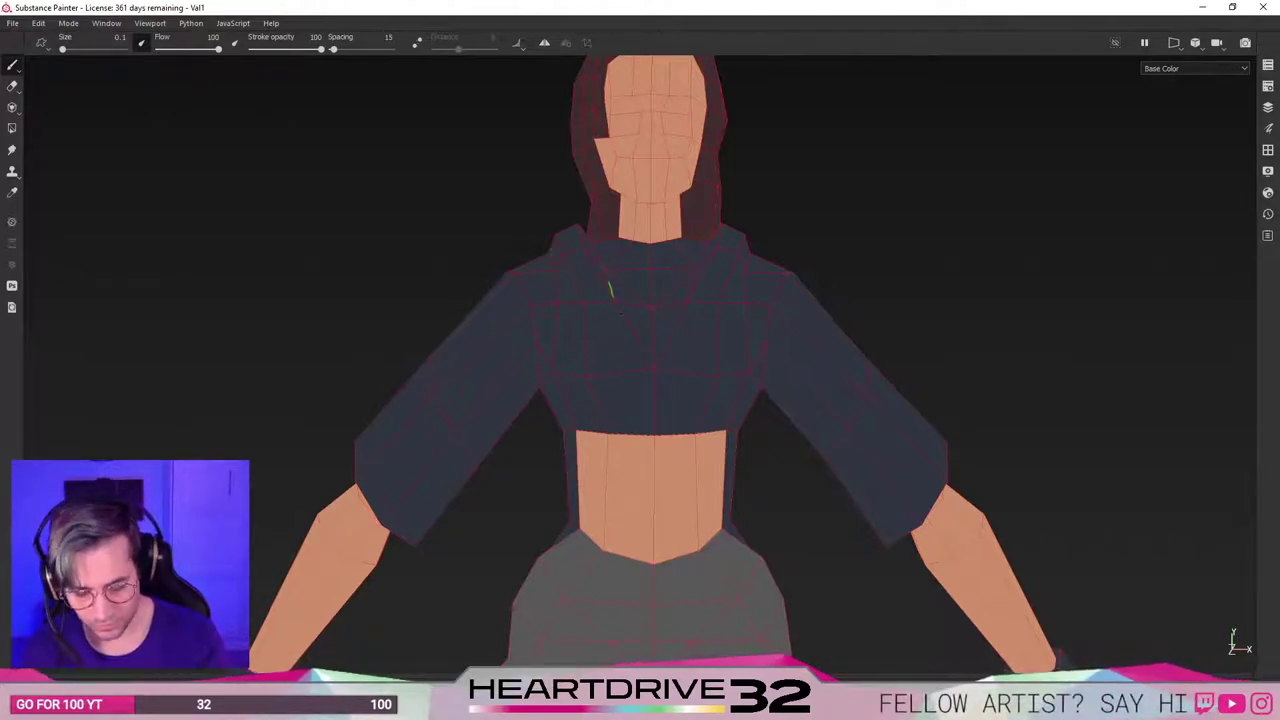
pyautogui.moveTo(600, 254); pyautogui.dragTo(622, 350)
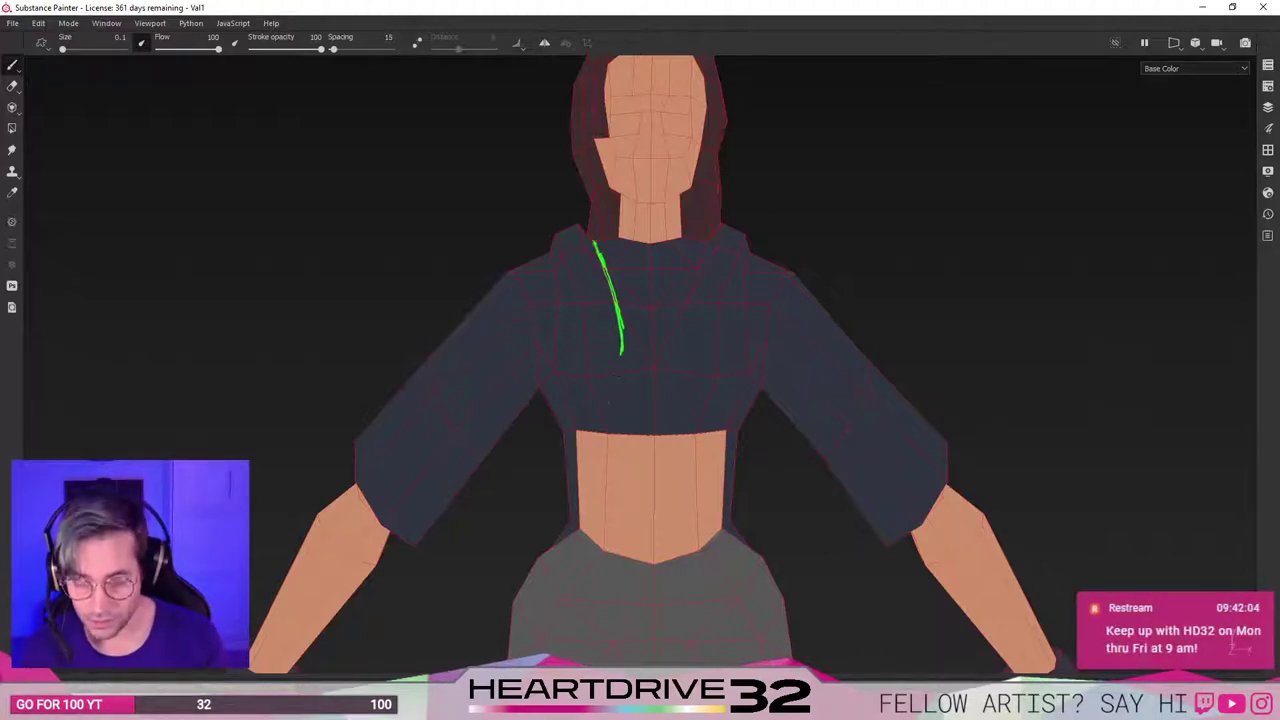
pyautogui.moveTo(622, 350); pyautogui.dragTo(605, 432)
pyautogui.hotkey('ctrl', 'z')
pyautogui.hotkey('ctrl', 'z')
pyautogui.hotkey('ctrl', 'z')
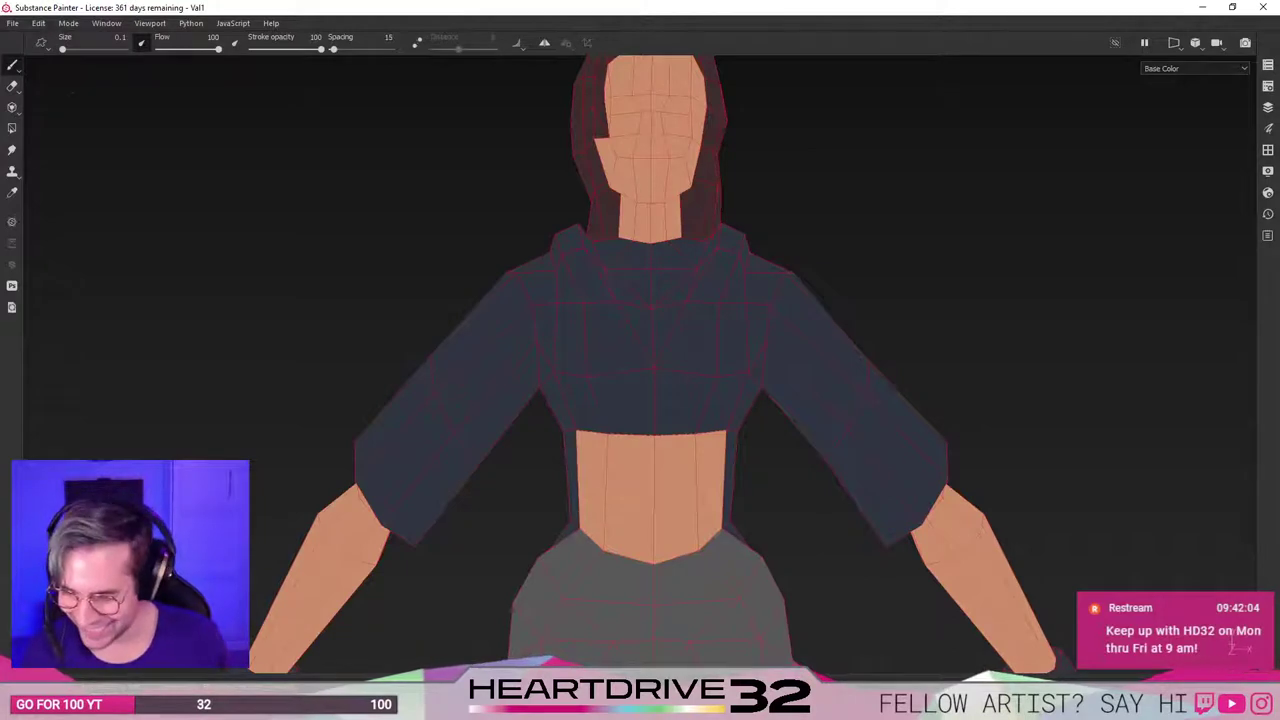
# Turn on mirror symmetry across X and set the symmetry plane's X offset to -0.002.
pyautogui.click(544, 43)
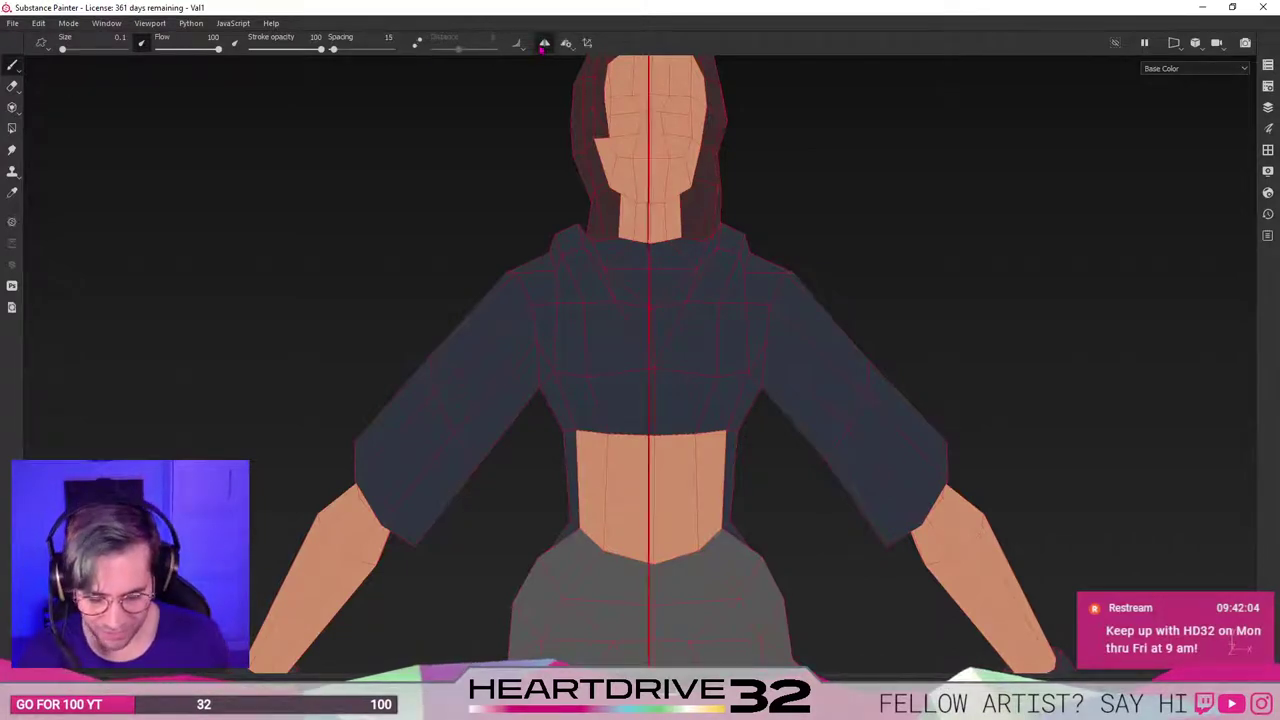
pyautogui.click(566, 44)
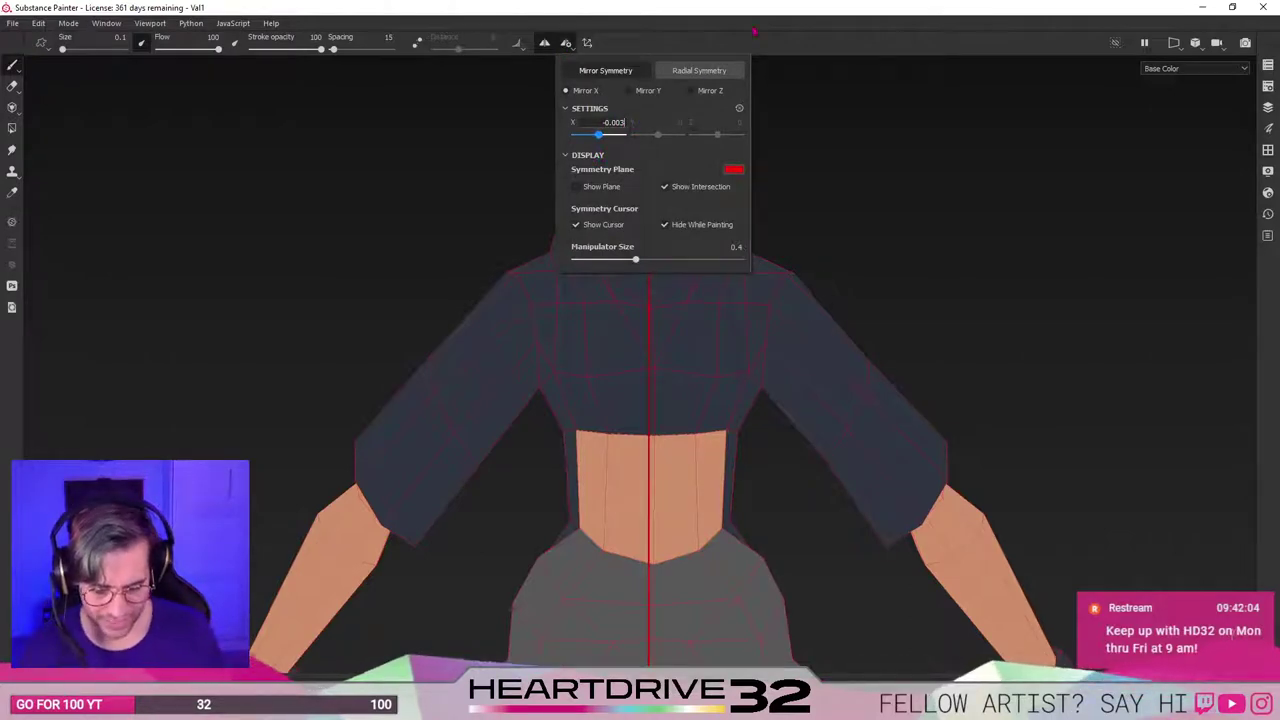
pyautogui.press('BackSpace')
pyautogui.write('2')
pyautogui.press('Tab')
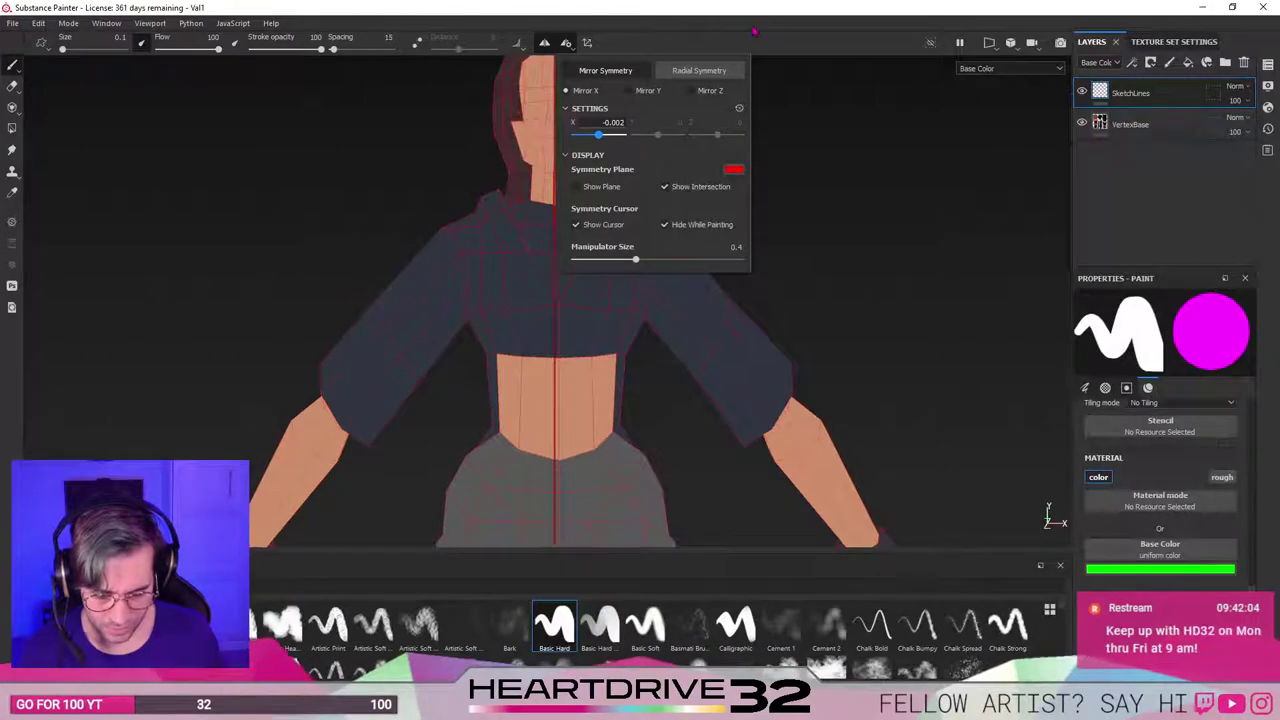
pyautogui.press('Tab')
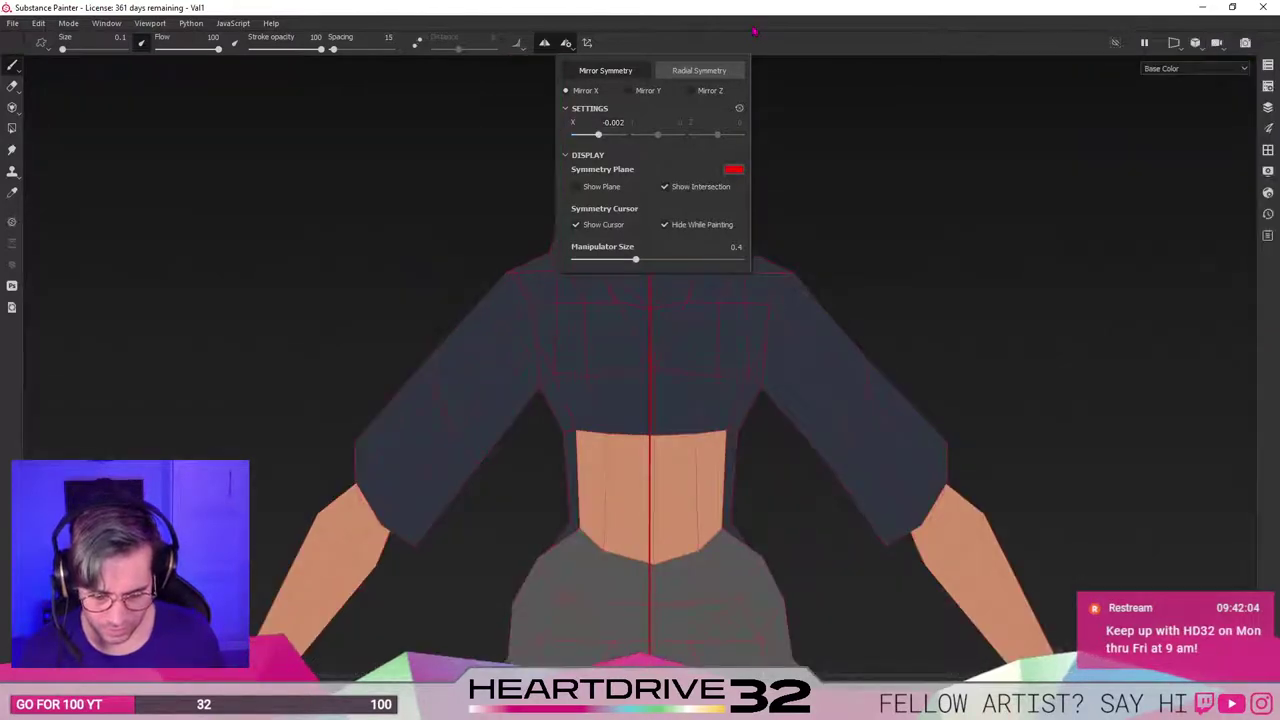
# Try symmetry plane X offsets of 0.01, 0.015 and 0.005 against the character's center line.
pyautogui.moveTo(598, 134); pyautogui.dragTo(599, 139)
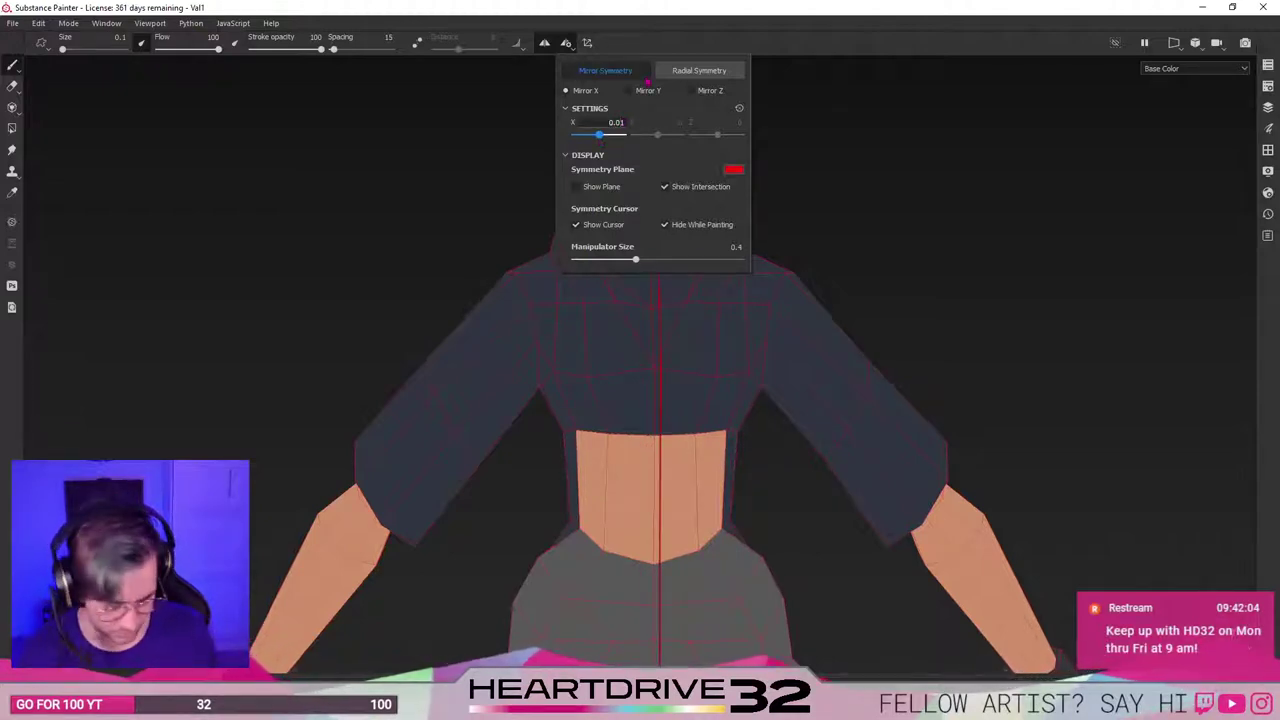
pyautogui.write('5')
pyautogui.press('Return')
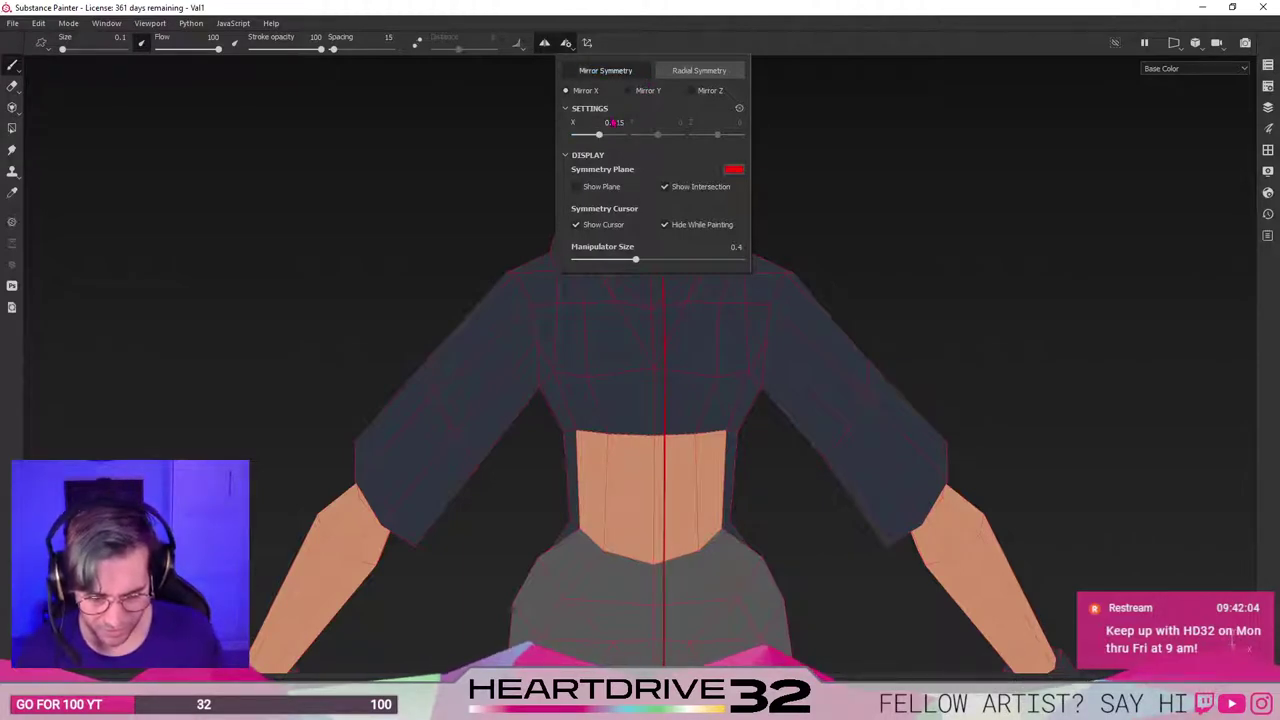
pyautogui.click(621, 122)
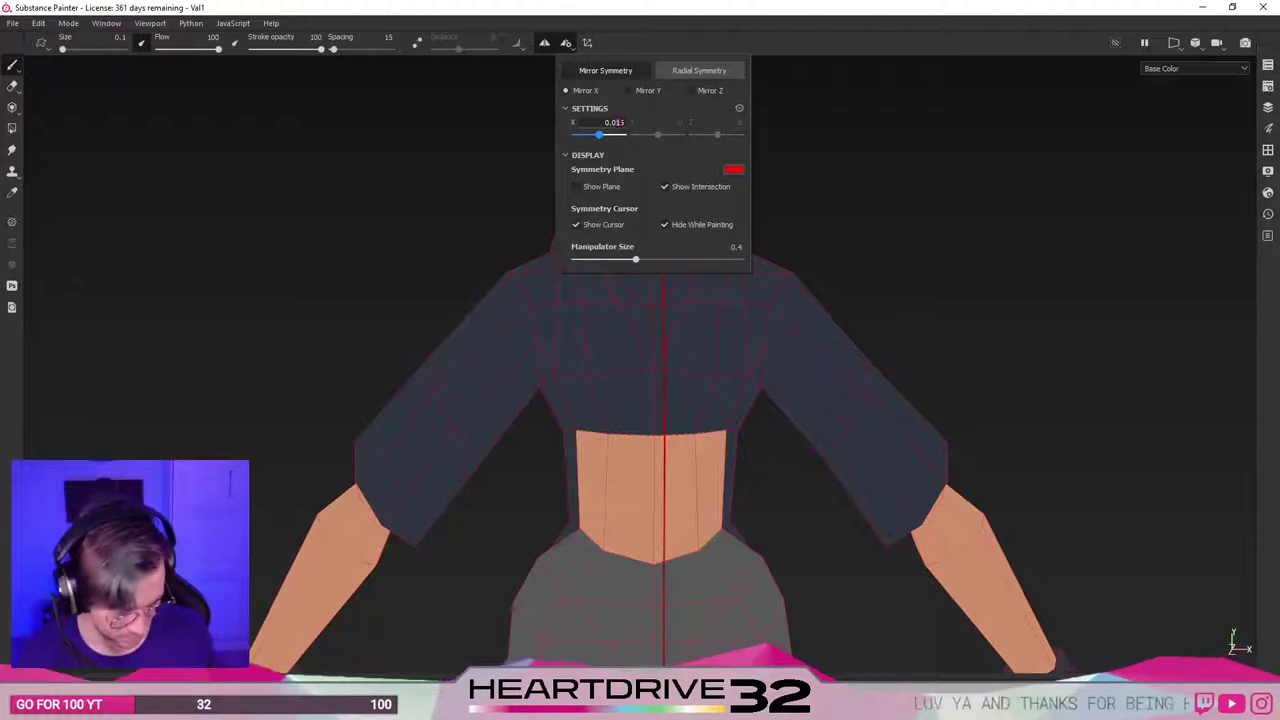
pyautogui.press('BackSpace')
pyautogui.write('0')
pyautogui.press('Return')
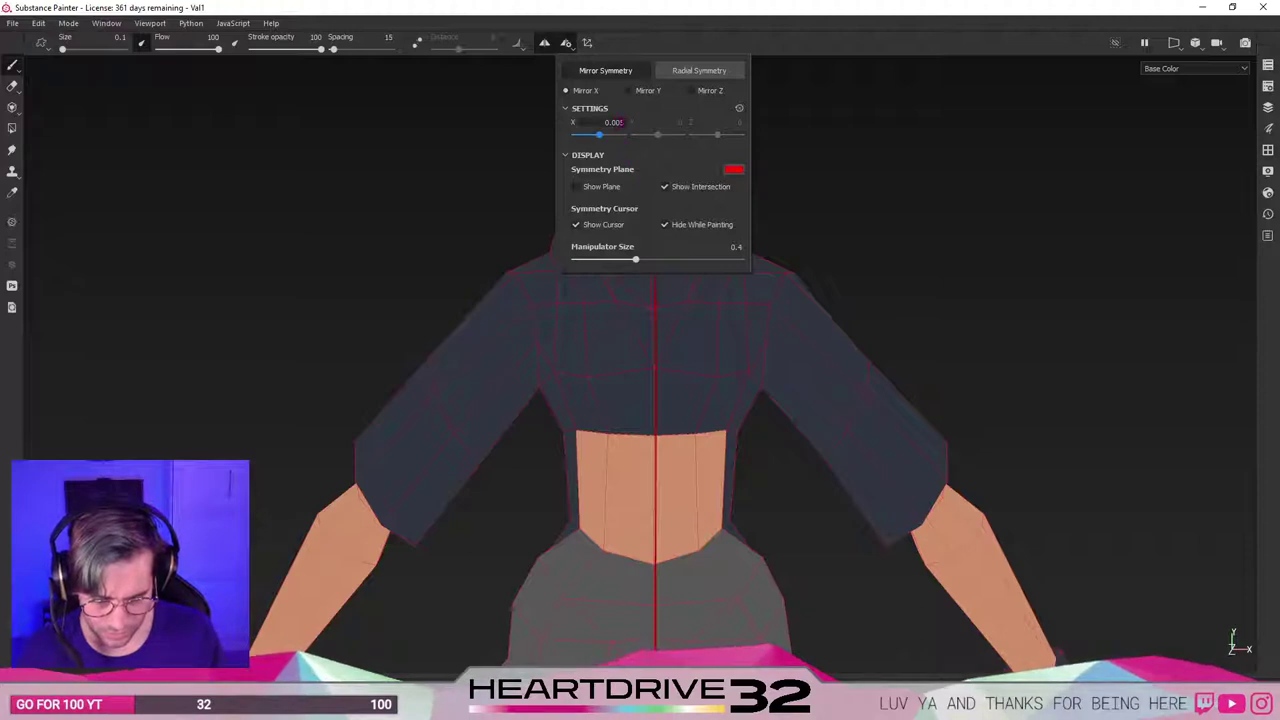
# Set the symmetry plane's X offset to 0.003 and close the symmetry settings.
pyautogui.click(621, 123)
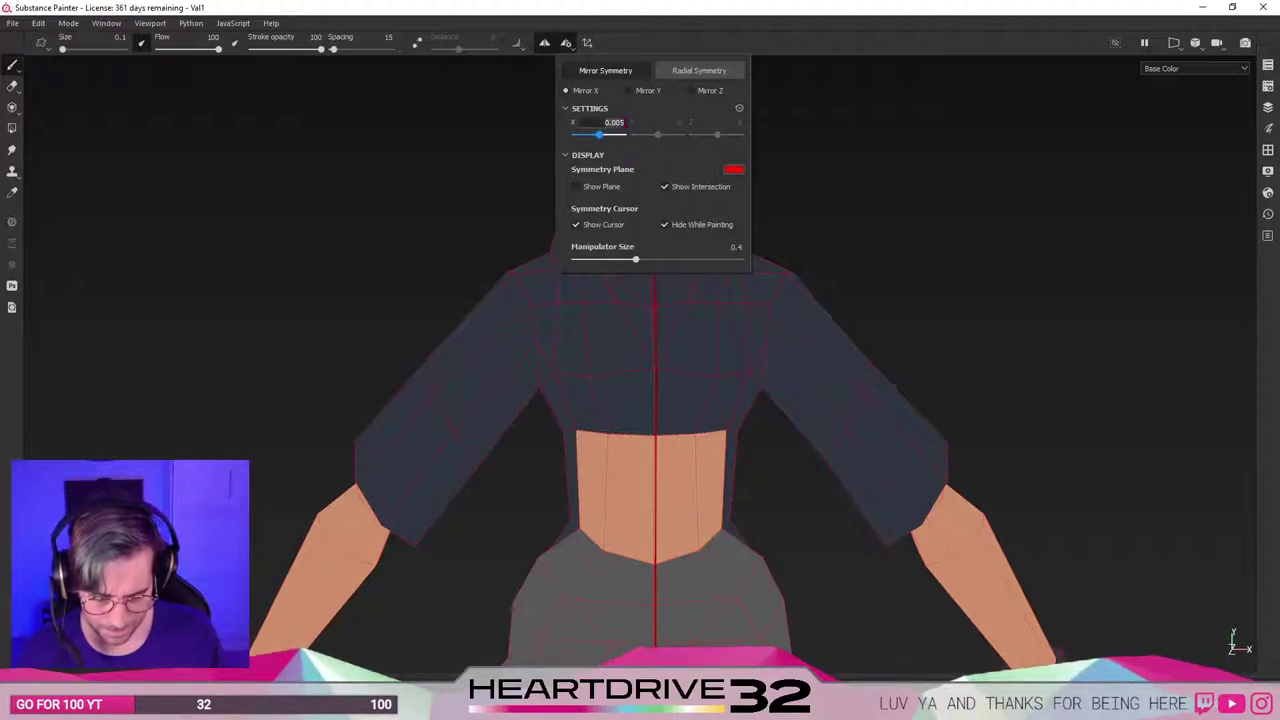
pyautogui.press('Return')
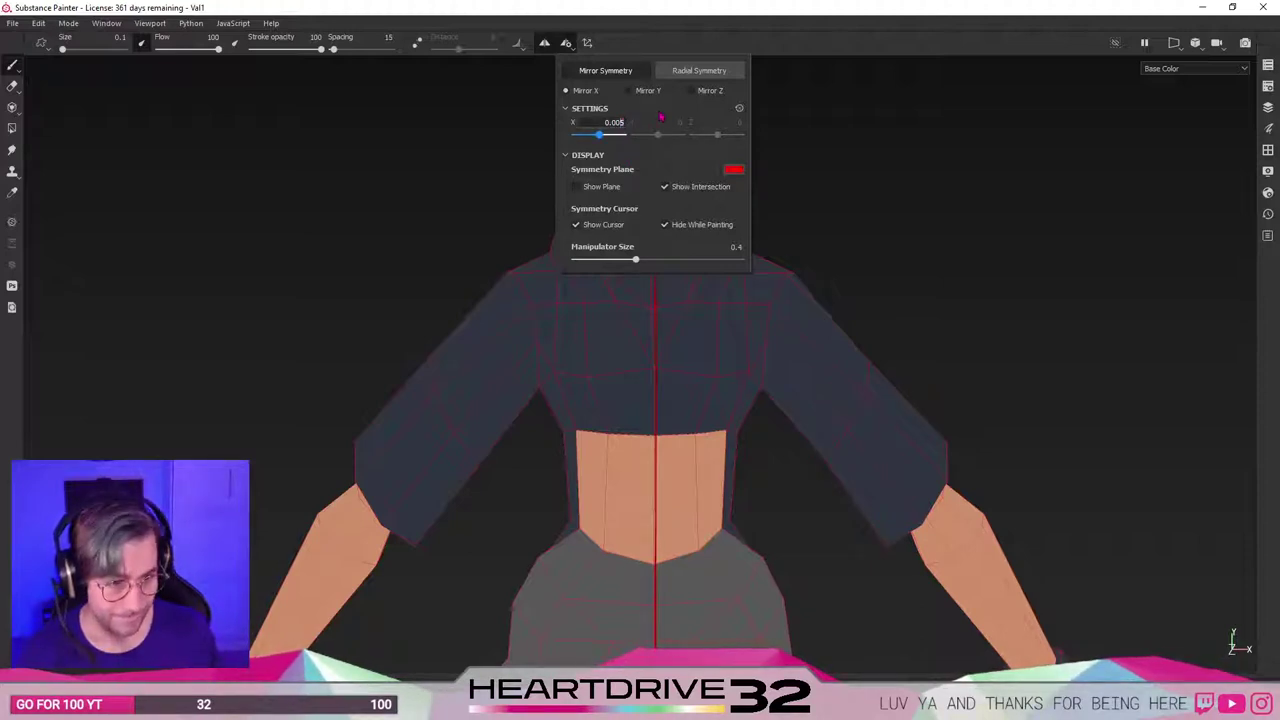
pyautogui.press('BackSpace')
pyautogui.write('3')
pyautogui.press('Return')
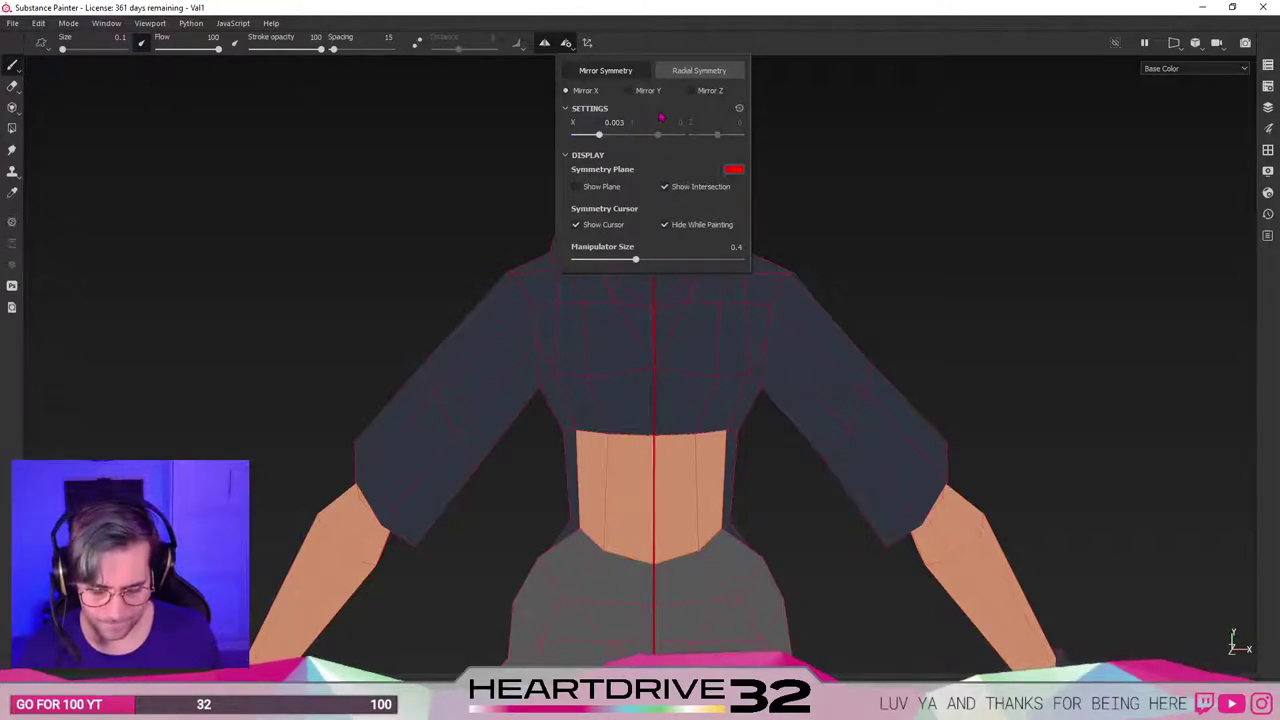
pyautogui.click(672, 440)
# Sketch mirrored curved lines from the upper chest down to the waist to outline the garment's front opening.
pyautogui.moveTo(672, 440)
pyautogui.keyDown('alt'); pyautogui.mouseDown()
pyautogui.moveTo(543, 451)
pyautogui.moveTo(623, 486)
pyautogui.moveTo(680, 480)
pyautogui.moveTo(666, 459)
pyautogui.moveTo(676, 450)
pyautogui.mouseUp(); pyautogui.keyUp('alt')
pyautogui.scroll(-3, 666, 460)
pyautogui.scroll(-3, 676, 450)
pyautogui.scroll(3, 670, 249)
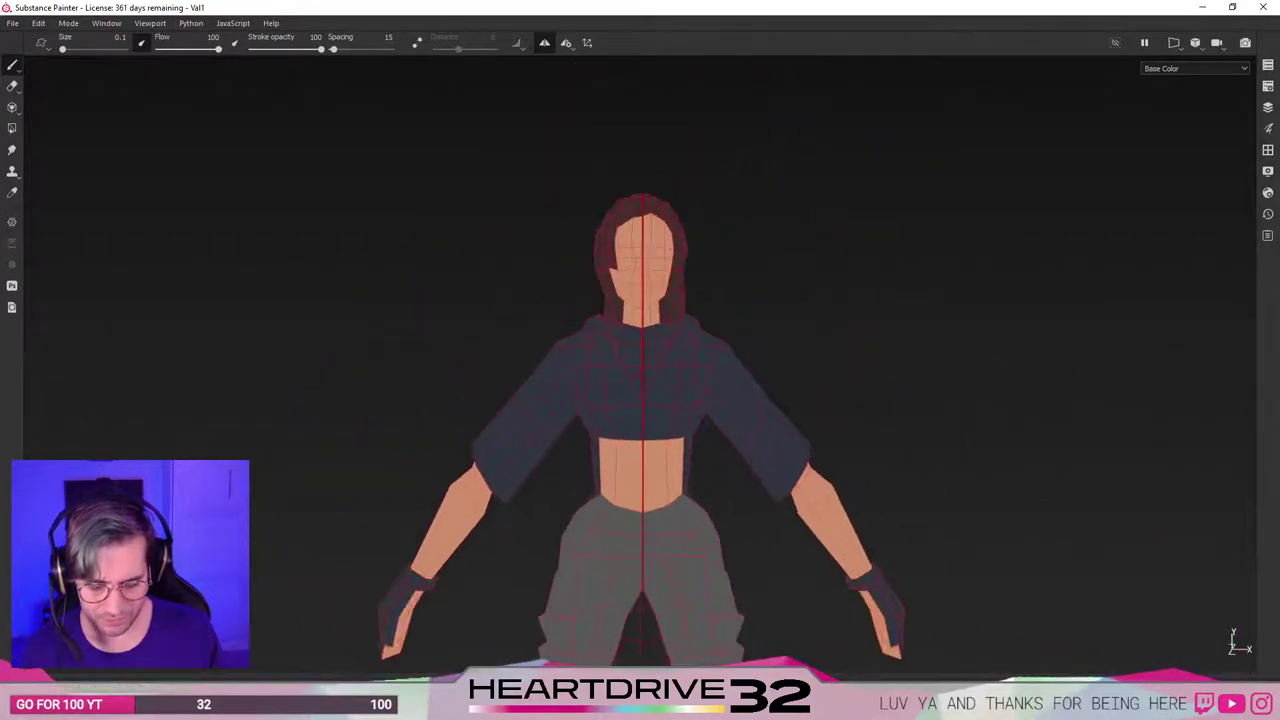
pyautogui.scroll(2, 640, 384)
pyautogui.scroll(-2, 640, 384)
pyautogui.scroll(3, 640, 384)
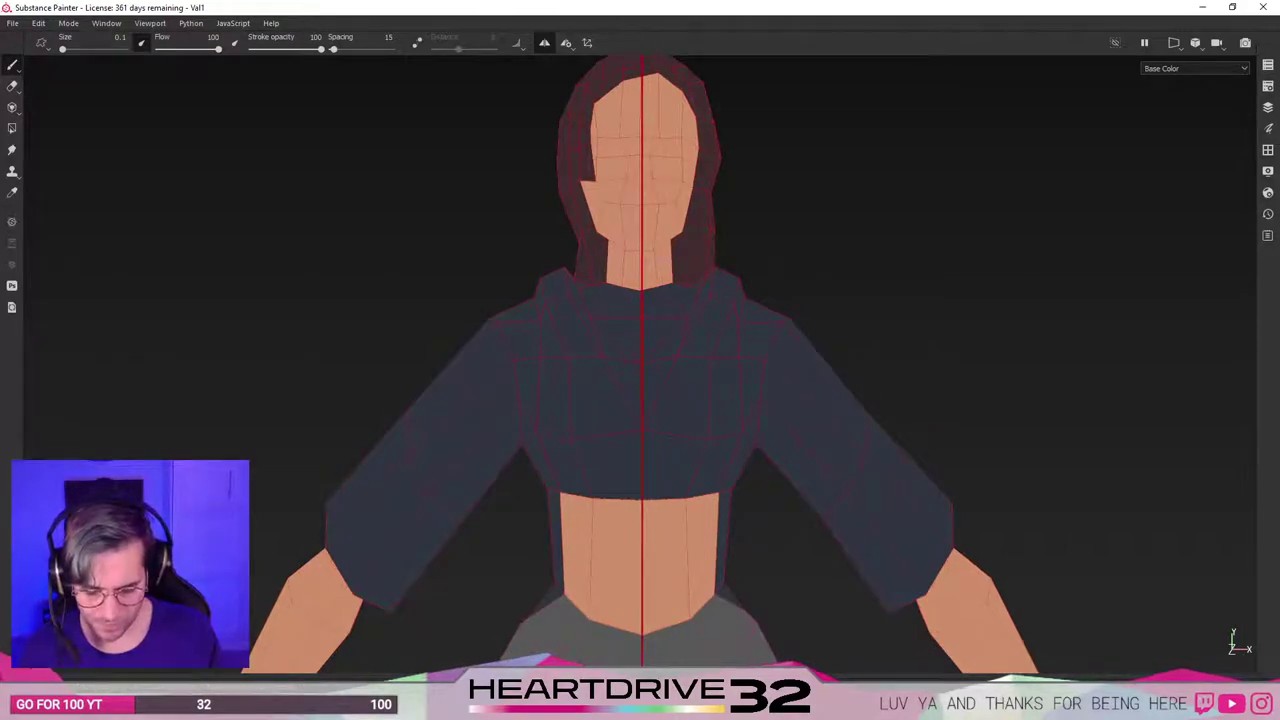
pyautogui.keyDown('alt'); pyautogui.moveTo(718, 510); pyautogui.dragTo(723, 420, button='middle'); pyautogui.keyUp('alt')
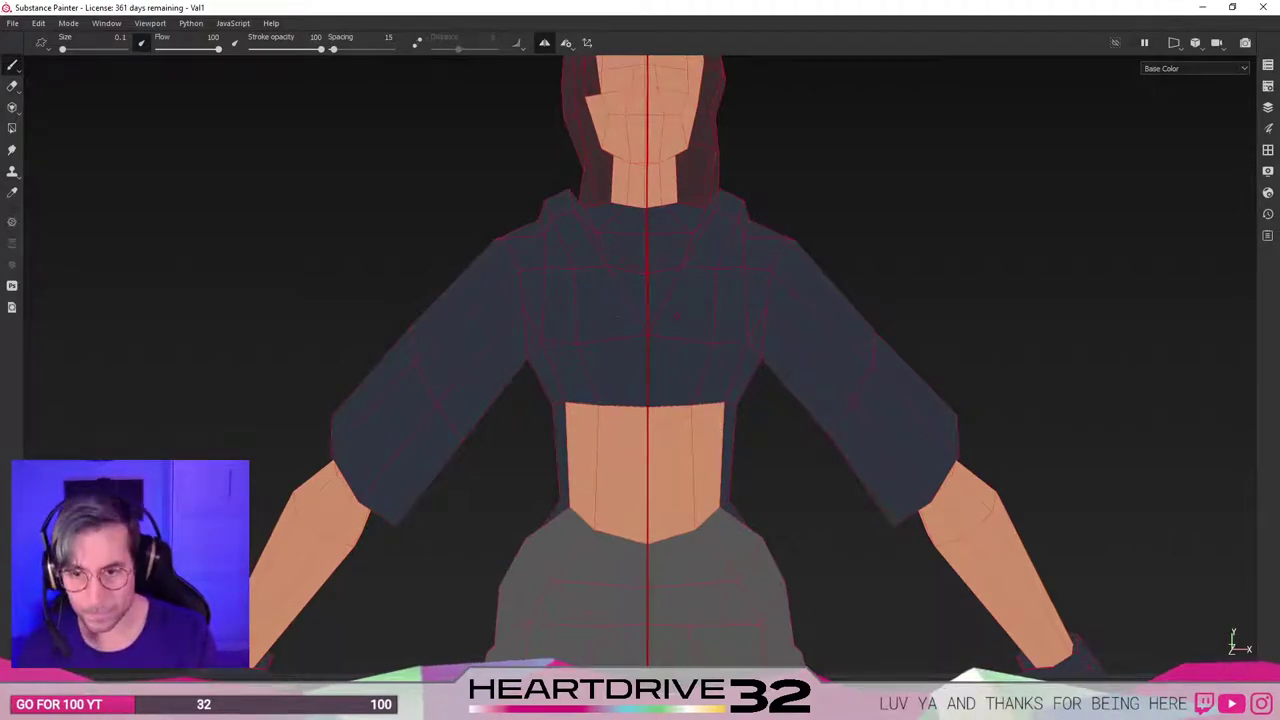
pyautogui.moveTo(692, 258); pyautogui.dragTo(675, 329)
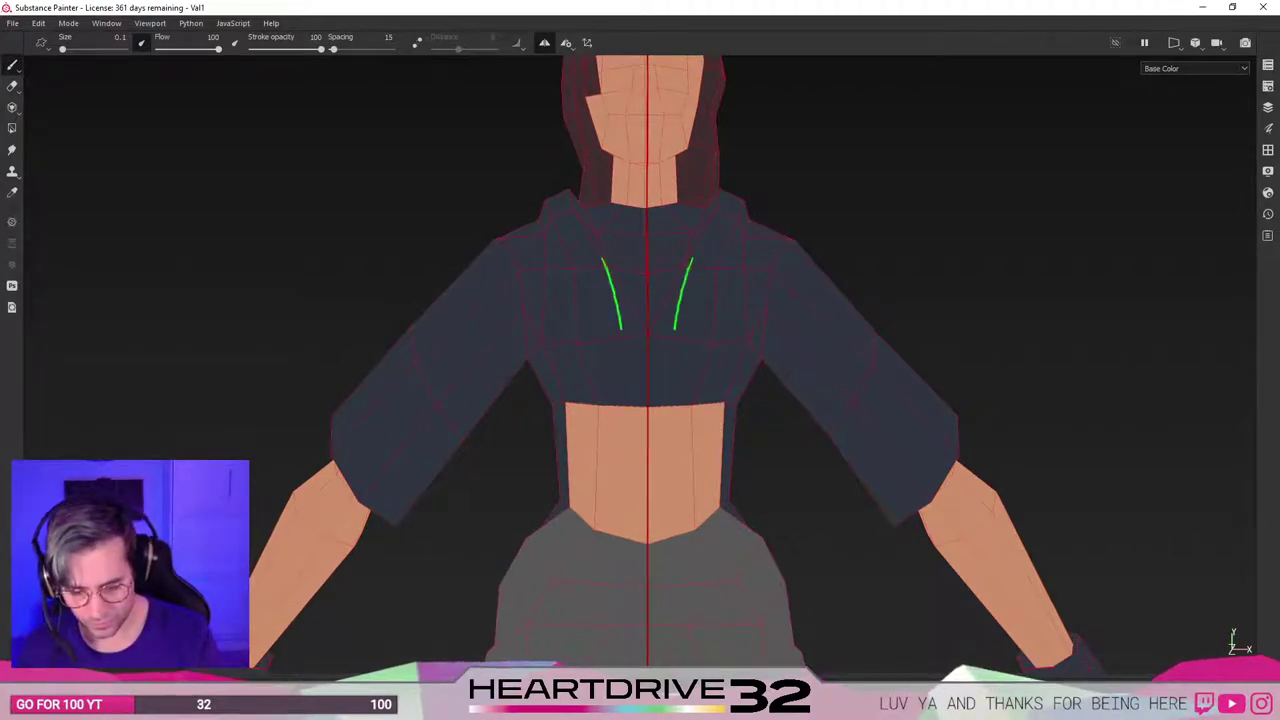
pyautogui.hotkey('ctrl', 'z')
pyautogui.moveTo(603, 258)
pyautogui.mouseDown()
pyautogui.moveTo(611, 314)
pyautogui.moveTo(577, 503)
pyautogui.mouseUp()
pyautogui.hotkey('ctrl', 'z')
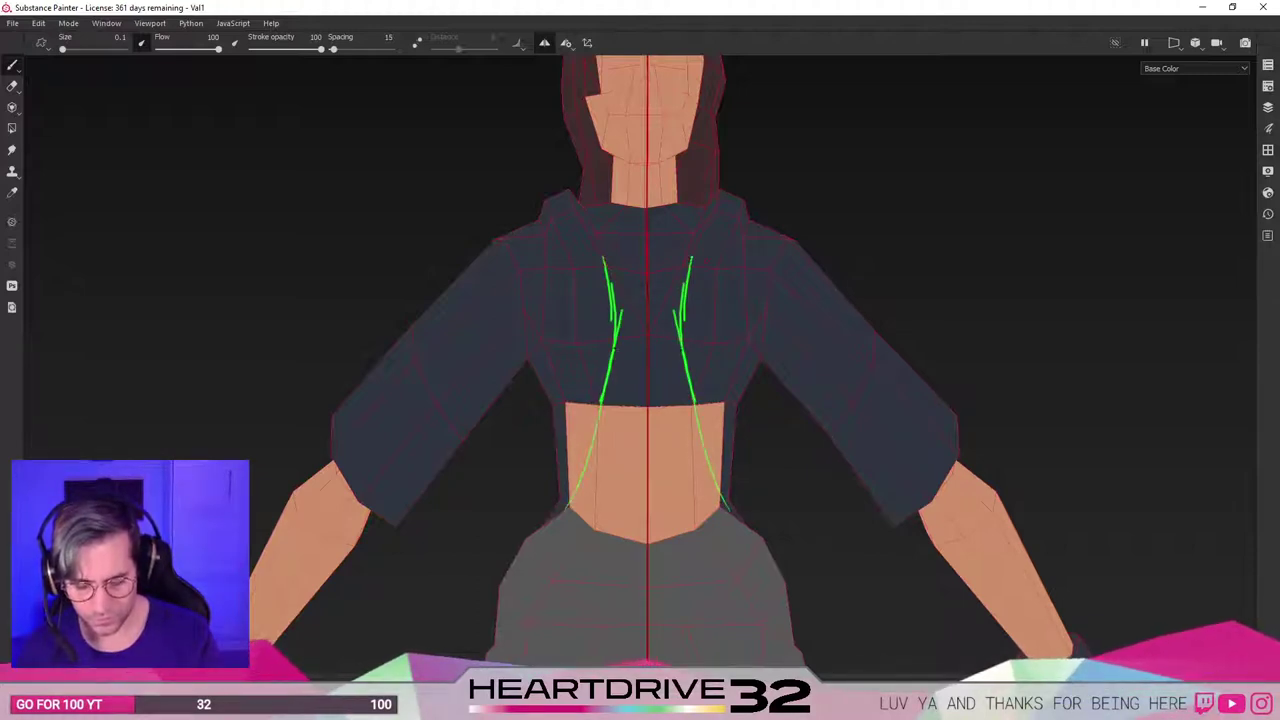
pyautogui.moveTo(600, 404); pyautogui.dragTo(562, 515)
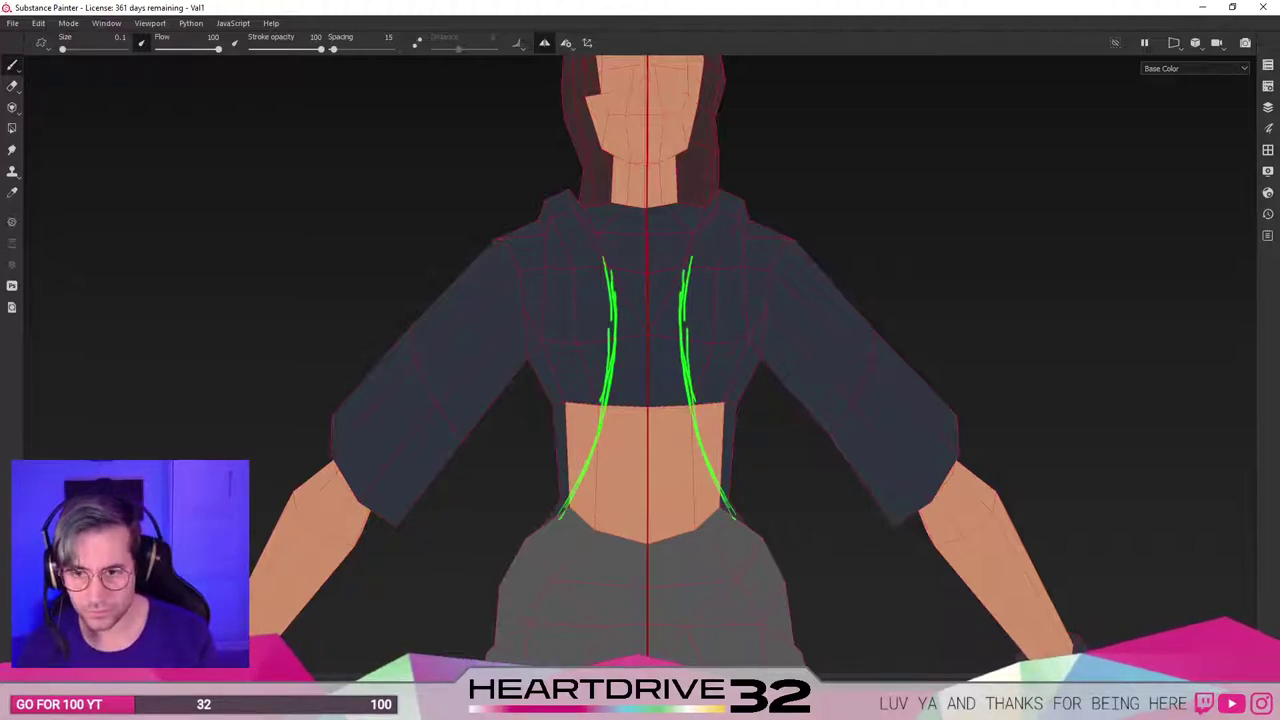
# Sketch mirrored lines from the hood's outer edges down the upper chest, with a short cross stroke at each lower end.
pyautogui.moveTo(544, 229); pyautogui.dragTo(579, 353)
pyautogui.hotkey('ctrl', 'z')
pyautogui.moveTo(547, 242)
pyautogui.mouseDown()
pyautogui.moveTo(574, 332)
pyautogui.moveTo(600, 325)
pyautogui.moveTo(598, 343)
pyautogui.moveTo(609, 341)
pyautogui.mouseUp()
pyautogui.hotkey('ctrl', 'z')
pyautogui.hotkey('ctrl', 'z')
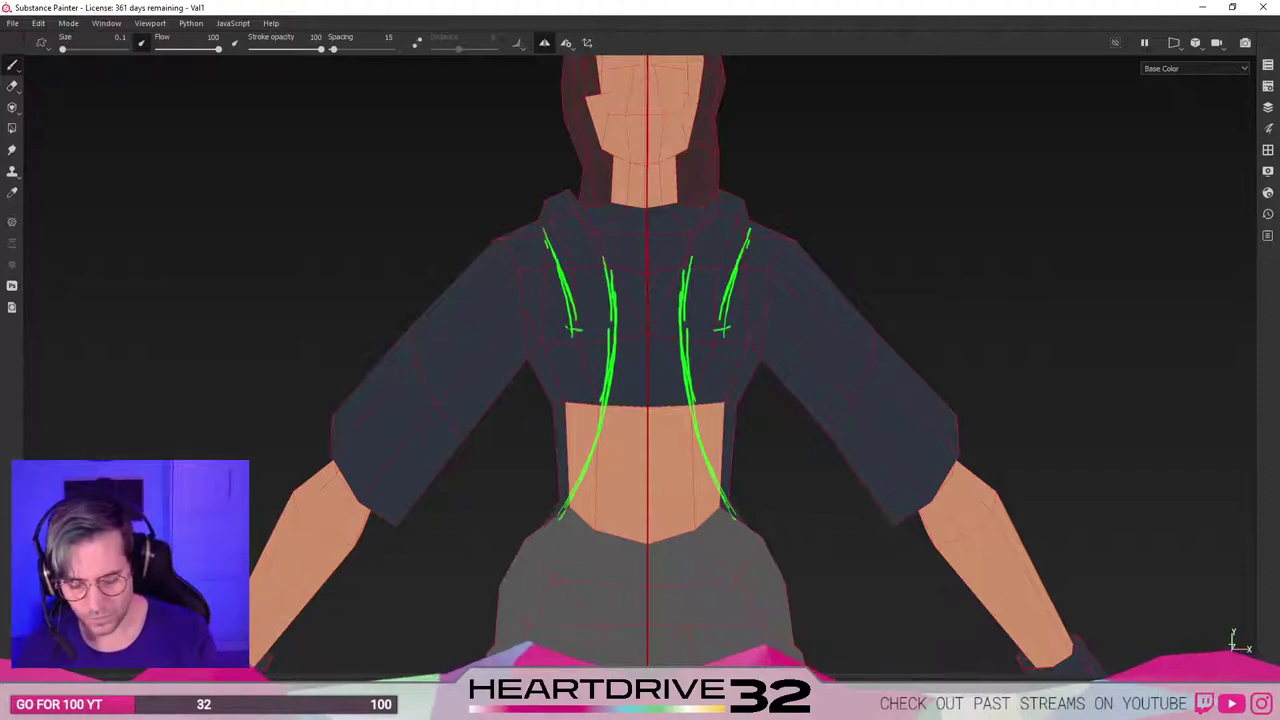
# Reinforce the mirrored waist curves and add the inner collar lines running up to the hood and neck.
pyautogui.moveTo(605, 348); pyautogui.dragTo(572, 488)
pyautogui.moveTo(595, 402); pyautogui.dragTo(564, 517)
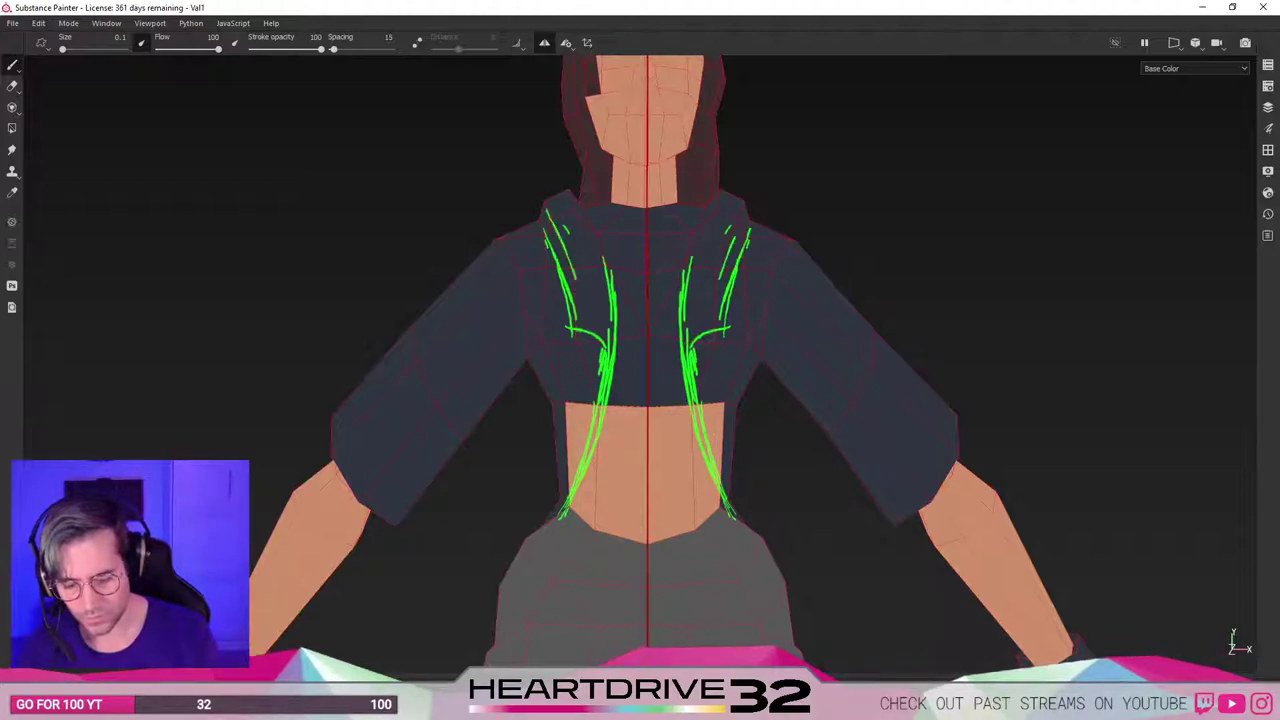
pyautogui.moveTo(569, 270); pyautogui.dragTo(589, 338)
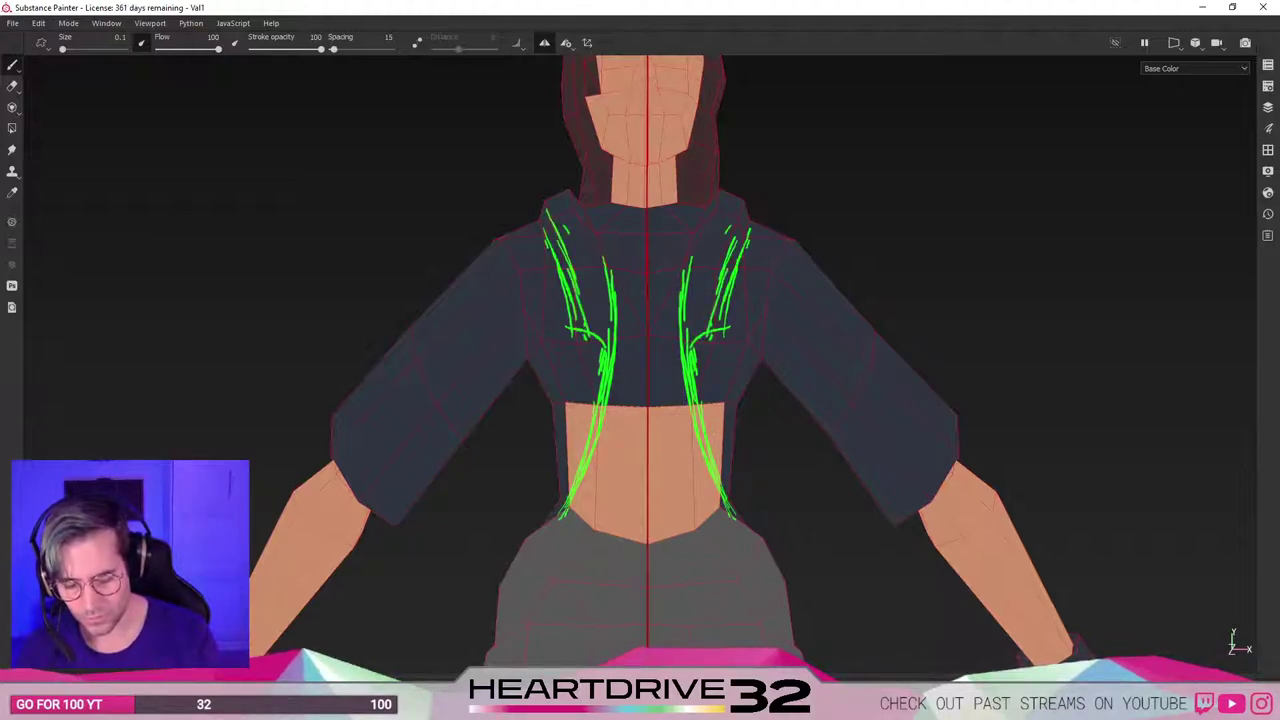
pyautogui.moveTo(555, 223); pyautogui.dragTo(566, 244)
pyautogui.moveTo(573, 198); pyautogui.dragTo(590, 257)
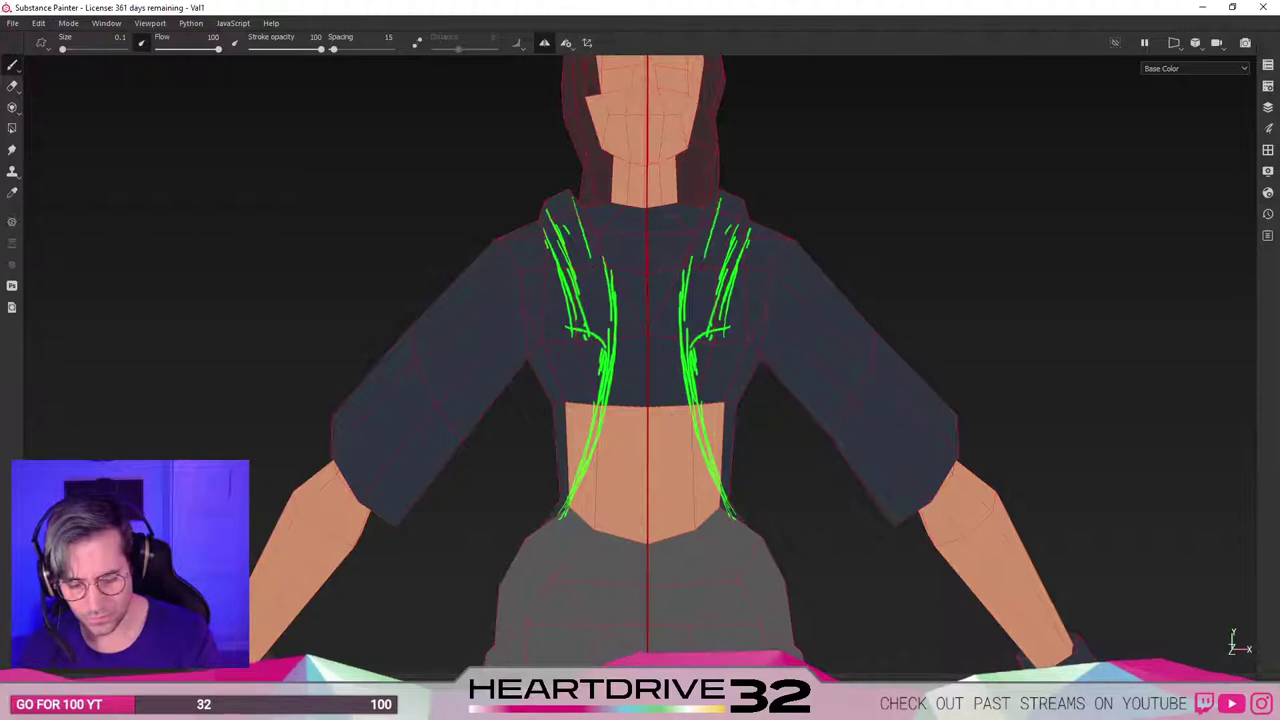
pyautogui.moveTo(576, 198); pyautogui.dragTo(606, 326)
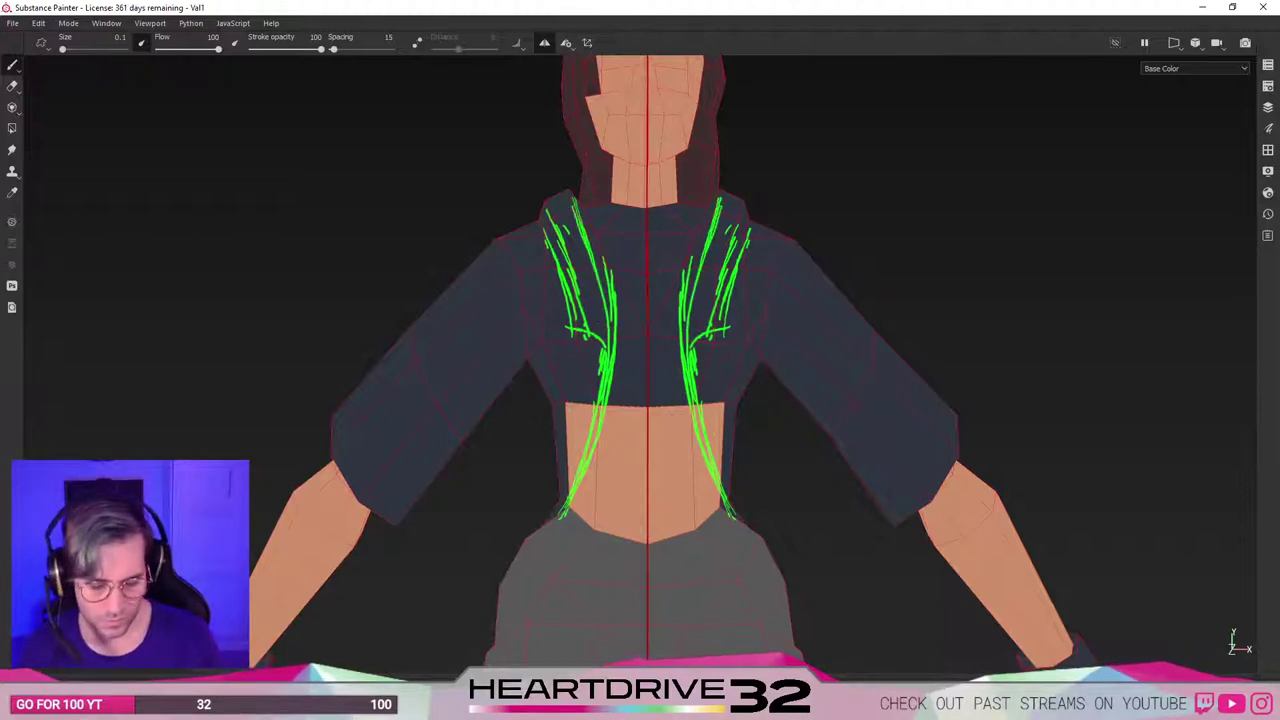
# Sketch the curved waistline, a double hem line below the chest and a V shape between the front opening lines.
pyautogui.moveTo(643, 485); pyautogui.dragTo(643, 392, button='middle')
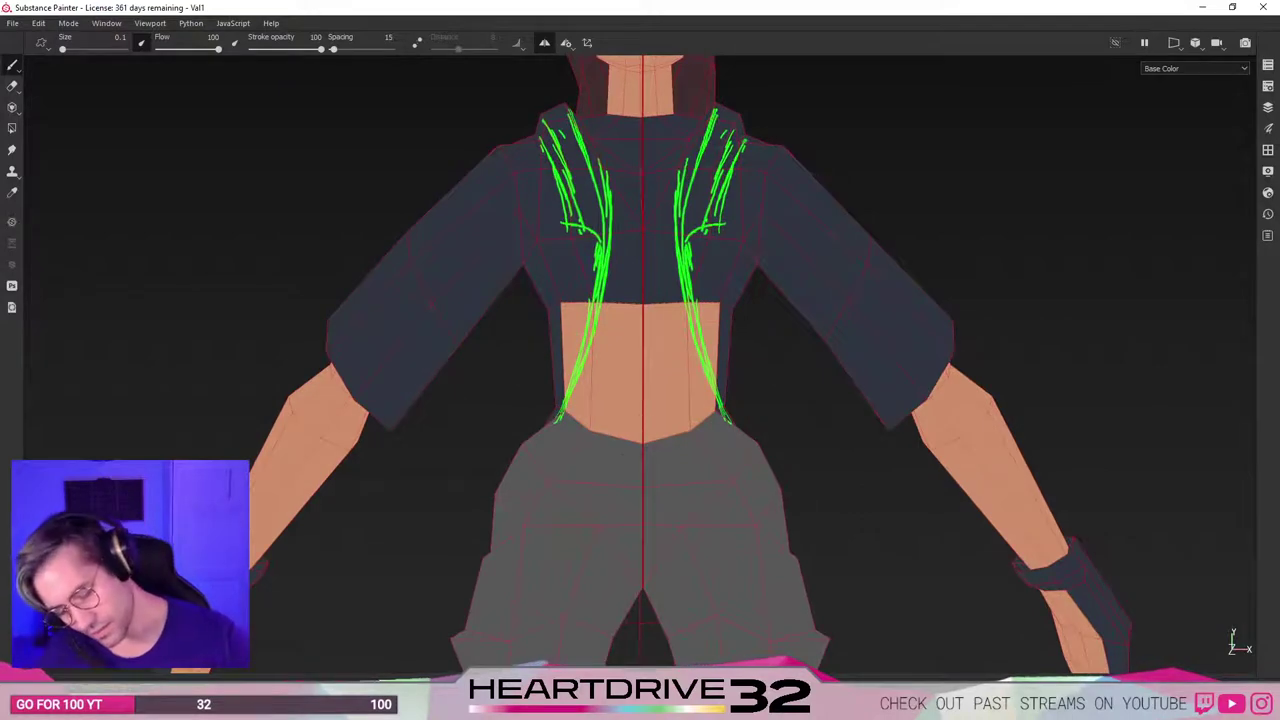
pyautogui.moveTo(594, 428); pyautogui.dragTo(641, 436)
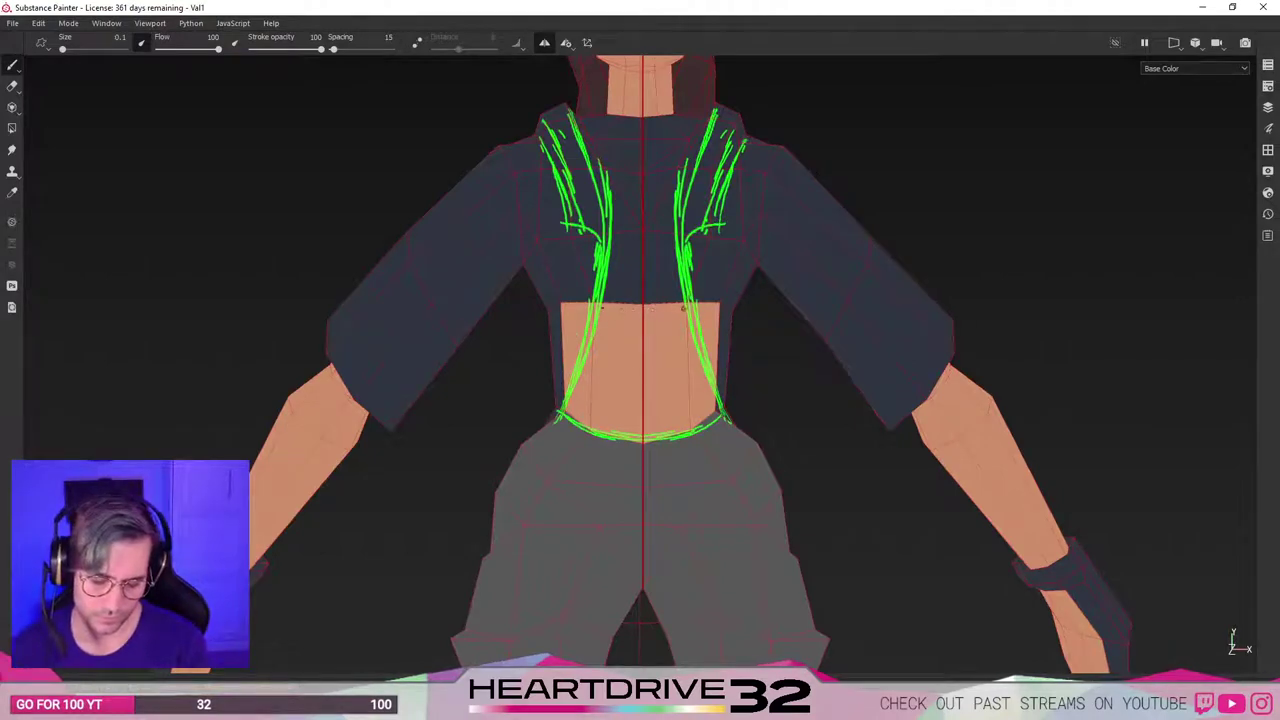
pyautogui.moveTo(670, 309); pyautogui.dragTo(640, 296)
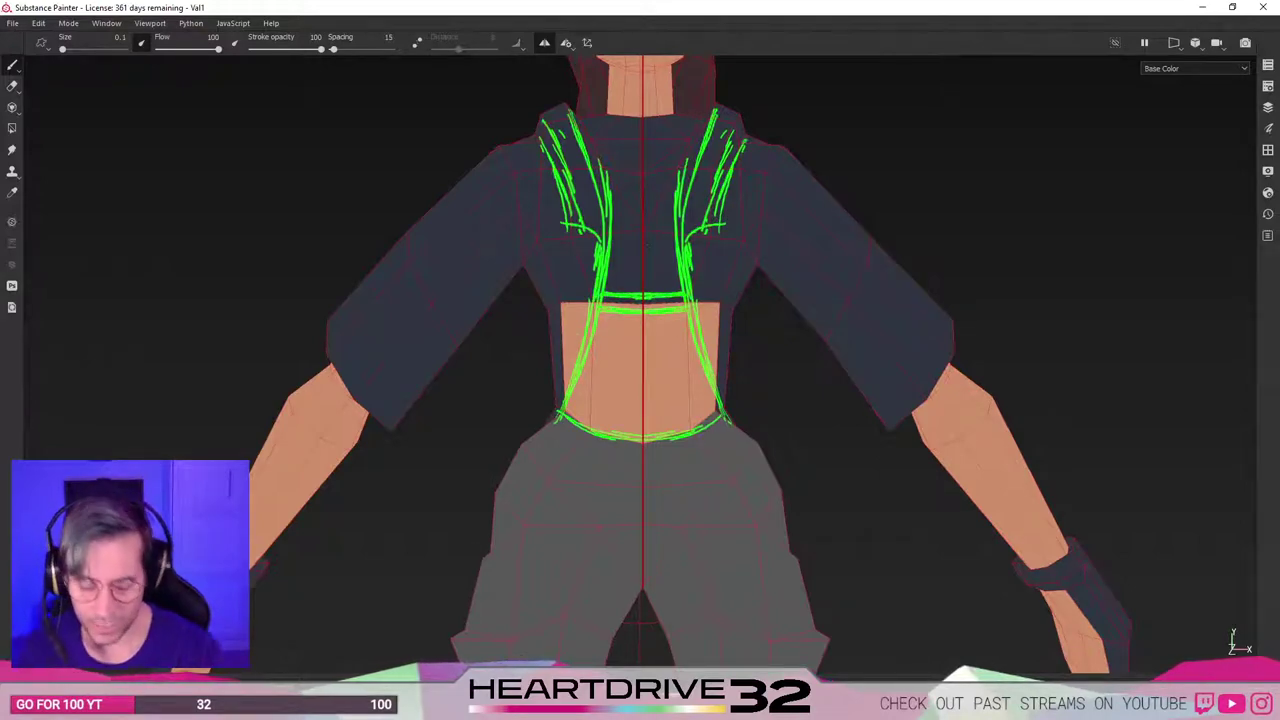
pyautogui.moveTo(612, 199); pyautogui.dragTo(642, 238)
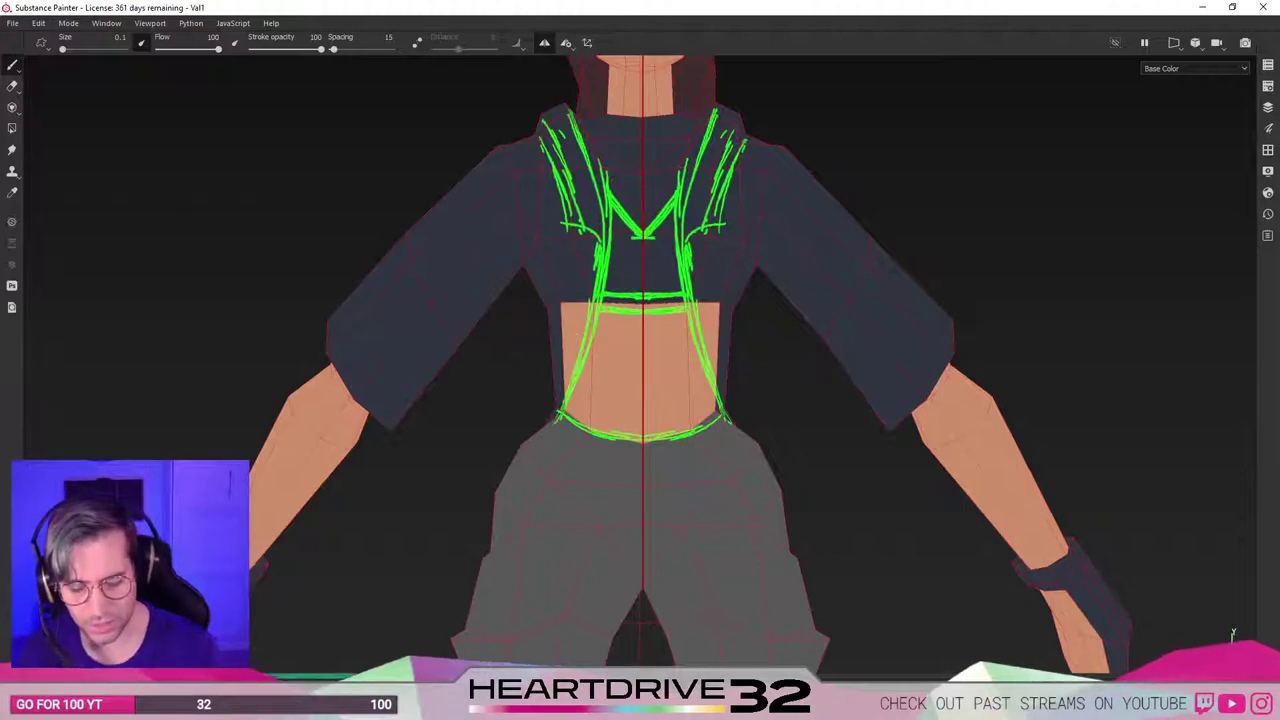
# Undo the last reinforcing strokes of the chest V and sketch a second mirrored V just above the remaining one.
pyautogui.hotkey('ctrl', 'z')
pyautogui.hotkey('ctrl', 'z')
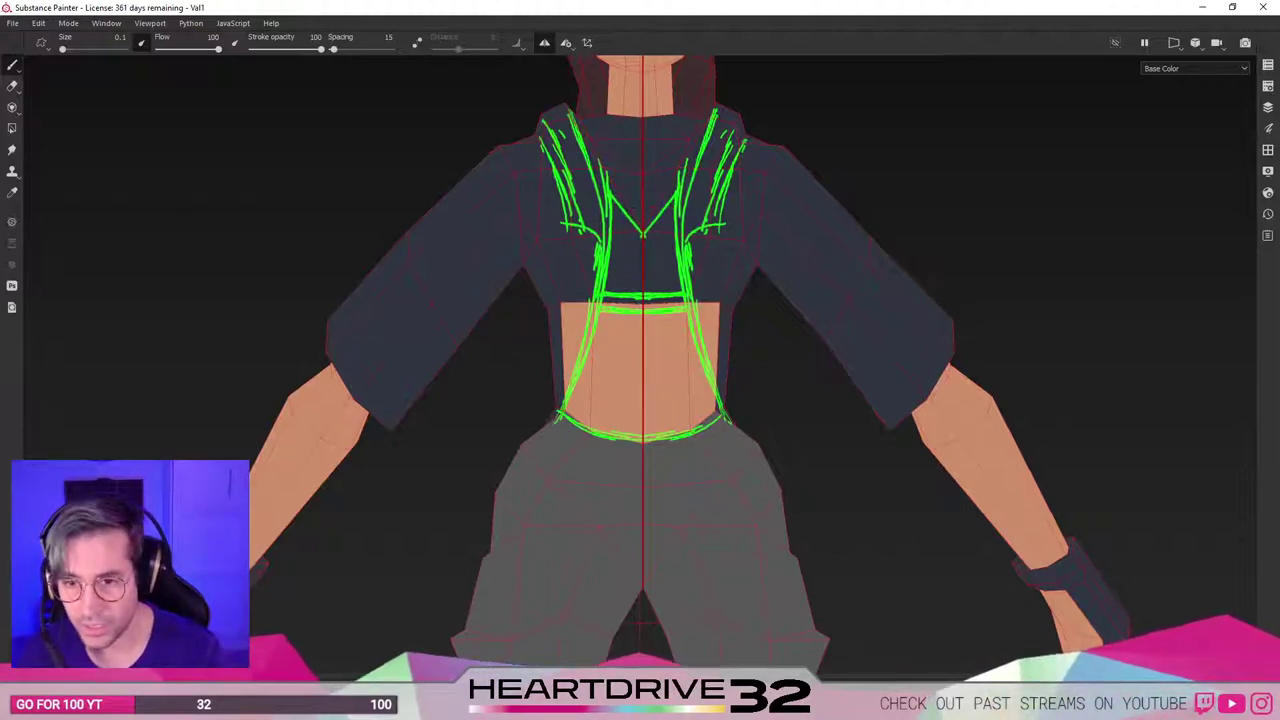
pyautogui.moveTo(681, 178); pyautogui.dragTo(649, 215)
pyautogui.moveTo(662, 205); pyautogui.dragTo(643, 219)
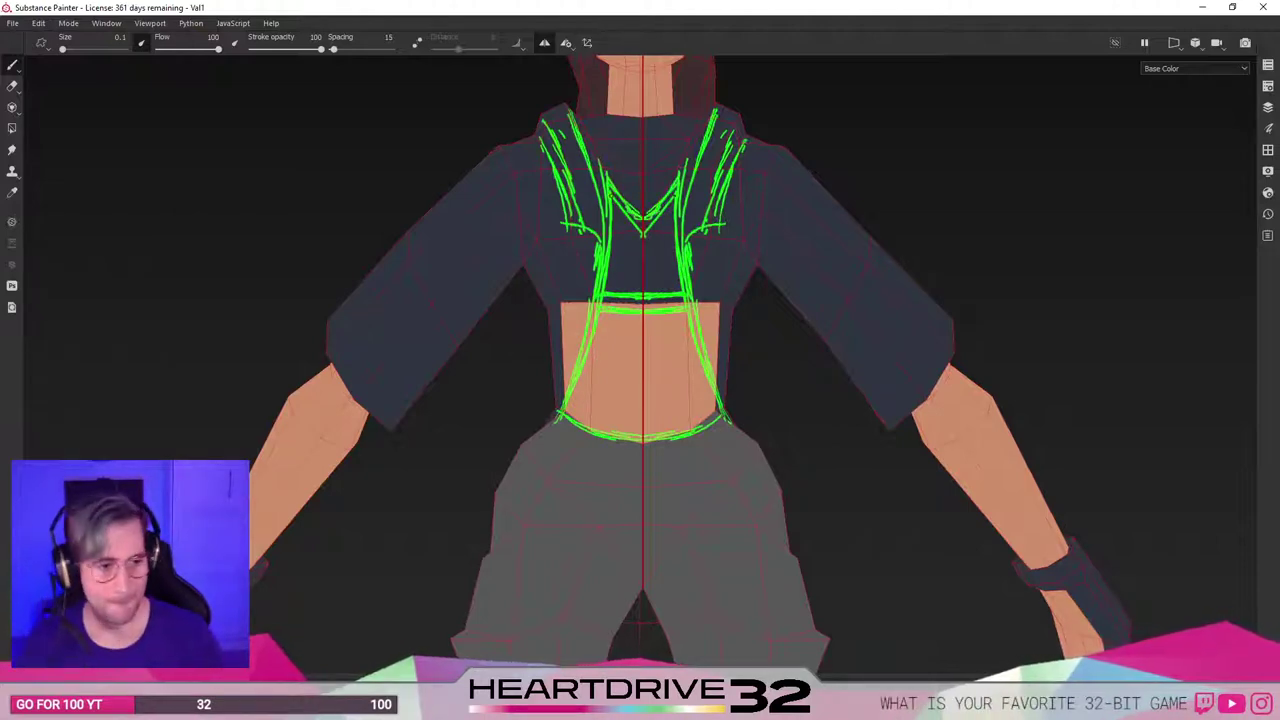
pyautogui.moveTo(555, 430)
pyautogui.keyDown('alt'); pyautogui.mouseDown(button='middle')
pyautogui.moveTo(528, 306)
pyautogui.moveTo(538, 262)
pyautogui.mouseUp(button='middle'); pyautogui.keyUp('alt')
pyautogui.moveTo(506, 347)
pyautogui.keyDown('alt'); pyautogui.mouseDown(button='middle')
pyautogui.moveTo(506, 317)
pyautogui.moveTo(515, 326)
pyautogui.mouseUp(button='middle'); pyautogui.keyUp('alt')
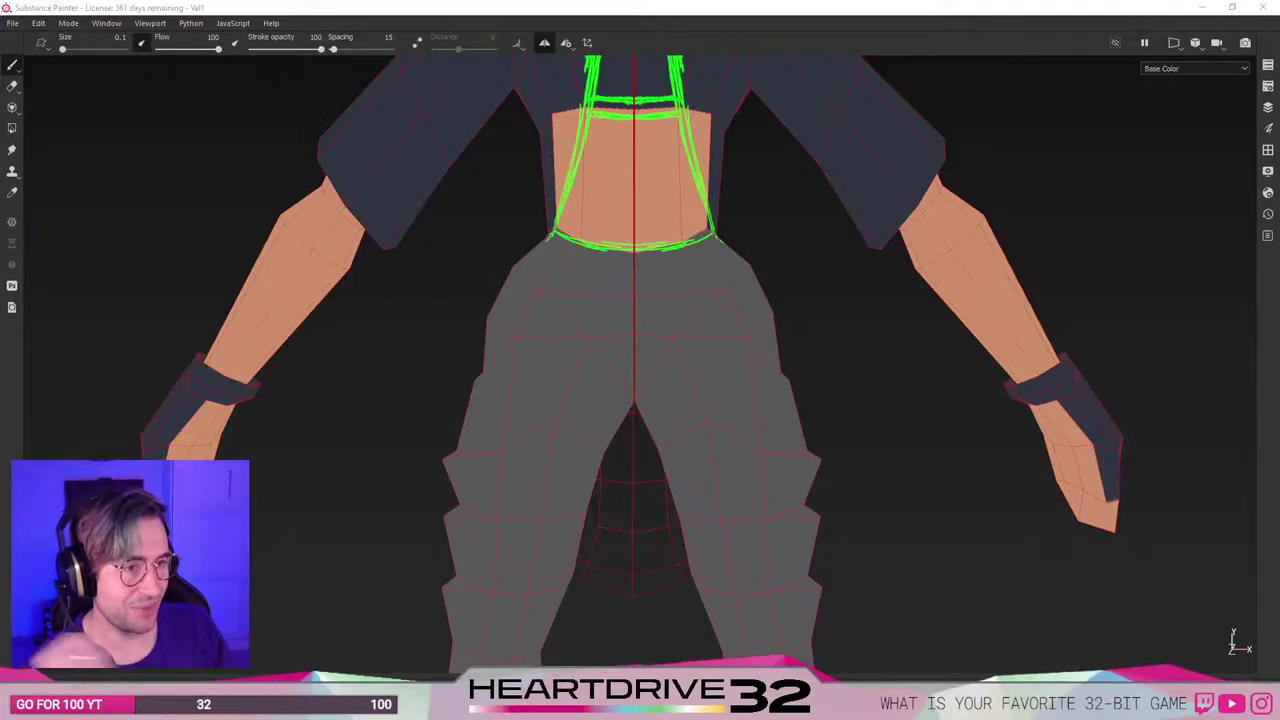
# Switch to the B3Alpha folder, launch Blender 3.0 Alpha and open the recent file Val1.blend.
pyautogui.hotkey('alt', 'Tab')
pyautogui.doubleClick(586, 345)
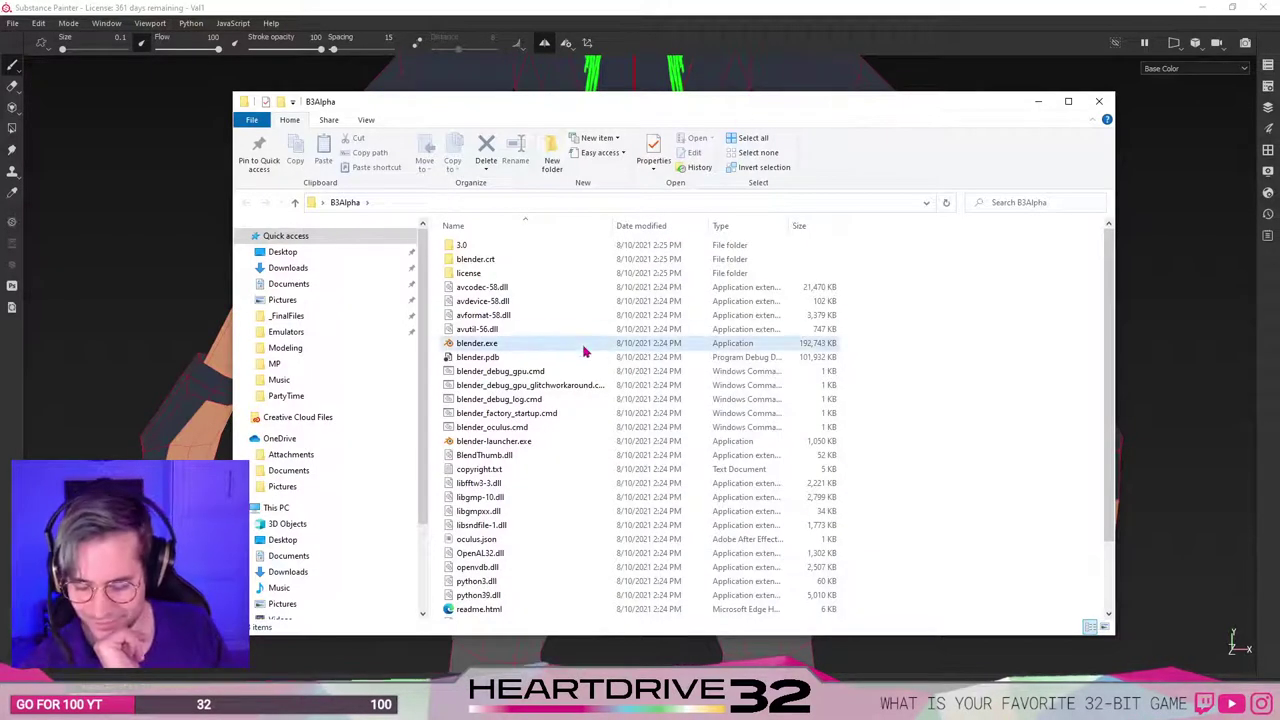
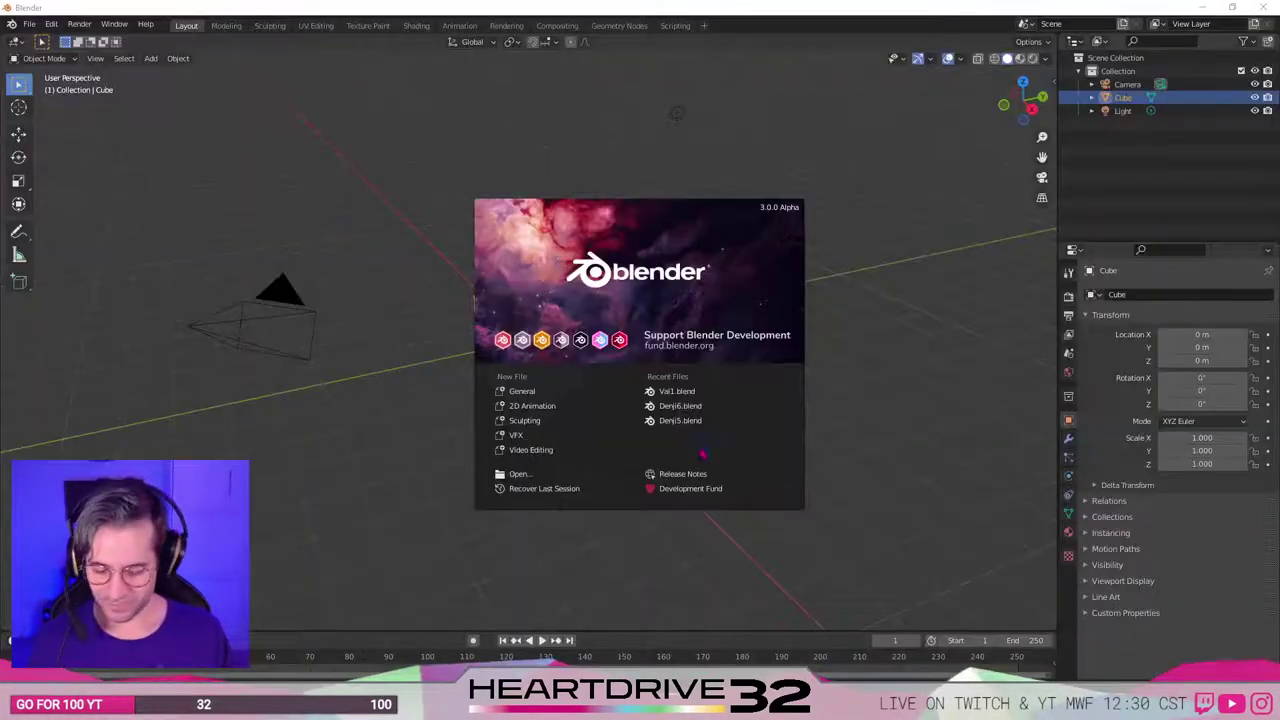
pyautogui.click(697, 391)
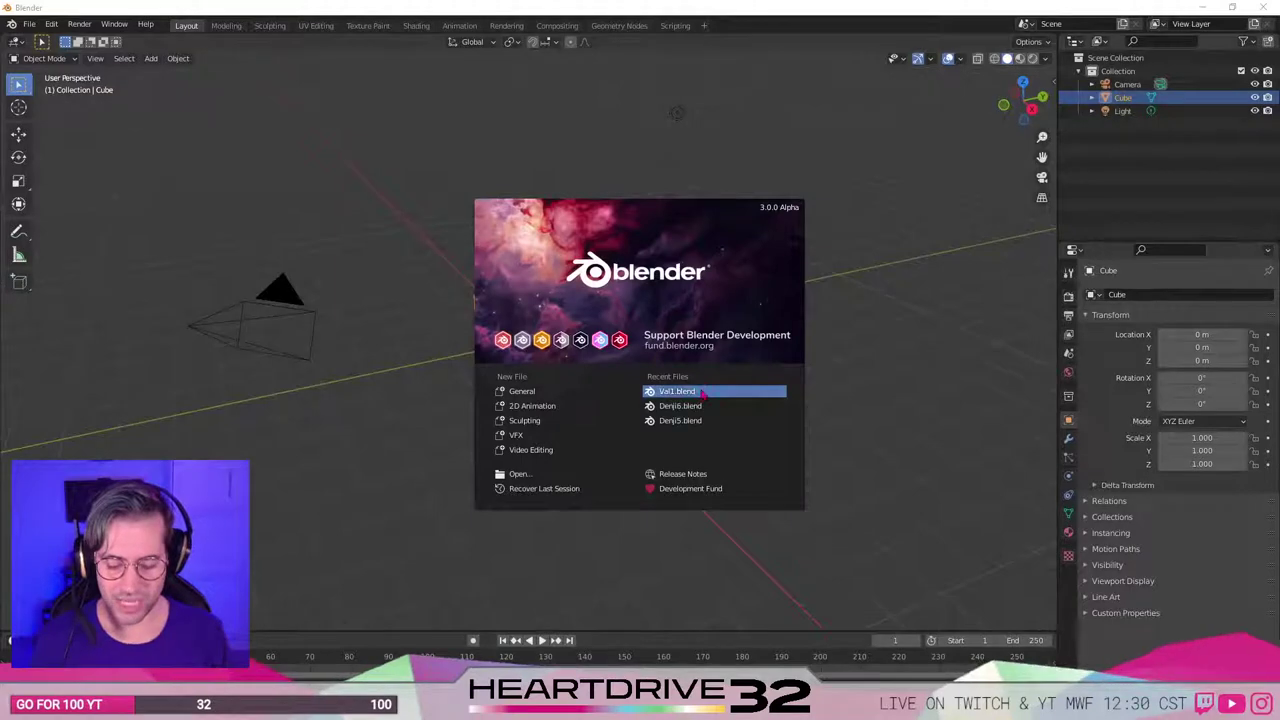
pyautogui.click(697, 391)
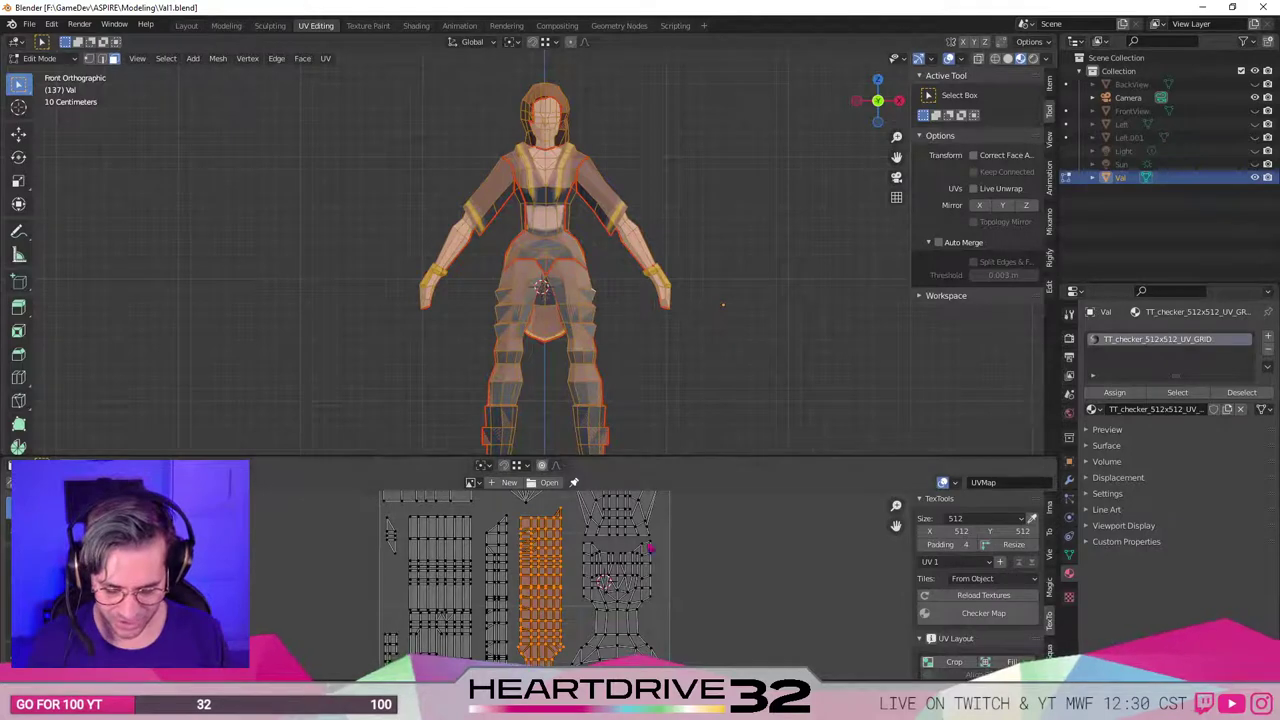
# Show the Val mesh in front view with wireframe shading and clear the whole selection.
pyautogui.scroll(3, 645, 560)
pyautogui.scroll(-5, 645, 566)
pyautogui.scroll(3, 622, 520)
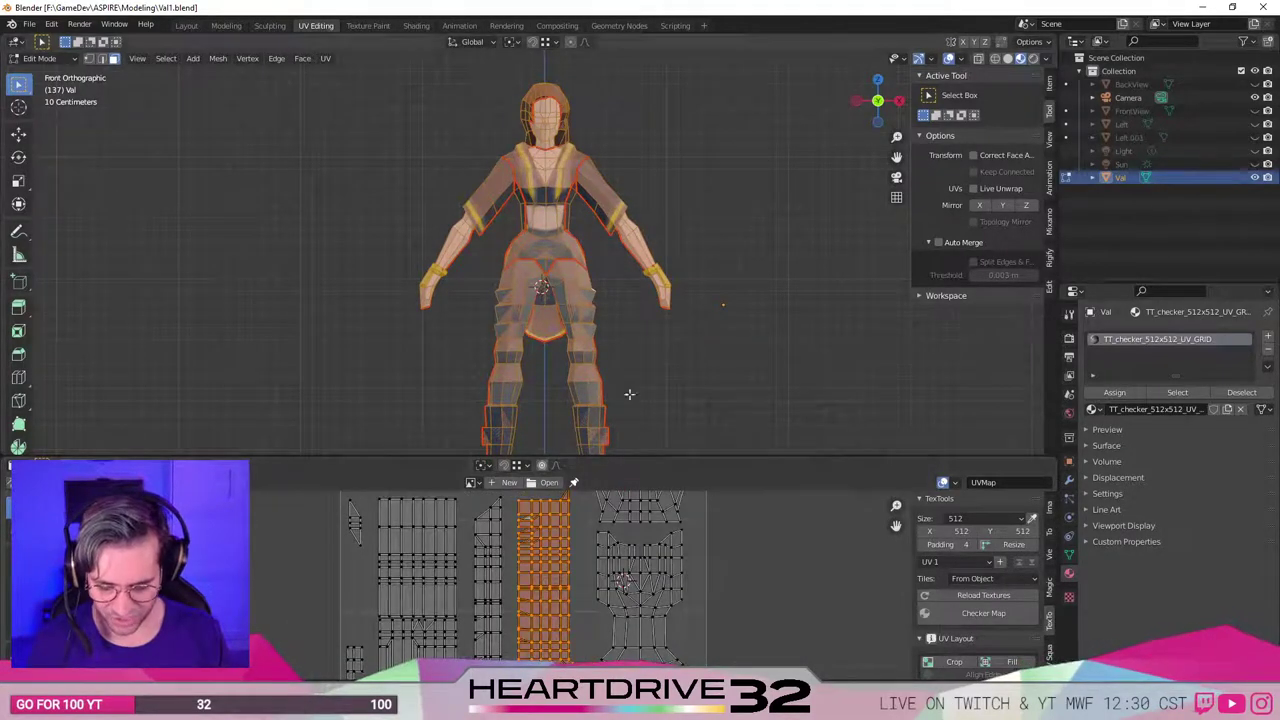
pyautogui.moveTo(666, 349); pyautogui.dragTo(451, 377, button='middle')
pyautogui.keyDown('alt'); pyautogui.moveTo(536, 363); pyautogui.dragTo(572, 352, button='middle'); pyautogui.keyUp('alt')
pyautogui.press('KP_1')
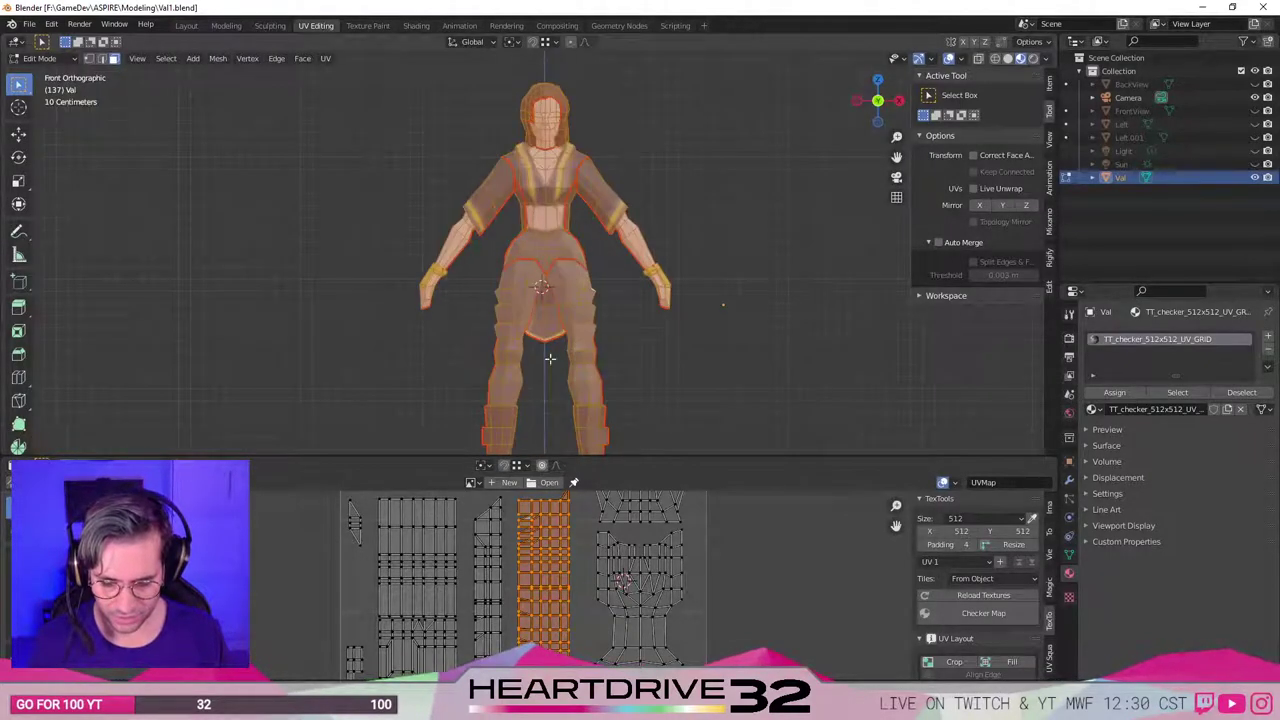
pyautogui.scroll(5, 510, 230)
pyautogui.press('z')
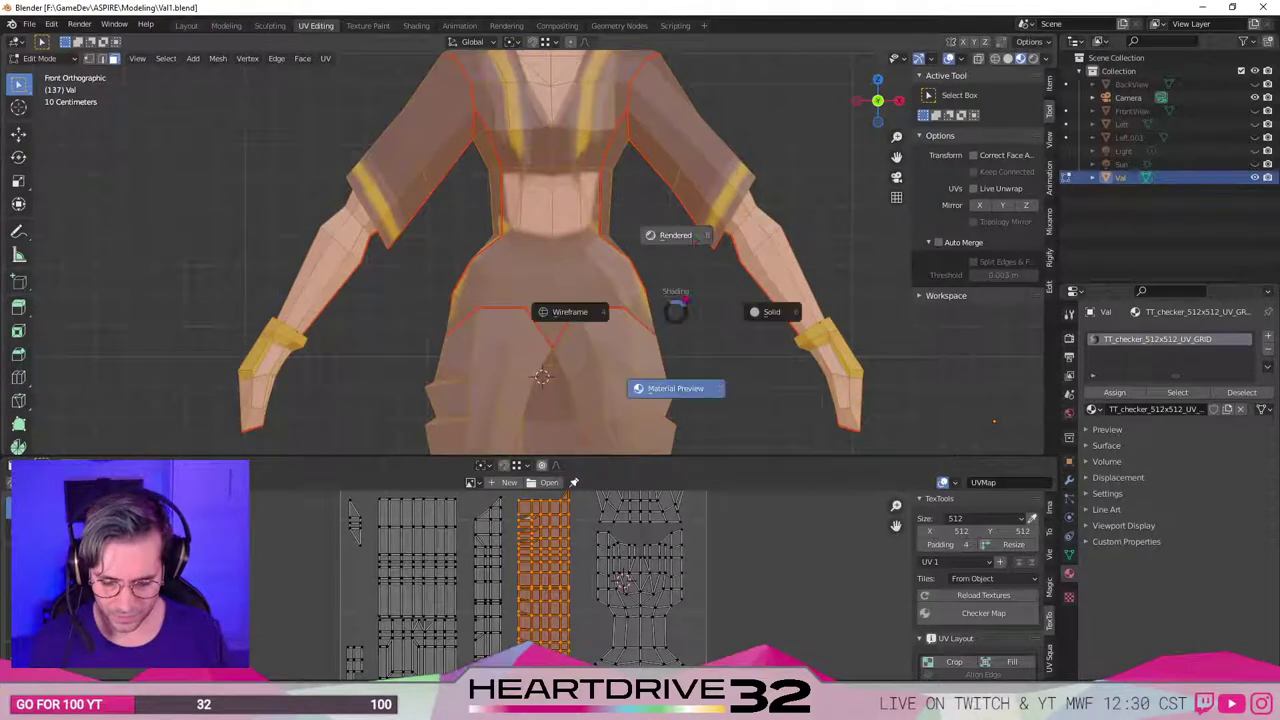
pyautogui.click(609, 289)
pyautogui.hotkey('alt', 'a')
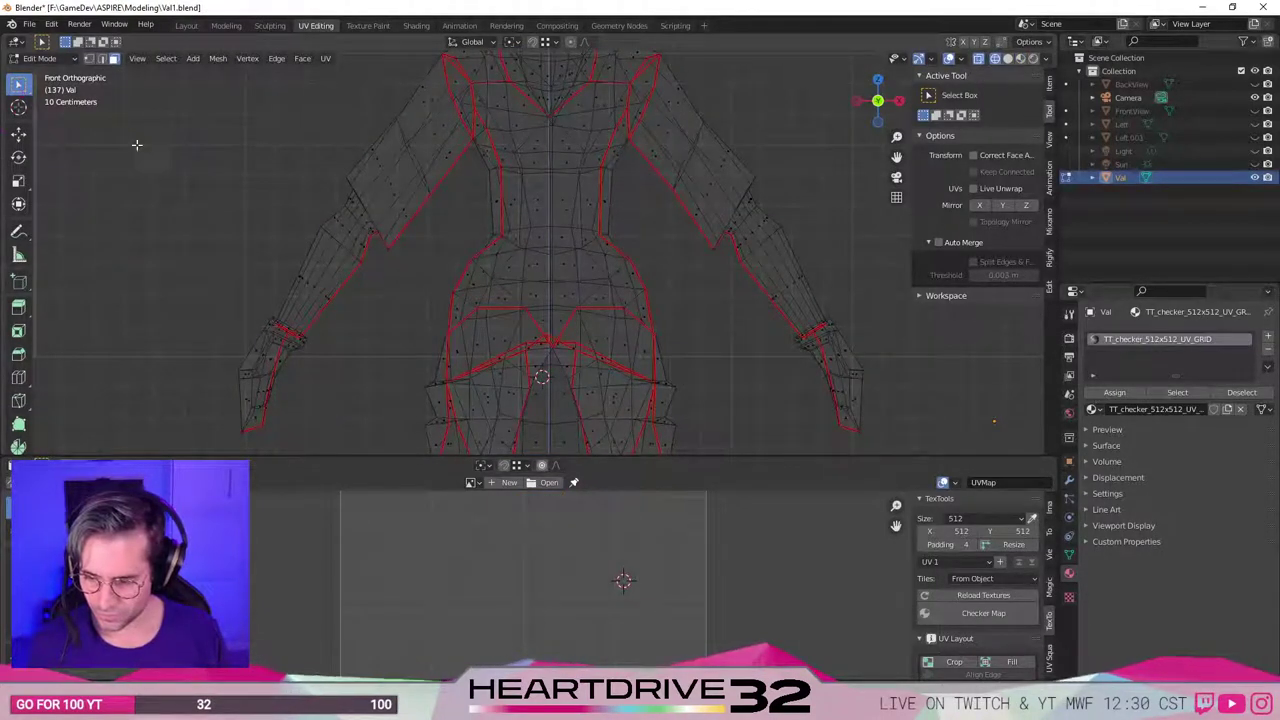
# Switch to vertex selection with the Select Lasso tool and select the outer vertices of the character's left hip.
pyautogui.press('1')
pyautogui.click(18, 84)
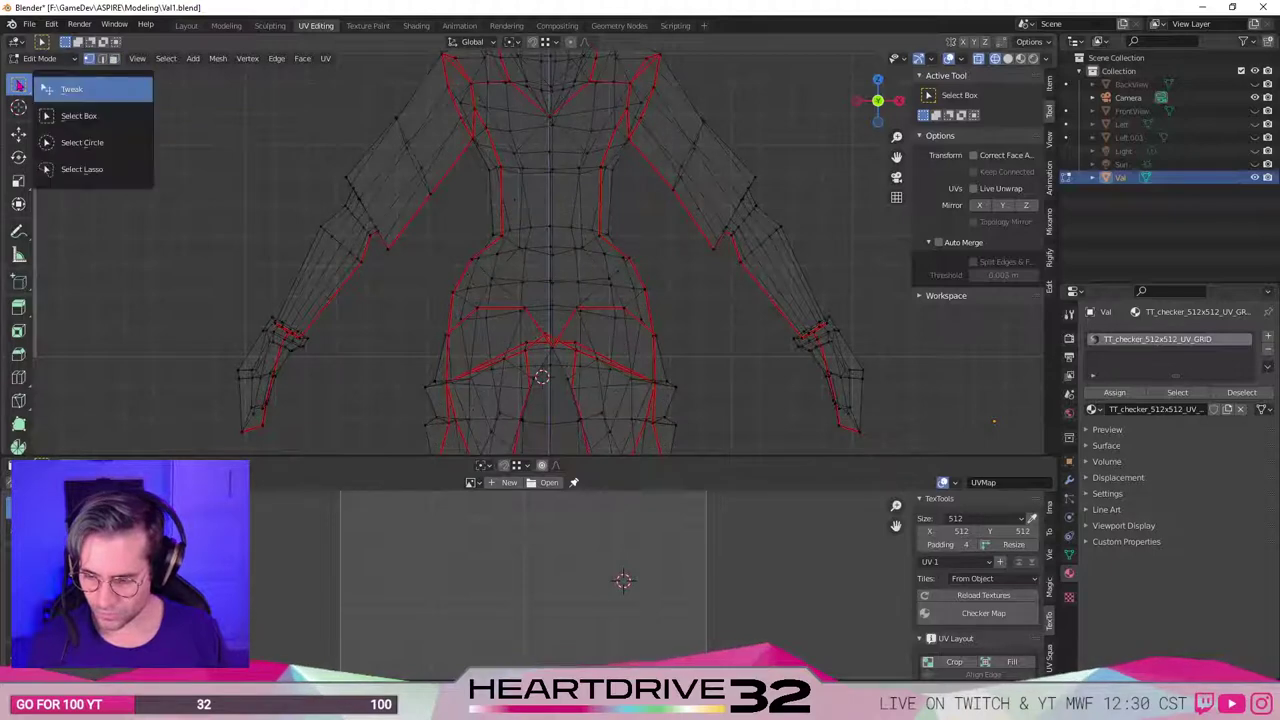
pyautogui.click(92, 169)
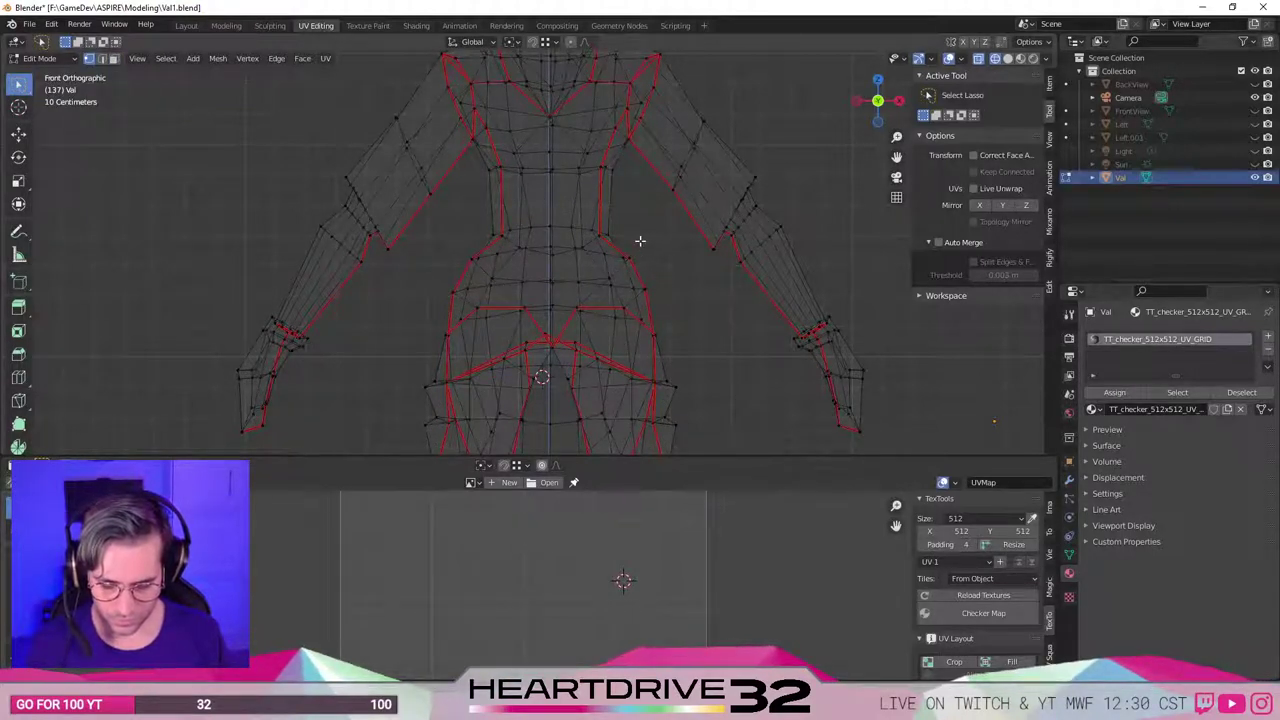
pyautogui.moveTo(627, 243)
pyautogui.mouseDown()
pyautogui.moveTo(622, 296)
pyautogui.moveTo(636, 348)
pyautogui.moveTo(658, 360)
pyautogui.moveTo(640, 318)
pyautogui.mouseUp()
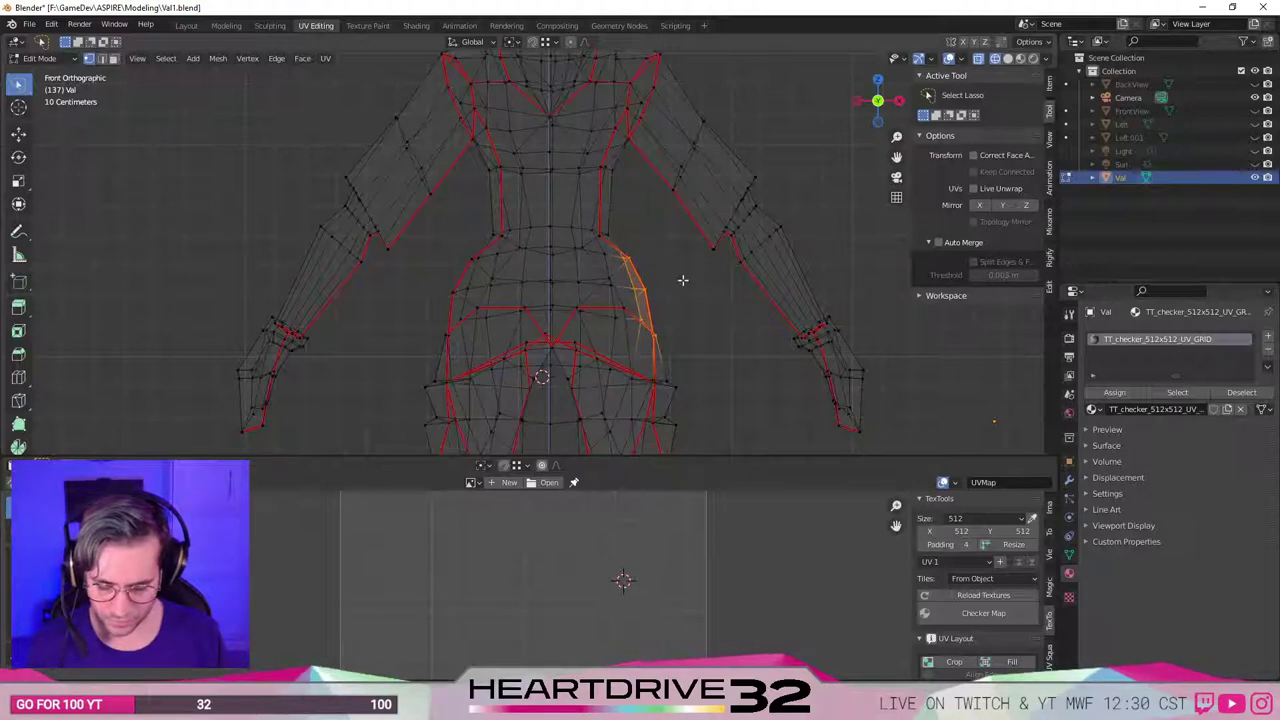
pyautogui.press('r')
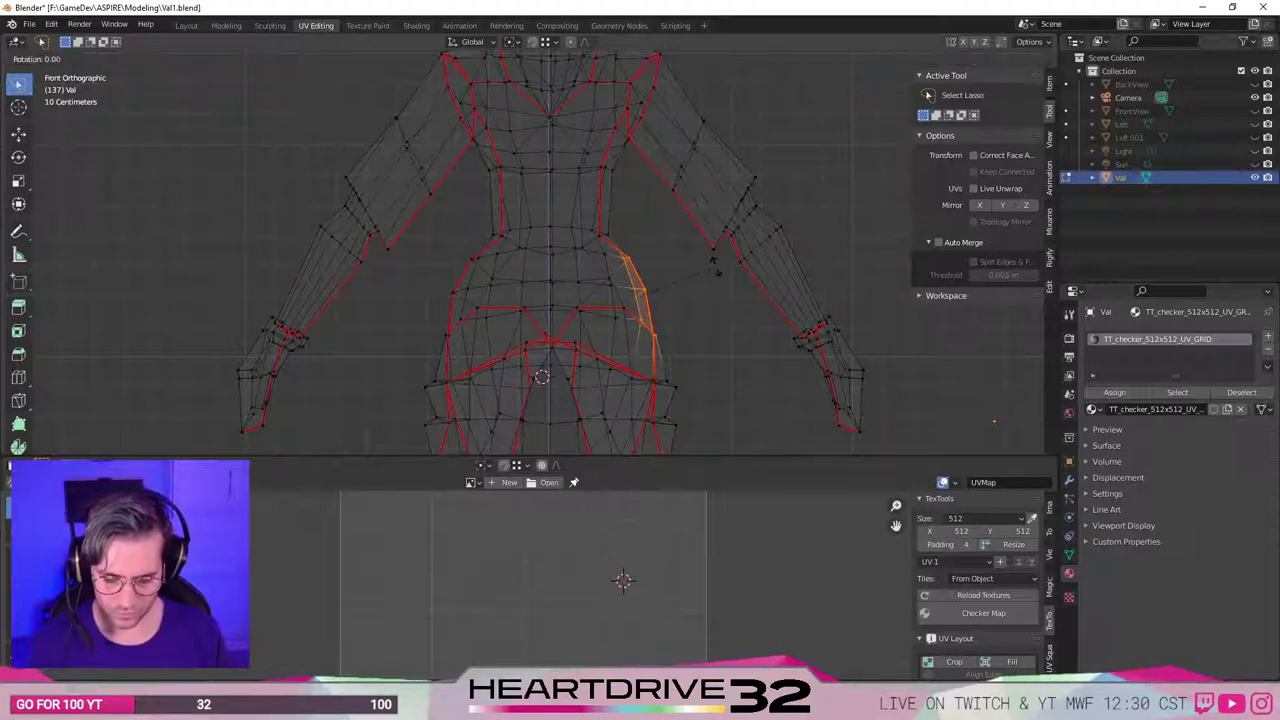
pyautogui.click(719, 280)
pyautogui.hotkey('ctrl', 'z')
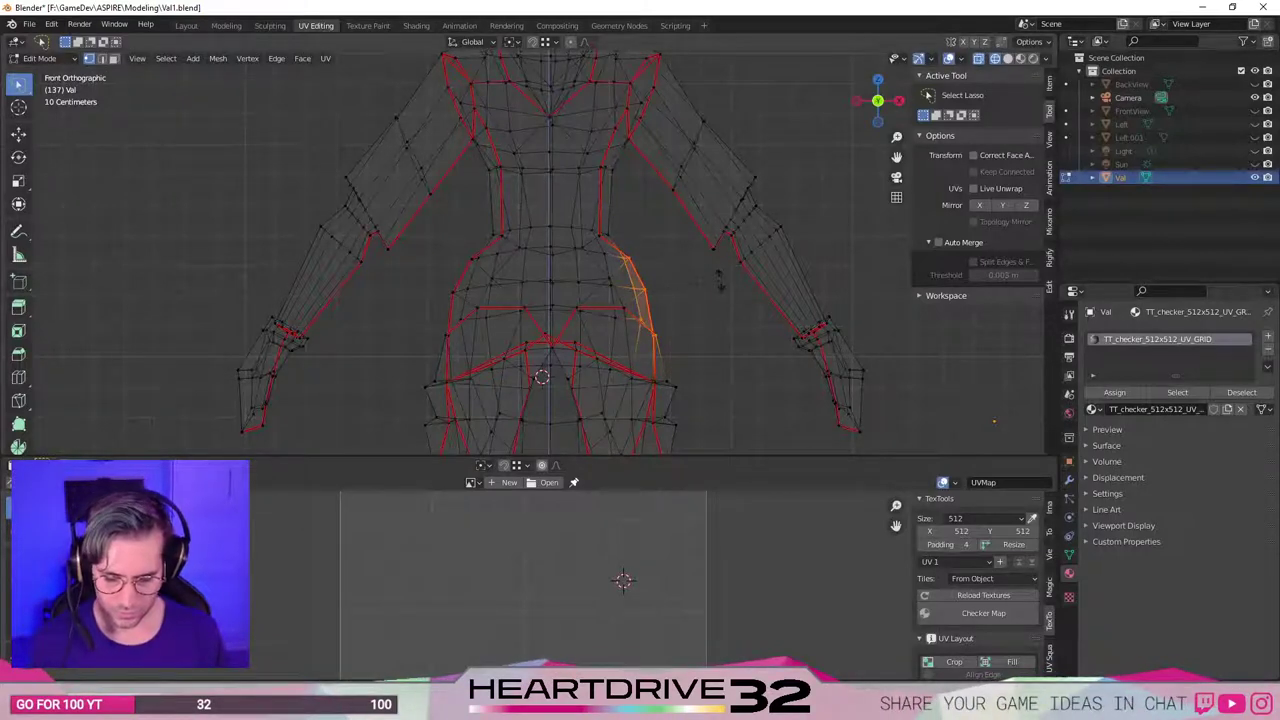
# Rotate the selected left hip vertices about the global Y axis in two passes, 1° and 2°.
pyautogui.press('r')
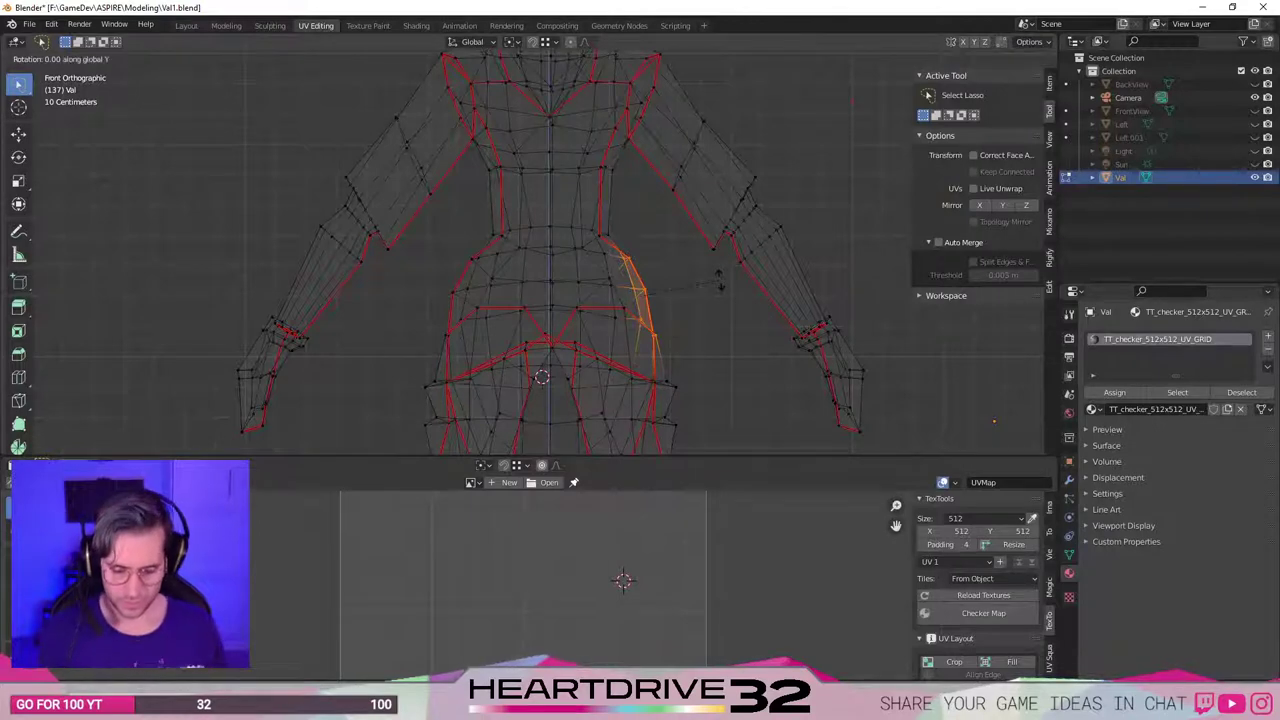
pyautogui.write('-1')
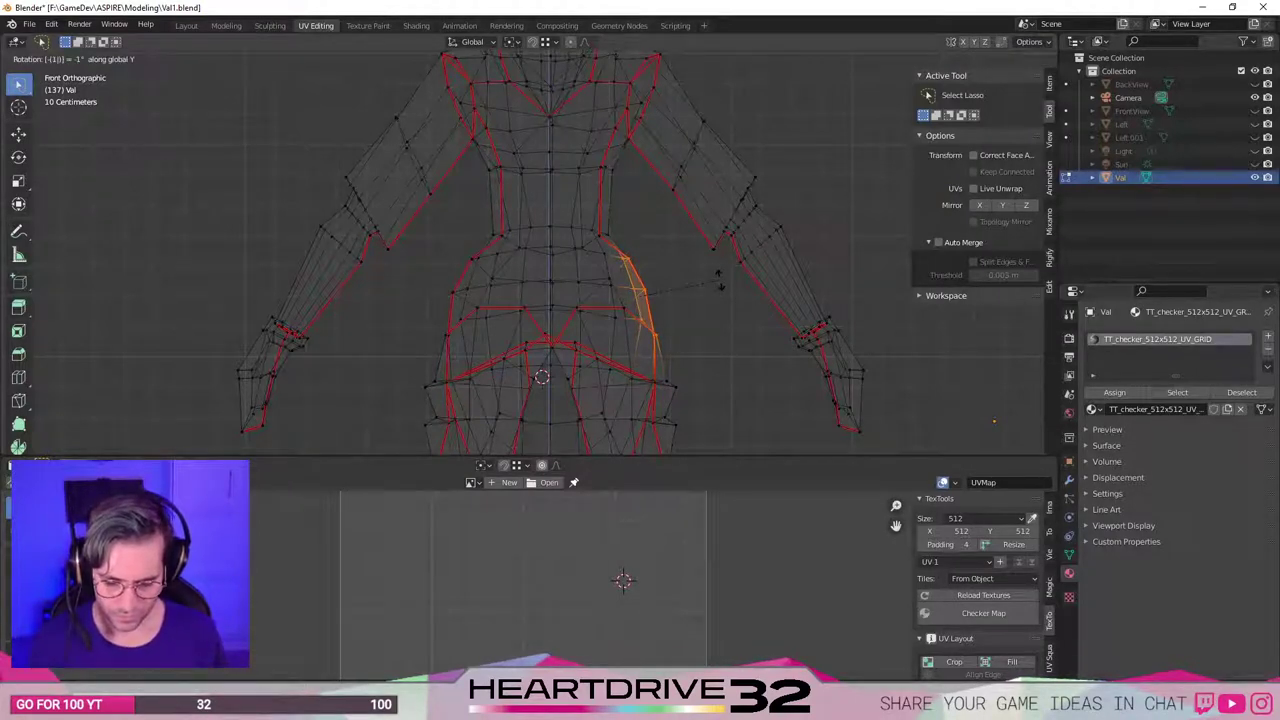
pyautogui.press('Return')
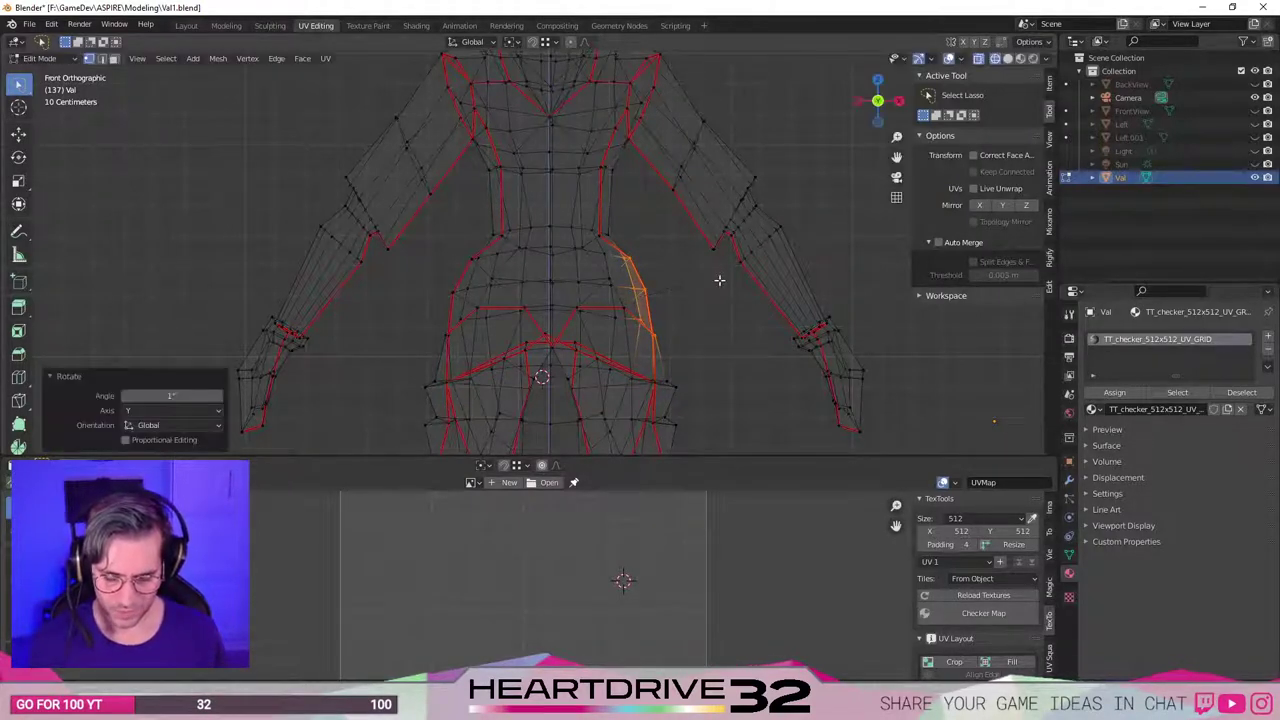
pyautogui.press('r')
pyautogui.write('y')
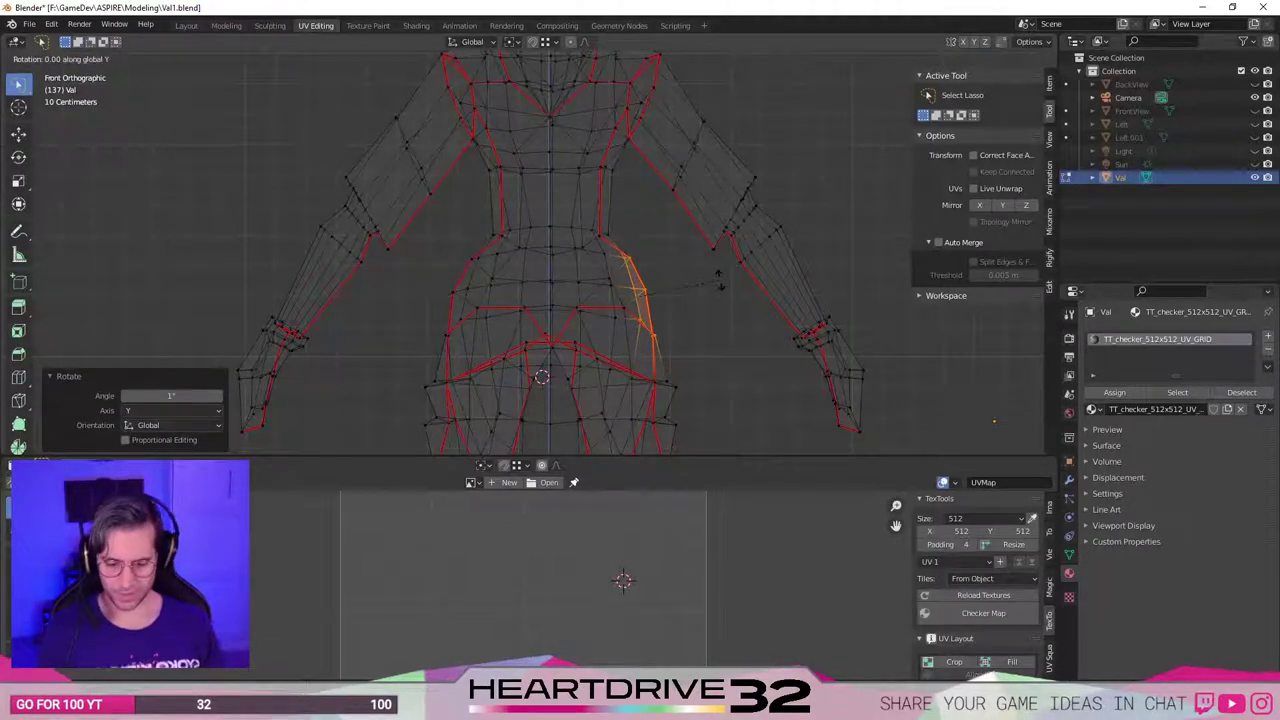
pyautogui.write('2')
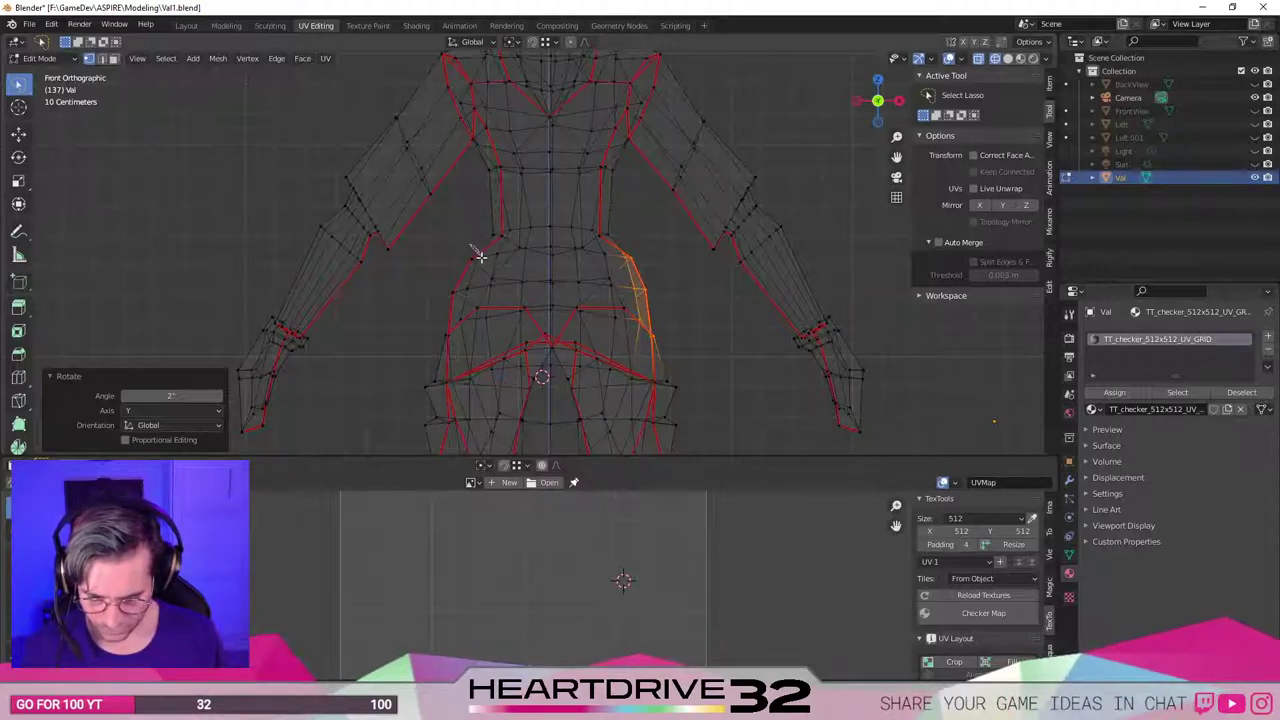
# Select the outer vertices of the character's right hip and rotate them about global Y by -1°, then by 1°.
pyautogui.moveTo(480, 256)
pyautogui.mouseDown()
pyautogui.moveTo(466, 322)
pyautogui.moveTo(442, 352)
pyautogui.moveTo(460, 252)
pyautogui.mouseUp()
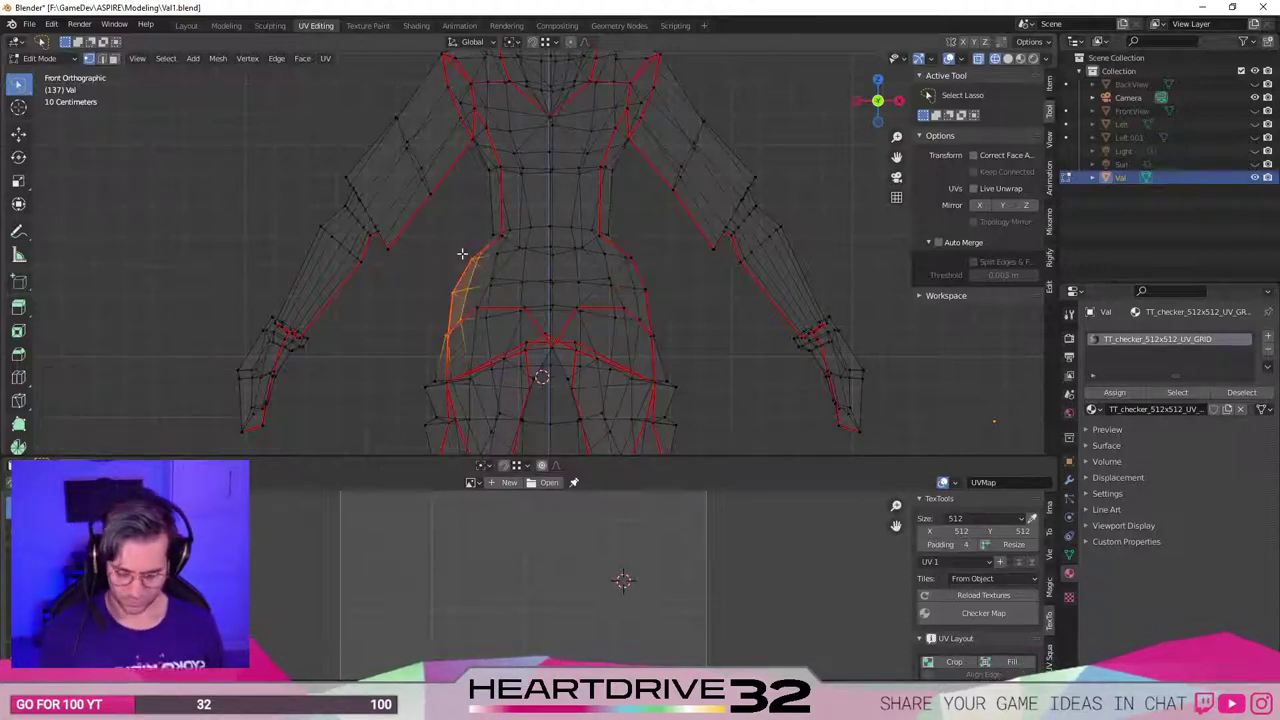
pyautogui.write('ry')
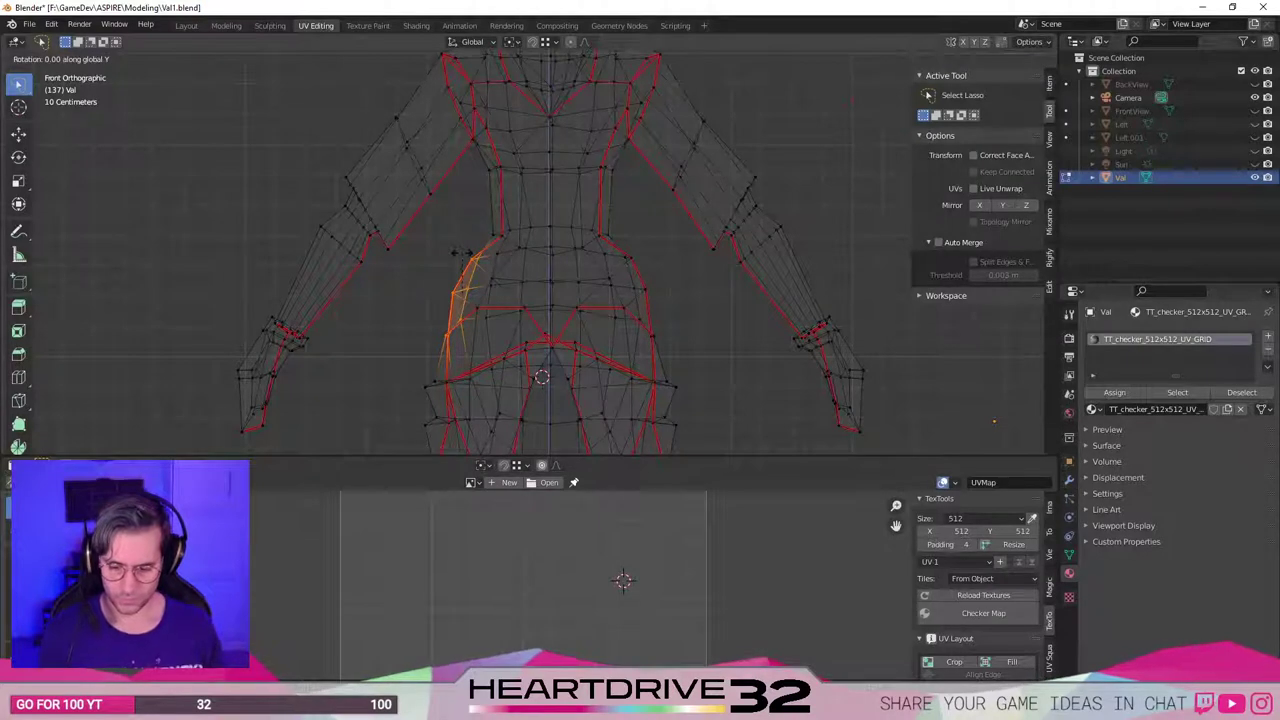
pyautogui.write('-1')
pyautogui.press('Return')
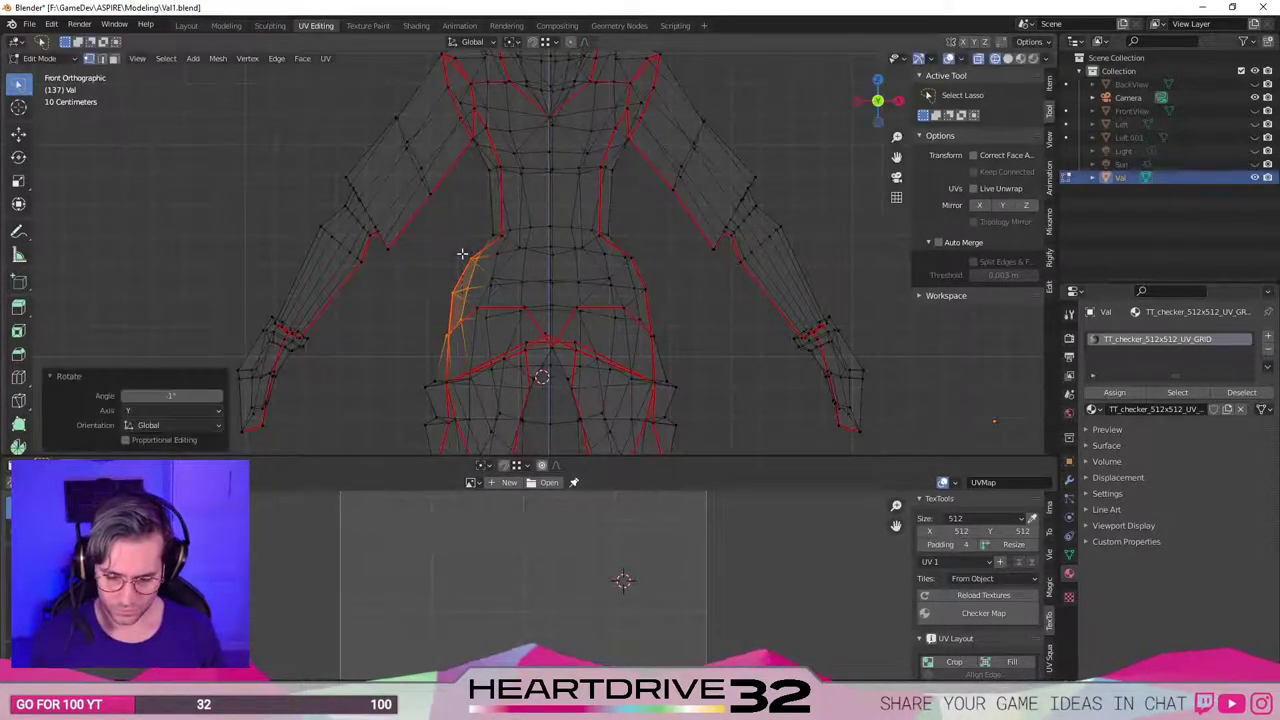
pyautogui.write('ry1')
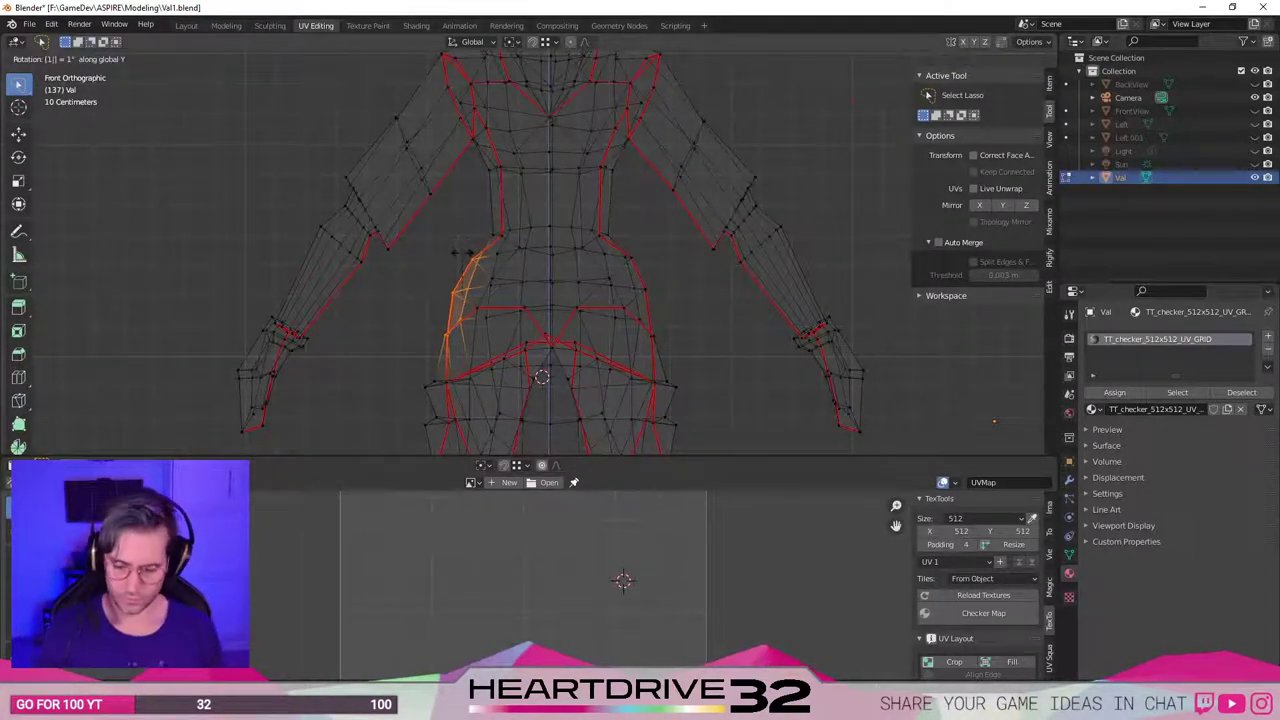
pyautogui.press('Return')
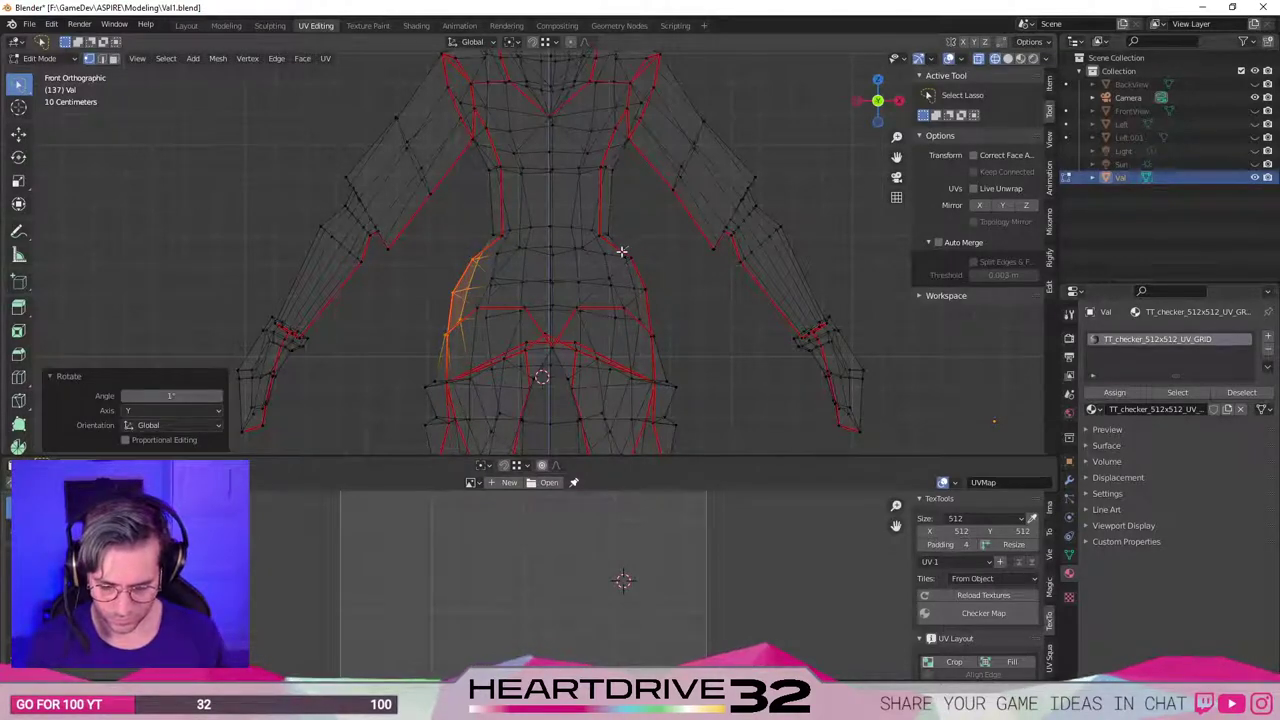
# Add the left hip's outer vertices to the selection and scale both hips inward to about 0.971.
pyautogui.moveTo(622, 249)
pyautogui.mouseDown()
pyautogui.moveTo(628, 328)
pyautogui.moveTo(690, 345)
pyautogui.moveTo(683, 297)
pyautogui.mouseUp()
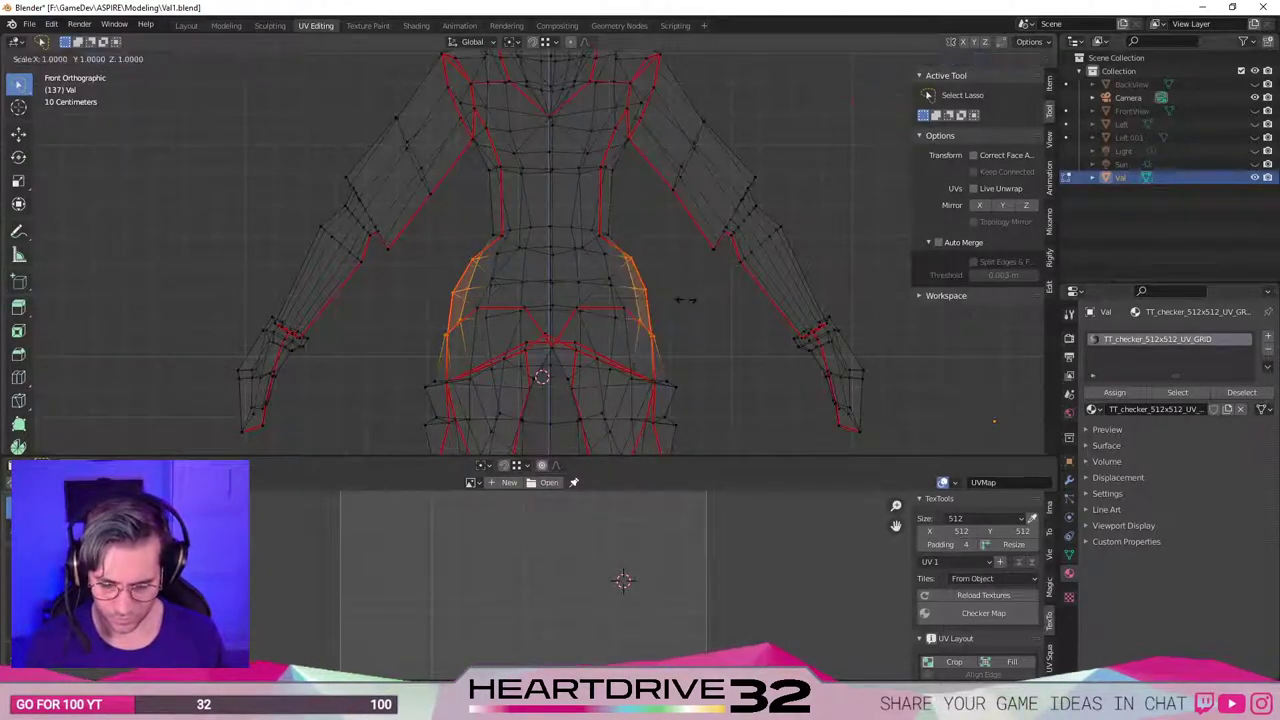
pyautogui.press('s')
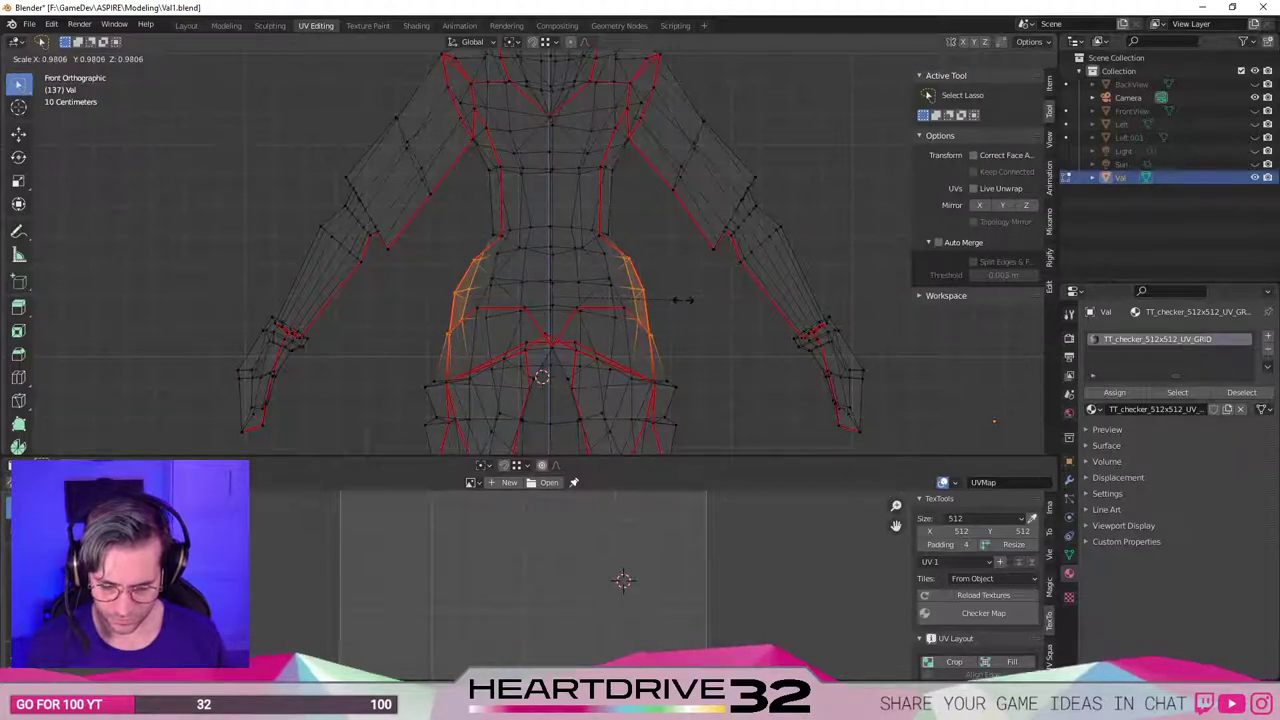
pyautogui.click(678, 300)
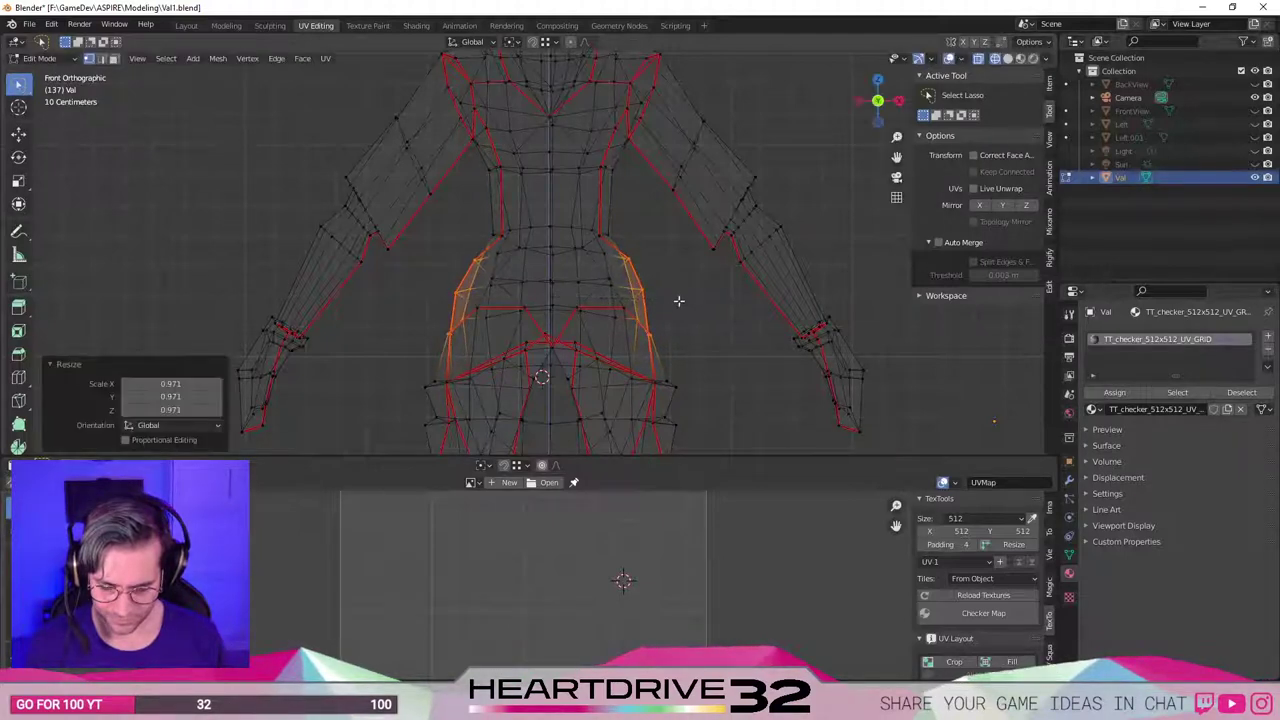
# Select only the vertices around the waistline and narrow them by scaling, with a final scale of about 0.973.
pyautogui.hotkey('alt', 'a')
pyautogui.moveTo(600, 223)
pyautogui.mouseDown()
pyautogui.moveTo(487, 226)
pyautogui.moveTo(491, 240)
pyautogui.moveTo(600, 226)
pyautogui.mouseUp()
pyautogui.moveTo(495, 232)
pyautogui.mouseDown()
pyautogui.moveTo(630, 222)
pyautogui.moveTo(490, 236)
pyautogui.moveTo(582, 240)
pyautogui.moveTo(631, 226)
pyautogui.mouseUp()
pyautogui.press('s')
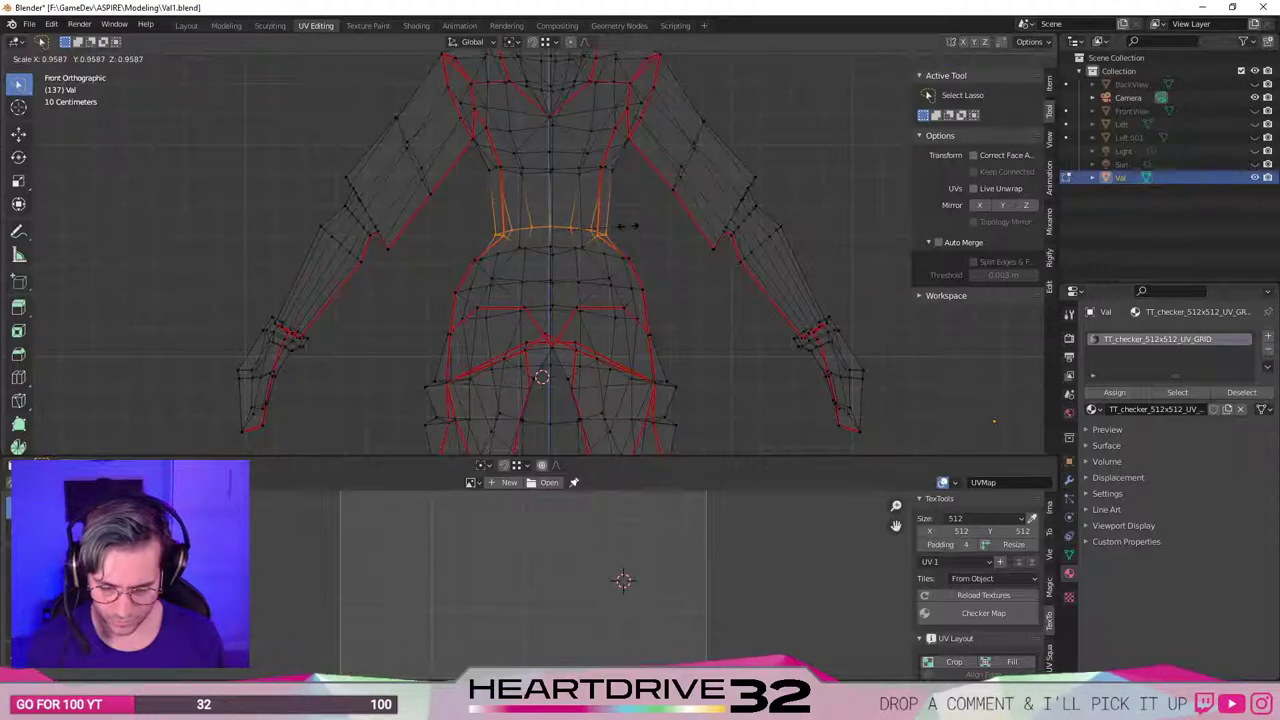
pyautogui.click(630, 226)
pyautogui.press('s')
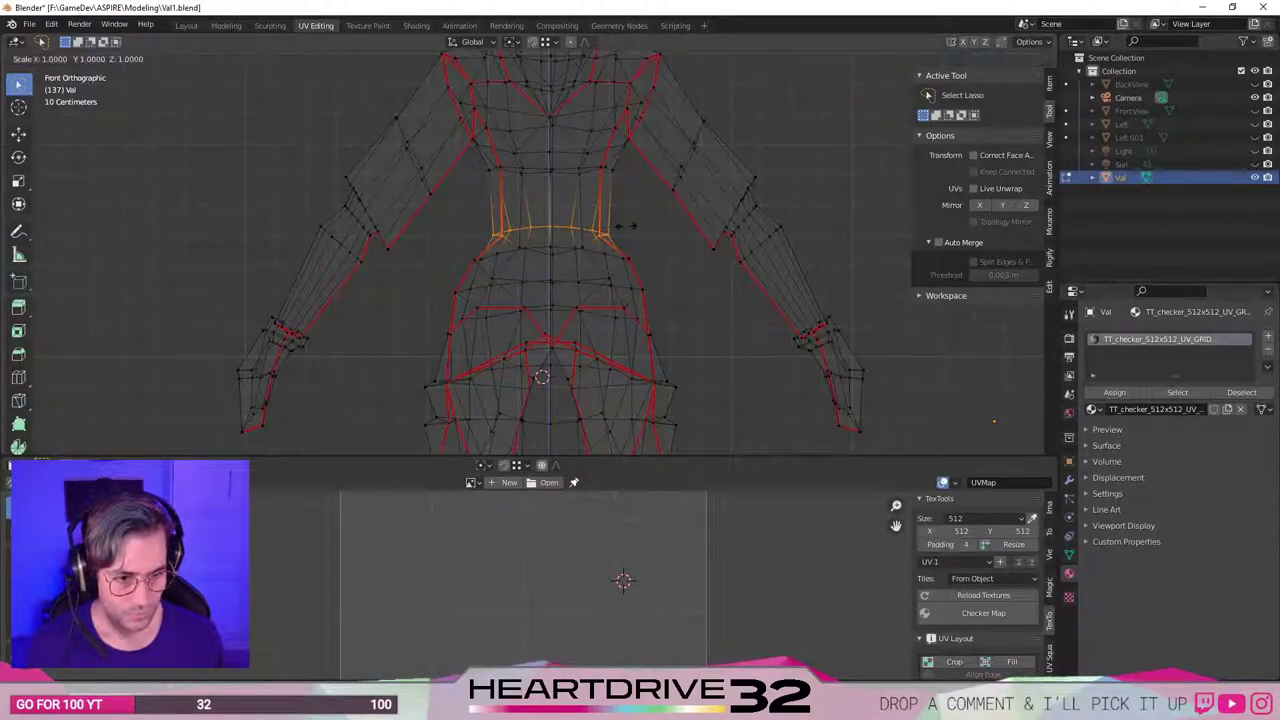
pyautogui.click(624, 226)
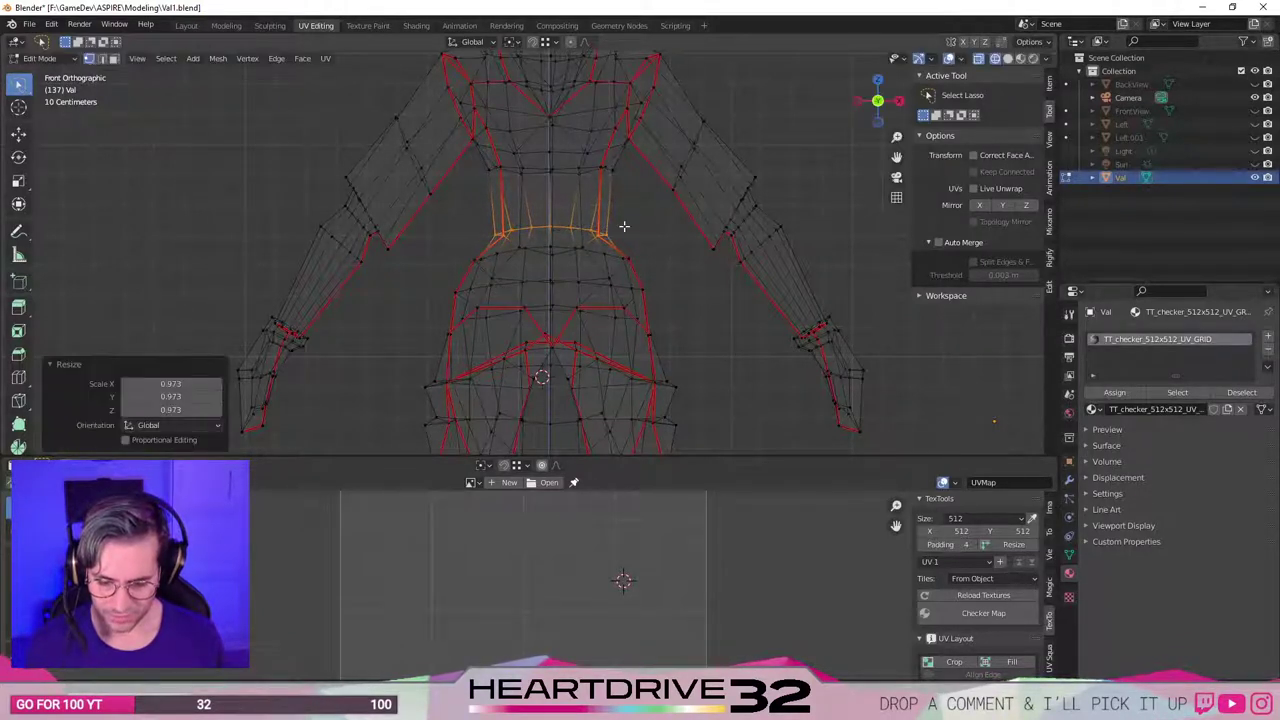
# Move the waistline vertices up about 0.0022 m along Z and clear the selection.
pyautogui.press('g')
pyautogui.press('z')
pyautogui.click(625, 237)
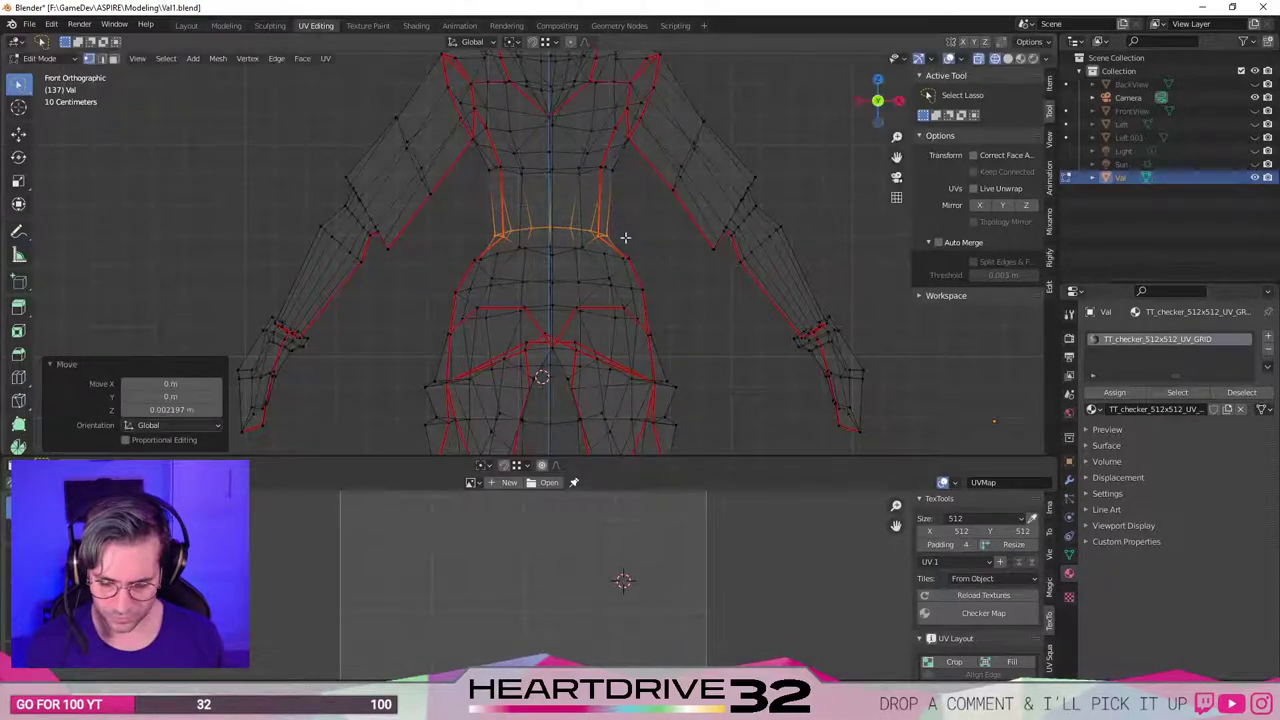
pyautogui.click(714, 318)
pyautogui.scroll(-3, 711, 320)
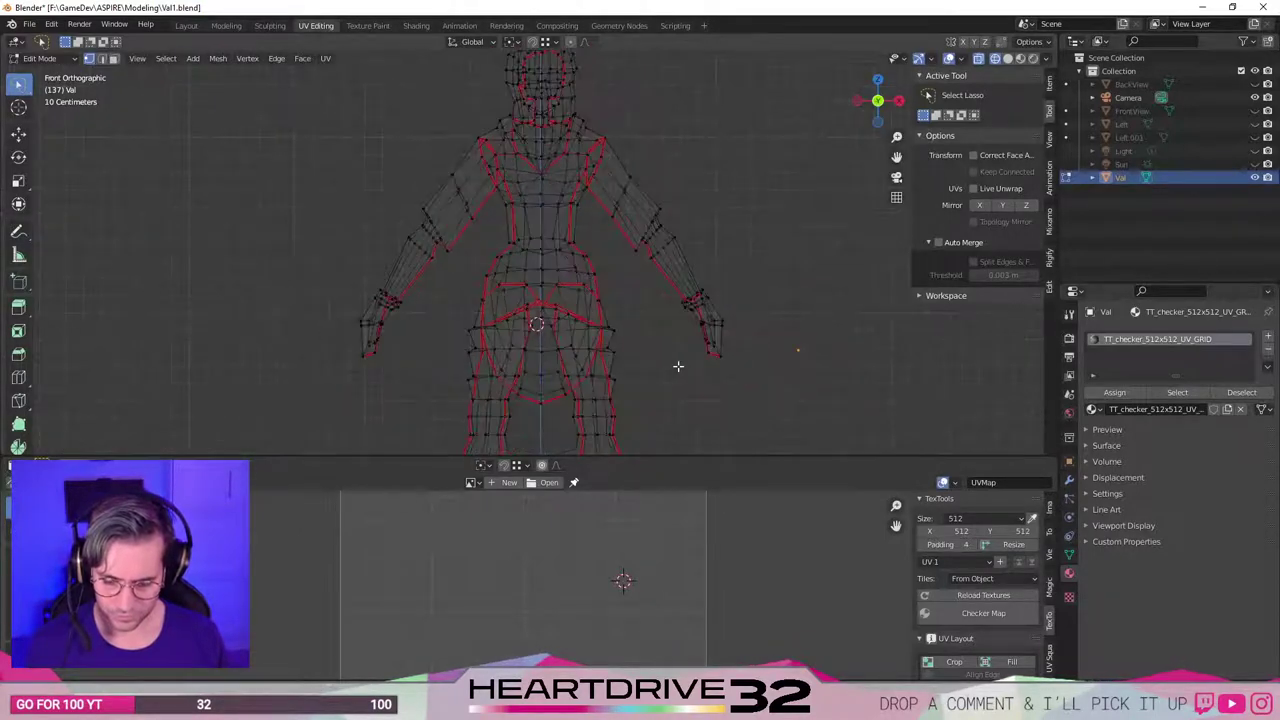
pyautogui.keyDown('shift'); pyautogui.moveTo(708, 422); pyautogui.dragTo(719, 352, button='middle'); pyautogui.keyUp('shift')
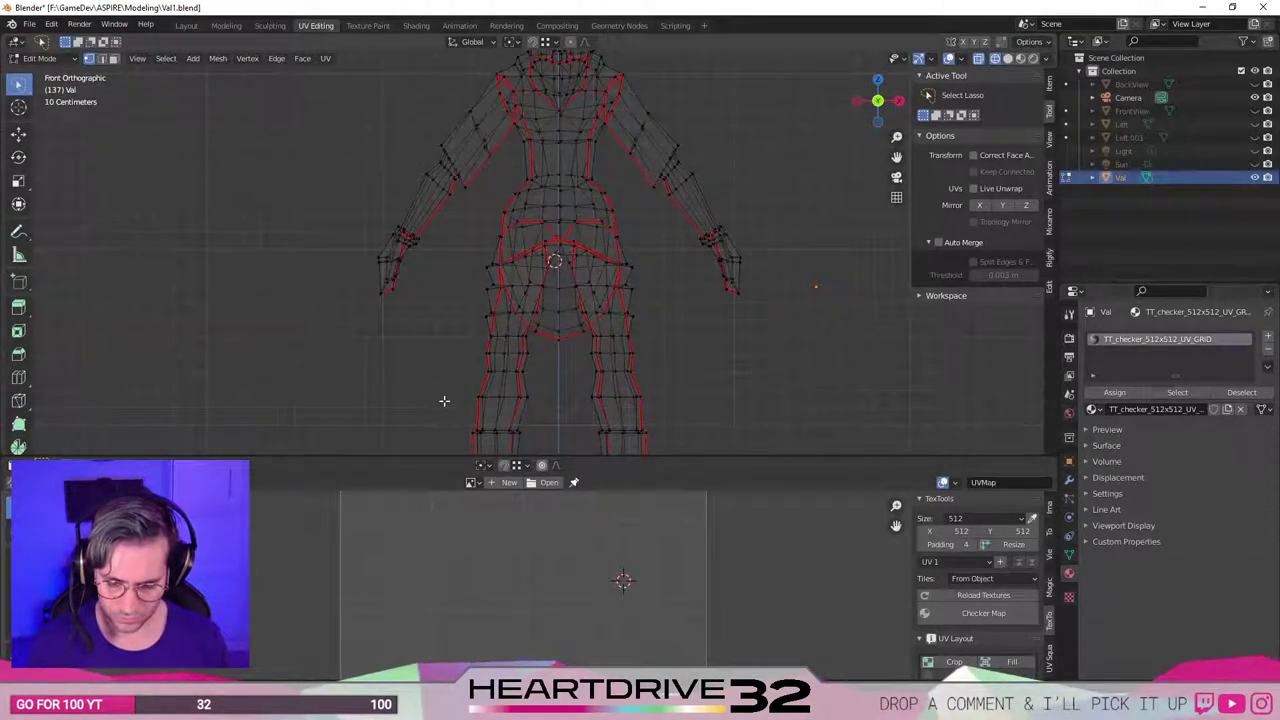
# Examine the reshaped hips and waist from the left, back and front in Material Preview shading.
pyautogui.press('ctrl+KP_3')
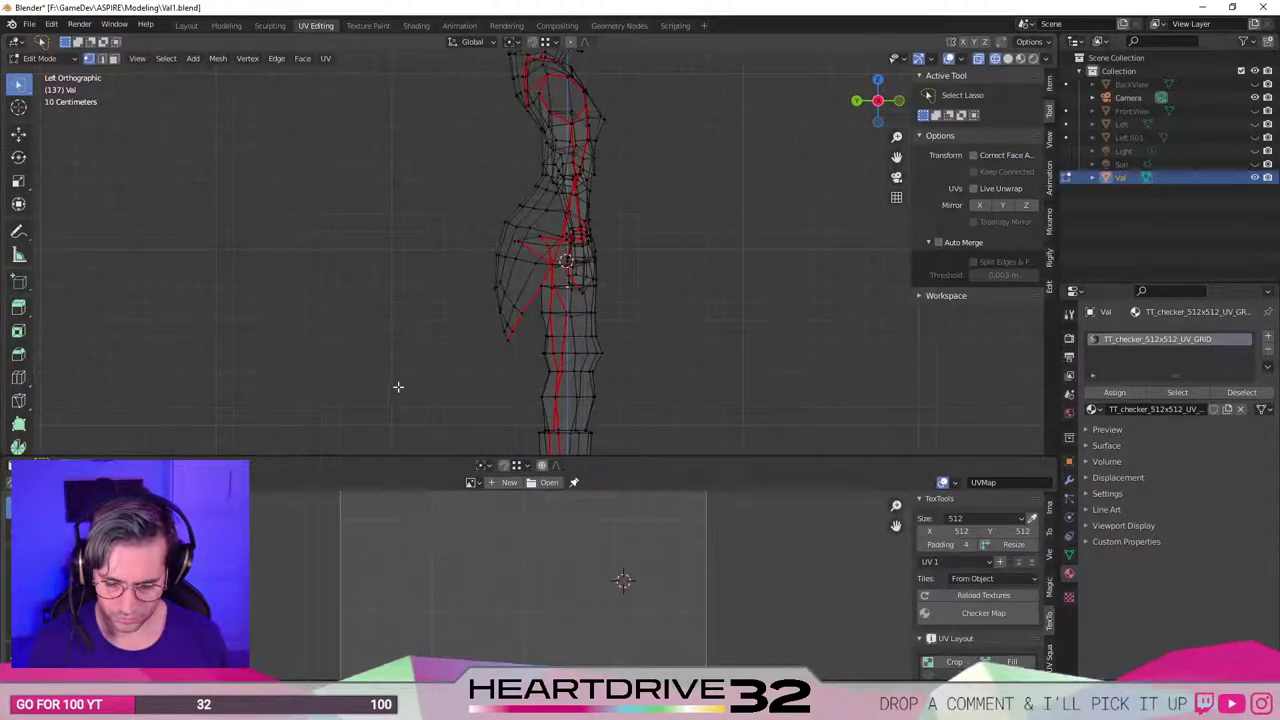
pyautogui.press('ctrl+KP_1')
pyautogui.press('z')
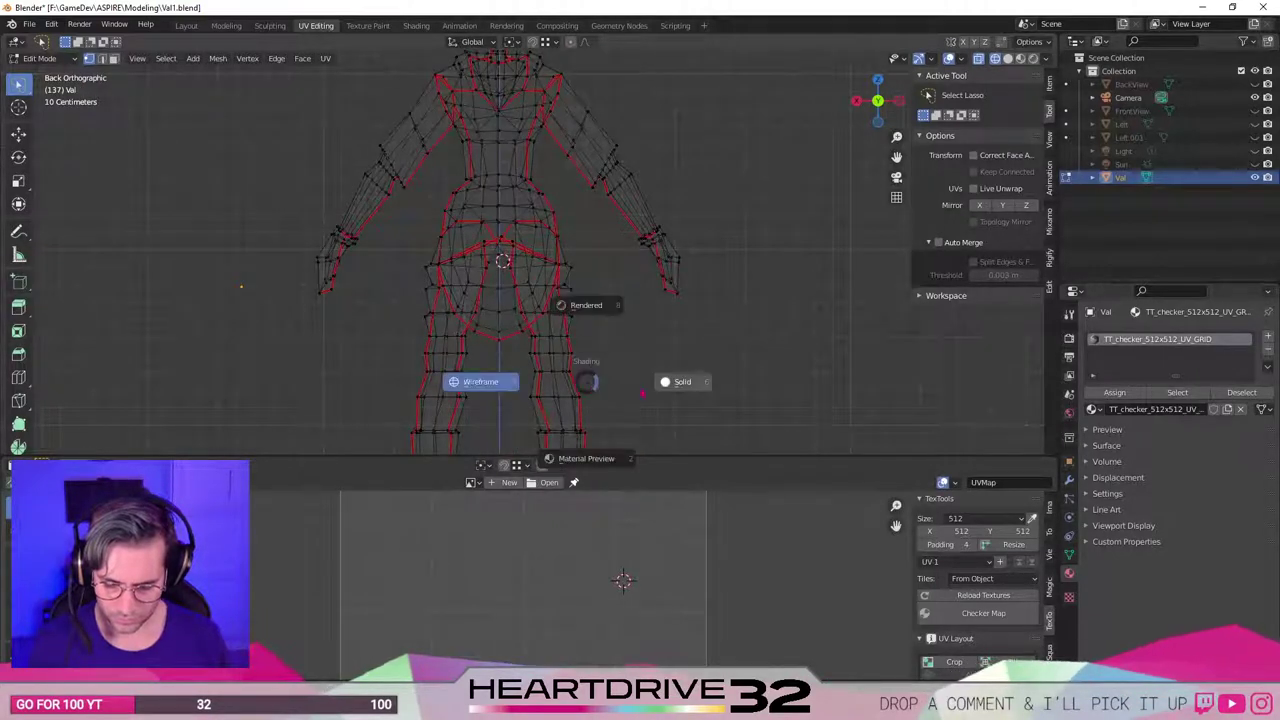
pyautogui.click(590, 455)
pyautogui.scroll(2, 497, 320)
pyautogui.scroll(-3, 498, 320)
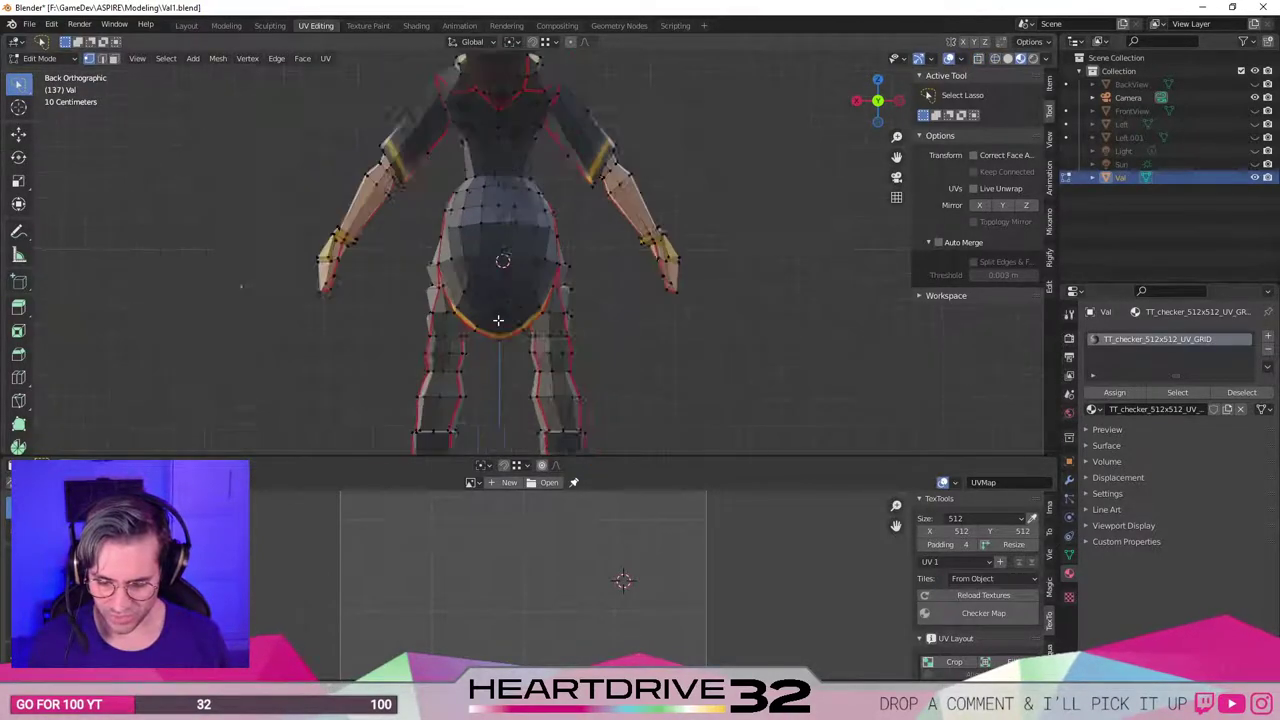
pyautogui.moveTo(363, 357); pyautogui.dragTo(651, 348, button='middle')
pyautogui.press('KP_1')
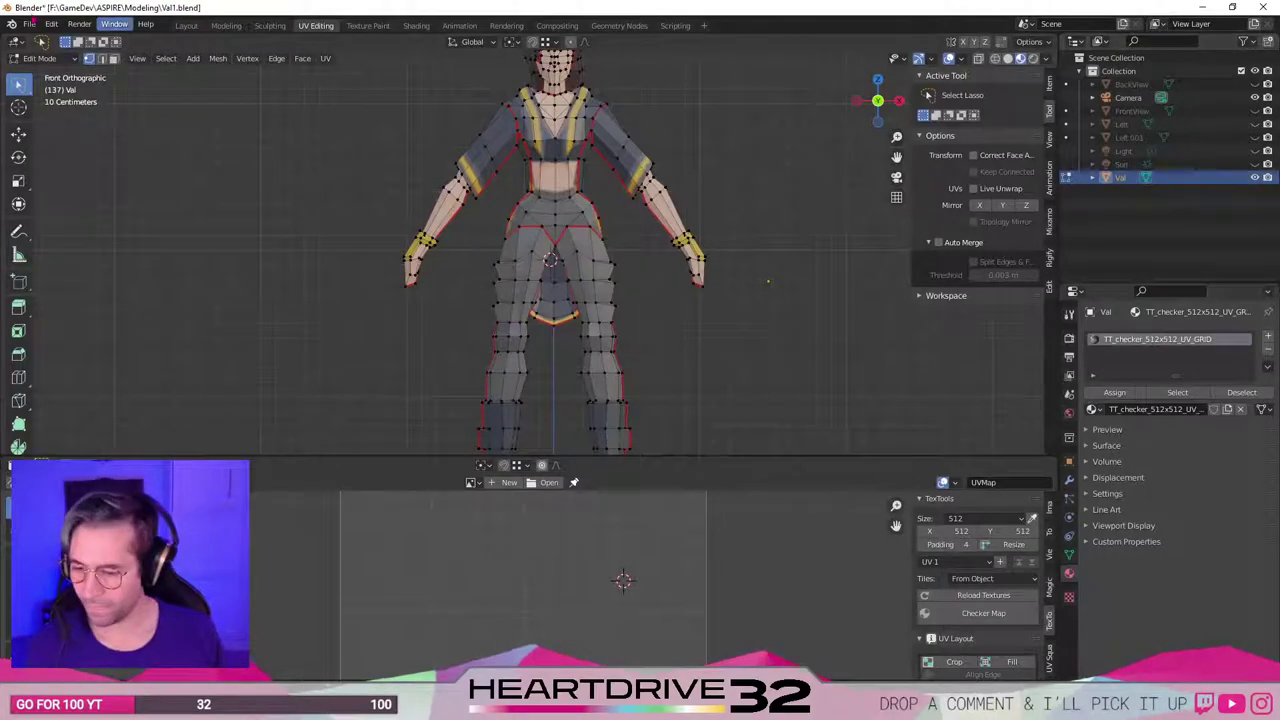
# Export only the selected character mesh as FBX, overwriting Val6.fbx in the Modeling folder.
pyautogui.click(29, 23)
pyautogui.moveTo(60, 218)
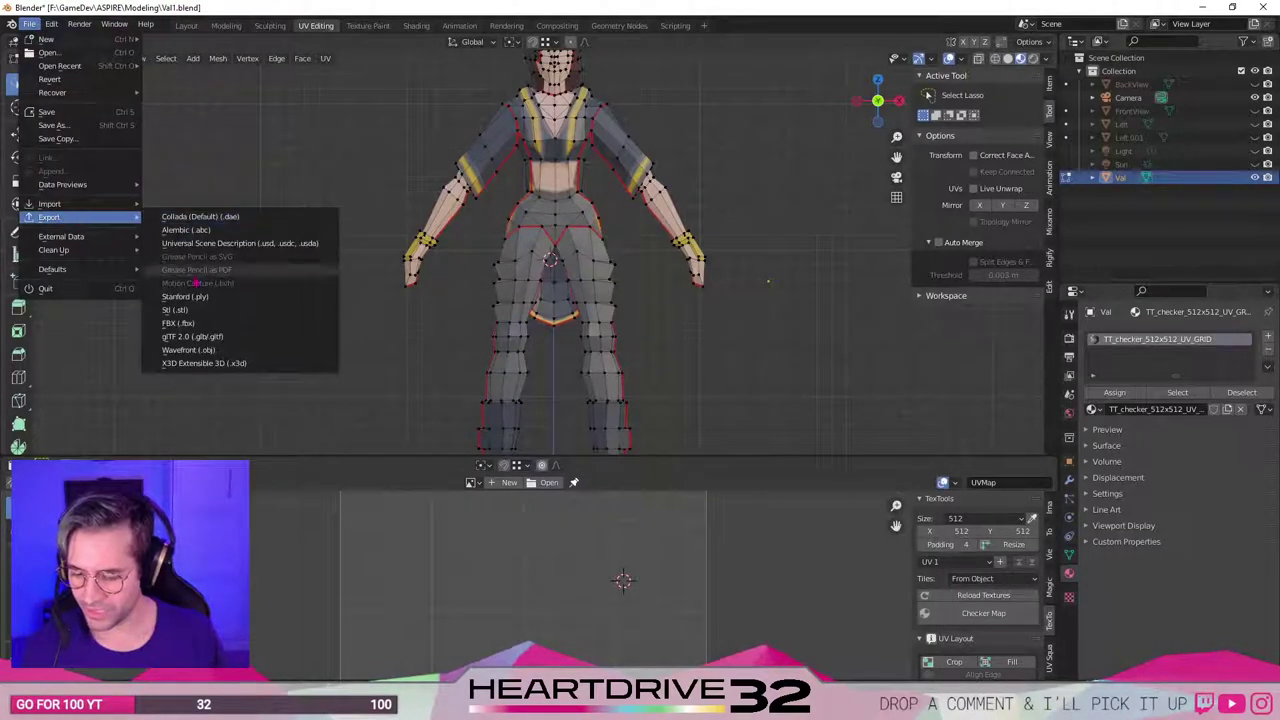
pyautogui.click(178, 323)
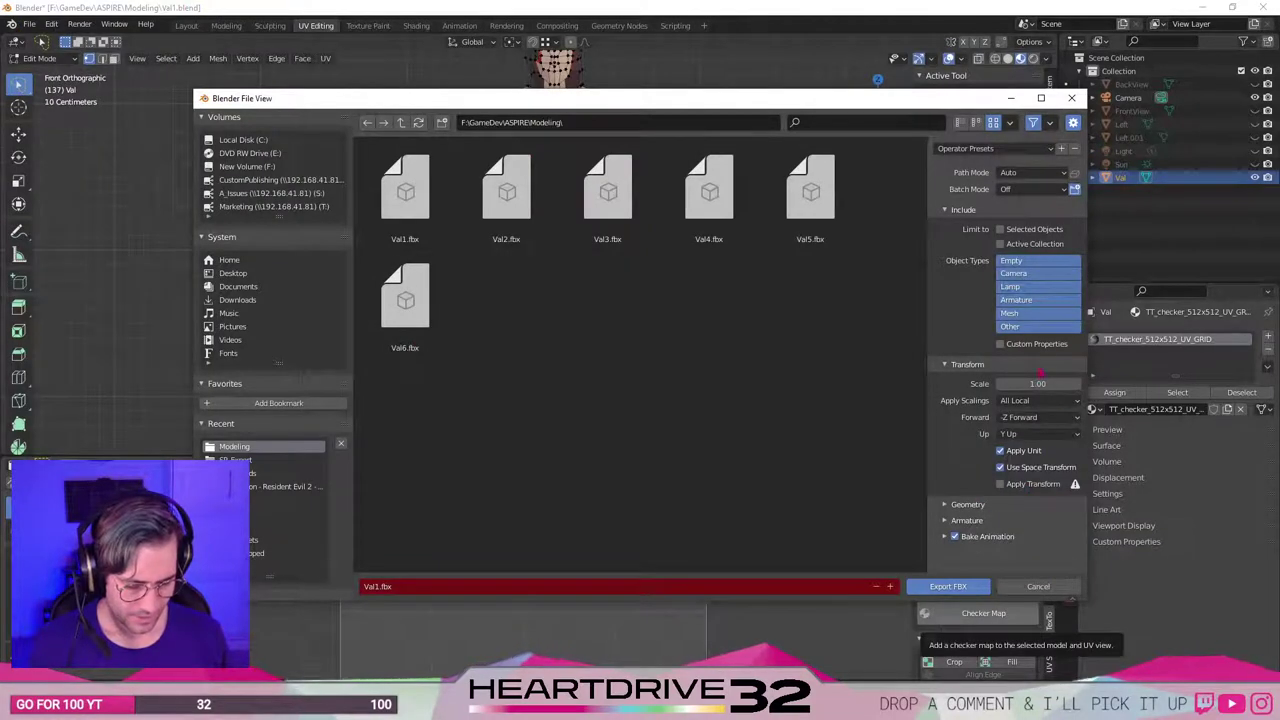
pyautogui.click(1000, 229)
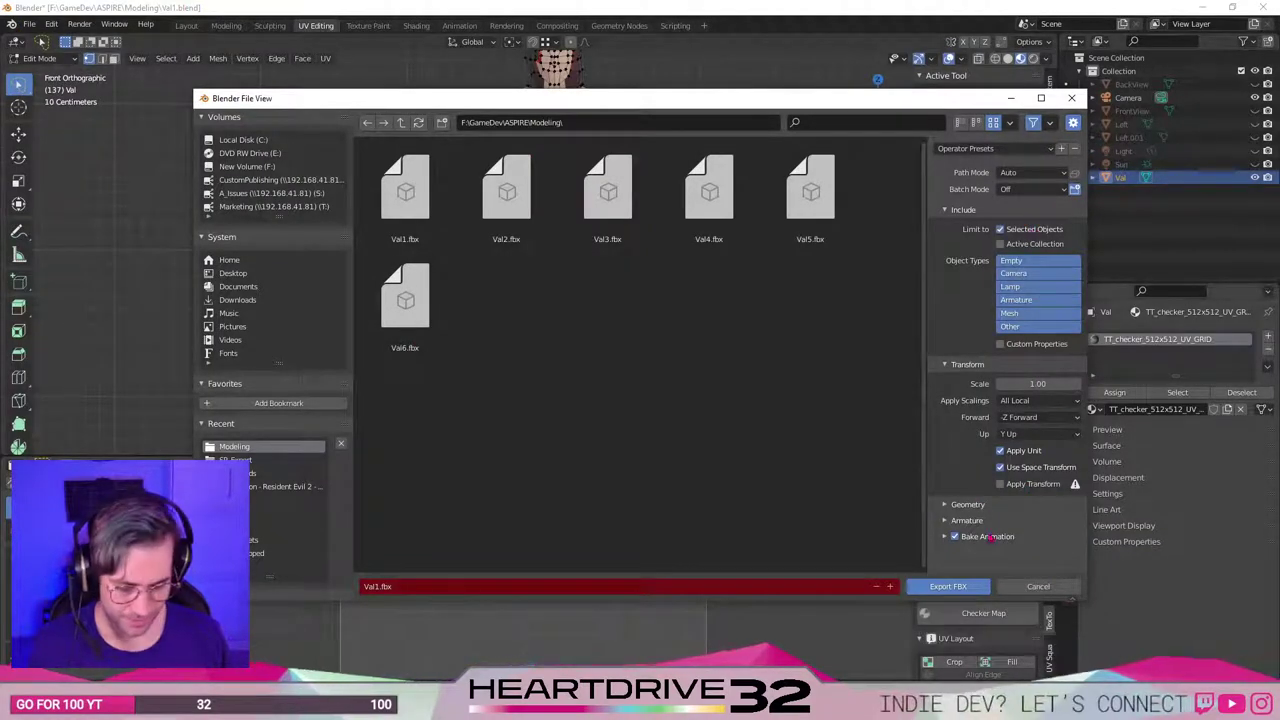
pyautogui.click(405, 300)
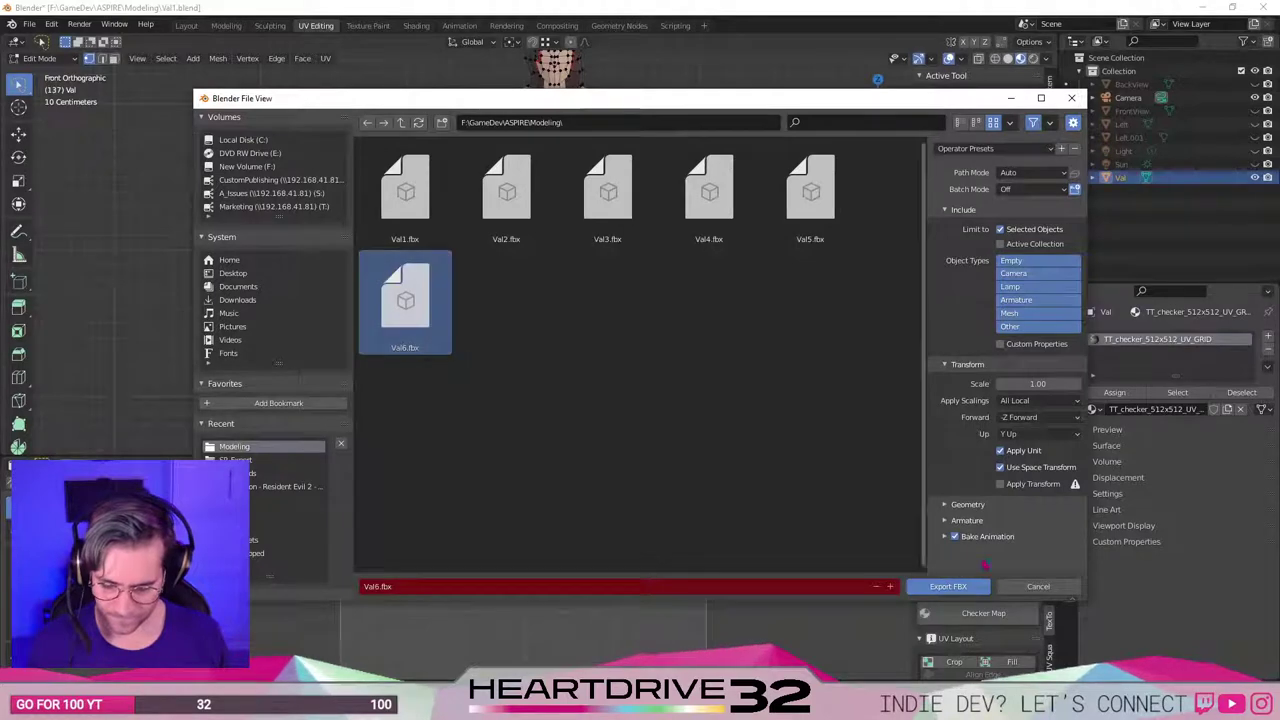
pyautogui.click(946, 587)
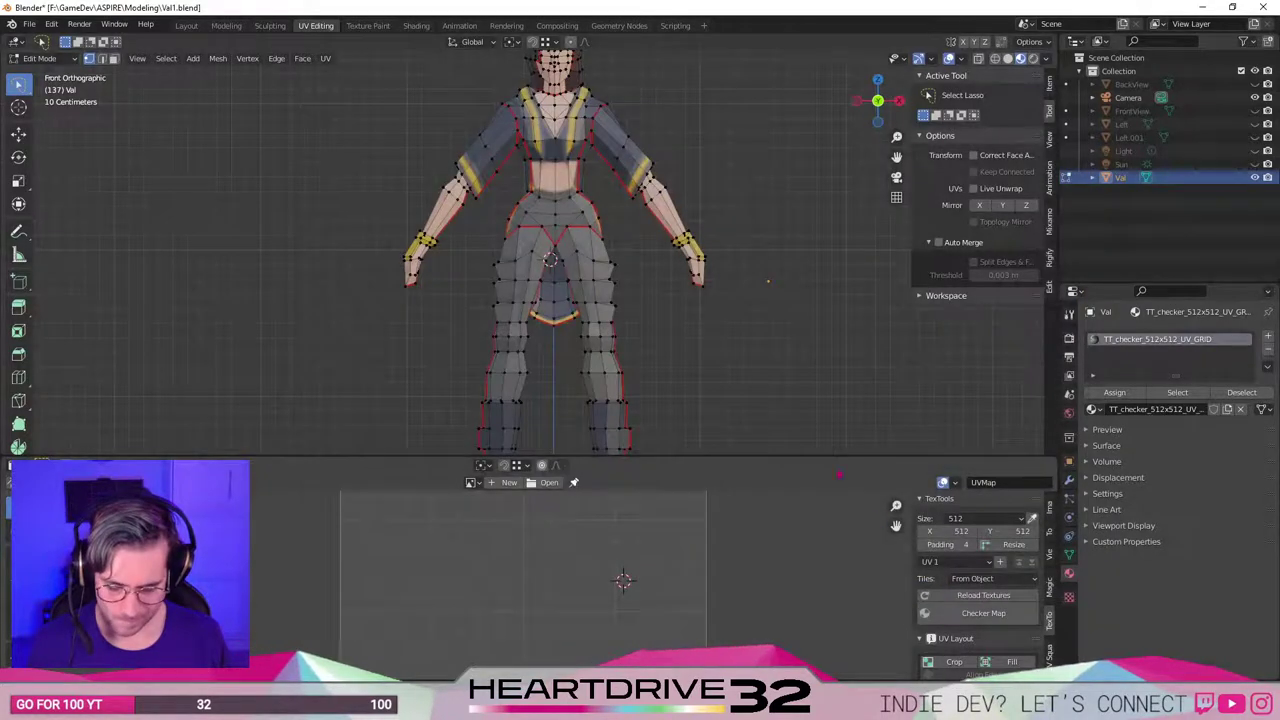
# Switch to Substance Painter and set the project's mesh file to Val6.fbx, with stroke positions preserved on the mesh.
pyautogui.click(1201, 7)
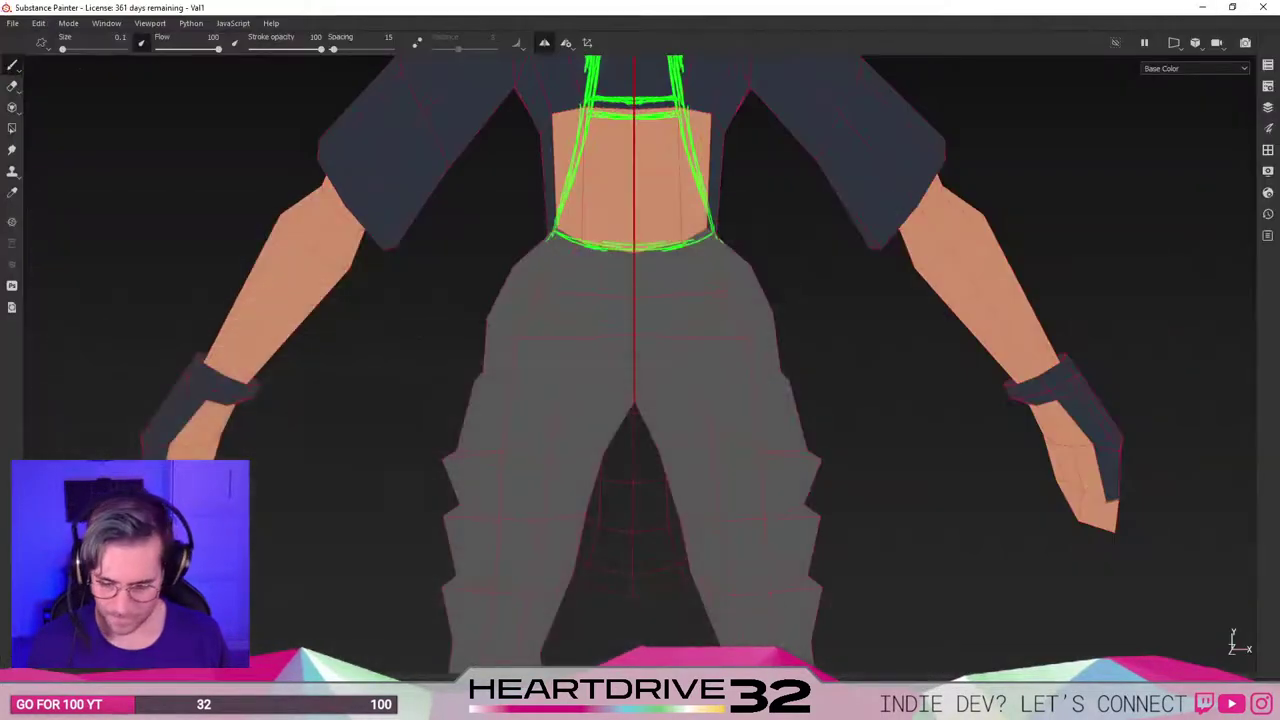
pyautogui.click(30, 26)
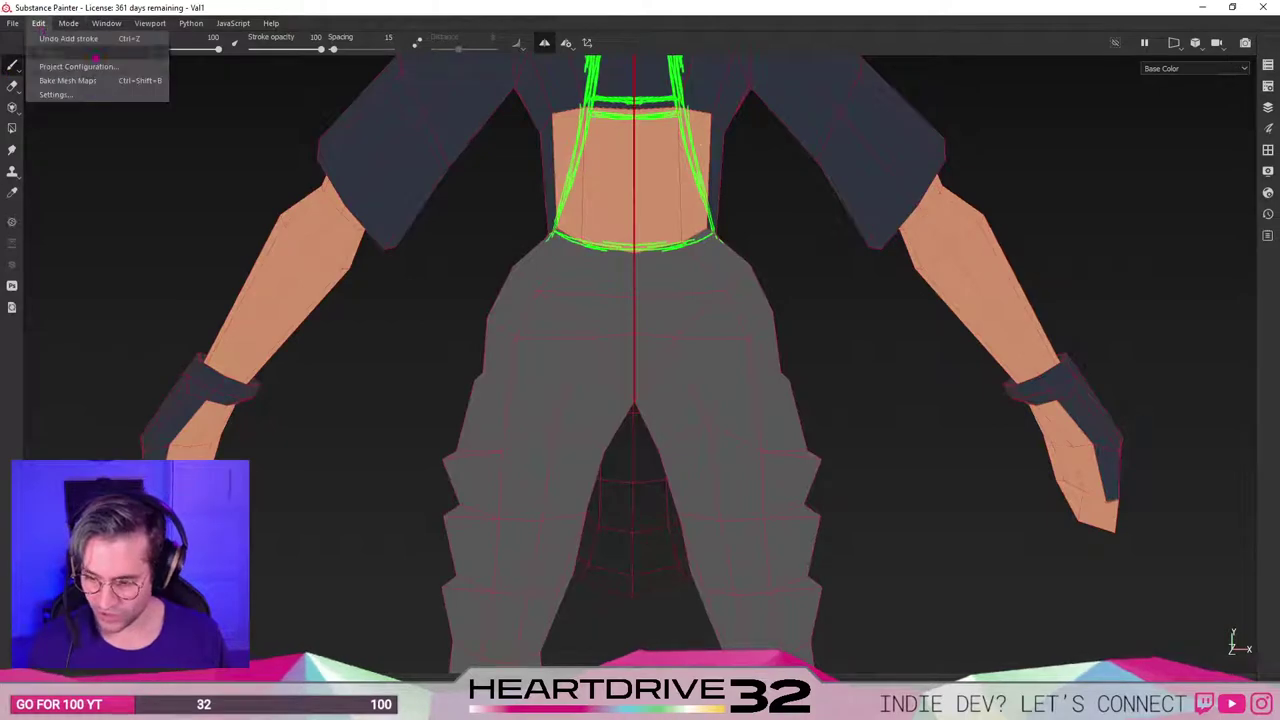
pyautogui.click(101, 67)
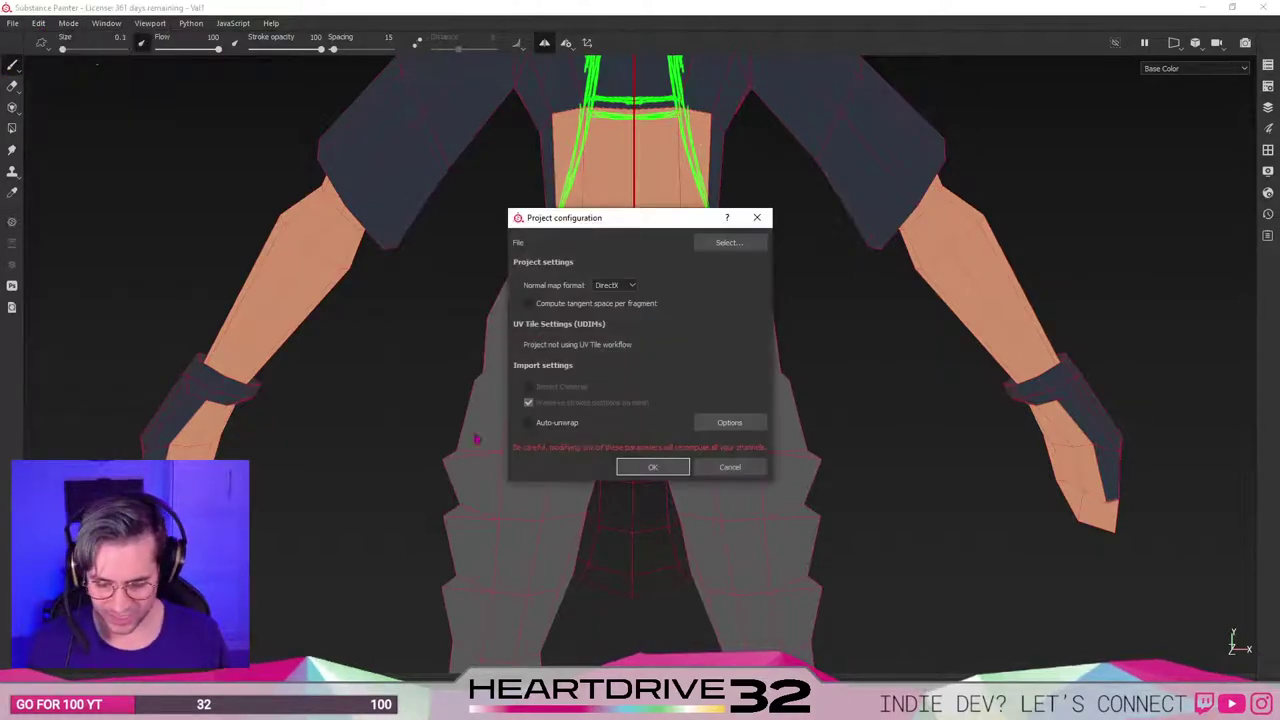
pyautogui.click(729, 240)
pyautogui.doubleClick(646, 389)
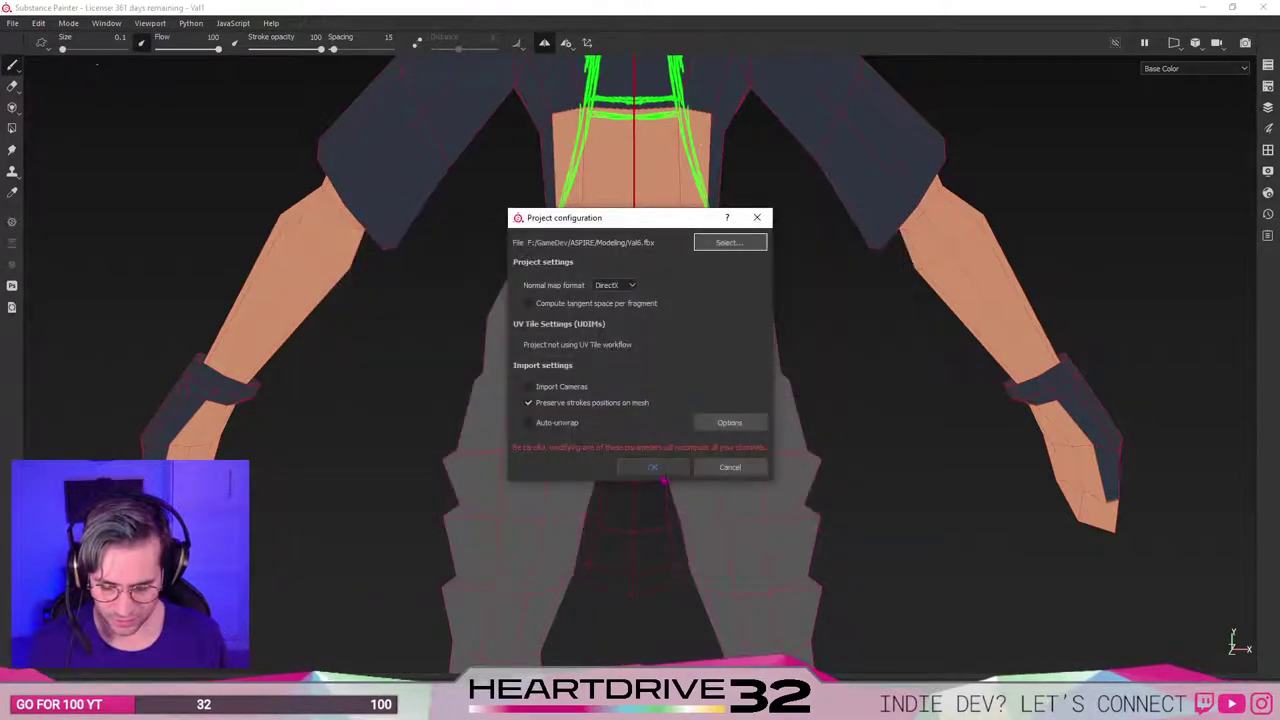
pyautogui.click(667, 474)
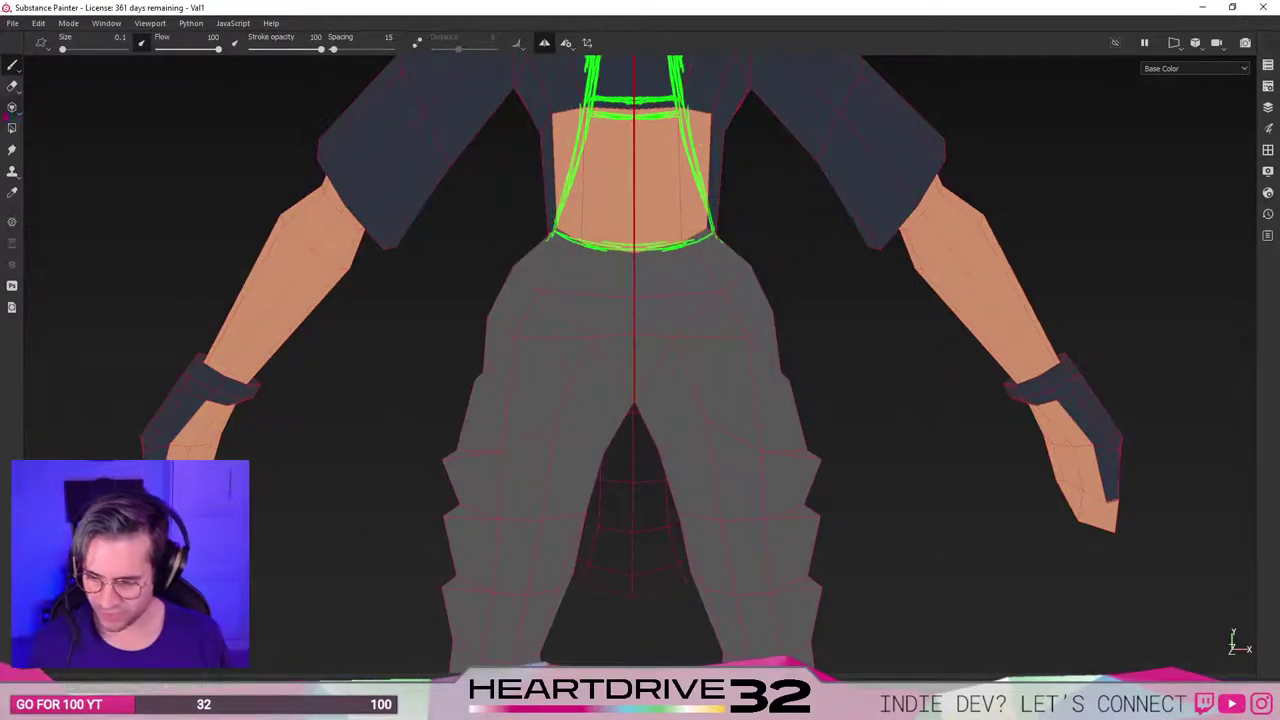
pyautogui.click(38, 23)
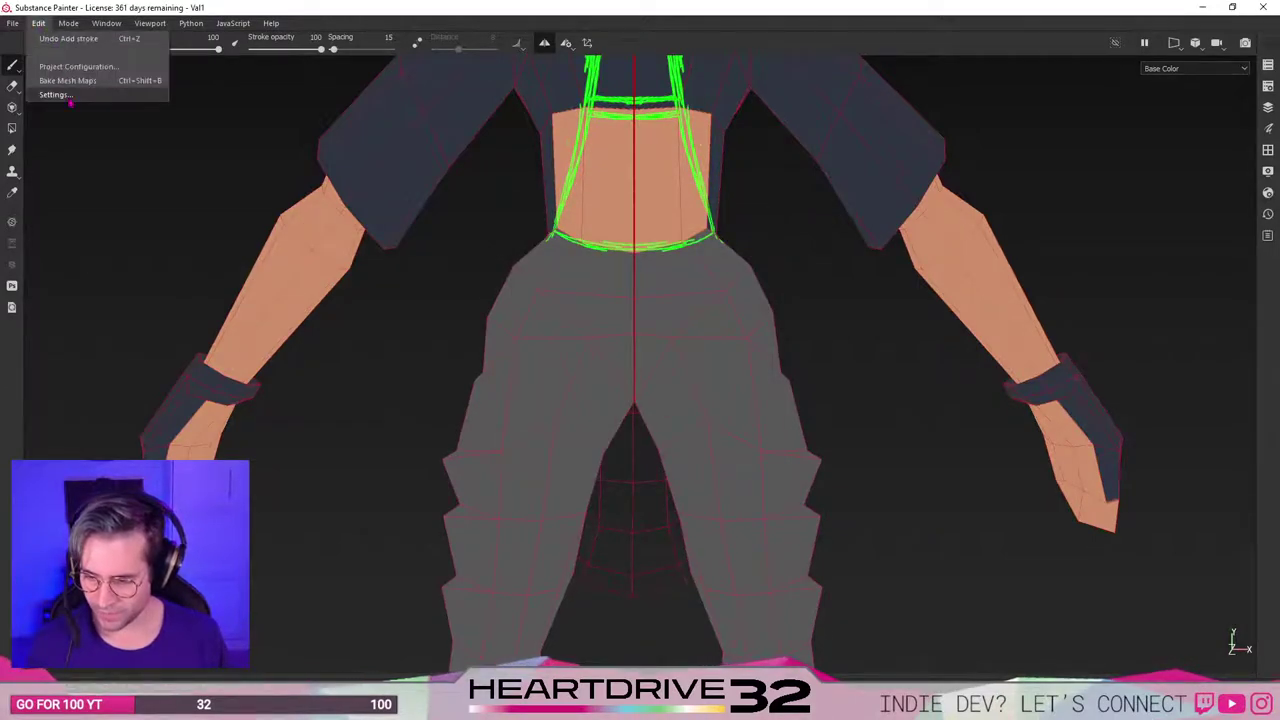
pyautogui.click(70, 100)
pyautogui.click(791, 464)
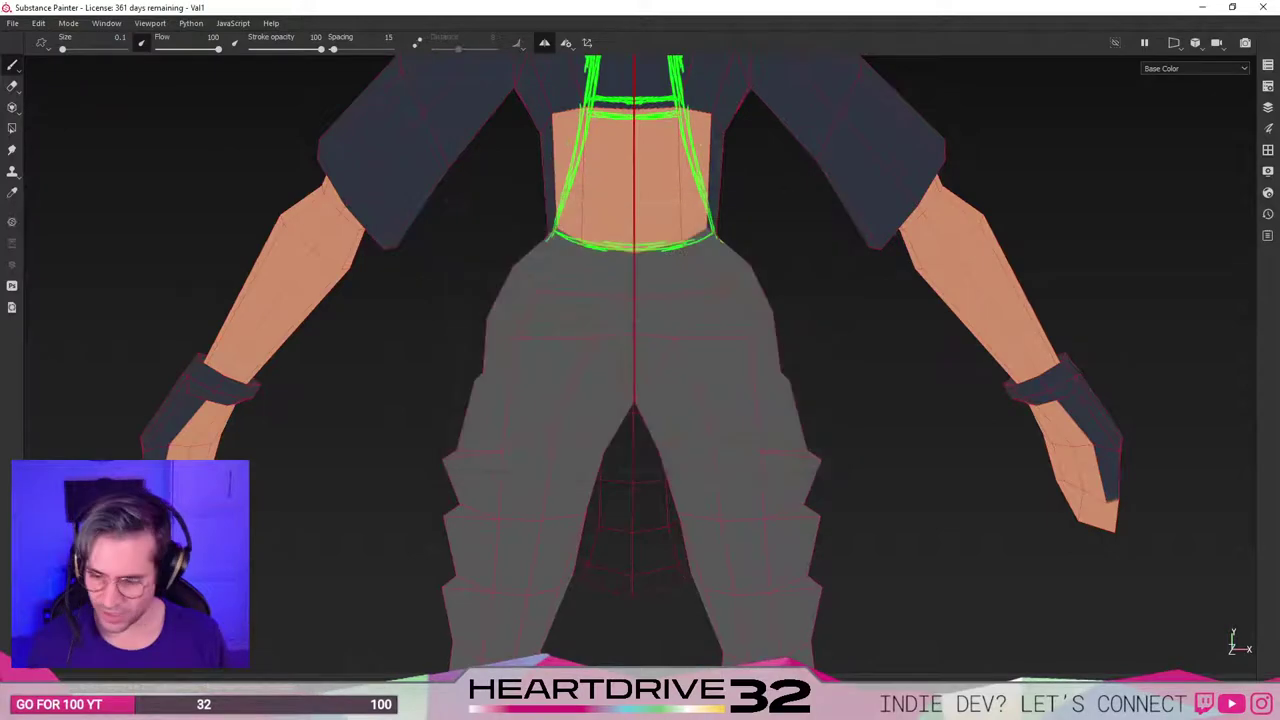
# Reload the project mesh from Val6.fbx once more through the project configuration.
pyautogui.click(38, 23)
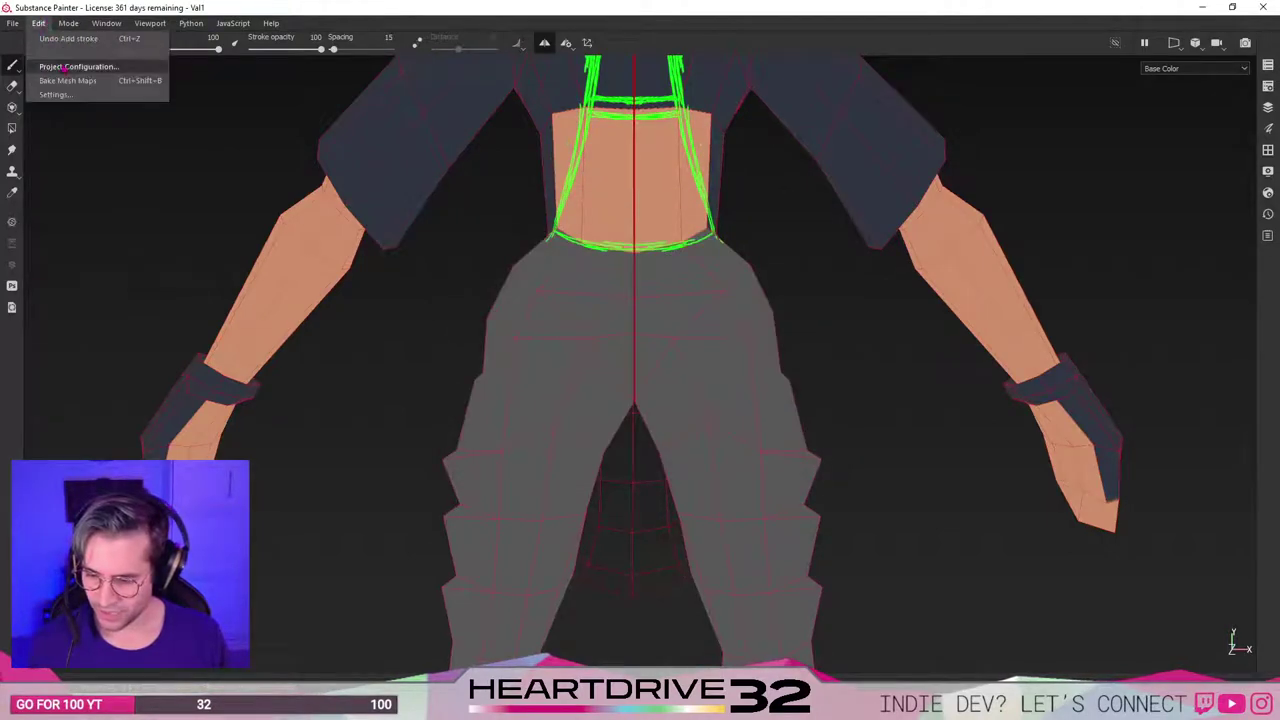
pyautogui.click(62, 64)
pyautogui.click(726, 243)
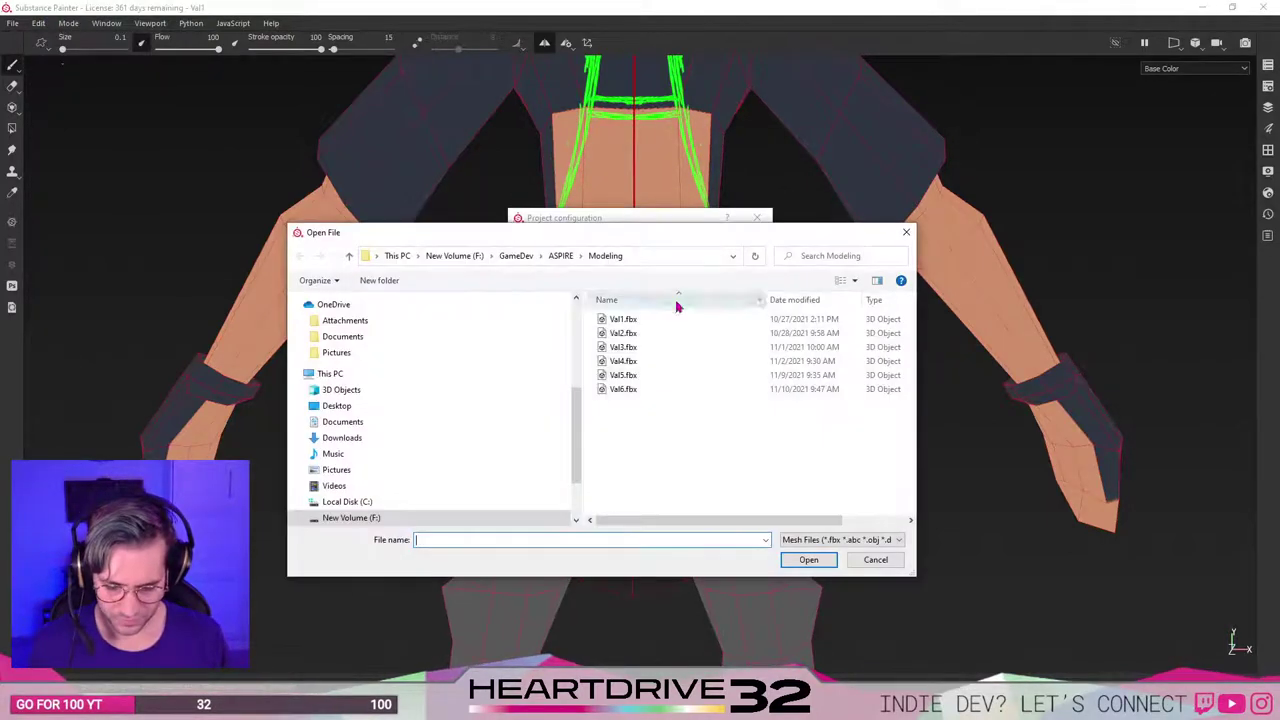
pyautogui.doubleClick(655, 394)
pyautogui.click(652, 467)
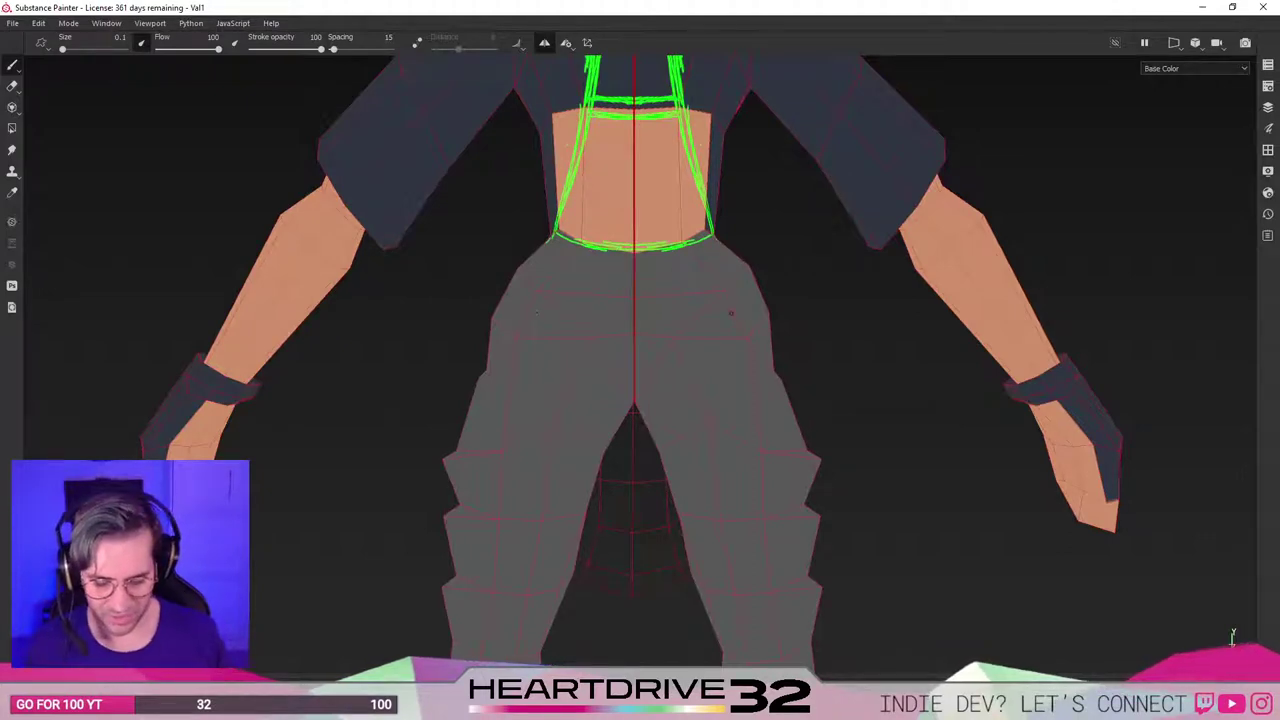
# Sketch a mirrored curved waistband line just below the trousers' upper edge and slanted pocket lines across both hips.
pyautogui.moveTo(527, 321)
pyautogui.keyDown('alt'); pyautogui.mouseDown(button='middle')
pyautogui.moveTo(534, 334)
pyautogui.moveTo(535, 308)
pyautogui.moveTo(537, 333)
pyautogui.mouseUp(button='middle'); pyautogui.keyUp('alt')
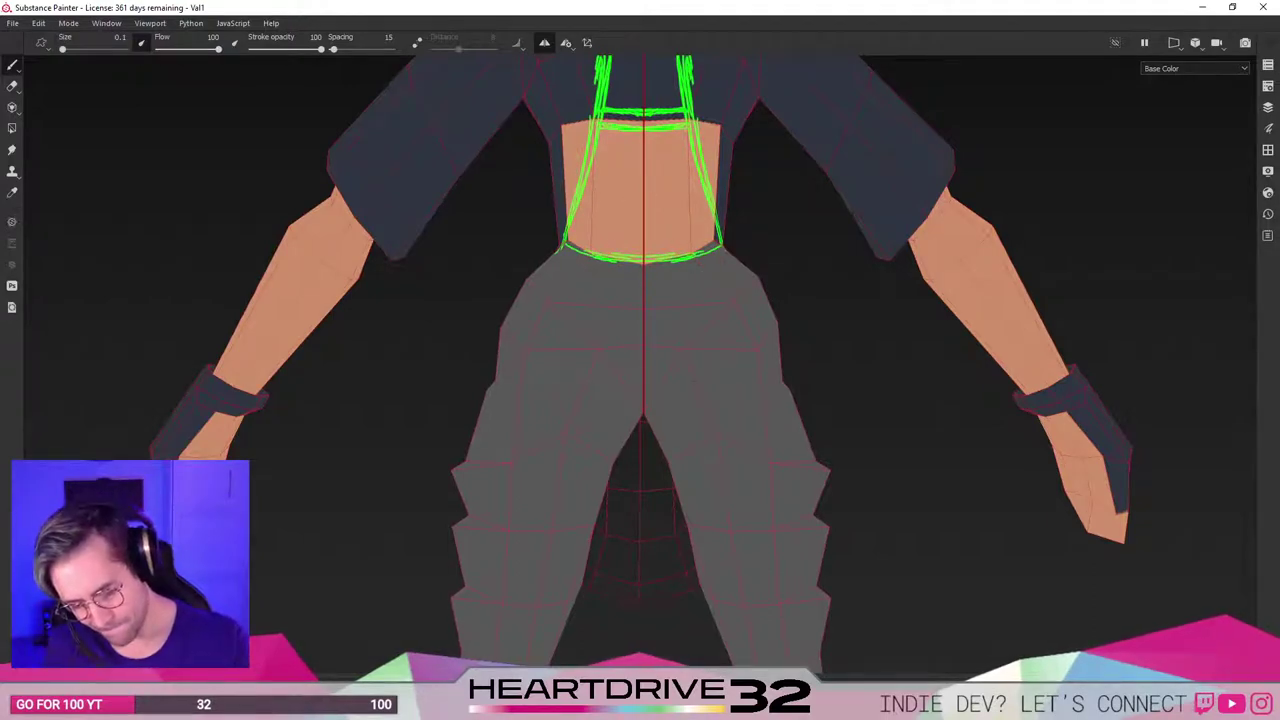
pyautogui.moveTo(554, 258); pyautogui.dragTo(645, 287)
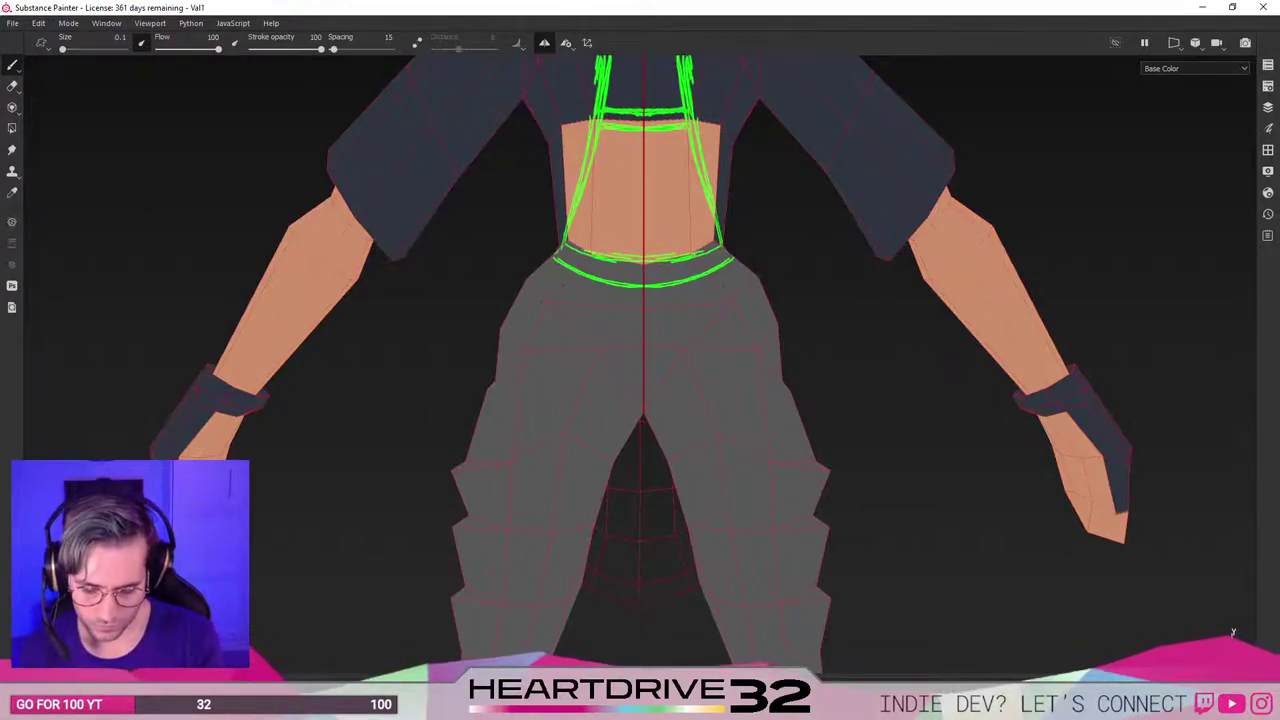
pyautogui.moveTo(564, 279); pyautogui.dragTo(529, 303)
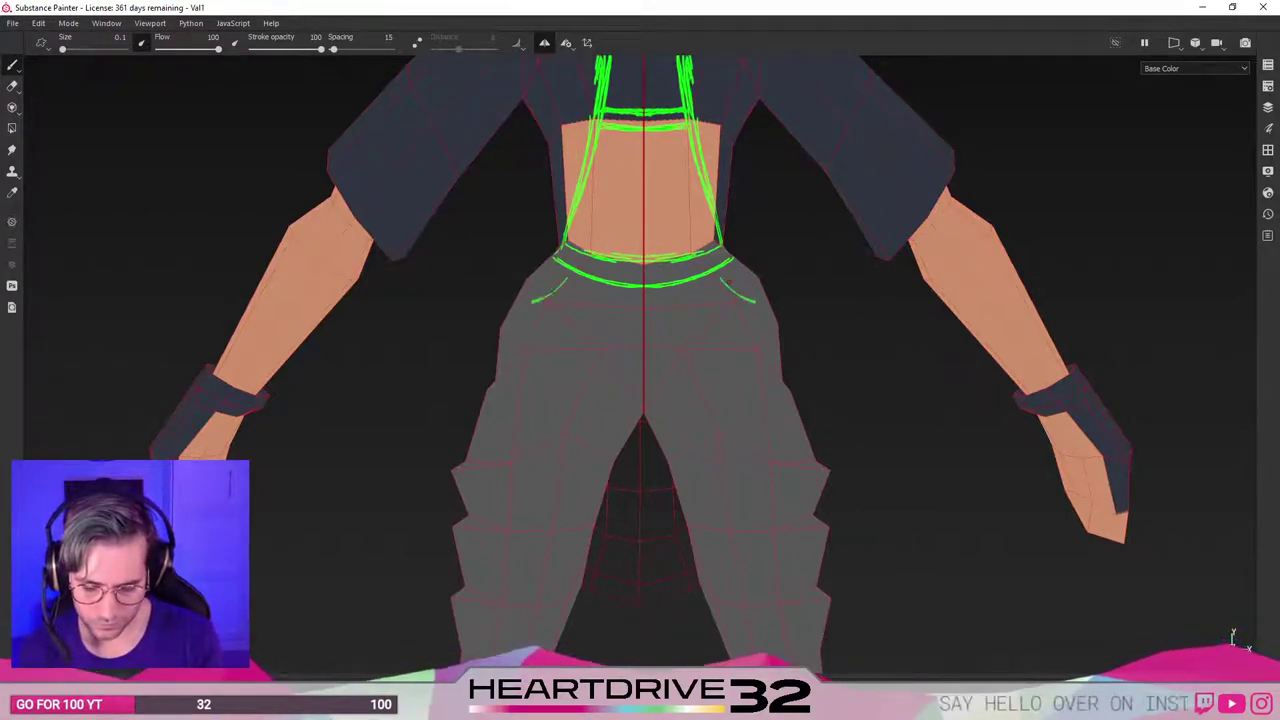
pyautogui.moveTo(583, 253); pyautogui.dragTo(527, 311)
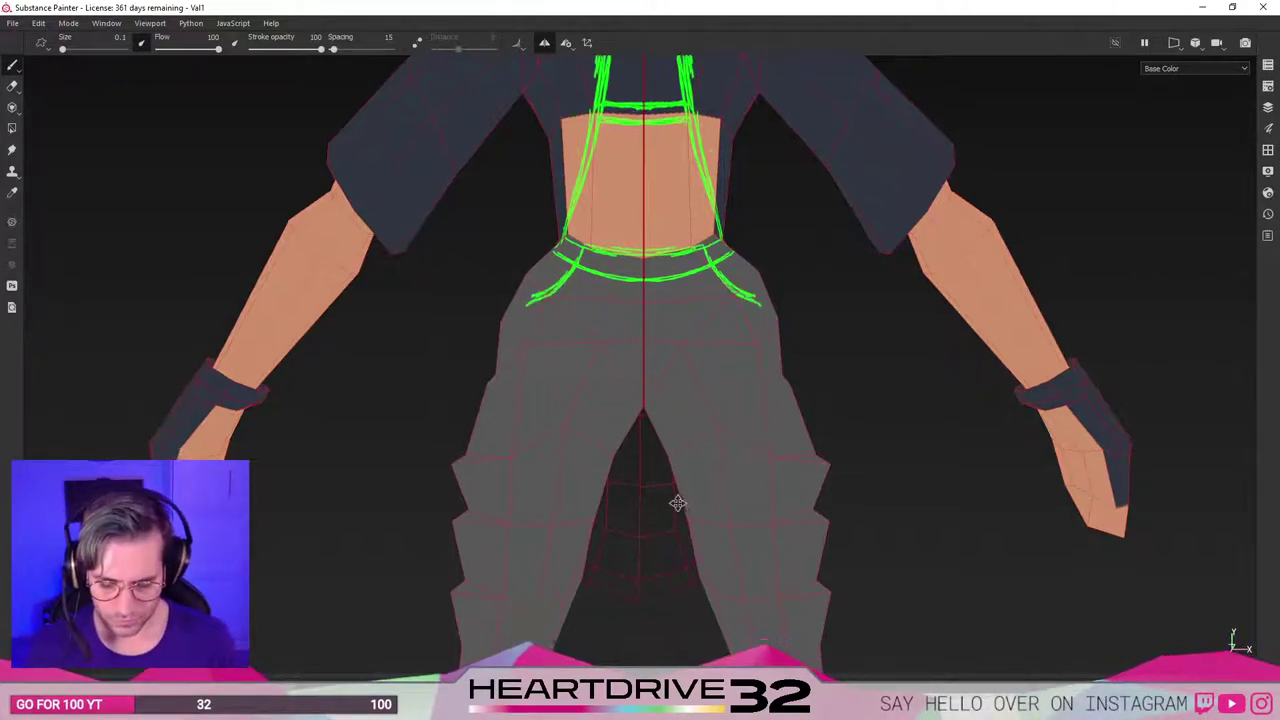
# Sketch mirrored diagonal crease lines from the front of the hips to the crotch and check them from the side.
pyautogui.moveTo(677, 506); pyautogui.dragTo(708, 400, button='middle')
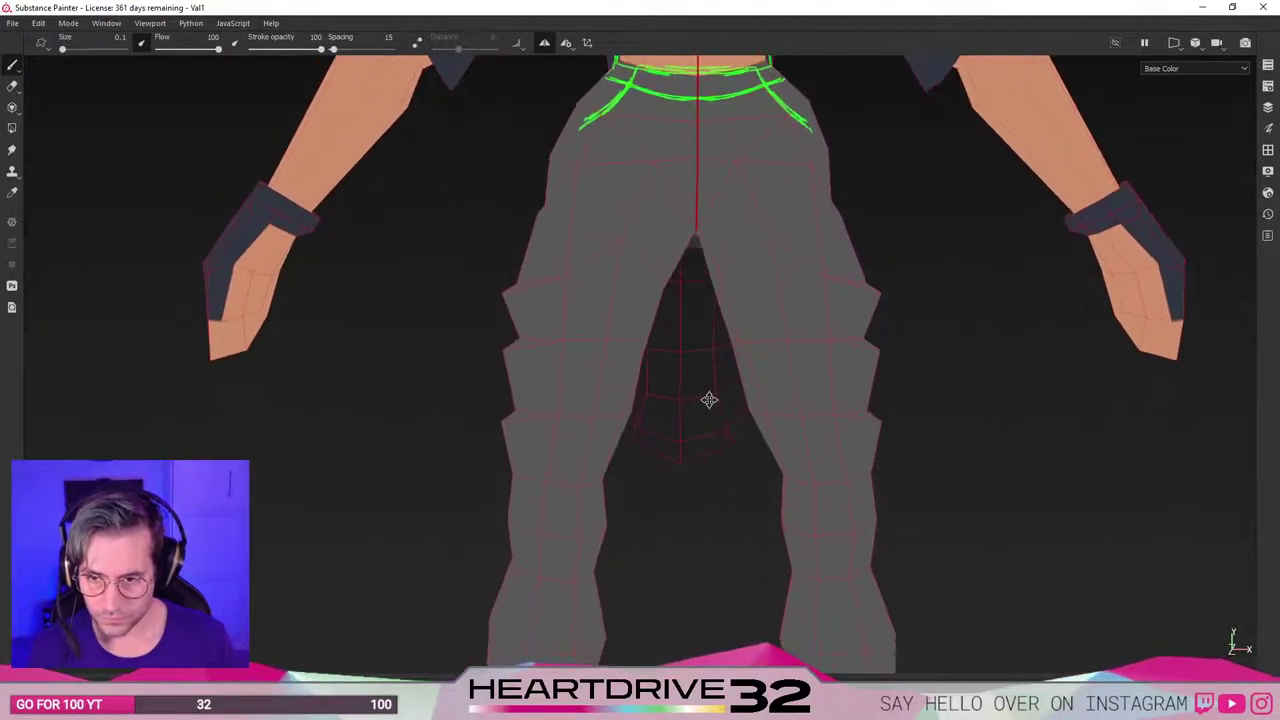
pyautogui.moveTo(619, 173); pyautogui.dragTo(684, 234)
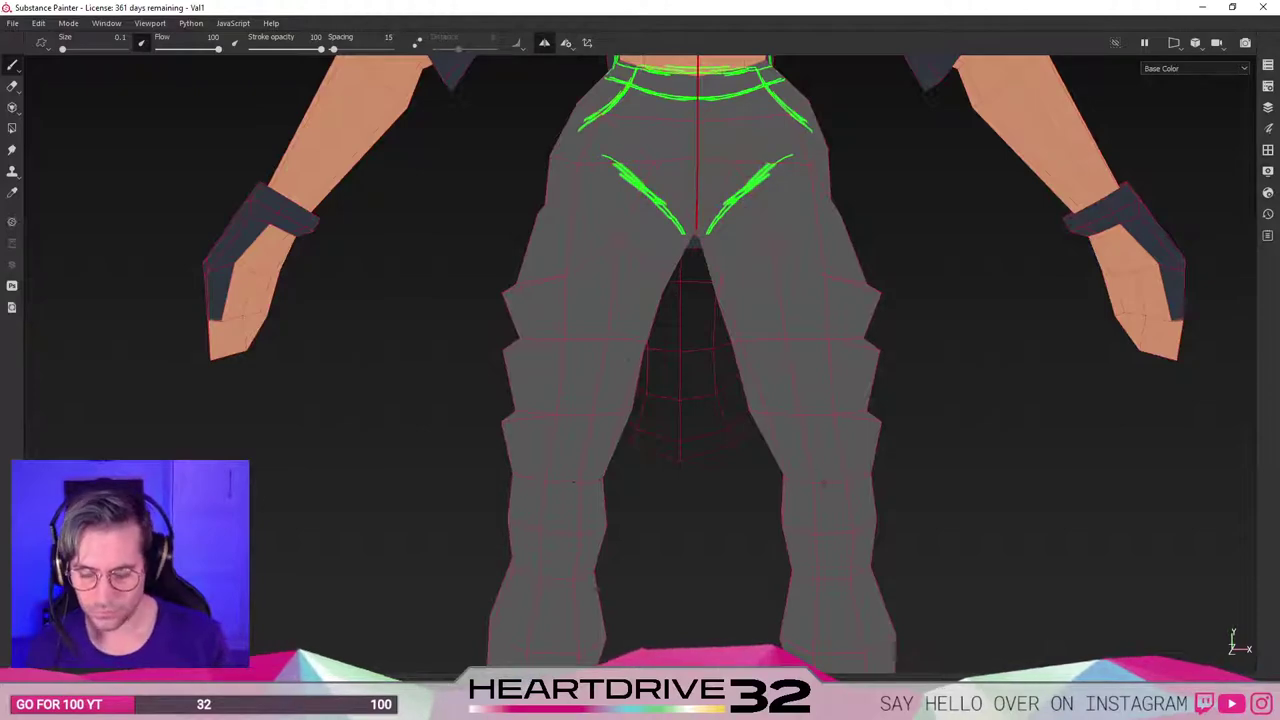
pyautogui.keyDown('alt'); pyautogui.moveTo(664, 269); pyautogui.dragTo(941, 354); pyautogui.keyUp('alt')
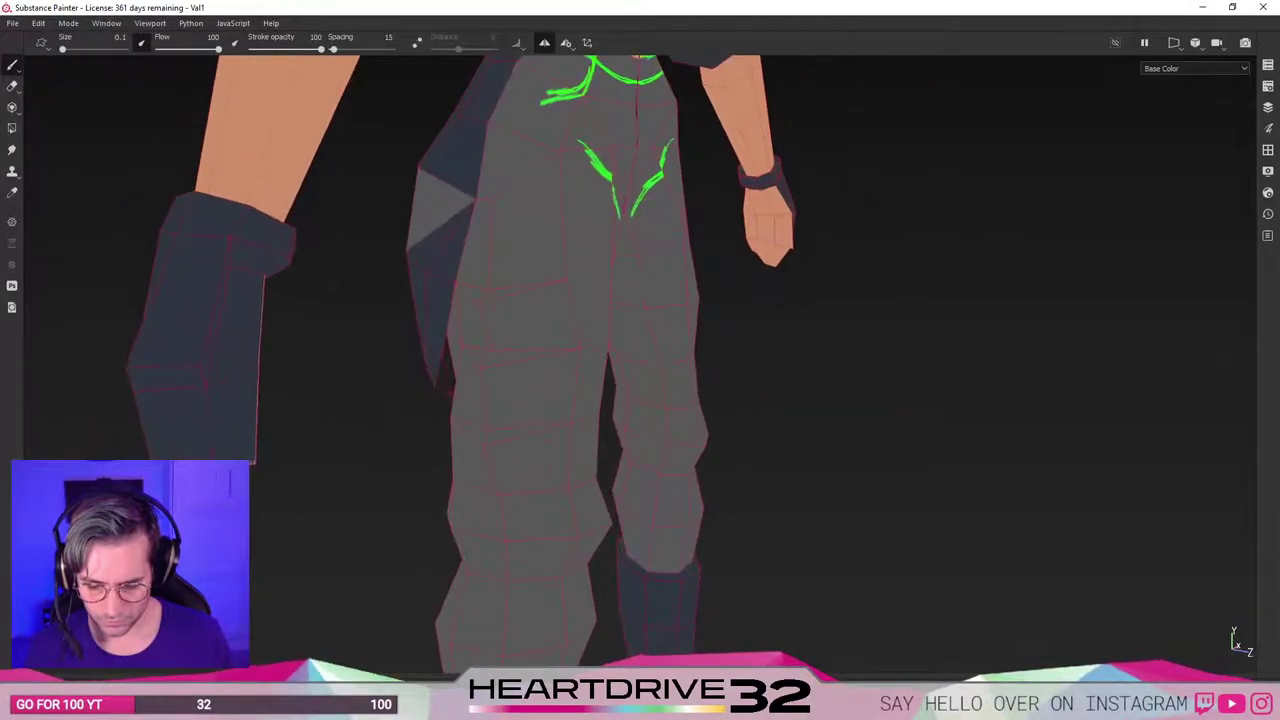
pyautogui.keyDown('alt'); pyautogui.keyDown('shift'); pyautogui.moveTo(772, 354); pyautogui.dragTo(606, 351); pyautogui.keyUp('shift'); pyautogui.keyUp('alt')
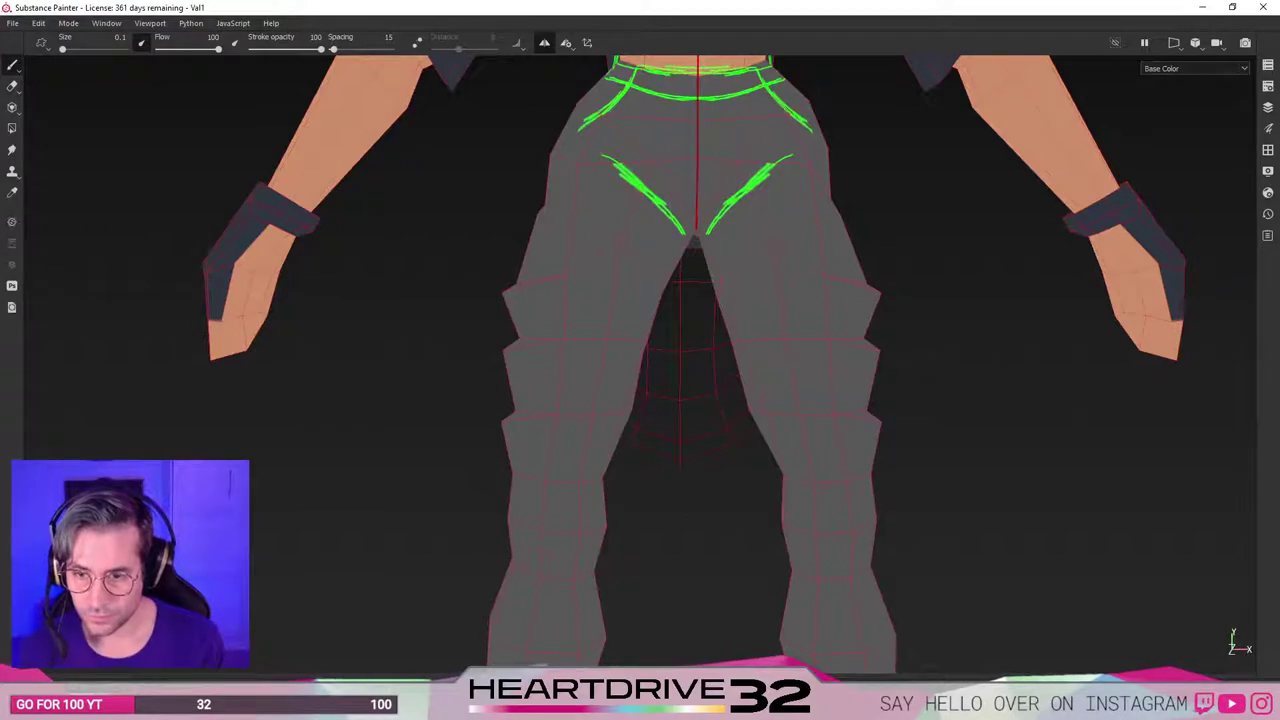
# Sketch mirrored panel lines on the trousers: a slanted line across each thigh and a long line down to the knee.
pyautogui.moveTo(531, 290); pyautogui.dragTo(622, 267)
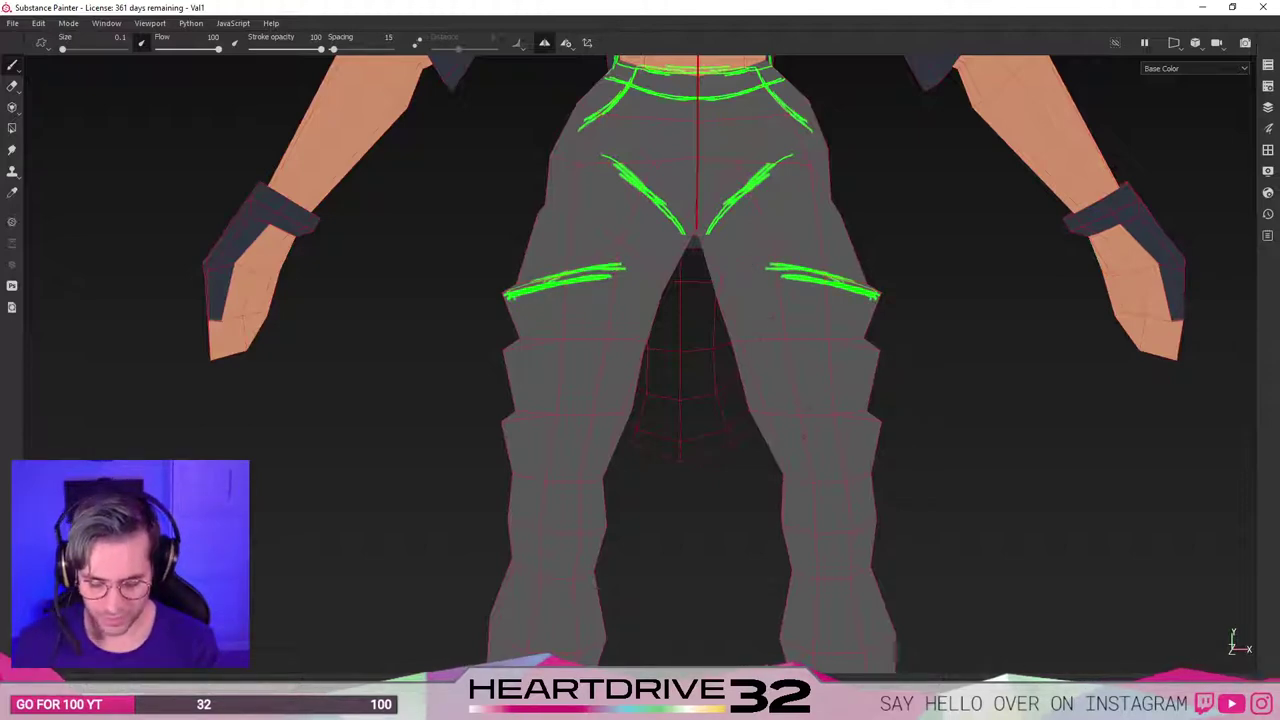
pyautogui.moveTo(620, 267); pyautogui.dragTo(597, 480)
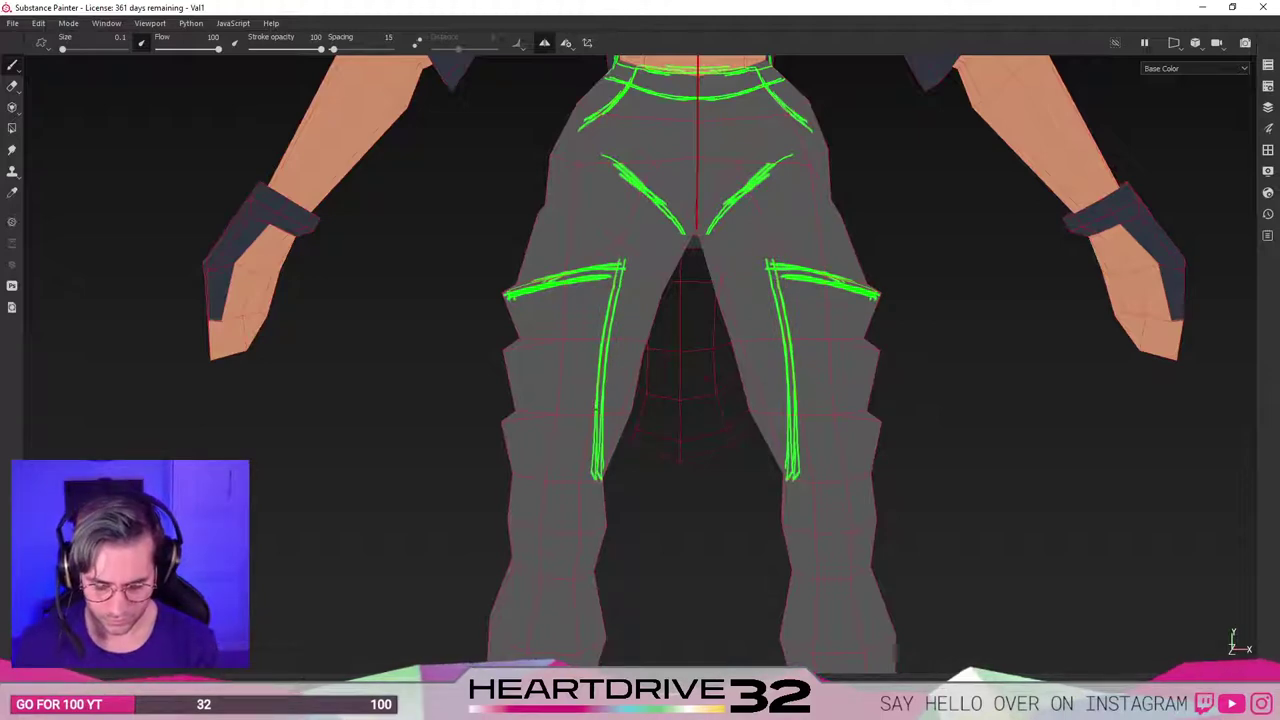
# Try short curved fold strokes beside the long panel lines on the inner thighs, and undo them.
pyautogui.moveTo(628, 314); pyautogui.dragTo(614, 395)
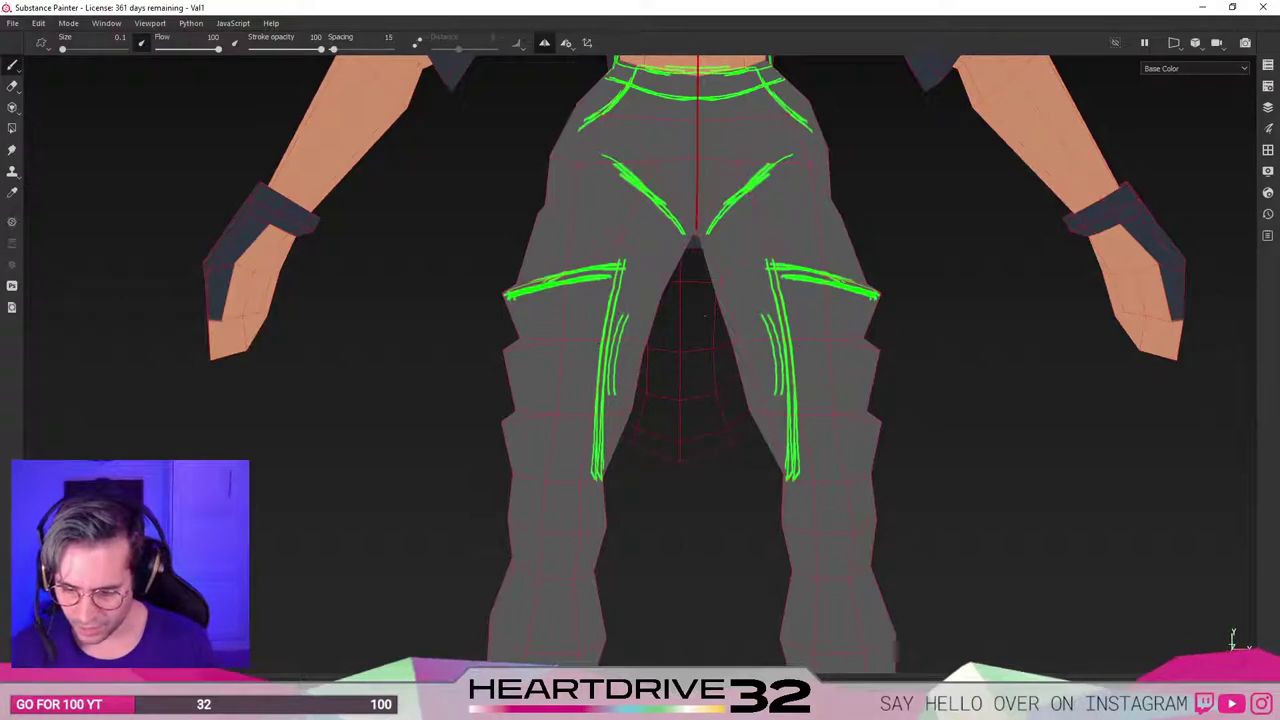
pyautogui.hotkey('ctrl', 'z')
pyautogui.hotkey('ctrl', 'z')
# Set the brush spacing to 5, and redo and undo the inner-thigh fold strokes to compare.
pyautogui.moveTo(334, 49); pyautogui.dragTo(332, 49)
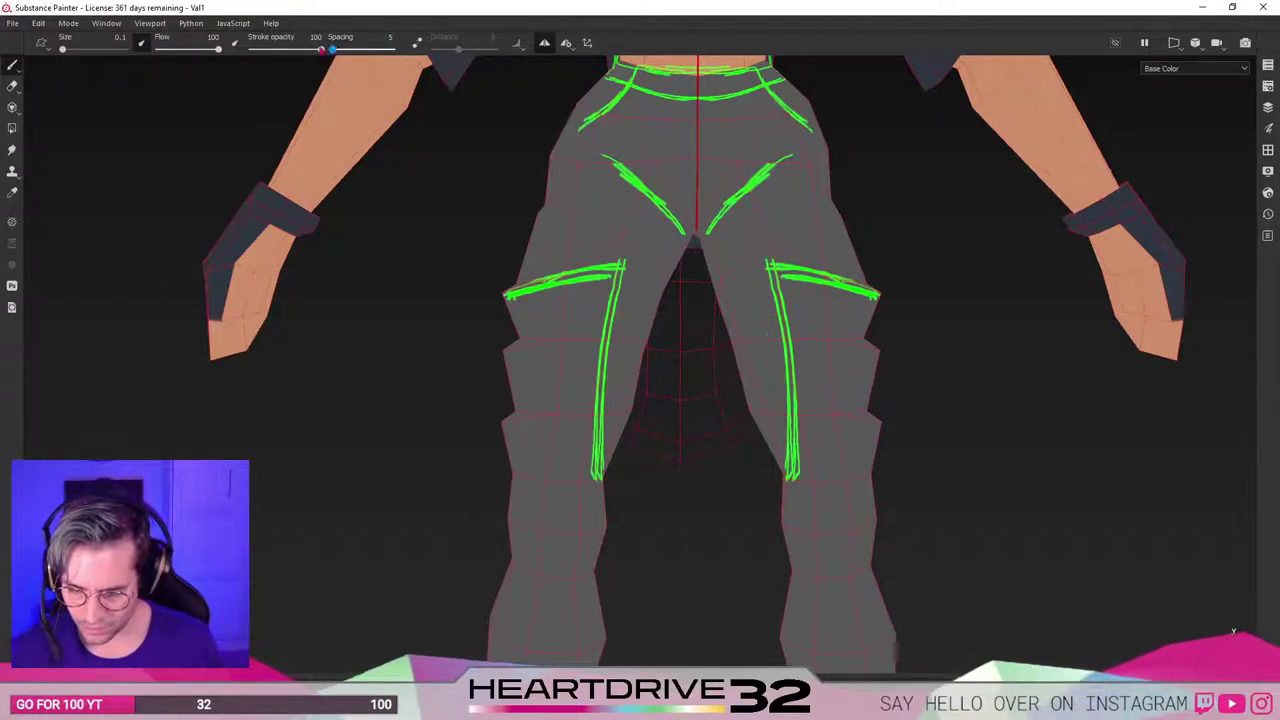
pyautogui.hotkey('ctrl', 'y')
pyautogui.hotkey('ctrl', 'y')
pyautogui.hotkey('ctrl', 'z')
pyautogui.hotkey('ctrl', 'z')
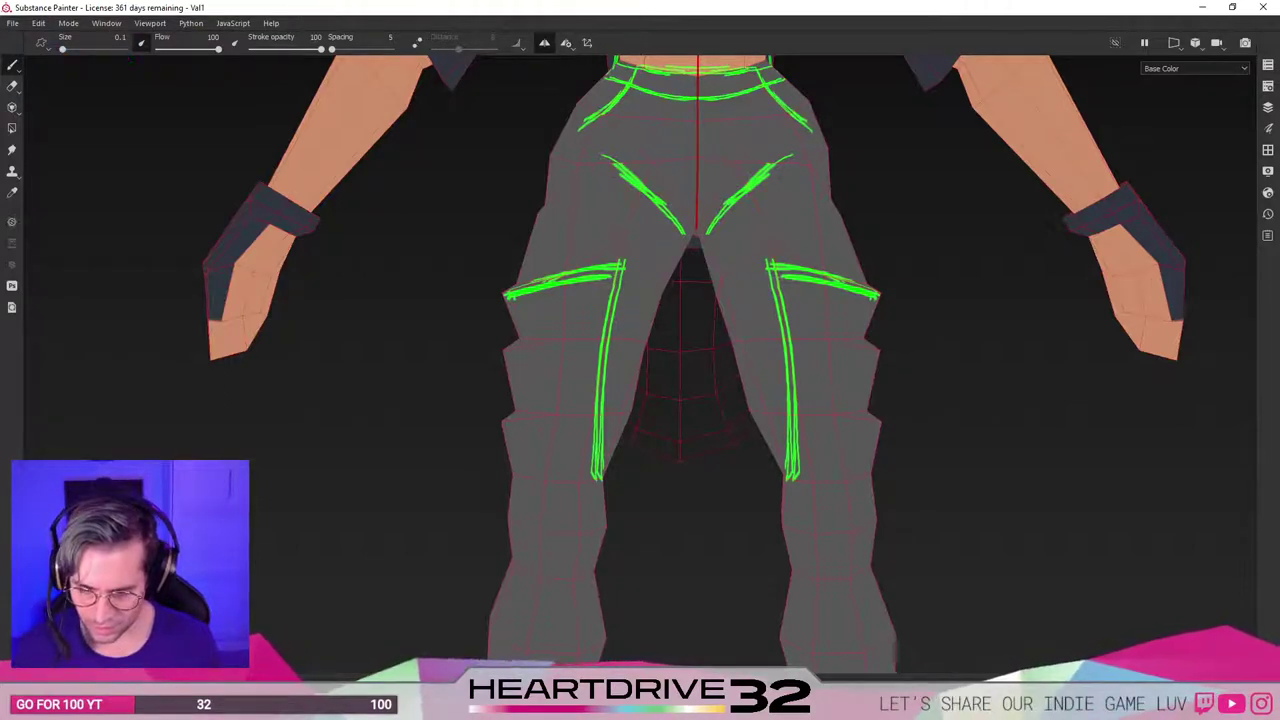
# Try short mirrored fold strokes around the crotch and upper thighs, undo the unwanted ones, and keep small curved creases below the waistband.
pyautogui.moveTo(749, 281)
pyautogui.mouseDown()
pyautogui.moveTo(764, 314)
pyautogui.moveTo(752, 270)
pyautogui.moveTo(726, 281)
pyautogui.mouseUp()
pyautogui.hotkey('ctrl', 'z')
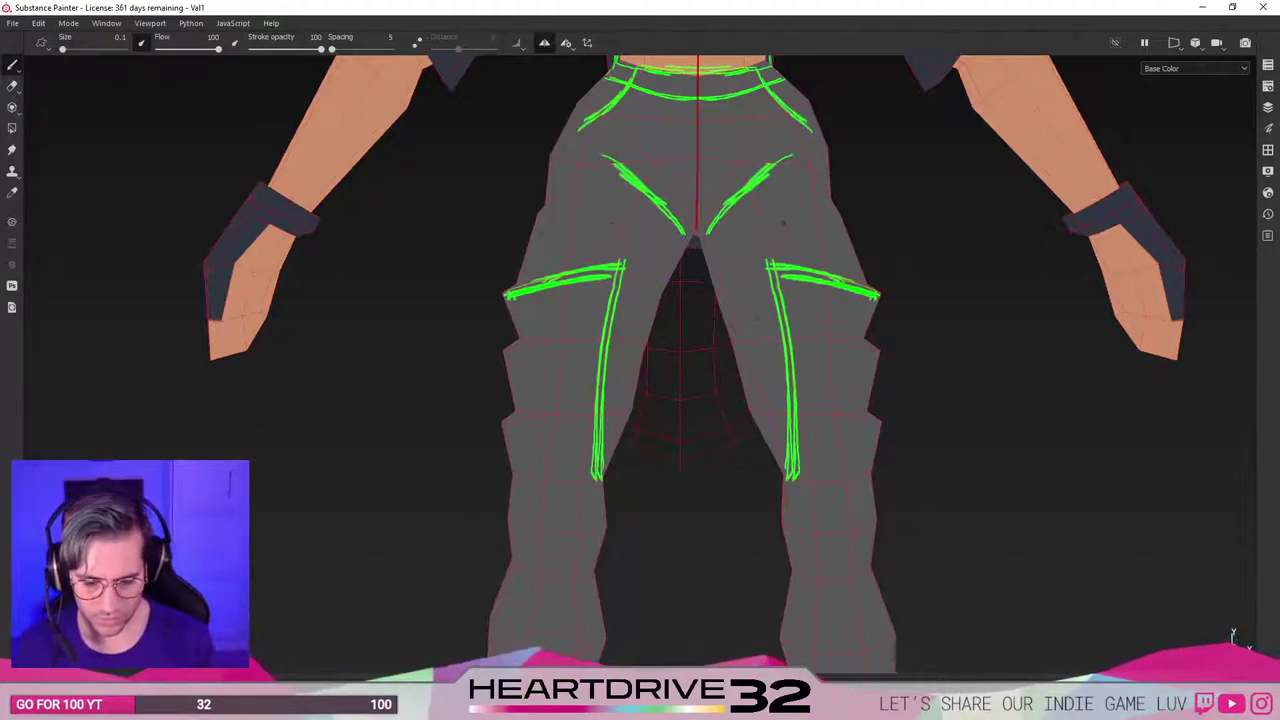
pyautogui.moveTo(781, 221)
pyautogui.mouseDown()
pyautogui.moveTo(772, 247)
pyautogui.moveTo(732, 255)
pyautogui.moveTo(741, 231)
pyautogui.mouseUp()
pyautogui.hotkey('ctrl', 'z')
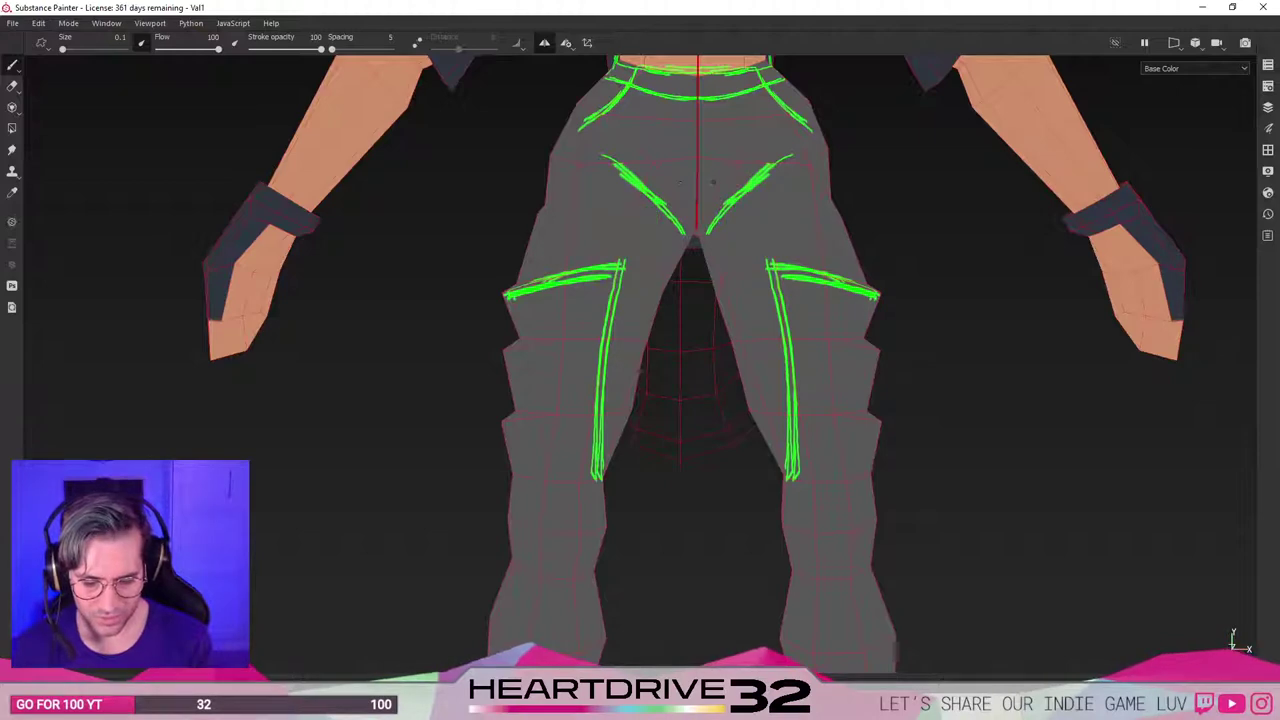
pyautogui.hotkey('ctrl', 'z')
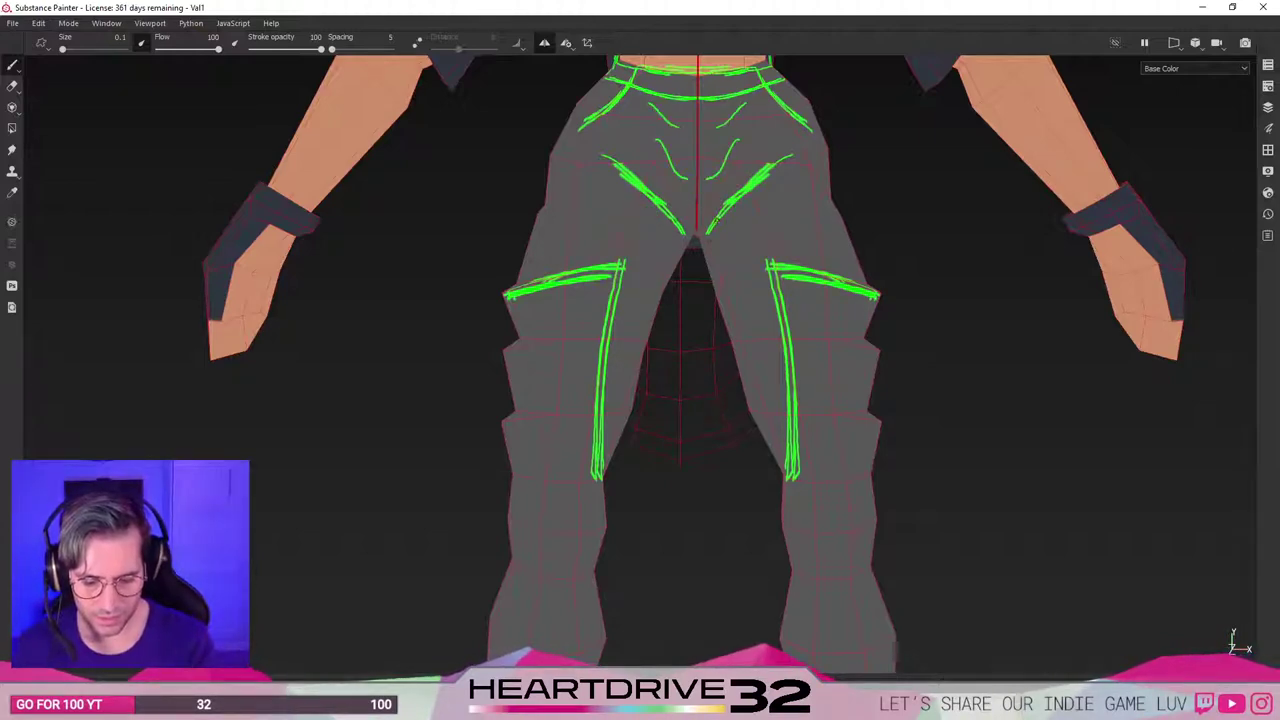
# Undo the remaining curved crease strokes below the waistband, and try mirrored fold strokes on the inner thighs beneath the existing folds.
pyautogui.hotkey('ctrl', 'z')
pyautogui.moveTo(787, 204); pyautogui.dragTo(730, 250)
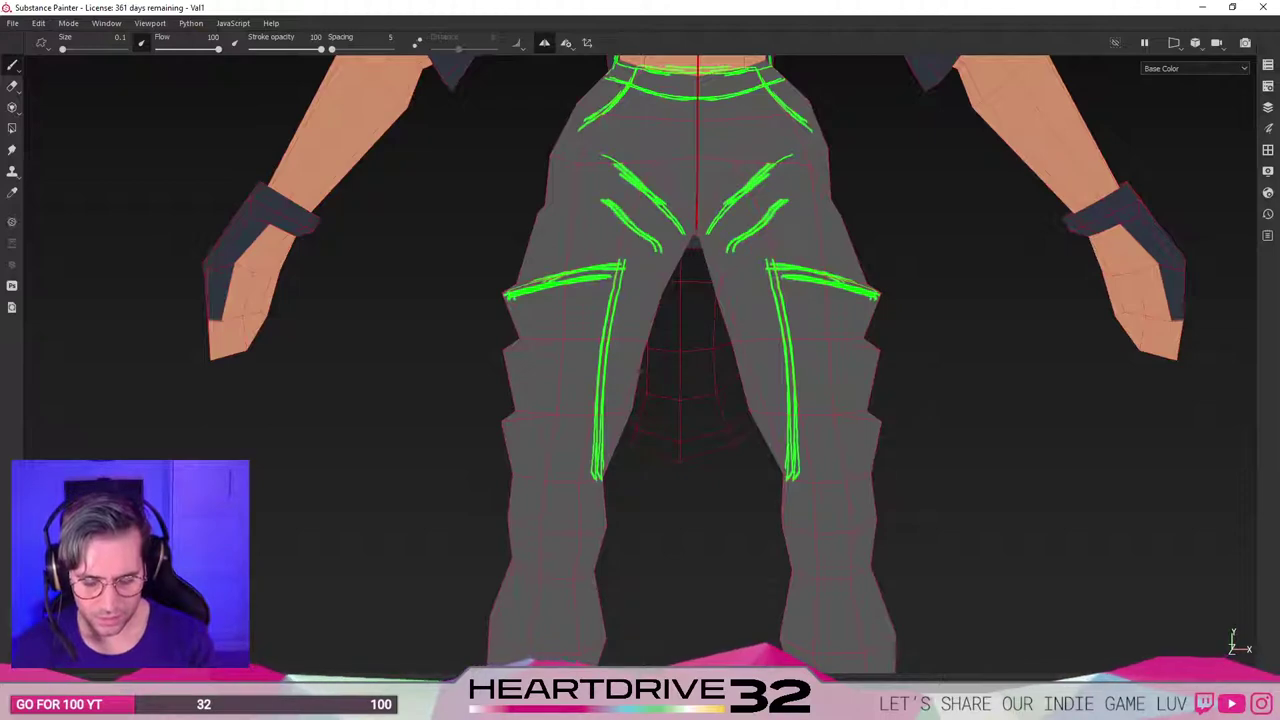
pyautogui.hotkey('ctrl', 'z')
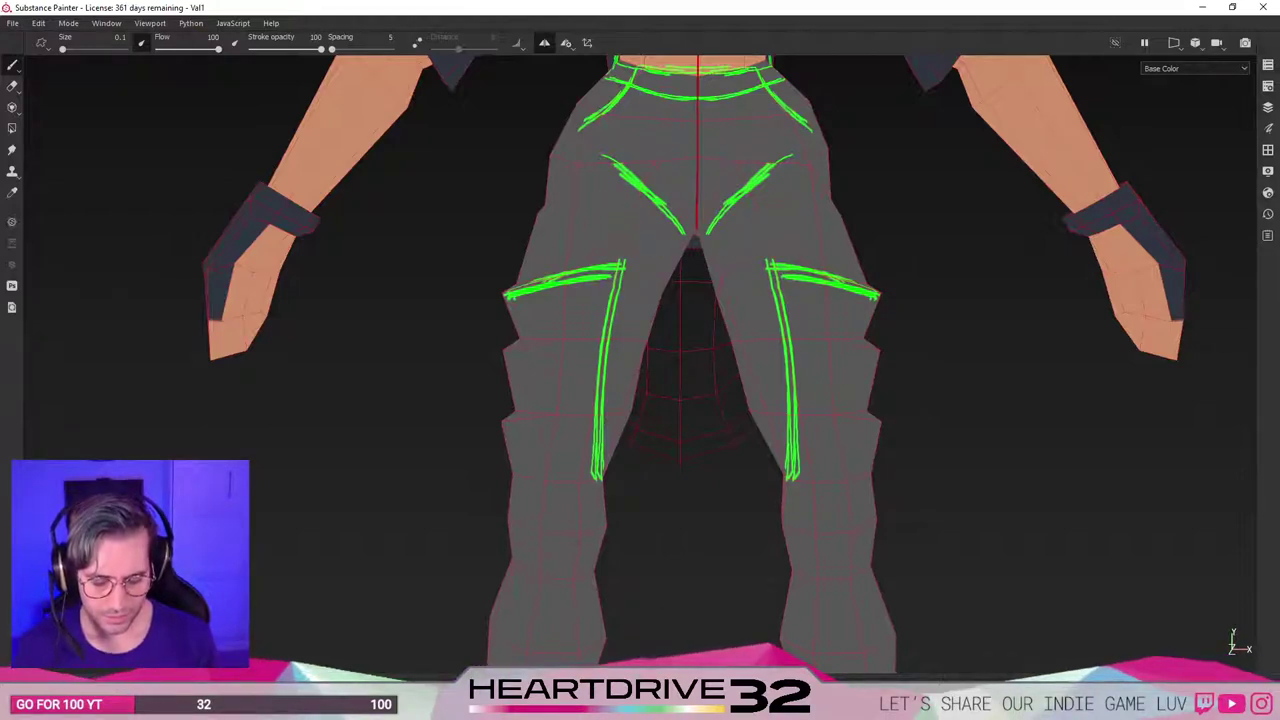
# Try short mirrored strokes on the lower trouser legs and down the boots, and undo them.
pyautogui.moveTo(815, 550); pyautogui.dragTo(850, 475)
pyautogui.hotkey('ctrl', 'z')
pyautogui.moveTo(828, 570); pyautogui.dragTo(846, 642)
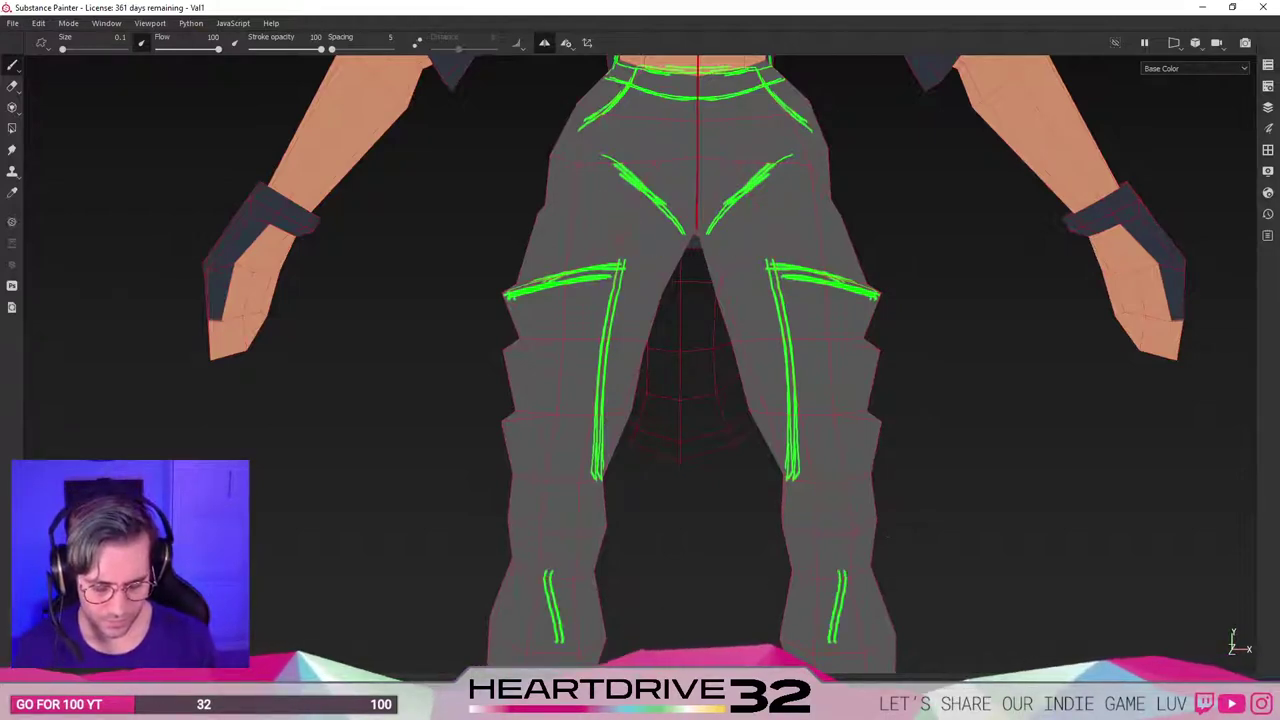
pyautogui.keyDown('alt'); pyautogui.moveTo(818, 537); pyautogui.dragTo(818, 292, button='middle'); pyautogui.keyUp('alt')
pyautogui.moveTo(830, 565); pyautogui.dragTo(840, 492)
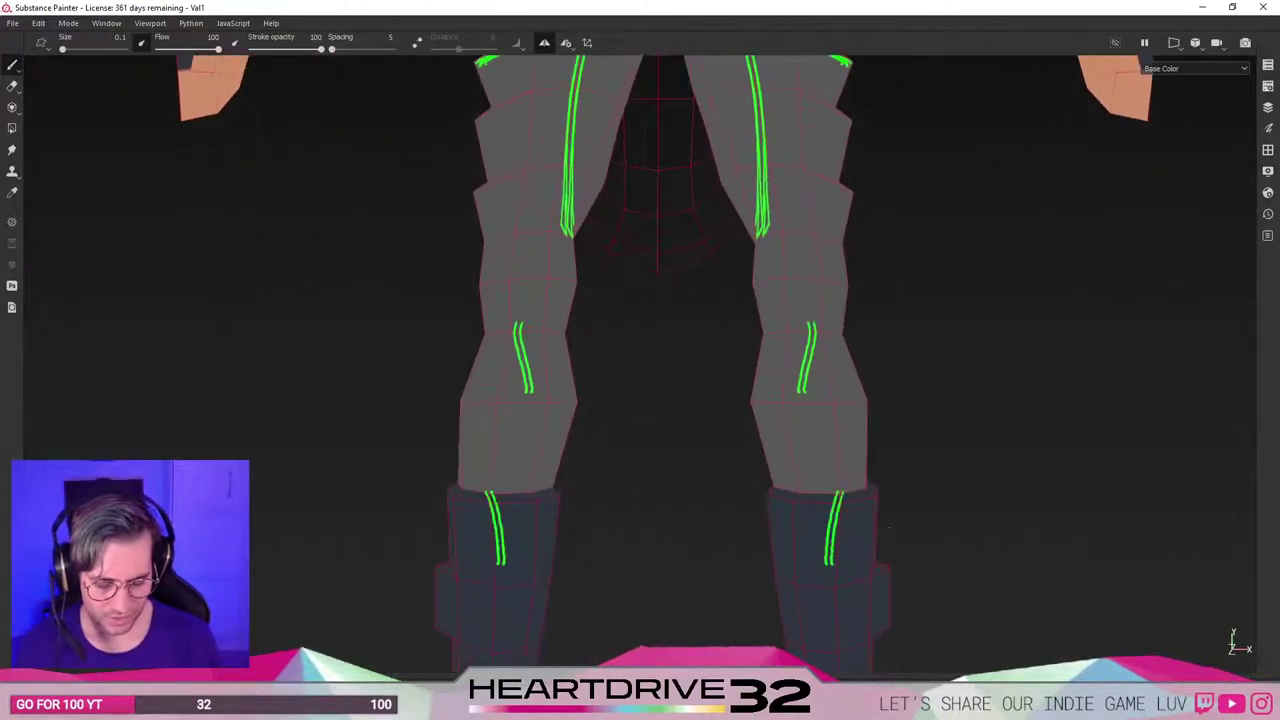
pyautogui.hotkey('ctrl', 'z')
pyautogui.hotkey('ctrl', 'z')
# Try short mirrored strokes on the sleeves, forearms and hands, undoing each one.
pyautogui.keyDown('alt'); pyautogui.moveTo(670, 250); pyautogui.dragTo(720, 690, button='middle'); pyautogui.keyUp('alt')
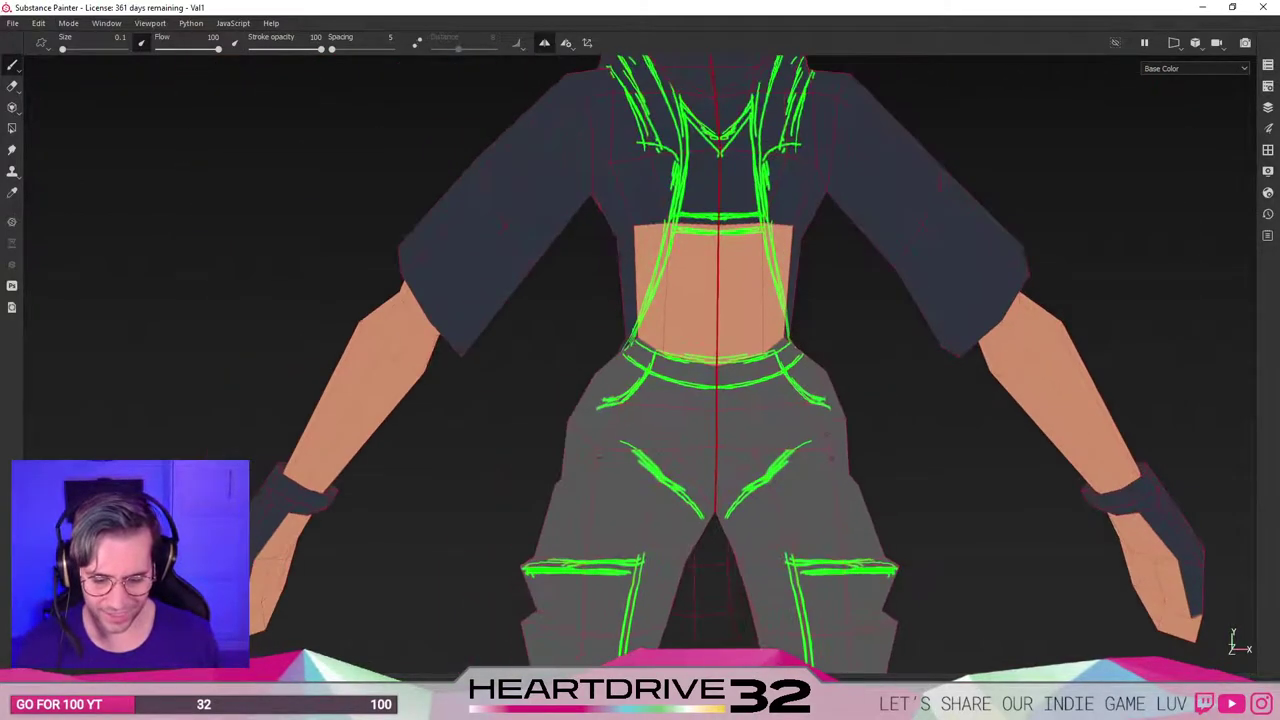
pyautogui.moveTo(888, 215); pyautogui.dragTo(945, 257)
pyautogui.hotkey('ctrl', 'z')
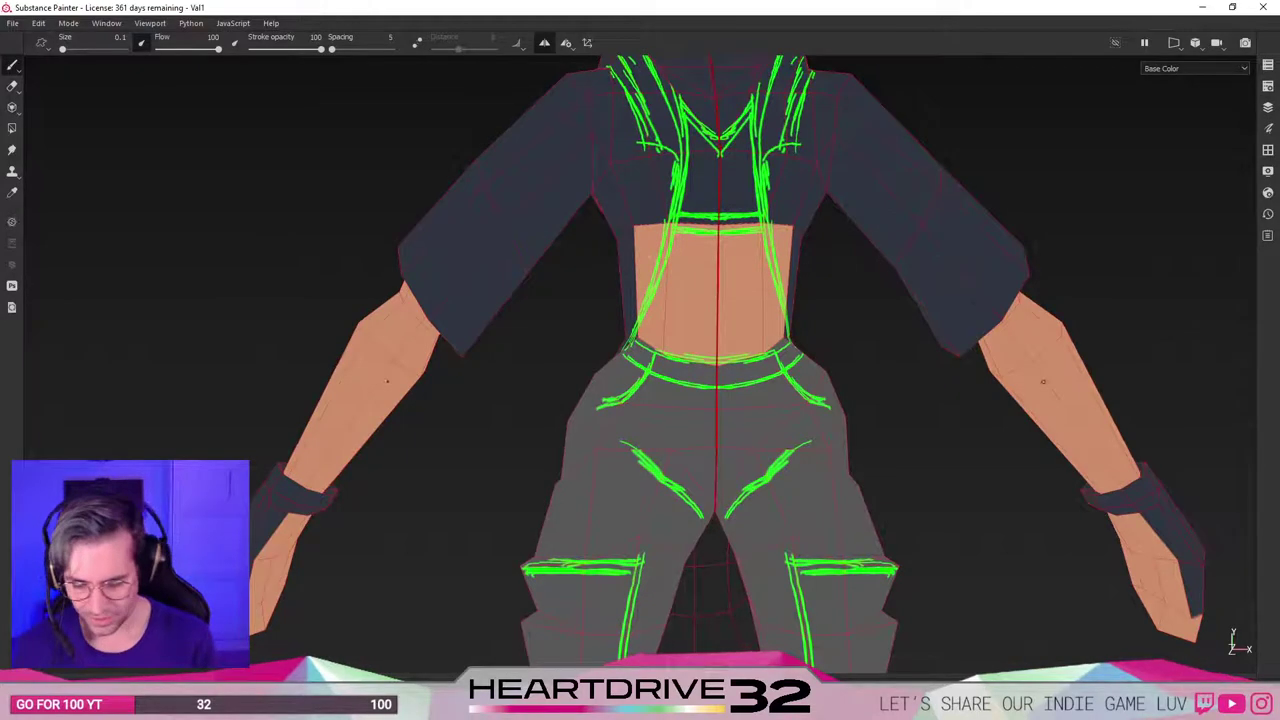
pyautogui.moveTo(1038, 364); pyautogui.dragTo(1072, 414)
pyautogui.hotkey('ctrl', 'z')
pyautogui.moveTo(1147, 504)
pyautogui.mouseDown()
pyautogui.moveTo(1176, 527)
pyautogui.moveTo(1158, 530)
pyautogui.mouseUp()
pyautogui.hotkey('ctrl', 'z')
pyautogui.hotkey('ctrl', 'z')
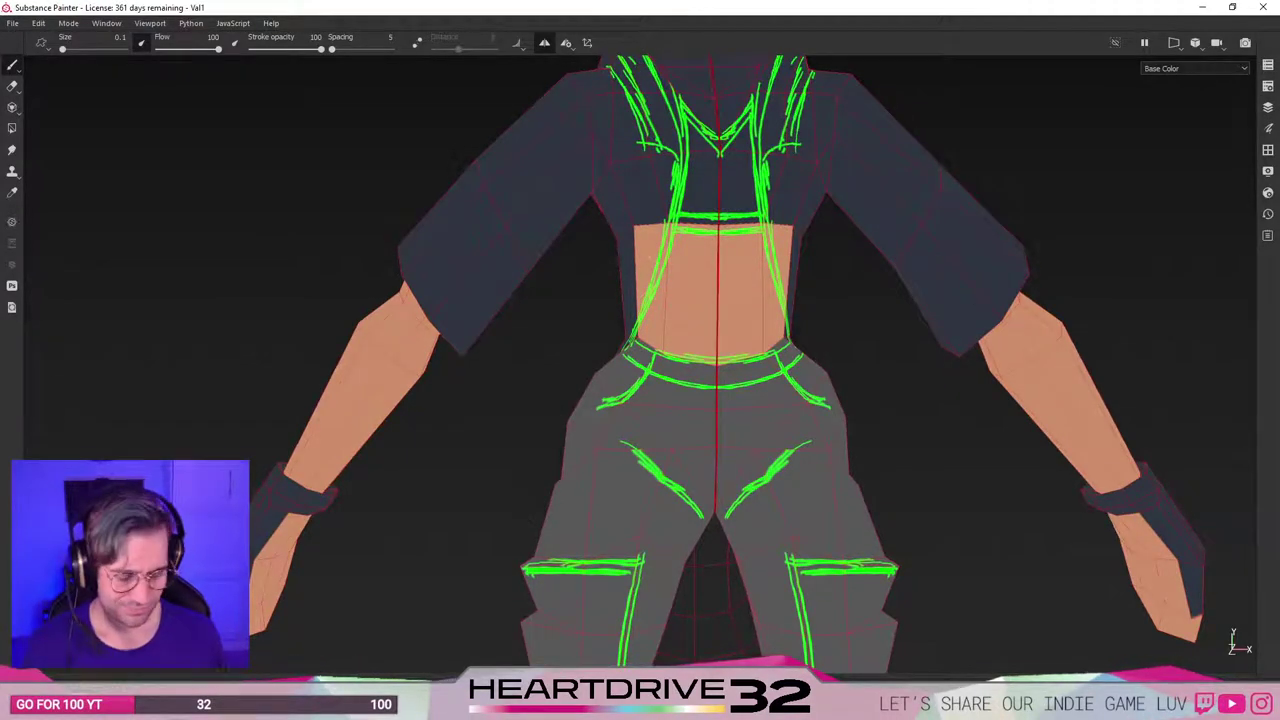
# Bring back the hidden interface panels and reapply the Basic Hard brush preset.
pyautogui.keyDown('alt'); pyautogui.moveTo(539, 574); pyautogui.dragTo(488, 451, button='middle'); pyautogui.keyUp('alt')
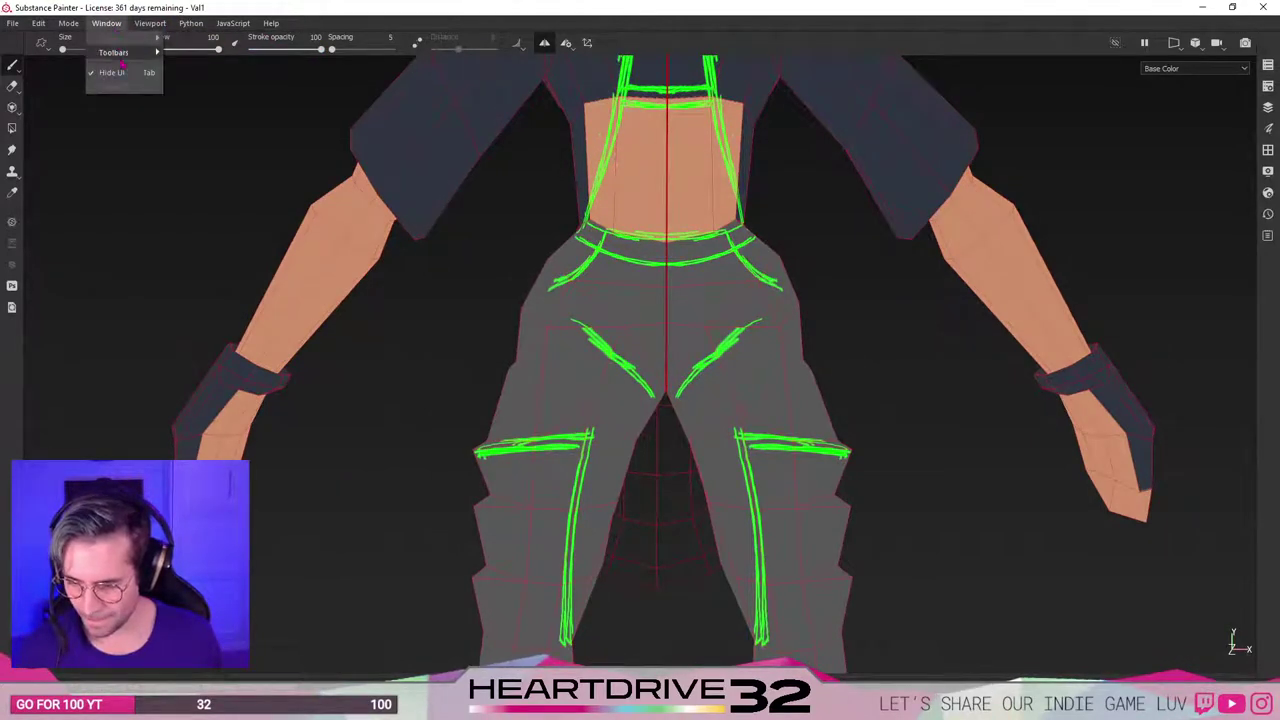
pyautogui.moveTo(161, 30)
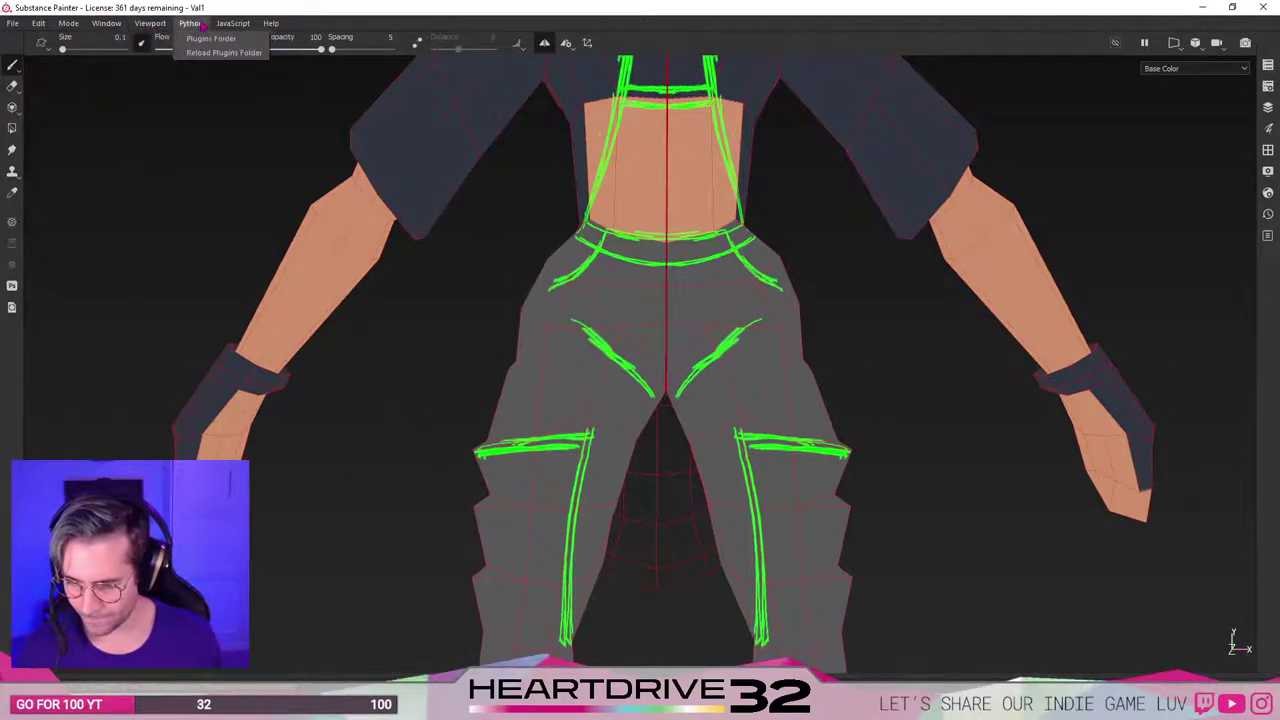
pyautogui.press('Escape')
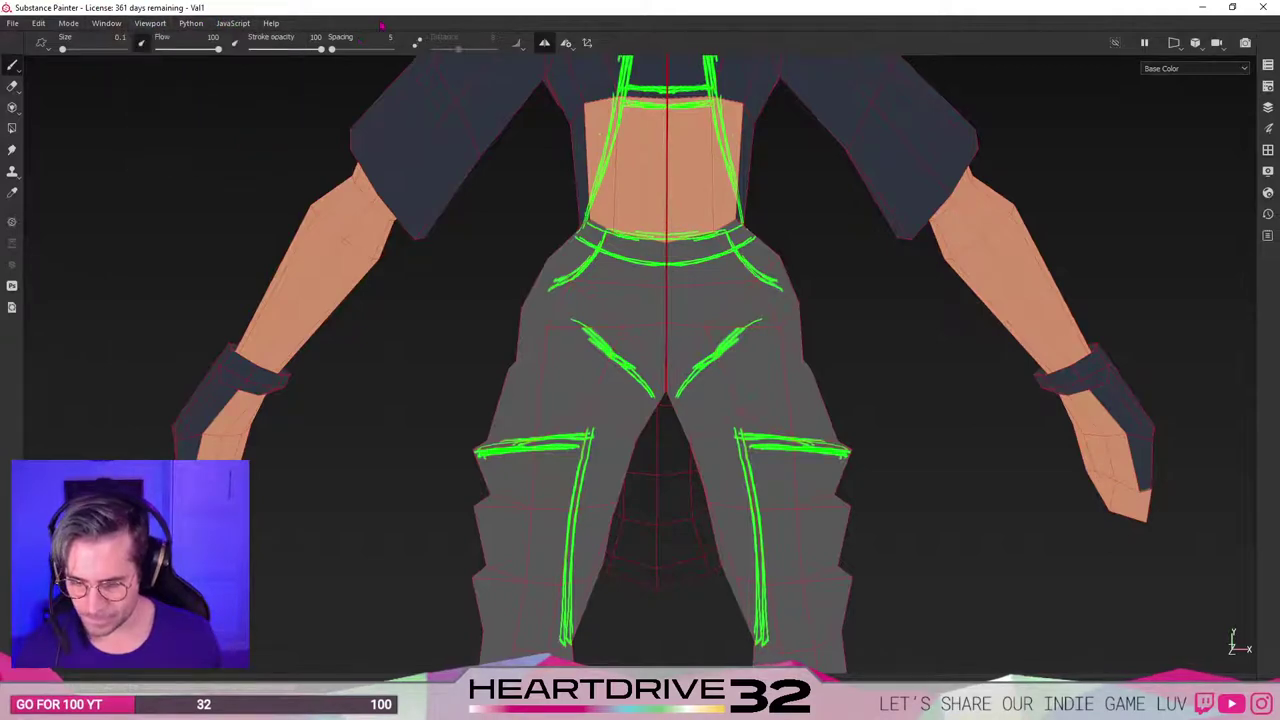
pyautogui.press('Tab')
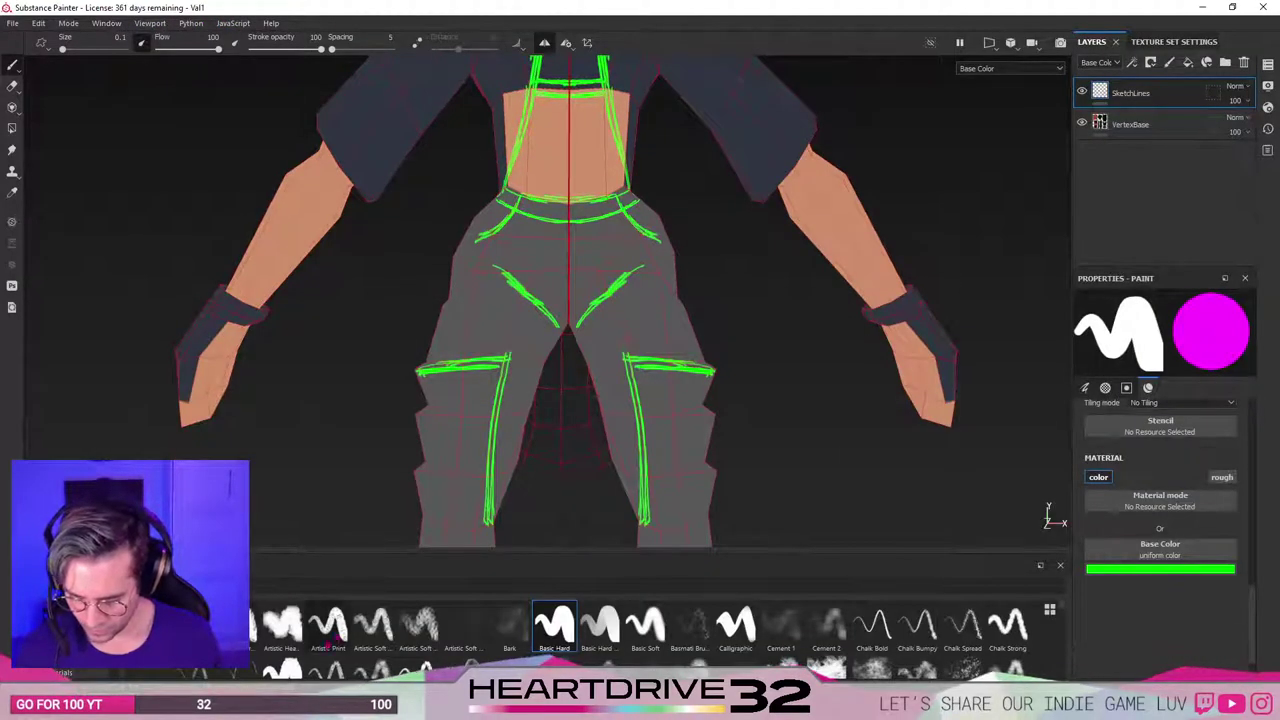
pyautogui.click(560, 628)
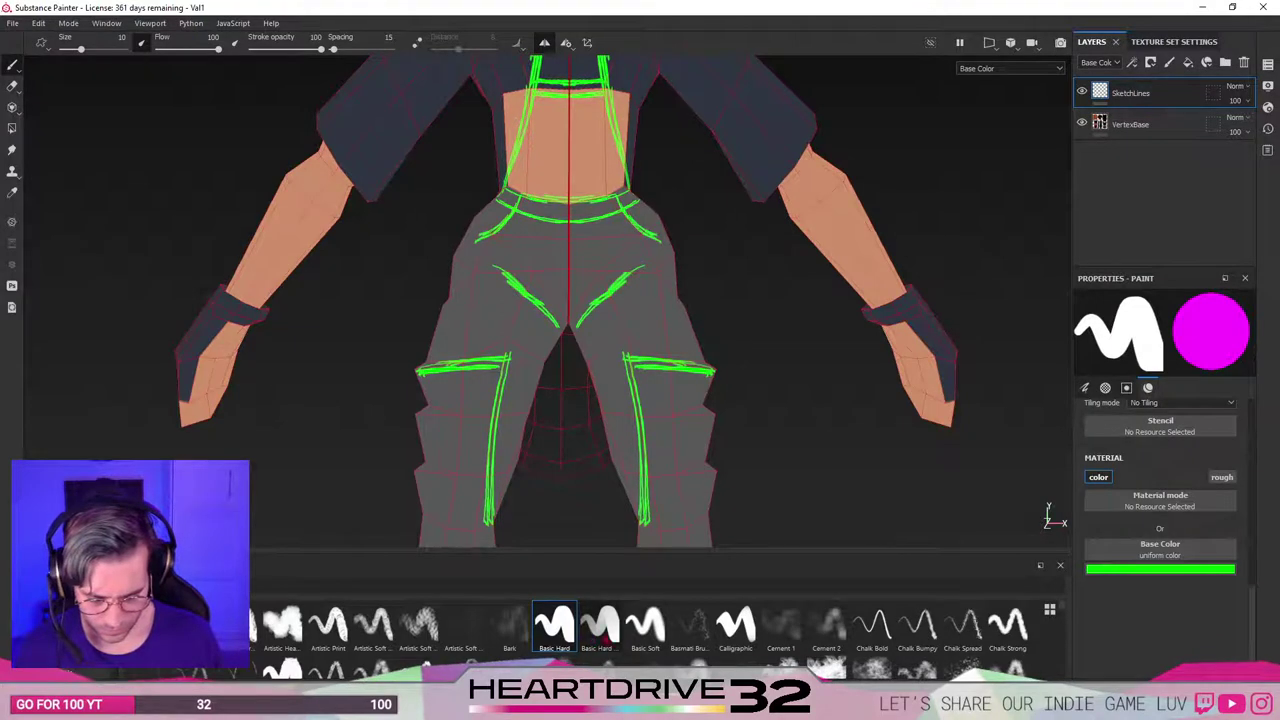
pyautogui.click(601, 626)
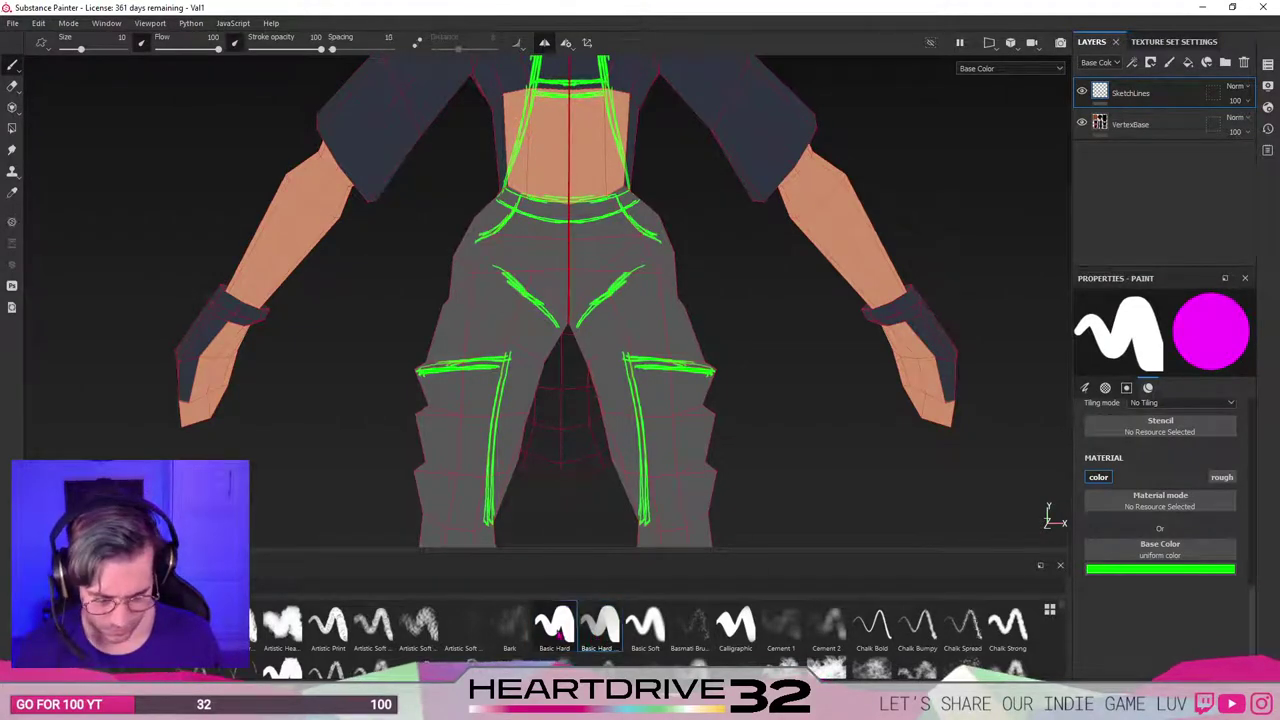
pyautogui.click(561, 632)
# Test the Basic Hard brush with mirrored strokes on the thighs while reducing its size, and undo each stroke.
pyautogui.moveTo(632, 314); pyautogui.dragTo(639, 287)
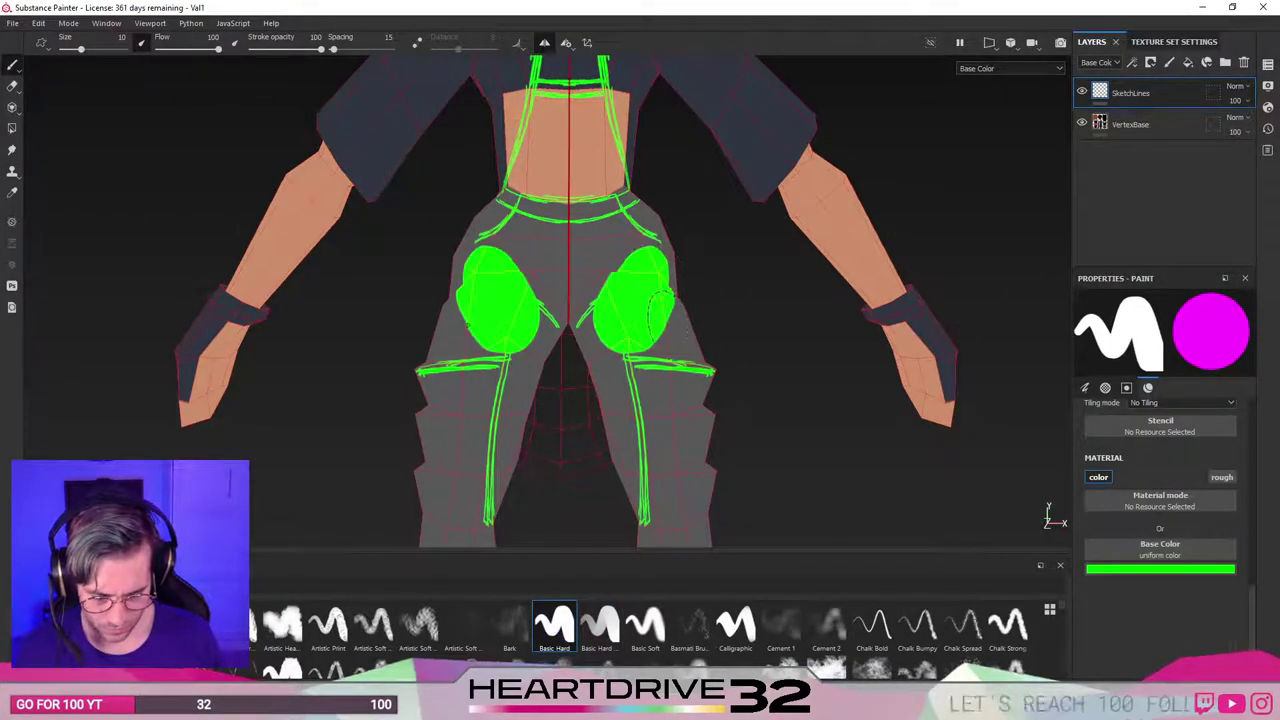
pyautogui.hotkey('ctrl', 'z')
pyautogui.keyDown('alt'); pyautogui.moveTo(600, 300); pyautogui.dragTo(563, 260, button='middle'); pyautogui.keyUp('alt')
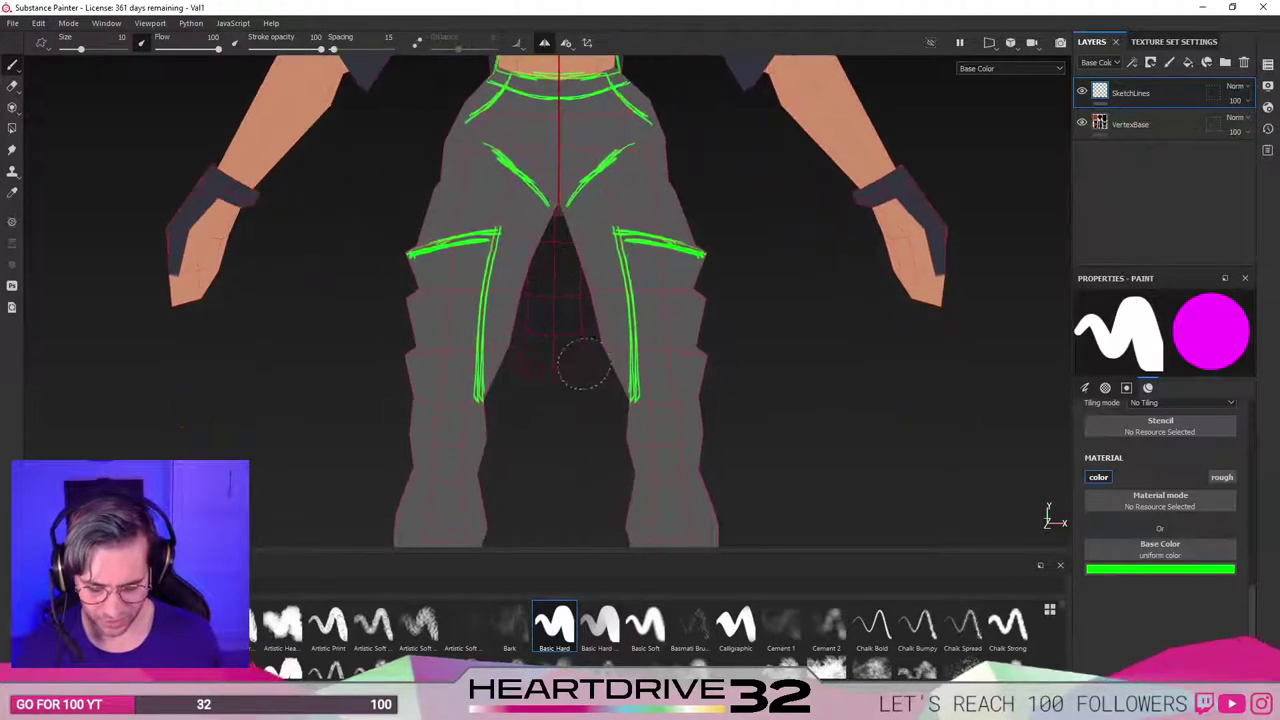
pyautogui.moveTo(655, 352); pyautogui.dragTo(655, 287)
pyautogui.hotkey('ctrl', 'z')
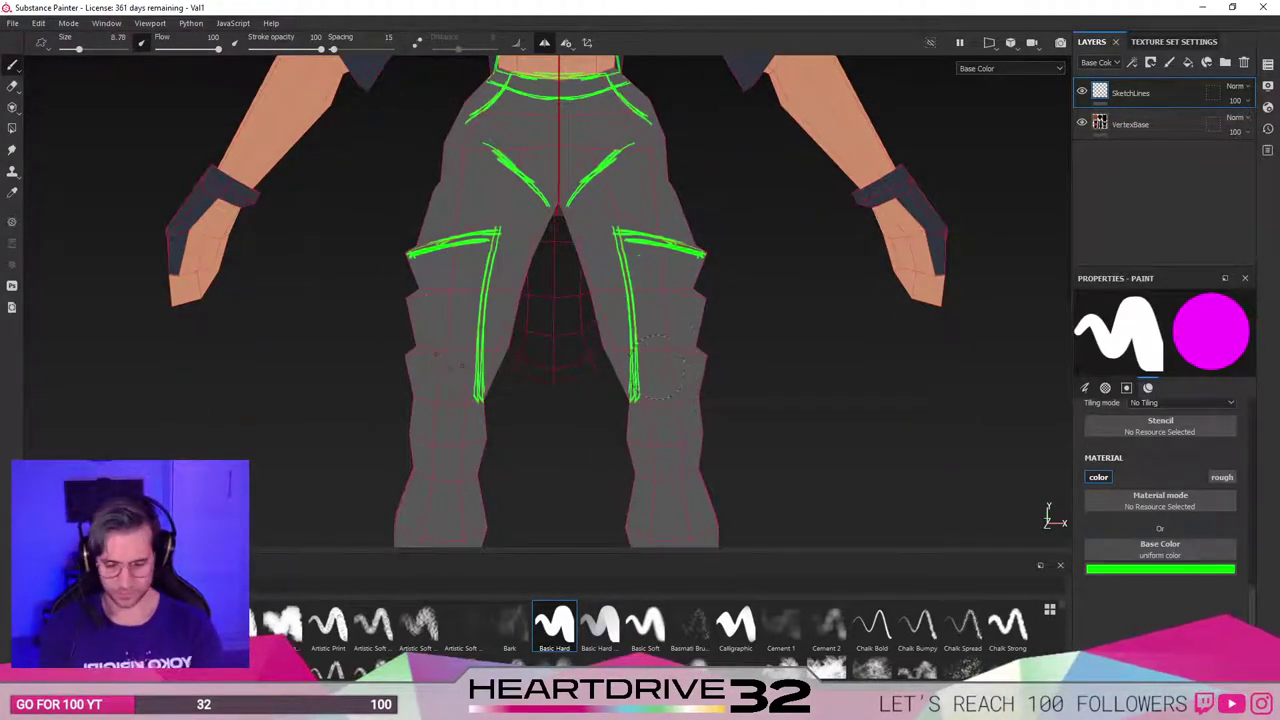
pyautogui.moveTo(460, 390); pyautogui.dragTo(458, 300)
pyautogui.hotkey('ctrl', 'z')
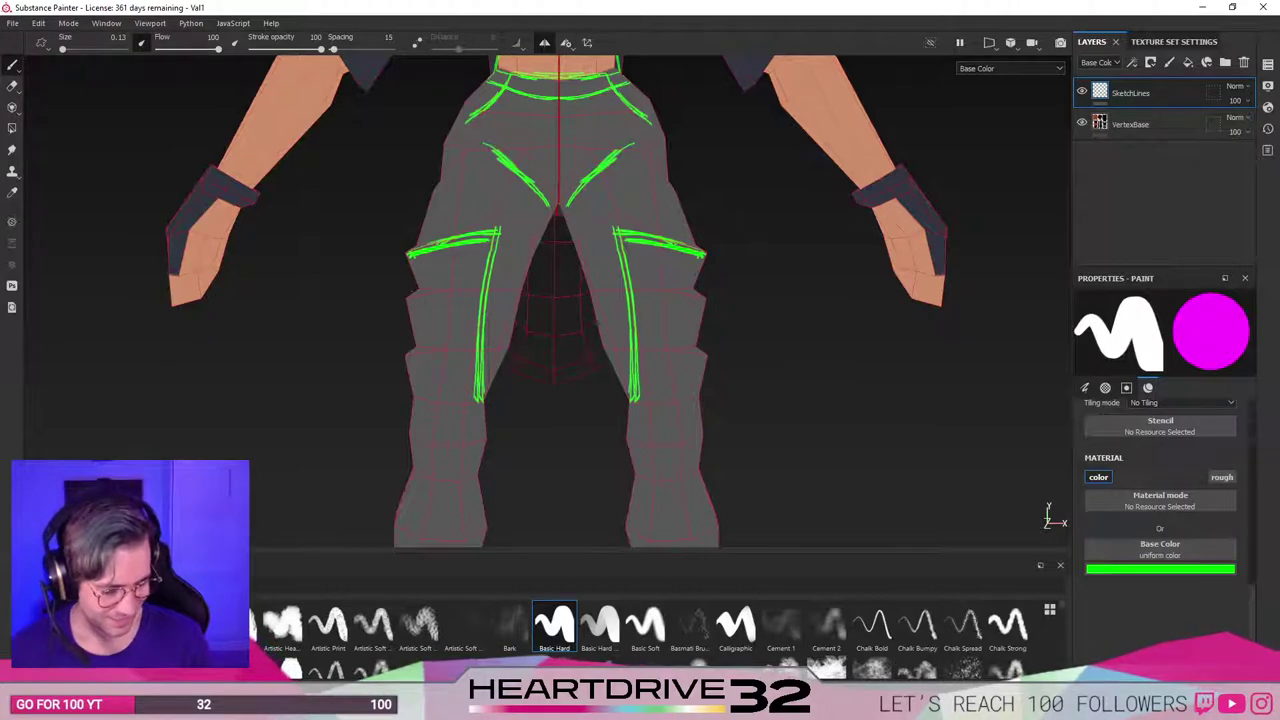
# Go through the brush's alpha and stroke properties and set its spacing to 5.
pyautogui.scroll(4, 1178, 606)
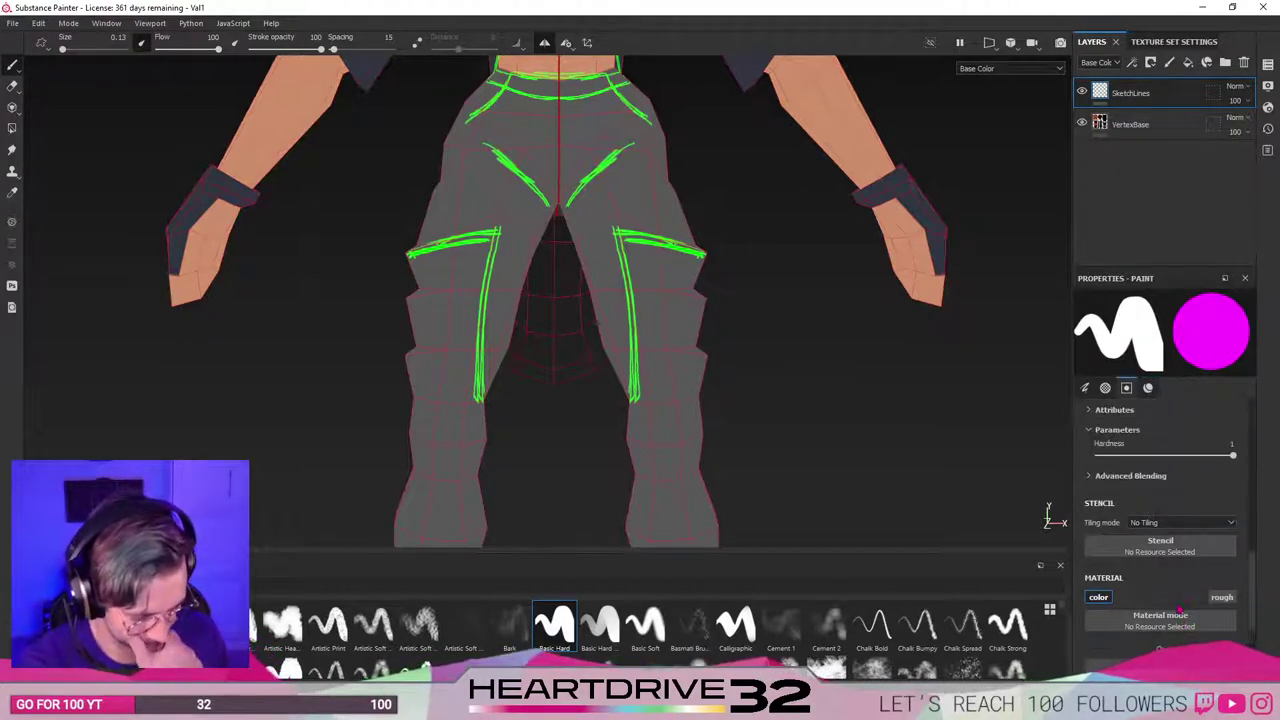
pyautogui.click(1113, 491)
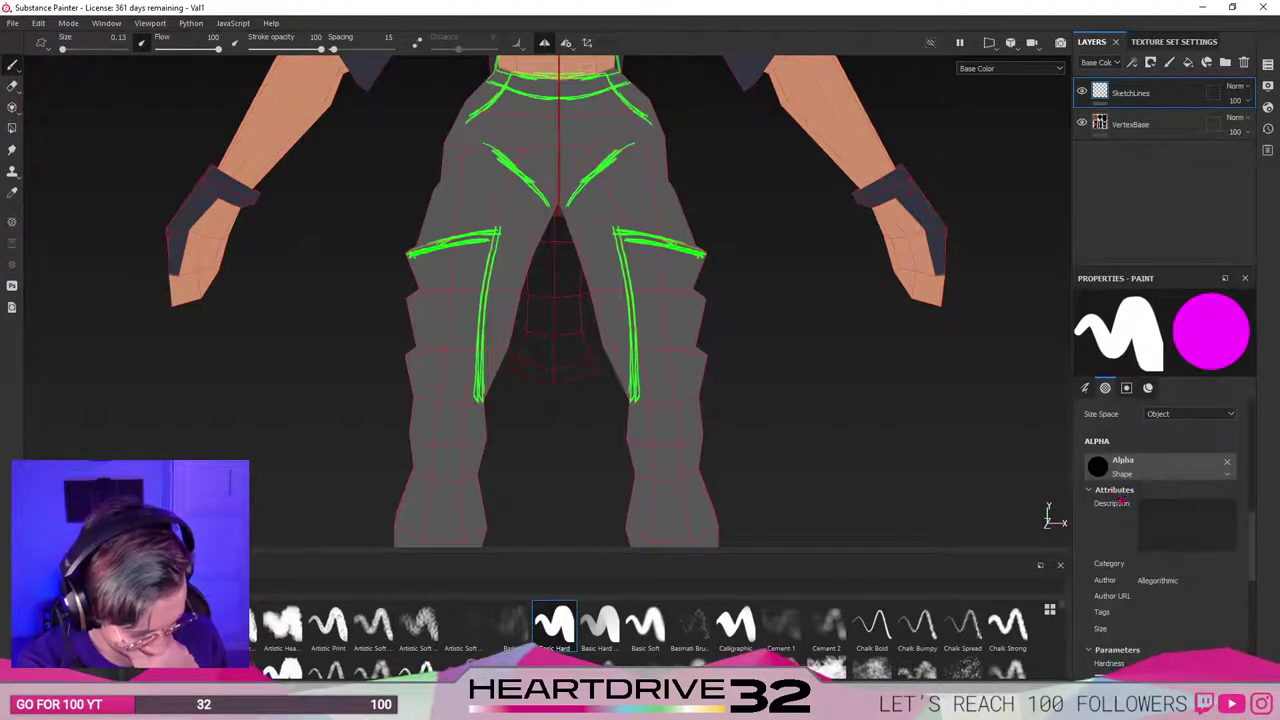
pyautogui.scroll(-2, 1126, 568)
pyautogui.scroll(4, 1120, 596)
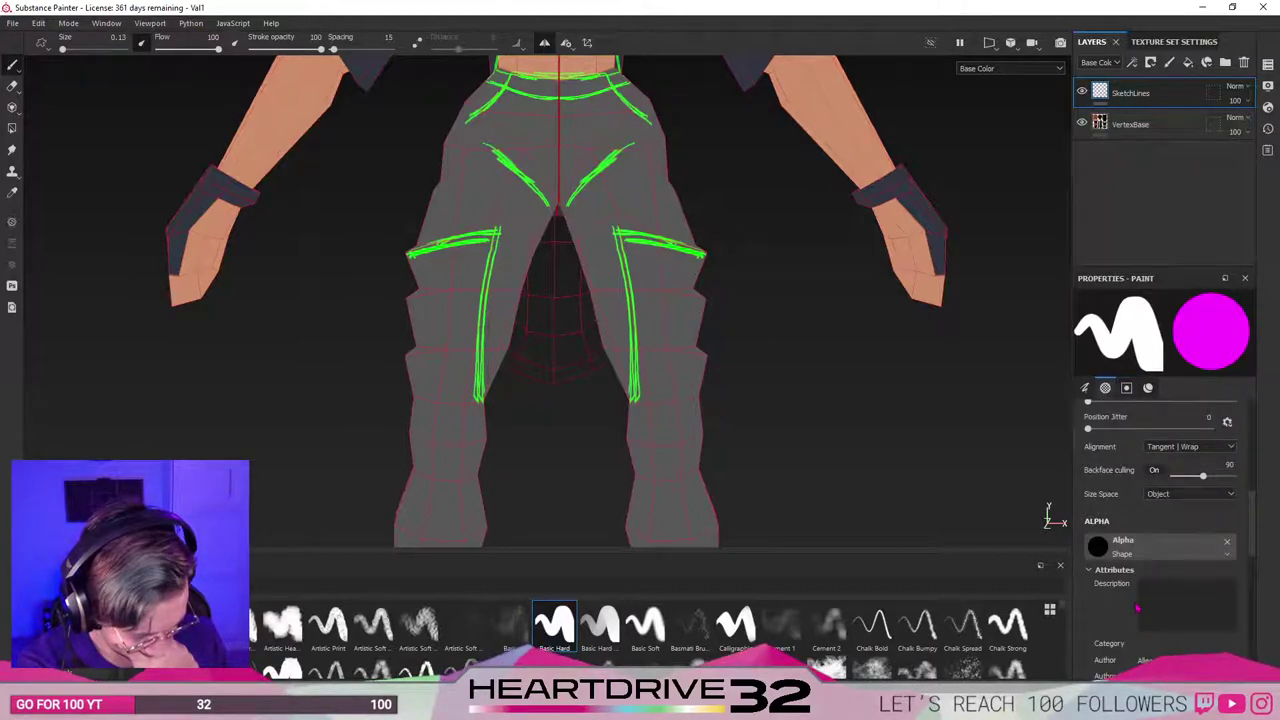
pyautogui.scroll(3, 1137, 607)
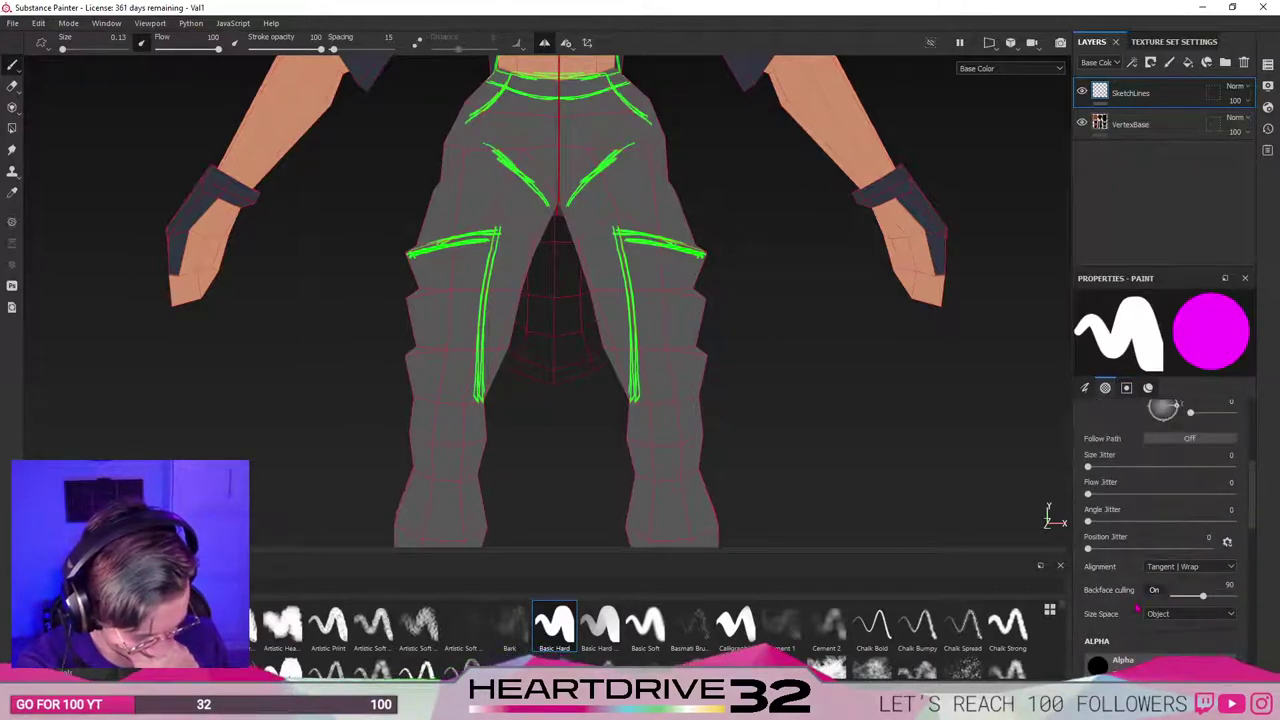
pyautogui.scroll(1, 1137, 607)
pyautogui.scroll(1, 1137, 607)
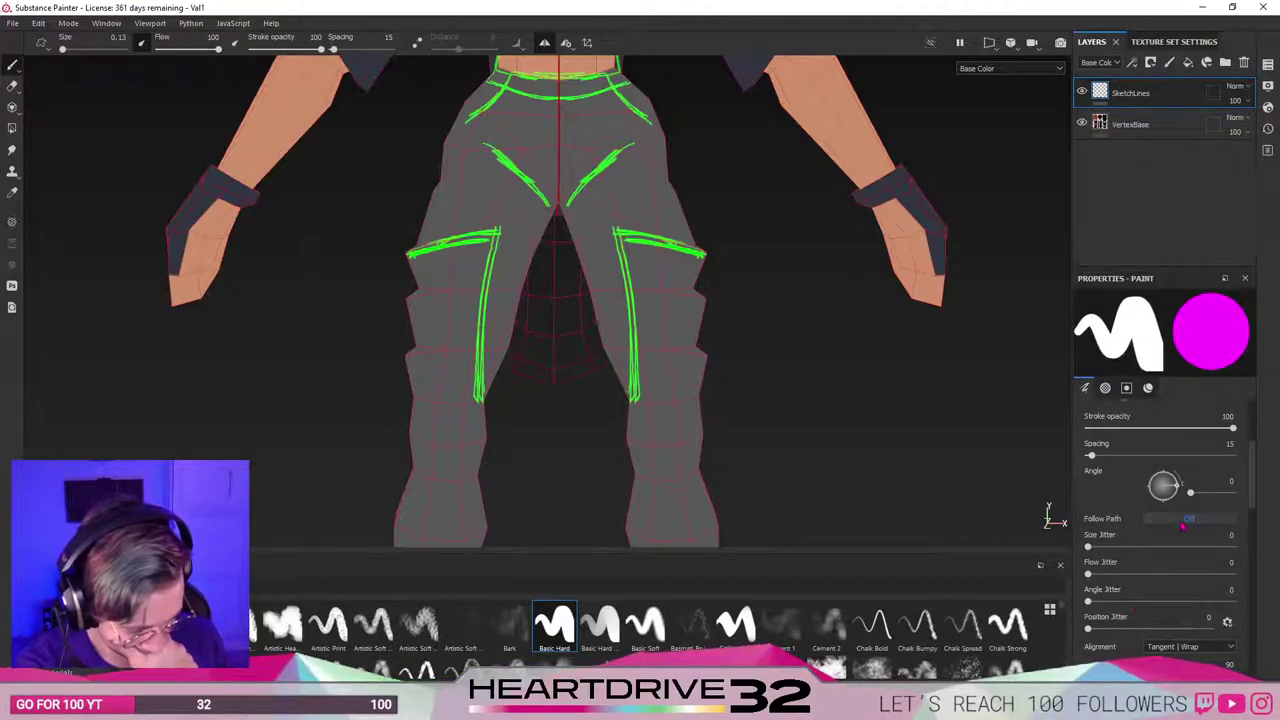
pyautogui.scroll(1, 1155, 557)
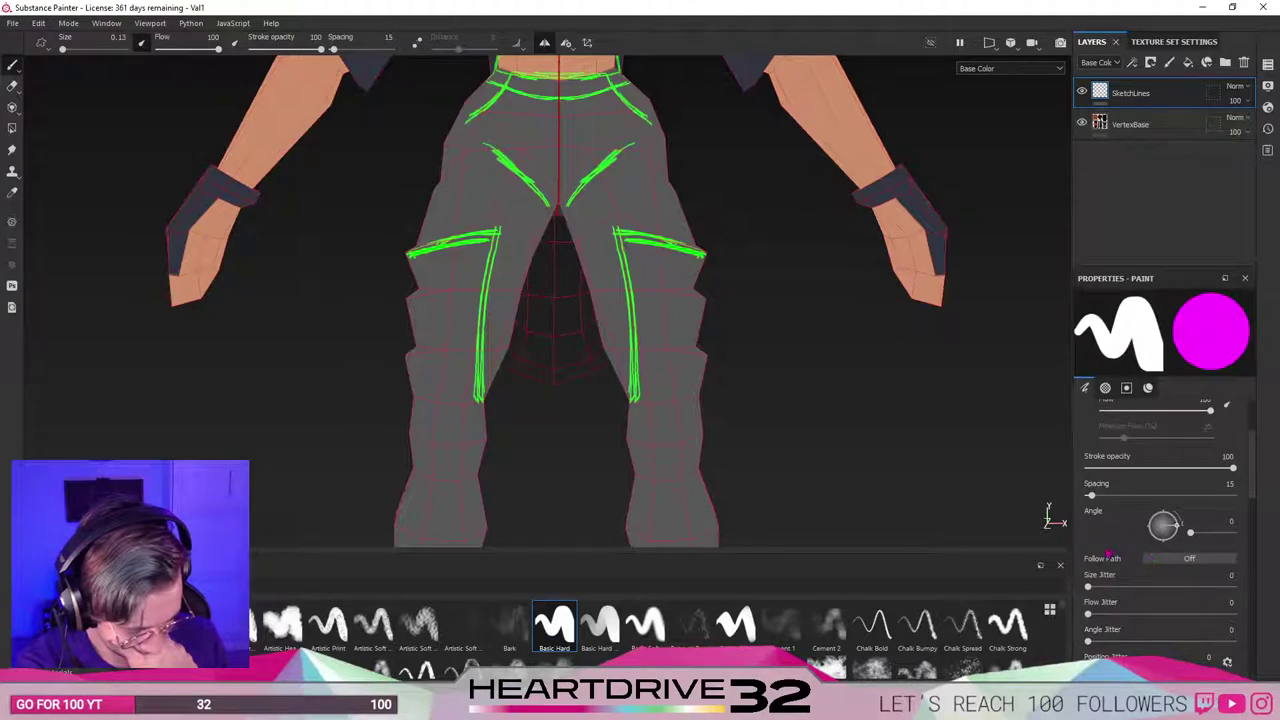
pyautogui.scroll(1, 1108, 545)
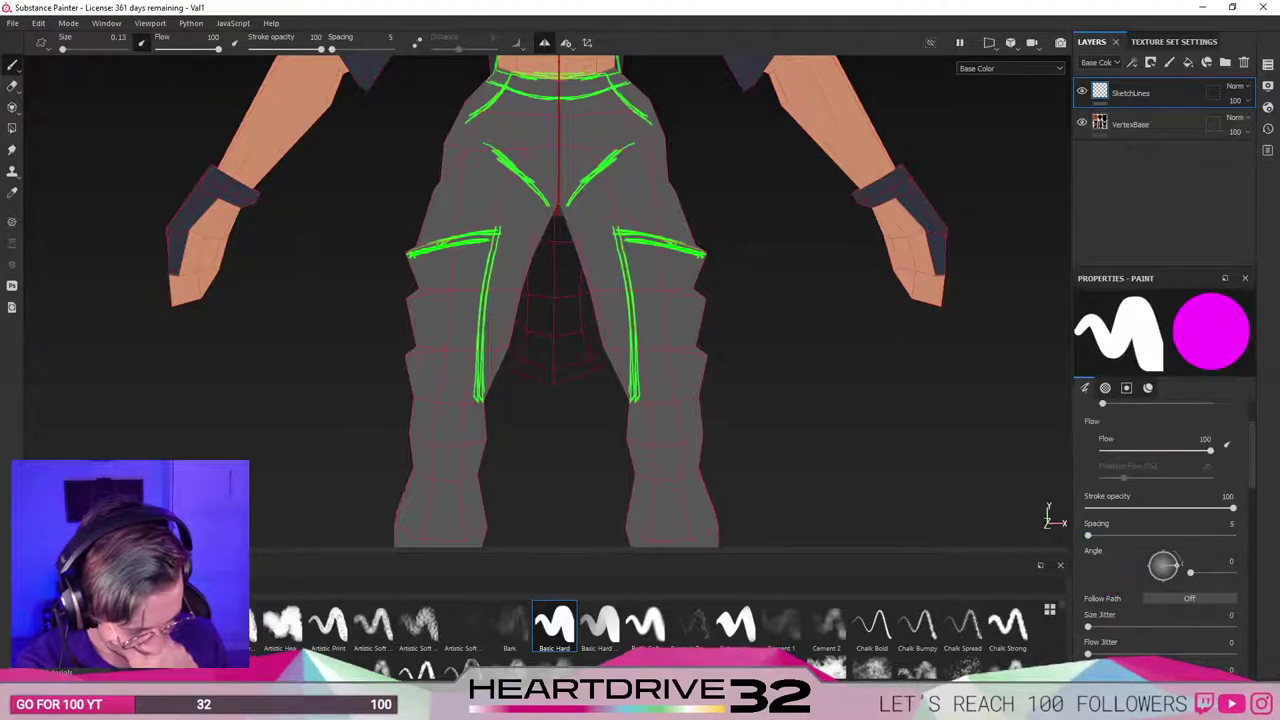
pyautogui.scroll(2, 1100, 563)
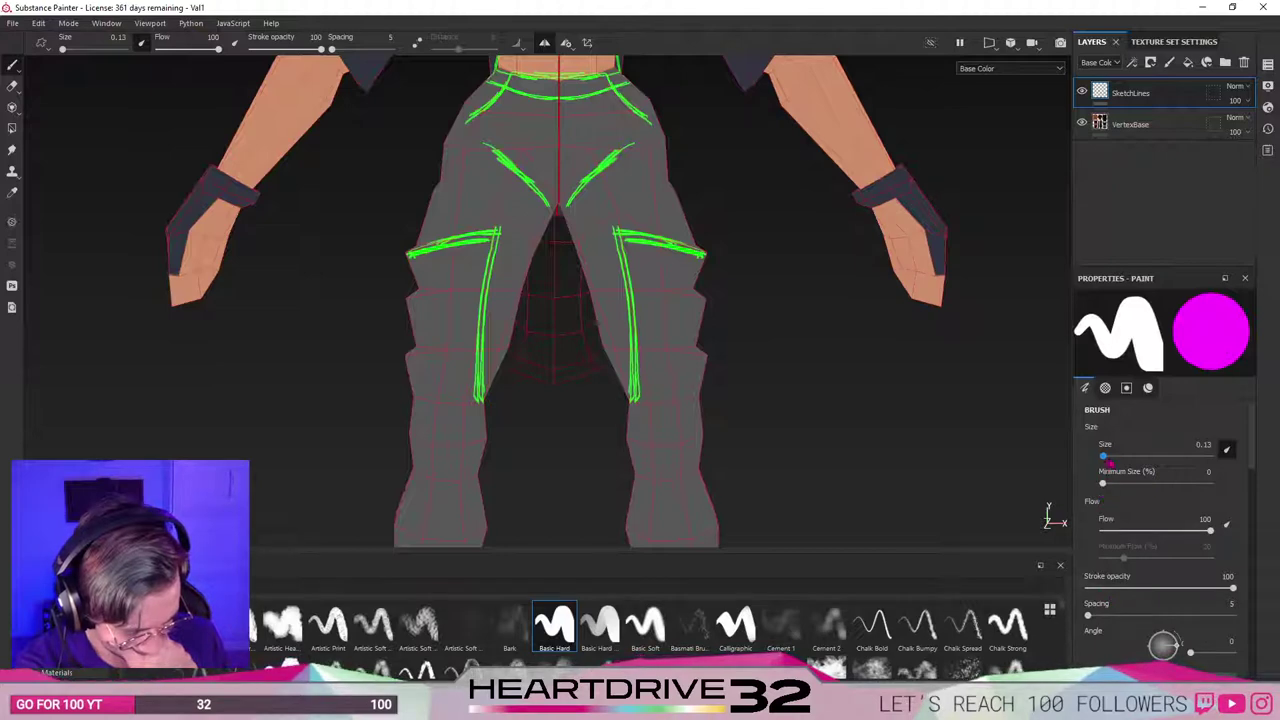
# Test brush sizes 0.1, 0.55 and 0.19 with strokes on the thighs, undoing each stroke and keeping size 0.19.
pyautogui.moveTo(1104, 456); pyautogui.dragTo(1102, 456)
pyautogui.moveTo(428, 296); pyautogui.dragTo(436, 364)
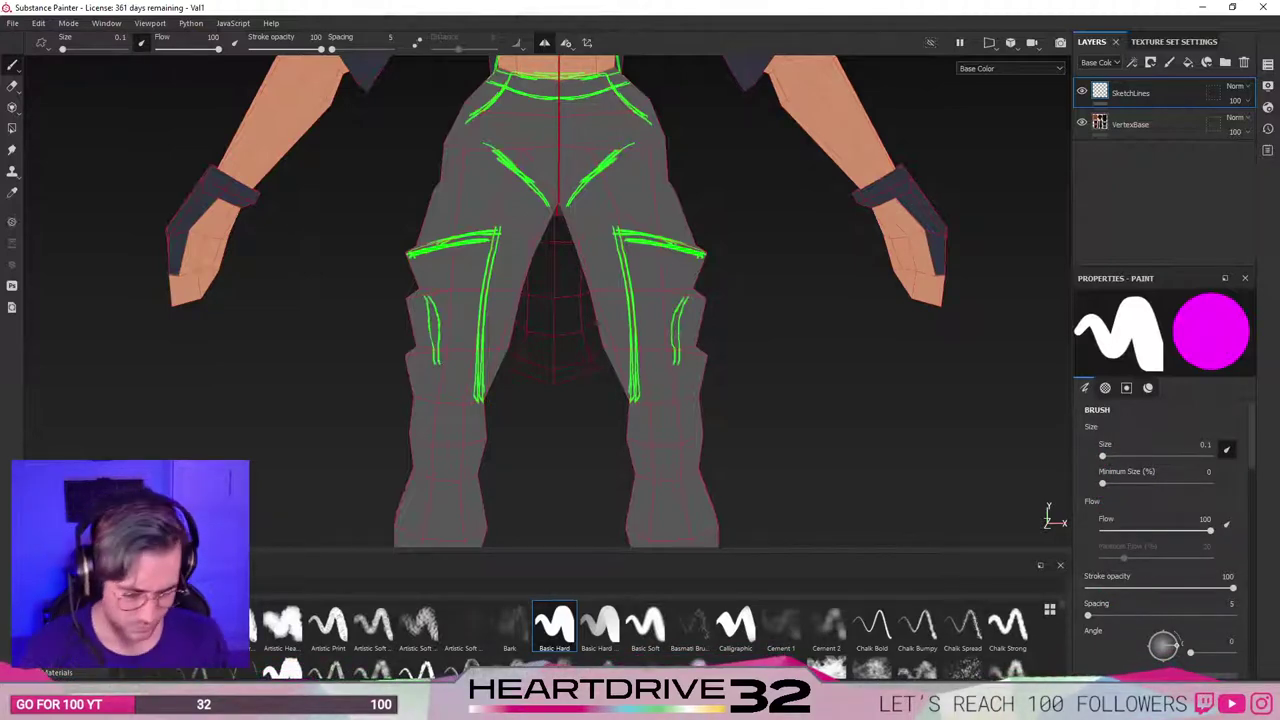
pyautogui.hotkey('ctrl', 'z')
pyautogui.moveTo(1102, 456); pyautogui.dragTo(1106, 456)
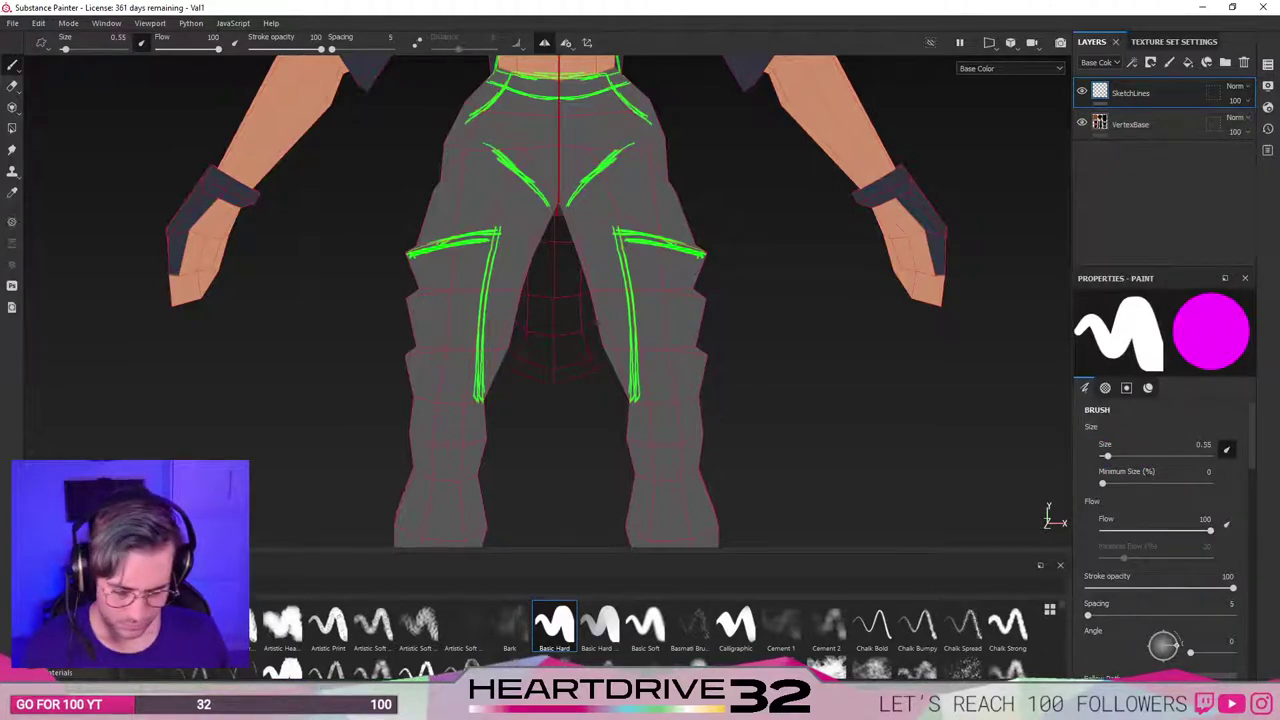
pyautogui.moveTo(448, 342); pyautogui.dragTo(464, 390)
pyautogui.hotkey('ctrl', 'z')
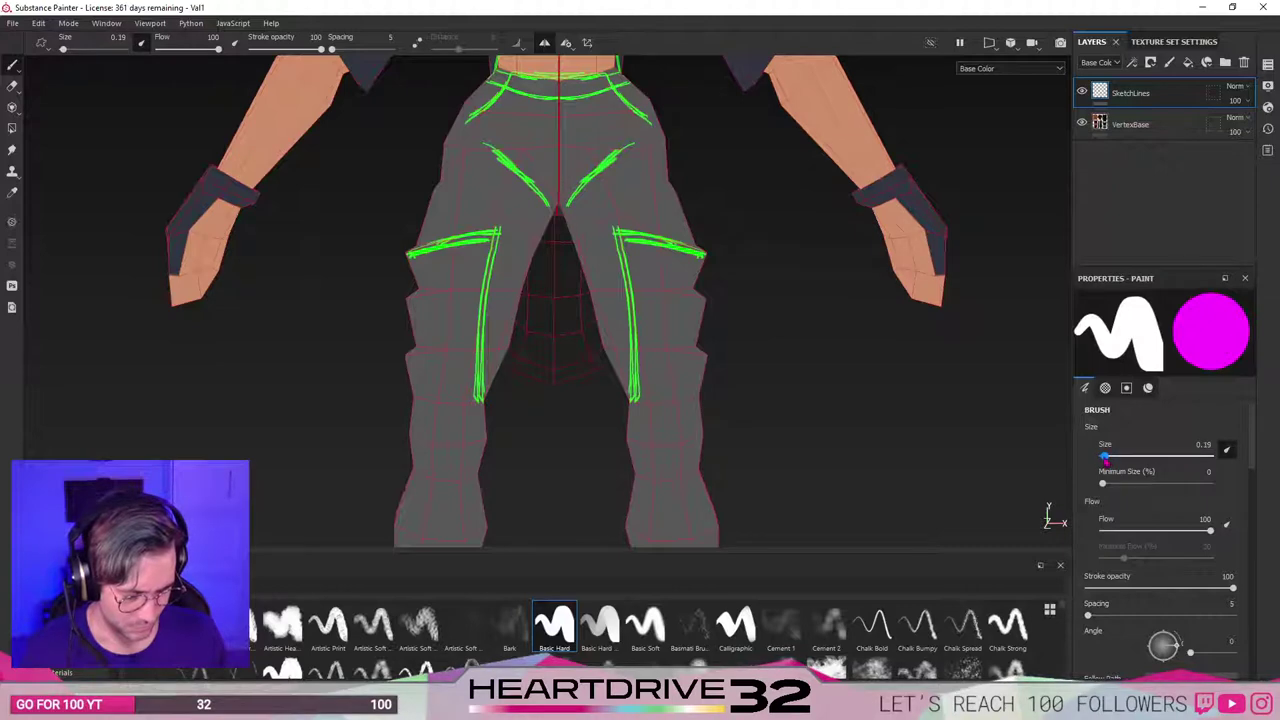
pyautogui.scroll(1, 1105, 460)
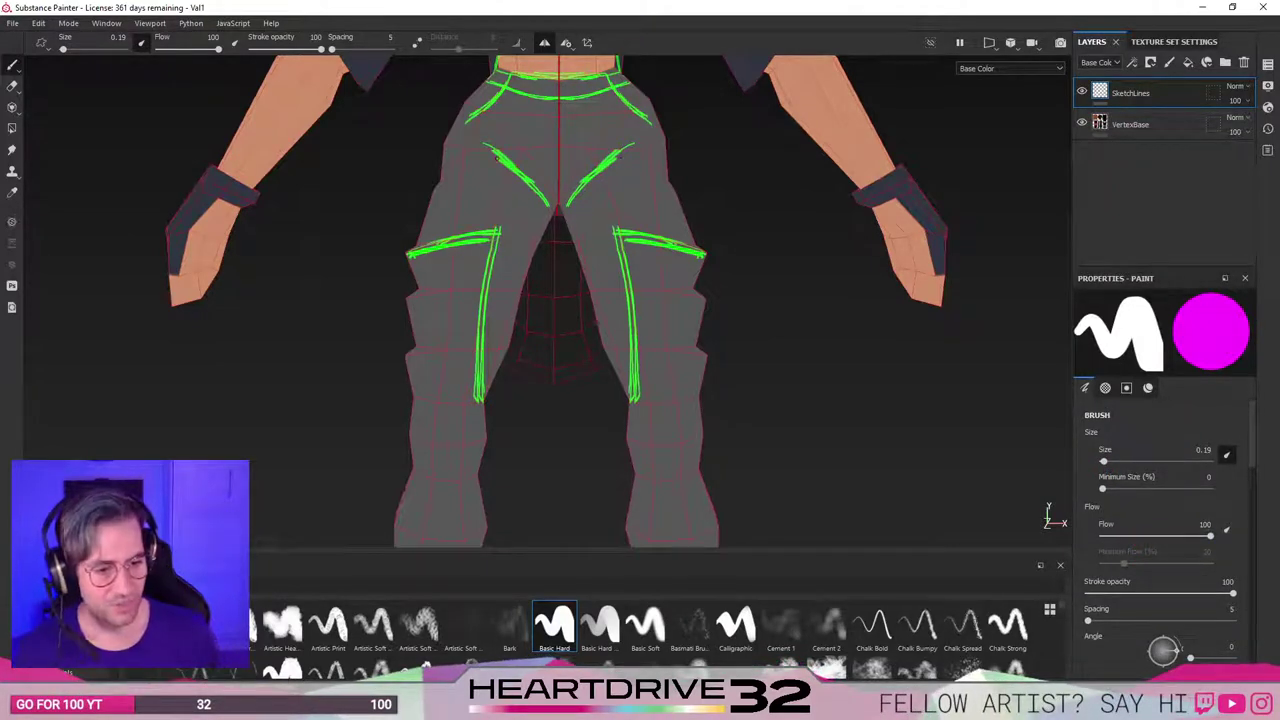
pyautogui.moveTo(462, 323); pyautogui.dragTo(456, 409)
pyautogui.hotkey('ctrl', 'z')
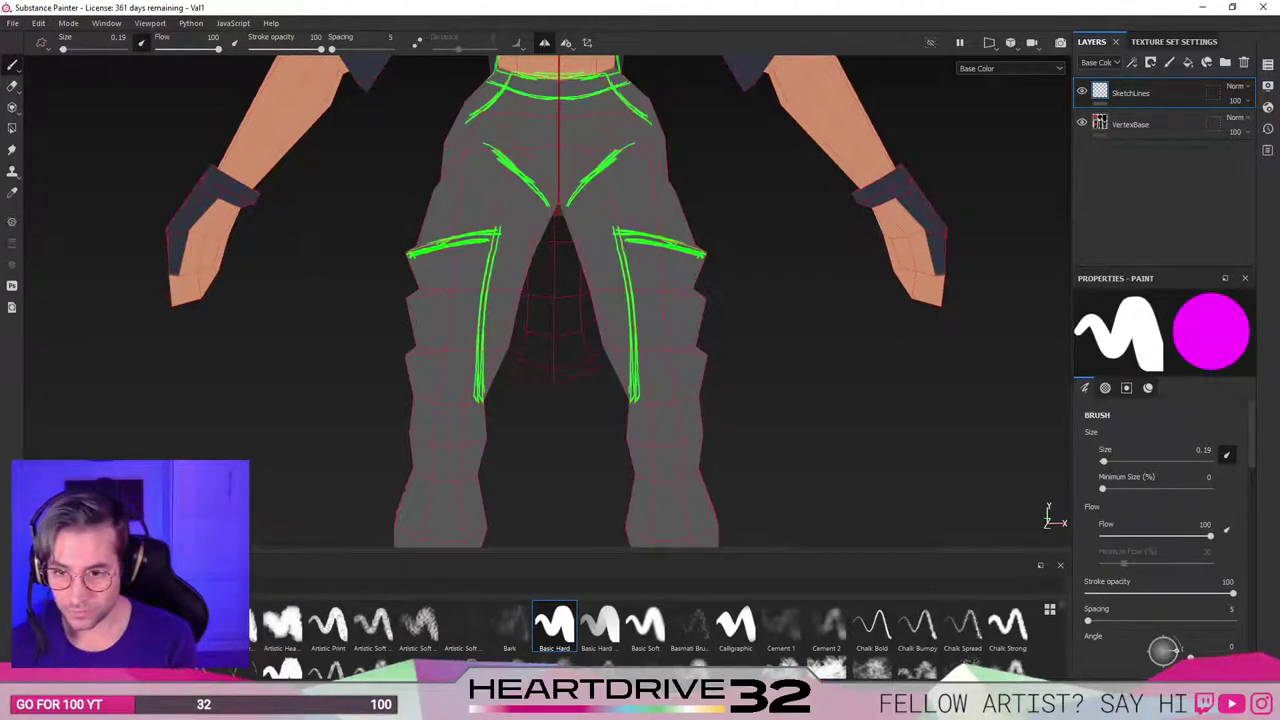
# Sketch mirrored fold lines across the outer thighs at the second and third trouser ridges, meeting the long panel lines.
pyautogui.moveTo(463, 284); pyautogui.dragTo(408, 298)
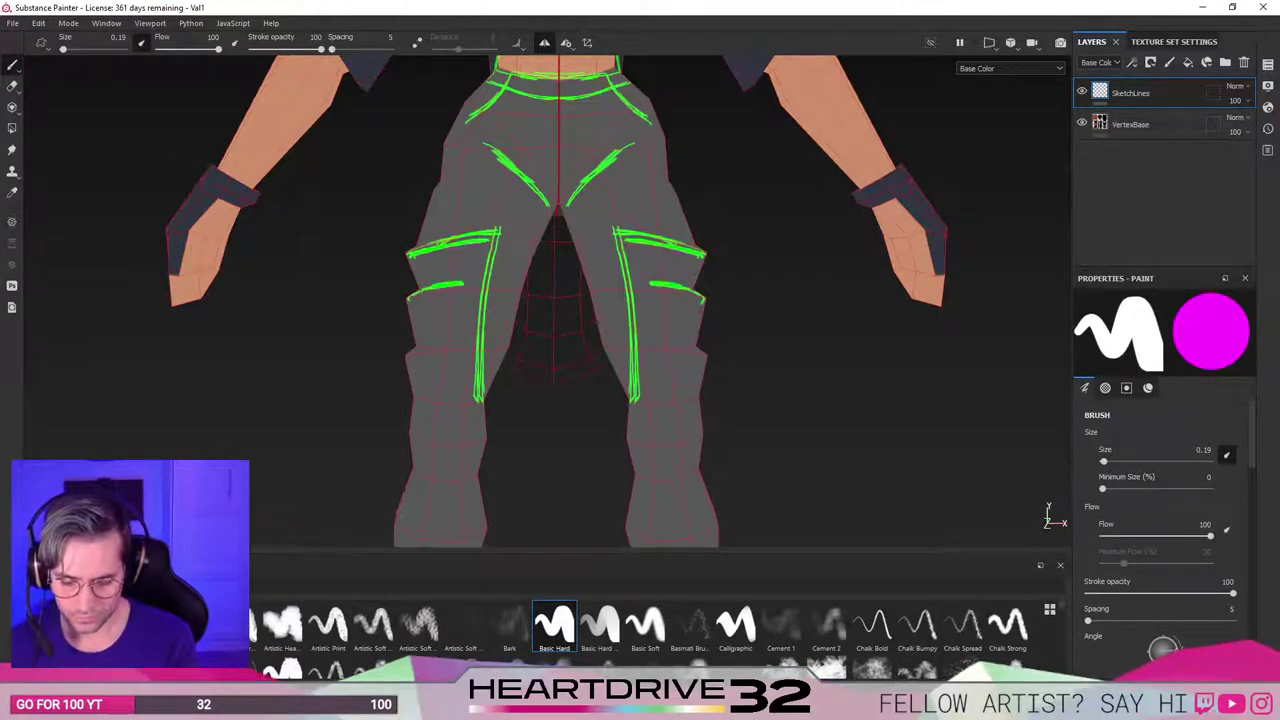
pyautogui.moveTo(483, 281); pyautogui.dragTo(432, 288)
pyautogui.moveTo(467, 338)
pyautogui.mouseDown()
pyautogui.moveTo(416, 347)
pyautogui.moveTo(464, 347)
pyautogui.mouseUp()
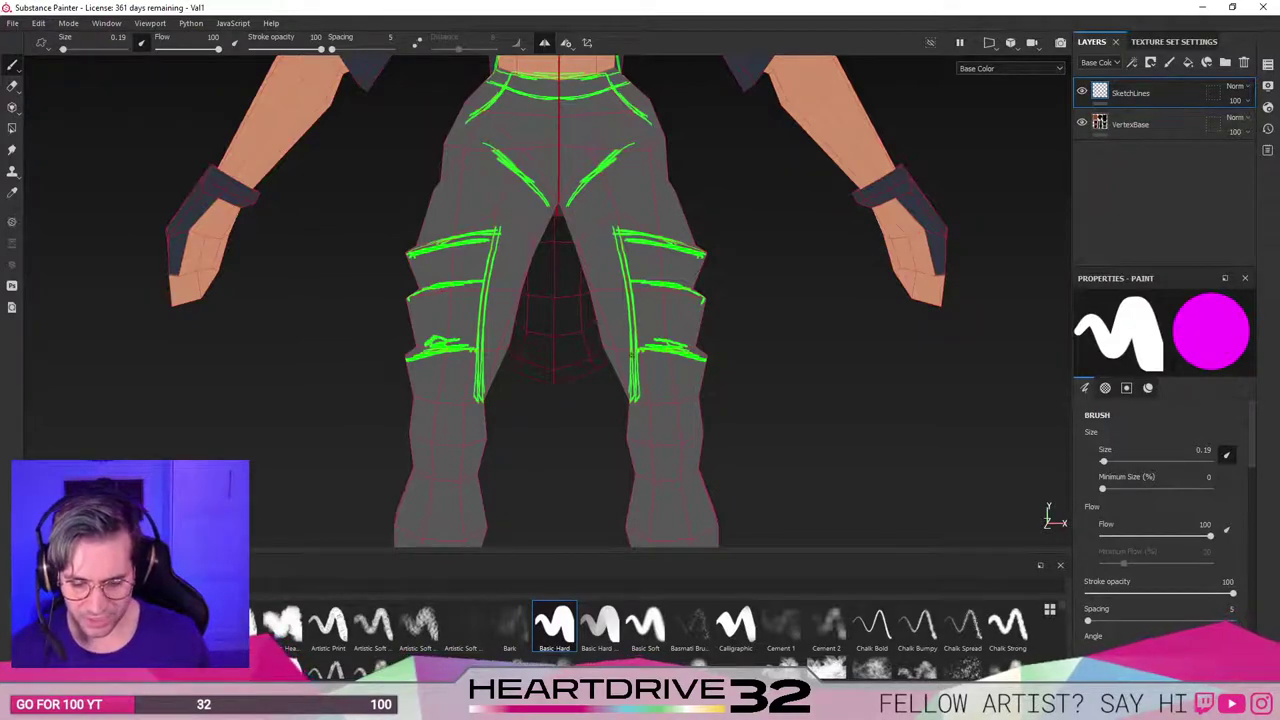
# Sketch short mirrored fold strokes across the trousers just above the knees, level with the ends of the long panel lines.
pyautogui.keyDown('alt'); pyautogui.moveTo(484, 355); pyautogui.dragTo(531, 213, button='middle'); pyautogui.keyUp('alt')
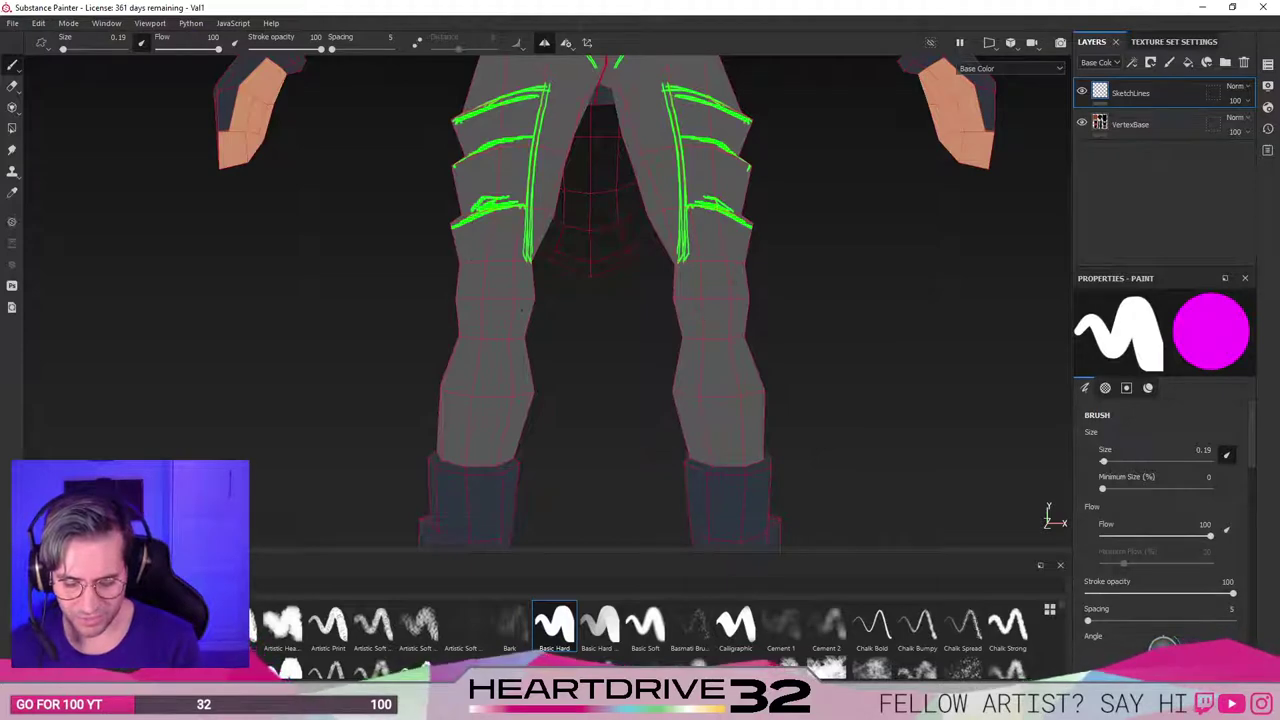
pyautogui.moveTo(498, 258); pyautogui.dragTo(474, 260)
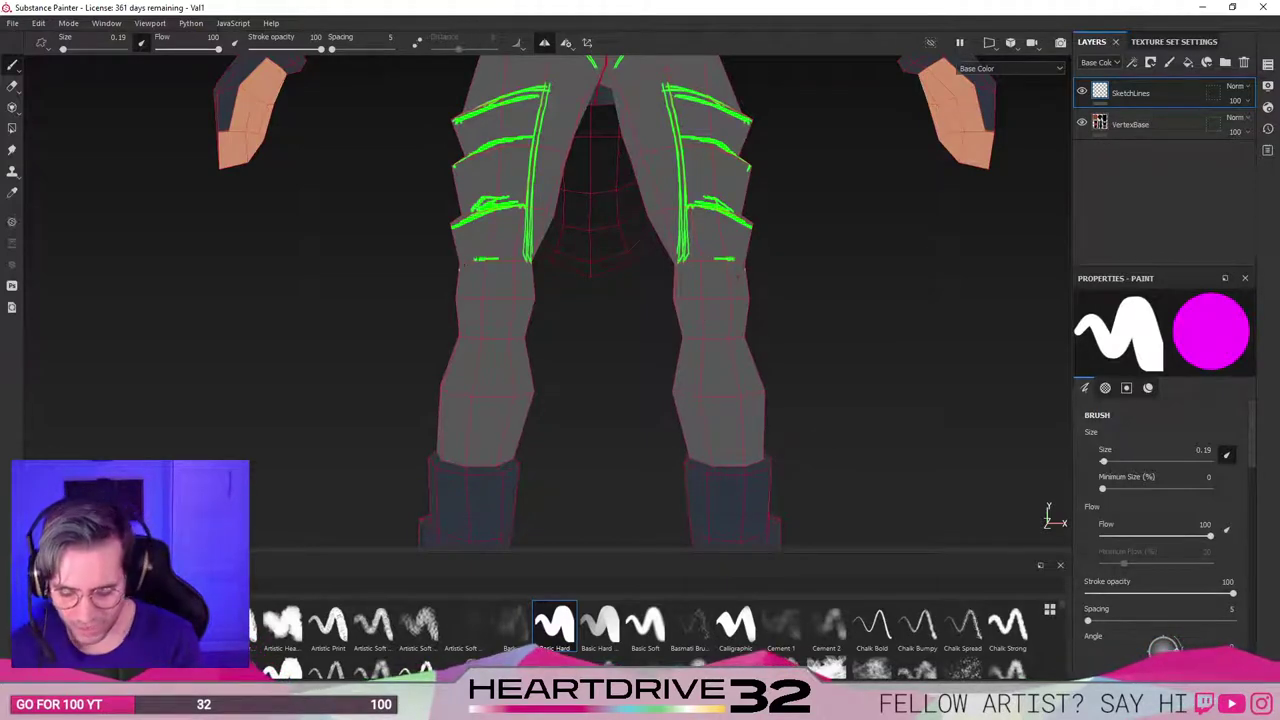
pyautogui.moveTo(718, 258); pyautogui.dragTo(740, 276)
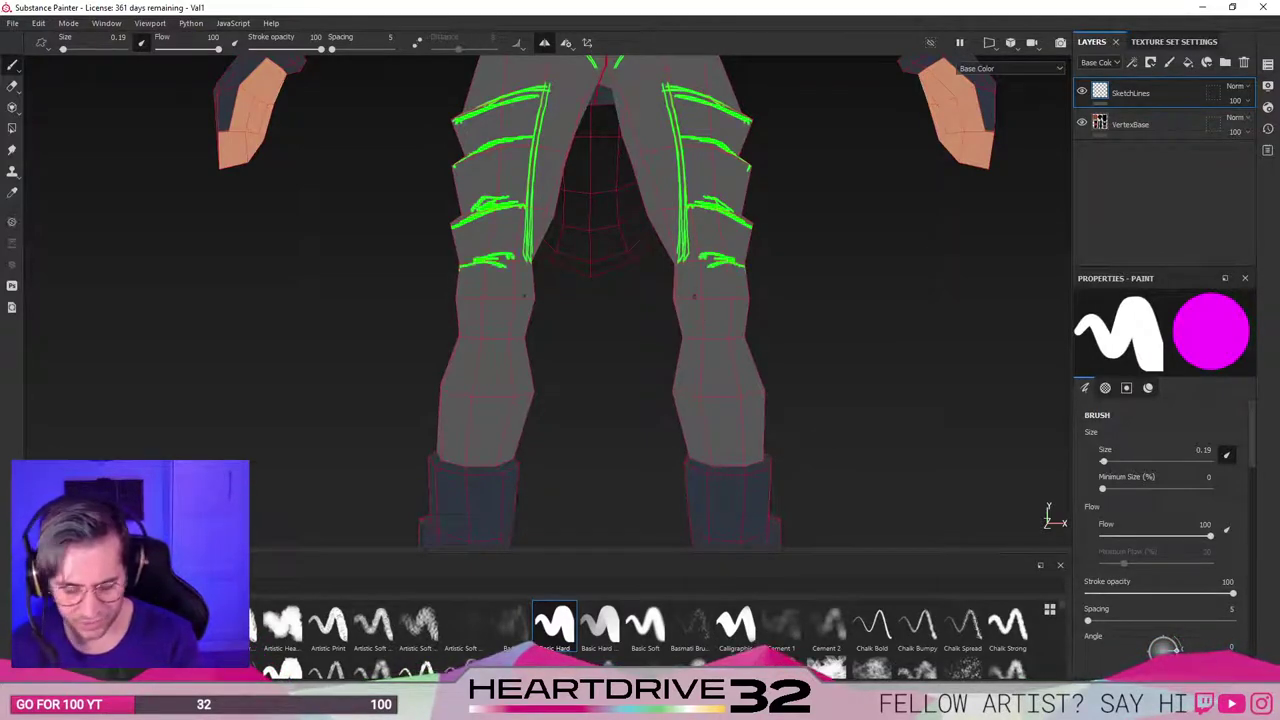
# Undo the latest fold stroke above the knees and set the brush alignment to Camera.
pyautogui.hotkey('ctrl', 'z')
pyautogui.scroll(-5, 1160, 520)
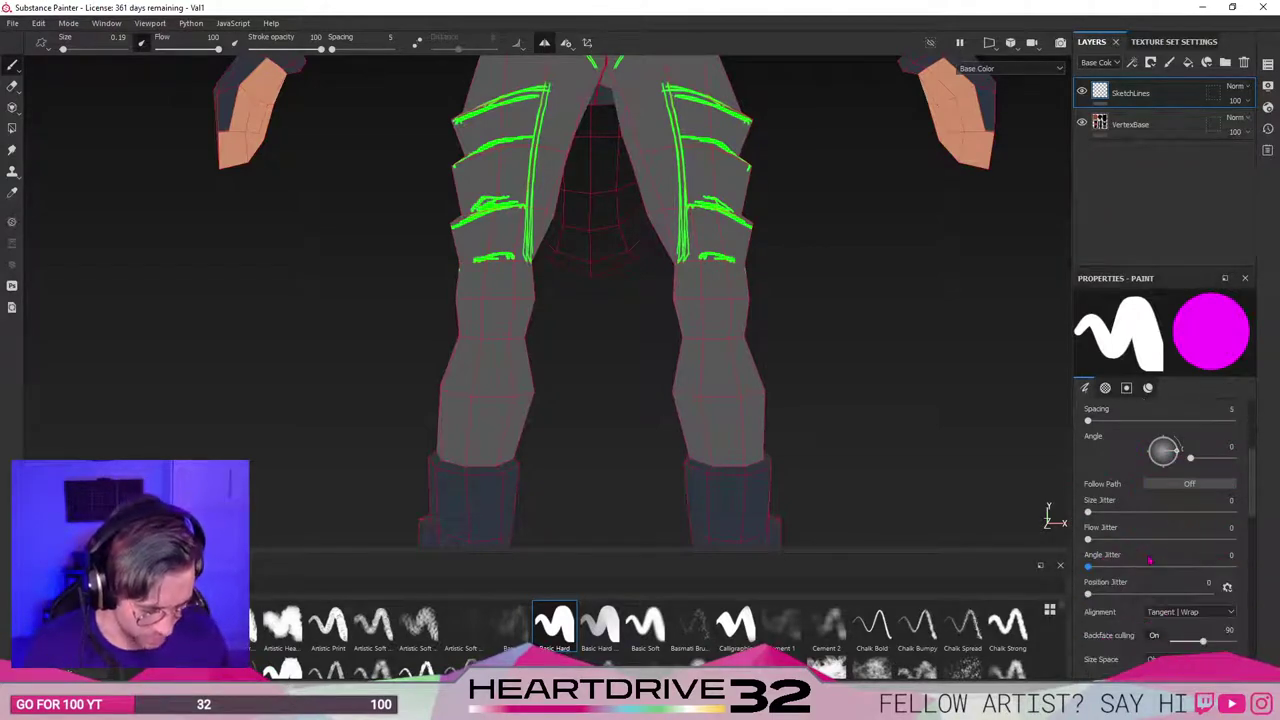
pyautogui.click(1190, 532)
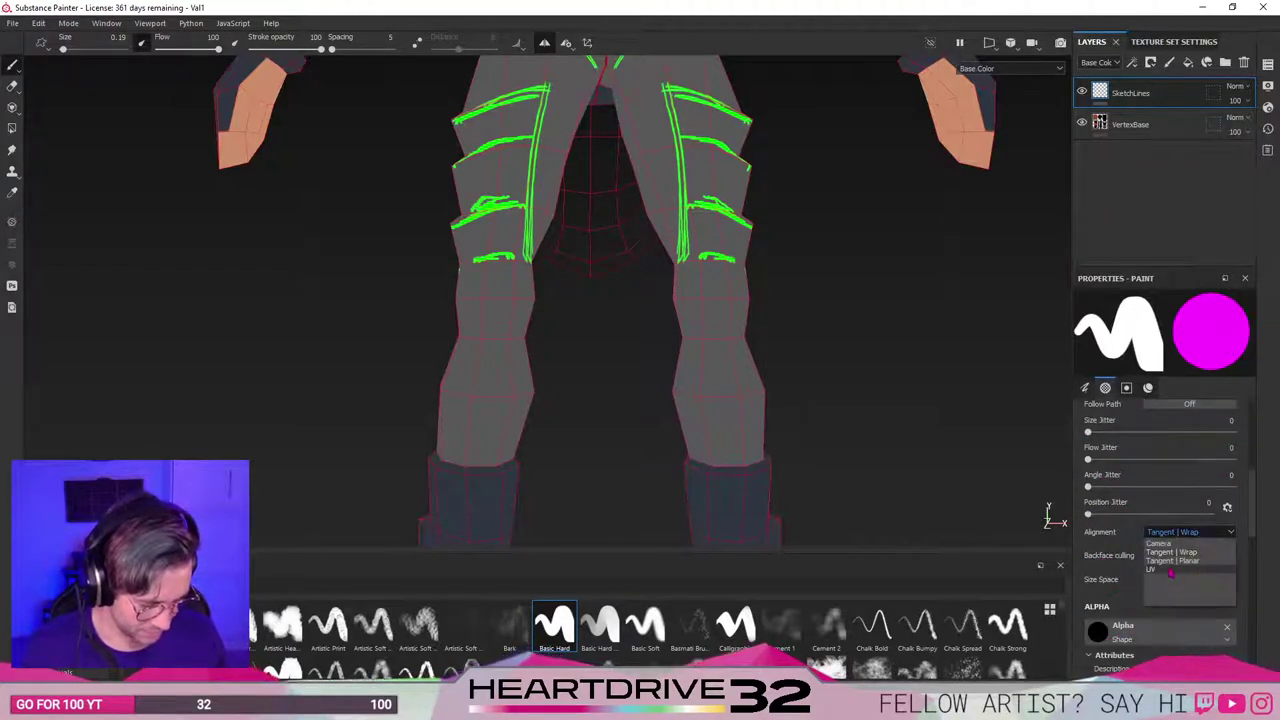
pyautogui.click(1160, 543)
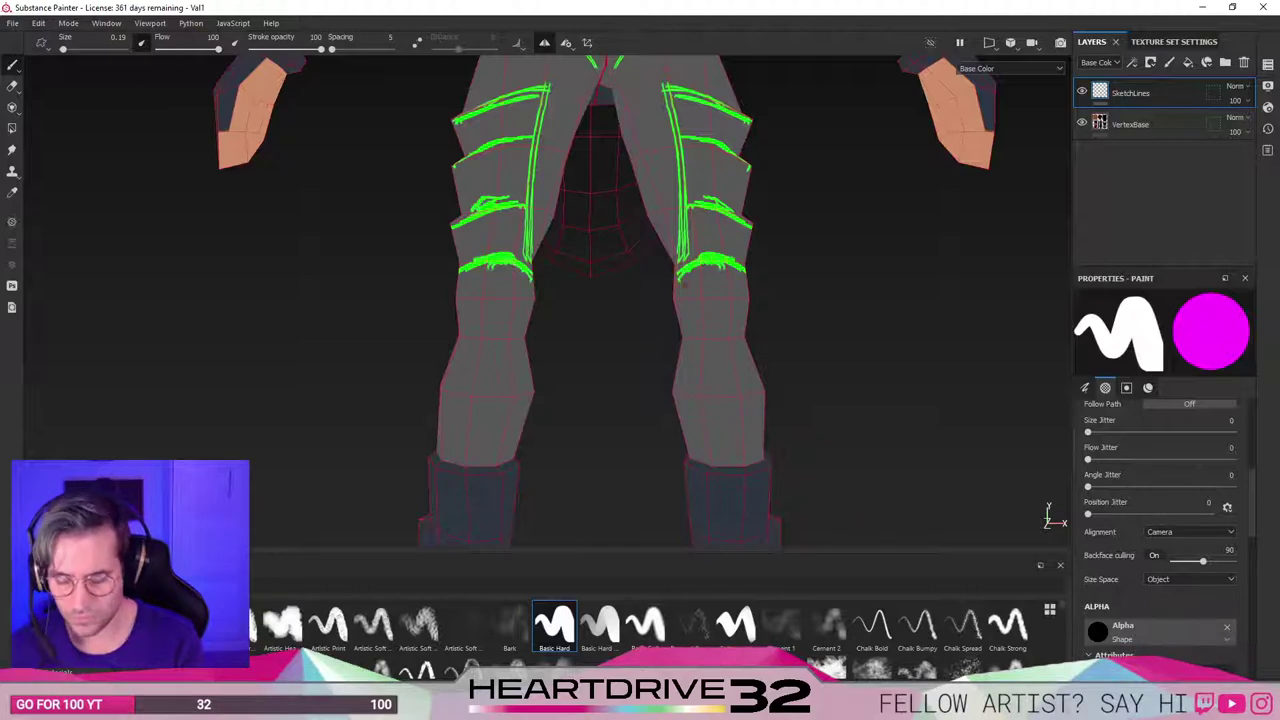
# Sketch mirrored arched lines above the knees and V-shaped lines below them, carrying both around the outer sides of the legs.
pyautogui.moveTo(485, 346)
pyautogui.mouseDown()
pyautogui.moveTo(524, 323)
pyautogui.moveTo(489, 345)
pyautogui.mouseUp()
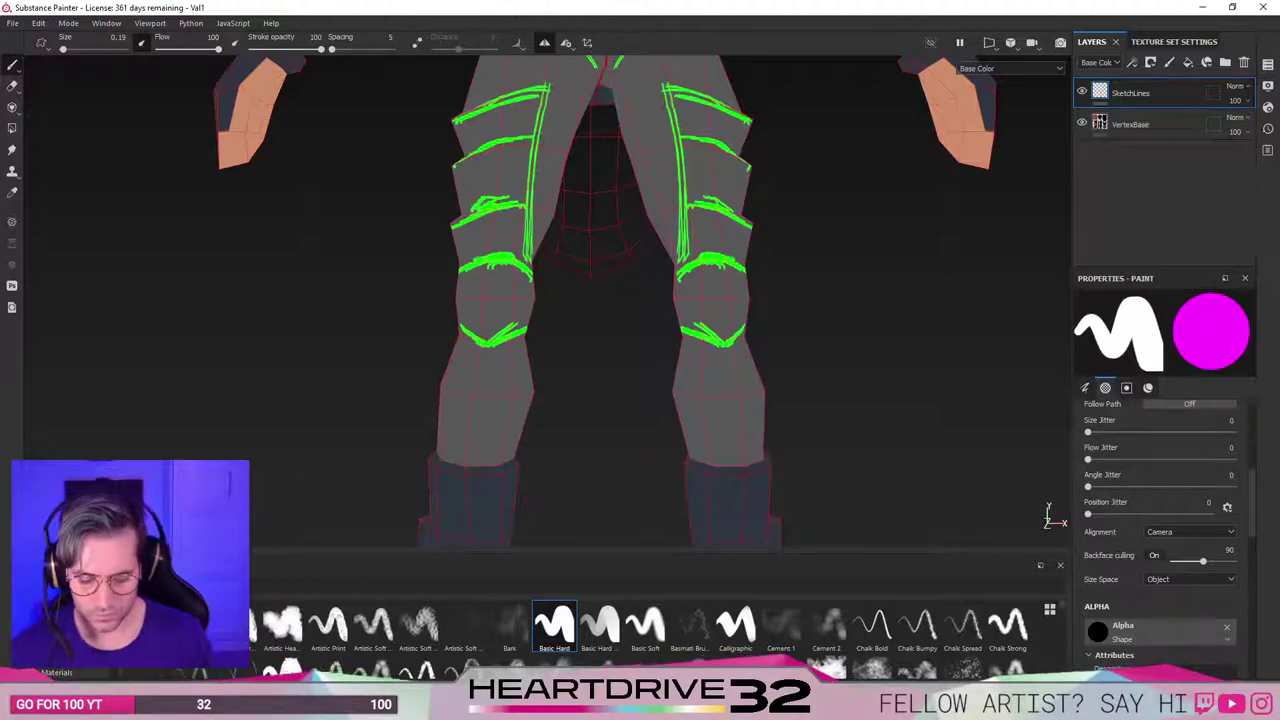
pyautogui.keyDown('alt'); pyautogui.keyDown('shift'); pyautogui.moveTo(518, 348); pyautogui.dragTo(809, 409); pyautogui.keyUp('shift'); pyautogui.keyUp('alt')
pyautogui.keyDown('alt'); pyautogui.keyDown('shift'); pyautogui.moveTo(400, 400); pyautogui.dragTo(425, 364); pyautogui.keyUp('shift'); pyautogui.keyUp('alt')
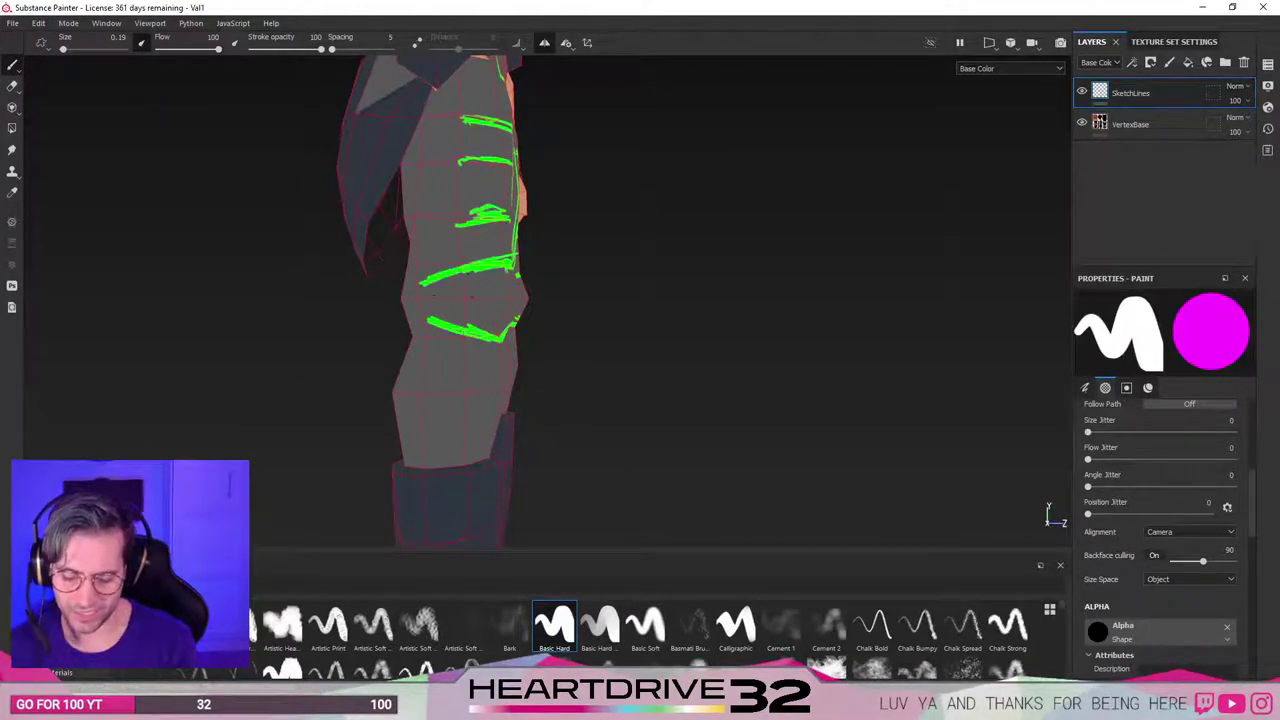
# Continue the upper and lower kneepad lines around the inner sides of the knees and join them with a short vertical line at the back.
pyautogui.keyDown('alt'); pyautogui.keyDown('shift'); pyautogui.moveTo(365, 344); pyautogui.dragTo(725, 414); pyautogui.keyUp('shift'); pyautogui.keyUp('alt')
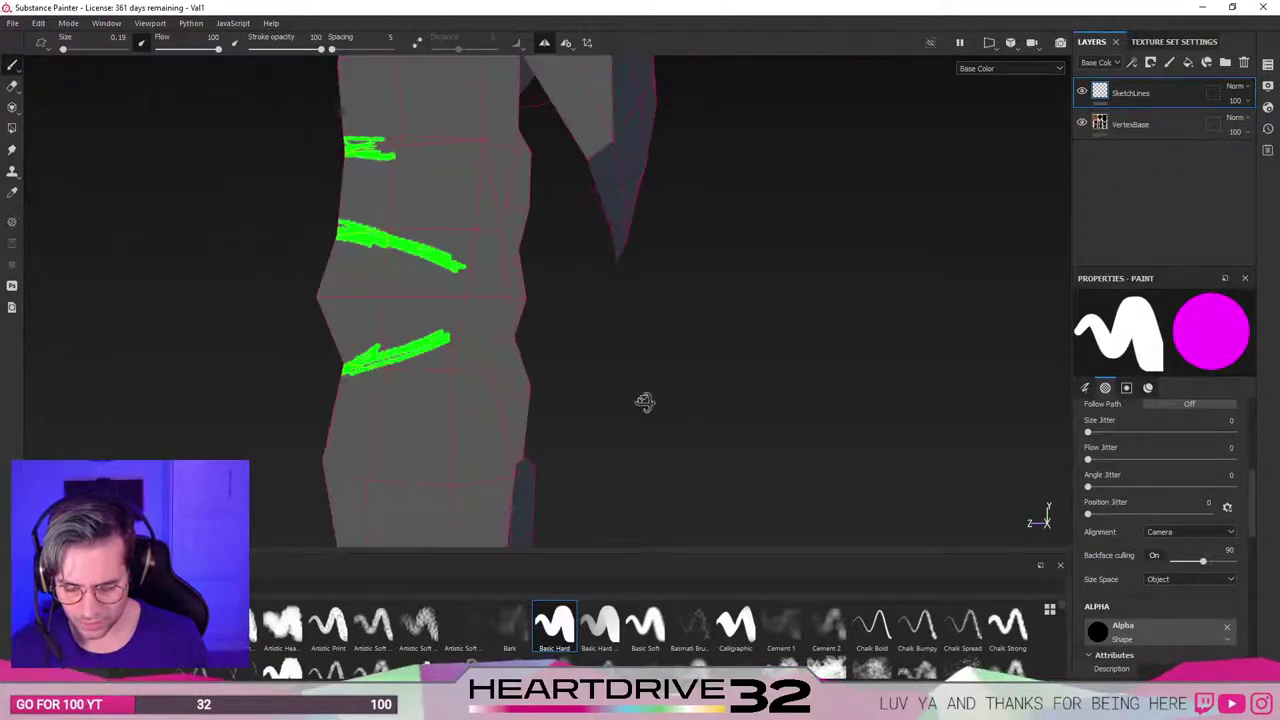
pyautogui.moveTo(644, 402)
pyautogui.keyDown('alt'); pyautogui.mouseDown()
pyautogui.moveTo(423, 380)
pyautogui.moveTo(645, 372)
pyautogui.moveTo(630, 370)
pyautogui.mouseUp(); pyautogui.keyUp('alt')
pyautogui.moveTo(397, 262); pyautogui.dragTo(467, 286)
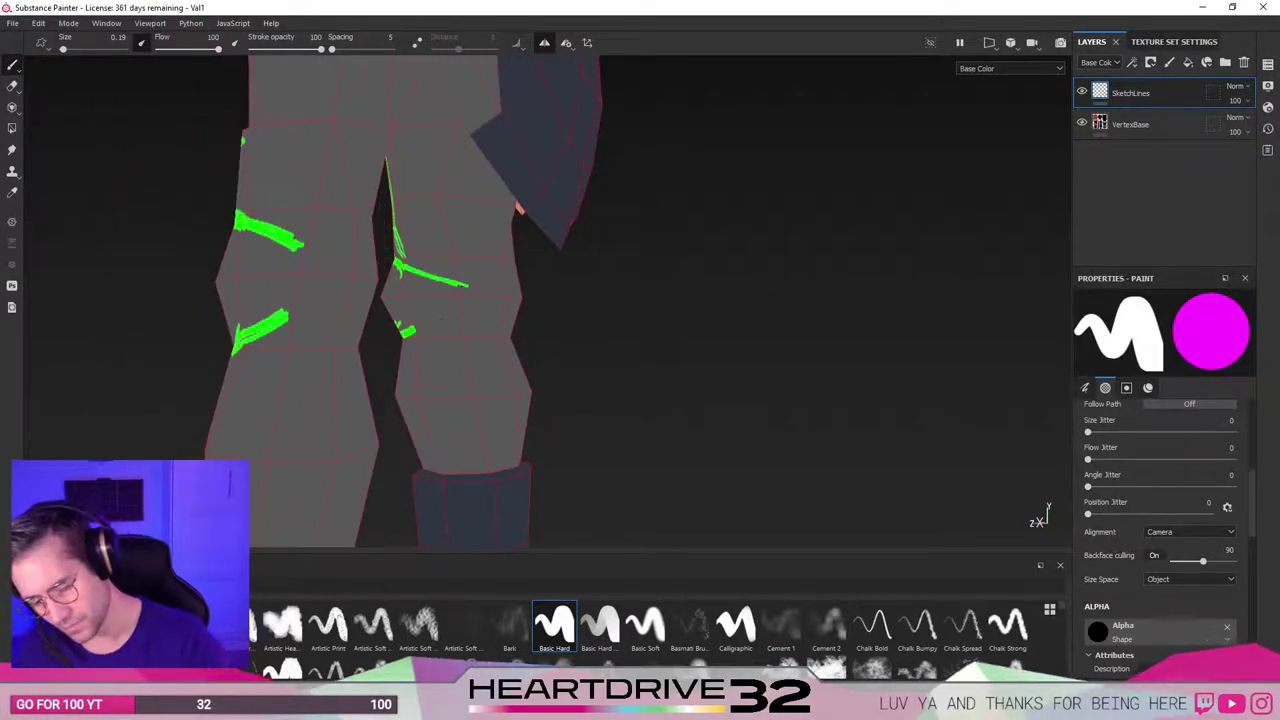
pyautogui.moveTo(405, 330); pyautogui.dragTo(465, 316)
pyautogui.keyDown('alt'); pyautogui.moveTo(667, 435); pyautogui.dragTo(550, 435); pyautogui.keyUp('alt')
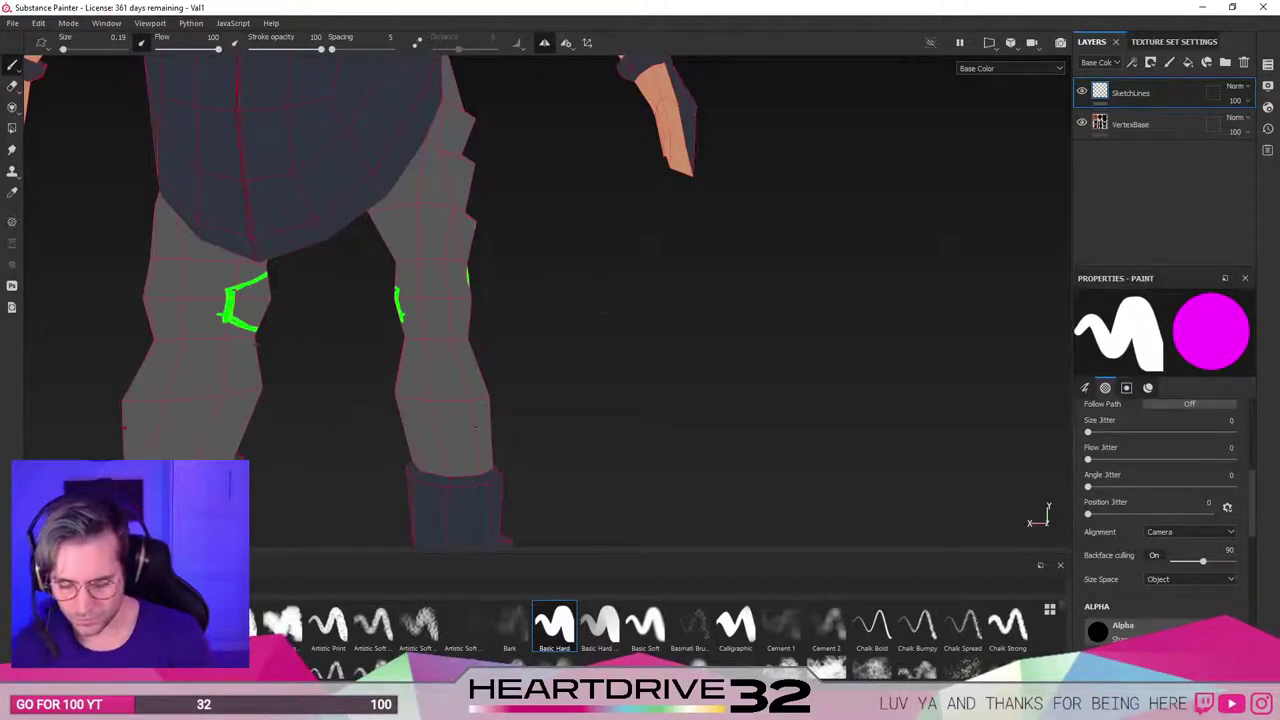
# Close the kneepad outline on the outer side of the knees with a short vertical line joining its upper and lower edges.
pyautogui.keyDown('alt'); pyautogui.keyDown('shift'); pyautogui.moveTo(500, 410); pyautogui.dragTo(369, 409); pyautogui.keyUp('shift'); pyautogui.keyUp('alt')
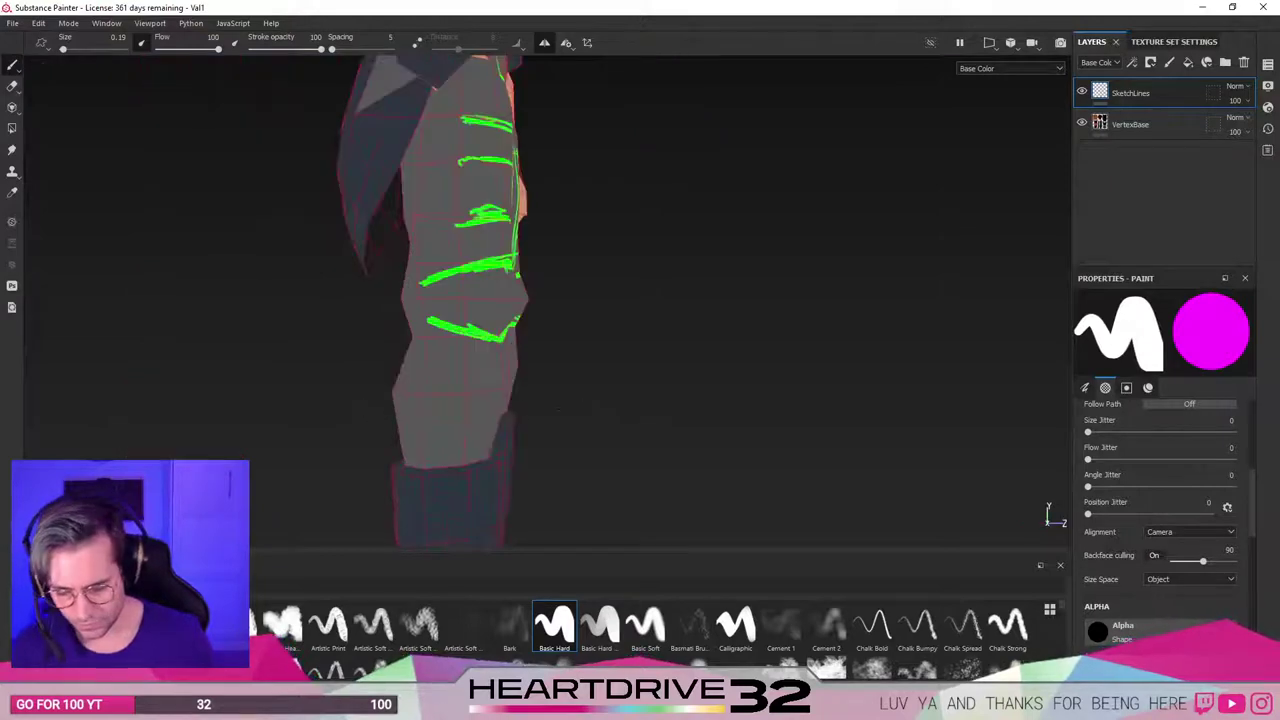
pyautogui.moveTo(421, 283); pyautogui.dragTo(424, 326)
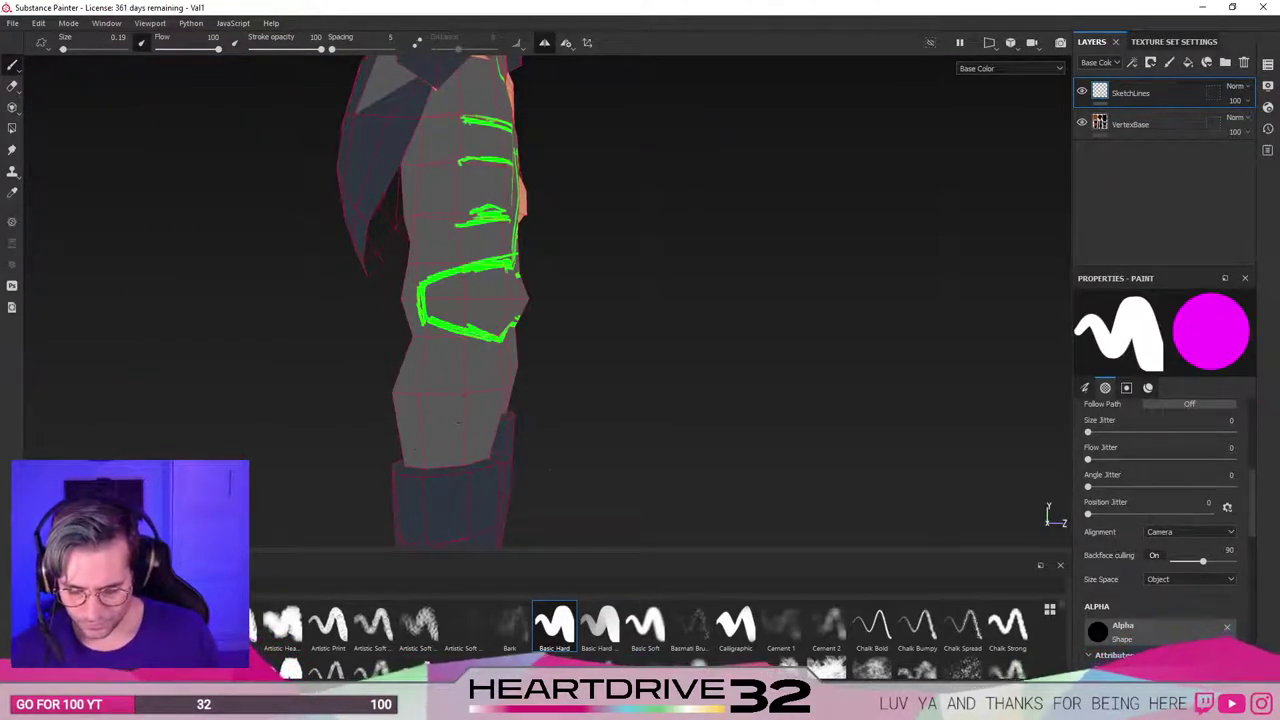
pyautogui.keyDown('alt'); pyautogui.keyDown('shift'); pyautogui.moveTo(285, 441); pyautogui.dragTo(420, 441); pyautogui.keyUp('shift'); pyautogui.keyUp('alt')
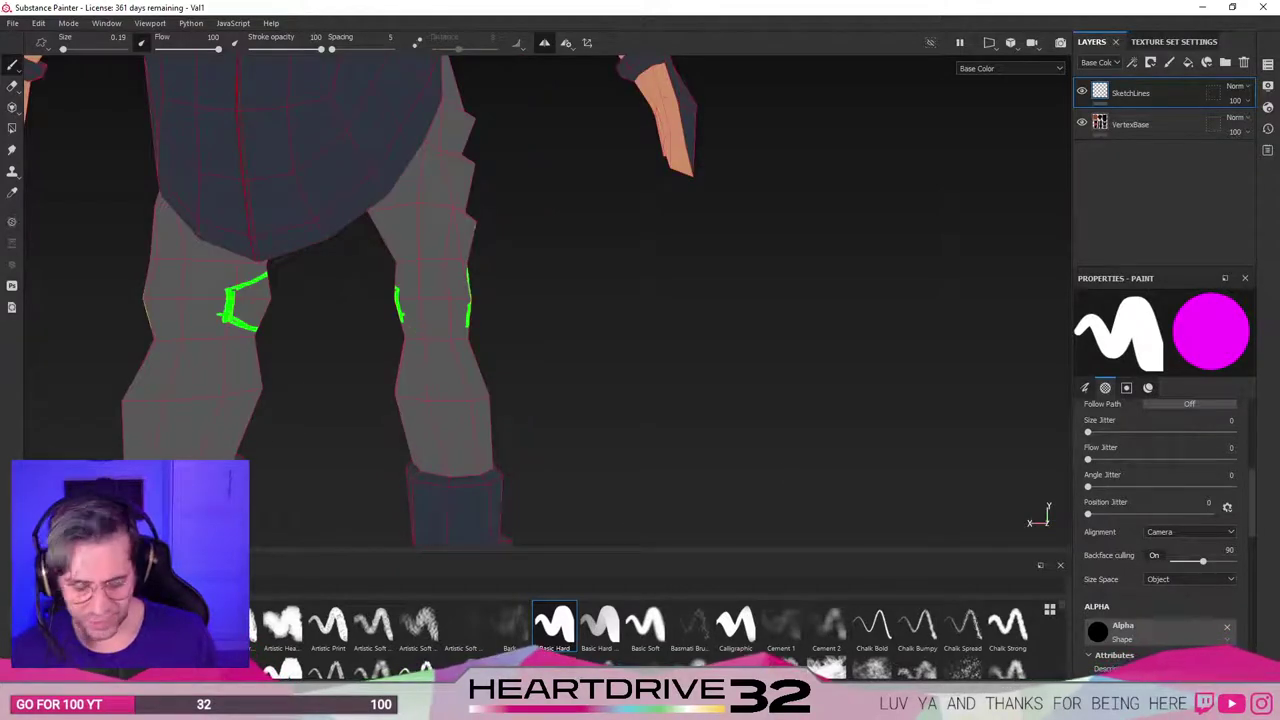
# Sketch mirrored curved lines across the insteps of the boots, just below the ankles.
pyautogui.keyDown('alt'); pyautogui.moveTo(534, 306); pyautogui.dragTo(470, 306); pyautogui.keyUp('alt')
pyautogui.keyDown('alt'); pyautogui.moveTo(500, 410); pyautogui.dragTo(545, 193, button='middle'); pyautogui.keyUp('alt')
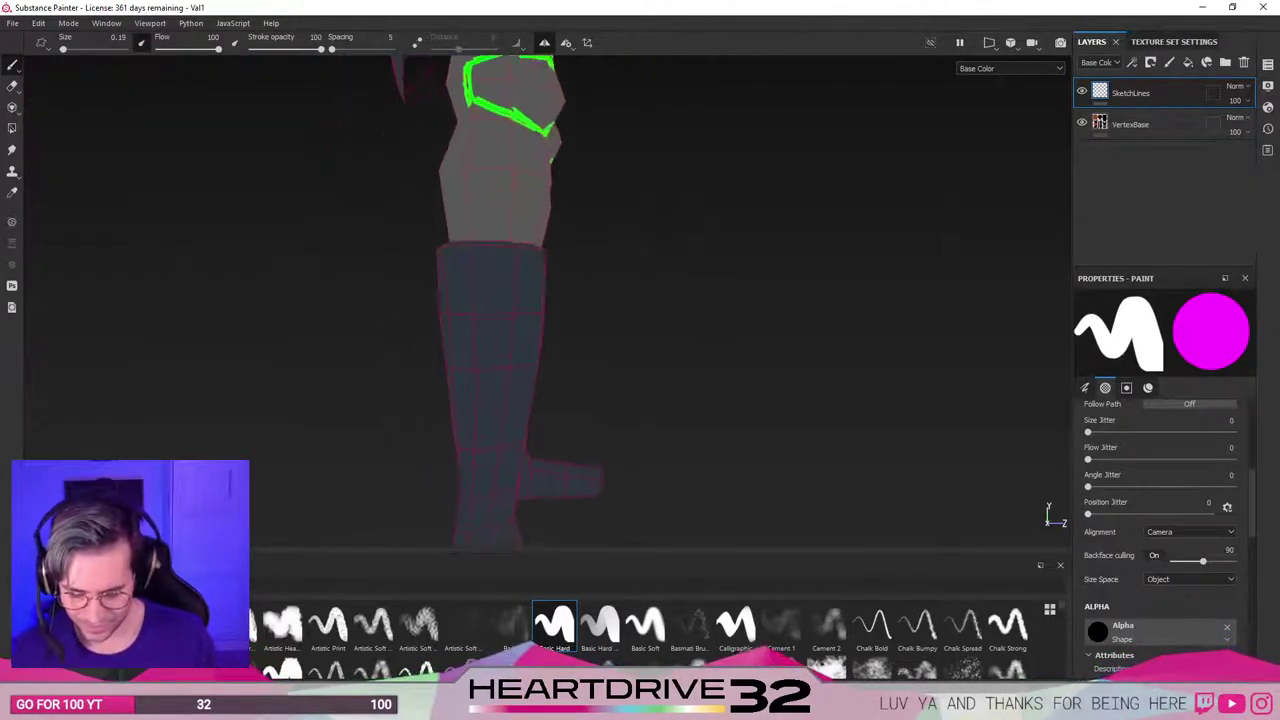
pyautogui.keyDown('alt'); pyautogui.keyDown('shift'); pyautogui.moveTo(852, 384); pyautogui.dragTo(740, 384); pyautogui.keyUp('shift'); pyautogui.keyUp('alt')
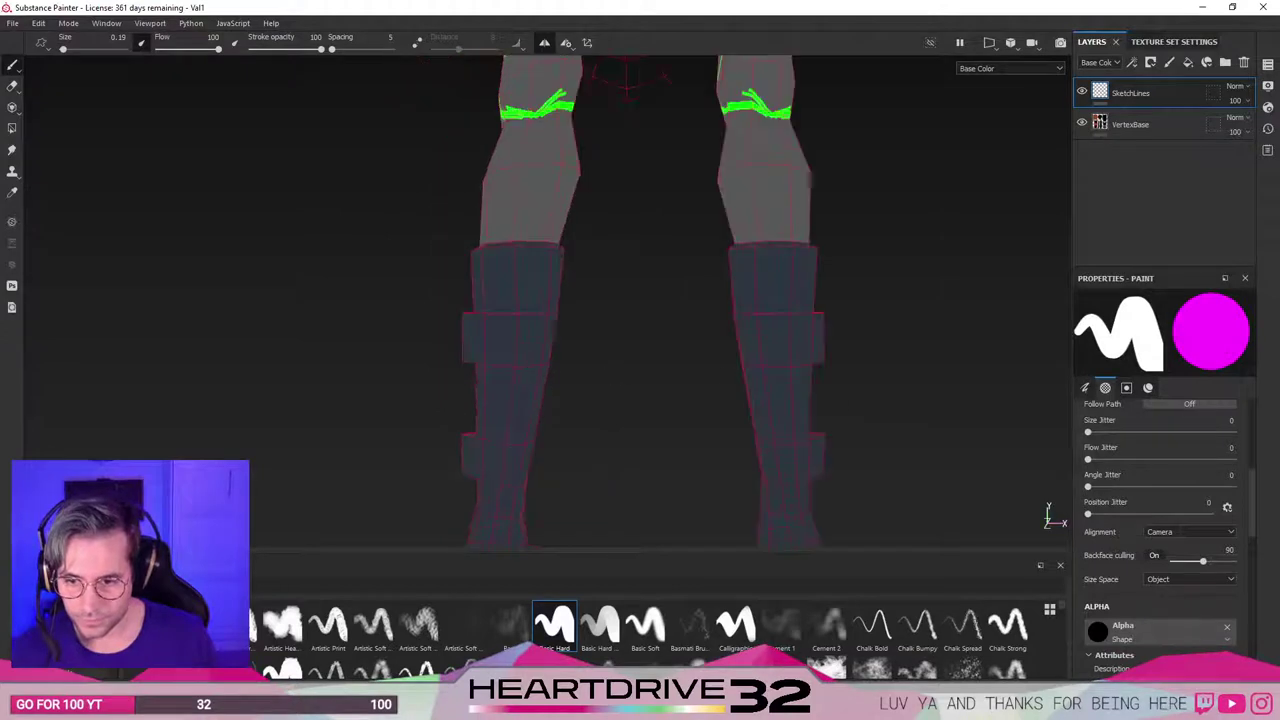
pyautogui.keyDown('alt'); pyautogui.moveTo(700, 449); pyautogui.dragTo(646, 237, button='middle'); pyautogui.keyUp('alt')
pyautogui.keyDown('alt'); pyautogui.moveTo(646, 237); pyautogui.dragTo(630, 340); pyautogui.keyUp('alt')
pyautogui.keyDown('alt'); pyautogui.moveTo(499, 428); pyautogui.dragTo(509, 494); pyautogui.keyUp('alt')
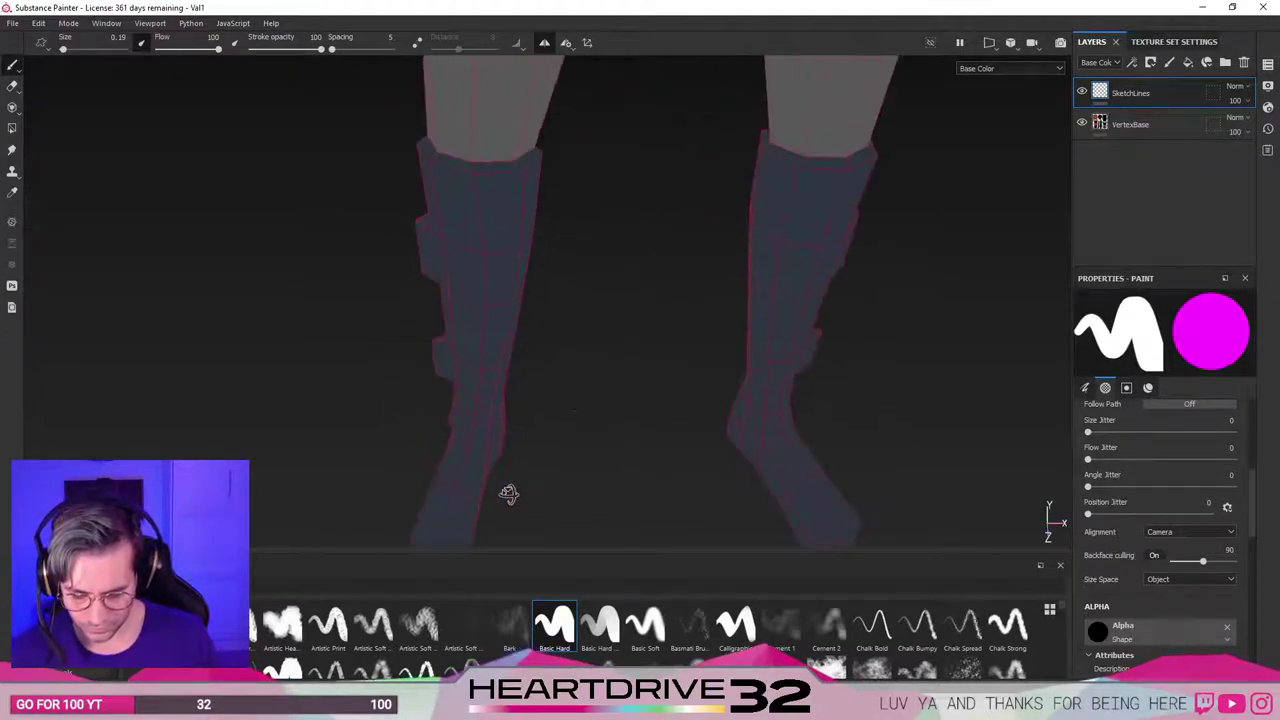
pyautogui.keyDown('alt'); pyautogui.moveTo(524, 465); pyautogui.dragTo(565, 347, button='middle'); pyautogui.keyUp('alt')
pyautogui.keyDown('alt'); pyautogui.moveTo(566, 303); pyautogui.dragTo(582, 314, button='middle'); pyautogui.keyUp('alt')
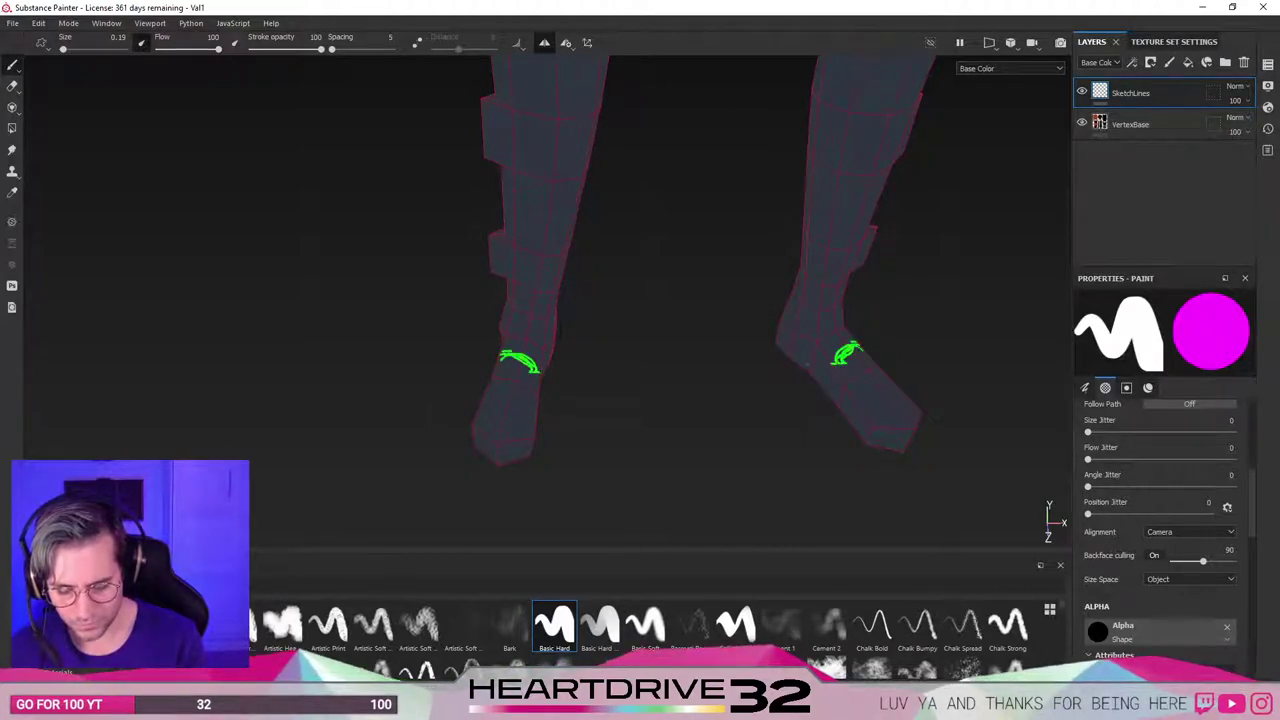
# Sketch mirrored curved outlines around the front and back ends of the upper and lower boot straps.
pyautogui.moveTo(522, 362)
pyautogui.keyDown('alt'); pyautogui.mouseDown()
pyautogui.moveTo(629, 326)
pyautogui.moveTo(510, 370)
pyautogui.mouseUp(); pyautogui.keyUp('alt')
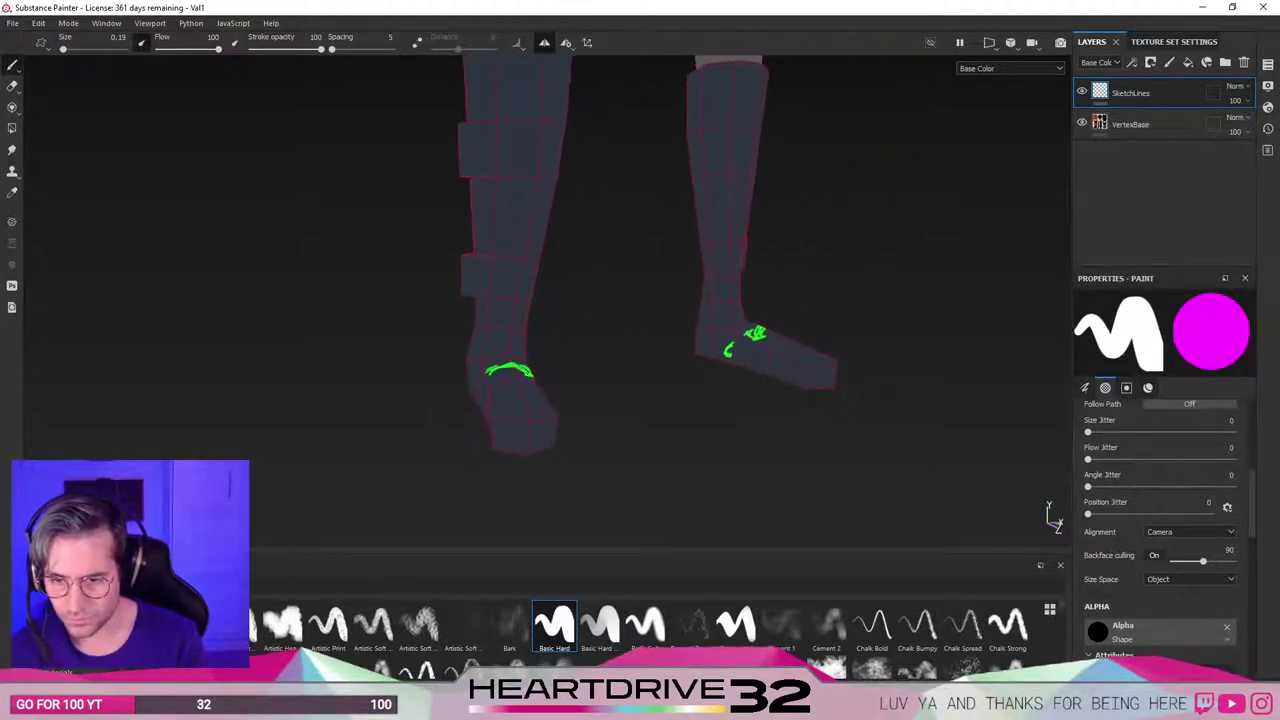
pyautogui.moveTo(490, 258)
pyautogui.mouseDown()
pyautogui.moveTo(503, 267)
pyautogui.moveTo(498, 288)
pyautogui.mouseUp()
pyautogui.moveTo(489, 178); pyautogui.dragTo(507, 130)
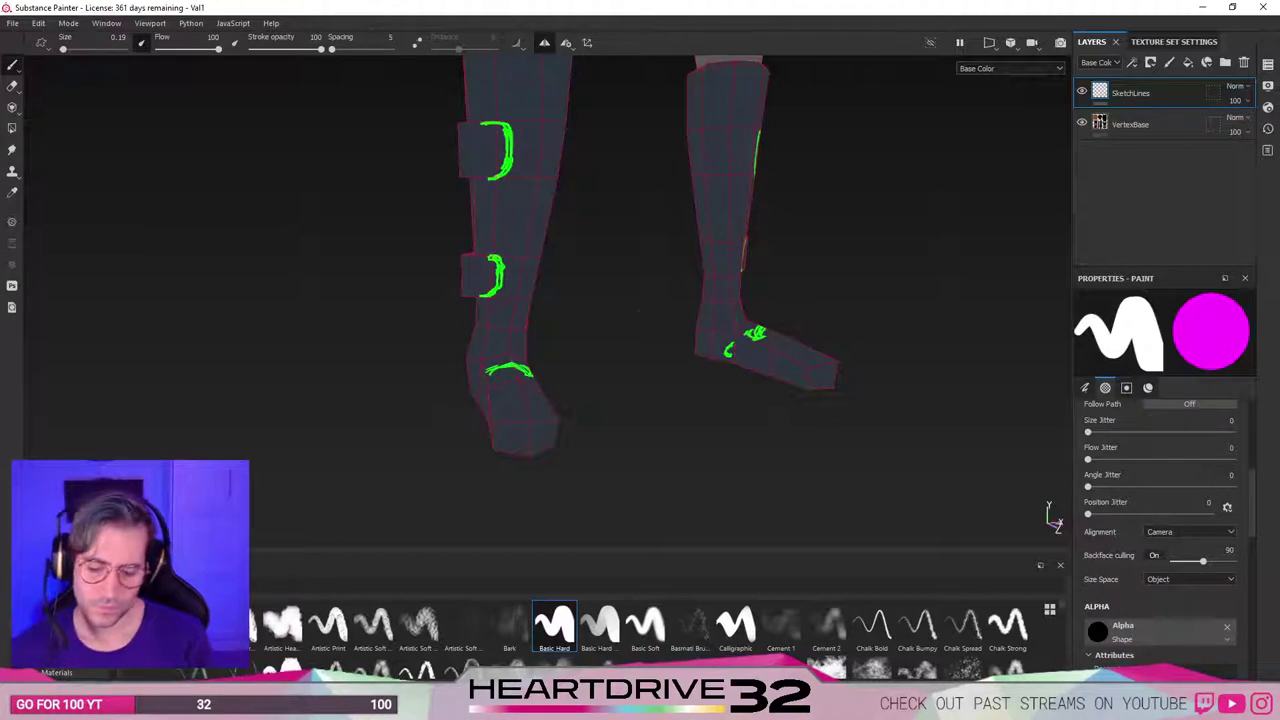
pyautogui.keyDown('alt'); pyautogui.moveTo(560, 350); pyautogui.dragTo(441, 312); pyautogui.keyUp('alt')
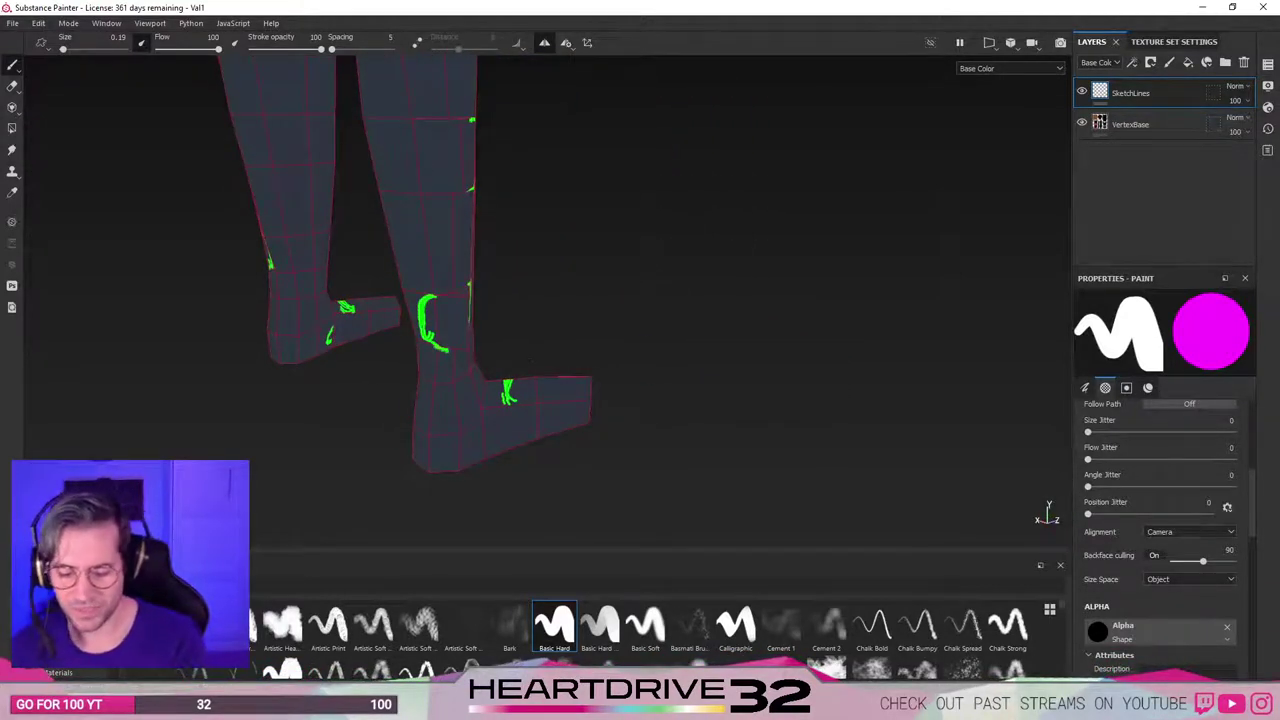
pyautogui.moveTo(420, 118)
pyautogui.mouseDown()
pyautogui.moveTo(400, 170)
pyautogui.moveTo(430, 190)
pyautogui.mouseUp()
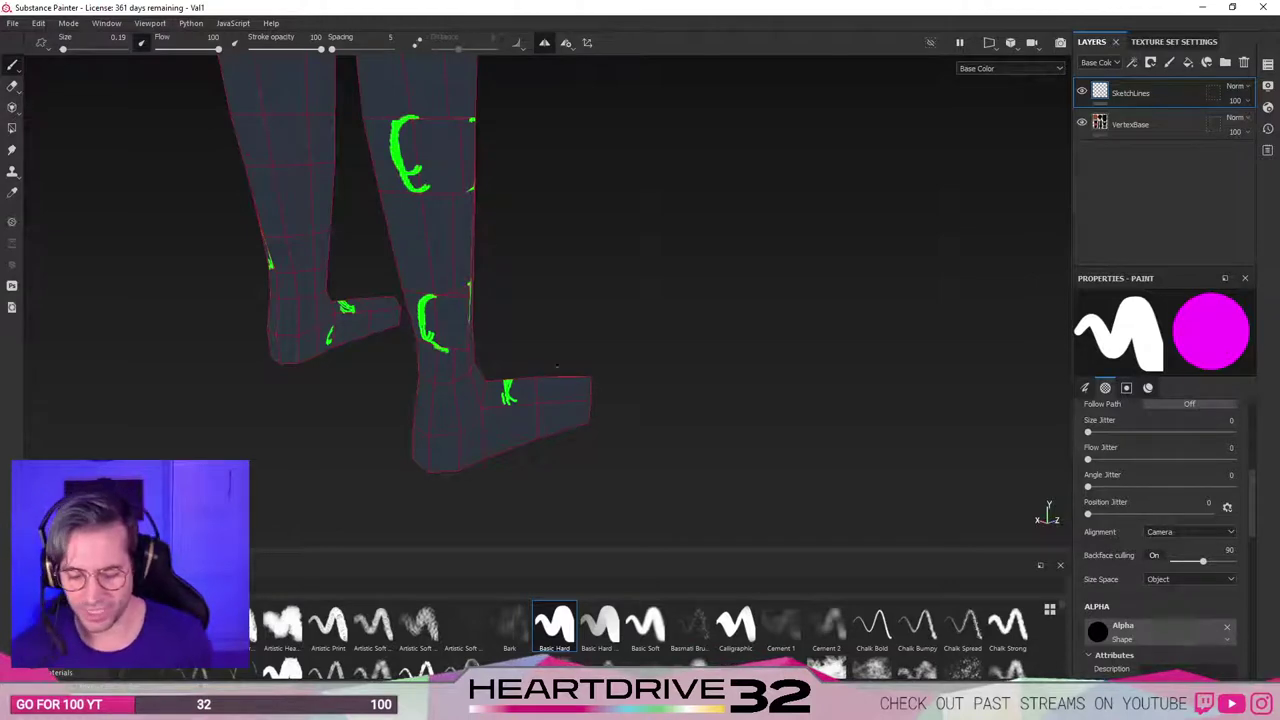
# Undo the first finger line on the back of the glove and redraw it as a short vertical stroke.
pyautogui.keyDown('alt'); pyautogui.moveTo(557, 367); pyautogui.dragTo(227, 296); pyautogui.keyUp('alt')
pyautogui.keyDown('alt'); pyautogui.moveTo(555, 269); pyautogui.dragTo(526, 370, button='middle'); pyautogui.keyUp('alt')
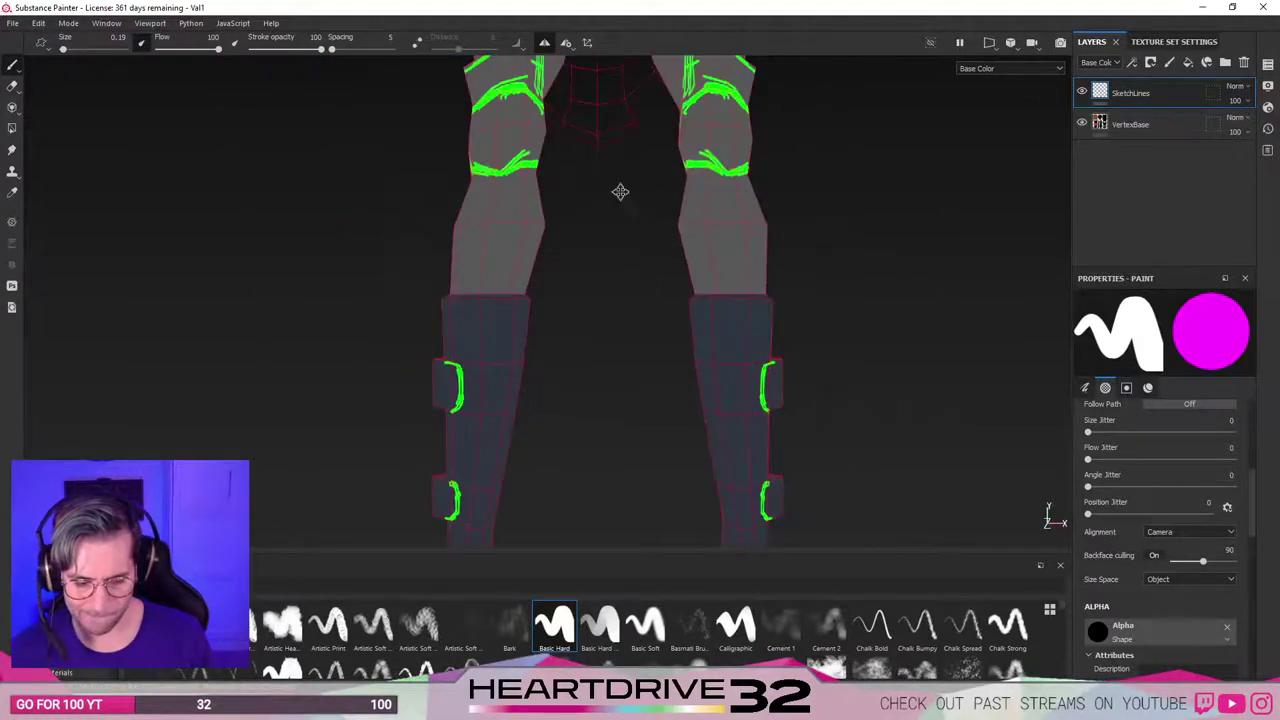
pyautogui.keyDown('alt'); pyautogui.moveTo(620, 191); pyautogui.dragTo(552, 383, button='middle'); pyautogui.keyUp('alt')
pyautogui.keyDown('alt'); pyautogui.moveTo(651, 174); pyautogui.dragTo(580, 140, button='middle'); pyautogui.keyUp('alt')
pyautogui.keyDown('alt'); pyautogui.moveTo(540, 240); pyautogui.dragTo(640, 338); pyautogui.keyUp('alt')
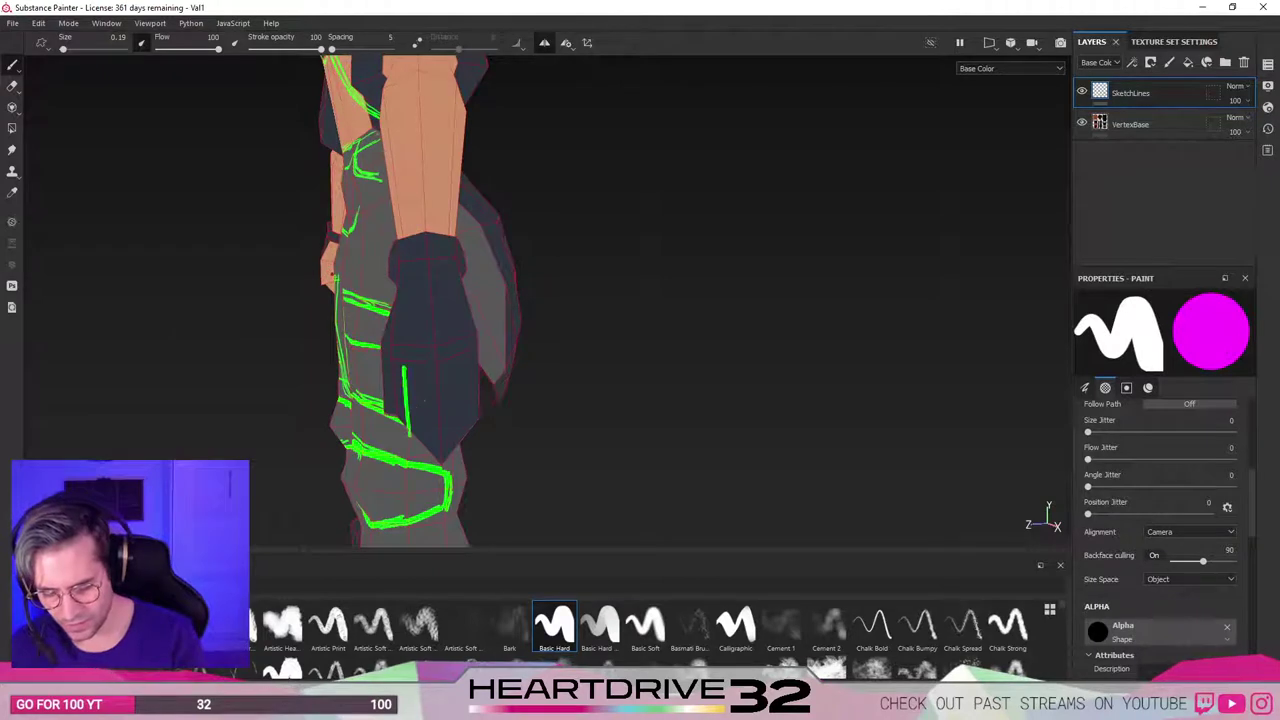
pyautogui.hotkey('ctrl', 'z')
pyautogui.moveTo(418, 434)
pyautogui.keyDown('alt'); pyautogui.mouseDown()
pyautogui.moveTo(464, 392)
pyautogui.moveTo(413, 424)
pyautogui.mouseUp(); pyautogui.keyUp('alt')
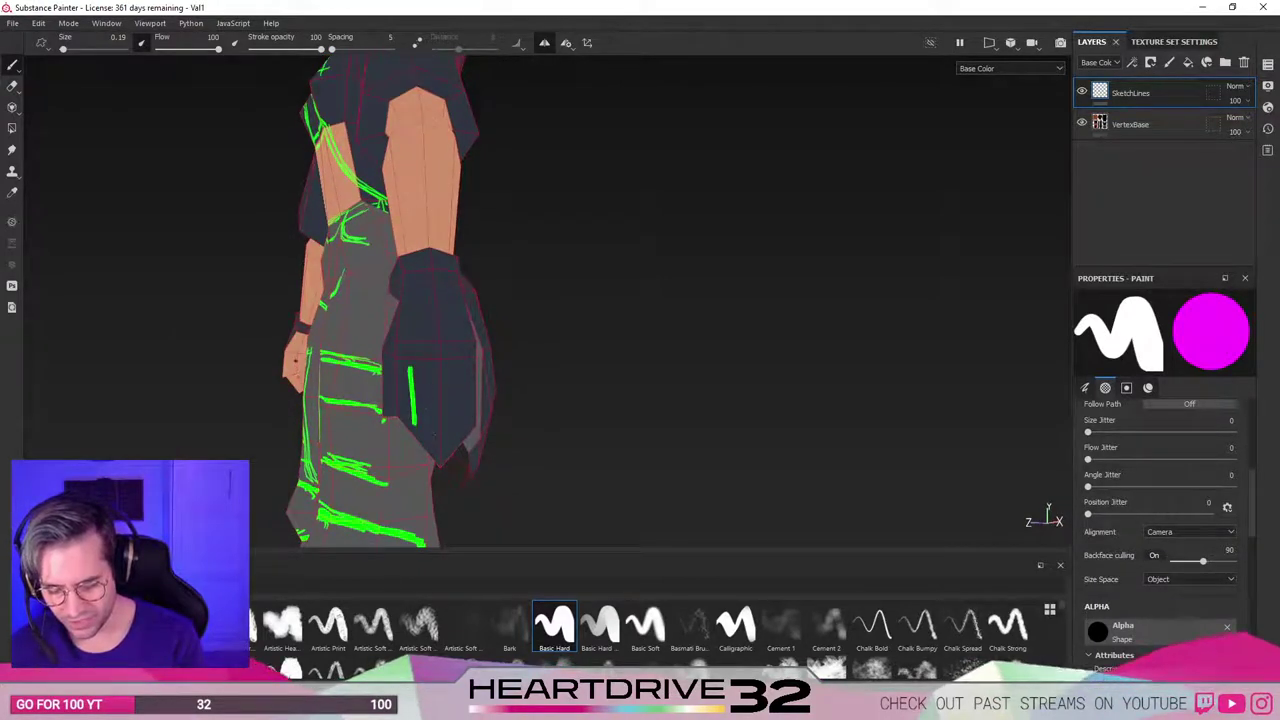
pyautogui.moveTo(428, 375); pyautogui.dragTo(436, 460)
pyautogui.moveTo(447, 370); pyautogui.dragTo(449, 456)
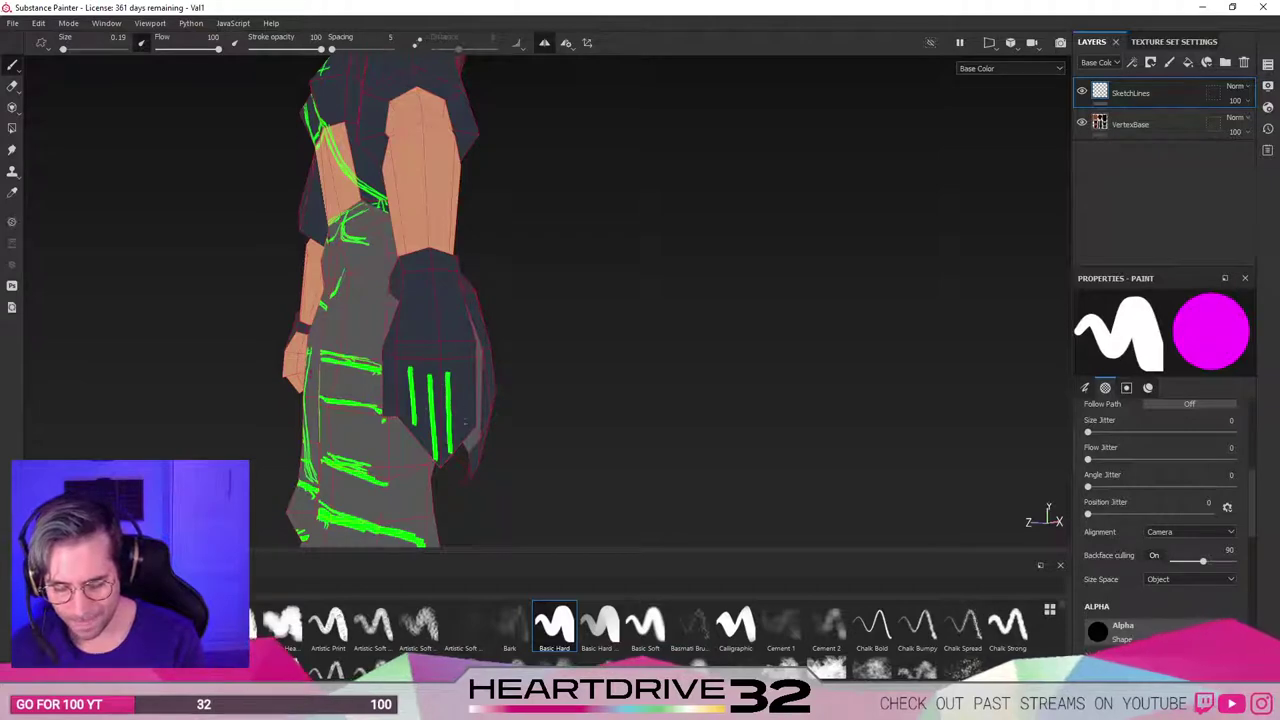
pyautogui.moveTo(460, 368); pyautogui.dragTo(461, 440)
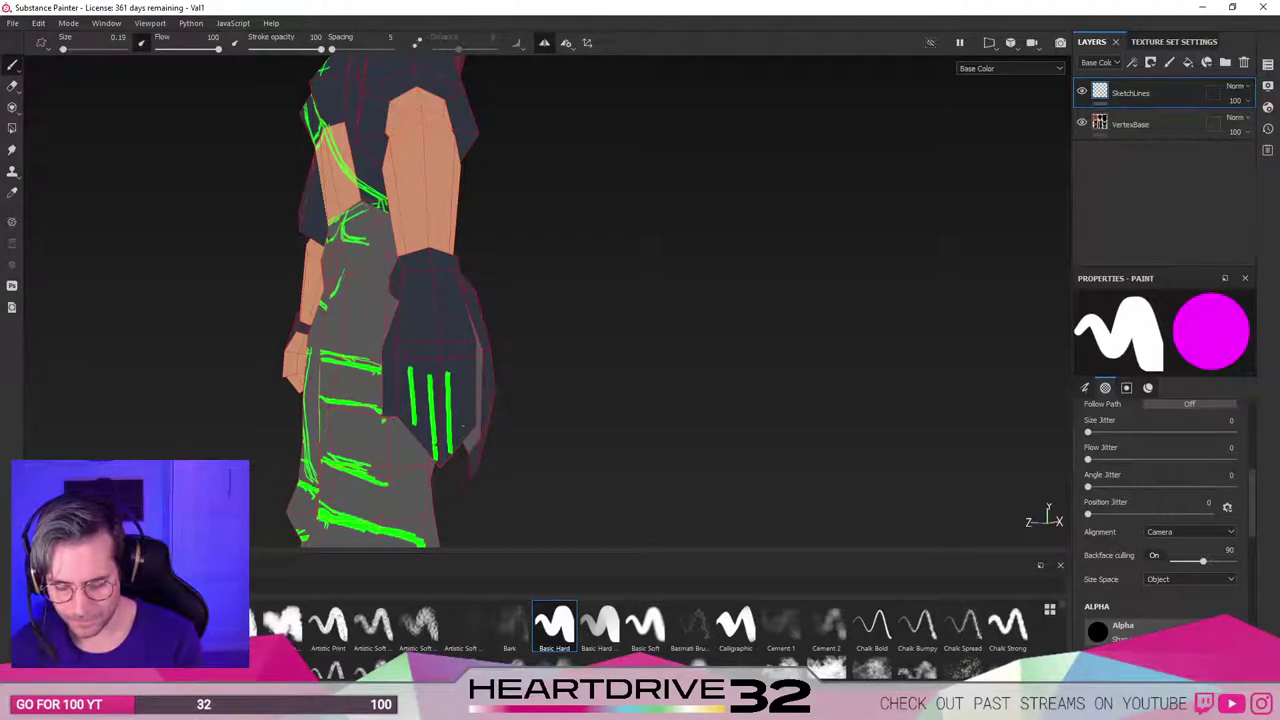
pyautogui.hotkey('ctrl', 'z')
pyautogui.hotkey('ctrl', 'z')
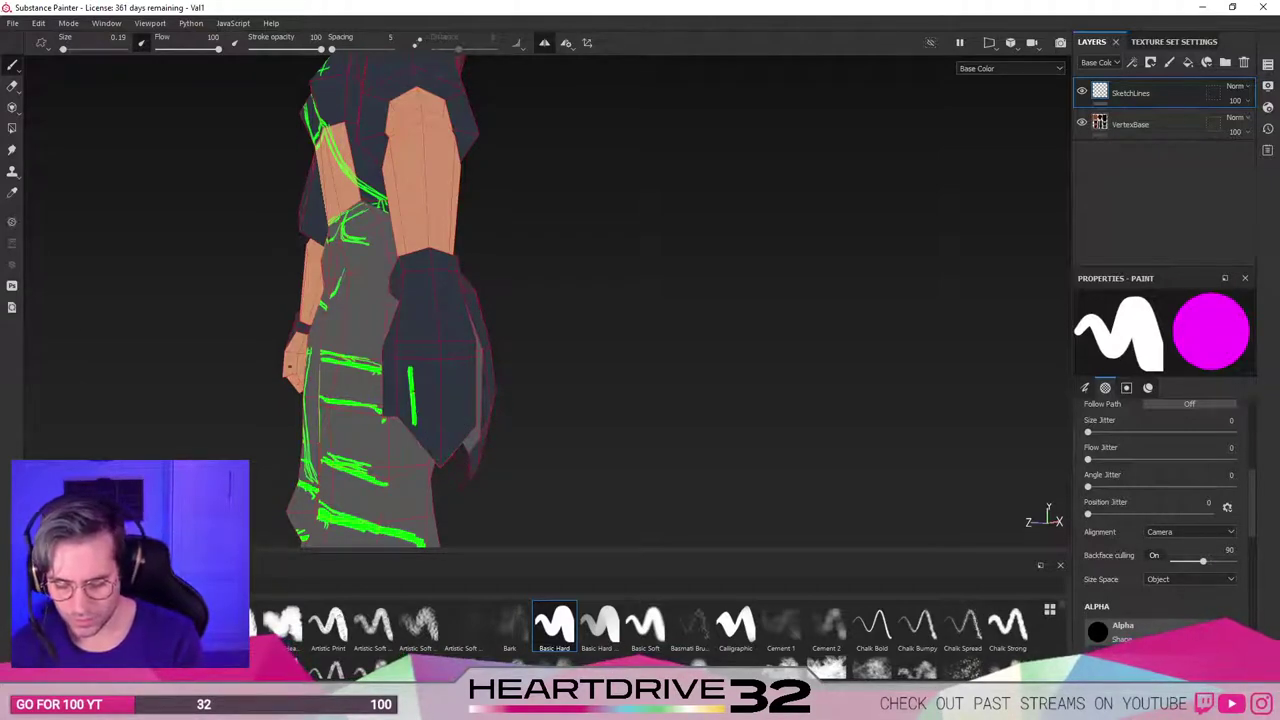
# Sketch three more parallel finger separation lines down the glove and a knuckle line across the hand above them.
pyautogui.moveTo(430, 377); pyautogui.dragTo(434, 459)
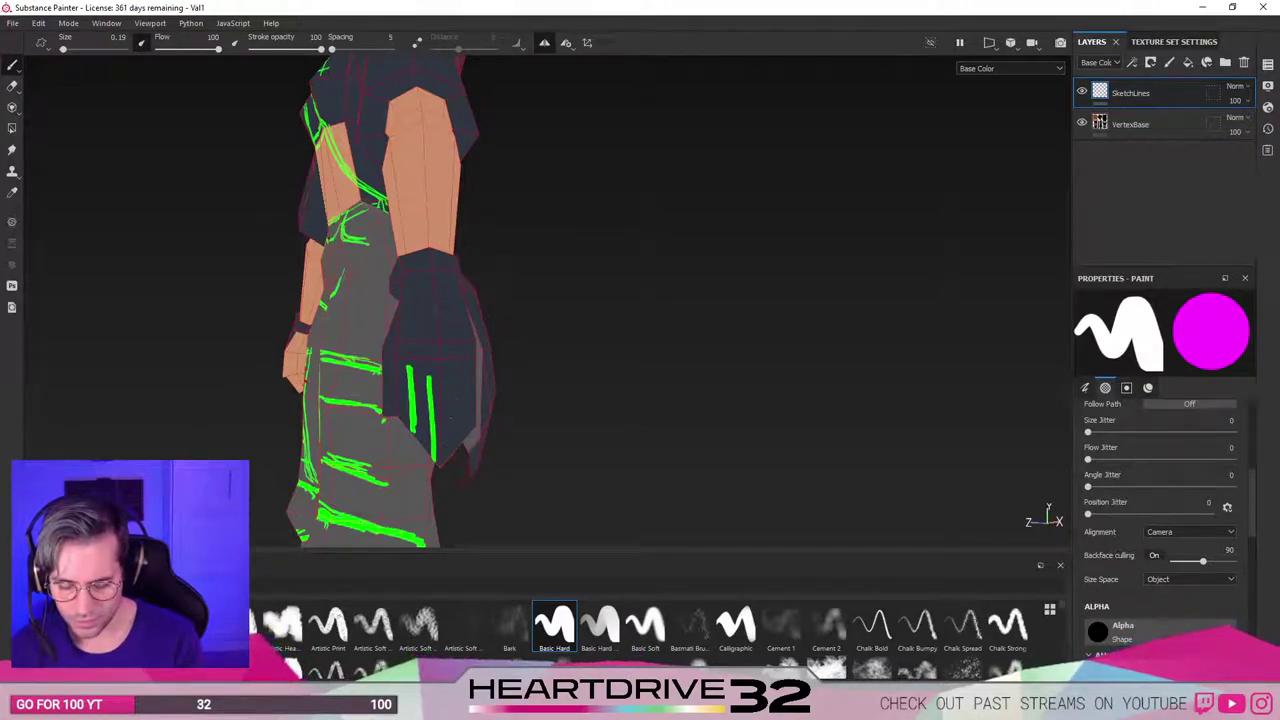
pyautogui.moveTo(448, 382); pyautogui.dragTo(448, 452)
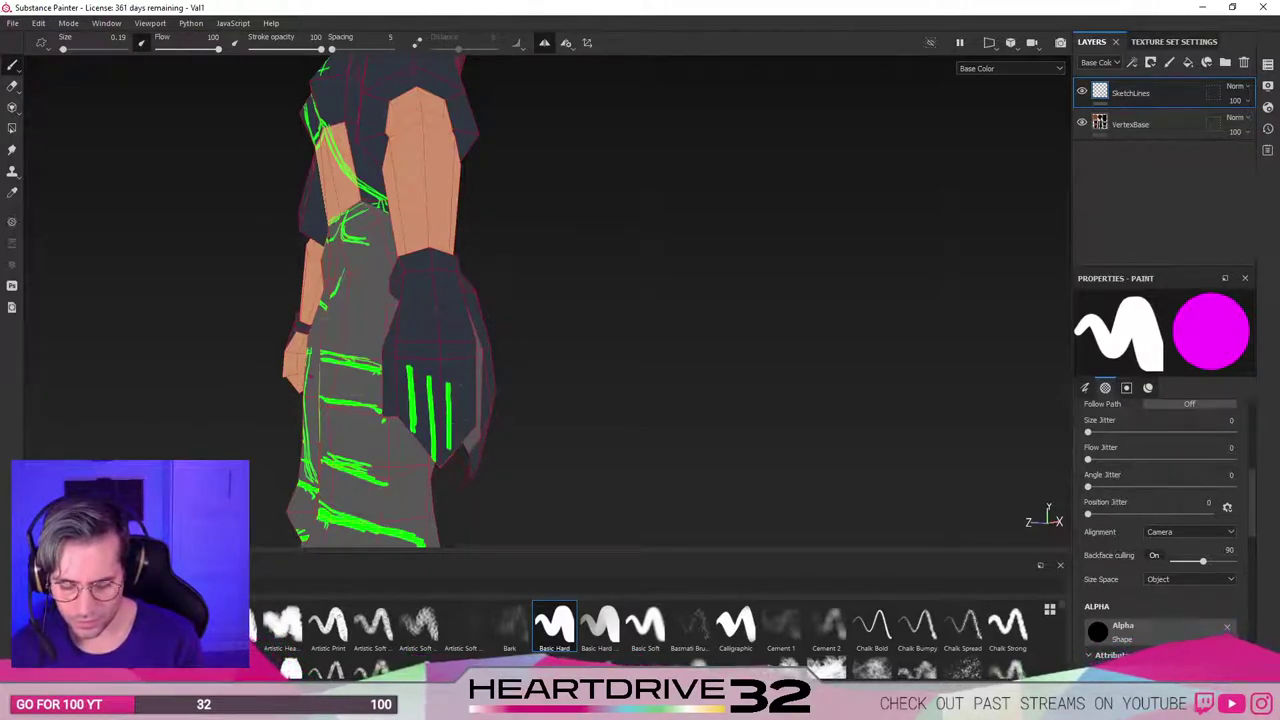
pyautogui.moveTo(461, 378); pyautogui.dragTo(461, 446)
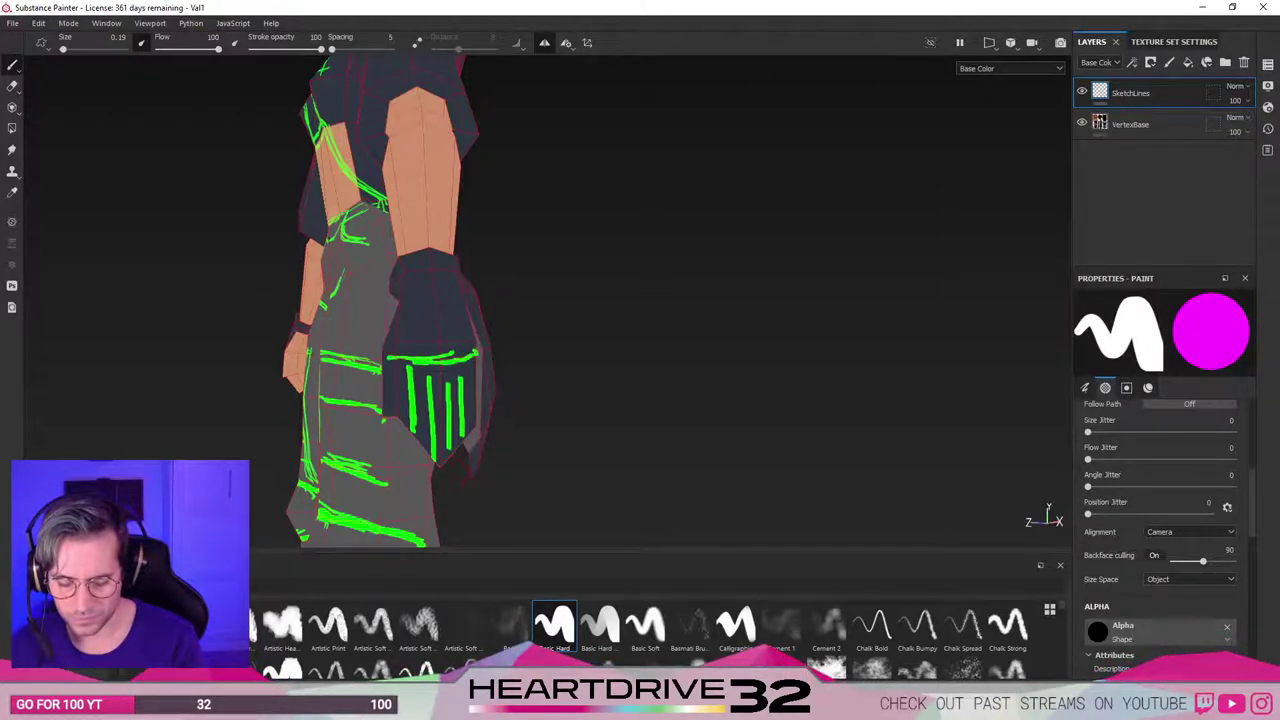
# Sketch a rounded rectangular panel outline on the back of the glove, between the knuckle line and the wrist cuff.
pyautogui.keyDown('alt'); pyautogui.moveTo(482, 396); pyautogui.dragTo(545, 441); pyautogui.keyUp('alt')
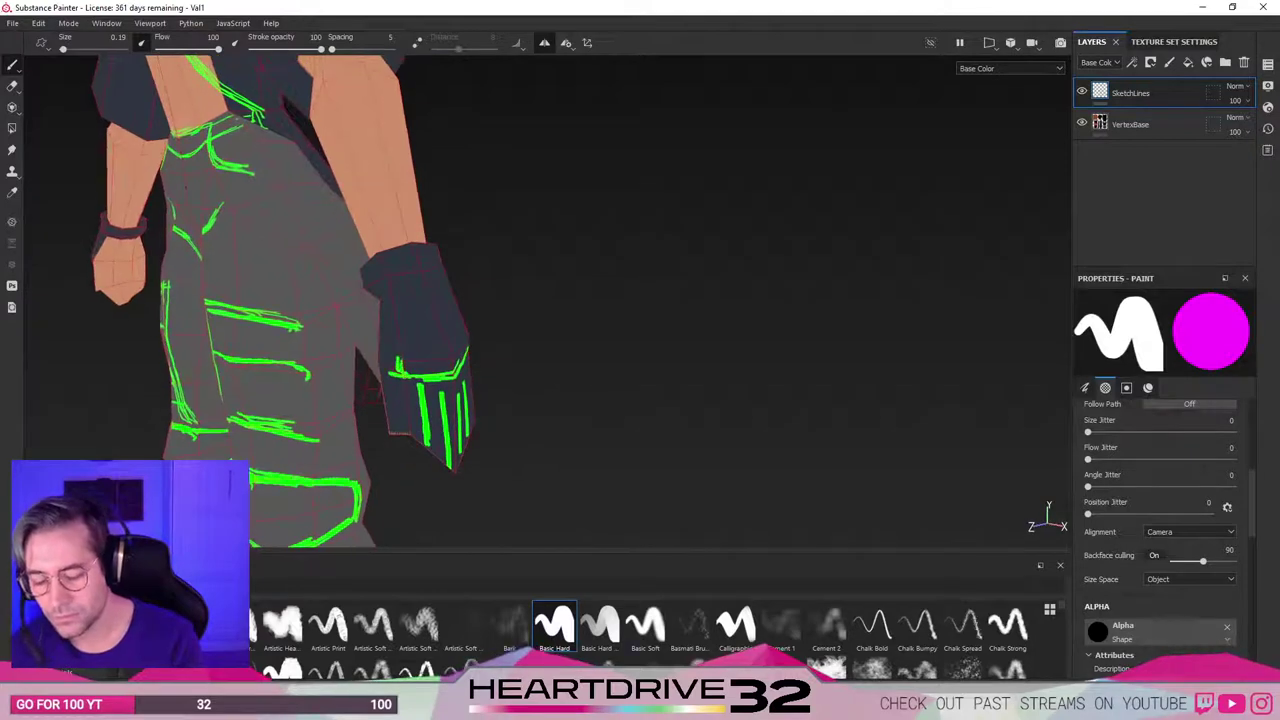
pyautogui.moveTo(402, 314); pyautogui.dragTo(407, 338)
pyautogui.moveTo(397, 288)
pyautogui.mouseDown()
pyautogui.moveTo(427, 353)
pyautogui.moveTo(464, 345)
pyautogui.moveTo(467, 311)
pyautogui.moveTo(456, 315)
pyautogui.moveTo(428, 277)
pyautogui.mouseUp()
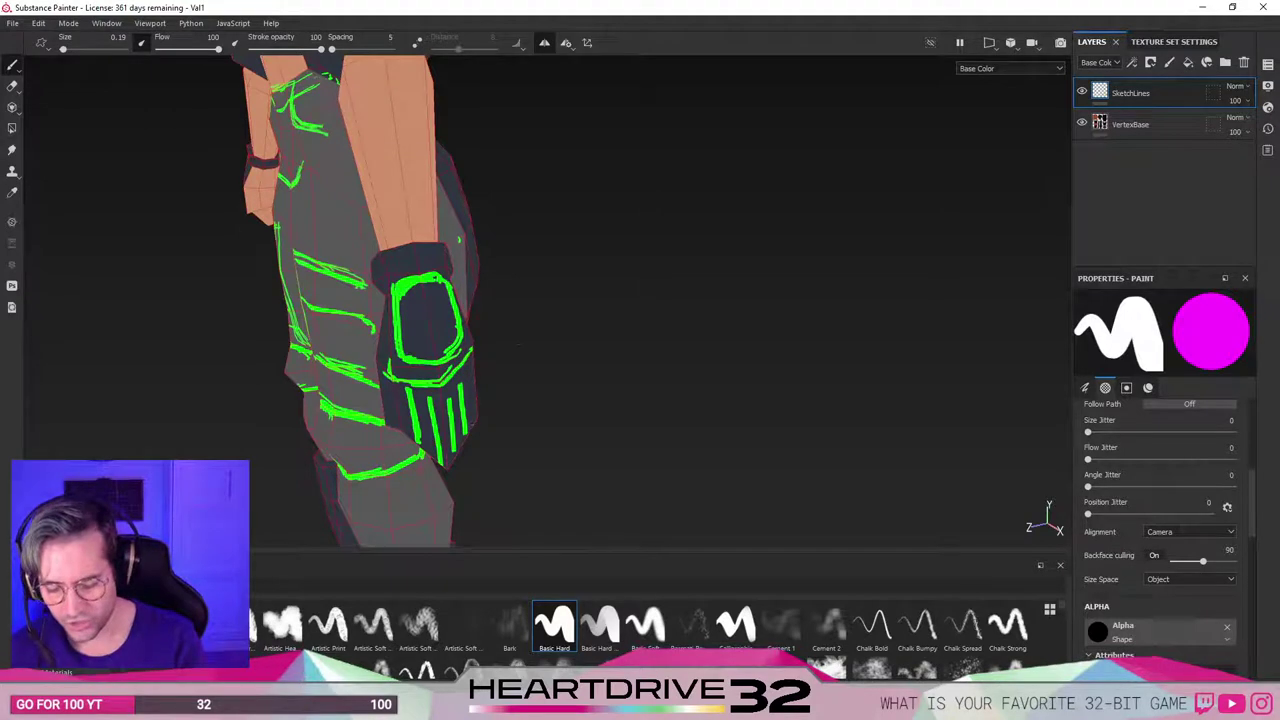
# Sketch a line along the glove's wrist cuff and continue it with short strokes toward the palm side.
pyautogui.keyDown('alt'); pyautogui.moveTo(517, 344); pyautogui.dragTo(622, 348); pyautogui.keyUp('alt')
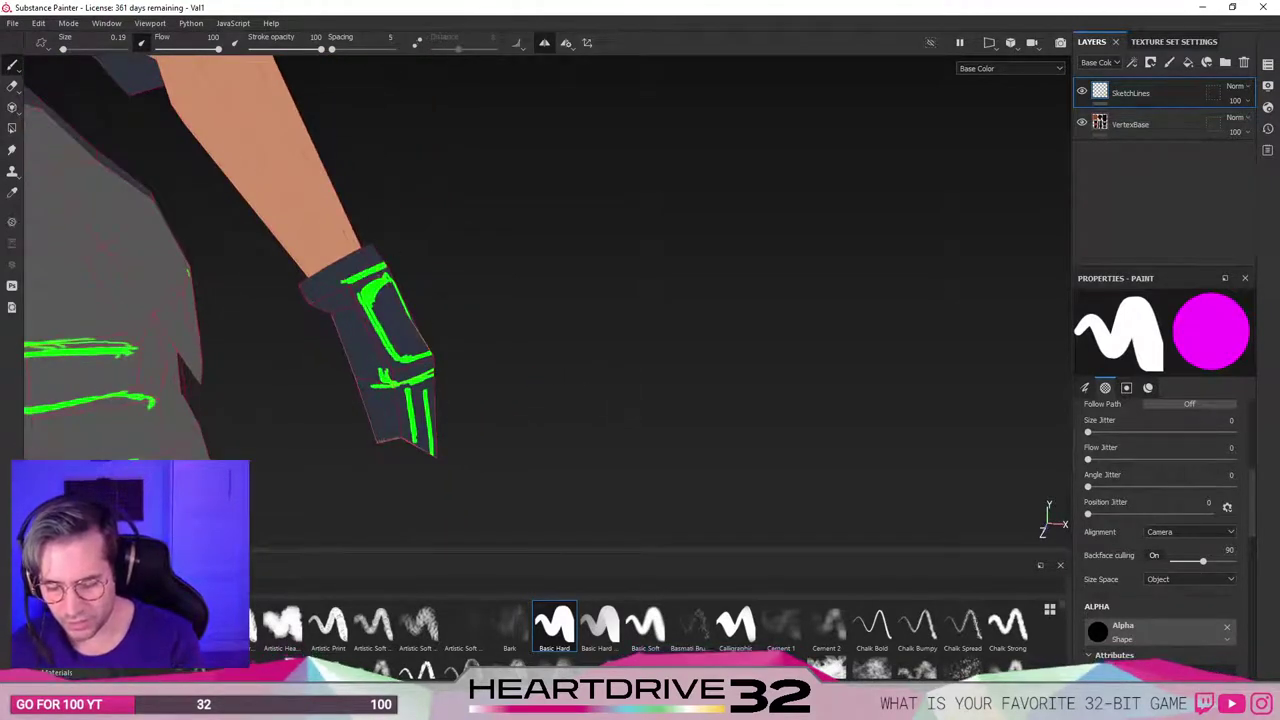
pyautogui.moveTo(430, 300)
pyautogui.keyDown('alt'); pyautogui.mouseDown()
pyautogui.moveTo(463, 298)
pyautogui.moveTo(429, 323)
pyautogui.moveTo(463, 338)
pyautogui.mouseUp(); pyautogui.keyUp('alt')
pyautogui.moveTo(530, 307)
pyautogui.keyDown('alt'); pyautogui.mouseDown()
pyautogui.moveTo(478, 350)
pyautogui.moveTo(372, 308)
pyautogui.mouseUp(); pyautogui.keyUp('alt')
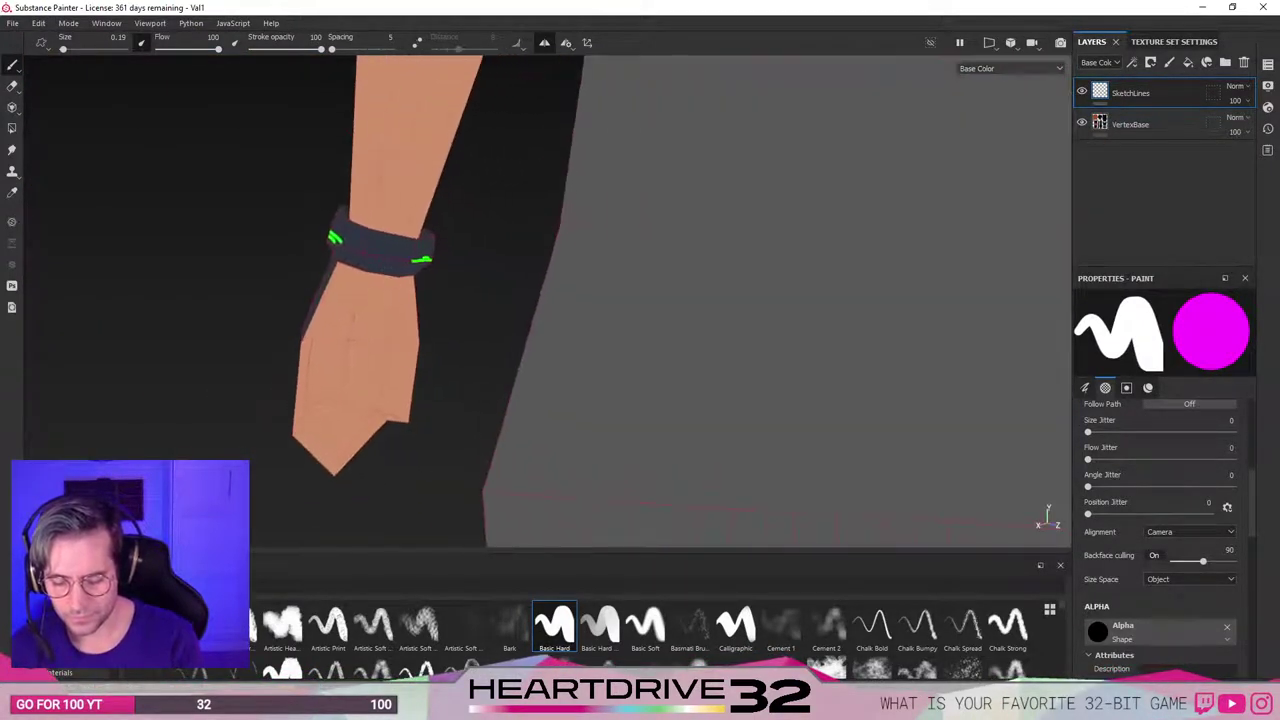
# Redo the undone strokes so the line along the glove's wrist cuff is restored.
pyautogui.keyDown('alt'); pyautogui.moveTo(402, 247); pyautogui.dragTo(487, 270); pyautogui.keyUp('alt')
pyautogui.scroll(1, 480, 268)
pyautogui.scroll(-4, 480, 286)
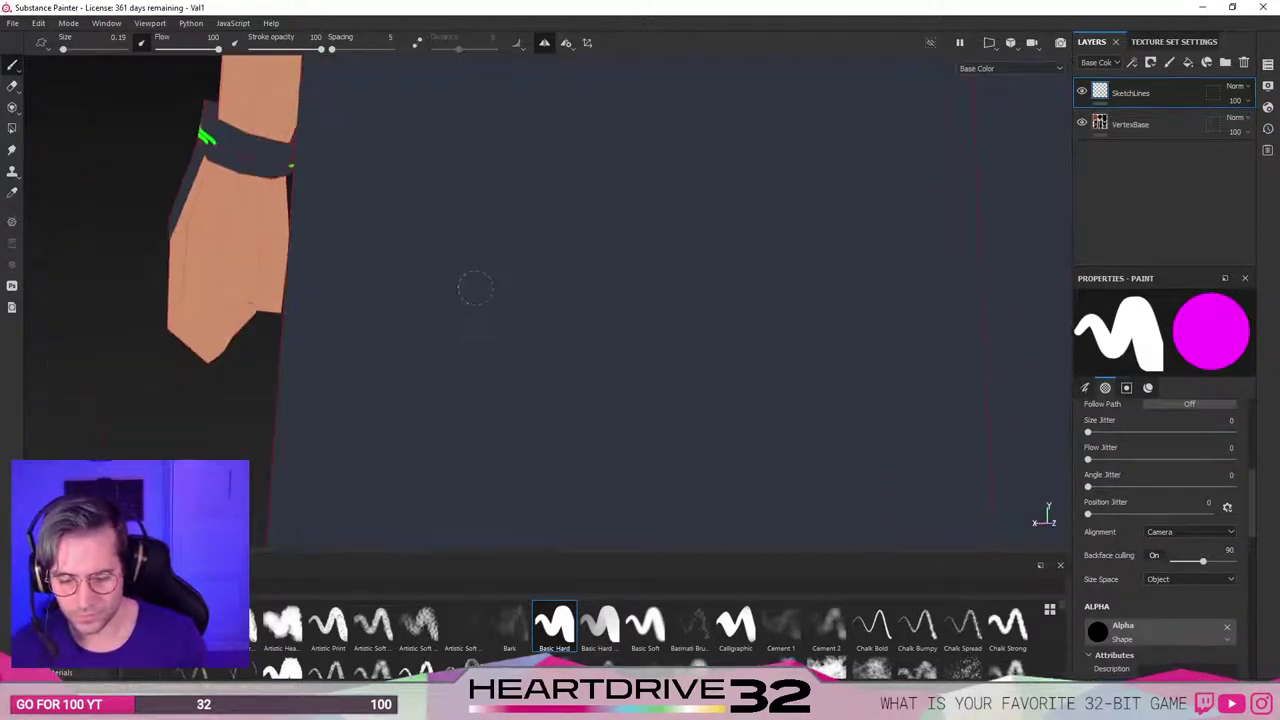
pyautogui.keyDown('alt'); pyautogui.moveTo(317, 293); pyautogui.dragTo(898, 354, button='middle'); pyautogui.keyUp('alt')
pyautogui.keyDown('alt'); pyautogui.moveTo(897, 354); pyautogui.dragTo(583, 342); pyautogui.keyUp('alt')
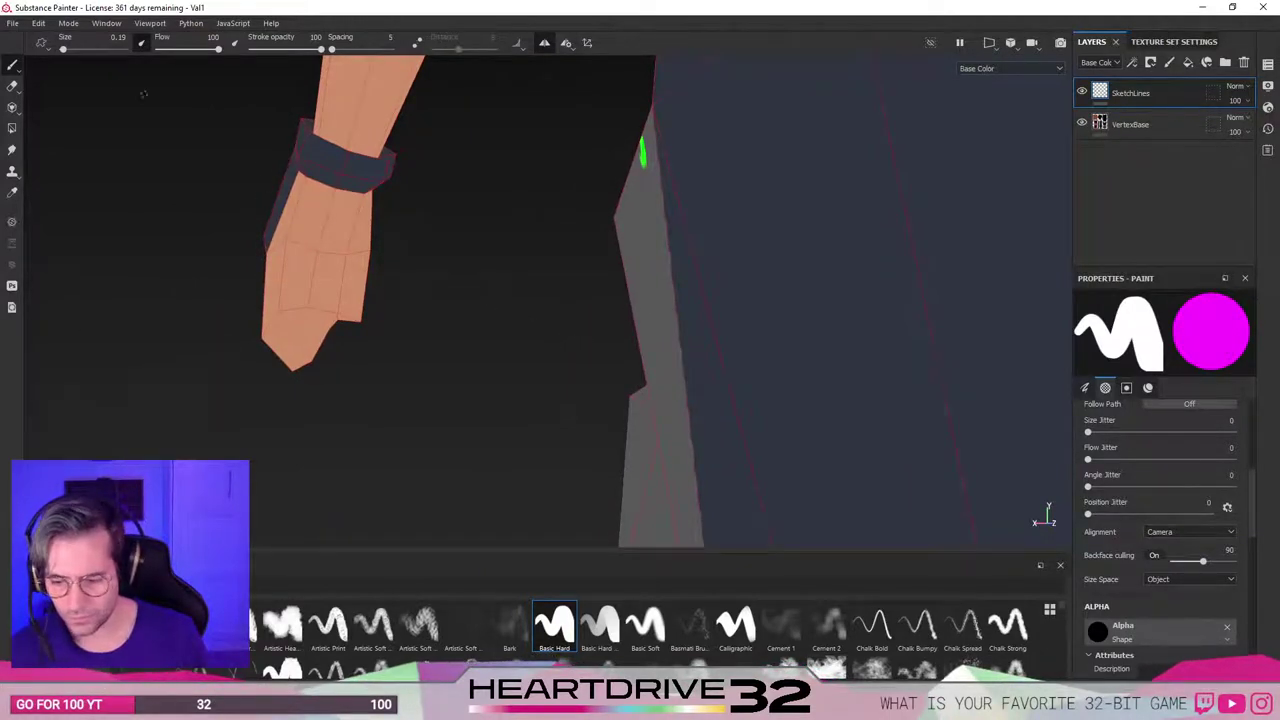
pyautogui.click(42, 28)
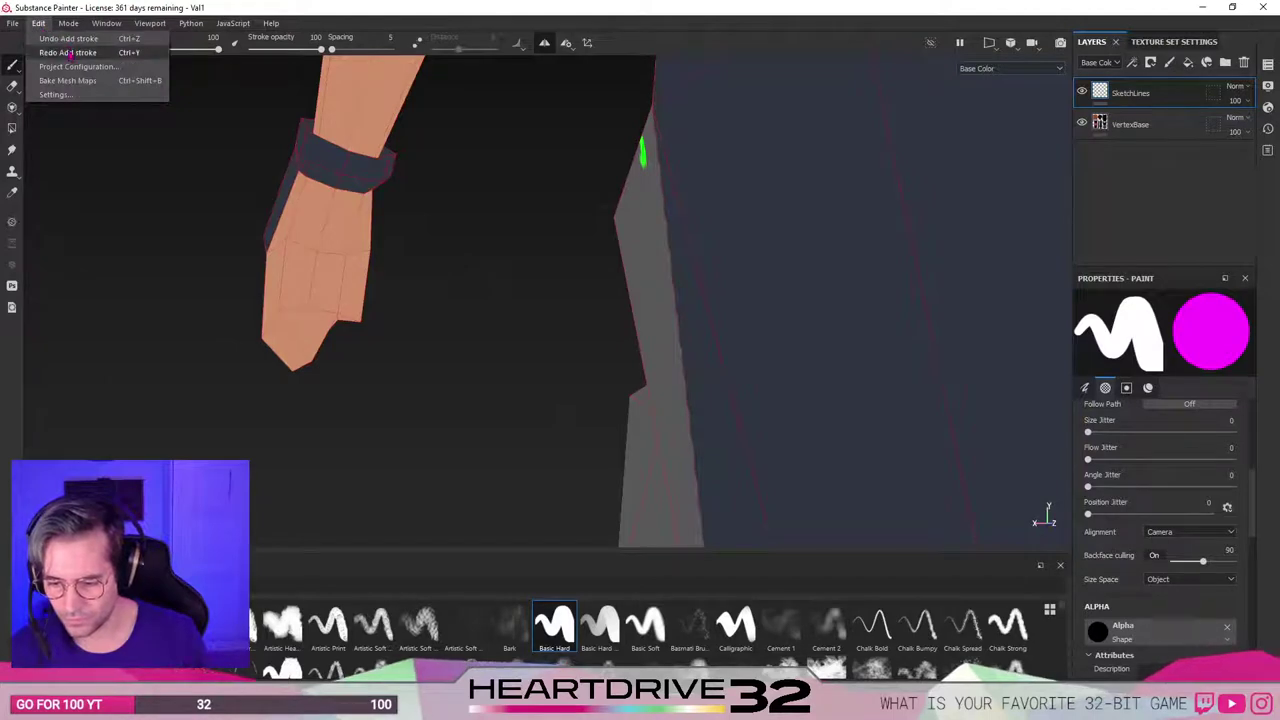
pyautogui.click(60, 53)
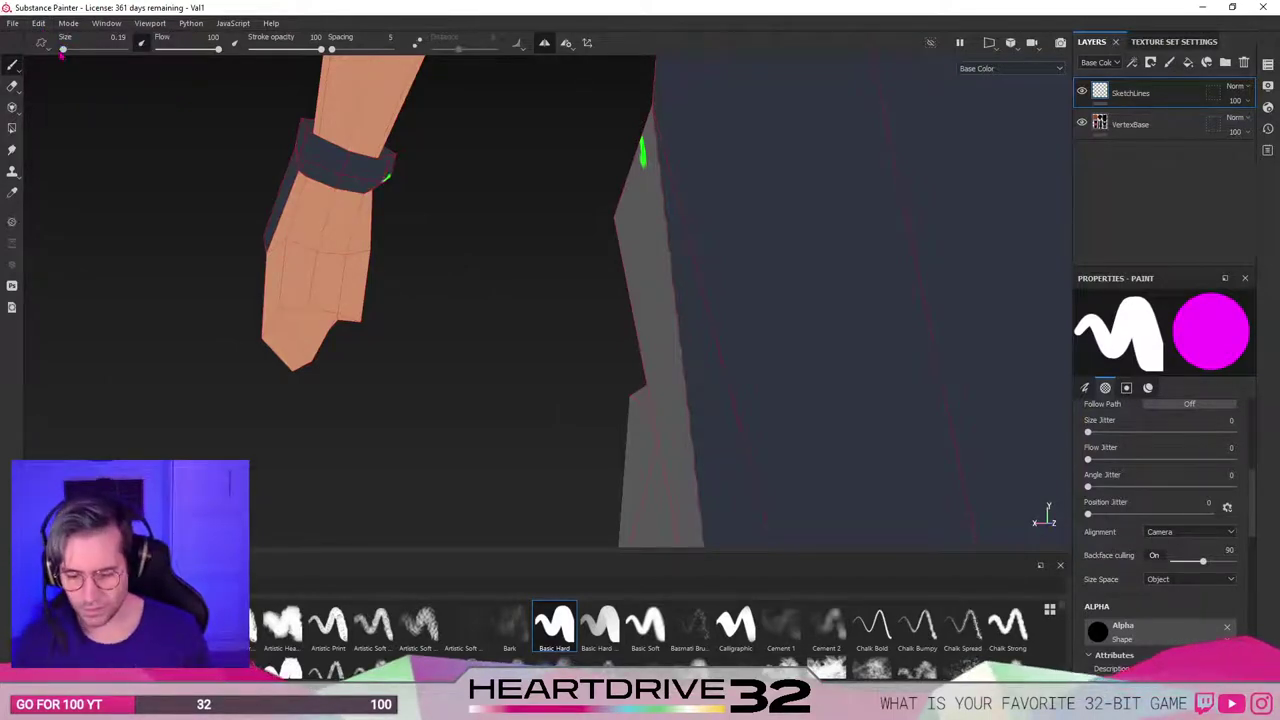
pyautogui.hotkey('ctrl', 'y')
pyautogui.hotkey('ctrl', 'y')
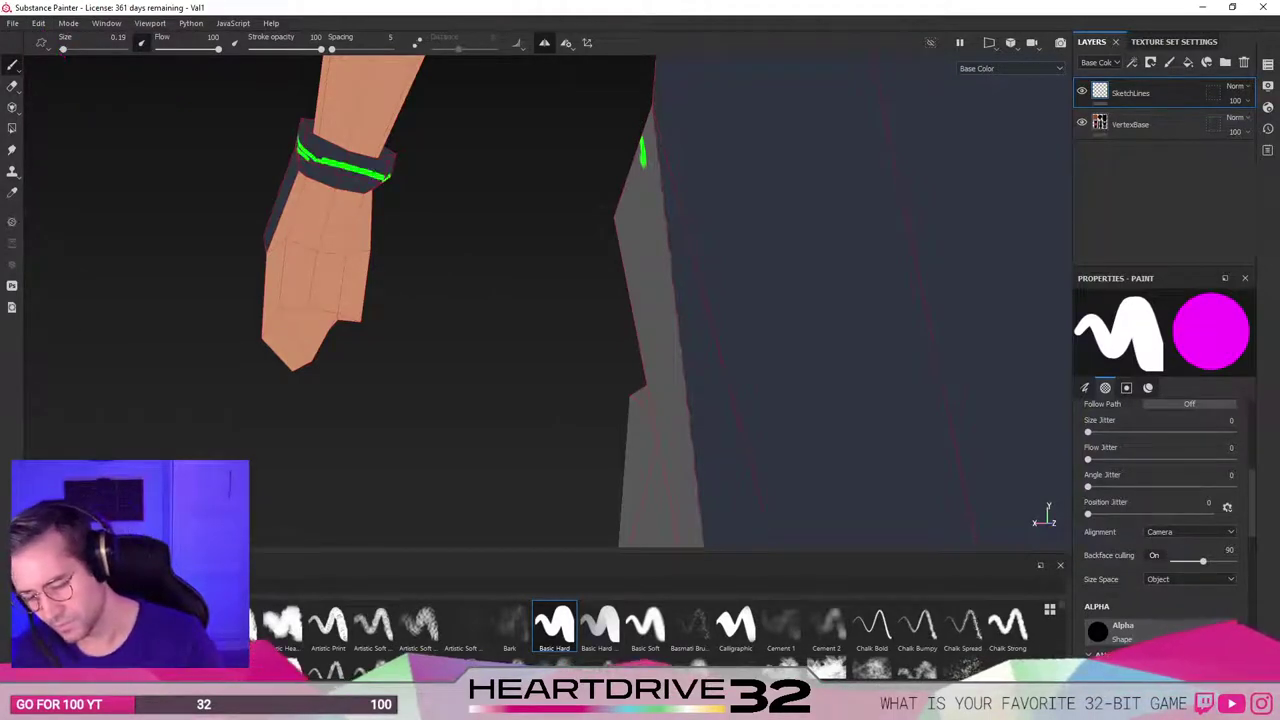
# Sketch a long curved trim line from the waist down the hip and around the coat tail's lower edge, redrawing the misplaced first stroke.
pyautogui.moveTo(525, 372)
pyautogui.keyDown('alt'); pyautogui.mouseDown()
pyautogui.moveTo(383, 323)
pyautogui.moveTo(543, 403)
pyautogui.moveTo(641, 311)
pyautogui.moveTo(703, 366)
pyautogui.moveTo(770, 365)
pyautogui.moveTo(706, 374)
pyautogui.moveTo(751, 357)
pyautogui.moveTo(598, 340)
pyautogui.moveTo(604, 250)
pyautogui.mouseUp(); pyautogui.keyUp('alt')
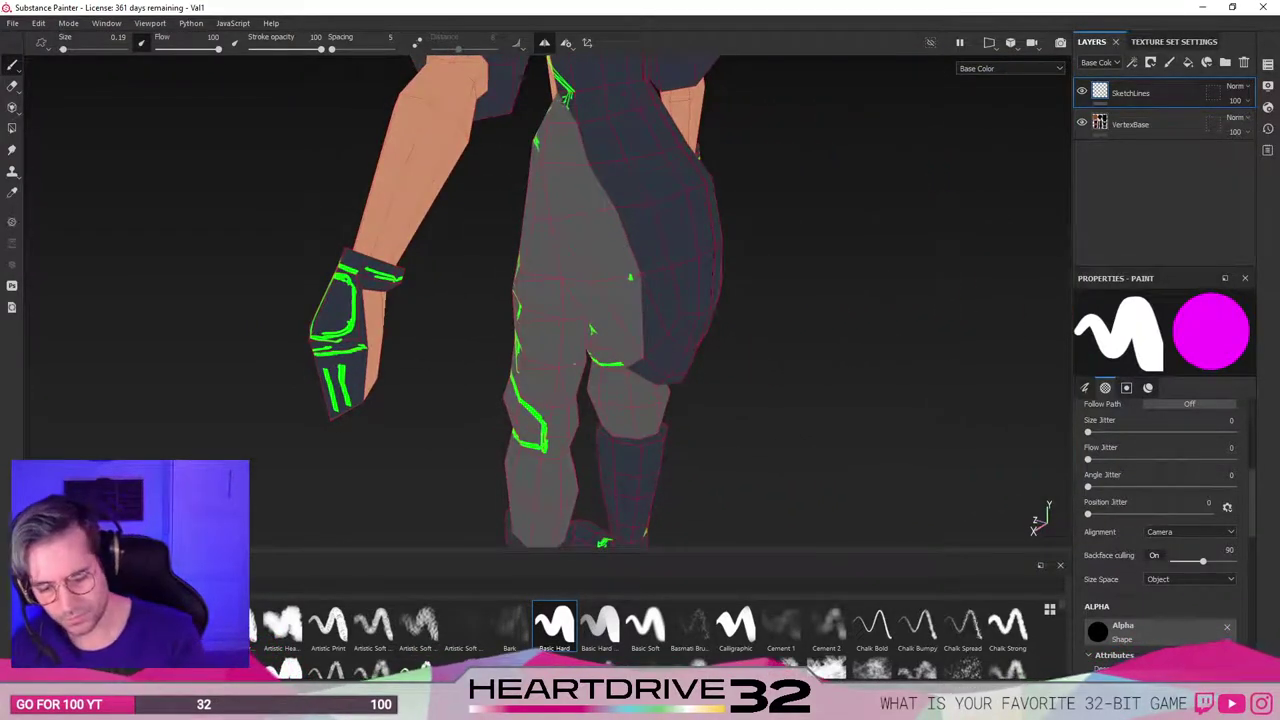
pyautogui.moveTo(558, 100); pyautogui.dragTo(583, 264)
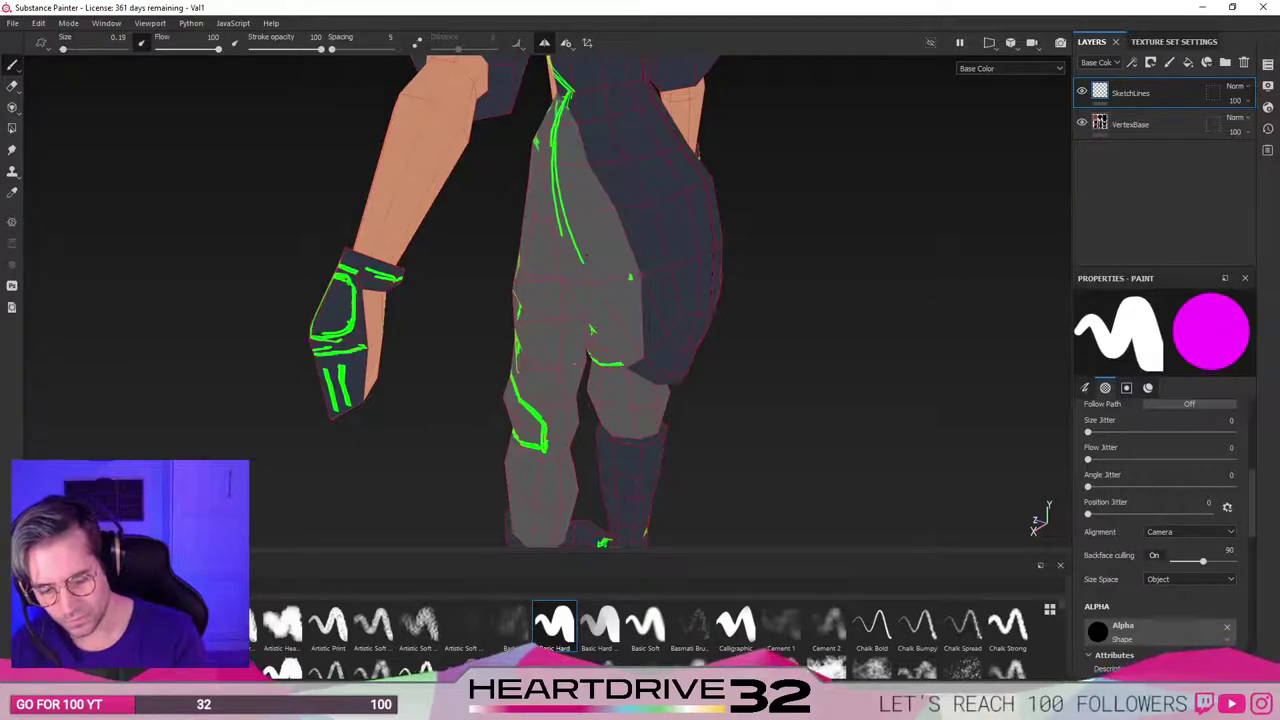
pyautogui.hotkey('ctrl', 'z')
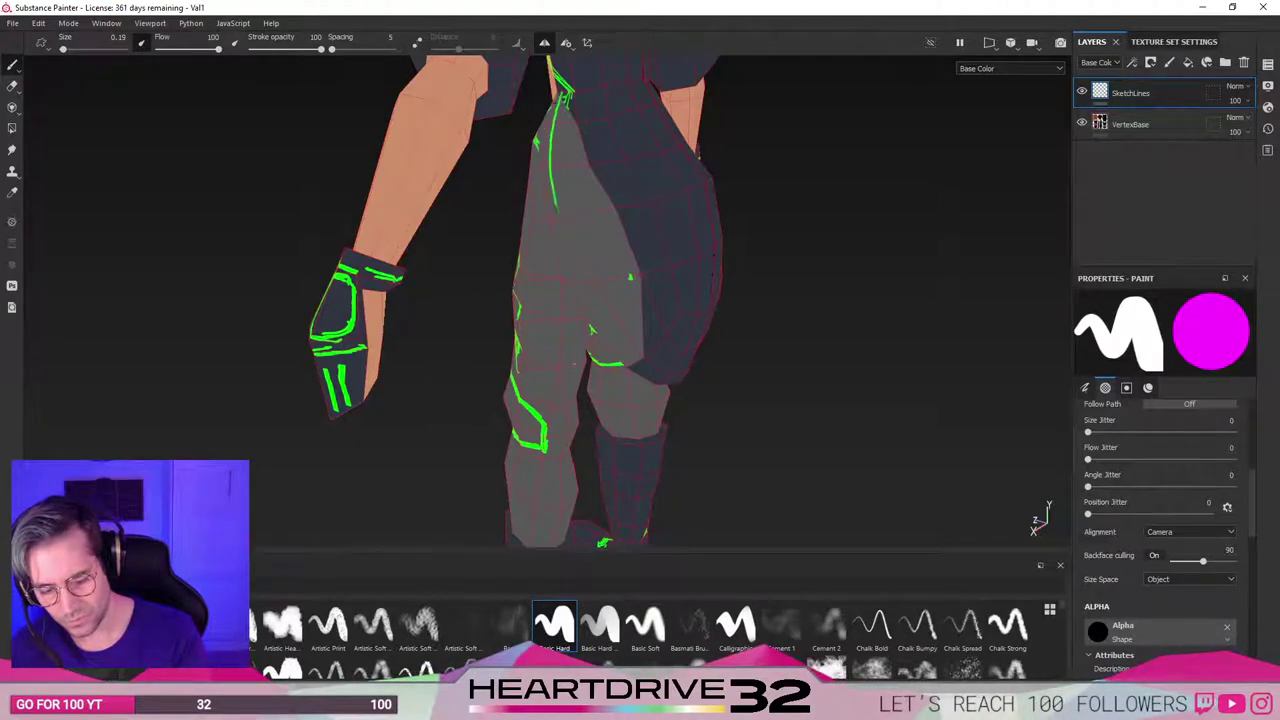
pyautogui.moveTo(550, 171); pyautogui.dragTo(582, 285)
pyautogui.moveTo(553, 177); pyautogui.dragTo(565, 236)
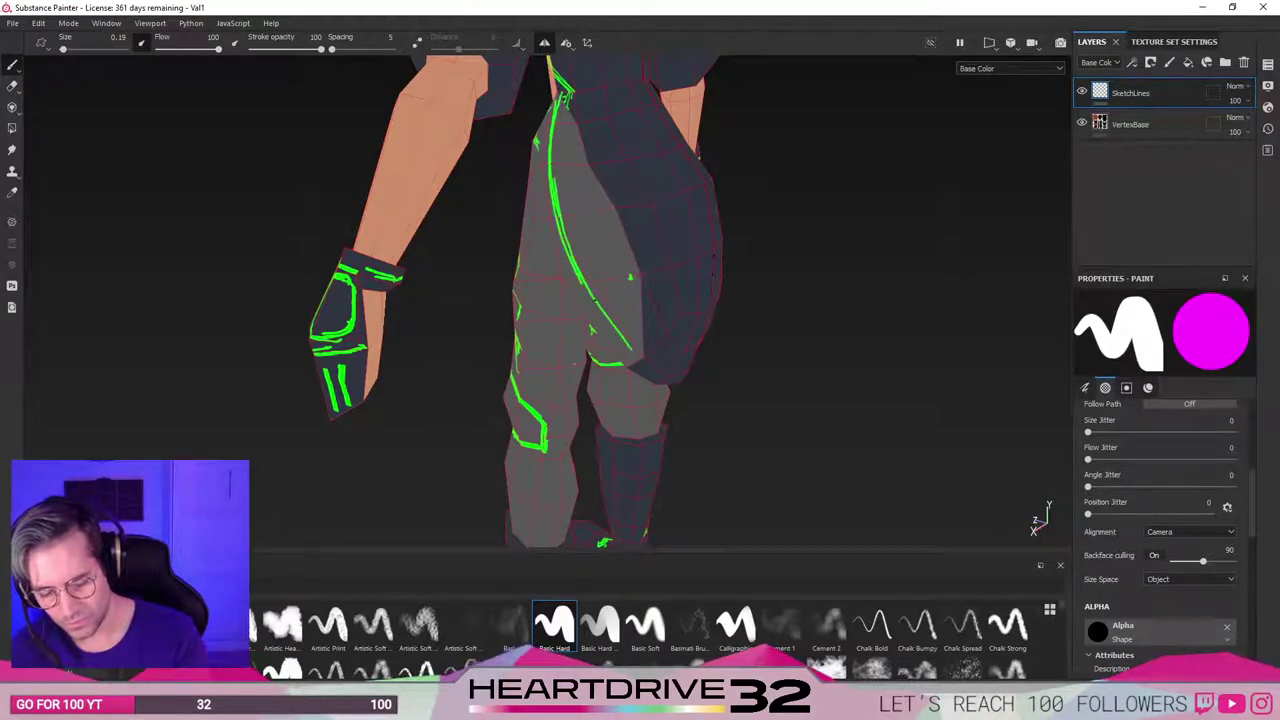
pyautogui.moveTo(600, 308); pyautogui.dragTo(644, 362)
pyautogui.moveTo(830, 362)
pyautogui.keyDown('alt'); pyautogui.mouseDown()
pyautogui.moveTo(662, 372)
pyautogui.moveTo(681, 396)
pyautogui.moveTo(735, 404)
pyautogui.mouseUp(); pyautogui.keyUp('alt')
pyautogui.moveTo(930, 415)
pyautogui.keyDown('alt'); pyautogui.mouseDown()
pyautogui.moveTo(820, 415)
pyautogui.moveTo(797, 434)
pyautogui.moveTo(945, 462)
pyautogui.mouseUp(); pyautogui.keyUp('alt')
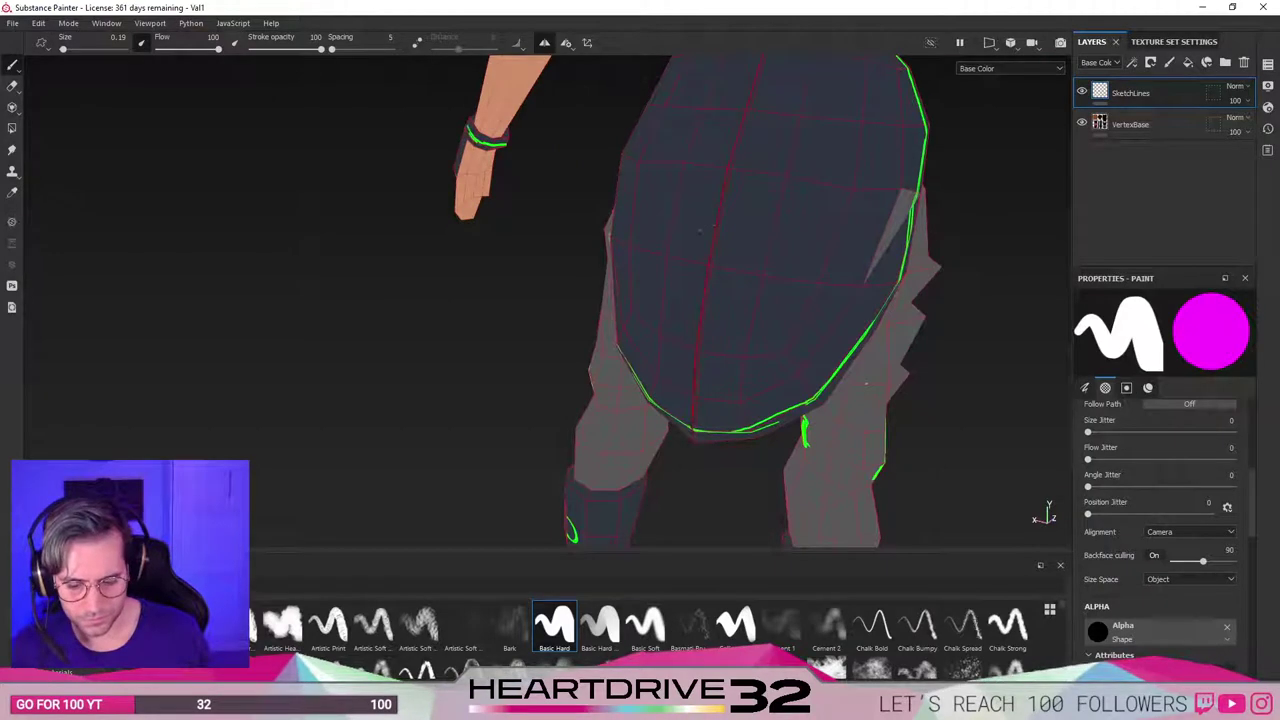
# Turn off symmetry painting and undo the last stroke on the trousers.
pyautogui.keyDown('alt'); pyautogui.moveTo(866, 383); pyautogui.dragTo(697, 338); pyautogui.keyUp('alt')
pyautogui.keyDown('alt'); pyautogui.moveTo(890, 280); pyautogui.dragTo(582, 368); pyautogui.keyUp('alt')
pyautogui.press('l')
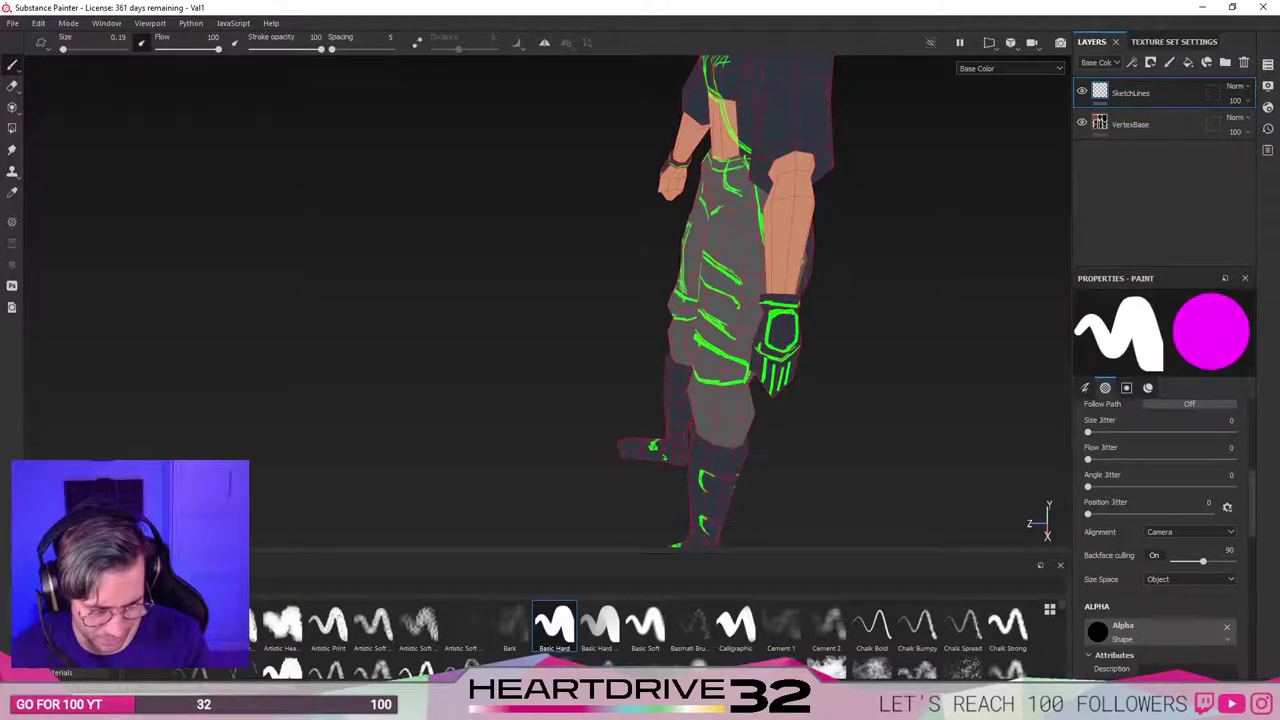
pyautogui.keyDown('alt'); pyautogui.moveTo(628, 282); pyautogui.dragTo(733, 279); pyautogui.keyUp('alt')
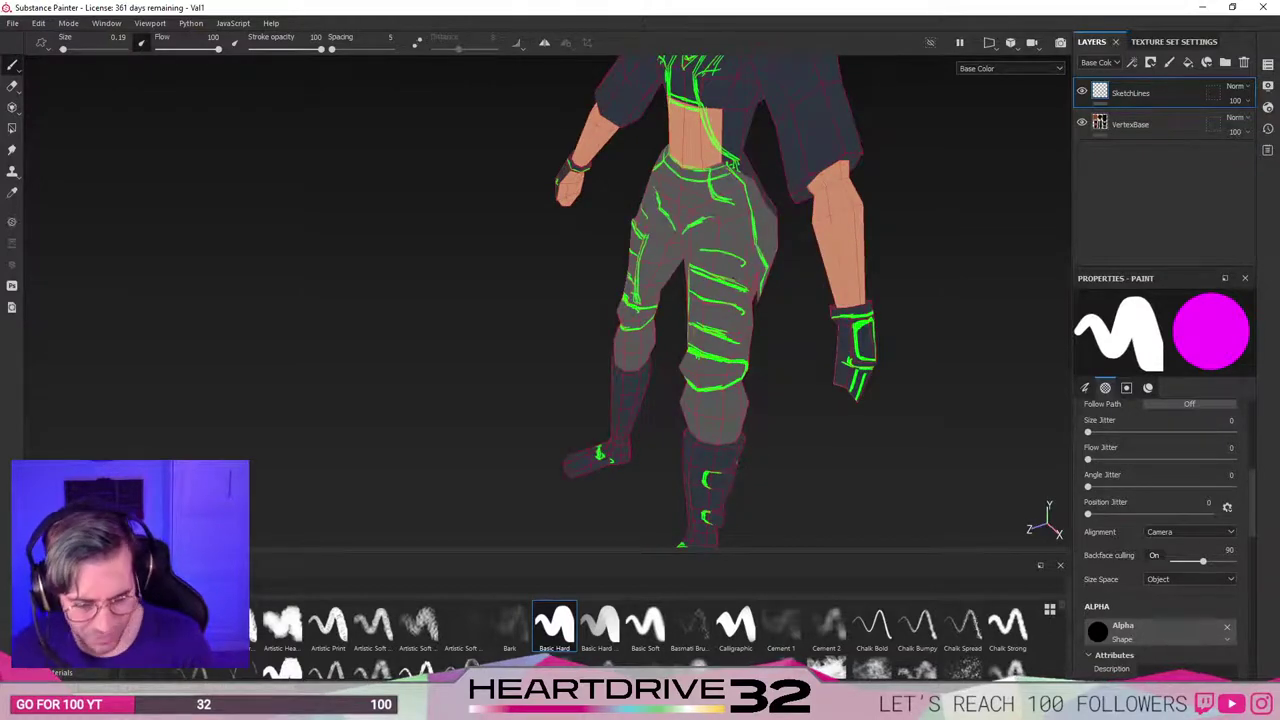
pyautogui.hotkey('ctrl', 'z')
# Sketch an angled hem line across the front of the sleeve, just above its opening.
pyautogui.keyDown('ctrl'); pyautogui.keyDown('alt'); pyautogui.moveTo(541, 328); pyautogui.dragTo(708, 448); pyautogui.keyUp('alt'); pyautogui.keyUp('ctrl')
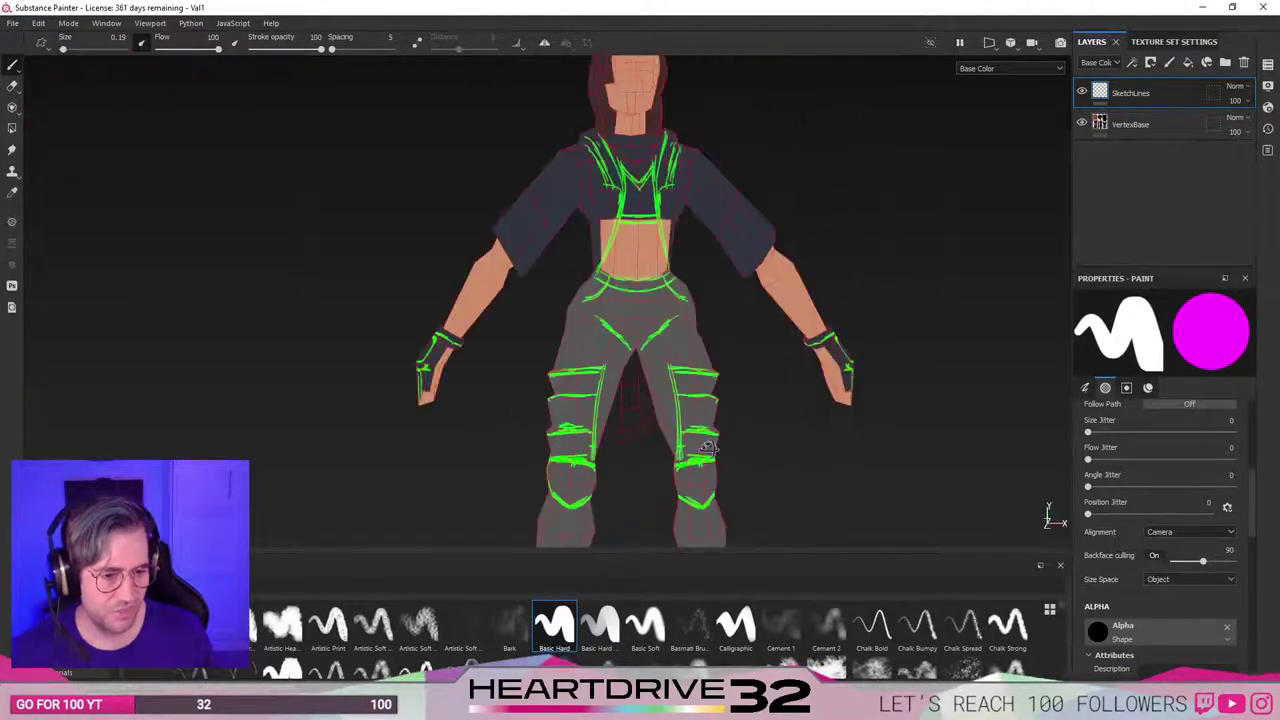
pyautogui.moveTo(512, 343)
pyautogui.keyDown('ctrl'); pyautogui.keyDown('alt'); pyautogui.mouseDown()
pyautogui.moveTo(563, 449)
pyautogui.moveTo(542, 441)
pyautogui.mouseUp(); pyautogui.keyUp('alt'); pyautogui.keyUp('ctrl')
pyautogui.moveTo(748, 398)
pyautogui.keyDown('ctrl'); pyautogui.keyDown('alt'); pyautogui.mouseDown()
pyautogui.moveTo(533, 395)
pyautogui.moveTo(549, 374)
pyautogui.mouseUp(); pyautogui.keyUp('alt'); pyautogui.keyUp('ctrl')
pyautogui.moveTo(600, 386)
pyautogui.keyDown('alt'); pyautogui.mouseDown(button='right')
pyautogui.moveTo(530, 410)
pyautogui.moveTo(490, 450)
pyautogui.moveTo(636, 280)
pyautogui.moveTo(617, 299)
pyautogui.mouseUp(button='right'); pyautogui.keyUp('alt')
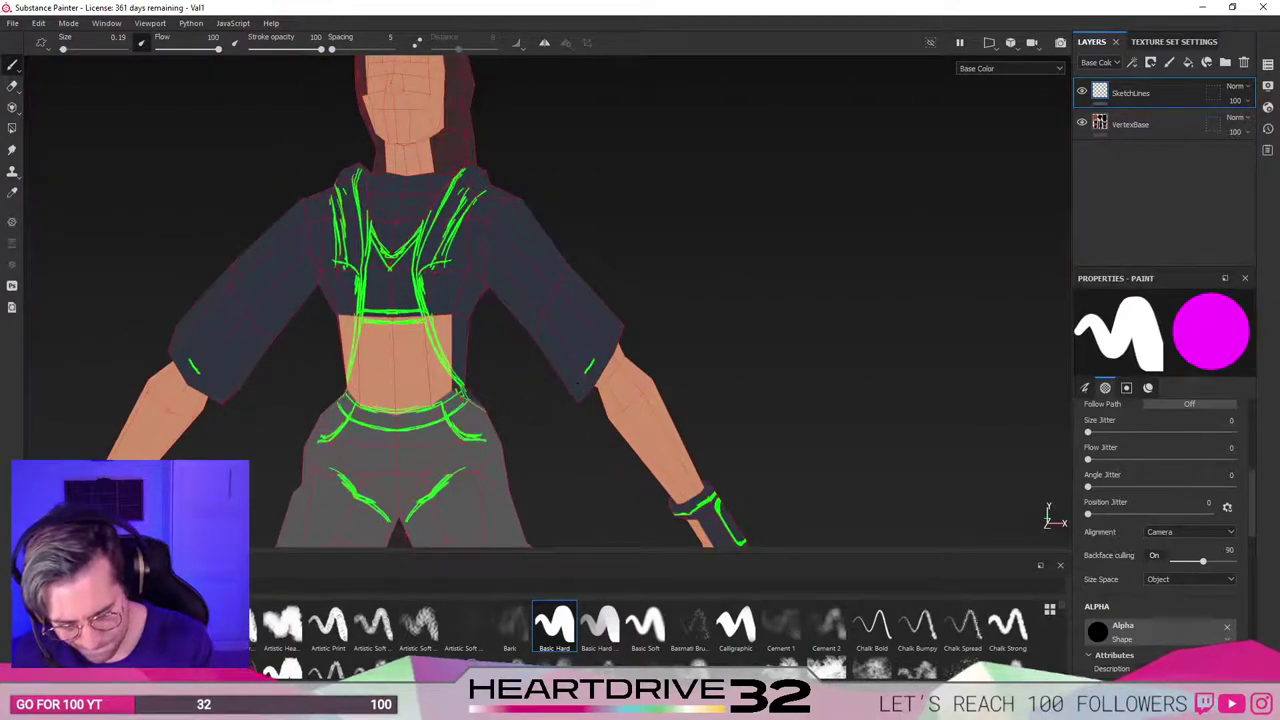
pyautogui.moveTo(577, 383); pyautogui.dragTo(571, 389)
pyautogui.moveTo(605, 341); pyautogui.dragTo(580, 378)
pyautogui.moveTo(615, 316); pyautogui.dragTo(577, 381)
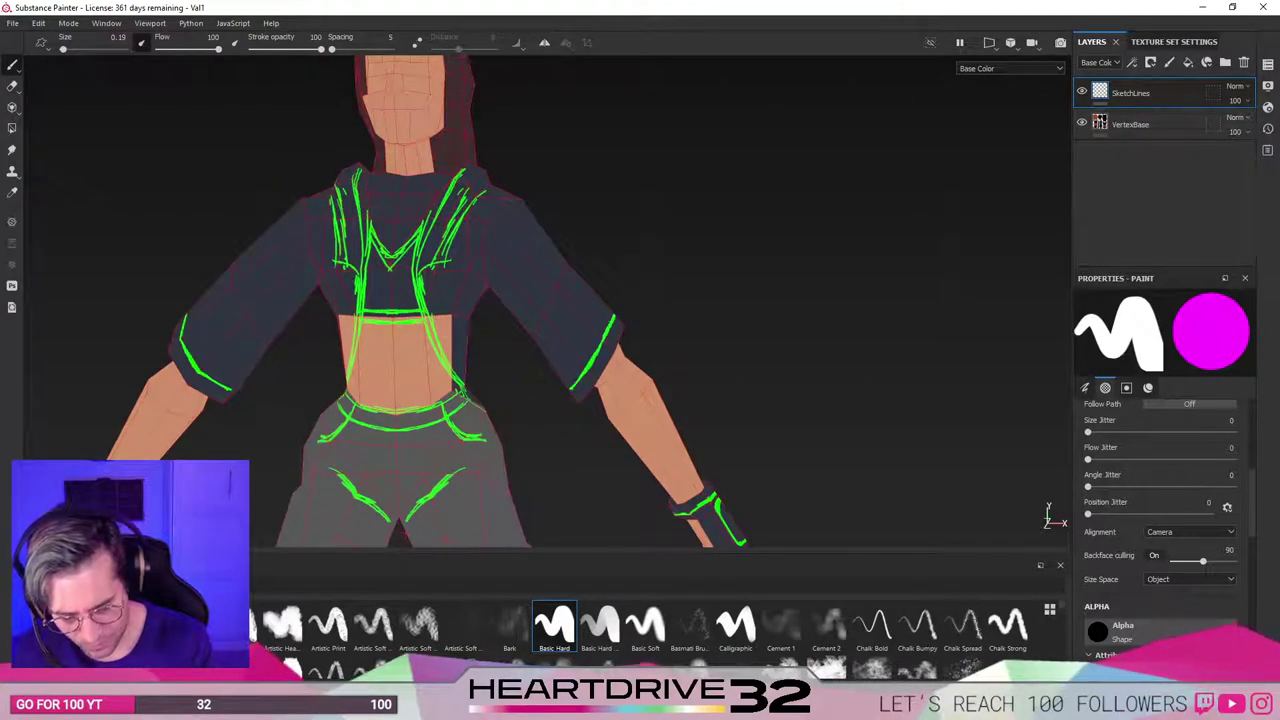
# Continue the sleeve's hem line around its back and outer side to meet the front line.
pyautogui.moveTo(615, 322)
pyautogui.keyDown('alt'); pyautogui.mouseDown()
pyautogui.moveTo(328, 376)
pyautogui.moveTo(275, 290)
pyautogui.mouseUp(); pyautogui.keyUp('alt')
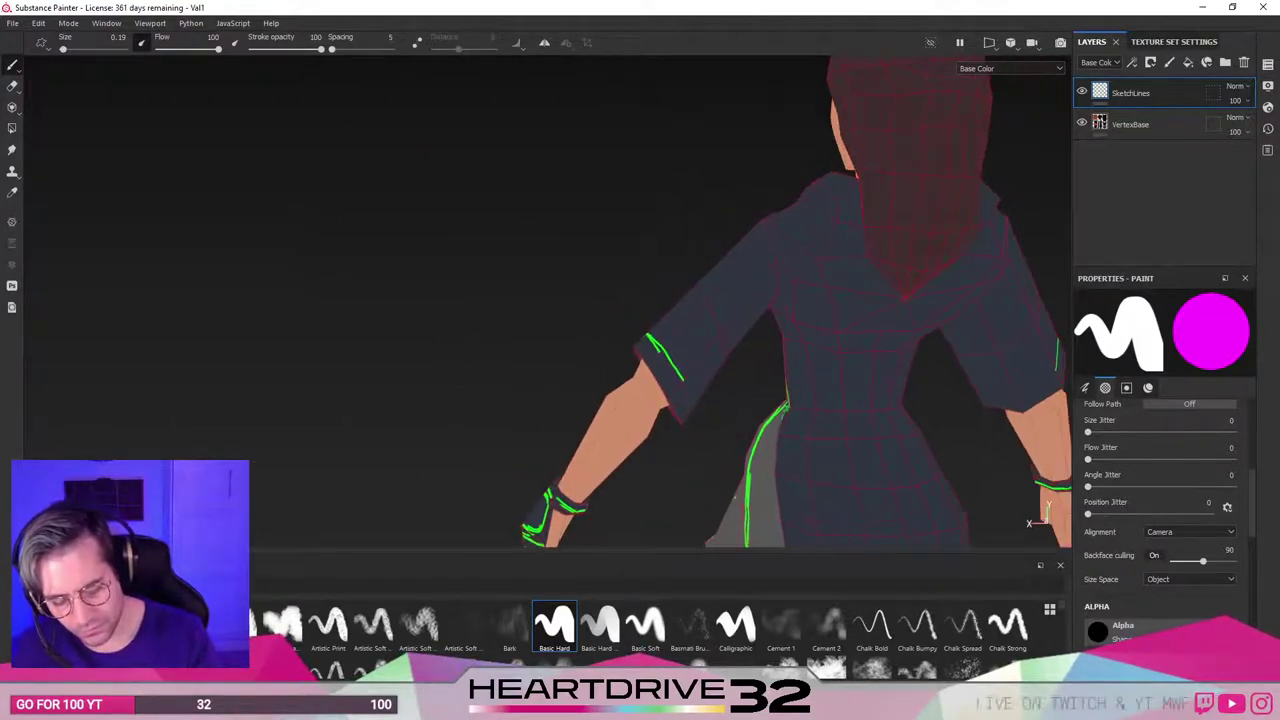
pyautogui.keyDown('alt'); pyautogui.moveTo(560, 360); pyautogui.dragTo(626, 305); pyautogui.keyUp('alt')
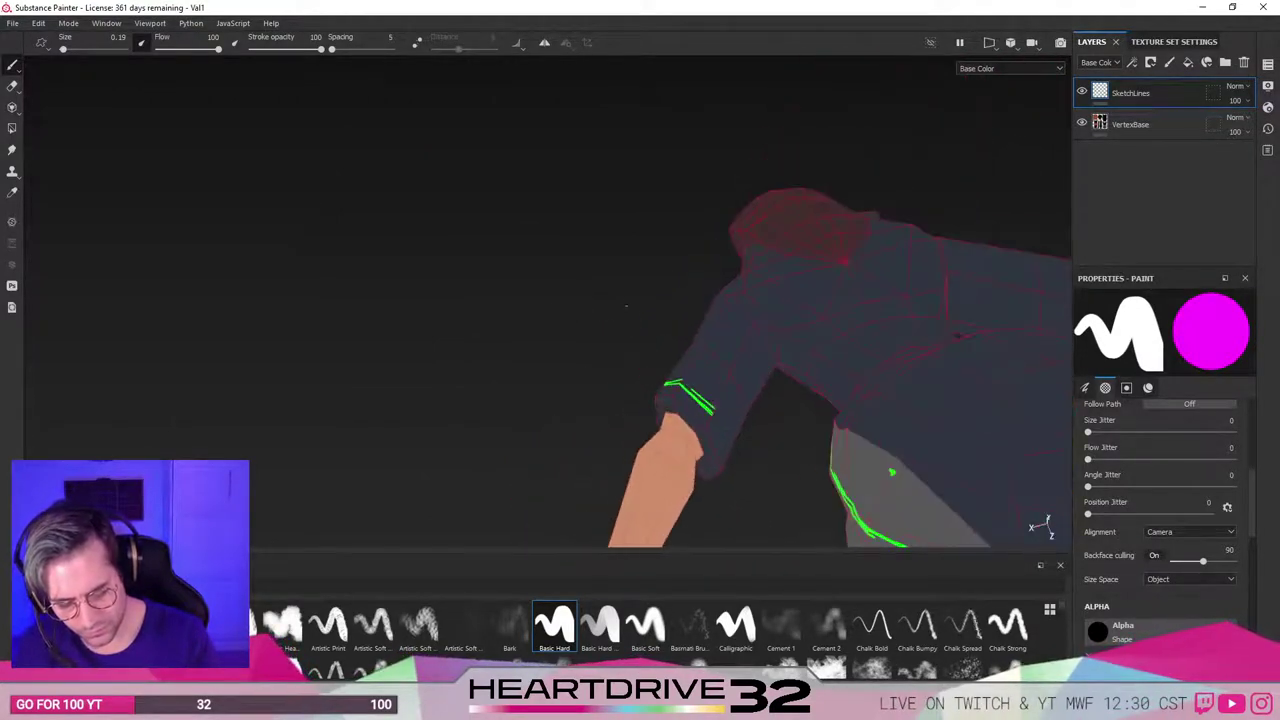
pyautogui.keyDown('alt'); pyautogui.moveTo(690, 430); pyautogui.dragTo(890, 441); pyautogui.keyUp('alt')
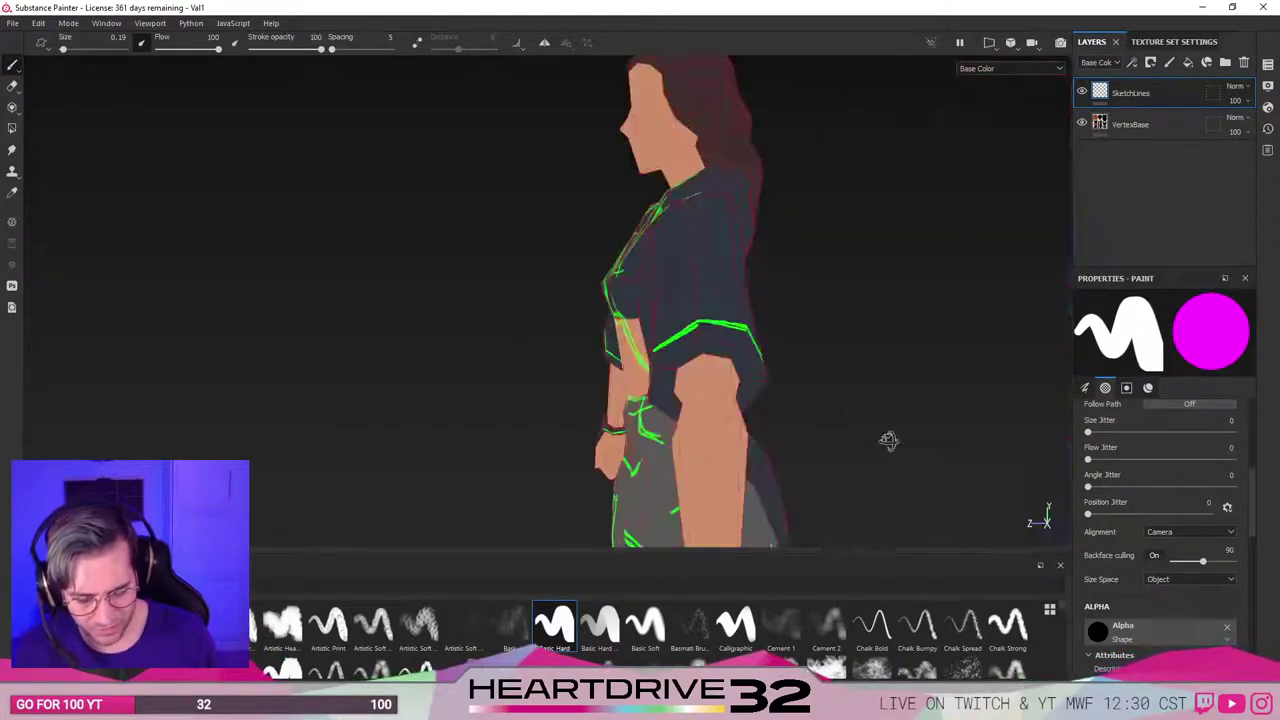
pyautogui.keyDown('alt'); pyautogui.keyDown('shift'); pyautogui.moveTo(723, 428); pyautogui.dragTo(790, 430); pyautogui.keyUp('shift'); pyautogui.keyUp('alt')
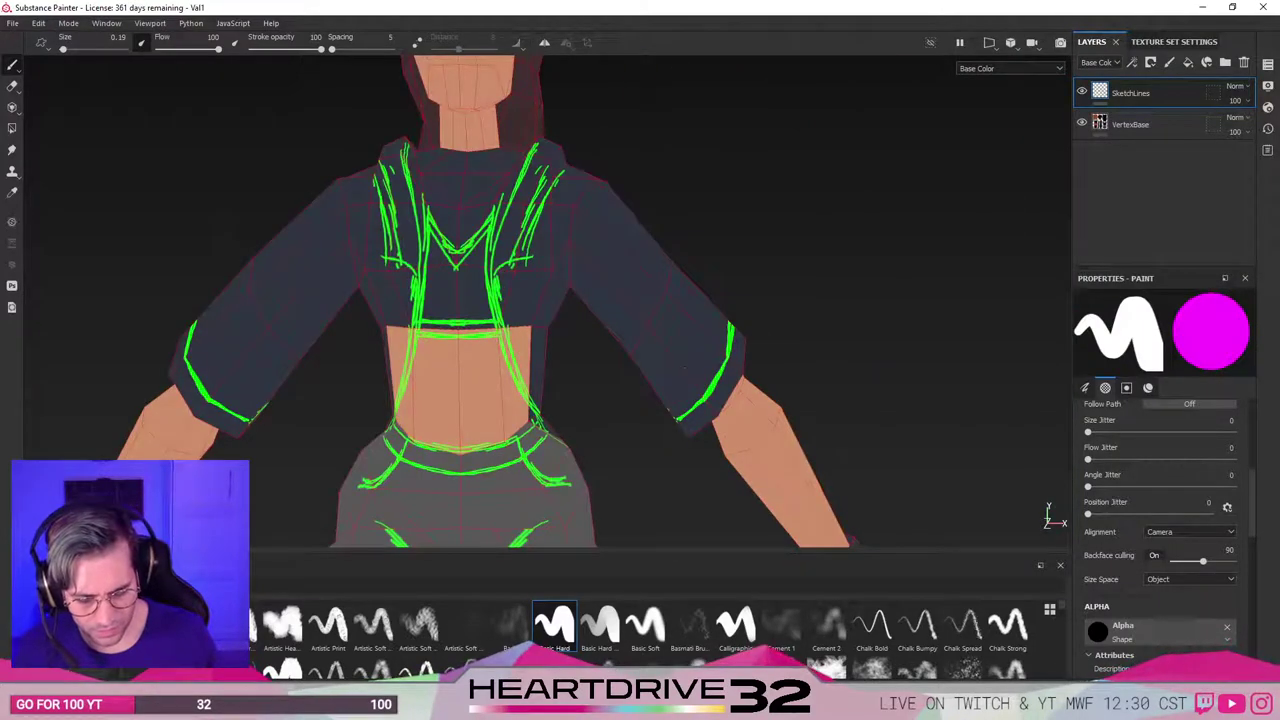
# Sketch the chest band's two edge lines over the character's right shoulder and back to the hair.
pyautogui.keyDown('alt'); pyautogui.moveTo(714, 348); pyautogui.dragTo(716, 406, button='right'); pyautogui.keyUp('alt')
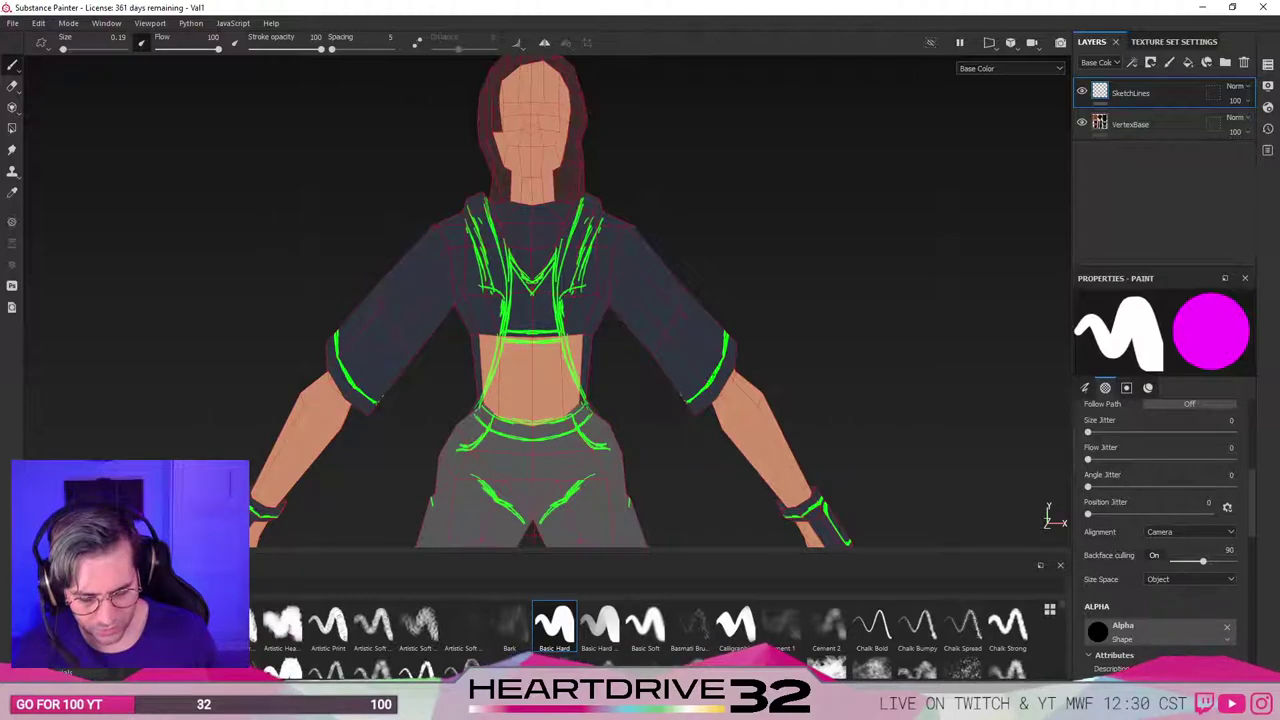
pyautogui.keyDown('alt'); pyautogui.moveTo(545, 400); pyautogui.dragTo(670, 321); pyautogui.keyUp('alt')
pyautogui.keyDown('alt'); pyautogui.moveTo(670, 321); pyautogui.dragTo(556, 443, button='middle'); pyautogui.keyUp('alt')
pyautogui.keyDown('alt'); pyautogui.moveTo(556, 443); pyautogui.dragTo(949, 277); pyautogui.keyUp('alt')
pyautogui.keyDown('alt'); pyautogui.moveTo(535, 285); pyautogui.dragTo(640, 362); pyautogui.keyUp('alt')
pyautogui.keyDown('alt'); pyautogui.moveTo(545, 355); pyautogui.dragTo(666, 471, button='middle'); pyautogui.keyUp('alt')
pyautogui.keyDown('alt'); pyautogui.moveTo(775, 388); pyautogui.dragTo(640, 450); pyautogui.keyUp('alt')
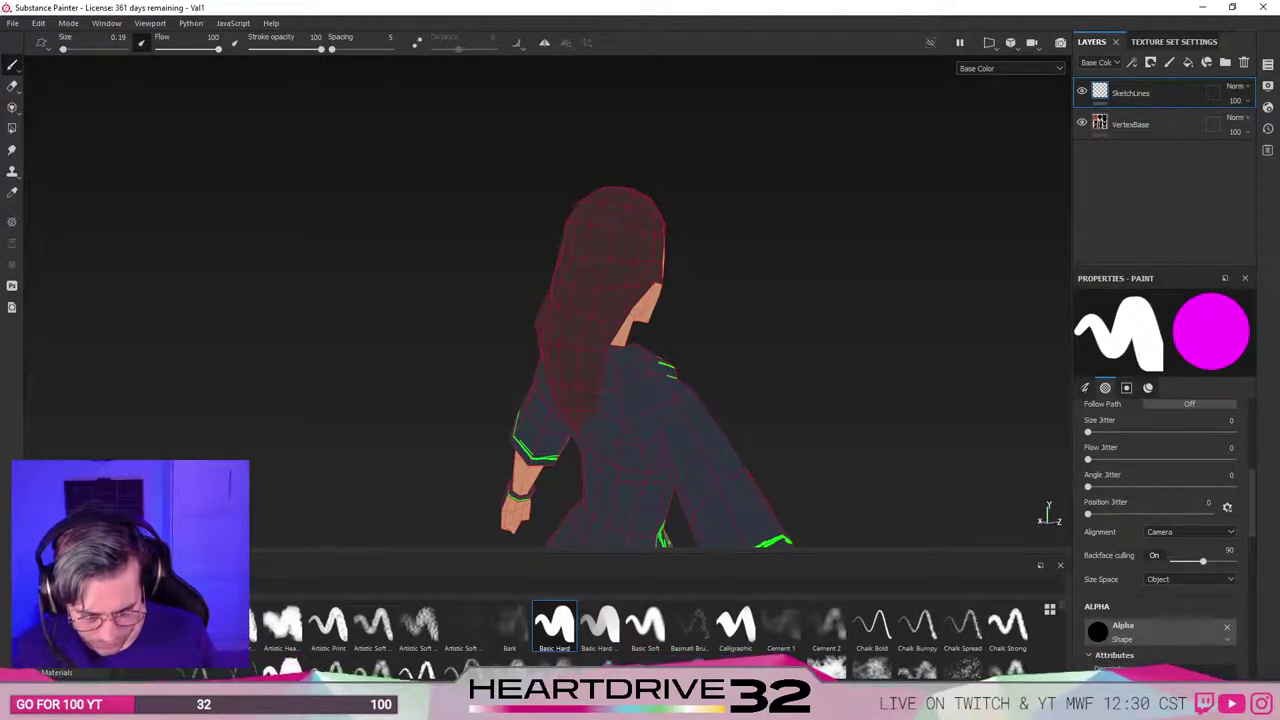
pyautogui.scroll(-1, 616, 375)
pyautogui.scroll(3, 616, 375)
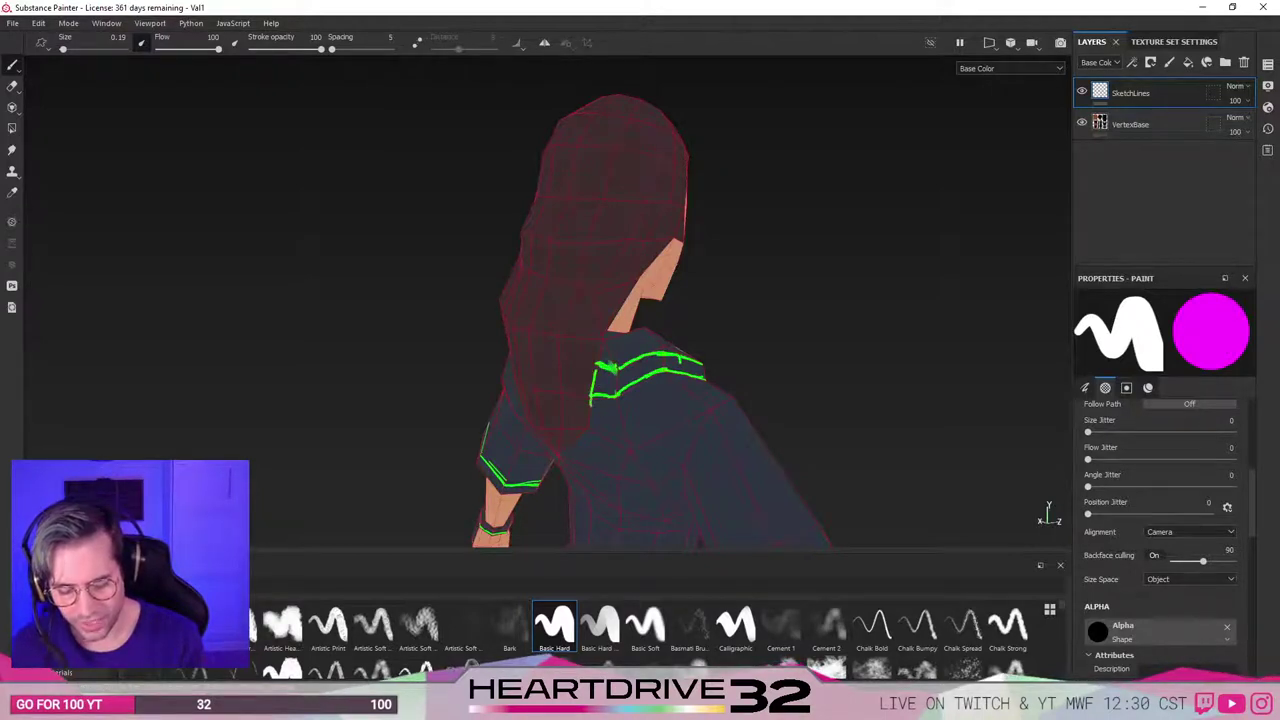
# Sketch a band edge line over the back of the character's left shoulder.
pyautogui.keyDown('alt'); pyautogui.moveTo(600, 375); pyautogui.dragTo(638, 375); pyautogui.keyUp('alt')
pyautogui.keyDown('alt'); pyautogui.moveTo(638, 375); pyautogui.dragTo(690, 375, button='right'); pyautogui.keyUp('alt')
pyautogui.keyDown('alt'); pyautogui.moveTo(570, 390); pyautogui.dragTo(671, 387); pyautogui.keyUp('alt')
pyautogui.keyDown('alt'); pyautogui.moveTo(280, 378); pyautogui.dragTo(500, 340, button='middle'); pyautogui.keyUp('alt')
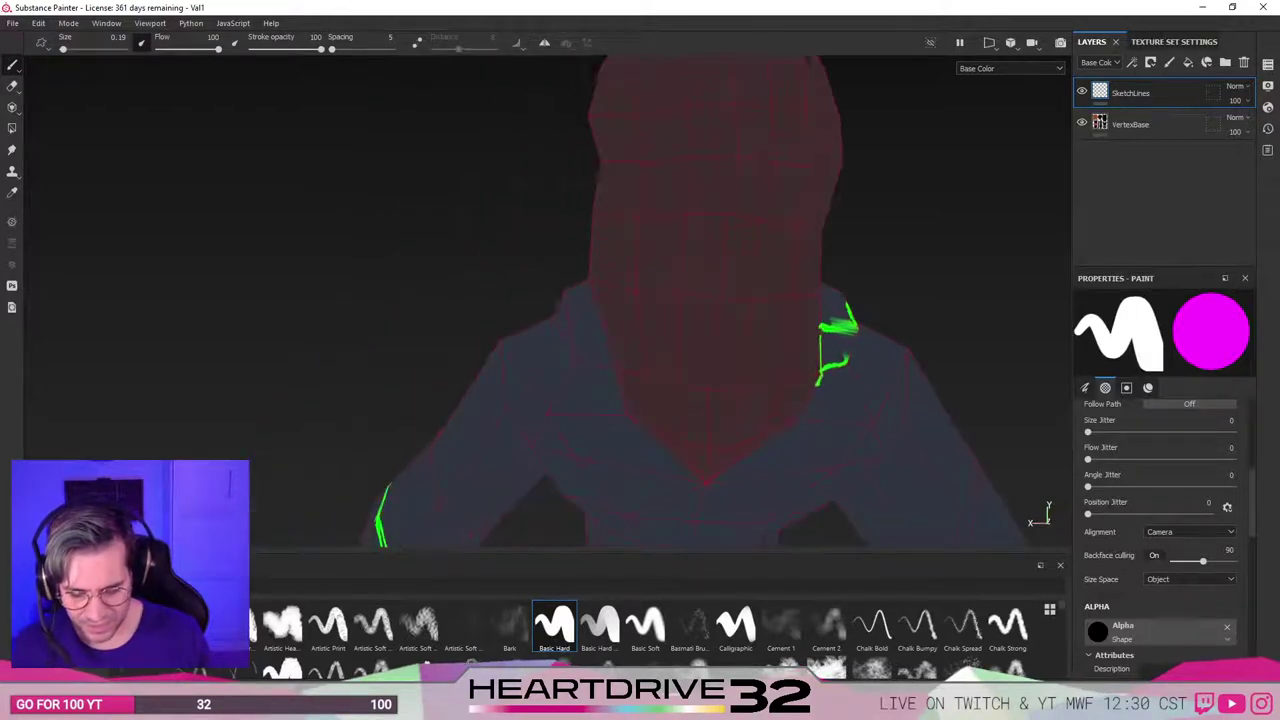
pyautogui.keyDown('alt'); pyautogui.moveTo(500, 340); pyautogui.dragTo(640, 340); pyautogui.keyUp('alt')
pyautogui.moveTo(449, 347)
pyautogui.keyDown('alt'); pyautogui.mouseDown()
pyautogui.moveTo(680, 372)
pyautogui.moveTo(656, 377)
pyautogui.mouseUp(); pyautogui.keyUp('alt')
pyautogui.moveTo(438, 421)
pyautogui.mouseDown()
pyautogui.moveTo(522, 390)
pyautogui.moveTo(580, 387)
pyautogui.mouseUp()
pyautogui.moveTo(728, 408)
pyautogui.keyDown('alt'); pyautogui.mouseDown()
pyautogui.moveTo(653, 427)
pyautogui.moveTo(720, 430)
pyautogui.mouseUp(); pyautogui.keyUp('alt')
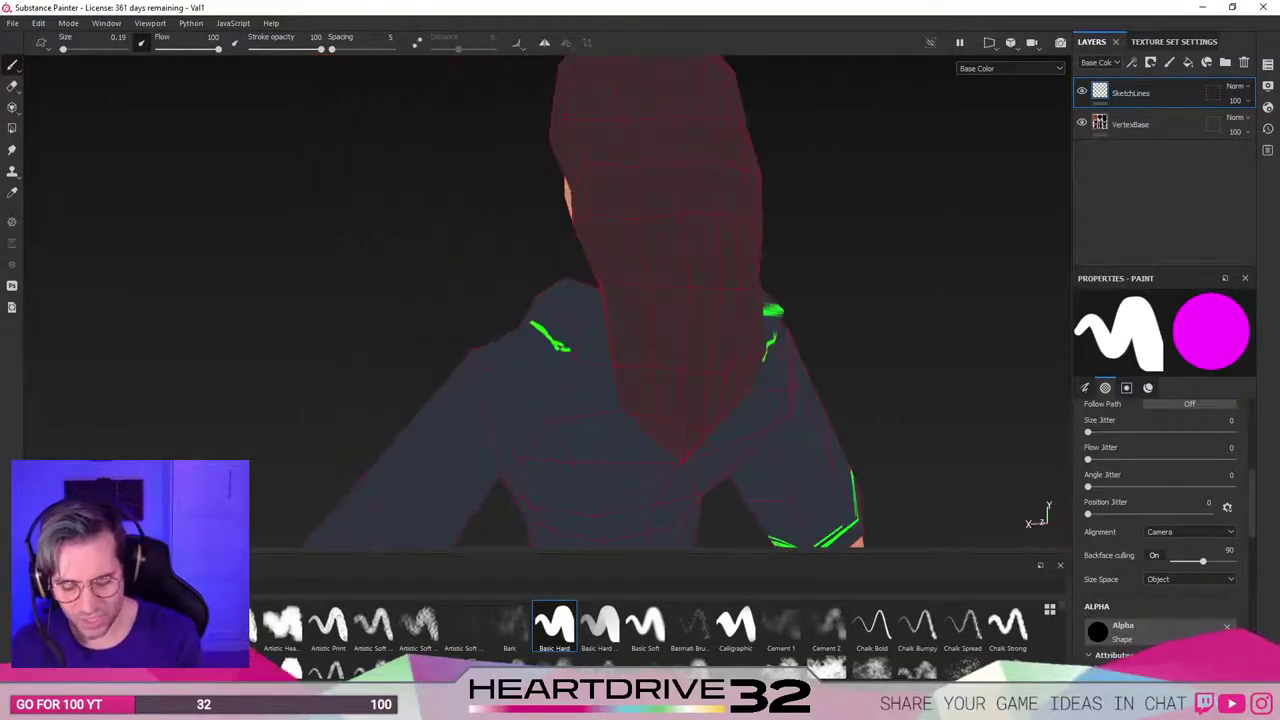
# Extend the chest band's edge lines up the front of the left shoulder to the hair.
pyautogui.keyDown('alt'); pyautogui.moveTo(540, 400); pyautogui.dragTo(790, 400); pyautogui.keyUp('alt')
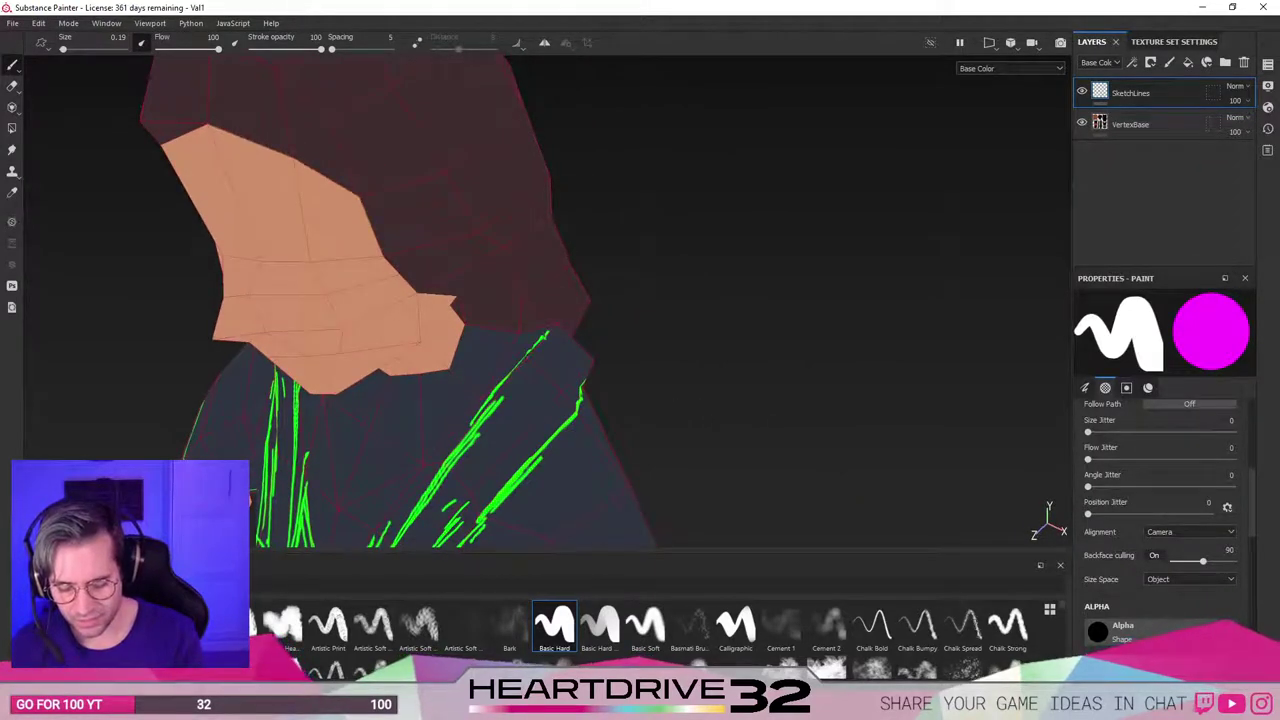
pyautogui.keyDown('alt'); pyautogui.moveTo(600, 400); pyautogui.dragTo(625, 325); pyautogui.keyUp('alt')
pyautogui.keyDown('alt'); pyautogui.moveTo(427, 489); pyautogui.dragTo(535, 390); pyautogui.keyUp('alt')
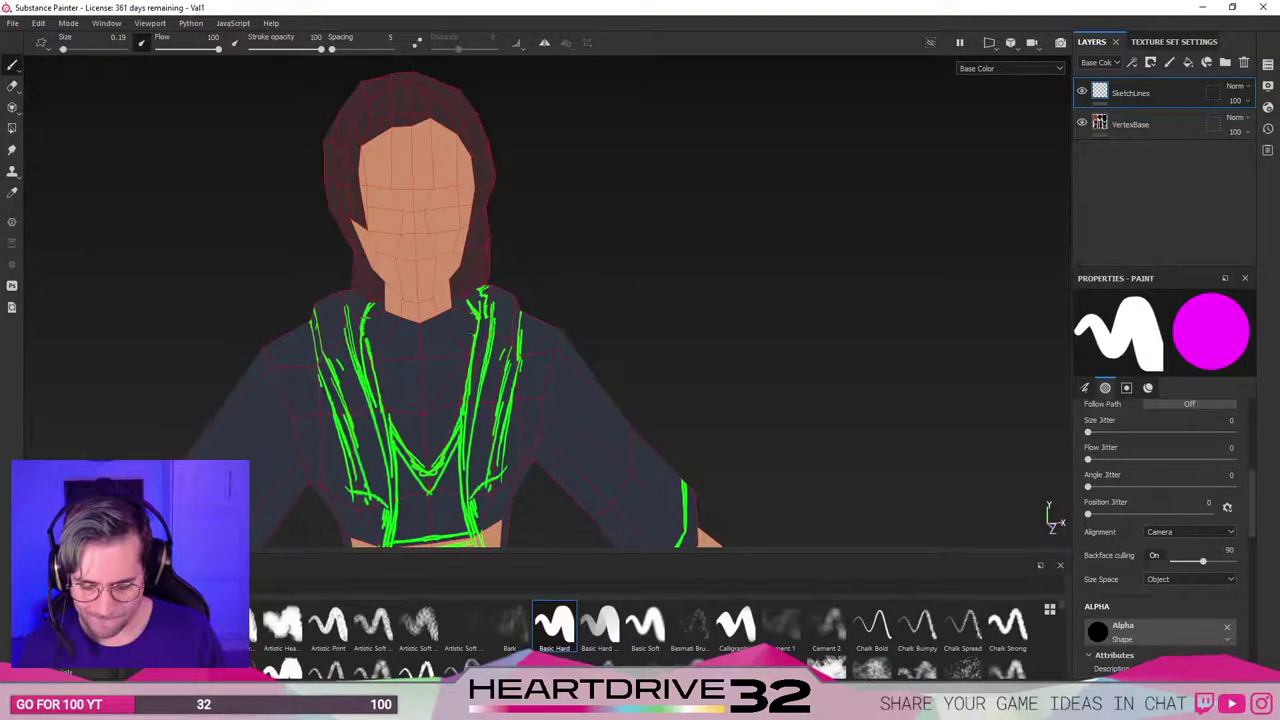
pyautogui.scroll(-6, 472, 333)
pyautogui.keyDown('alt'); pyautogui.moveTo(472, 333); pyautogui.dragTo(512, 293, button='middle'); pyautogui.keyUp('alt')
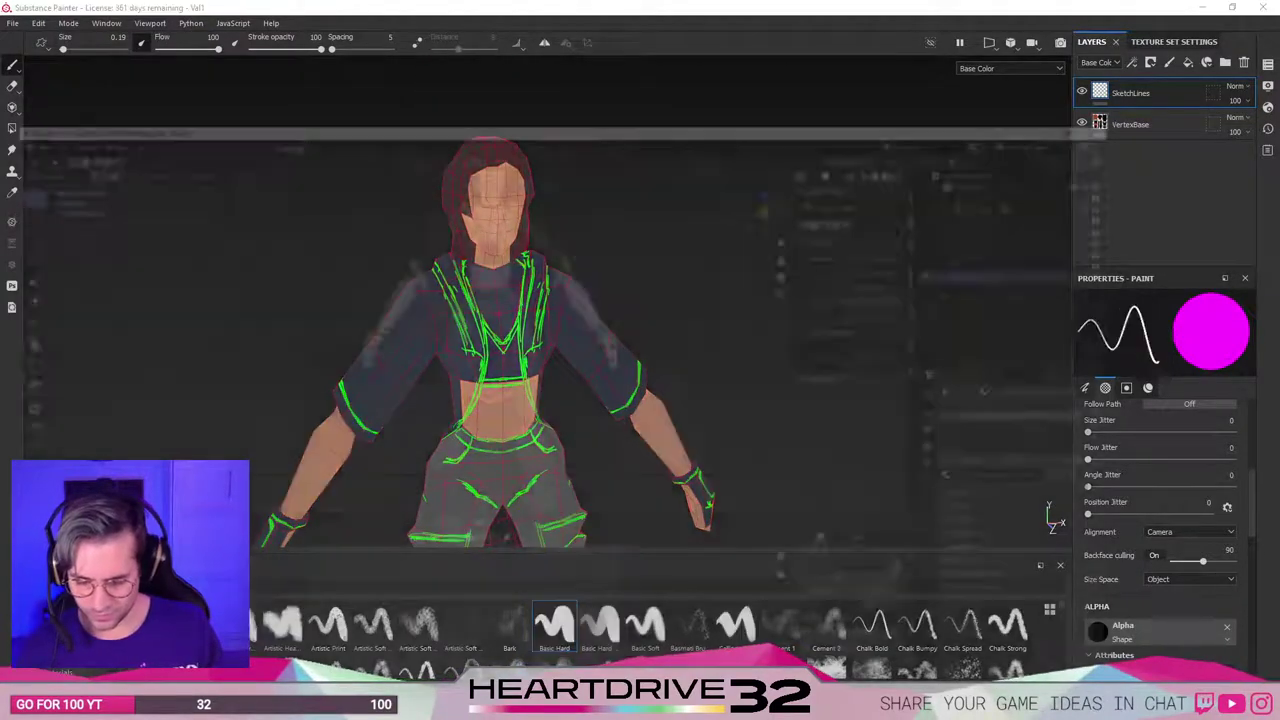
# Switch to Blender and enlarge the 3D viewport to show the whole Val mesh from the front.
pyautogui.hotkey('alt', 'Tab')
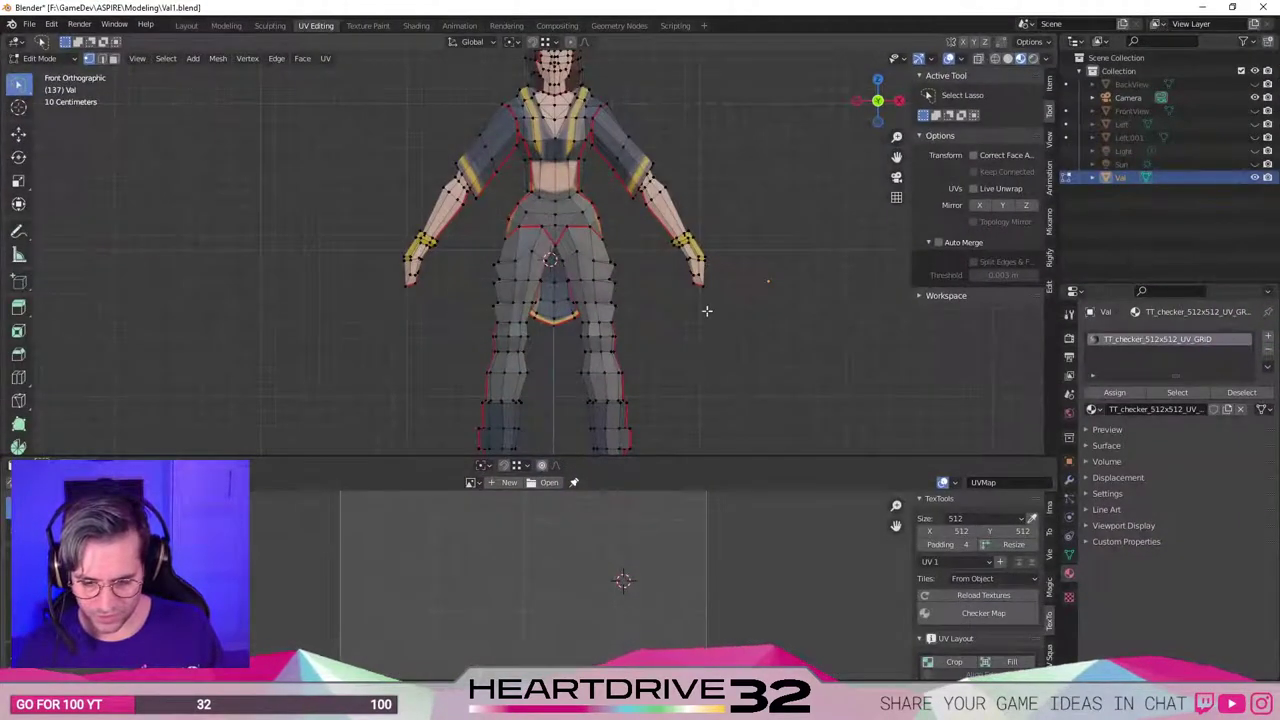
pyautogui.press('KP_7')
pyautogui.press('KP_1')
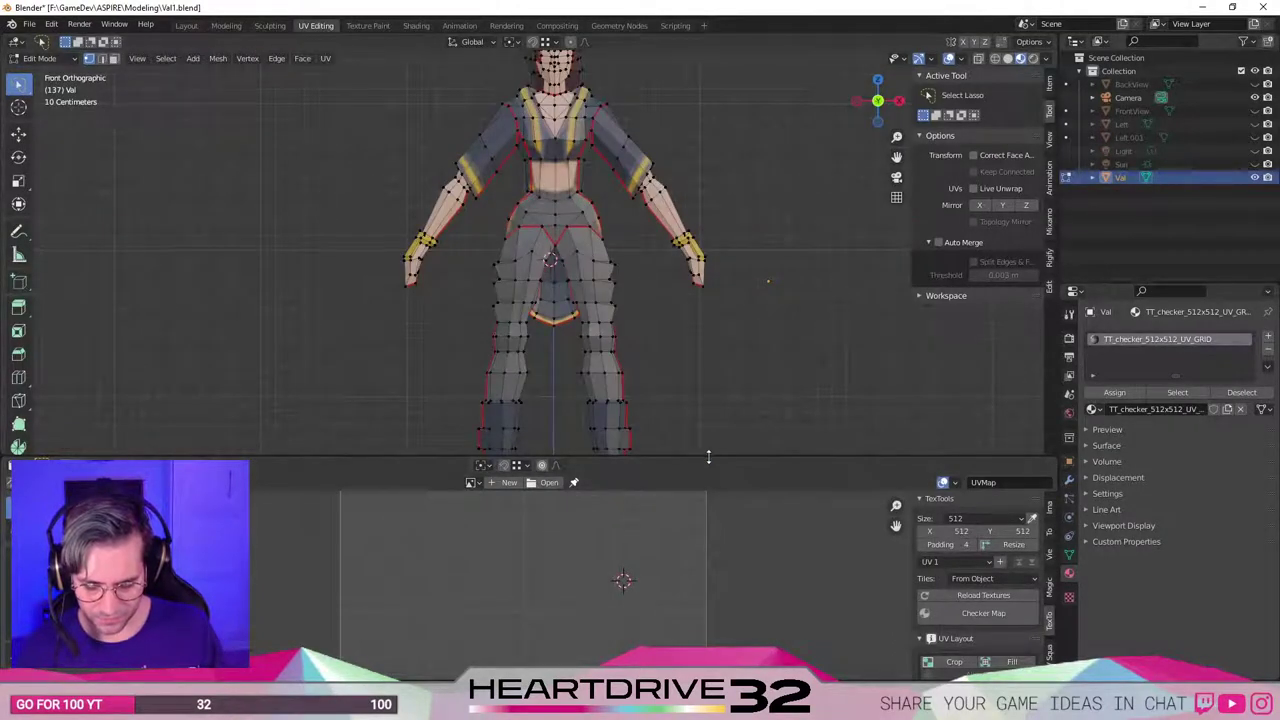
pyautogui.moveTo(709, 457); pyautogui.dragTo(726, 649)
pyautogui.press('KP_7')
pyautogui.press('KP_1')
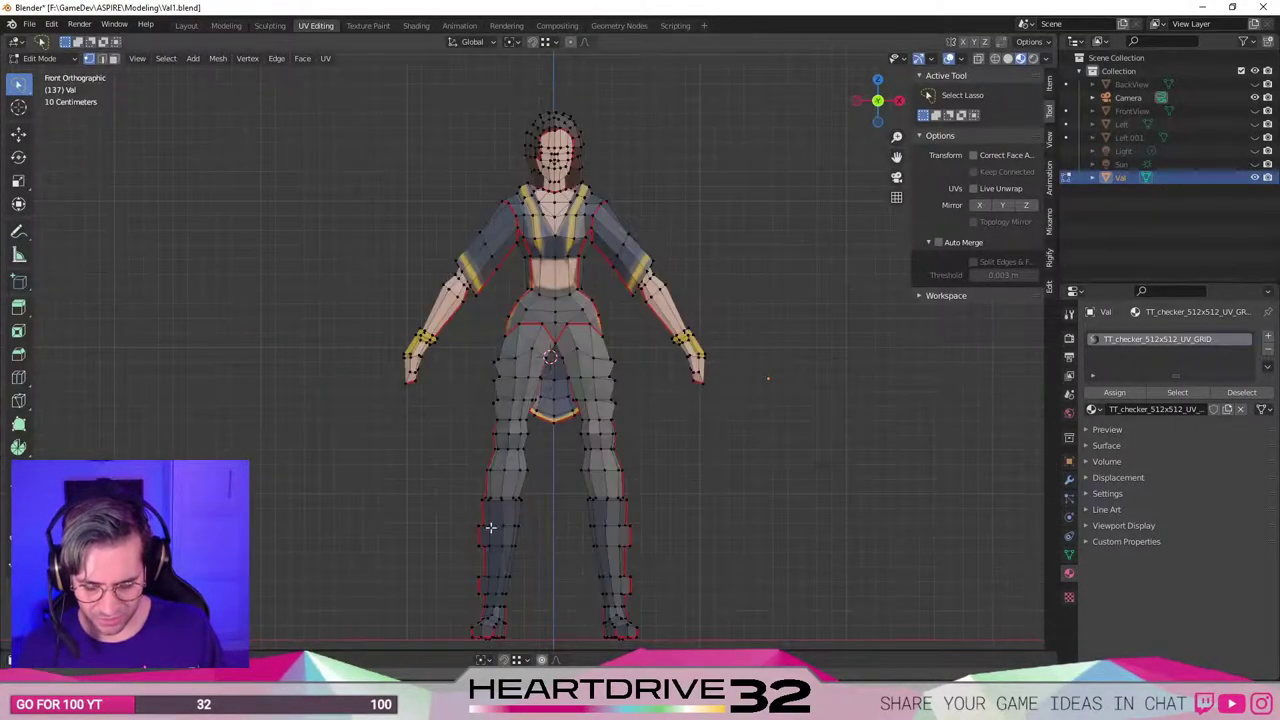
pyautogui.moveTo(490, 527); pyautogui.dragTo(734, 543, button='middle')
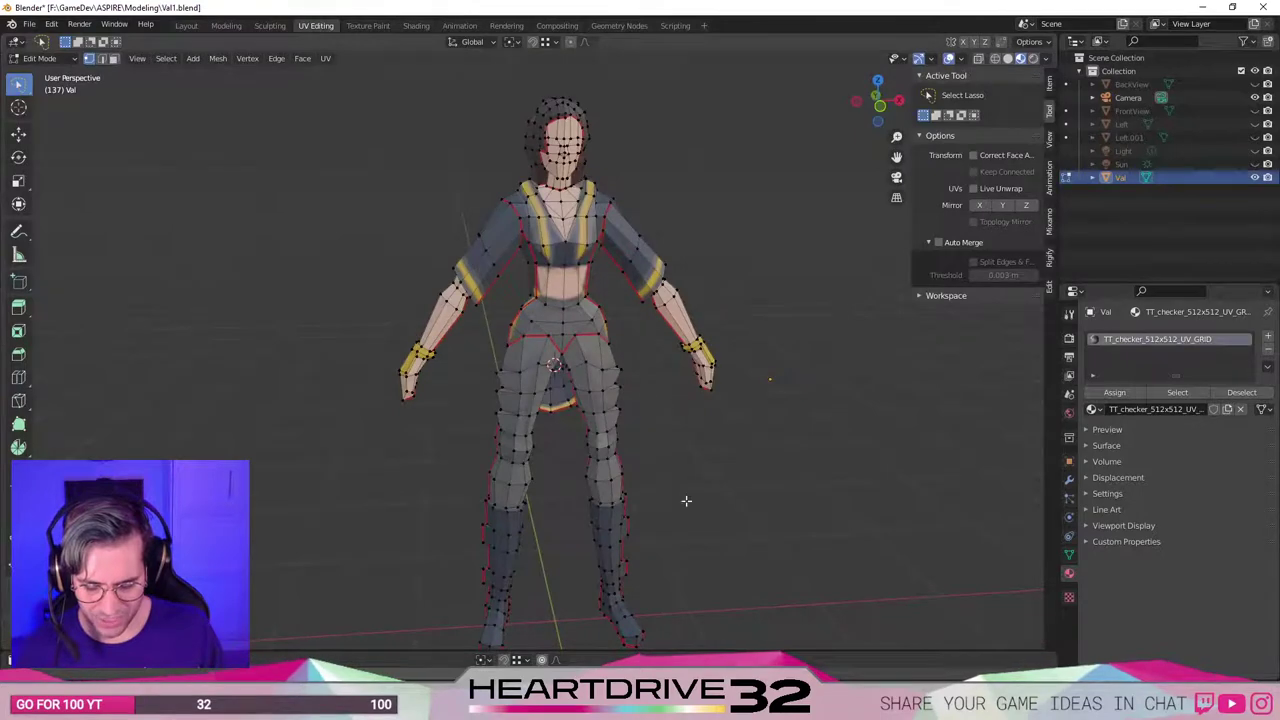
pyautogui.press('ctrl+KP_7')
pyautogui.press('KP_1')
# Show both lower legs in front orthographic view with wireframe shading.
pyautogui.keyDown('shift'); pyautogui.moveTo(663, 491); pyautogui.dragTo(634, 289, button='middle'); pyautogui.keyUp('shift')
pyautogui.scroll(4, 656, 314)
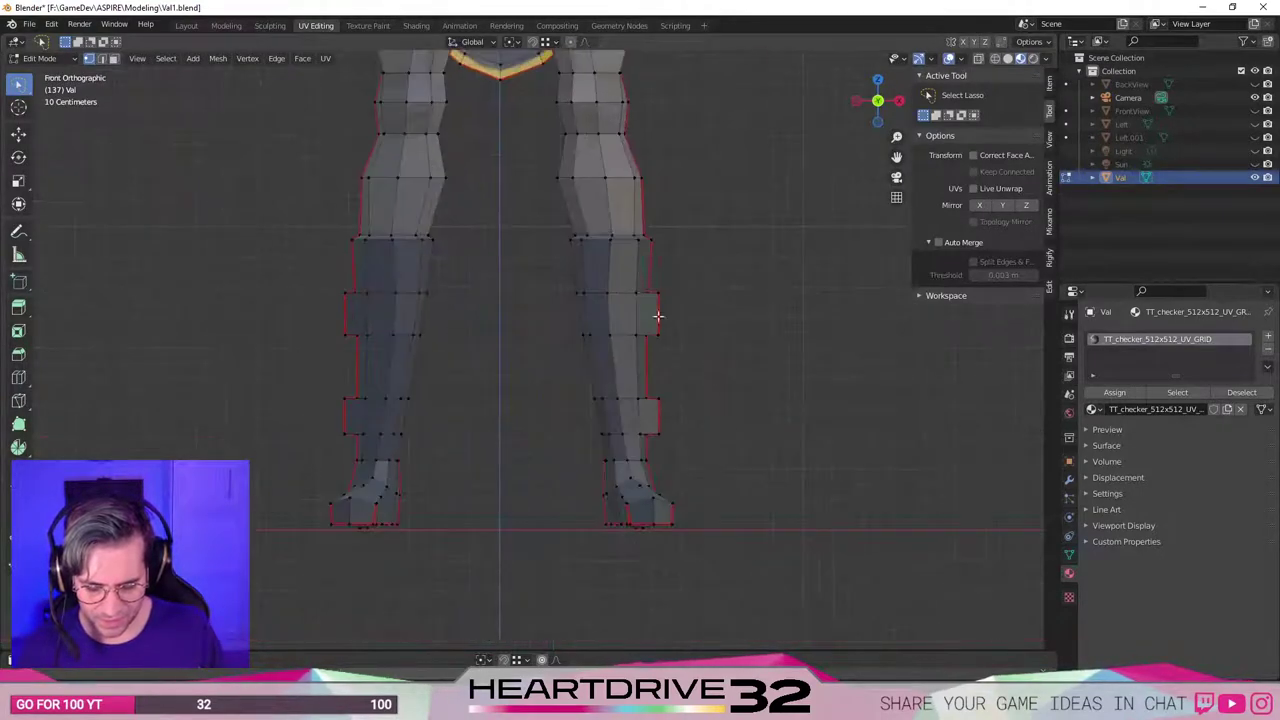
pyautogui.scroll(2, 658, 316)
pyautogui.press('z')
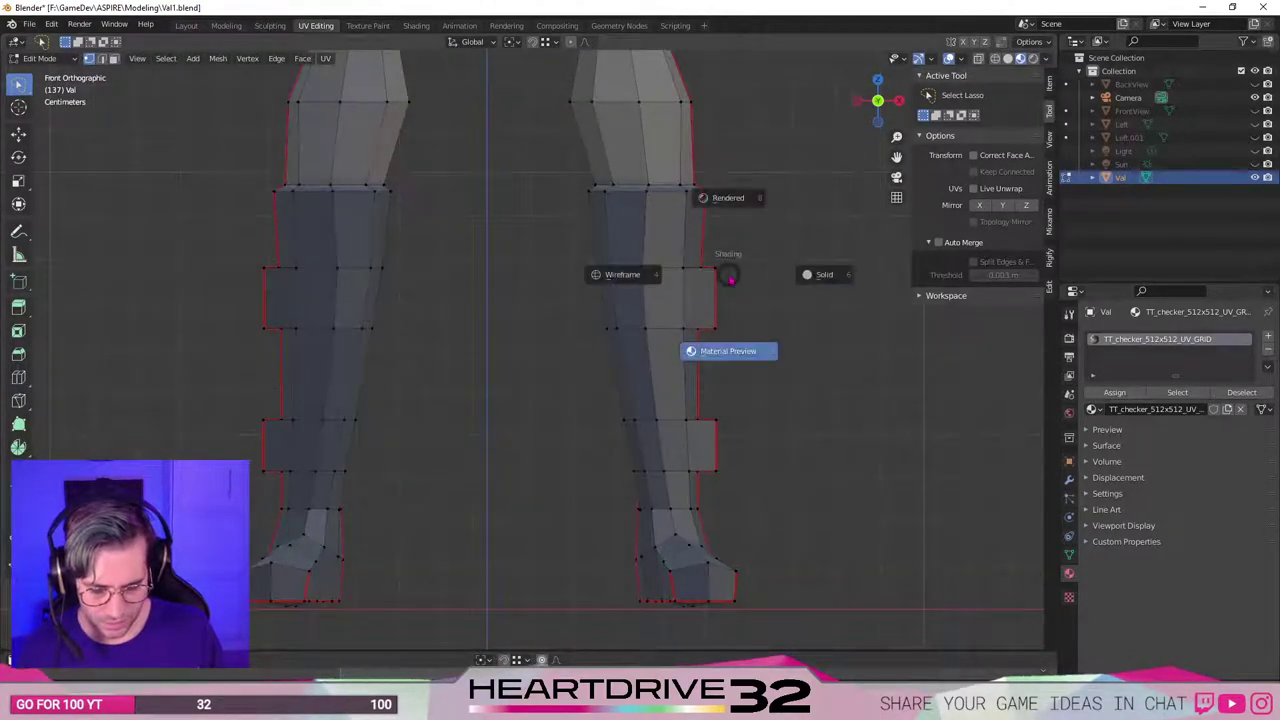
pyautogui.click(672, 279)
# Scale the outer vertices of the upper and lower straps on both boots inward along X by about 0.966.
pyautogui.moveTo(734, 314)
pyautogui.mouseDown()
pyautogui.moveTo(706, 330)
pyautogui.moveTo(713, 252)
pyautogui.mouseUp()
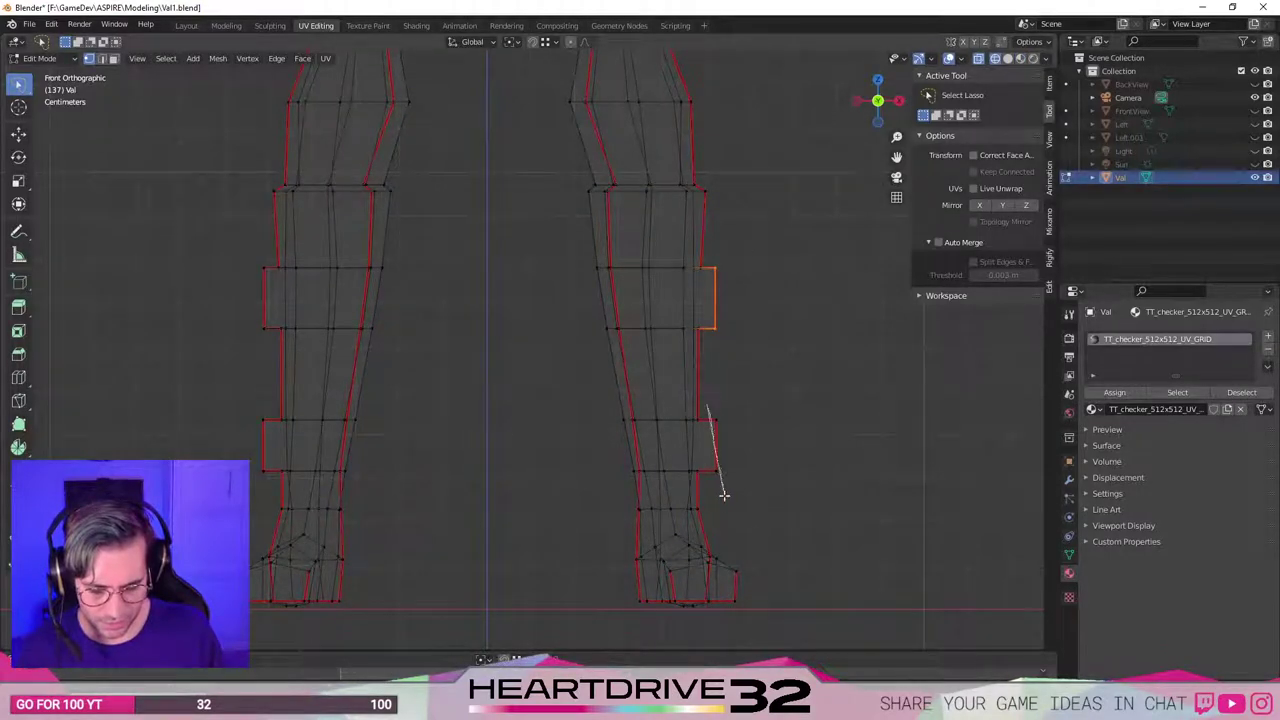
pyautogui.moveTo(724, 494); pyautogui.dragTo(712, 465)
pyautogui.moveTo(761, 404); pyautogui.dragTo(758, 402)
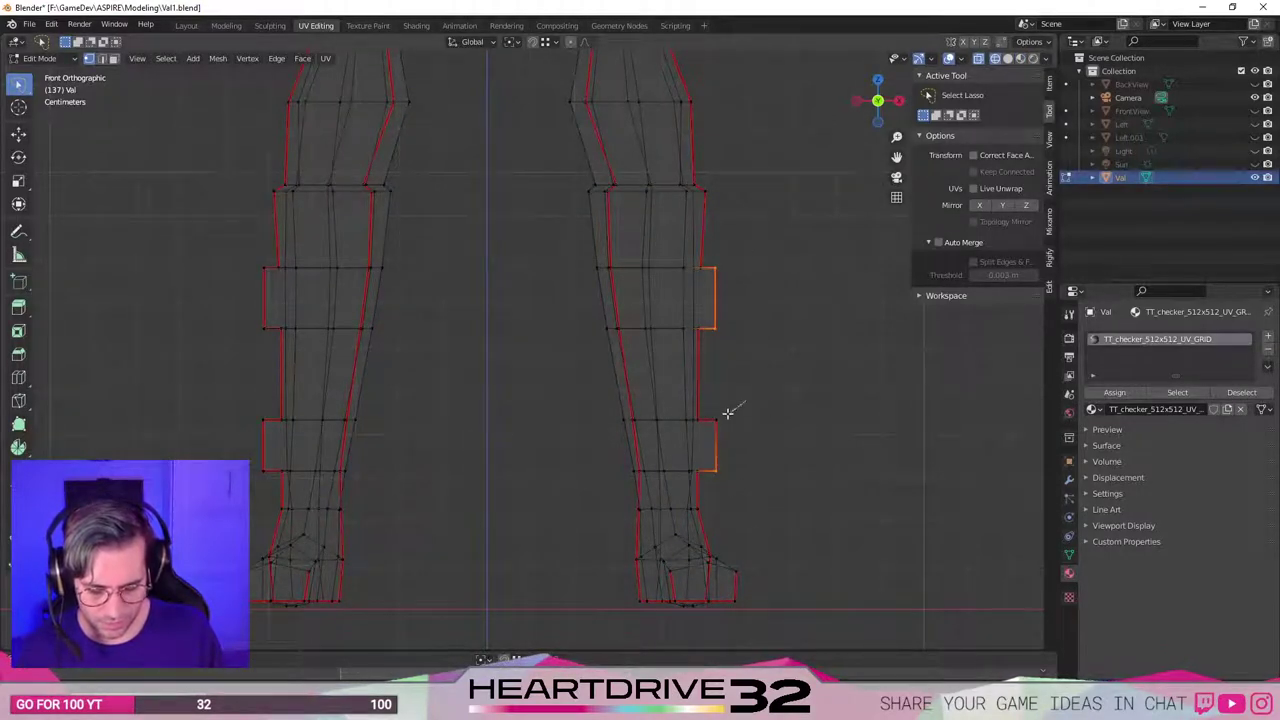
pyautogui.moveTo(268, 422)
pyautogui.mouseDown()
pyautogui.moveTo(256, 480)
pyautogui.moveTo(262, 410)
pyautogui.mouseUp()
pyautogui.moveTo(265, 258)
pyautogui.mouseDown()
pyautogui.moveTo(270, 320)
pyautogui.moveTo(234, 240)
pyautogui.mouseUp()
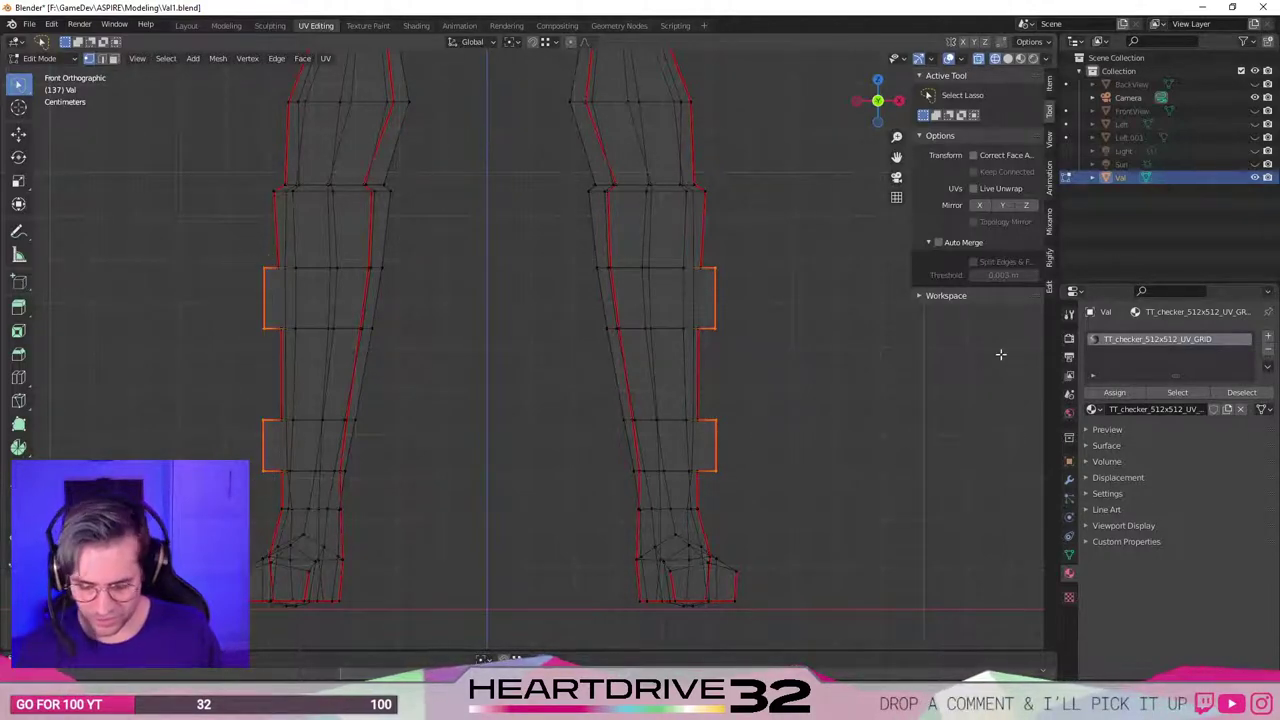
pyautogui.press('s')
pyautogui.press('x')
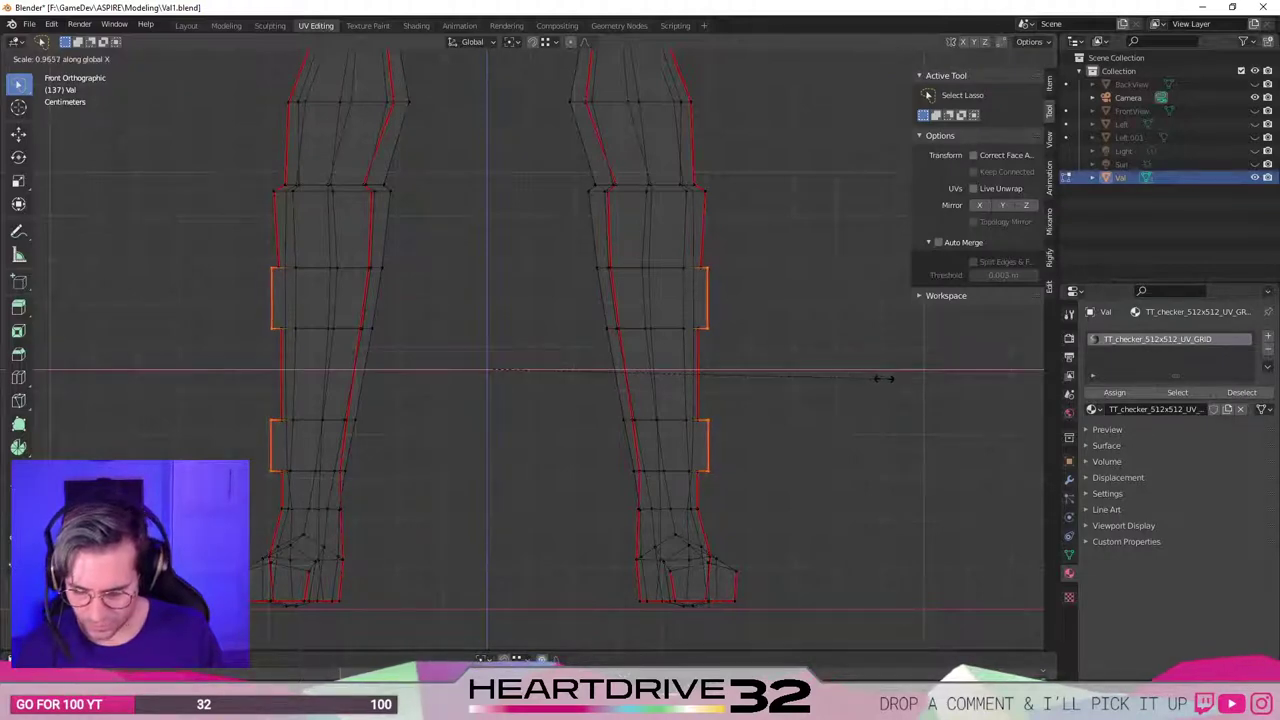
pyautogui.click(885, 378)
# Scale only the lower straps' outer vertices on both boots slightly further inward.
pyautogui.hotkey('alt', 'a')
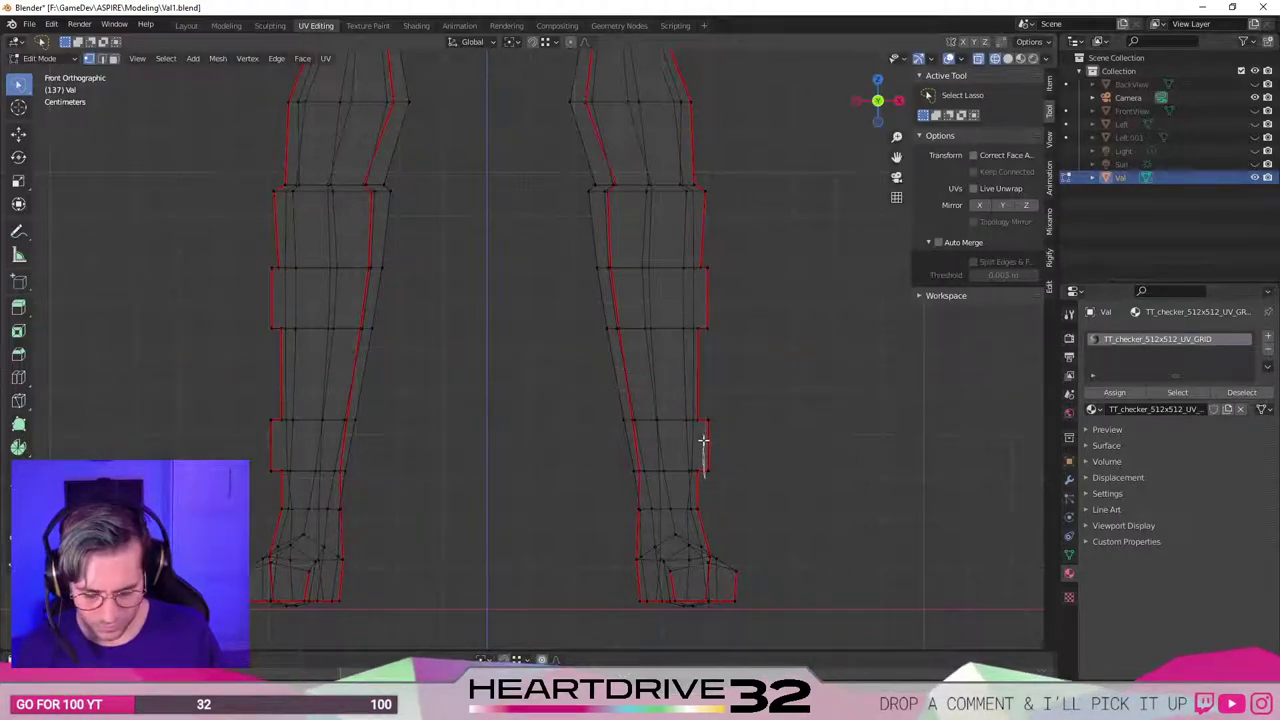
pyautogui.moveTo(723, 402); pyautogui.dragTo(720, 404)
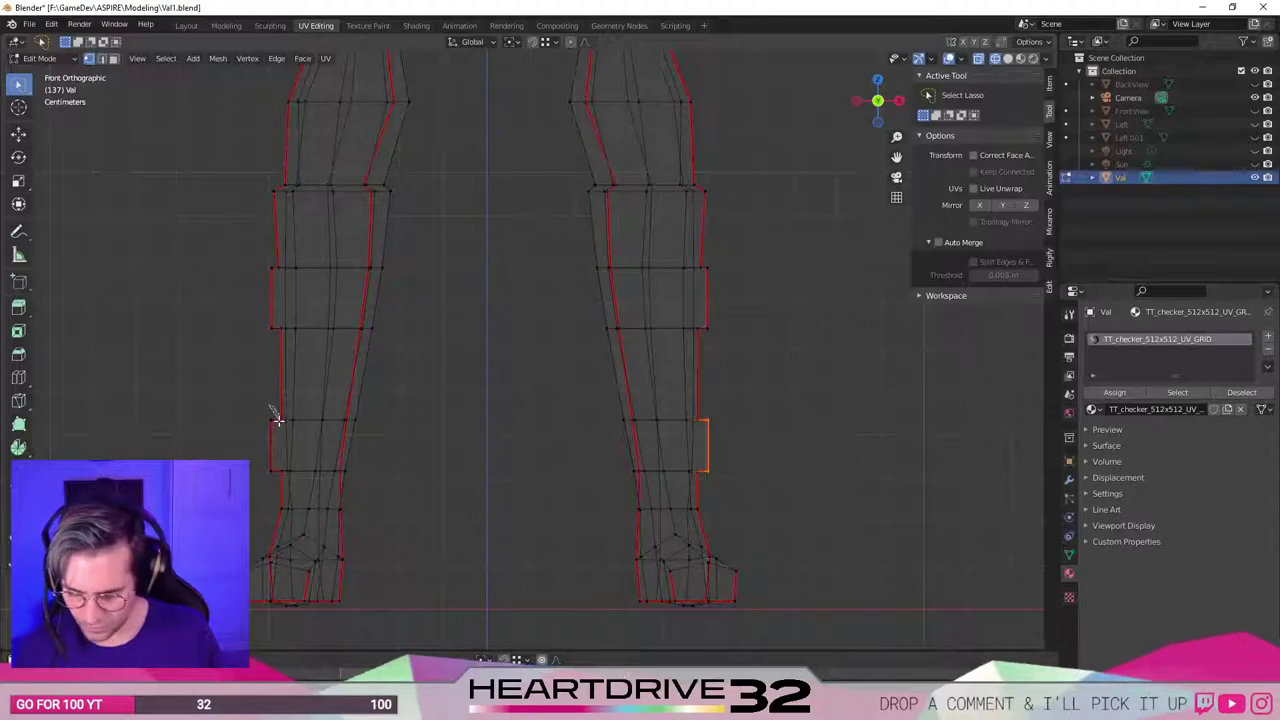
pyautogui.moveTo(270, 407); pyautogui.dragTo(266, 470)
pyautogui.press('s')
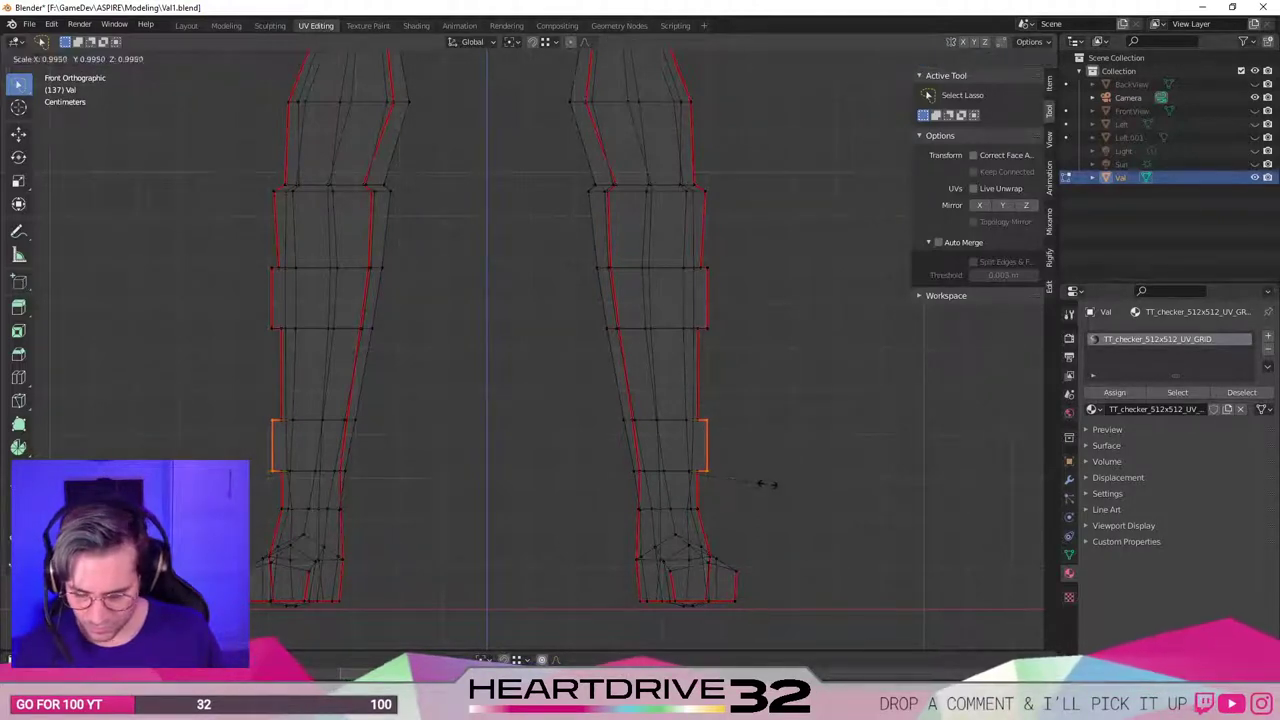
pyautogui.click(758, 484)
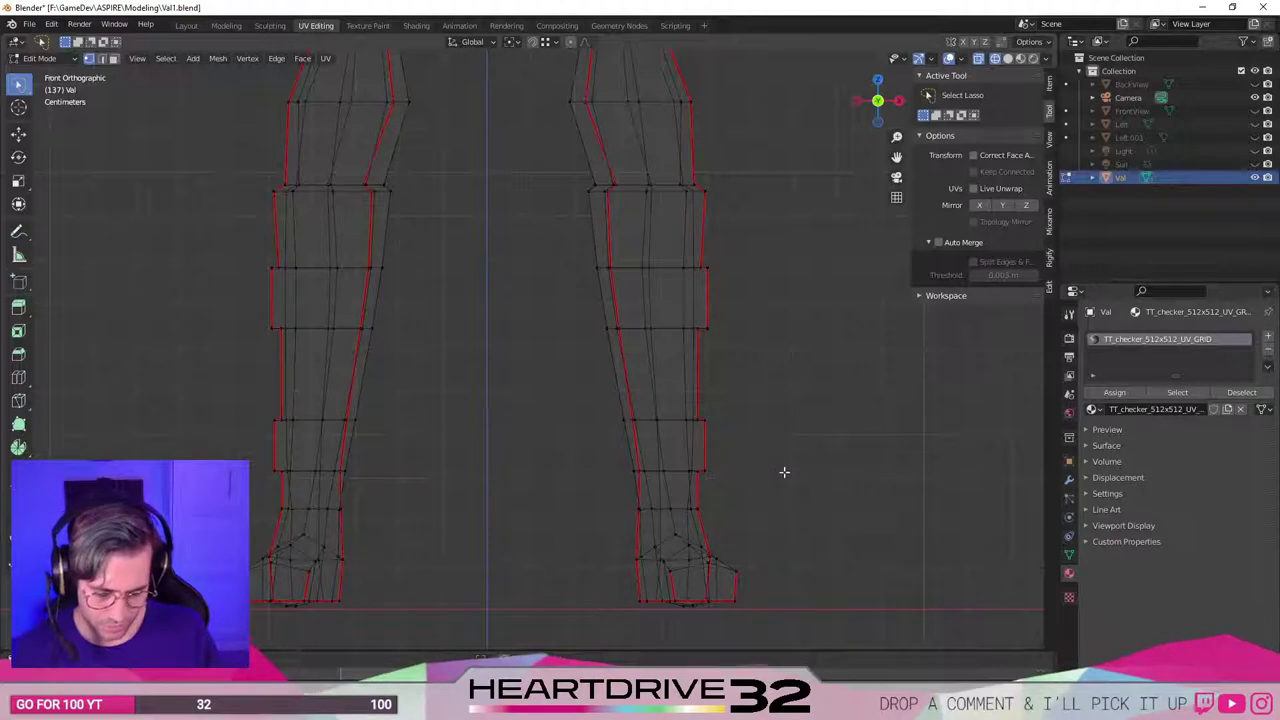
# Select the bottom edge loops of the lower straps on both boots.
pyautogui.moveTo(746, 464)
pyautogui.mouseDown()
pyautogui.moveTo(668, 466)
pyautogui.moveTo(960, 452)
pyautogui.mouseUp()
pyautogui.moveTo(400, 462)
pyautogui.keyDown('shift'); pyautogui.mouseDown()
pyautogui.moveTo(252, 480)
pyautogui.moveTo(405, 466)
pyautogui.mouseUp(); pyautogui.keyUp('shift')
# Try to slide the lower straps' bottom loops upward with Vertex Slide.
pyautogui.hotkey('shift', 'v')
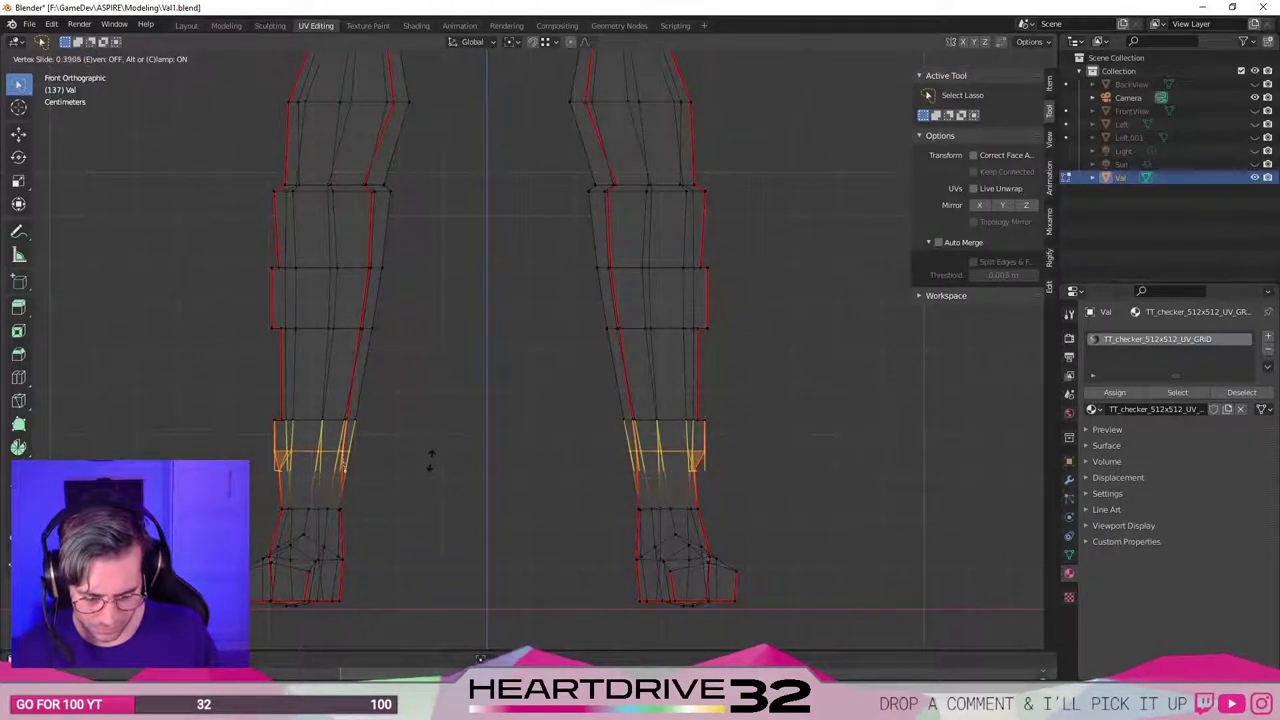
pyautogui.click(430, 452)
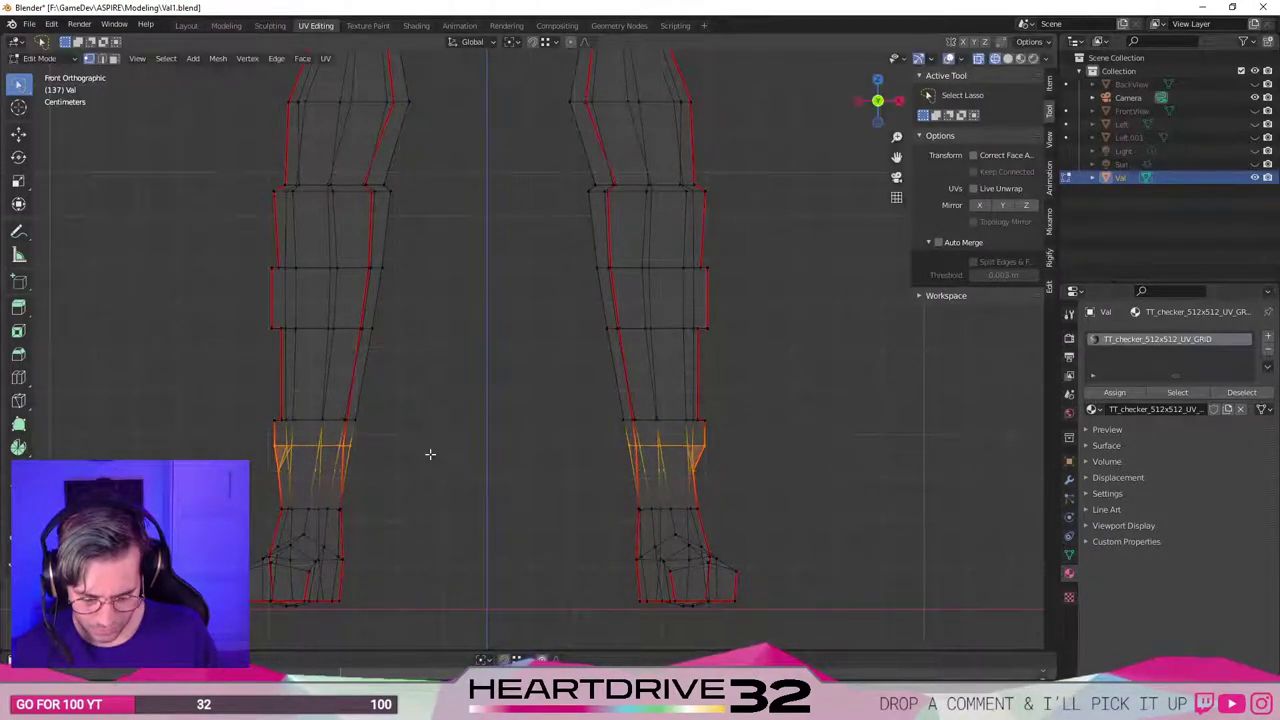
pyautogui.hotkey('shift', 'v')
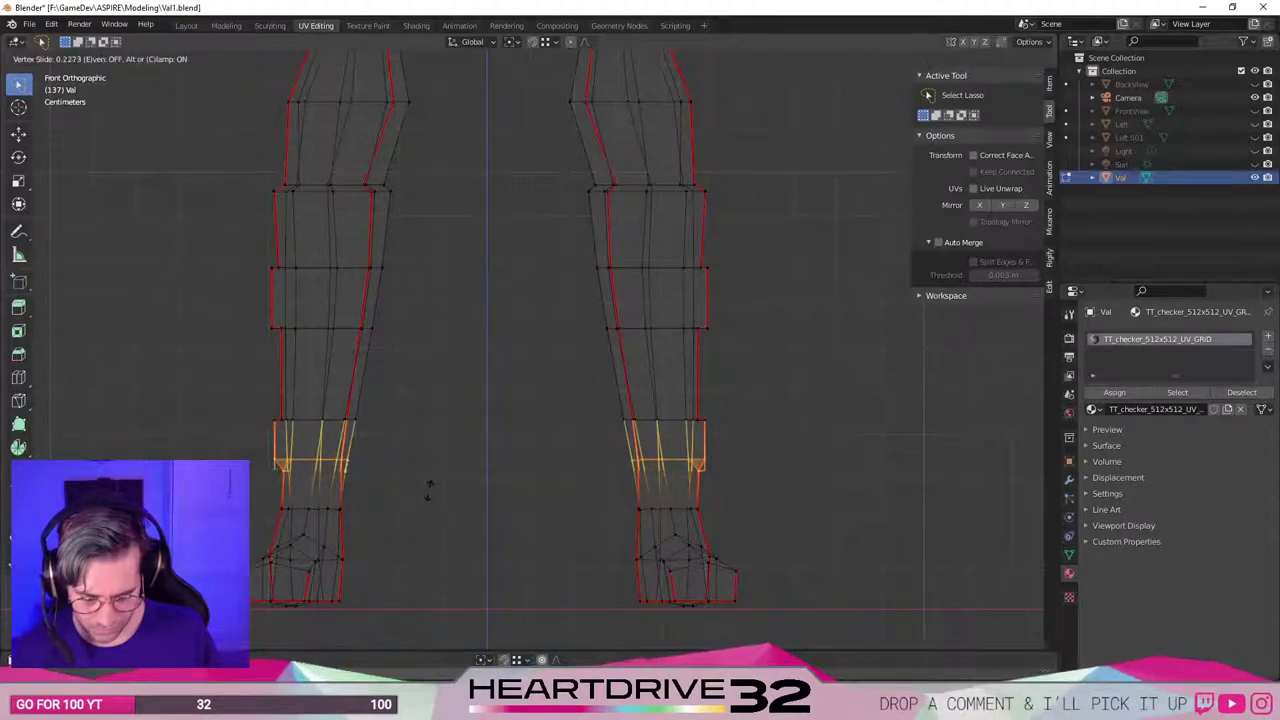
pyautogui.click(428, 482)
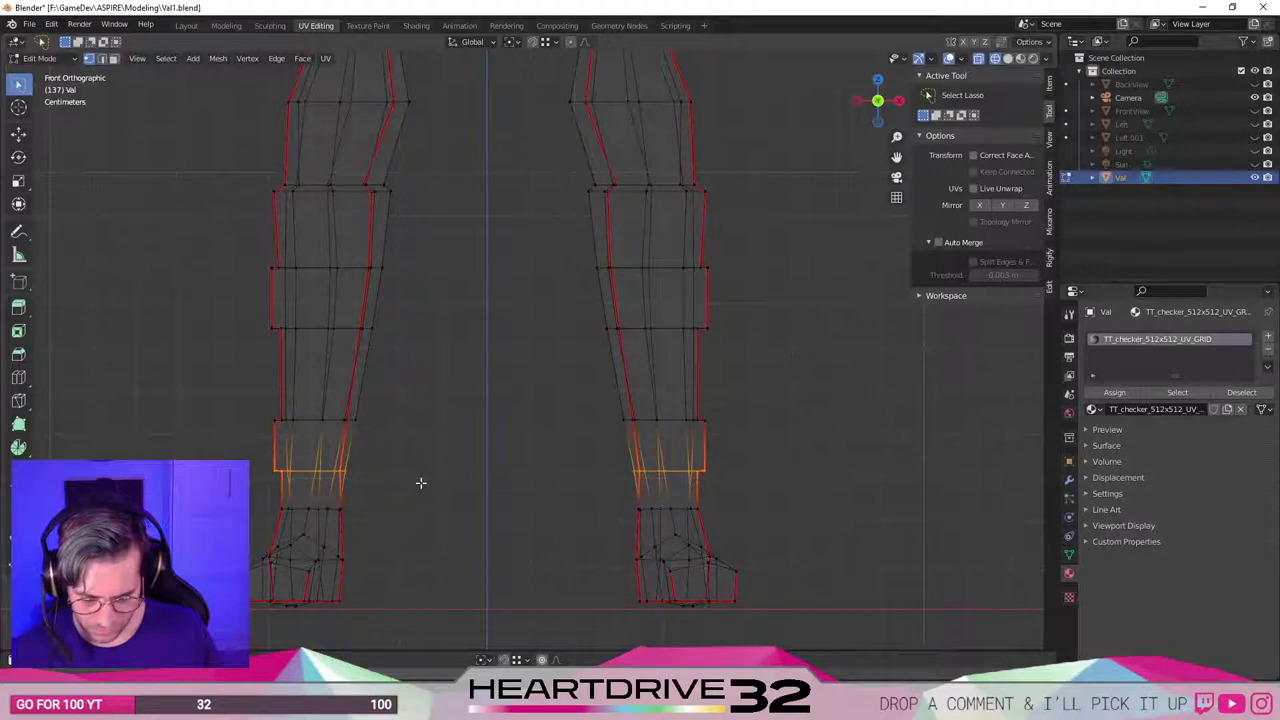
pyautogui.hotkey('shift', 'v')
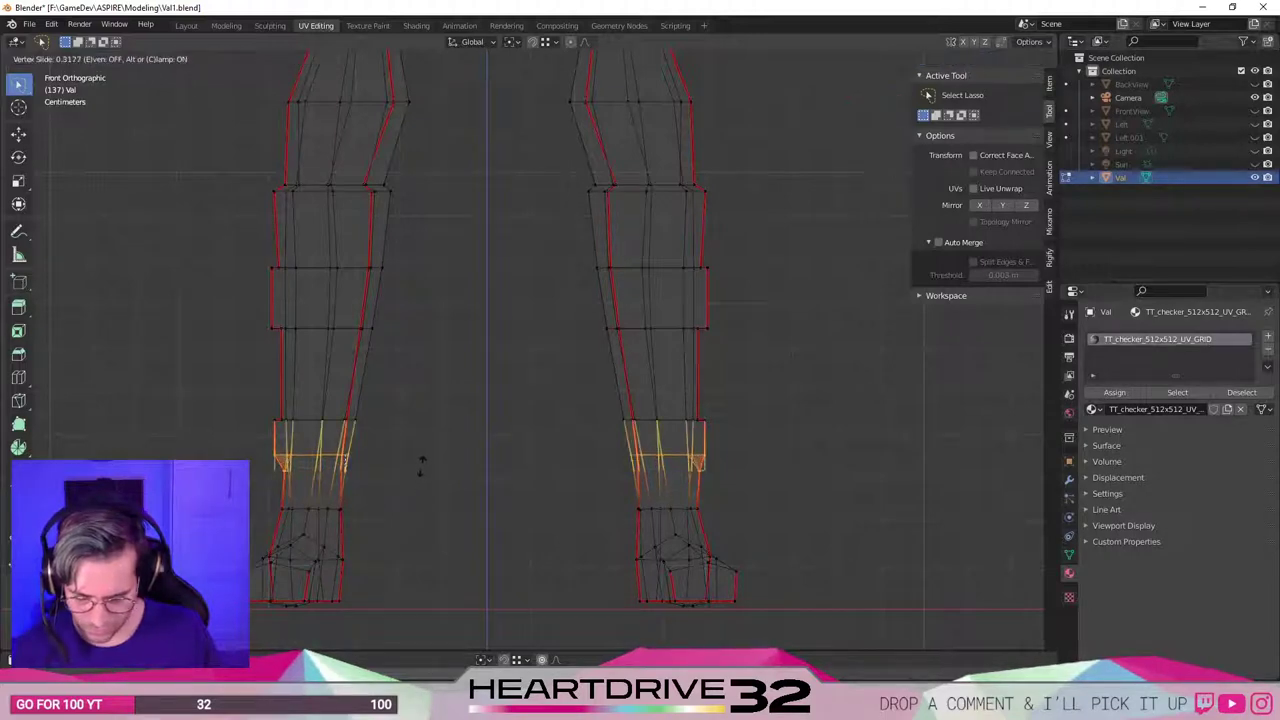
pyautogui.click(421, 466)
pyautogui.hotkey('ctrl', 'z')
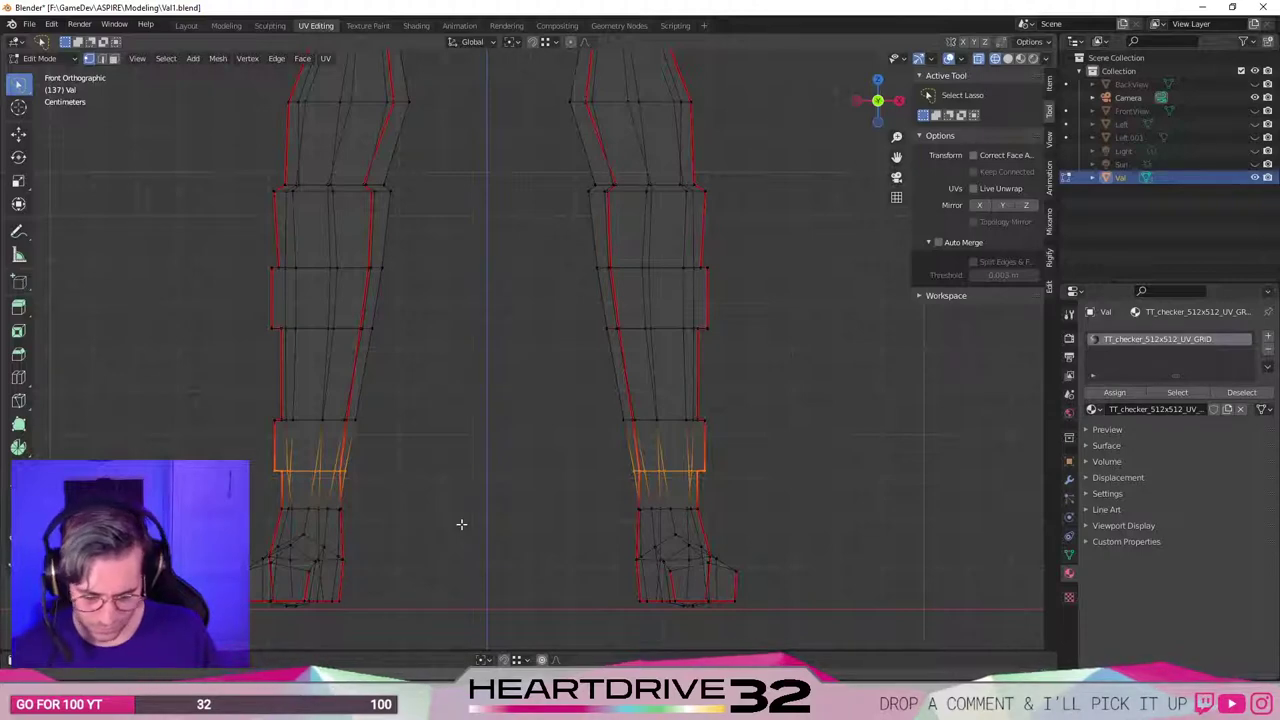
pyautogui.press('g')
pyautogui.press('y')
pyautogui.press('y')
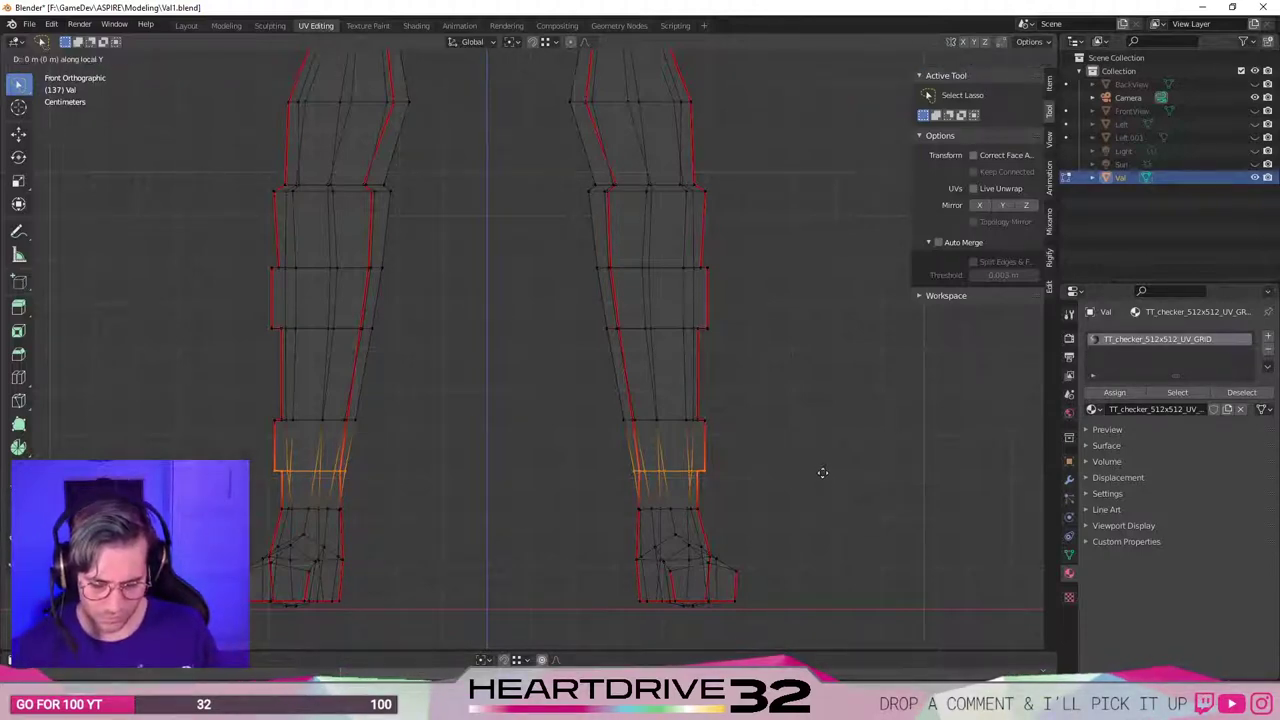
pyautogui.press('Escape')
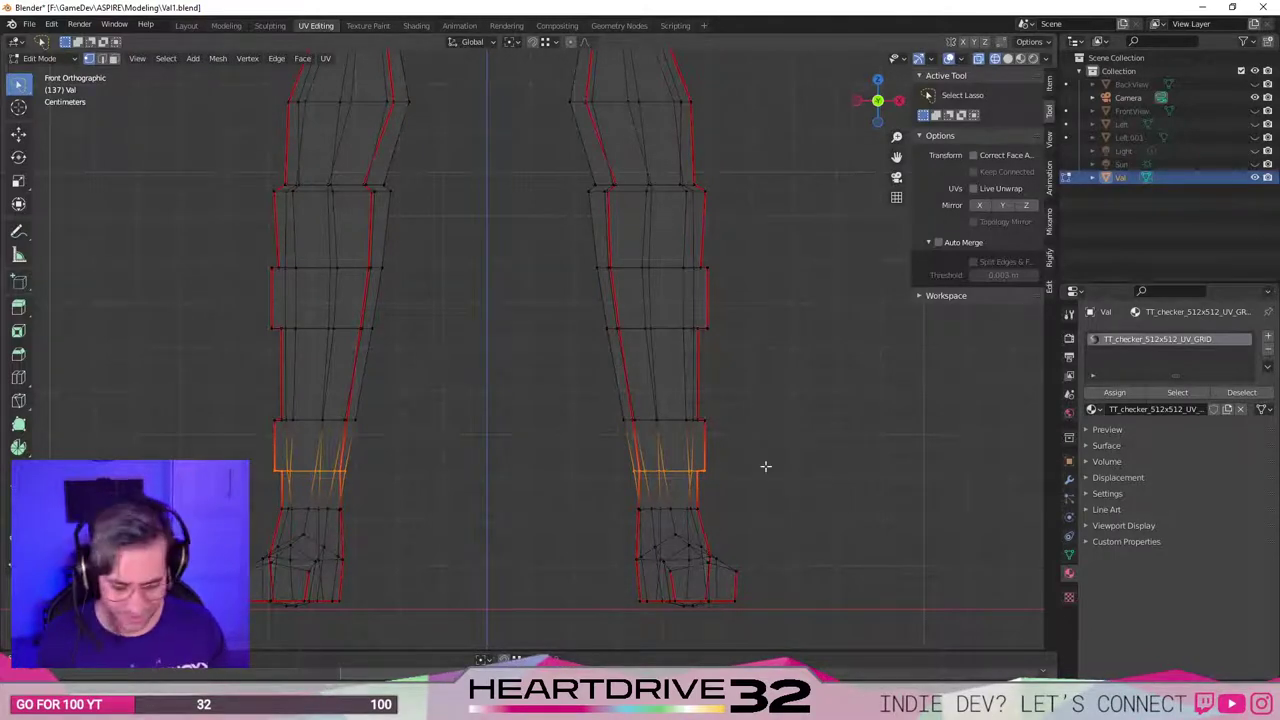
pyautogui.press('g')
pyautogui.press('y')
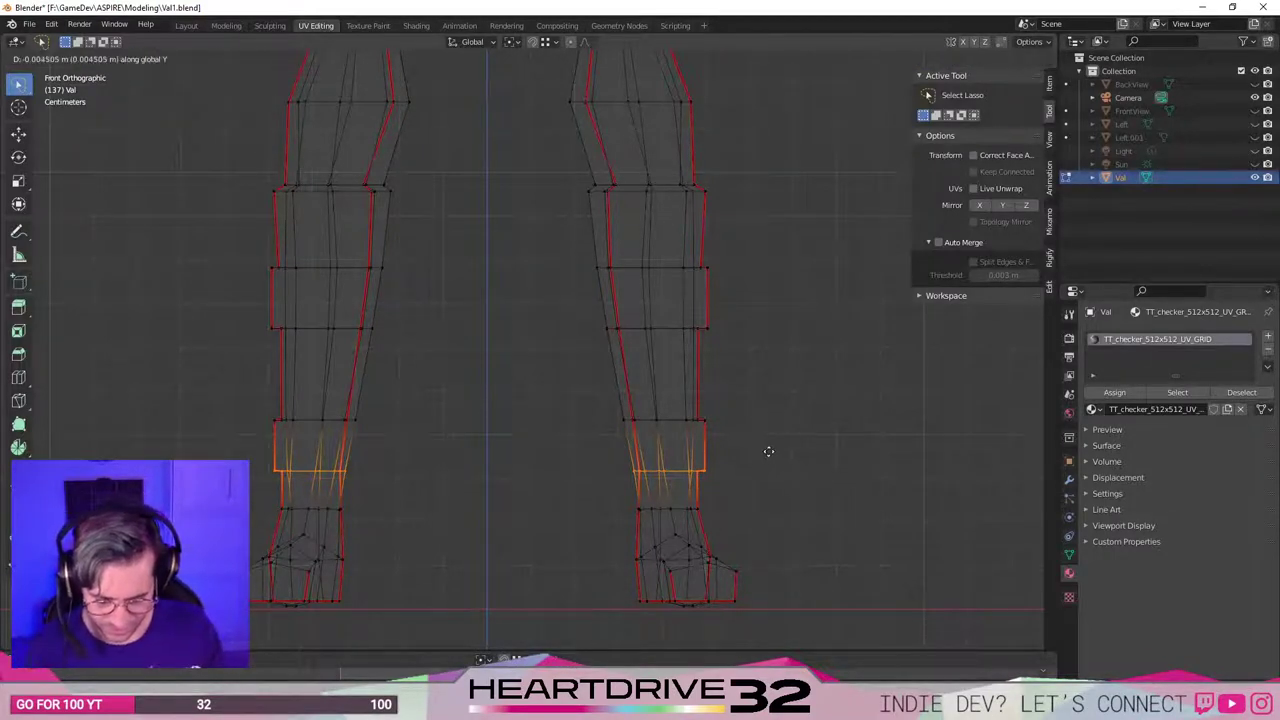
pyautogui.press('Escape')
# Raise the lower straps' bottom loops about 0.02 m along Z and scale them slightly inward.
pyautogui.press('g')
pyautogui.press('z')
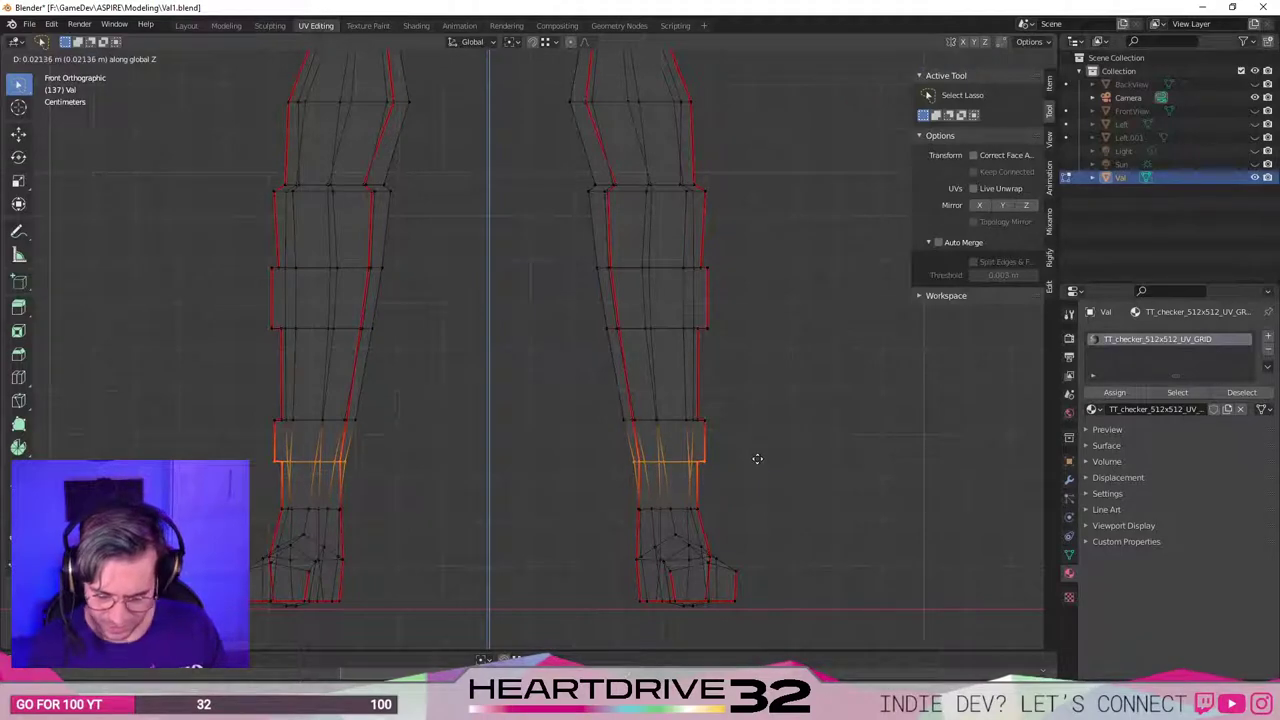
pyautogui.click(755, 457)
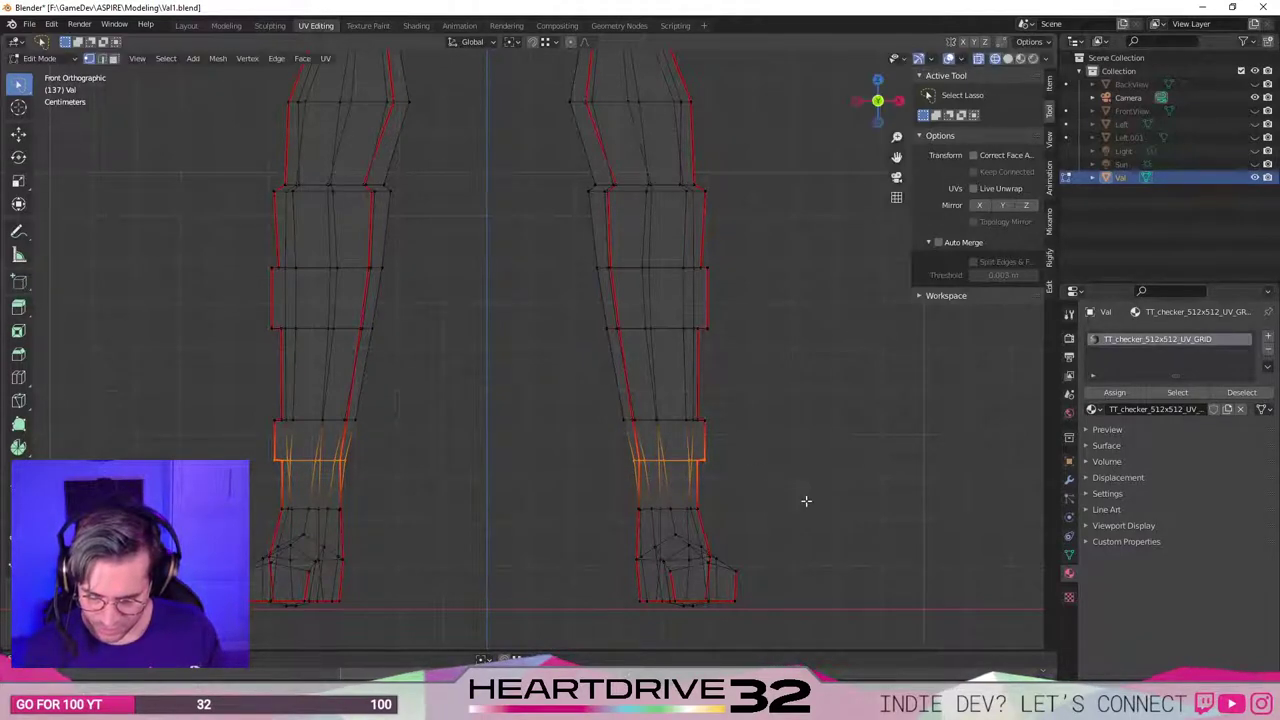
pyautogui.press('s')
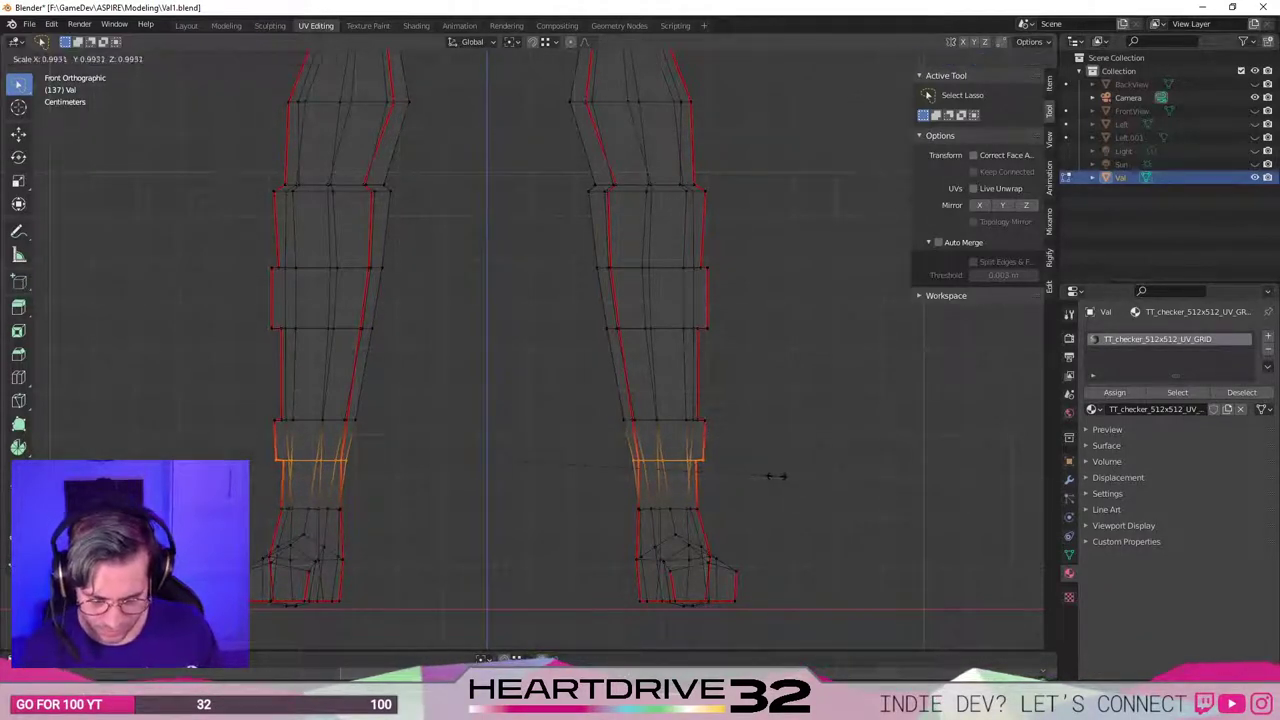
pyautogui.click(771, 476)
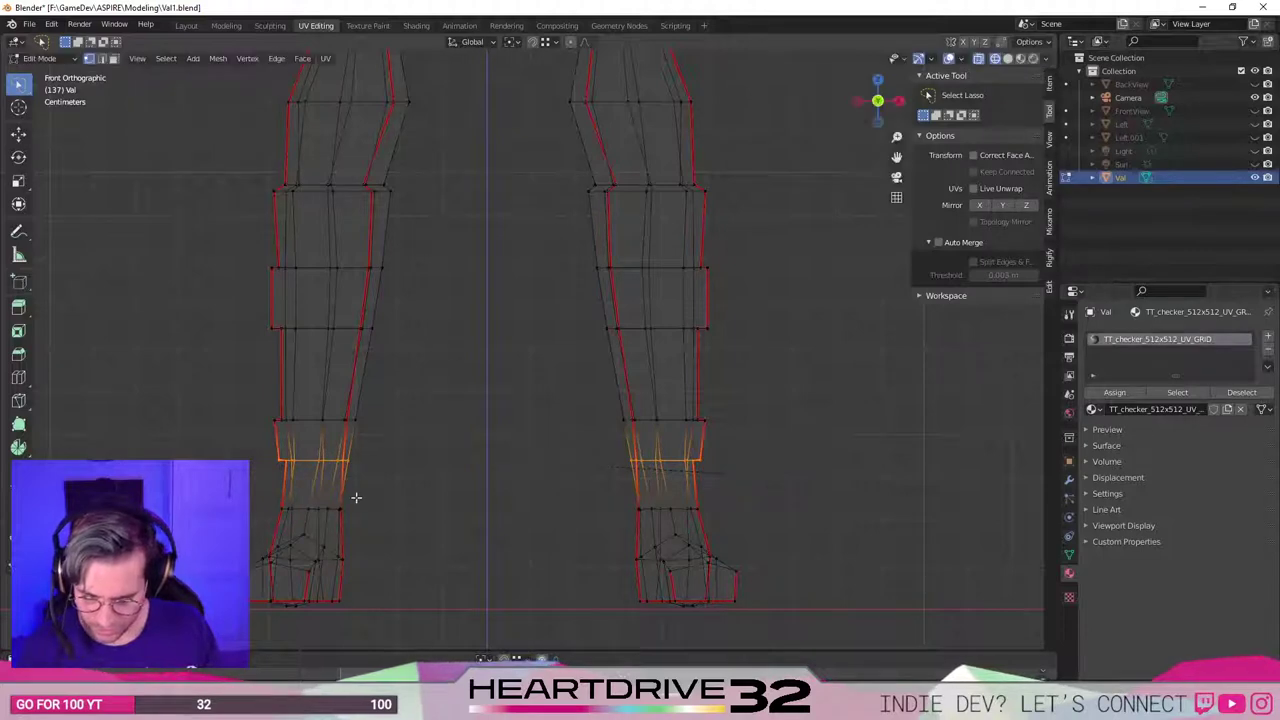
pyautogui.press('s')
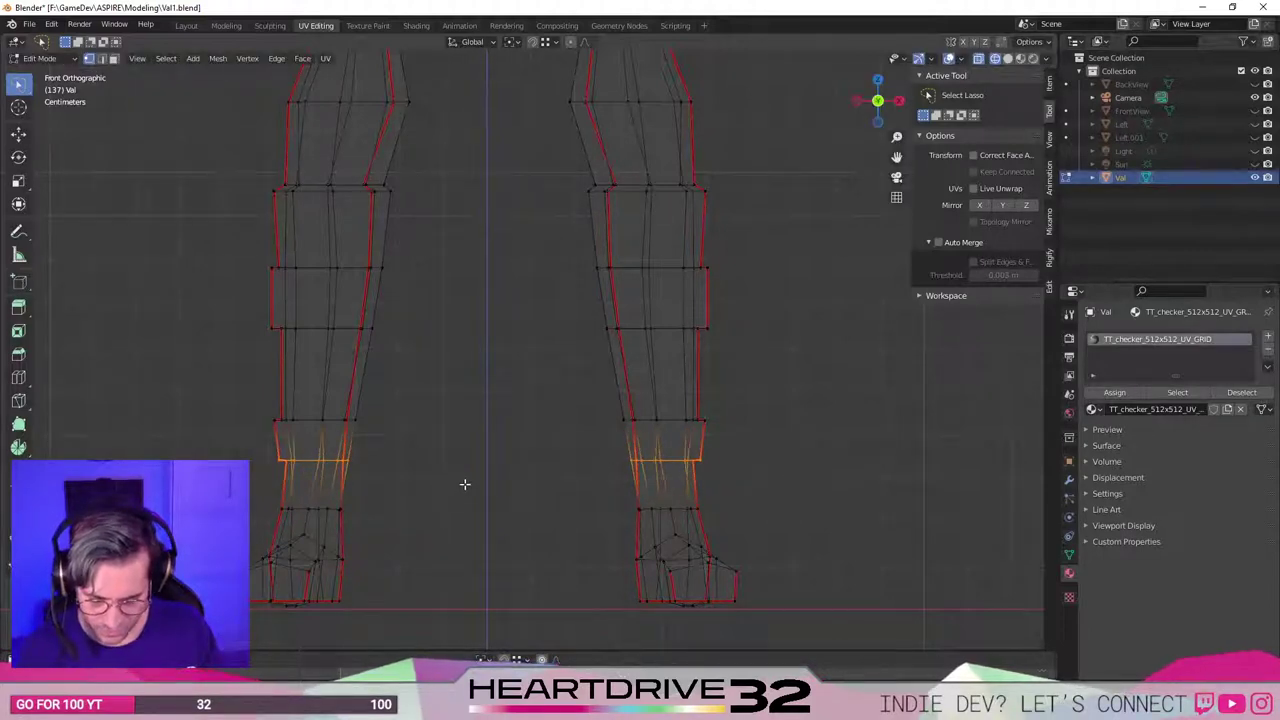
pyautogui.click(466, 487)
# Lower the top edge loops of the lower straps on both boots along Z to make the straps thinner.
pyautogui.scroll(2, 537, 510)
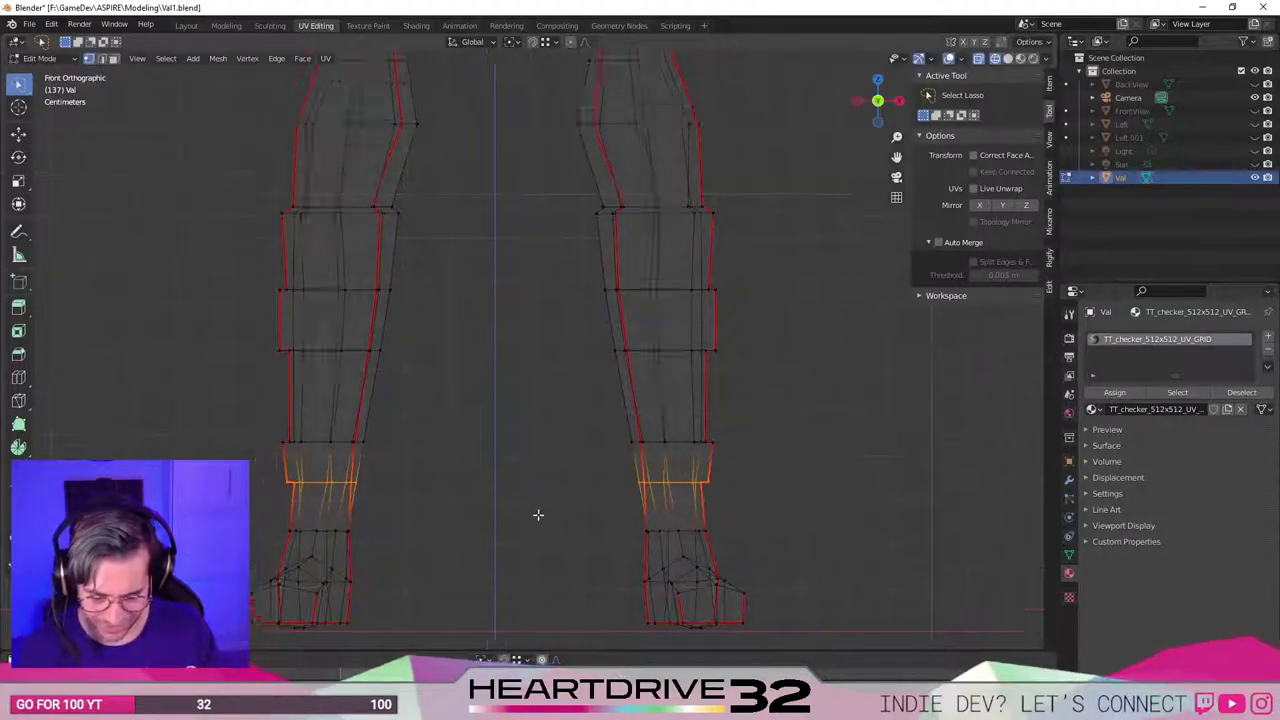
pyautogui.keyDown('shift'); pyautogui.moveTo(537, 505); pyautogui.dragTo(563, 529, button='middle'); pyautogui.keyUp('shift')
pyautogui.moveTo(811, 477)
pyautogui.mouseDown()
pyautogui.moveTo(963, 477)
pyautogui.moveTo(595, 489)
pyautogui.mouseUp()
pyautogui.moveTo(480, 460)
pyautogui.keyDown('shift'); pyautogui.mouseDown()
pyautogui.moveTo(300, 500)
pyautogui.moveTo(463, 488)
pyautogui.mouseUp(); pyautogui.keyUp('shift')
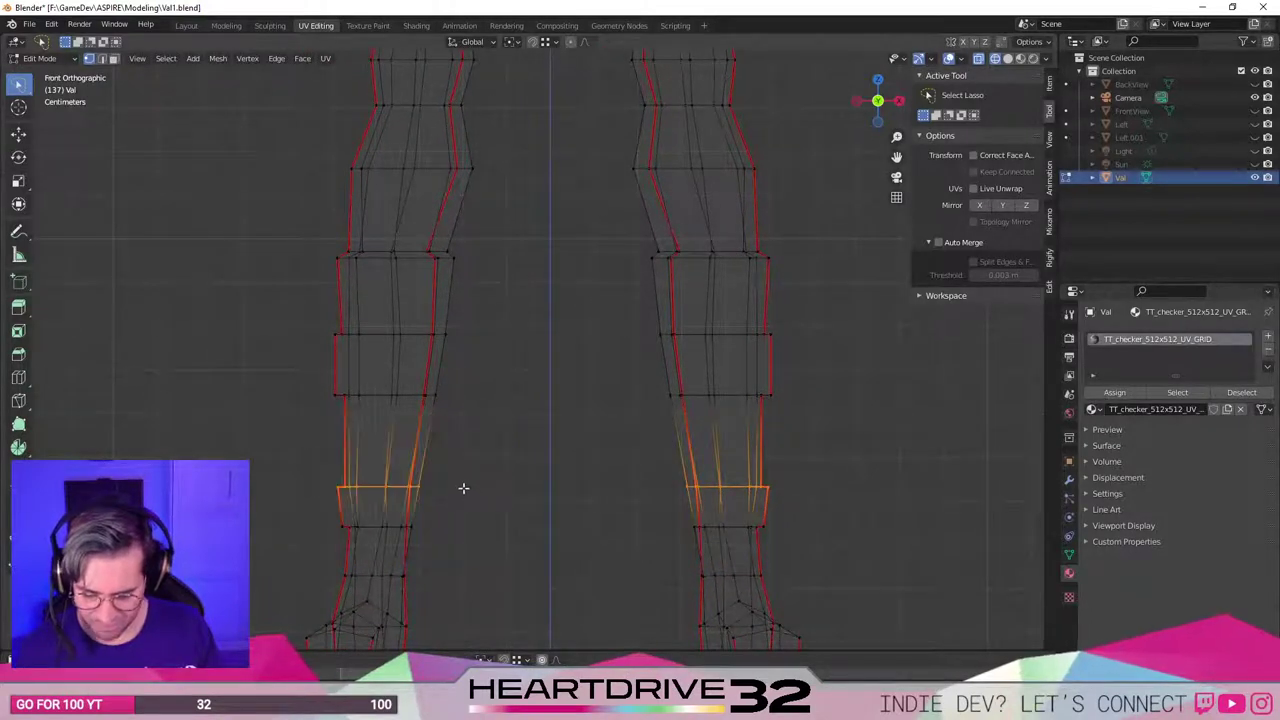
pyautogui.press('z')
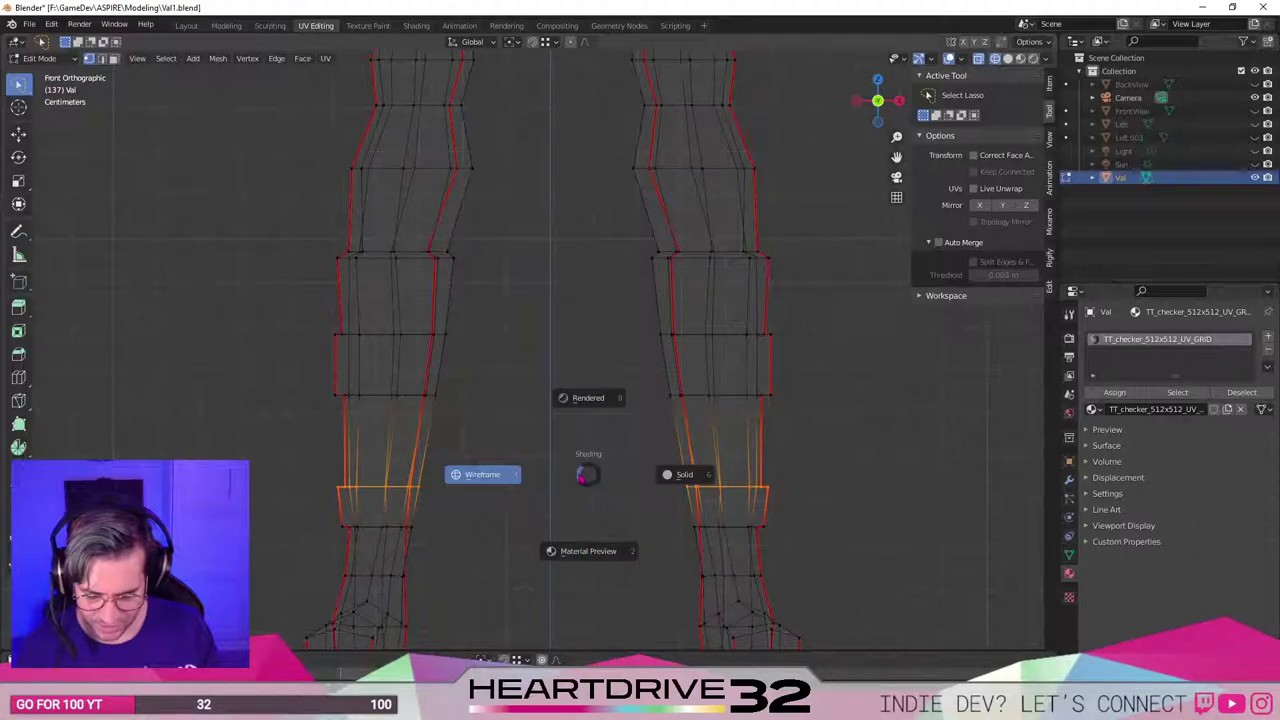
pyautogui.press('Escape')
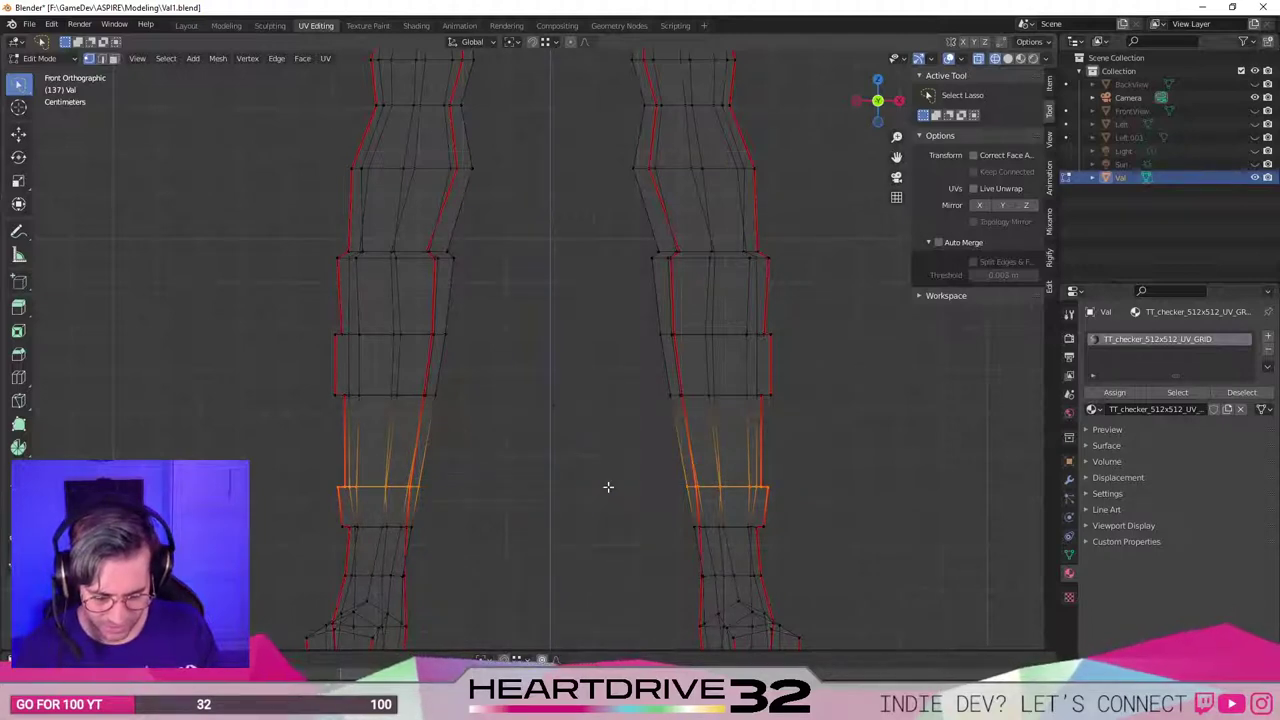
pyautogui.press('g')
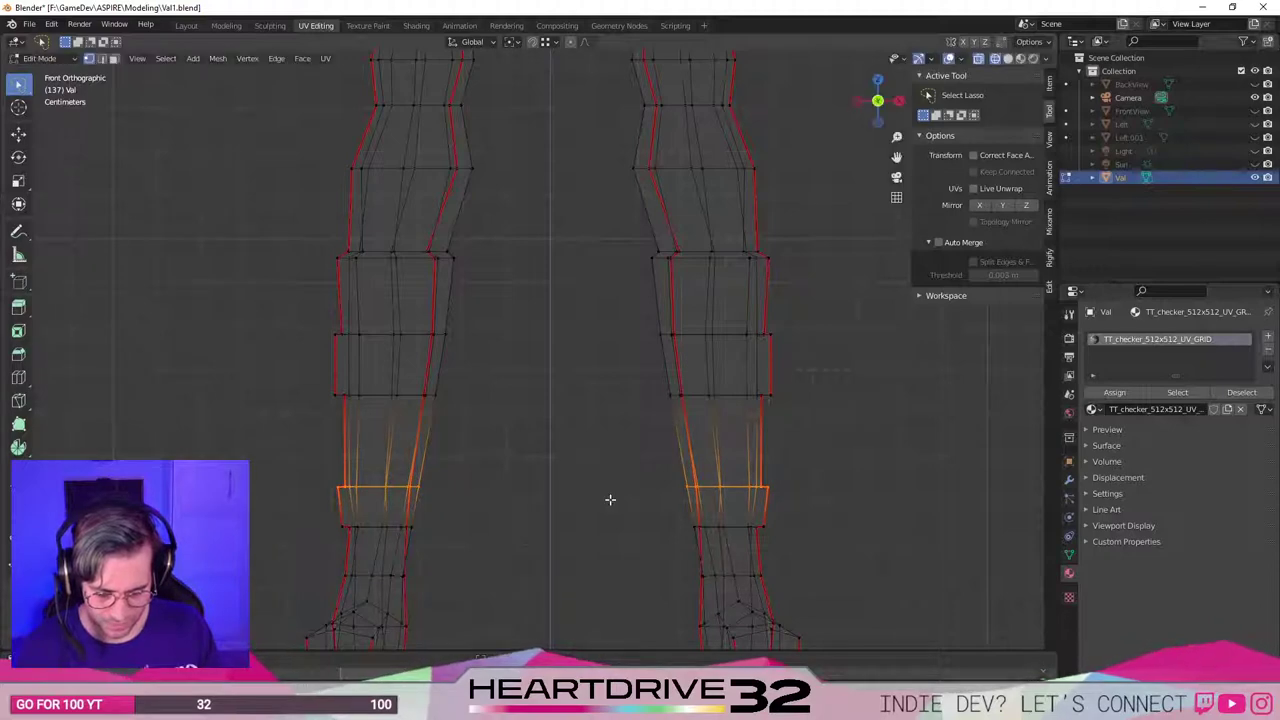
pyautogui.press('z')
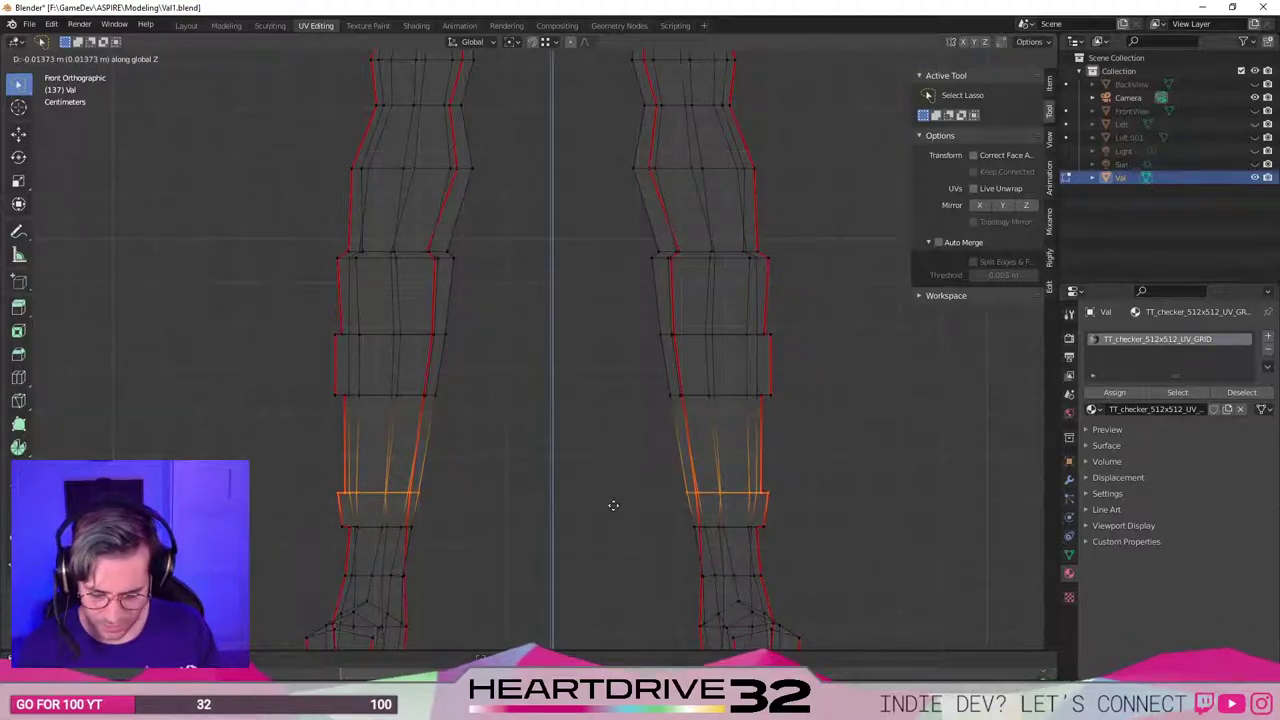
pyautogui.click(611, 514)
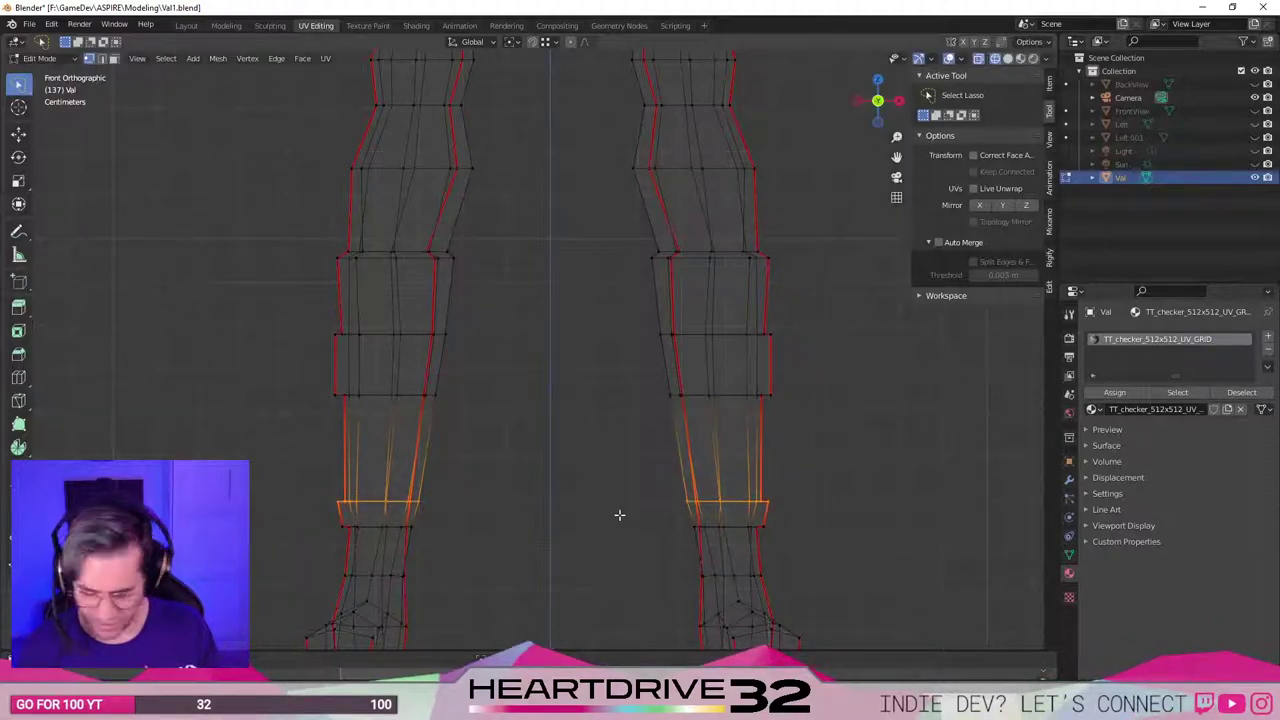
pyautogui.press('s')
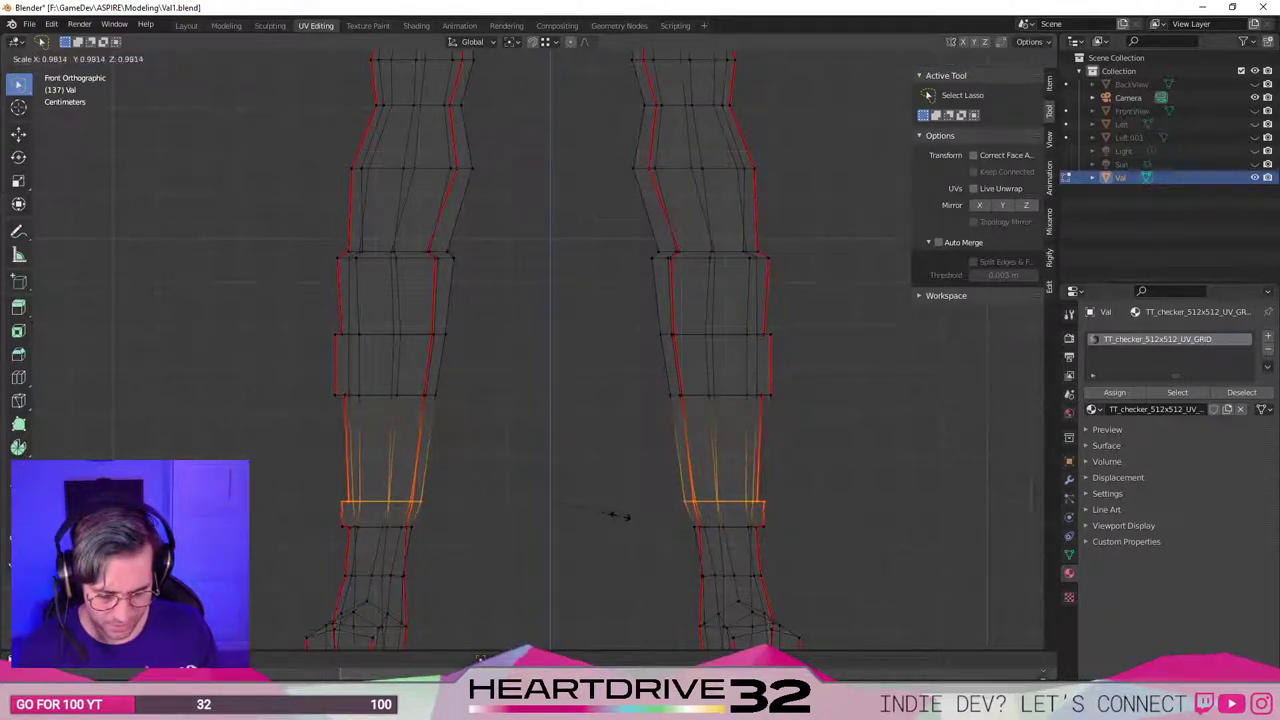
pyautogui.rightClick(619, 517)
pyautogui.press('s')
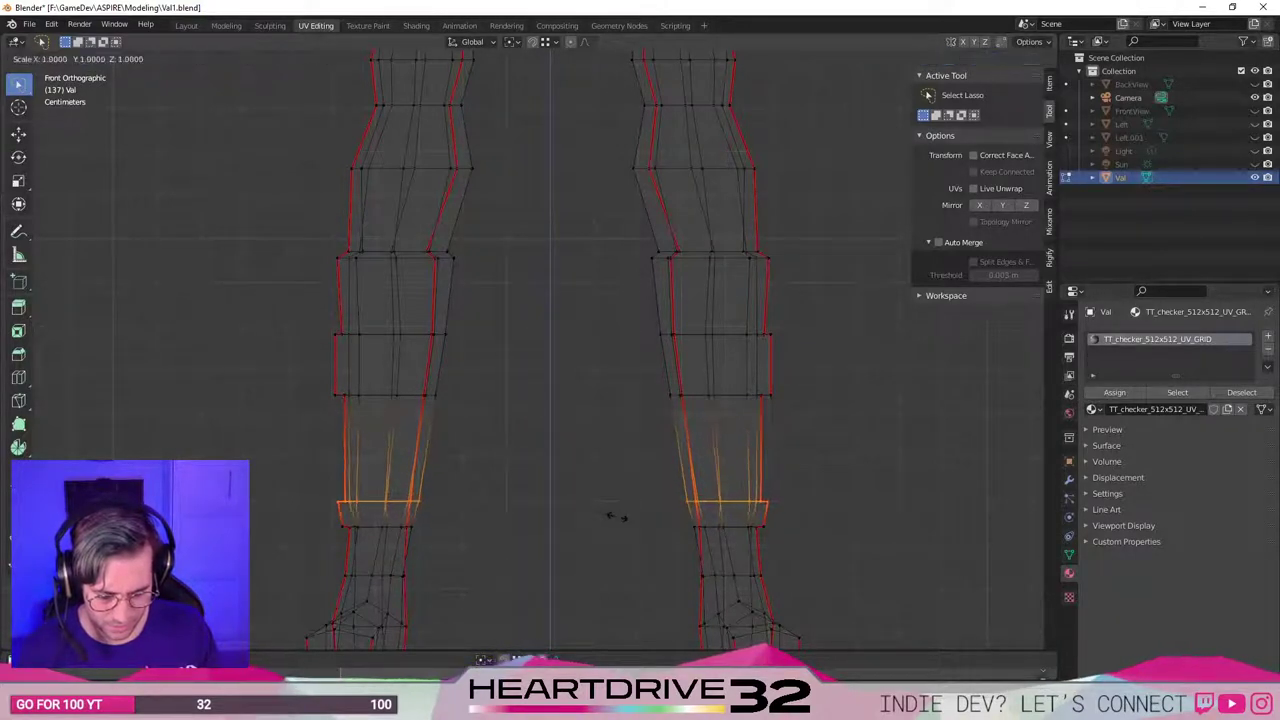
pyautogui.click(618, 517)
# Slide the bottom edge loops of the upper straps on both boots upward by a factor of about 0.51.
pyautogui.click(831, 400)
pyautogui.moveTo(839, 389)
pyautogui.mouseDown()
pyautogui.moveTo(389, 397)
pyautogui.moveTo(856, 396)
pyautogui.moveTo(771, 373)
pyautogui.moveTo(800, 395)
pyautogui.mouseUp()
pyautogui.moveTo(520, 398)
pyautogui.keyDown('shift'); pyautogui.mouseDown()
pyautogui.moveTo(257, 386)
pyautogui.moveTo(607, 393)
pyautogui.mouseUp(); pyautogui.keyUp('shift')
pyautogui.hotkey('shift', 'v')
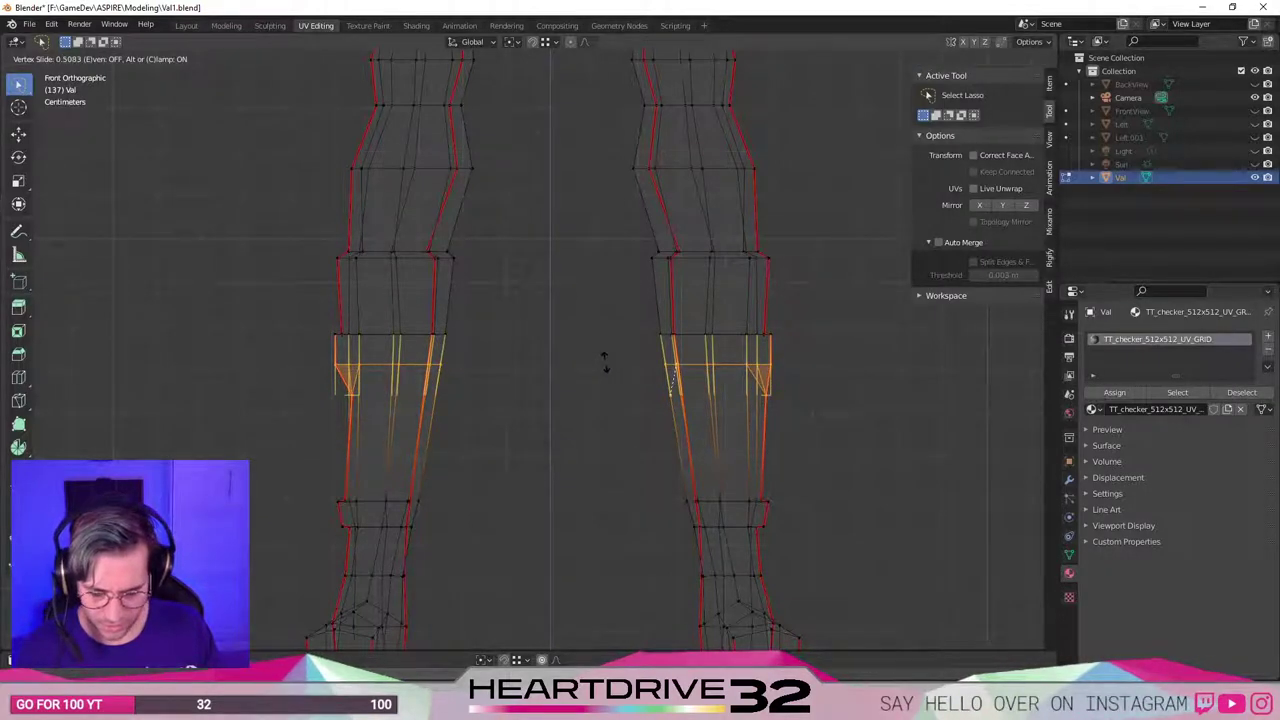
pyautogui.click(605, 362)
pyautogui.click(805, 400)
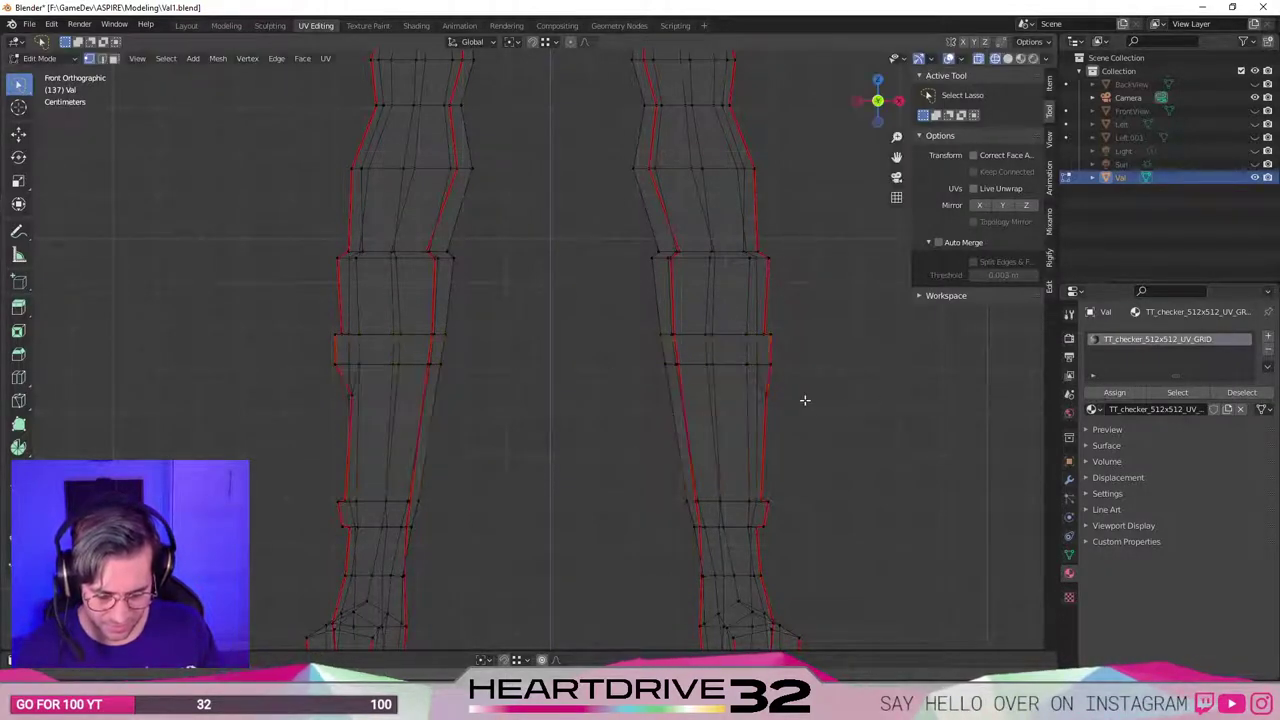
# Try to pull the outer vertices just below the upper straps inward along X on both legs.
pyautogui.click(763, 372)
pyautogui.press('g')
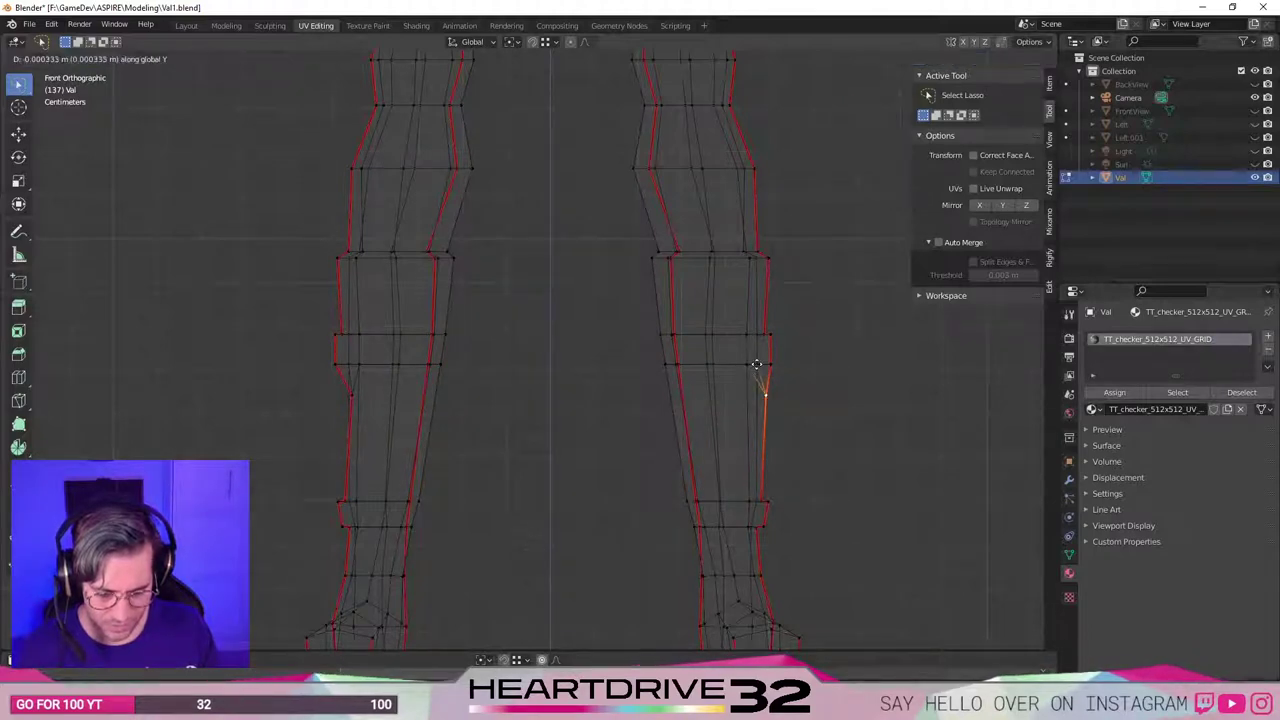
pyautogui.press('x')
pyautogui.click(757, 366)
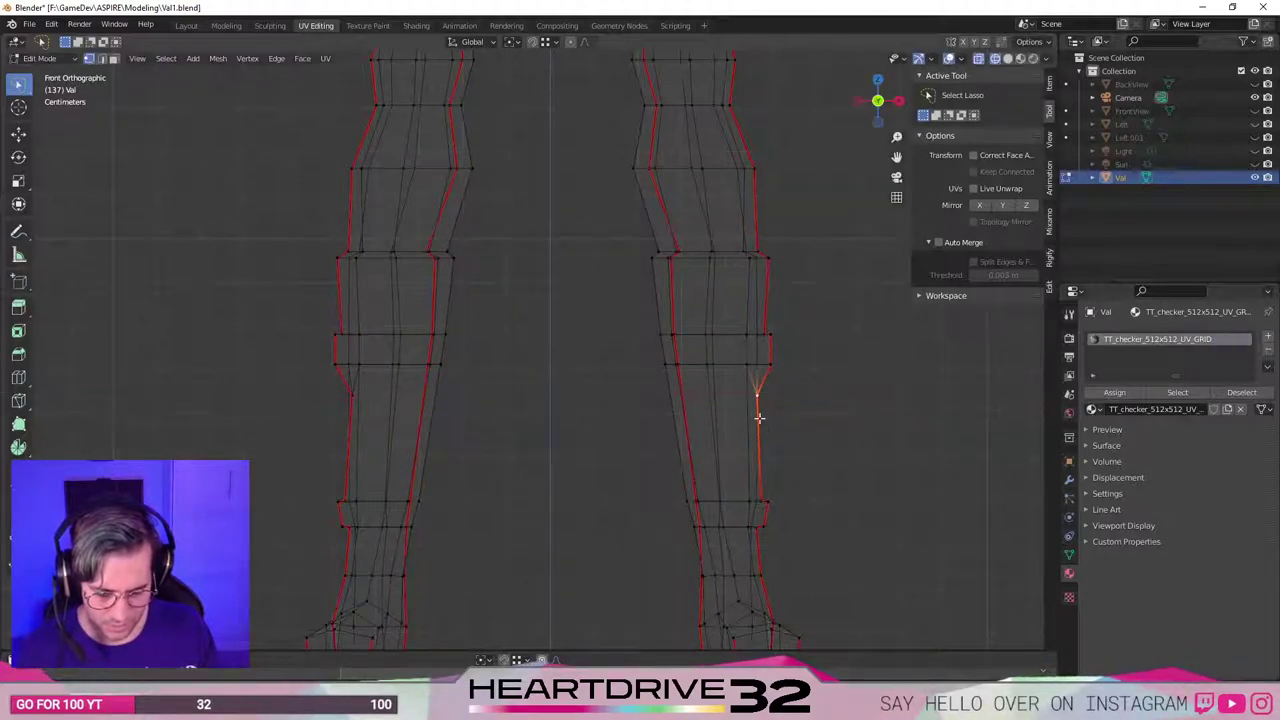
pyautogui.click(355, 391)
pyautogui.press('g')
pyautogui.press('x')
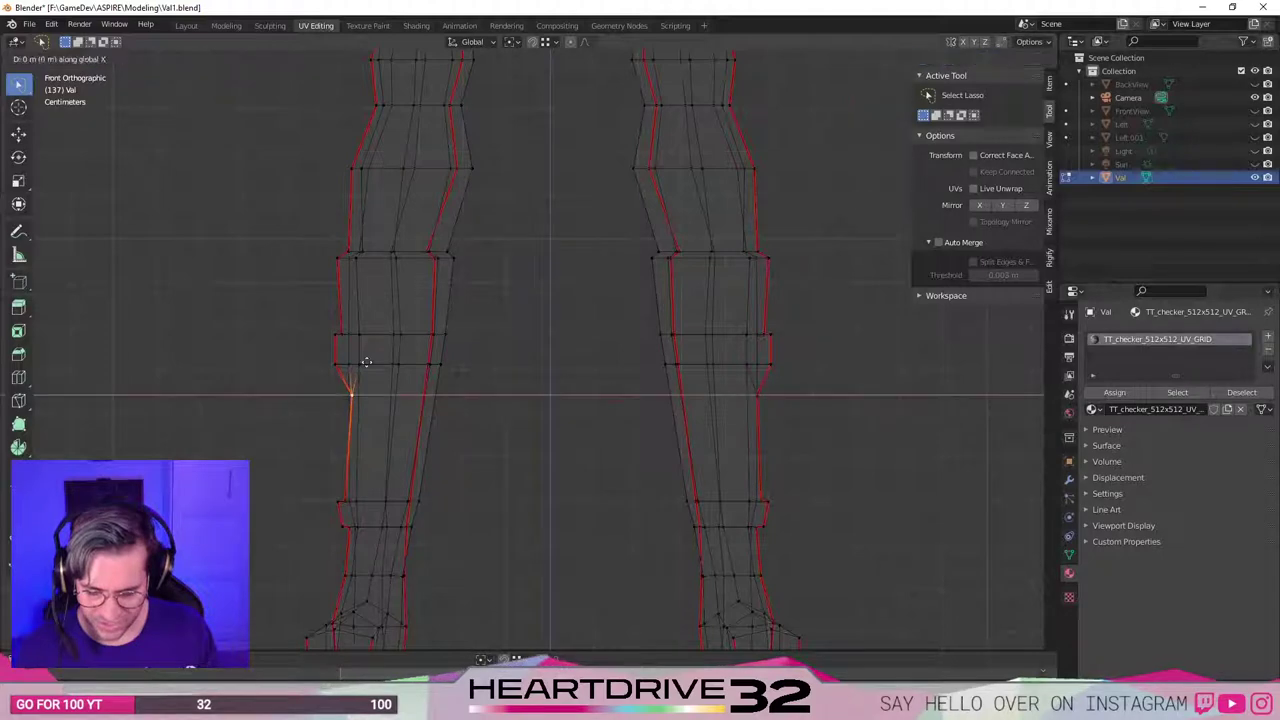
pyautogui.click(363, 360)
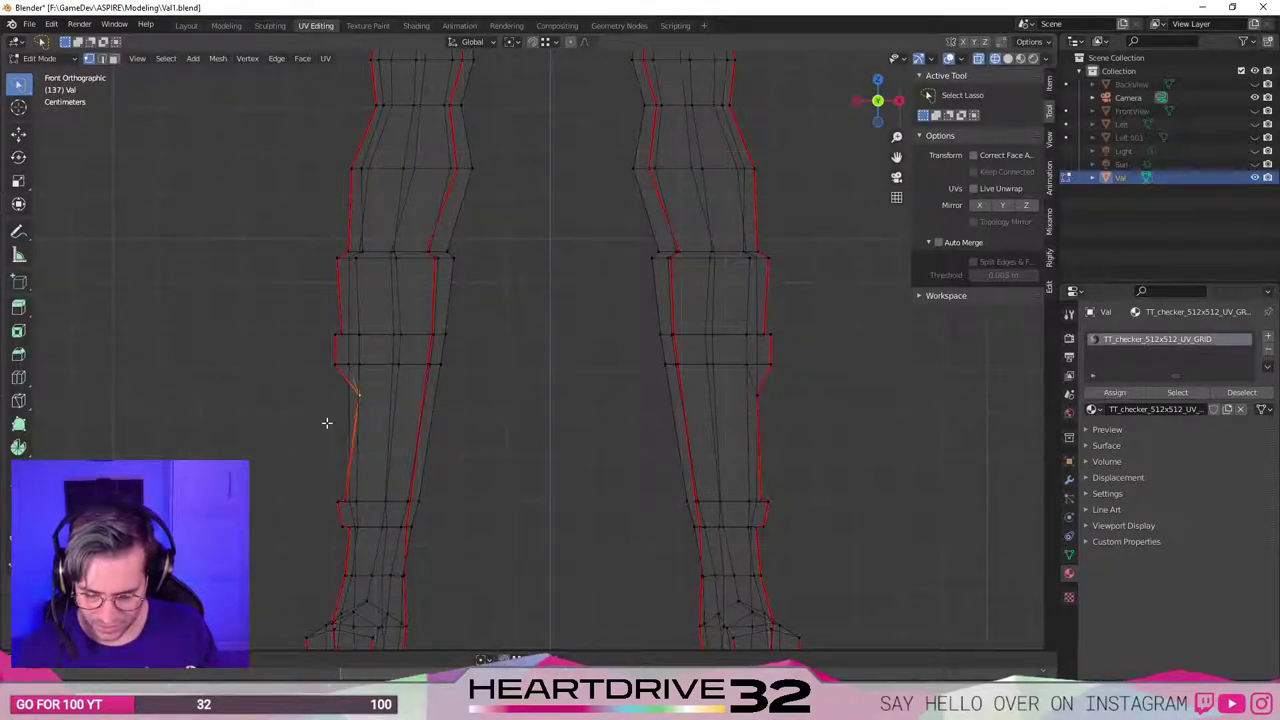
pyautogui.moveTo(349, 404); pyautogui.dragTo(715, 471, button='middle')
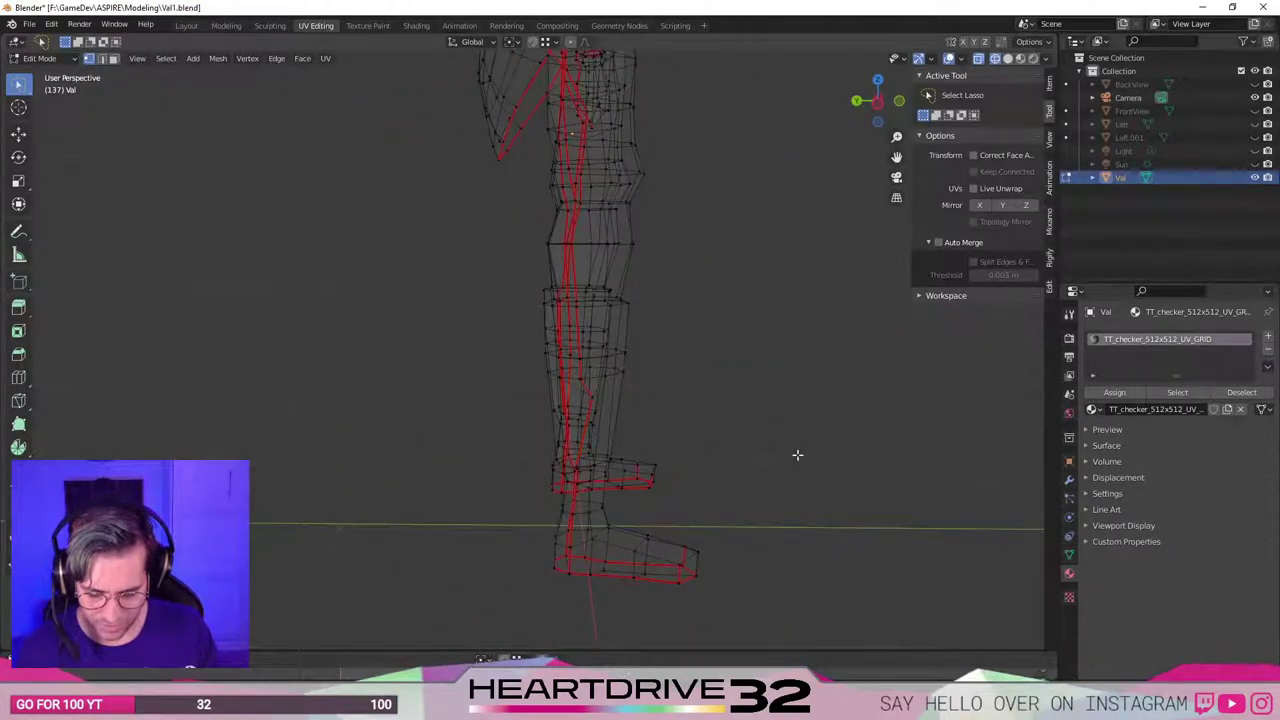
pyautogui.hotkey('ctrl', 'z')
pyautogui.hotkey('ctrl', 'z')
# Raise the bottom edge loops of the upper straps on both boots along Z to make the straps narrower.
pyautogui.moveTo(803, 454); pyautogui.dragTo(648, 424, button='middle')
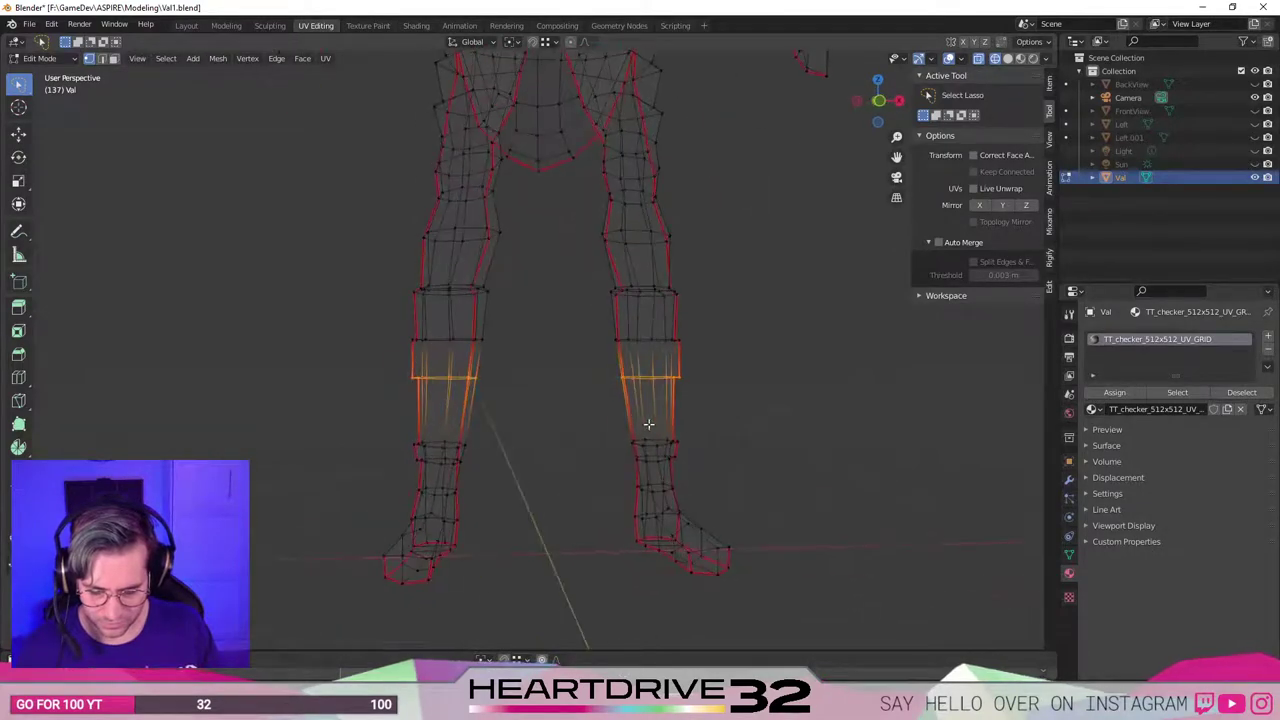
pyautogui.press('g')
pyautogui.press('z')
pyautogui.click(570, 419)
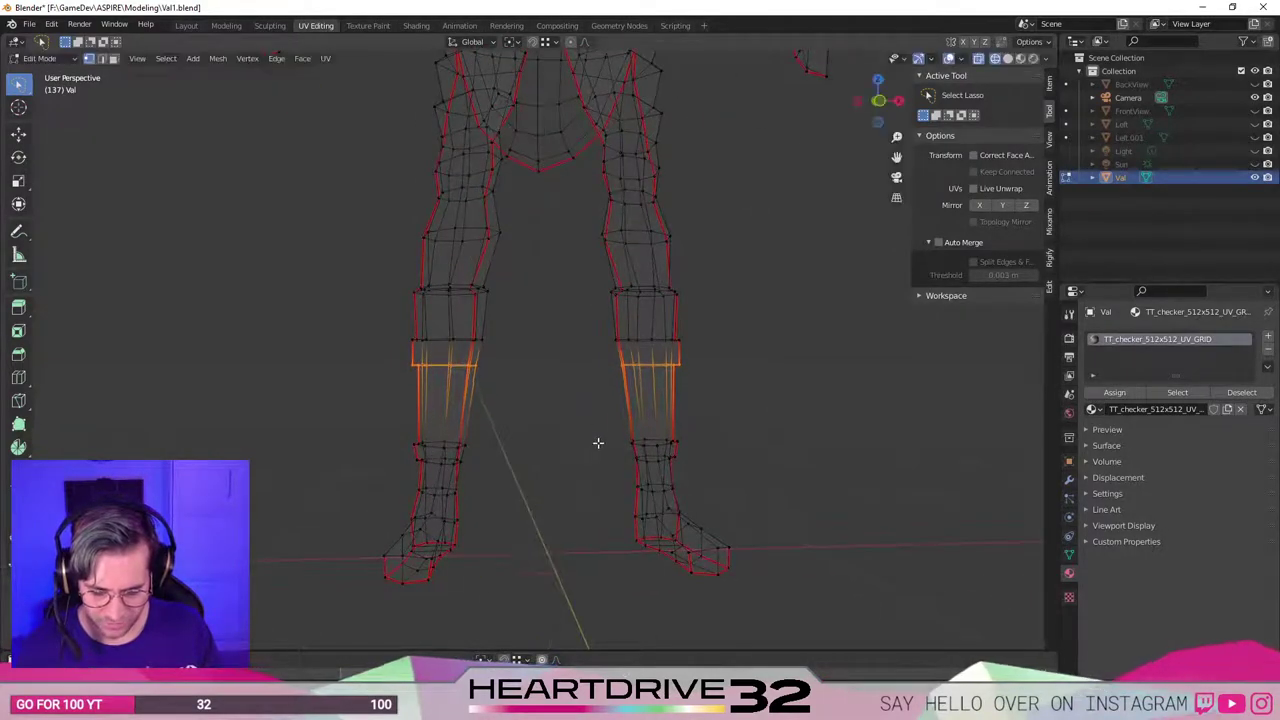
pyautogui.press('KP_3')
pyautogui.press('KP_1')
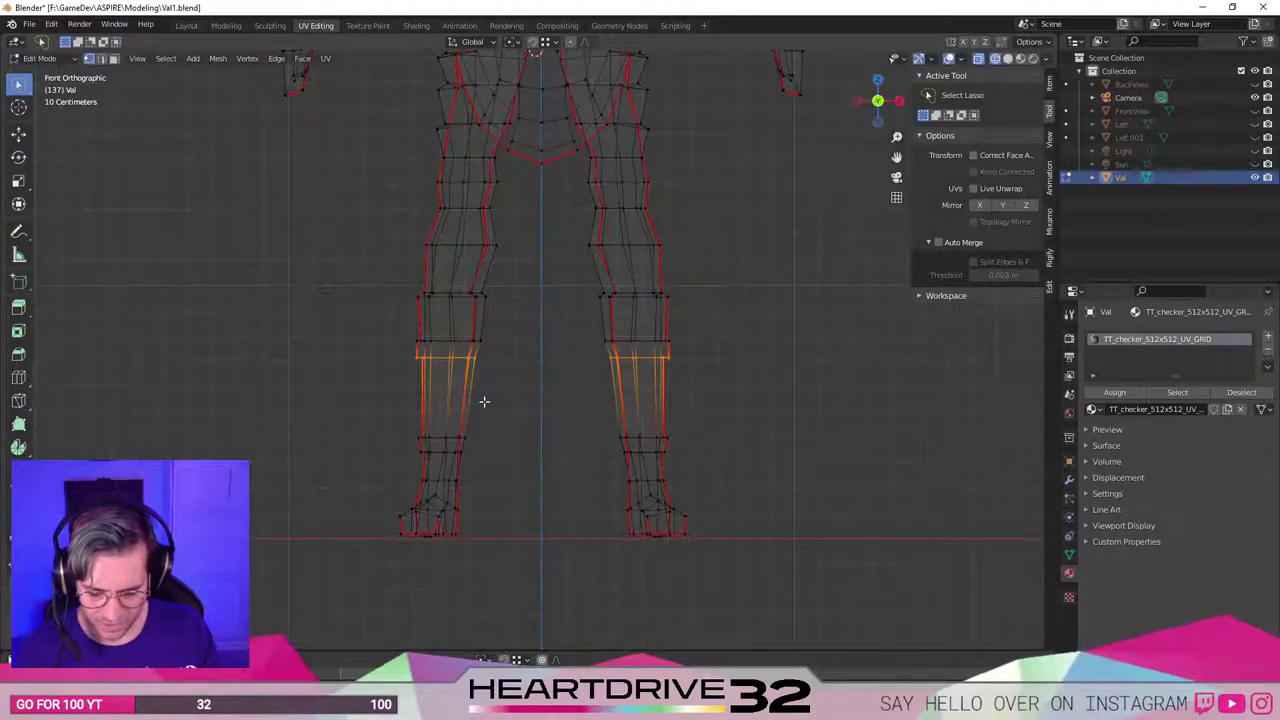
# Try to scale the inner vertices at the bottom of both upper straps toward each other.
pyautogui.moveTo(407, 346); pyautogui.dragTo(390, 354)
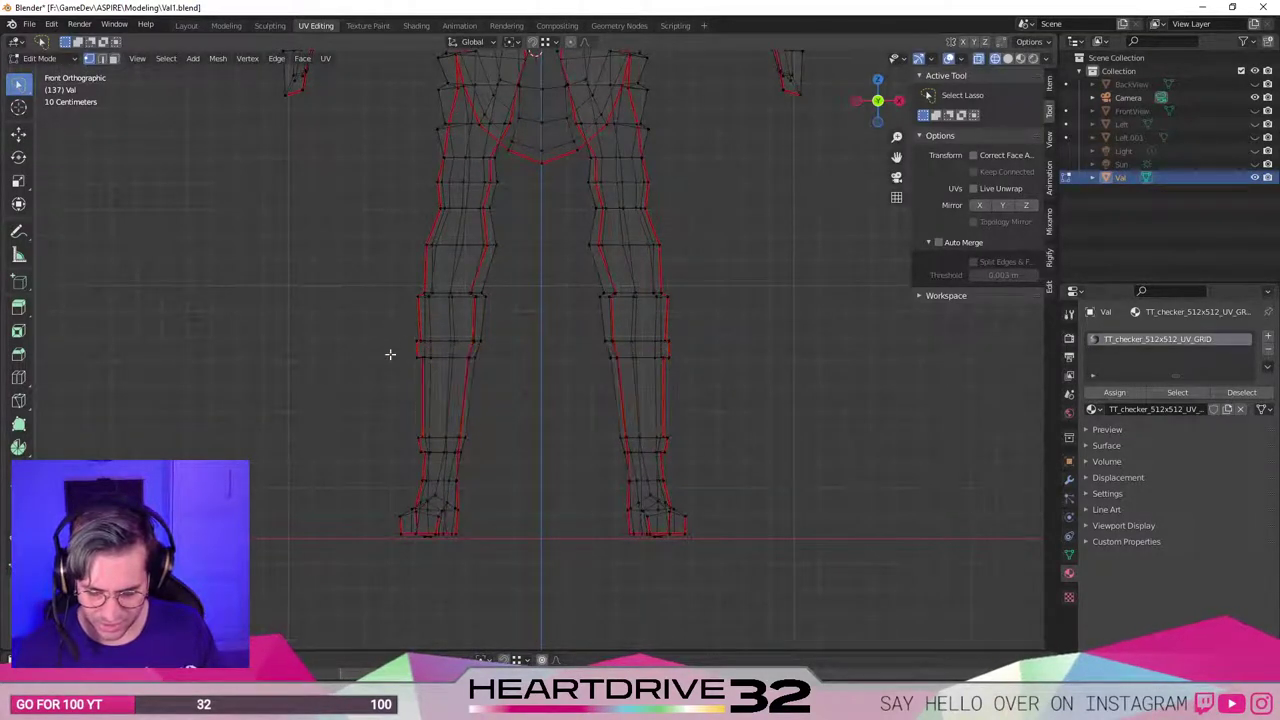
pyautogui.click(476, 358)
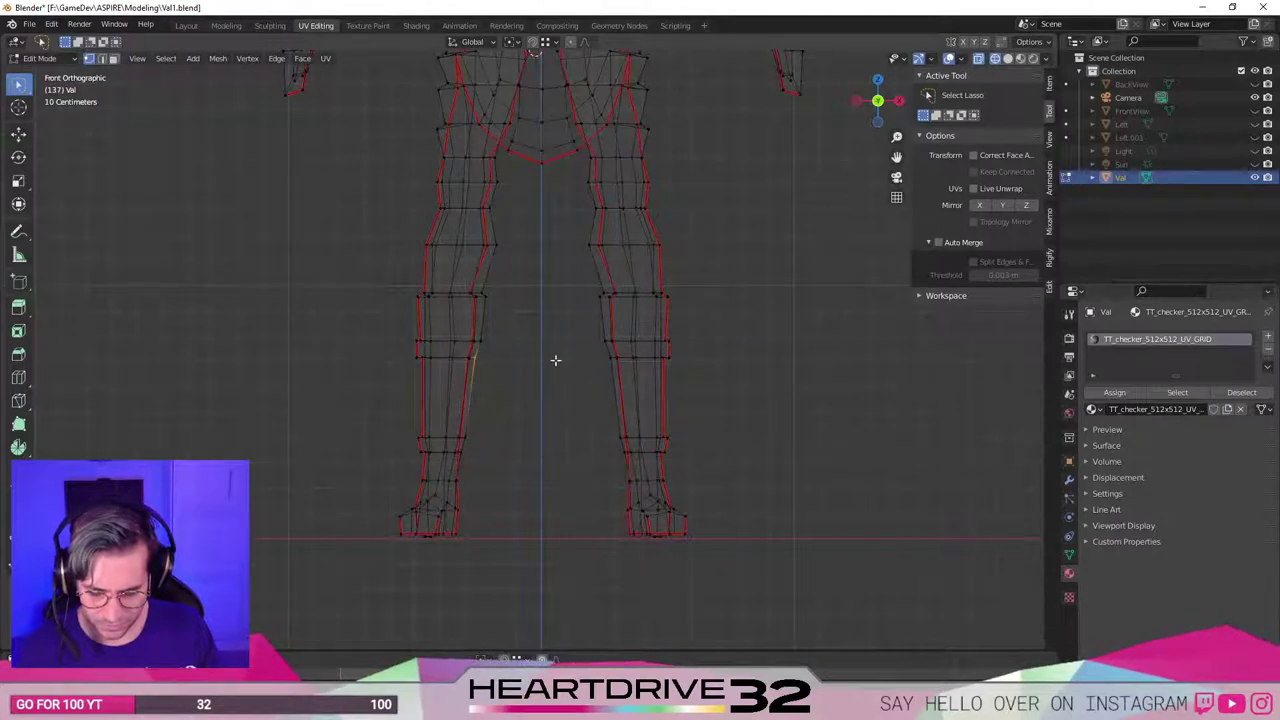
pyautogui.keyDown('shift'); pyautogui.click(609, 360); pyautogui.keyUp('shift')
pyautogui.press('s')
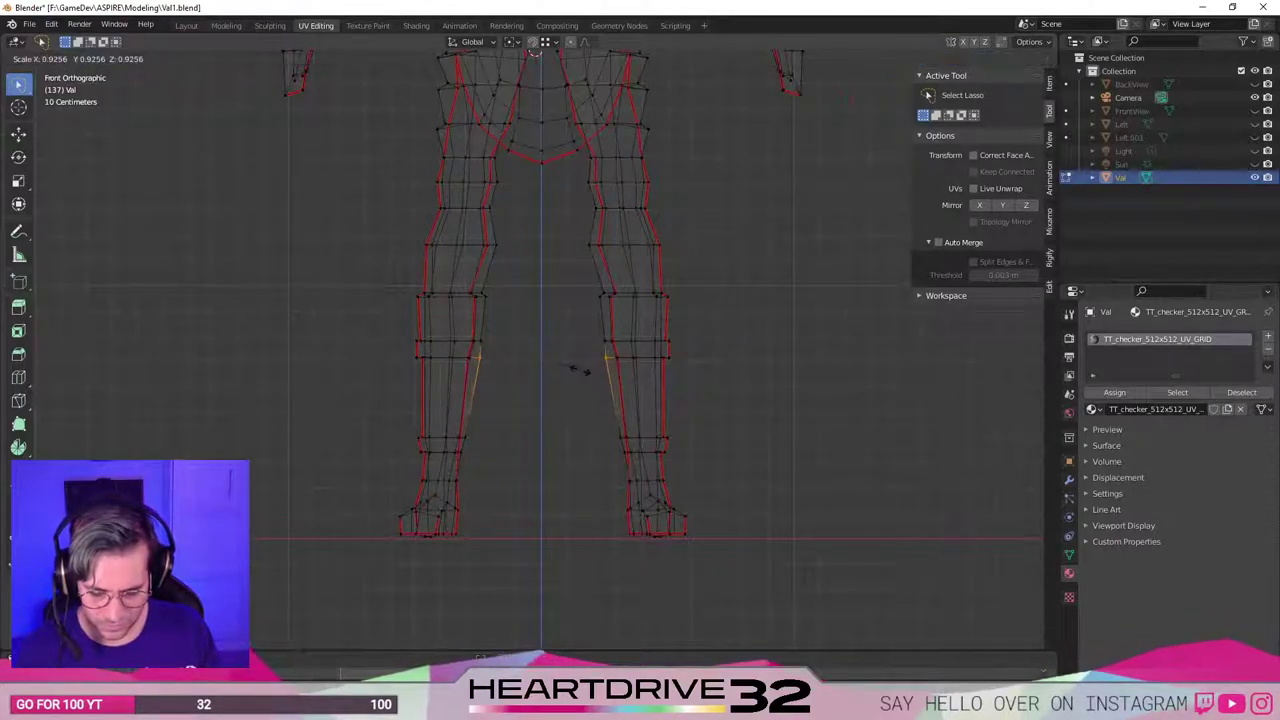
pyautogui.click(581, 370)
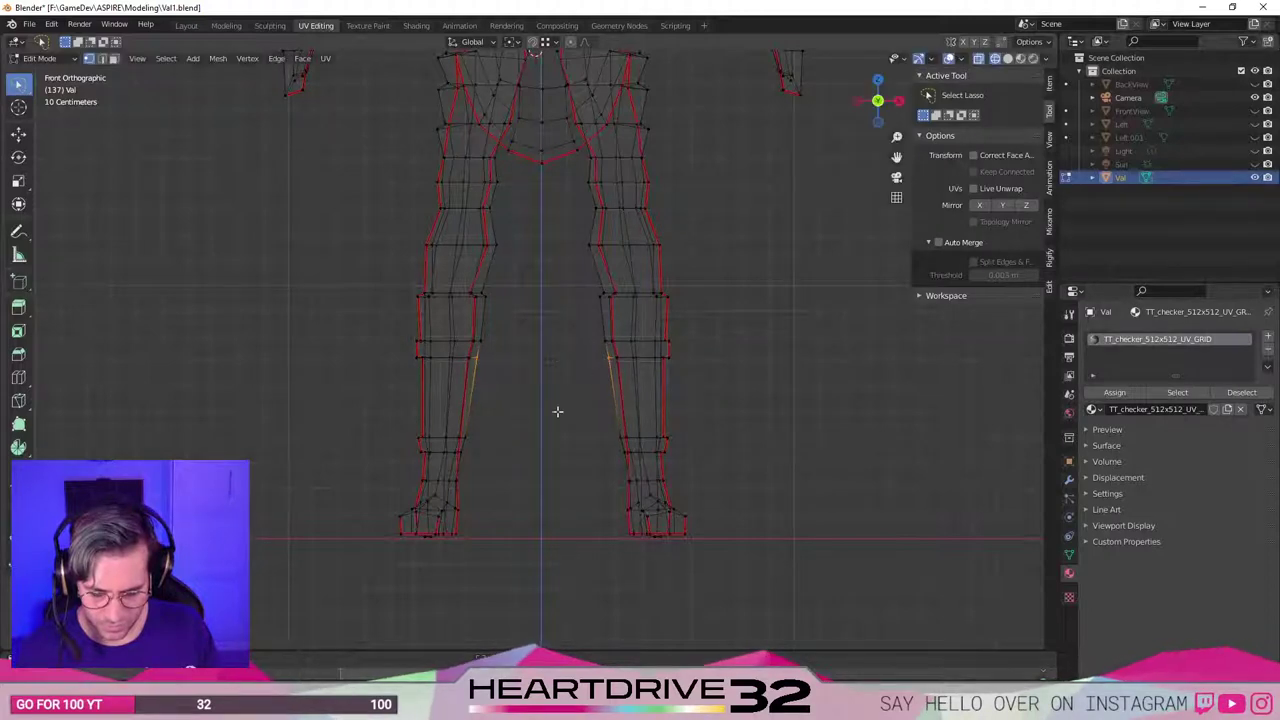
pyautogui.click(557, 411)
# Lower the thighs' bottom edge loops at the boot openings on both legs by about 0.03 m along Z.
pyautogui.keyDown('shift'); pyautogui.moveTo(516, 408); pyautogui.dragTo(534, 434, button='middle'); pyautogui.keyUp('shift')
pyautogui.scroll(1, 548, 408)
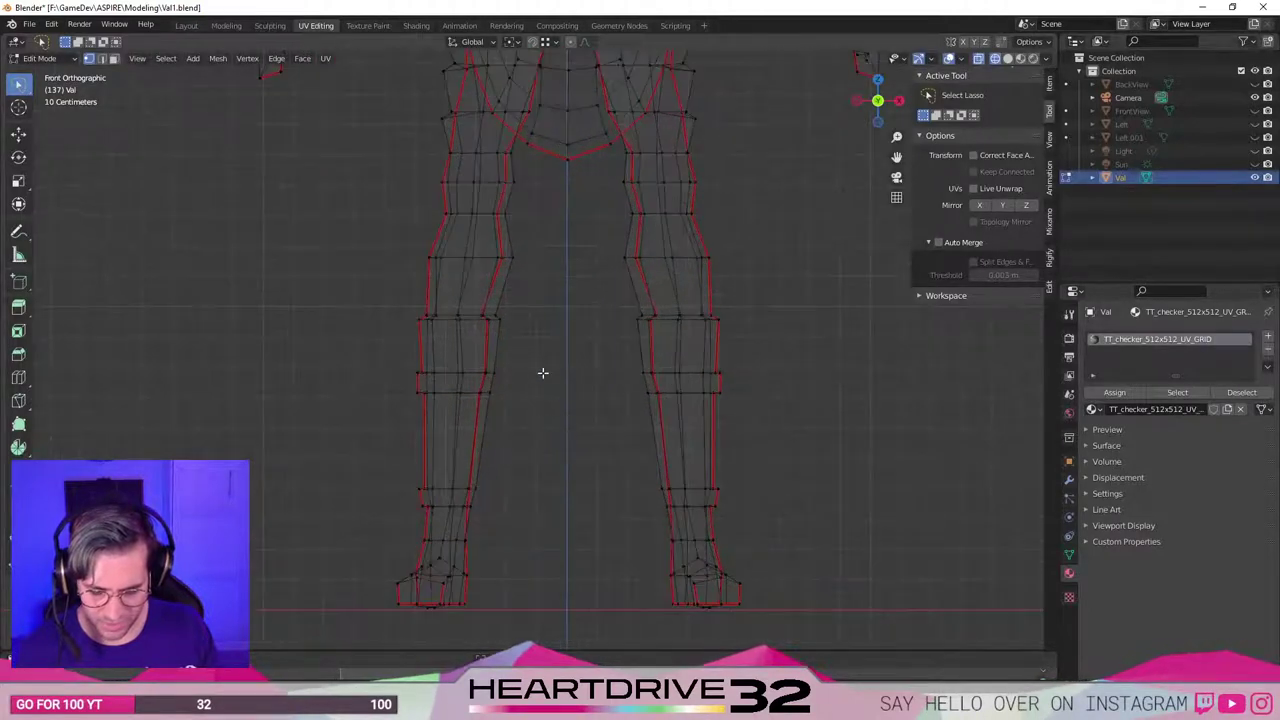
pyautogui.scroll(-2, 548, 460)
pyautogui.press('z')
pyautogui.click(608, 458)
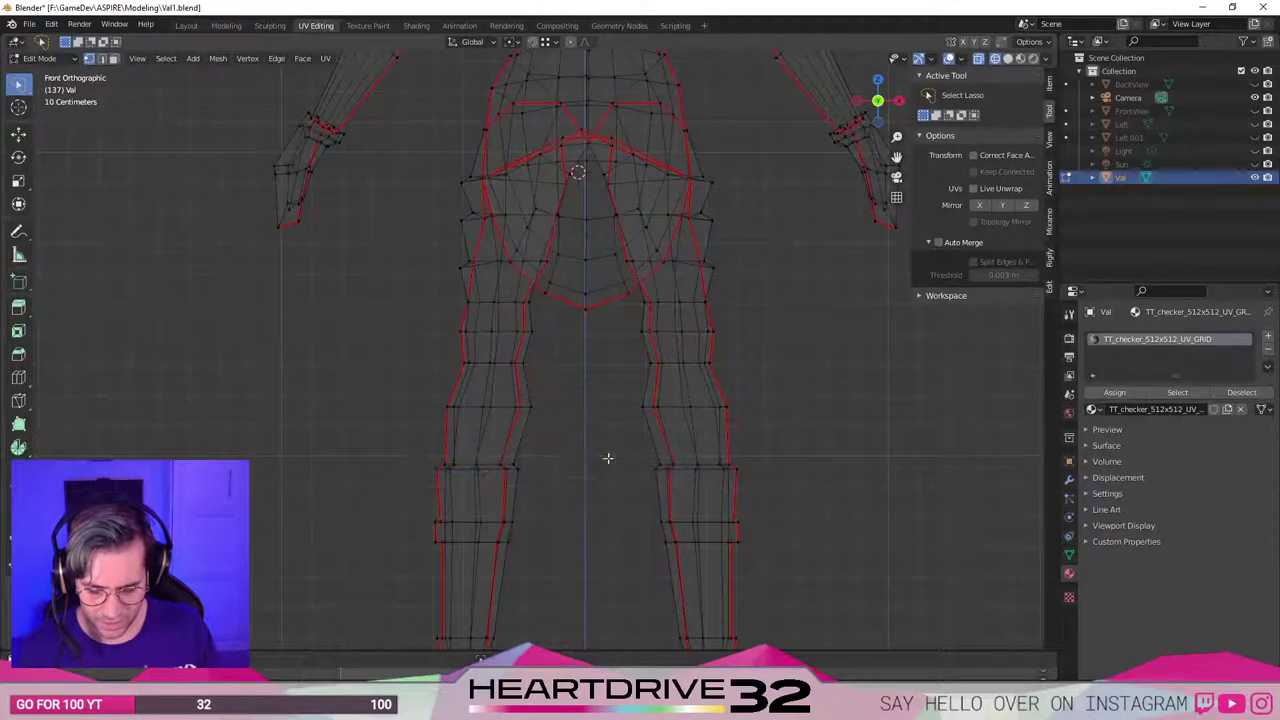
pyautogui.moveTo(706, 447)
pyautogui.mouseDown()
pyautogui.moveTo(655, 461)
pyautogui.moveTo(711, 463)
pyautogui.mouseUp()
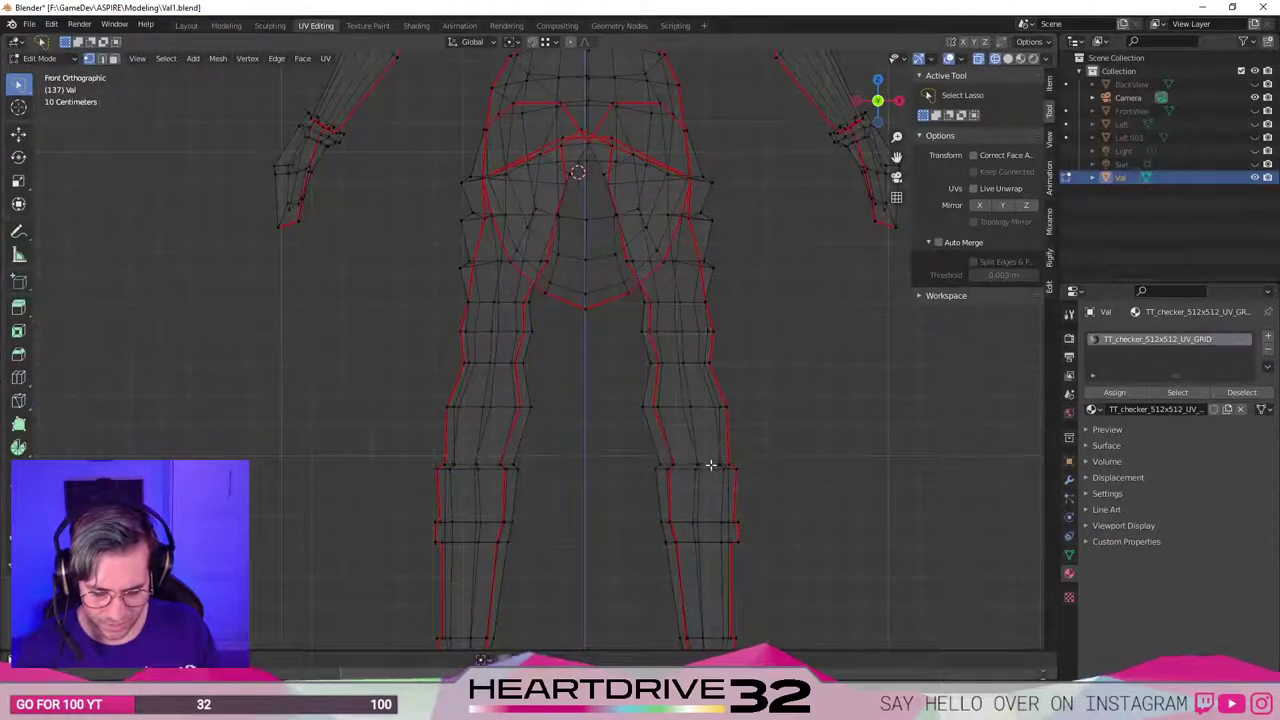
pyautogui.press('l')
pyautogui.hotkey('ctrl', 'z')
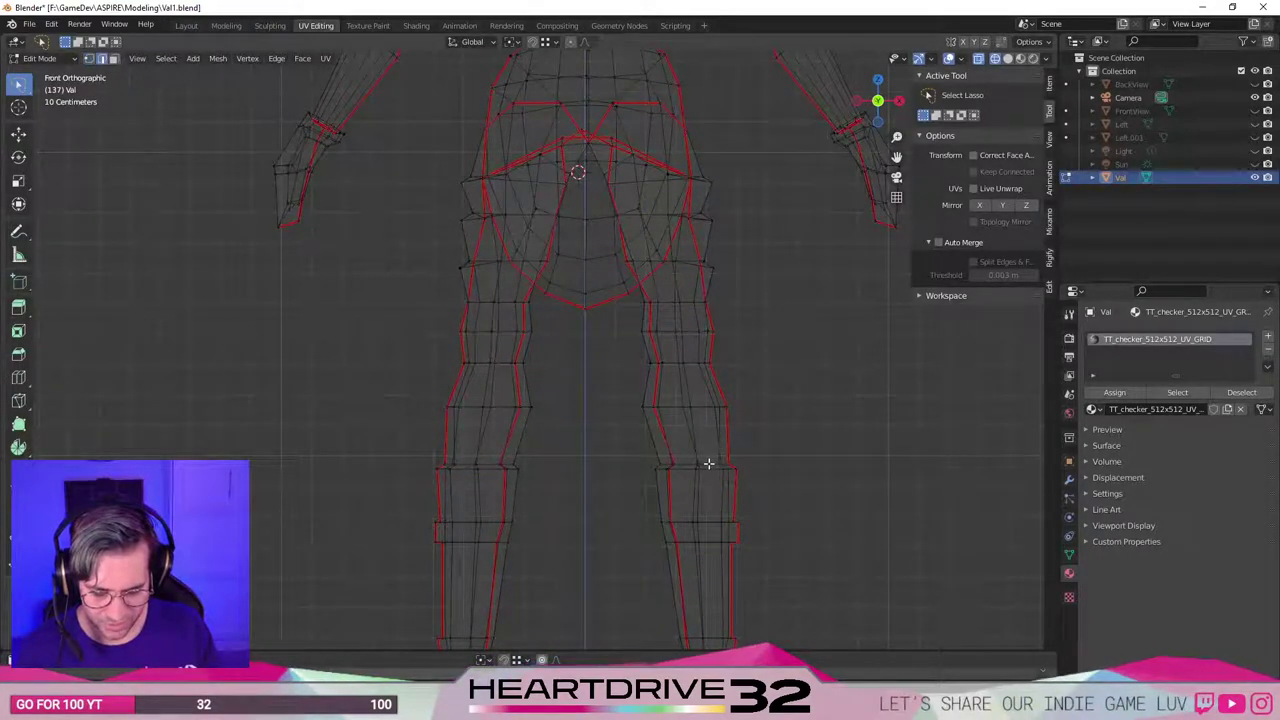
pyautogui.keyDown('alt'); pyautogui.click(709, 463); pyautogui.keyUp('alt')
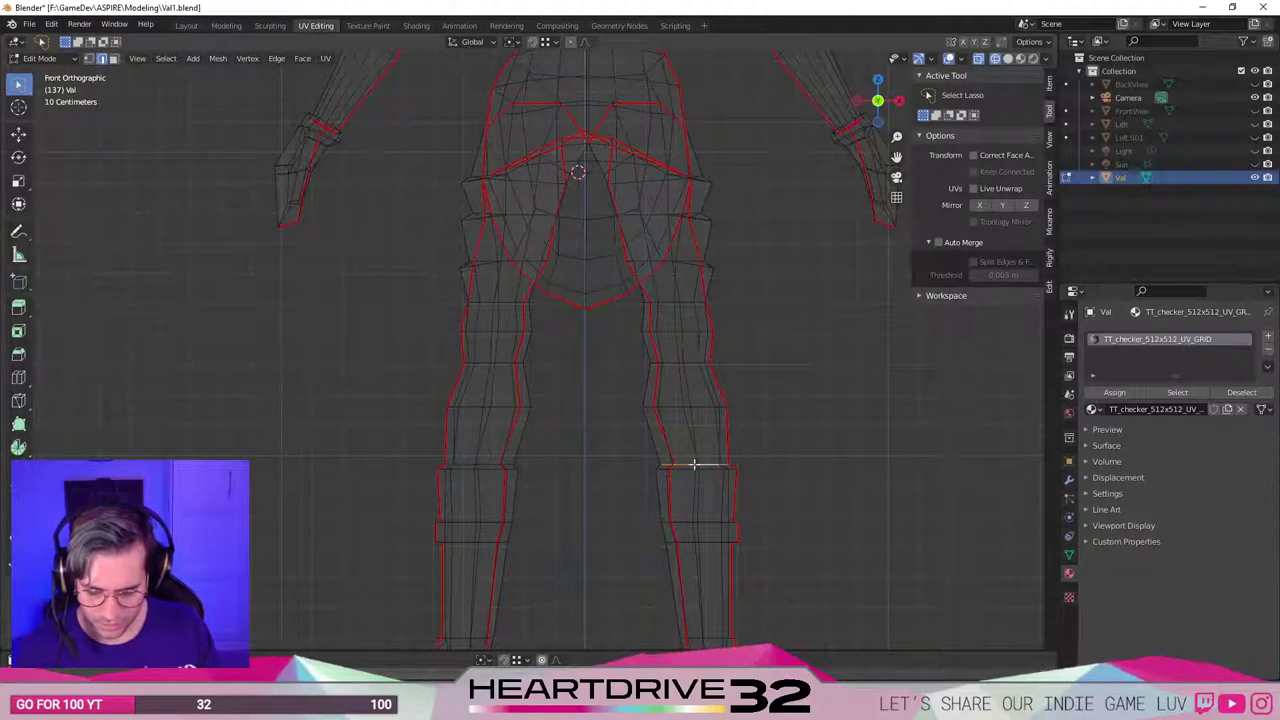
pyautogui.press('g')
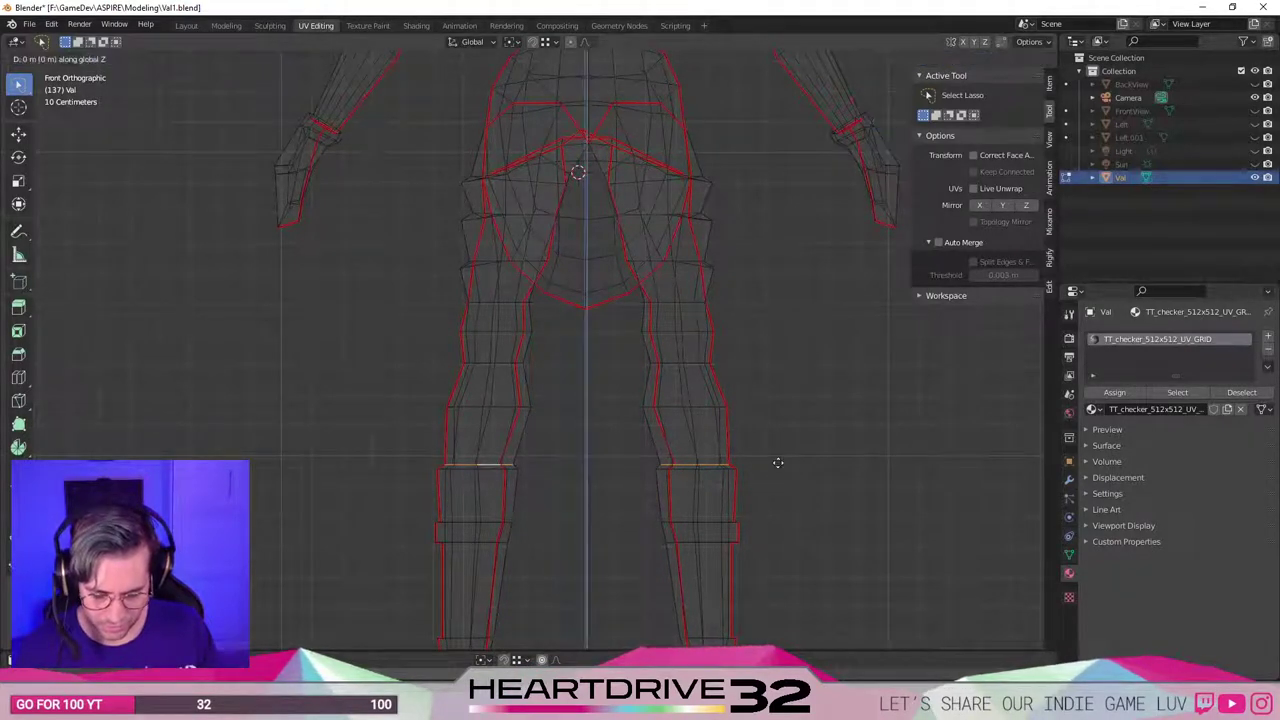
pyautogui.press('z')
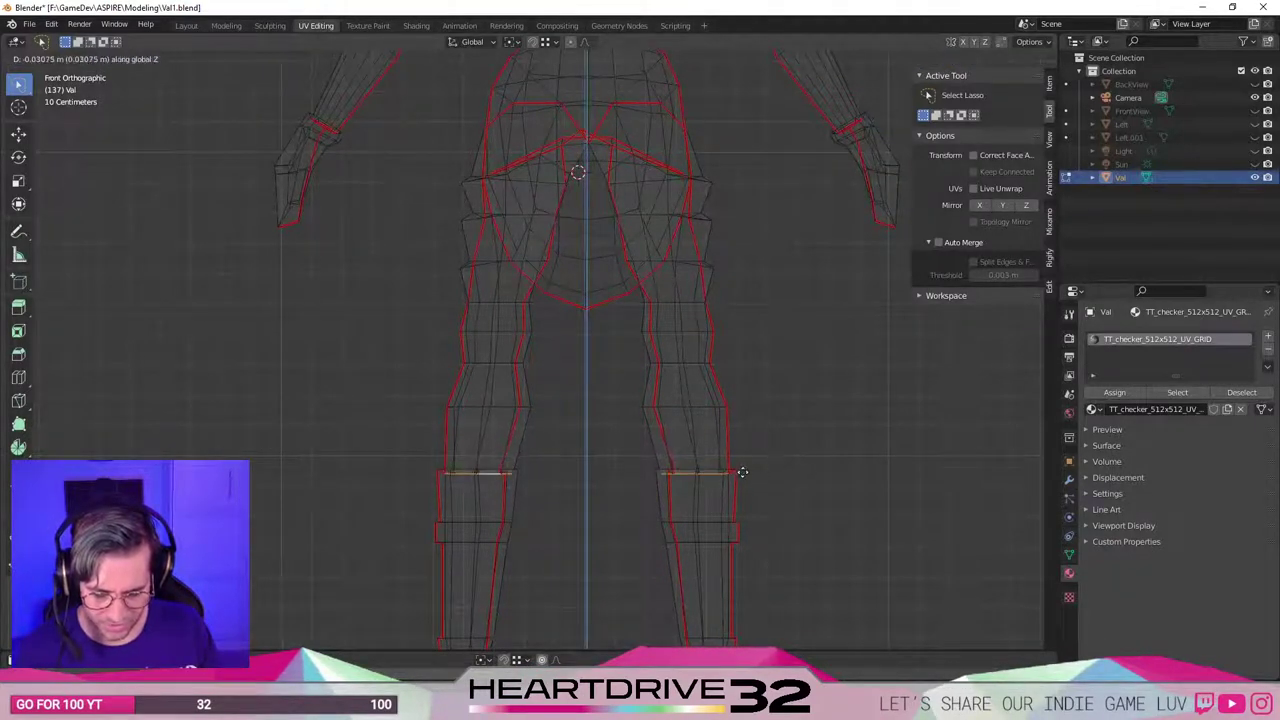
pyautogui.click(737, 470)
# Switch the viewport to Material Preview shading and examine the shape of the thighs from the side and behind.
pyautogui.moveTo(516, 456); pyautogui.dragTo(510, 492, button='middle')
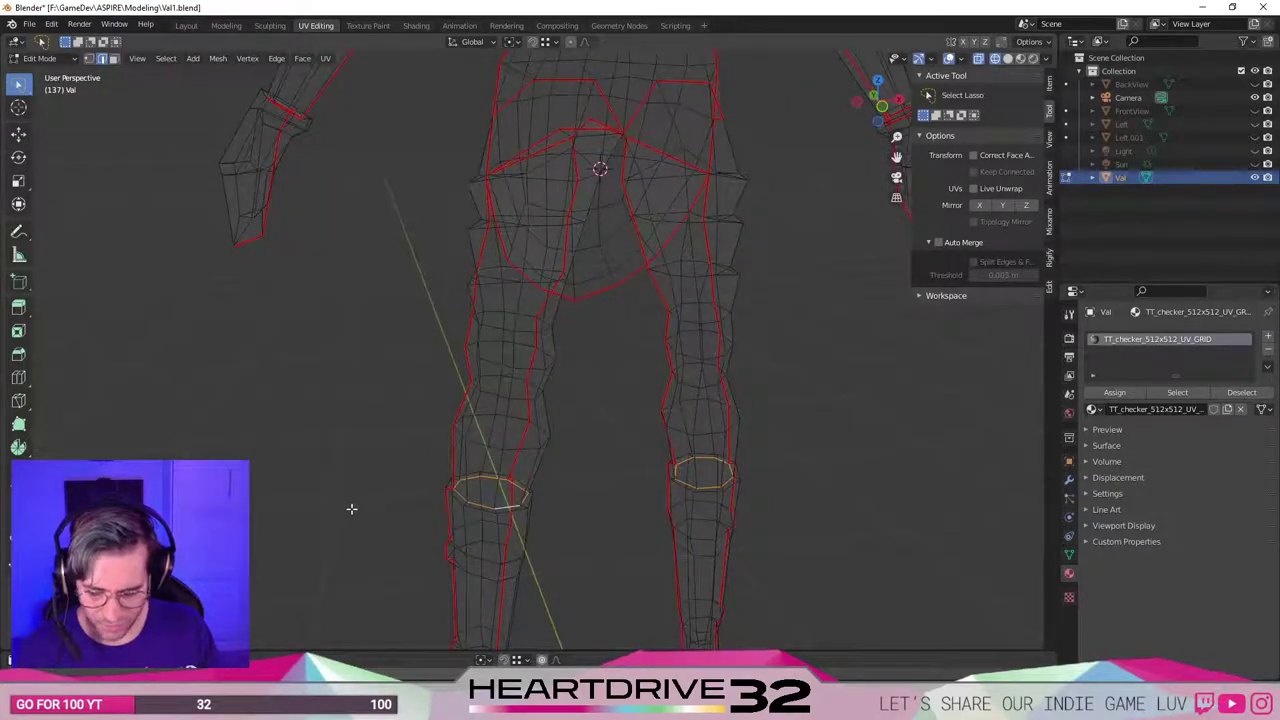
pyautogui.moveTo(277, 478)
pyautogui.mouseDown(button='middle')
pyautogui.moveTo(509, 434)
pyautogui.moveTo(477, 464)
pyautogui.mouseUp(button='middle')
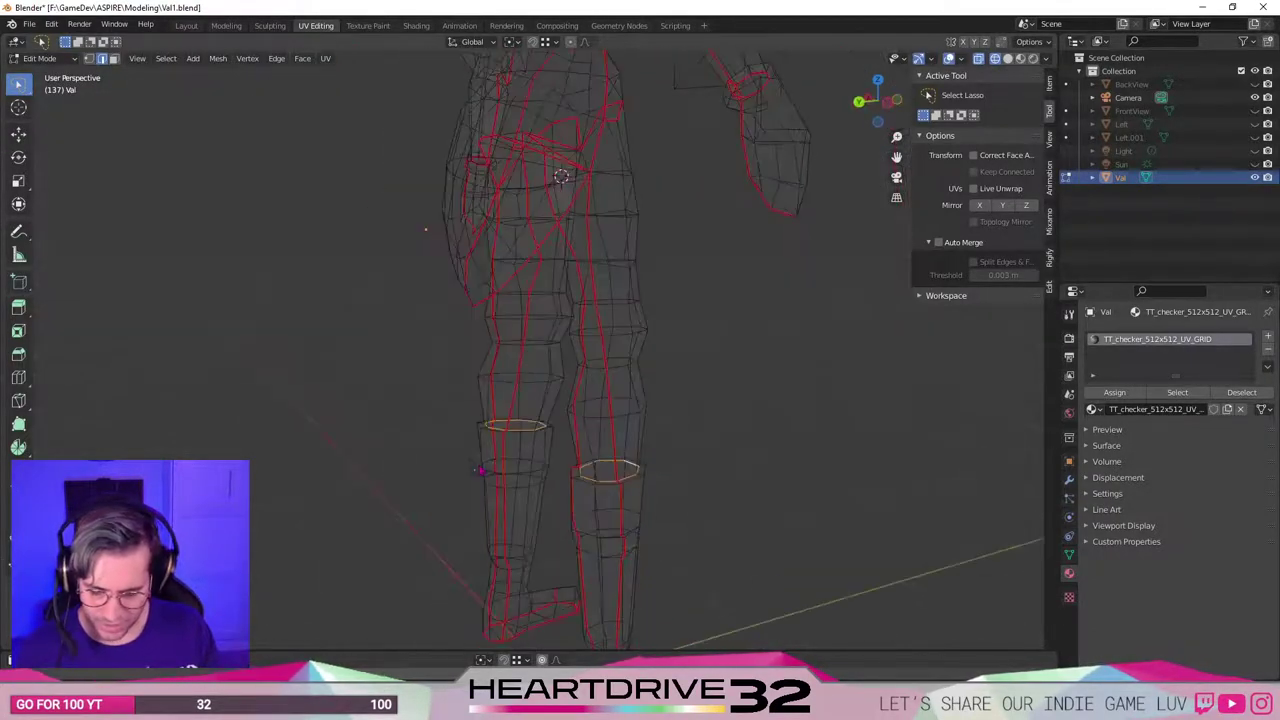
pyautogui.press('z')
pyautogui.click(495, 541)
pyautogui.moveTo(610, 364)
pyautogui.mouseDown(button='middle')
pyautogui.moveTo(566, 340)
pyautogui.moveTo(651, 320)
pyautogui.mouseUp(button='middle')
pyautogui.scroll(4, 740, 340)
pyautogui.moveTo(739, 341); pyautogui.dragTo(703, 340, button='middle')
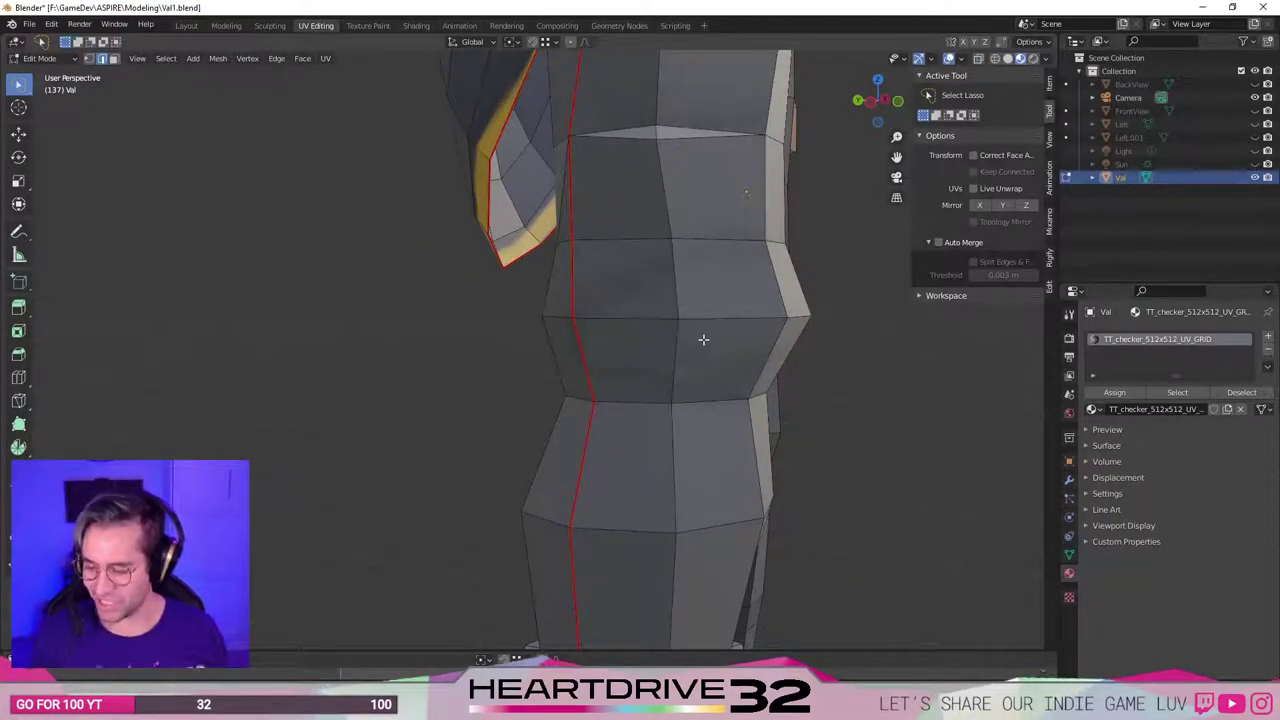
pyautogui.moveTo(537, 338); pyautogui.dragTo(597, 317, button='middle')
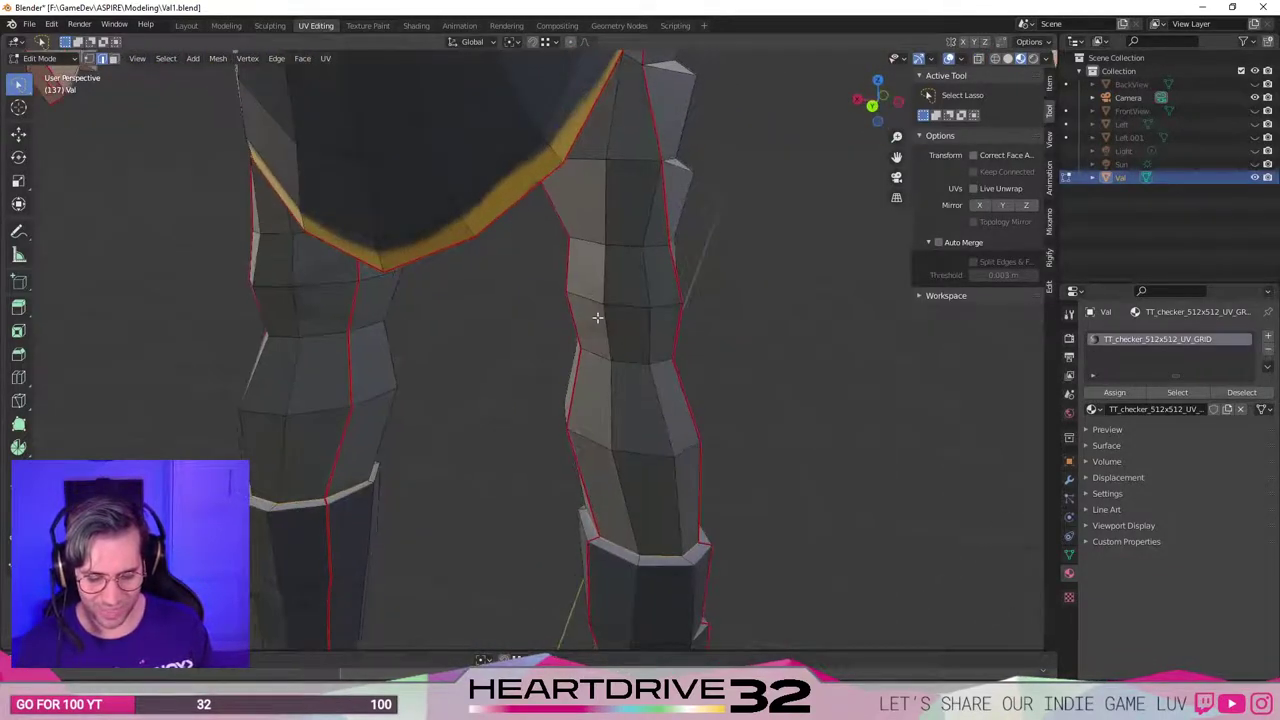
# Move the horizontal edges at the back of both lower thighs along Y in two passes, the second by about 0.043 m.
pyautogui.moveTo(680, 305); pyautogui.dragTo(573, 342, button='middle')
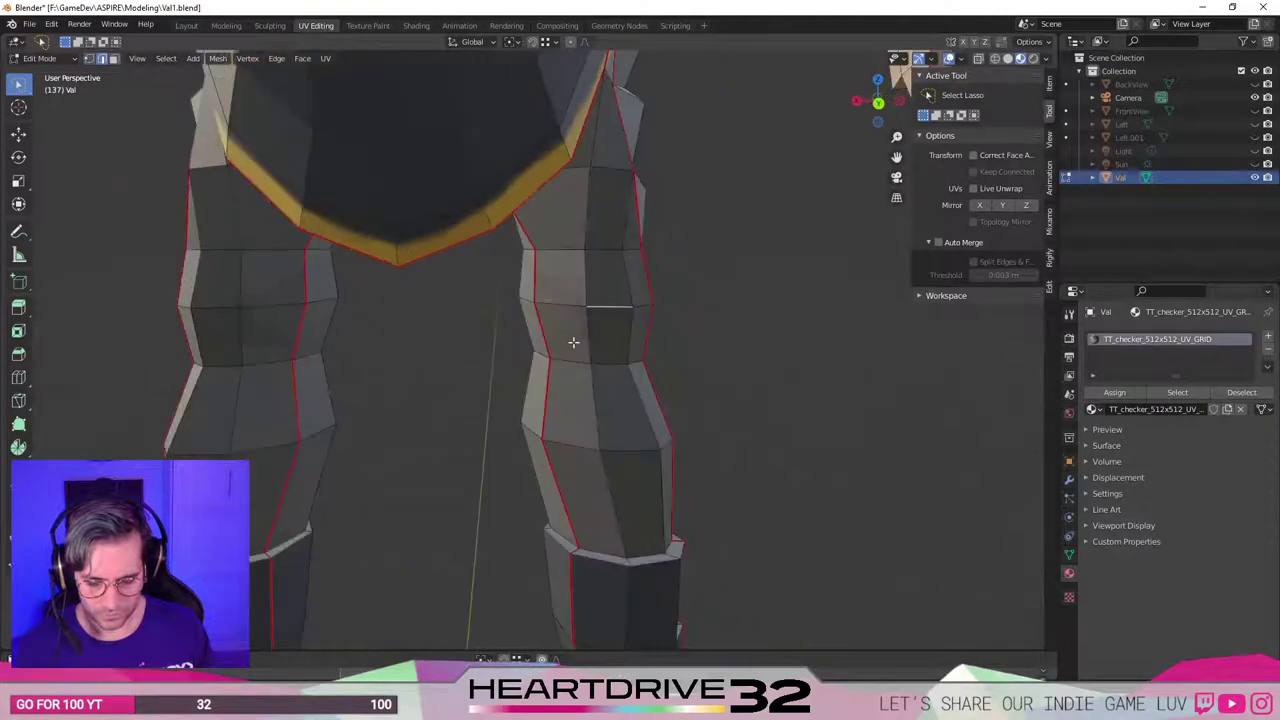
pyautogui.moveTo(113, 328); pyautogui.dragTo(474, 391, button='middle')
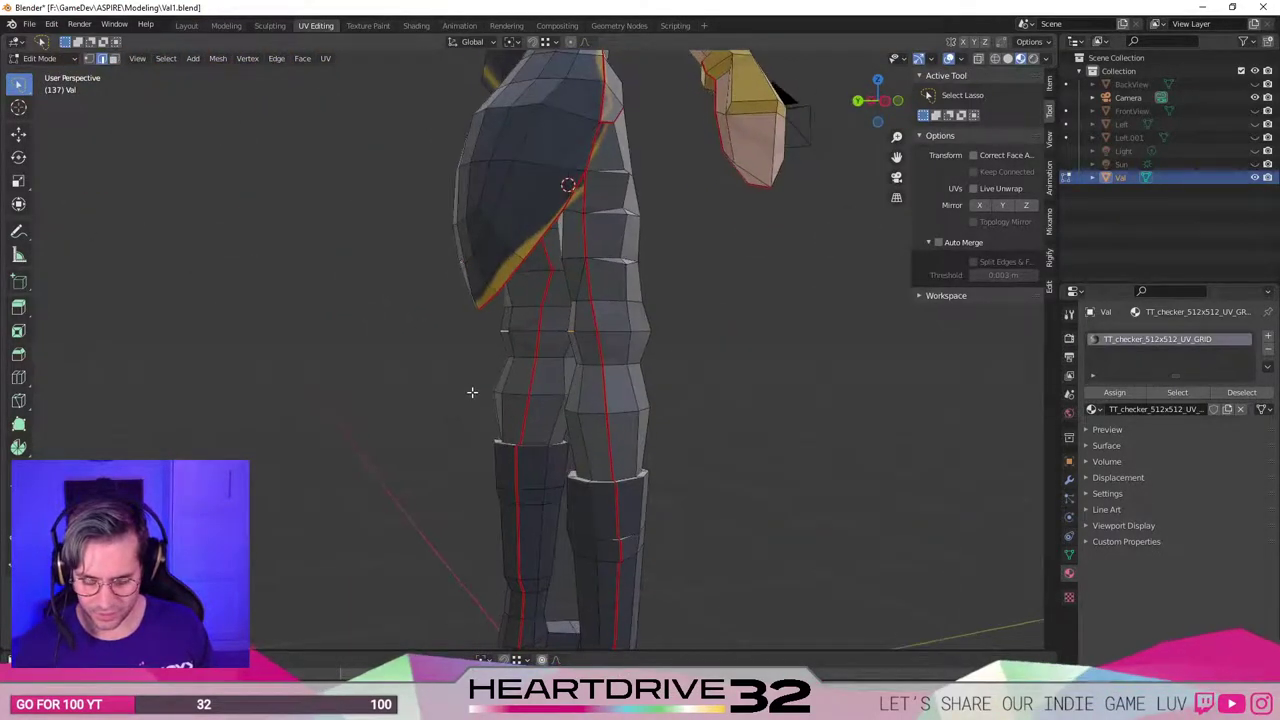
pyautogui.press('g')
pyautogui.press('y')
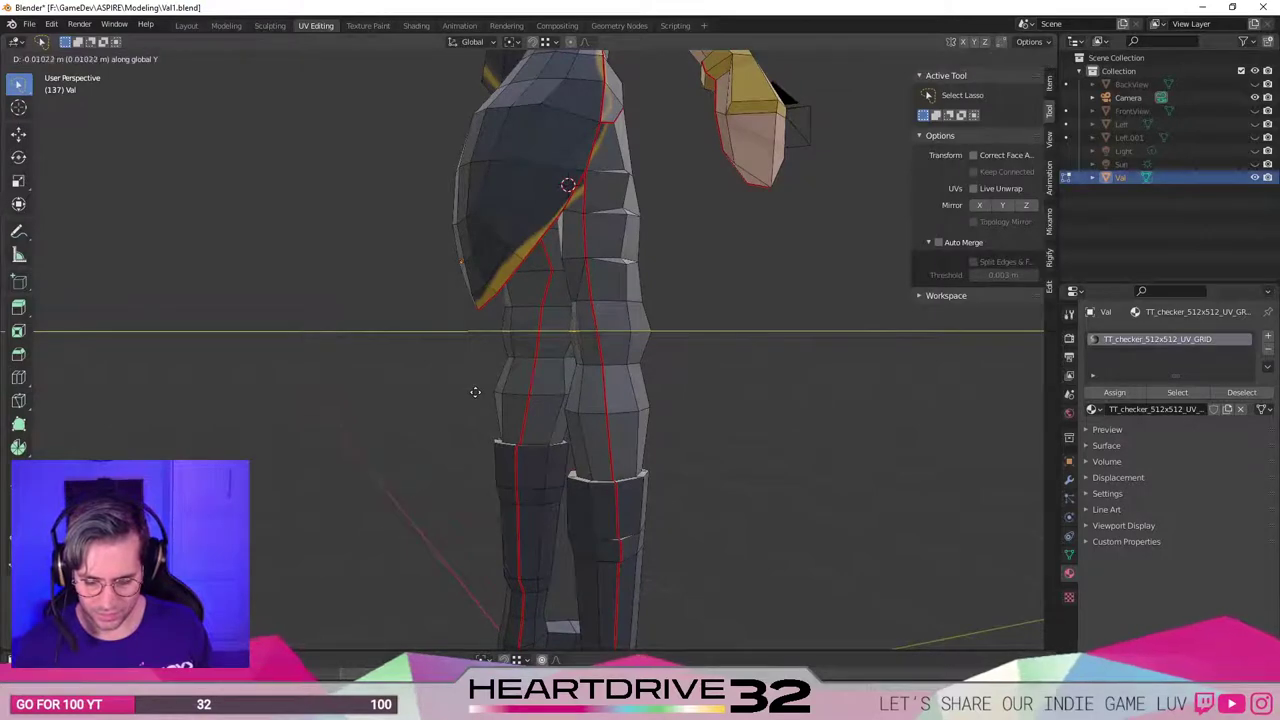
pyautogui.click(484, 392)
pyautogui.moveTo(484, 392); pyautogui.dragTo(560, 357, button='middle')
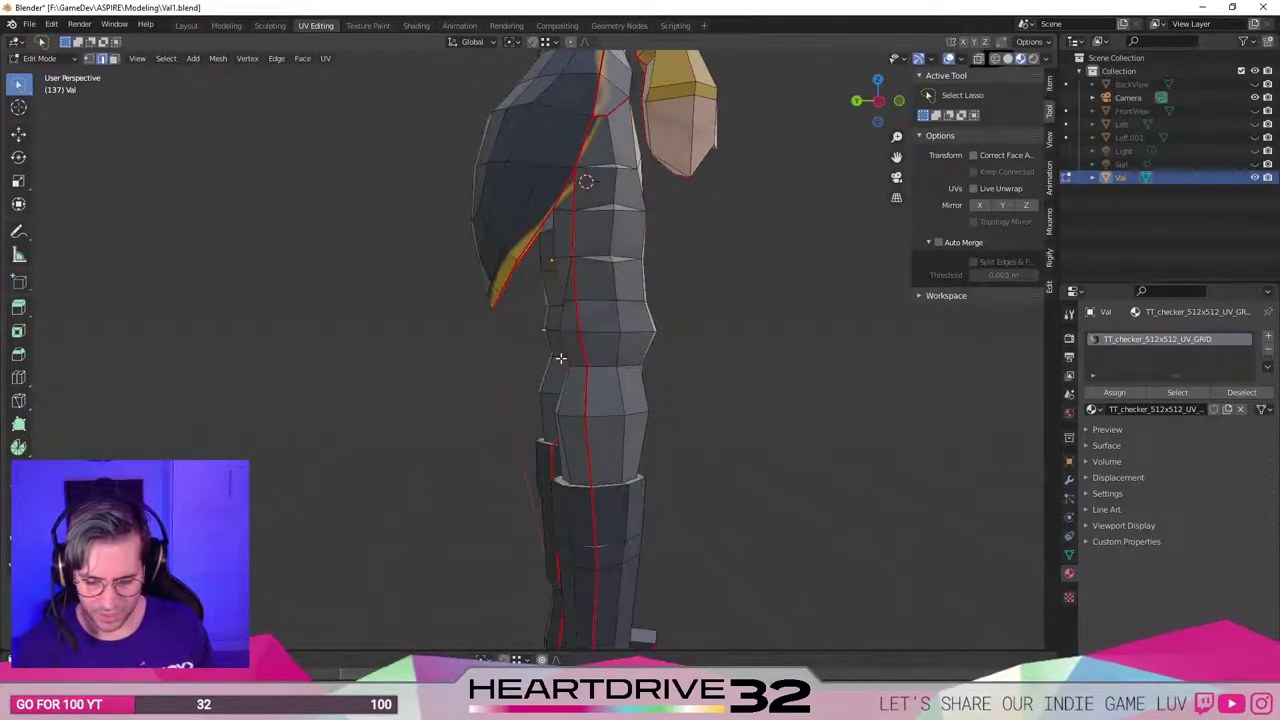
pyautogui.press('g')
pyautogui.press('y')
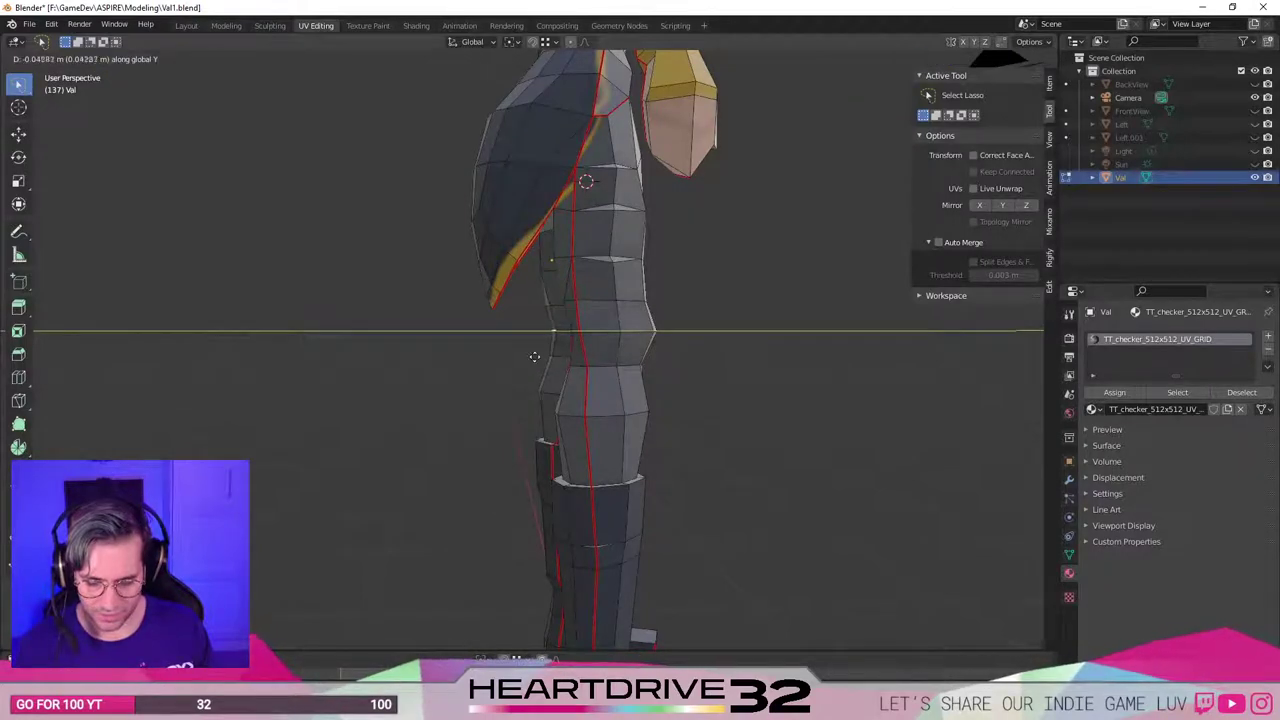
pyautogui.click(534, 357)
# Move the back vertices one ring higher on both thighs along Y to smooth the leg profile.
pyautogui.moveTo(451, 366); pyautogui.dragTo(570, 322, button='middle')
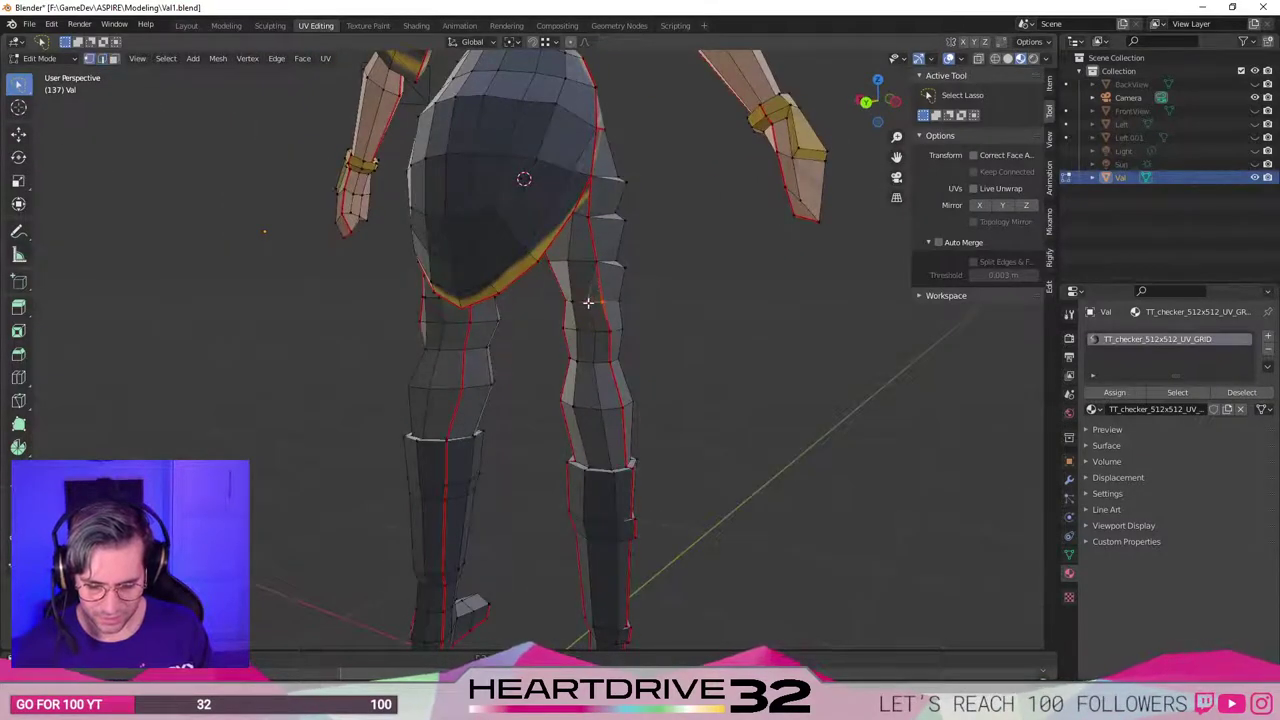
pyautogui.moveTo(468, 311); pyautogui.dragTo(267, 340, button='middle')
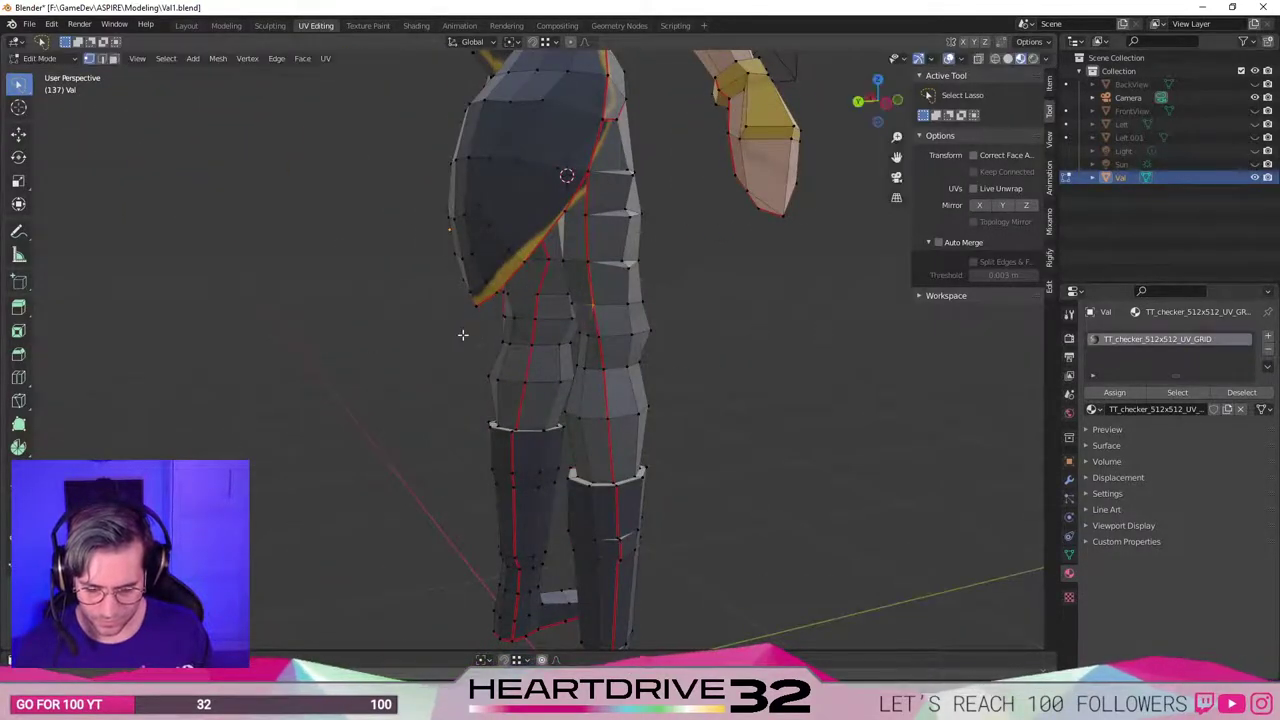
pyautogui.moveTo(460, 334); pyautogui.dragTo(563, 321, button='middle')
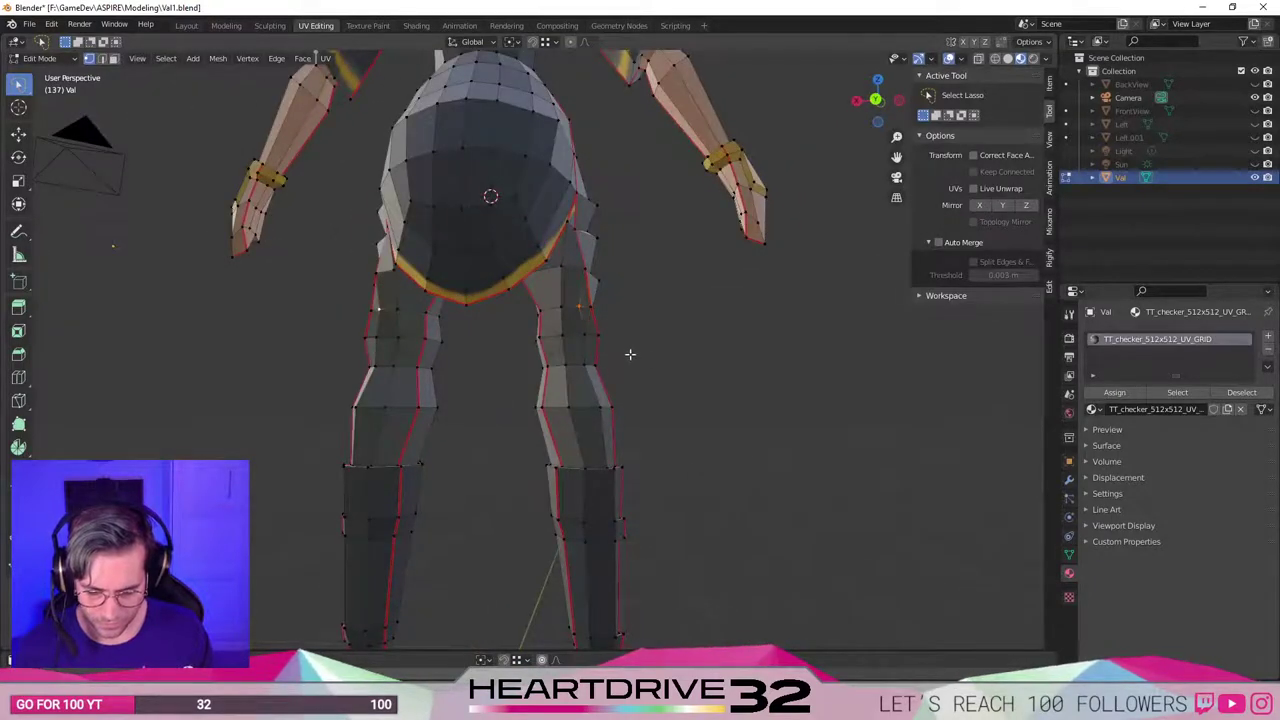
pyautogui.moveTo(620, 357)
pyautogui.mouseDown(button='middle')
pyautogui.moveTo(535, 372)
pyautogui.moveTo(623, 329)
pyautogui.moveTo(704, 316)
pyautogui.moveTo(686, 340)
pyautogui.moveTo(623, 286)
pyautogui.mouseUp(button='middle')
pyautogui.press('g')
pyautogui.press('y')
pyautogui.click(542, 377)
pyautogui.scroll(3, 640, 300)
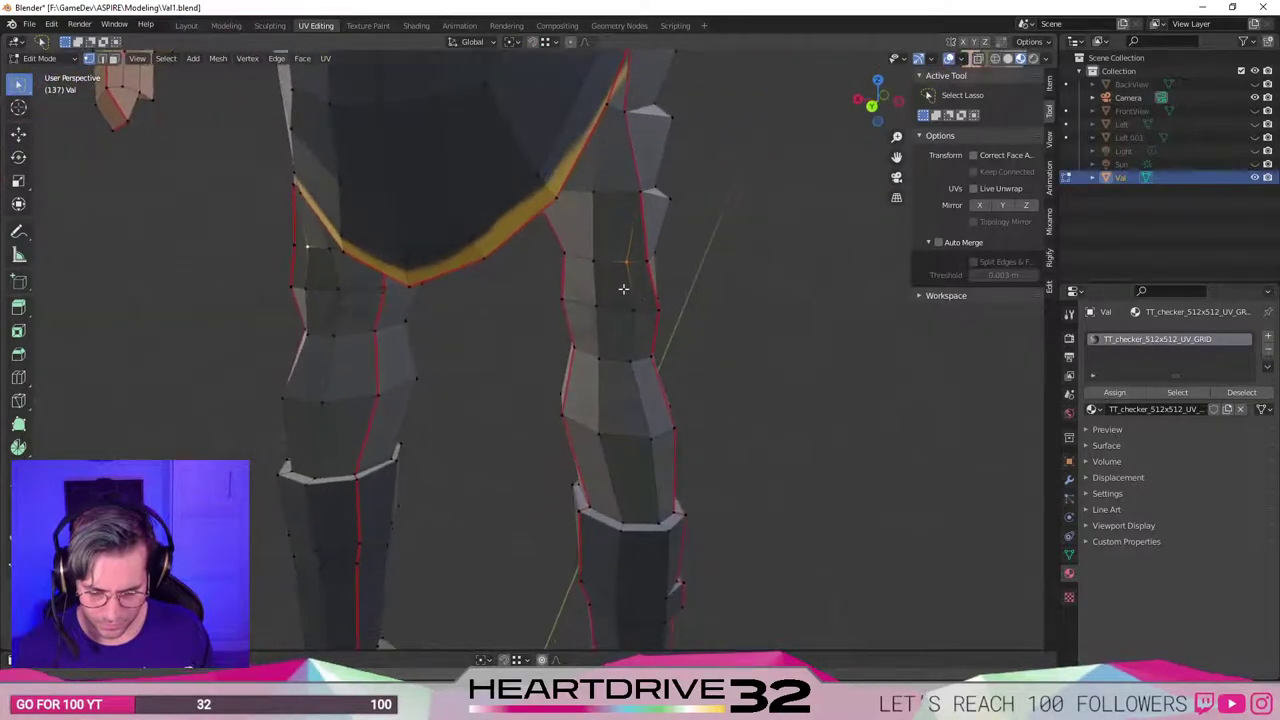
pyautogui.click(631, 231)
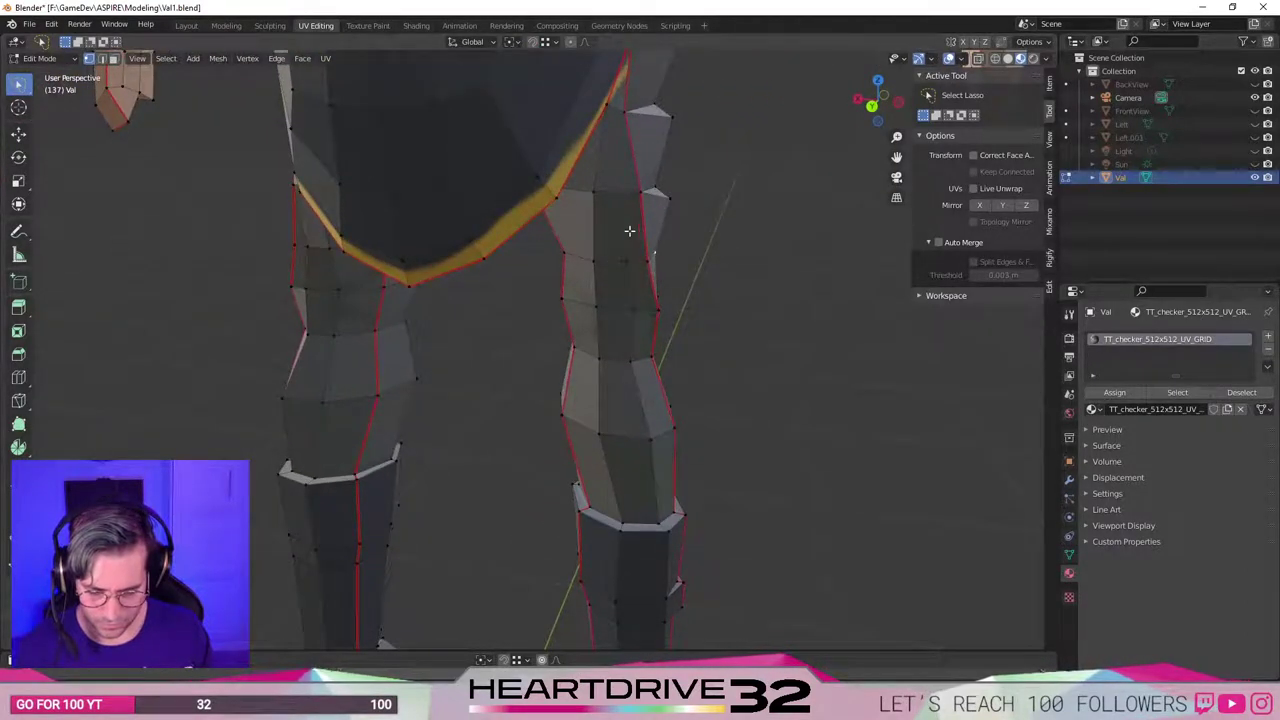
pyautogui.scroll(-3, 765, 403)
pyautogui.moveTo(379, 475); pyautogui.dragTo(323, 341, button='middle')
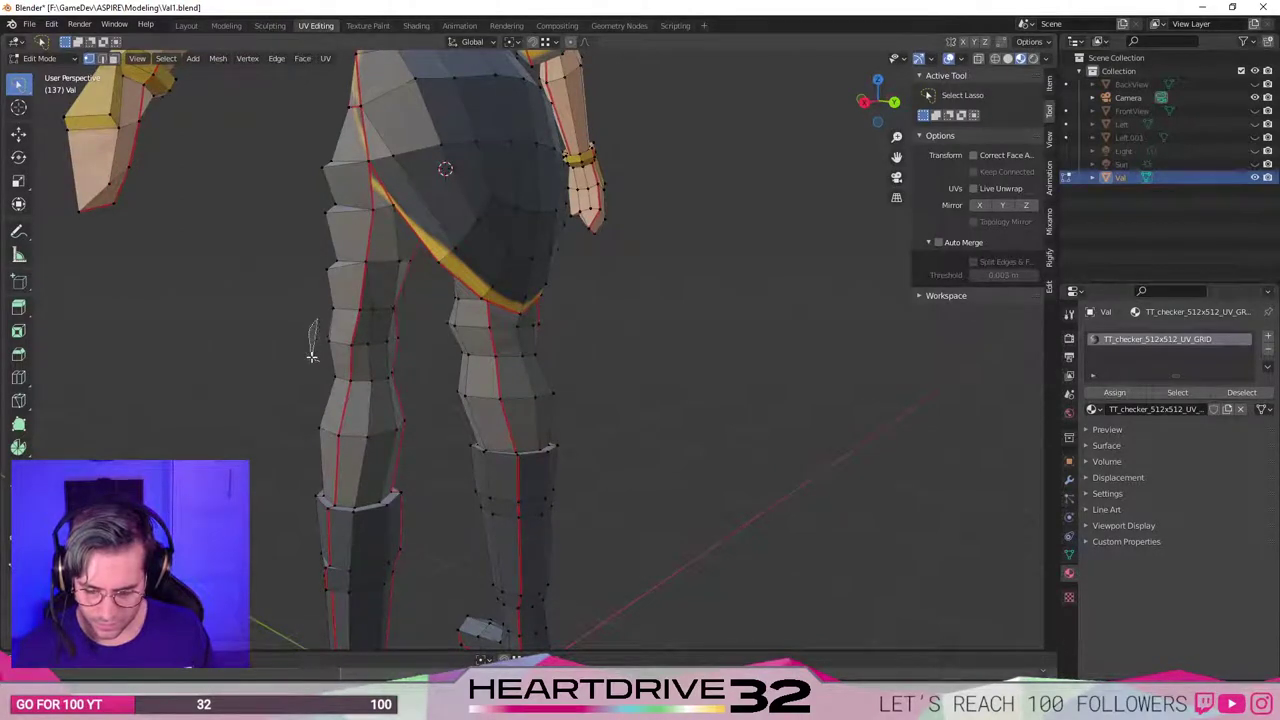
pyautogui.moveTo(336, 348)
pyautogui.mouseDown()
pyautogui.moveTo(398, 362)
pyautogui.moveTo(370, 329)
pyautogui.moveTo(345, 333)
pyautogui.mouseUp()
pyautogui.moveTo(571, 357)
pyautogui.mouseDown(button='middle')
pyautogui.moveTo(446, 342)
pyautogui.moveTo(577, 354)
pyautogui.moveTo(557, 325)
pyautogui.mouseUp(button='middle')
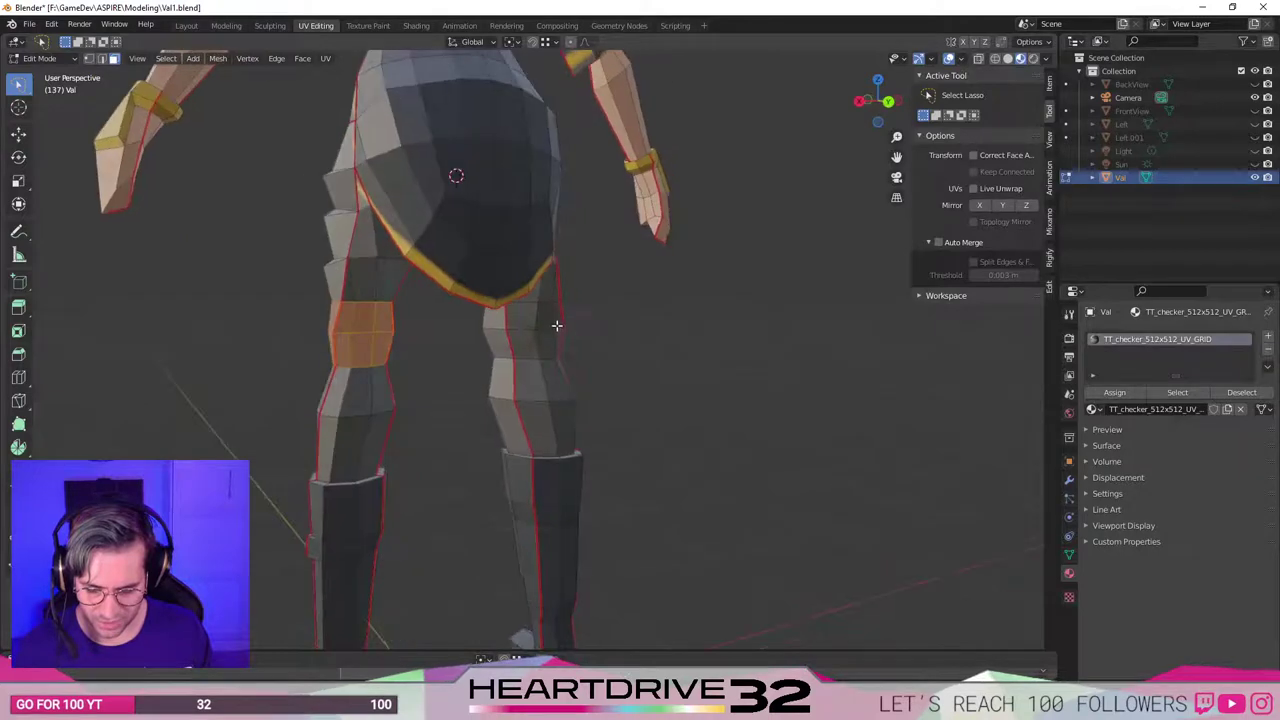
pyautogui.moveTo(516, 314)
pyautogui.mouseDown()
pyautogui.moveTo(575, 350)
pyautogui.moveTo(530, 305)
pyautogui.moveTo(518, 312)
pyautogui.mouseUp()
pyautogui.moveTo(518, 312)
pyautogui.mouseDown(button='middle')
pyautogui.moveTo(634, 343)
pyautogui.moveTo(492, 341)
pyautogui.moveTo(695, 344)
pyautogui.mouseUp(button='middle')
pyautogui.press('1')
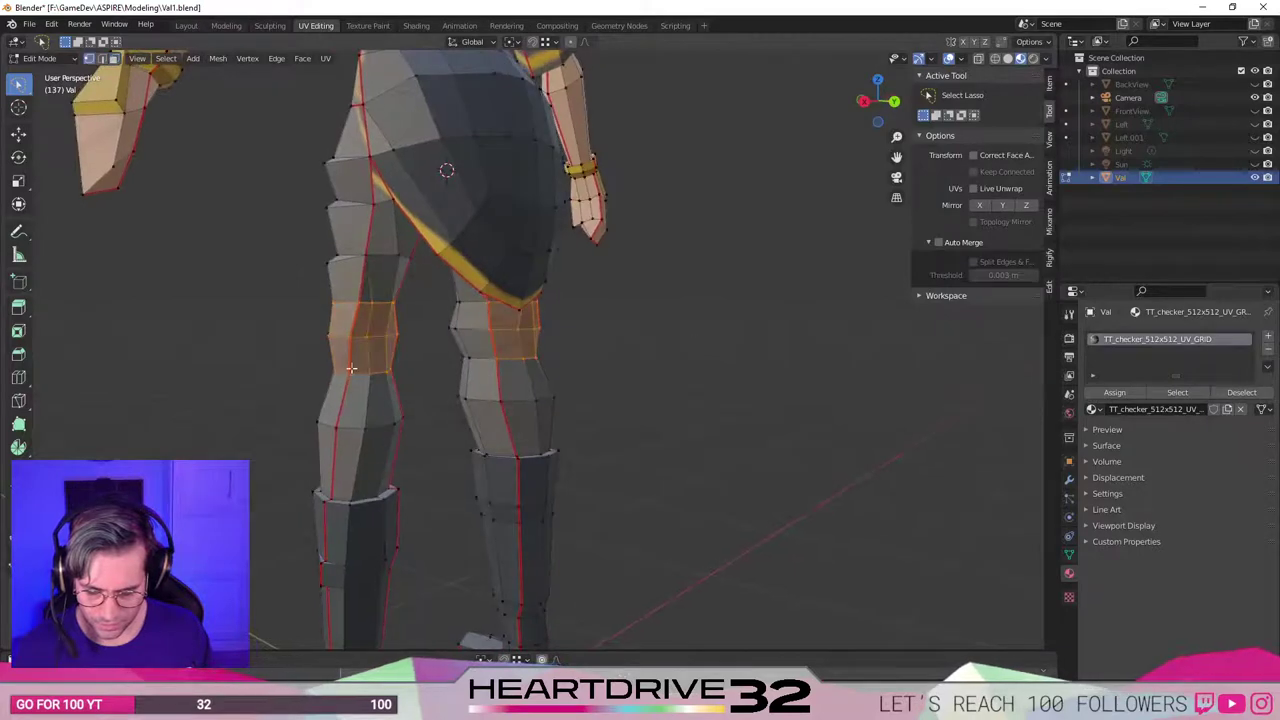
pyautogui.hotkey('alt', 'a')
# Slide the seam vertices of the middle knee ring along their edges on both legs in several vertex slides.
pyautogui.moveTo(603, 351); pyautogui.dragTo(400, 360, button='middle')
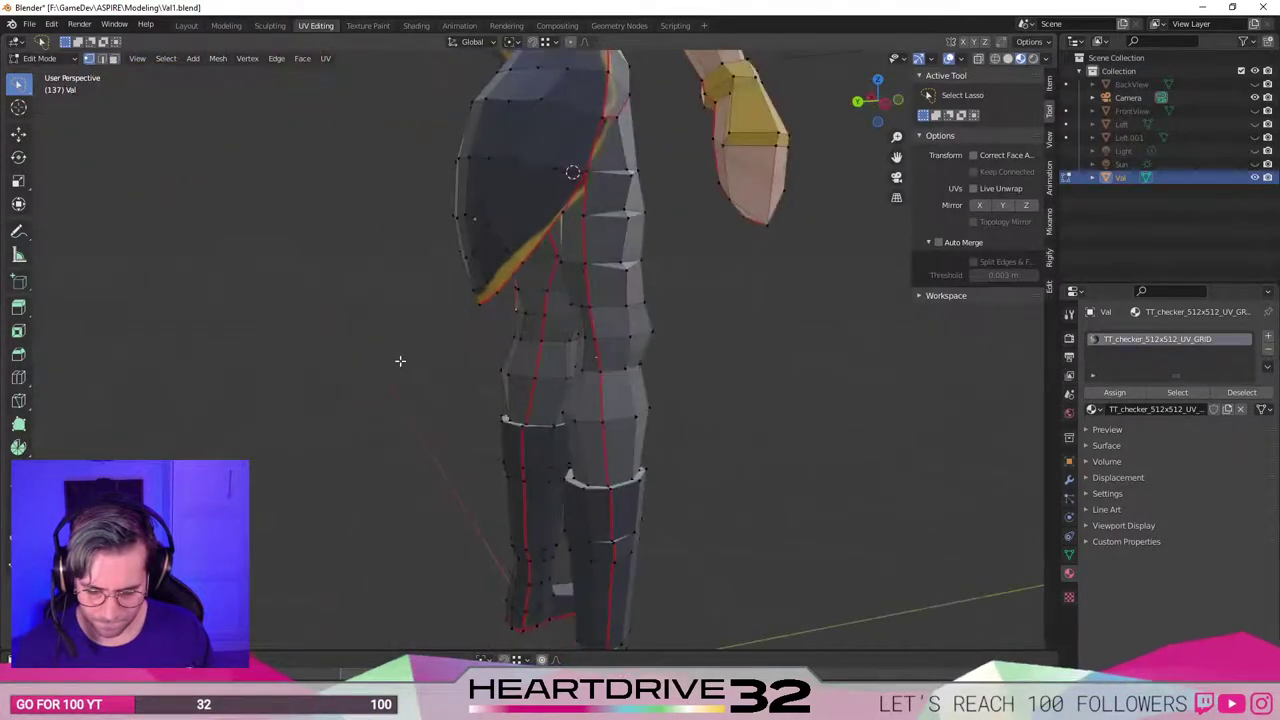
pyautogui.click(594, 346)
pyautogui.hotkey('shift', 'v')
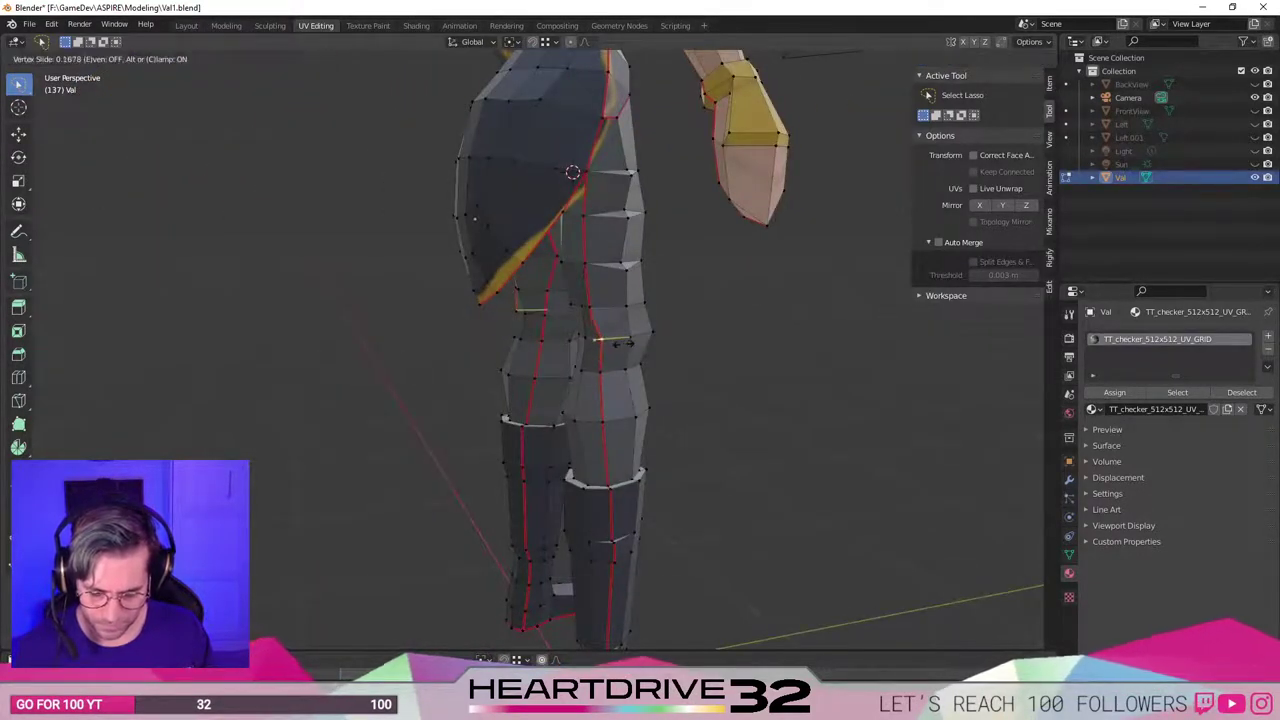
pyautogui.click(622, 342)
pyautogui.moveTo(622, 342); pyautogui.dragTo(428, 335, button='middle')
pyautogui.hotkey('shift', 'v')
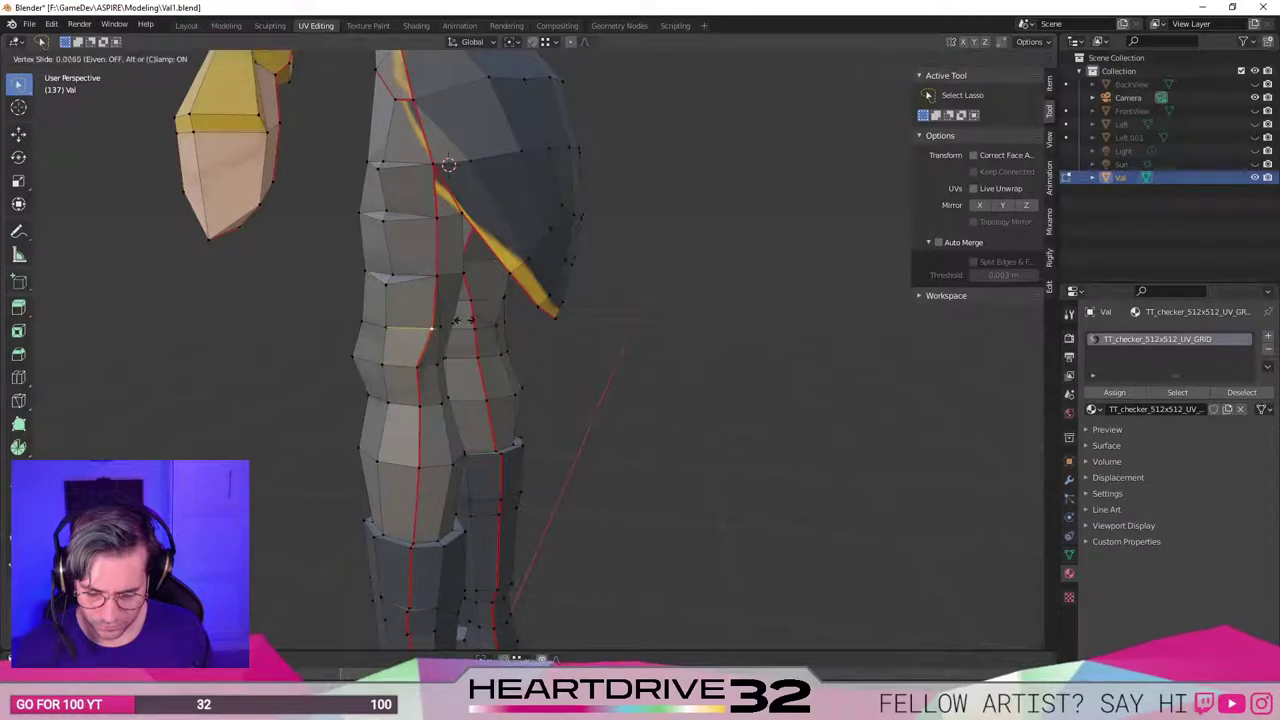
pyautogui.click(459, 318)
pyautogui.moveTo(669, 354); pyautogui.dragTo(599, 360, button='middle')
pyautogui.hotkey('shift', 'v')
pyautogui.click(600, 313)
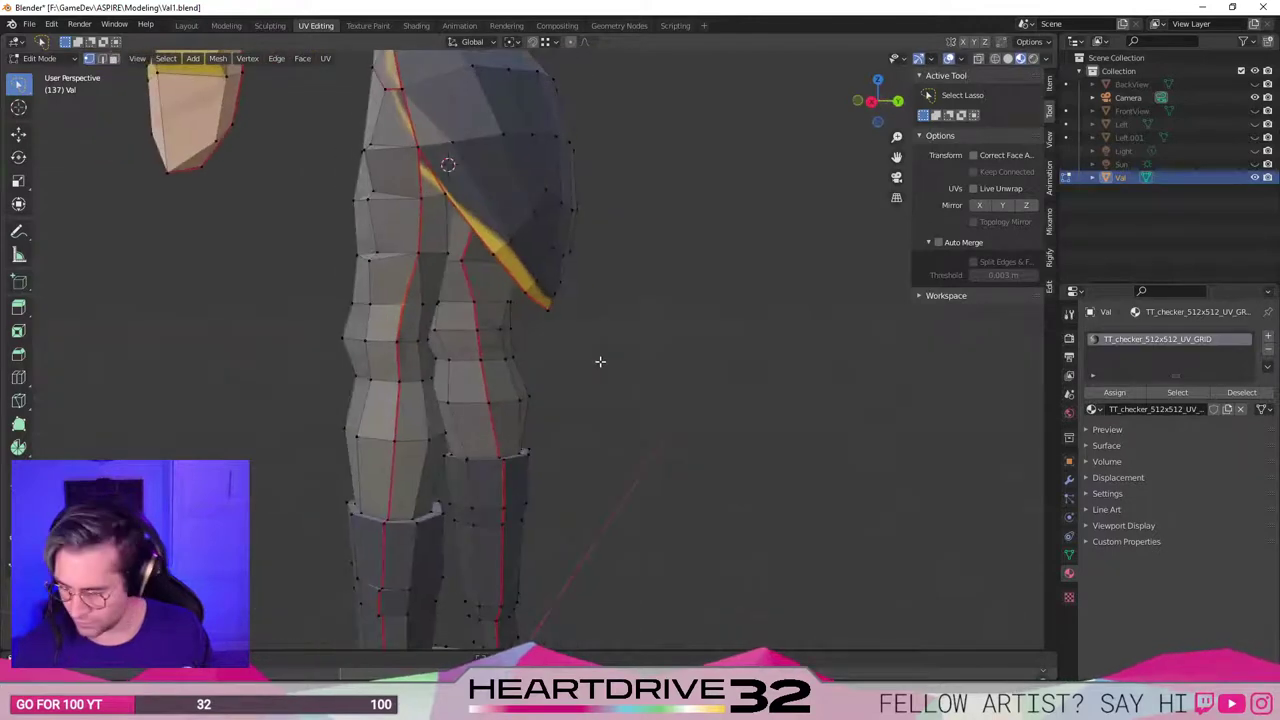
# Save the Val1.blend file.
pyautogui.scroll(-3, 599, 361)
pyautogui.moveTo(388, 380); pyautogui.dragTo(420, 382, button='middle')
pyautogui.hotkey('ctrl', 's')
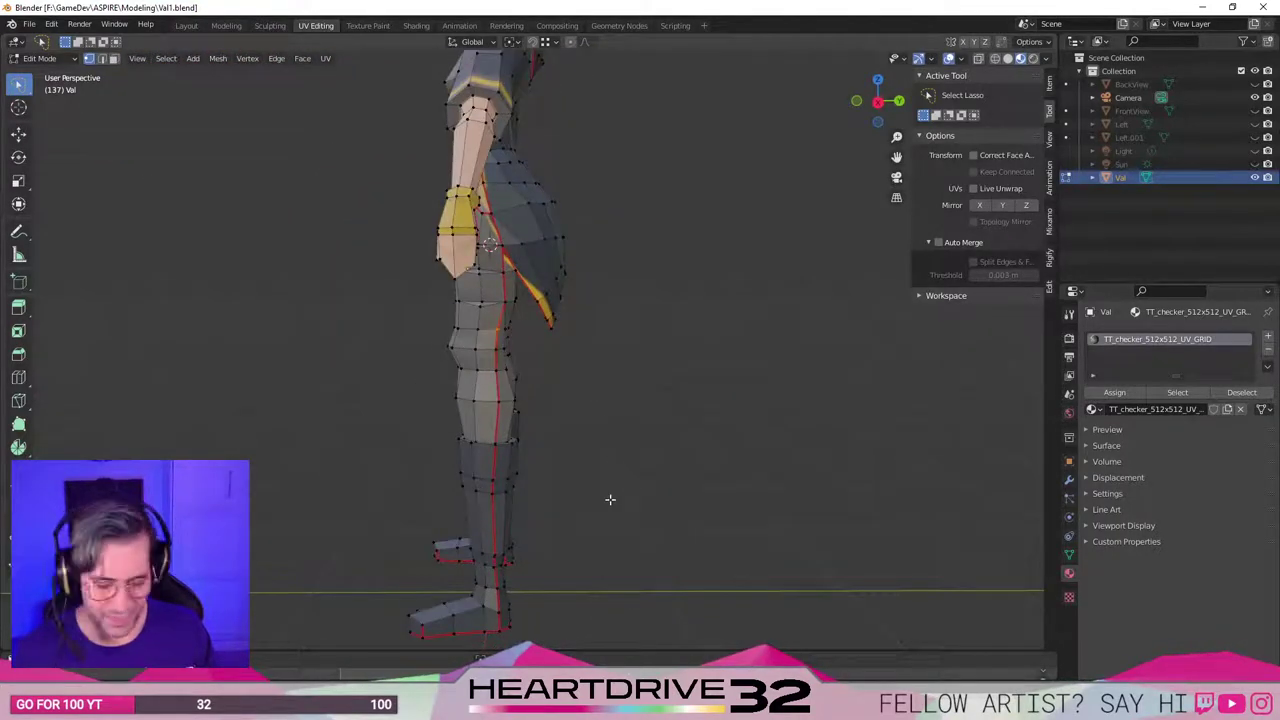
# Select the edge loops just above the boot openings on both legs and even them out with the Smooth tool.
pyautogui.scroll(3, 610, 499)
pyautogui.moveTo(651, 494); pyautogui.dragTo(571, 434, button='middle')
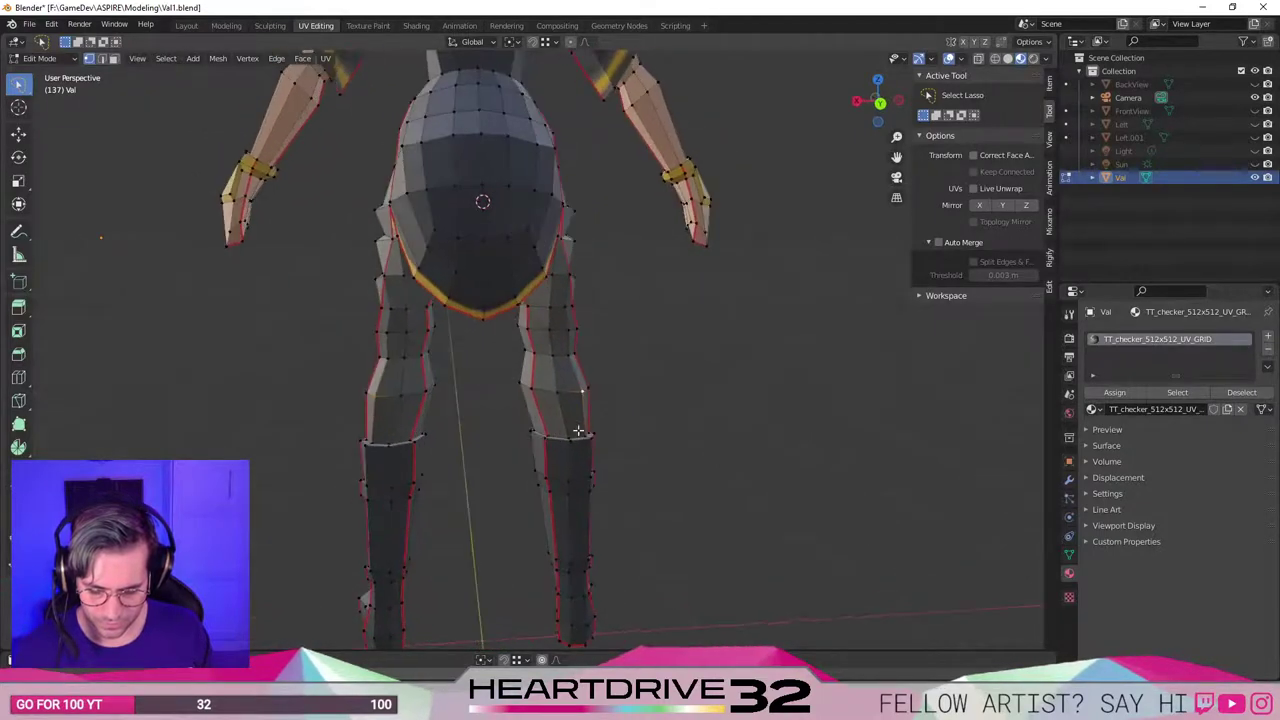
pyautogui.press('s')
pyautogui.rightClick(626, 396)
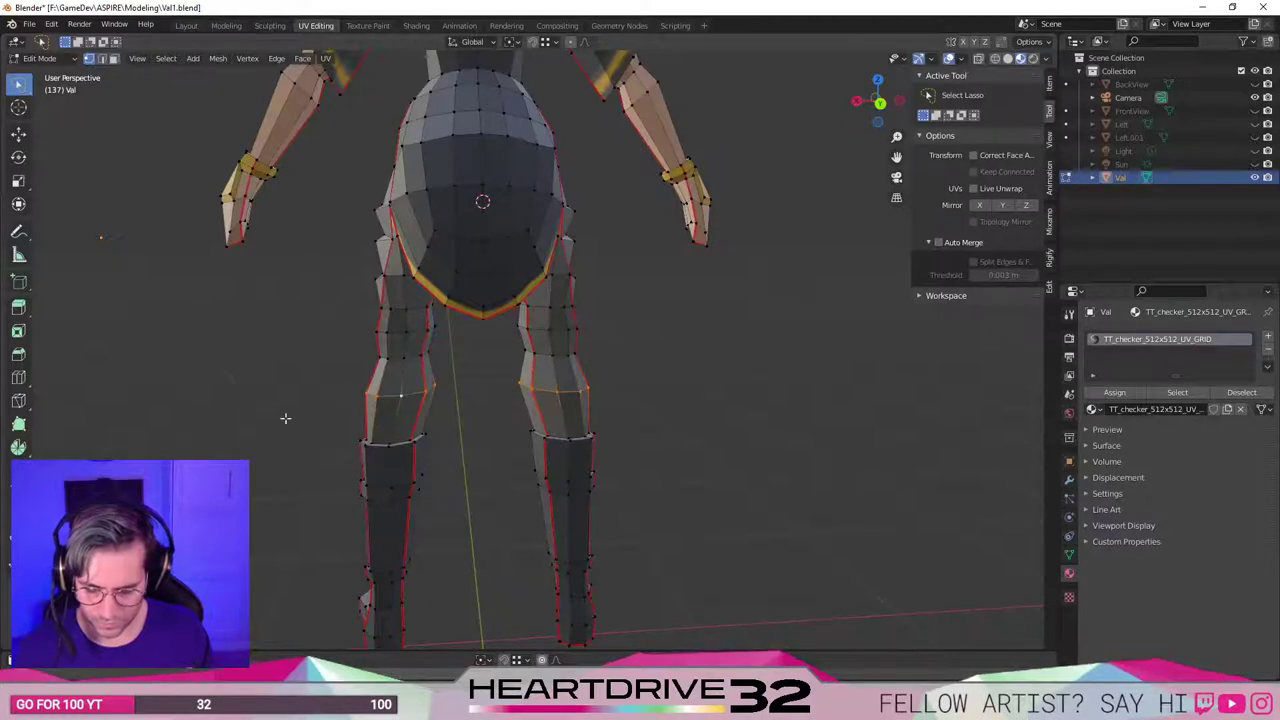
pyautogui.moveTo(286, 420); pyautogui.dragTo(288, 373, button='middle')
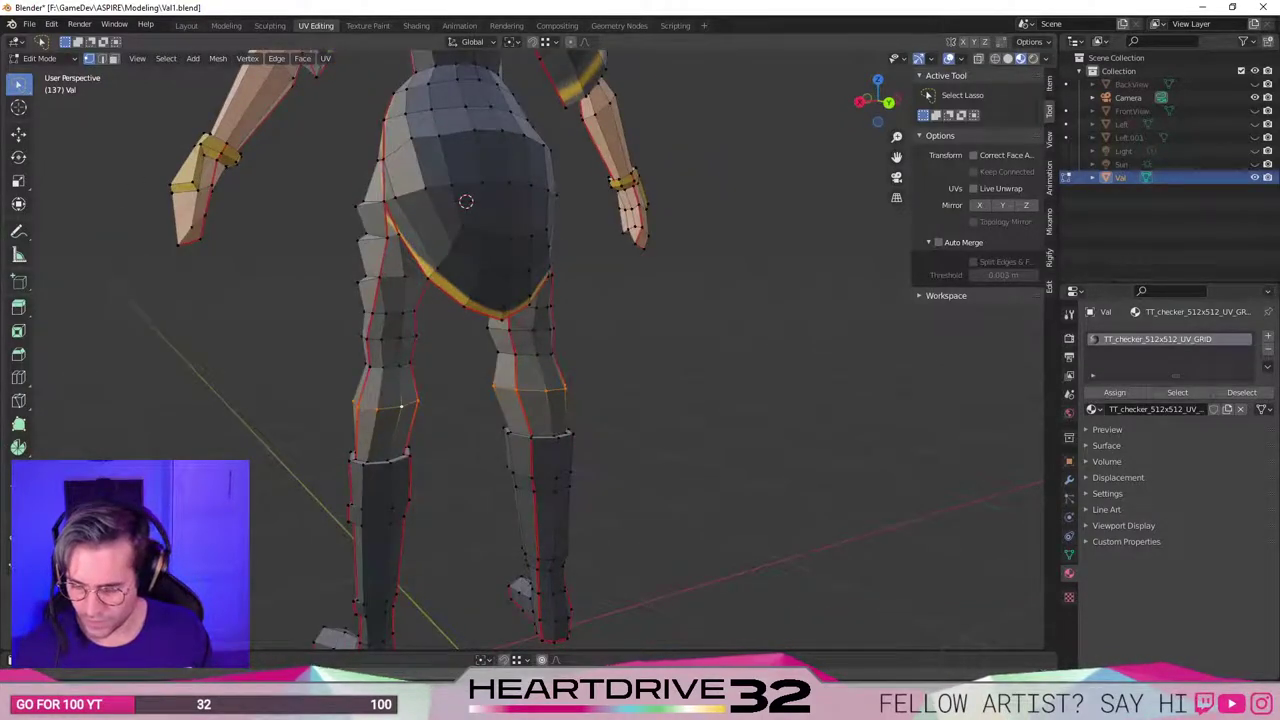
pyautogui.click(18, 447)
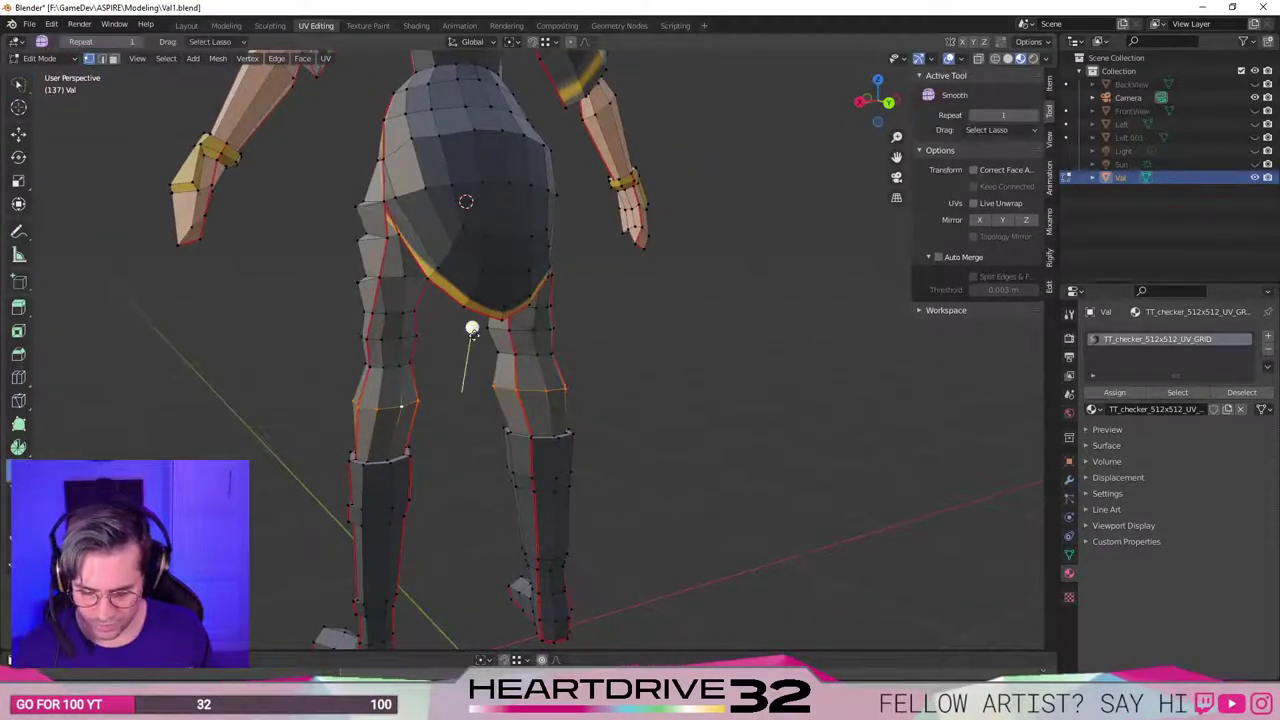
pyautogui.moveTo(472, 330); pyautogui.dragTo(694, 8)
pyautogui.moveTo(671, 89); pyautogui.dragTo(655, 127)
# Flatten the two smoothed loops above the boots by scaling them to 0 along Z.
pyautogui.moveTo(602, 390); pyautogui.dragTo(554, 377, button='middle')
pyautogui.press('s')
pyautogui.press('z')
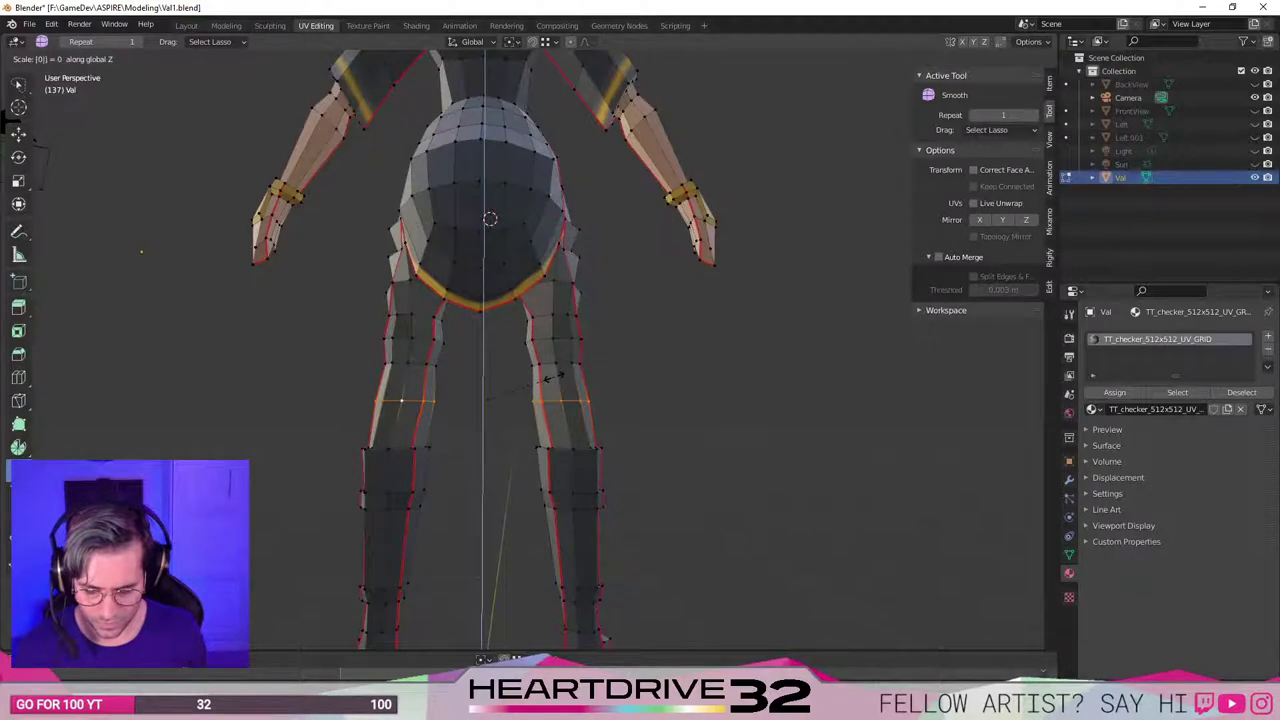
pyautogui.press('Return')
# Try to enlarge the loops above the boots on both legs together by a factor of about 1.08.
pyautogui.moveTo(528, 471); pyautogui.dragTo(769, 450, button='middle')
pyautogui.press('s')
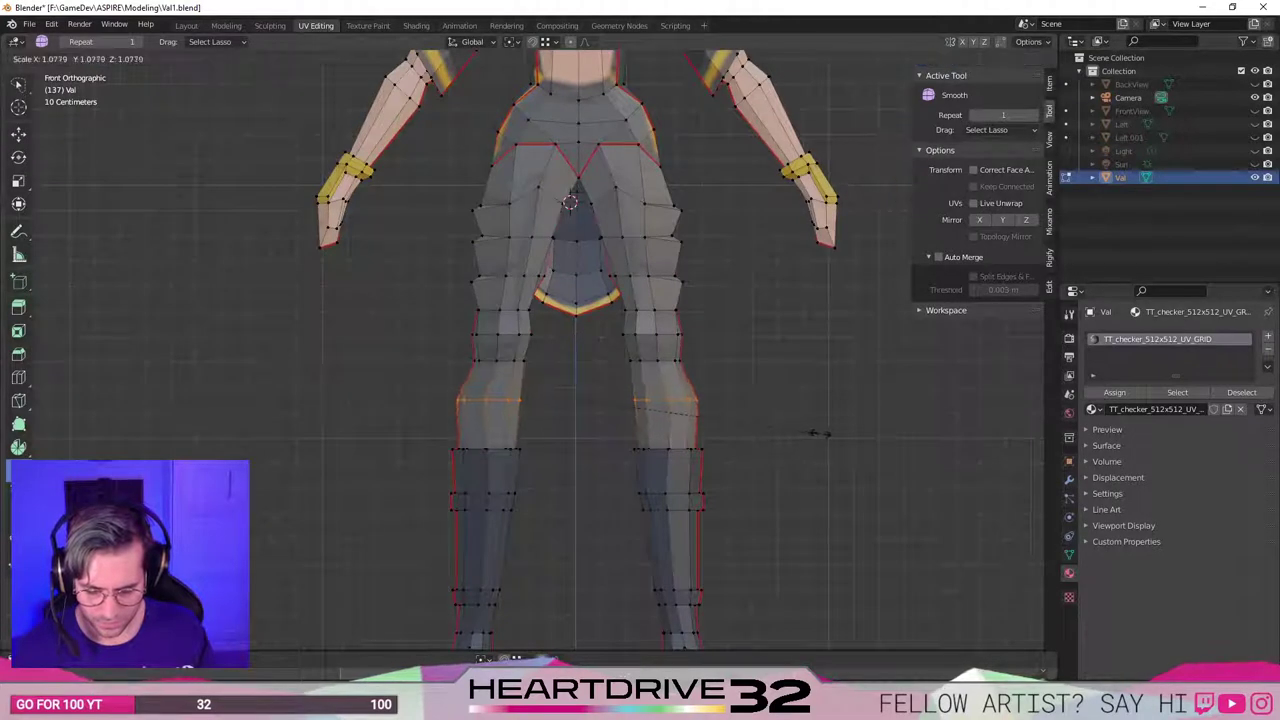
pyautogui.click(819, 433)
pyautogui.hotkey('ctrl', 'z')
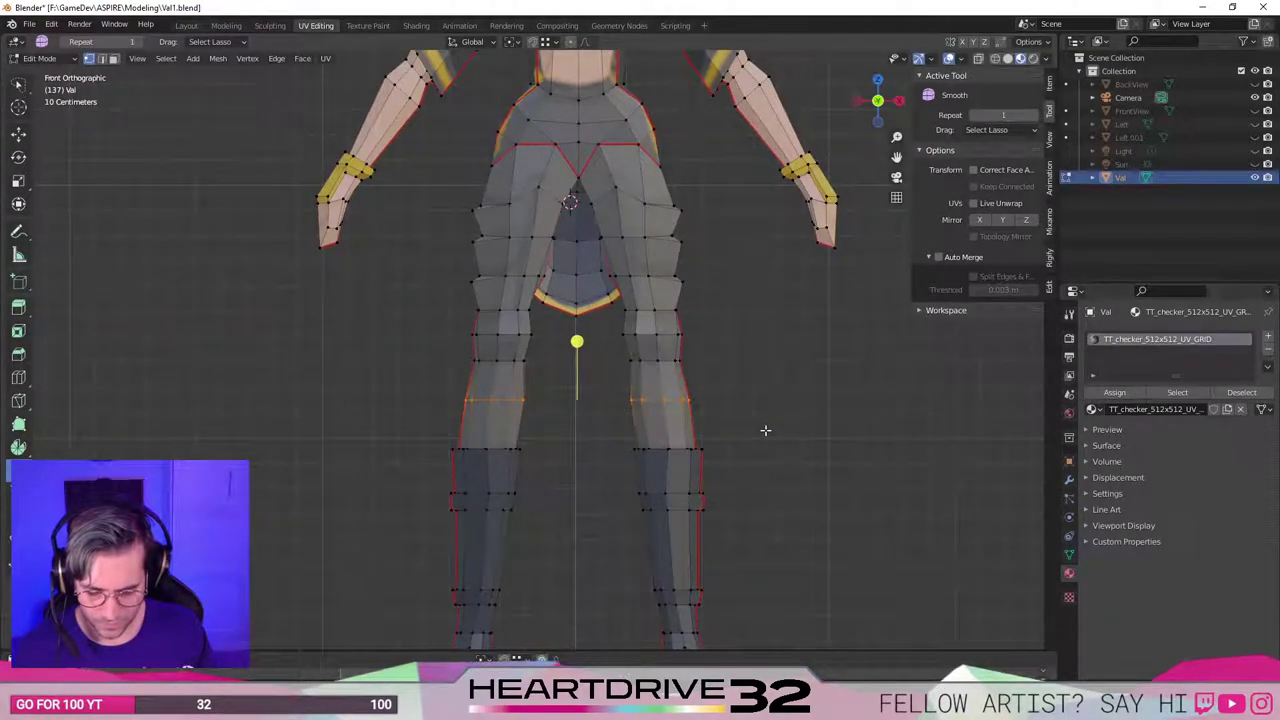
# Try to scale the loop above the boot on a single leg by 1.5.
pyautogui.click(765, 430)
pyautogui.press('s')
pyautogui.rightClick(729, 390)
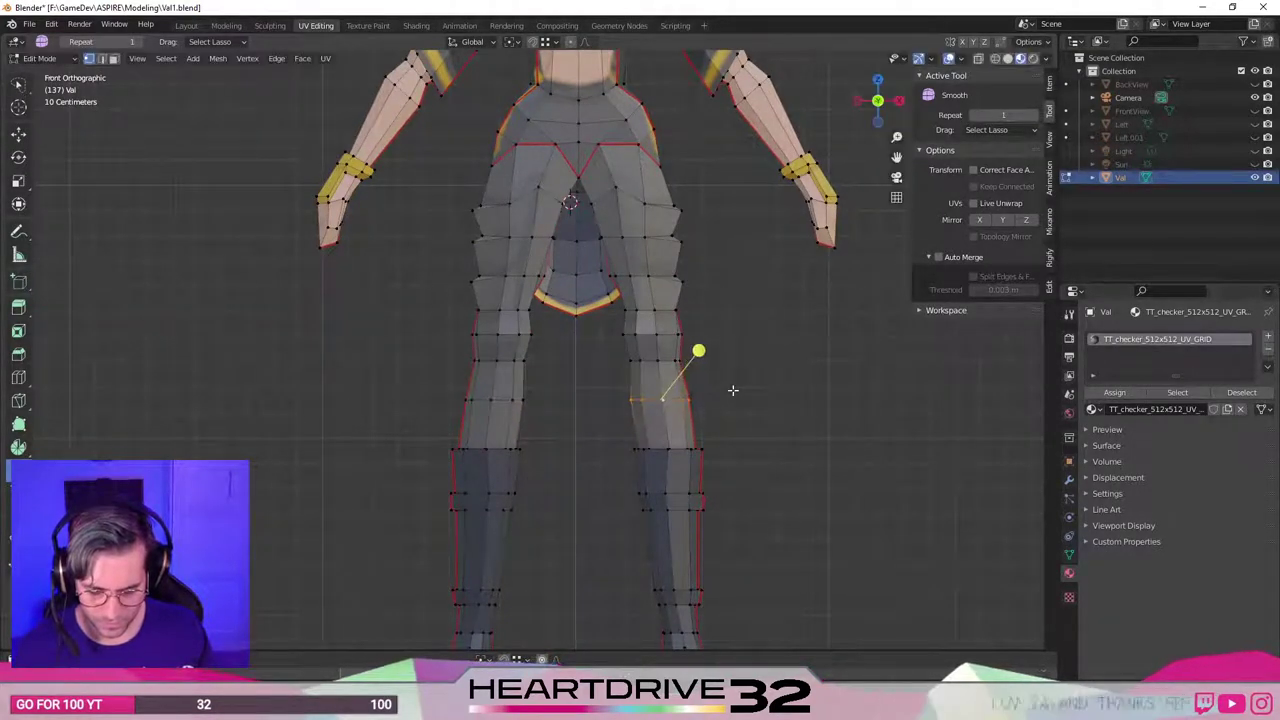
pyautogui.press('s')
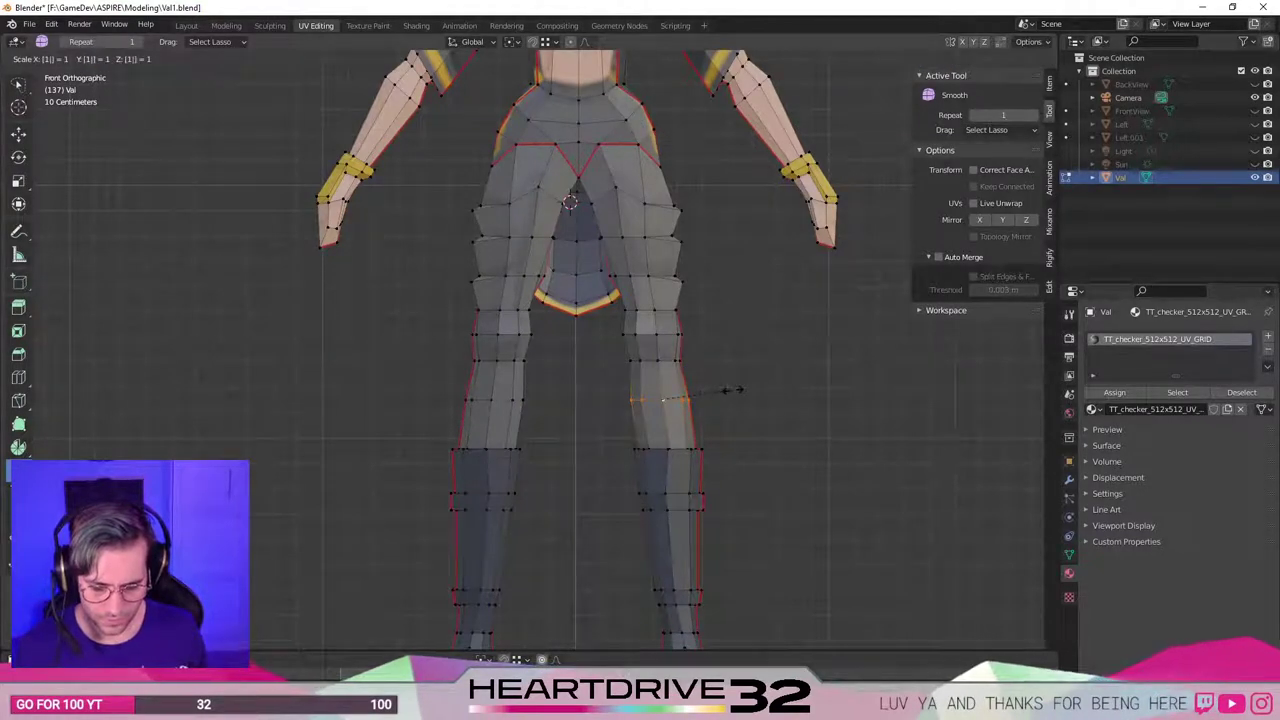
pyautogui.write('2')
pyautogui.press('BackSpace')
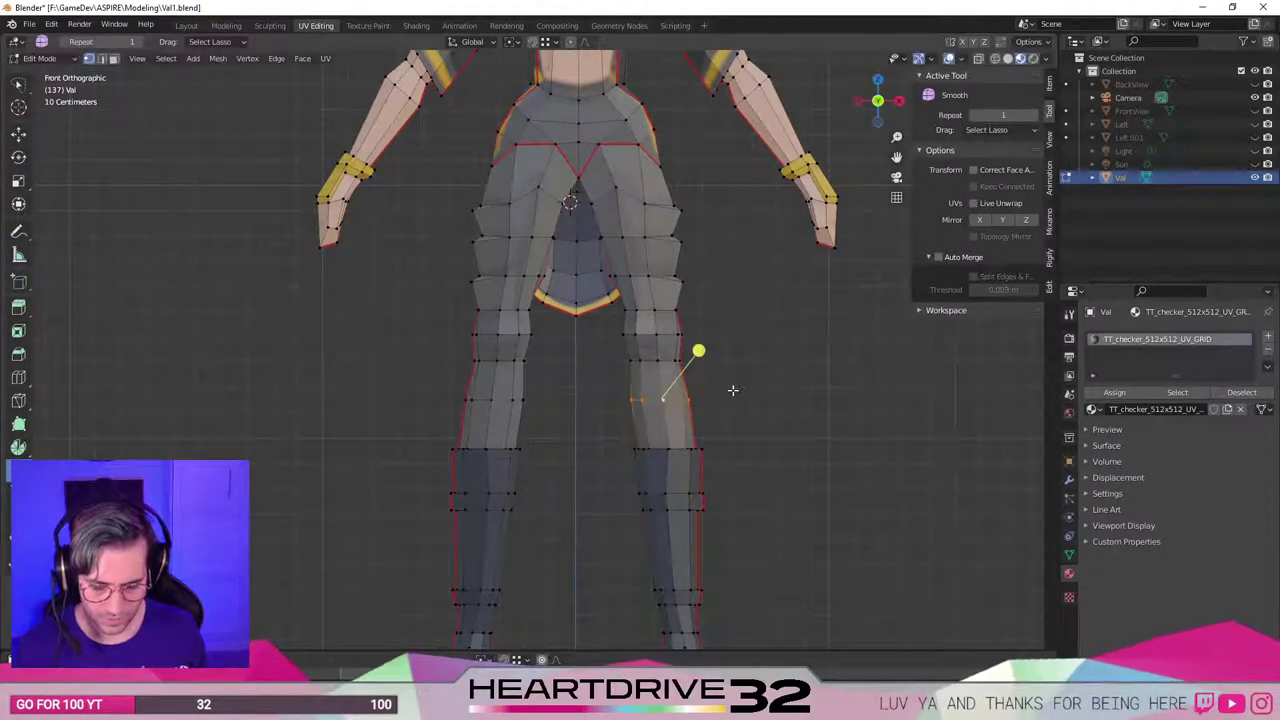
pyautogui.write('1.5')
pyautogui.press('Return')
pyautogui.hotkey('ctrl', 'z')
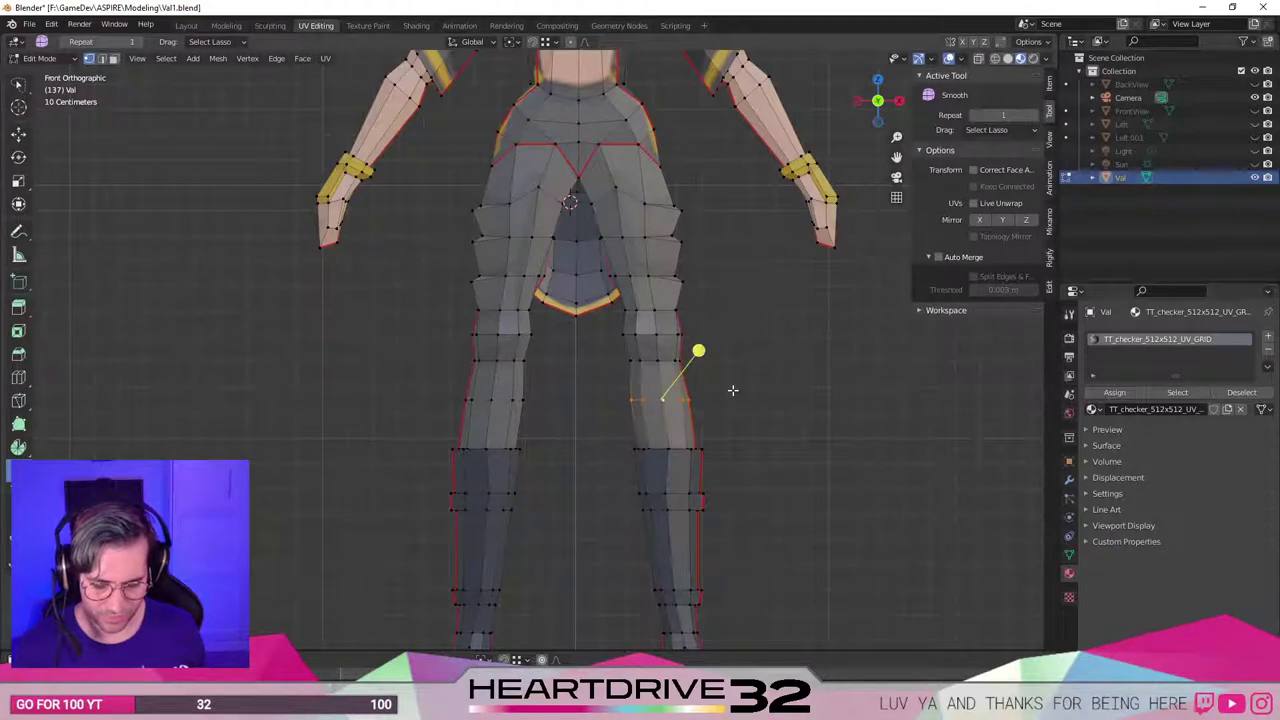
# Scale the edge loop just above the boot by 1.1 on each leg separately.
pyautogui.press('s')
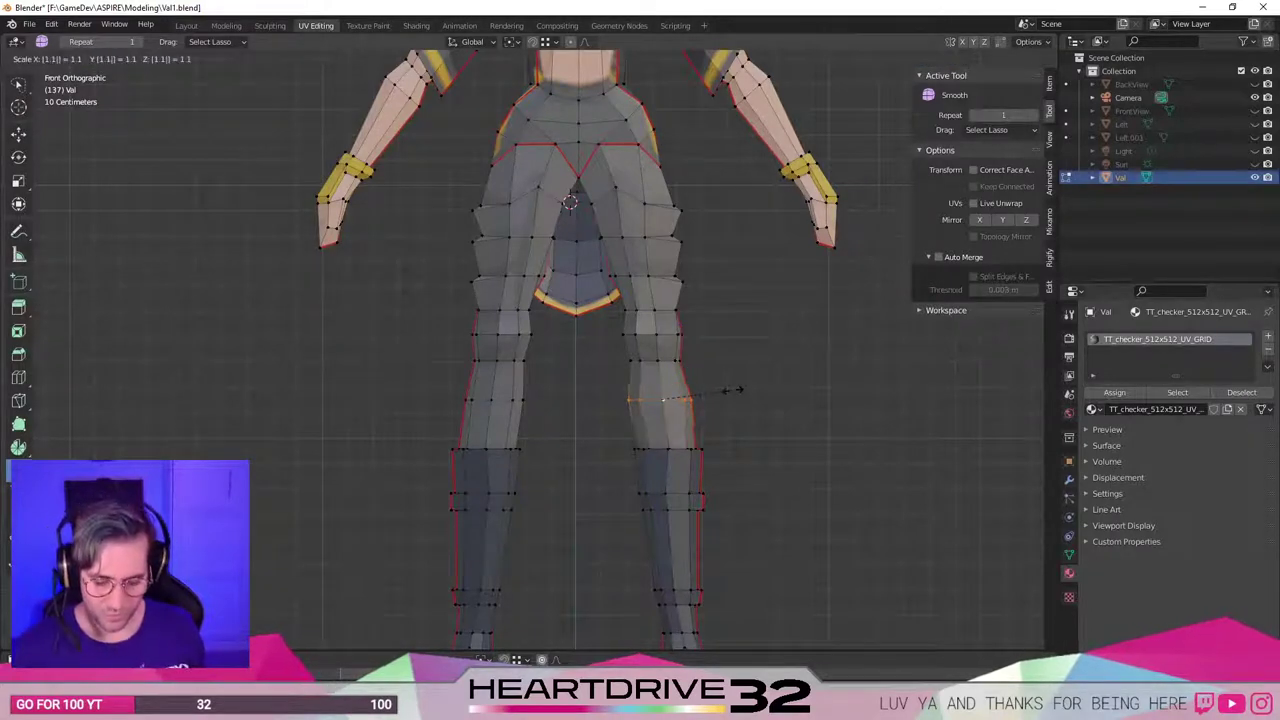
pyautogui.press('Escape')
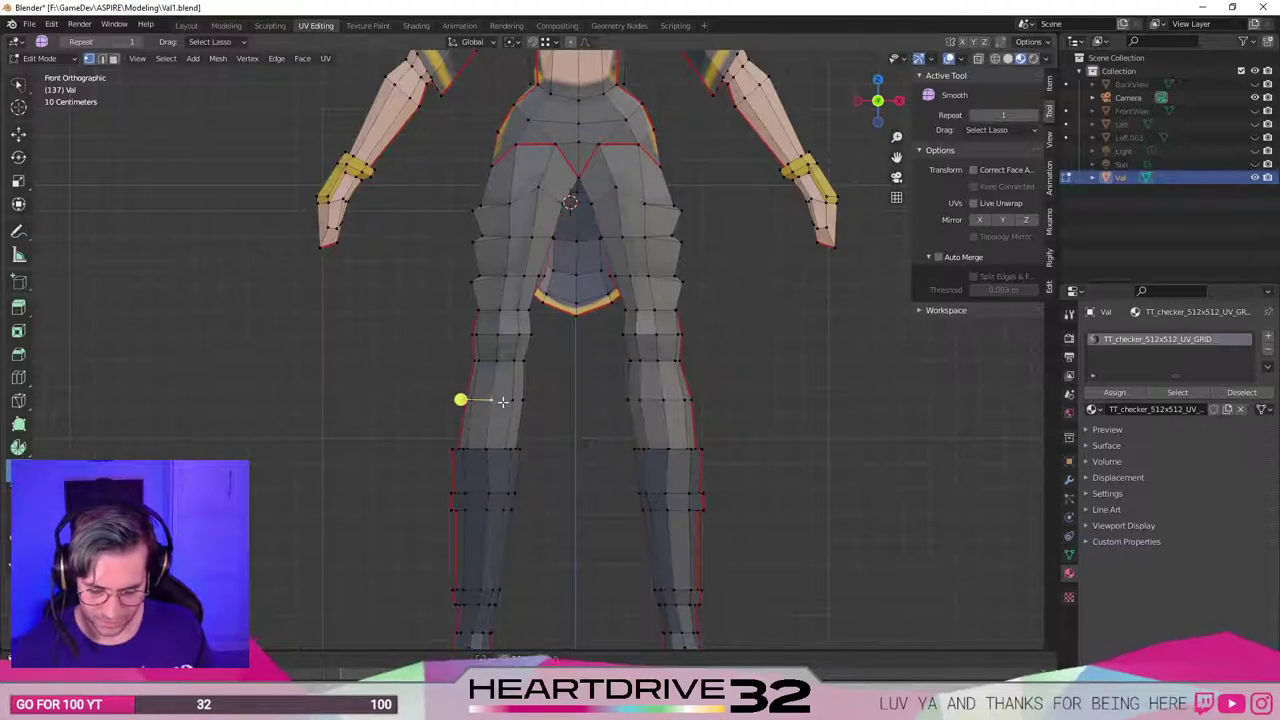
pyautogui.press('s')
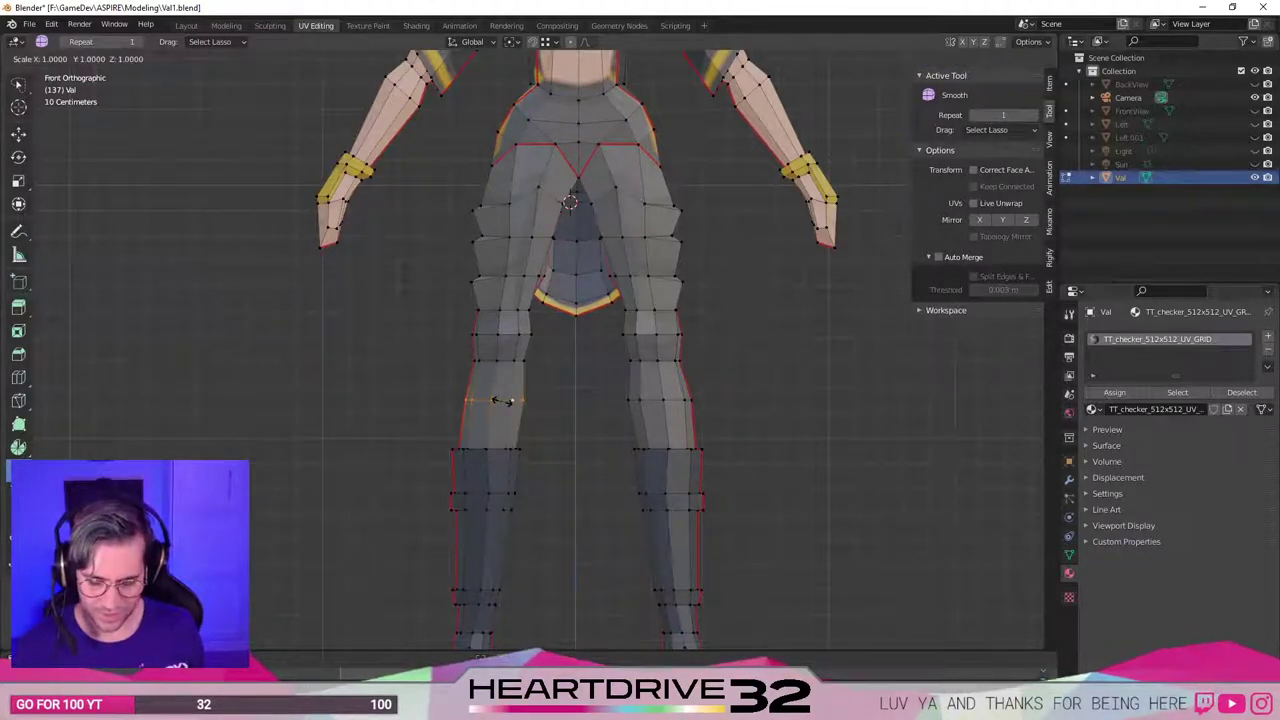
pyautogui.write('1.1')
pyautogui.press('Return')
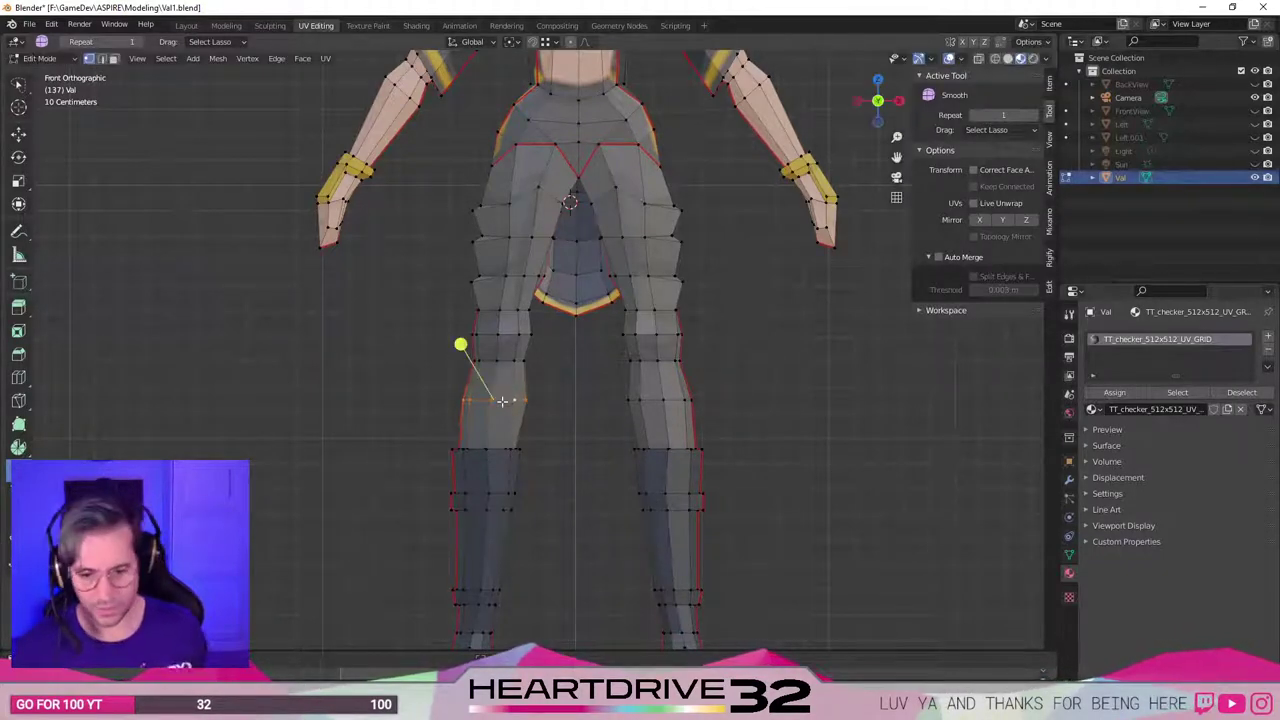
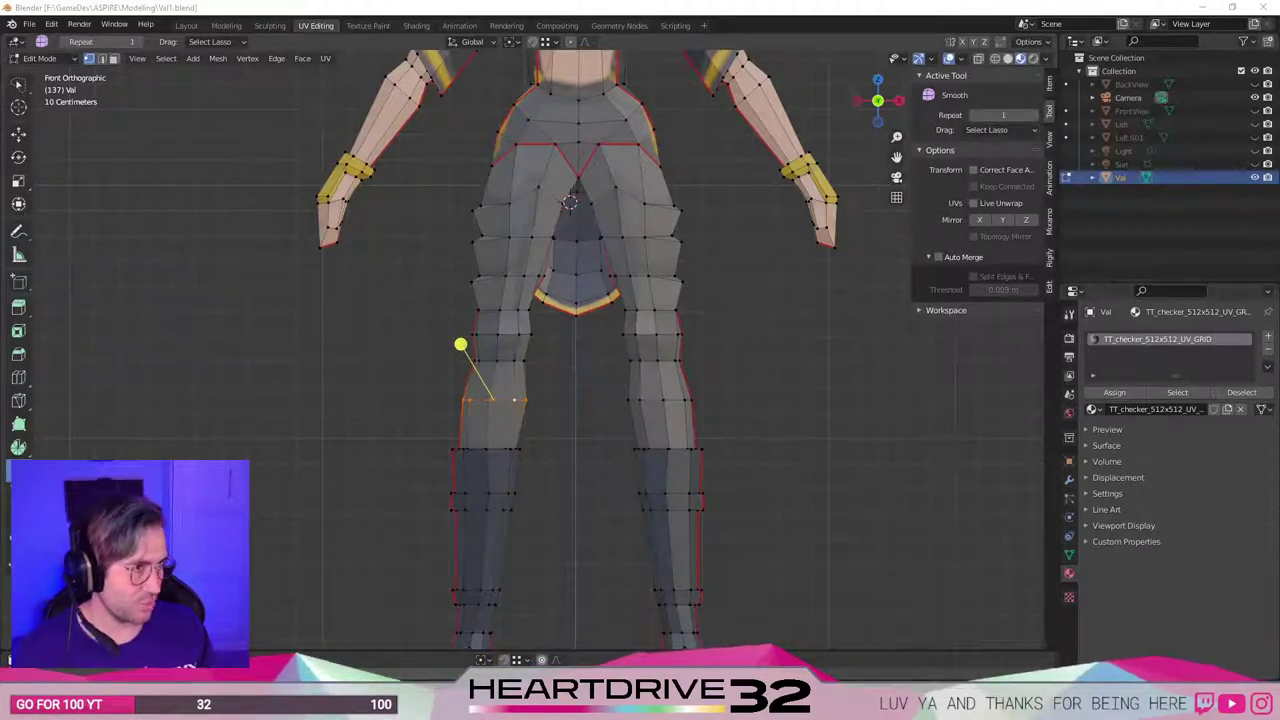
pyautogui.click(945, 429)
pyautogui.keyDown('shift'); pyautogui.moveTo(390, 331); pyautogui.dragTo(510, 403, button='middle'); pyautogui.keyUp('shift')
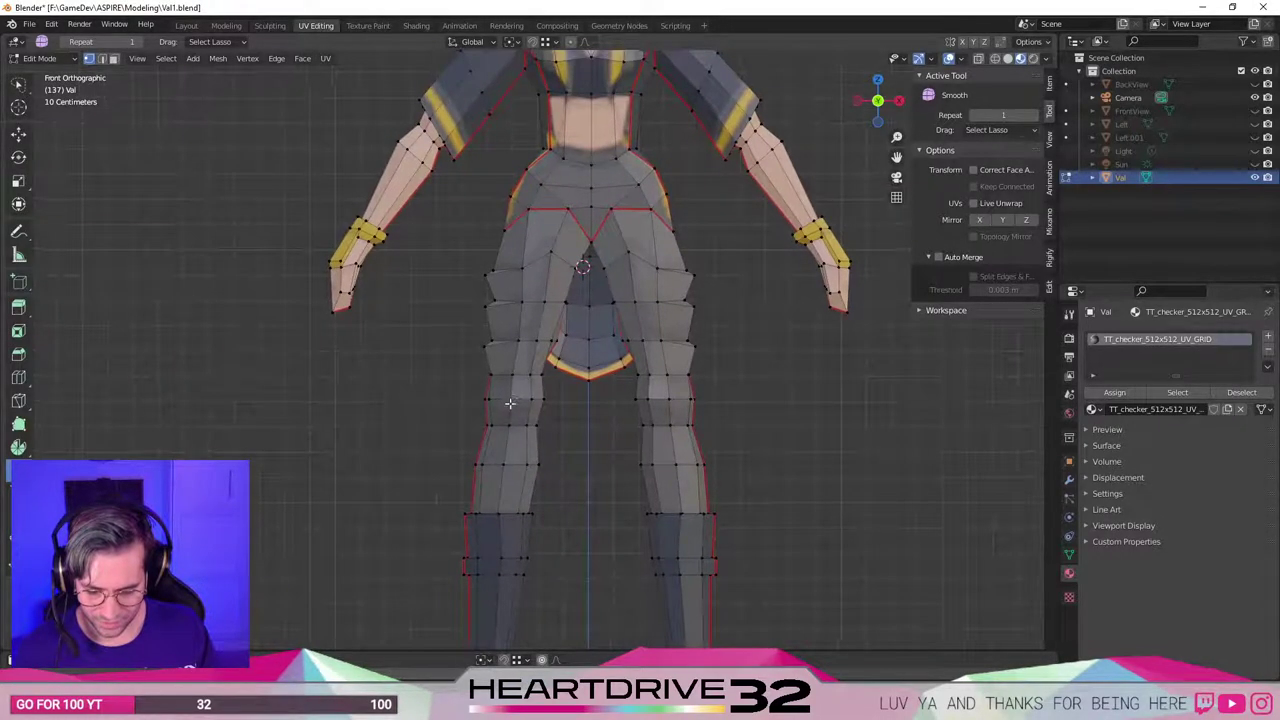
pyautogui.click(502, 365)
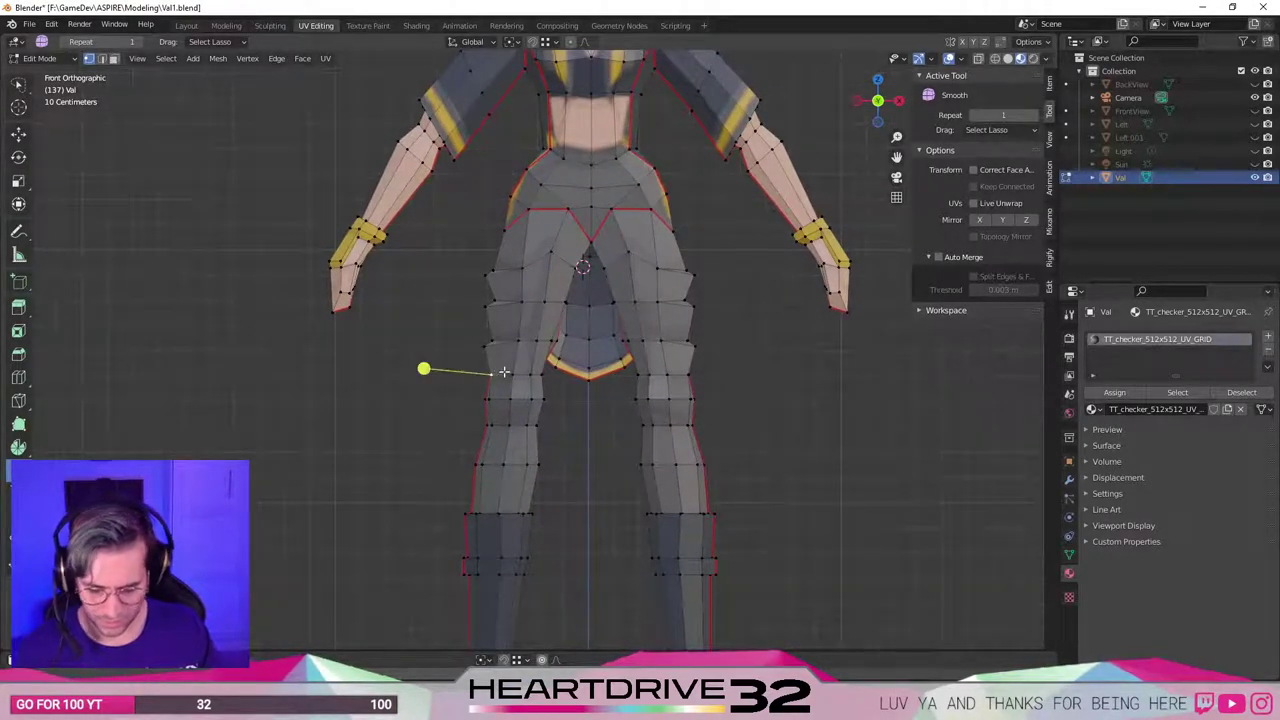
pyautogui.keyDown('alt'); pyautogui.keyDown('shift'); pyautogui.click(653, 378); pyautogui.keyUp('shift'); pyautogui.keyUp('alt')
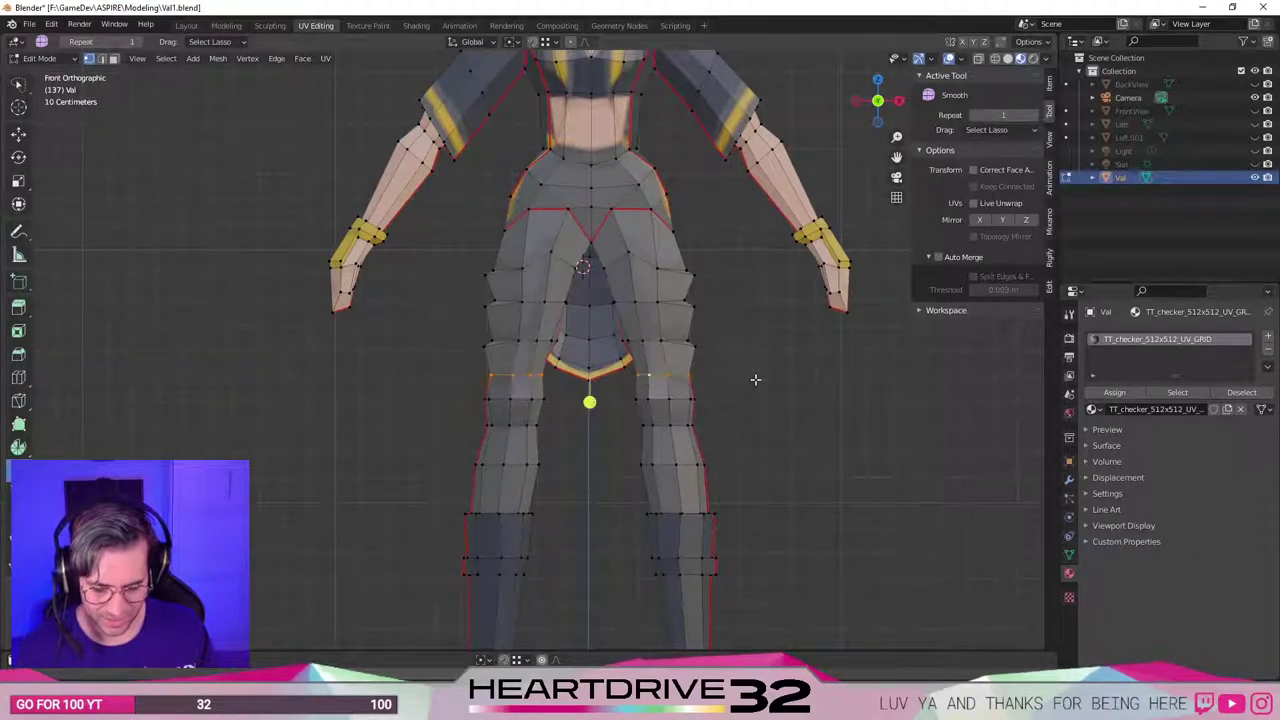
pyautogui.click(778, 390)
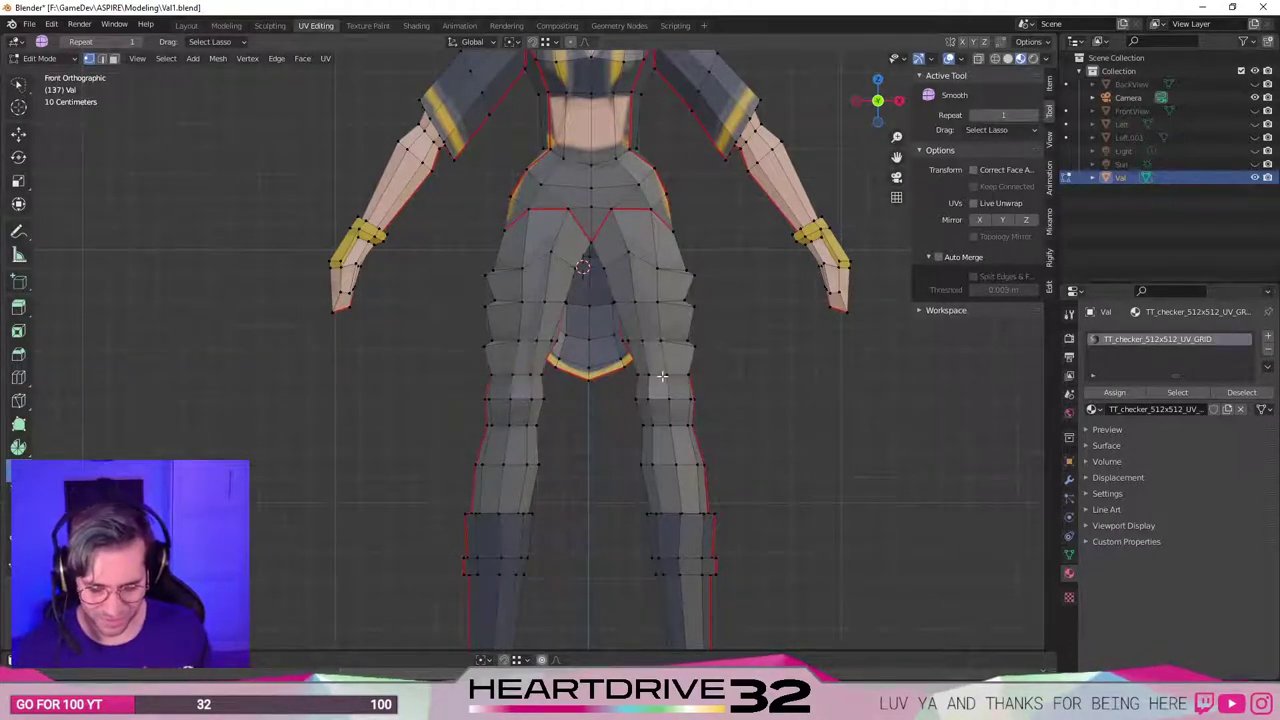
# Scale the edge loop at the top of the knee section individually on each leg.
pyautogui.keyDown('alt'); pyautogui.click(662, 377); pyautogui.keyUp('alt')
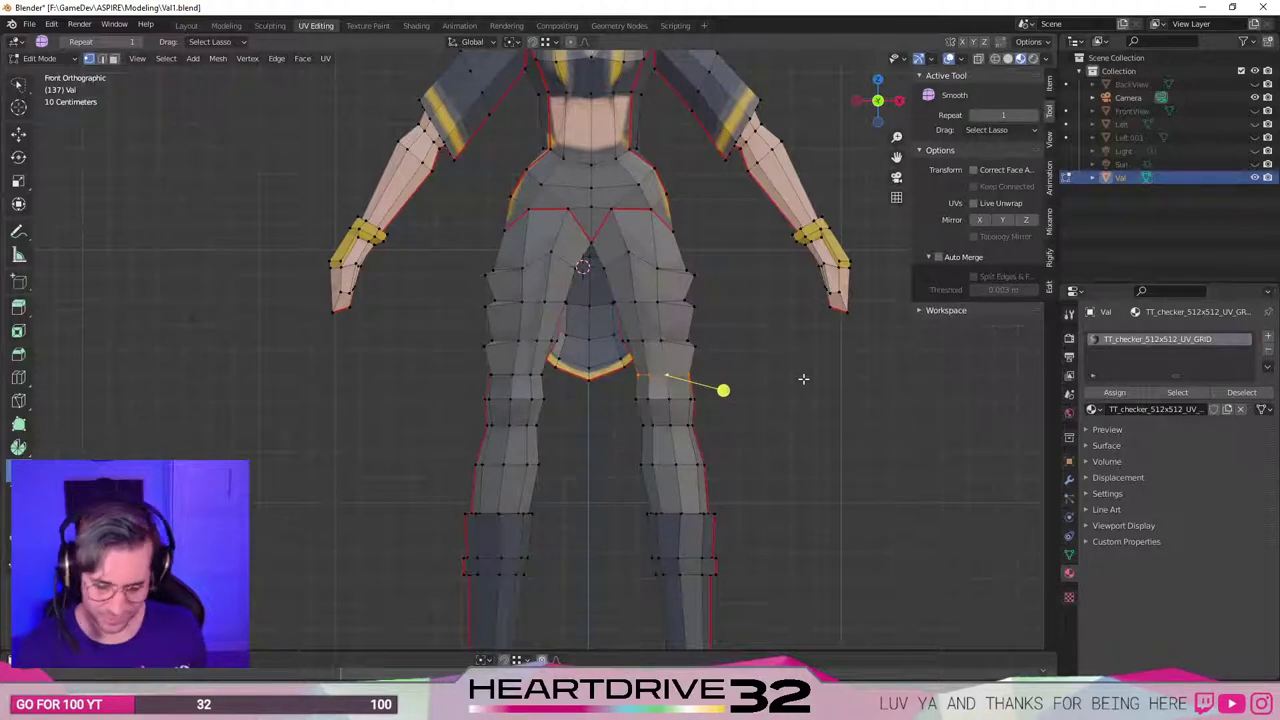
pyautogui.press('s')
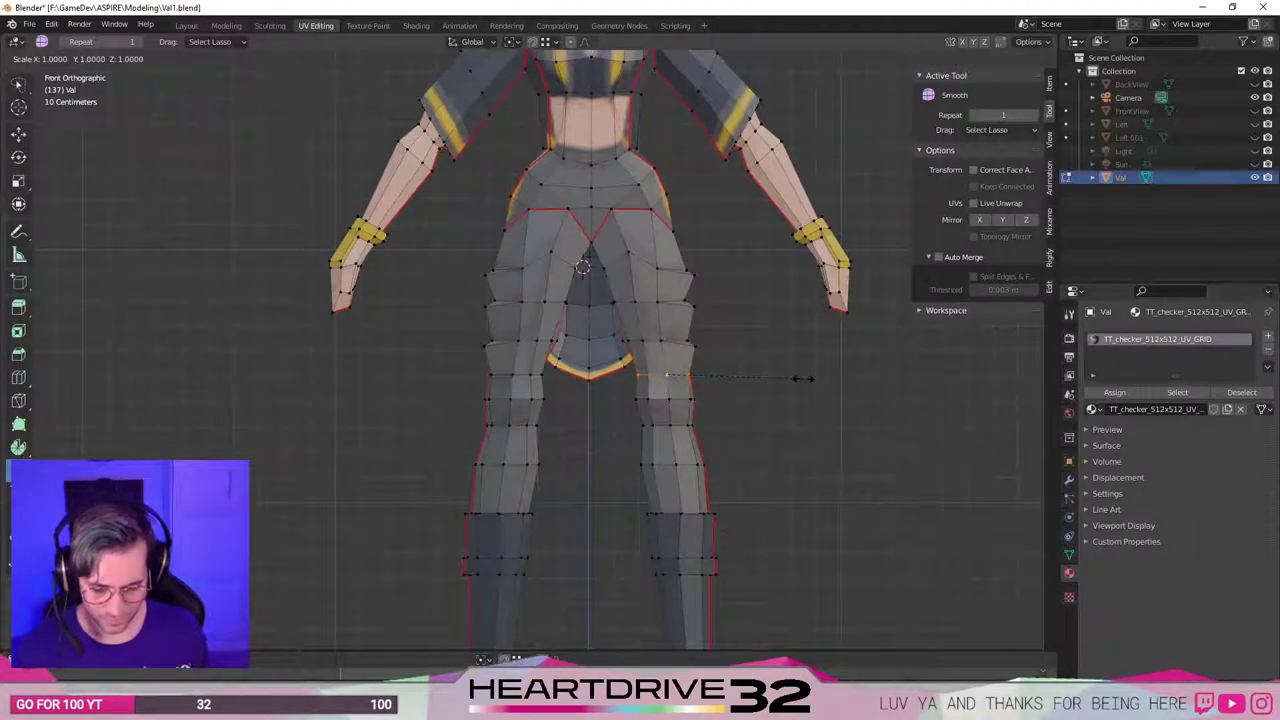
pyautogui.press('Escape')
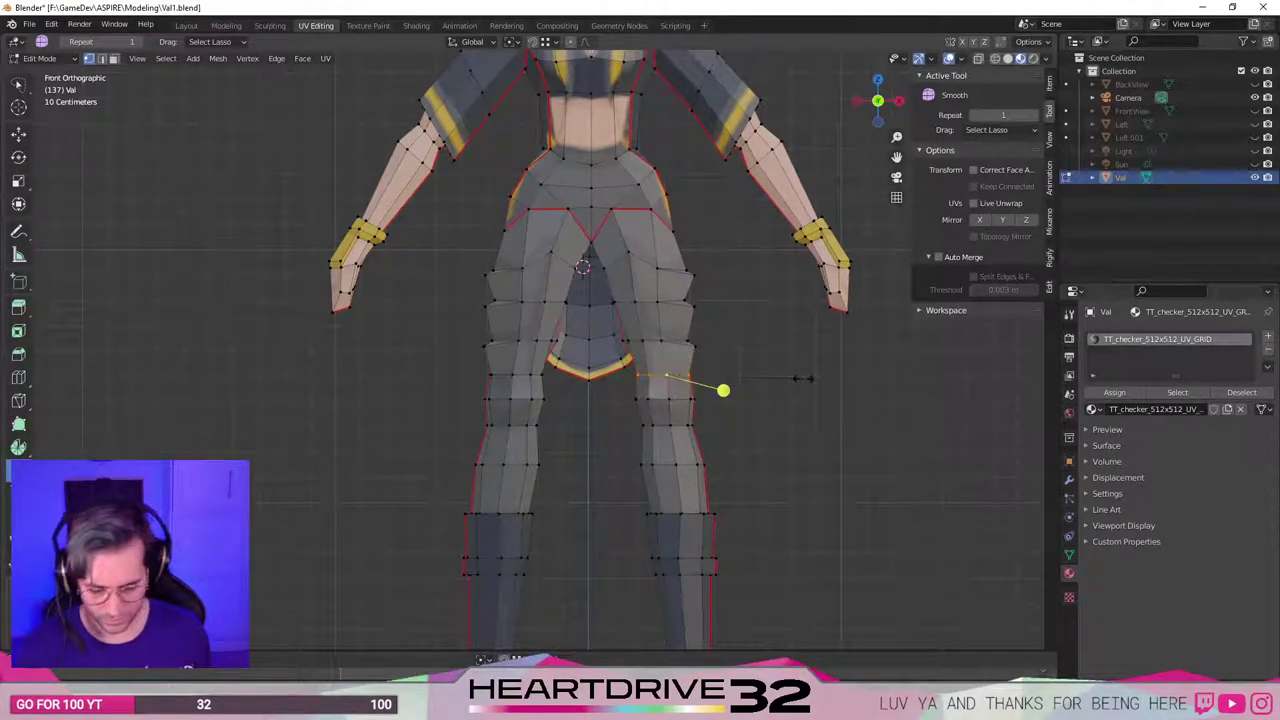
pyautogui.press('s')
pyautogui.press('Escape')
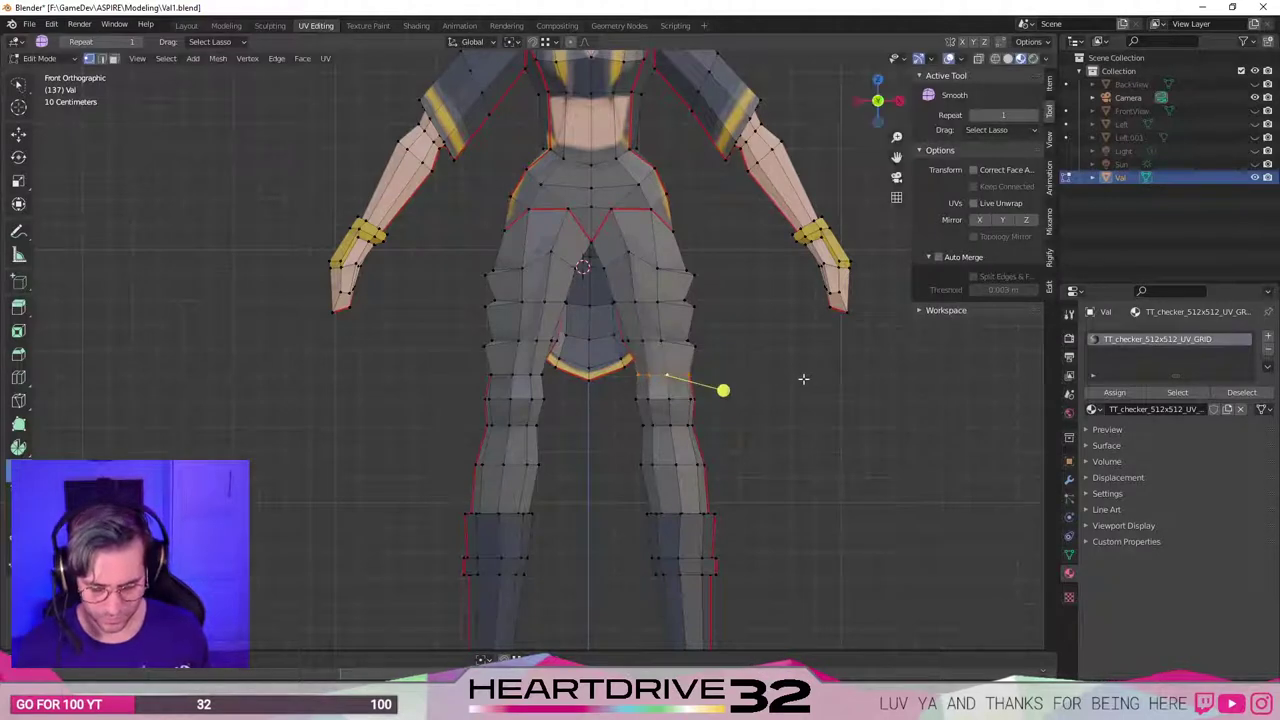
pyautogui.press('s')
pyautogui.press('Escape')
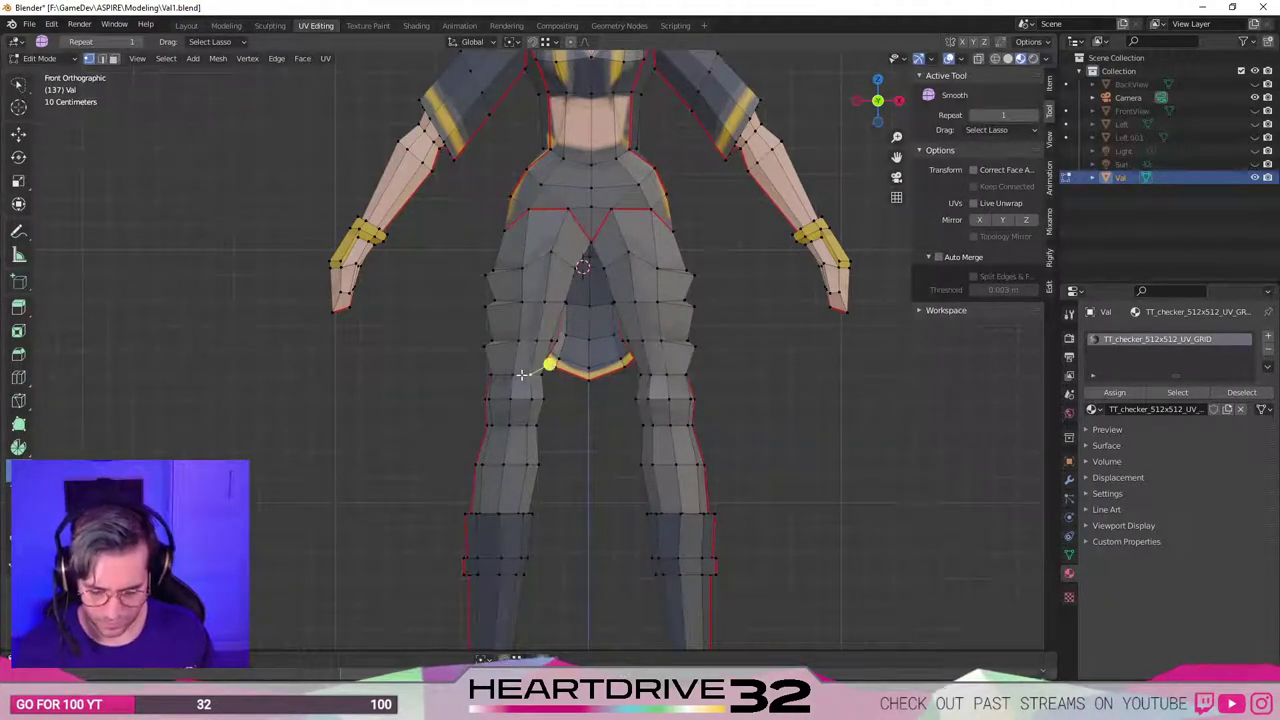
pyautogui.hotkey('alt', 'z')
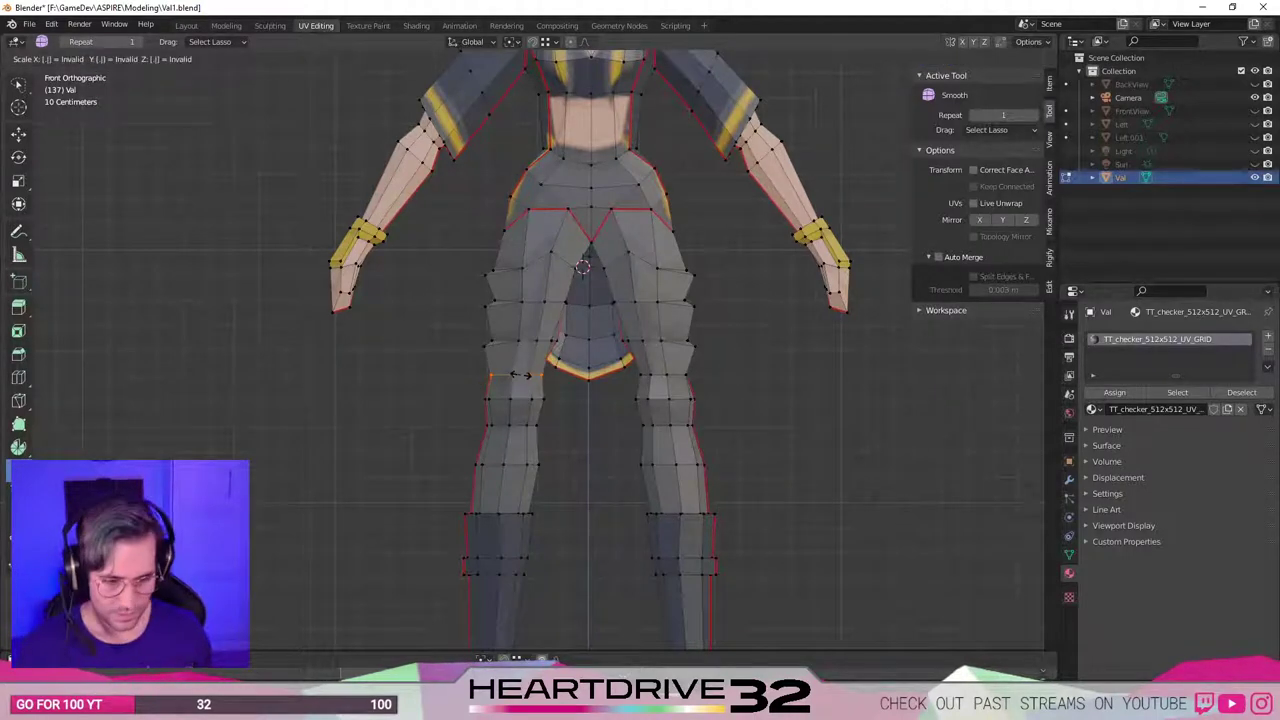
pyautogui.hotkey('alt', 'z')
# Rotate the horizontal front seam edge at the top of one thigh in the front view.
pyautogui.keyDown('shift'); pyautogui.moveTo(815, 371); pyautogui.dragTo(836, 470, button='middle'); pyautogui.keyUp('shift')
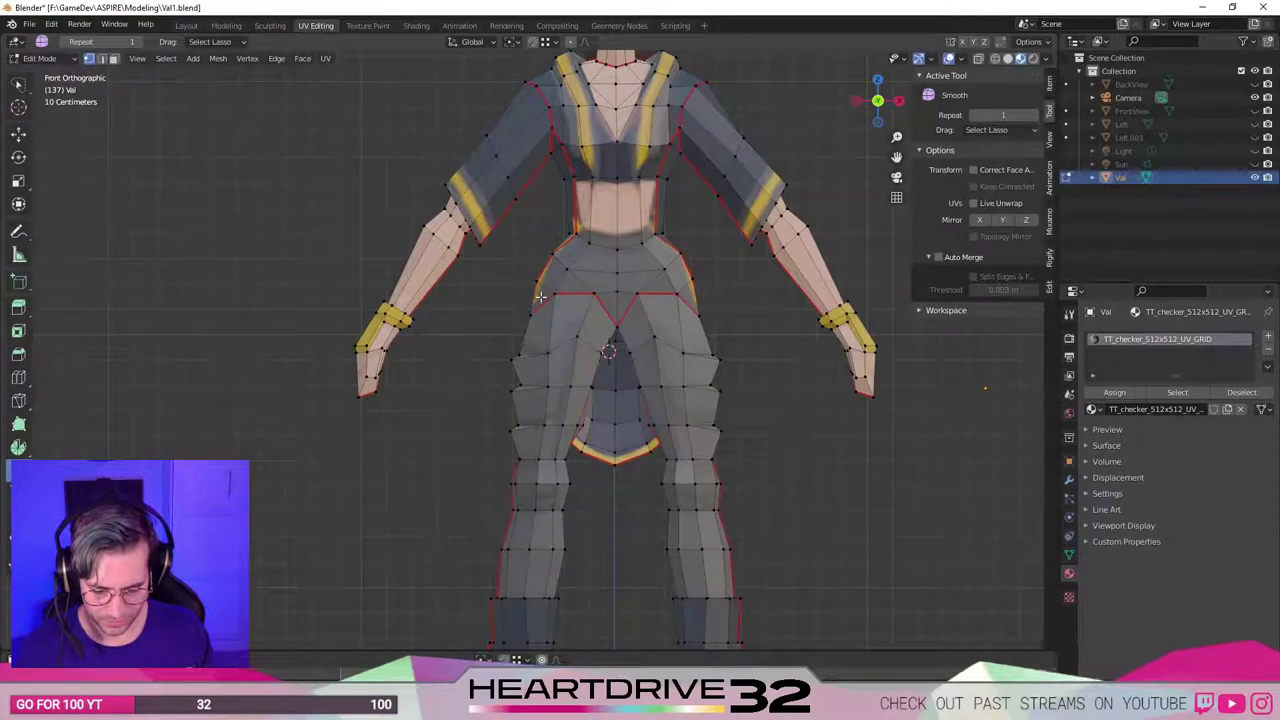
pyautogui.press('2')
pyautogui.click(572, 294)
pyautogui.keyDown('shift'); pyautogui.click(667, 294); pyautogui.keyUp('shift')
pyautogui.hotkey('alt', 'z')
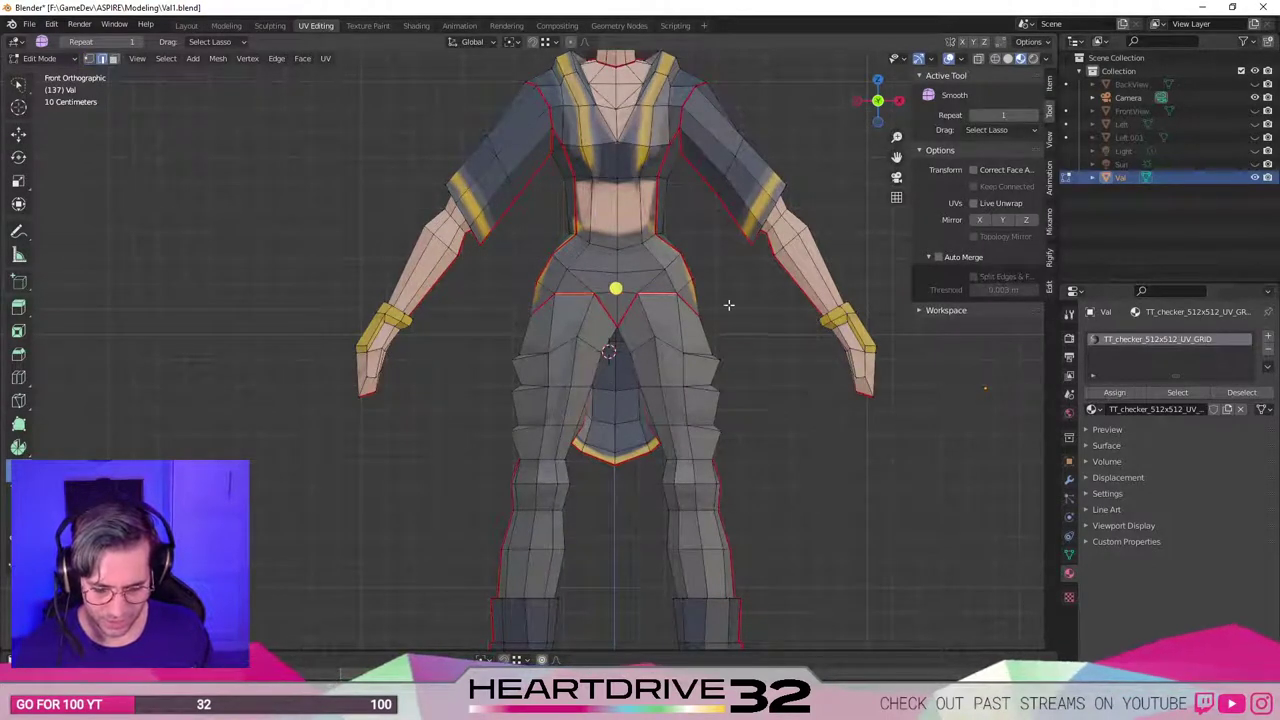
pyautogui.hotkey('alt', 'z')
pyautogui.press('r')
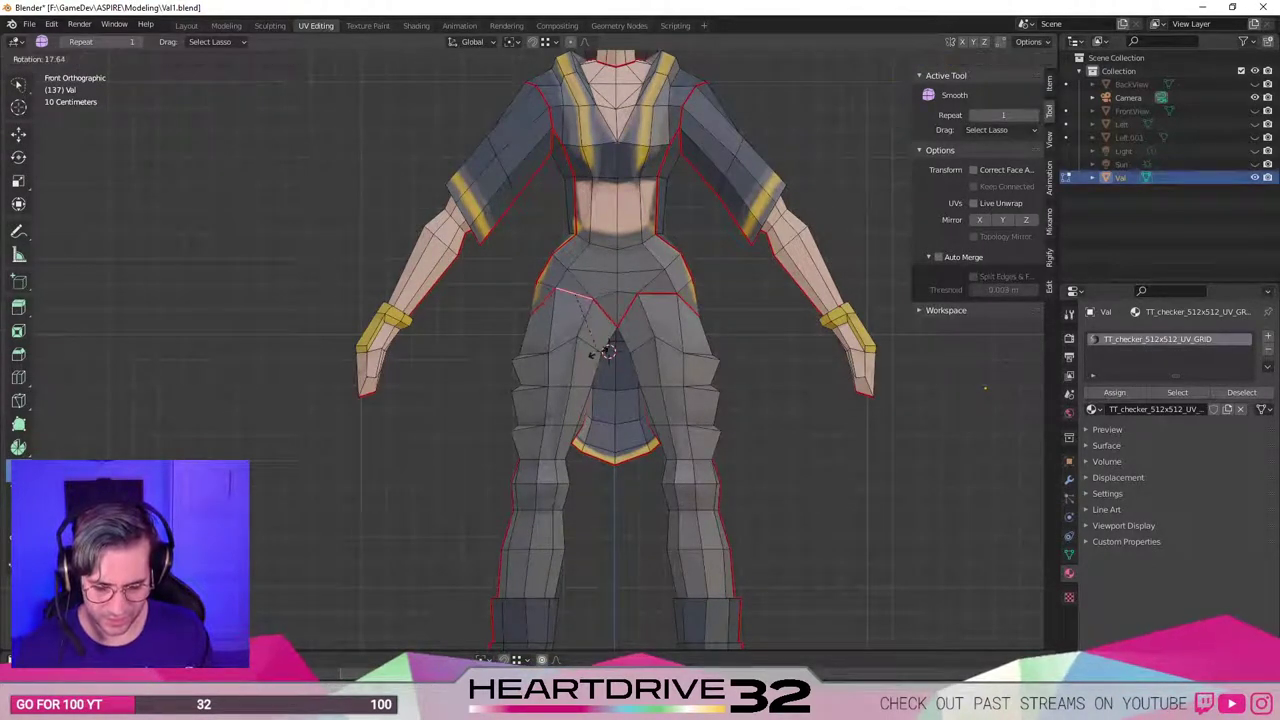
# Try rotating one front hip seam edge about the global Y axis by small angles such as 2° and 5°.
pyautogui.click(596, 352)
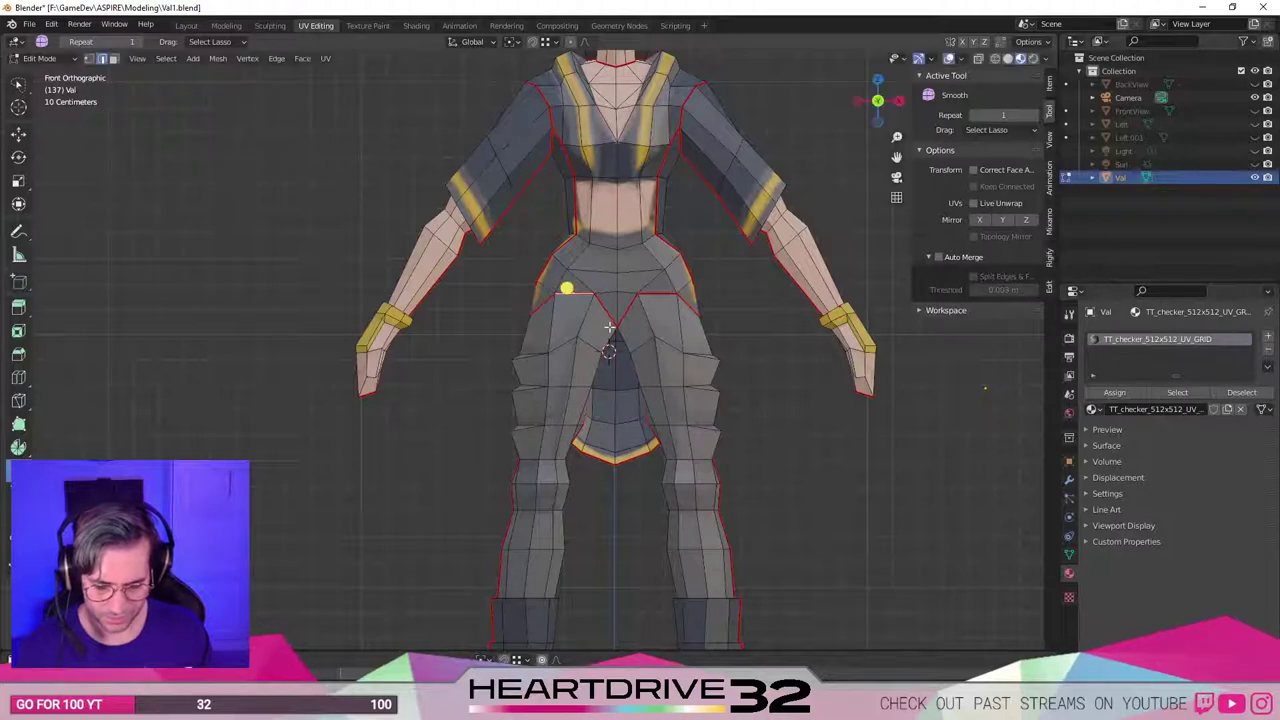
pyautogui.press('r')
pyautogui.press('x')
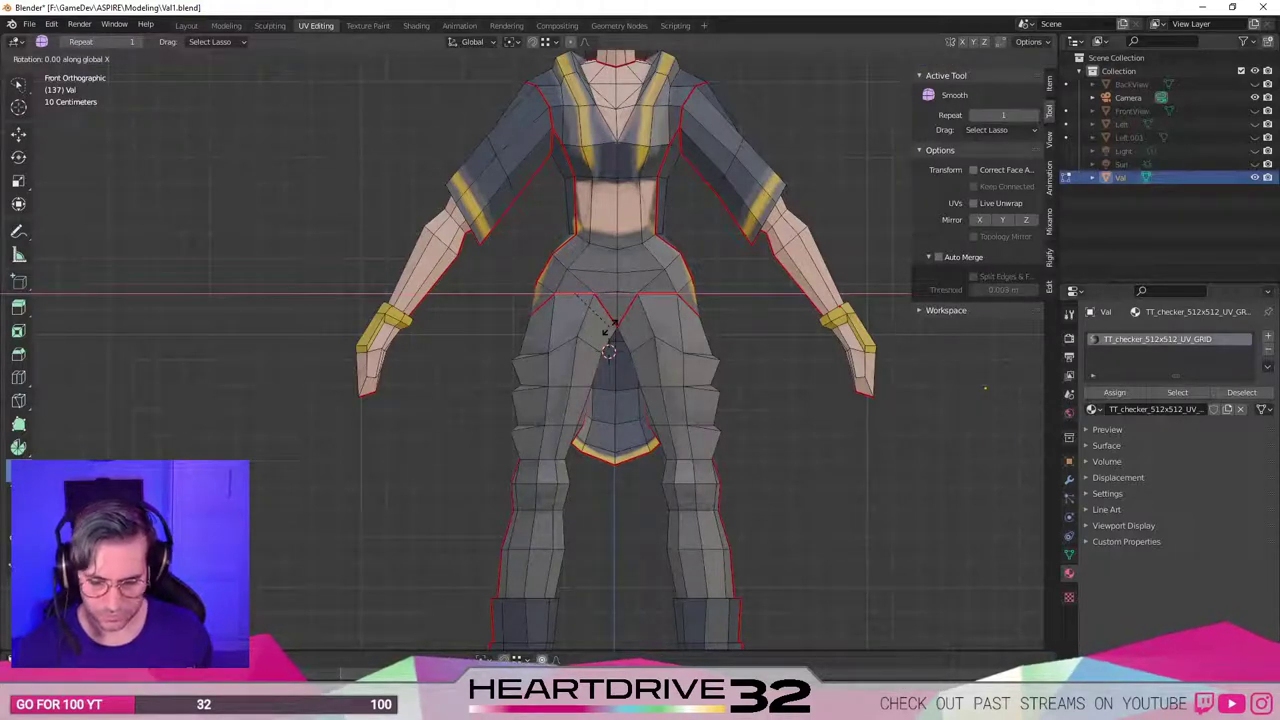
pyautogui.press('0')
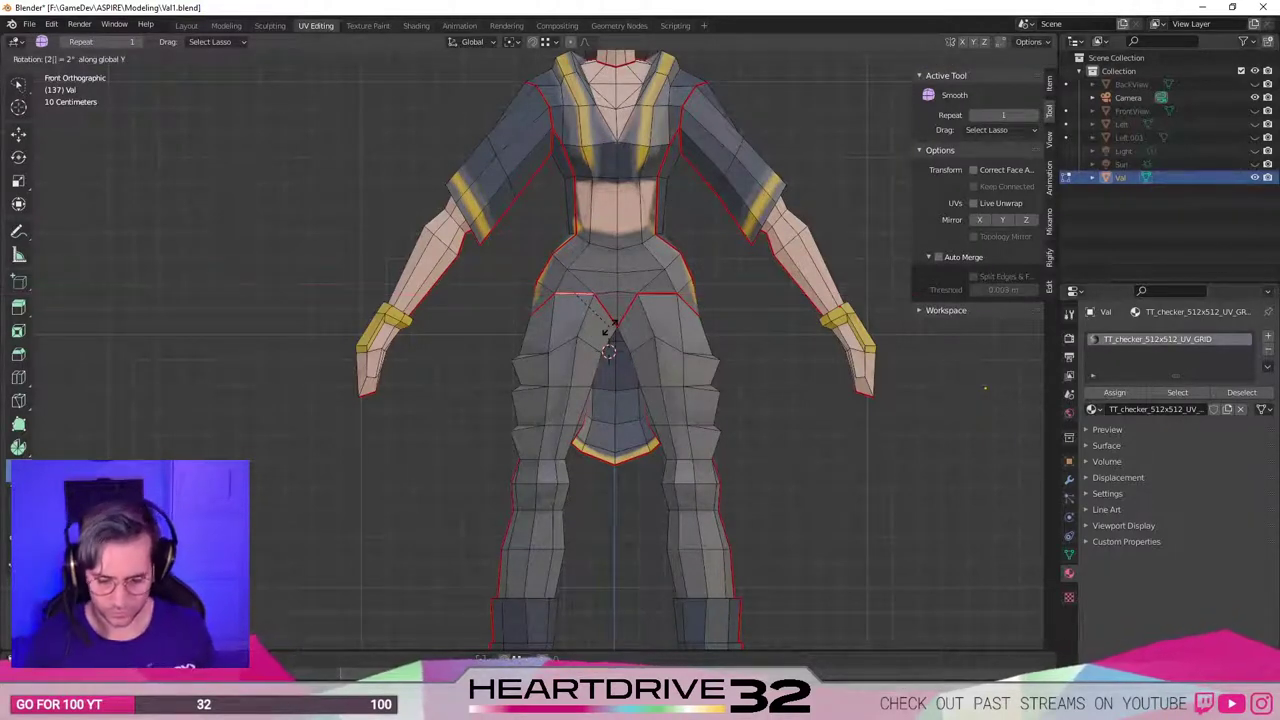
pyautogui.press('Return')
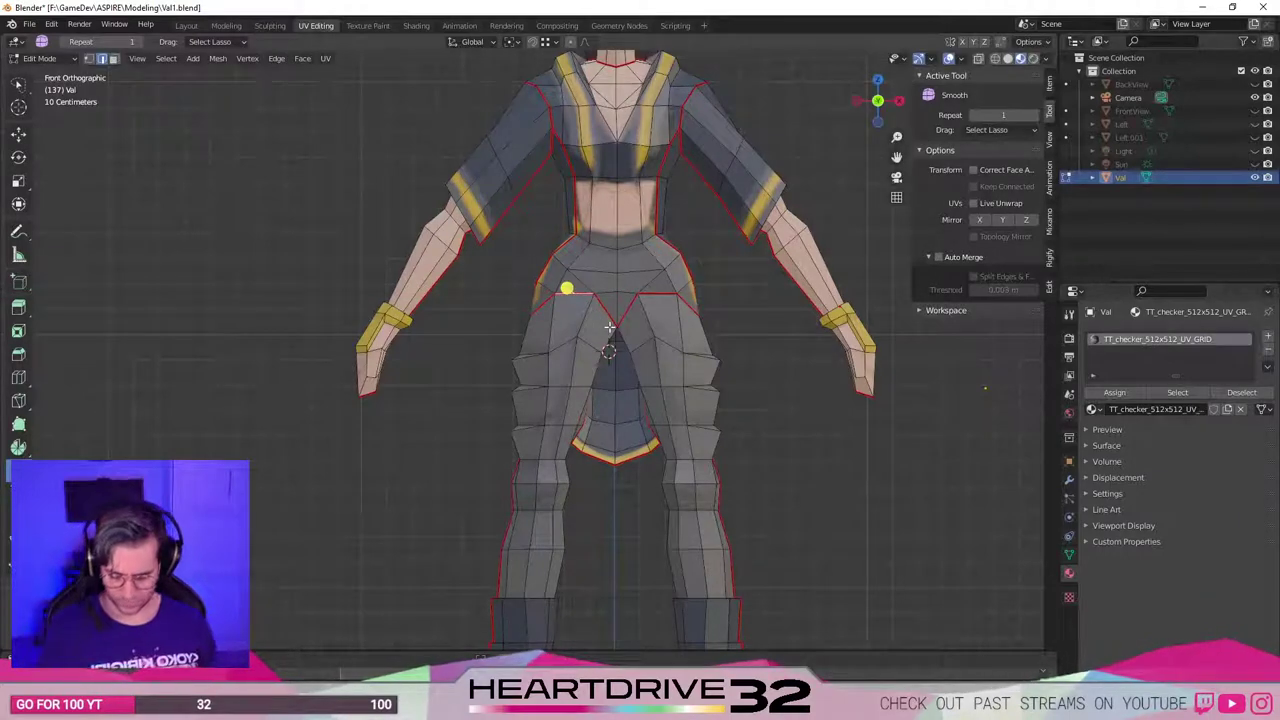
pyautogui.write('ry5')
pyautogui.press('Return')
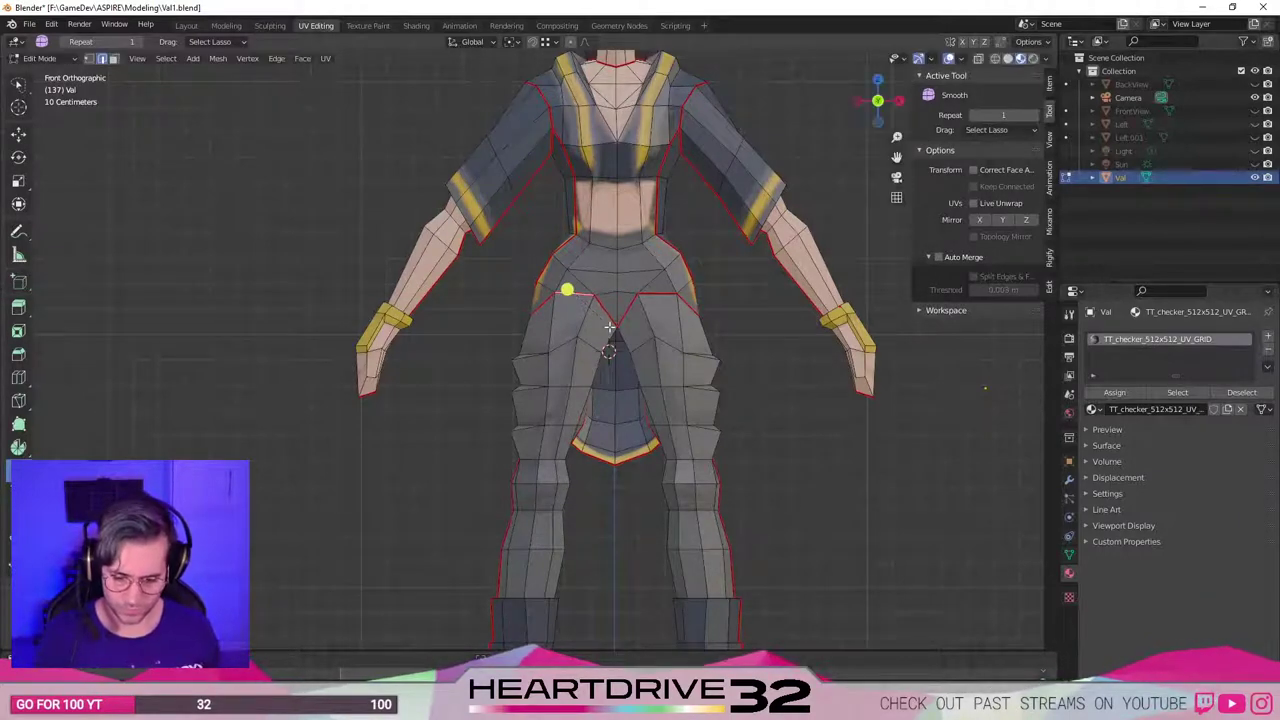
pyautogui.press('r')
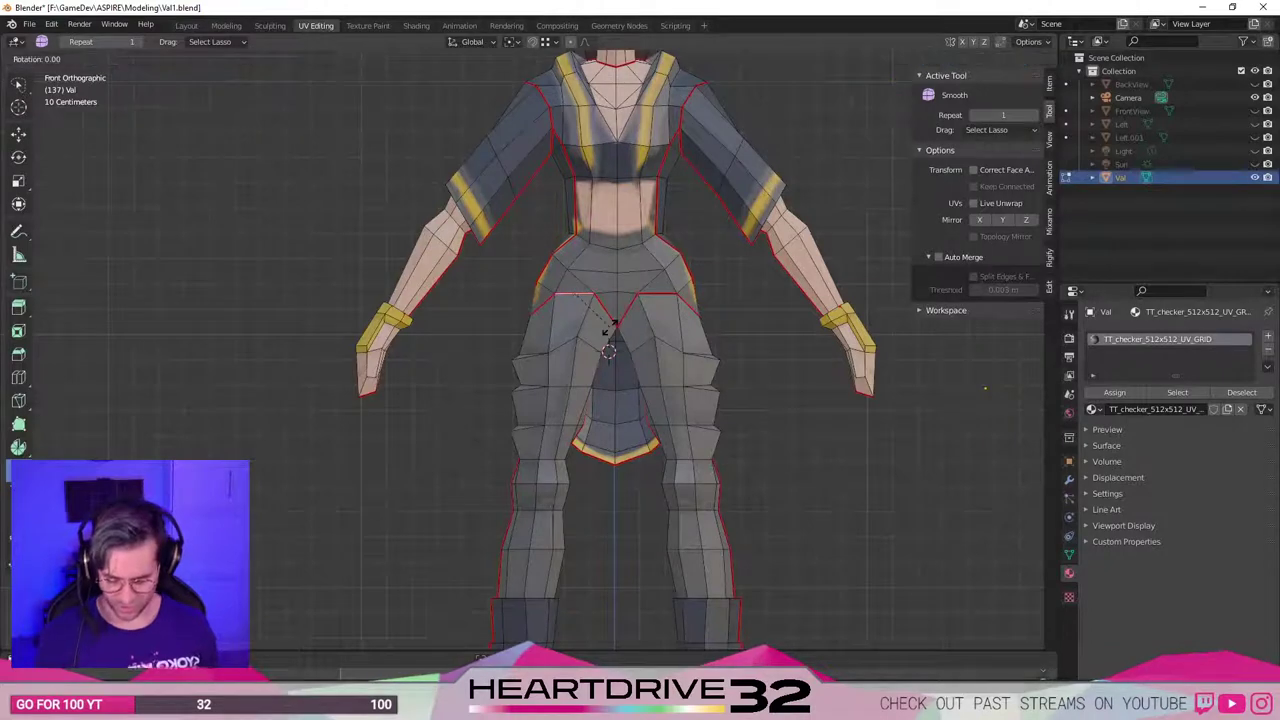
pyautogui.press('Return')
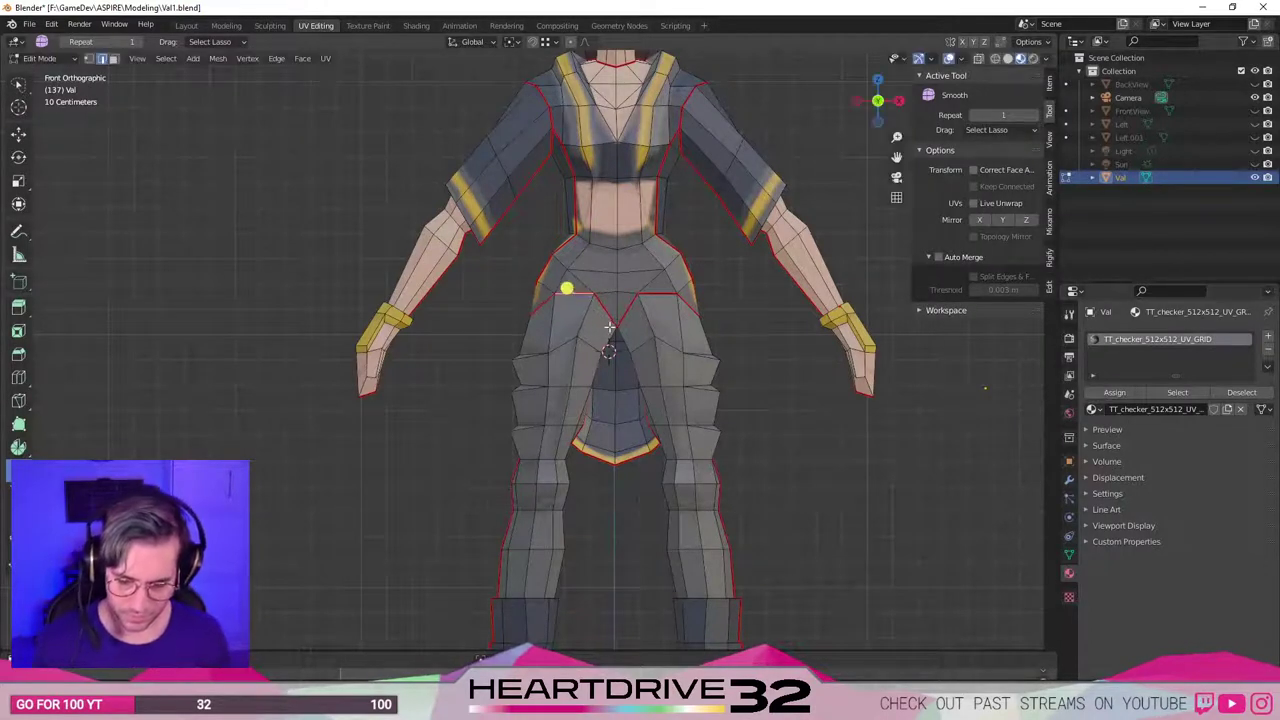
# Rotate one front hip seam edge 20° about the global Y axis and the matching edge on the other leg -20°.
pyautogui.write('r')
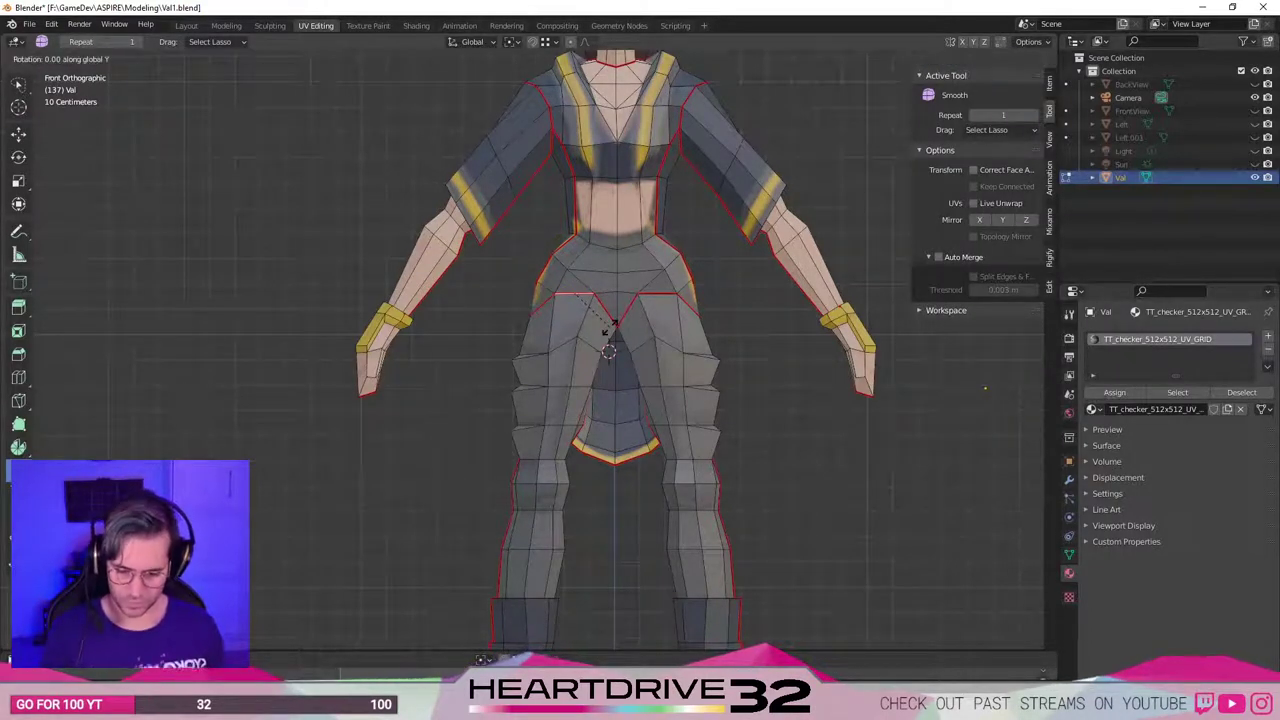
pyautogui.write('20')
pyautogui.press('Return')
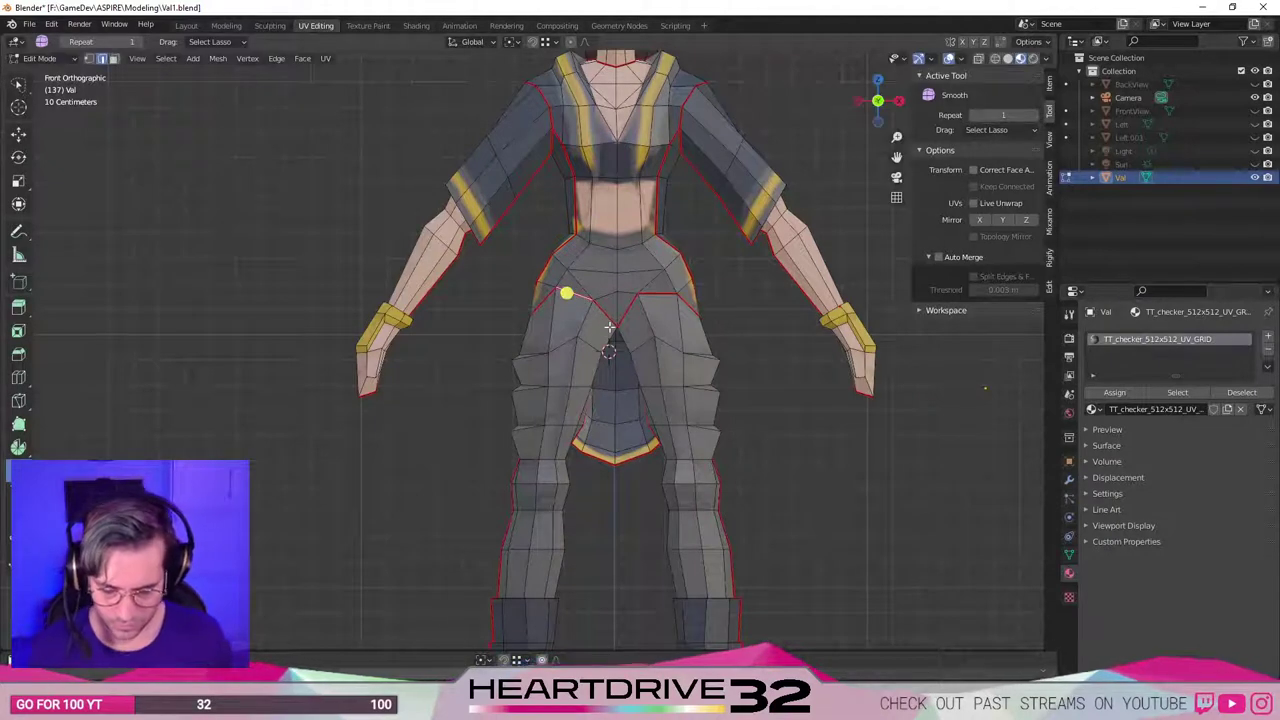
pyautogui.press('r')
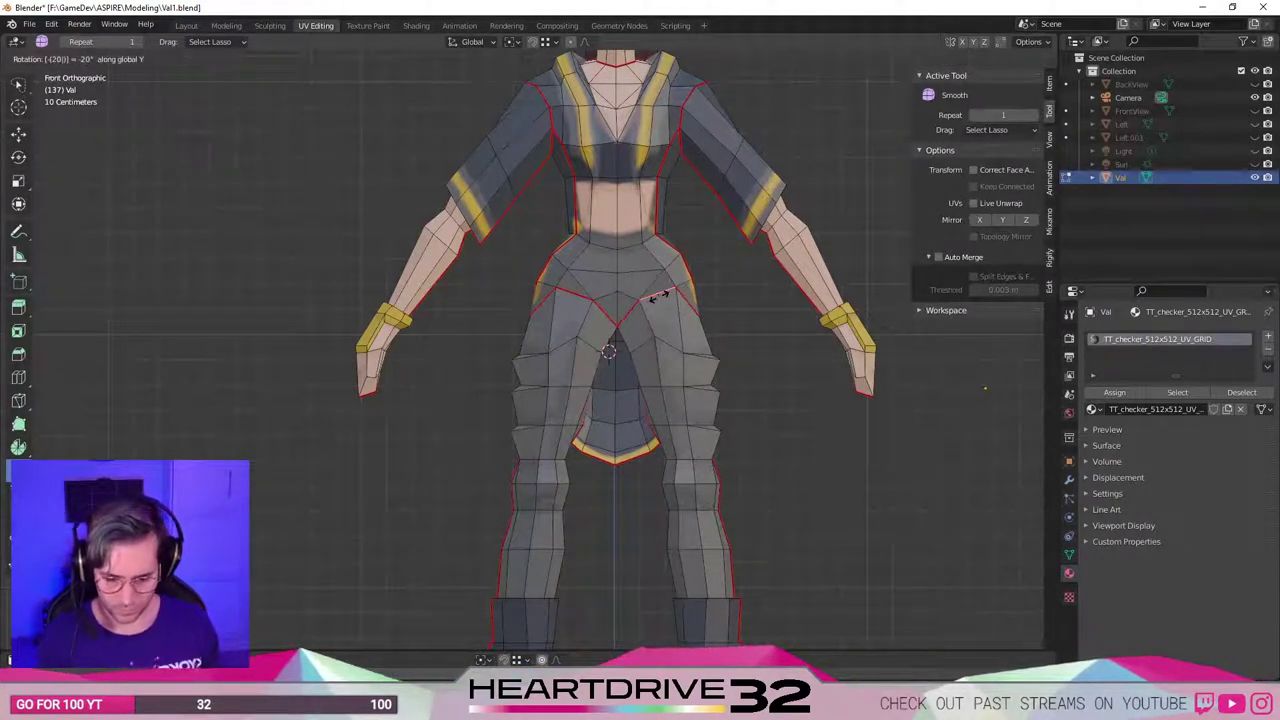
pyautogui.press('Escape')
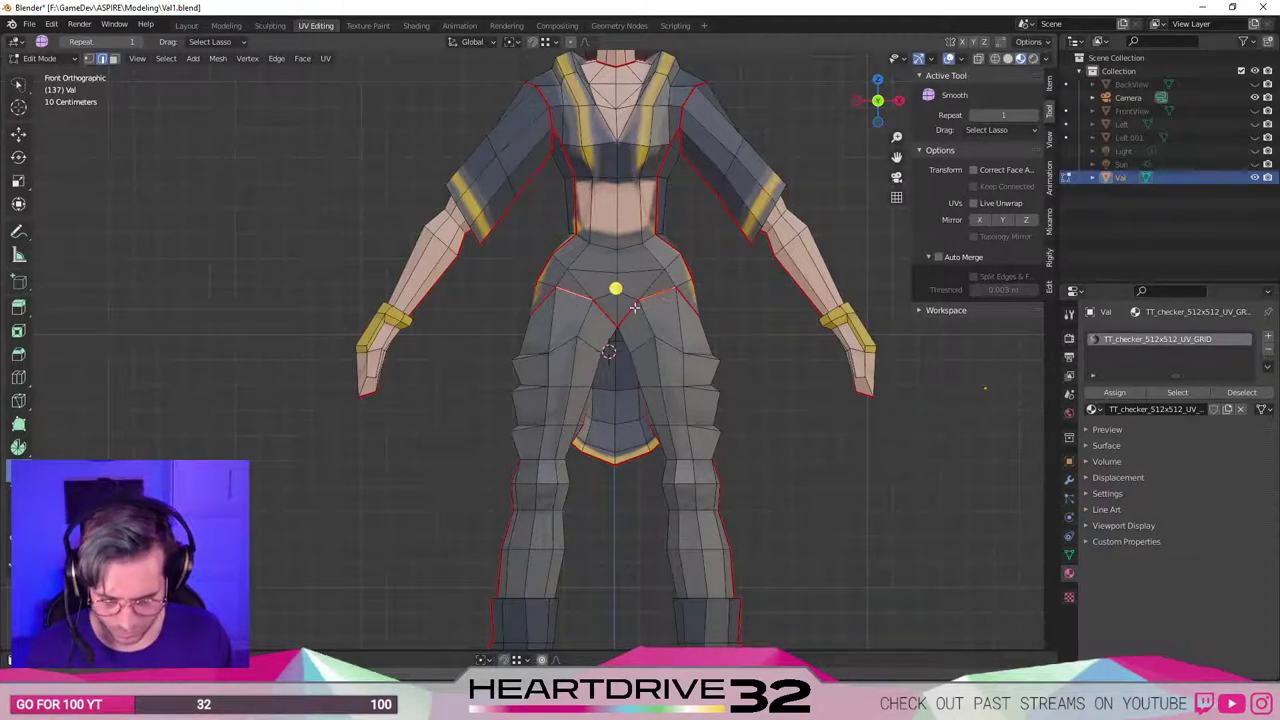
# Edge-slide both tilted front hip seam edges slightly down the trouser legs by a factor of about 0.07.
pyautogui.press('g')
pyautogui.press('g')
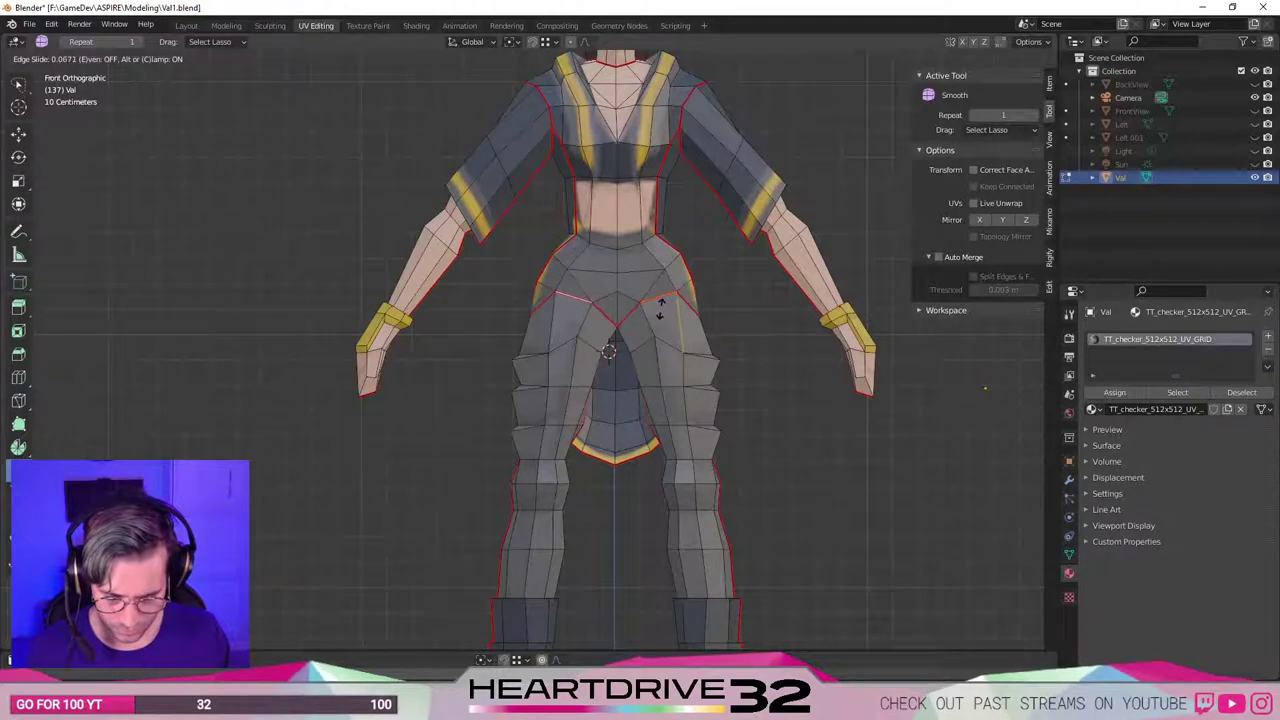
pyautogui.click(660, 306)
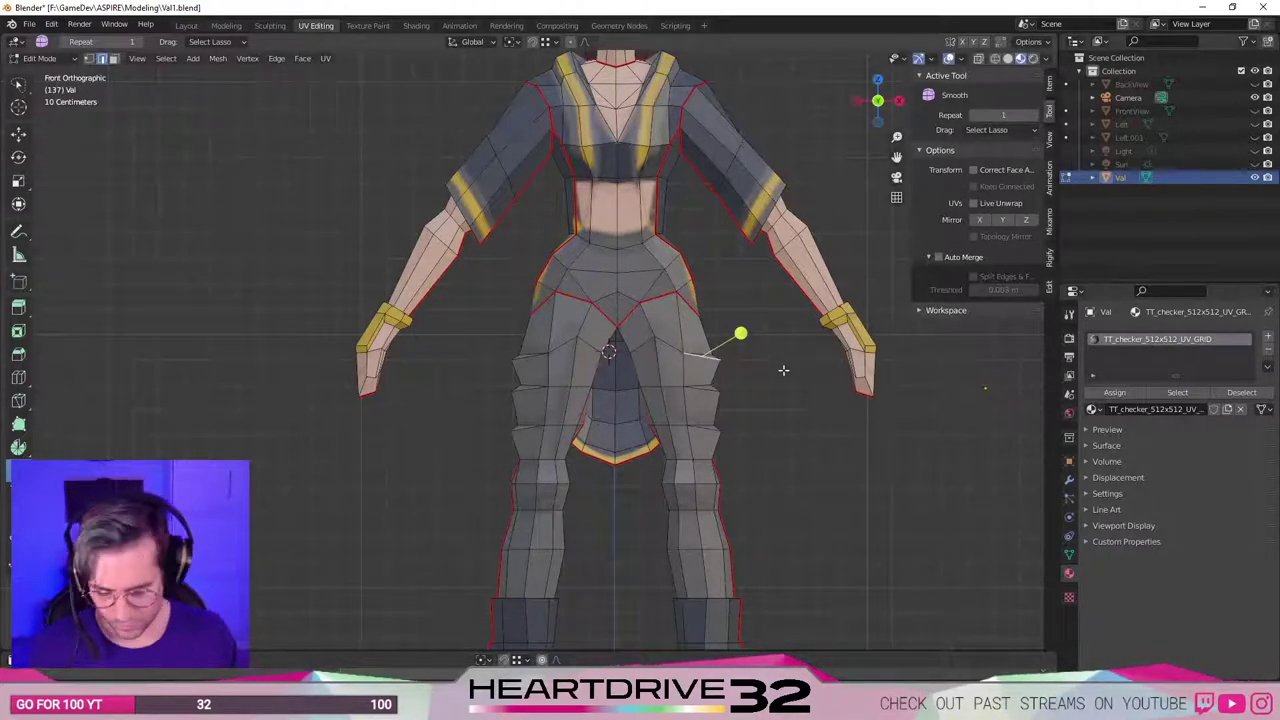
# Try to lower the vertex at the outer end of the hip seam on the side of the trousers.
pyautogui.moveTo(790, 385); pyautogui.dragTo(581, 321, button='middle')
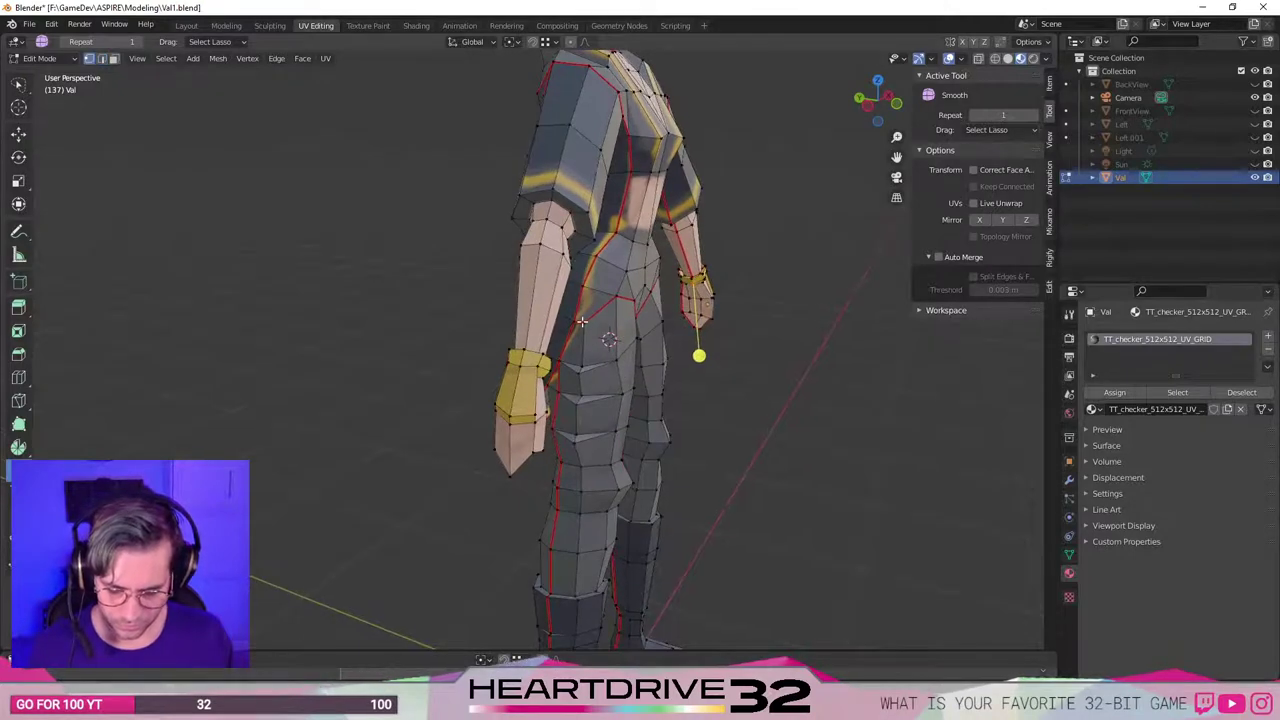
pyautogui.press('g')
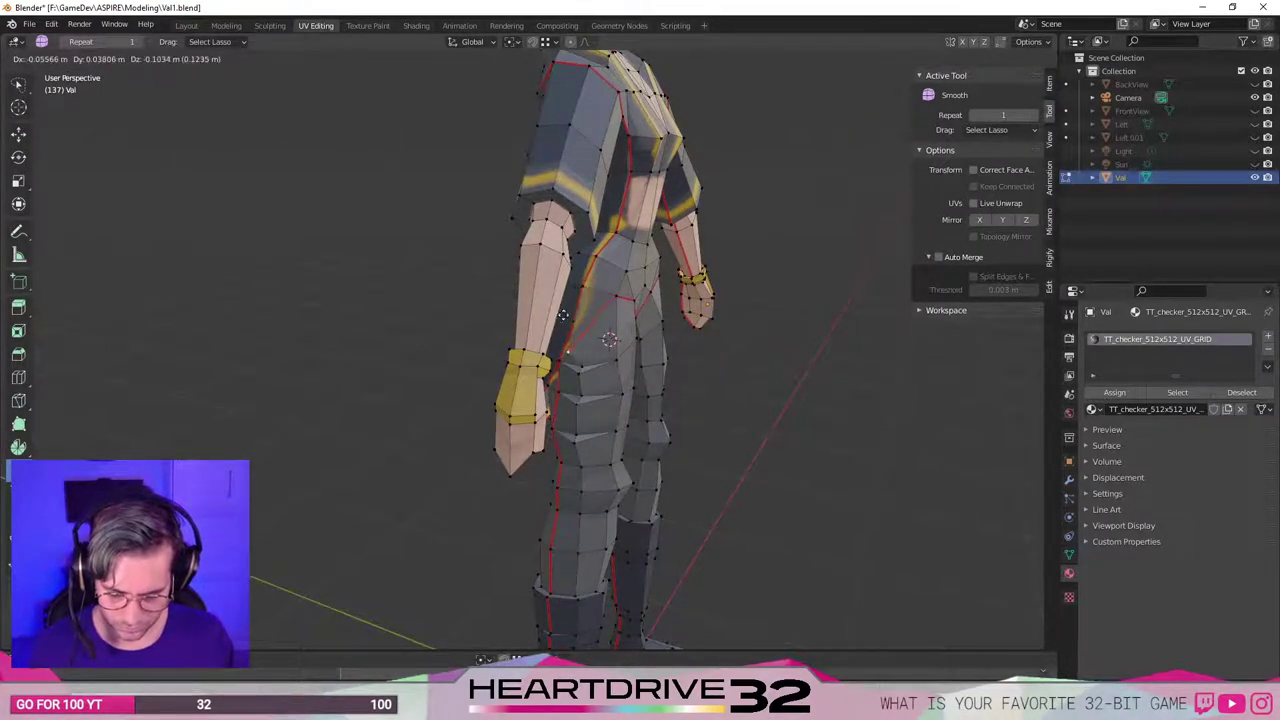
pyautogui.click(574, 342)
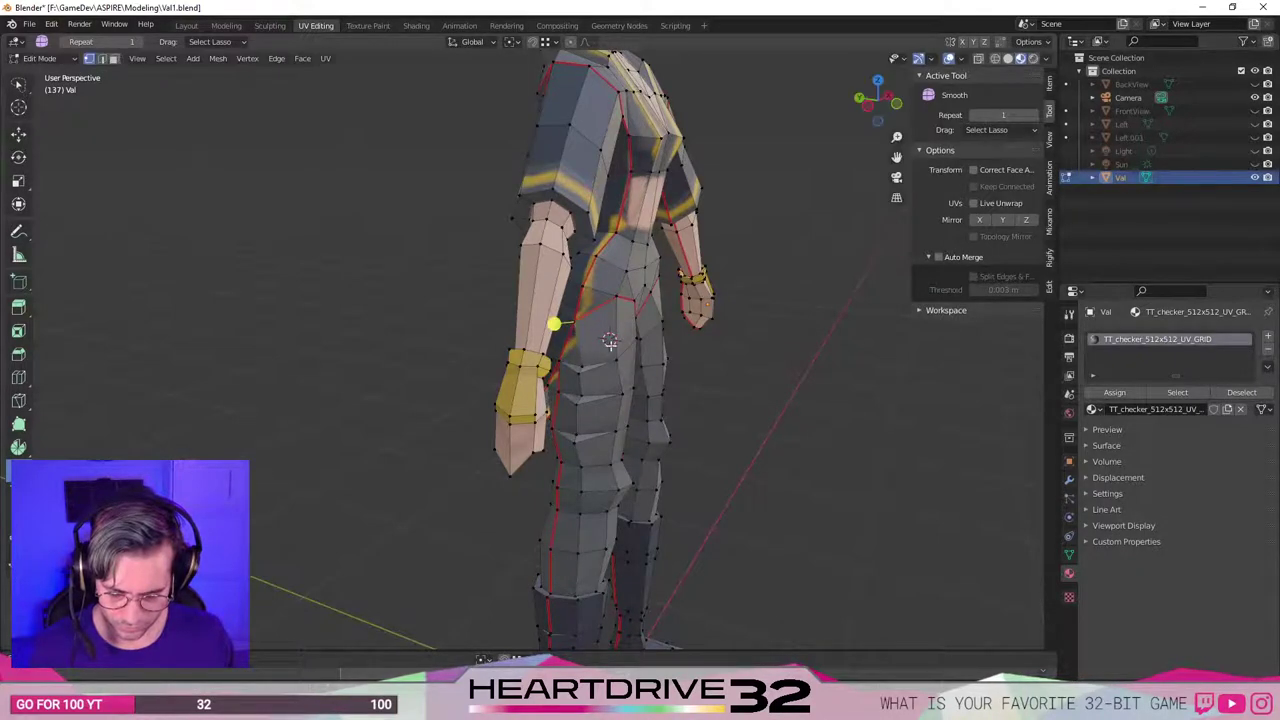
# Try to move a vertex on the back skirt flap up to the row above, and undo the move.
pyautogui.moveTo(578, 326); pyautogui.dragTo(575, 297, button='middle')
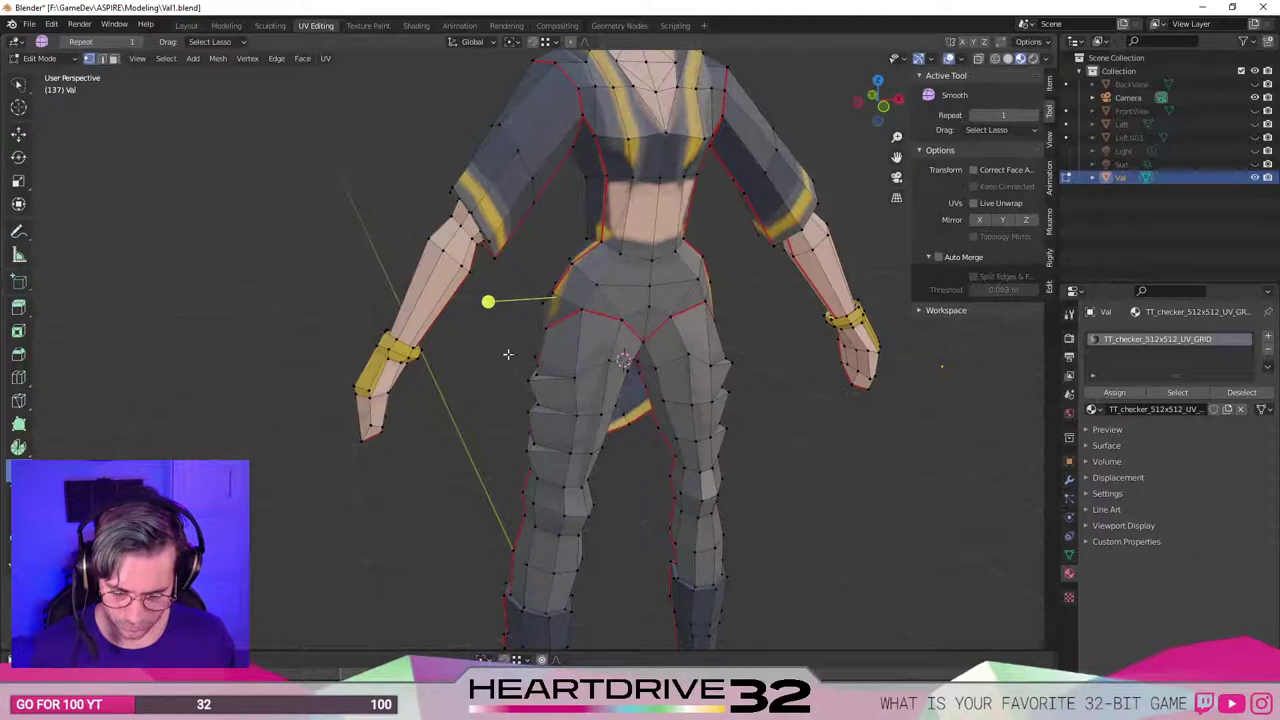
pyautogui.moveTo(508, 354); pyautogui.dragTo(514, 300, button='middle')
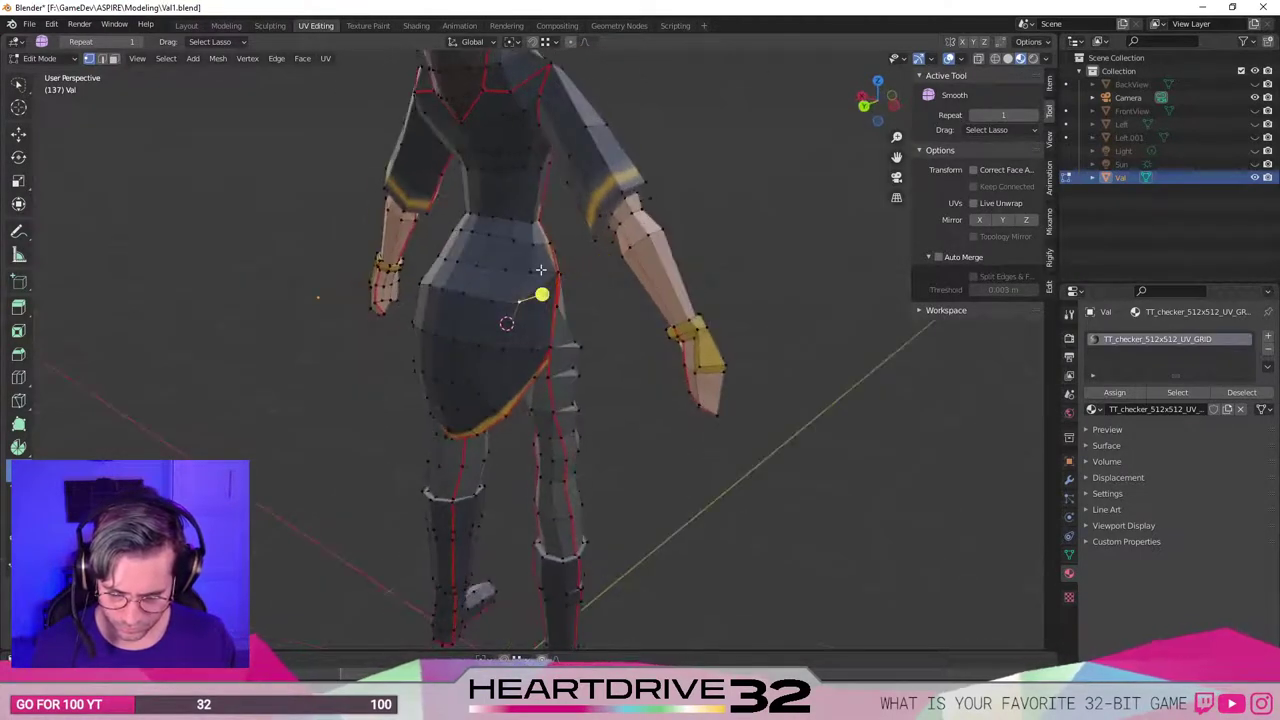
pyautogui.click(488, 295)
pyautogui.press('g')
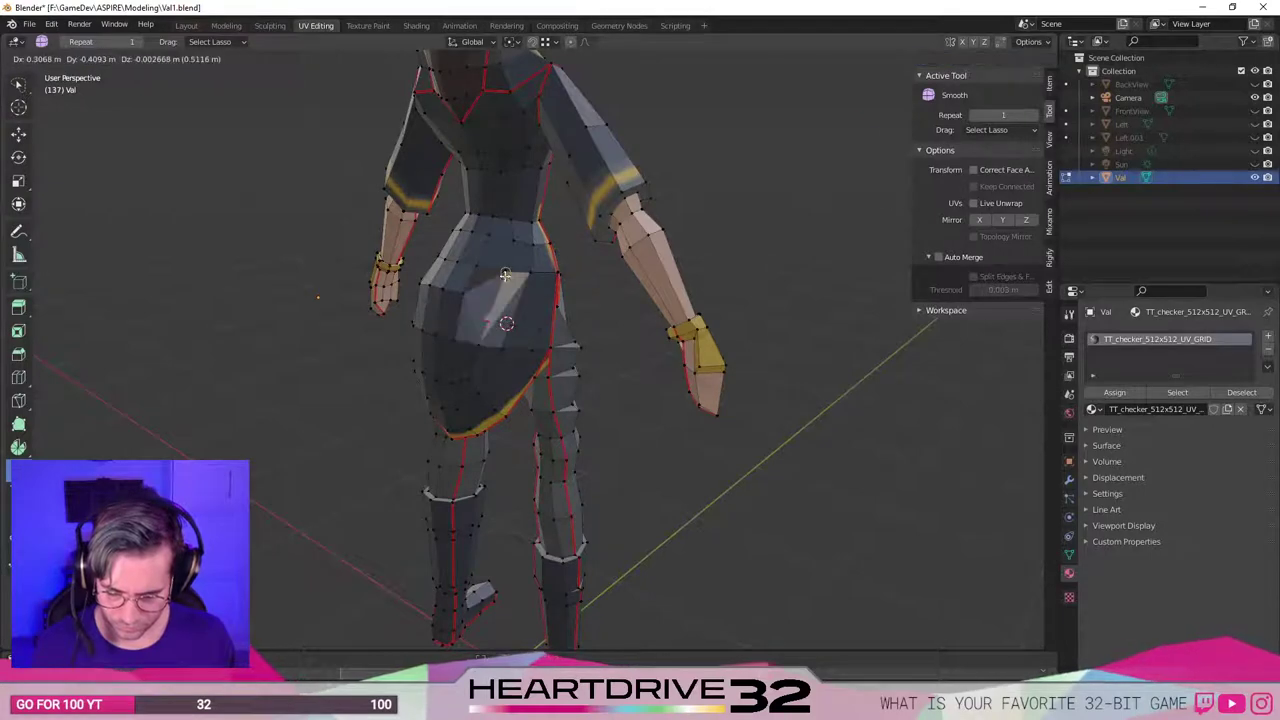
pyautogui.click(507, 274)
pyautogui.hotkey('ctrl', 'z')
# Move the vertices of the upper-middle row on the back skirt flap, one by one, up onto the row above.
pyautogui.moveTo(508, 270); pyautogui.dragTo(463, 288, button='middle')
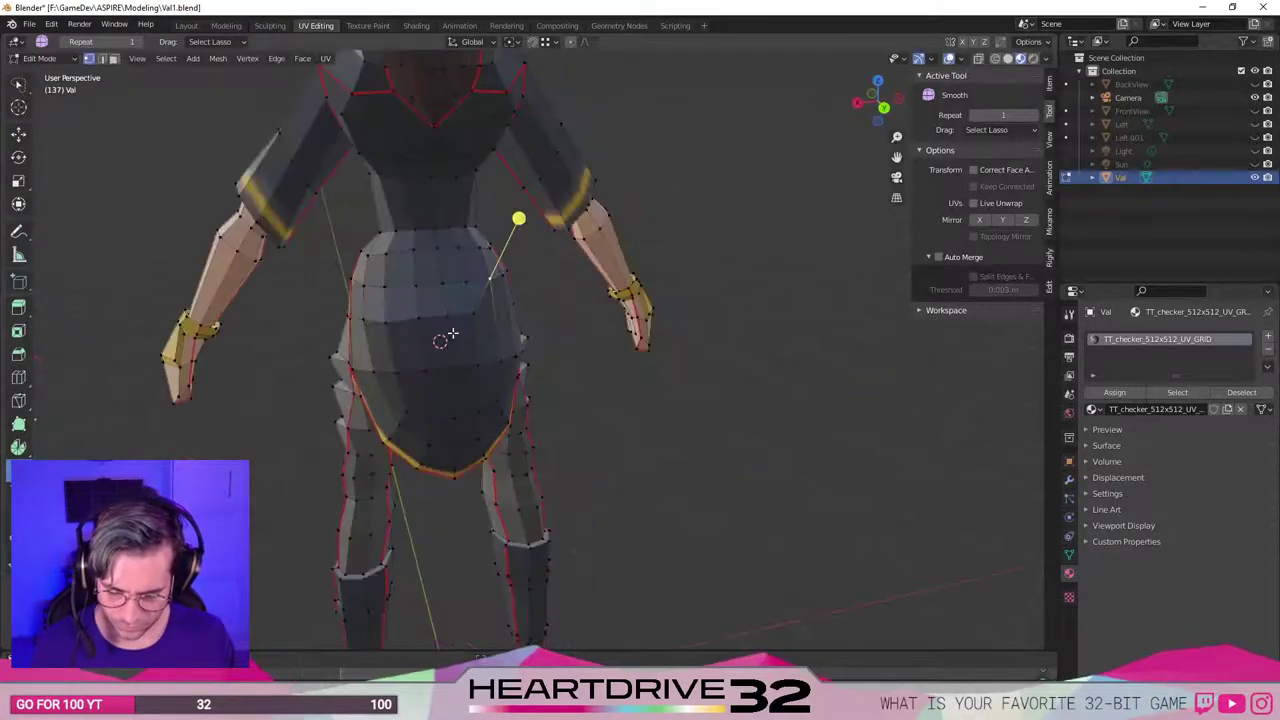
pyautogui.click(463, 287)
pyautogui.press('g')
pyautogui.click(463, 285)
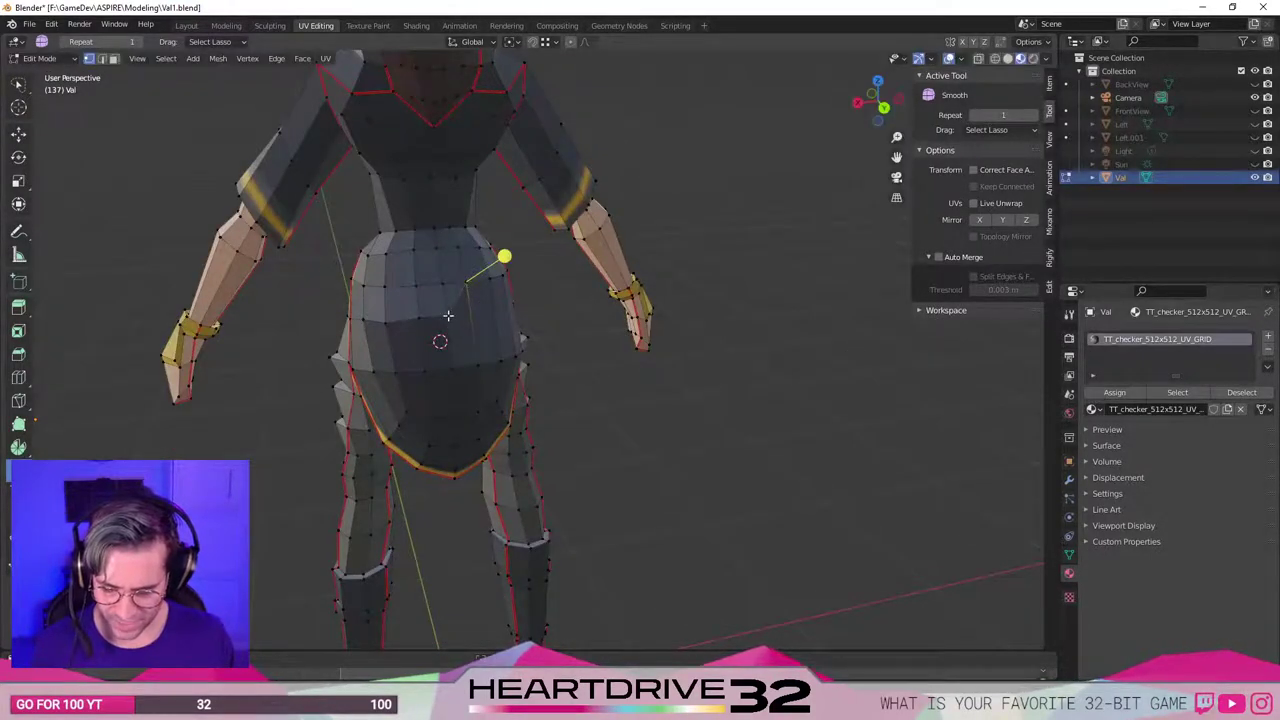
pyautogui.click(448, 314)
pyautogui.press('g')
pyautogui.click(447, 308)
pyautogui.click(447, 280)
pyautogui.press('g')
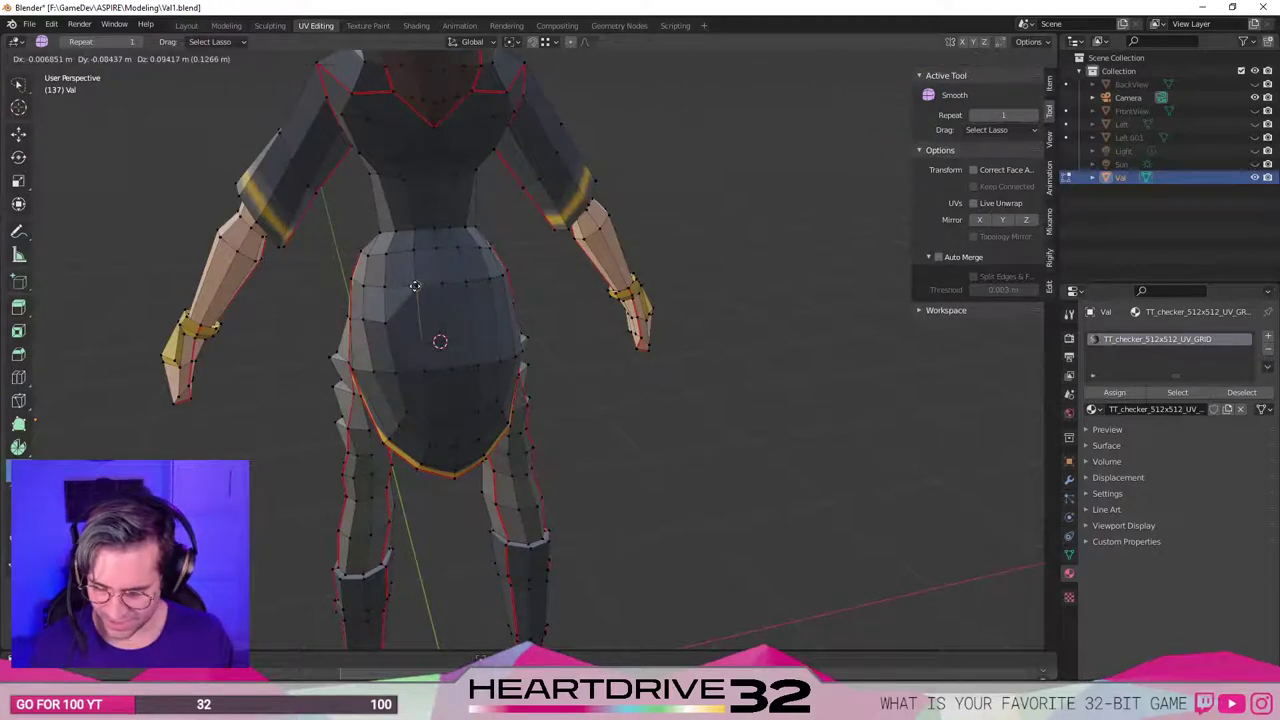
pyautogui.click(412, 286)
pyautogui.click(386, 321)
pyautogui.press('g')
pyautogui.click(382, 314)
pyautogui.click(383, 289)
pyautogui.click(363, 325)
pyautogui.press('g')
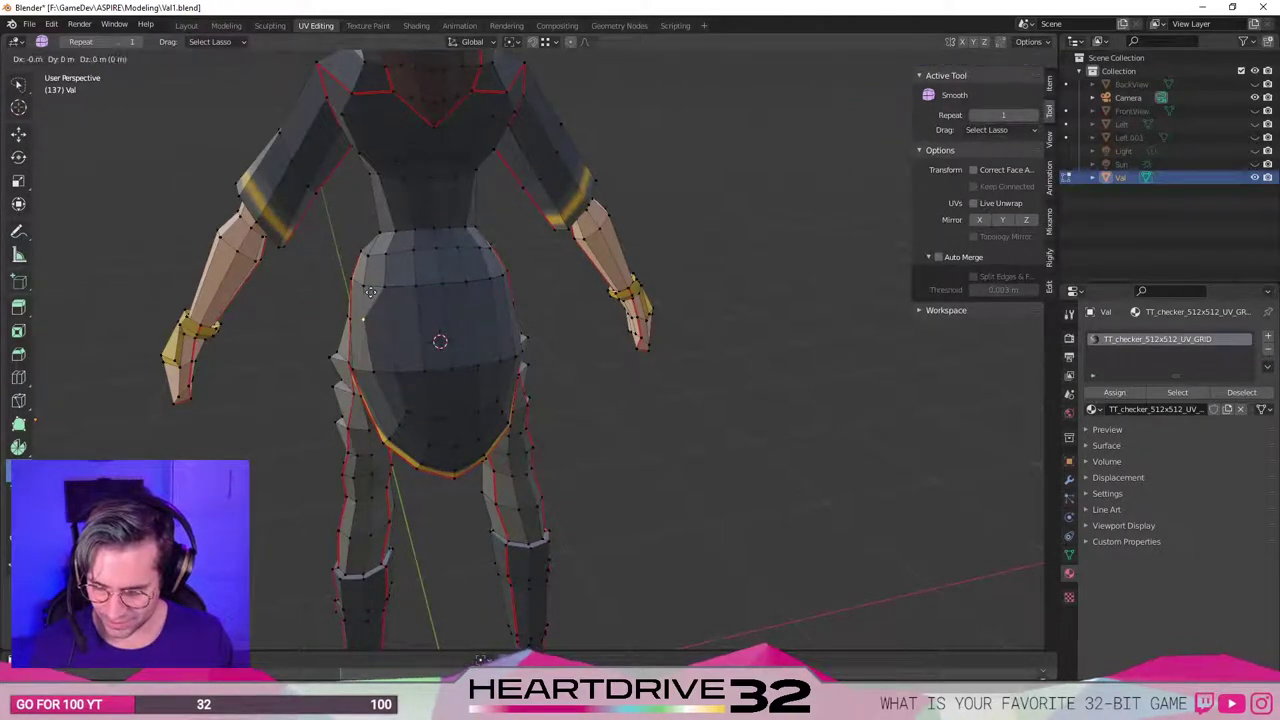
pyautogui.click(365, 320)
pyautogui.click(365, 289)
# Move the side seam vertex of the back skirt flap up to line up with the row above.
pyautogui.moveTo(352, 340); pyautogui.dragTo(419, 358, button='middle')
pyautogui.click(395, 366)
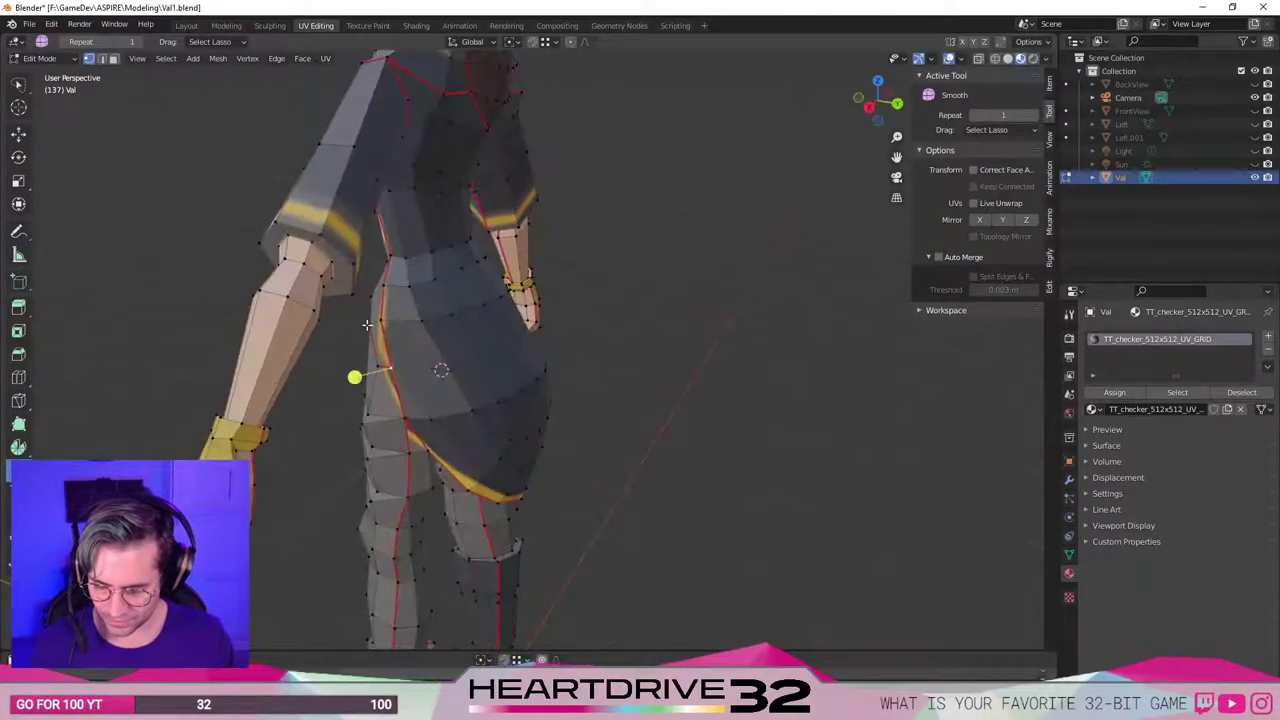
pyautogui.press('g')
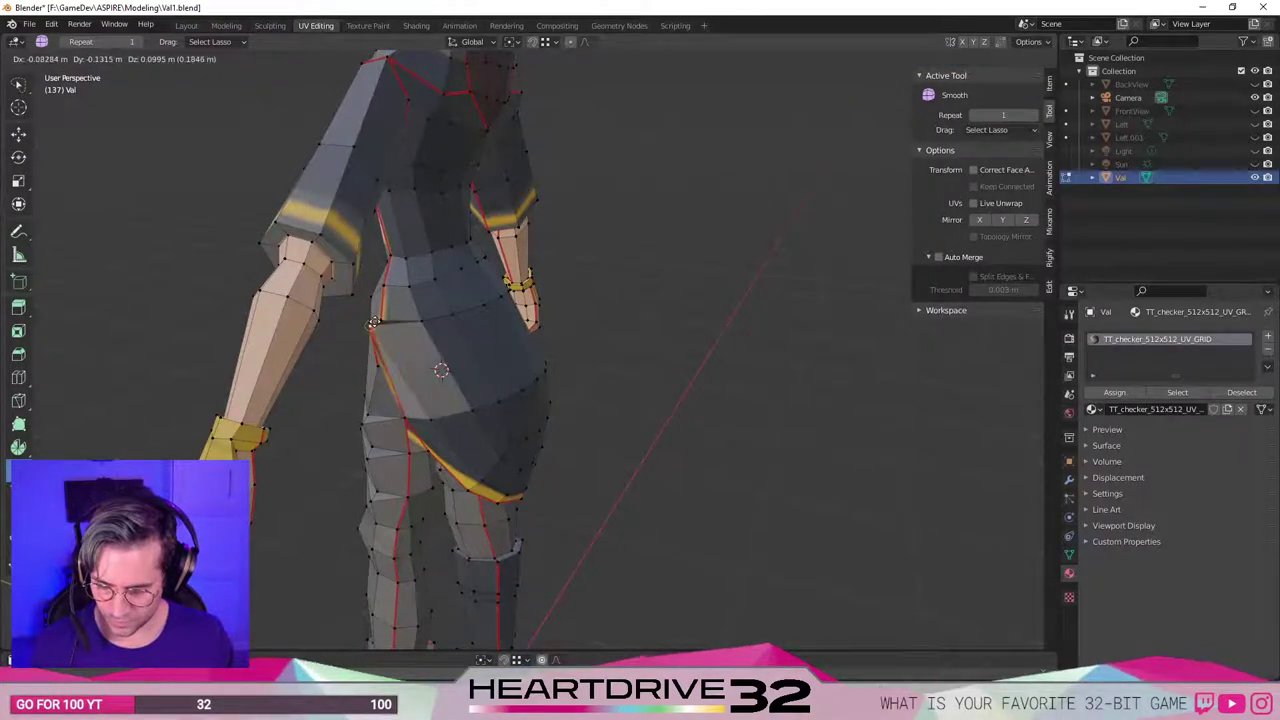
pyautogui.click(380, 323)
pyautogui.click(382, 323)
# Select the outermost vertices on both sides of the lower skirt row and vertex-slide them up by about 0.25.
pyautogui.moveTo(360, 388); pyautogui.dragTo(511, 349, button='middle')
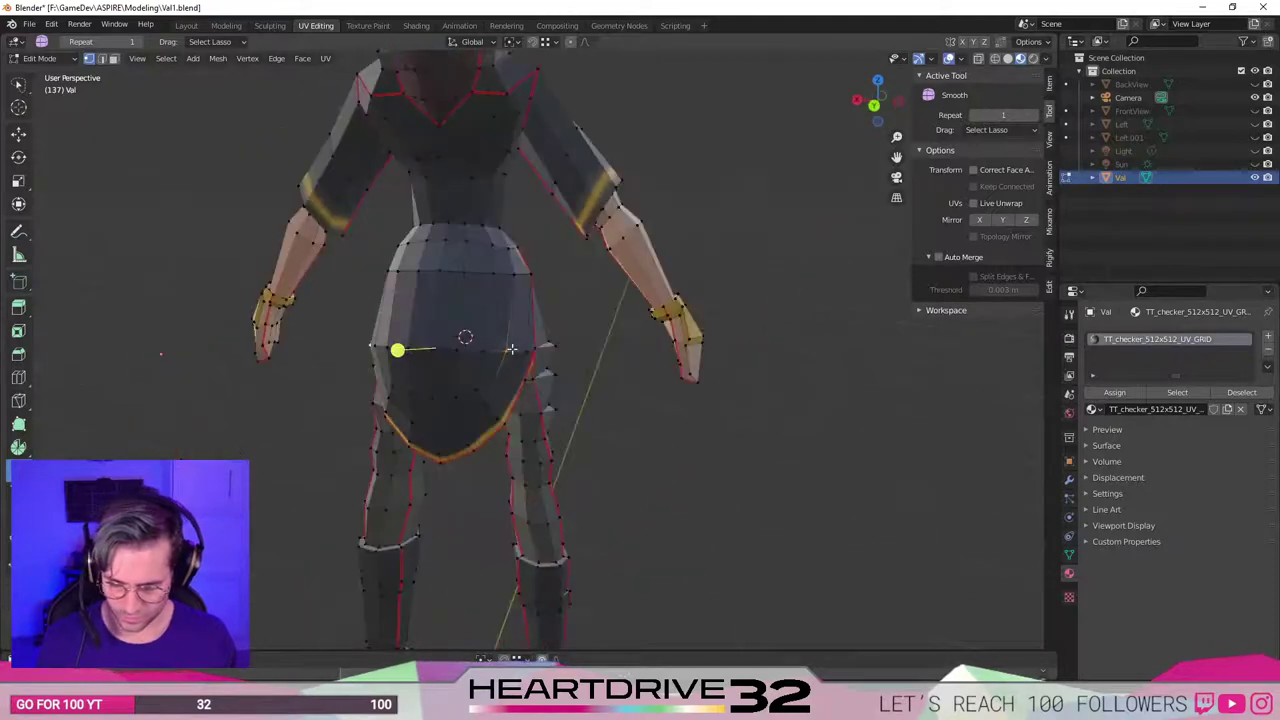
pyautogui.moveTo(475, 364); pyautogui.dragTo(488, 376, button='middle')
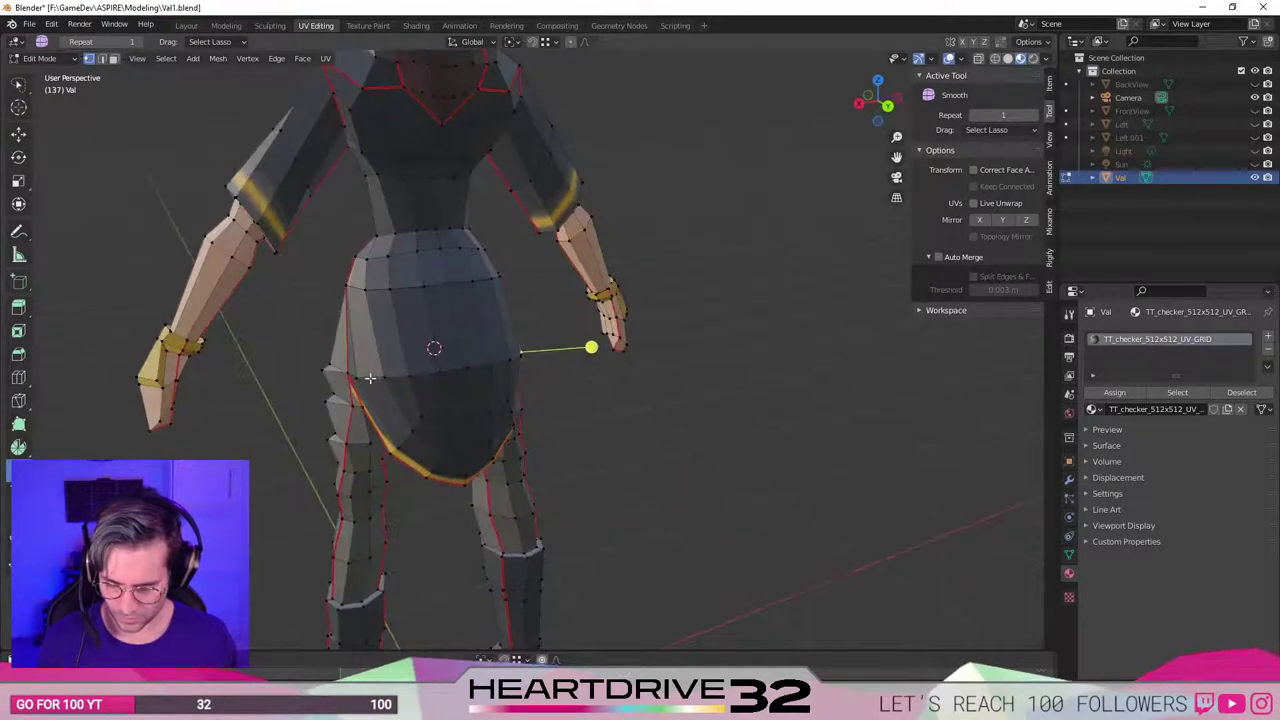
pyautogui.keyDown('shift'); pyautogui.click(367, 369); pyautogui.keyUp('shift')
pyautogui.press('g')
pyautogui.press('g')
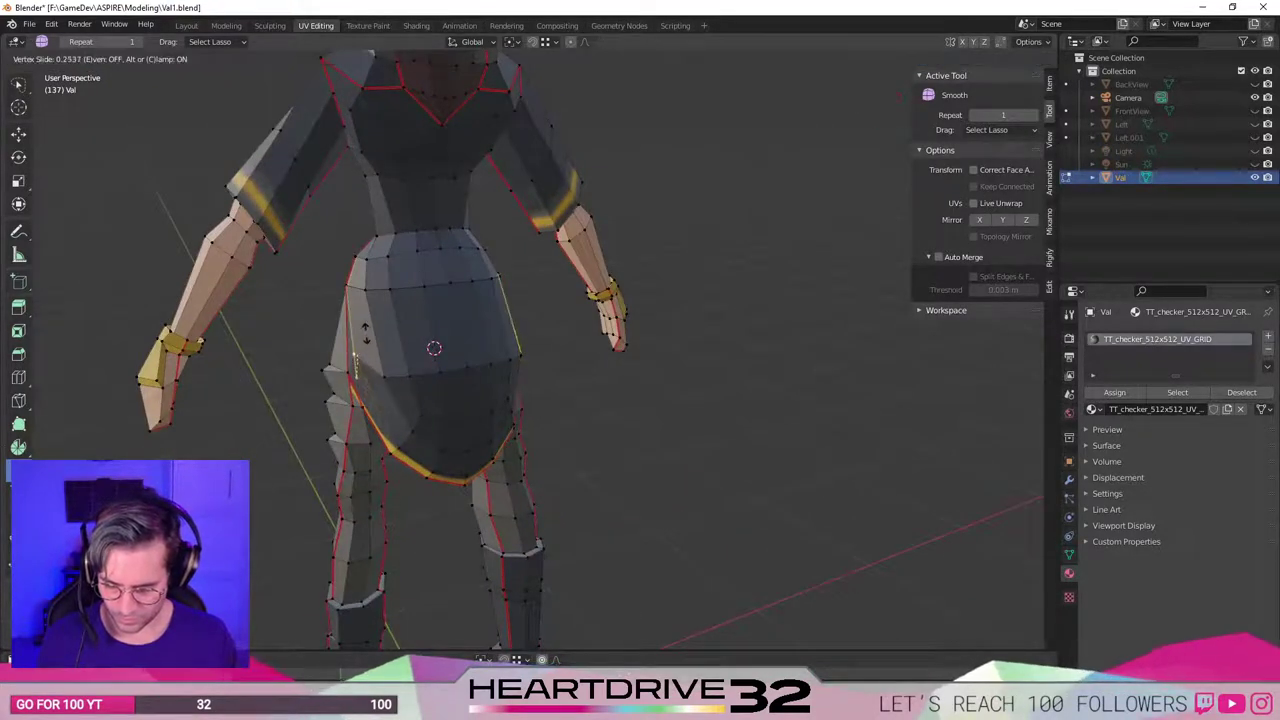
pyautogui.click(434, 348)
# Vertex-slide the next vertices inward from both side seams upward to continue the raised row on the skirt's back.
pyautogui.moveTo(437, 337); pyautogui.dragTo(424, 372, button='middle')
pyautogui.click(369, 366)
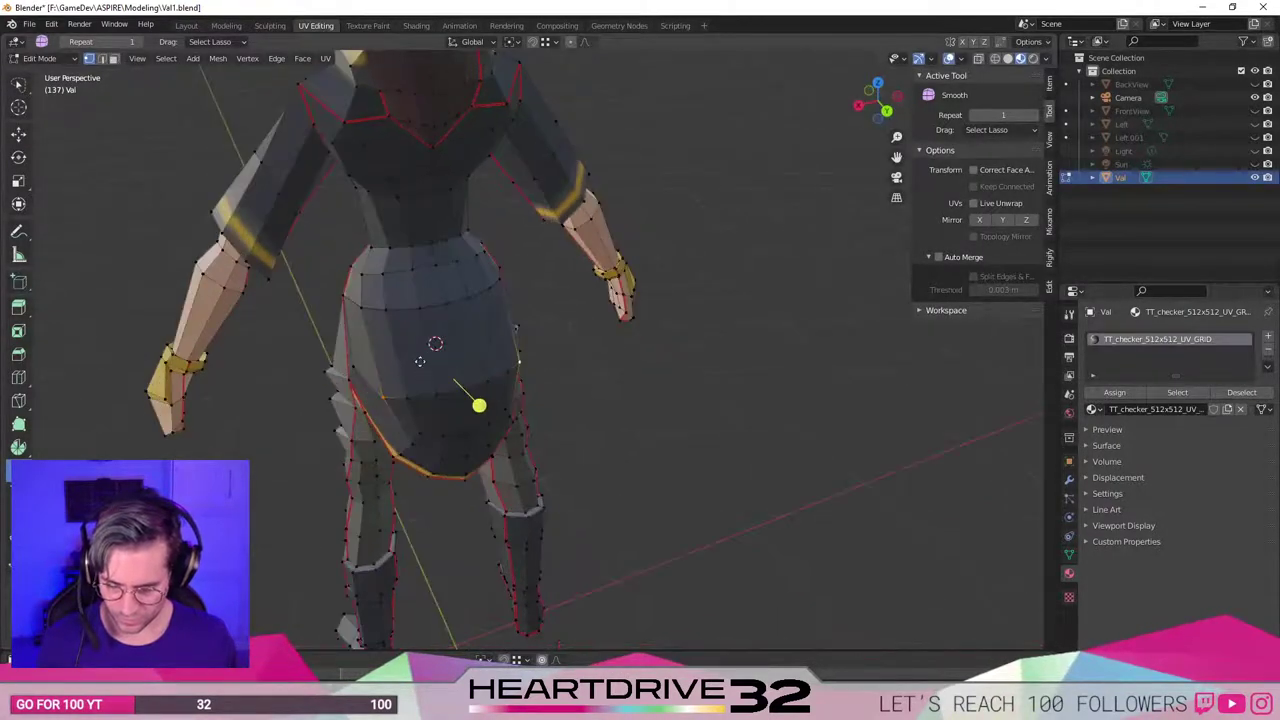
pyautogui.hotkey('shift', 'v')
pyautogui.click(411, 322)
pyautogui.moveTo(411, 323); pyautogui.dragTo(491, 366, button='middle')
pyautogui.click(396, 391)
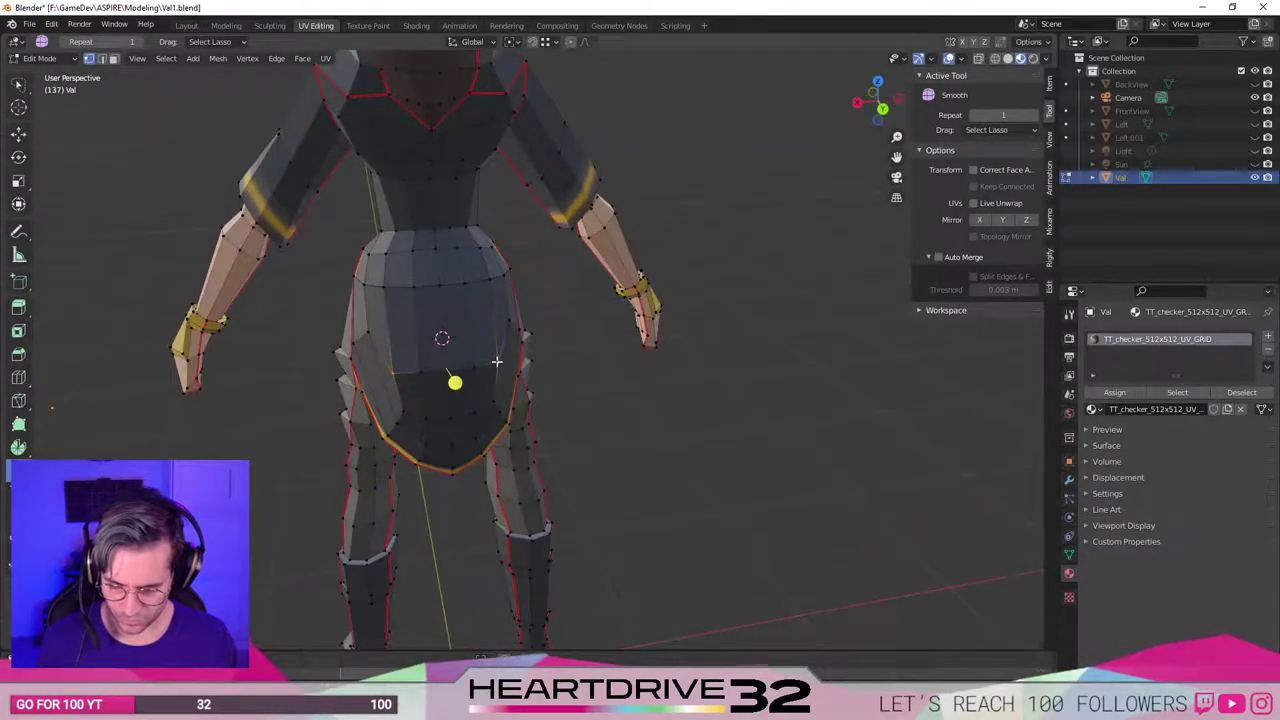
pyautogui.hotkey('shift', 'v')
pyautogui.click(496, 322)
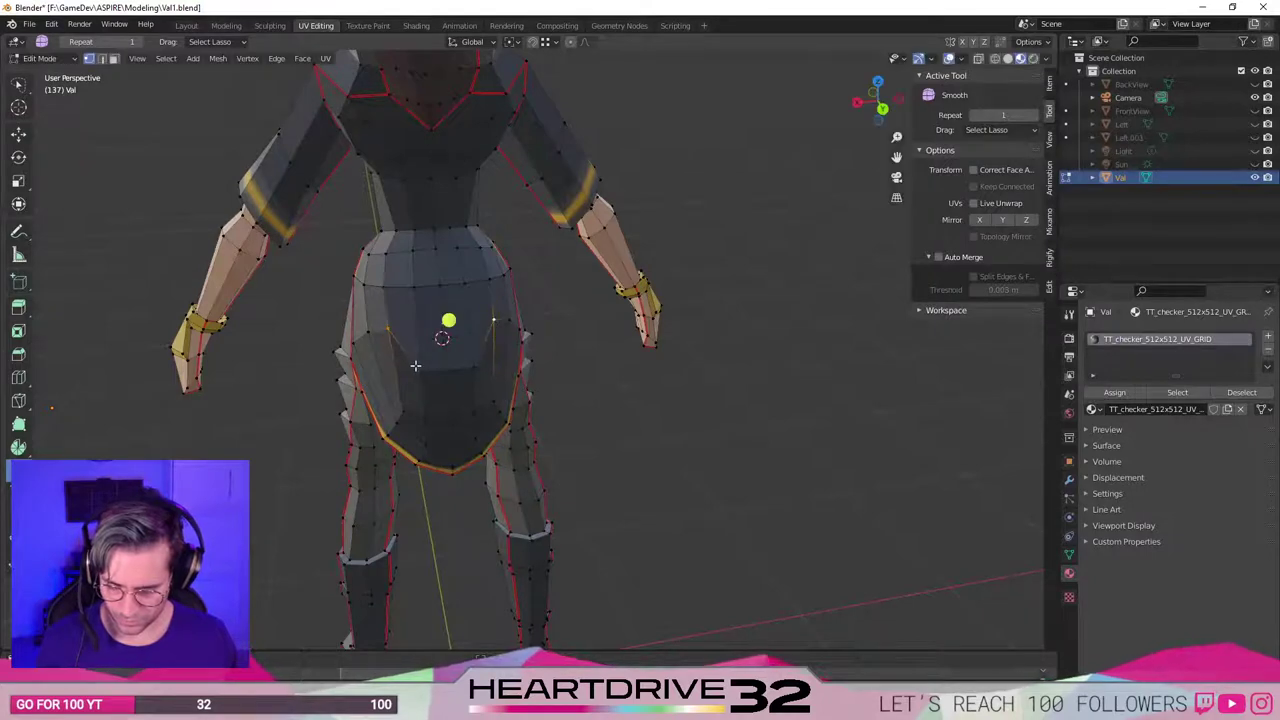
# Vertex-slide the innermost vertex pair and the centre vertex of the lower skirt row up to the raised row's height.
pyautogui.click(421, 369)
pyautogui.hotkey('shift', 'v')
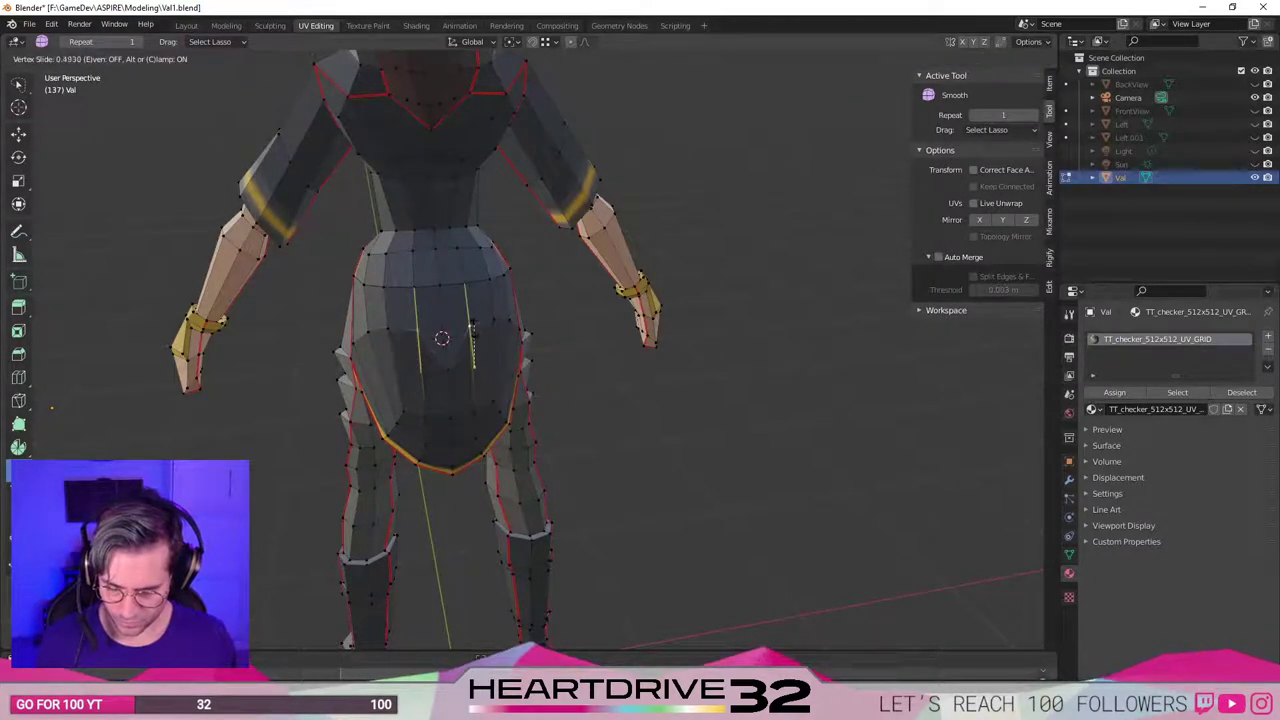
pyautogui.click(479, 318)
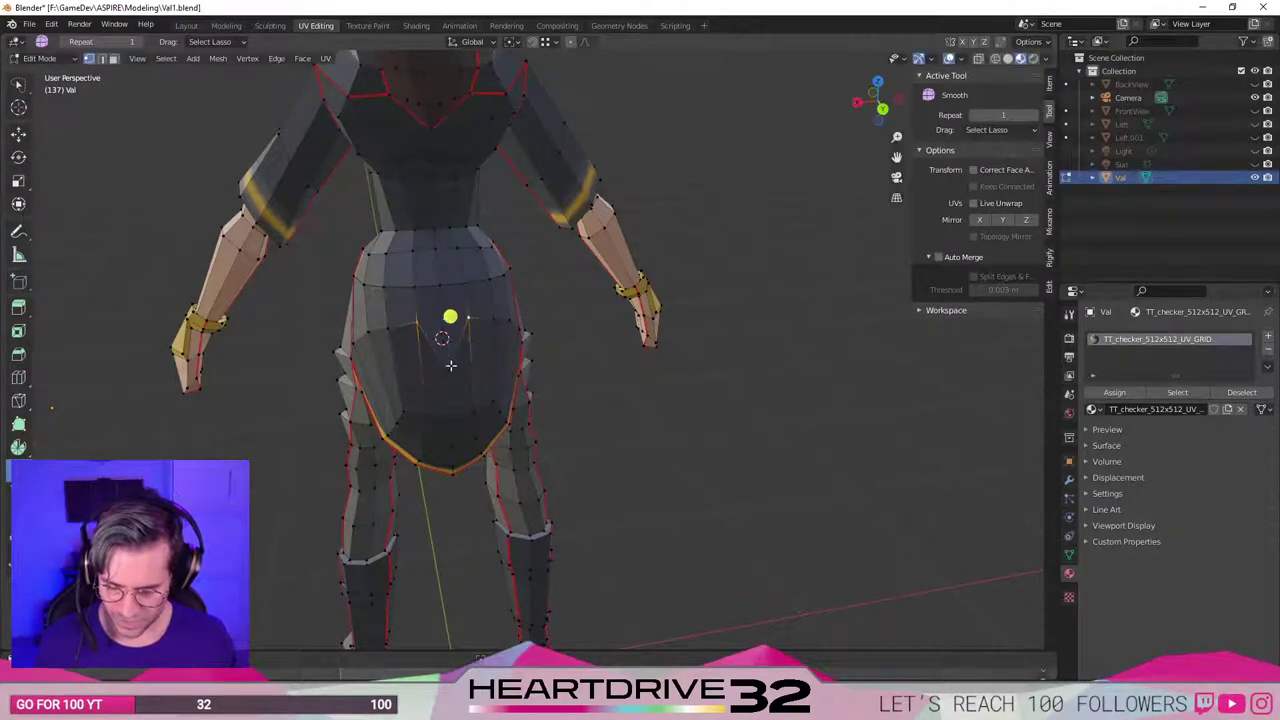
pyautogui.hotkey('shift', 'v')
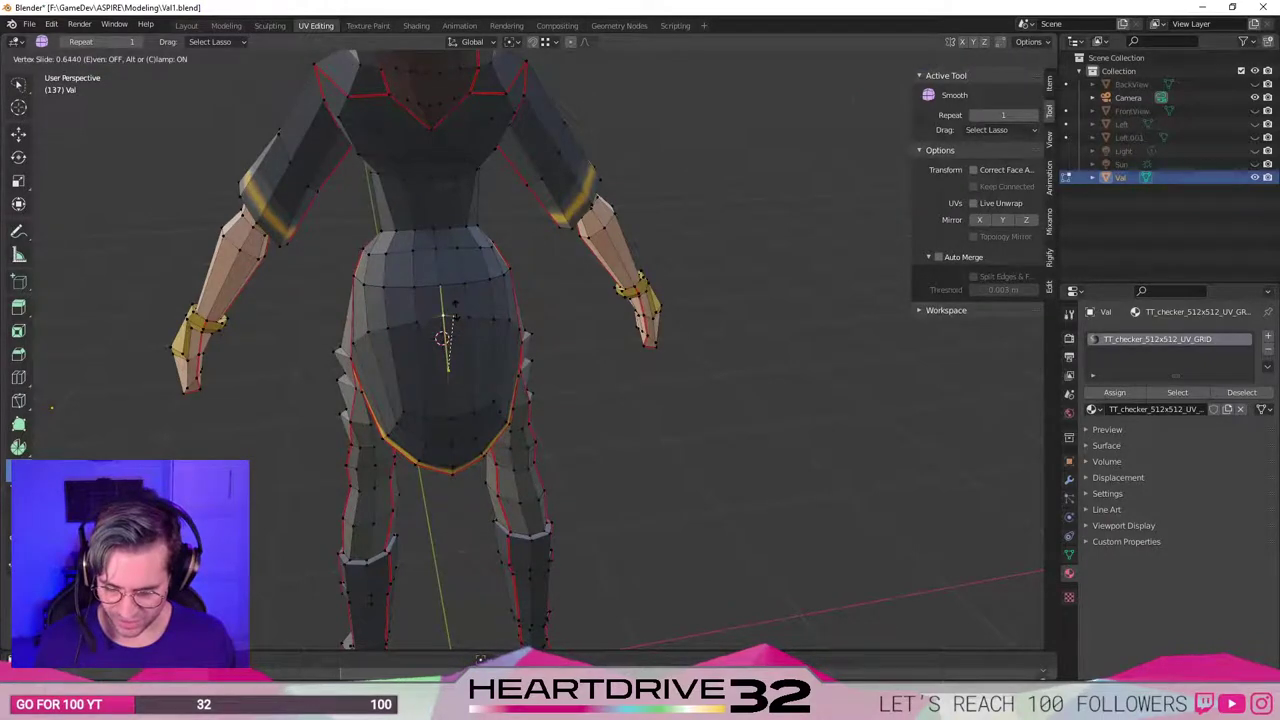
pyautogui.click(454, 306)
# Edge-slide the whole raised vertex row across the back of the skirt slightly to adjust its height.
pyautogui.moveTo(405, 335); pyautogui.dragTo(530, 328, button='middle')
pyautogui.press('g')
pyautogui.press('g')
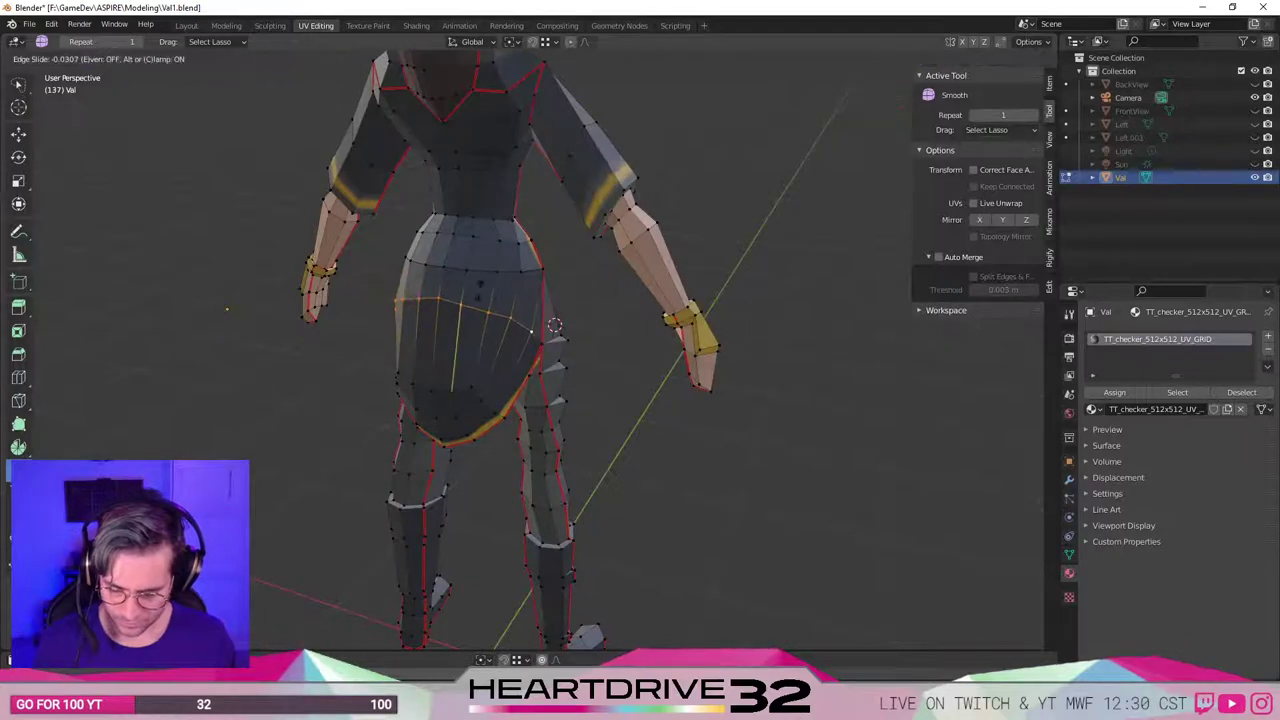
pyautogui.click(478, 290)
# Vertex-slide the outer vertex on one side of the raised row down along its edge.
pyautogui.moveTo(459, 288); pyautogui.dragTo(475, 311, button='middle')
pyautogui.click(393, 307)
pyautogui.press('g')
pyautogui.press('g')
pyautogui.click(408, 324)
# Try to slide the matching outer vertices on both sides of the raised row down together.
pyautogui.keyDown('shift'); pyautogui.click(481, 275); pyautogui.keyUp('shift')
pyautogui.press('g')
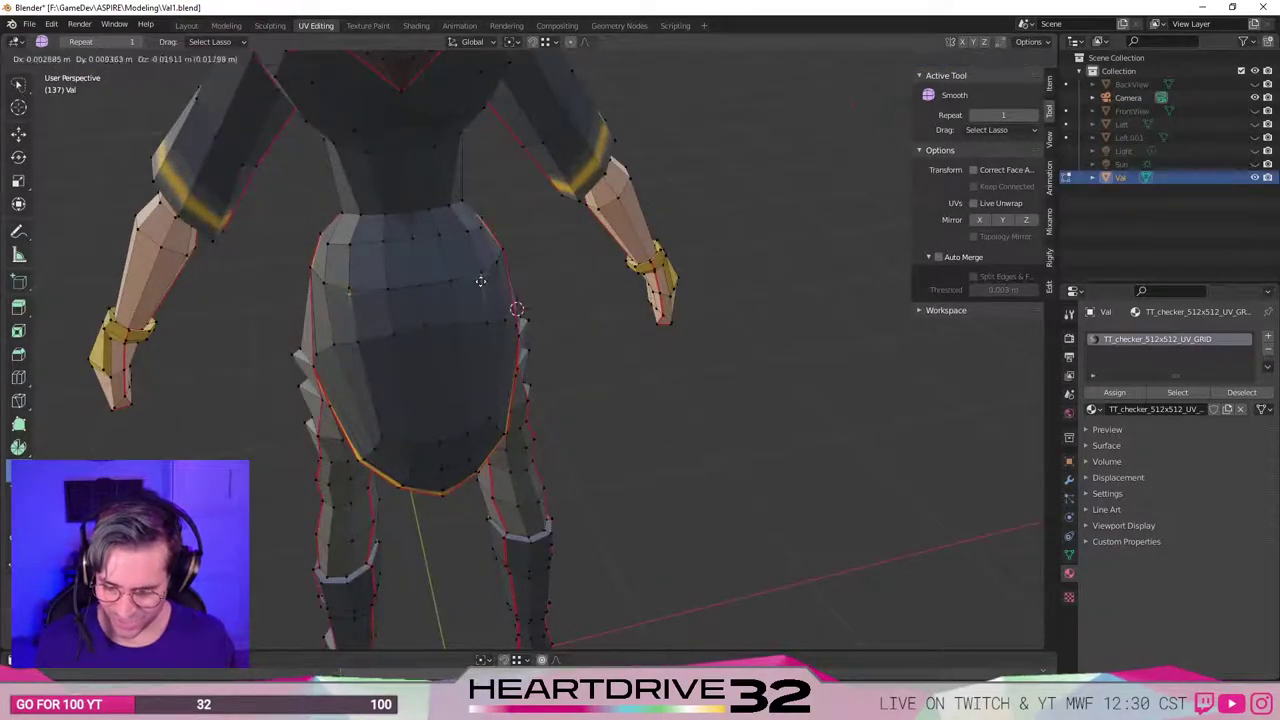
pyautogui.press('g')
pyautogui.click(481, 300)
pyautogui.moveTo(402, 313); pyautogui.dragTo(472, 291, button='middle')
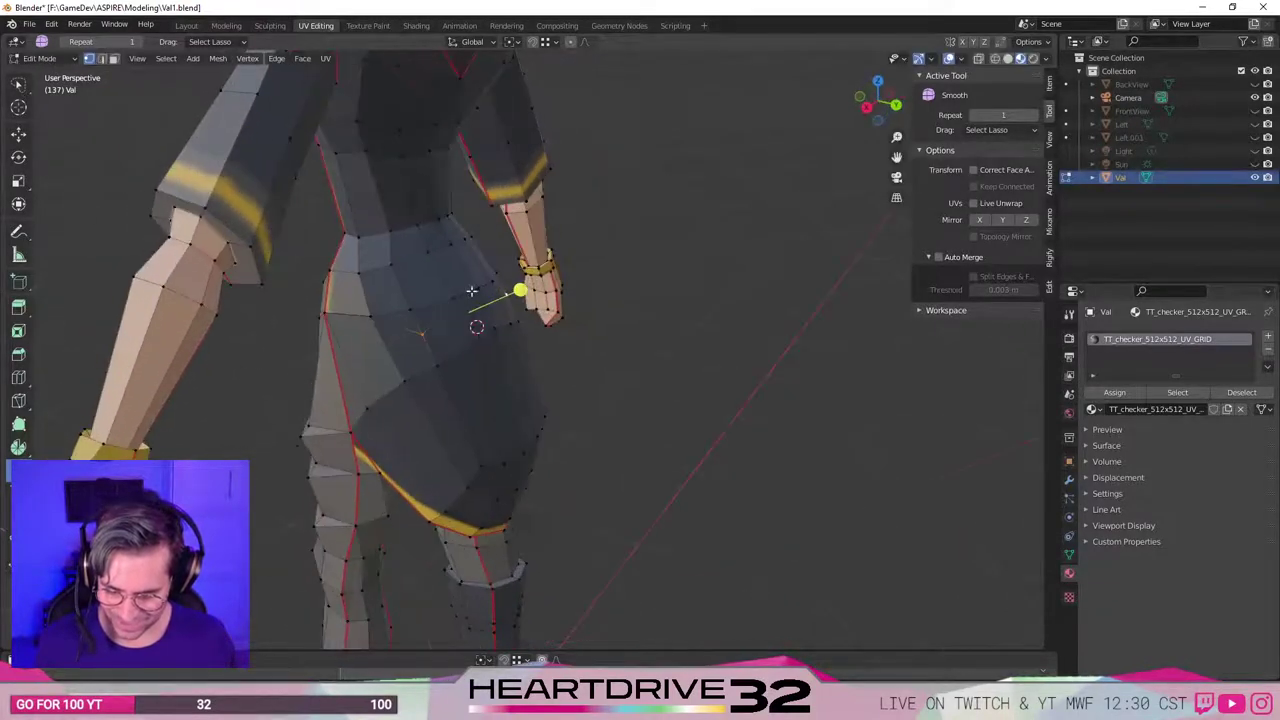
pyautogui.press('z')
pyautogui.click(399, 306)
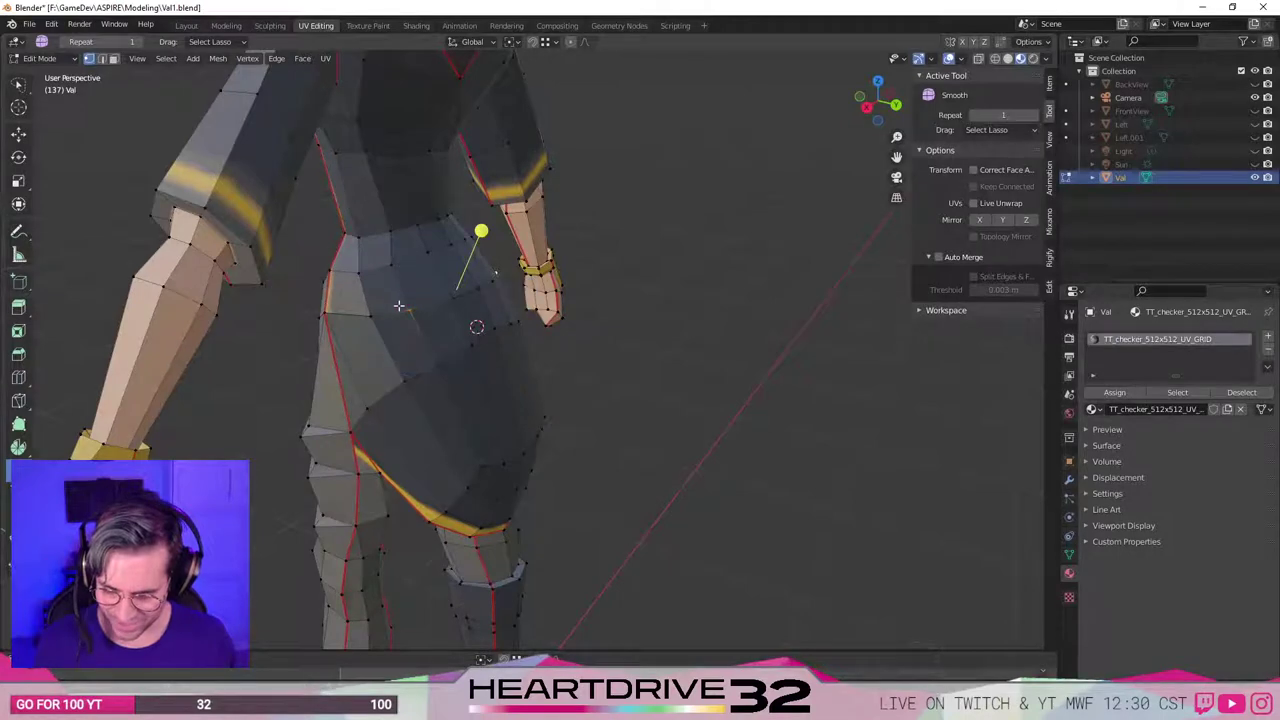
# Select the outer vertex pair of the raised row and vertex-slide it by about 0.23.
pyautogui.moveTo(421, 326); pyautogui.dragTo(480, 292, button='middle')
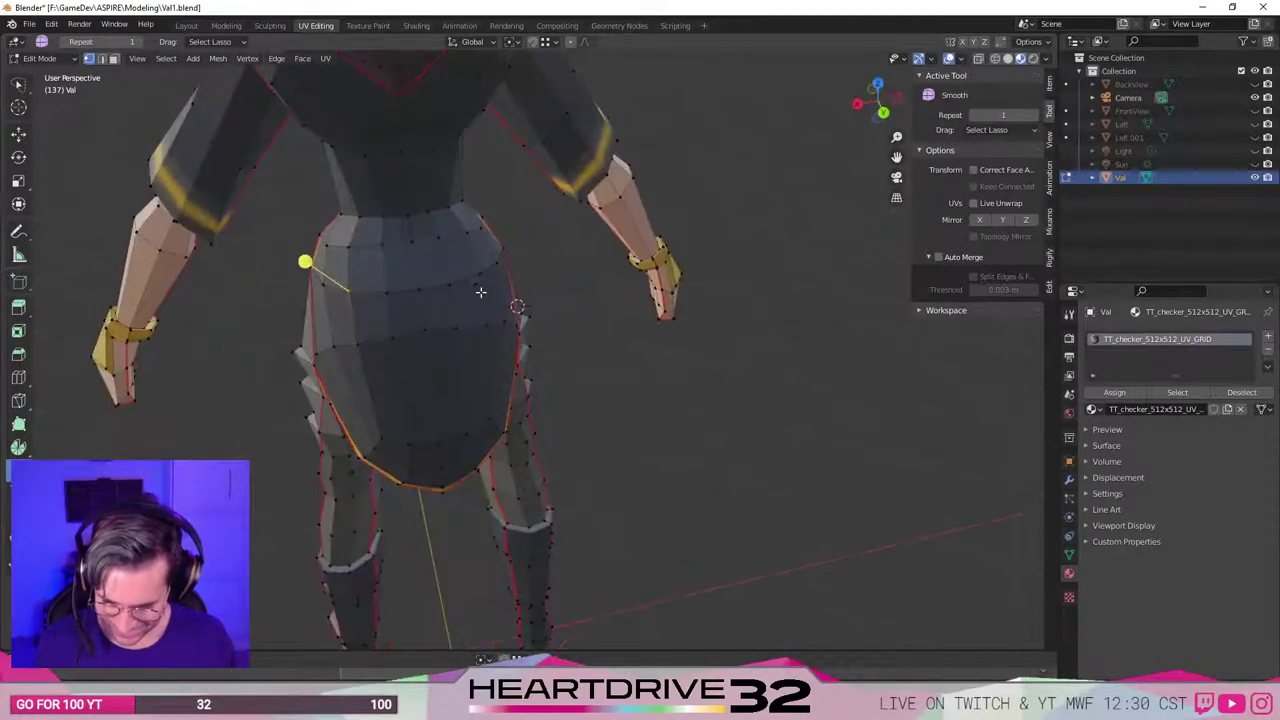
pyautogui.keyDown('shift'); pyautogui.moveTo(462, 264); pyautogui.dragTo(461, 262); pyautogui.keyUp('shift')
pyautogui.press('g')
pyautogui.press('g')
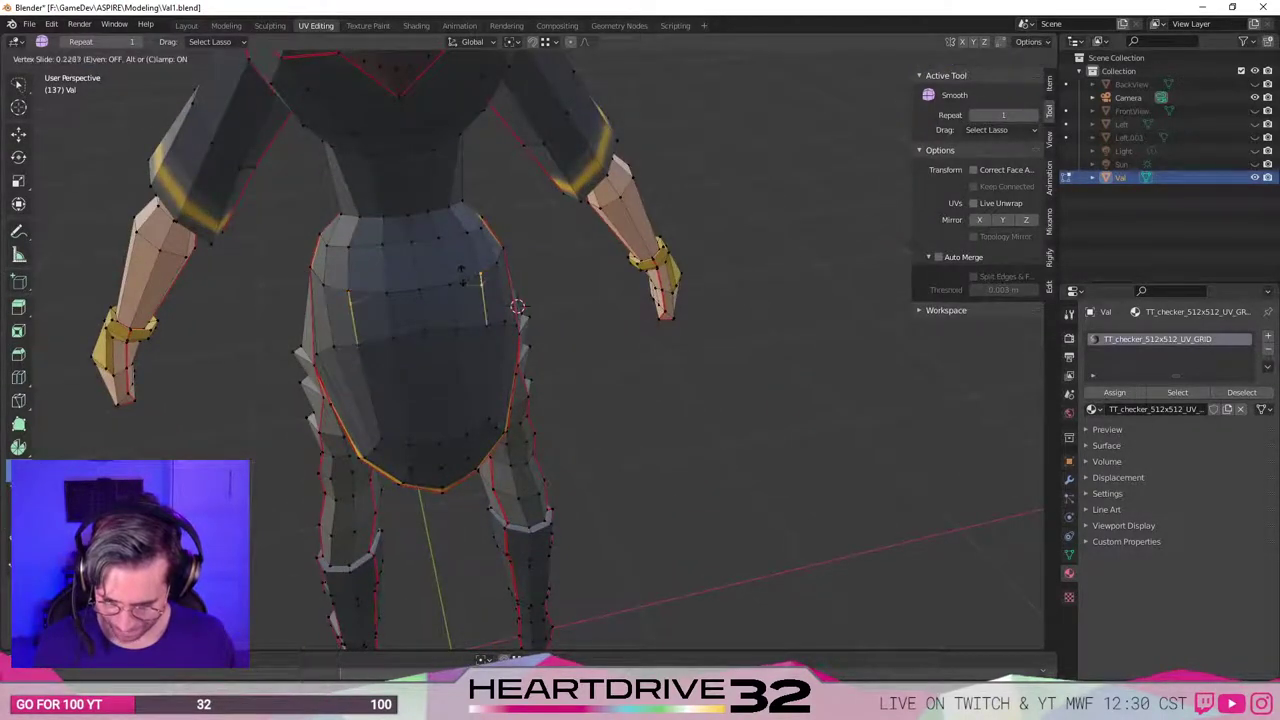
pyautogui.click(461, 278)
# Try to move only the left outer vertex of the raised row downward.
pyautogui.moveTo(349, 293); pyautogui.dragTo(390, 308)
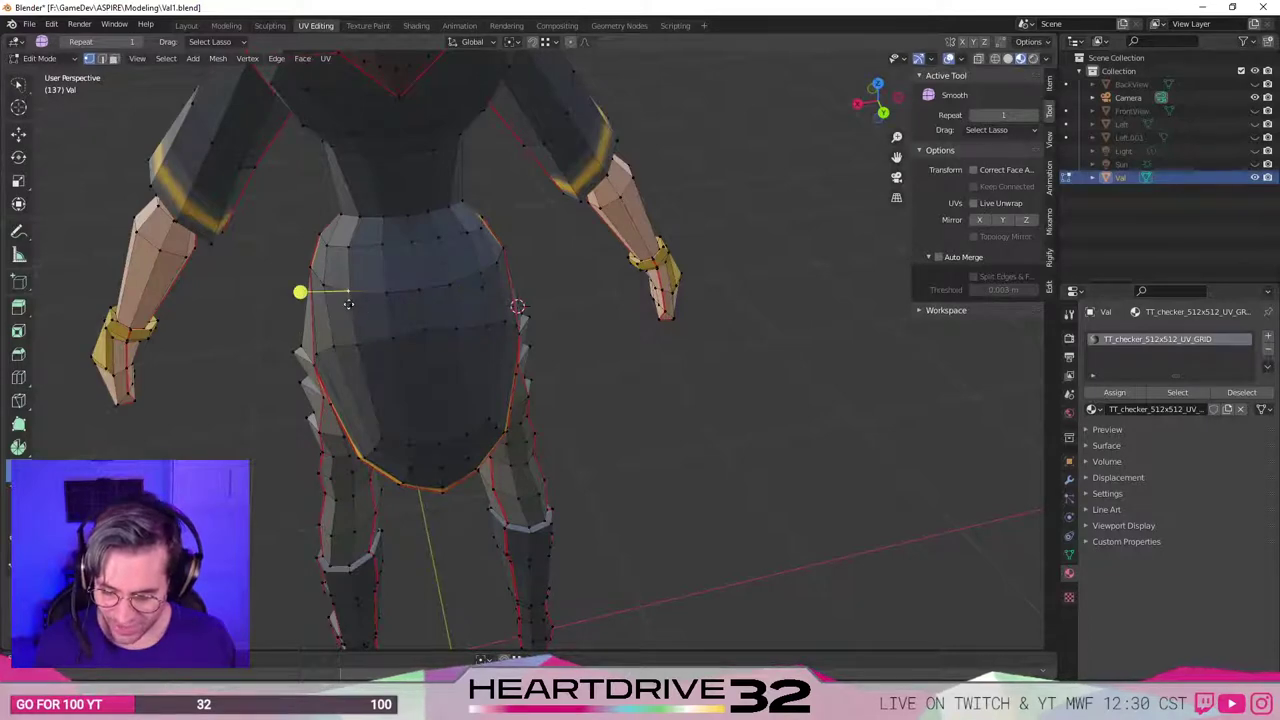
pyautogui.press('g')
pyautogui.click(349, 305)
pyautogui.hotkey('ctrl', 'z')
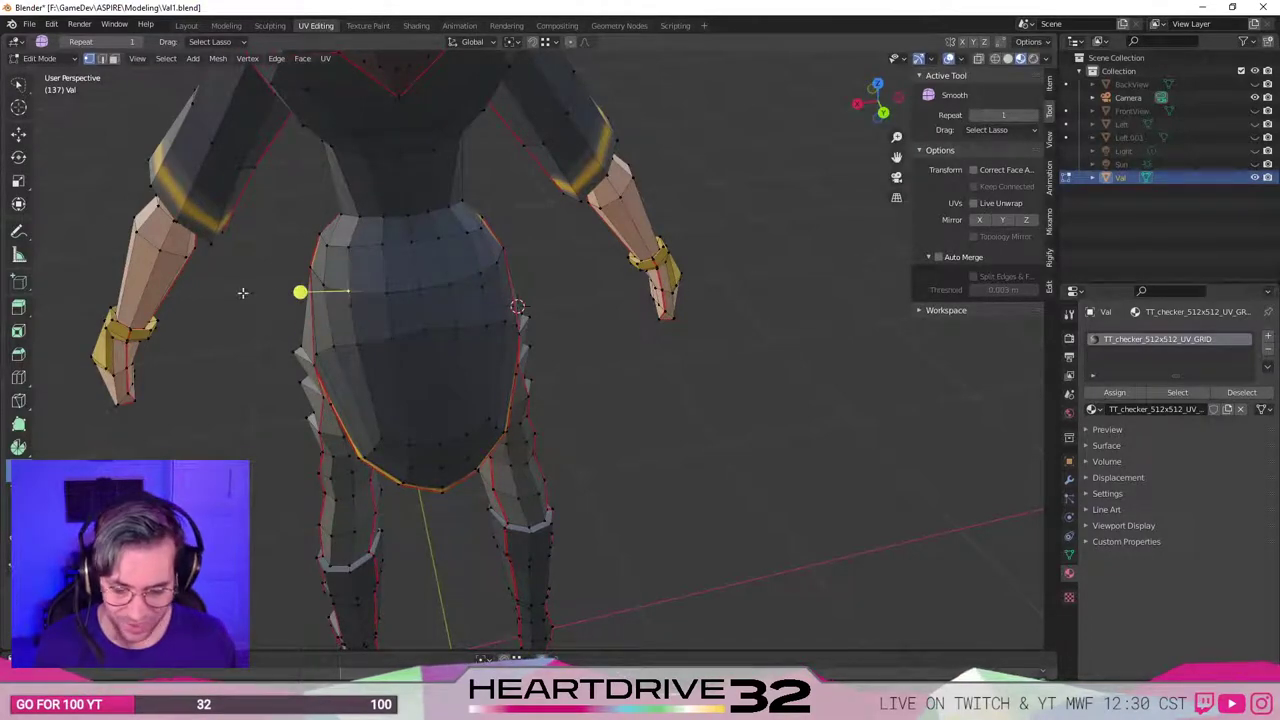
# Lower the left and right outer vertices of the raised row one at a time.
pyautogui.moveTo(348, 313); pyautogui.dragTo(398, 295)
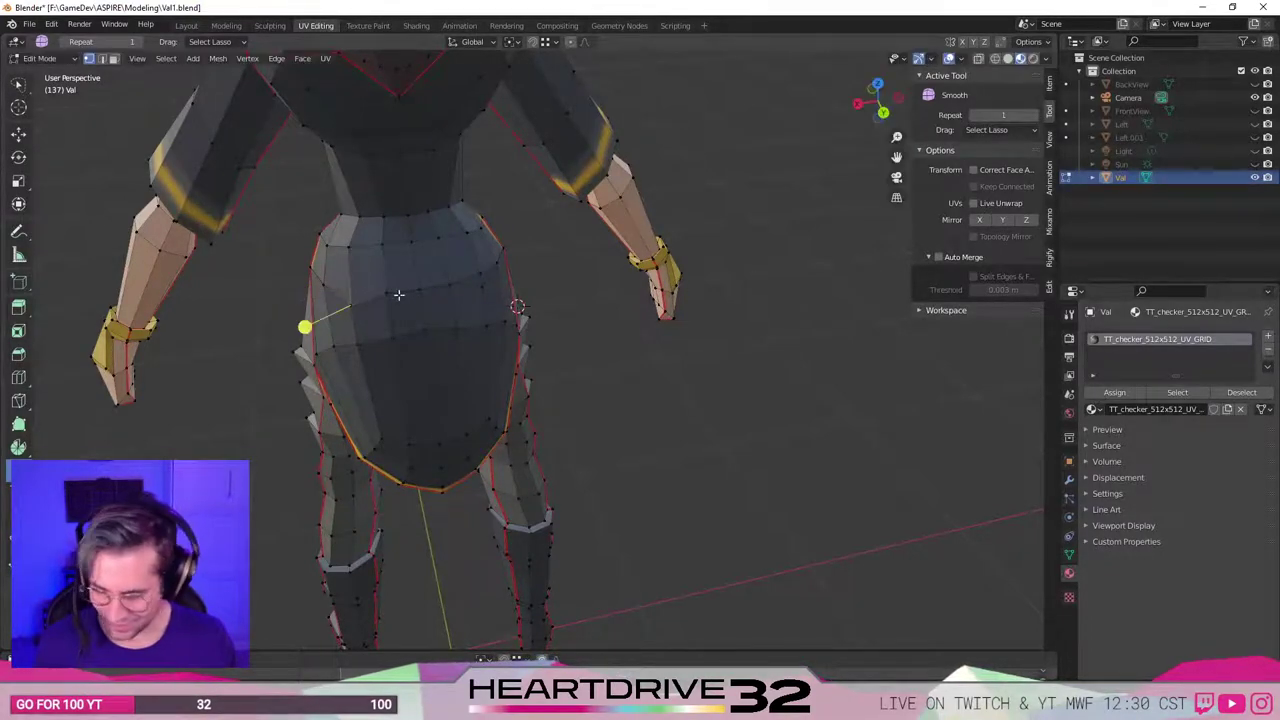
pyautogui.click(479, 275)
pyautogui.press('g')
pyautogui.click(483, 290)
# Try to lower the inner vertex pair and the centre vertex of the raised row to meet the outer ones.
pyautogui.click(384, 291)
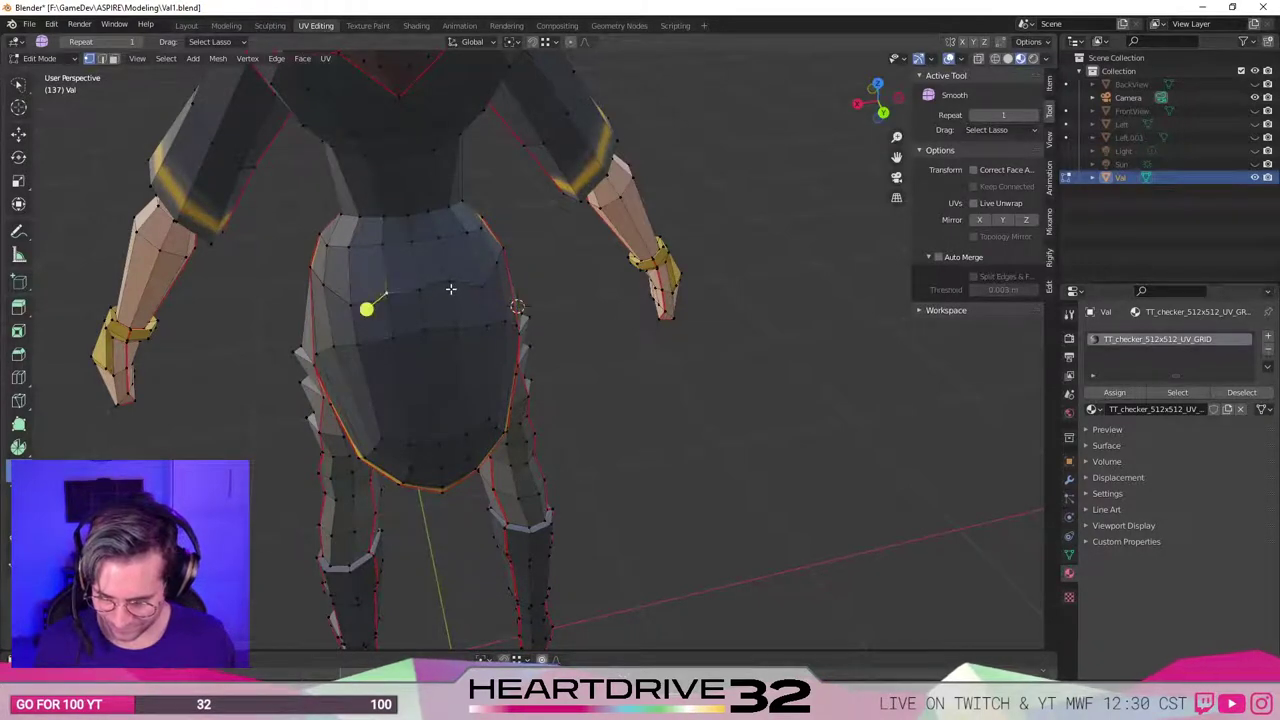
pyautogui.keyDown('shift'); pyautogui.click(448, 289); pyautogui.keyUp('shift')
pyautogui.press('g')
pyautogui.press('g')
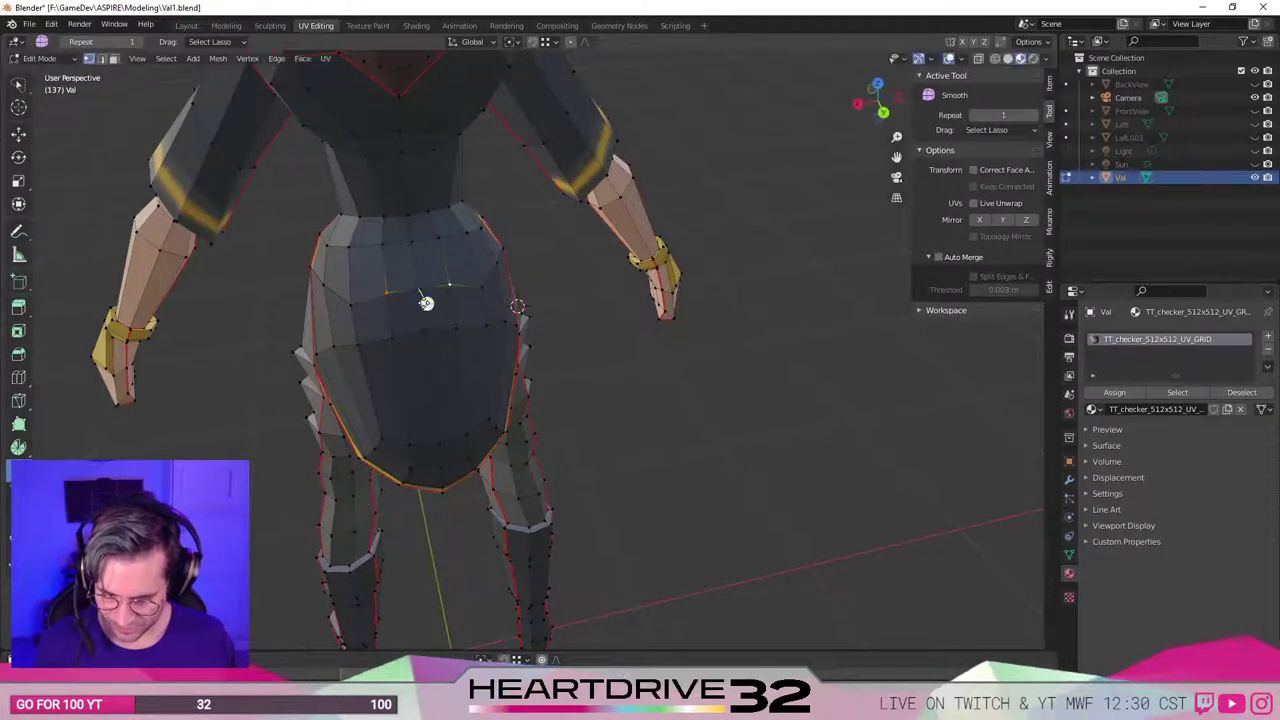
pyautogui.click(428, 298)
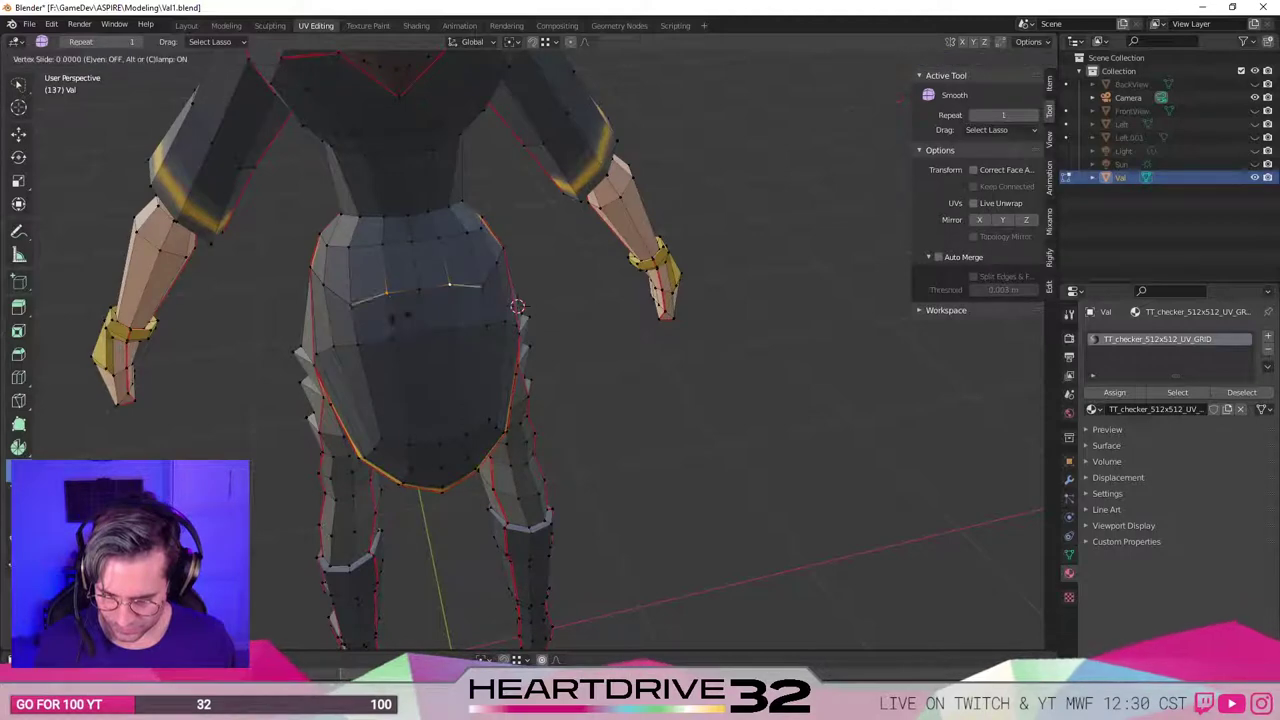
pyautogui.press('g')
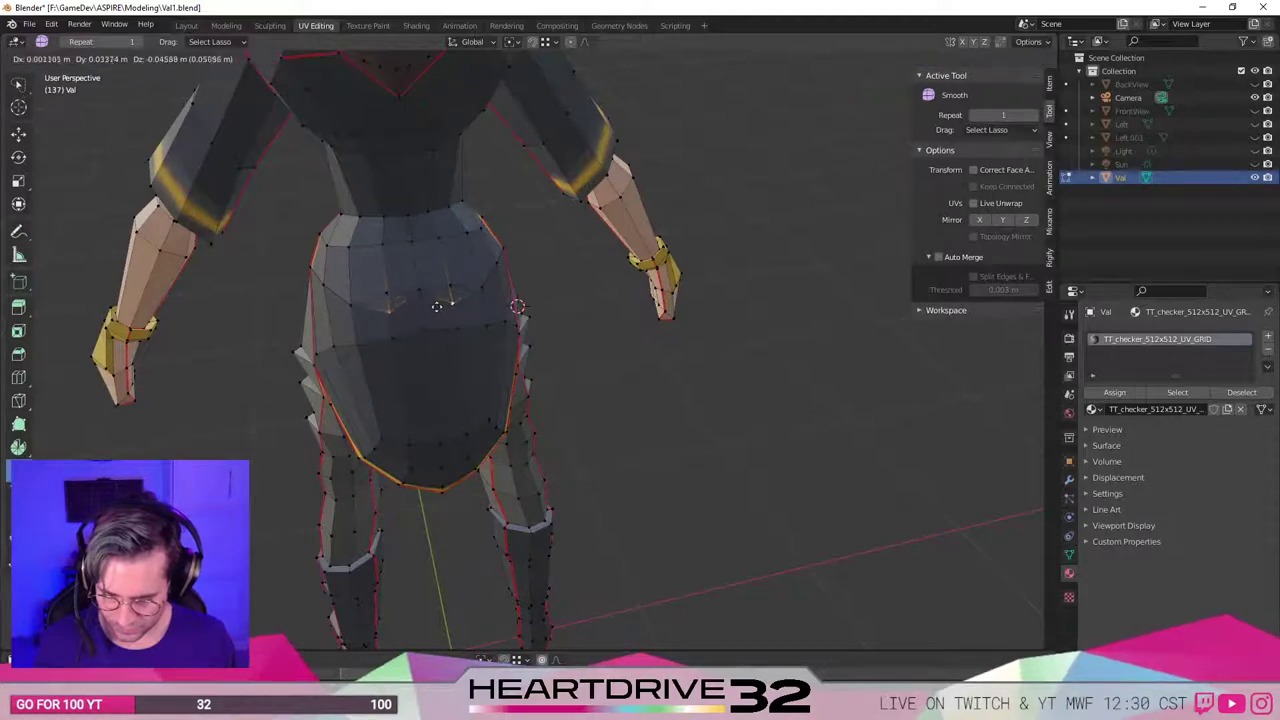
pyautogui.click(425, 300)
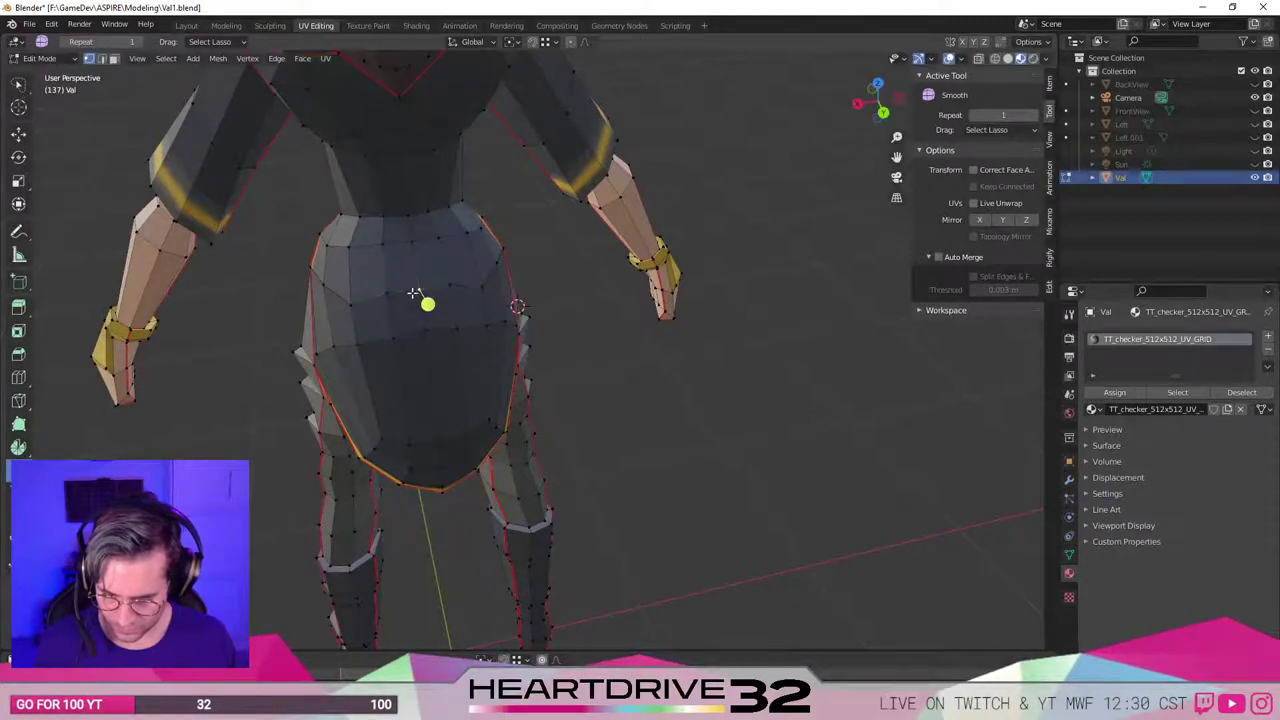
pyautogui.press('g')
pyautogui.press('g')
pyautogui.click(422, 331)
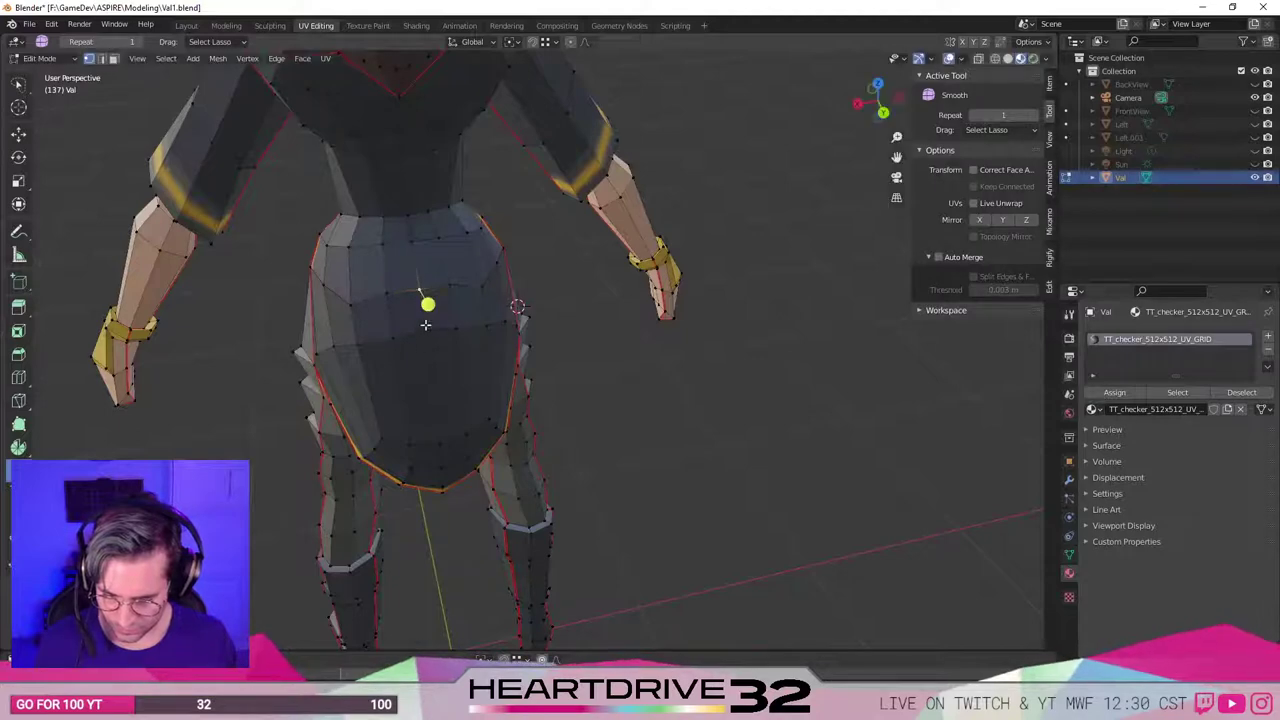
# Try again, up close, to slide the centre vertex and move the inner vertex pair of the raised row.
pyautogui.moveTo(441, 298); pyautogui.dragTo(432, 285, button='middle')
pyautogui.scroll(5, 437, 265)
pyautogui.moveTo(342, 263); pyautogui.dragTo(404, 282, button='middle')
pyautogui.click(271, 294)
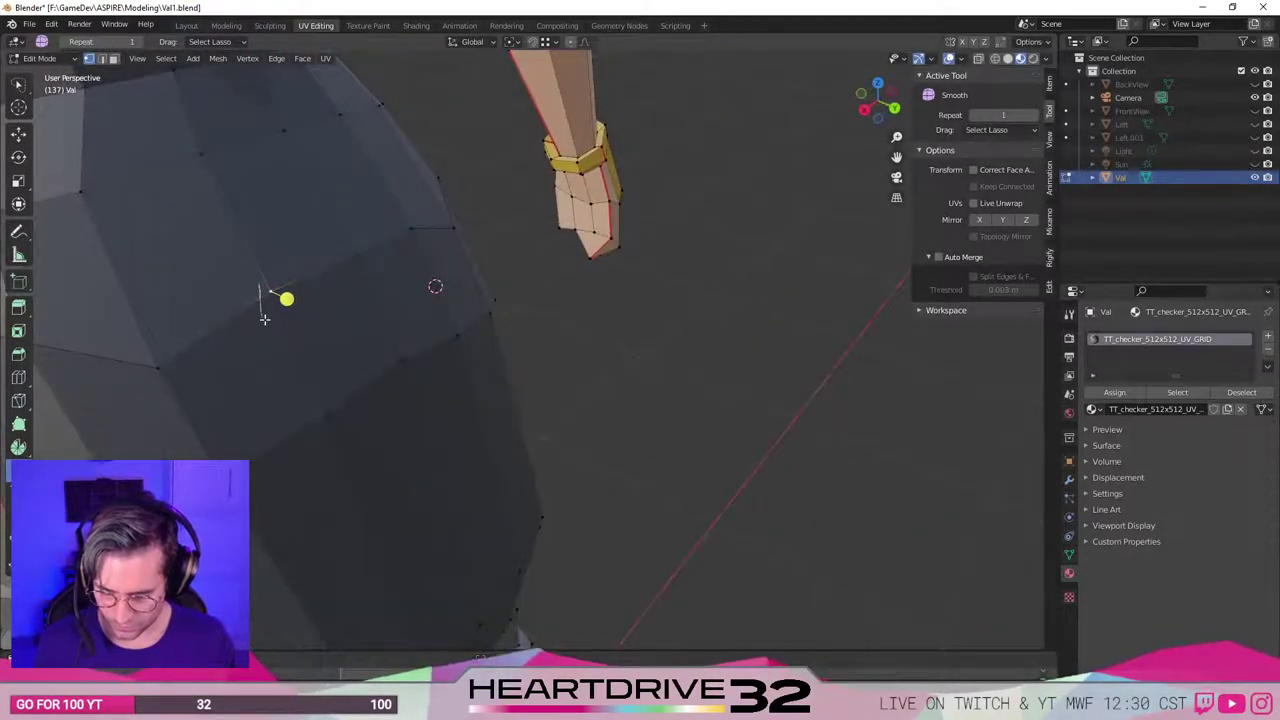
pyautogui.moveTo(423, 229); pyautogui.dragTo(381, 280, button='middle')
pyautogui.press('g')
pyautogui.press('g')
pyautogui.click(388, 312)
pyautogui.press('g')
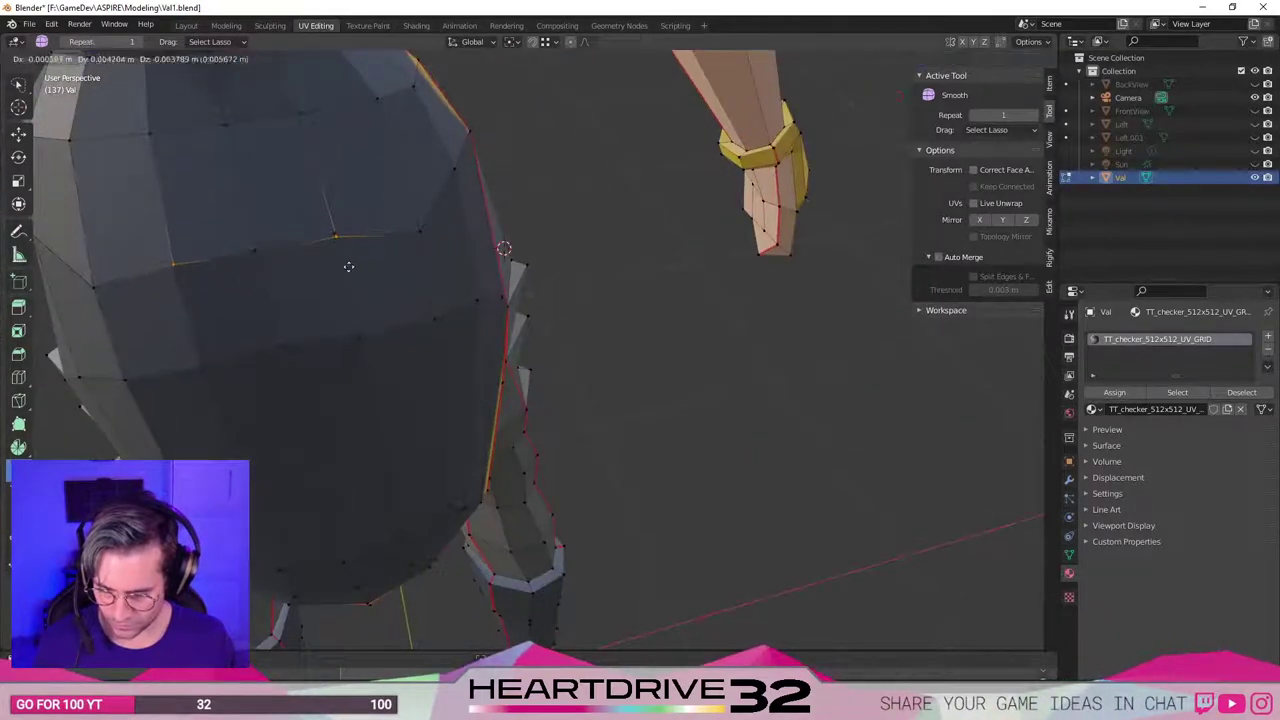
pyautogui.click(357, 298)
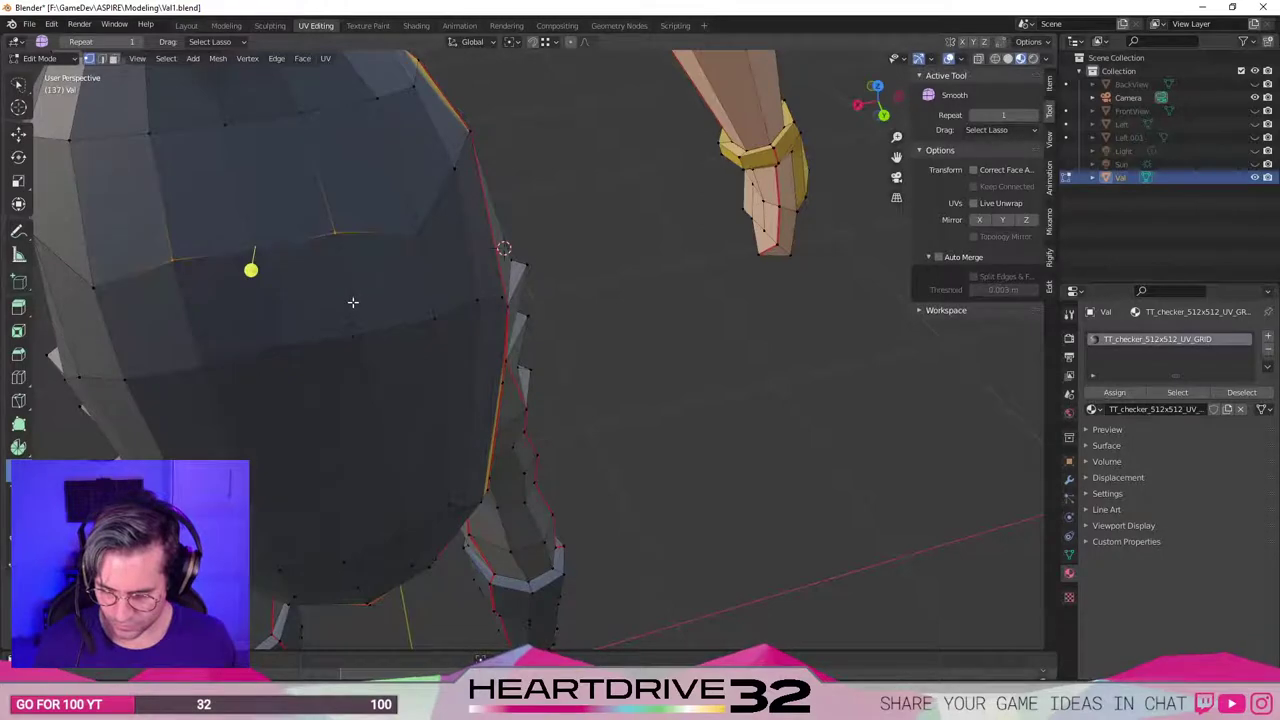
# Delete the selected geometry between the raised row and the row above it on the skirt's back.
pyautogui.moveTo(352, 302); pyautogui.dragTo(317, 301, button='middle')
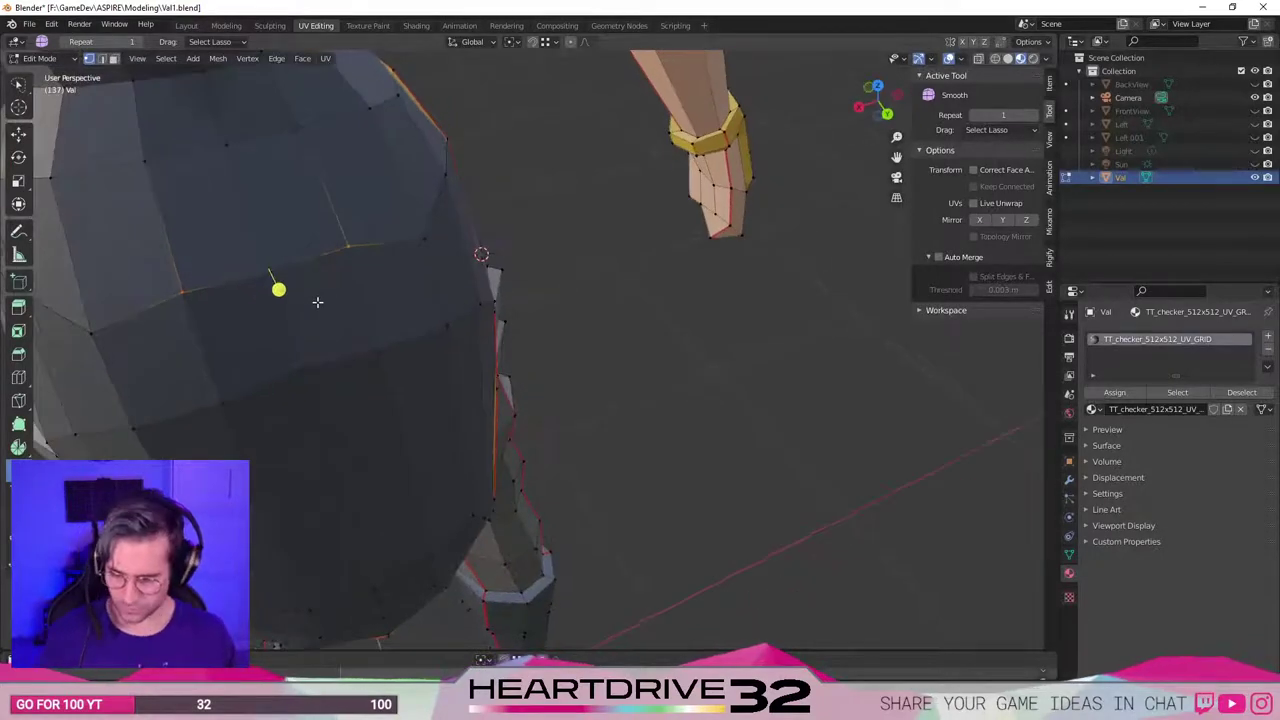
pyautogui.press('x')
pyautogui.click(315, 302)
# Select the two inner vertices along the opening's lower edge and vertex-slide them downward.
pyautogui.click(183, 297)
pyautogui.keyDown('shift'); pyautogui.click(348, 258); pyautogui.keyUp('shift')
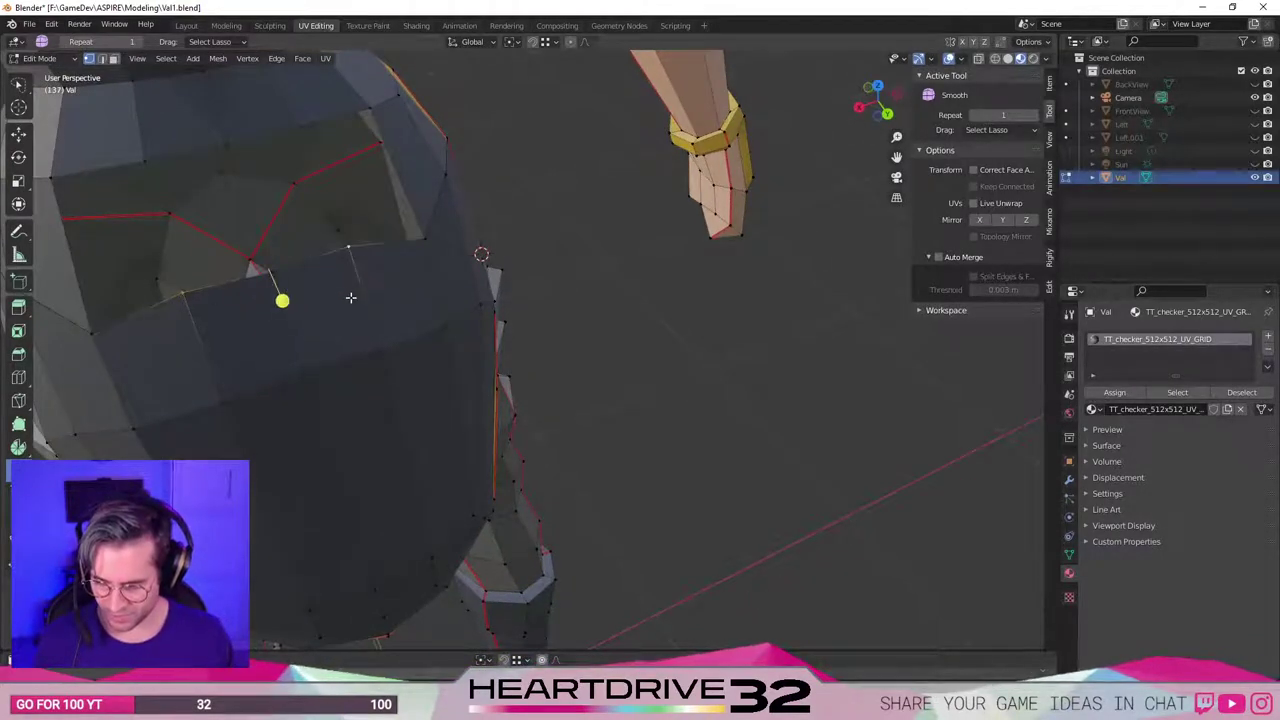
pyautogui.press('g')
pyautogui.press('g')
pyautogui.click(348, 328)
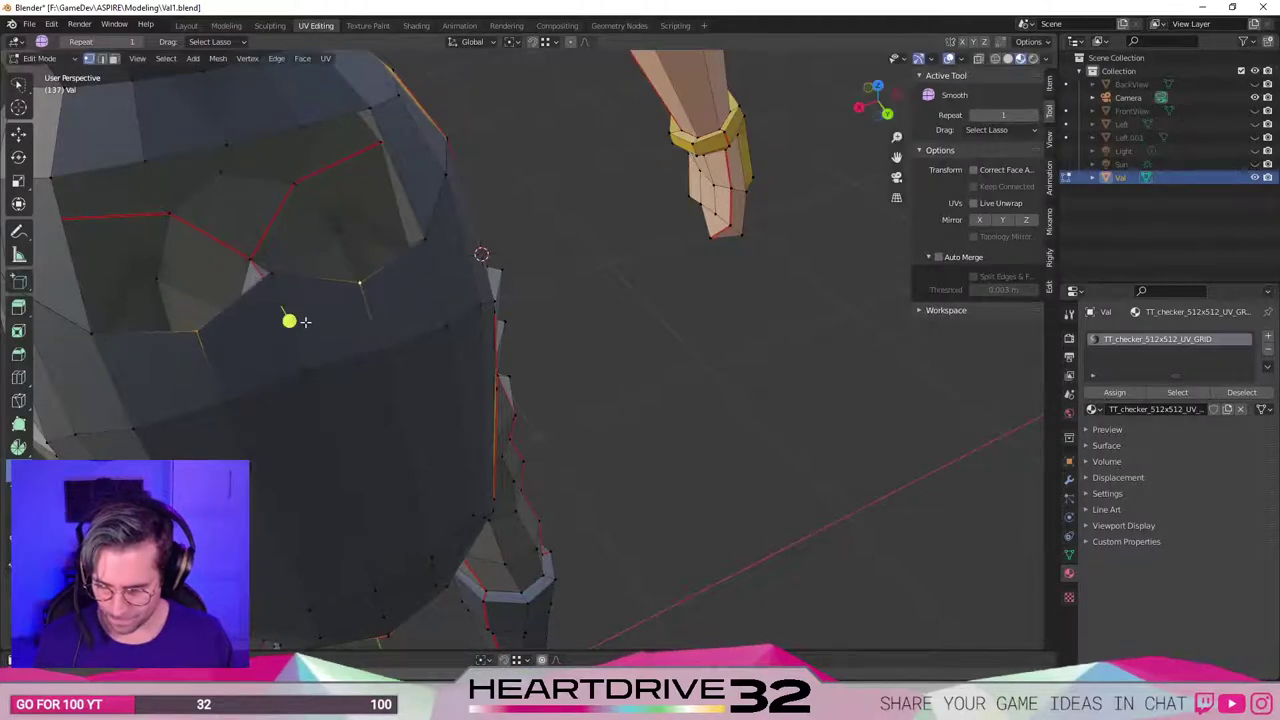
# Vertex-slide the centre vertex of the opening's lower edge down to even out the row.
pyautogui.scroll(-2, 351, 314)
pyautogui.click(369, 307)
pyautogui.press('g')
pyautogui.press('g')
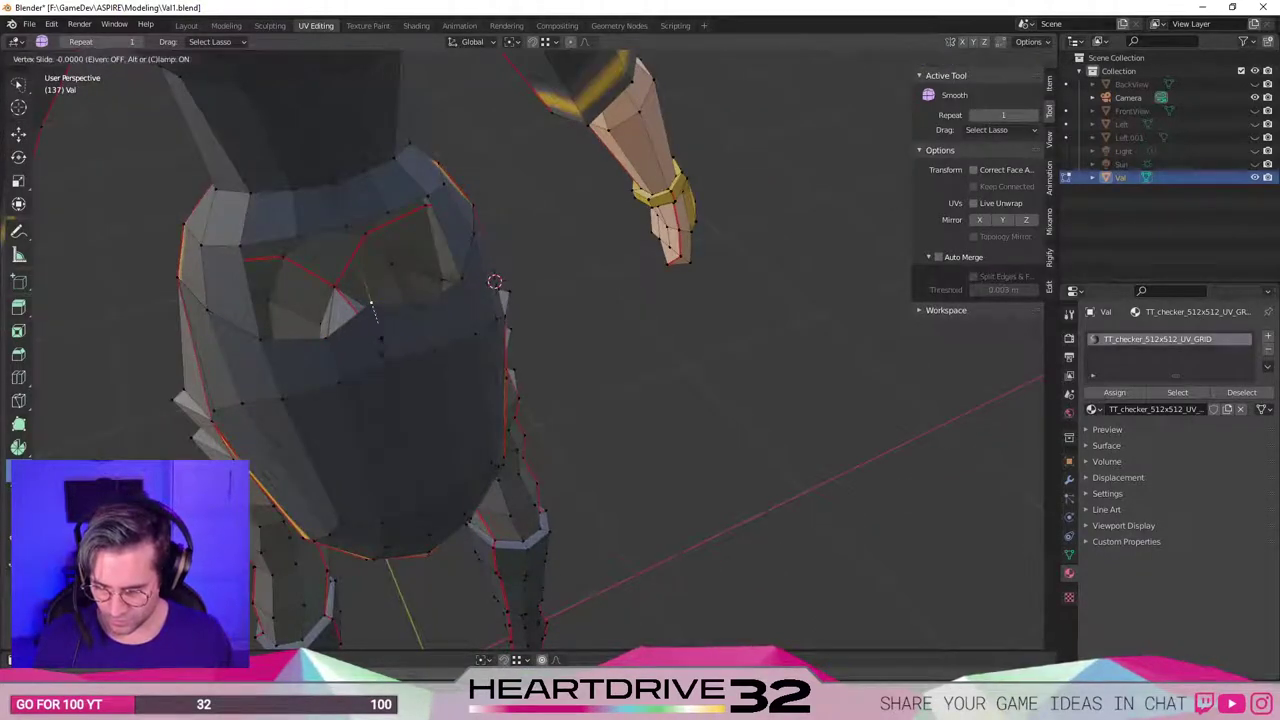
pyautogui.rightClick(381, 346)
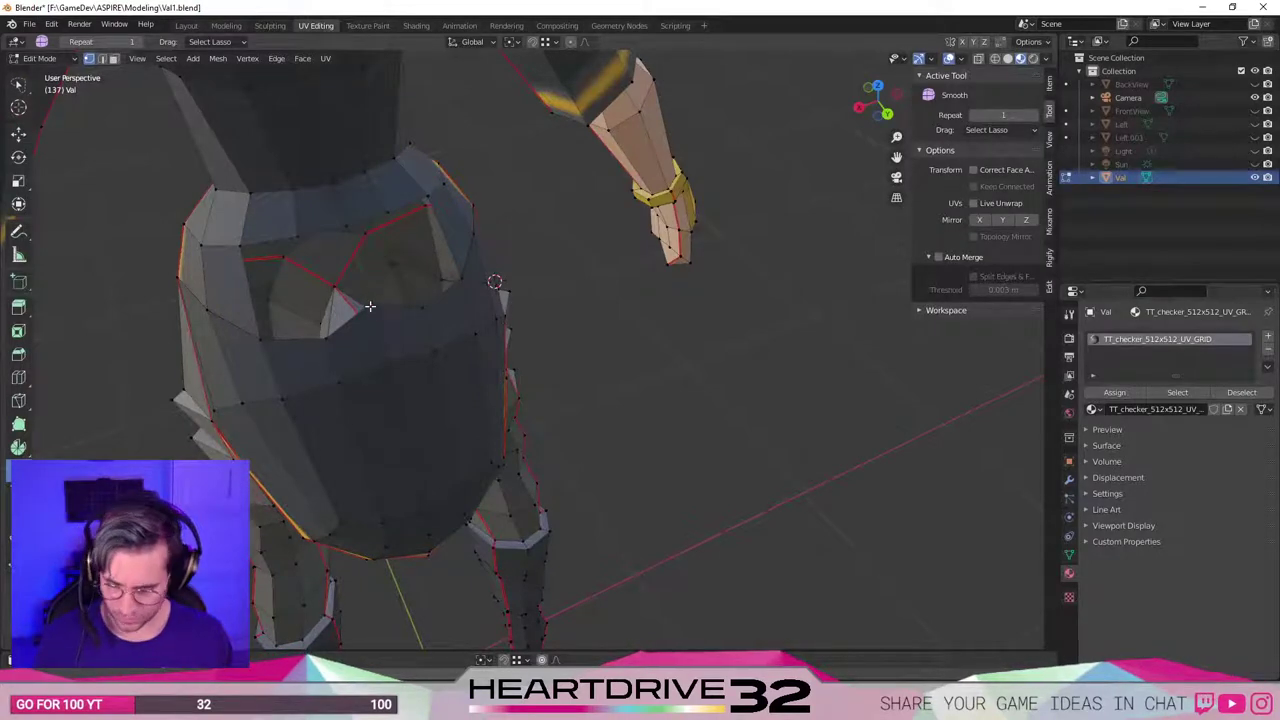
pyautogui.click(370, 304)
pyautogui.press('g')
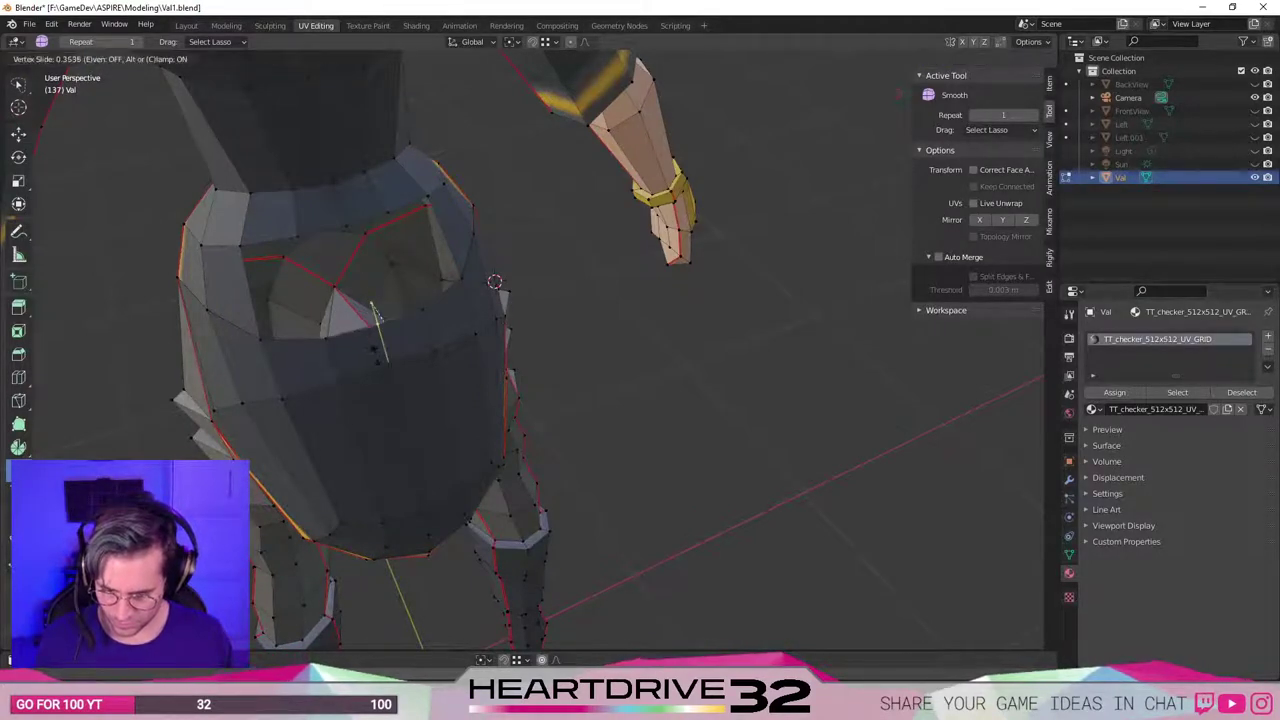
pyautogui.click(362, 345)
pyautogui.moveTo(360, 360); pyautogui.dragTo(397, 284, button='middle')
pyautogui.click(430, 282)
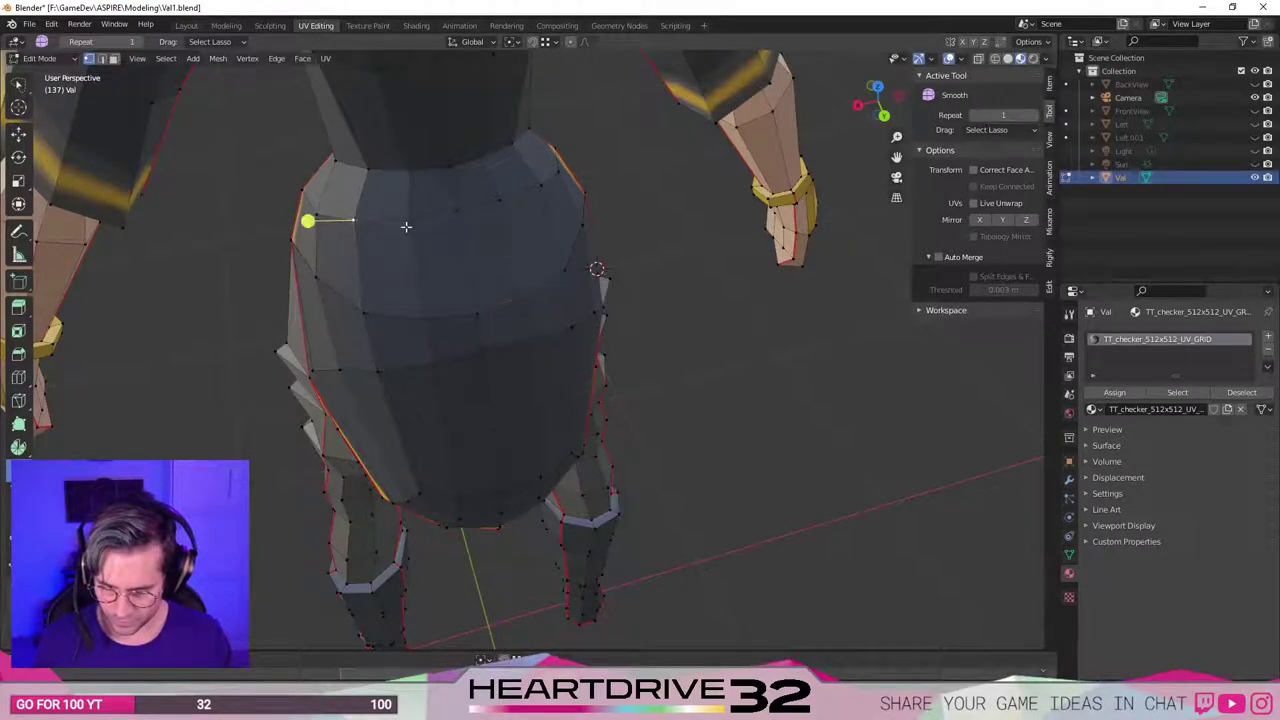
# Edge-slide the two vertices on each side of the centre in the row below the waist downward.
pyautogui.click(500, 203)
pyautogui.press('Return')
pyautogui.press('g')
pyautogui.press('g')
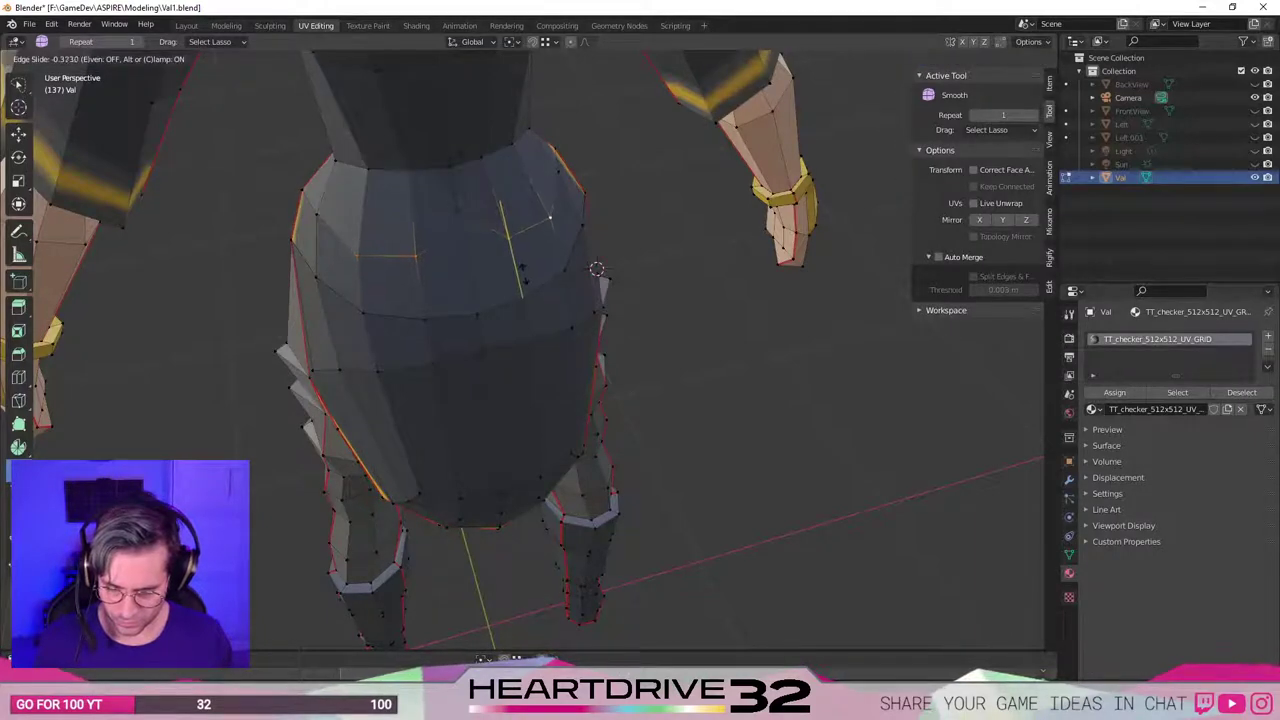
pyautogui.click(471, 246)
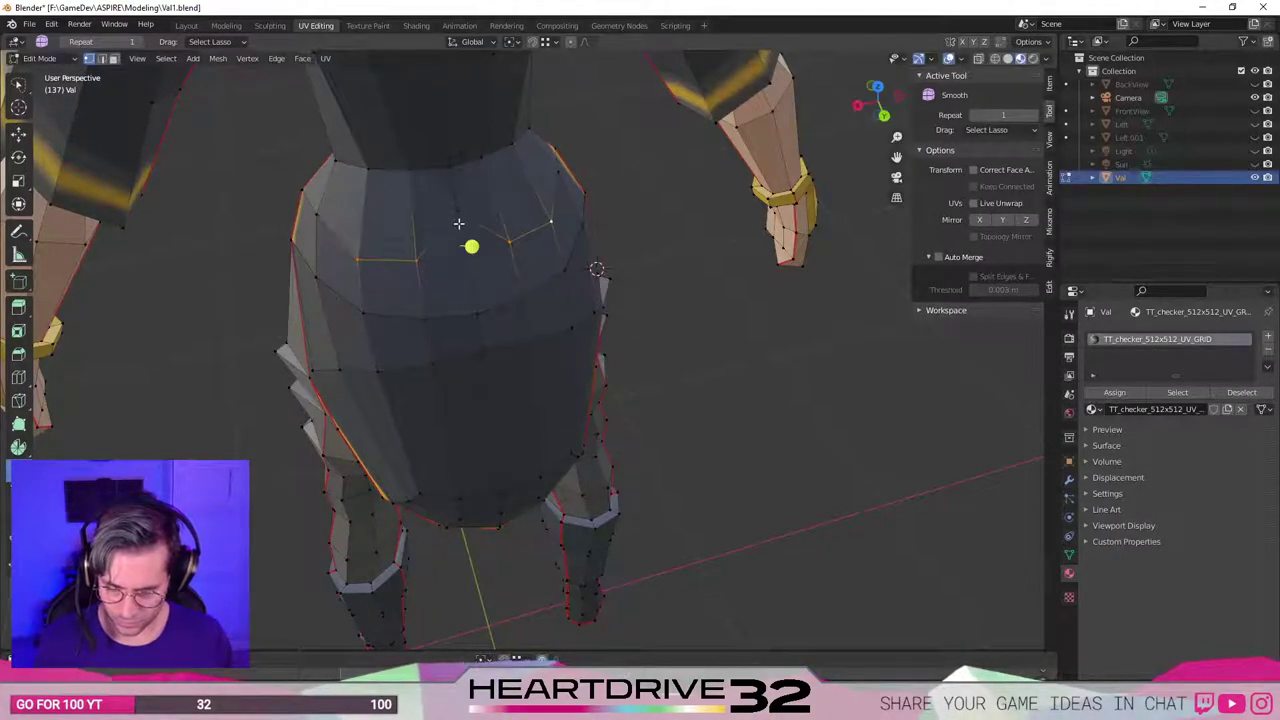
# Vertex-slide the centre vertex of the row below the waist down by about 0.38 to match its neighbours.
pyautogui.hotkey('alt', 'a')
pyautogui.press('g')
pyautogui.press('g')
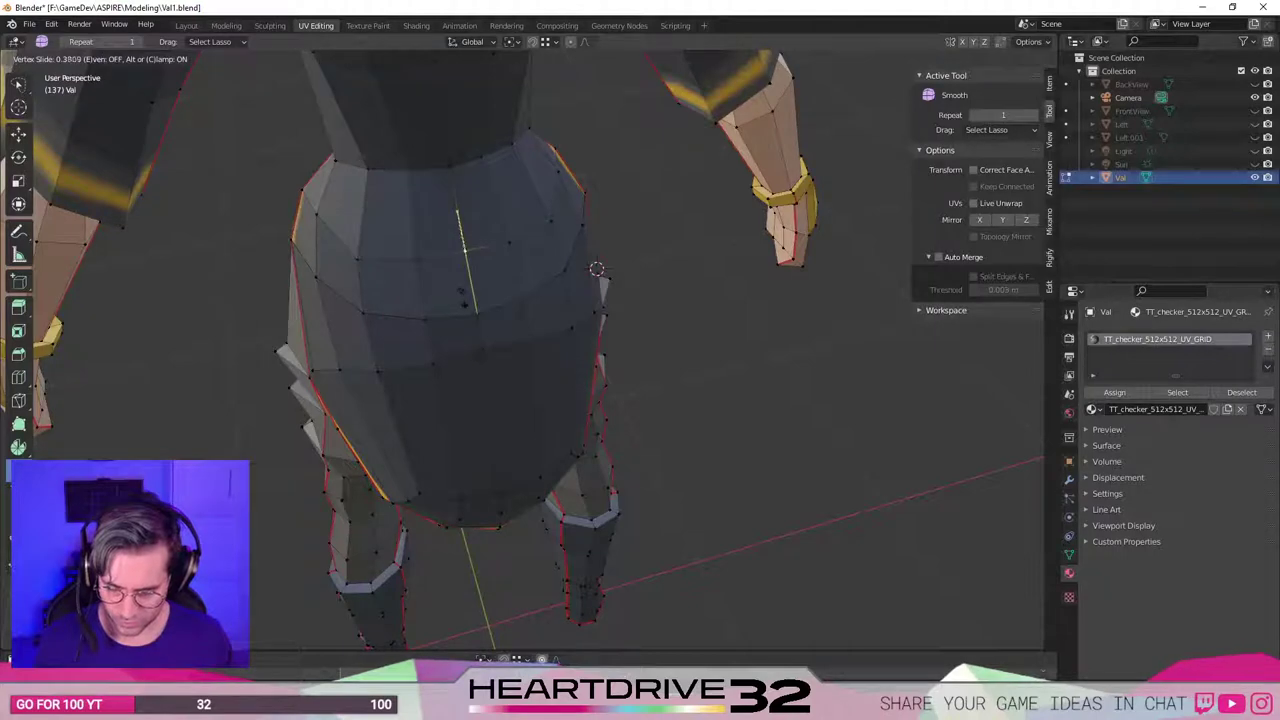
pyautogui.click(465, 302)
# Try to slide the outer vertex pair of the row below the waist upward.
pyautogui.scroll(-2, 449, 292)
pyautogui.moveTo(449, 292)
pyautogui.mouseDown(button='middle')
pyautogui.moveTo(480, 269)
pyautogui.moveTo(483, 246)
pyautogui.moveTo(433, 281)
pyautogui.mouseUp(button='middle')
pyautogui.scroll(-1, 433, 281)
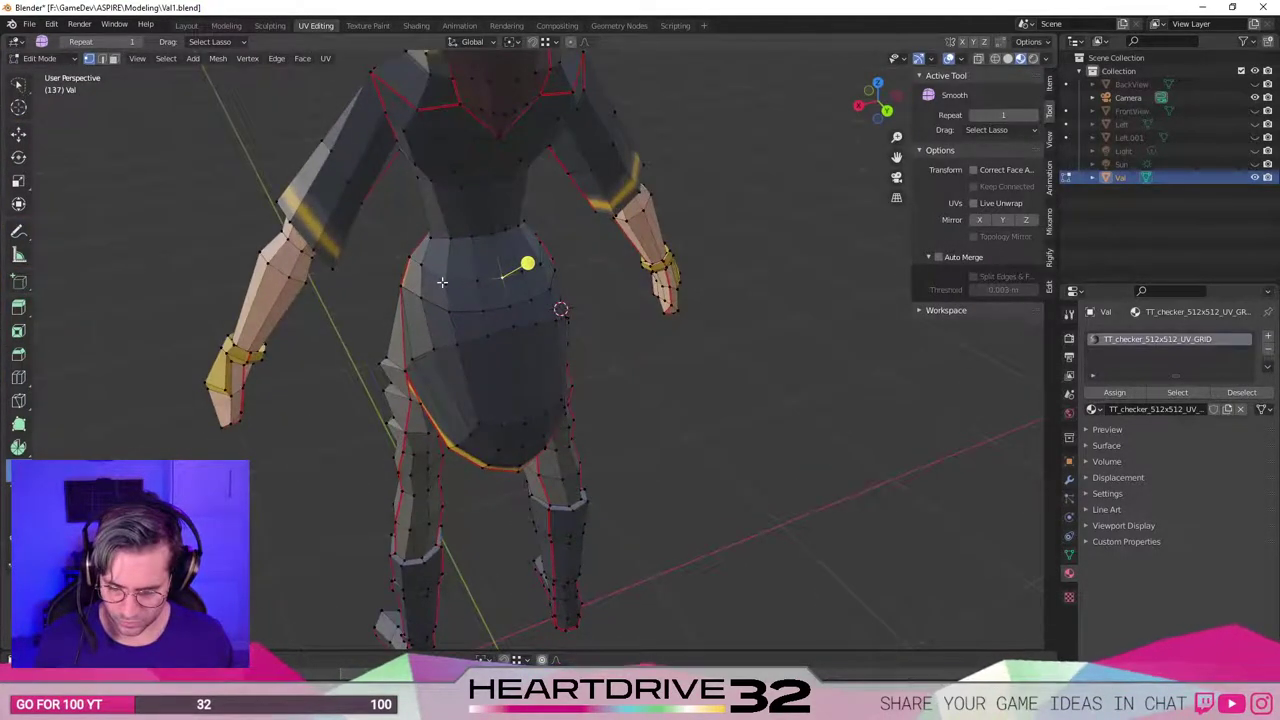
pyautogui.moveTo(526, 264); pyautogui.dragTo(474, 272, button='middle')
pyautogui.press('g')
pyautogui.press('g')
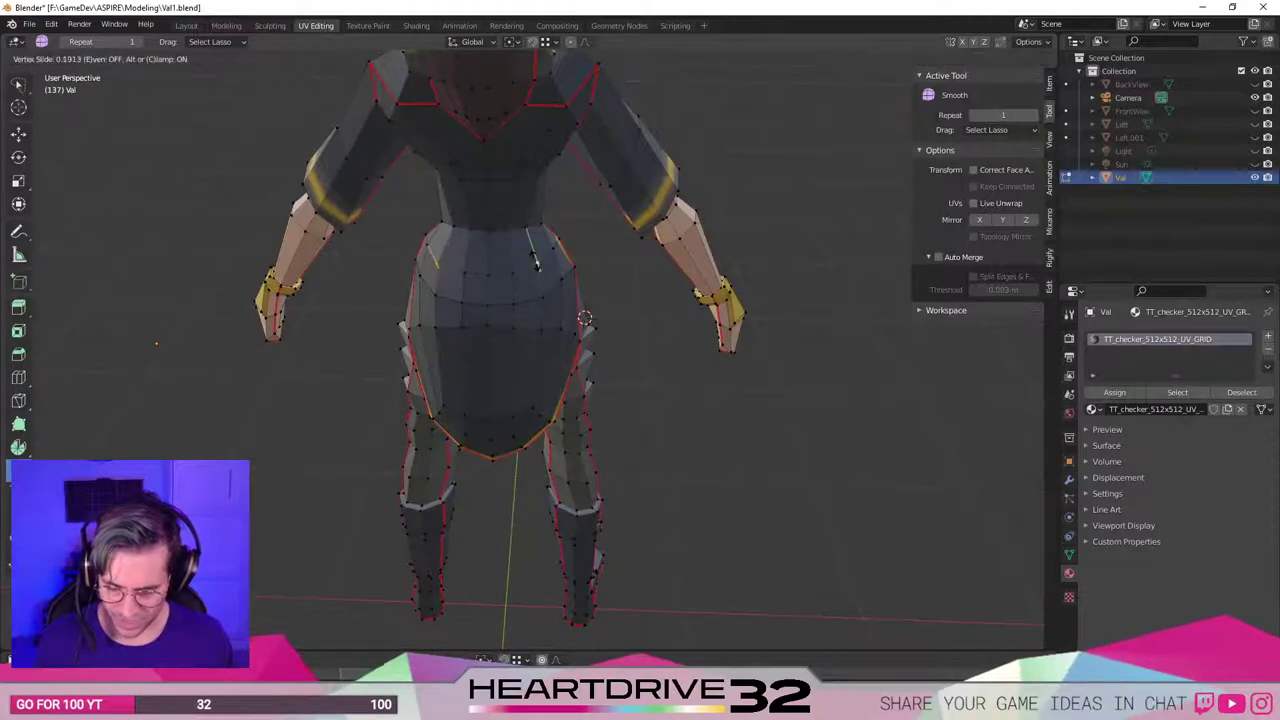
pyautogui.click(447, 242)
pyautogui.hotkey('ctrl', 'z')
# Vertex-slide the outer vertex pair of the row below the waist up by a small amount.
pyautogui.press('g')
pyautogui.press('g')
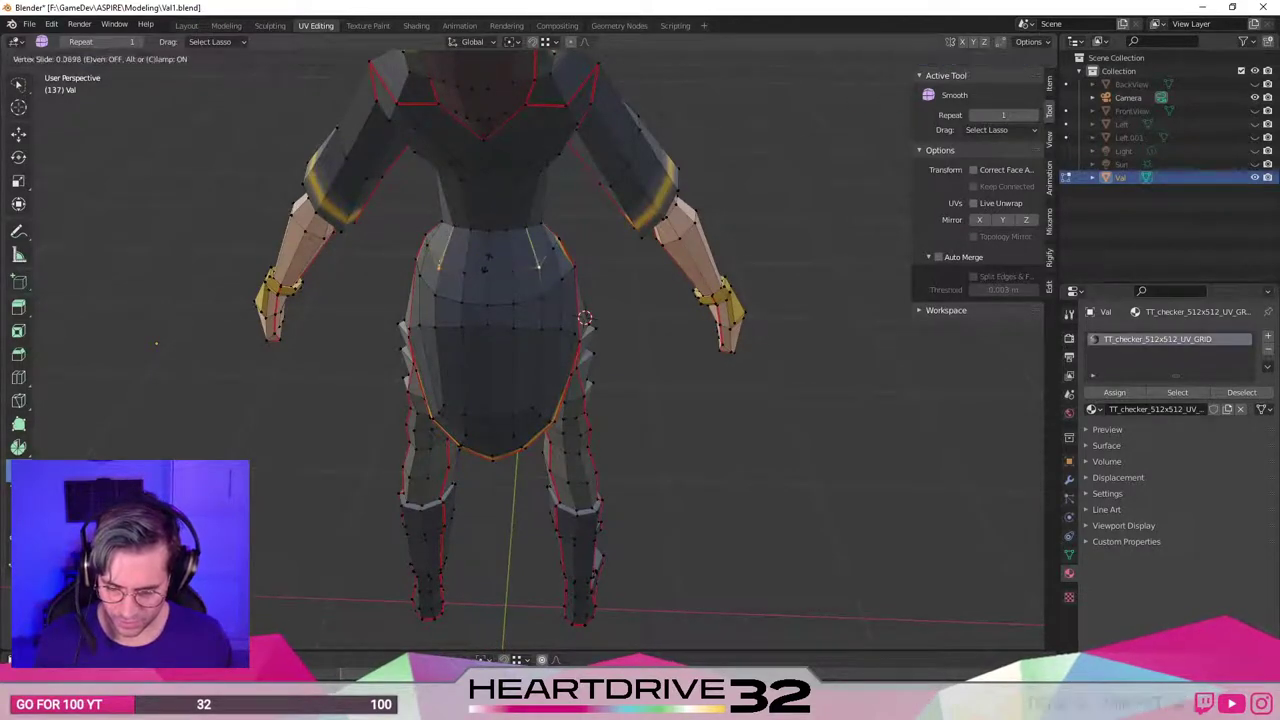
pyautogui.click(494, 287)
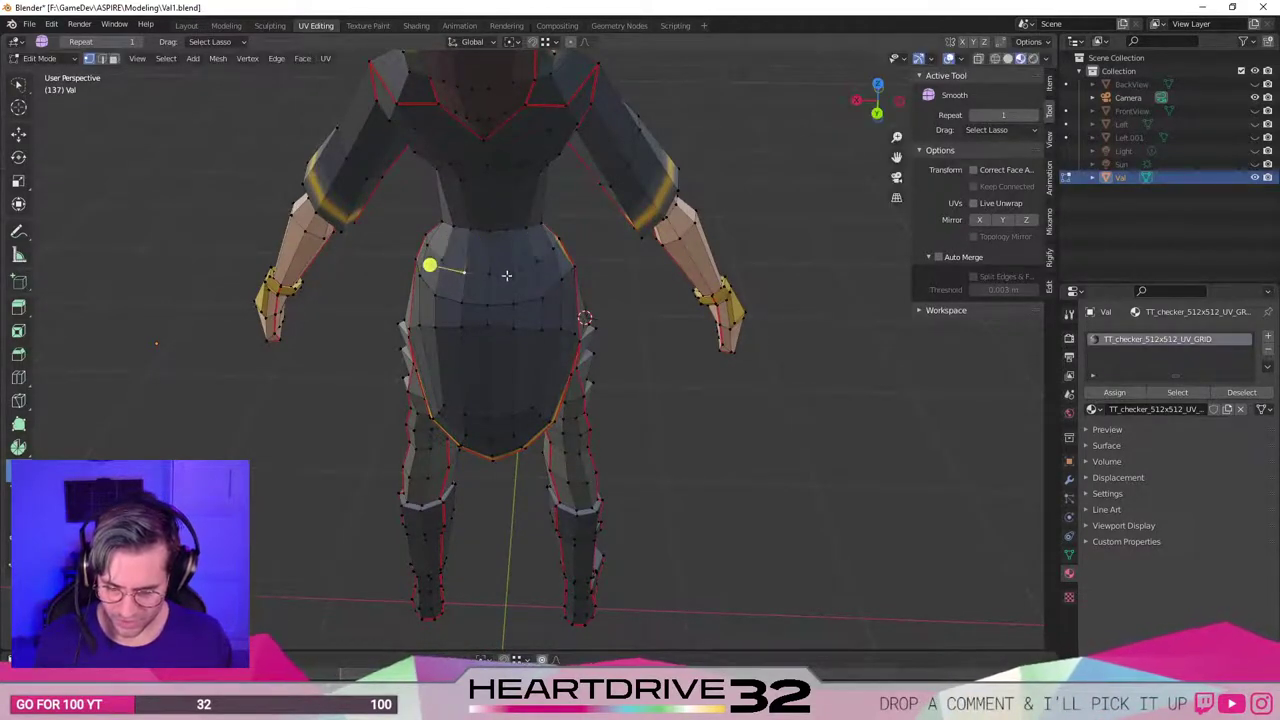
# Vertex-slide the inner vertex pair of the row below the waist up by about 0.17.
pyautogui.press('g')
pyautogui.press('g')
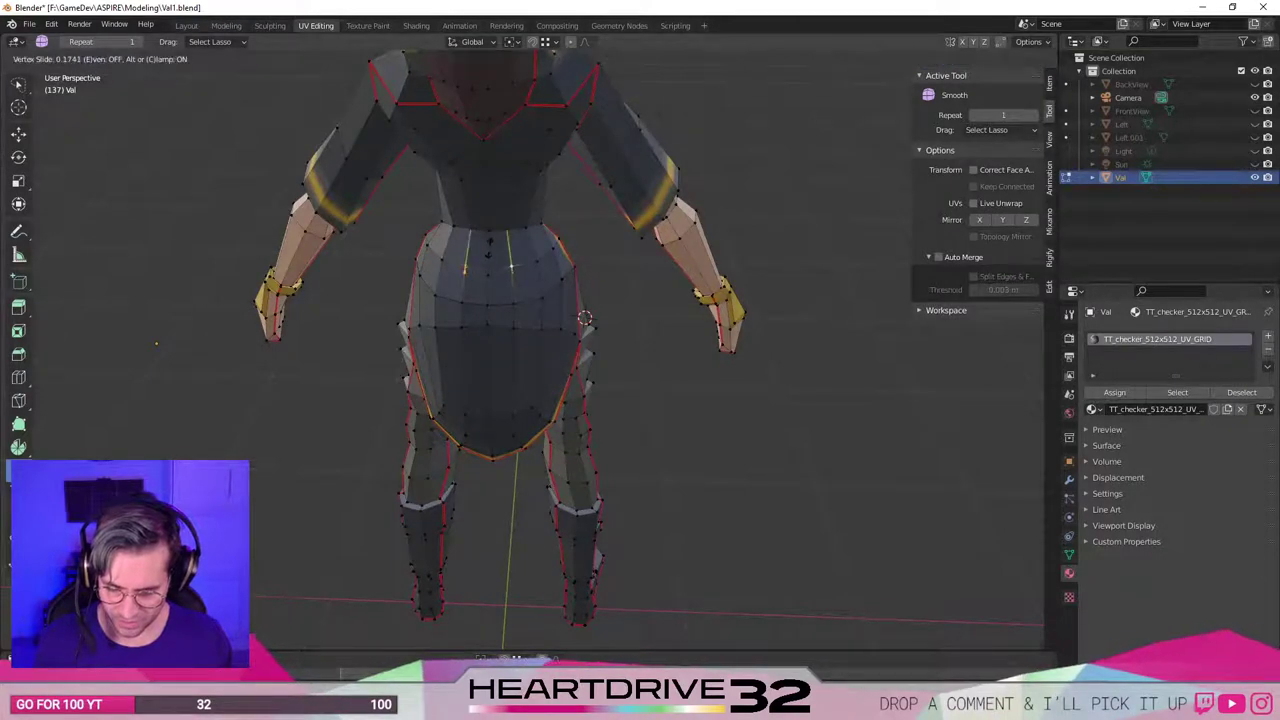
pyautogui.click(480, 258)
# Vertex-slide the centre vertex of the row below the waist slightly to line it up with its neighbours.
pyautogui.moveTo(480, 258); pyautogui.dragTo(500, 297, button='middle')
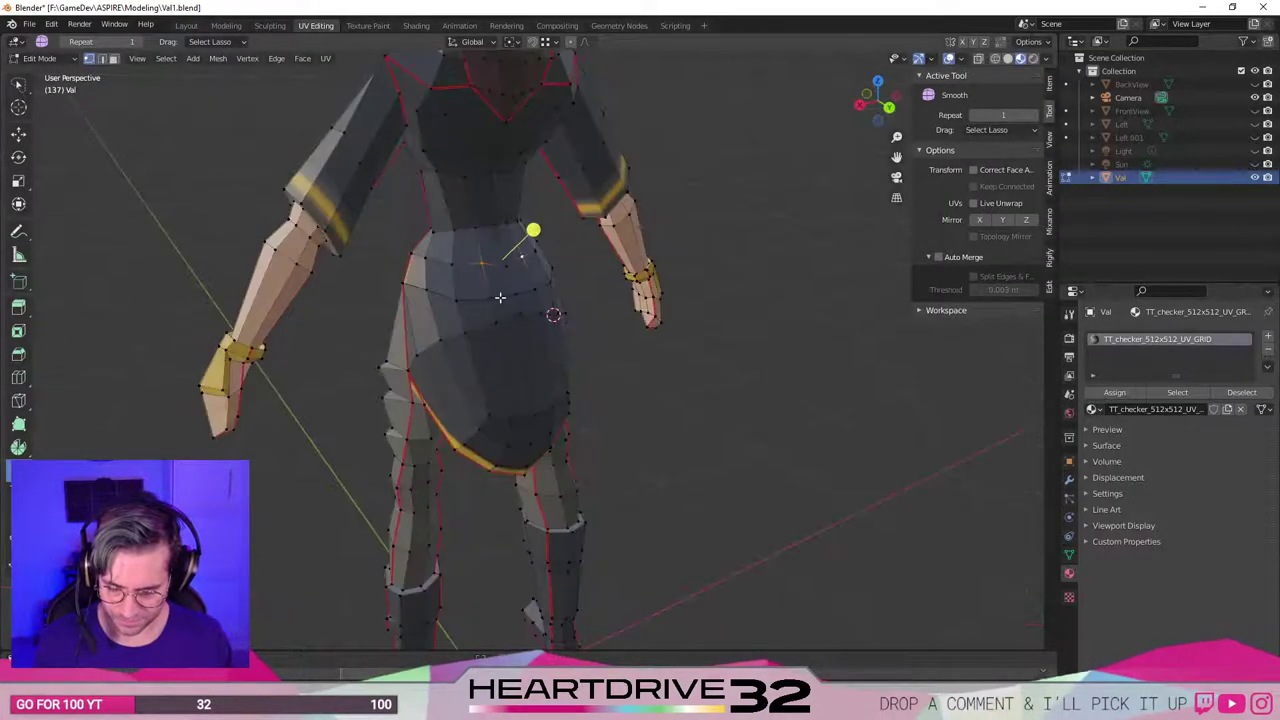
pyautogui.press('g')
pyautogui.press('g')
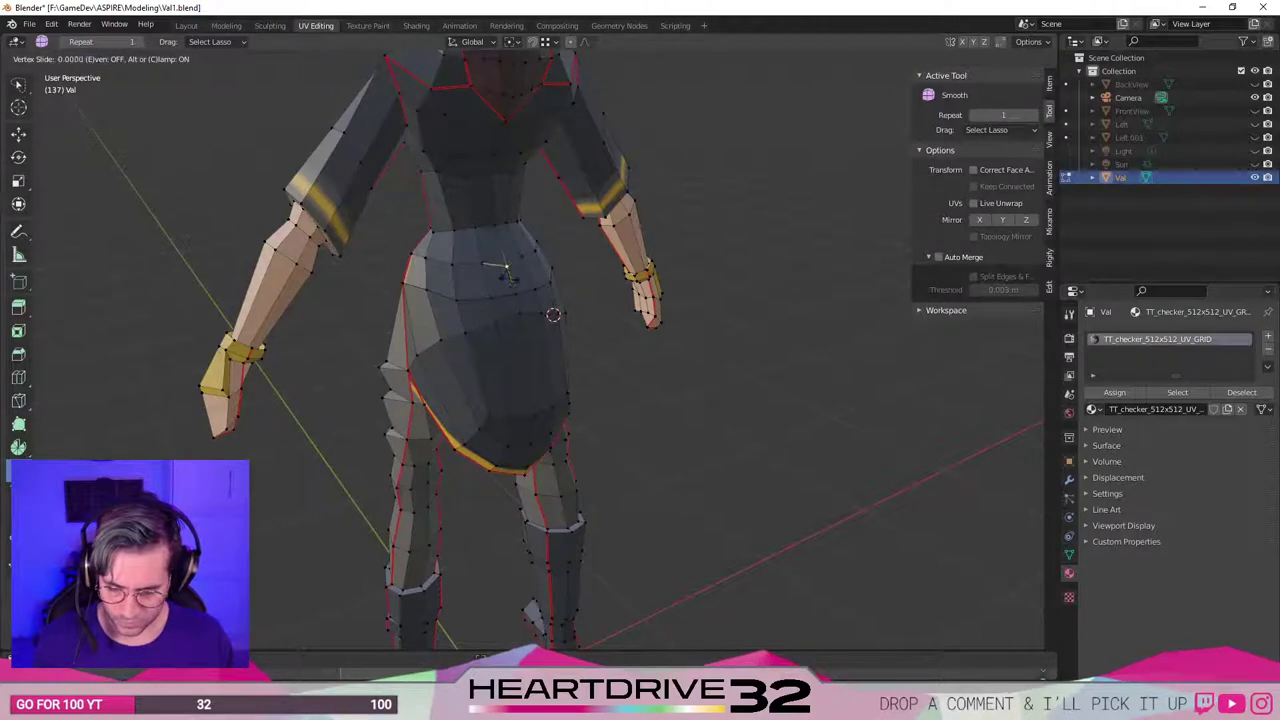
pyautogui.click(509, 277)
# Vertex-slide the outer vertex pair of the back flap's lower row upward.
pyautogui.moveTo(500, 359); pyautogui.dragTo(519, 385, button='middle')
pyautogui.click(519, 385)
pyautogui.press('g')
pyautogui.press('g')
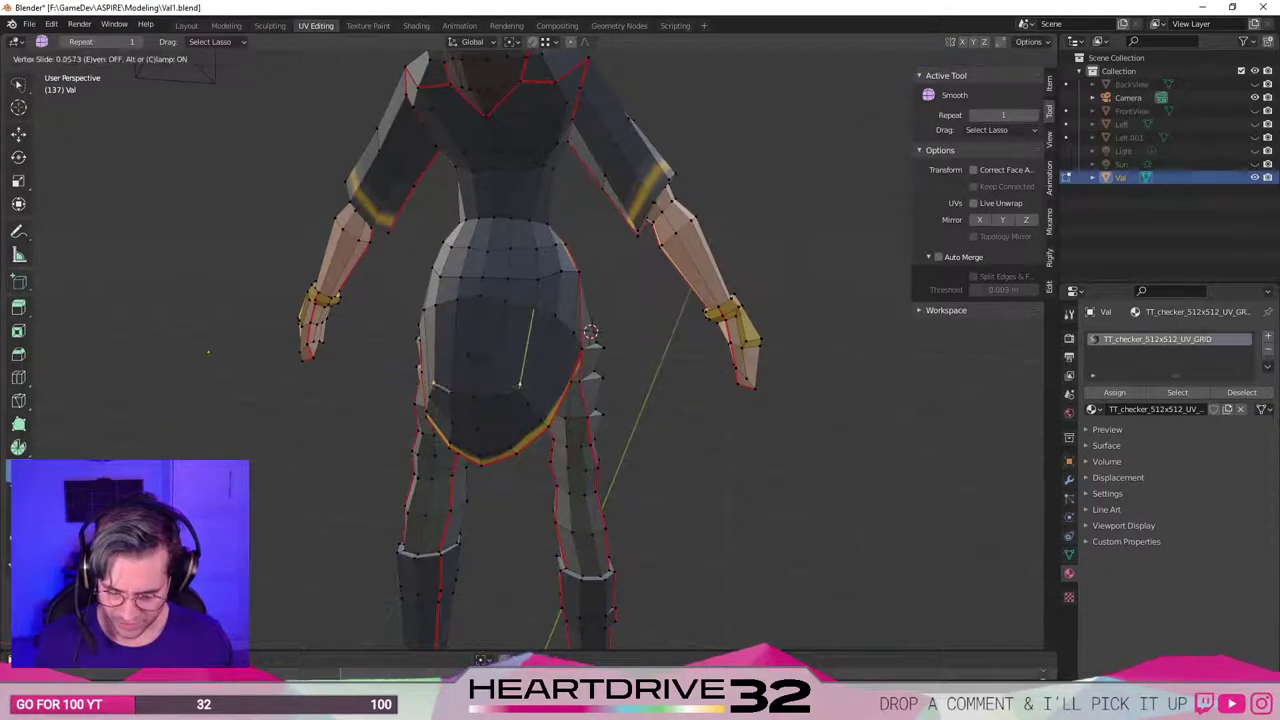
pyautogui.click(485, 325)
# Vertex-slide the inner vertex pair of the flap's lower row up by about 0.28.
pyautogui.moveTo(484, 325); pyautogui.dragTo(505, 362, button='middle')
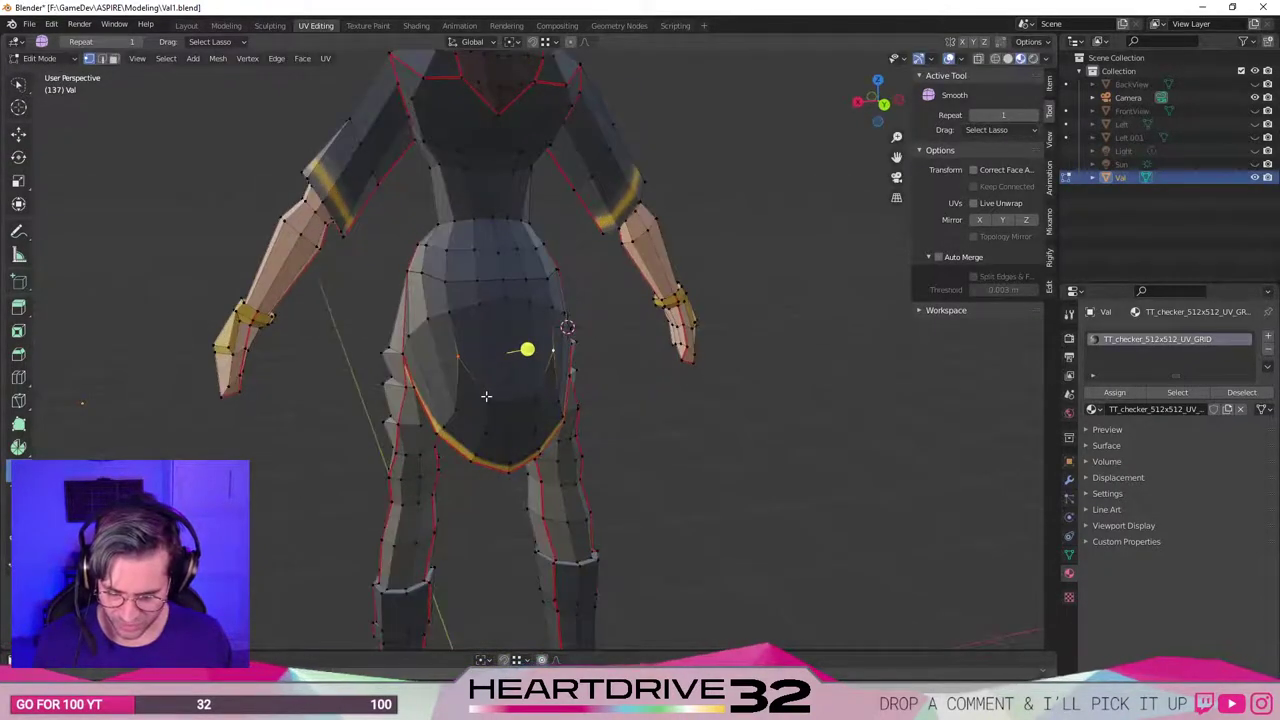
pyautogui.press('g')
pyautogui.press('g')
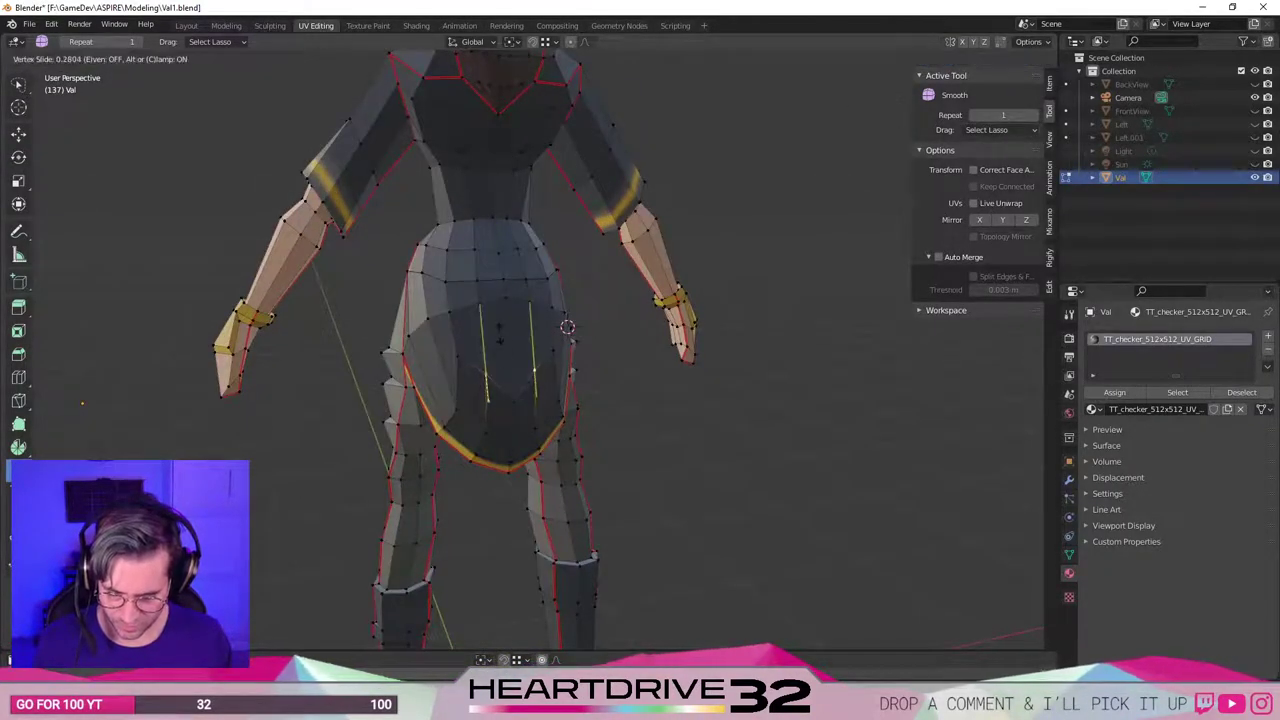
pyautogui.click(500, 340)
# Vertex-slide the centre vertex of the flap's lower row up to follow the inner pair.
pyautogui.click(512, 398)
pyautogui.press('g')
pyautogui.press('g')
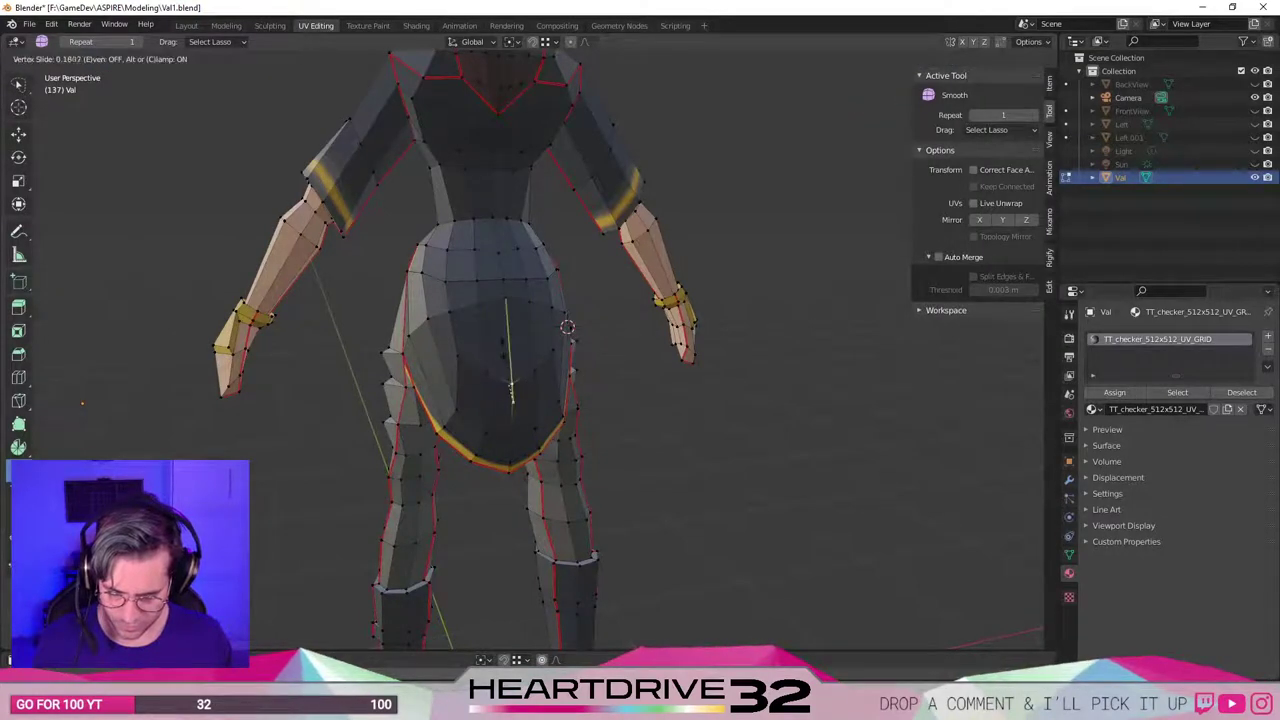
pyautogui.press('Return')
# Try to vertex-slide the outer vertex pair just above the flap's gold trim upward.
pyautogui.moveTo(534, 391); pyautogui.dragTo(569, 357, button='middle')
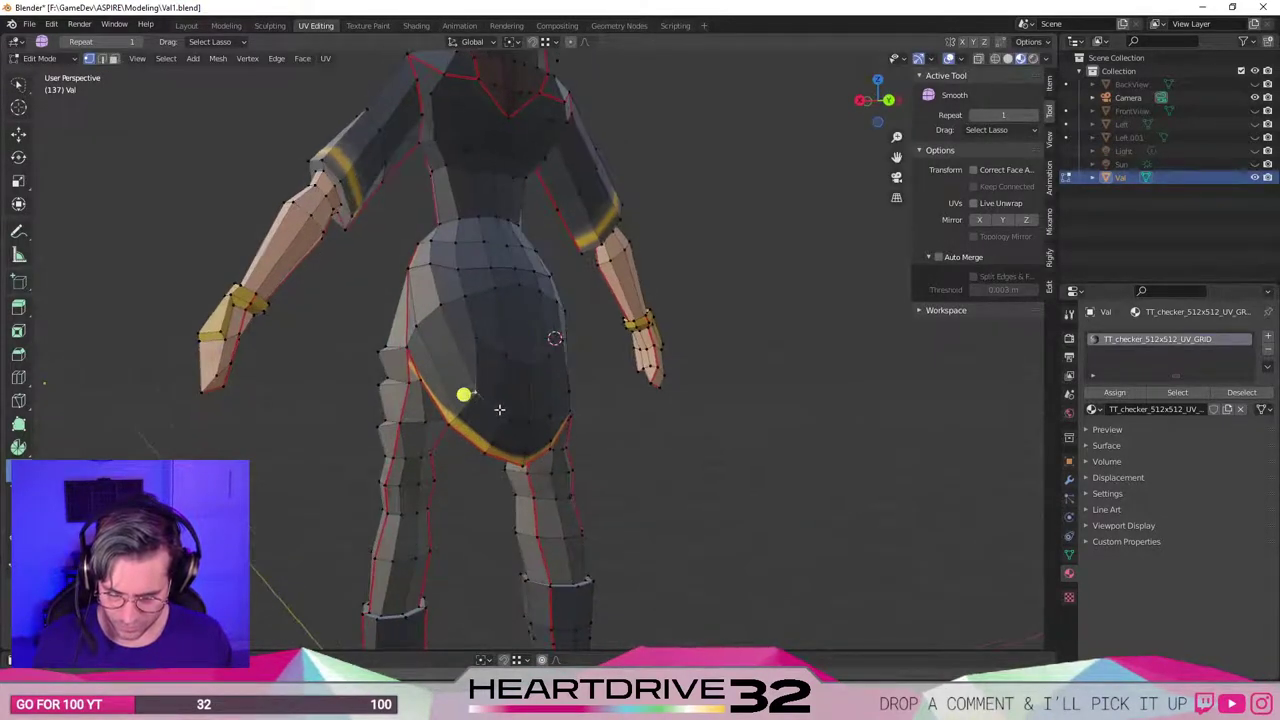
pyautogui.moveTo(499, 409); pyautogui.dragTo(535, 406, button='middle')
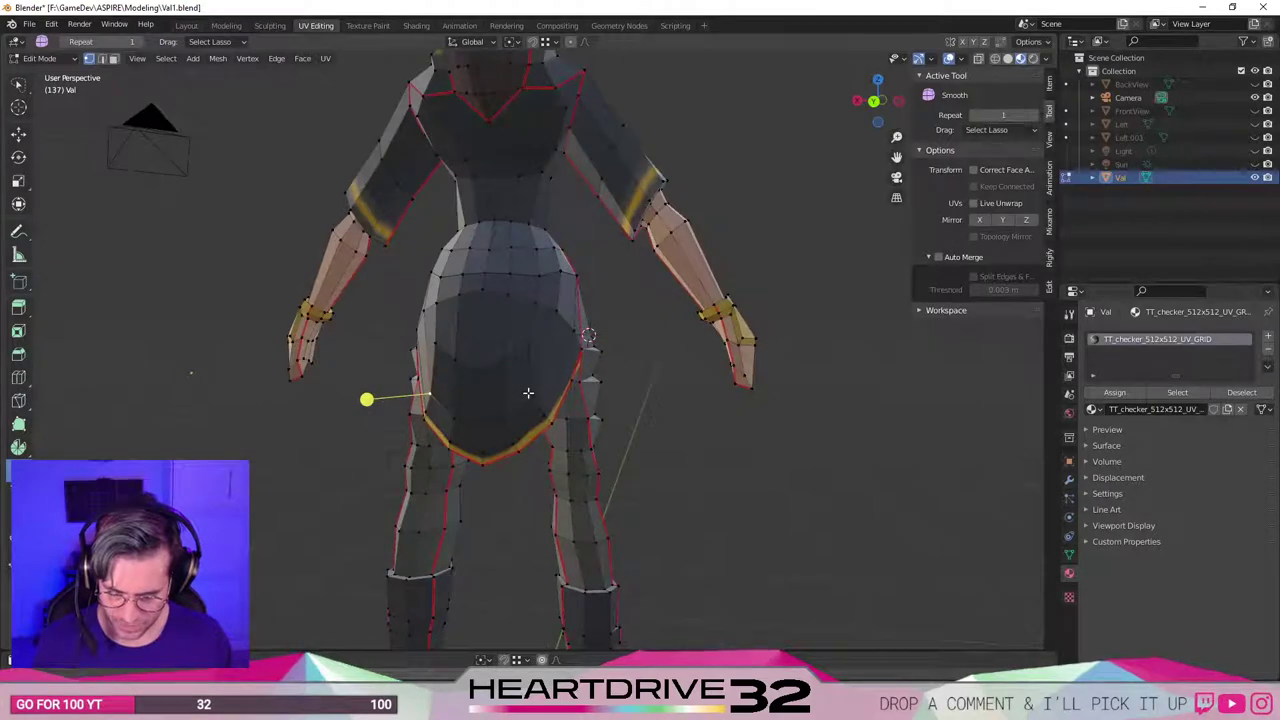
pyautogui.press('g')
pyautogui.press('g')
pyautogui.click(539, 370)
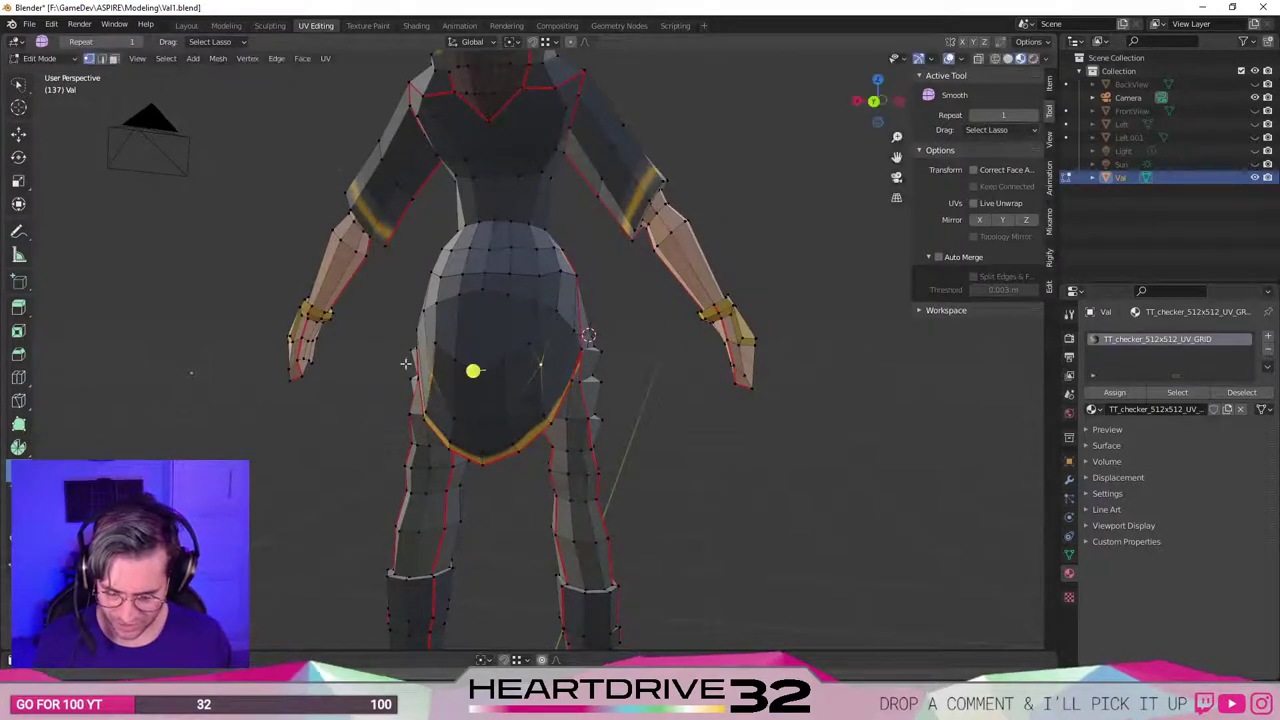
pyautogui.moveTo(424, 374); pyautogui.dragTo(469, 381, button='middle')
pyautogui.hotkey('ctrl', 'z')
pyautogui.press('g')
pyautogui.press('g')
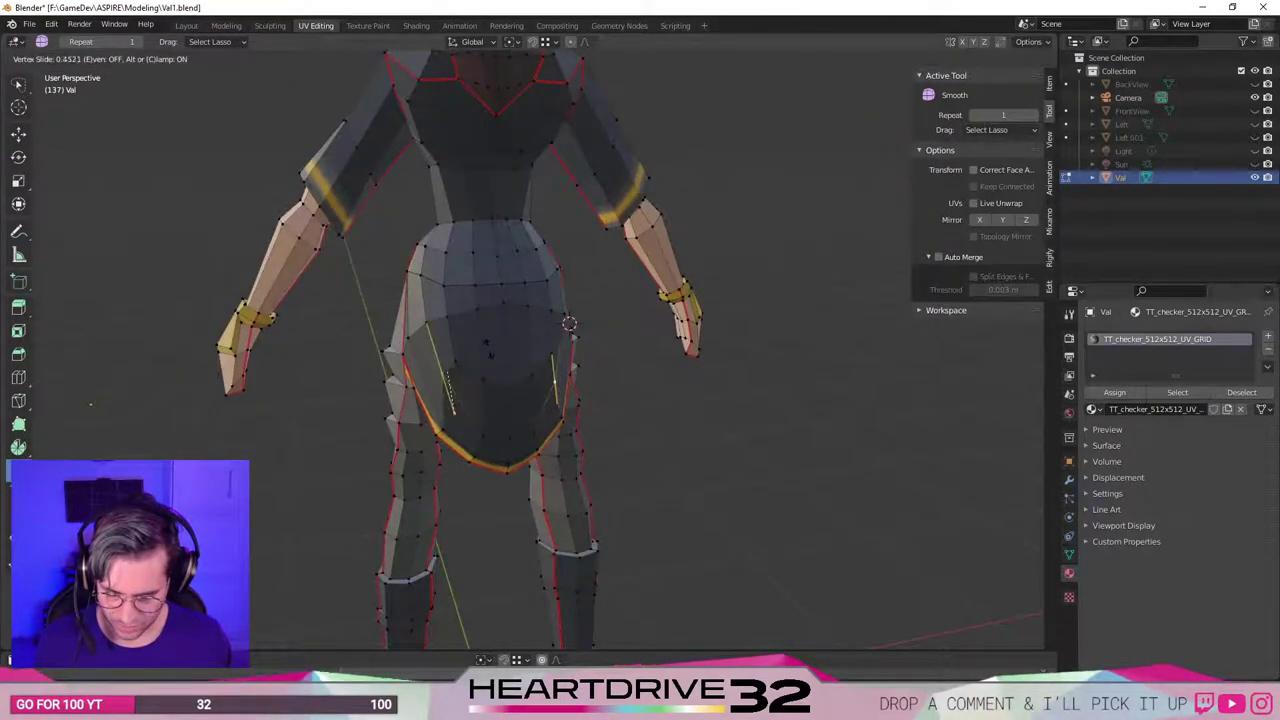
pyautogui.click(493, 349)
pyautogui.hotkey('ctrl', 'z')
# Scale the outer vertex pair just above the gold trim slightly outward.
pyautogui.moveTo(549, 371); pyautogui.dragTo(521, 391, button='middle')
pyautogui.press('g')
pyautogui.press('g')
pyautogui.press('s')
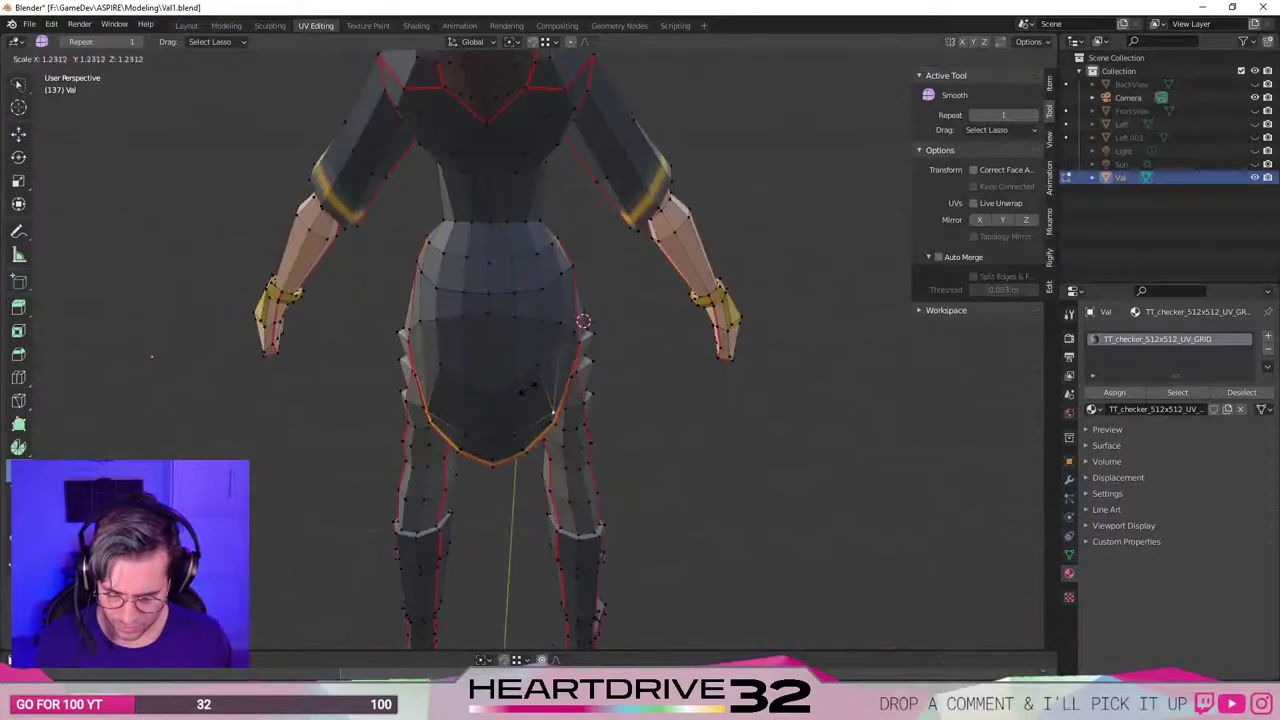
pyautogui.click(500, 386)
pyautogui.press('g')
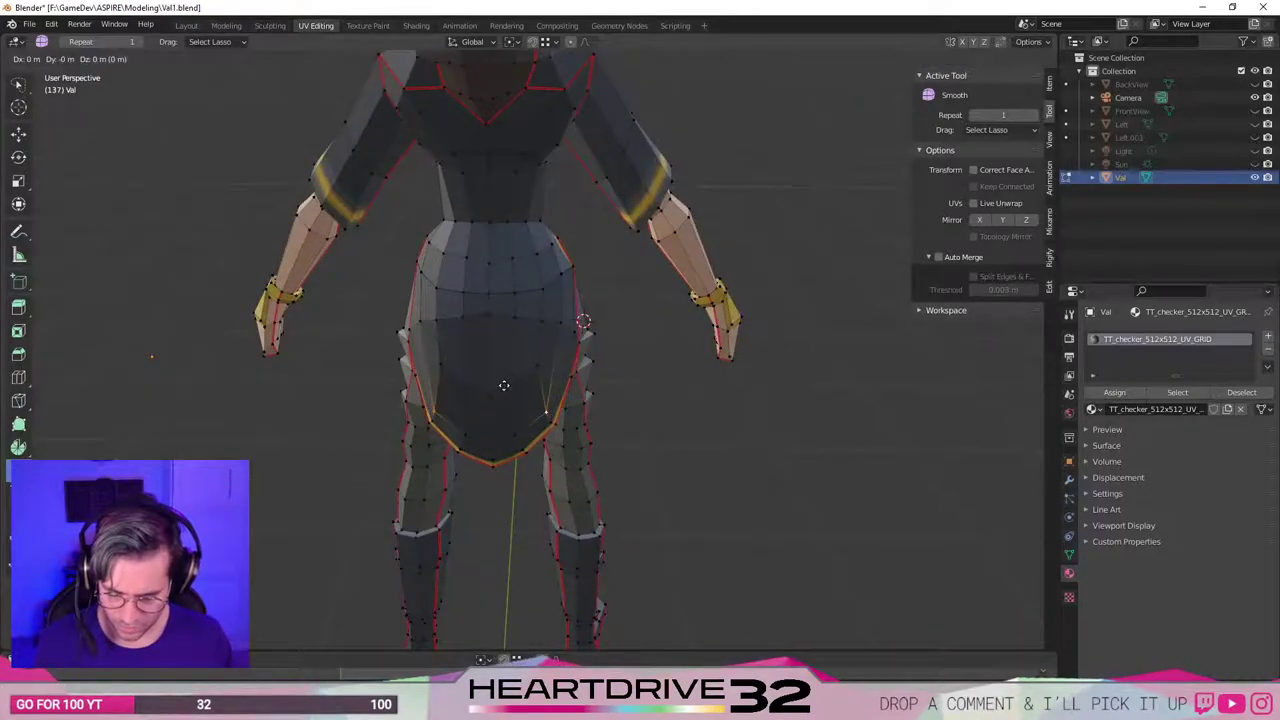
pyautogui.press('g')
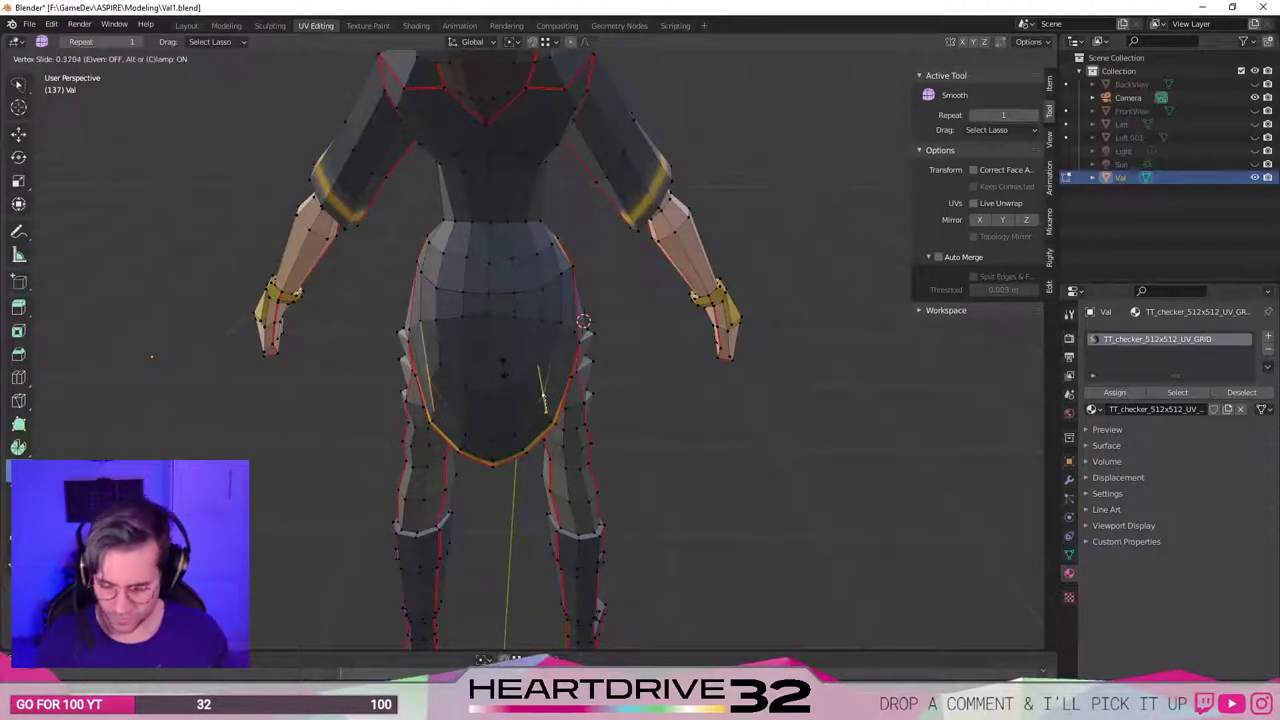
pyautogui.click(506, 377)
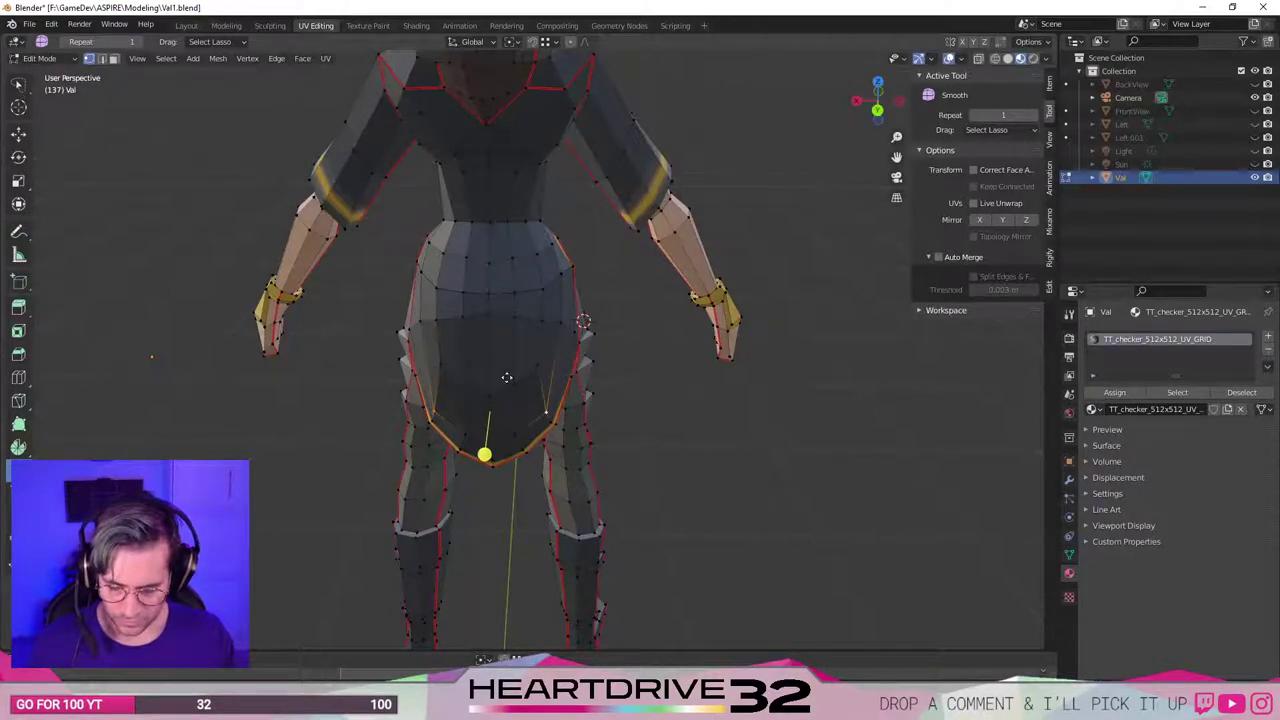
# Move the outer vertex pair just above the gold trim upward along the Z axis.
pyautogui.press('g')
pyautogui.press('z')
pyautogui.click(502, 351)
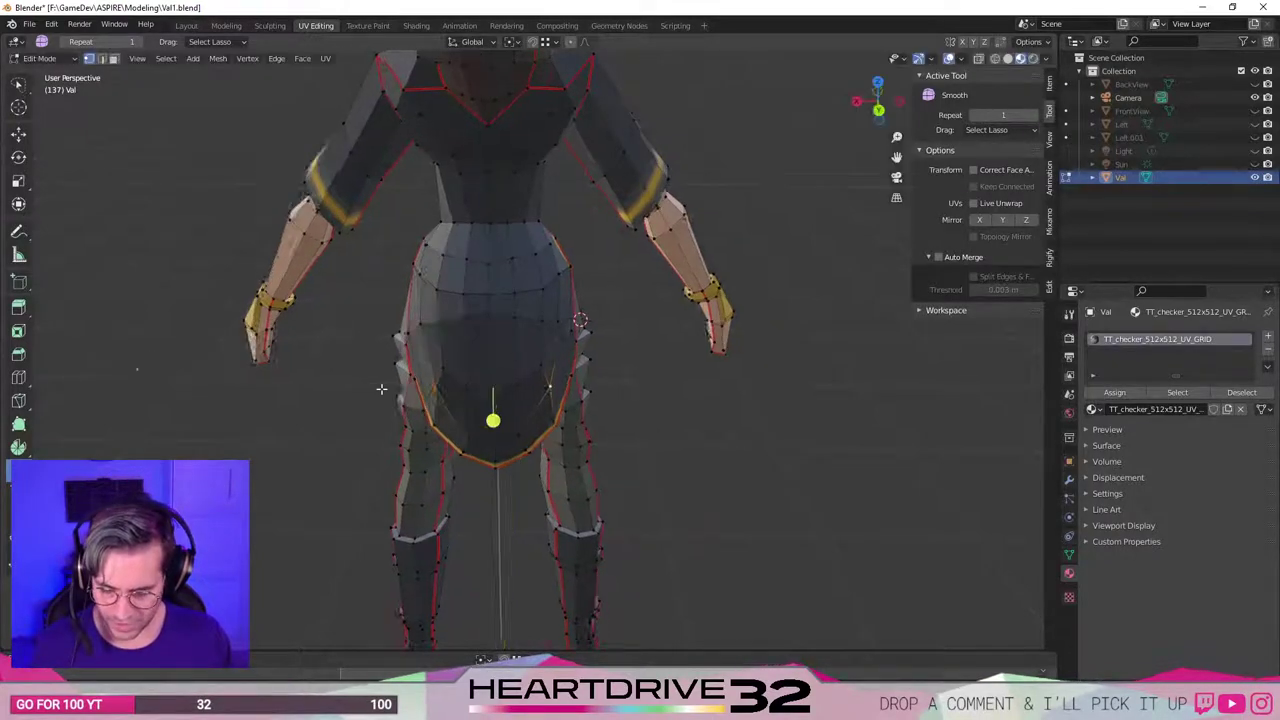
# Scale the inner vertex pair above the hem slightly outward and raise it along the Z axis.
pyautogui.moveTo(386, 386); pyautogui.dragTo(500, 386, button='middle')
pyautogui.moveTo(525, 458); pyautogui.dragTo(436, 421, button='middle')
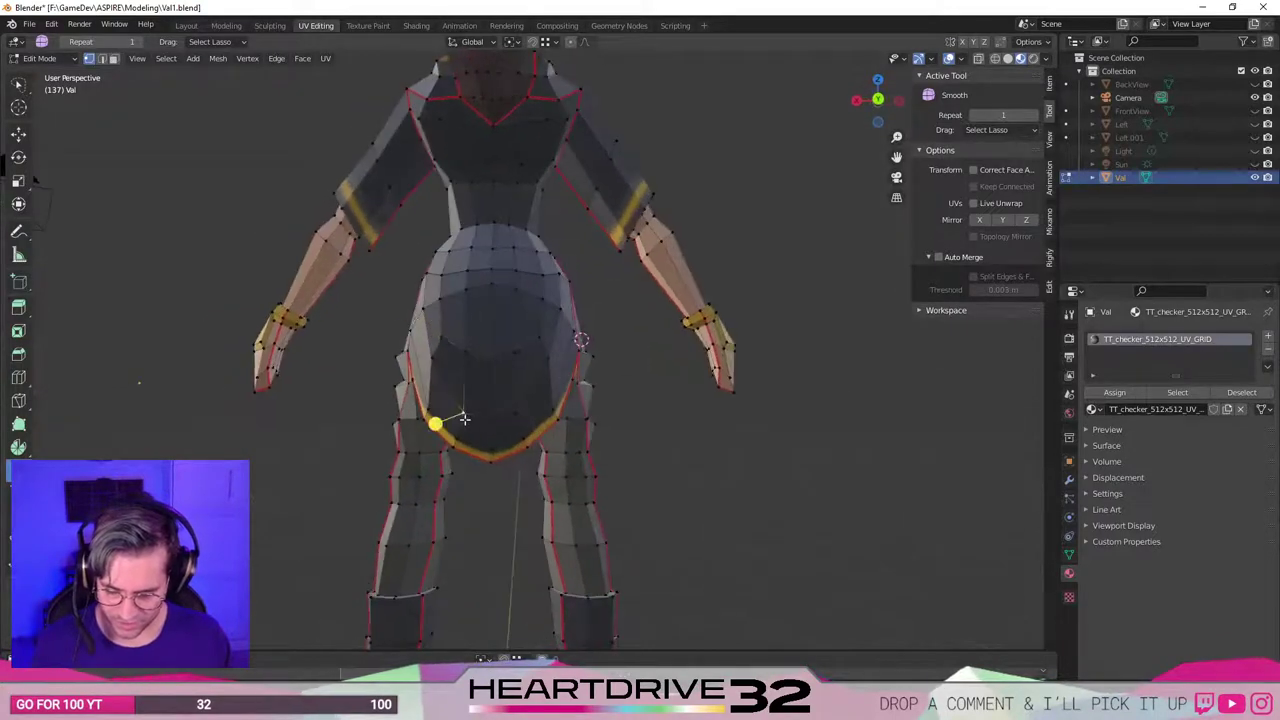
pyautogui.press('s')
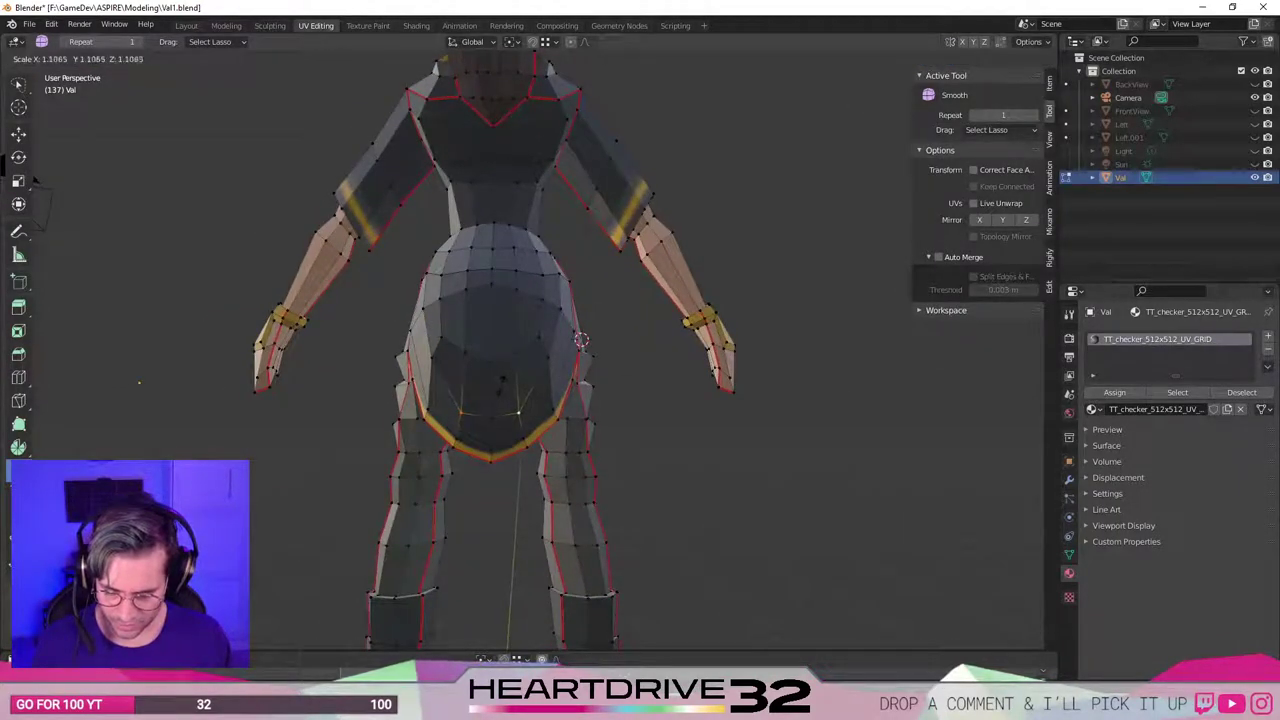
pyautogui.click(506, 384)
pyautogui.press('g')
pyautogui.press('z')
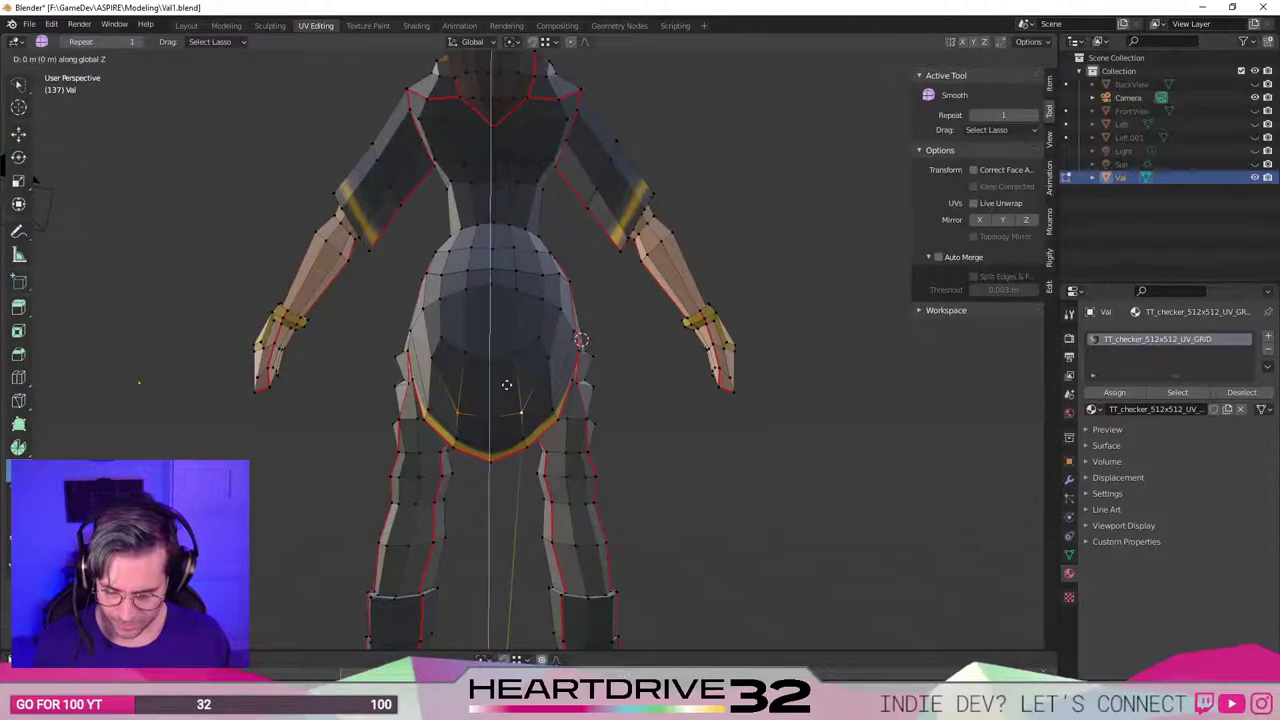
pyautogui.click(504, 370)
# Raise the centre vertex of the flap's lower row along the Z axis to even out the row.
pyautogui.moveTo(362, 403); pyautogui.dragTo(505, 385, button='middle')
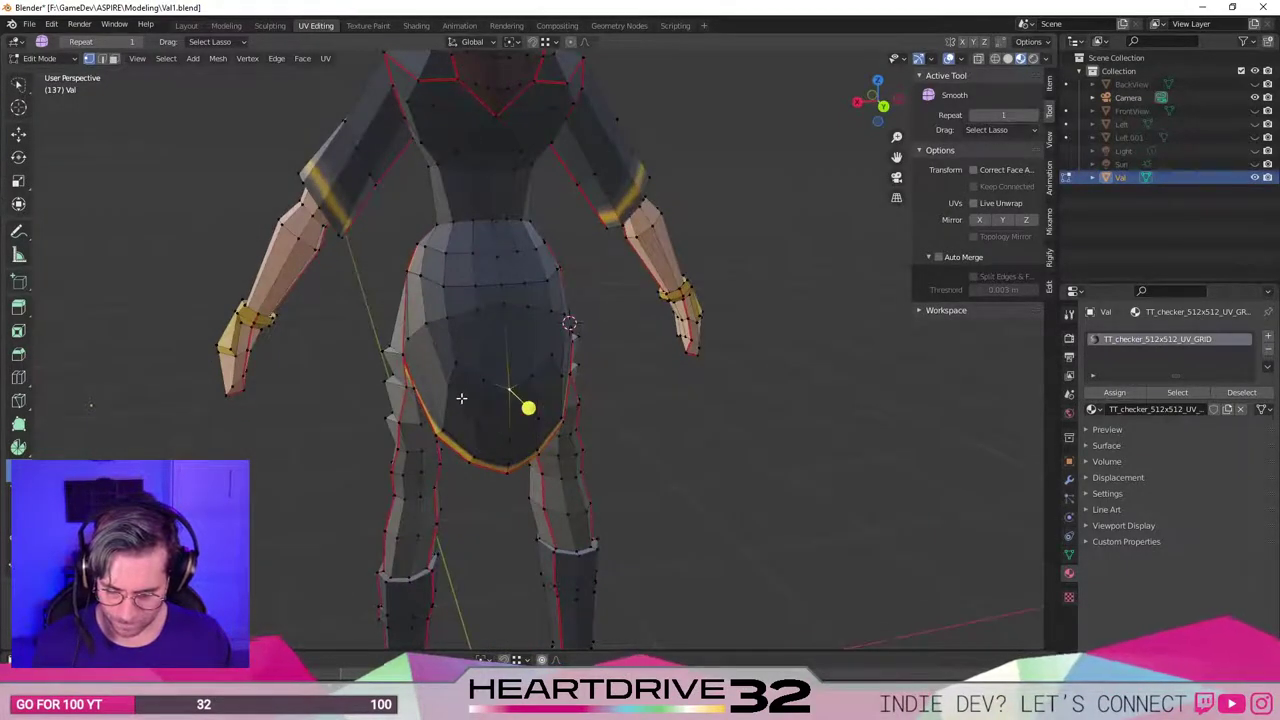
pyautogui.press('g')
pyautogui.press('z')
pyautogui.click(553, 337)
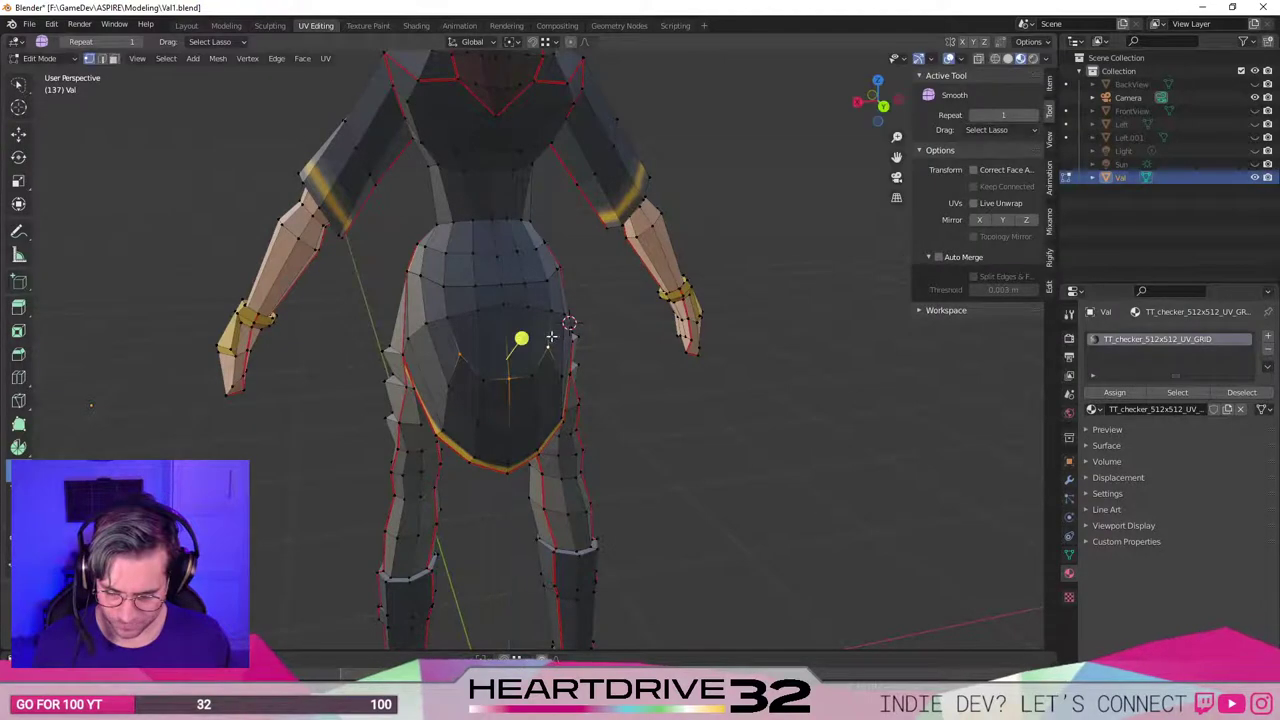
# Raise the outer vertex pair on the upper edge of the gold trim along the Z axis.
pyautogui.moveTo(394, 387)
pyautogui.mouseDown(button='middle')
pyautogui.moveTo(469, 379)
pyautogui.moveTo(403, 389)
pyautogui.mouseUp(button='middle')
pyautogui.click(489, 441)
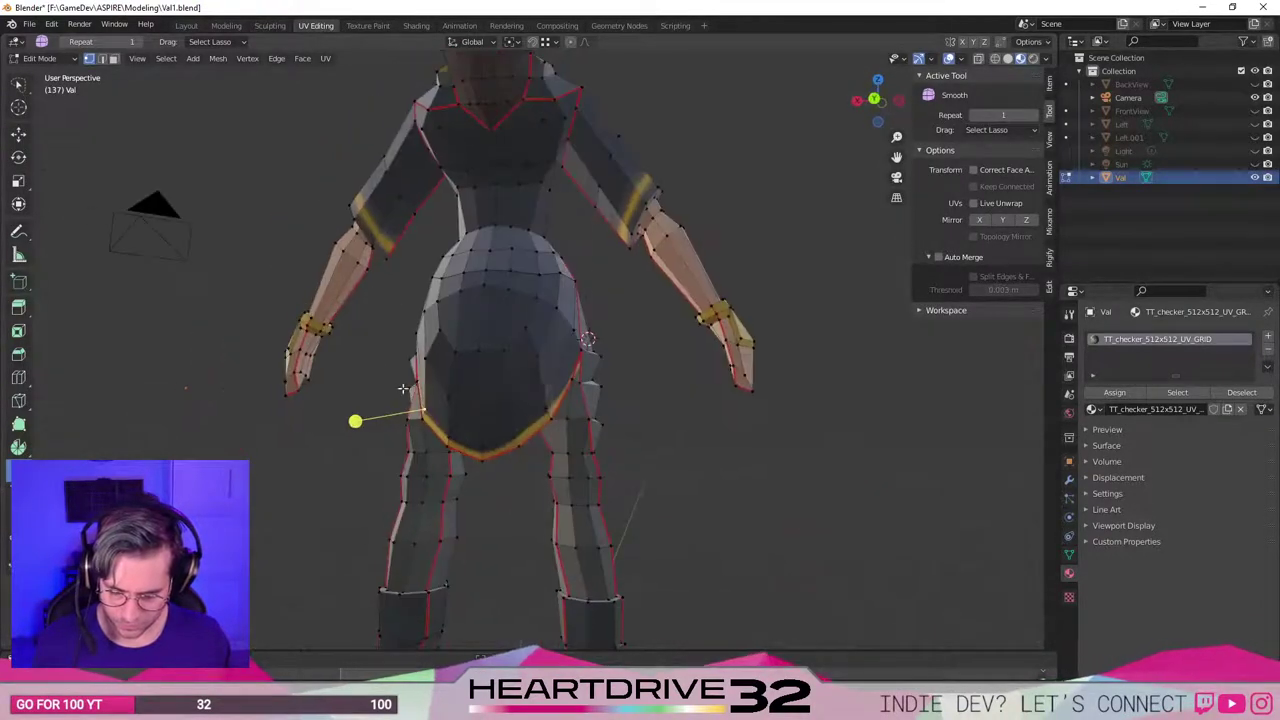
pyautogui.keyDown('alt'); pyautogui.moveTo(480, 410); pyautogui.dragTo(500, 418, button='middle'); pyautogui.keyUp('alt')
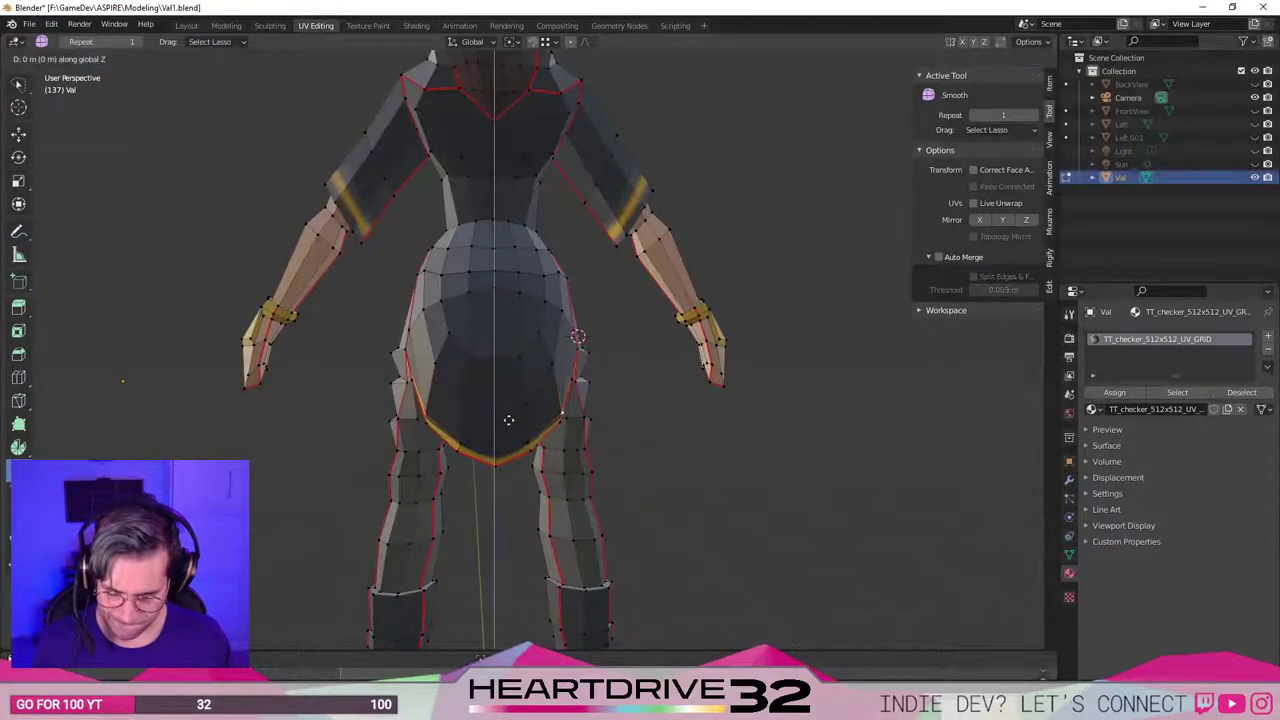
pyautogui.moveTo(500, 406); pyautogui.dragTo(505, 462, button='middle')
pyautogui.click(542, 438)
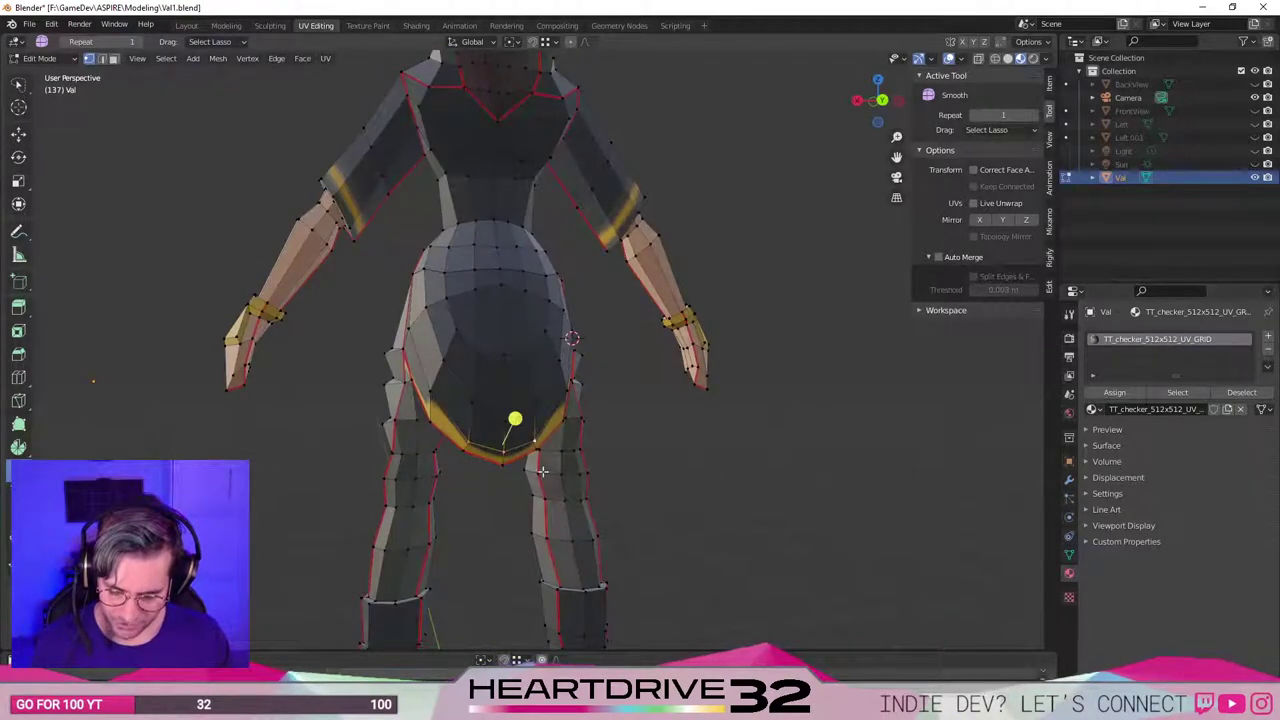
# Select the three central vertices on the gold trim's upper edge and raise them about 0.027 m along the Z axis.
pyautogui.keyDown('alt'); pyautogui.click(543, 471); pyautogui.keyUp('alt')
pyautogui.click(469, 446)
pyautogui.keyDown('shift'); pyautogui.click(503, 453); pyautogui.keyUp('shift')
pyautogui.keyDown('shift'); pyautogui.click(535, 446); pyautogui.keyUp('shift')
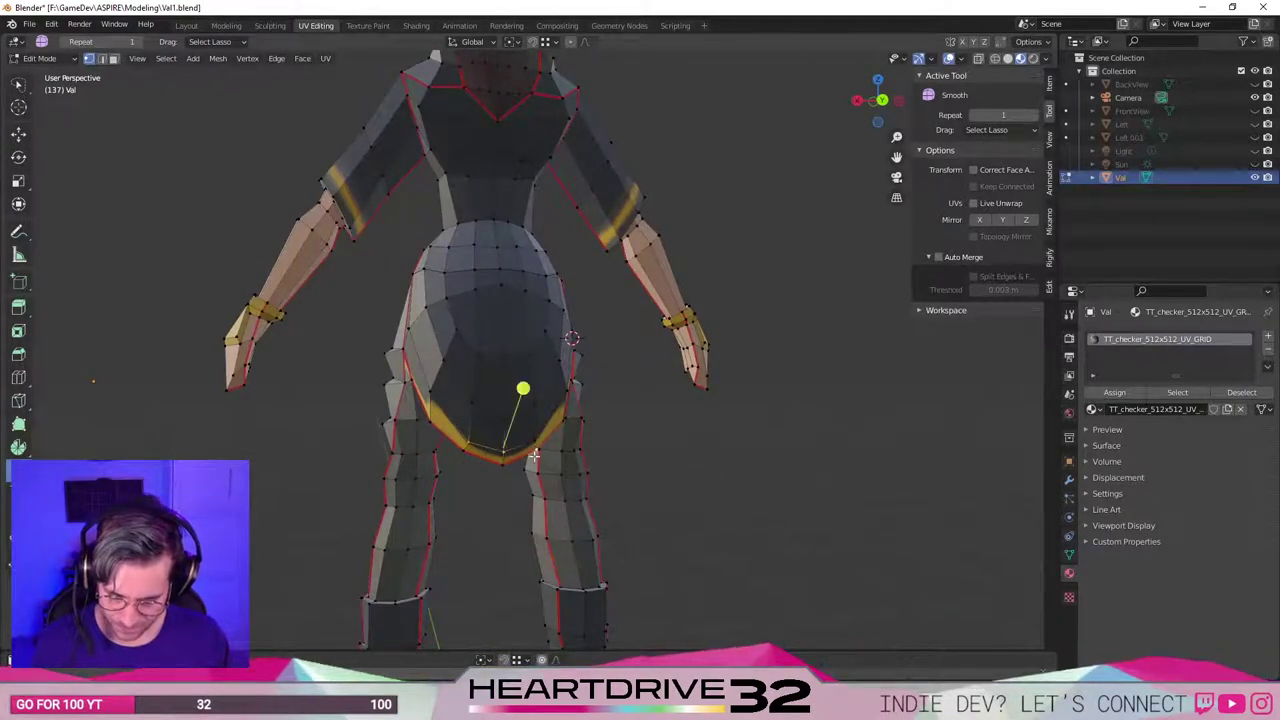
pyautogui.press('g')
pyautogui.press('z')
pyautogui.click(532, 444)
pyautogui.hotkey('ctrl', 'z')
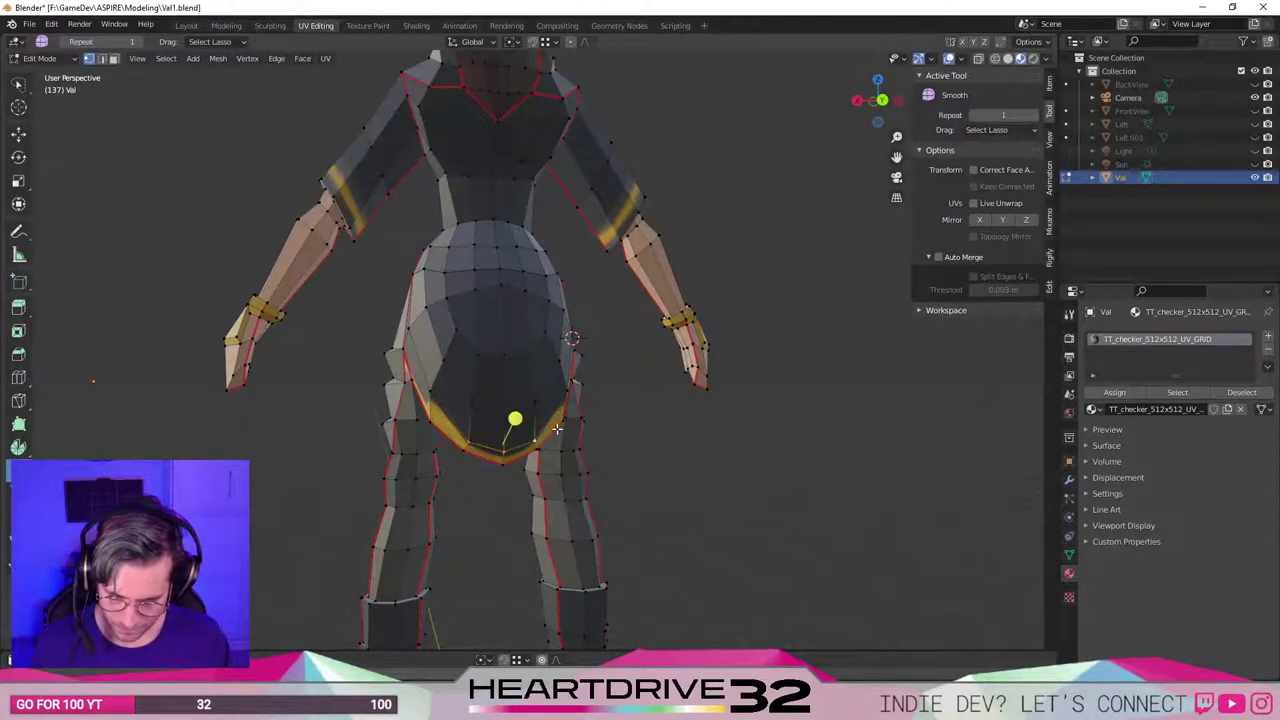
pyautogui.press('g')
pyautogui.press('z')
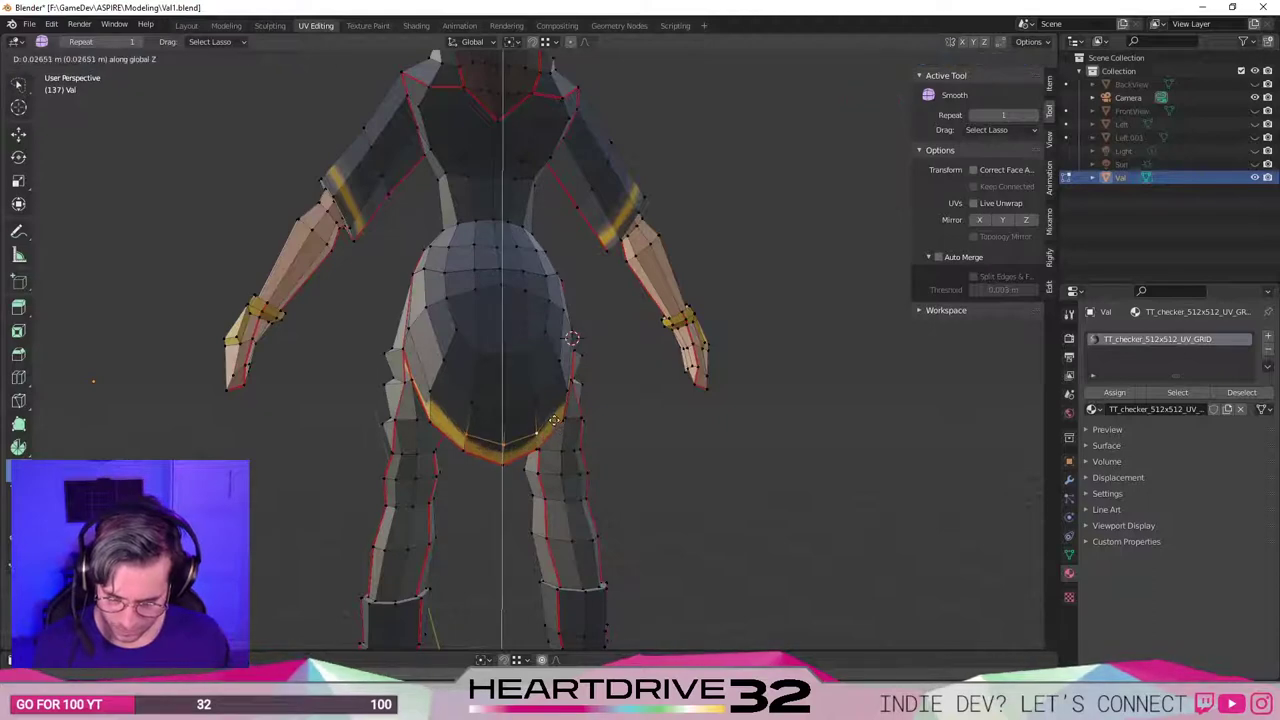
pyautogui.click(556, 421)
# Select the faces covering the lower part of the back flap in face mode.
pyautogui.moveTo(392, 410); pyautogui.dragTo(438, 405, button='middle')
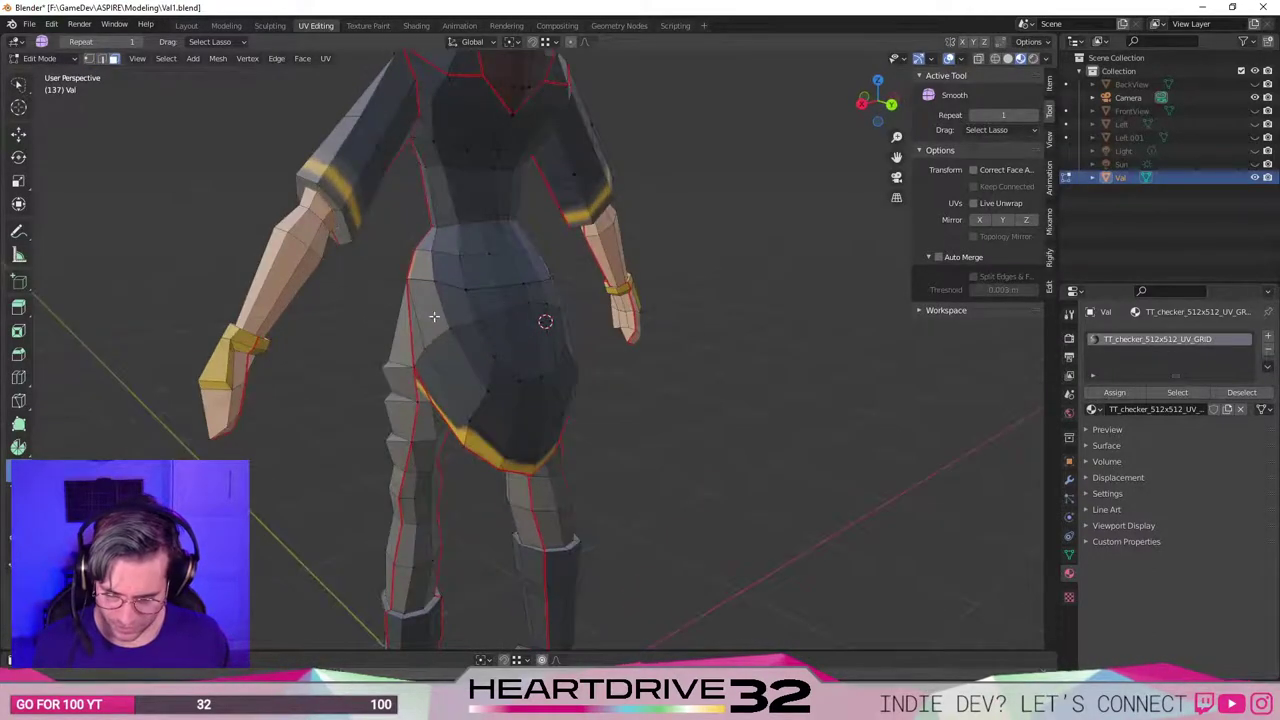
pyautogui.moveTo(514, 308)
pyautogui.mouseDown(button='middle')
pyautogui.moveTo(528, 318)
pyautogui.moveTo(497, 298)
pyautogui.mouseUp(button='middle')
pyautogui.moveTo(485, 304); pyautogui.dragTo(568, 374)
pyautogui.moveTo(568, 374); pyautogui.dragTo(464, 392, button='middle')
pyautogui.moveTo(465, 435)
pyautogui.keyDown('shift'); pyautogui.mouseDown()
pyautogui.moveTo(523, 357)
pyautogui.moveTo(569, 362)
pyautogui.mouseUp(); pyautogui.keyUp('shift')
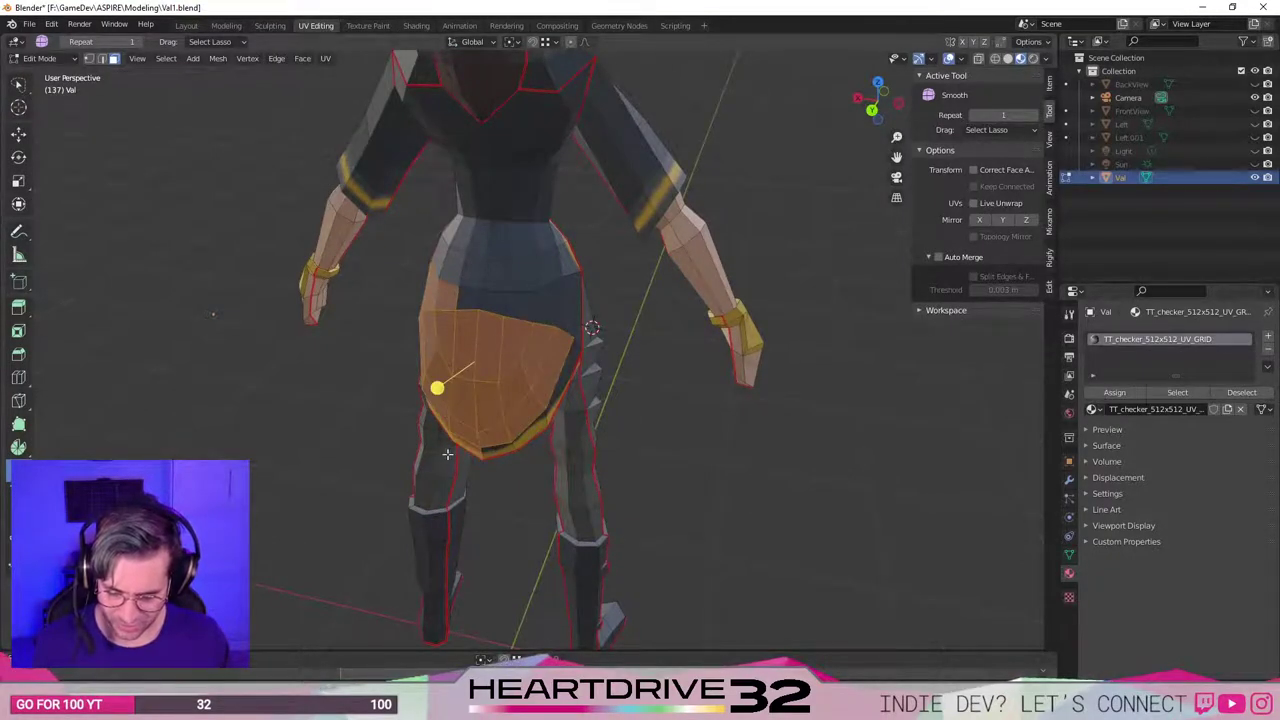
# Select the central block of faces on the back flap and smooth them.
pyautogui.moveTo(447, 454); pyautogui.dragTo(526, 422, button='middle')
pyautogui.moveTo(531, 398); pyautogui.dragTo(498, 314, button='middle')
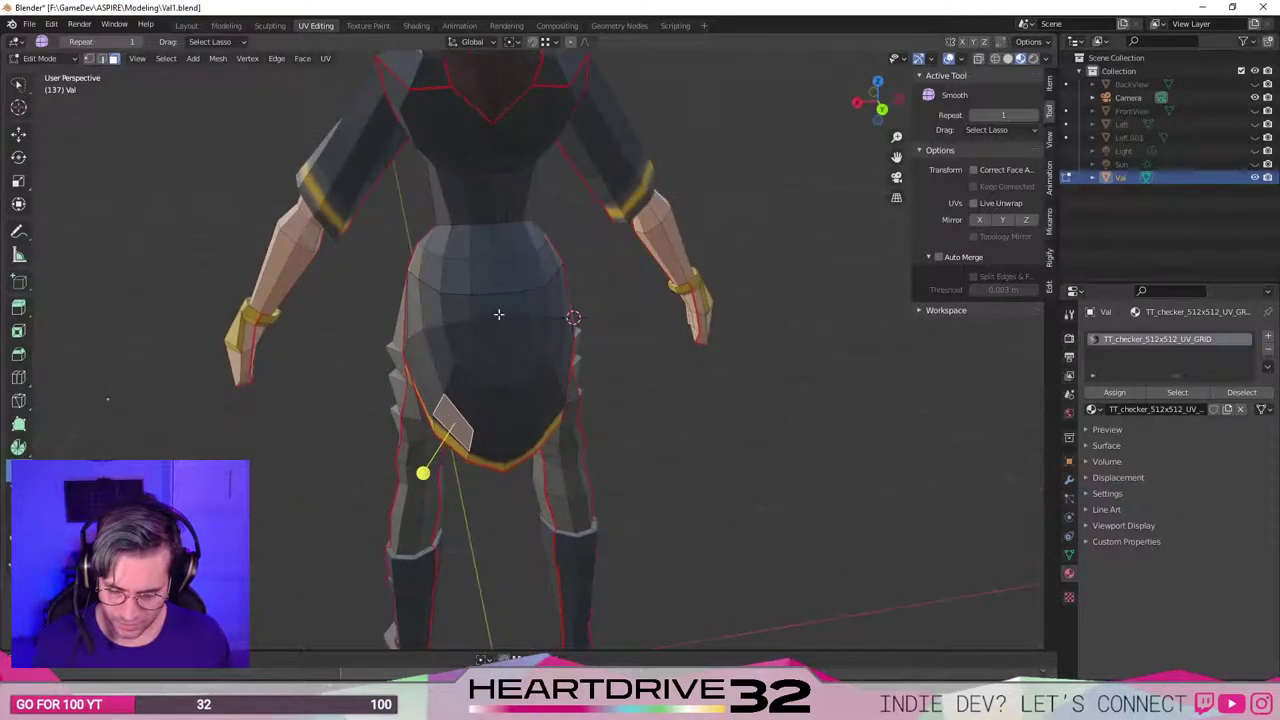
pyautogui.moveTo(484, 356)
pyautogui.mouseDown()
pyautogui.moveTo(534, 286)
pyautogui.moveTo(498, 274)
pyautogui.moveTo(580, 281)
pyautogui.mouseUp()
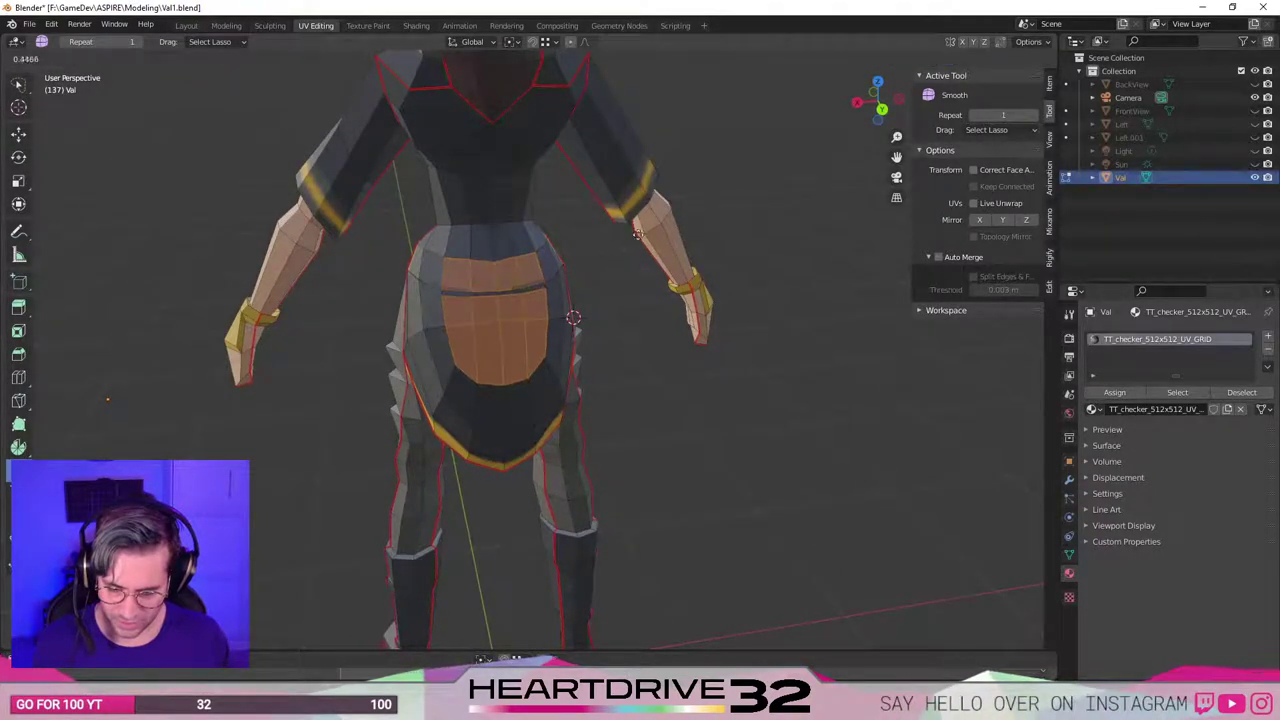
pyautogui.moveTo(755, 156); pyautogui.dragTo(664, 178)
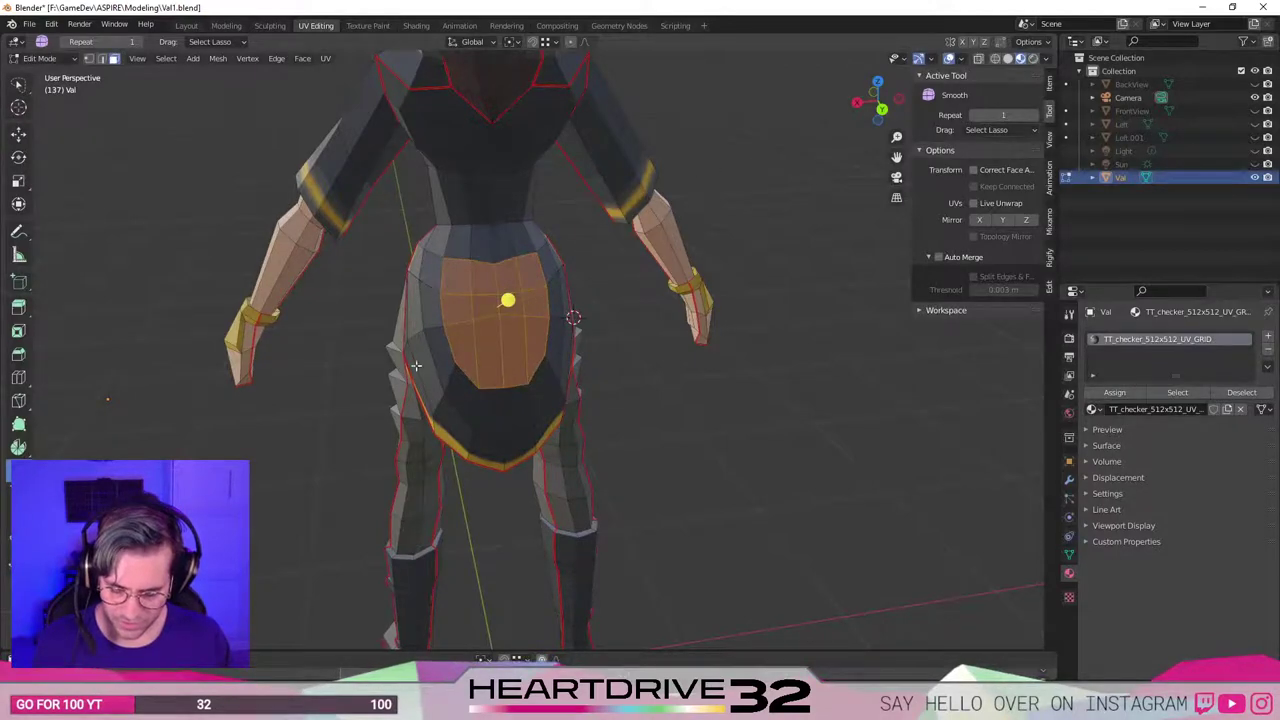
# Check the flap's underside by selecting its linked faces and those between the legs, clearing each selection.
pyautogui.moveTo(416, 366); pyautogui.dragTo(574, 441, button='middle')
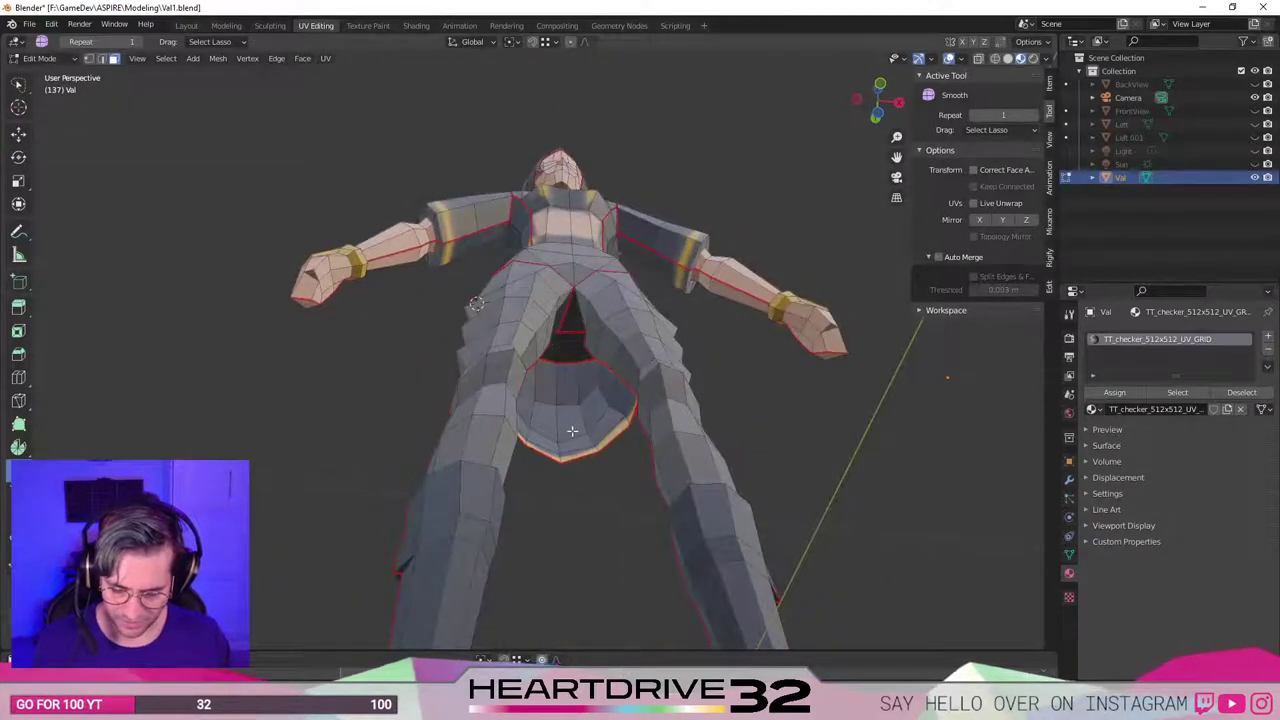
pyautogui.press('l')
pyautogui.hotkey('alt', 'a')
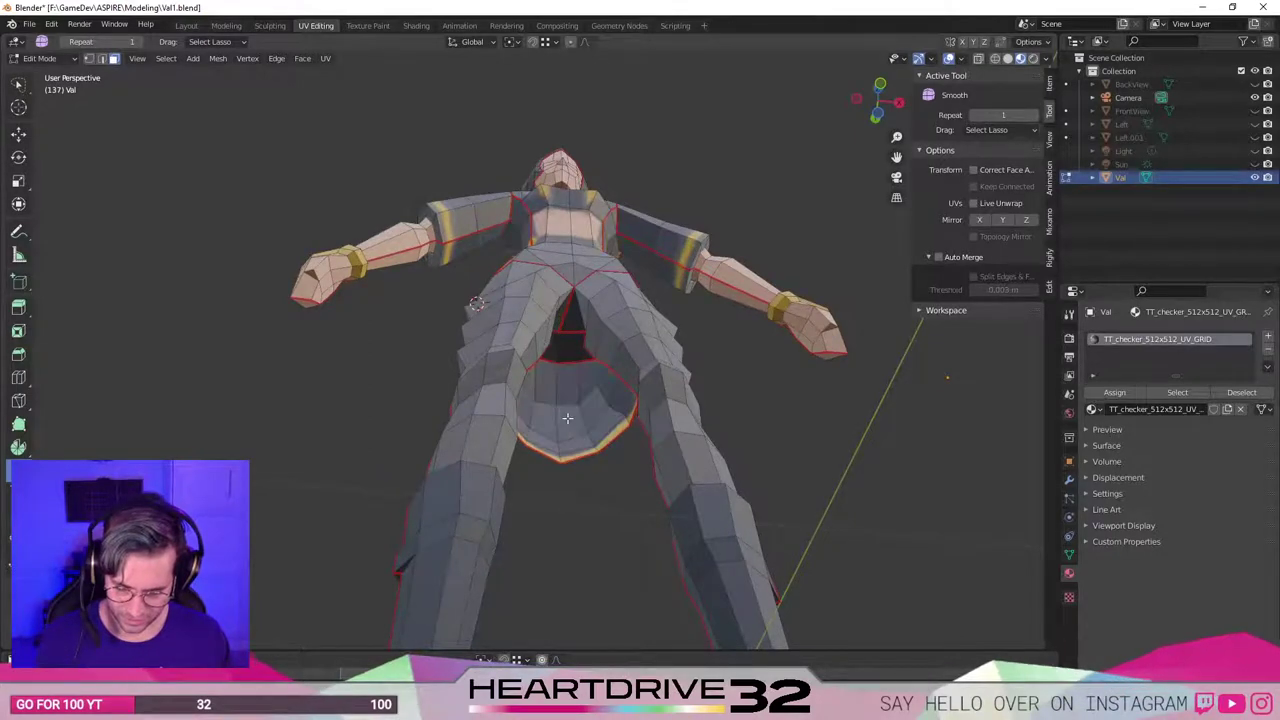
pyautogui.moveTo(566, 418); pyautogui.dragTo(564, 373, button='middle')
pyautogui.click(564, 357)
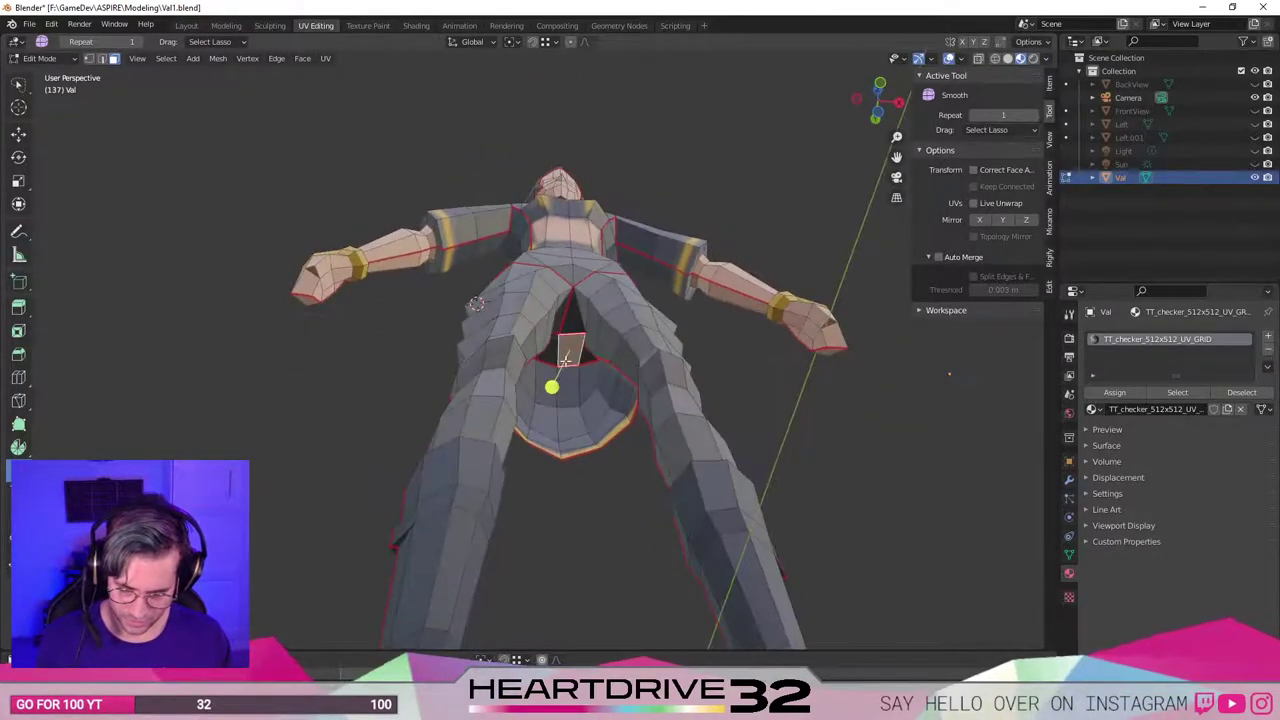
pyautogui.press('l')
pyautogui.hotkey('alt', 'a')
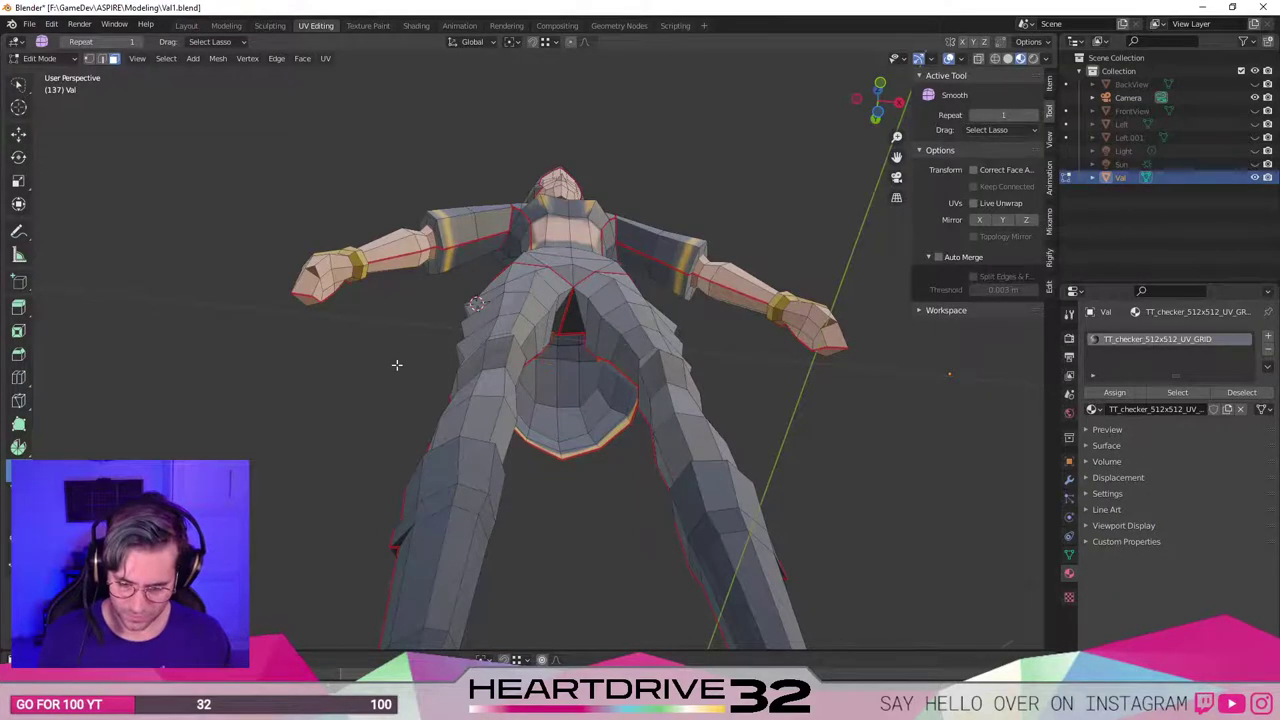
# Select the upper central faces of the back flap, across the horizontal seam, and smooth them.
pyautogui.moveTo(397, 365); pyautogui.dragTo(695, 470, button='middle')
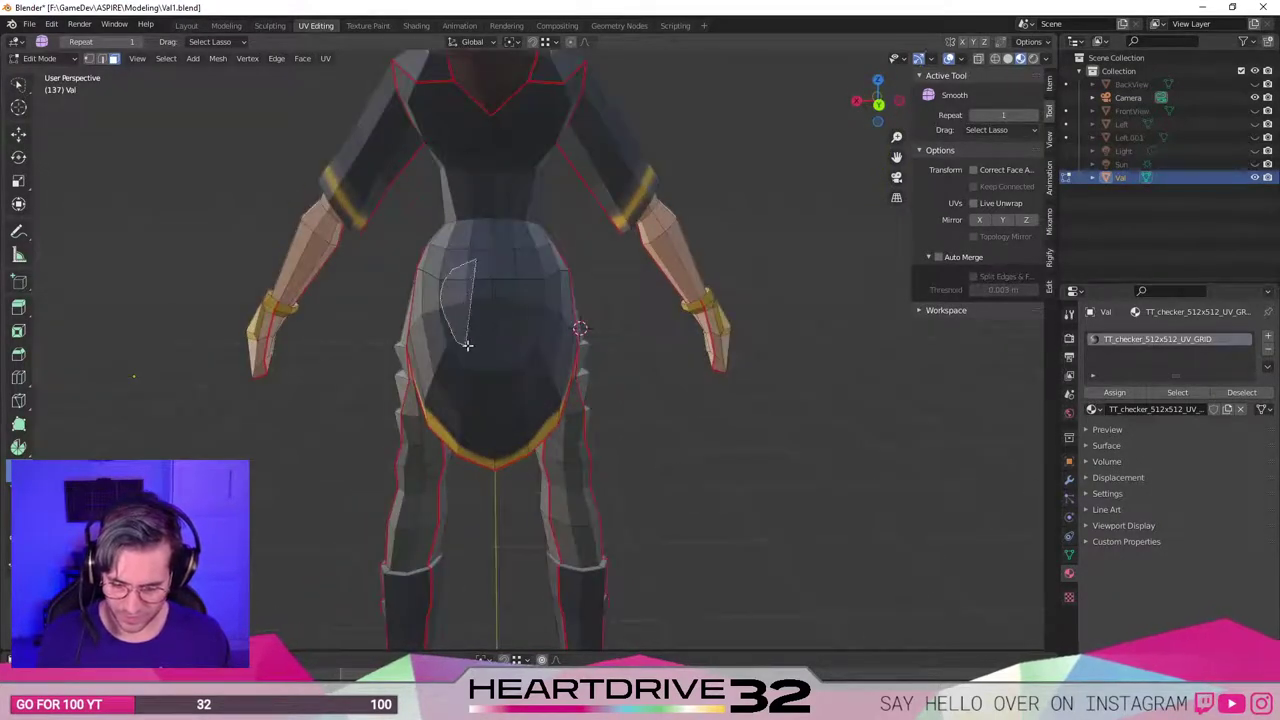
pyautogui.moveTo(535, 272)
pyautogui.mouseDown()
pyautogui.moveTo(498, 321)
pyautogui.moveTo(504, 212)
pyautogui.mouseUp()
pyautogui.keyDown('shift'); pyautogui.click(547, 332); pyautogui.keyUp('shift')
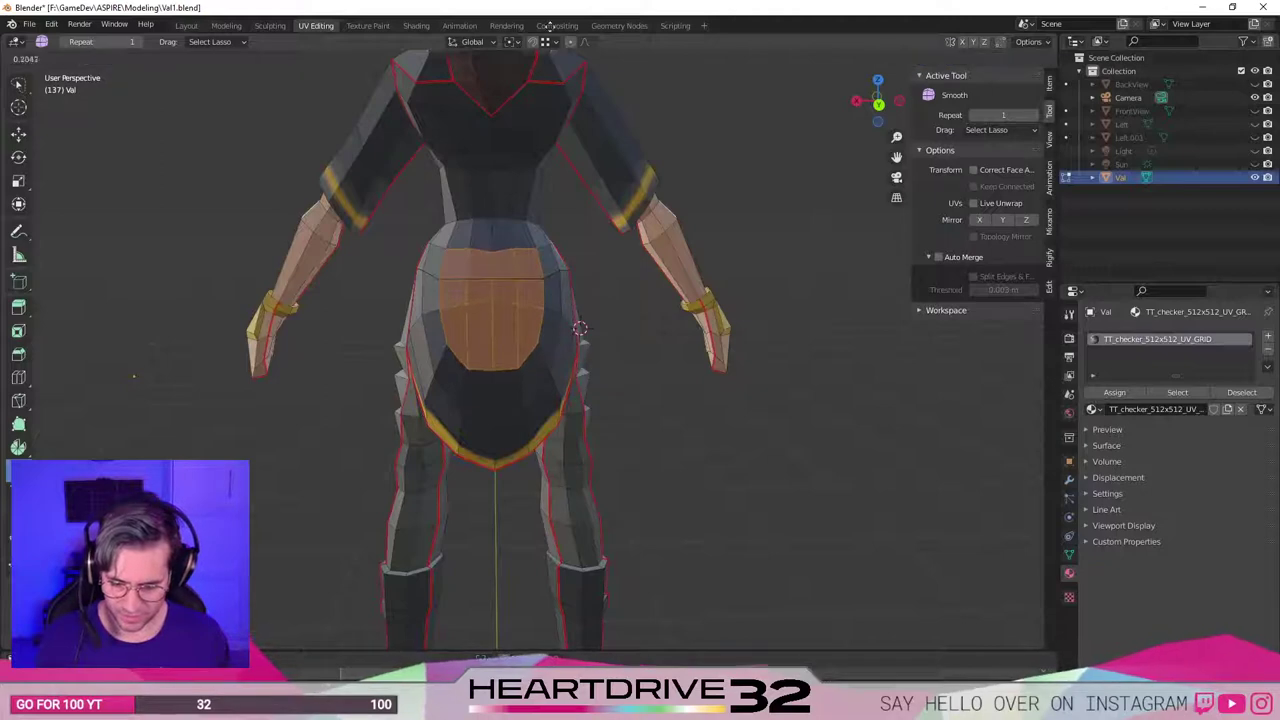
pyautogui.moveTo(574, 276); pyautogui.dragTo(574, 282)
pyautogui.moveTo(362, 335); pyautogui.dragTo(470, 299, button='middle')
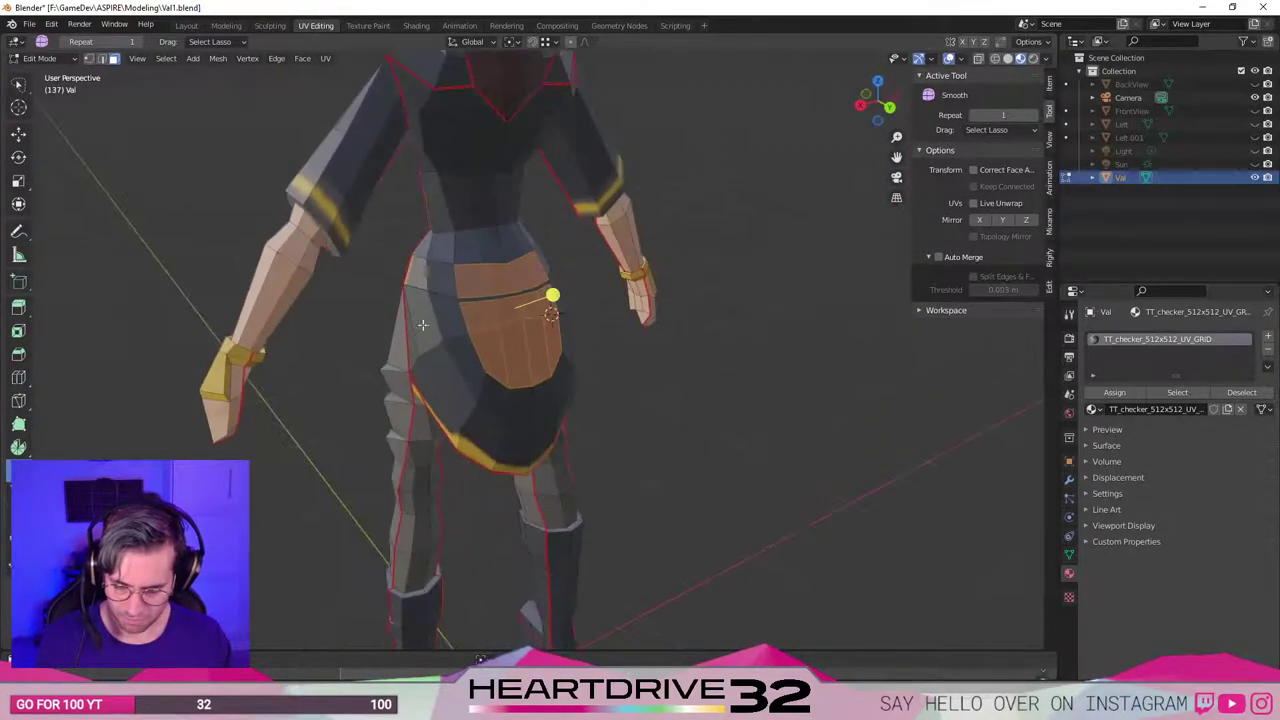
# Try moving the narrow sliver face at the flap's horizontal seam, and undo it along with the preceding edits.
pyautogui.click(473, 298)
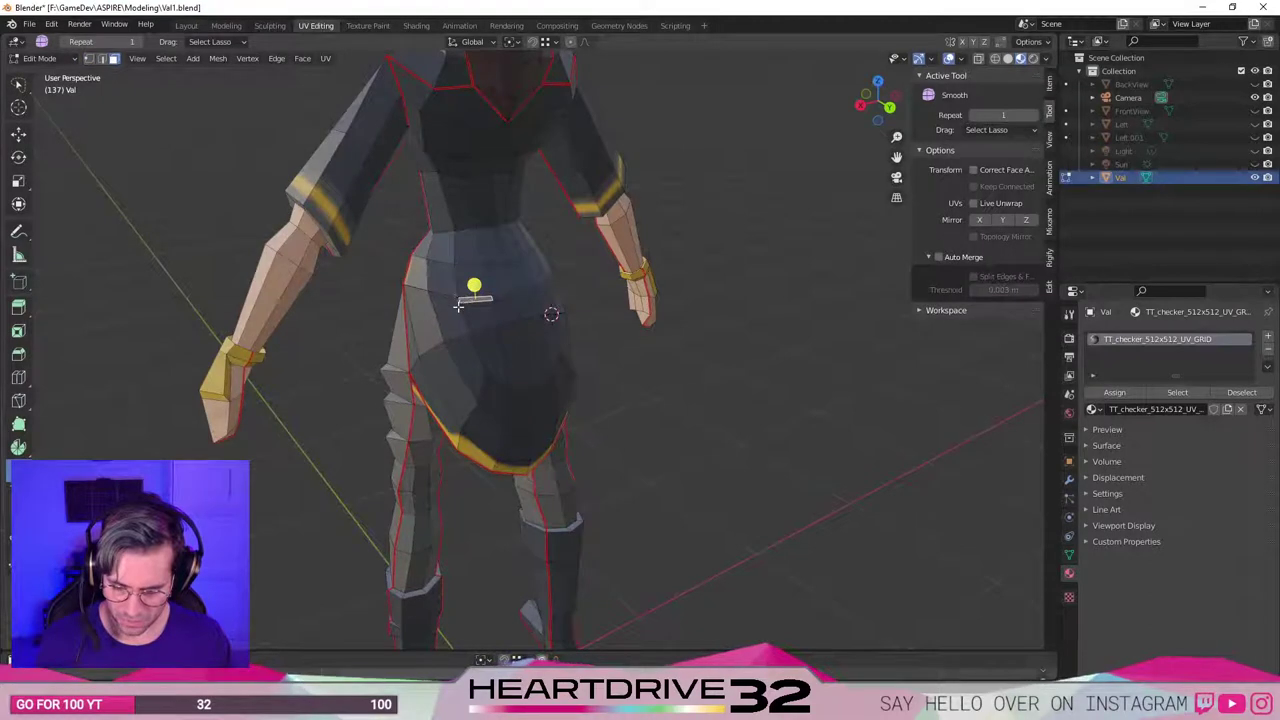
pyautogui.press('g')
pyautogui.click(577, 302)
pyautogui.hotkey('ctrl', 'z')
pyautogui.moveTo(508, 363); pyautogui.dragTo(465, 360, button='middle')
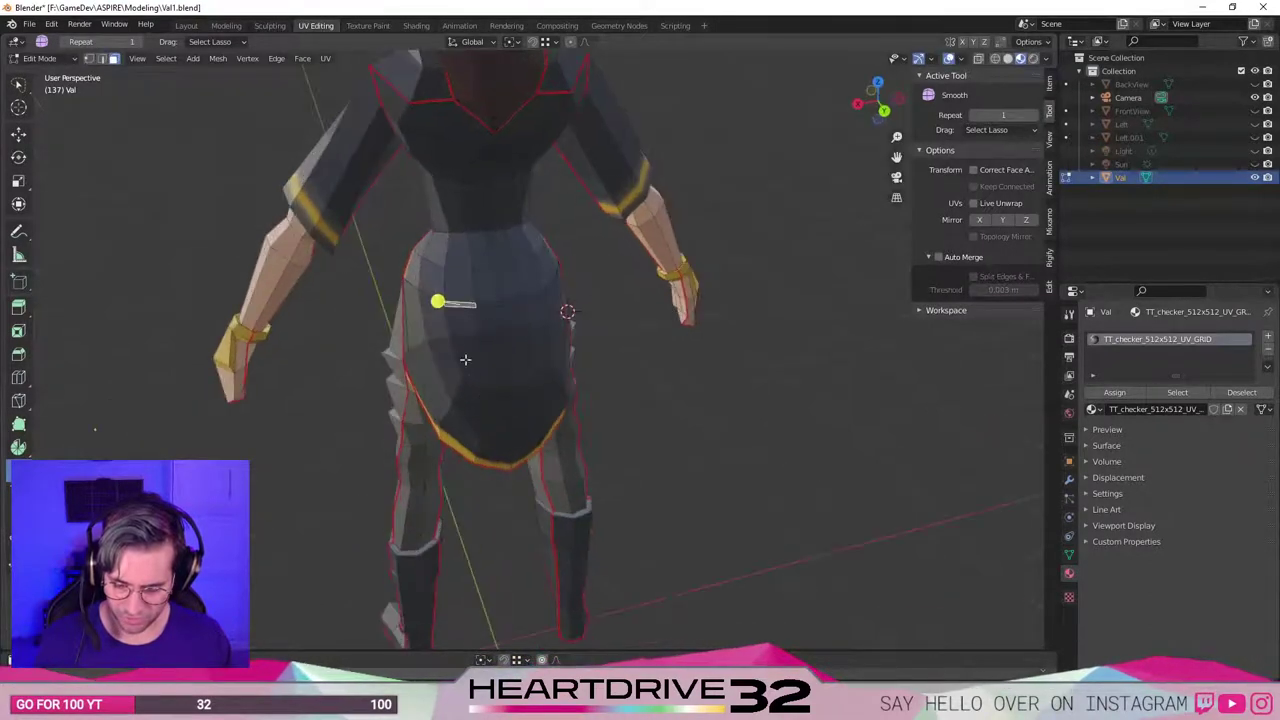
pyautogui.moveTo(503, 319); pyautogui.dragTo(558, 336, button='middle')
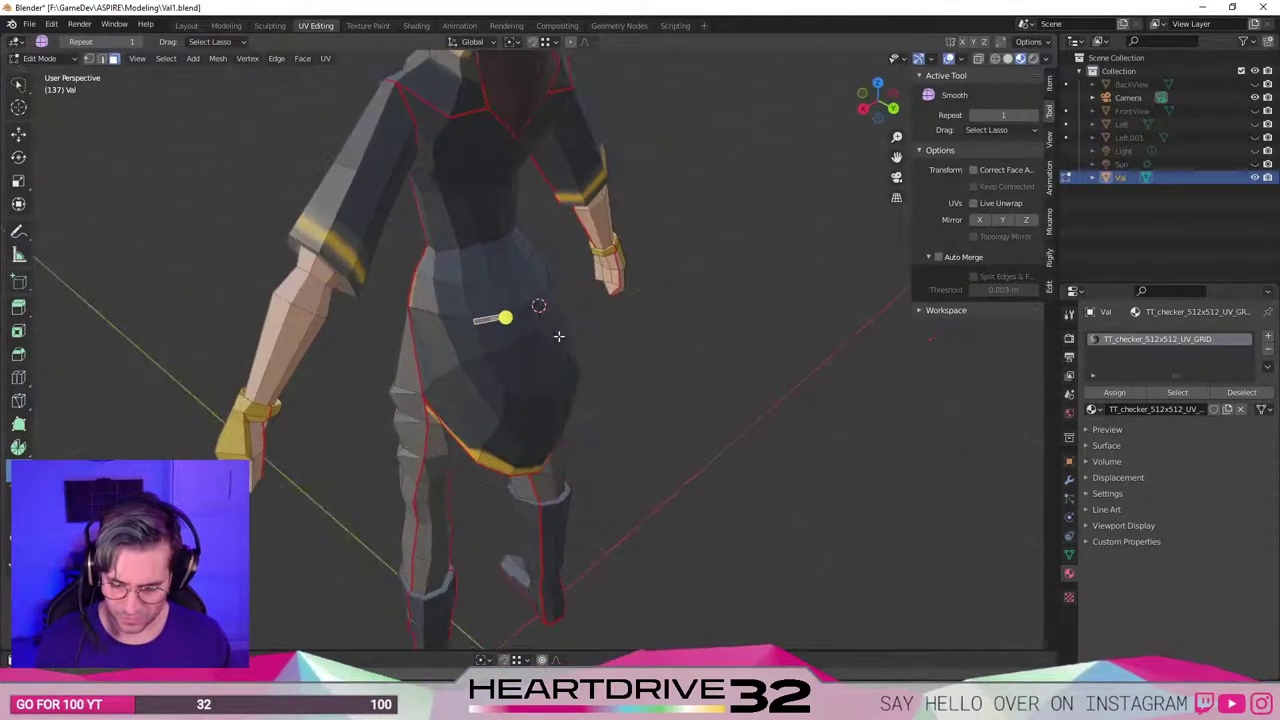
pyautogui.hotkey('ctrl', 'z')
pyautogui.hotkey('ctrl', 'z')
pyautogui.hotkey('ctrl', 'z')
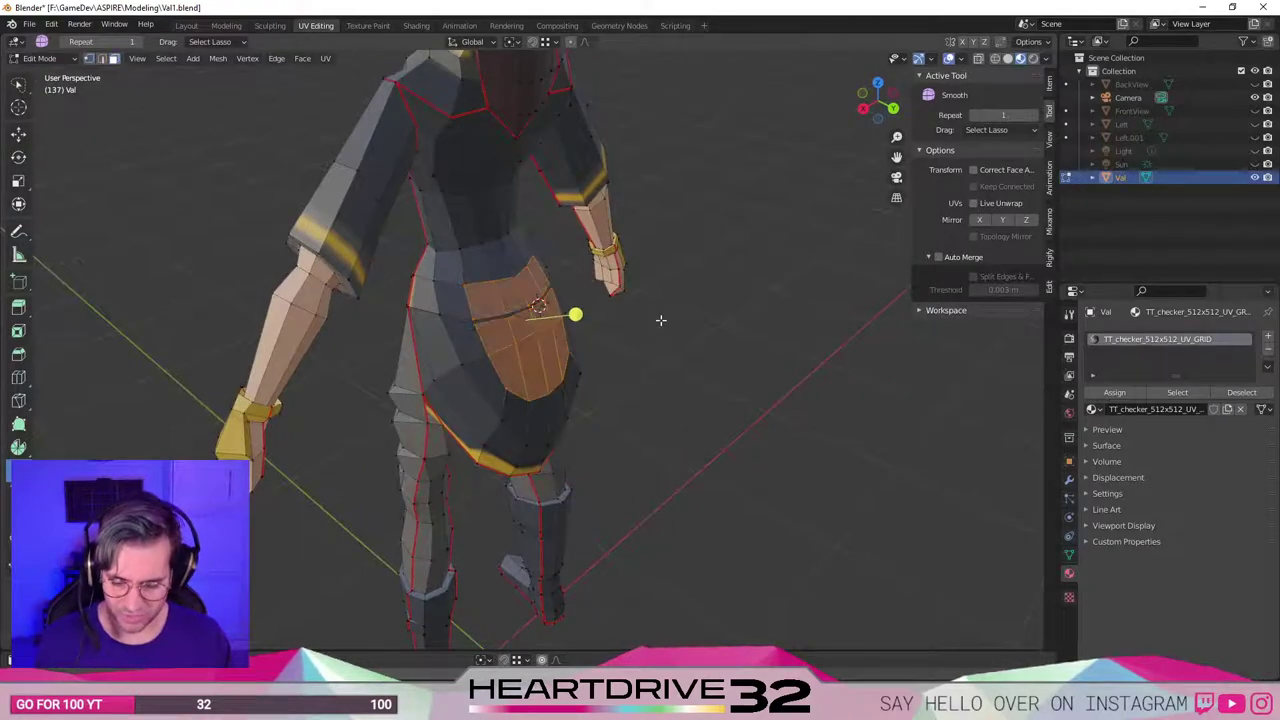
# Turn on Auto Merge and apply a zero-distance move to the whole mesh to weld overlapping vertices, leaving nothing selected.
pyautogui.moveTo(707, 339); pyautogui.dragTo(640, 313, button='middle')
pyautogui.press('a')
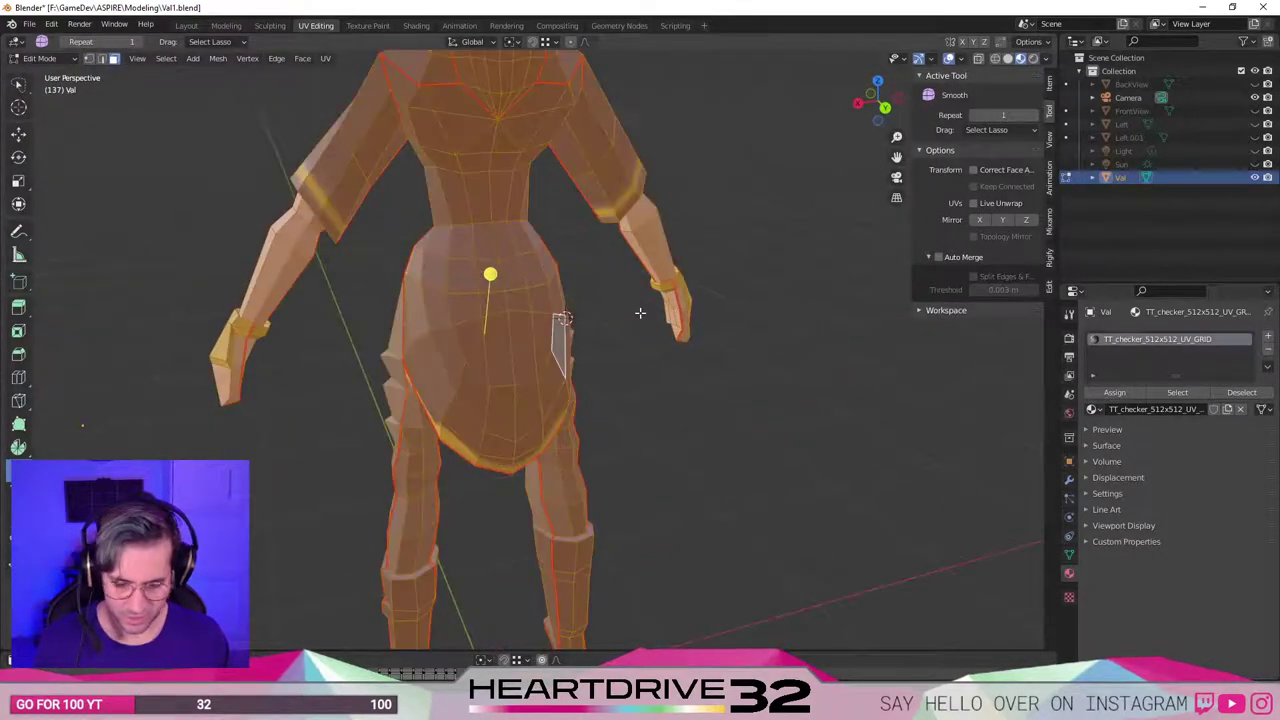
pyautogui.click(929, 257)
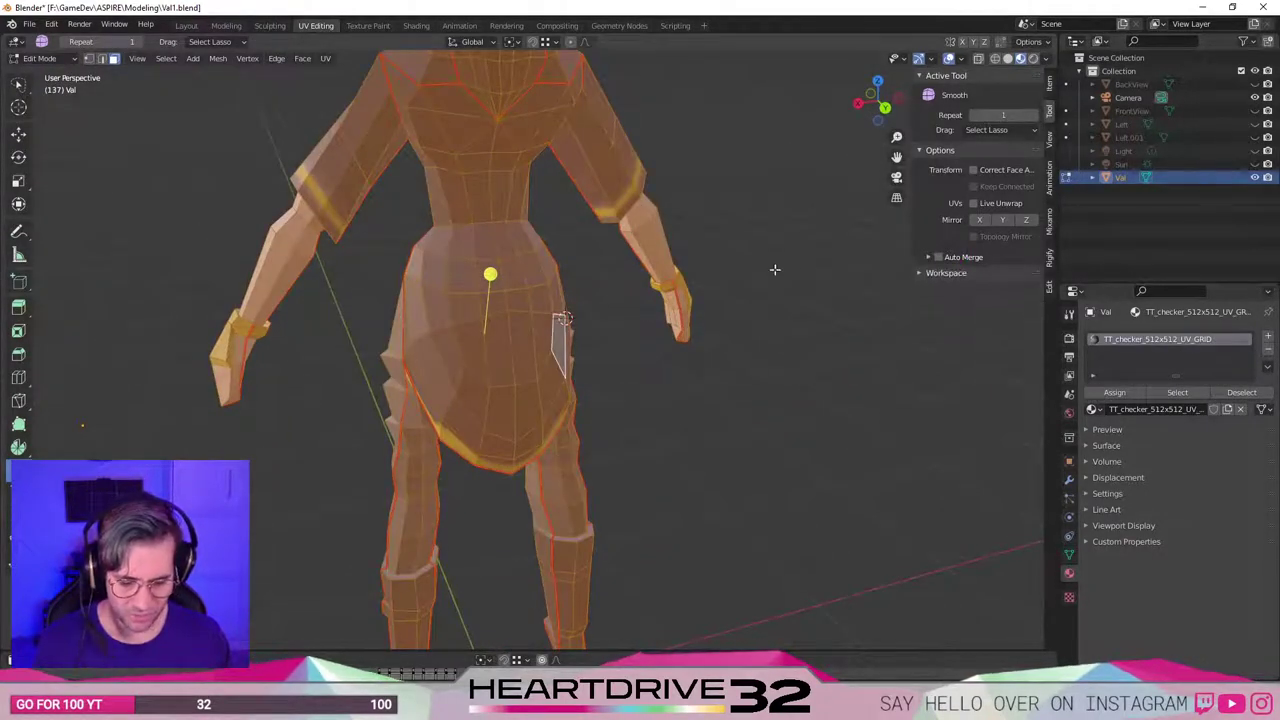
pyautogui.click(938, 257)
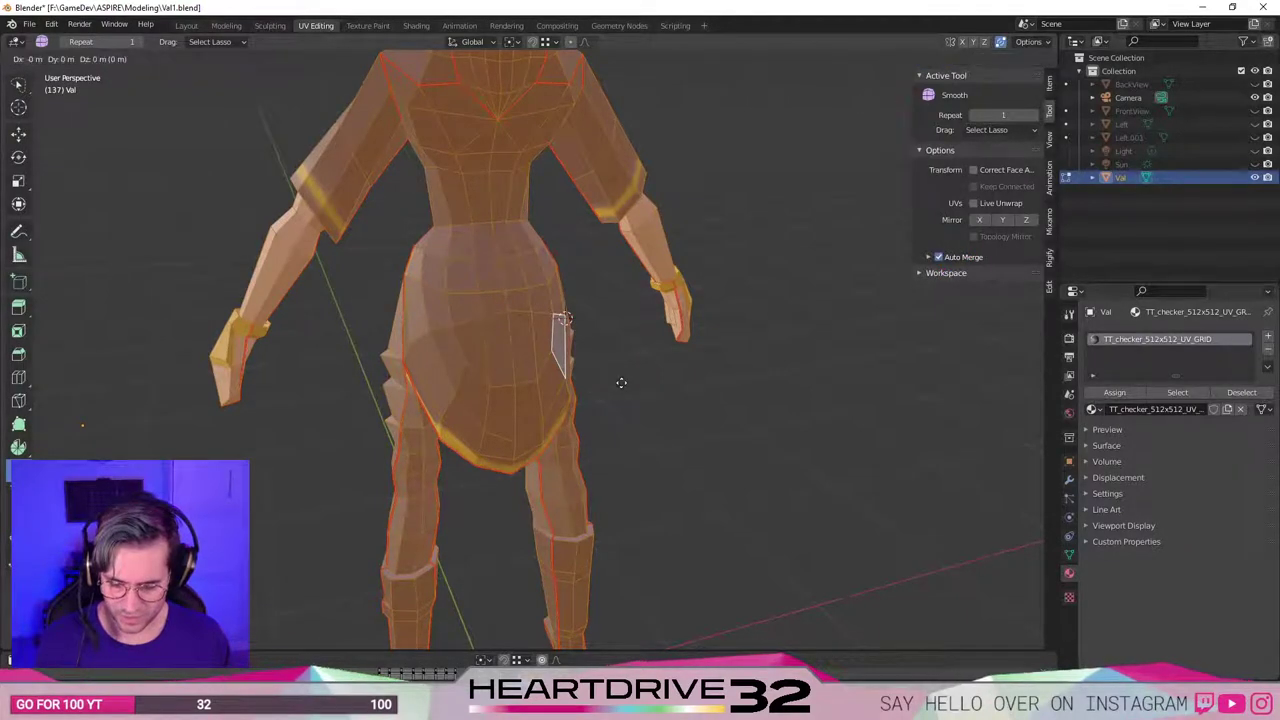
pyautogui.hotkey('alt', 'a')
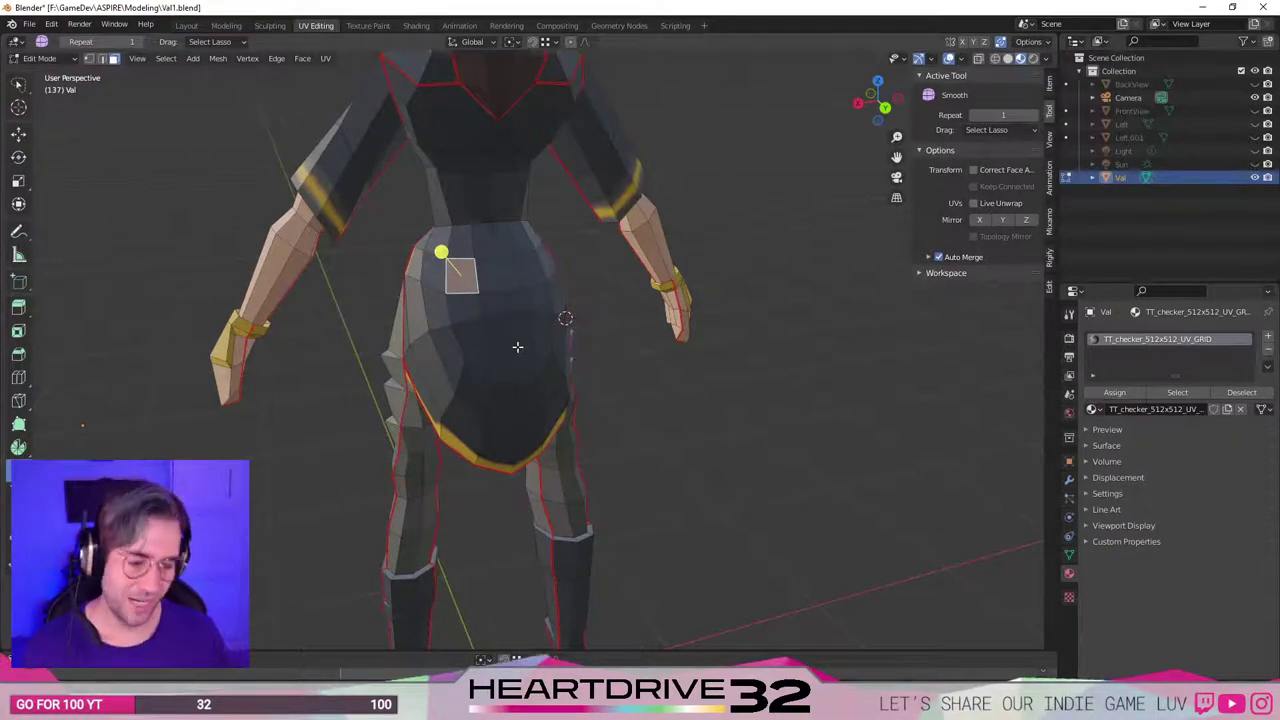
# Select the central block of back flap faces plus the four faces above it at the waist, and smooth them.
pyautogui.scroll(-1, 500, 312)
pyautogui.moveTo(486, 334); pyautogui.dragTo(421, 341, button='middle')
pyautogui.moveTo(465, 315)
pyautogui.mouseDown()
pyautogui.moveTo(470, 336)
pyautogui.moveTo(500, 350)
pyautogui.moveTo(538, 311)
pyautogui.moveTo(480, 290)
pyautogui.moveTo(518, 288)
pyautogui.moveTo(510, 304)
pyautogui.moveTo(497, 268)
pyautogui.mouseUp()
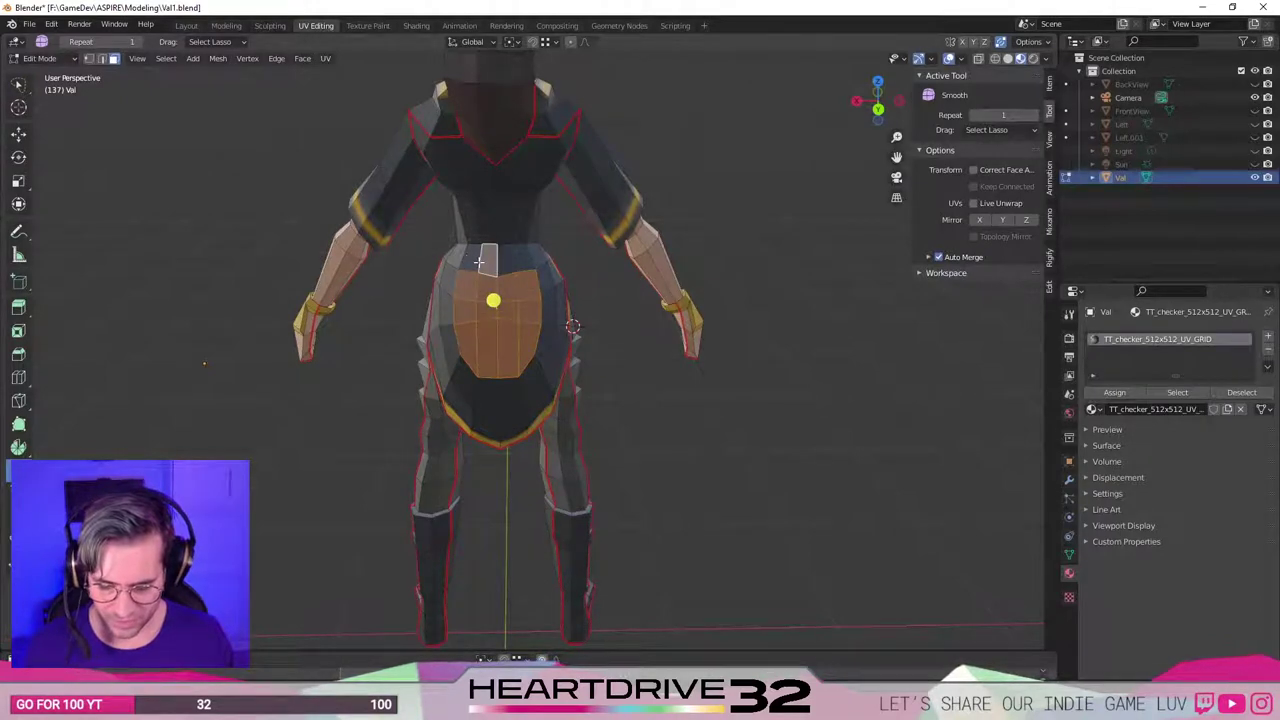
pyautogui.keyDown('shift'); pyautogui.click(470, 260); pyautogui.keyUp('shift')
pyautogui.keyDown('shift'); pyautogui.click(507, 258); pyautogui.keyUp('shift')
pyautogui.keyDown('shift'); pyautogui.click(524, 259); pyautogui.keyUp('shift')
pyautogui.moveTo(496, 289); pyautogui.dragTo(616, 378)
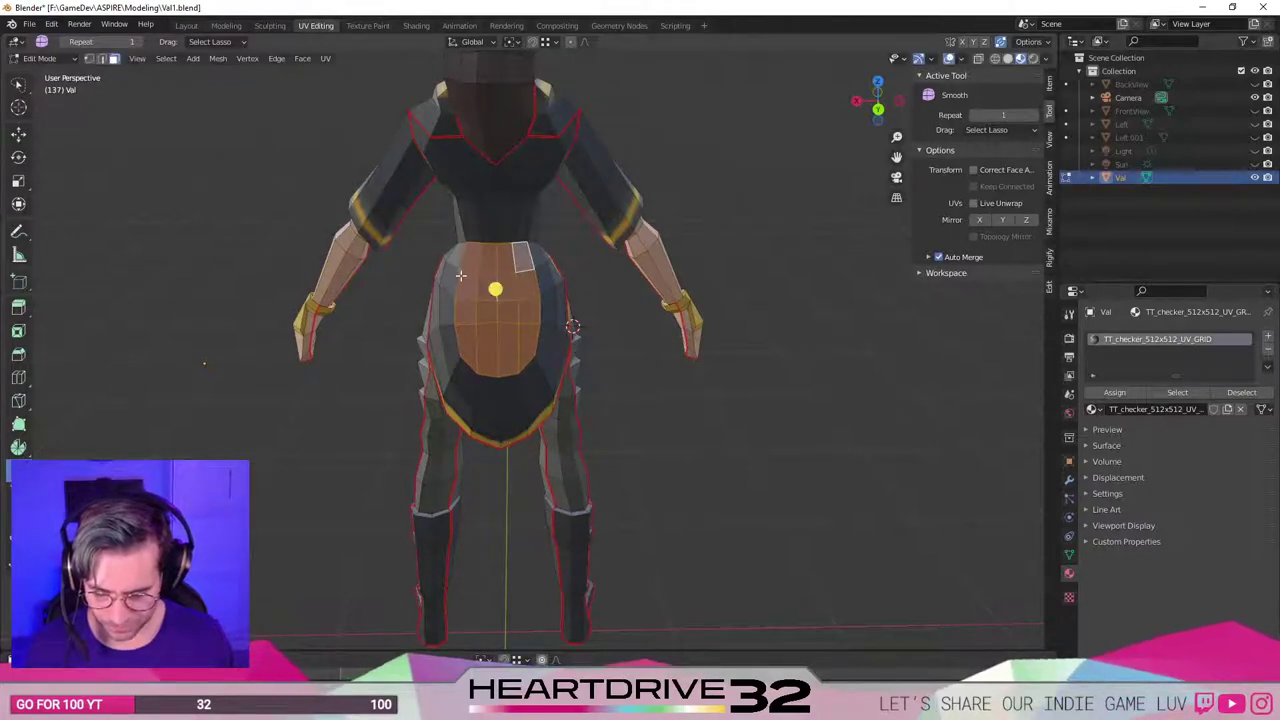
# Extend the flap selection with the outer faces on one side and the lower faces down to just above the gold trim.
pyautogui.keyDown('shift'); pyautogui.click(455, 325); pyautogui.keyUp('shift')
pyautogui.keyDown('shift'); pyautogui.click(448, 310); pyautogui.keyUp('shift')
pyautogui.keyDown('shift'); pyautogui.click(463, 312); pyautogui.keyUp('shift')
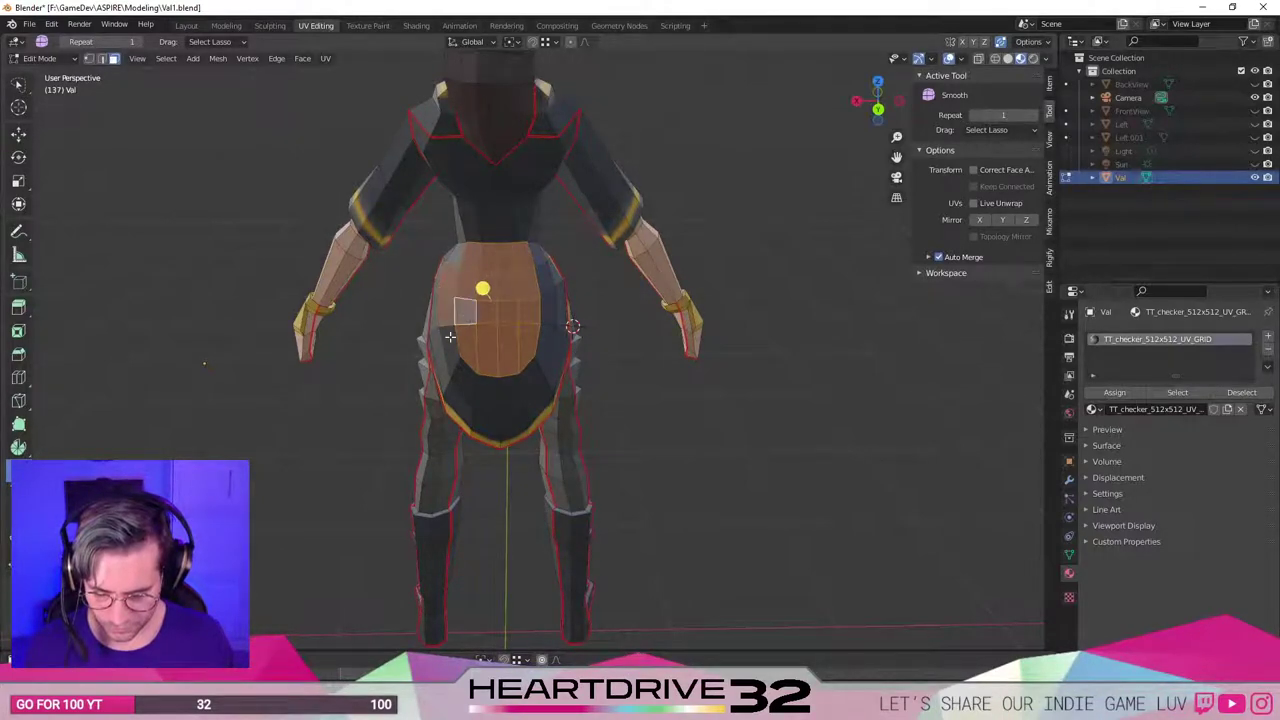
pyautogui.keyDown('shift'); pyautogui.click(448, 342); pyautogui.keyUp('shift')
pyautogui.keyDown('shift'); pyautogui.click(470, 382); pyautogui.keyUp('shift')
pyautogui.keyDown('shift'); pyautogui.click(488, 397); pyautogui.keyUp('shift')
pyautogui.keyDown('shift'); pyautogui.click(516, 396); pyautogui.keyUp('shift')
pyautogui.keyDown('shift'); pyautogui.click(533, 386); pyautogui.keyUp('shift')
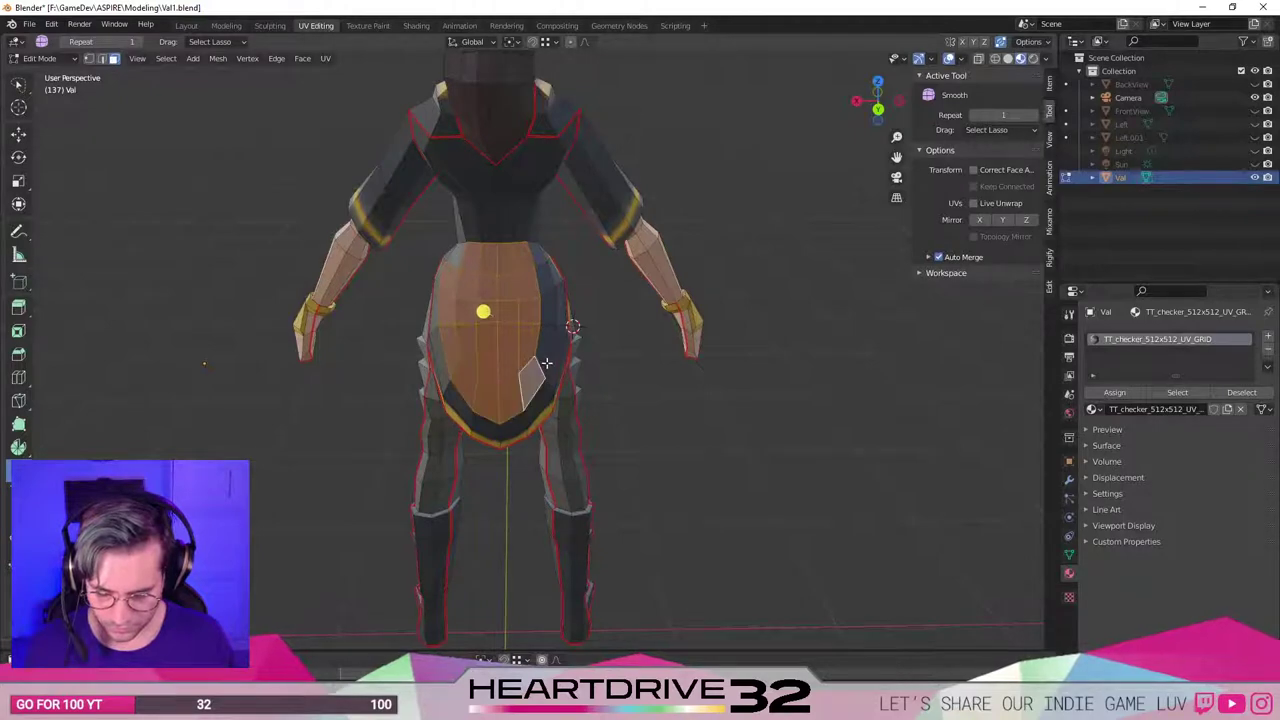
pyautogui.keyDown('shift'); pyautogui.click(547, 353); pyautogui.keyUp('shift')
pyautogui.keyDown('shift'); pyautogui.click(515, 426); pyautogui.keyUp('shift')
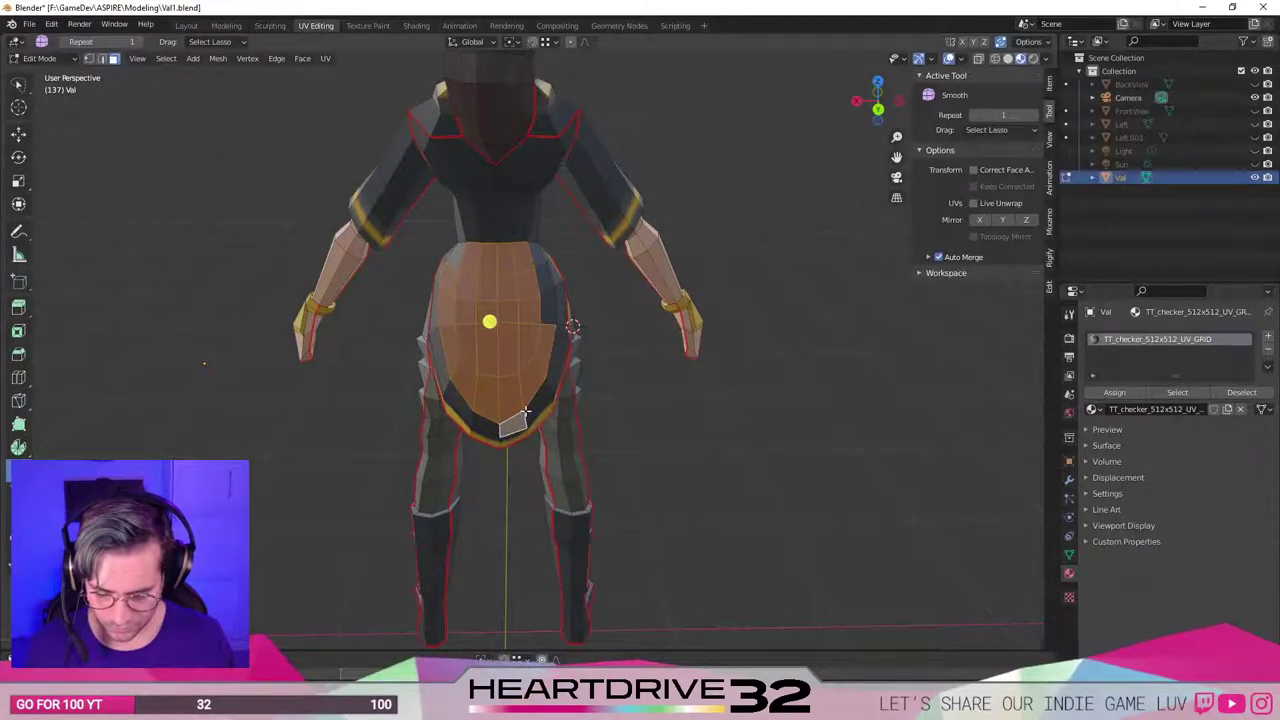
pyautogui.keyDown('shift'); pyautogui.click(538, 406); pyautogui.keyUp('shift')
pyautogui.keyDown('shift'); pyautogui.click(484, 430); pyautogui.keyUp('shift')
# Add the remaining side faces up to the waist on both sides of the flap and smooth the whole selection.
pyautogui.moveTo(482, 428); pyautogui.dragTo(538, 350, button='middle')
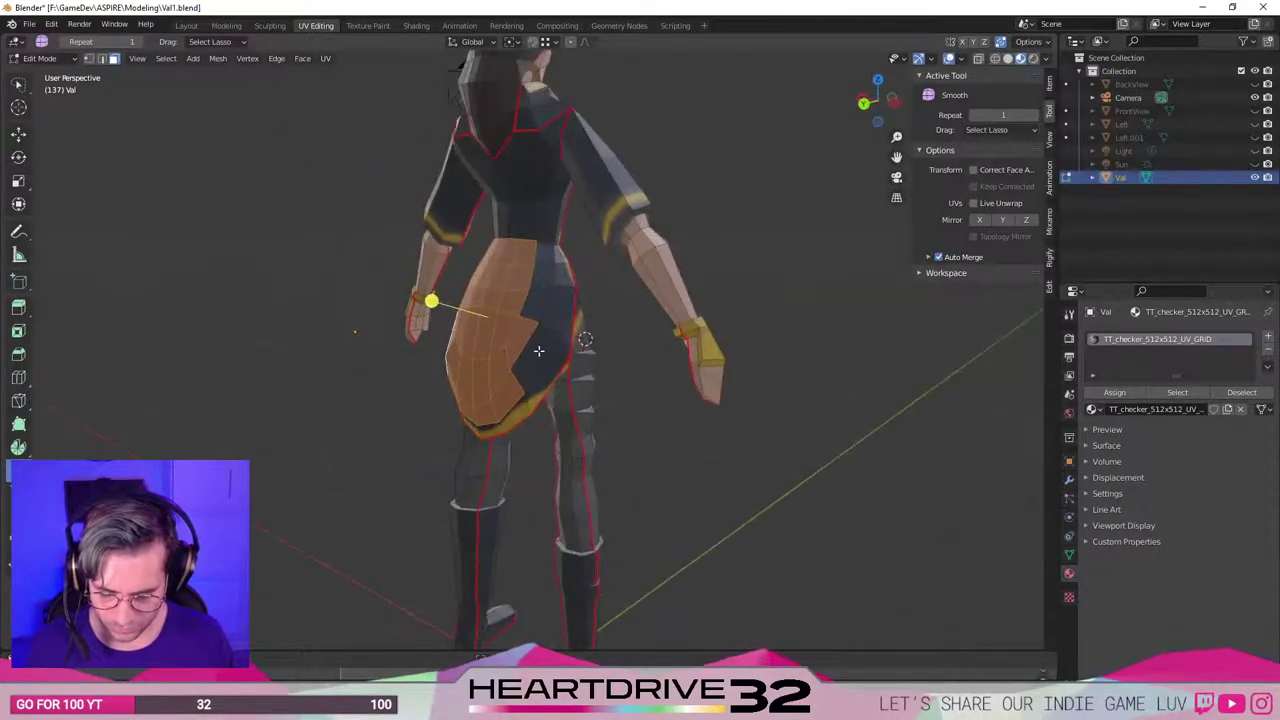
pyautogui.keyDown('shift'); pyautogui.click(539, 350); pyautogui.keyUp('shift')
pyautogui.keyDown('shift'); pyautogui.click(551, 304); pyautogui.keyUp('shift')
pyautogui.keyDown('shift'); pyautogui.click(551, 312); pyautogui.keyUp('shift')
pyautogui.keyDown('shift'); pyautogui.click(541, 296); pyautogui.keyUp('shift')
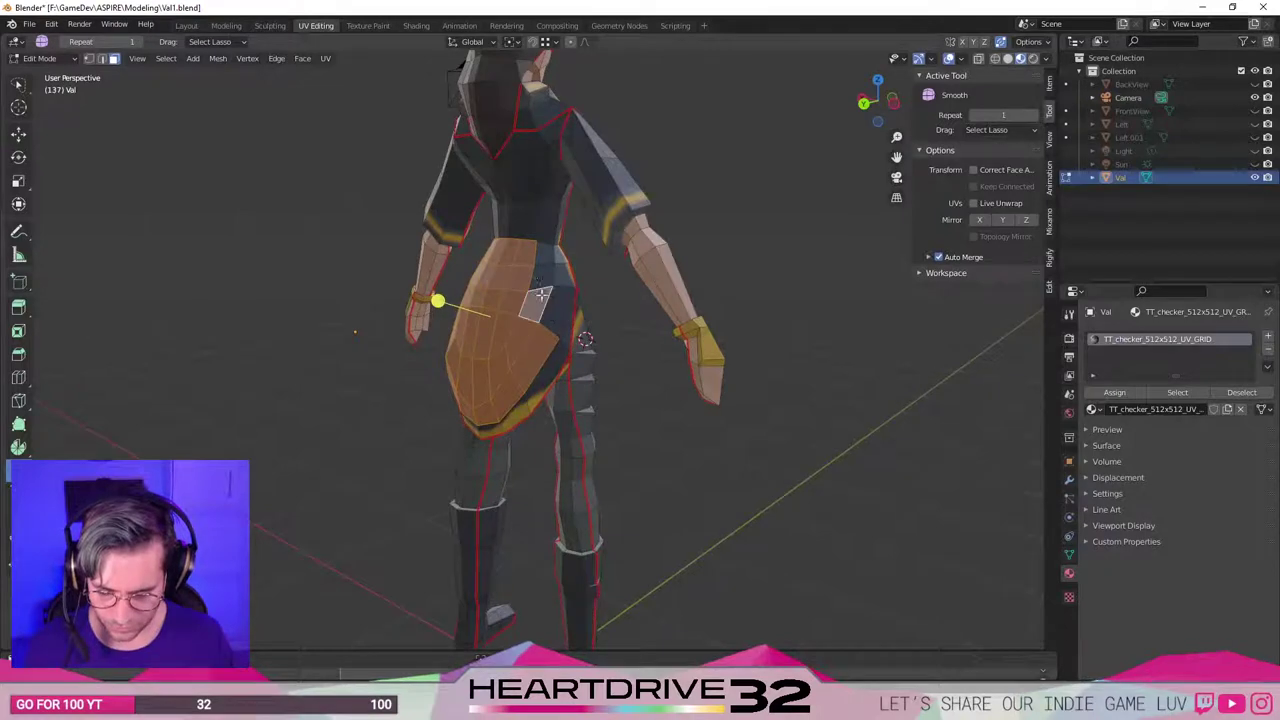
pyautogui.keyDown('shift'); pyautogui.click(541, 274); pyautogui.keyUp('shift')
pyautogui.keyDown('shift'); pyautogui.click(545, 252); pyautogui.keyUp('shift')
pyautogui.moveTo(545, 254); pyautogui.dragTo(650, 268, button='middle')
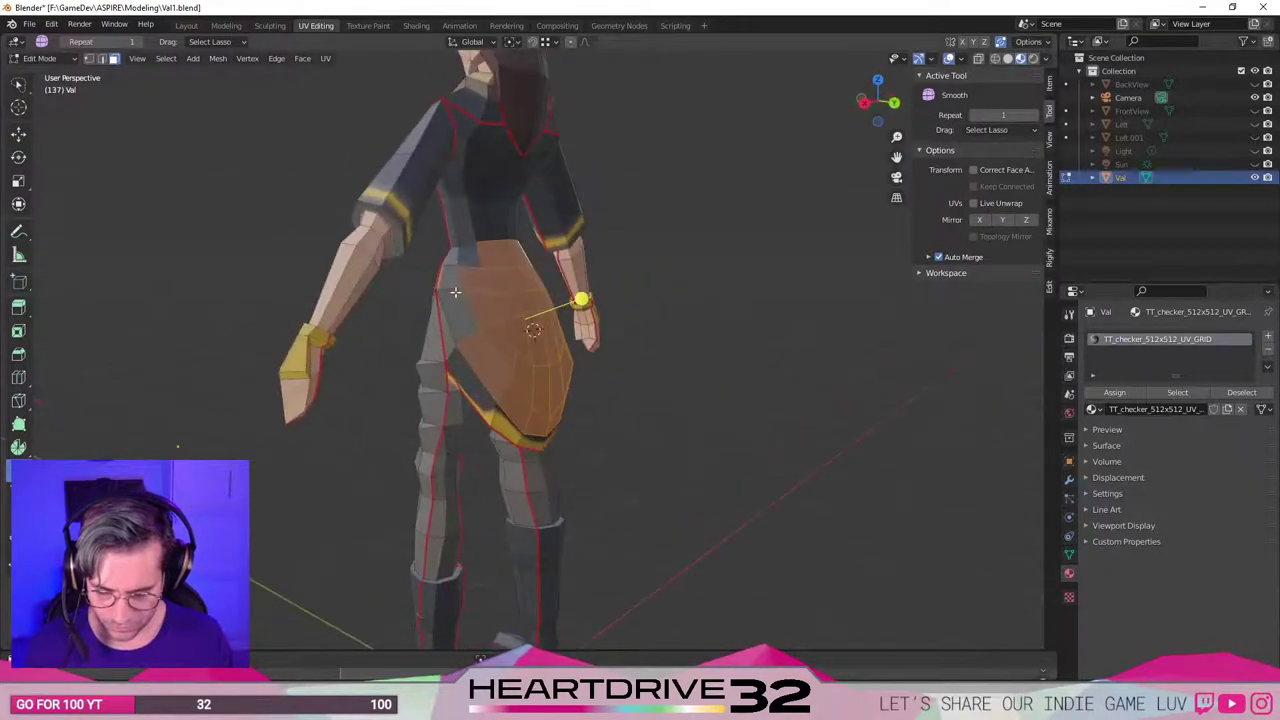
pyautogui.keyDown('shift'); pyautogui.click(476, 263); pyautogui.keyUp('shift')
pyautogui.moveTo(508, 337); pyautogui.dragTo(470, 334, button='middle')
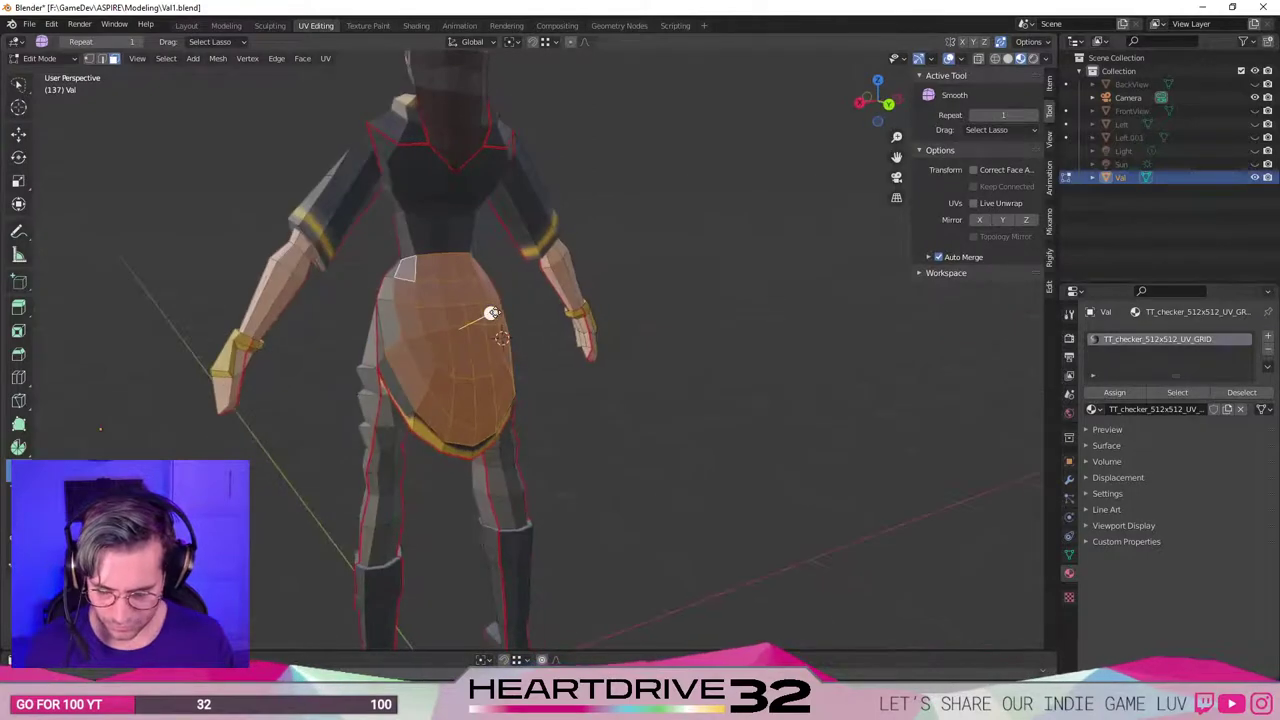
pyautogui.moveTo(492, 313); pyautogui.dragTo(590, 261)
# Scale the pair of outer hip vertices on the waistline's gold edge in vertex mode, checking the silhouette from the front.
pyautogui.moveTo(435, 312); pyautogui.dragTo(592, 340, button='middle')
pyautogui.moveTo(561, 283); pyautogui.dragTo(705, 296, button='middle')
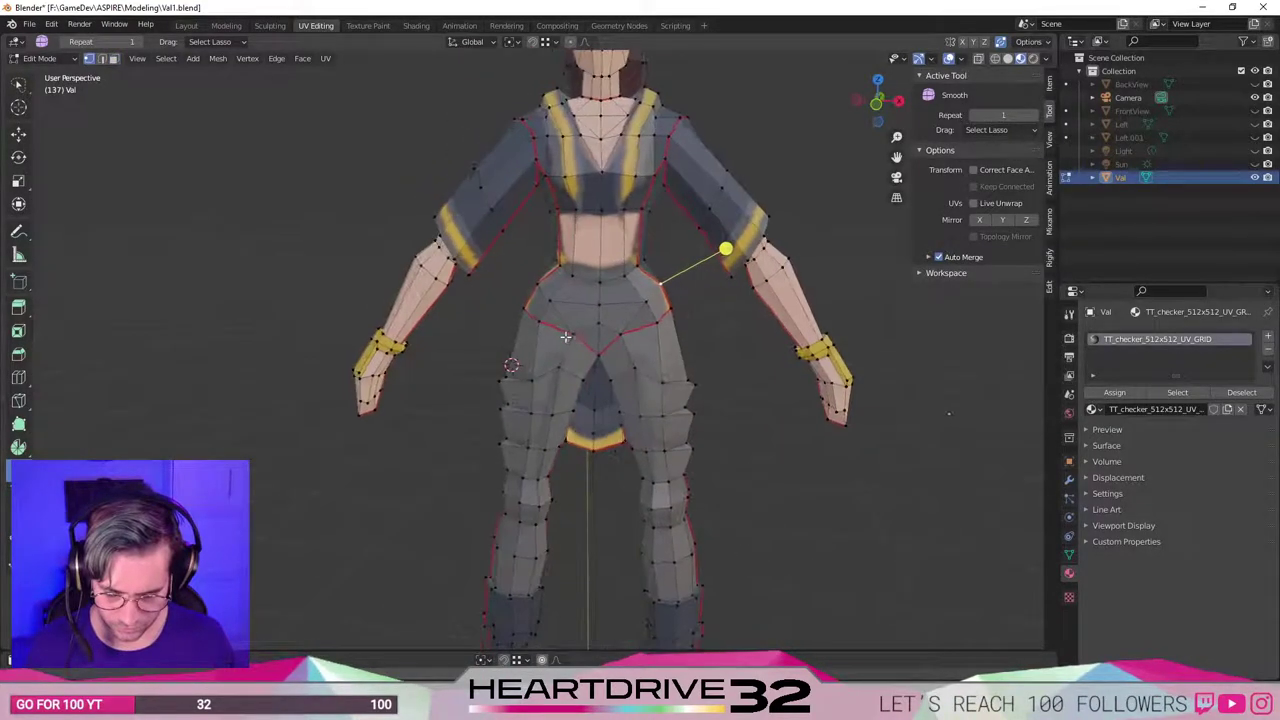
pyautogui.press('s')
pyautogui.click(724, 299)
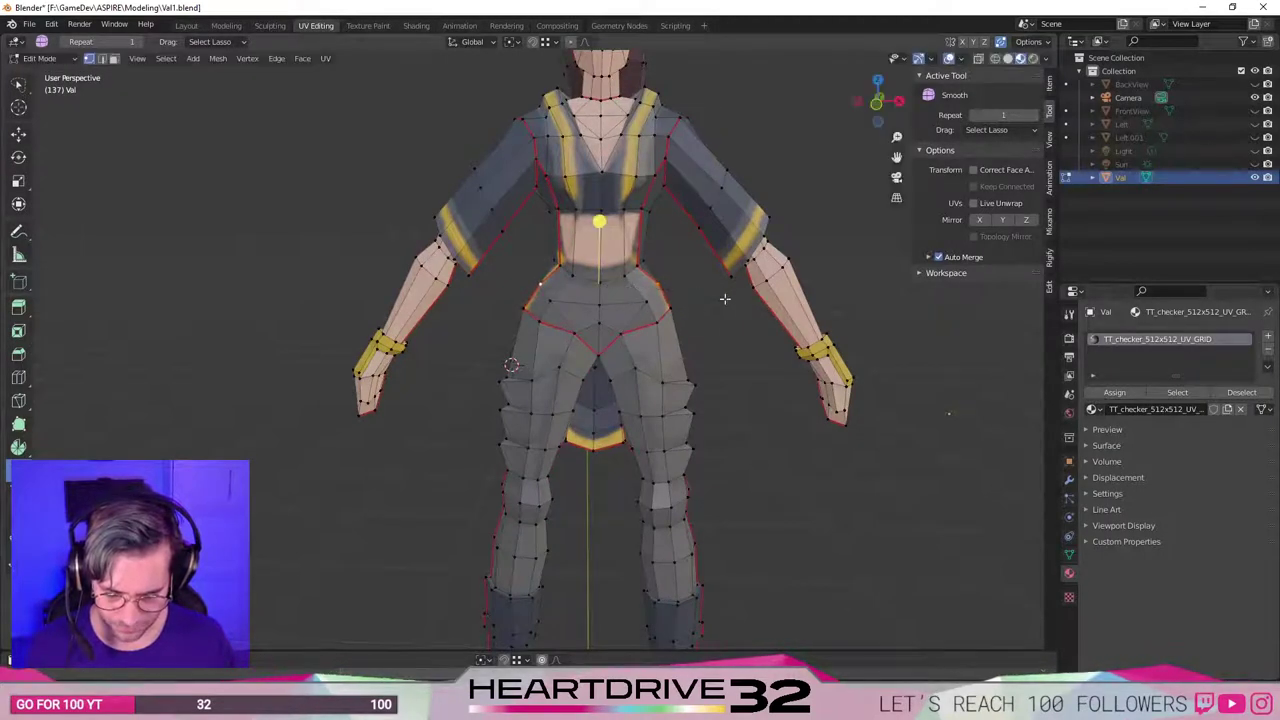
pyautogui.moveTo(600, 374); pyautogui.dragTo(615, 353, button='middle')
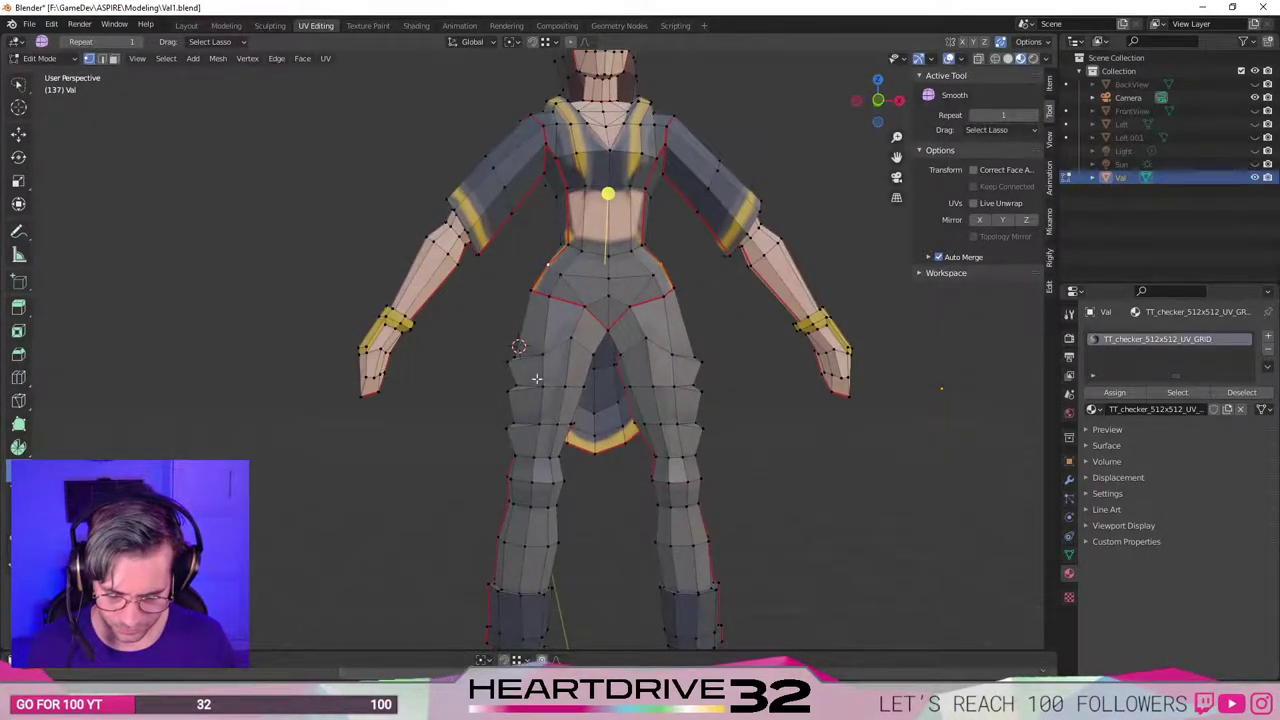
pyautogui.moveTo(490, 376)
pyautogui.mouseDown(button='middle')
pyautogui.moveTo(570, 396)
pyautogui.moveTo(455, 395)
pyautogui.moveTo(525, 380)
pyautogui.mouseUp(button='middle')
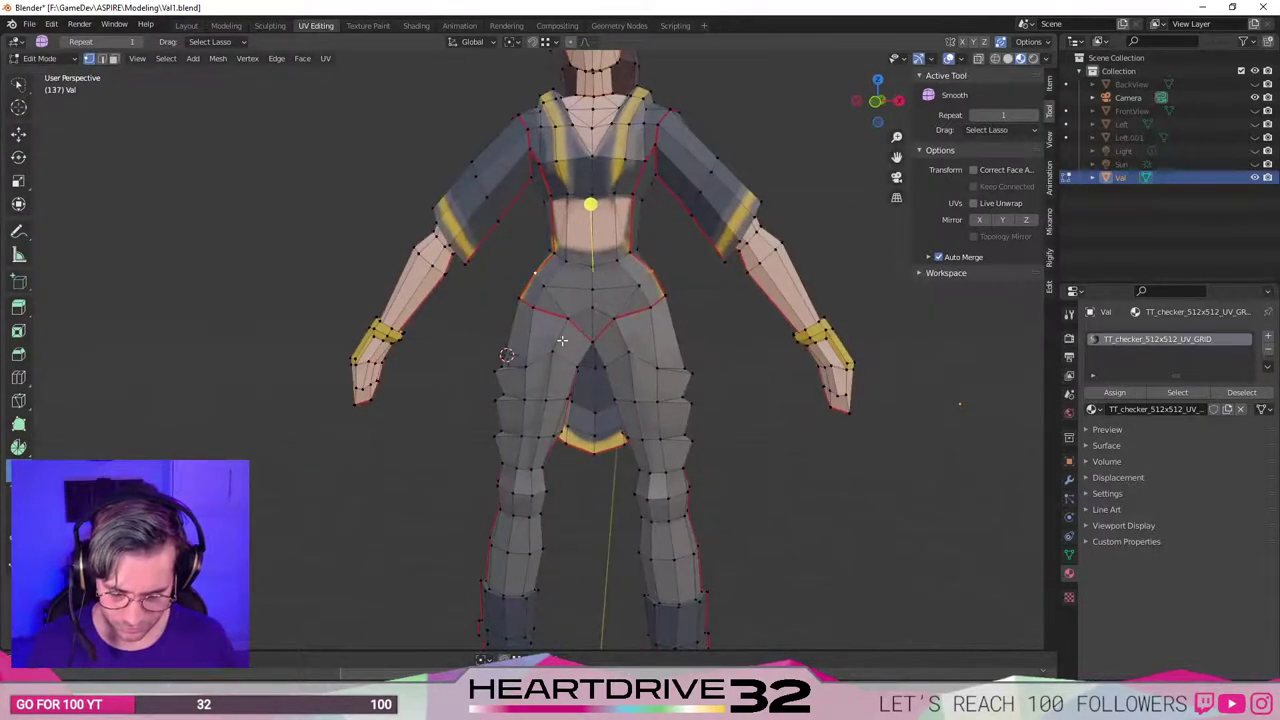
# Select the outer vertices of the uppermost trouser fold on both thighs, raise them about 0.028 m along Z and scale them slightly inward.
pyautogui.moveTo(423, 409); pyautogui.dragTo(524, 422, button='middle')
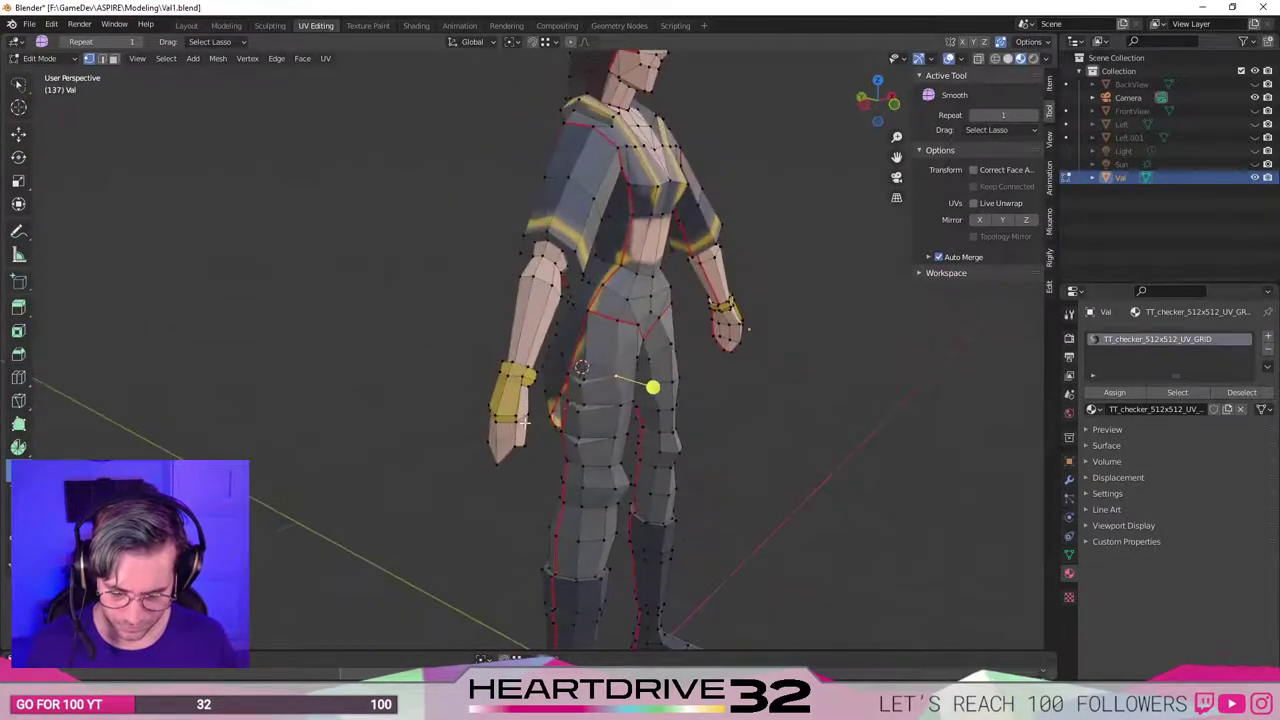
pyautogui.keyDown('shift'); pyautogui.click(585, 382); pyautogui.keyUp('shift')
pyautogui.moveTo(567, 372); pyautogui.dragTo(519, 369, button='middle')
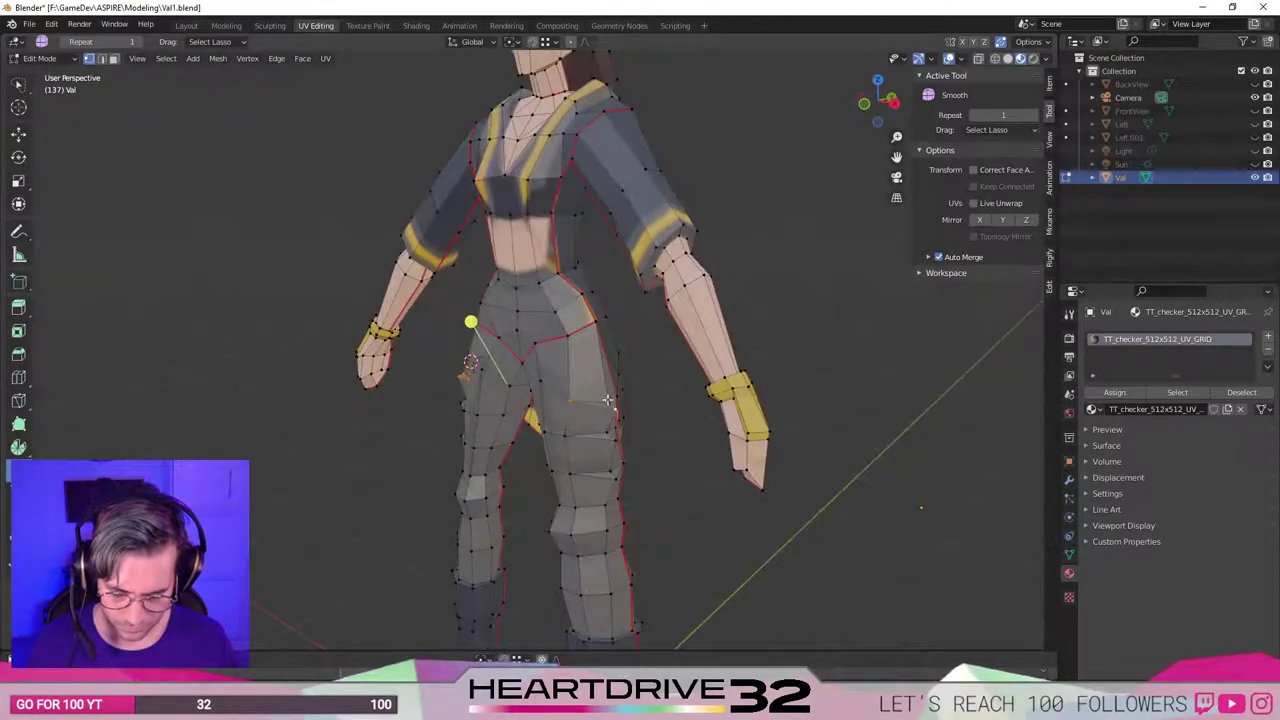
pyautogui.moveTo(610, 400); pyautogui.dragTo(497, 428, button='middle')
pyautogui.press('g')
pyautogui.press('z')
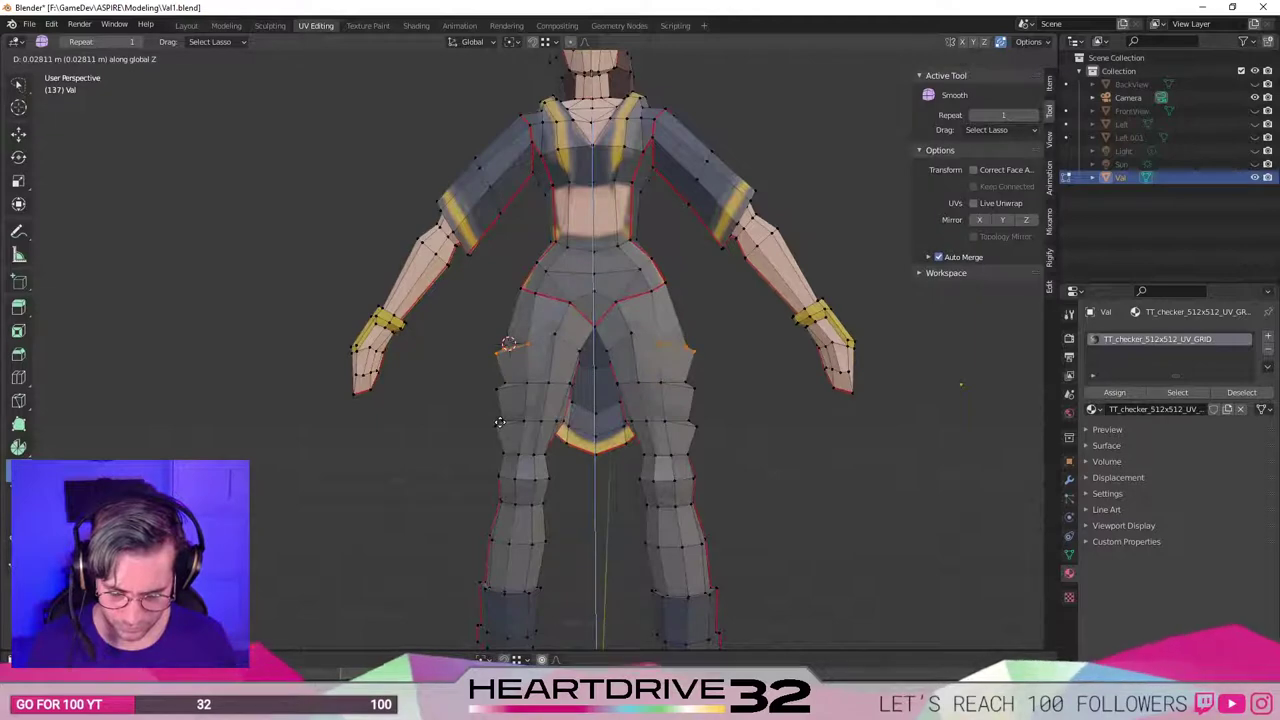
pyautogui.press('s')
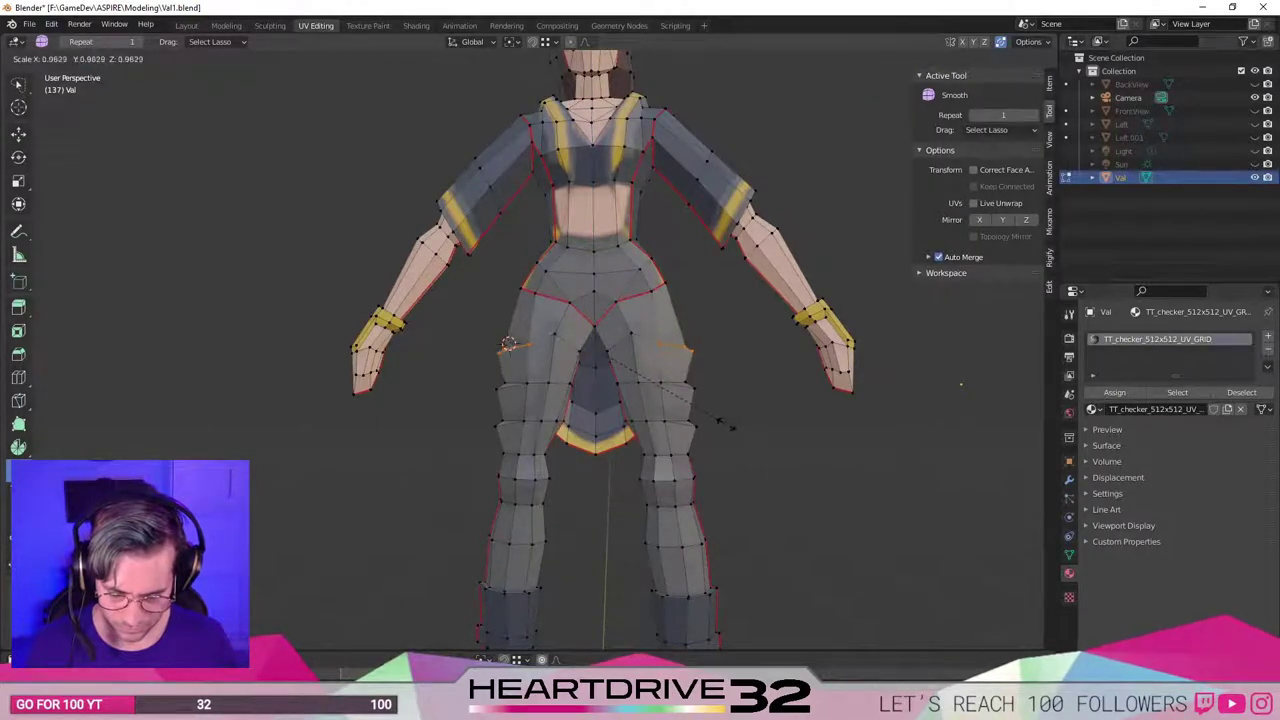
pyautogui.click(727, 423)
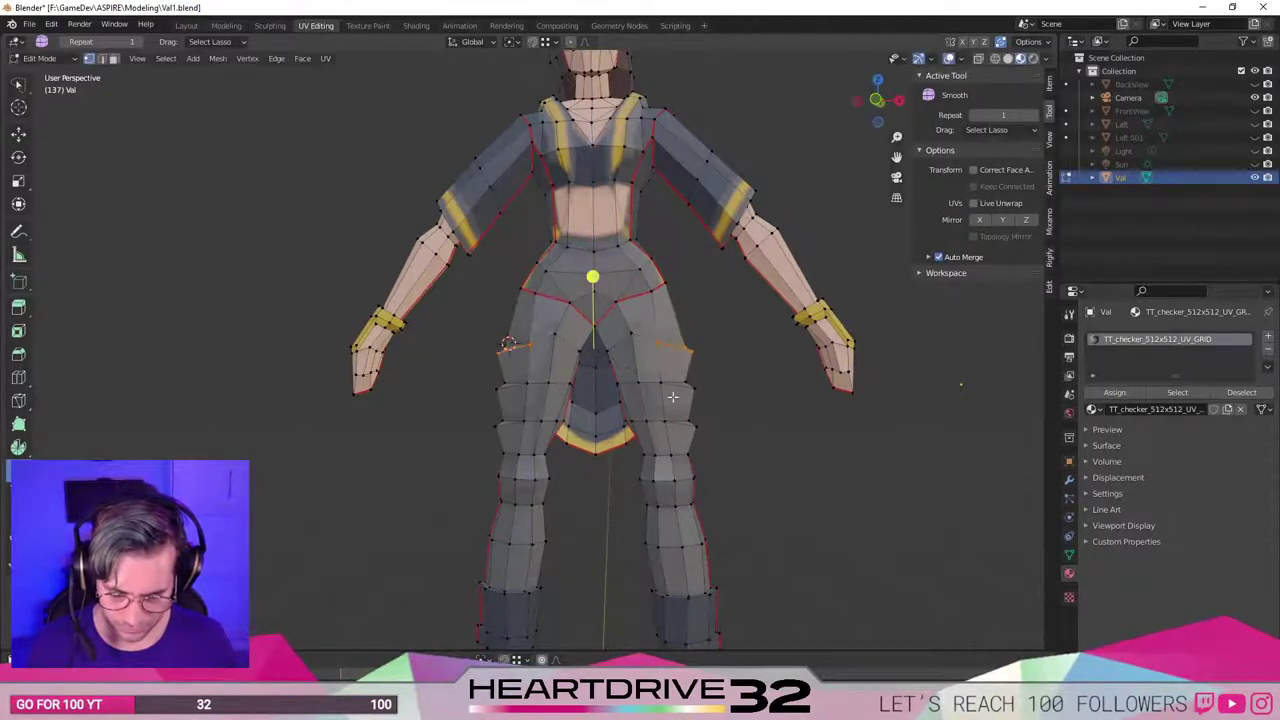
# Select all vertices of the upper body from the waist up, including both arms, in the front wireframe view.
pyautogui.scroll(-3, 745, 417)
pyautogui.moveTo(760, 471); pyautogui.dragTo(651, 491, button='middle')
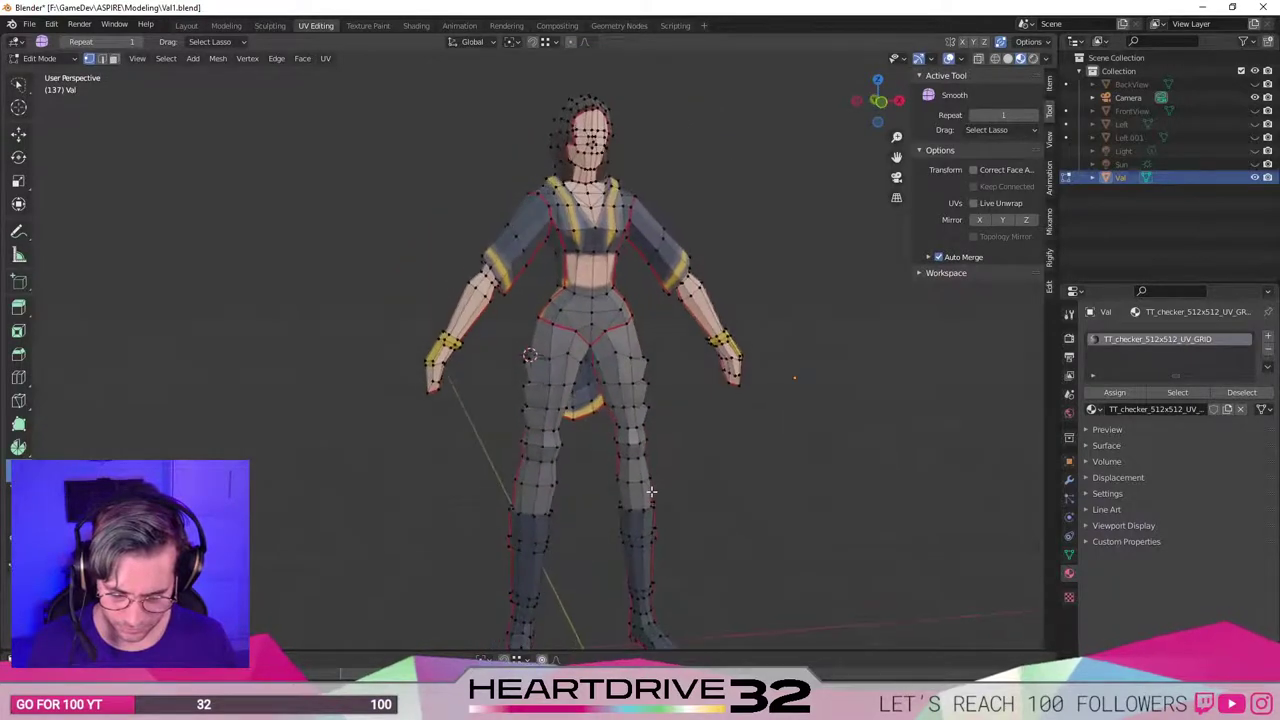
pyautogui.press('z')
pyautogui.click(518, 493)
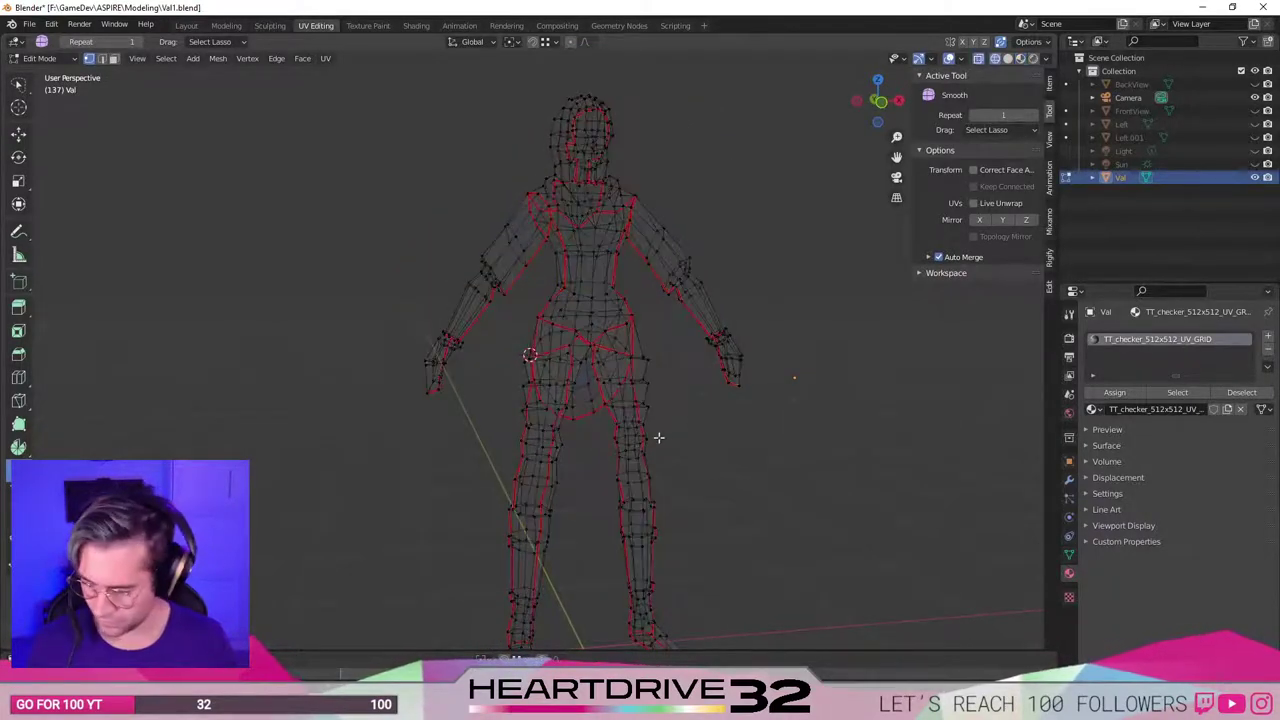
pyautogui.press('KP_3')
pyautogui.press('KP_1')
pyautogui.moveTo(796, 366)
pyautogui.mouseDown()
pyautogui.moveTo(688, 368)
pyautogui.moveTo(614, 331)
pyautogui.mouseUp()
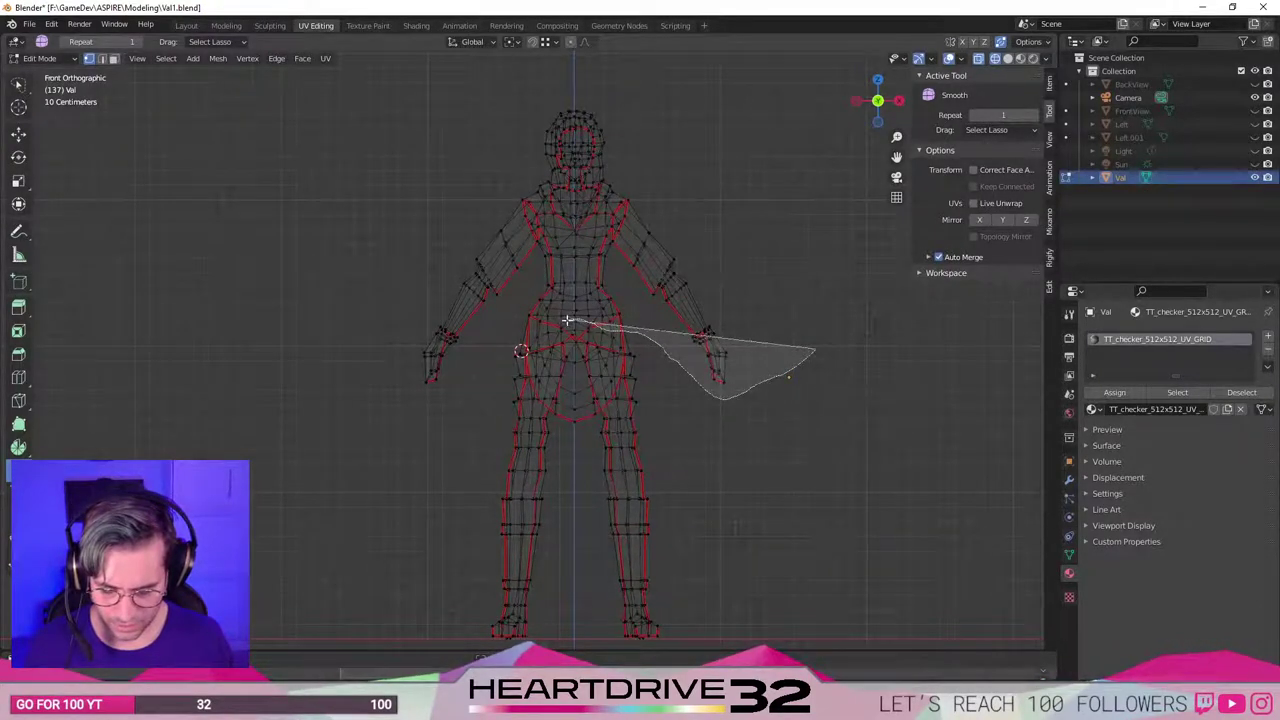
pyautogui.moveTo(567, 320)
pyautogui.mouseDown()
pyautogui.moveTo(505, 337)
pyautogui.moveTo(316, 72)
pyautogui.moveTo(935, 275)
pyautogui.mouseUp()
# Lower the selected upper body about 0.031 m along the Z axis and restore Material Preview shading.
pyautogui.moveTo(620, 358)
pyautogui.mouseDown(button='middle')
pyautogui.moveTo(677, 397)
pyautogui.moveTo(734, 380)
pyautogui.moveTo(704, 371)
pyautogui.mouseUp(button='middle')
pyautogui.press('g')
pyautogui.press('z')
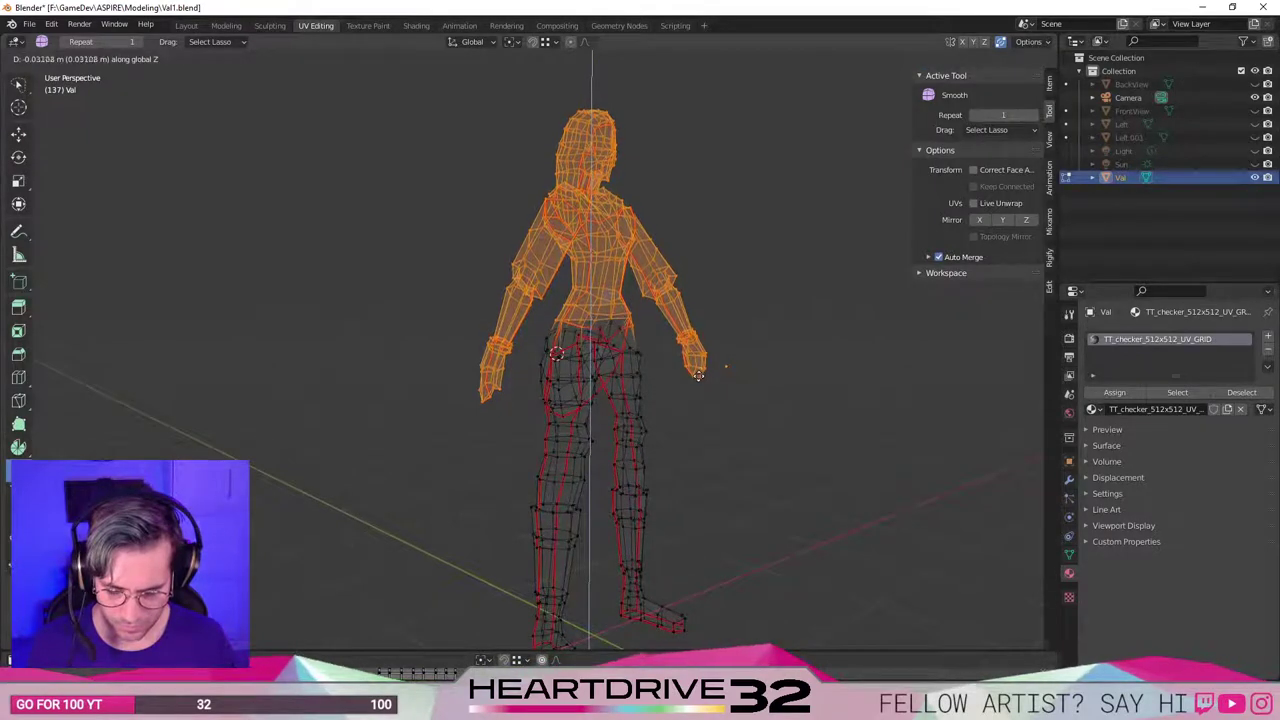
pyautogui.click(698, 374)
pyautogui.press('z')
pyautogui.click(716, 347)
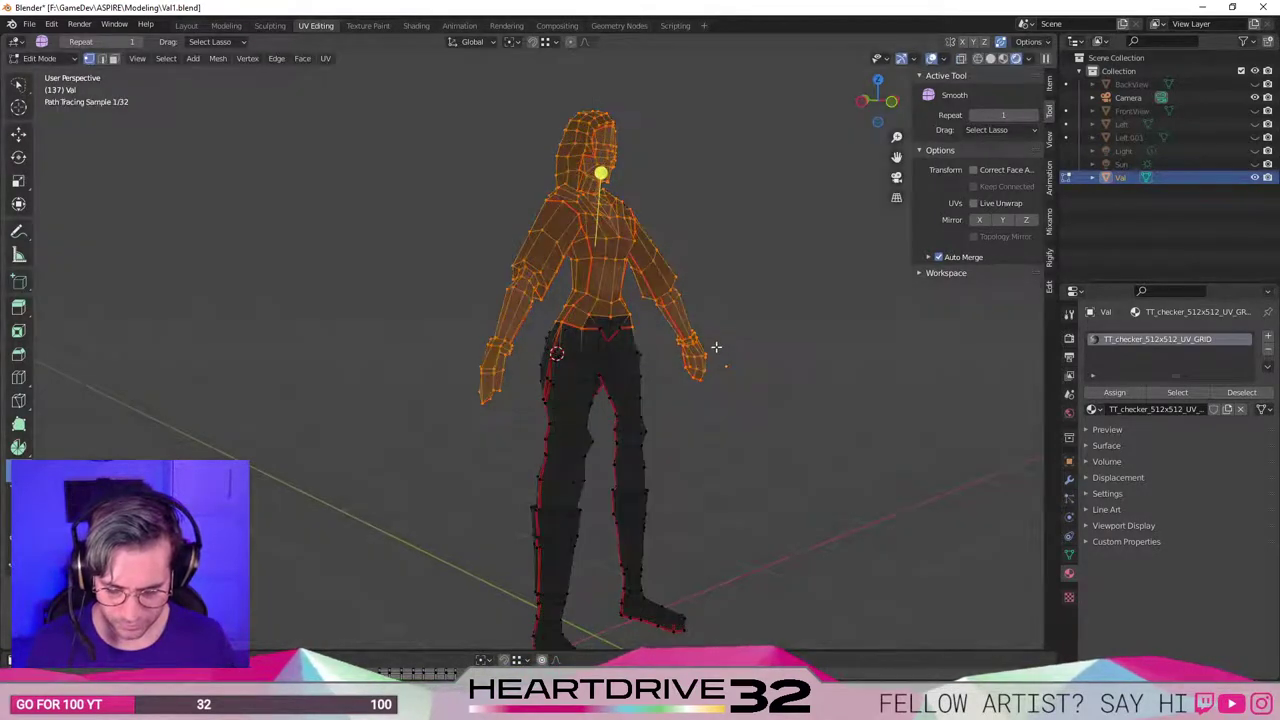
pyautogui.press('z')
pyautogui.click(714, 431)
pyautogui.moveTo(714, 431)
pyautogui.mouseDown(button='middle')
pyautogui.moveTo(703, 397)
pyautogui.moveTo(663, 395)
pyautogui.moveTo(677, 386)
pyautogui.mouseUp(button='middle')
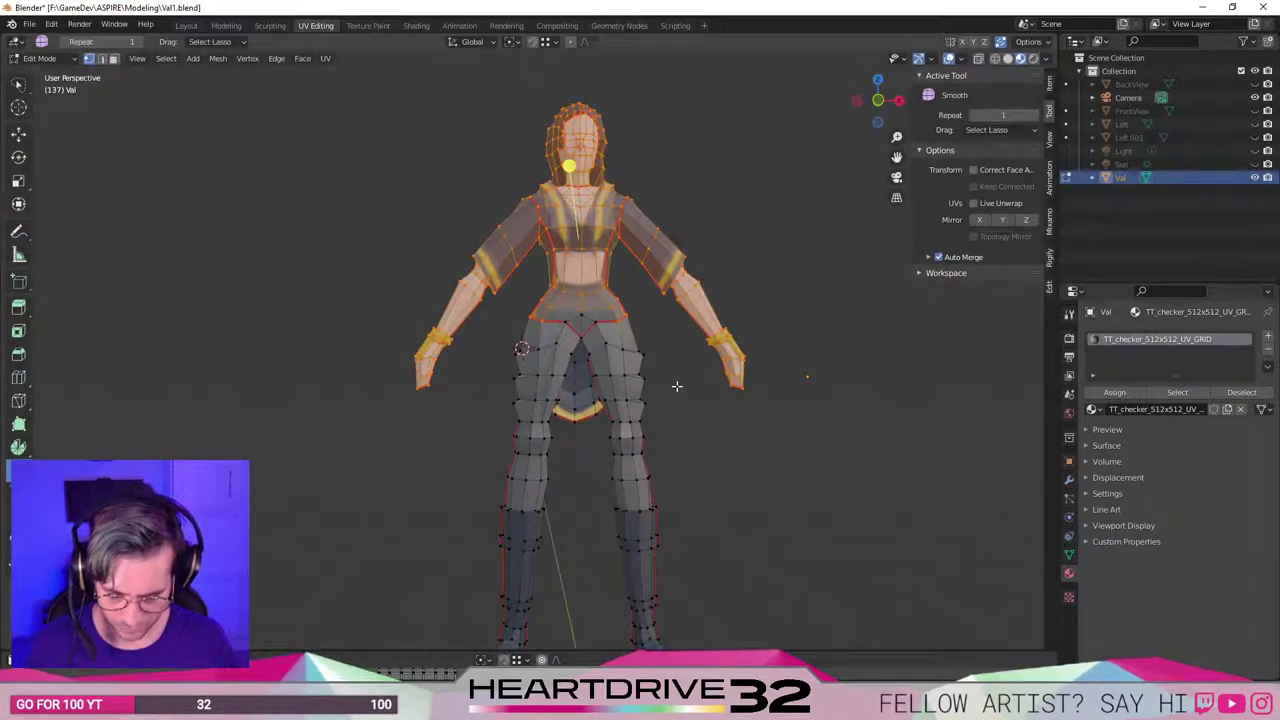
# Select the centre-front vertex above the V-shaped trouser seam and lower it about 0.04 m along Z.
pyautogui.click(582, 315)
pyautogui.moveTo(622, 353); pyautogui.dragTo(661, 369, button='middle')
pyautogui.press('g')
pyautogui.press('z')
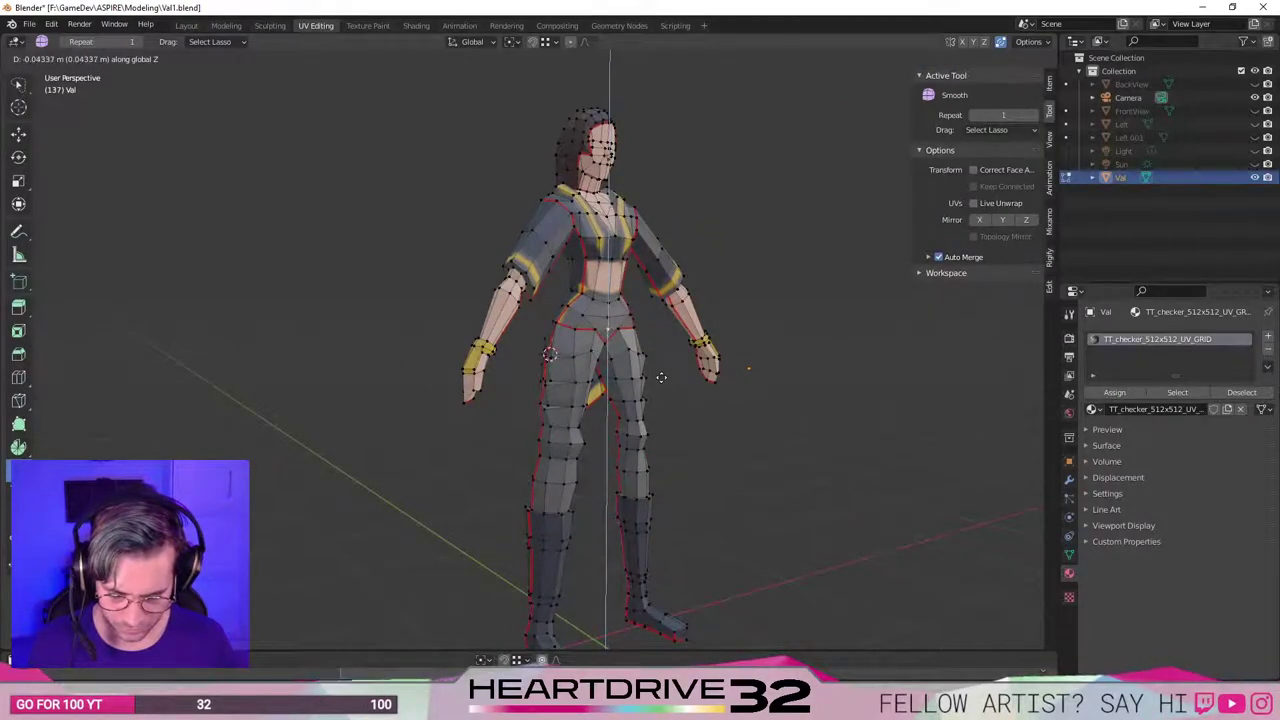
pyautogui.click(663, 378)
pyautogui.click(842, 488)
pyautogui.moveTo(809, 462); pyautogui.dragTo(438, 498, button='middle')
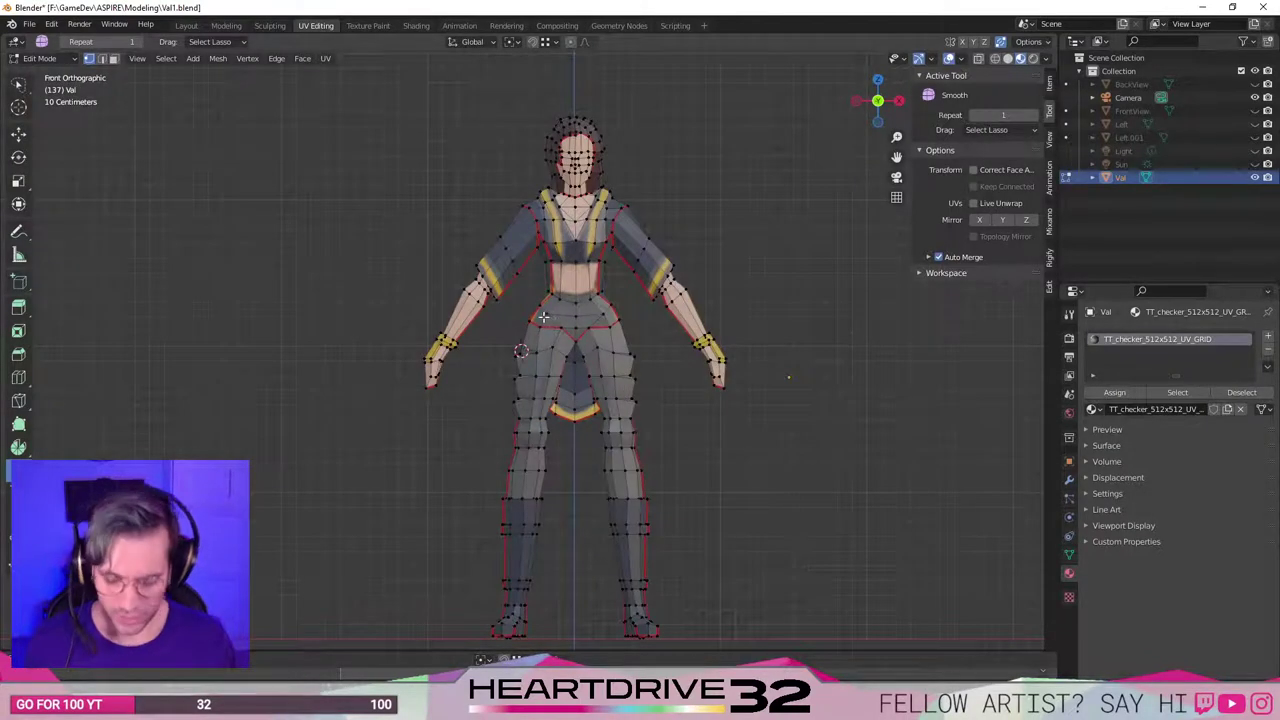
# Adjust the height of the front waistband vertices along the Z axis, working from the front view.
pyautogui.press('g')
pyautogui.press('z')
pyautogui.click(638, 357)
pyautogui.moveTo(638, 357); pyautogui.dragTo(651, 438, button='middle')
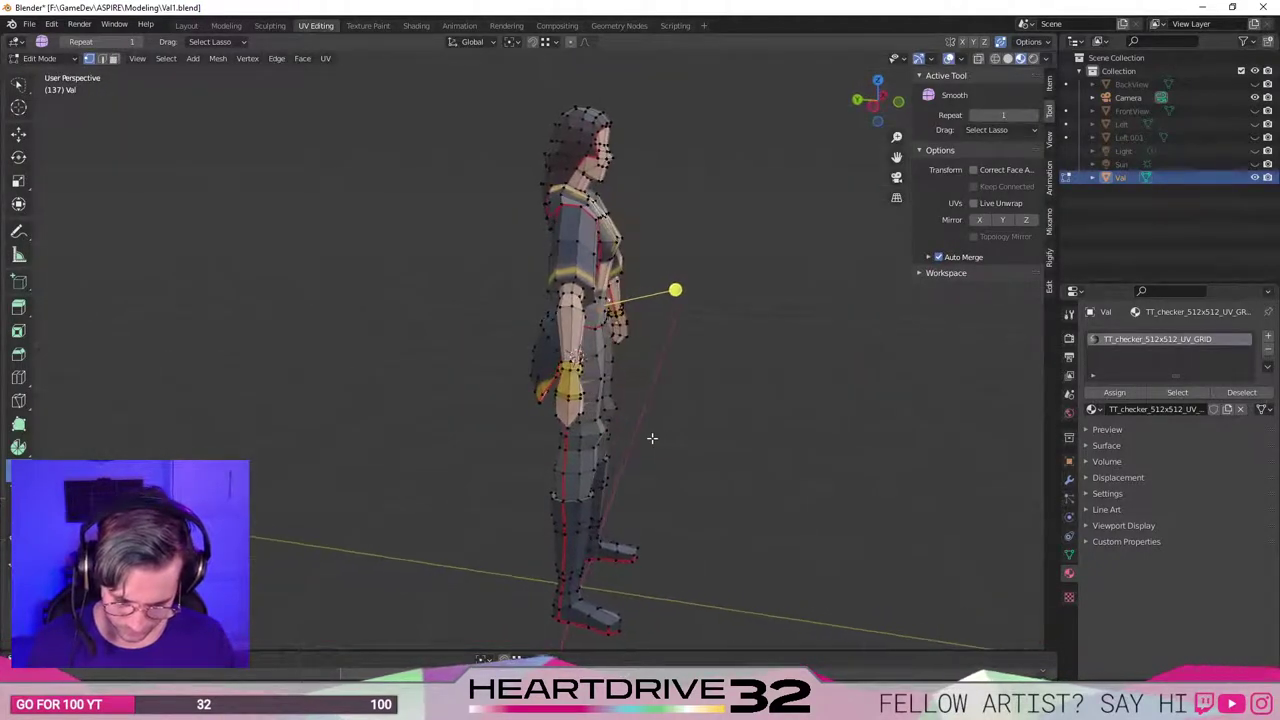
pyautogui.press('g')
pyautogui.press('y')
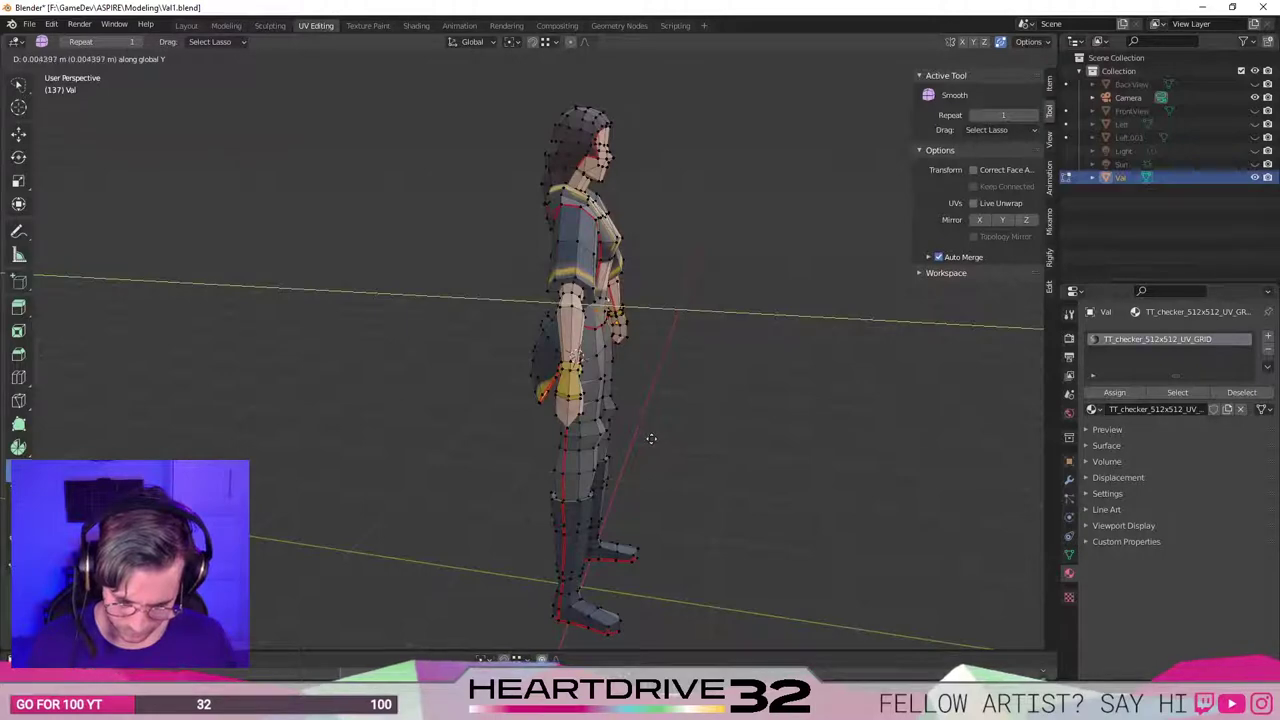
pyautogui.rightClick(651, 438)
# Check the reshaped waist and back flap from behind and save the file.
pyautogui.moveTo(651, 437); pyautogui.dragTo(597, 511, button='middle')
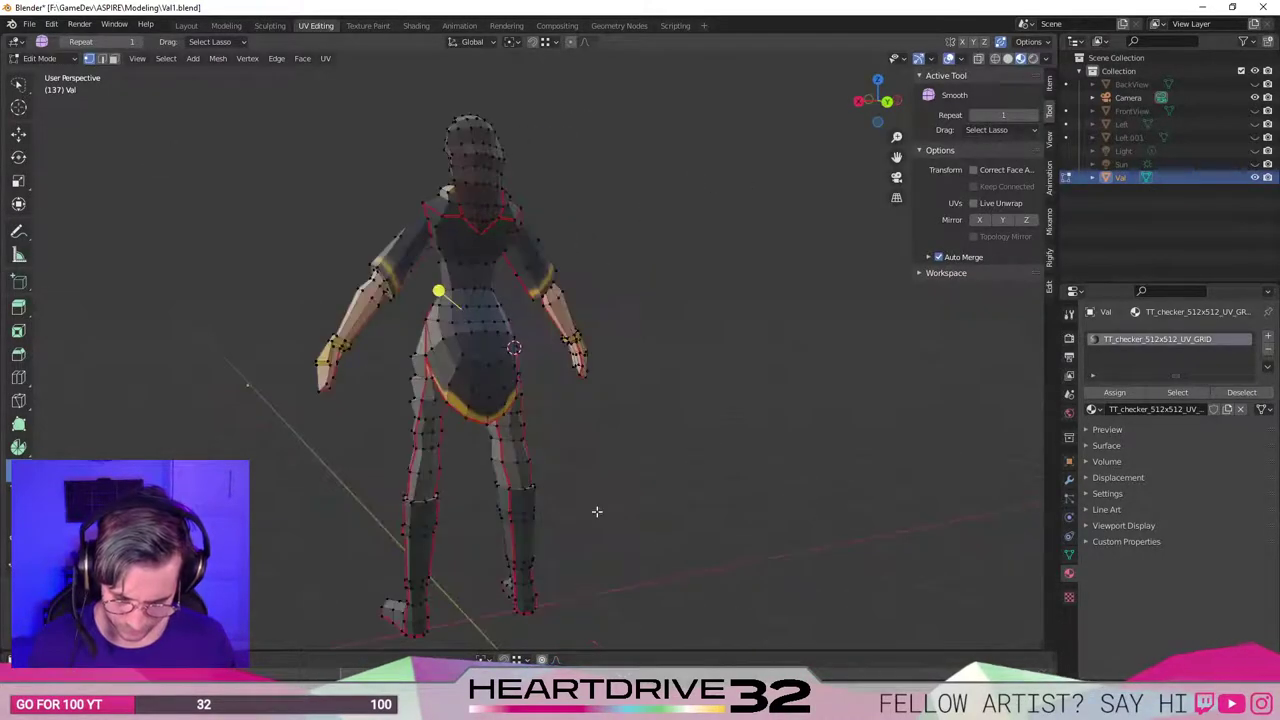
pyautogui.scroll(-1, 569, 503)
pyautogui.hotkey('ctrl', 's')
pyautogui.scroll(4, 323, 434)
pyautogui.moveTo(323, 434); pyautogui.dragTo(452, 400, button='middle')
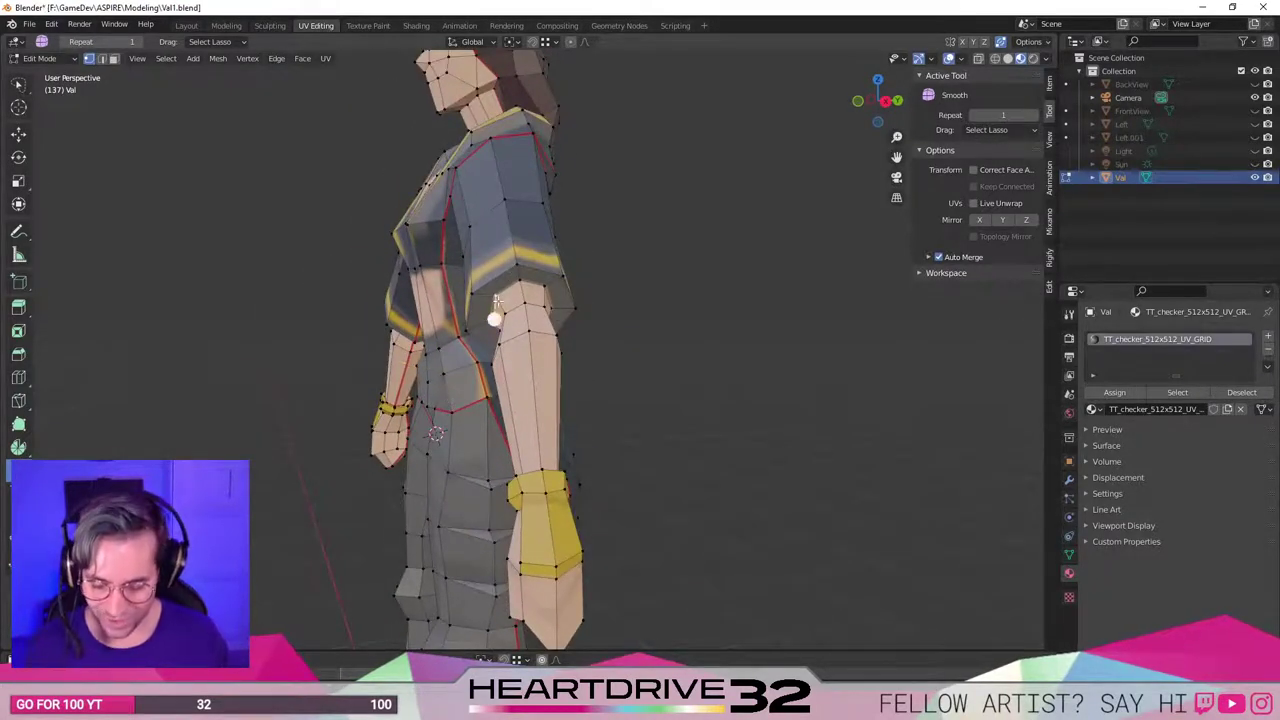
pyautogui.moveTo(495, 318); pyautogui.dragTo(587, 313, button='middle')
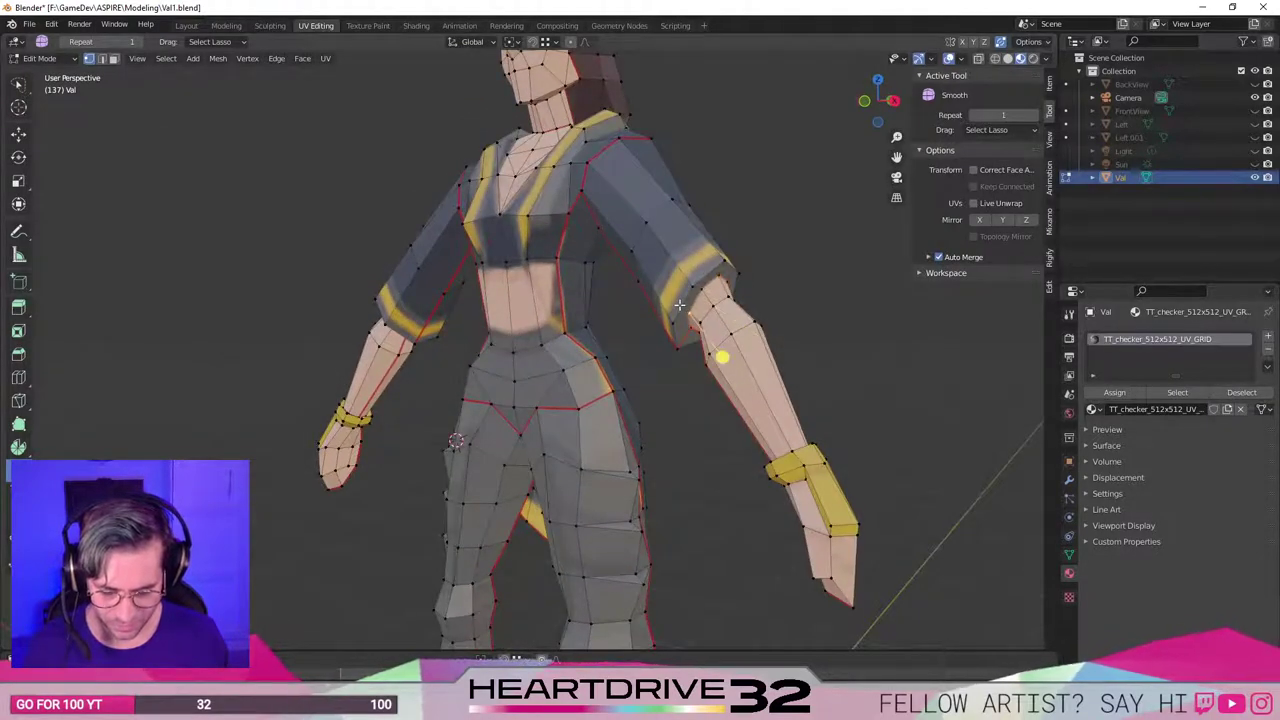
pyautogui.moveTo(687, 280); pyautogui.dragTo(650, 362, button='middle')
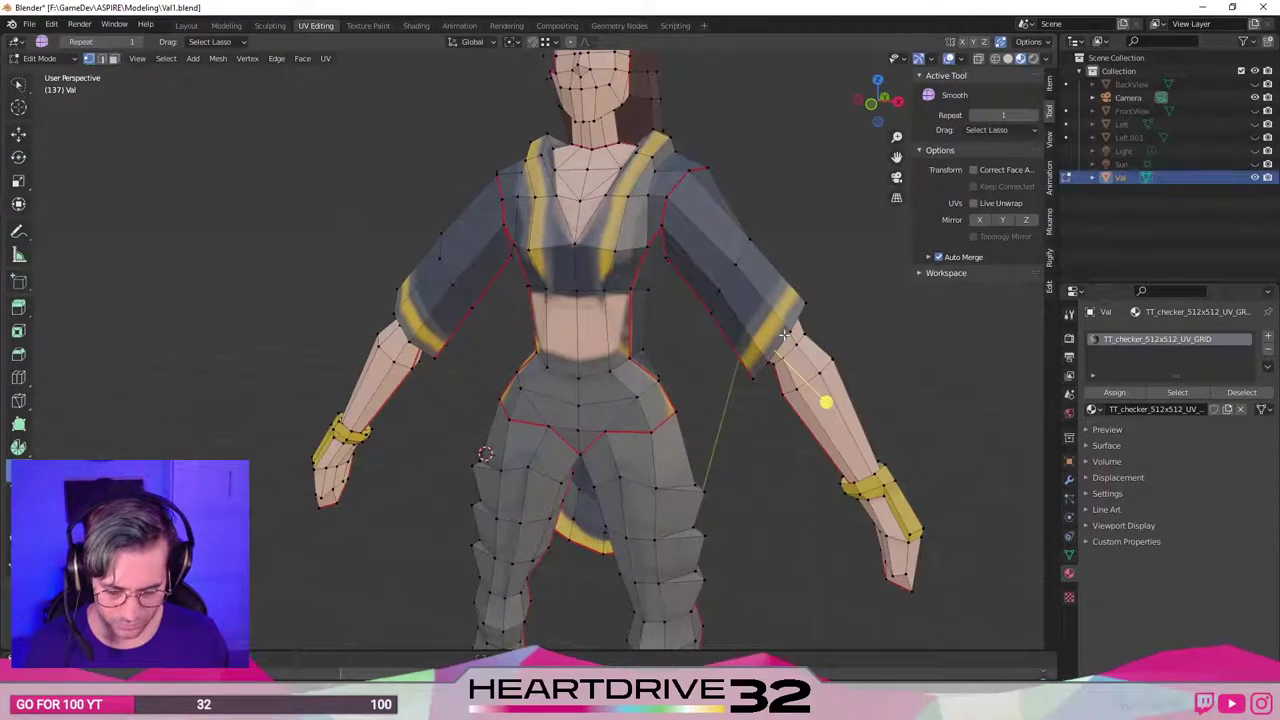
pyautogui.moveTo(802, 318); pyautogui.dragTo(763, 279, button='middle')
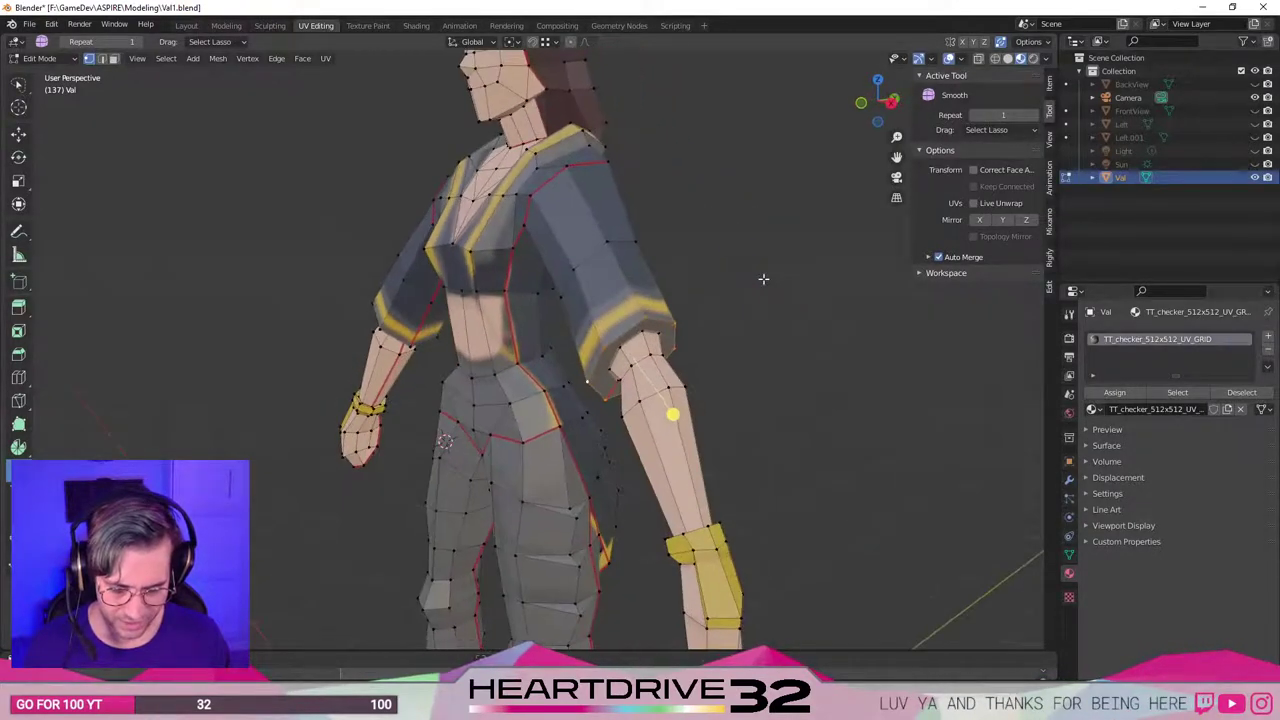
pyautogui.moveTo(565, 218); pyautogui.dragTo(602, 292)
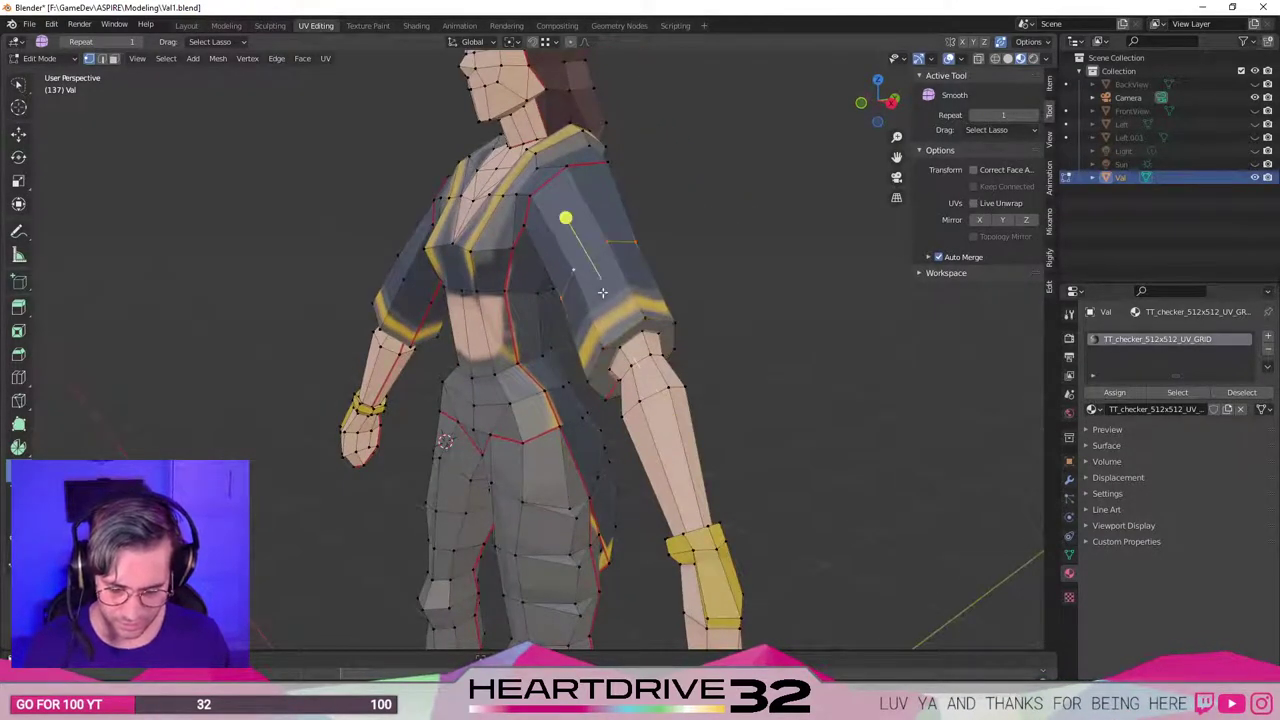
pyautogui.moveTo(630, 330); pyautogui.dragTo(640, 376, button='middle')
pyautogui.press('s')
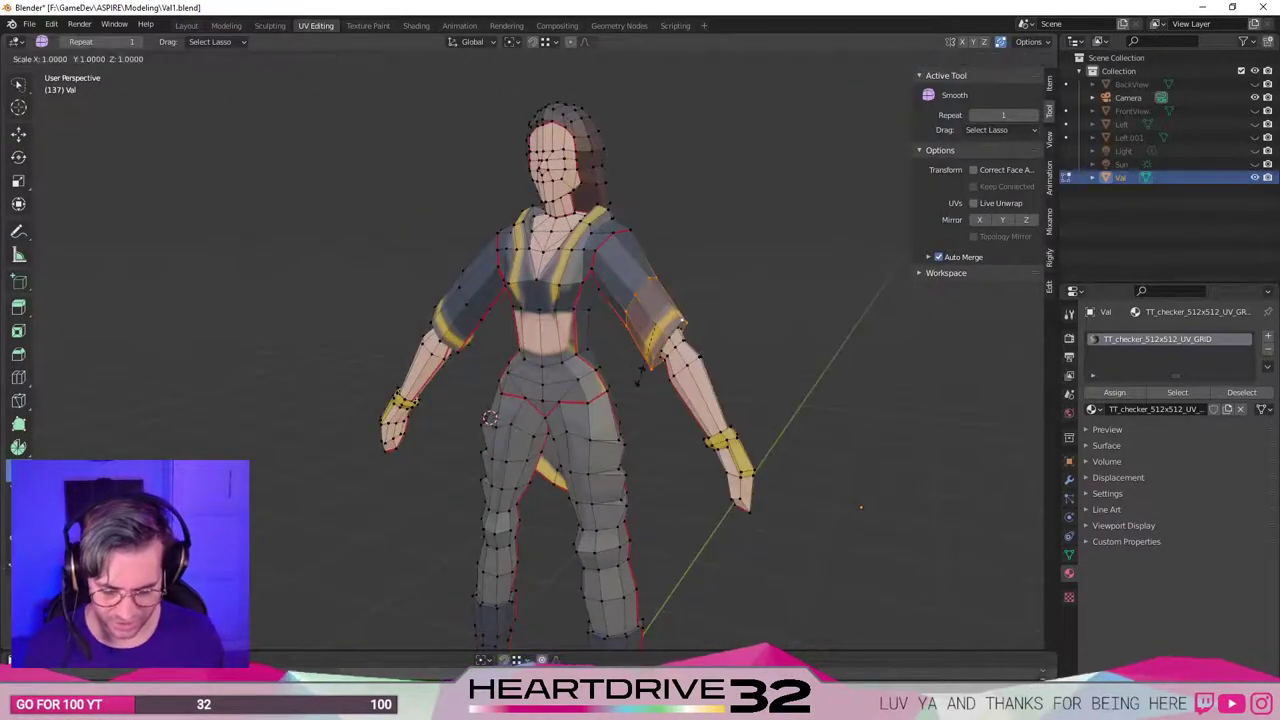
pyautogui.press('Escape')
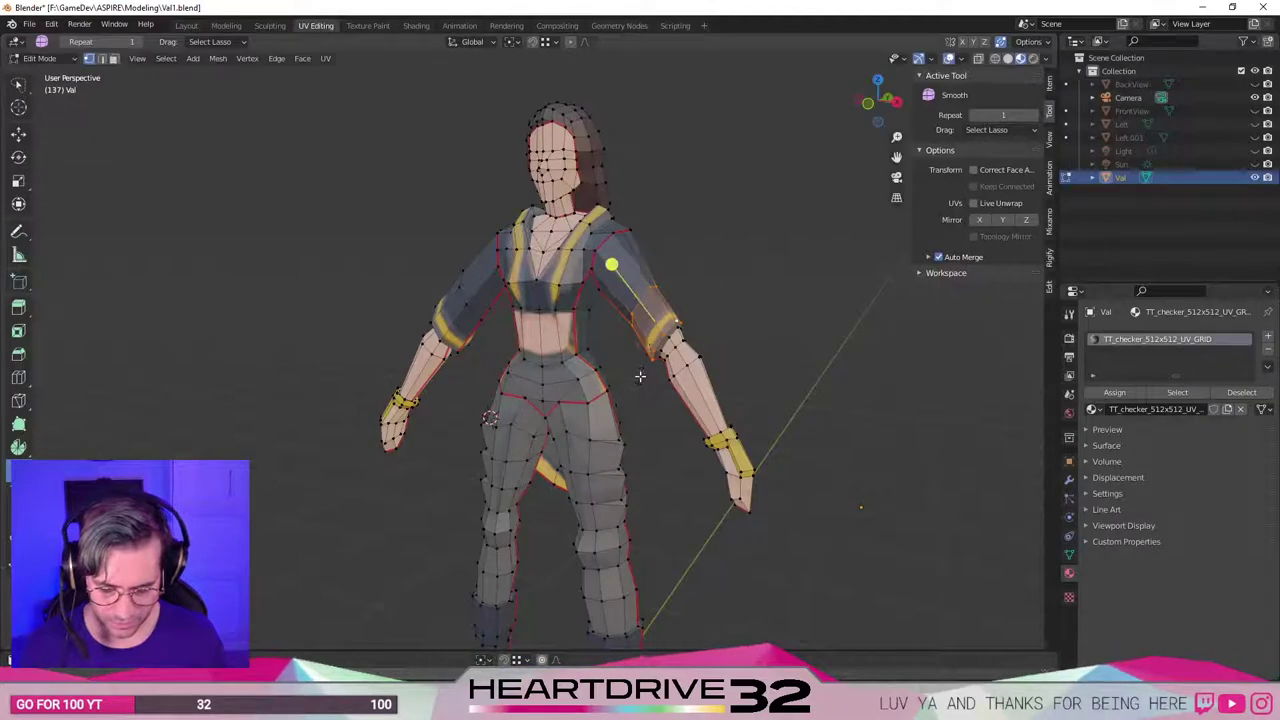
pyautogui.hotkey('alt', 'a')
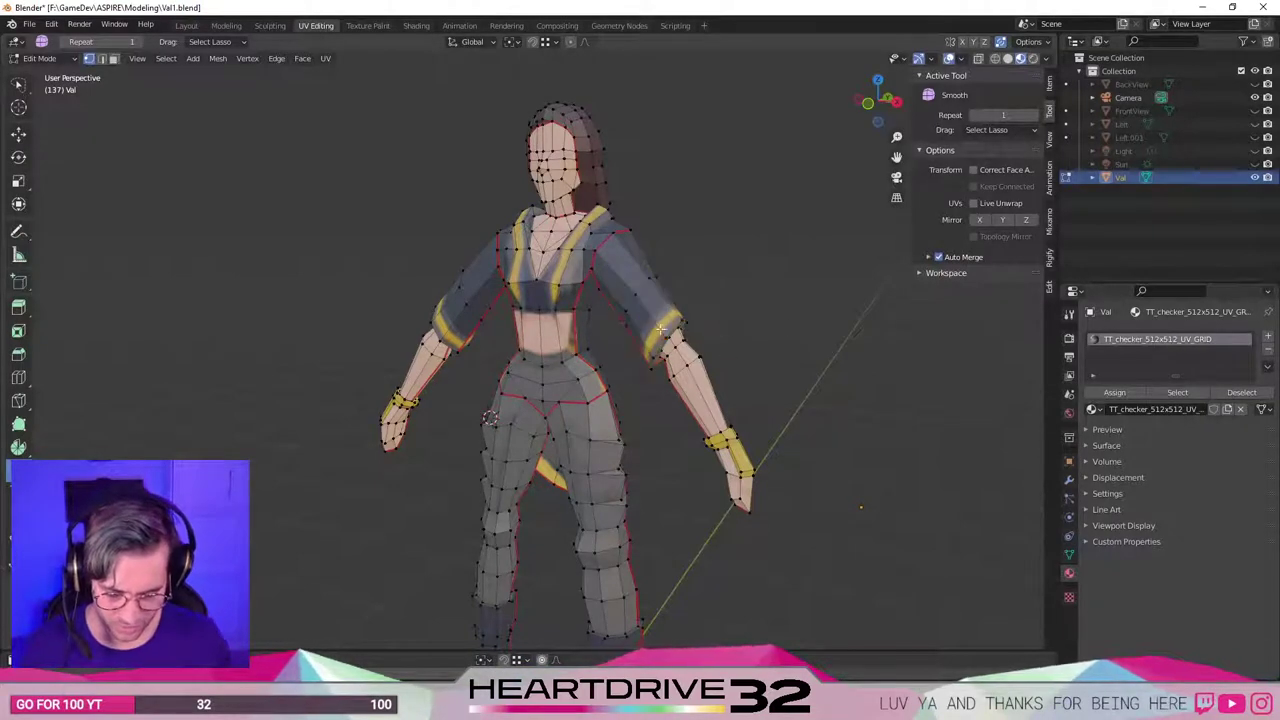
# Scale the vertex loop around the cuff opening of the character's left sleeve to 0.85.
pyautogui.moveTo(666, 329); pyautogui.dragTo(723, 294, button='middle')
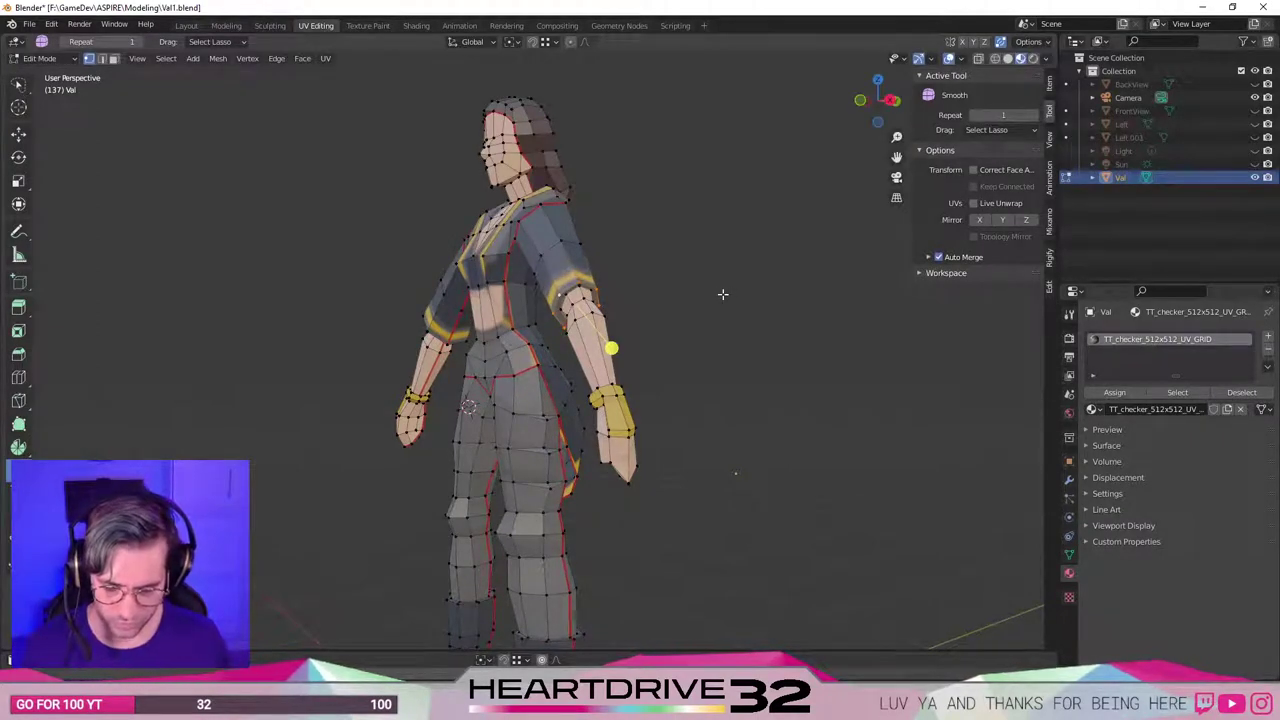
pyautogui.write('s.')
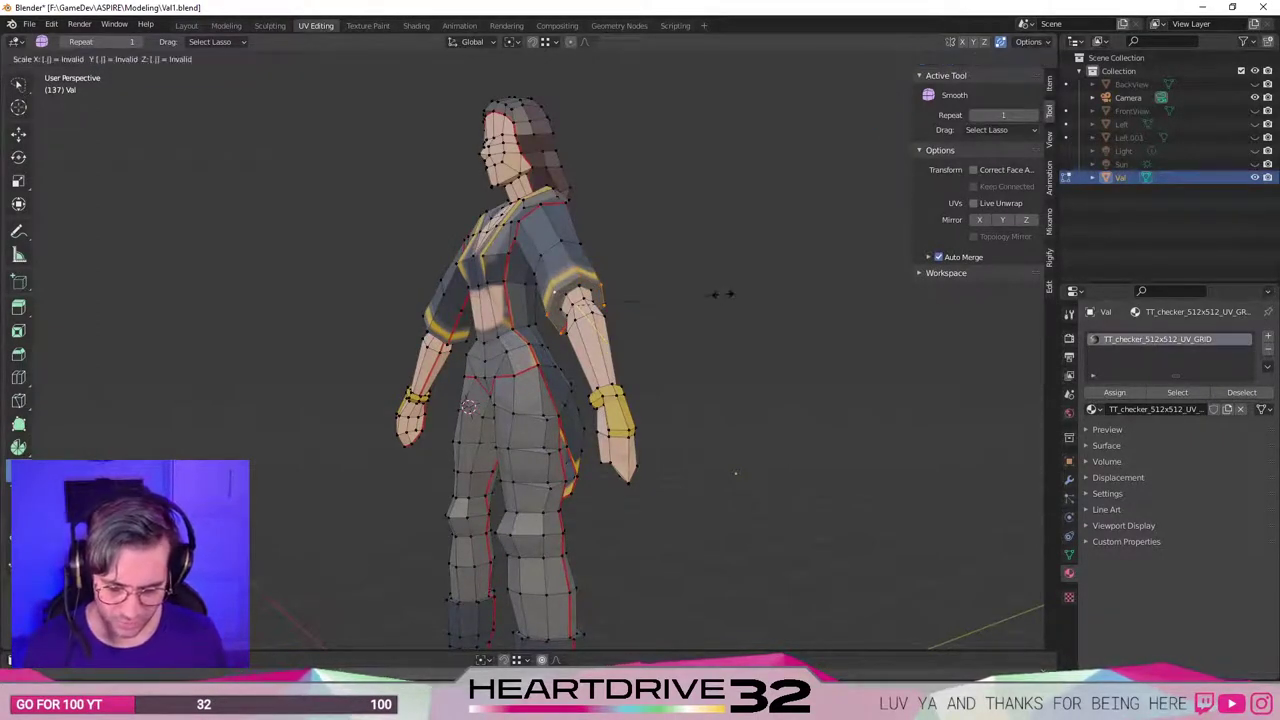
pyautogui.write('.9')
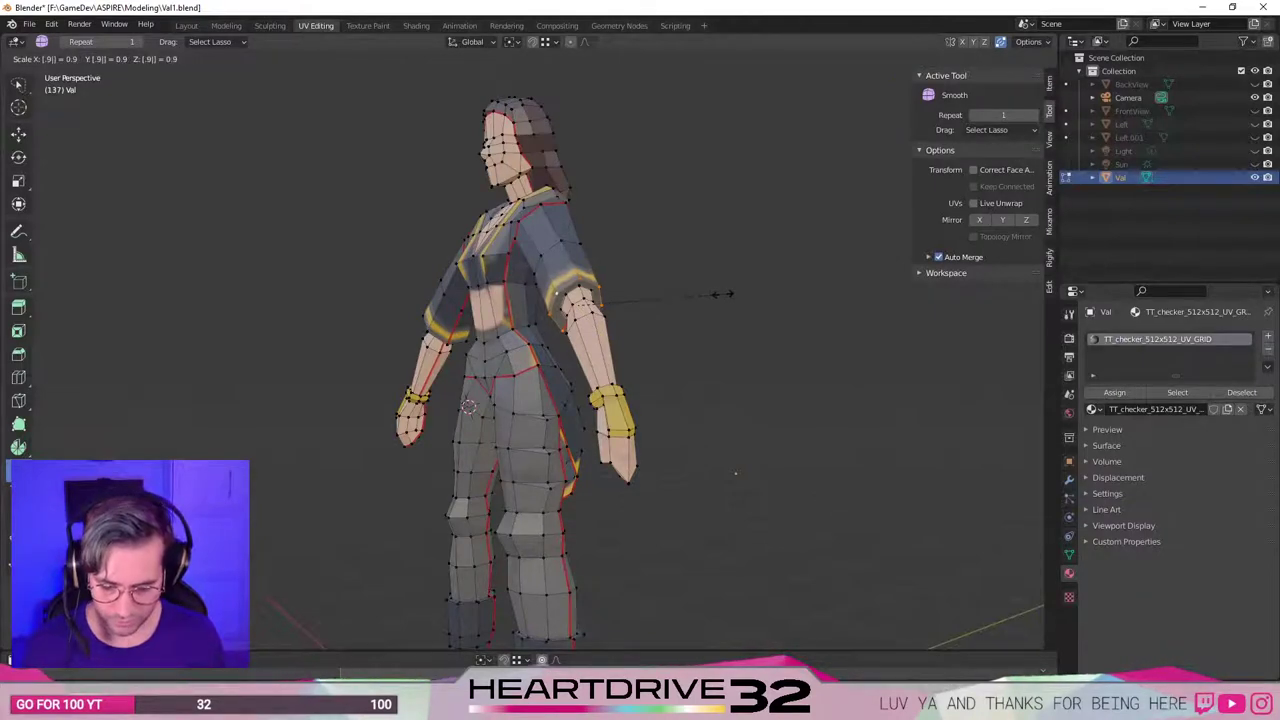
pyautogui.press('Return')
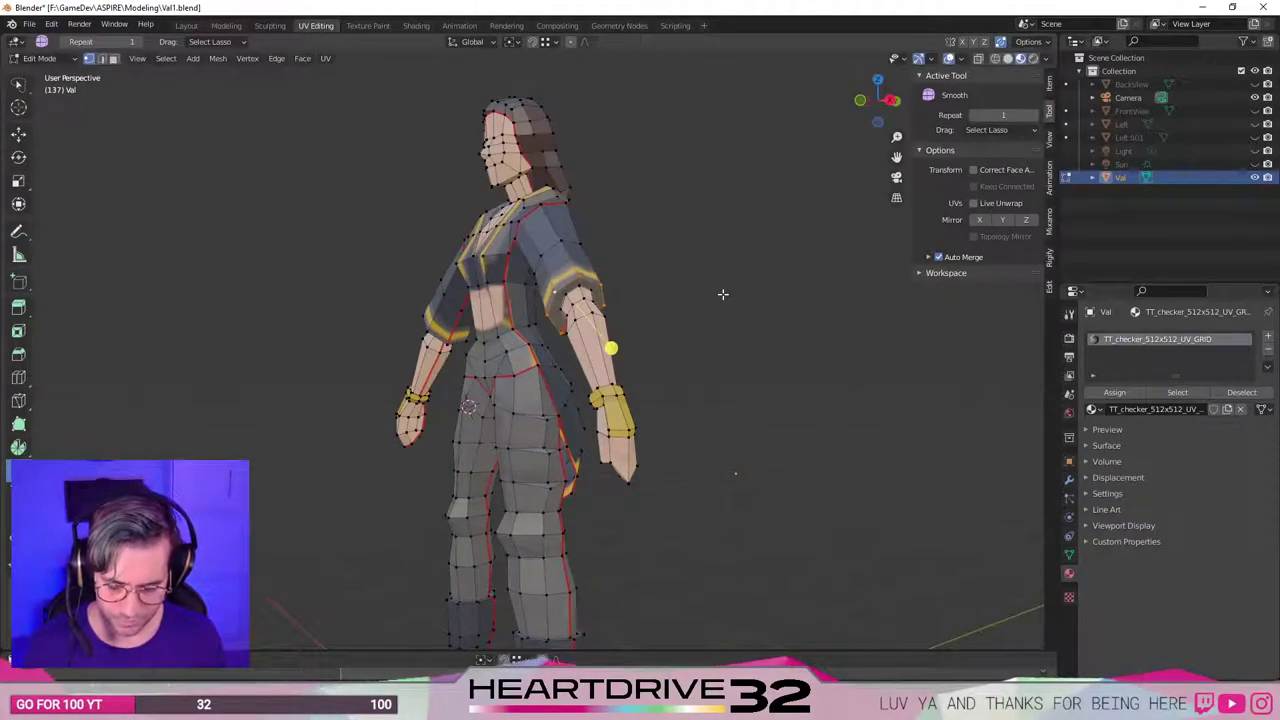
pyautogui.press('s')
pyautogui.press('=')
pyautogui.write('.85')
pyautogui.press('Return')
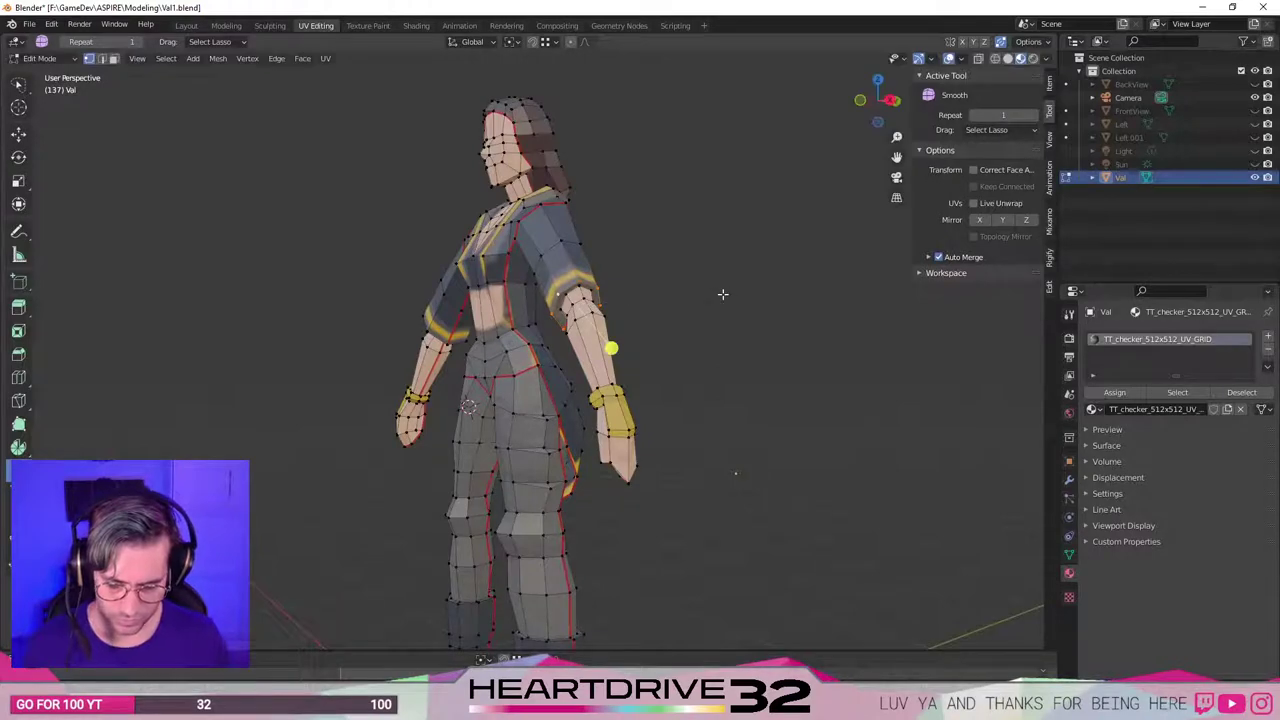
# Select the matching cuff edge loop on the character's right sleeve in edge mode and scale it down likewise.
pyautogui.moveTo(581, 195); pyautogui.dragTo(653, 301, button='middle')
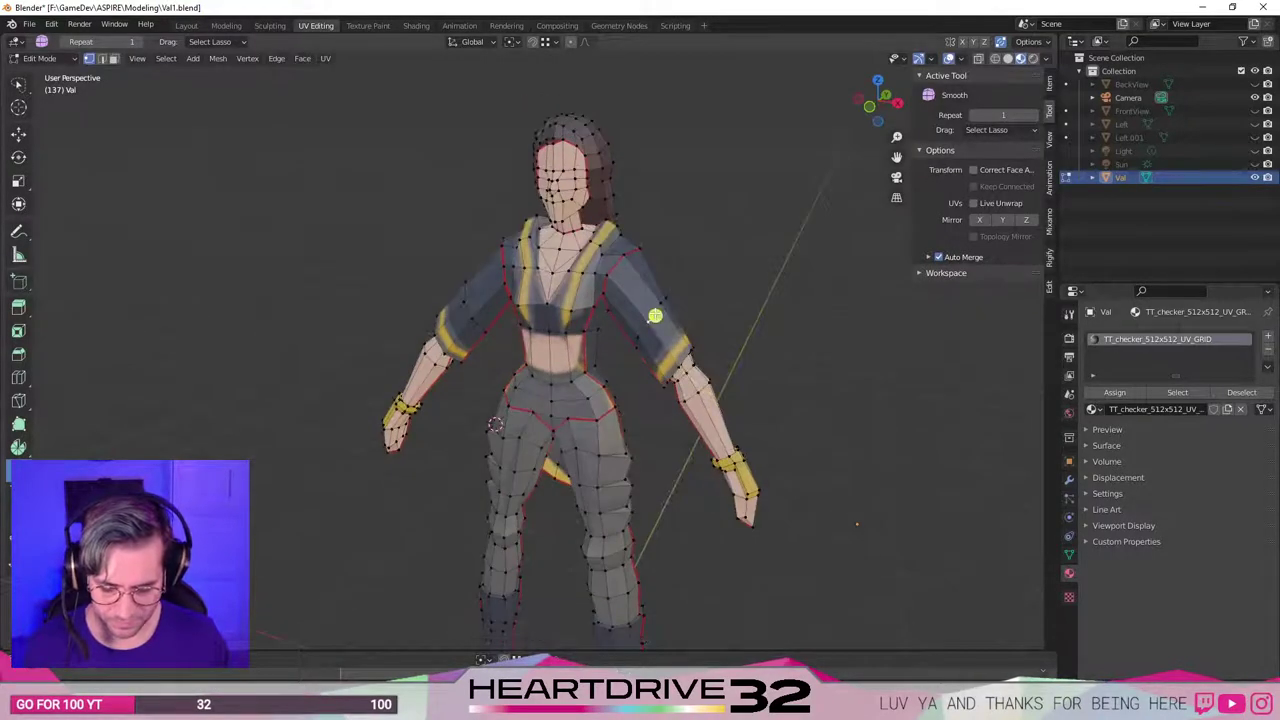
pyautogui.moveTo(668, 372); pyautogui.dragTo(489, 309, button='middle')
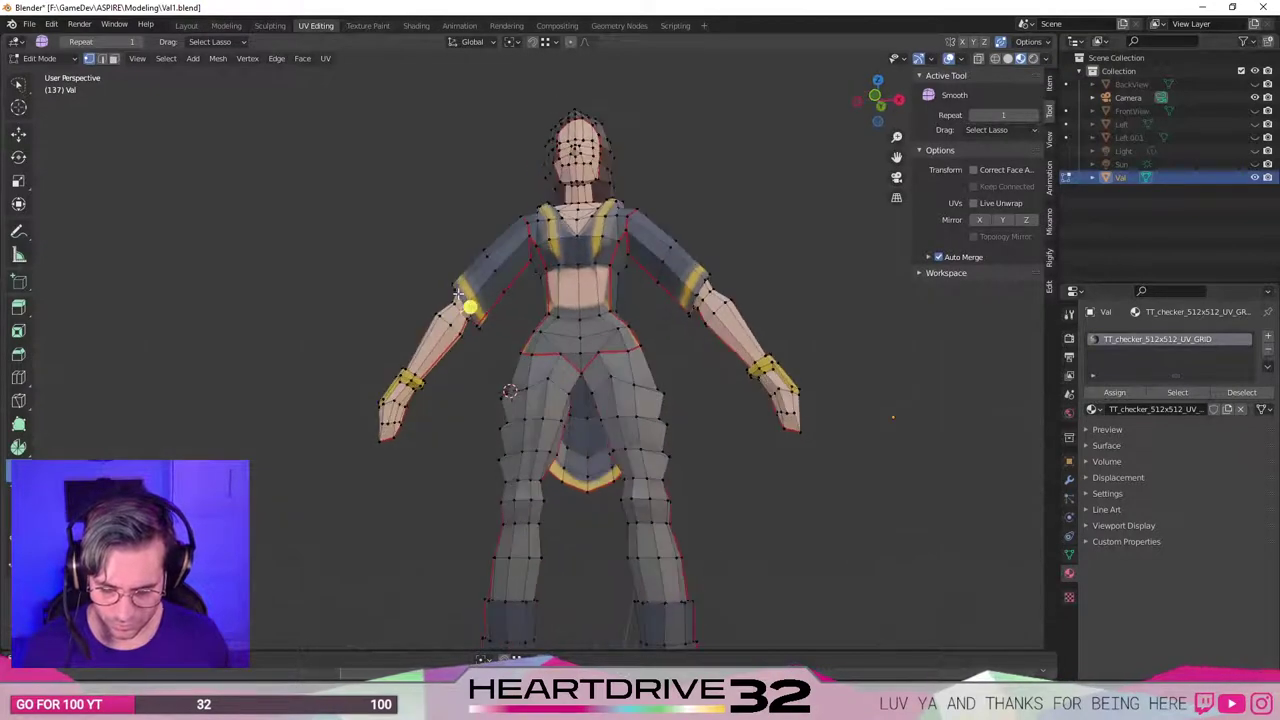
pyautogui.moveTo(457, 293); pyautogui.dragTo(400, 262)
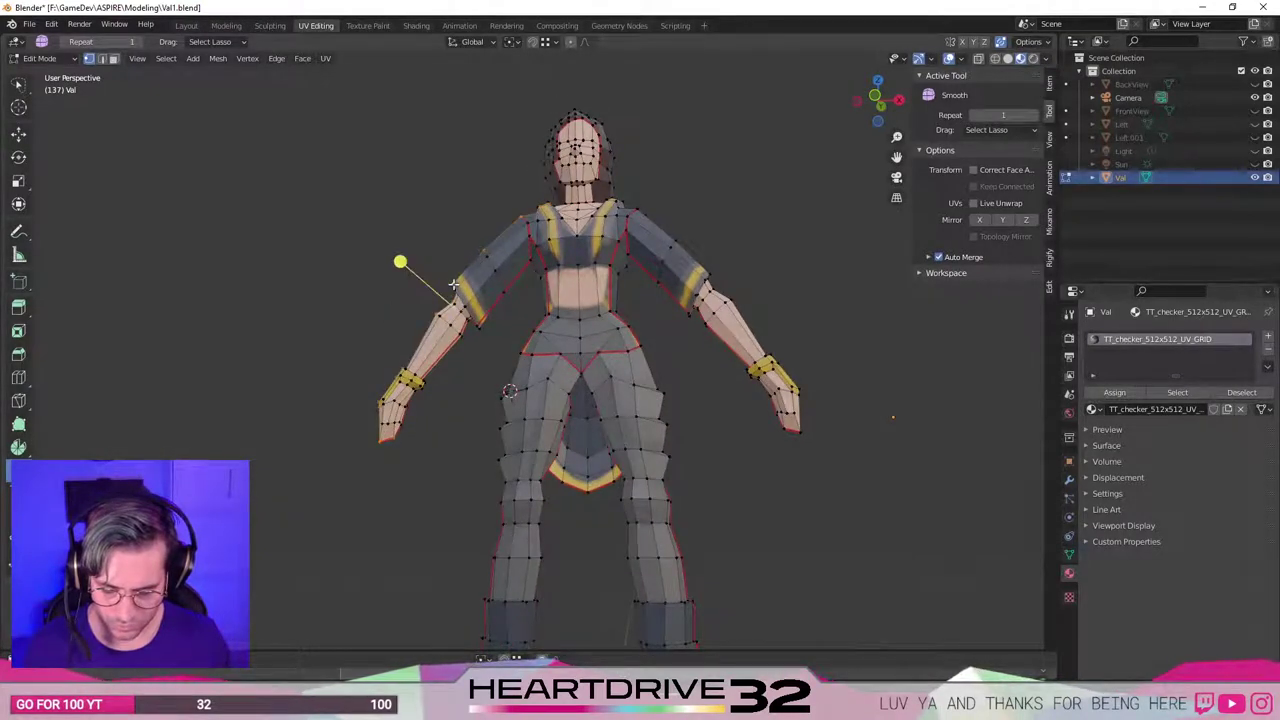
pyautogui.moveTo(405, 262); pyautogui.dragTo(485, 325, button='middle')
pyautogui.press('2')
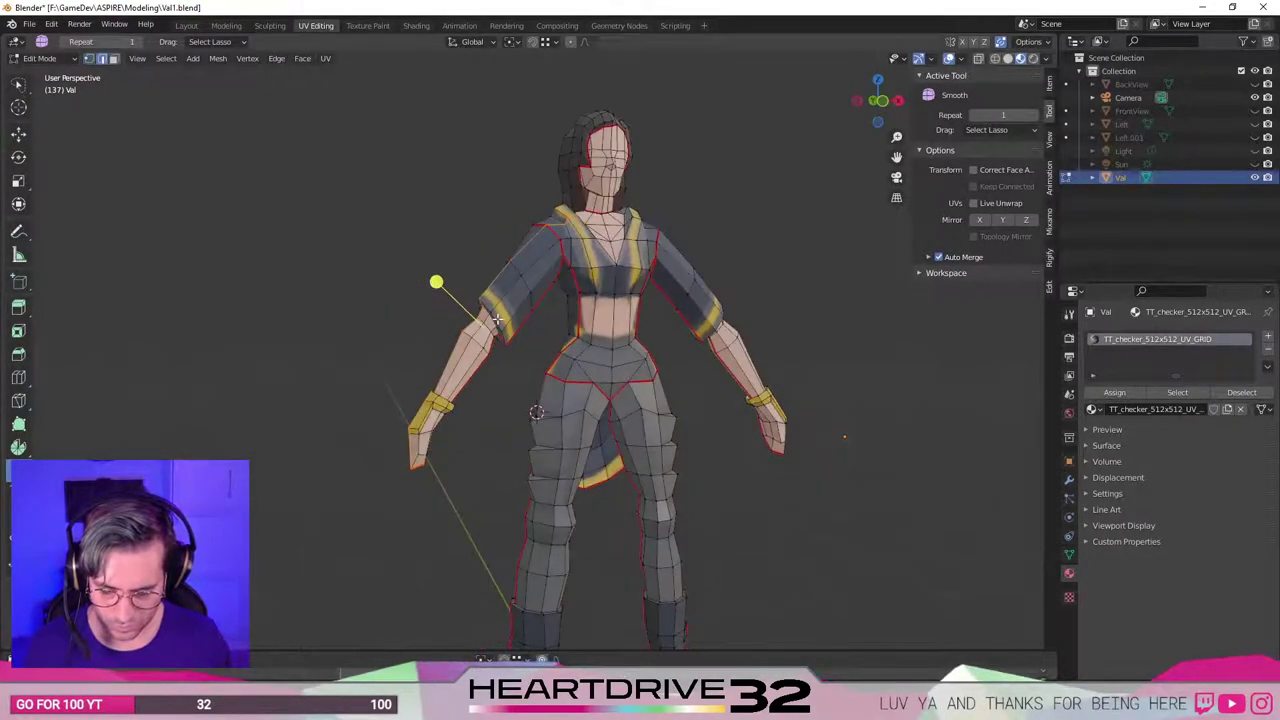
pyautogui.click(499, 321)
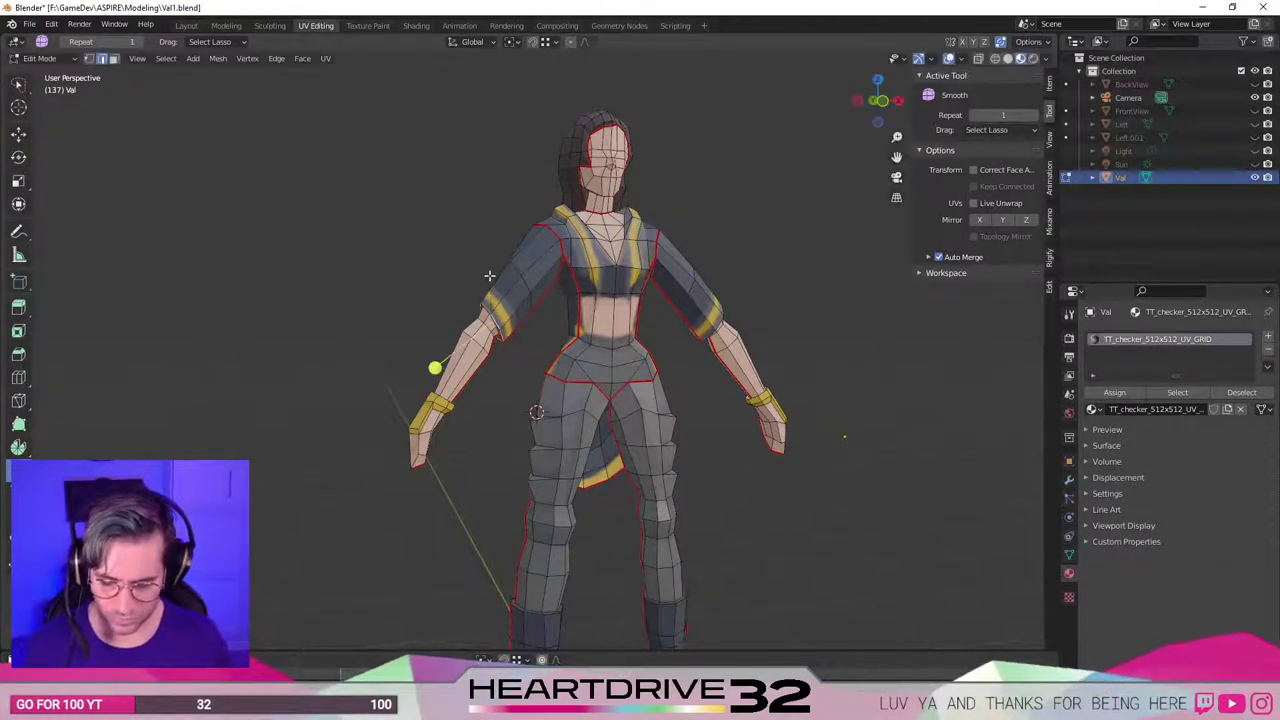
# Select the mid-sleeve edge loop on each arm in turn and scale it slightly inward.
pyautogui.click(527, 281)
pyautogui.keyDown('alt'); pyautogui.click(526, 284); pyautogui.keyUp('alt')
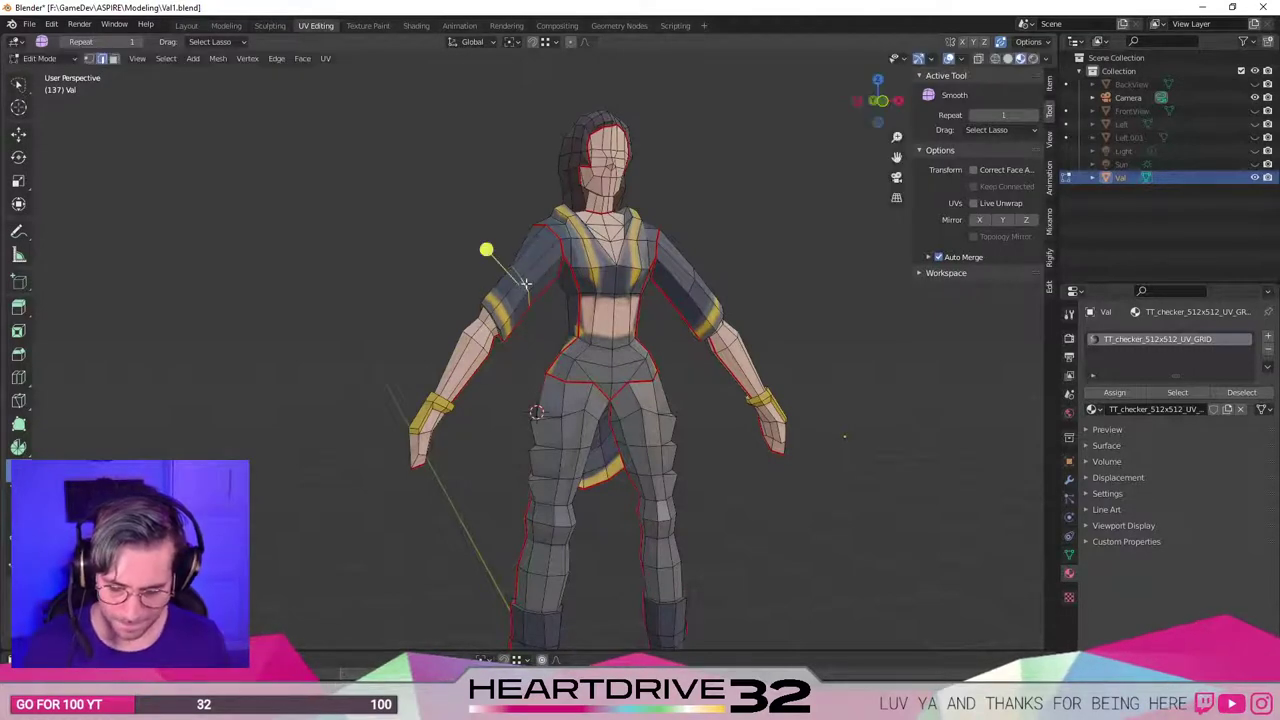
pyautogui.moveTo(696, 314); pyautogui.dragTo(673, 312, button='middle')
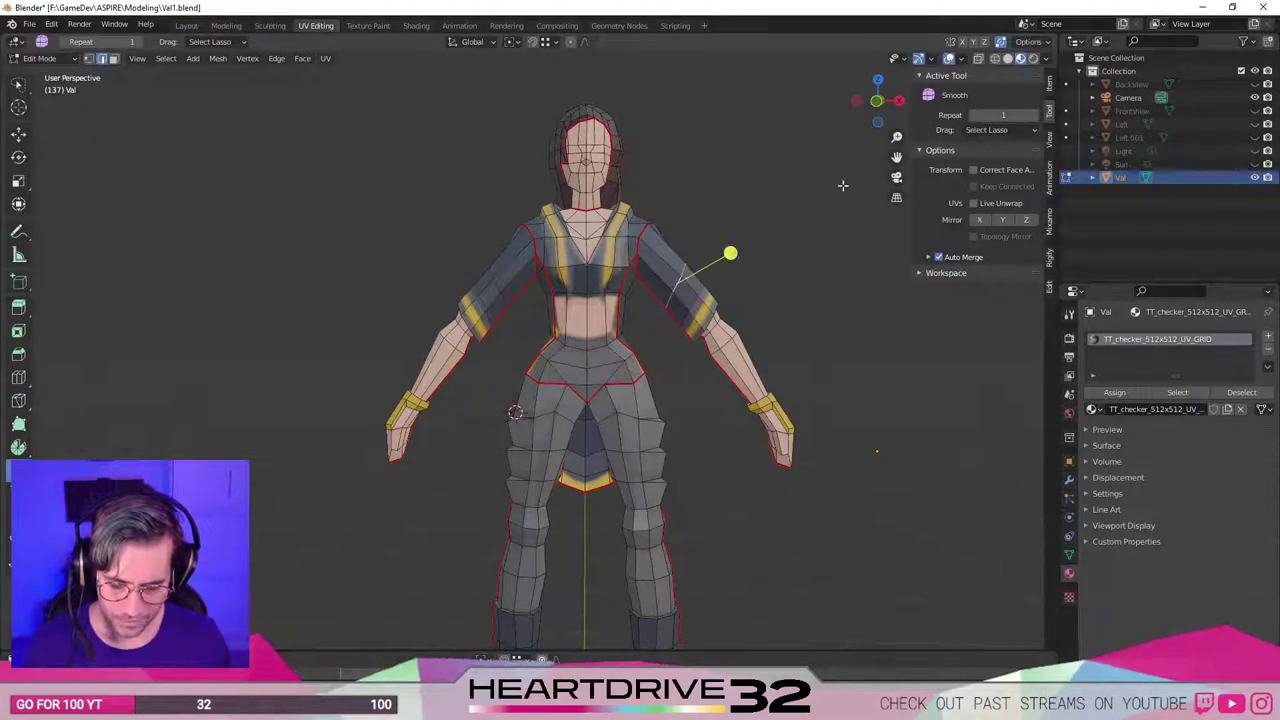
pyautogui.press('s')
pyautogui.press('Escape')
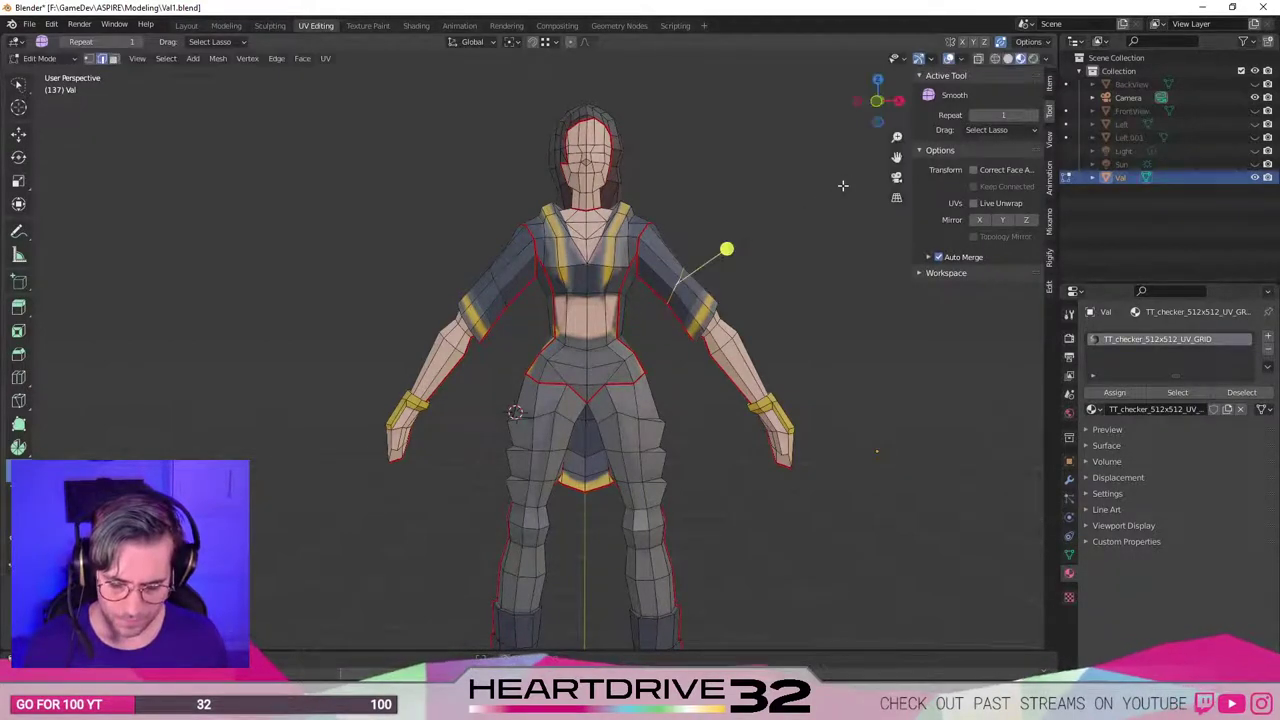
pyautogui.scroll(-4, 600, 312)
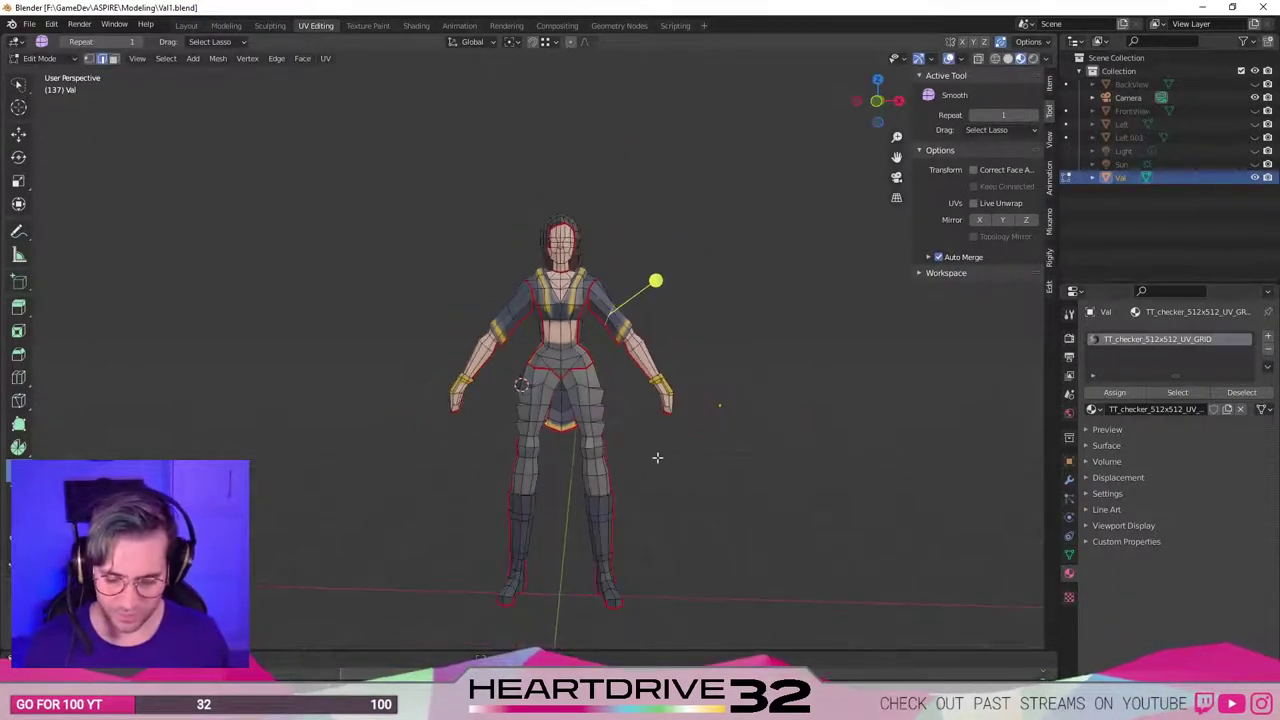
pyautogui.moveTo(654, 451); pyautogui.dragTo(516, 424, button='middle')
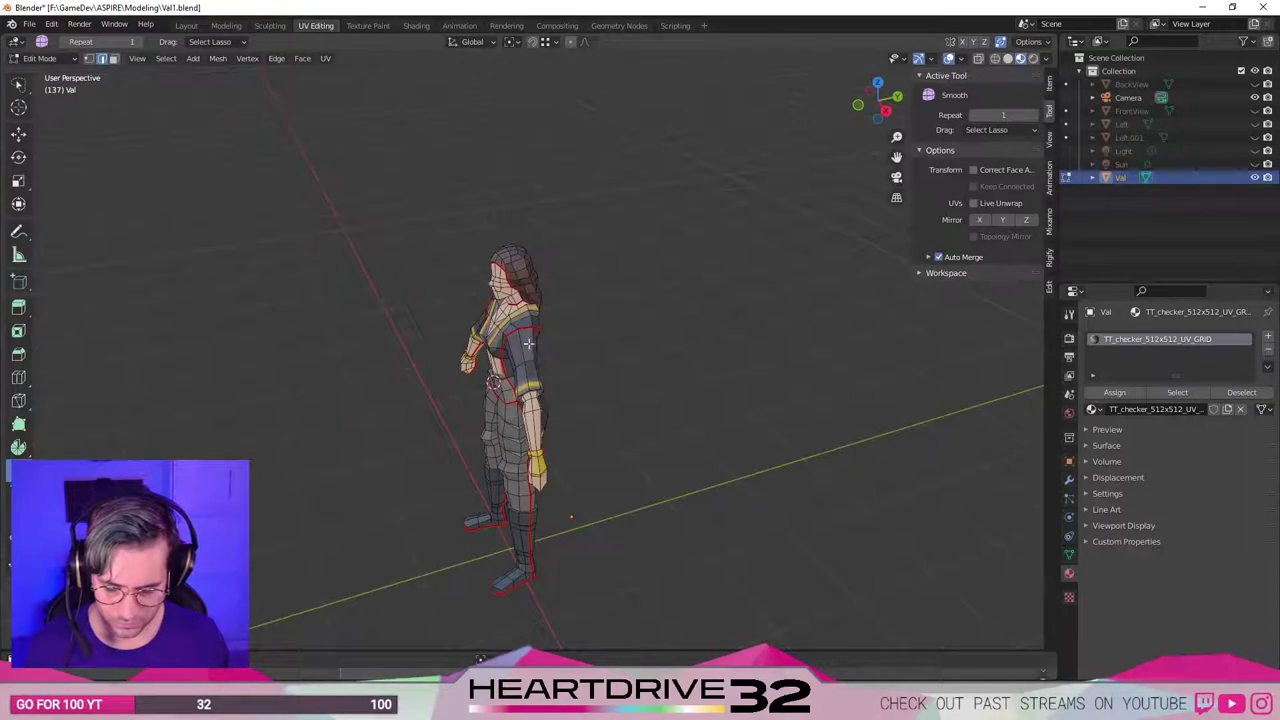
# Select the outer mid-sleeve vertex on both arms in vertex mode and move the pair along the Z axis.
pyautogui.scroll(6, 528, 343)
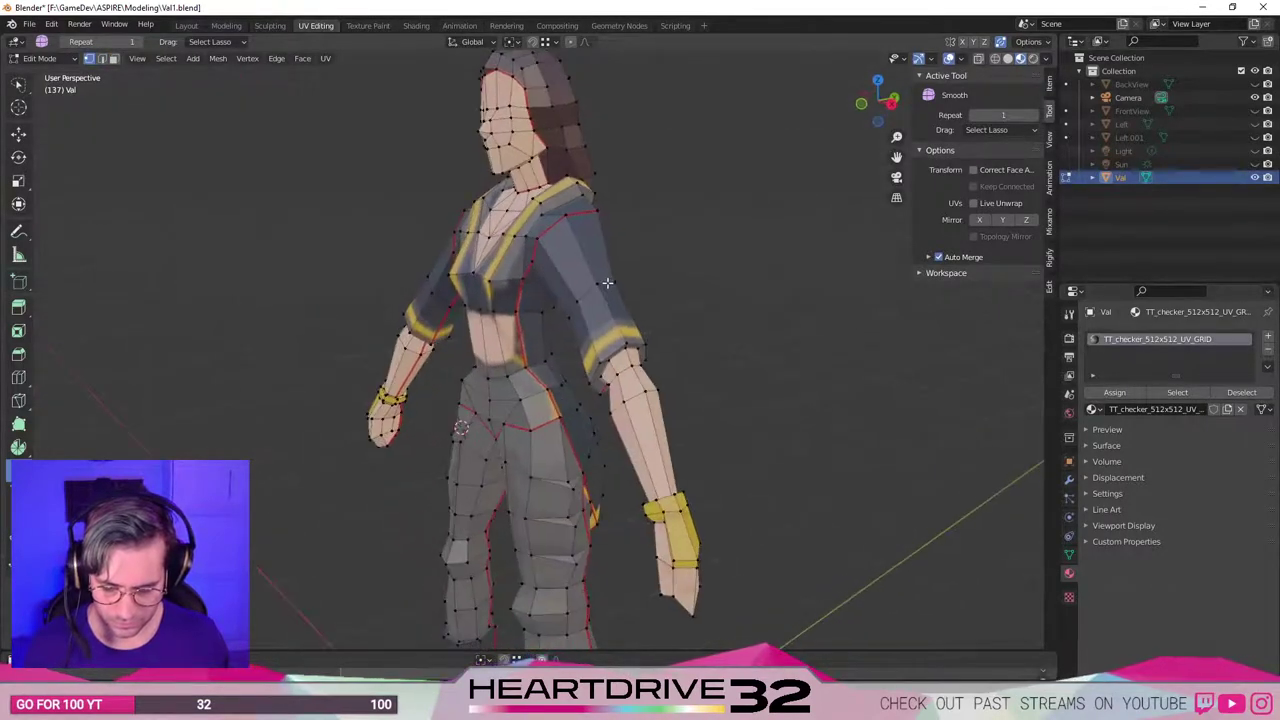
pyautogui.moveTo(607, 283); pyautogui.dragTo(600, 335, button='middle')
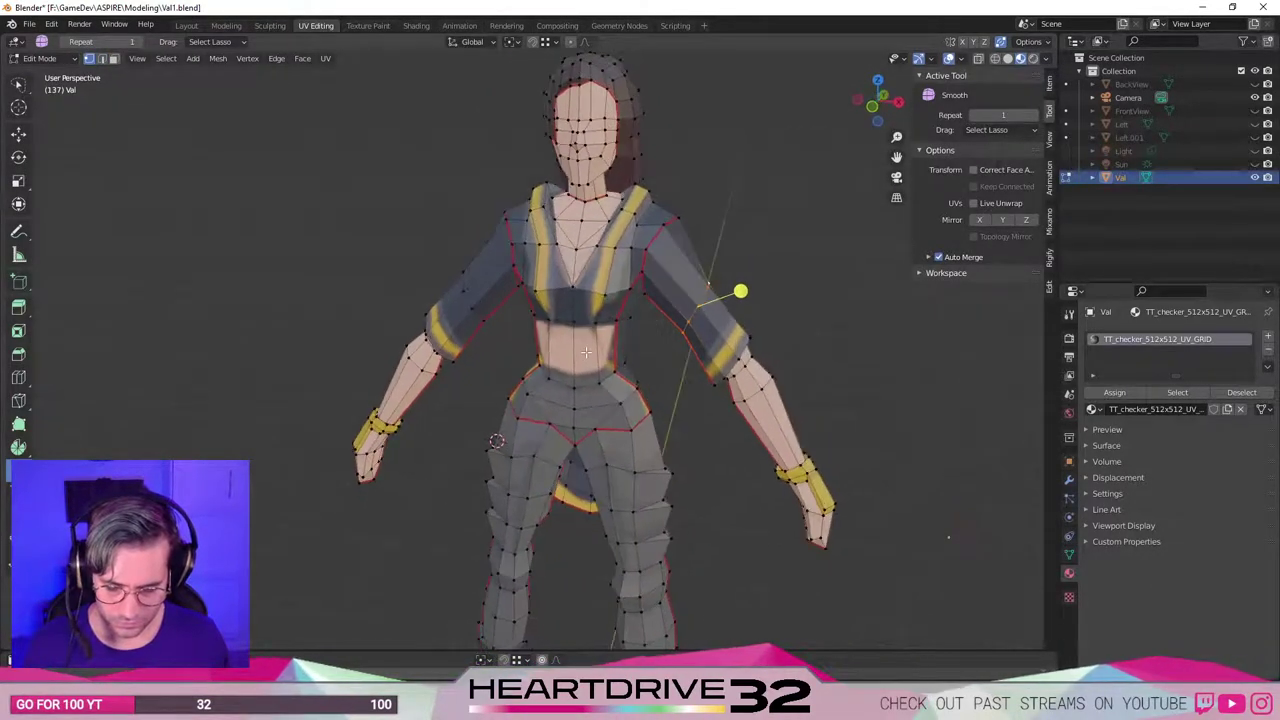
pyautogui.keyDown('alt'); pyautogui.click(660, 233); pyautogui.keyUp('alt')
pyautogui.click(698, 298)
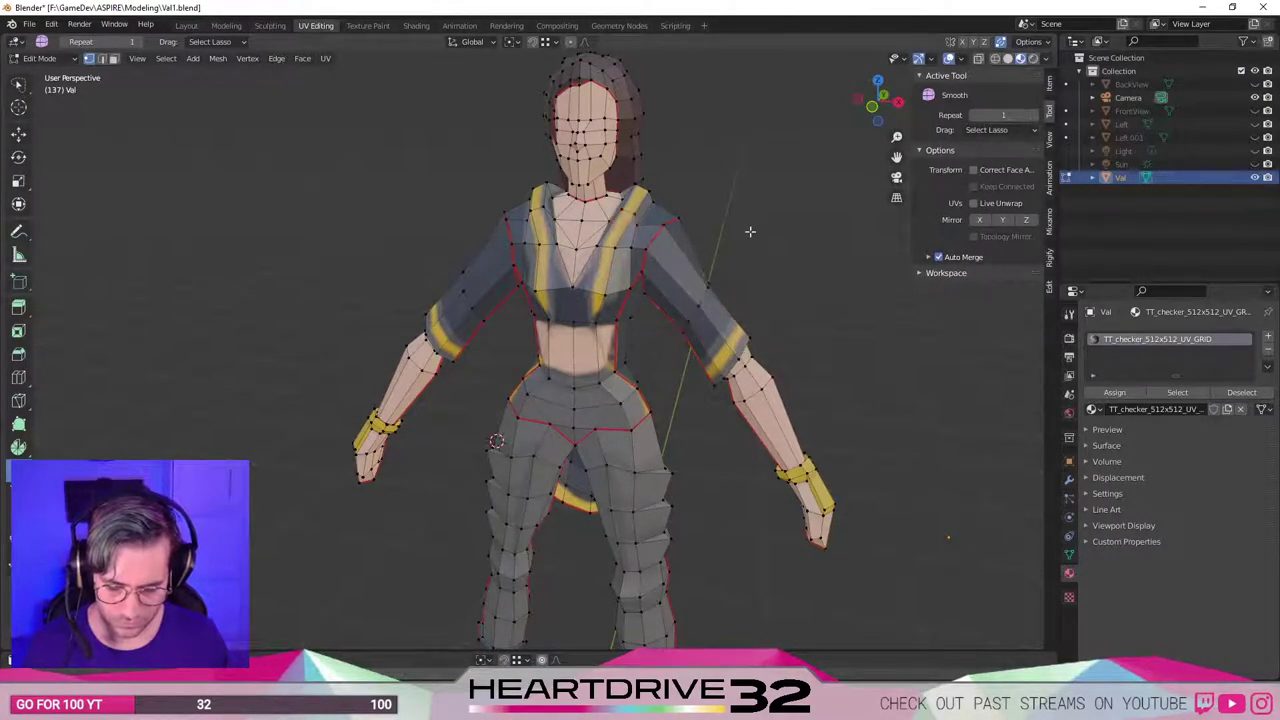
pyautogui.press('2')
pyautogui.press('1')
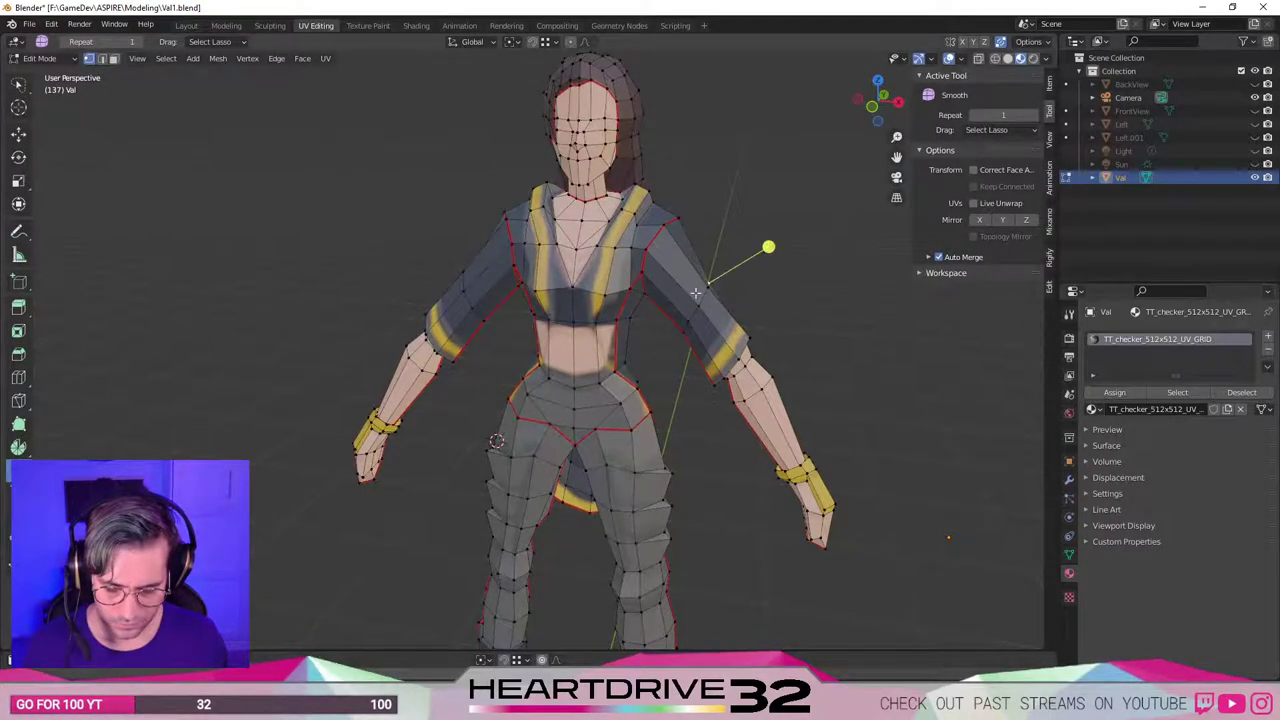
pyautogui.moveTo(694, 272); pyautogui.dragTo(654, 303, button='middle')
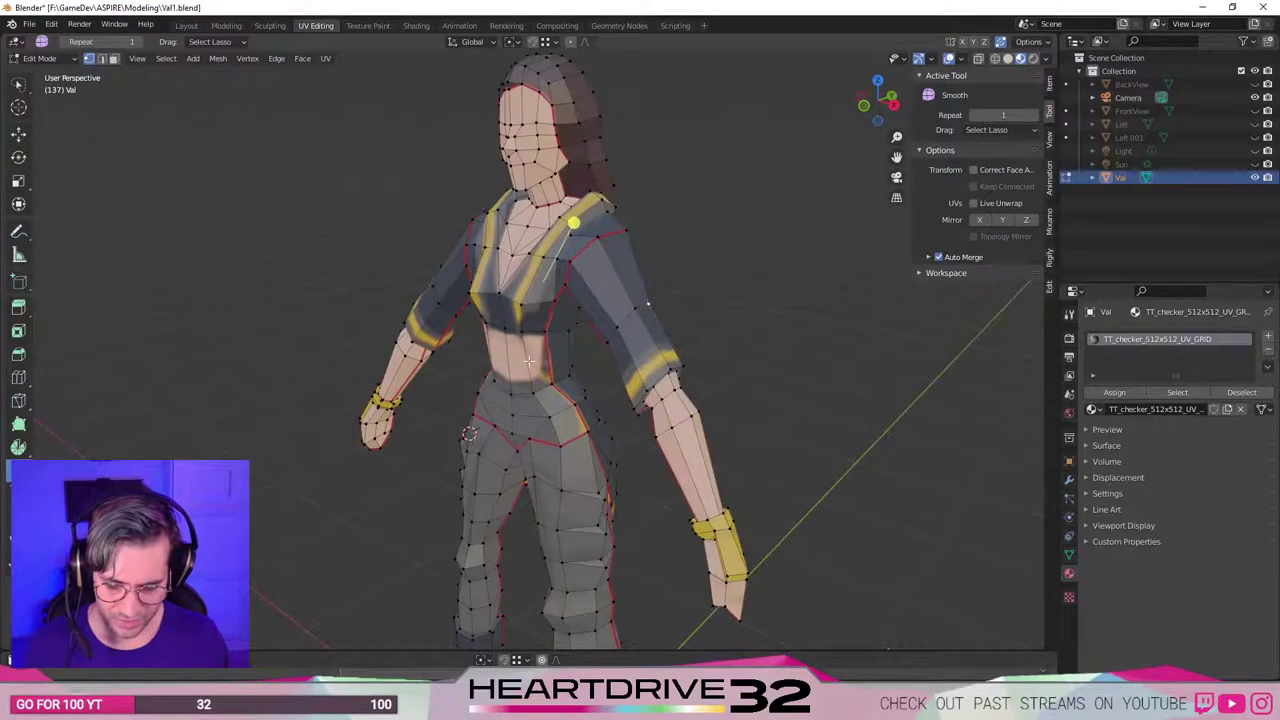
pyautogui.moveTo(560, 330); pyautogui.dragTo(609, 355, button='middle')
pyautogui.press('g')
pyautogui.press('z')
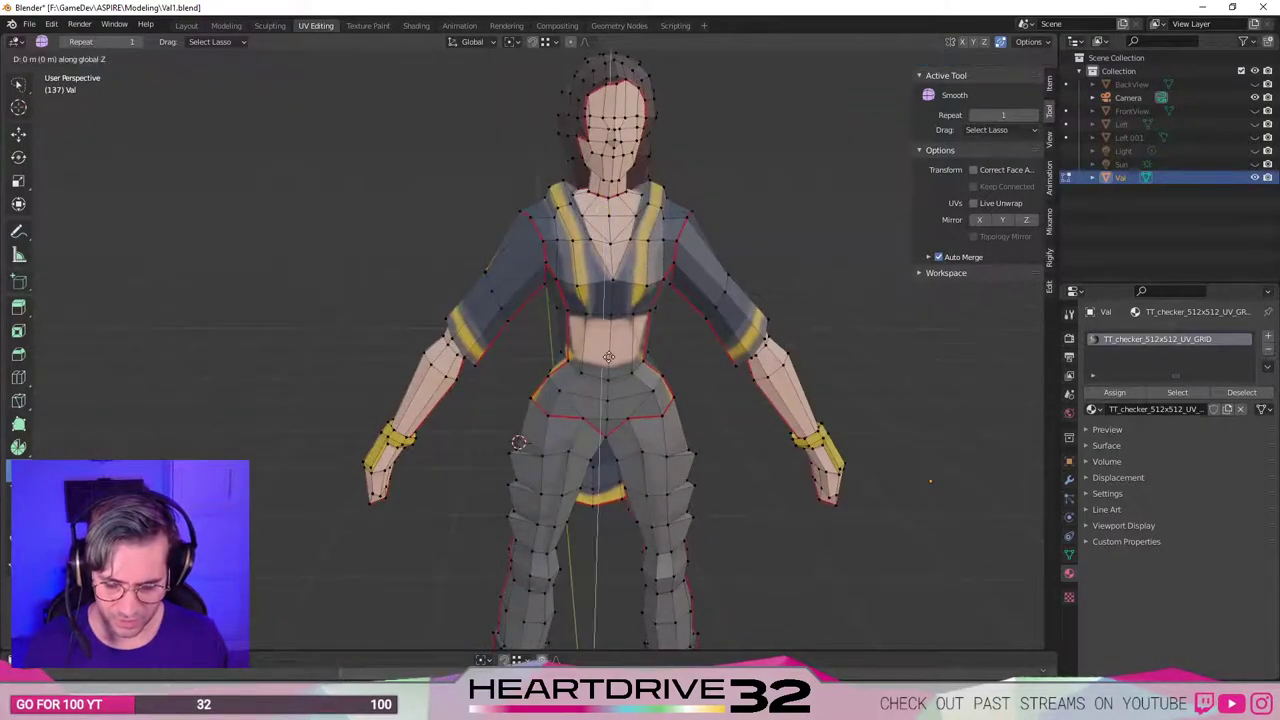
pyautogui.click(598, 354)
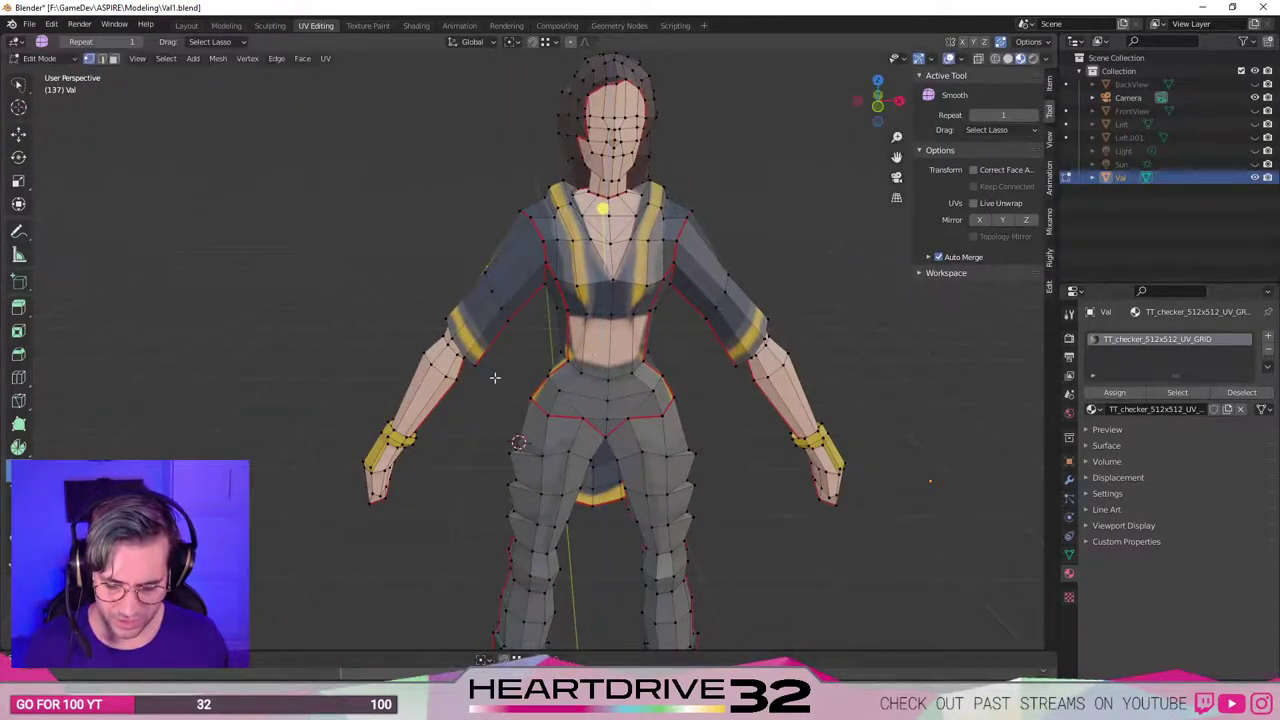
# Select the outer rear cuff vertex on both sleeves and raise the pair about 0.02 m along the Z axis.
pyautogui.moveTo(470, 380); pyautogui.dragTo(302, 320, button='middle')
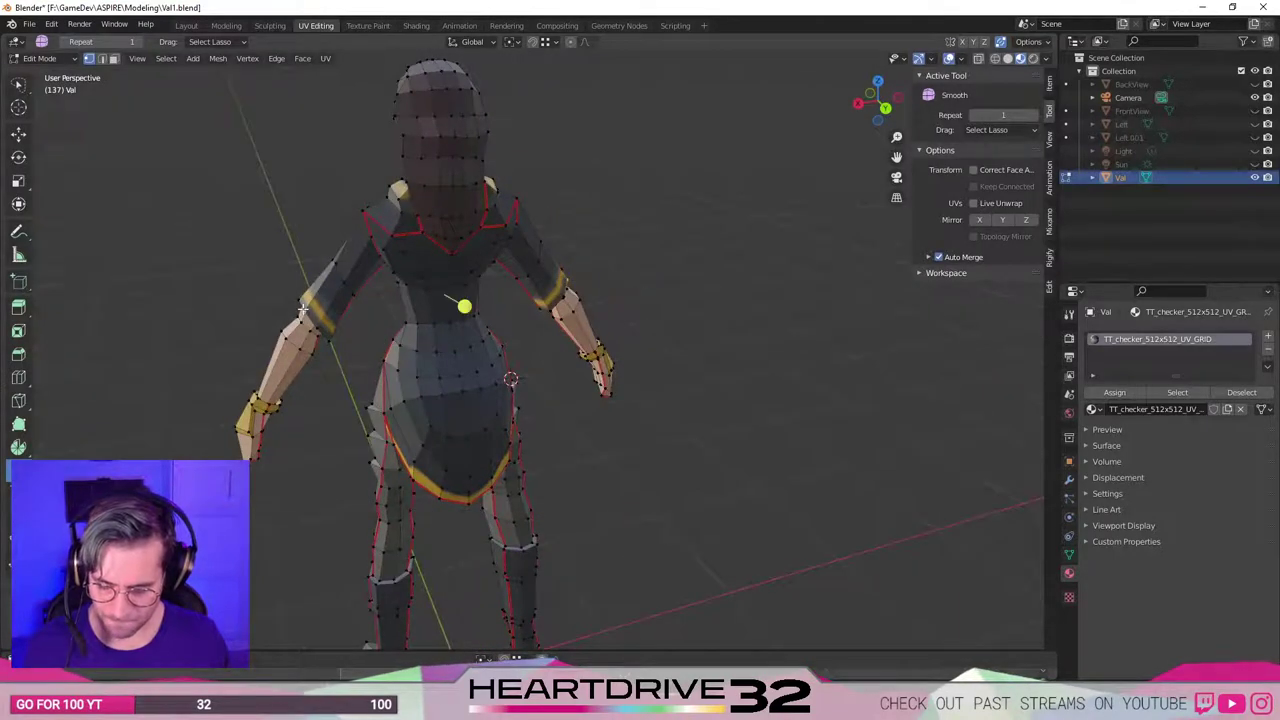
pyautogui.press('g')
pyautogui.press('z')
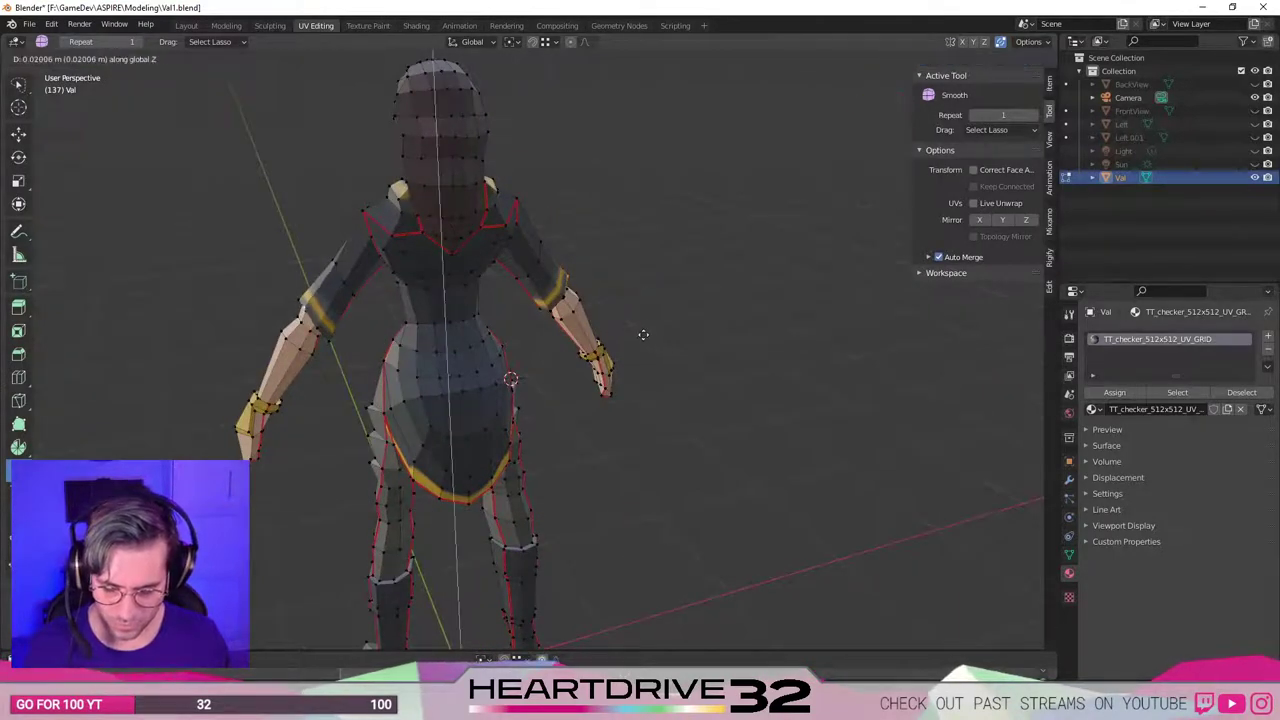
pyautogui.click(643, 334)
# Select the neighbouring rear cuff vertex on both sleeves and smooth the pair.
pyautogui.click(567, 290)
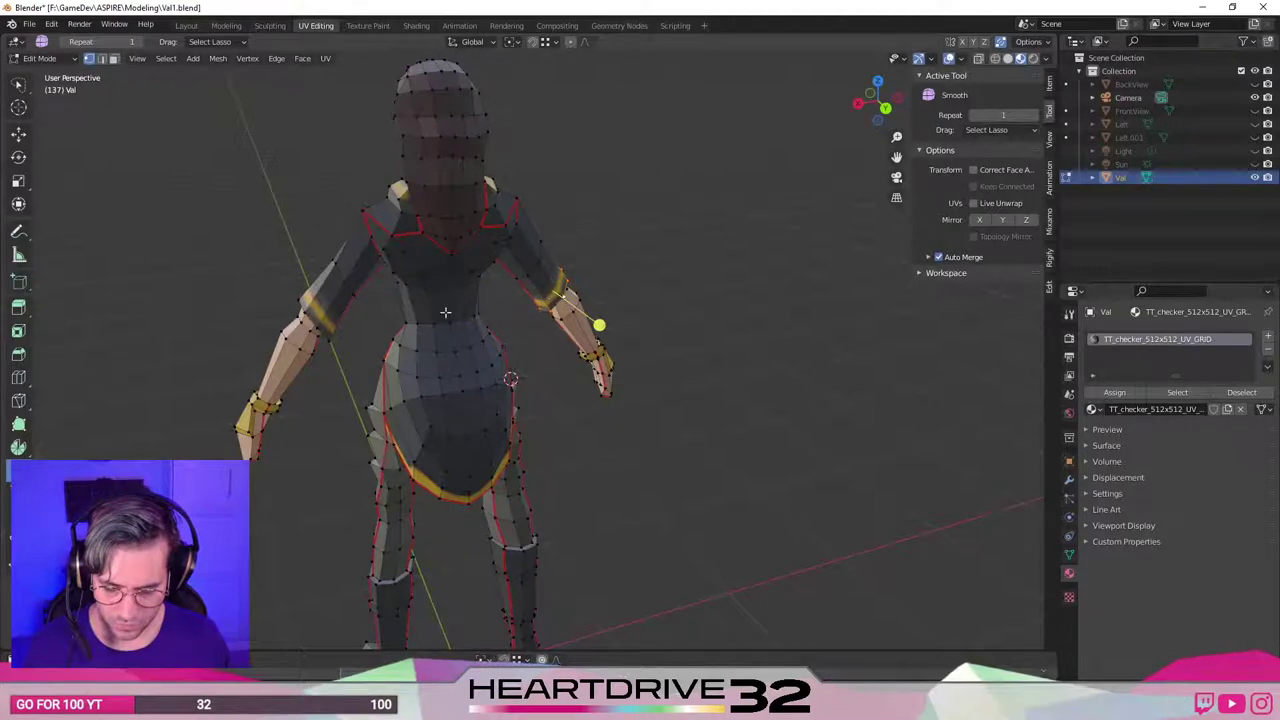
pyautogui.keyDown('shift'); pyautogui.click(309, 318); pyautogui.keyUp('shift')
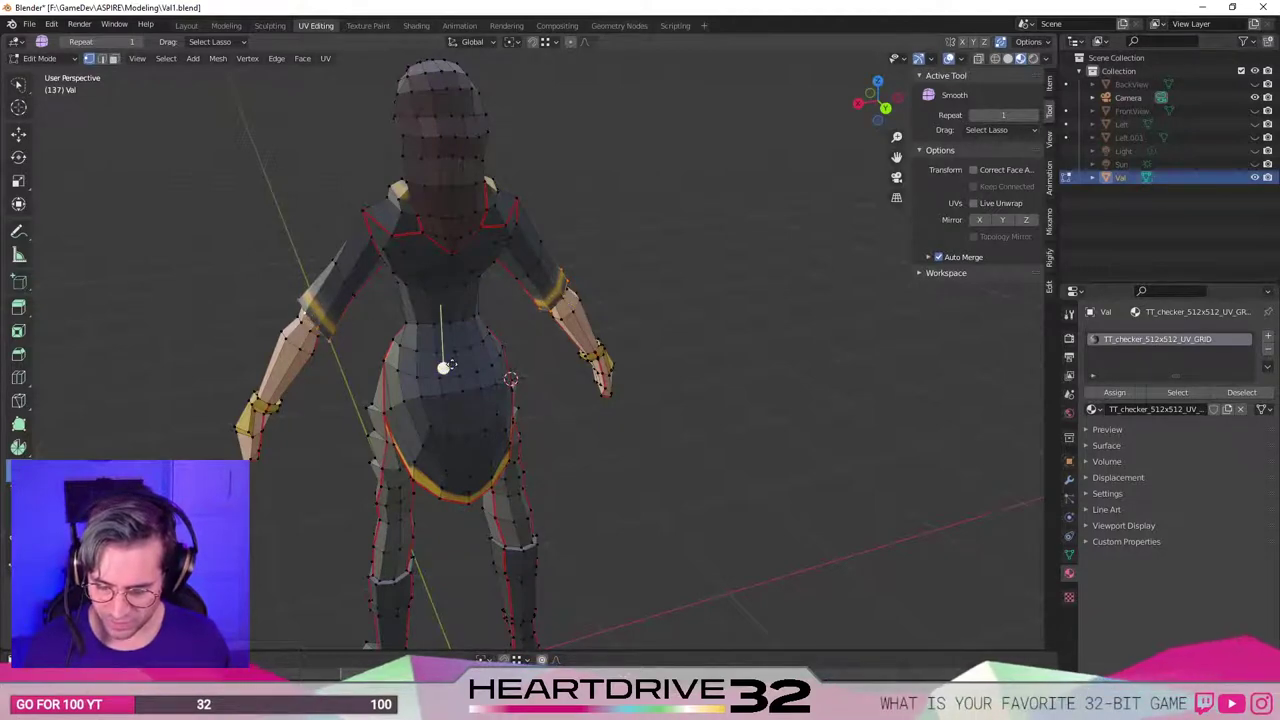
pyautogui.moveTo(443, 368); pyautogui.dragTo(484, 125)
pyautogui.moveTo(486, 215); pyautogui.dragTo(484, 218)
# Select the mid-sleeve edge loop on both arms and smooth the two loops.
pyautogui.moveTo(178, 362); pyautogui.dragTo(365, 376, button='middle')
pyautogui.moveTo(494, 337); pyautogui.dragTo(500, 300, button='middle')
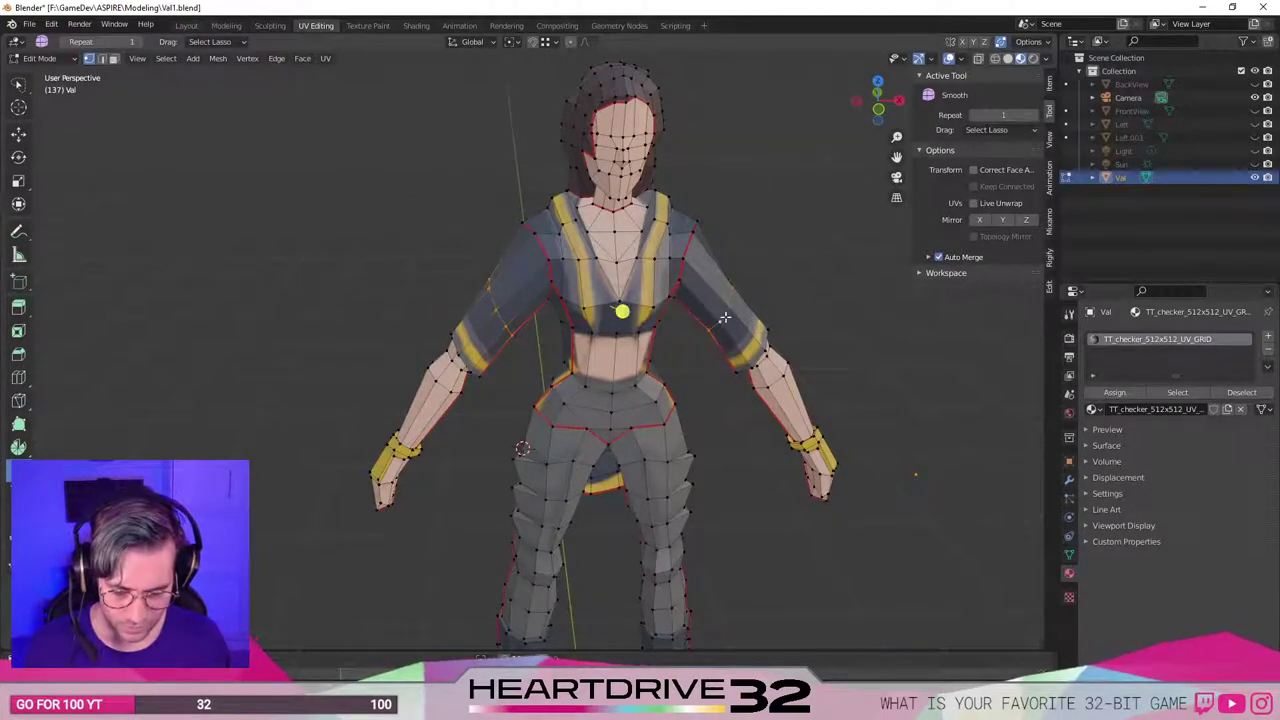
pyautogui.moveTo(622, 313); pyautogui.dragTo(794, 518)
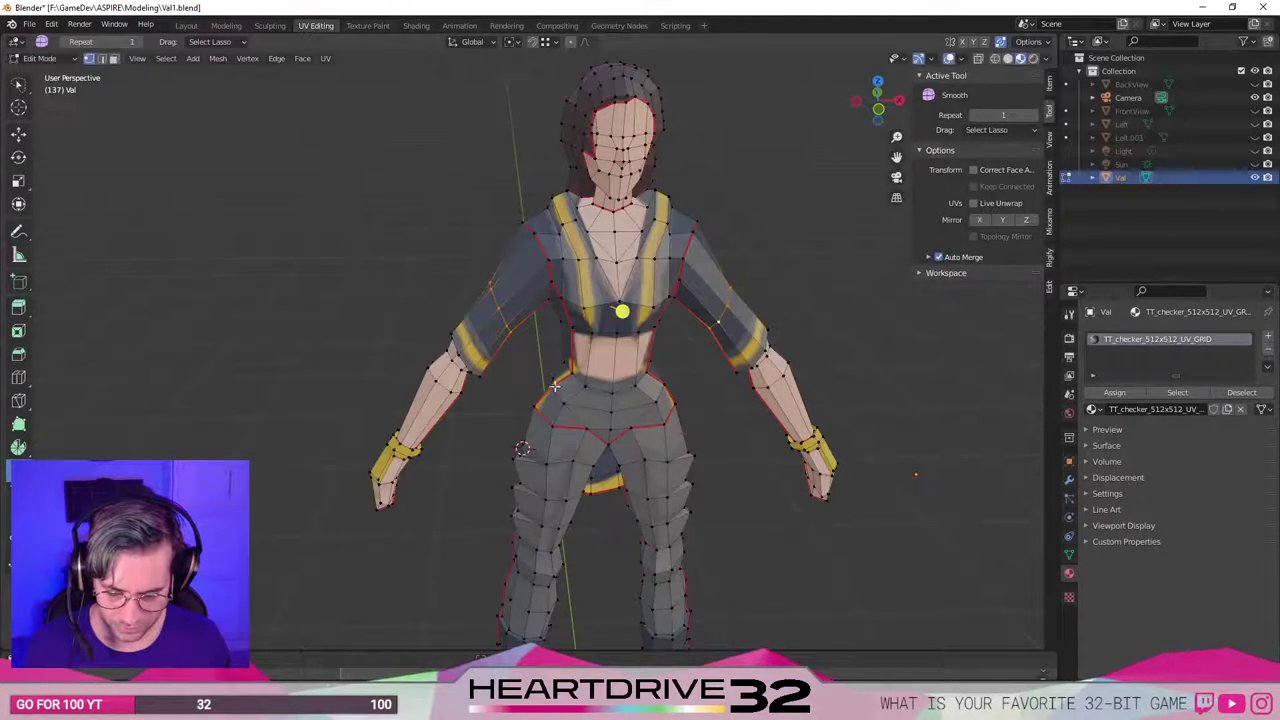
# Select the front underarm vertex on each side of the torso and scale the pair inward to about 0.98.
pyautogui.moveTo(498, 369); pyautogui.dragTo(595, 277, button='middle')
pyautogui.press('s')
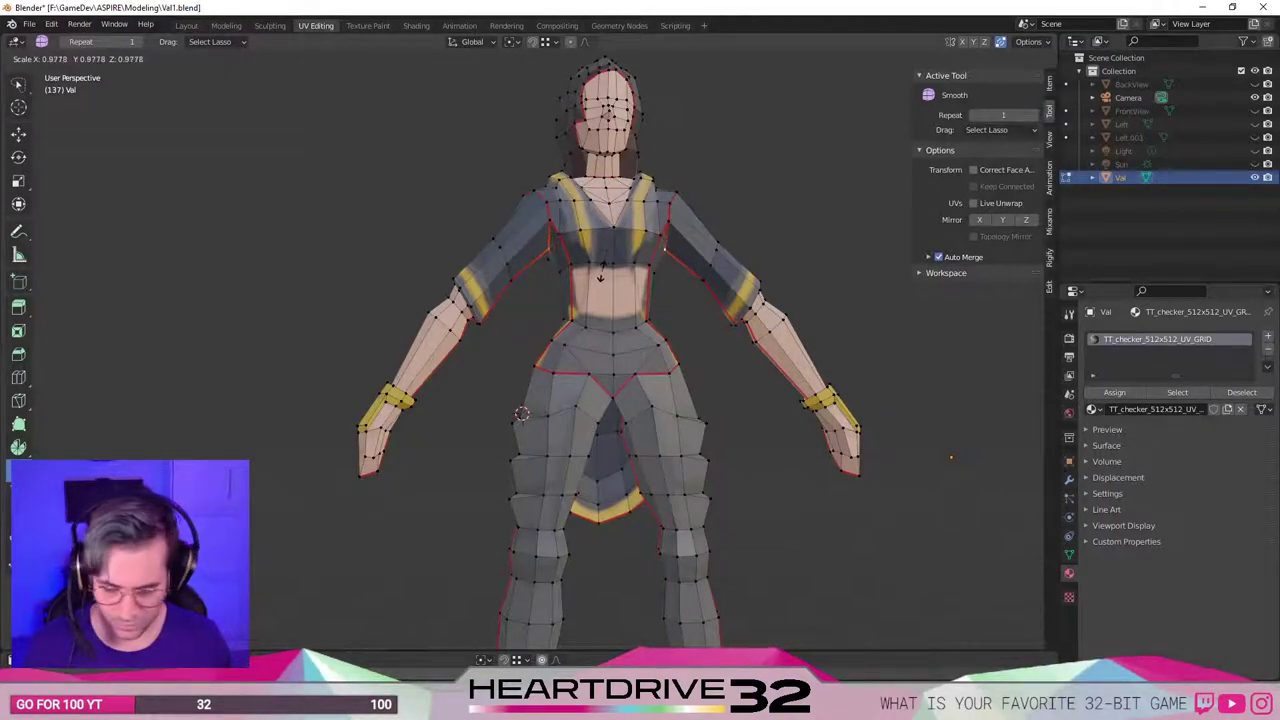
pyautogui.click(602, 277)
# Select the rear underarm vertex on both sides of the character's back and scale the pair slightly inward.
pyautogui.moveTo(532, 326); pyautogui.dragTo(797, 329, button='middle')
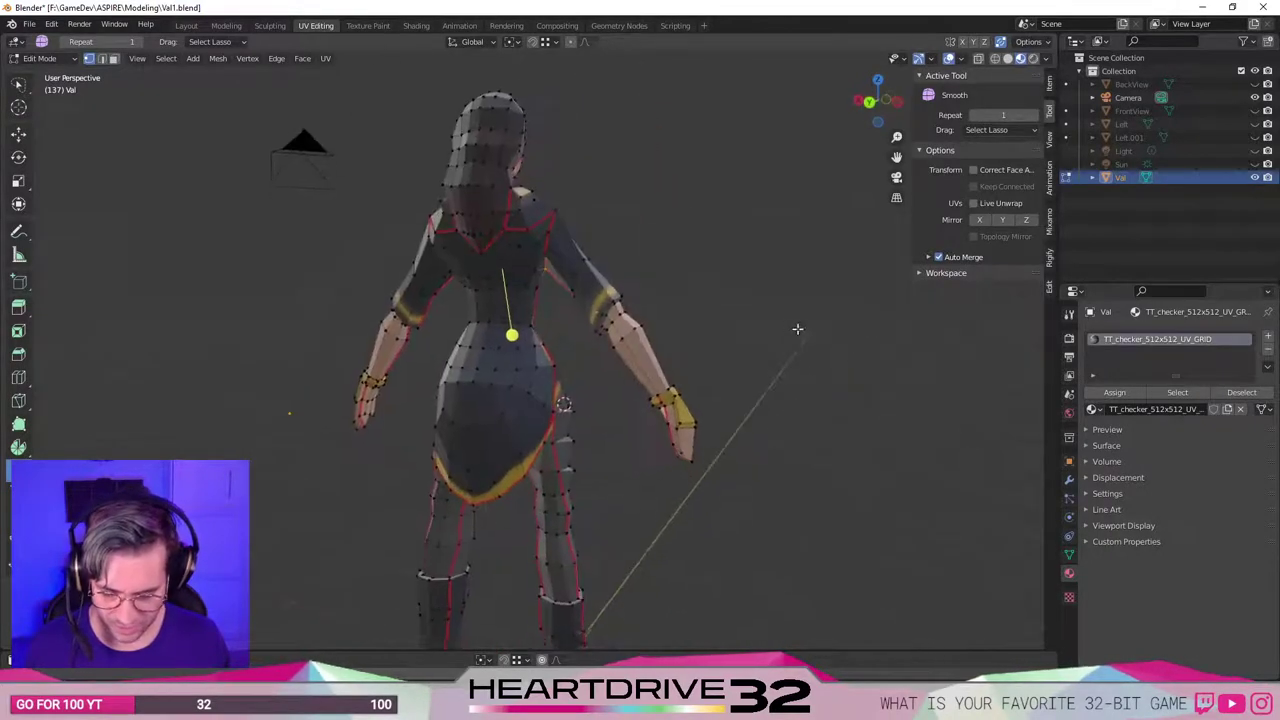
pyautogui.click(531, 261)
pyautogui.moveTo(448, 328); pyautogui.dragTo(519, 294, button='middle')
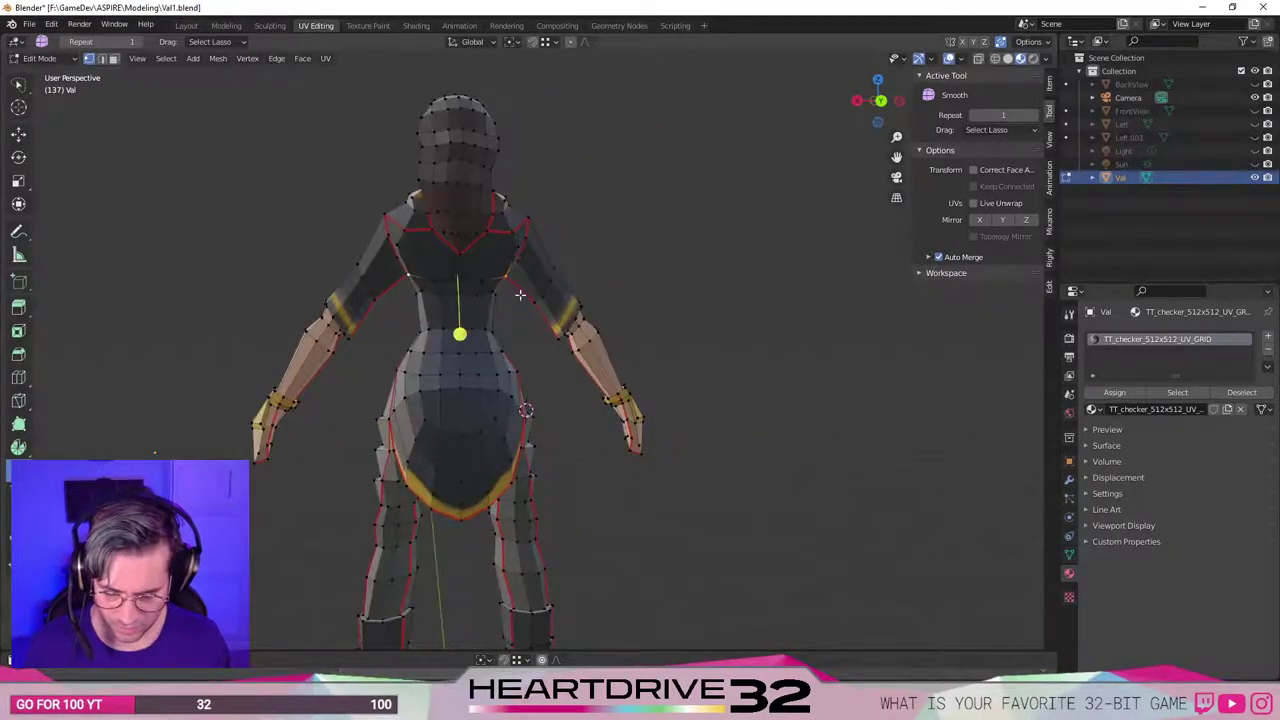
pyautogui.press('s')
pyautogui.click(463, 383)
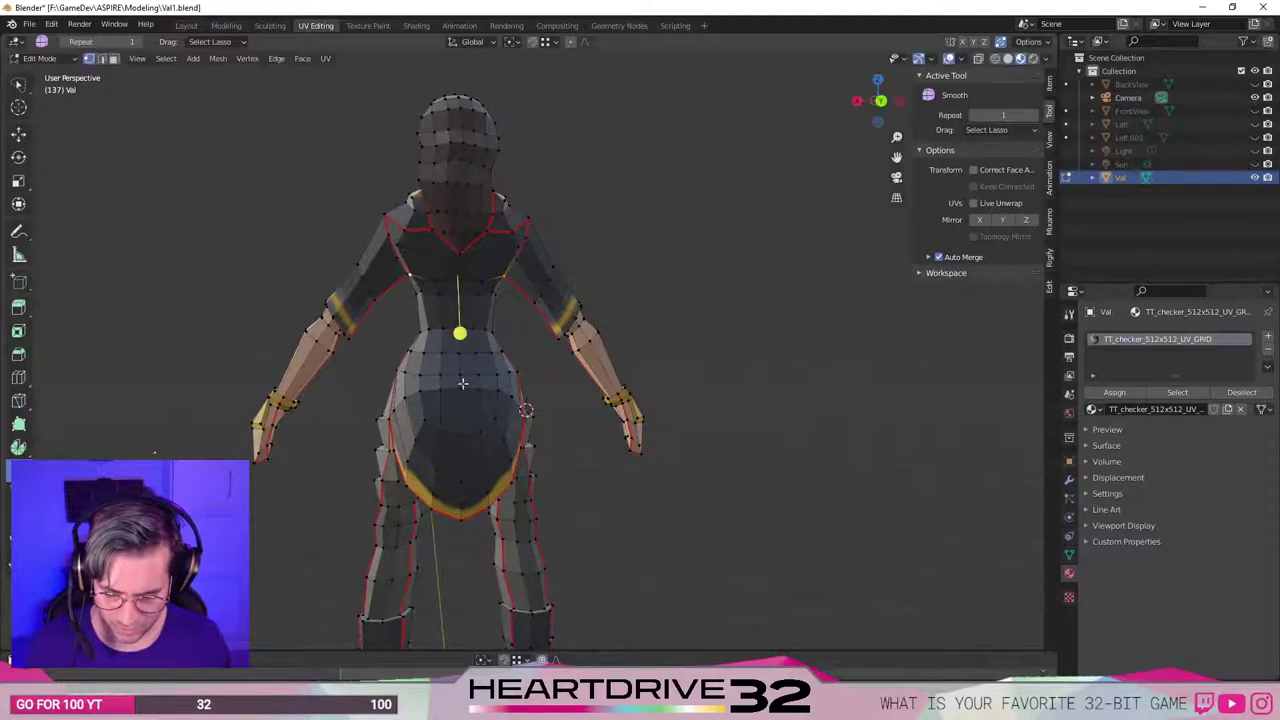
# Show the whole character in front orthographic view and save the file.
pyautogui.scroll(-3, 666, 488)
pyautogui.press('KP_3')
pyautogui.press('KP_1')
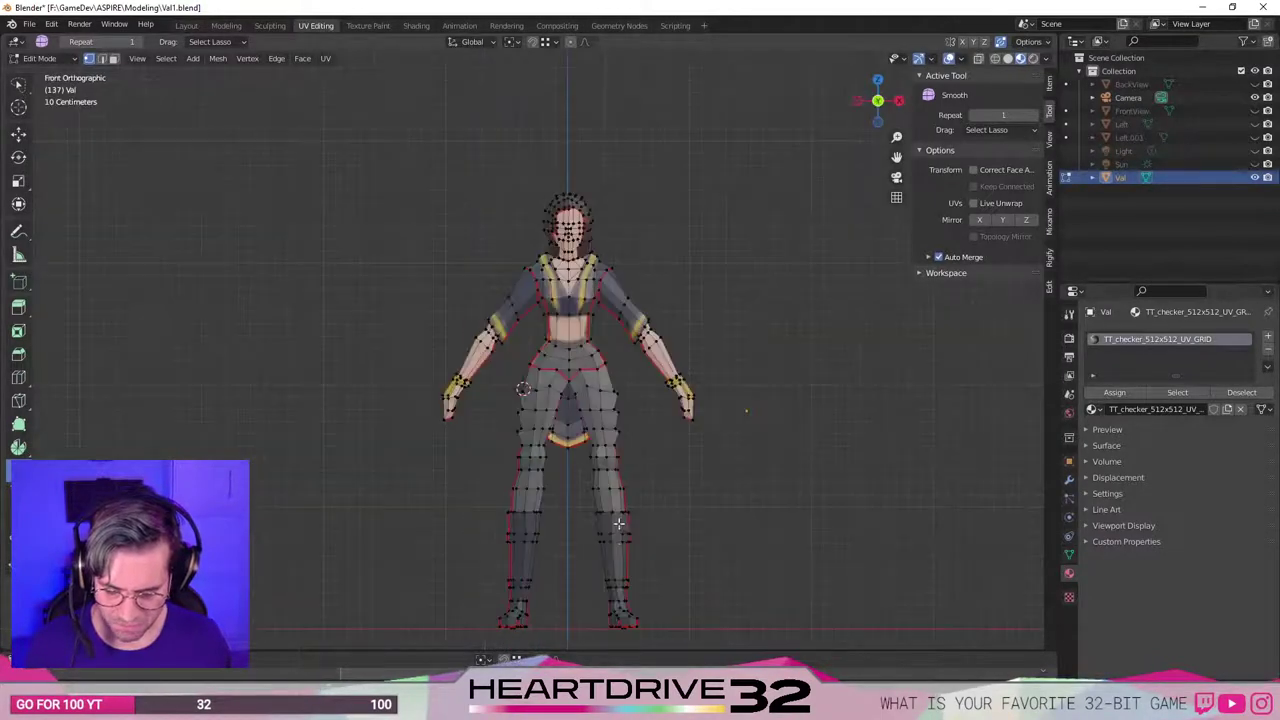
pyautogui.hotkey('ctrl', 's')
# Preview the character in Rendered shading and return the viewport to Material Preview.
pyautogui.press('z')
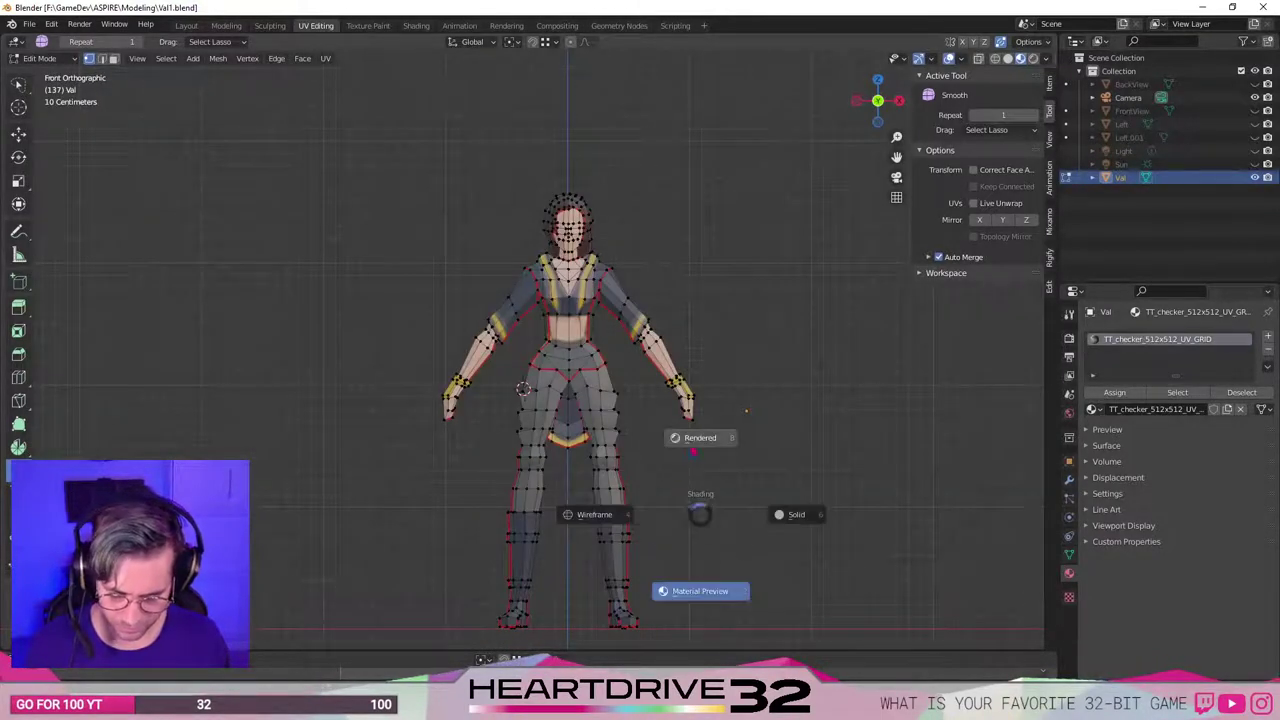
pyautogui.click(710, 438)
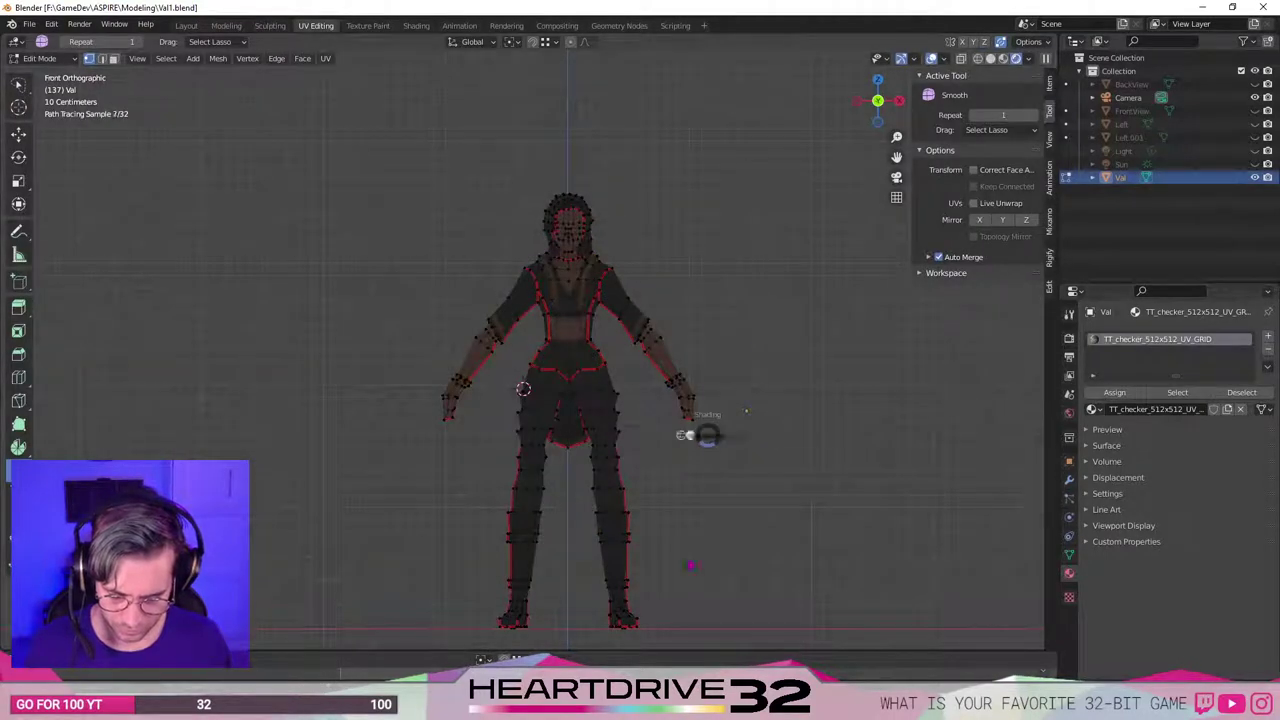
pyautogui.press('z')
pyautogui.click(726, 513)
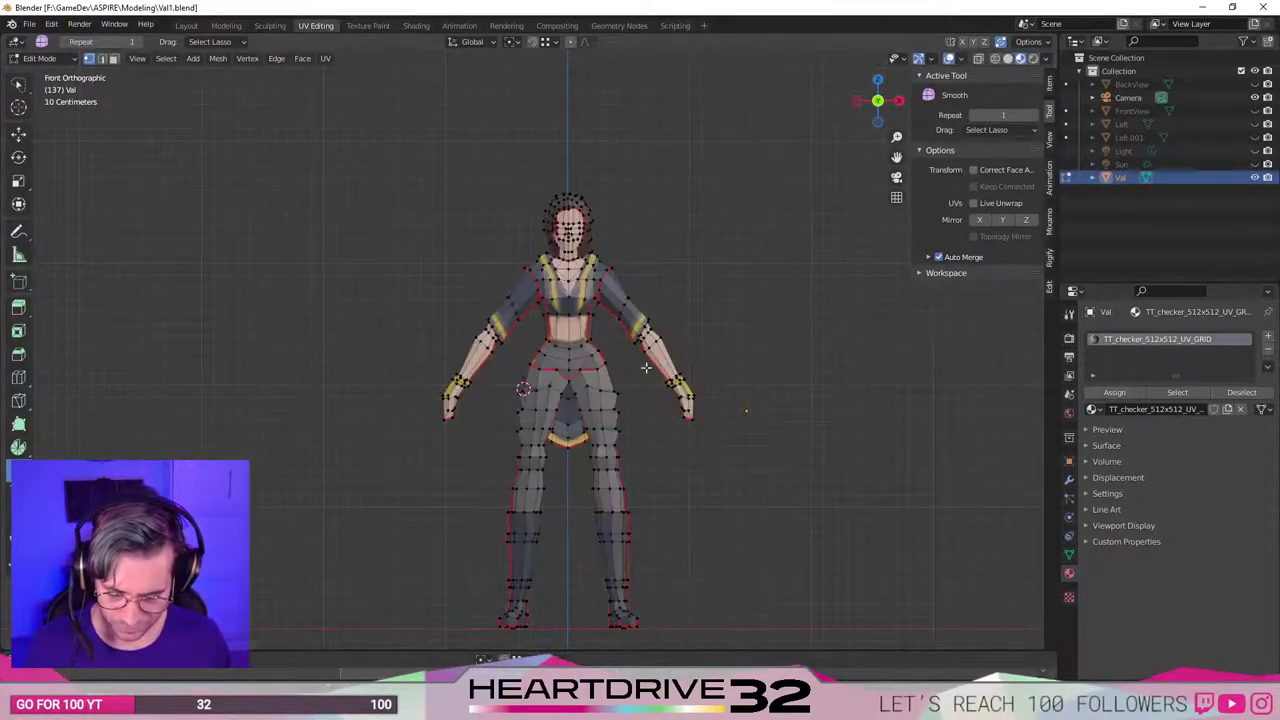
pyautogui.scroll(3, 501, 487)
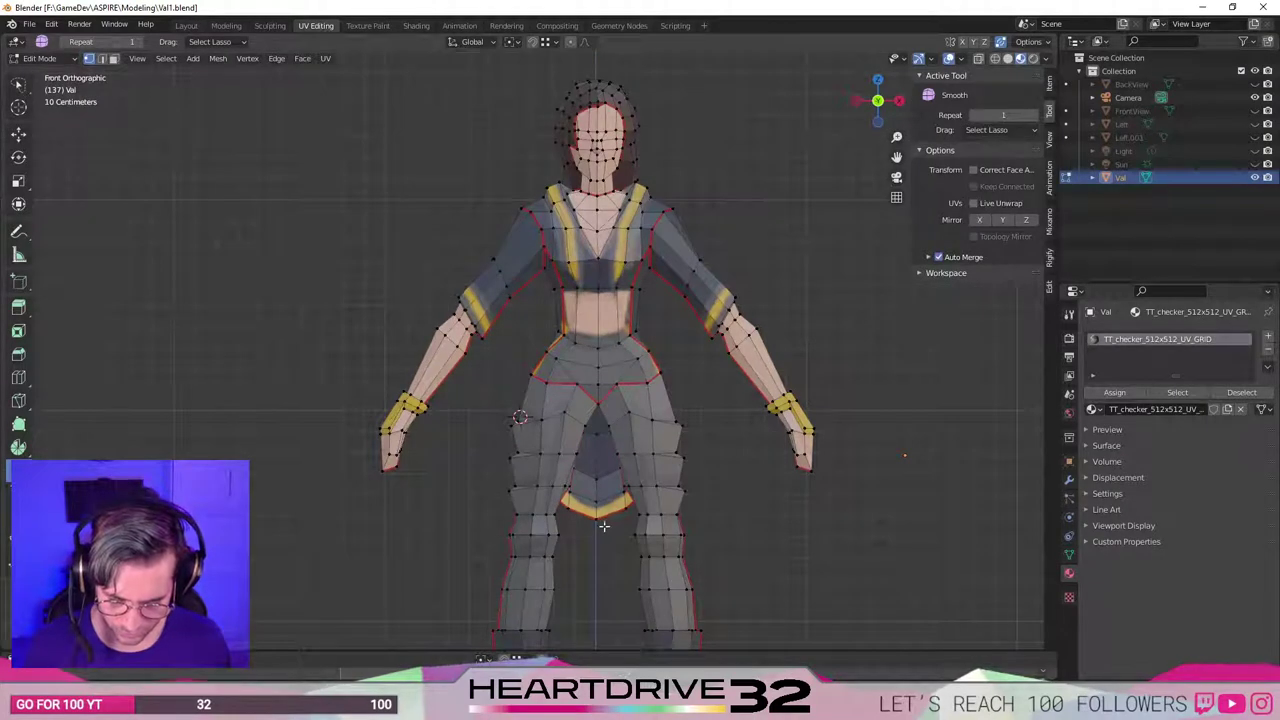
pyautogui.keyDown('shift'); pyautogui.moveTo(555, 468); pyautogui.dragTo(592, 415, button='middle'); pyautogui.keyUp('shift')
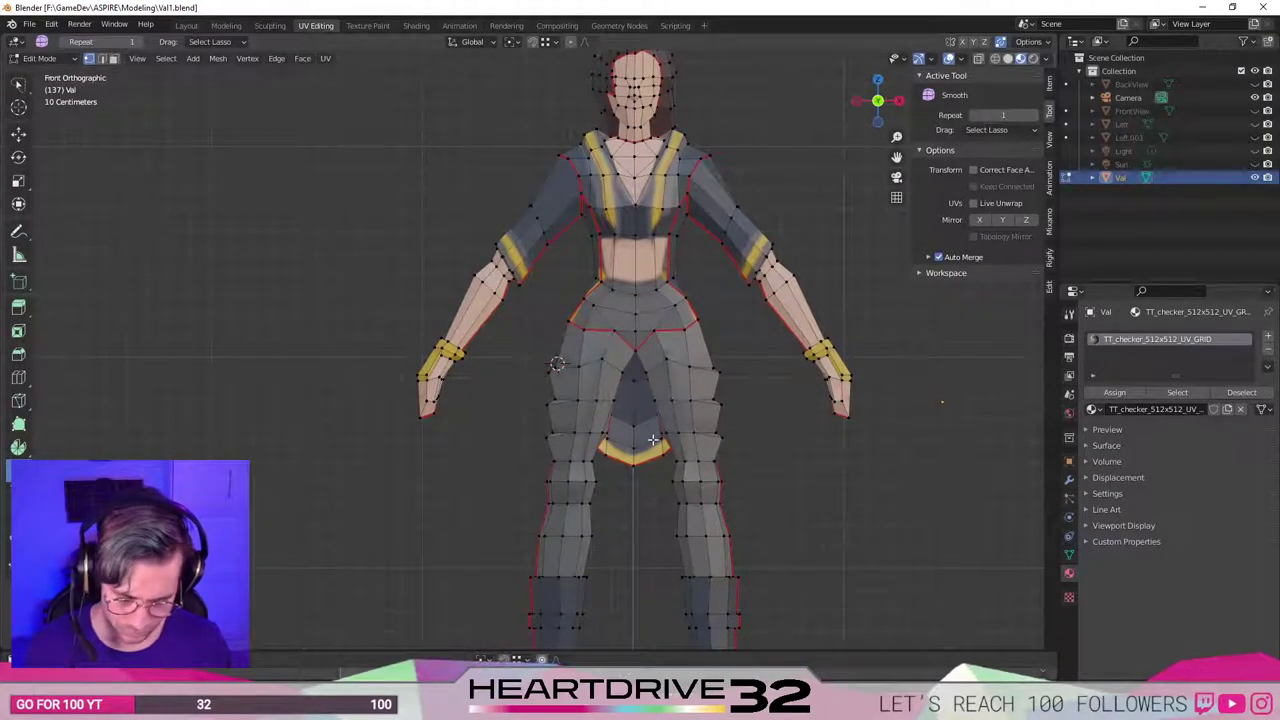
pyautogui.keyDown('shift'); pyautogui.moveTo(683, 525); pyautogui.dragTo(688, 449, button='middle'); pyautogui.keyUp('shift')
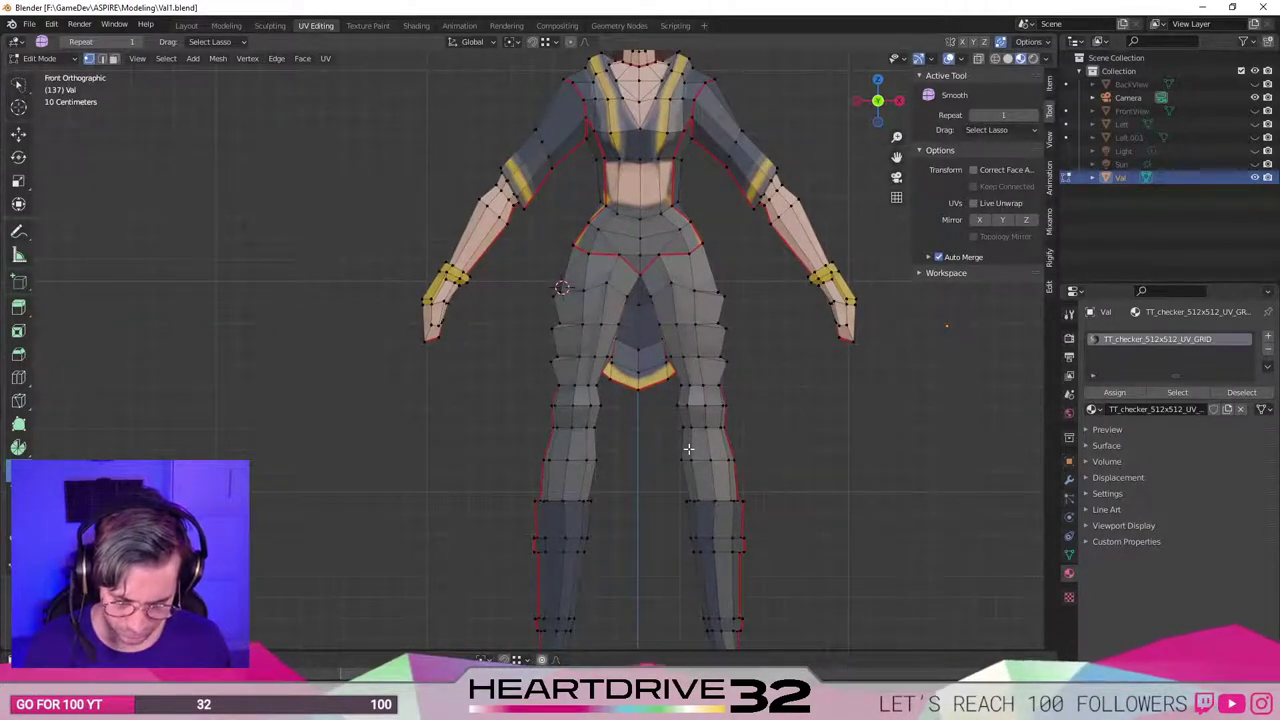
pyautogui.keyDown('shift'); pyautogui.moveTo(674, 459); pyautogui.dragTo(674, 452, button='middle'); pyautogui.keyUp('shift')
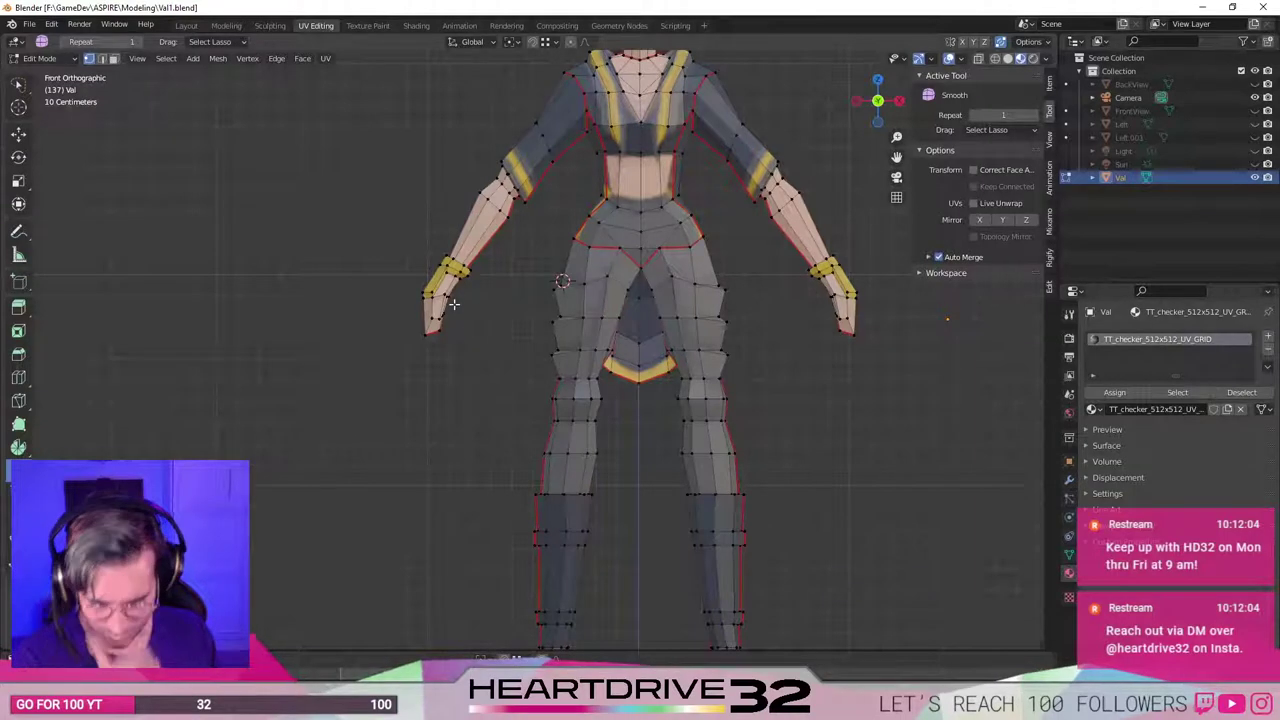
# Select the matching hand vertices just below the wrist bands on both arms and raise them about 0.017 m along the Z axis.
pyautogui.scroll(3, 453, 304)
pyautogui.keyDown('shift'); pyautogui.moveTo(400, 228); pyautogui.dragTo(352, 310, button='middle'); pyautogui.keyUp('shift')
pyautogui.moveTo(317, 261); pyautogui.dragTo(249, 330, button='middle')
pyautogui.moveTo(248, 402); pyautogui.dragTo(376, 362, button='middle')
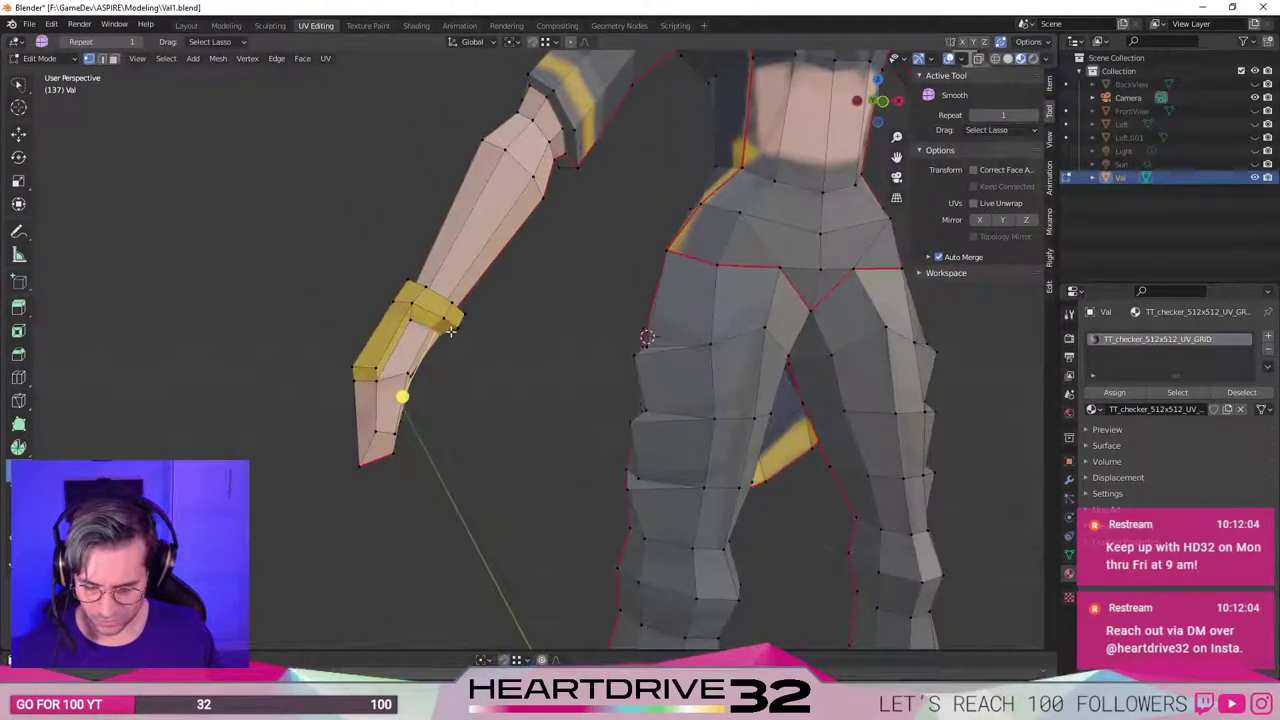
pyautogui.moveTo(580, 362); pyautogui.dragTo(644, 425, button='middle')
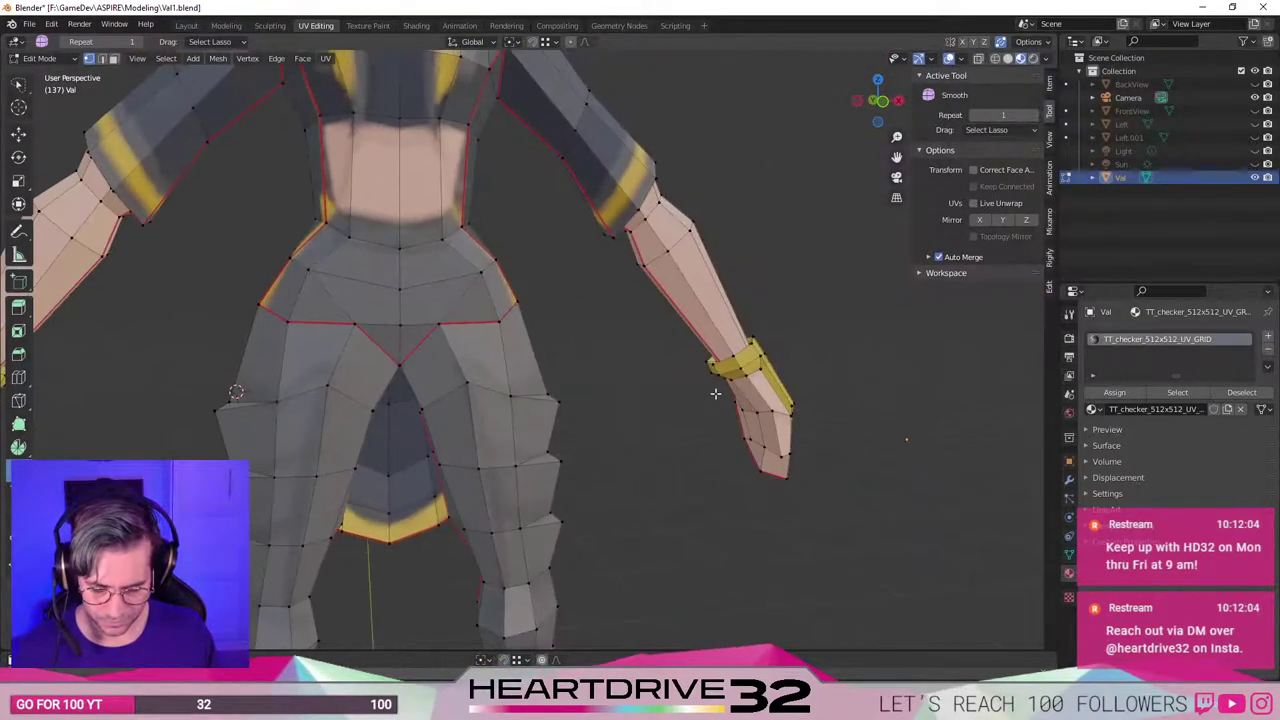
pyautogui.moveTo(715, 393); pyautogui.dragTo(752, 363, button='middle')
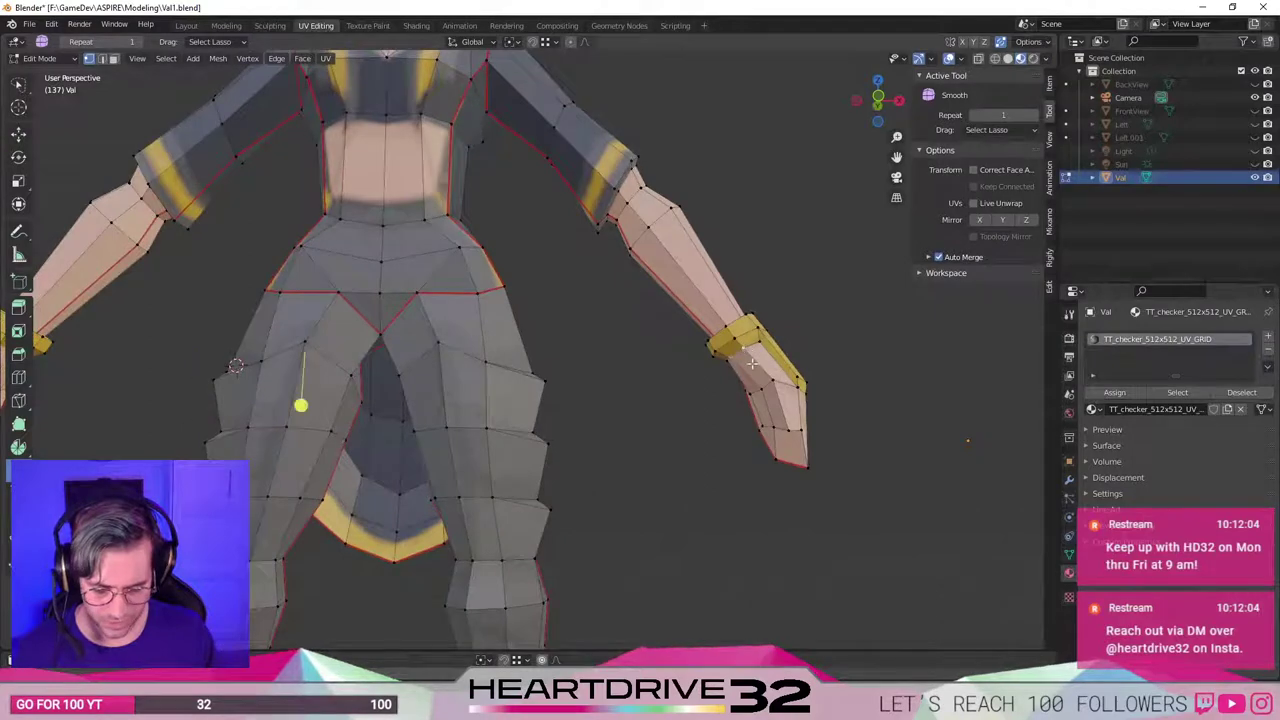
pyautogui.moveTo(757, 340); pyautogui.dragTo(737, 377, button='middle')
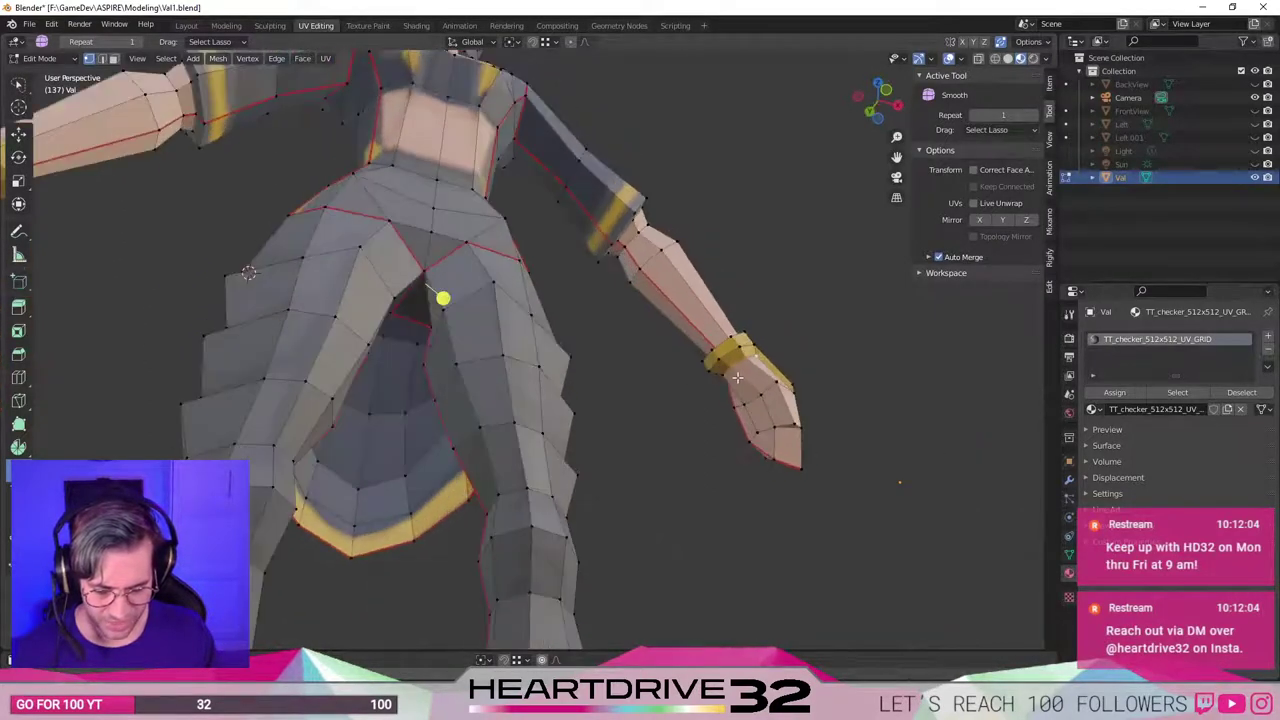
pyautogui.moveTo(630, 415); pyautogui.dragTo(694, 400, button='middle')
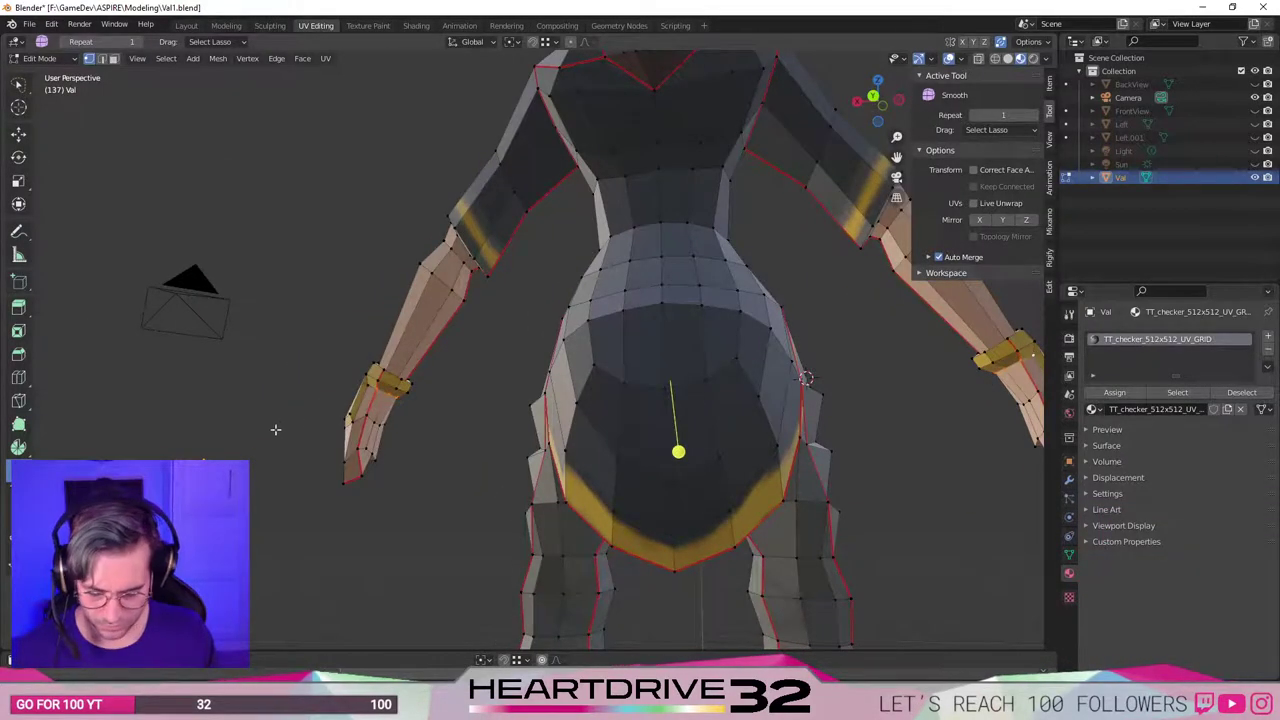
pyautogui.moveTo(275, 429); pyautogui.dragTo(400, 440, button='middle')
pyautogui.press('g')
pyautogui.press('z')
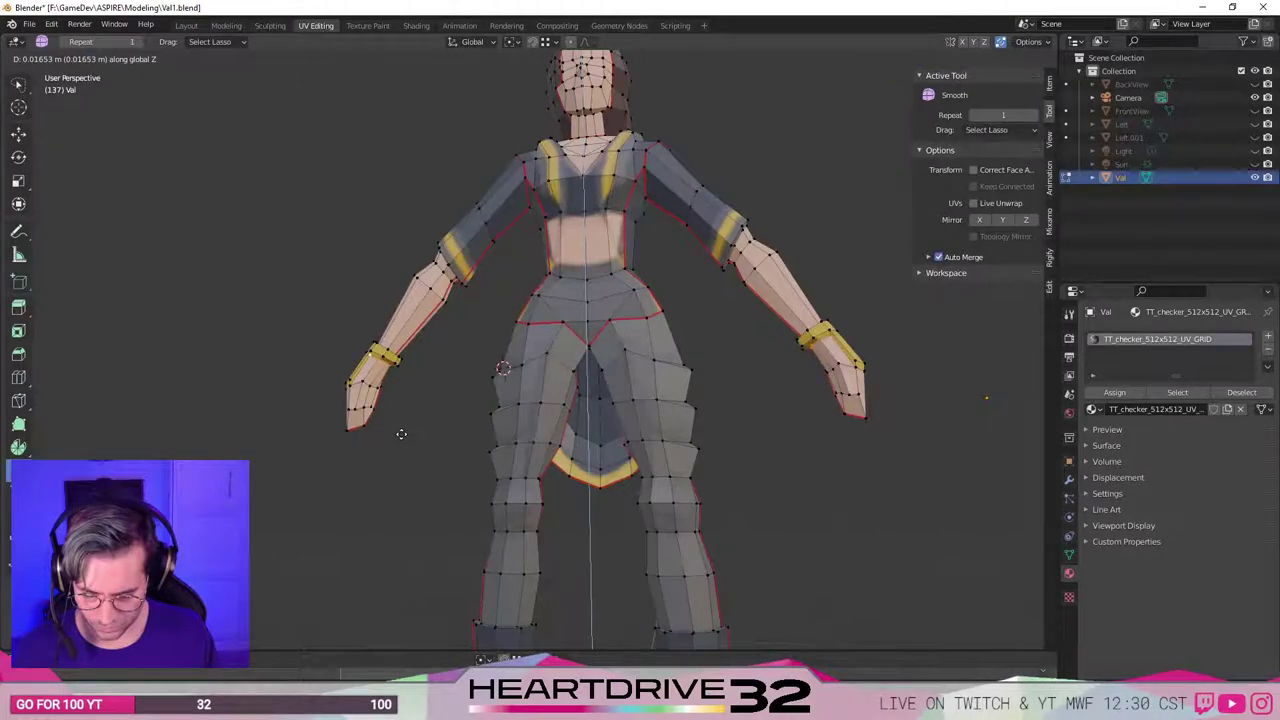
pyautogui.click(401, 434)
# Raise the selected wrist vertices under both bands by about 0.01 m more along the Z axis.
pyautogui.moveTo(294, 443); pyautogui.dragTo(434, 486, button='middle')
pyautogui.scroll(5, 356, 455)
pyautogui.press('g')
pyautogui.press('z')
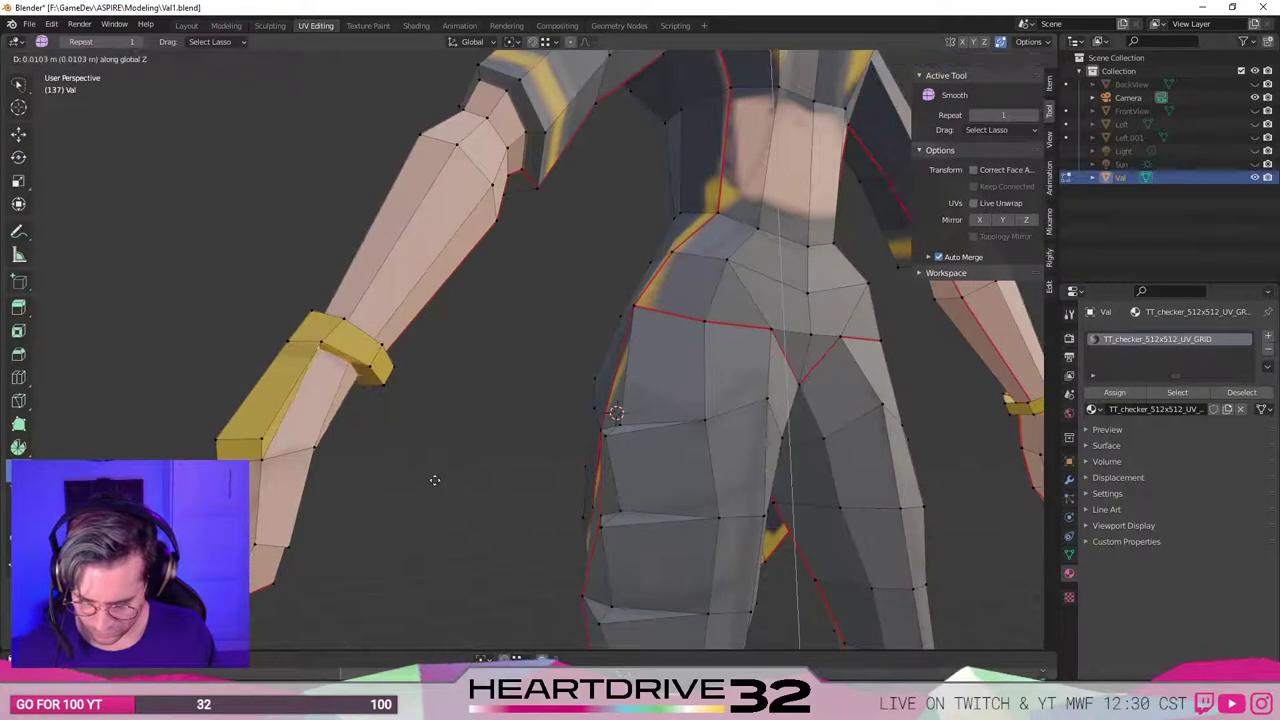
pyautogui.click(435, 480)
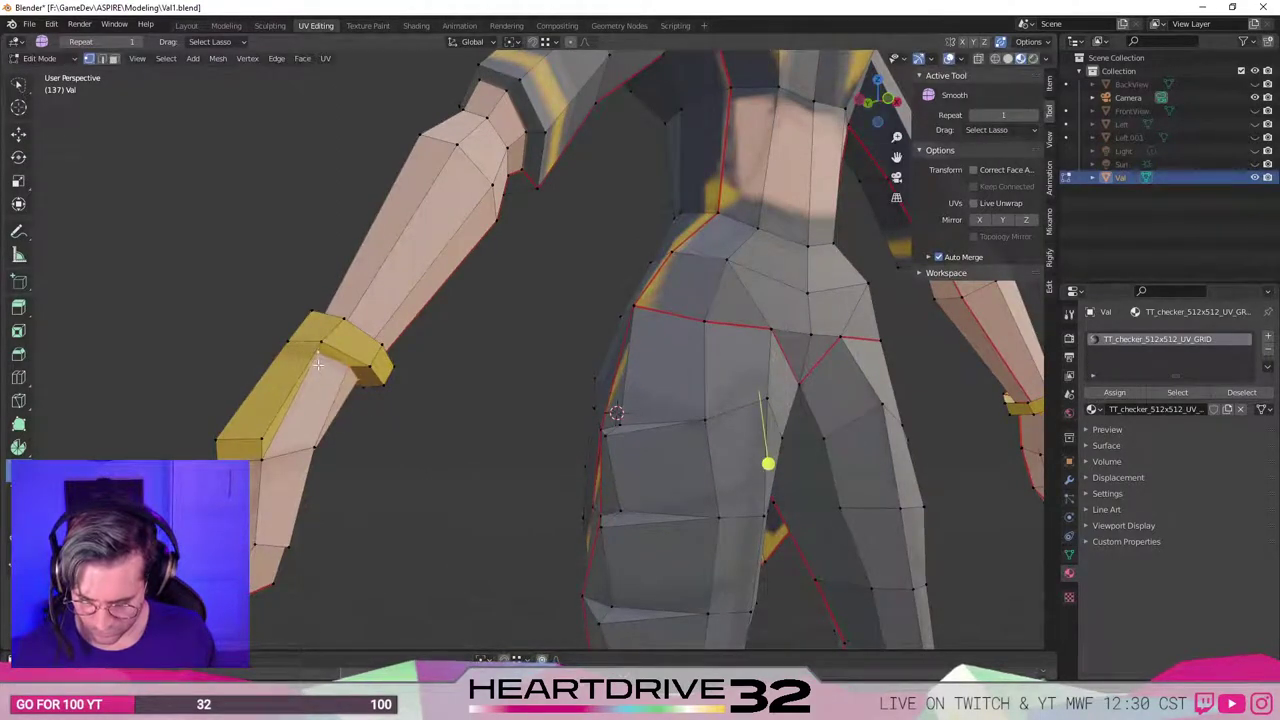
# Select the front wrist vertex beside the band on both arms and scale the pair slightly.
pyautogui.moveTo(345, 400); pyautogui.dragTo(374, 491, button='middle')
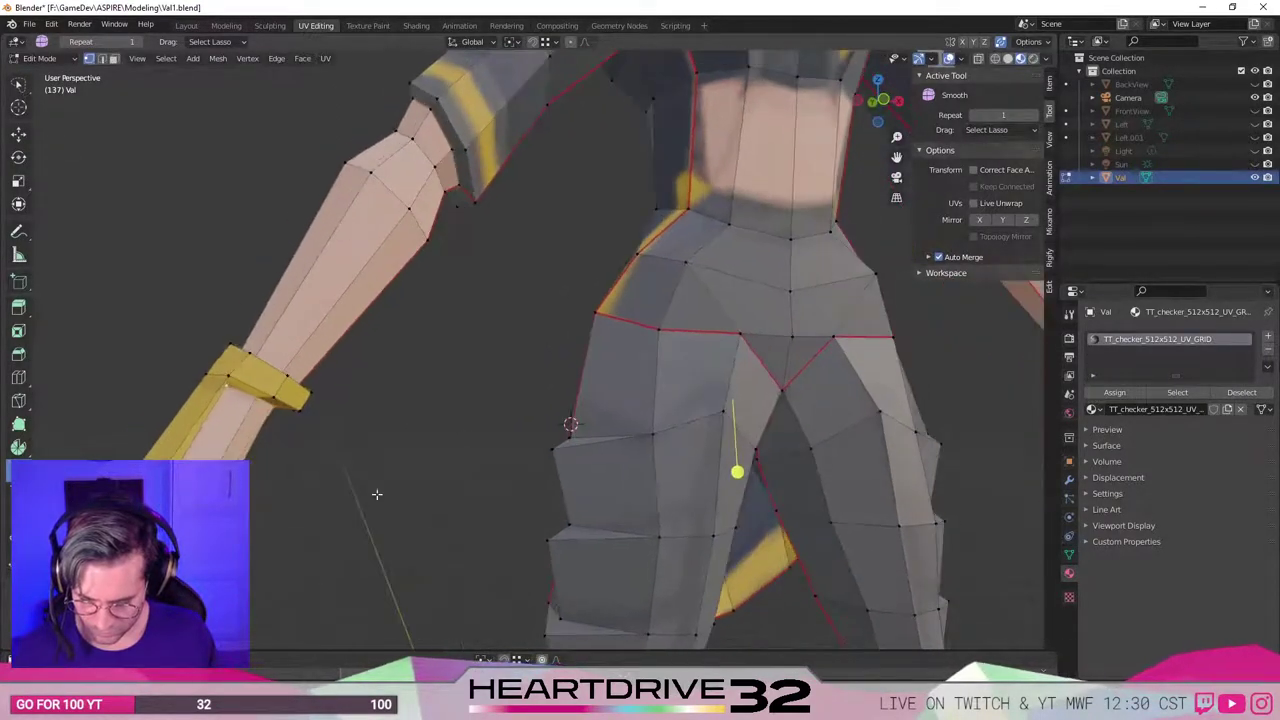
pyautogui.scroll(-3, 223, 427)
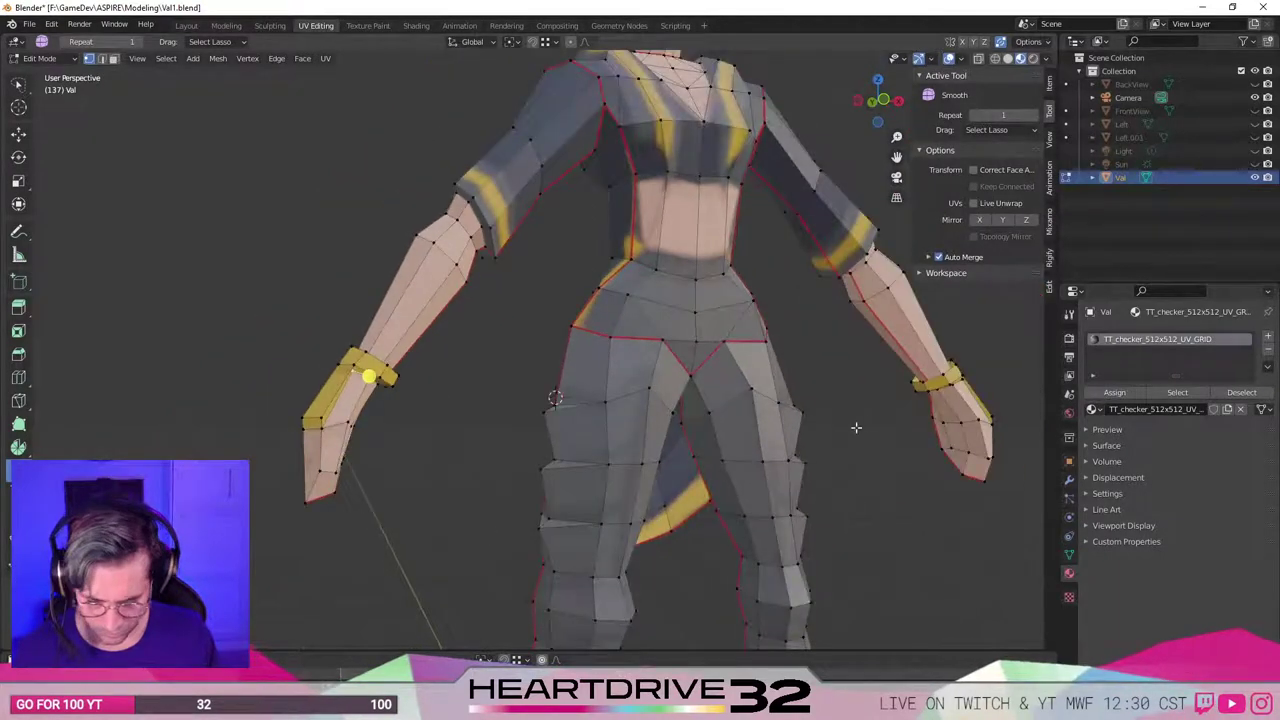
pyautogui.moveTo(962, 383); pyautogui.dragTo(909, 407, button='middle')
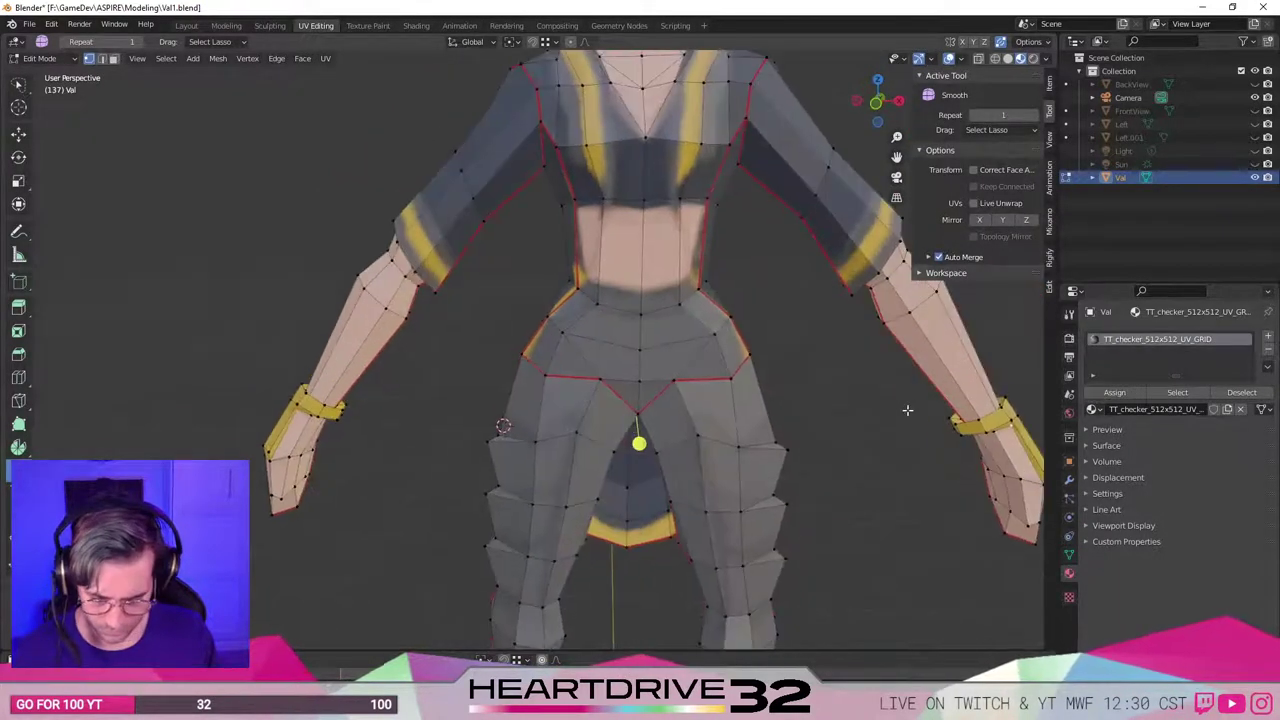
pyautogui.press('s')
pyautogui.click(905, 410)
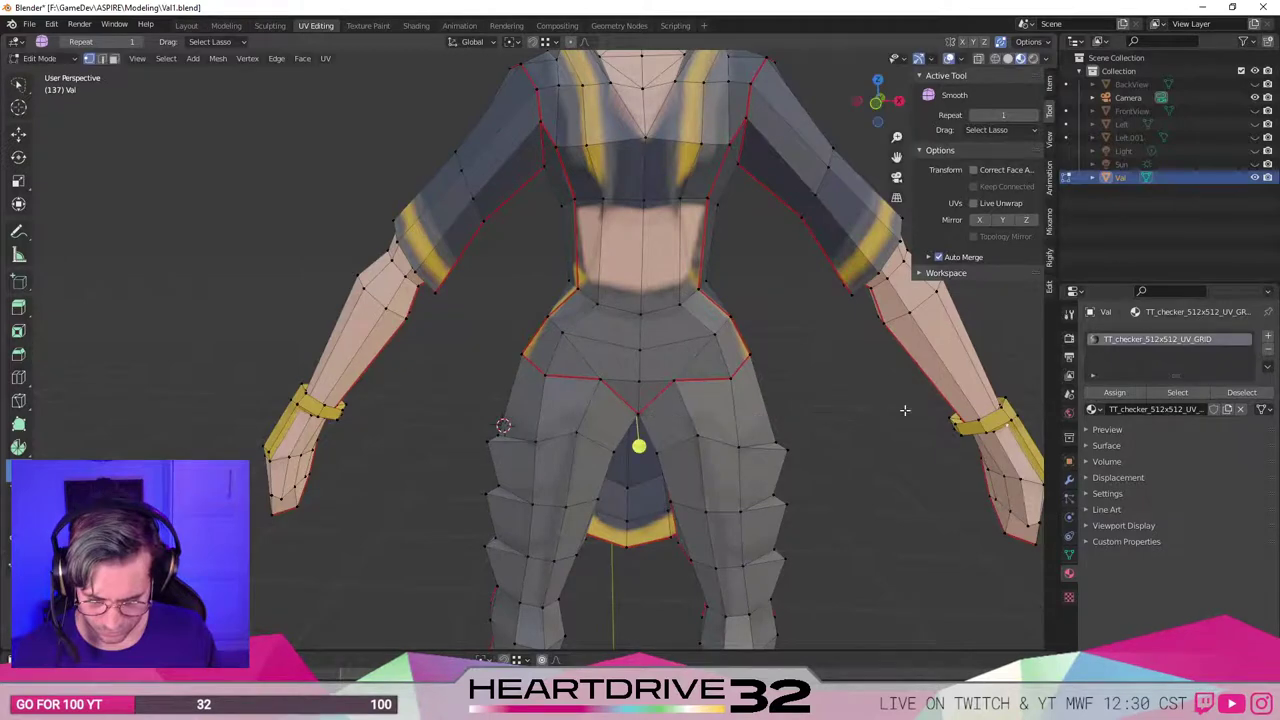
# Lower the selected vertex at the gold wrist band on the character's left arm by about 0.002 m along the Z axis.
pyautogui.moveTo(440, 416); pyautogui.dragTo(716, 392, button='middle')
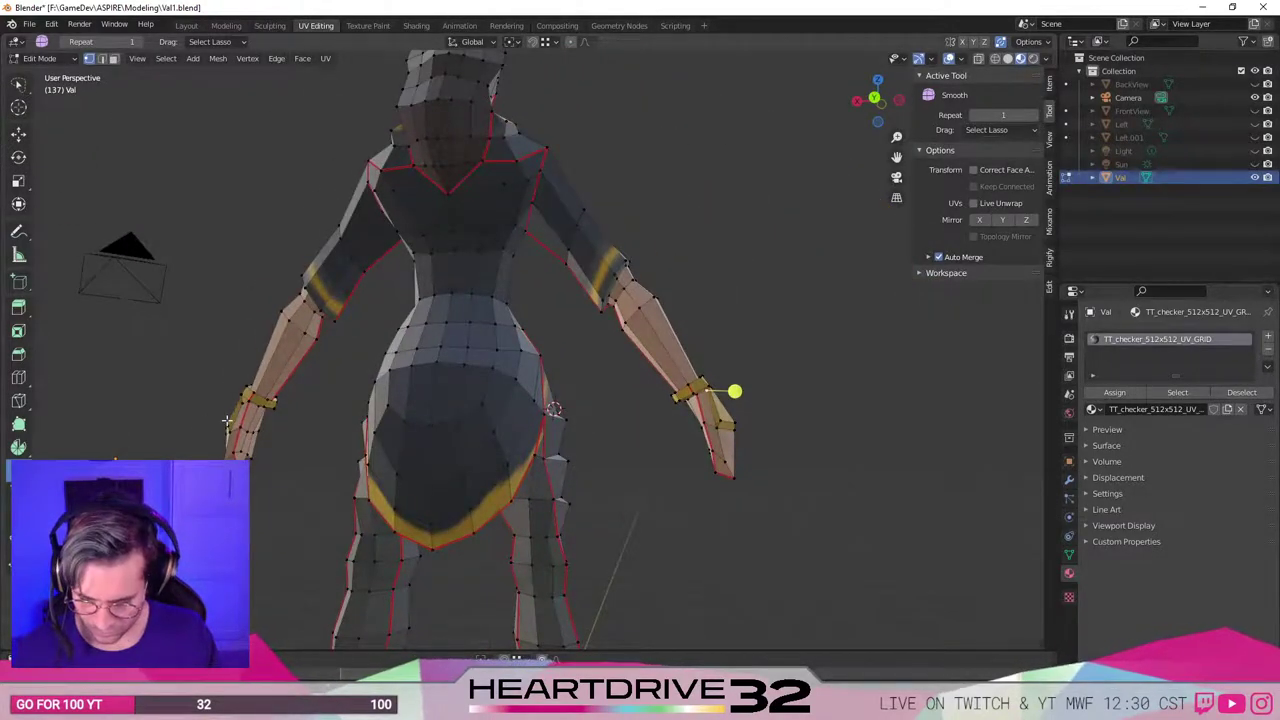
pyautogui.moveTo(288, 400); pyautogui.dragTo(180, 400, button='middle')
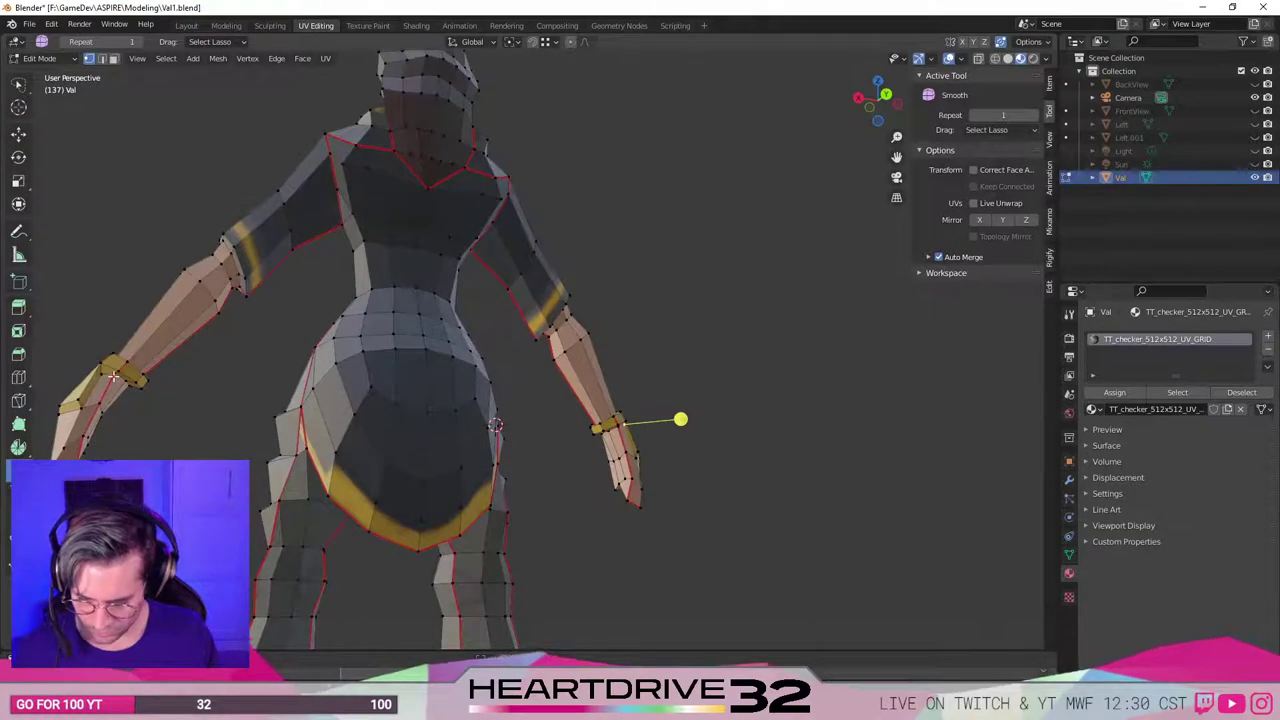
pyautogui.moveTo(113, 375); pyautogui.dragTo(130, 450, button='middle')
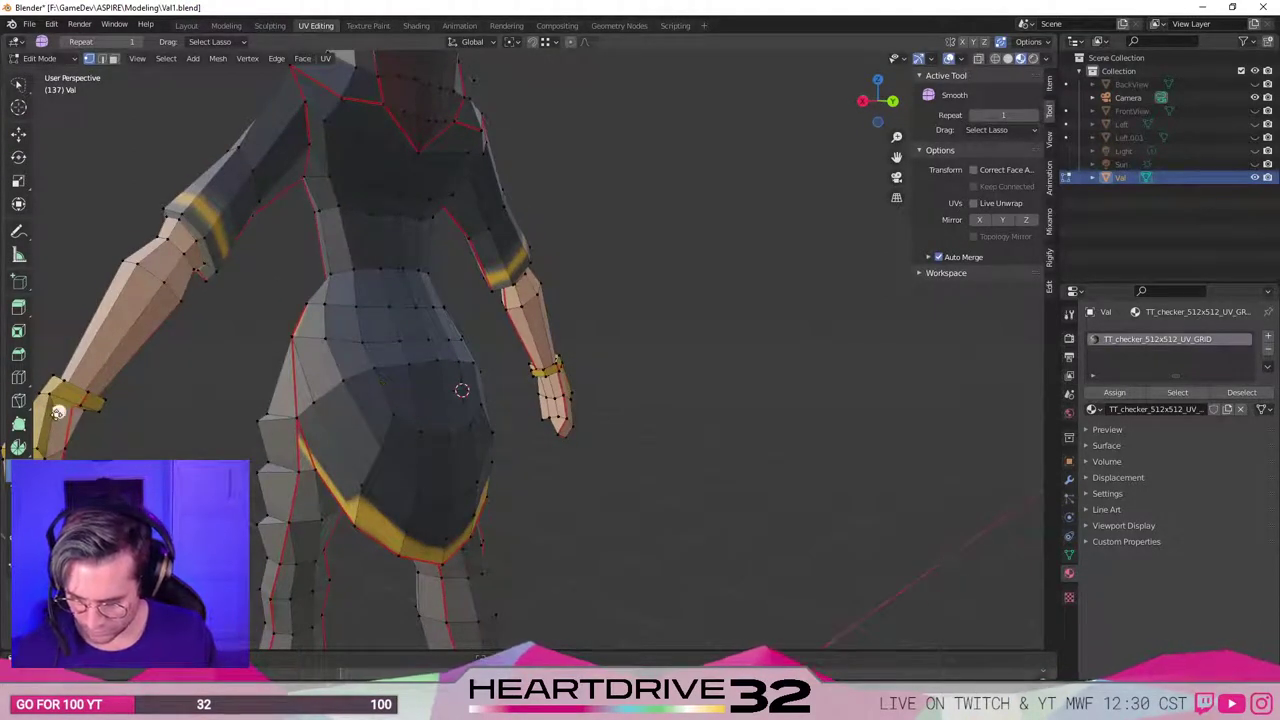
pyautogui.moveTo(58, 412); pyautogui.dragTo(567, 450, button='middle')
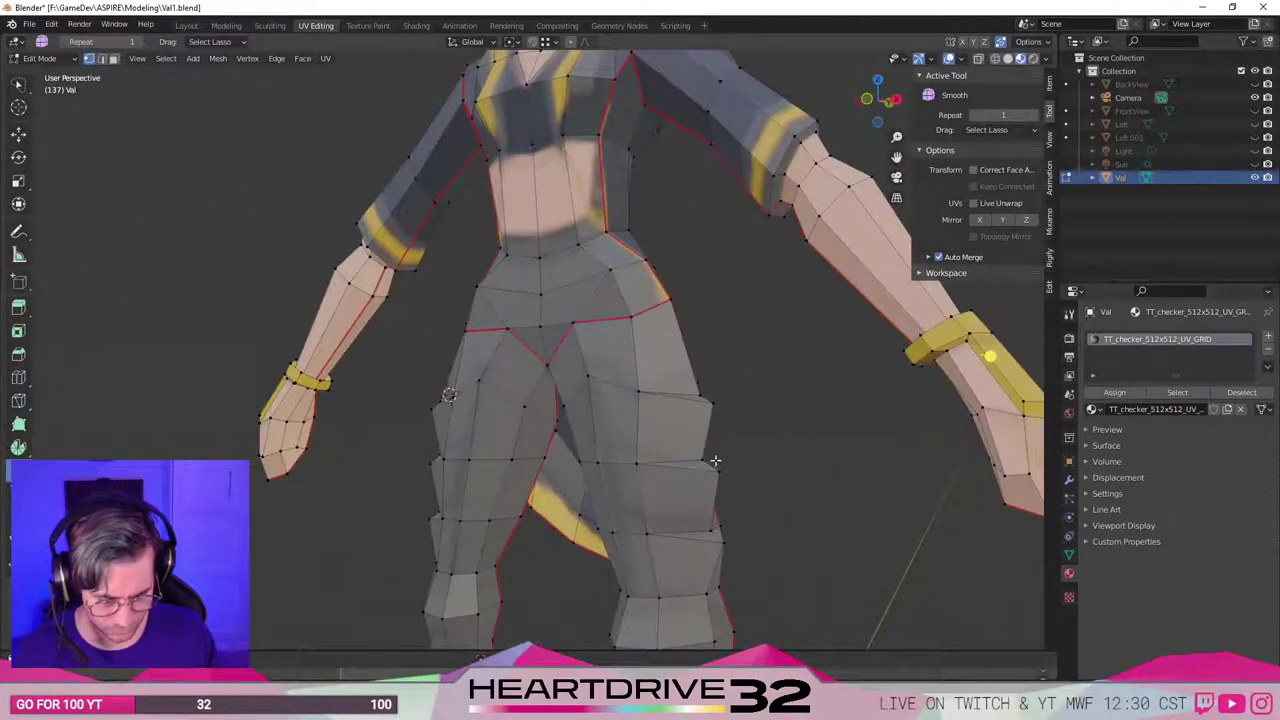
pyautogui.moveTo(716, 461); pyautogui.dragTo(940, 426, button='middle')
pyautogui.press('g')
pyautogui.press('z')
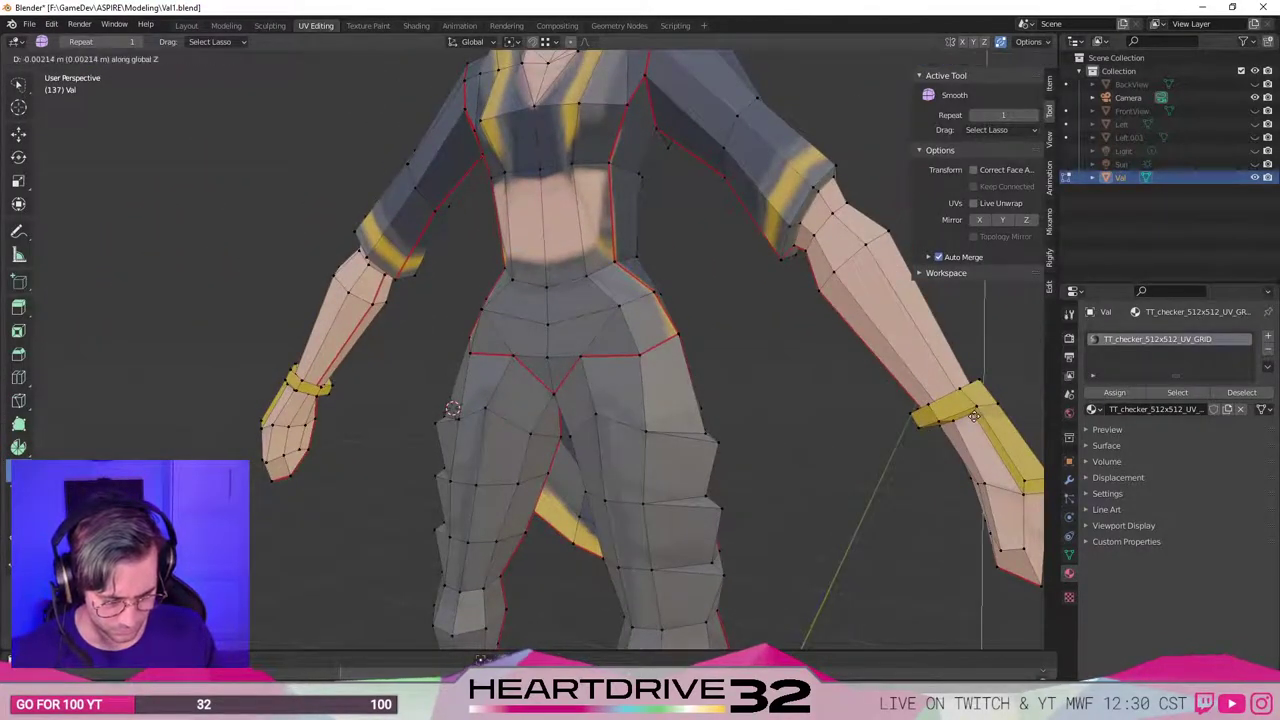
pyautogui.click(973, 416)
# Select the corresponding wrist band vertex on the character's right arm and adjust its height slightly along the Z axis.
pyautogui.moveTo(246, 403); pyautogui.dragTo(45, 405, button='middle')
pyautogui.moveTo(820, 403); pyautogui.dragTo(708, 400, button='middle')
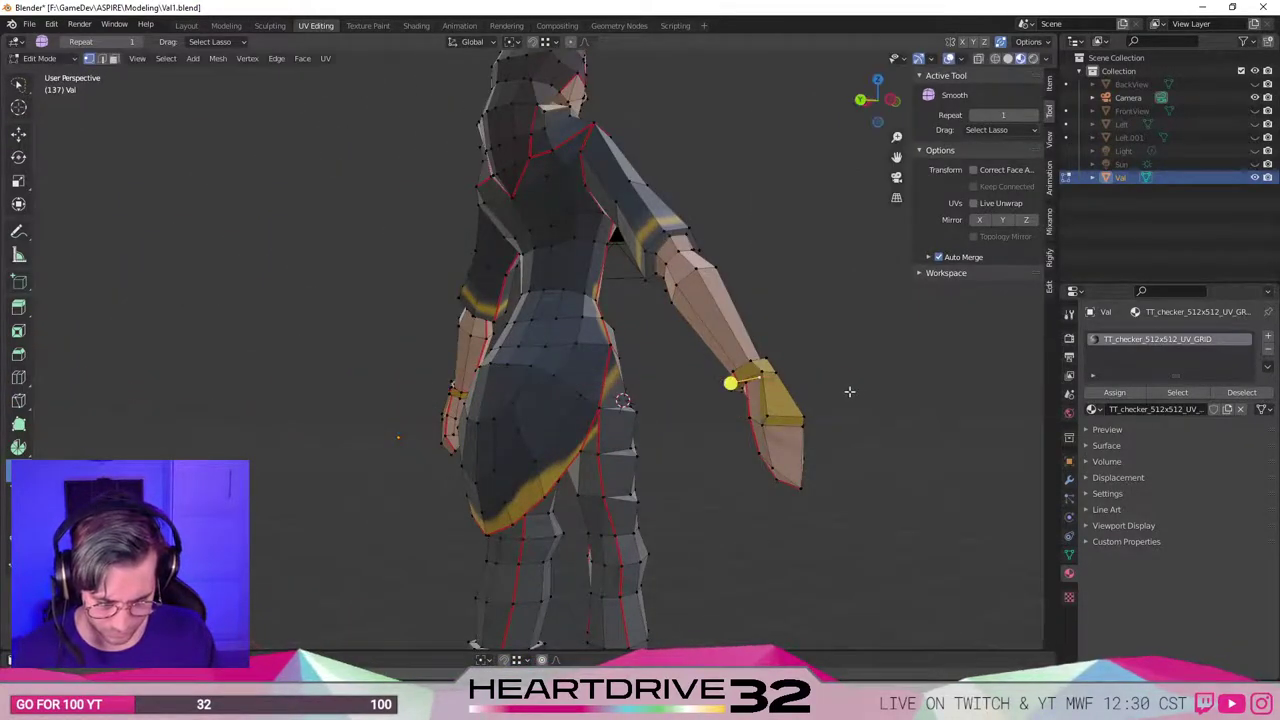
pyautogui.moveTo(849, 391); pyautogui.dragTo(674, 390, button='middle')
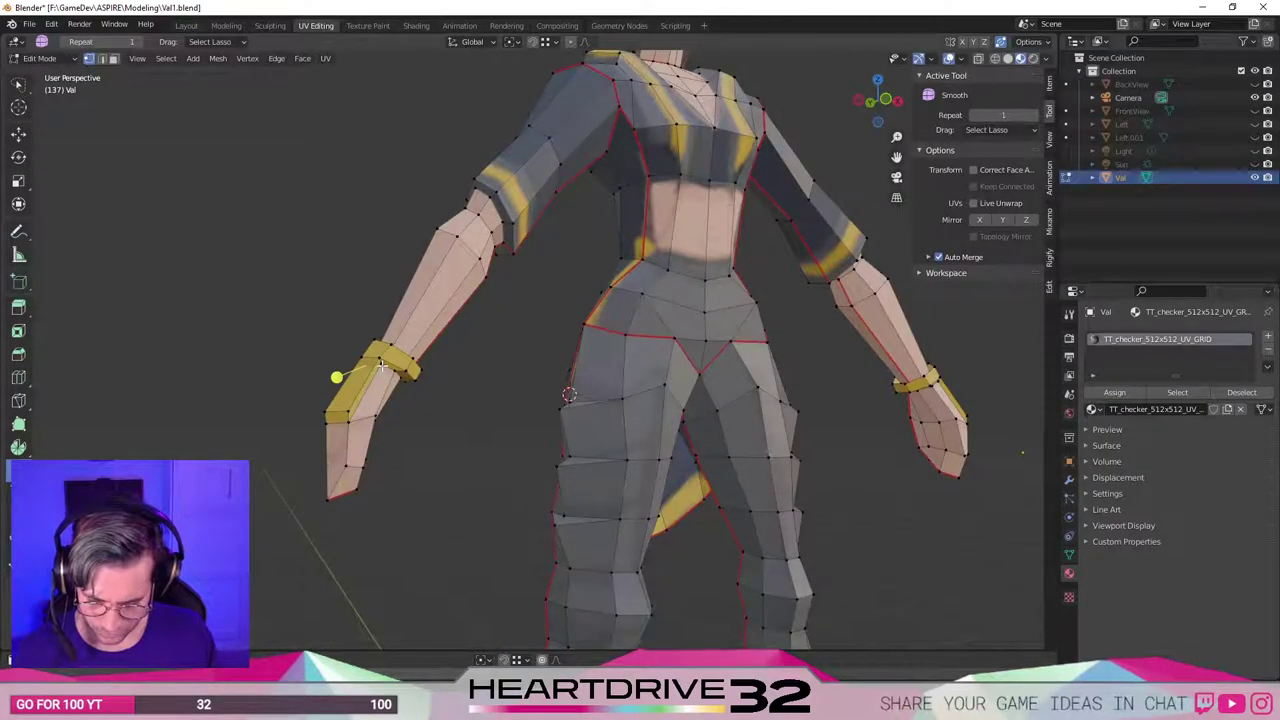
pyautogui.press('g')
pyautogui.press('z')
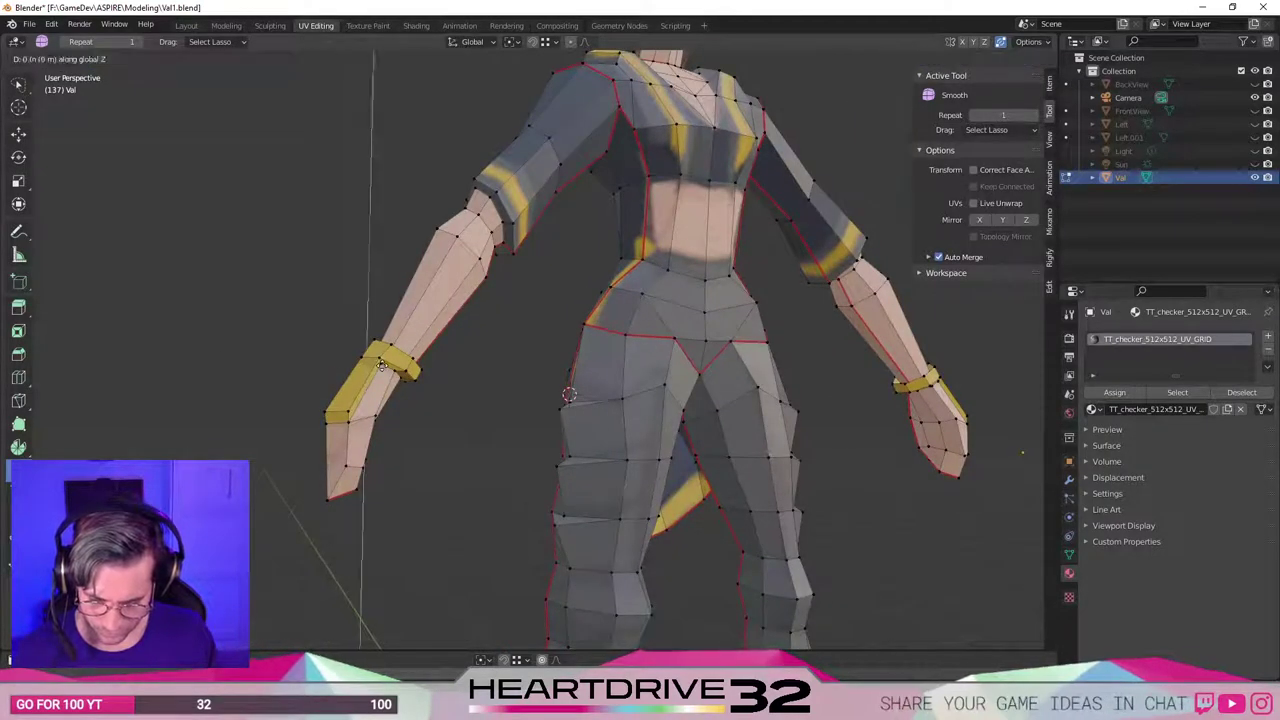
pyautogui.click(384, 366)
# Select the matching vertices on the rear edge of both hands and raise them about 0.007 m along the Z axis.
pyautogui.moveTo(205, 395); pyautogui.dragTo(446, 417, button='middle')
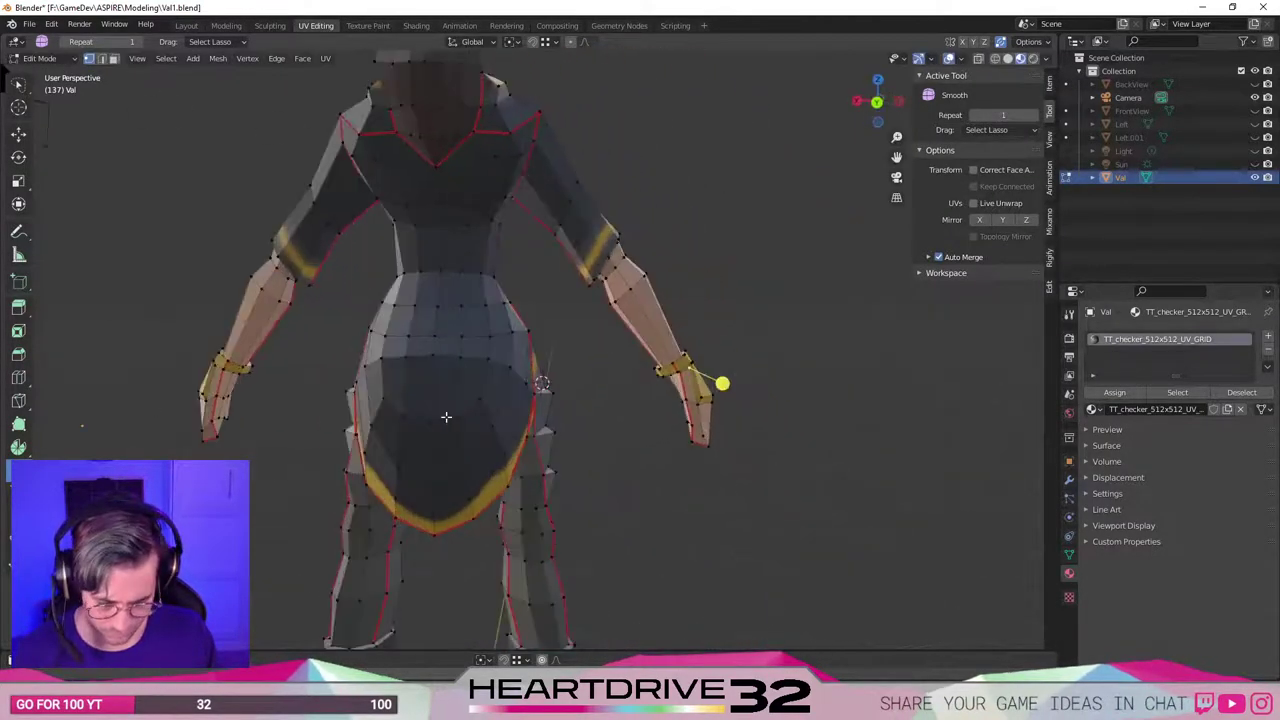
pyautogui.click(687, 464)
pyautogui.scroll(-2, 684, 466)
pyautogui.scroll(3, 632, 428)
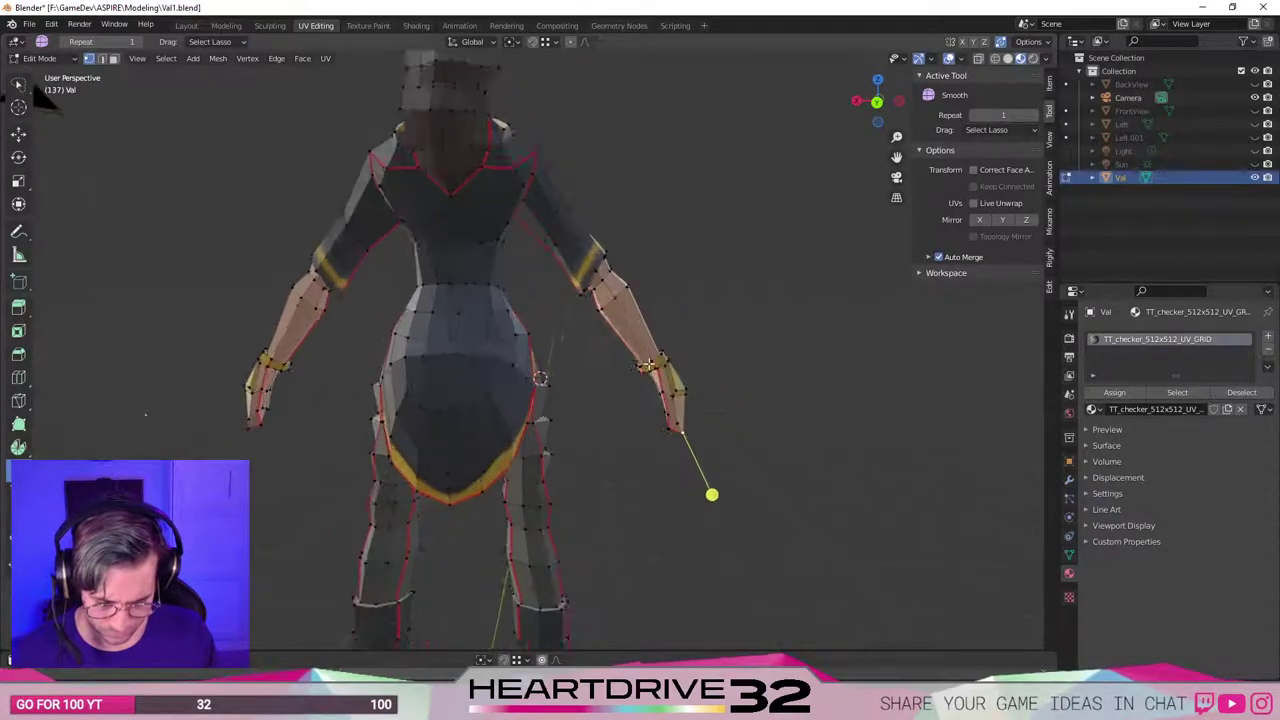
pyautogui.moveTo(714, 375); pyautogui.dragTo(515, 406, button='middle')
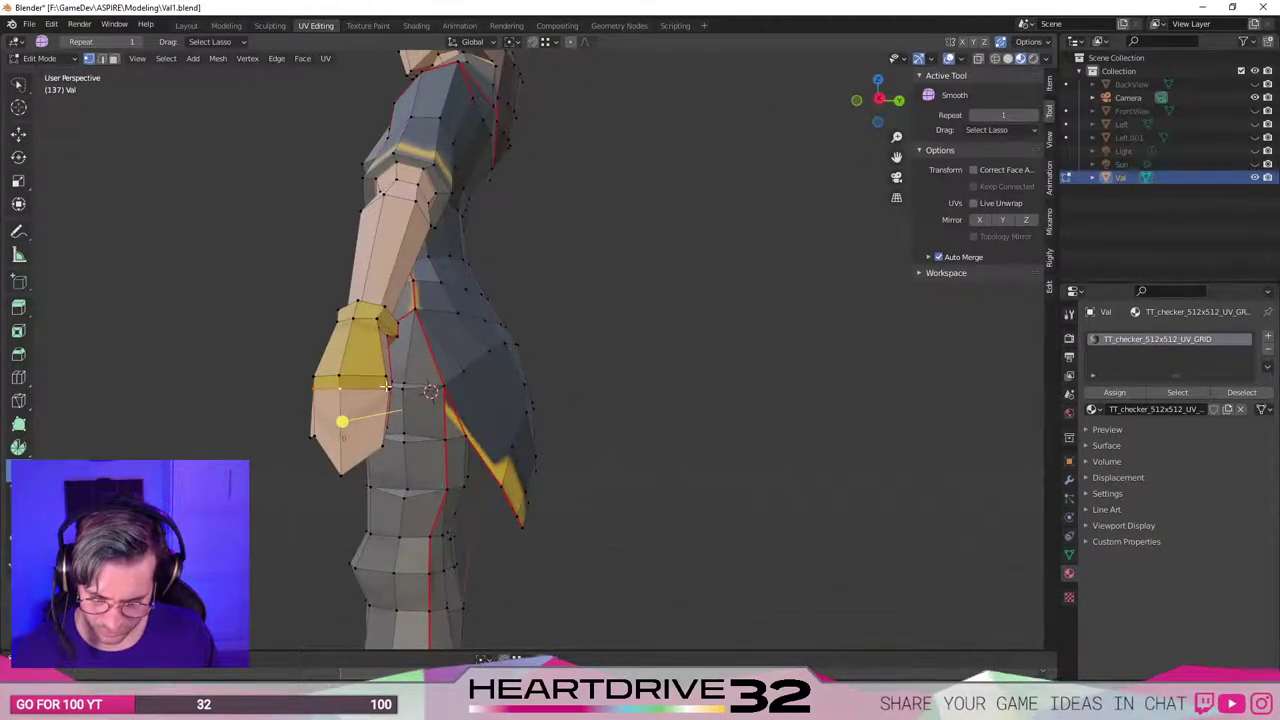
pyautogui.moveTo(385, 386); pyautogui.dragTo(391, 434, button='middle')
pyautogui.press('g')
pyautogui.press('z')
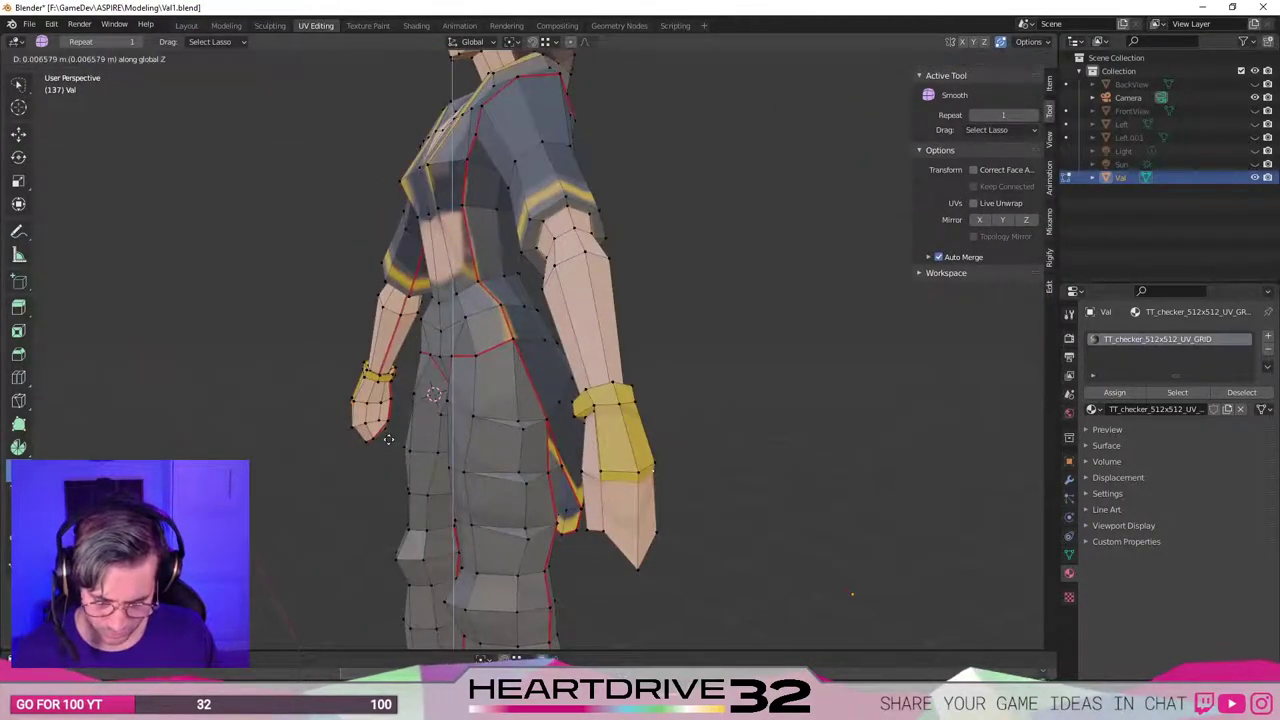
pyautogui.click(390, 436)
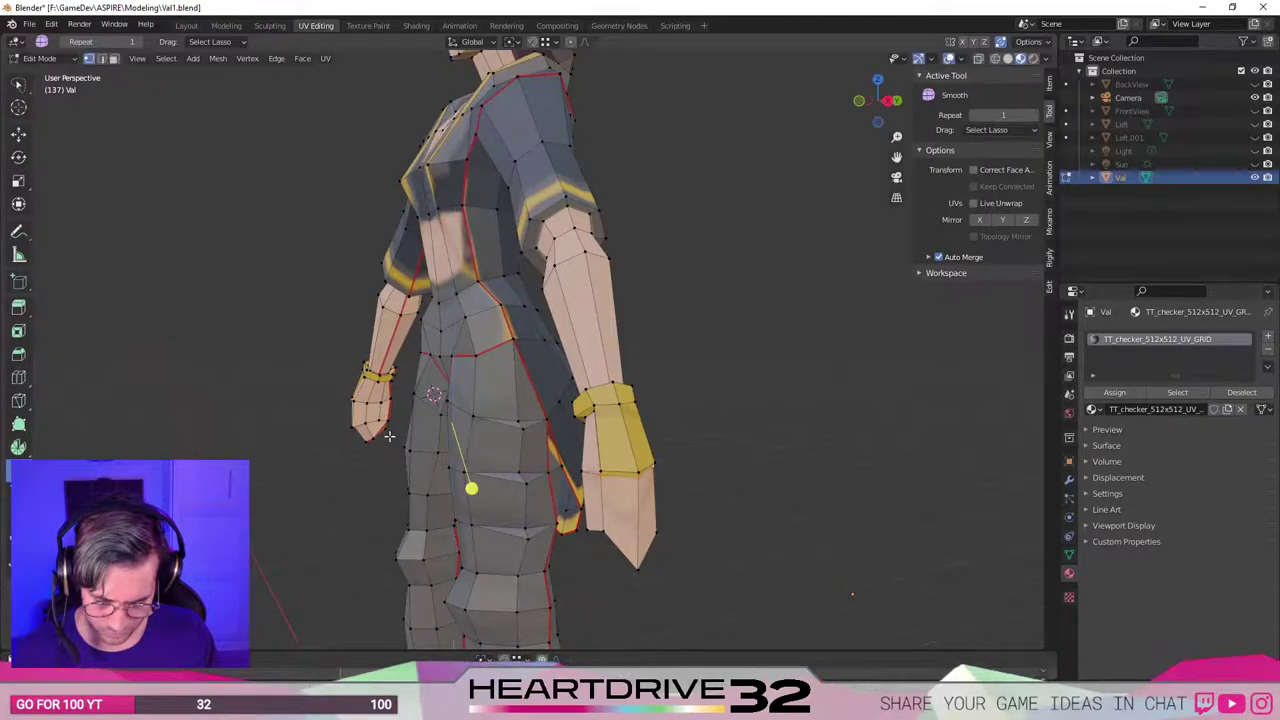
# Select the matching vertices near the fingertips of both hands and adjust their height along the Z axis.
pyautogui.moveTo(242, 448); pyautogui.dragTo(470, 445, button='middle')
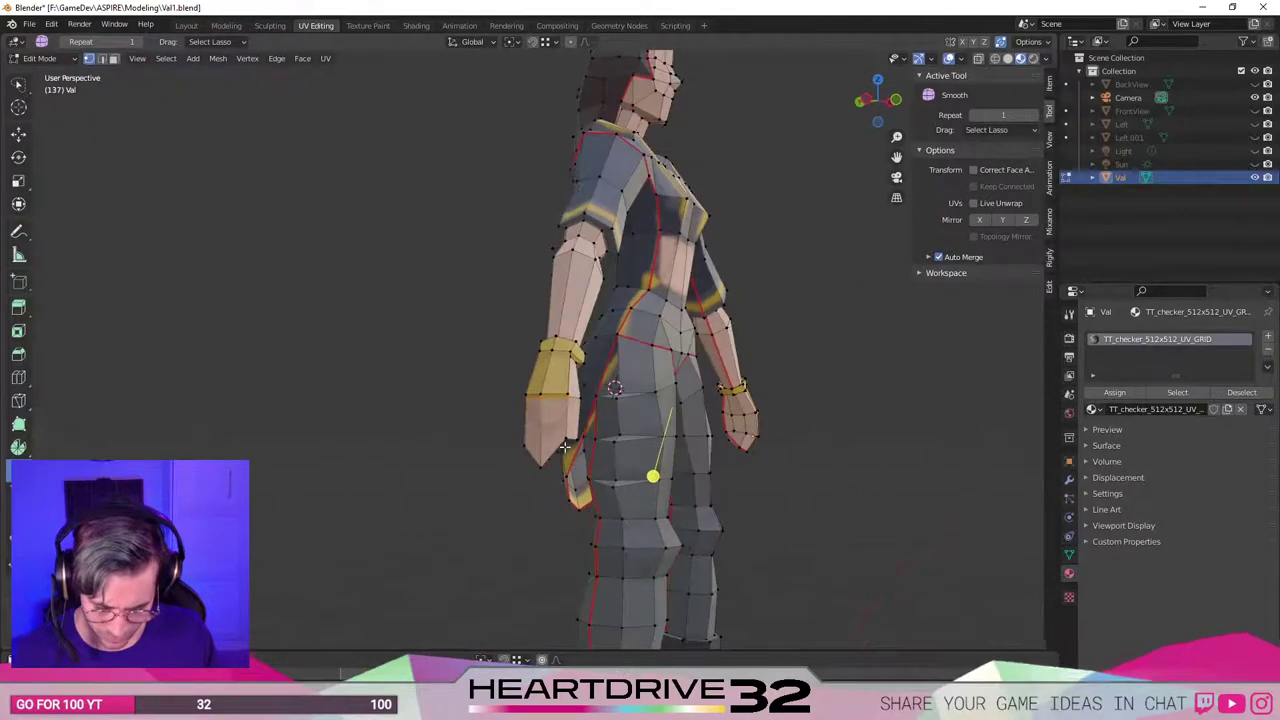
pyautogui.moveTo(565, 453)
pyautogui.mouseDown(button='middle')
pyautogui.moveTo(668, 438)
pyautogui.moveTo(572, 447)
pyautogui.mouseUp(button='middle')
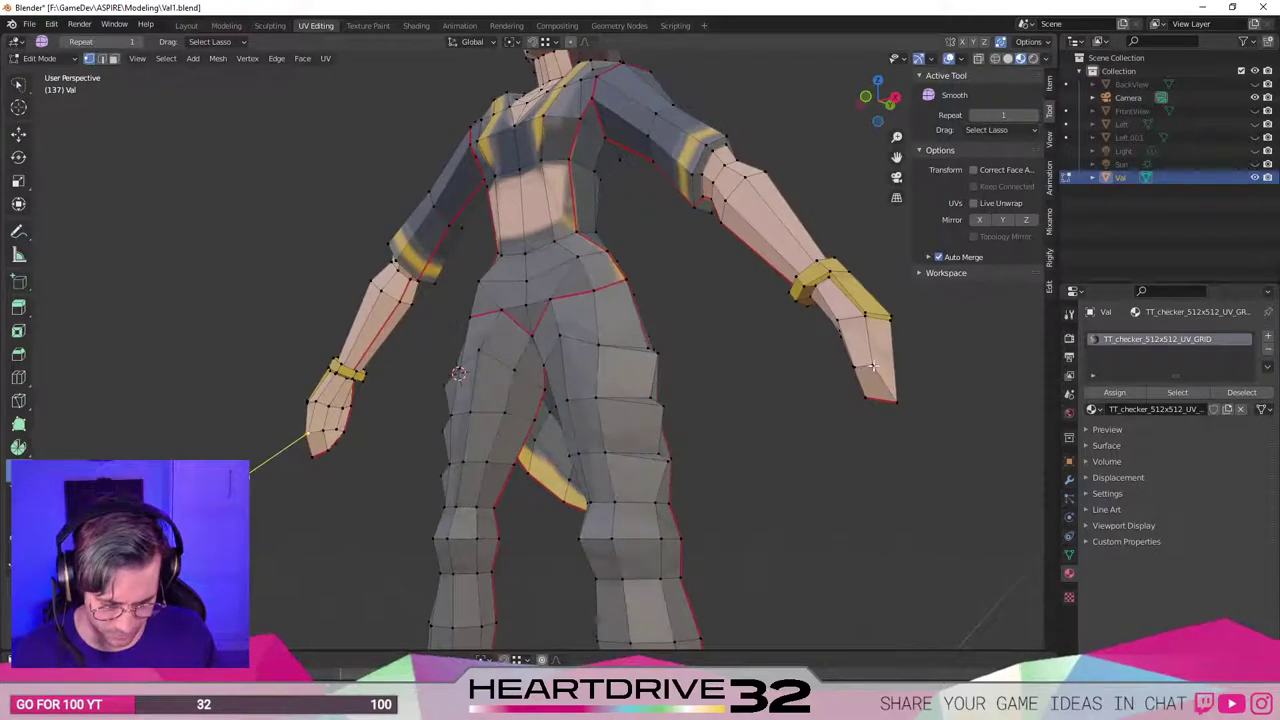
pyautogui.moveTo(509, 382); pyautogui.dragTo(677, 421, button='middle')
pyautogui.press('g')
pyautogui.press('z')
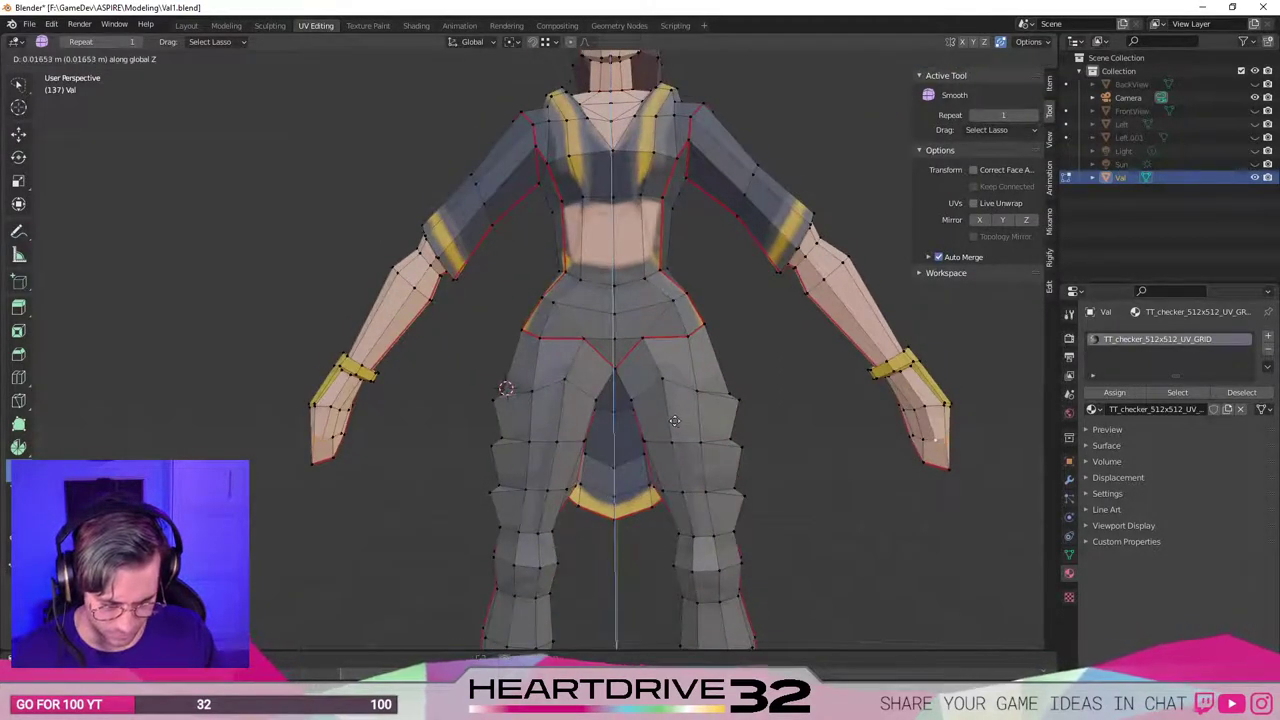
pyautogui.click(690, 445)
pyautogui.moveTo(700, 466); pyautogui.dragTo(819, 446, button='middle')
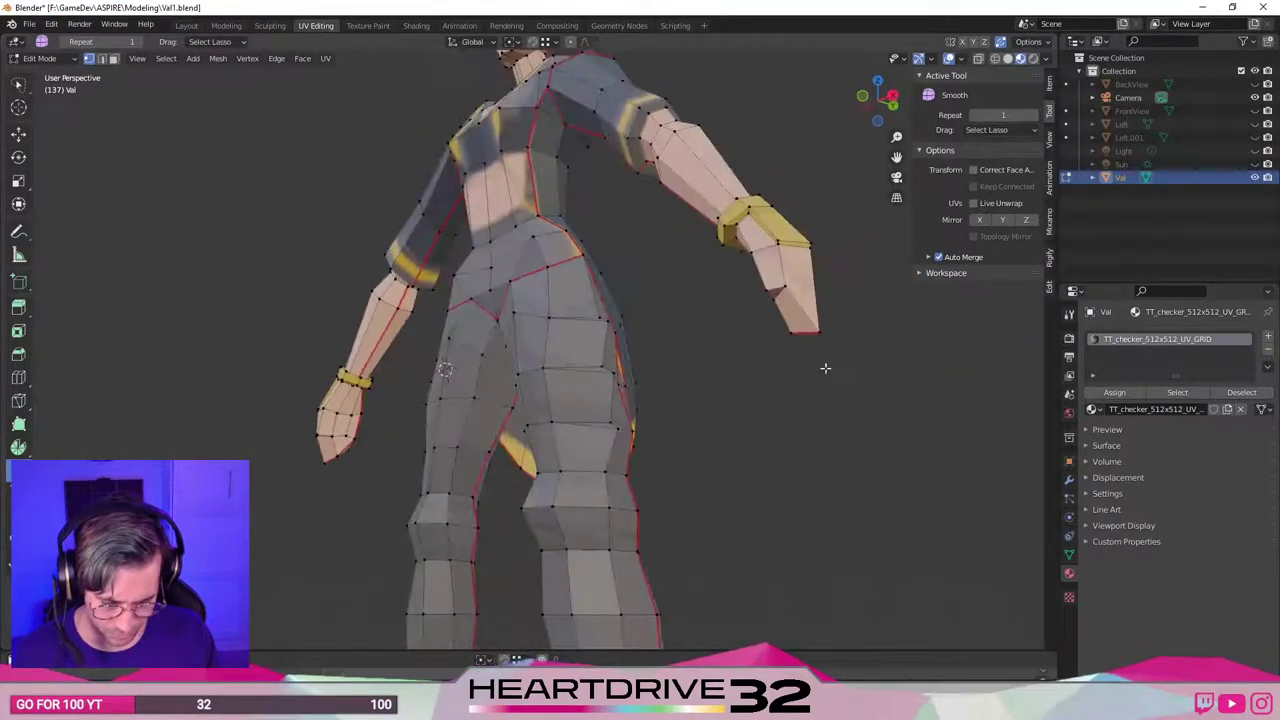
pyautogui.click(819, 334)
pyautogui.click(790, 339)
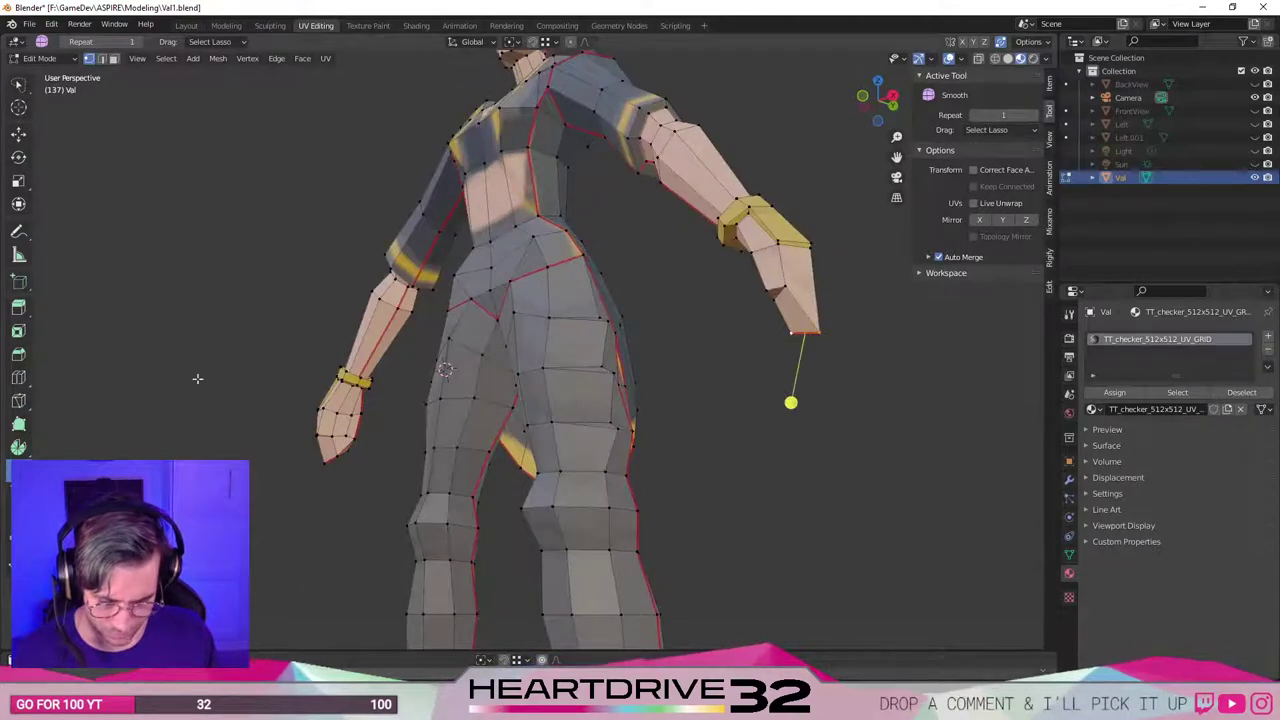
pyautogui.keyDown('shift'); pyautogui.click(327, 462); pyautogui.keyUp('shift')
pyautogui.moveTo(327, 462); pyautogui.dragTo(257, 450, button='middle')
pyautogui.moveTo(330, 465); pyautogui.dragTo(471, 540, button='middle')
pyautogui.press('g')
pyautogui.press('Escape')
# Select the matching outer vertices halfway down both sleeves and scale the pair slightly.
pyautogui.scroll(-3, 447, 470)
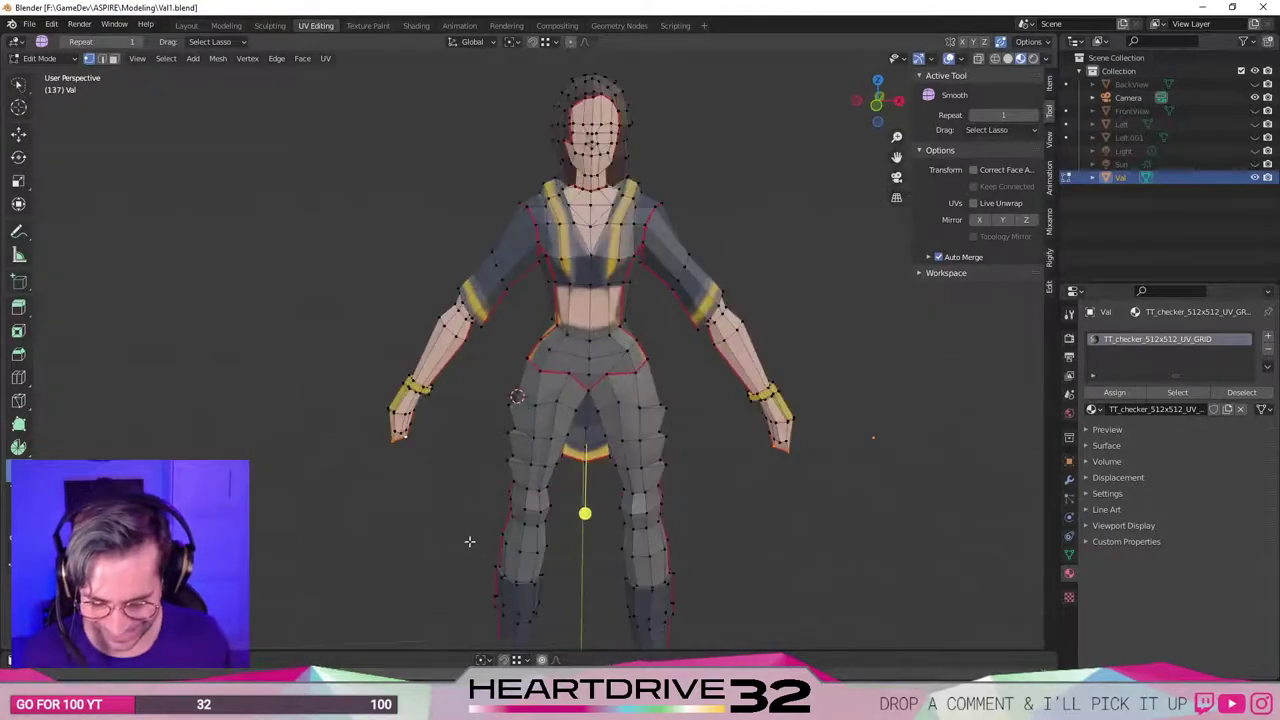
pyautogui.scroll(2, 603, 498)
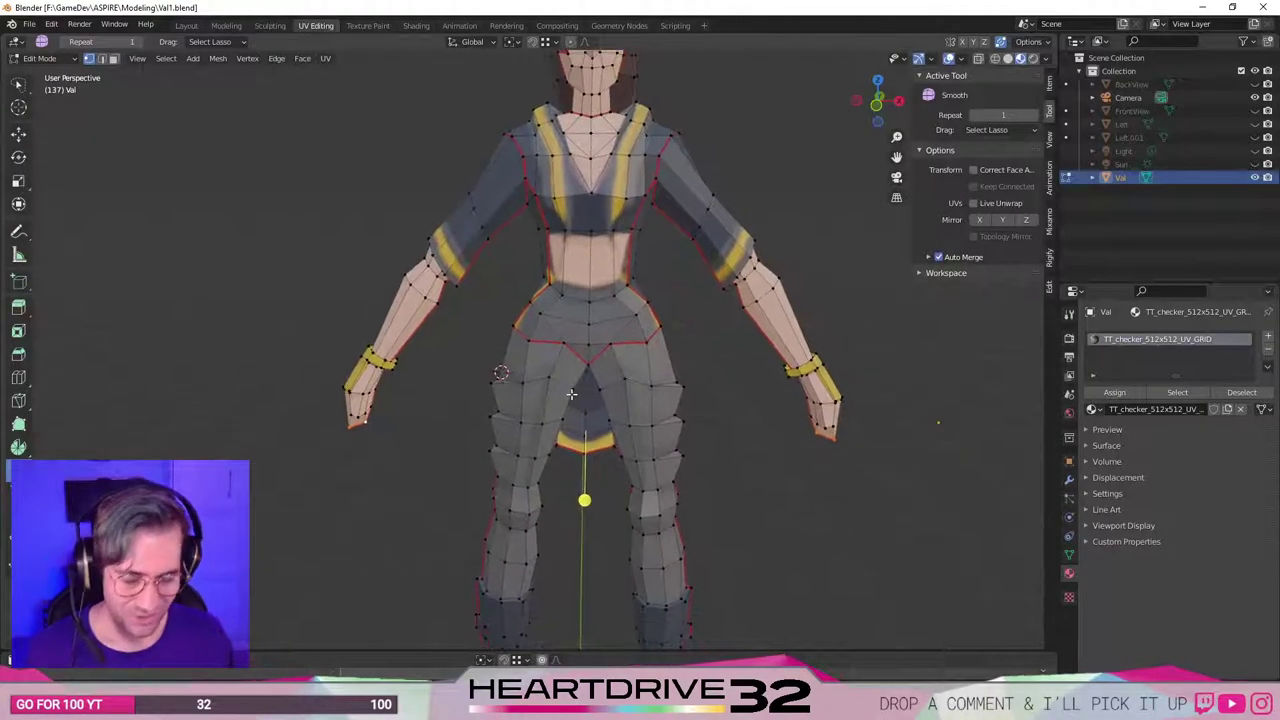
pyautogui.moveTo(577, 401); pyautogui.dragTo(603, 357, button='middle')
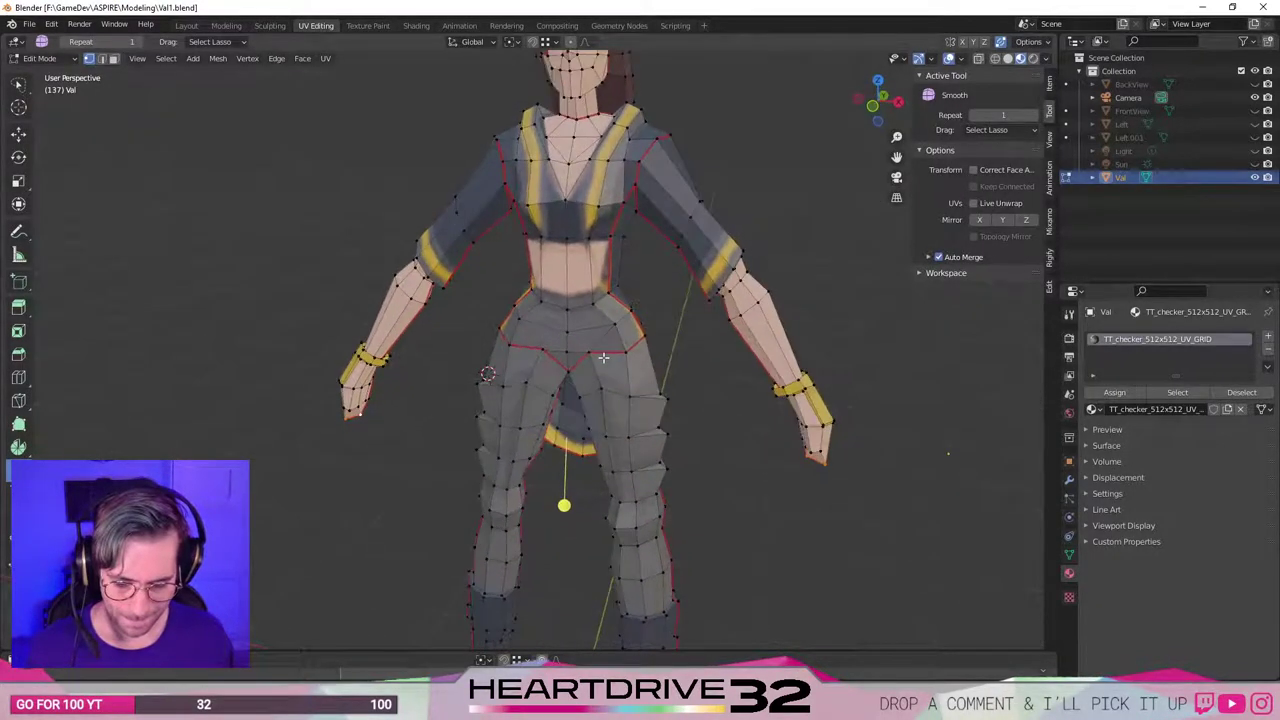
pyautogui.moveTo(698, 200); pyautogui.dragTo(512, 260, button='middle')
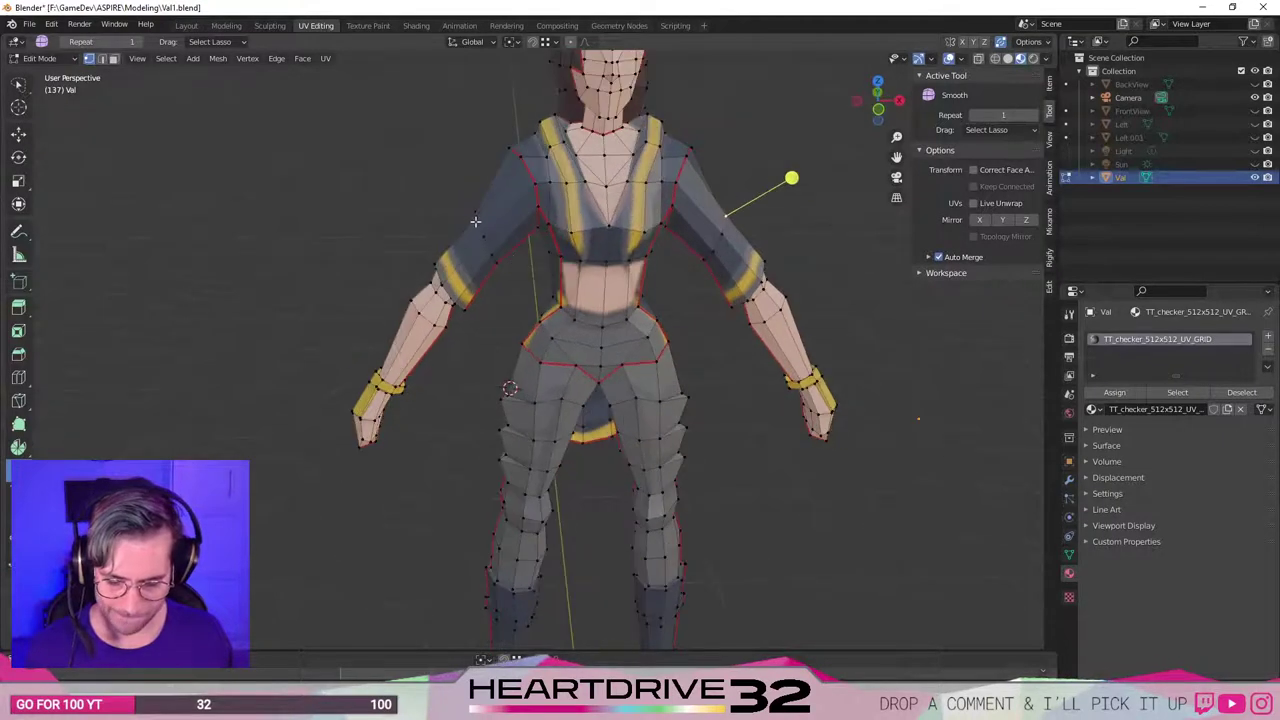
pyautogui.moveTo(756, 301); pyautogui.dragTo(533, 326, button='middle')
pyautogui.press('s')
pyautogui.click(733, 305)
pyautogui.click(719, 308)
# Select the faces of both sleeves from shoulder seam to cuff and smooth them with the Smooth tool.
pyautogui.moveTo(466, 172)
pyautogui.mouseDown()
pyautogui.moveTo(486, 293)
pyautogui.moveTo(428, 262)
pyautogui.moveTo(430, 248)
pyautogui.mouseUp()
pyautogui.moveTo(430, 248)
pyautogui.mouseDown(button='middle')
pyautogui.moveTo(538, 252)
pyautogui.moveTo(703, 223)
pyautogui.moveTo(579, 170)
pyautogui.mouseUp(button='middle')
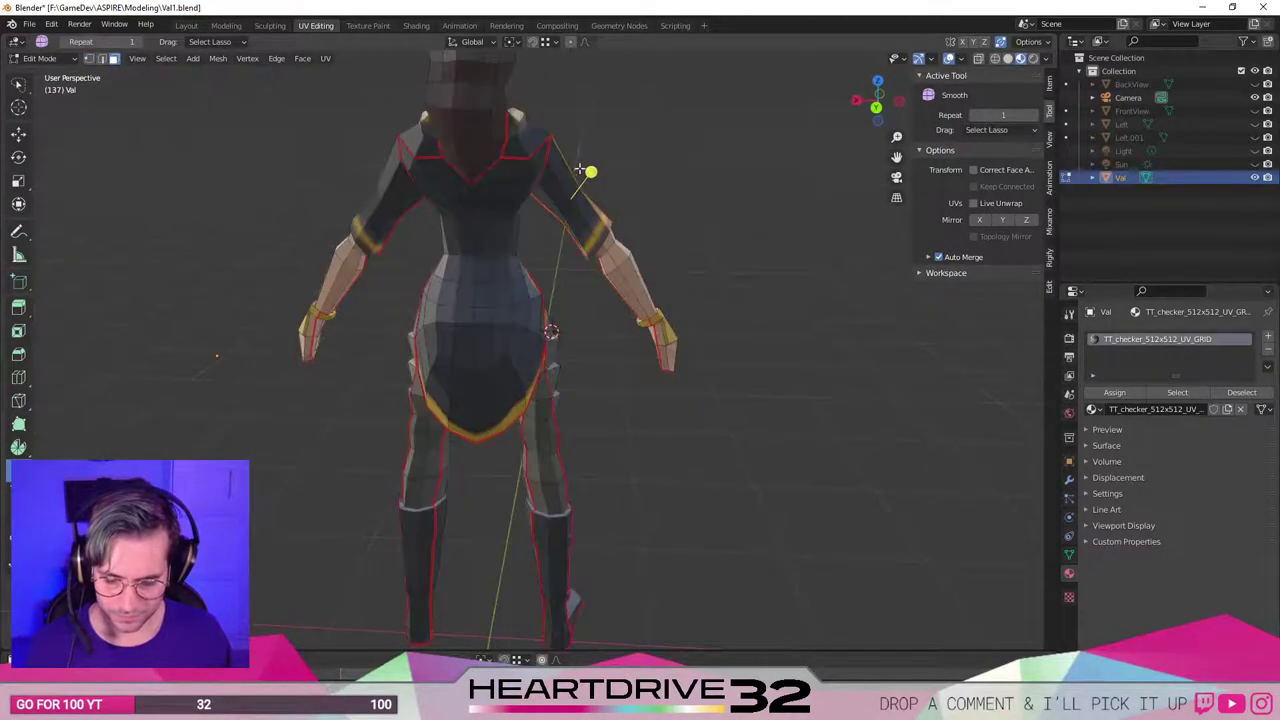
pyautogui.moveTo(350, 275); pyautogui.dragTo(326, 173, button='middle')
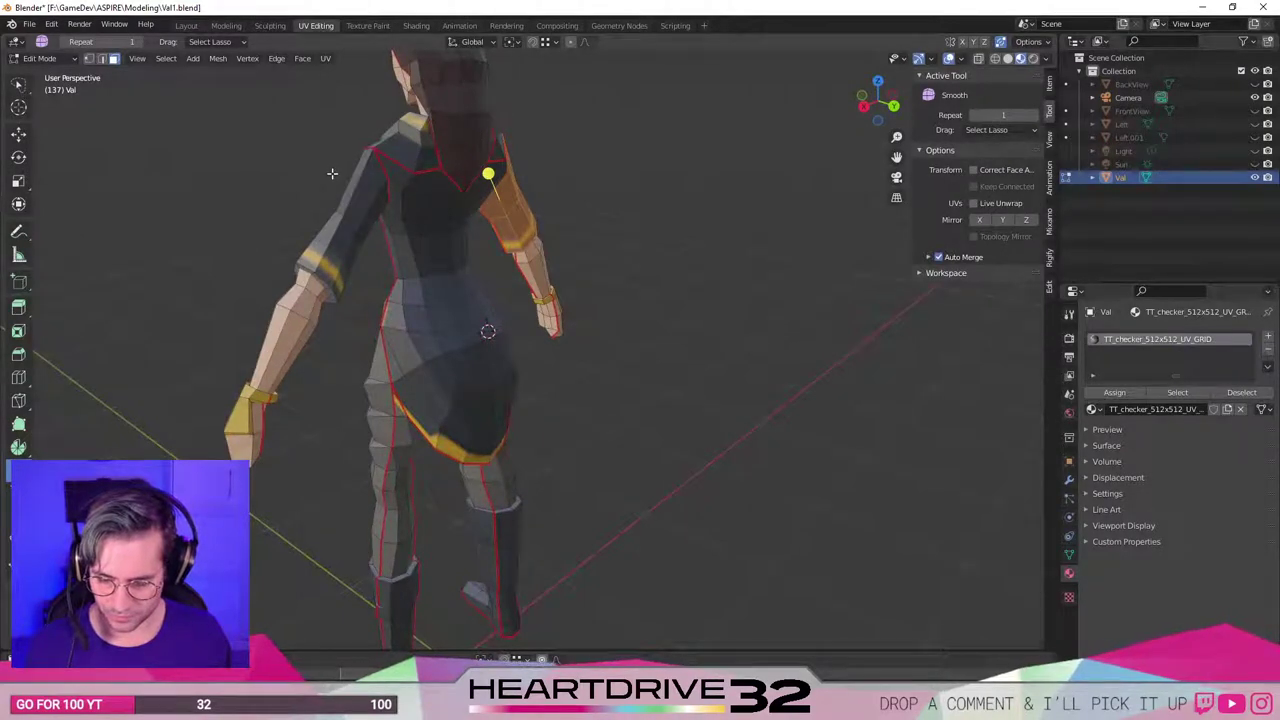
pyautogui.moveTo(337, 177)
pyautogui.mouseDown()
pyautogui.moveTo(374, 250)
pyautogui.moveTo(308, 213)
pyautogui.moveTo(326, 184)
pyautogui.mouseUp()
pyautogui.moveTo(340, 205); pyautogui.dragTo(620, 242, button='middle')
pyautogui.moveTo(729, 166)
pyautogui.keyDown('shift'); pyautogui.mouseDown()
pyautogui.moveTo(680, 217)
pyautogui.moveTo(745, 237)
pyautogui.moveTo(700, 233)
pyautogui.mouseUp(); pyautogui.keyUp('shift')
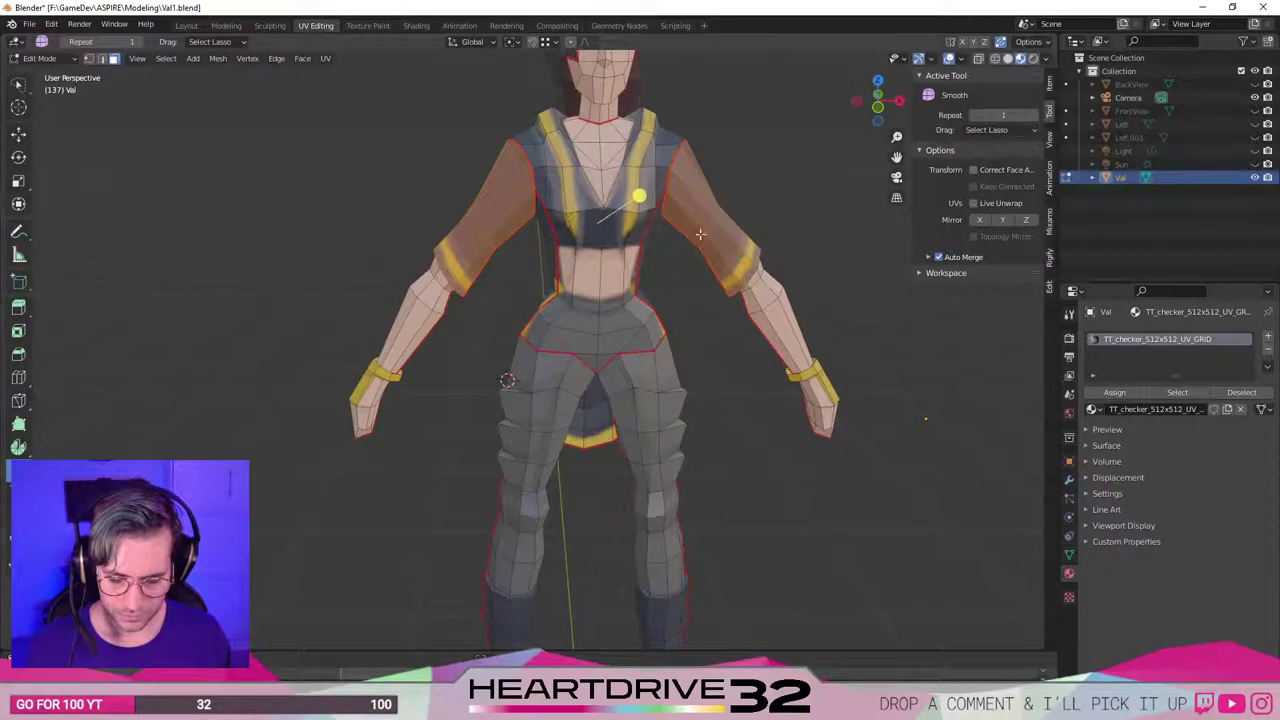
pyautogui.moveTo(634, 191); pyautogui.dragTo(743, 143)
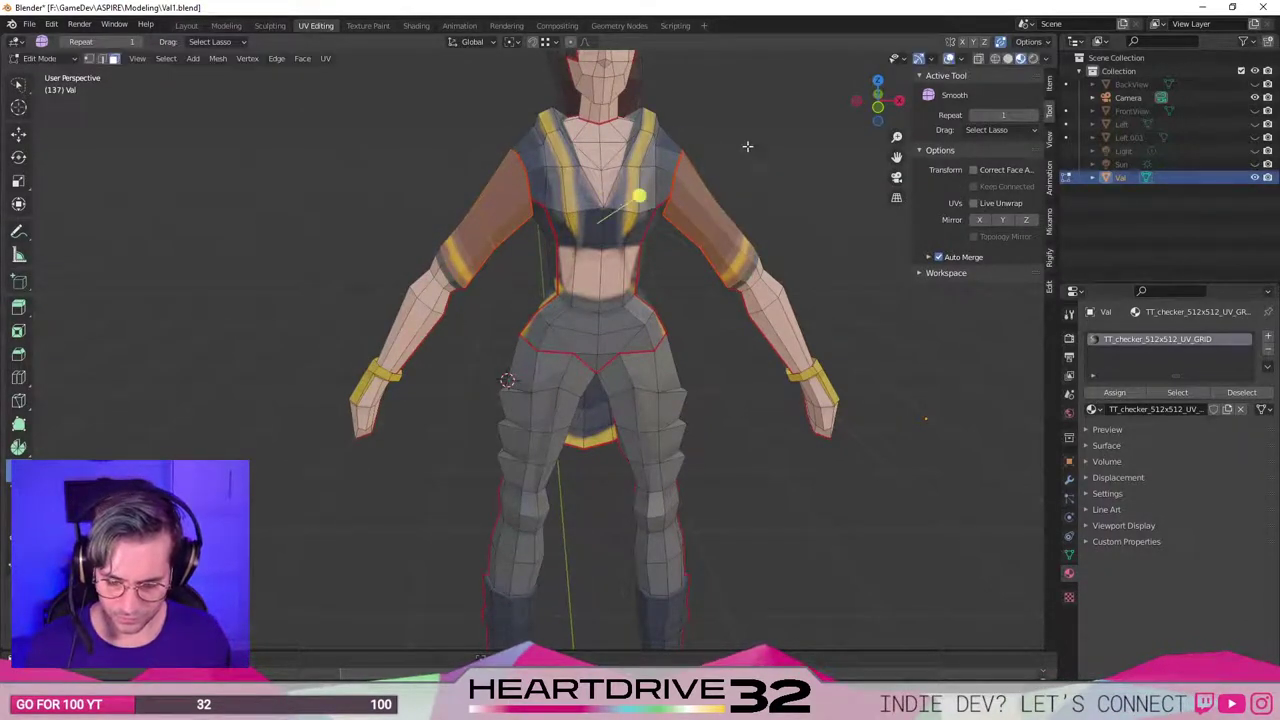
# Scale the selected faces of both sleeves slightly.
pyautogui.moveTo(743, 143); pyautogui.dragTo(777, 213, button='middle')
pyautogui.press('s')
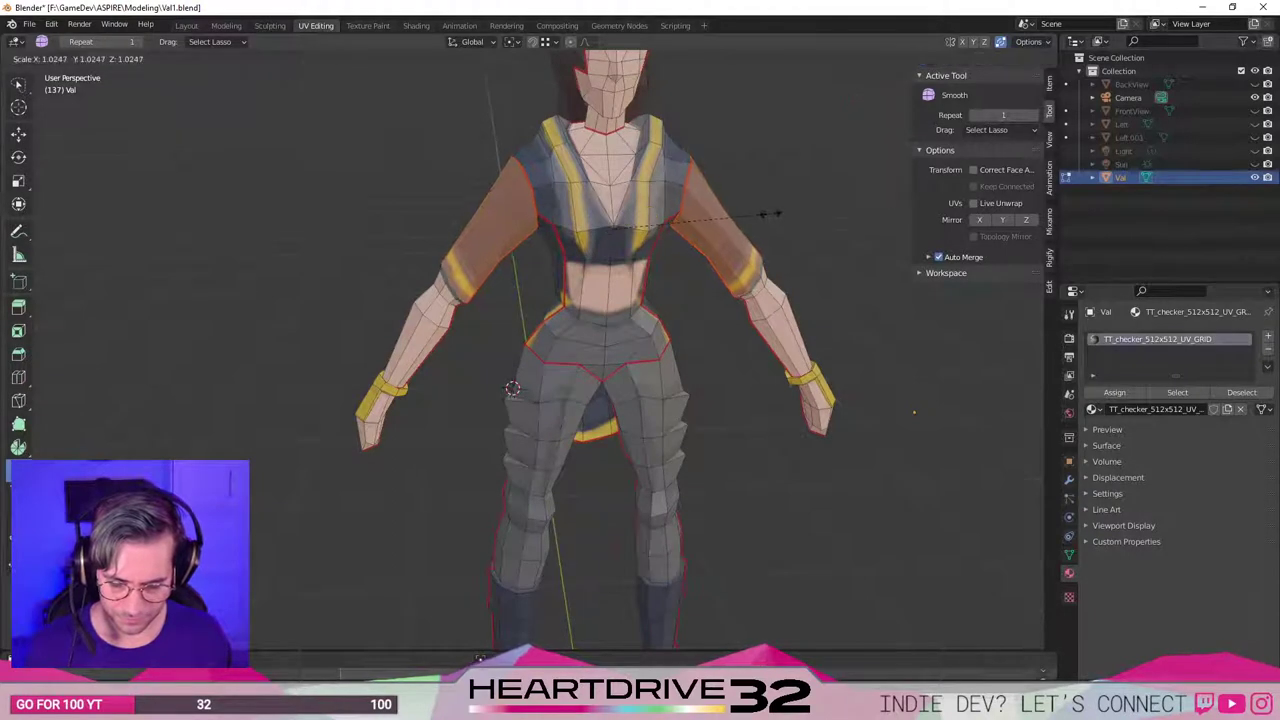
pyautogui.click(766, 212)
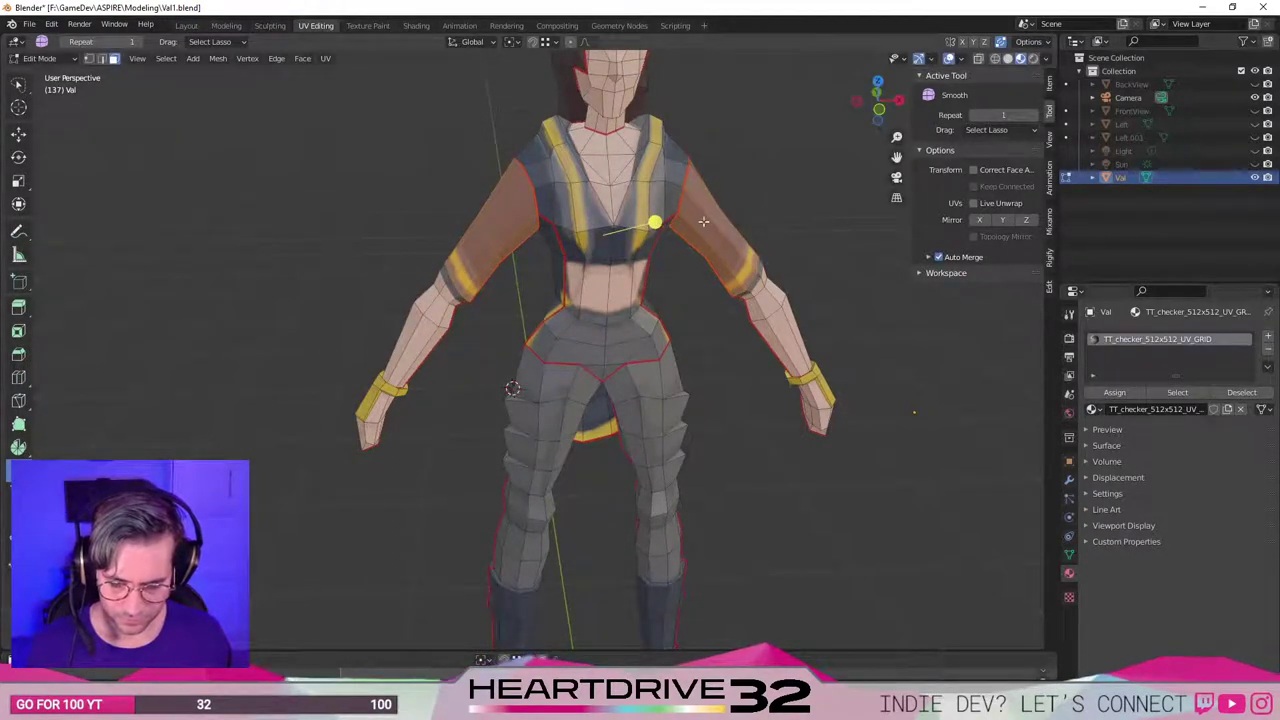
# Select the shoulder seam edge loops of both arms, scale them to about 0.96 and raise them slightly along the Z axis.
pyautogui.click(535, 207)
pyautogui.press('2')
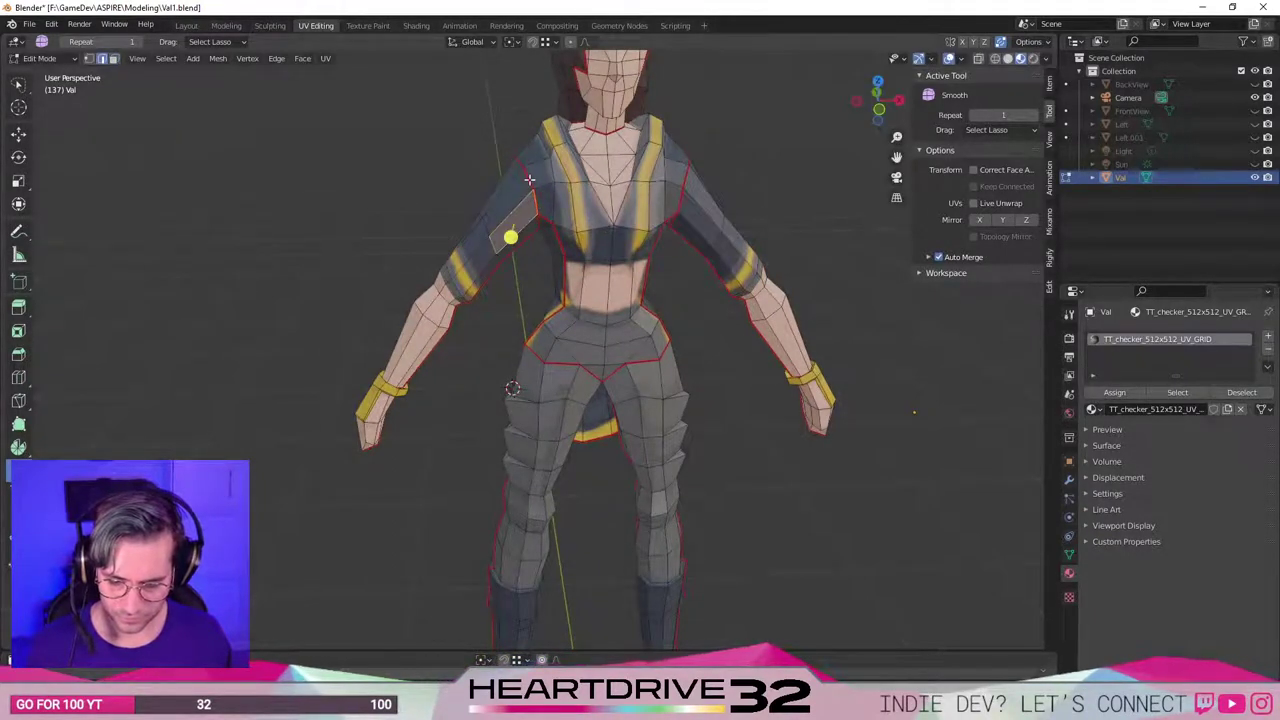
pyautogui.click(531, 181)
pyautogui.keyDown('alt'); pyautogui.click(530, 180); pyautogui.keyUp('alt')
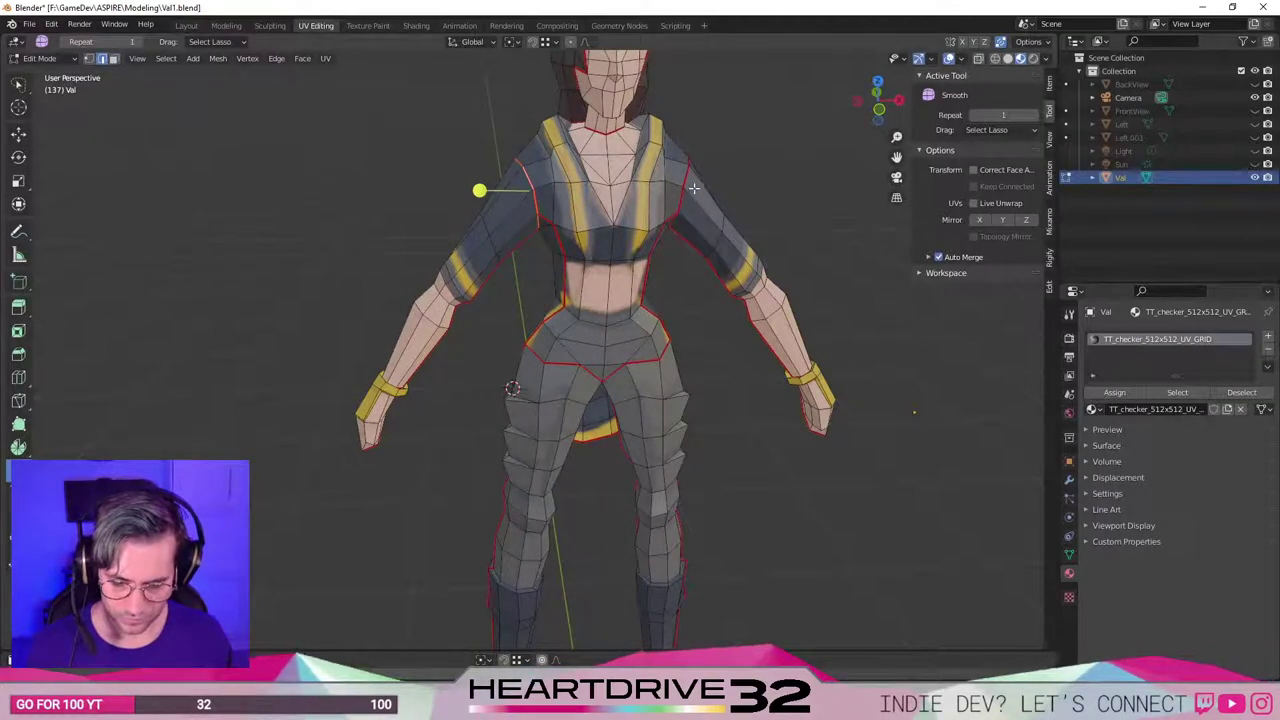
pyautogui.press('s')
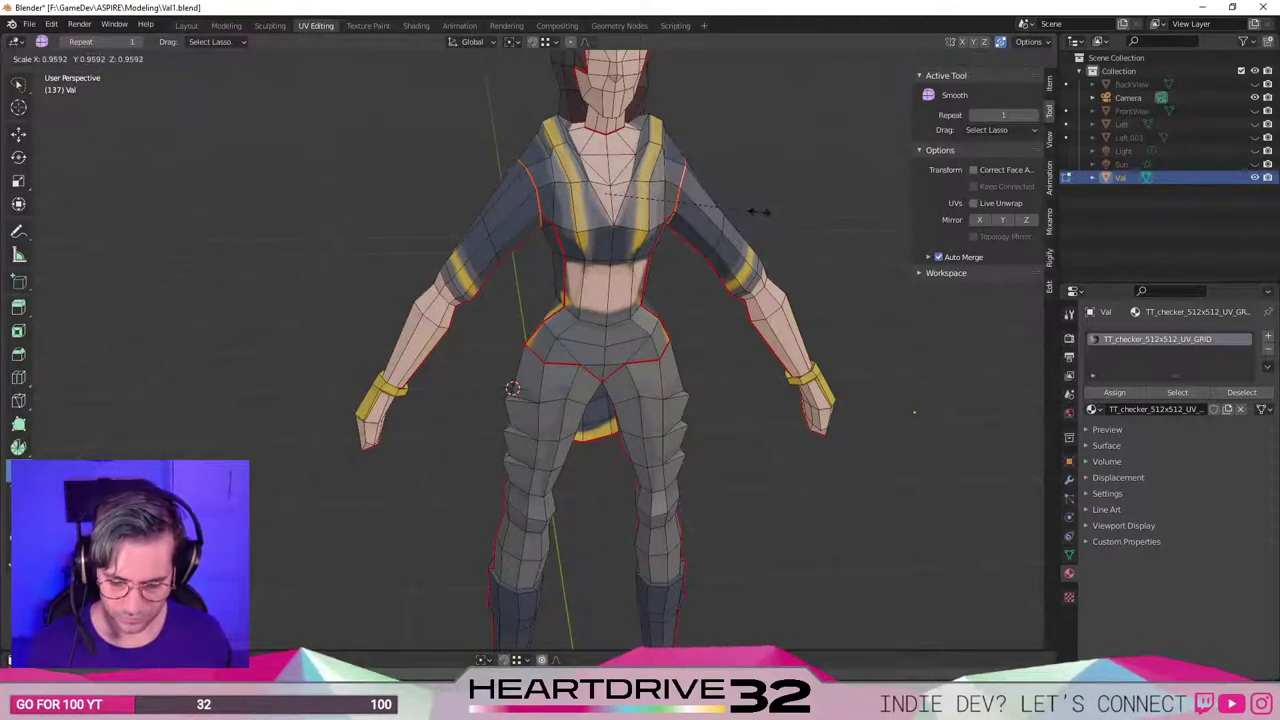
pyautogui.click(760, 211)
pyautogui.press('g')
pyautogui.press('z')
pyautogui.click(760, 204)
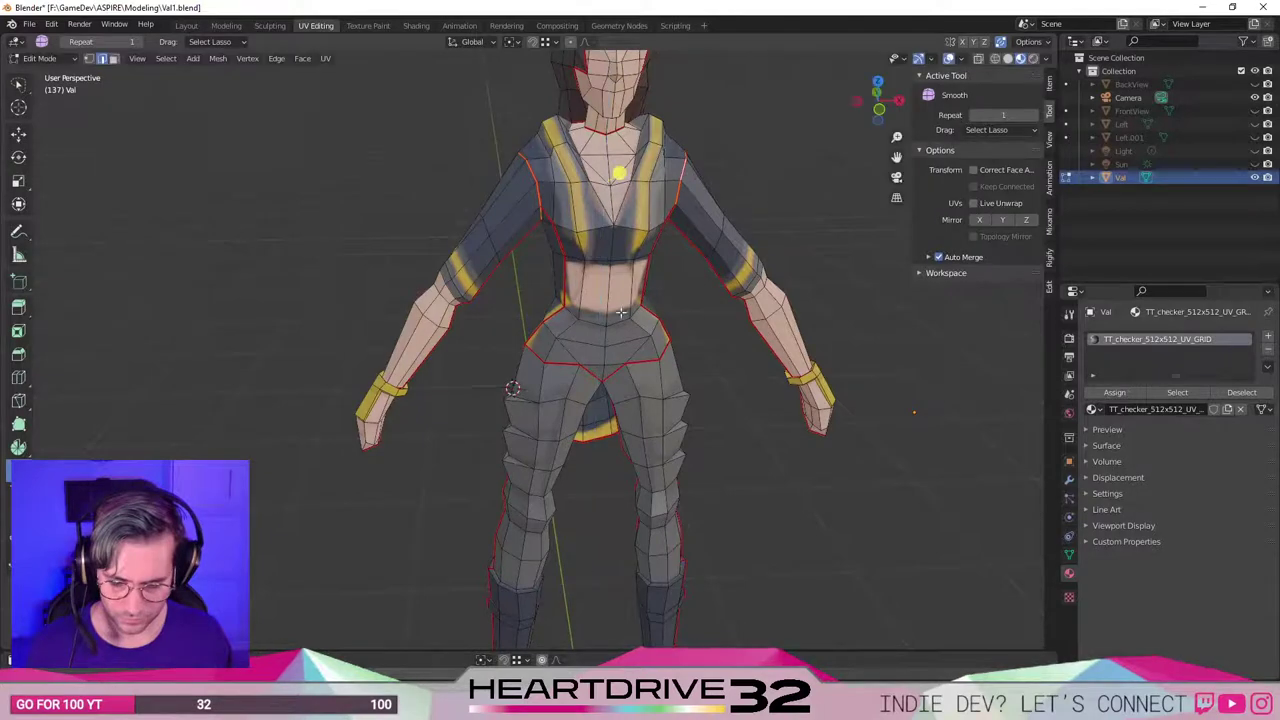
pyautogui.moveTo(760, 204); pyautogui.dragTo(627, 255, button='middle')
pyautogui.keyDown('alt'); pyautogui.click(630, 256); pyautogui.keyUp('alt')
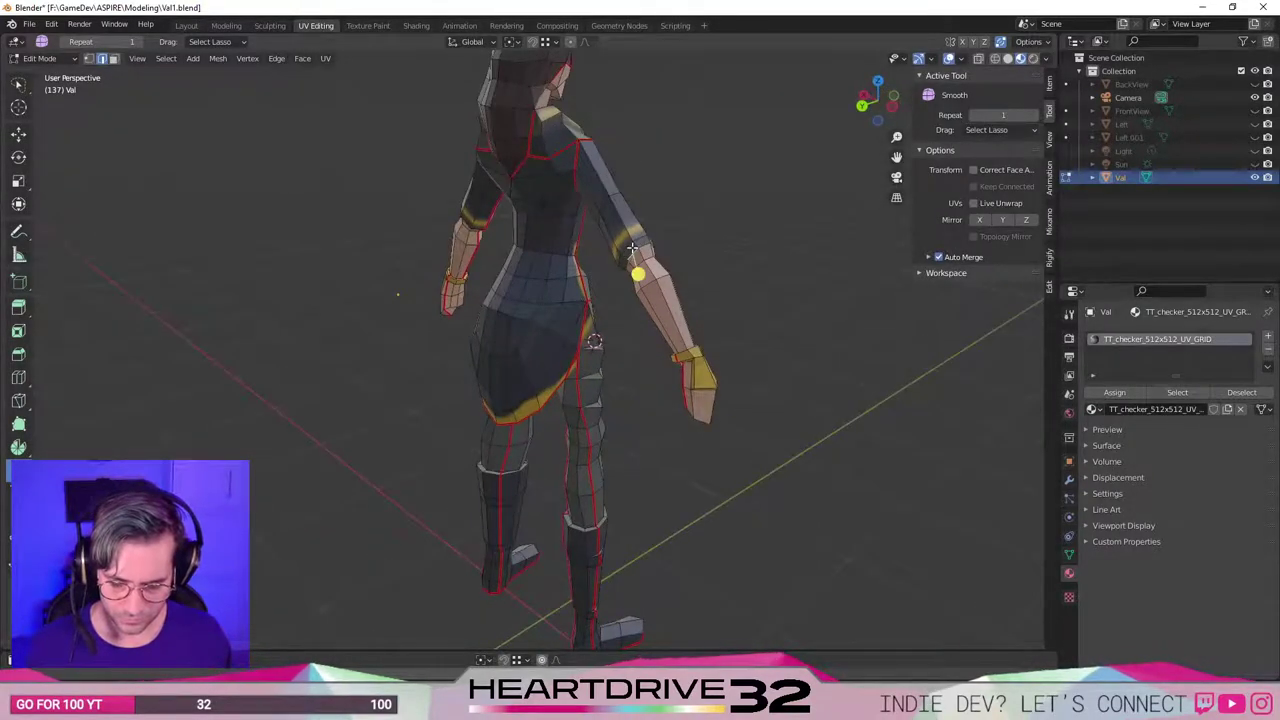
pyautogui.hotkey('alt', 'a')
pyautogui.click(684, 301)
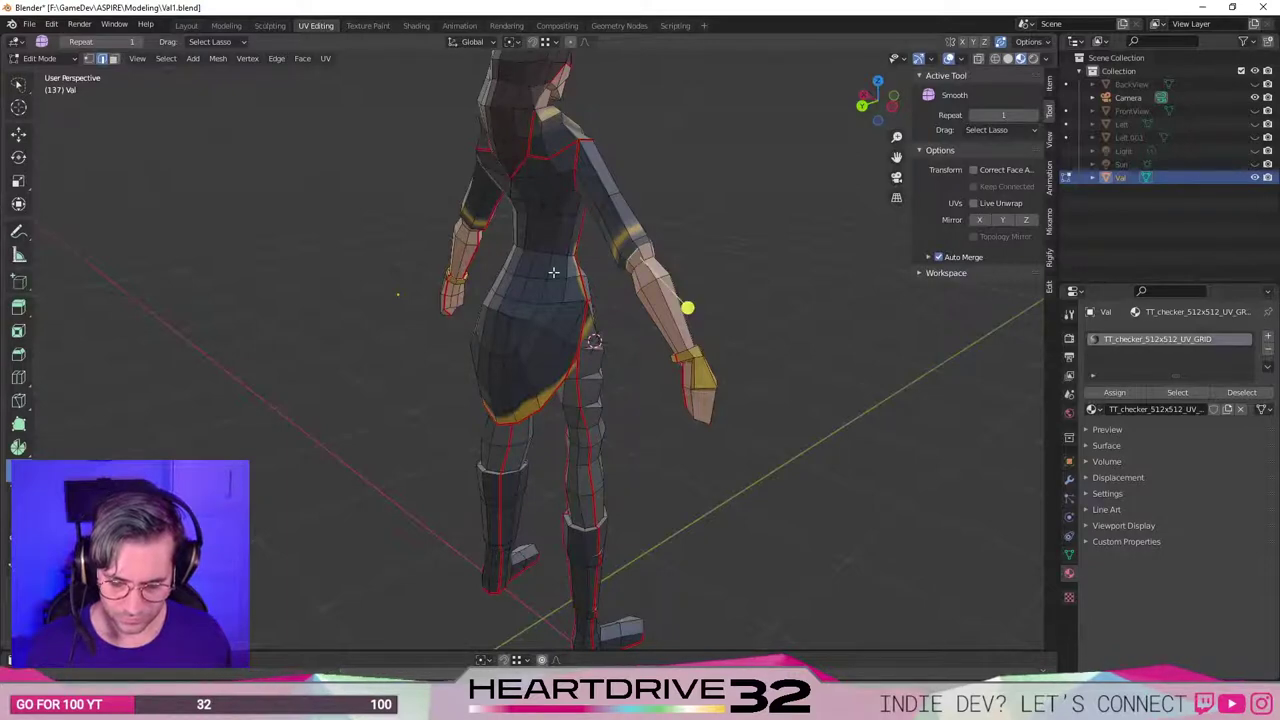
pyautogui.moveTo(684, 301); pyautogui.dragTo(558, 281, button='middle')
pyautogui.moveTo(349, 266); pyautogui.dragTo(498, 307, button='middle')
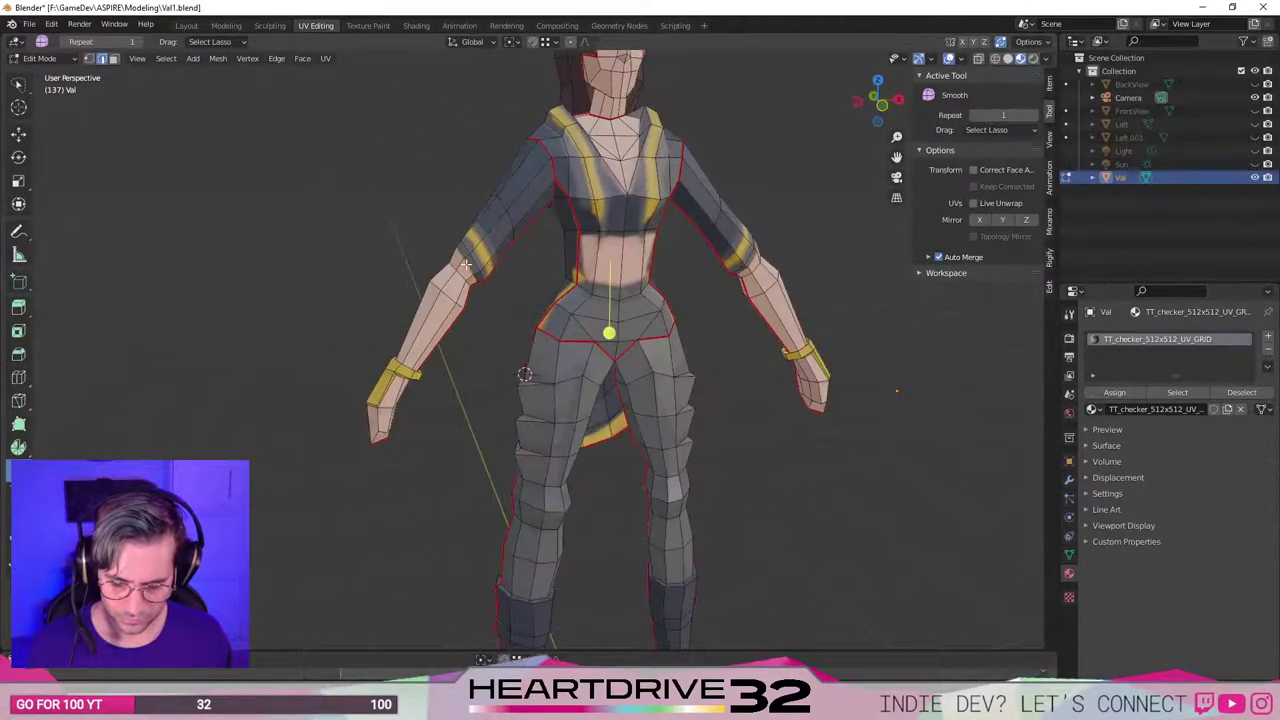
# Undo the recent shoulder seam and sleeve edits, going back to the state with the faces of both sleeves selected.
pyautogui.hotkey('ctrl', 'z')
pyautogui.hotkey('ctrl', 'z')
pyautogui.hotkey('ctrl', 'z')
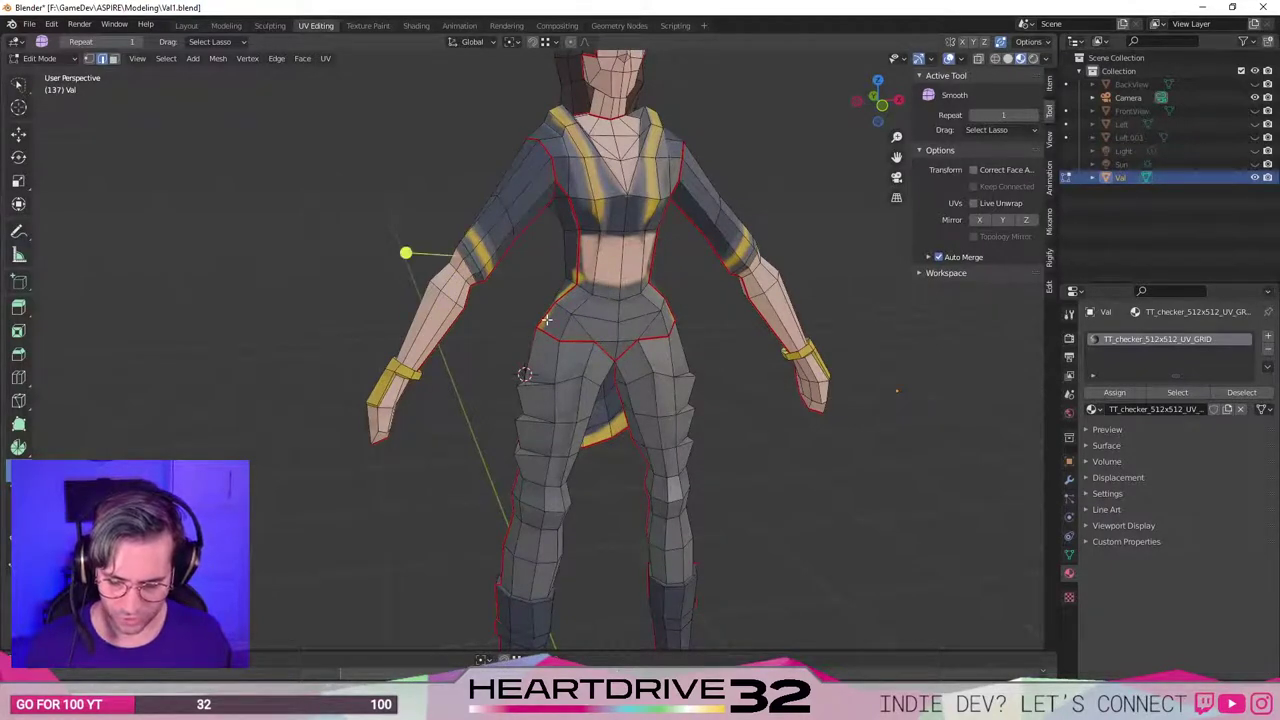
pyautogui.hotkey('ctrl', 'z')
pyautogui.hotkey('ctrl', 'z')
pyautogui.hotkey('ctrl', 'z')
pyautogui.hotkey('ctrl', 'z')
pyautogui.hotkey('ctrl', 'z')
pyautogui.hotkey('ctrl', 'z')
pyautogui.hotkey('ctrl', 'z')
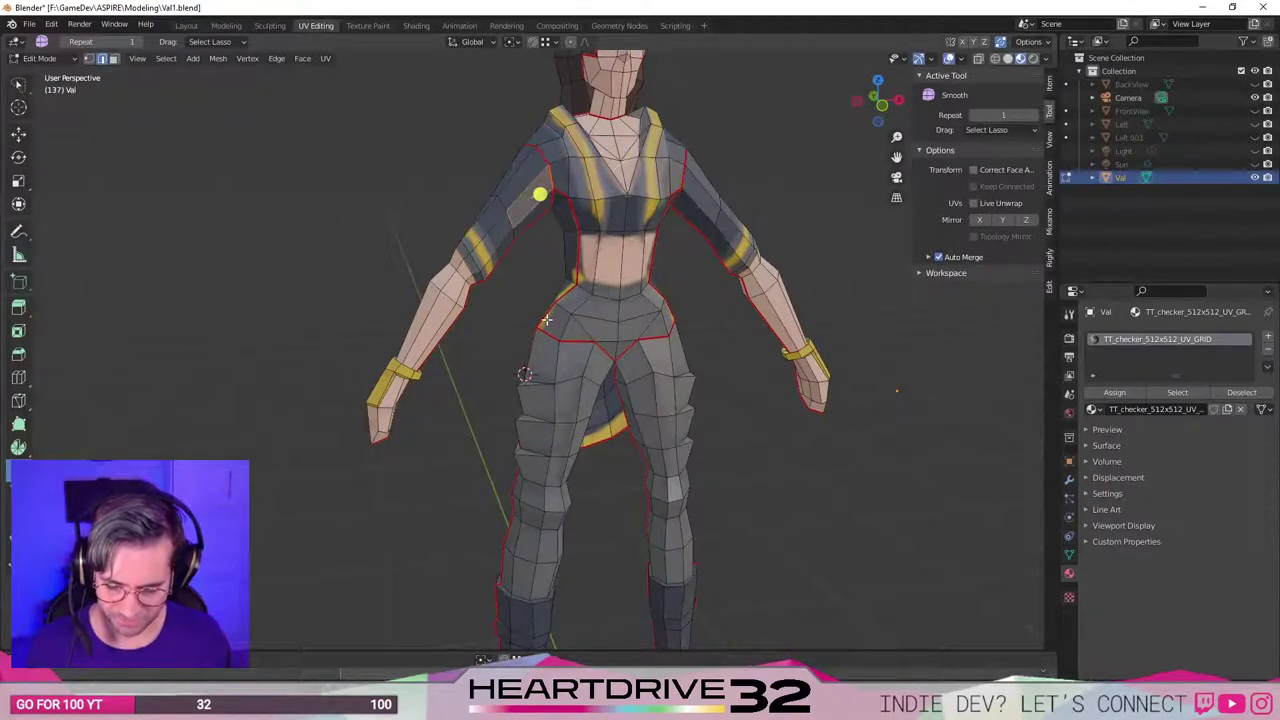
pyautogui.hotkey('ctrl', 'z')
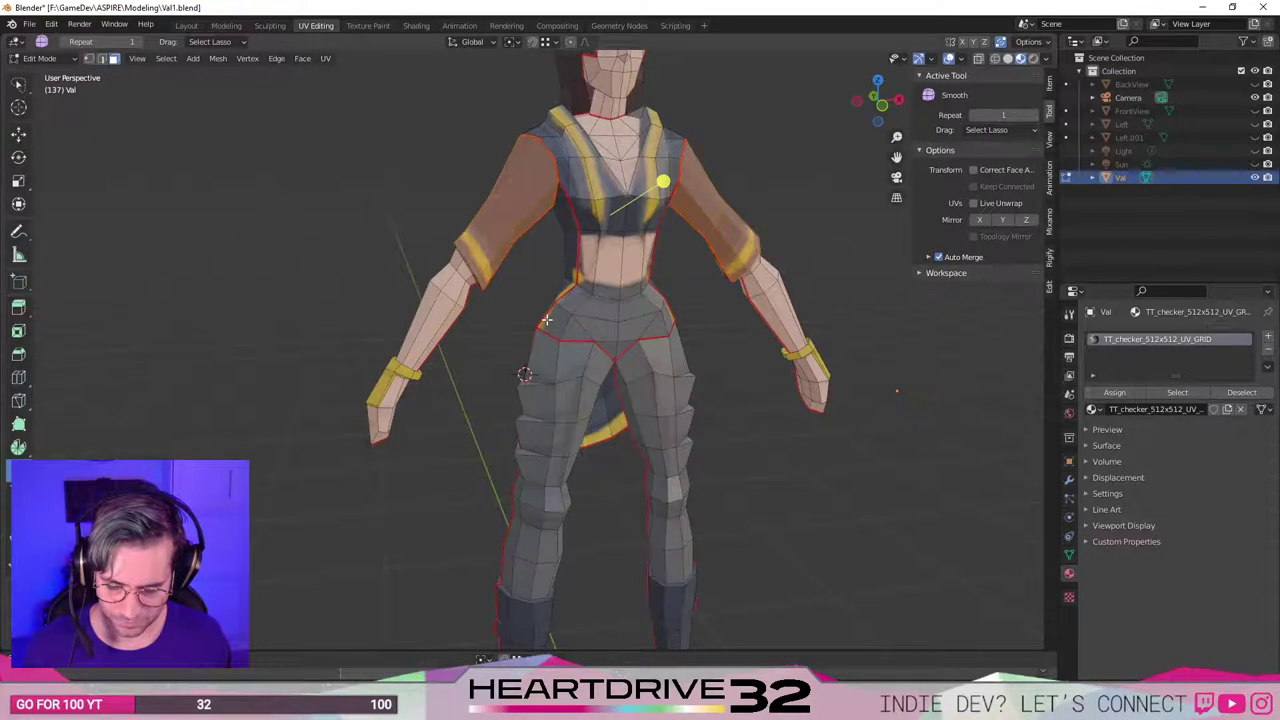
# Select only the mid-sleeve edge loops of both arms and smooth them with the Smooth tool, at about 0.56.
pyautogui.hotkey('alt', 'a')
pyautogui.moveTo(505, 333); pyautogui.dragTo(469, 305, button='middle')
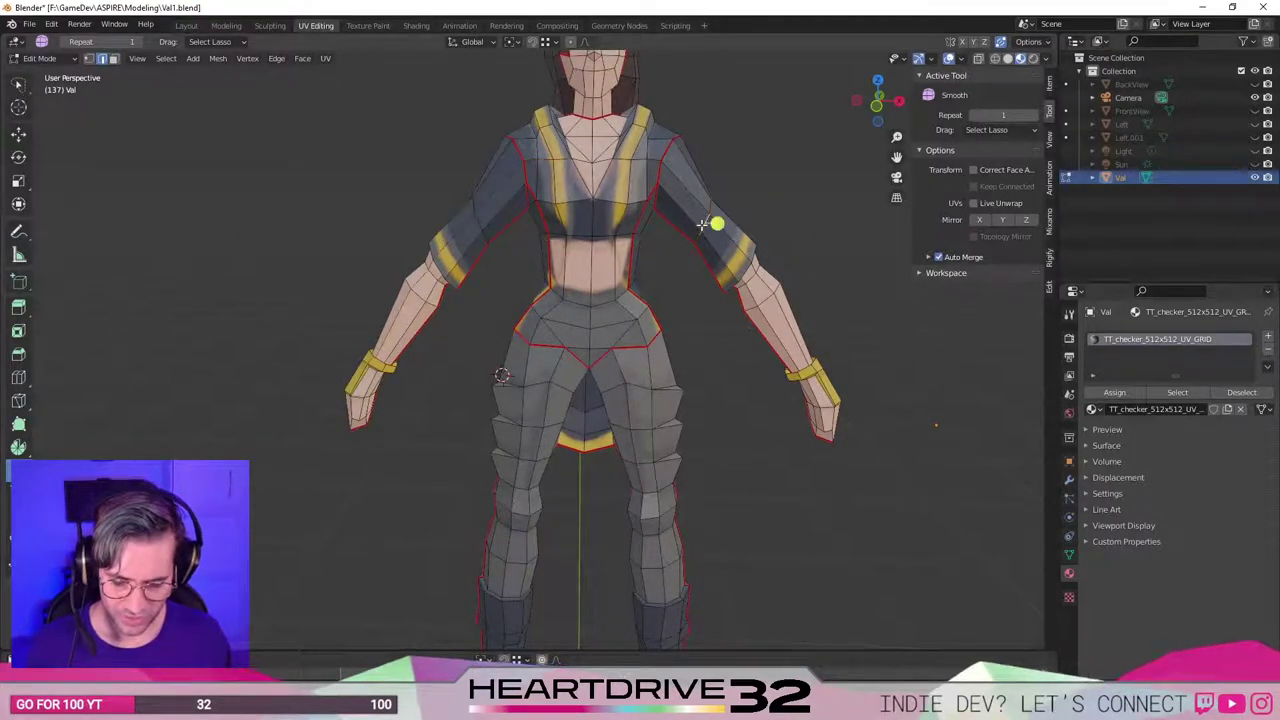
pyautogui.keyDown('alt'); pyautogui.keyDown('shift'); pyautogui.click(481, 227); pyautogui.keyUp('shift'); pyautogui.keyUp('alt')
pyautogui.moveTo(592, 205); pyautogui.dragTo(622, 149)
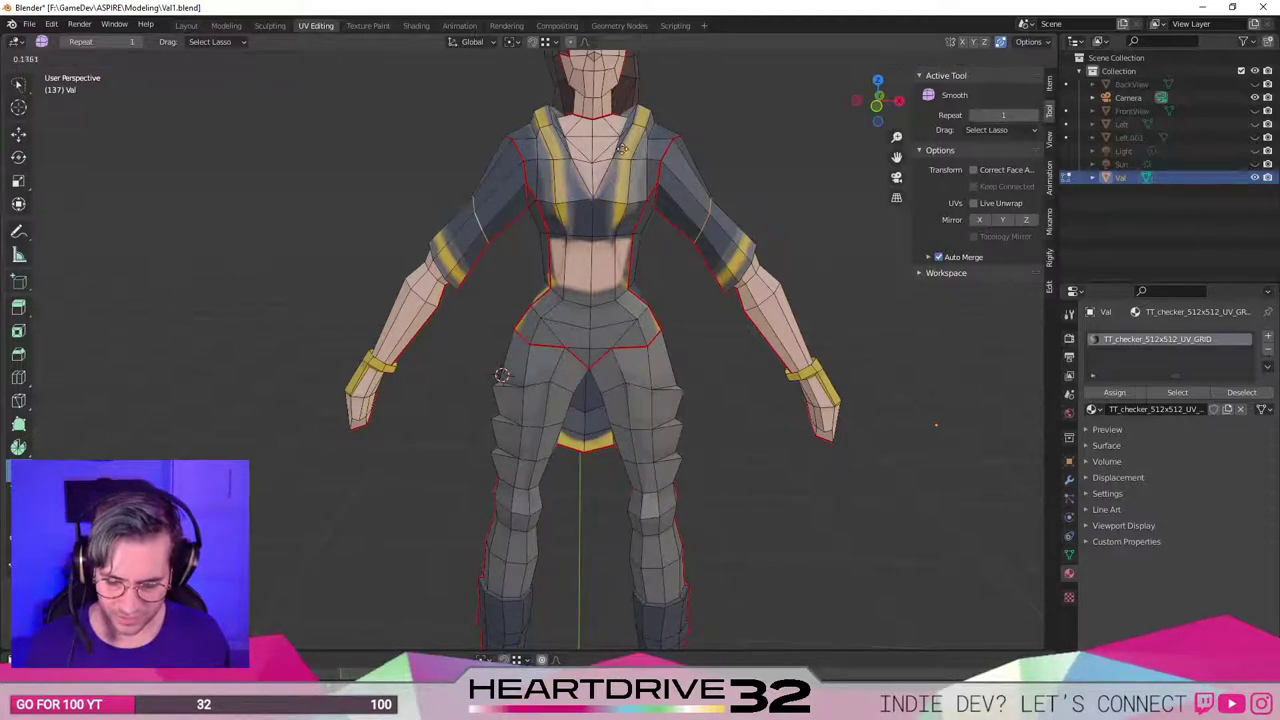
pyautogui.moveTo(729, 149); pyautogui.dragTo(572, 166)
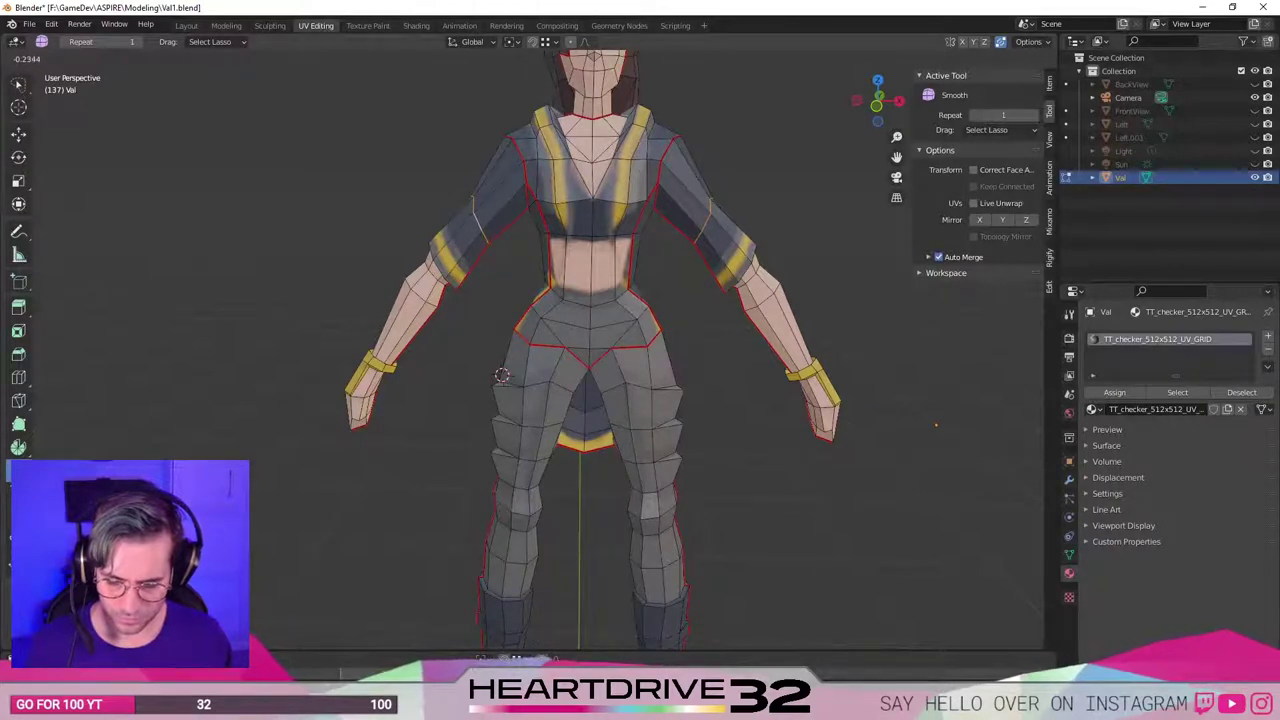
pyautogui.moveTo(572, 166); pyautogui.dragTo(613, 300)
pyautogui.moveTo(593, 210)
pyautogui.mouseDown()
pyautogui.moveTo(597, 120)
pyautogui.moveTo(593, 205)
pyautogui.mouseUp()
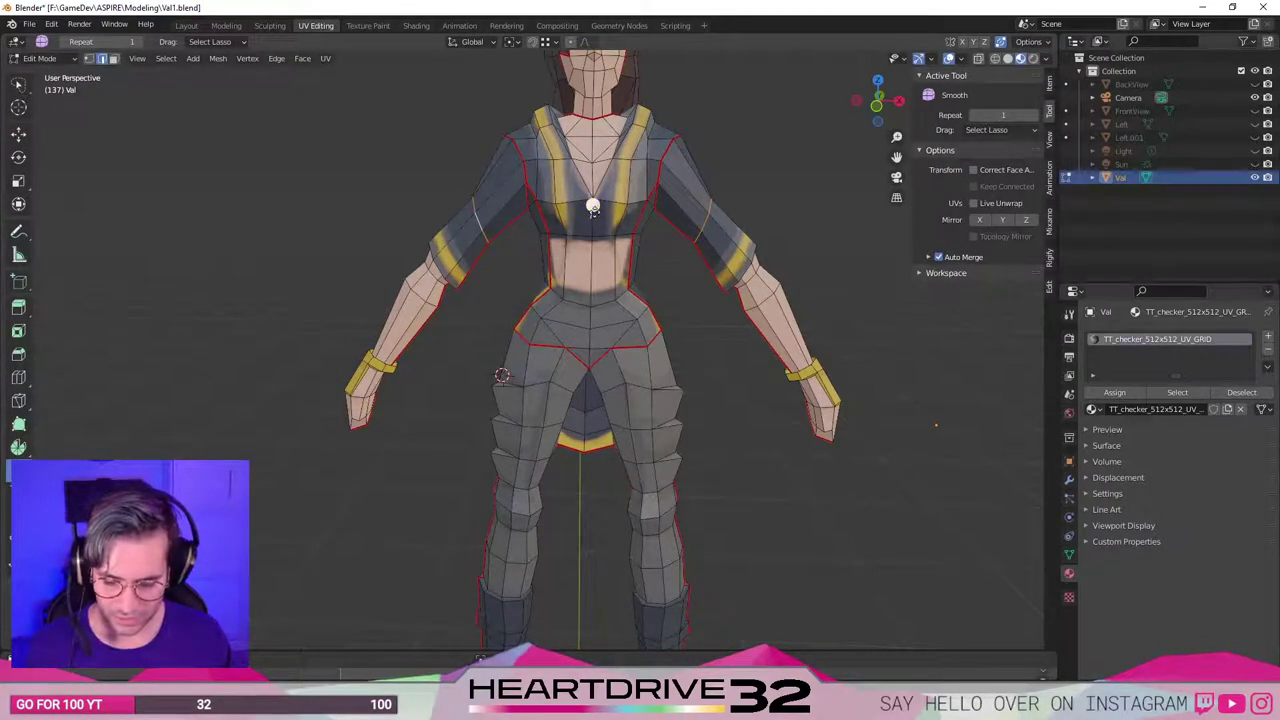
pyautogui.moveTo(593, 207); pyautogui.dragTo(620, 113)
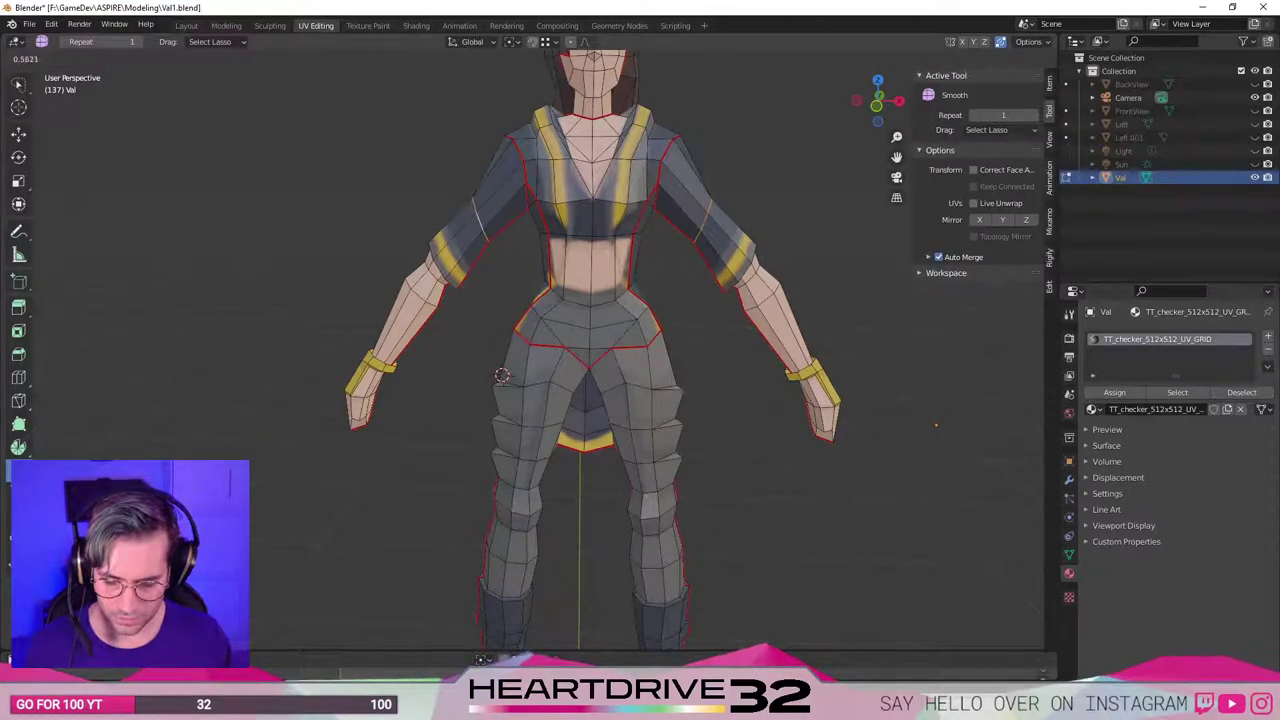
pyautogui.moveTo(594, 290); pyautogui.dragTo(592, 298)
# In front view, raise both mid-sleeve edge loops about 0.025 m along the Z axis.
pyautogui.moveTo(396, 288); pyautogui.dragTo(366, 380, button='middle')
pyautogui.press('g')
pyautogui.press('z')
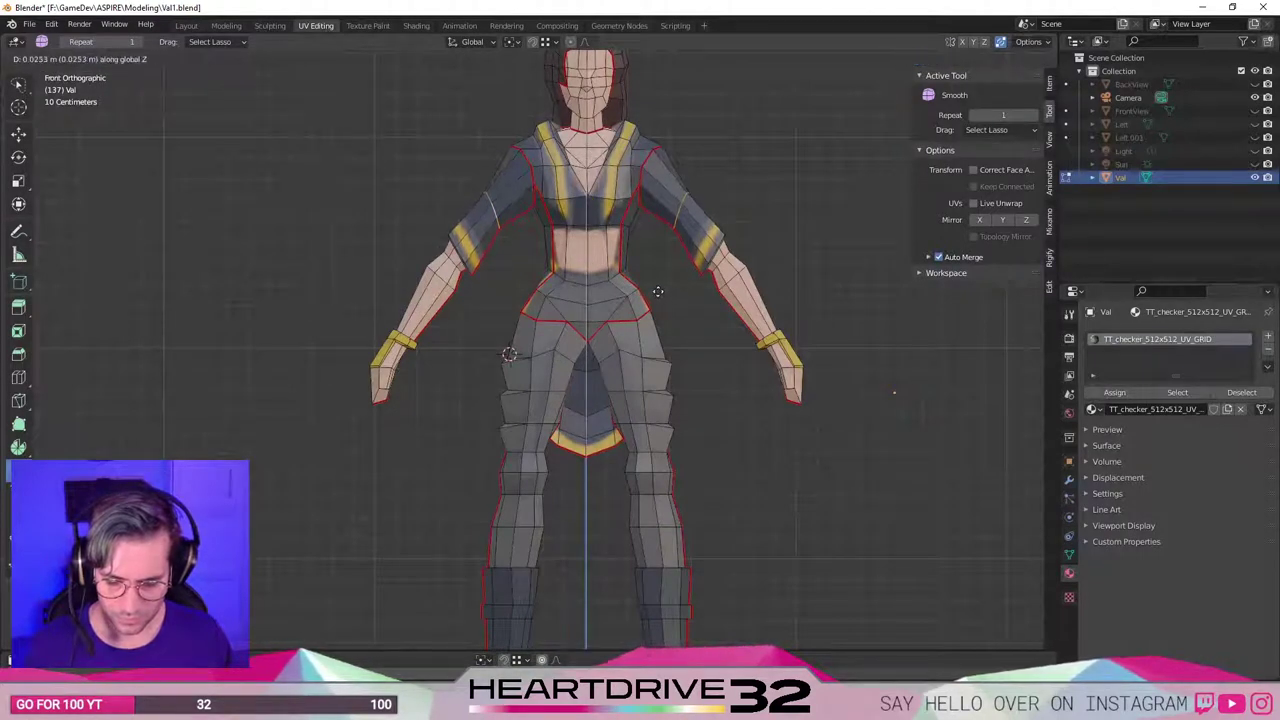
pyautogui.click(657, 293)
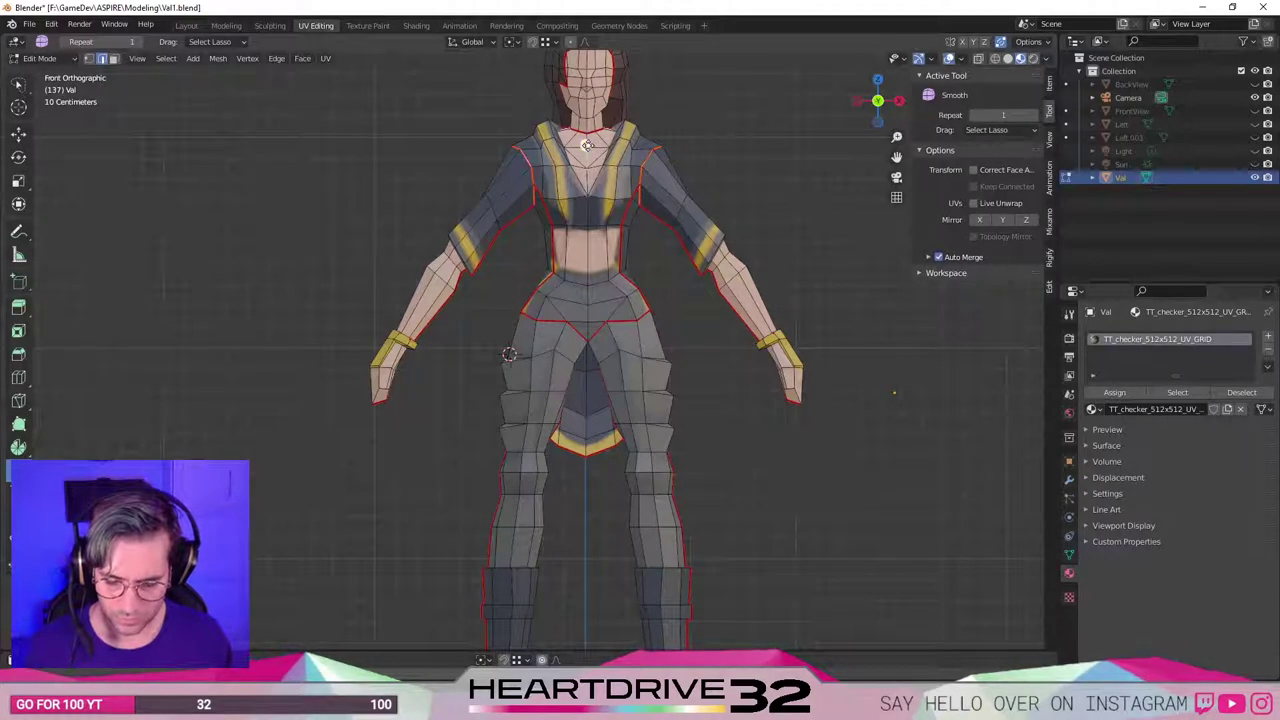
# Select the shoulder seam edge loops of both arms, smooth them at about 0.69 and scale them slightly outward.
pyautogui.press('s')
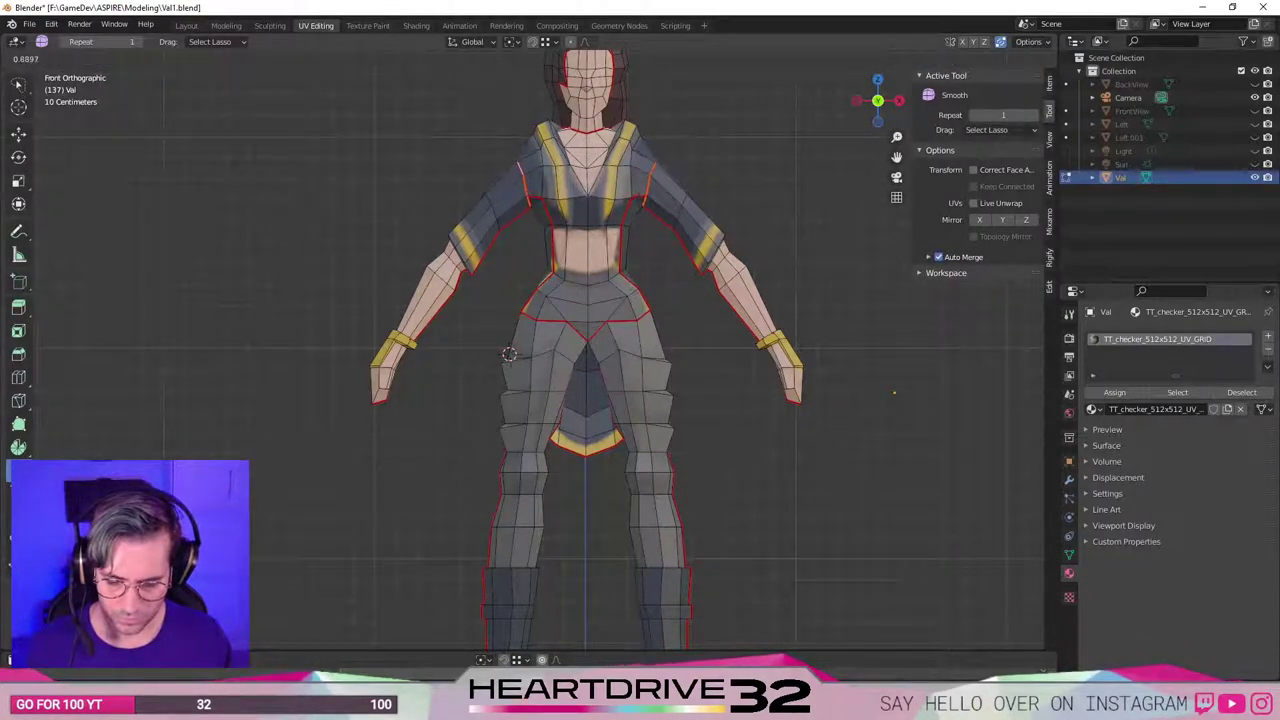
pyautogui.click(586, 145)
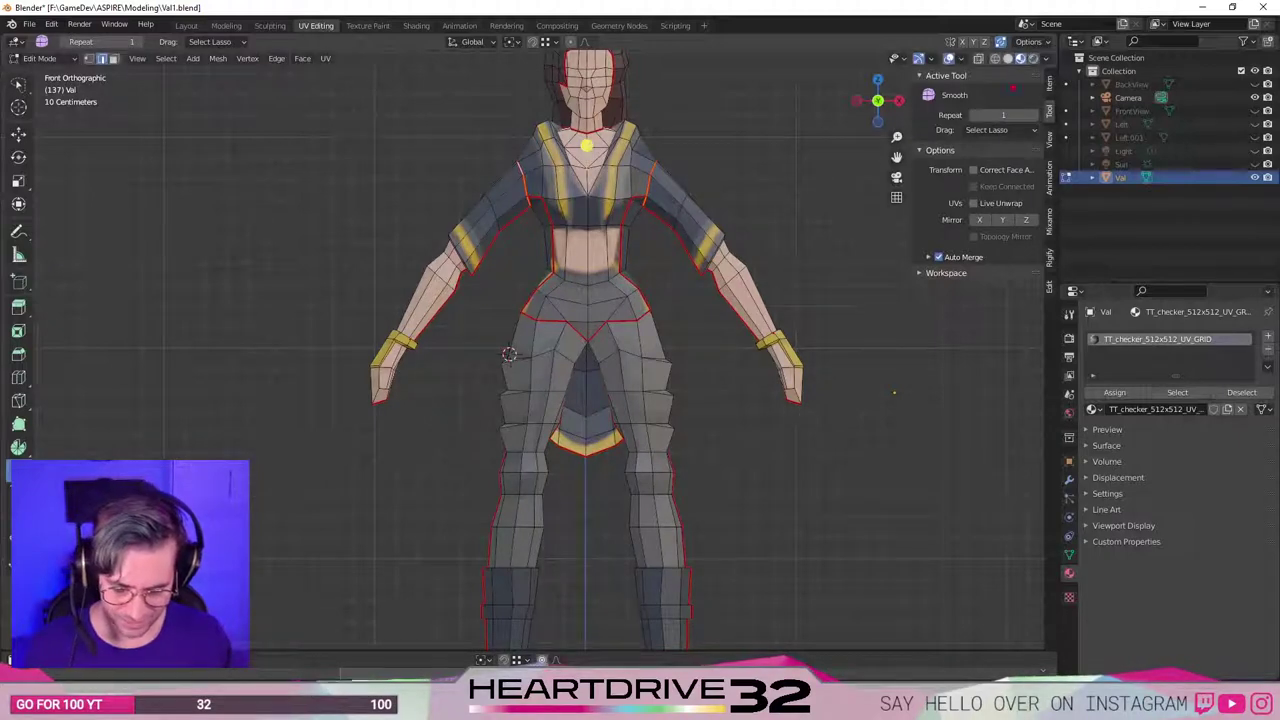
pyautogui.press('s')
pyautogui.click(741, 148)
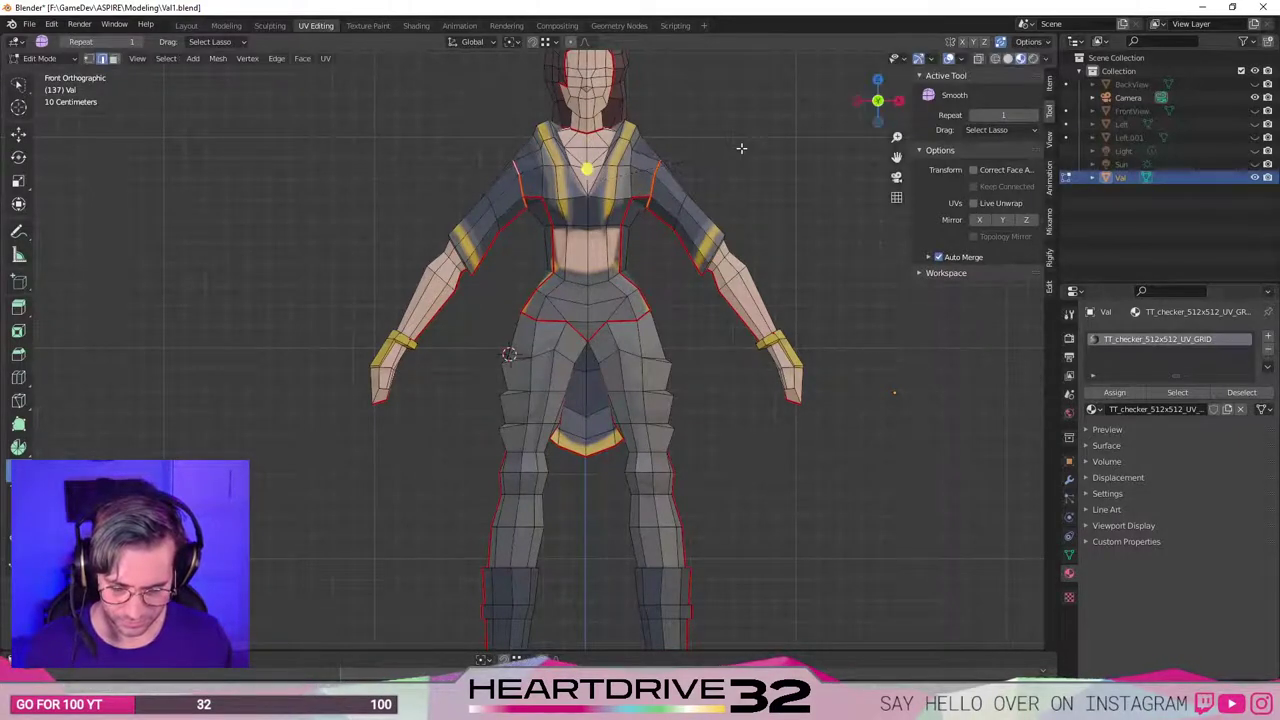
# Raise the shoulder seam edge loops of both arms about 0.035 m along the Z axis.
pyautogui.press('g')
pyautogui.press('z')
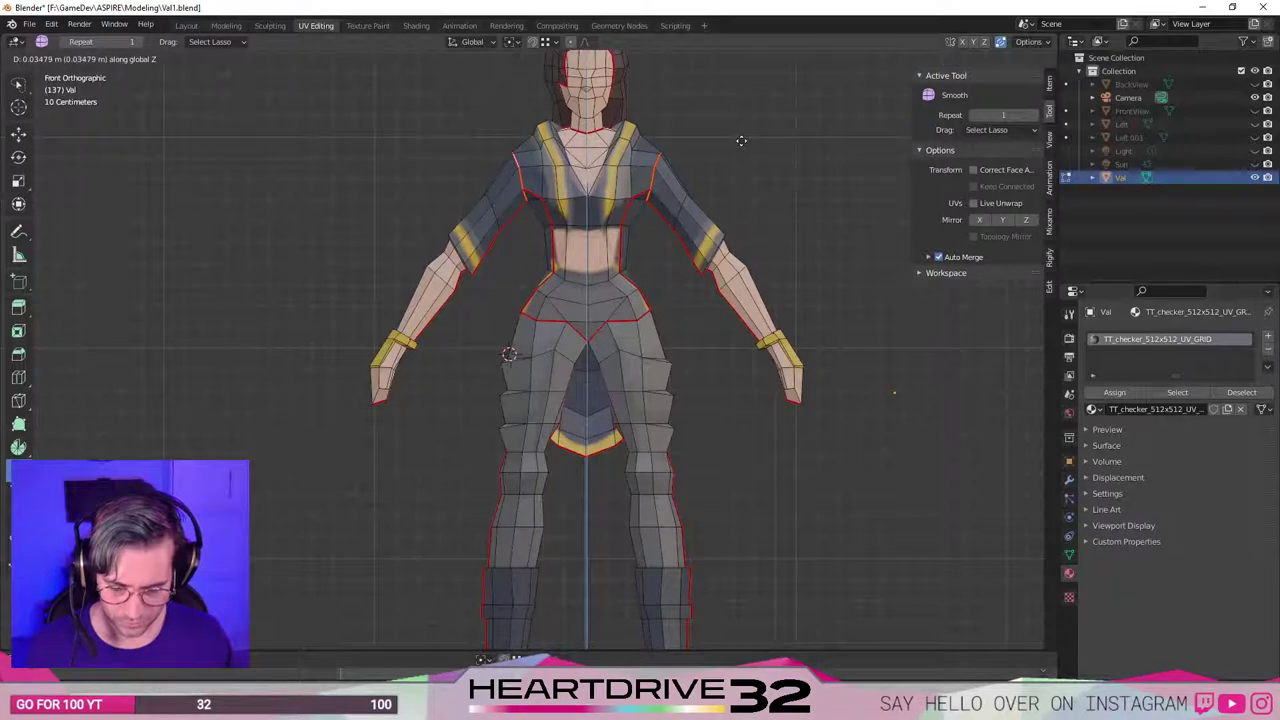
pyautogui.click(740, 140)
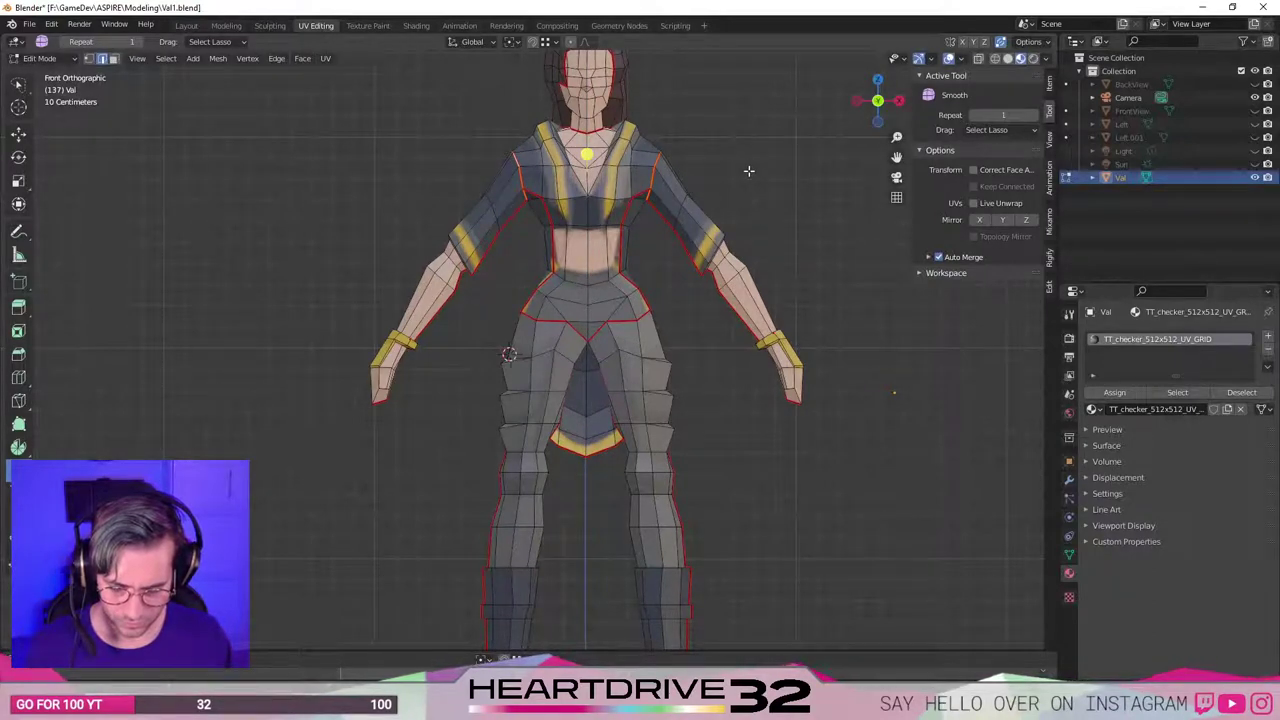
pyautogui.click(748, 171)
# Select the matching vertices on top of both shoulders and lower them about 0.016 m along the Z axis.
pyautogui.click(671, 134)
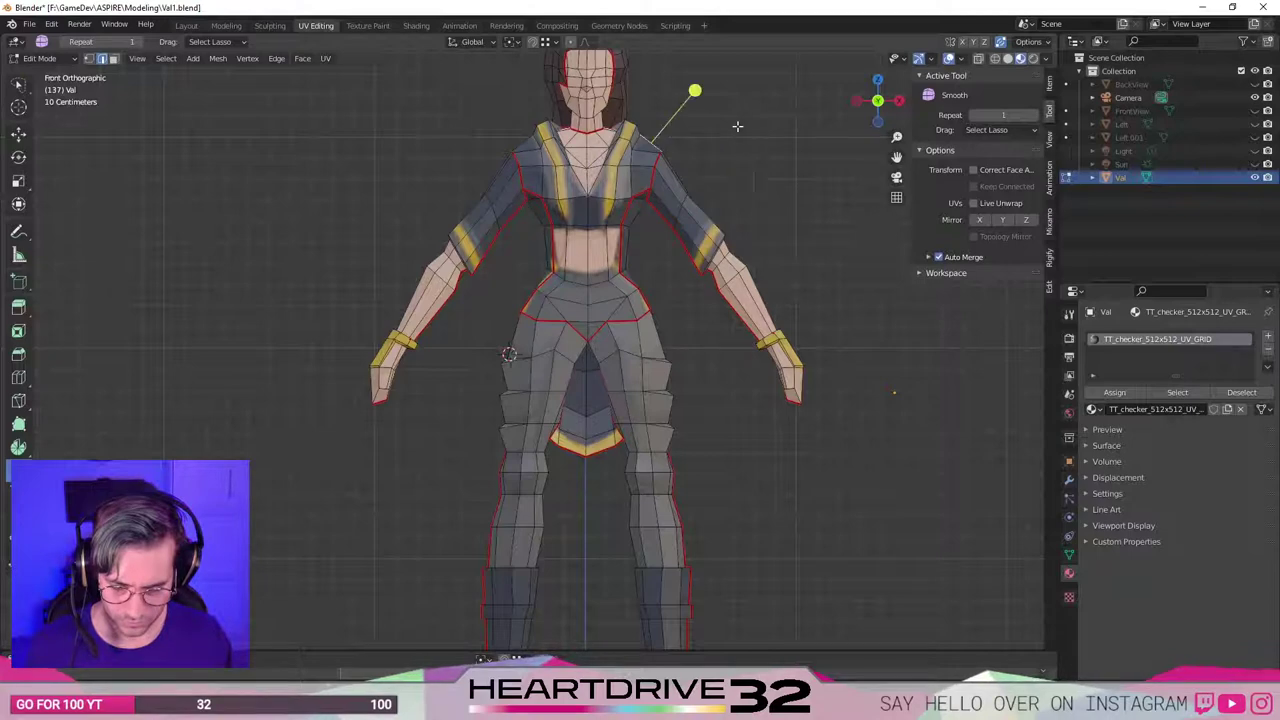
pyautogui.moveTo(503, 150); pyautogui.dragTo(473, 213, button='middle')
pyautogui.keyDown('shift'); pyautogui.click(545, 145); pyautogui.keyUp('shift')
pyautogui.press('g')
pyautogui.press('z')
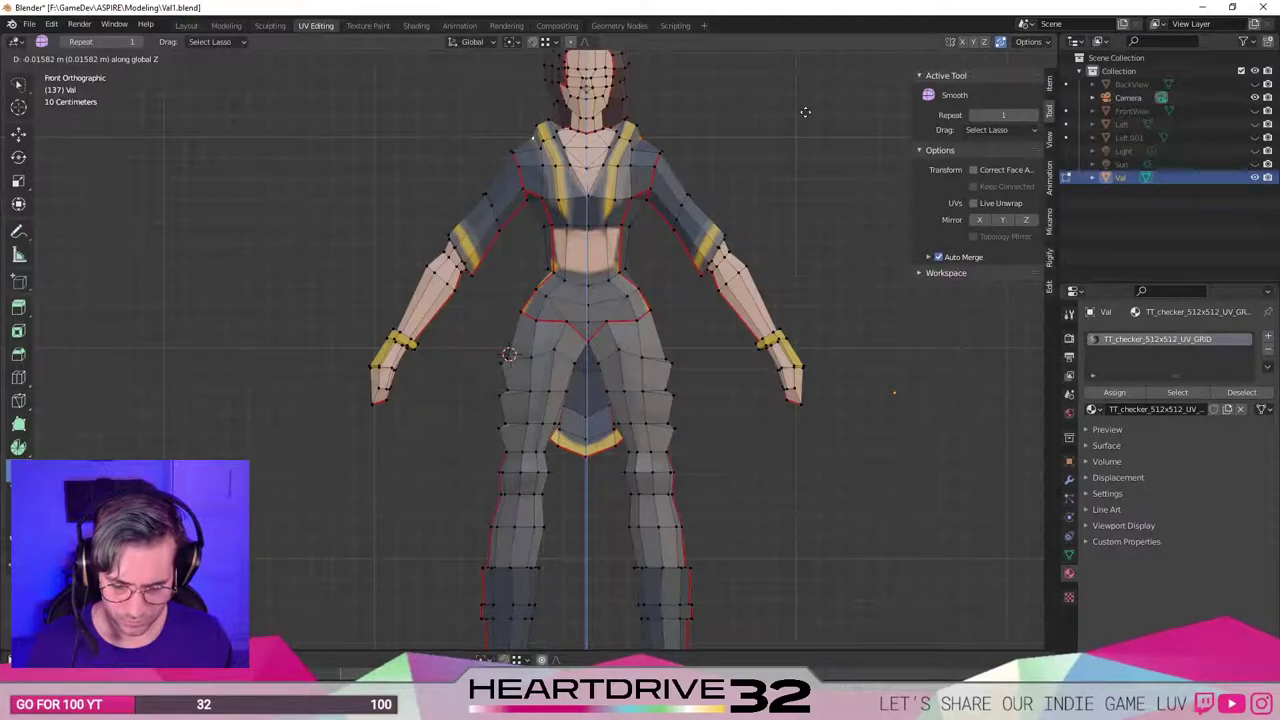
pyautogui.click(805, 112)
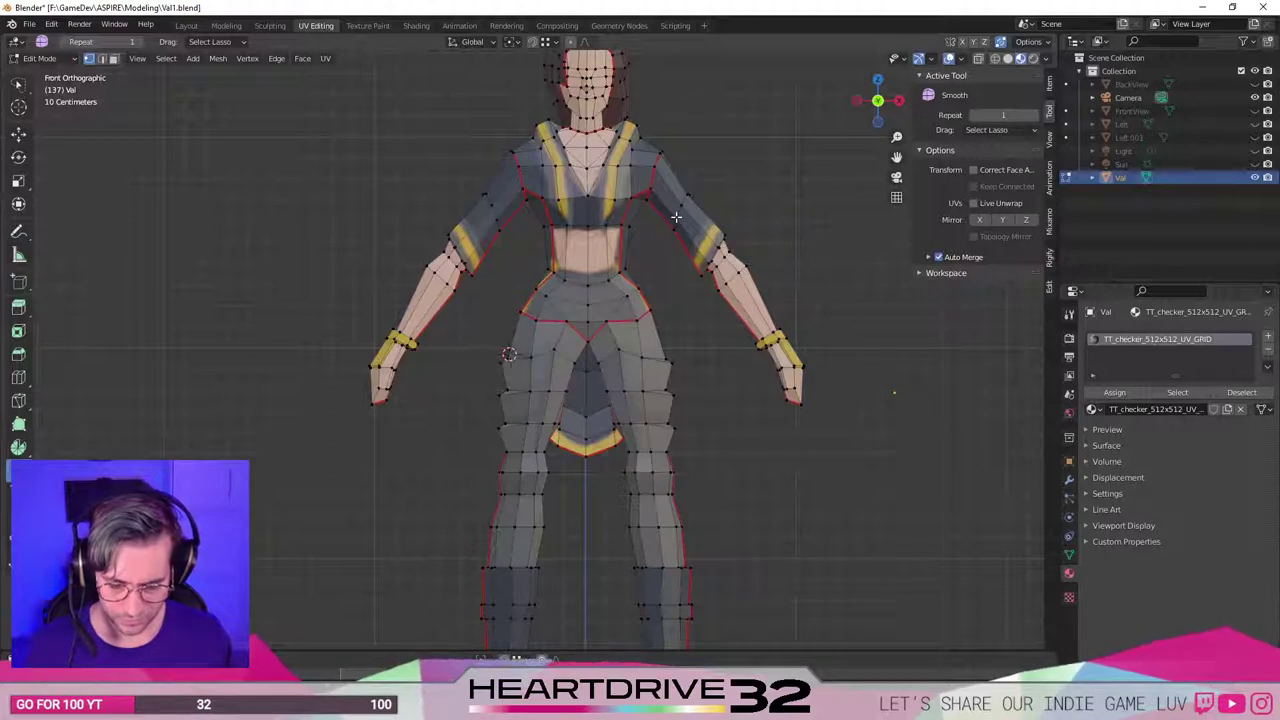
# Save the Val1.blend file.
pyautogui.click(655, 268)
pyautogui.press('z')
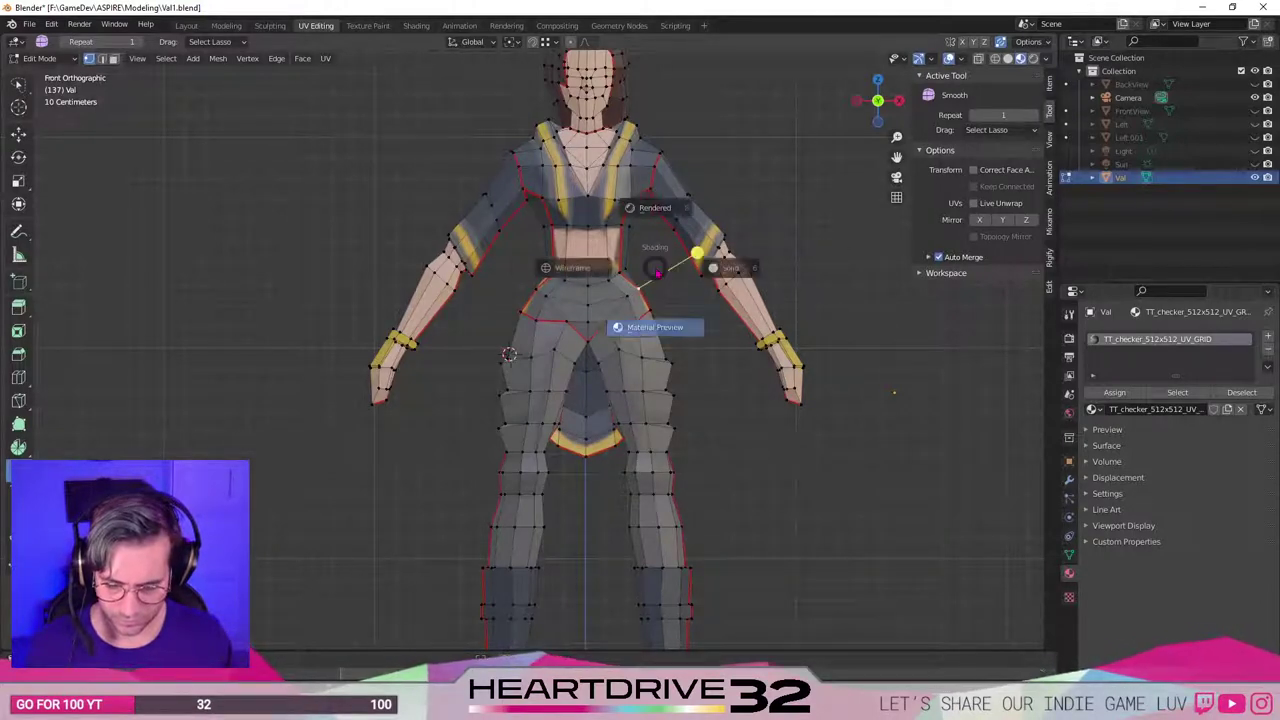
pyautogui.press('Escape')
pyautogui.hotkey('ctrl', 's')
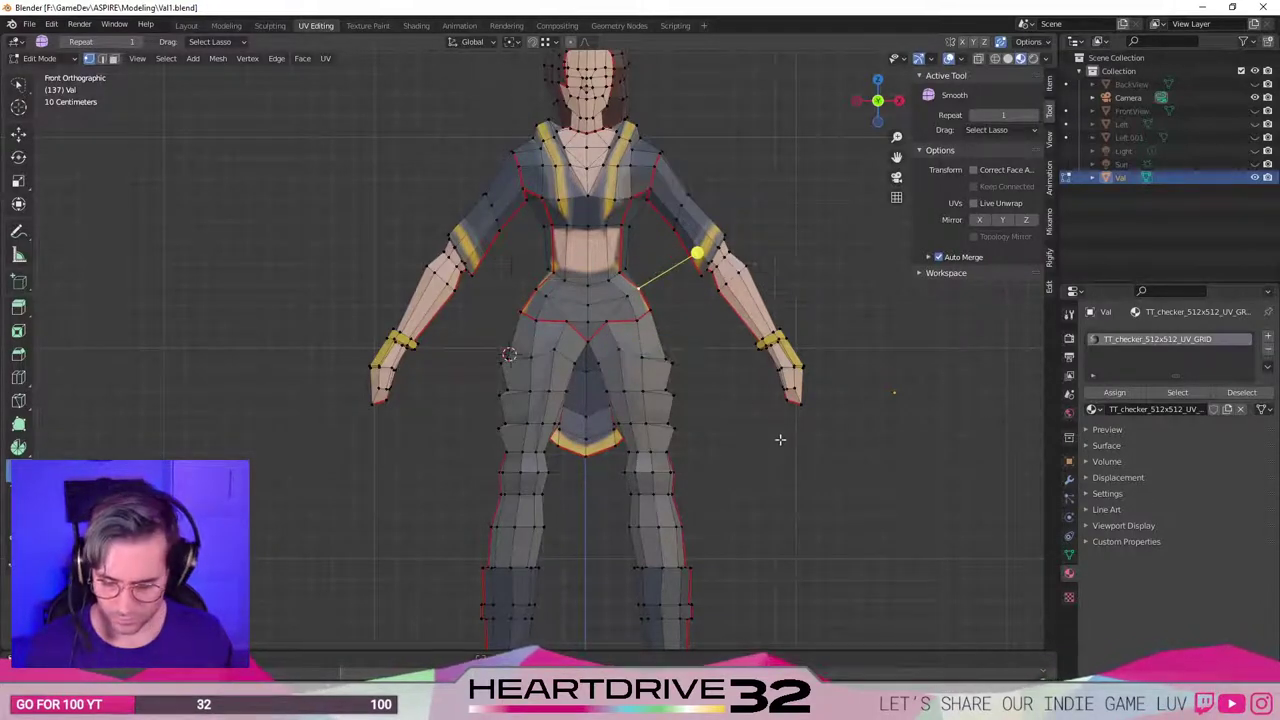
# Switch the viewport to wireframe shading and select all forearm and hand vertices of the character's left arm.
pyautogui.scroll(-1, 780, 437)
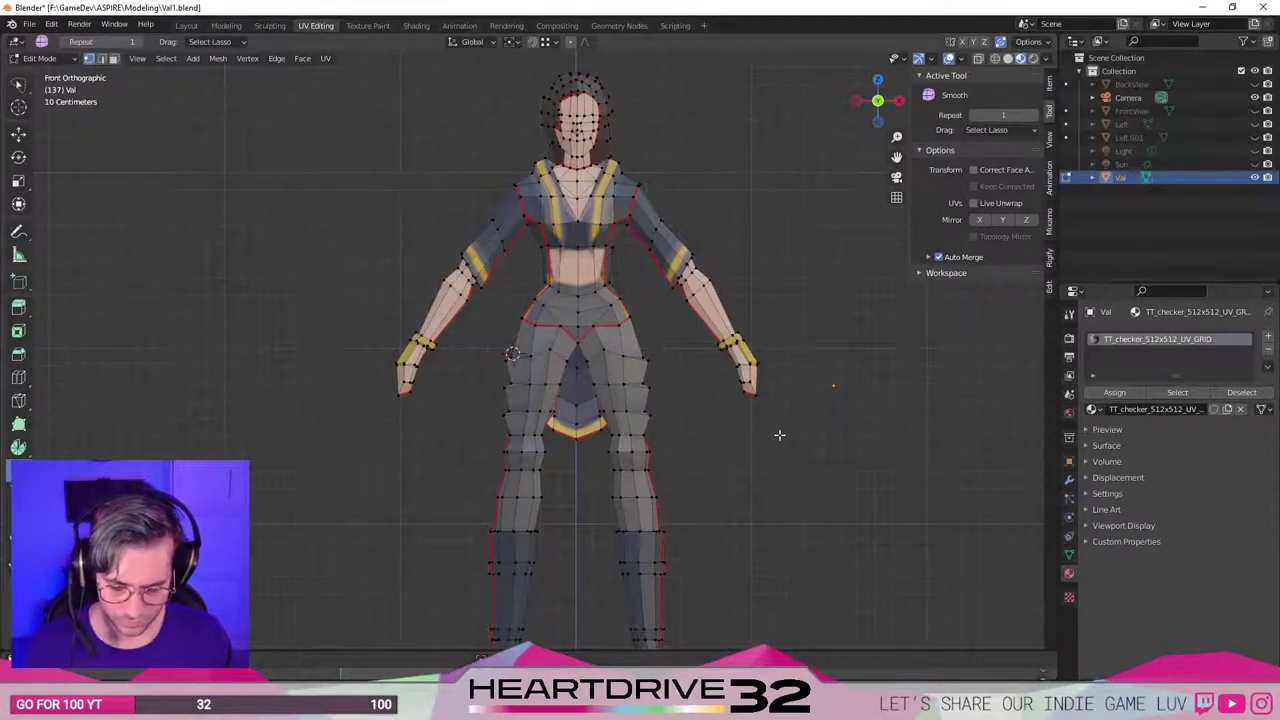
pyautogui.moveTo(693, 279)
pyautogui.mouseDown()
pyautogui.moveTo(668, 345)
pyautogui.moveTo(869, 337)
pyautogui.moveTo(861, 309)
pyautogui.mouseUp()
pyautogui.press('z')
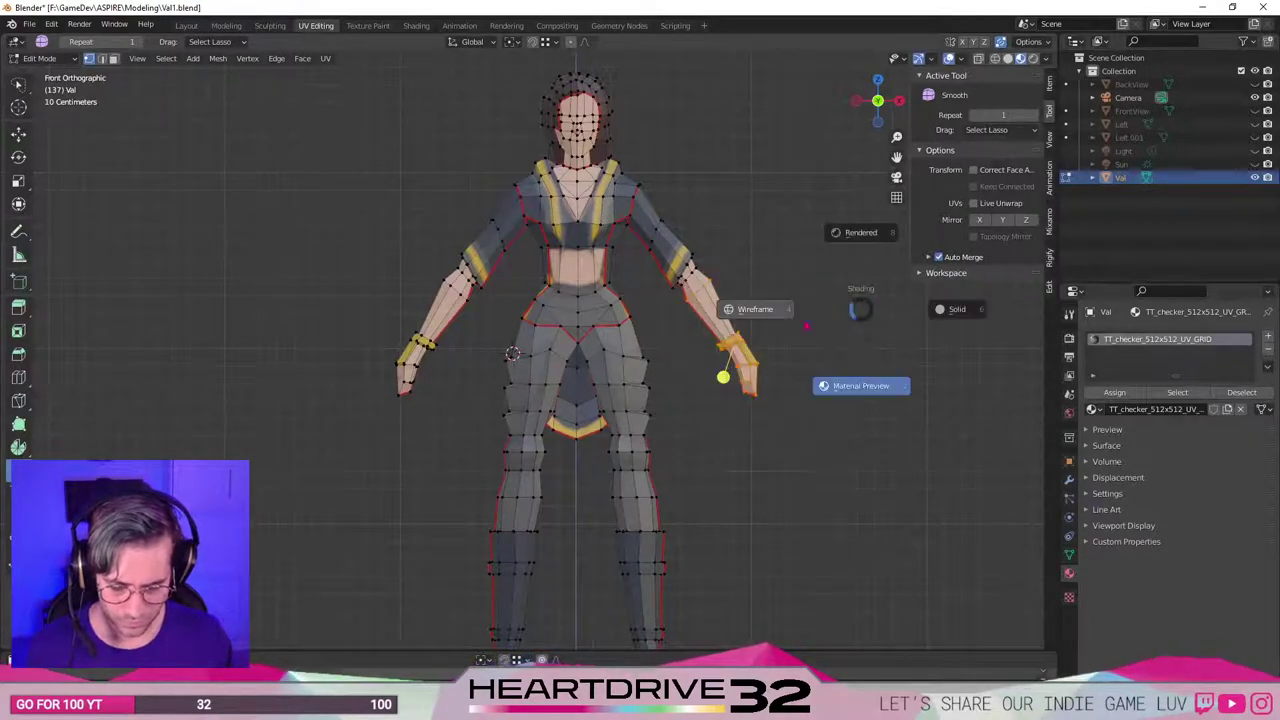
pyautogui.click(757, 310)
pyautogui.moveTo(706, 275)
pyautogui.mouseDown()
pyautogui.moveTo(690, 392)
pyautogui.moveTo(795, 286)
pyautogui.mouseUp()
pyautogui.press('r')
pyautogui.press('x')
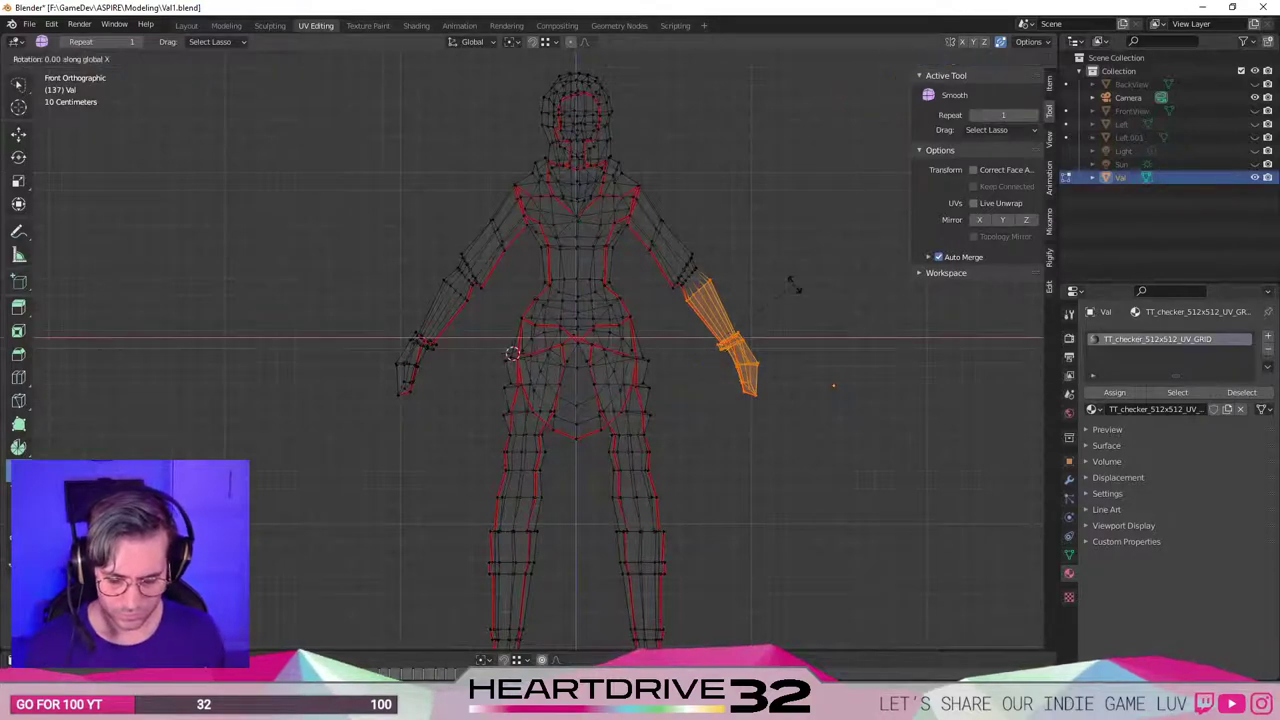
pyautogui.press('Escape')
# Rotate the selected left forearm and hand by -2° about the global Y axis.
pyautogui.press('r')
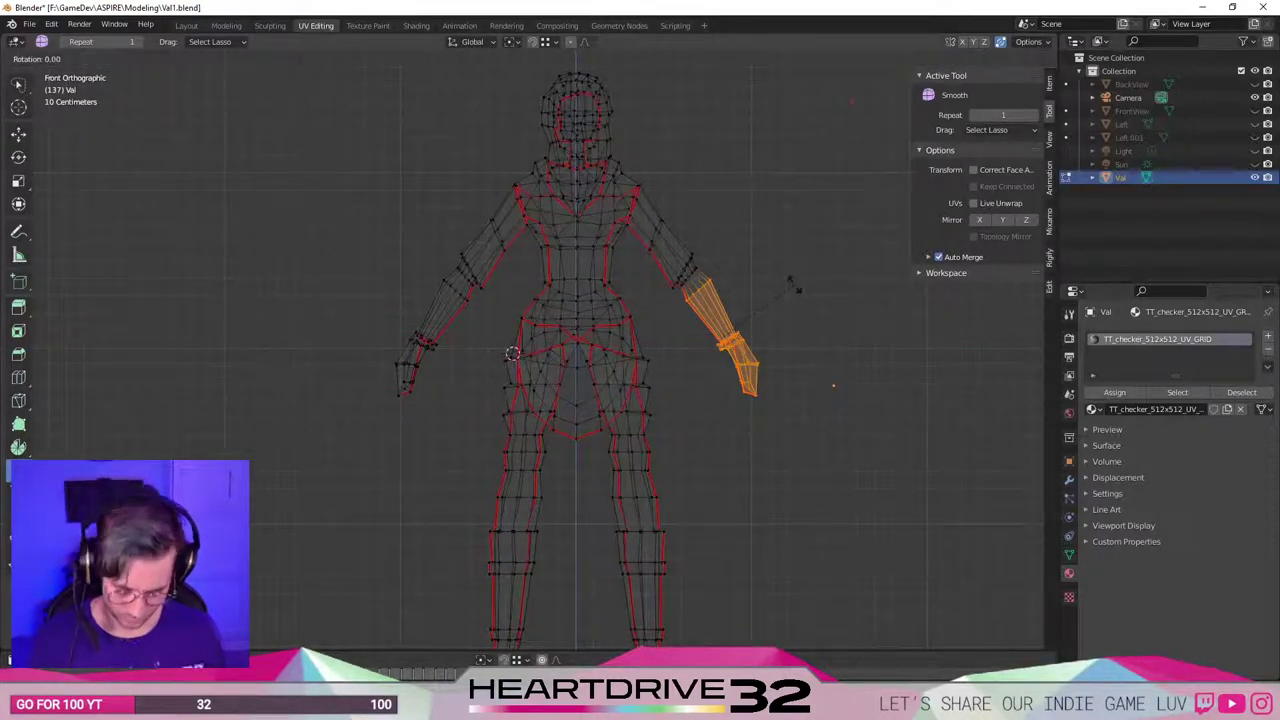
pyautogui.press('y')
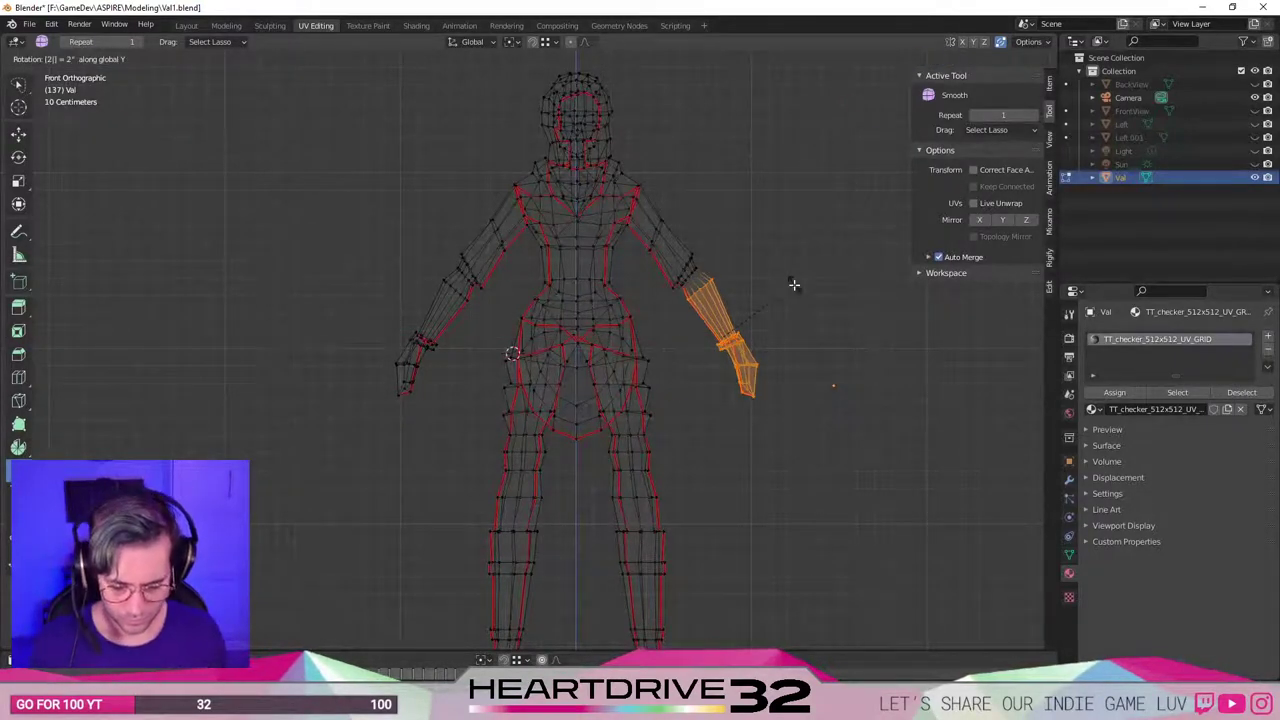
pyautogui.press('y')
pyautogui.press('y')
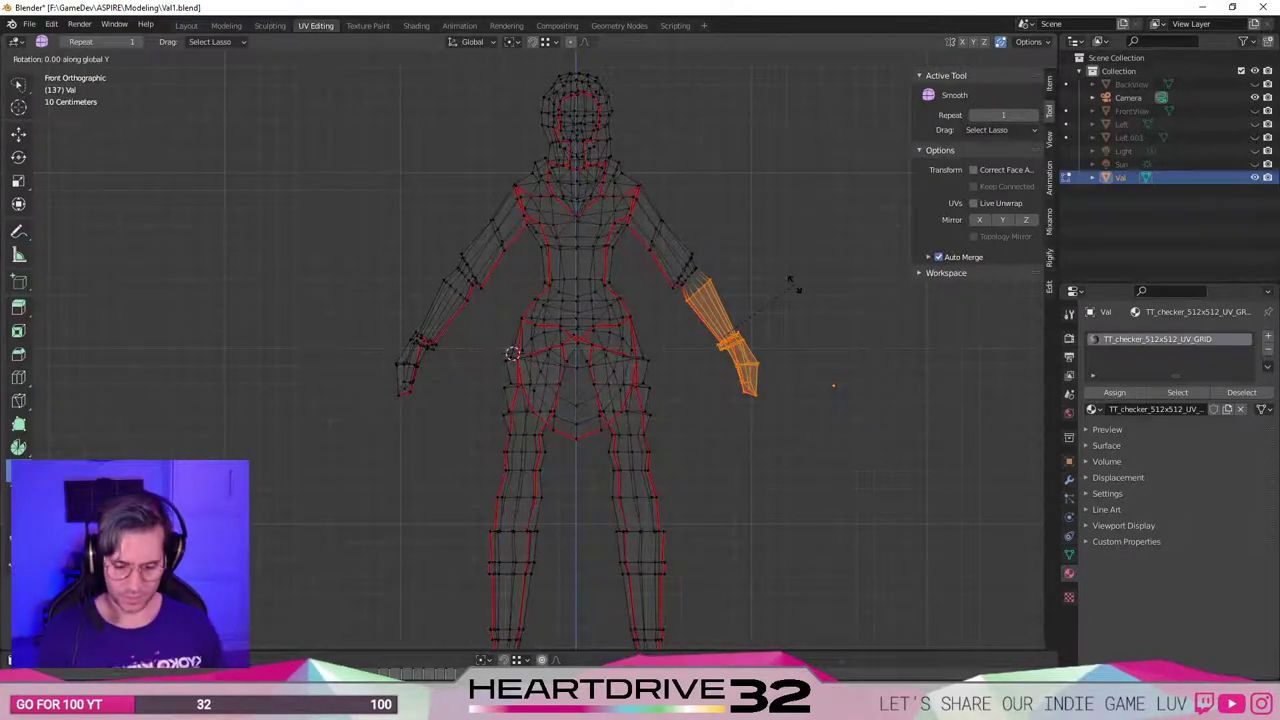
pyautogui.write('y-2')
pyautogui.press('Return')
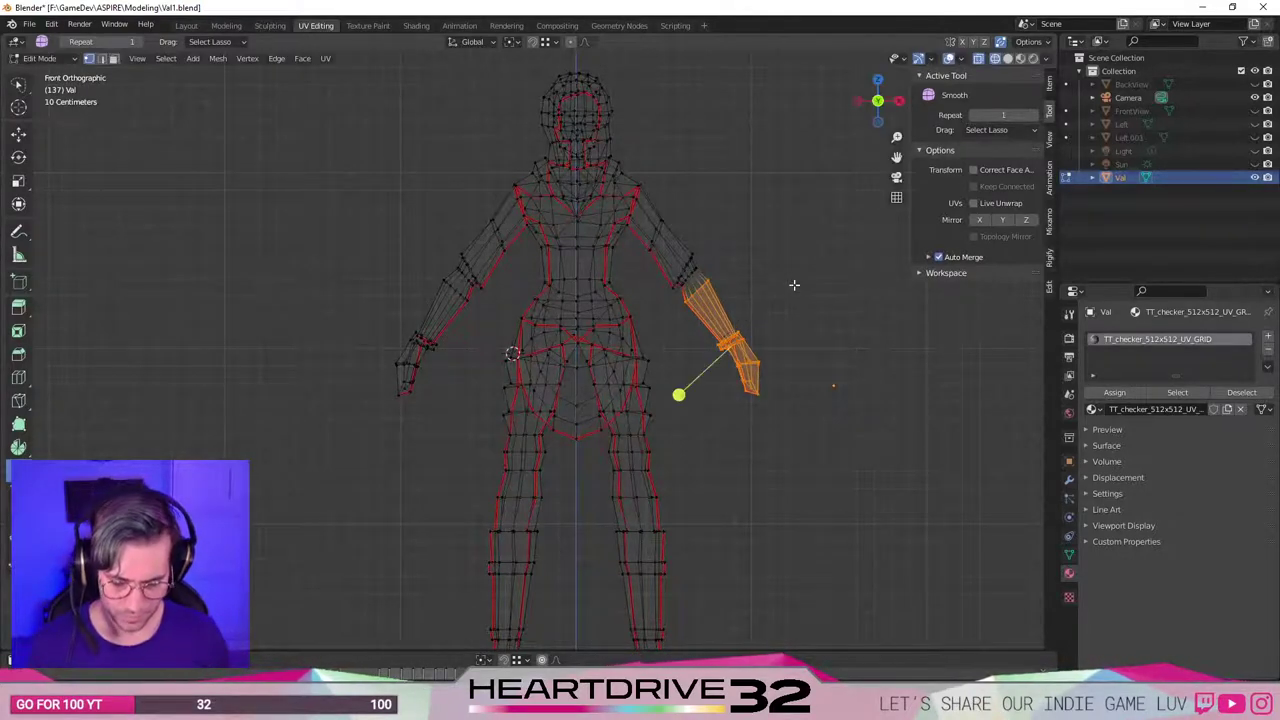
# Select the right forearm and hand, rotate them 2° about the global Y axis and clear the selection.
pyautogui.moveTo(422, 257)
pyautogui.mouseDown()
pyautogui.moveTo(470, 300)
pyautogui.moveTo(330, 440)
pyautogui.moveTo(363, 259)
pyautogui.mouseUp()
pyautogui.write('ry')
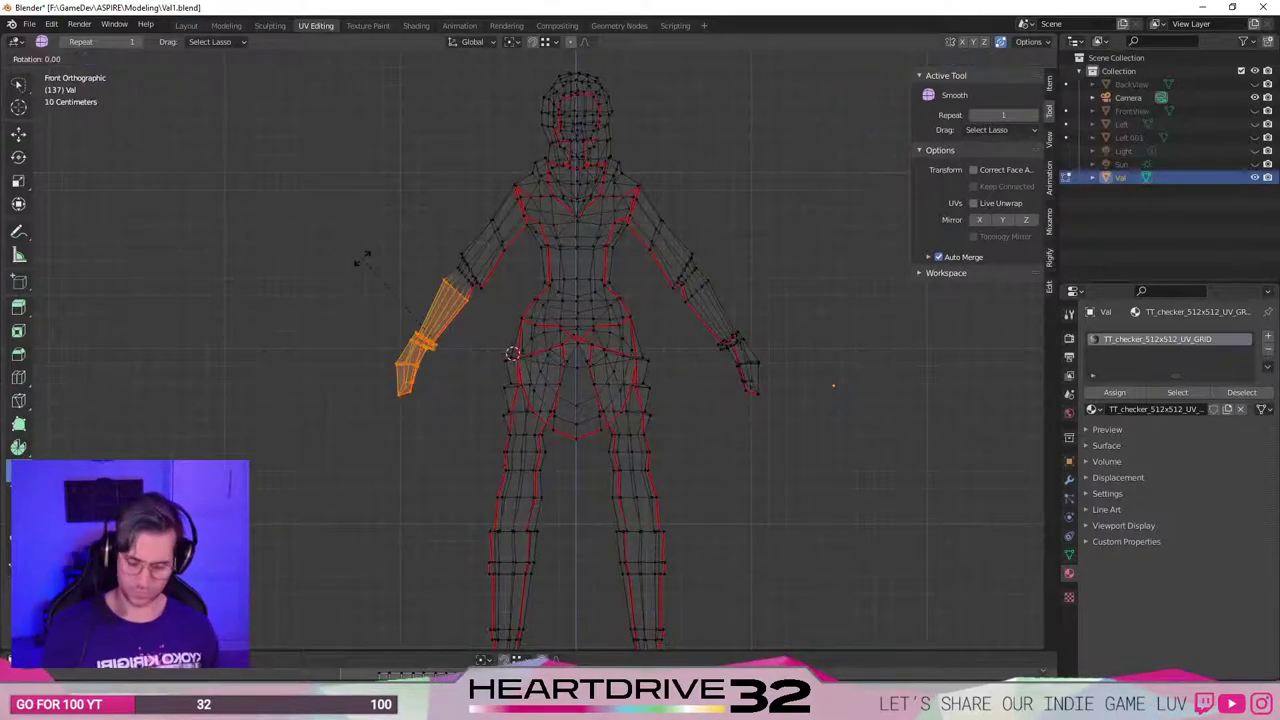
pyautogui.write('2')
pyautogui.press('Return')
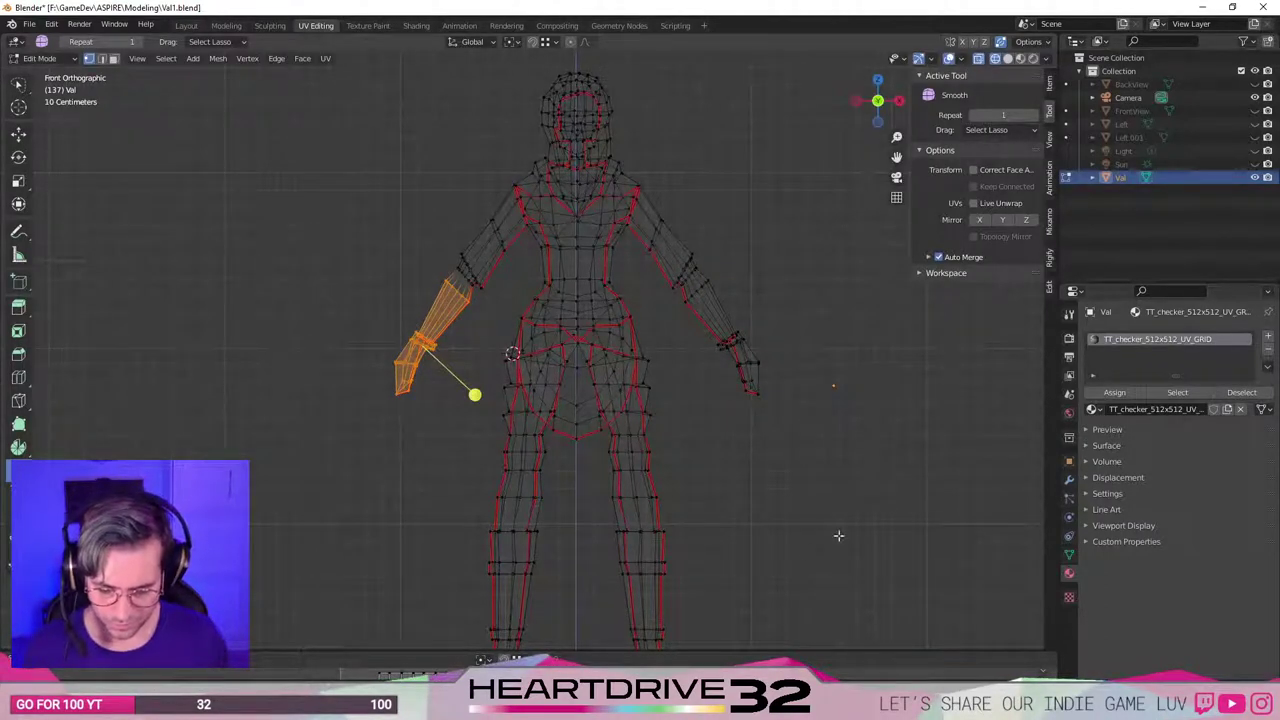
pyautogui.hotkey('alt', 'a')
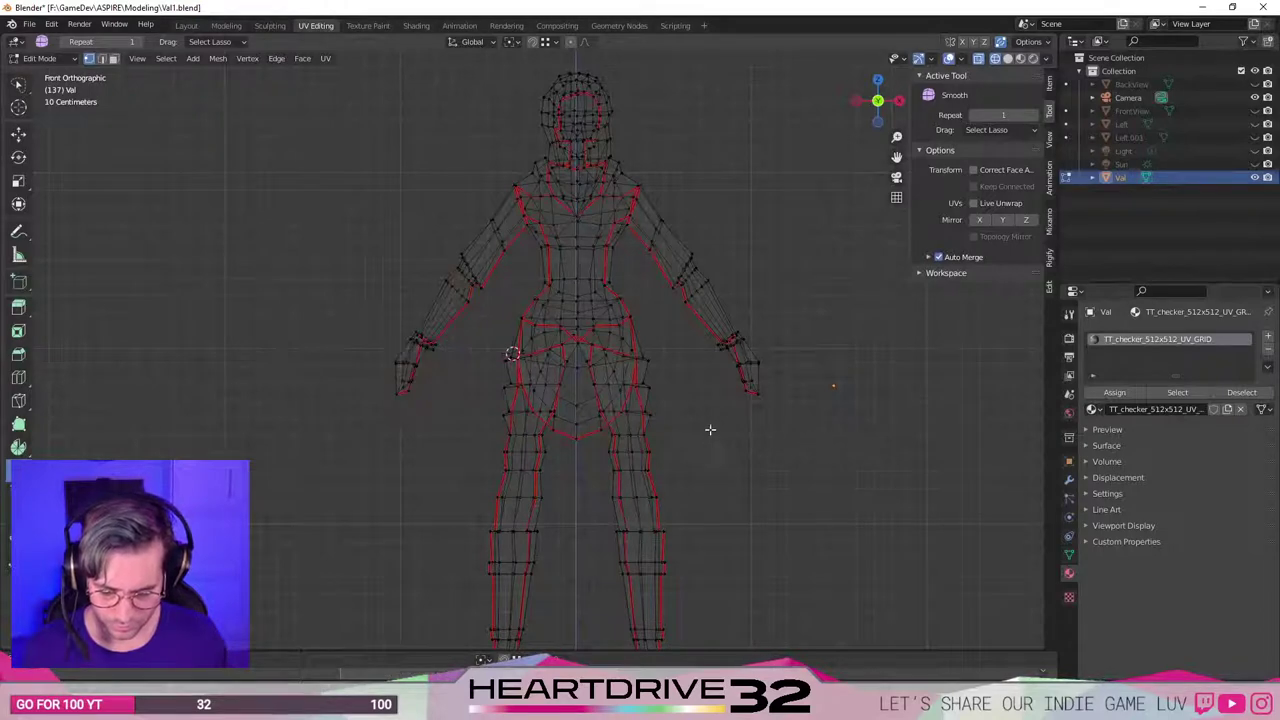
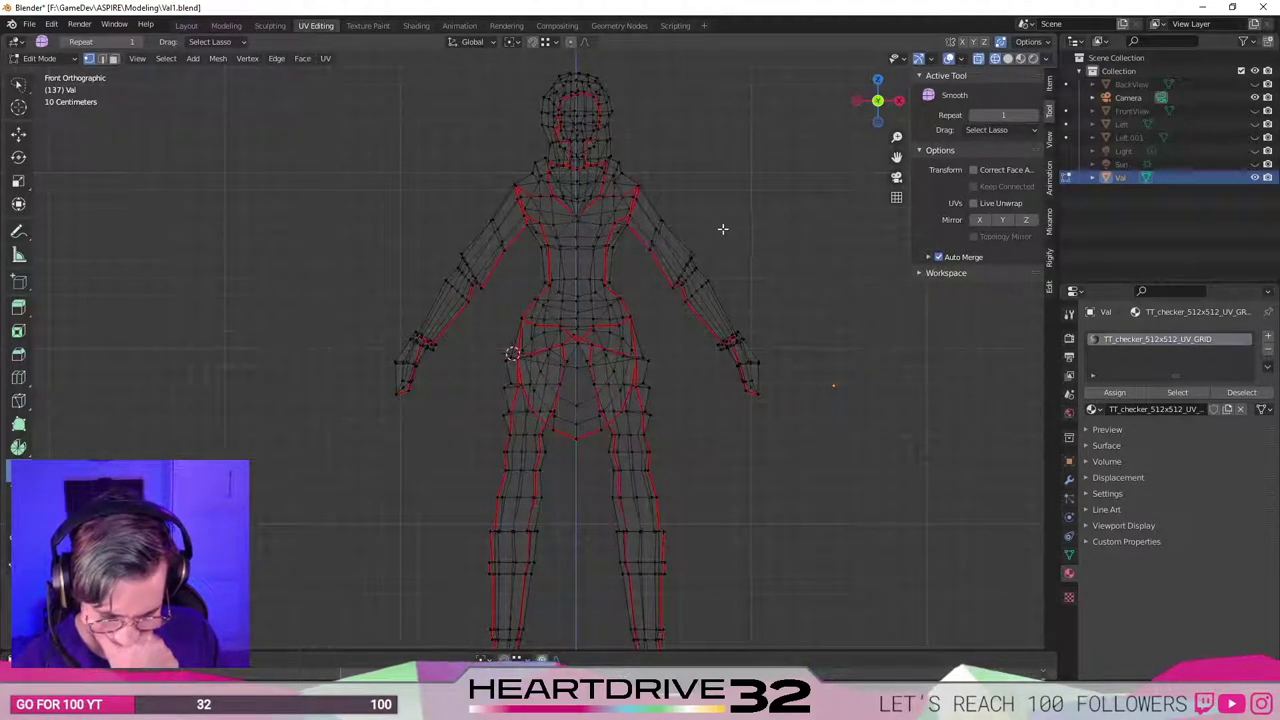
# Select the wrist and hand vertices of both the character's arms.
pyautogui.moveTo(759, 288)
pyautogui.mouseDown()
pyautogui.moveTo(714, 449)
pyautogui.moveTo(700, 300)
pyautogui.mouseUp()
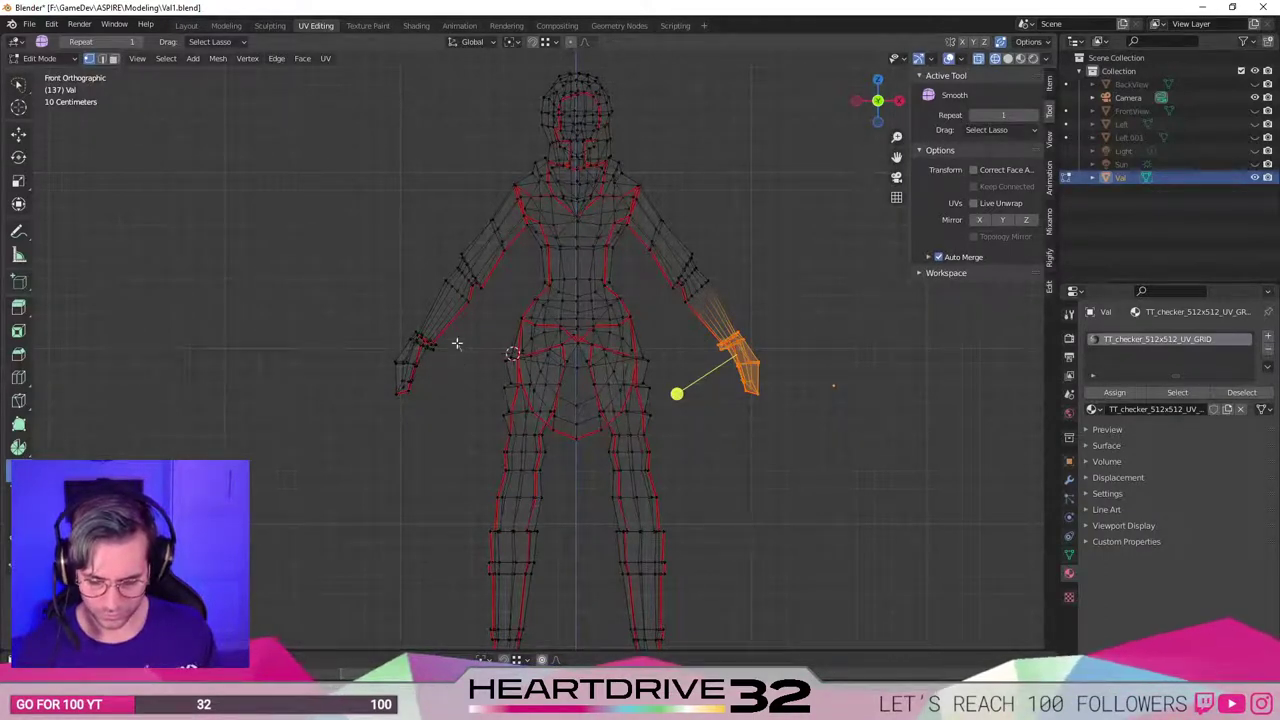
pyautogui.moveTo(458, 315)
pyautogui.keyDown('shift'); pyautogui.mouseDown()
pyautogui.moveTo(349, 477)
pyautogui.moveTo(474, 393)
pyautogui.mouseUp(); pyautogui.keyUp('shift')
pyautogui.press('g')
pyautogui.press('z')
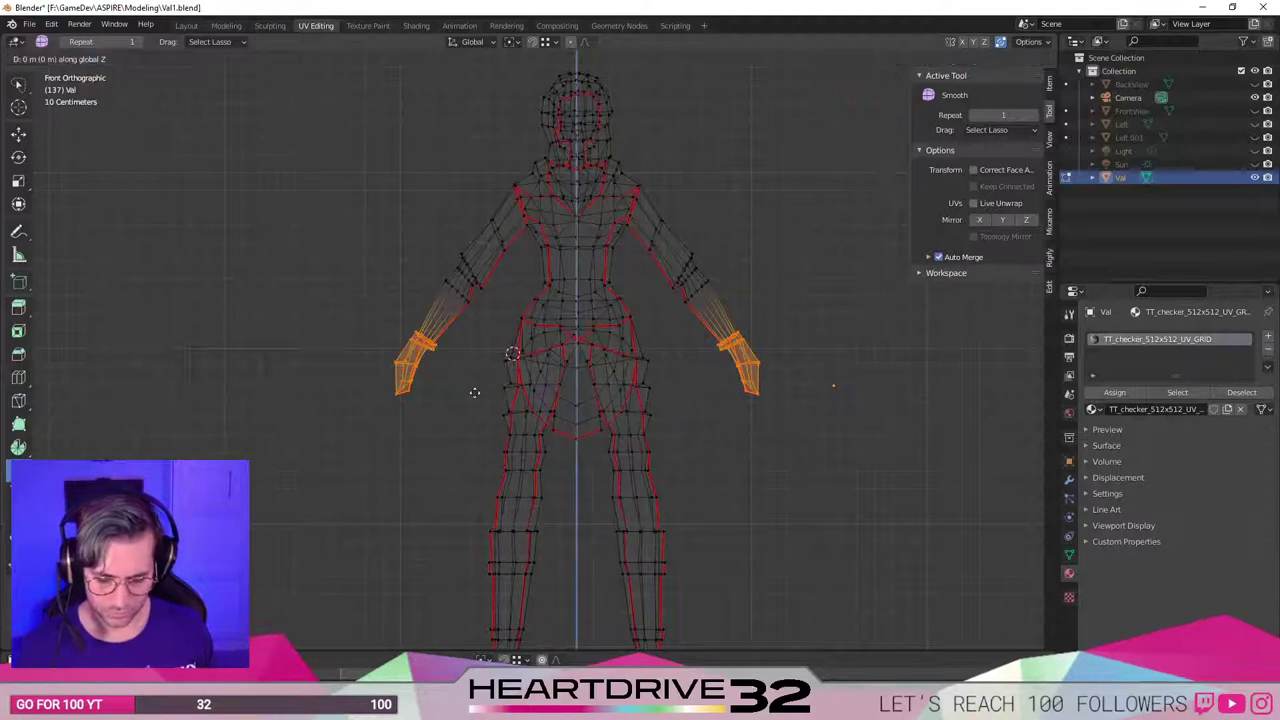
pyautogui.press('Escape')
pyautogui.write('gz')
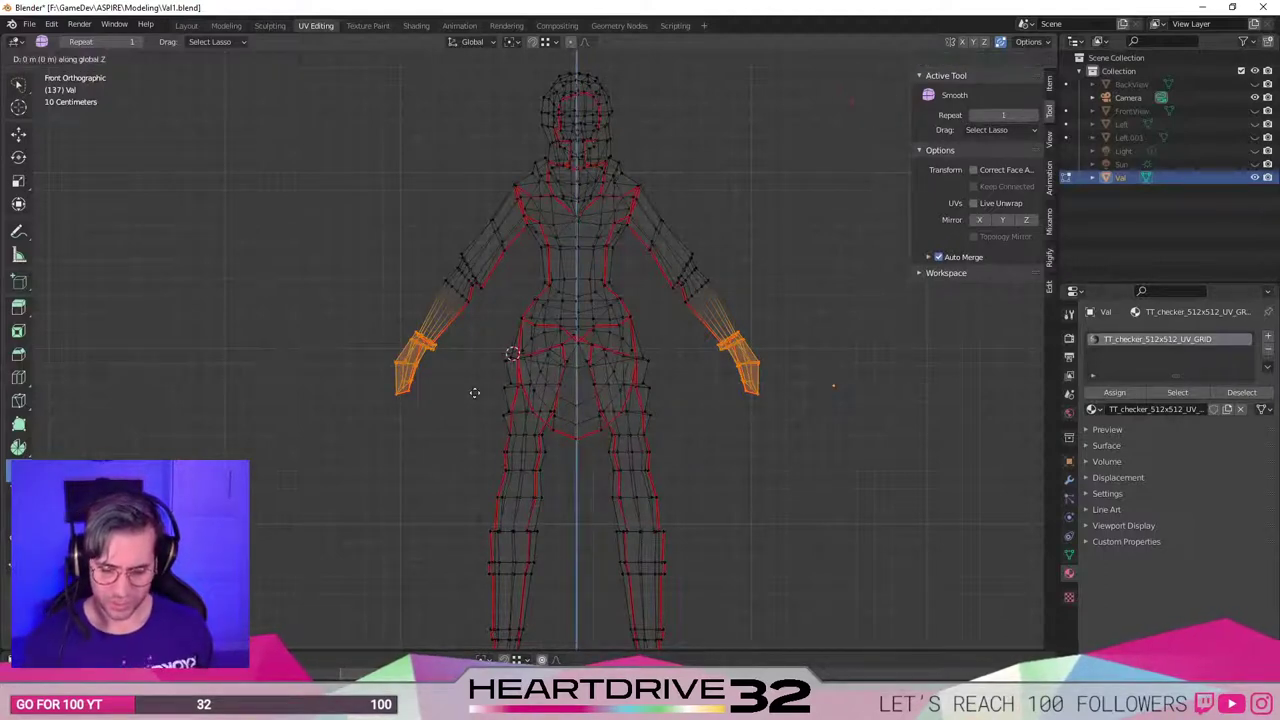
pyautogui.write('2')
pyautogui.press('Escape')
# Try raising both hands 1 m along the global Z axis, check the shape in Material Preview, and undo the move.
pyautogui.write('g')
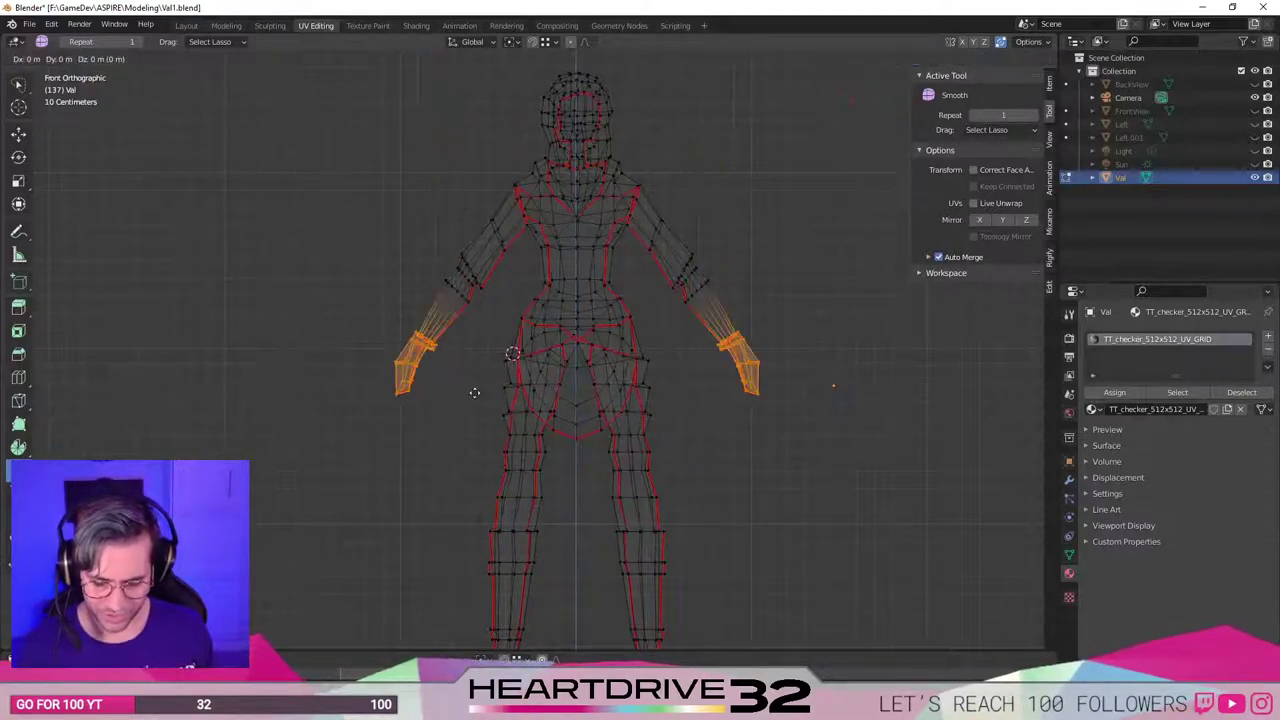
pyautogui.write('z1')
pyautogui.press('Return')
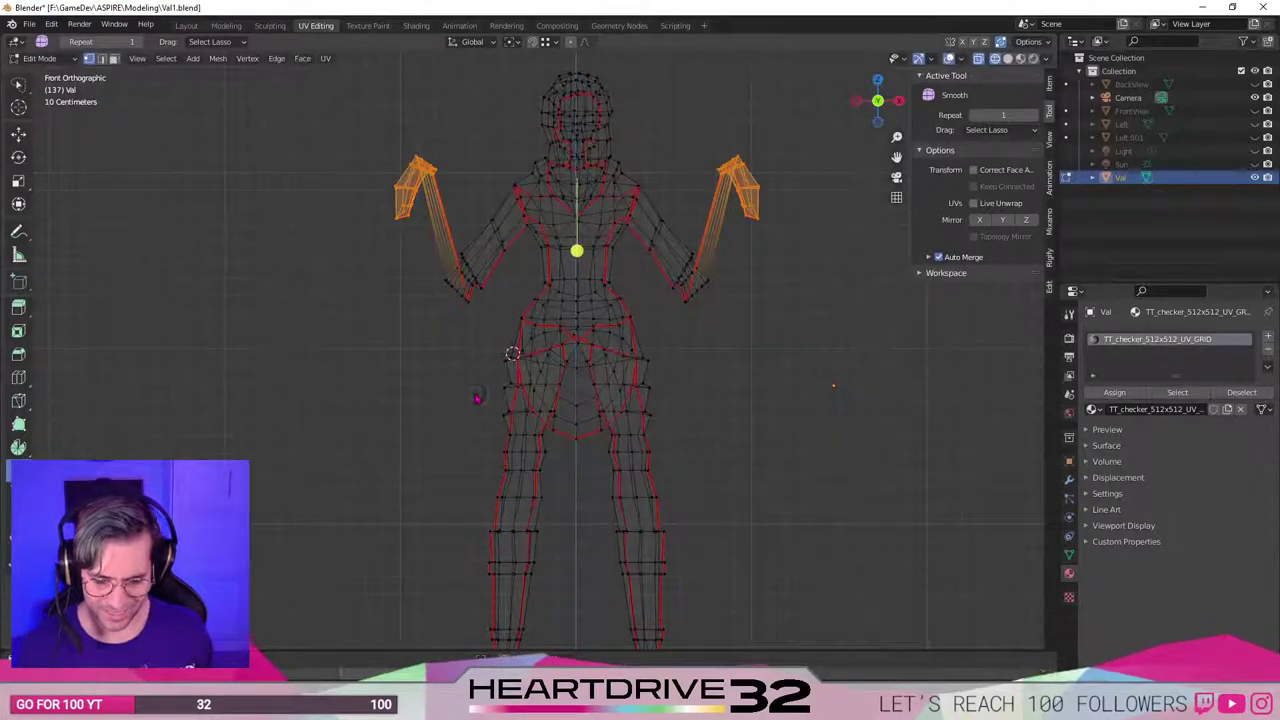
pyautogui.press('z')
pyautogui.click(484, 491)
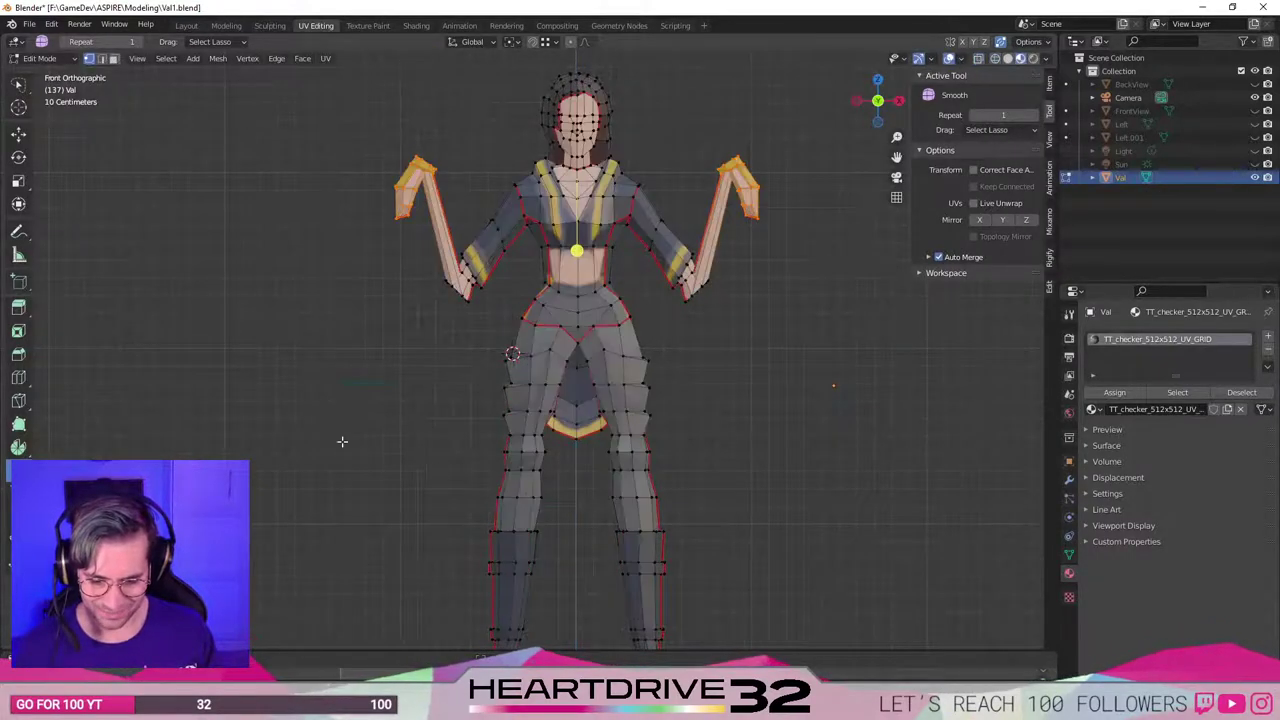
pyautogui.moveTo(342, 441); pyautogui.dragTo(289, 449, button='middle')
pyautogui.hotkey('ctrl', 'z')
# Try raising both hands 0.2 m along the global Z axis in front view, and undo the move.
pyautogui.press('KP_1')
pyautogui.write('gz')
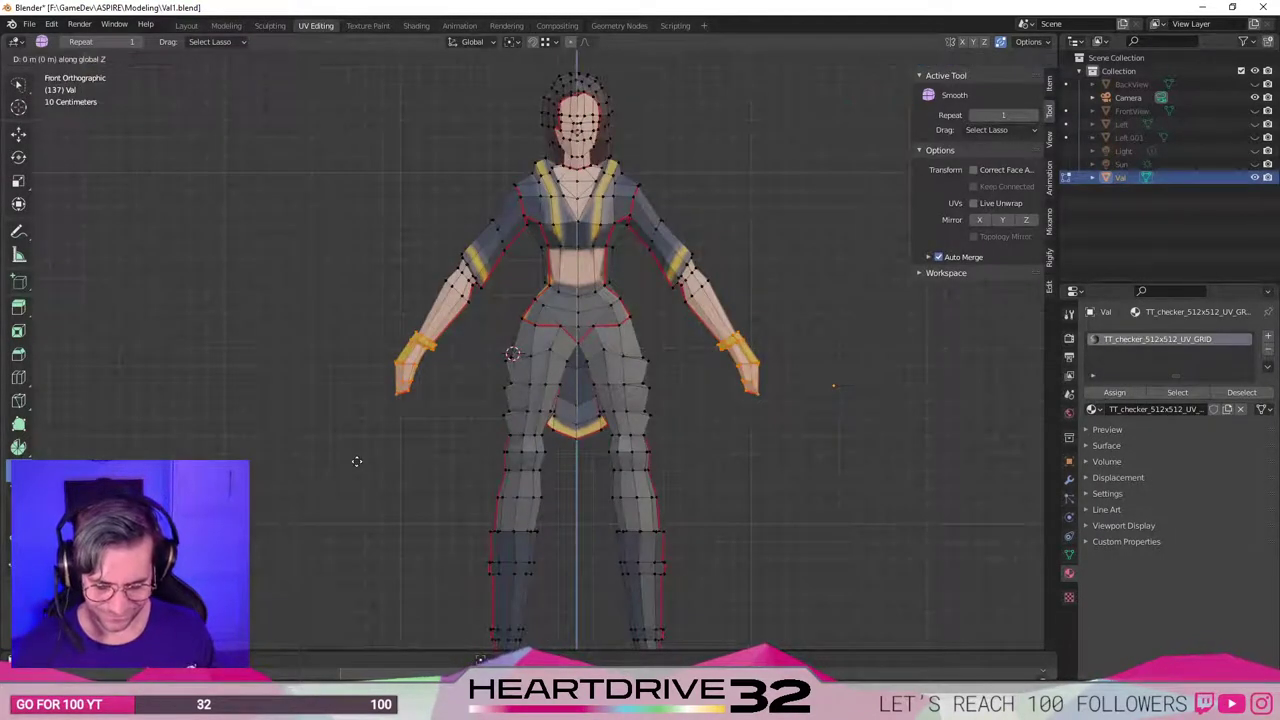
pyautogui.write('.2')
pyautogui.press('Return')
pyautogui.hotkey('ctrl', 'z')
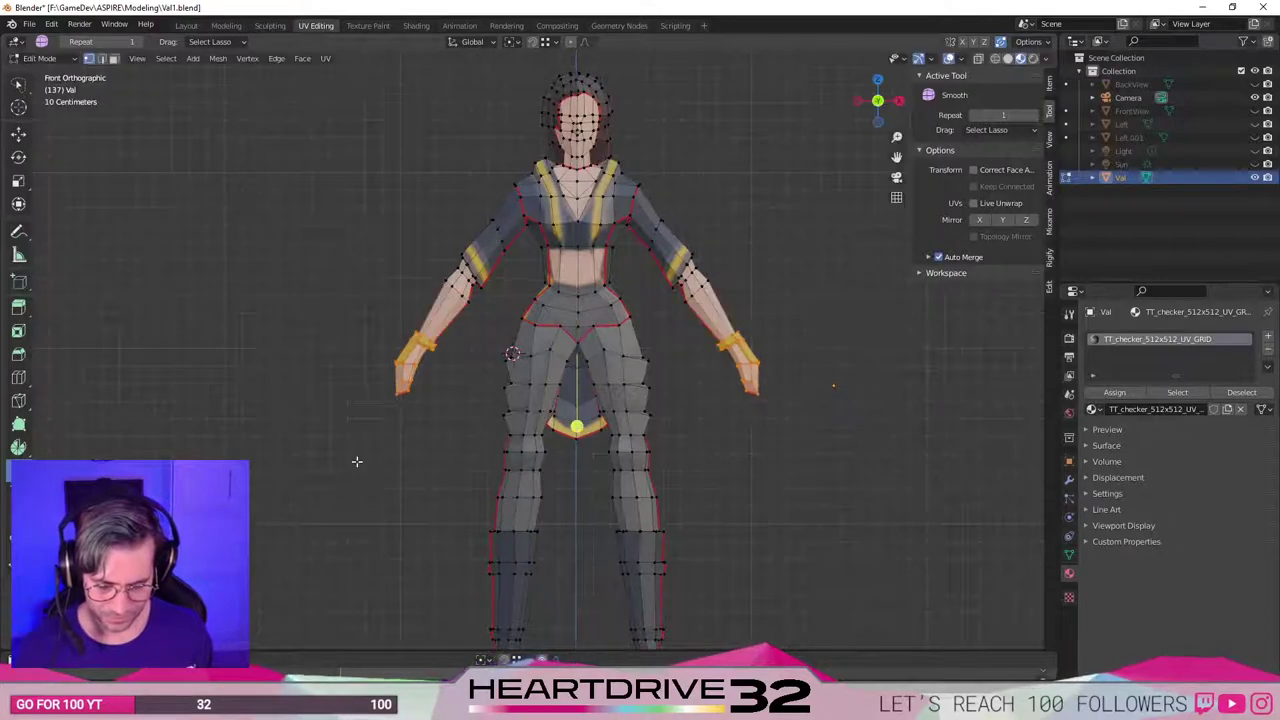
# Raise the selected wrists and hands 0.02 m along the global Z axis.
pyautogui.press('g')
pyautogui.press('Escape')
pyautogui.write('gz')
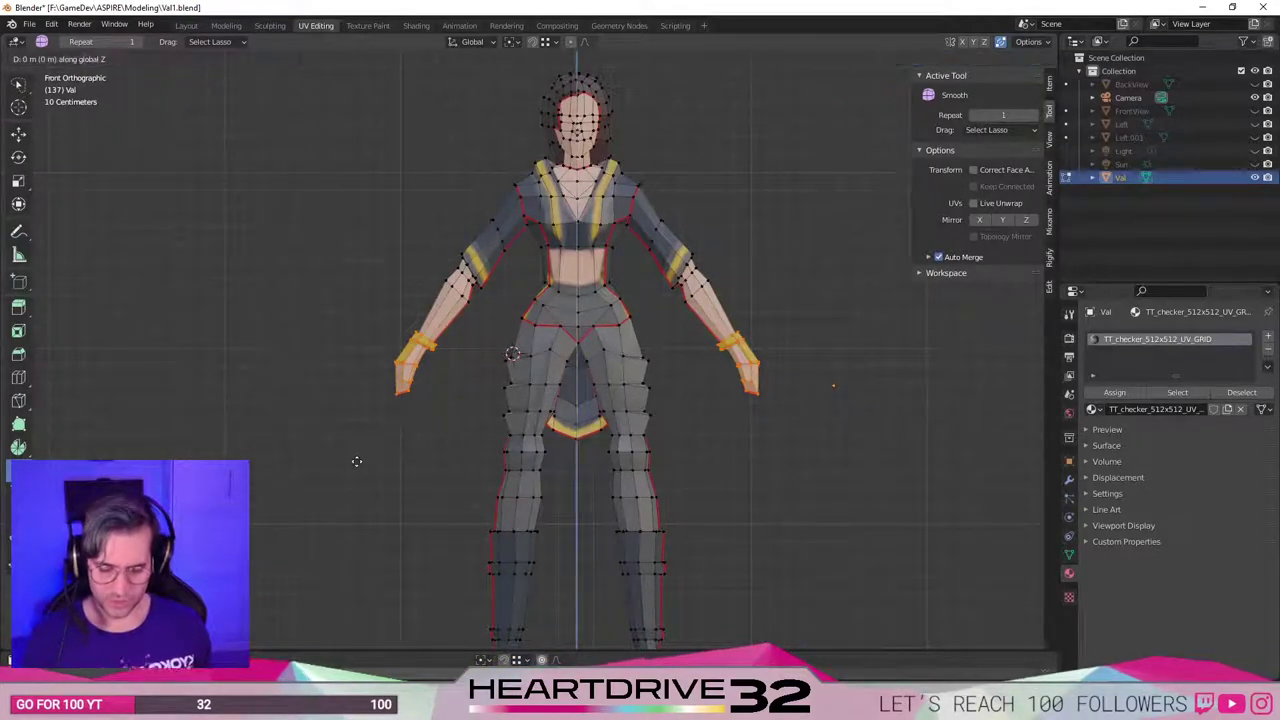
pyautogui.write('.02')
pyautogui.press('Return')
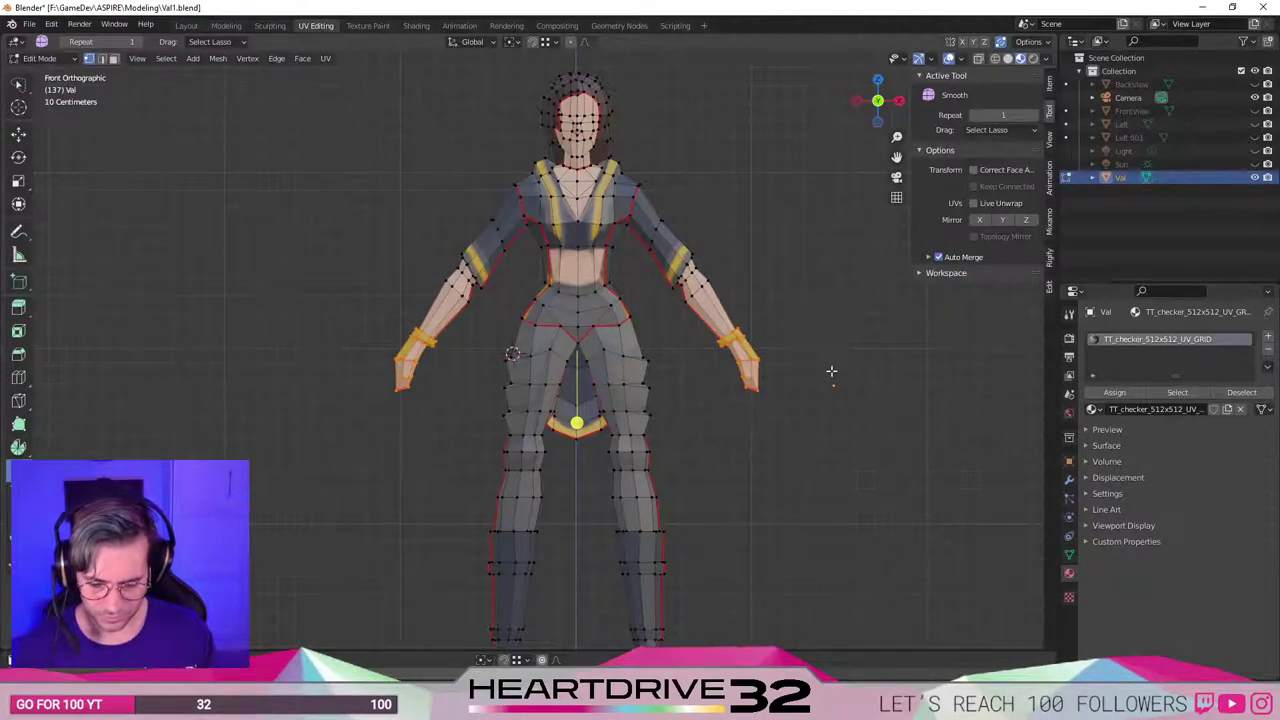
# Raise both wrists and hands another 0.02 m along the global Z axis.
pyautogui.press('g')
pyautogui.press('z')
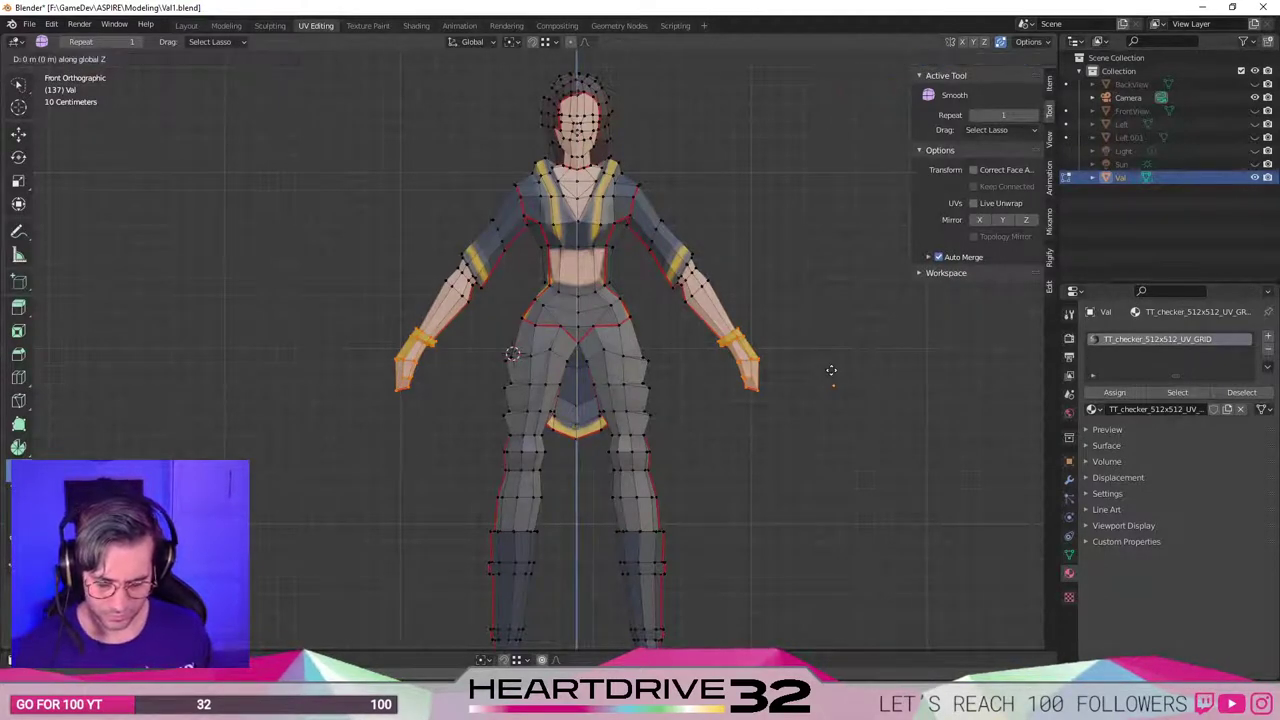
pyautogui.press('Escape')
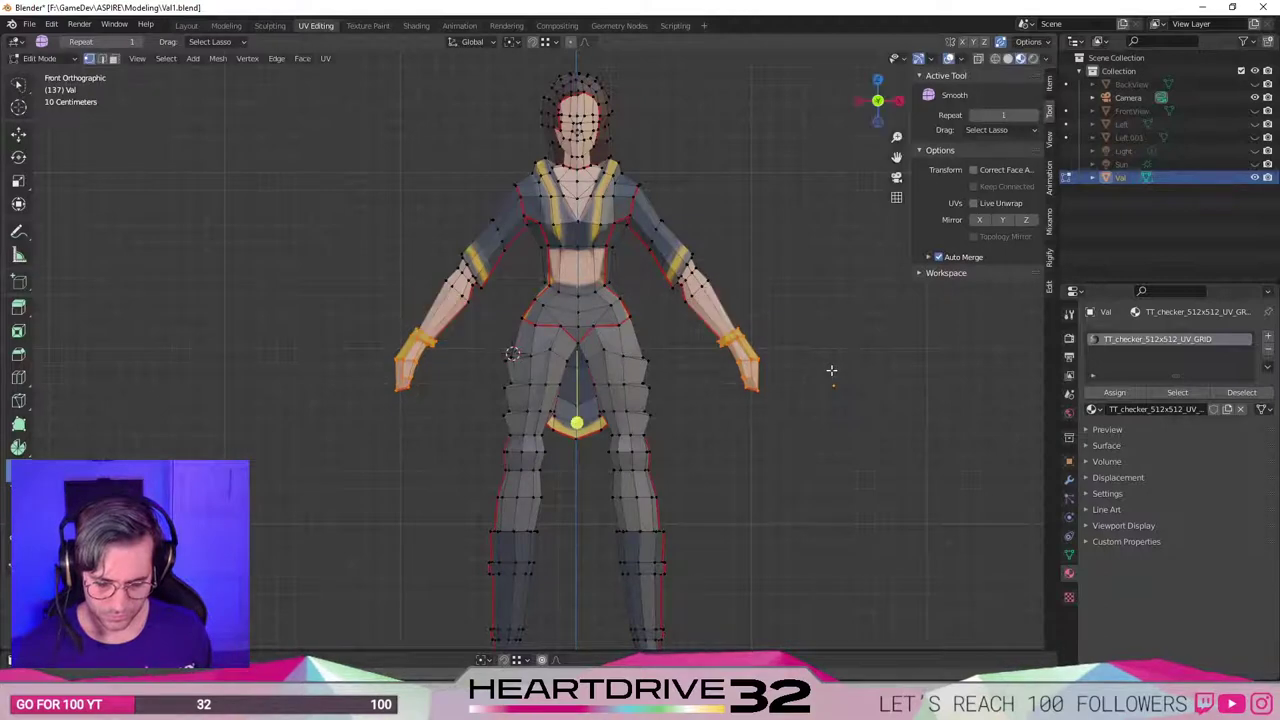
pyautogui.write('gz.02')
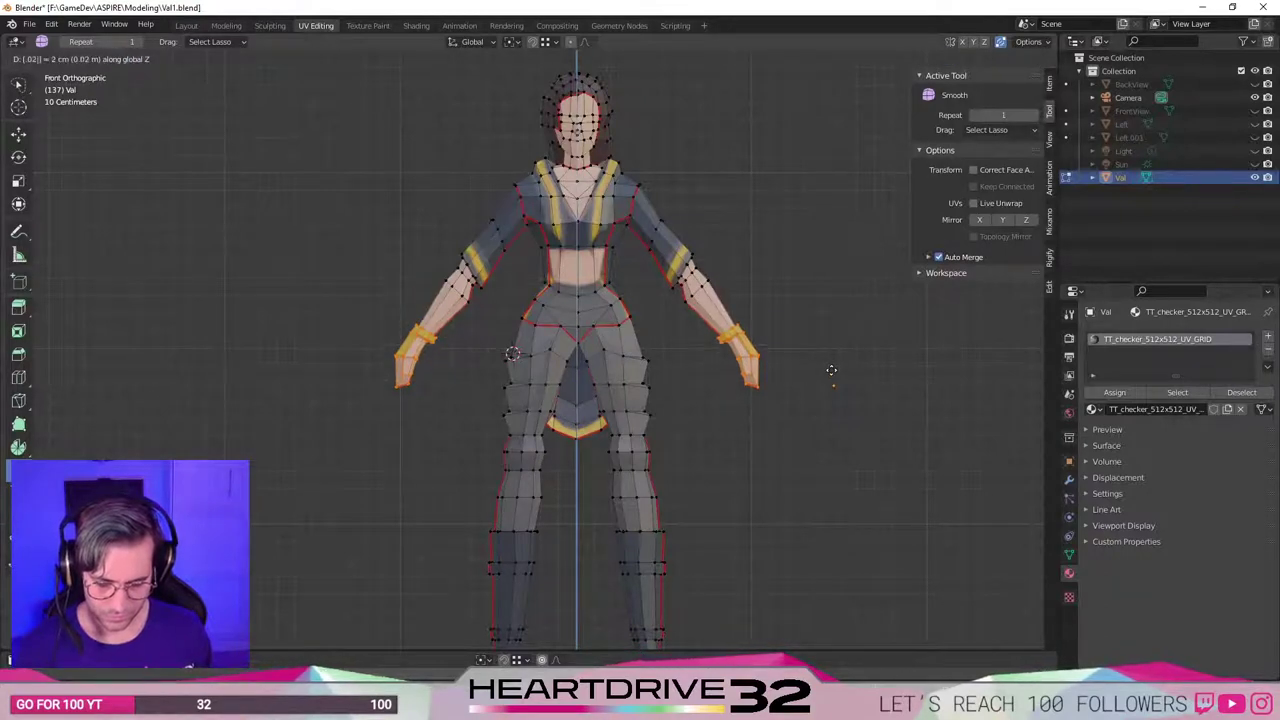
pyautogui.press('Return')
# Switch the viewport to wireframe shading and select only the character's left wrist and hand vertices.
pyautogui.moveTo(832, 441)
pyautogui.mouseDown()
pyautogui.moveTo(738, 334)
pyautogui.moveTo(780, 302)
pyautogui.mouseUp()
pyautogui.press('g')
pyautogui.press('x')
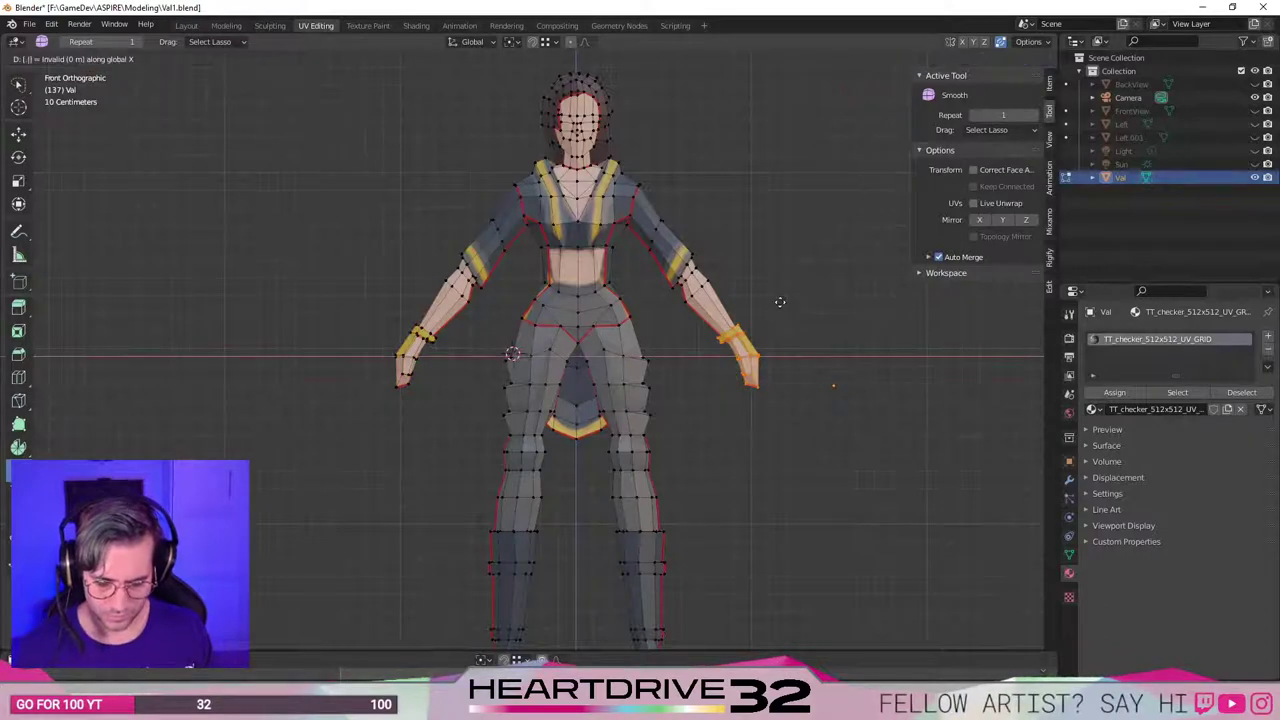
pyautogui.press('Escape')
pyautogui.press('z')
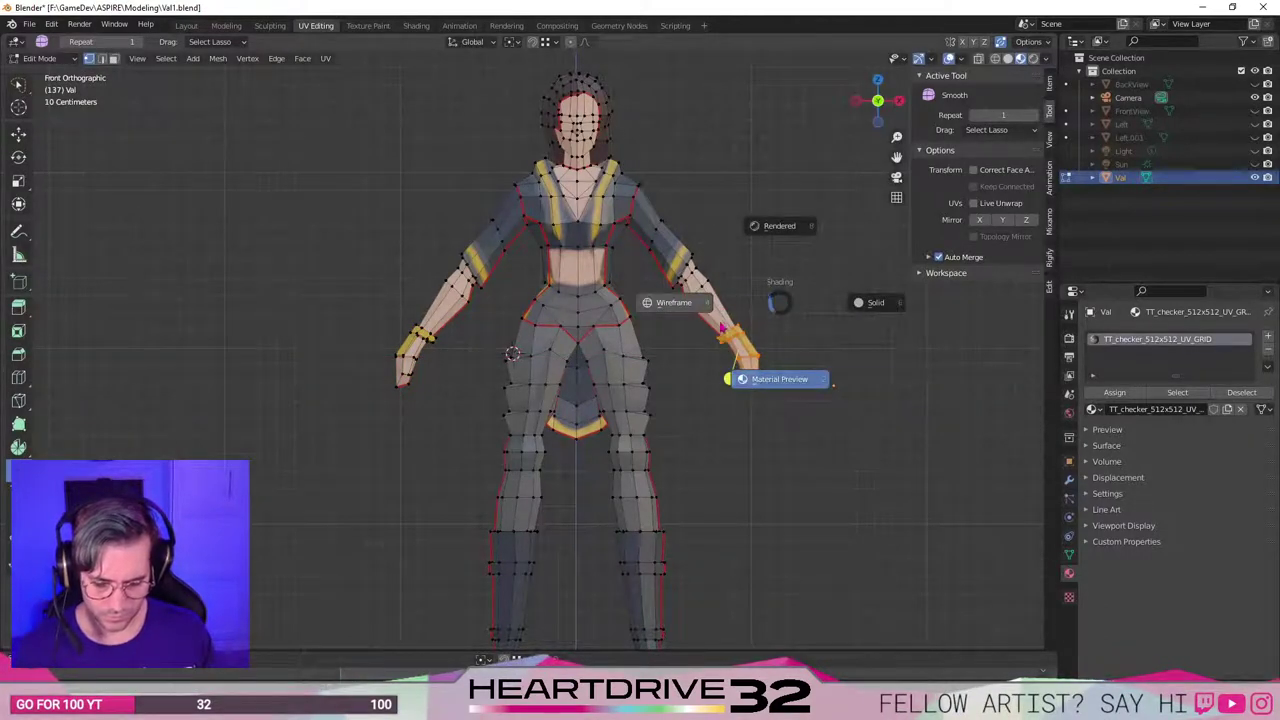
pyautogui.click(712, 318)
pyautogui.moveTo(722, 330)
pyautogui.mouseDown()
pyautogui.moveTo(794, 491)
pyautogui.moveTo(795, 268)
pyautogui.mouseUp()
# Try moving the left hand -2 m along the global X axis, and undo the move.
pyautogui.press('g')
pyautogui.press('z')
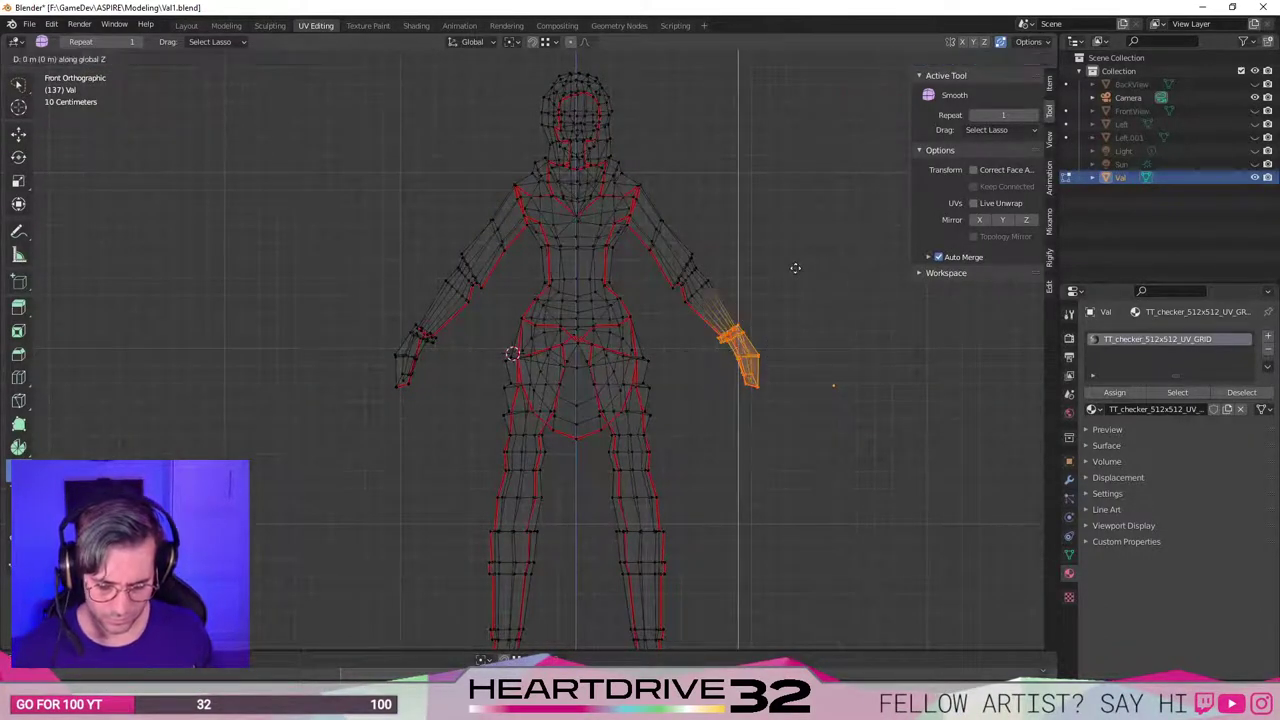
pyautogui.write('x')
pyautogui.write('-2')
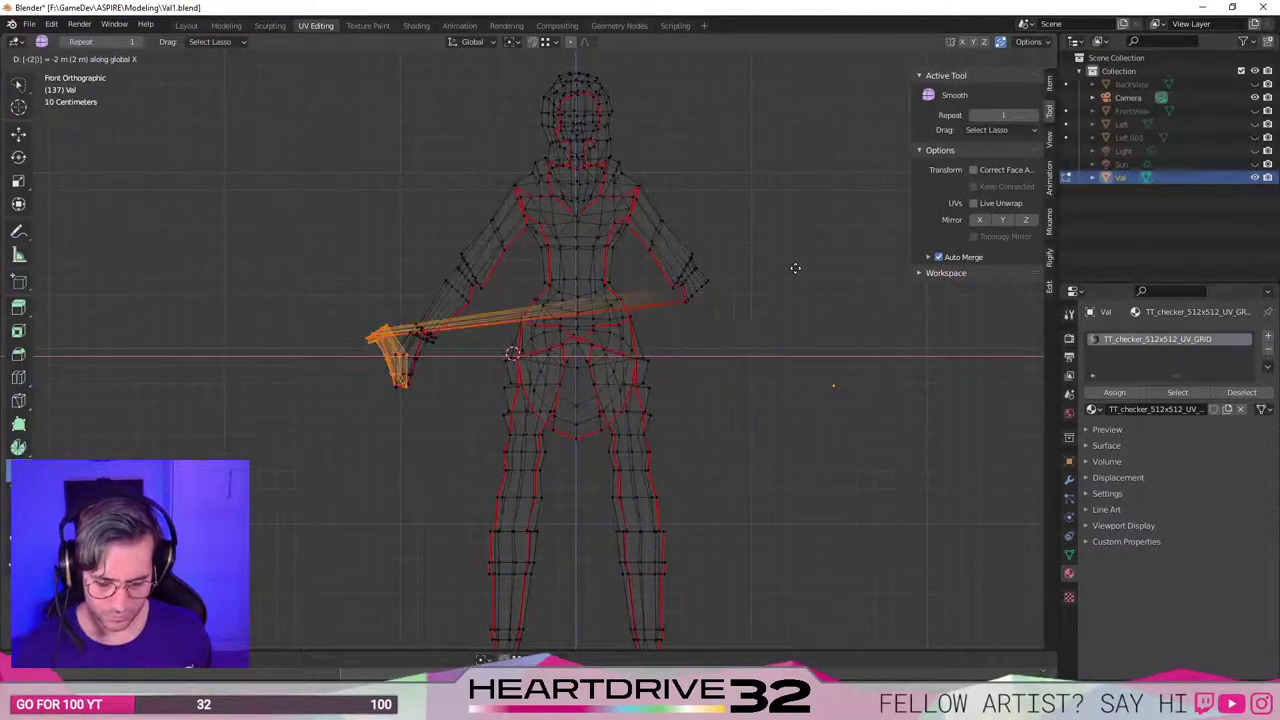
pyautogui.press('Return')
pyautogui.hotkey('ctrl', 'z')
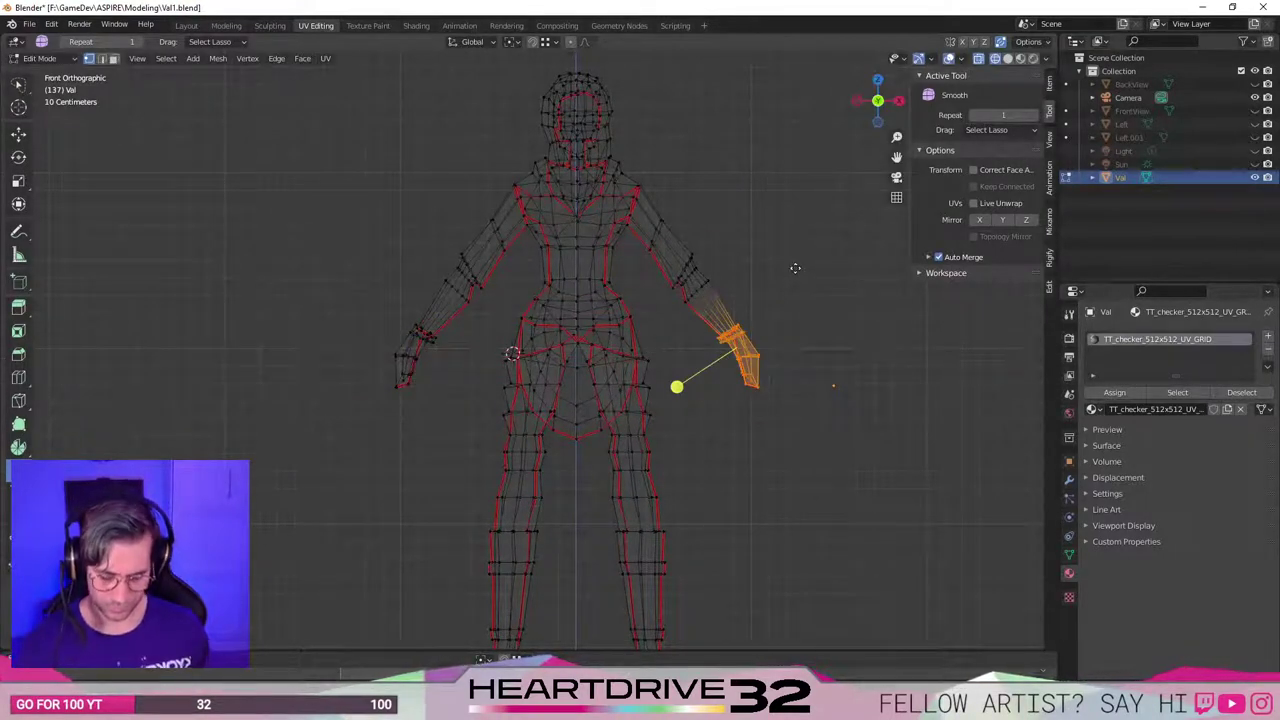
# Try moving the left hand 0.02 m along the global X axis, and undo the move.
pyautogui.write('gx')
pyautogui.write('.02')
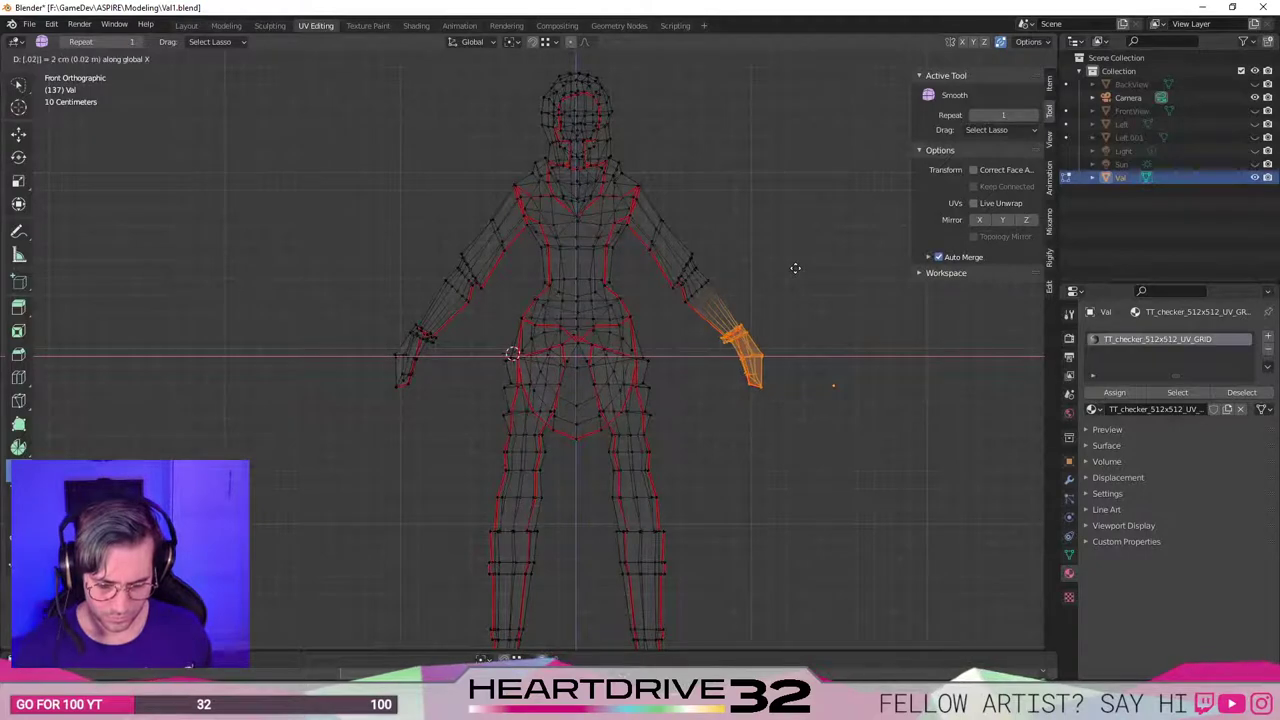
pyautogui.press('Return')
pyautogui.hotkey('ctrl', 'z')
# Move the selected left wrist and hand -0.02 m along the global X axis.
pyautogui.press('g')
pyautogui.write('x')
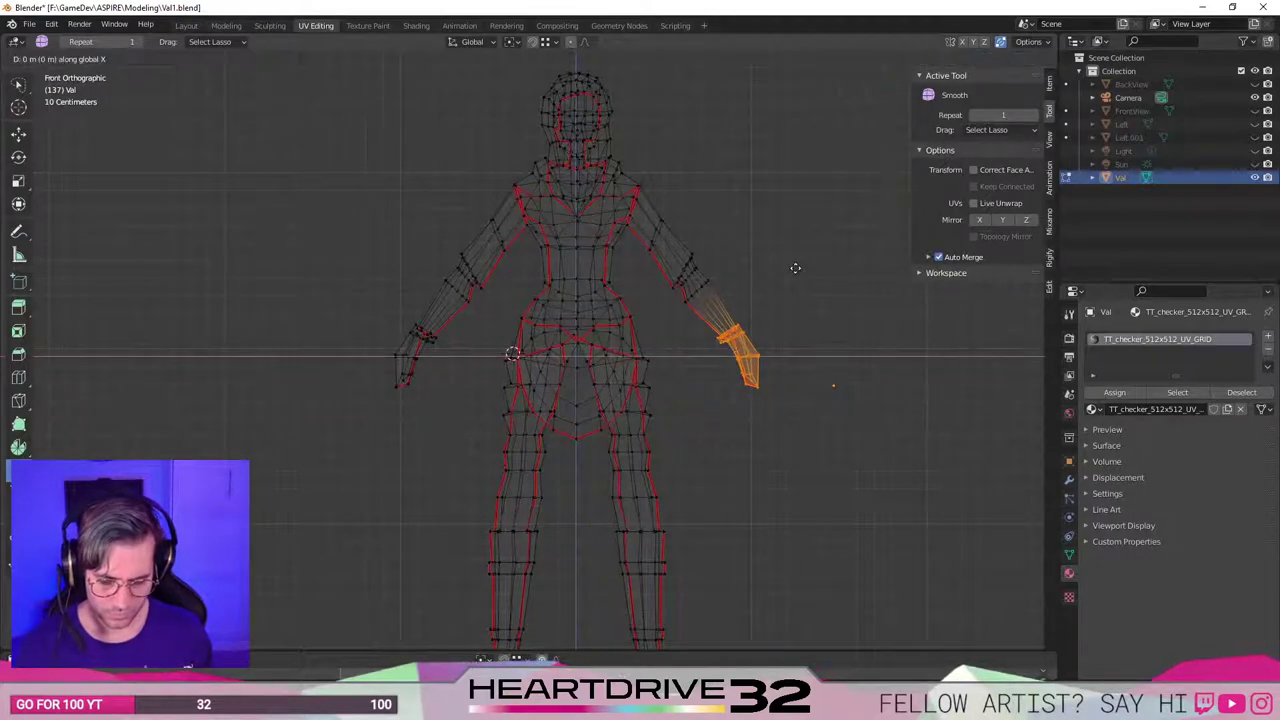
pyautogui.write('-.02')
pyautogui.press('Return')
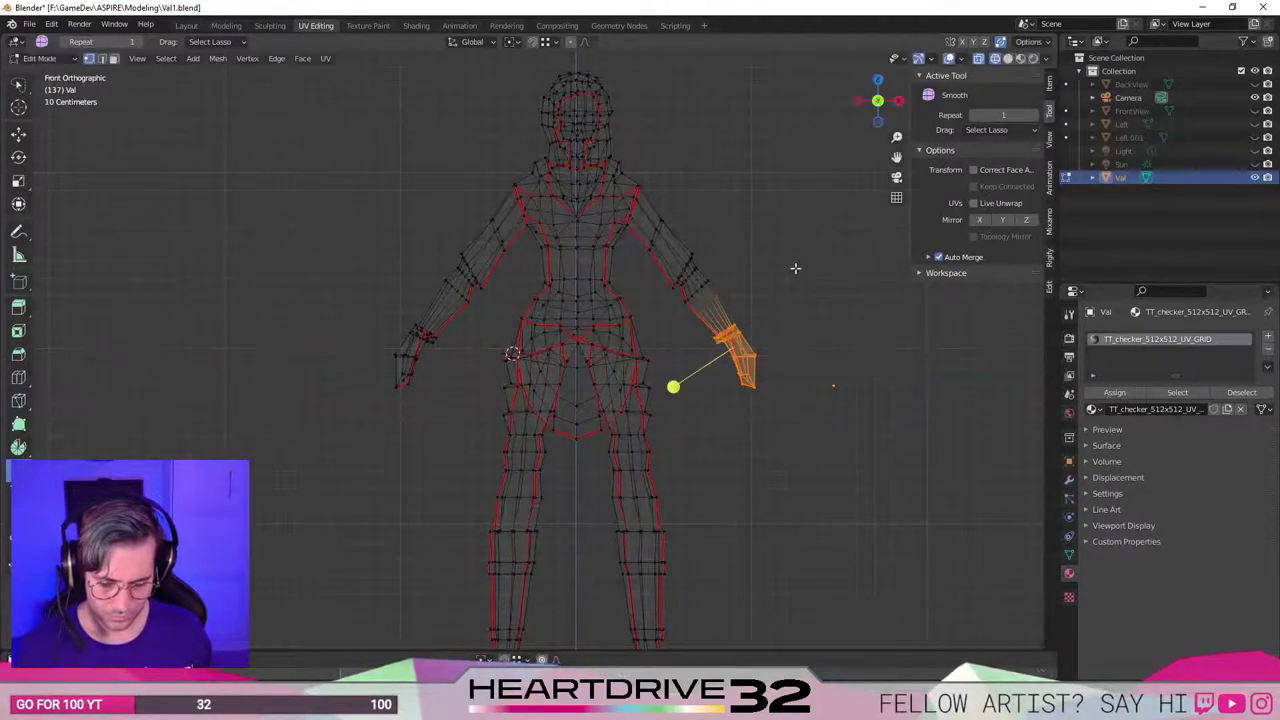
# Select the character's right wrist and hand and move them 0.02 m along the global X axis.
pyautogui.moveTo(377, 305)
pyautogui.mouseDown()
pyautogui.moveTo(410, 455)
pyautogui.moveTo(365, 285)
pyautogui.mouseUp()
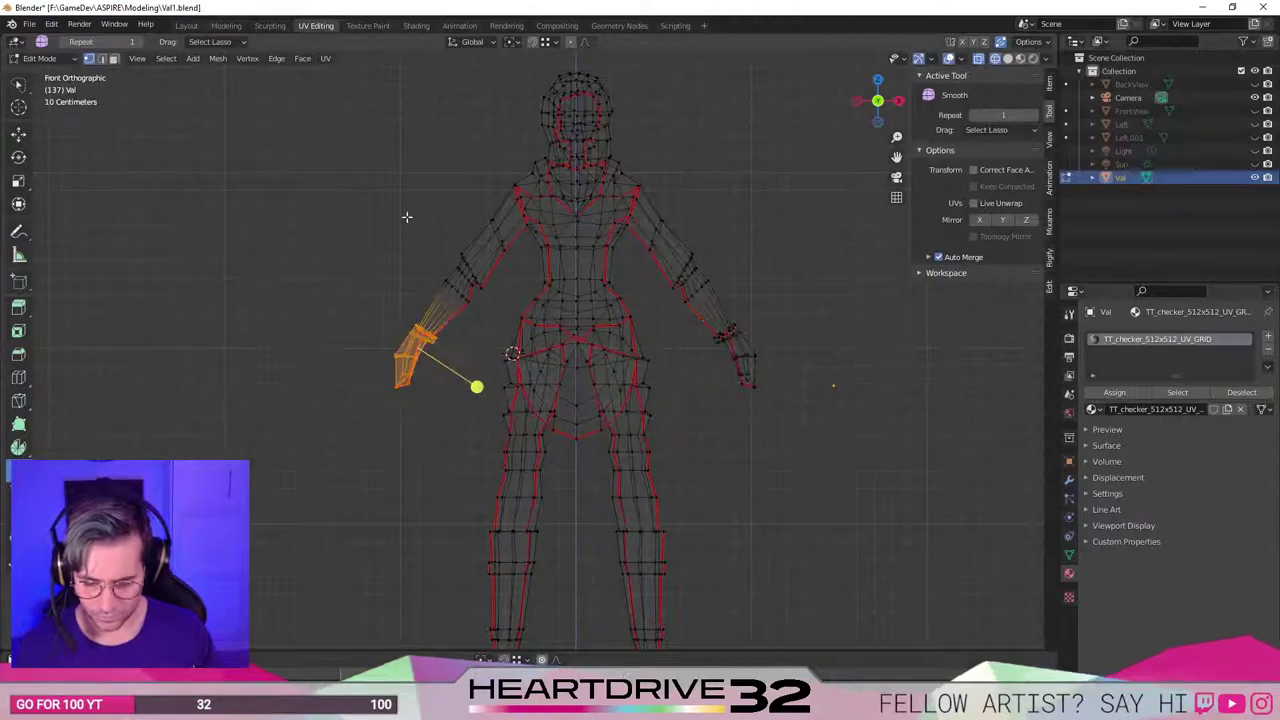
pyautogui.write('gx.05')
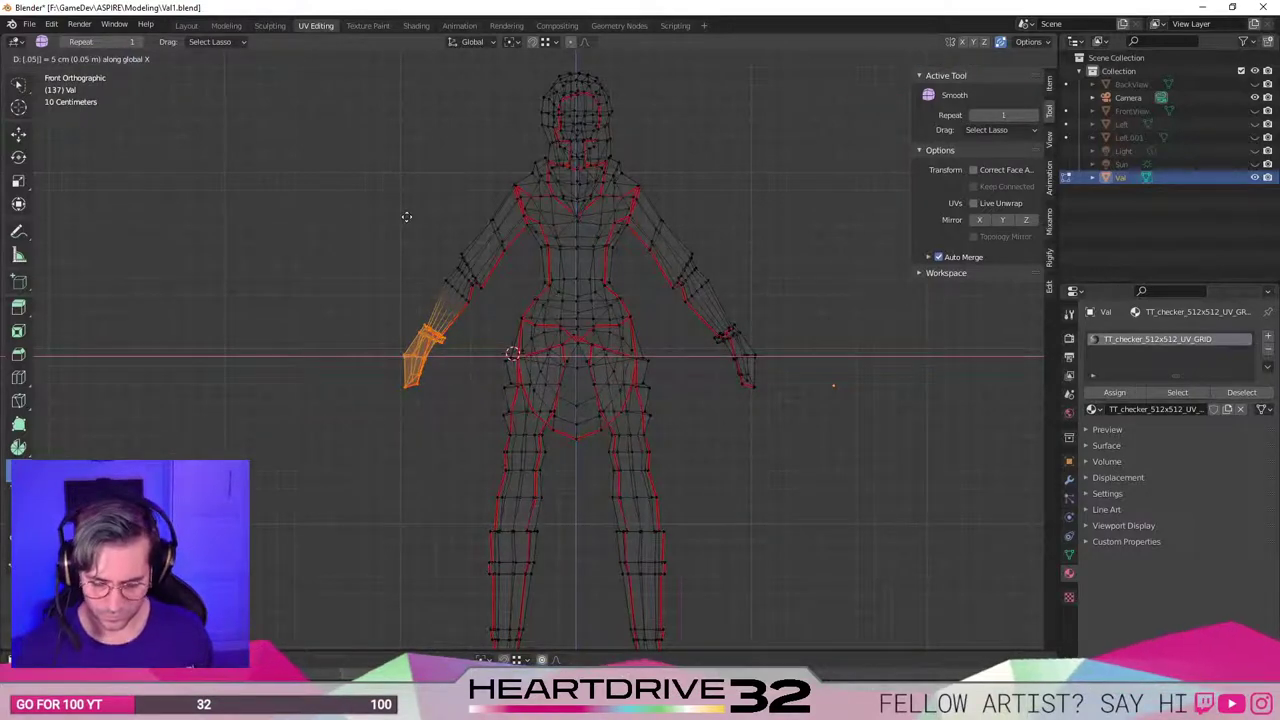
pyautogui.press('Return')
pyautogui.write('gx')
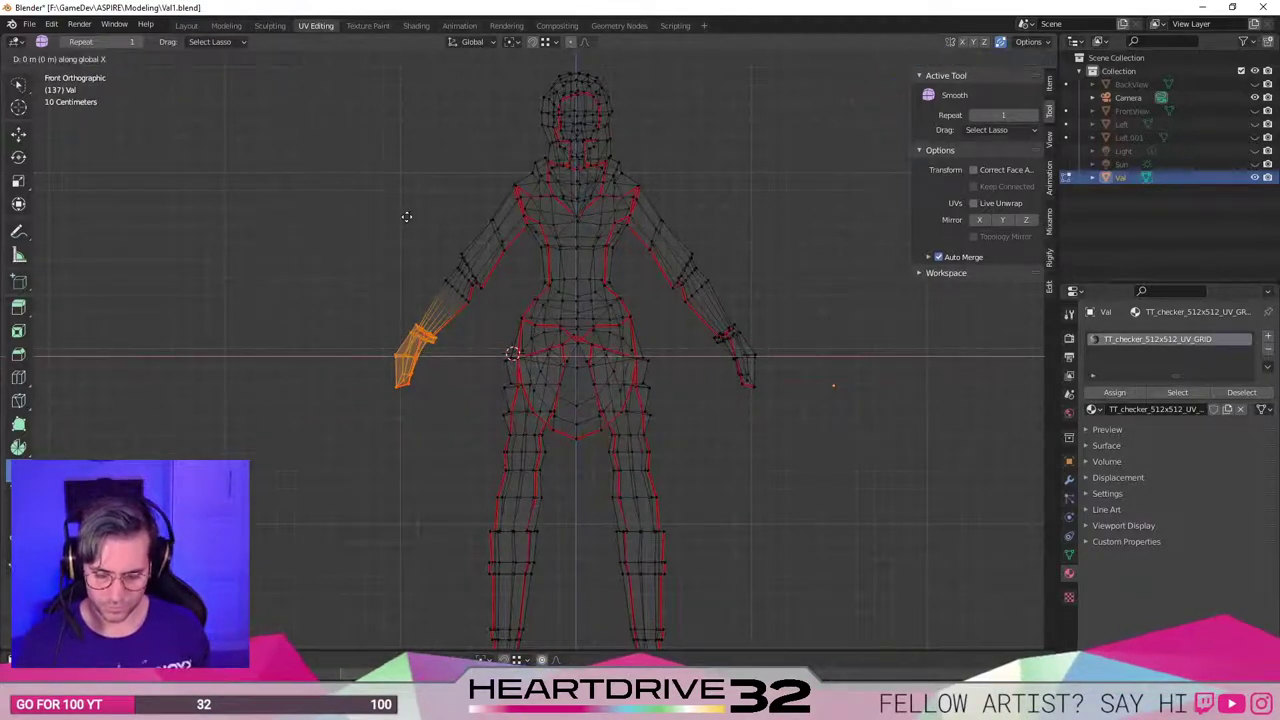
pyautogui.write('.02')
pyautogui.press('Return')
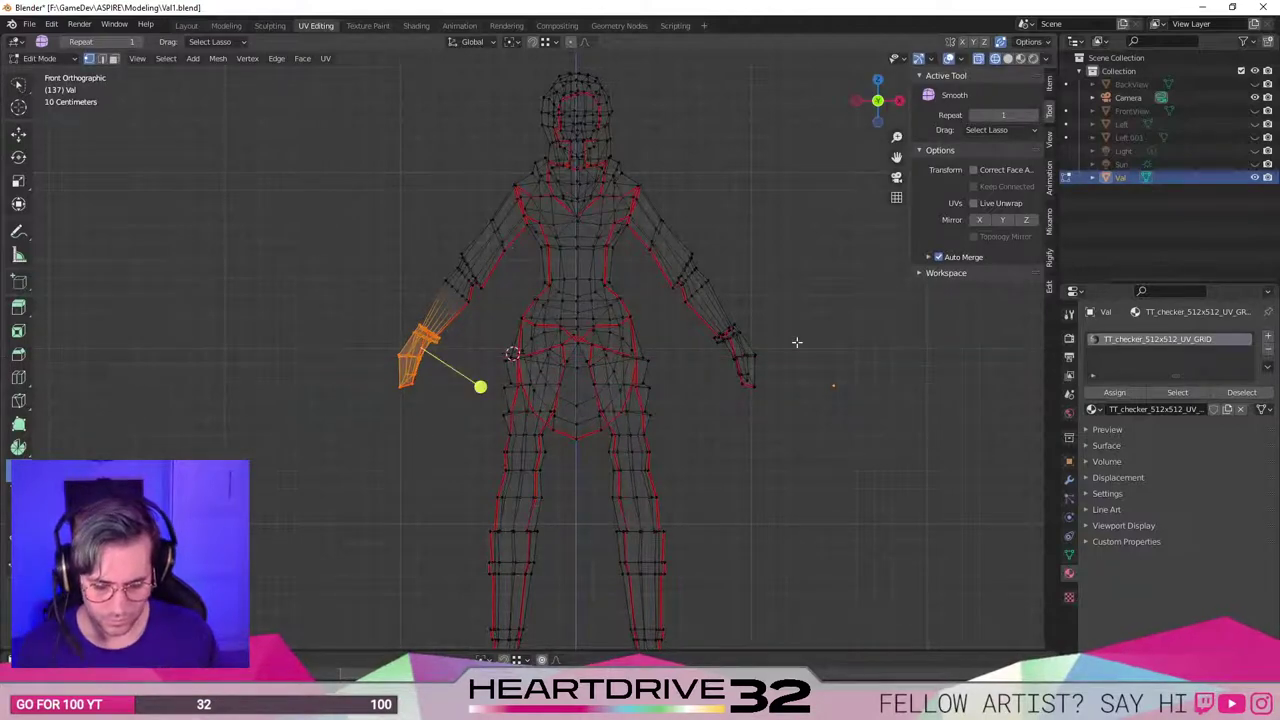
# Replace the selection with both arms' vertices from the sleeve cuffs down to the hands.
pyautogui.hotkey('alt', 'a')
pyautogui.moveTo(718, 224)
pyautogui.mouseDown()
pyautogui.moveTo(677, 351)
pyautogui.moveTo(700, 440)
pyautogui.moveTo(665, 260)
pyautogui.mouseUp()
pyautogui.moveTo(494, 208)
pyautogui.keyDown('shift'); pyautogui.mouseDown()
pyautogui.moveTo(444, 338)
pyautogui.moveTo(357, 206)
pyautogui.moveTo(360, 190)
pyautogui.mouseUp(); pyautogui.keyUp('shift')
# Try raising both lower arms 0.2 m along the global Z axis, and undo the move.
pyautogui.press('g')
pyautogui.write('z')
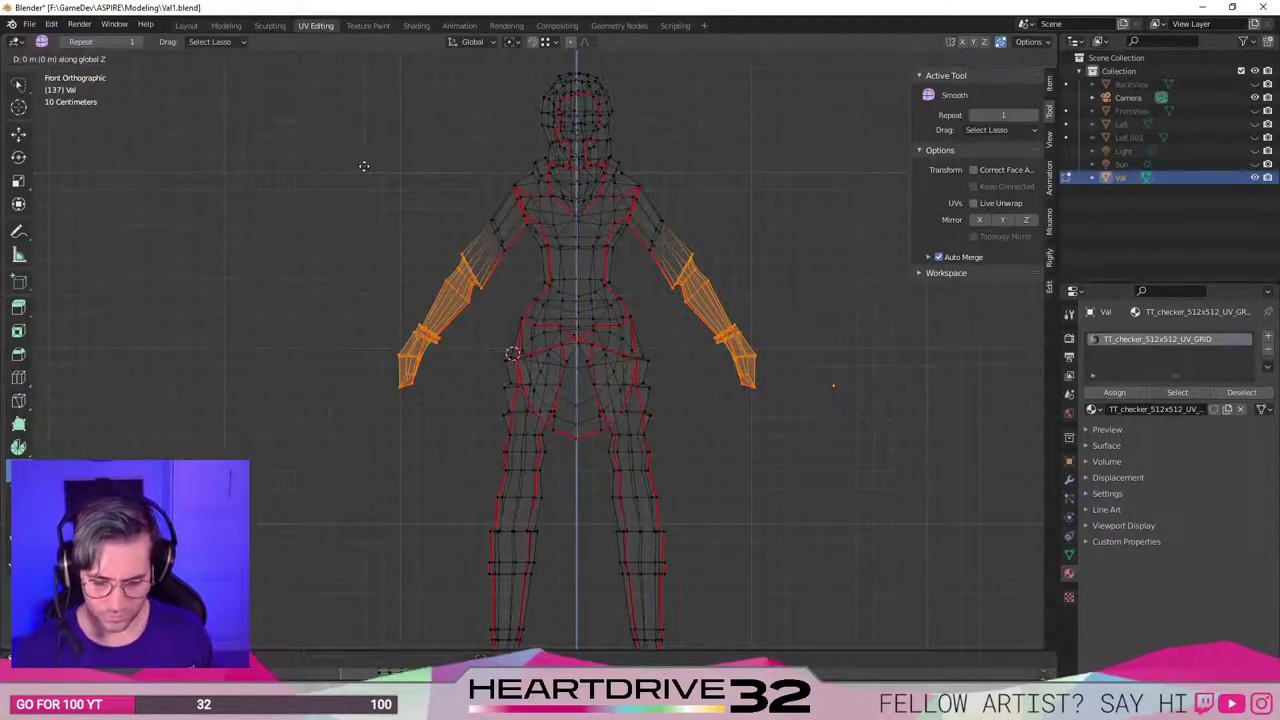
pyautogui.write('.2')
pyautogui.press('Return')
pyautogui.hotkey('ctrl', 'z')
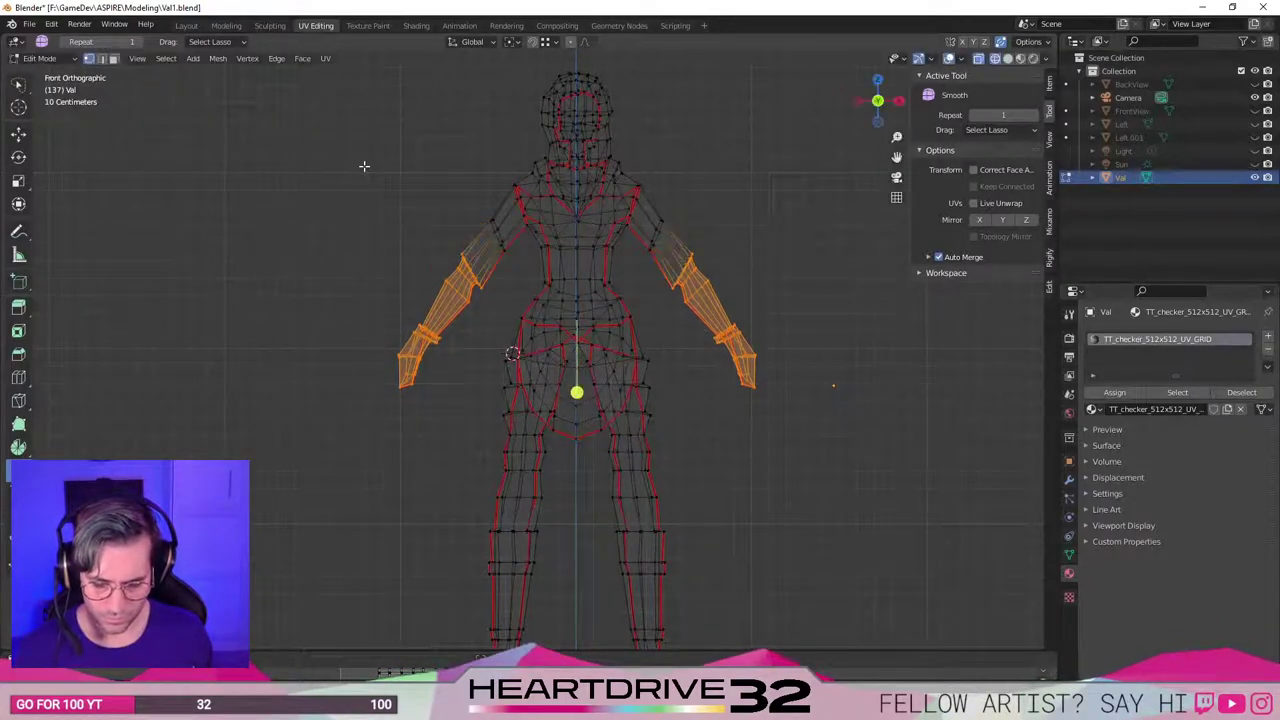
# Raise the selected sleeve cuffs, forearms and hands 0.03 m along the global Z axis.
pyautogui.press('g')
pyautogui.press('z')
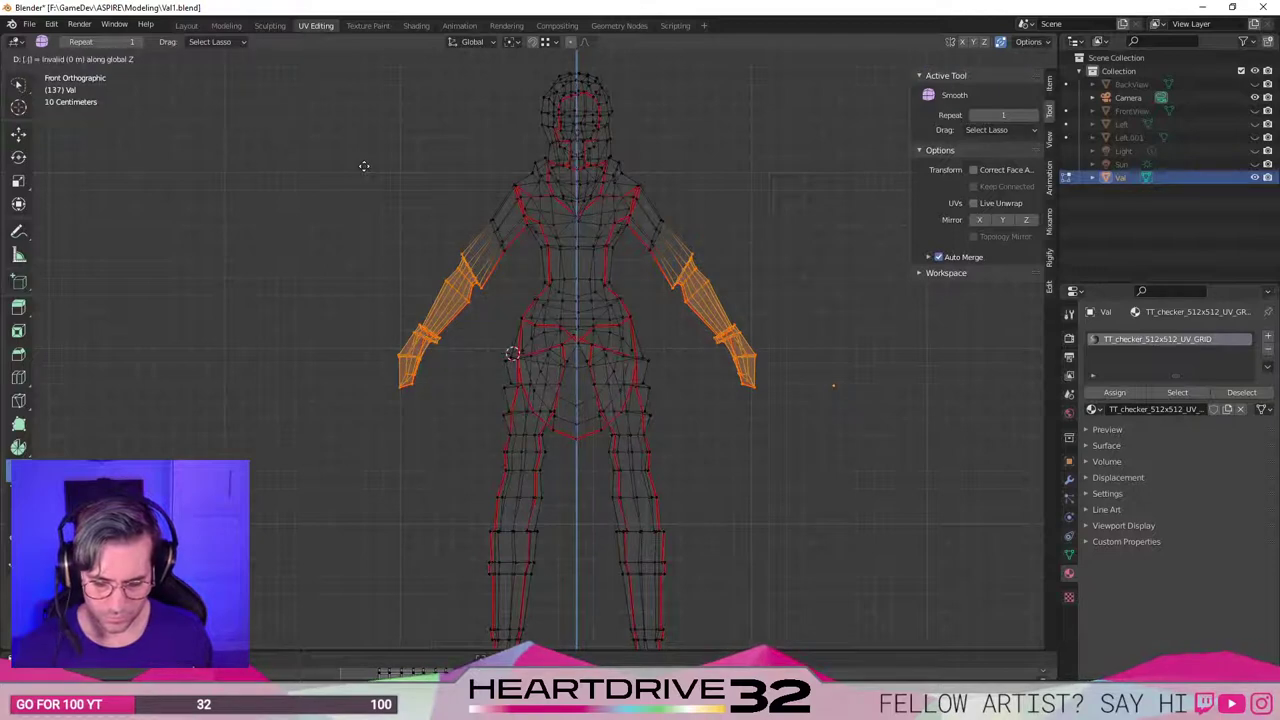
pyautogui.write('.03')
pyautogui.press('Return')
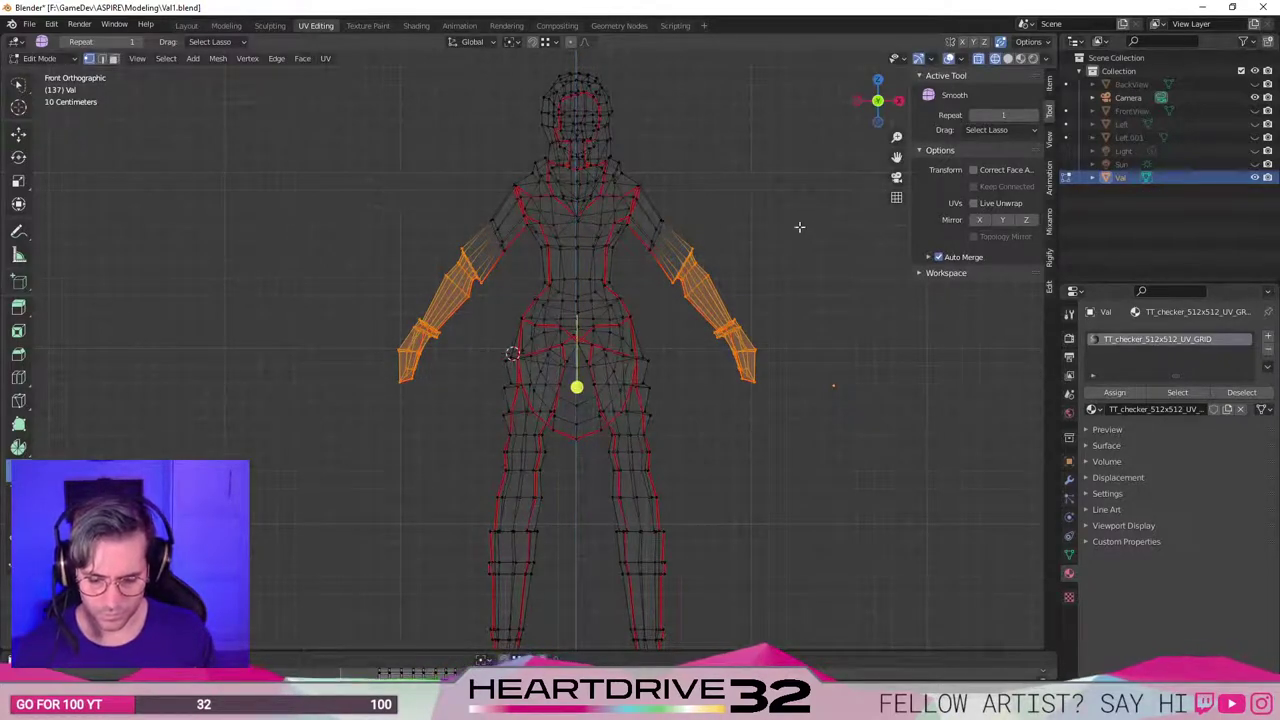
# Select only the left lower arm from the sleeve cuff down and move it -0.02 m along the global X axis.
pyautogui.hotkey('alt', 'a')
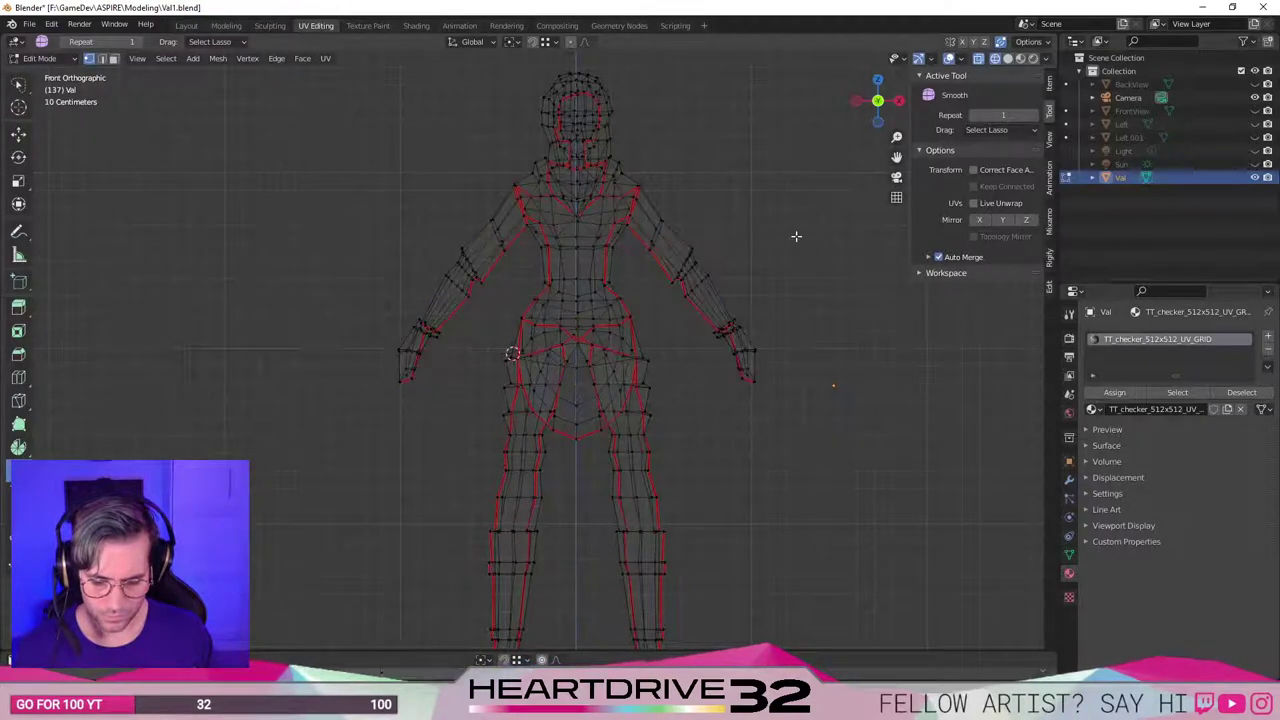
pyautogui.moveTo(705, 230)
pyautogui.mouseDown()
pyautogui.moveTo(672, 258)
pyautogui.moveTo(835, 290)
pyautogui.mouseUp()
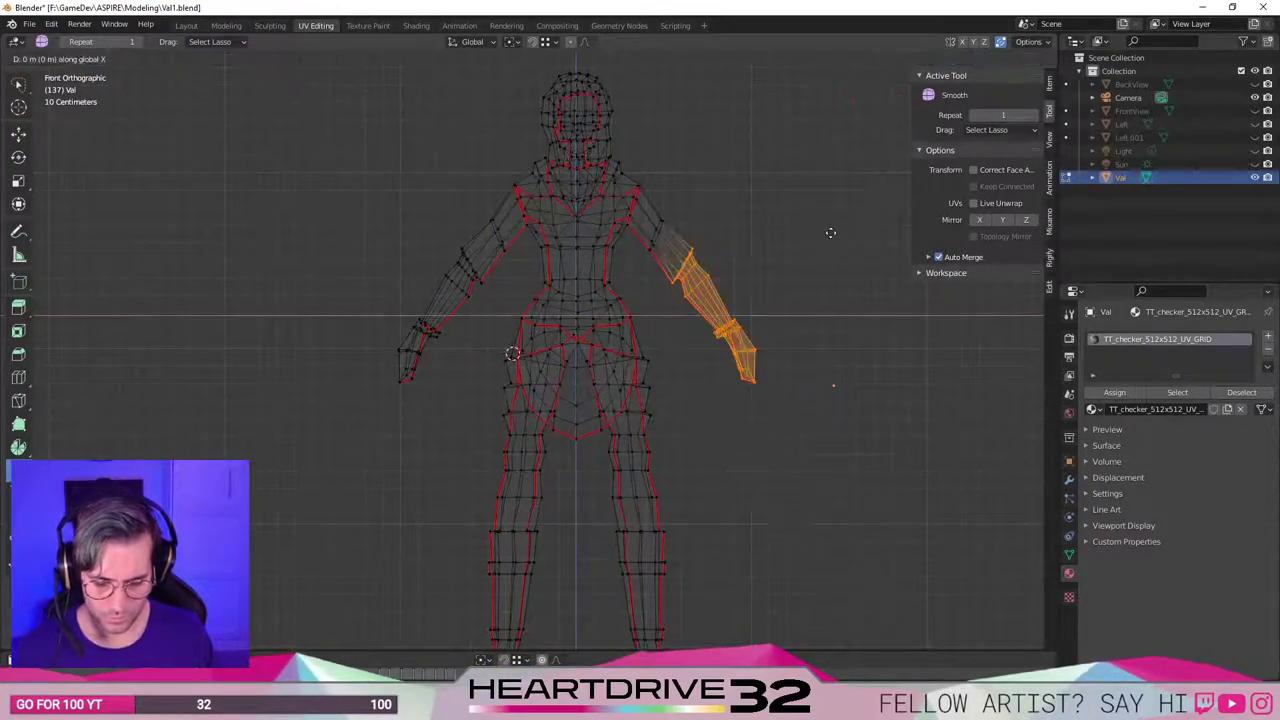
pyautogui.write('gx')
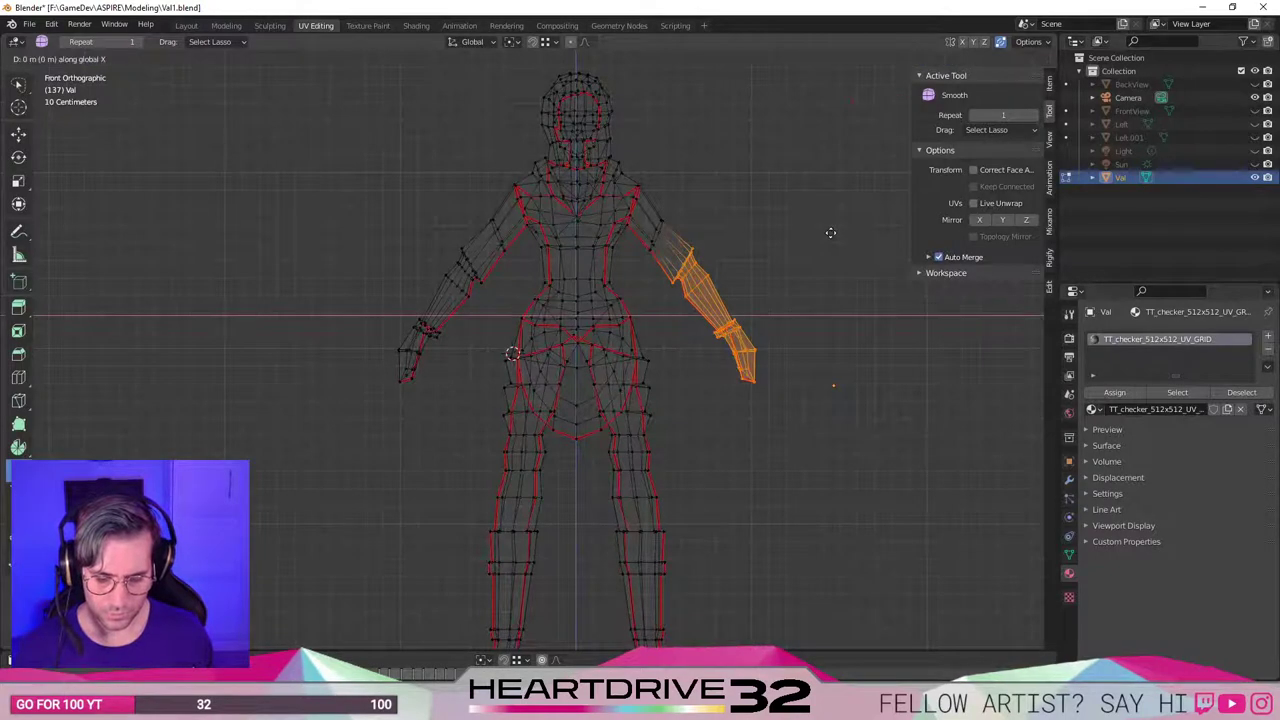
pyautogui.write('-.02')
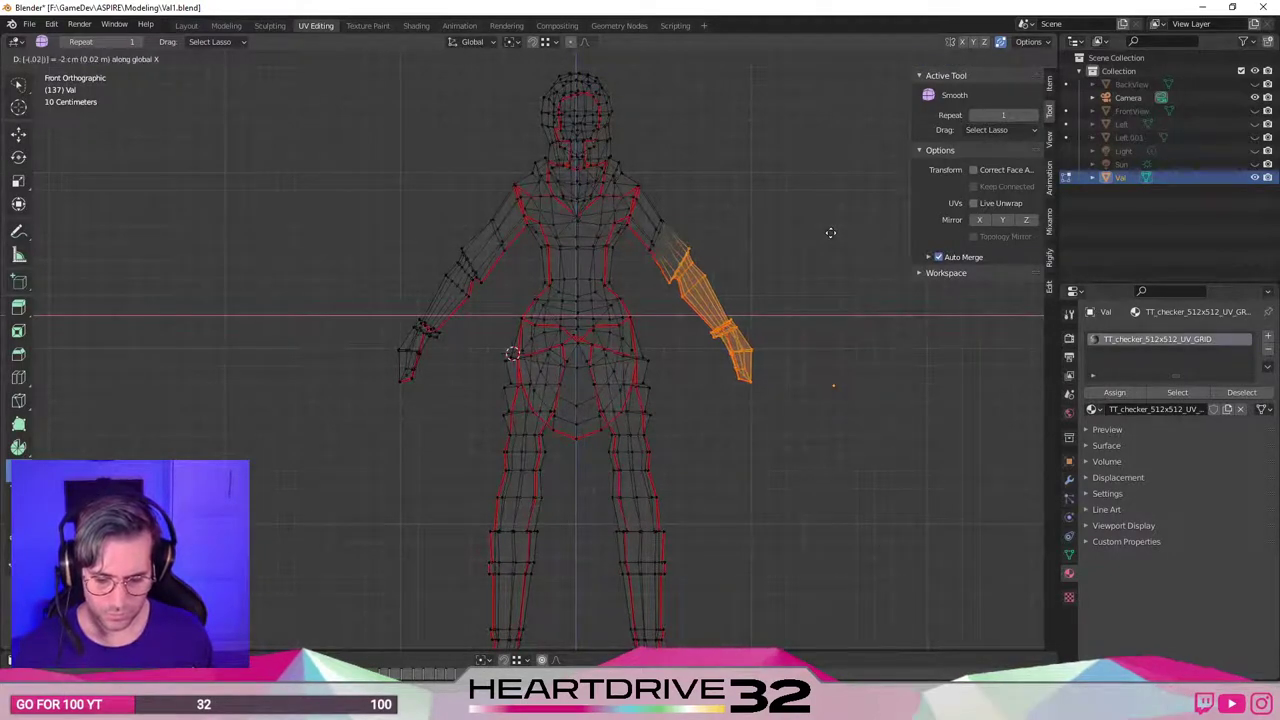
pyautogui.press('Return')
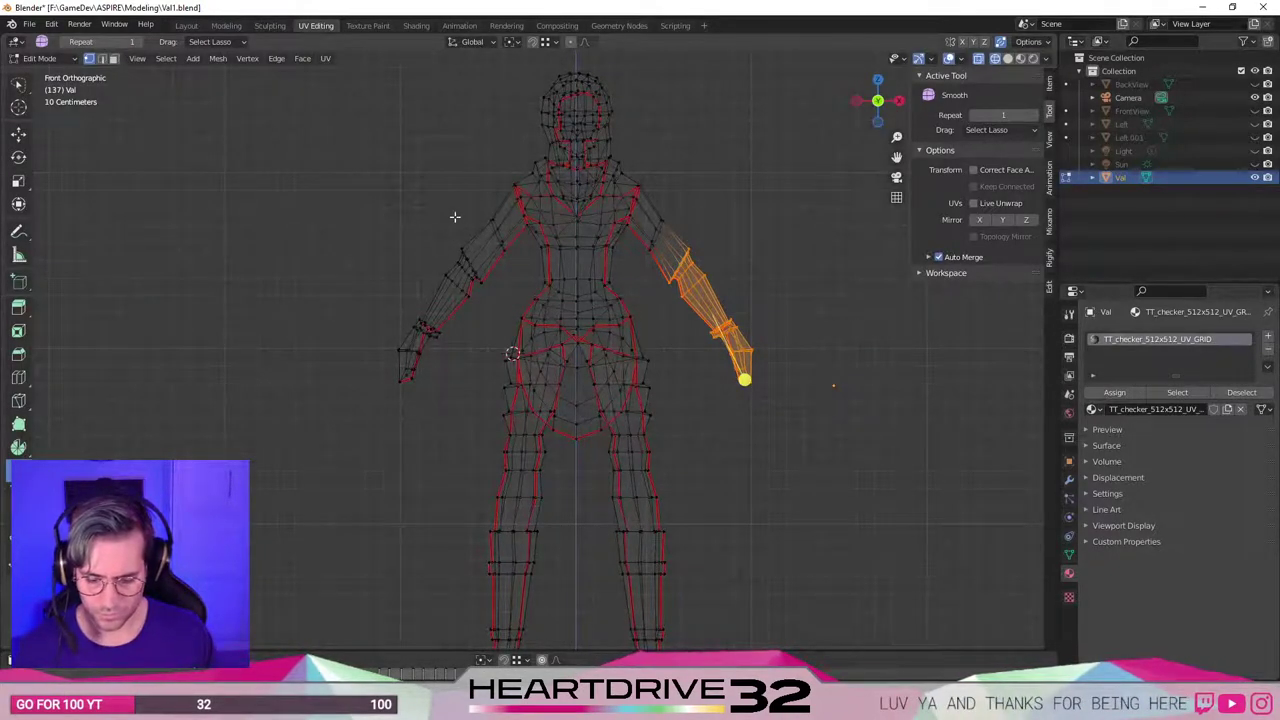
# Select only the right lower arm from the sleeve cuff down and move it 0.02 m along the global X axis.
pyautogui.moveTo(457, 214); pyautogui.dragTo(415, 442)
pyautogui.write('gx')
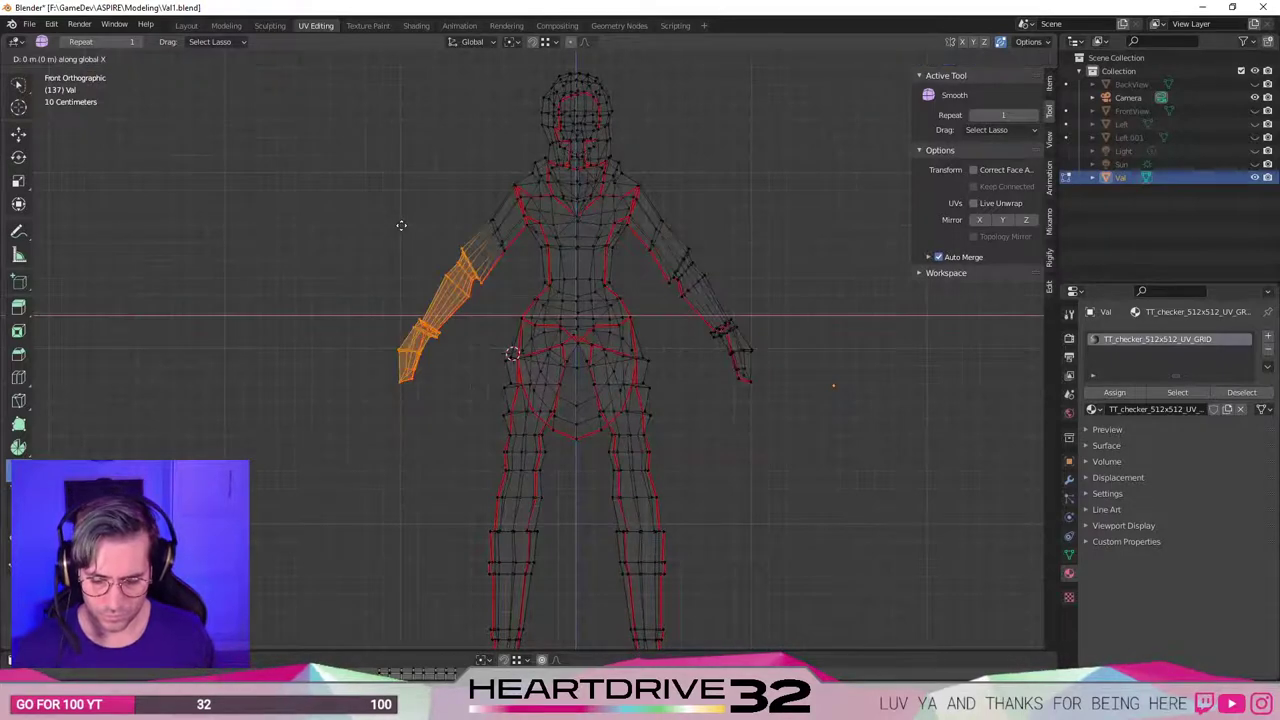
pyautogui.write('.02')
pyautogui.press('Return')
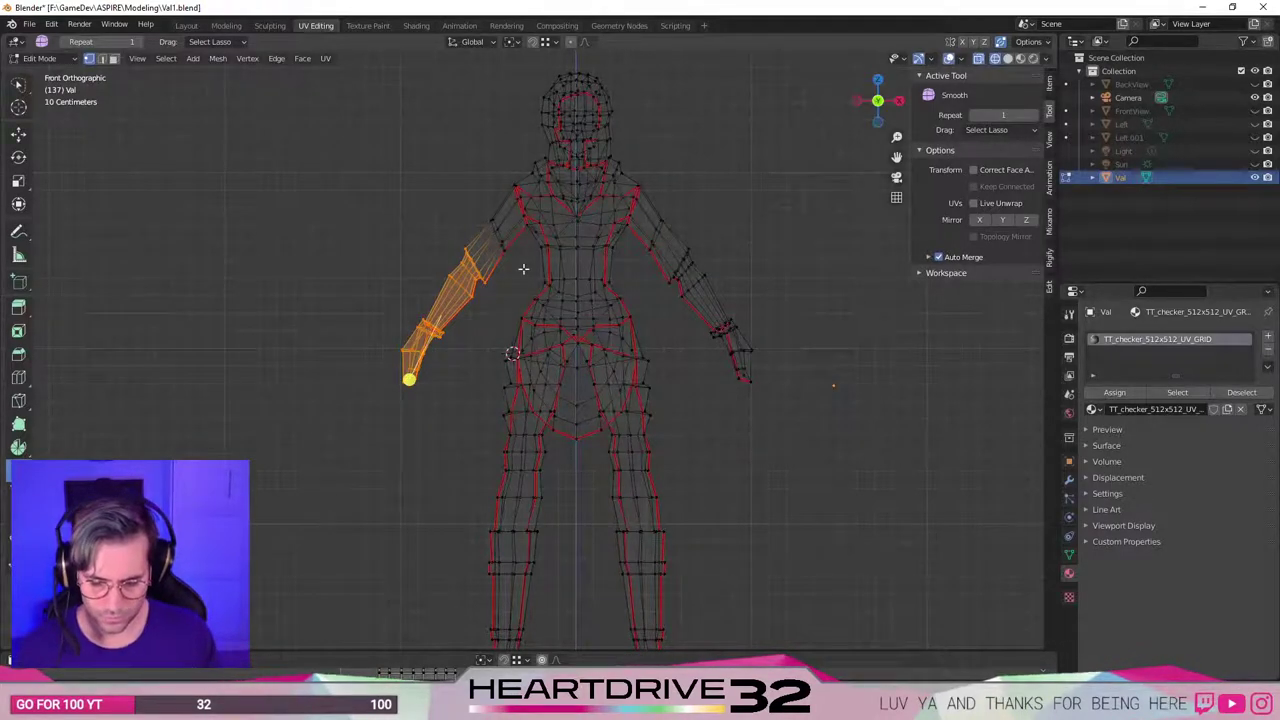
# Select the vertices around the middle of the right sleeve and try rotating them -2° about the global Y axis.
pyautogui.moveTo(530, 270)
pyautogui.mouseDown()
pyautogui.moveTo(470, 198)
pyautogui.moveTo(511, 217)
pyautogui.mouseUp()
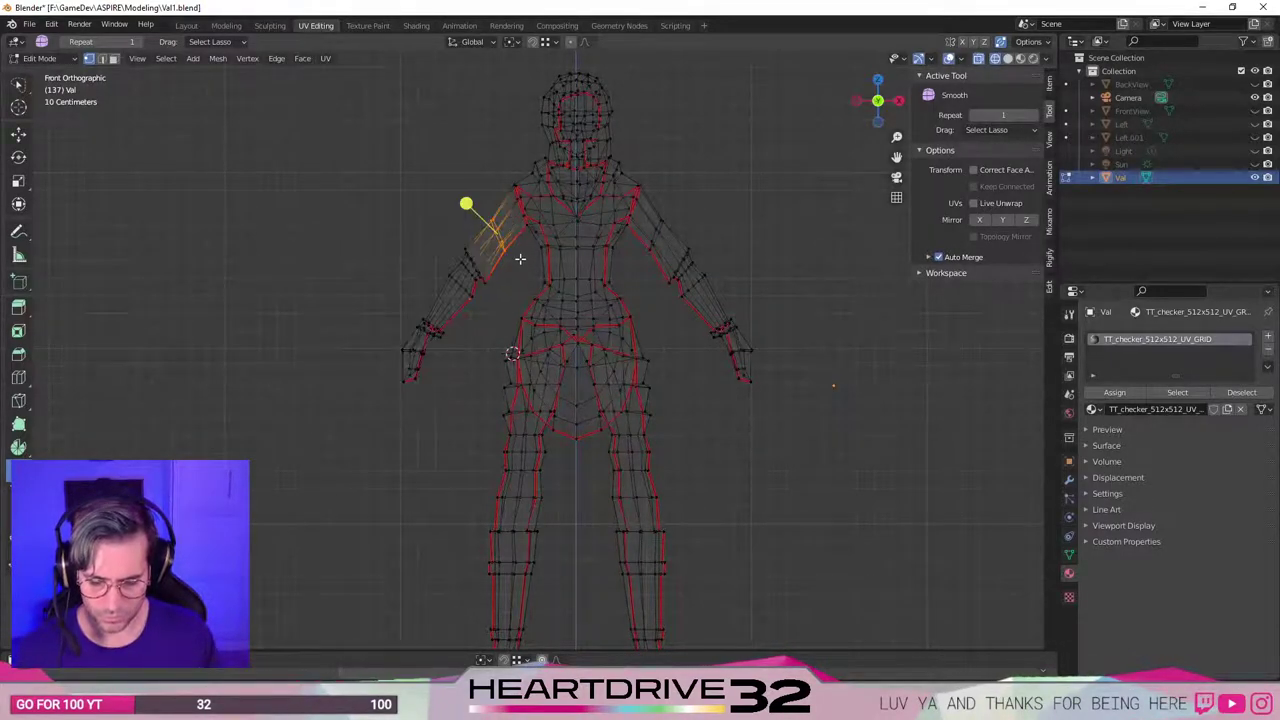
pyautogui.press('r')
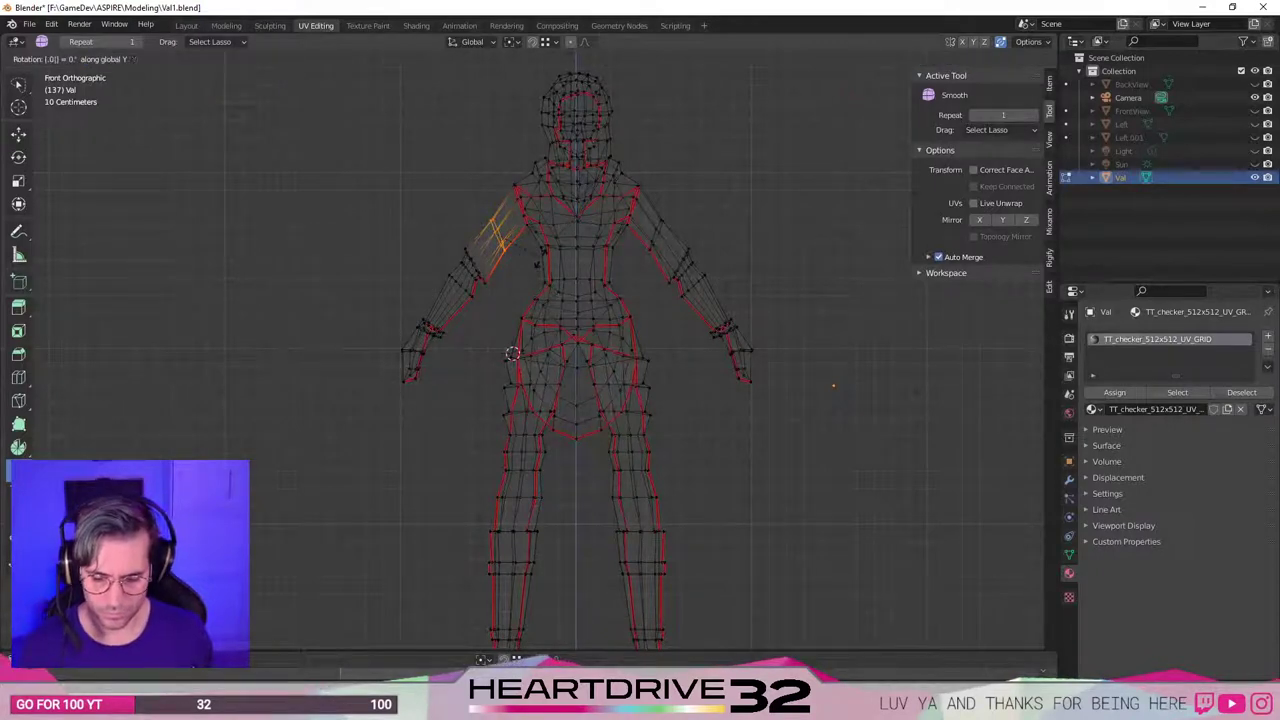
pyautogui.press('Escape')
pyautogui.press('r')
pyautogui.press('x')
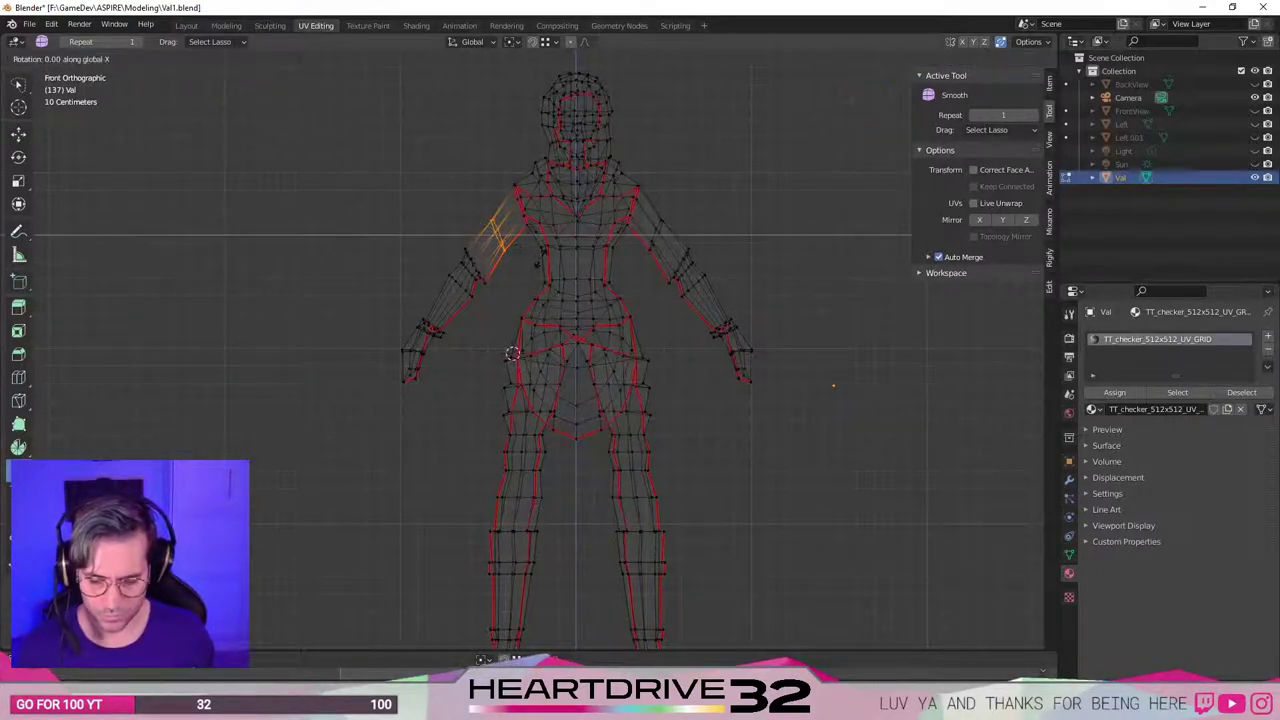
pyautogui.press('y')
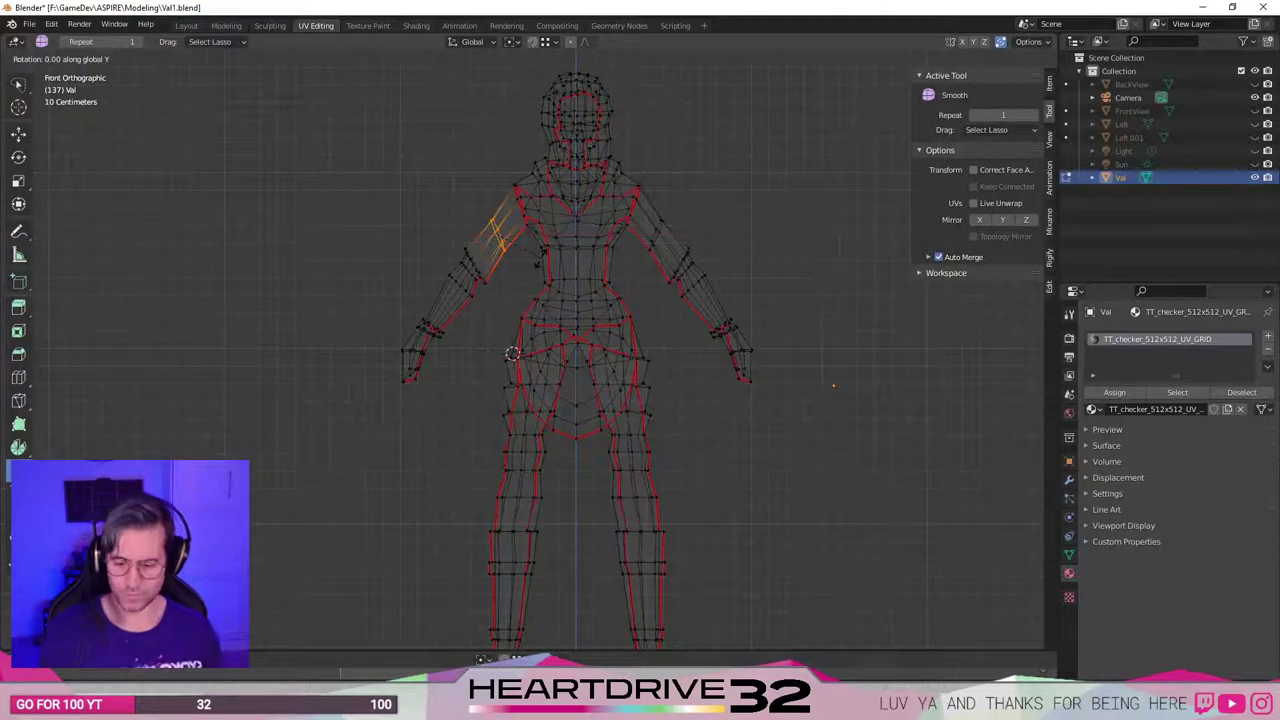
pyautogui.click(466, 204)
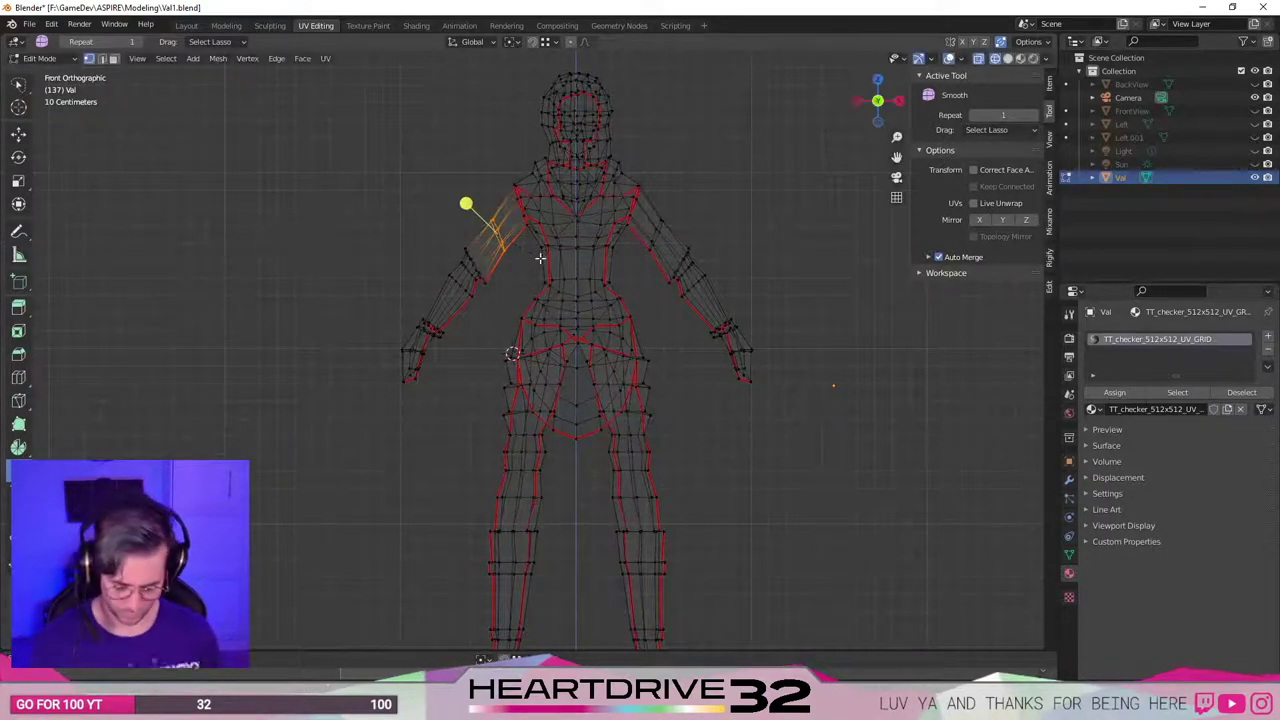
pyautogui.press('r')
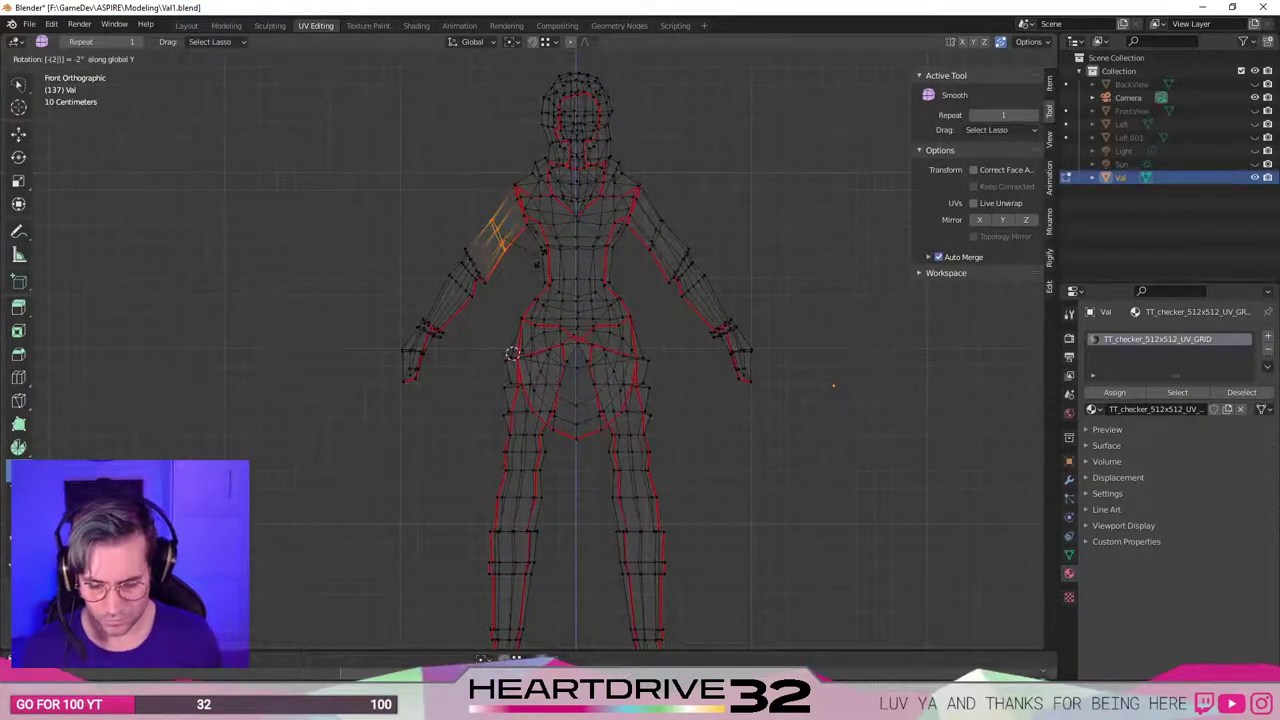
pyautogui.click(540, 258)
# Rotate the selected mid-sleeve vertices of the right arm -10° about the global Y axis.
pyautogui.press('r')
pyautogui.press('y')
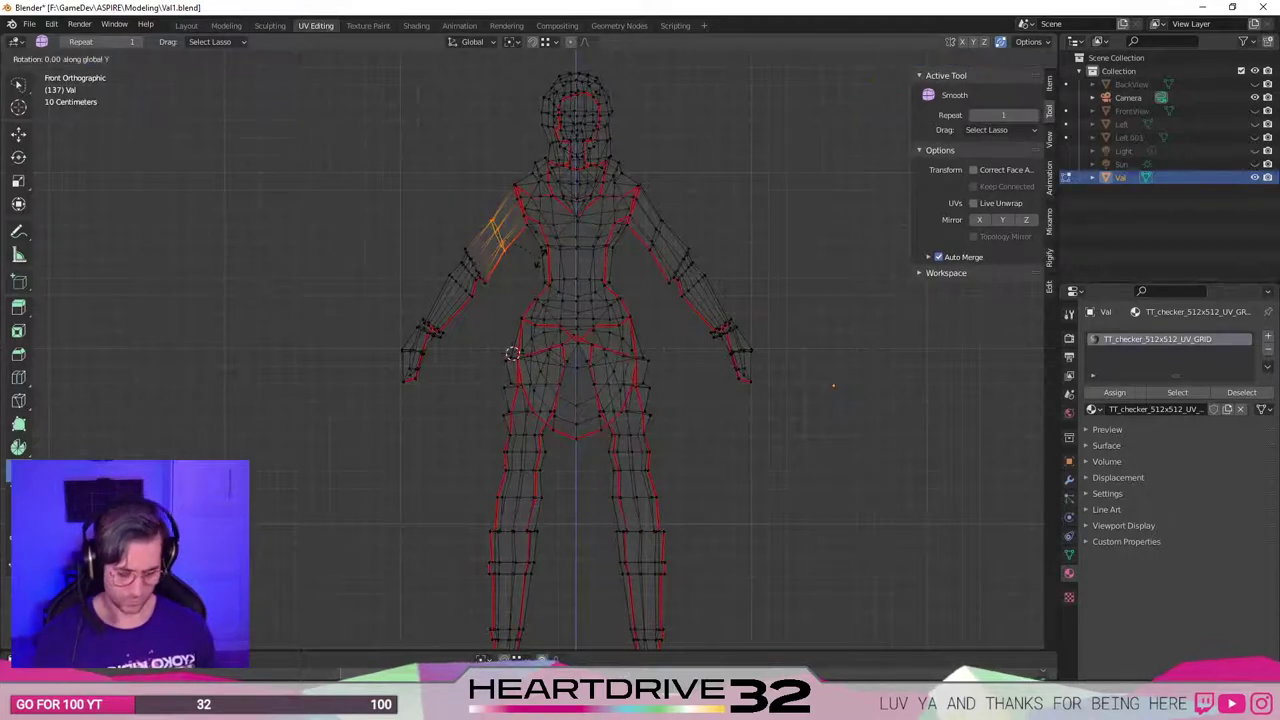
pyautogui.write('-10')
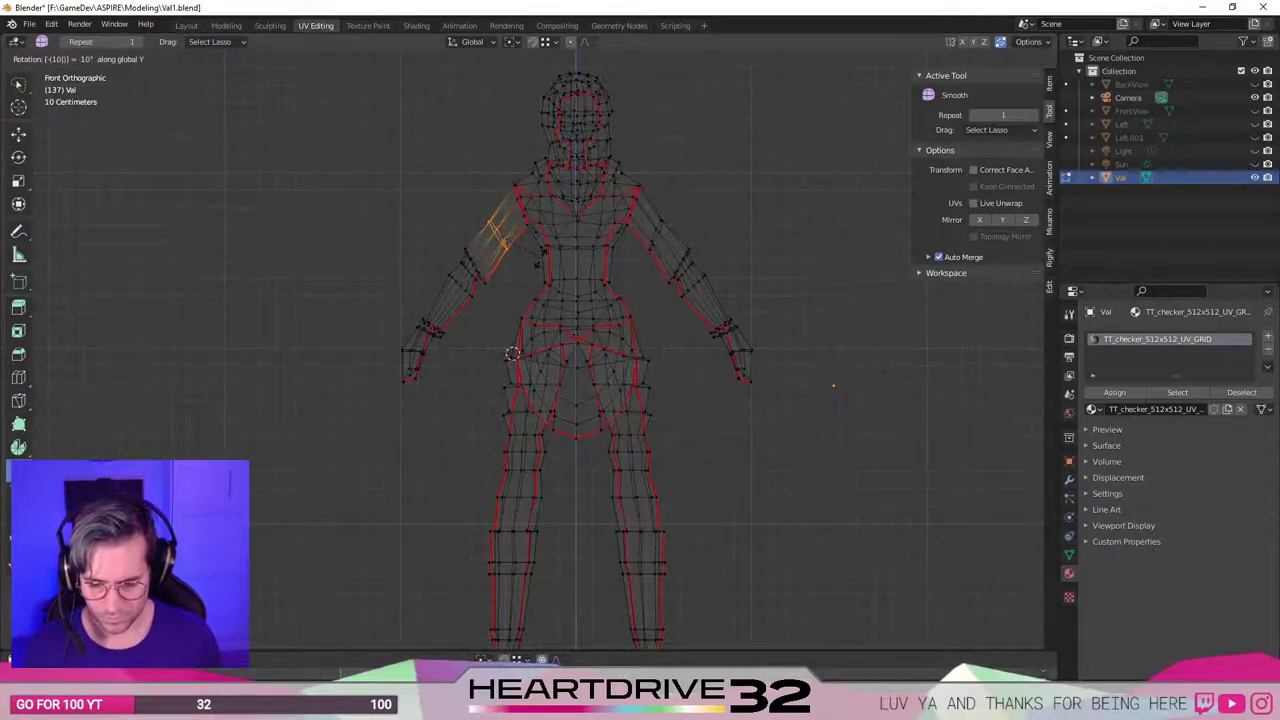
pyautogui.press('Return')
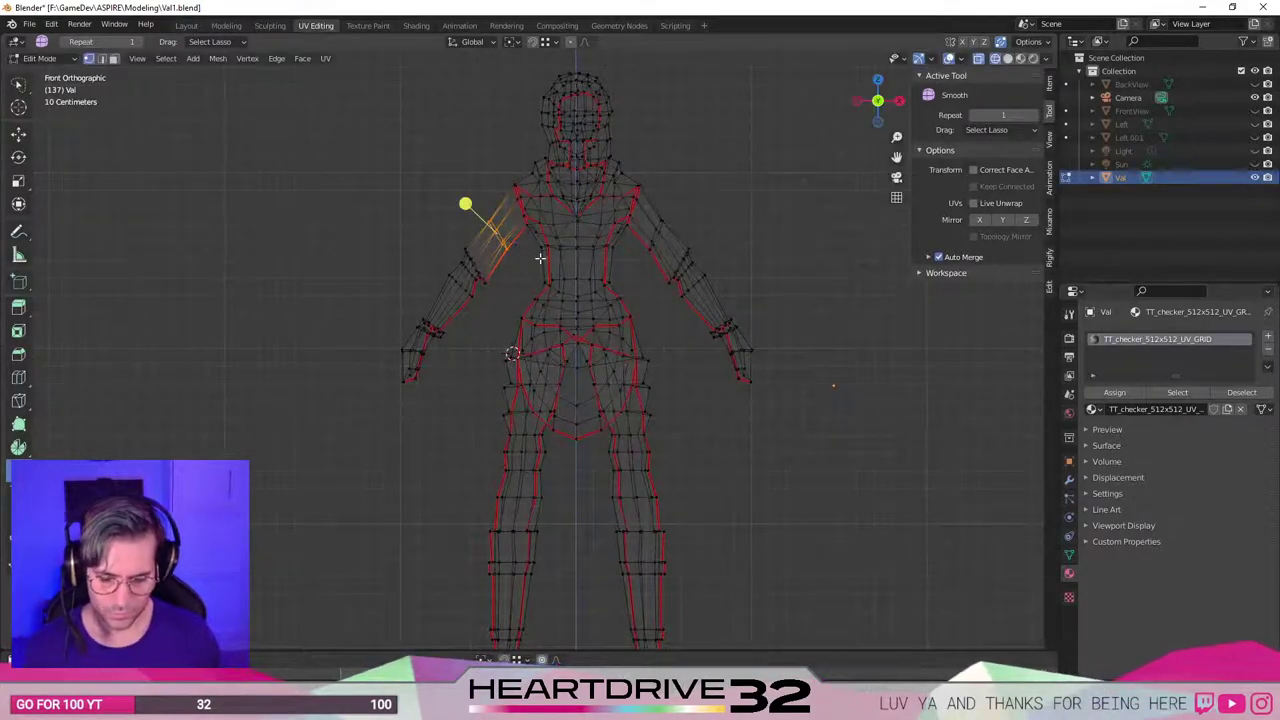
# Replace the selection with the left sleeve's middle vertices and rotate them 10° about the global Y axis.
pyautogui.moveTo(690, 218)
pyautogui.mouseDown()
pyautogui.moveTo(700, 172)
pyautogui.moveTo(695, 190)
pyautogui.mouseUp()
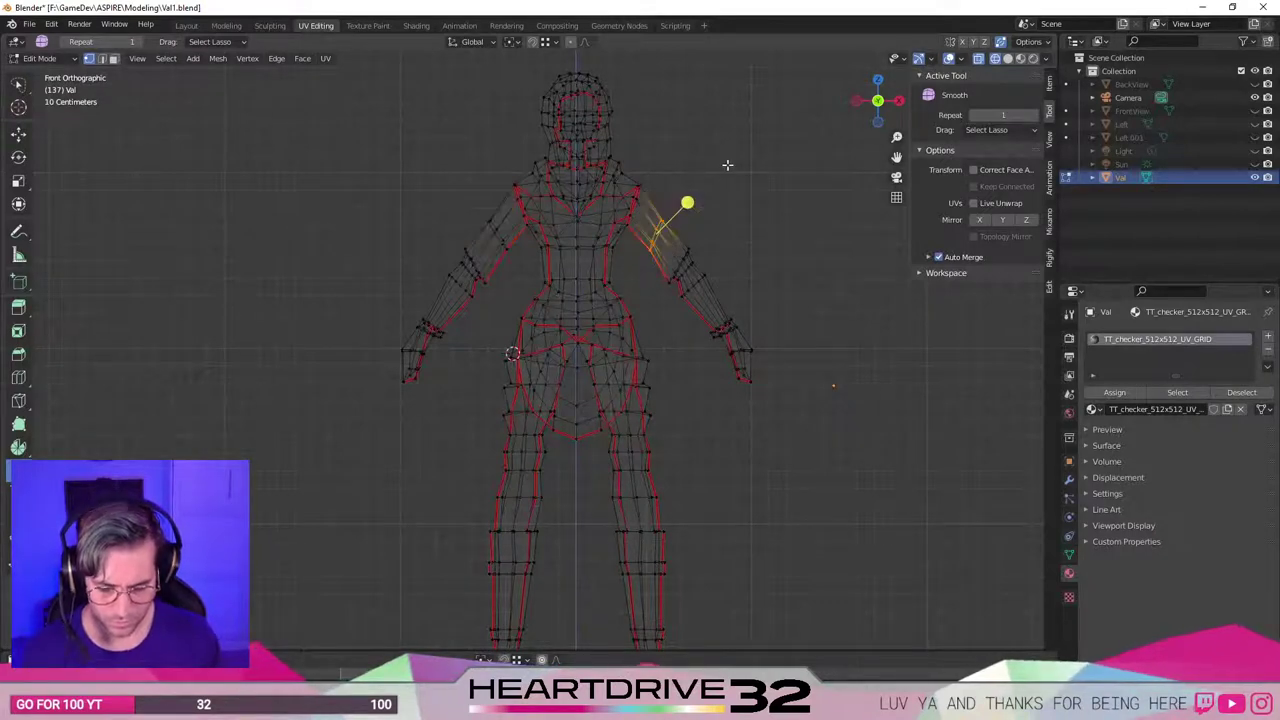
pyautogui.write('ry10')
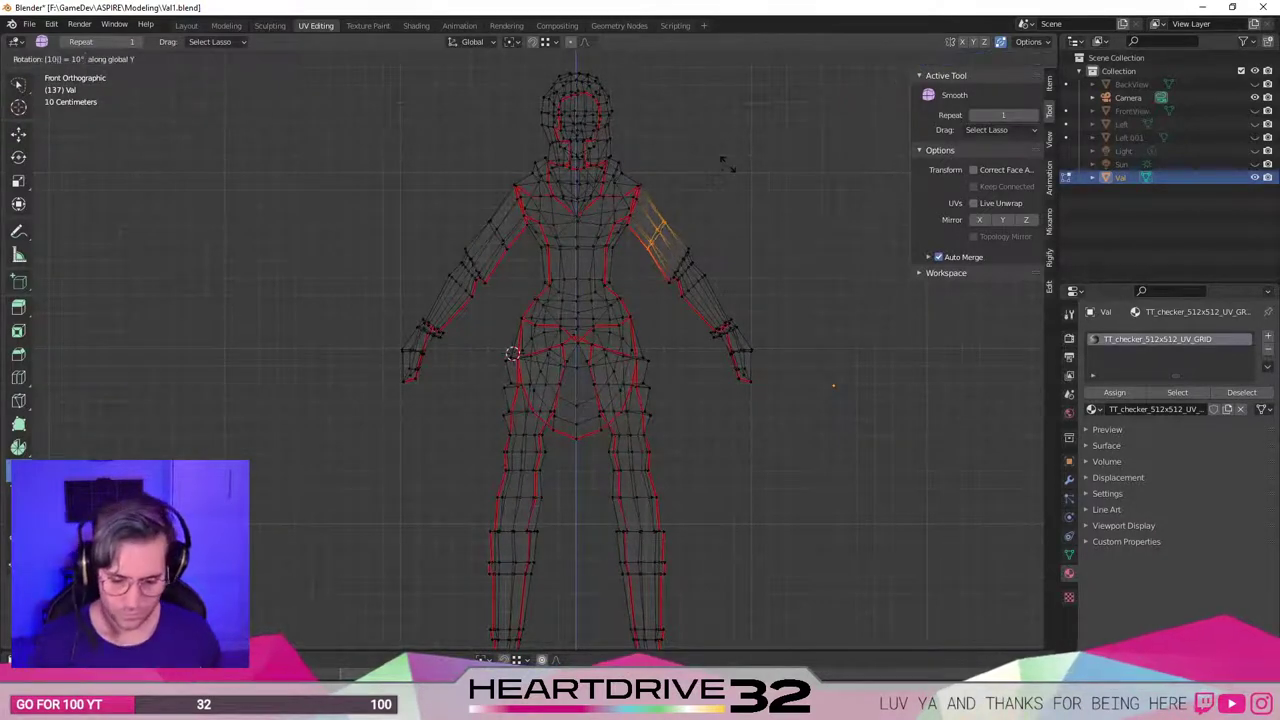
pyautogui.press('Return')
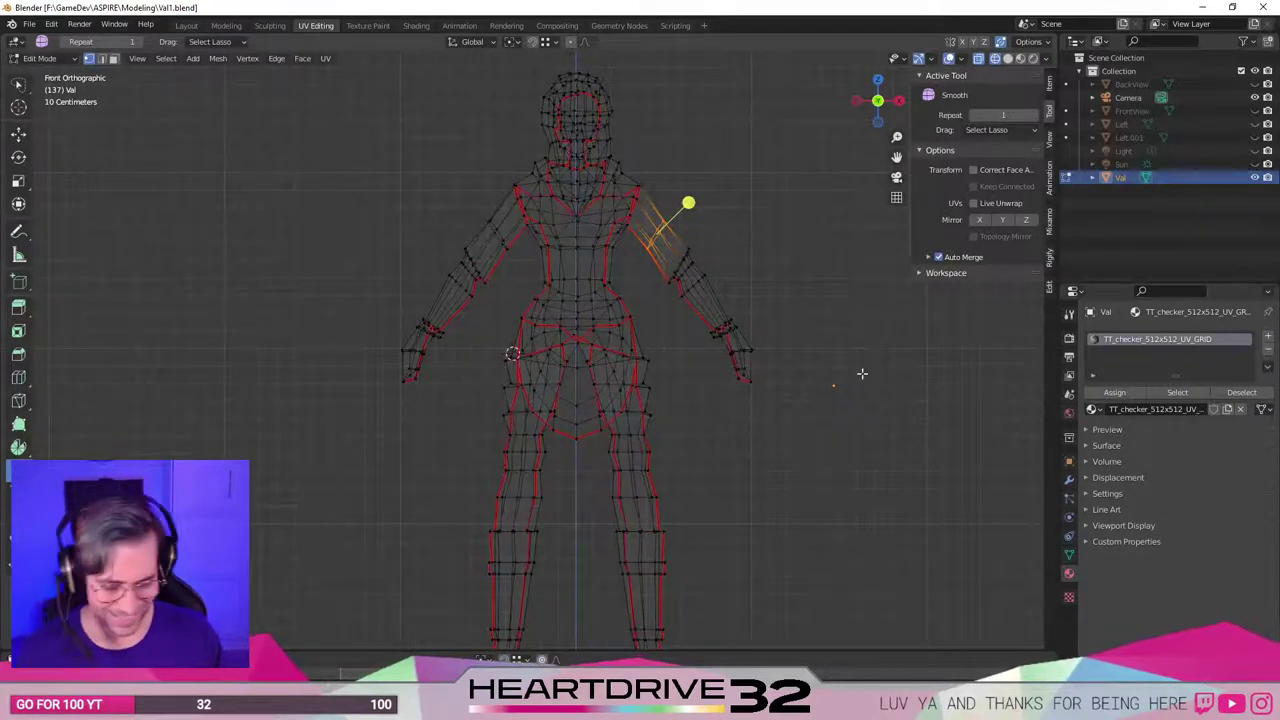
# Deselect everything, show the character in Material Preview shading and return to Object Mode.
pyautogui.hotkey('alt', 'a')
pyautogui.press('z')
pyautogui.click(791, 454)
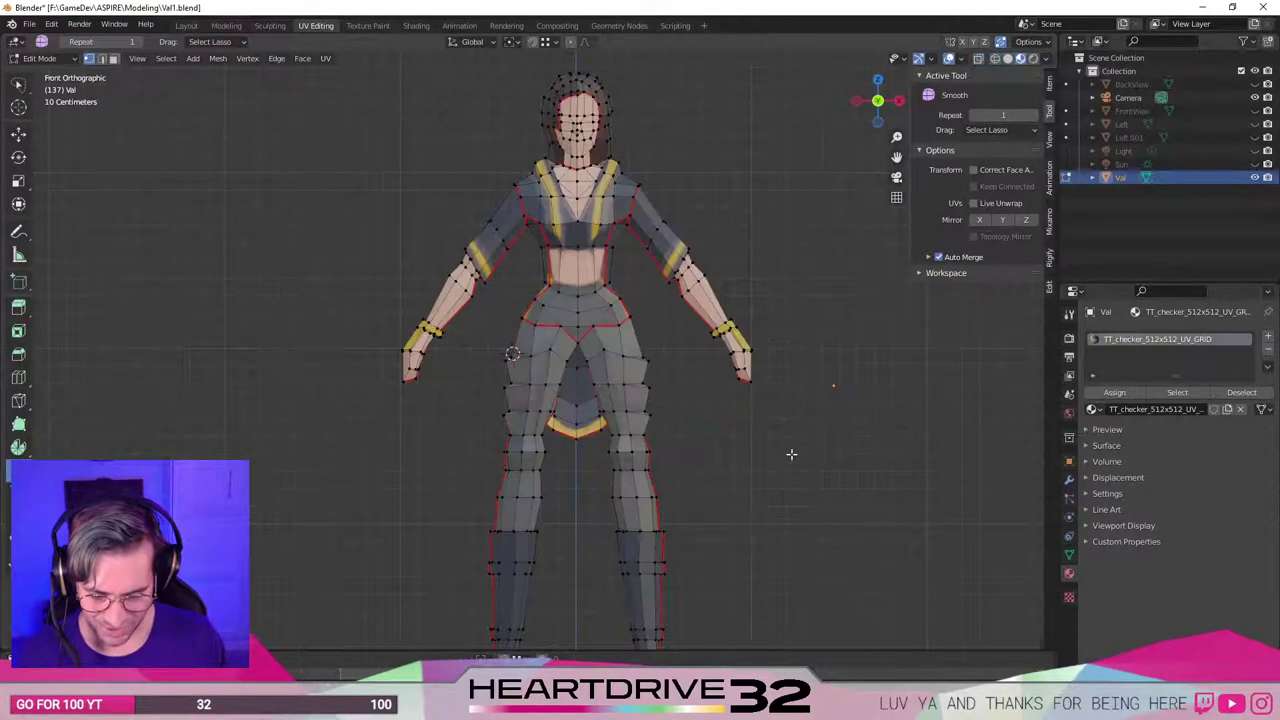
pyautogui.scroll(-3, 791, 448)
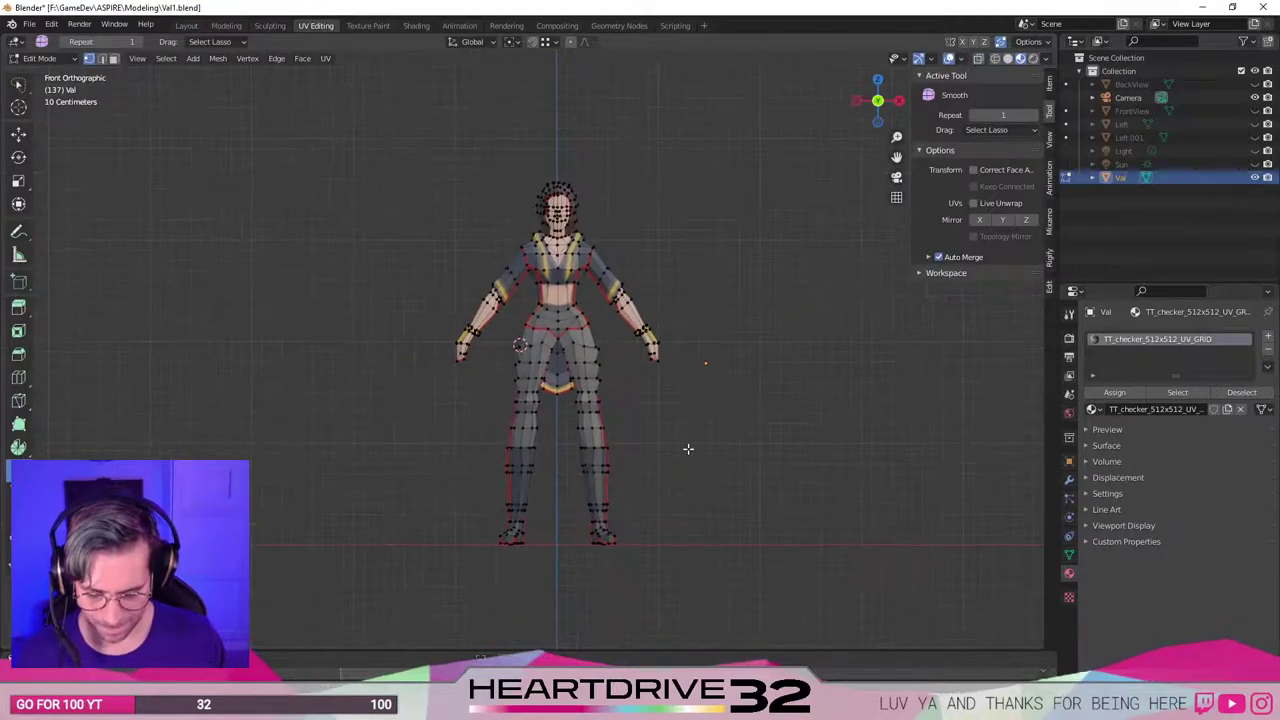
pyautogui.scroll(2, 688, 449)
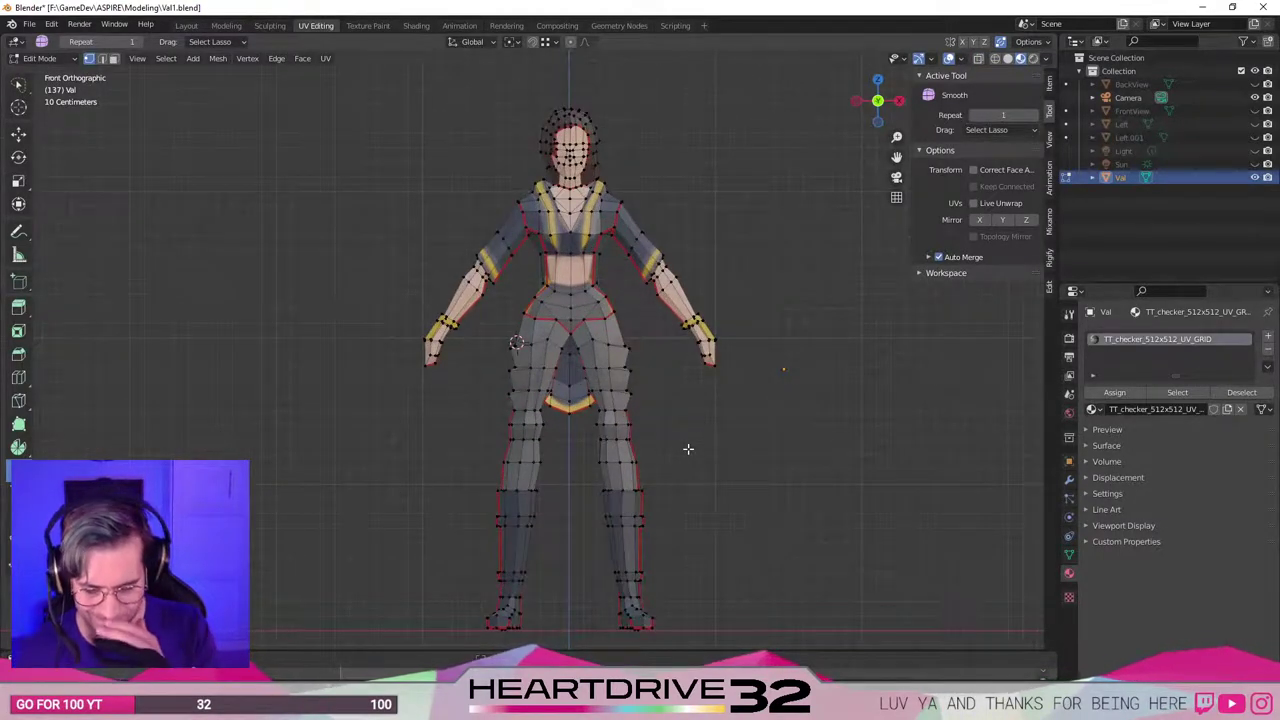
pyautogui.press('Tab')
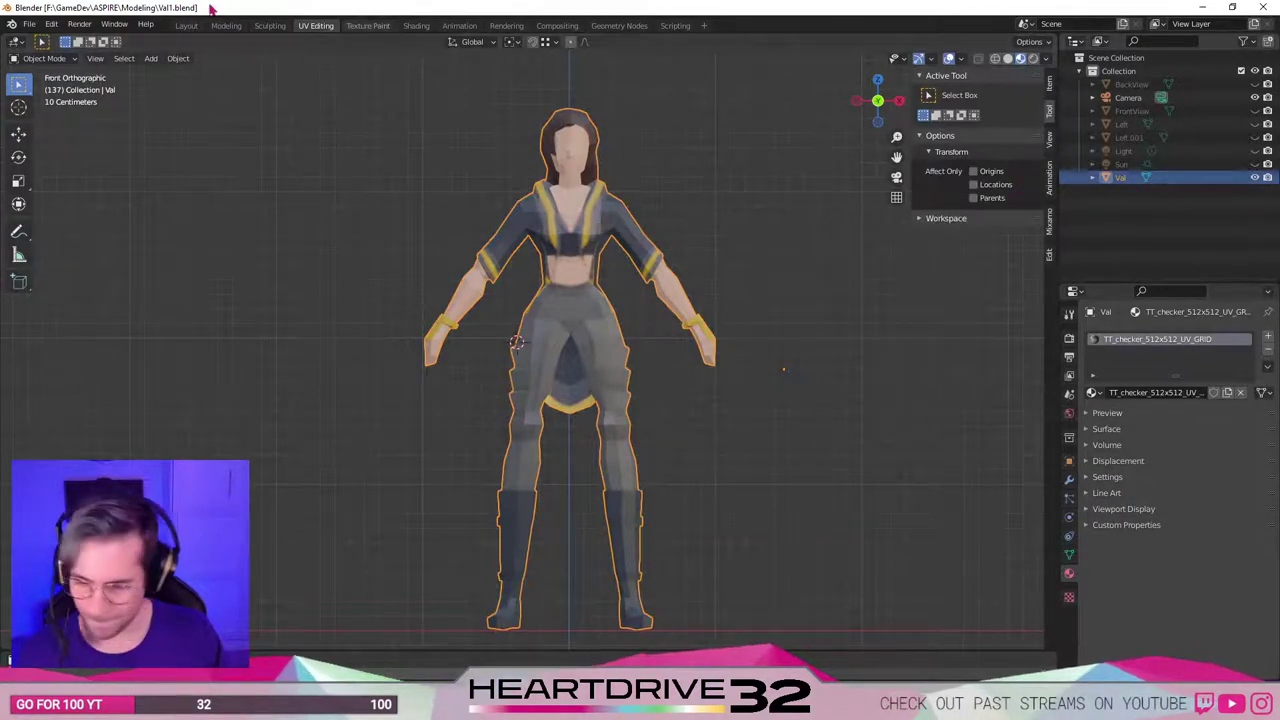
# Export the selected character as an FBX file named Val7.fbx into the ASPIRE Modeling folder.
pyautogui.click(29, 23)
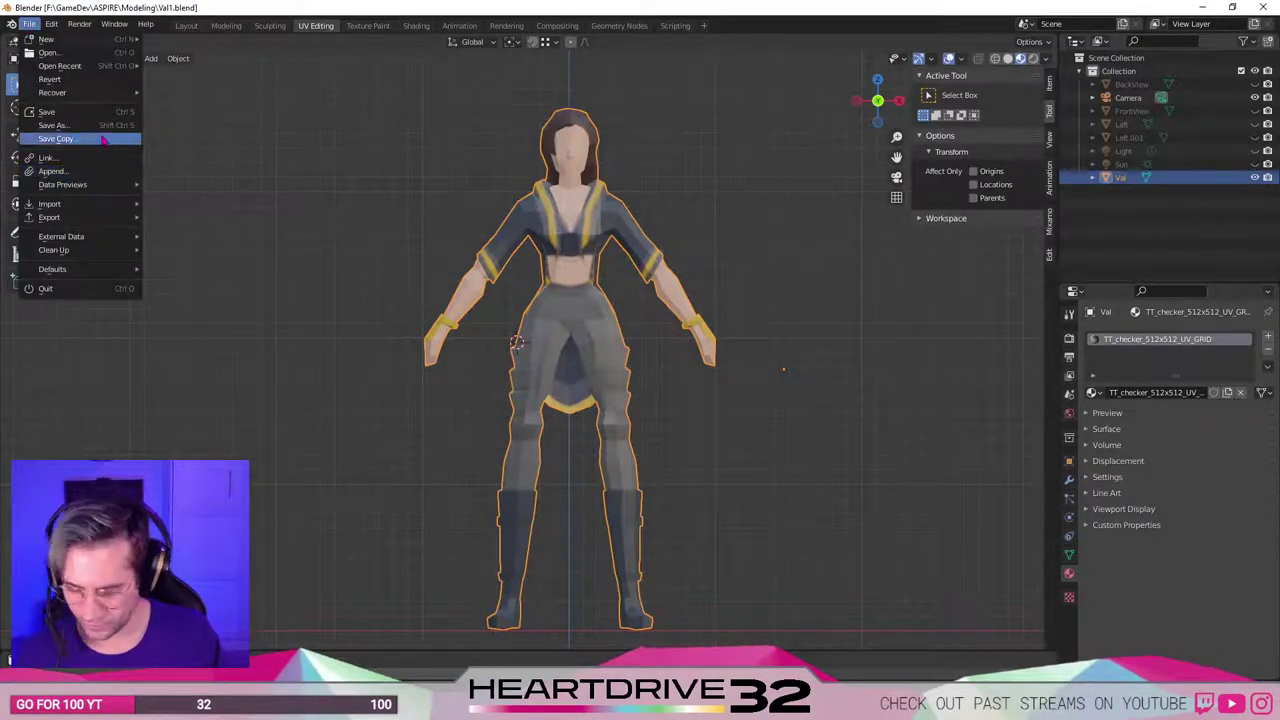
pyautogui.moveTo(78, 218)
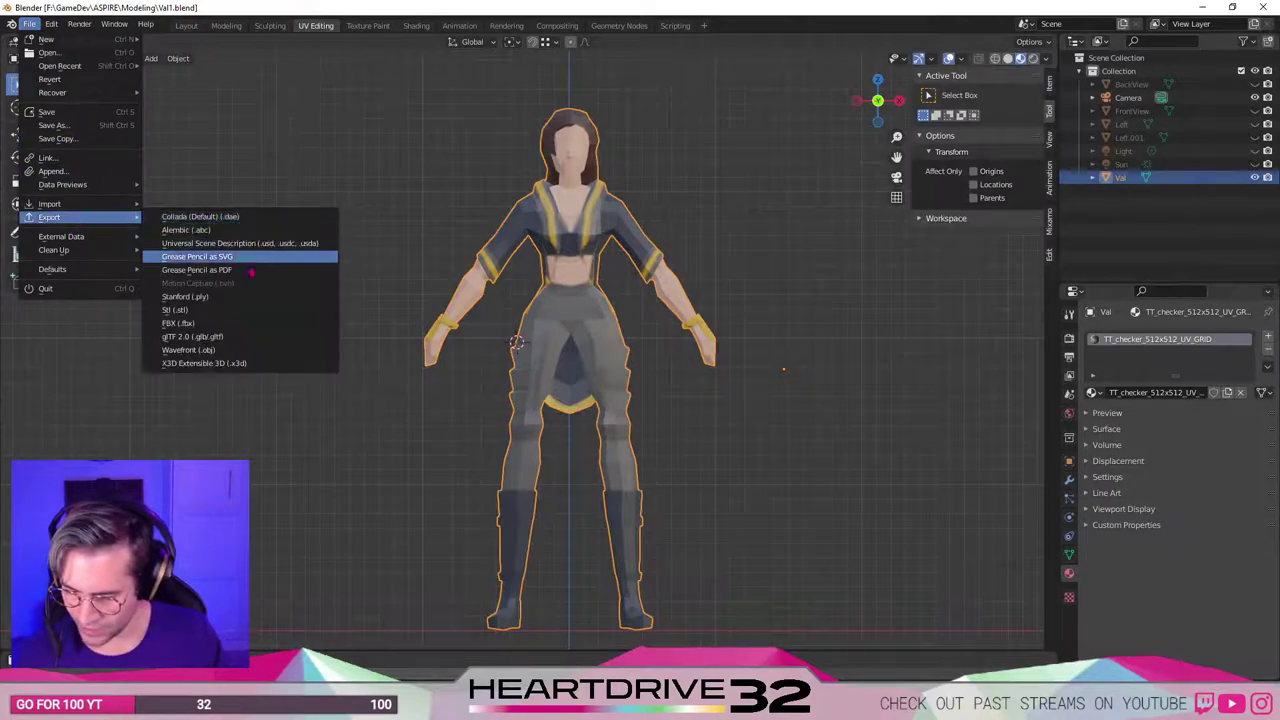
pyautogui.click(180, 323)
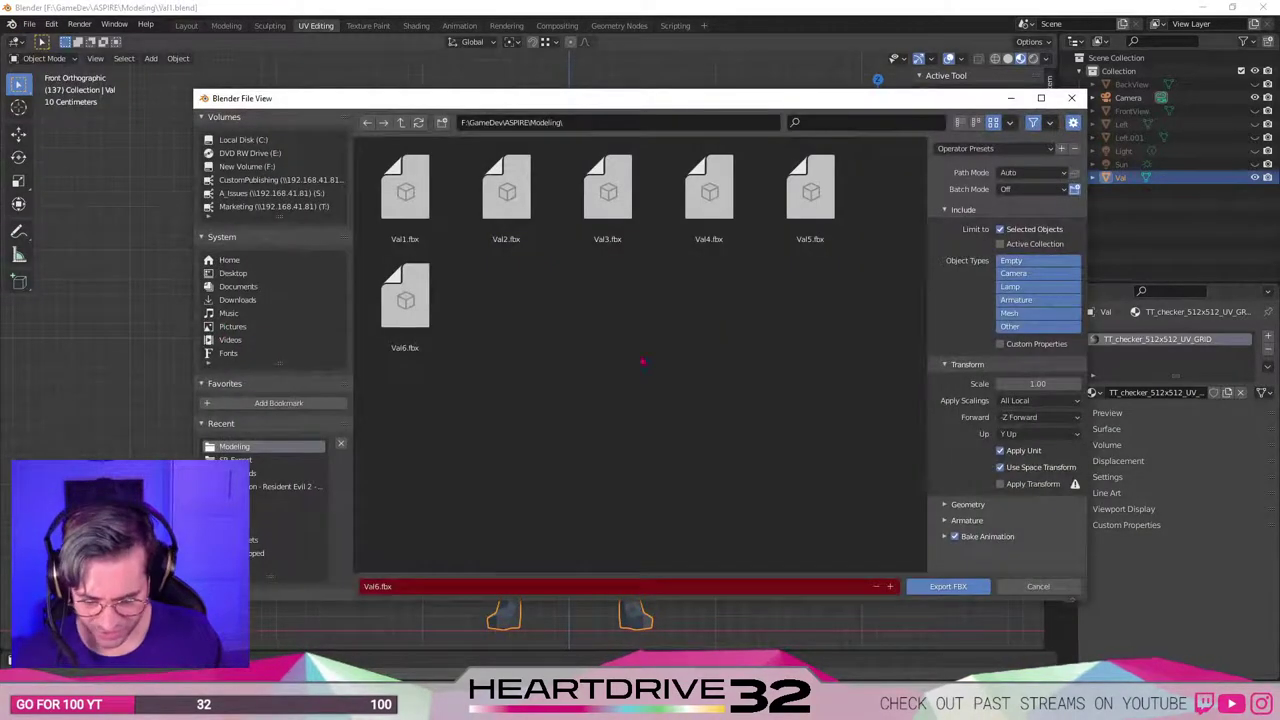
pyautogui.click(418, 326)
pyautogui.click(380, 587)
pyautogui.click(380, 587)
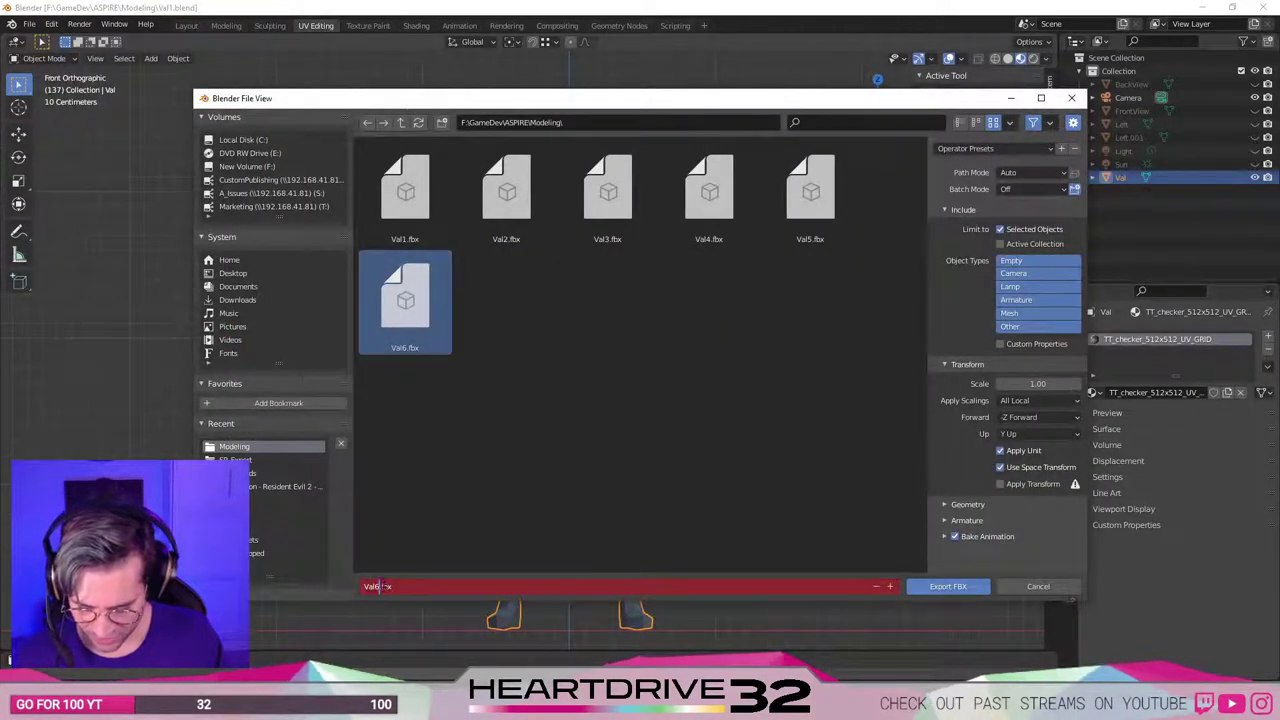
pyautogui.press('BackSpace')
pyautogui.write('7')
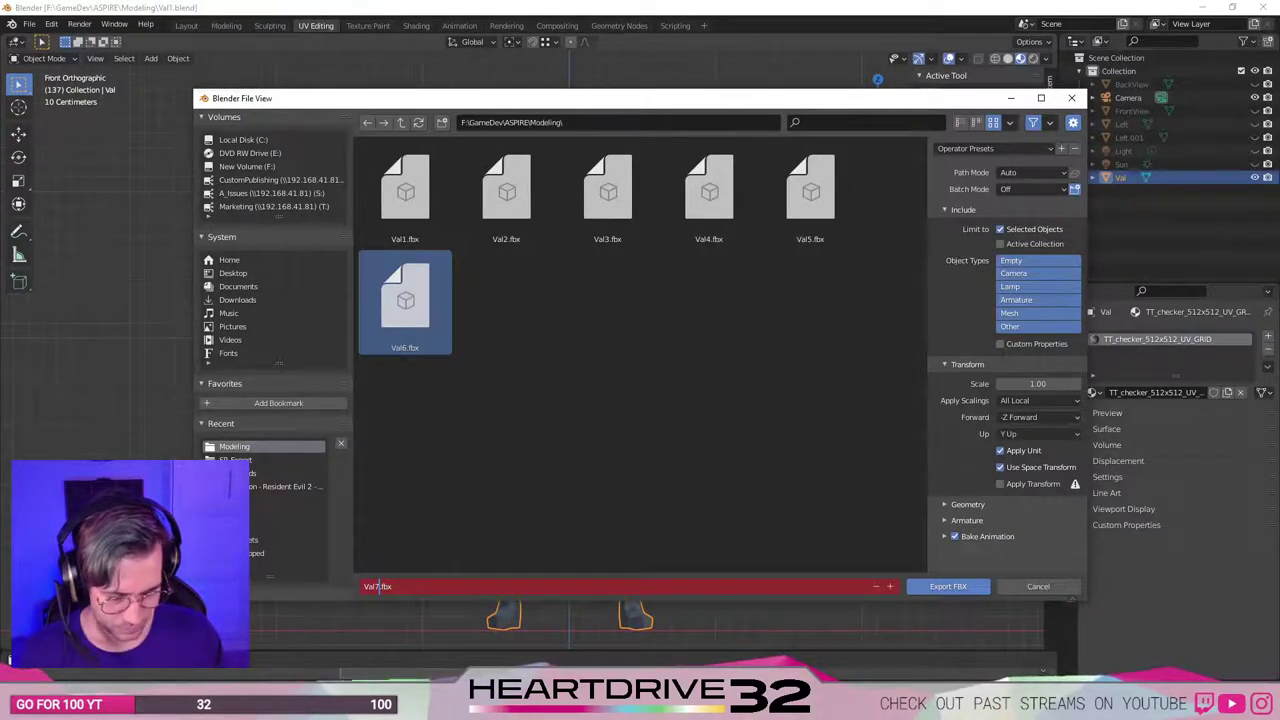
pyautogui.click(970, 587)
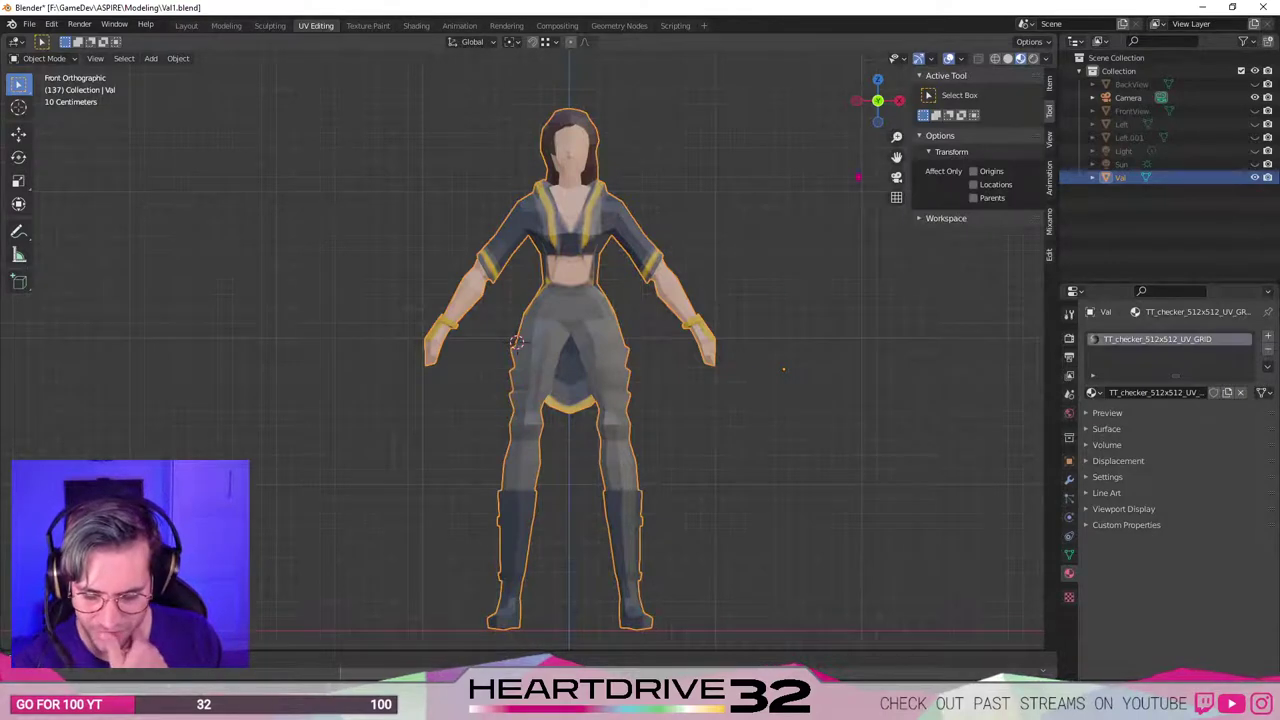
# Switch to Substance Painter and replace the project's mesh with the newly exported character FBX through the project configuration.
pyautogui.hotkey('alt', 'Tab')
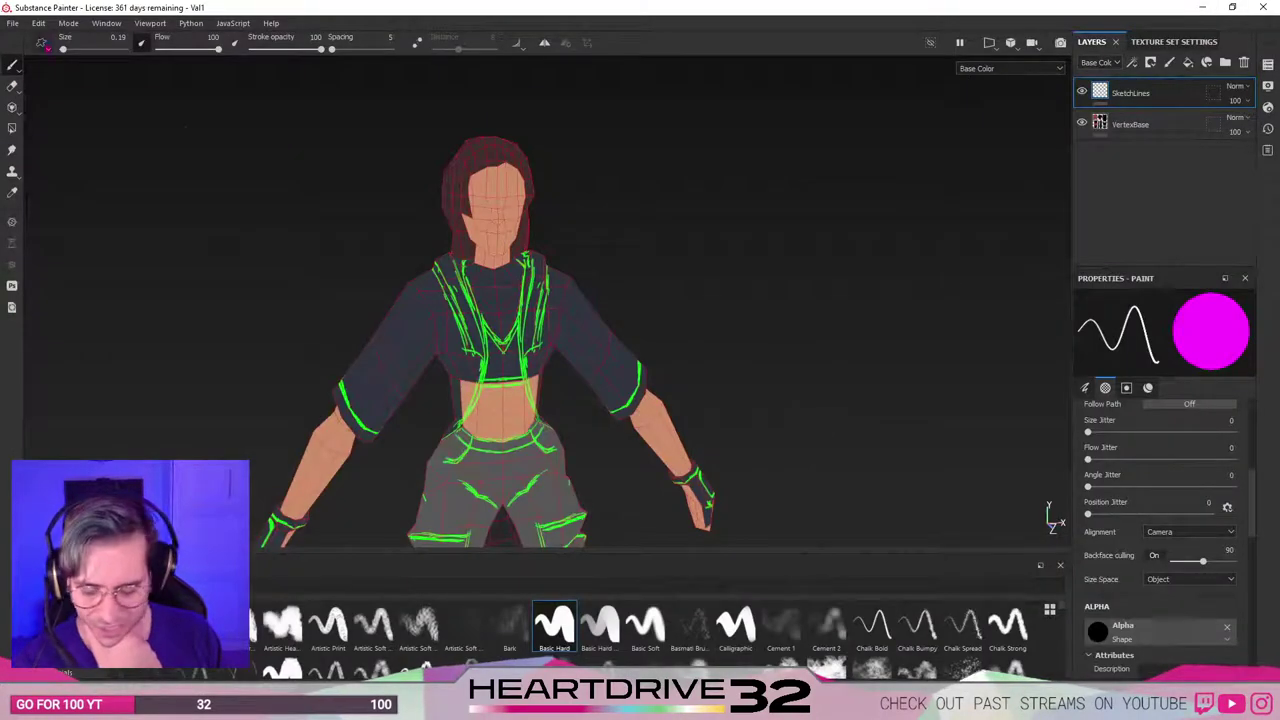
pyautogui.click(38, 22)
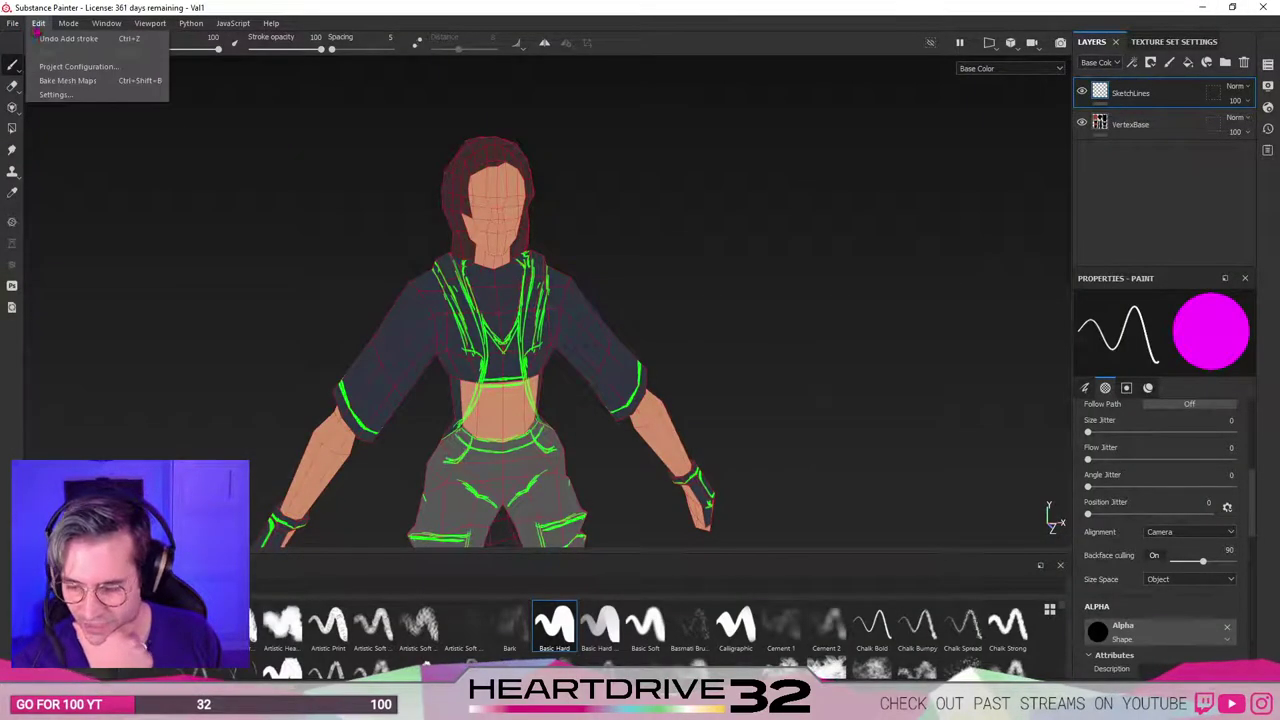
pyautogui.click(80, 66)
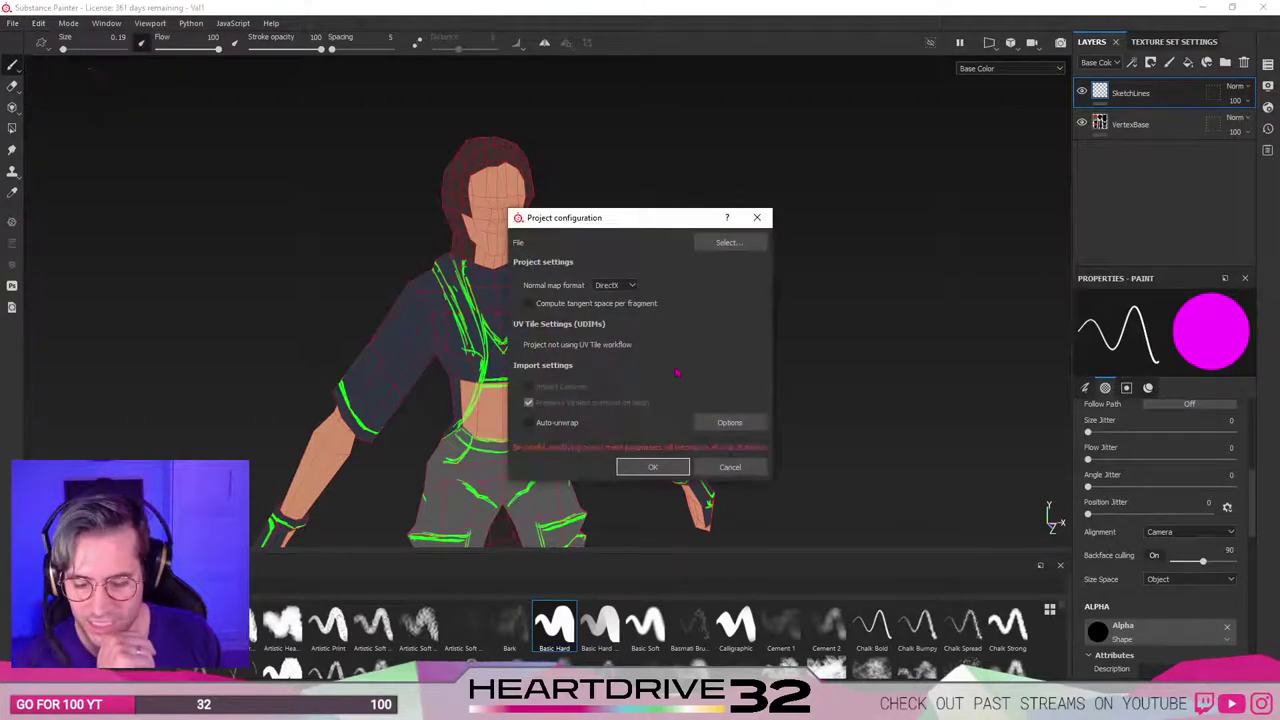
pyautogui.click(728, 243)
pyautogui.doubleClick(636, 402)
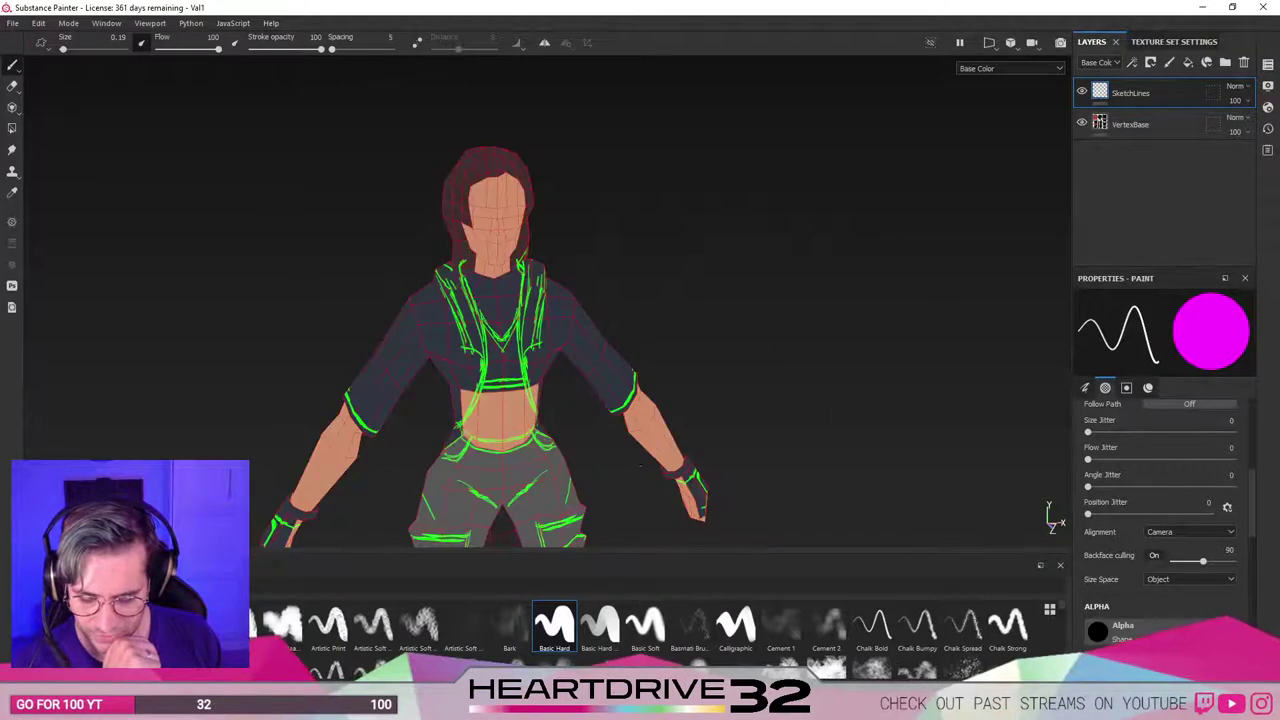
# Examine the updated character's proportions and sketch lines from head to boots, from the front, sides and back.
pyautogui.keyDown('alt'); pyautogui.moveTo(640, 465); pyautogui.dragTo(590, 420, button='right'); pyautogui.keyUp('alt')
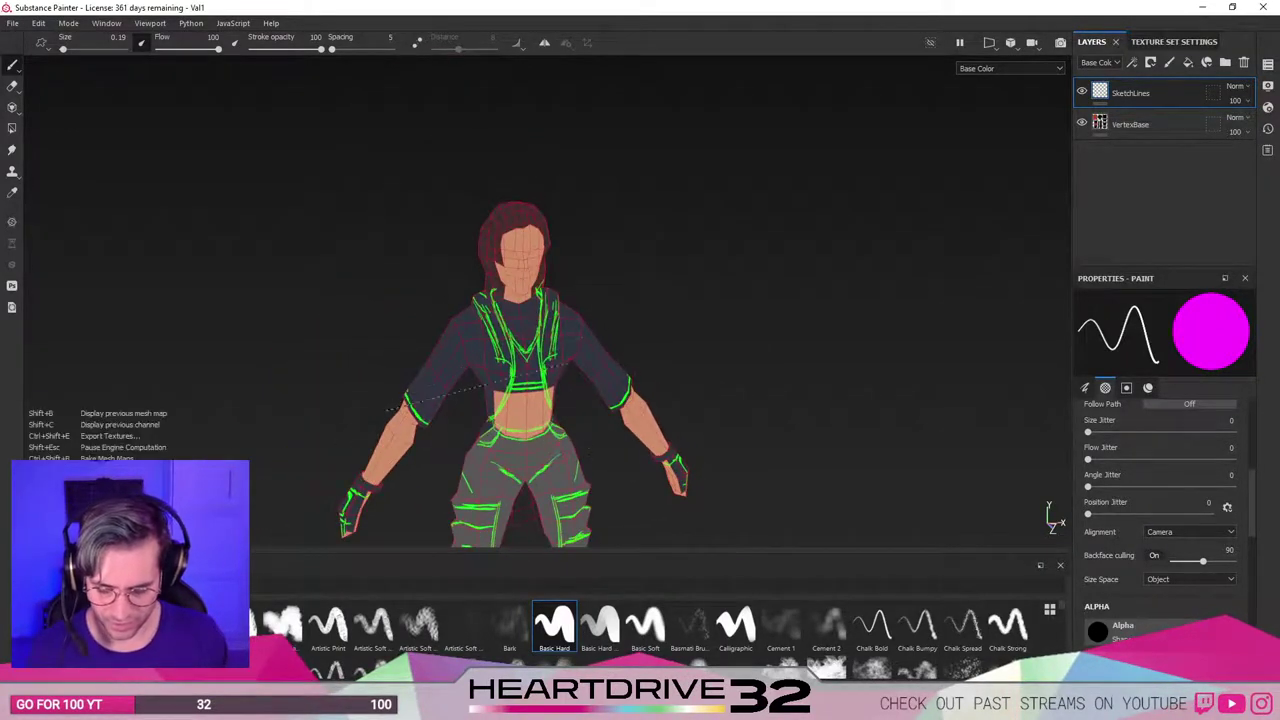
pyautogui.keyDown('alt'); pyautogui.moveTo(400, 432); pyautogui.dragTo(403, 174, button='middle'); pyautogui.keyUp('alt')
pyautogui.keyDown('alt'); pyautogui.moveTo(409, 337); pyautogui.dragTo(394, 192, button='middle'); pyautogui.keyUp('alt')
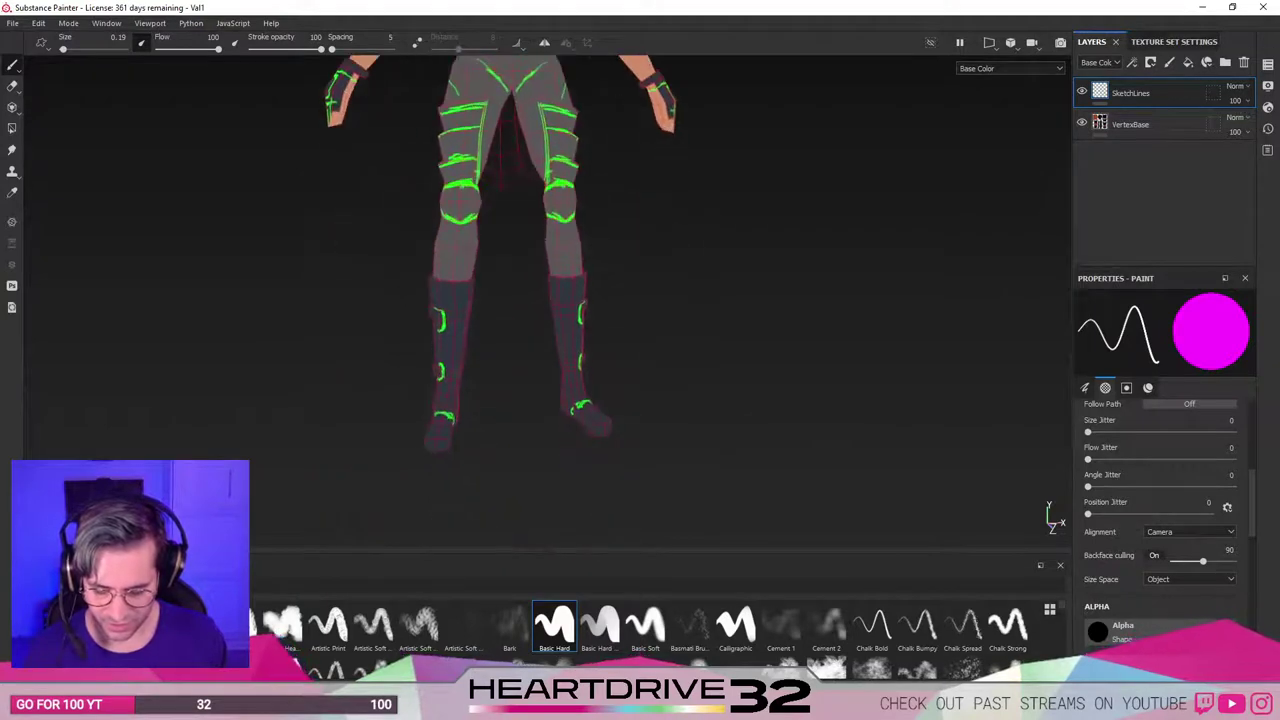
pyautogui.keyDown('alt'); pyautogui.moveTo(363, 336); pyautogui.dragTo(455, 343); pyautogui.keyUp('alt')
pyautogui.keyDown('alt'); pyautogui.moveTo(400, 180); pyautogui.dragTo(445, 395, button='middle'); pyautogui.keyUp('alt')
pyautogui.keyDown('alt'); pyautogui.moveTo(435, 360); pyautogui.dragTo(450, 325); pyautogui.keyUp('alt')
pyautogui.keyDown('alt'); pyautogui.moveTo(778, 232); pyautogui.dragTo(633, 250); pyautogui.keyUp('alt')
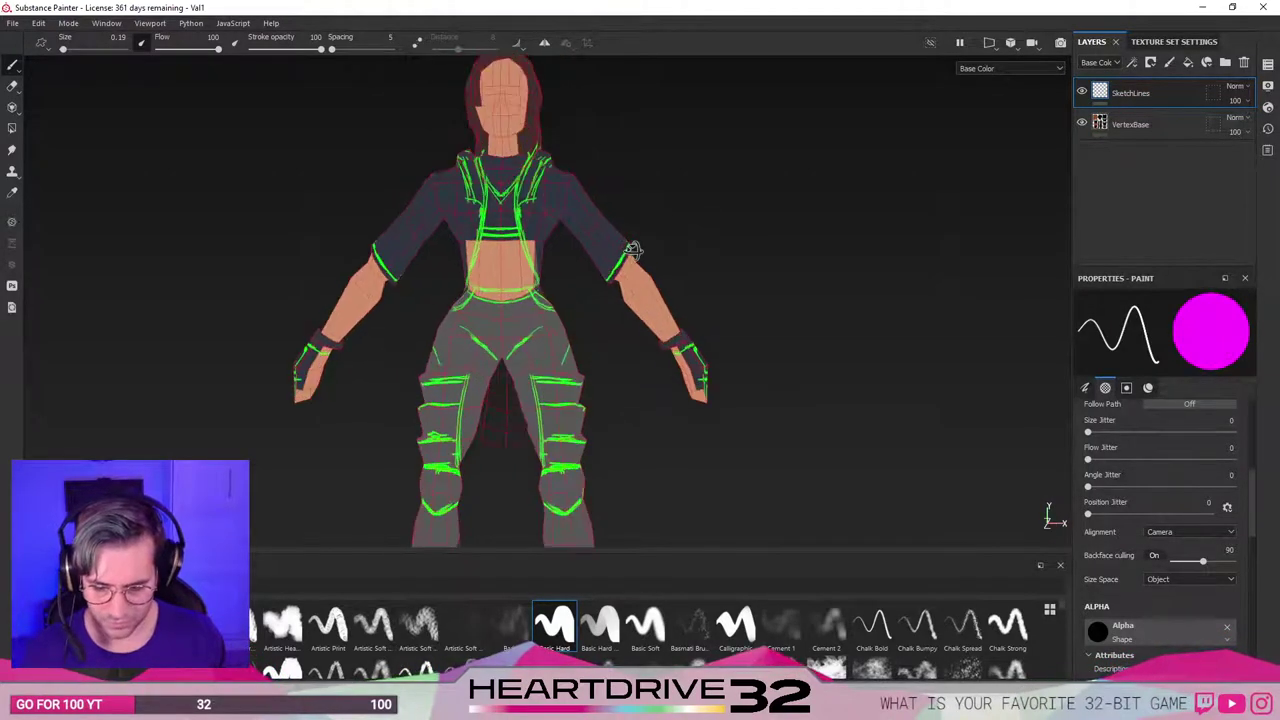
pyautogui.keyDown('alt'); pyautogui.moveTo(482, 303); pyautogui.dragTo(549, 361, button='middle'); pyautogui.keyUp('alt')
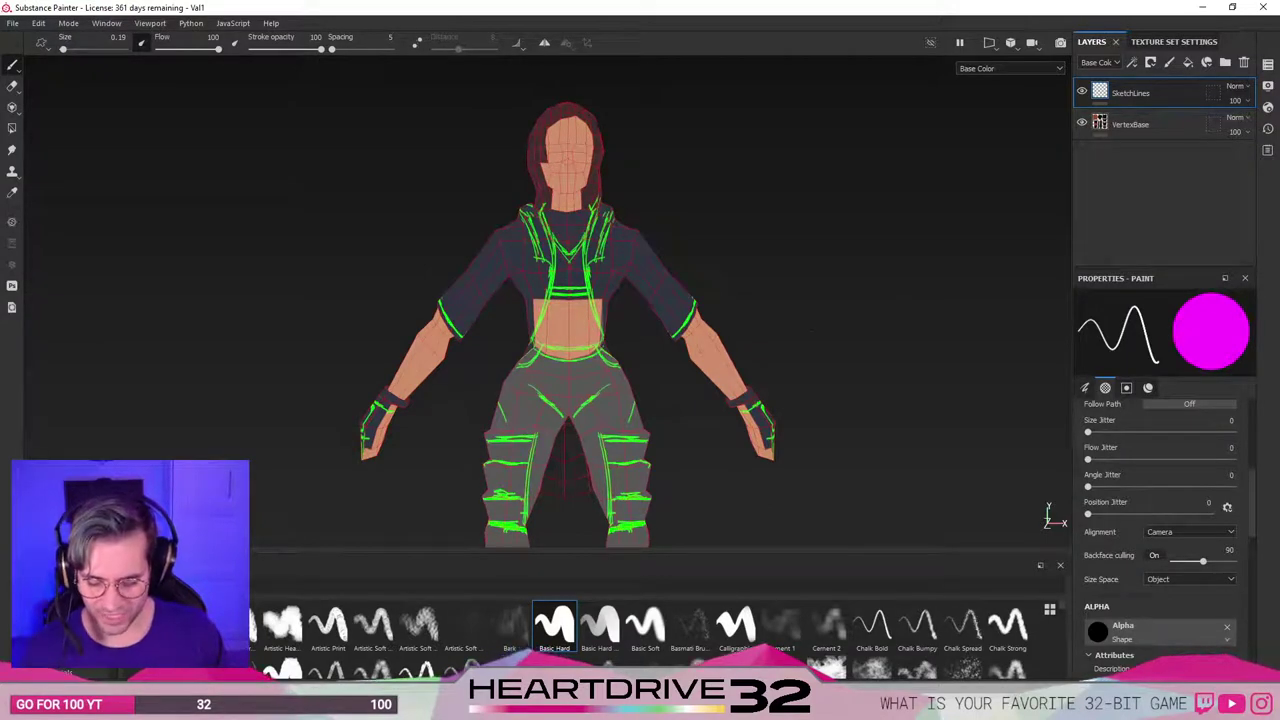
pyautogui.keyDown('alt'); pyautogui.moveTo(842, 381); pyautogui.dragTo(821, 146, button='middle'); pyautogui.keyUp('alt')
pyautogui.keyDown('alt'); pyautogui.moveTo(529, 131); pyautogui.dragTo(469, 514, button='right'); pyautogui.keyUp('alt')
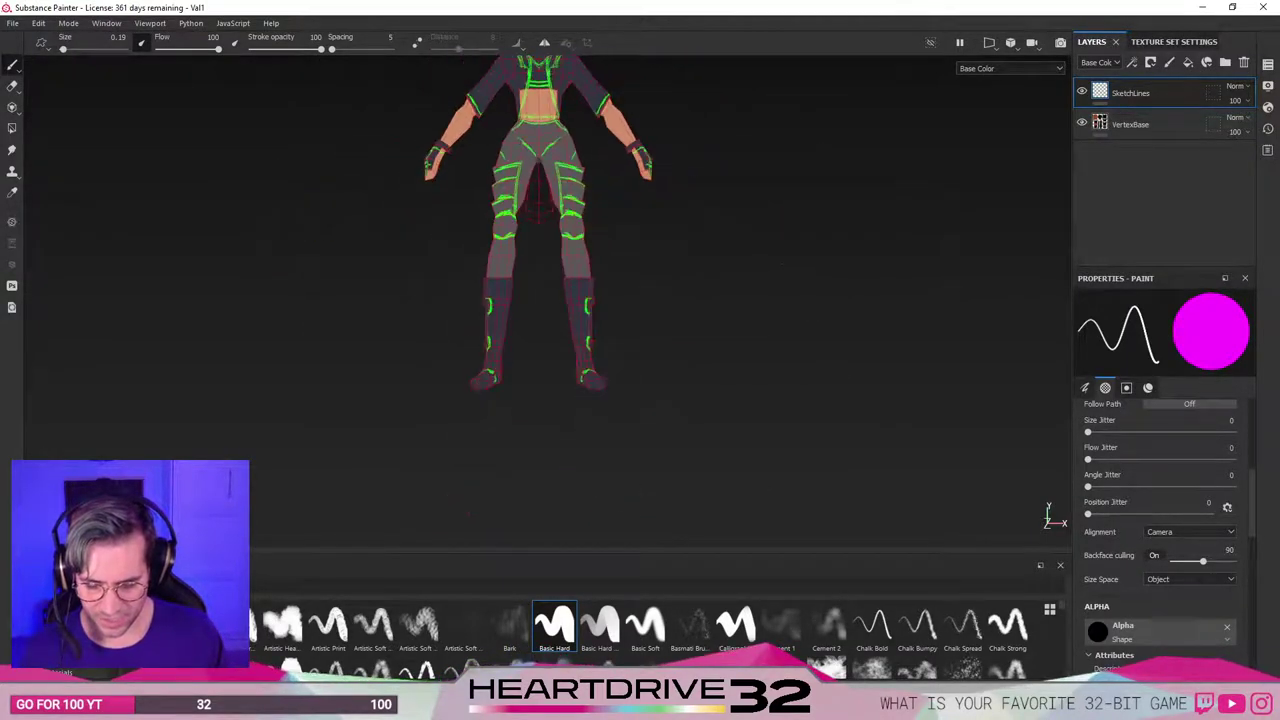
pyautogui.keyDown('alt'); pyautogui.moveTo(695, 291); pyautogui.dragTo(783, 305); pyautogui.keyUp('alt')
pyautogui.keyDown('alt'); pyautogui.moveTo(575, 290); pyautogui.dragTo(672, 305); pyautogui.keyUp('alt')
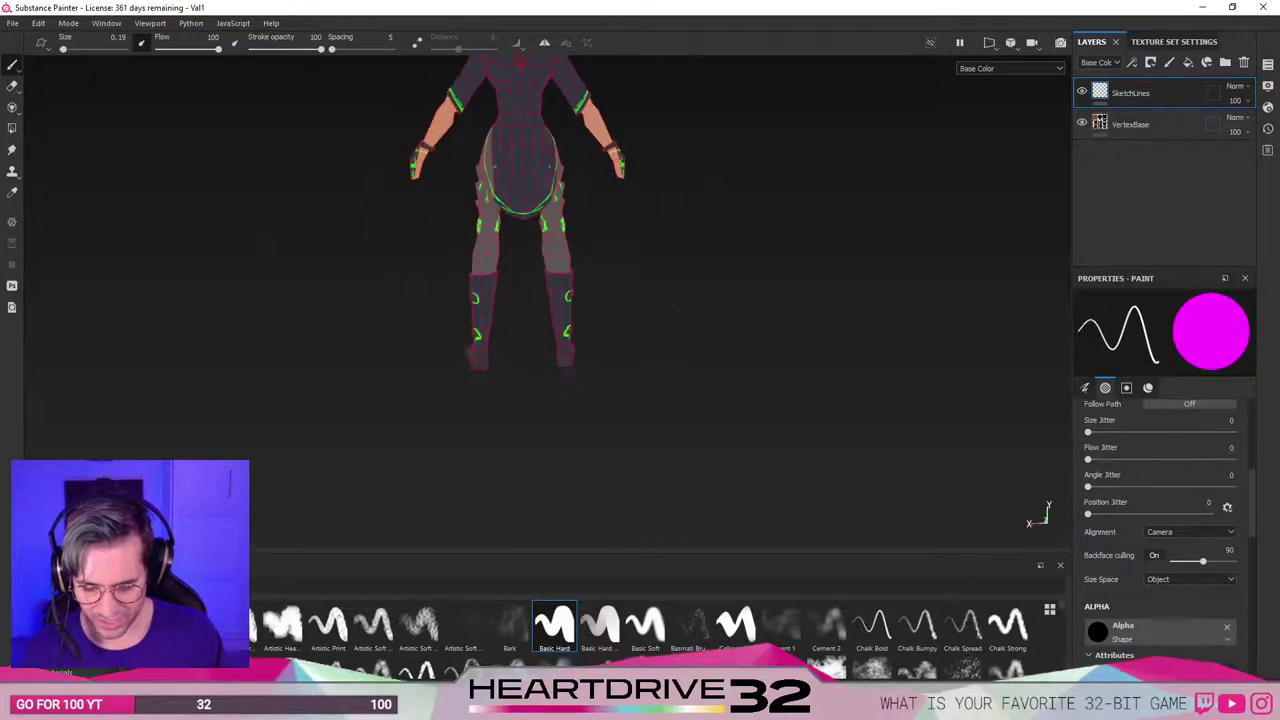
pyautogui.keyDown('alt'); pyautogui.moveTo(460, 290); pyautogui.dragTo(374, 330); pyautogui.keyUp('alt')
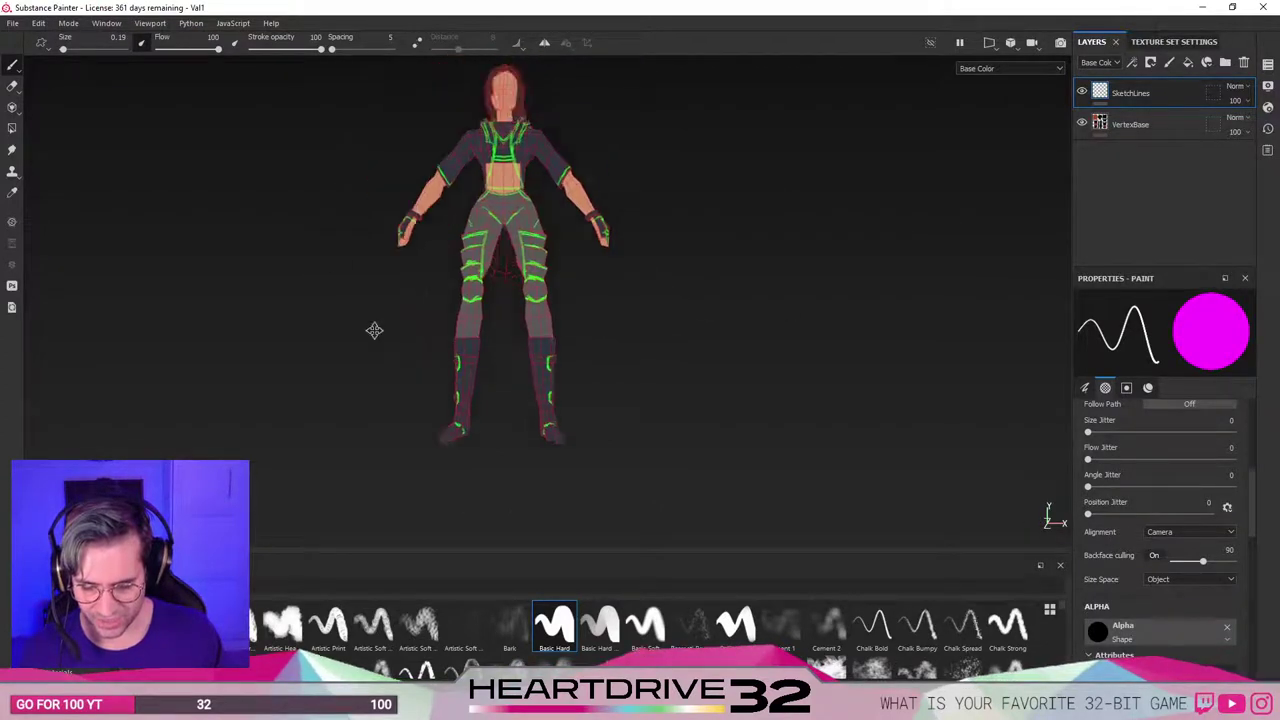
pyautogui.keyDown('alt'); pyautogui.moveTo(374, 330); pyautogui.dragTo(432, 414, button='middle'); pyautogui.keyUp('alt')
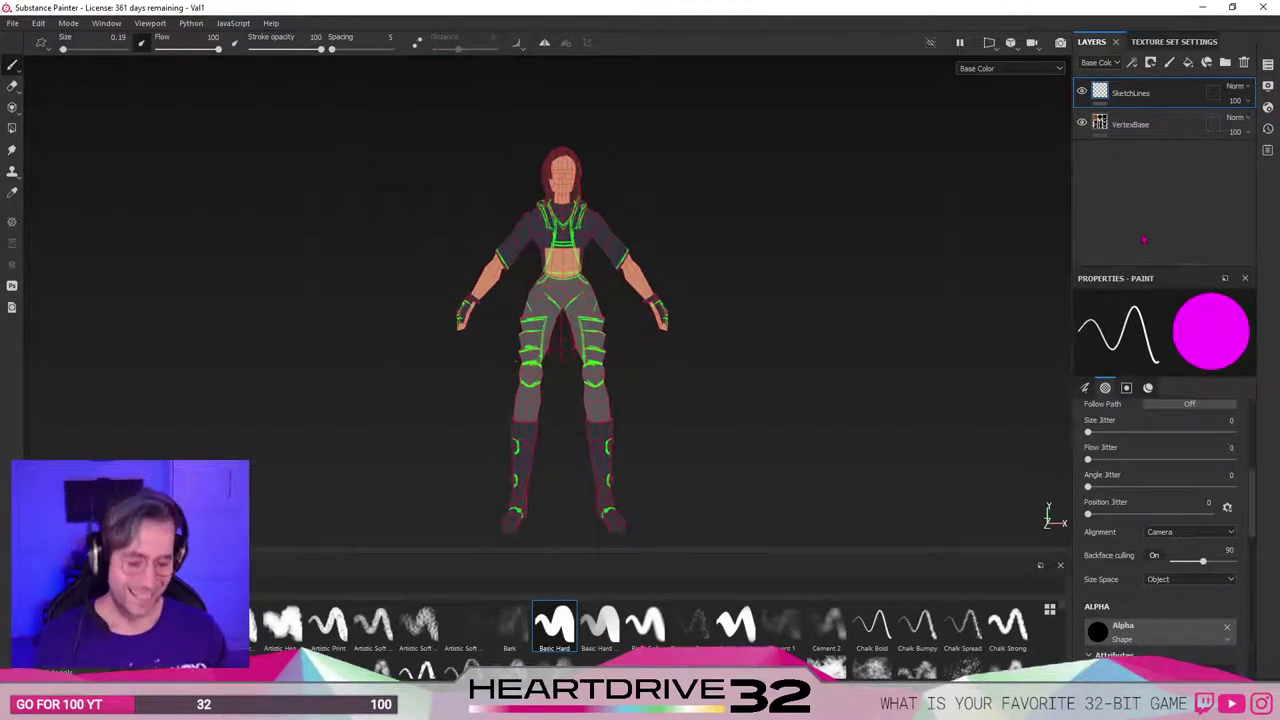
# Close Substance Painter and Blender, saving the changes to both the painting project and Val1.blend.
pyautogui.click(1262, 7)
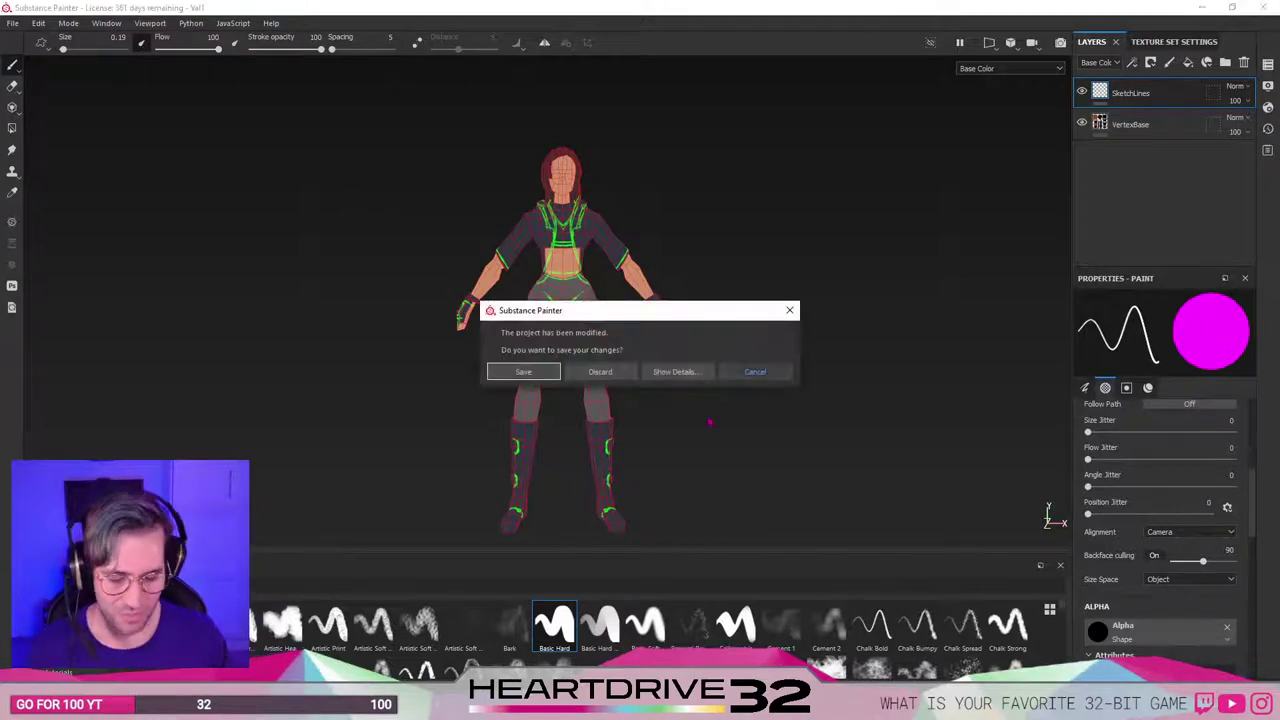
pyautogui.click(541, 372)
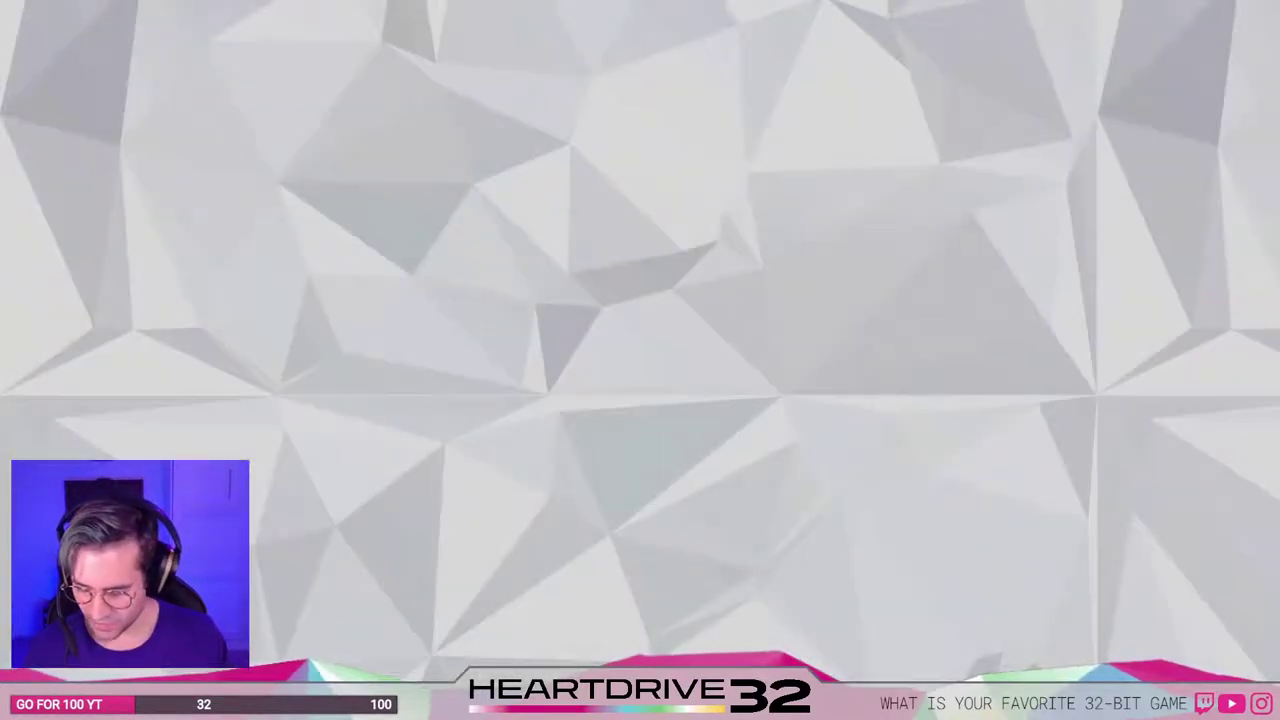
pyautogui.hotkey('alt', 'Tab')
pyautogui.click(1263, 7)
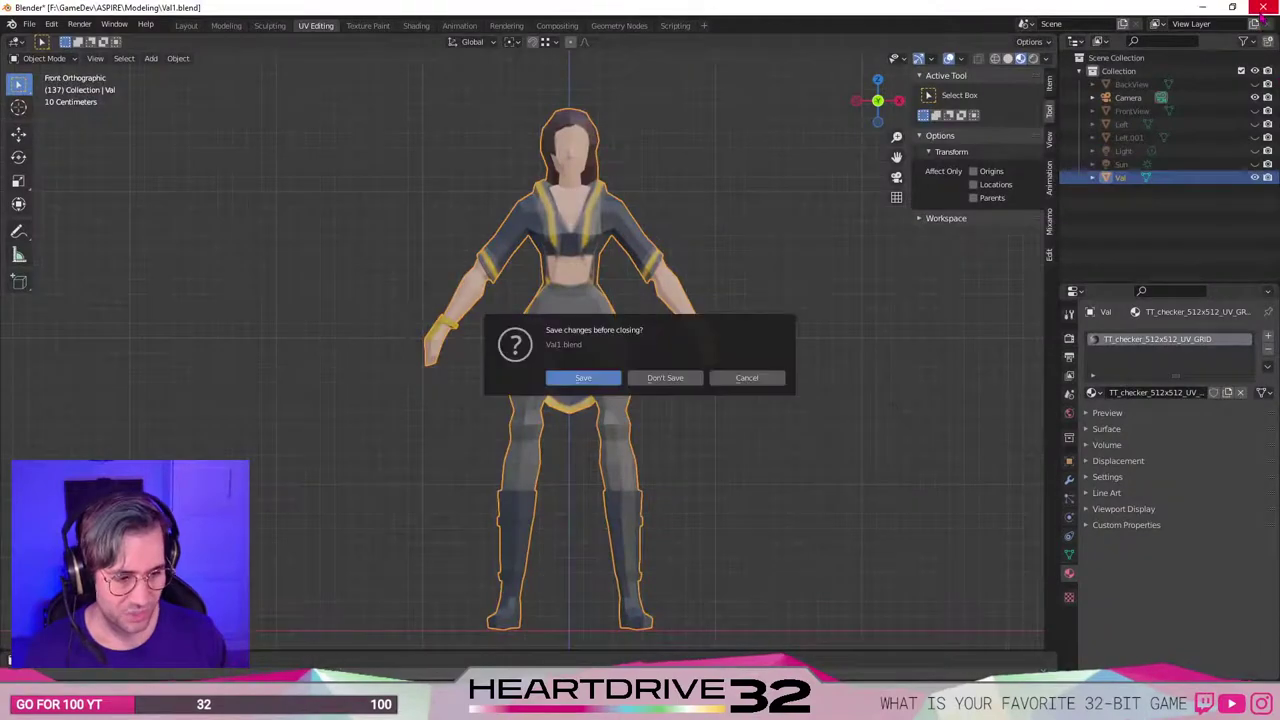
pyautogui.click(566, 377)
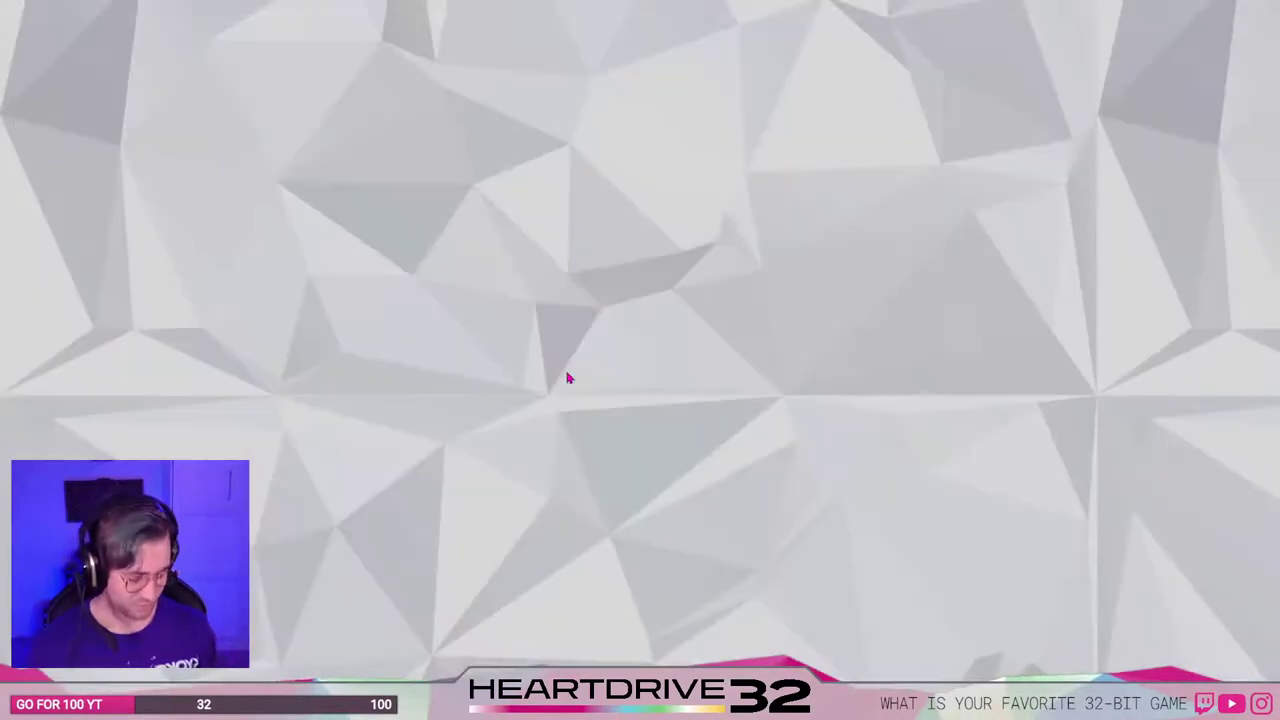